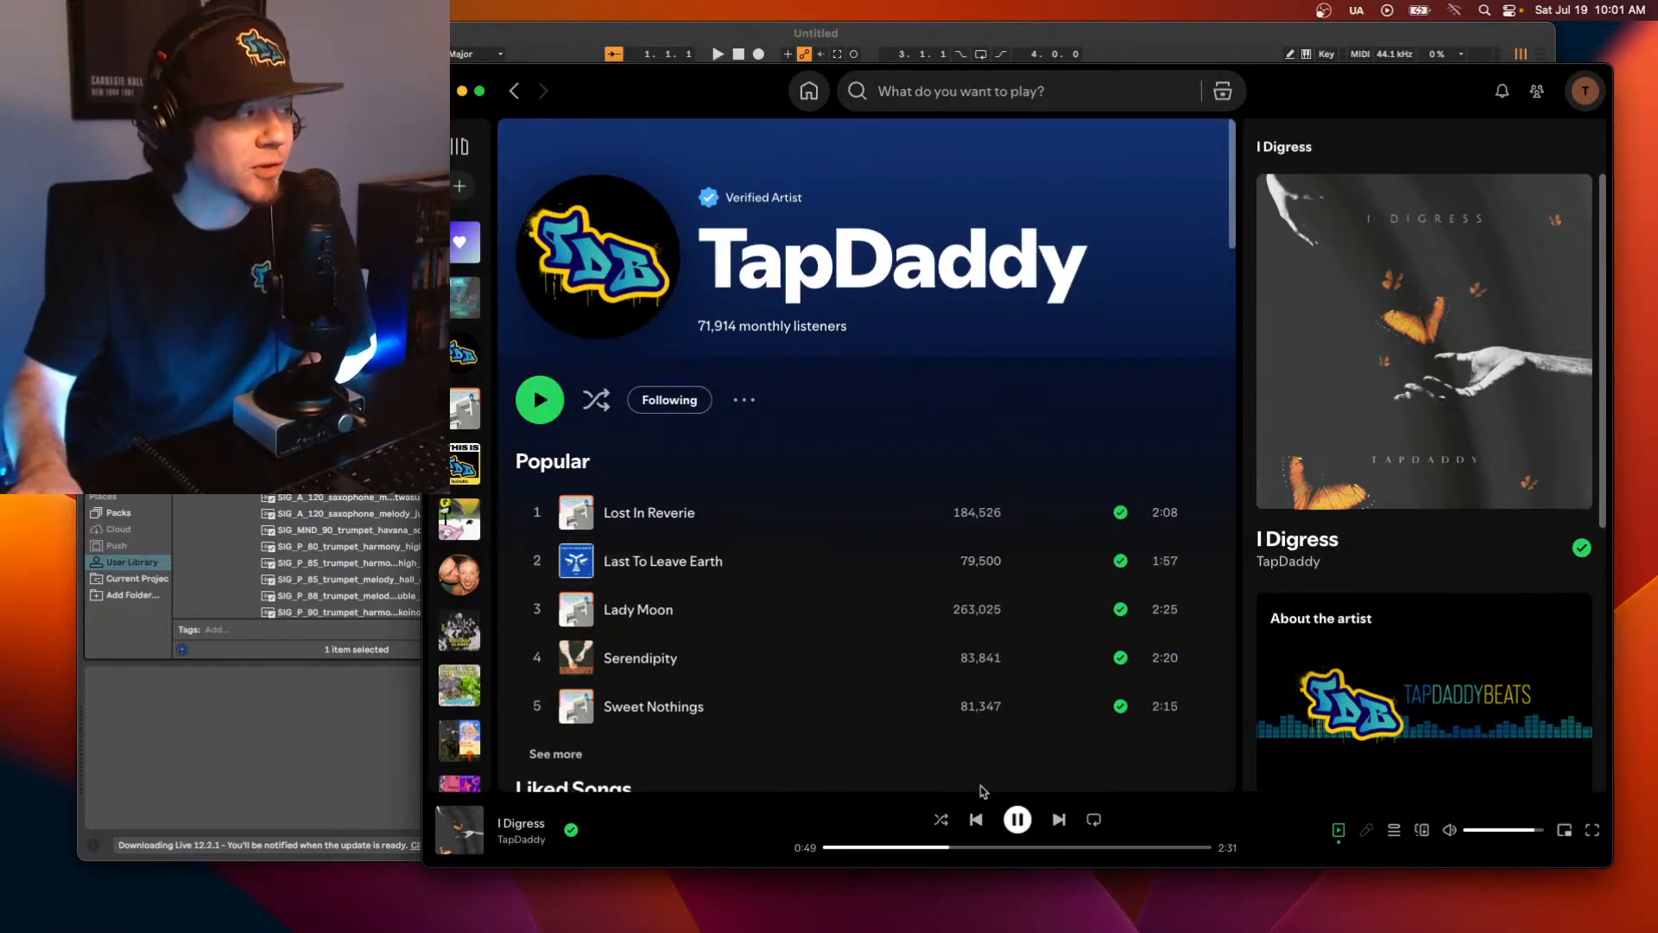
Look through the TapDaddy artist page and the full list of playlists it is discovered on, and return to the artist's main page.
scroll(845, 738, down, 20)
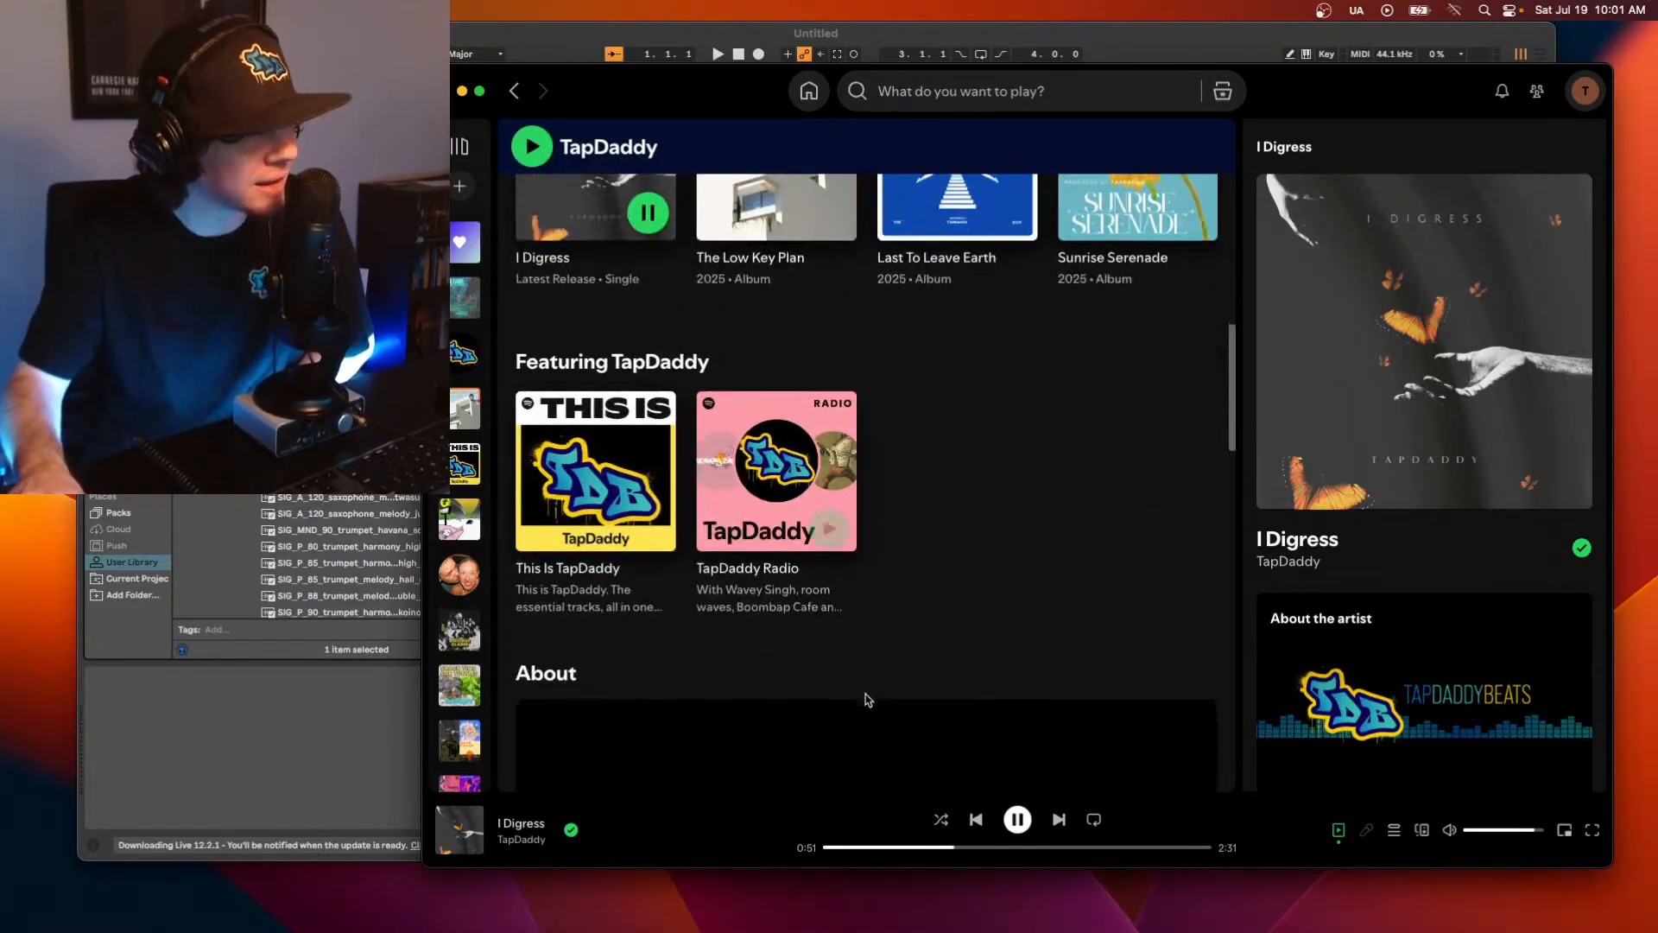
scroll(864, 704, down, 6)
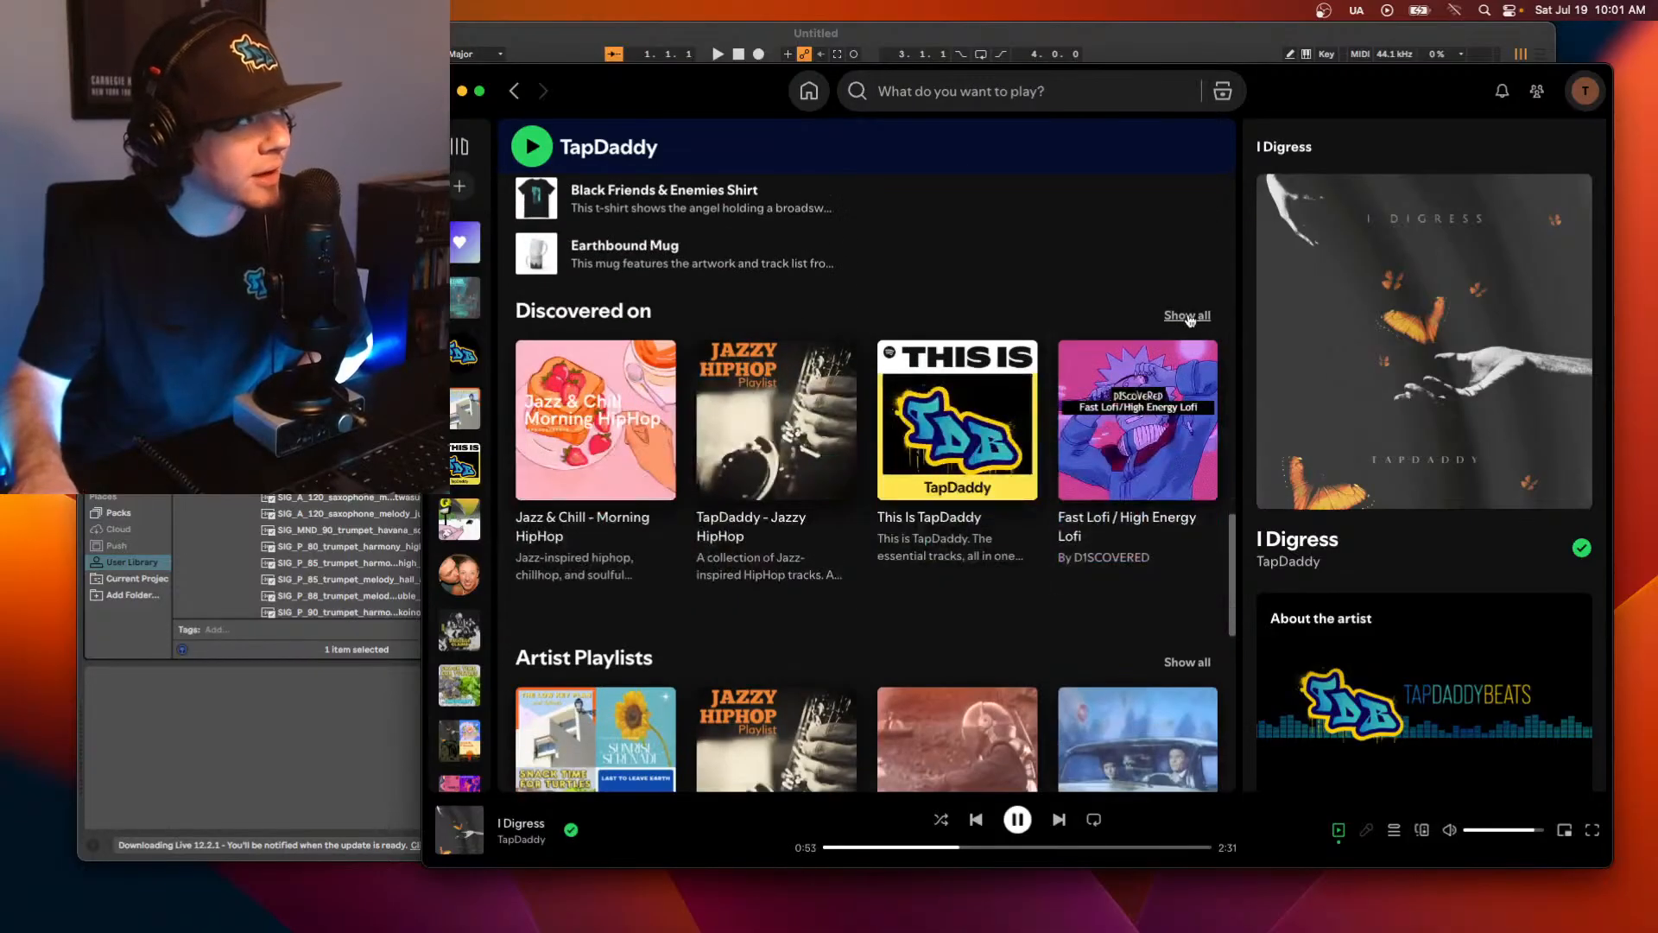
scroll(993, 481, down, 3)
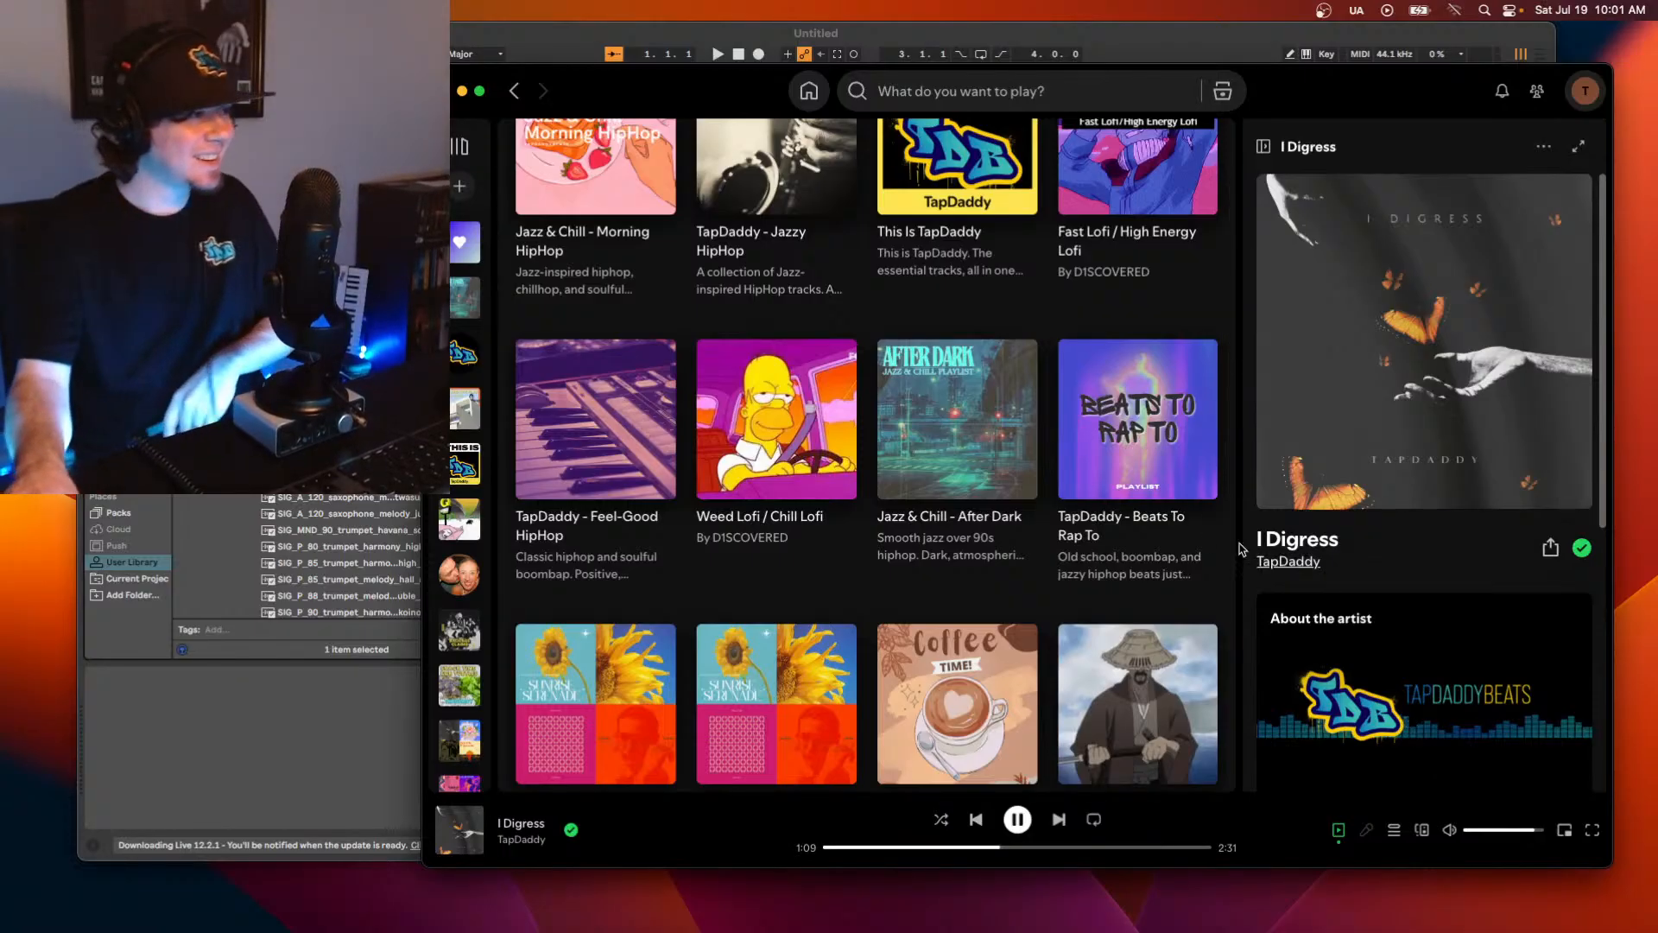
scroll(1231, 548, up, 3)
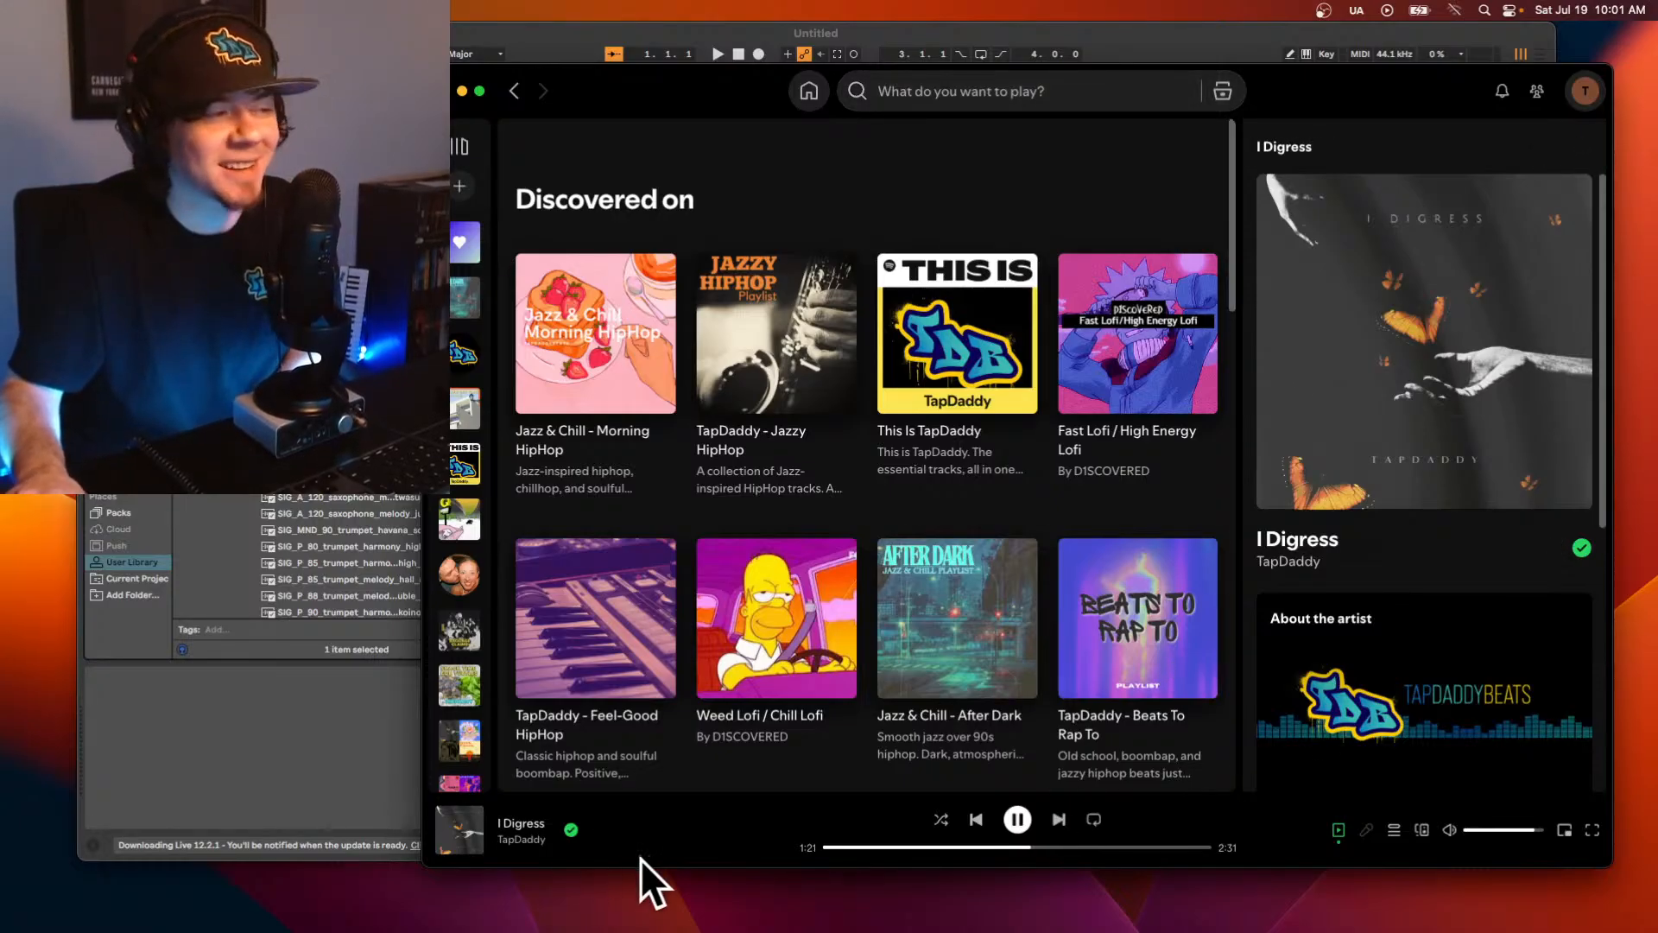
click(523, 840)
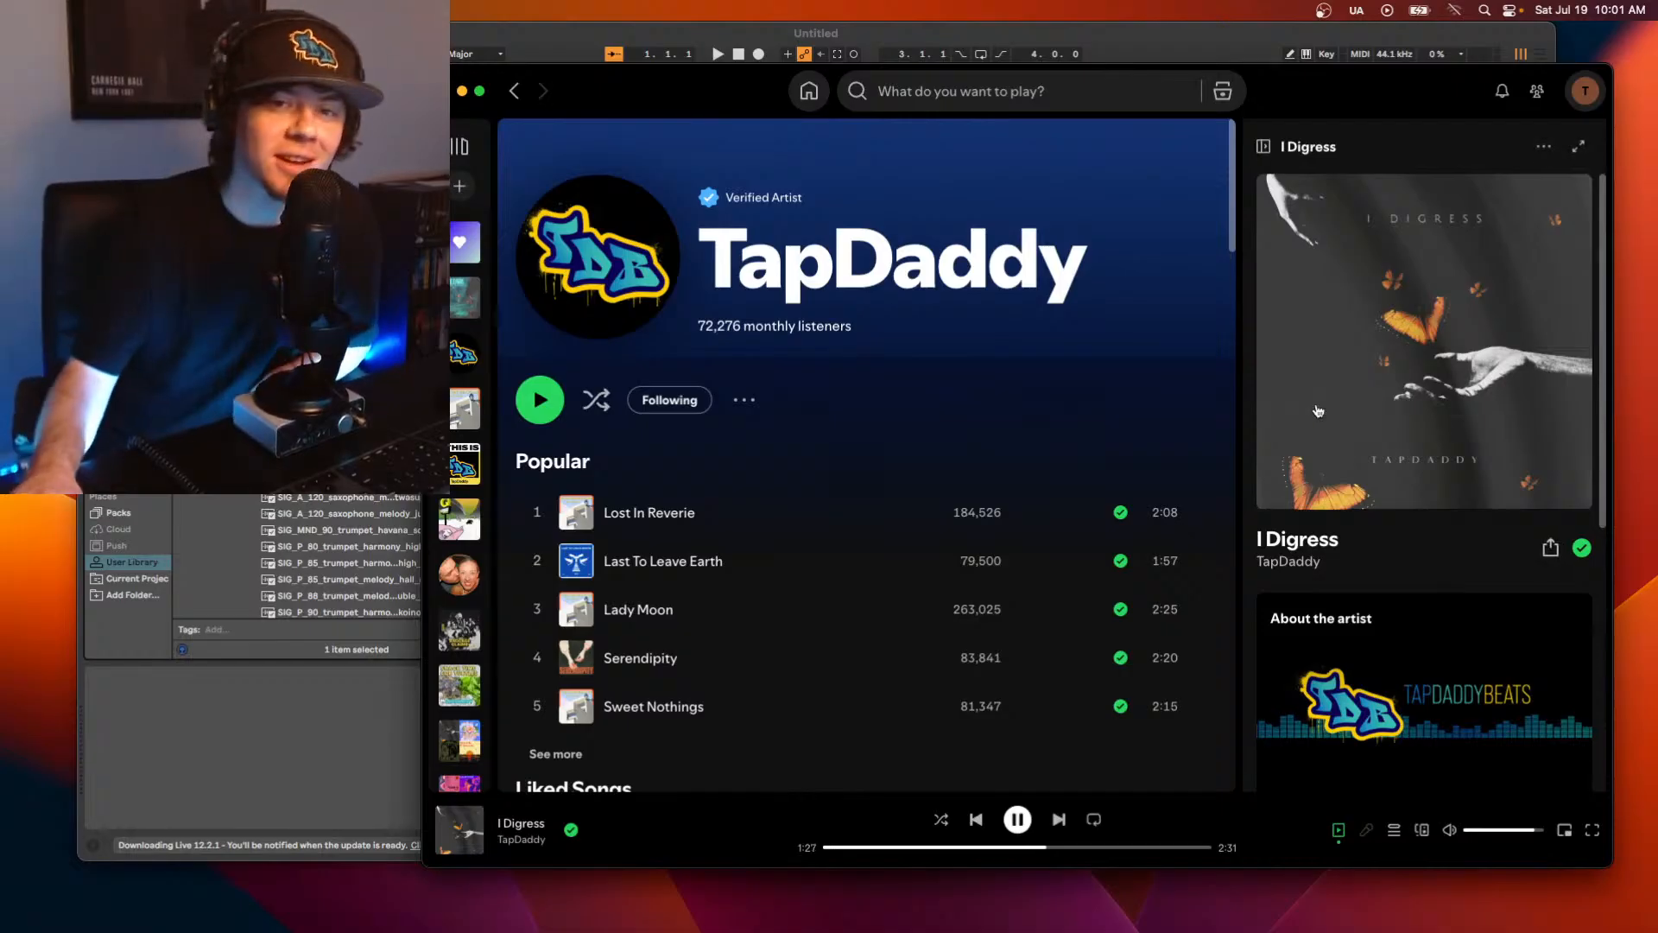
Pause the playing song and switch to the untitled Ableton Live set, enlarged to fill the screen.
click(1015, 820)
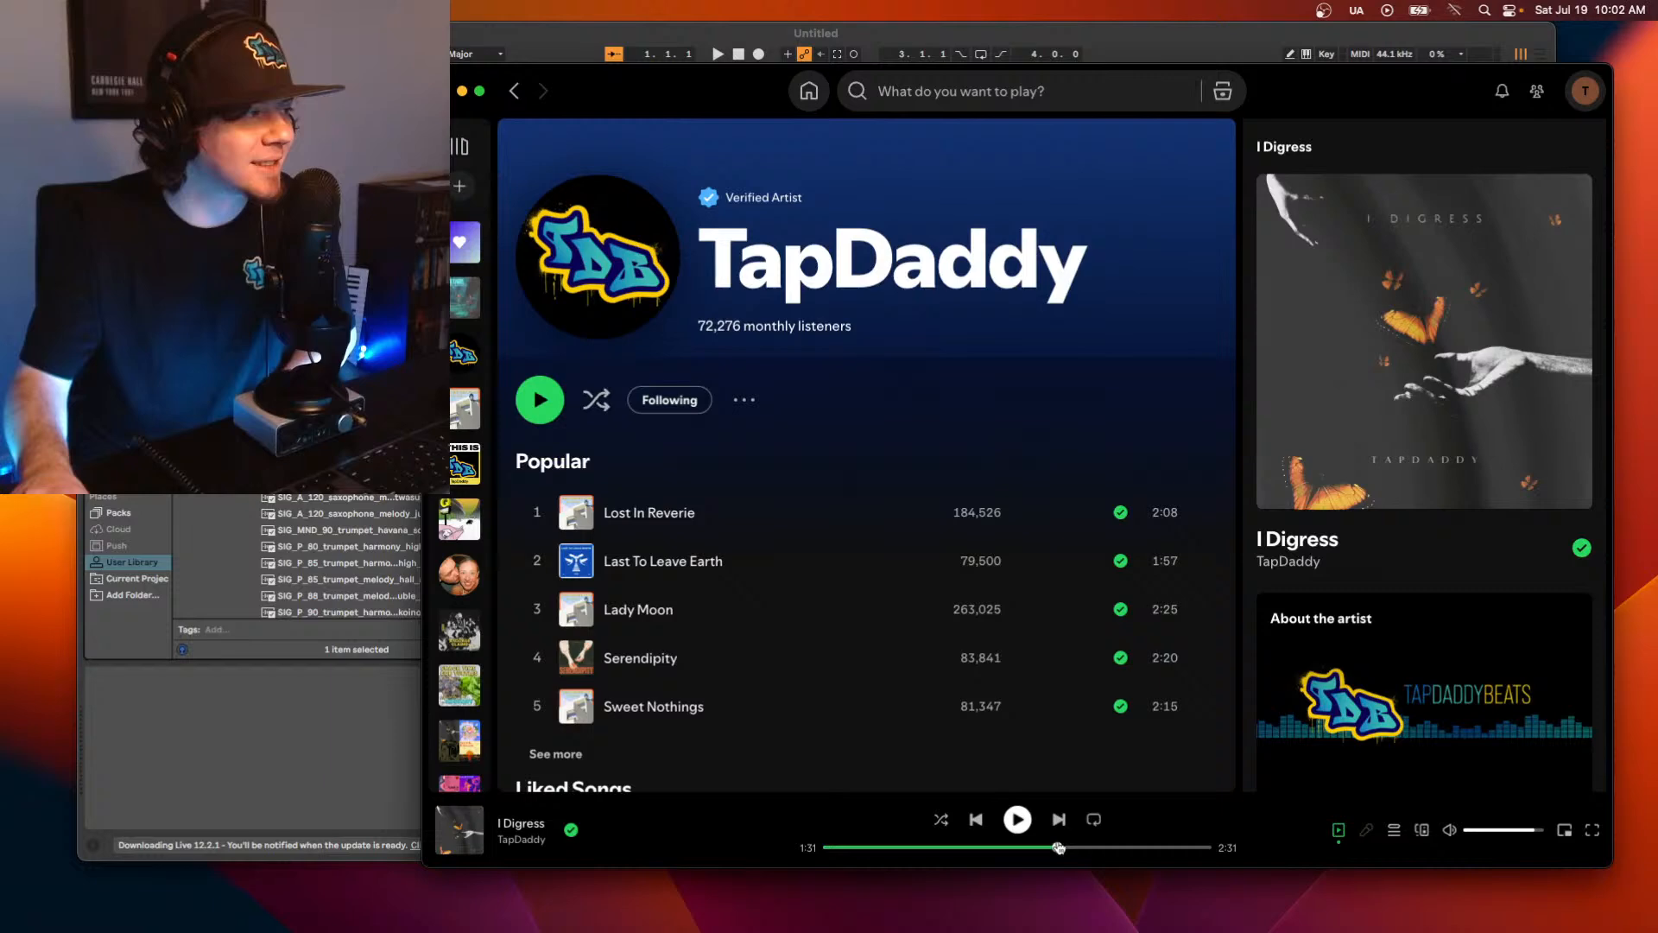
click(1234, 41)
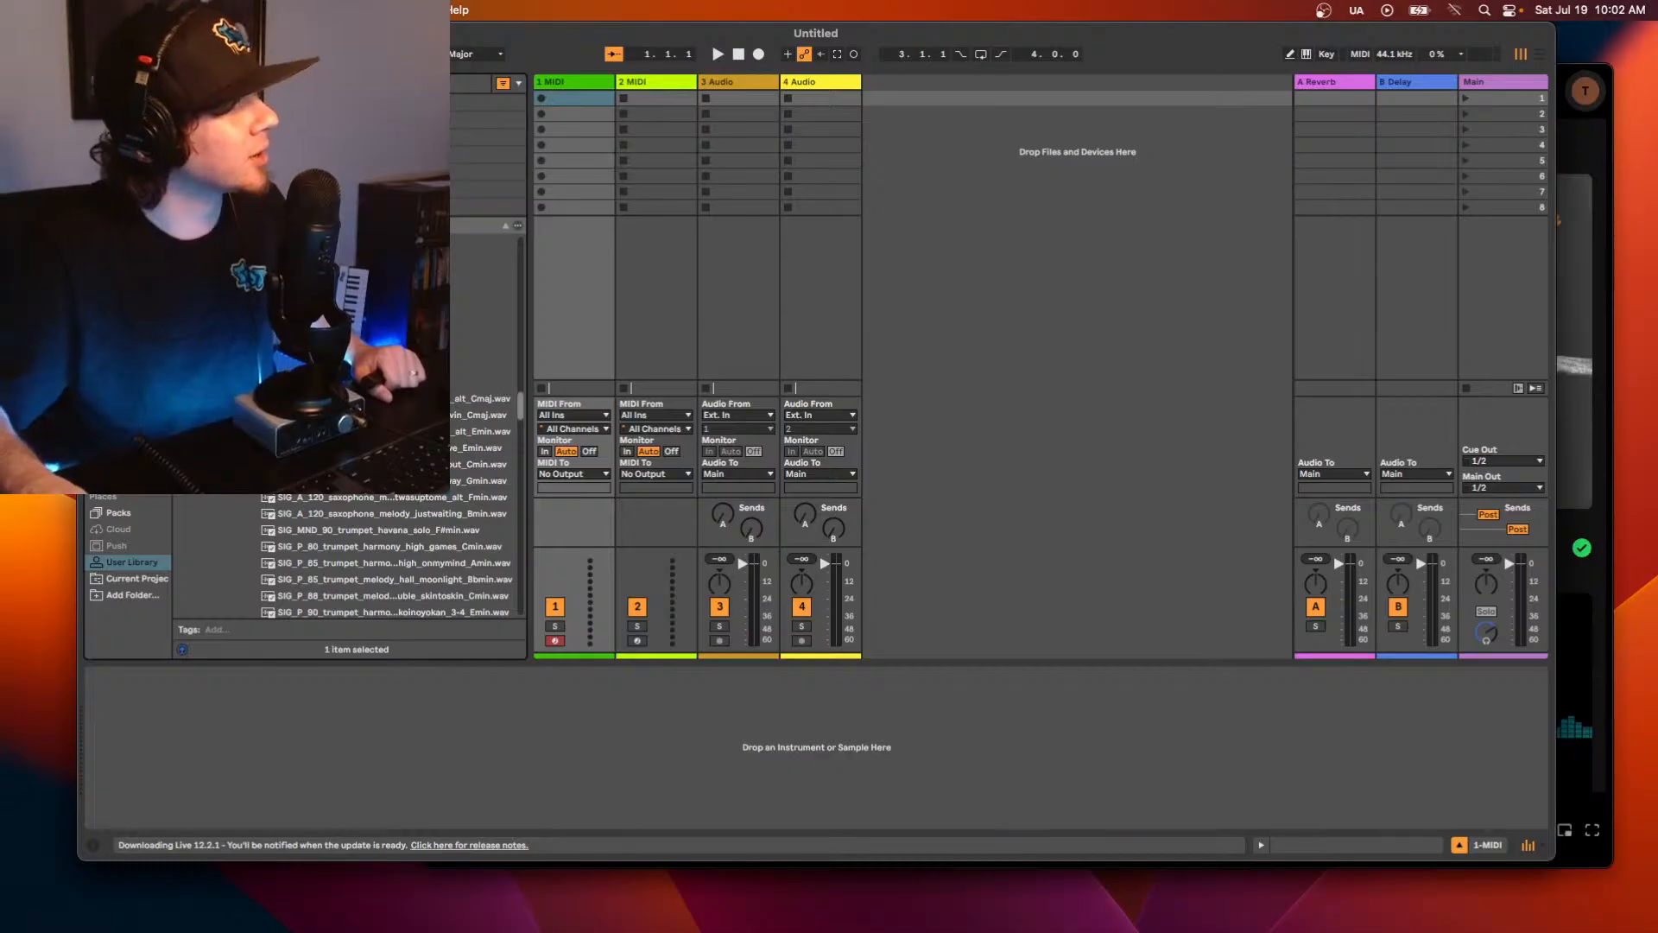
click(124, 32)
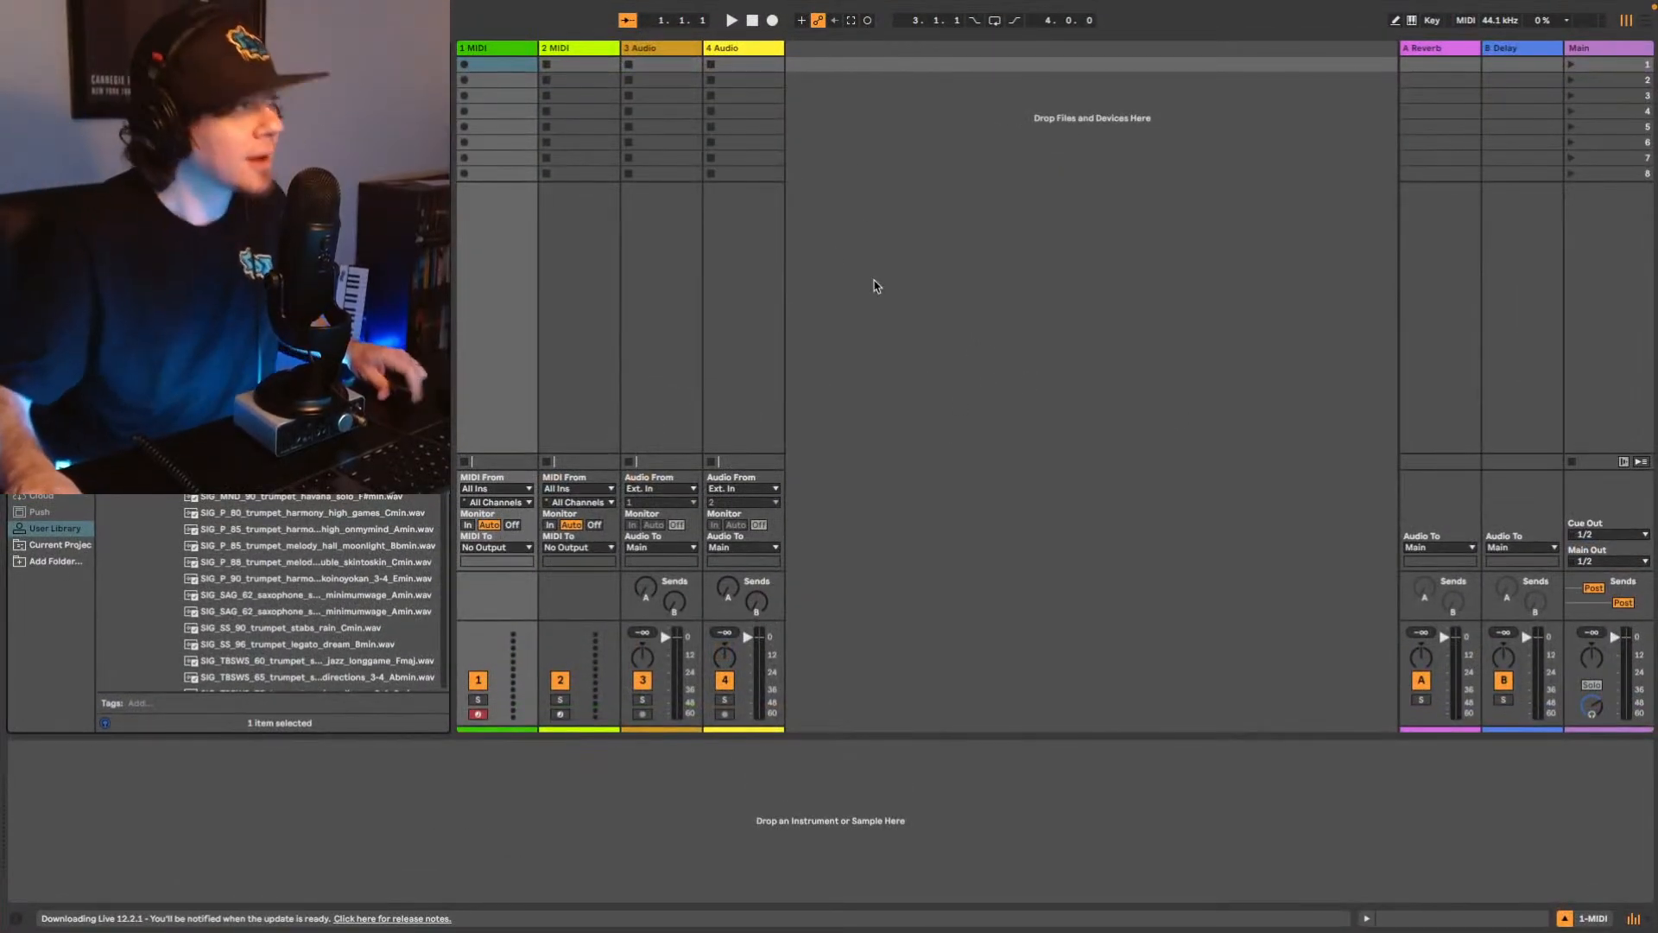
Browse the Piano, Rhodes, Keys folder in the user library and preview JH3_90_kit_tape_vinyl_milan_piano_Bmaj.wav.
scroll(311, 595, up, 10)
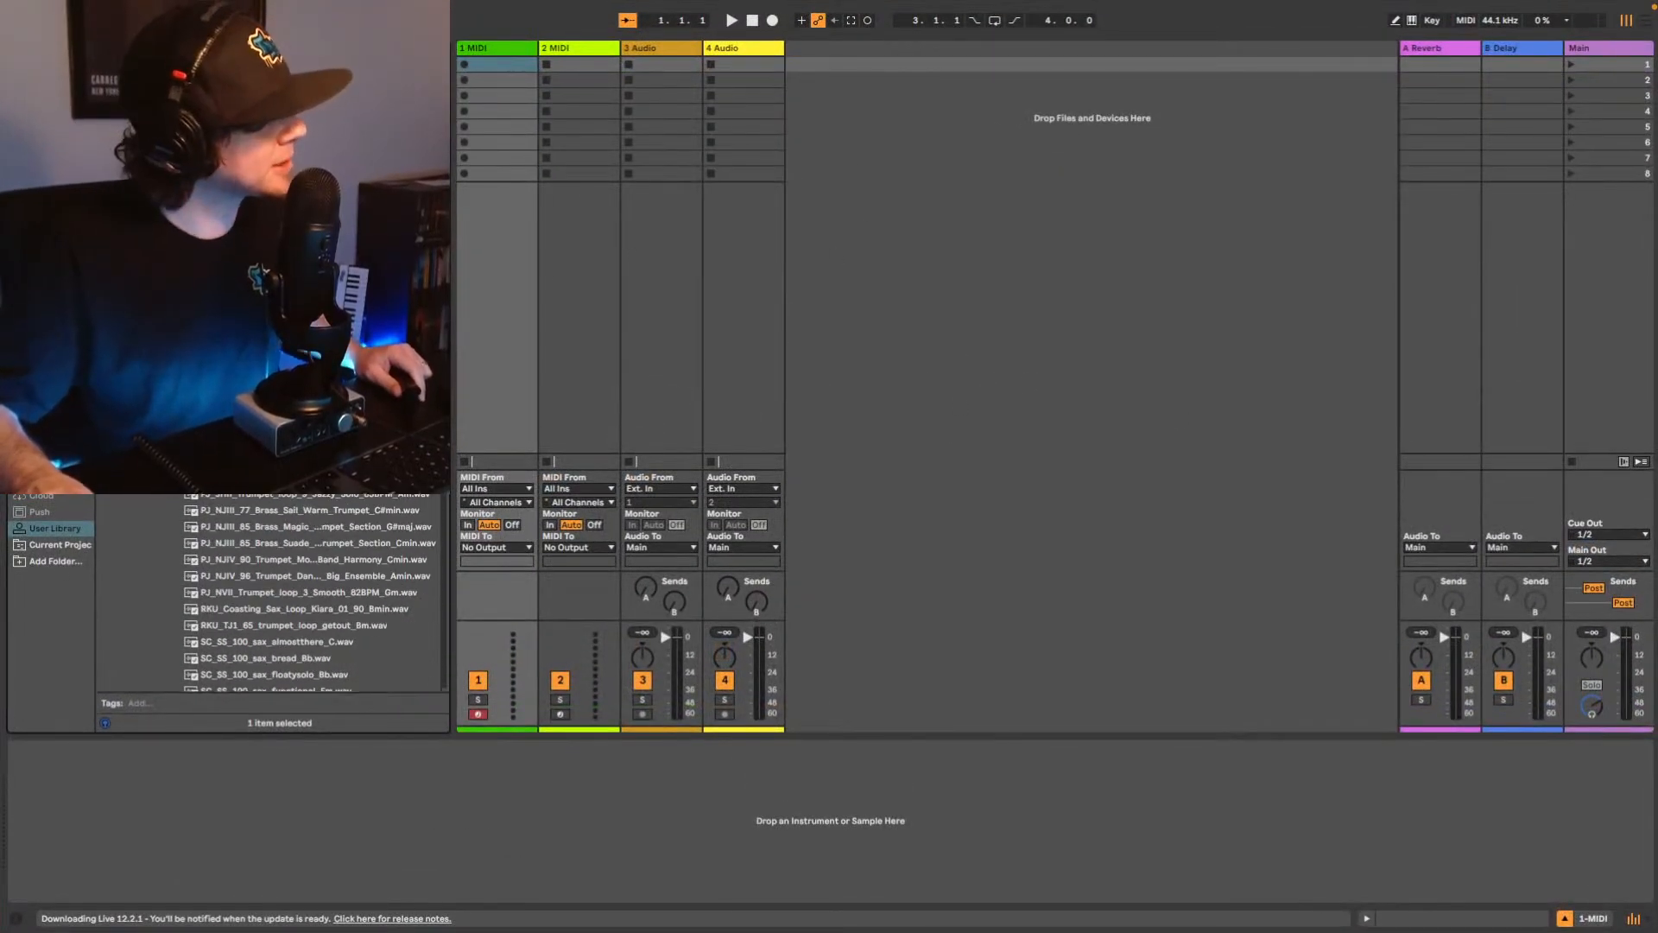
scroll(311, 595, up, 15)
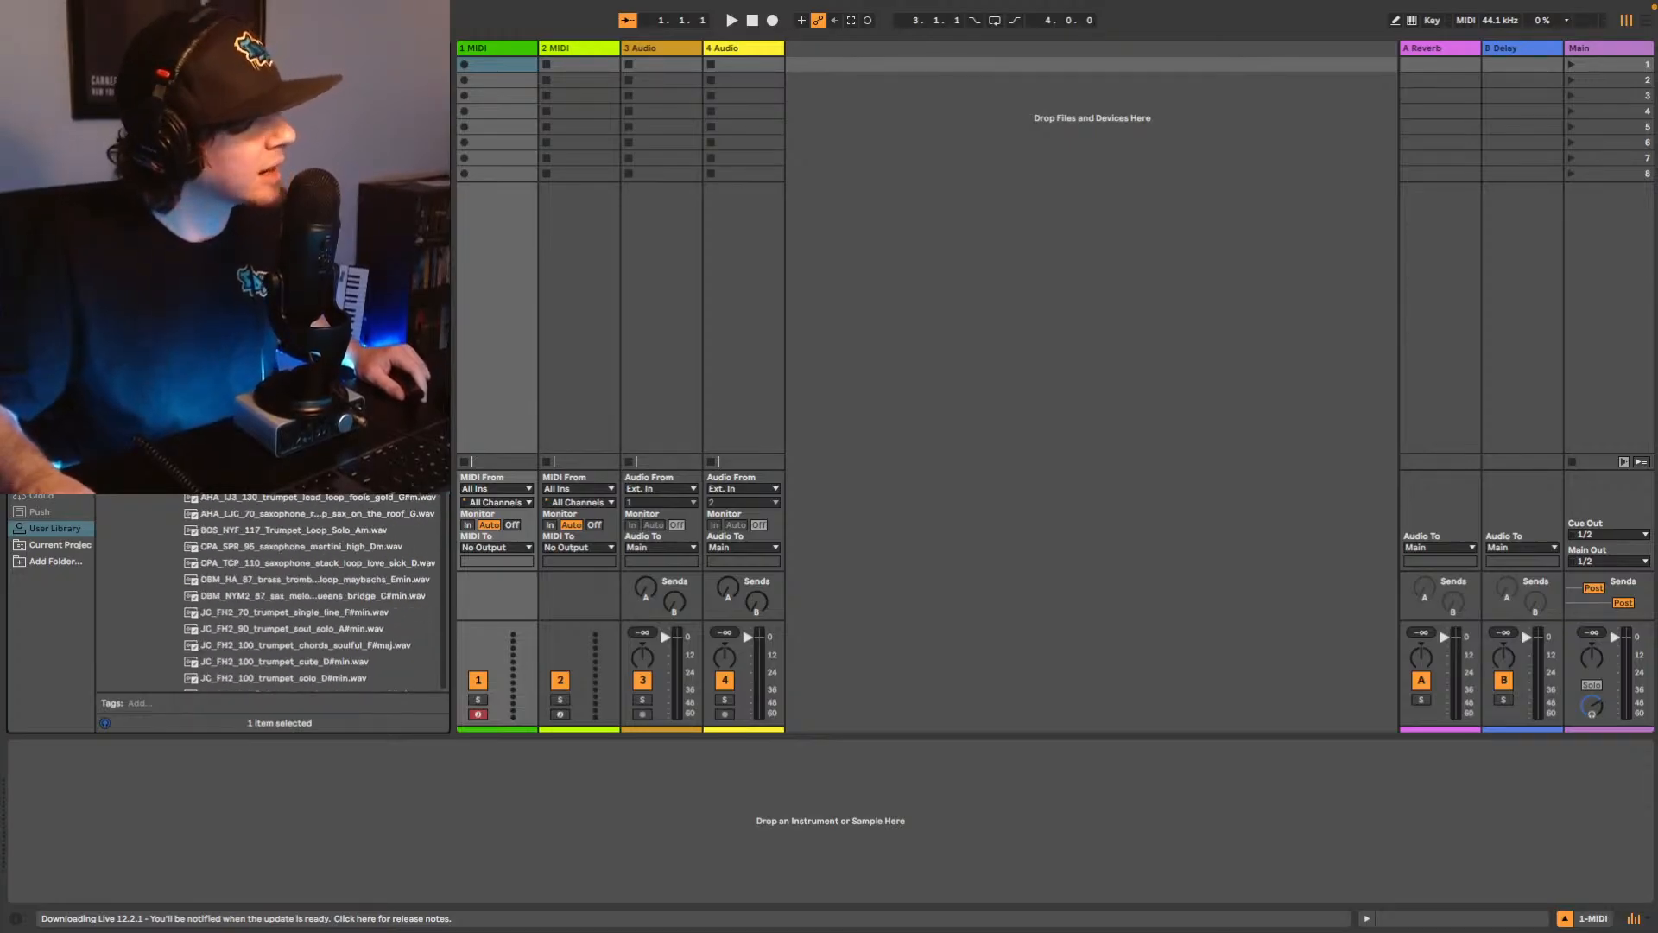
scroll(311, 595, up, 5)
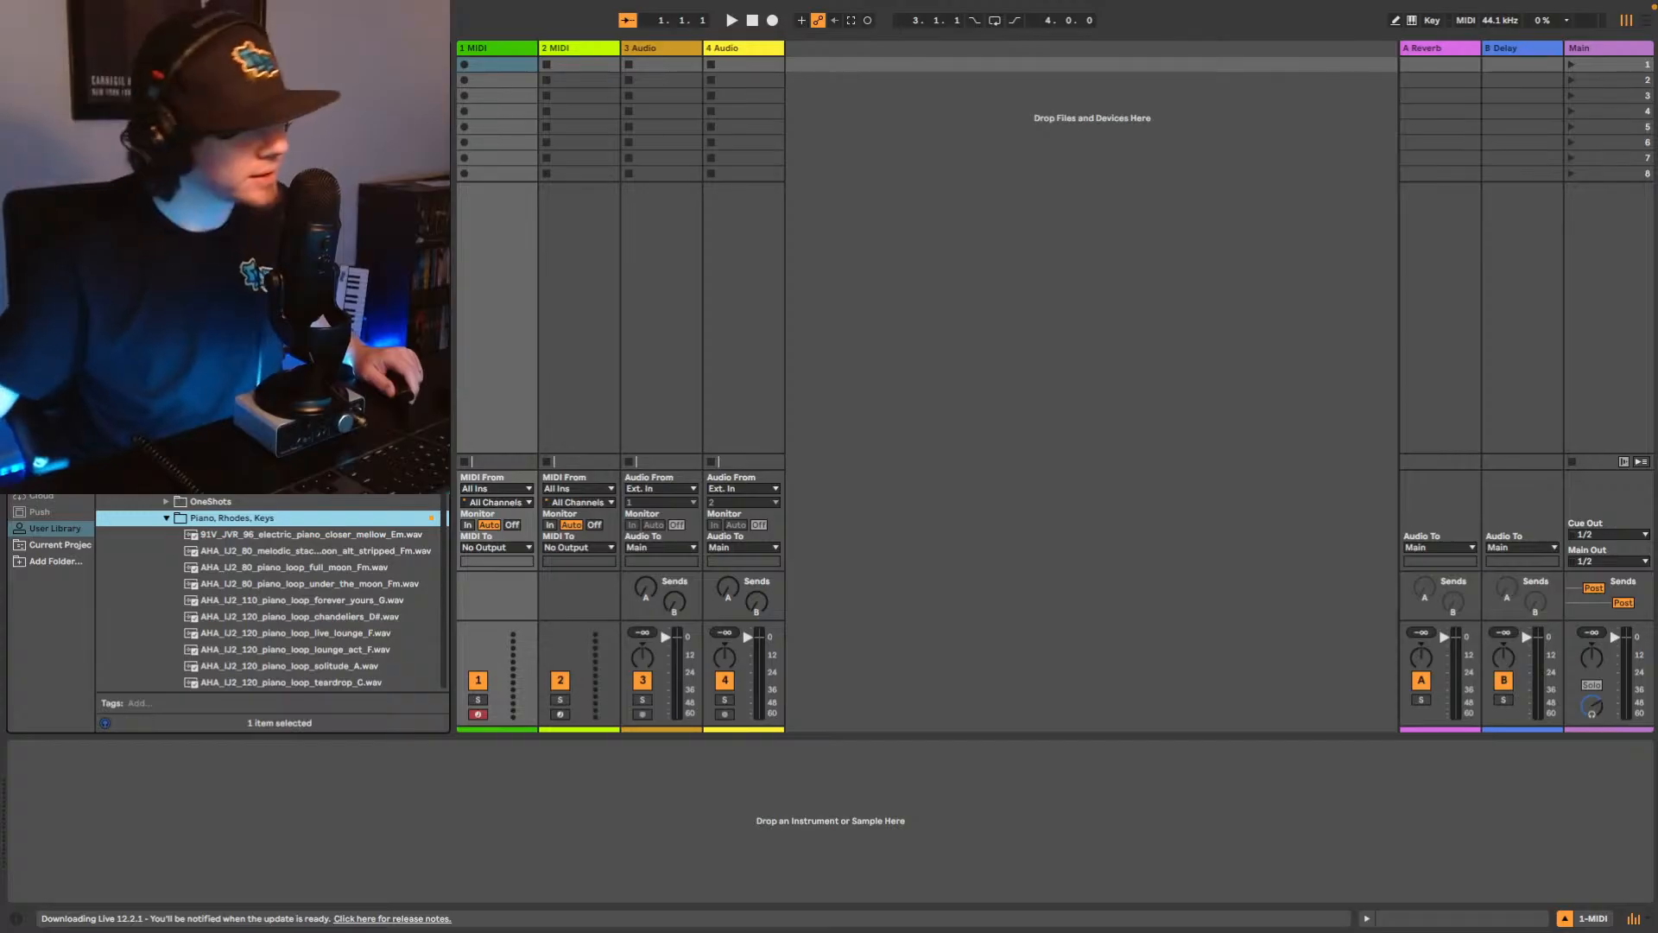
scroll(260, 666, down, 5)
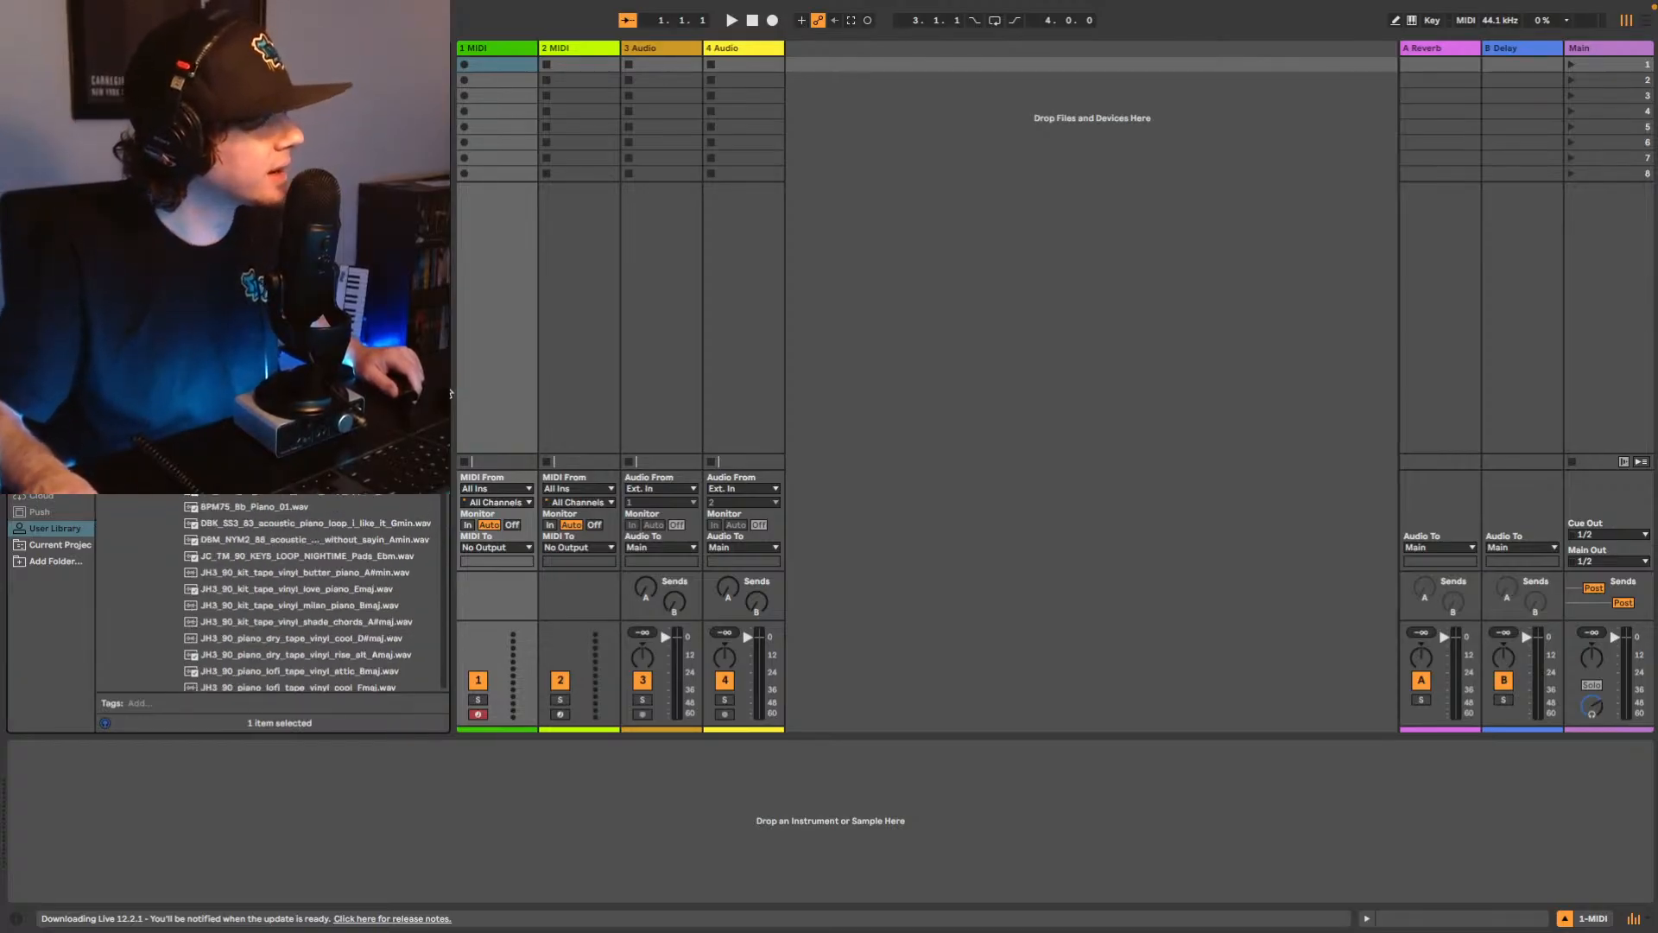
scroll(450, 394, down, 5)
scroll(296, 532, down, 1)
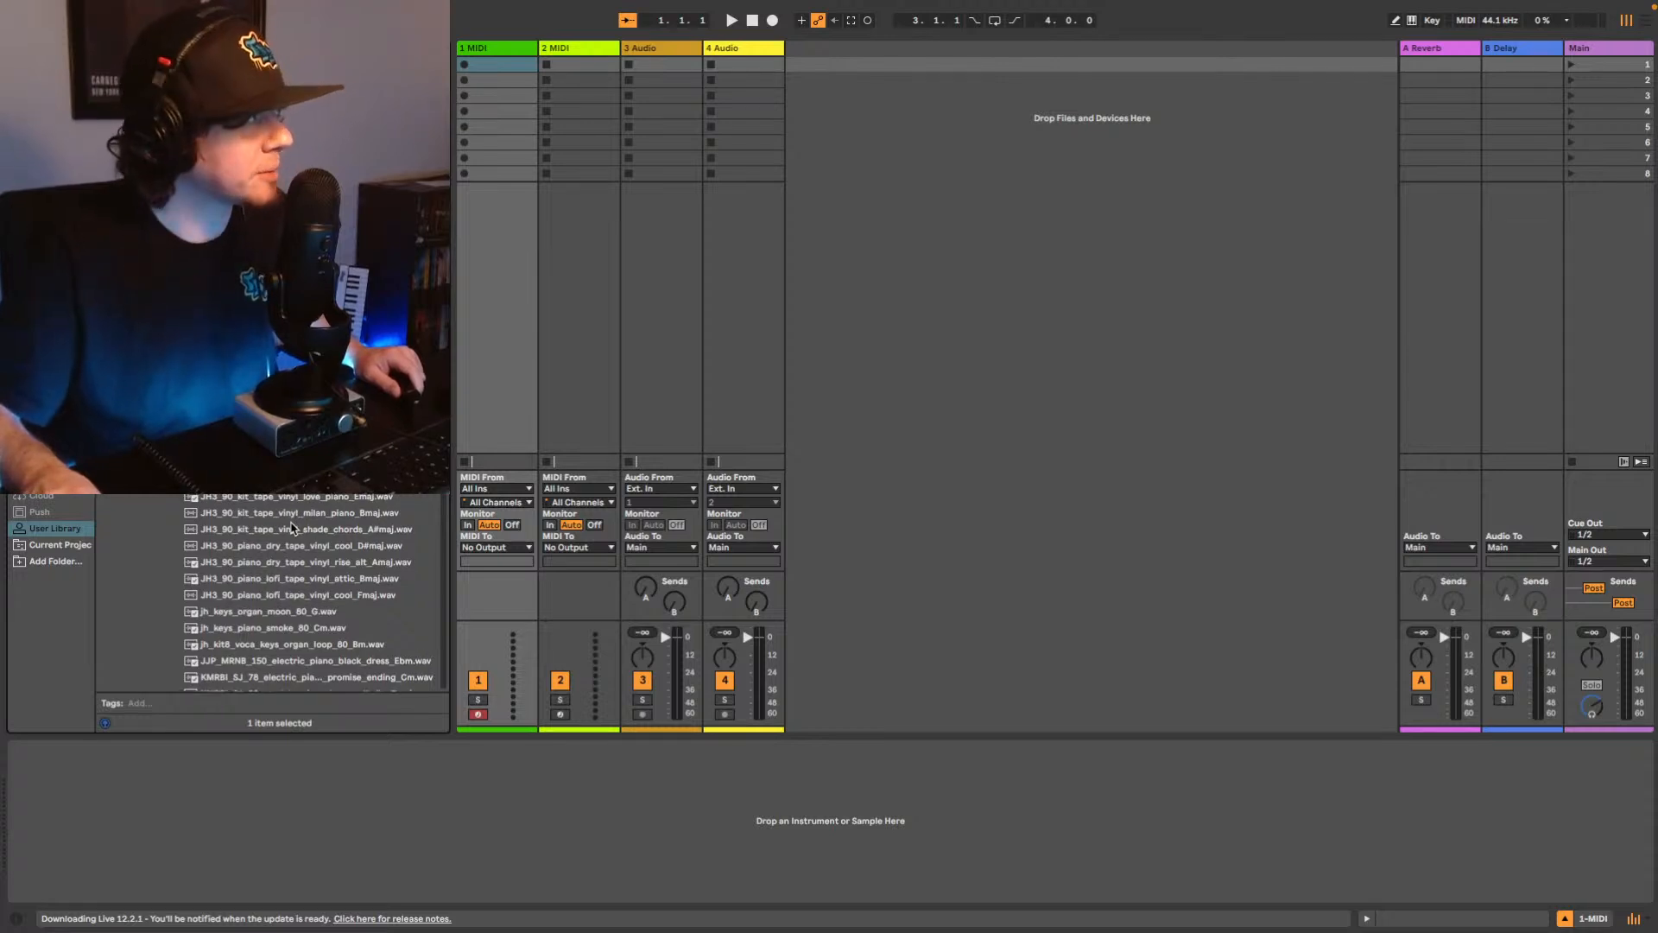
click(267, 514)
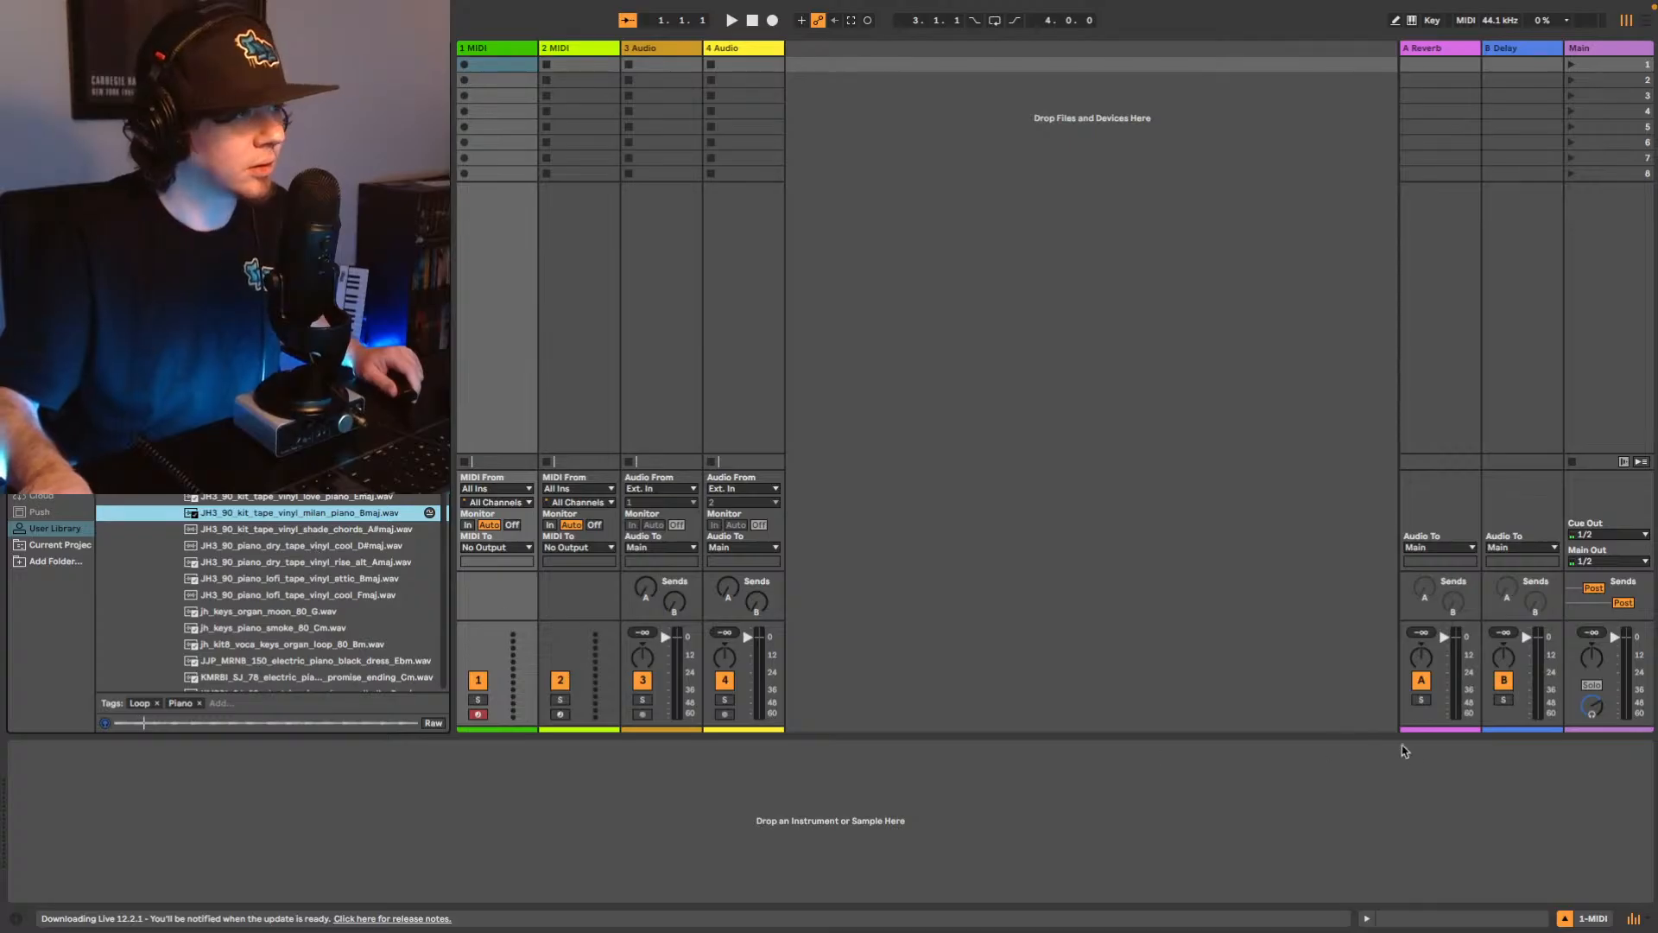
Preview the milan piano loop again, followed by JH3_90_kit_tape_vinyl_shade_chords_A#maj.wav.
click(1635, 922)
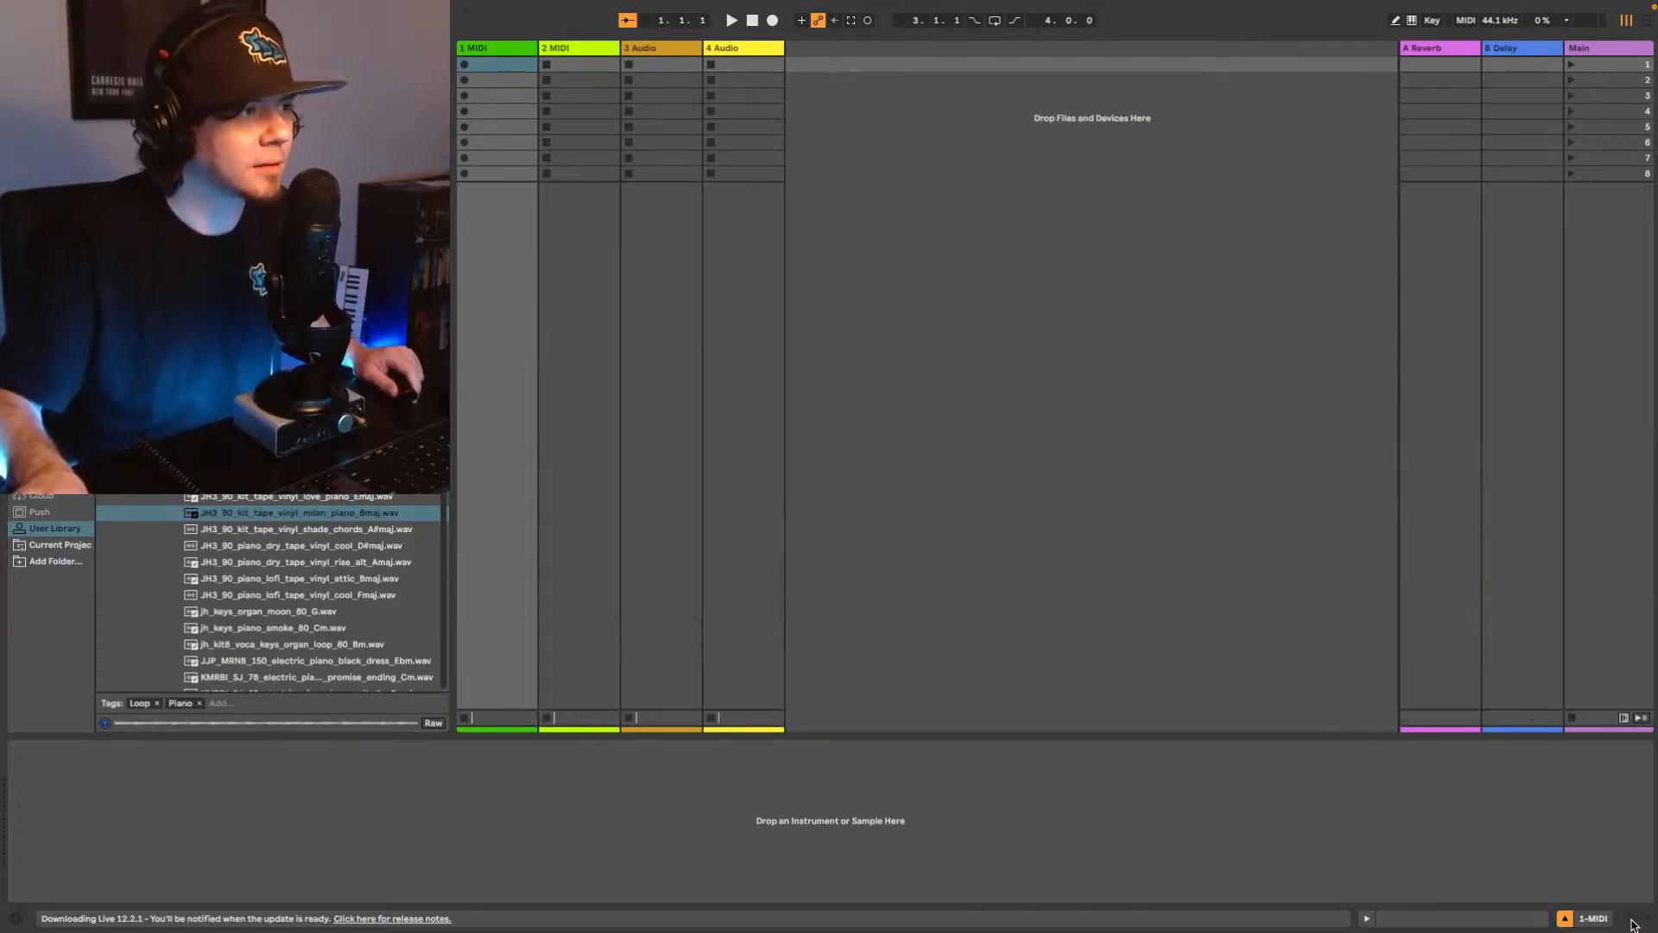
click(1635, 922)
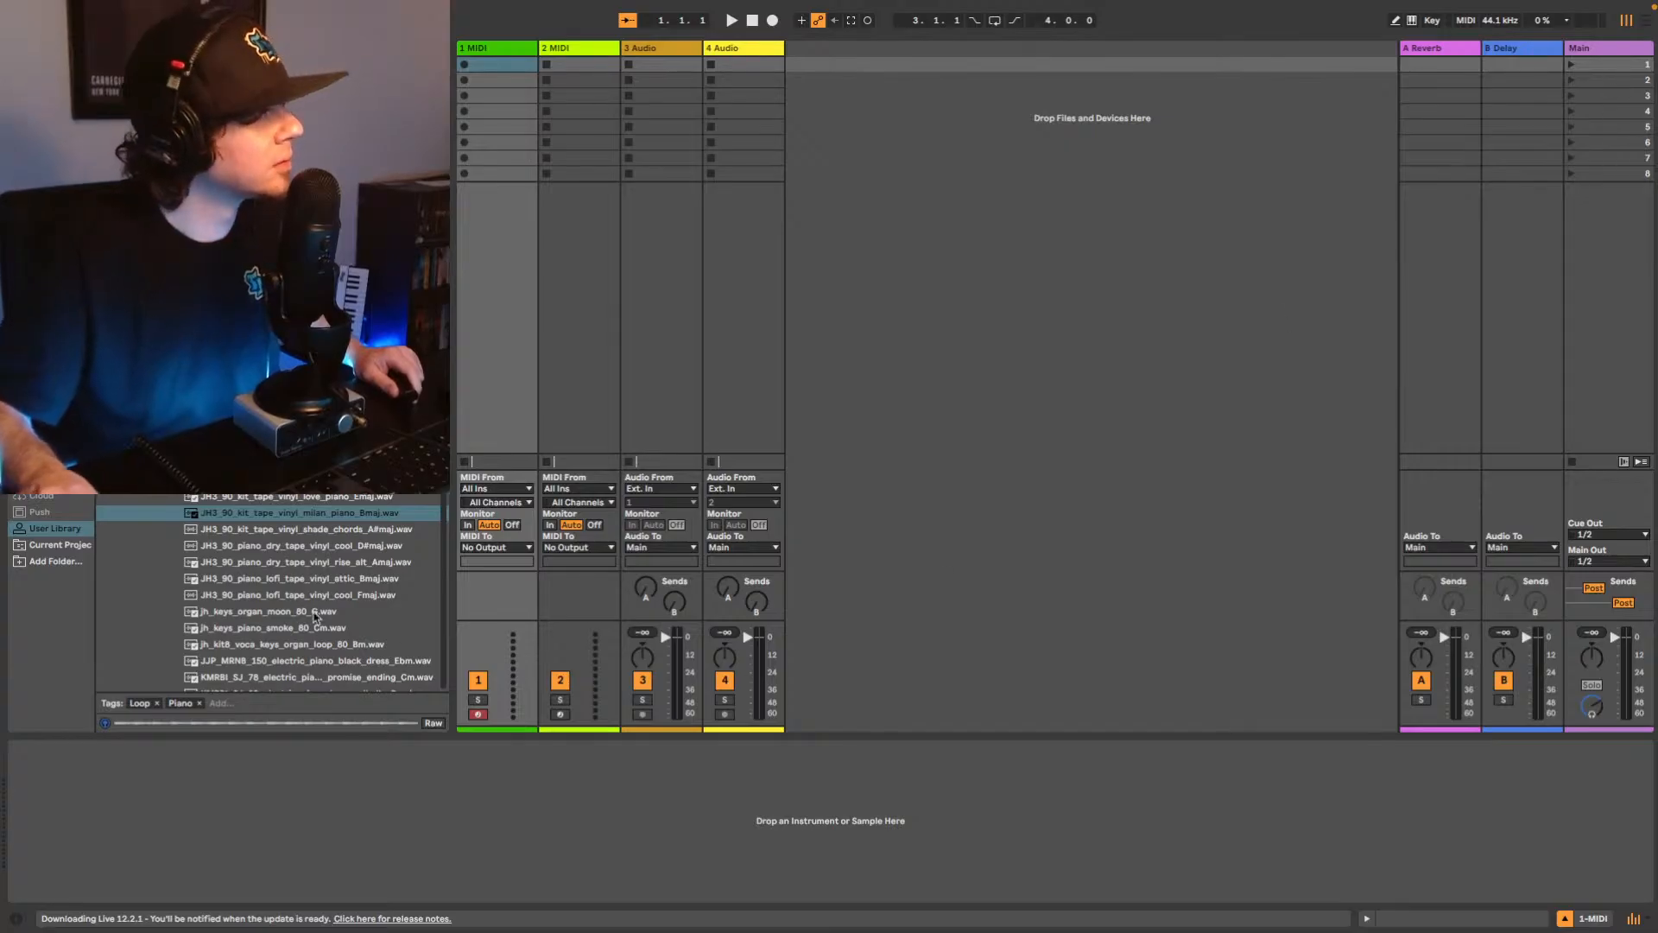
click(227, 515)
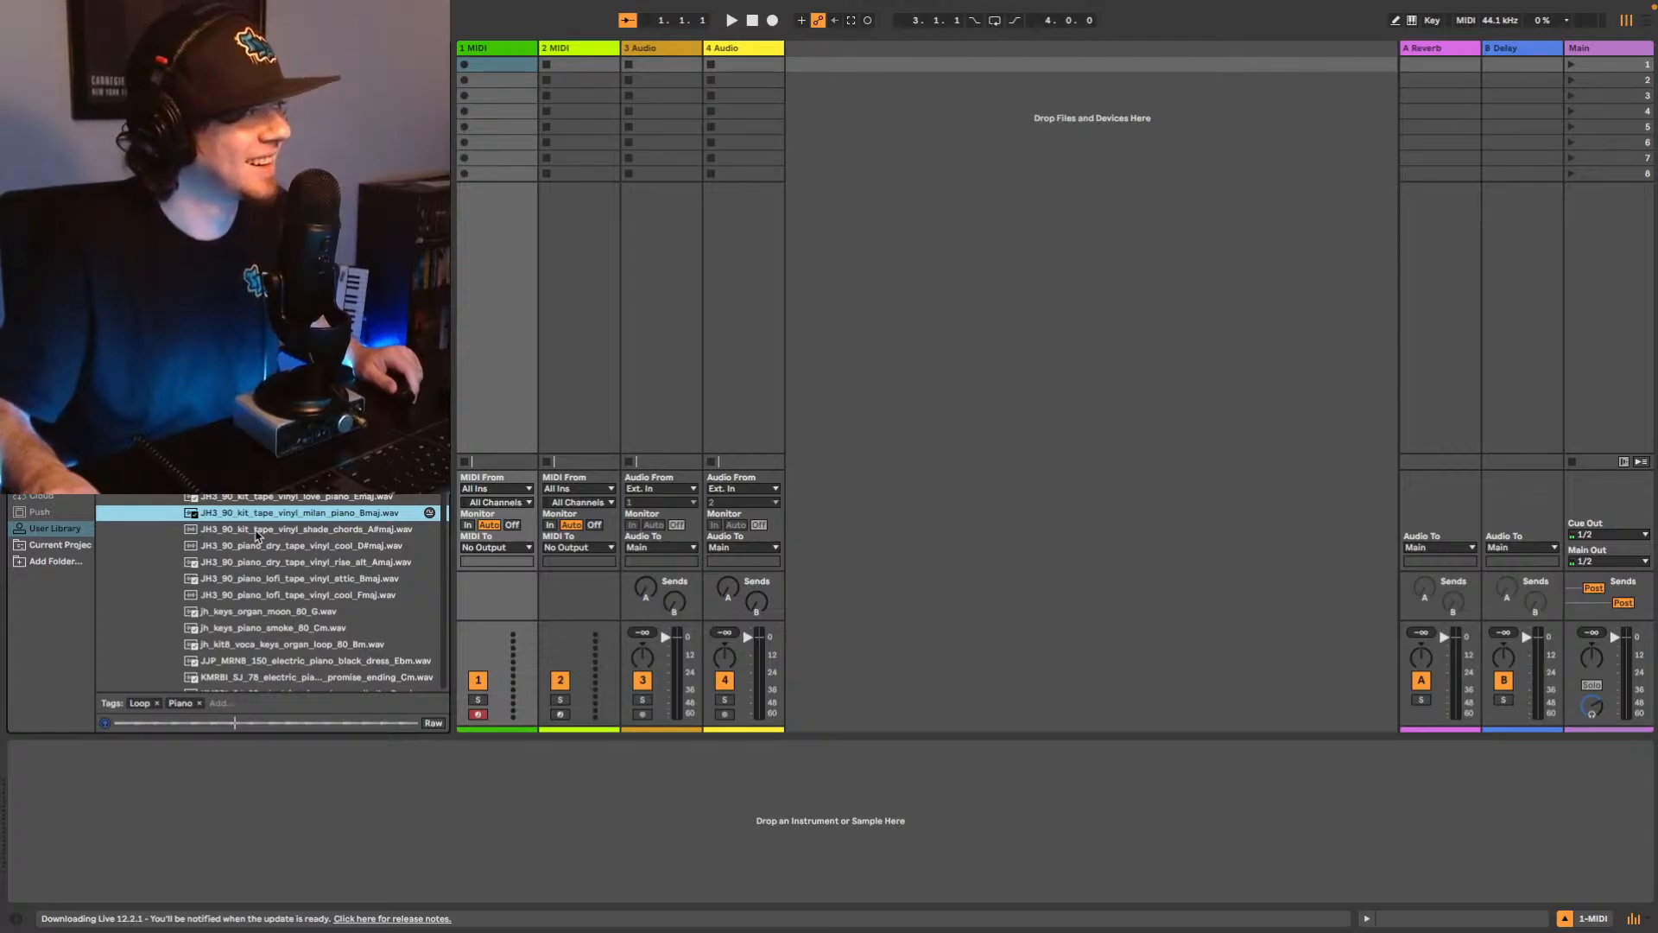
click(257, 529)
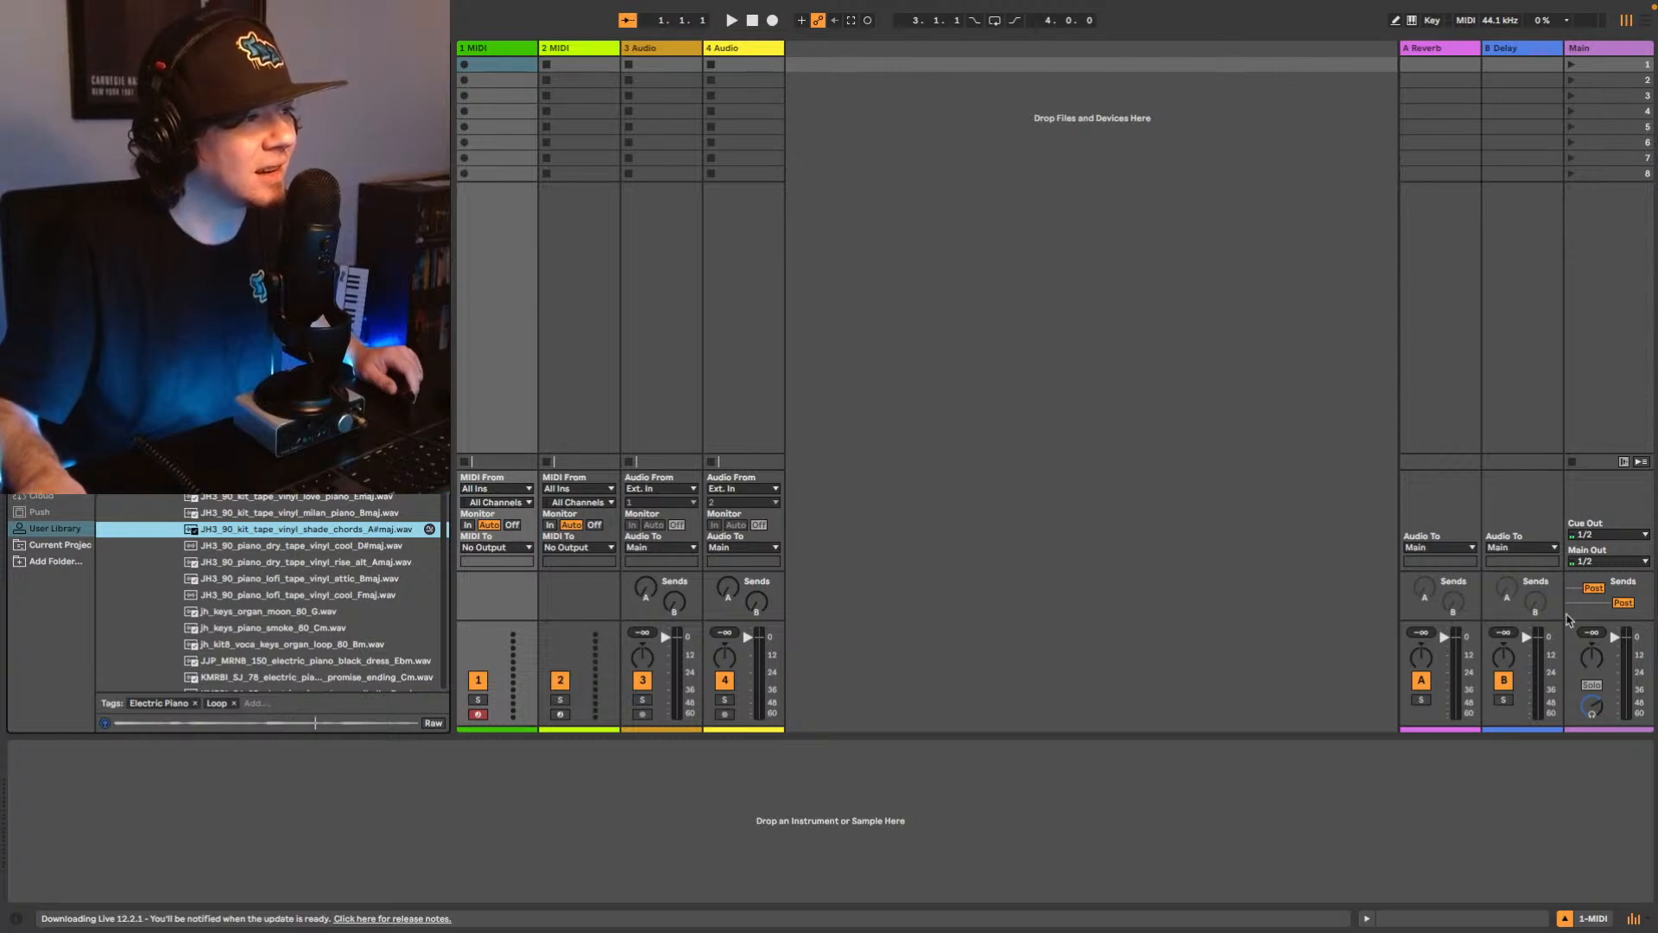
Switch to the Arrangement View and set the Main track's preview/cue volume to 0 dB.
click(1632, 923)
click(1632, 925)
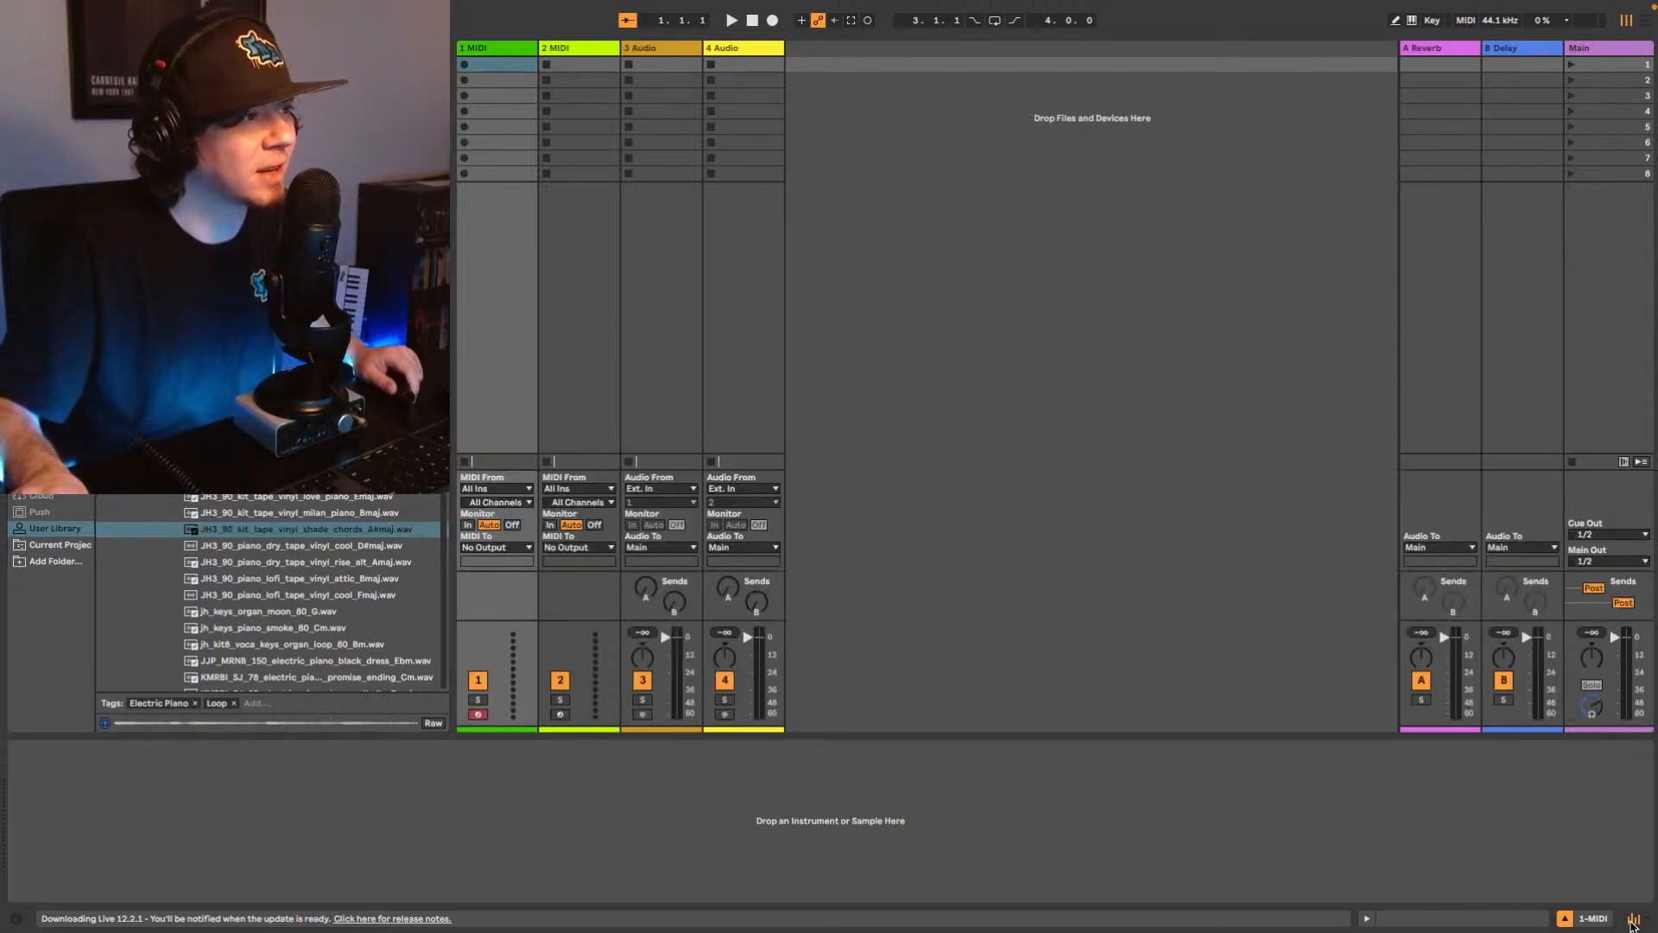
click(1632, 922)
click(1633, 924)
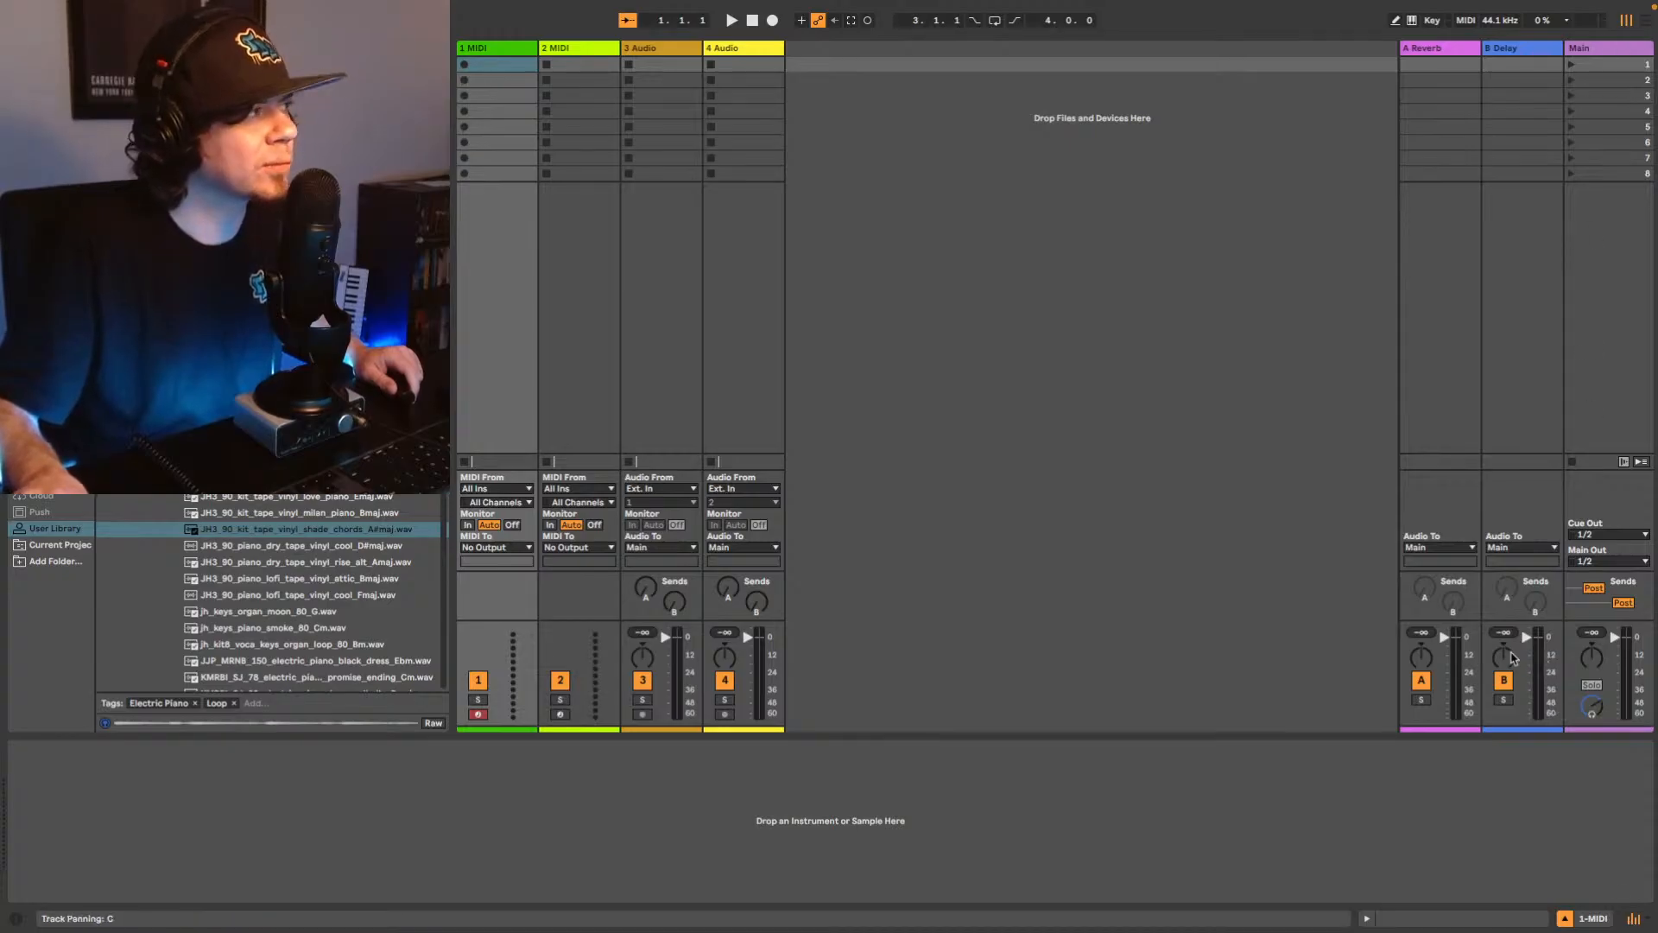
click(1639, 24)
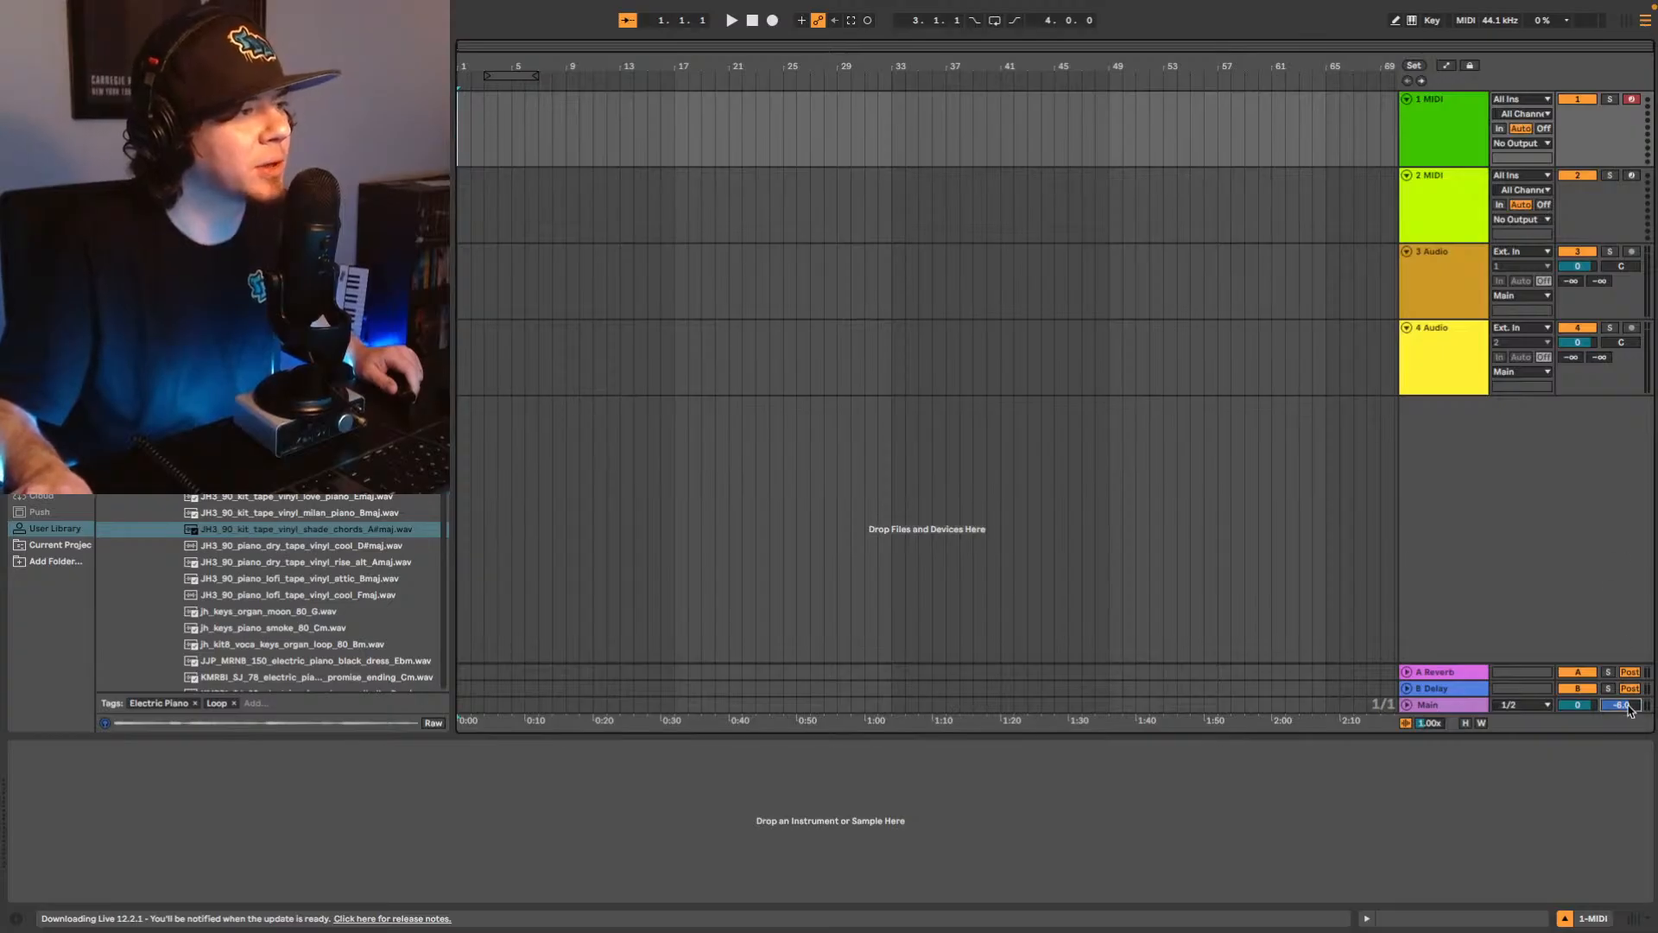
drag(1628, 705, 1628, 676)
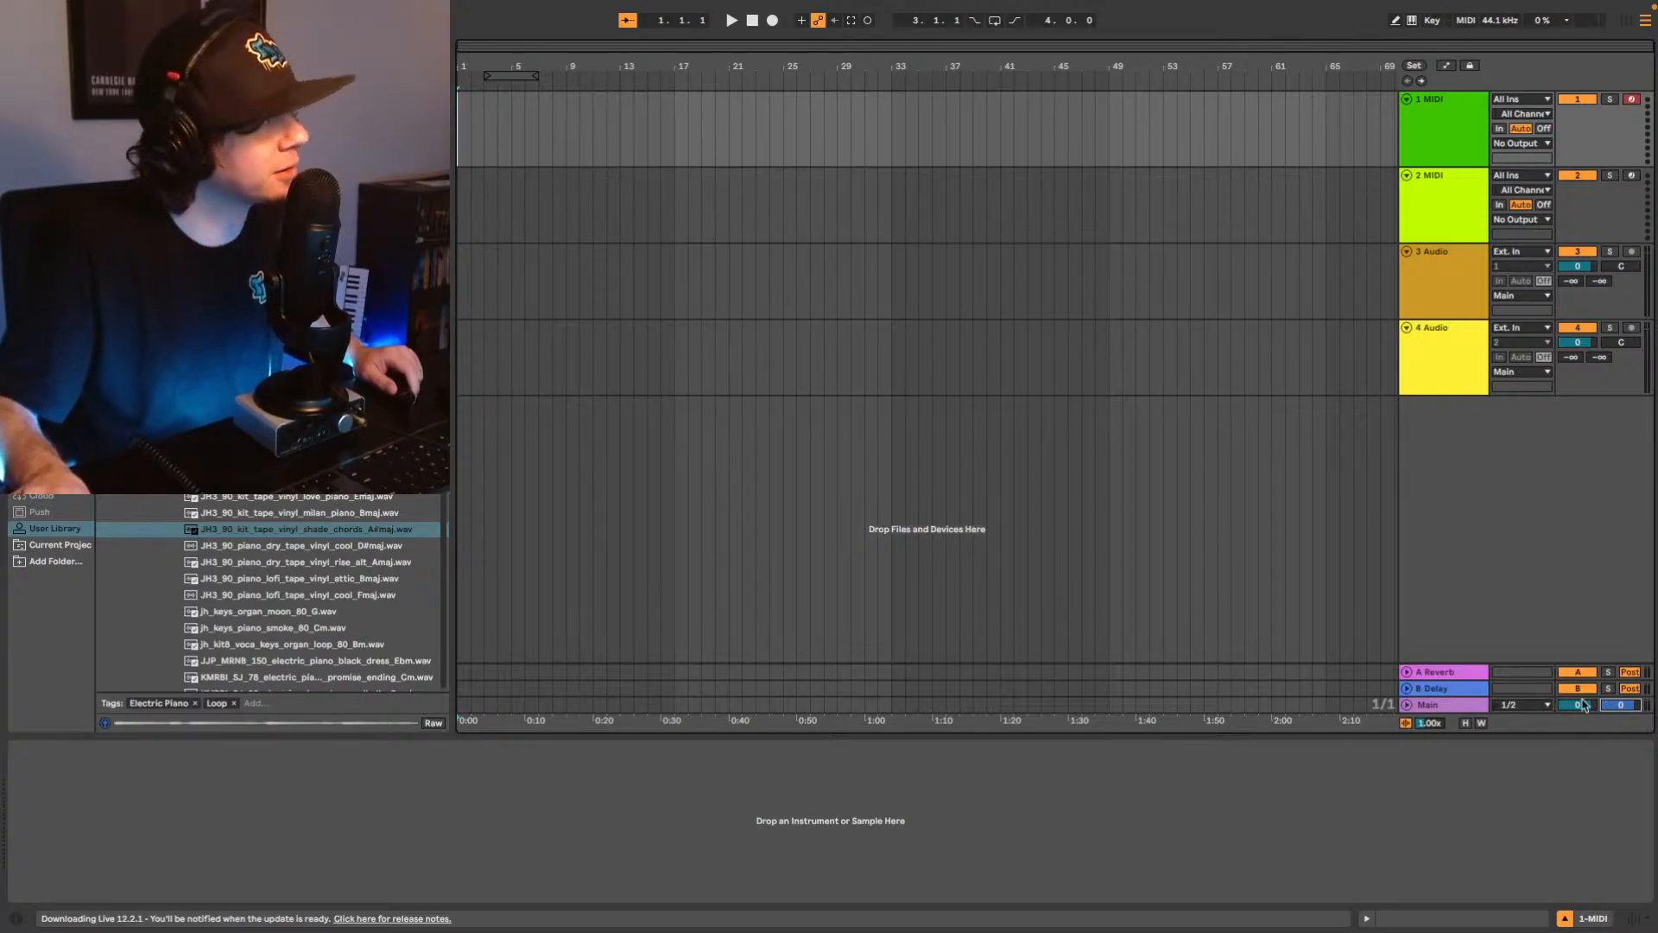
Audition the shade chords, dry tape vinyl cool, love piano and milan piano loops to compare them.
click(313, 533)
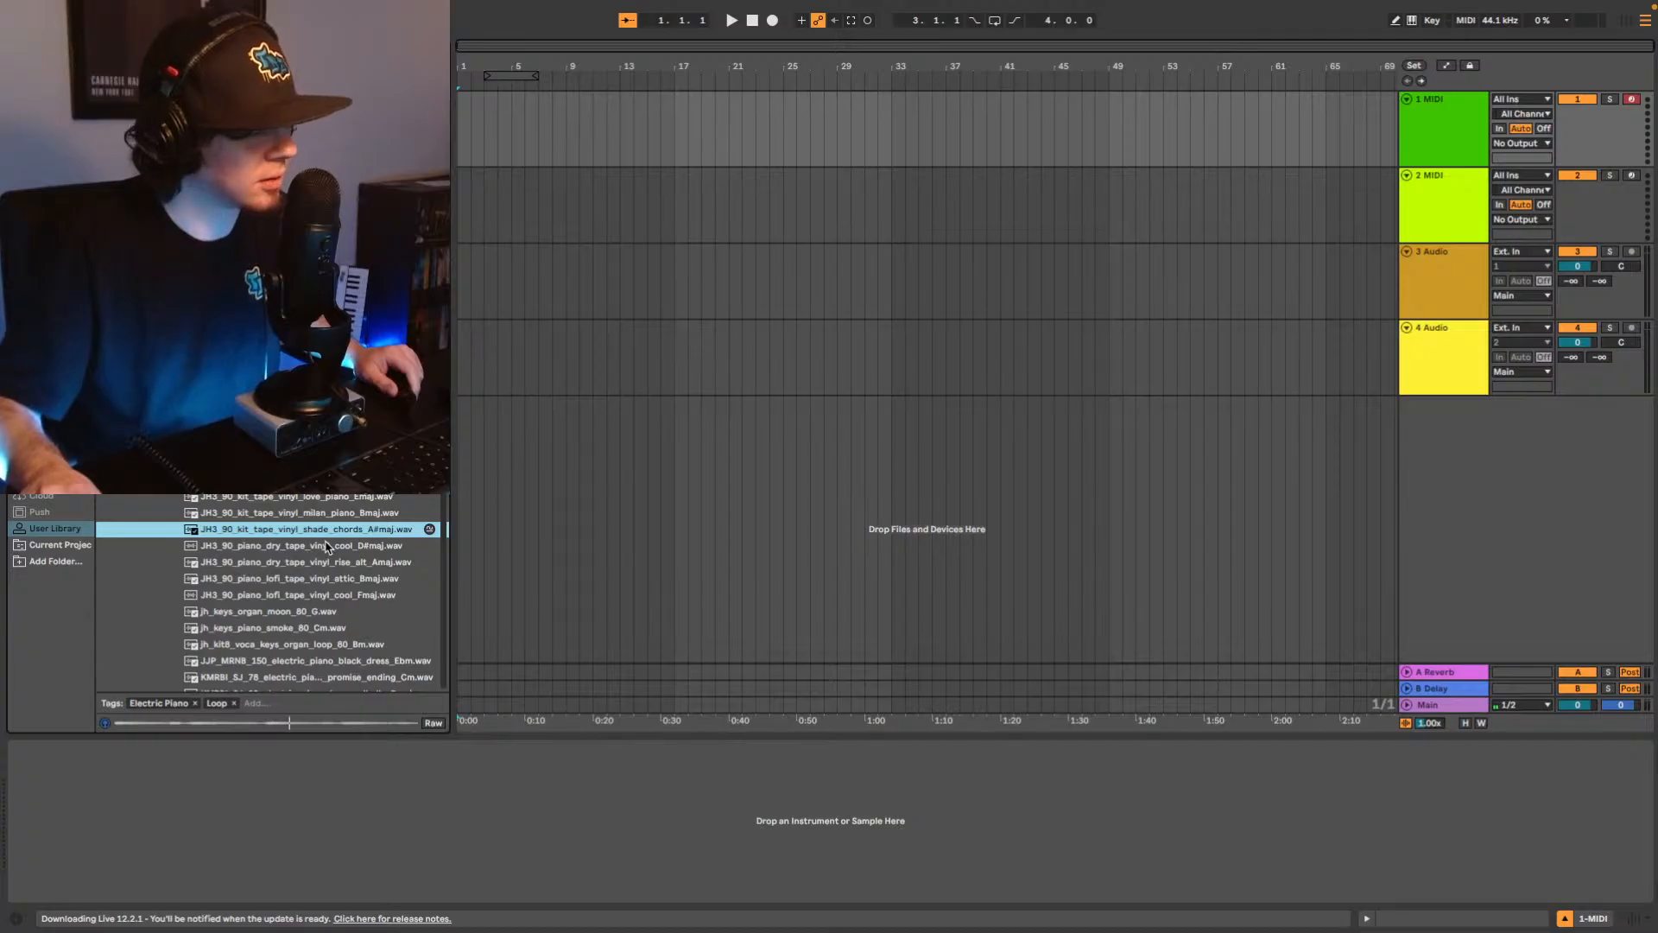
click(326, 546)
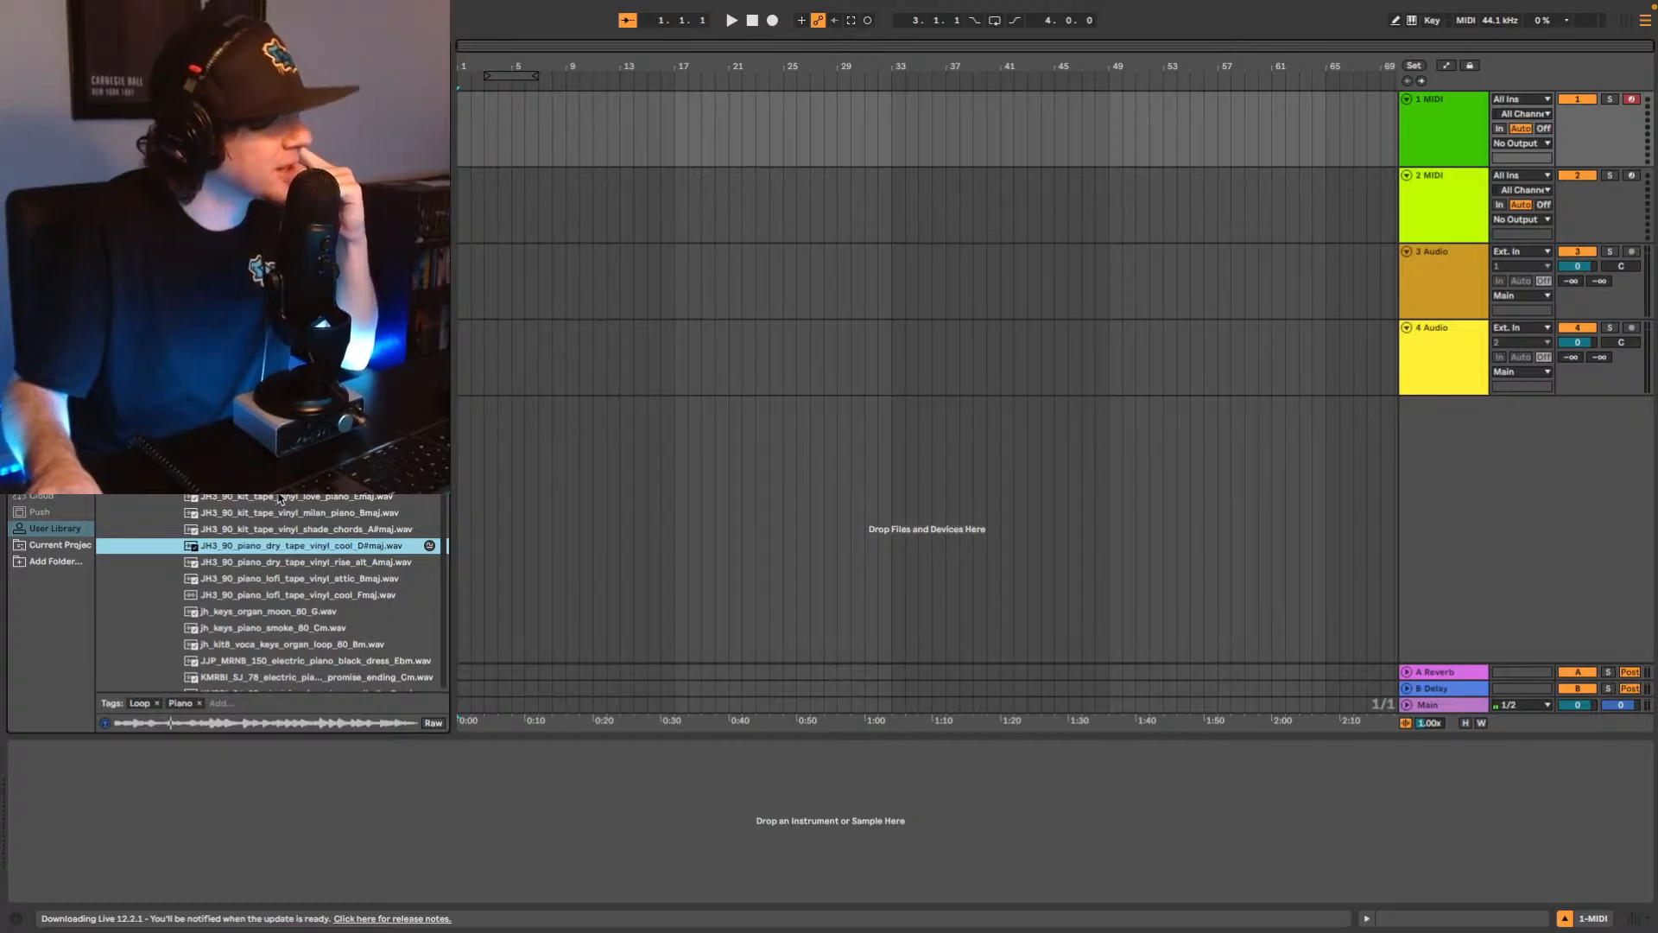
click(273, 501)
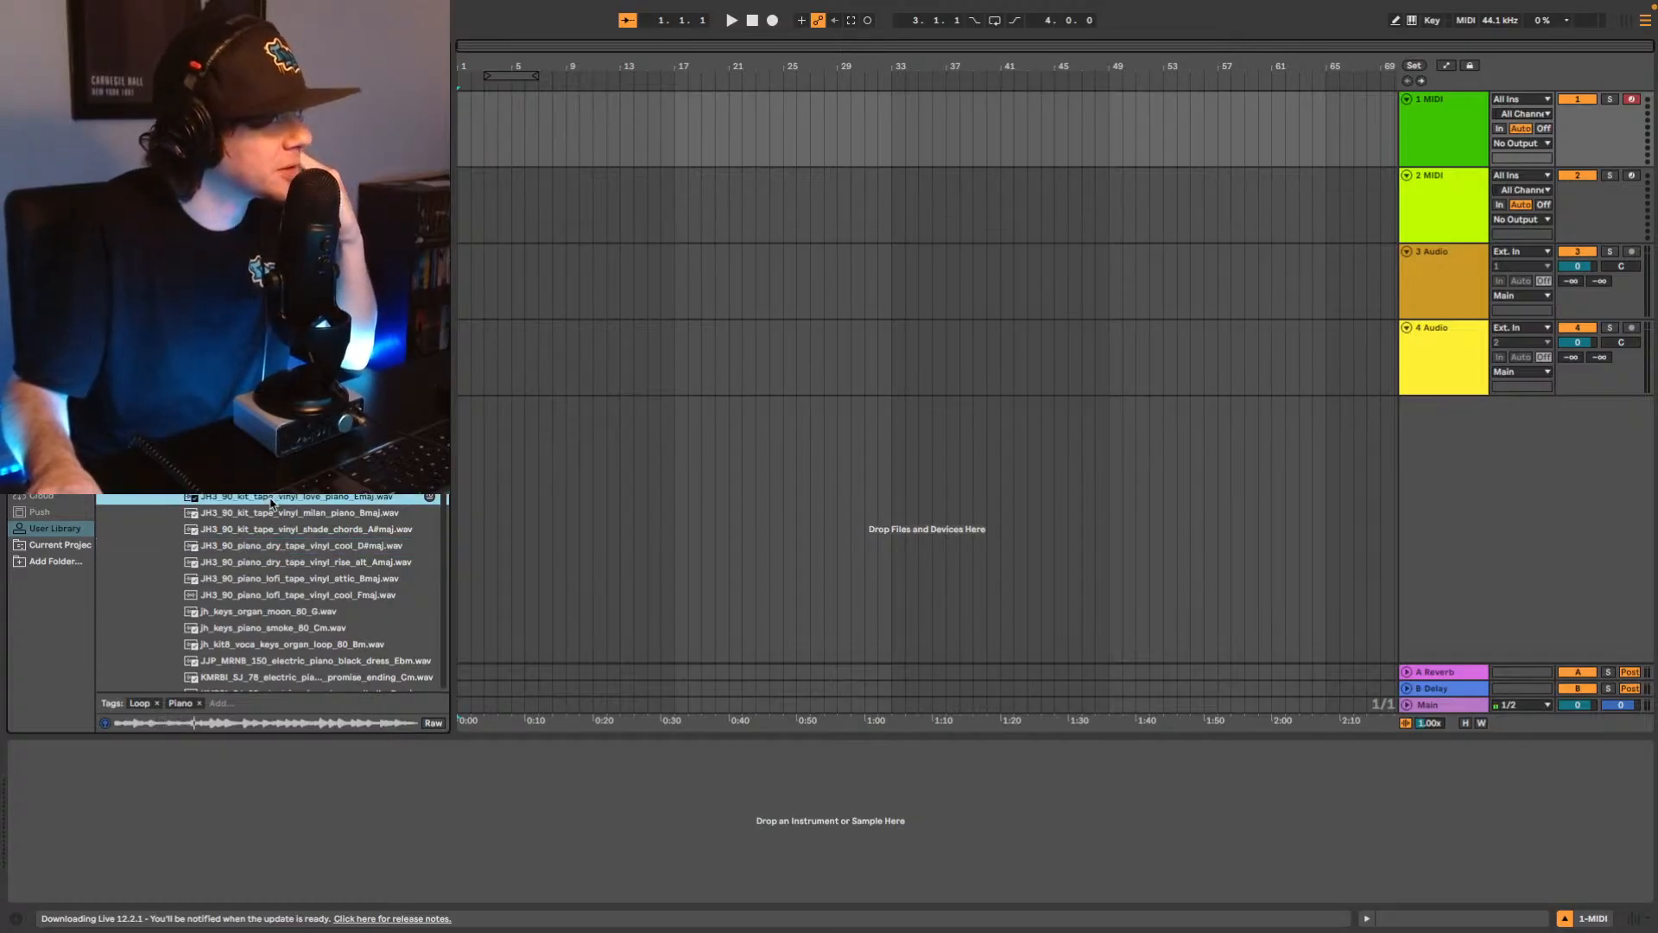
click(263, 516)
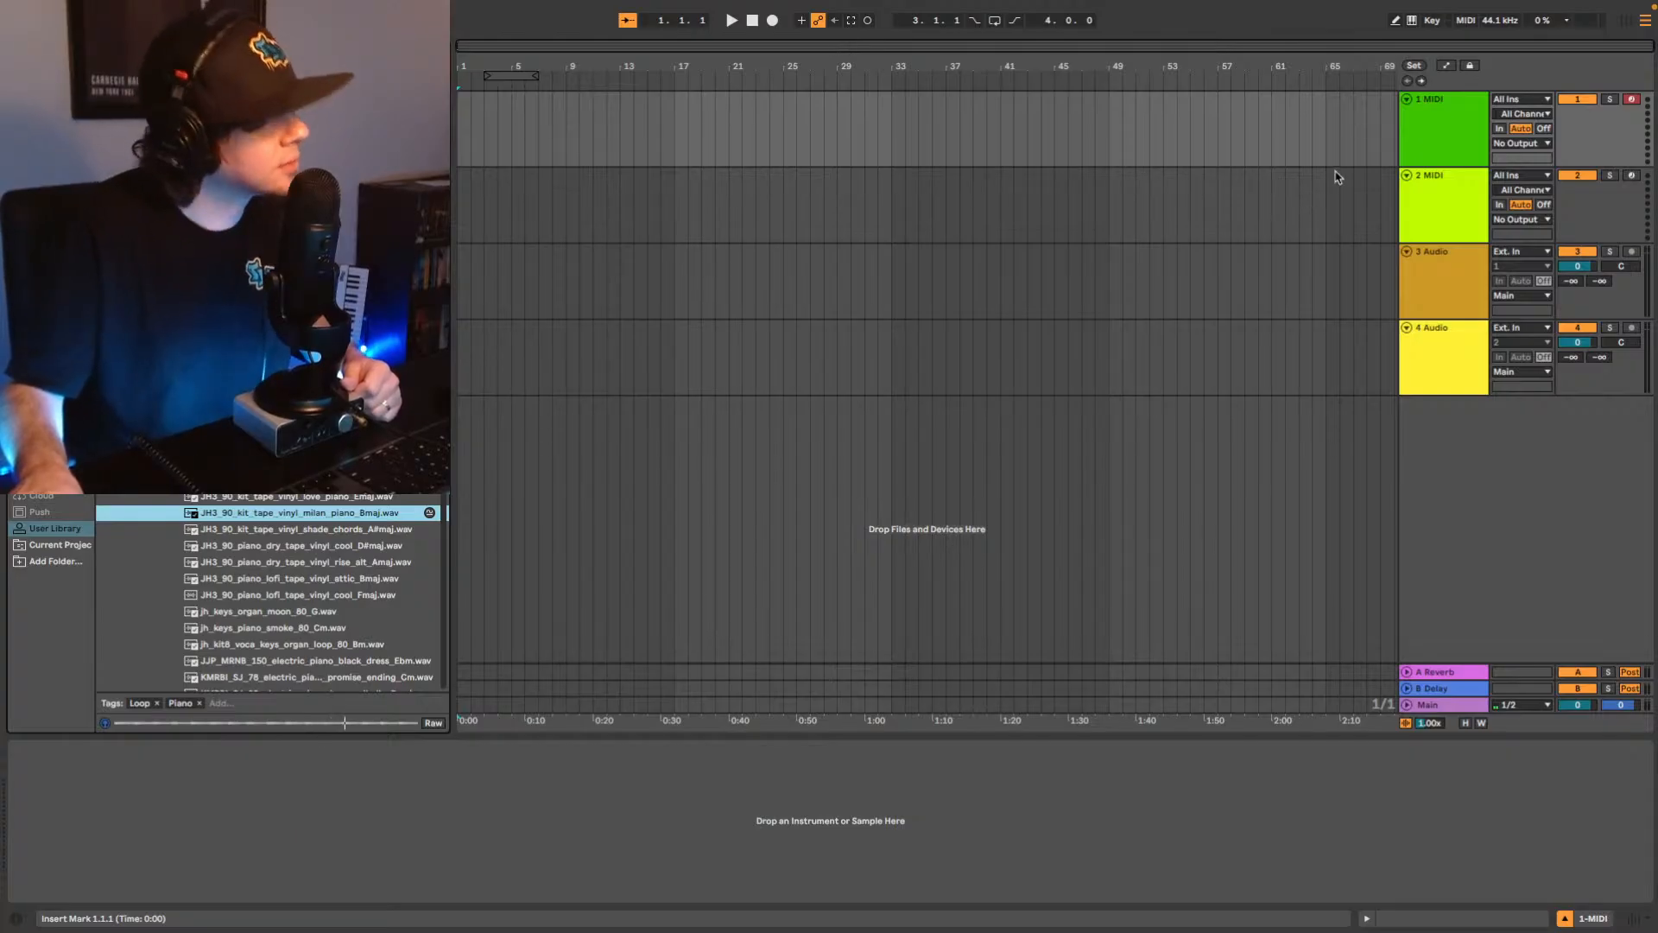
Load the TapDaddy97 BoomBap Madlib drum kit onto the first MIDI track and replace it with the TapDaddy114 BoomBap kit.
click(1440, 120)
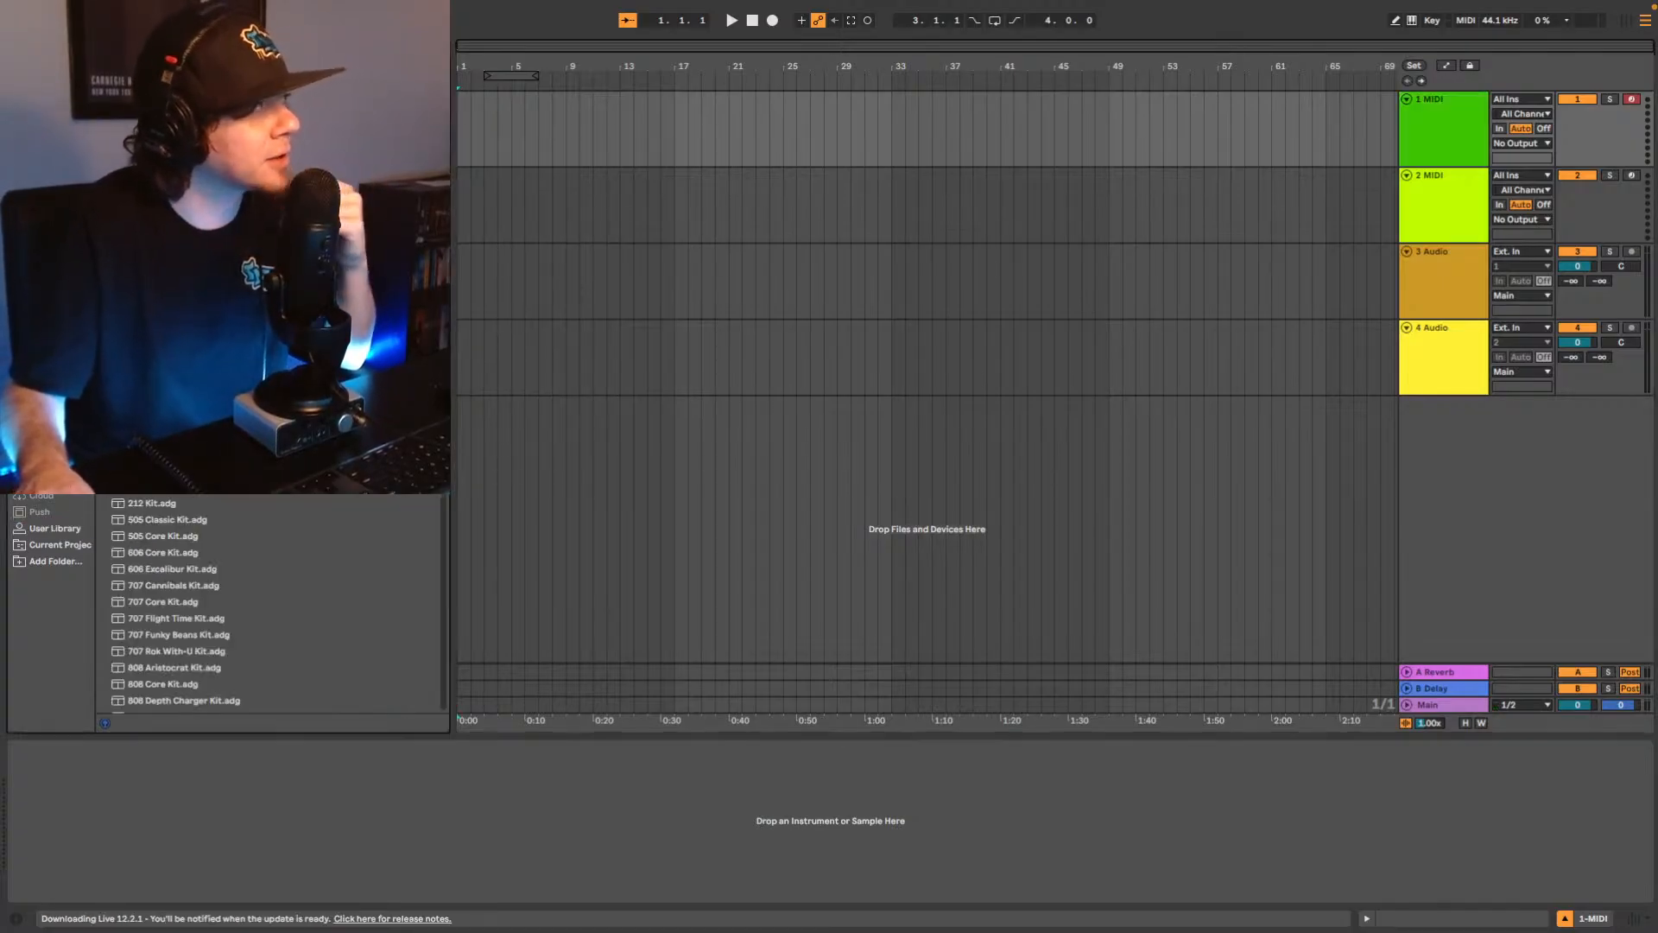
scroll(259, 494, down, 10)
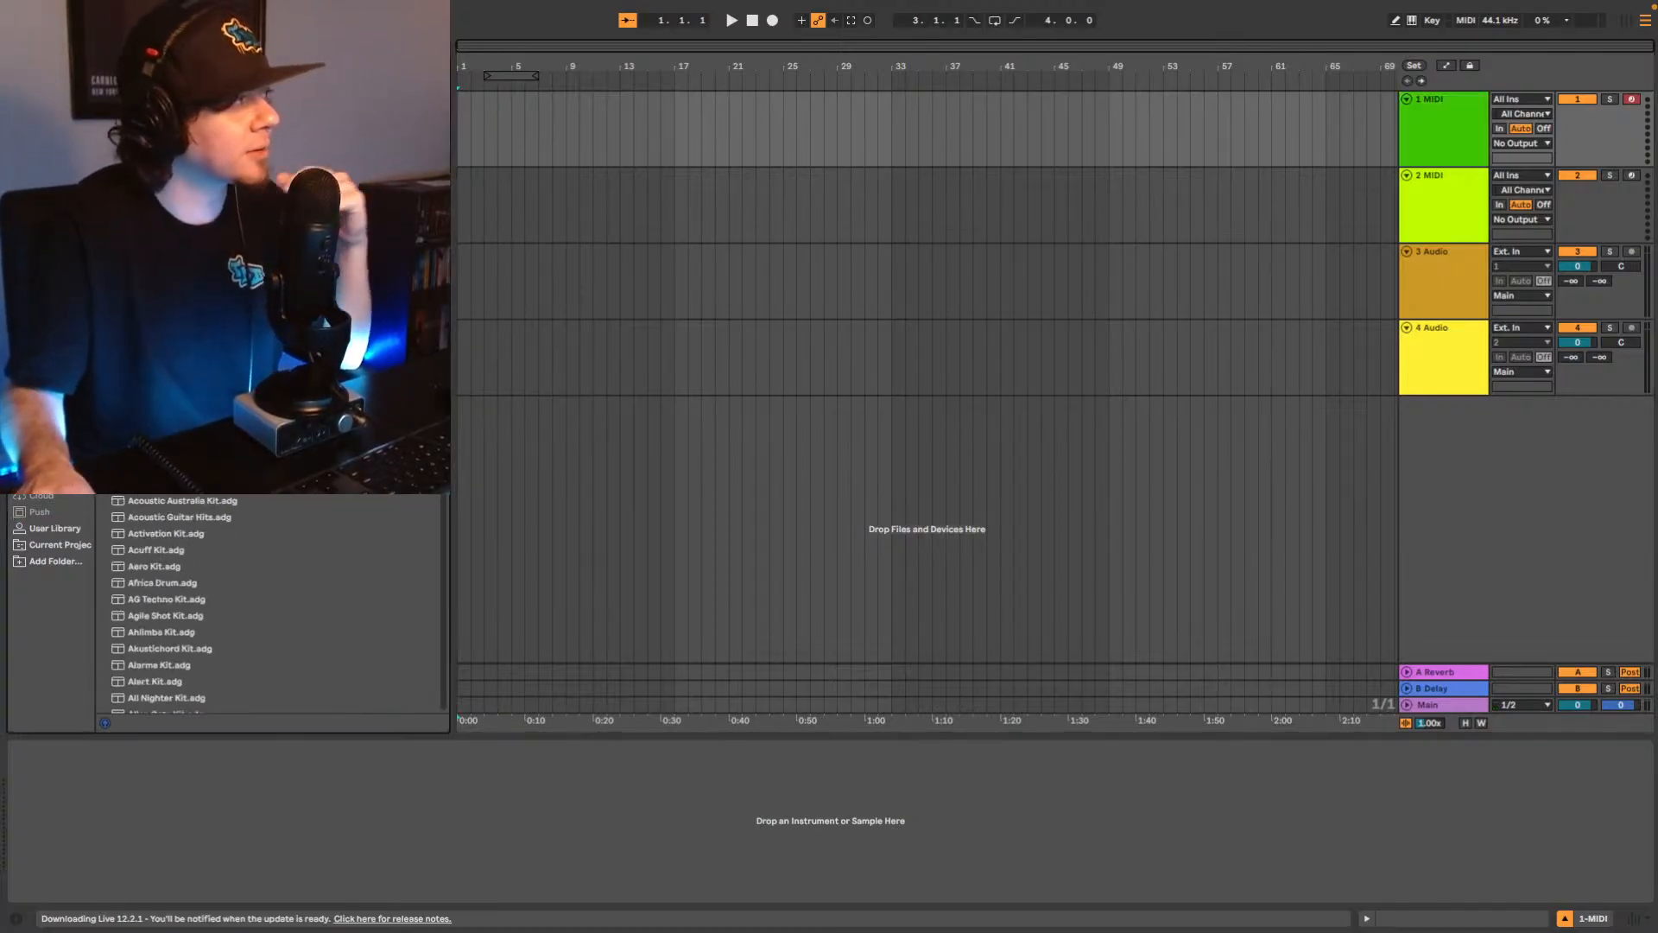
scroll(260, 495, down, 5)
scroll(416, 581, down, 20)
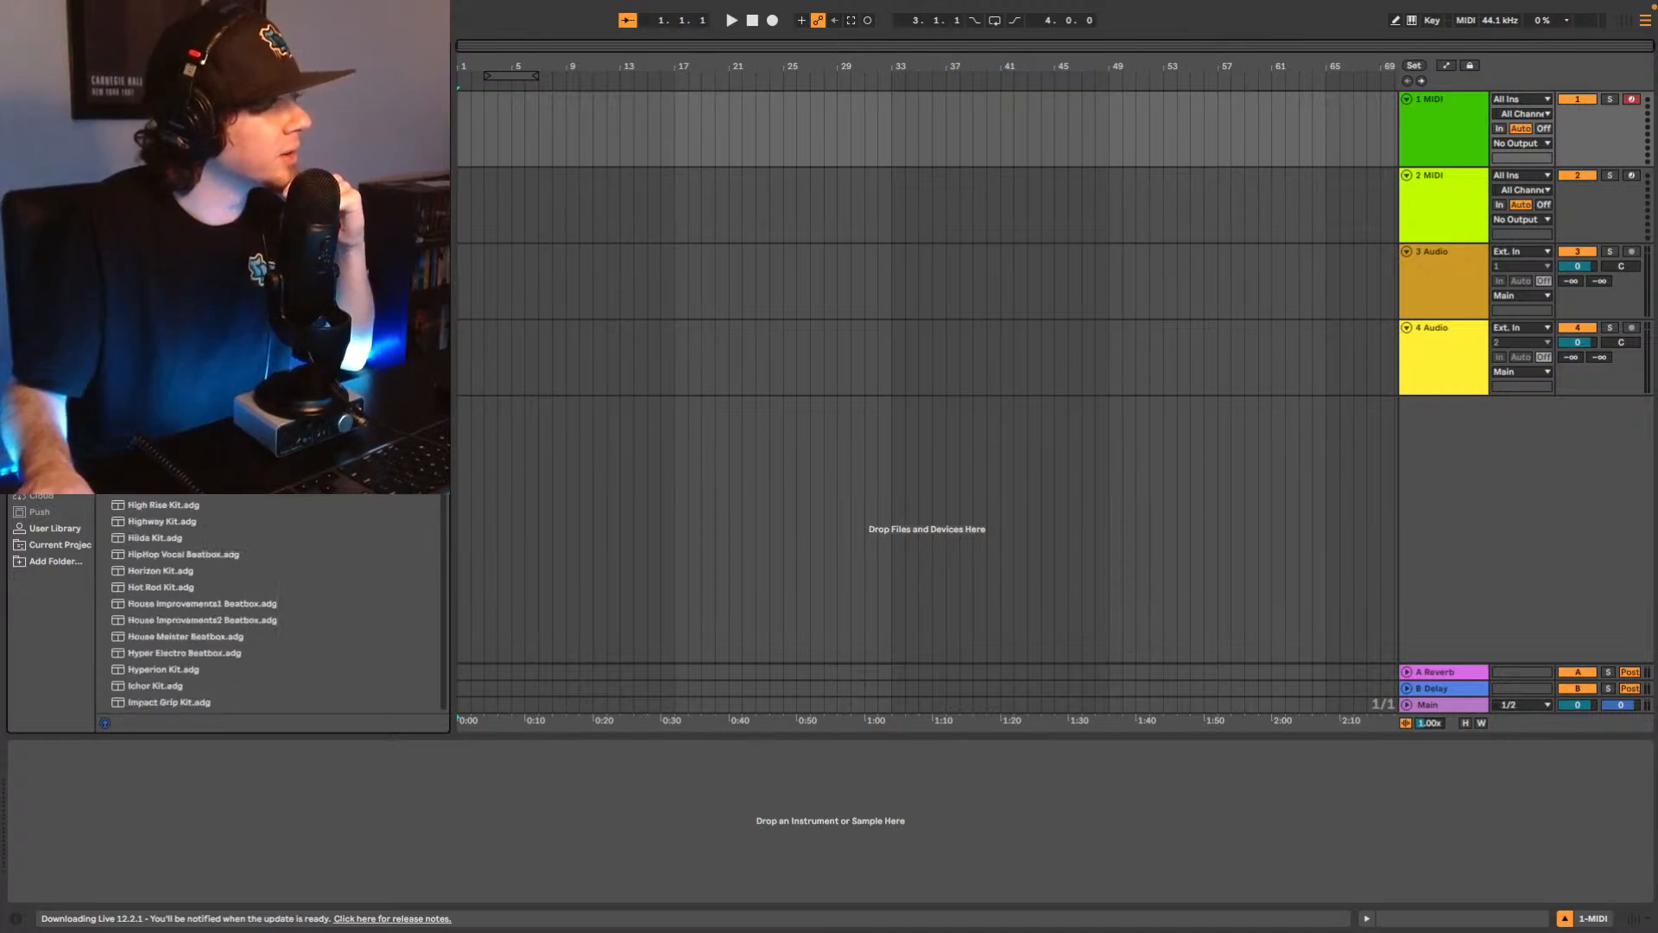
scroll(416, 580, up, 4)
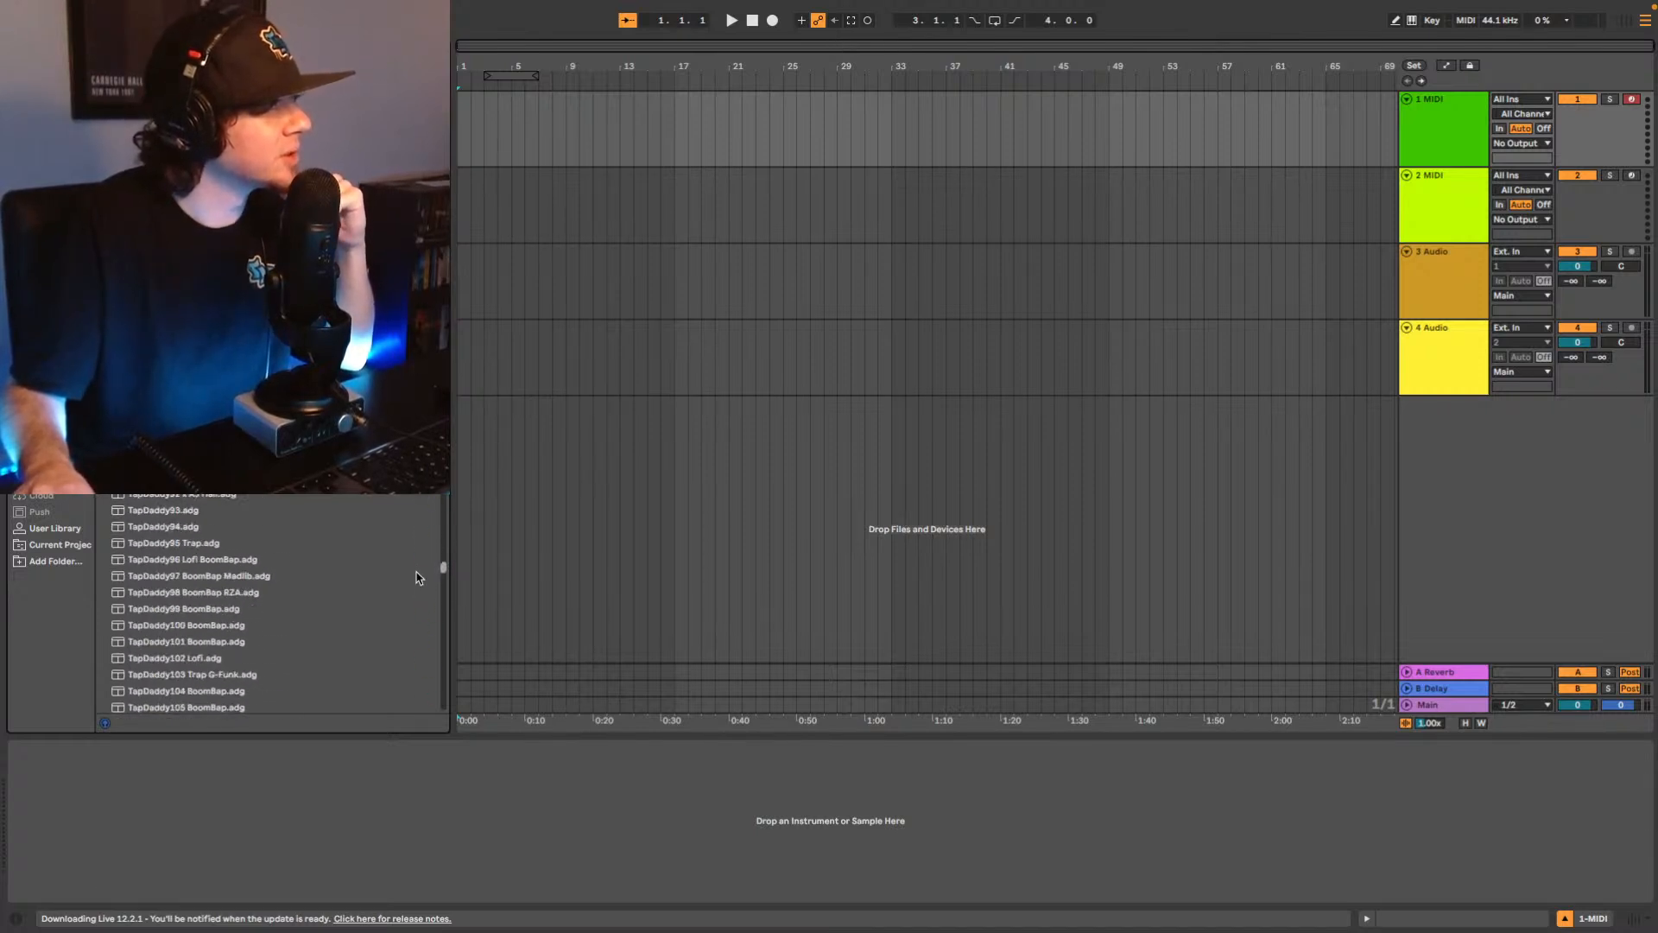
scroll(417, 579, down, 2)
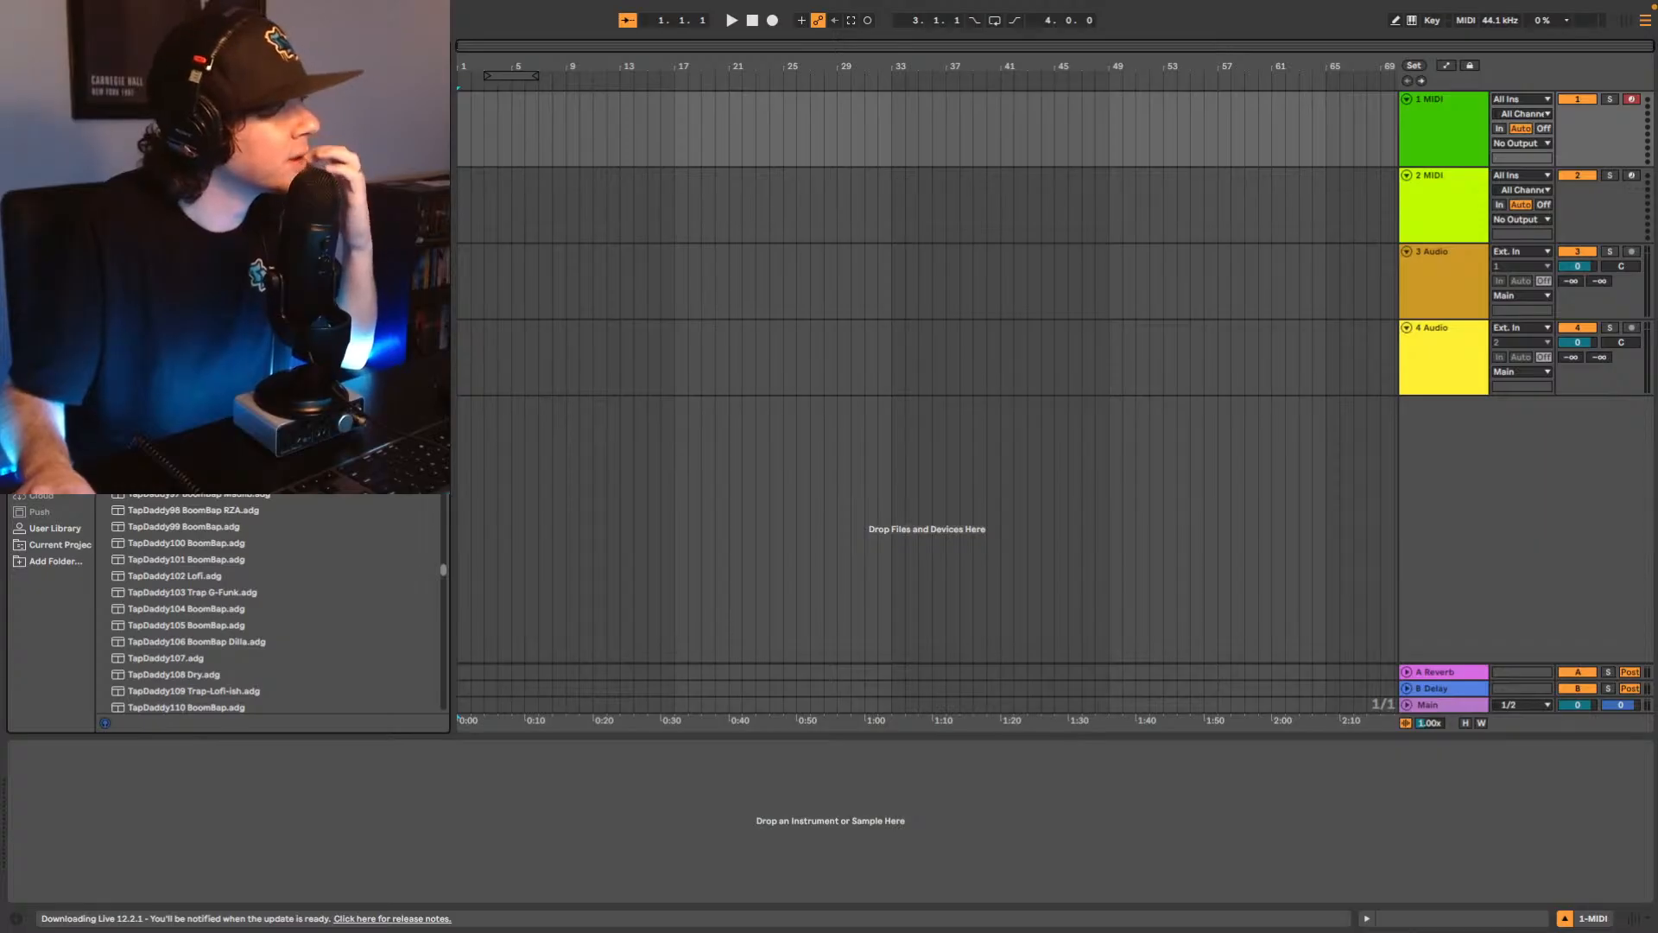
scroll(417, 578, down, 4)
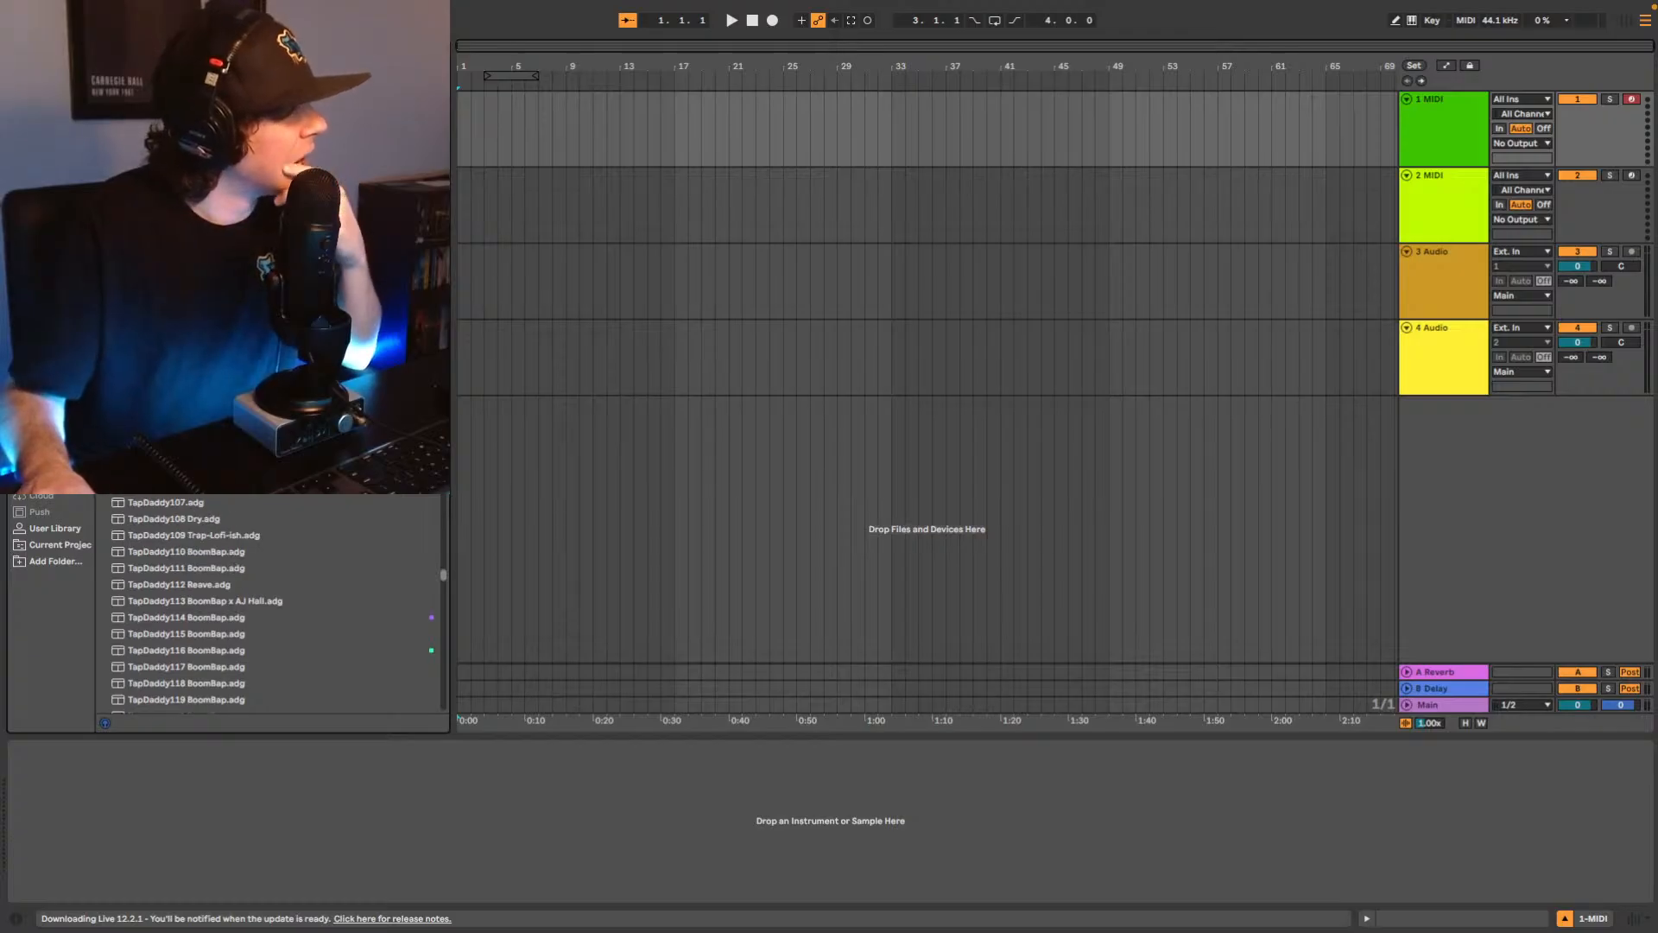
double_click(198, 338)
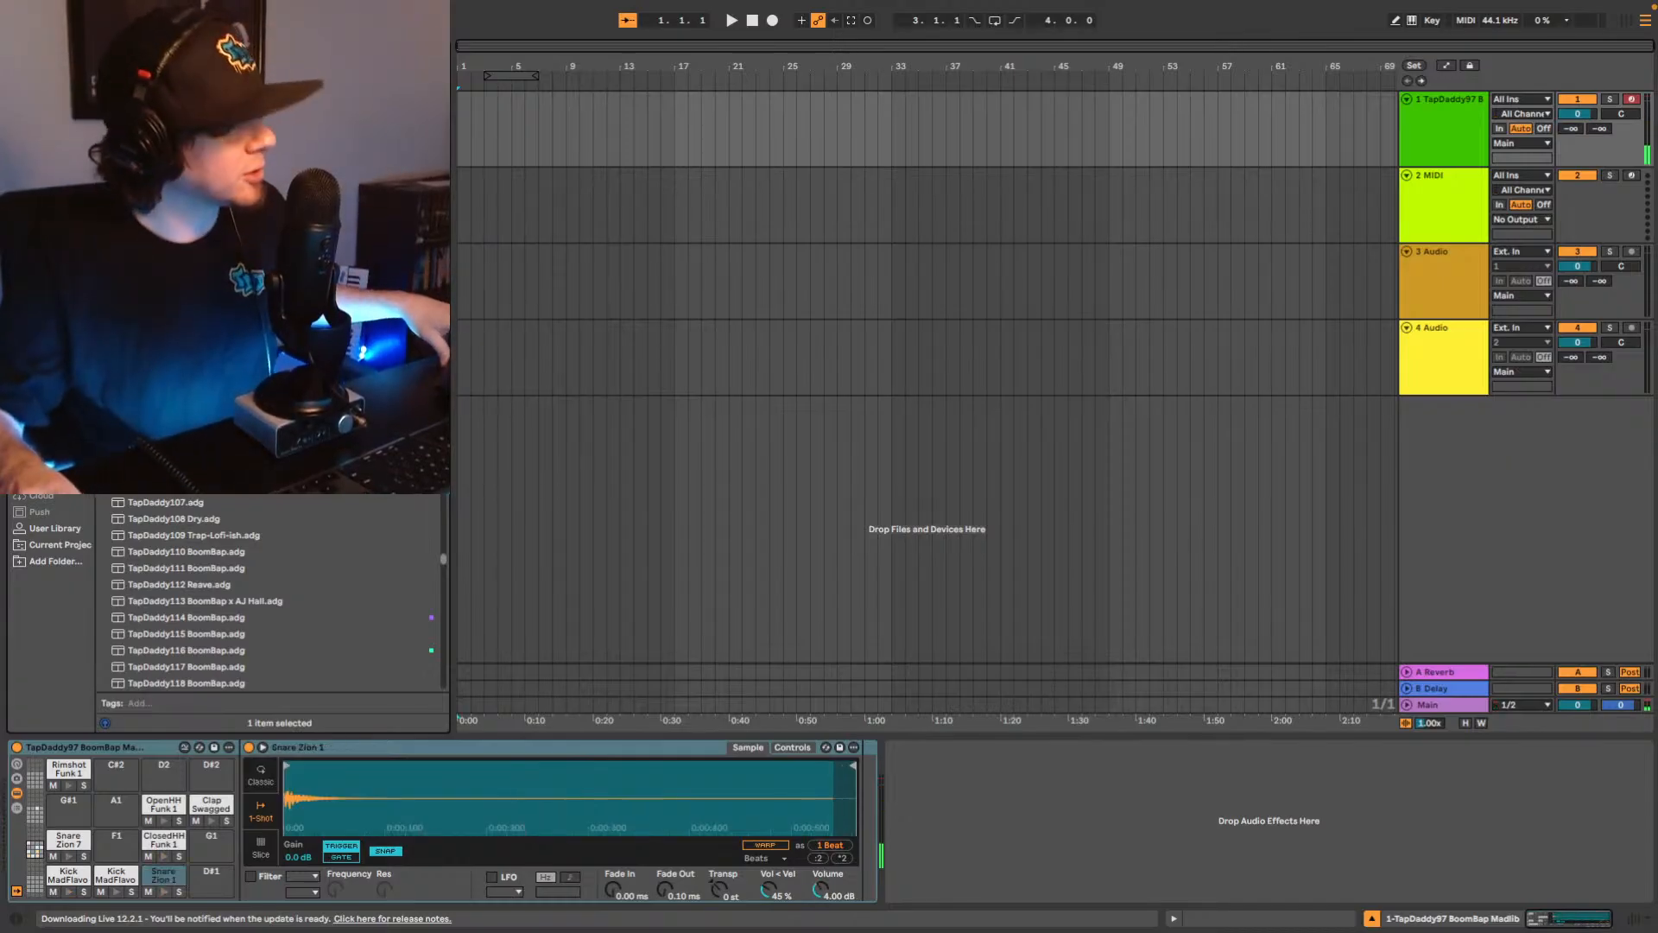
double_click(250, 617)
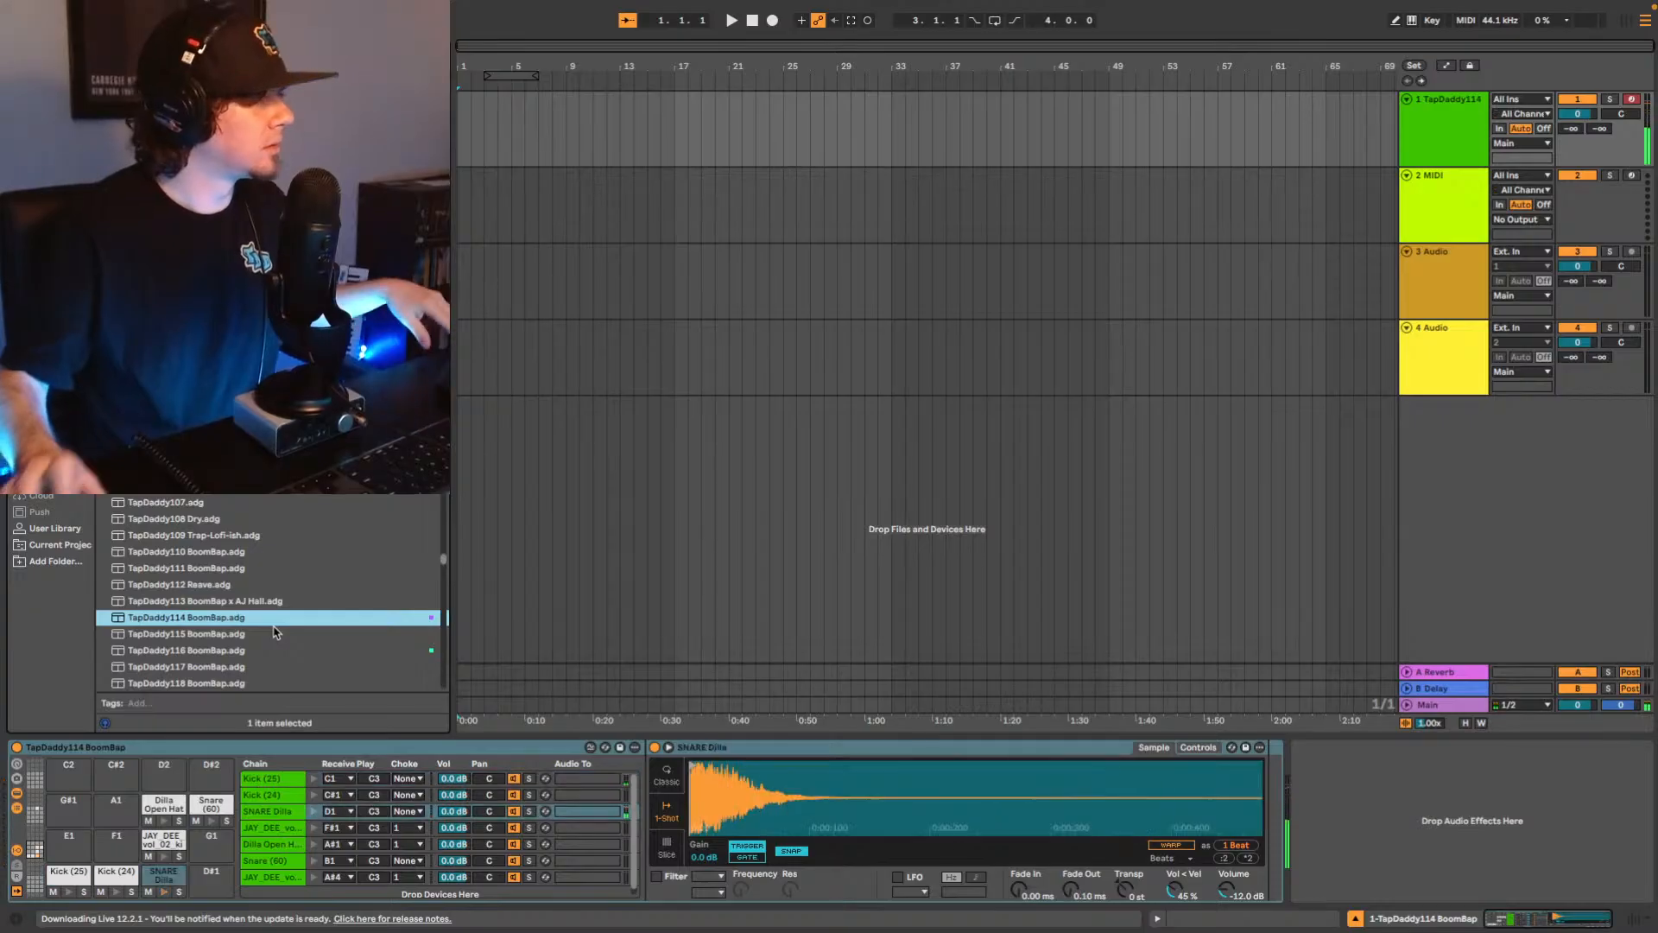
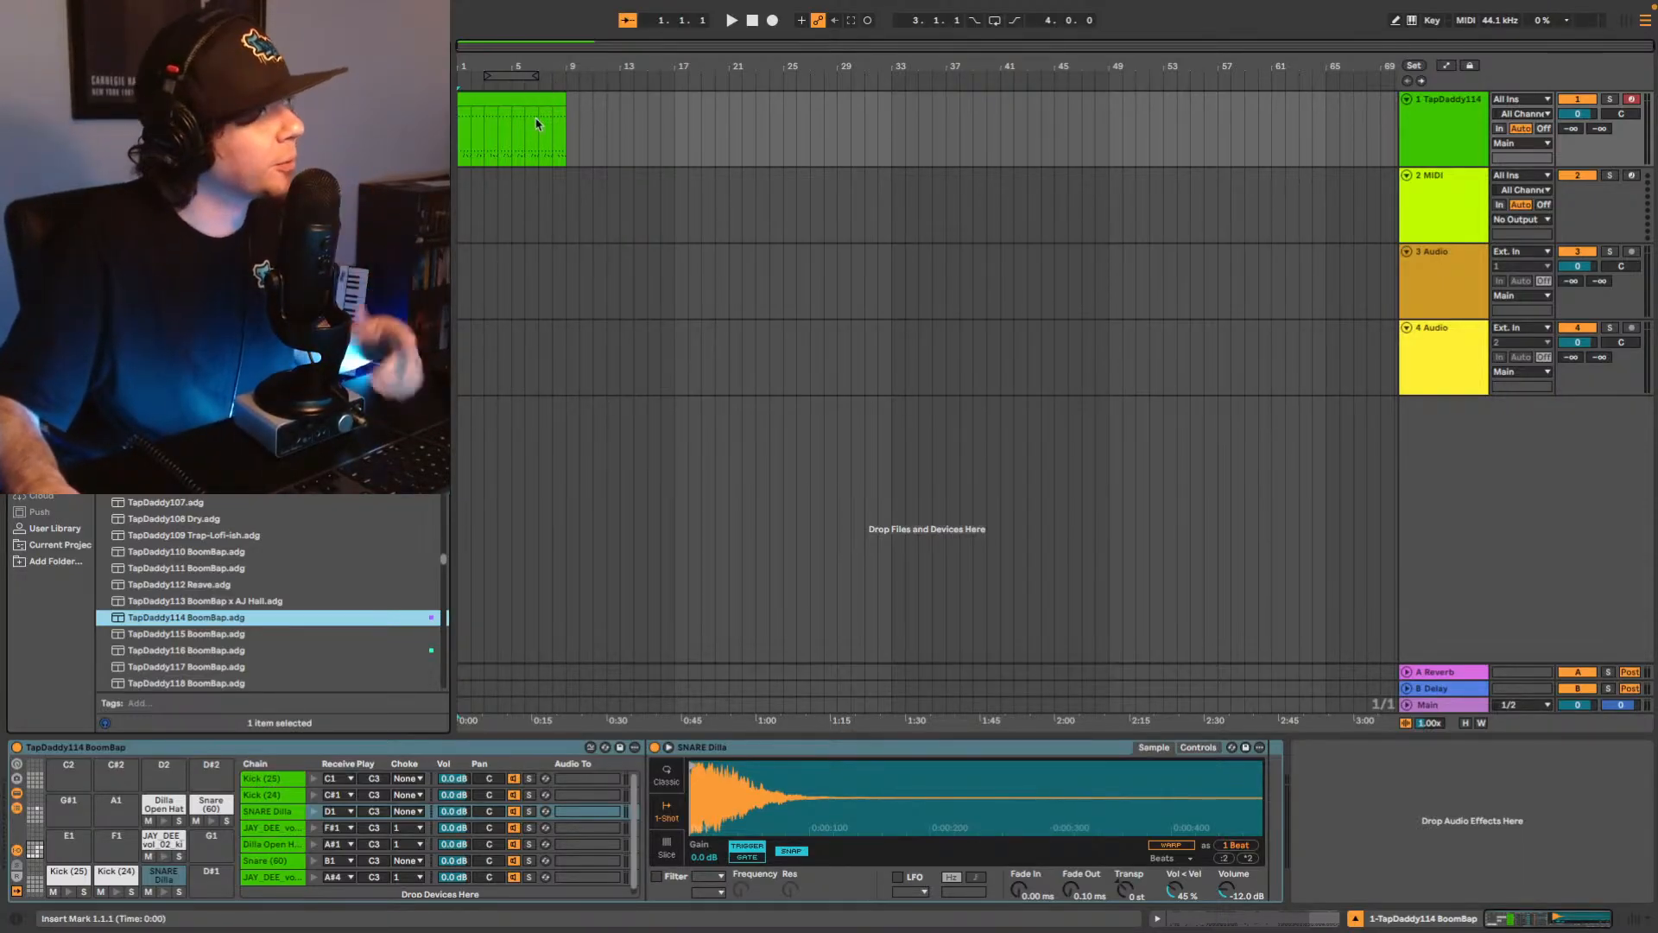
Play the drum clip from the start and extend its end to 9.2.1.
click(563, 100)
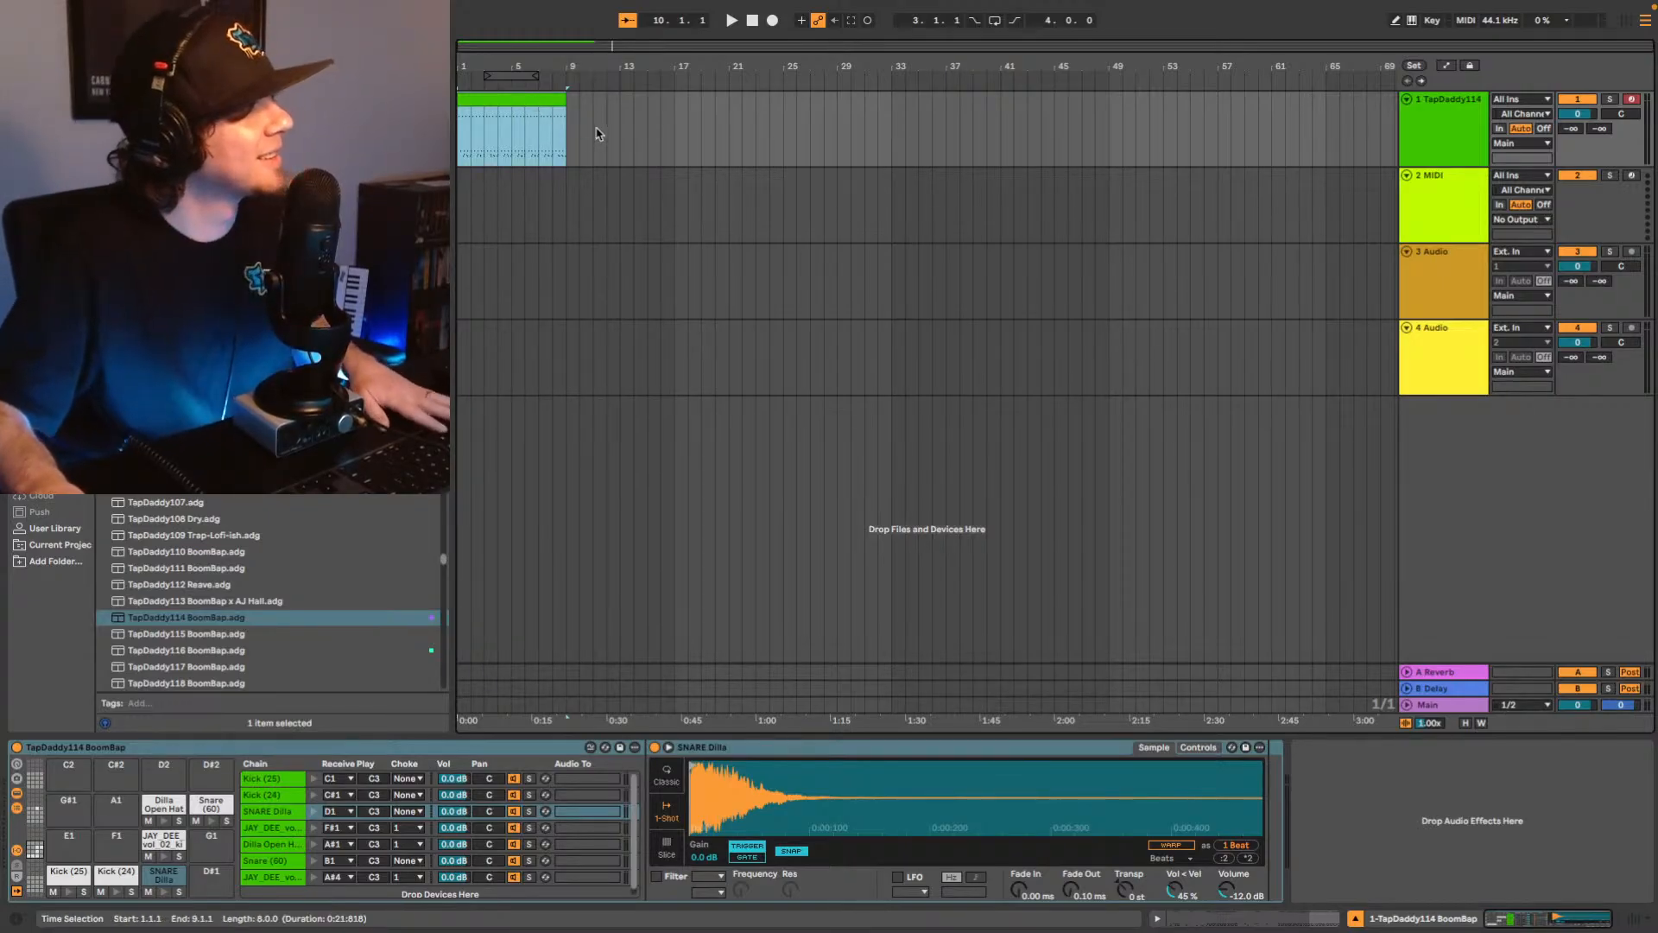
key(space)
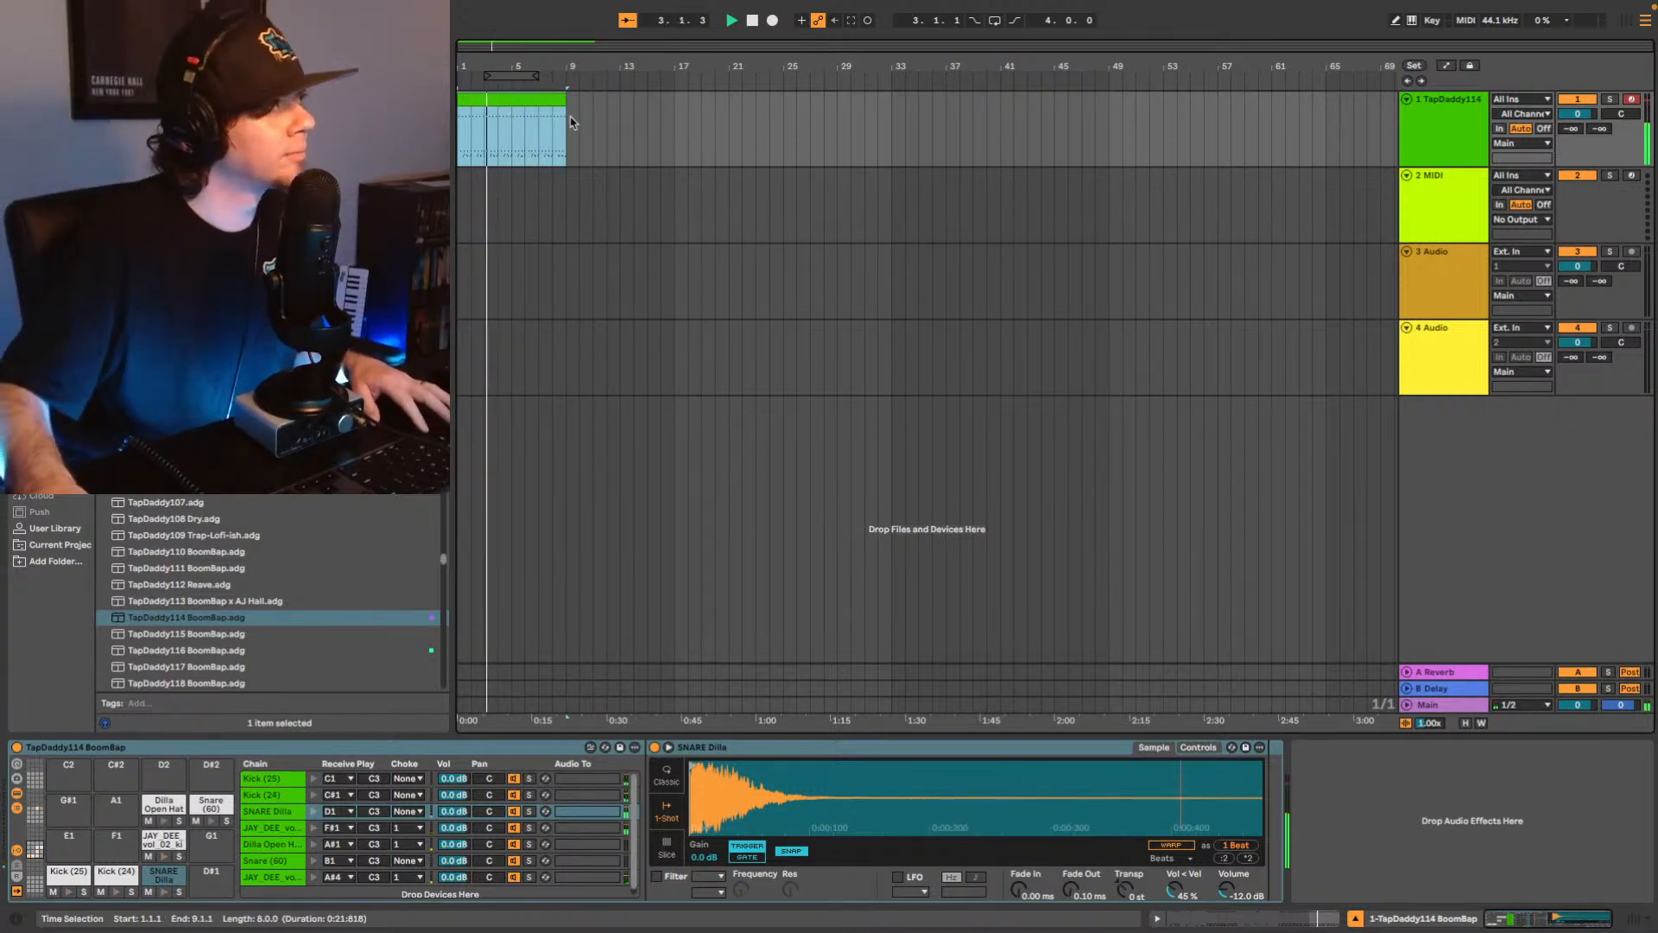
drag(489, 66, 612, 142)
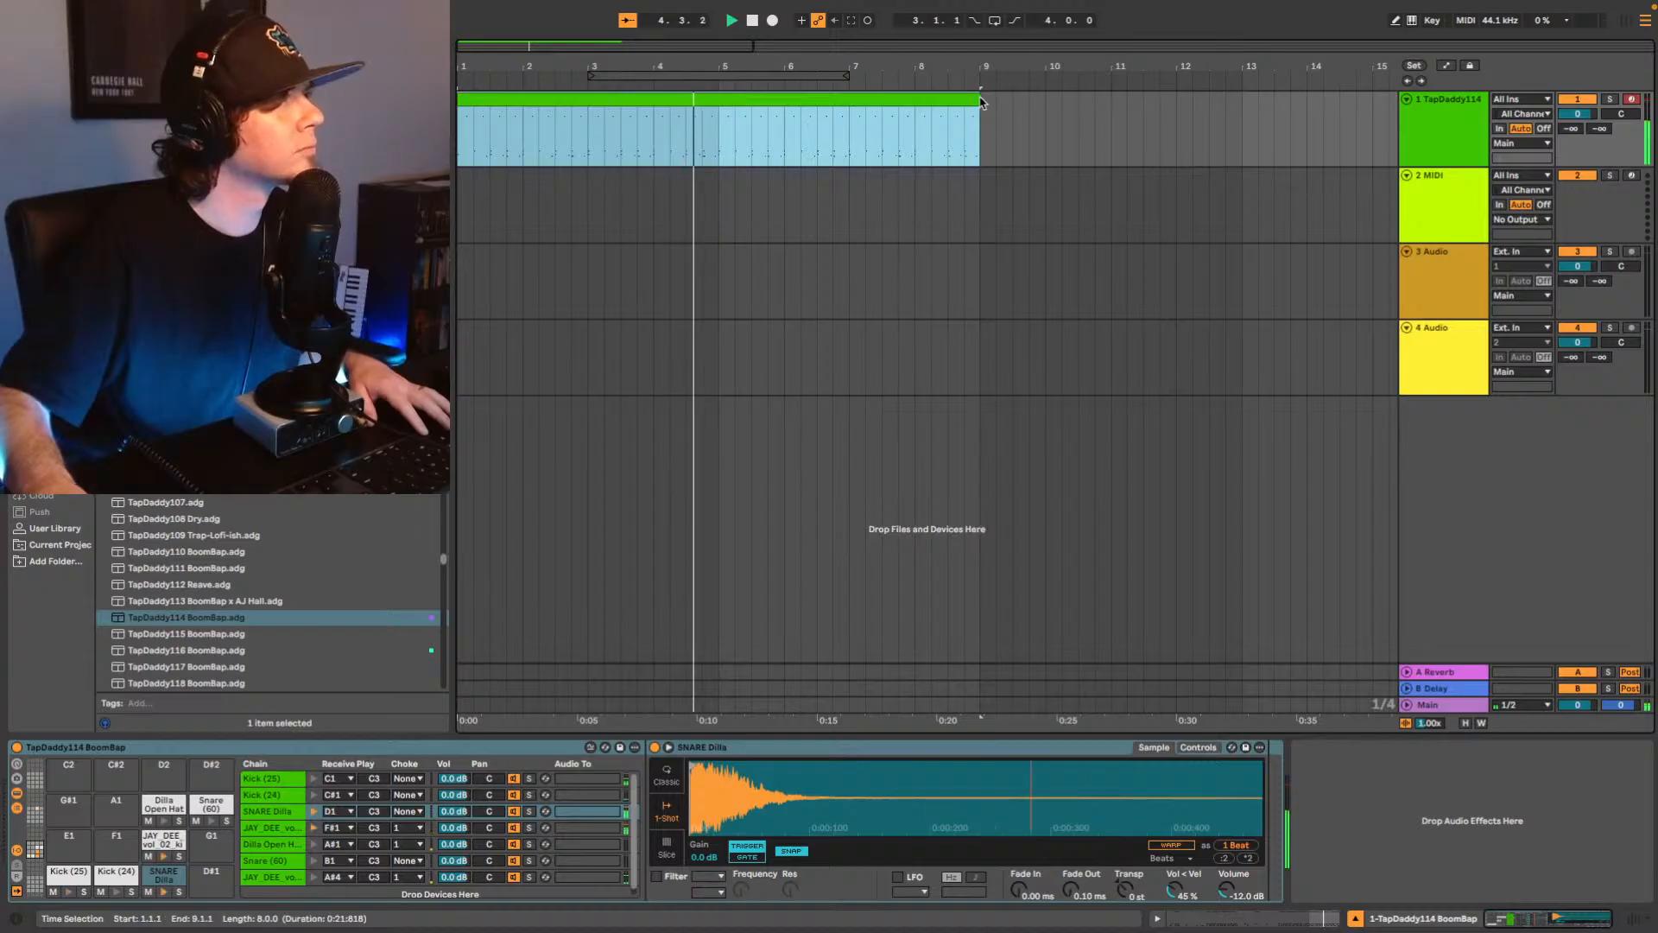
mouse_move(981, 121)
mouse_down()
mouse_move(1046, 113)
mouse_move(995, 113)
mouse_up()
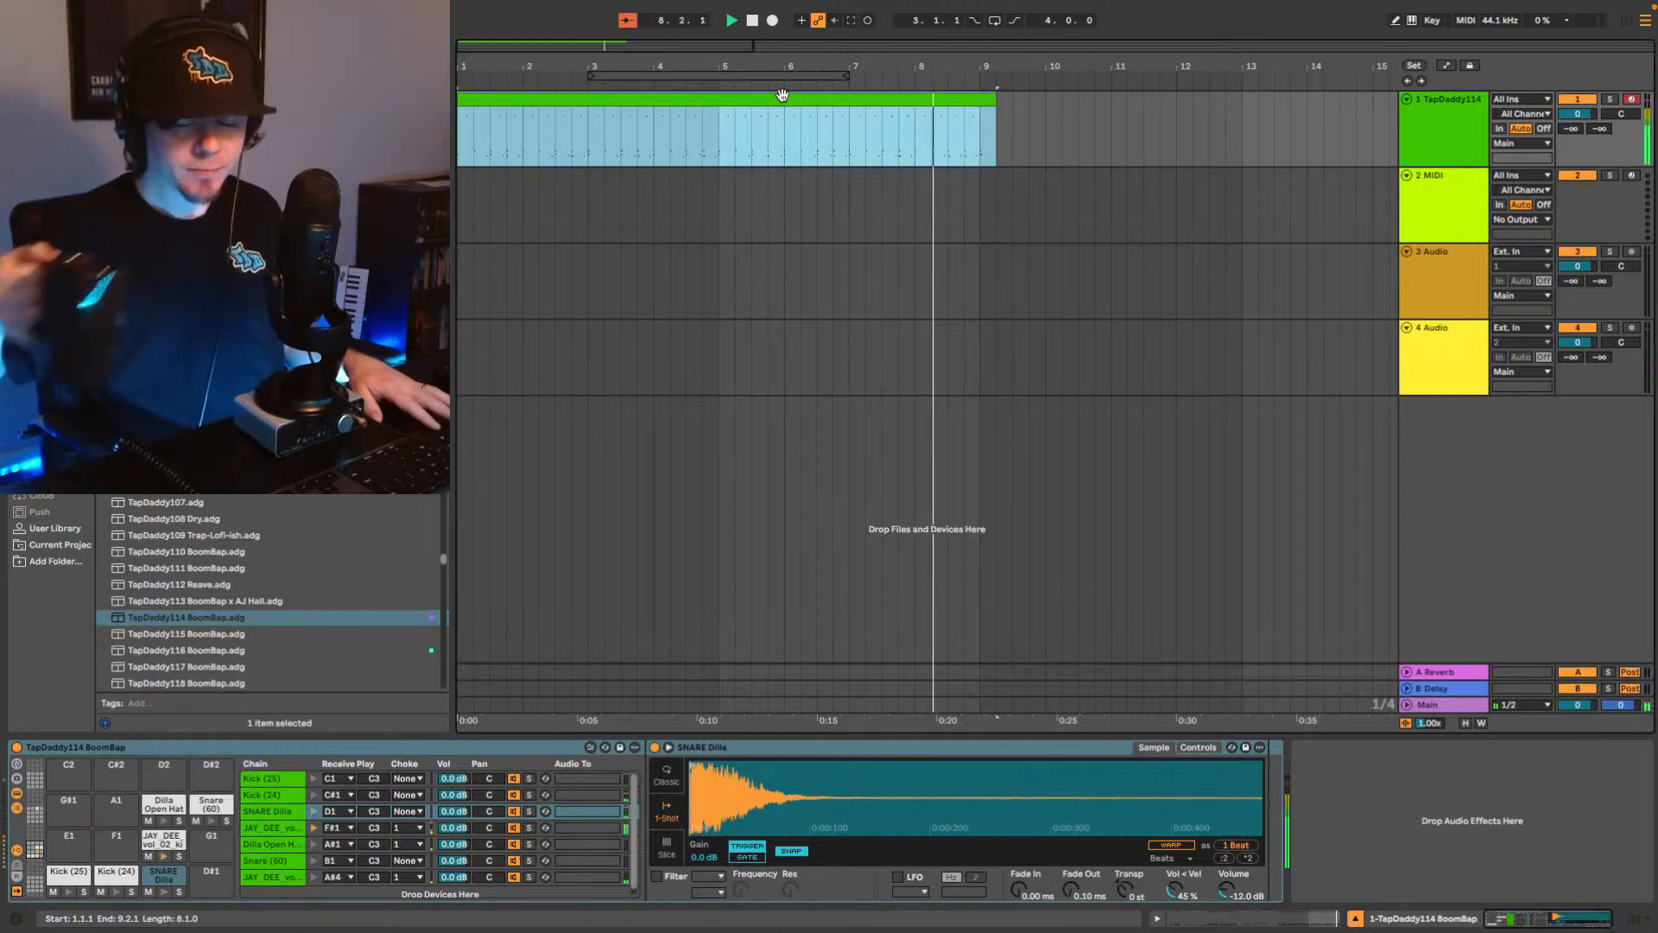
key(space)
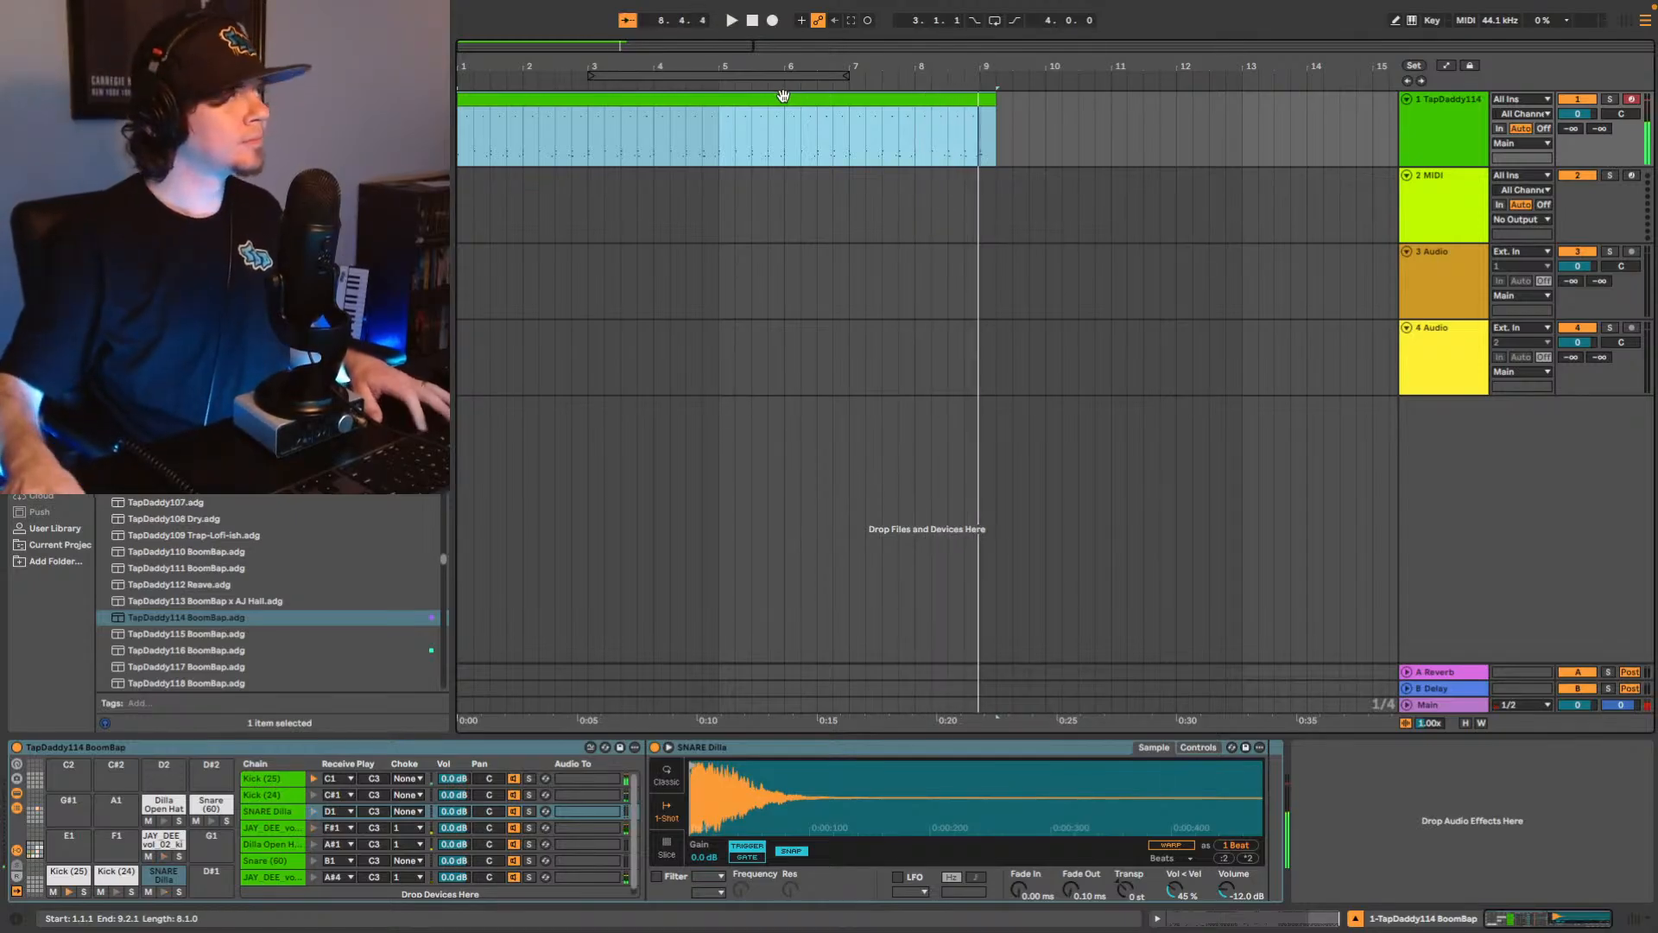
Replay the drum clip's ending from 8.2.1, trim the clip to span 1.1.1 to 9.1.1, and play it from the start.
click(931, 158)
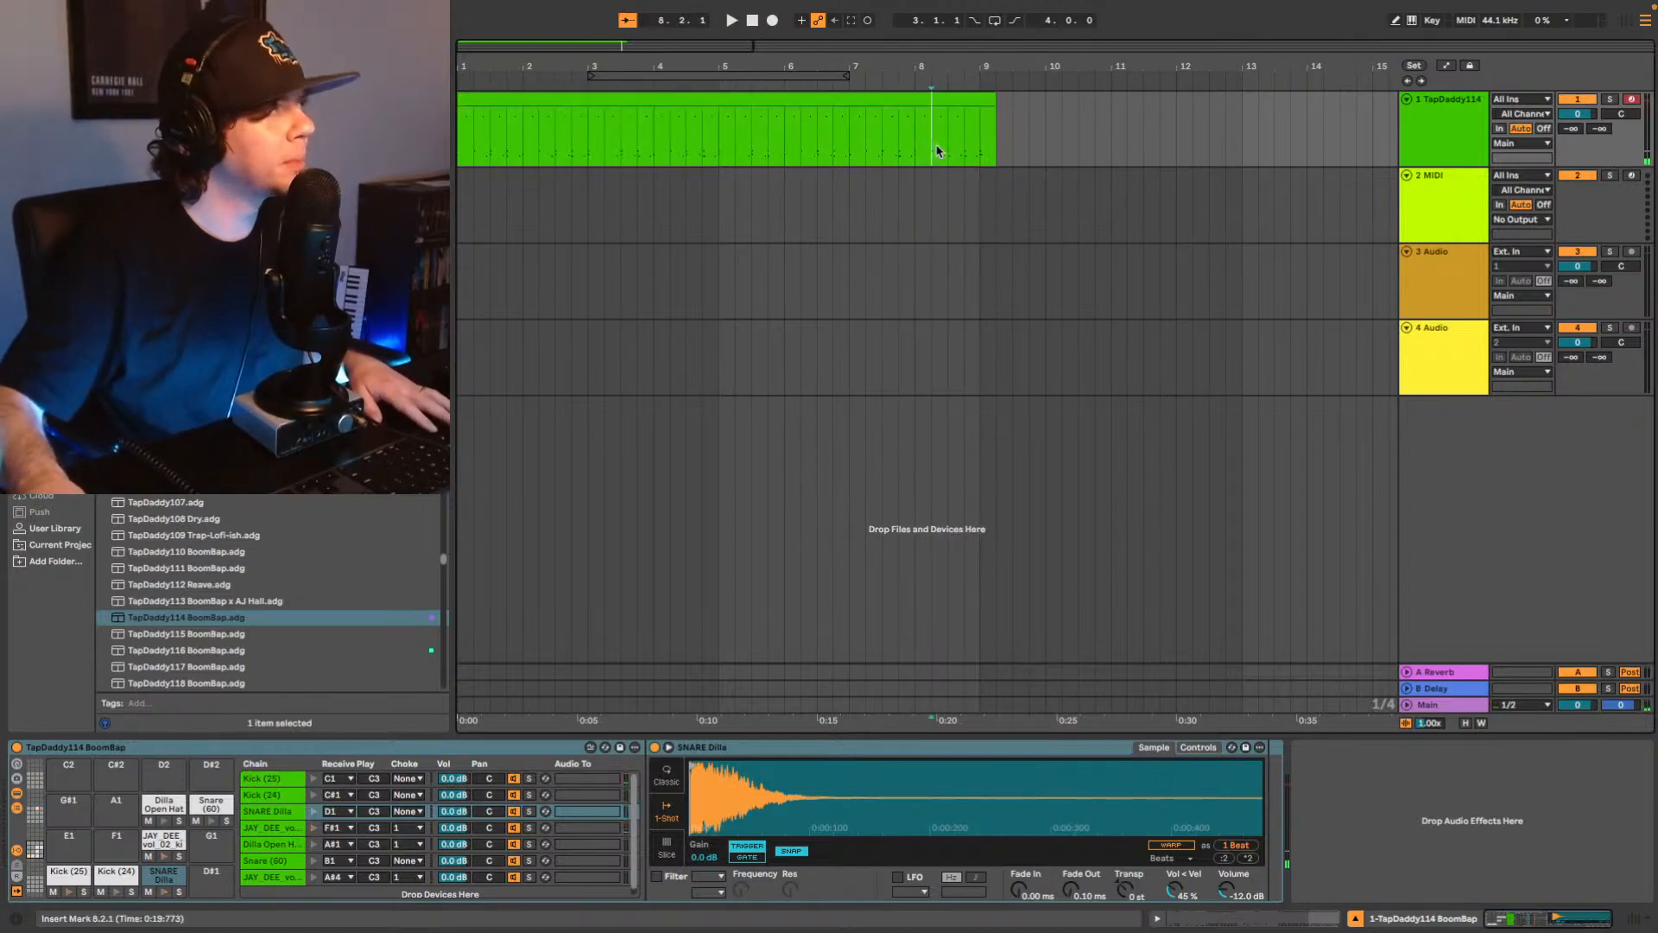
key(space)
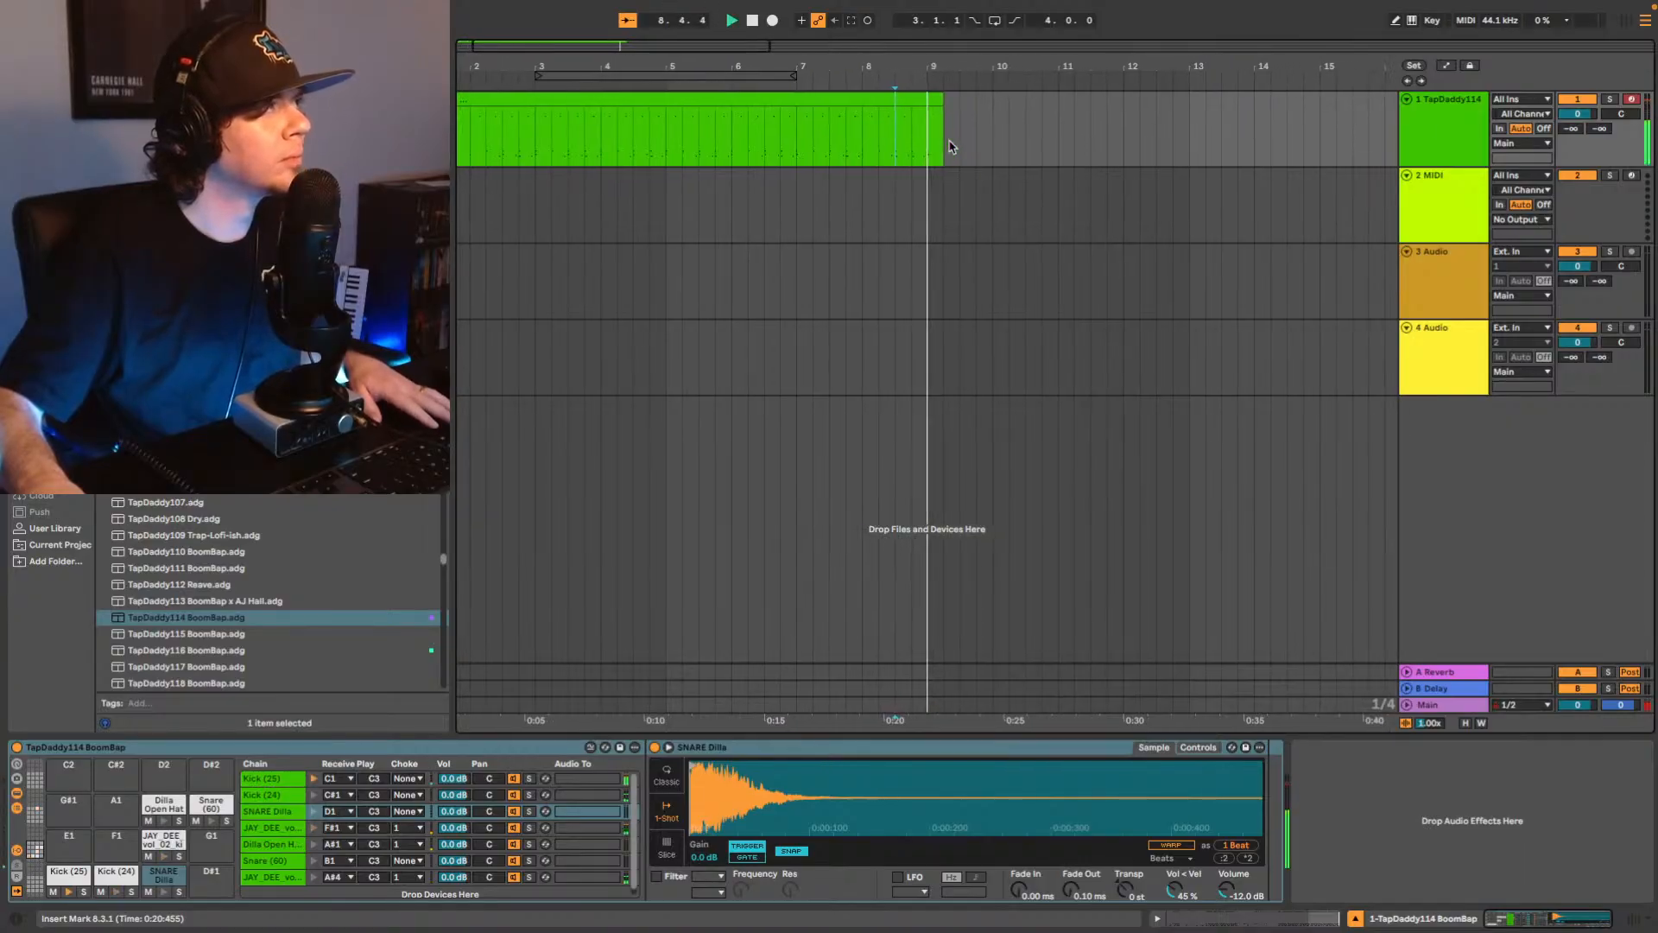
drag(925, 95, 904, 97)
key(super+z)
click(881, 100)
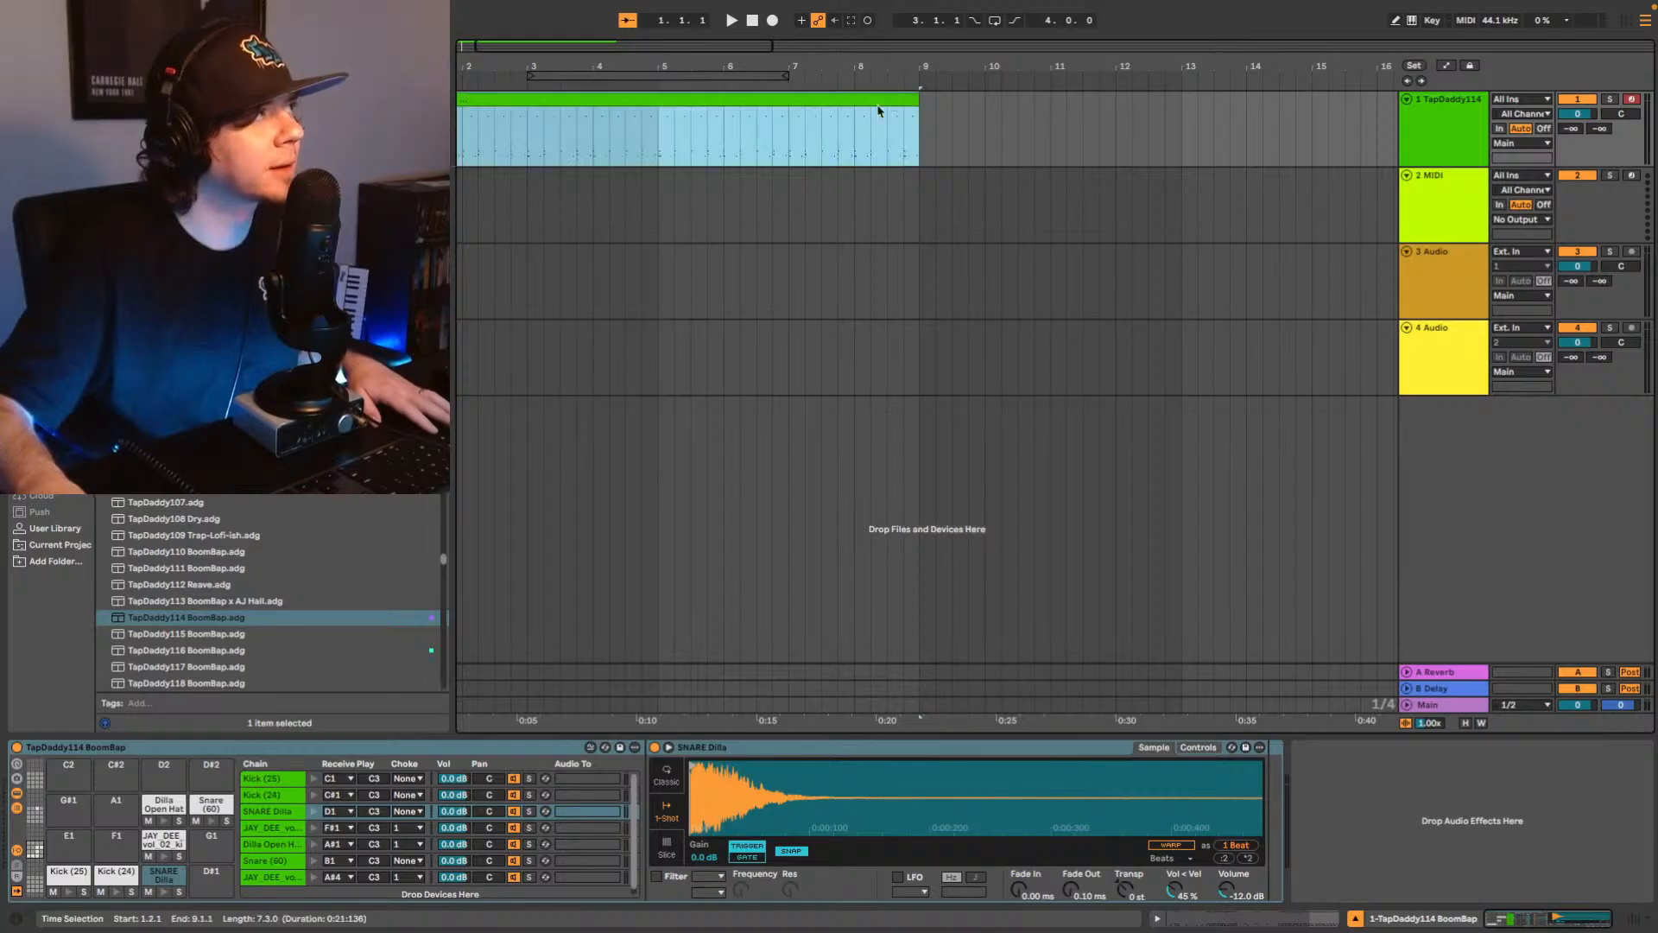
drag(610, 50, 594, 47)
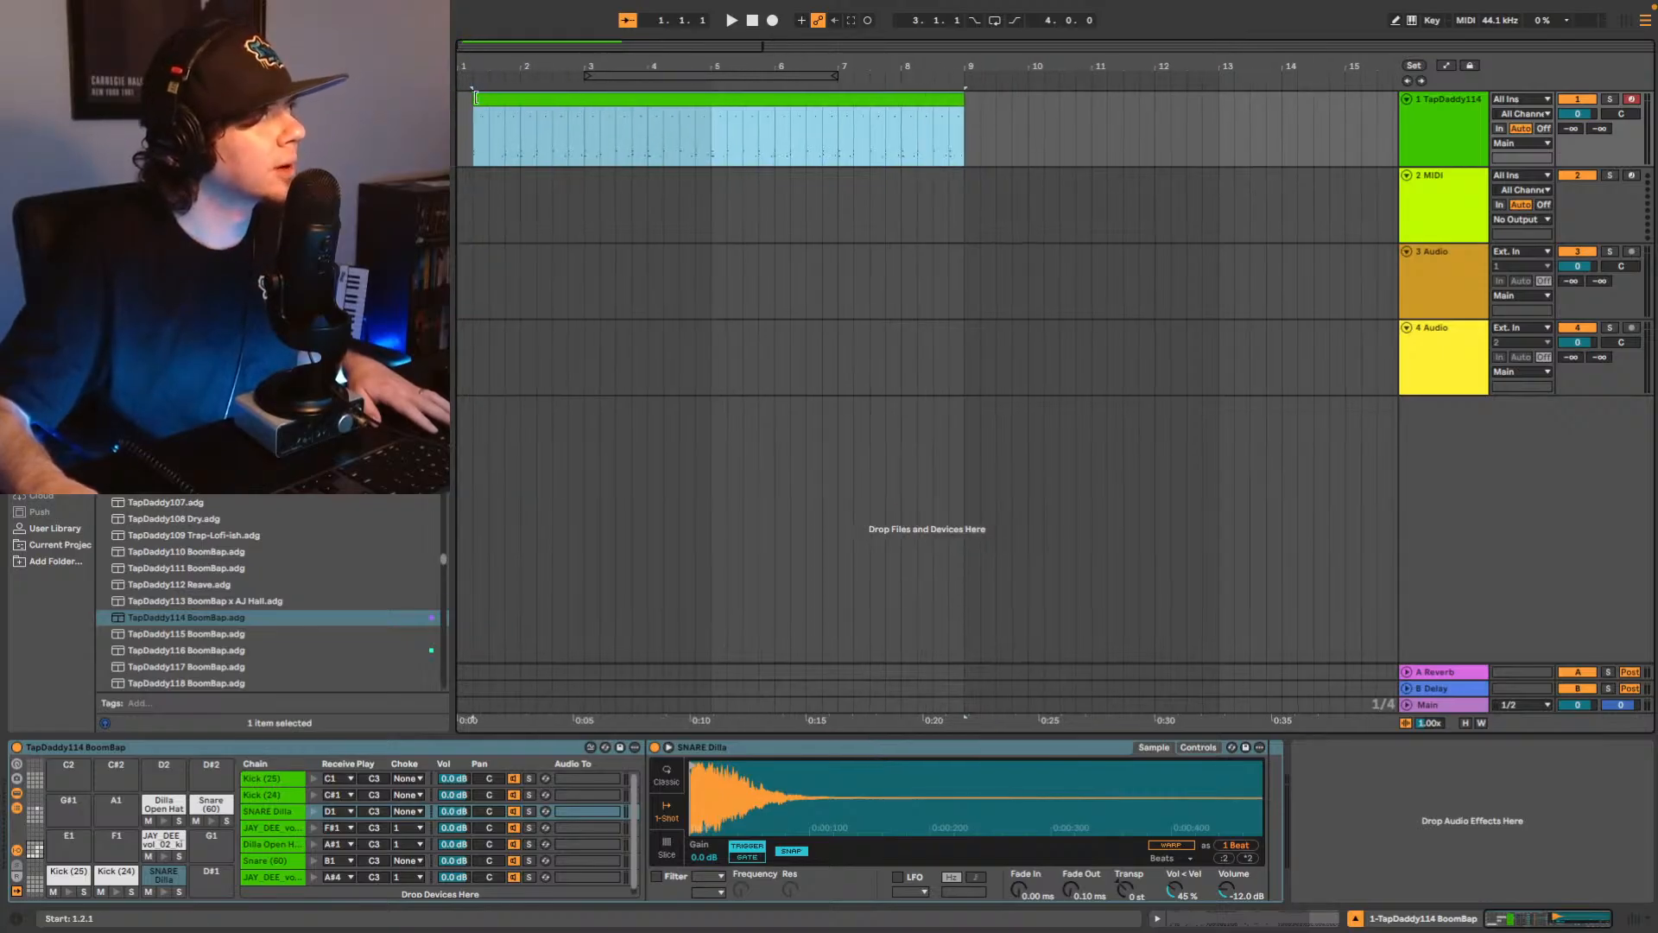
key(space)
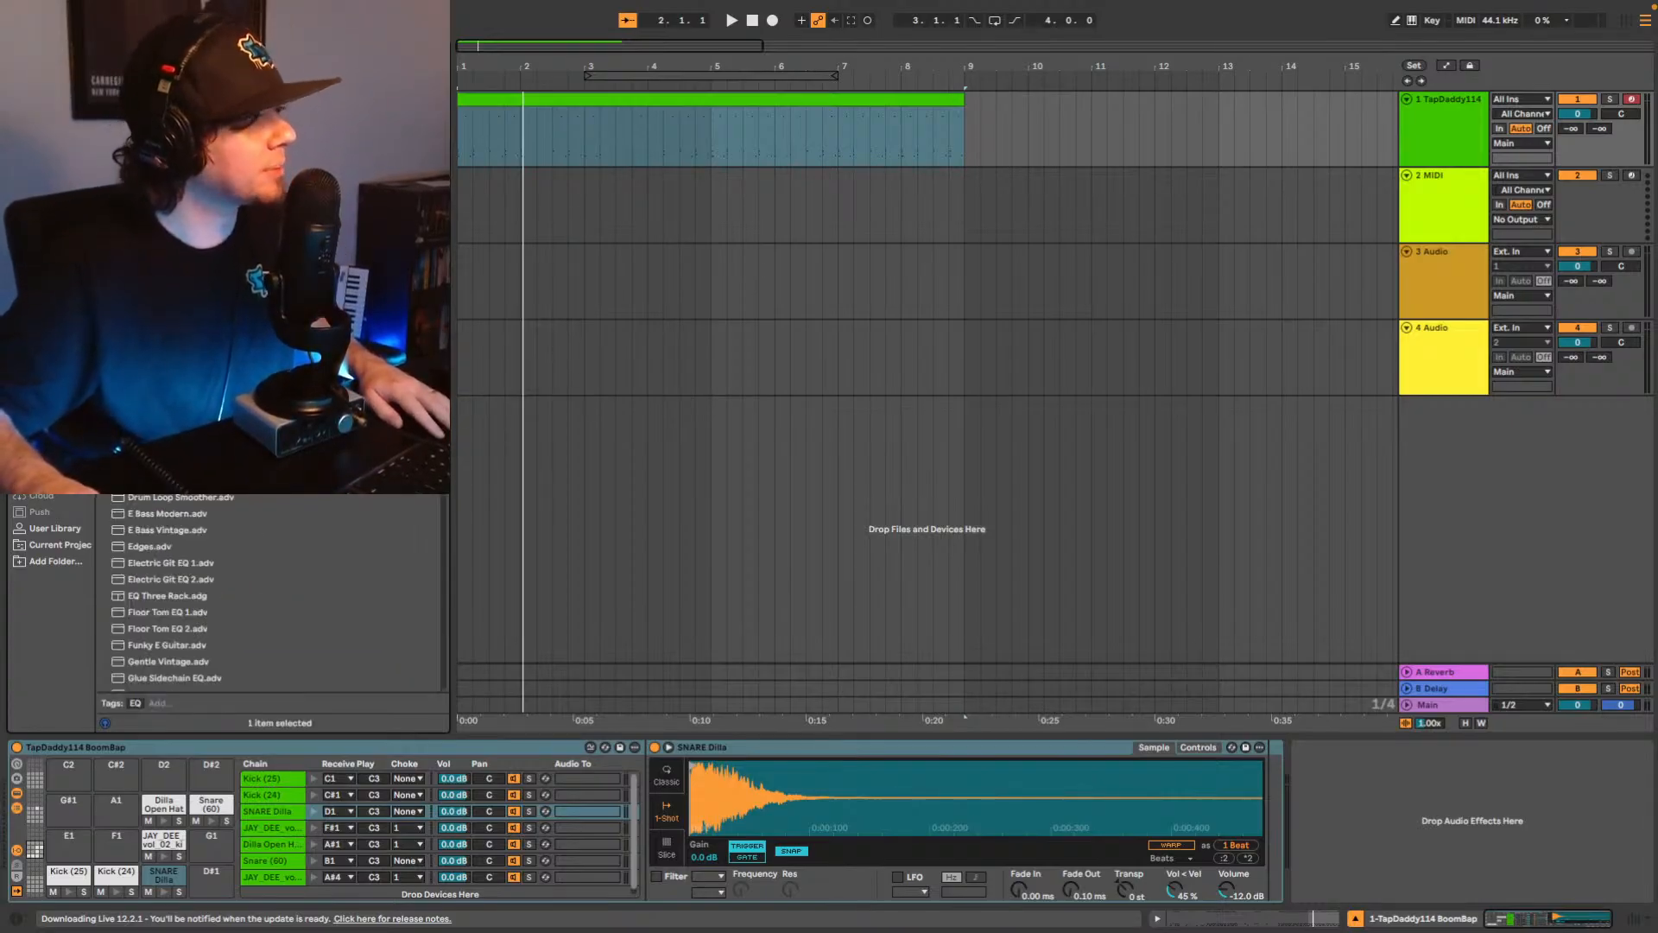
Add EQ Eight to the drum track and make band 4 a high-cut filter at 5.74 kHz with Q 0.69.
drag(1353, 788, 1356, 790)
key(space)
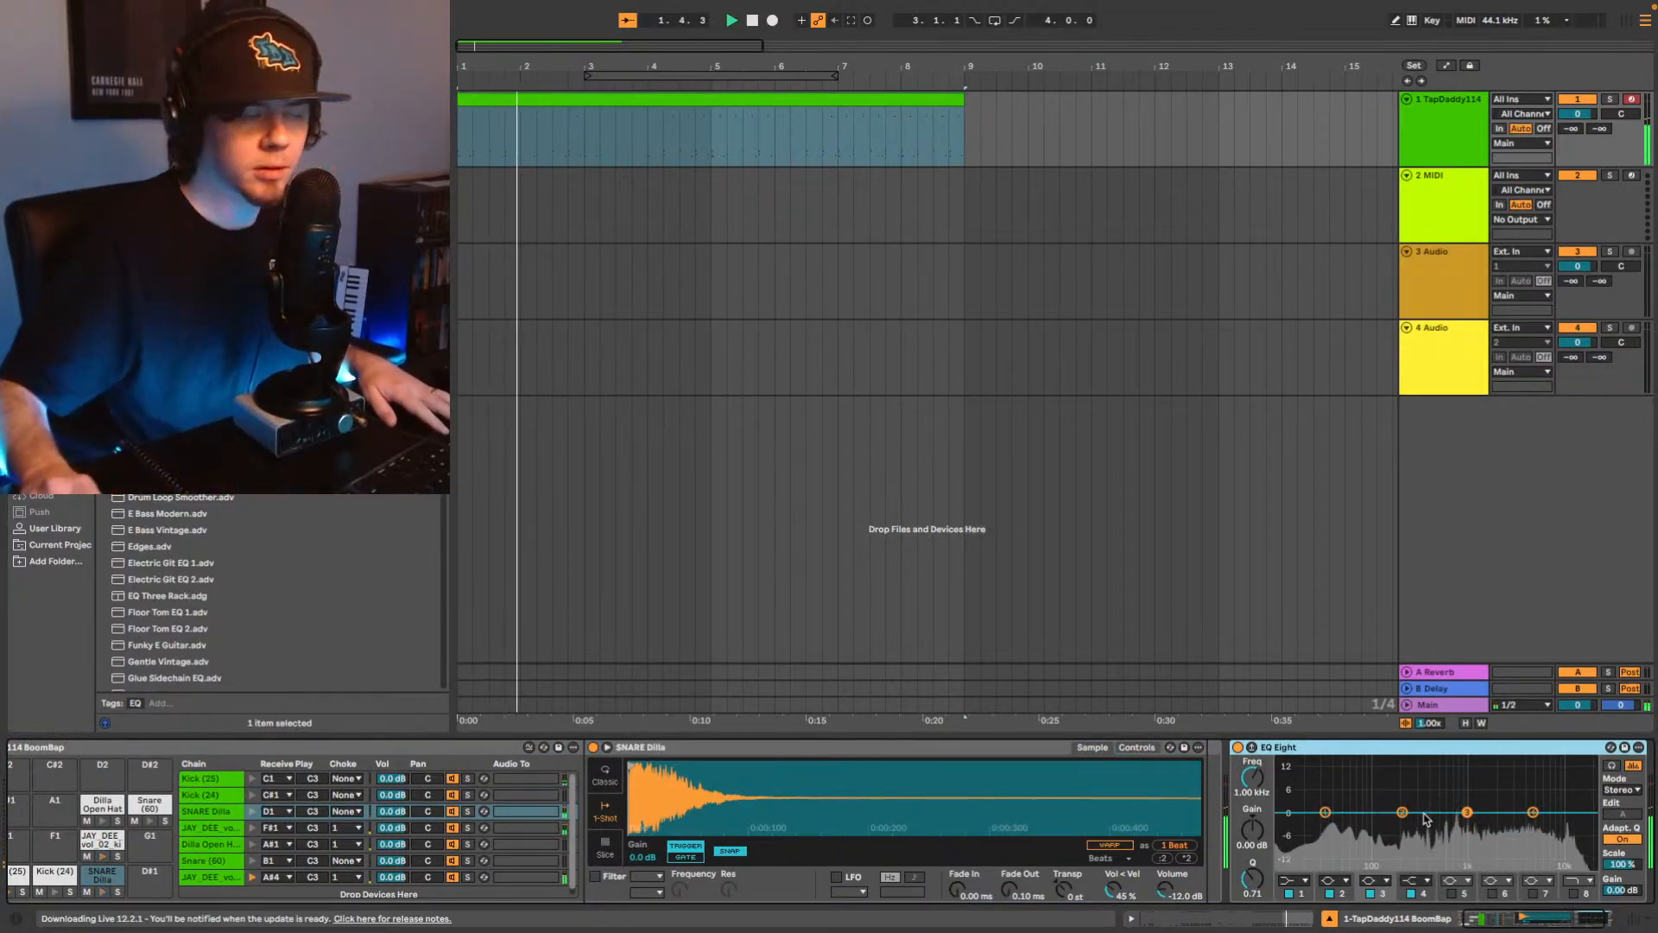
click(1426, 878)
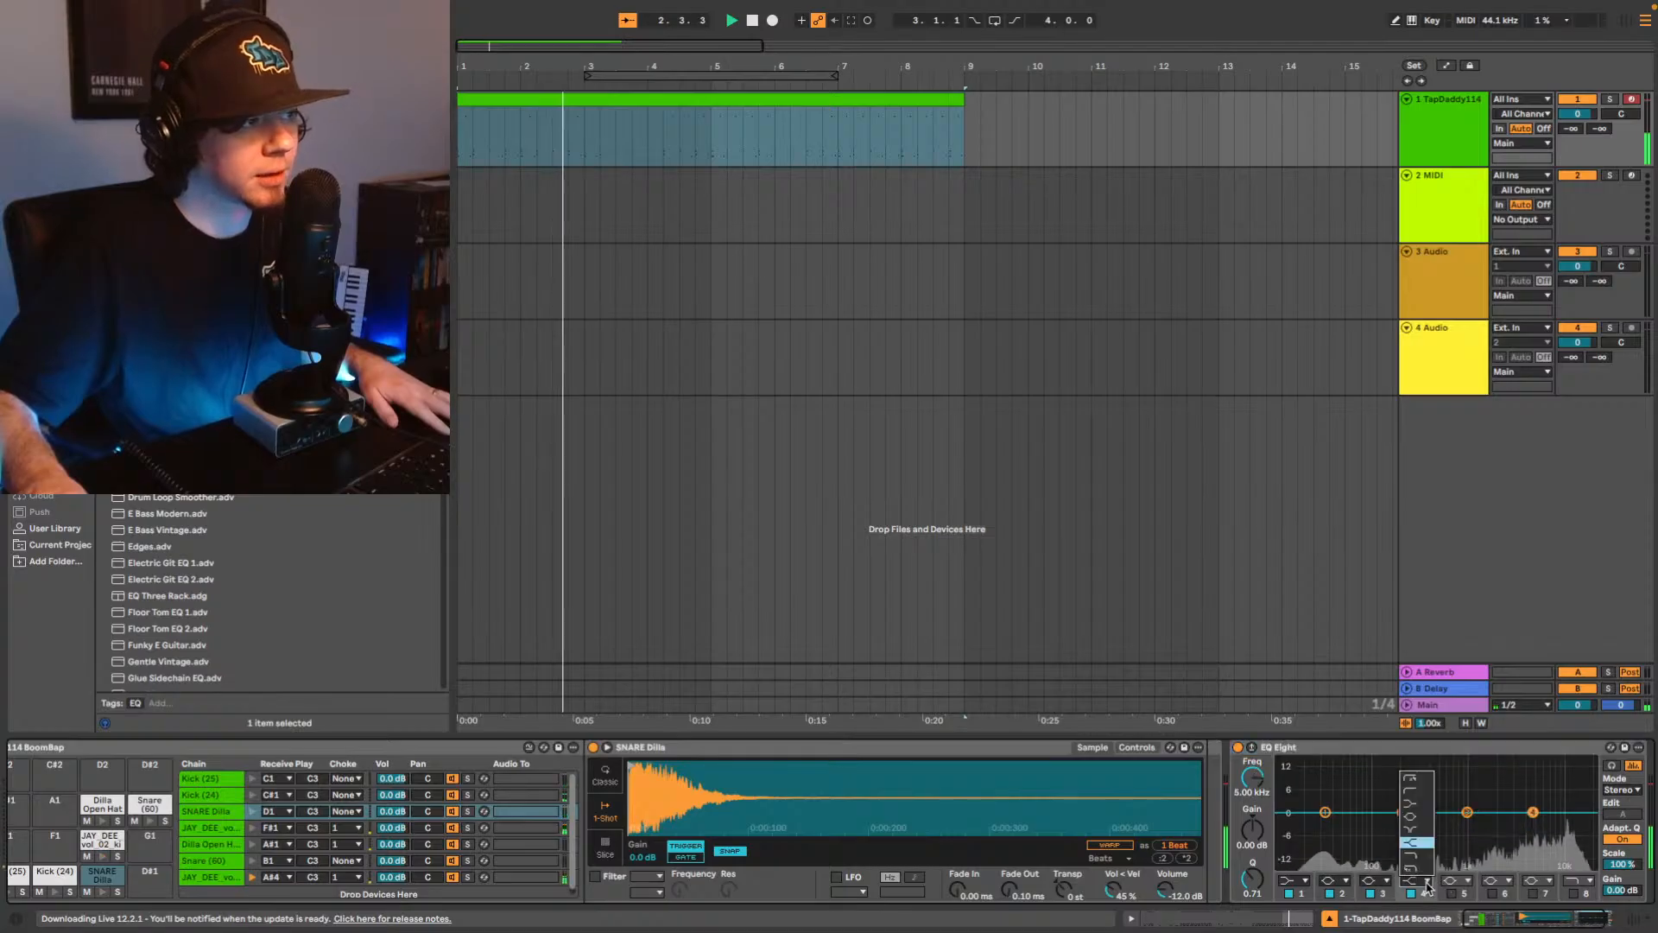
click(1426, 873)
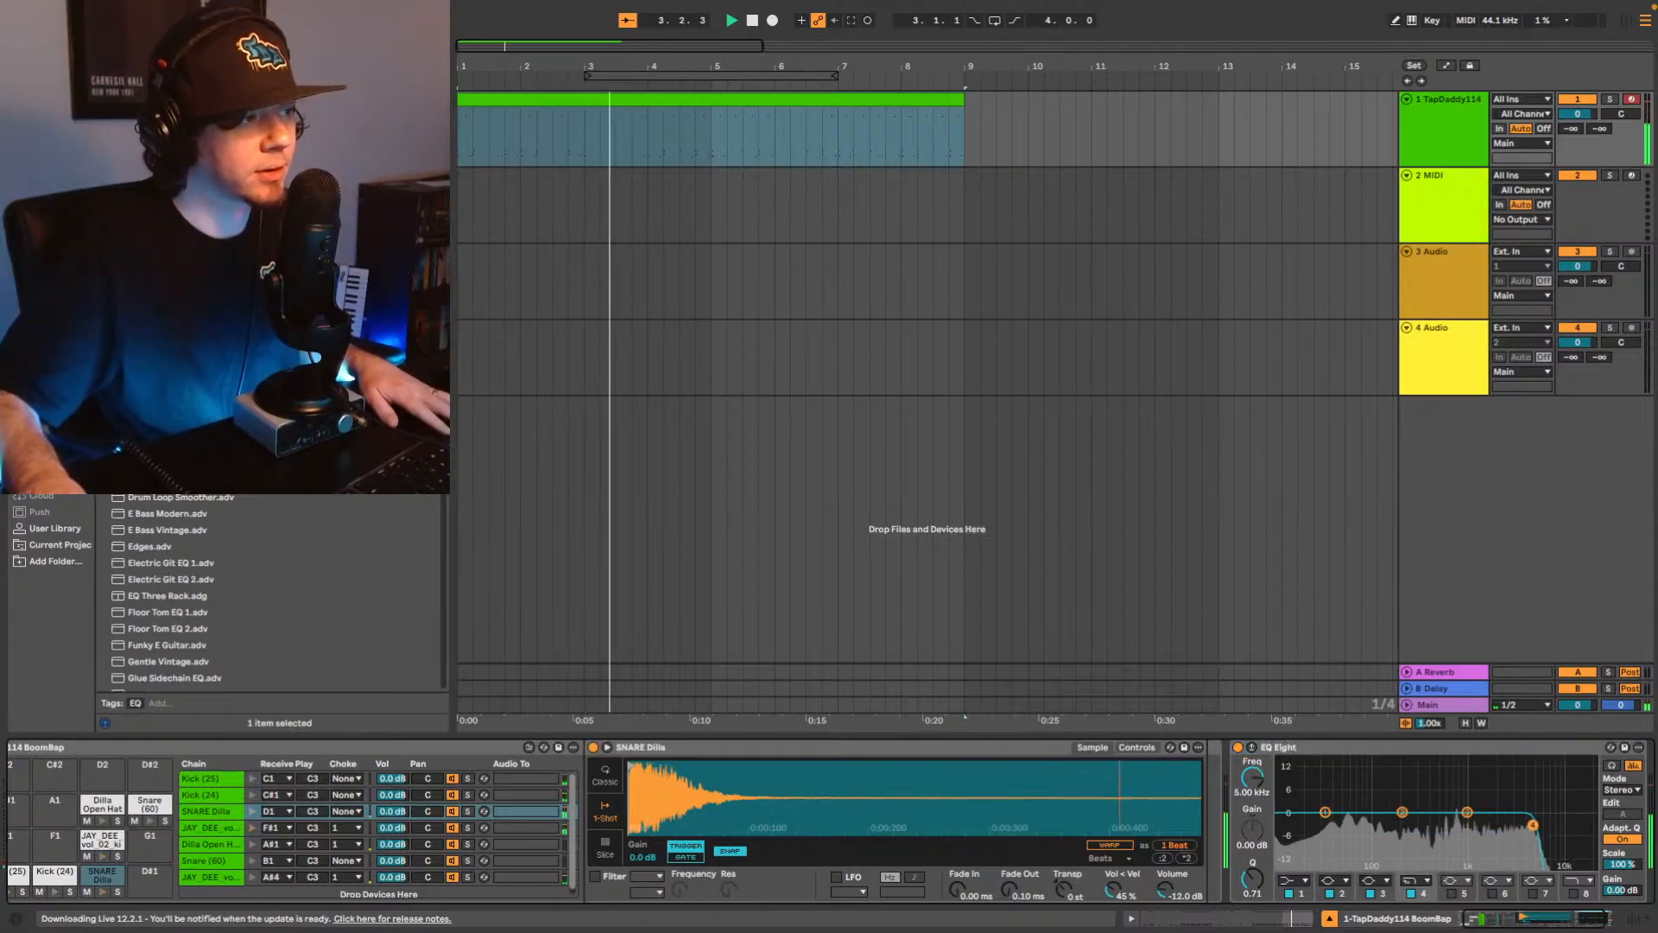
drag(1533, 825, 1537, 827)
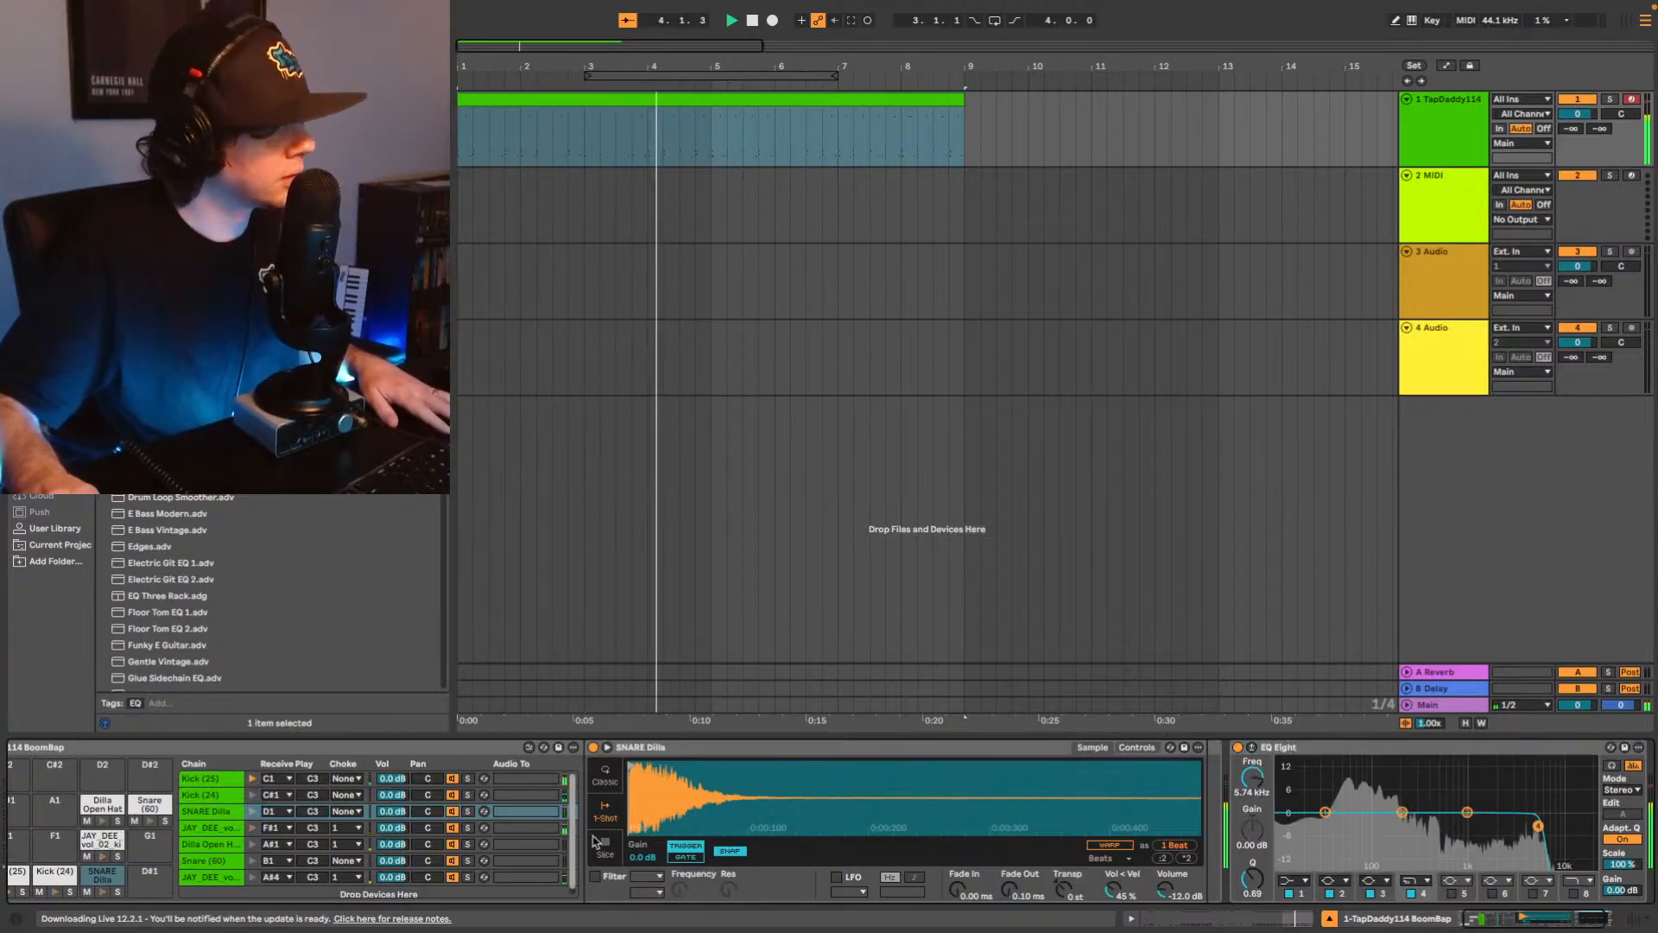
Lower the JAY_DEE_vol_02_kit_02_hihat sample's volume to -19 dB in the drum rack.
drag(1584, 925, 1575, 926)
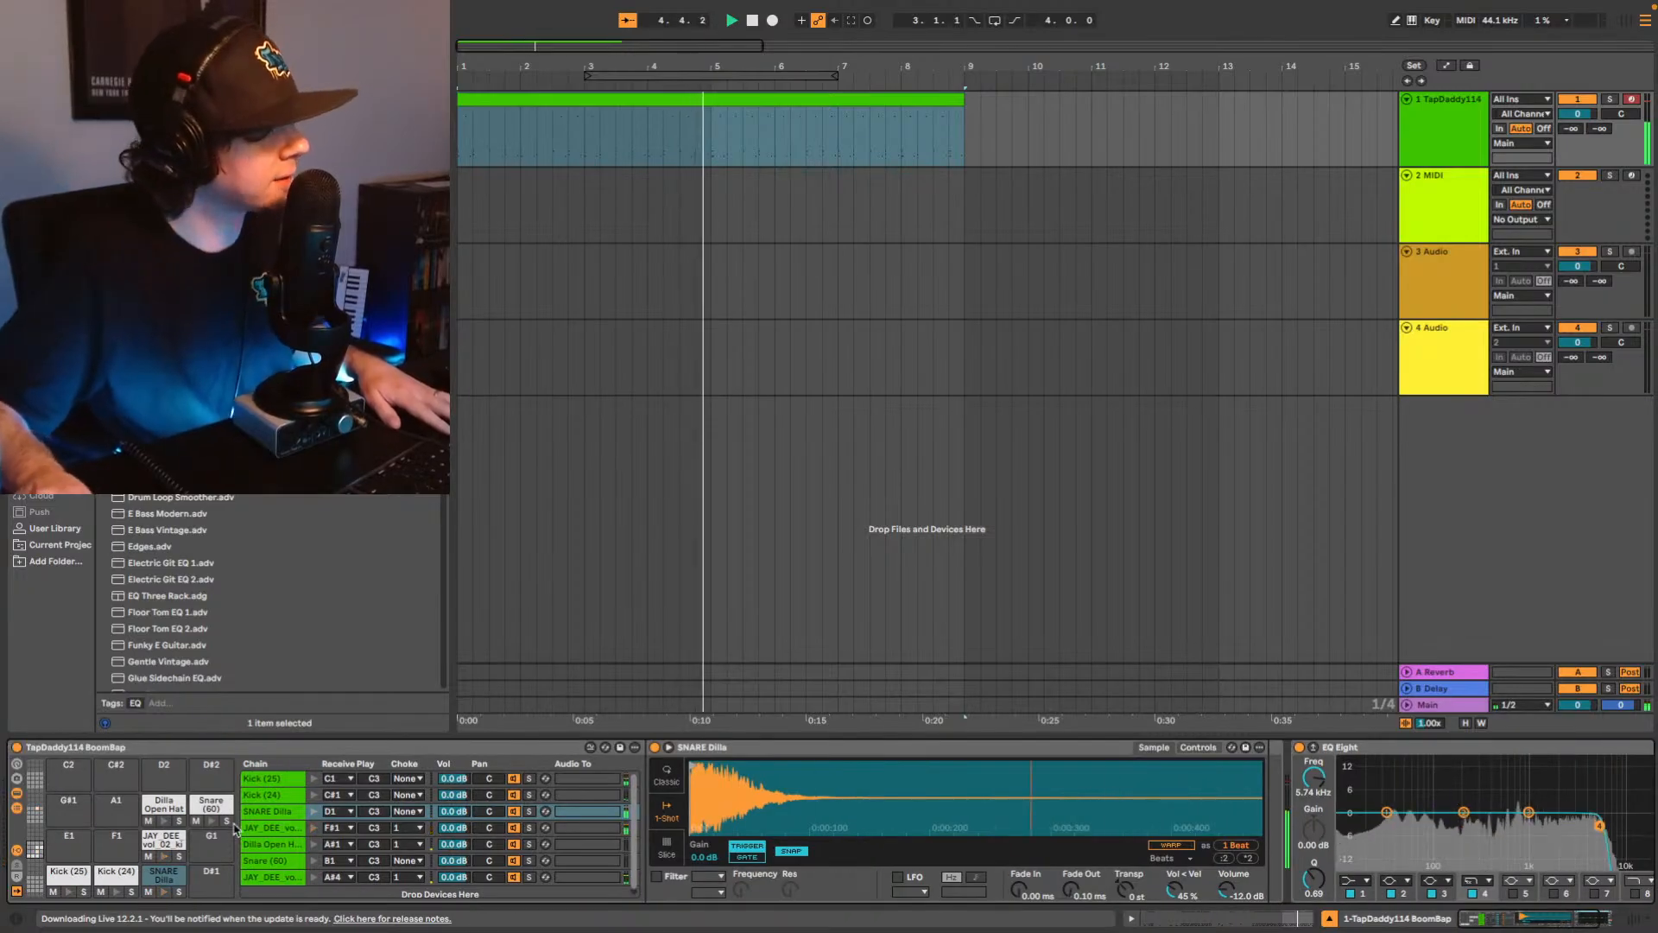
click(160, 851)
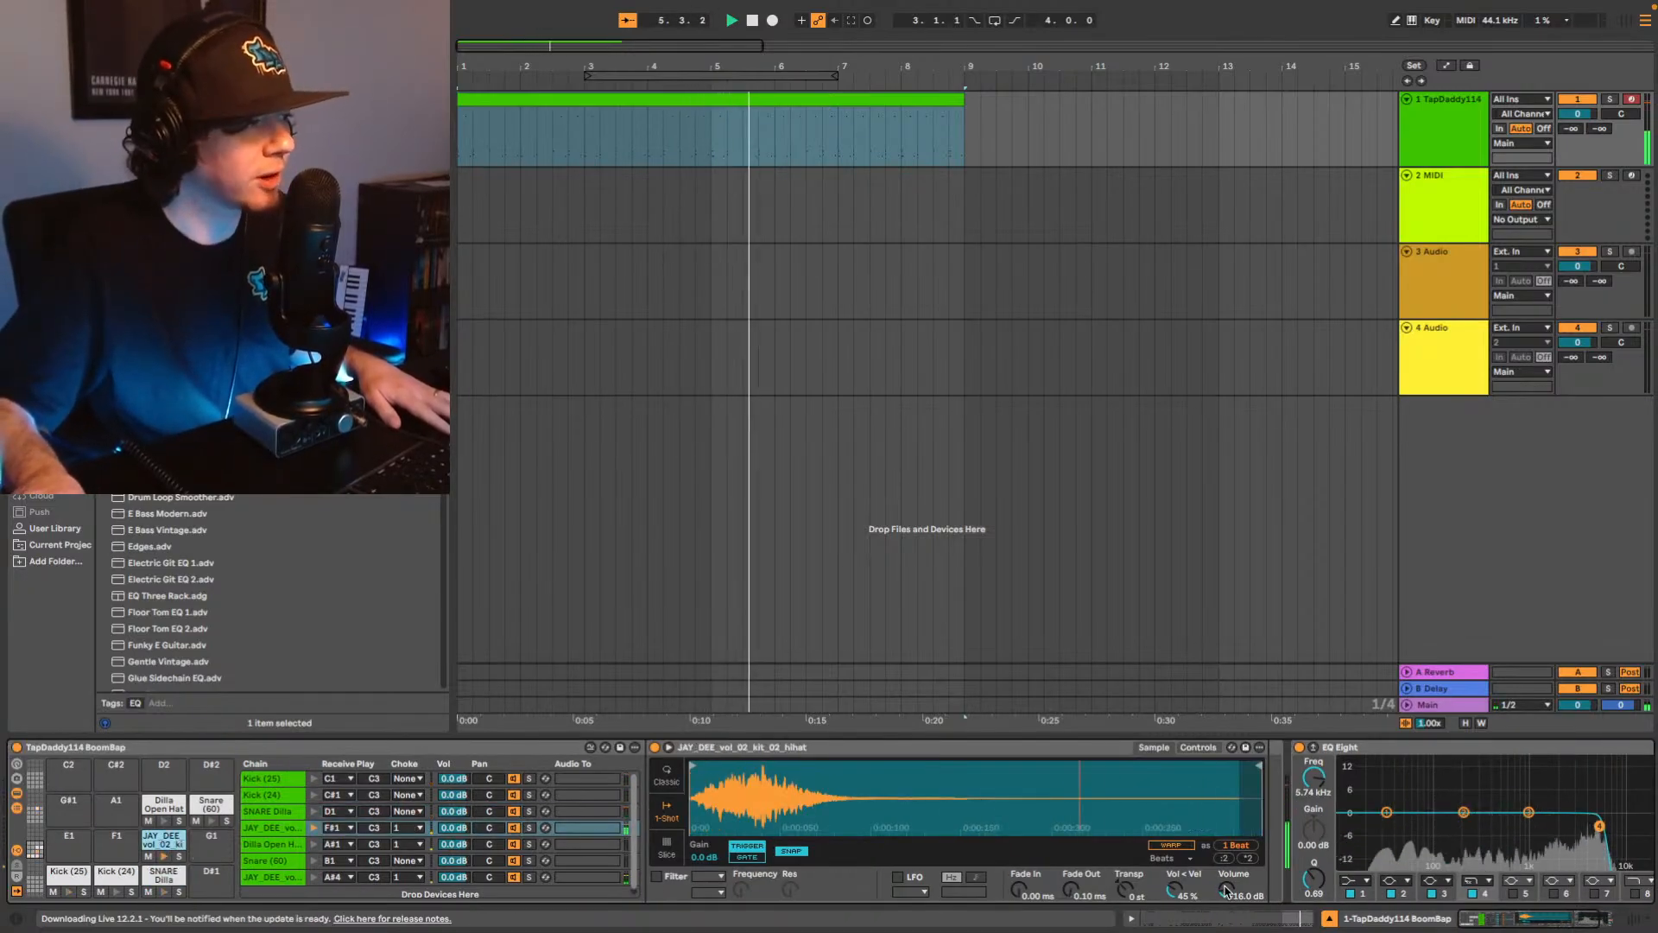
drag(1228, 894, 1227, 899)
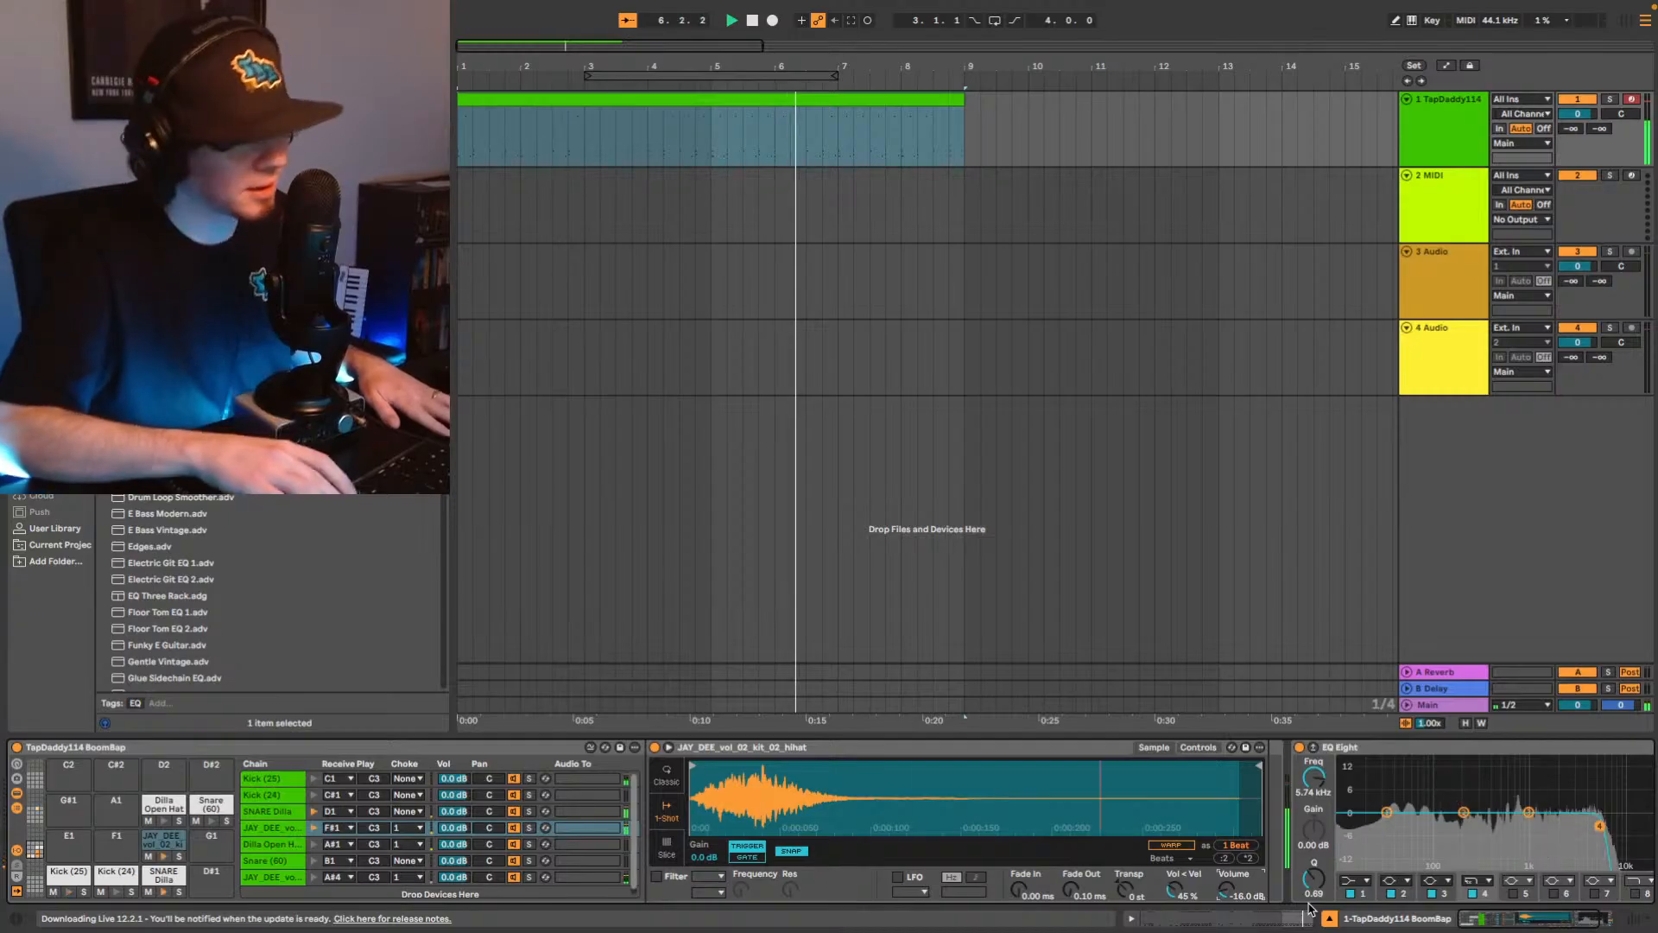
key(Down)
key(Down)
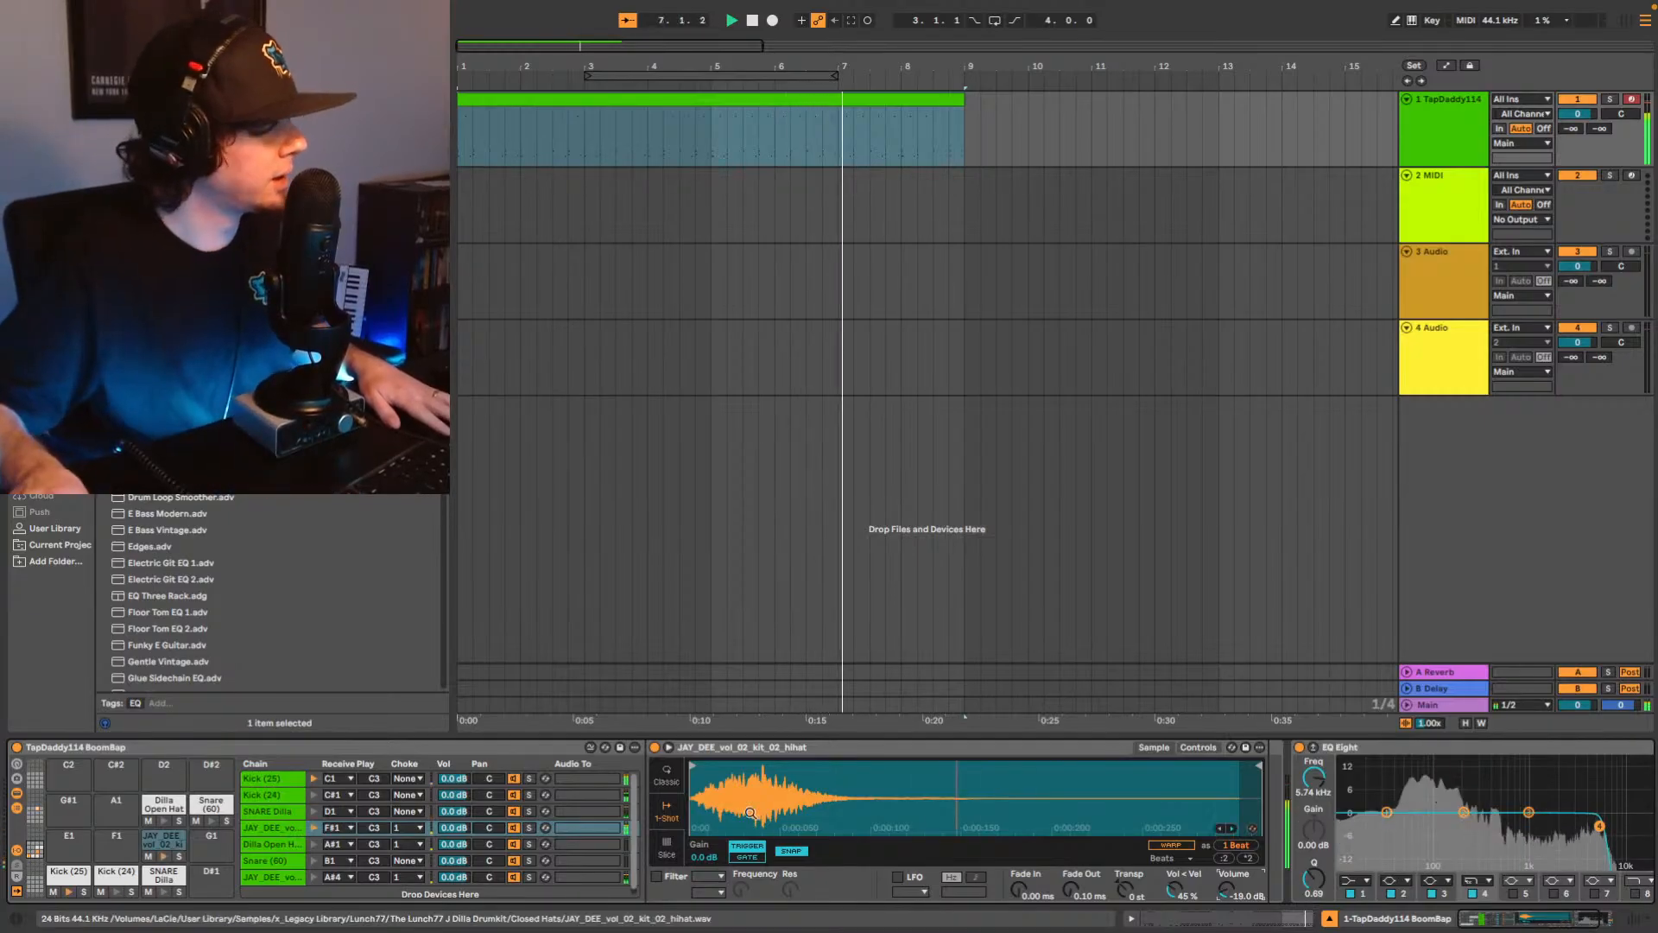
Lower the JAY_DEE_vol_02_kit_05_hihat sample on pad A#4 to a volume of -19 dB.
scroll(59, 811, up, 8)
click(164, 769)
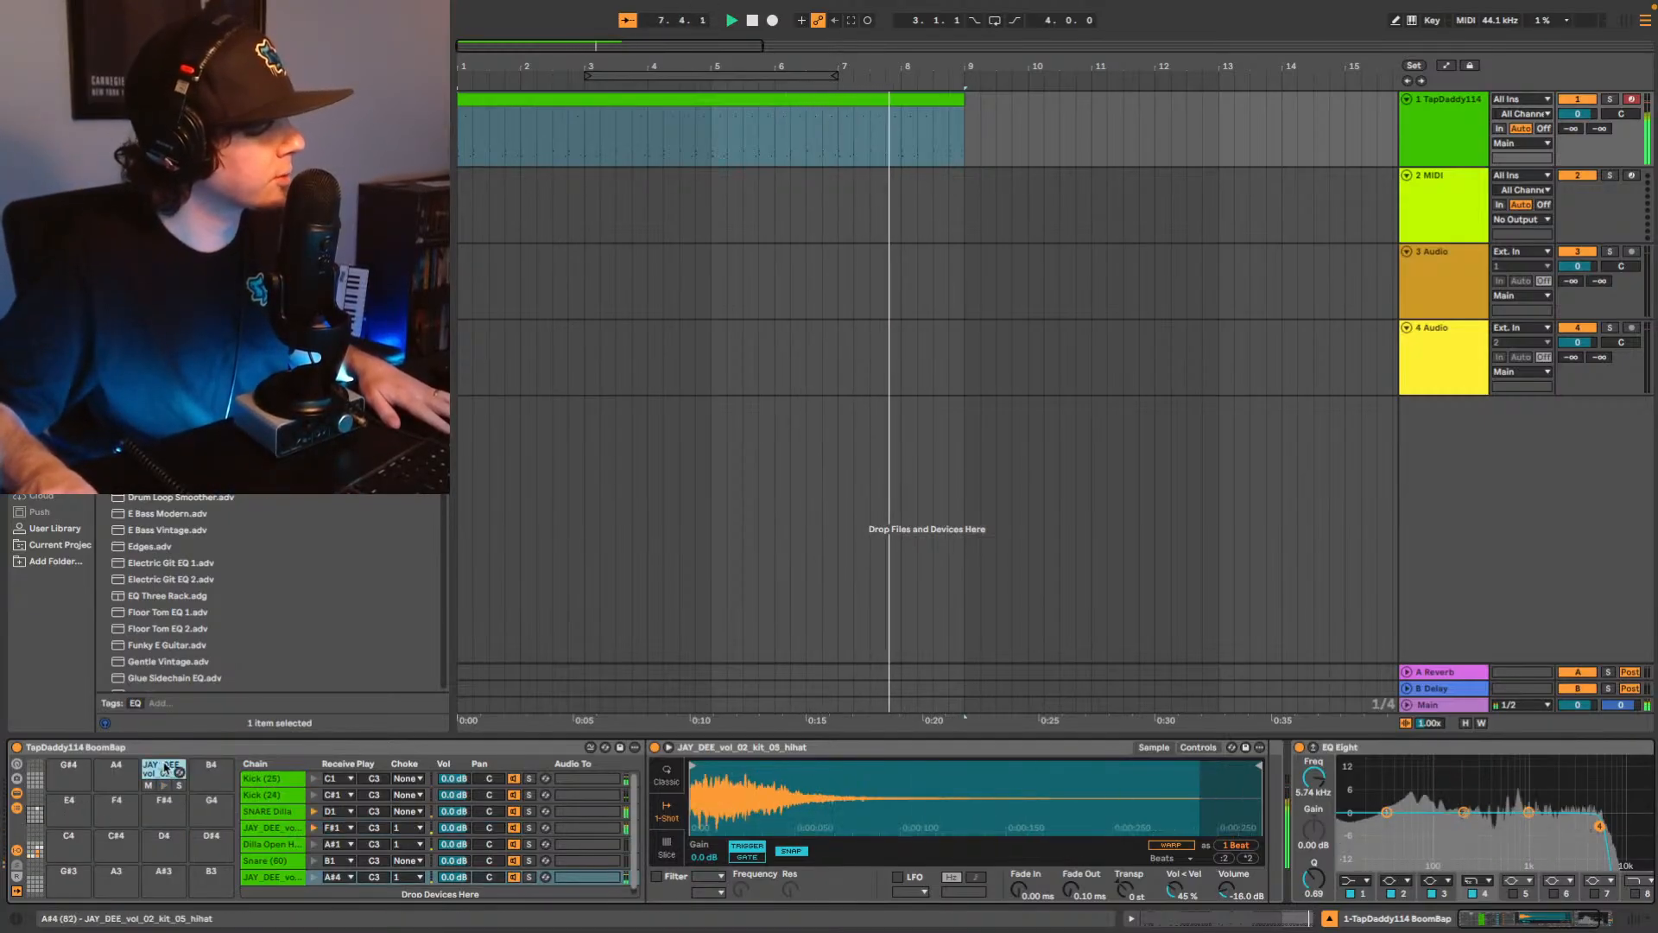
click(1253, 889)
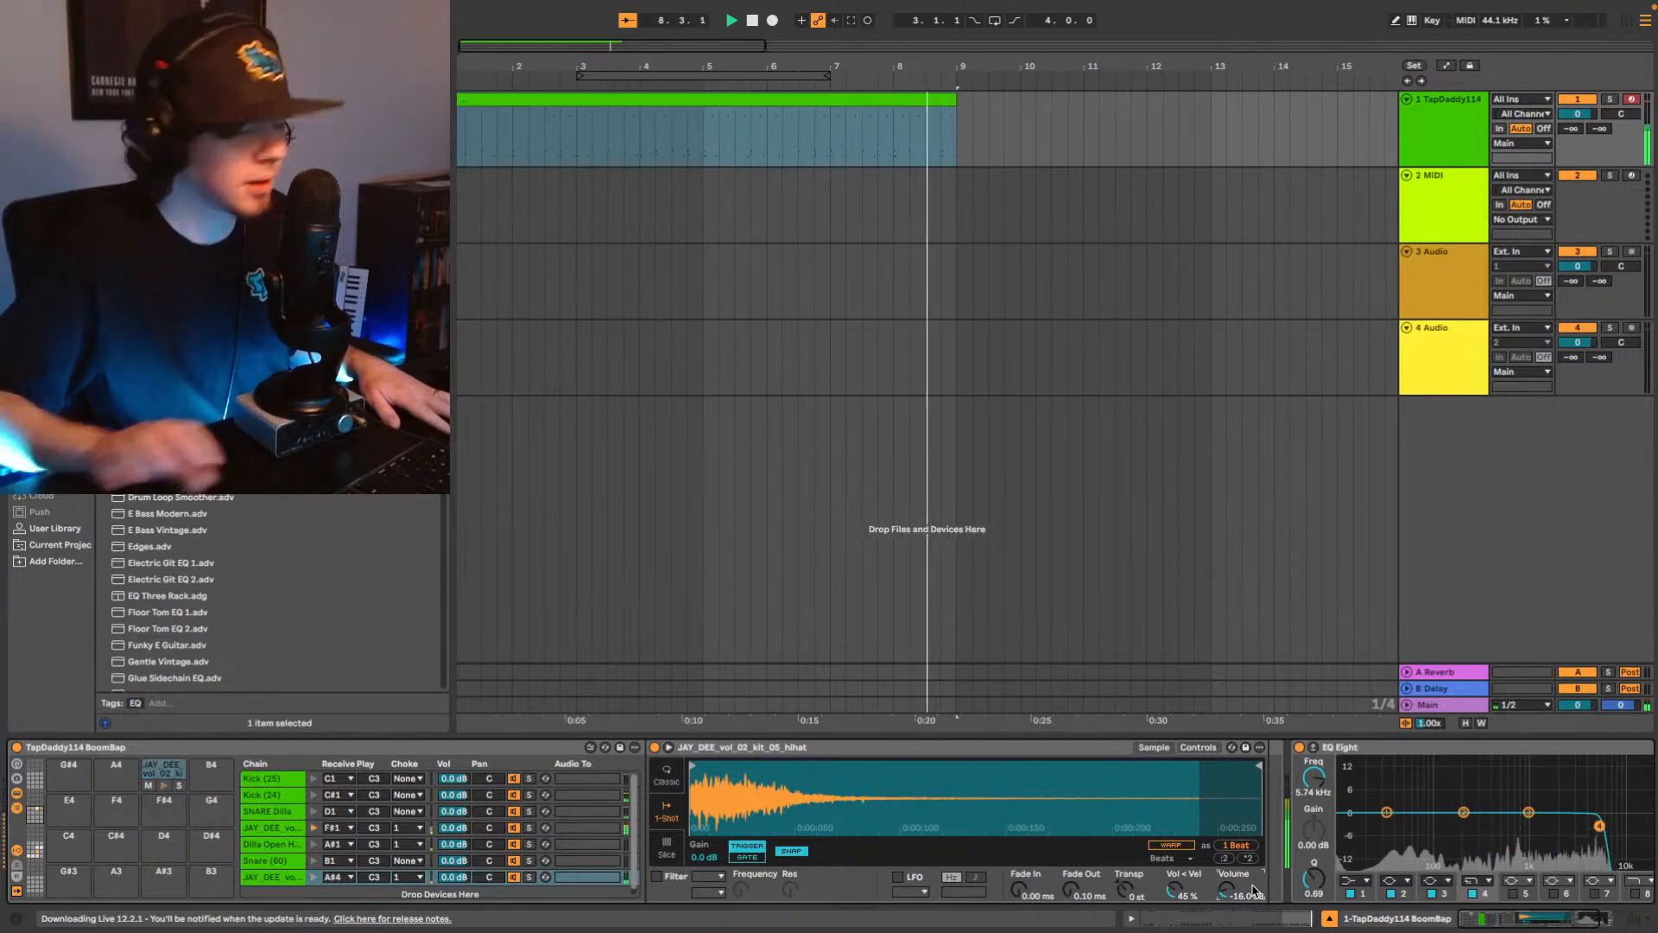
key(Down)
key(Down)
key(Down)
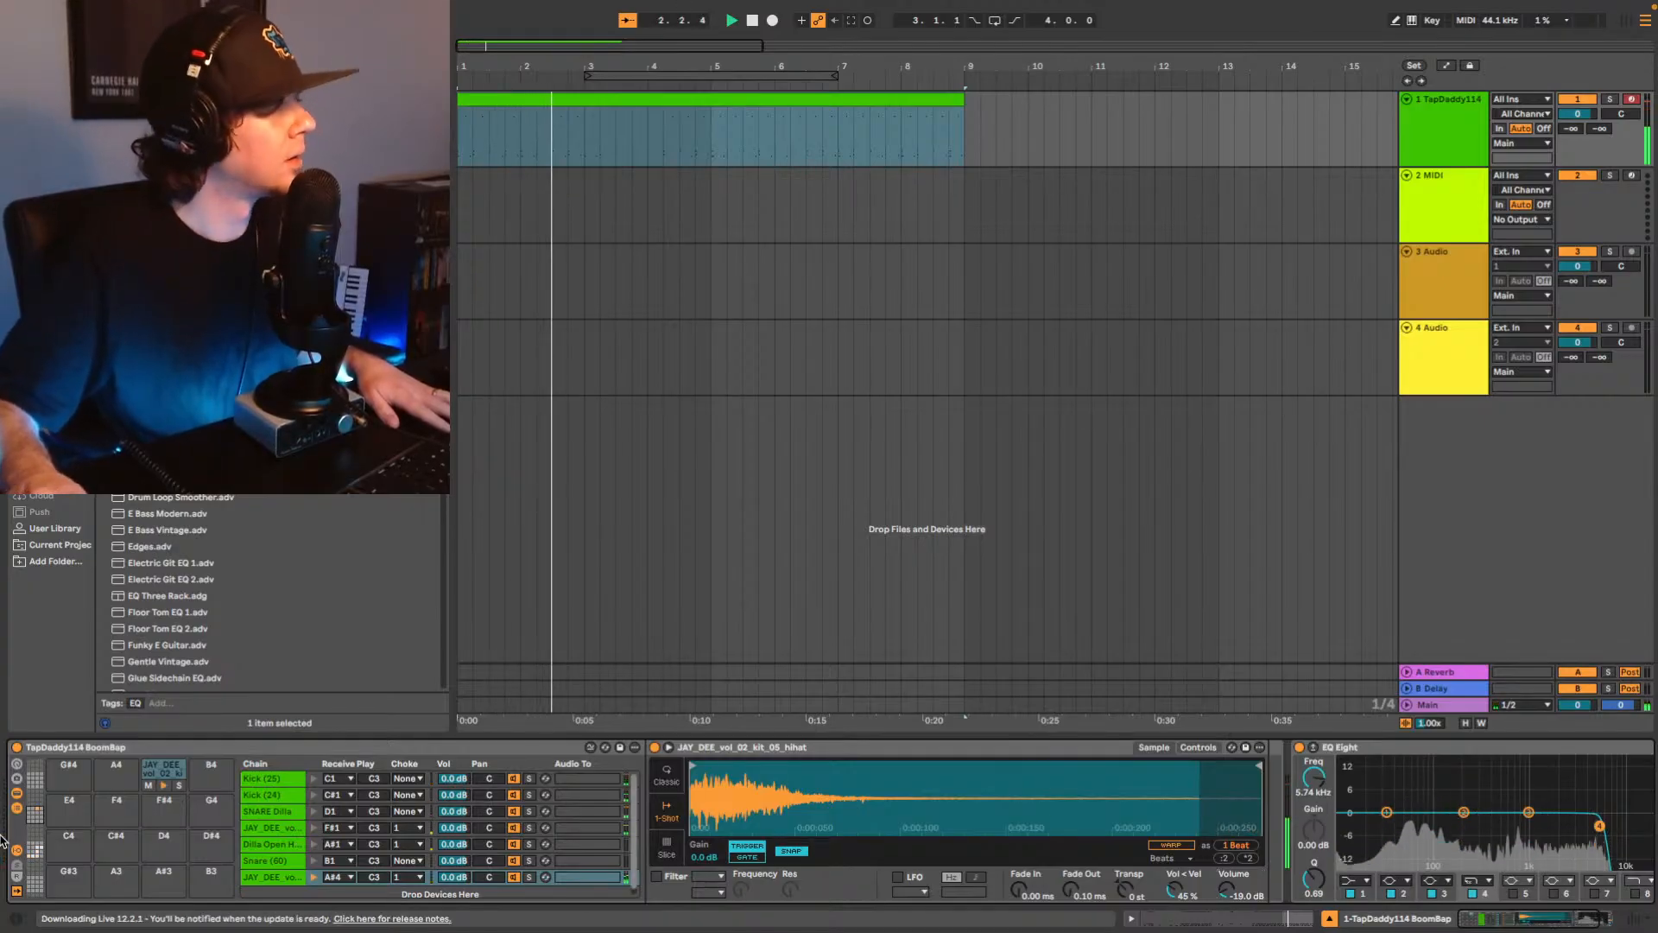
Return to the lower drum pads and set the SNARE Dilla sample's volume to -13 dB.
click(35, 851)
click(163, 875)
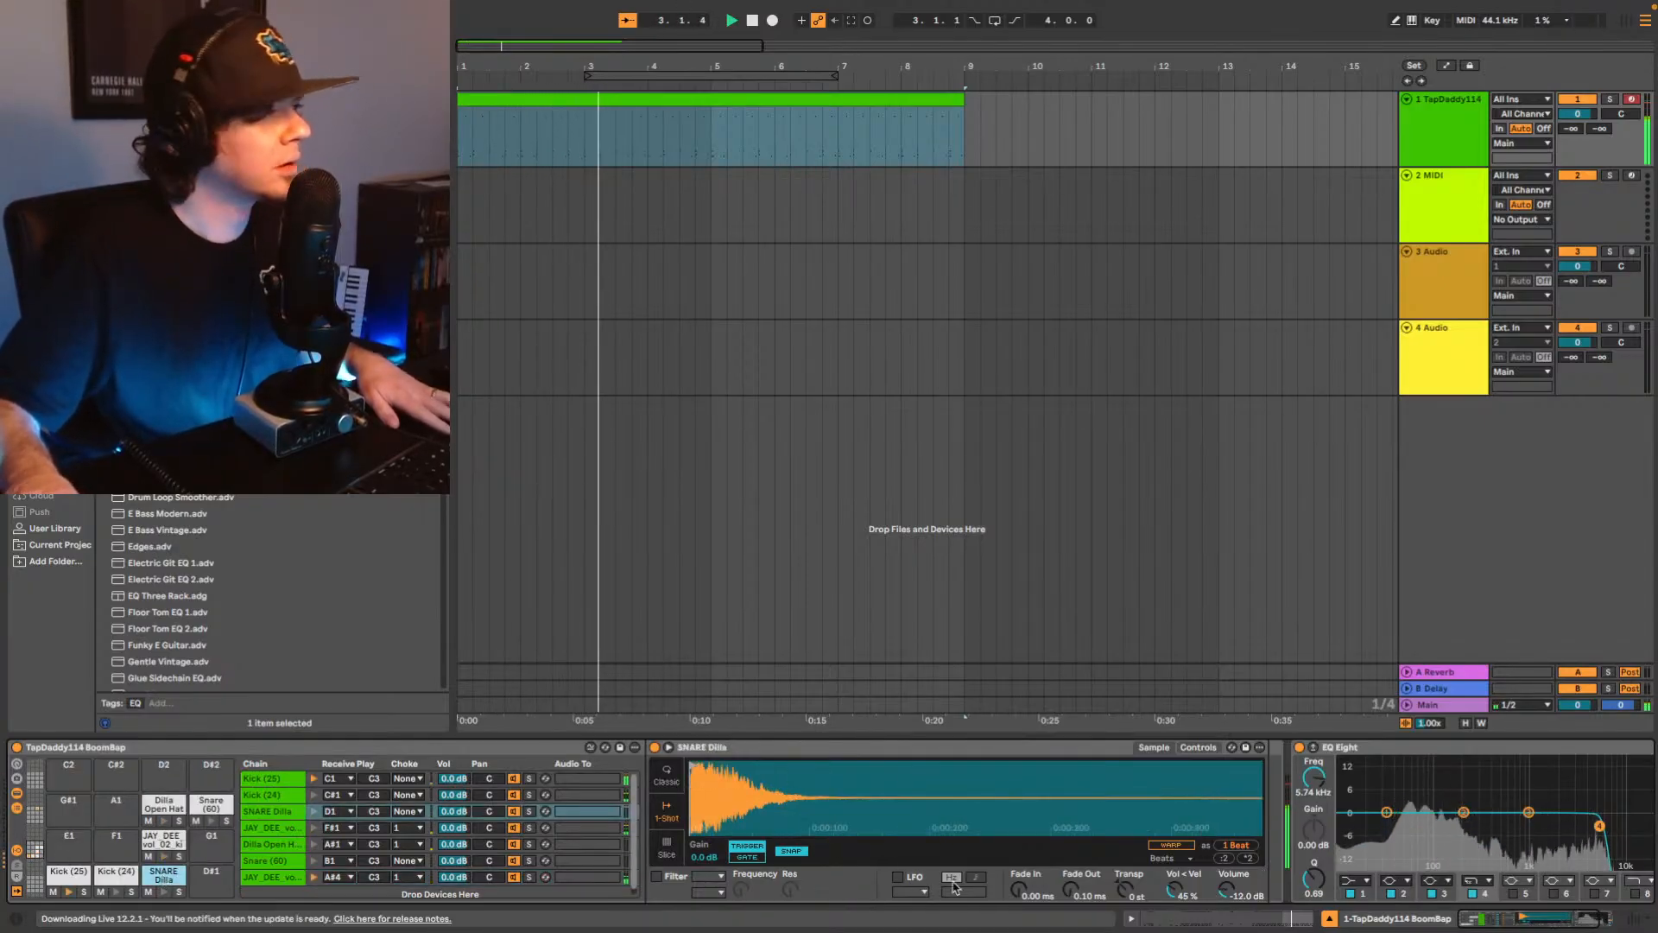
drag(1238, 887, 1239, 891)
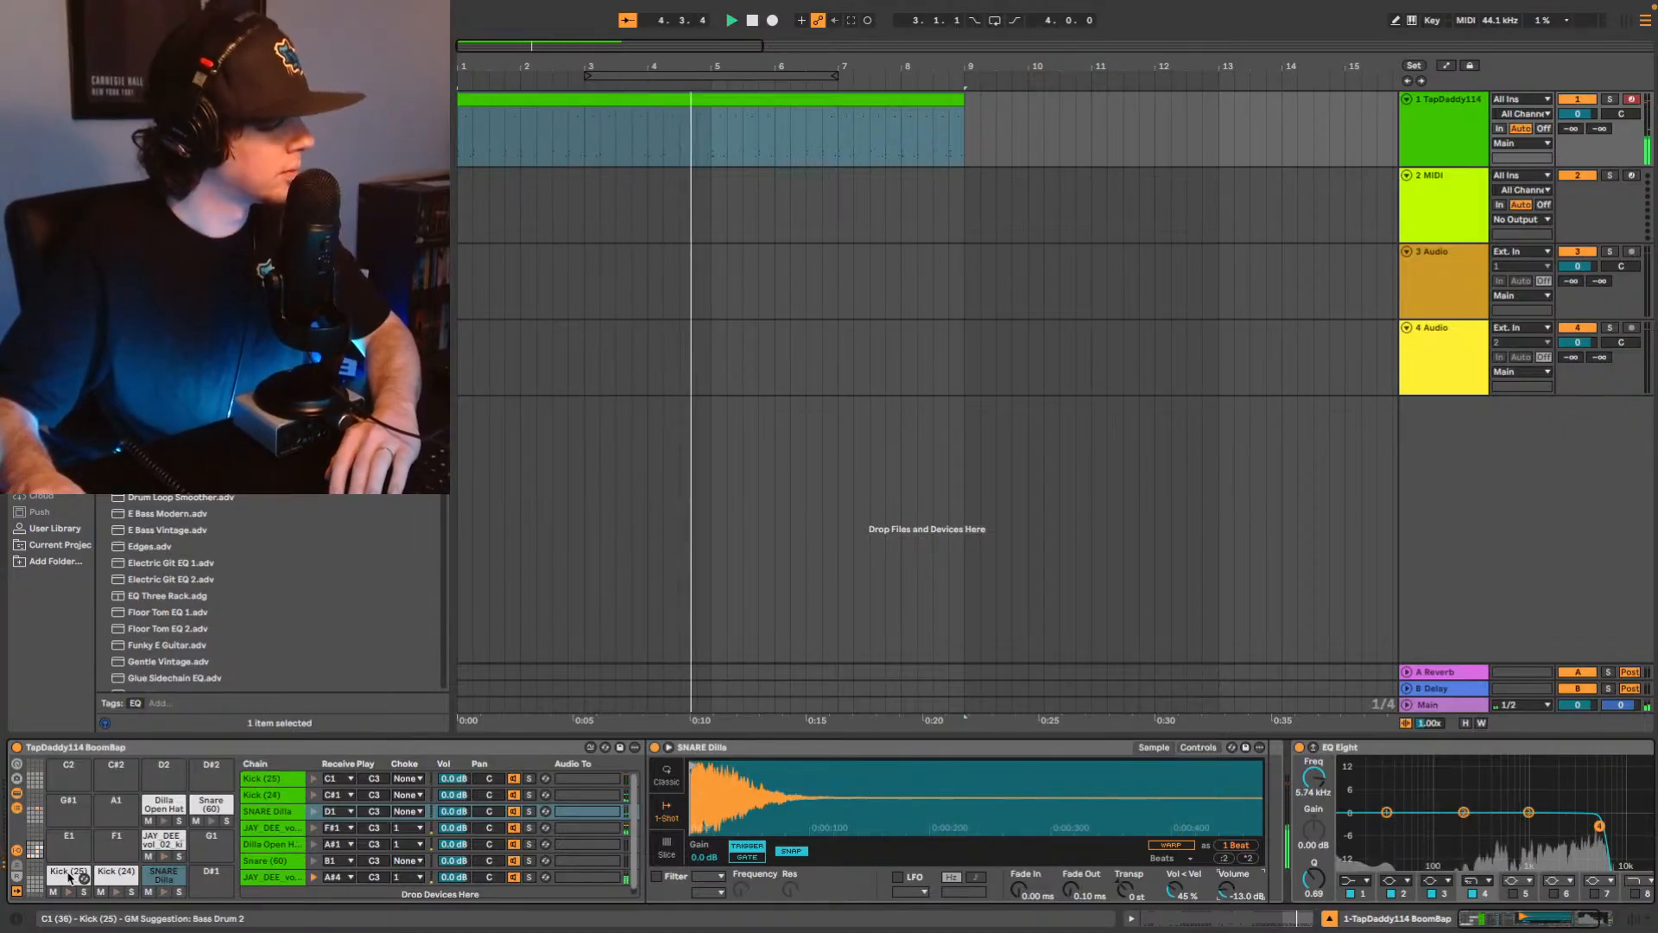
Set the sample volume of Kick (25) to -10 dB and Kick (24) to -11 dB.
click(48, 869)
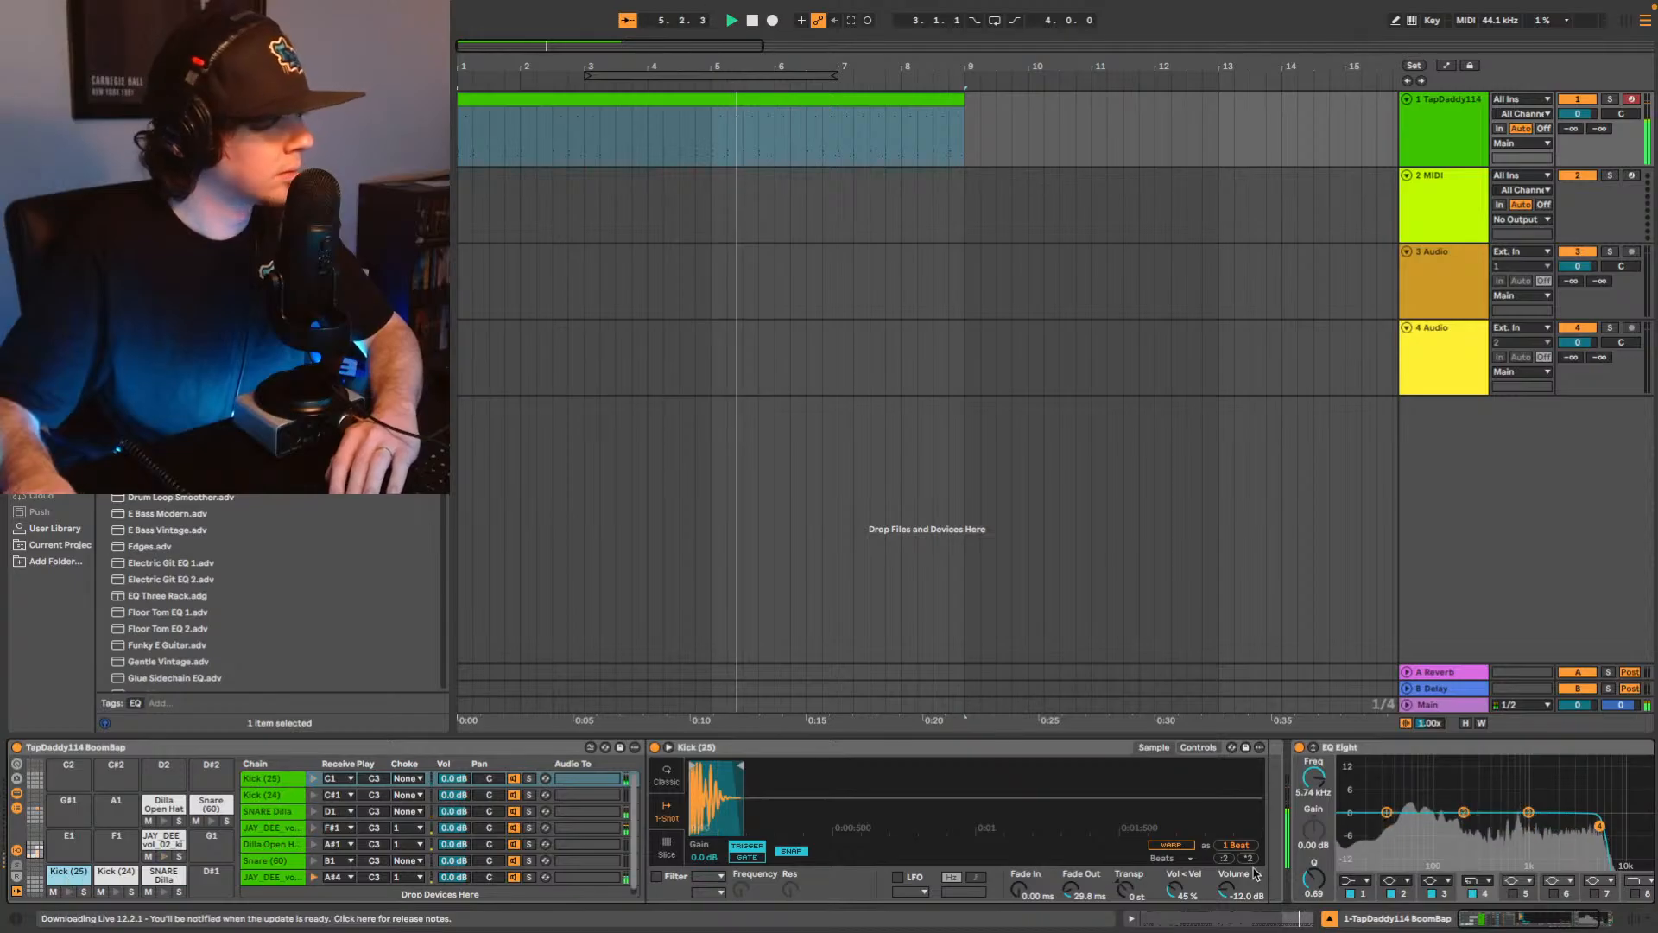
drag(1224, 891, 1225, 883)
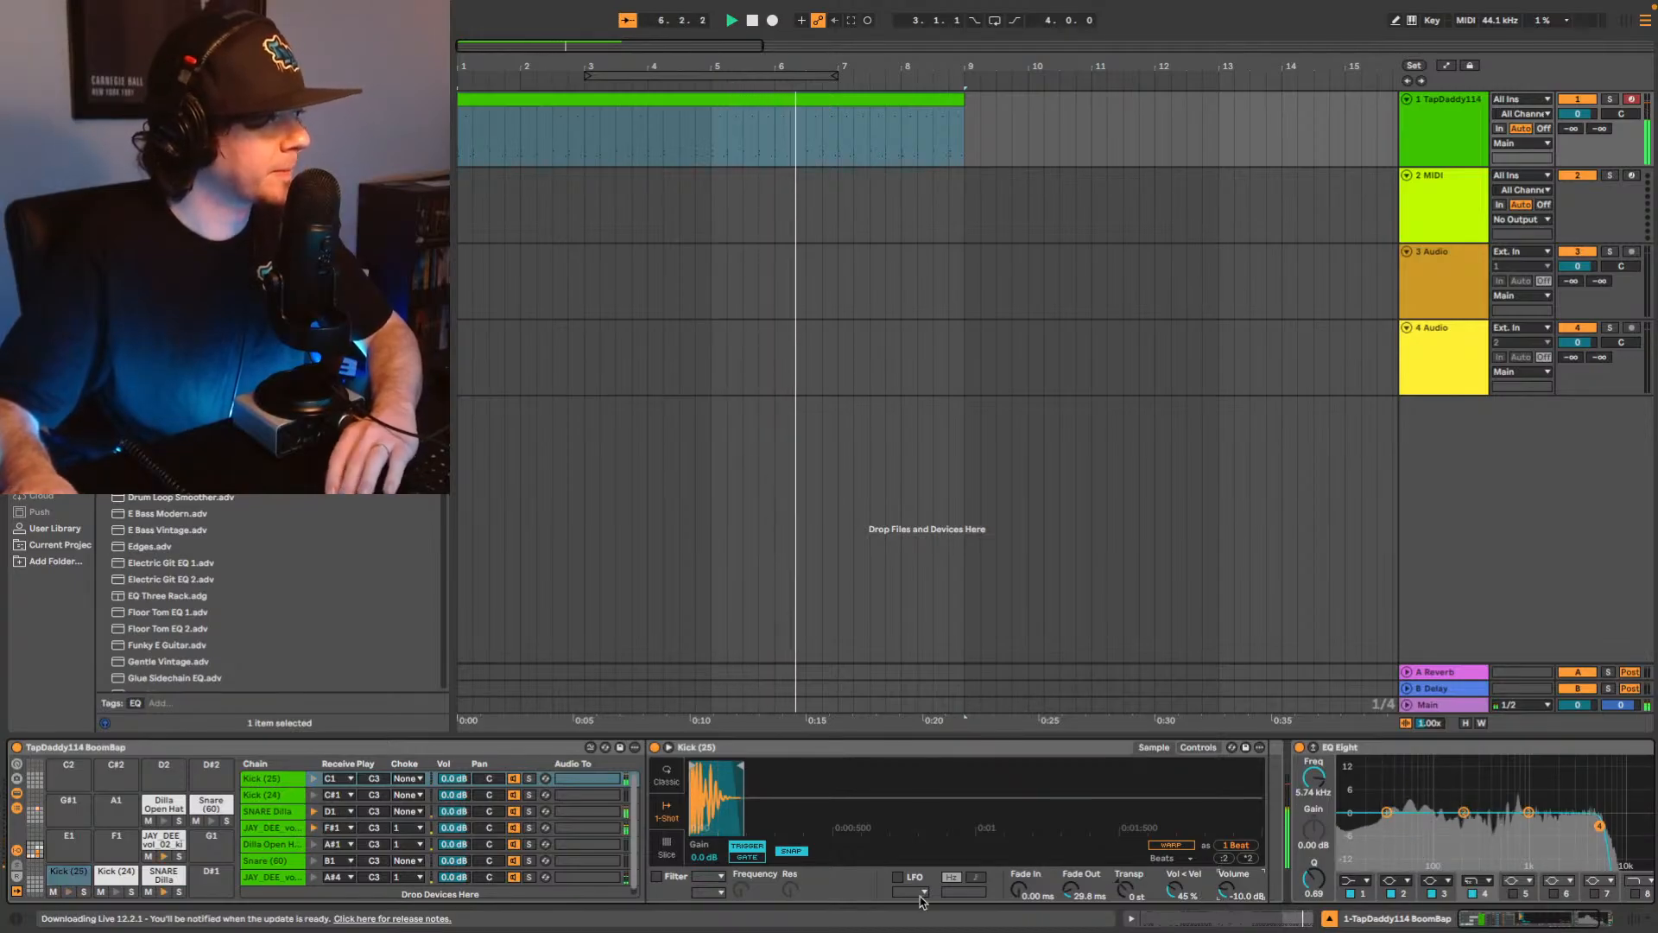
click(127, 872)
drag(1225, 891, 1224, 887)
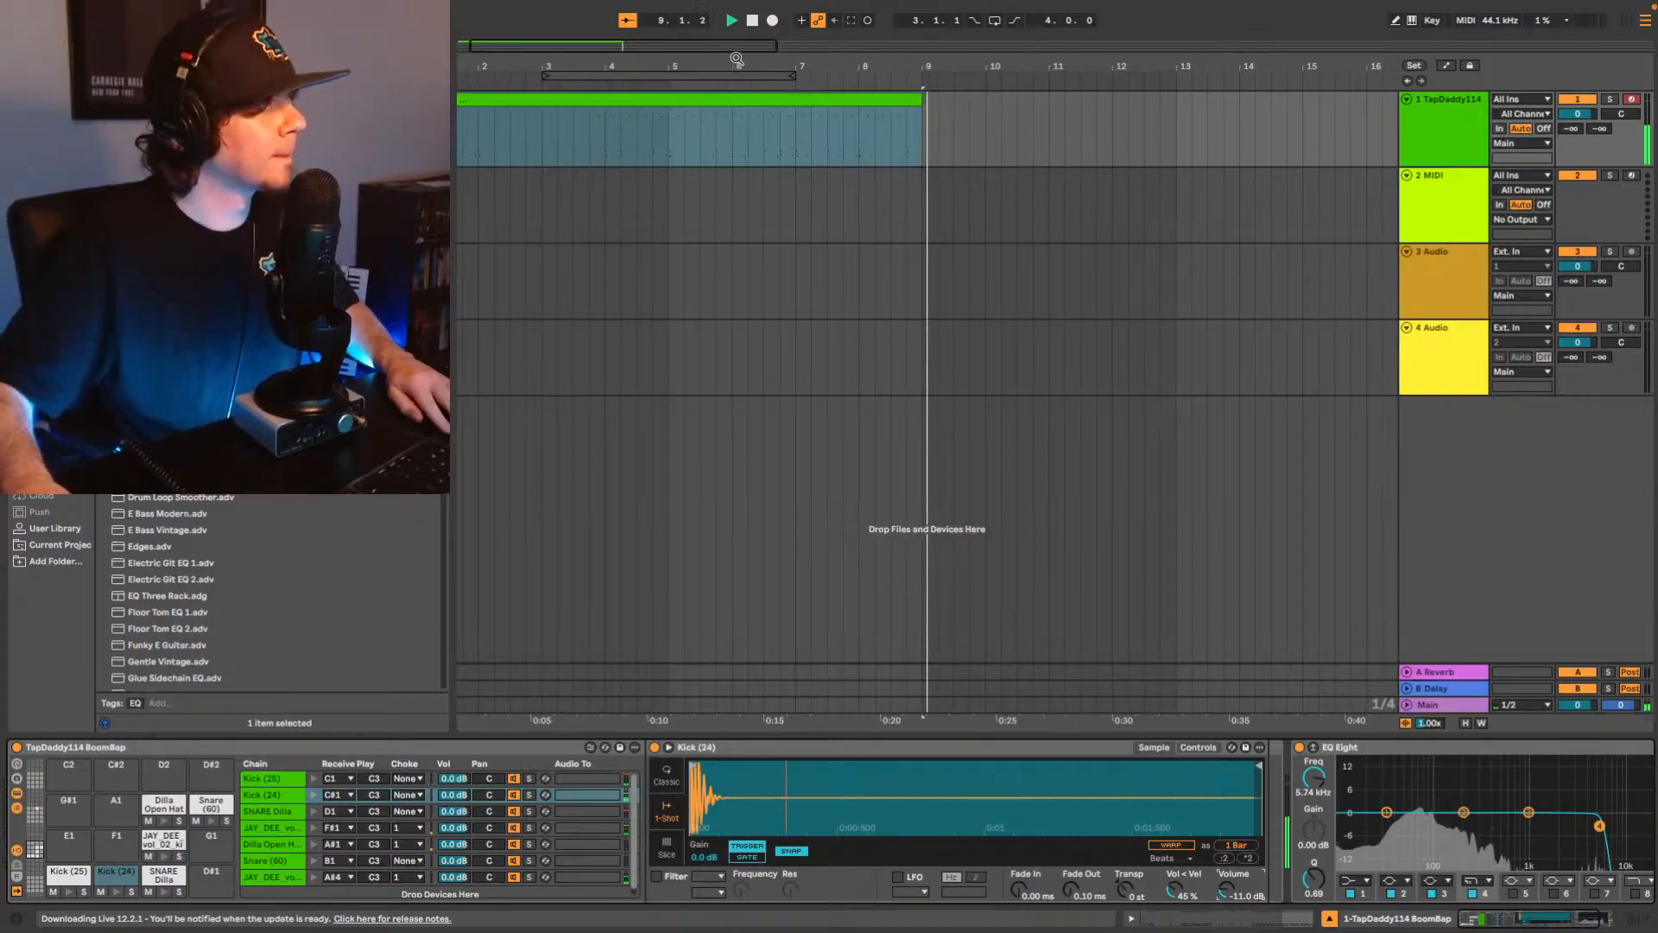
Set the arrangement loop to the eight bars from 1.1.1 to 9.1.1 and enable looping.
drag(1287, 68, 1382, 77)
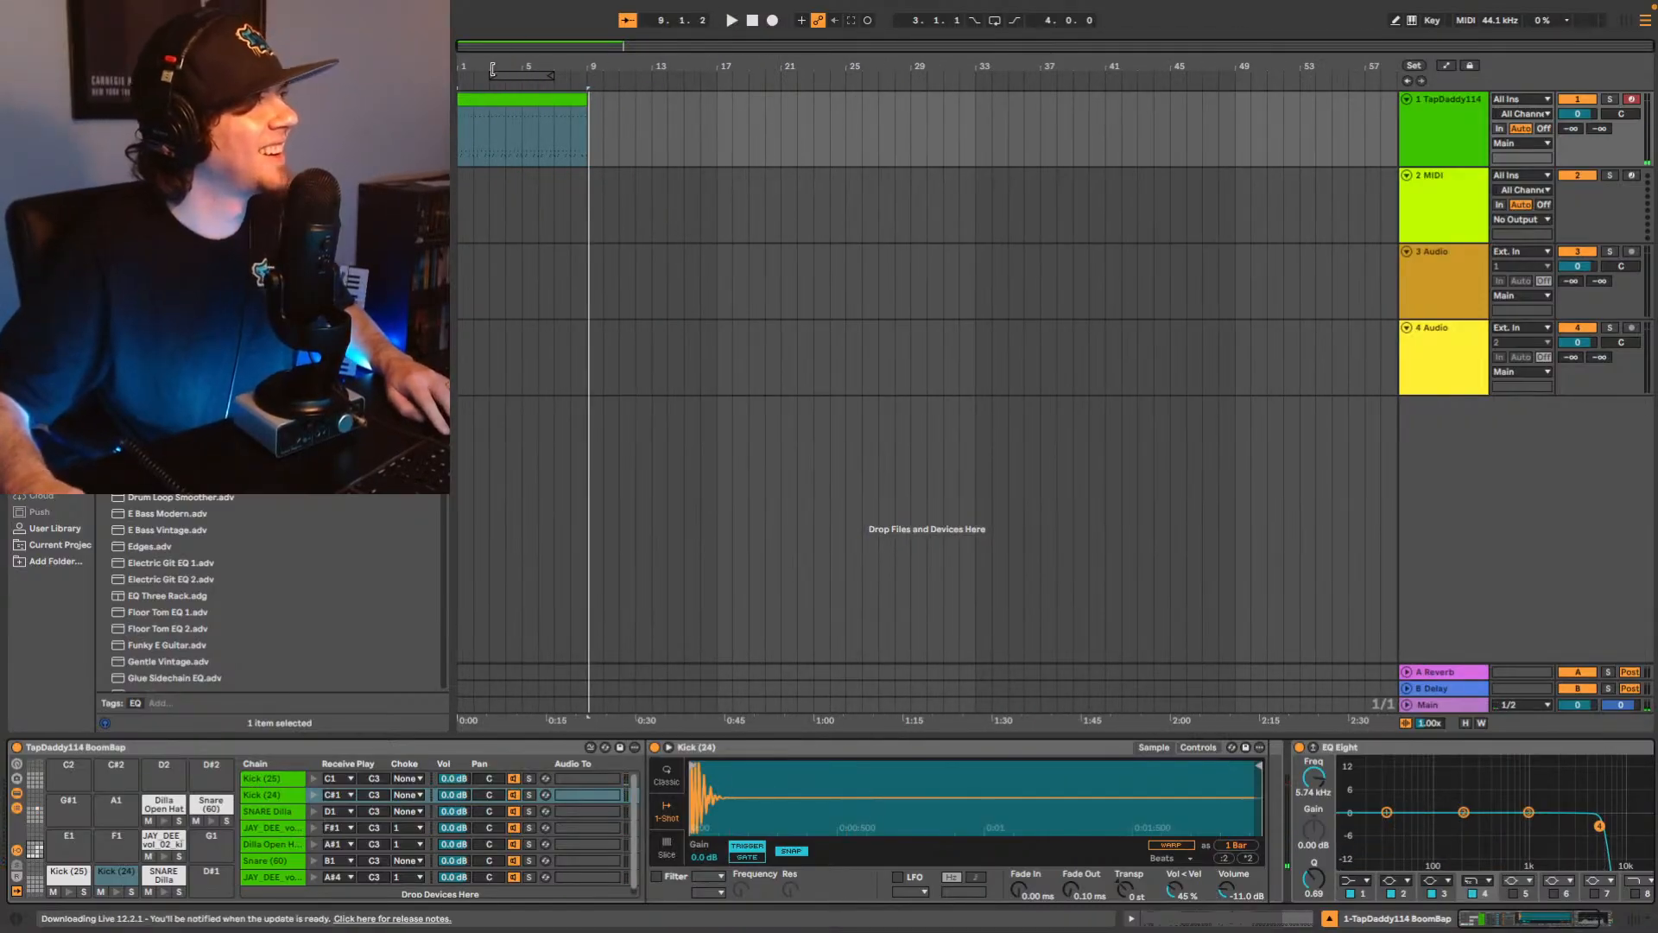
click(492, 75)
drag(492, 75, 588, 78)
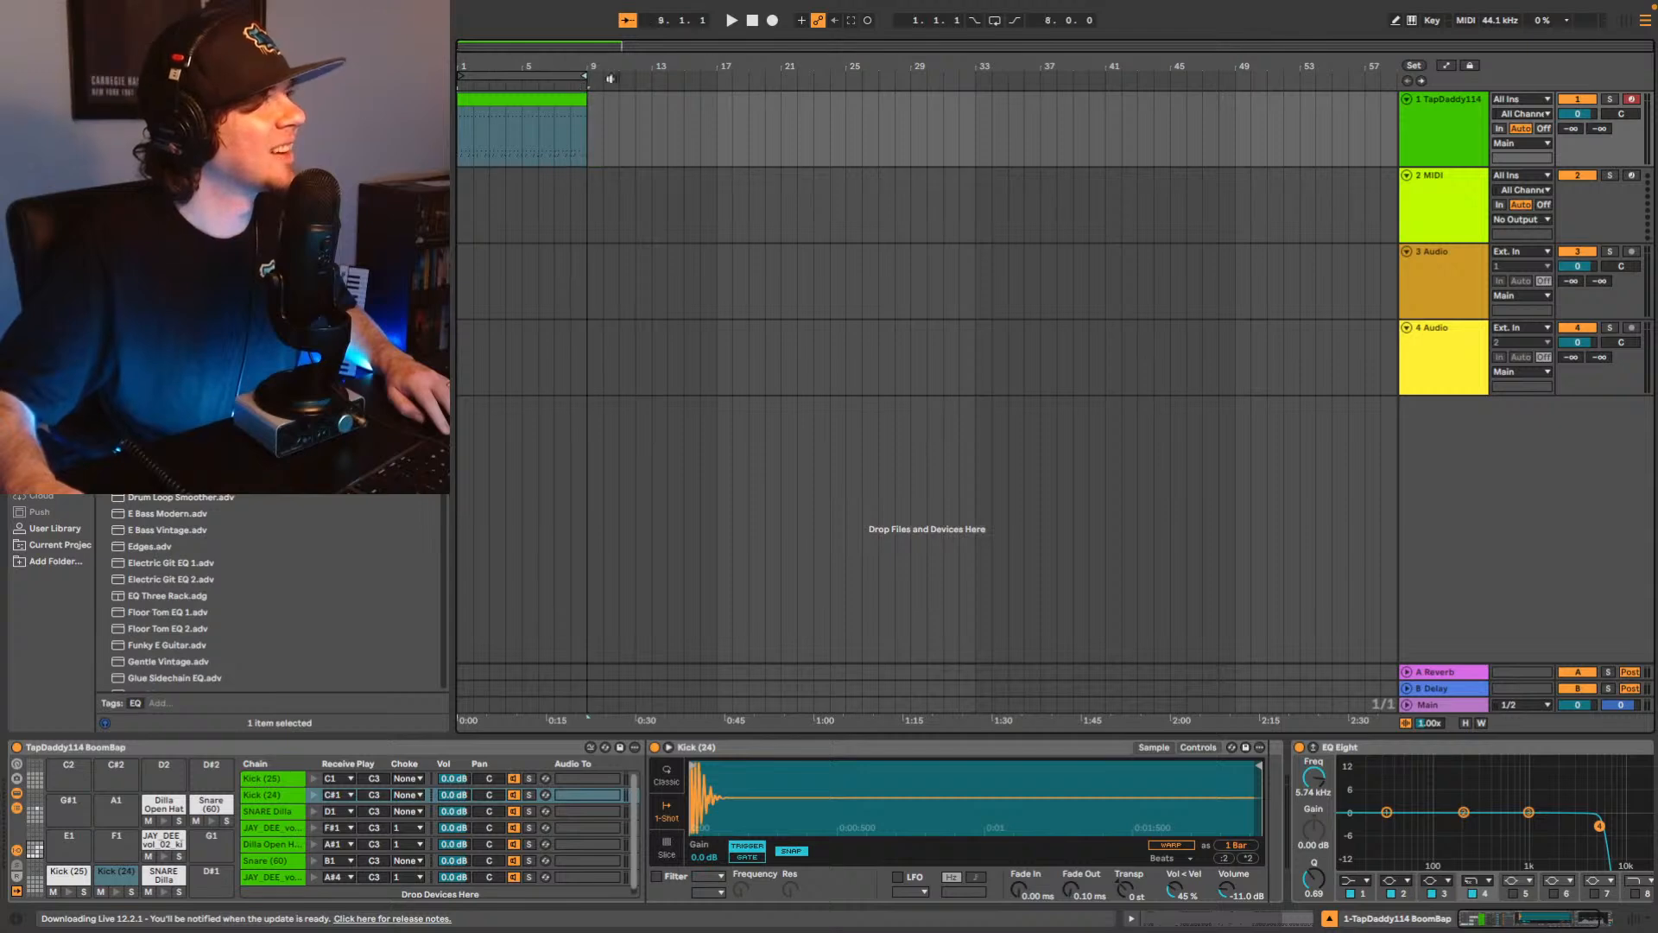
click(994, 23)
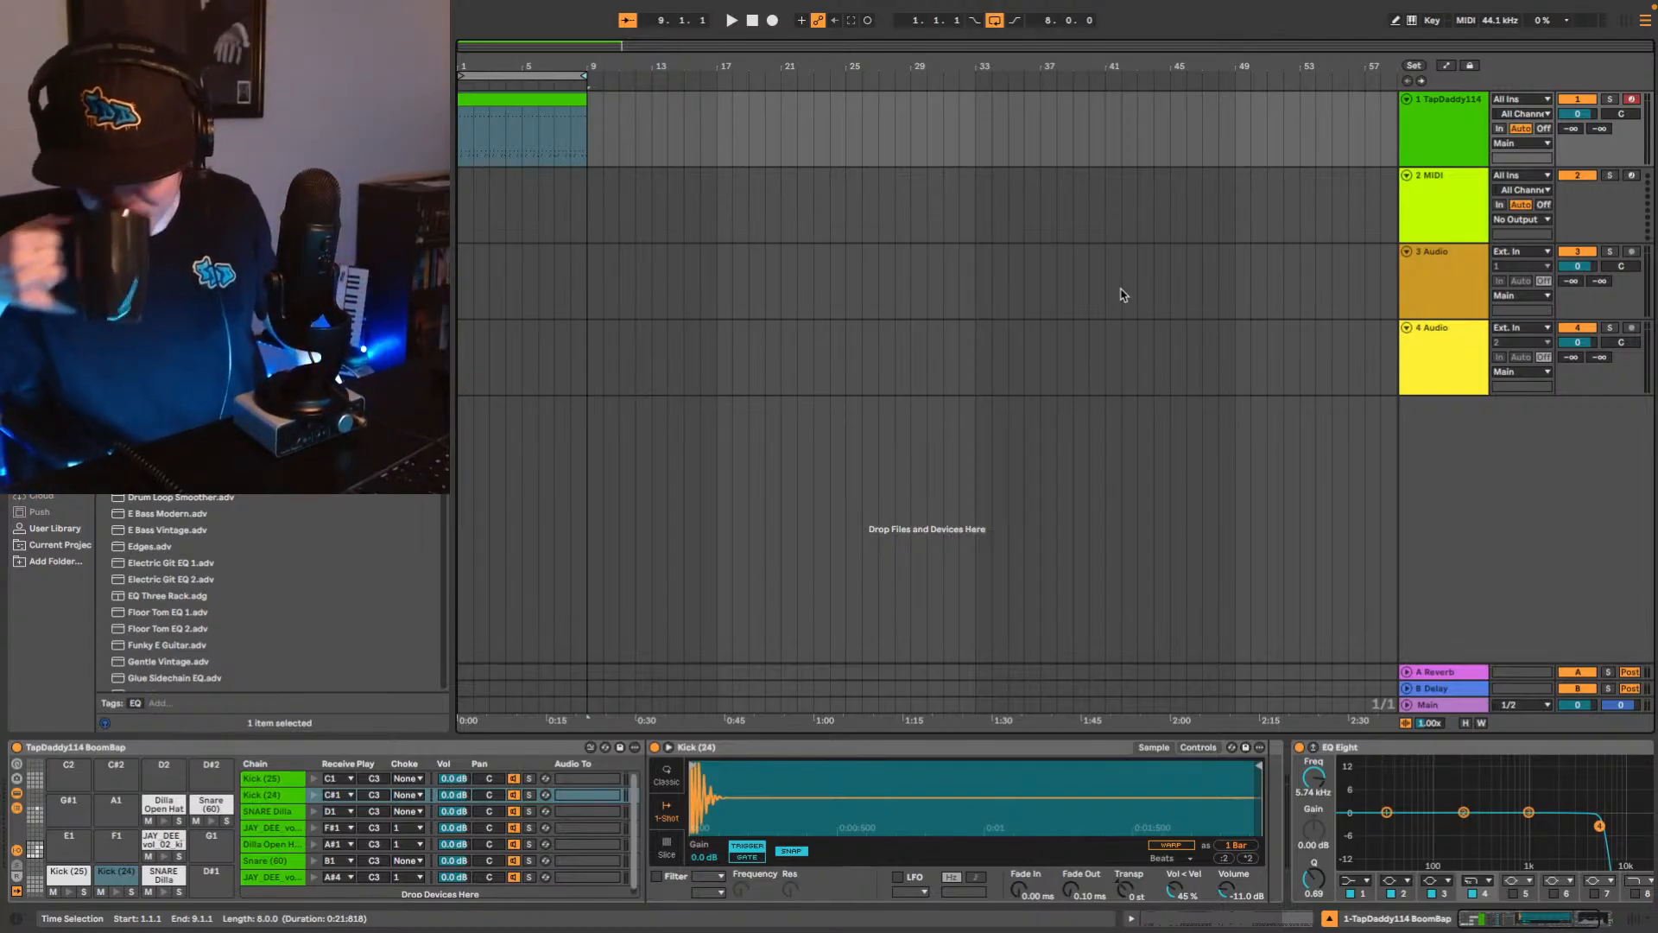
Play the looped drum pattern through the EQ to check the balance, and stop playback.
key(space)
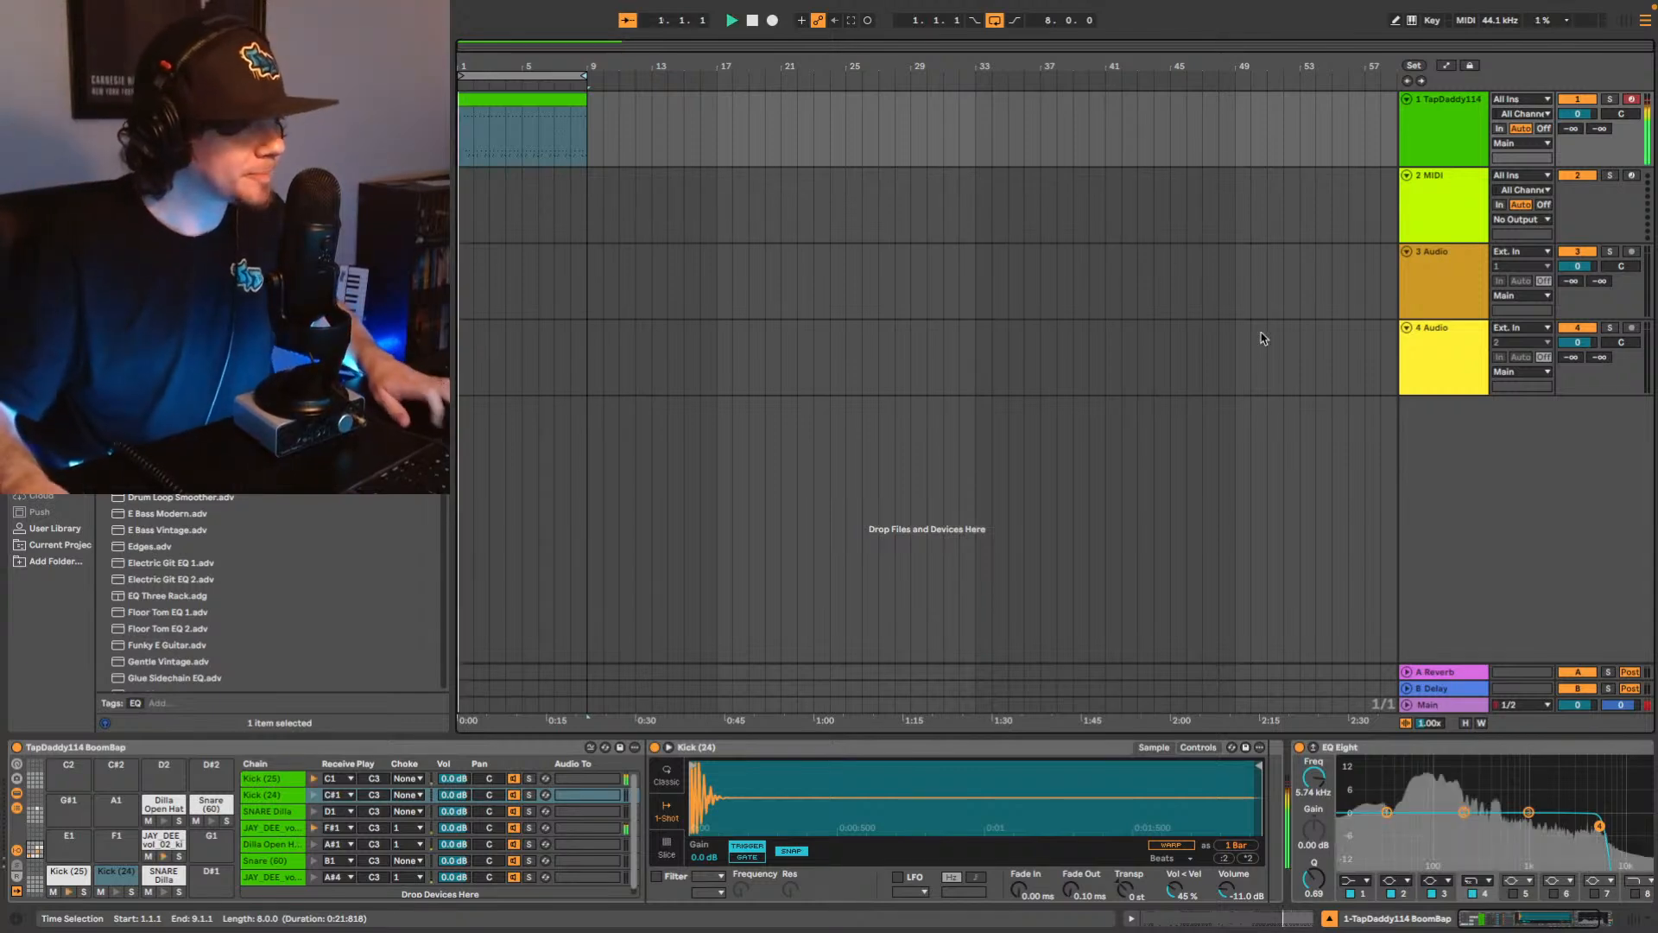
scroll(1438, 899, right, 3)
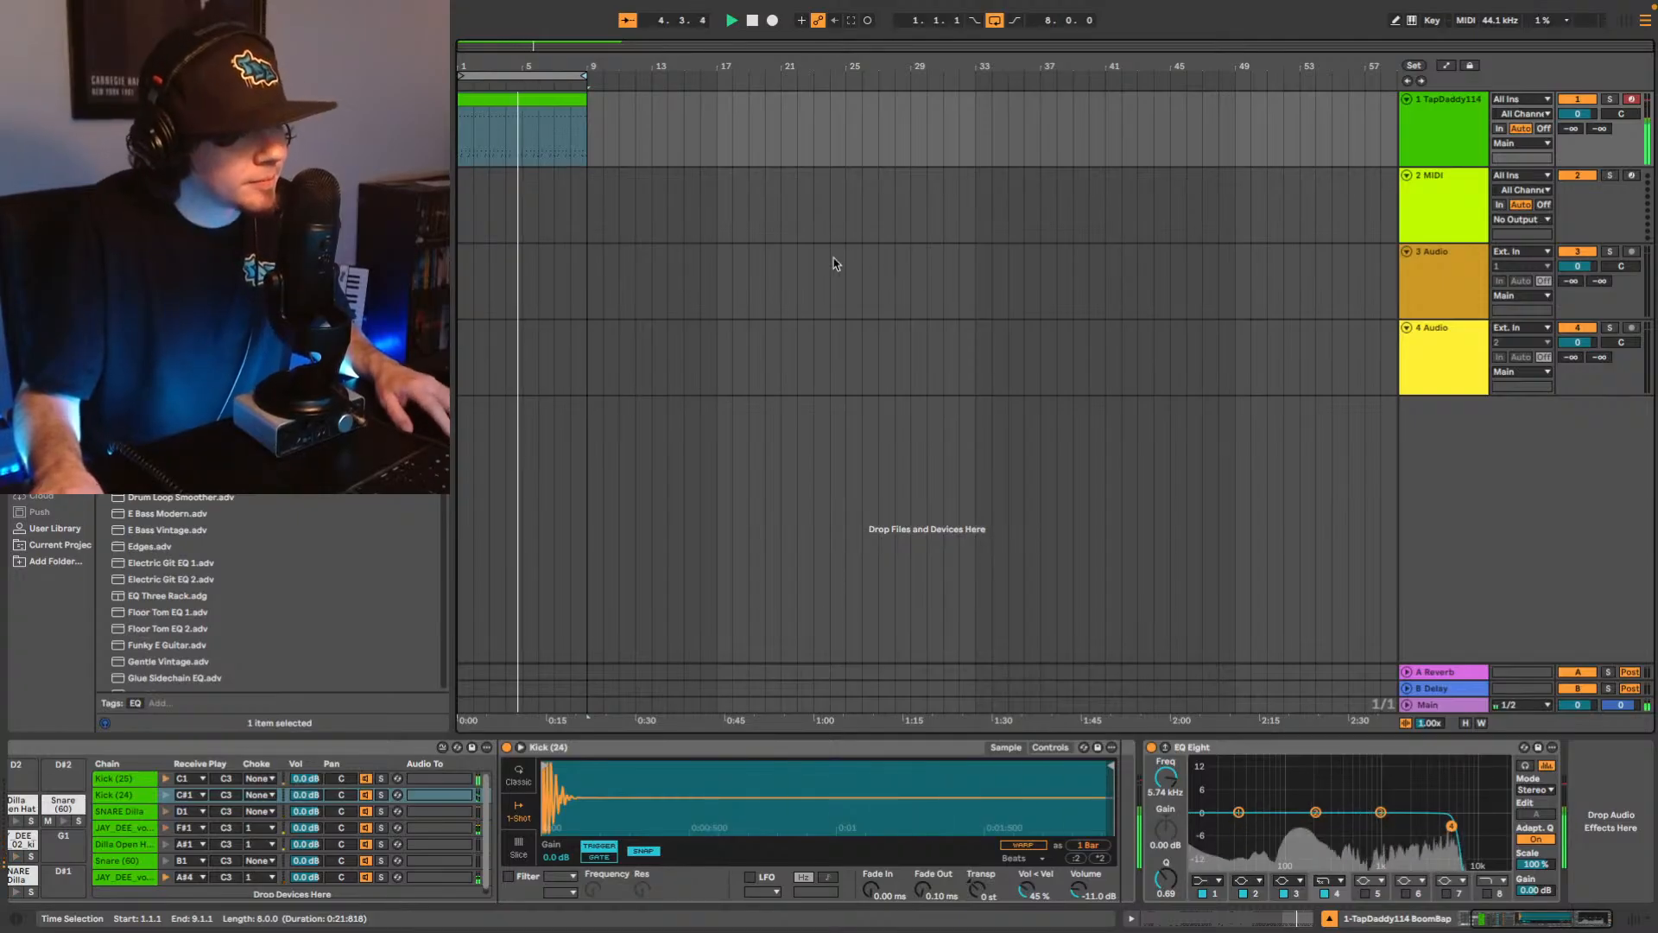
key(space)
Select the 2 MIDI track and browse the User Library's piano loops again.
click(1459, 215)
click(1426, 263)
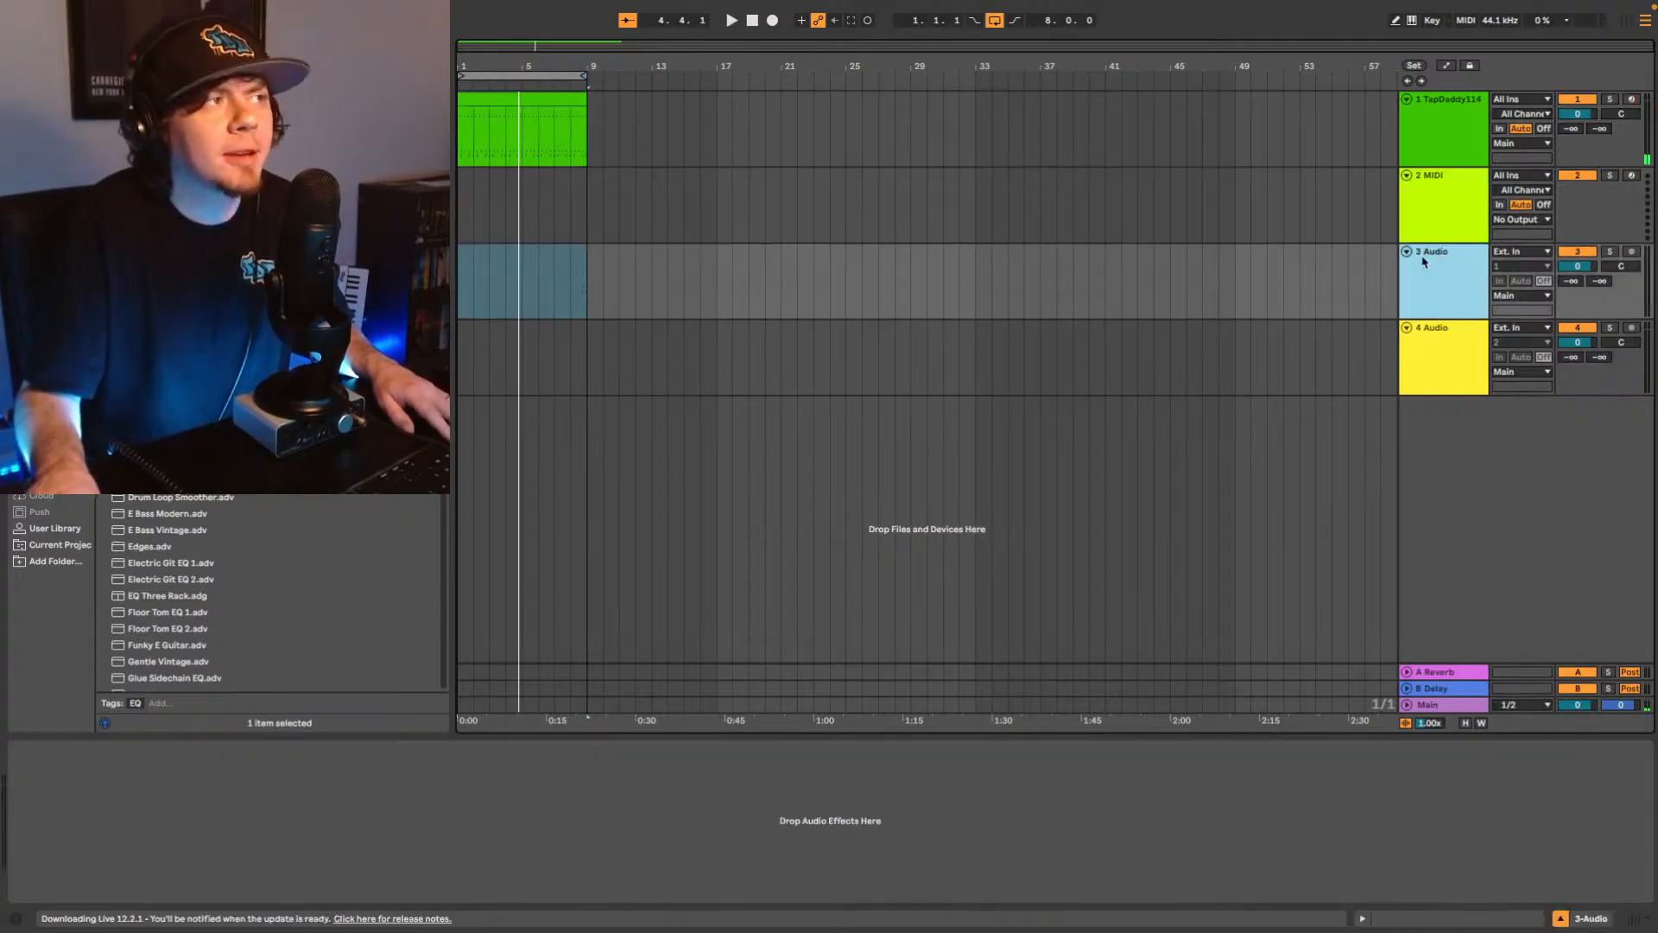
click(1459, 217)
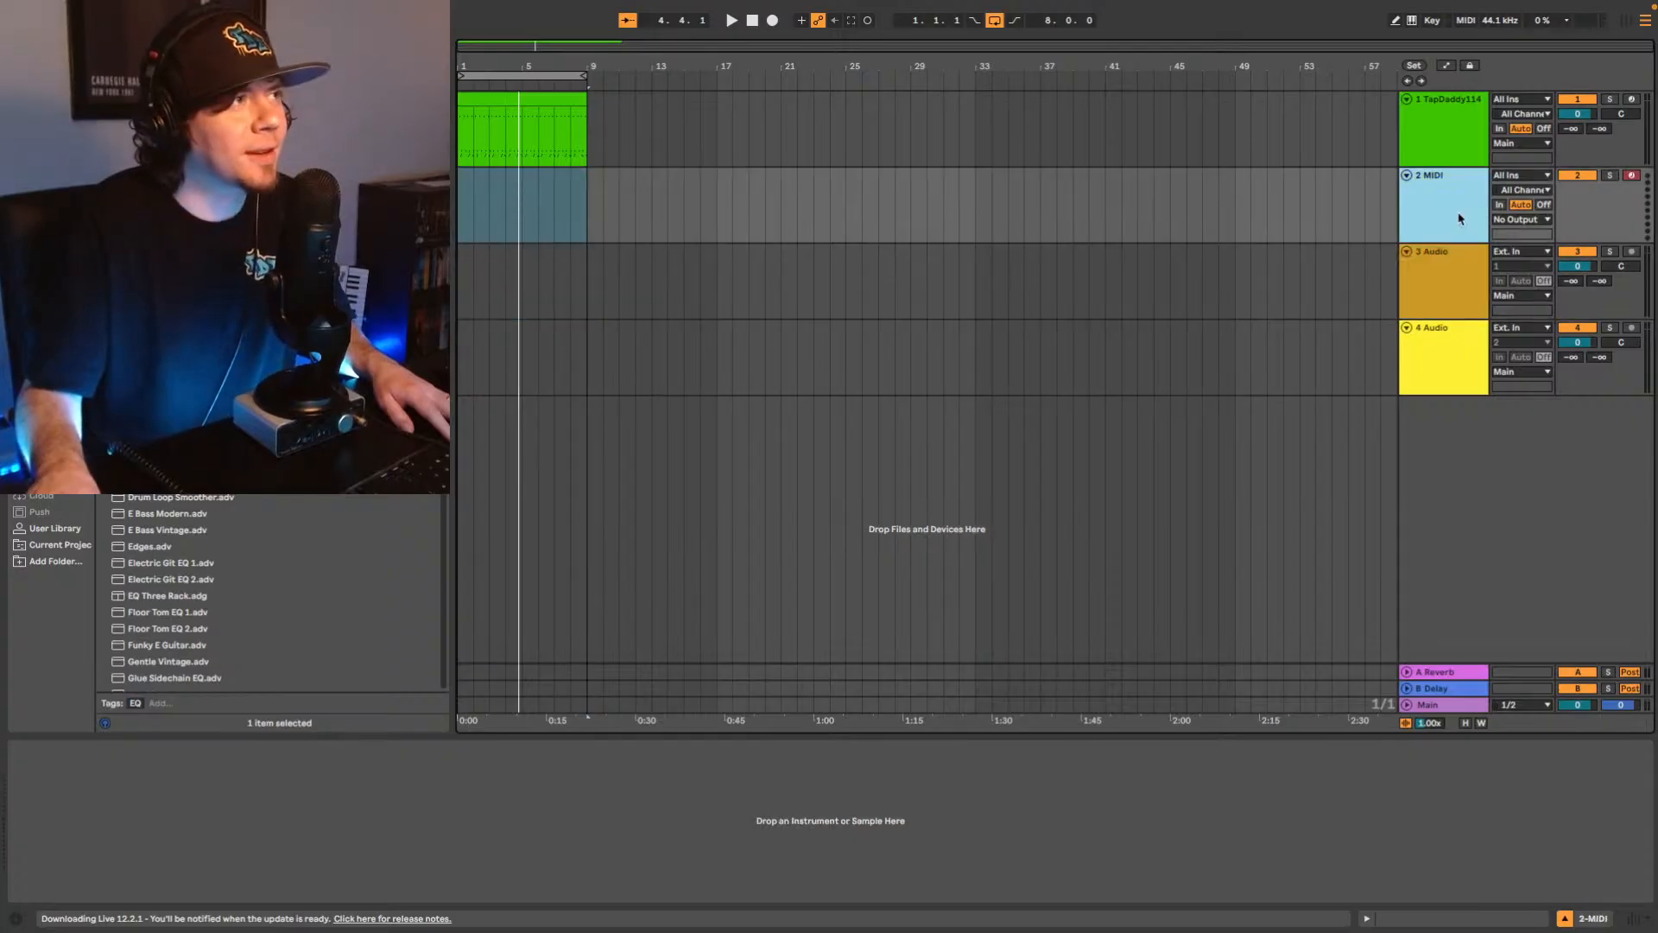
click(38, 530)
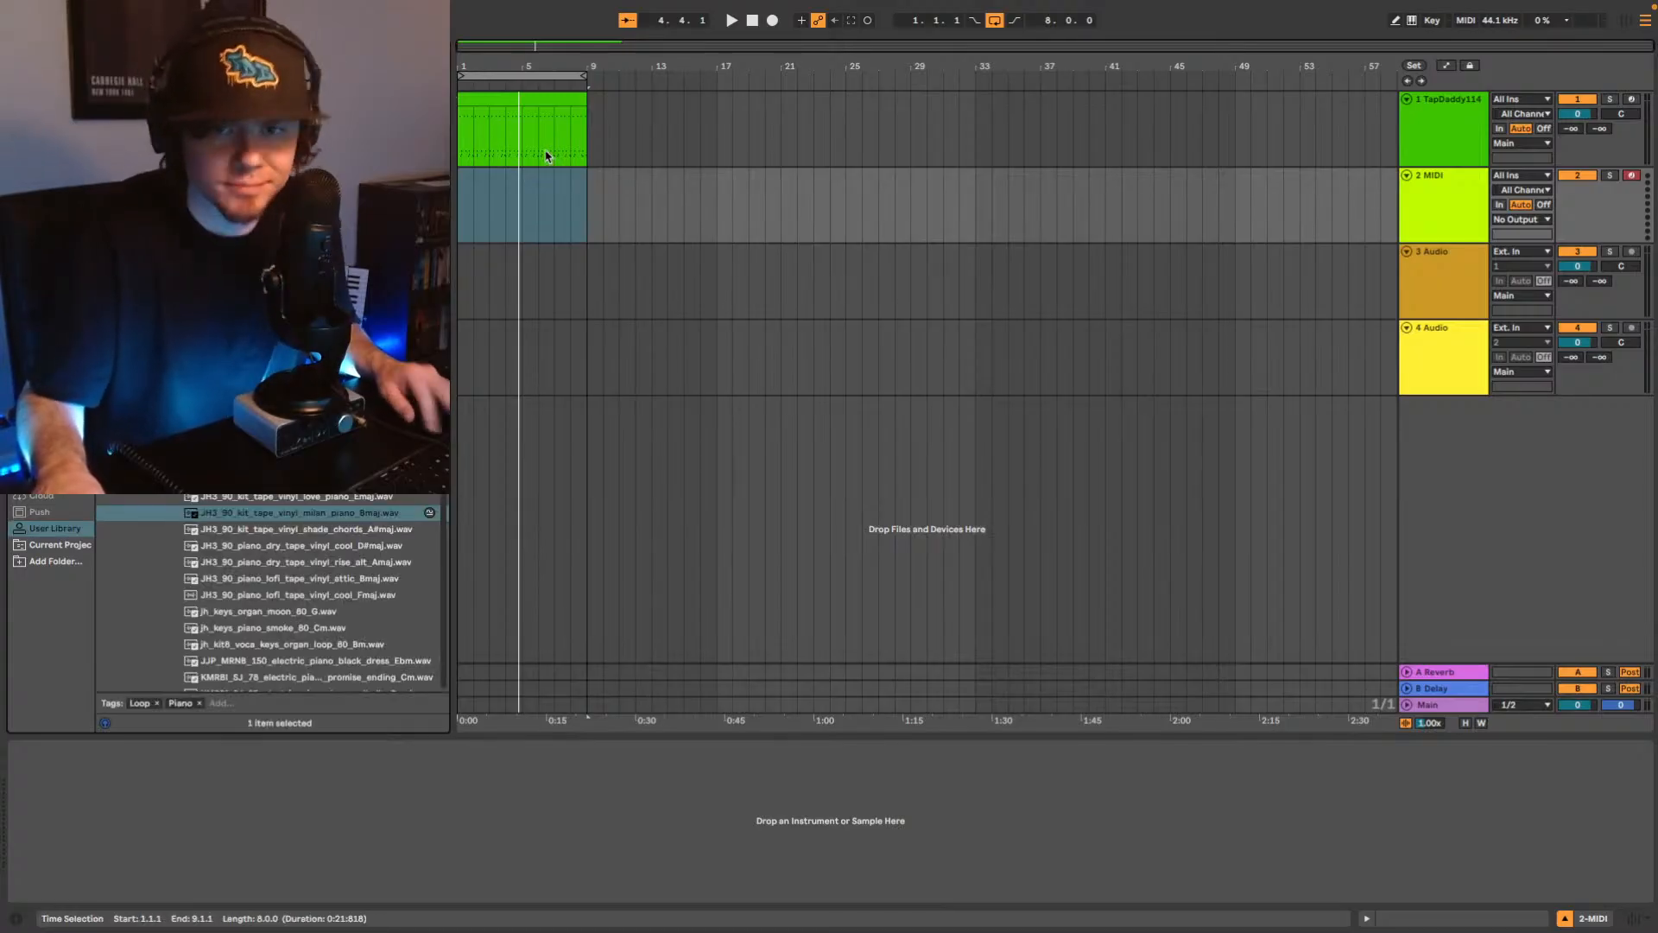
scroll(330, 501, down, 2)
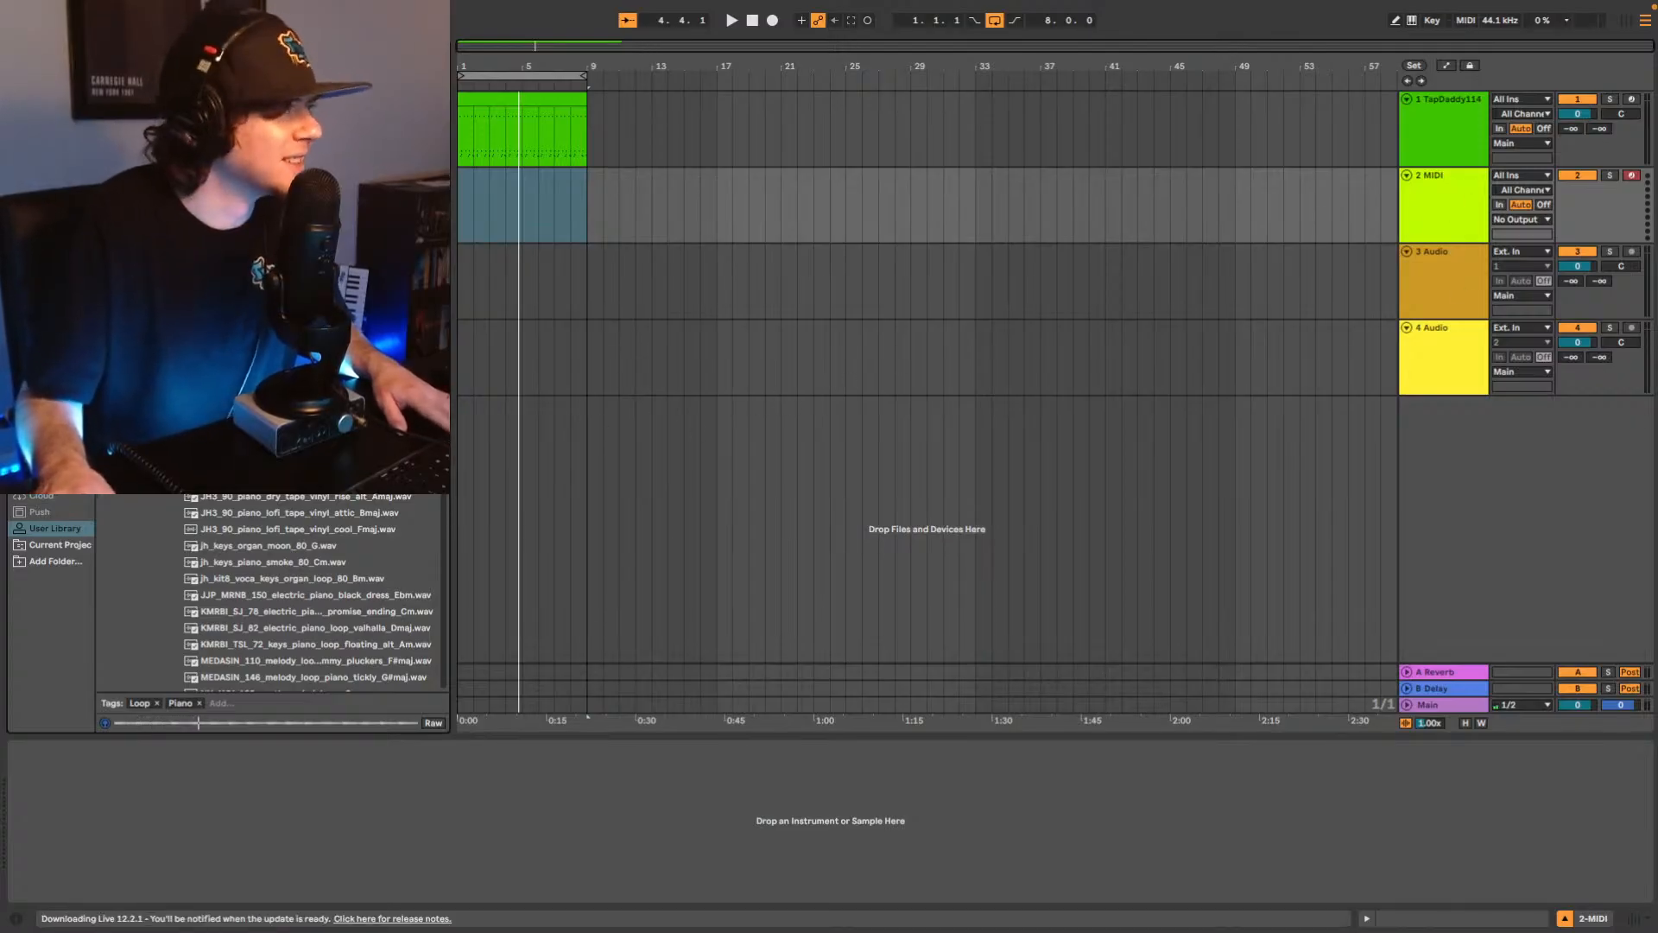
Load JH3_90_kit_tape_vinyl_milan_piano_Bmaj onto the 2 MIDI track, switch Simpler to Slice mode and slice the sample by Region.
drag(436, 426, 516, 815)
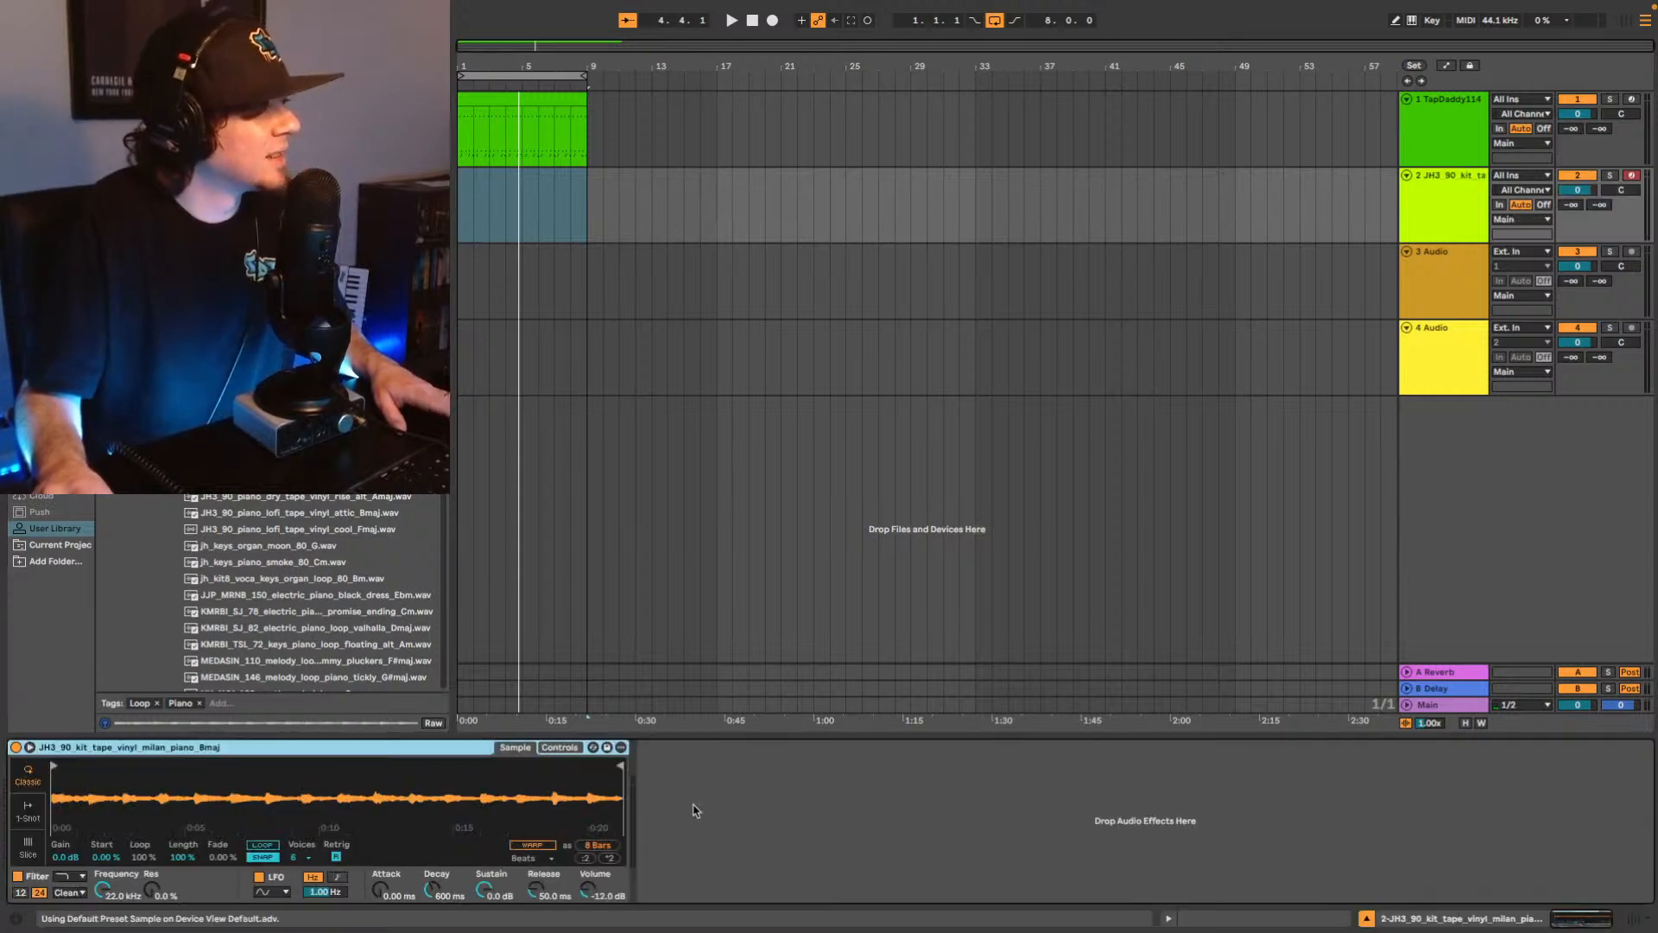
click(30, 849)
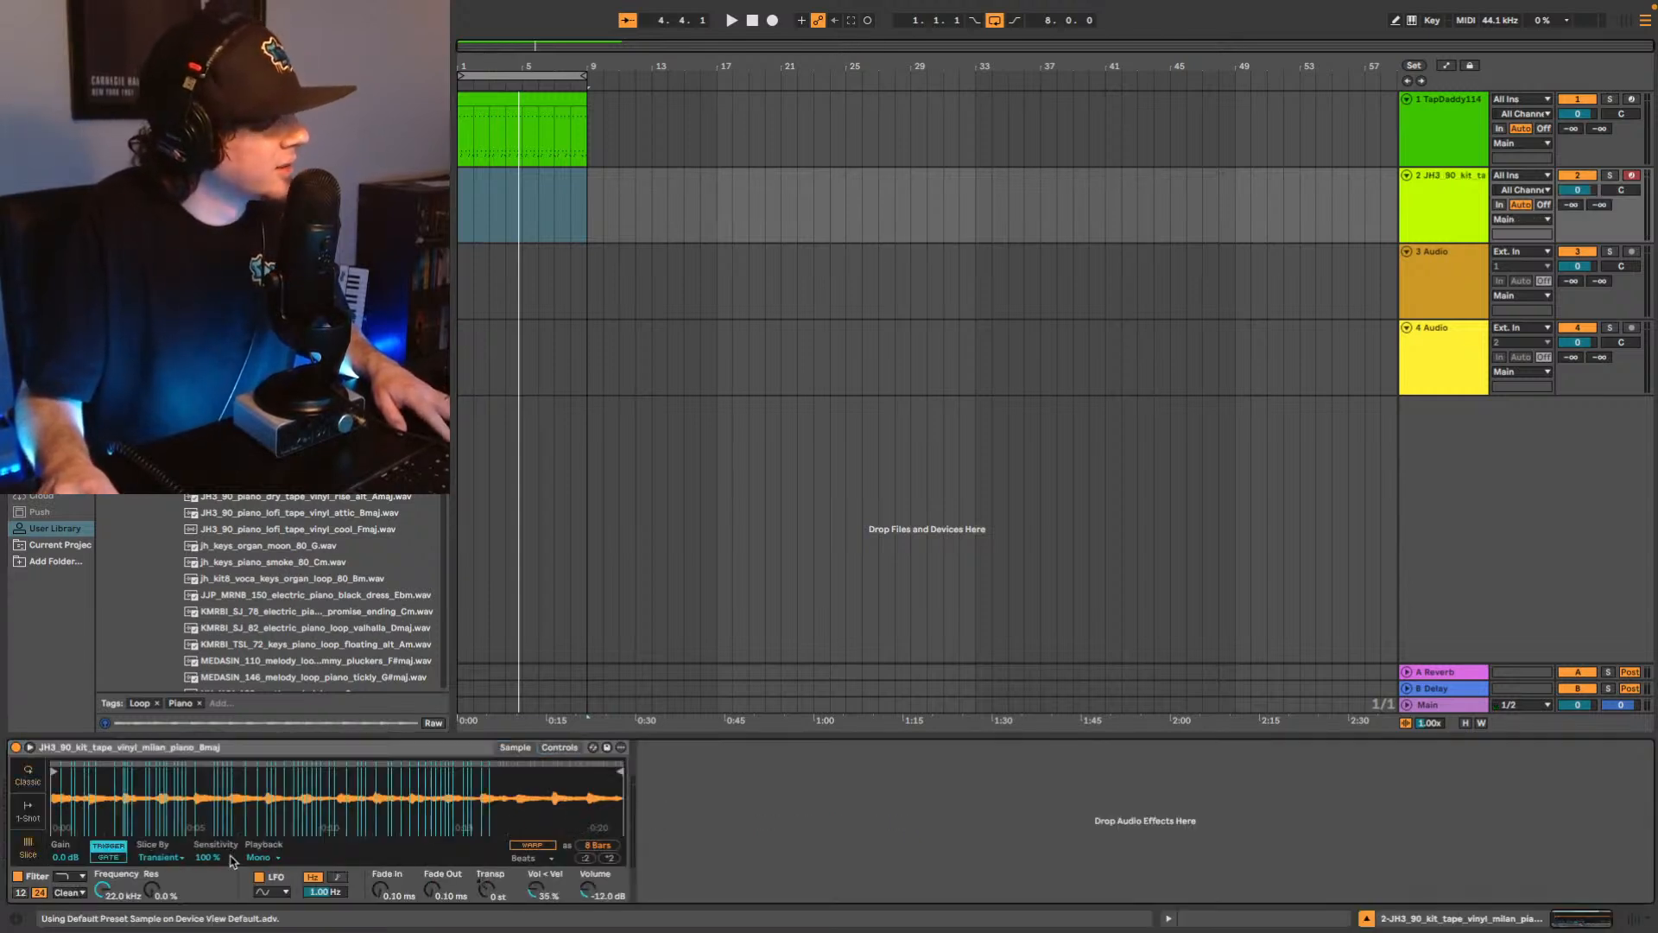
click(165, 857)
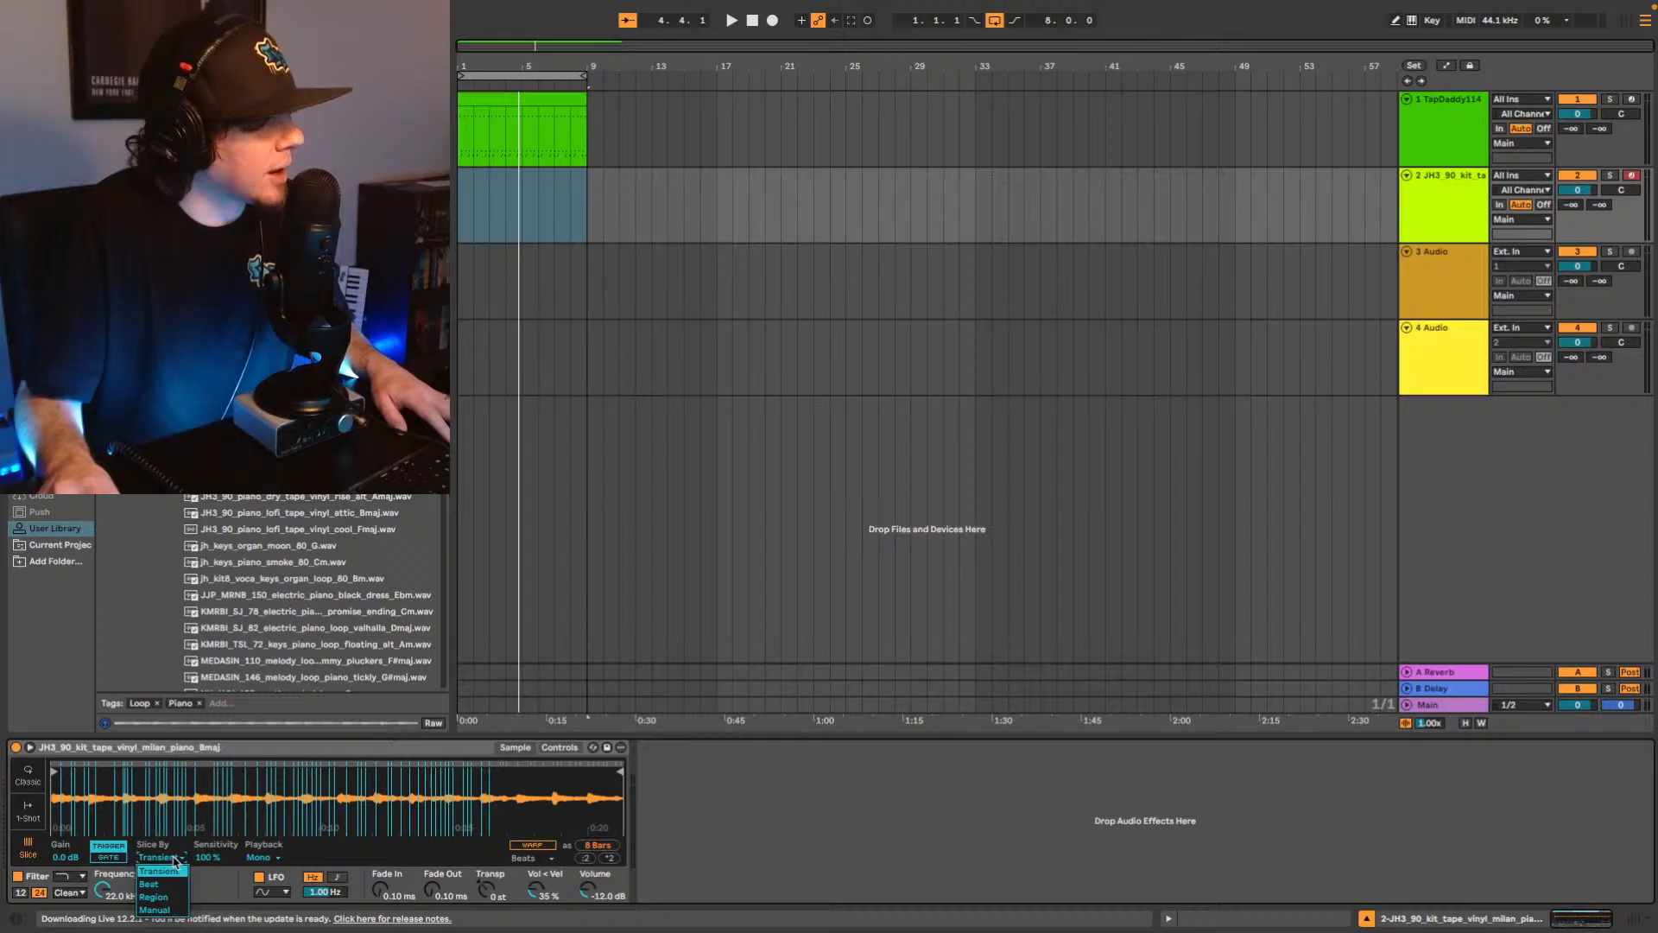
click(154, 896)
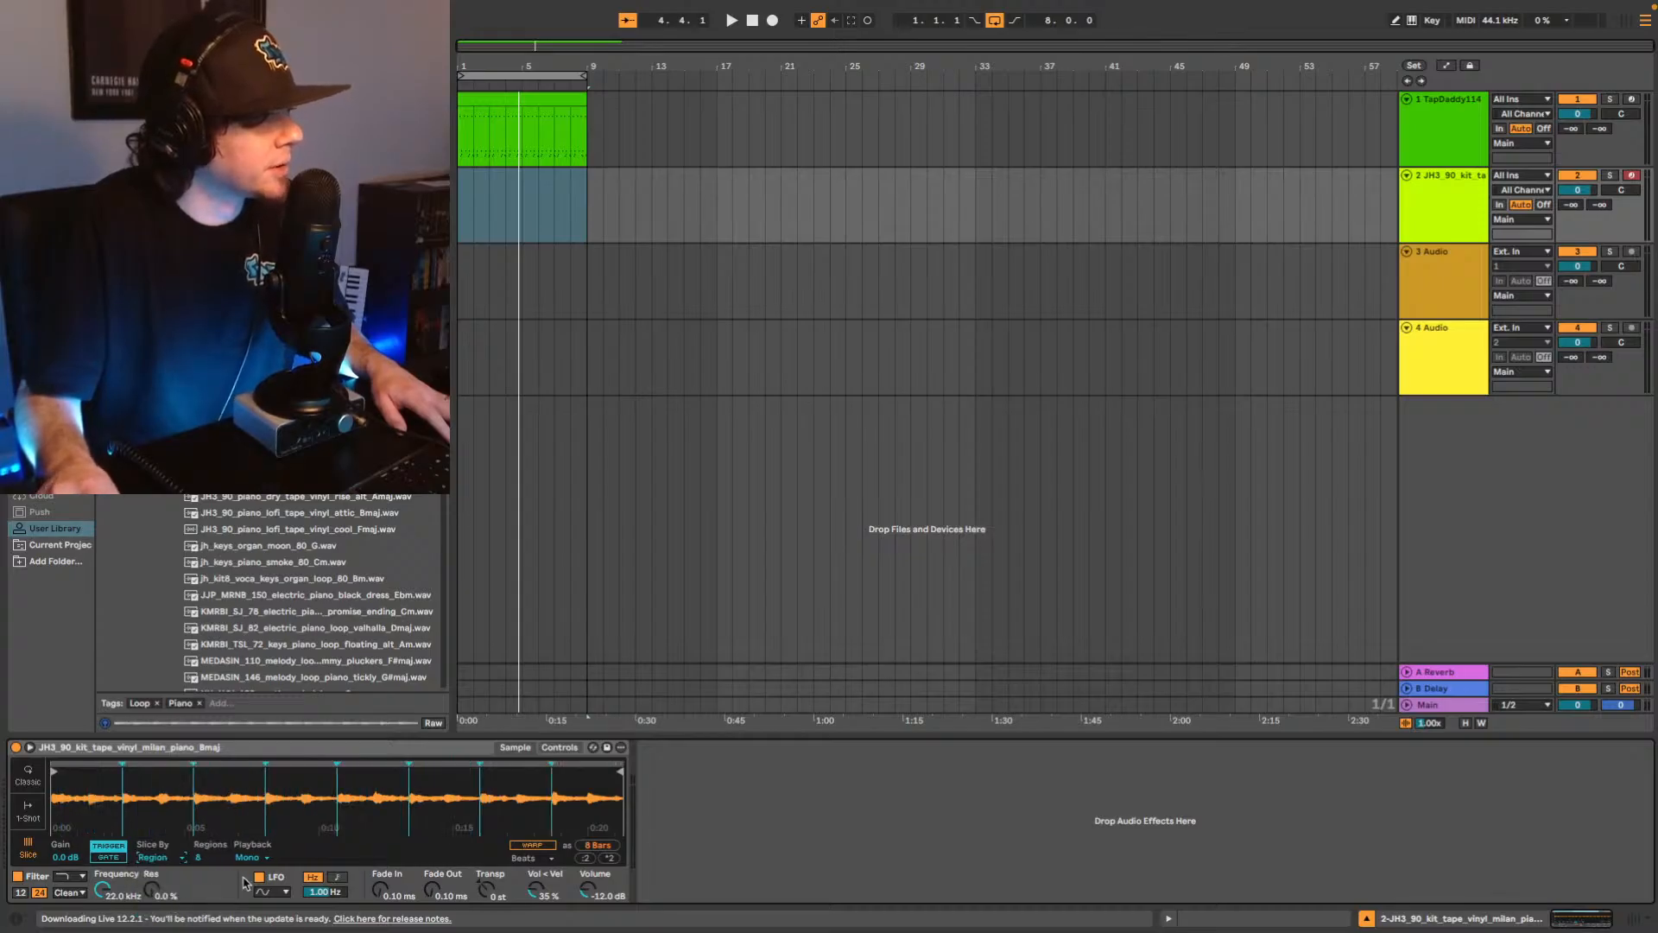
Set the piano sample's number of slice regions to 32.
key(Up)
key(Up)
key(Up)
key(Up)
key(Up)
key(Up)
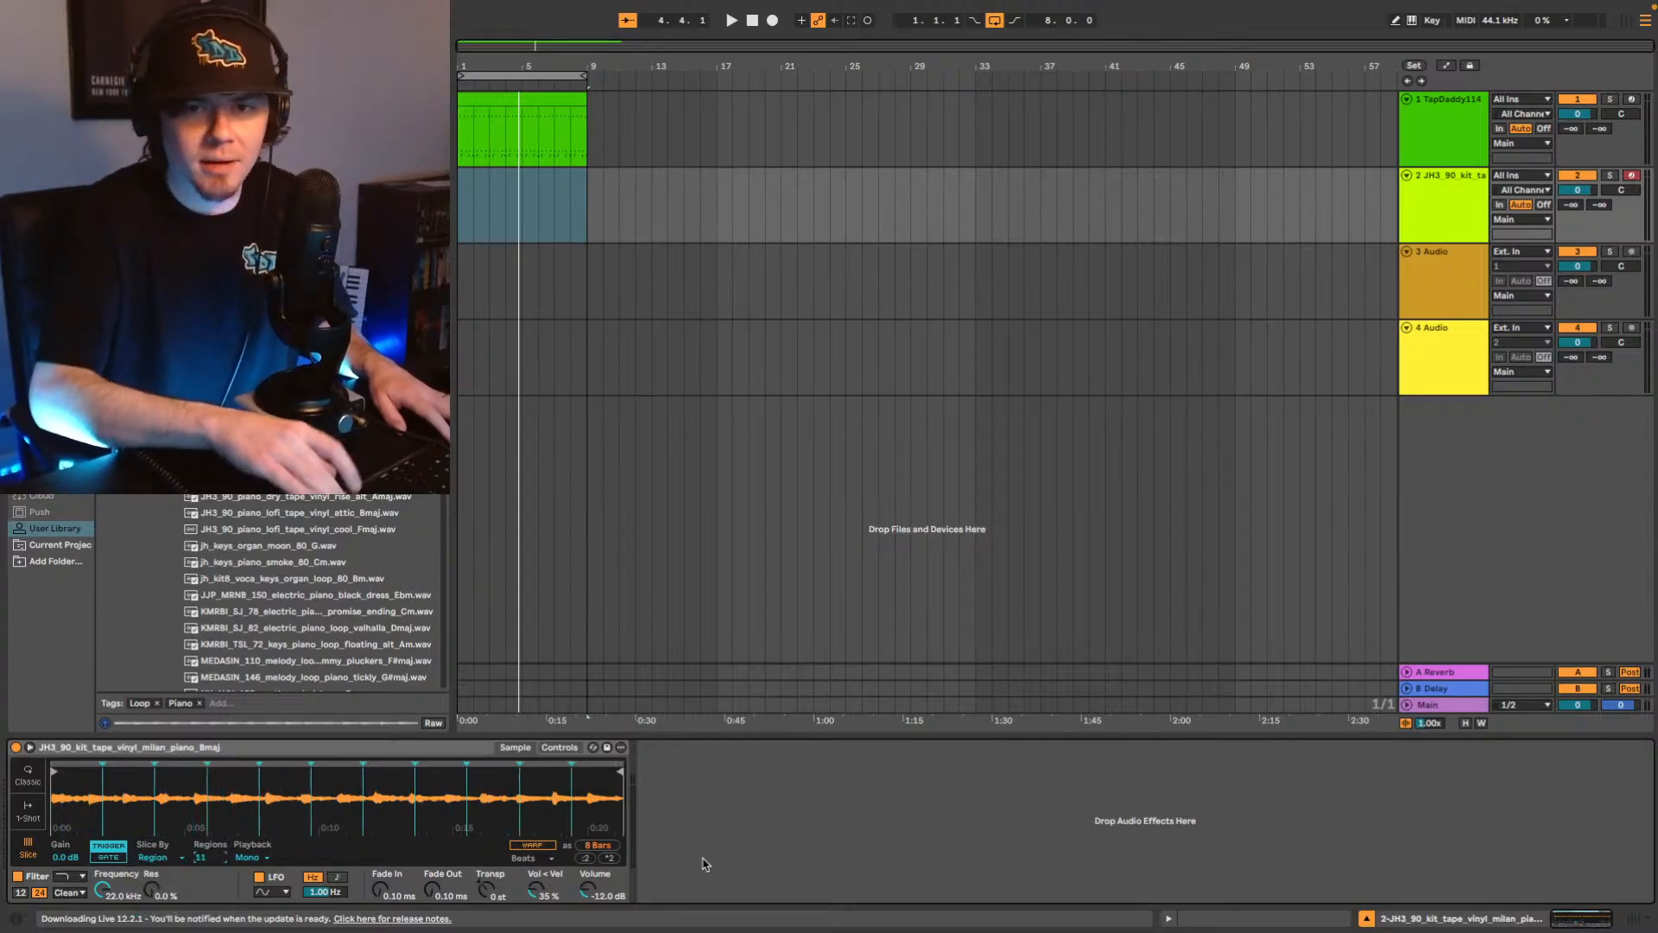
key(Up)
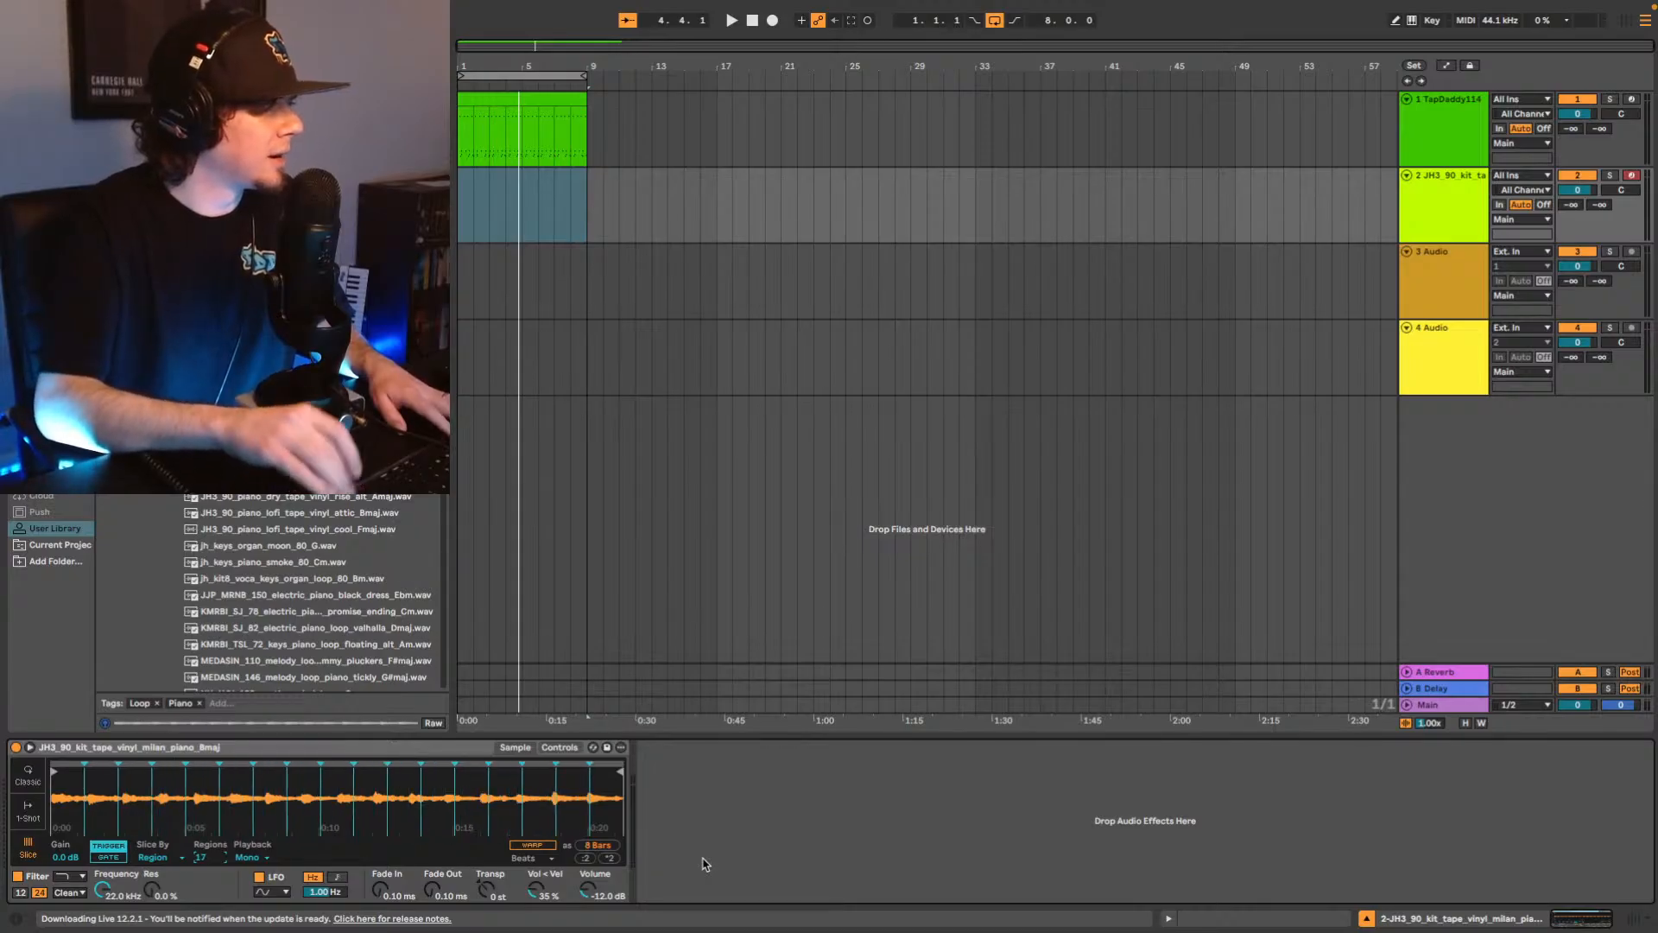
key(space)
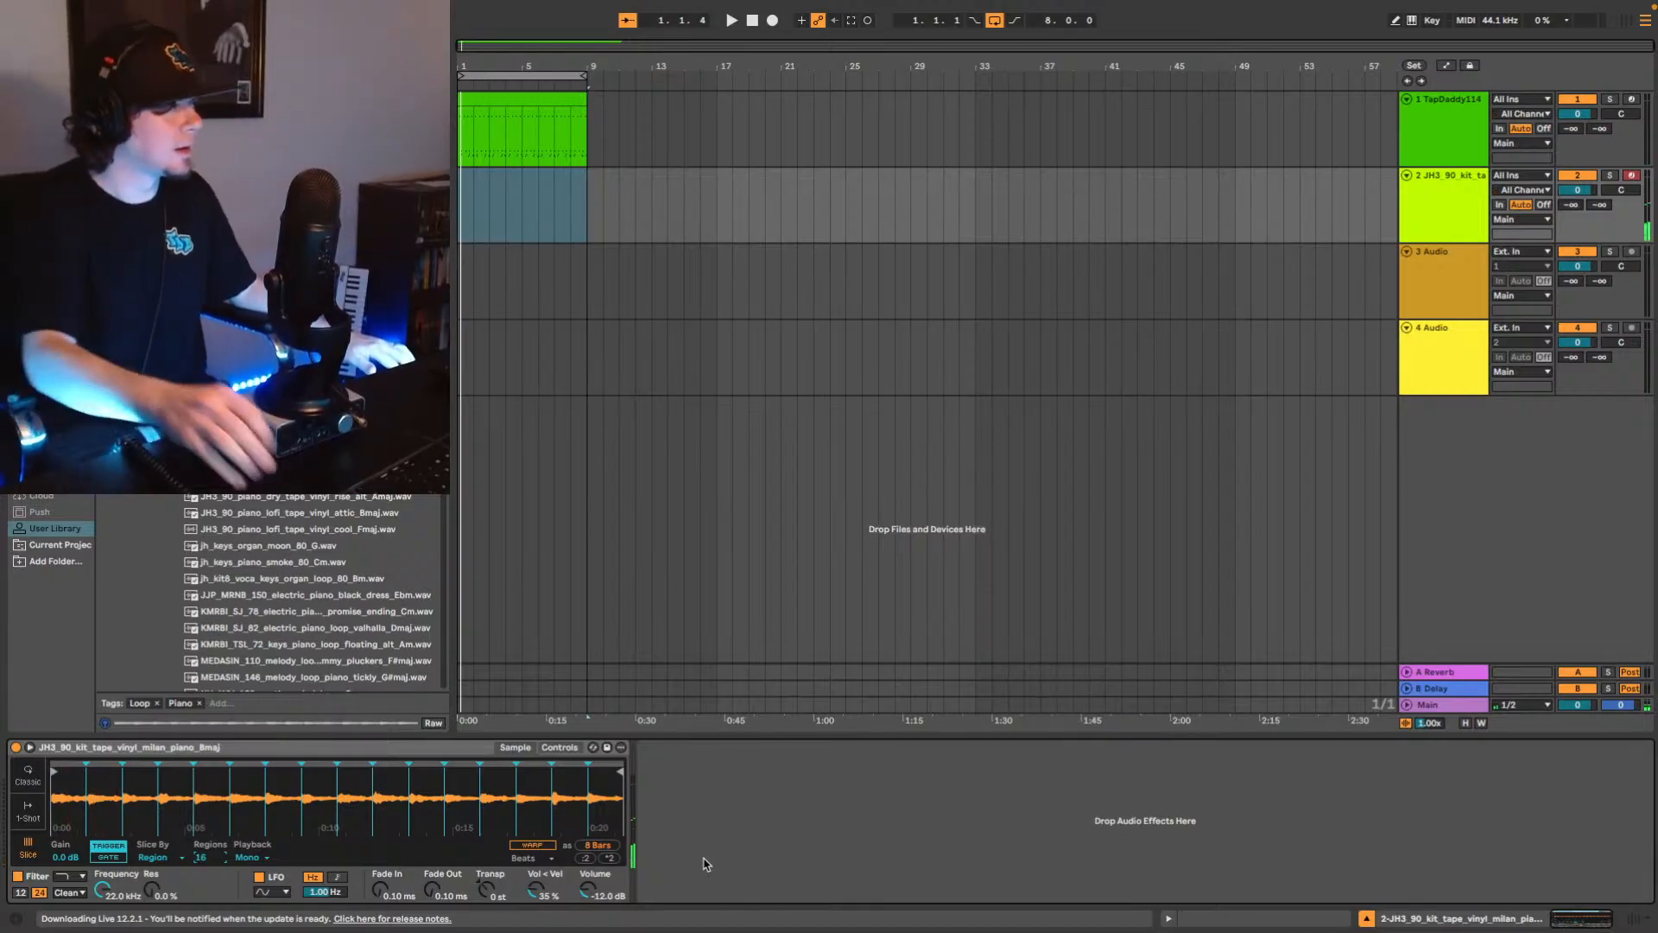
key(Up)
key(Up)
key(Up)
key(Up)
key(Up)
key(Up)
key(Up)
key(Up)
key(Up)
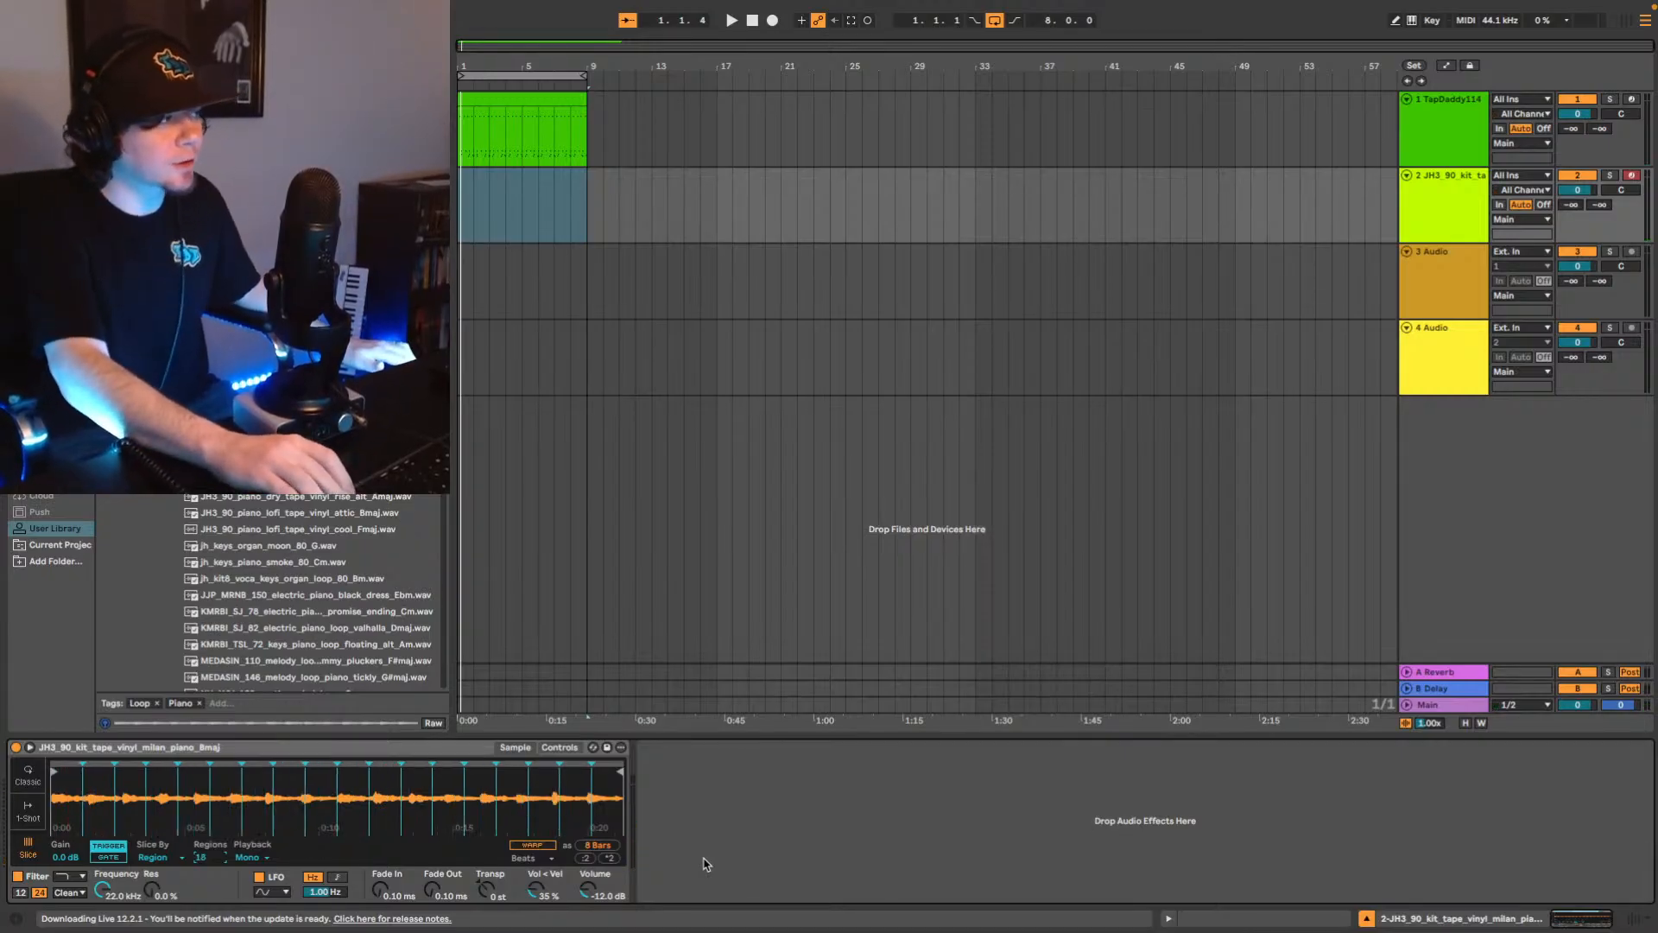
key(Up)
key(Up)
key(Up)
key(Up)
key(Up)
key(Up)
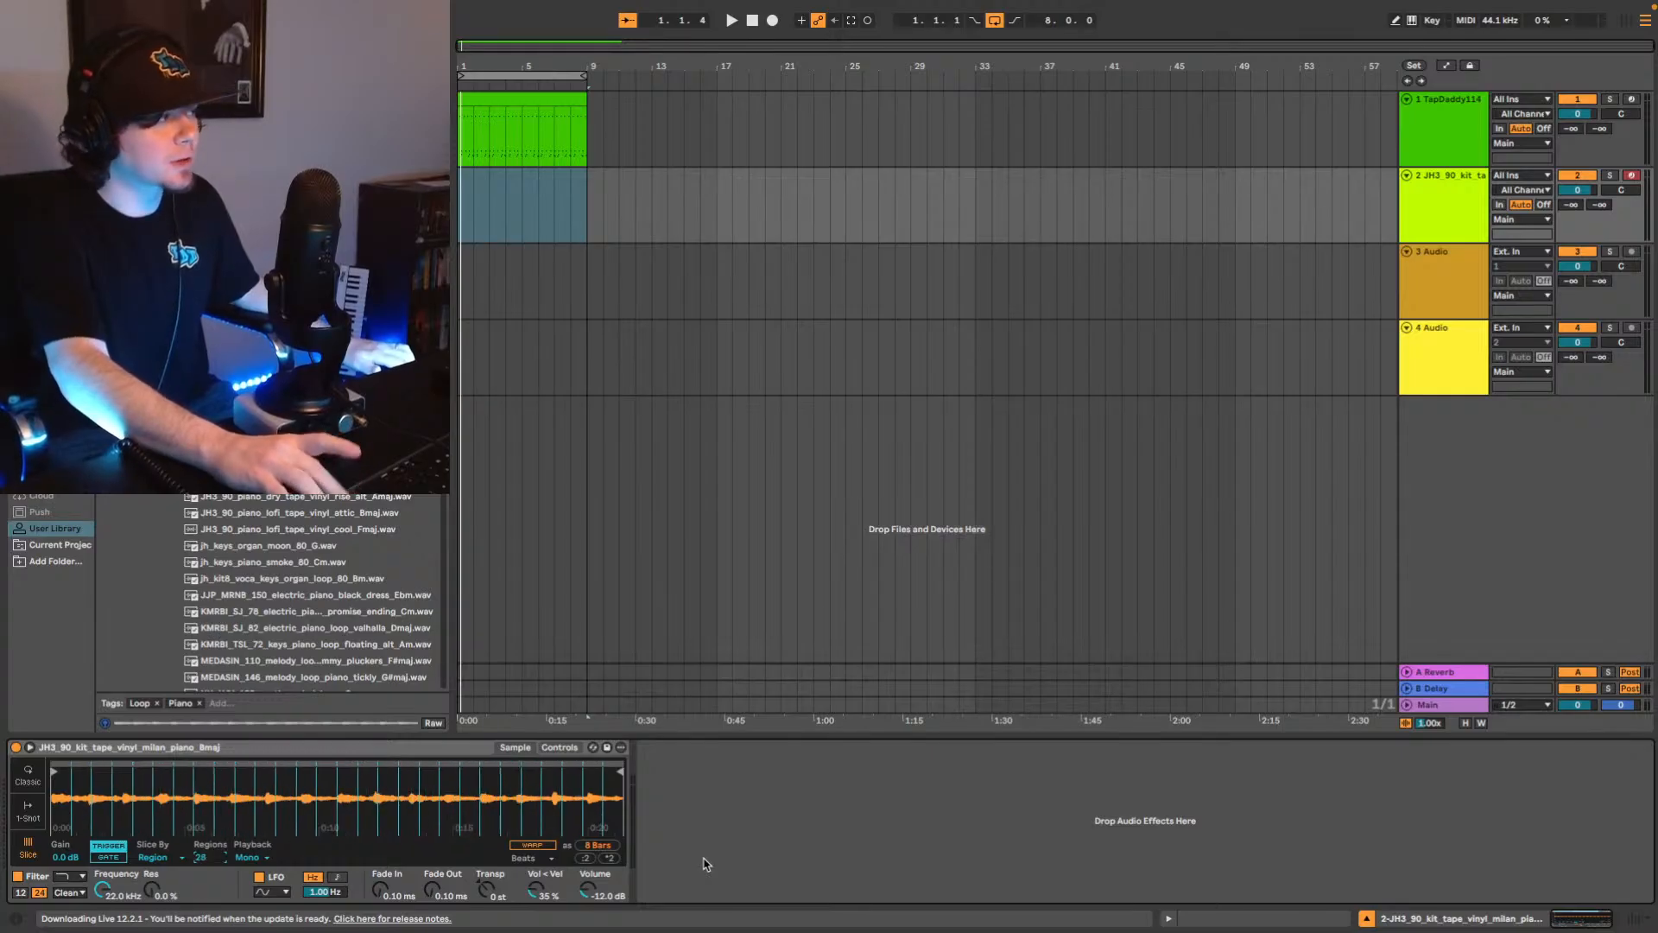
key(Up)
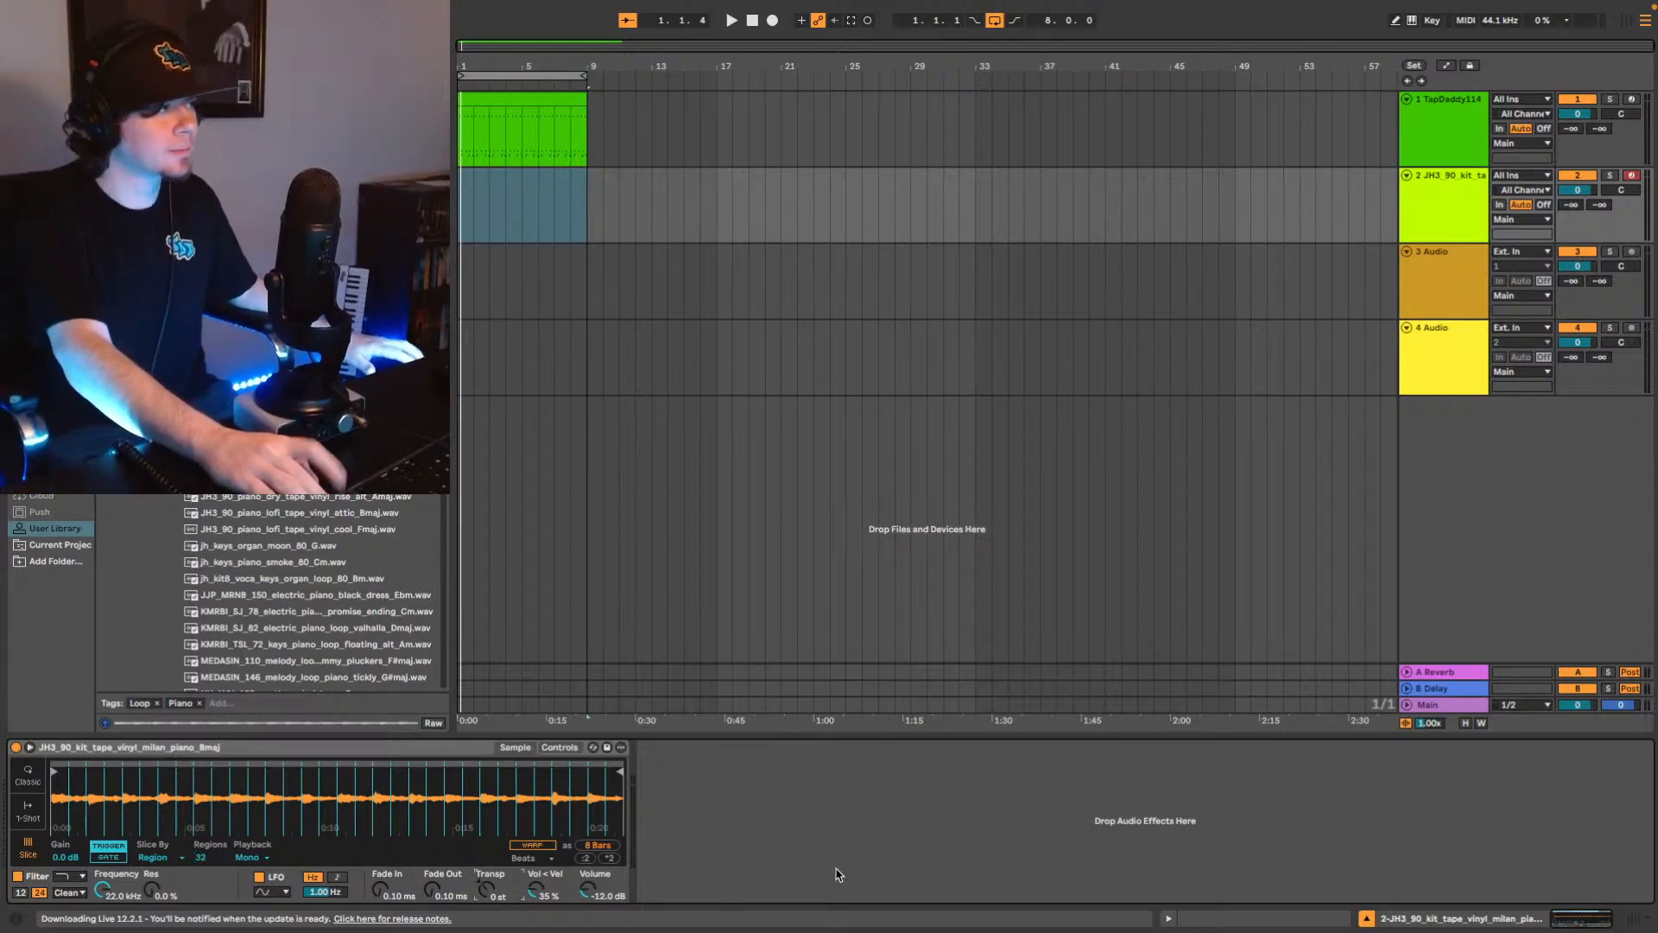
Set Simpler's transposition to -2 st and its volume to -7 dB for the sliced piano.
key(Down)
key(Down)
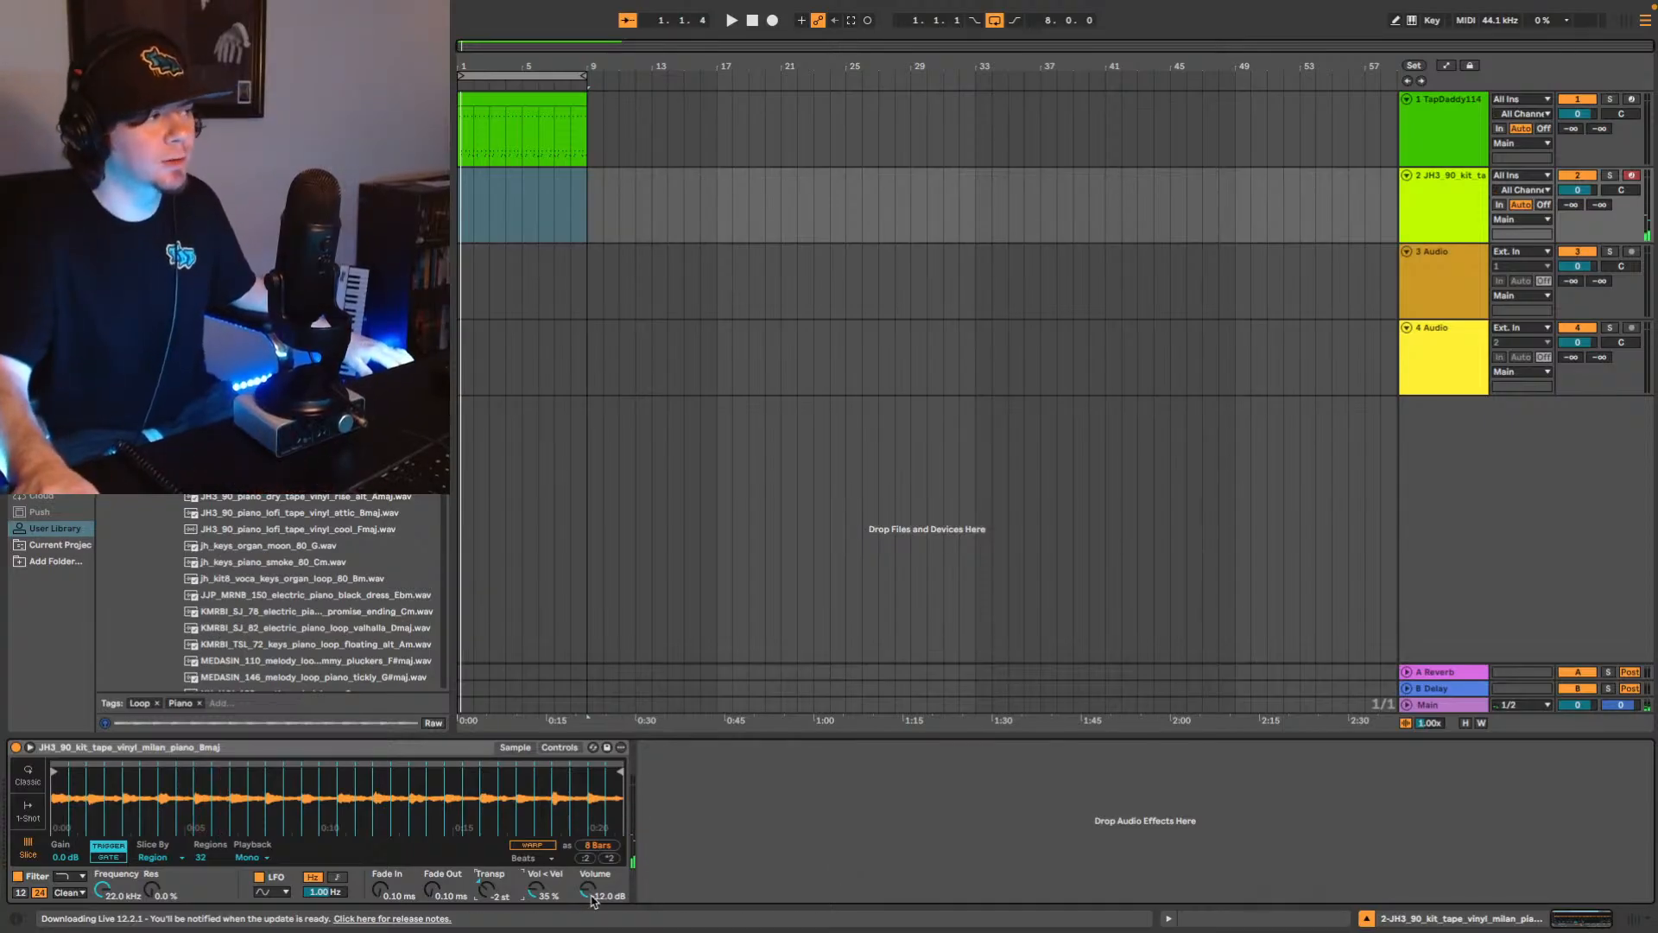
mouse_move(1051, 902)
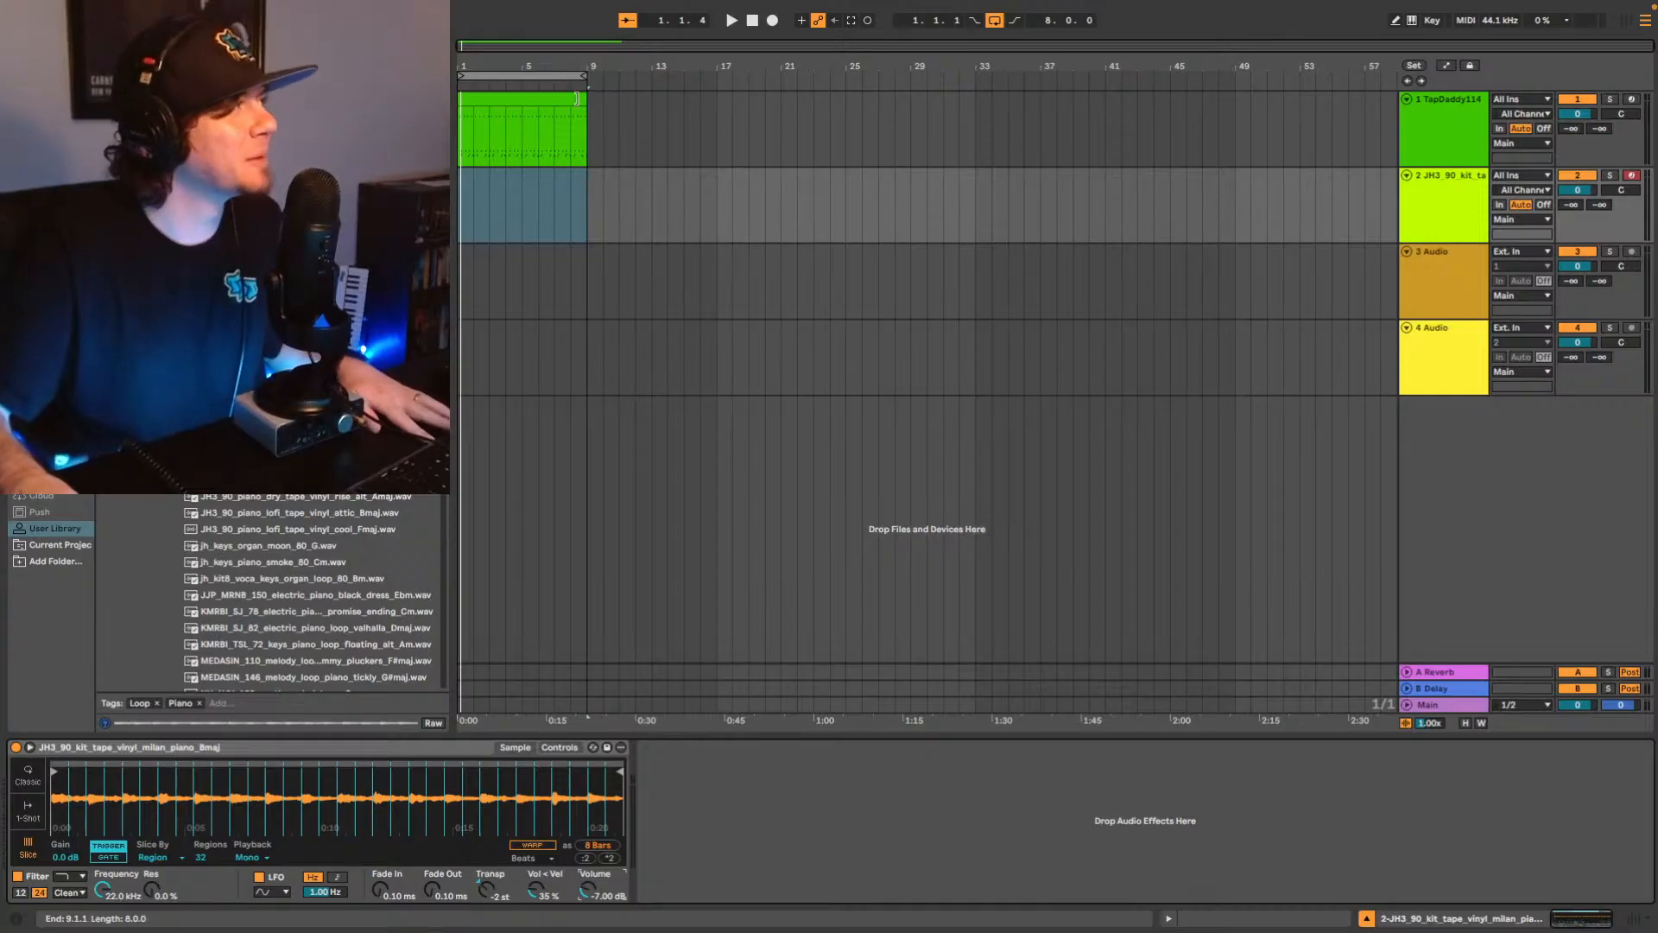
Play the eight-bar drum loop from bar 1 with the sliced piano track ready to perform.
drag(646, 45, 691, 65)
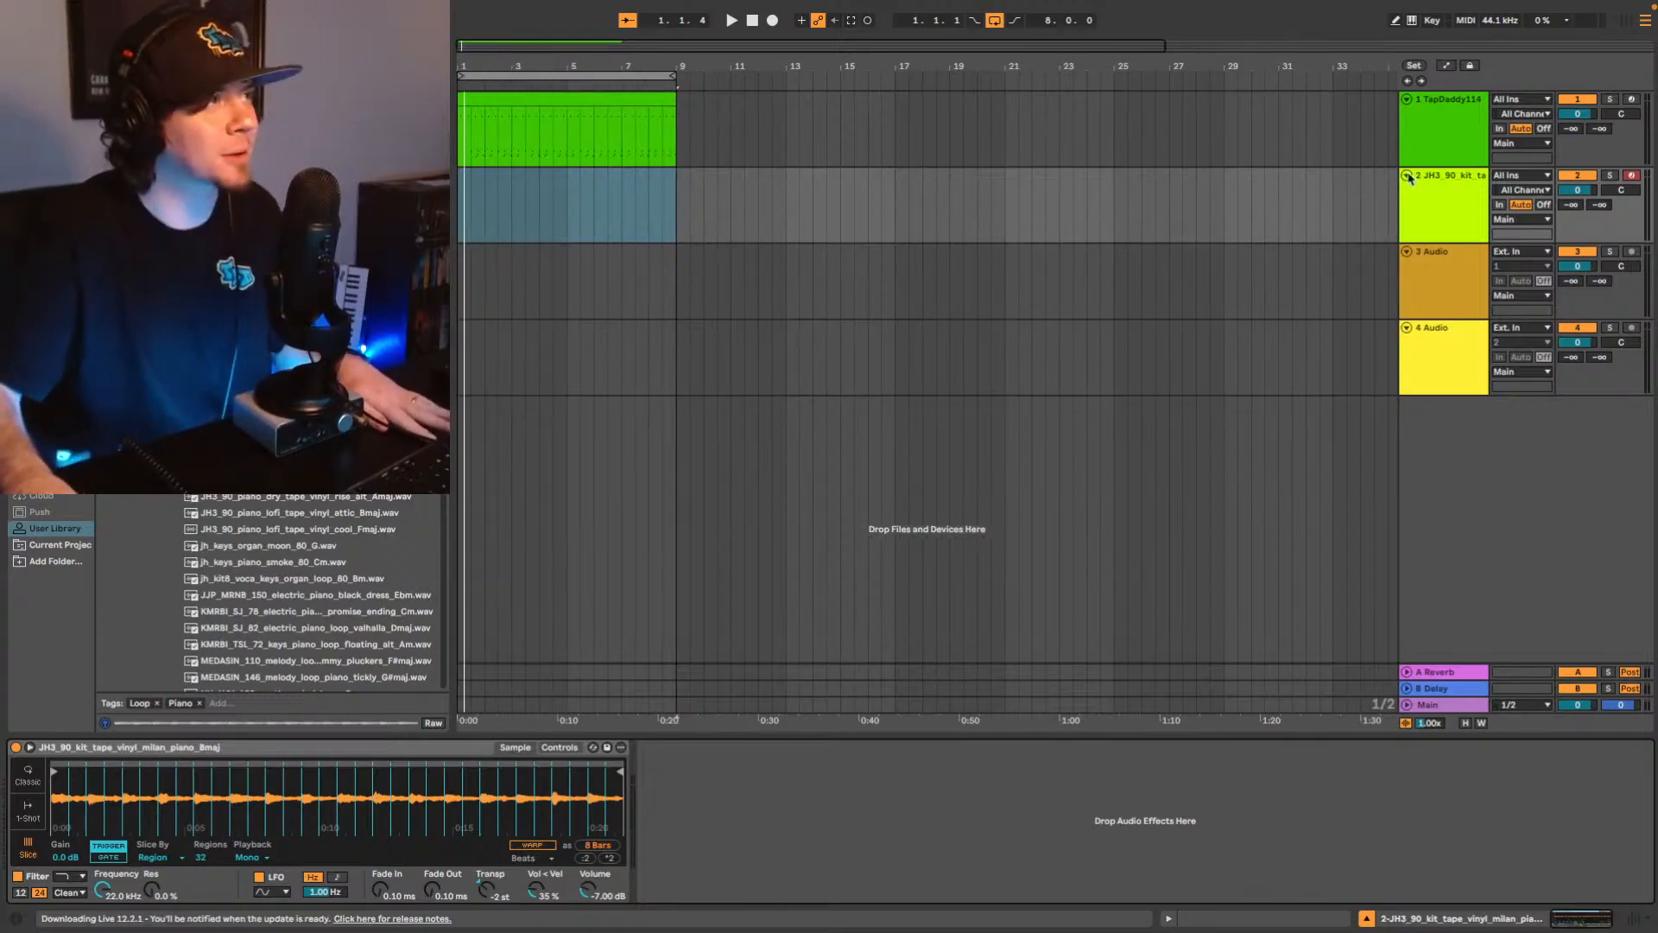
click(622, 155)
key(space)
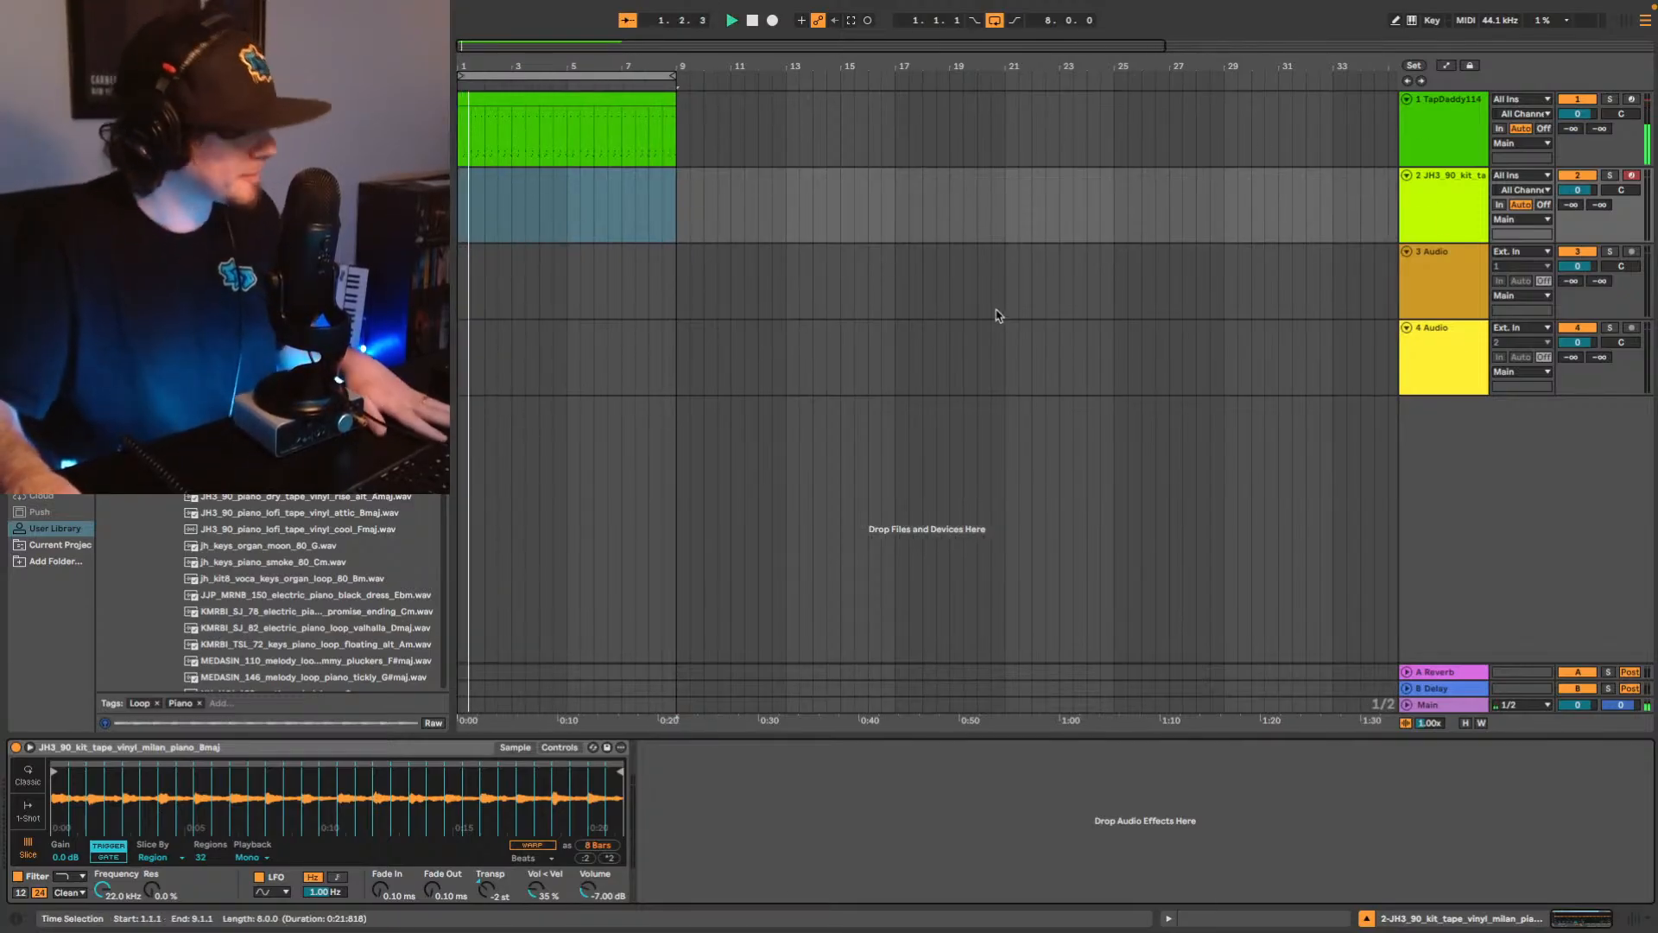
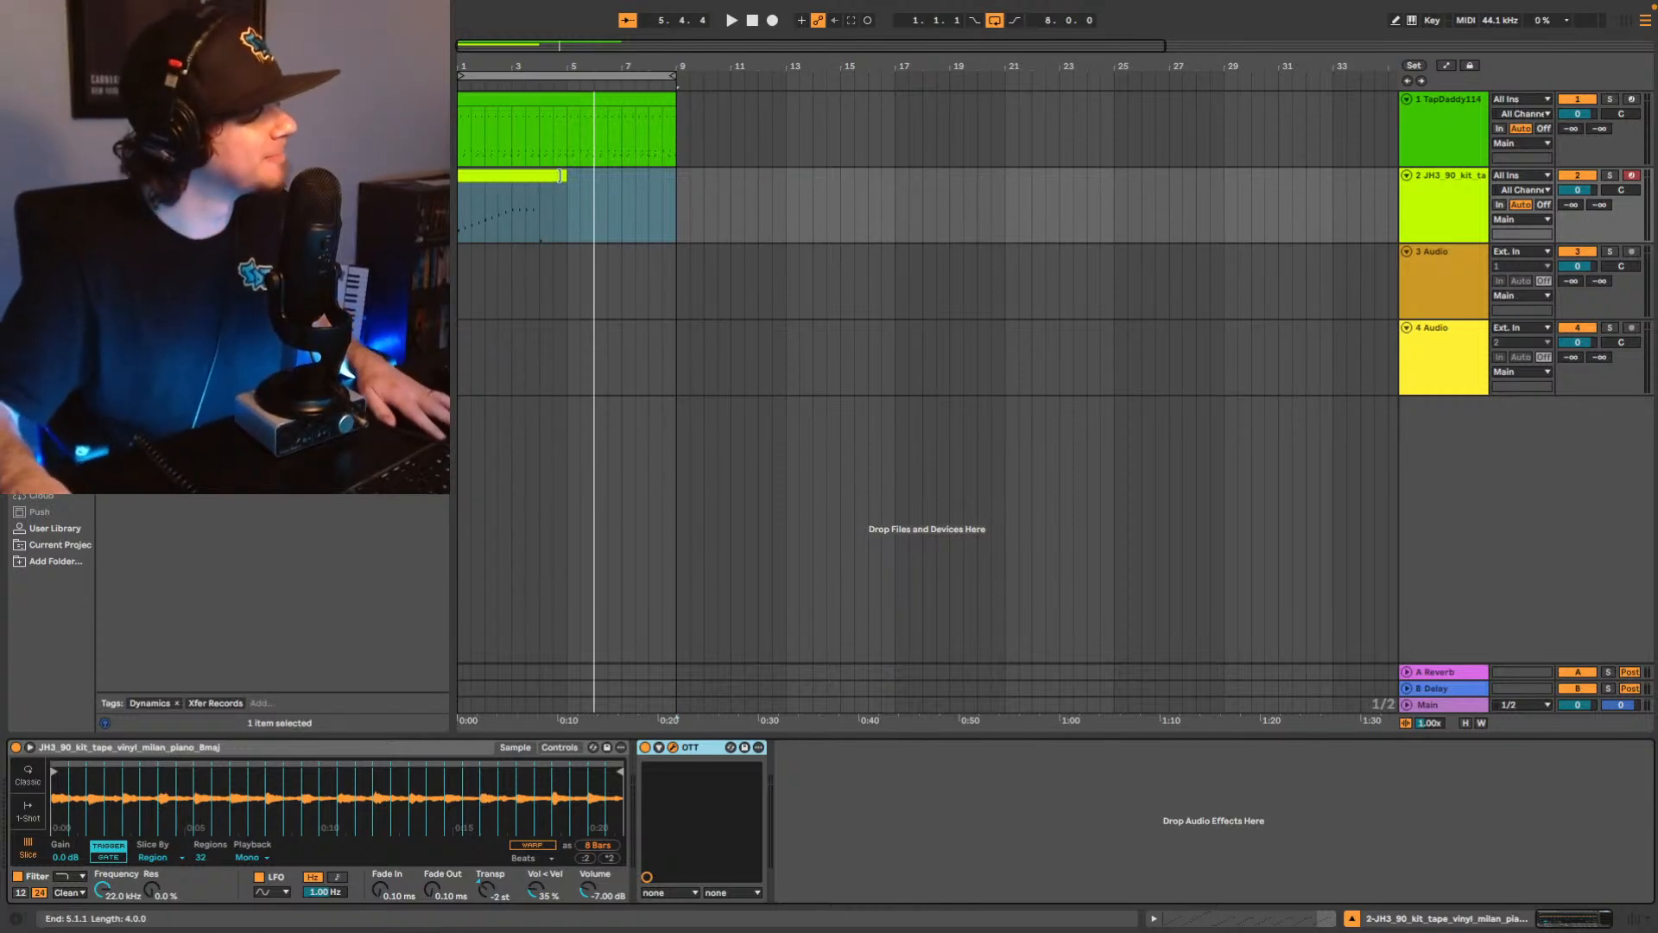
Trim the piano clip to four bars, close OTT's window, and duplicate the clip to fill the eight-bar loop.
mouse_move(563, 175)
mouse_down()
mouse_move(539, 176)
mouse_move(553, 180)
mouse_up()
click(521, 181)
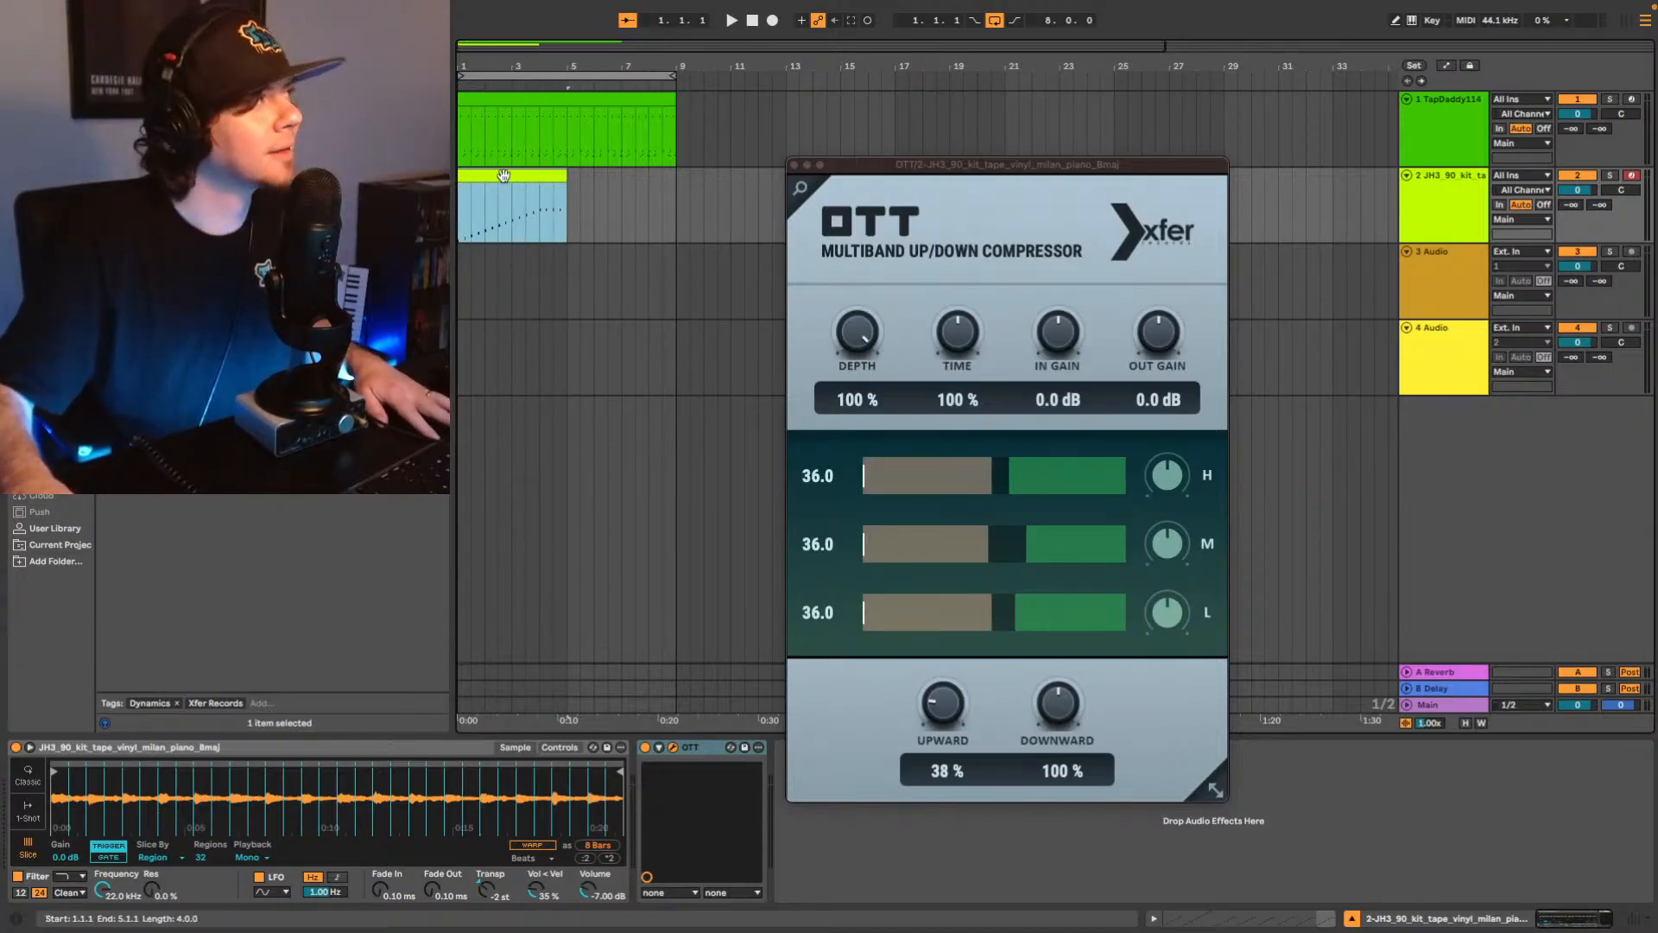
click(794, 165)
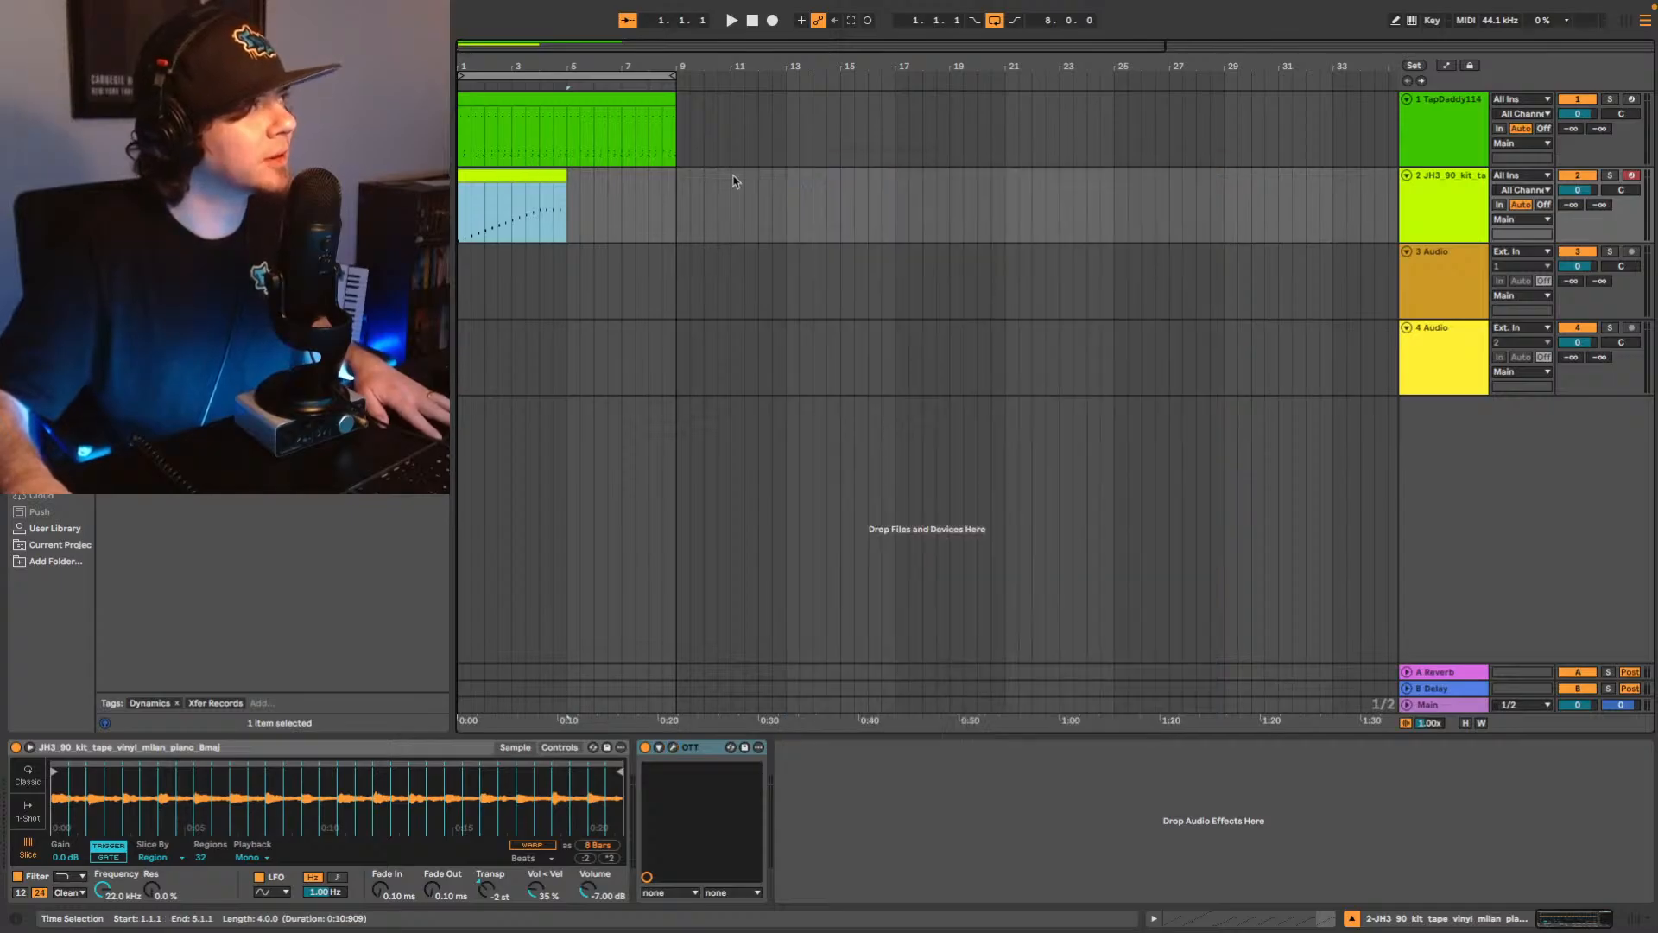
drag(548, 172, 459, 180)
click(461, 223)
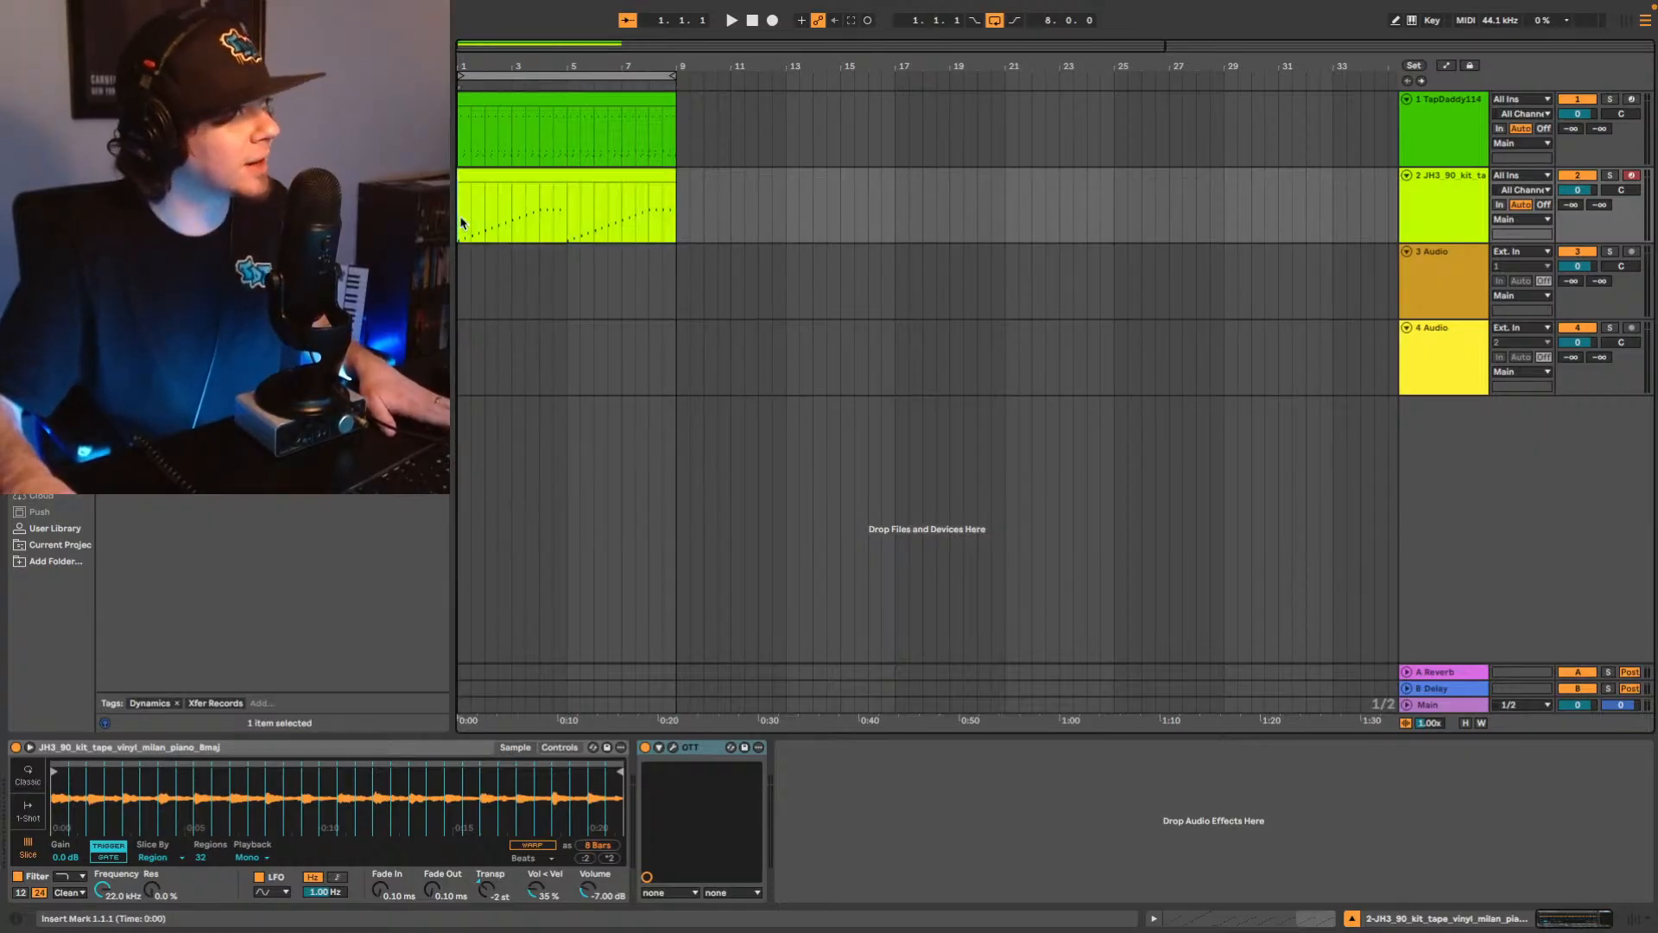
Play the loop and, in the piano's OTT, set Upward to 19 % and raise the high and mid bands' thresholds.
key(space)
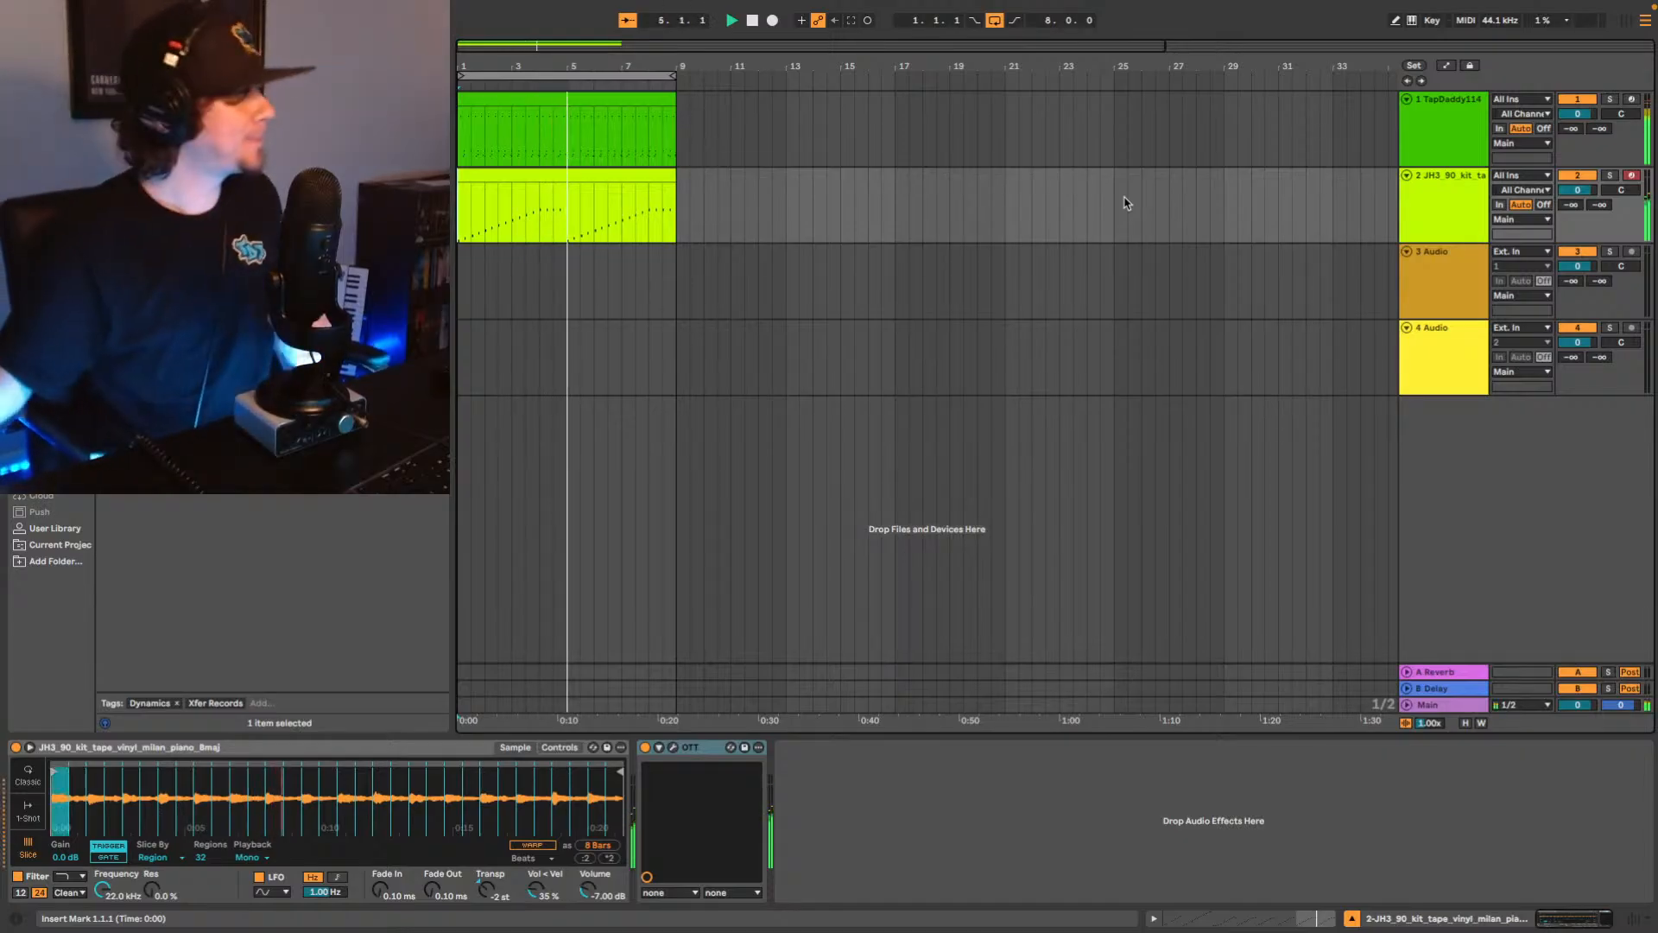
click(674, 748)
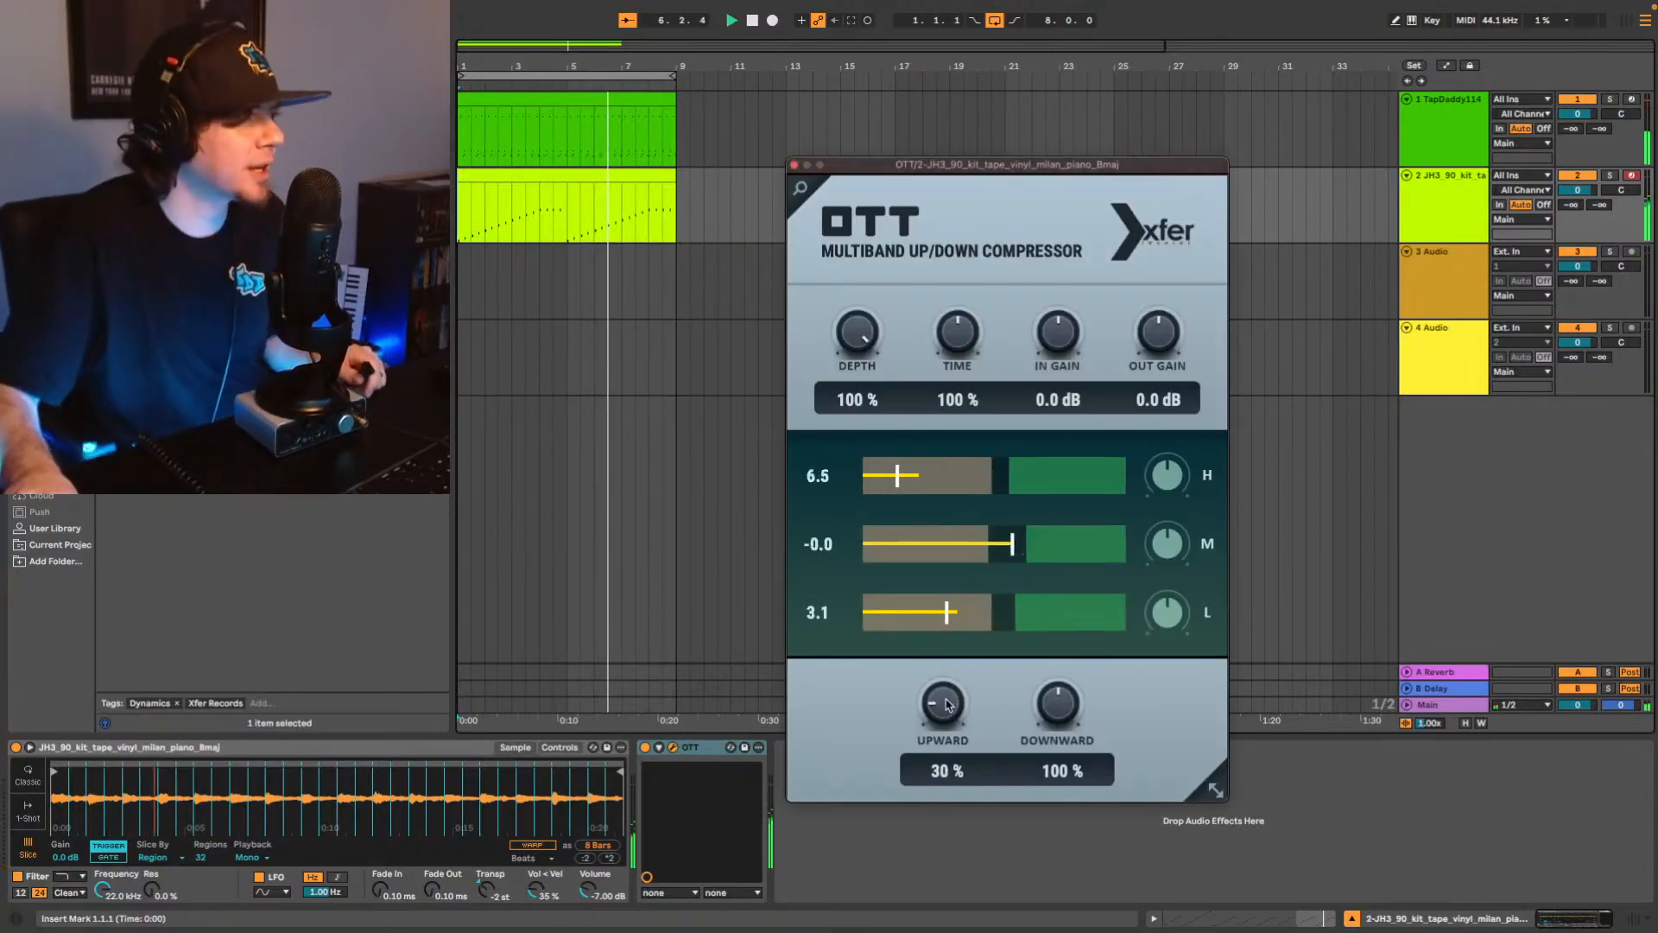
drag(947, 707, 949, 716)
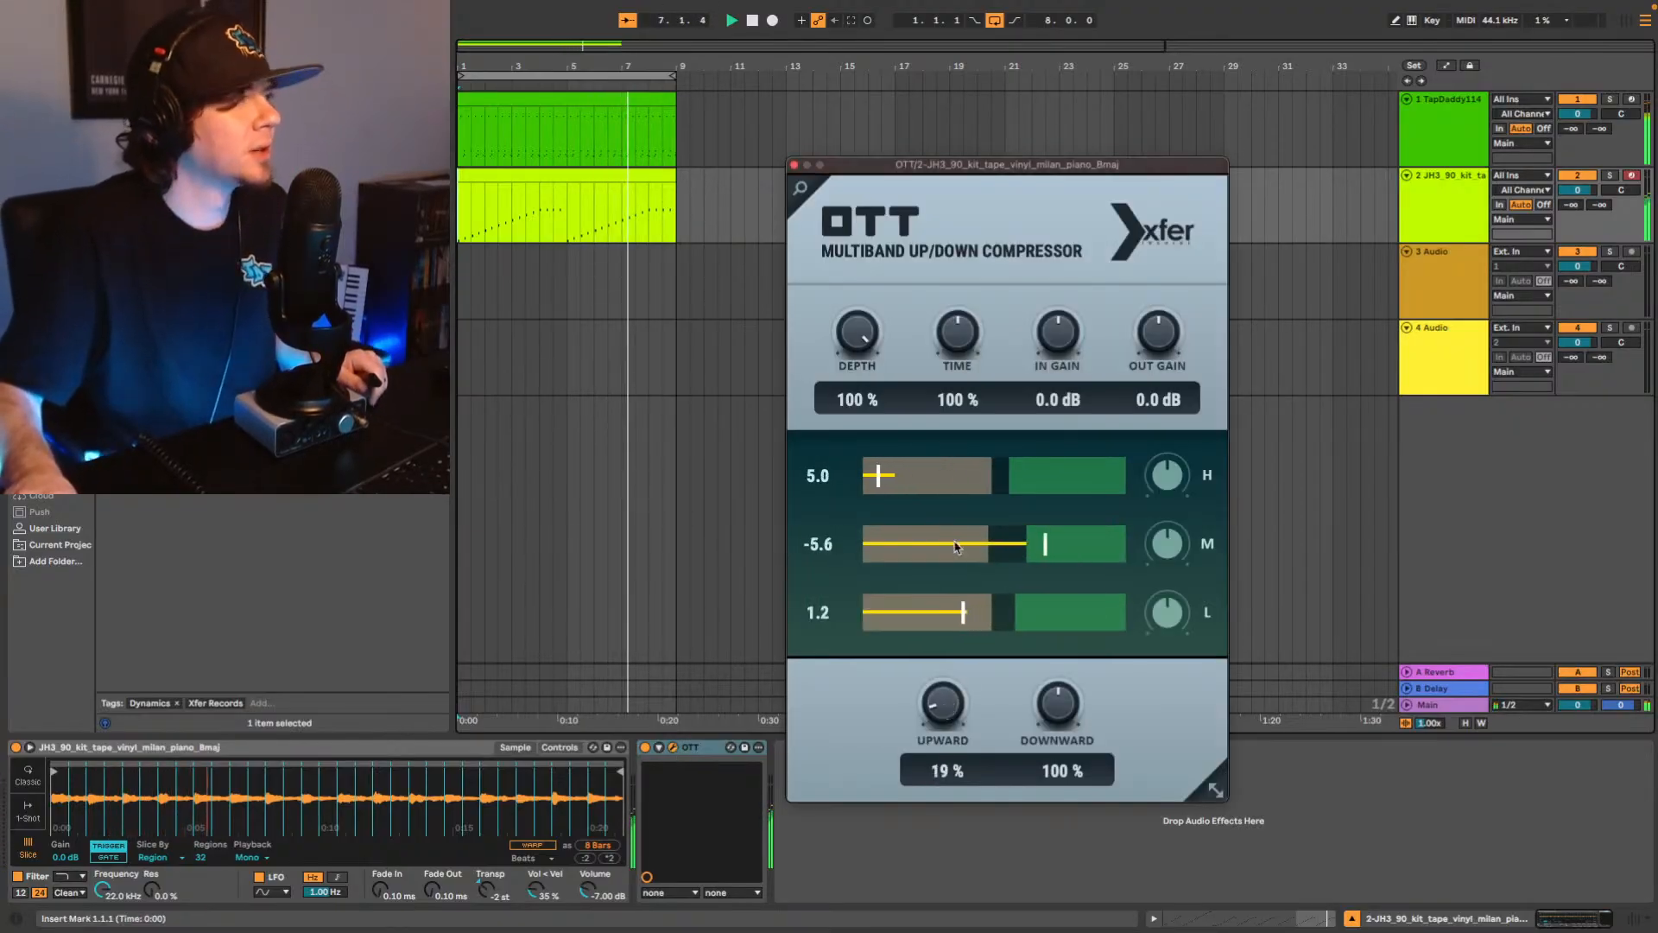
drag(1002, 483, 1120, 493)
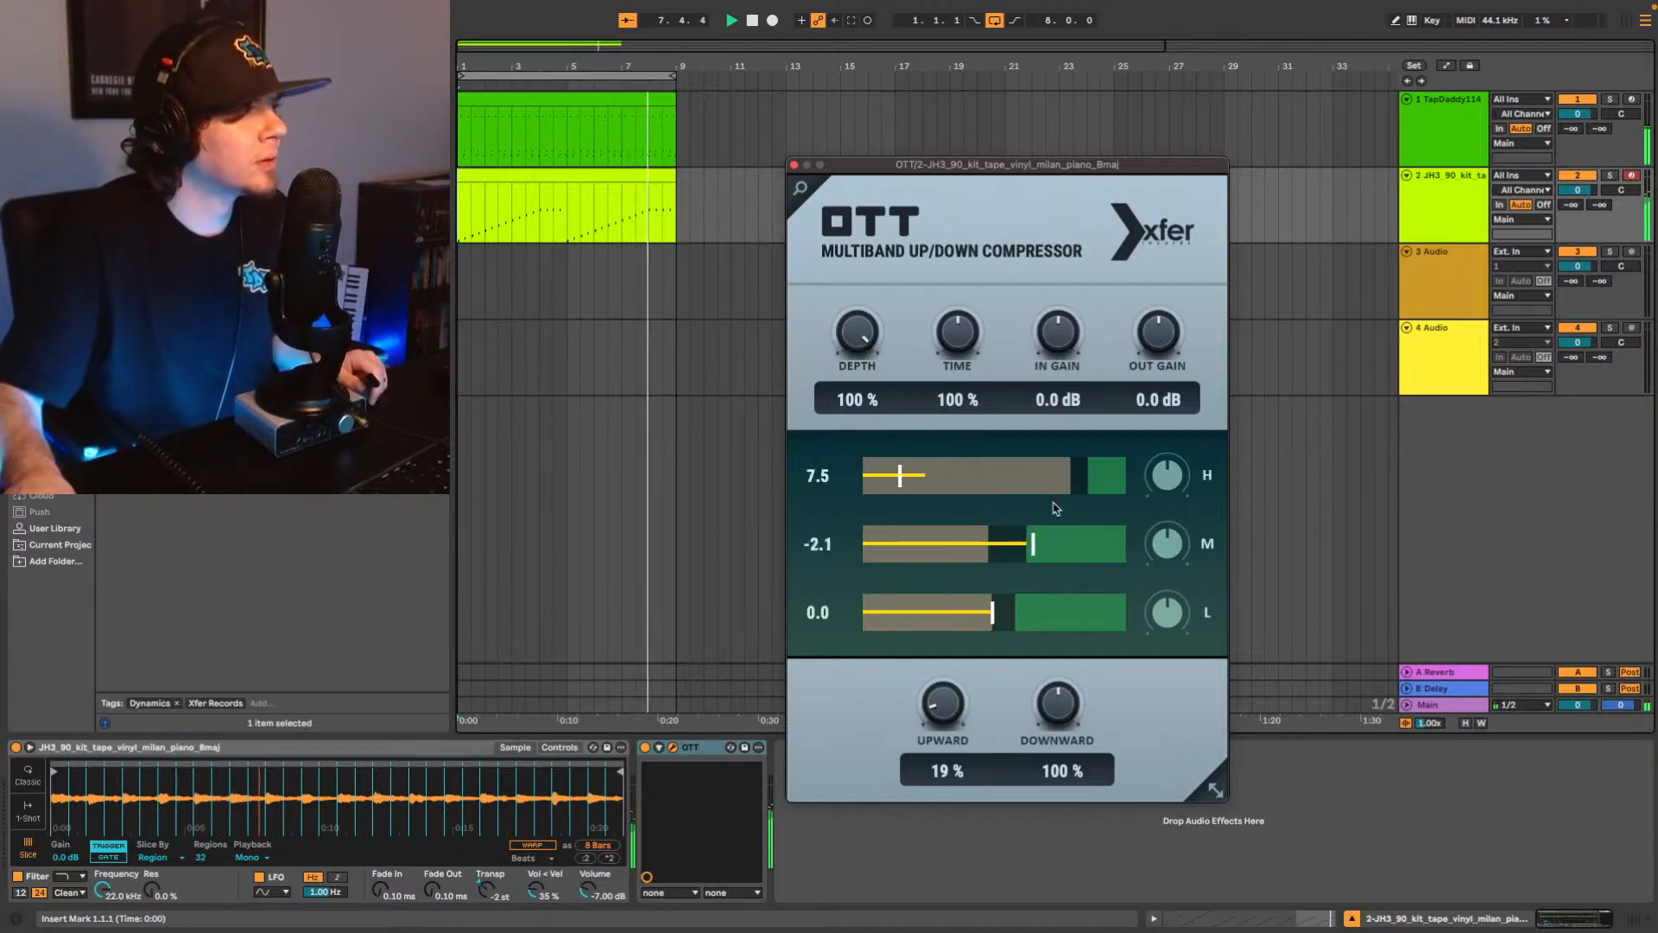
drag(1026, 544, 1057, 545)
drag(1080, 484, 1072, 485)
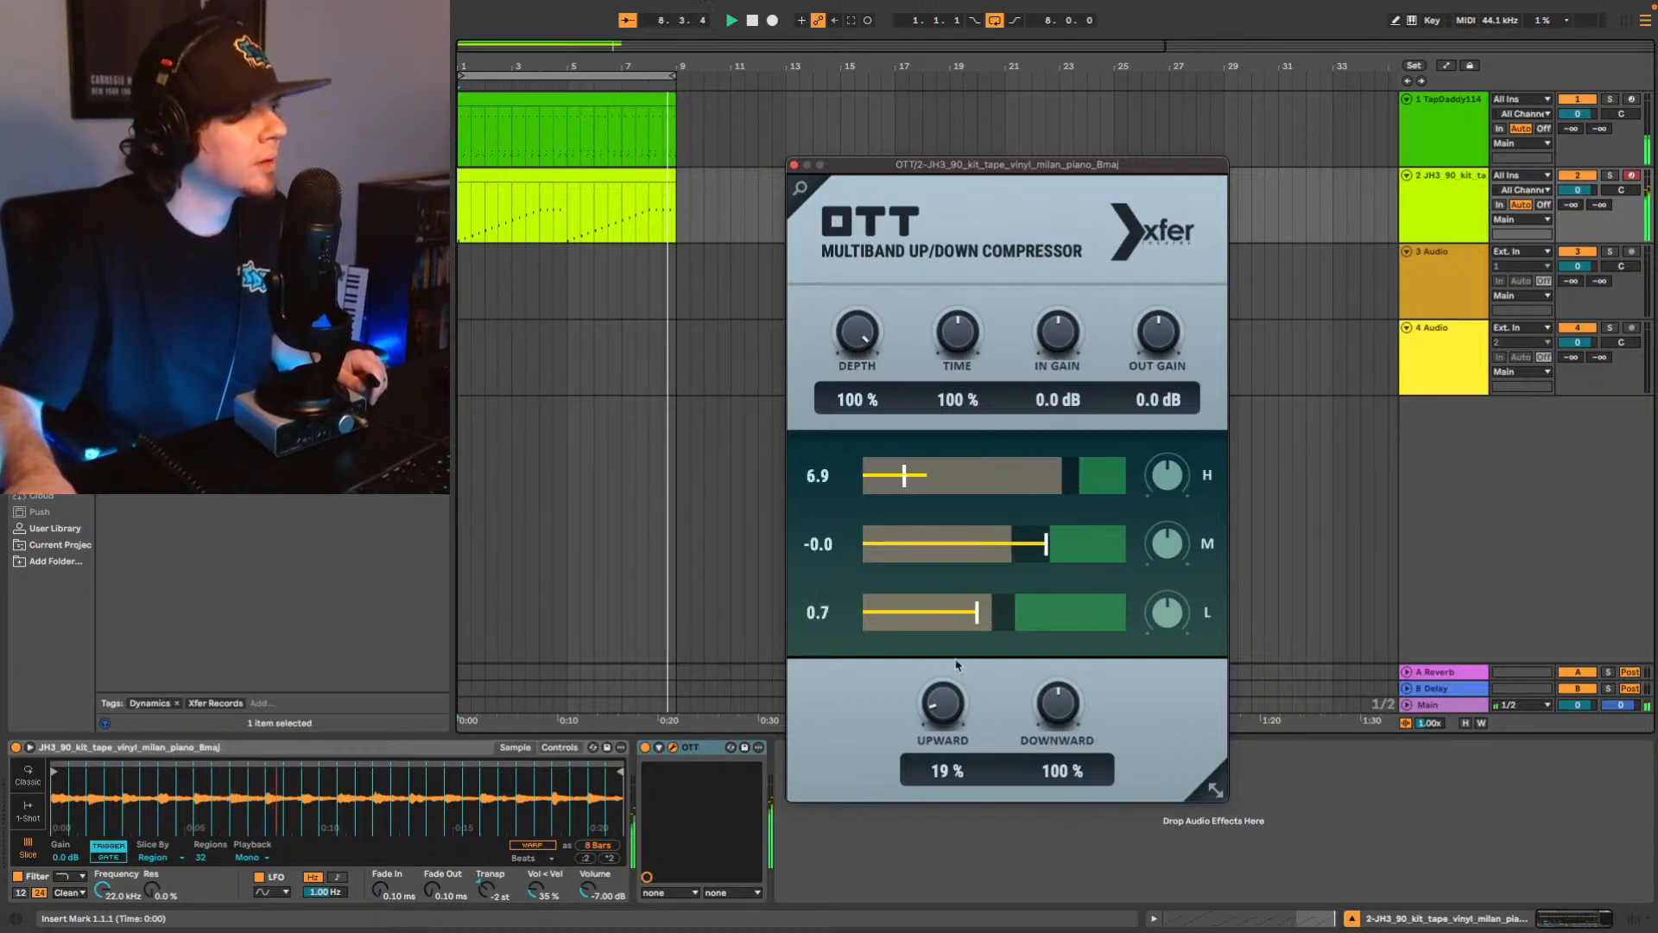
Lower OTT's Upward amount to 7 %, ease the mid and high thresholds and the high band's gain down slightly, and close its window.
drag(944, 704, 944, 717)
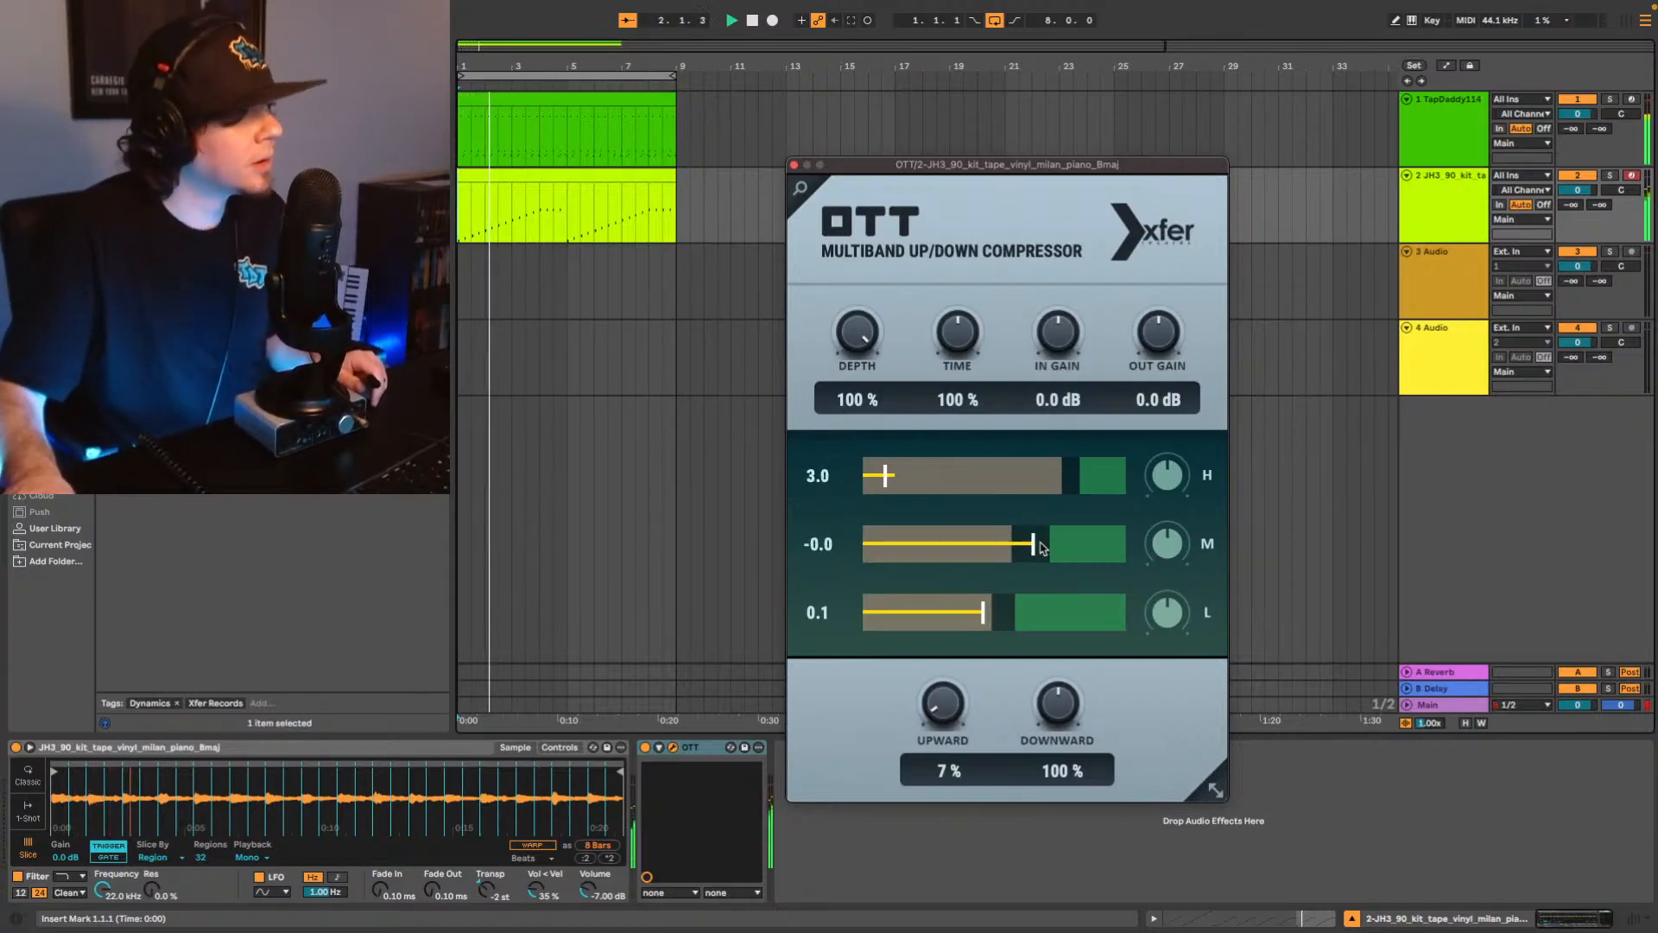
drag(1040, 543, 1037, 543)
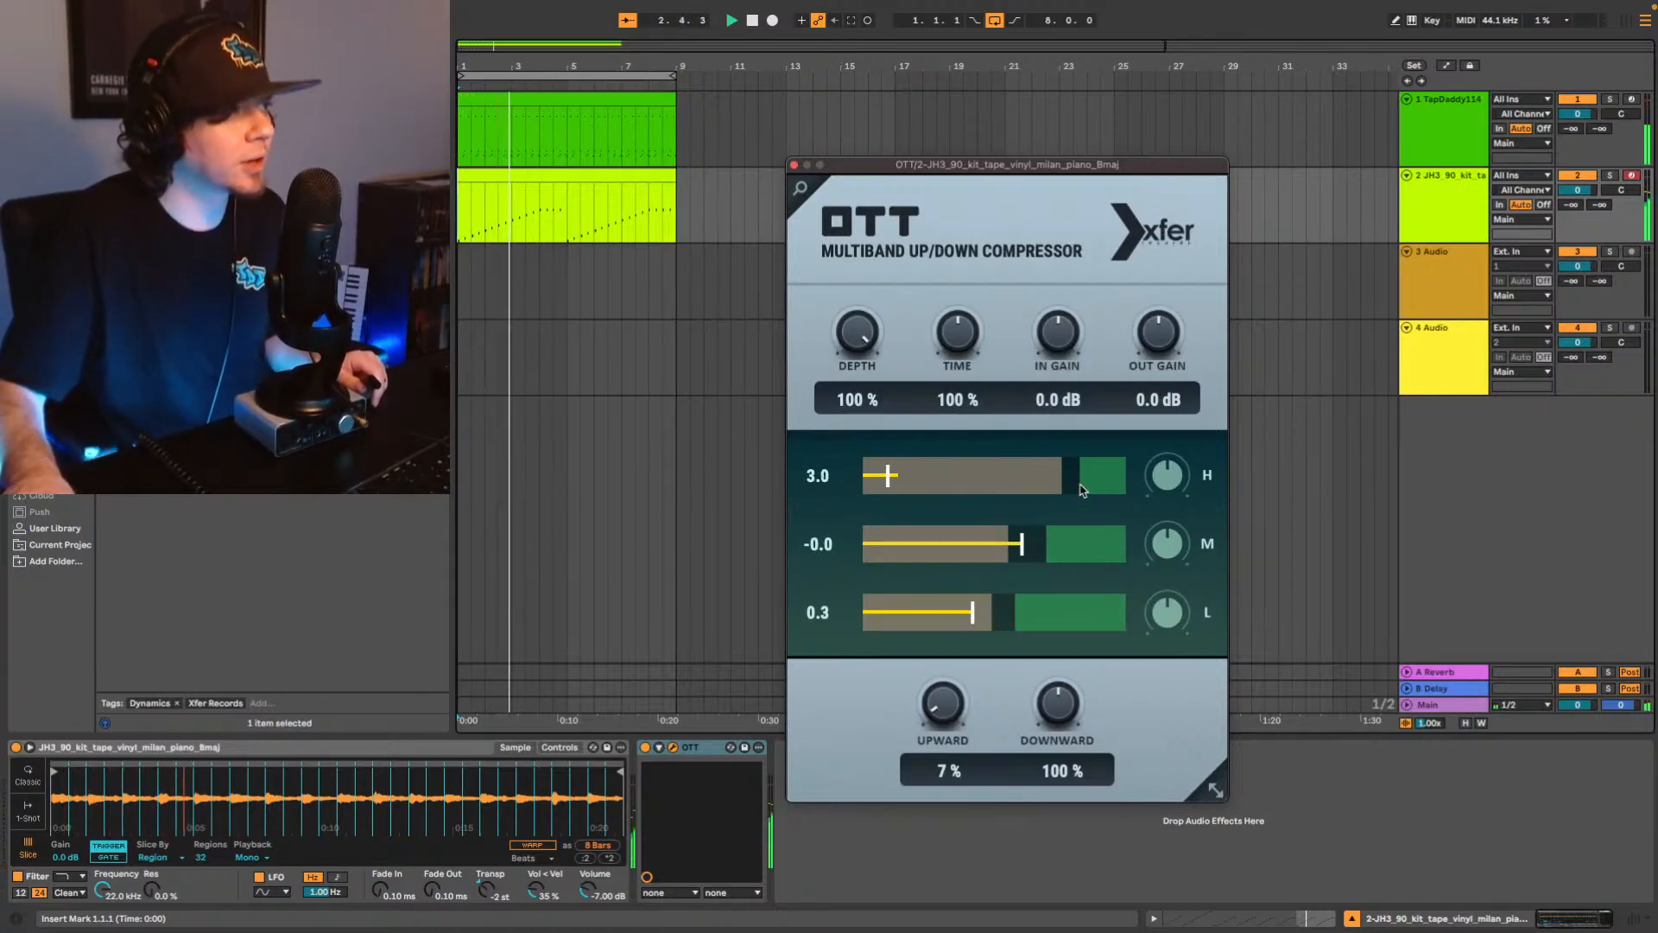
drag(1082, 490, 1066, 479)
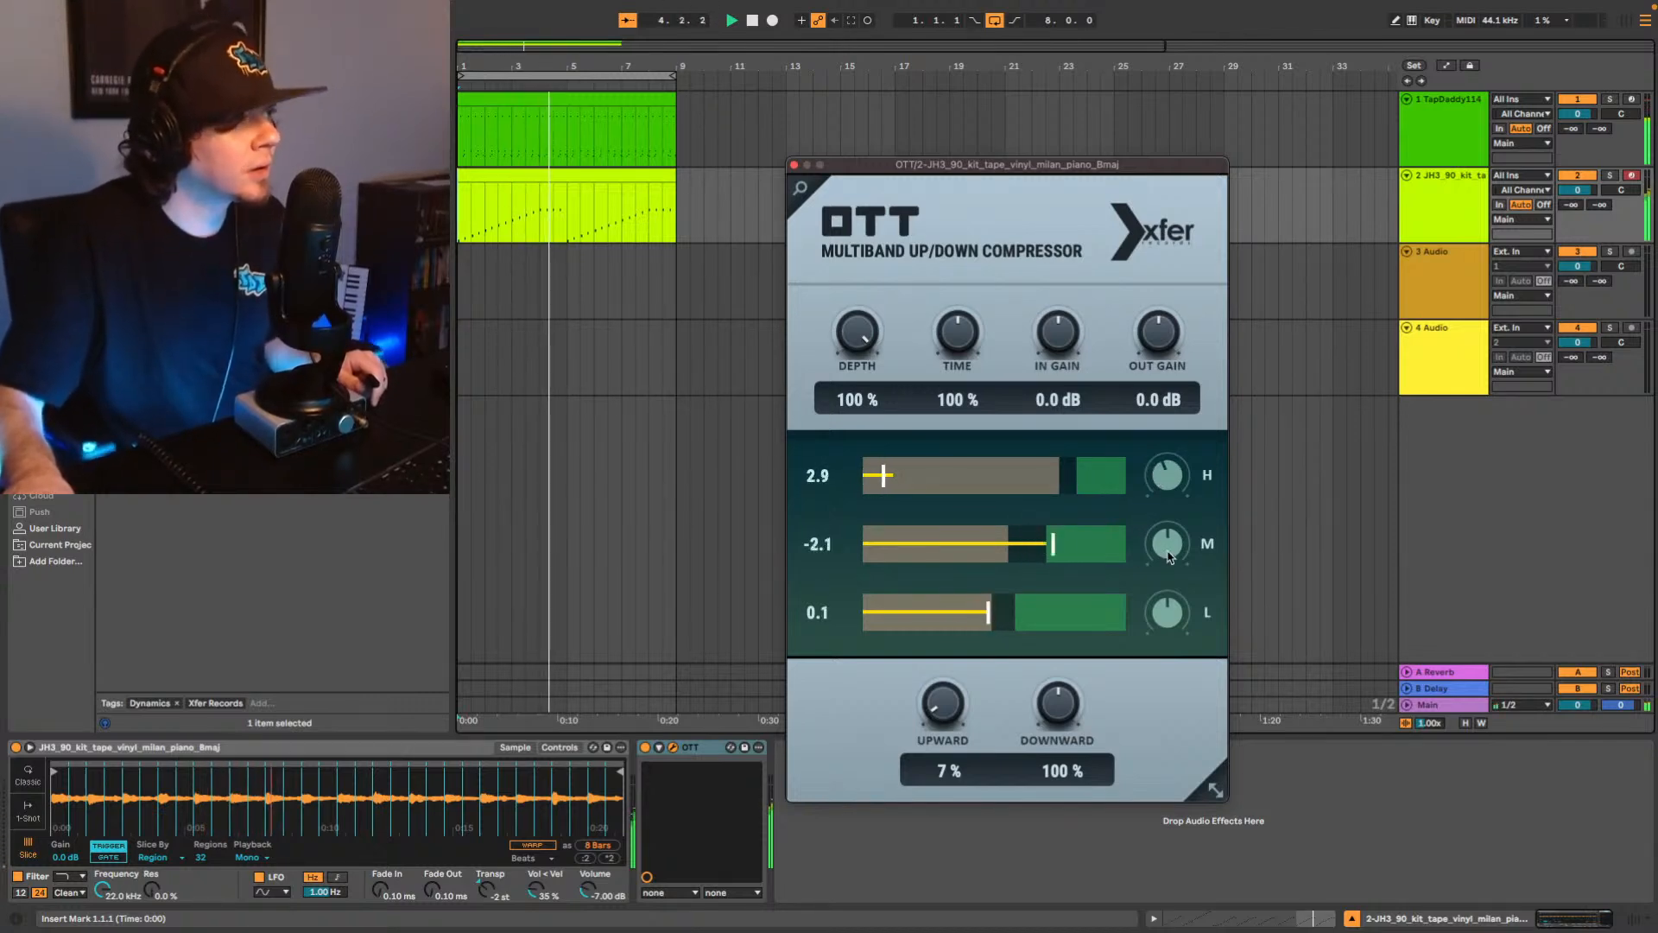
click(794, 164)
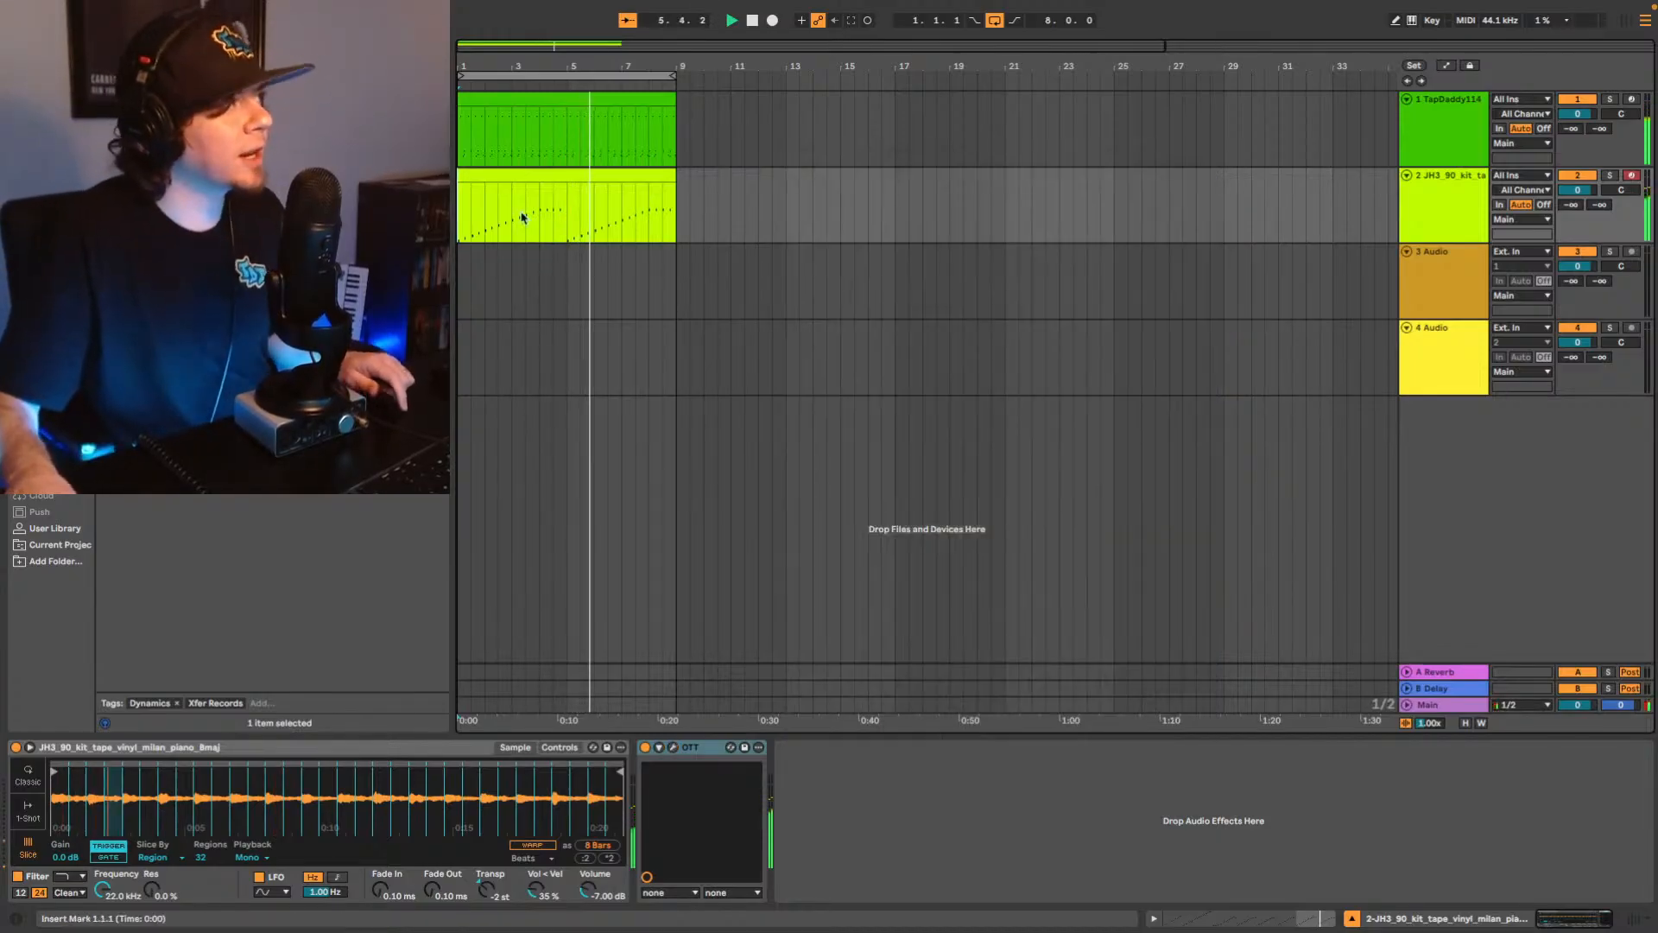
Try grouping the TapDaddy114 drum track, and undo the grouping.
click(1478, 201)
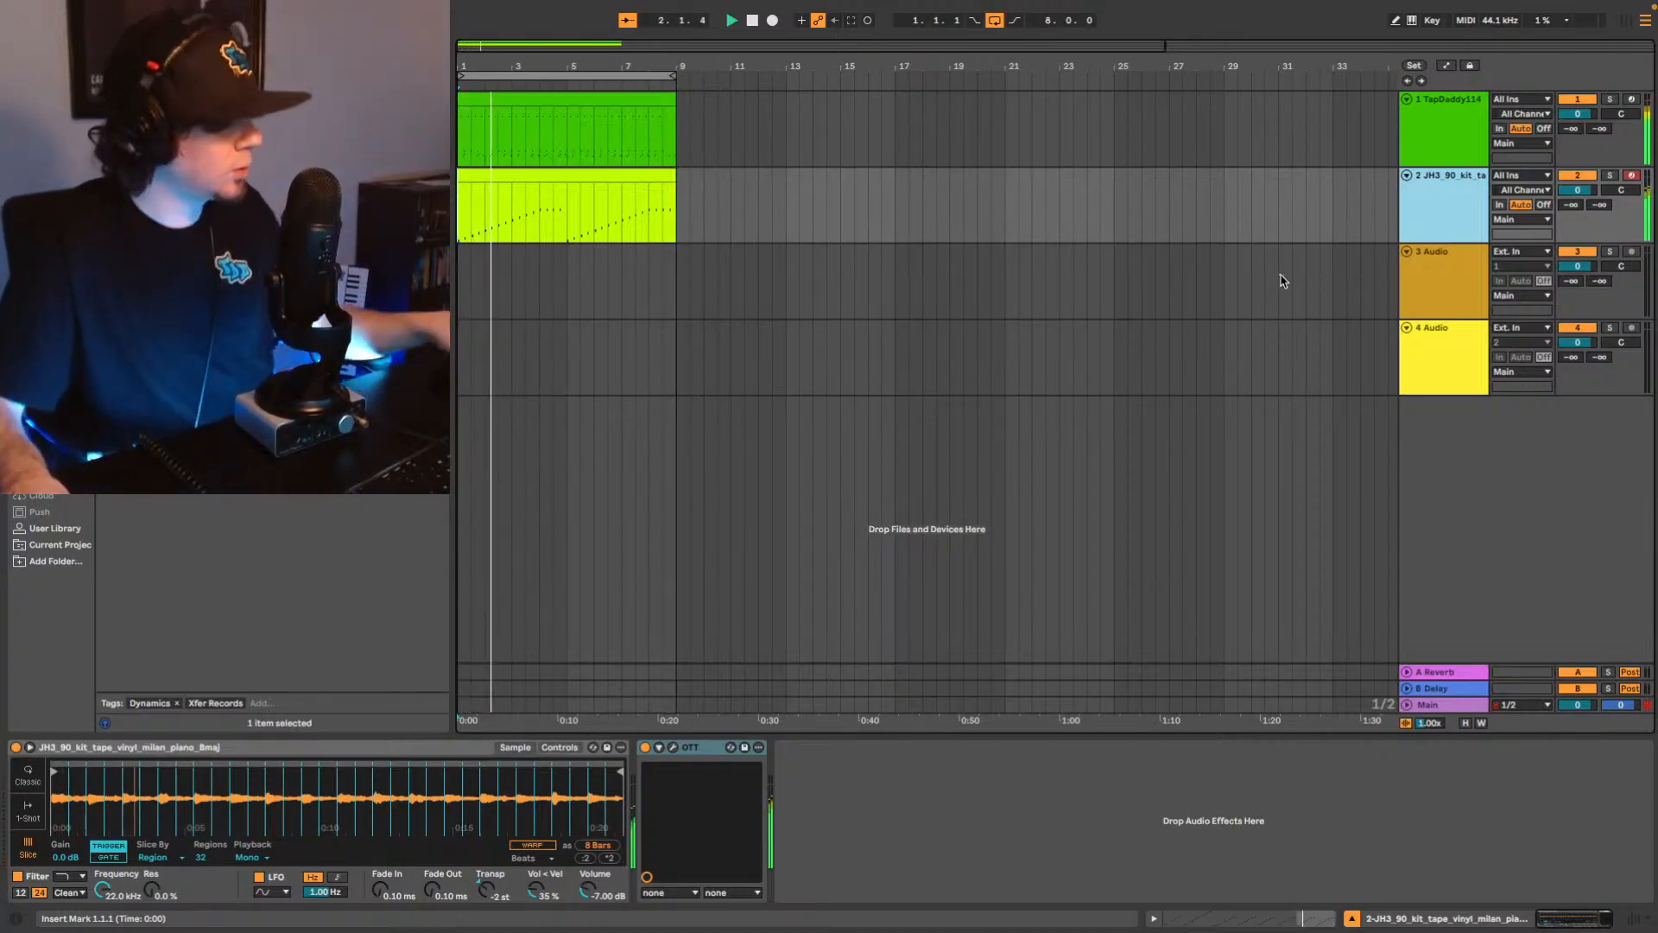
click(1438, 136)
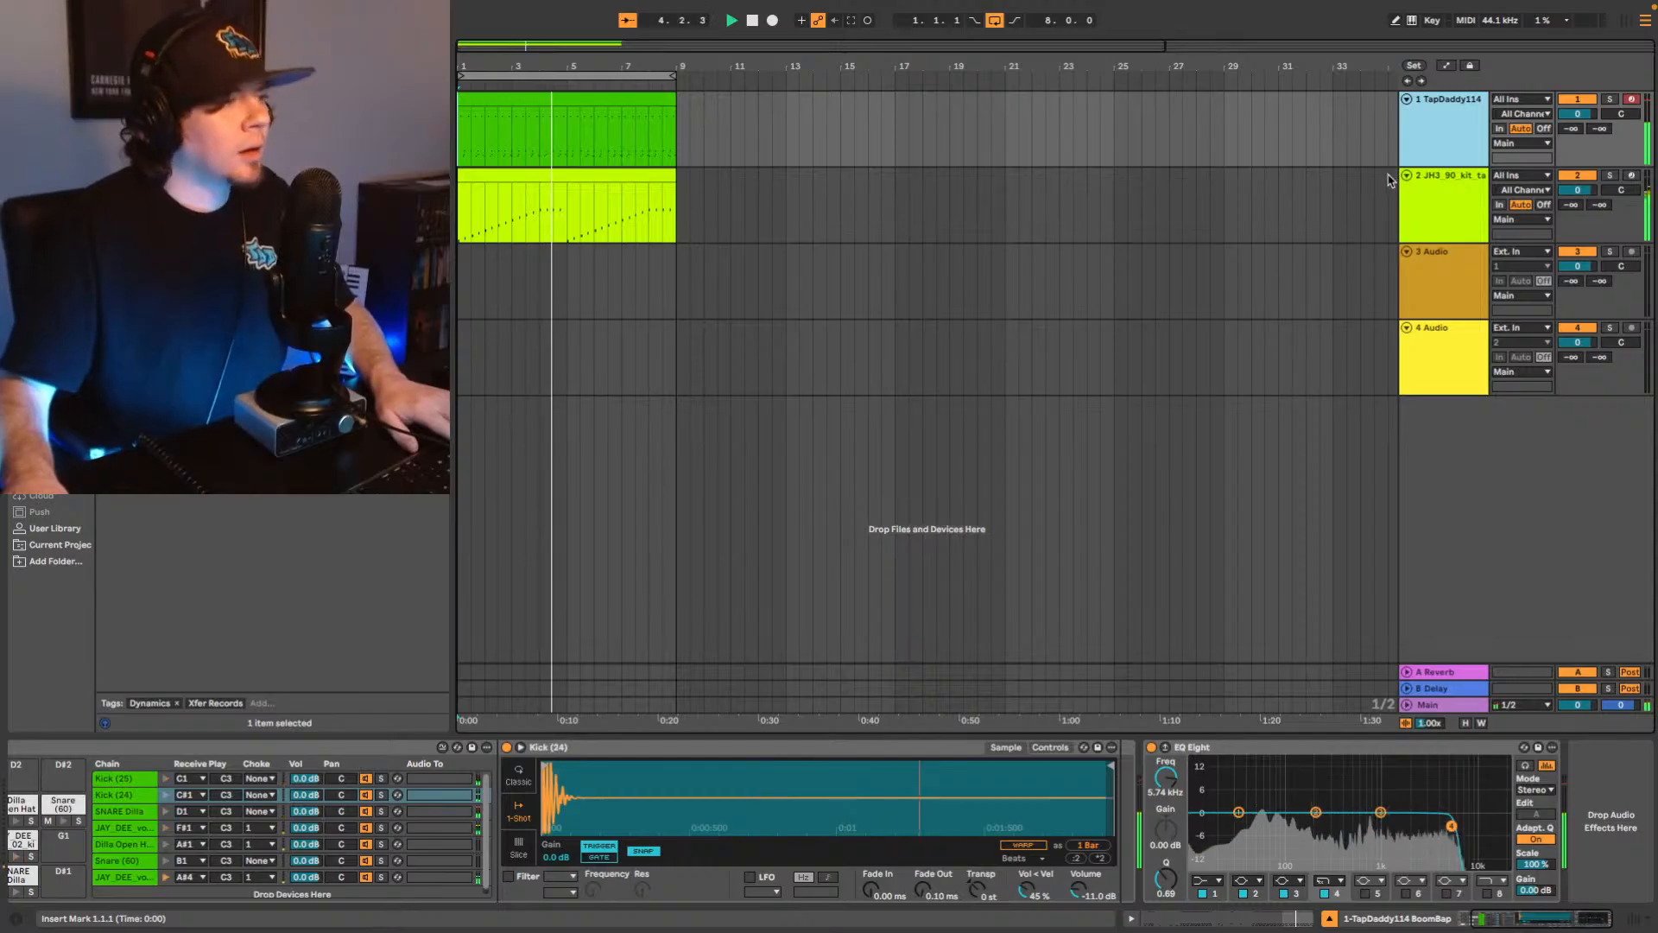
key(ctrl+g)
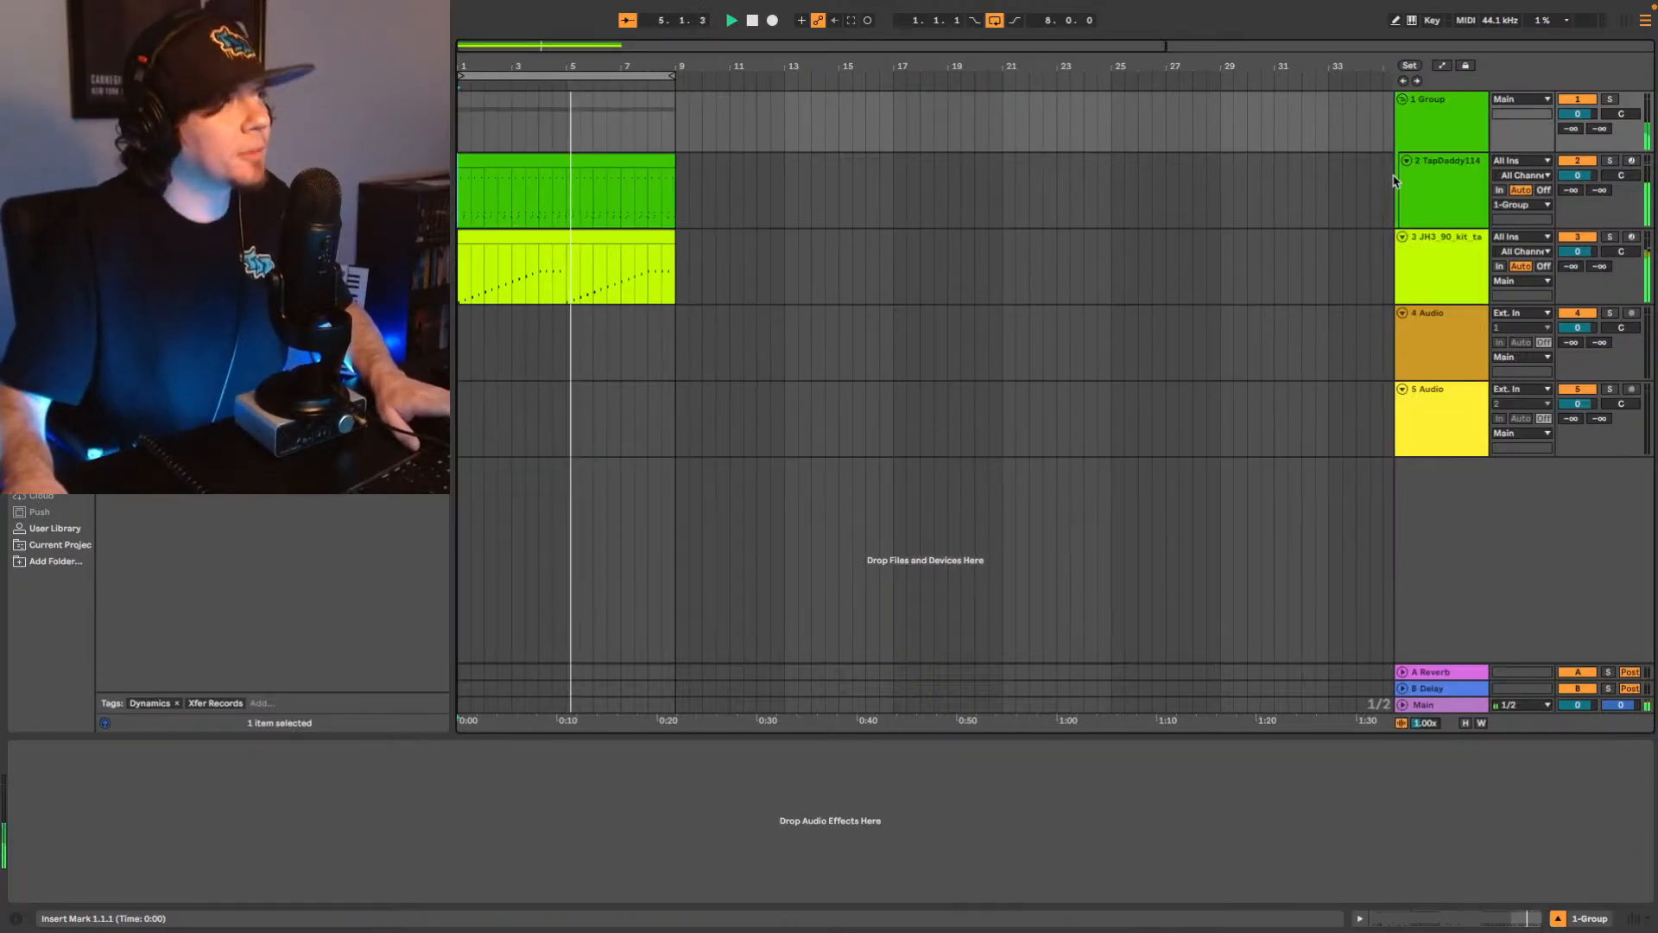
key(ctrl+z)
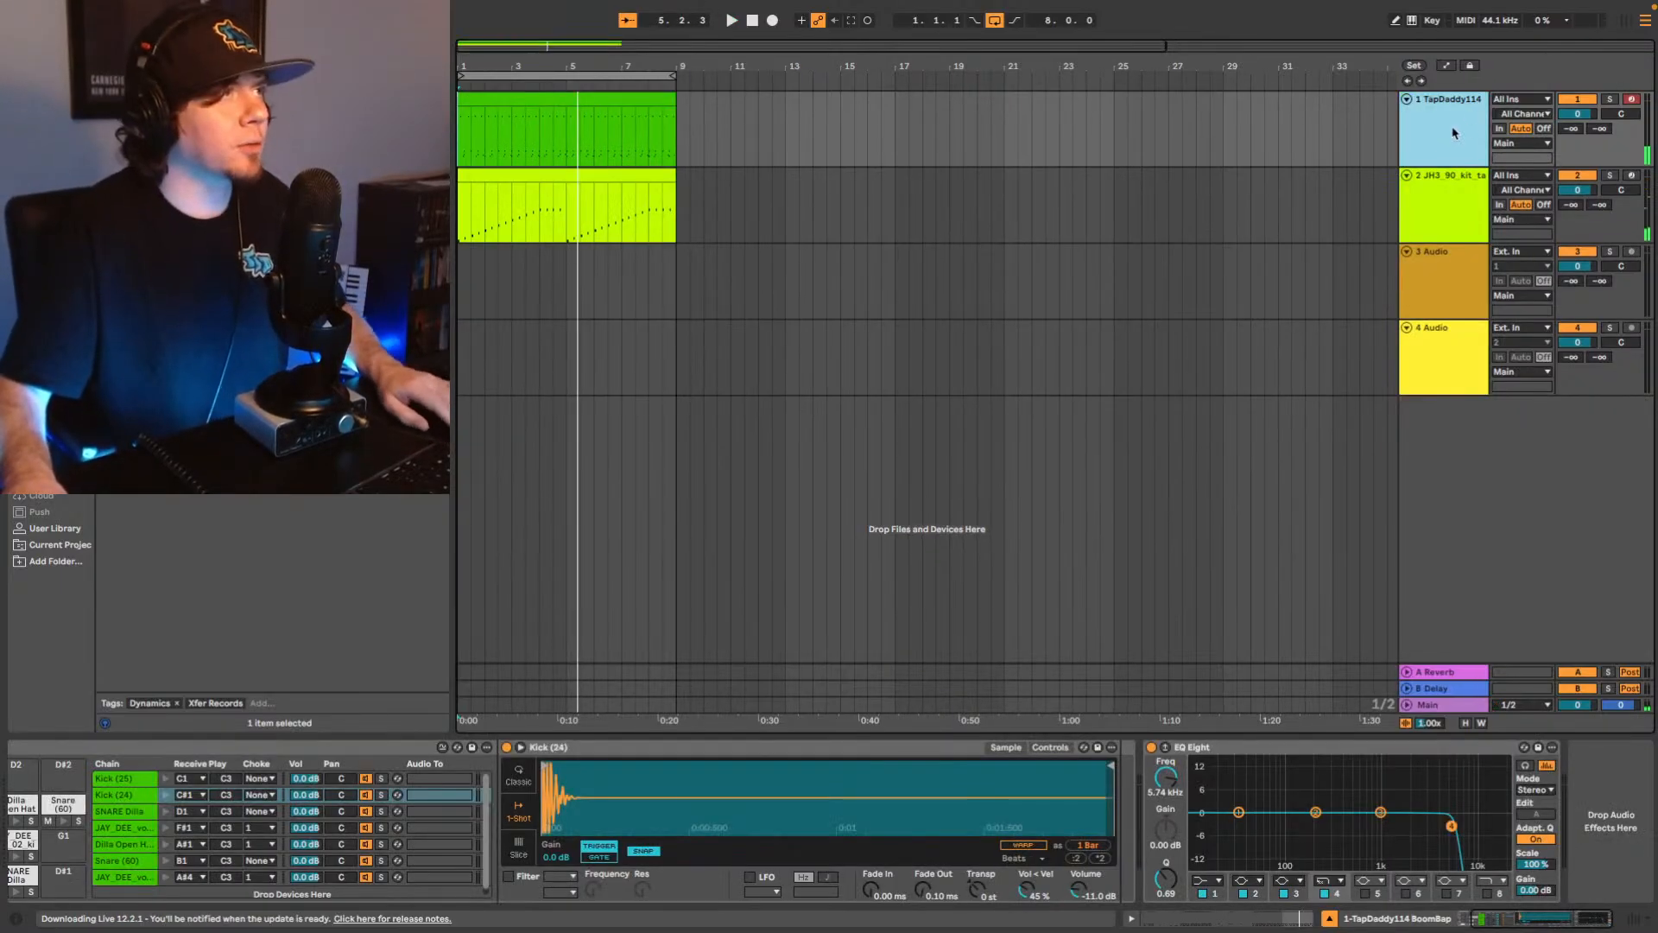
Duplicate the TapDaddy114 drum track and select the original copy to show its Drum Rack and EQ Eight.
key(ctrl+d)
click(1458, 127)
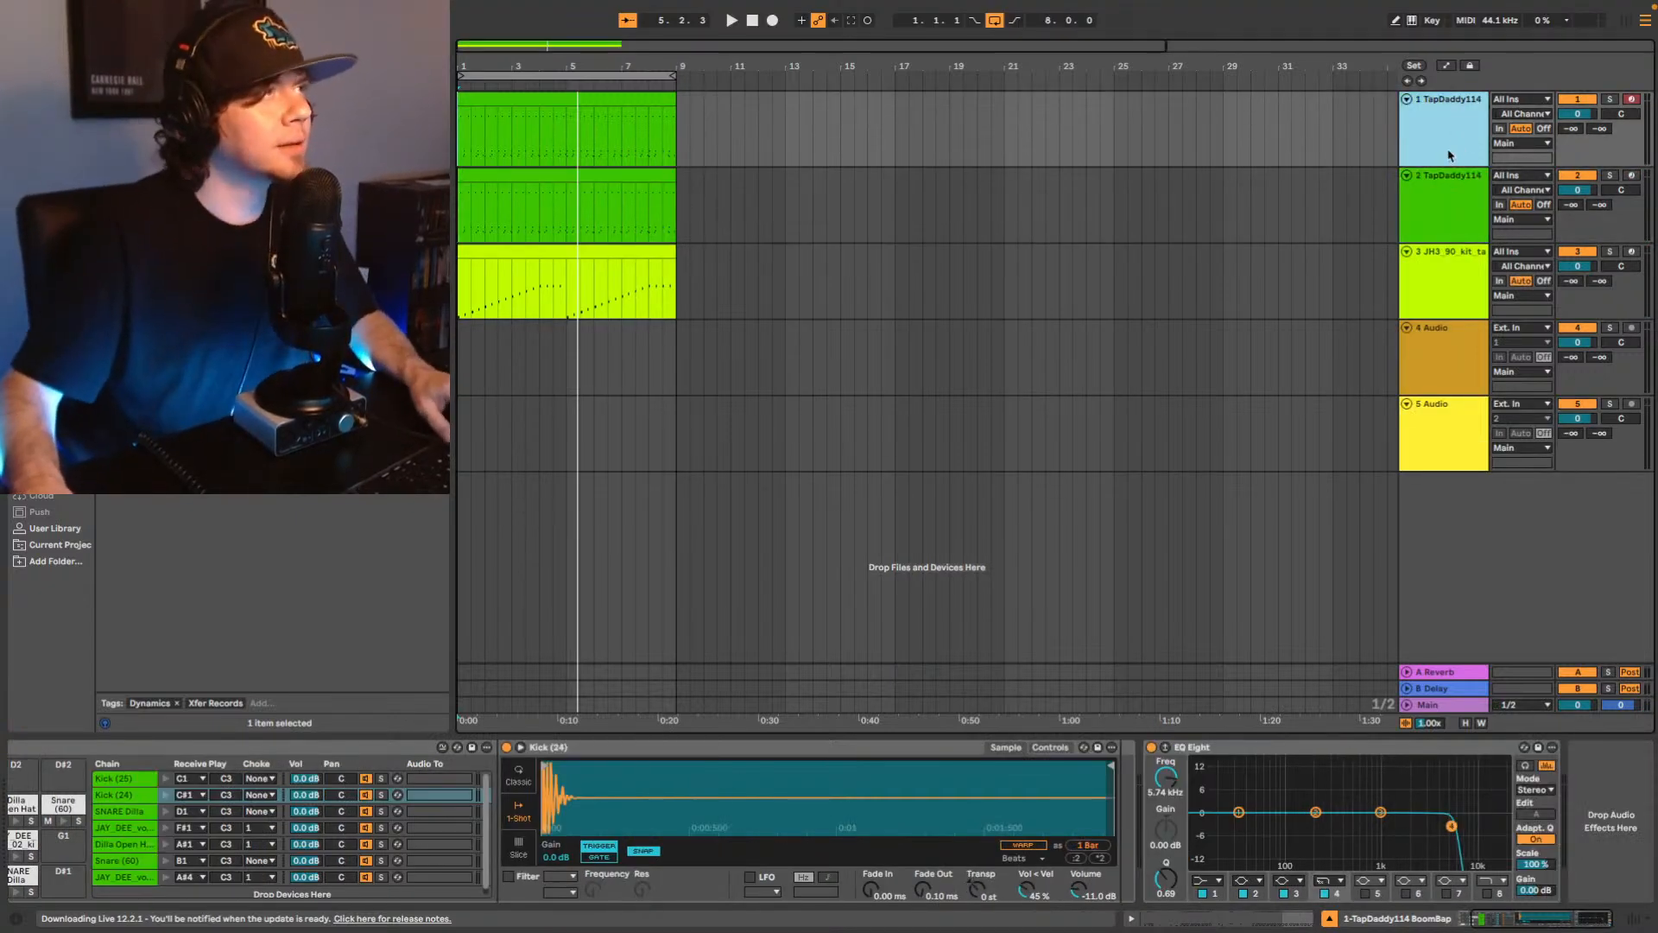
drag(1544, 924, 1509, 926)
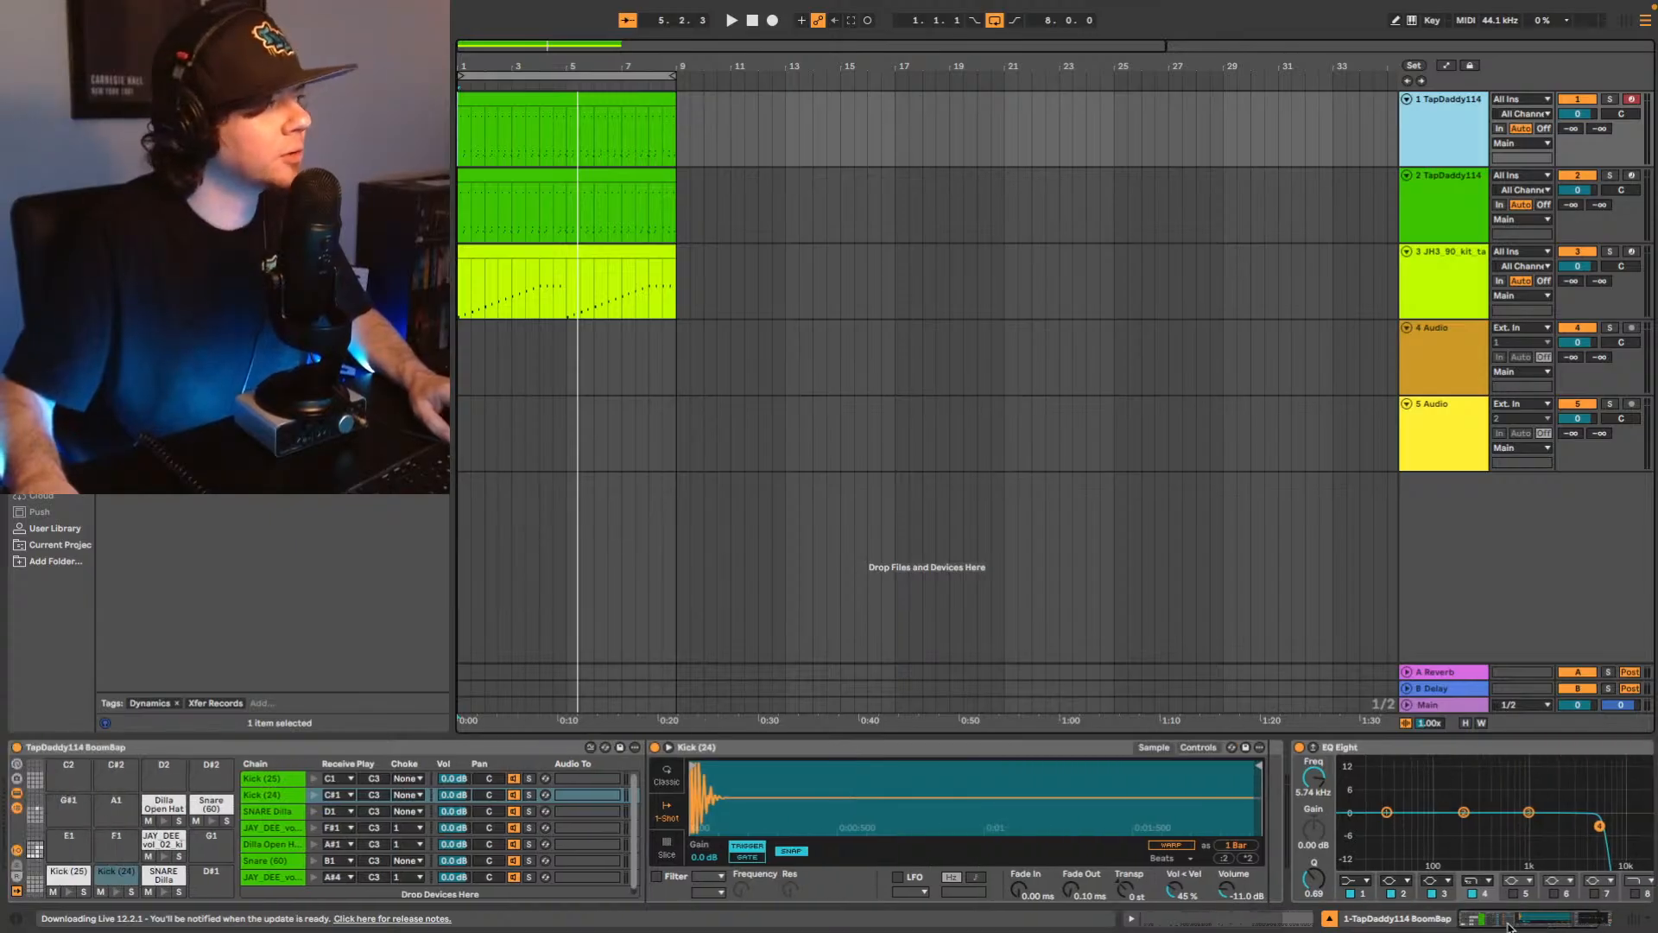
Solo the first TapDaddy114 drum track and play the loop to hear it alone.
key(space)
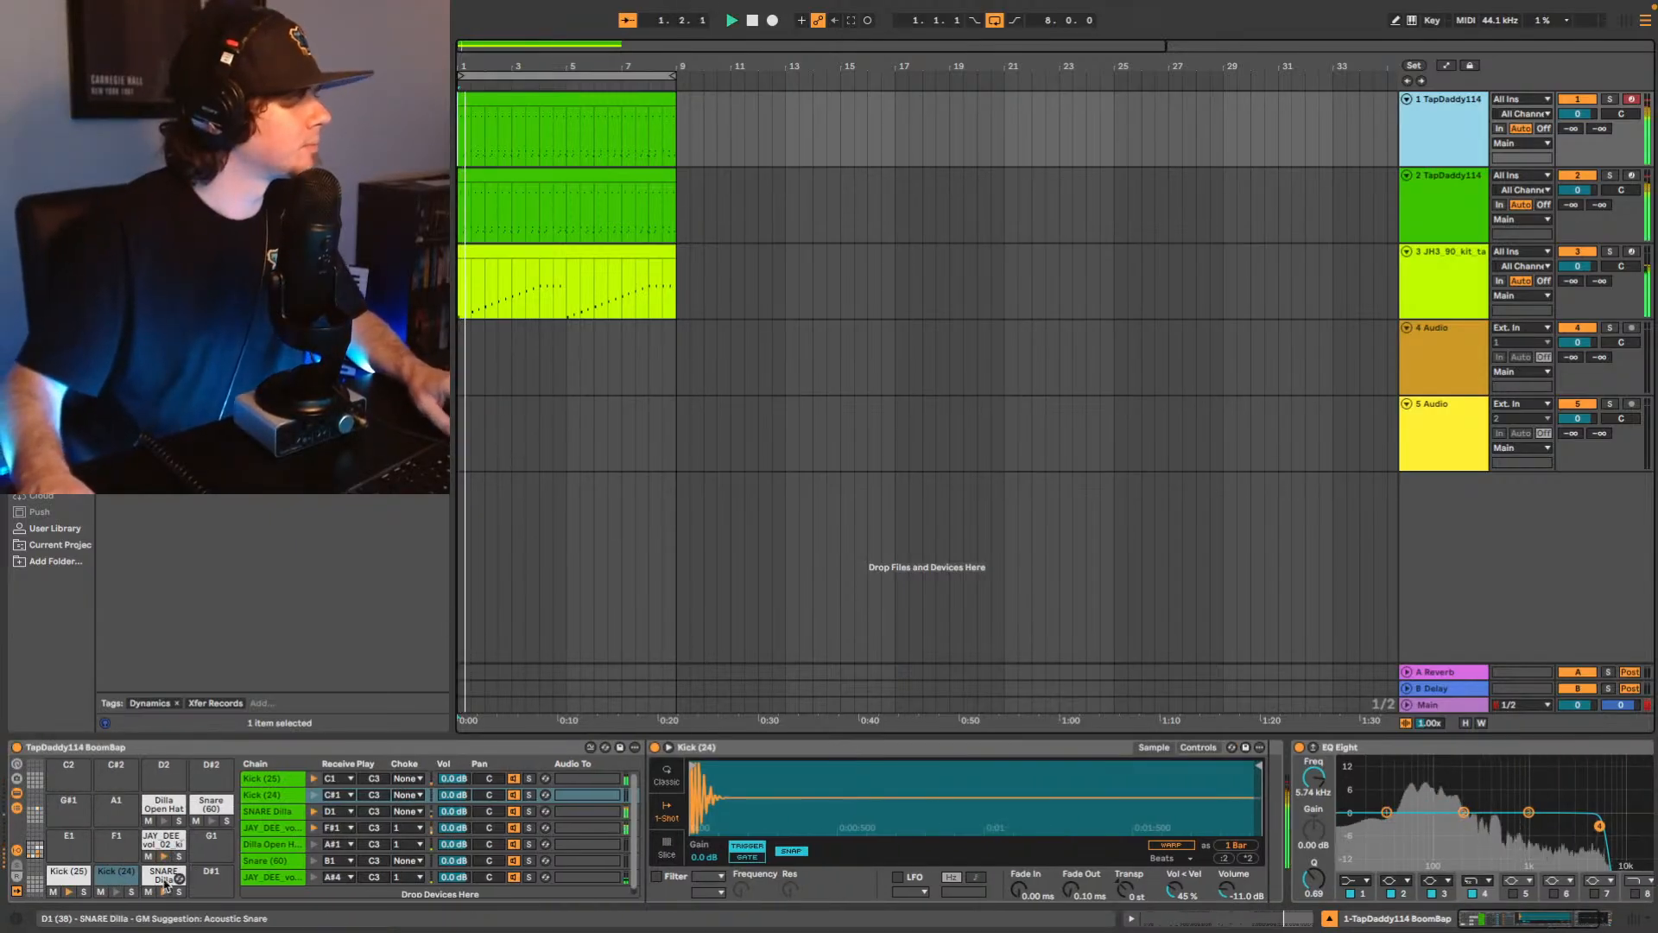
click(1608, 99)
key(space)
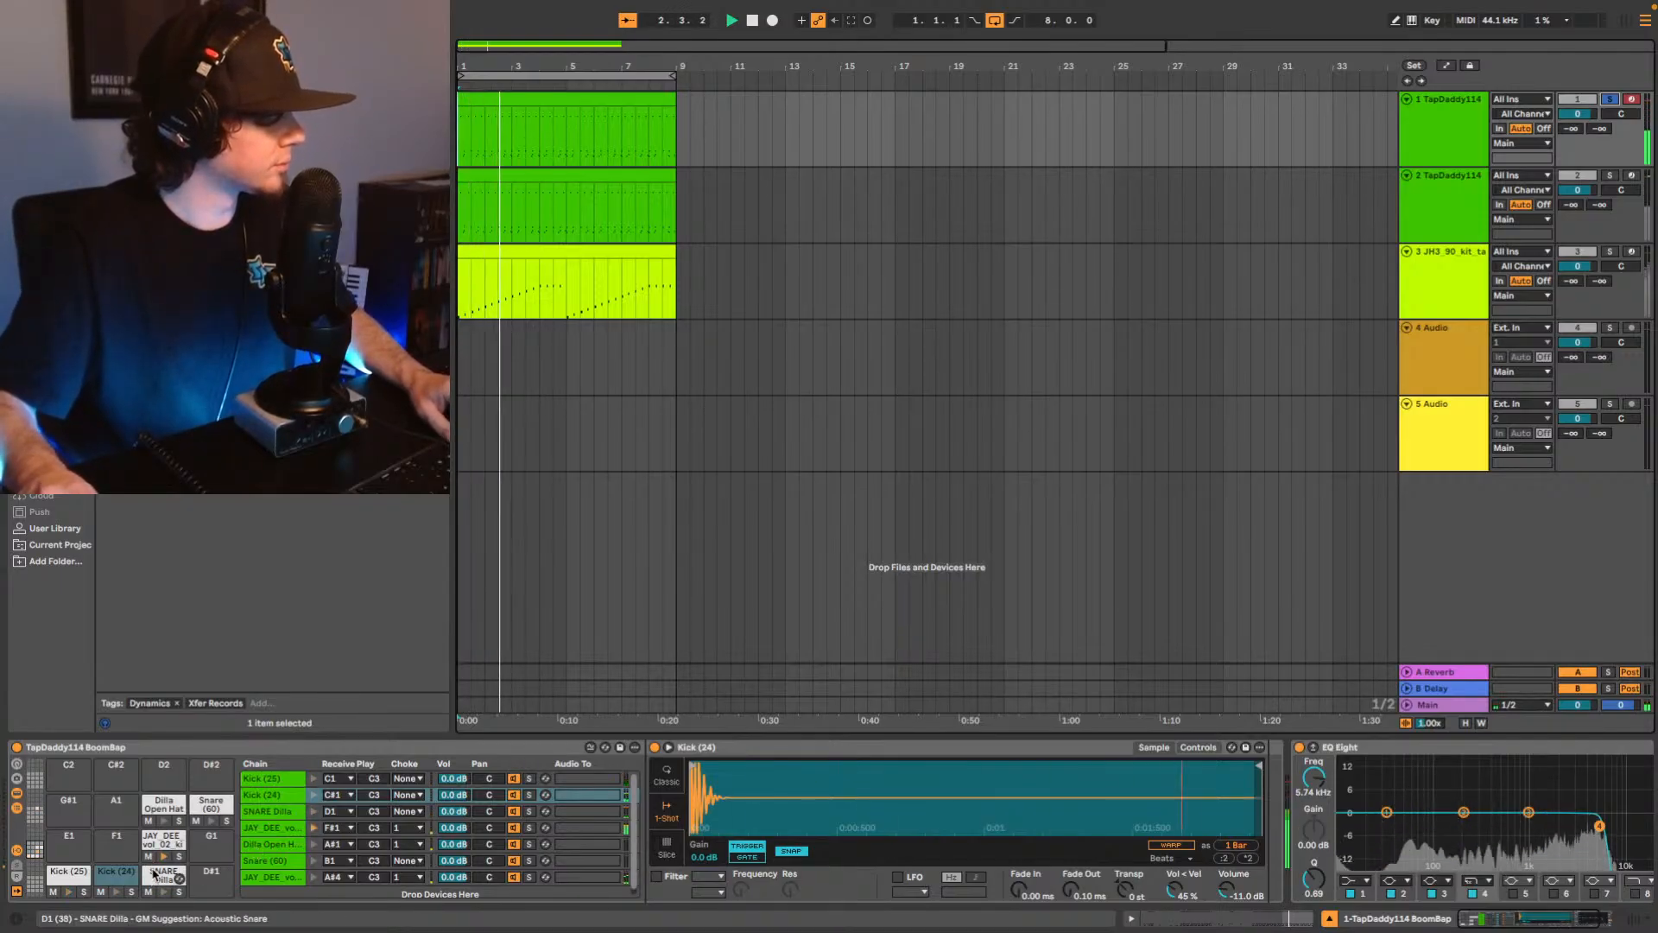
Mute all snare, hat and JAY_DEE pads in the first TapDaddy114 Drum Rack, play the kicks alone, and unsolo the track.
click(150, 856)
click(149, 821)
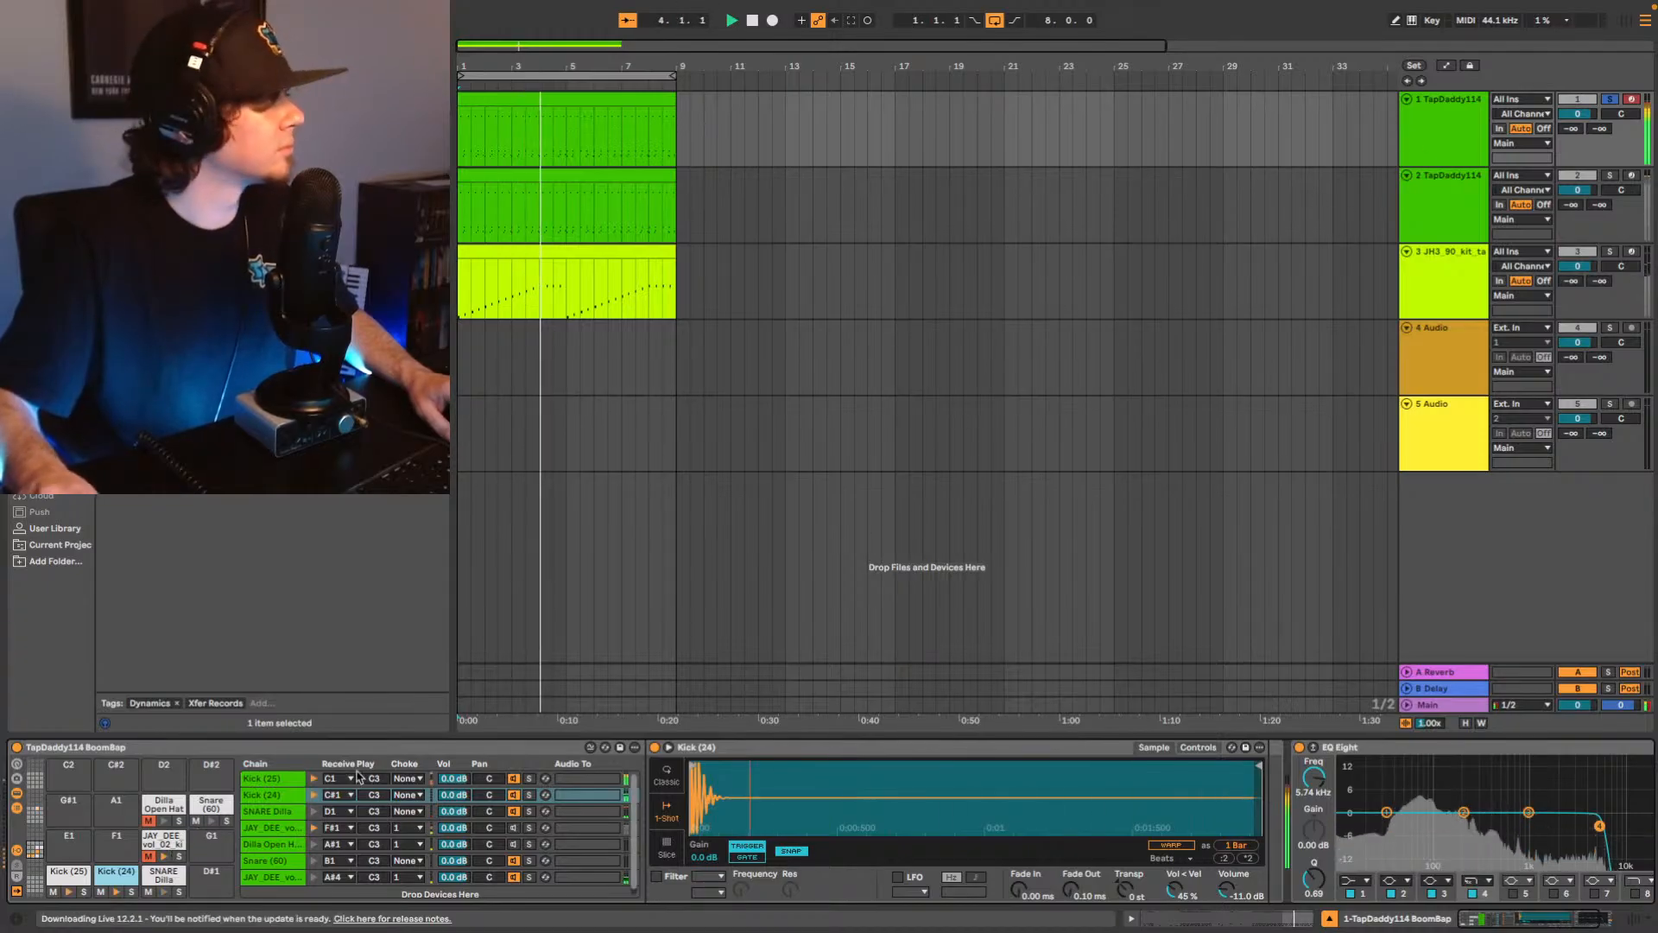
click(36, 810)
click(149, 785)
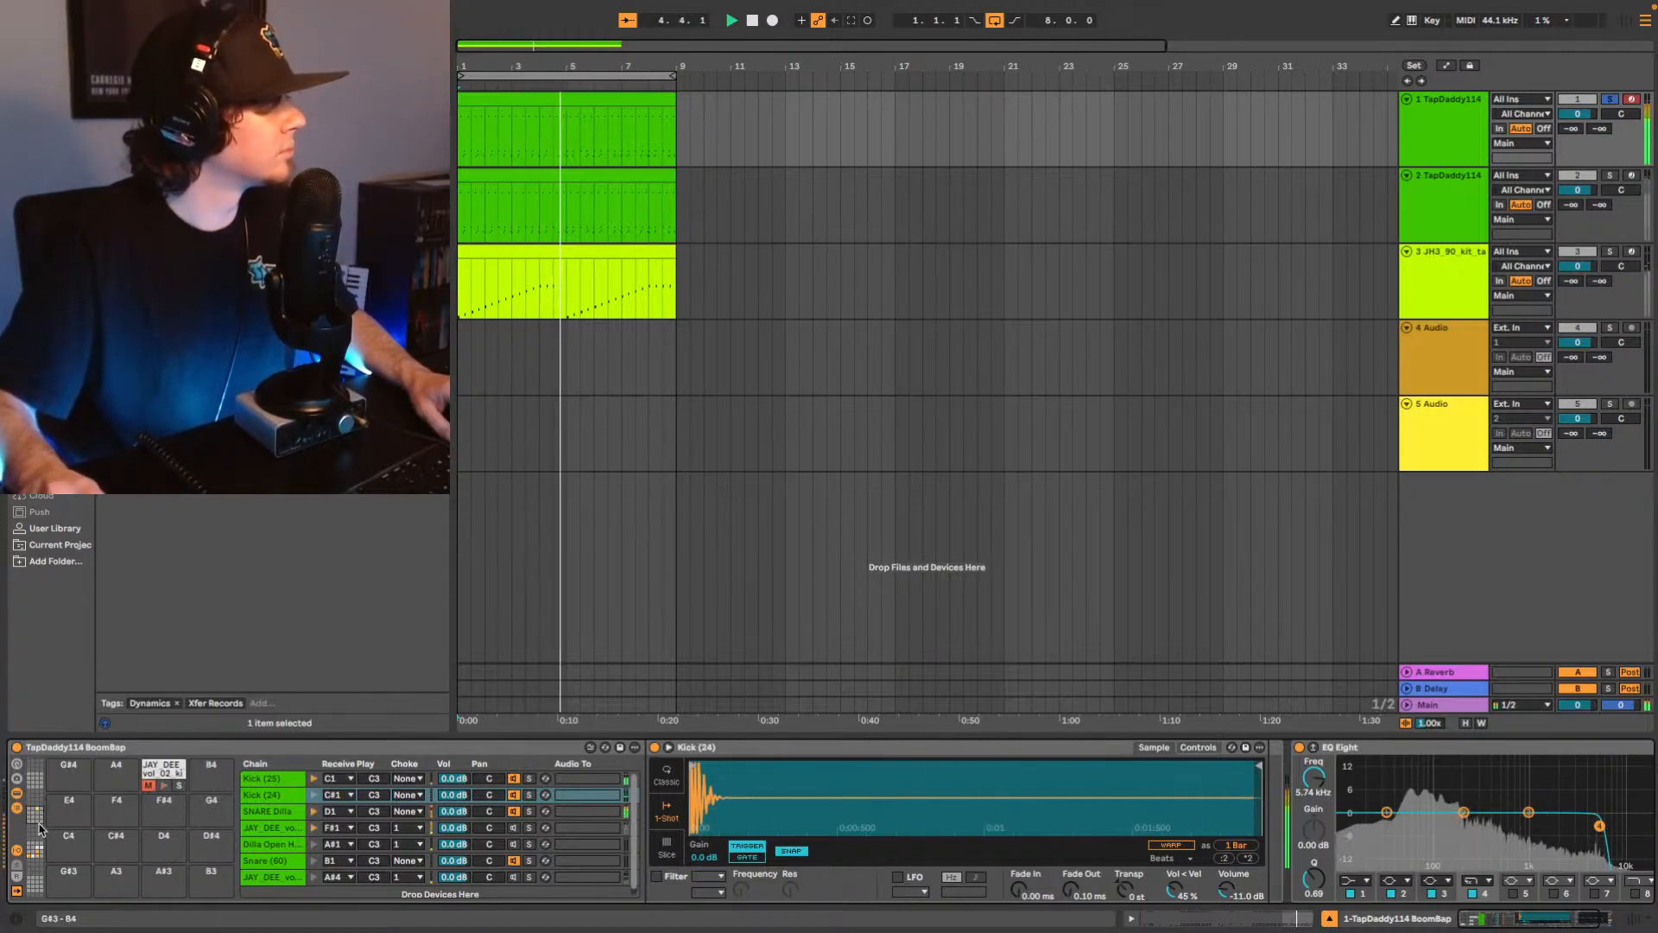
click(35, 853)
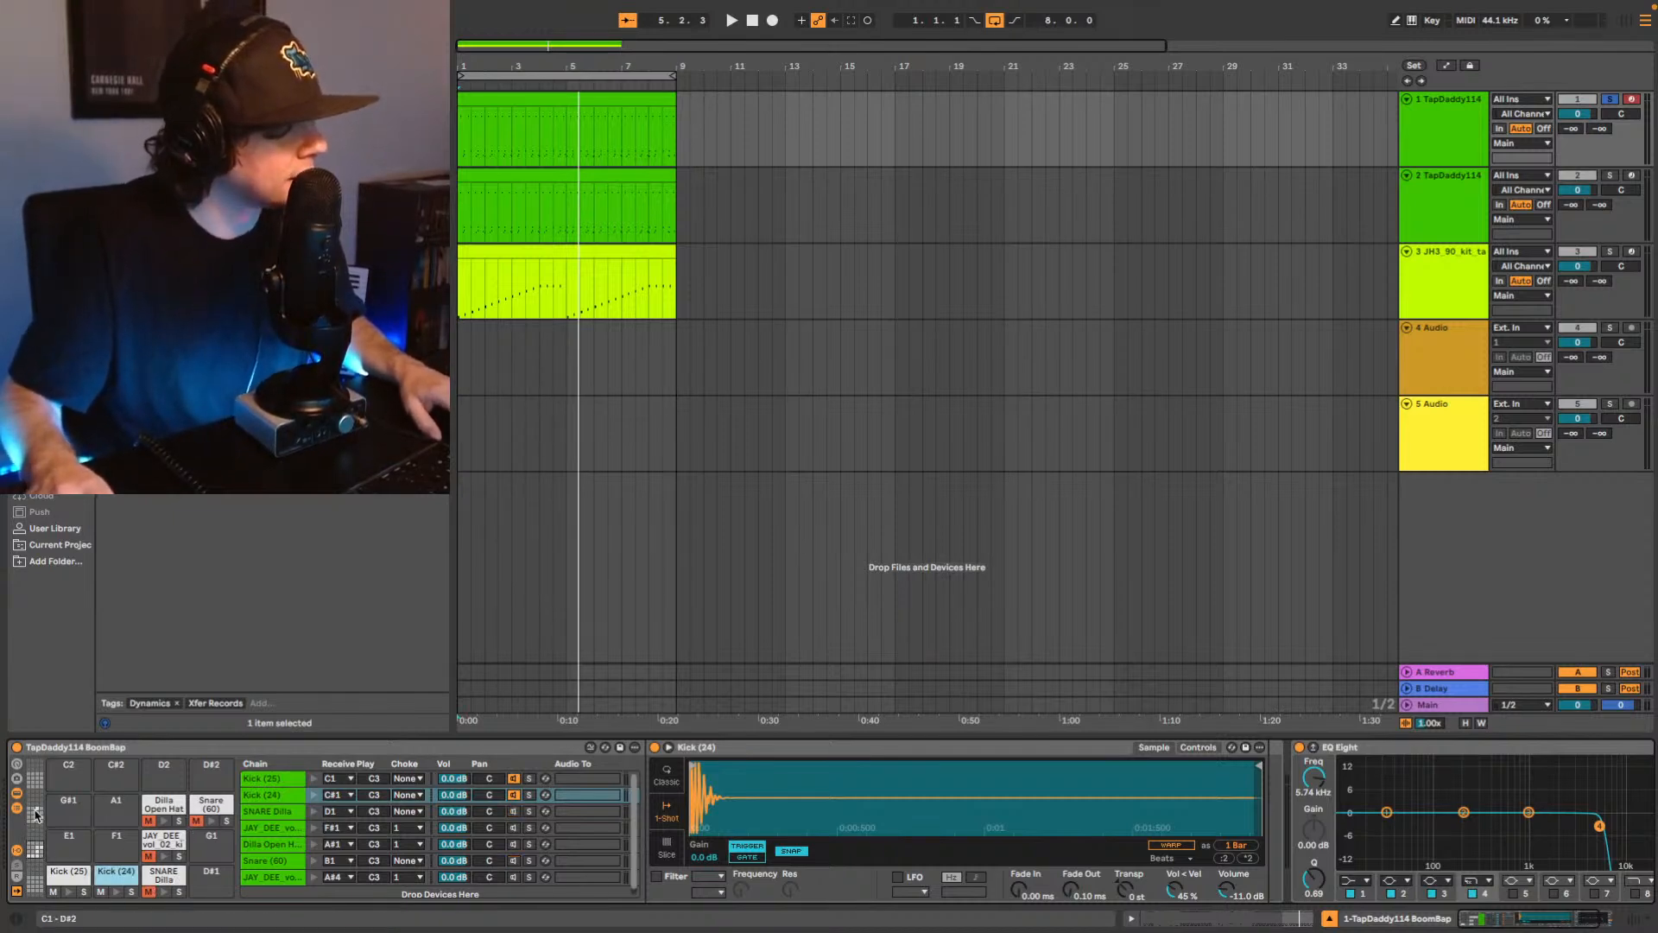
key(space)
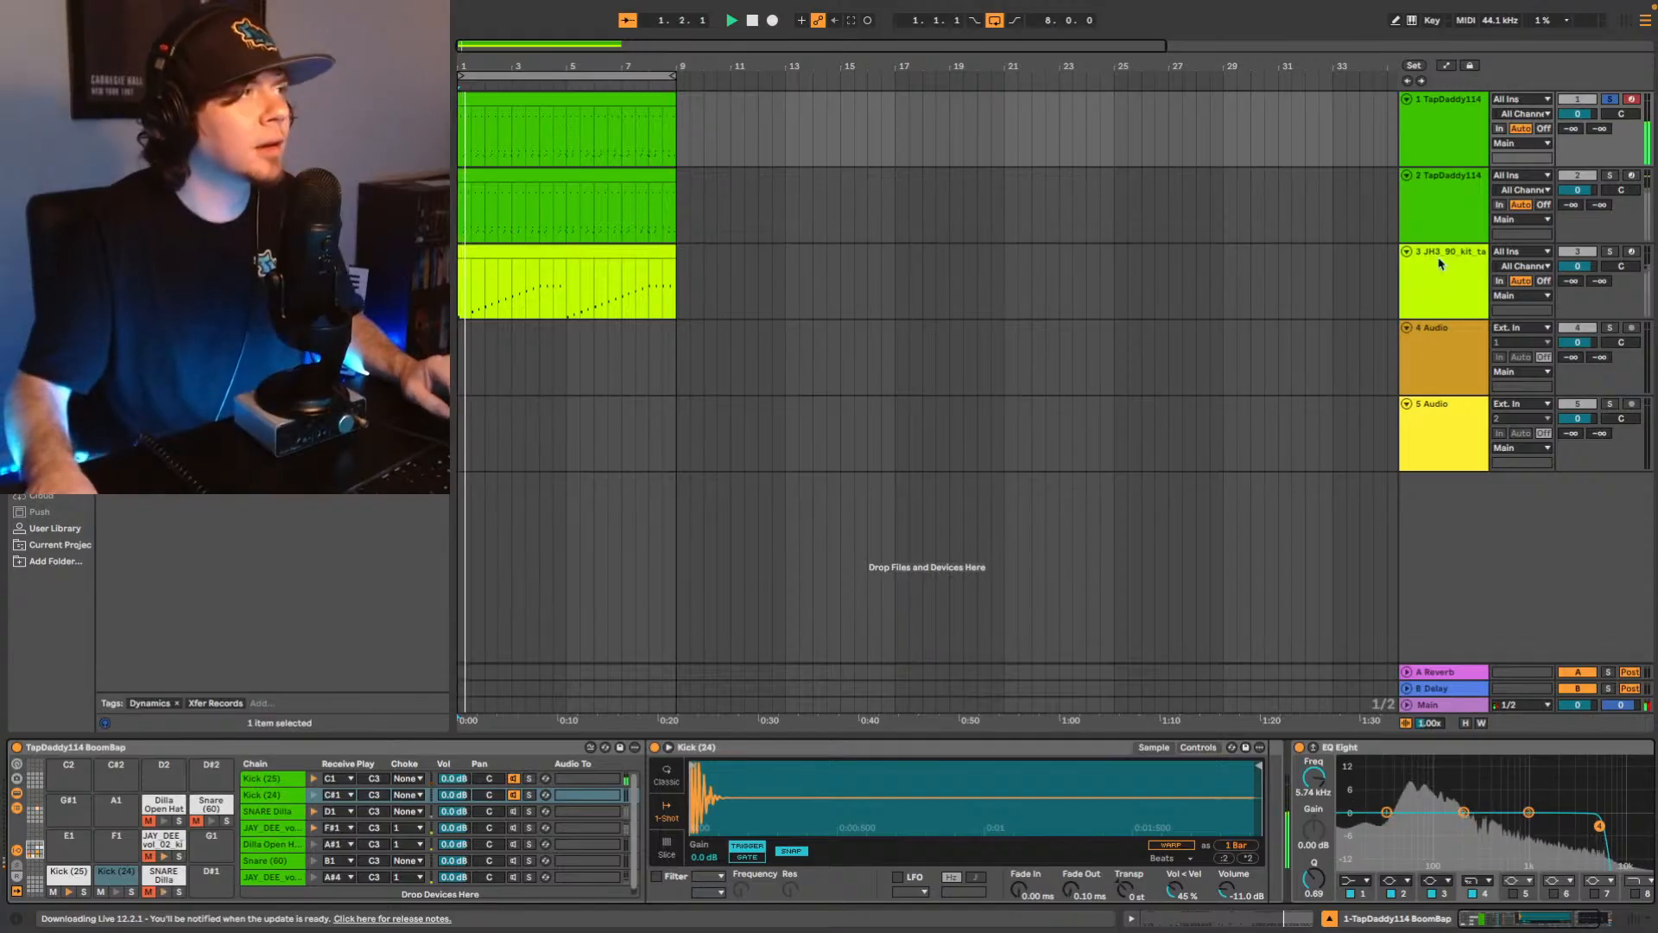
key(space)
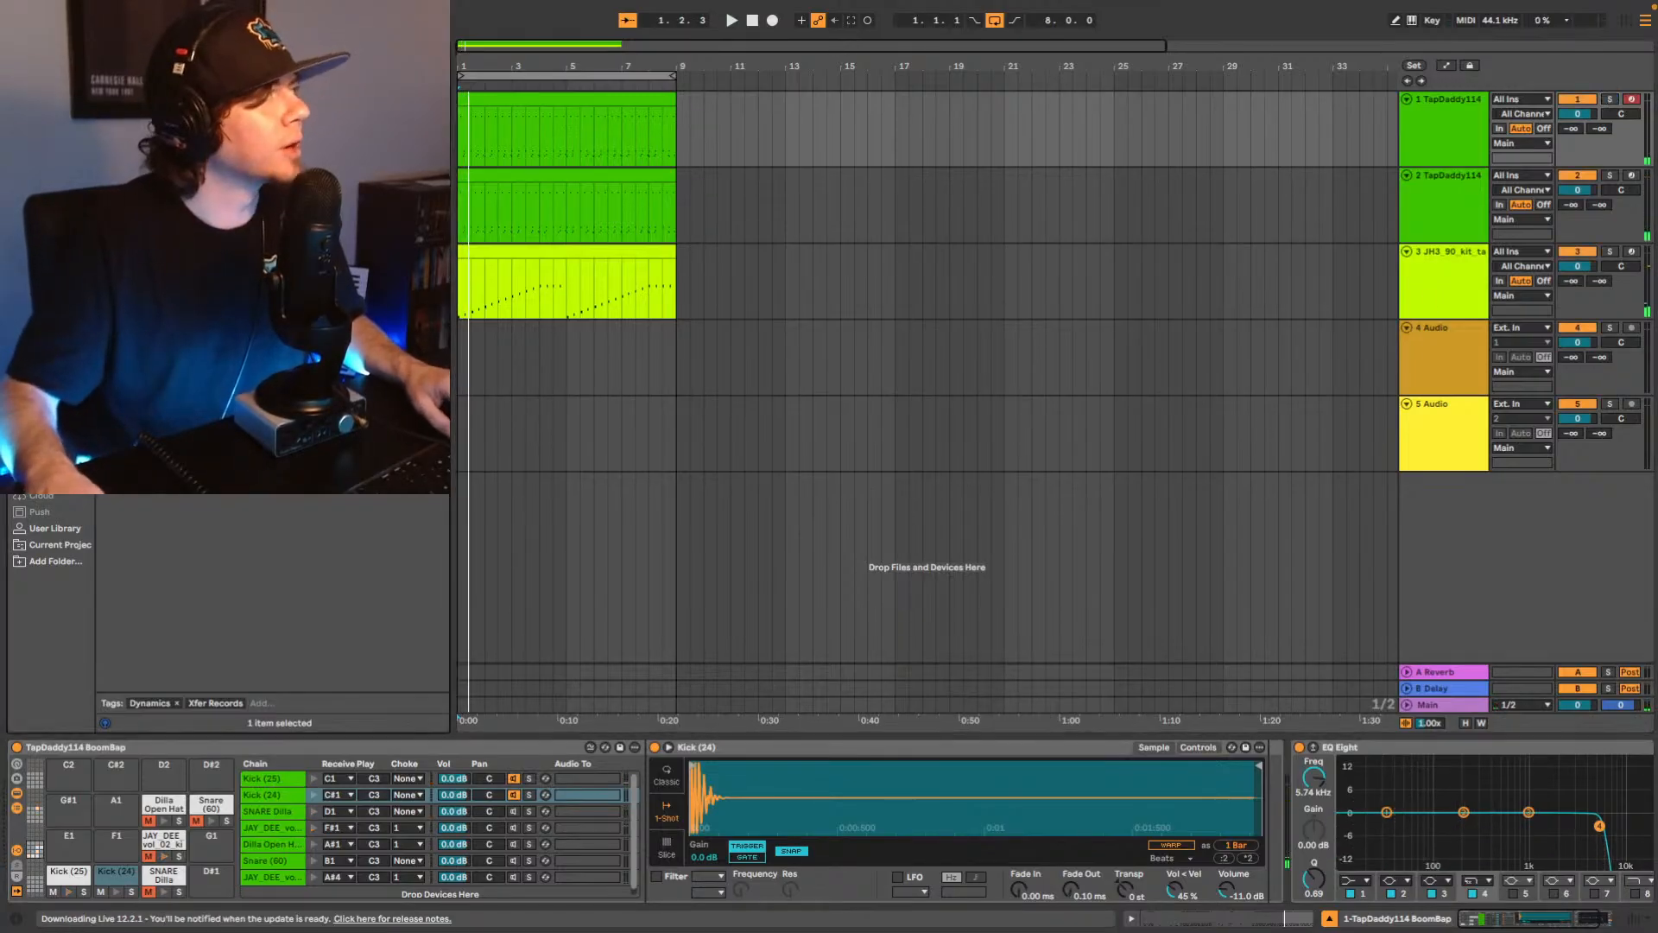
Add a Glue Compressor after OTT on the JH3_90_kit piano track, and deactivate the first TapDaddy114 track.
key(super+f)
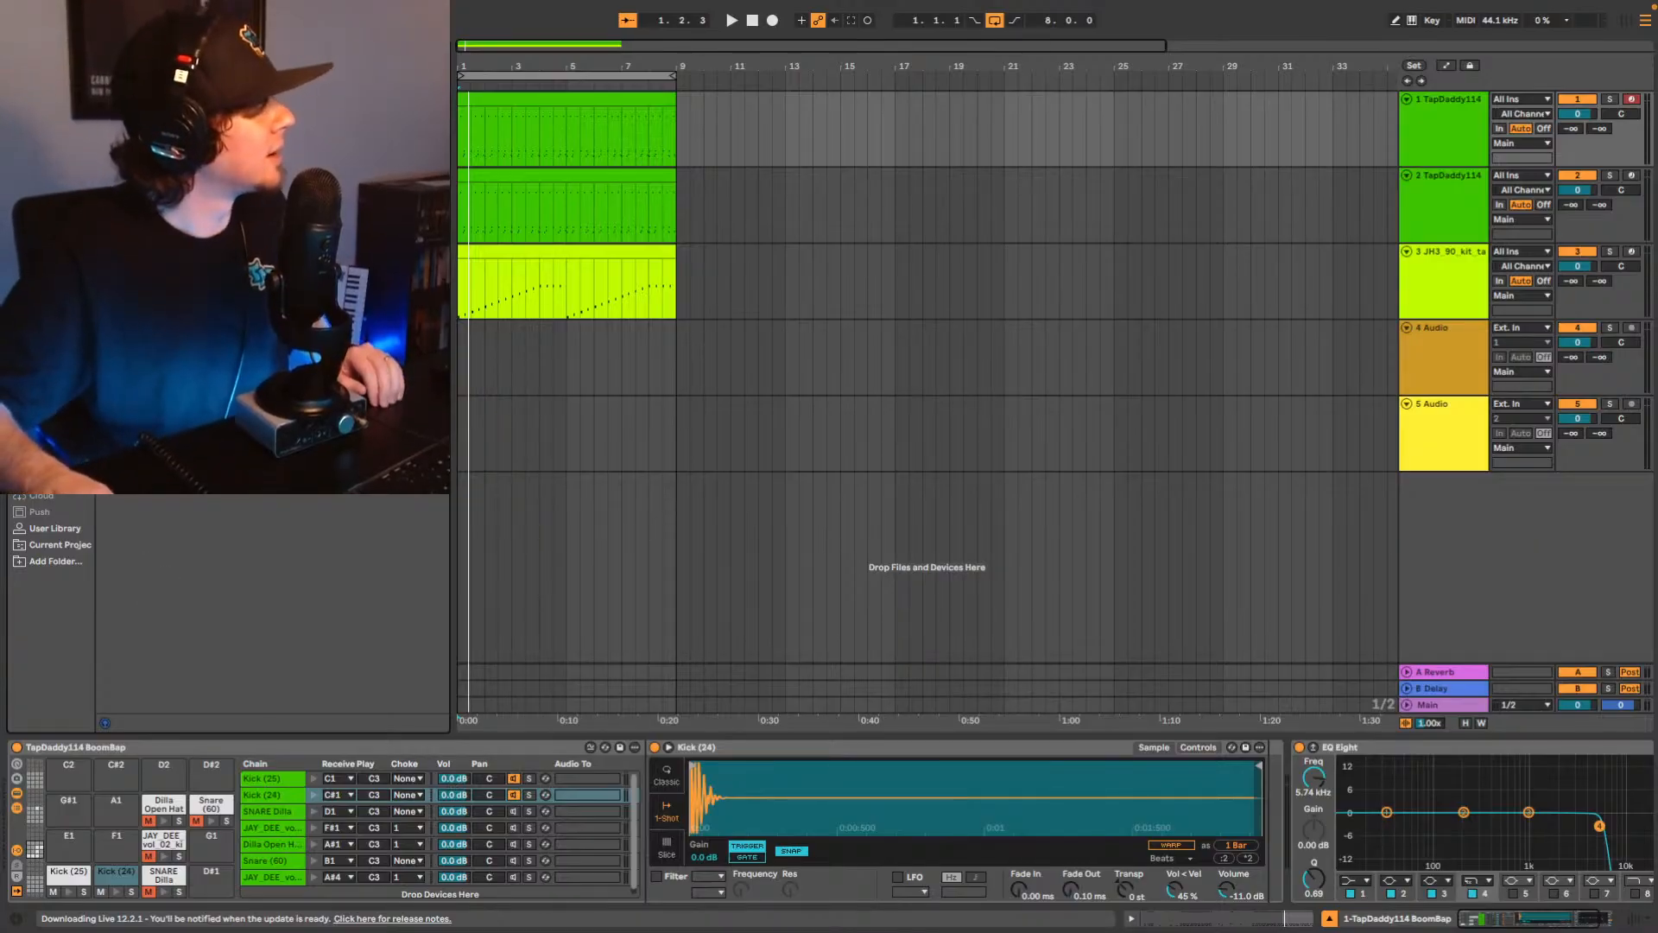
click(664, 288)
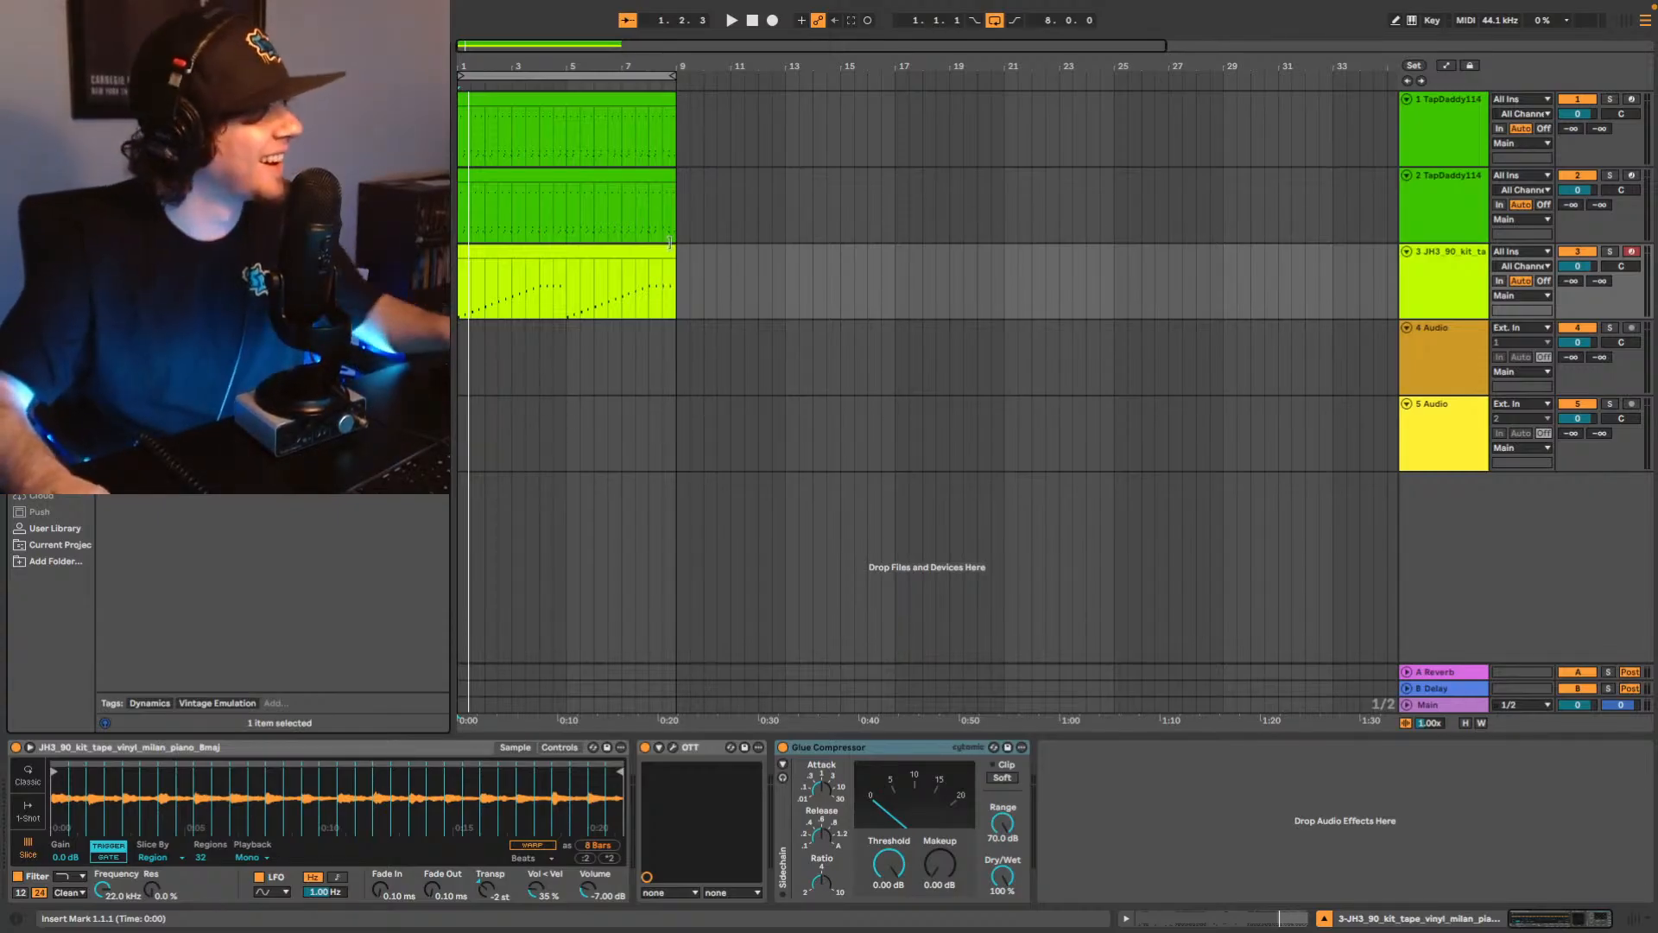
key(space)
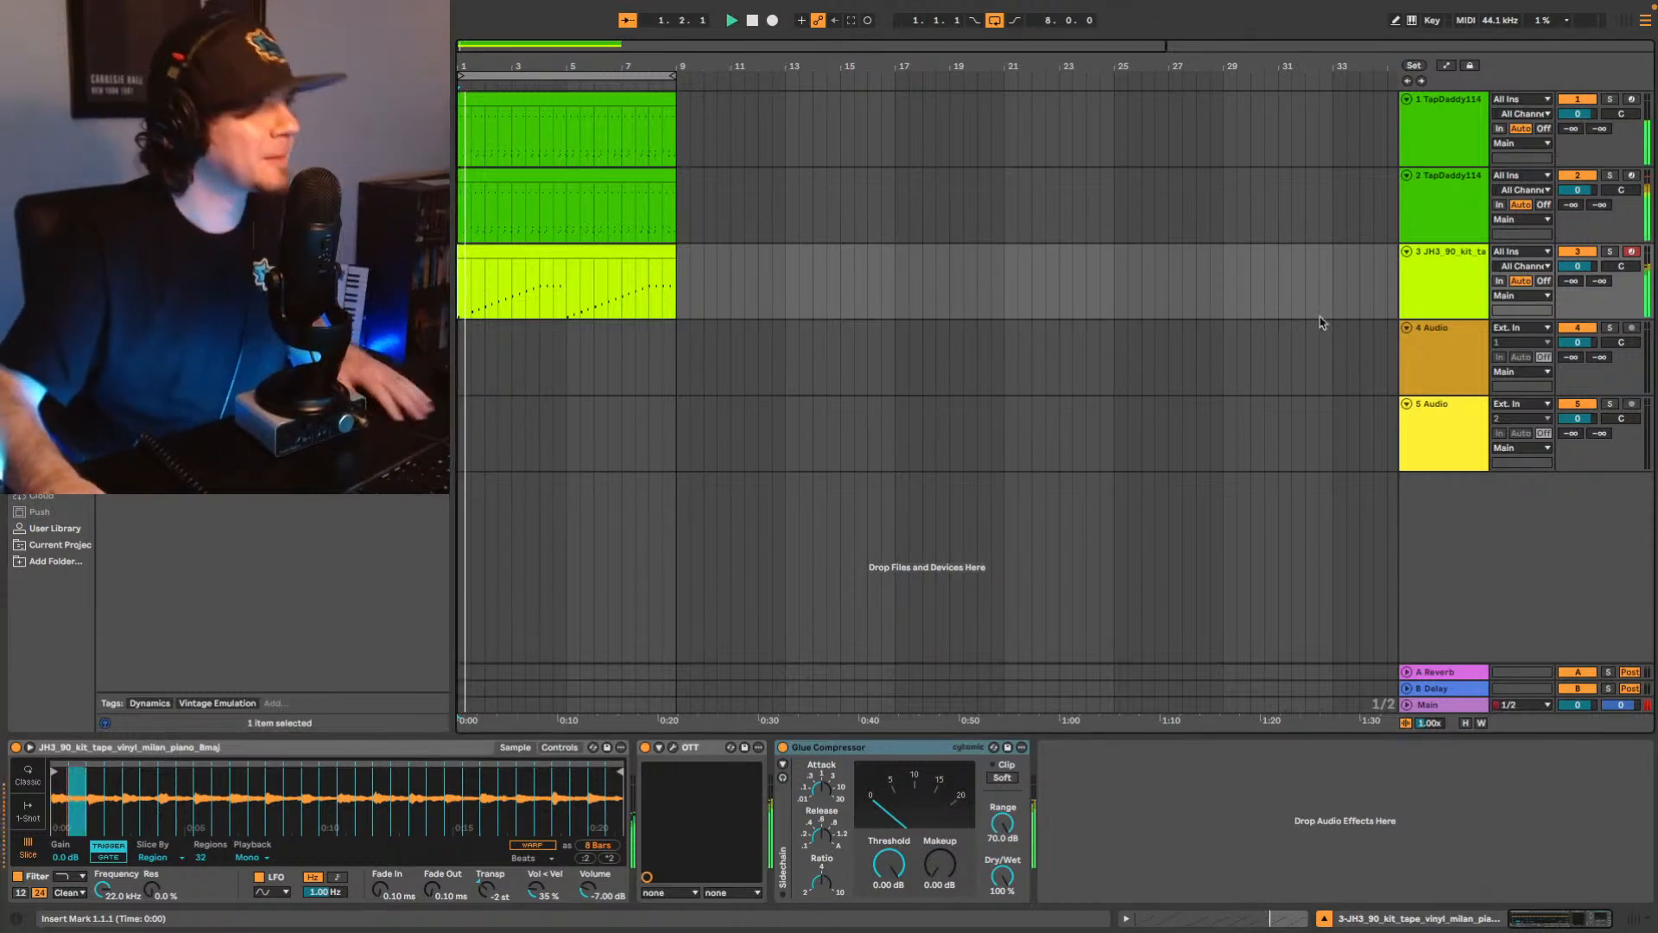
click(1578, 99)
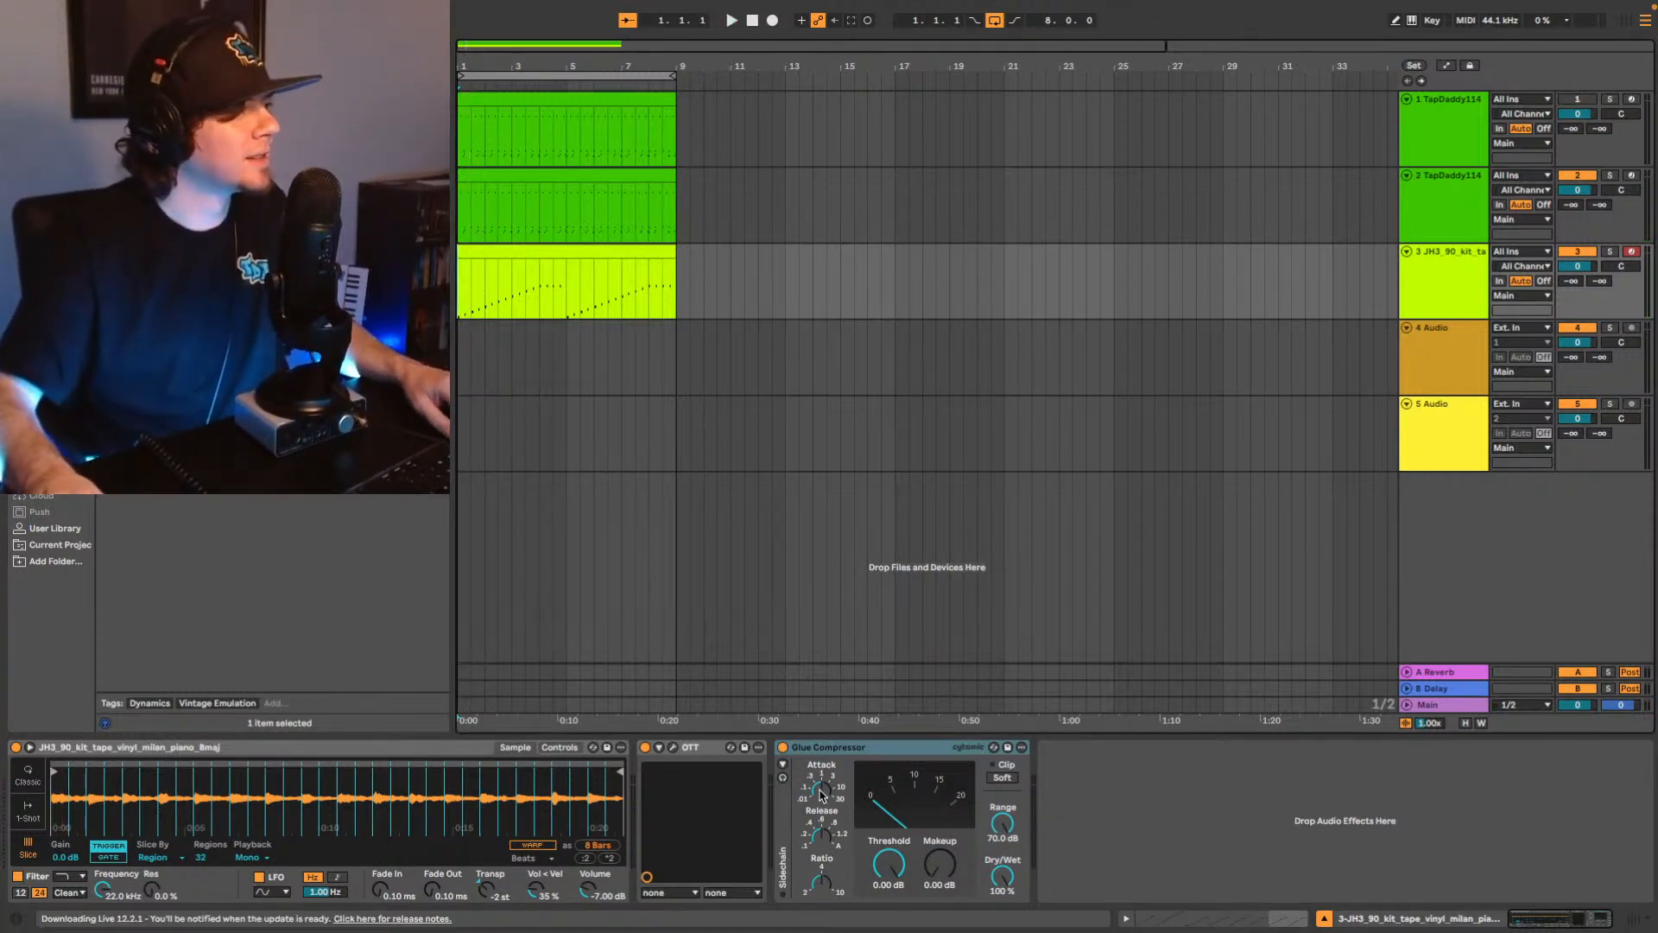
Sidechain the Glue Compressor externally from 1-TapDaddy114 Post FX and lower its threshold to -18.1 dB during playback.
click(783, 765)
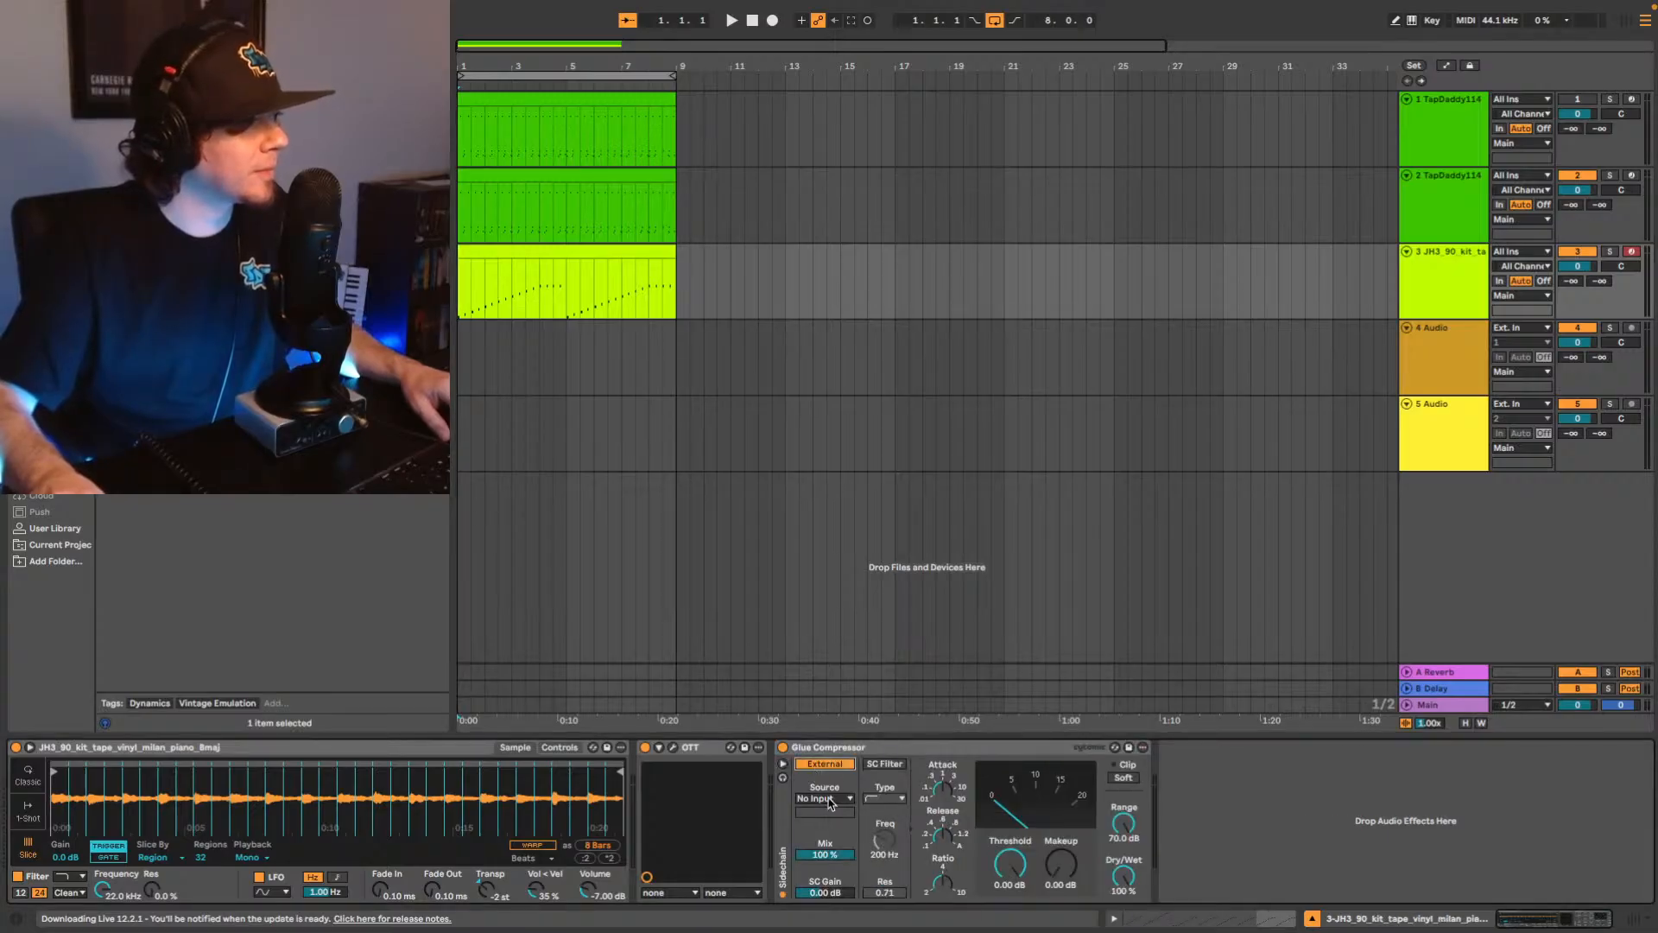
click(827, 800)
click(854, 816)
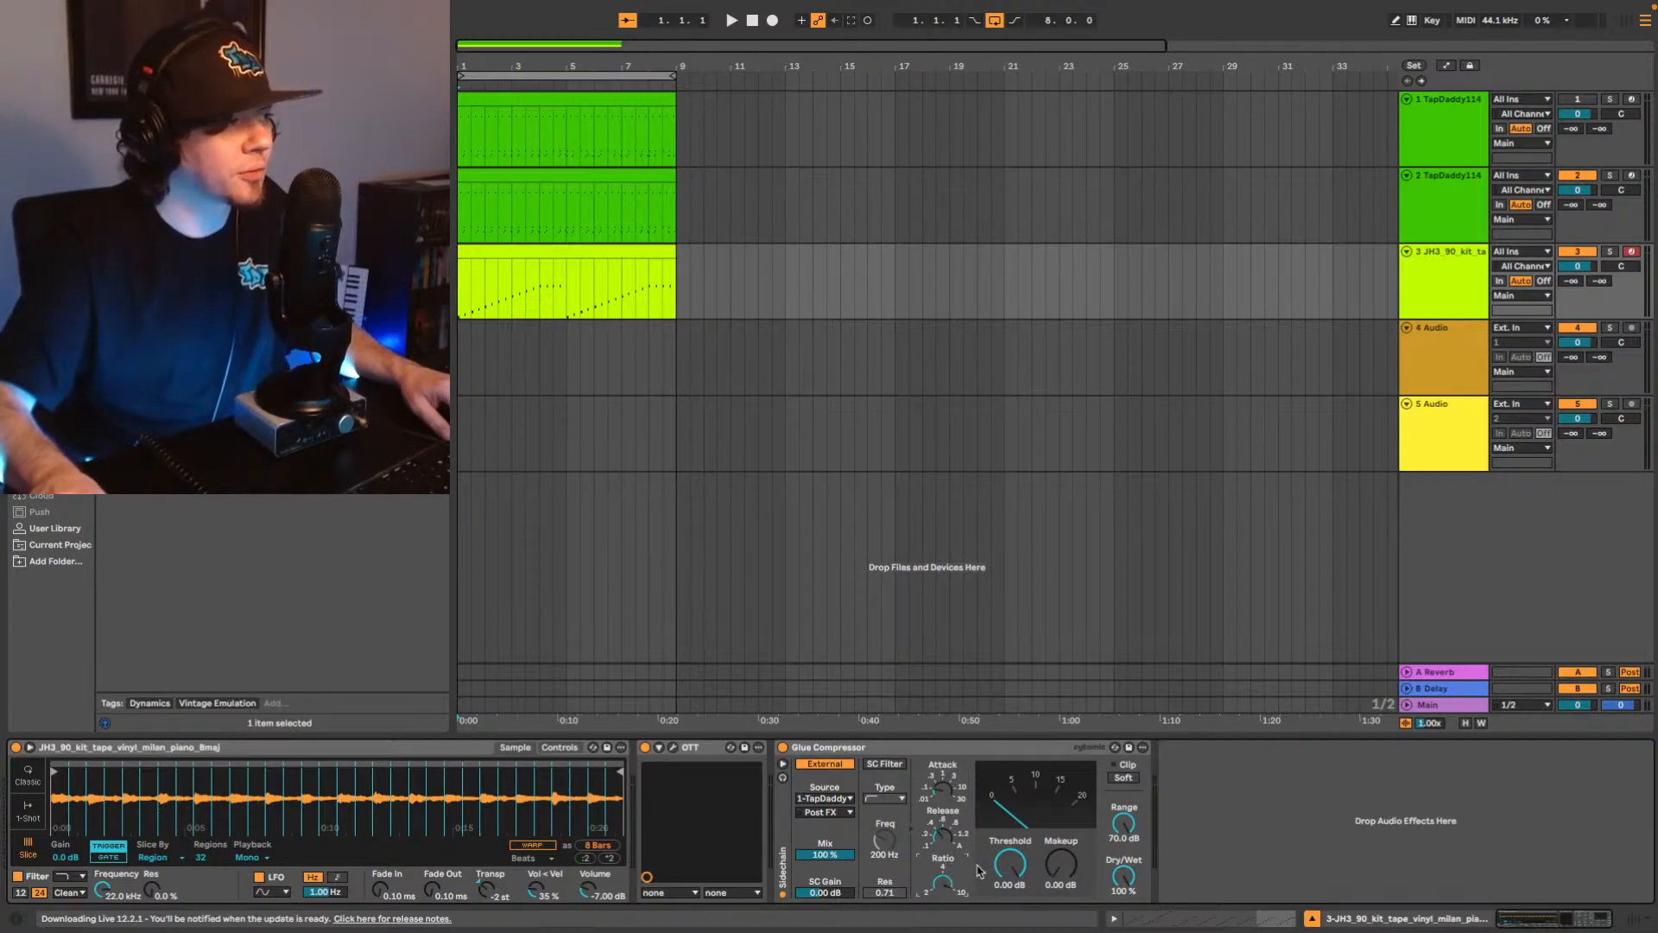
key(space)
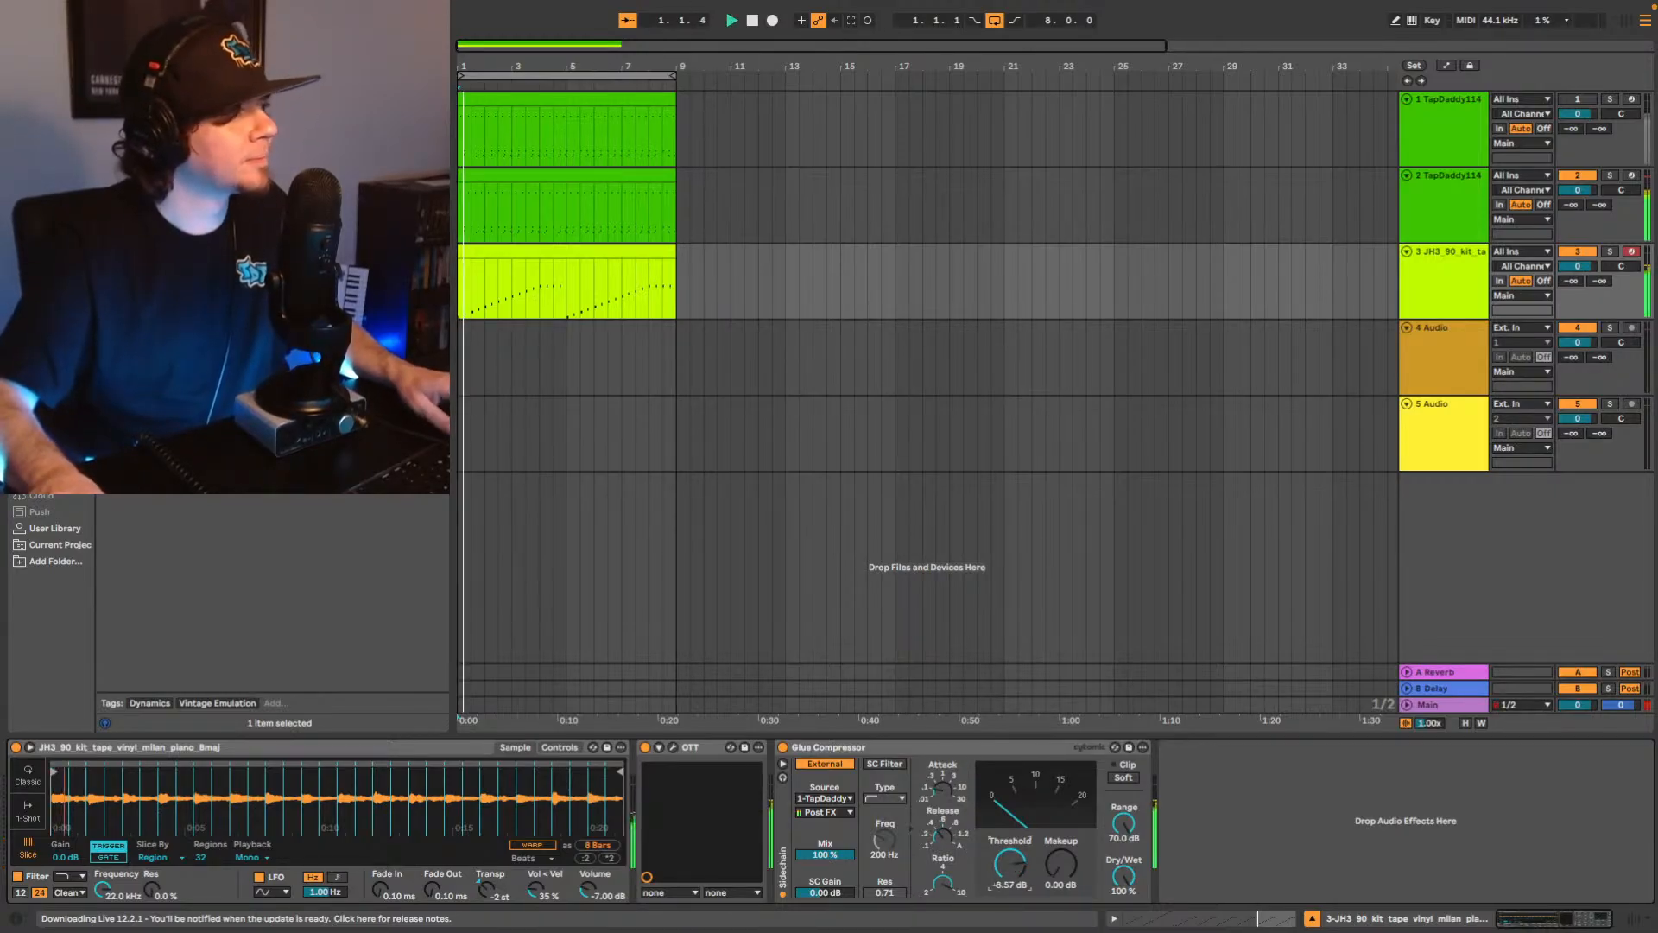
drag(1015, 873, 1015, 923)
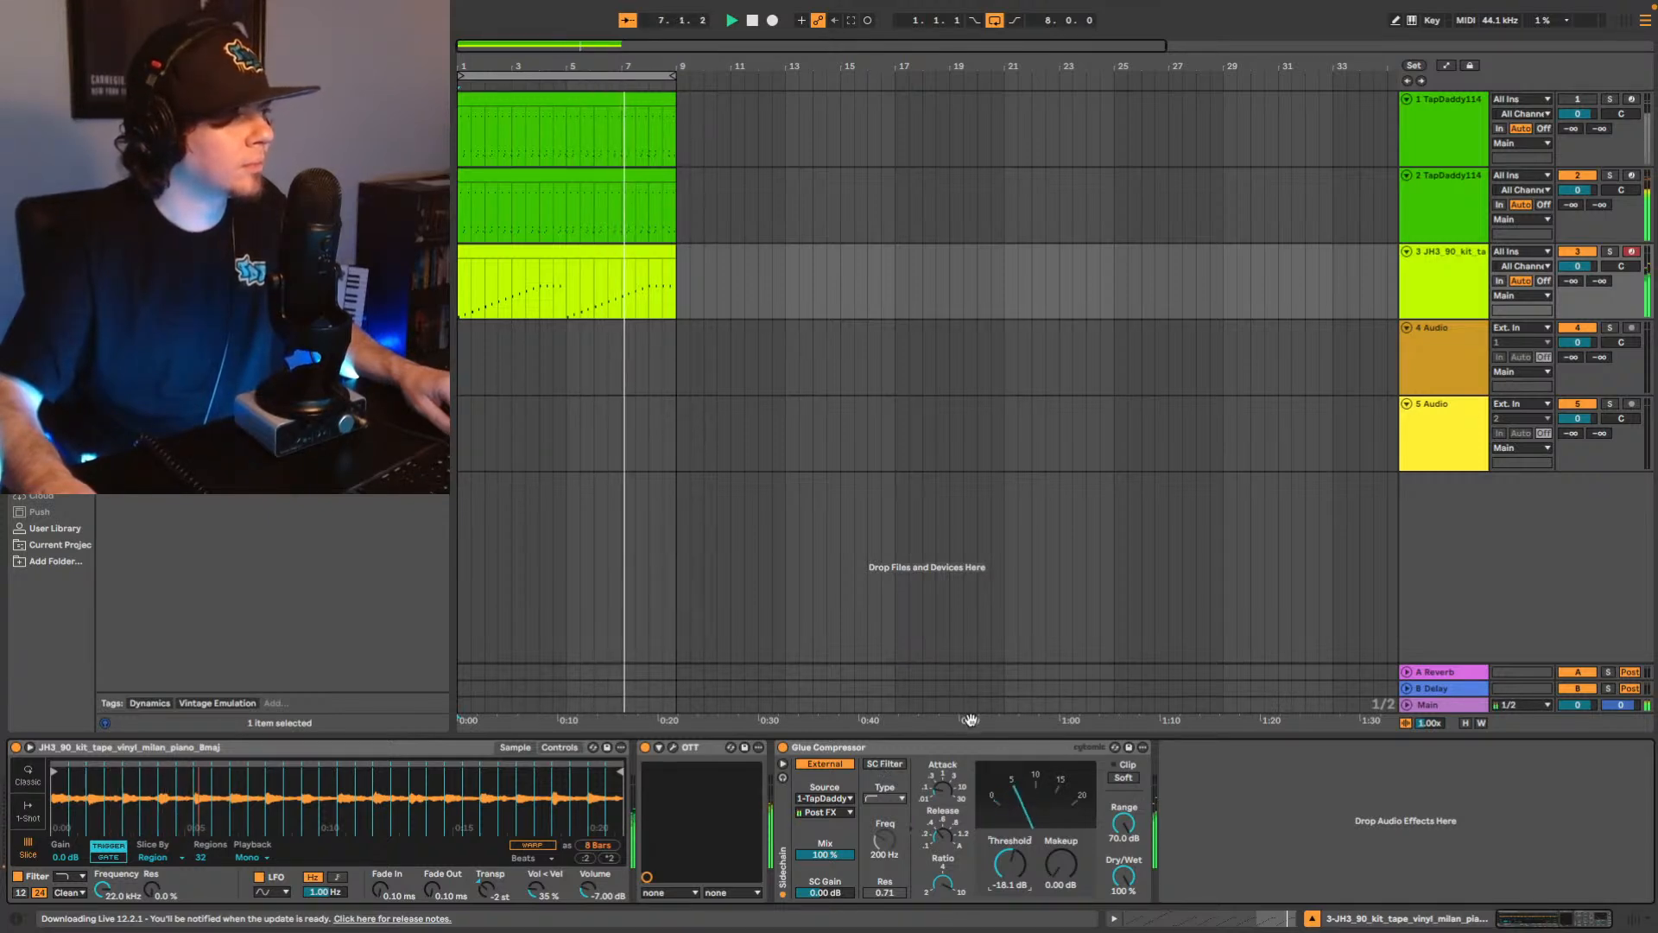
Add two more copies of the sidechained Glue Compressor to the piano track, with thresholds of -23.5 dB and -24.1 dB.
click(1028, 749)
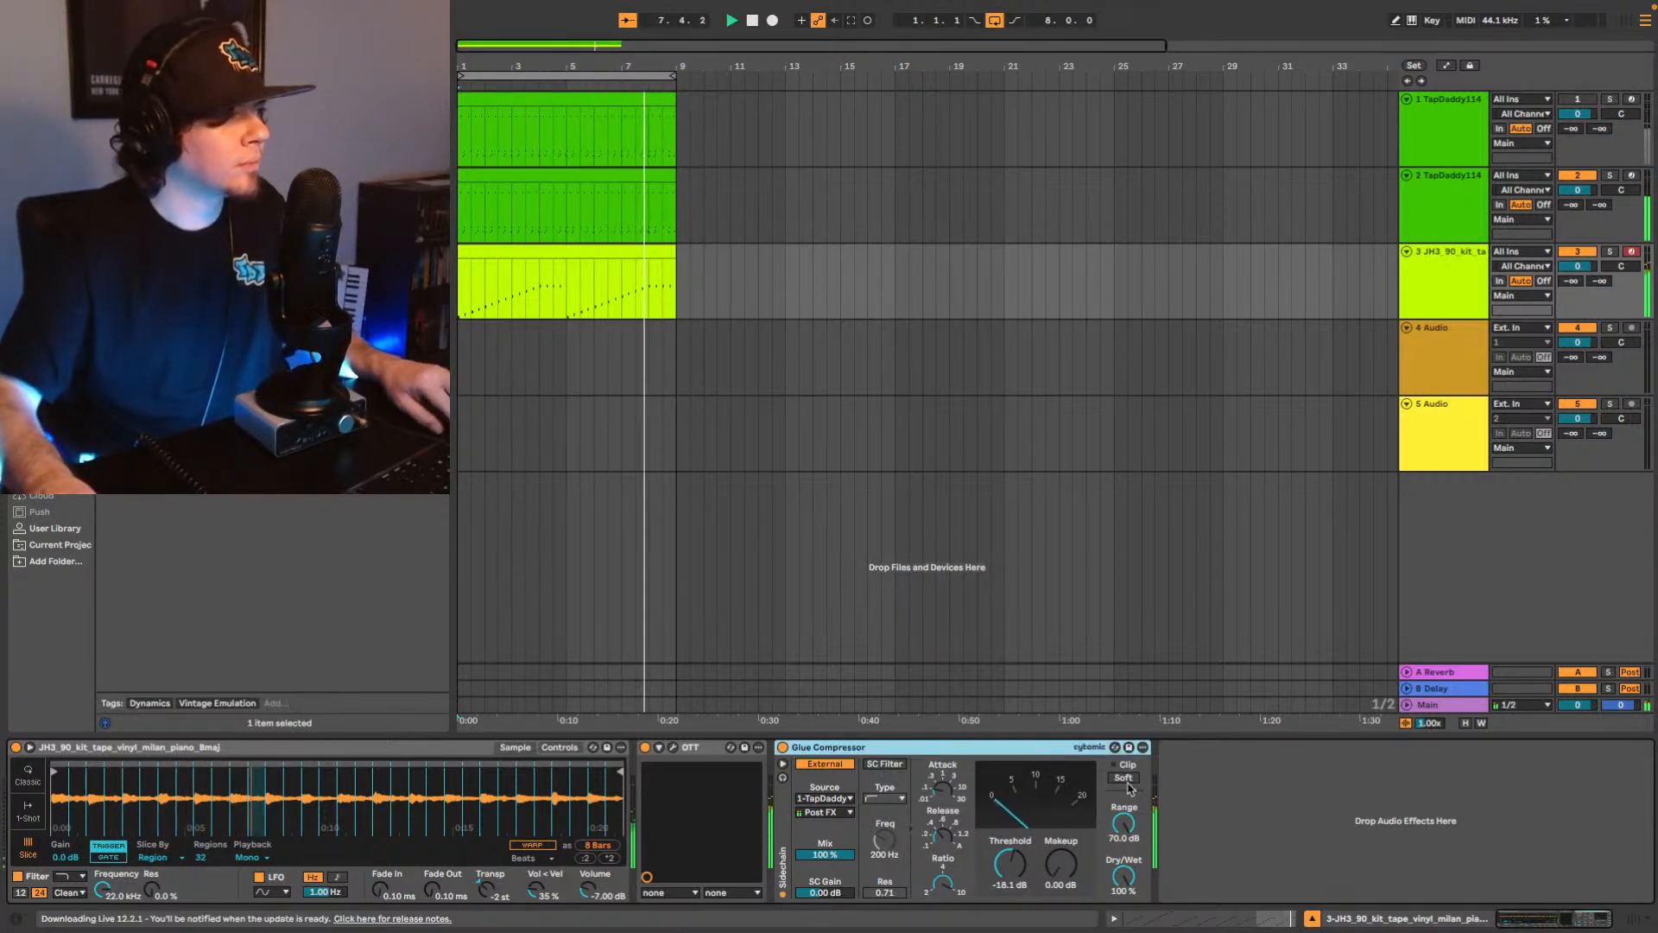
click(1241, 815)
key(ctrl+v)
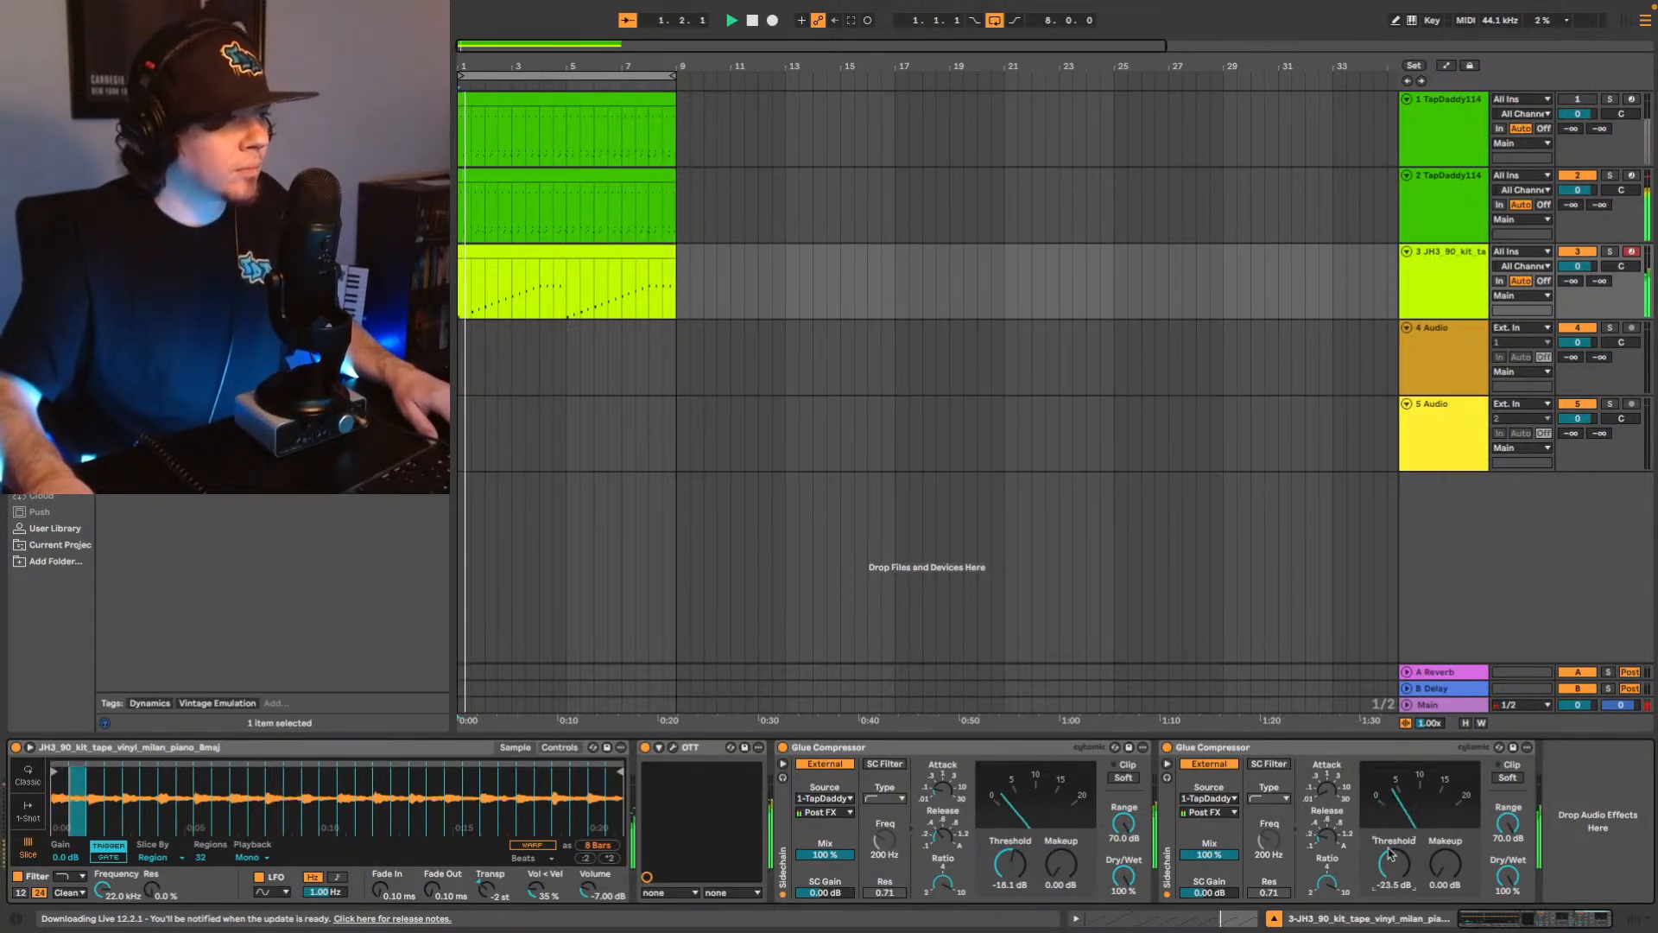
click(1510, 818)
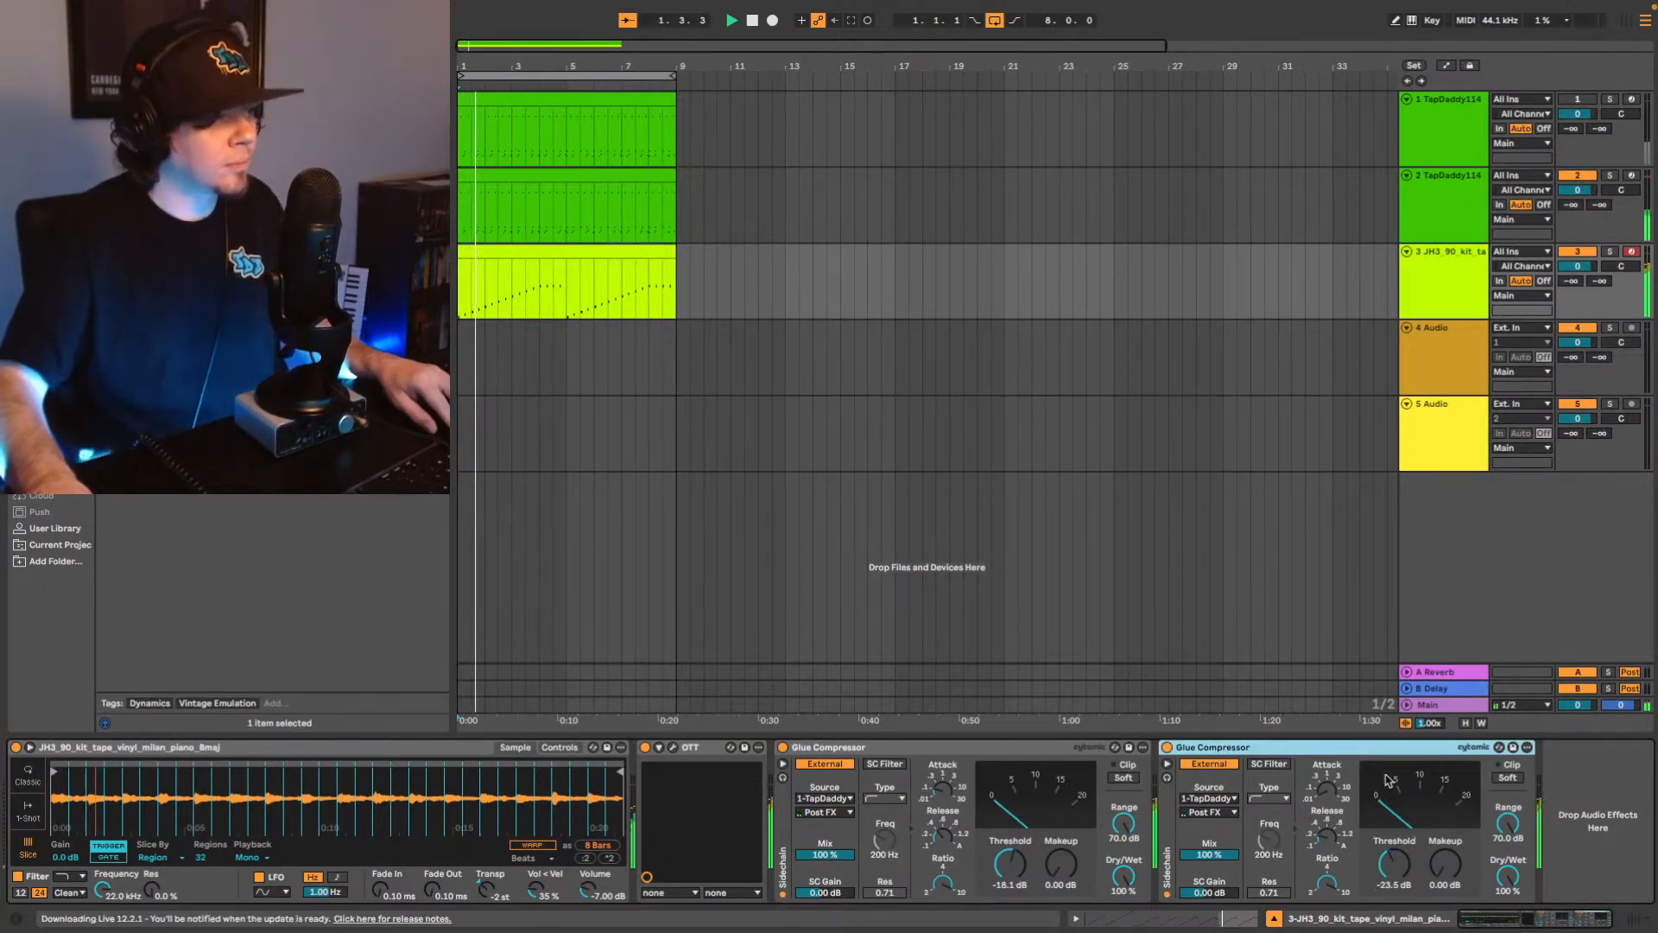
click(1570, 826)
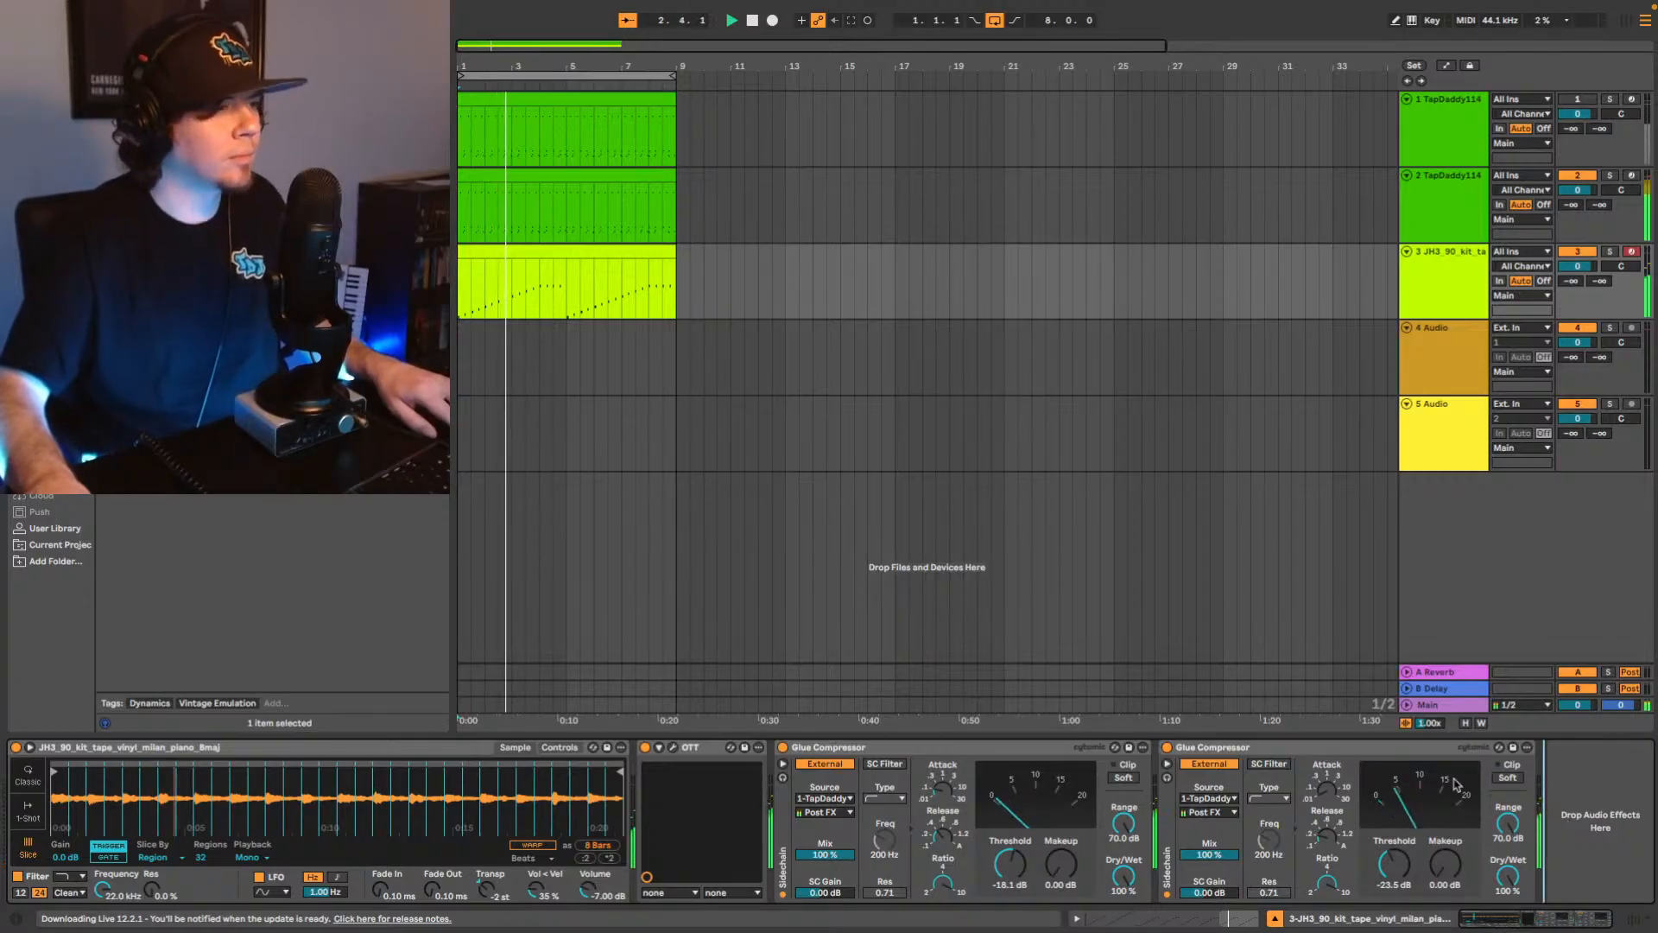
key(super+v)
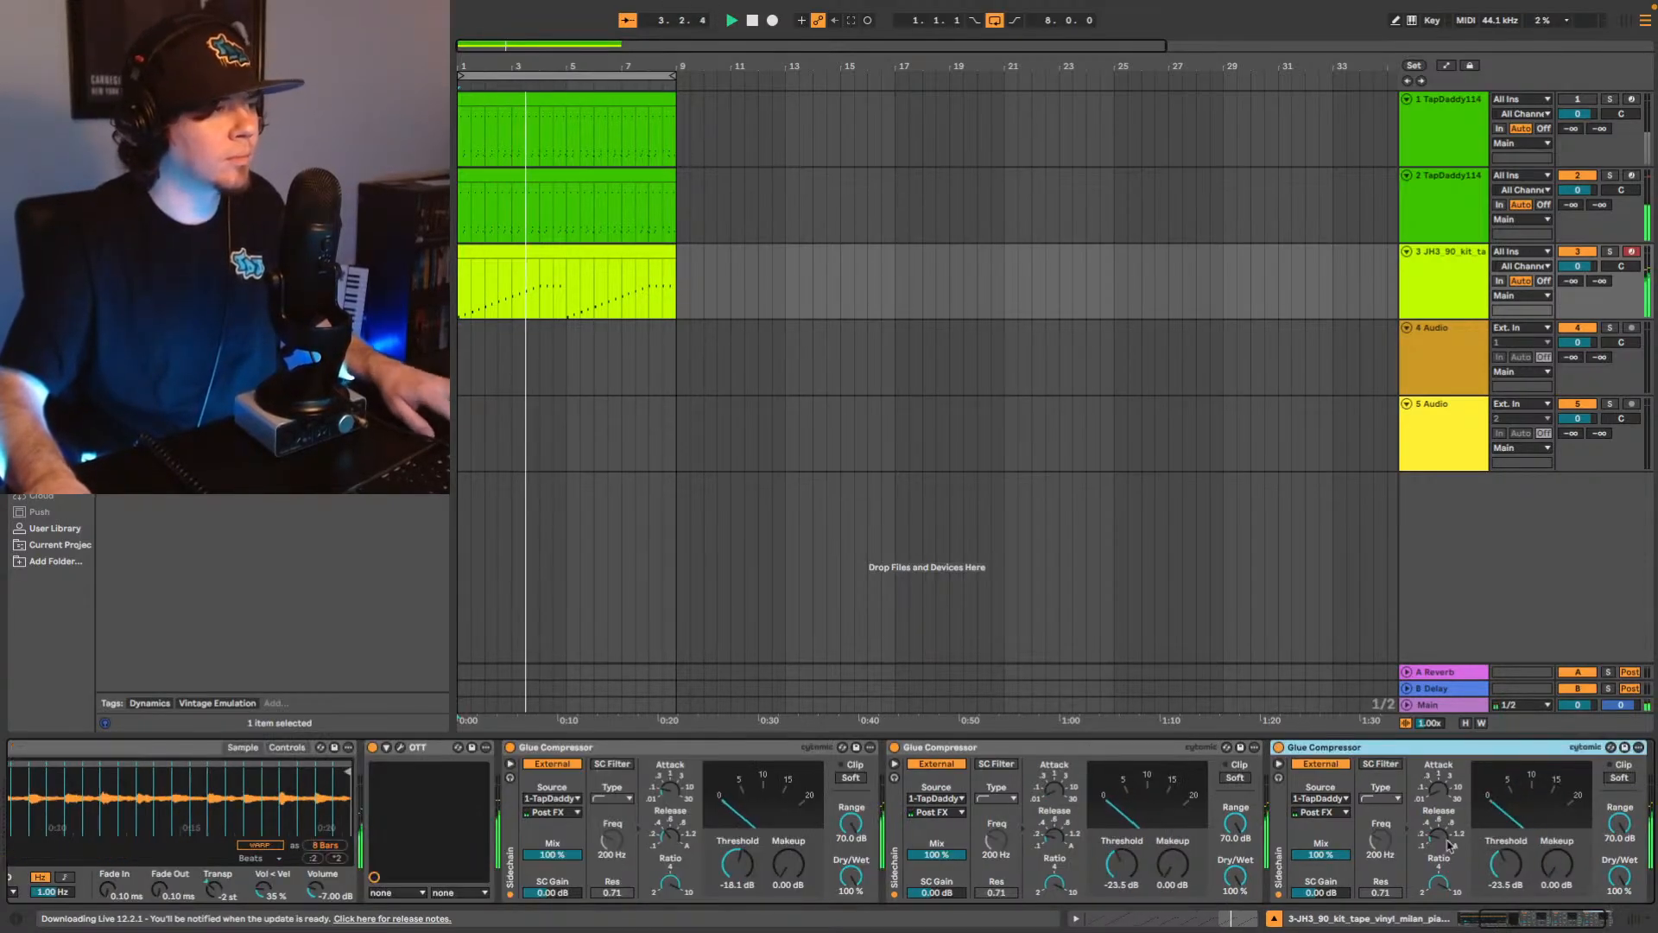
drag(1505, 867, 1505, 871)
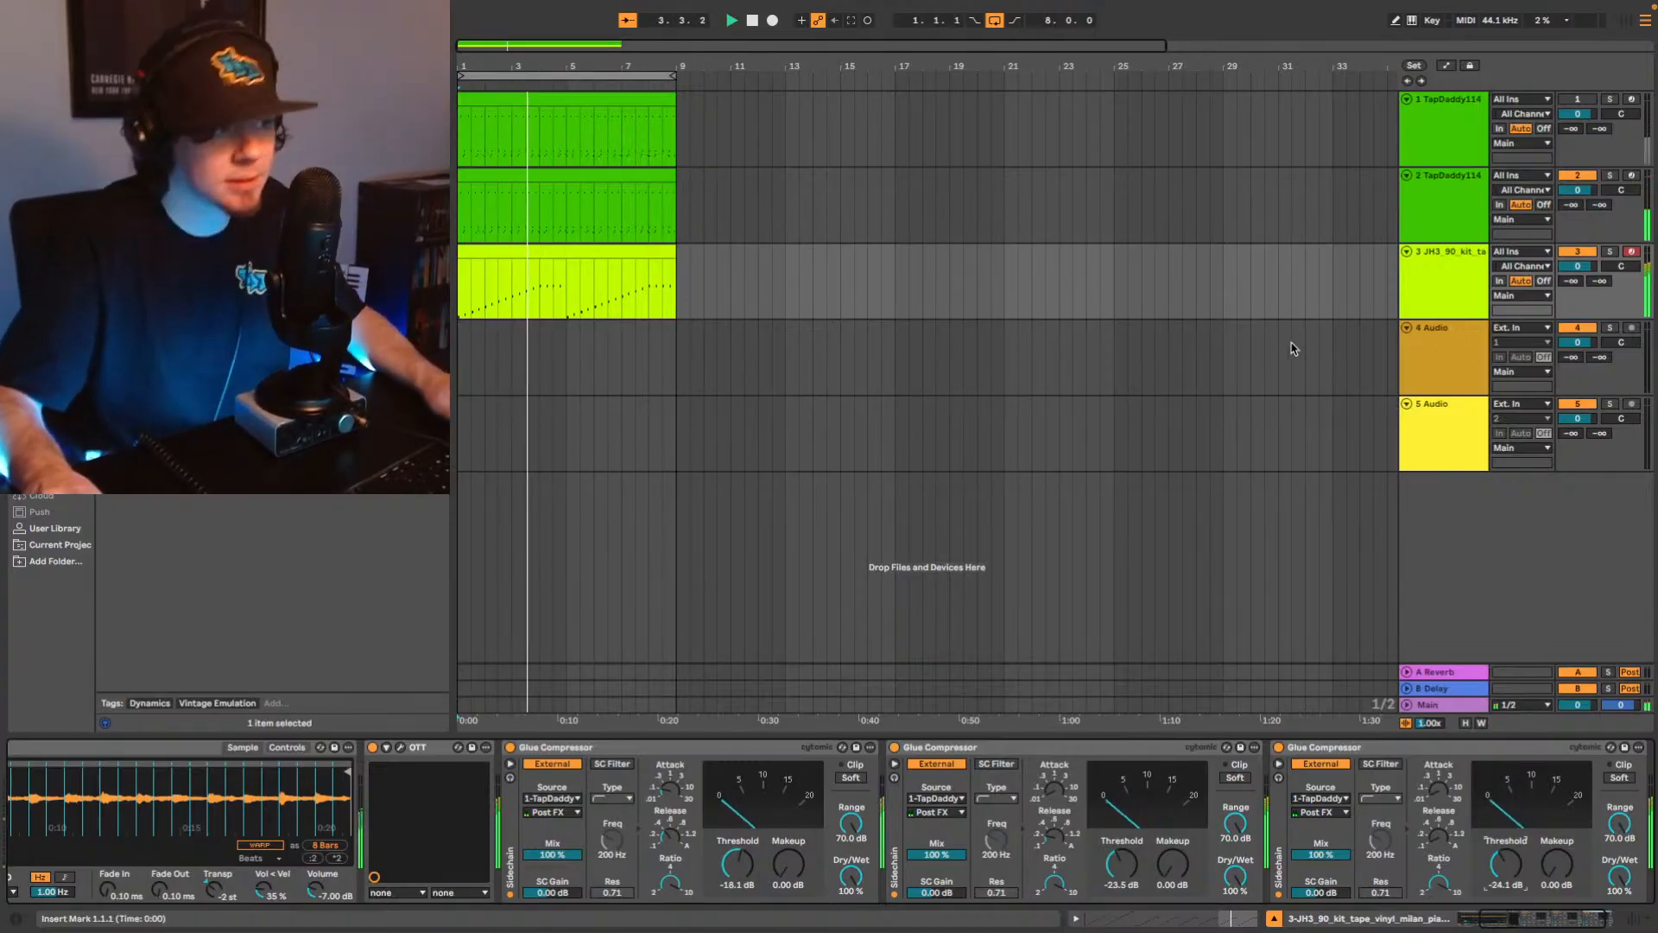
click(1423, 288)
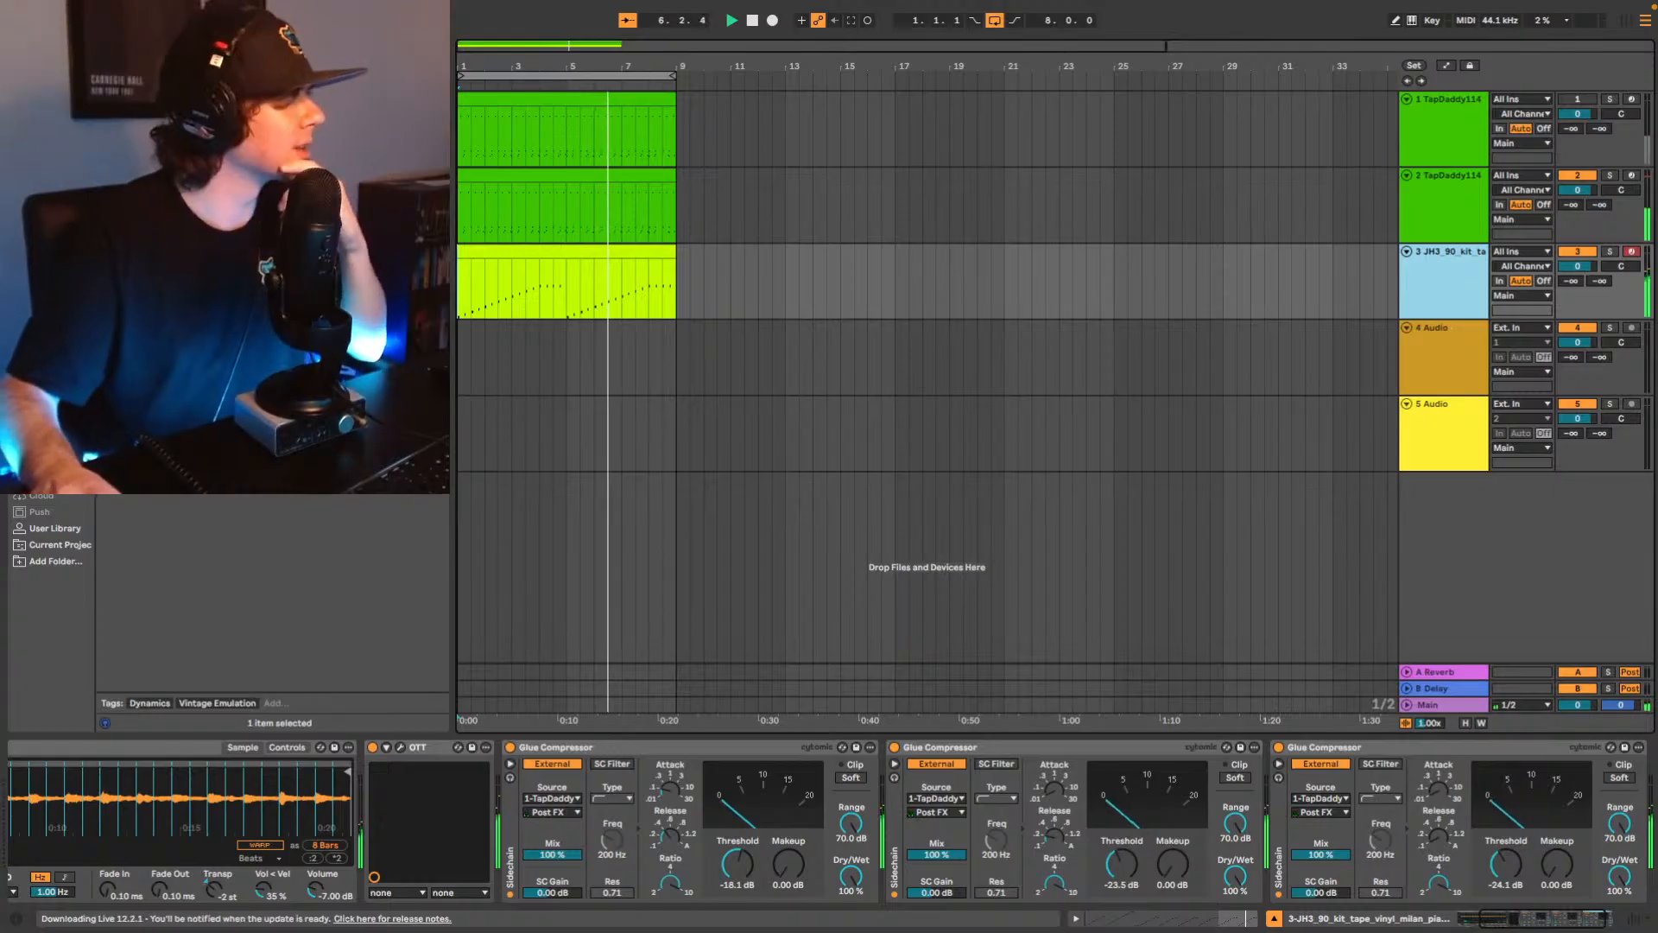
Collapse the Piano, Rhodes, Keys folder in the User Library and browse the samples in the Strings, Guitar folder.
click(70, 532)
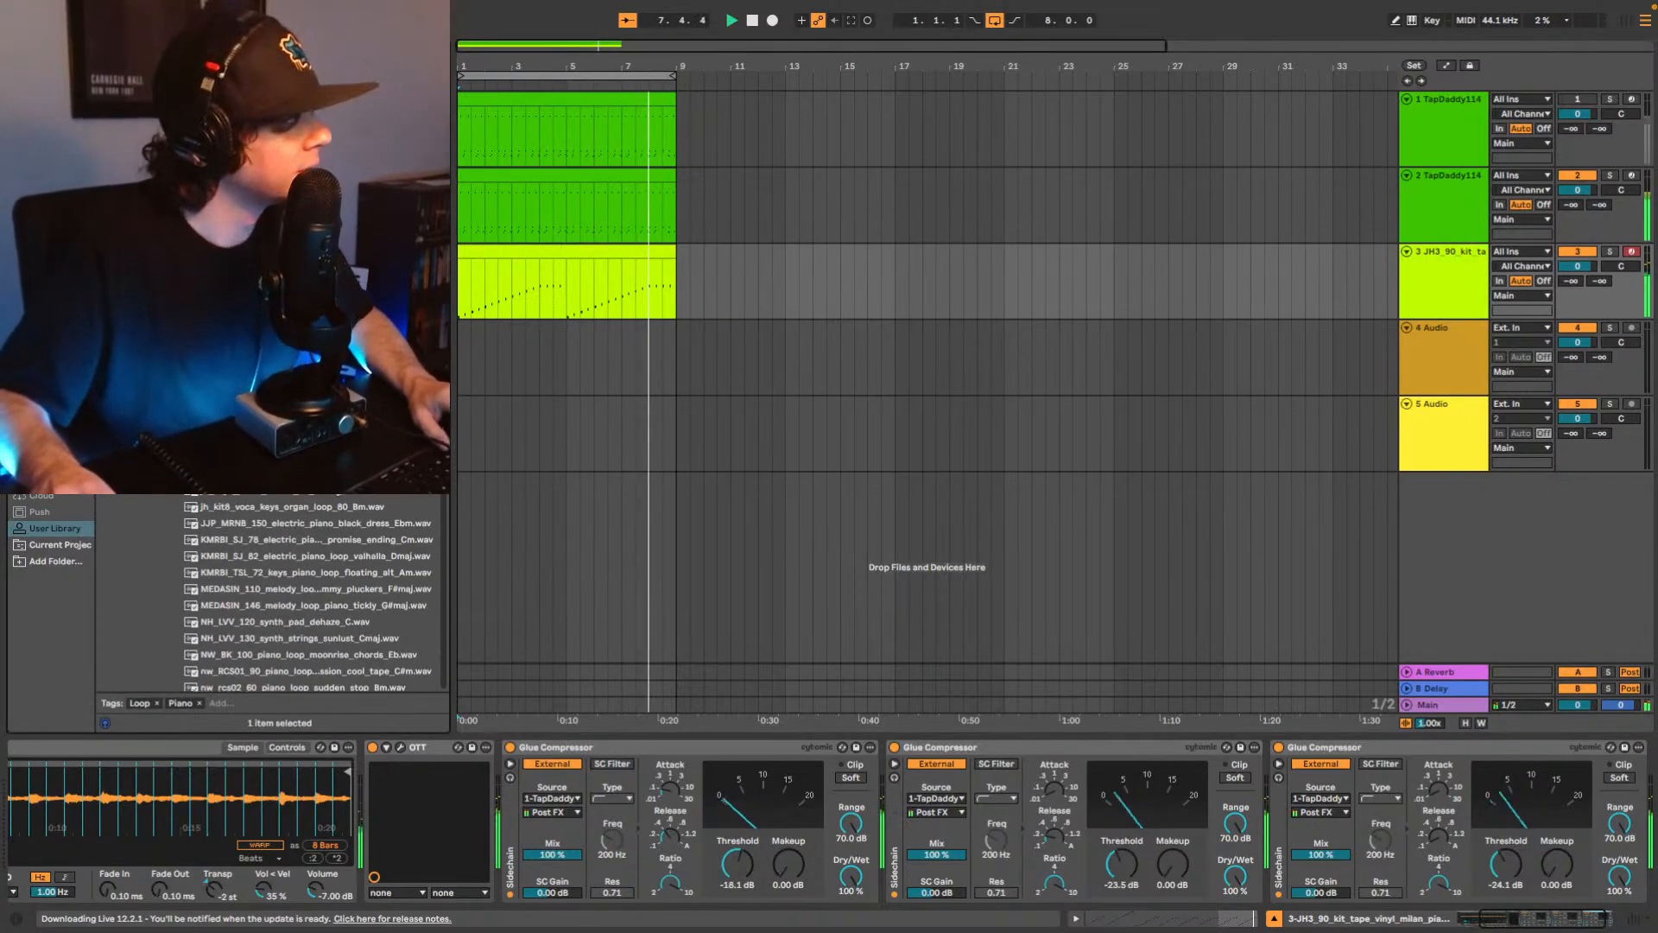
scroll(338, 495, up, 5)
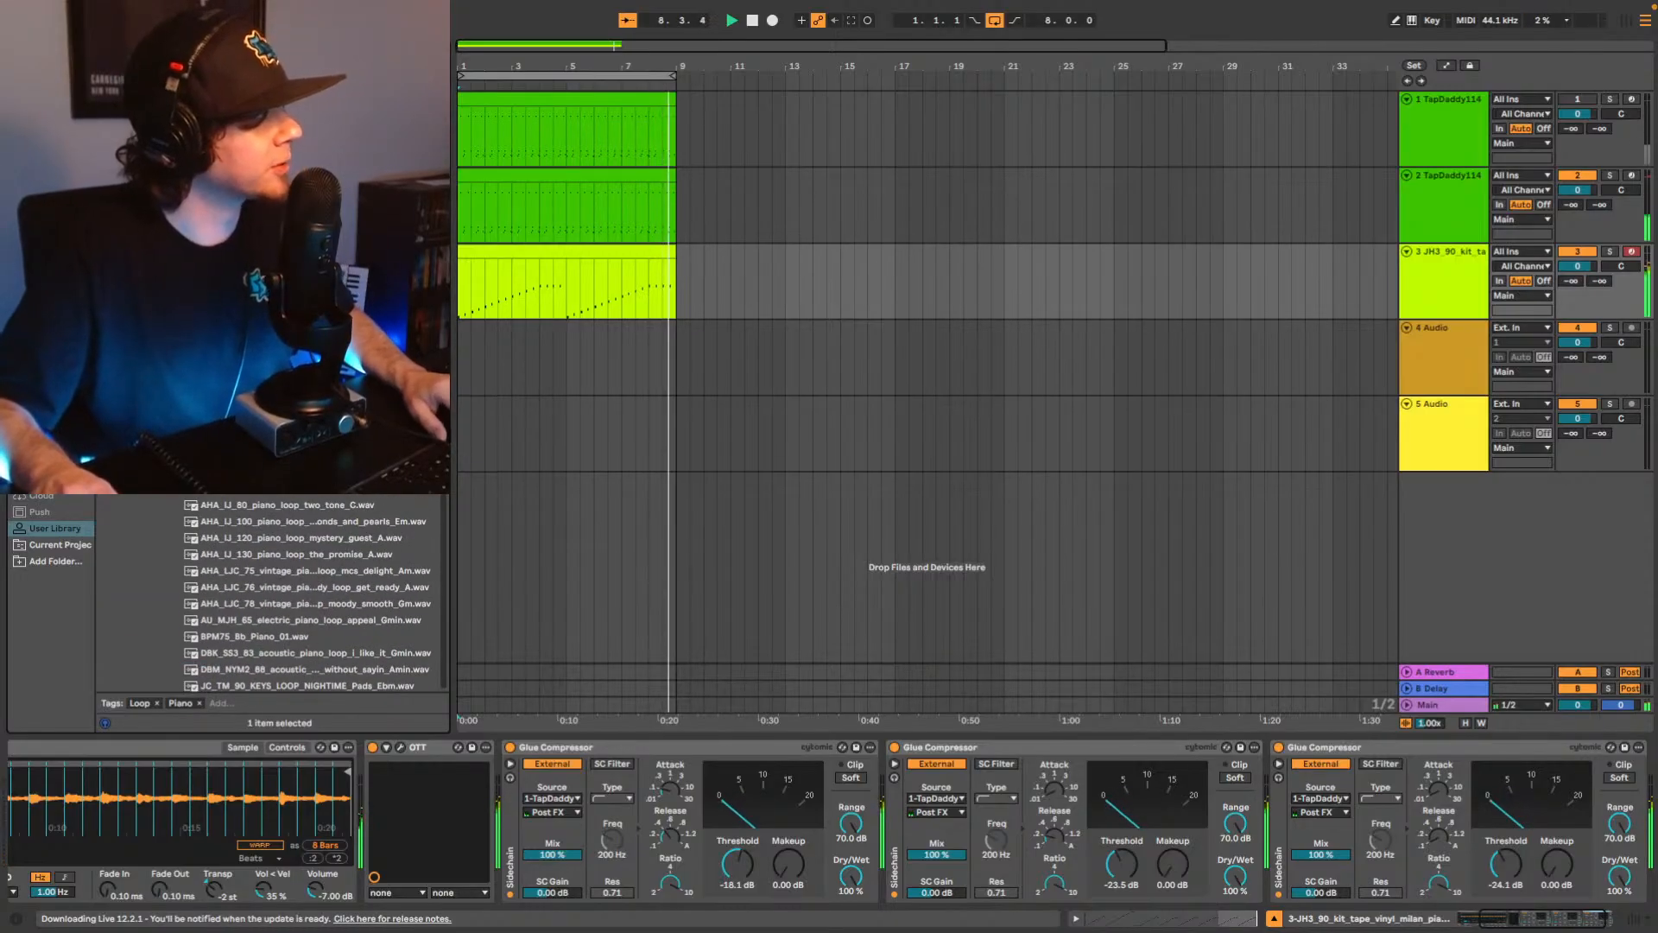
key(Left)
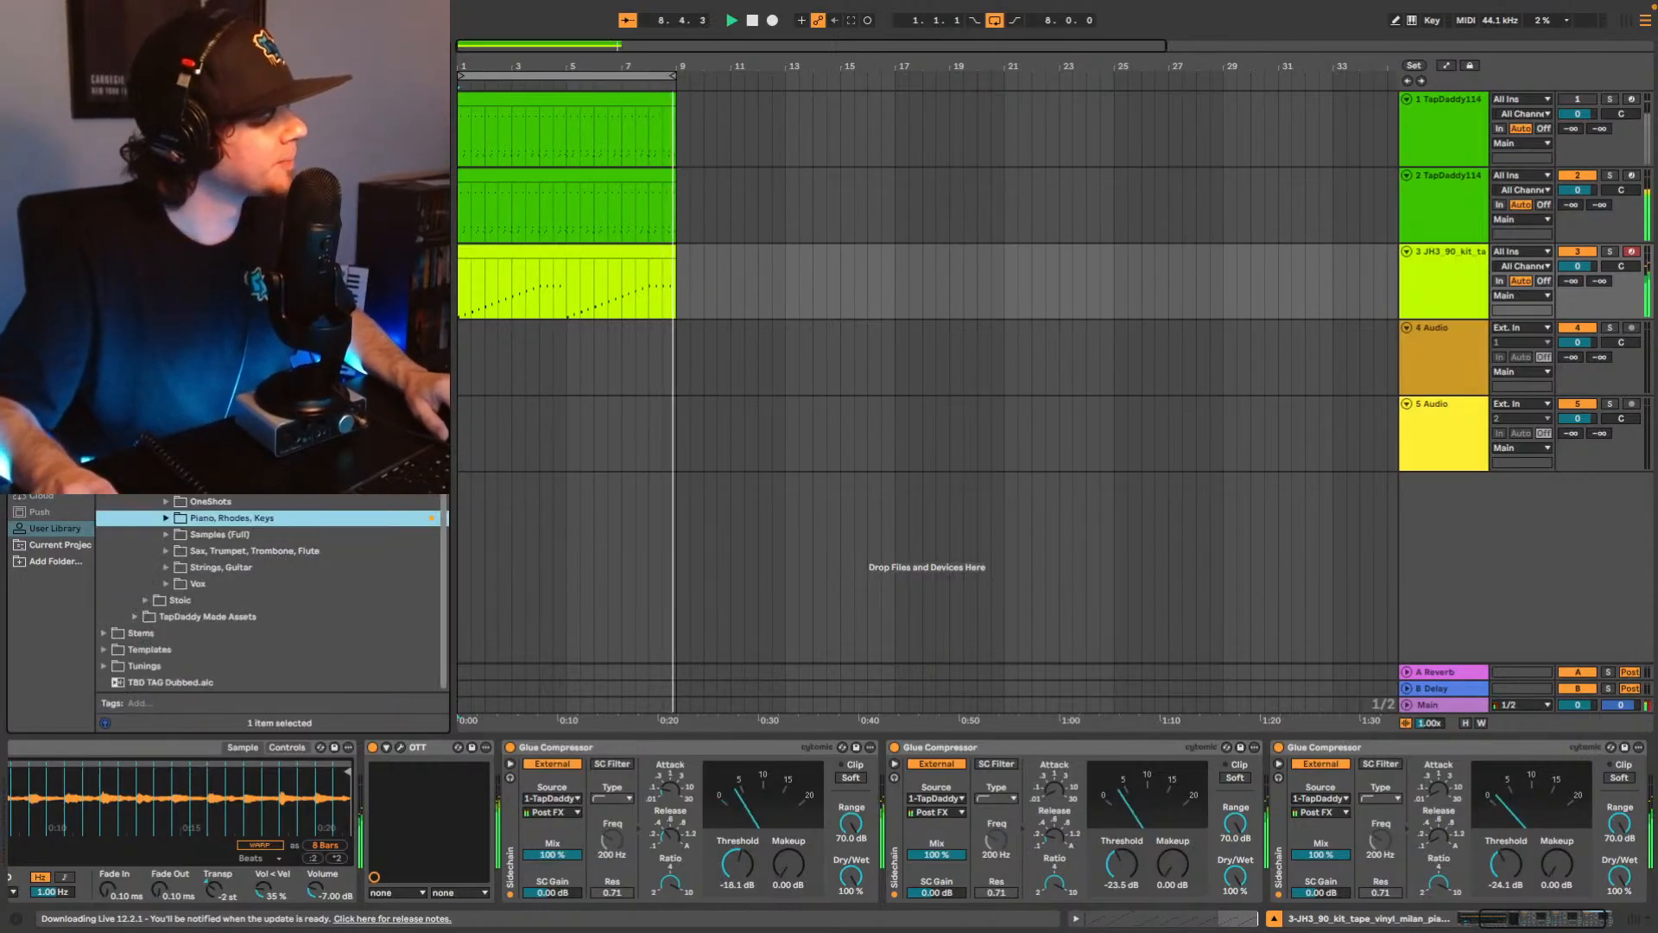
click(169, 567)
scroll(307, 551, down, 8)
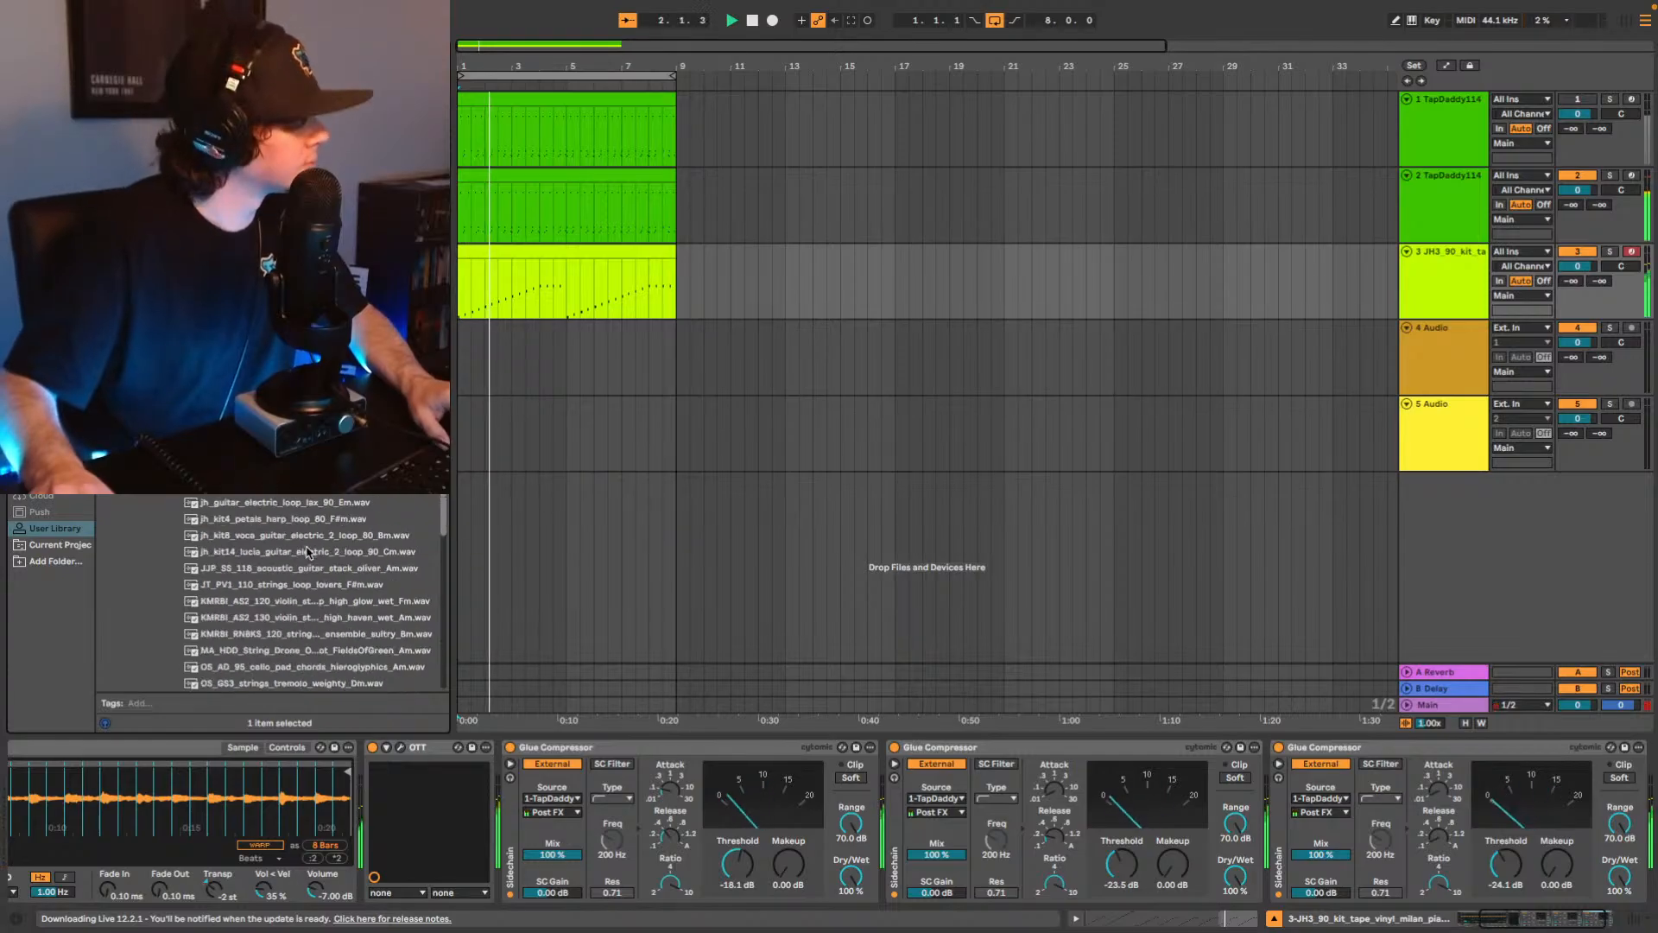
scroll(306, 551, down, 6)
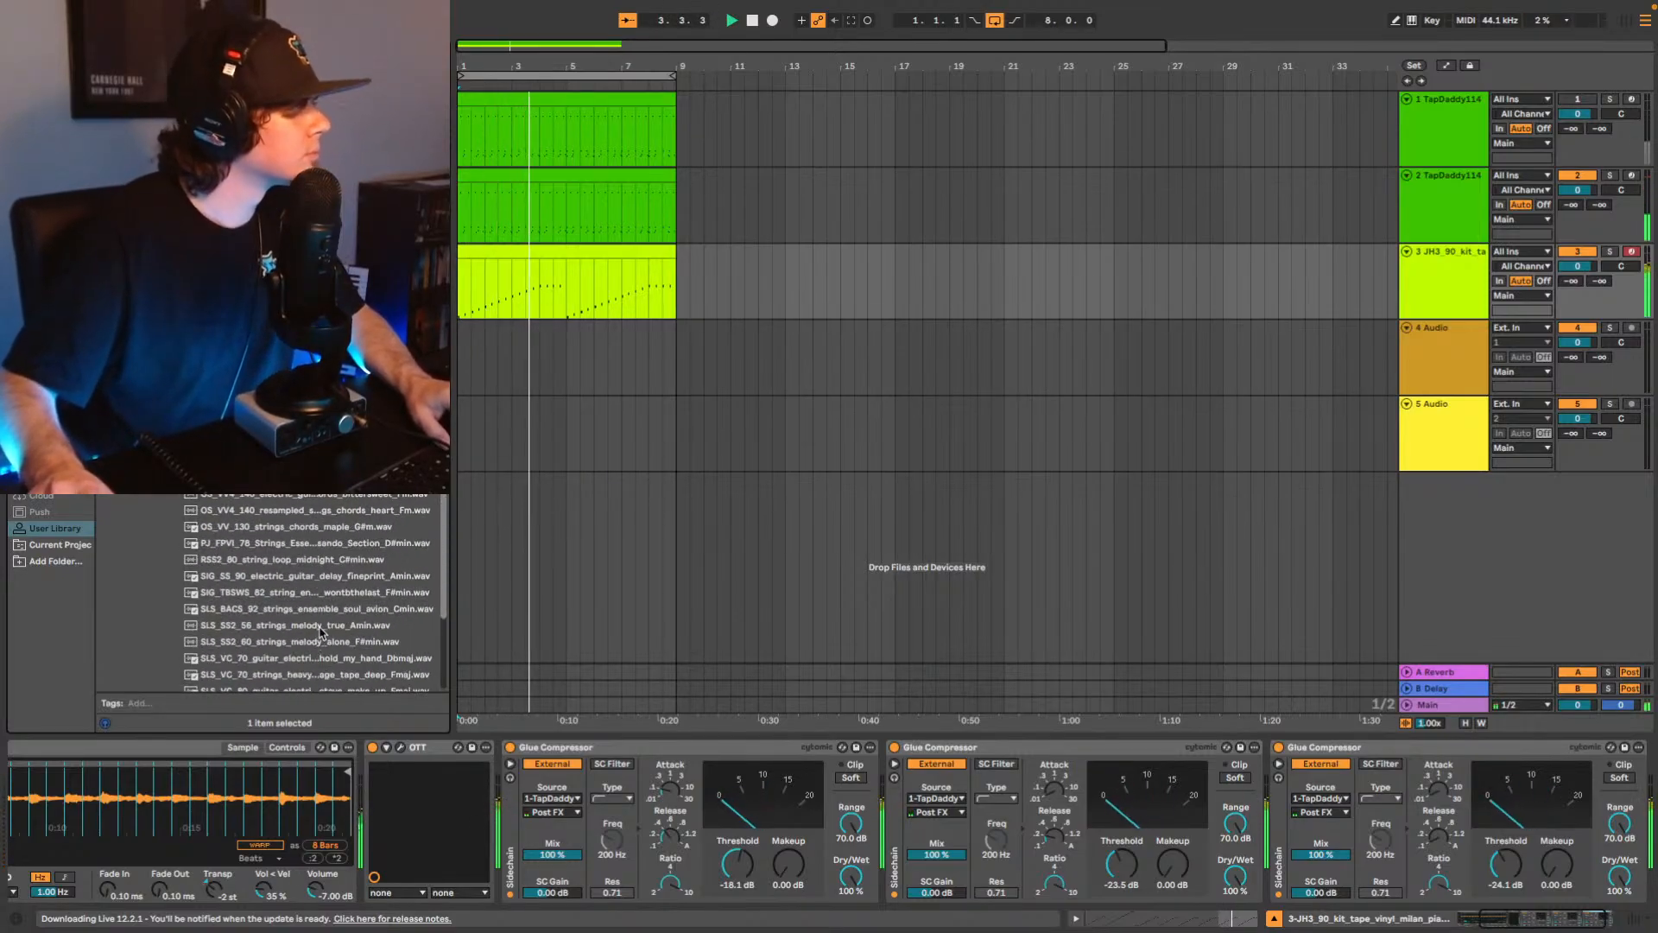
Audition string samples including SLS_SS2_56_strings_melody_true_Amin, SLS_SS2_60_strings_melody_alone_F#min and SNS_SS_75_strings_loop_dreams_D#maj.
click(322, 627)
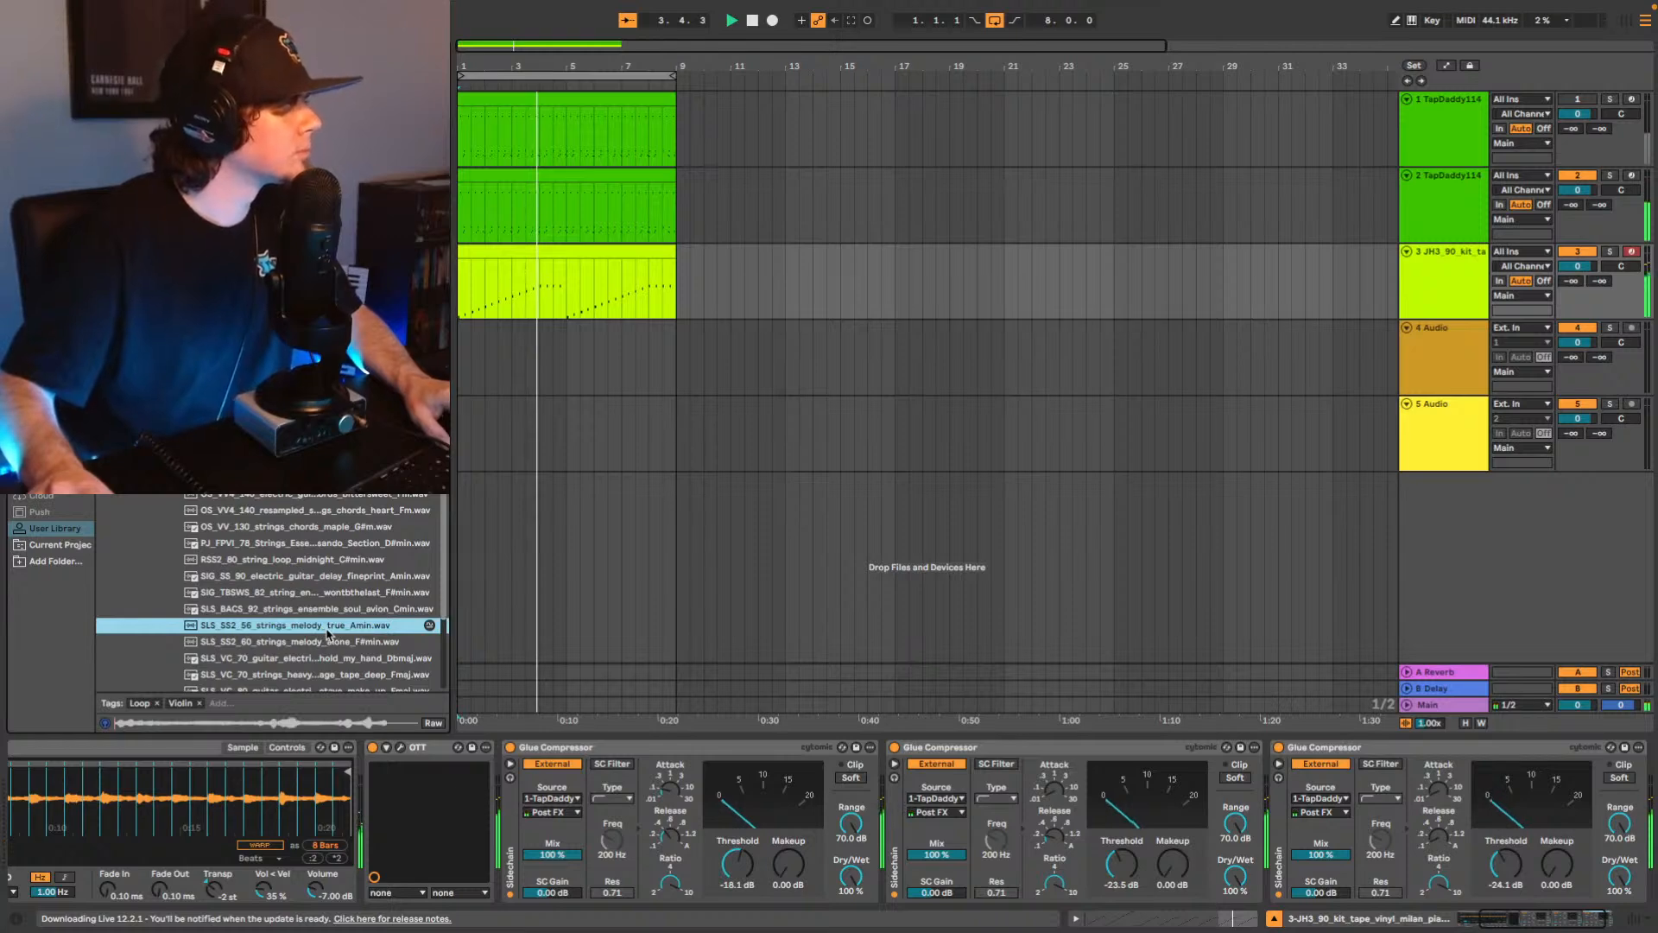
click(332, 642)
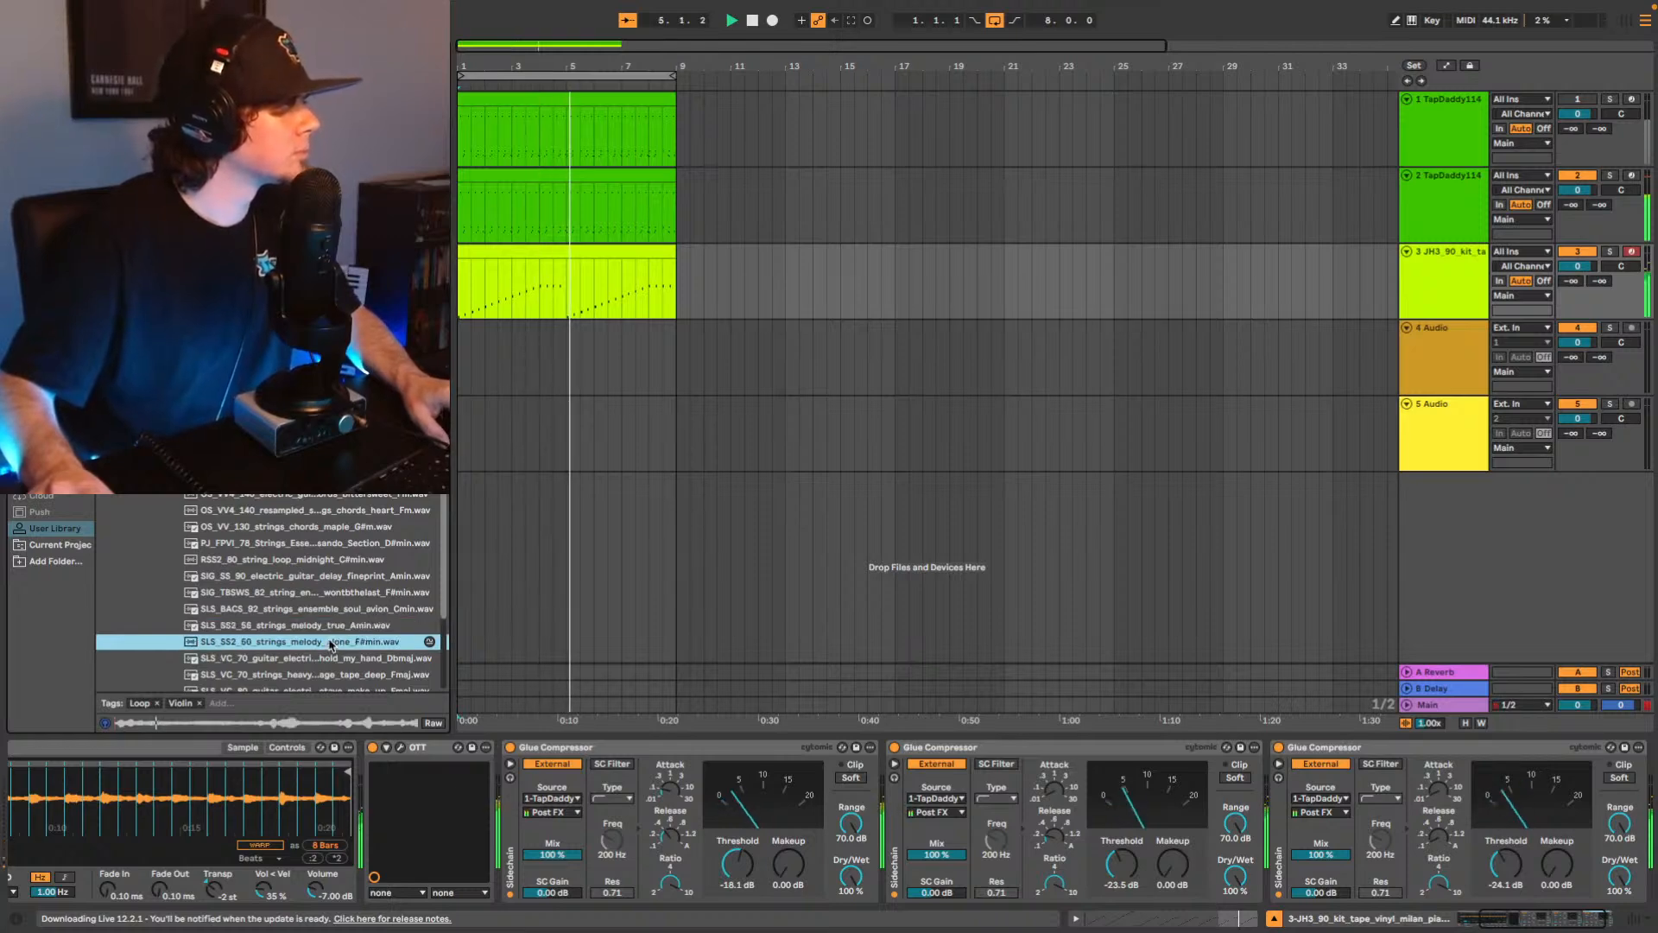
scroll(344, 622, down, 2)
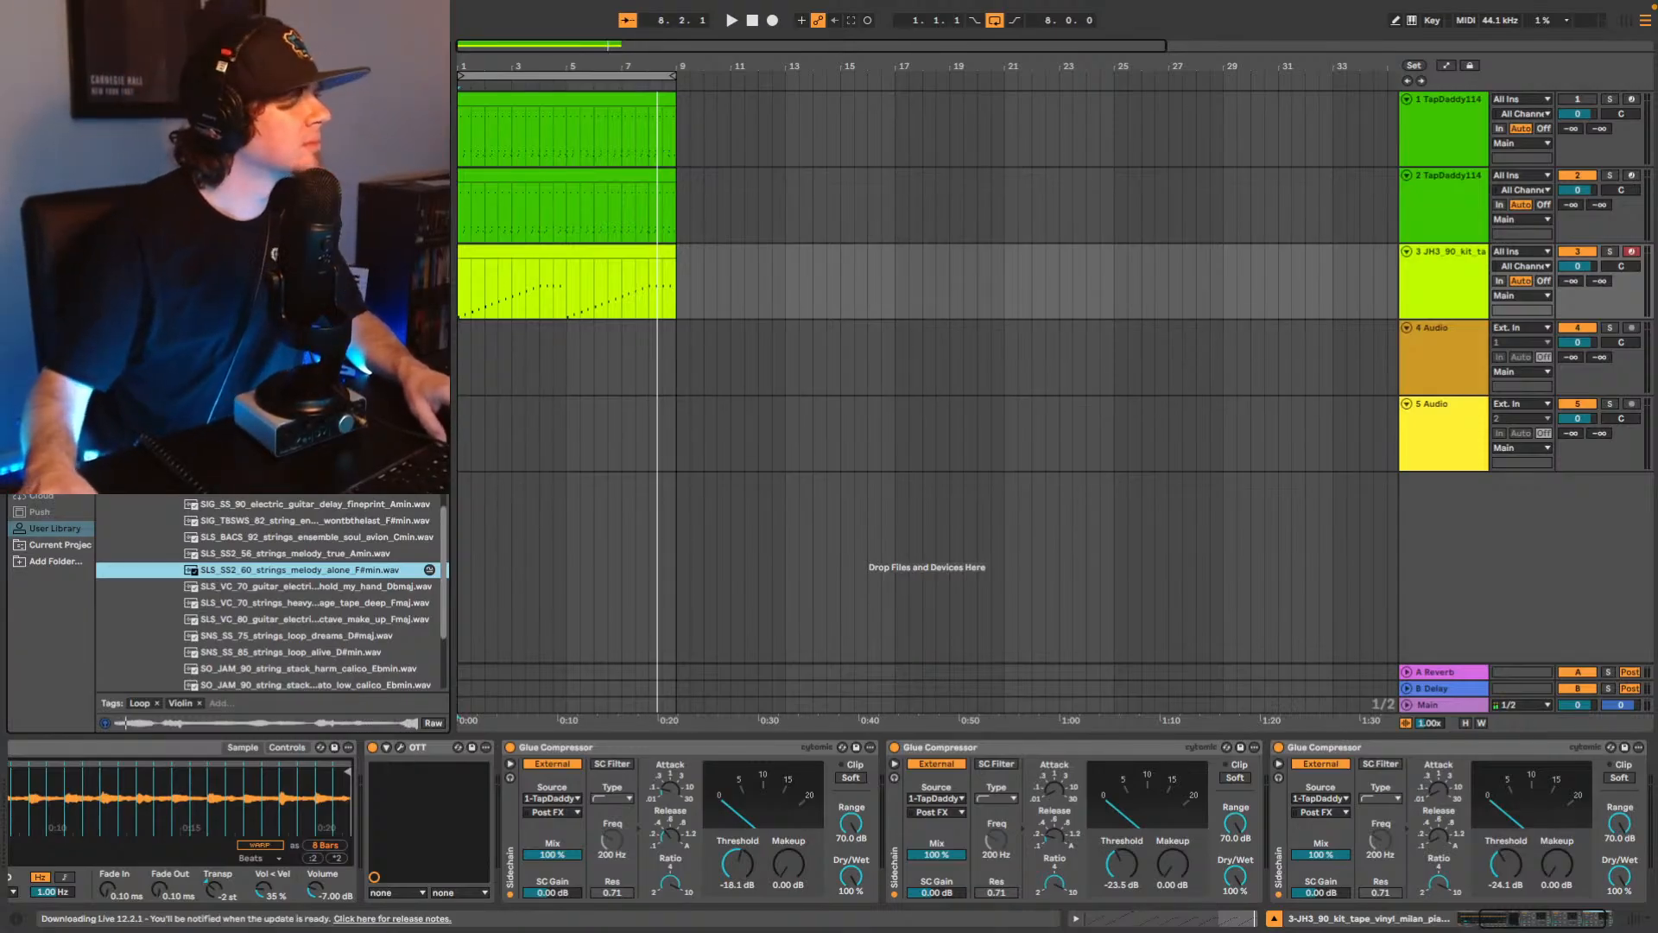
click(312, 639)
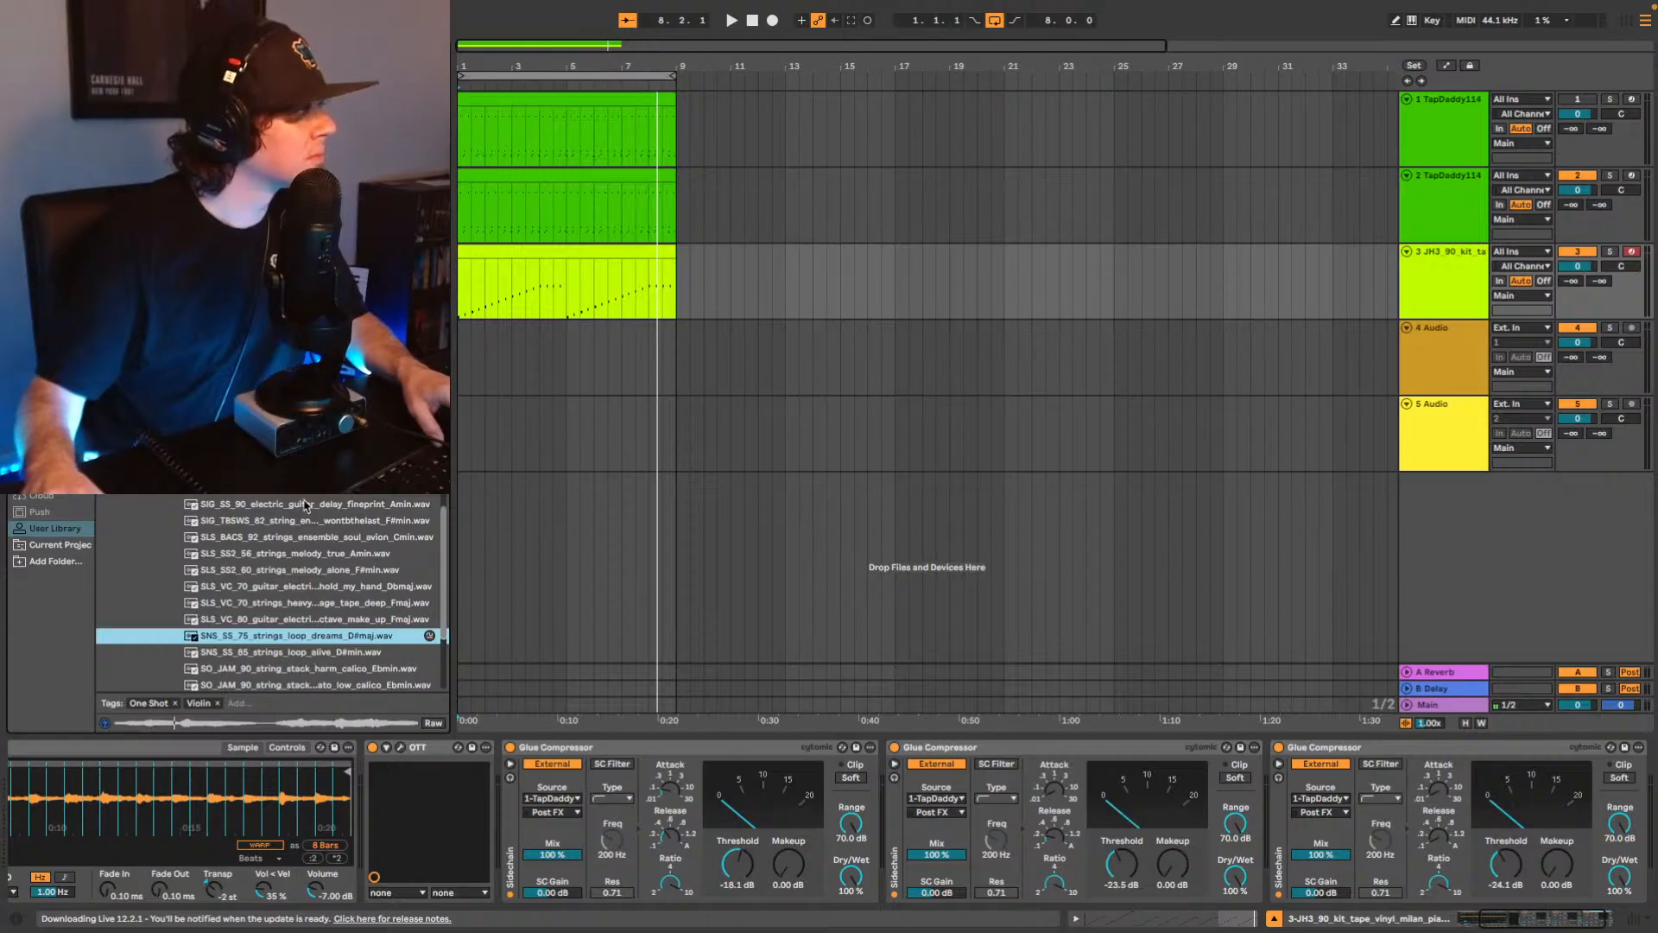
click(312, 422)
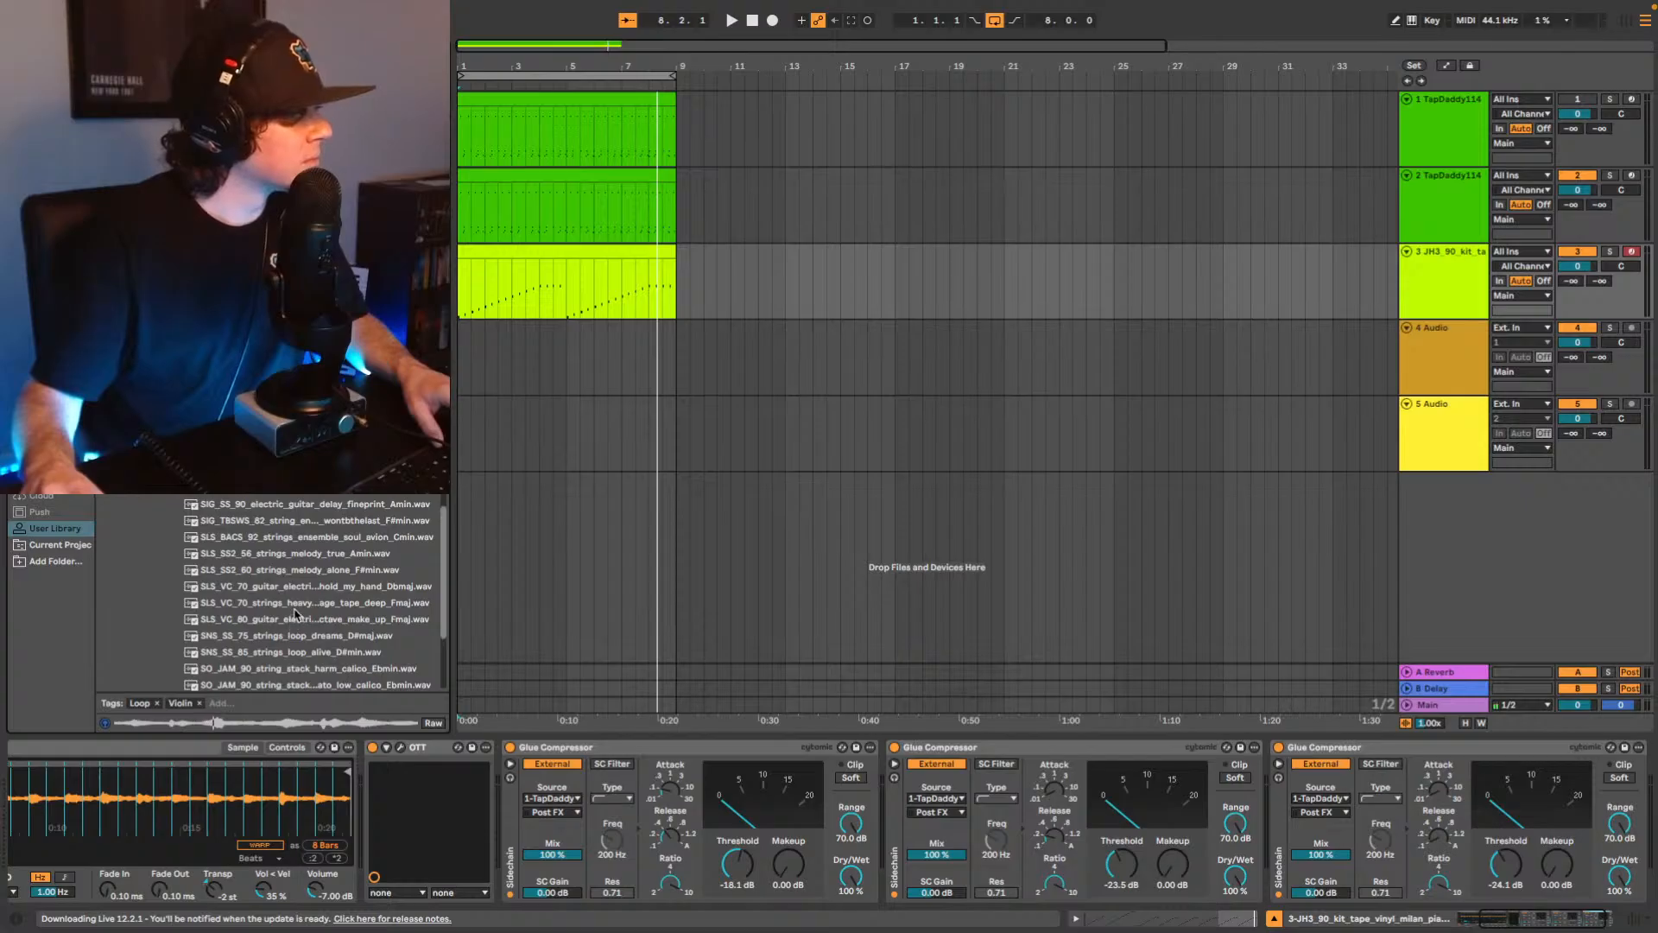
Place SLS_SS2_60_strings_melody_alone_F#min.wav at bar 1 of the fifth track and show the clip's sample settings.
click(302, 571)
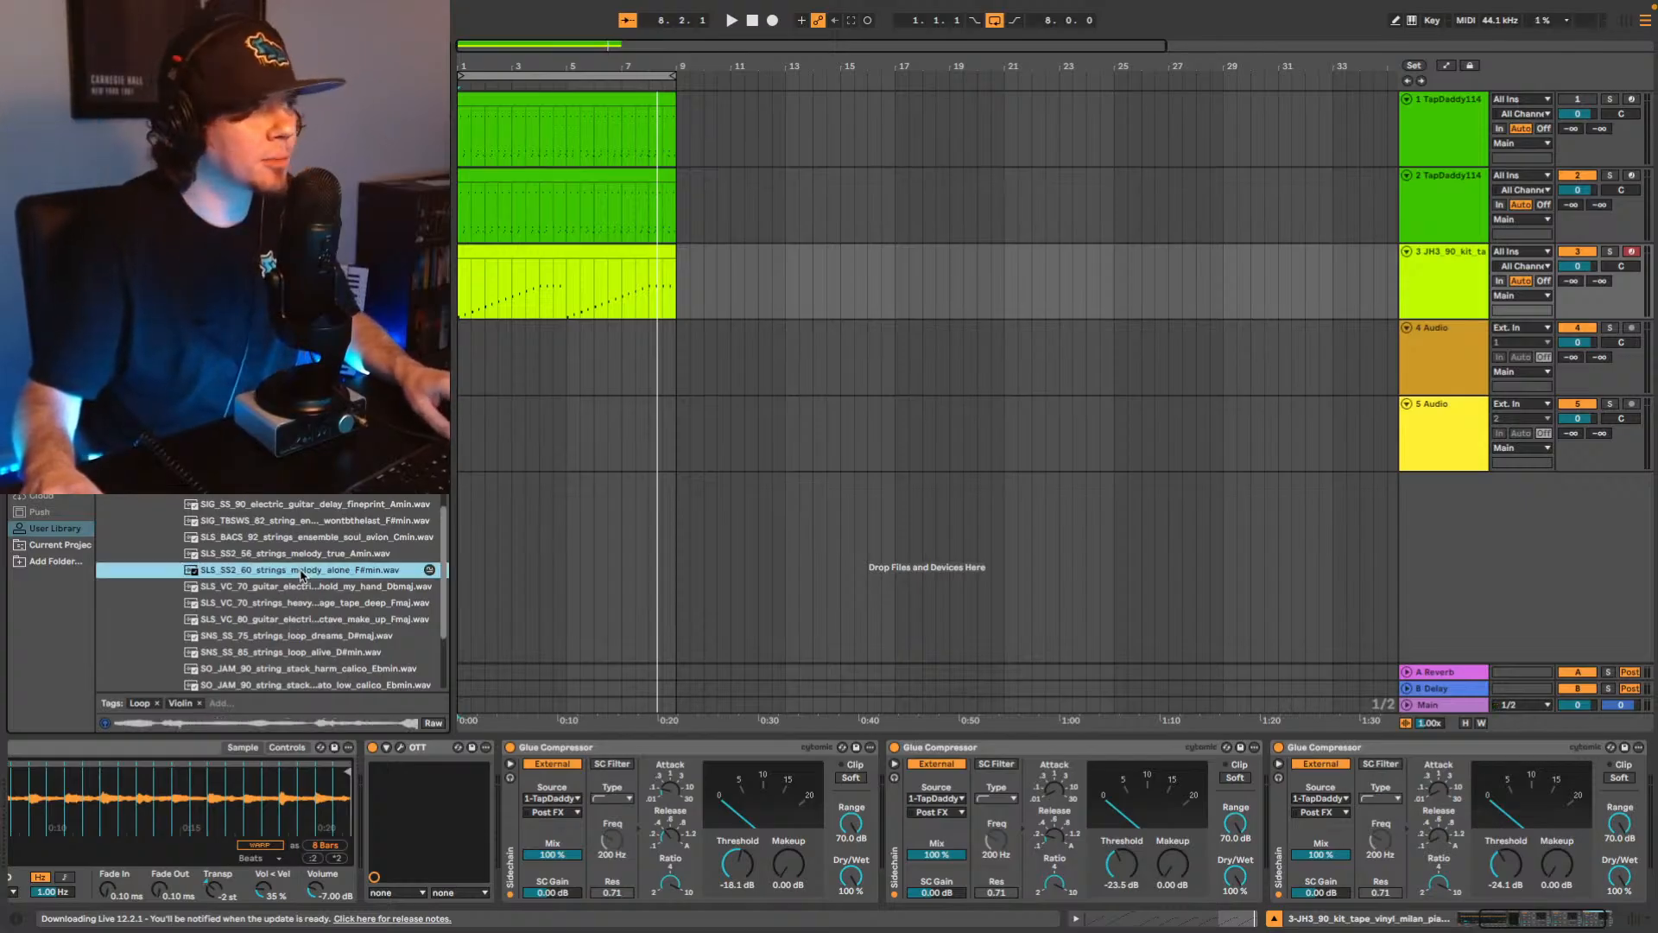
drag(302, 574, 266, 616)
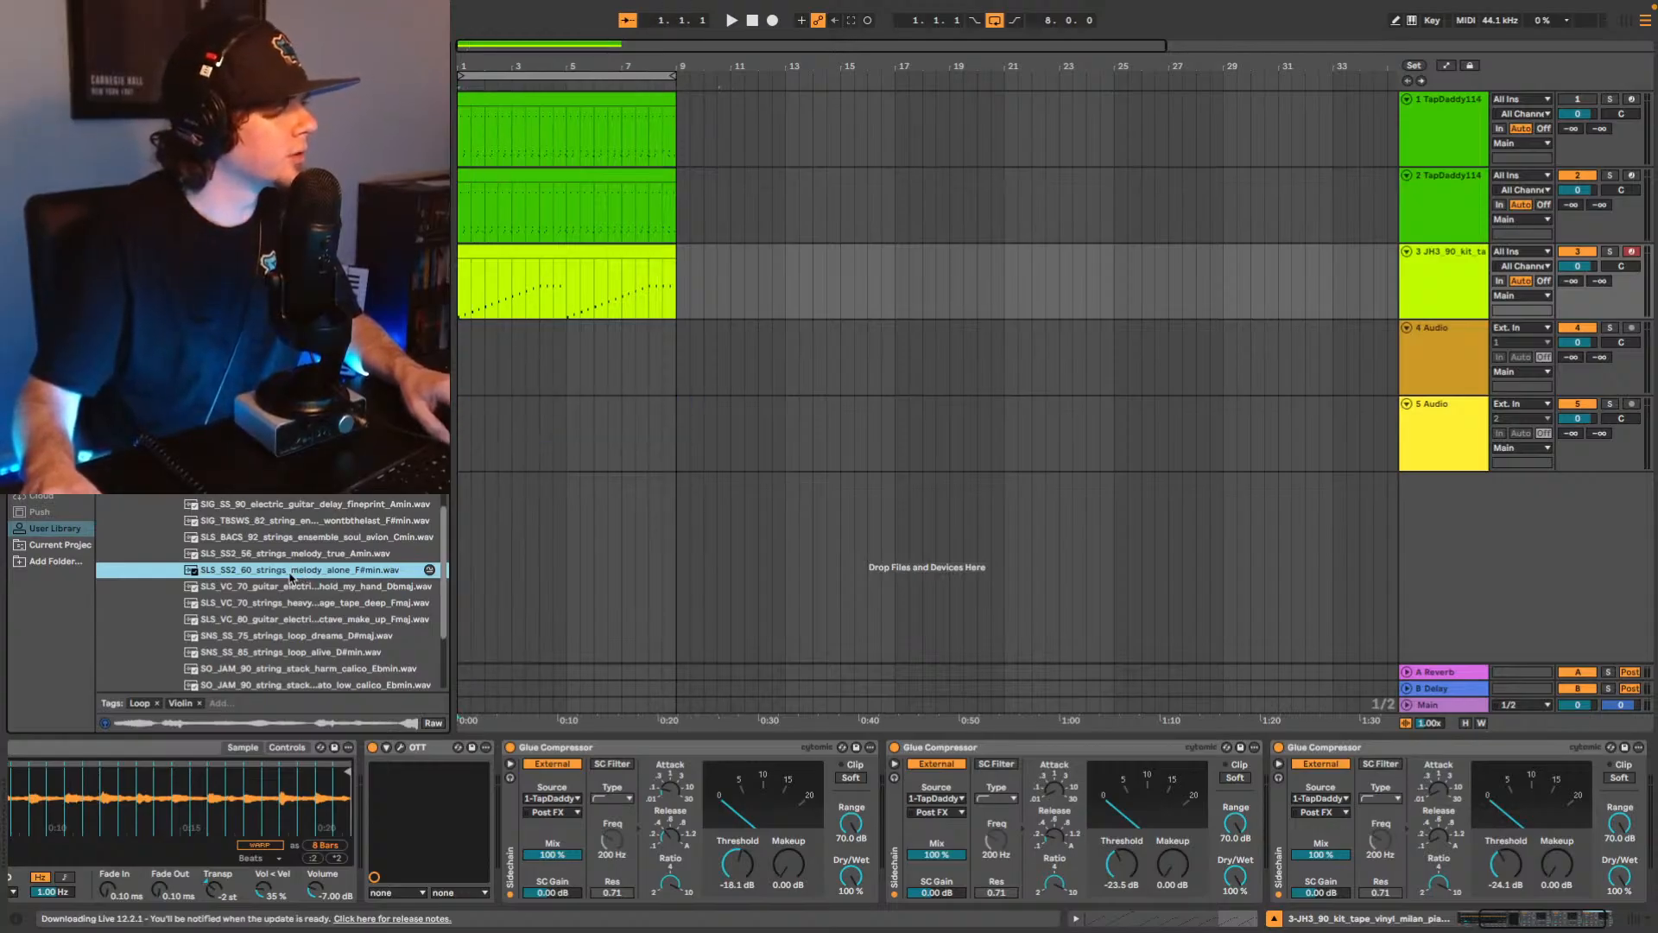
drag(394, 530, 463, 459)
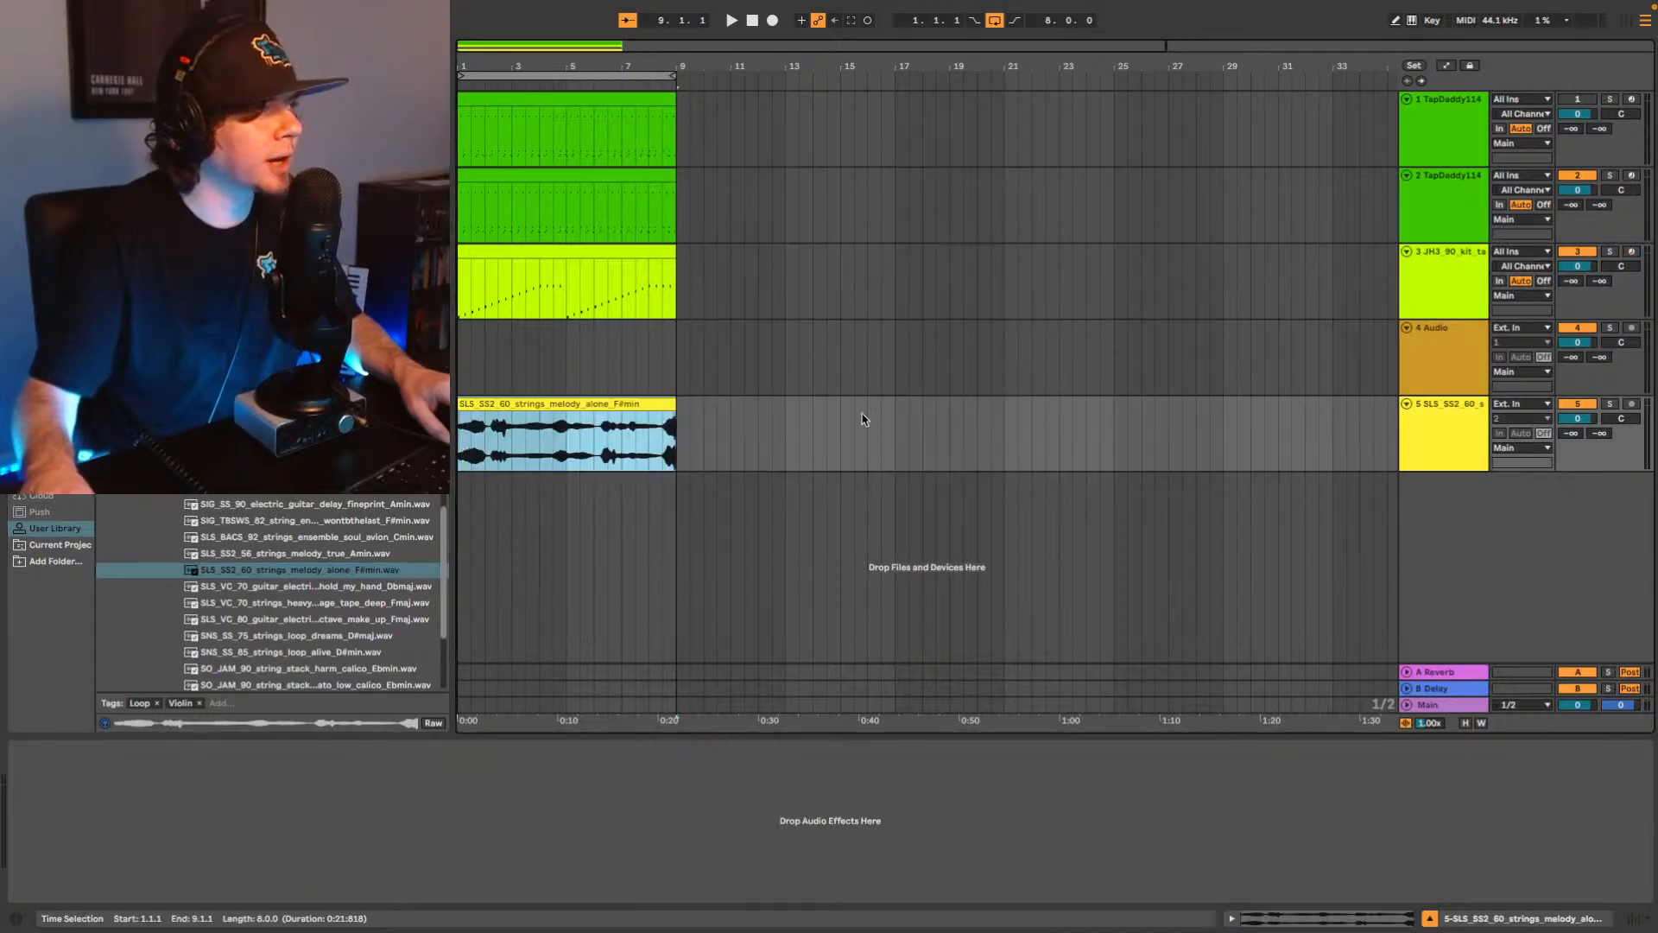
click(1442, 432)
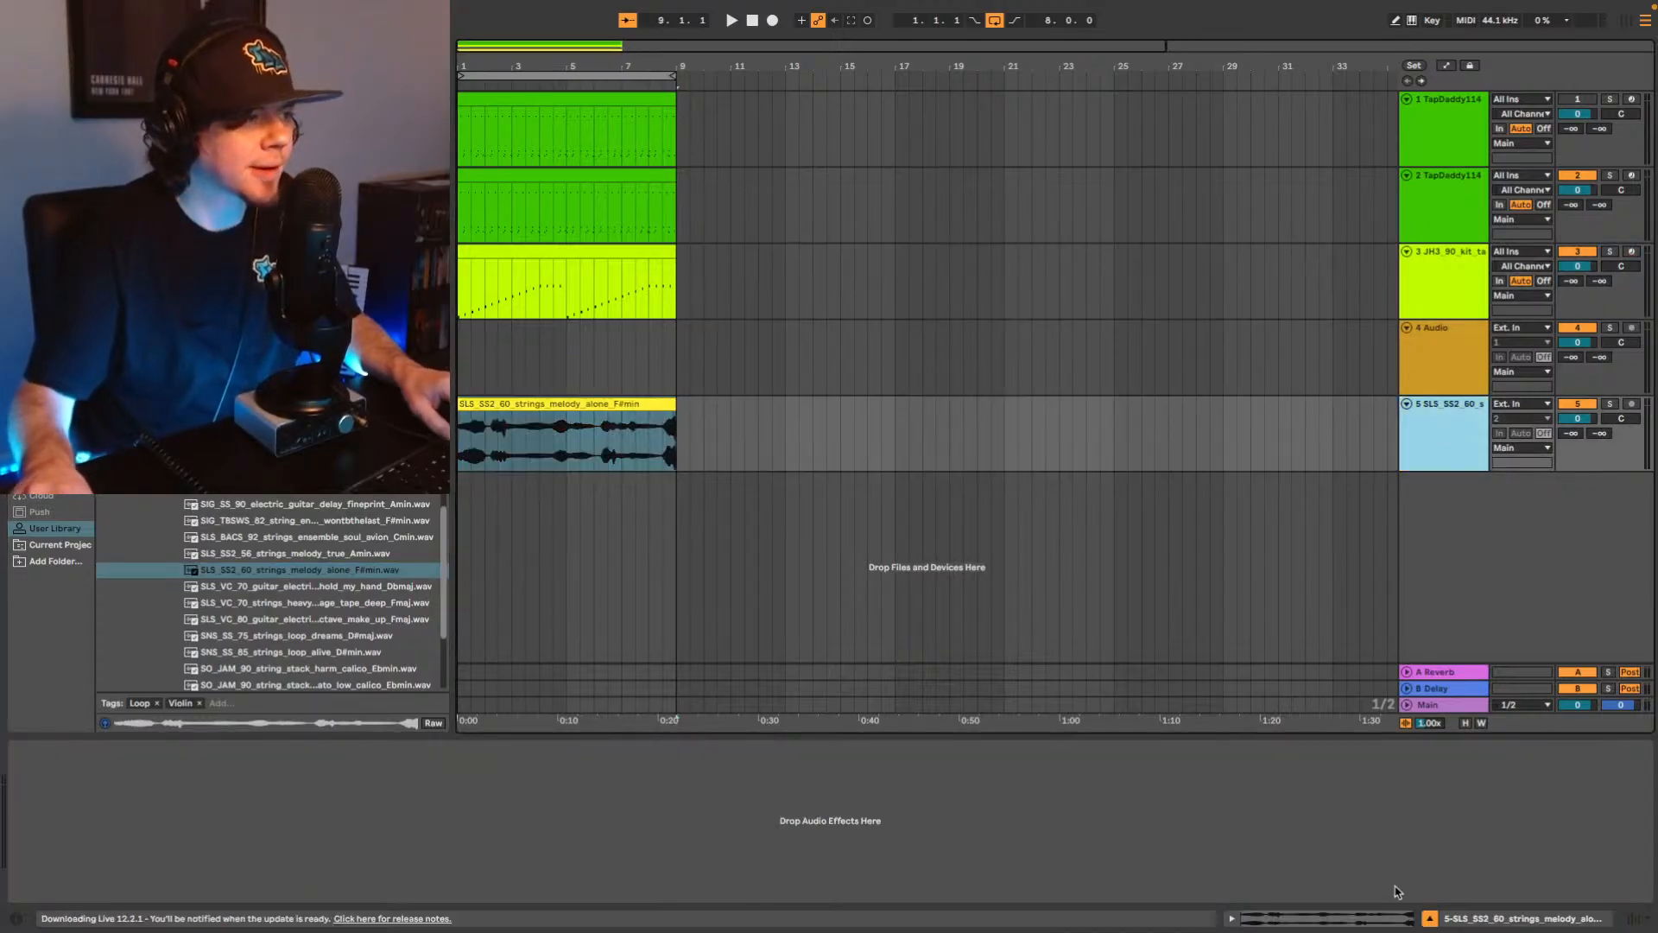
click(1399, 918)
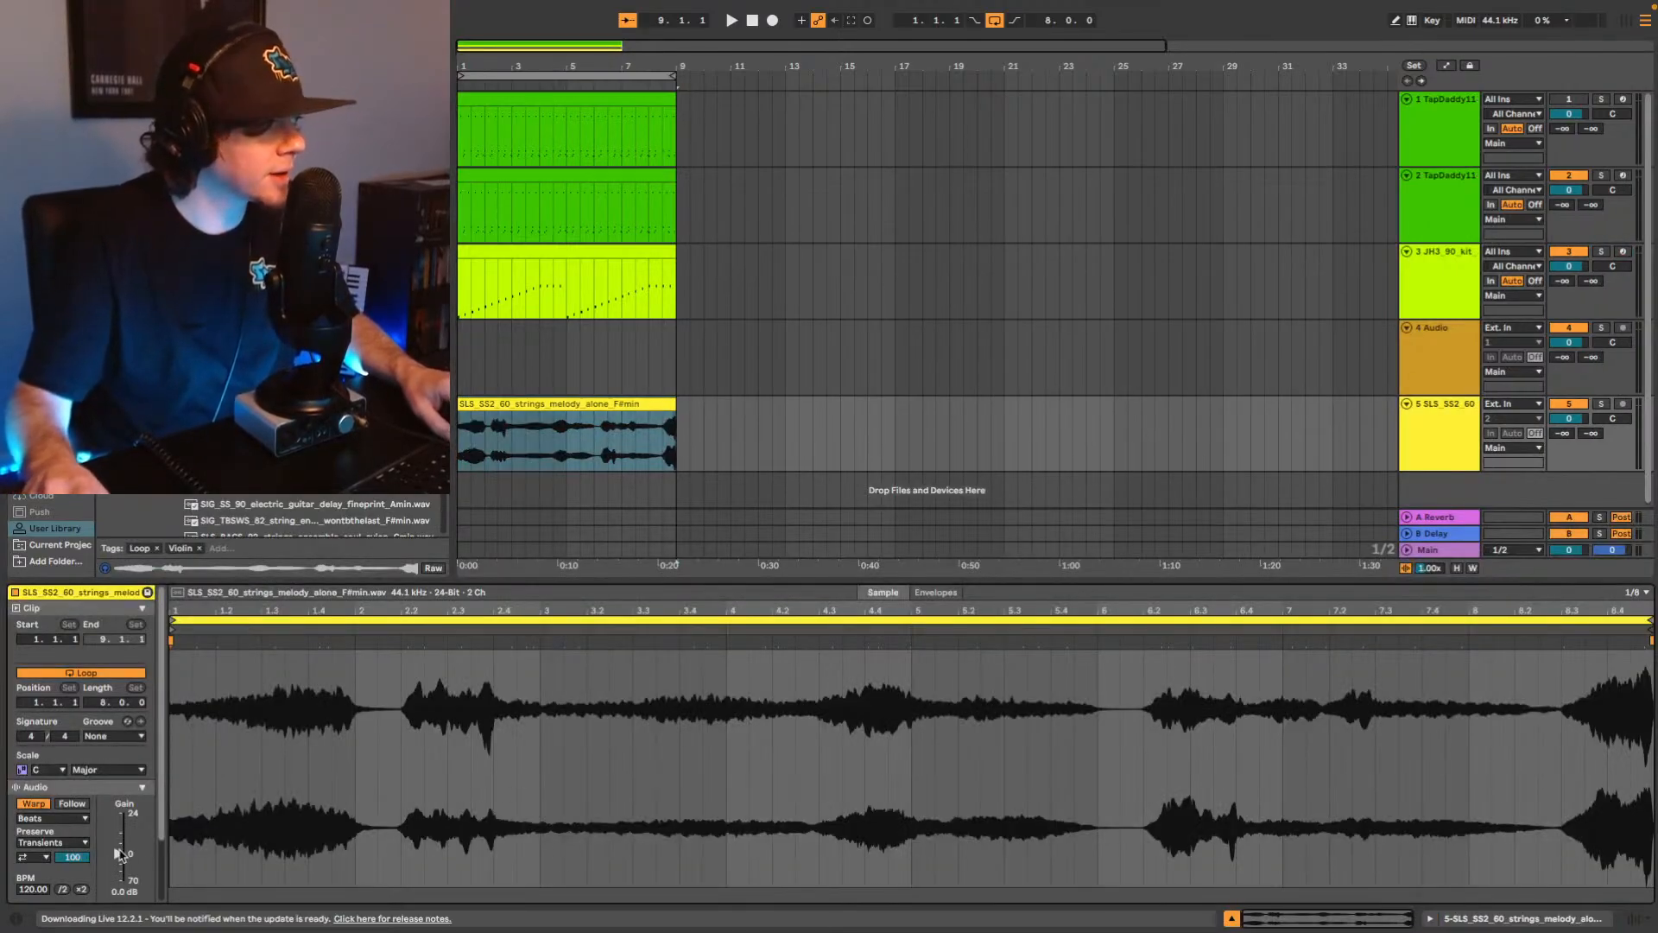
Lower the strings clip's gain to -11.1 dB and set its warp mode to Complex.
drag(120, 855, 118, 864)
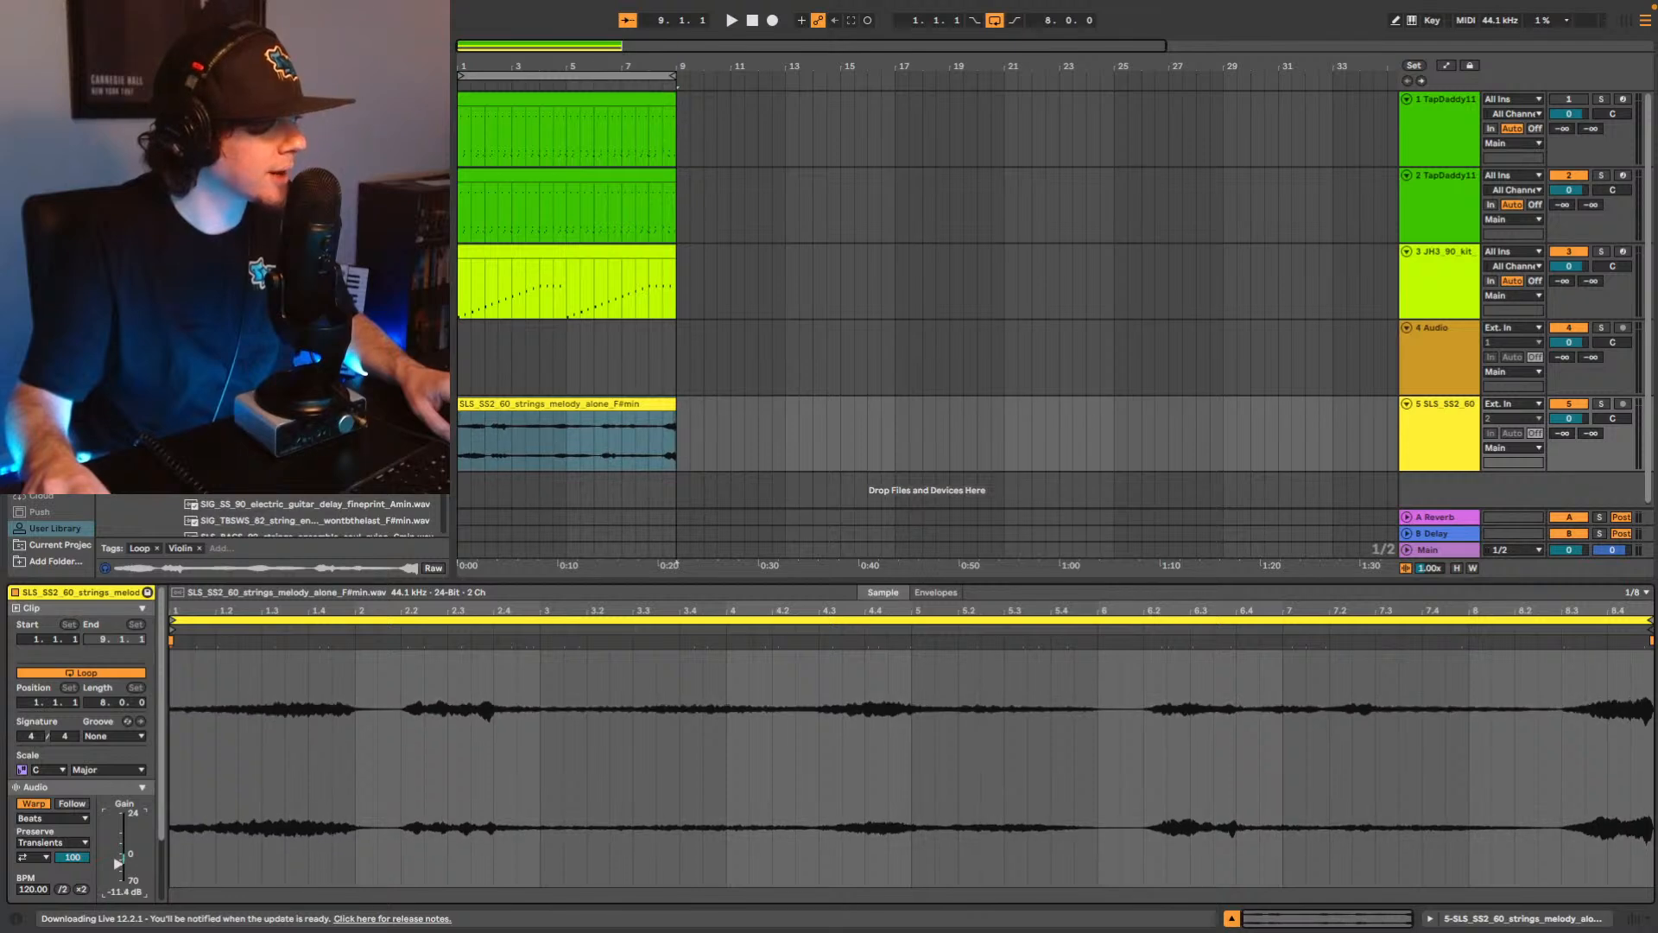
click(52, 817)
click(65, 884)
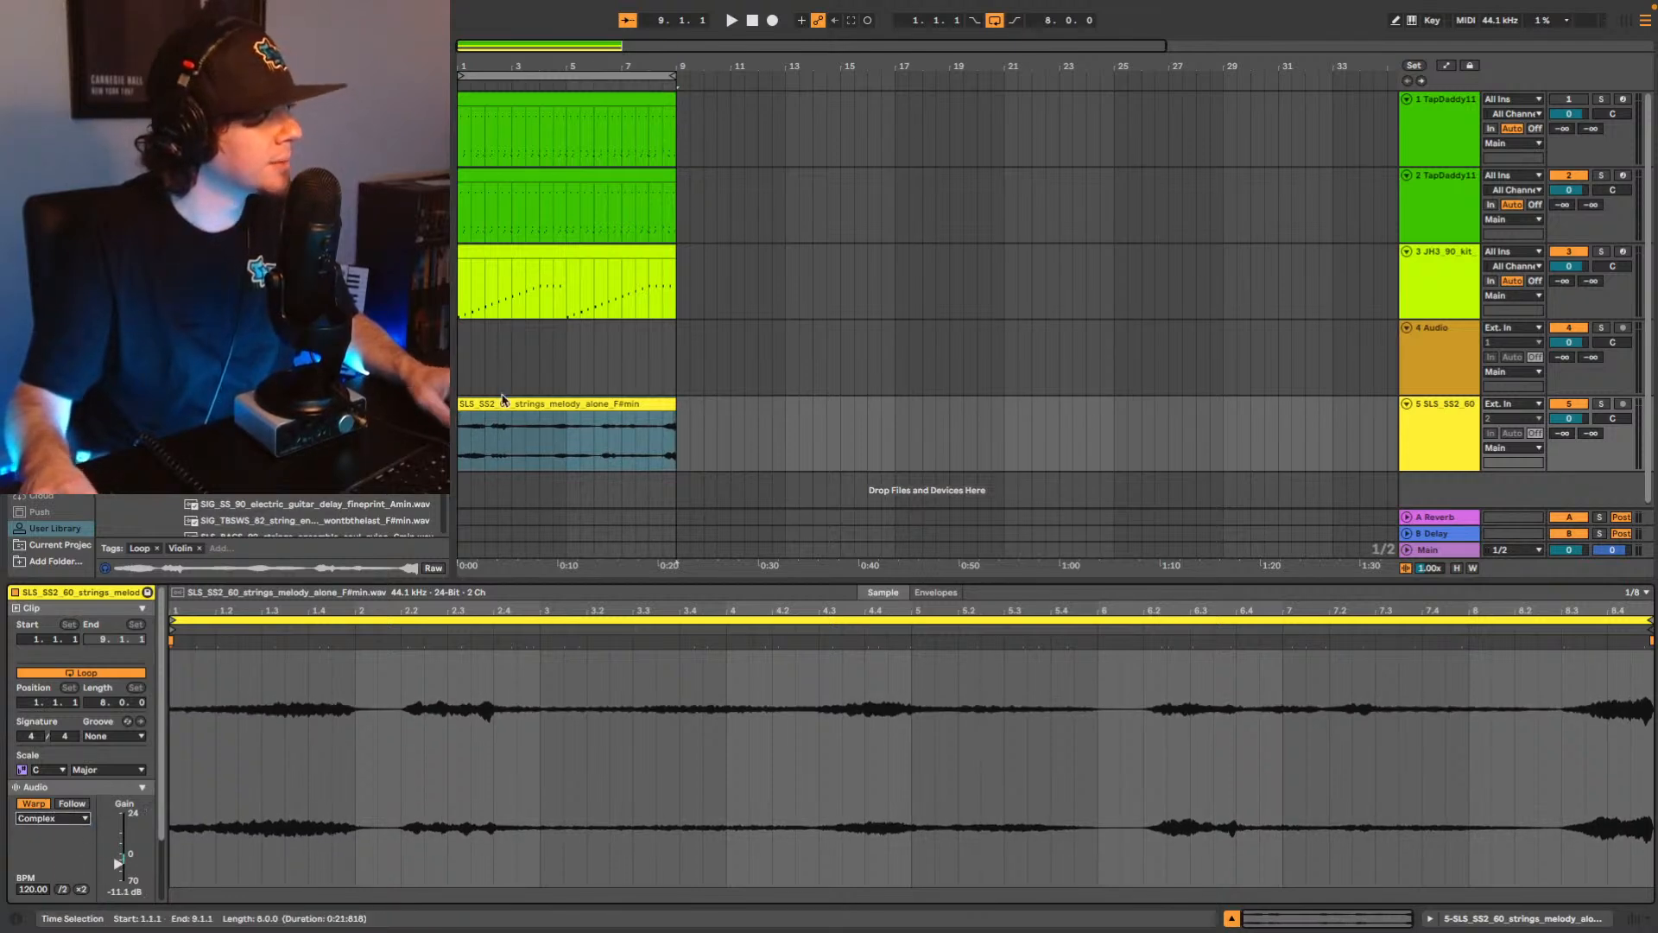
Play the eight-bar loop and listen to how the strings clip sits with the drums and piano.
click(547, 417)
key(space)
click(557, 406)
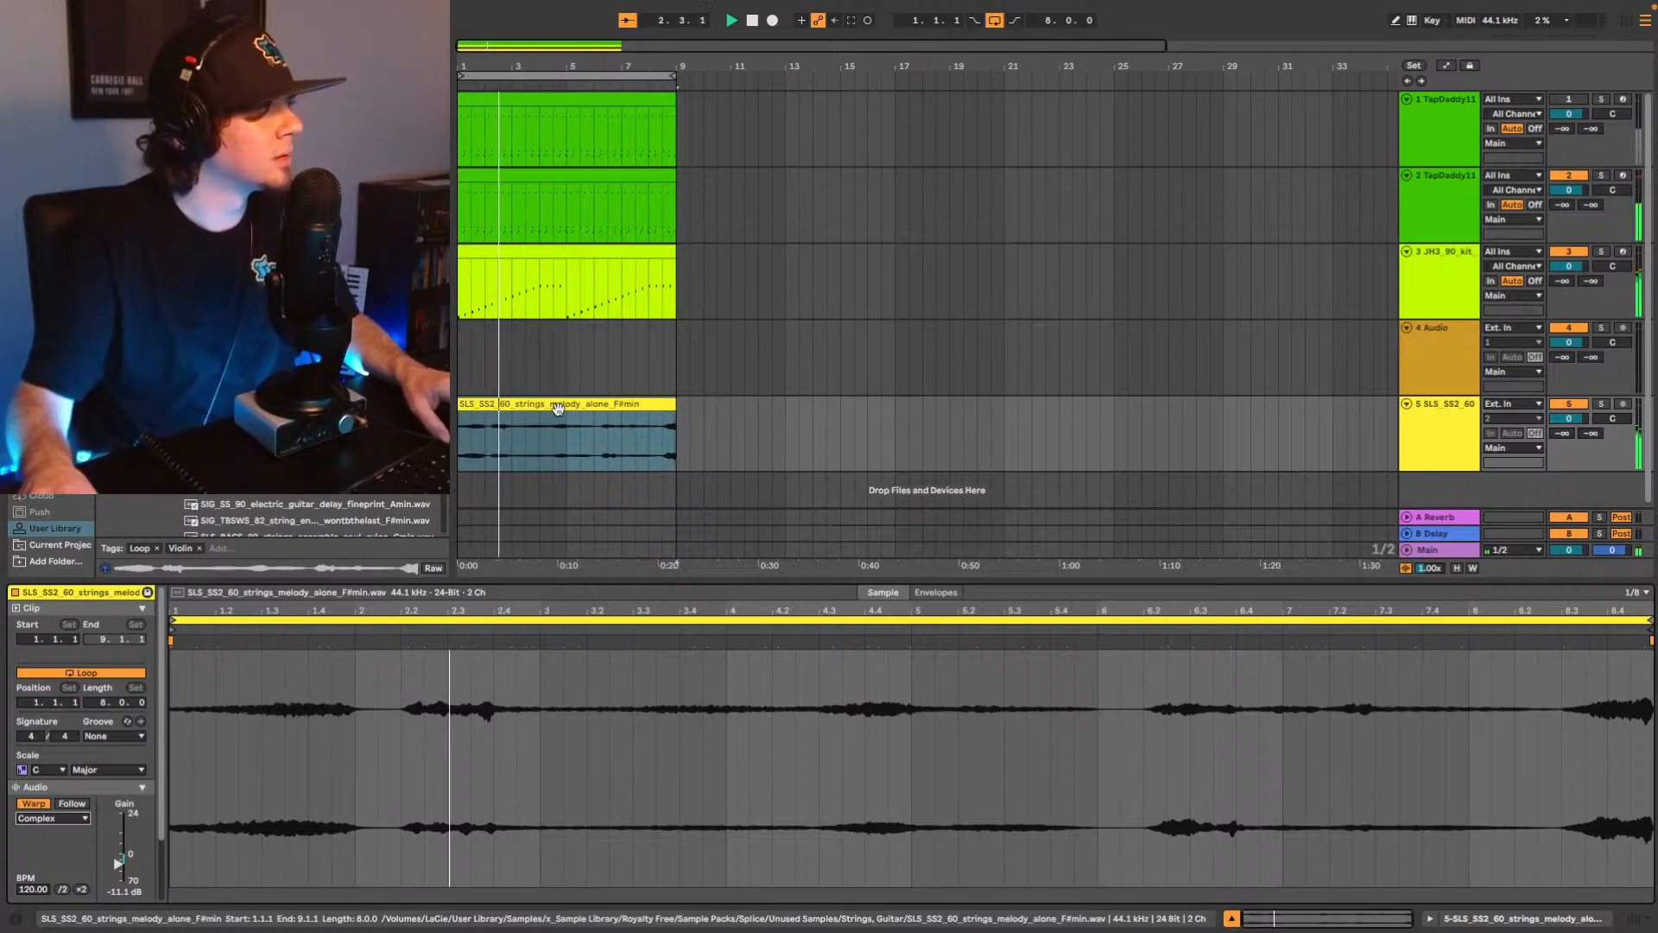
click(620, 404)
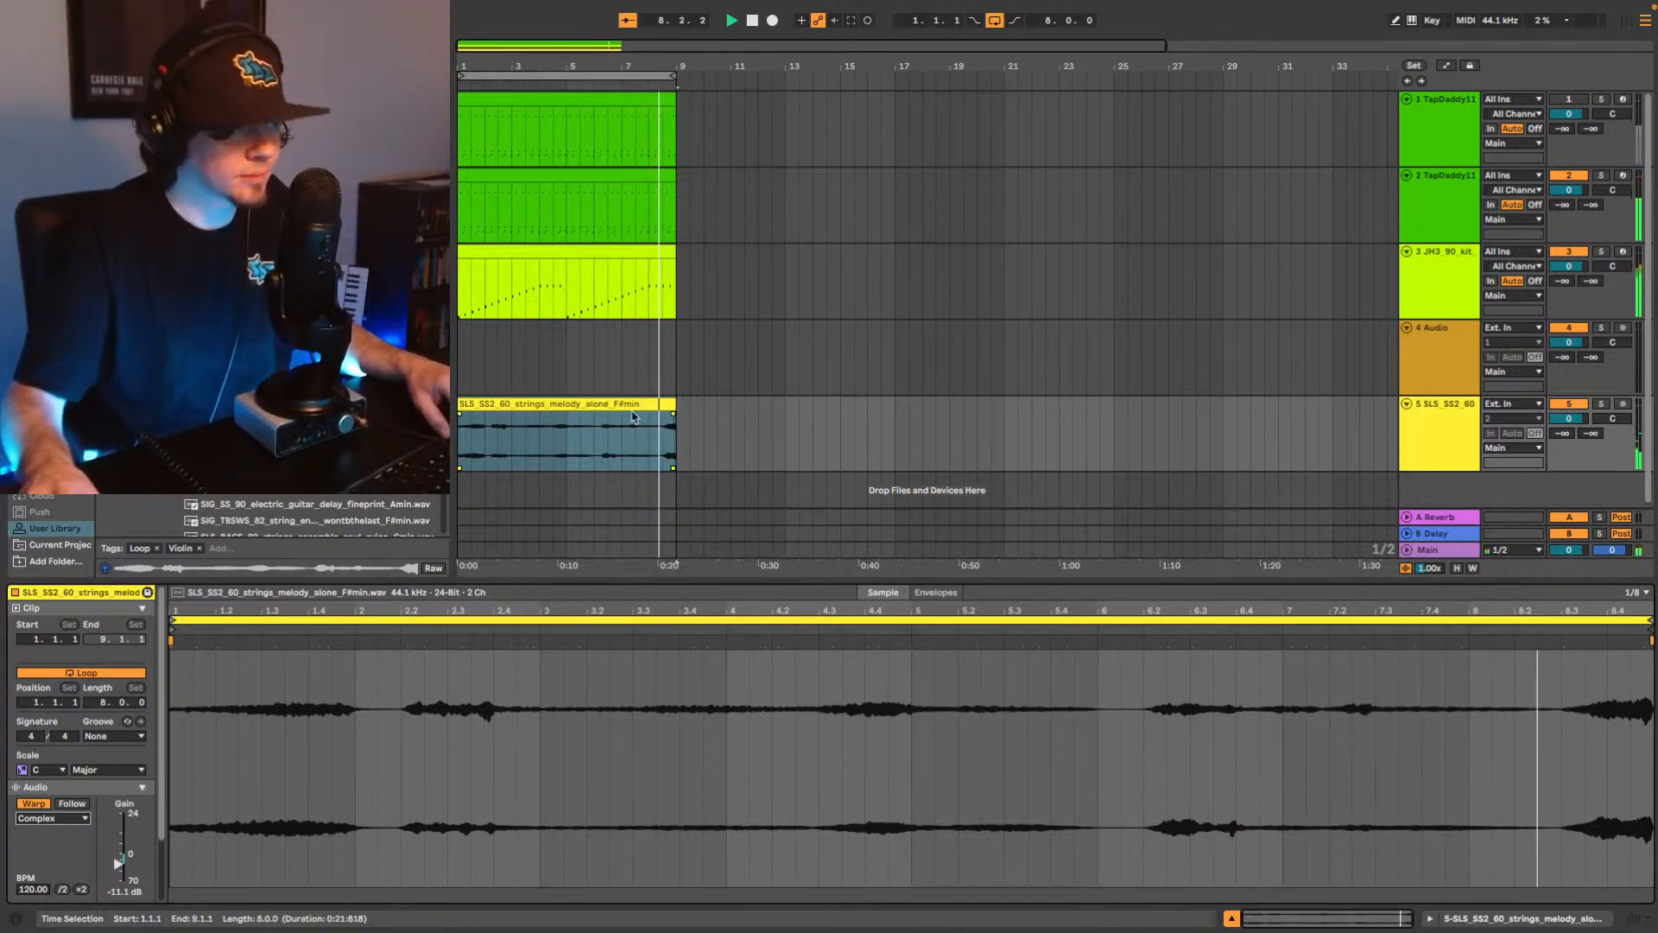
click(631, 405)
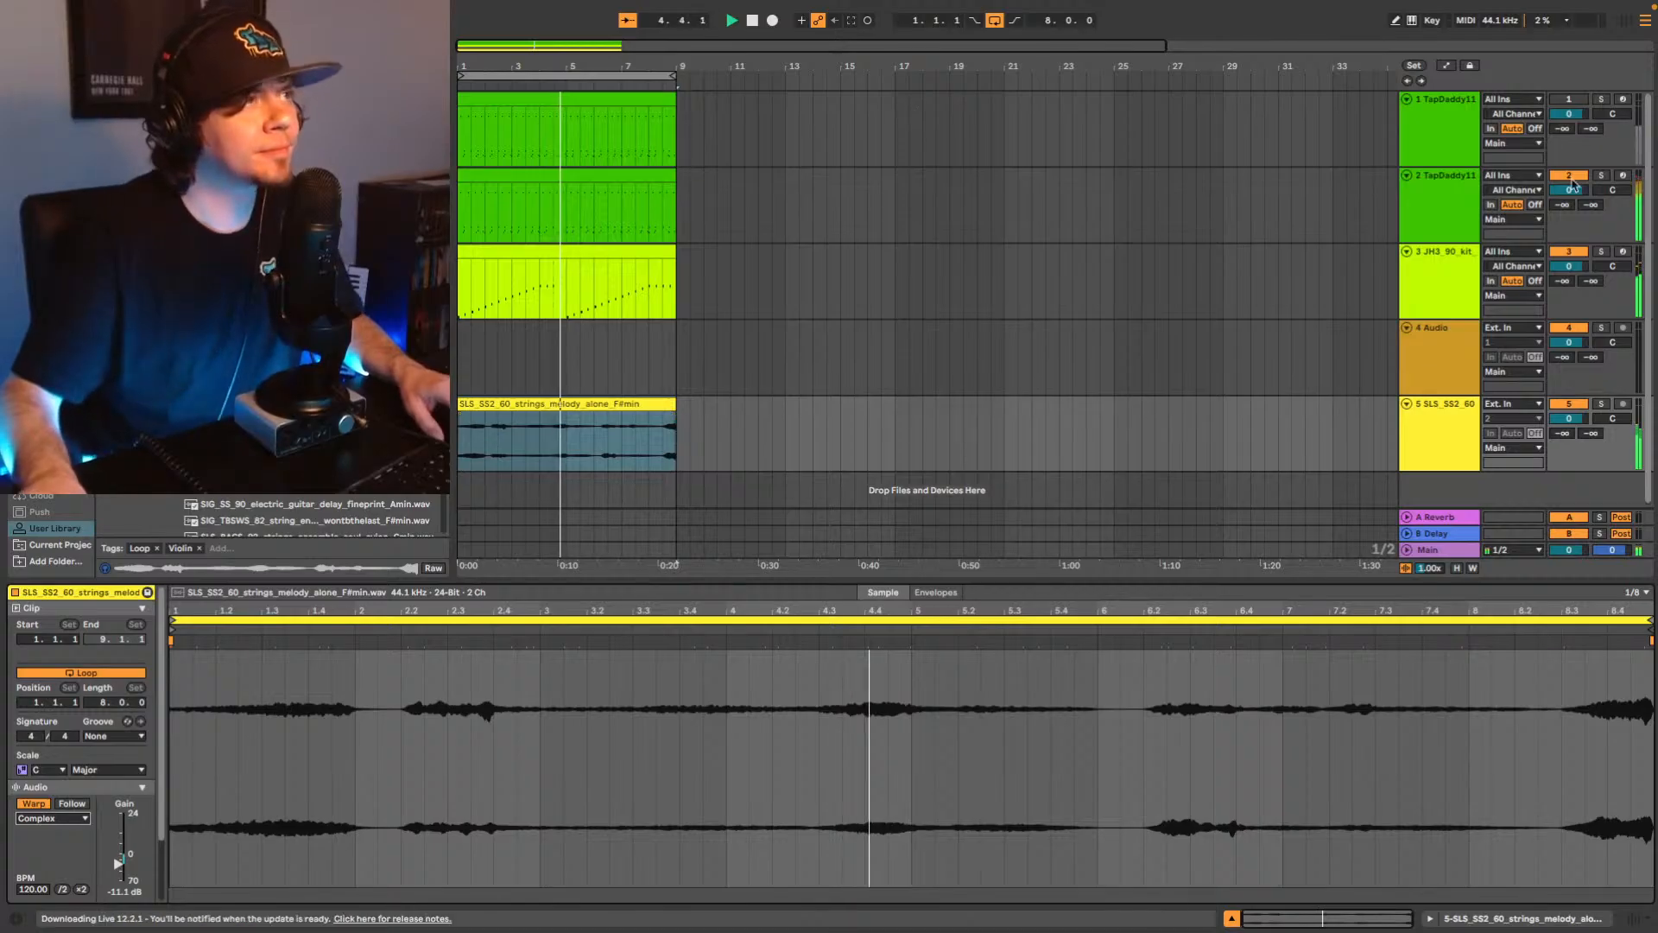
Lower the second track's volume to -2.0 dB while the loop plays.
drag(1569, 190, 1569, 194)
key(Down)
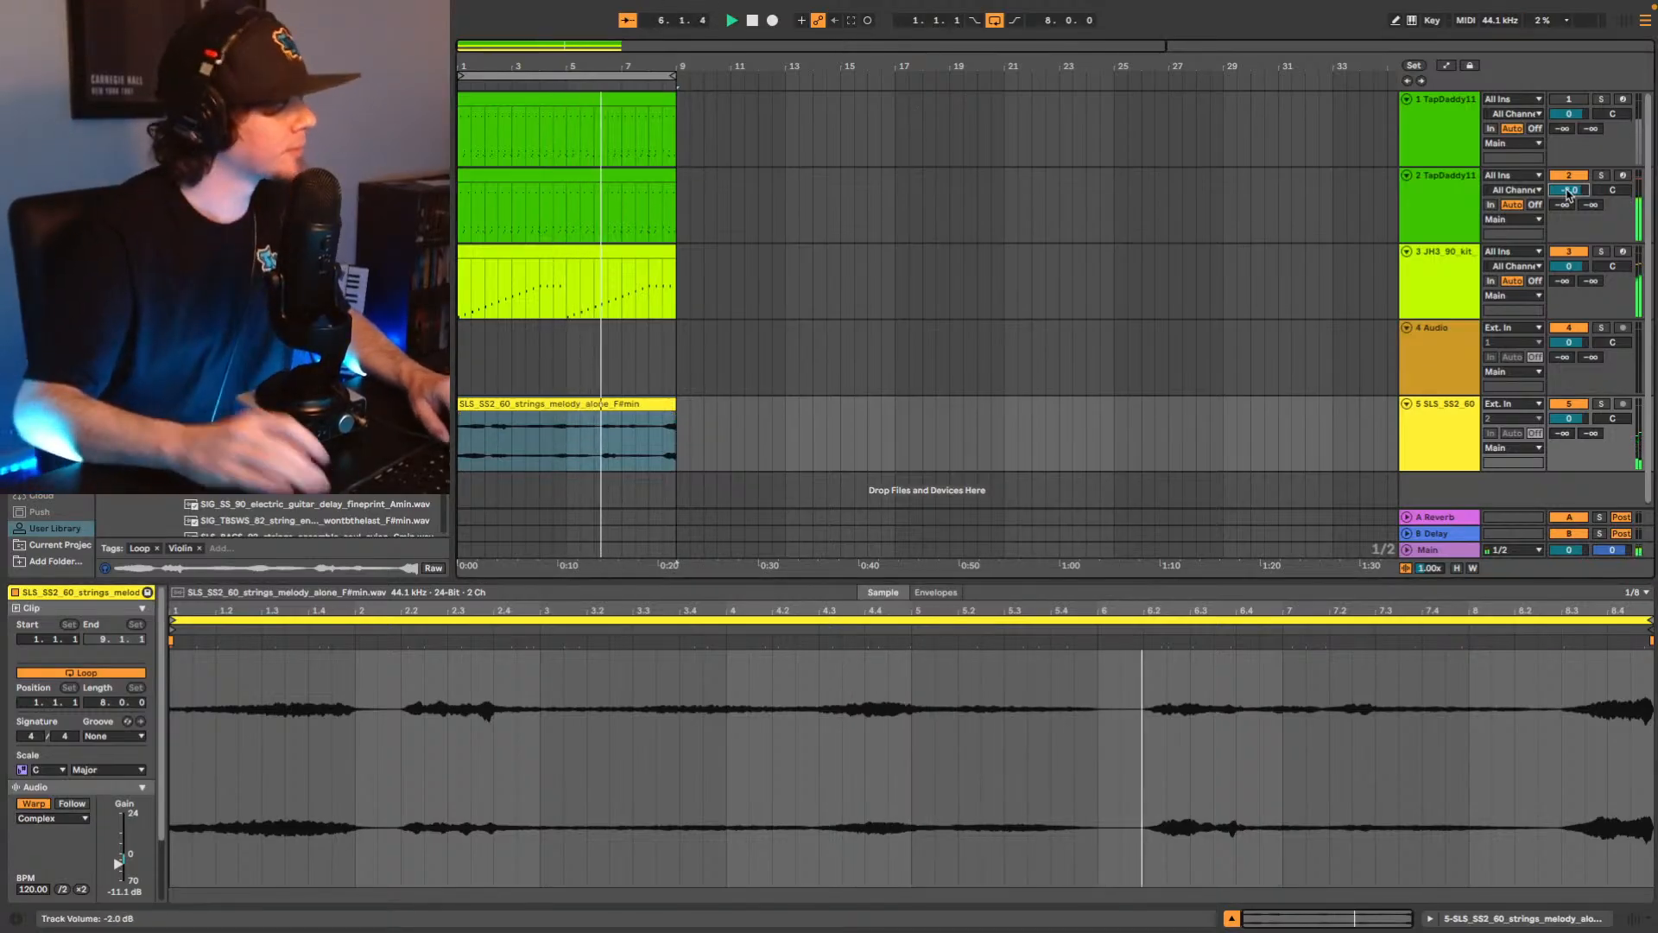
key(space)
click(641, 405)
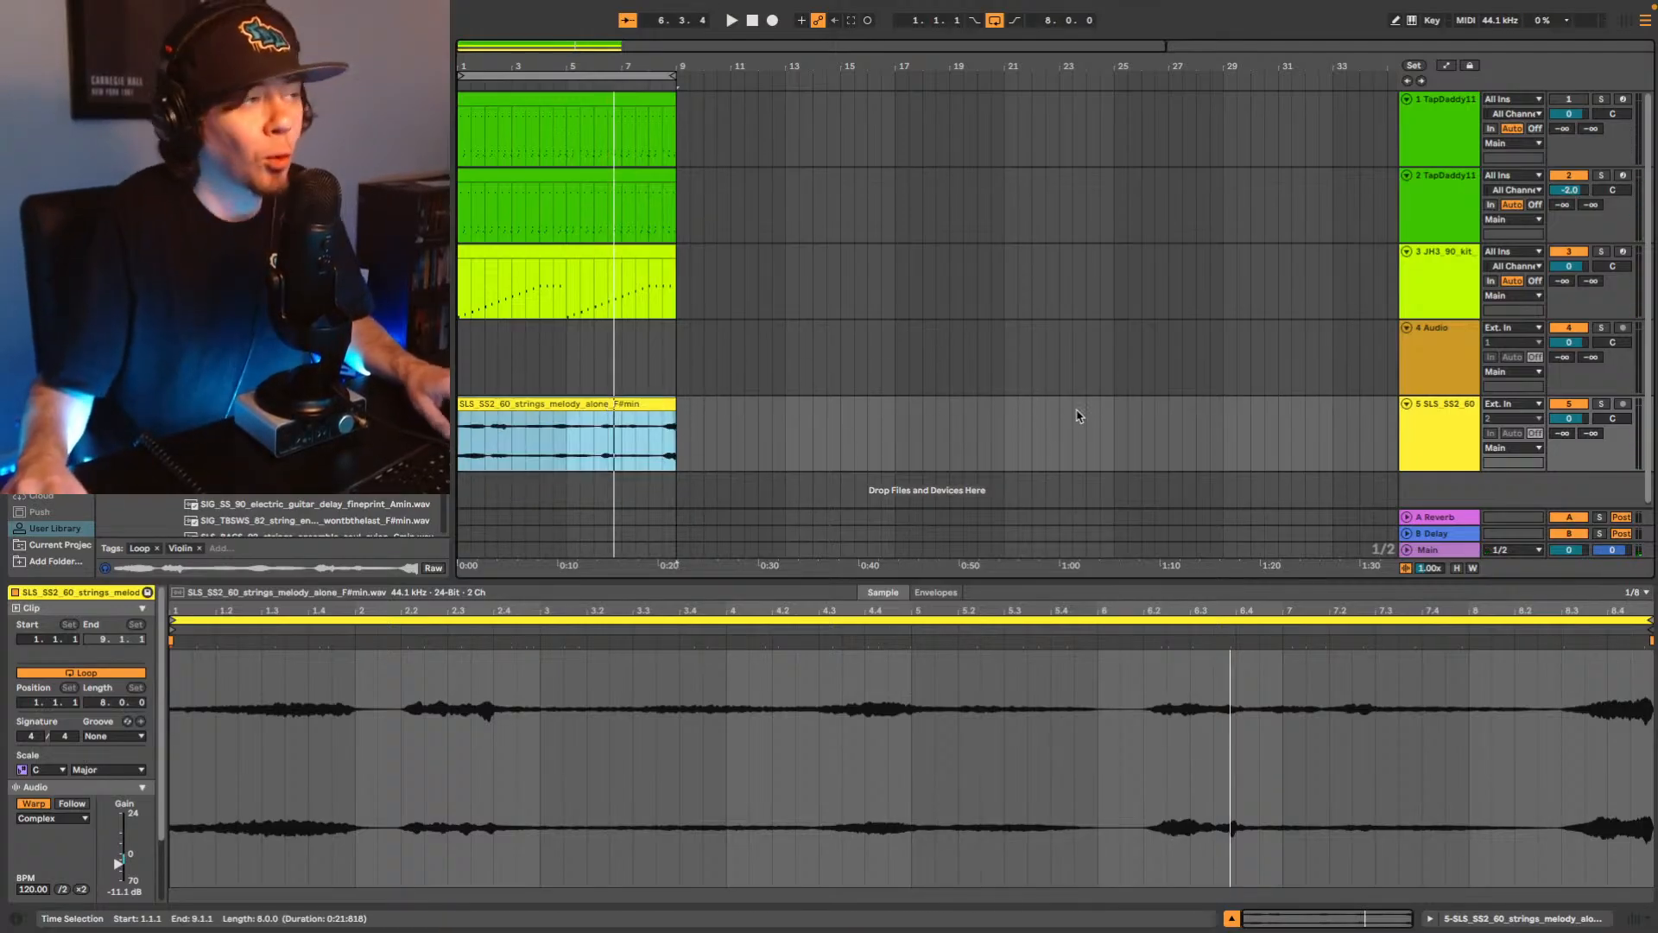
Replay the loop from bar 1 and examine the strings phrase between 4.3.1 and 6.1.1.
key(space)
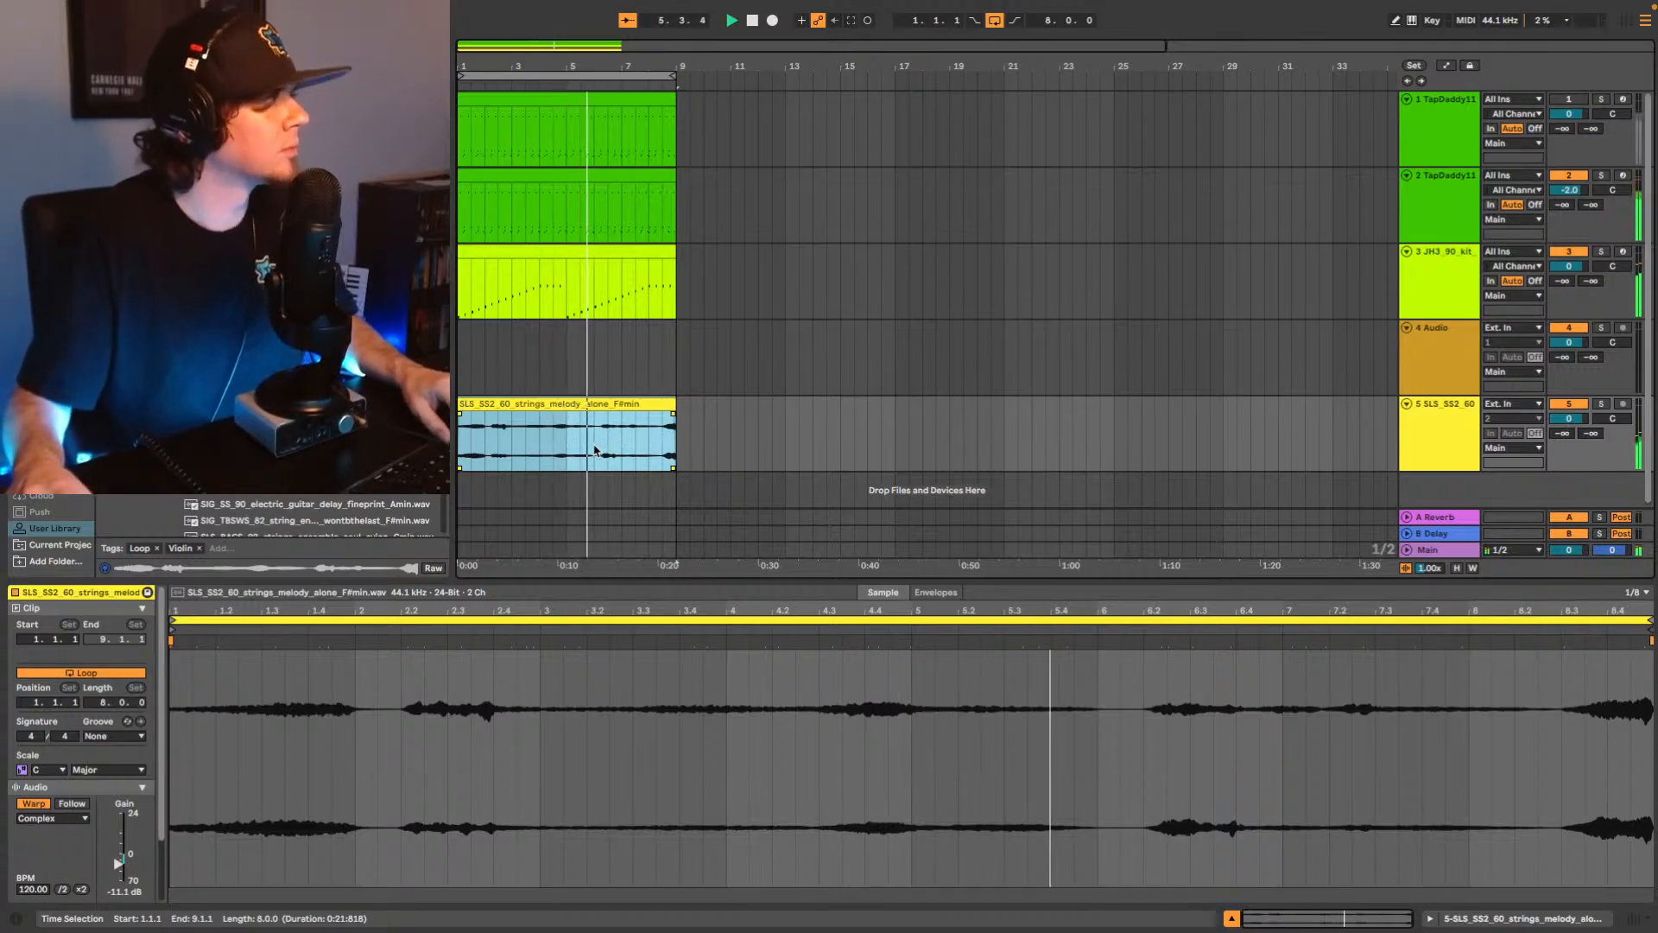
click(467, 443)
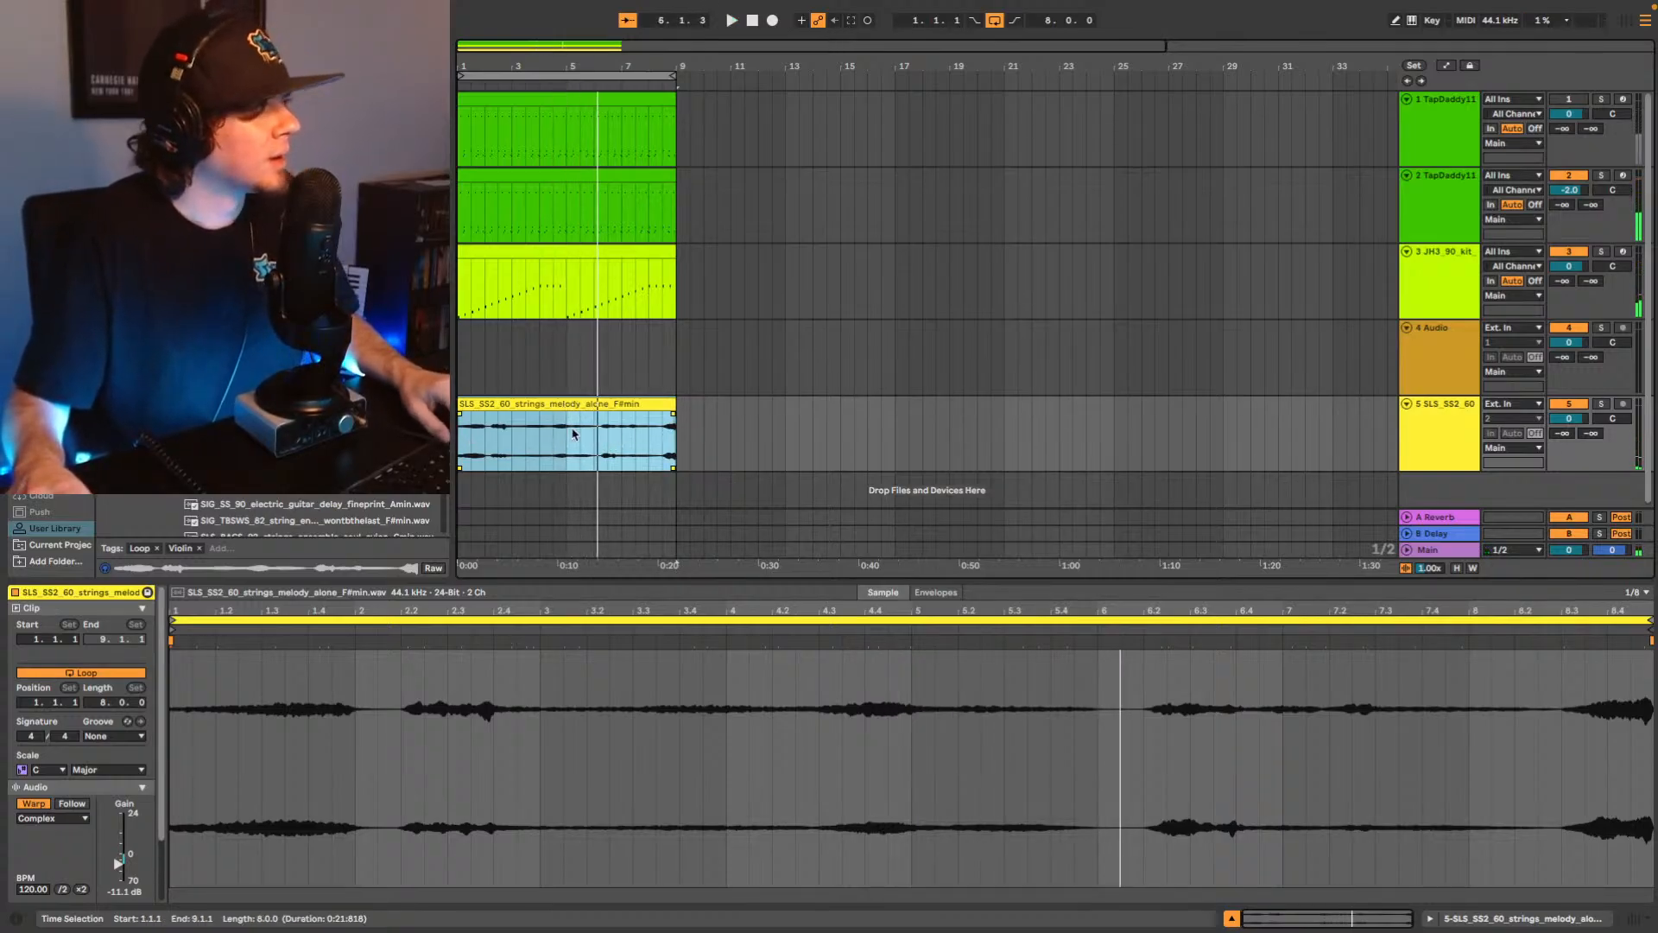
drag(554, 443, 590, 420)
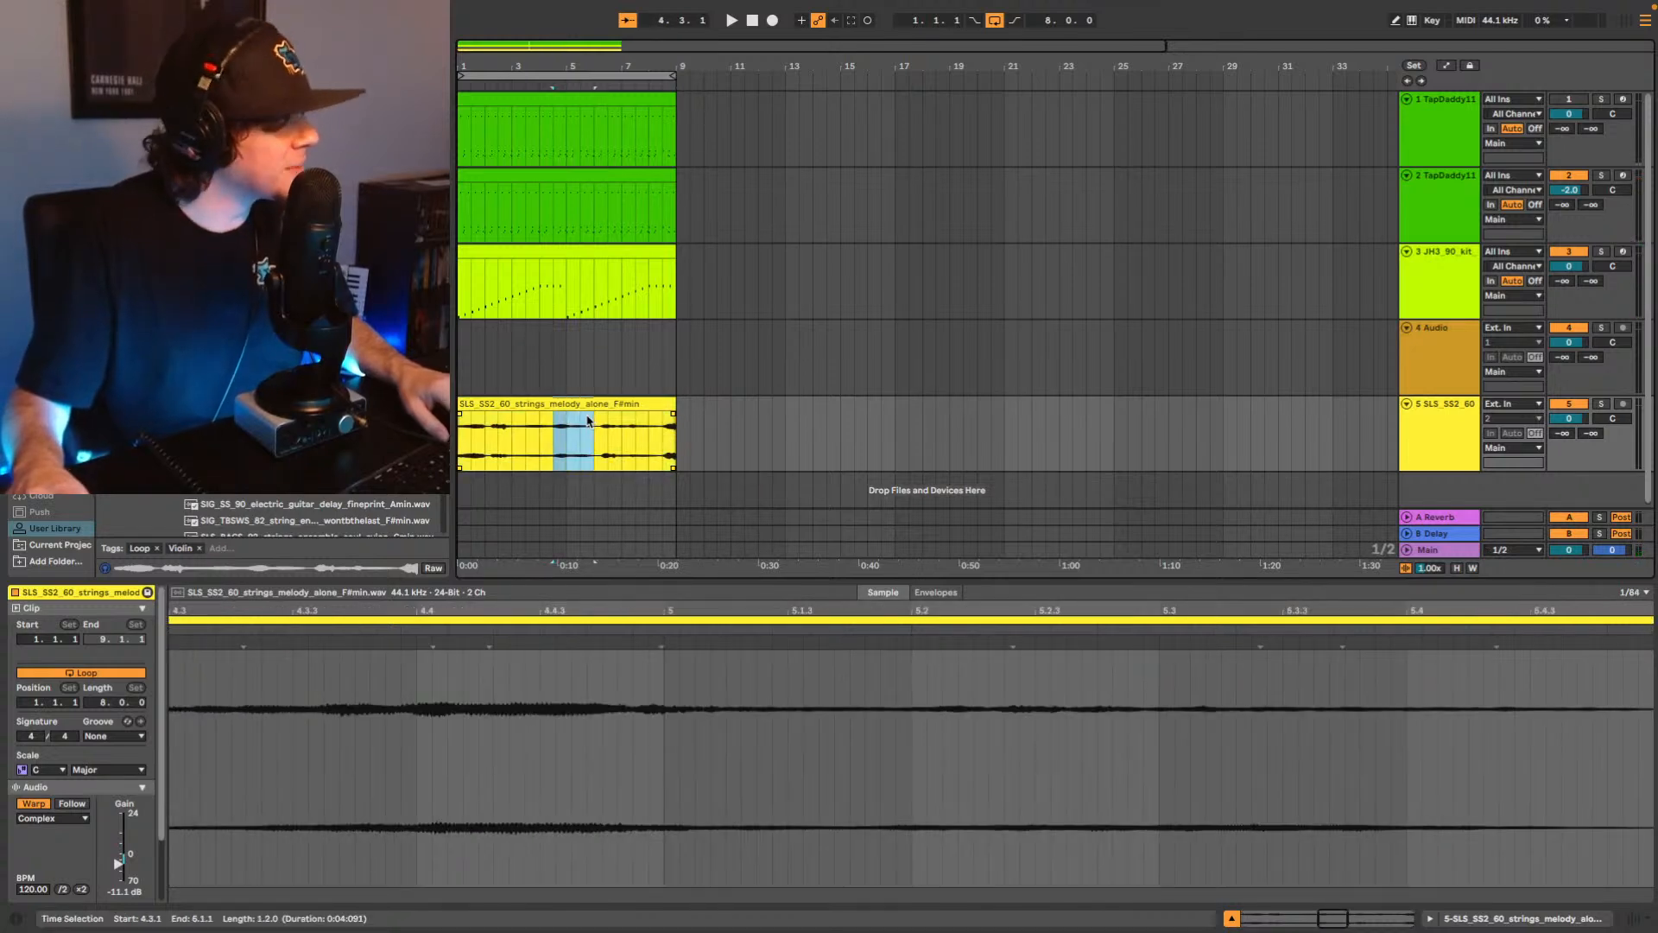
click(462, 452)
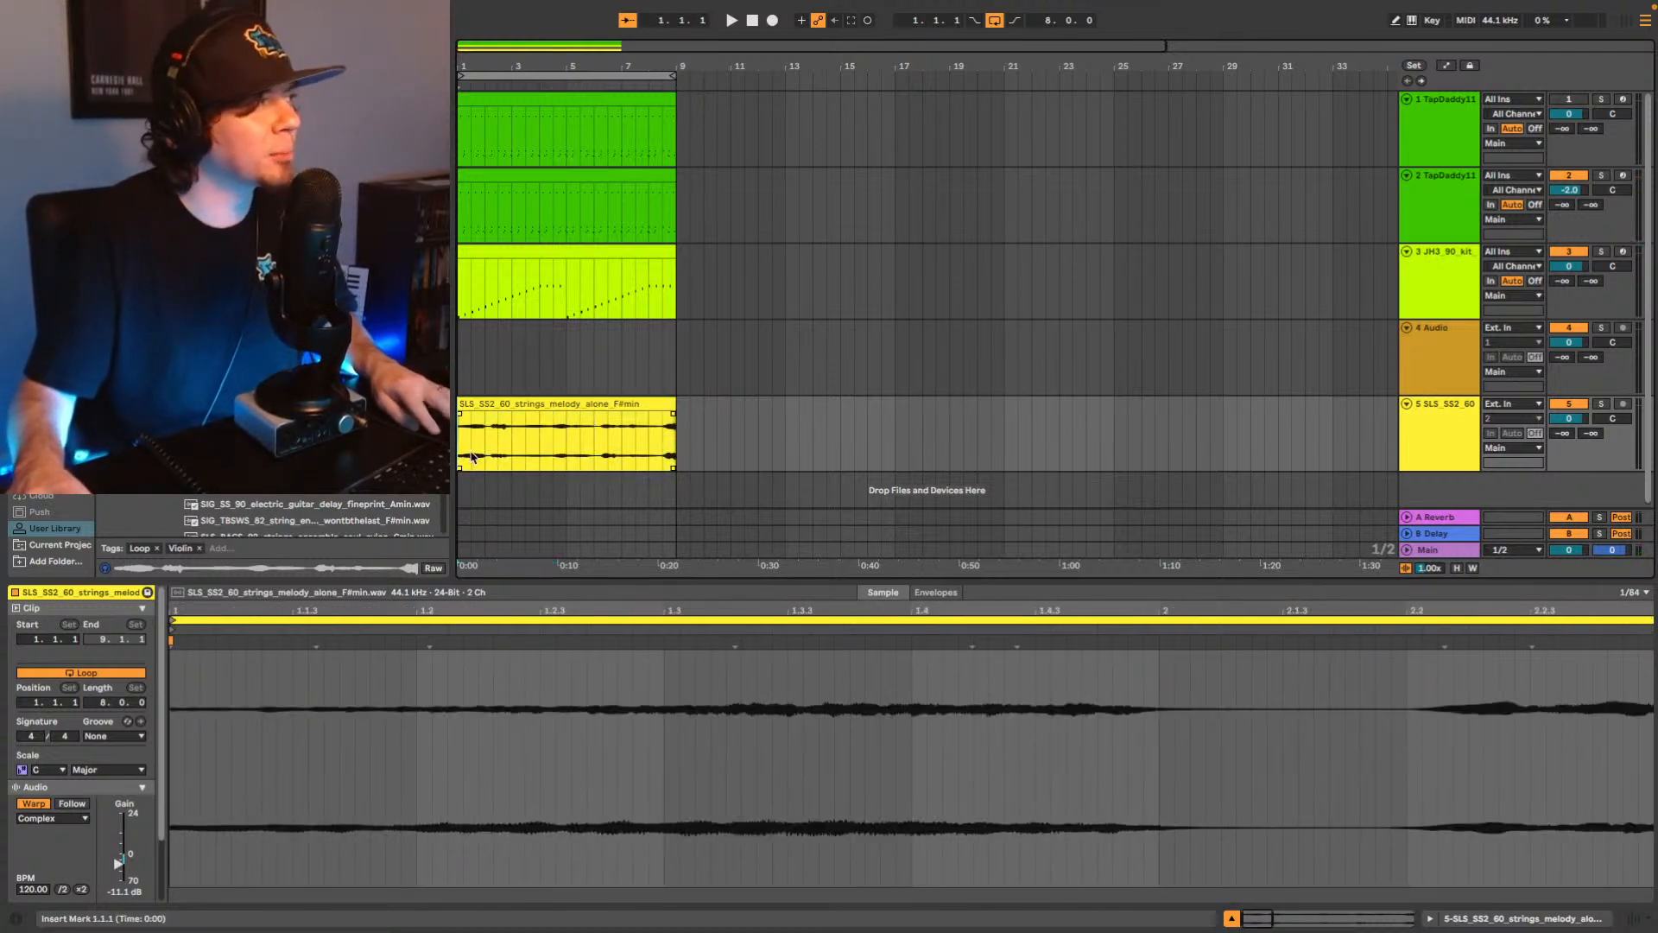
key(space)
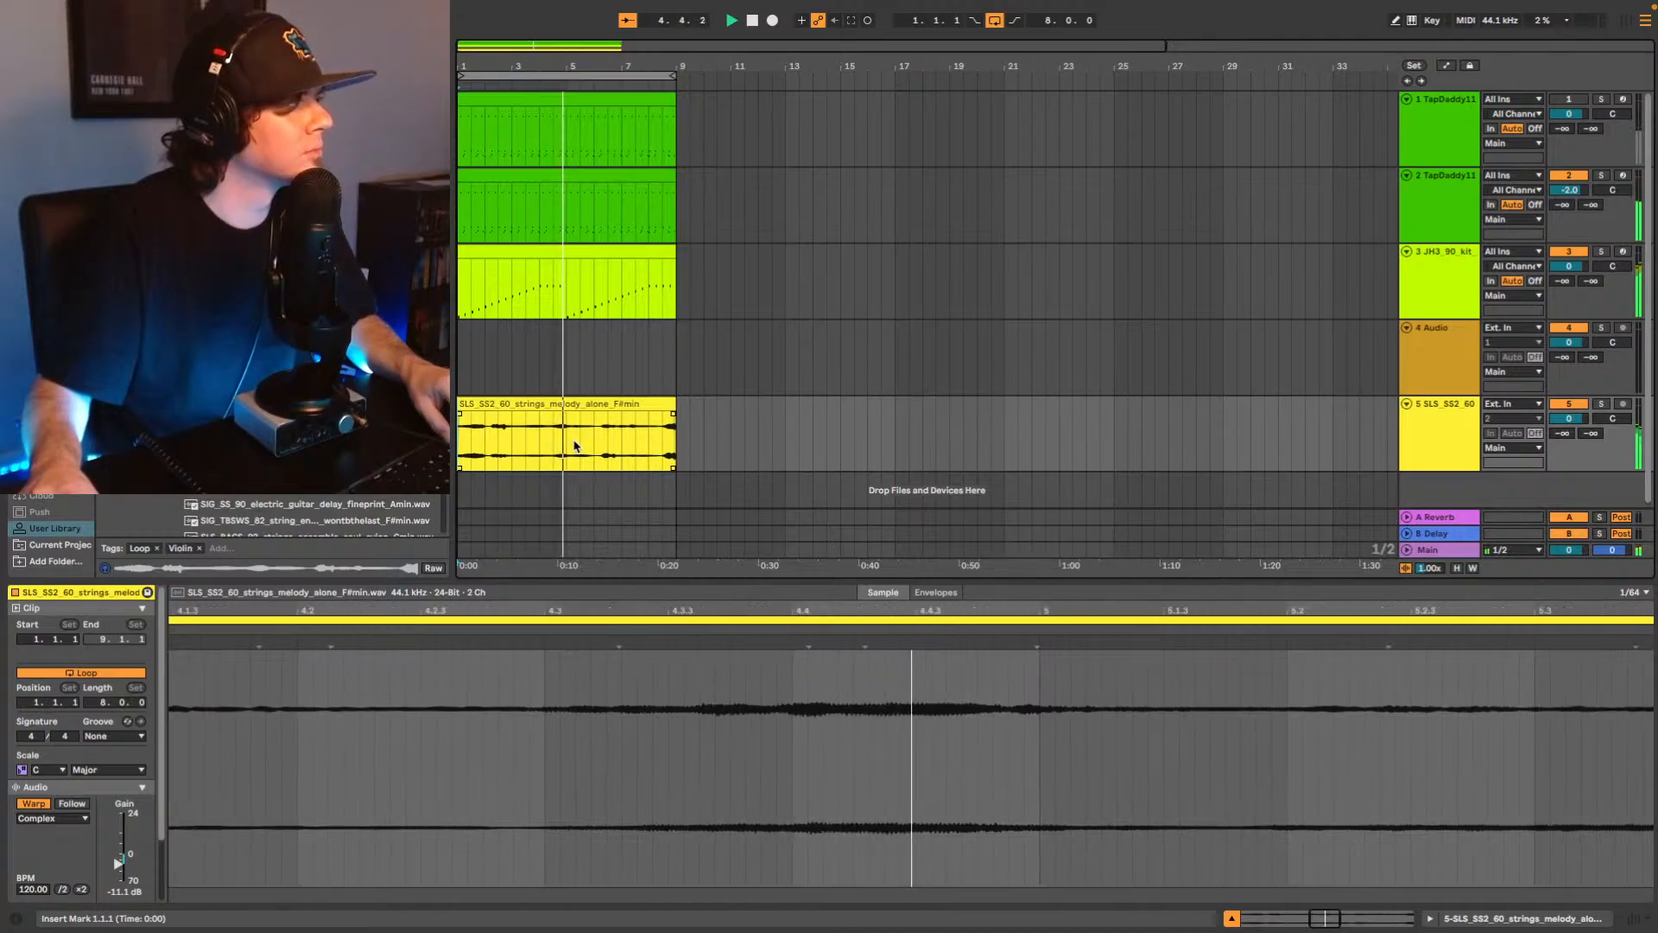
key(space)
Split the strings clip at 4.3.1 and move its second part to start at 3.1.1.
click(511, 447)
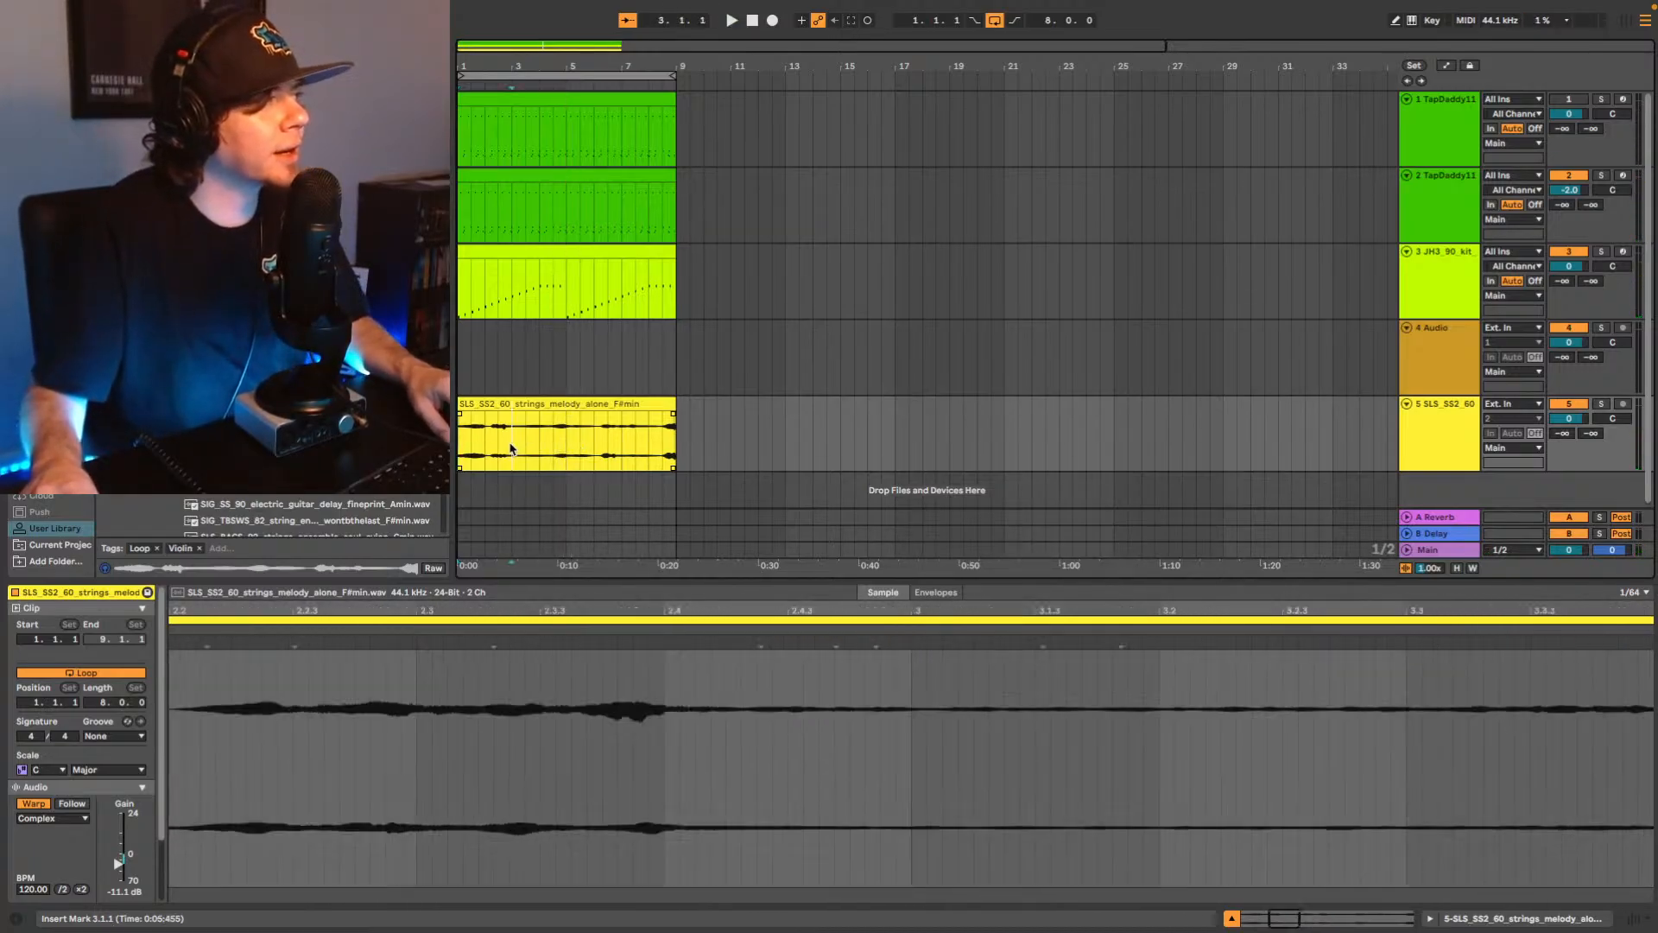
drag(512, 449, 555, 405)
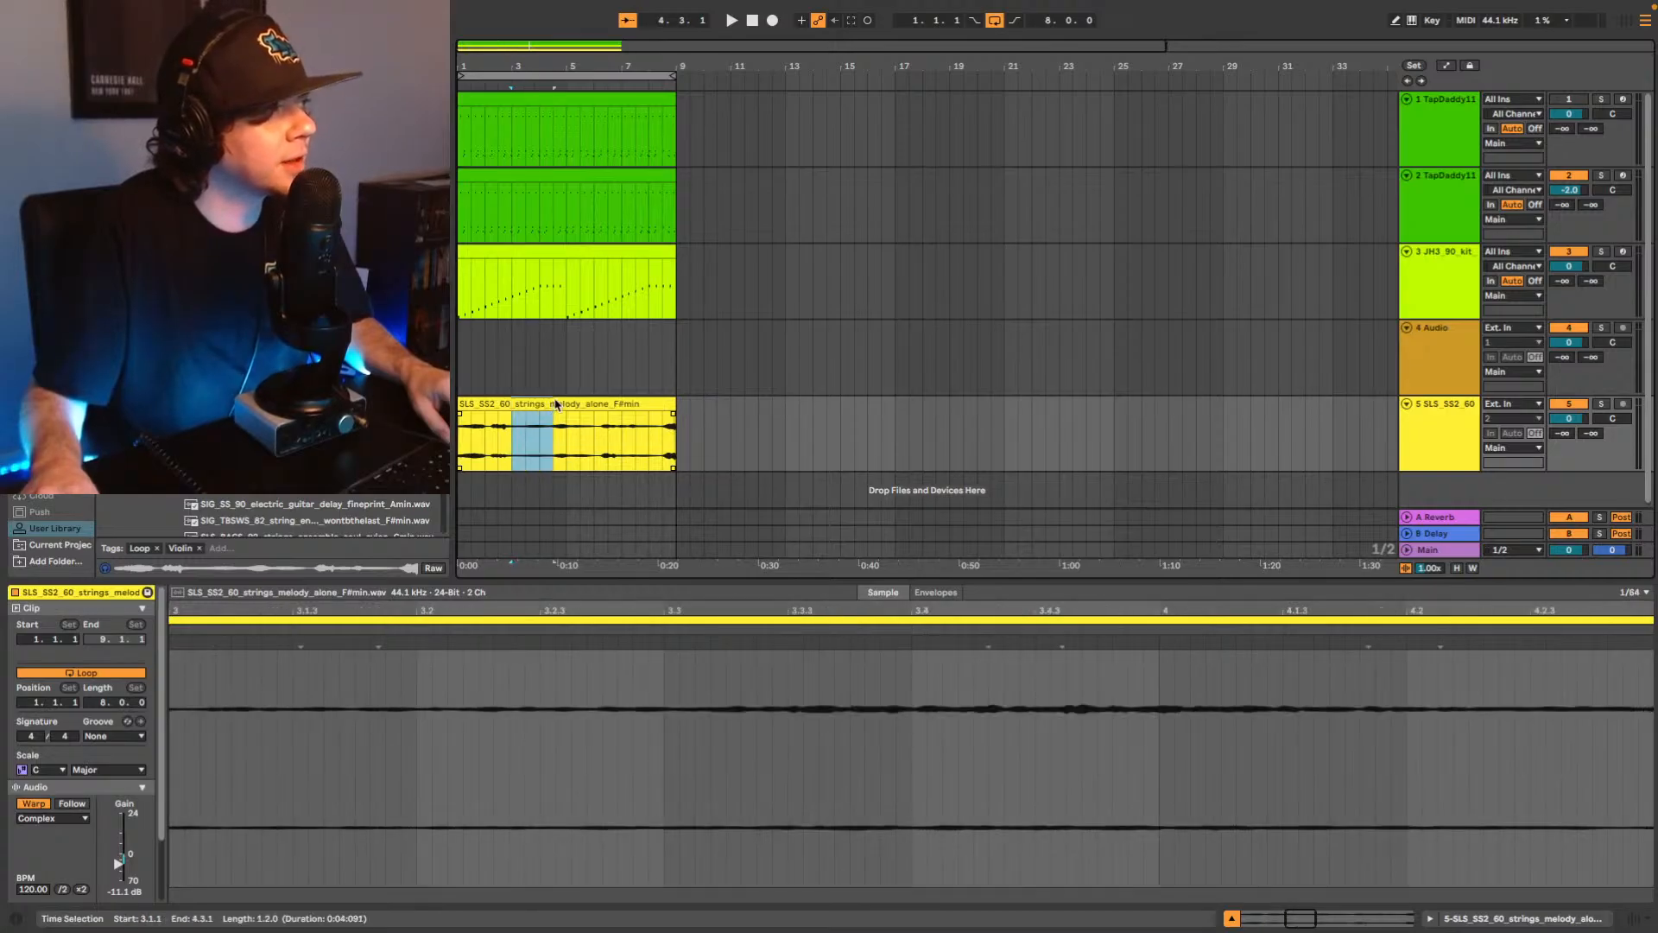
click(554, 453)
key(space)
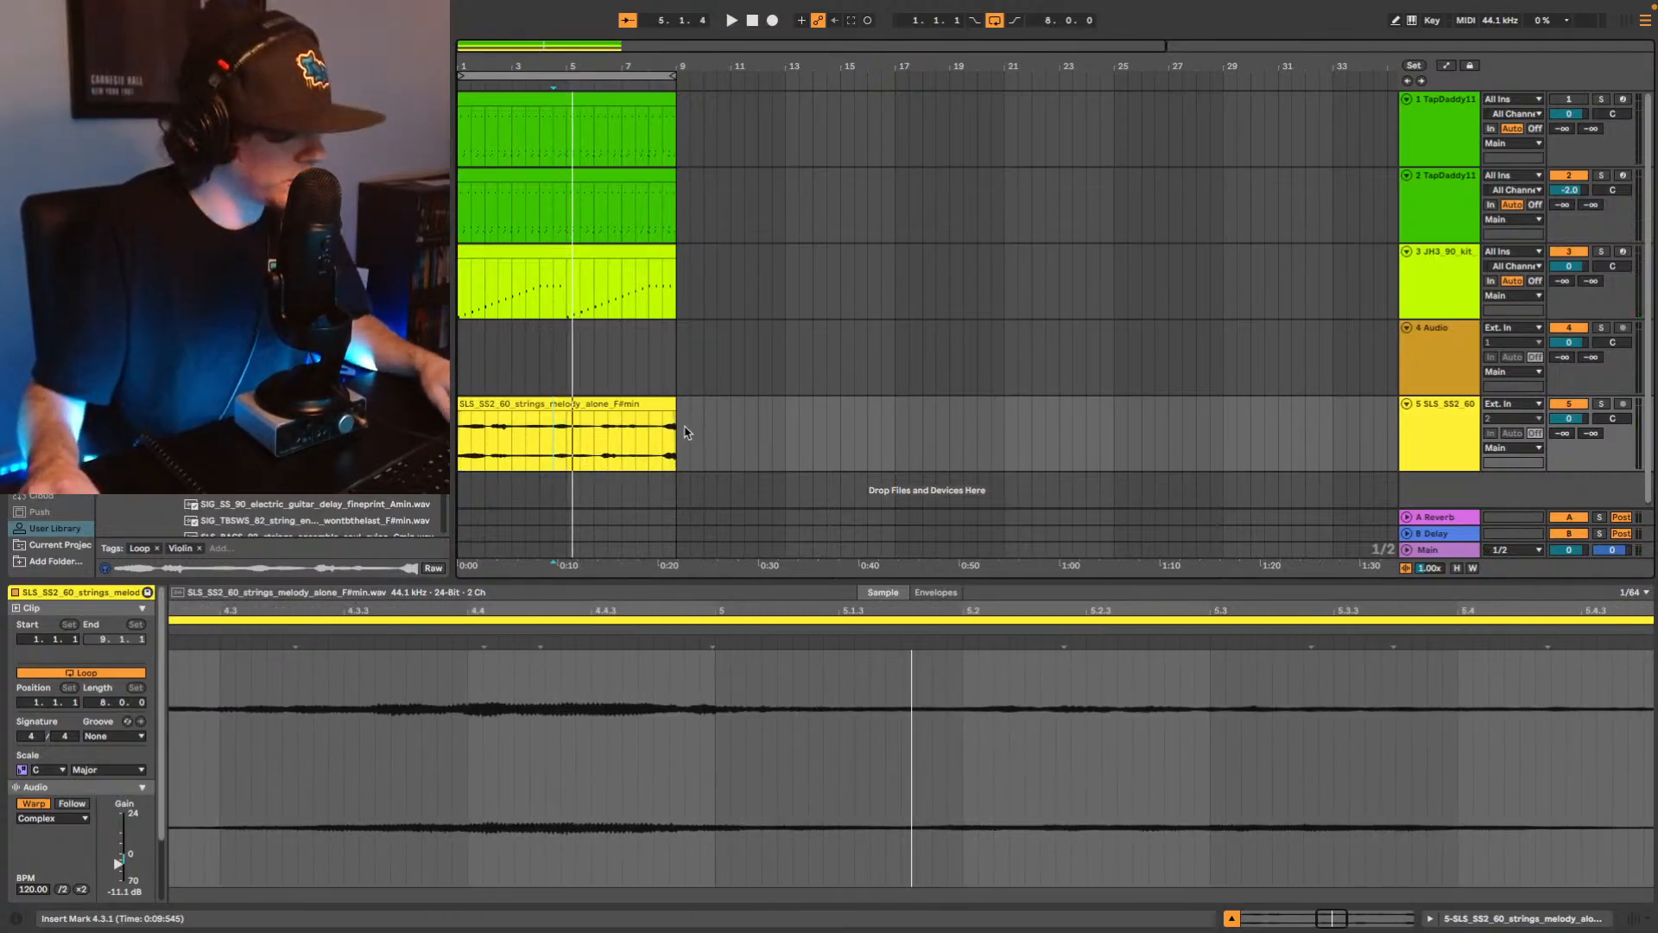
key(super+e)
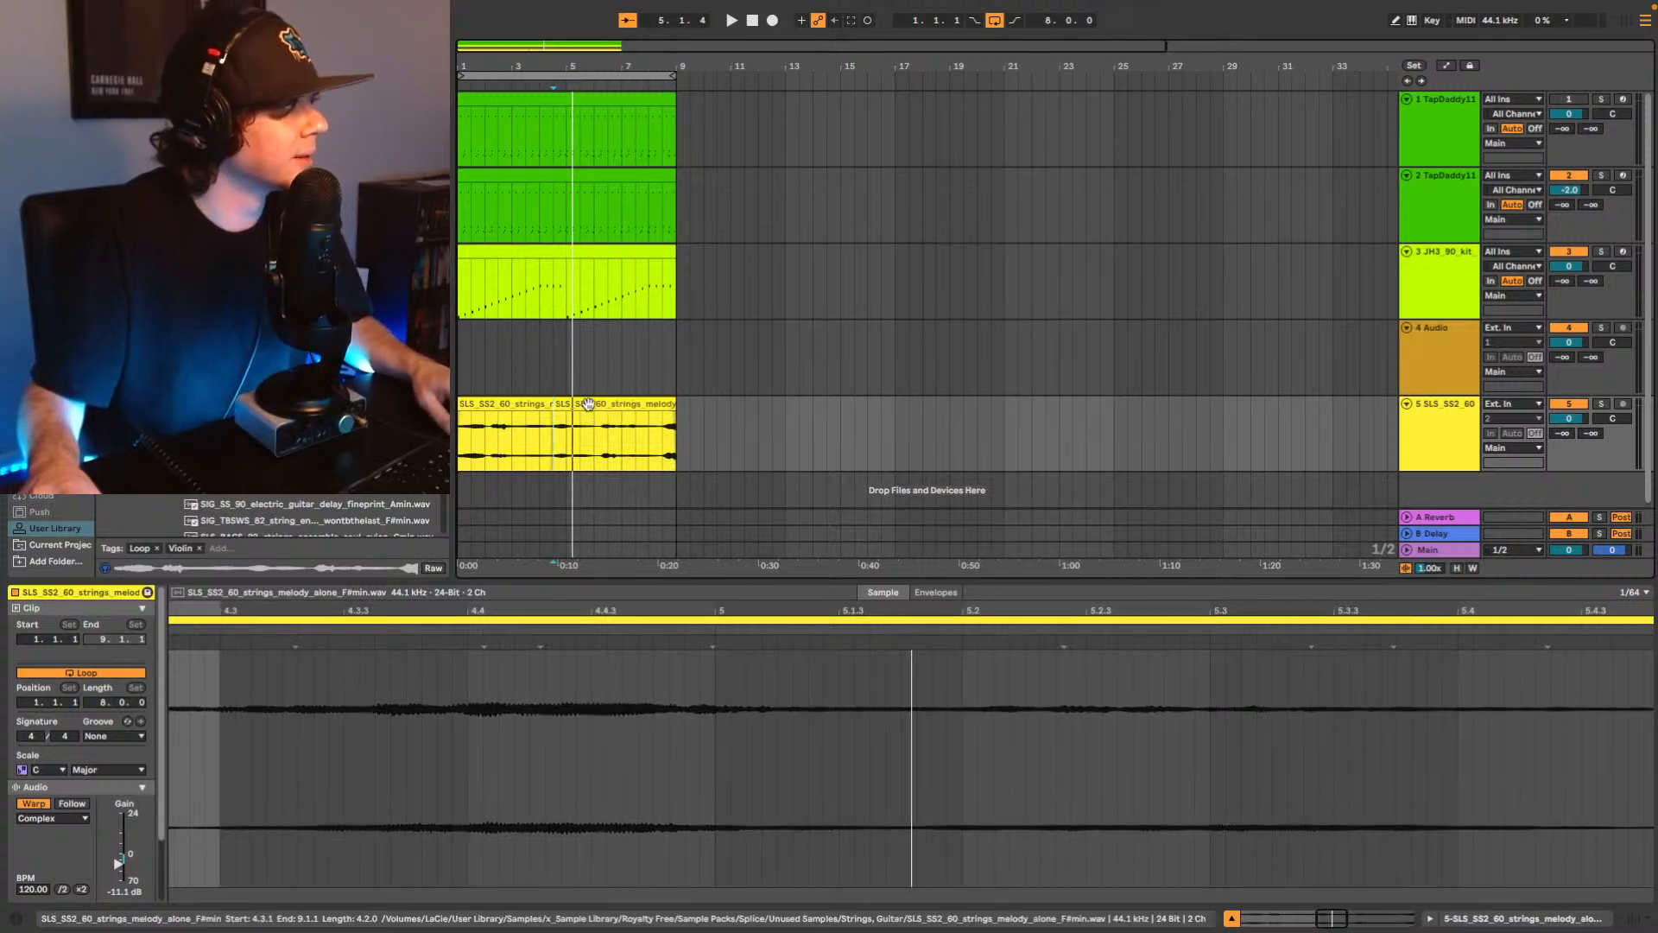
drag(587, 404, 544, 406)
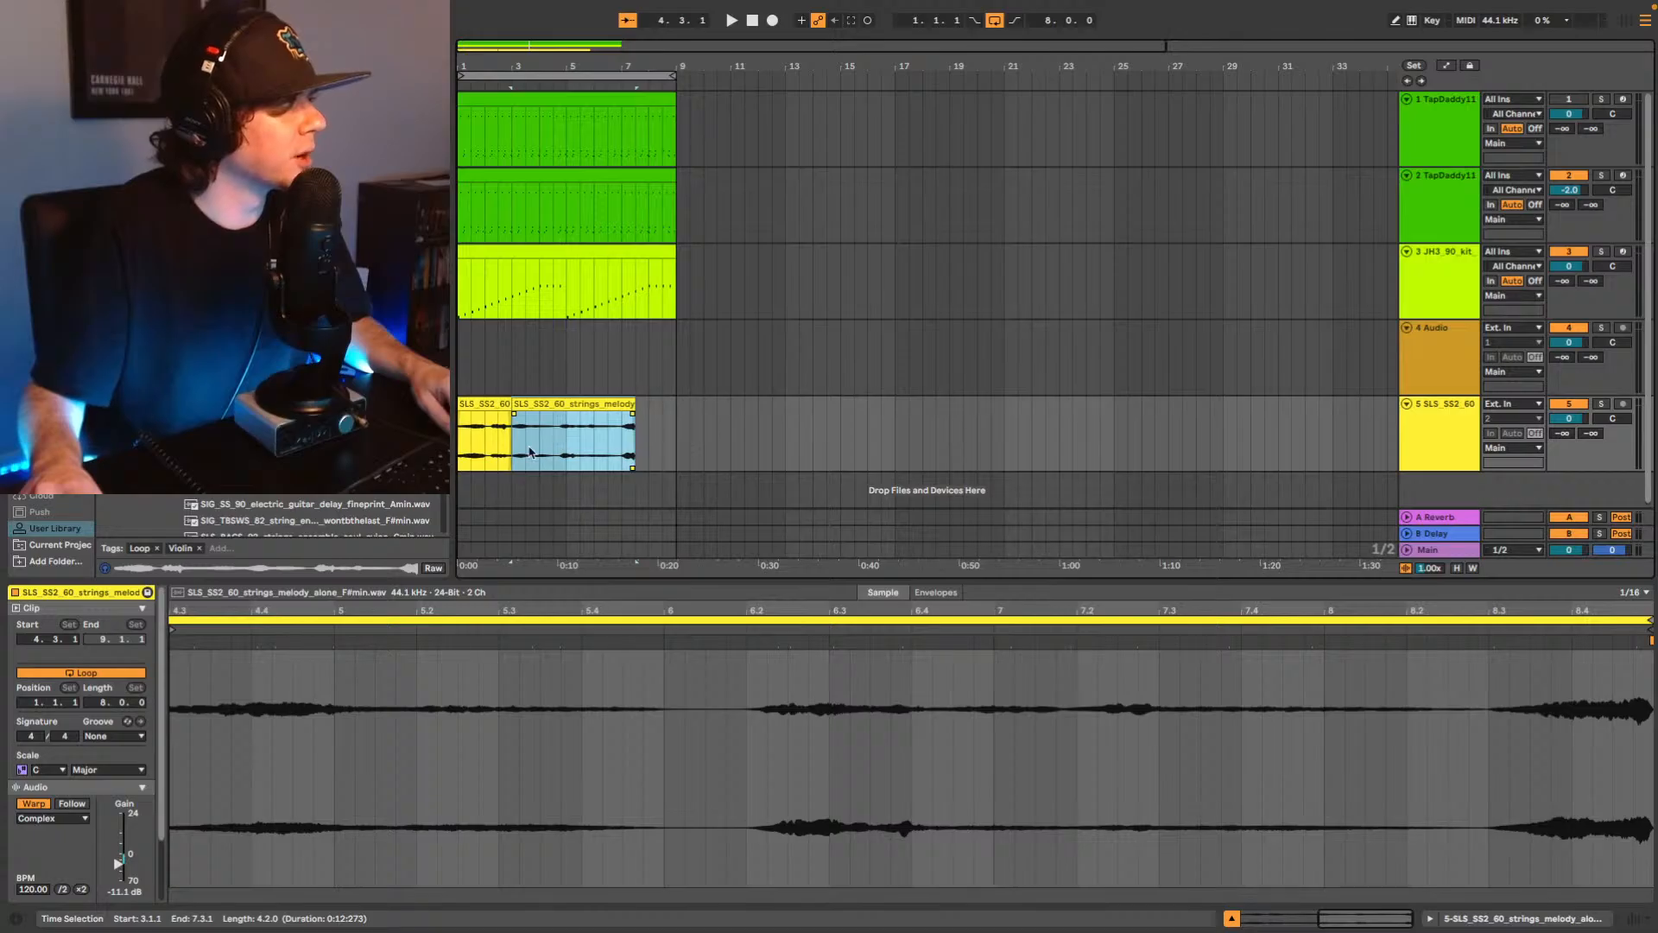
Play the rearranged strings from bar 1 and listen to the join at bar 3.
click(466, 438)
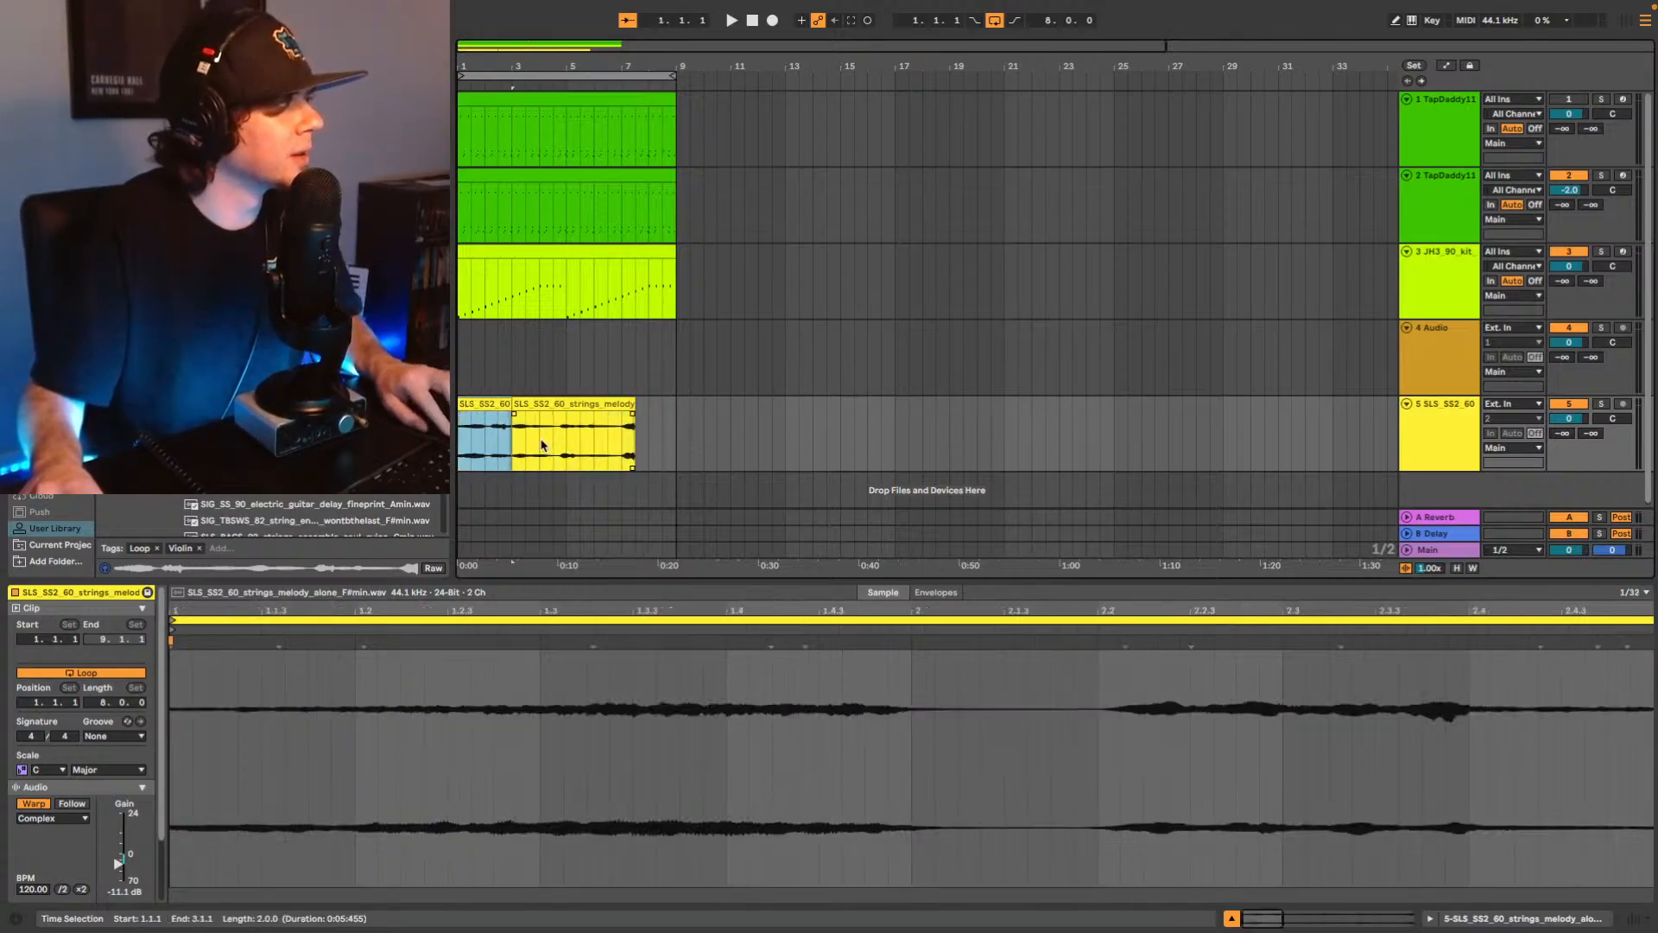
key(space)
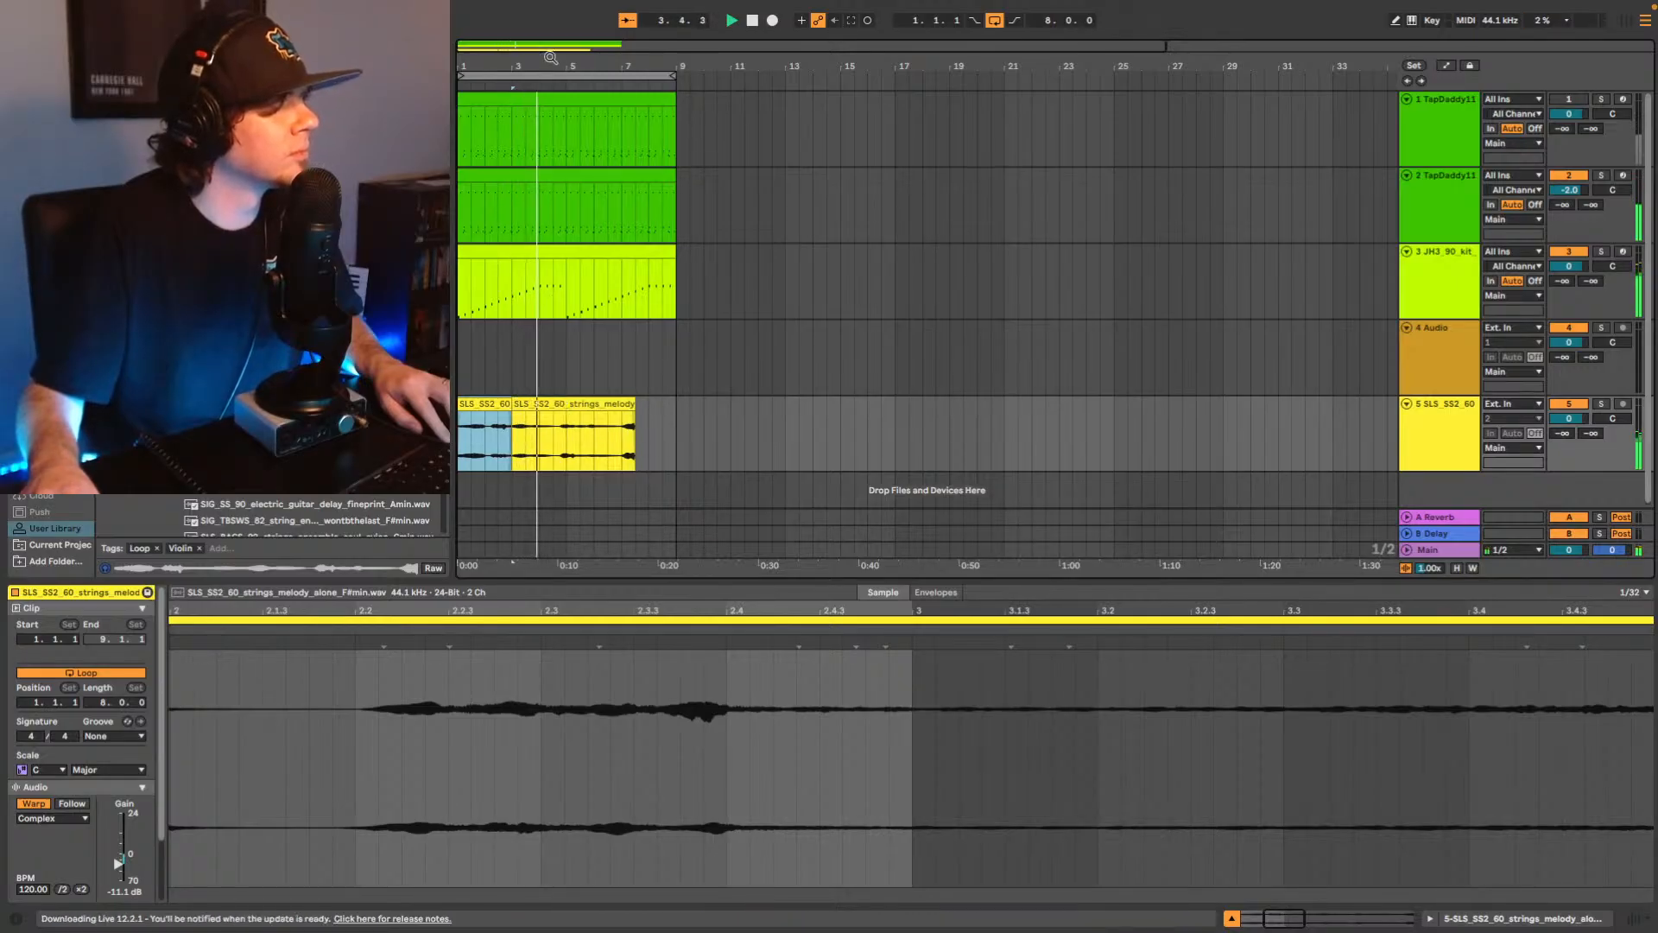
key(space)
Shift the second strings piece later so it ends at 8.1.1 and crossfade it with the first piece just after 3.1.1.
drag(554, 49, 520, 49)
mouse_move(568, 405)
mouse_down()
mouse_move(585, 409)
mouse_move(544, 400)
mouse_move(554, 418)
mouse_up()
click(538, 415)
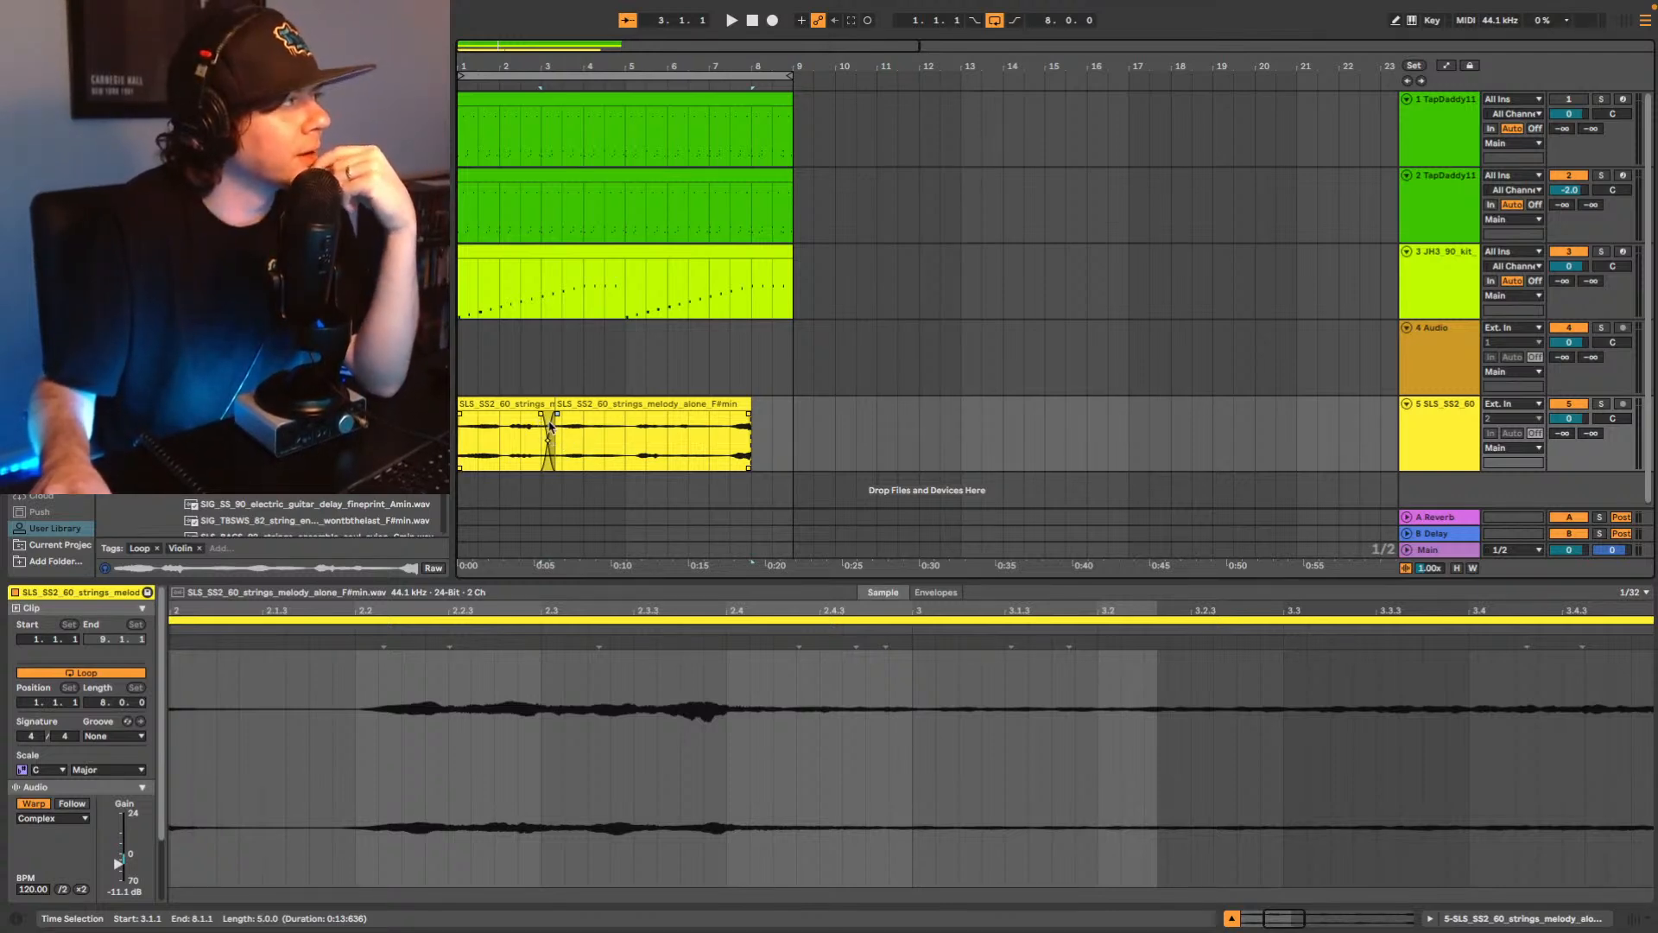
click(536, 452)
key(space)
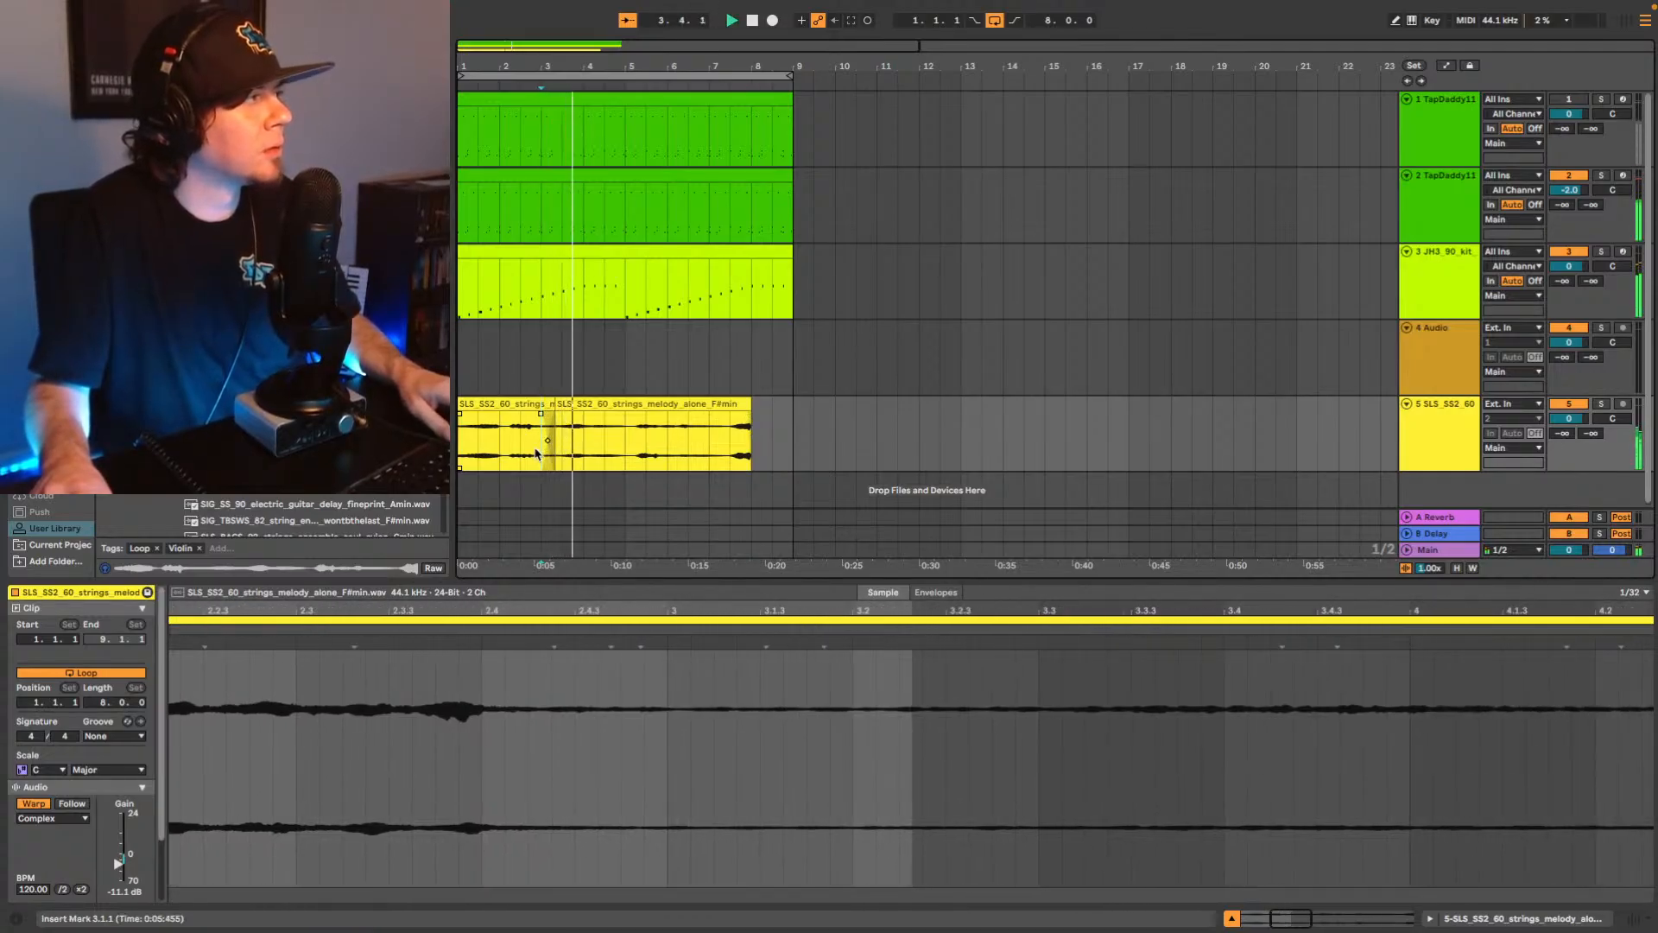
Play the strings arrangement from bar 1, and again from bar 5 to check its ending.
click(463, 446)
key(space)
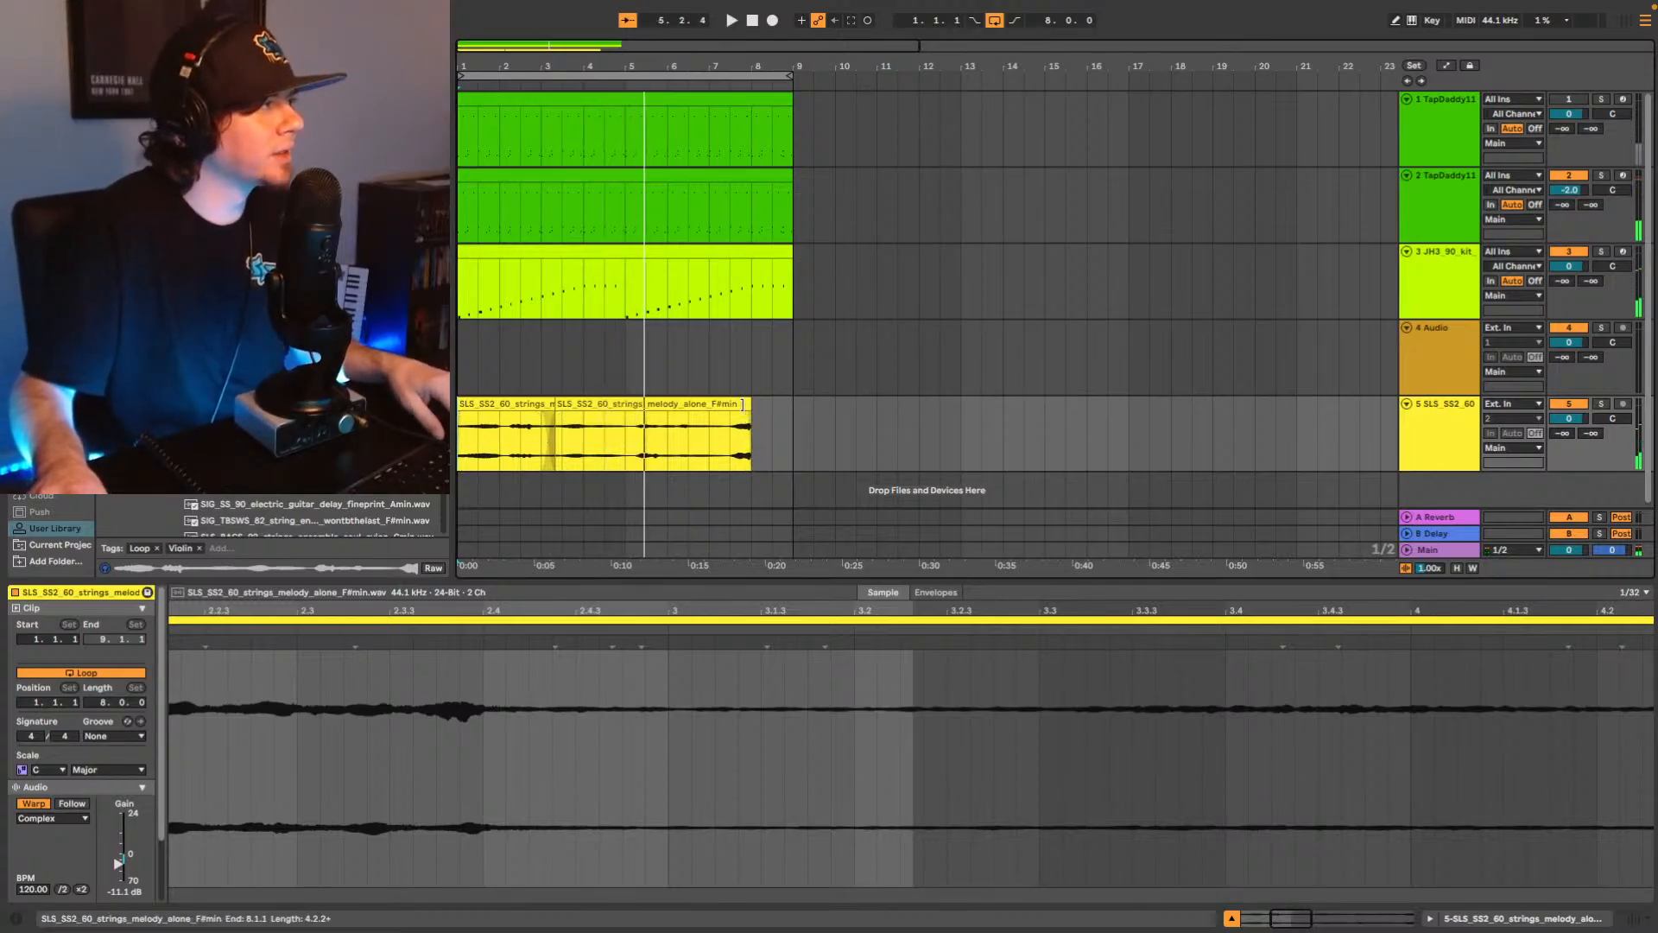
click(630, 445)
key(space)
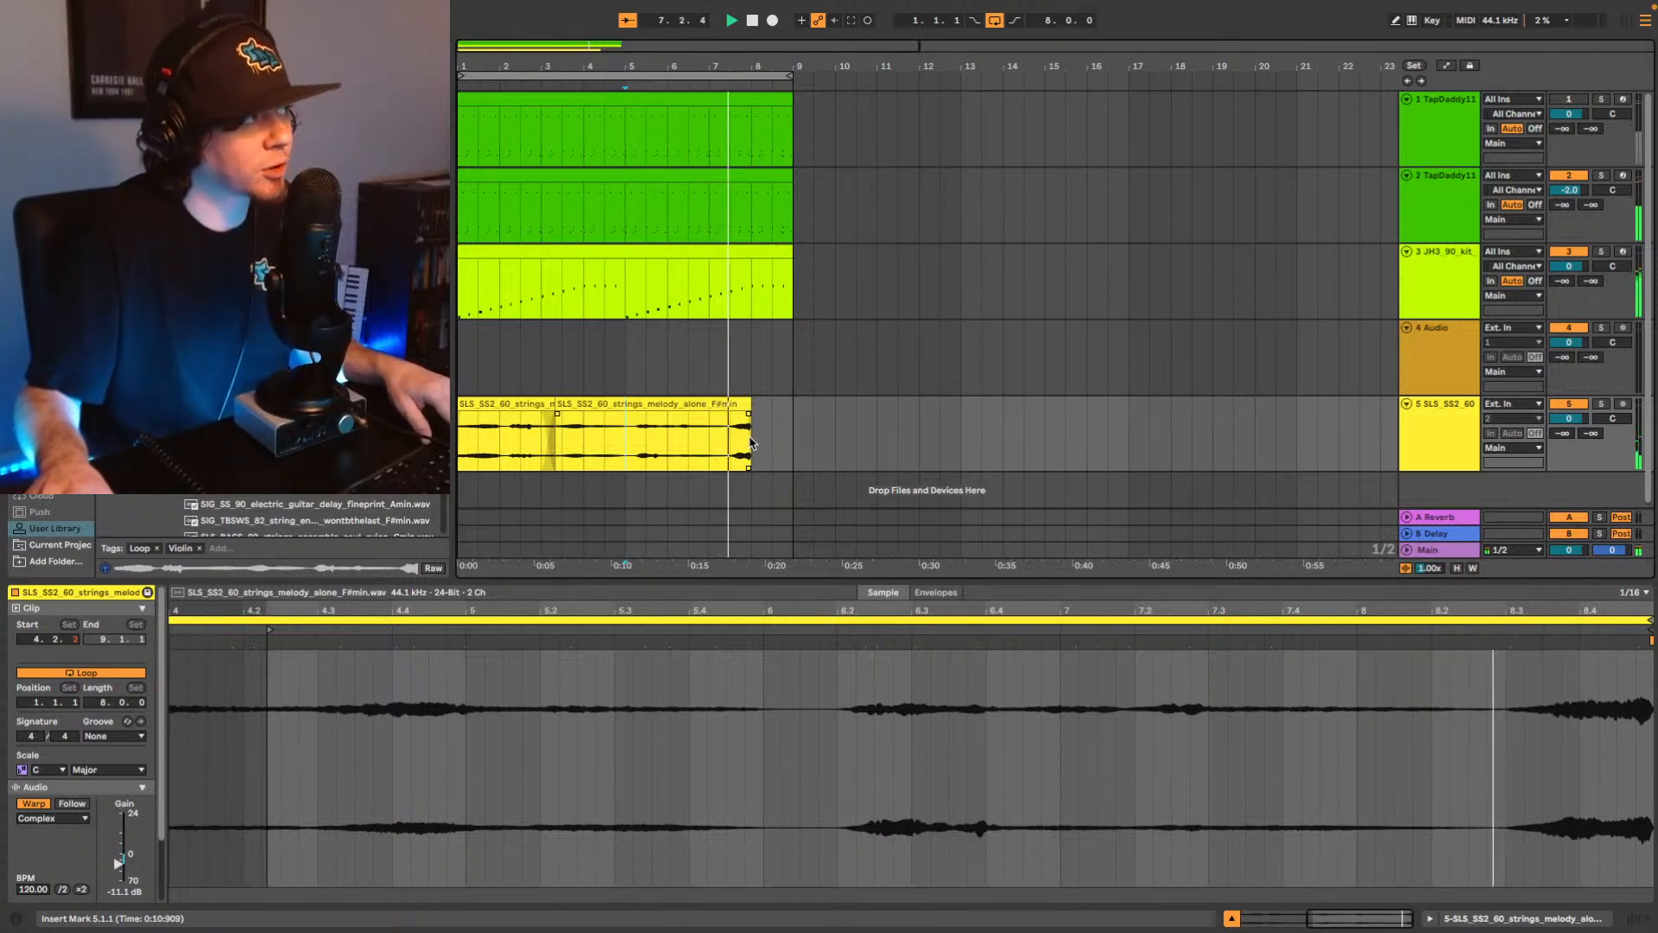
Move the strings ending from 7.3.1 to 4.3.1 and delete the strings piece that remains after bar 5.
key(space)
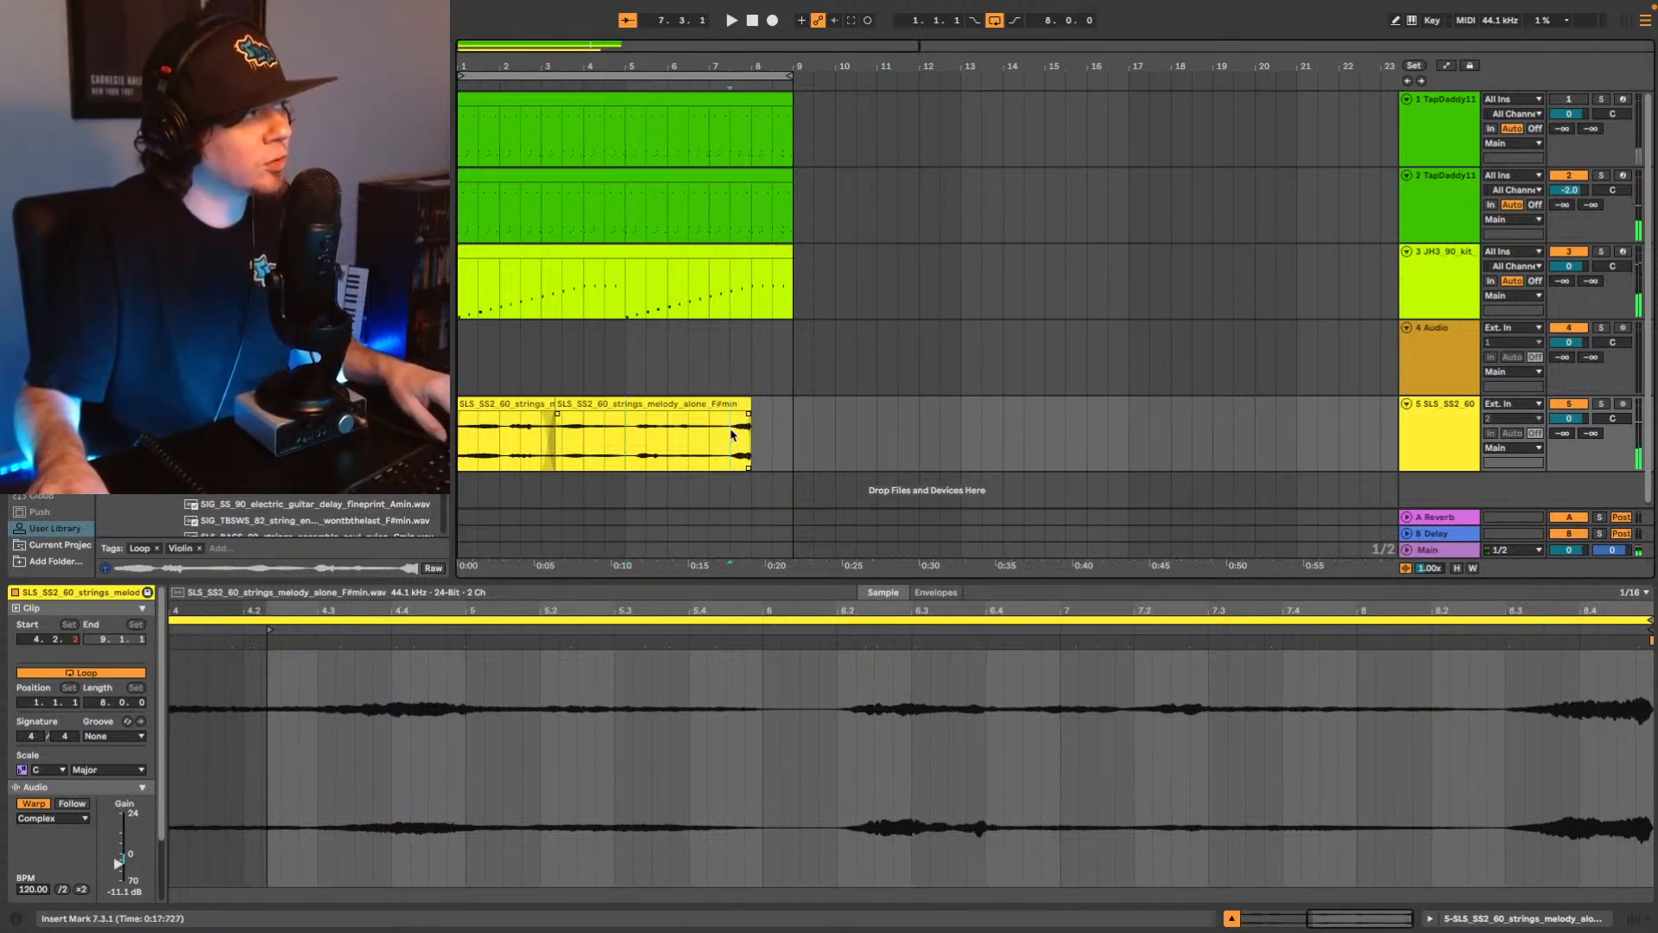
drag(737, 429, 608, 435)
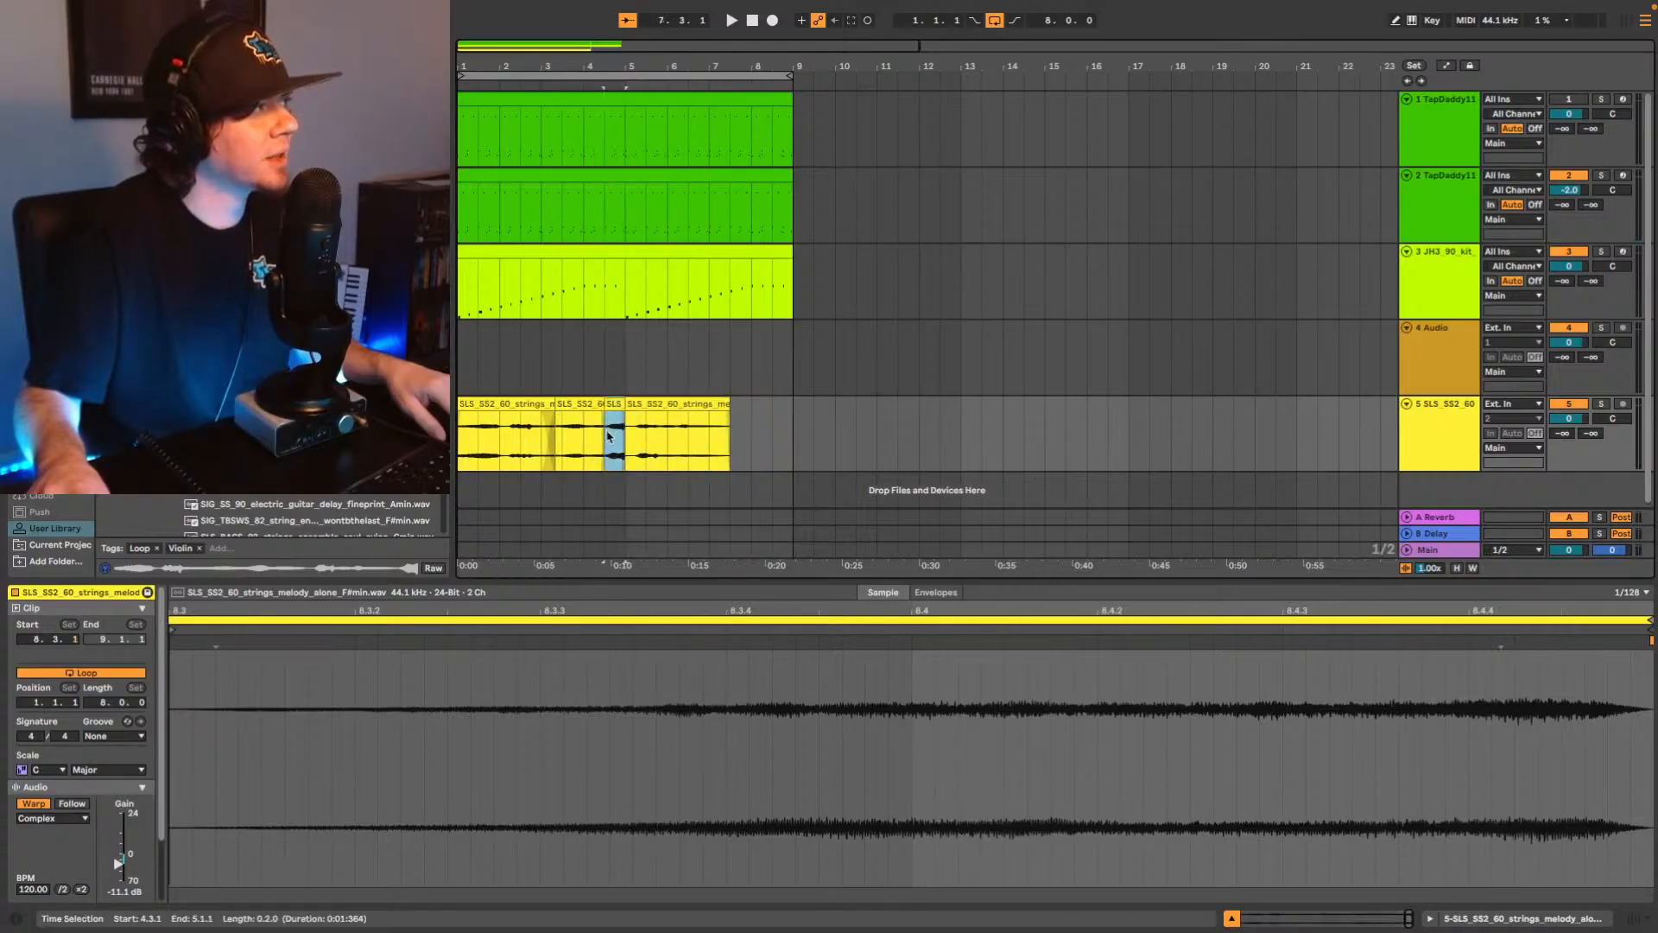
click(567, 443)
key(space)
click(676, 405)
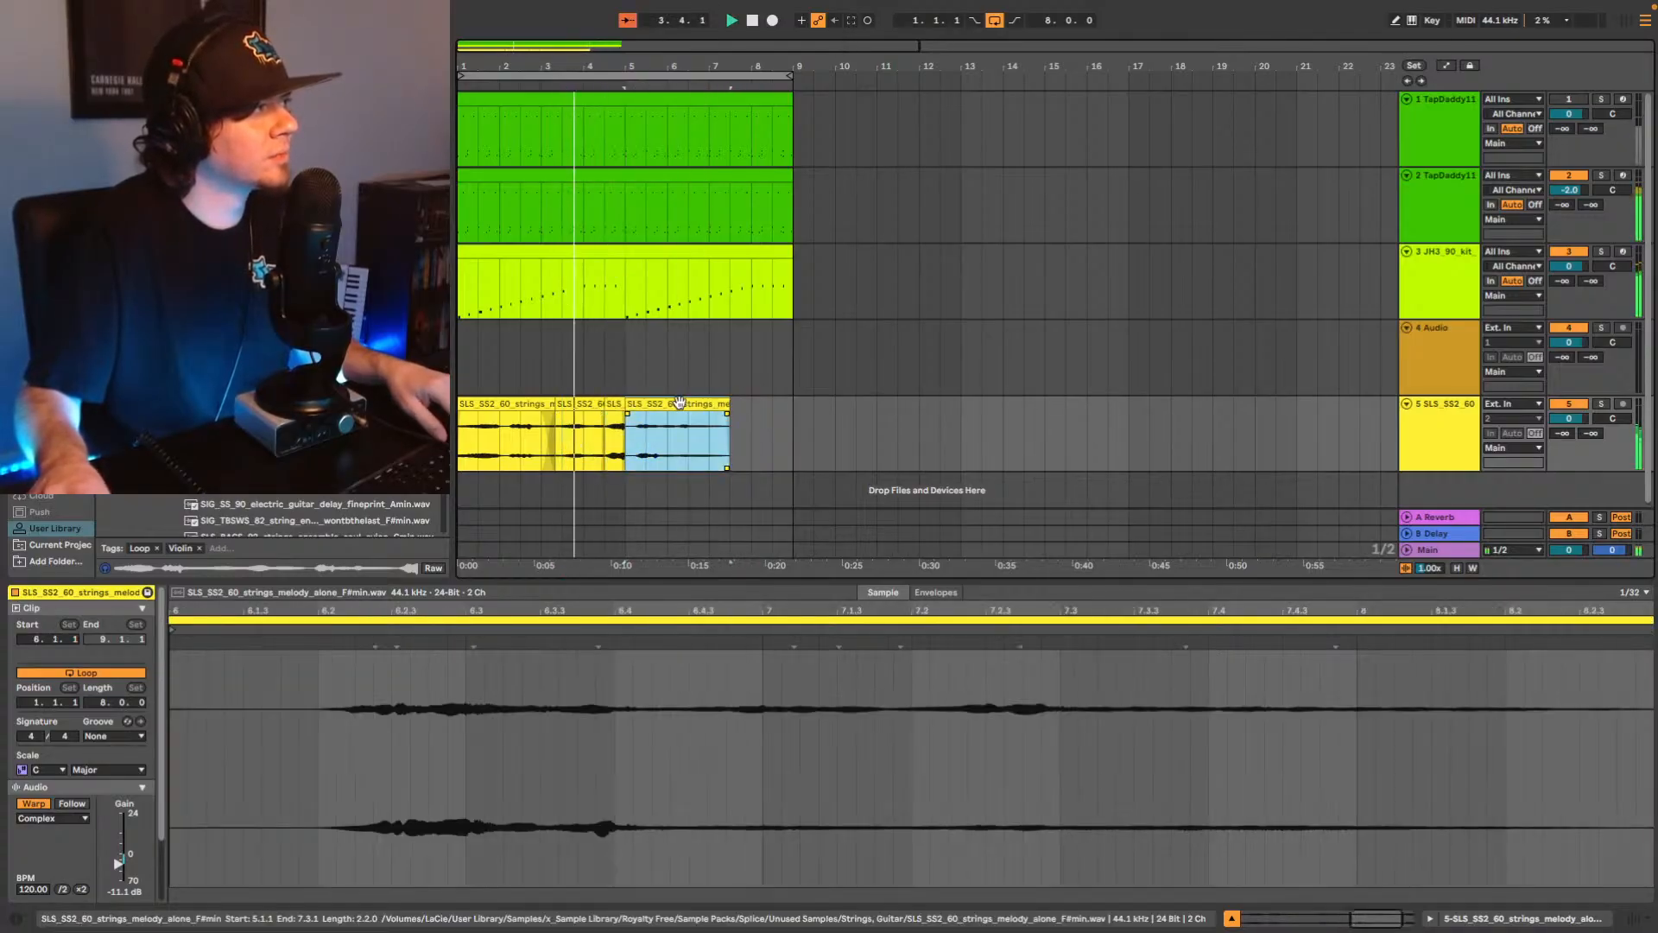
key(Delete)
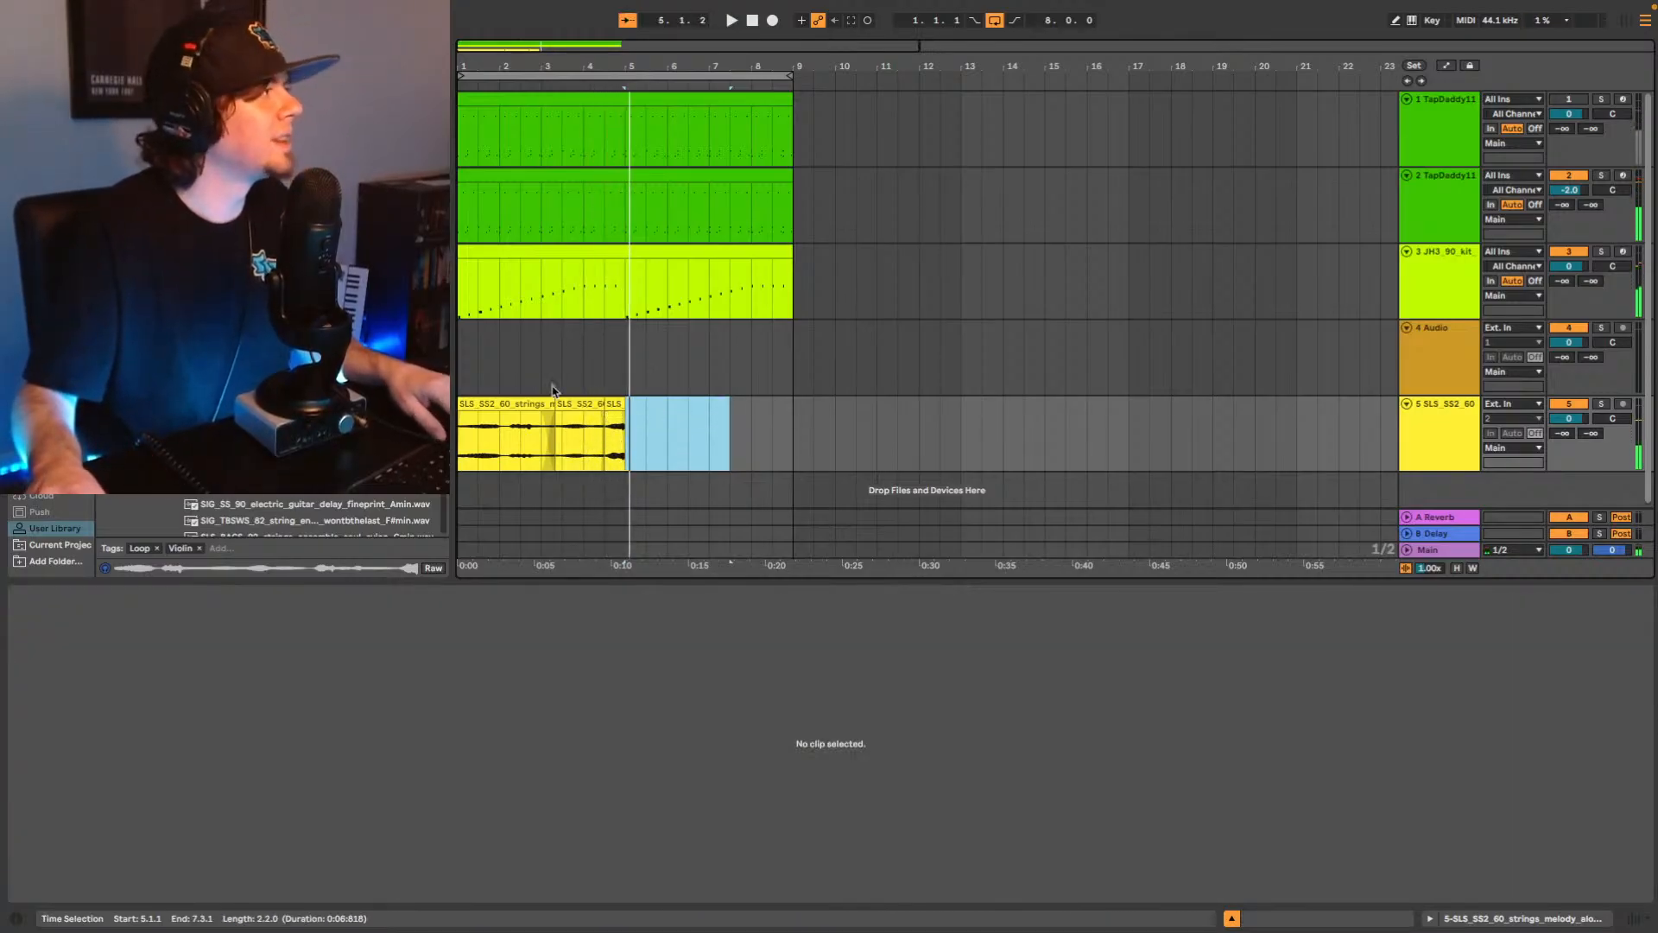
Try a crossfade into the last strings piece ahead of beat 4.3, playing the join from 4.2.1.
drag(550, 45, 531, 91)
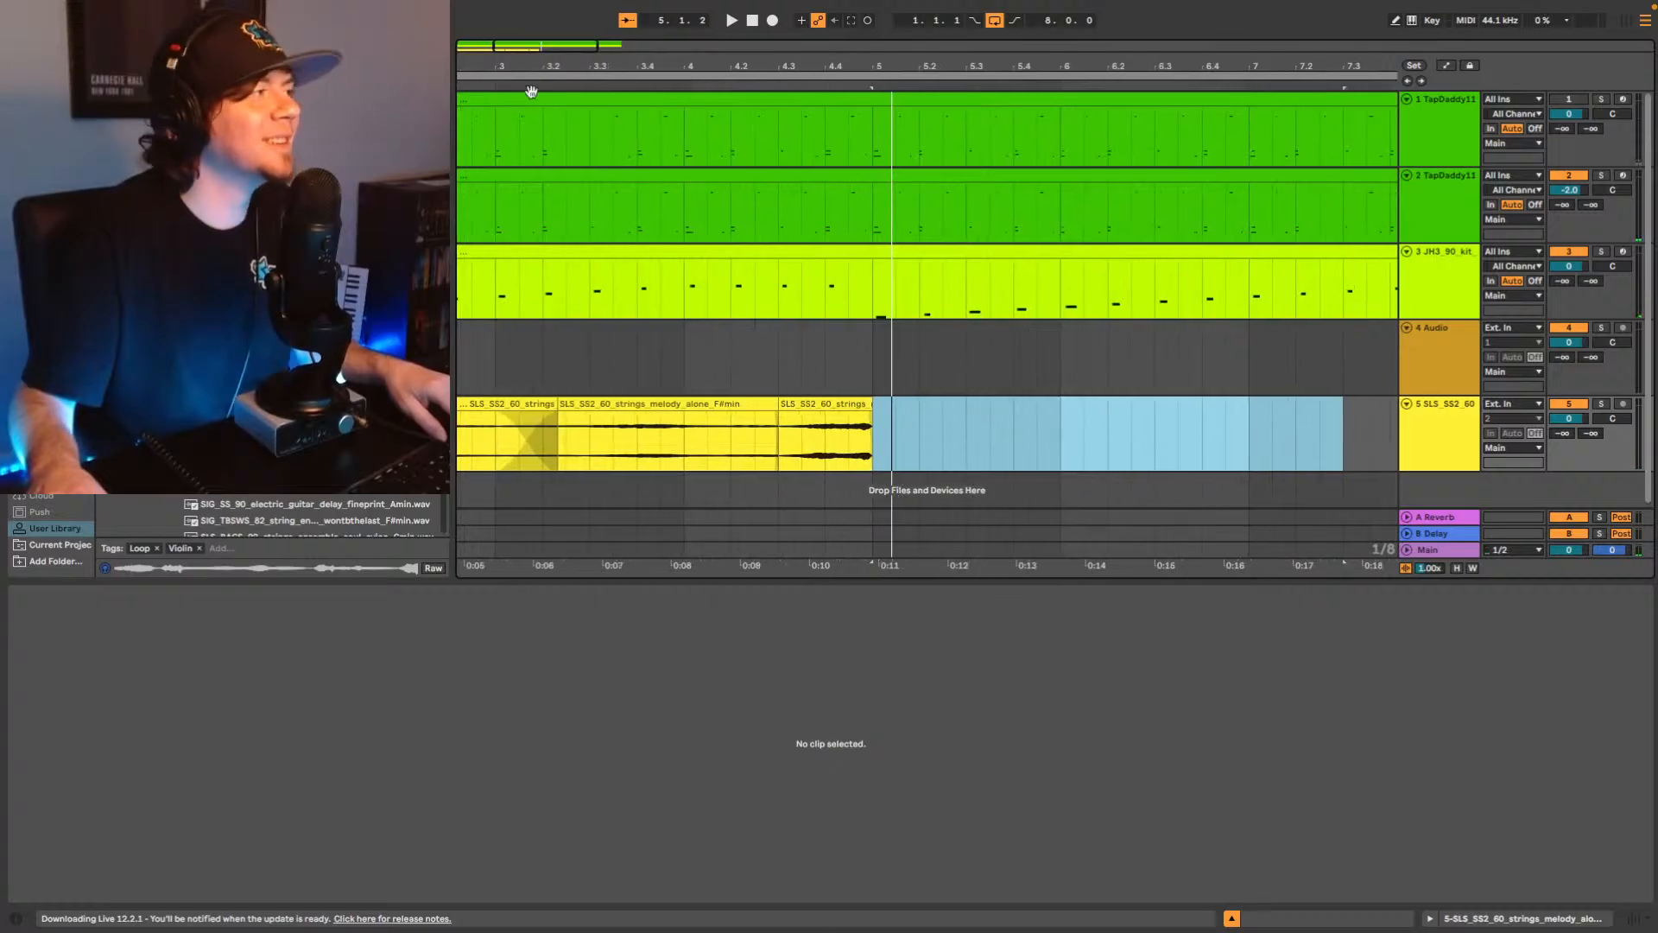
click(782, 416)
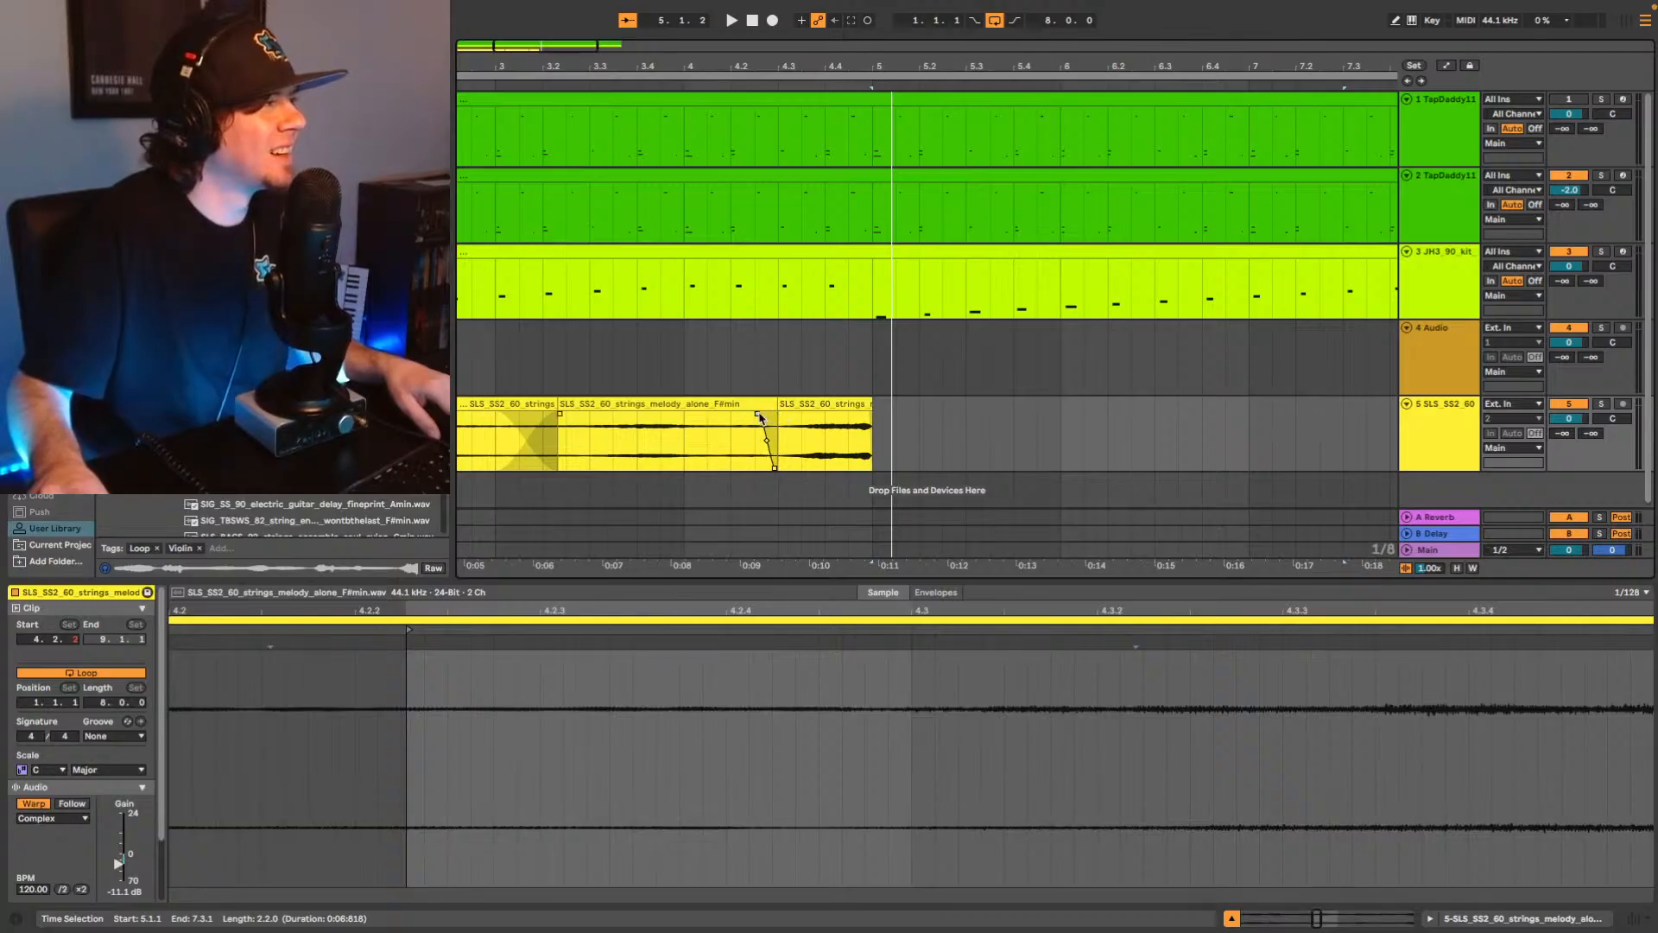
click(783, 416)
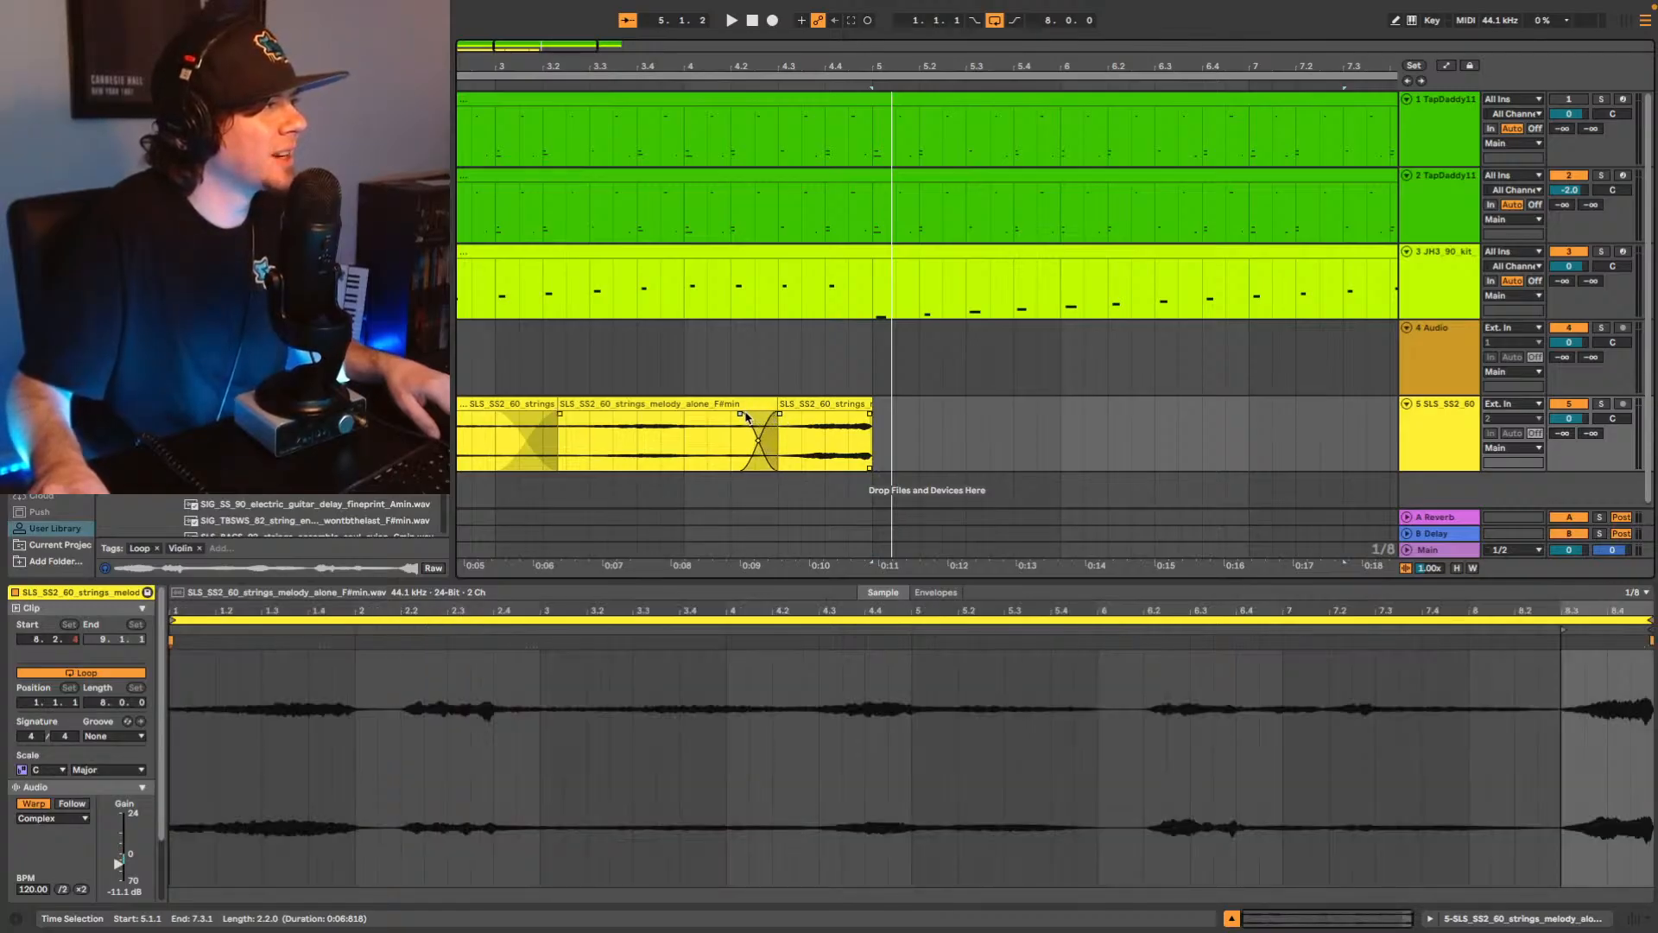
click(749, 417)
key(space)
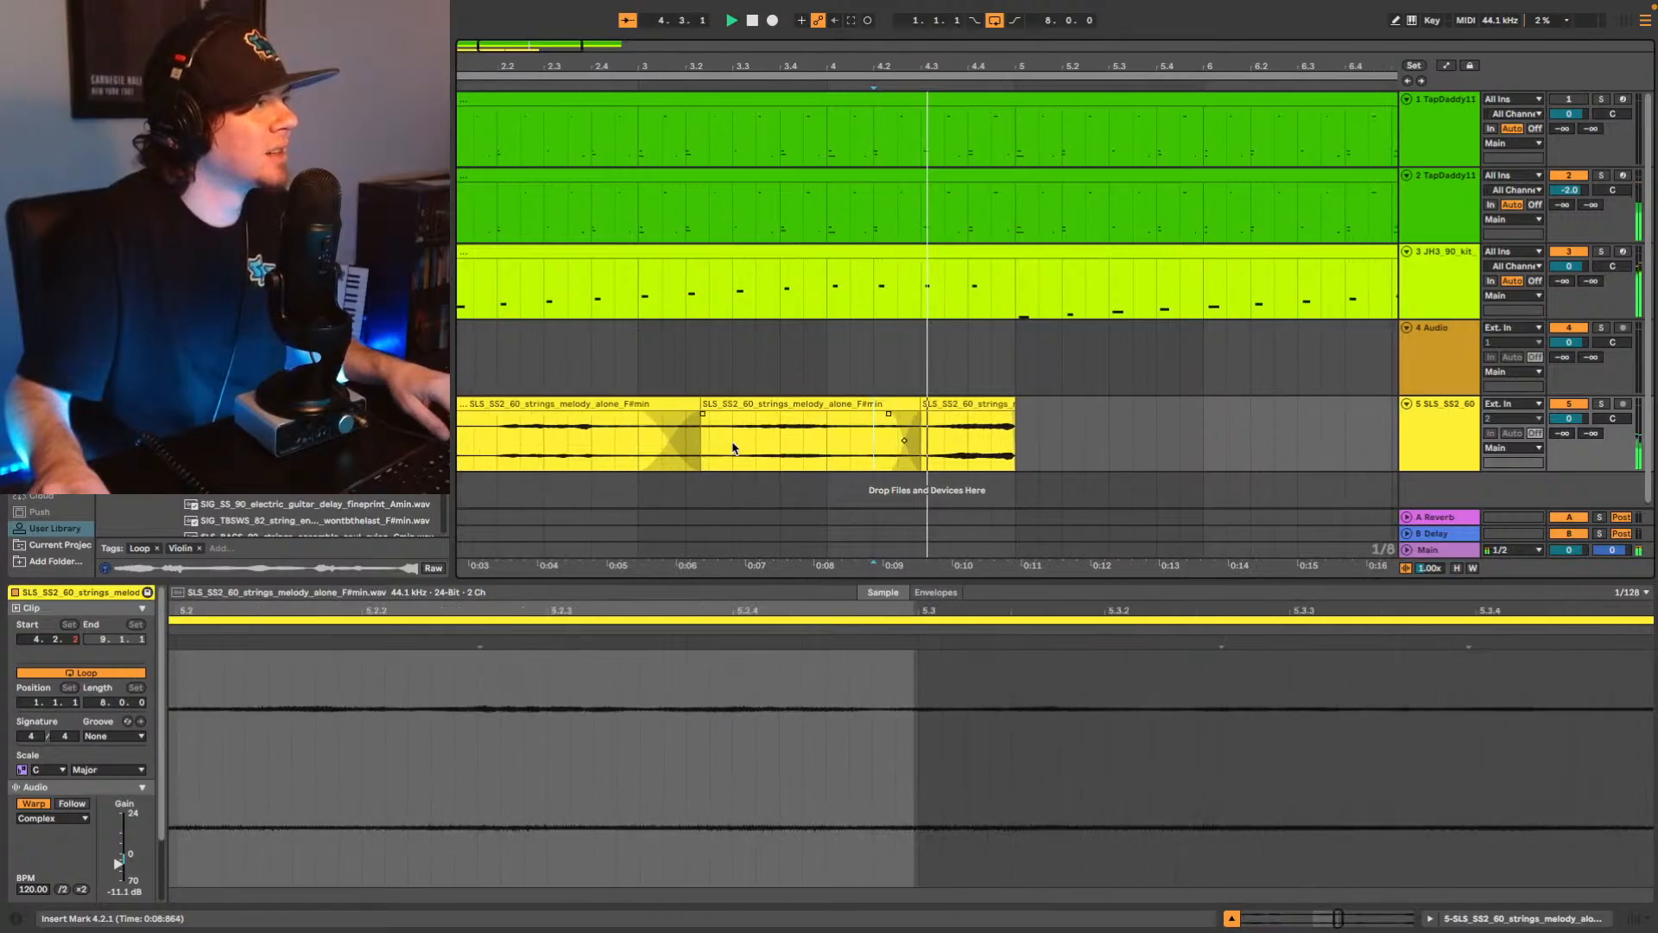
Start the last strings piece slightly after 4.3.1 with a short crossfade from the preceding piece, and play the join.
click(834, 416)
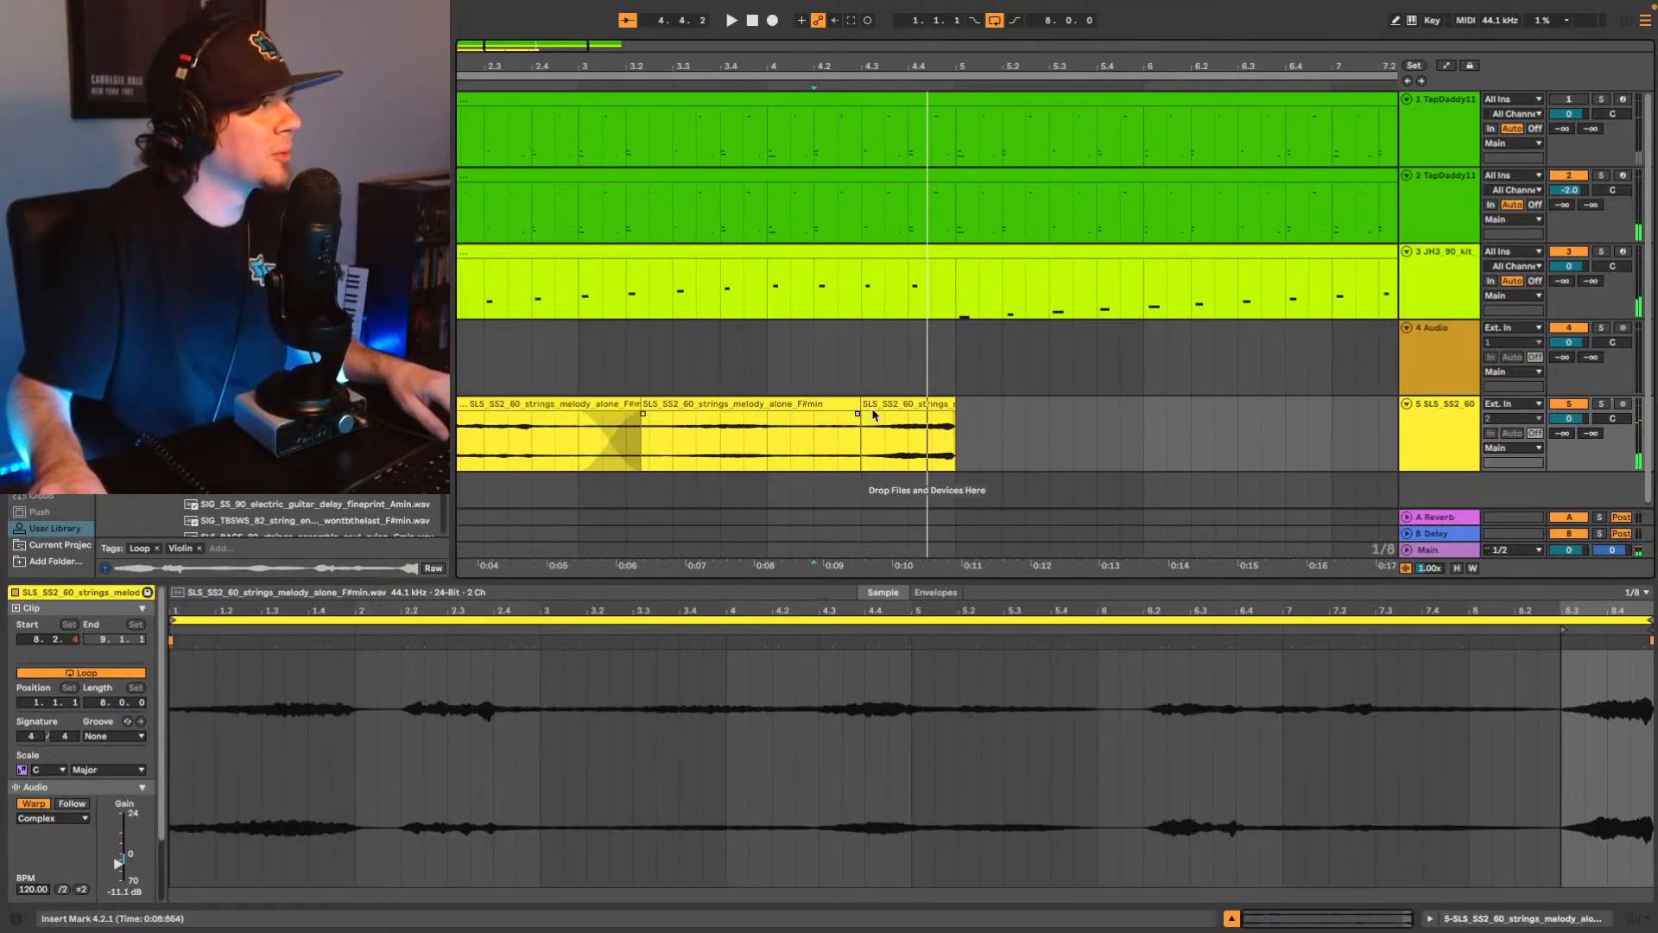
click(859, 419)
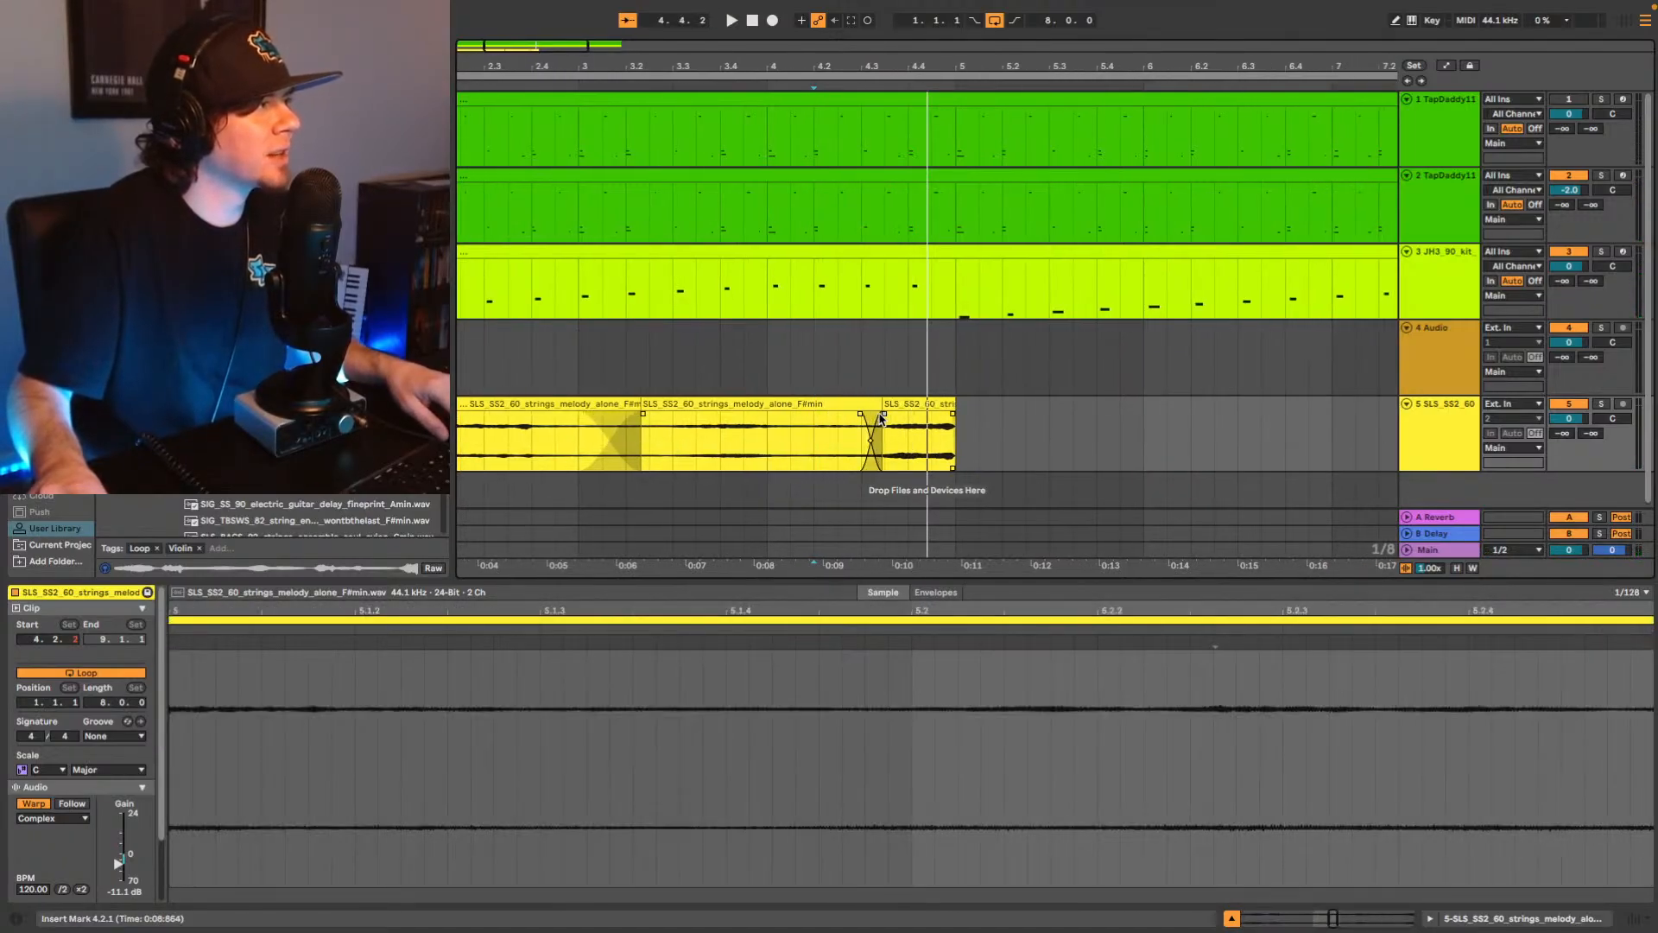
key(space)
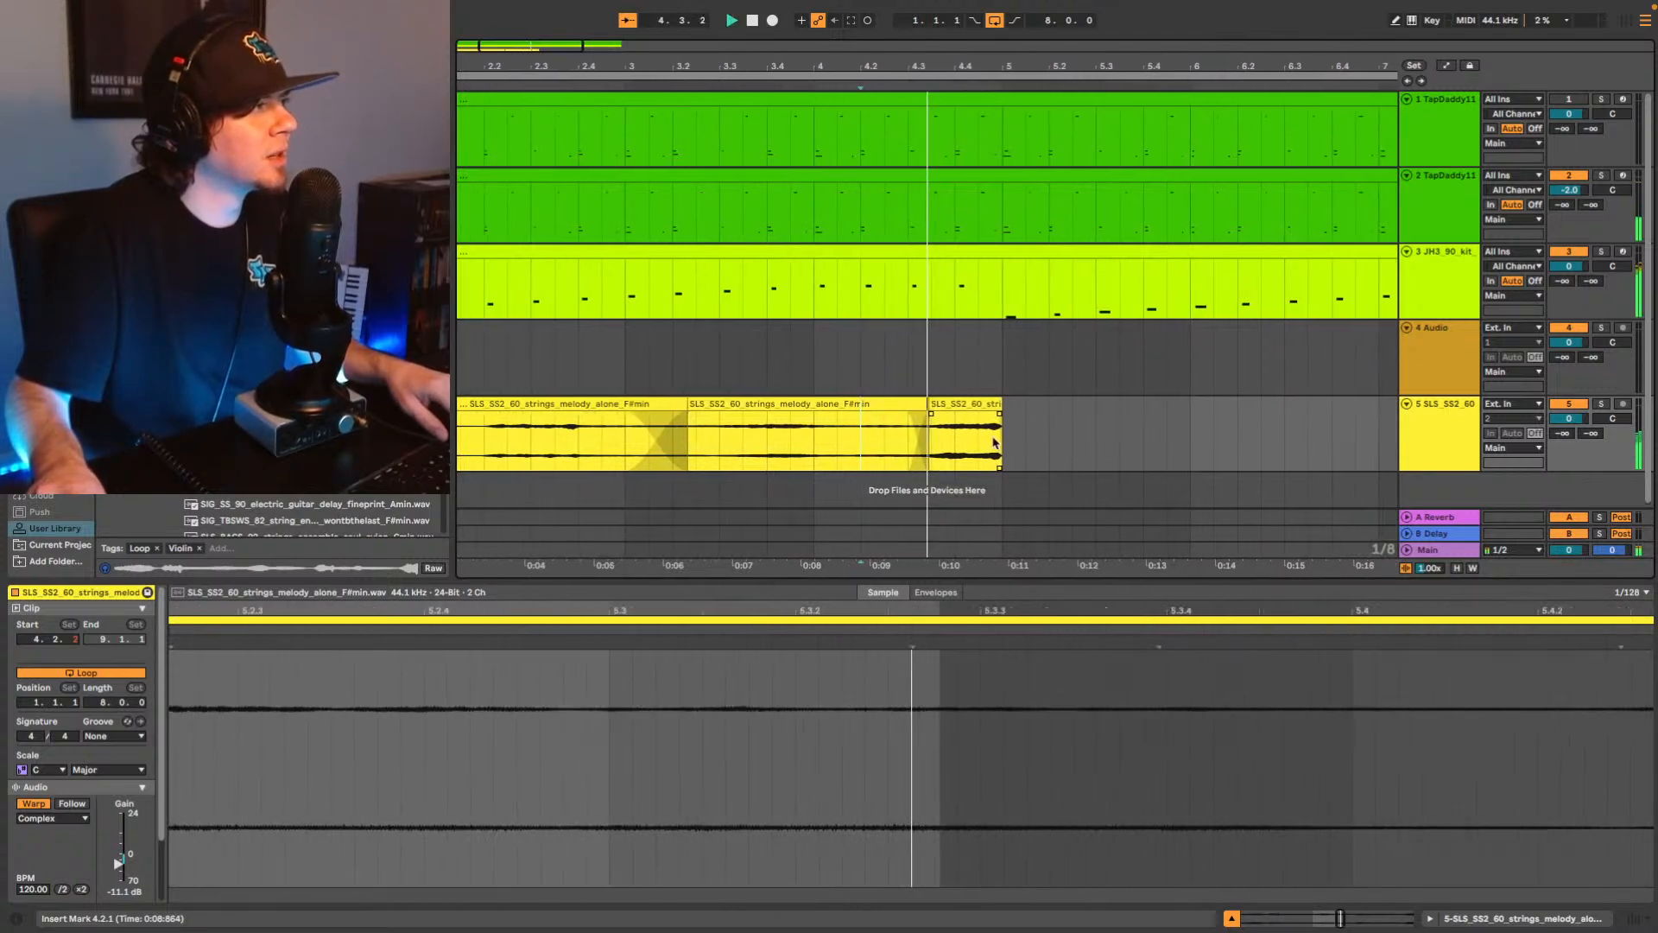
key(space)
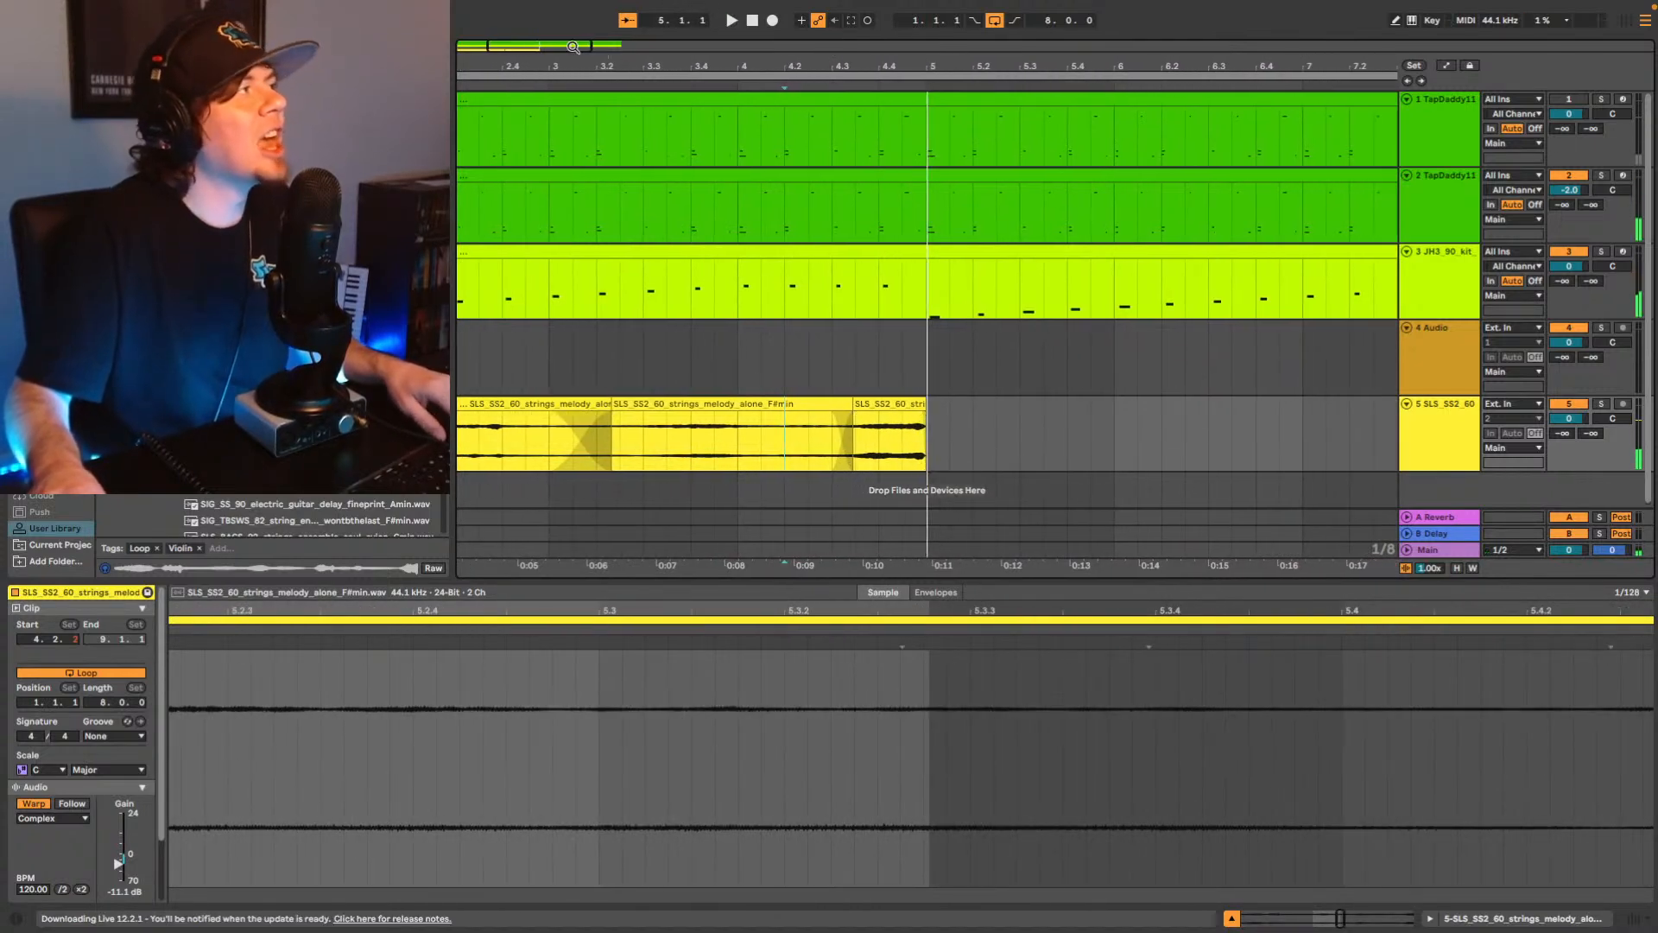
Duplicate the four-bar strings arrangement from bars 1–4 into bars 5–8 and play across the join at bar 5.
key(w)
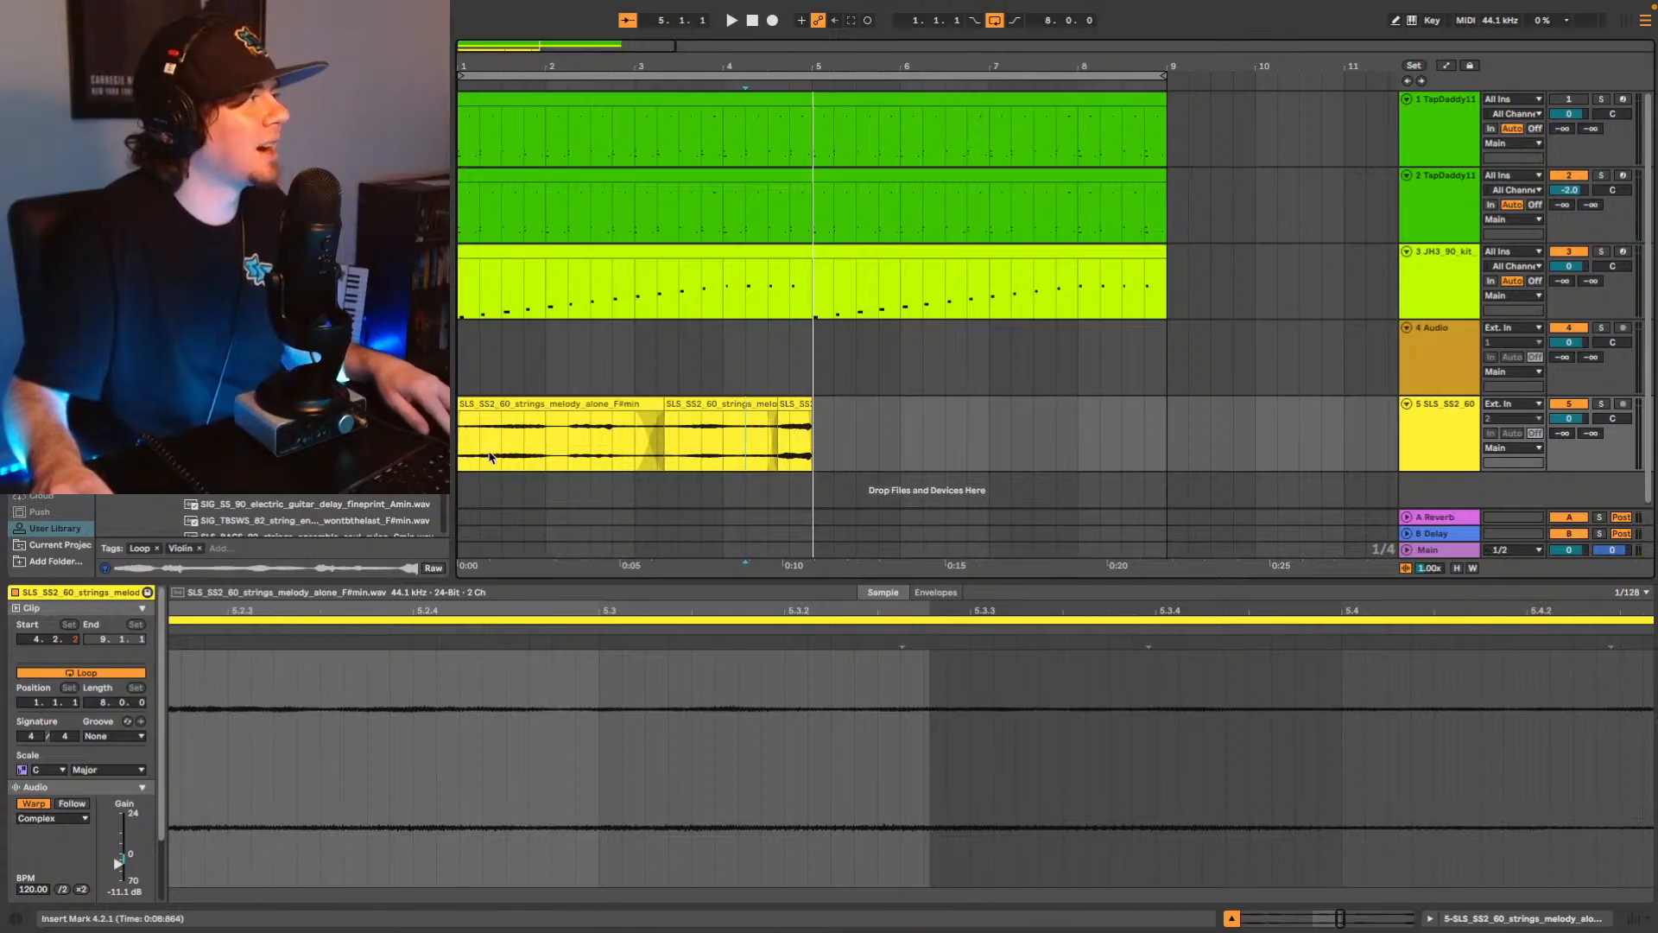
drag(465, 448, 818, 412)
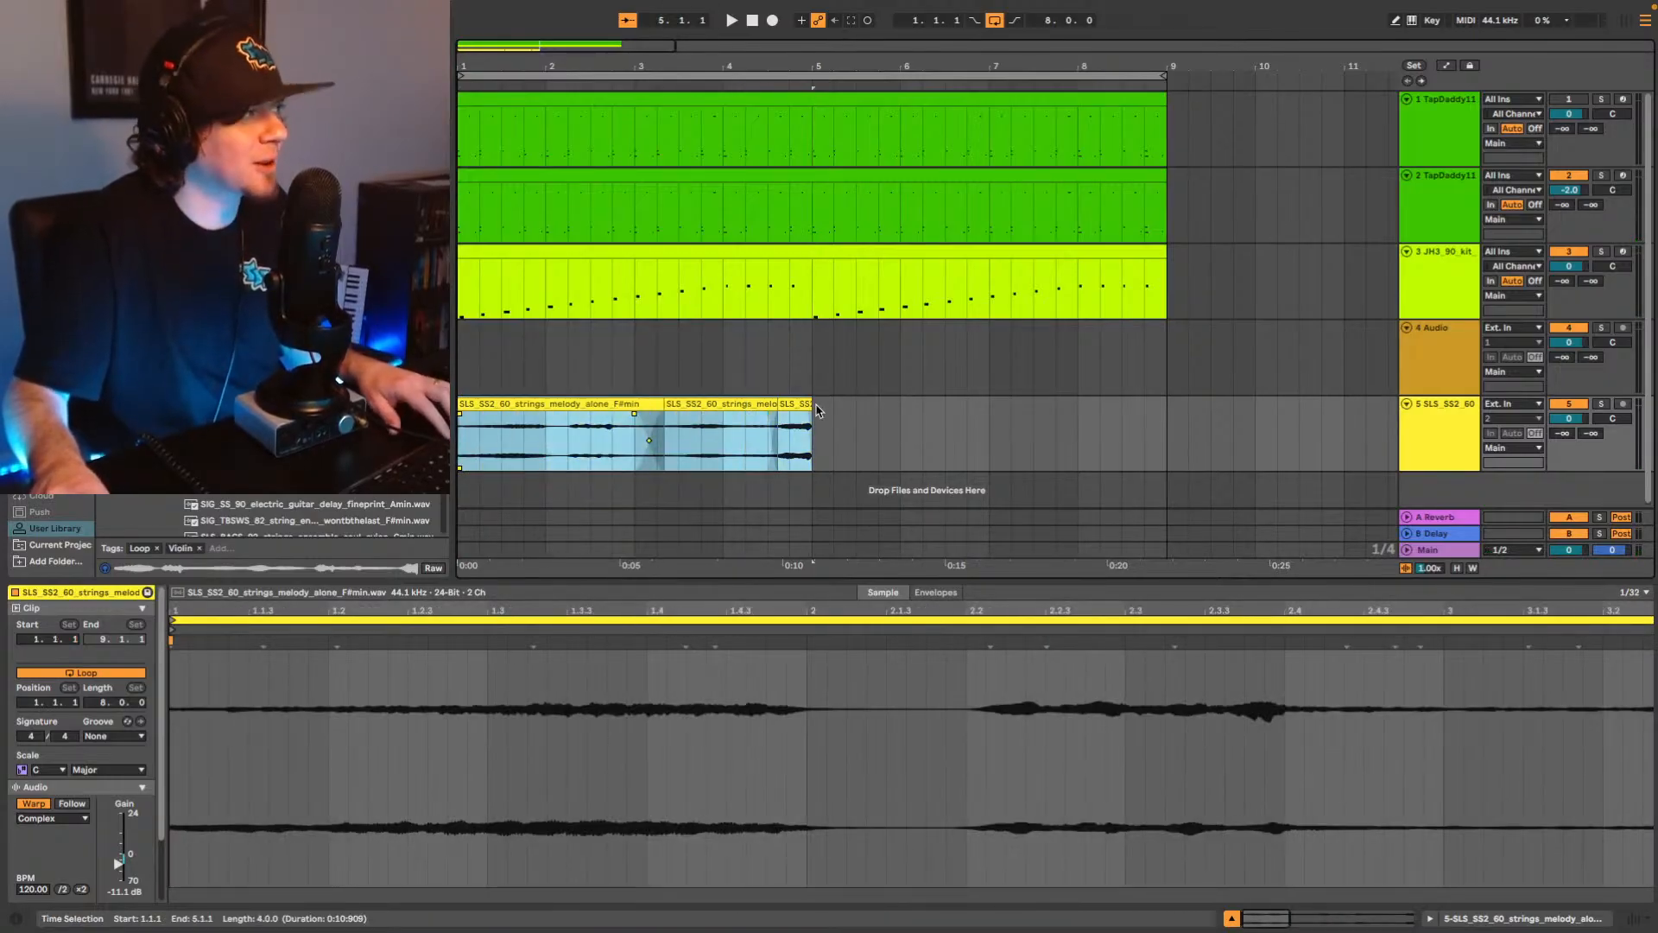
key(ctrl+d)
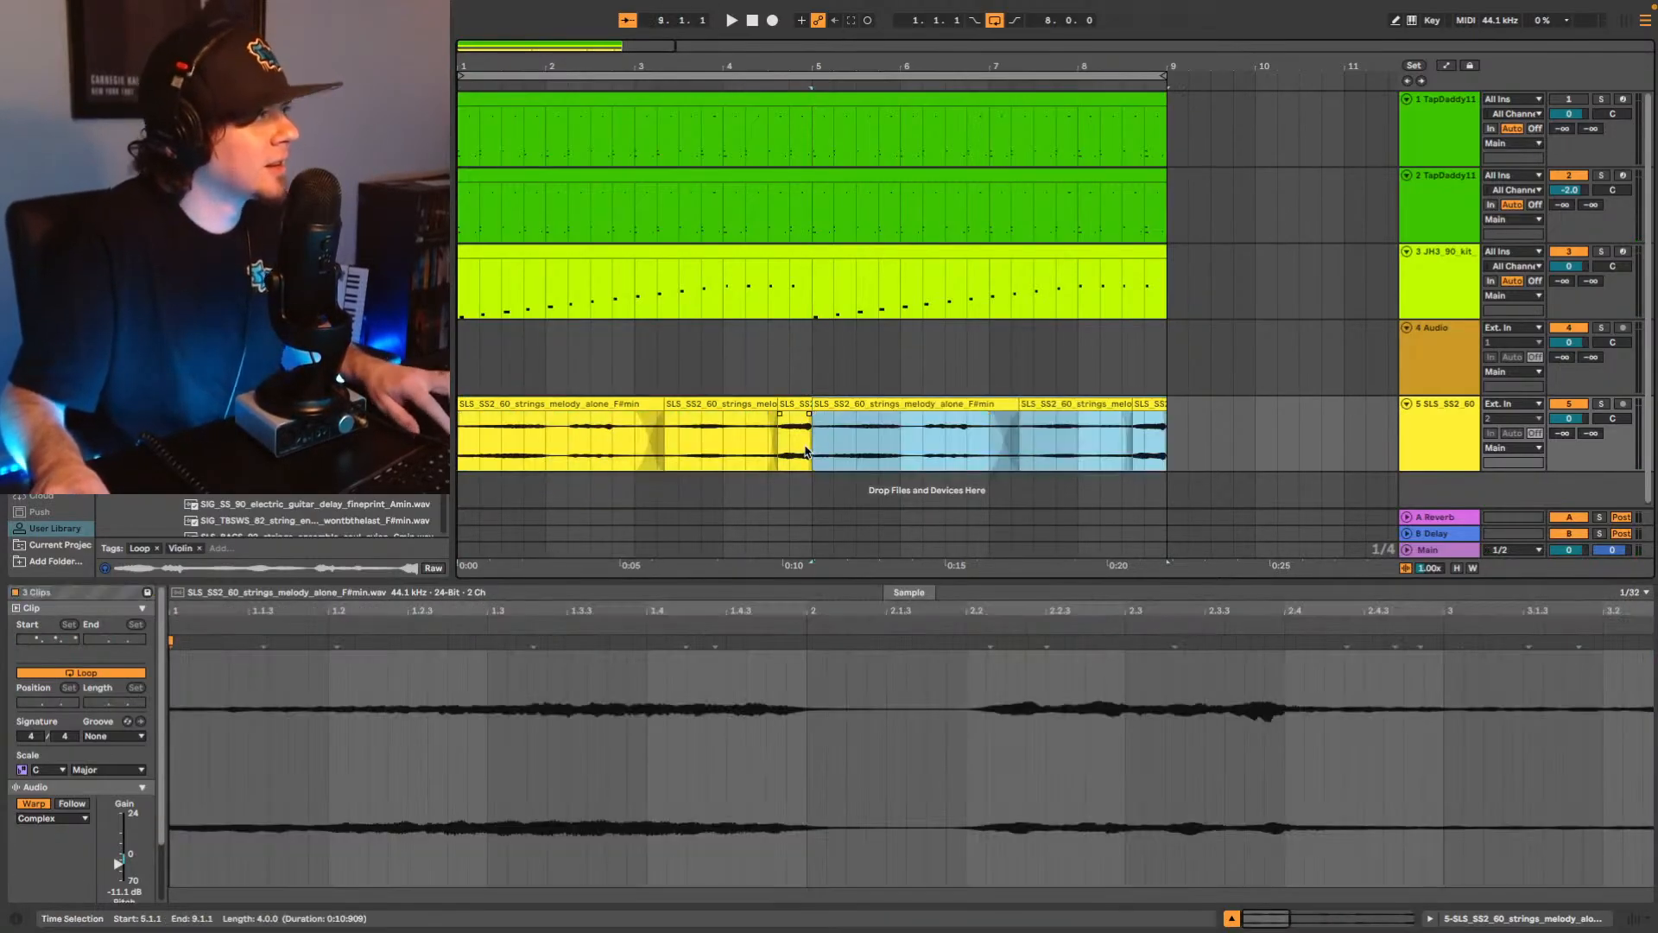
click(775, 446)
key(space)
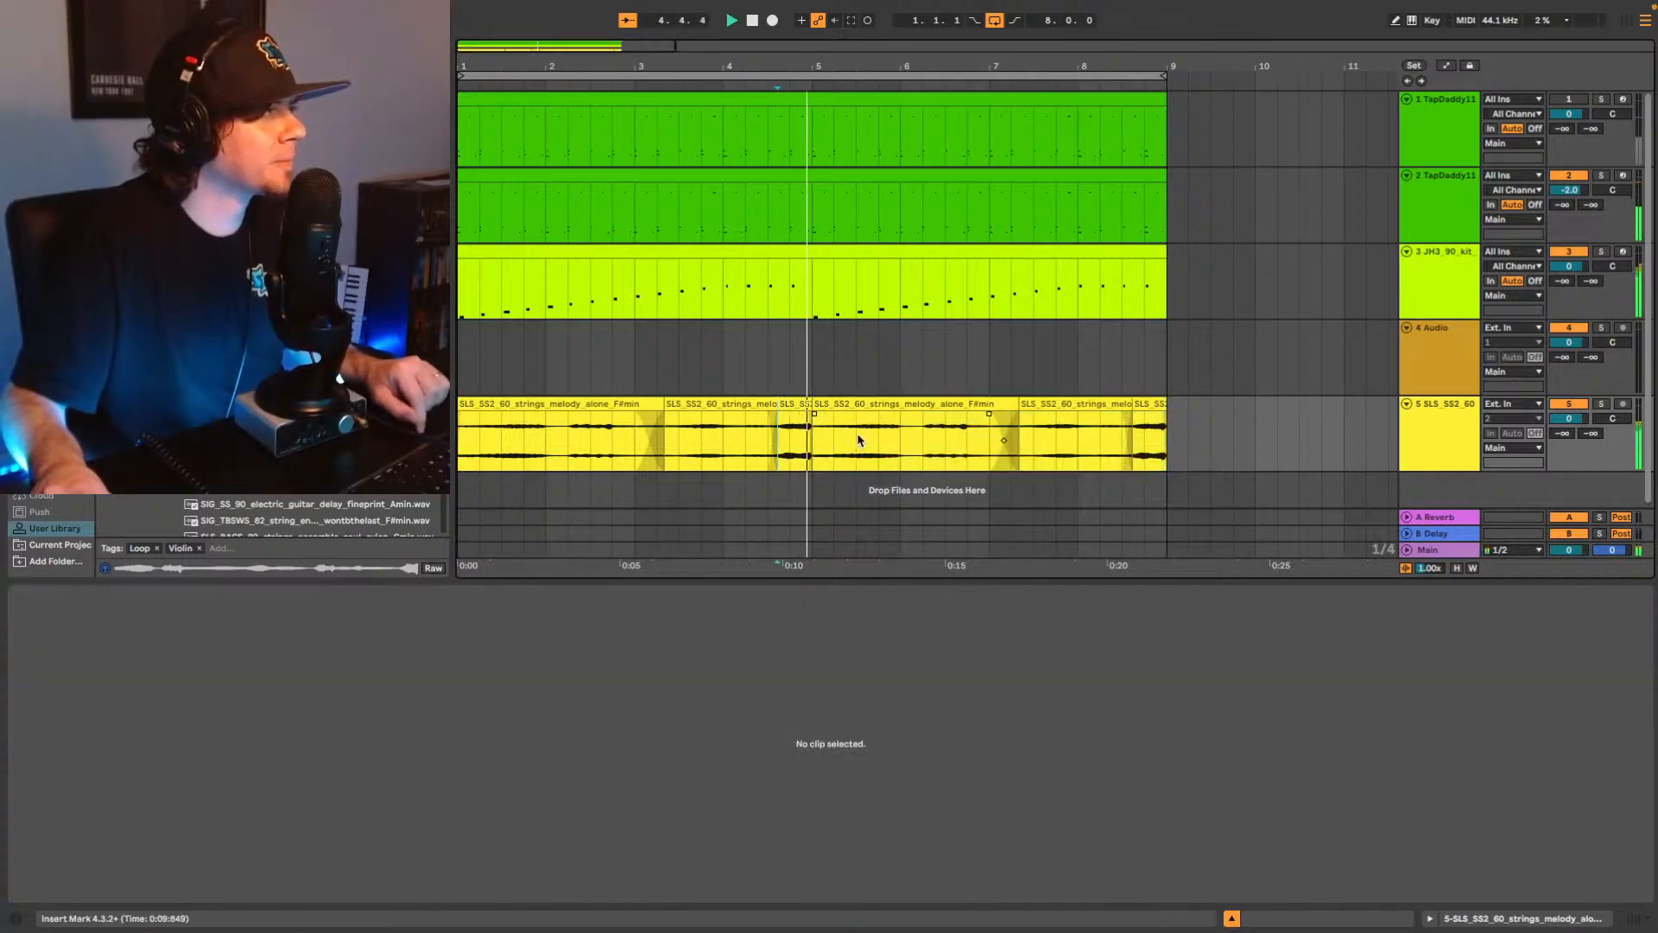
key(space)
Try a crossfade extending past bar 5 between the two strings copies, playing the join from 4.4.4.
drag(596, 44, 561, 128)
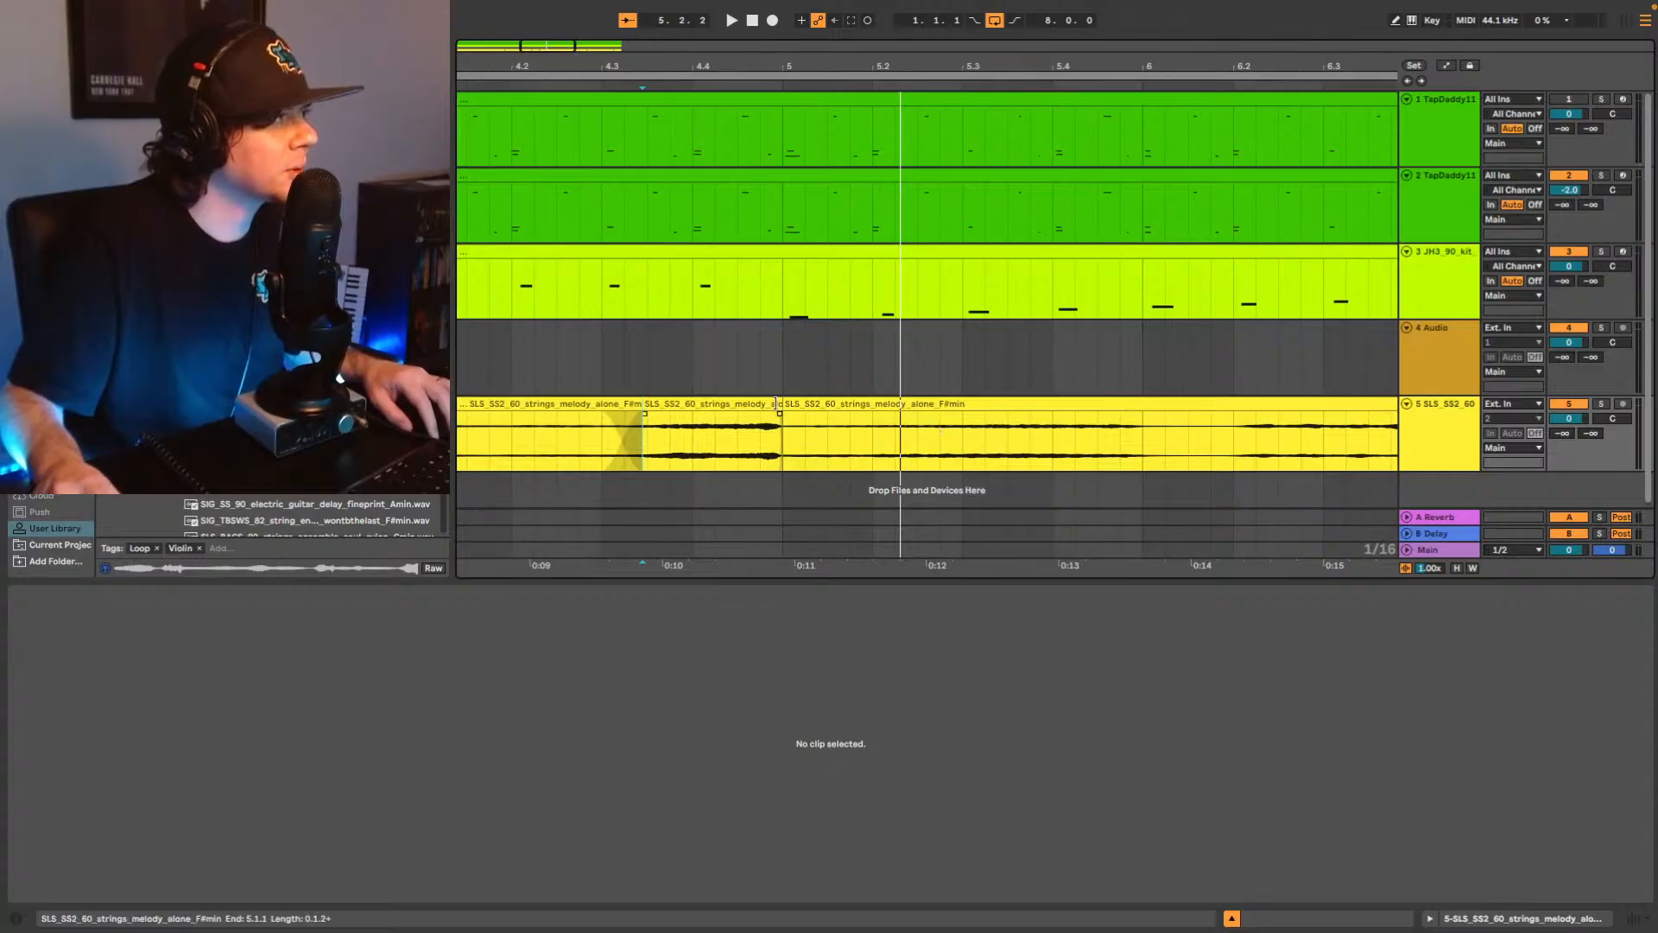
click(782, 418)
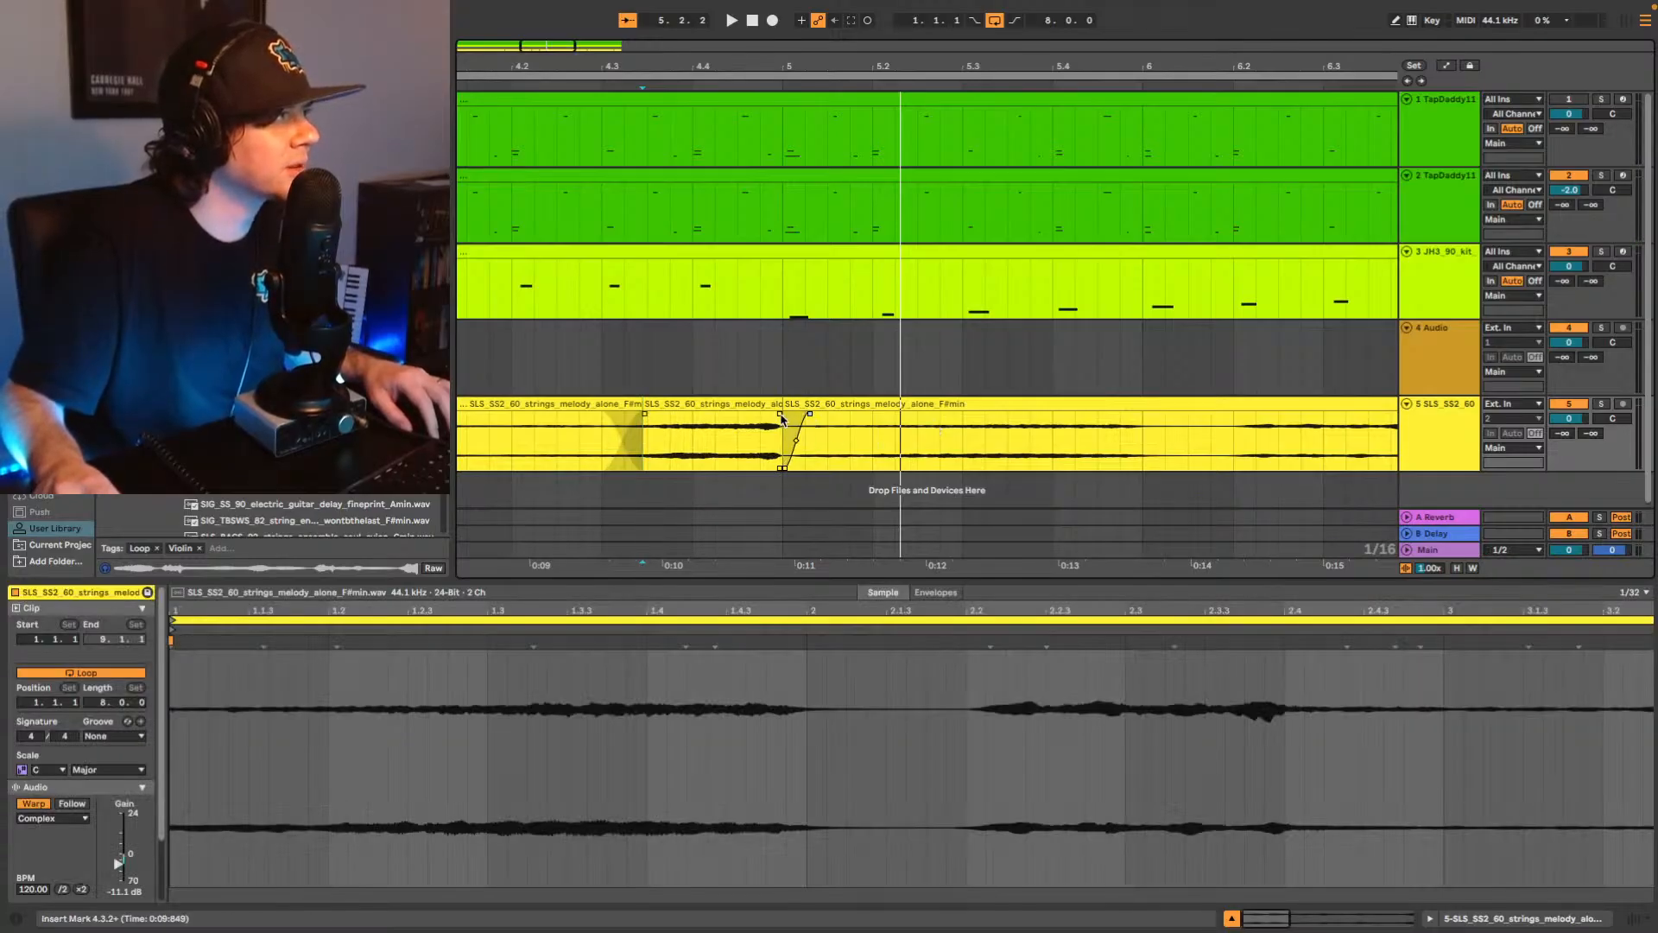
drag(782, 420, 813, 413)
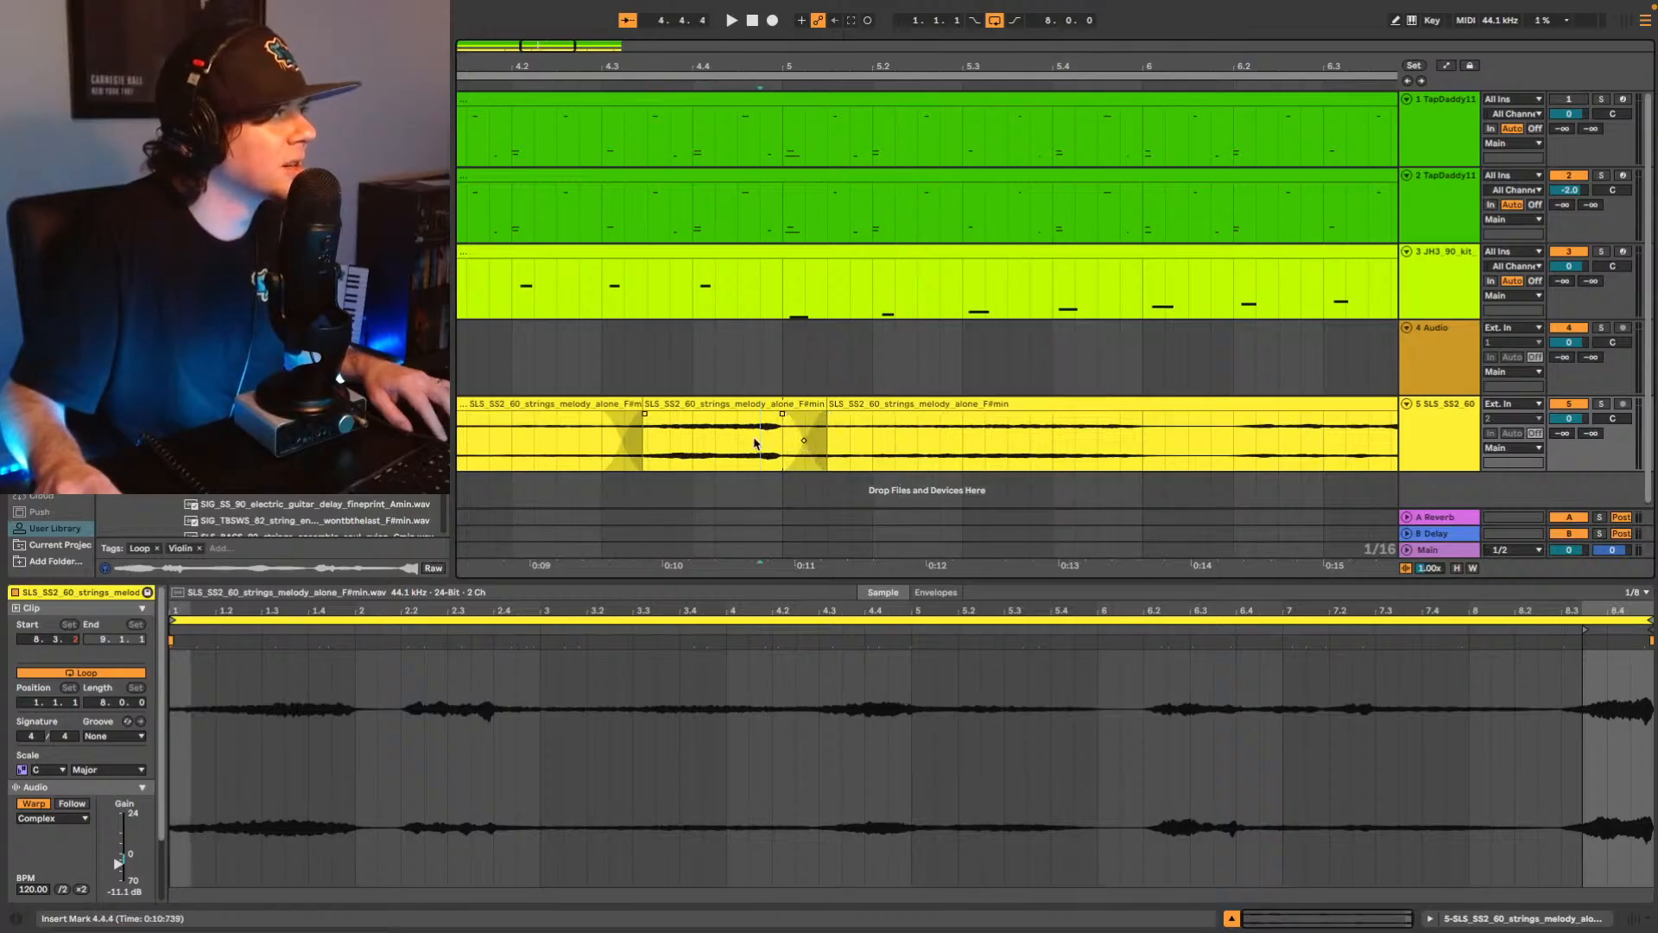
key(space)
Try the crossfade between the strings copies ahead of bar 5 instead, playing the join from 4.4.2.
drag(829, 416, 784, 410)
key(space)
click(715, 440)
key(space)
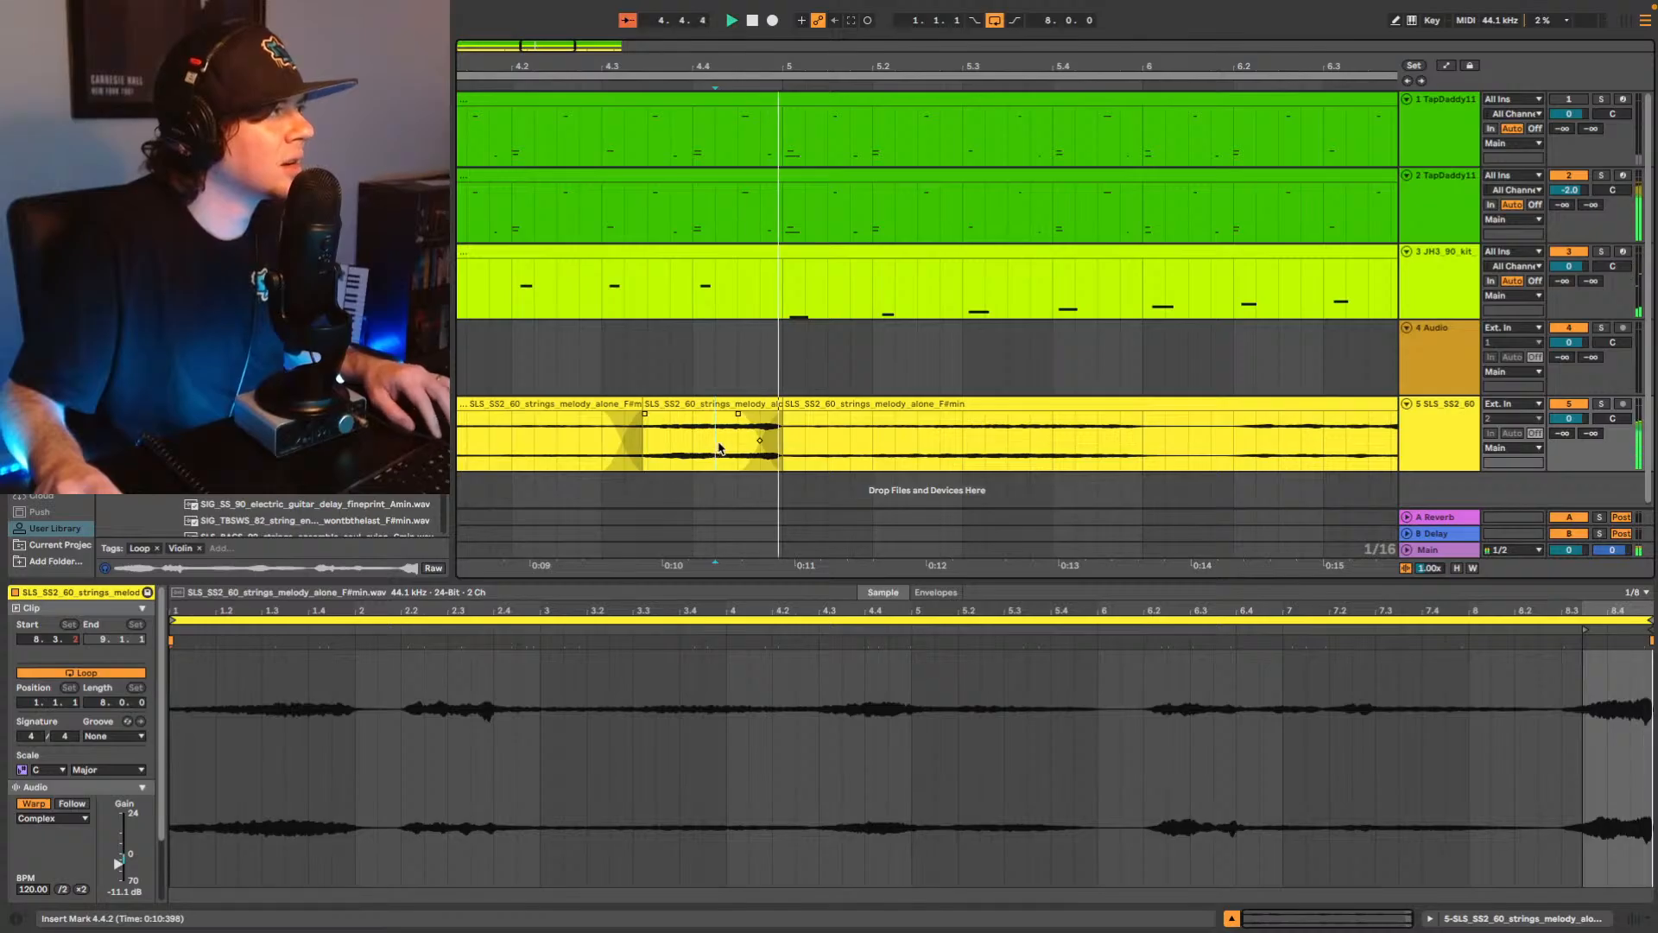
drag(740, 418, 748, 416)
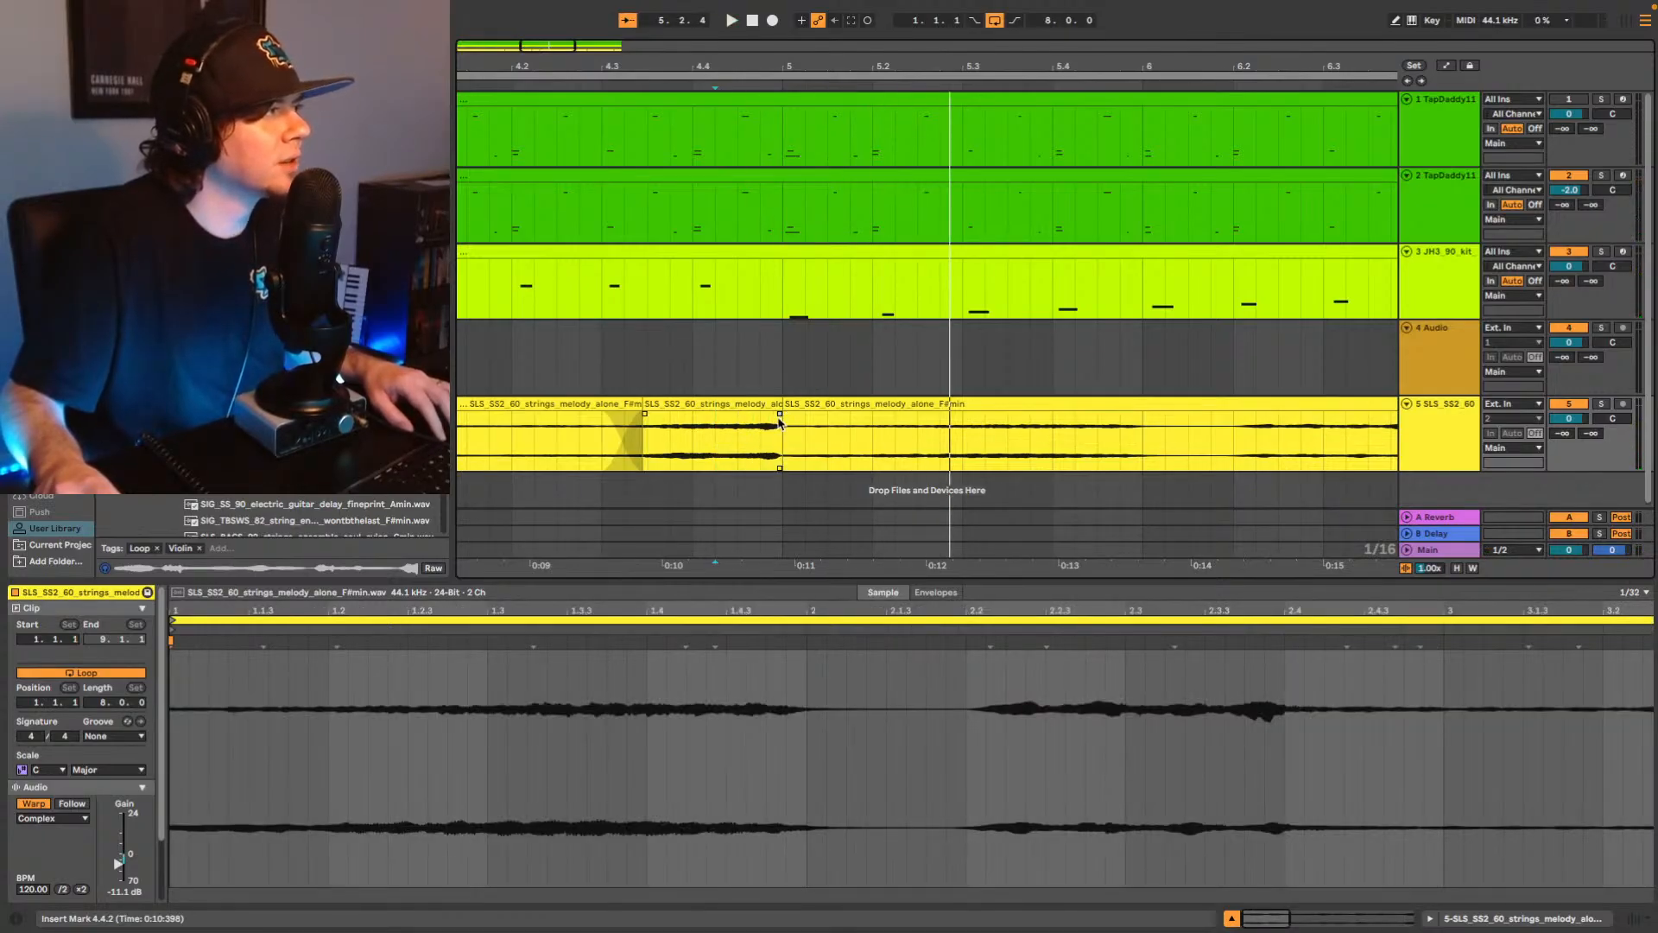
Play the whole beat from bar 1 and lower the strings track volume to -4.0 dB.
double_click(562, 49)
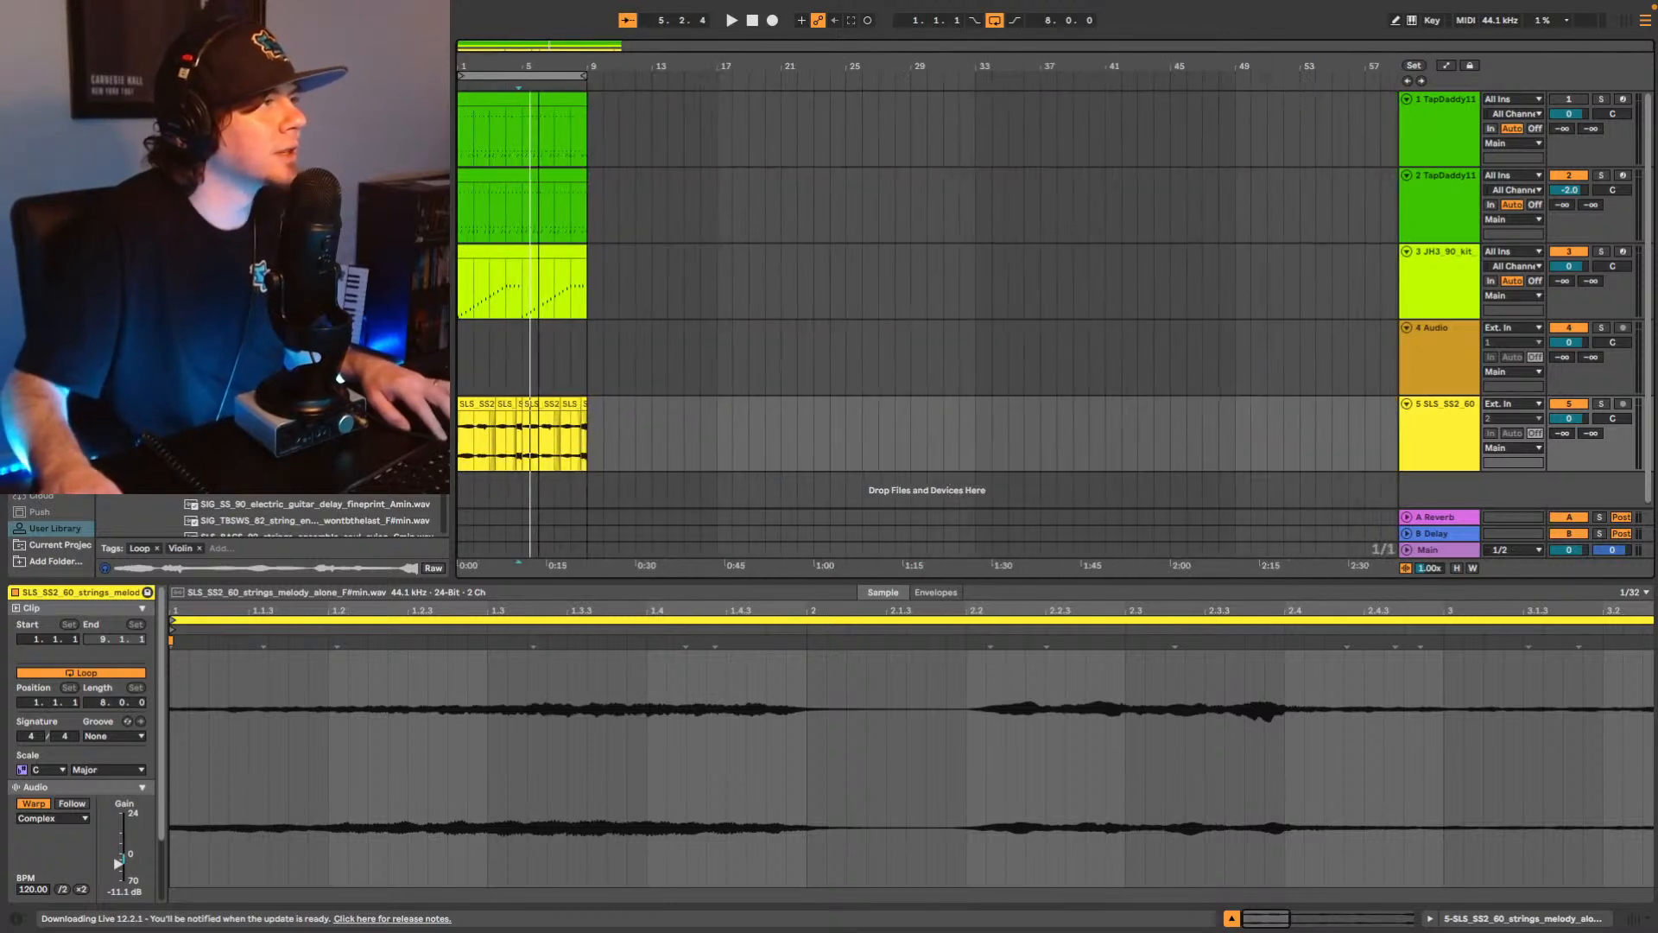
click(1409, 81)
key(space)
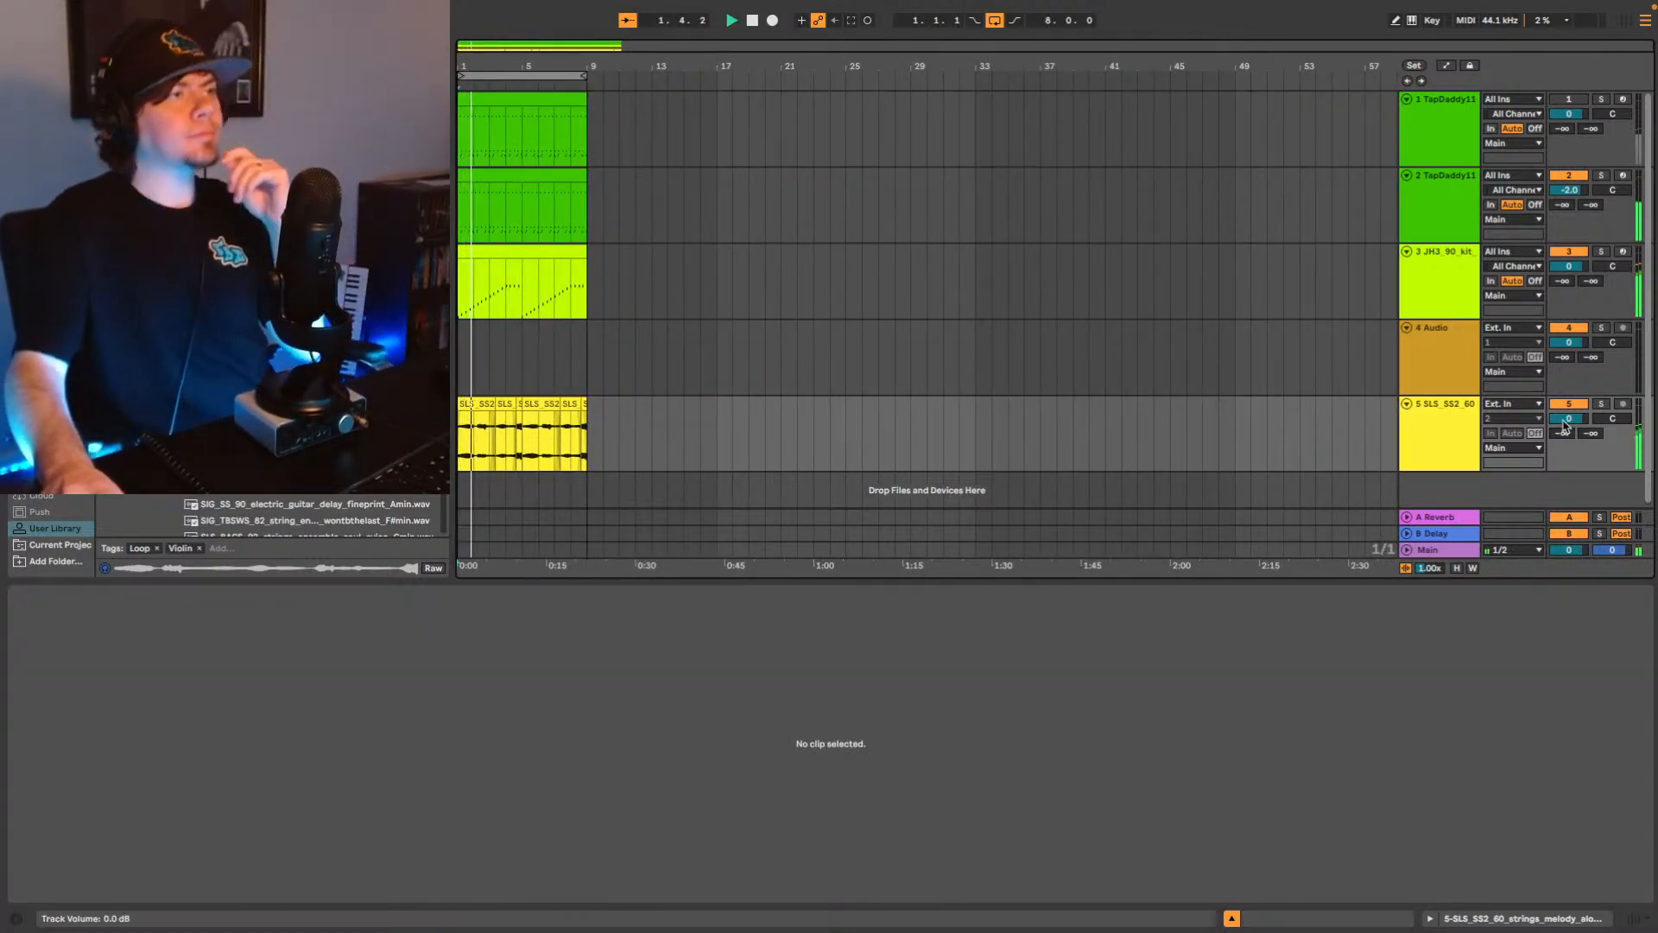
drag(1587, 418, 1587, 423)
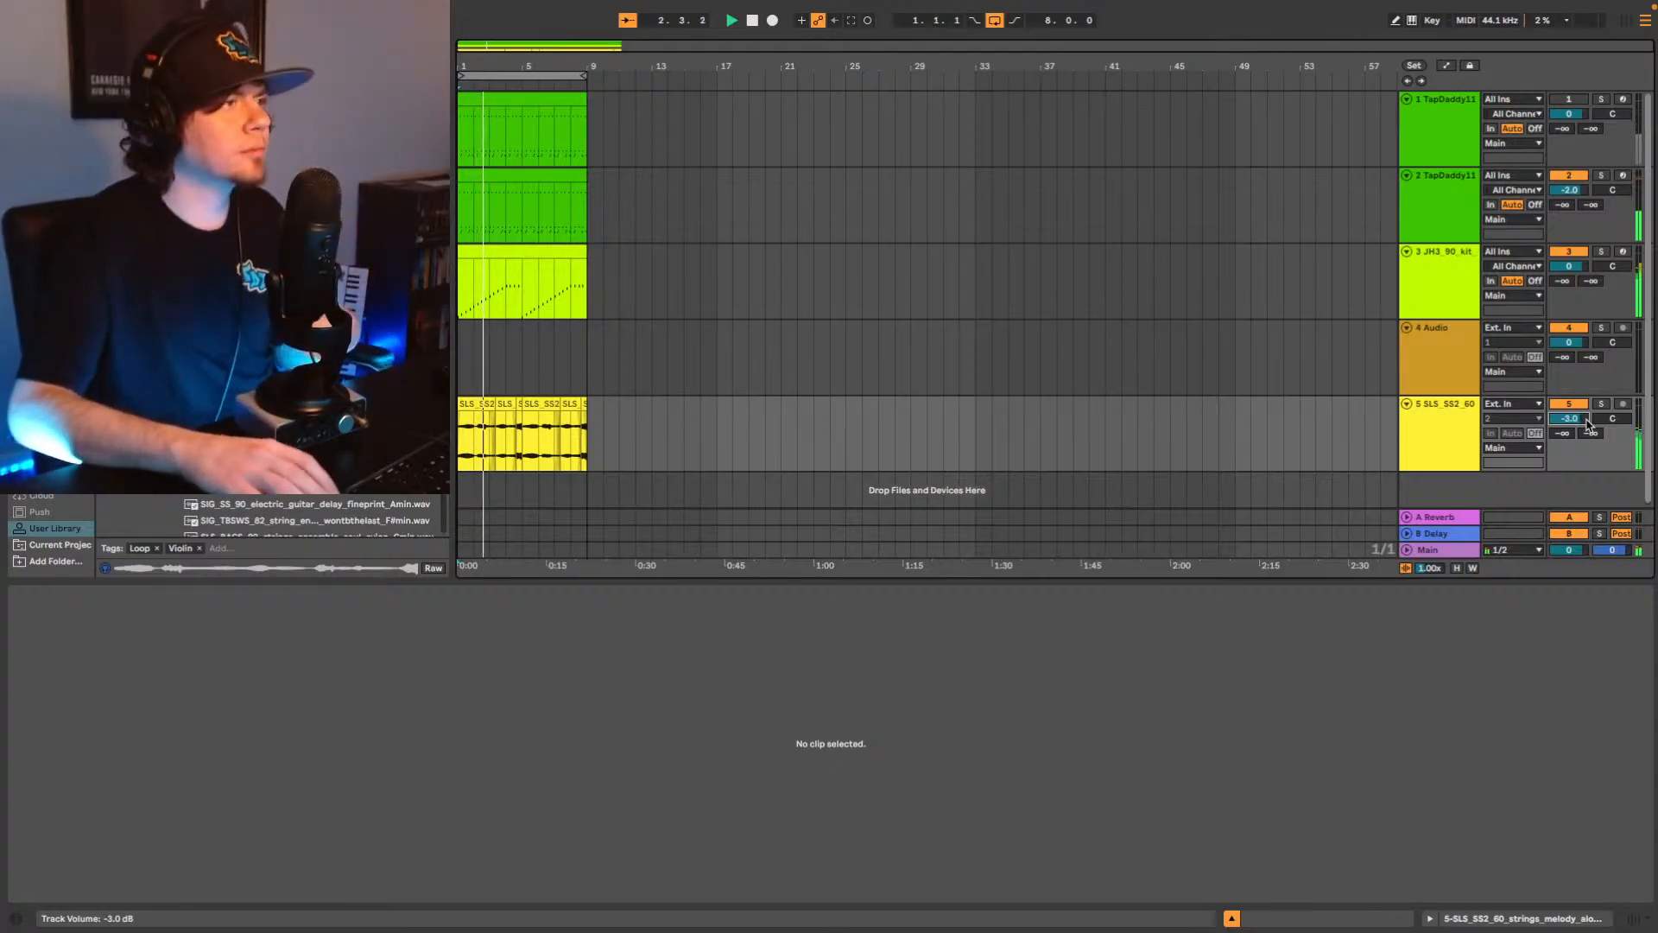
key(Down)
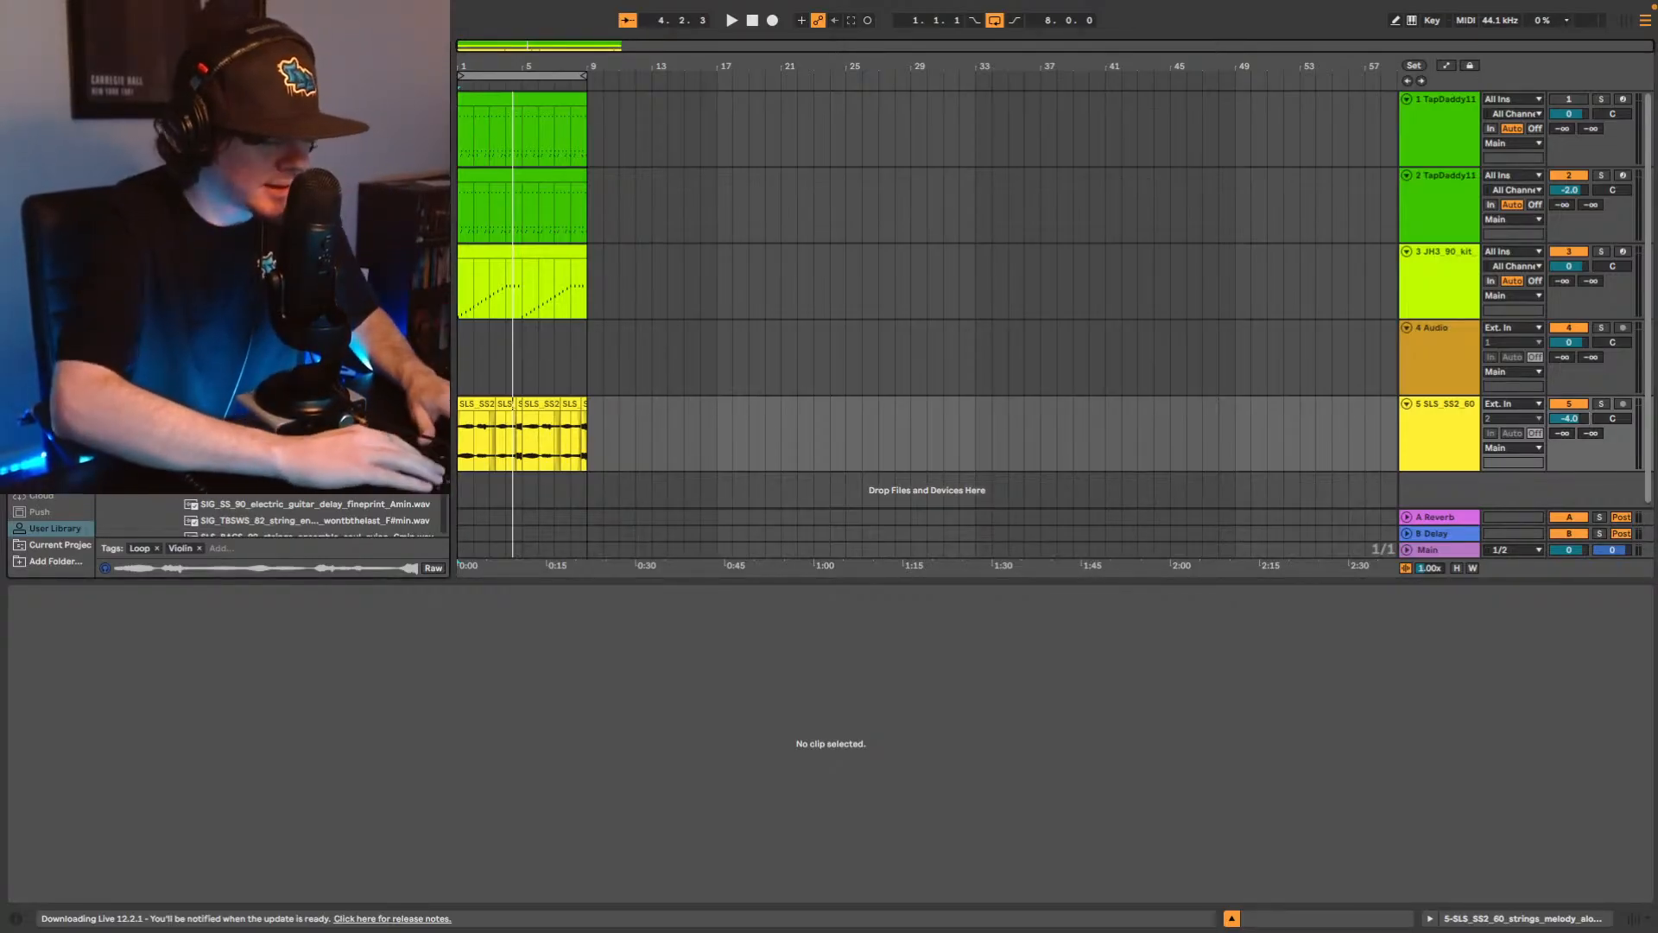
Add a Utility device to the strings track, switch it to mono and play the beat.
key(BackSpace)
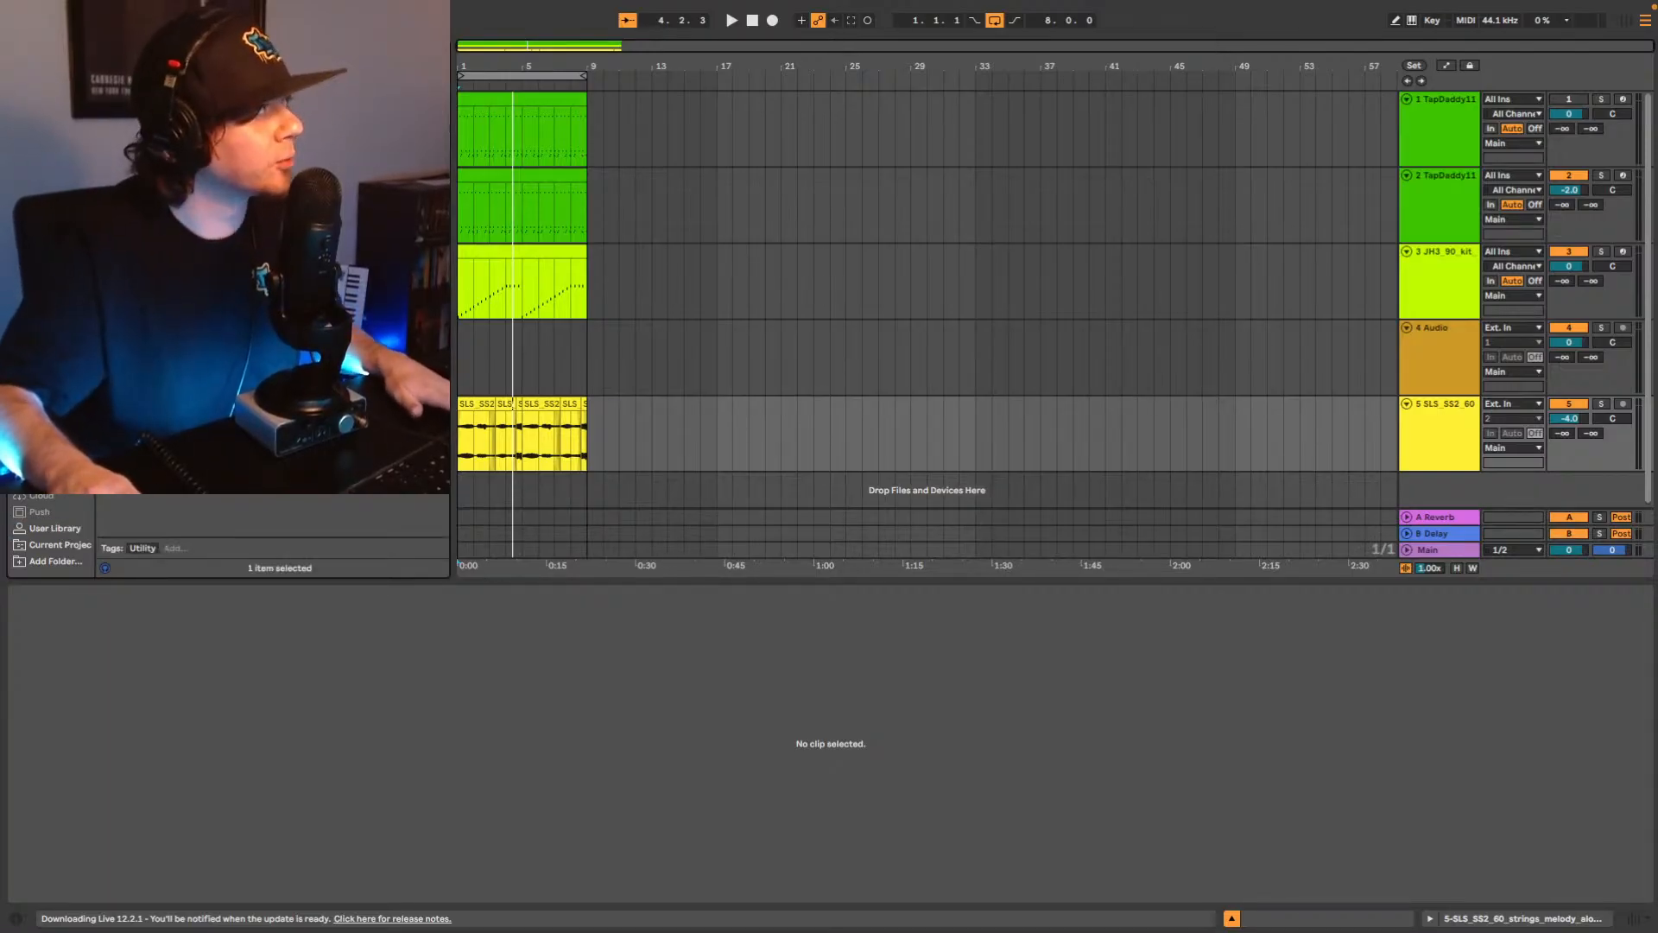
key(Return)
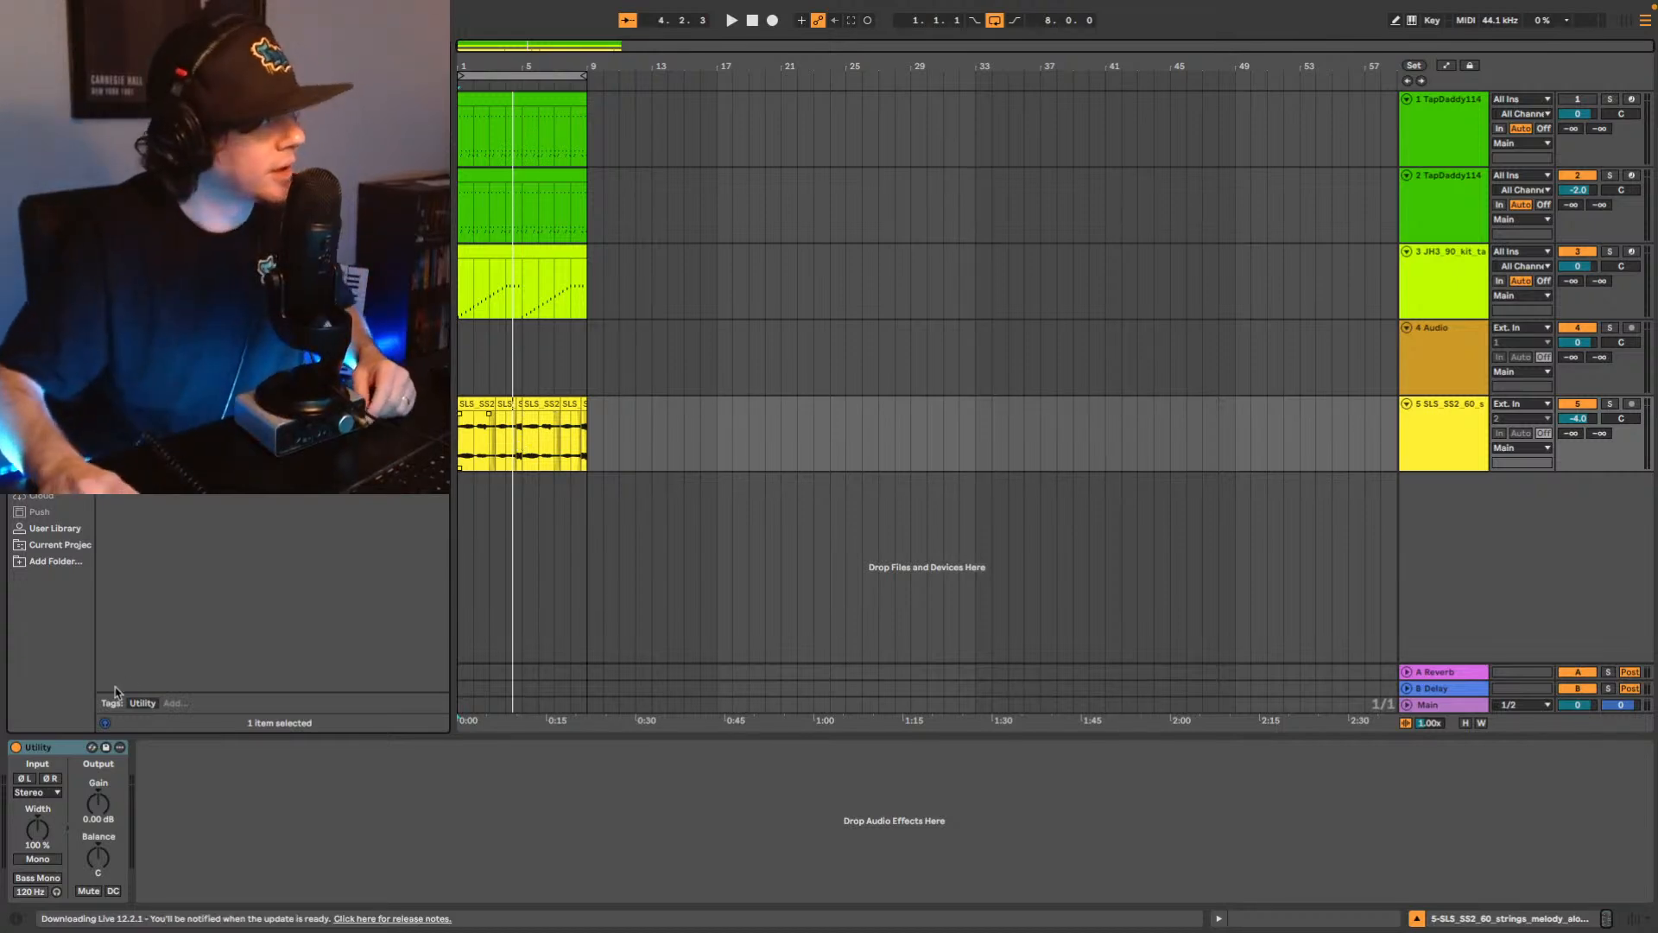
click(54, 863)
key(space)
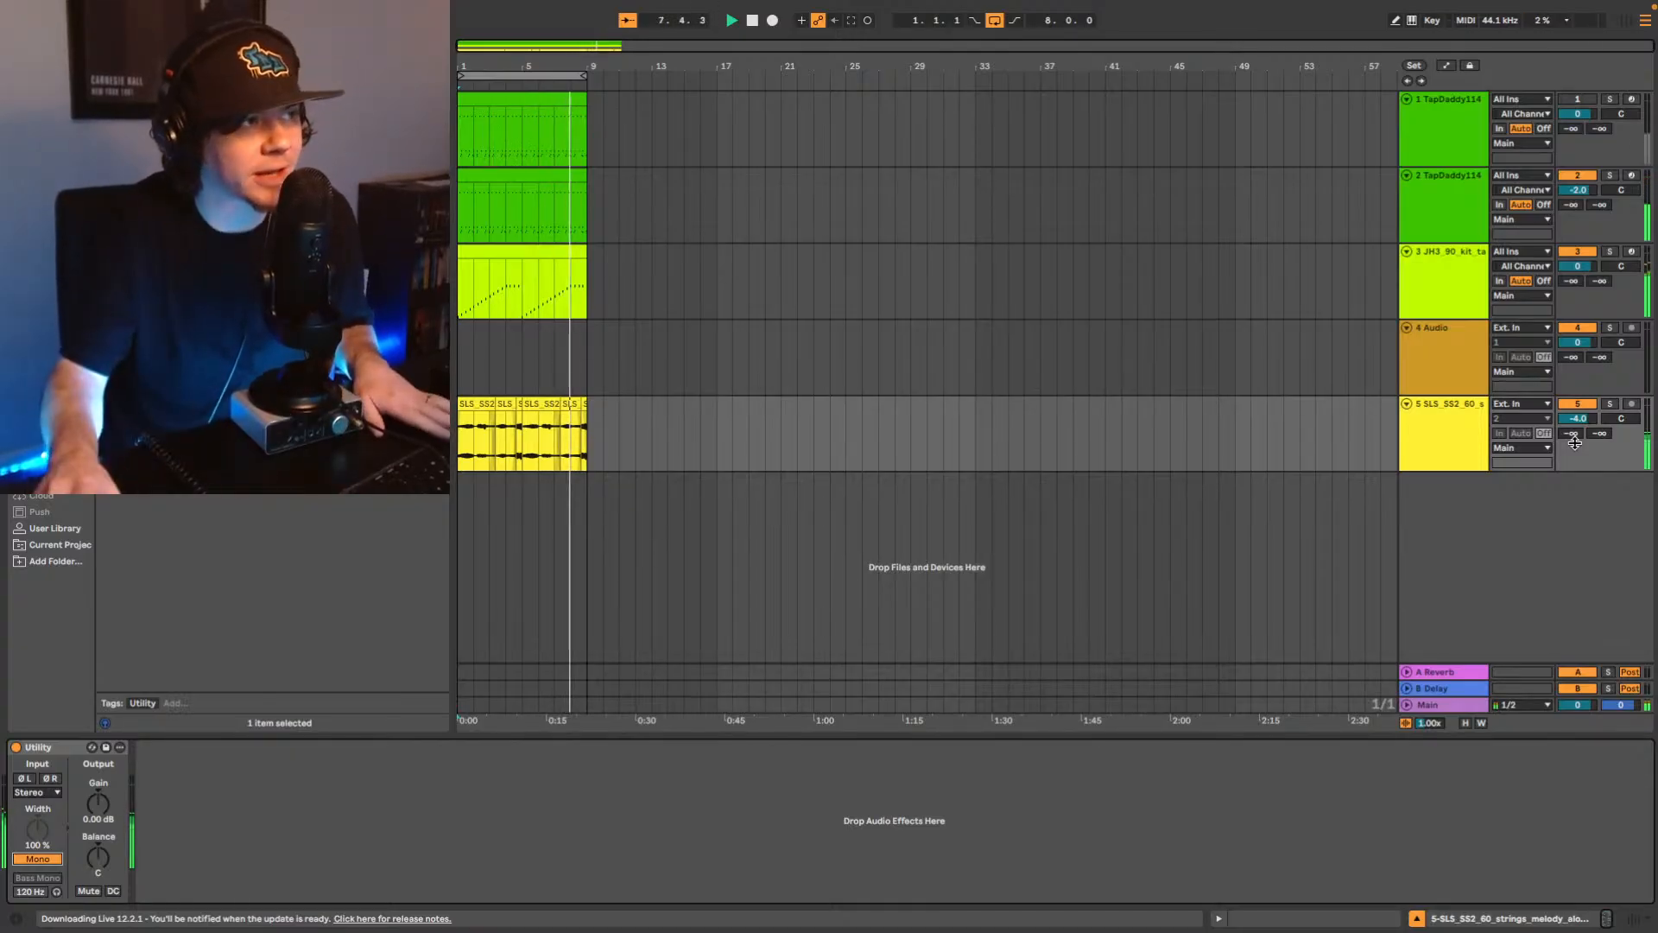
Pan the strings track to 11L and listen to it with the drums and piano.
drag(1625, 423, 1625, 430)
key(space)
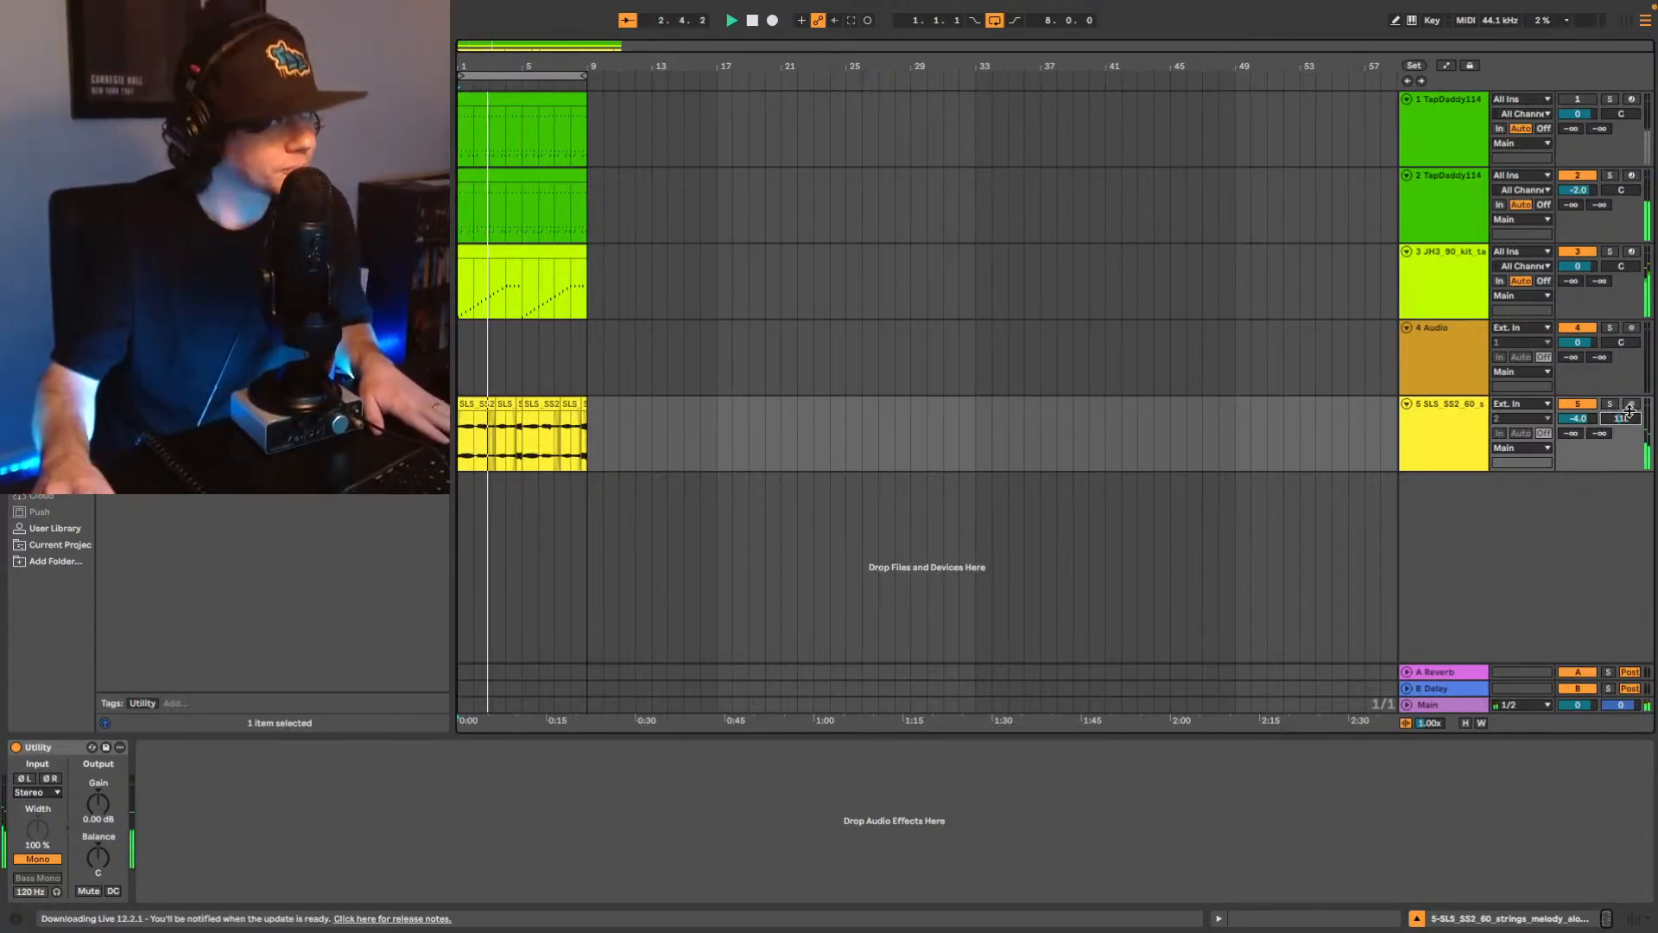
key(space)
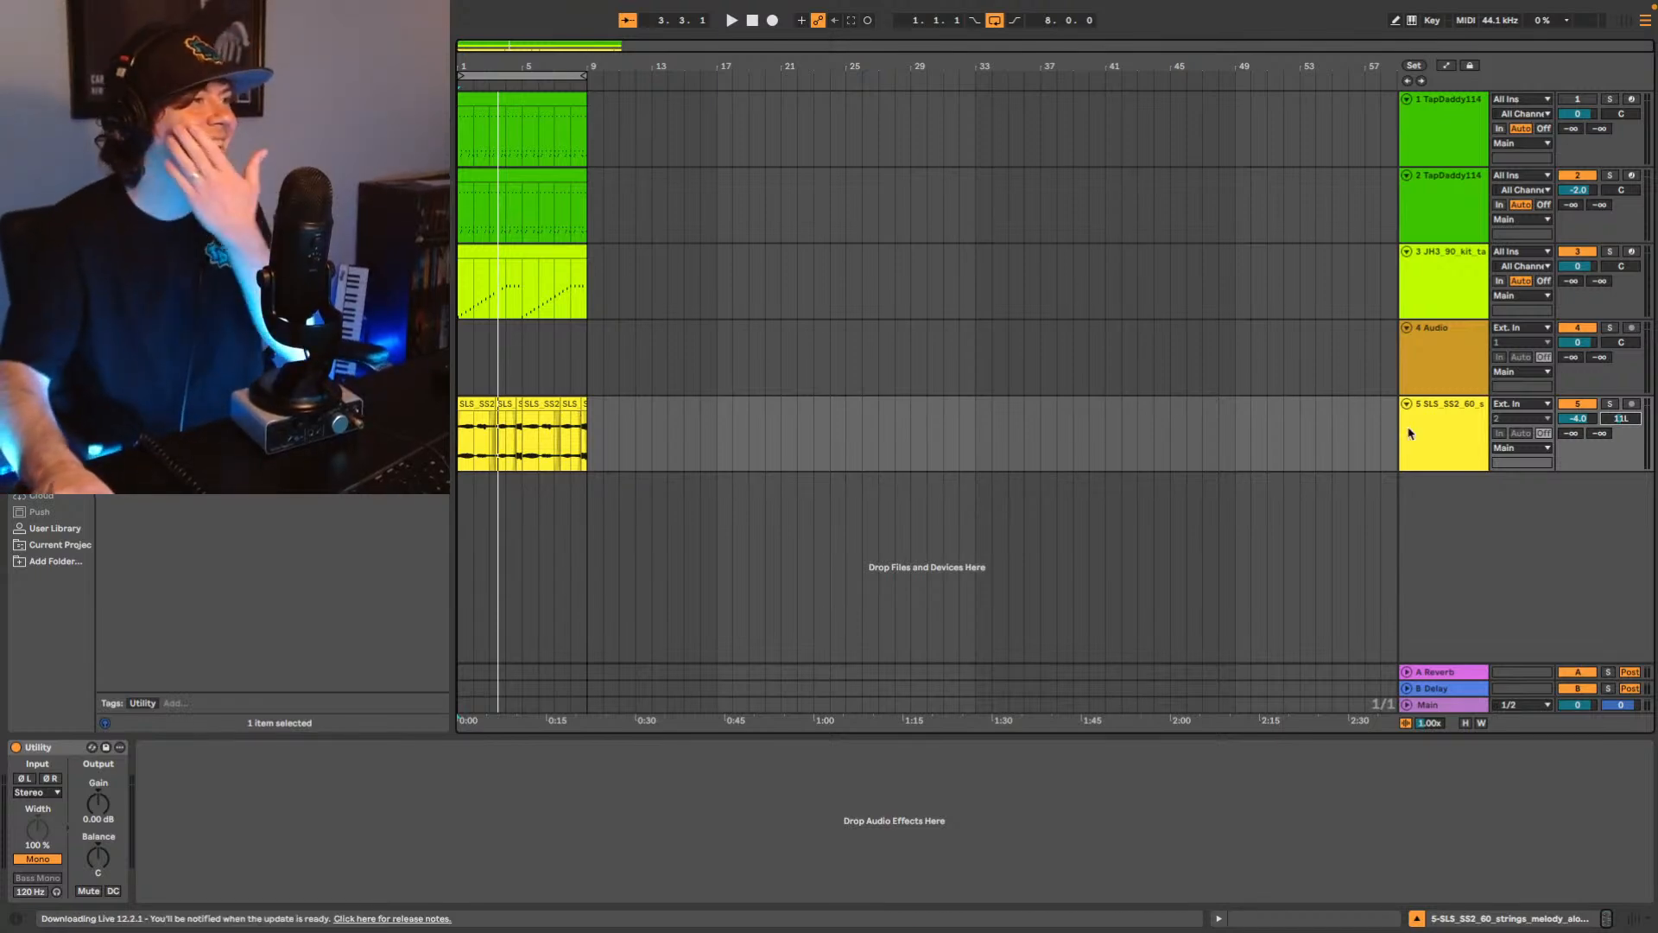
Move the strings track above the empty audio track and set its volume to -6 dB while playing from bar 1.
drag(1417, 435, 1447, 361)
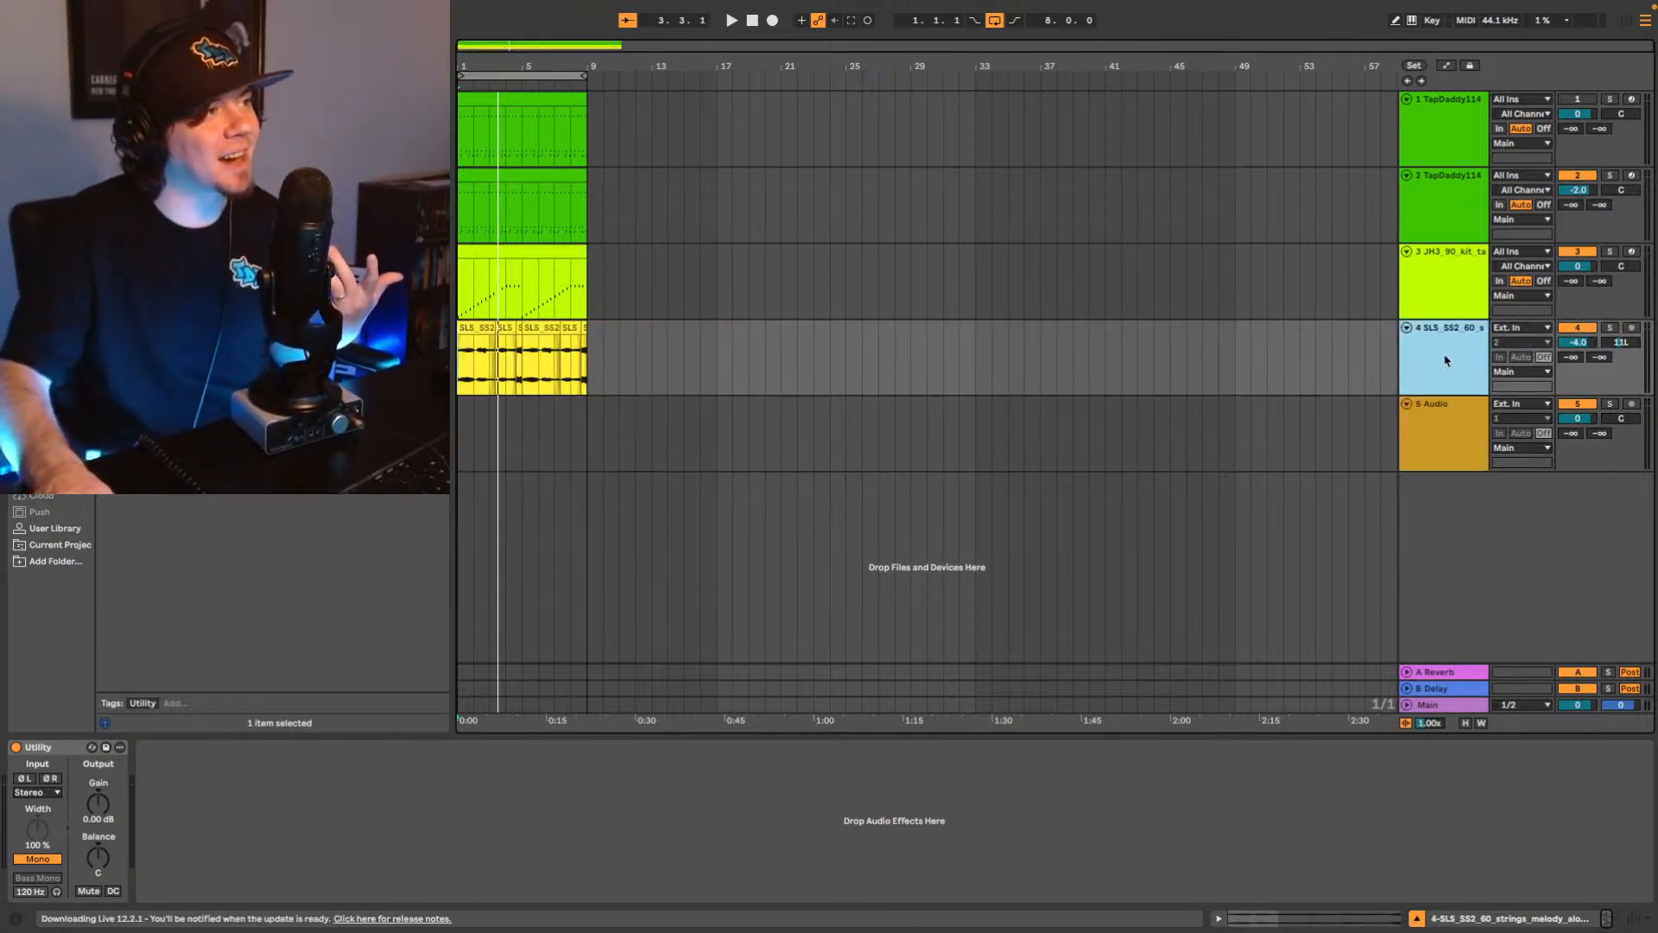
click(1446, 434)
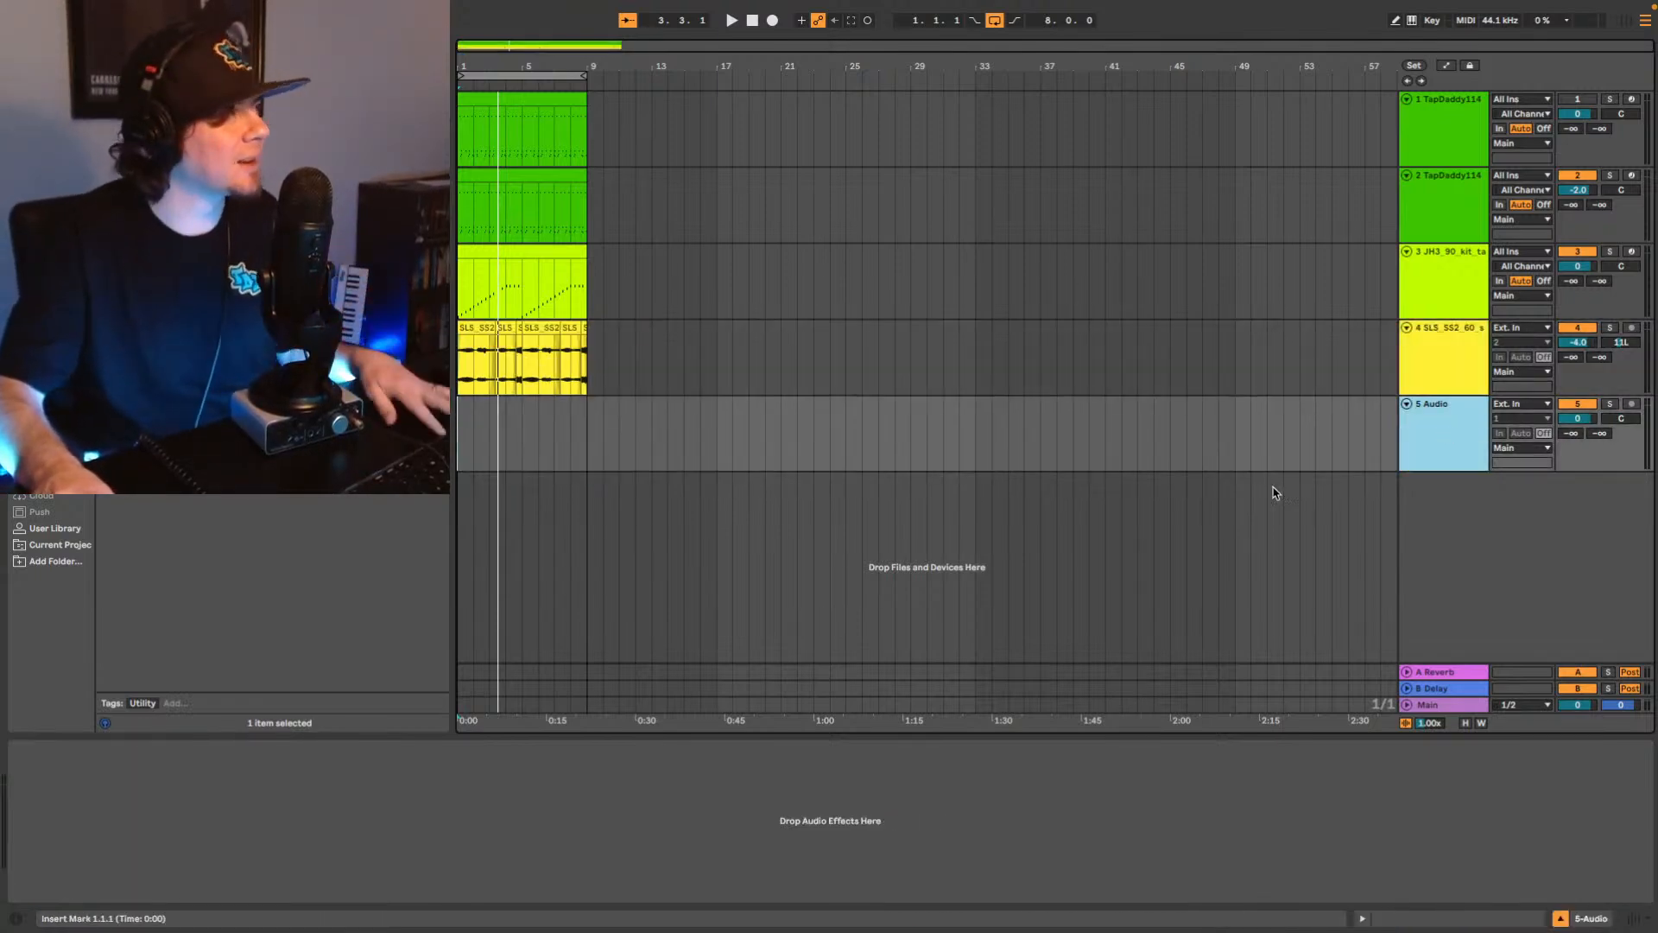
click(462, 367)
key(space)
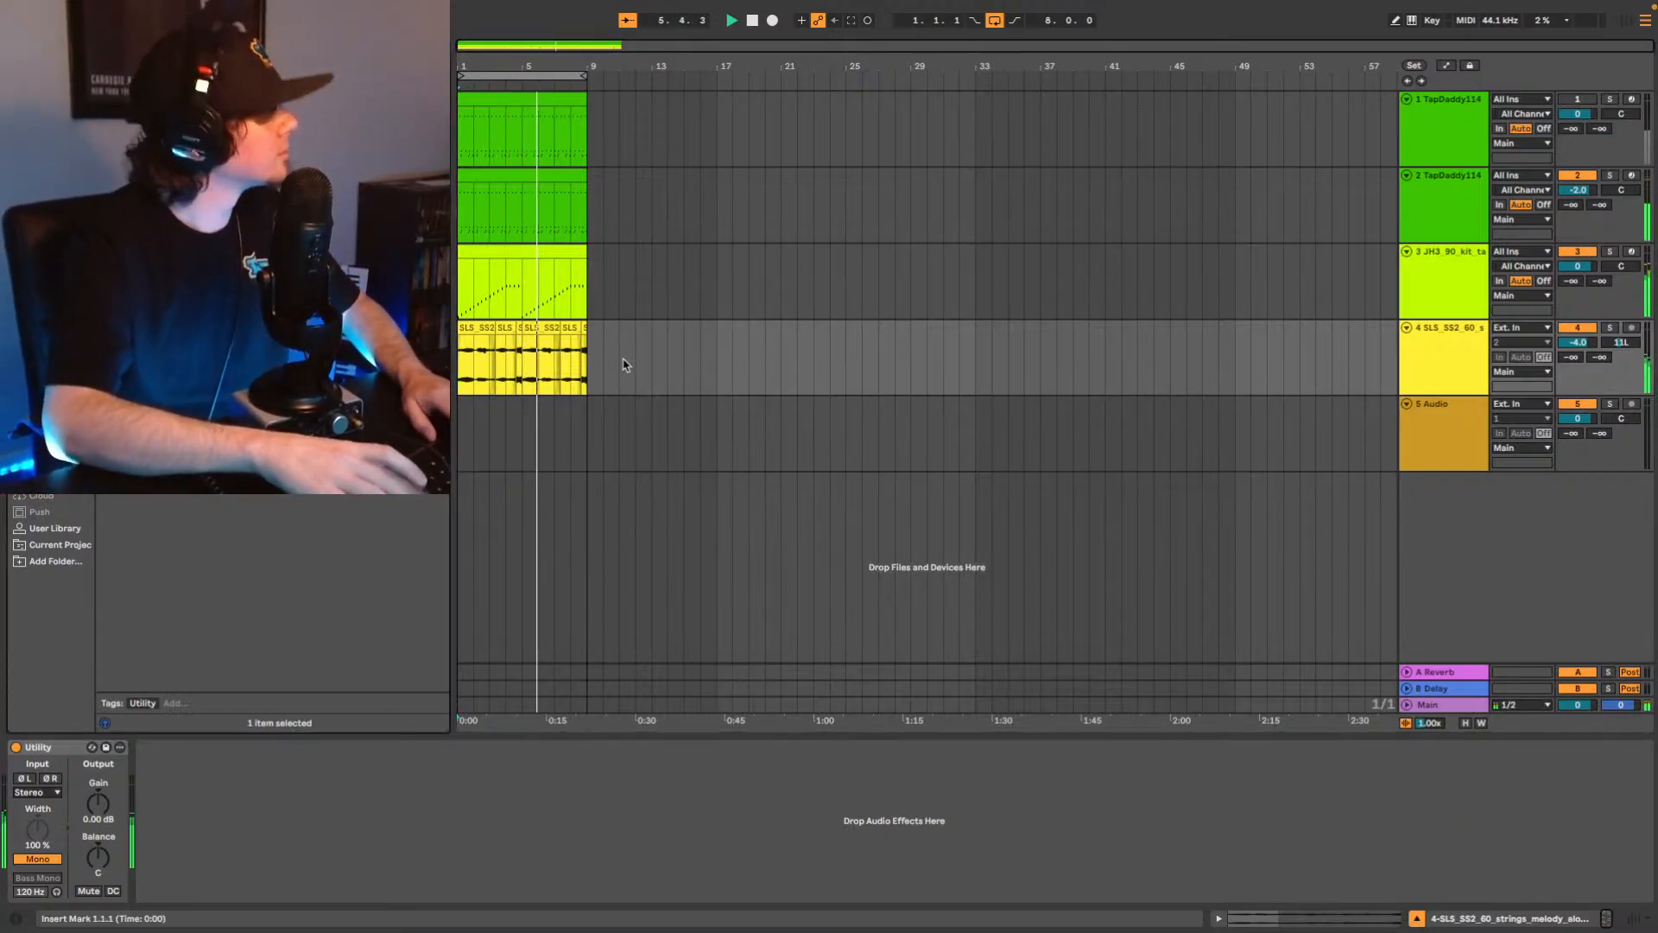
click(1580, 349)
text(-6)
key(Return)
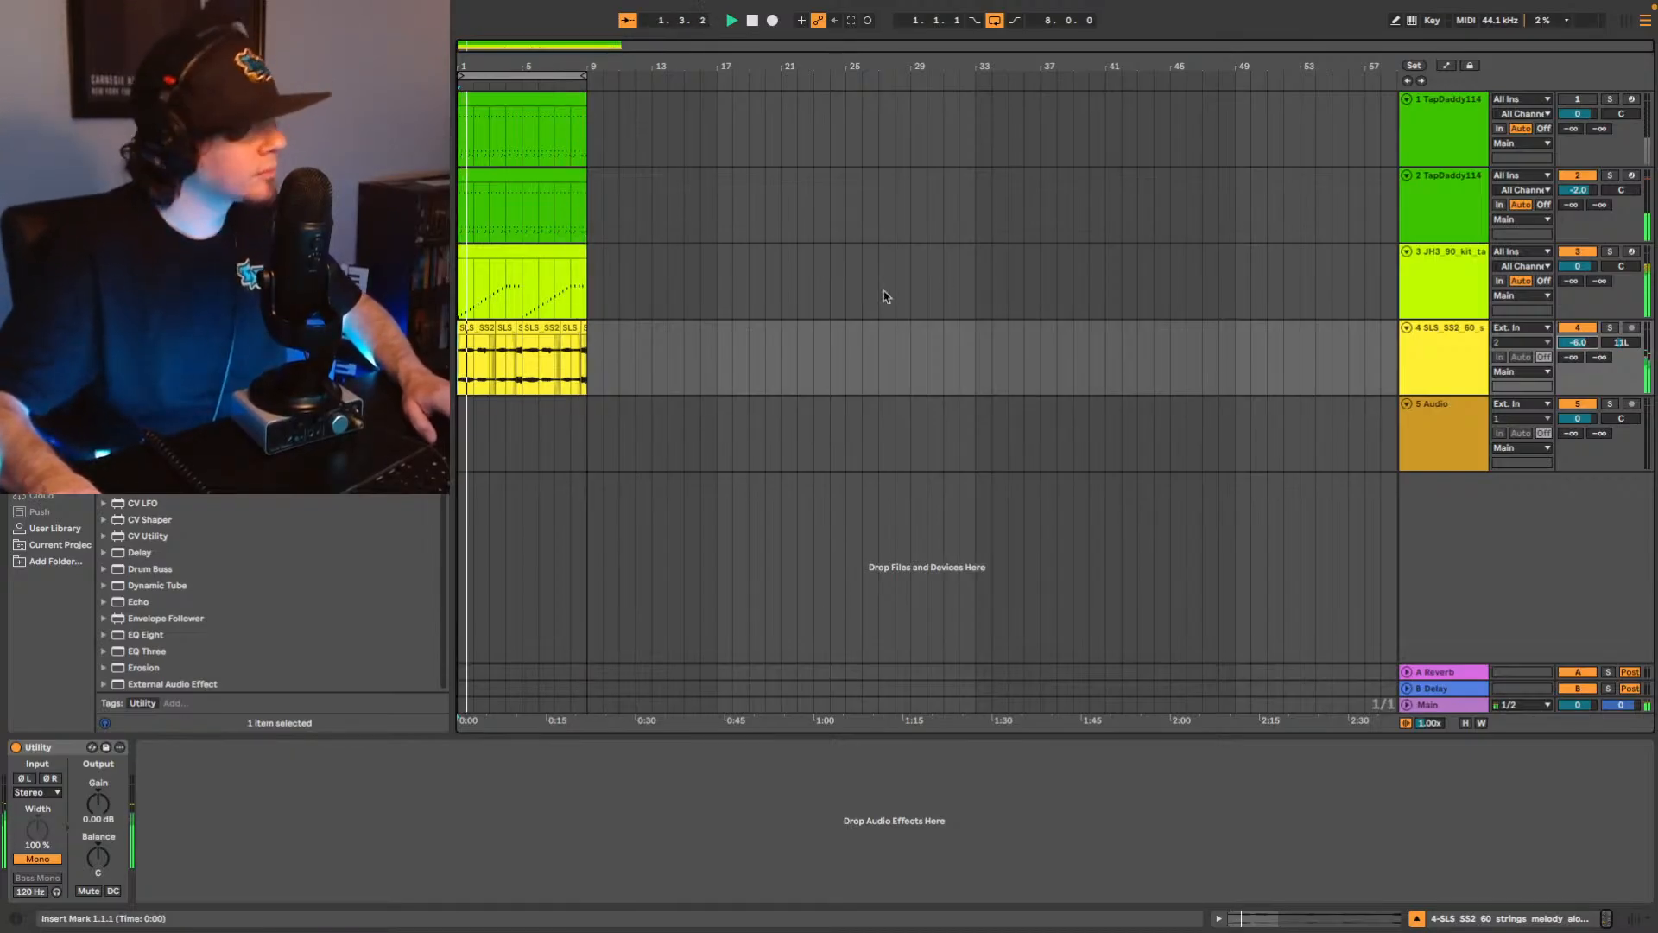
Insert an EQ Eight between OTT and the first Glue Compressor on the piano track, boosting about 1.6 dB around 1.7 kHz with Q 0.89.
click(1427, 270)
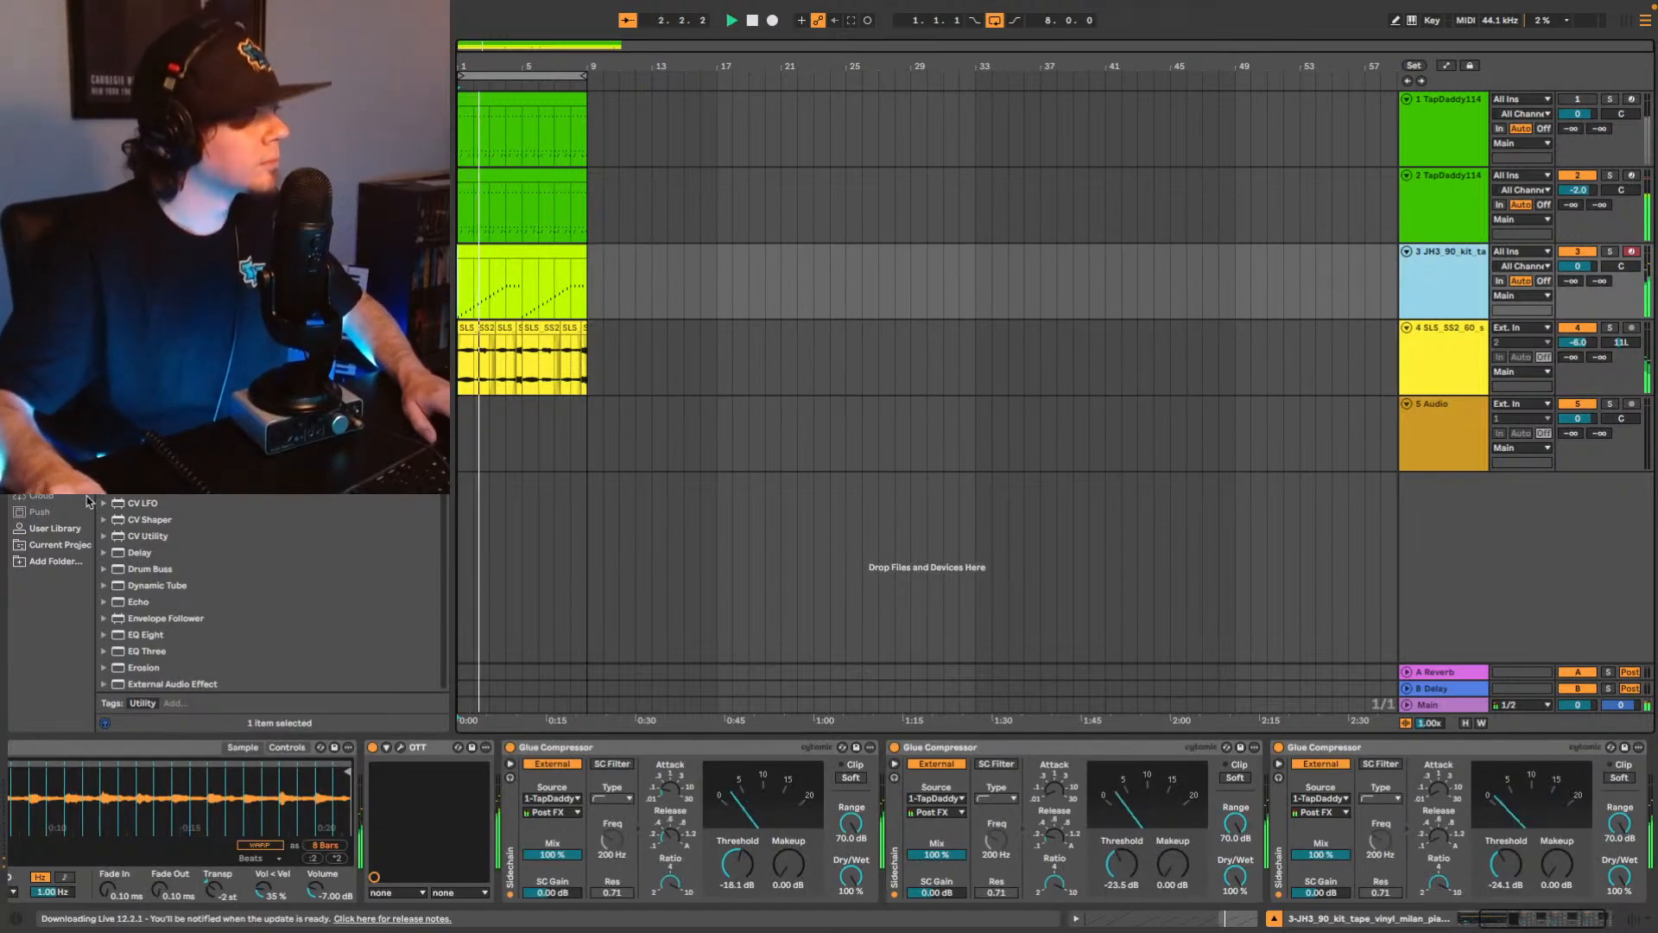
click(216, 48)
text(eq)
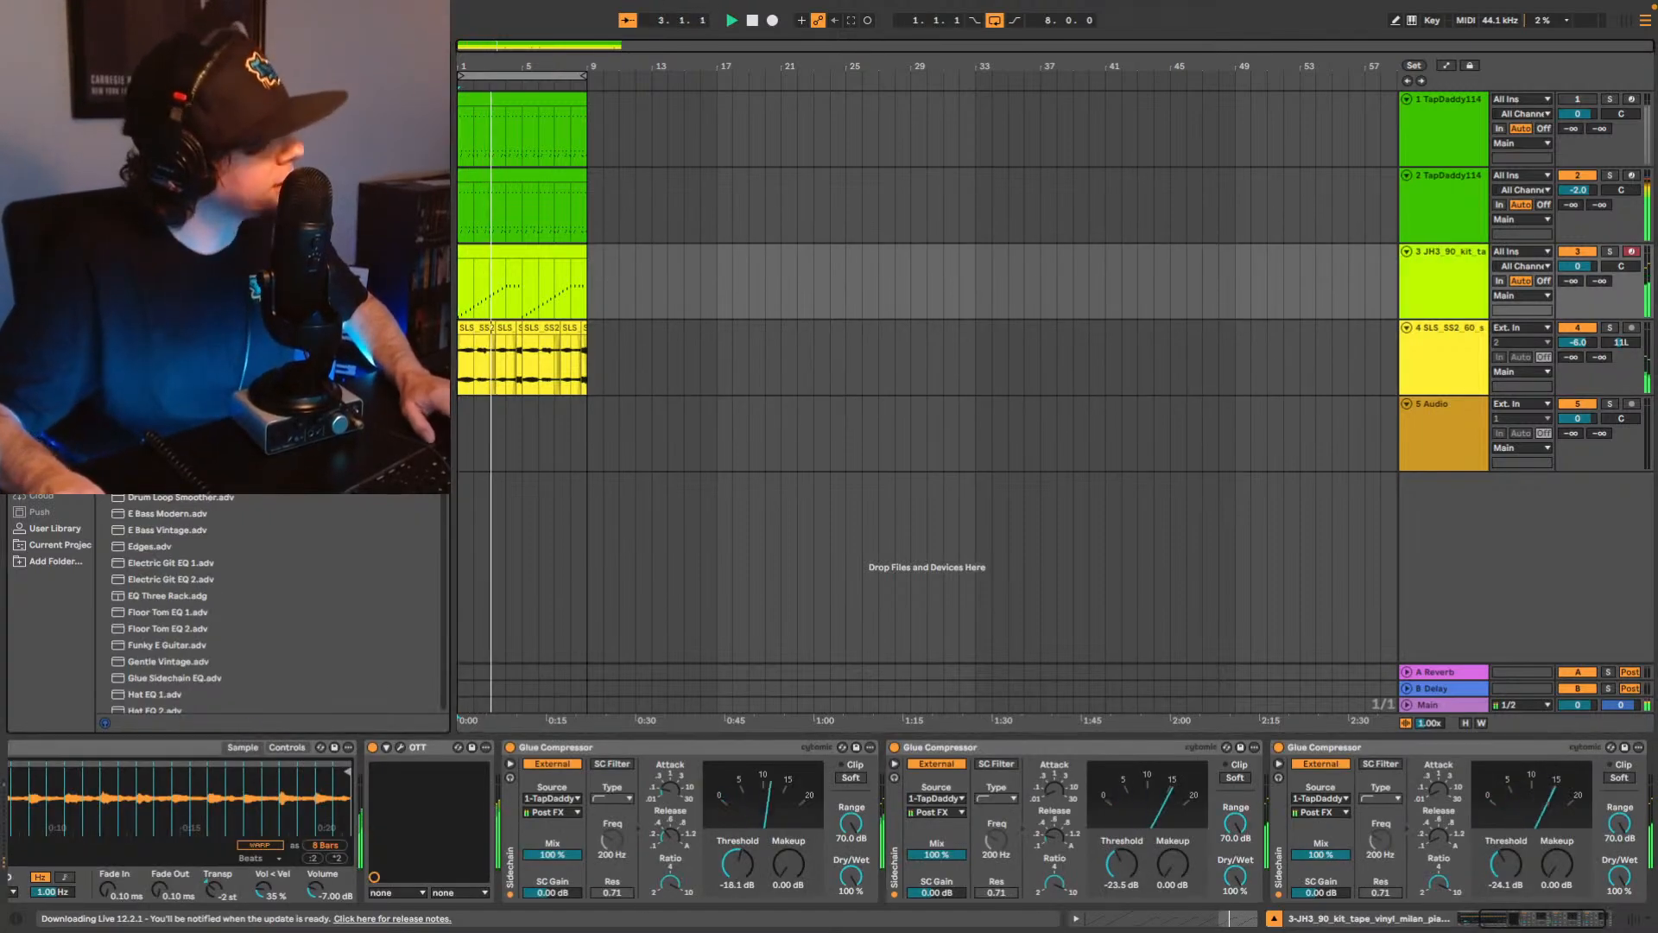
drag(164, 147, 749, 808)
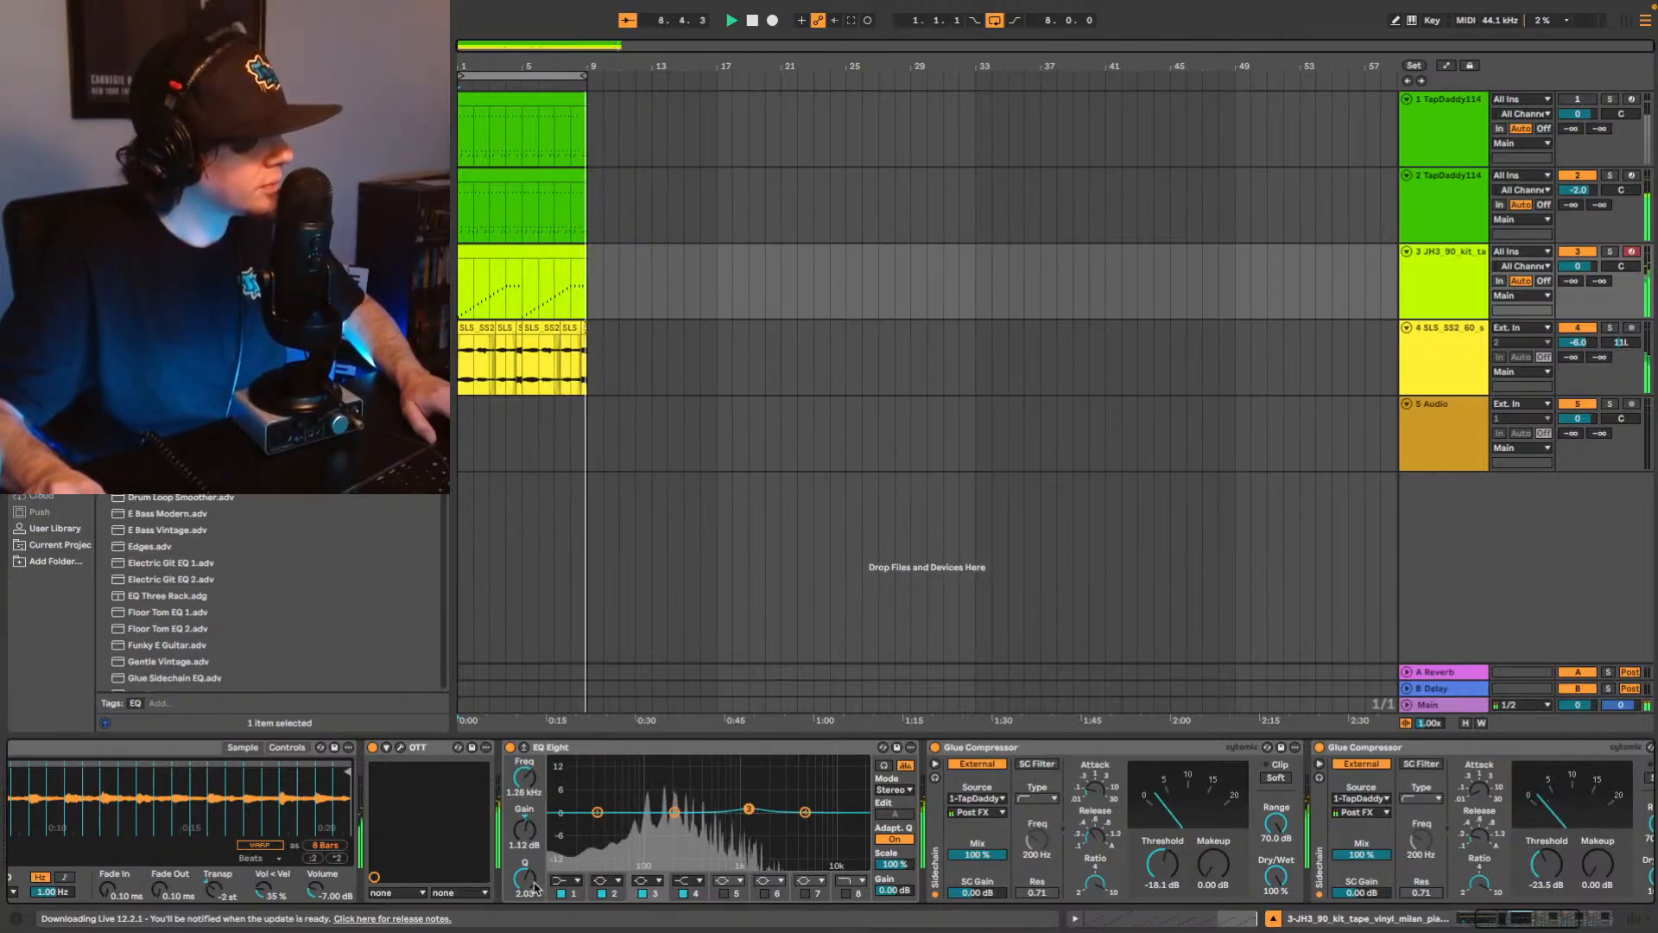
drag(524, 879, 524, 902)
mouse_move(749, 808)
mouse_down()
mouse_move(796, 795)
mouse_move(760, 807)
mouse_up()
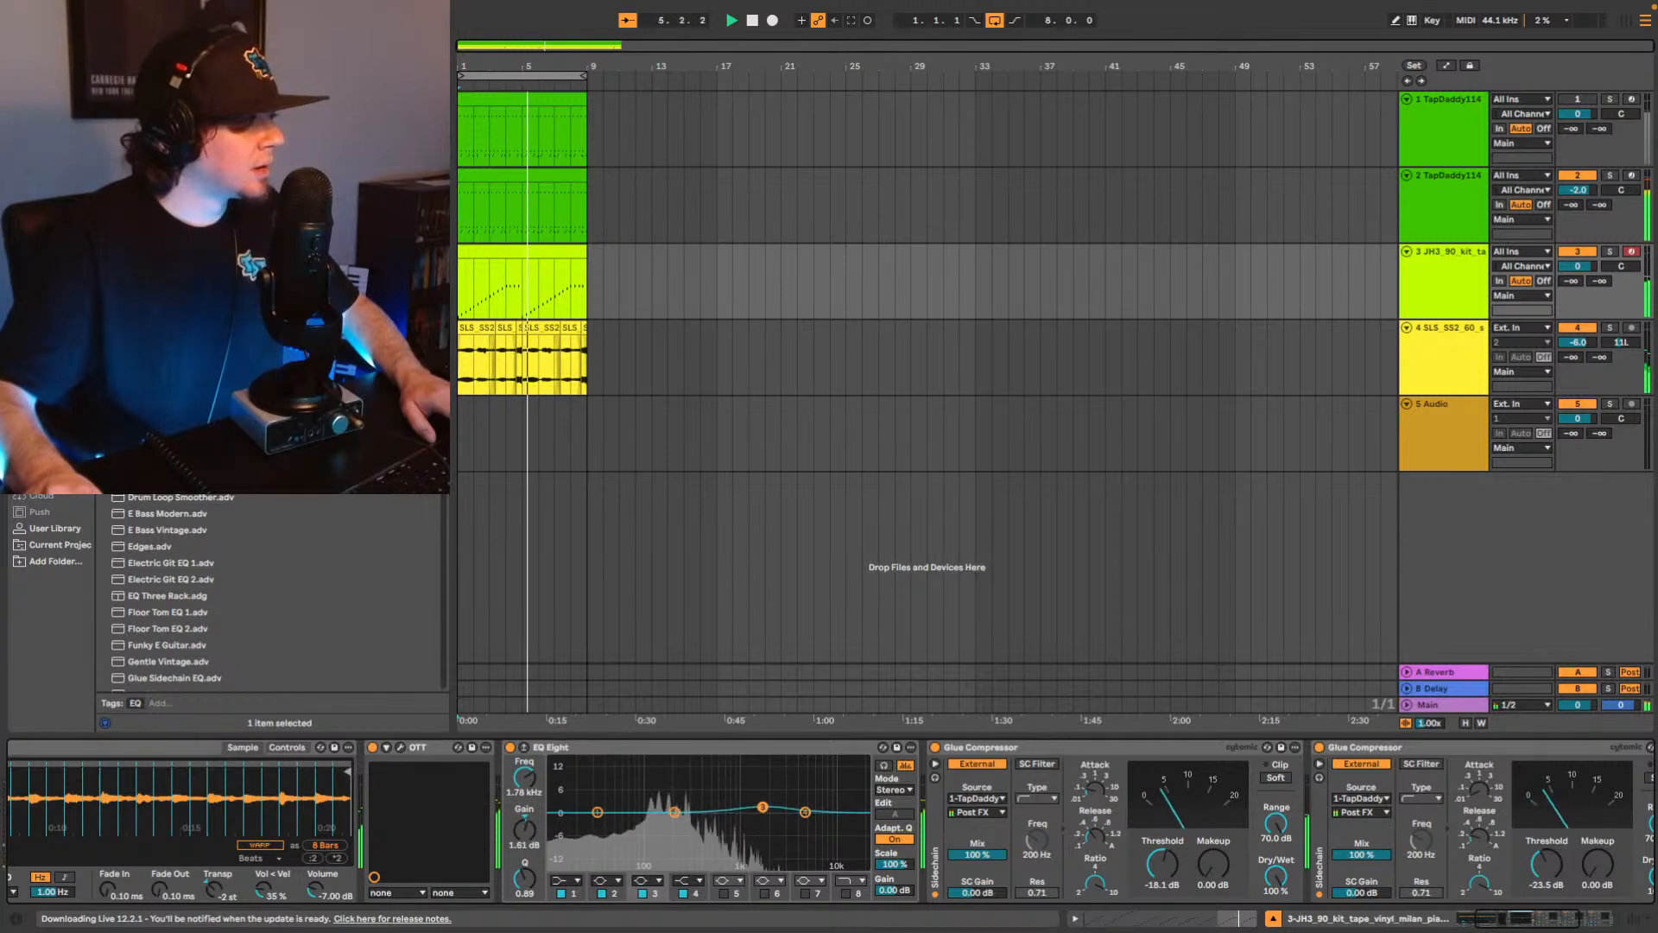
Compare the beat with the piano's EQ Eight off and on, and set the strings track volume to -5.0 dB.
click(510, 748)
click(509, 748)
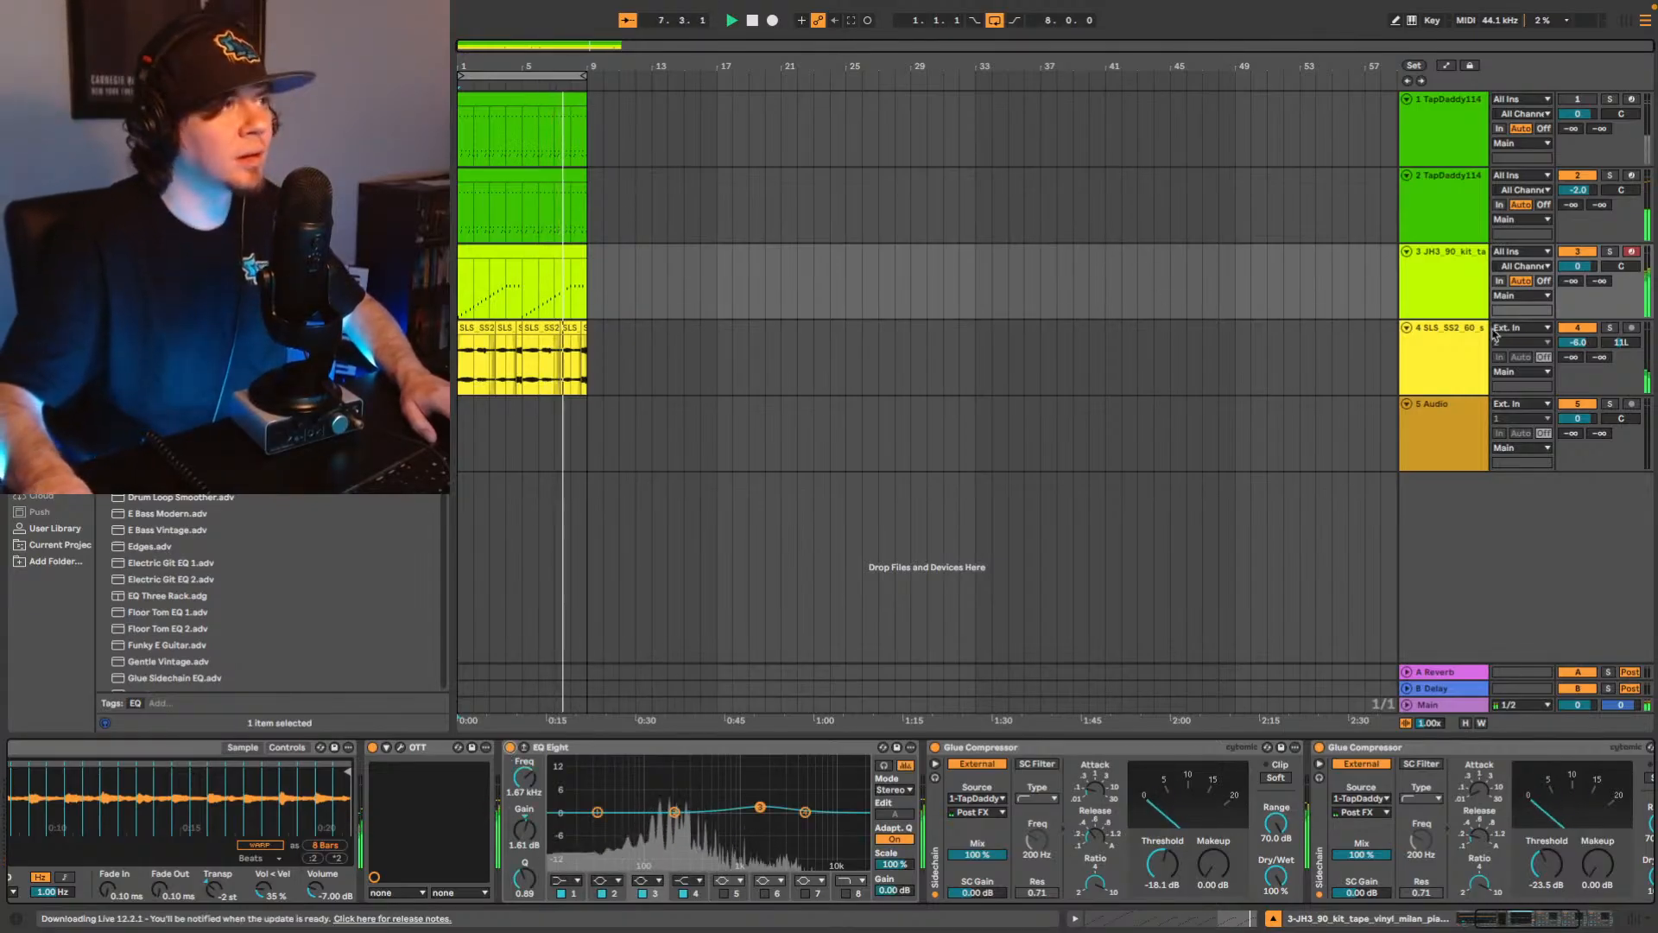
drag(1589, 348, 1588, 344)
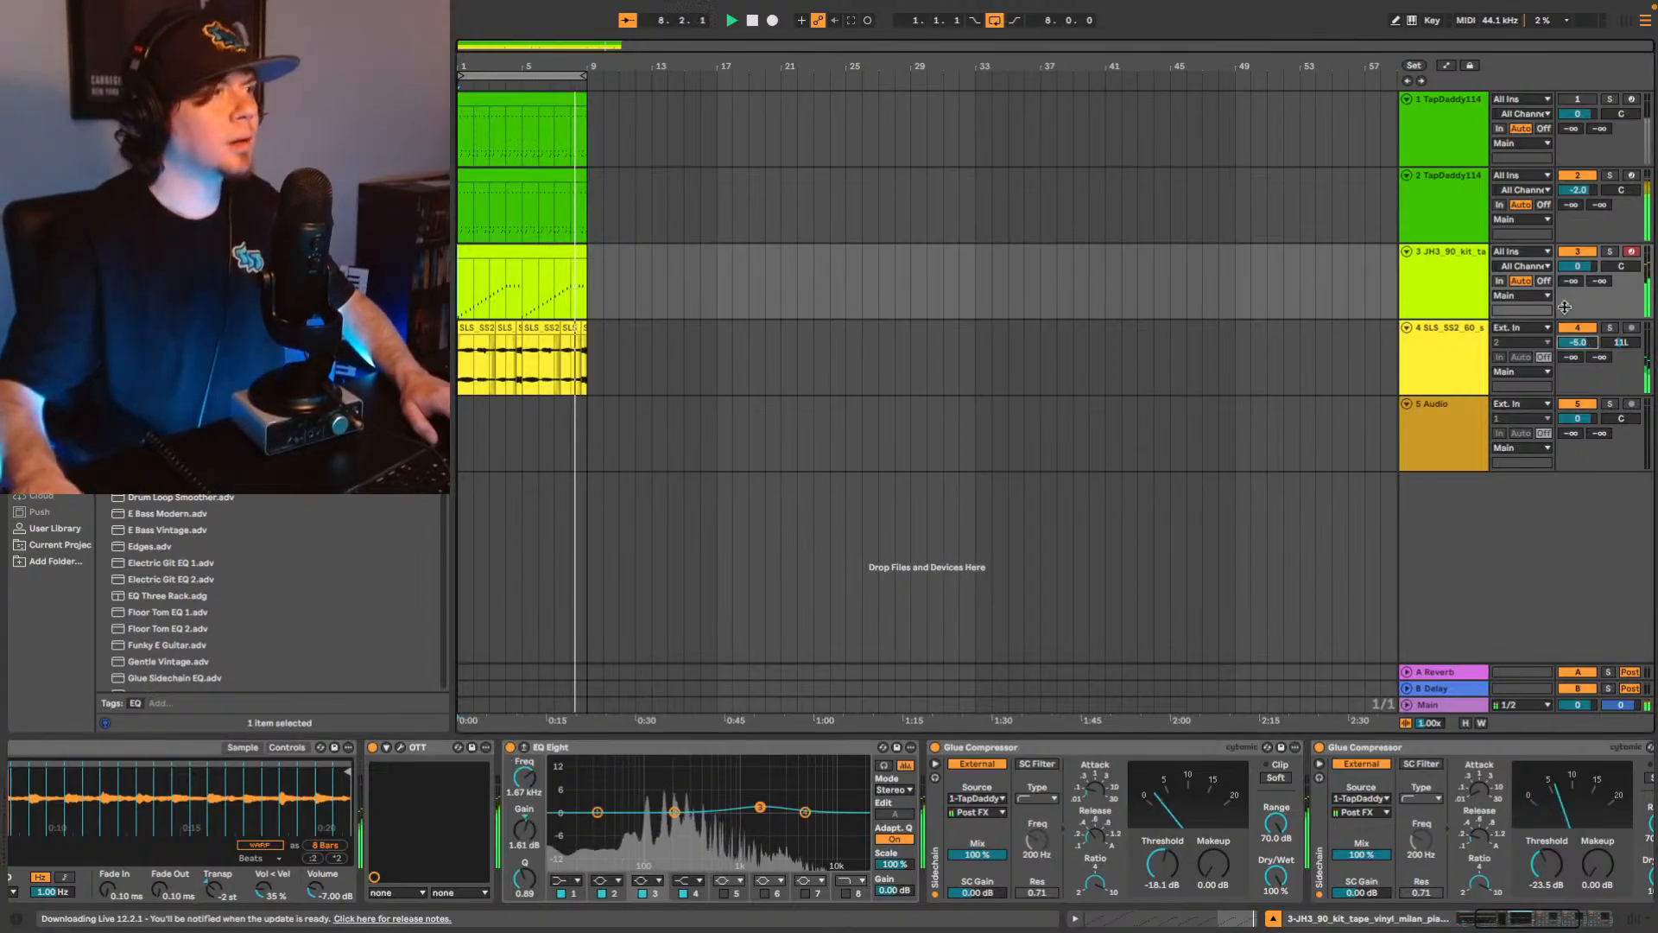
Select the empty audio track and open the Sax, Trumpet, Trombone, Flute folder among the unused samples in the User Library.
click(1196, 402)
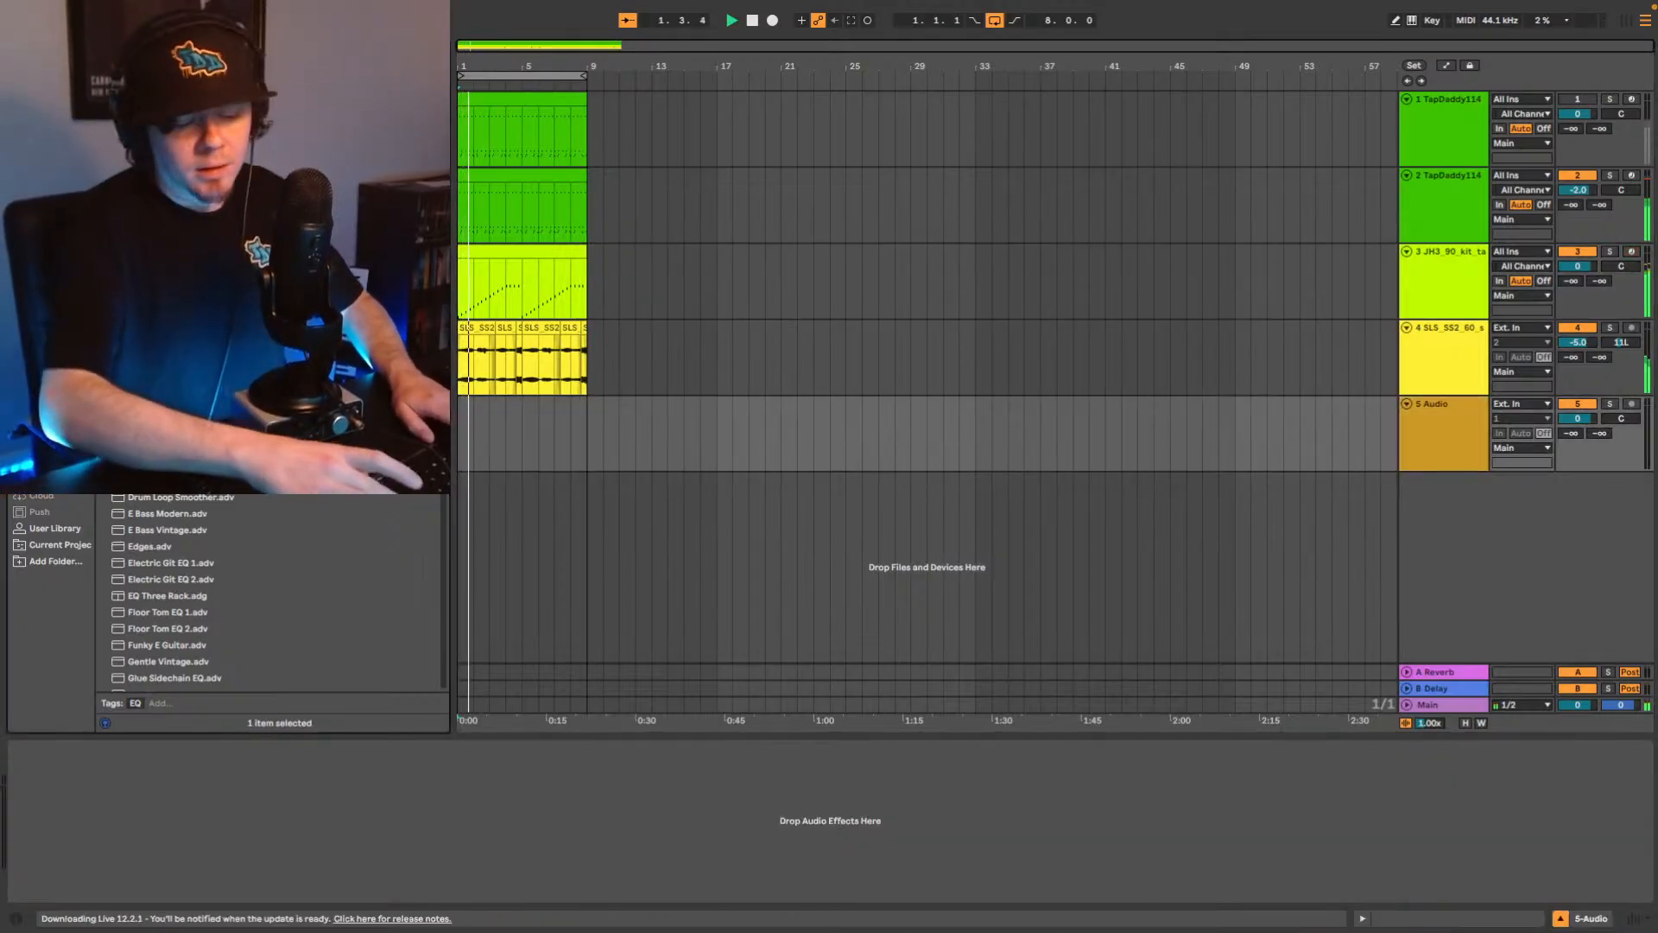
key(BackSpace)
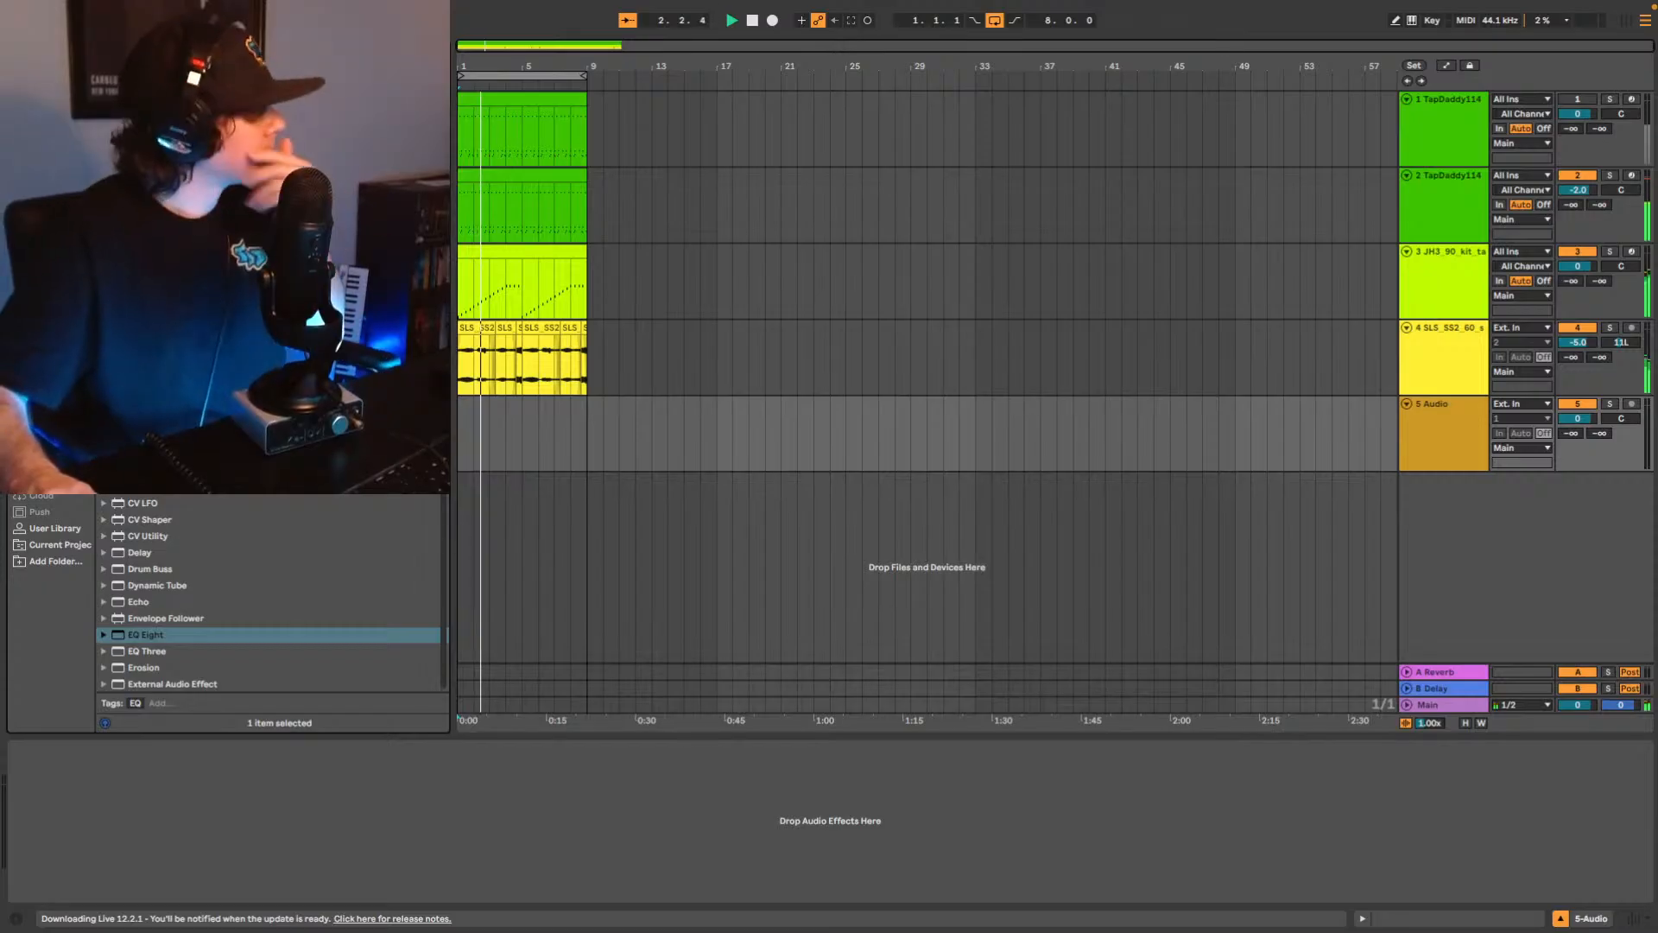
click(55, 528)
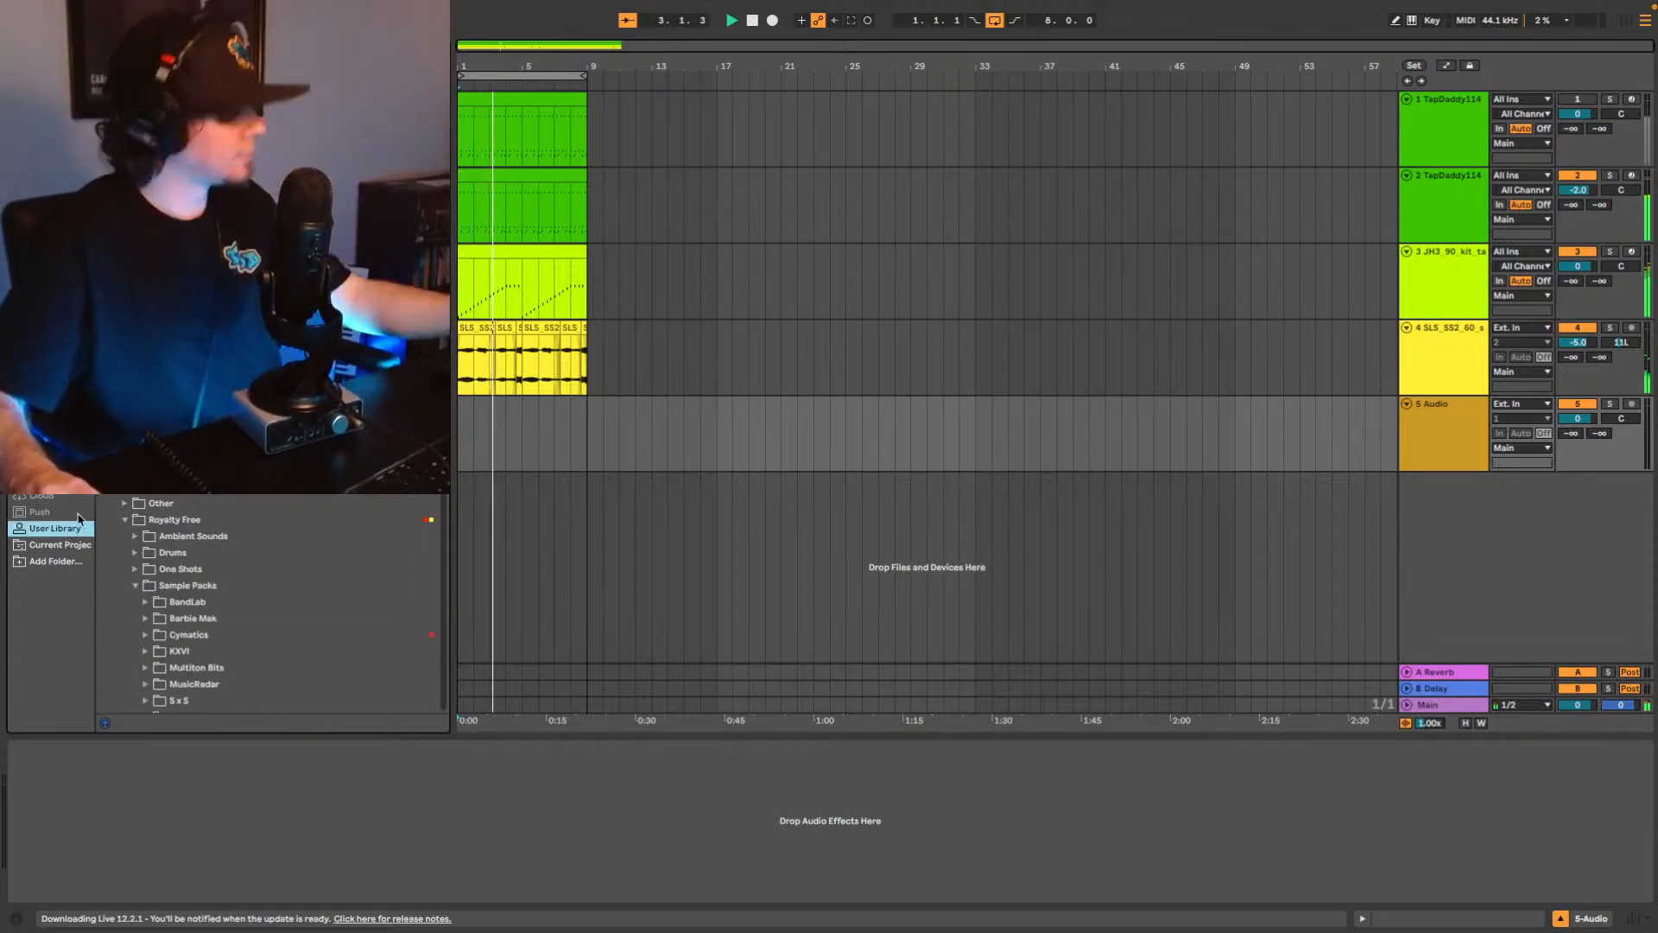
scroll(276, 509, down, 15)
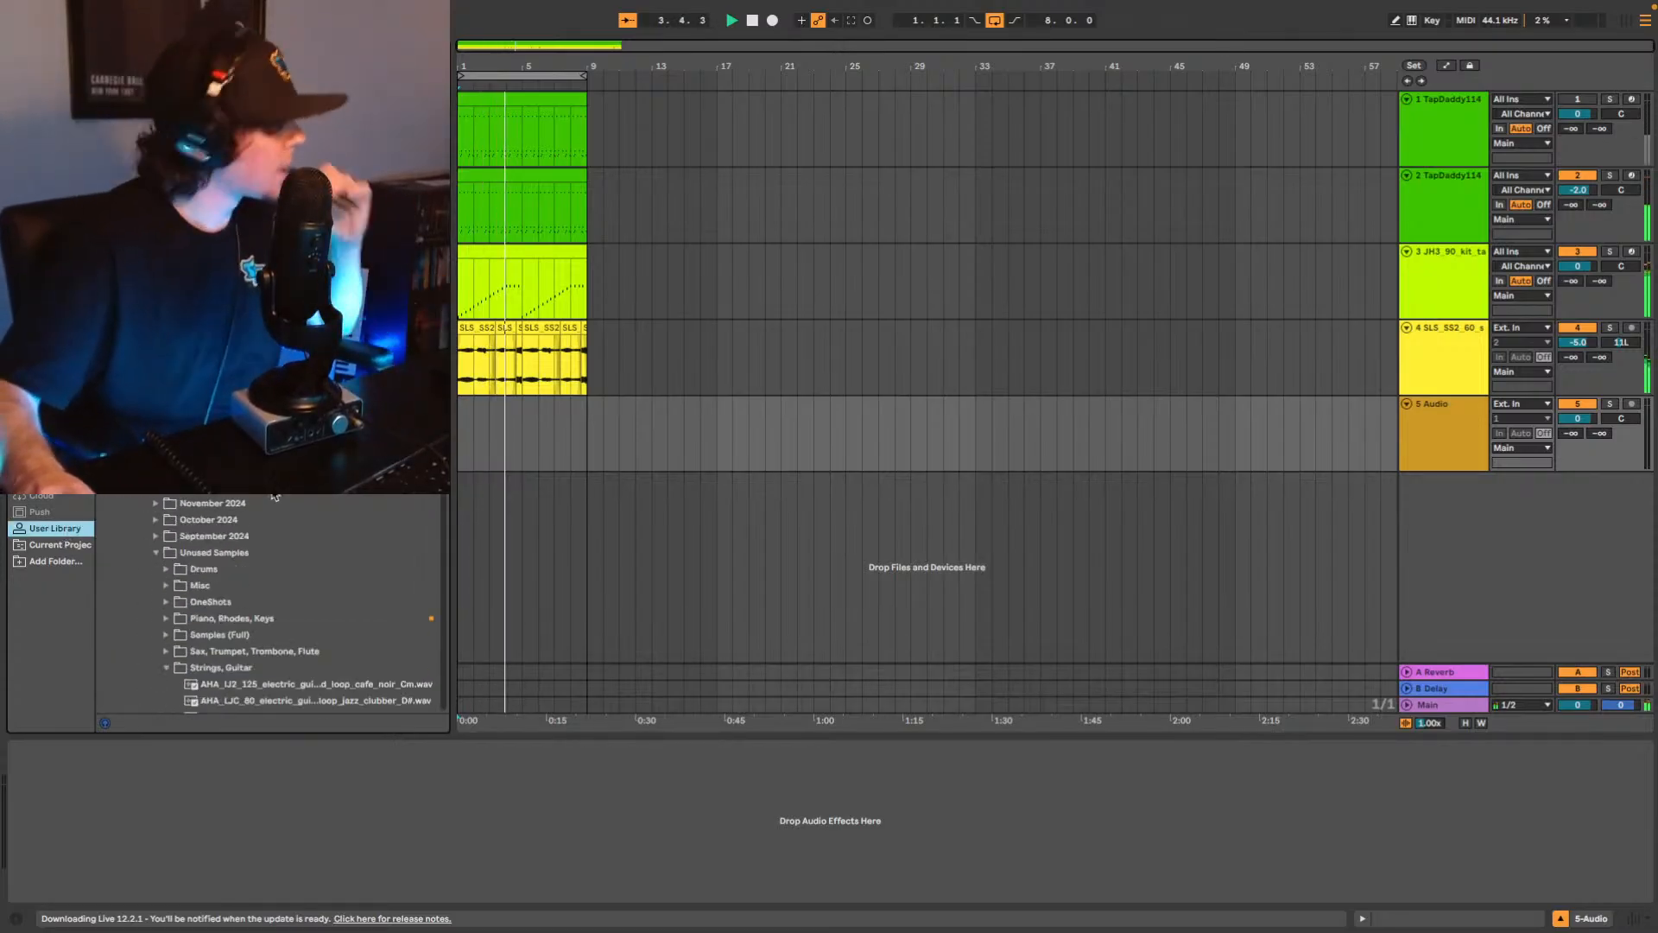
scroll(284, 499, down, 10)
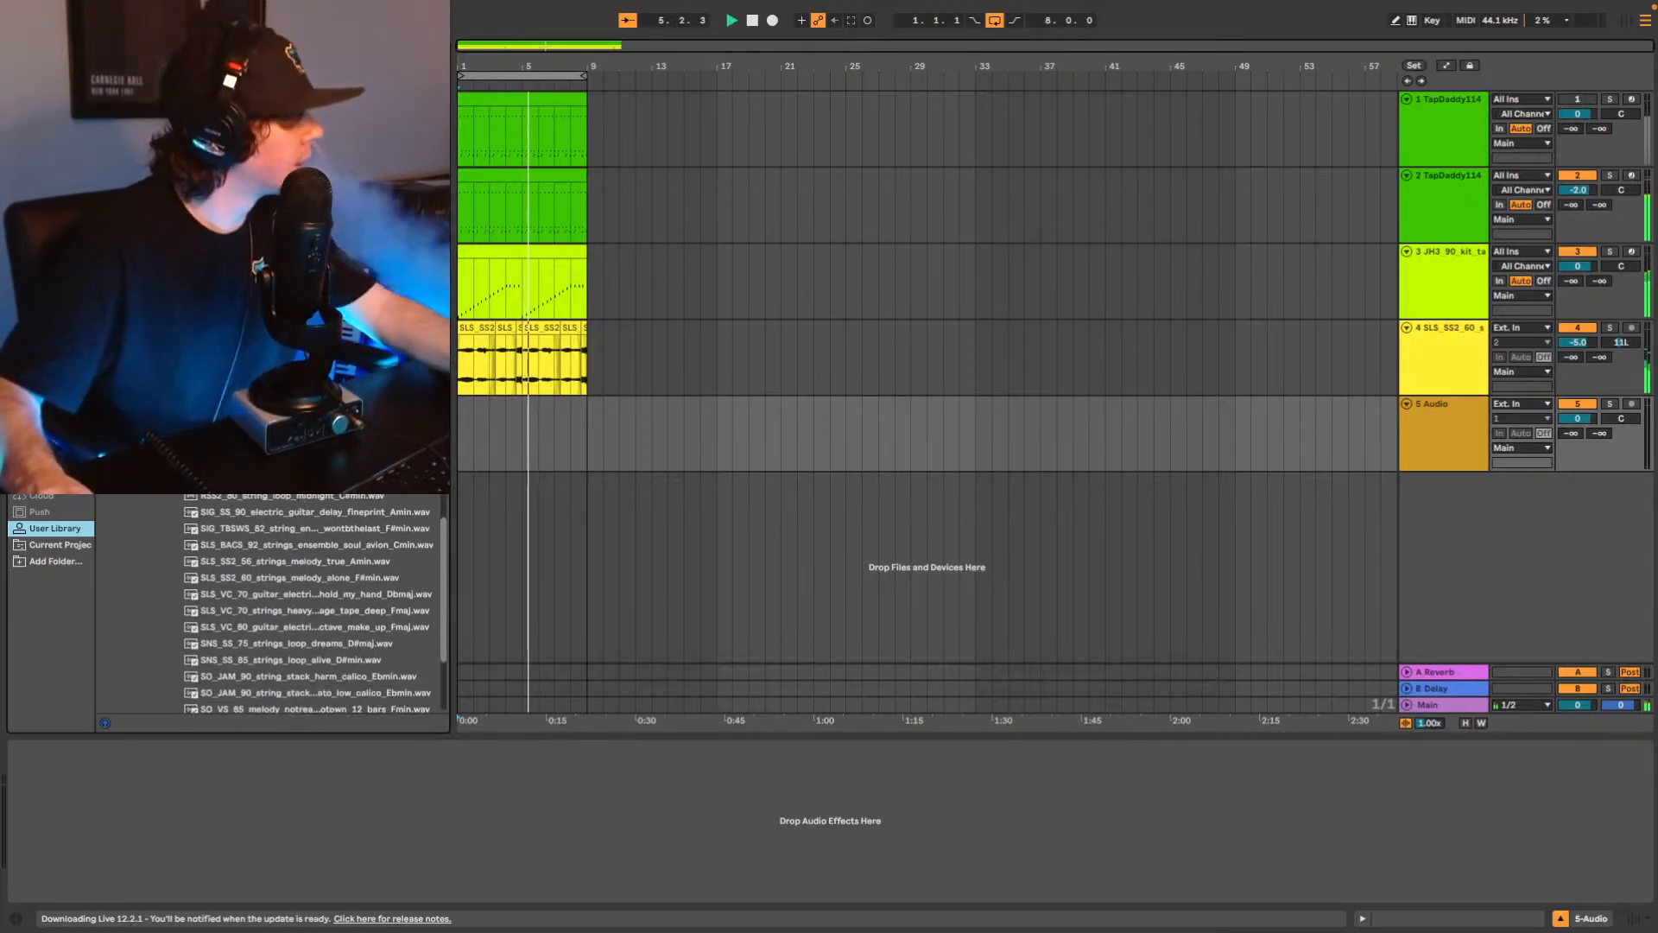
scroll(309, 605, up, 15)
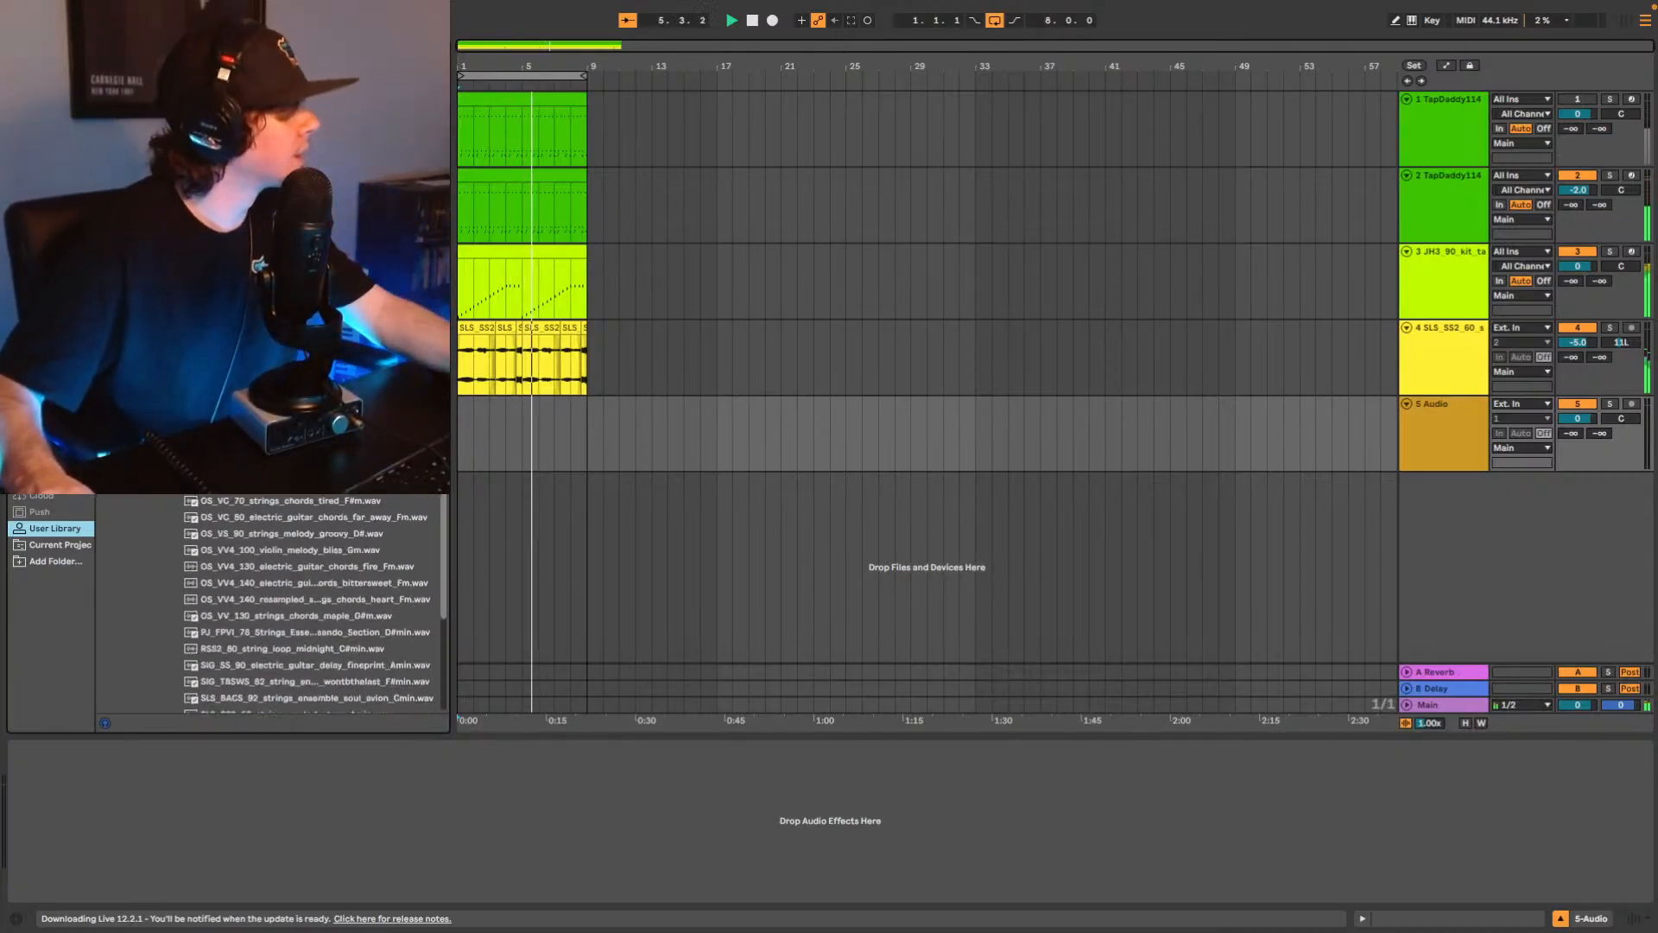
click(183, 470)
click(186, 572)
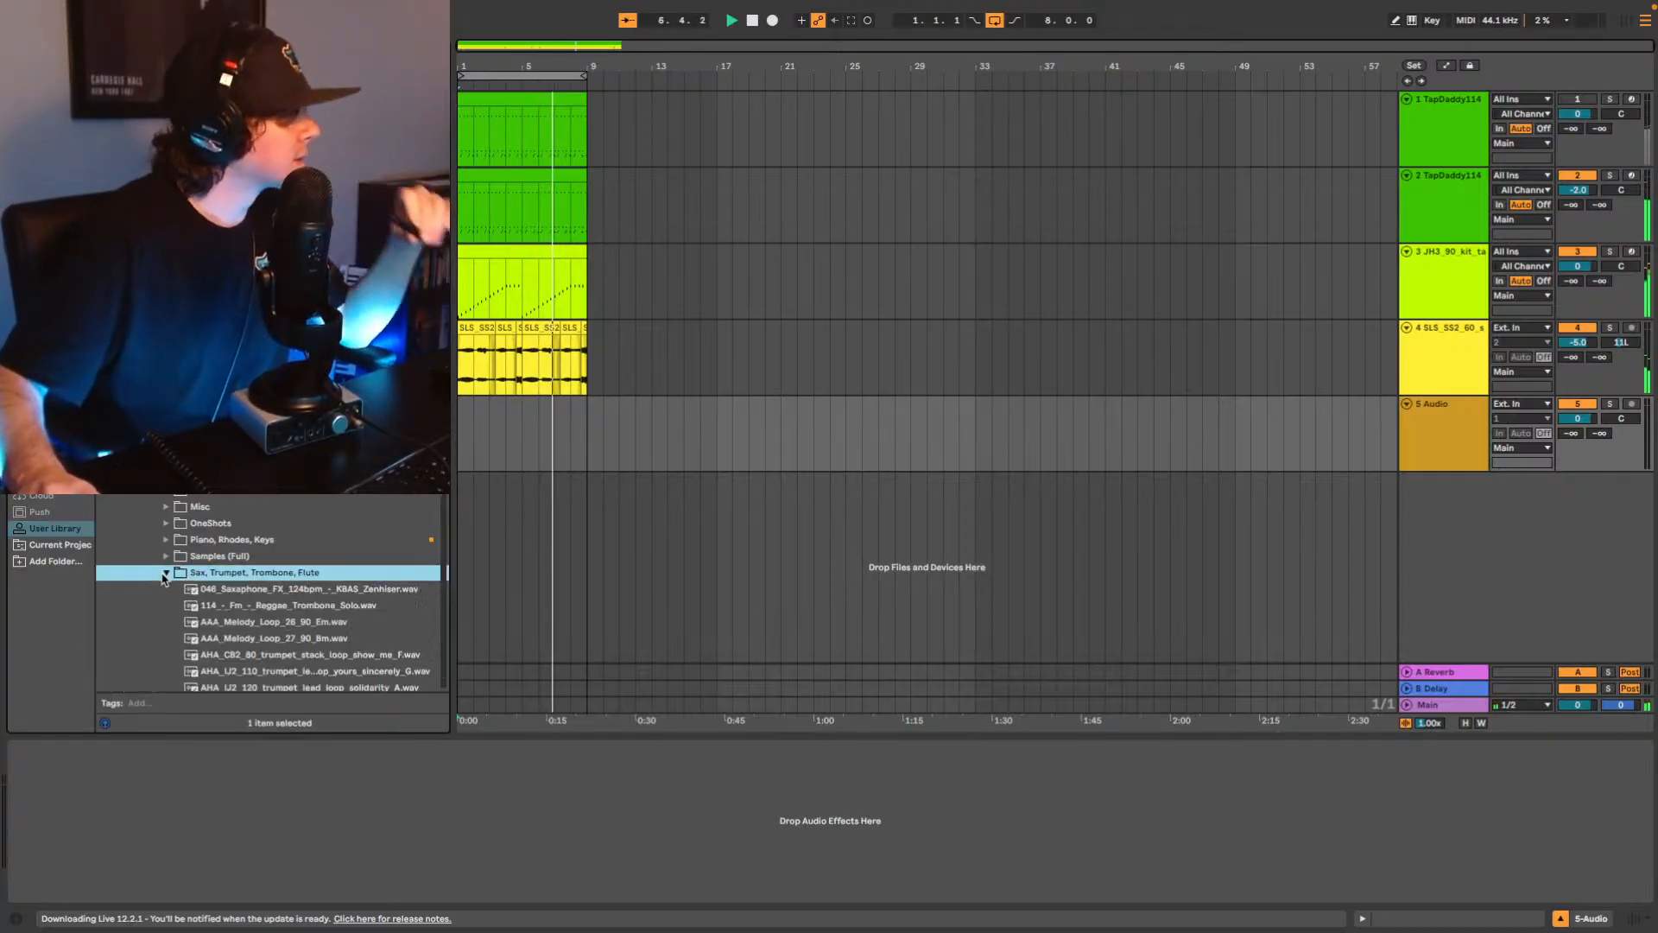
Place the JH3_90_kit_tape_vinyl_love_trumpet_Emaj sample at bar 1 of the empty audio track and play it with the beat.
scroll(283, 547, down, 2)
scroll(283, 547, down, 8)
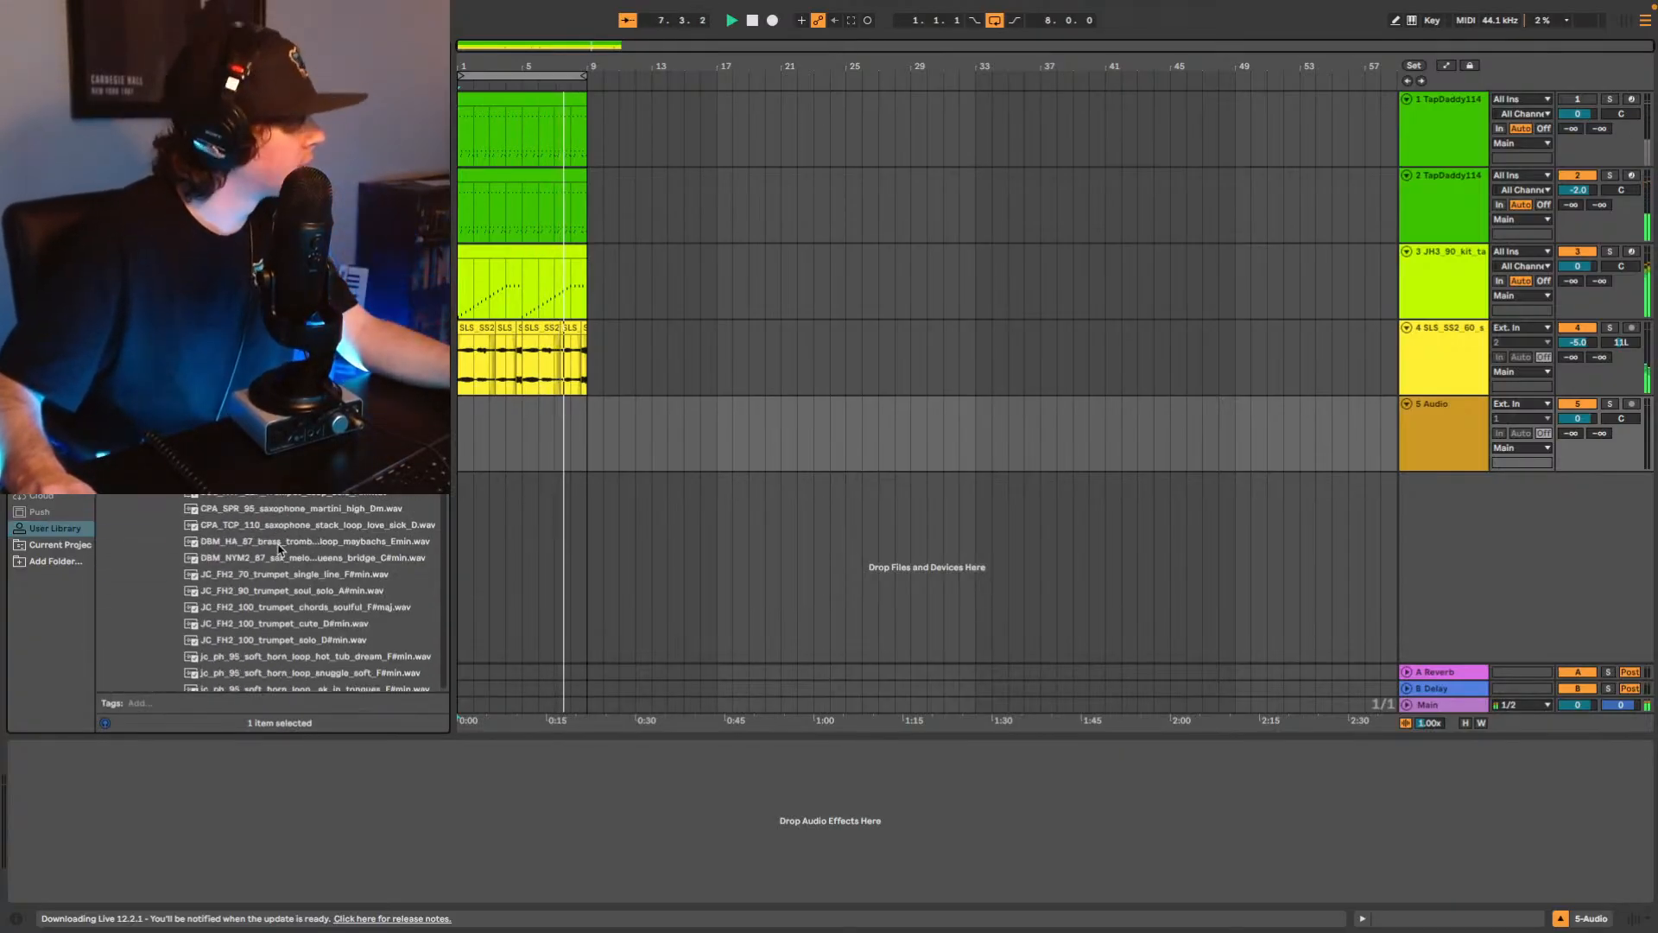
scroll(307, 542, down, 6)
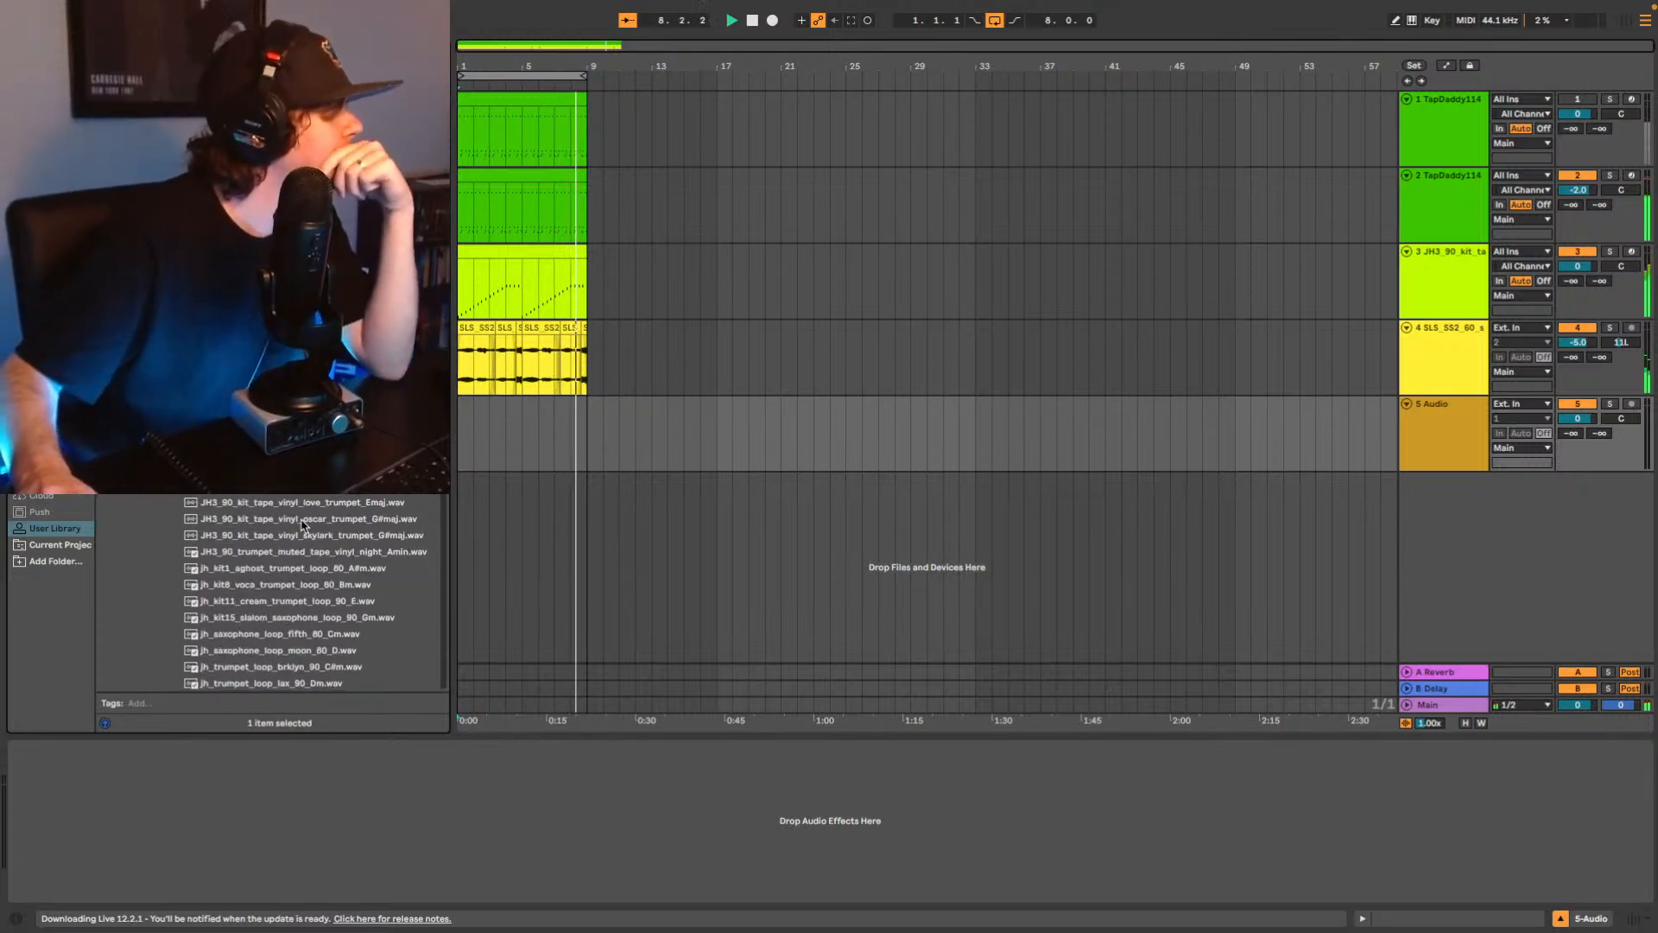
click(346, 504)
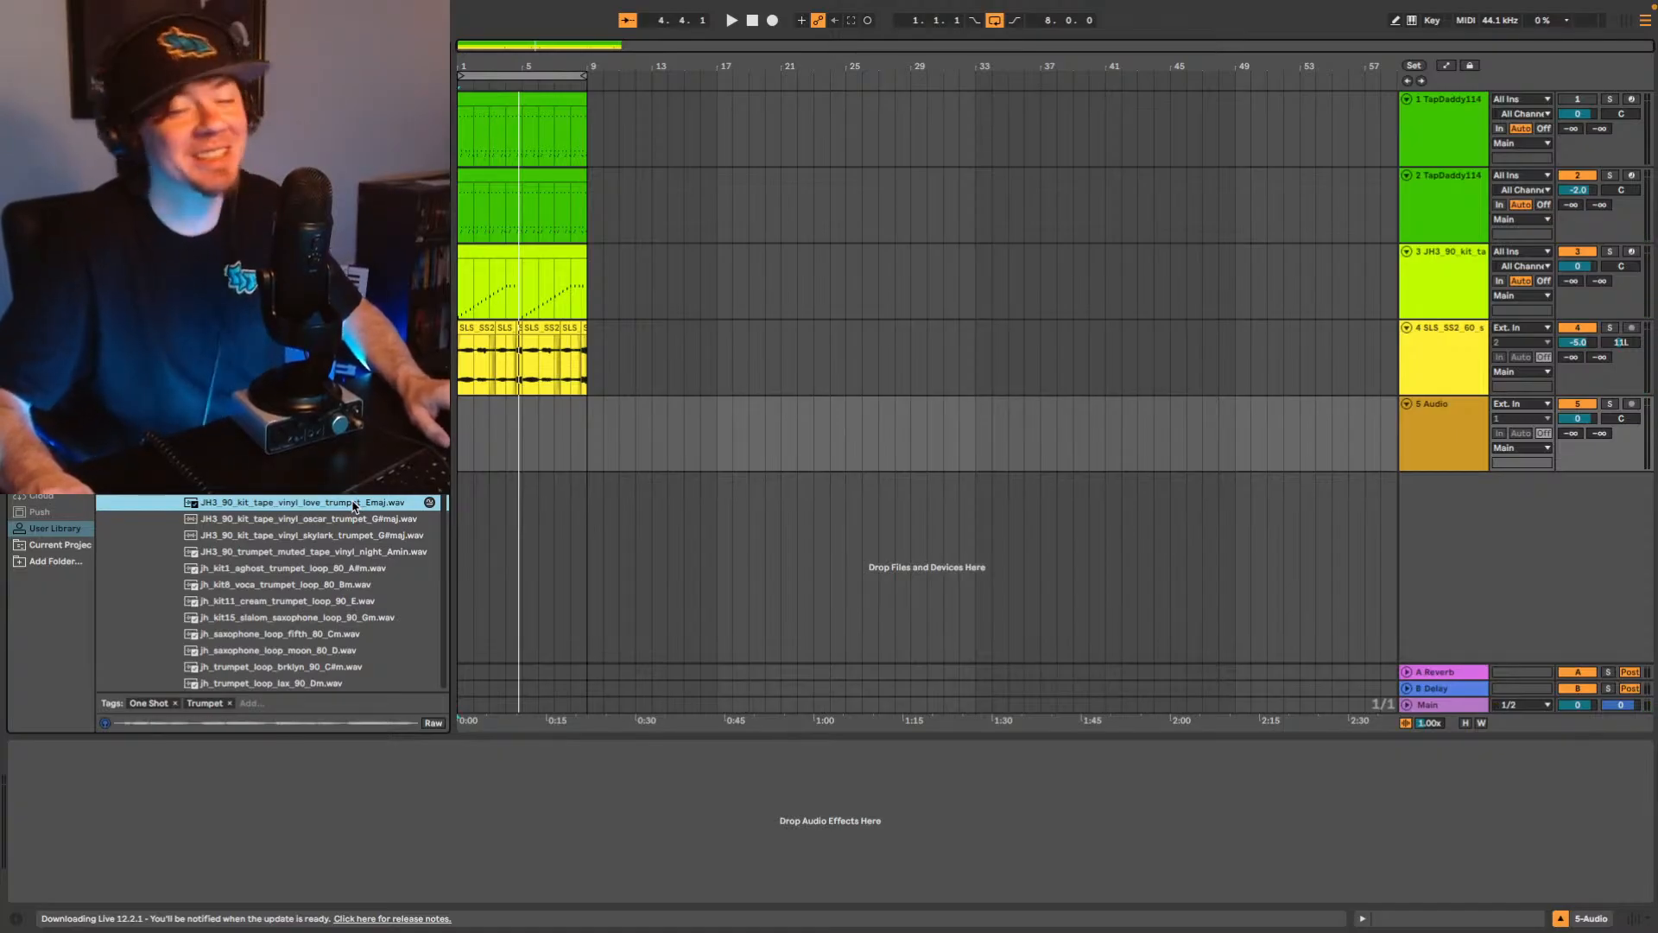
drag(353, 504, 462, 449)
key(space)
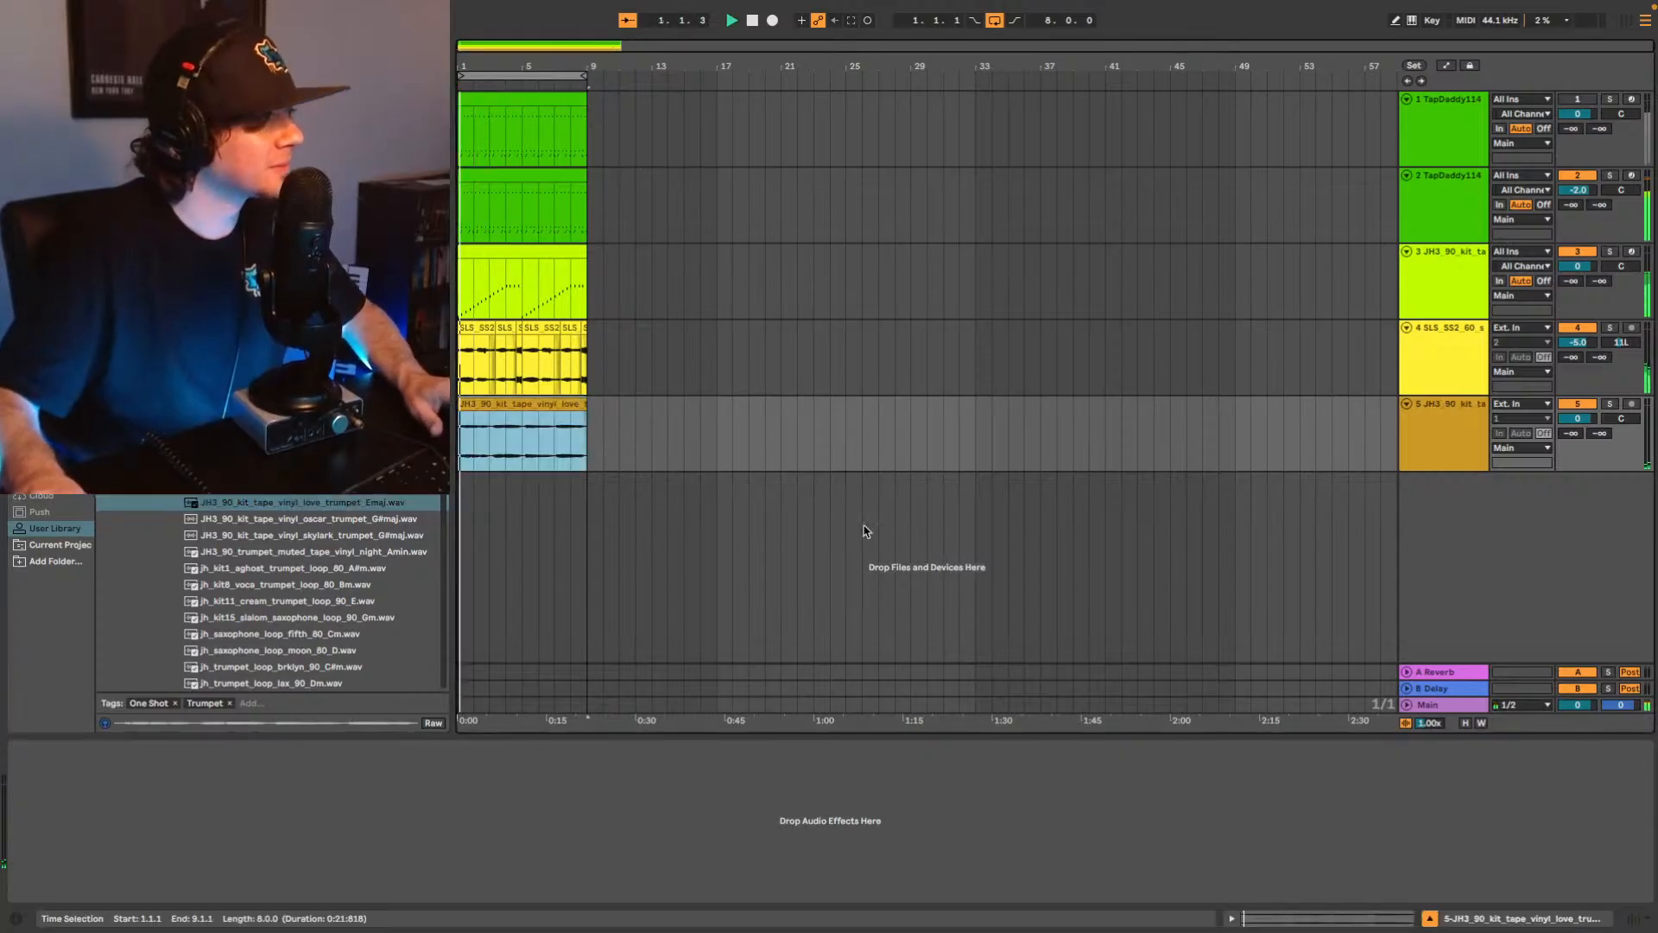
Set the trumpet clip's warp mode to Complex, raise its gain to 6.4 dB and play the beat.
key(shift+Tab)
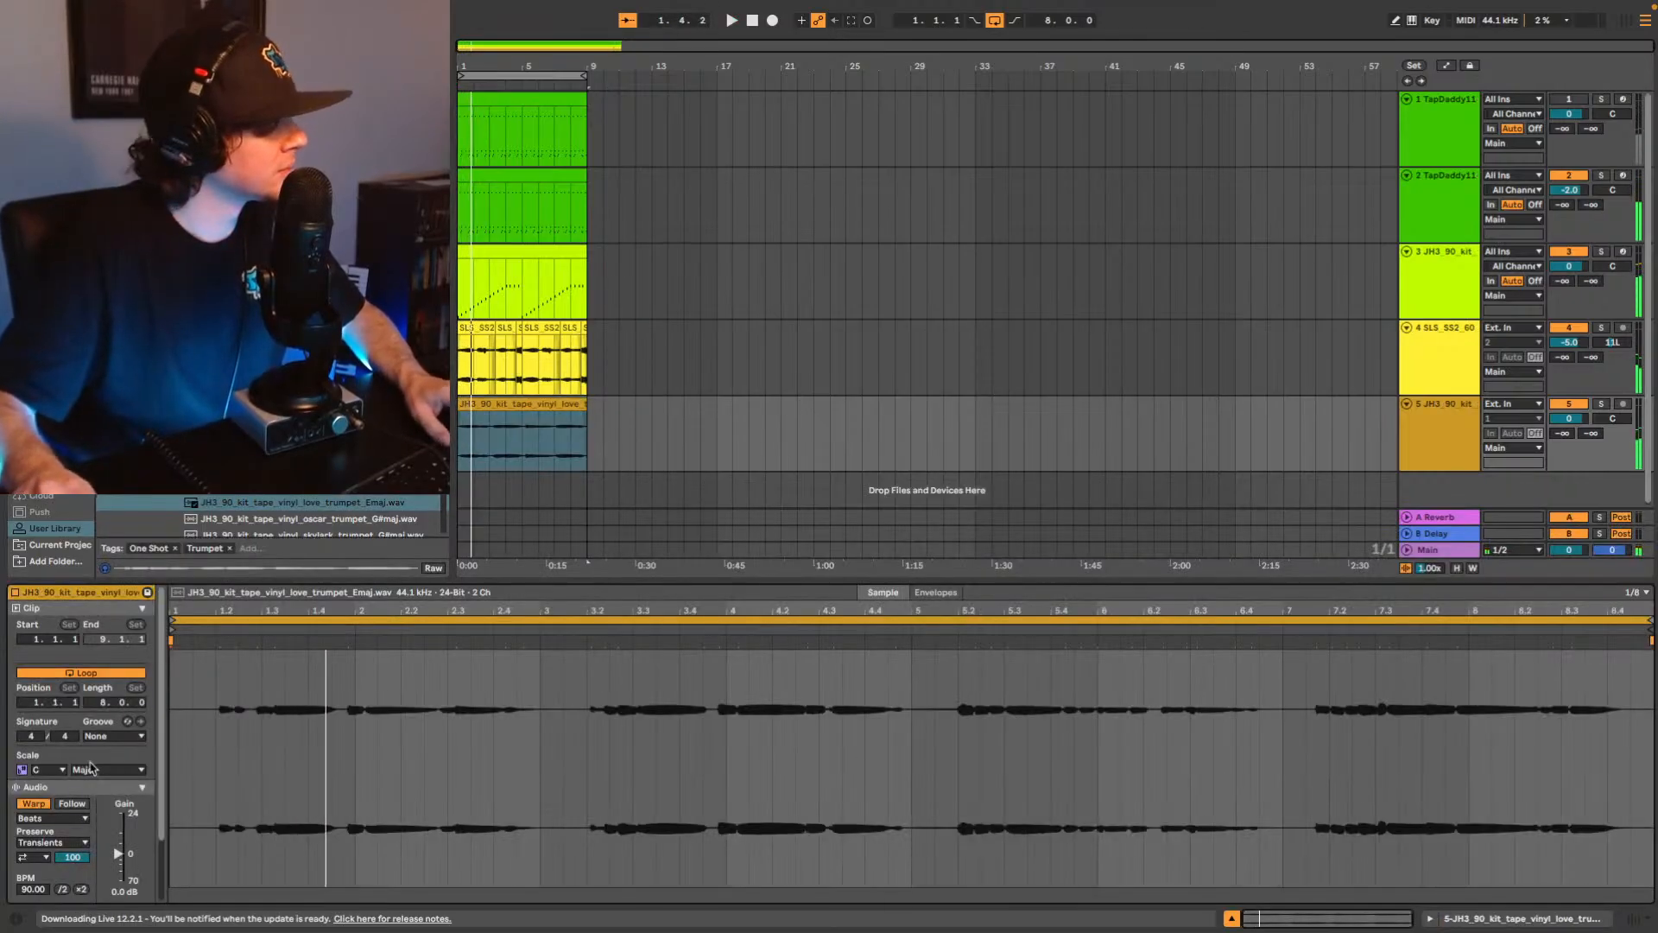
click(73, 819)
click(58, 884)
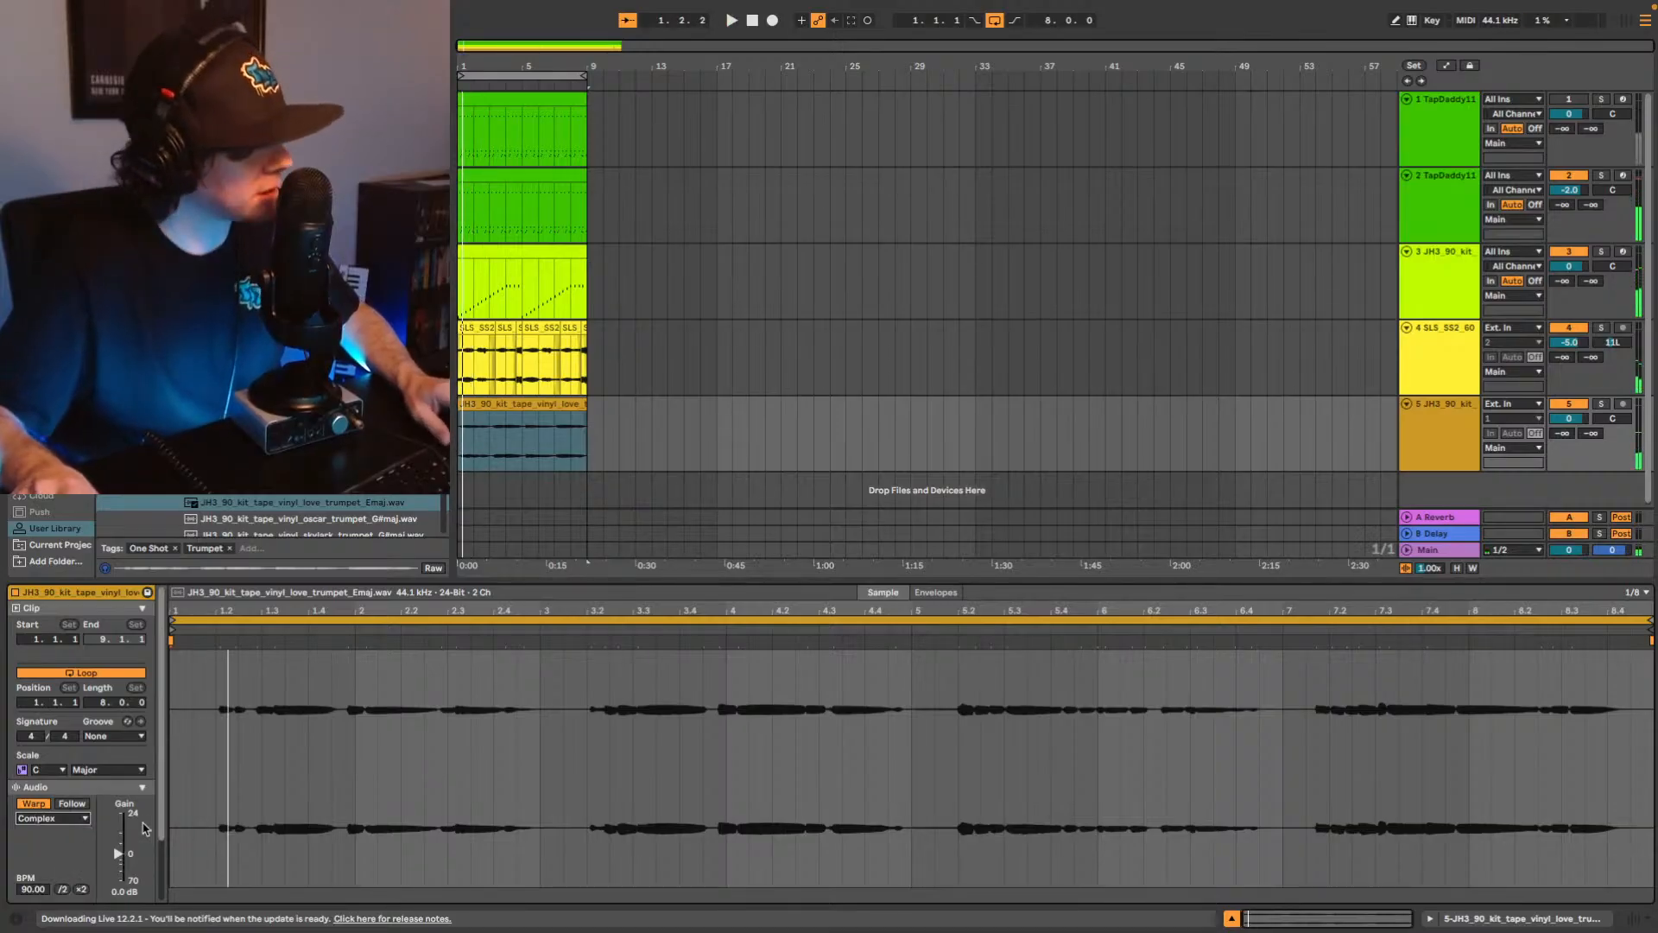
scroll(145, 828, down, 2)
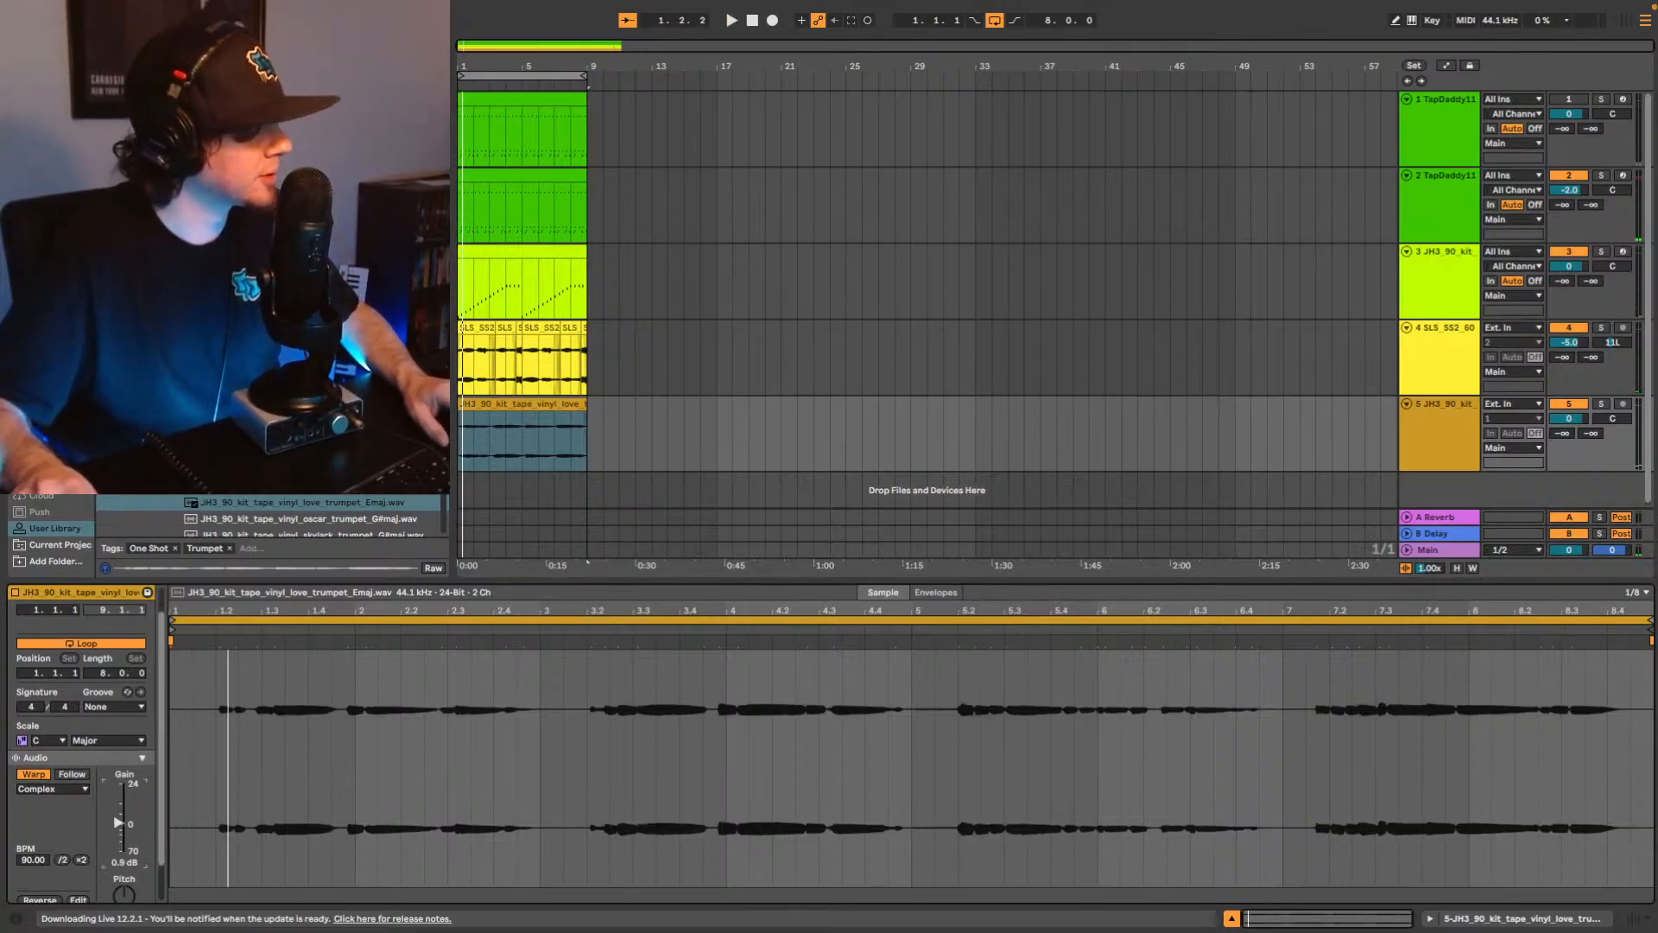
drag(119, 823, 118, 813)
key(space)
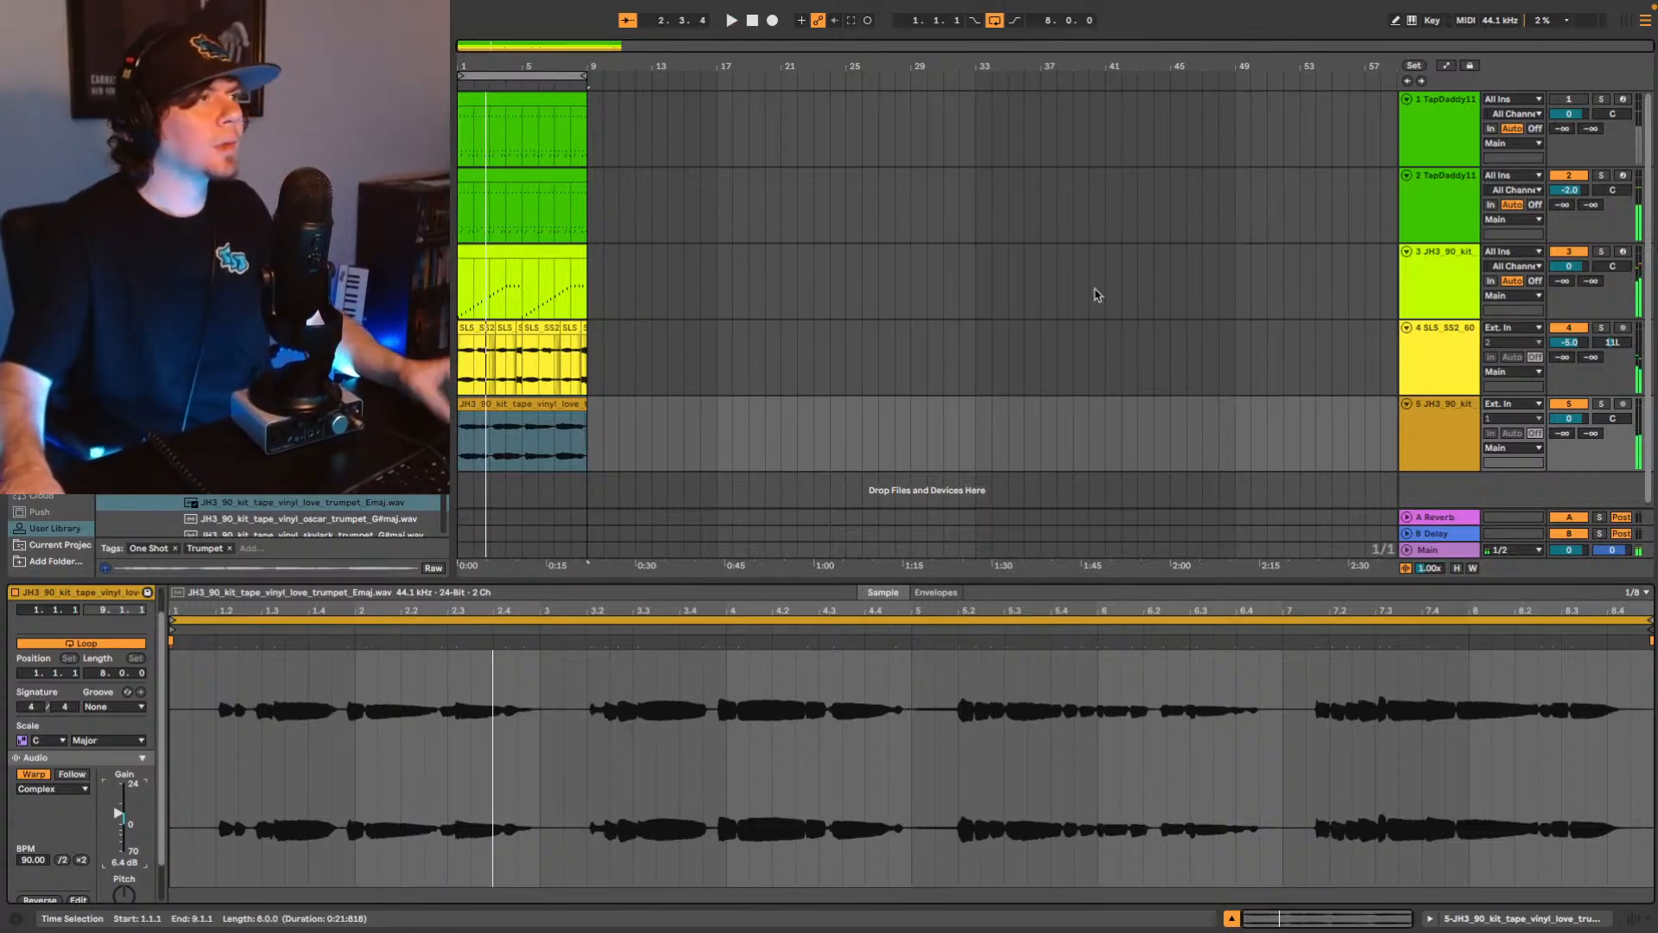
Examine the sliced piano's sampler settings in the piano track's device chain for its key and transposition.
click(1455, 281)
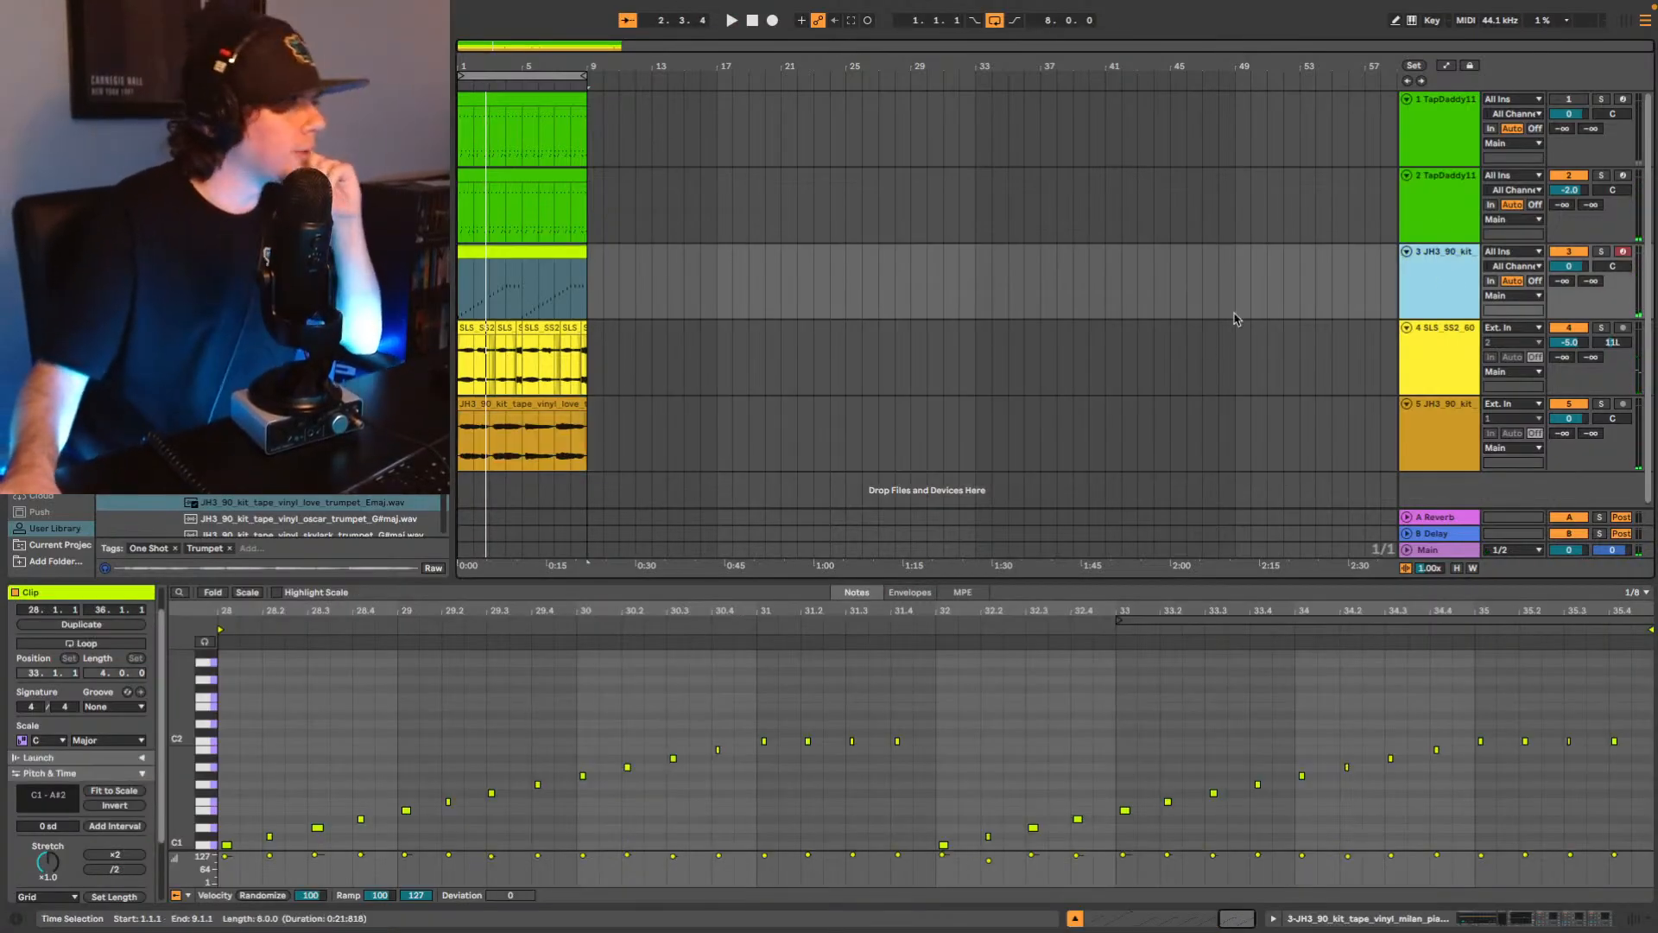
click(1414, 920)
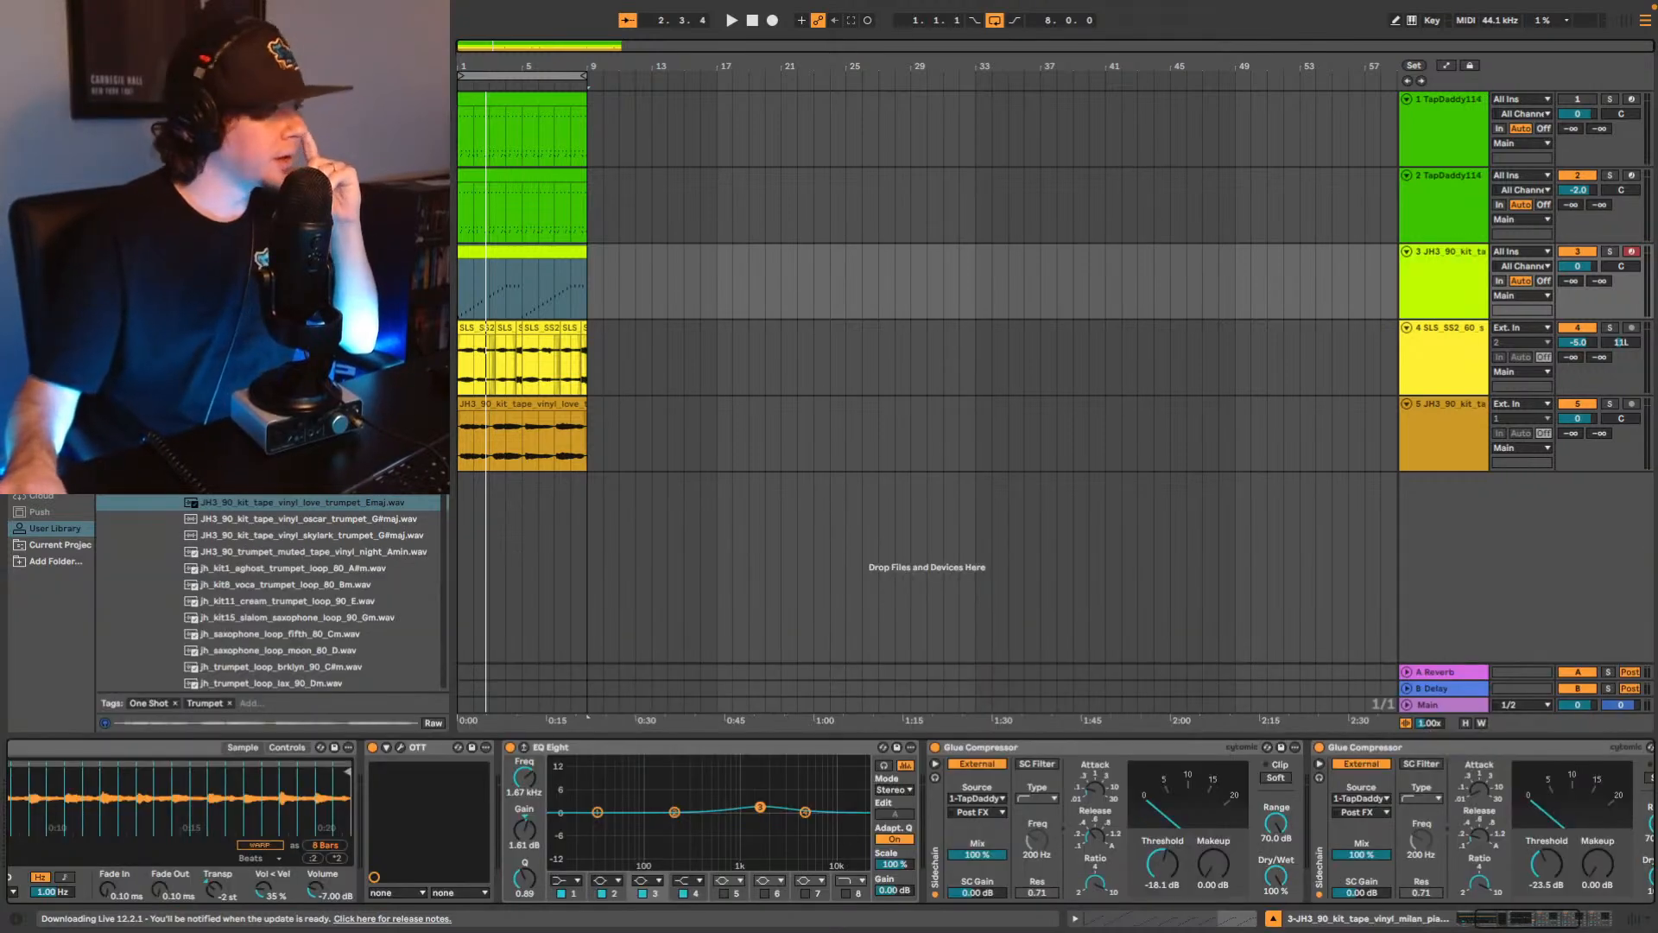
drag(1545, 922, 1515, 921)
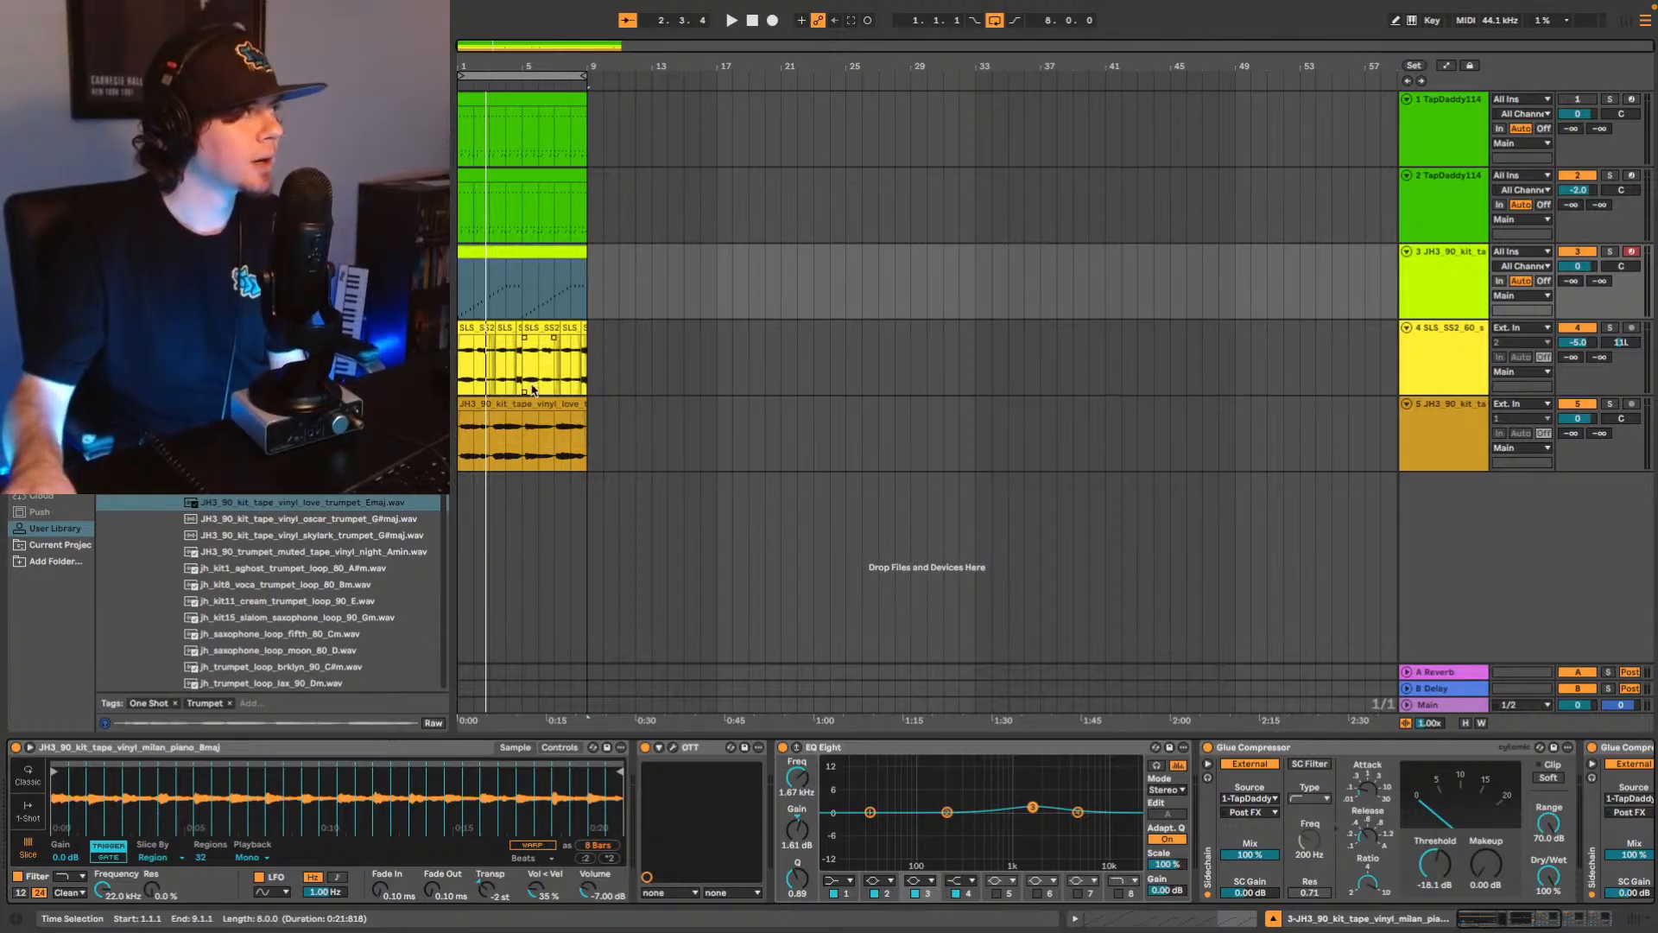
Transpose the trumpet clip up 5 semitones and listen to it with the beat.
double_click(506, 403)
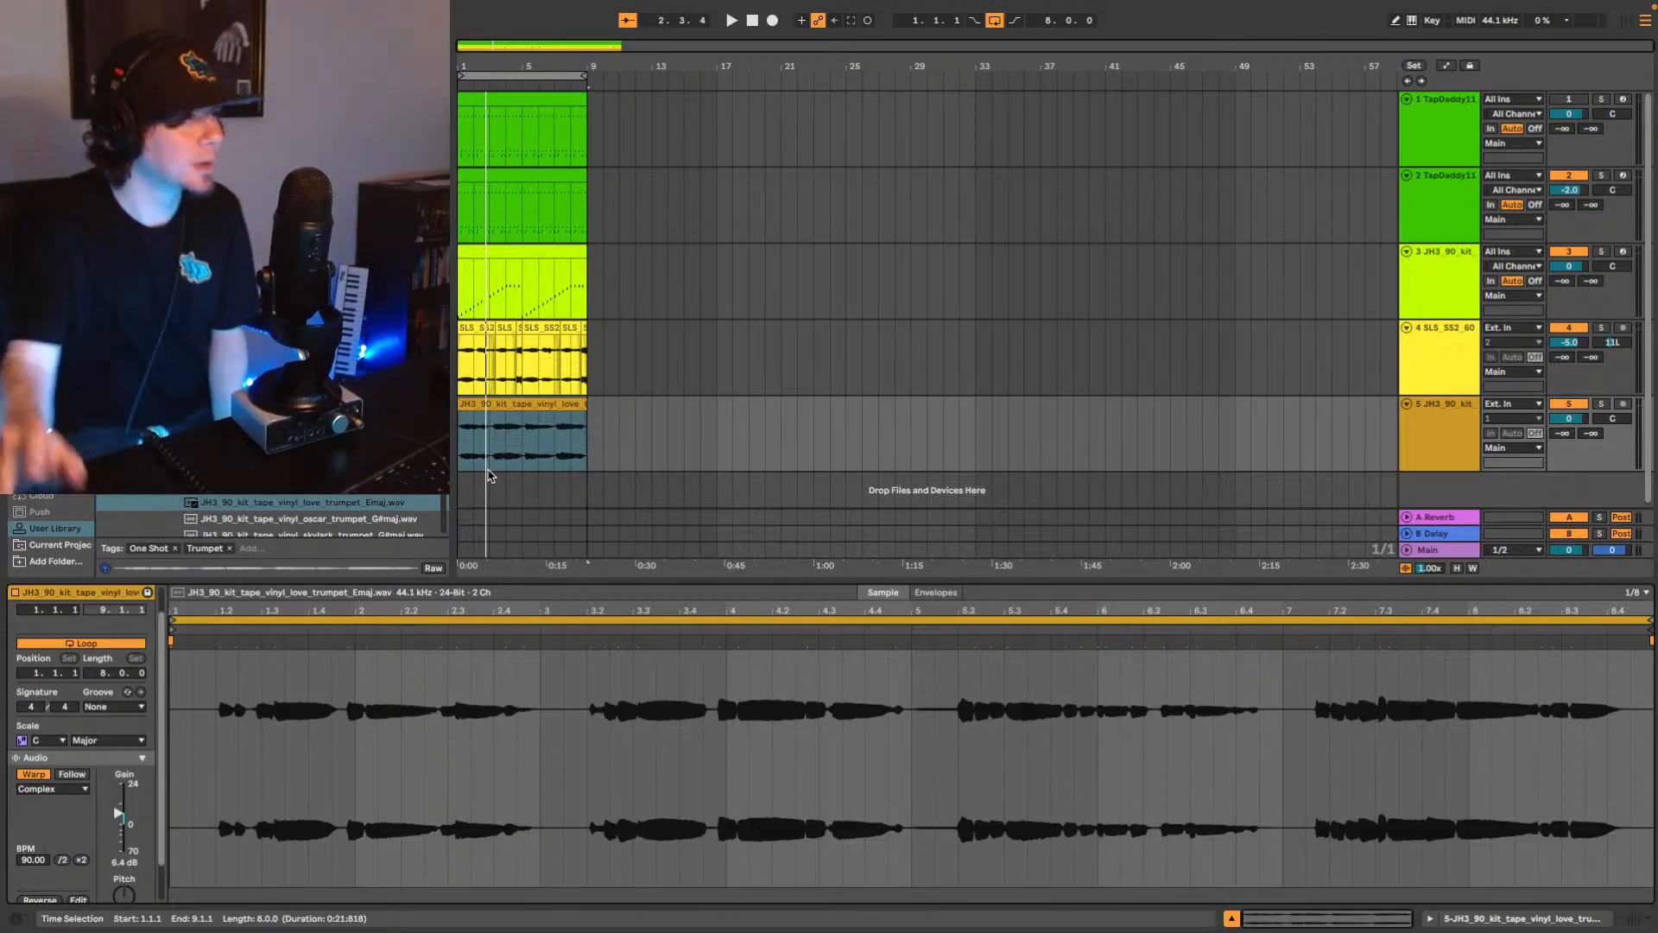
mouse_move(1296, 923)
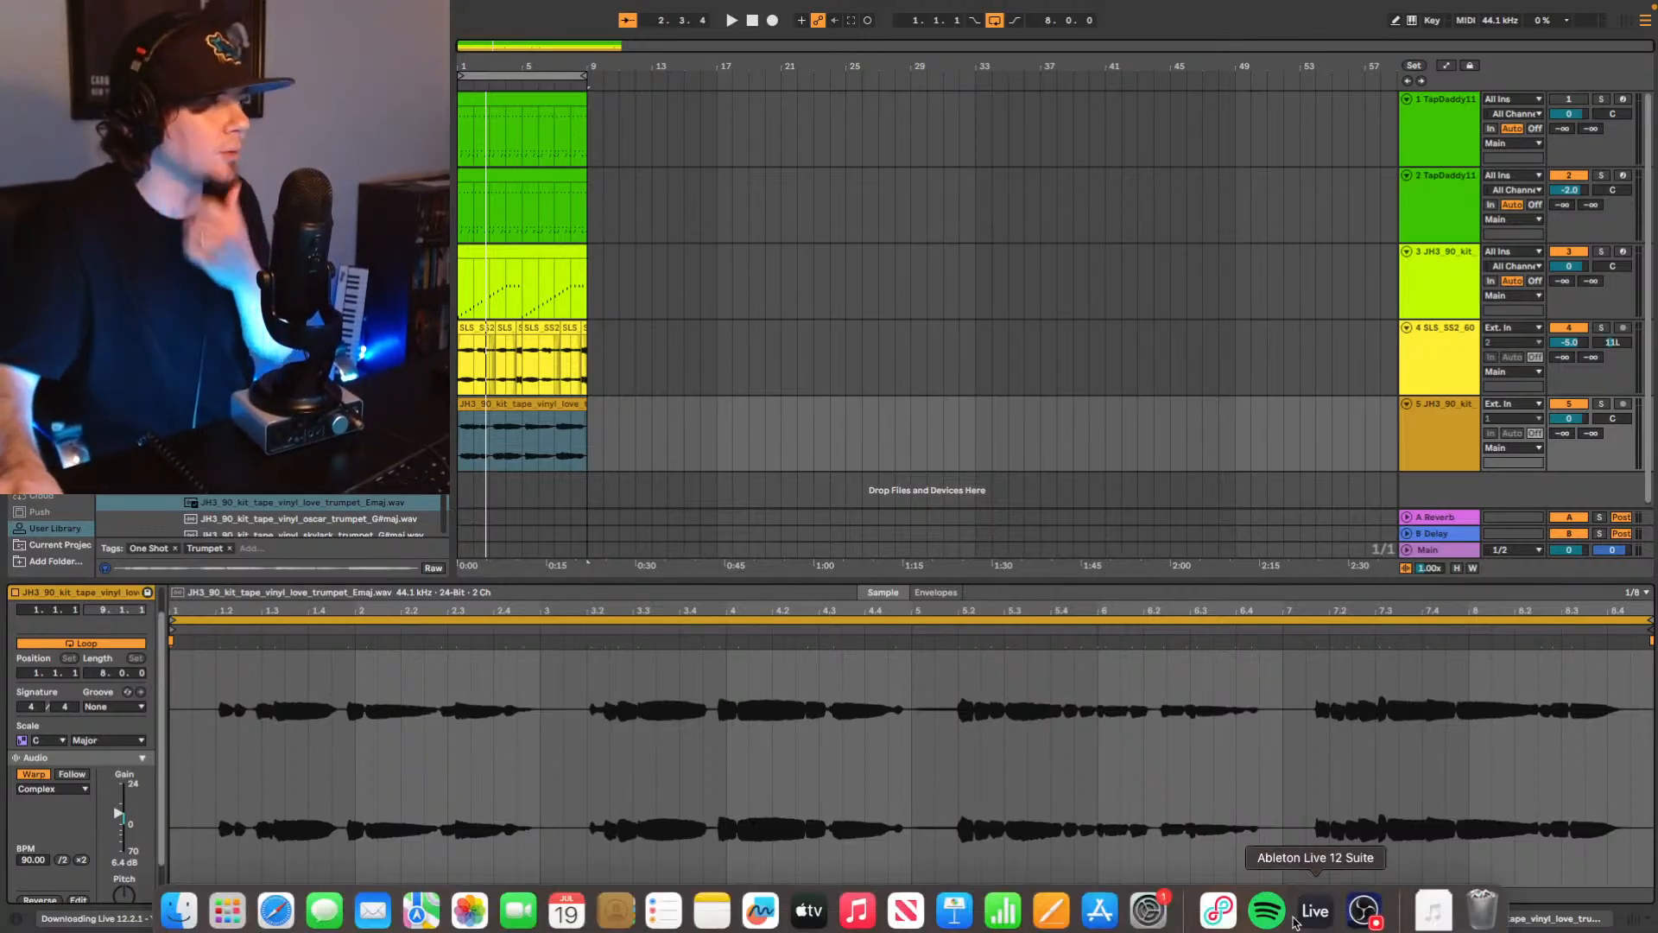
scroll(121, 859, down, 2)
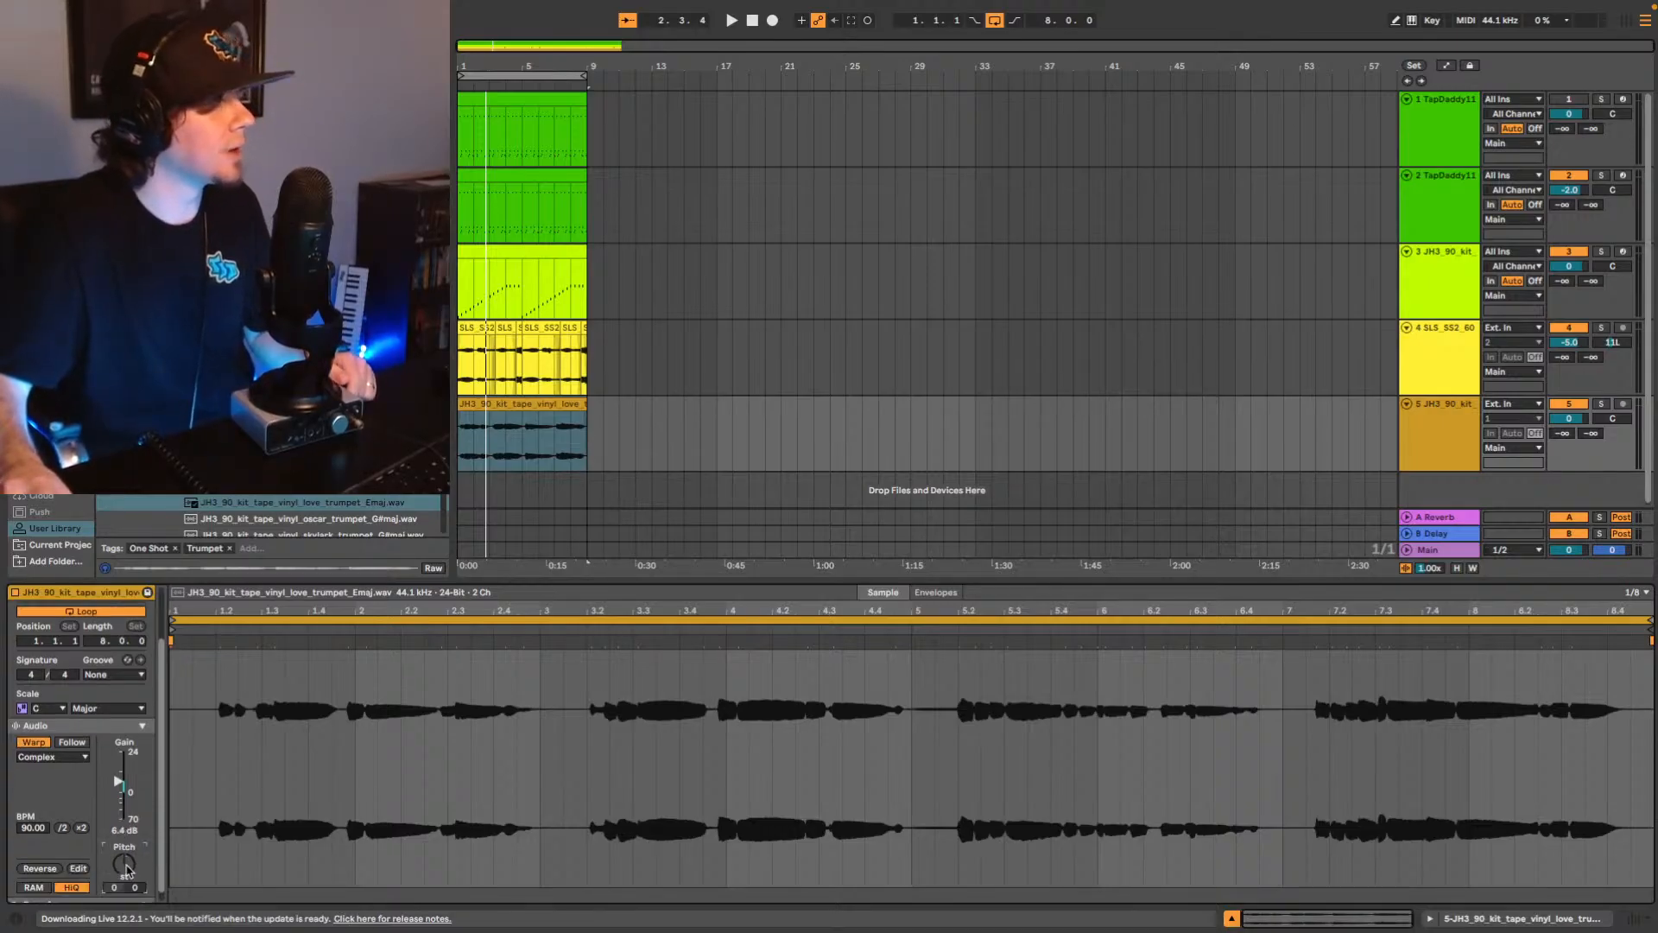
drag(126, 868, 135, 872)
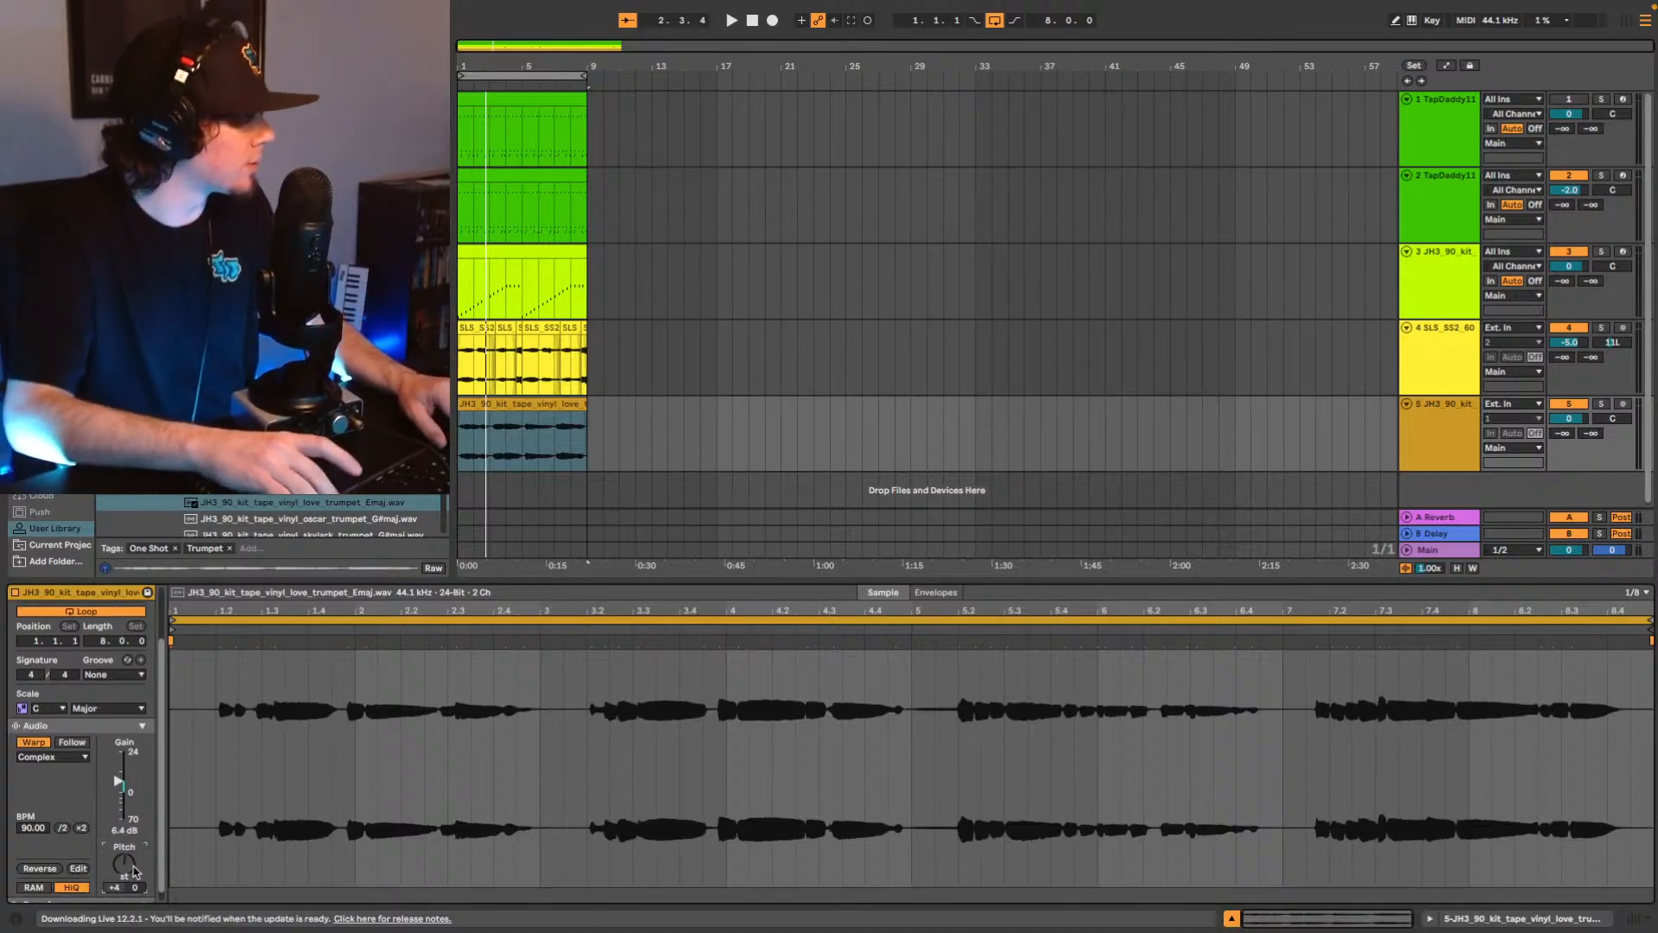
key(Up)
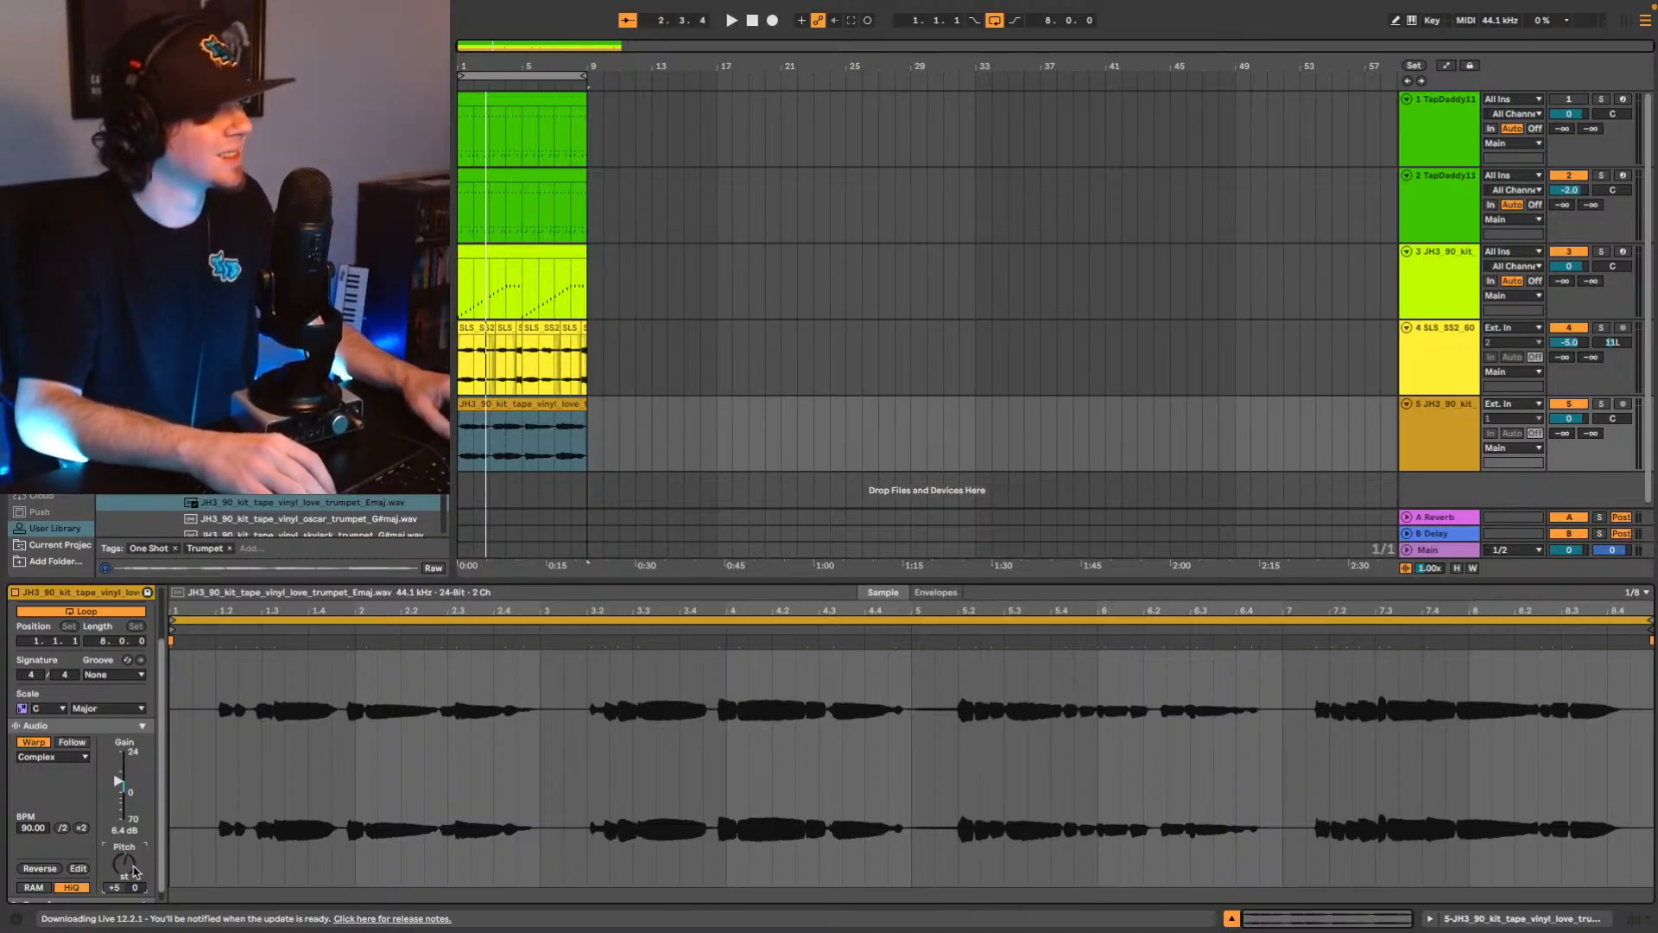
key(space)
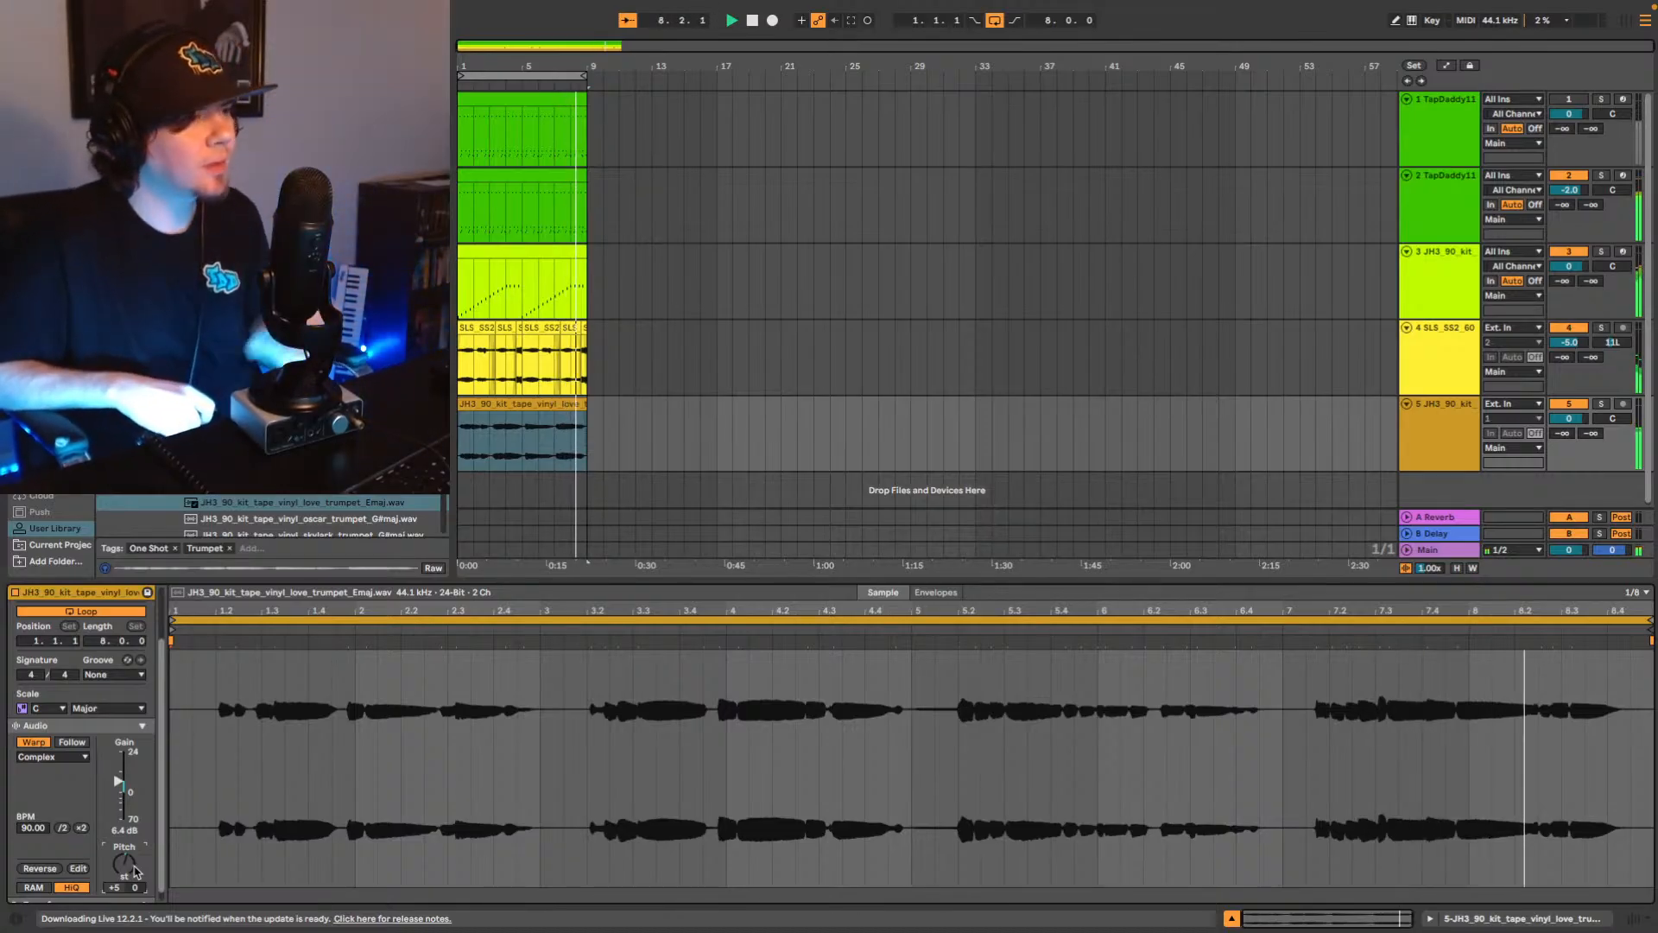
key(space)
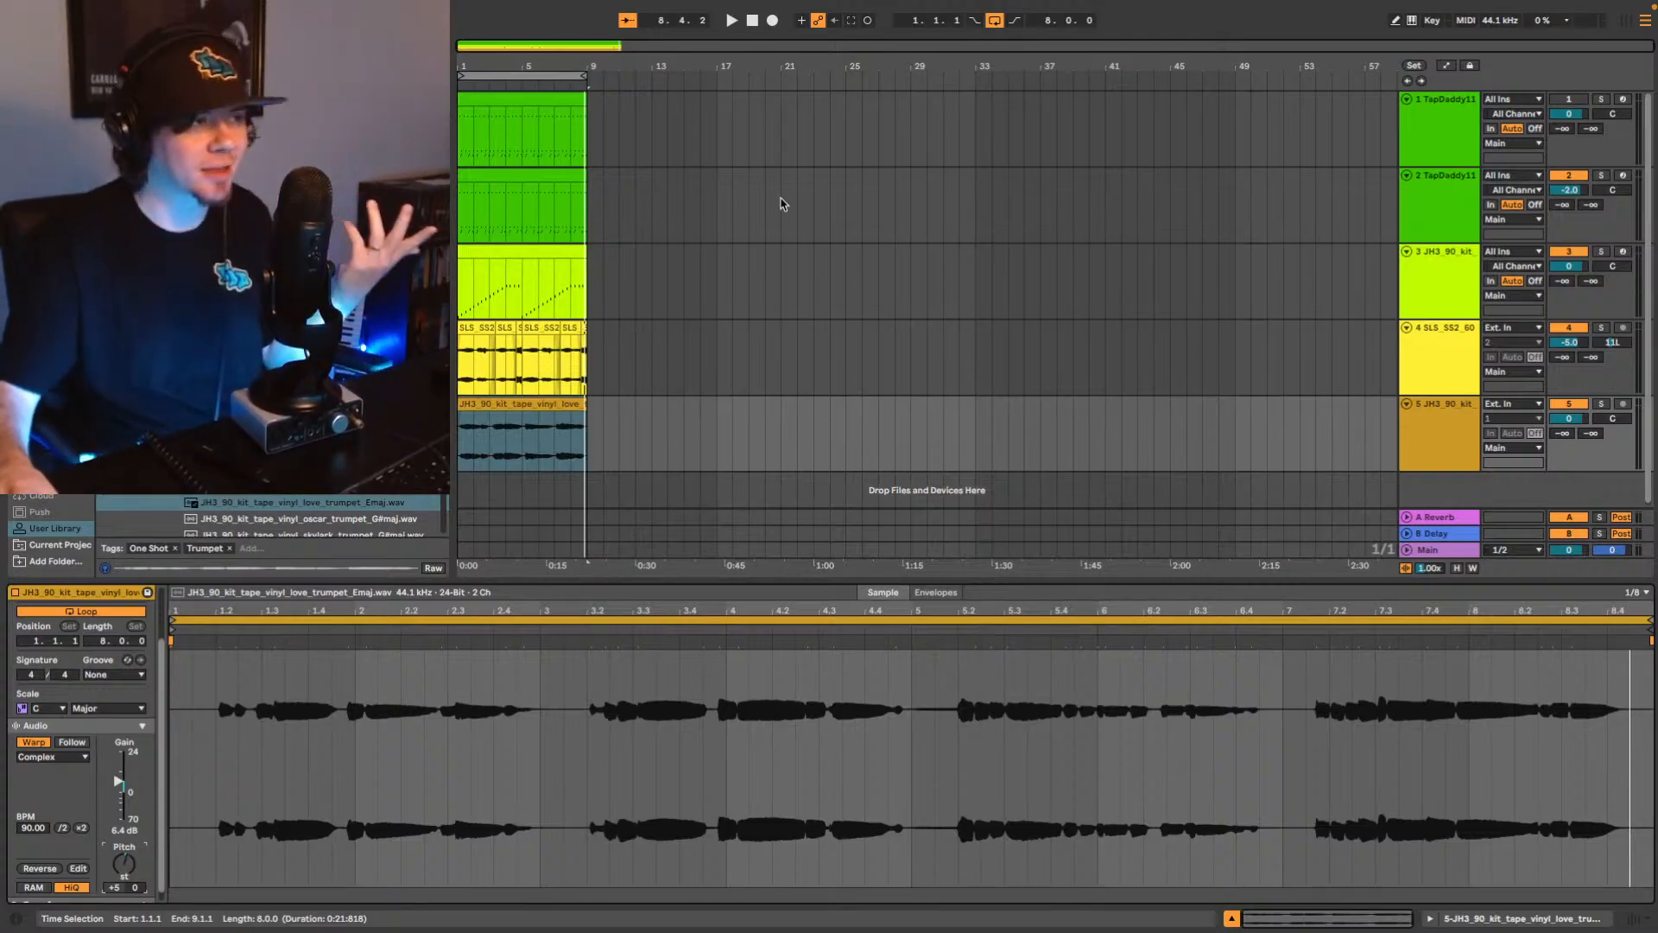
Add the Vocal Pop Hall reverb preset to the trumpet track and set its Dry/Wet to 15 %.
click(554, 438)
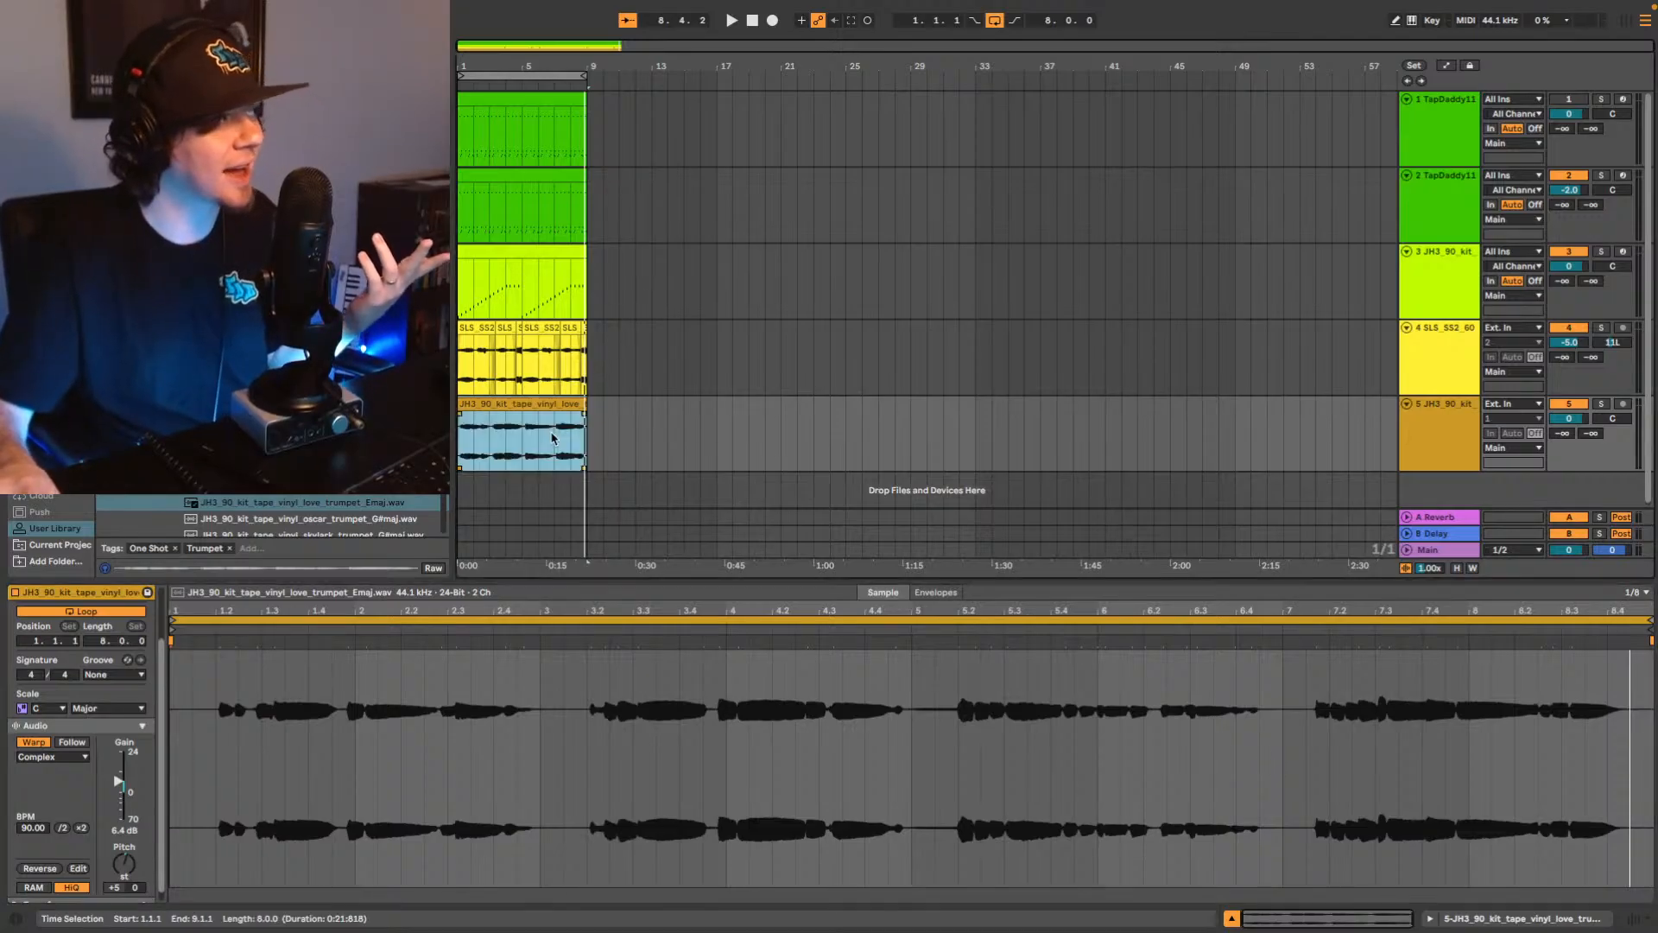
click(556, 451)
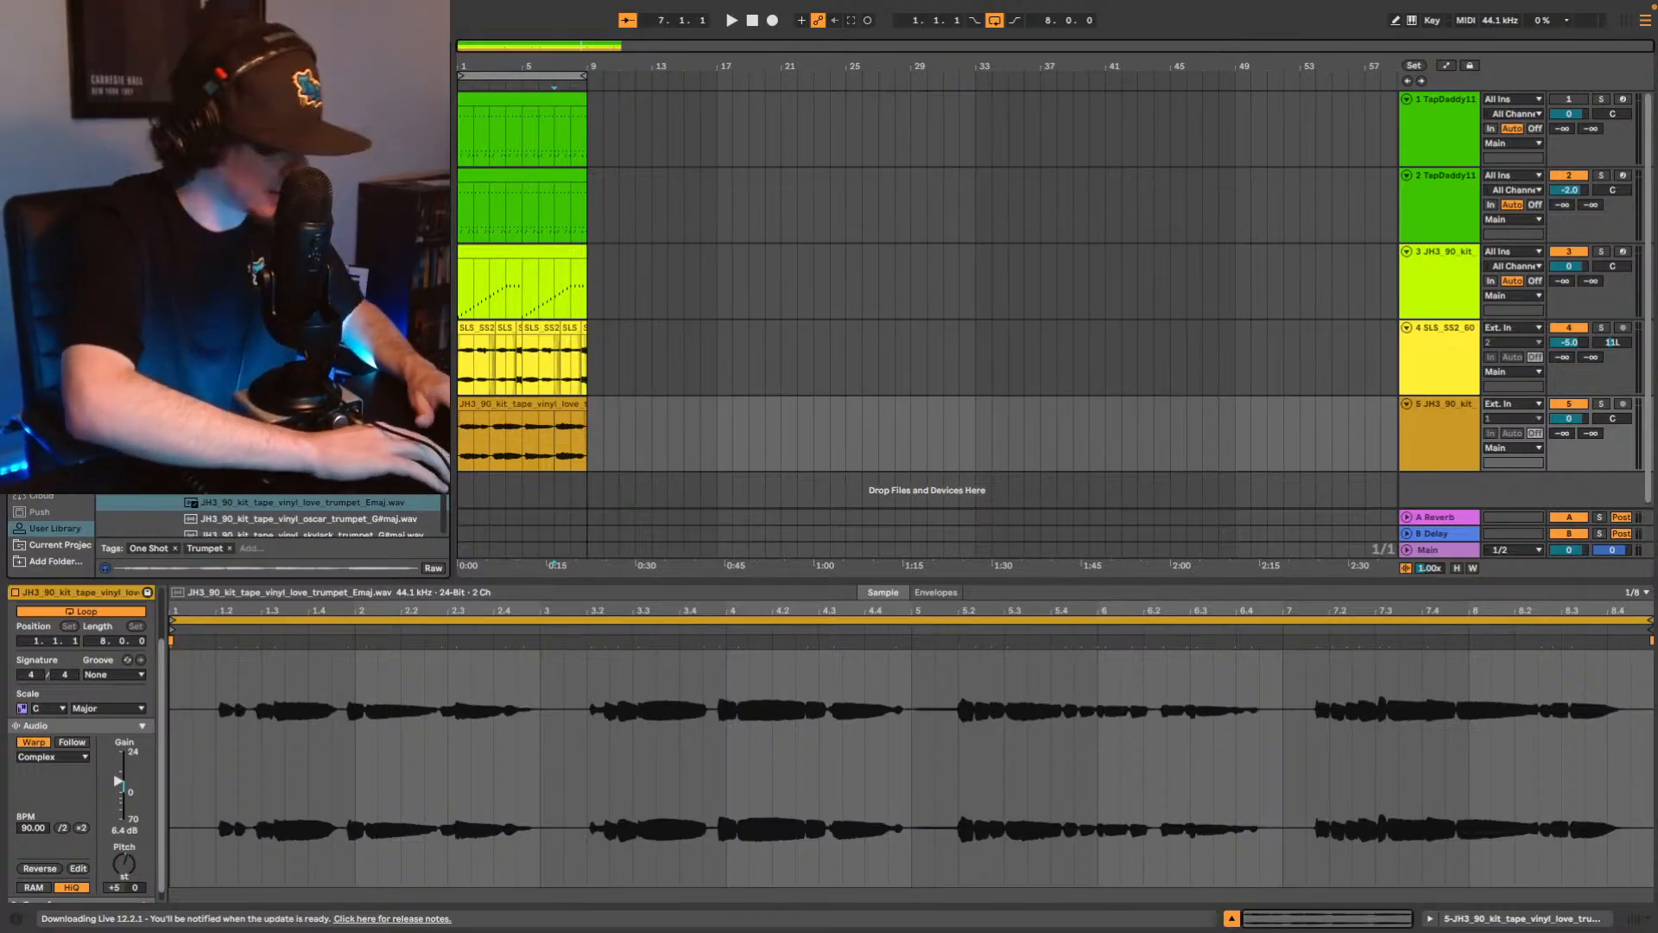
scroll(272, 527, up, 10)
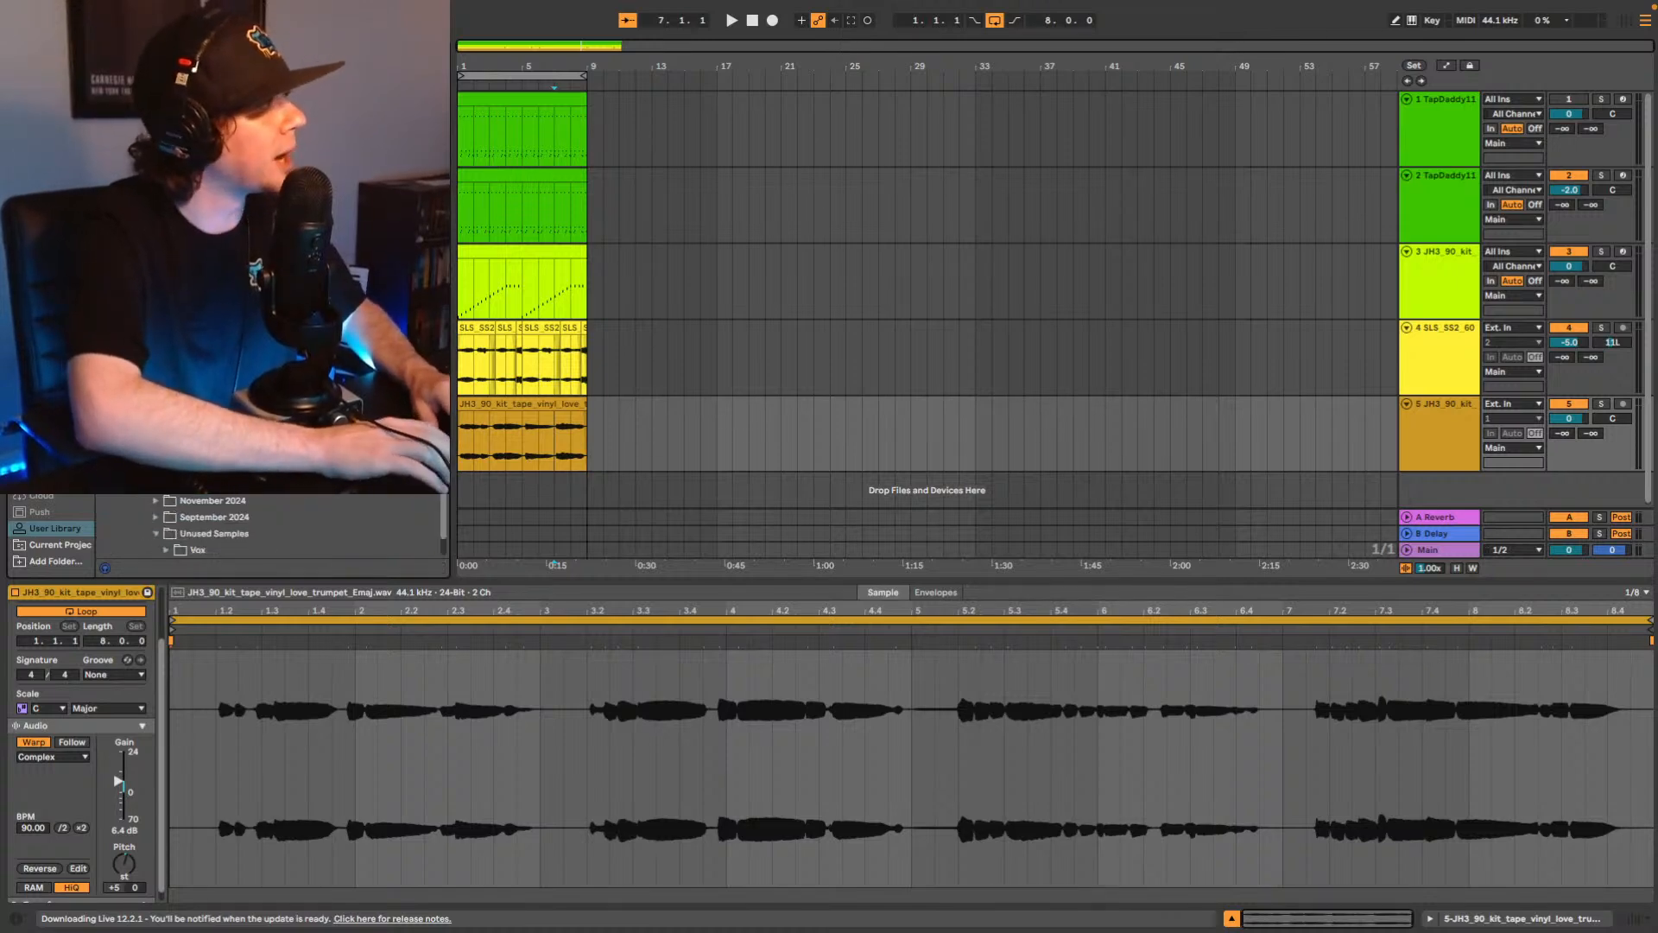
key(Left)
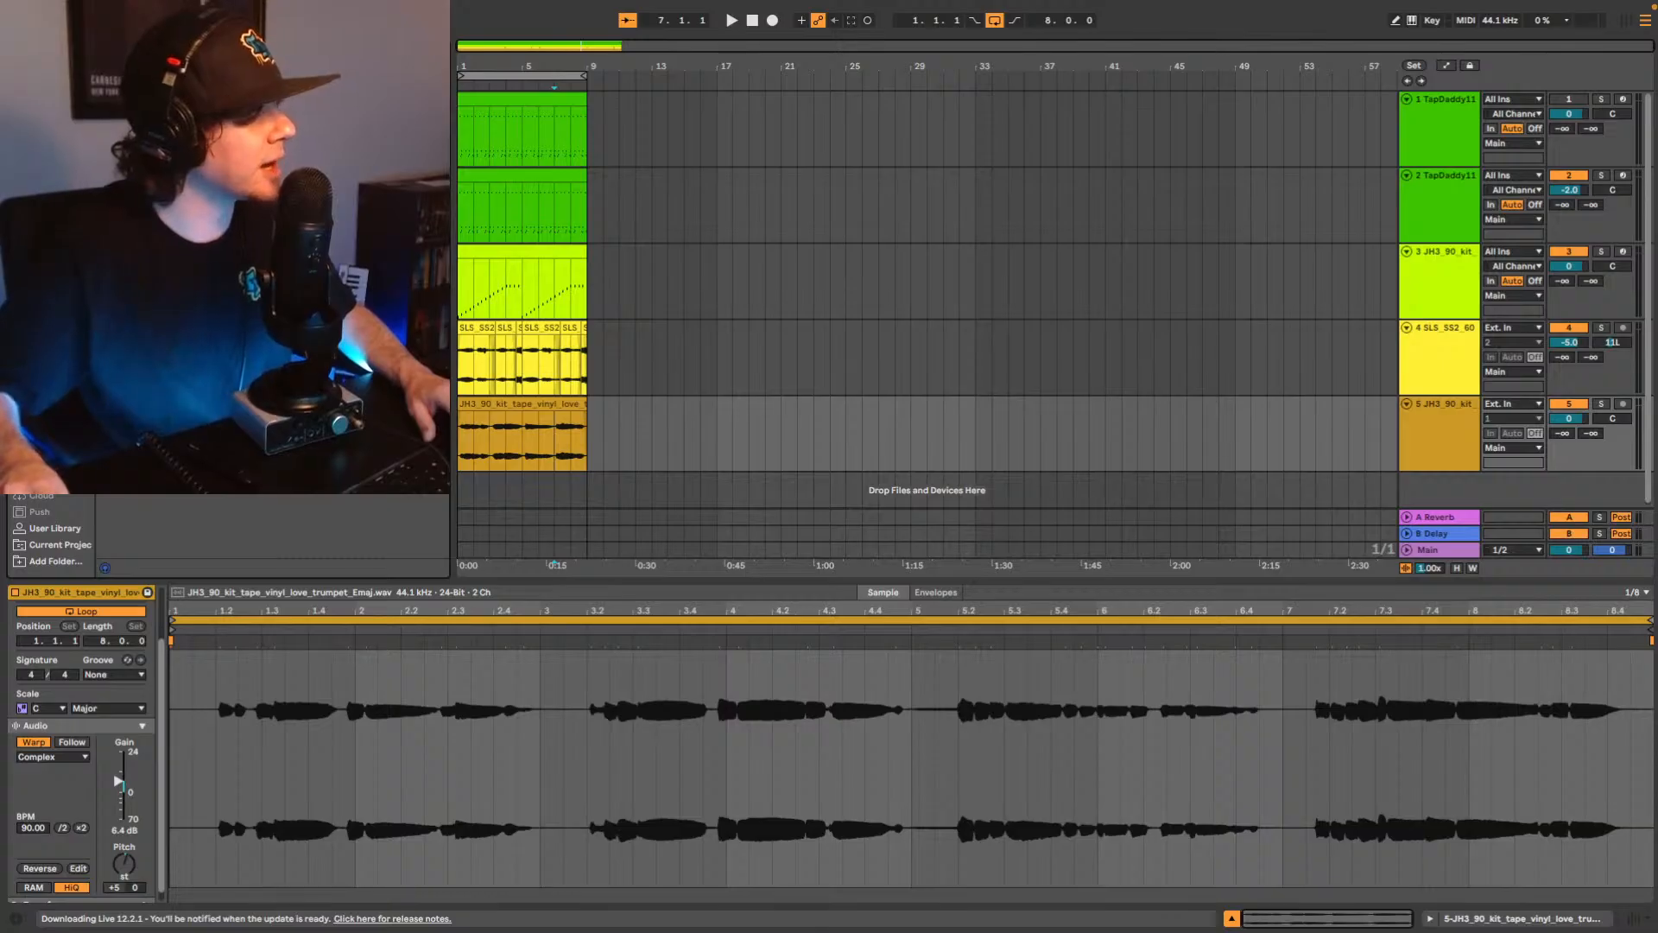
click(207, 173)
key(shift+Tab)
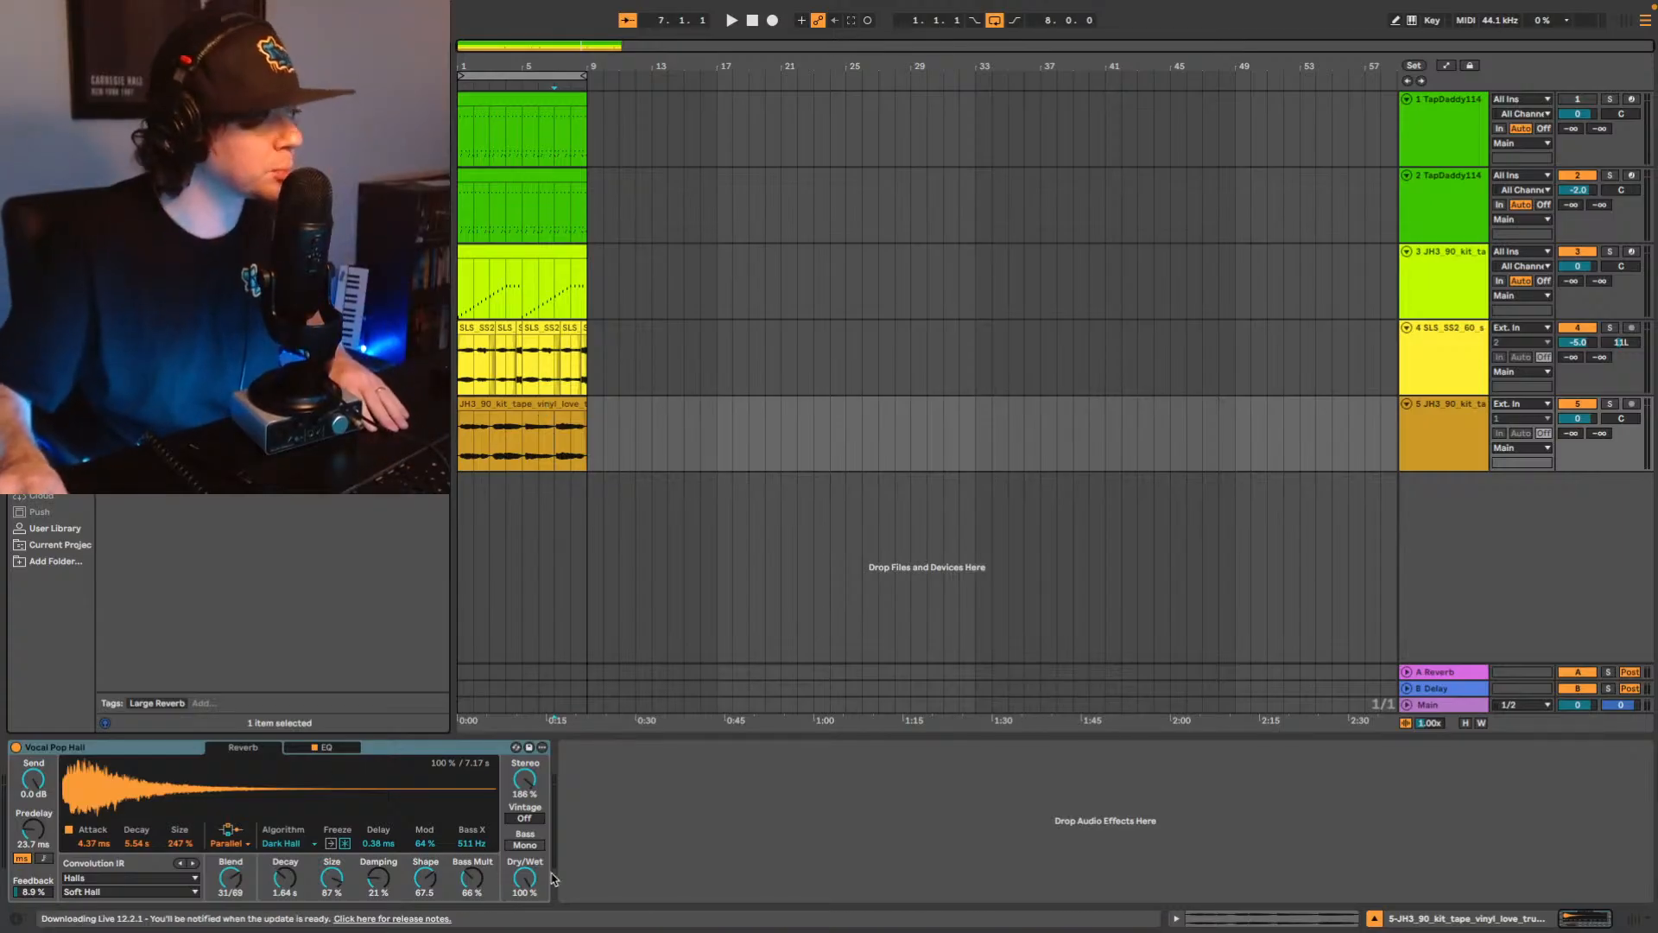
drag(524, 878, 524, 893)
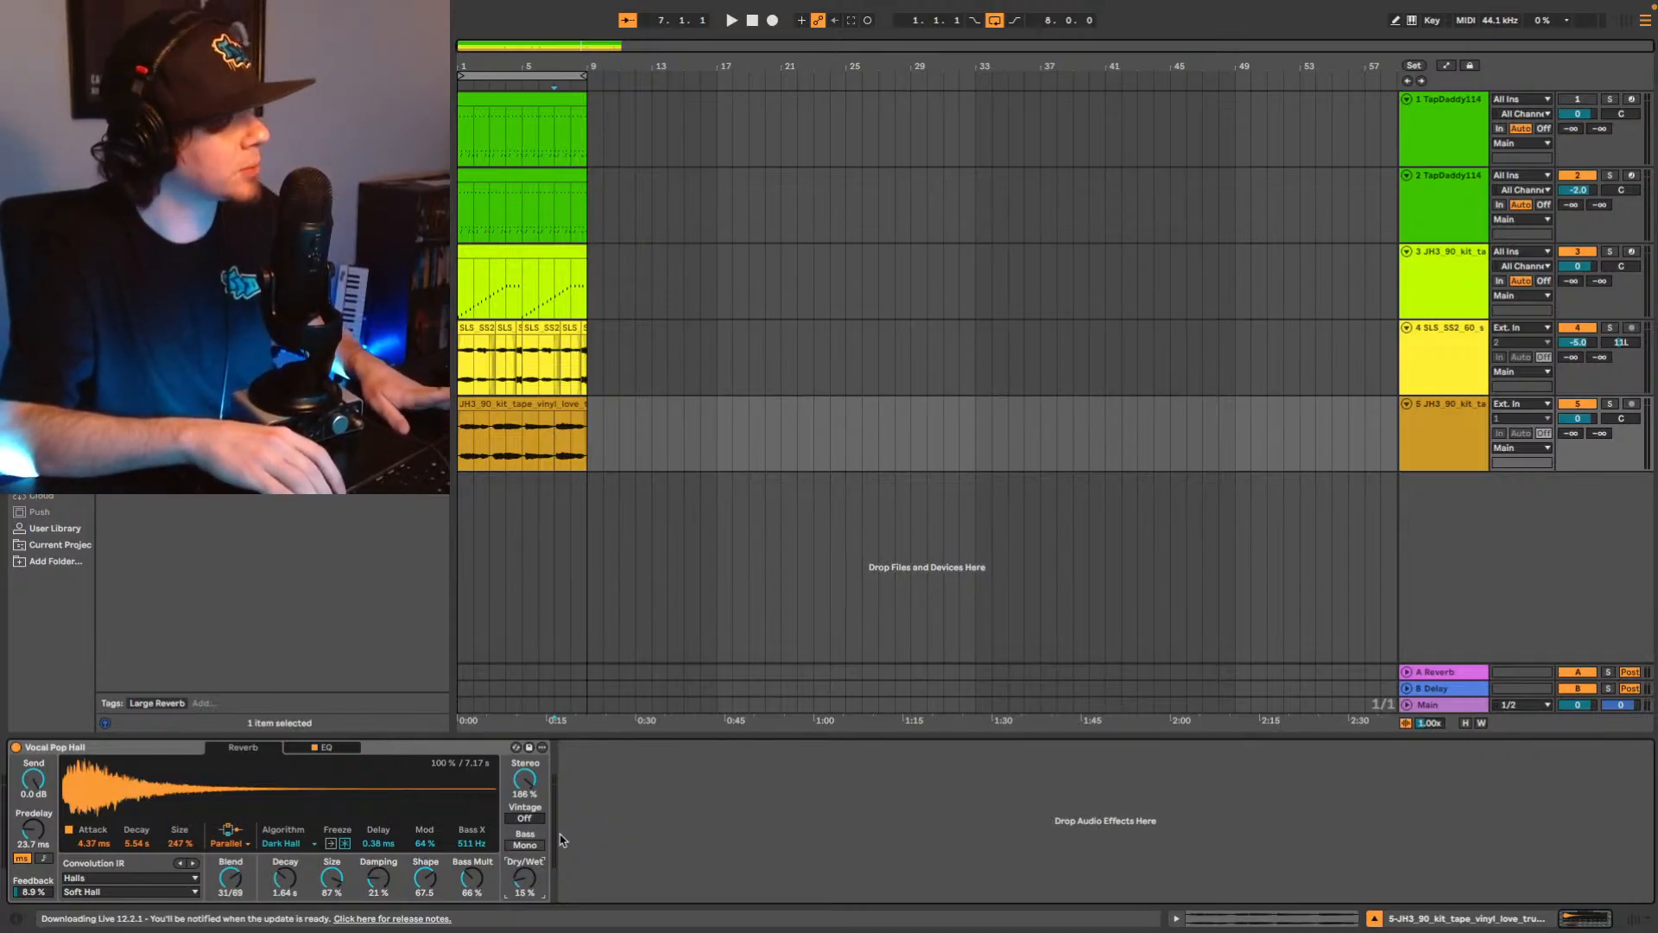
Play the beat from bar 1 and raise the trumpet reverb's Dry/Wet to 18 %.
key(space)
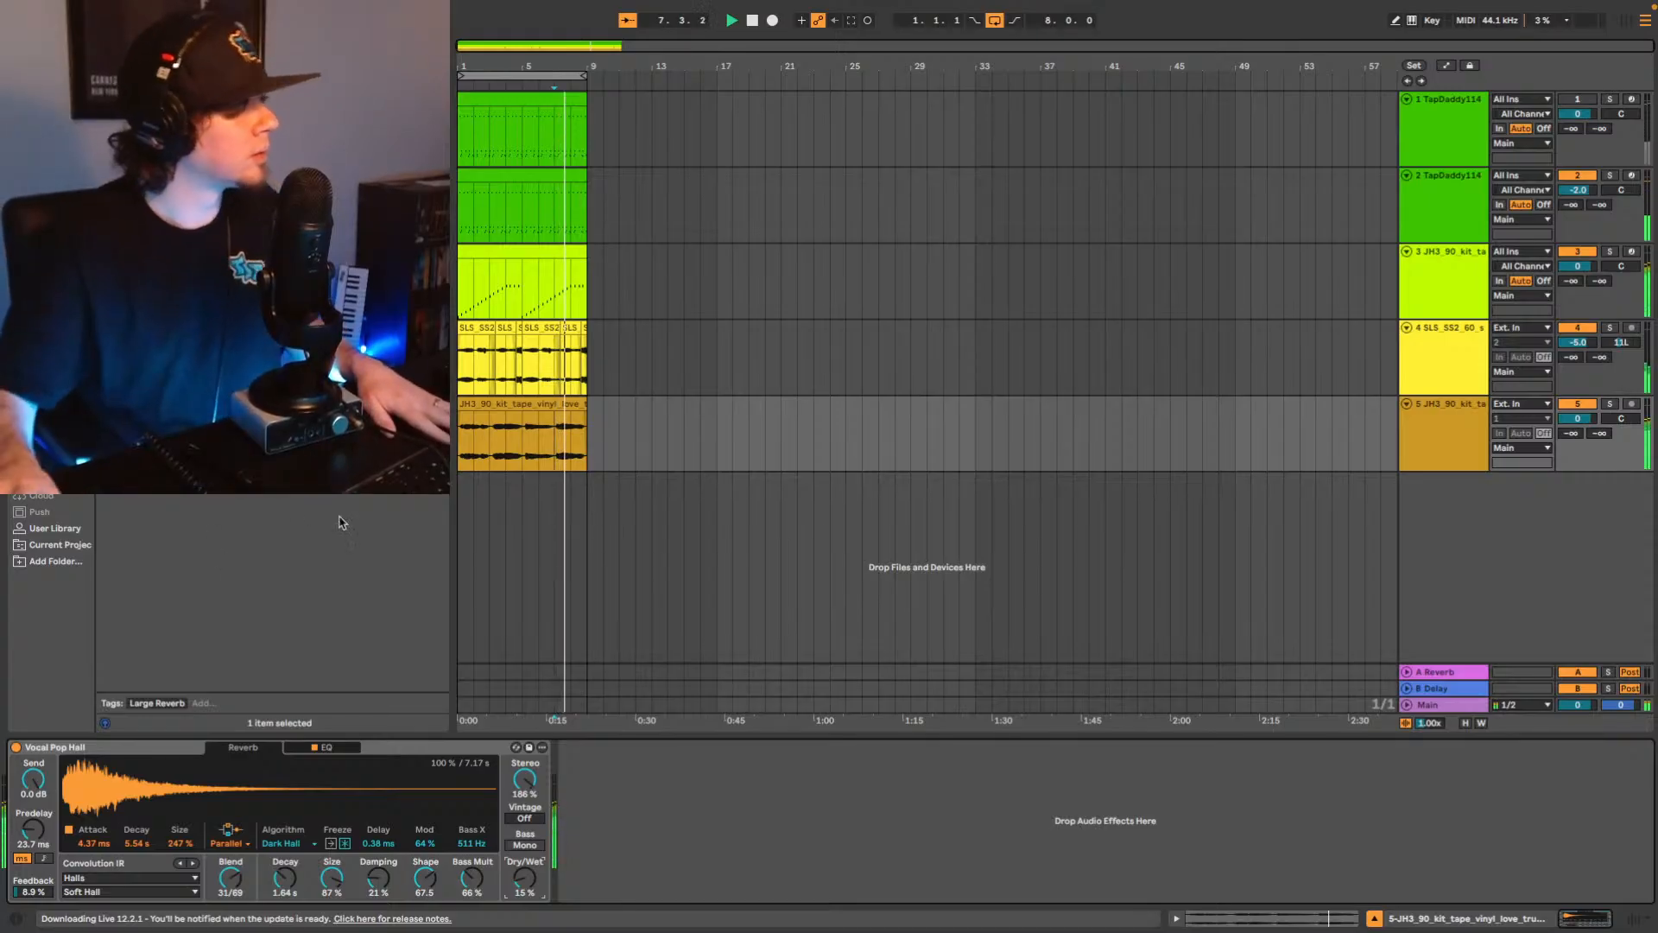
key(Home)
key(space)
key(space)
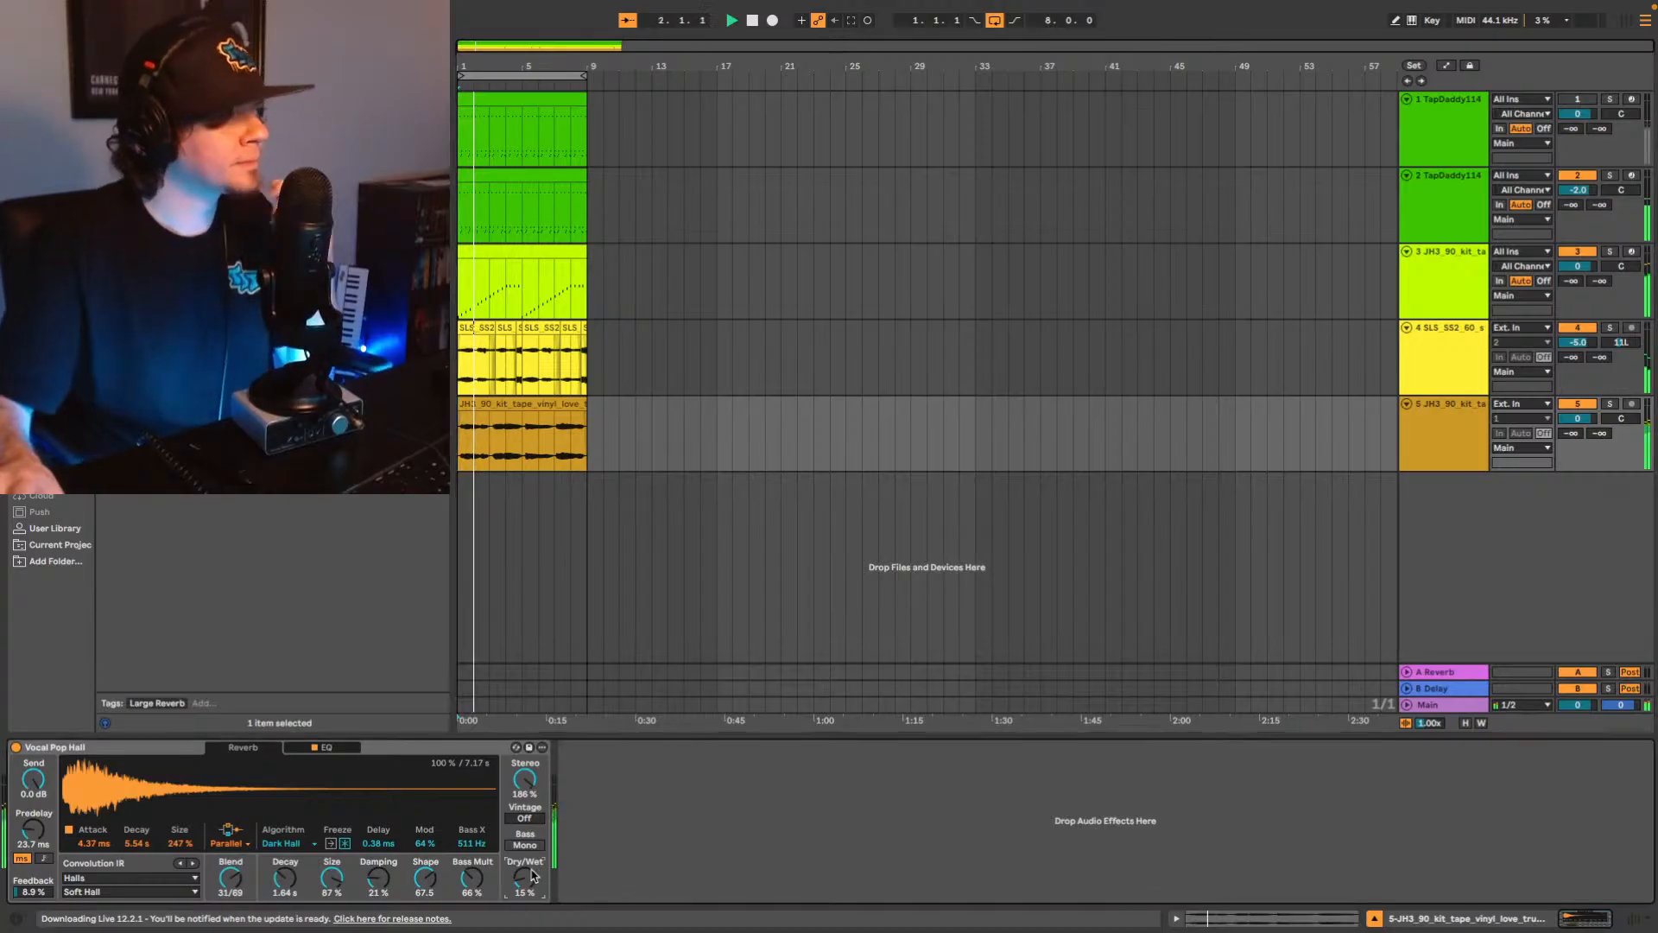
drag(533, 875, 533, 871)
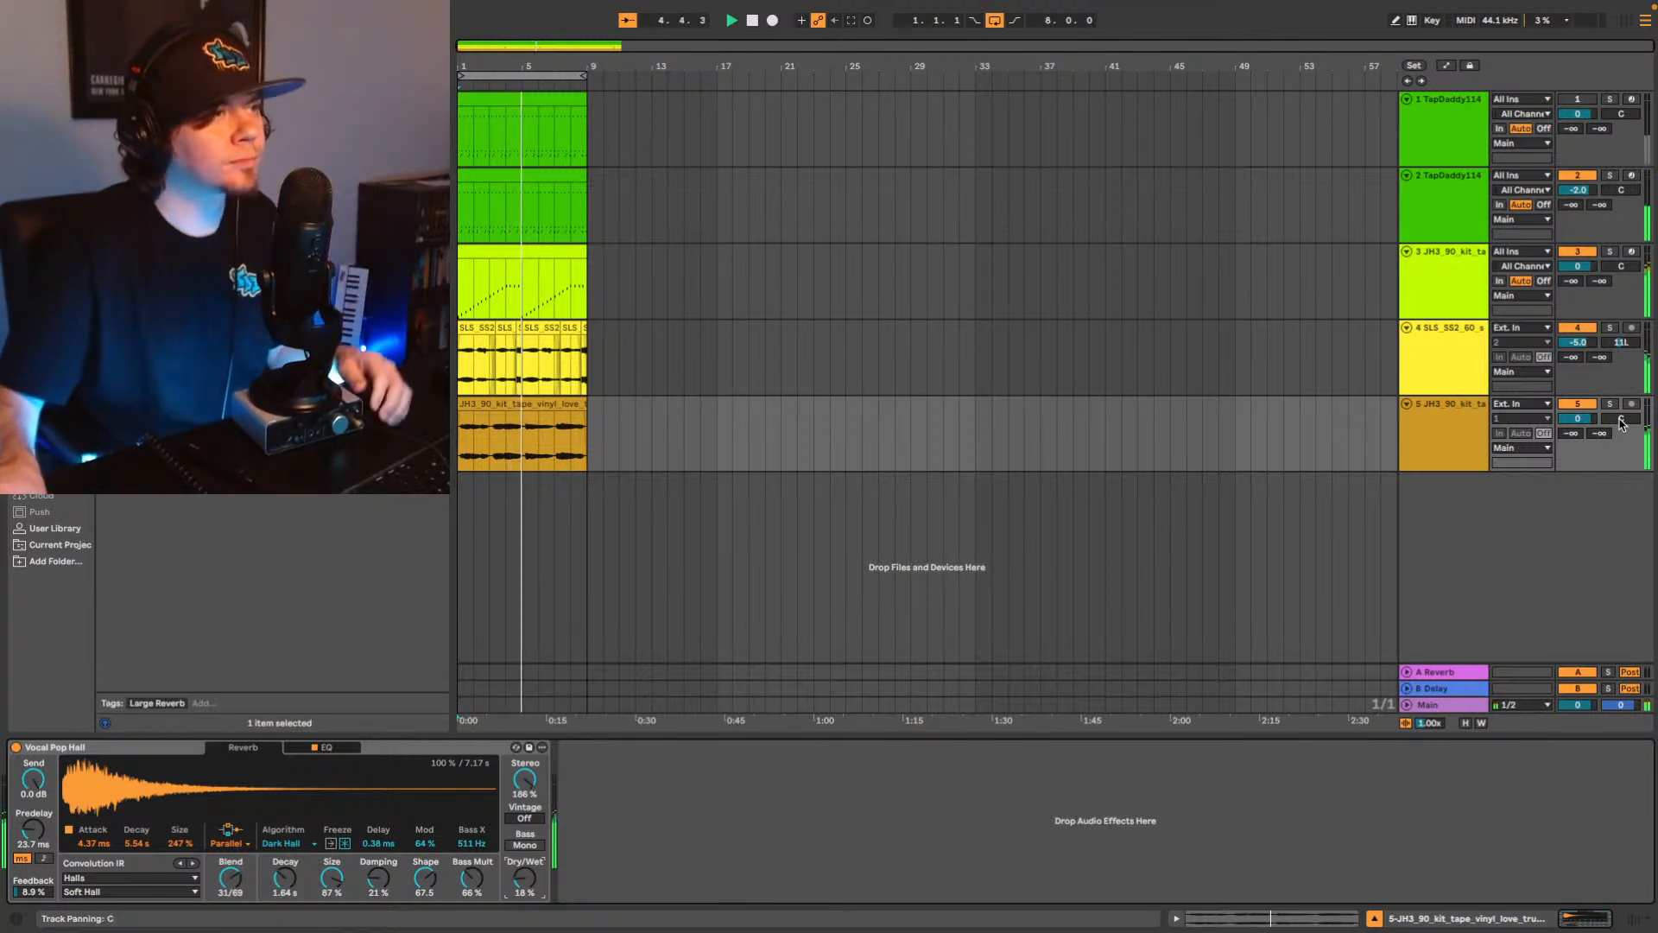
Pan the trumpet track to 6R during playback, then stop the beat.
scroll(1621, 421, up, 8)
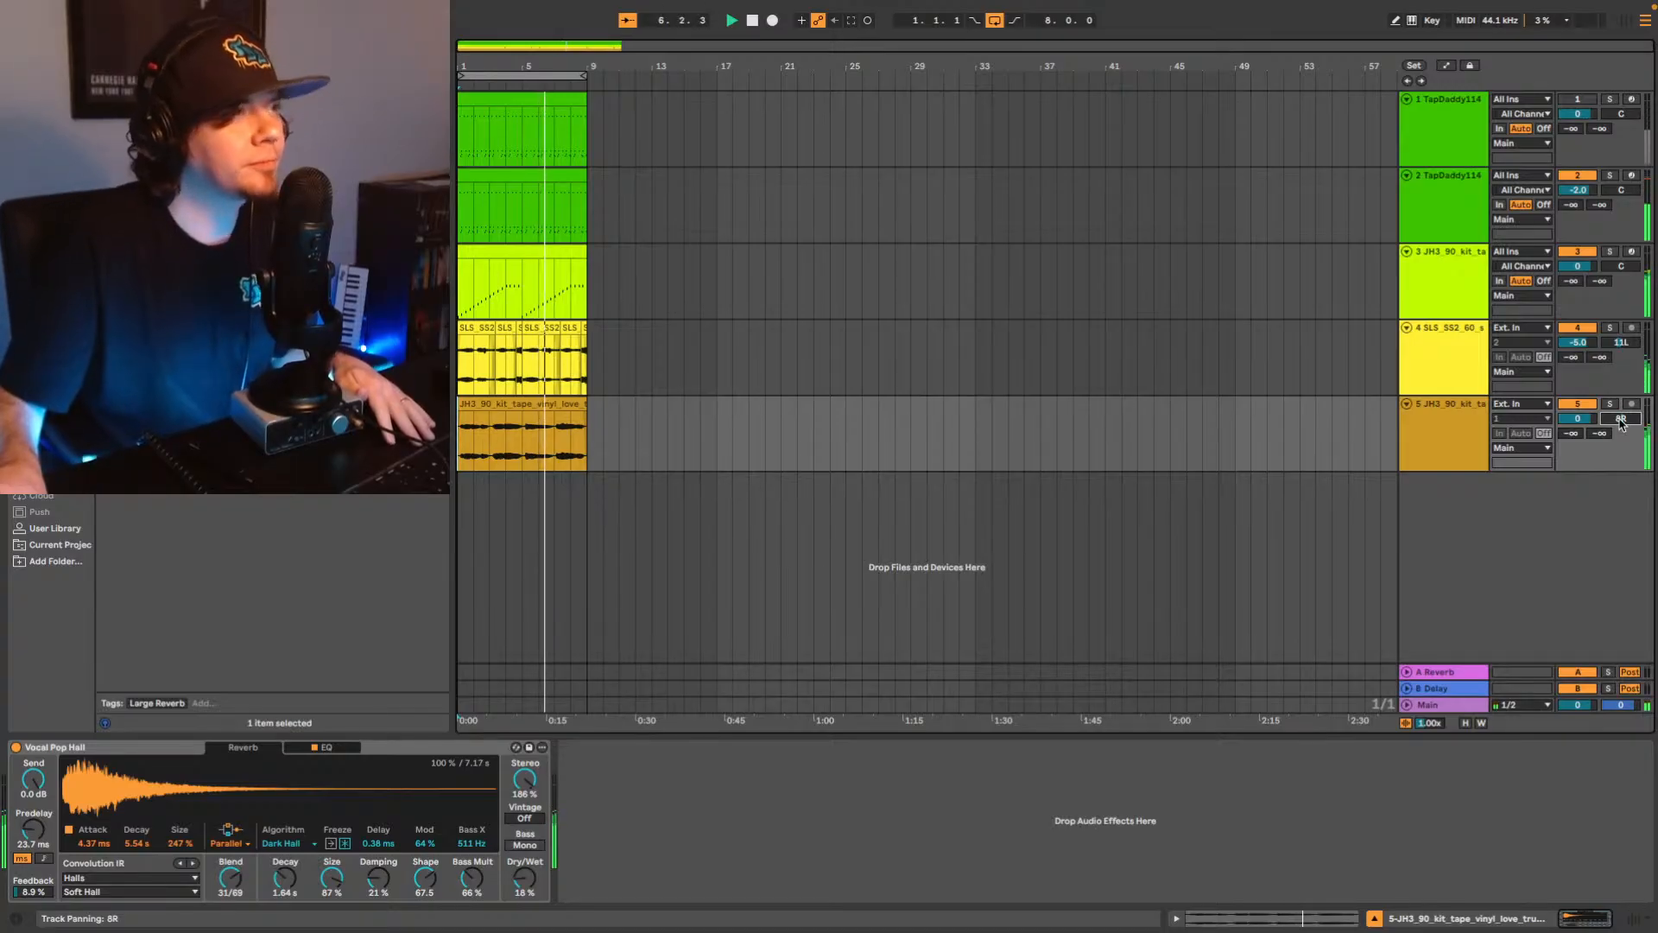
scroll(1621, 420, down, 2)
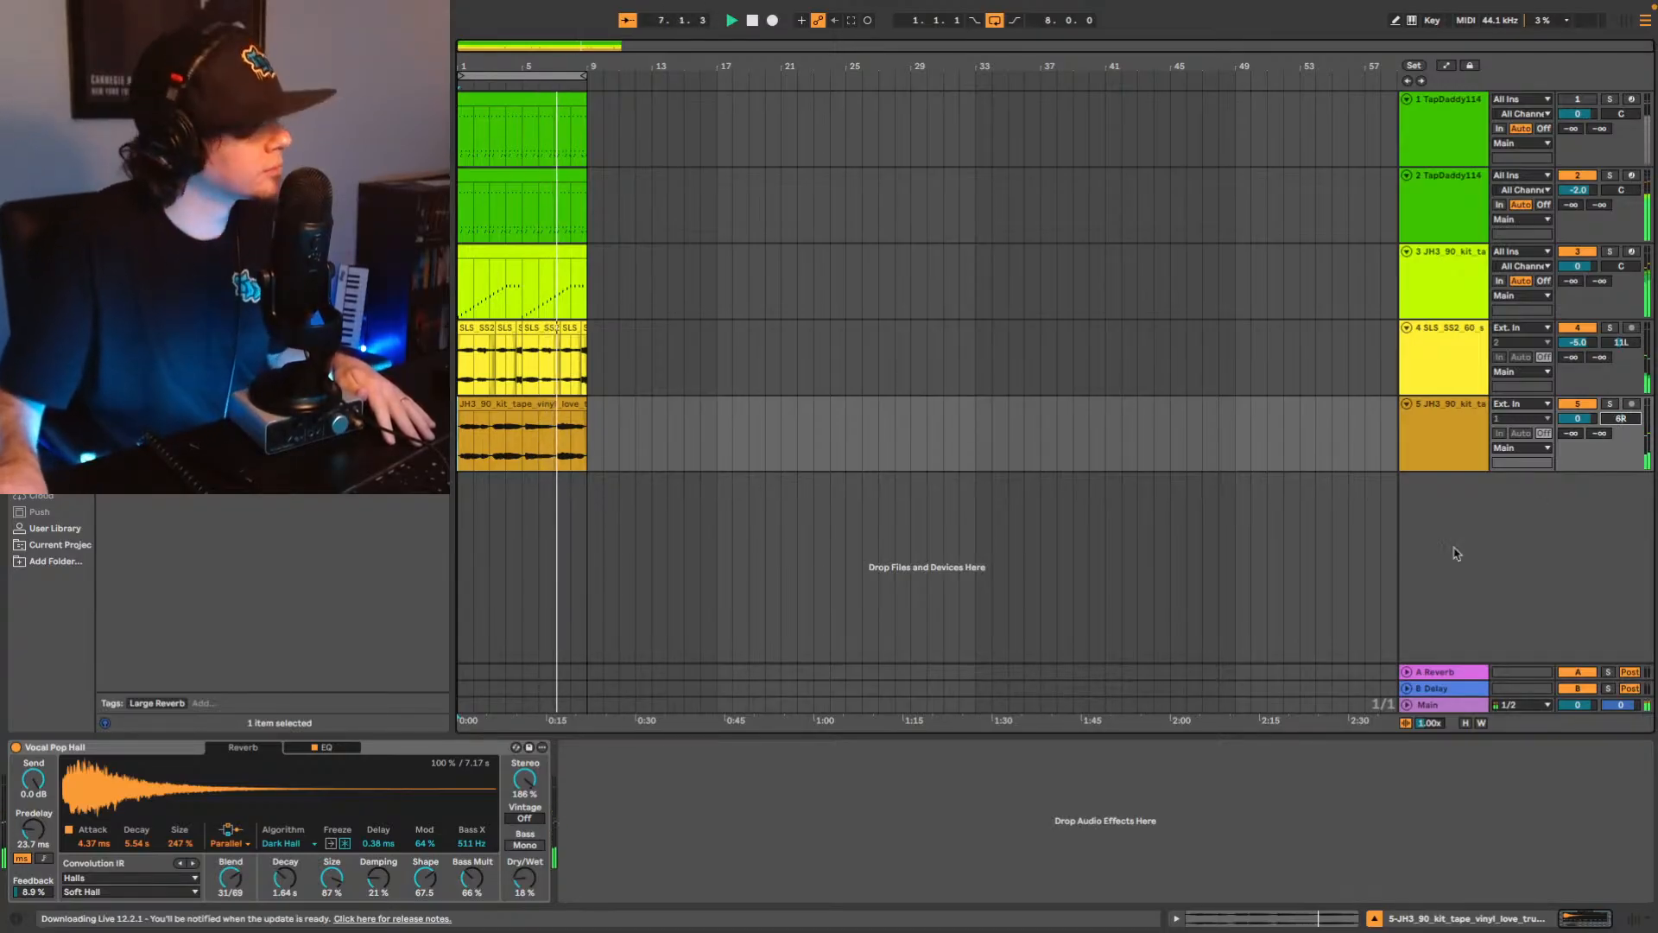
key(space)
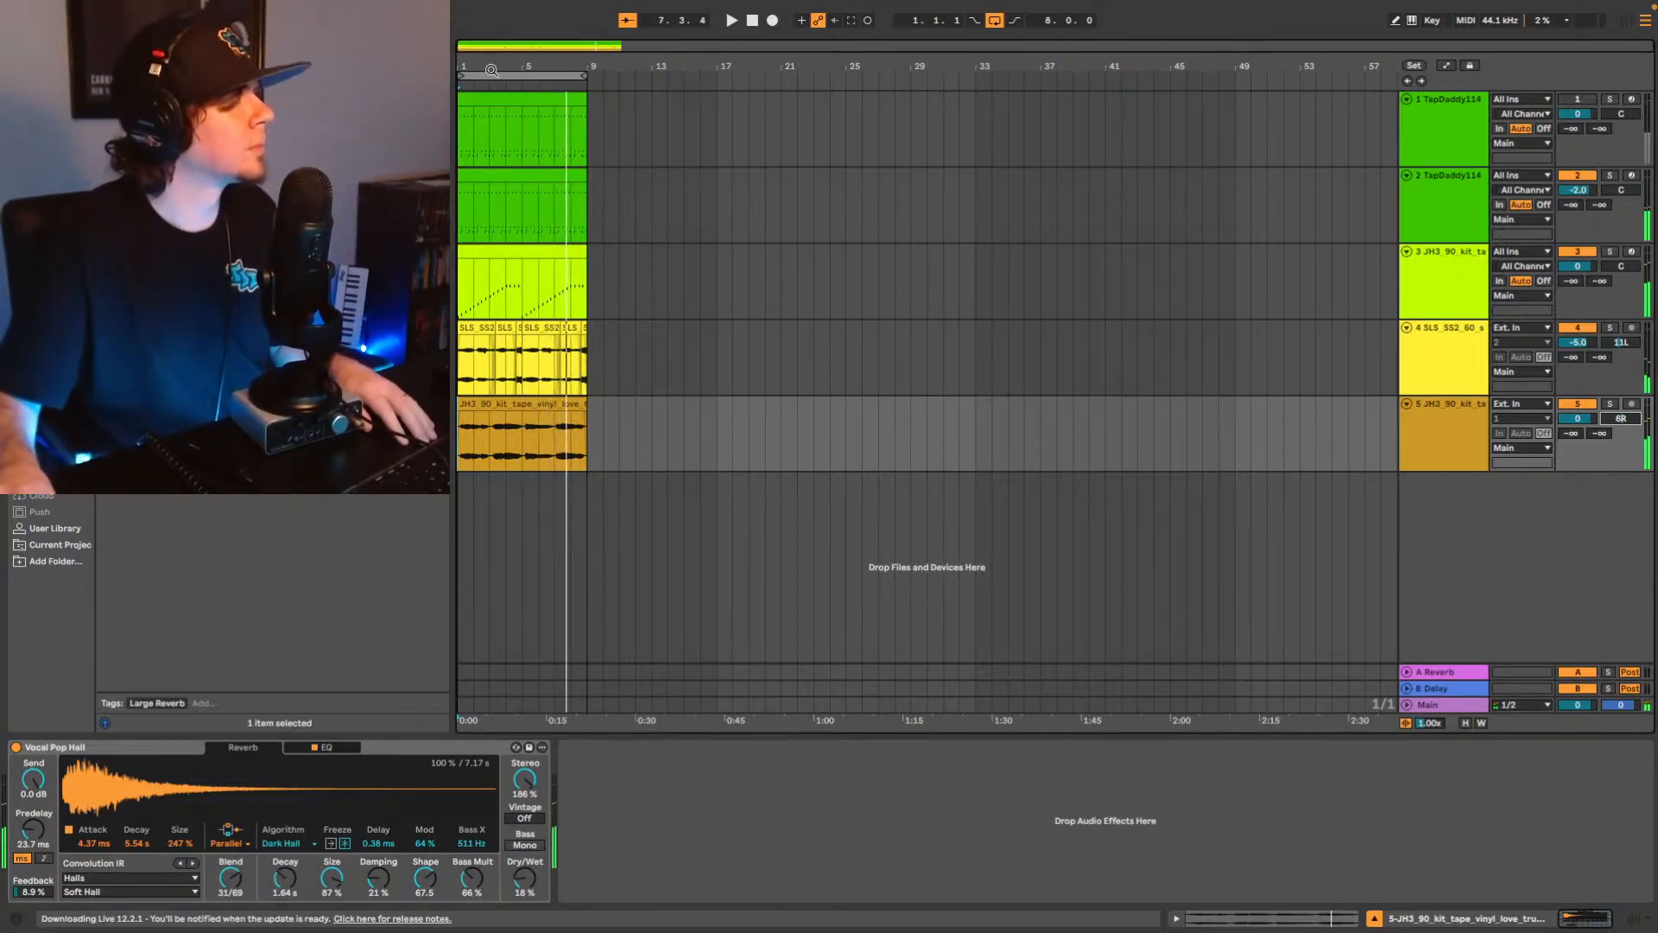
Split the trumpet clip at 7.1.2, just before its last phrase, and play the beat from the selected second part.
drag(491, 69, 710, 449)
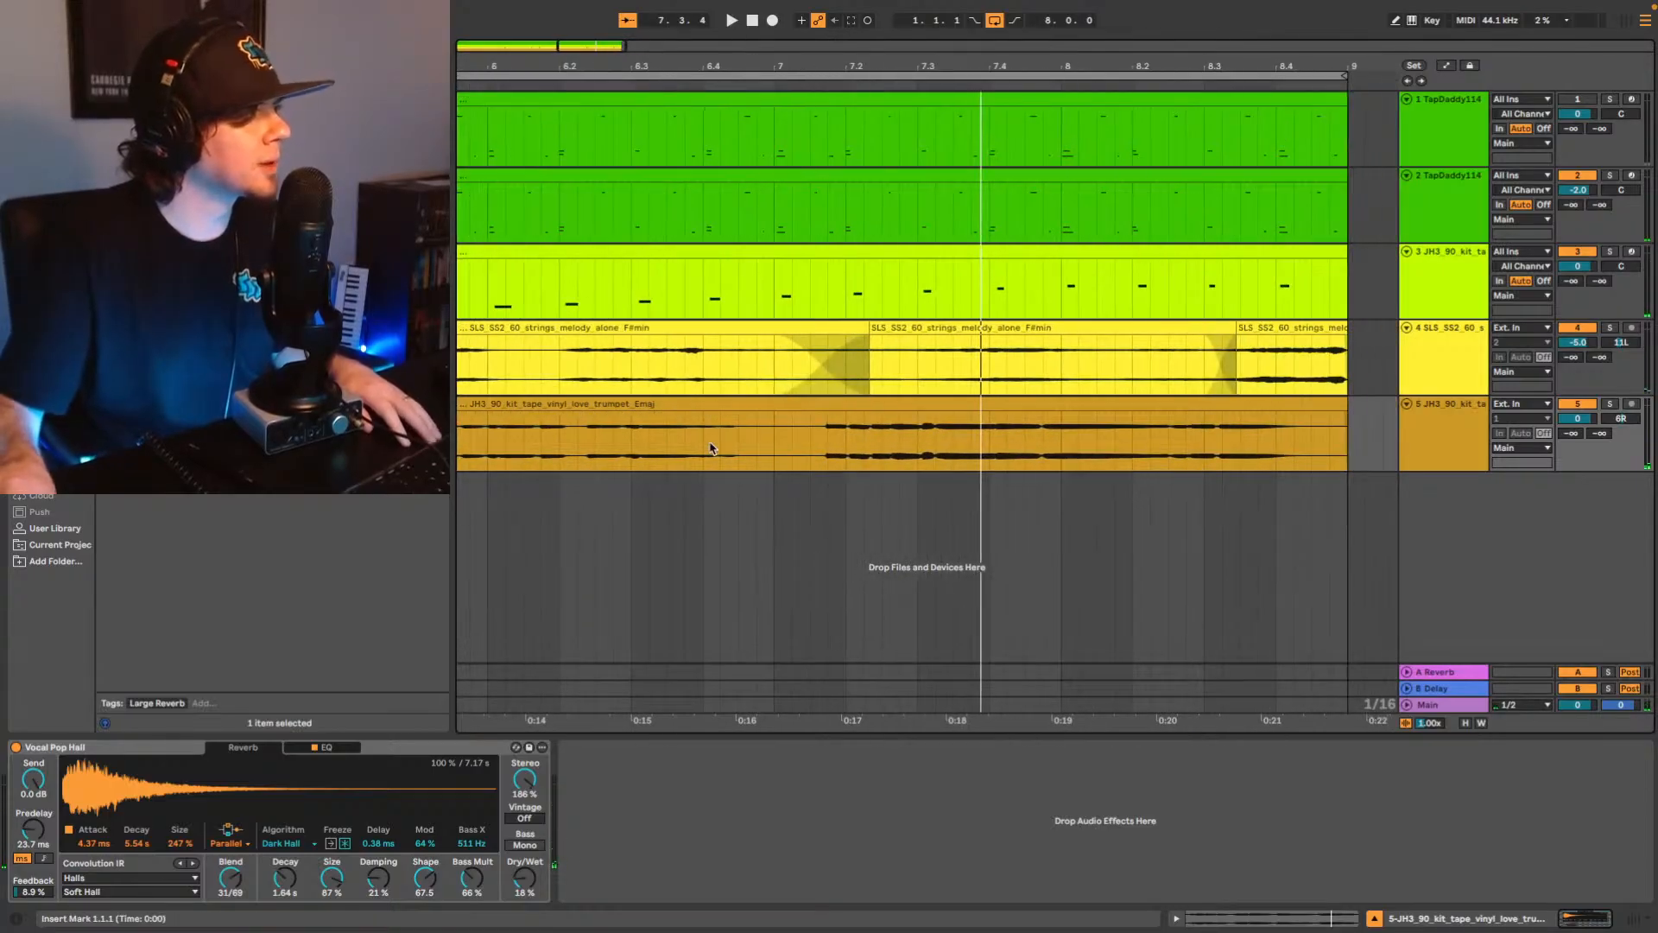
key(super+e)
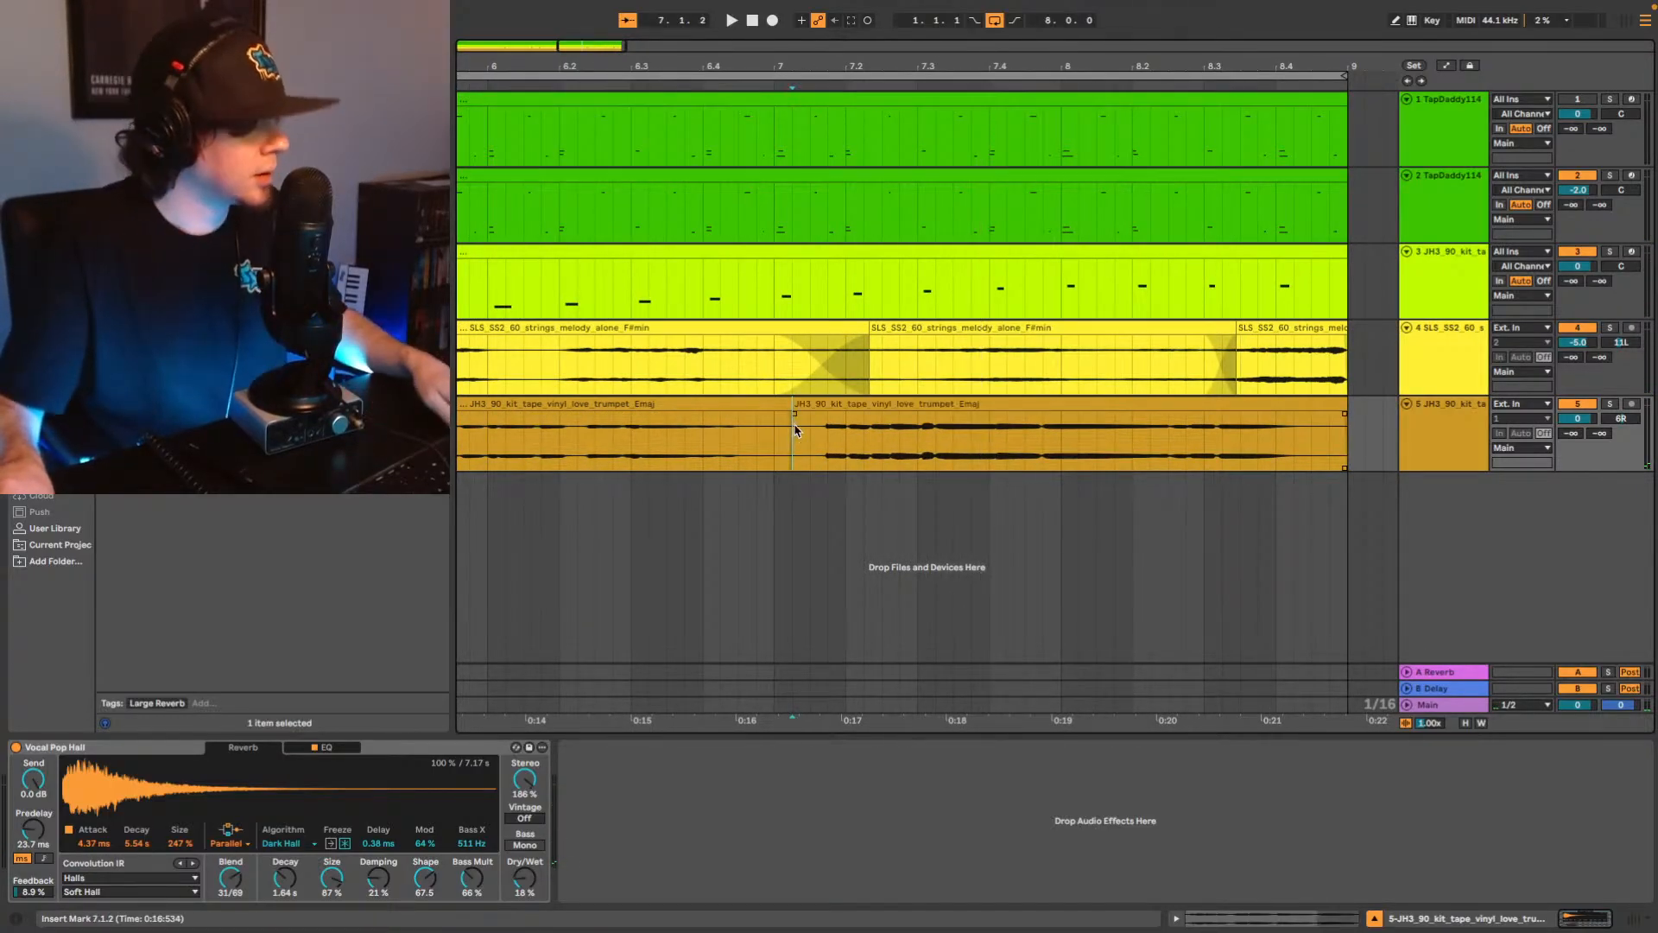
click(842, 405)
key(space)
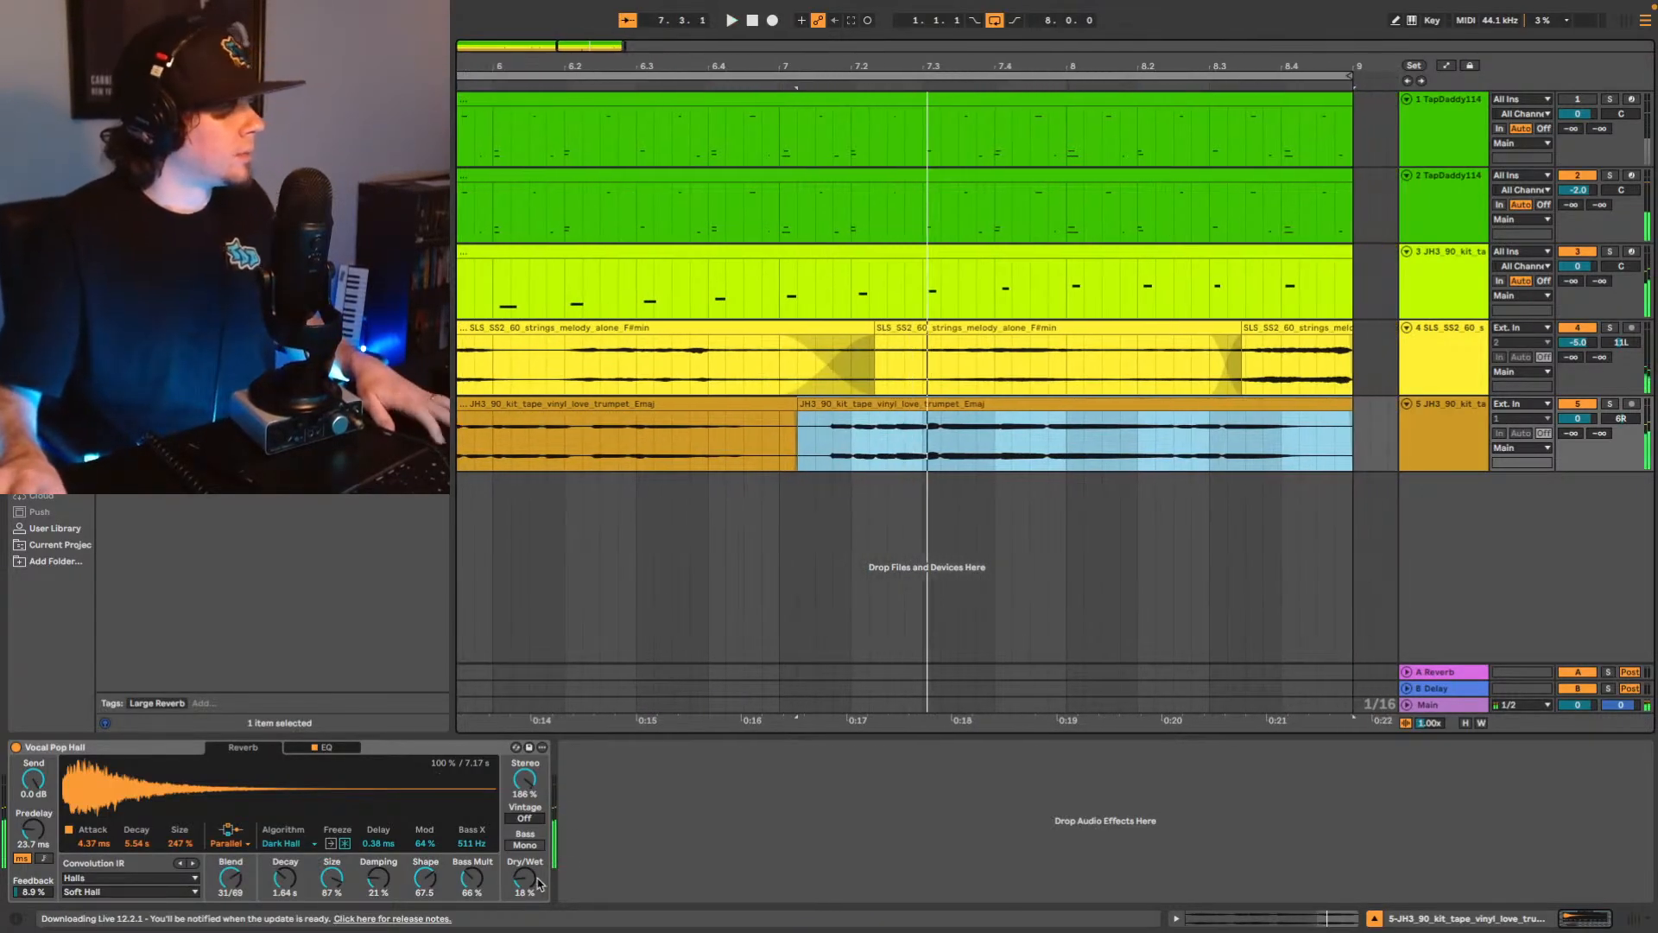
Set the pitch of the trumpet's last phrase, after the split, to +4 semitones and play it back.
key(shift+Tab)
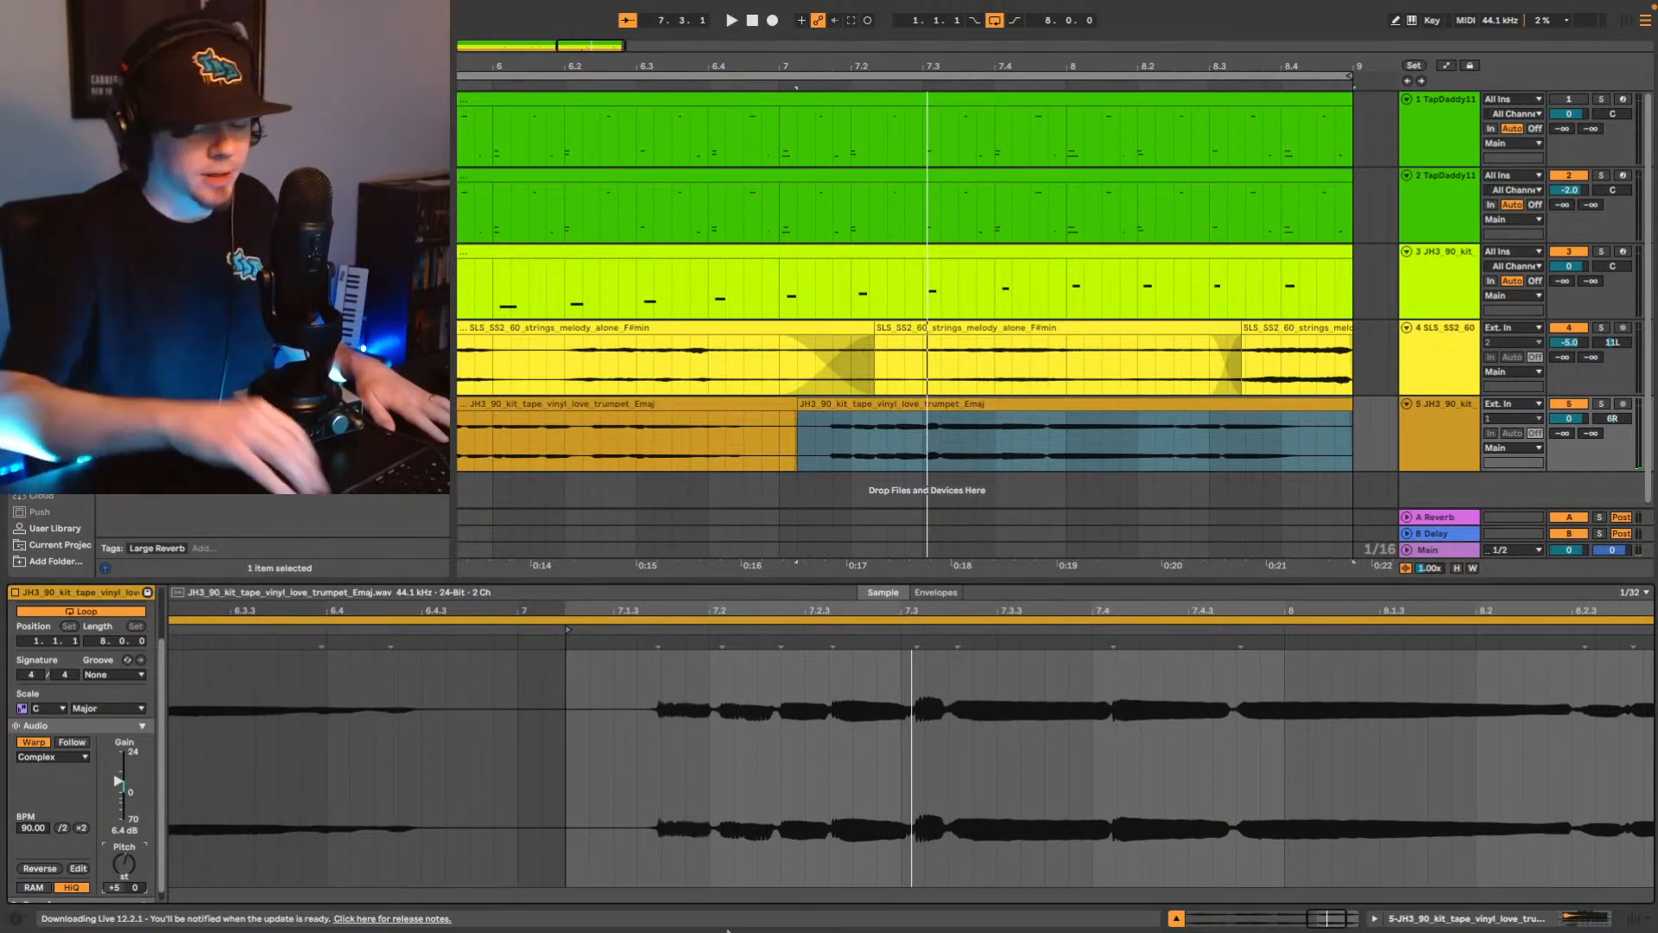
key(Down)
key(space)
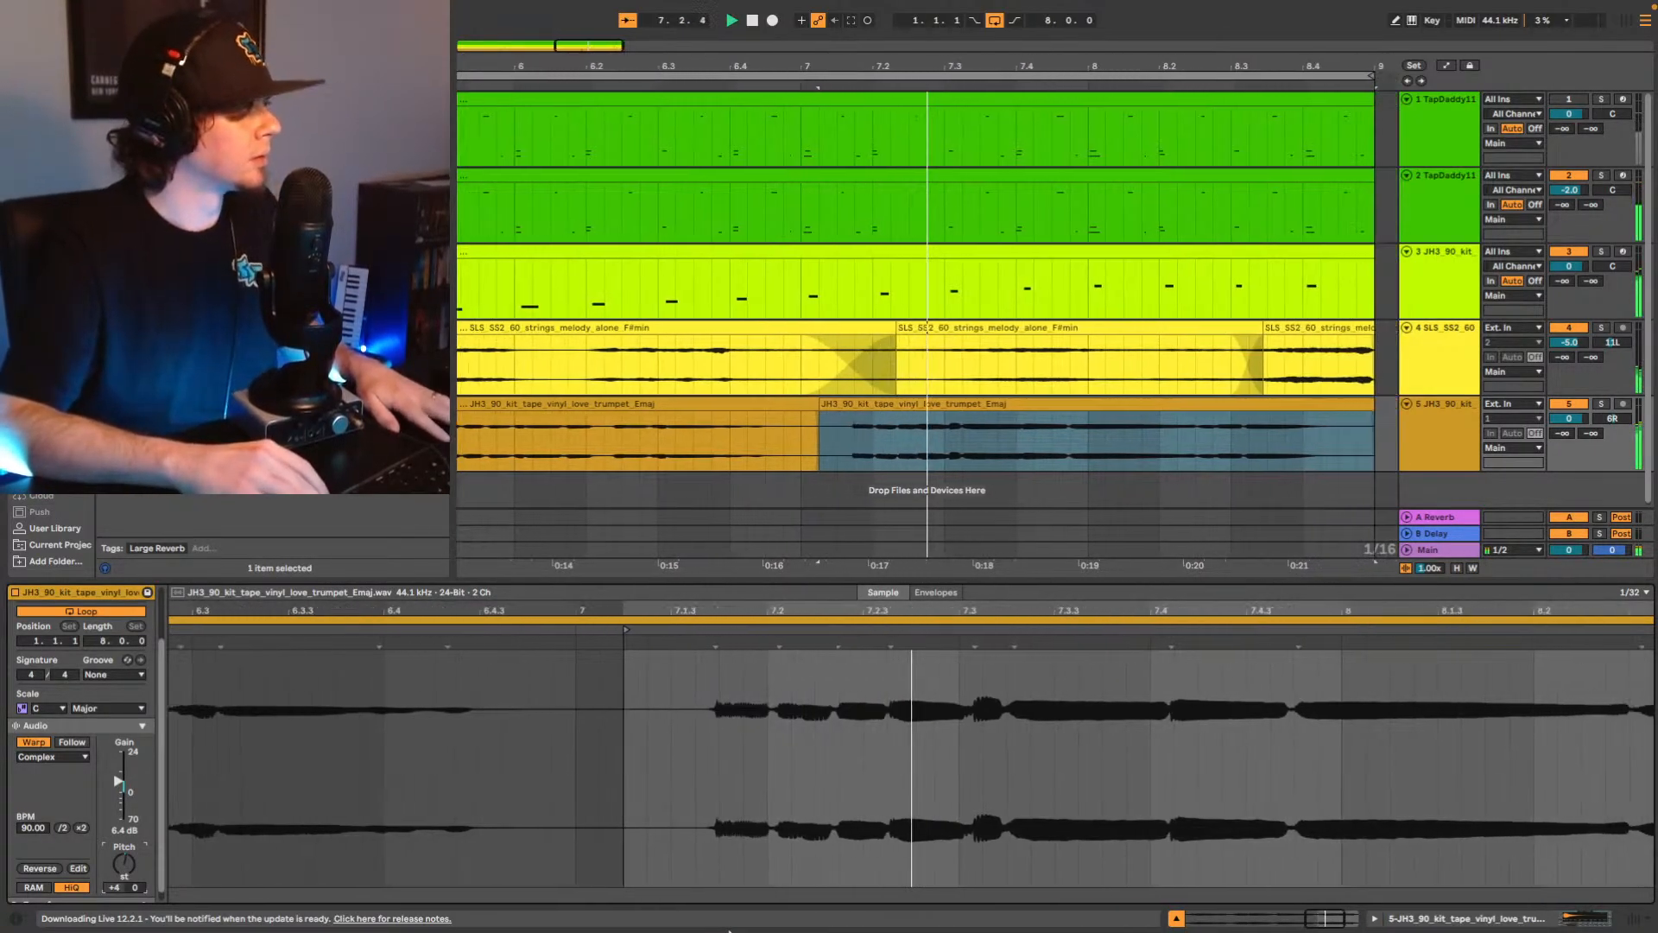
Lower the pitch of the trumpet's last phrase to +1 semitone, auditioning each semitone change, and play the result.
key(space)
key(Down)
key(space)
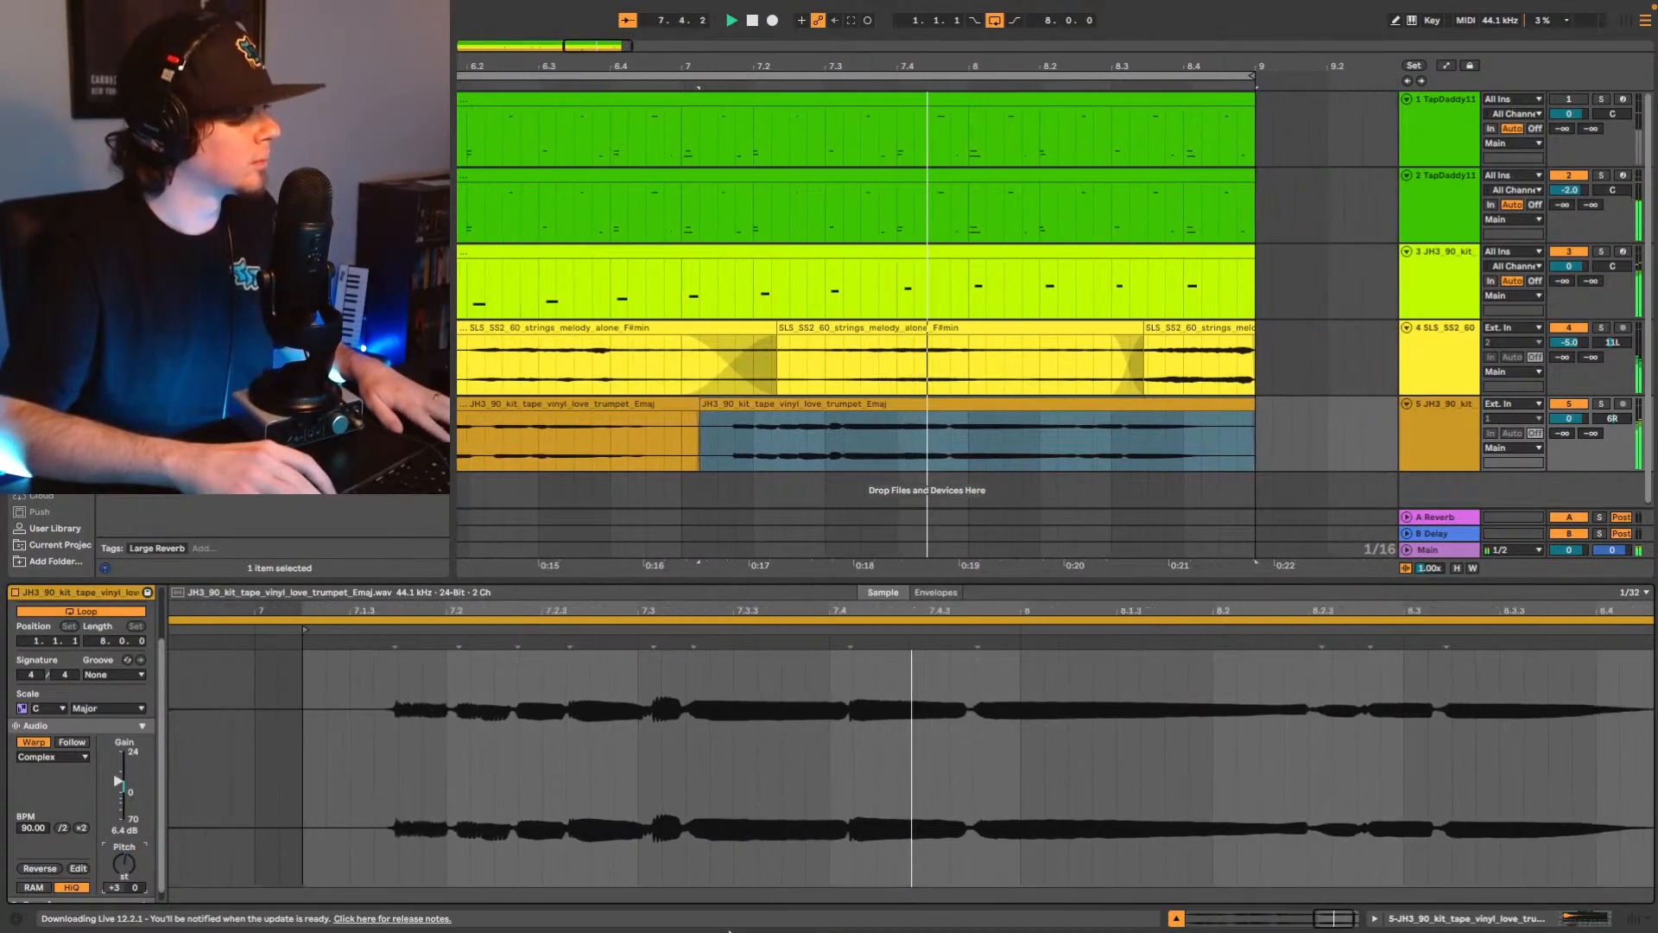
key(space)
key(Down)
key(space)
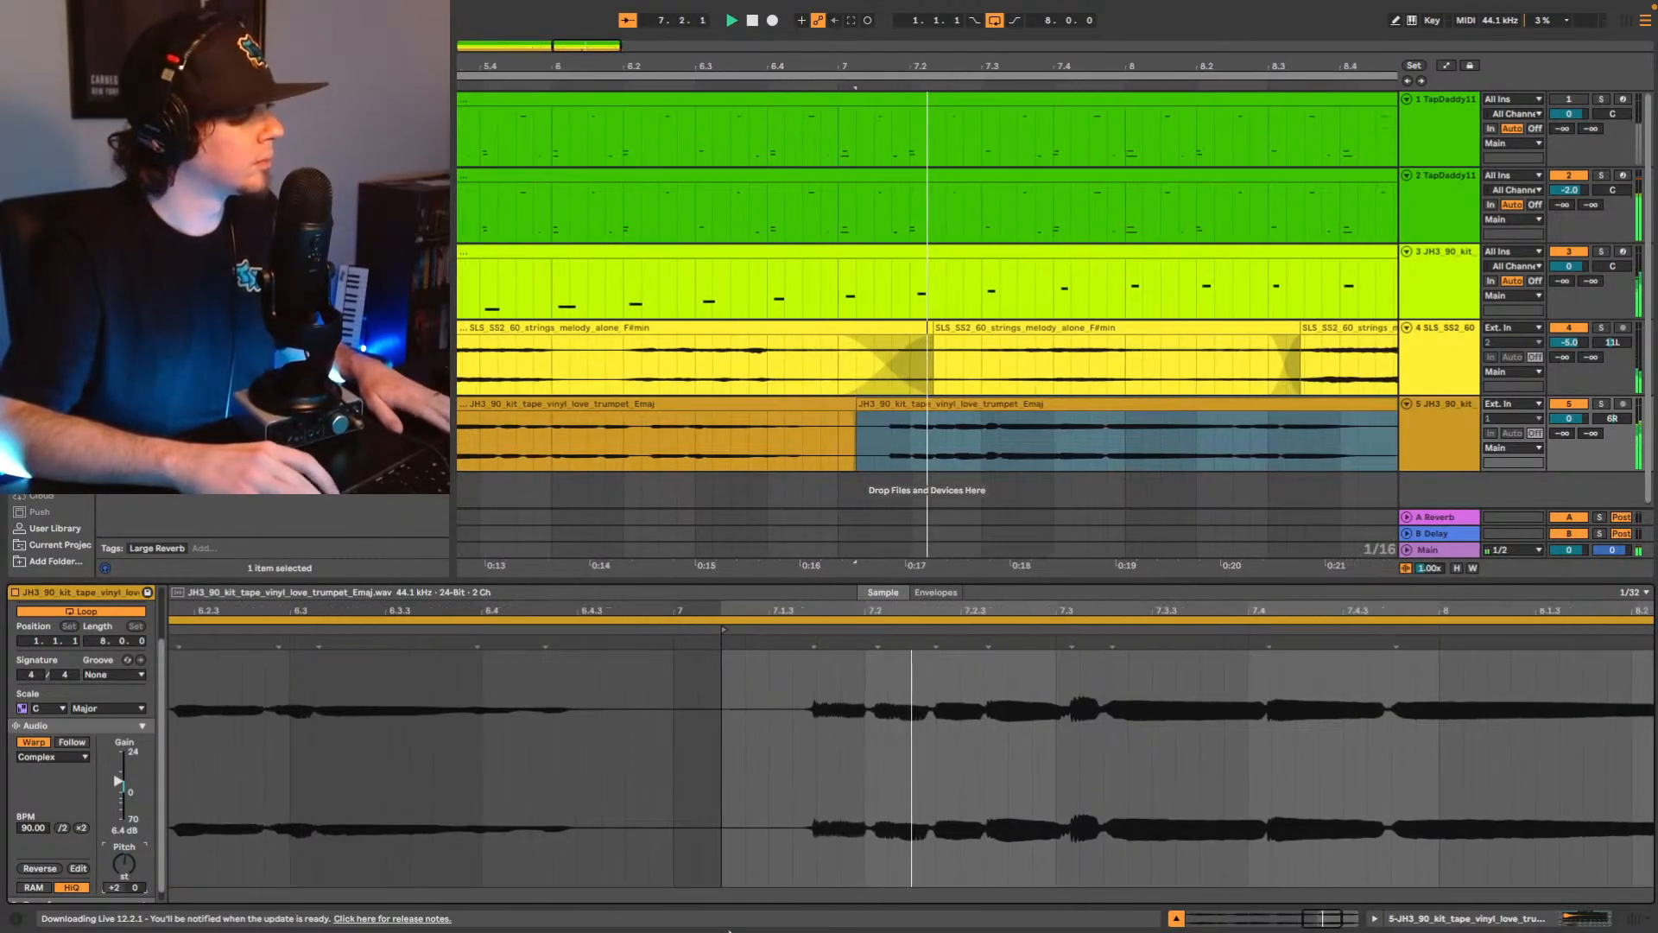
key(space)
key(Down)
key(space)
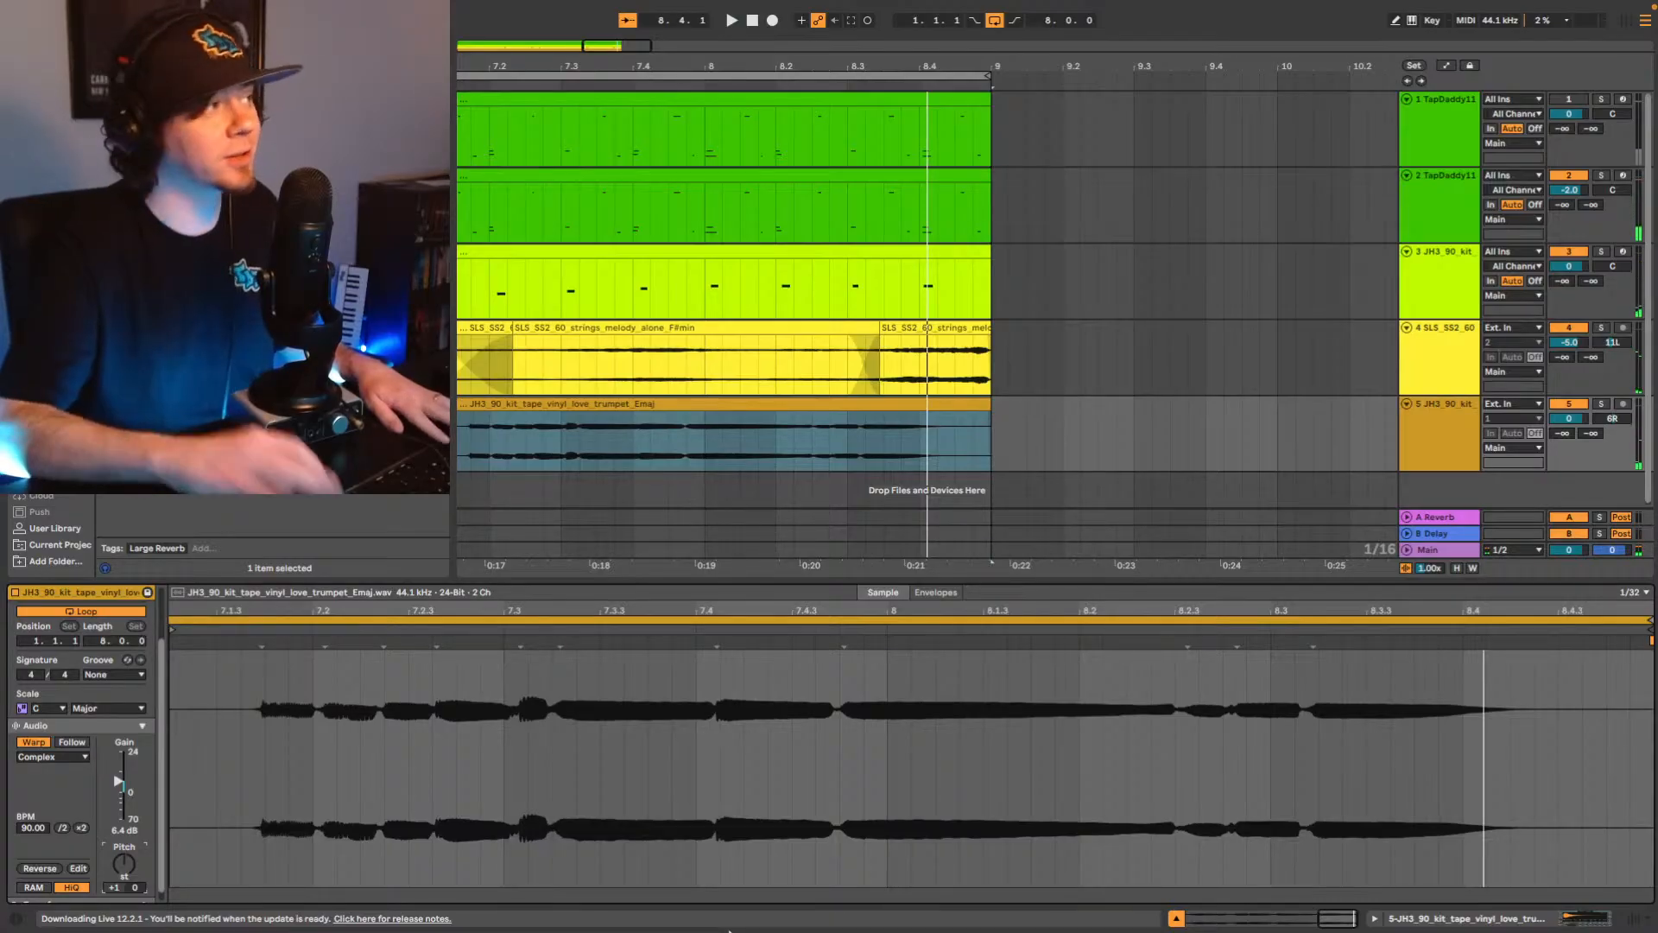
key(space)
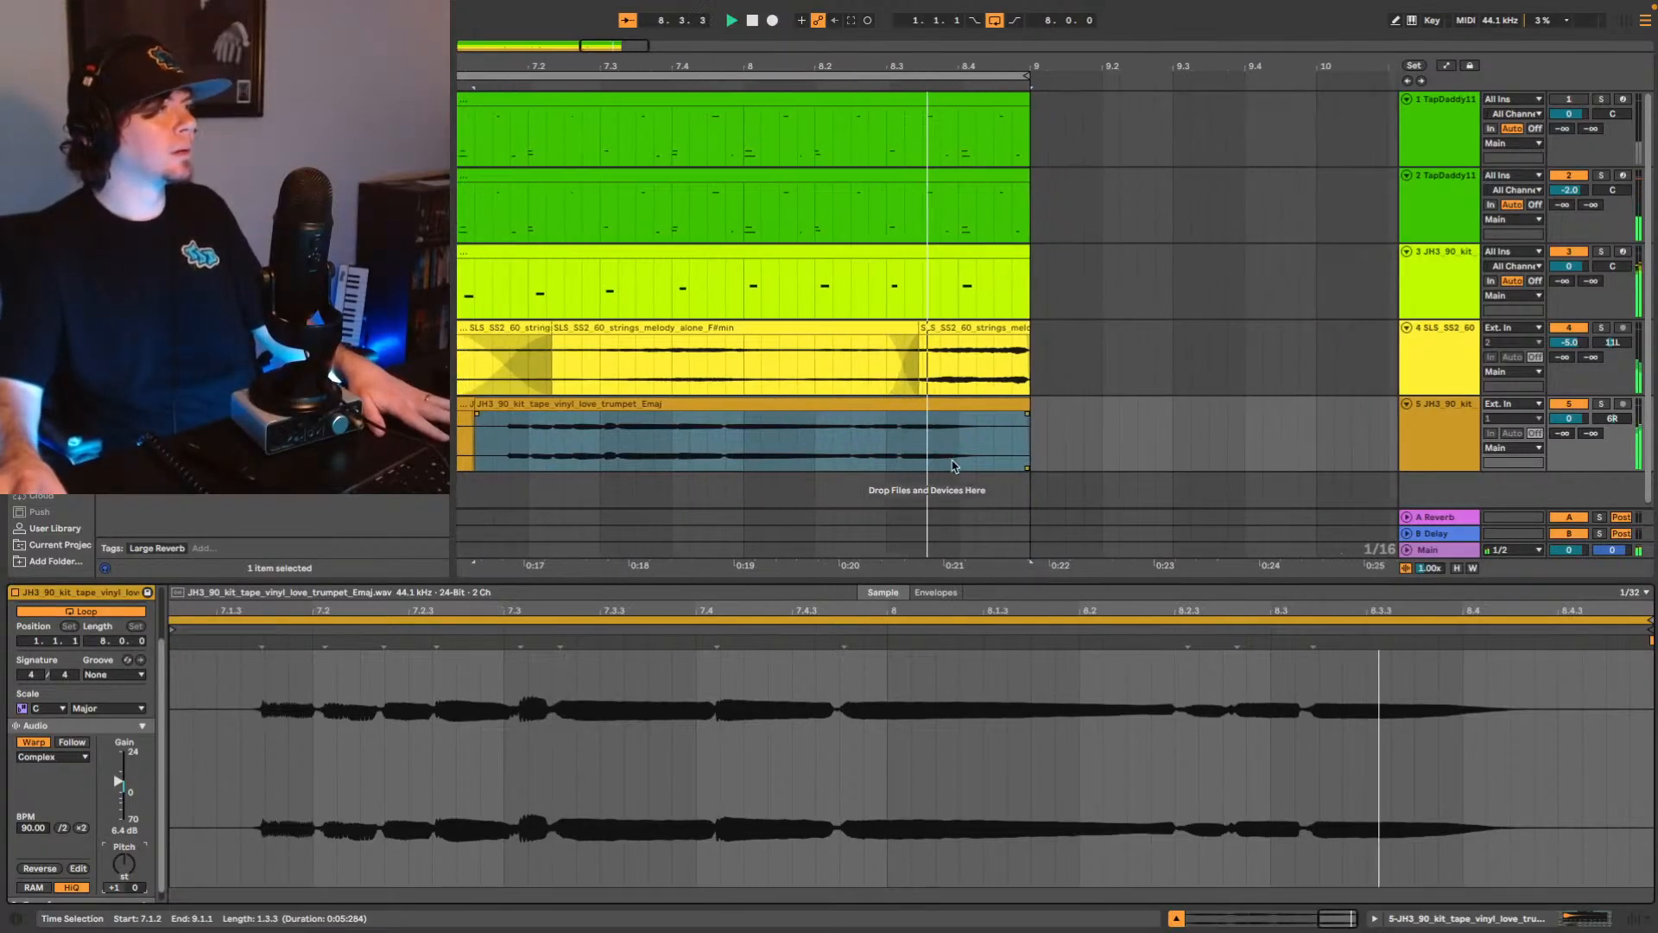
key(space)
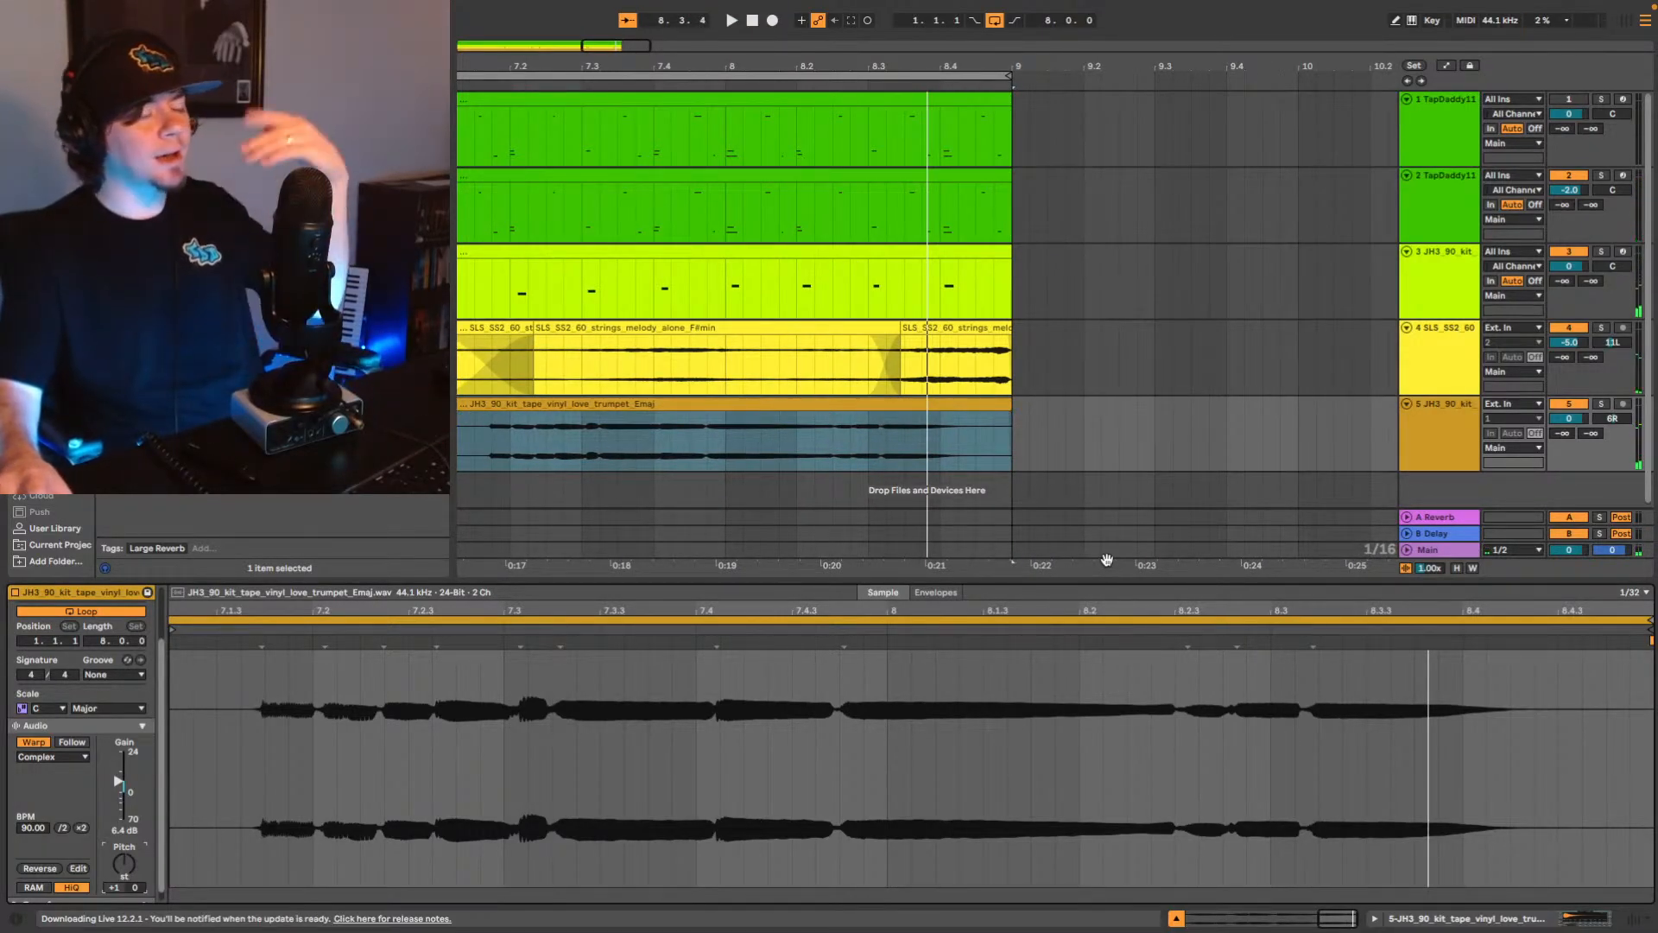
Split the trumpet clip just after 8.3.1, set the pitch of the part after the split to +2 semitones, and play the beat.
click(926, 399)
drag(582, 46, 662, 177)
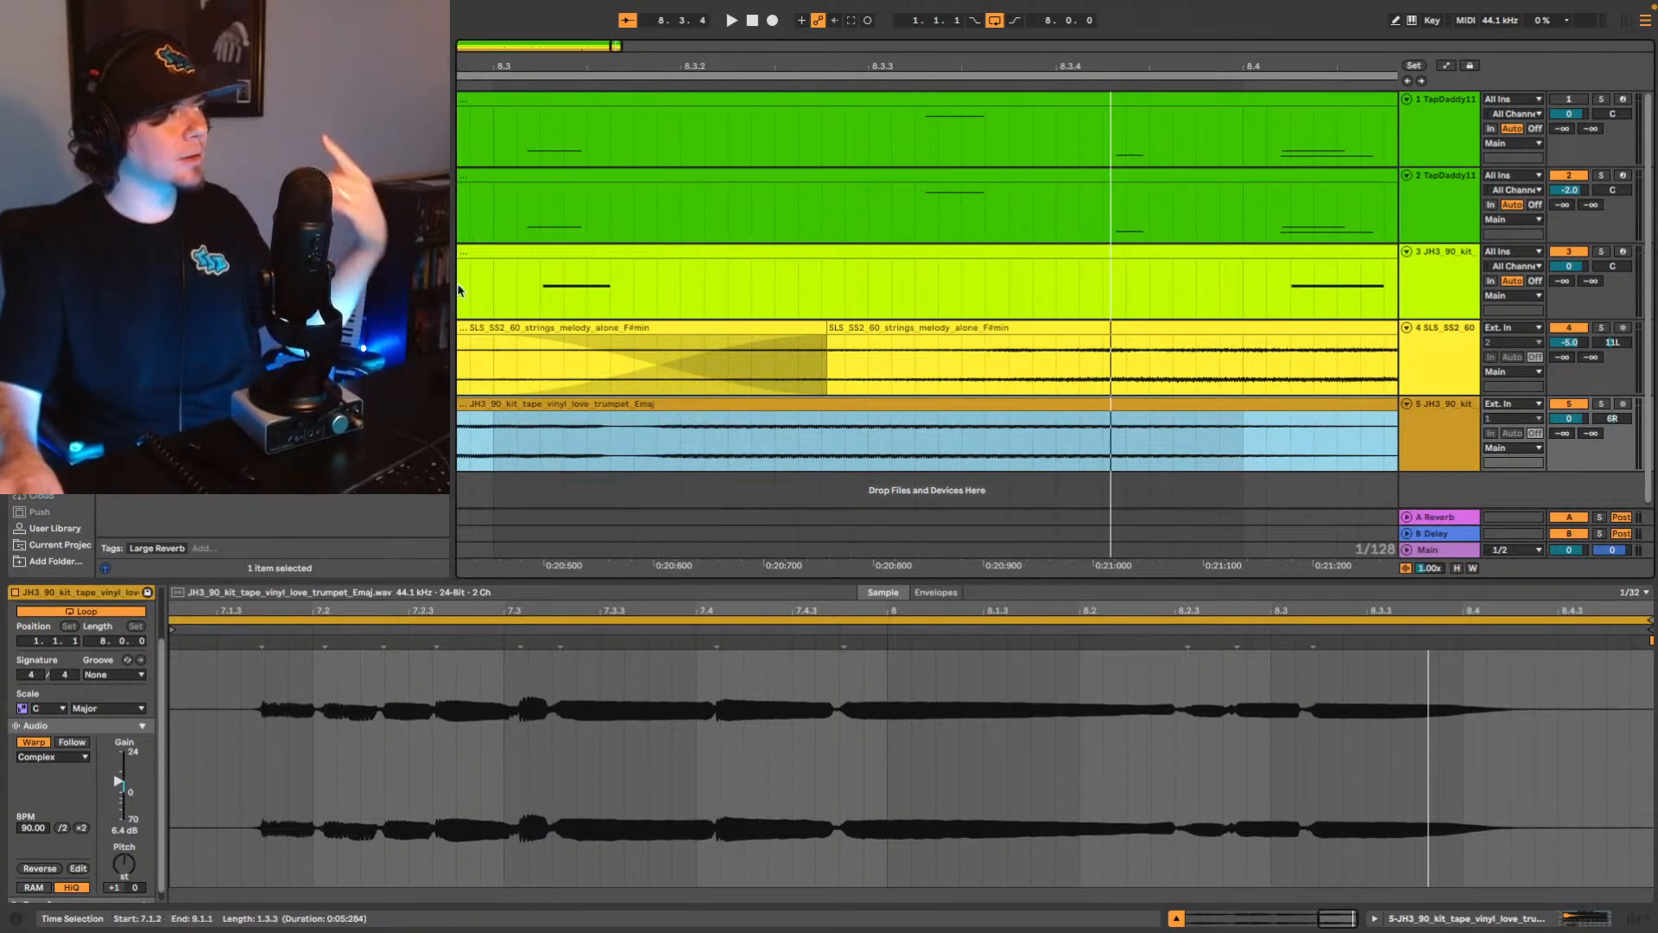
click(633, 456)
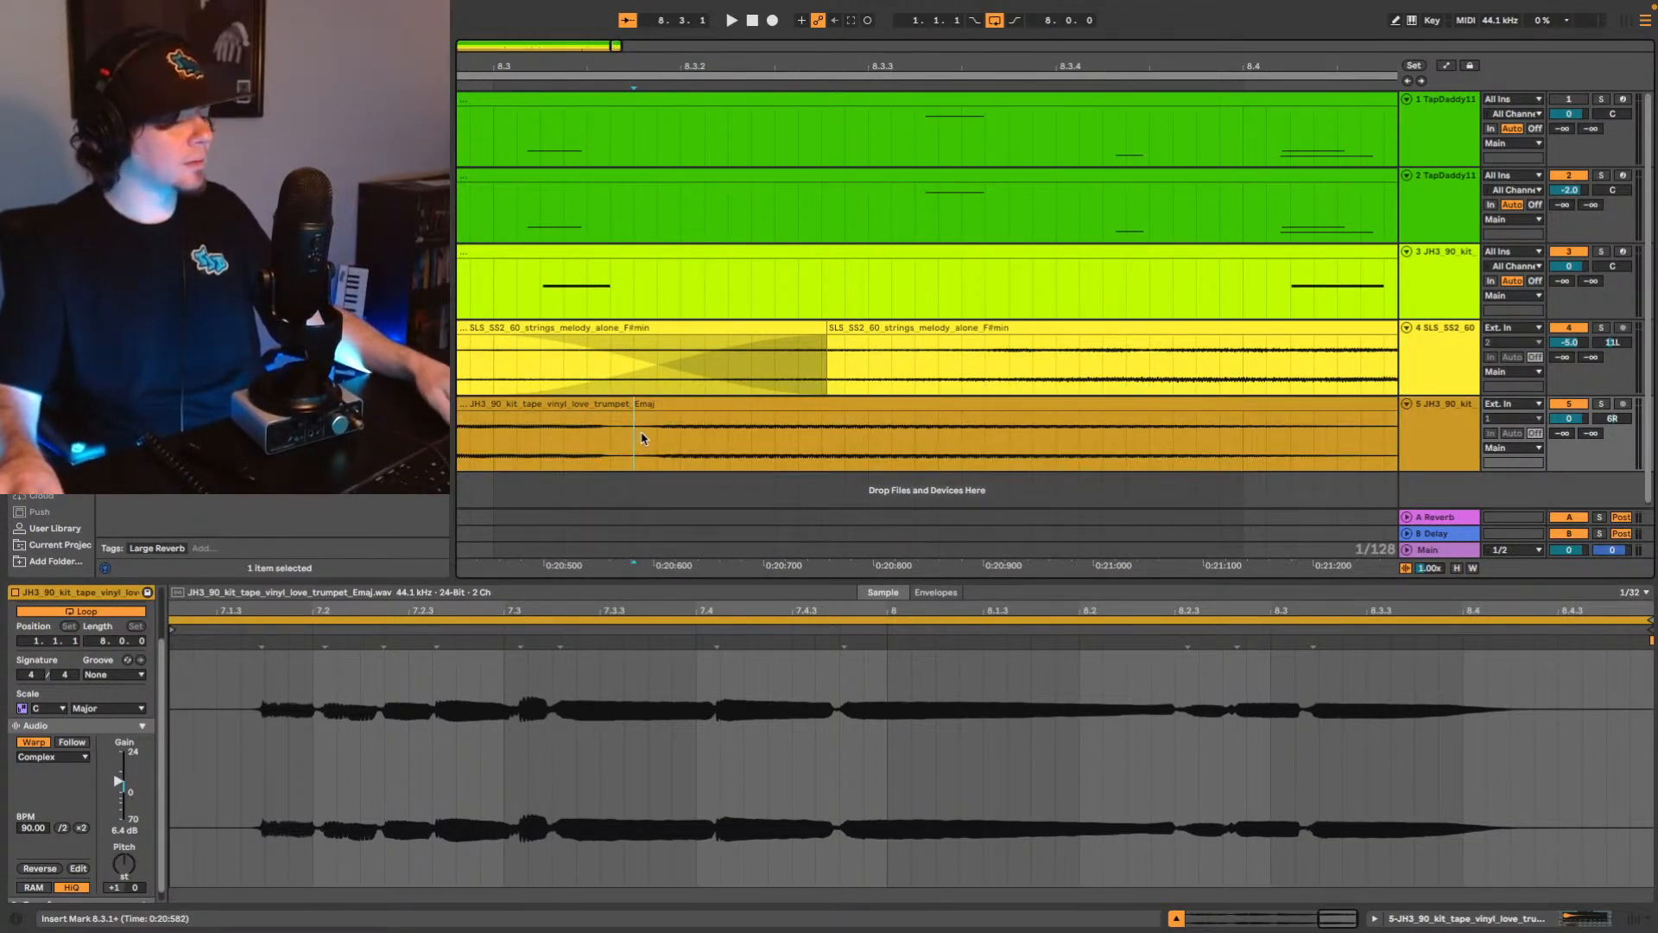
key(super+e)
key(space)
click(626, 406)
key(space)
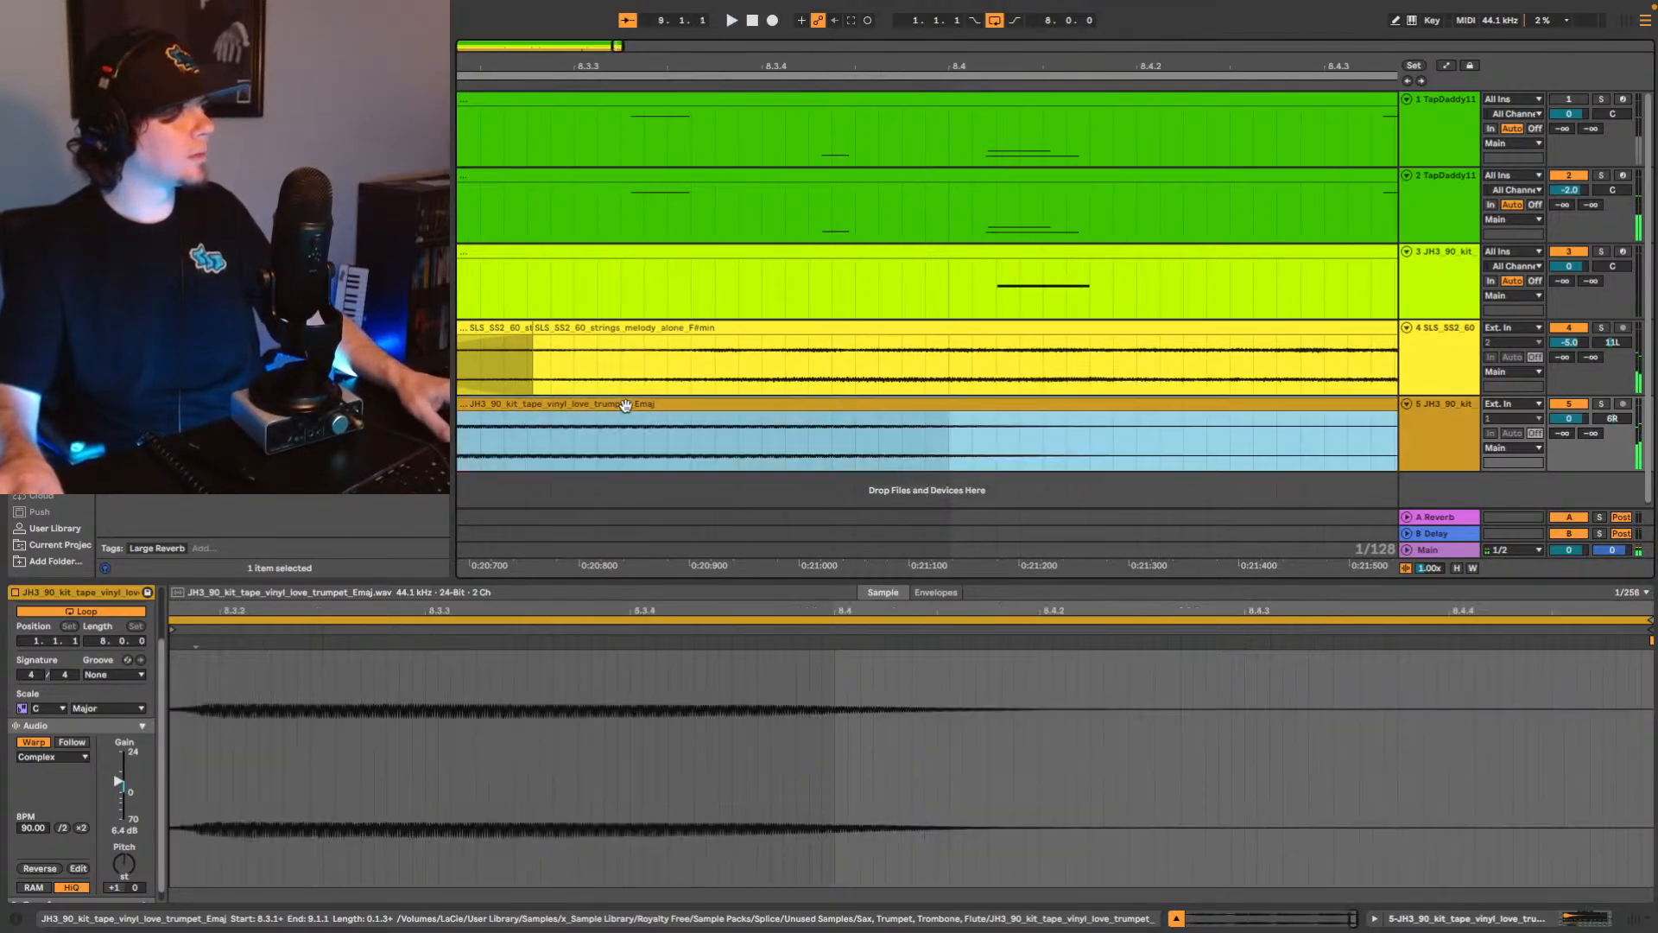
click(201, 865)
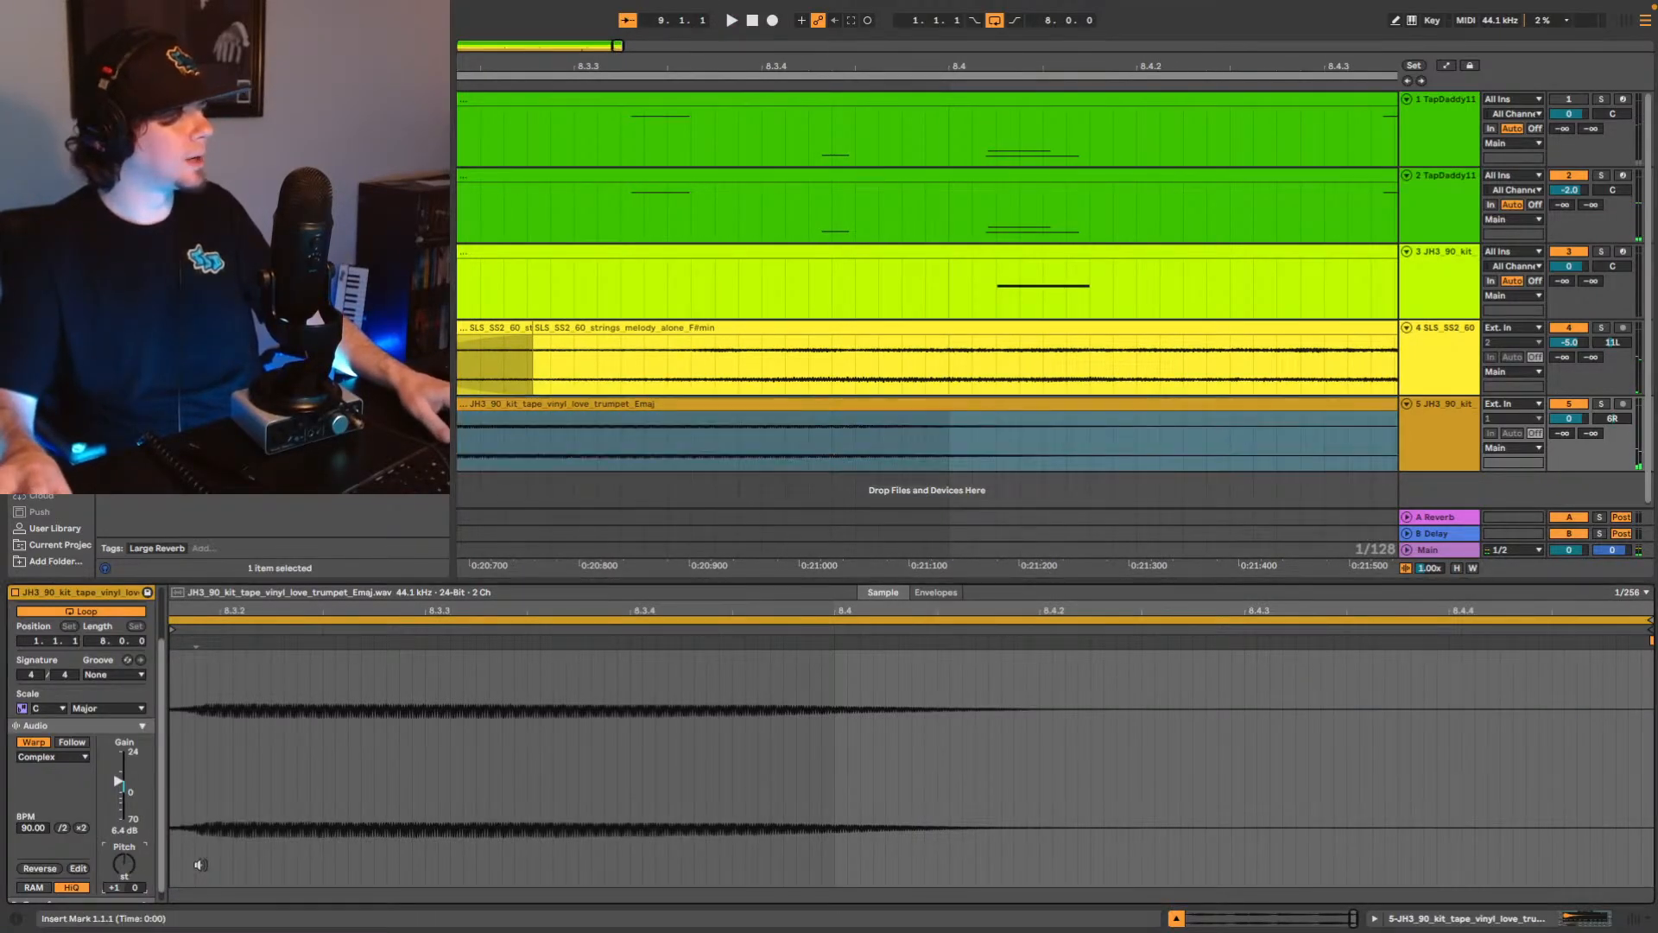
click(241, 849)
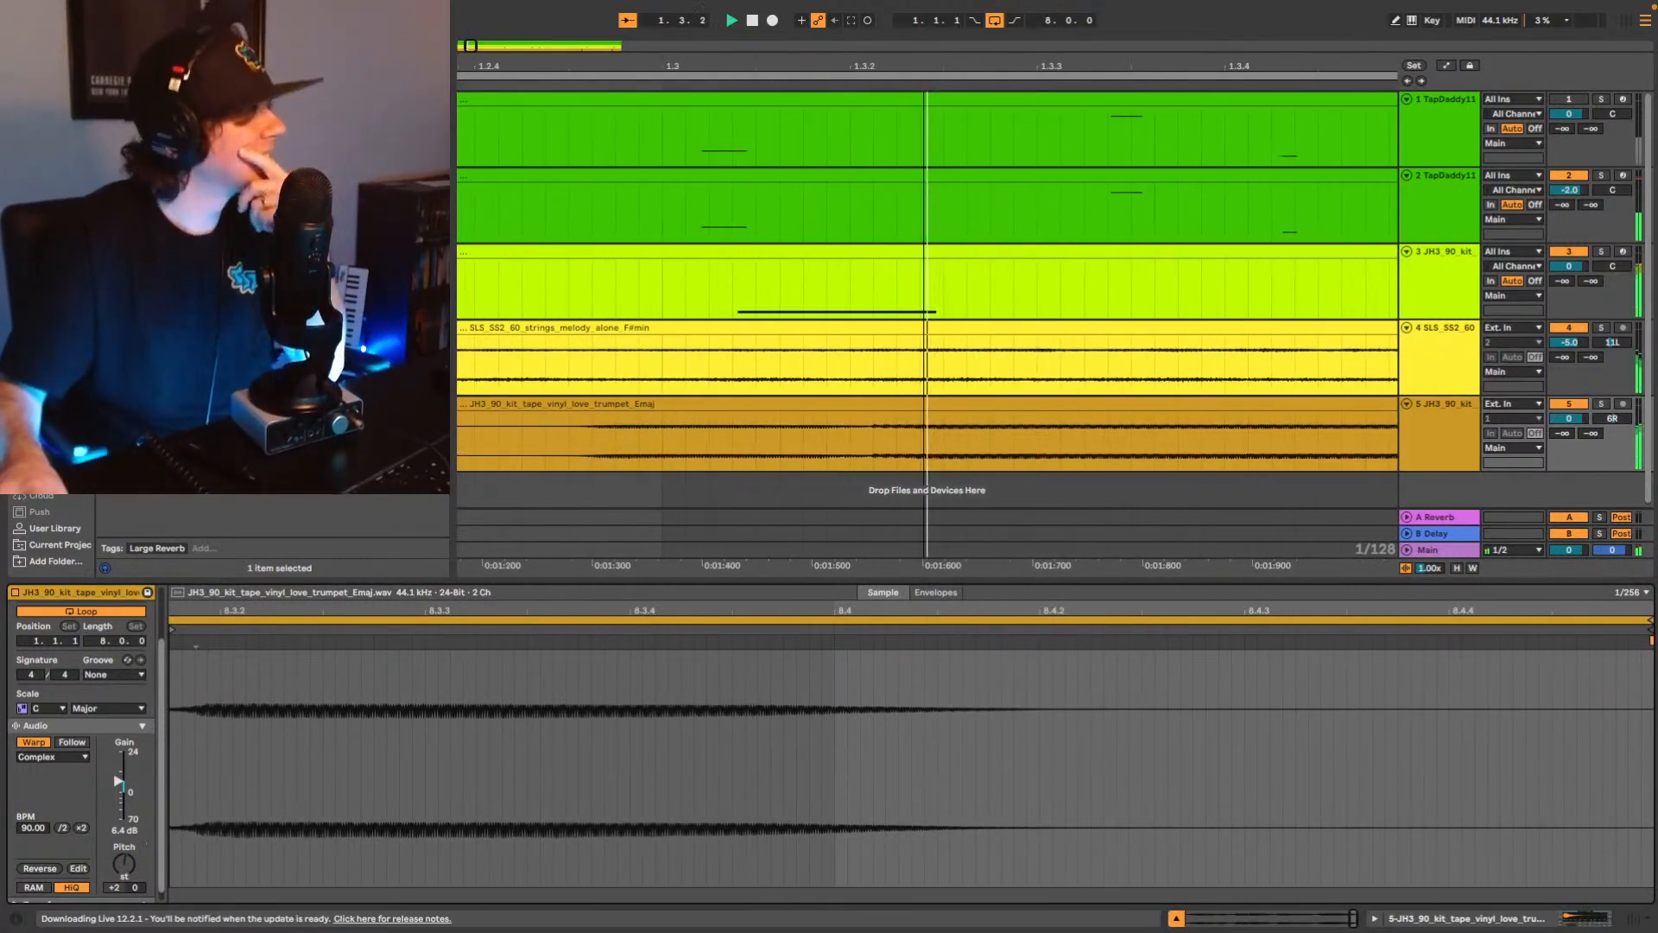
drag(852, 71, 852, 34)
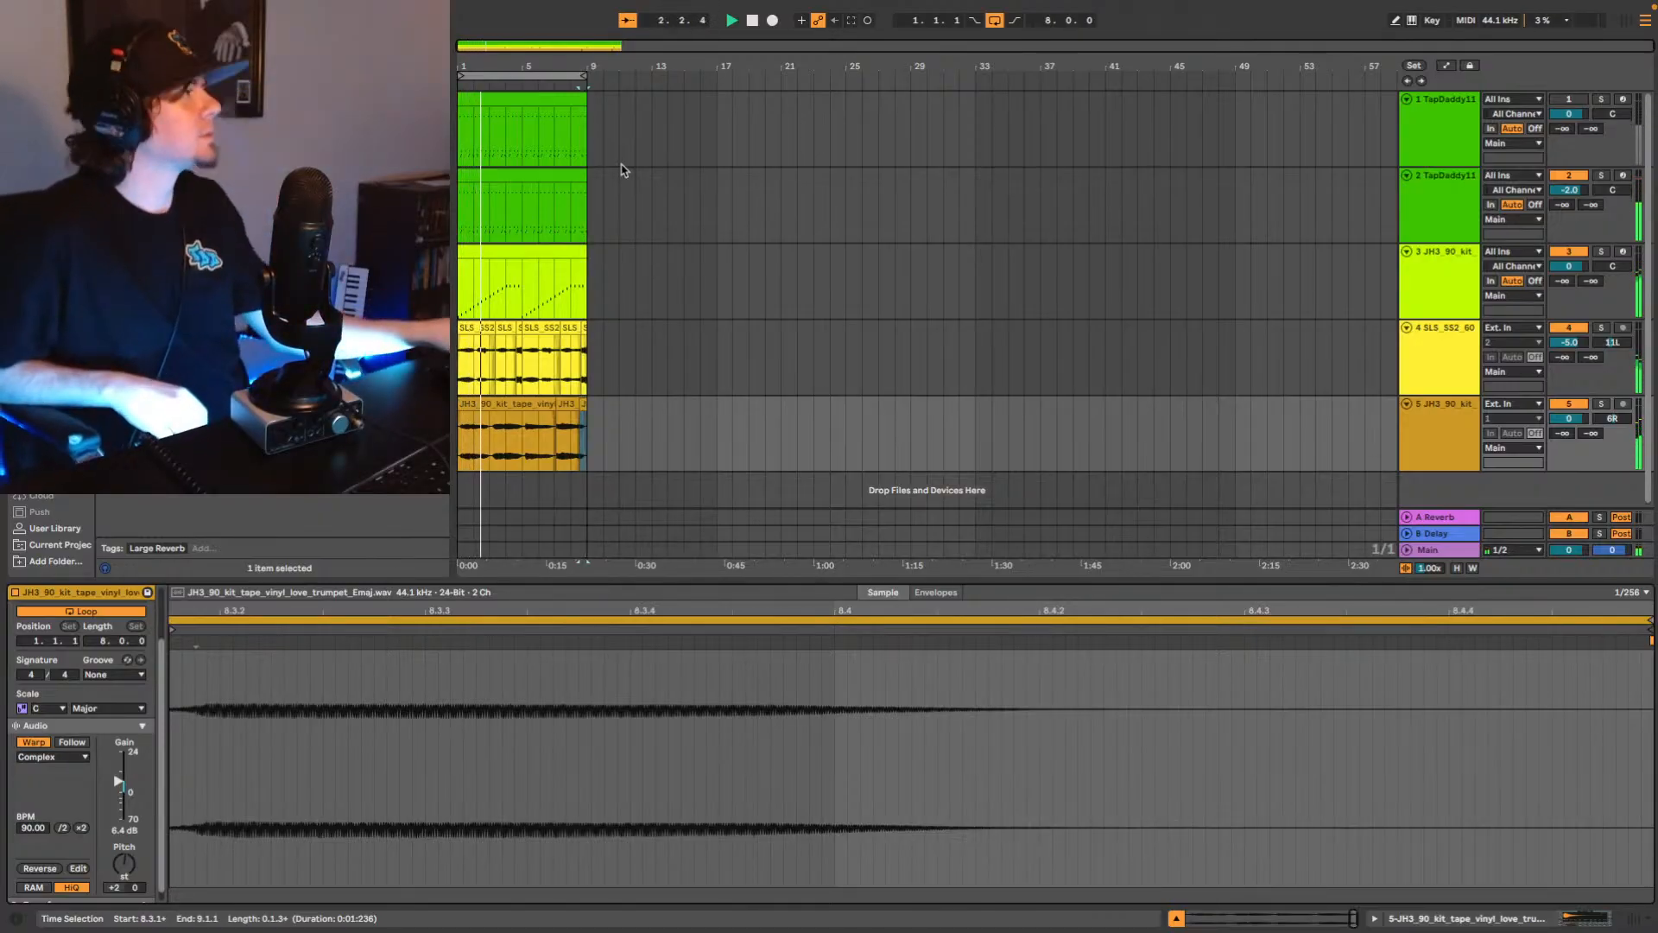
Add a UADx LA-2A Tube Compressor after EQ Eight on the second drum track and adjust its Peak Reduction during playback.
click(486, 329)
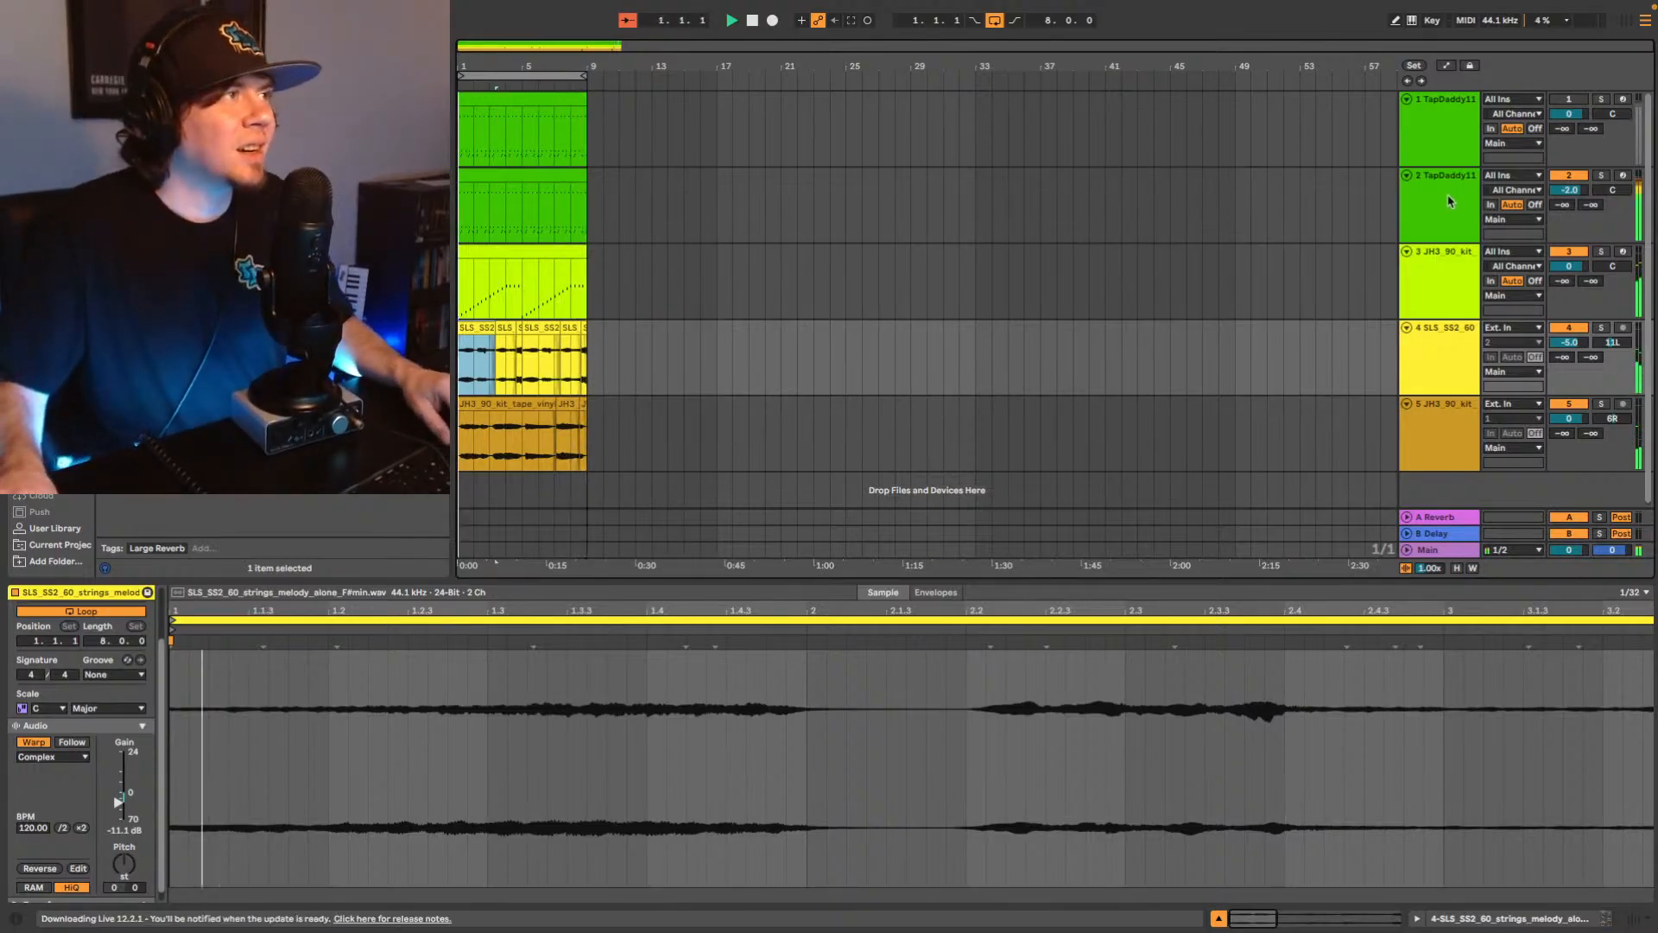
click(1447, 199)
key(space)
click(1534, 923)
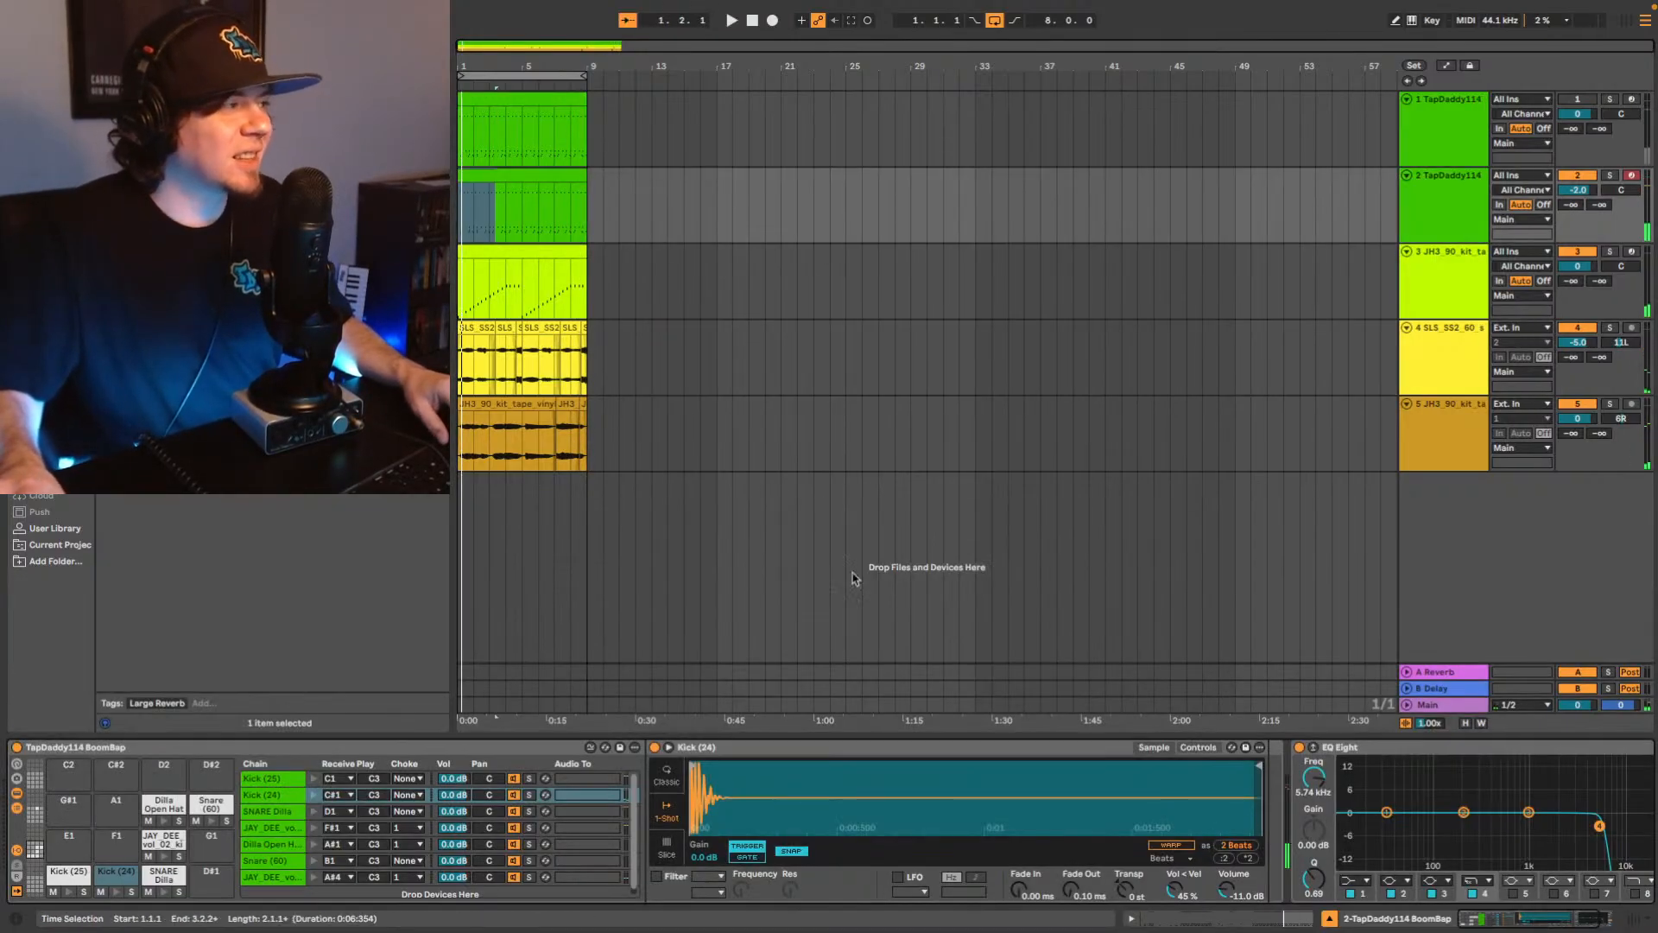
scroll(1185, 751, right, 3)
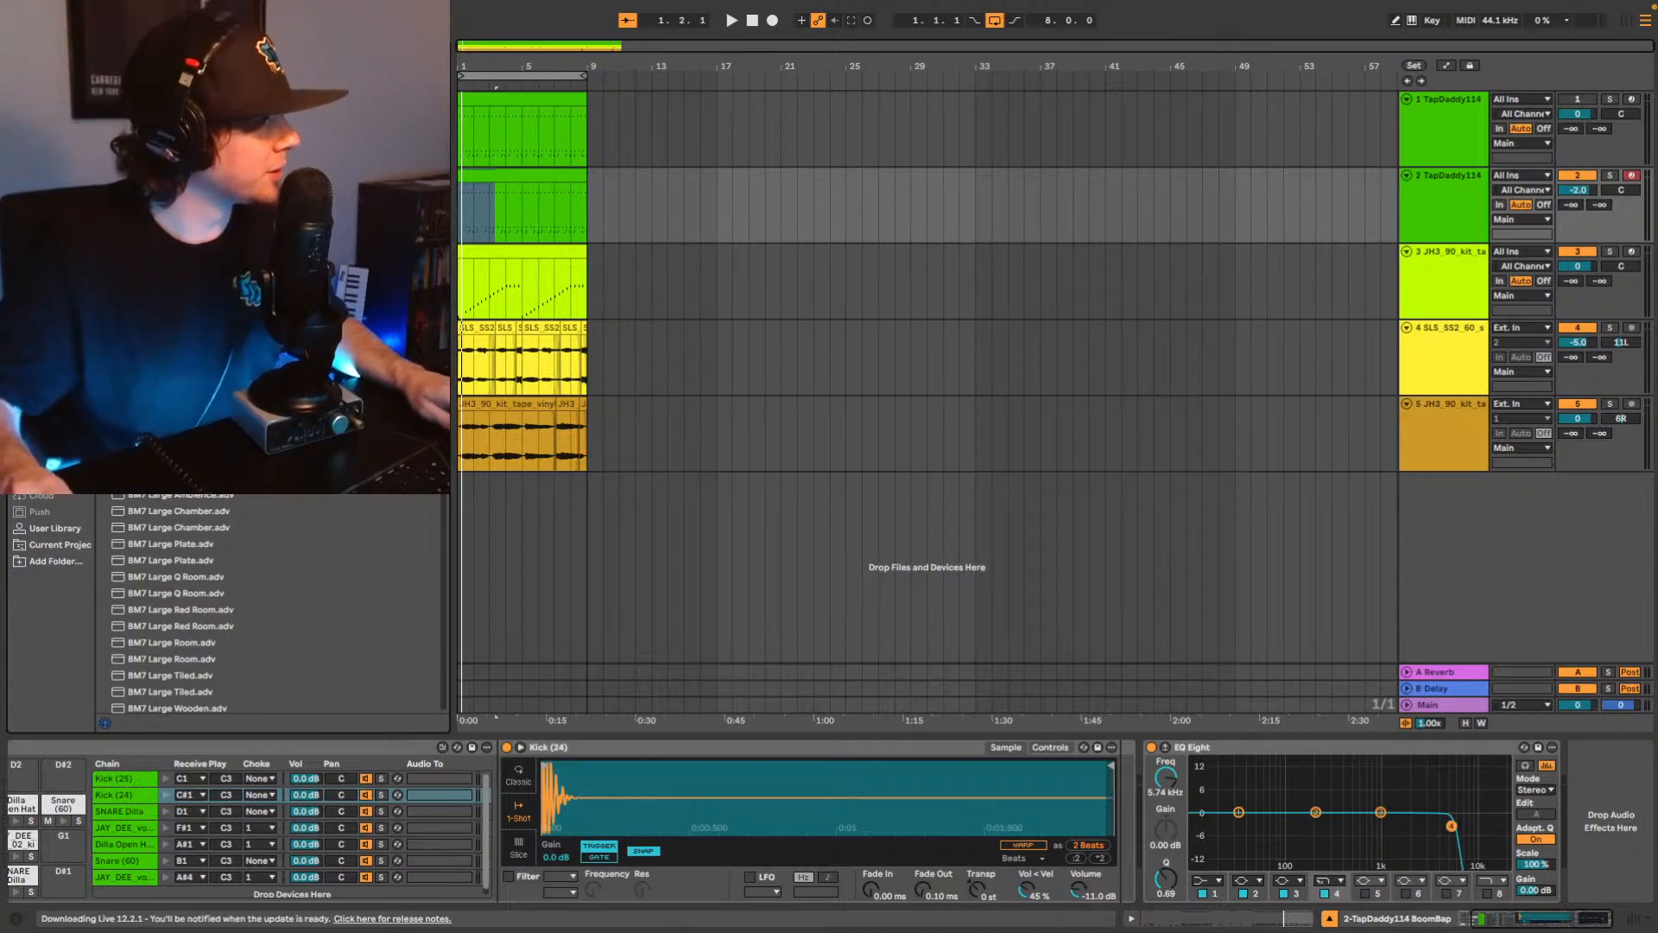
drag(173, 113, 1598, 810)
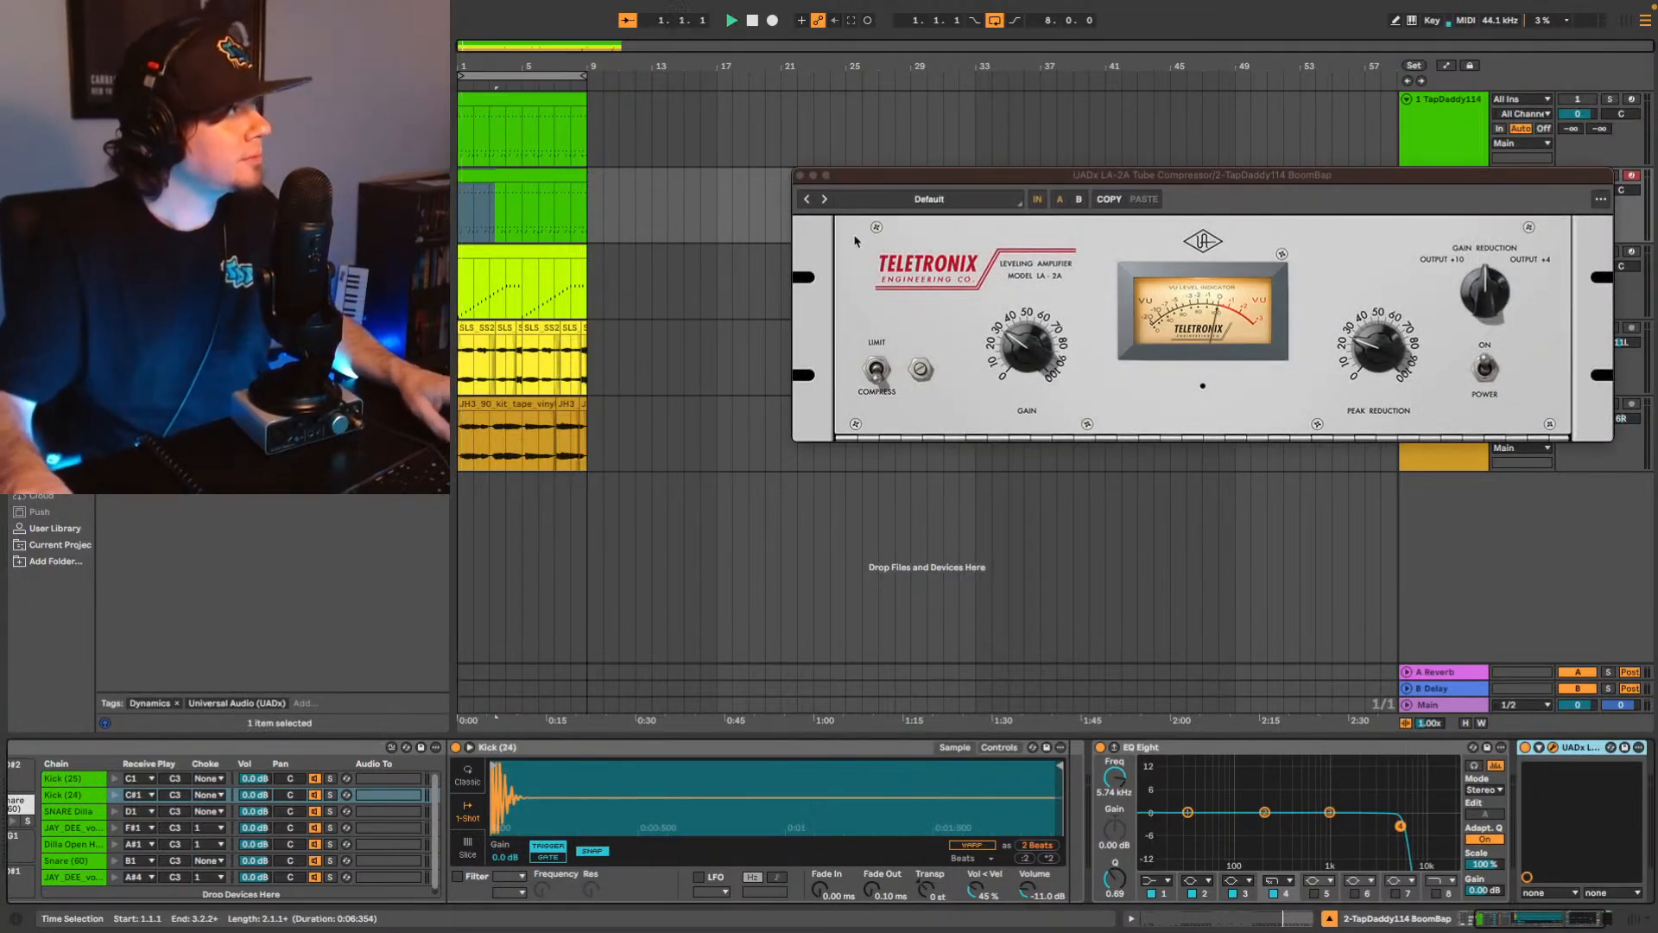
click(1371, 339)
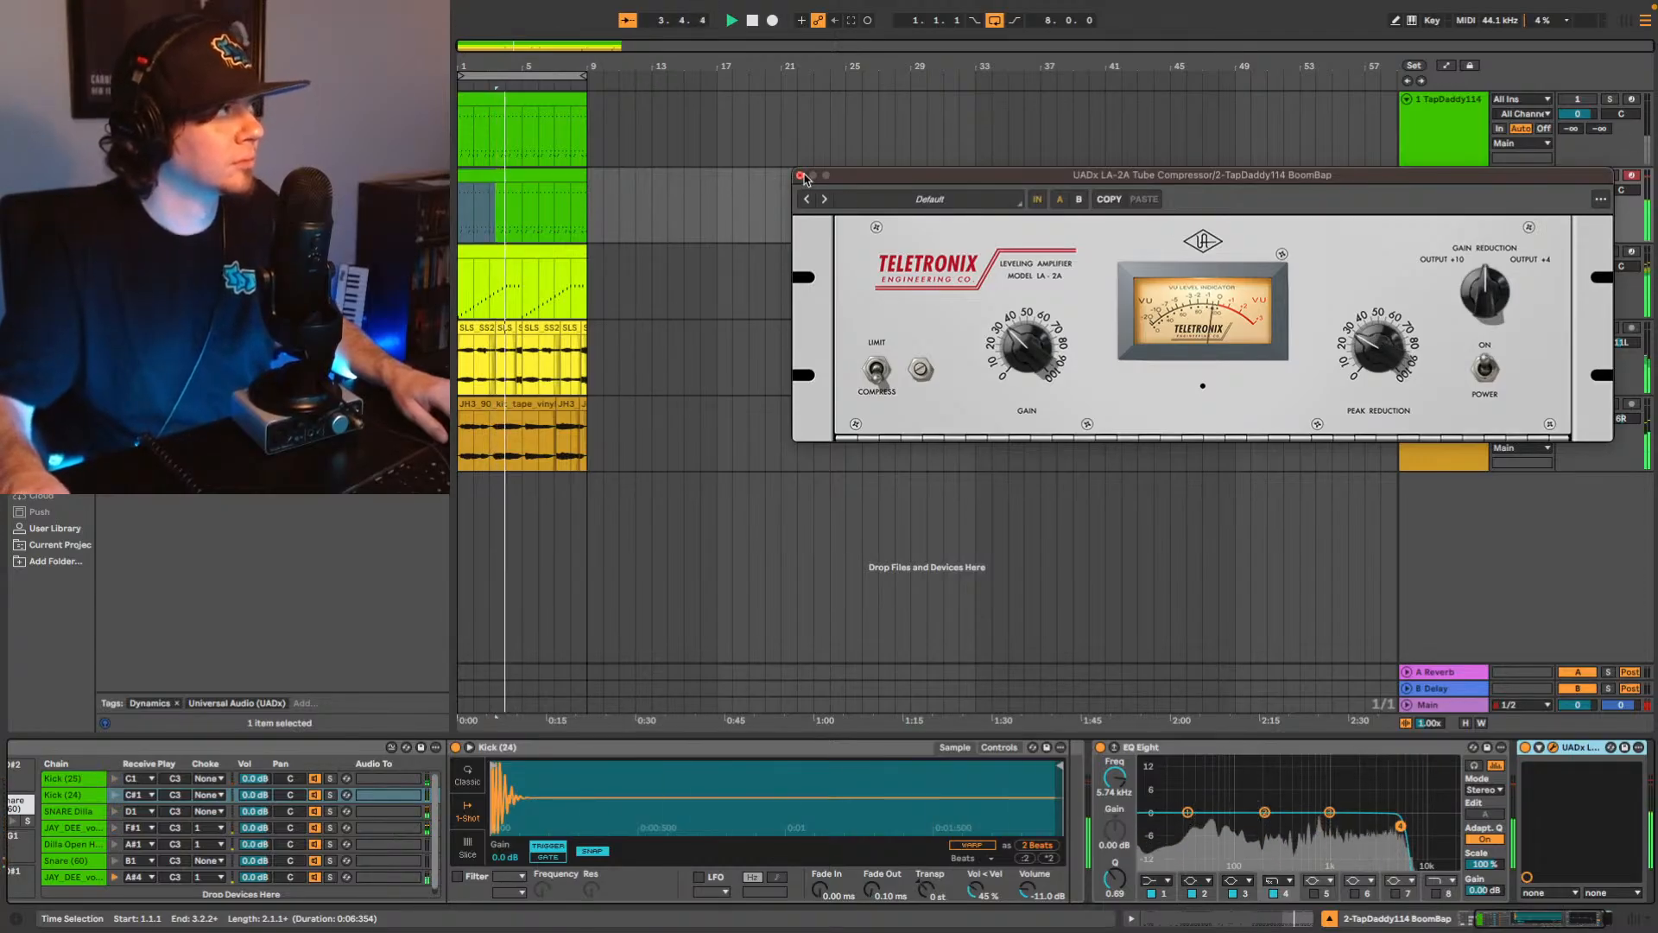
click(801, 176)
Lower the second drum track's volume to -4.0 dB.
drag(1578, 189, 1585, 197)
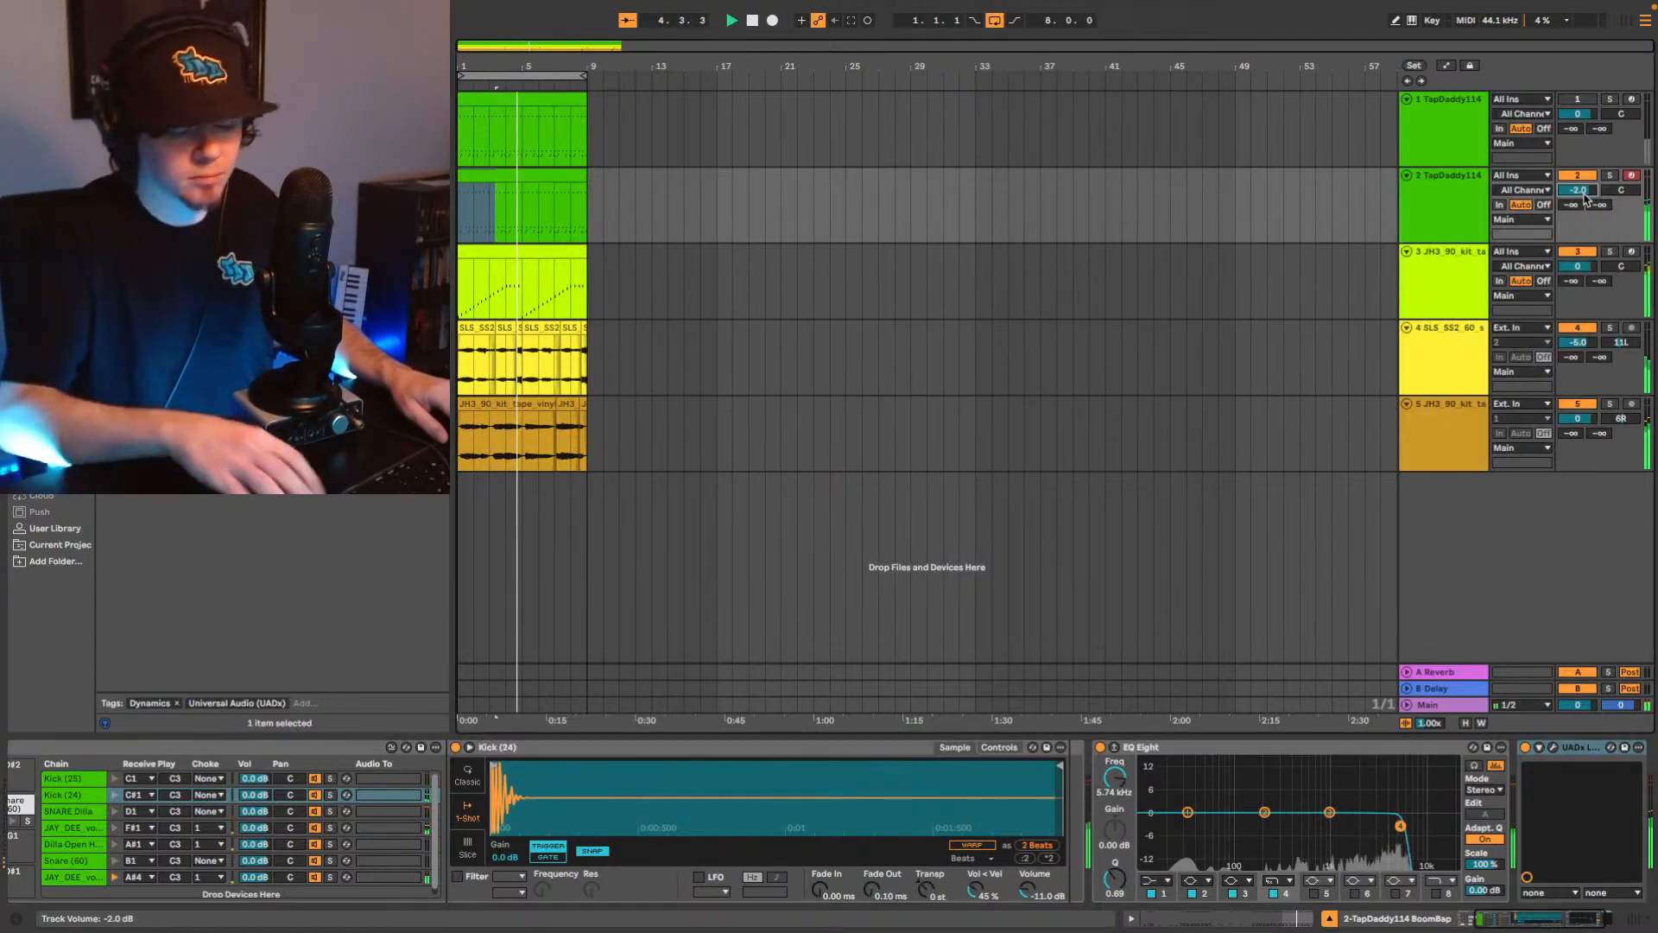
key(Down)
key(Down)
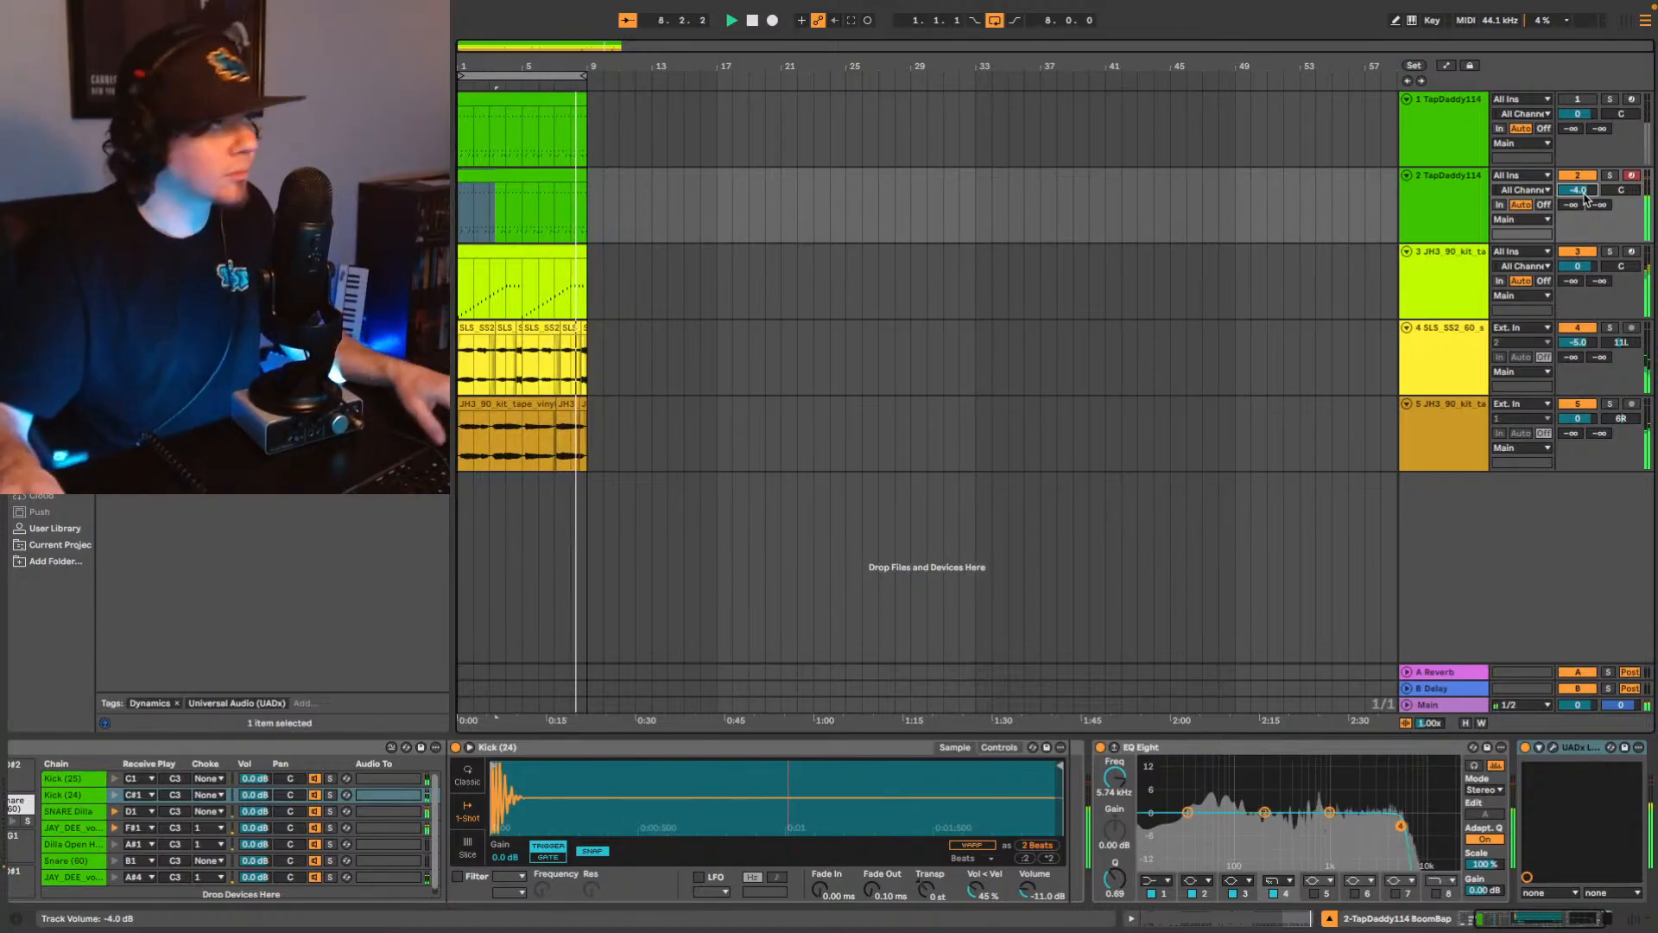
Add a UADx LA-2A Tube Compressor to the piano track between EQ Eight and the first Glue Compressor.
click(1402, 269)
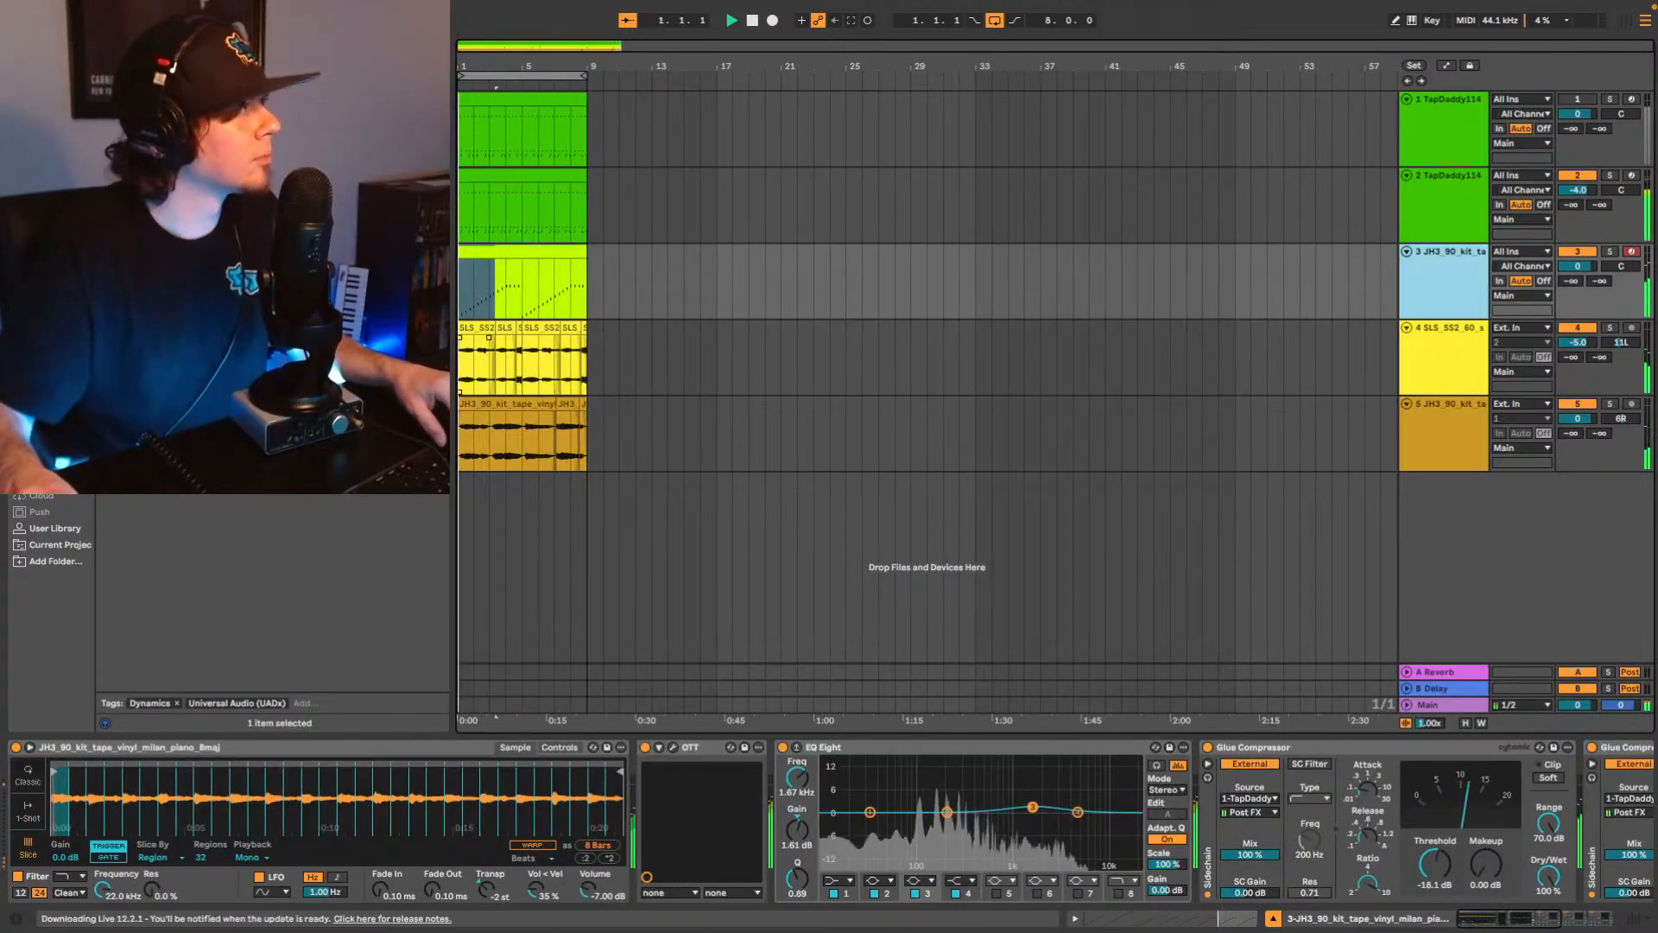
drag(199, 259, 1197, 822)
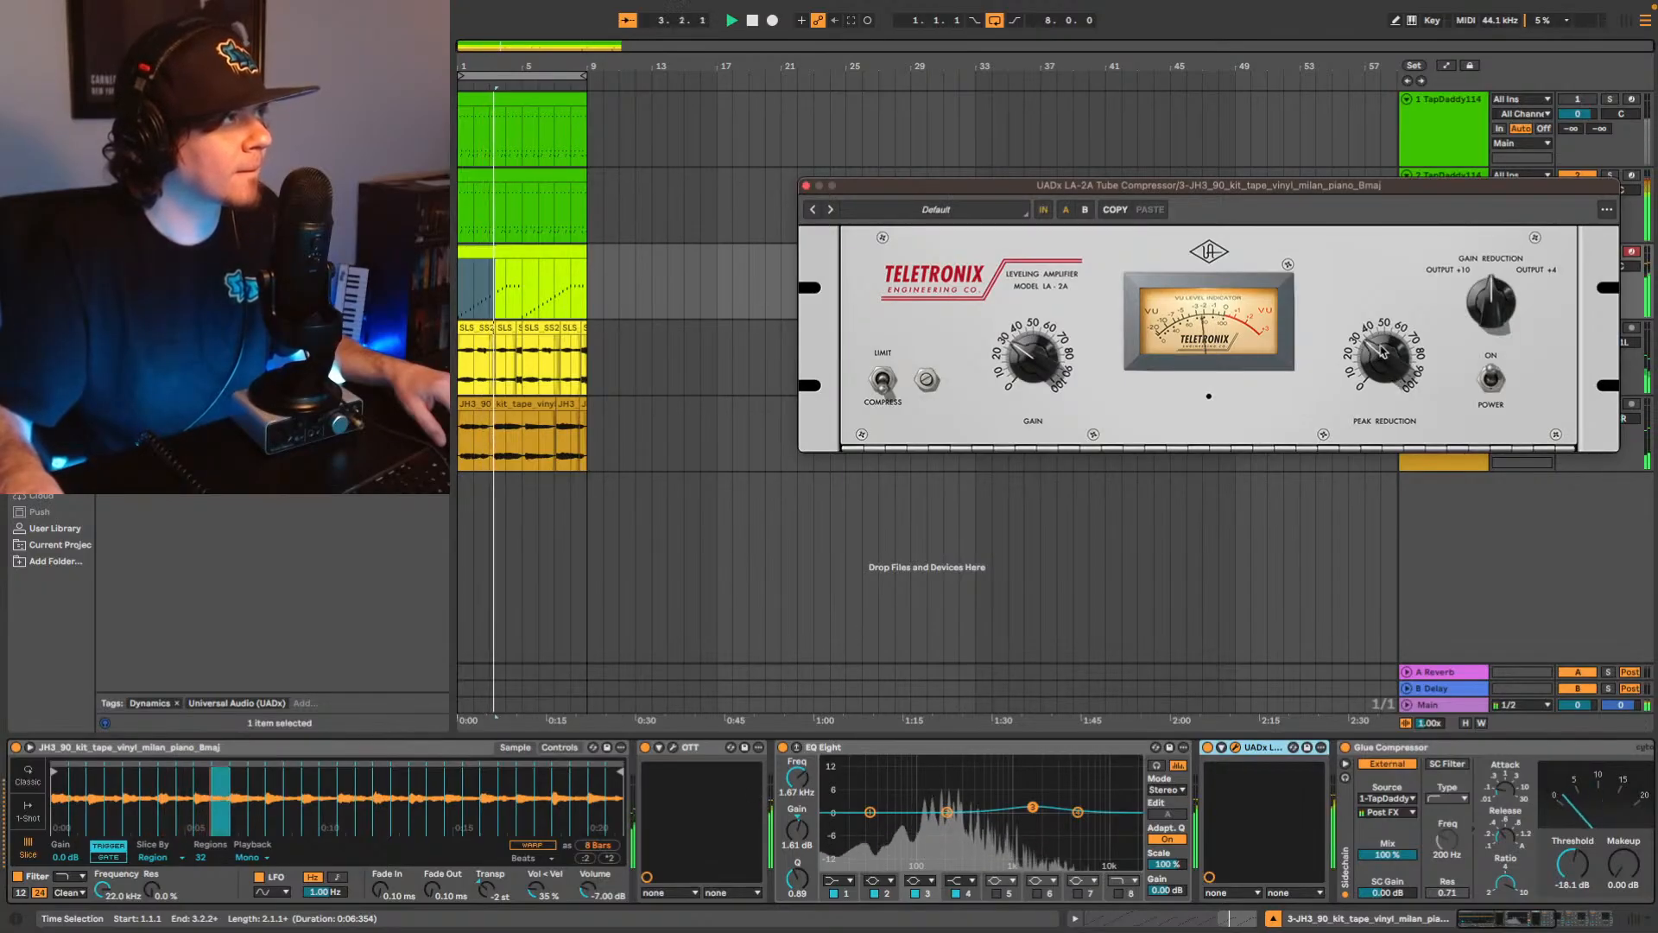
click(806, 186)
Lower the piano track's volume to -4.0 dB while the beat plays.
click(1578, 267)
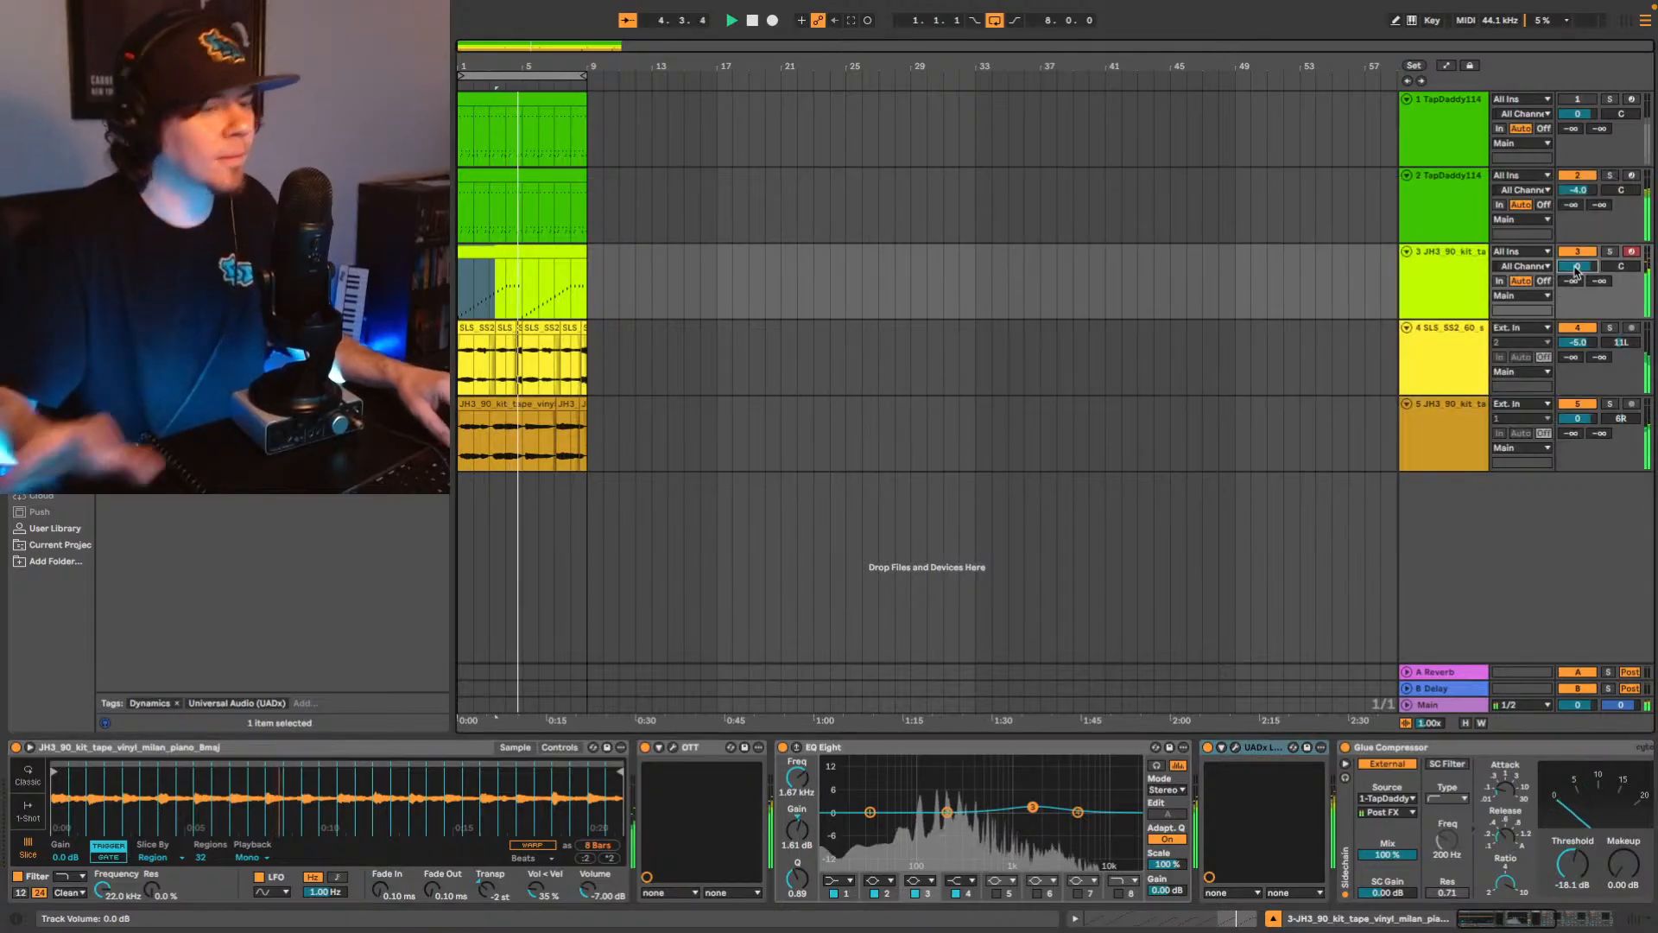
text(-2)
key(Return)
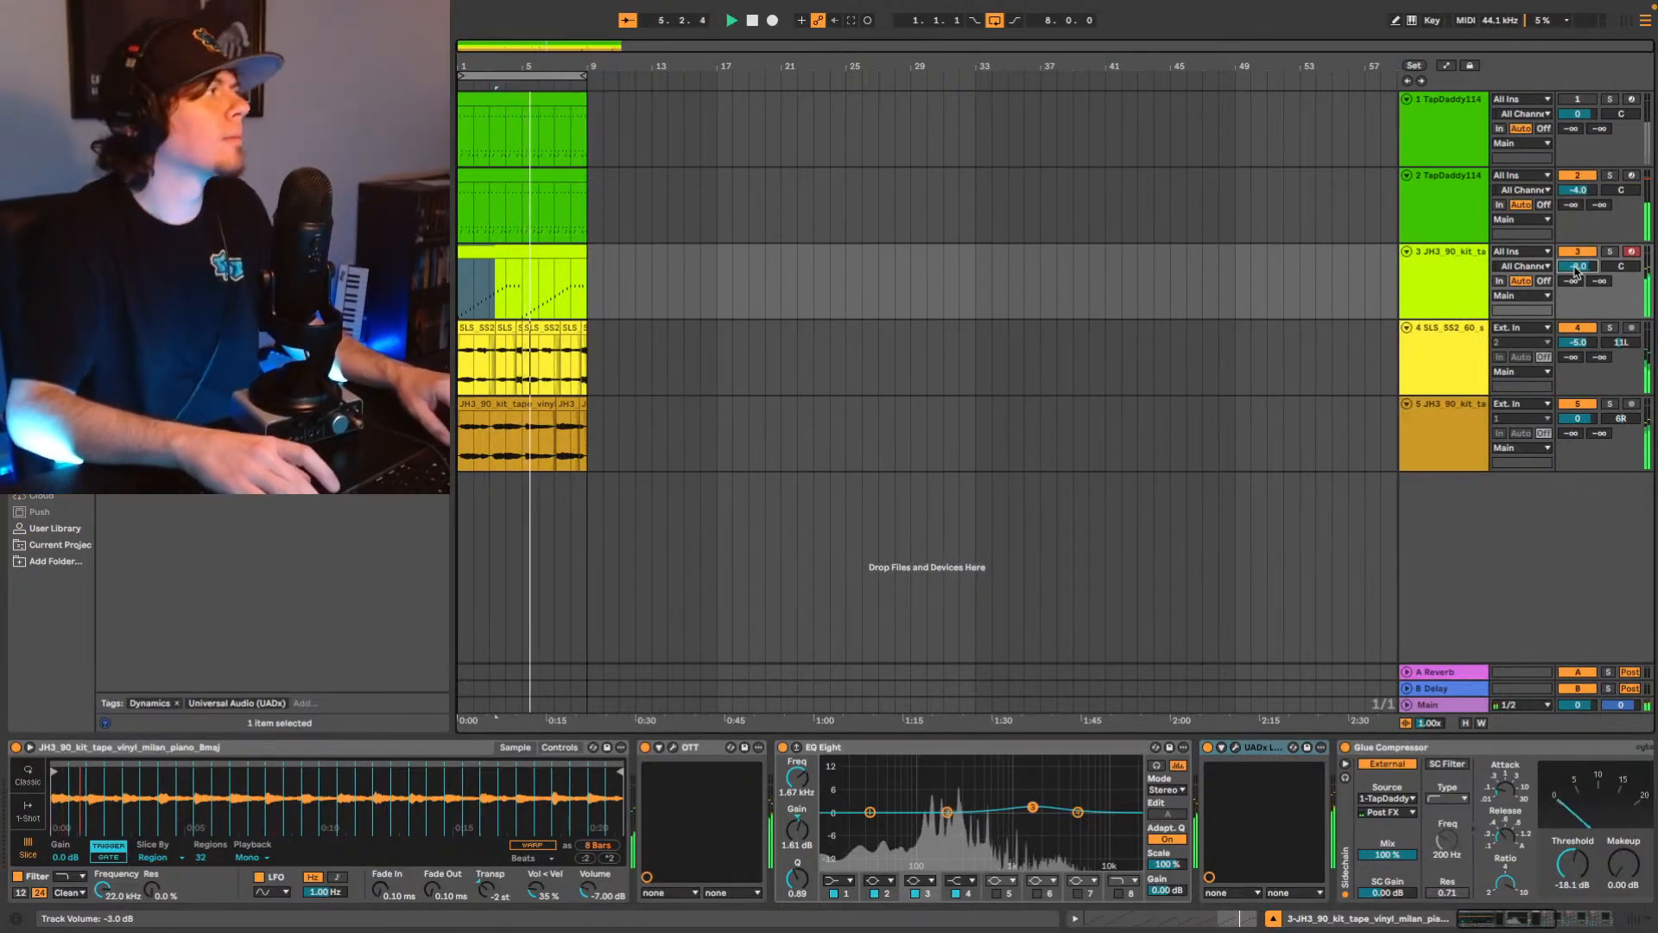
key(Down)
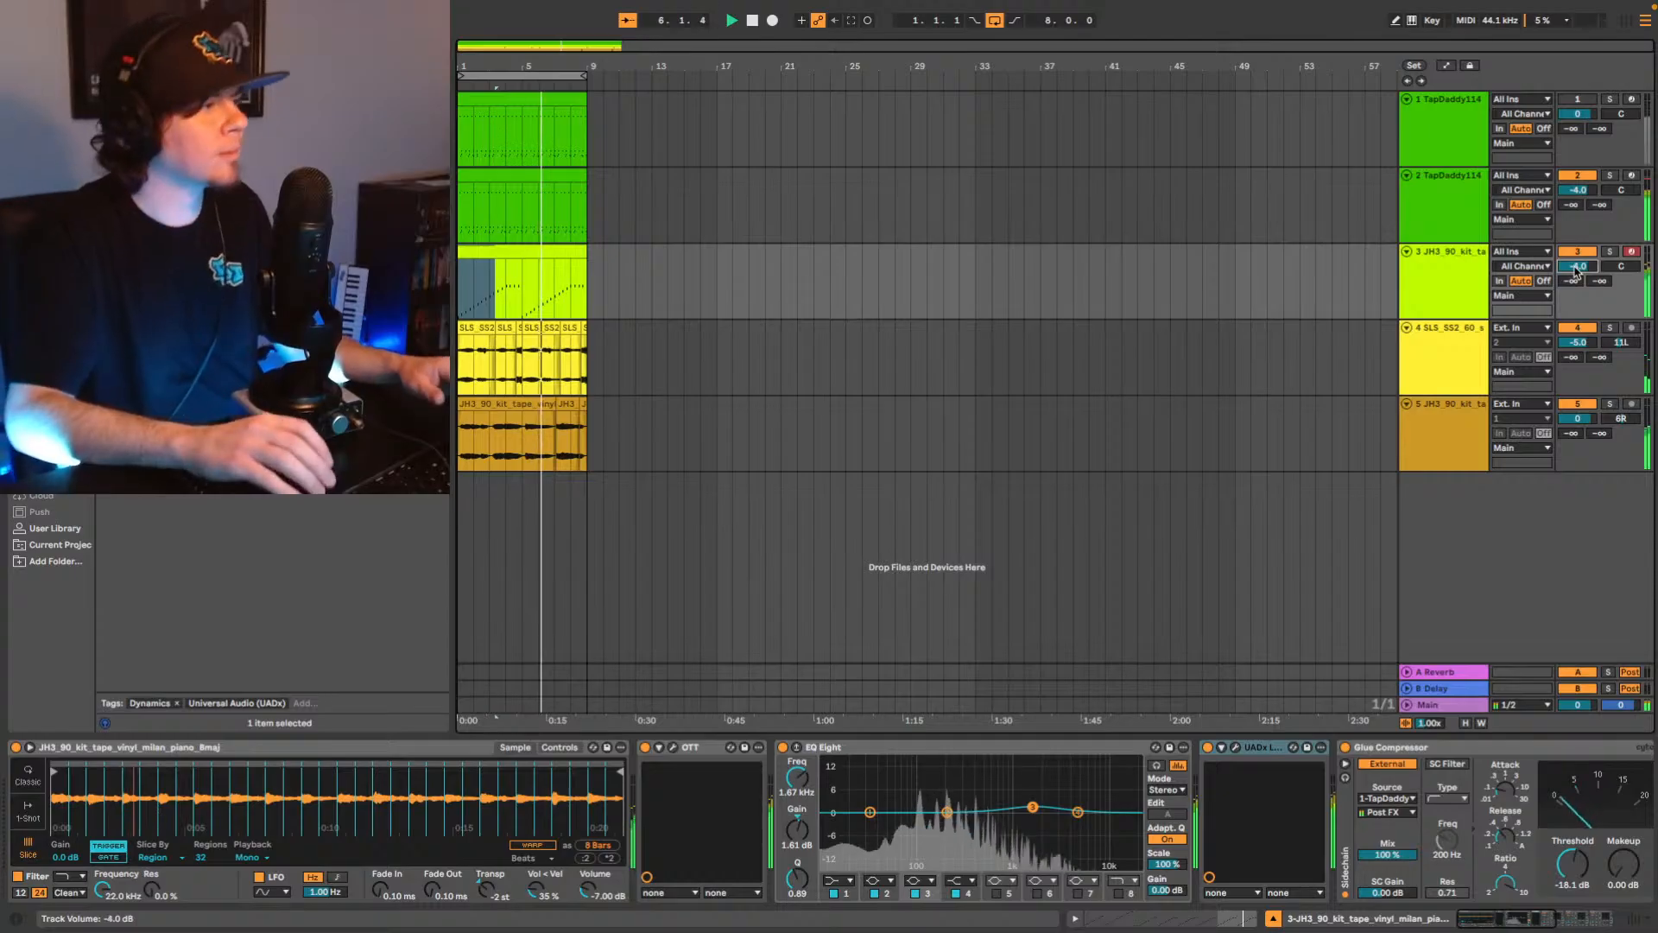
key(Down)
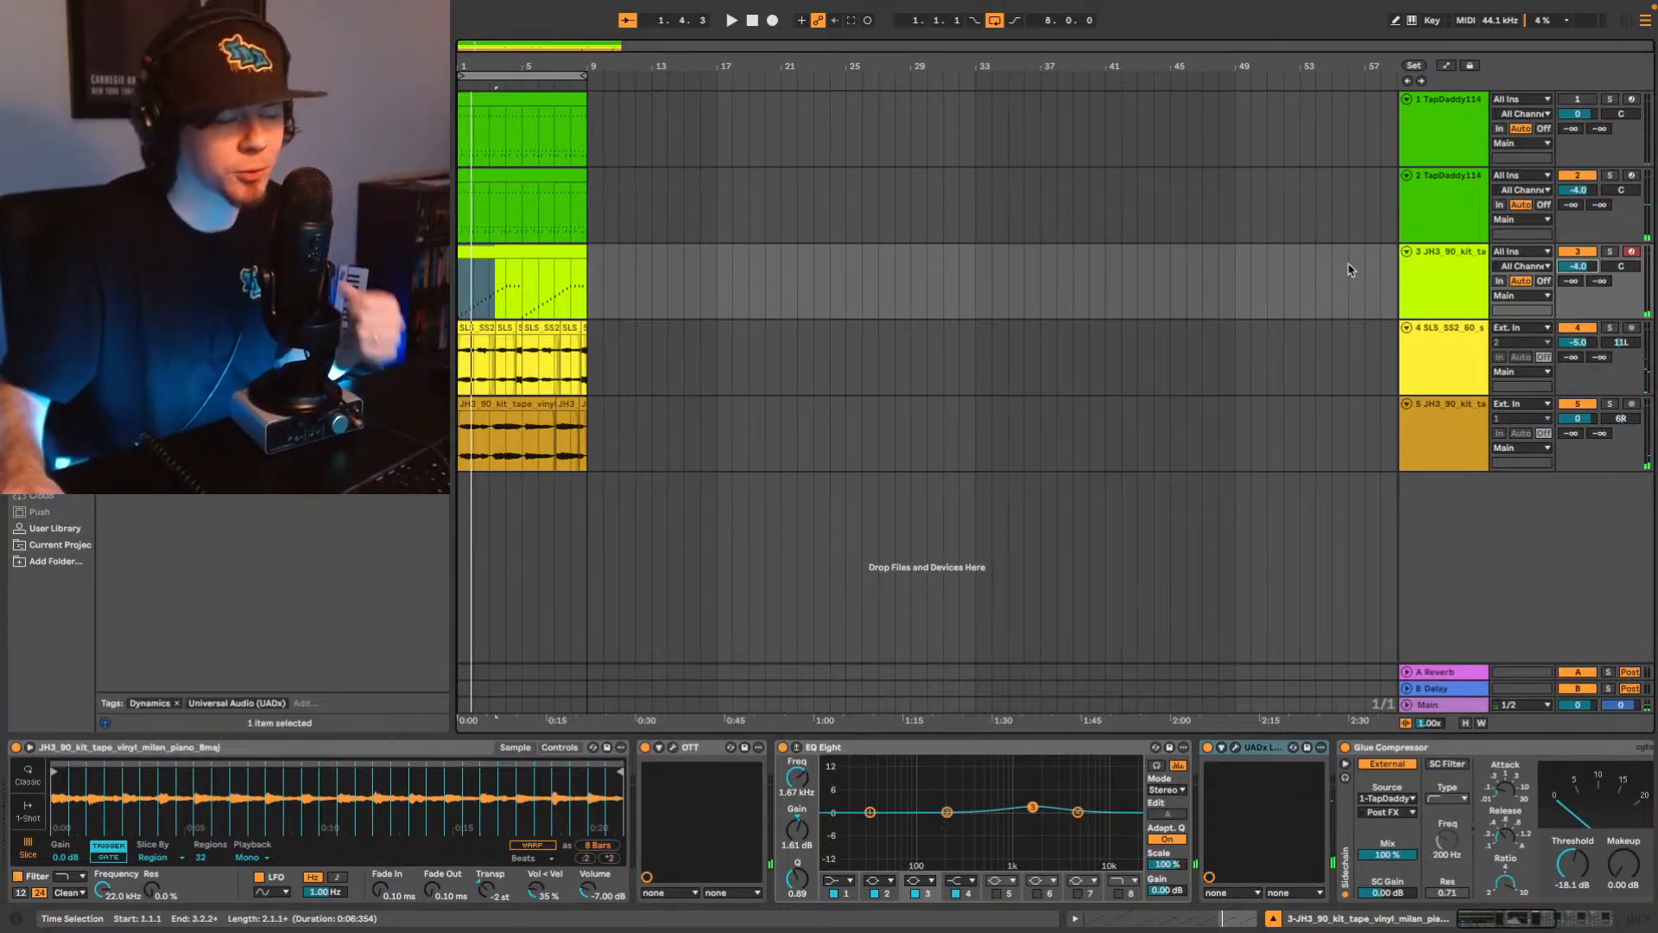
Select all clips from bar 1 to bar 9 on the five tracks and move them to start at bar 9.
click(1425, 346)
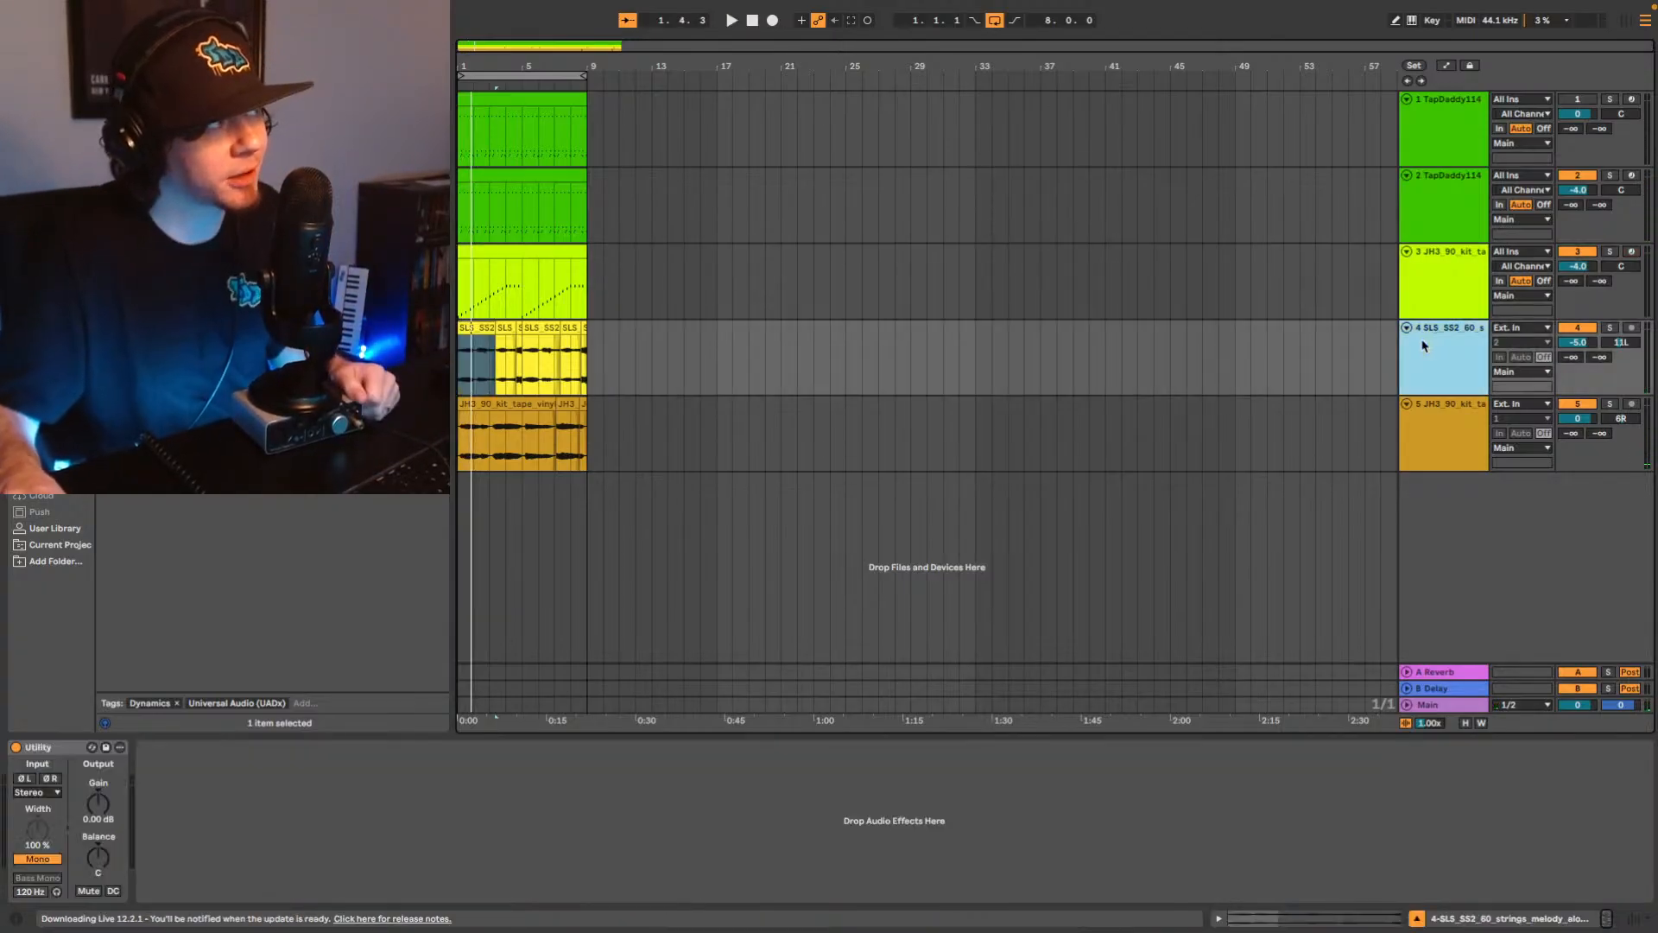
click(461, 289)
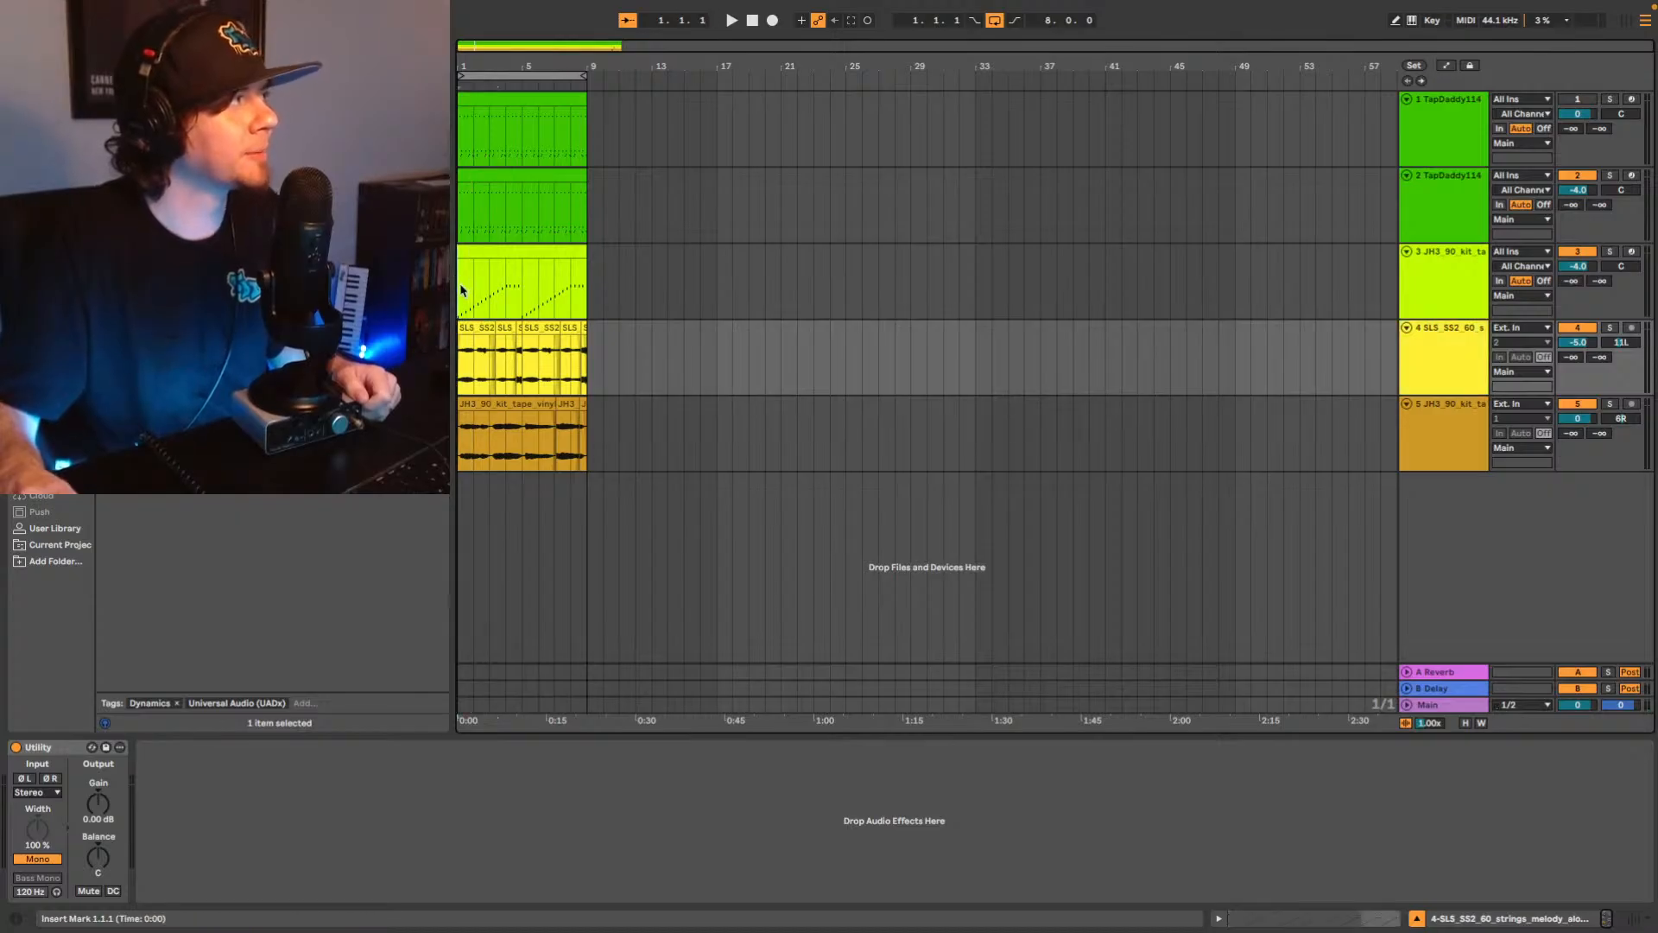
drag(462, 457, 588, 96)
click(471, 98)
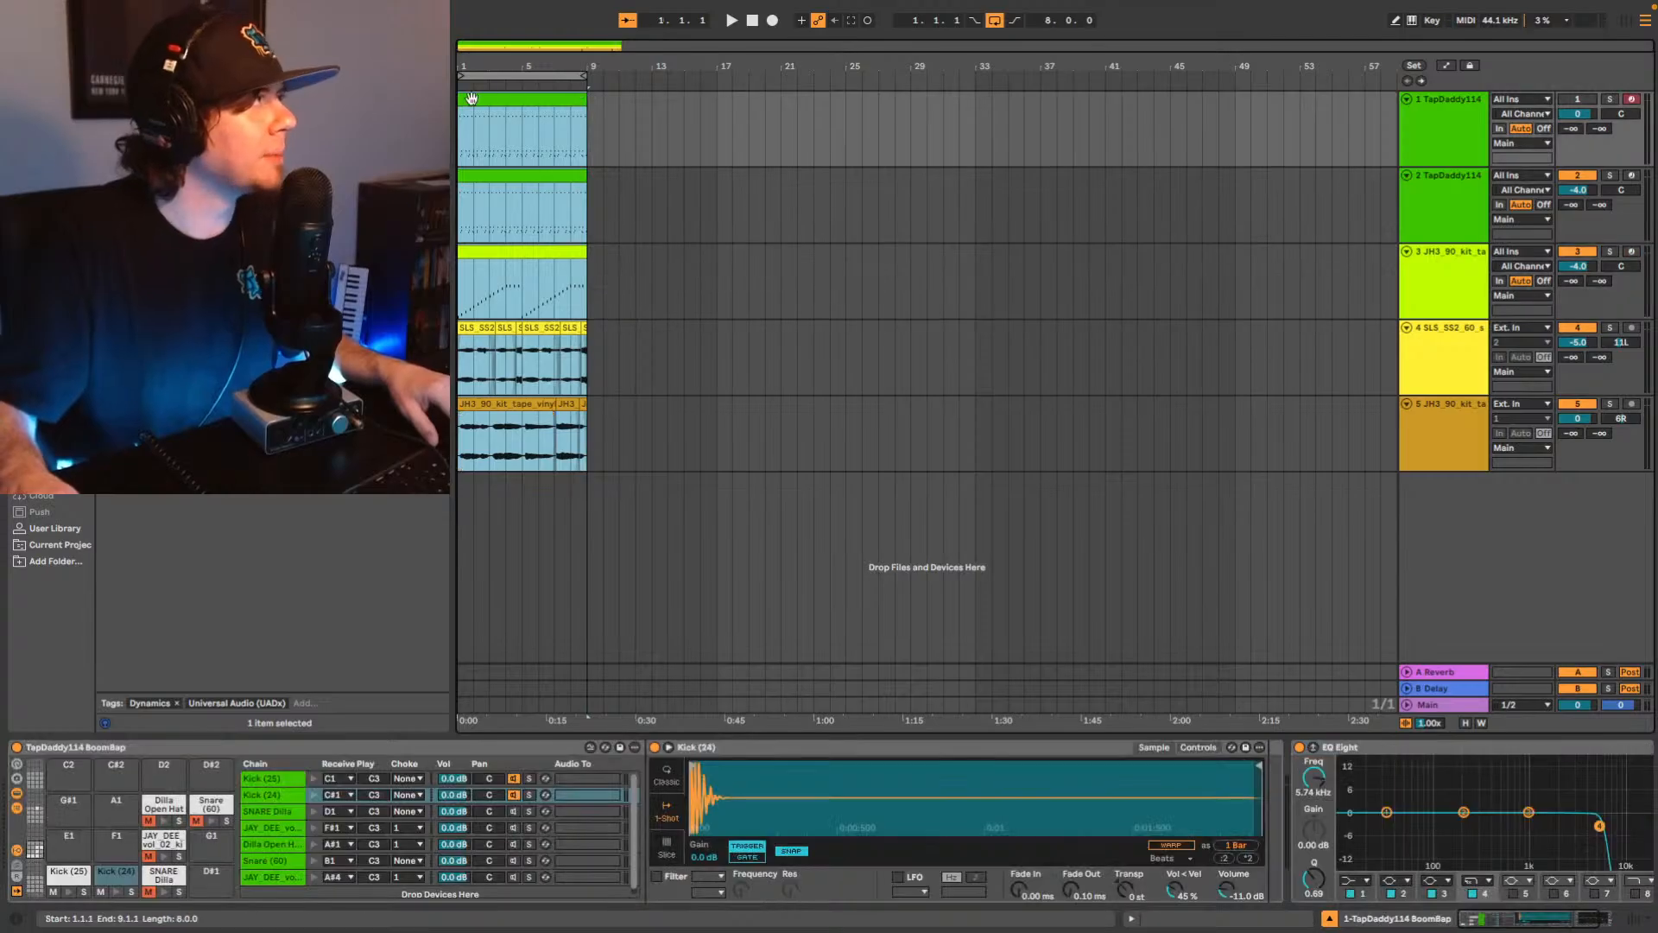
drag(471, 97, 602, 100)
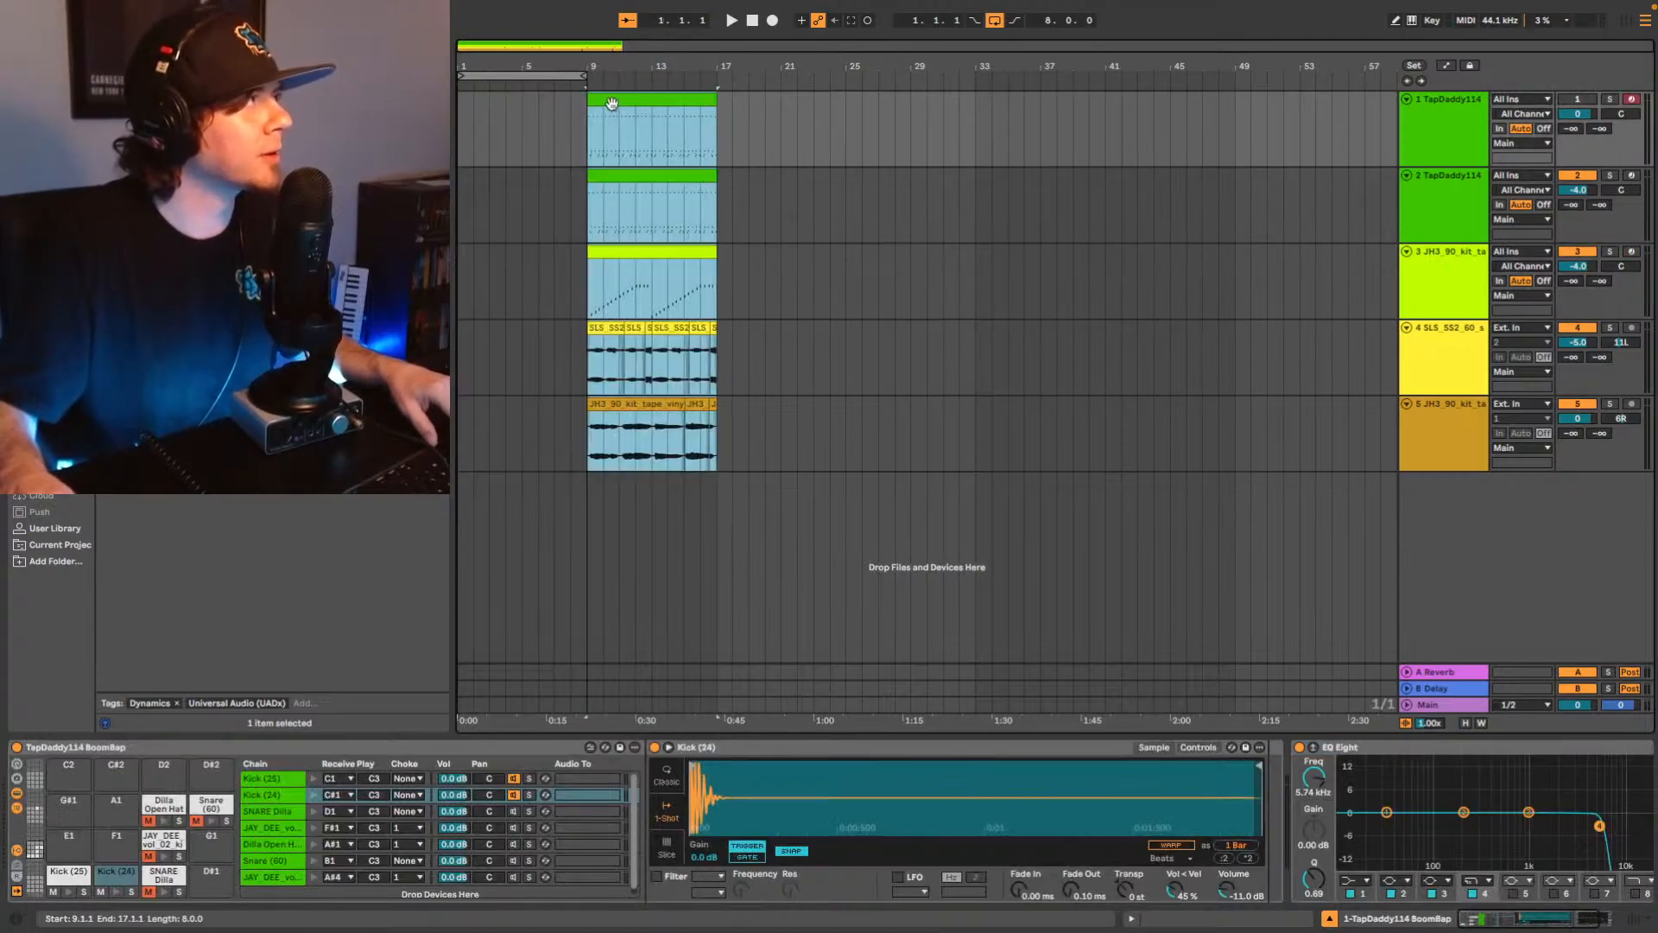
Copy the eight-bar piano clip to bar 1 as an intro and play it from there.
click(634, 266)
click(645, 252)
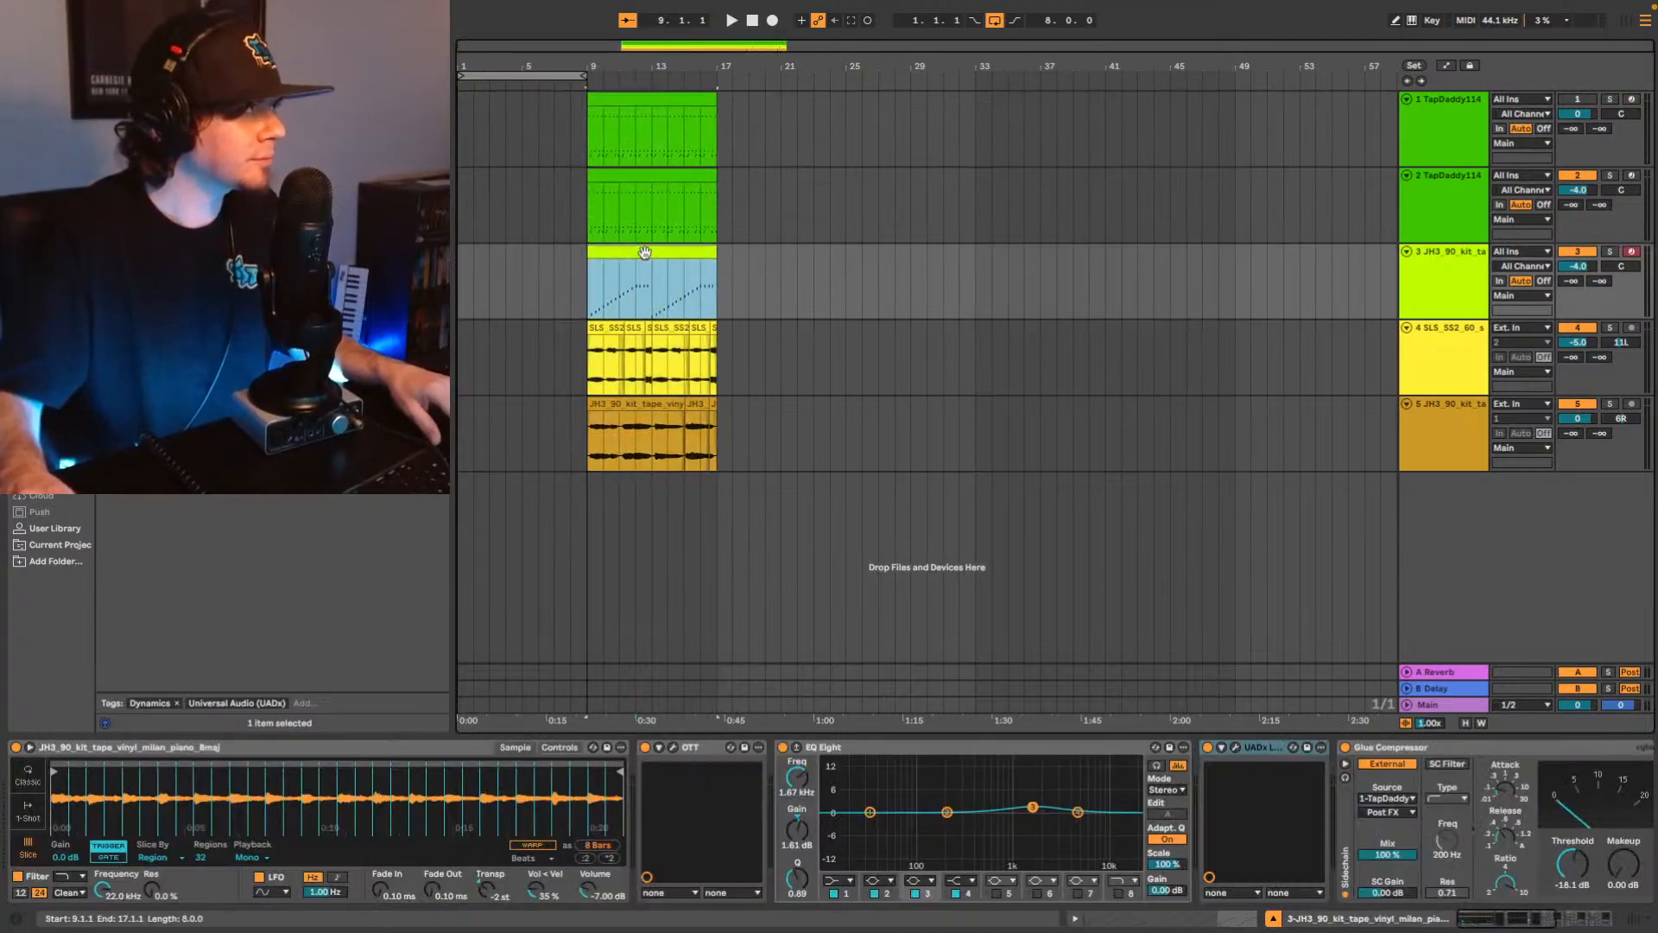
click(465, 282)
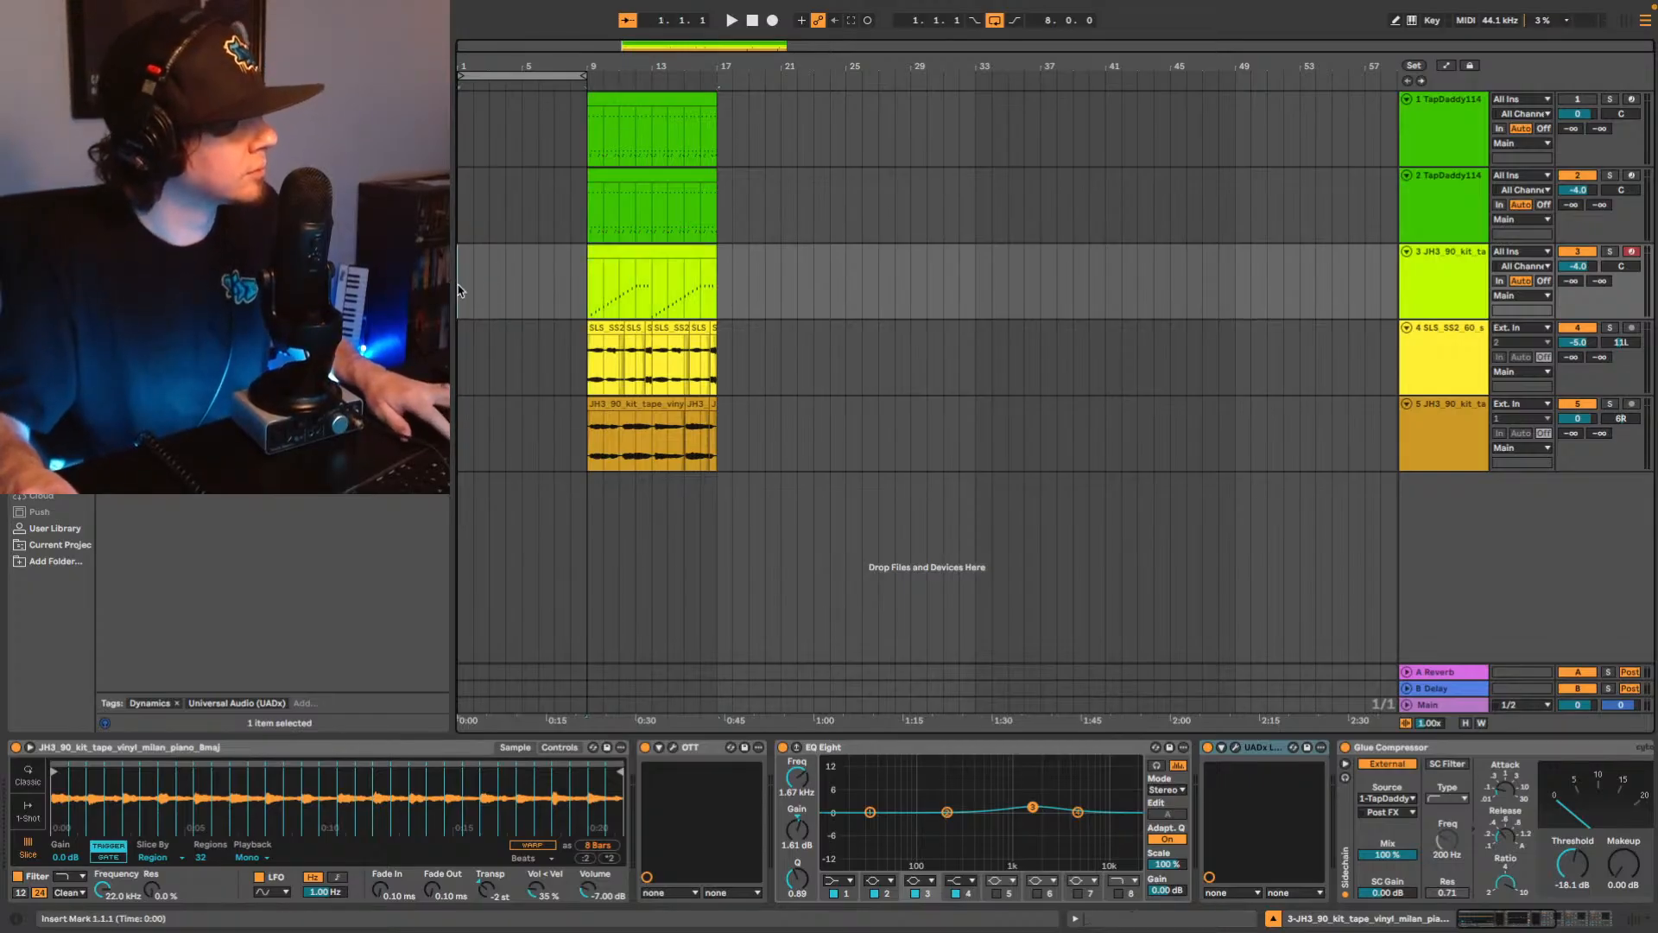
key(super+v)
key(space)
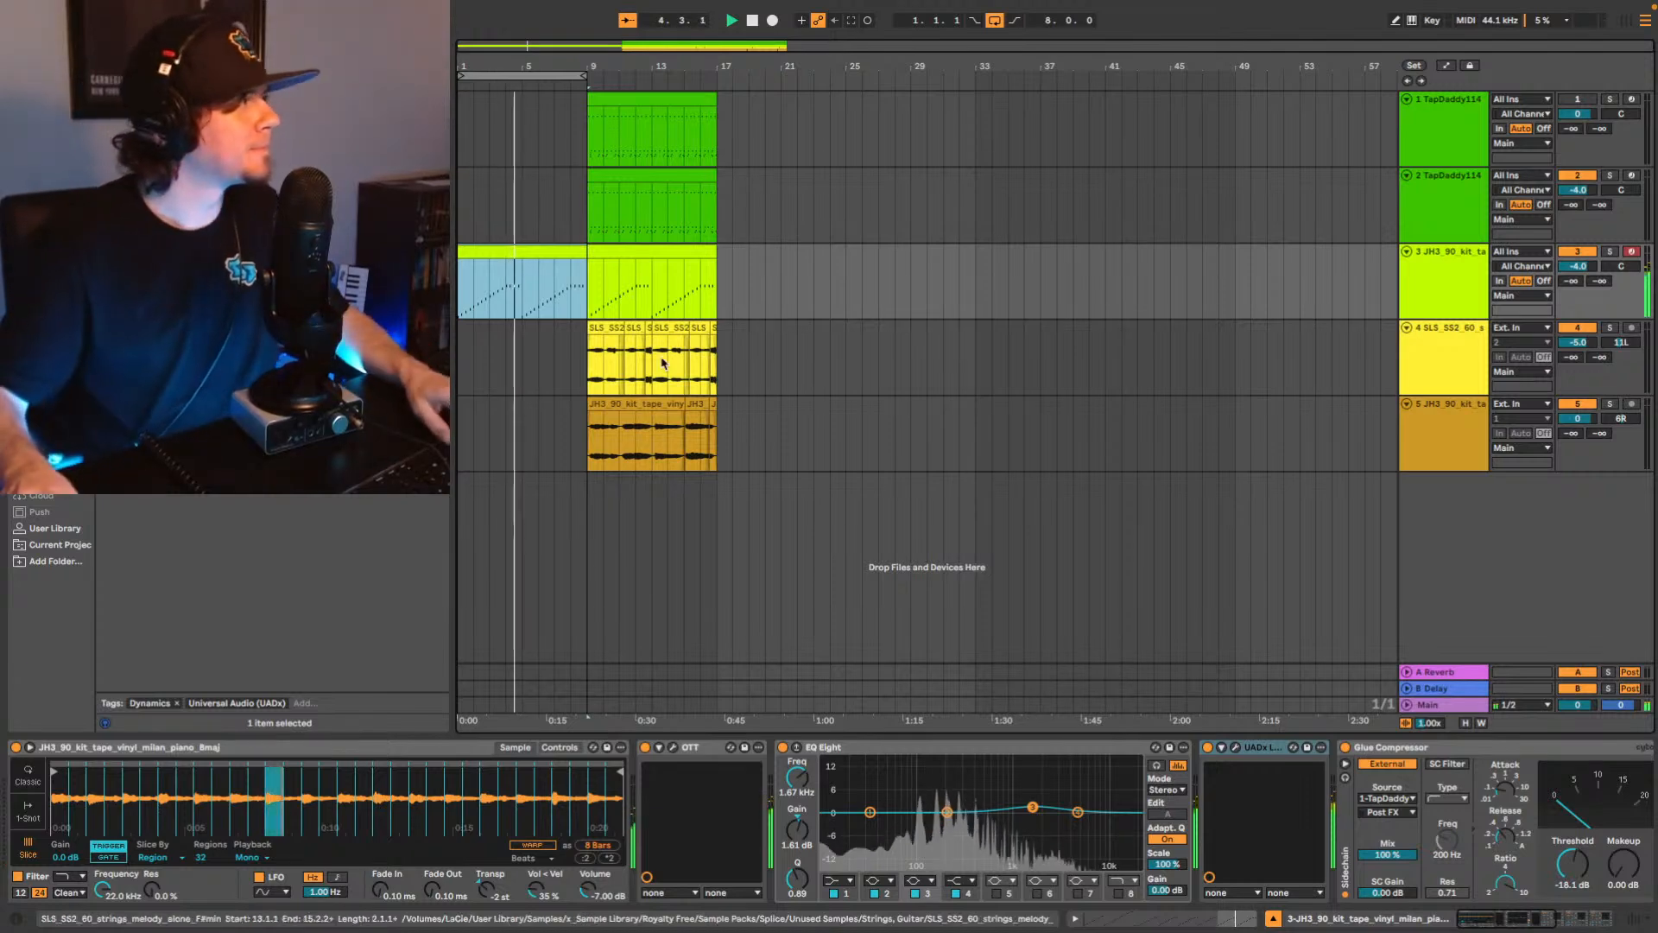
Copy the trumpet's first four bars, from bar 9 to bar 13, into the intro at bar 5, and play the arrangement briefly.
click(594, 443)
drag(594, 442, 656, 424)
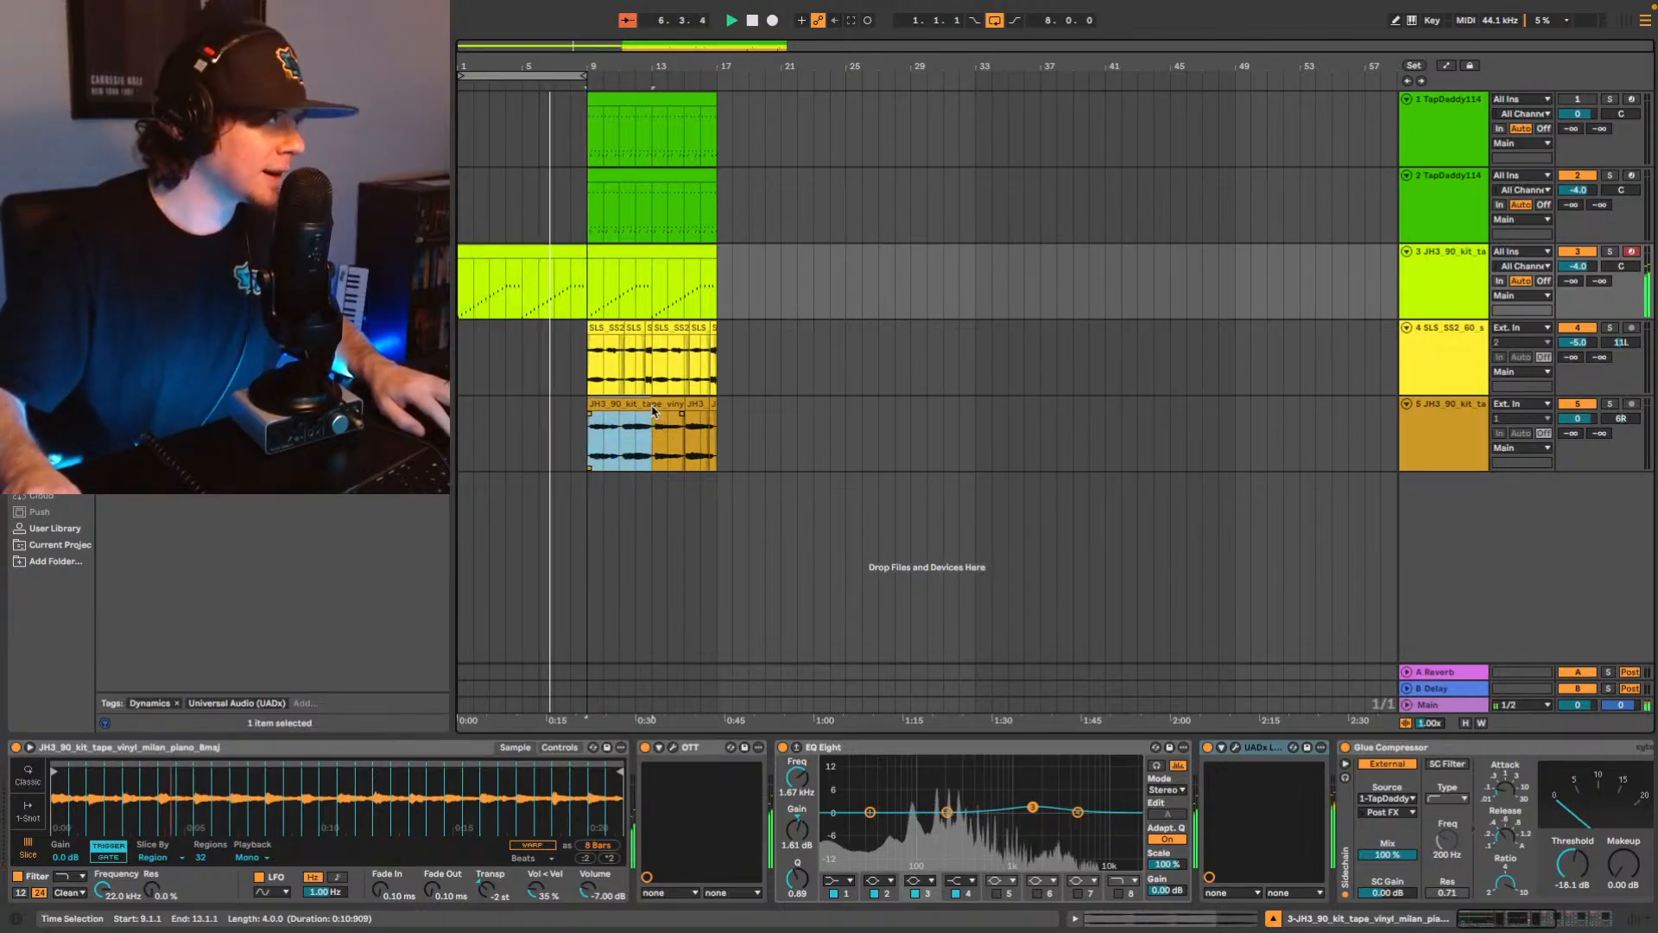
click(536, 450)
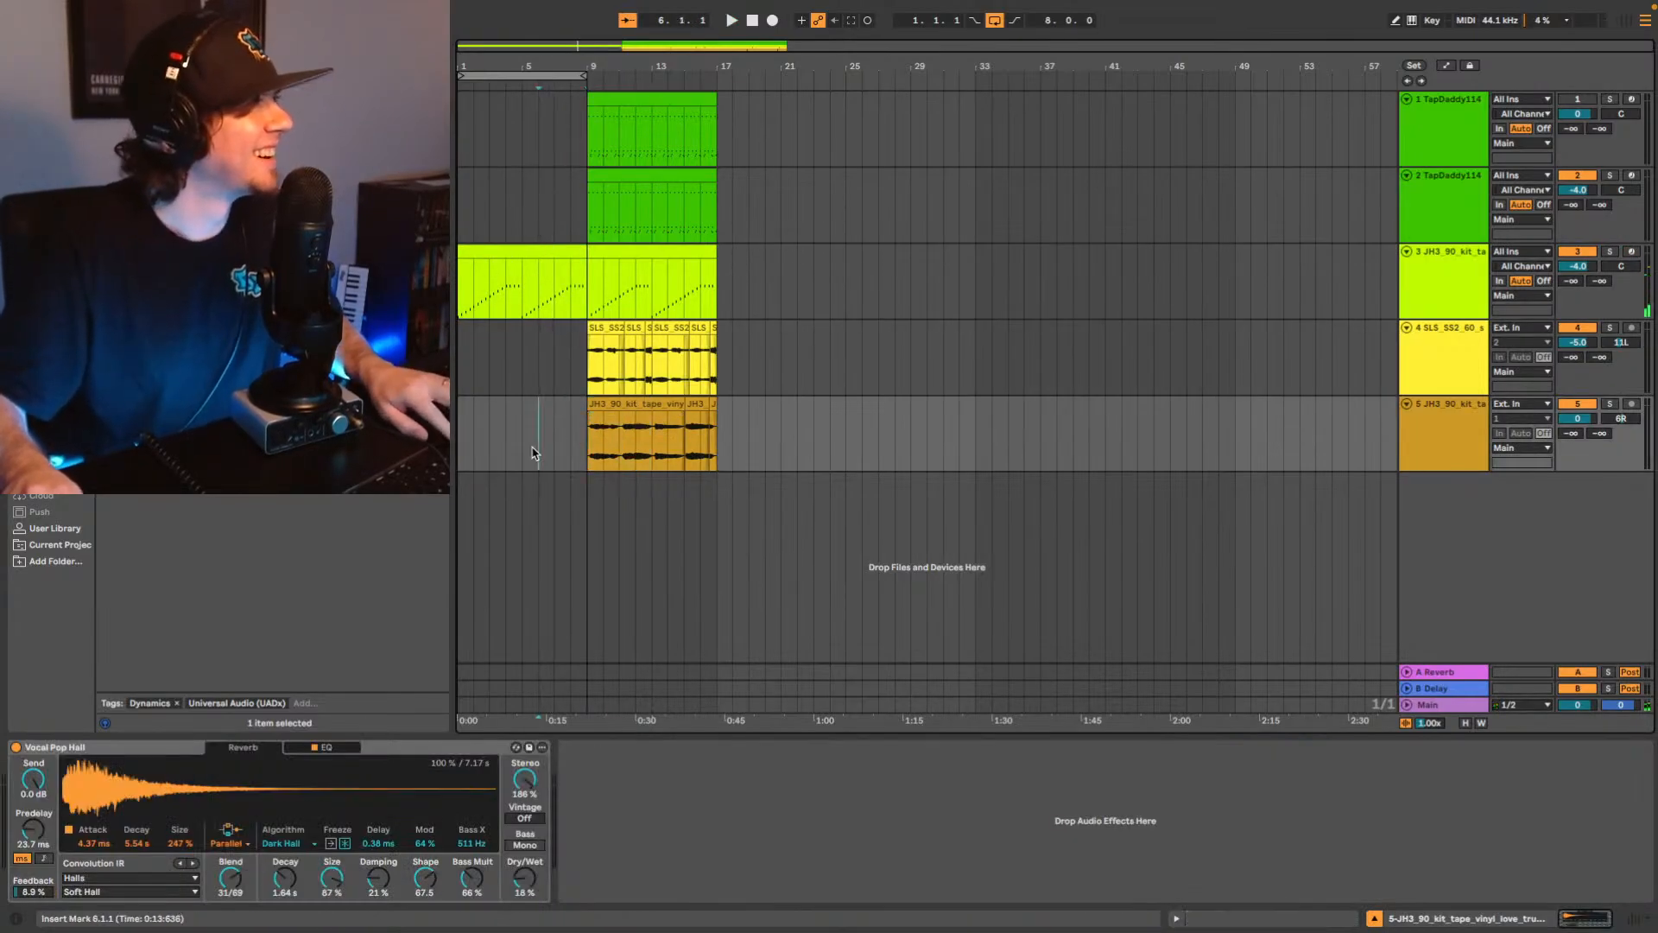
click(529, 452)
key(ctrl+v)
key(space)
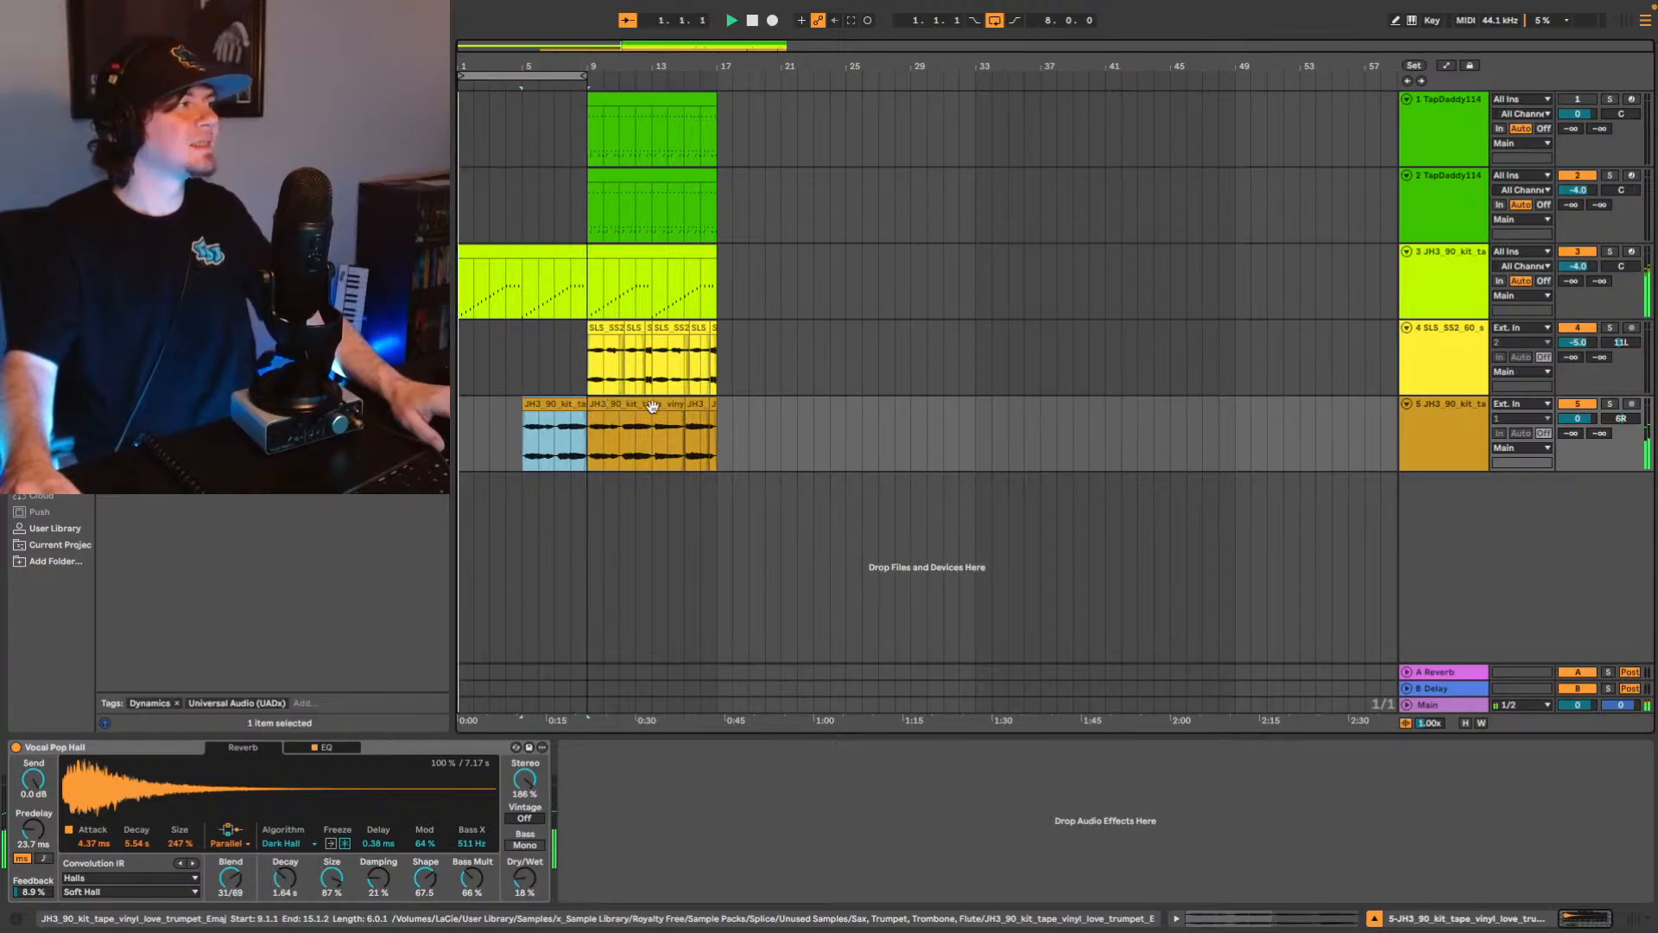
key(space)
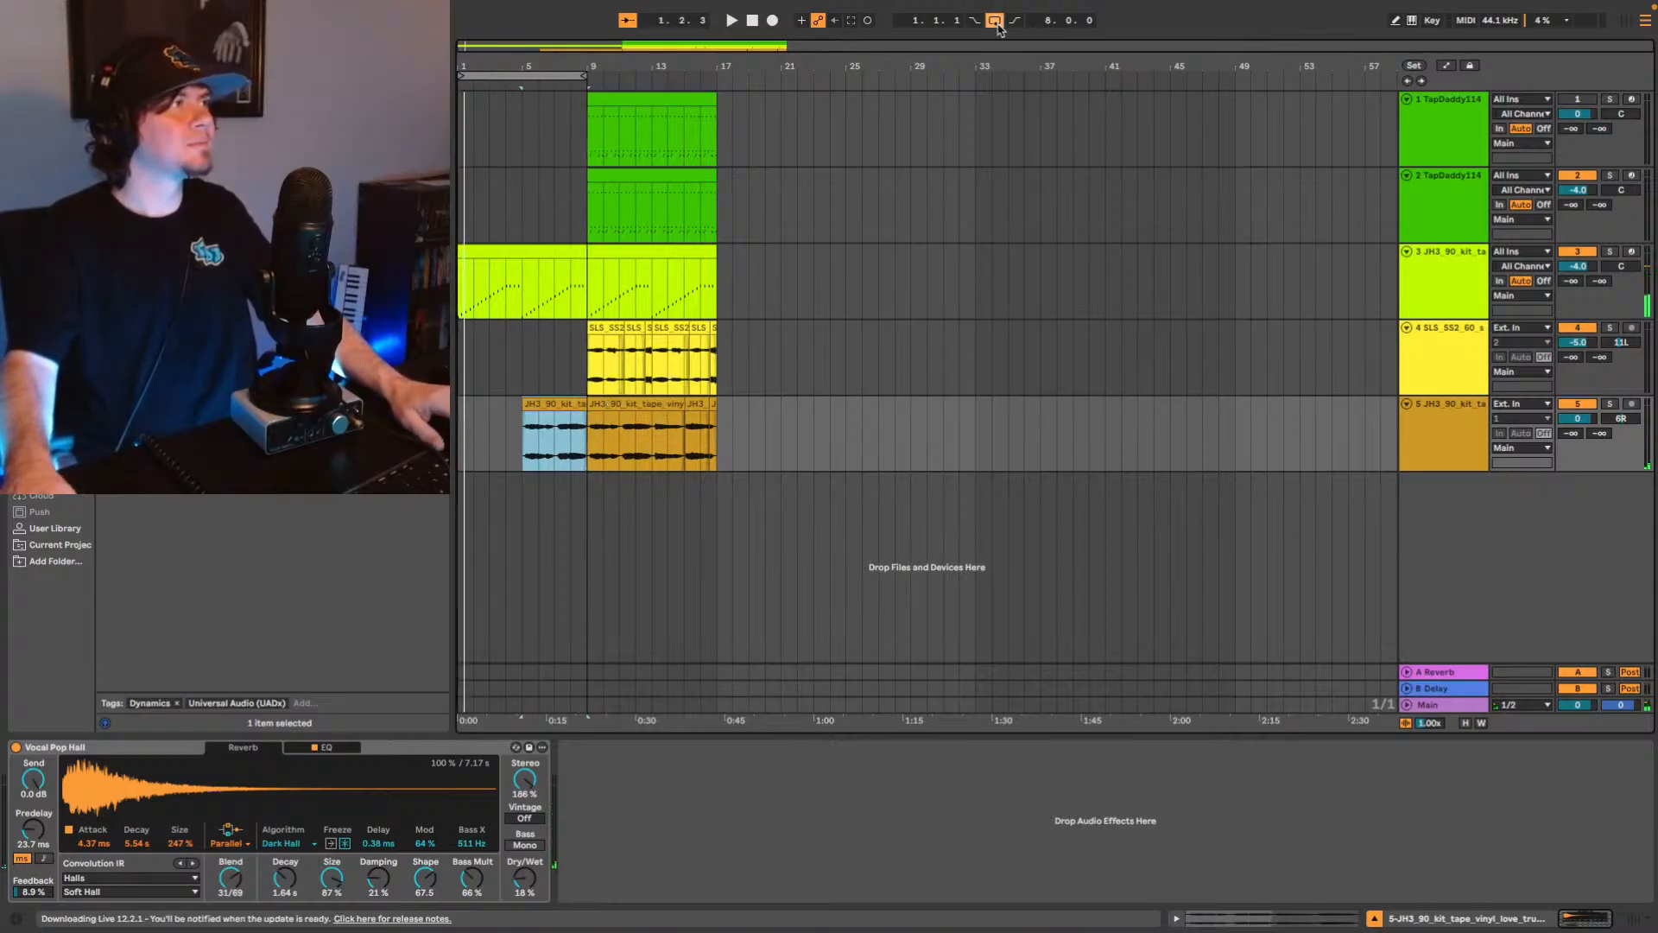
Turn off the arrangement loop, play the intro briefly, and delete the four-bar trumpet copy at bar 5.
click(998, 24)
key(space)
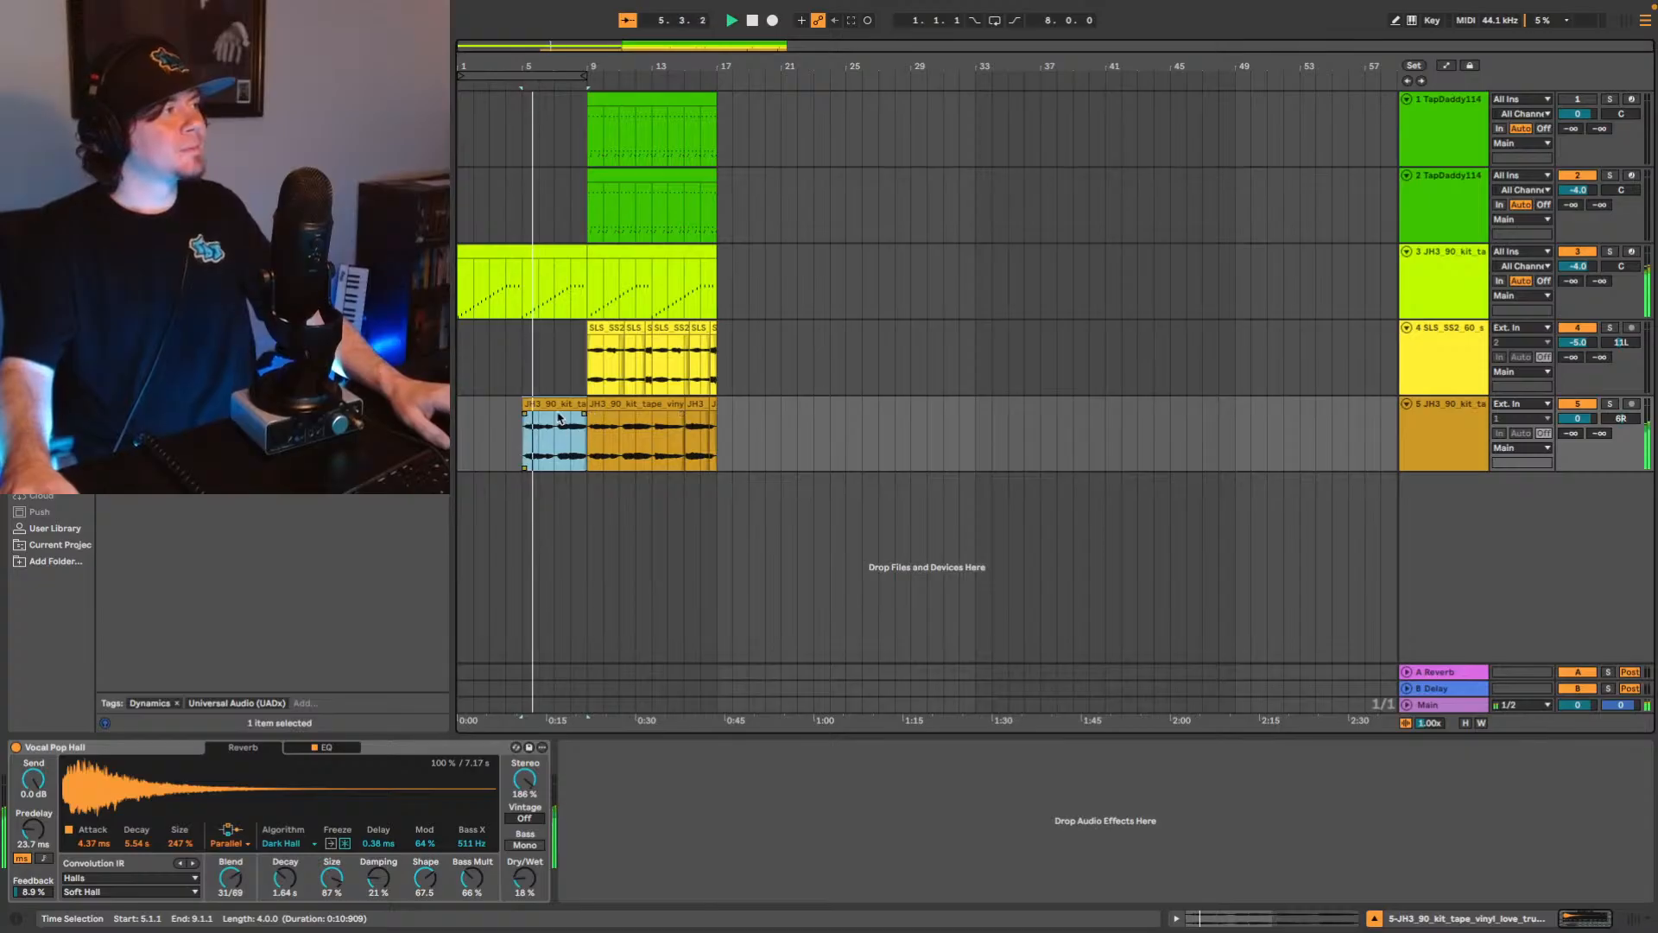
key(space)
key(Delete)
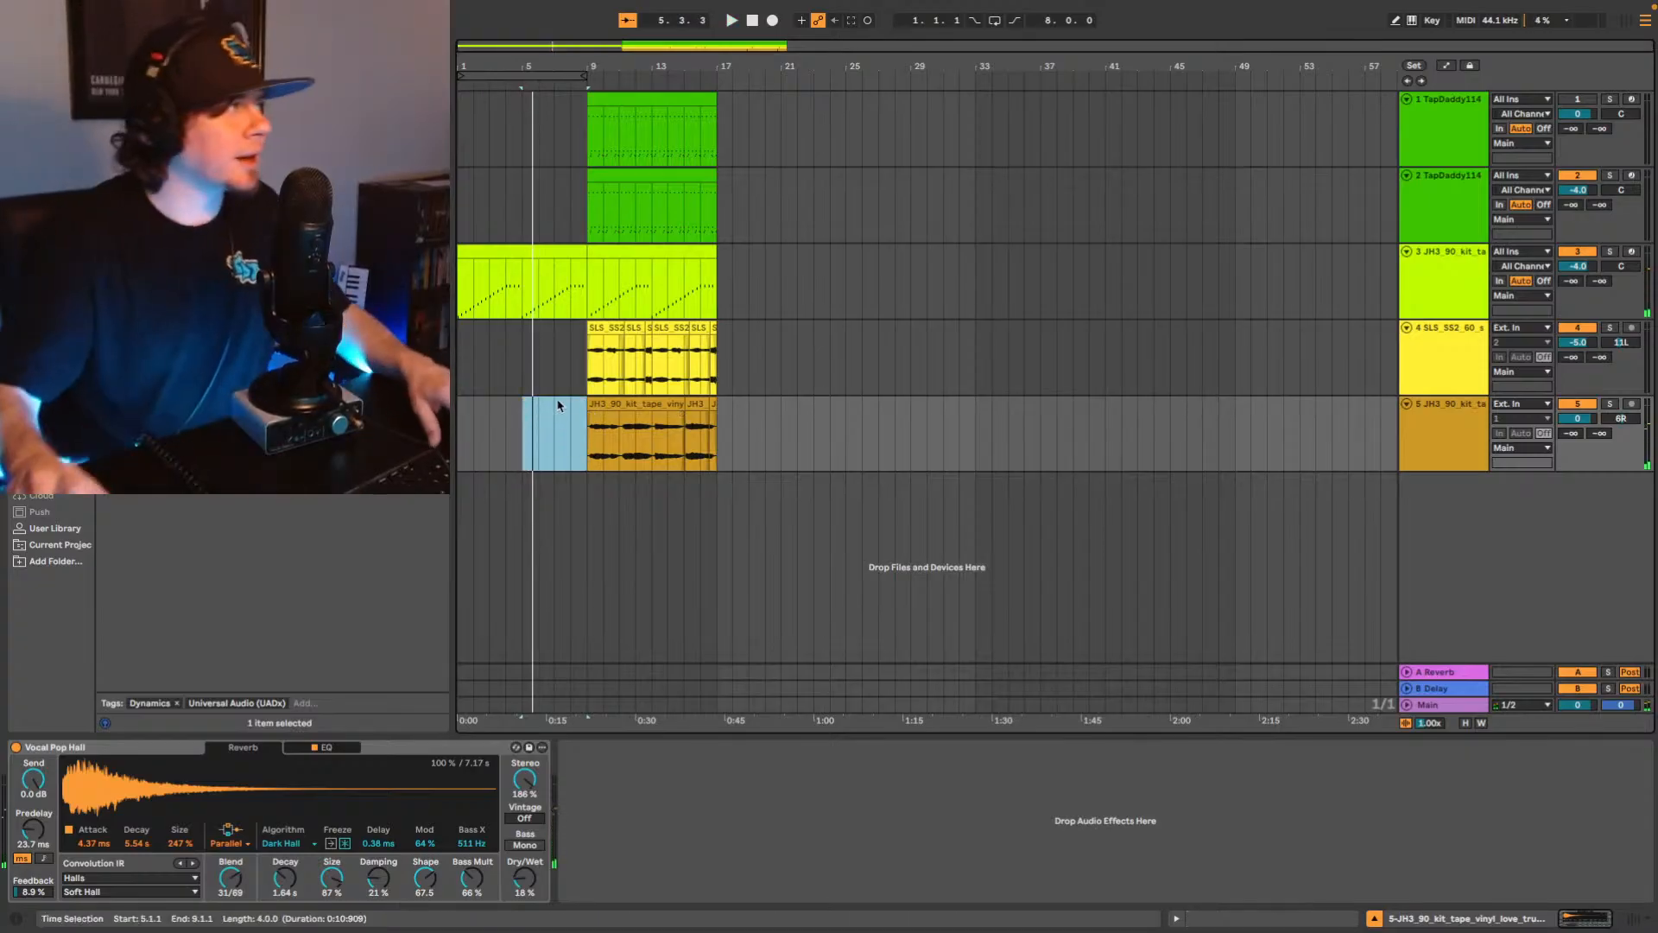
Copy the full eight-bar trumpet part from bar 9 to bar 1 and play the intro and its transition into bar 9.
drag(591, 441, 717, 439)
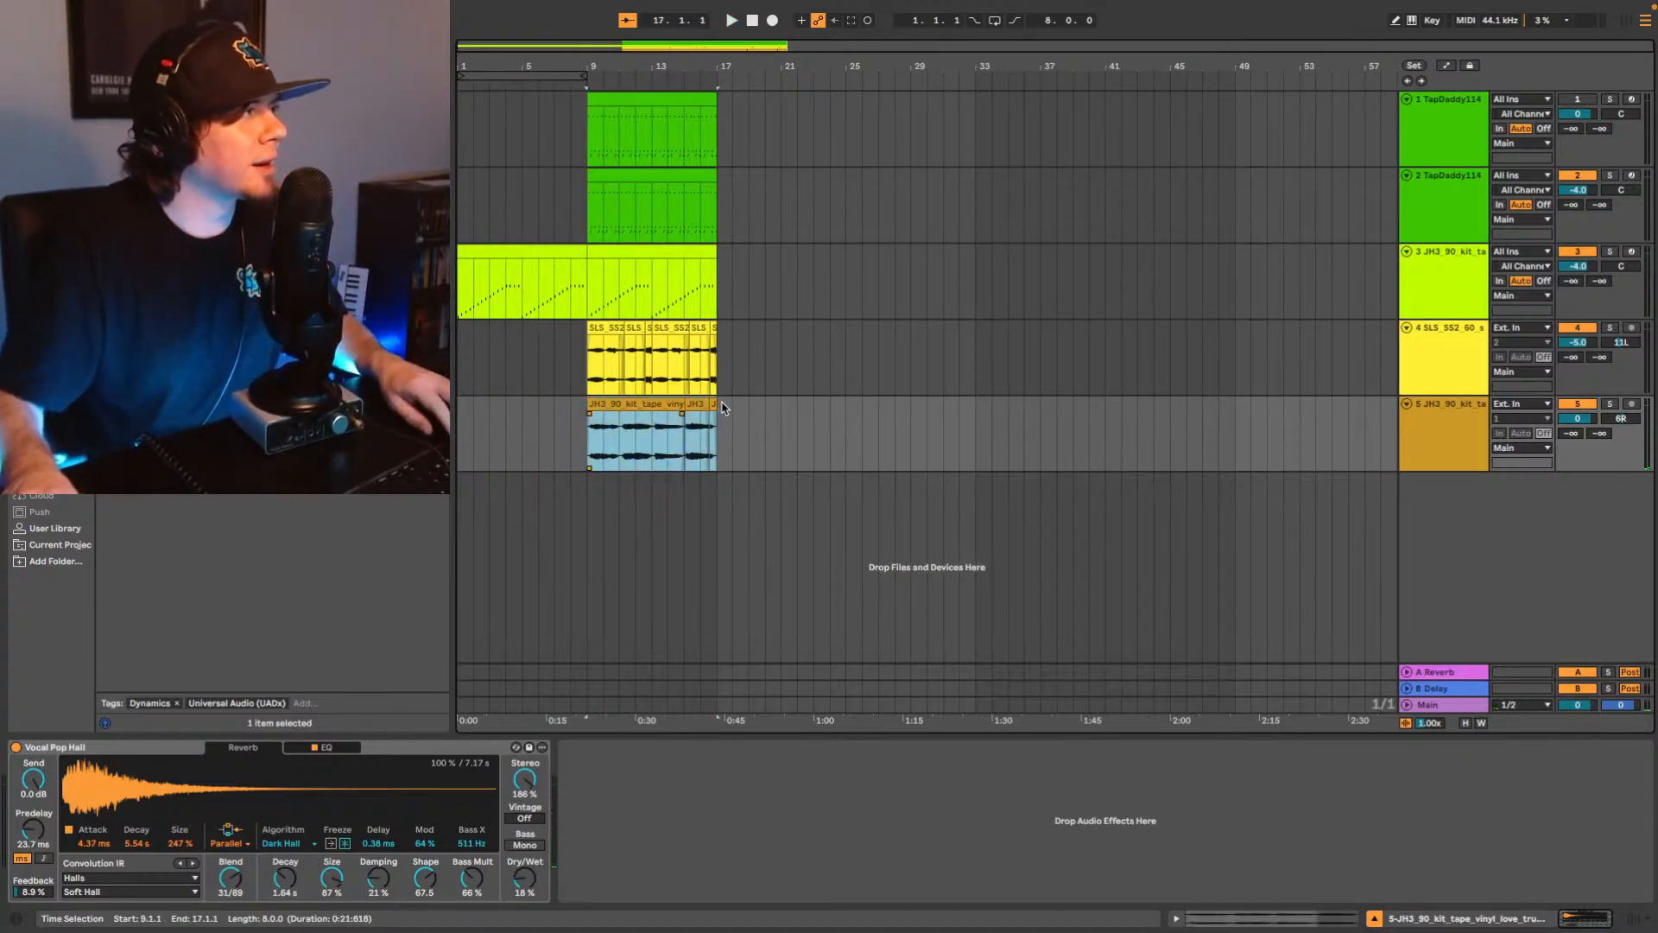
click(462, 429)
key(ctrl+v)
key(space)
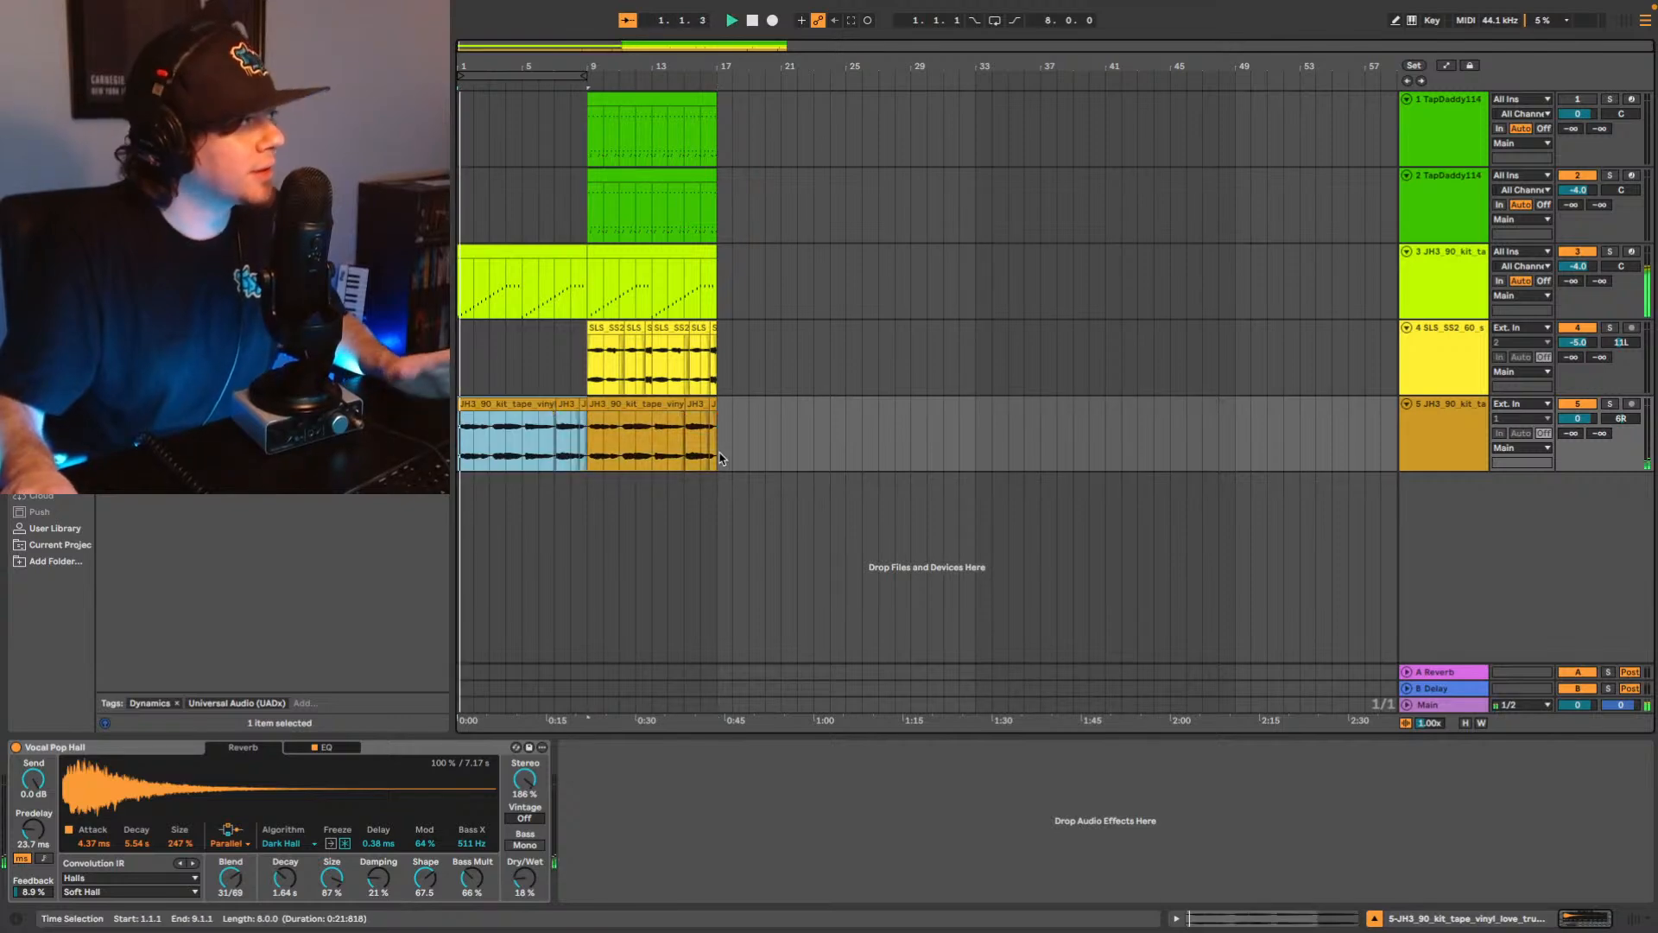
click(591, 434)
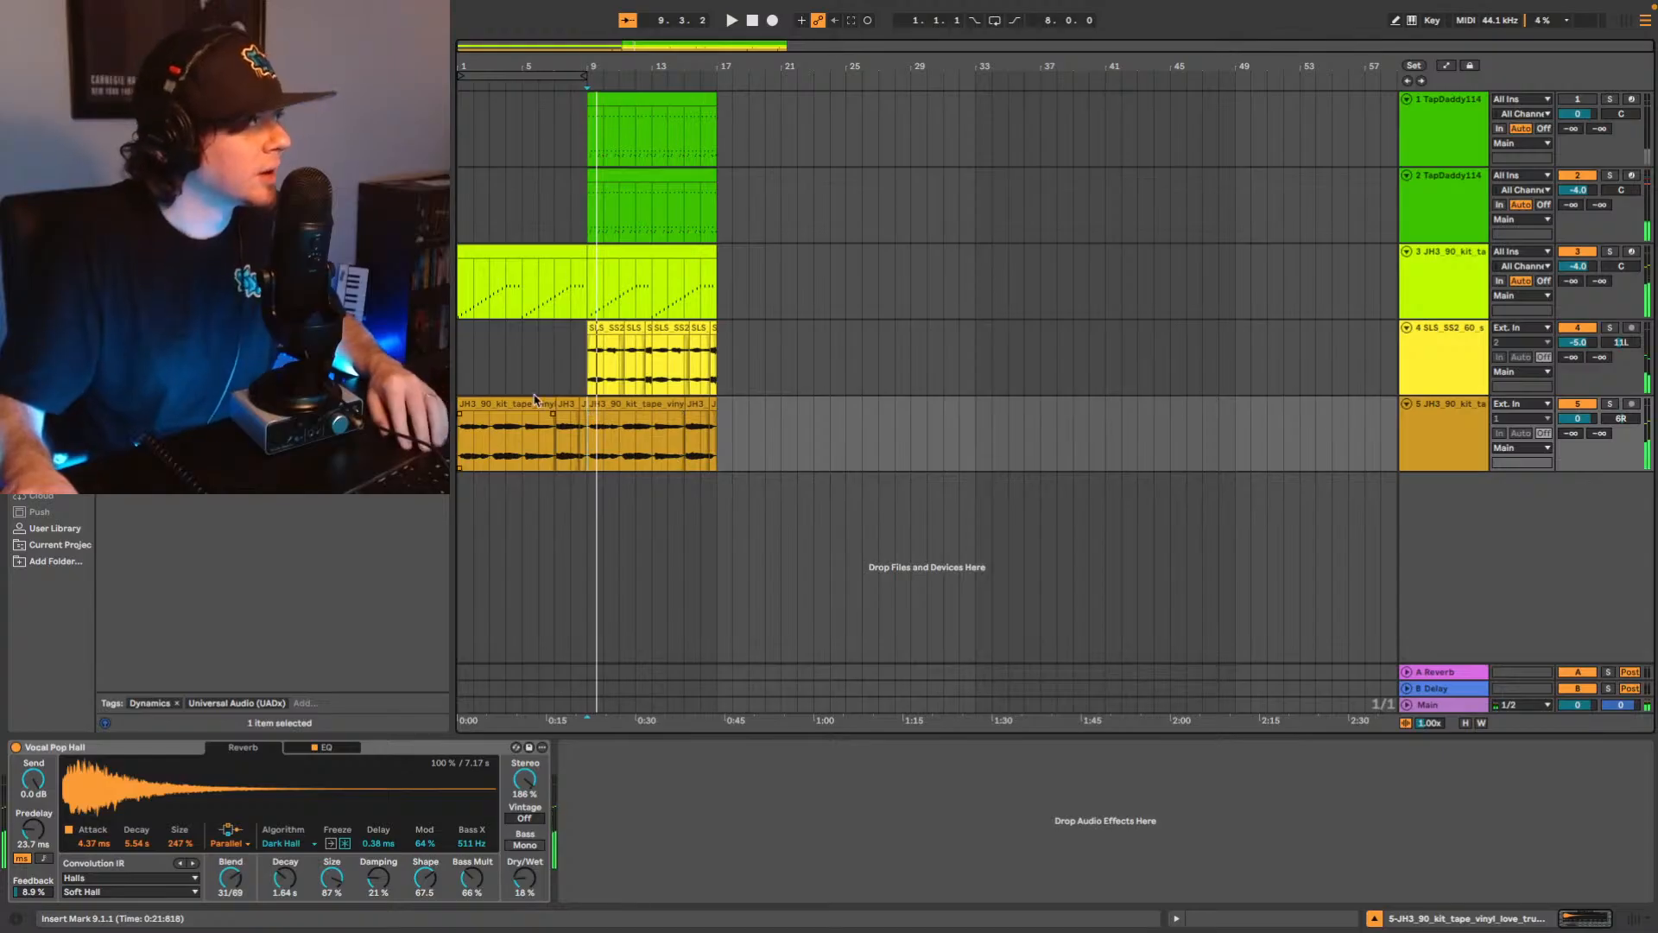
click(515, 434)
Add the iZotope Vinyl plug-in to the trumpet track and place it after the Vocal Pop Hall reverb.
click(796, 833)
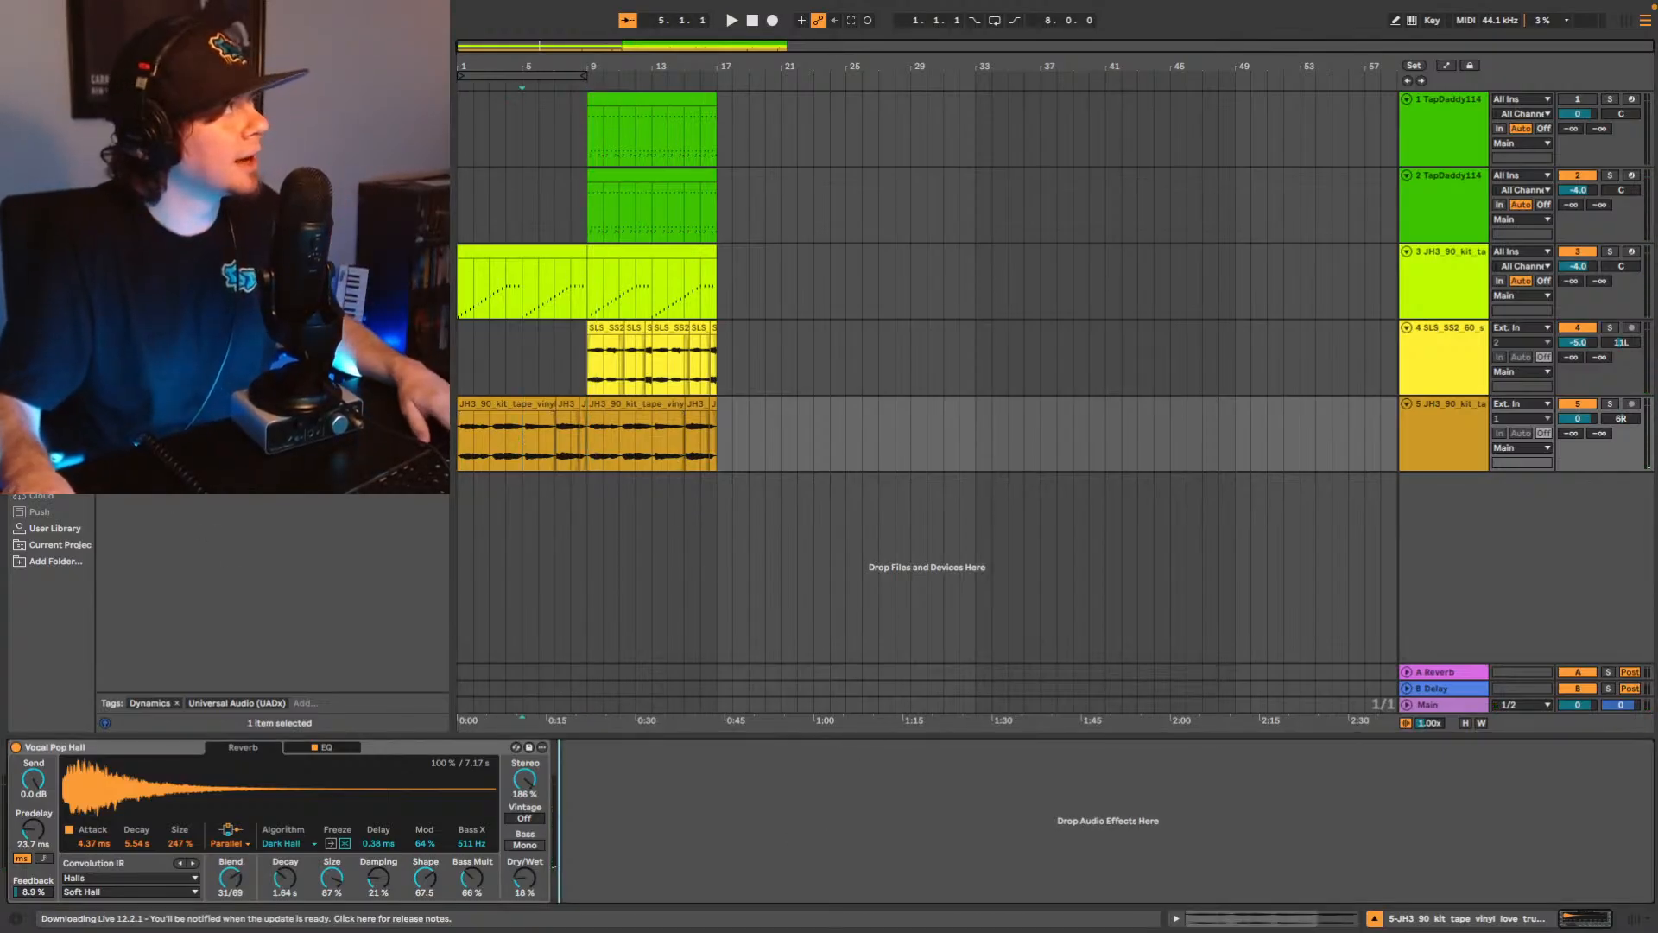
click(233, 47)
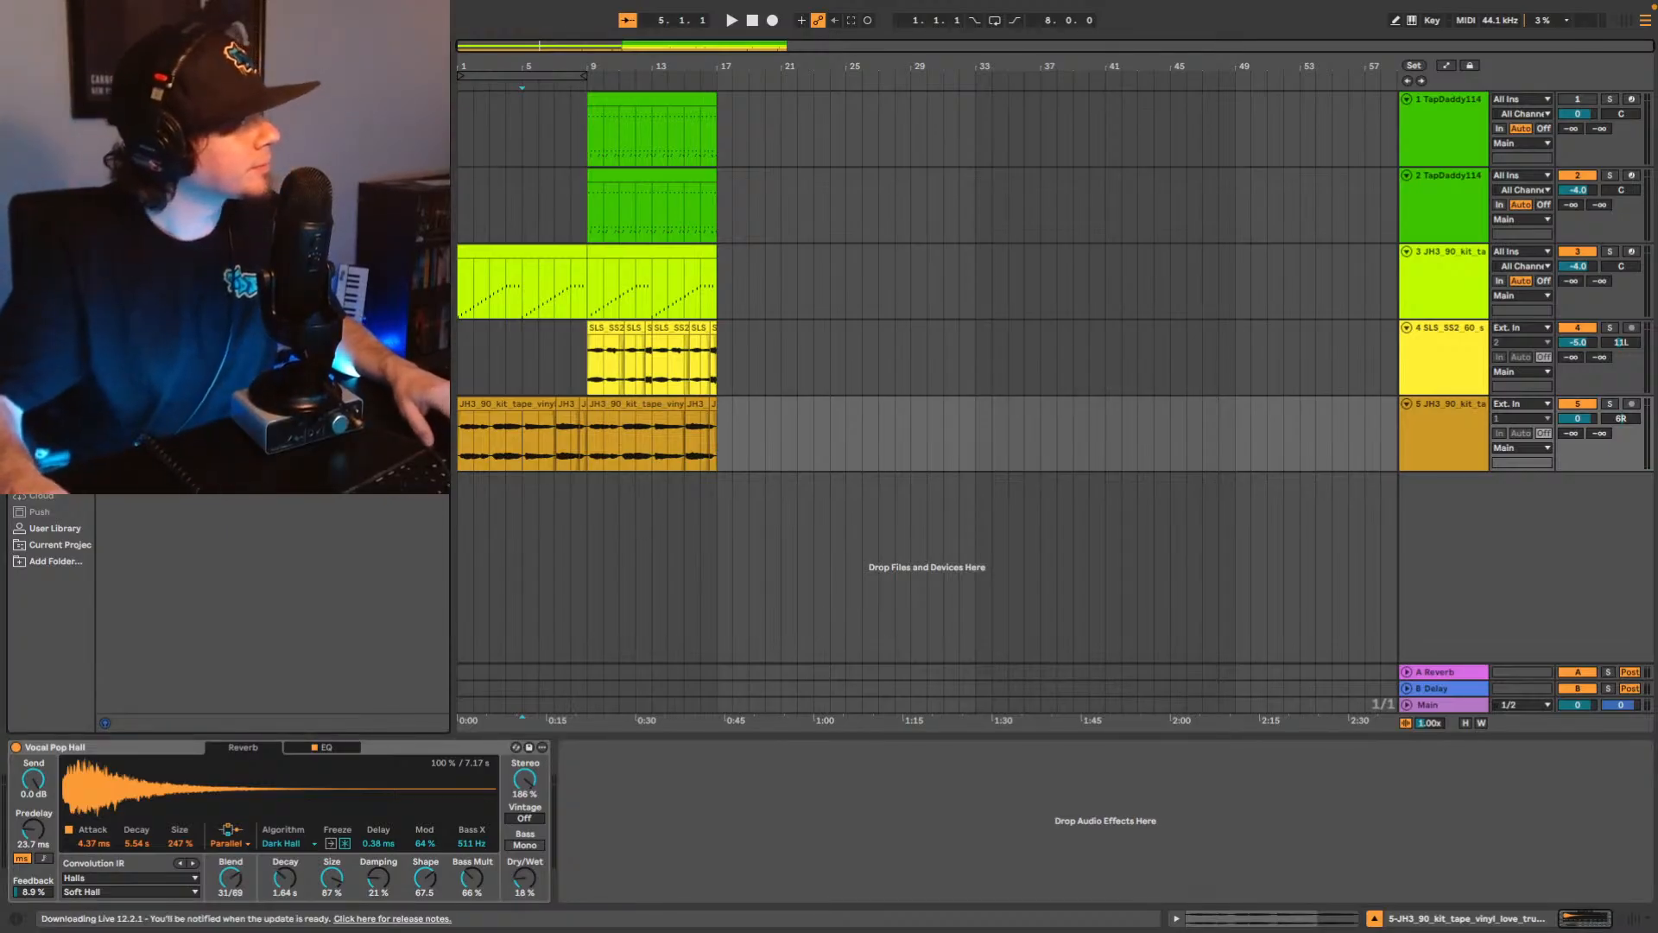
drag(182, 172, 33, 801)
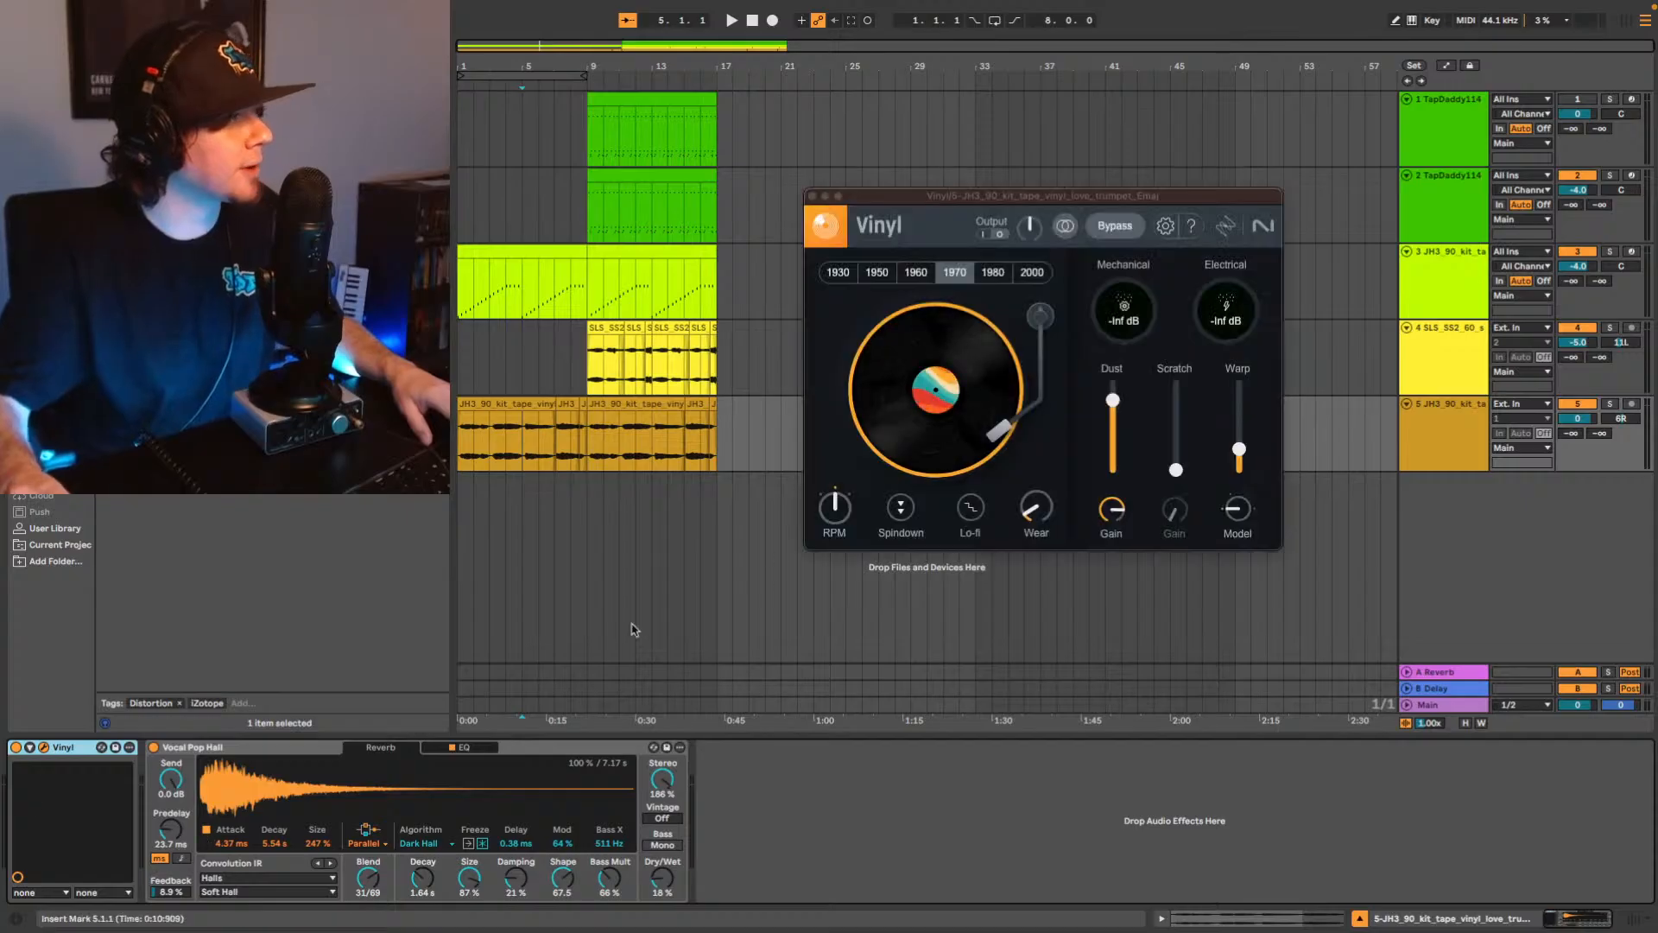
drag(68, 747, 838, 767)
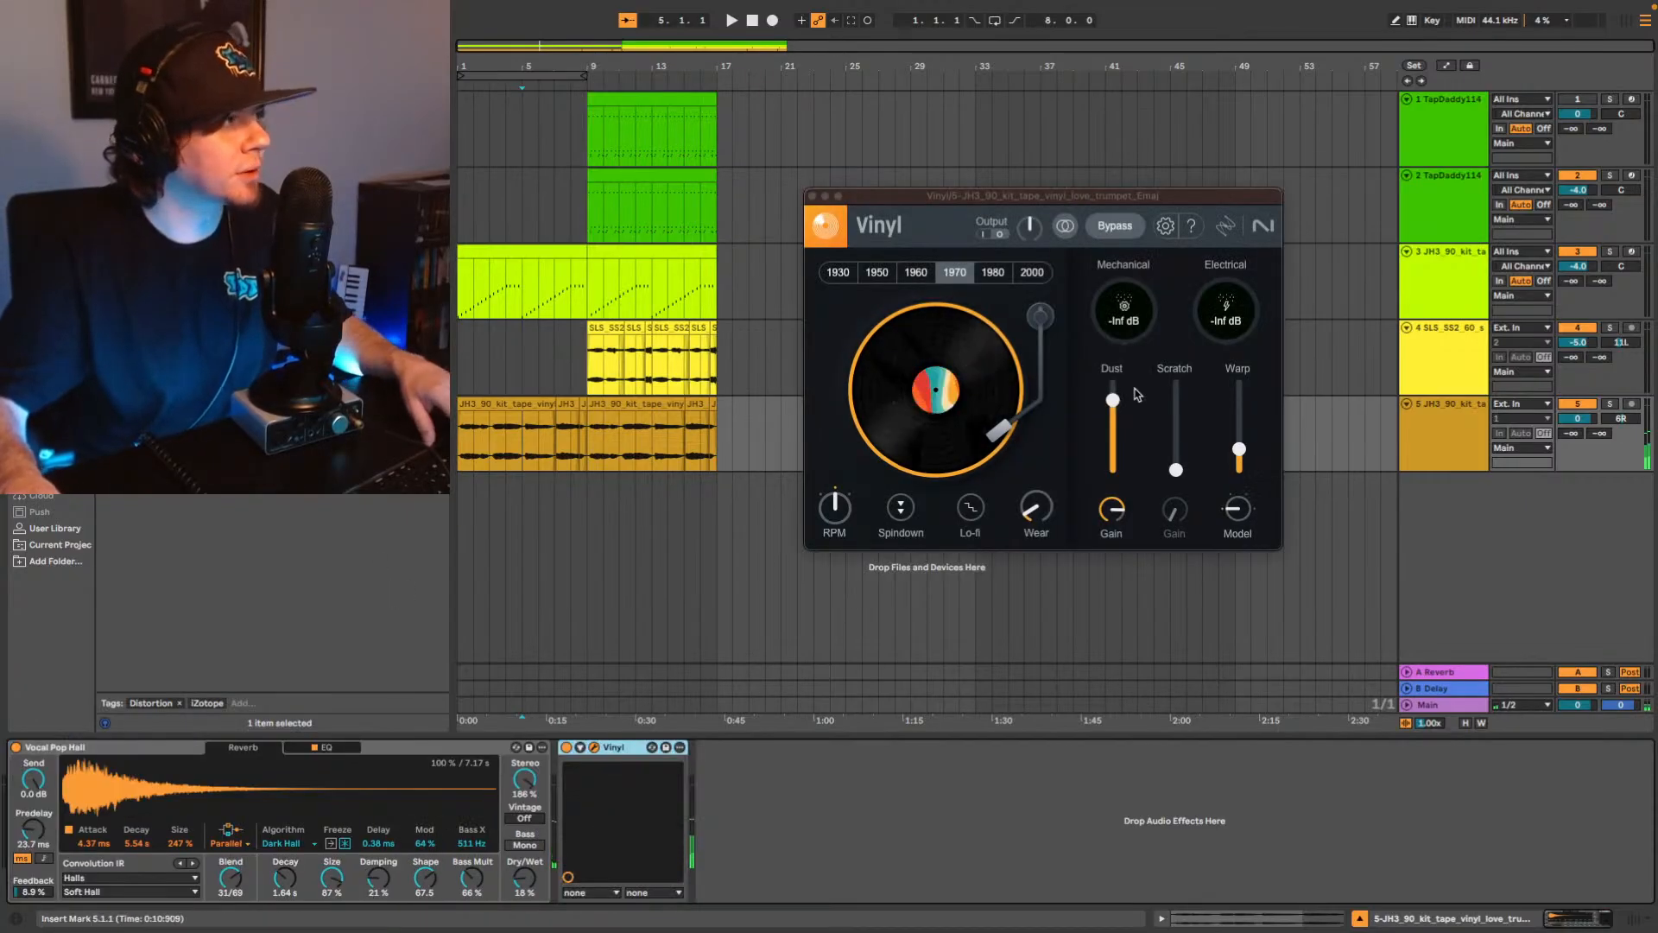
Lower Vinyl's Dust to minimum, choose the 1930 era, play the trumpet from bar 5, and close the plug-in window.
drag(1115, 401, 1114, 473)
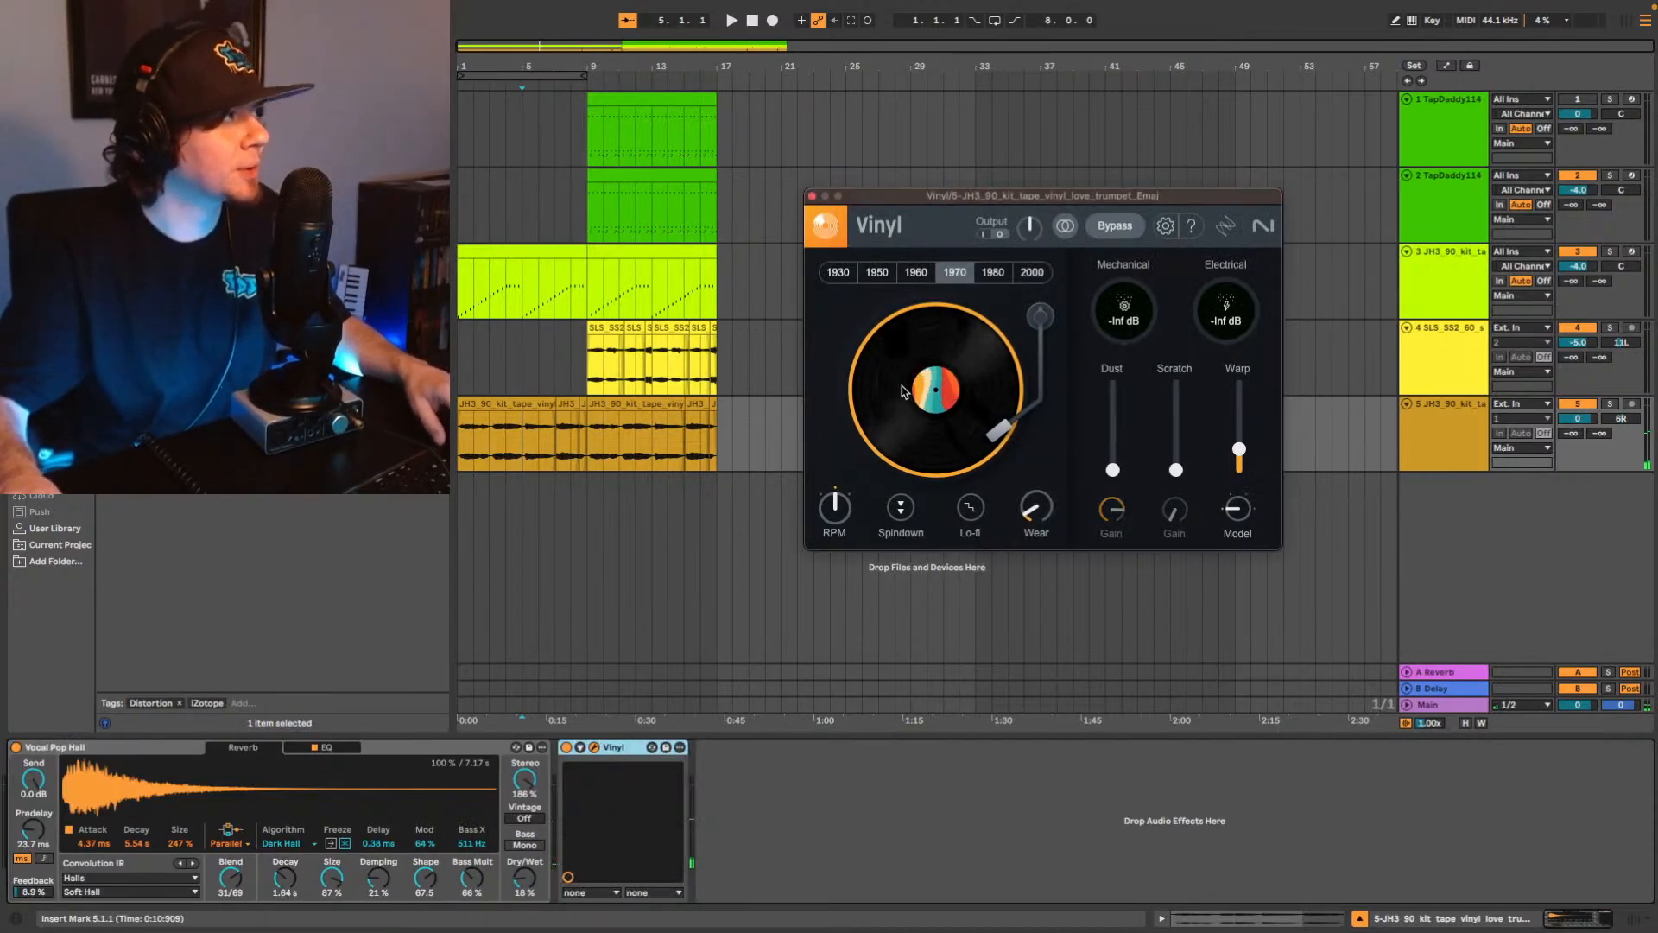
click(839, 272)
key(space)
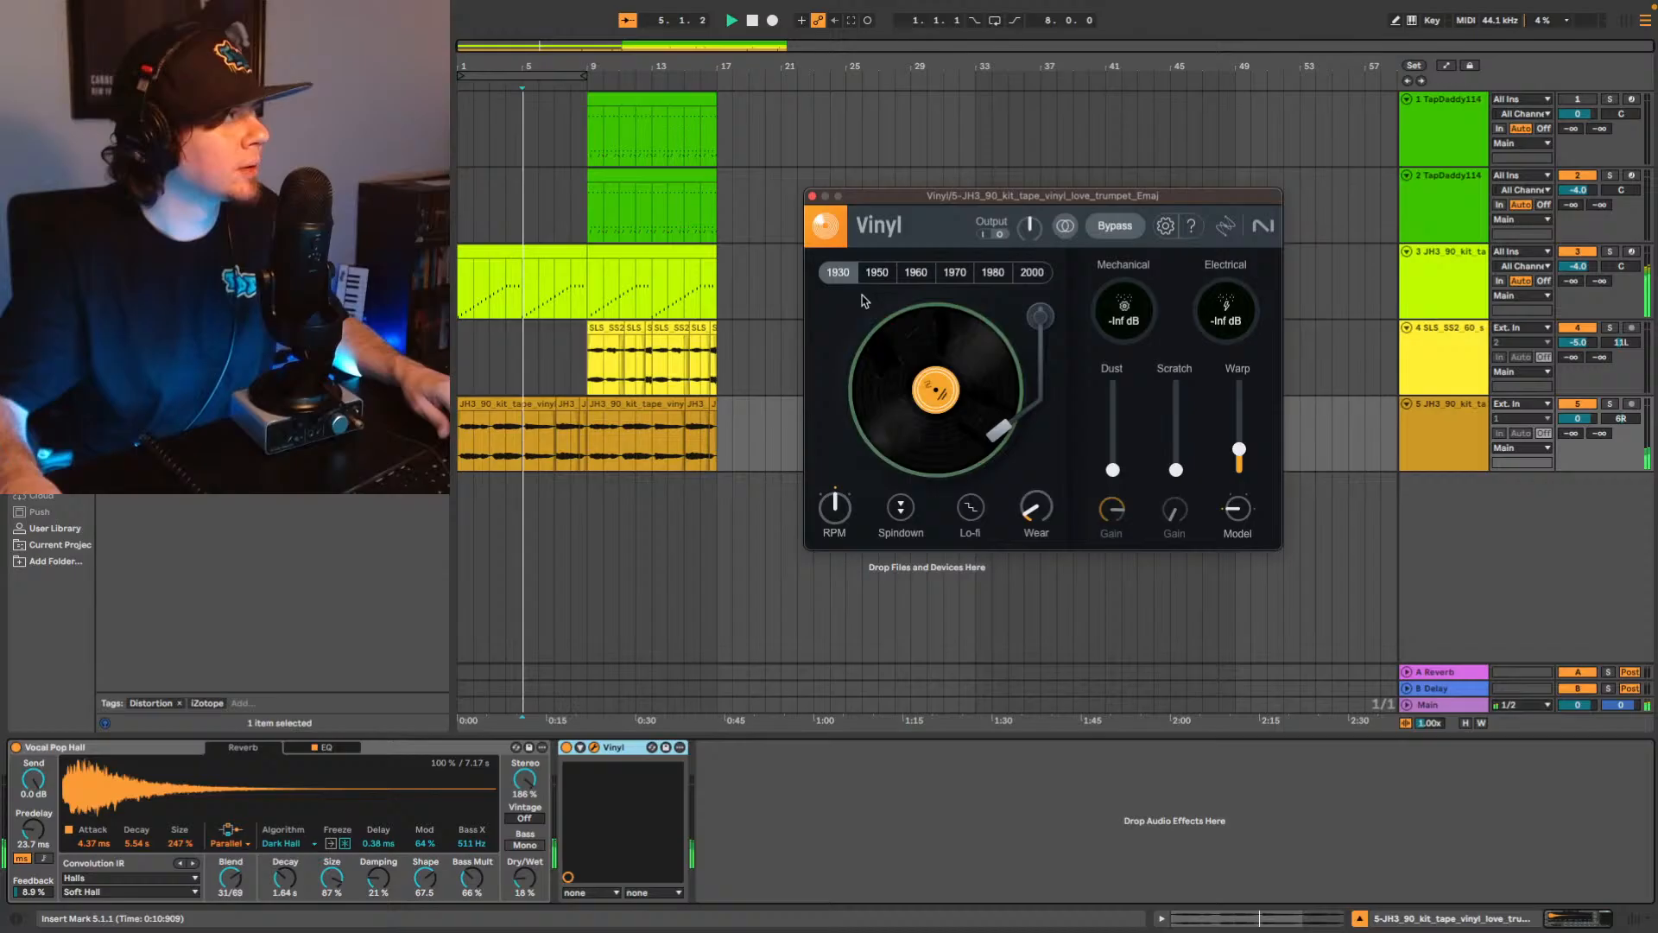
click(809, 196)
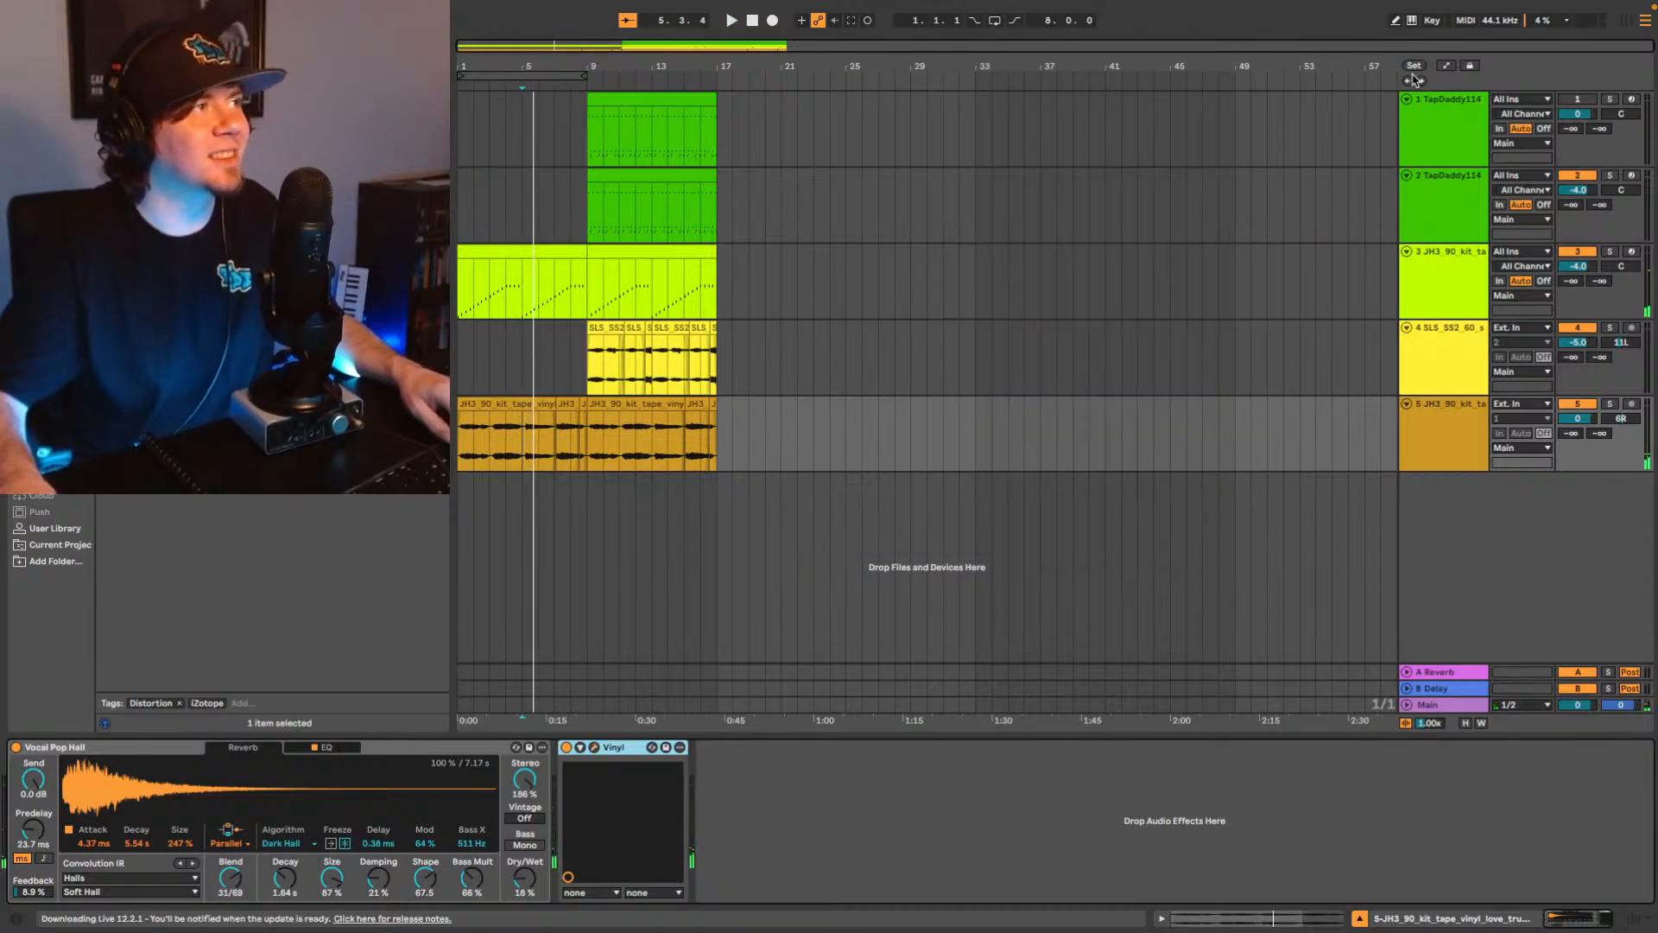
Automate Vinyl's Device On parameter on the trumpet track so the effect switches off at bar 9.
key(space)
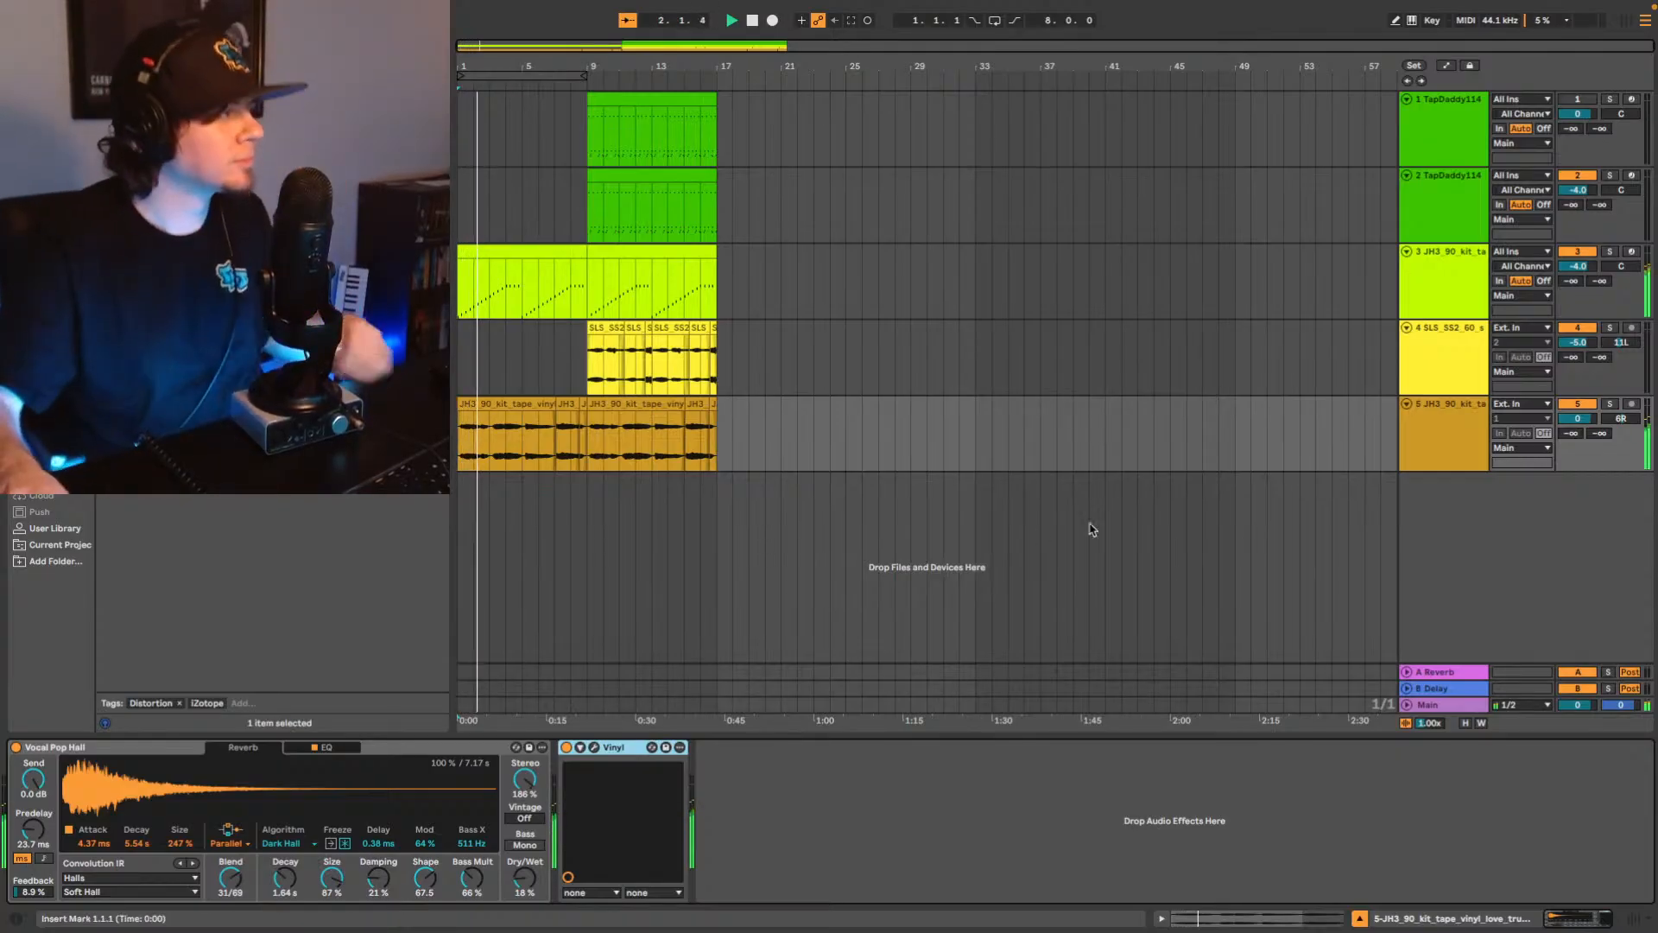
right_click(587, 760)
click(604, 758)
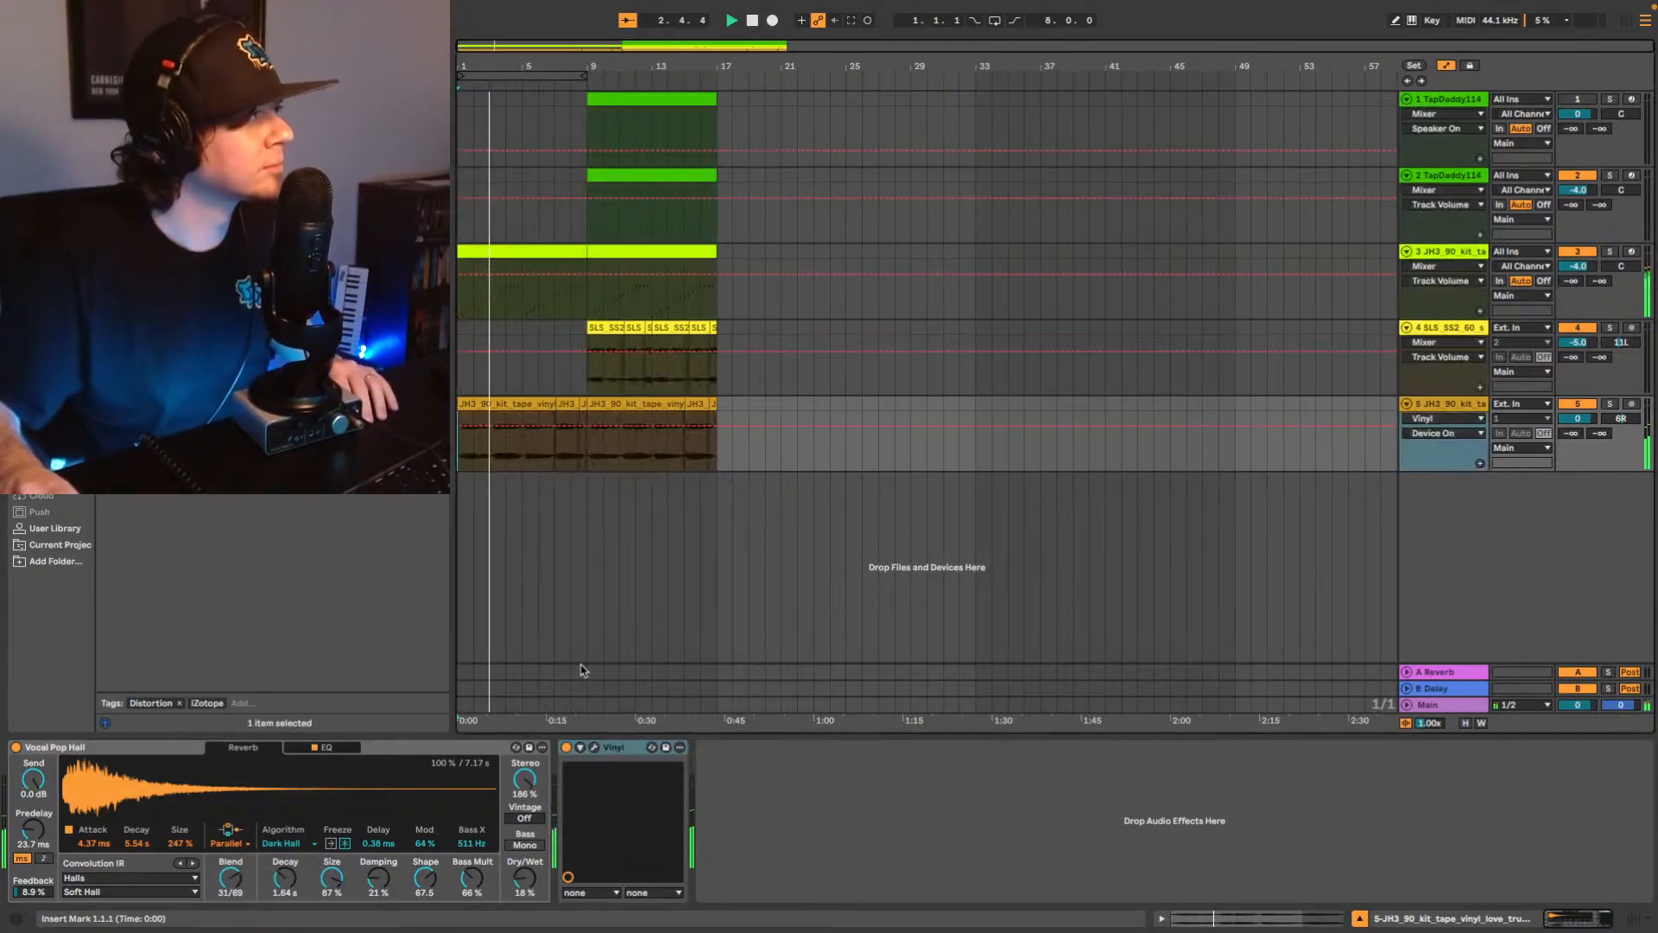
click(588, 426)
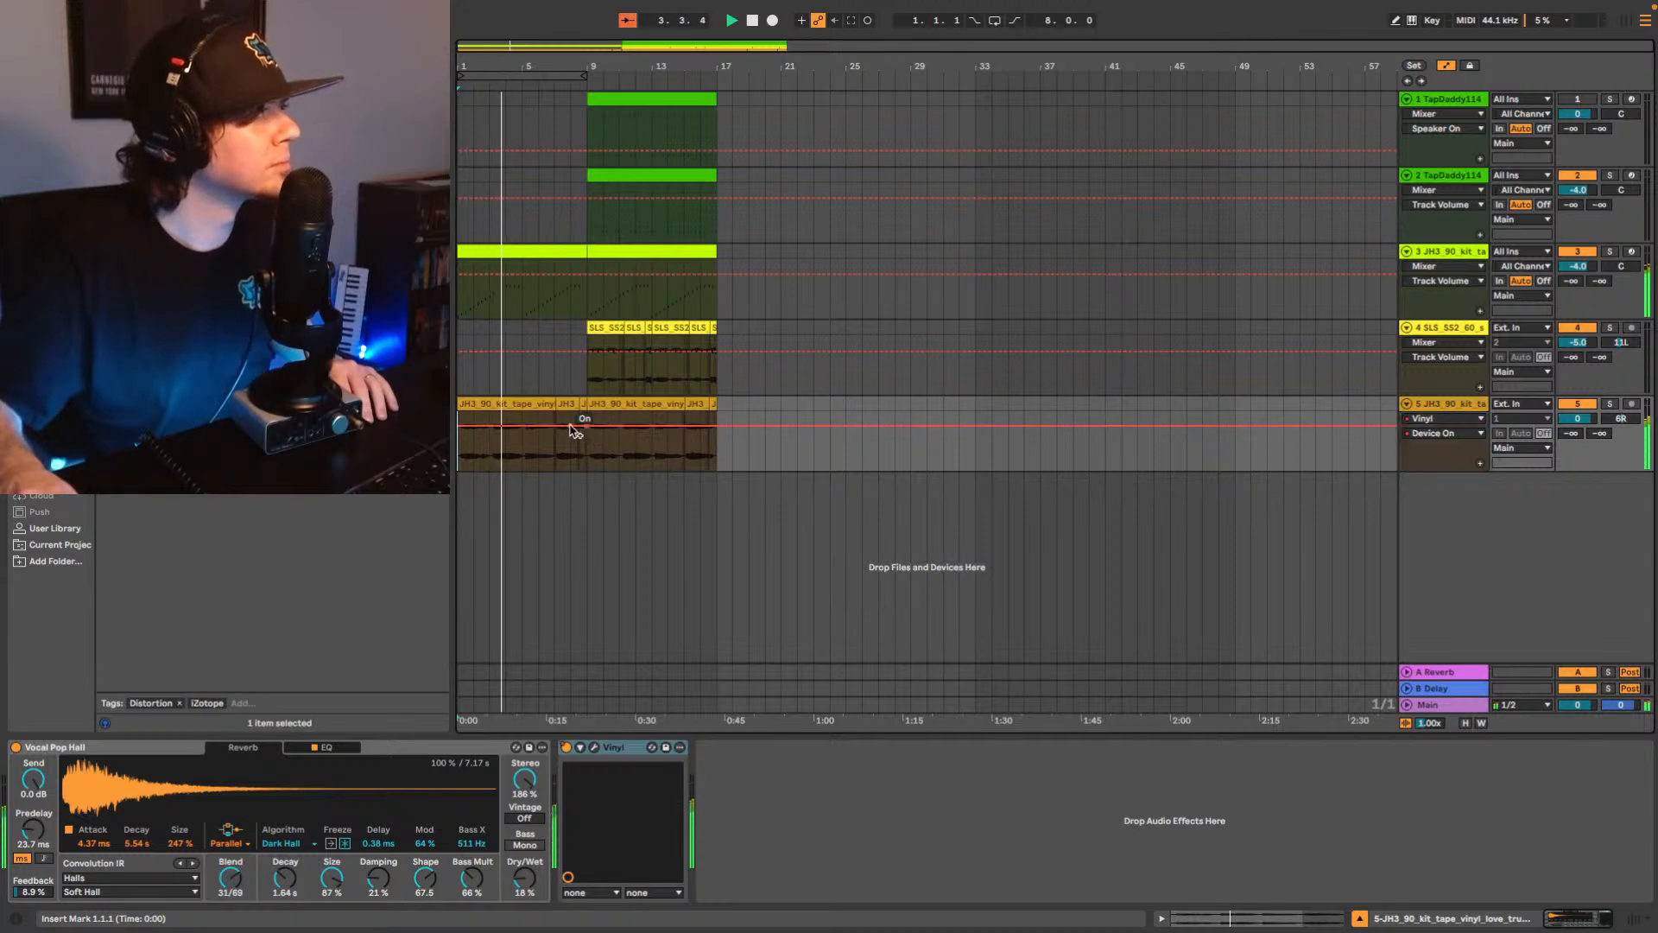
drag(590, 432, 596, 456)
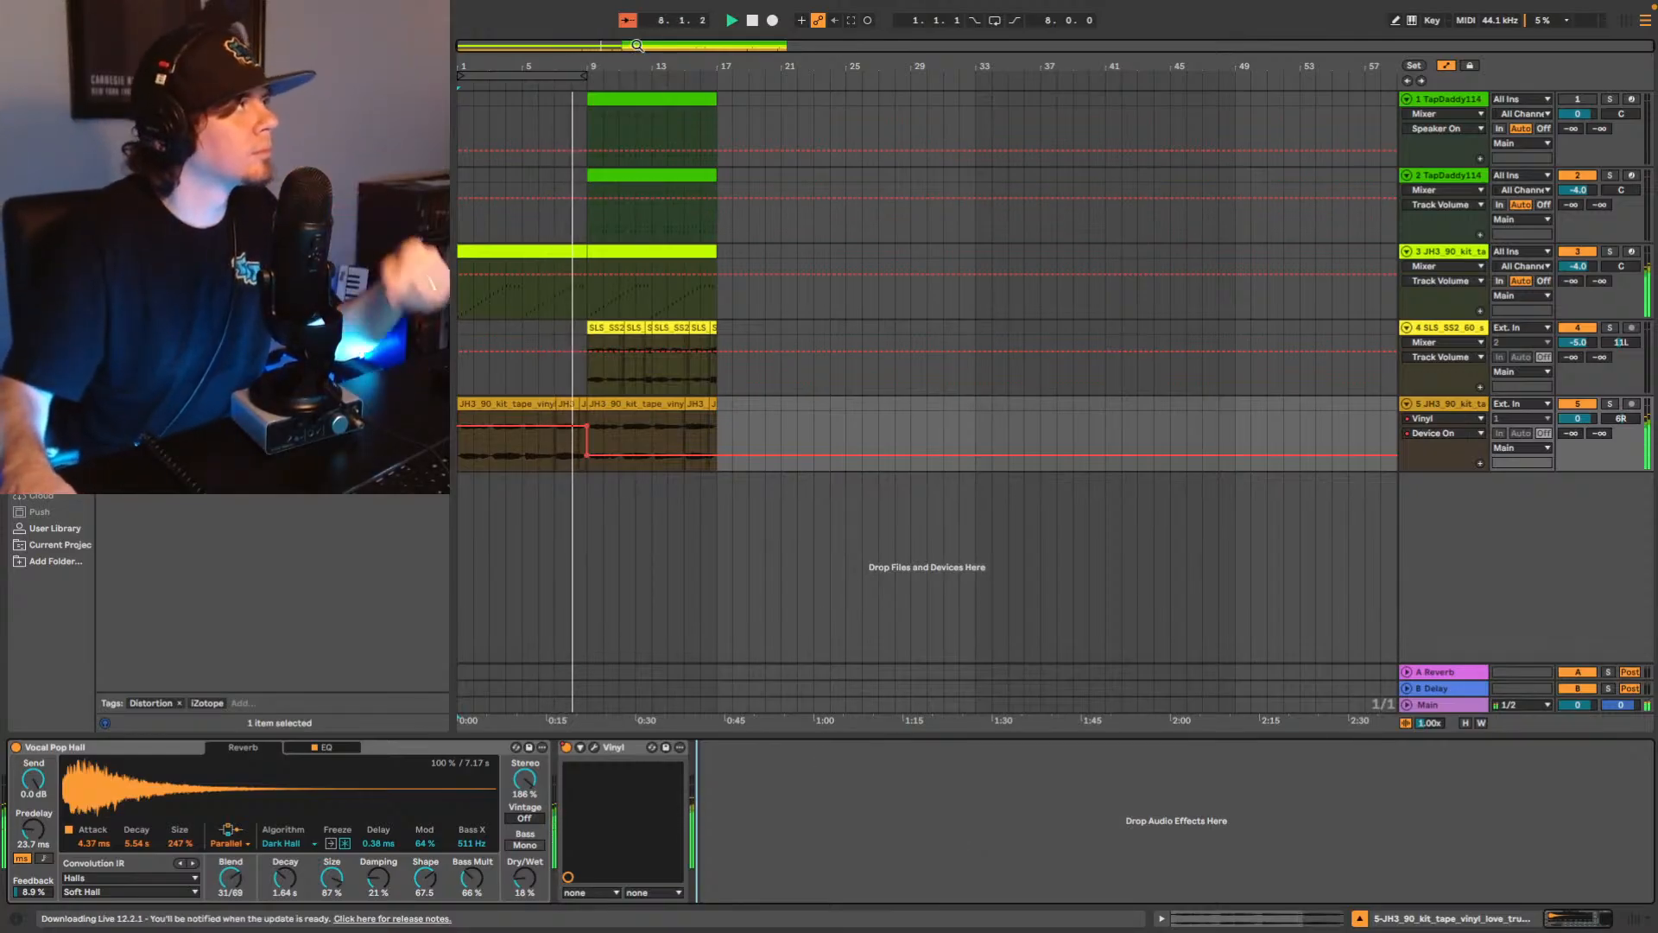
Copy the last two beats of both drum tracks, from 16.3 to 17.1, to 8.3 as a pickup and play the transition.
drag(637, 46, 570, 48)
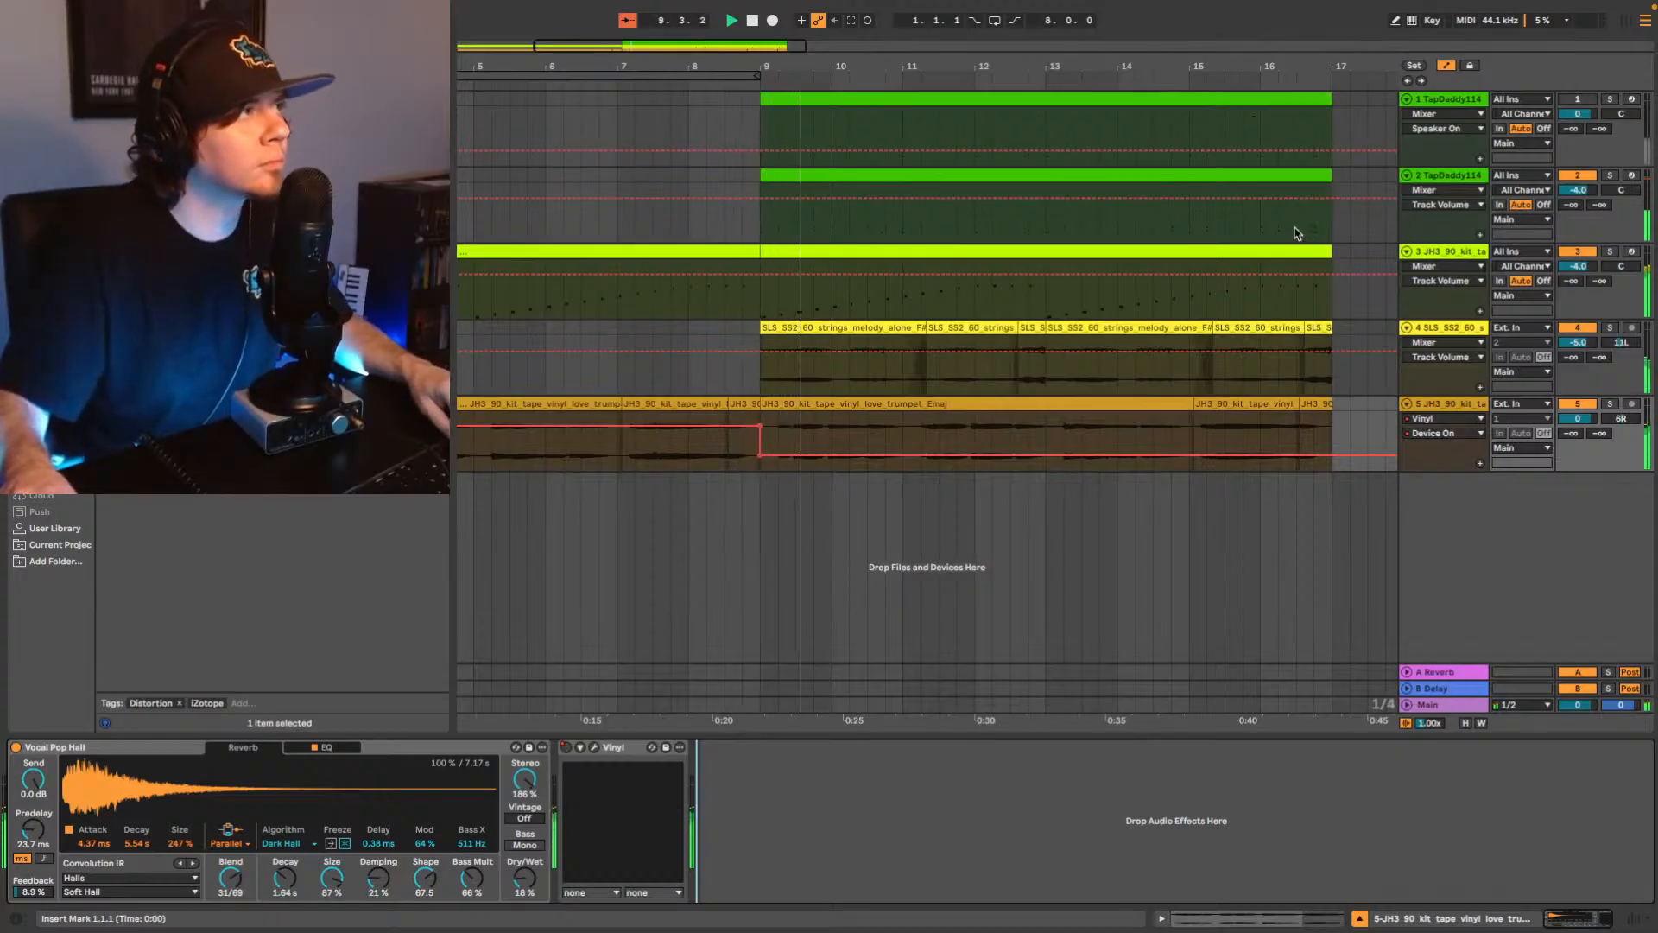
key(space)
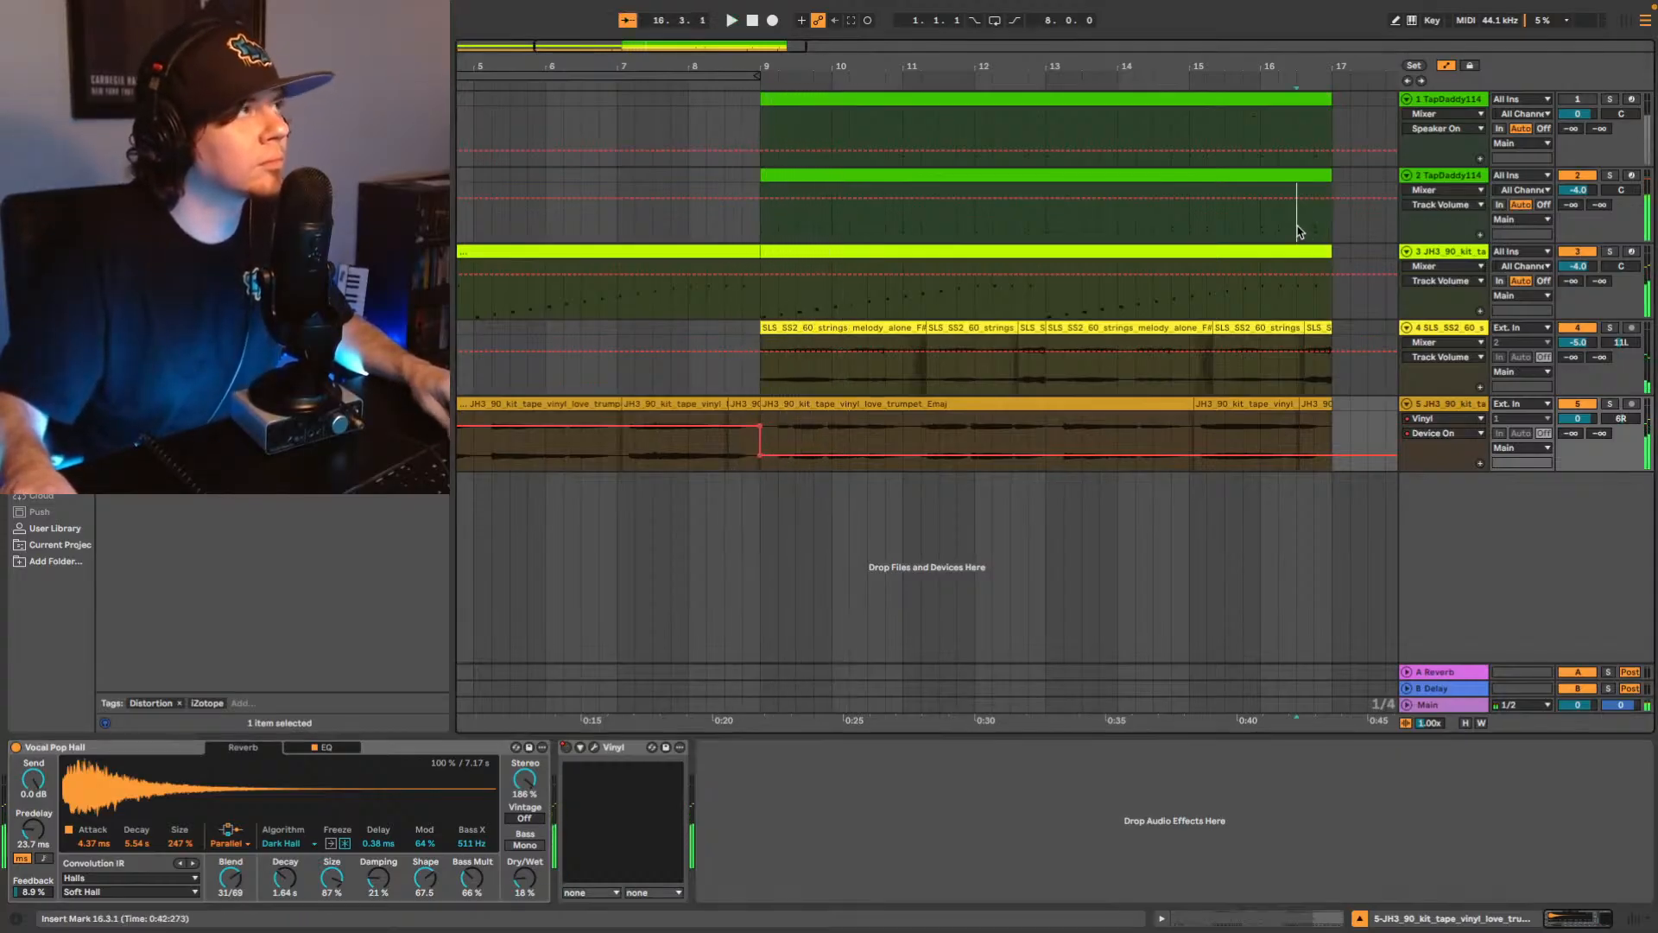
drag(1298, 232, 1331, 110)
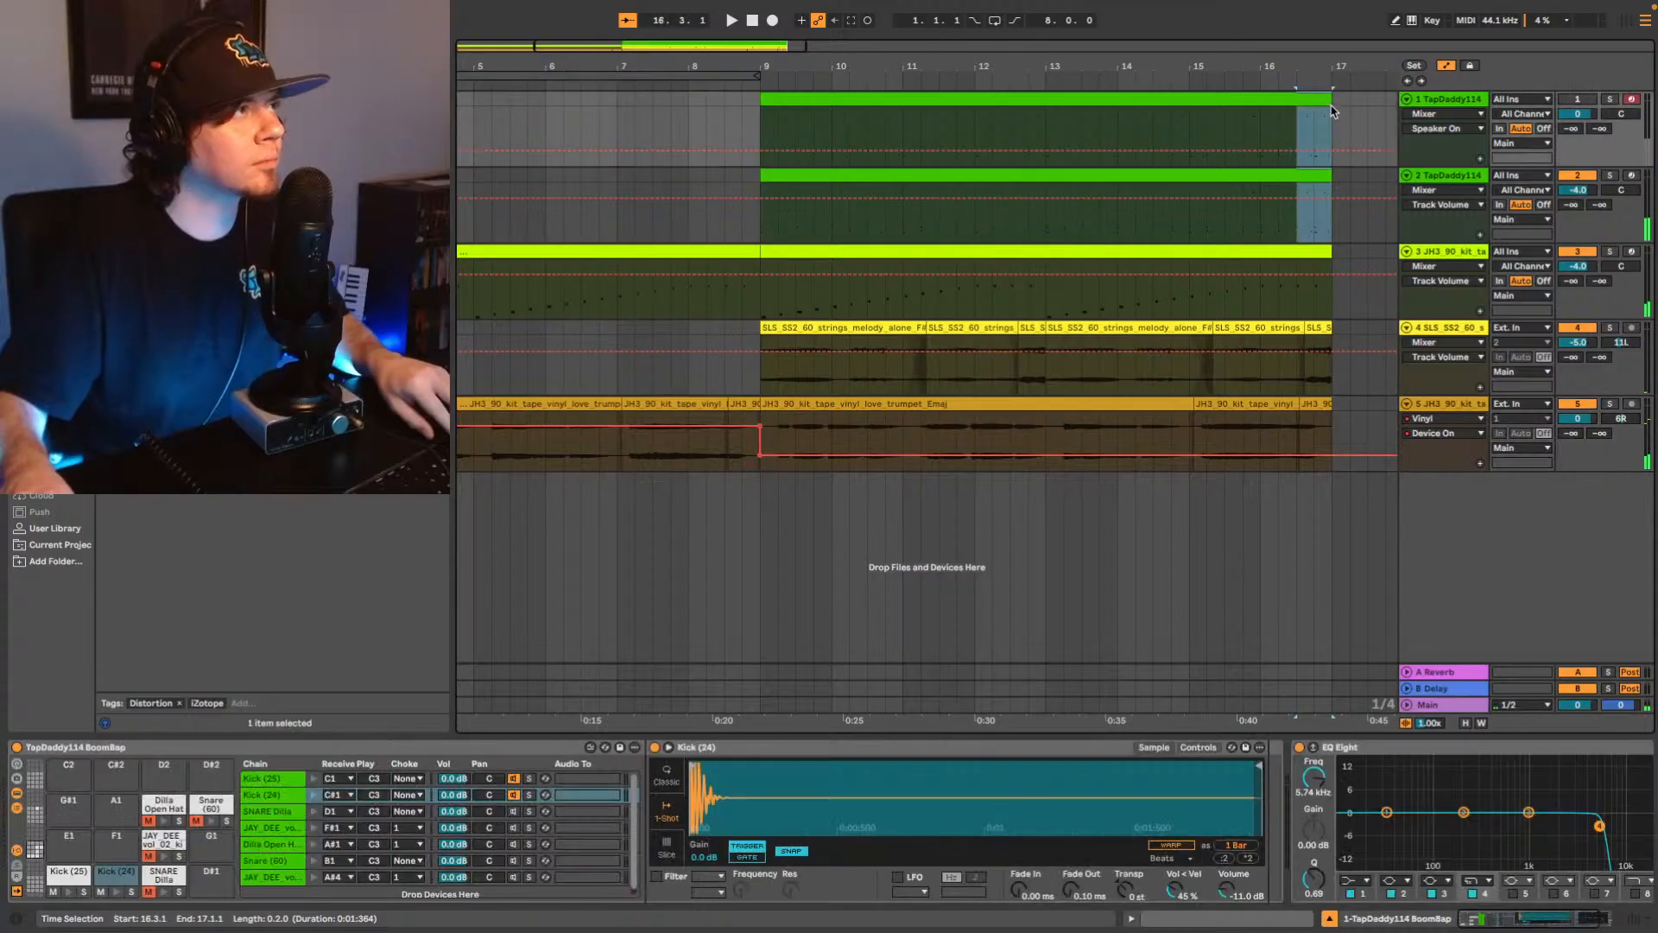
click(724, 124)
key(super+v)
key(space)
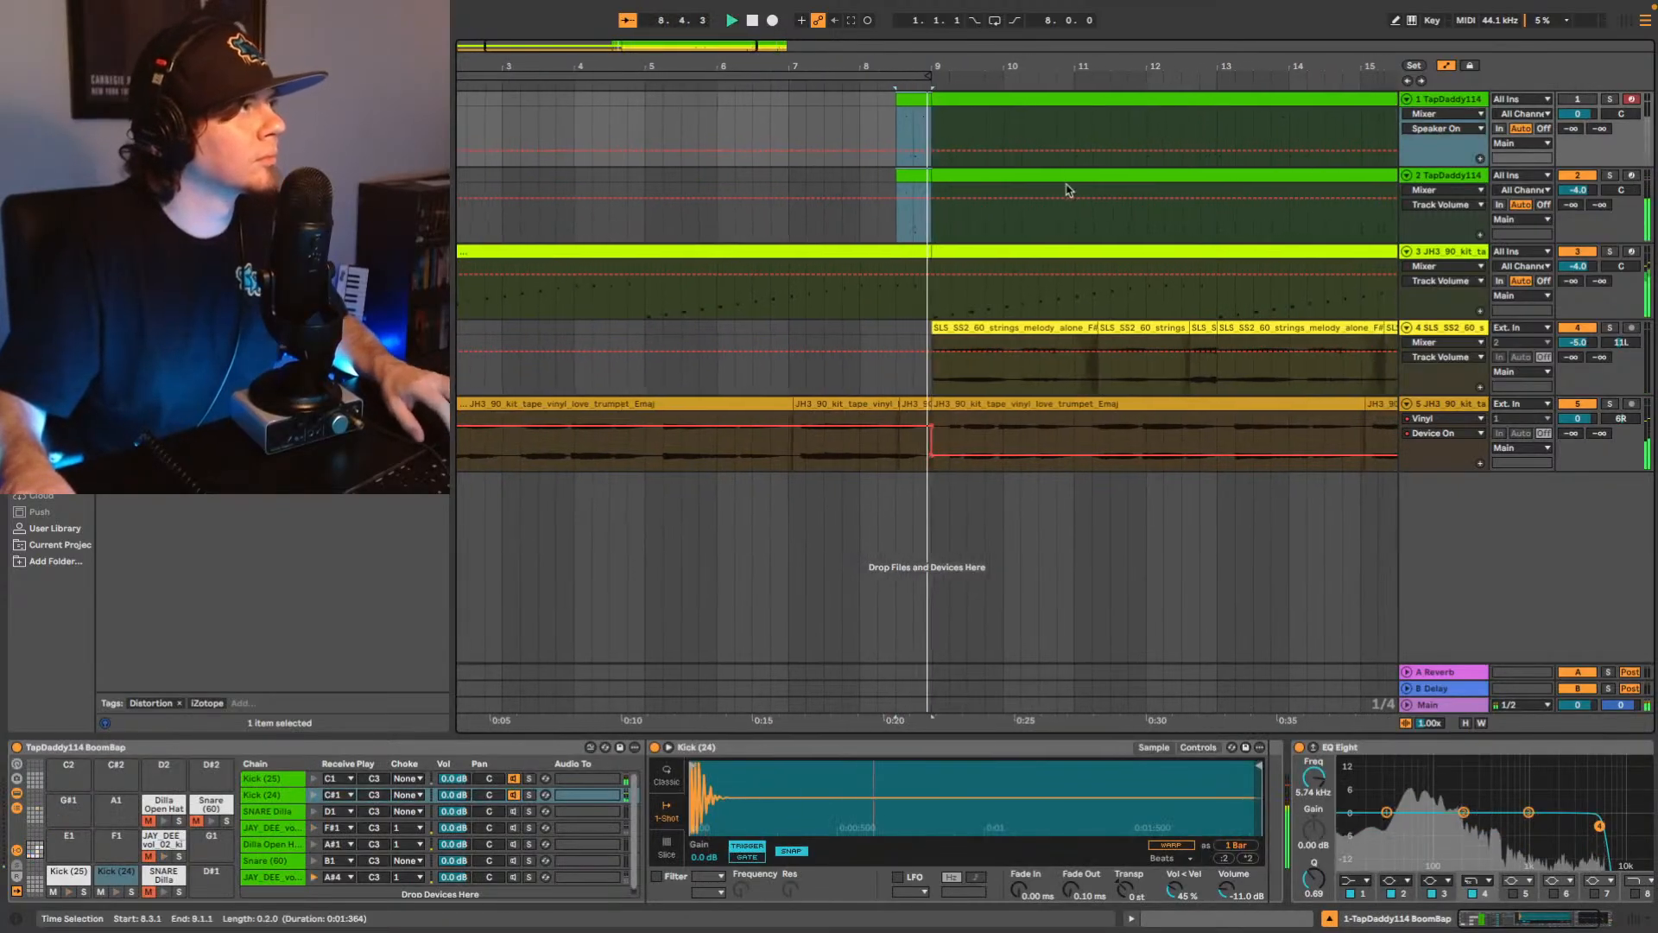
click(788, 244)
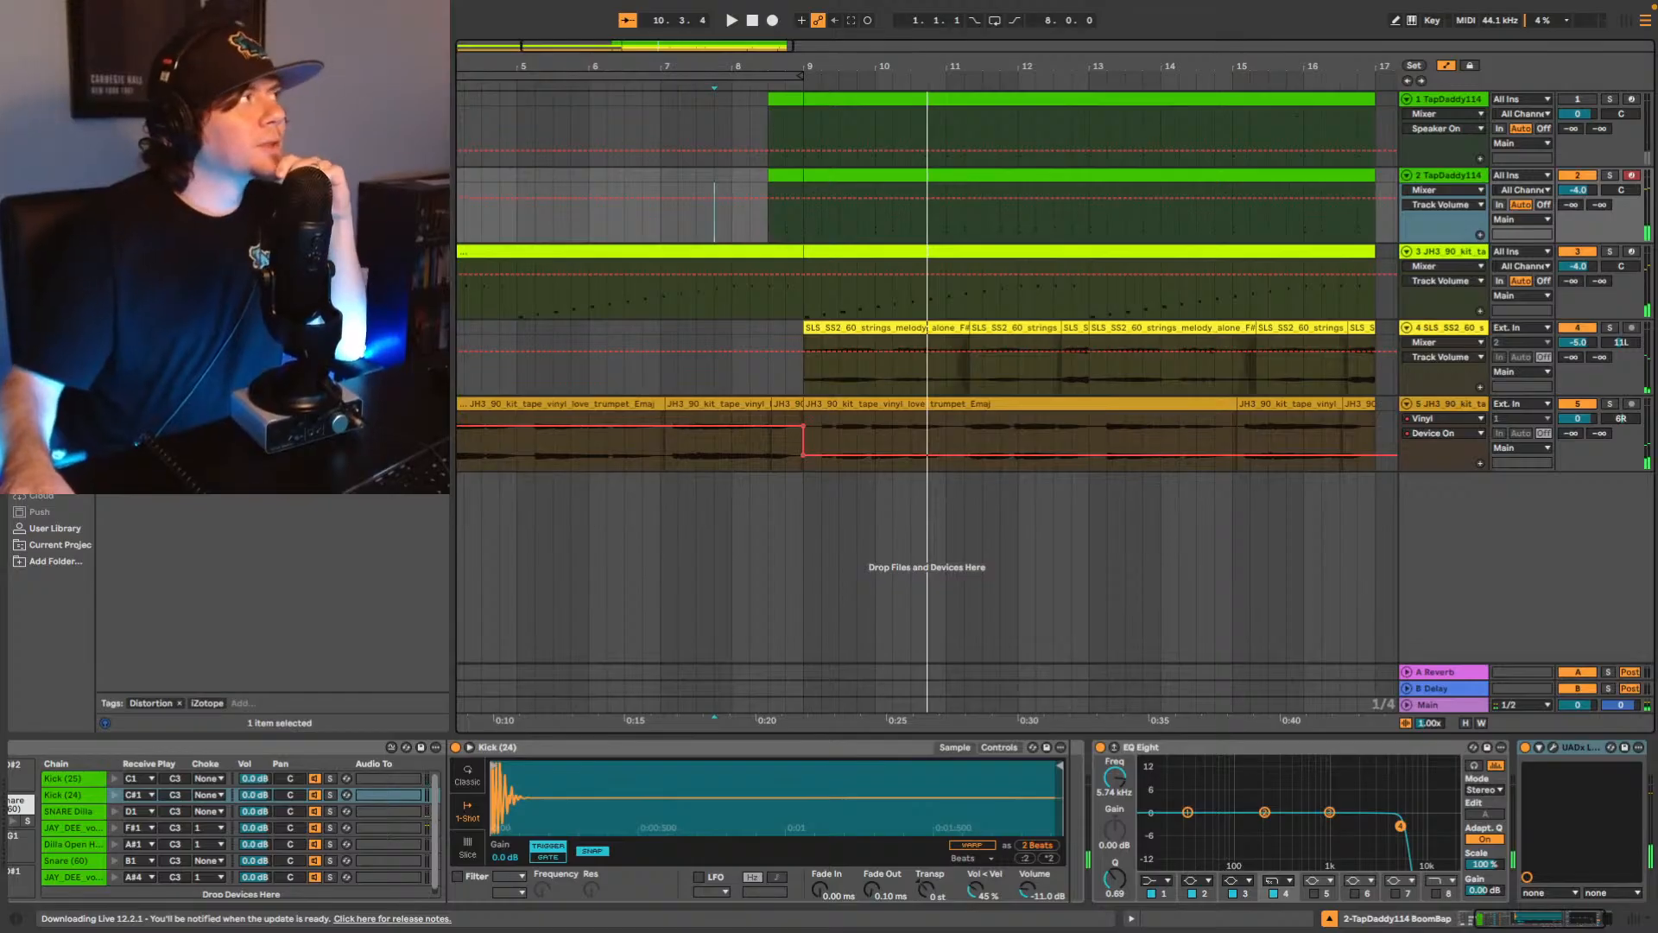
Look through the Drums folder of the User Library's Royalty Free samples.
click(409, 52)
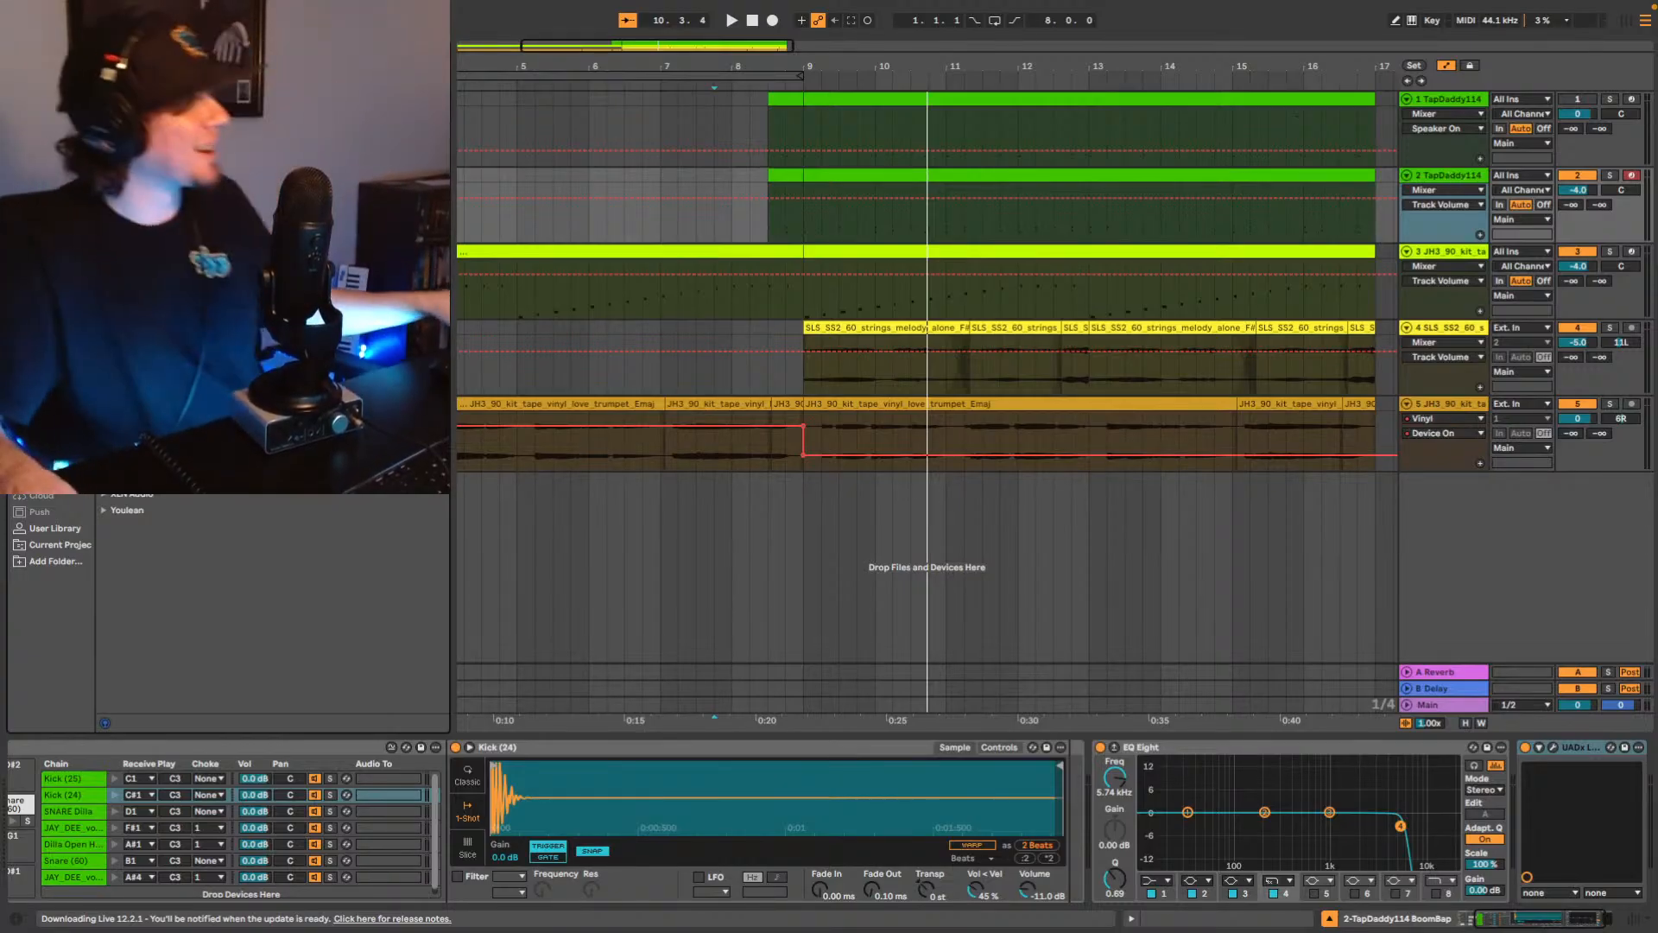
click(53, 529)
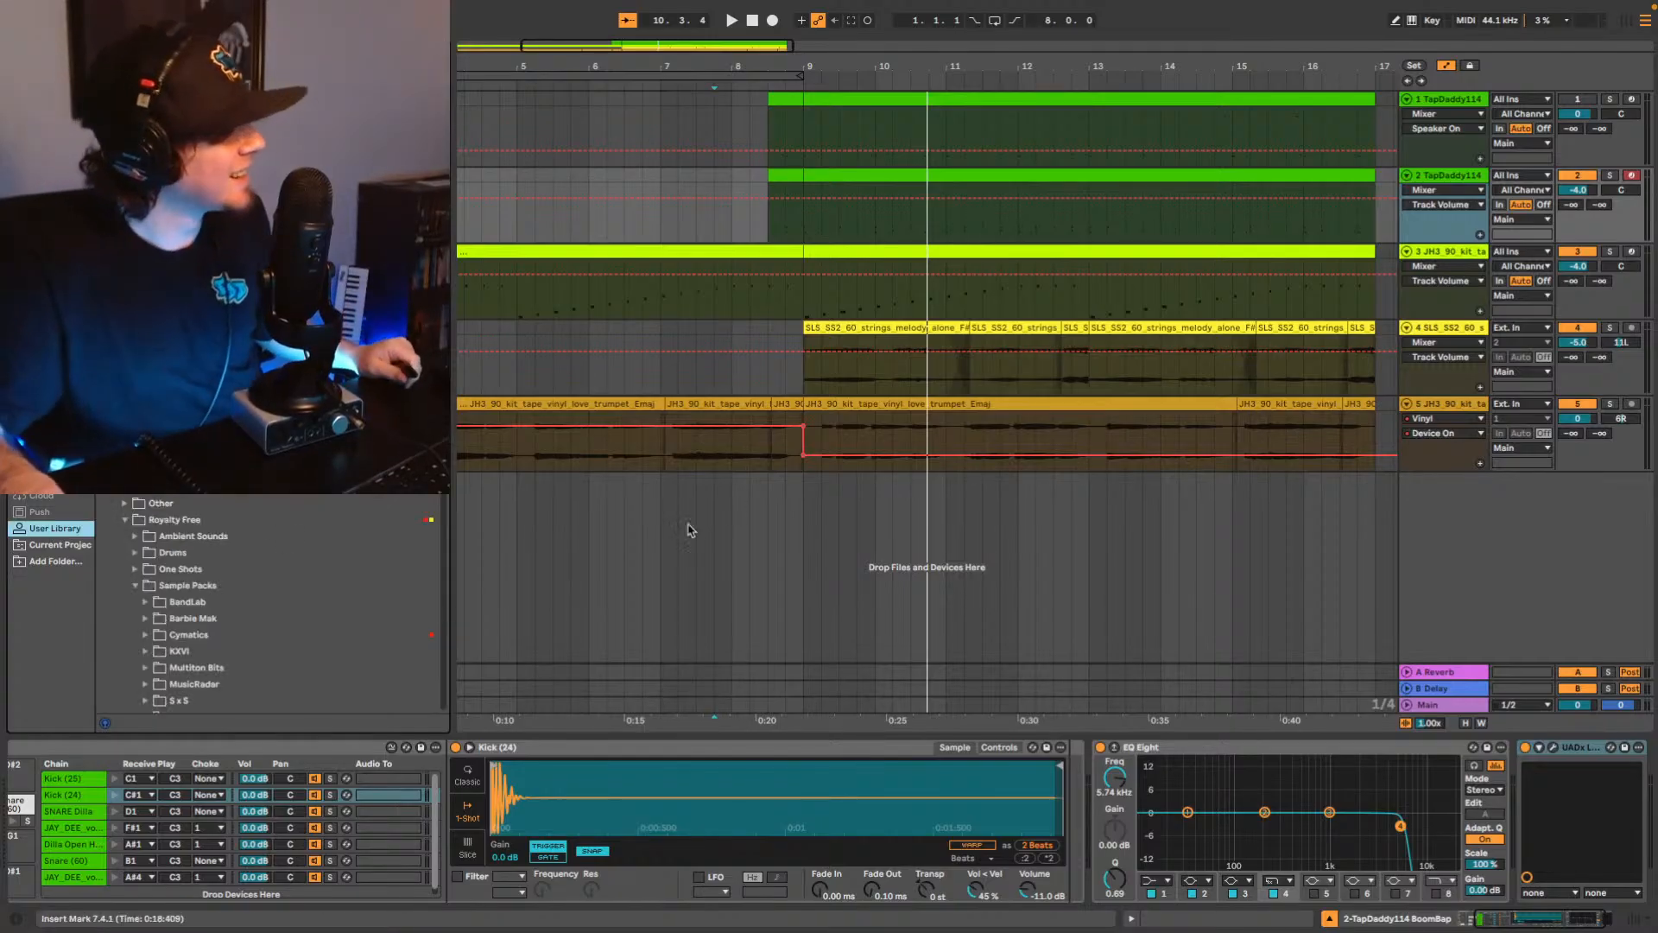
scroll(111, 577, down, 2)
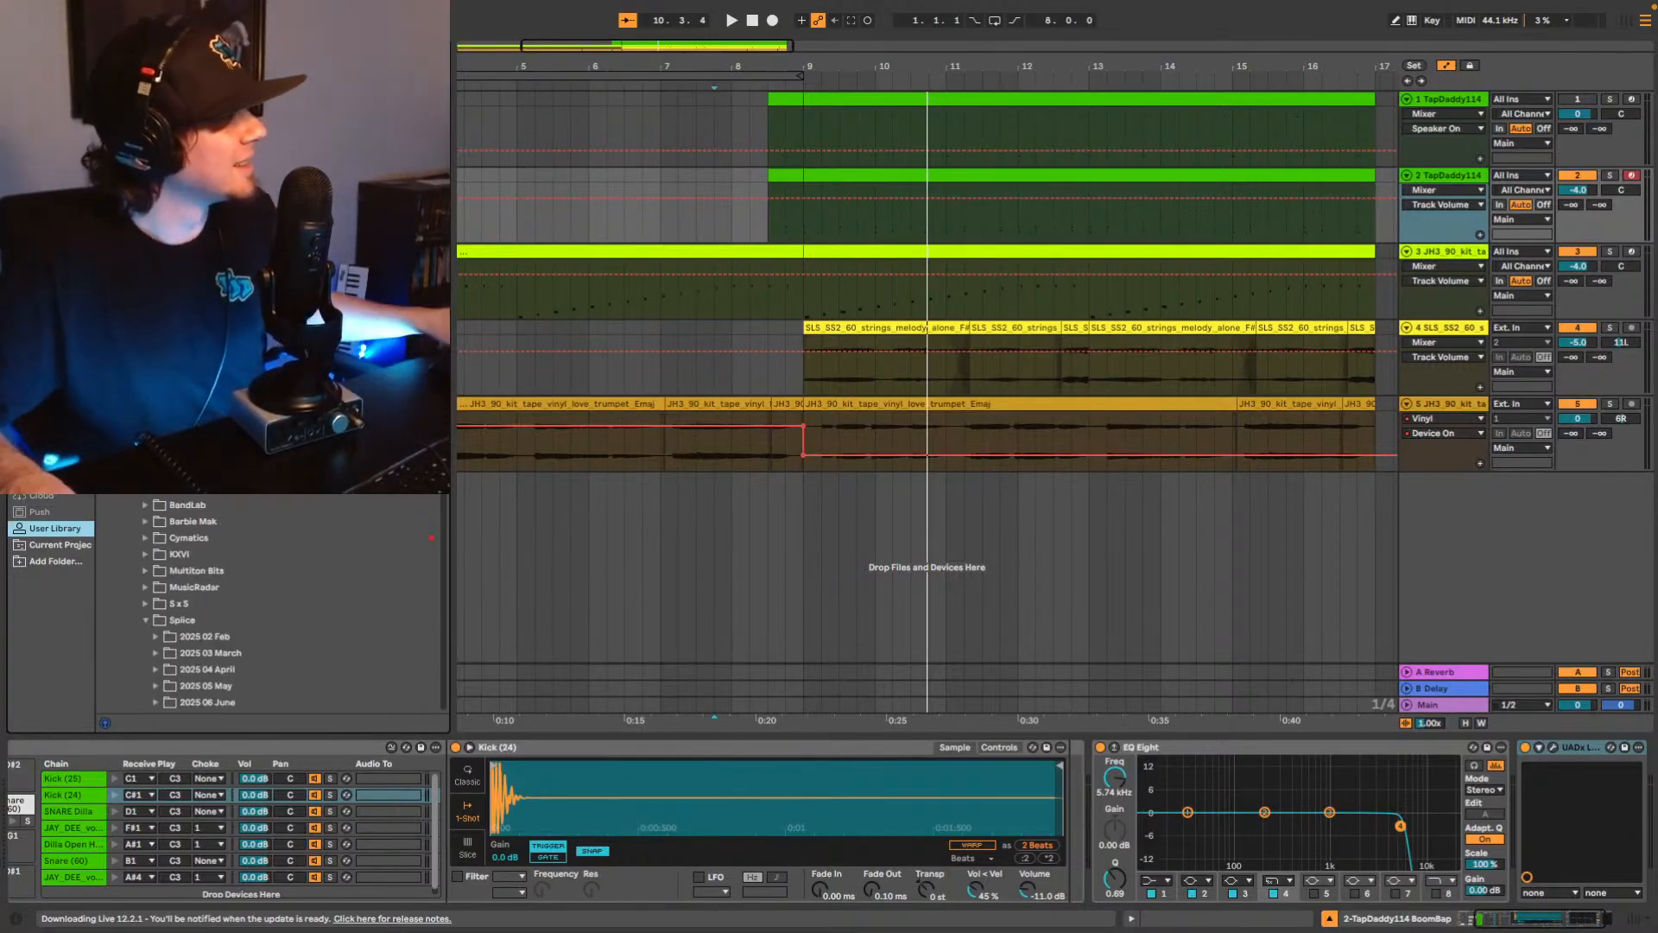
click(16, 840)
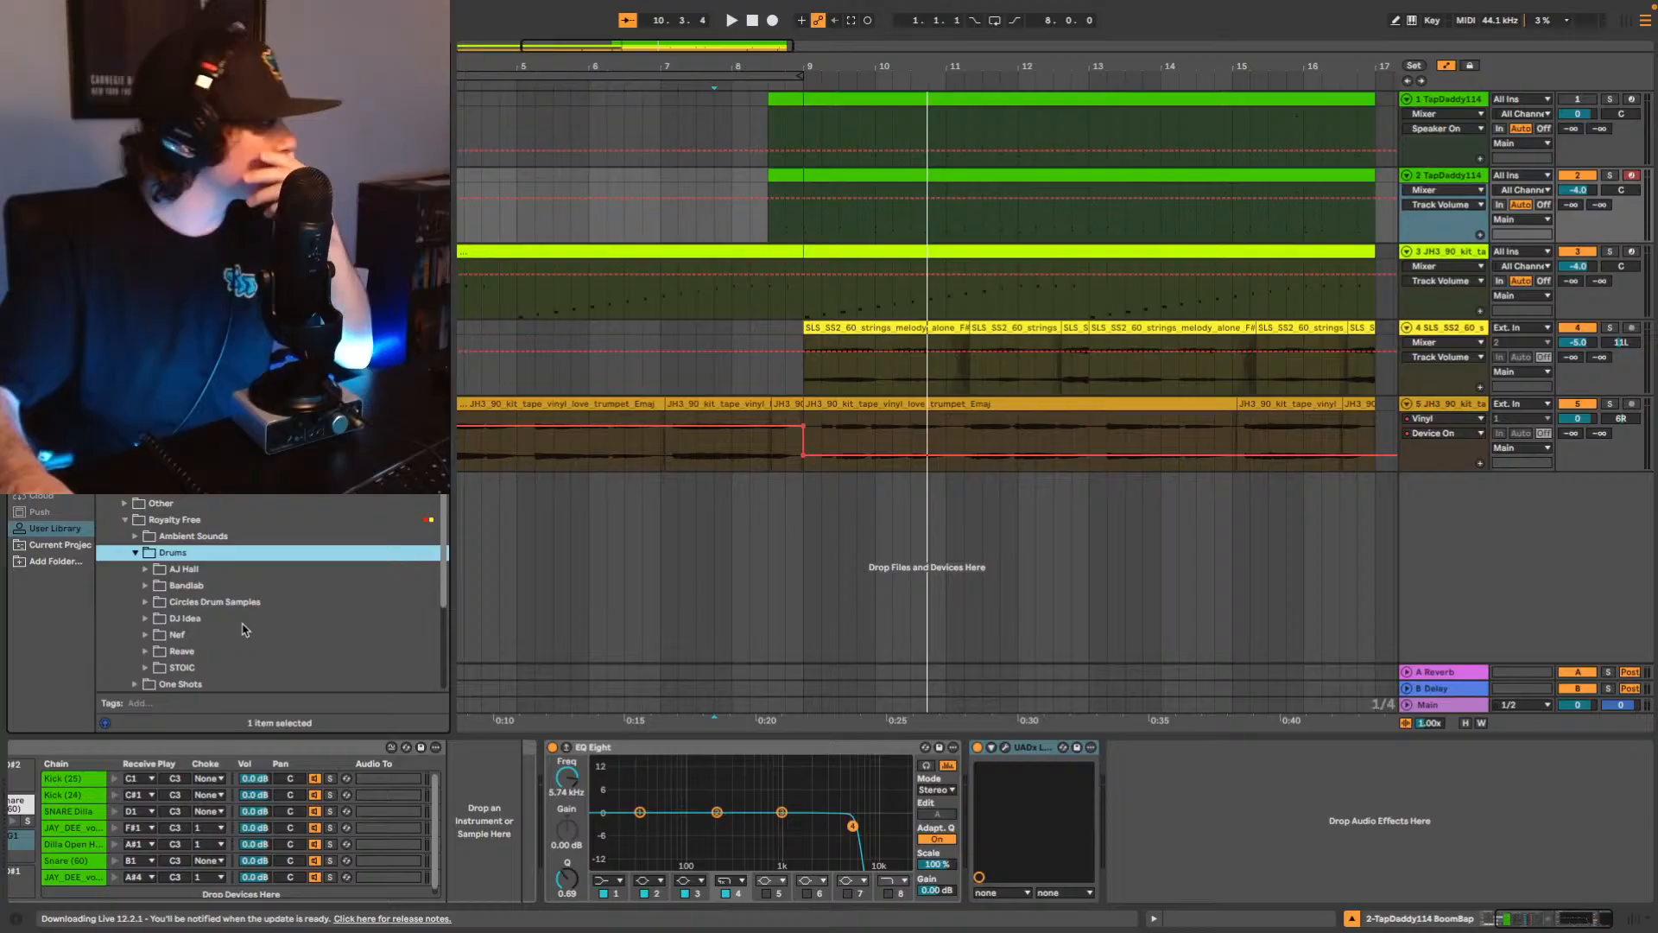
scroll(217, 619, down, 1)
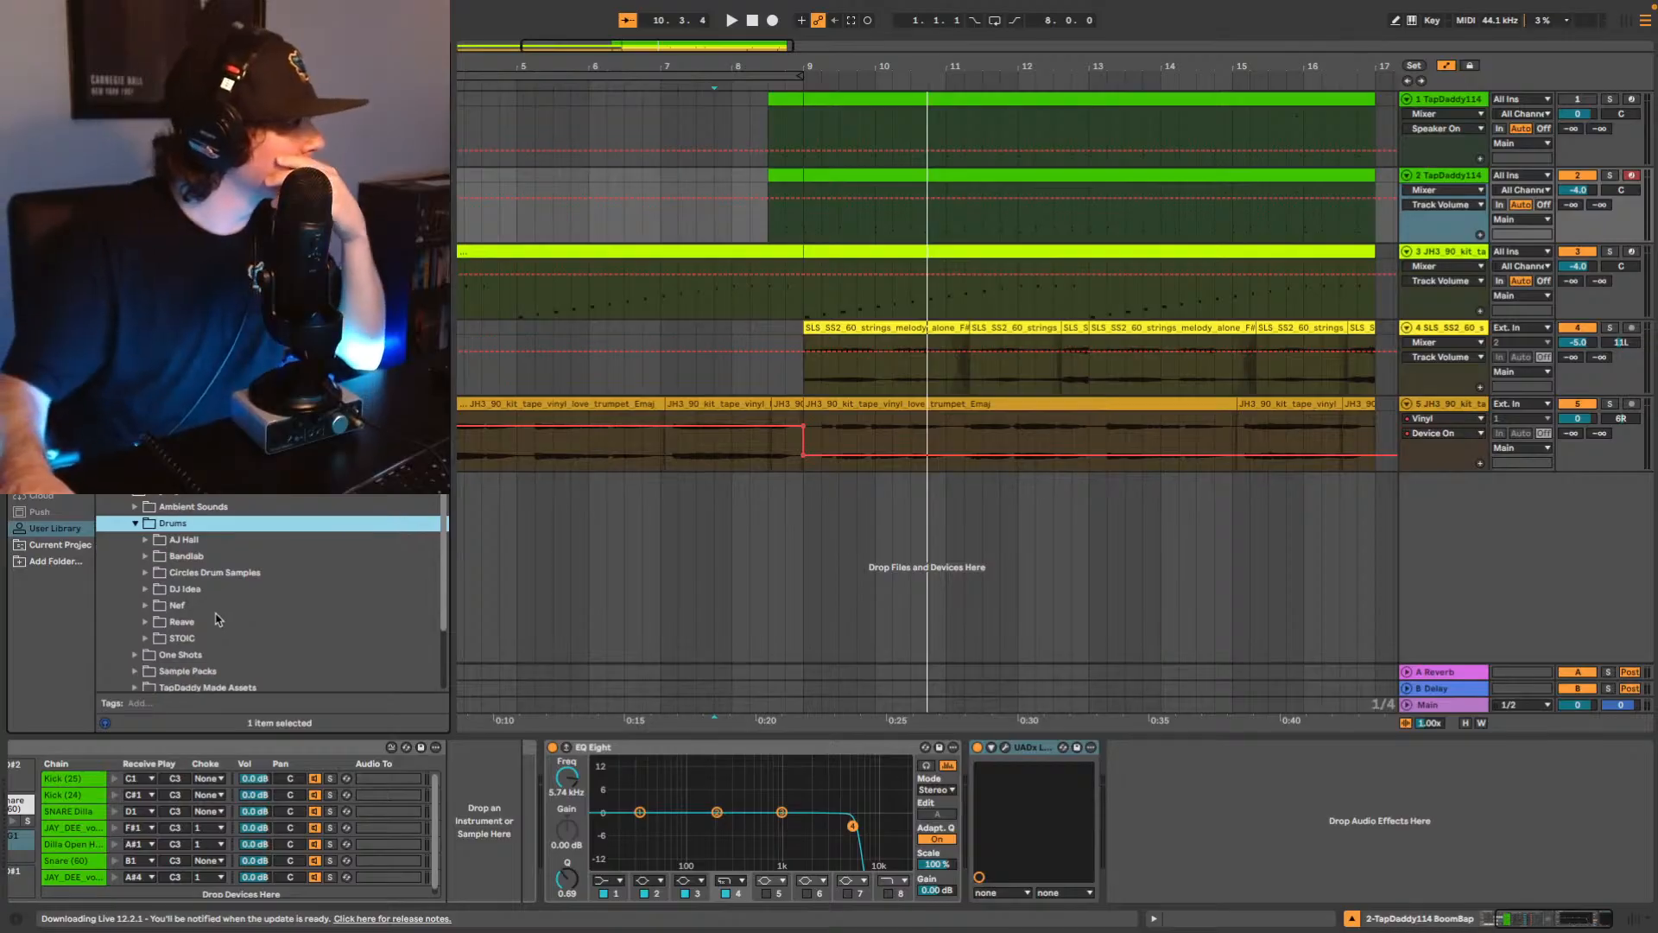
scroll(195, 635, down, 1)
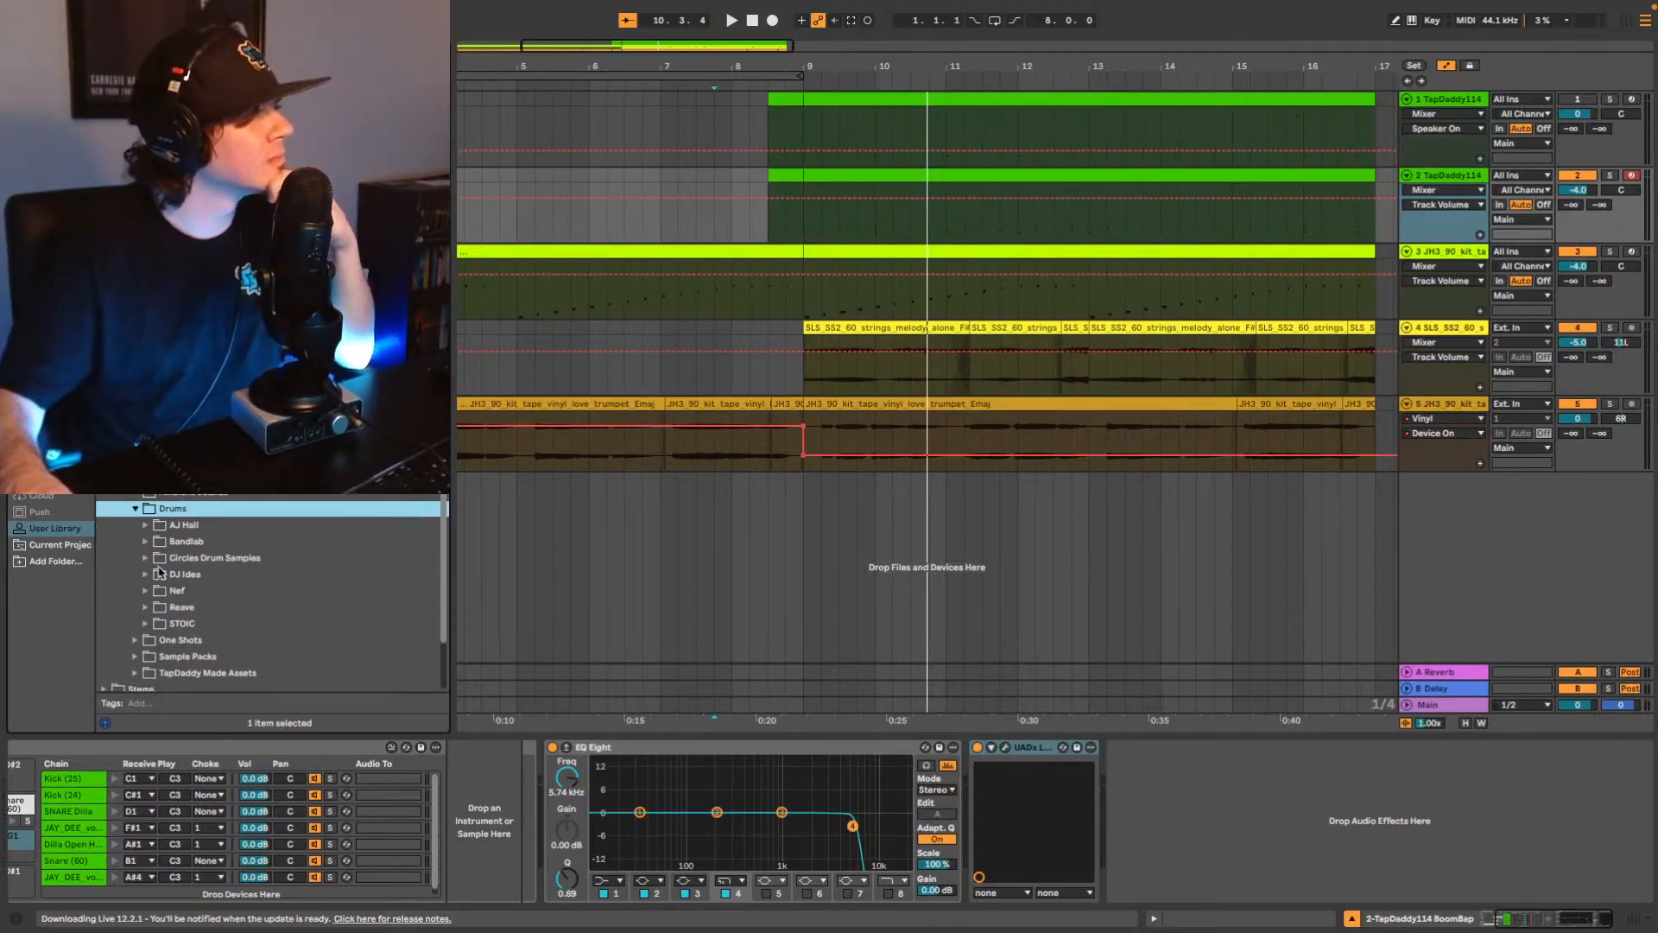
Browse the Splice sample pack's Unused Samples Drums folder for a drum loop.
click(135, 656)
scroll(138, 658, down, 2)
click(147, 642)
scroll(148, 643, down, 2)
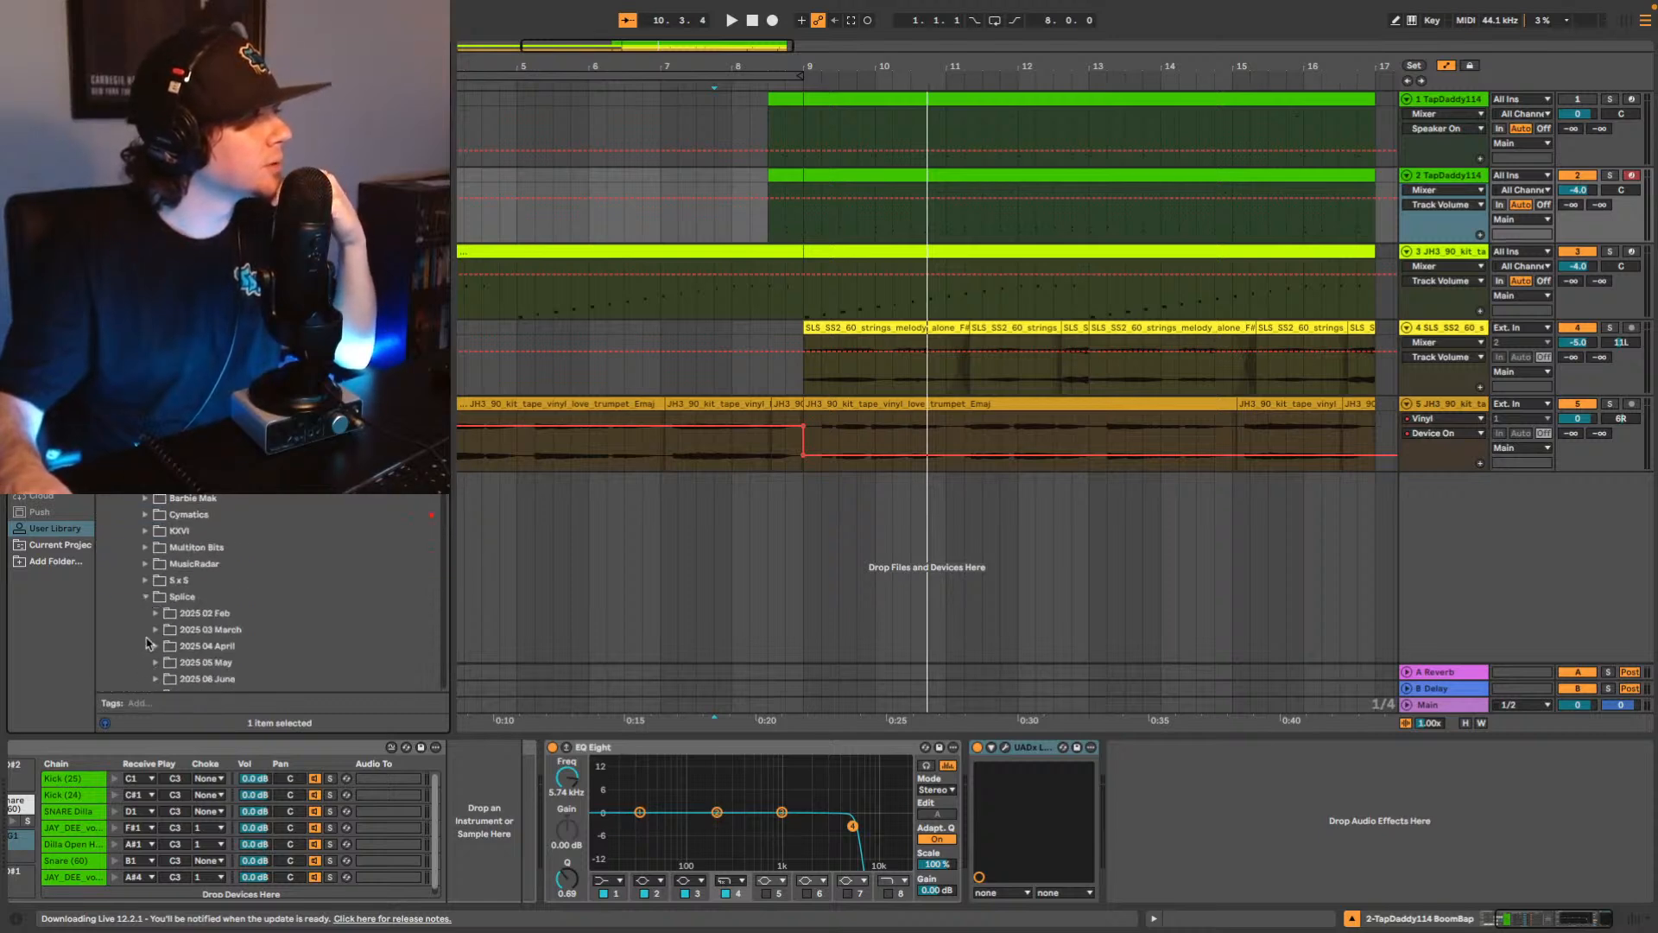
scroll(171, 627, down, 5)
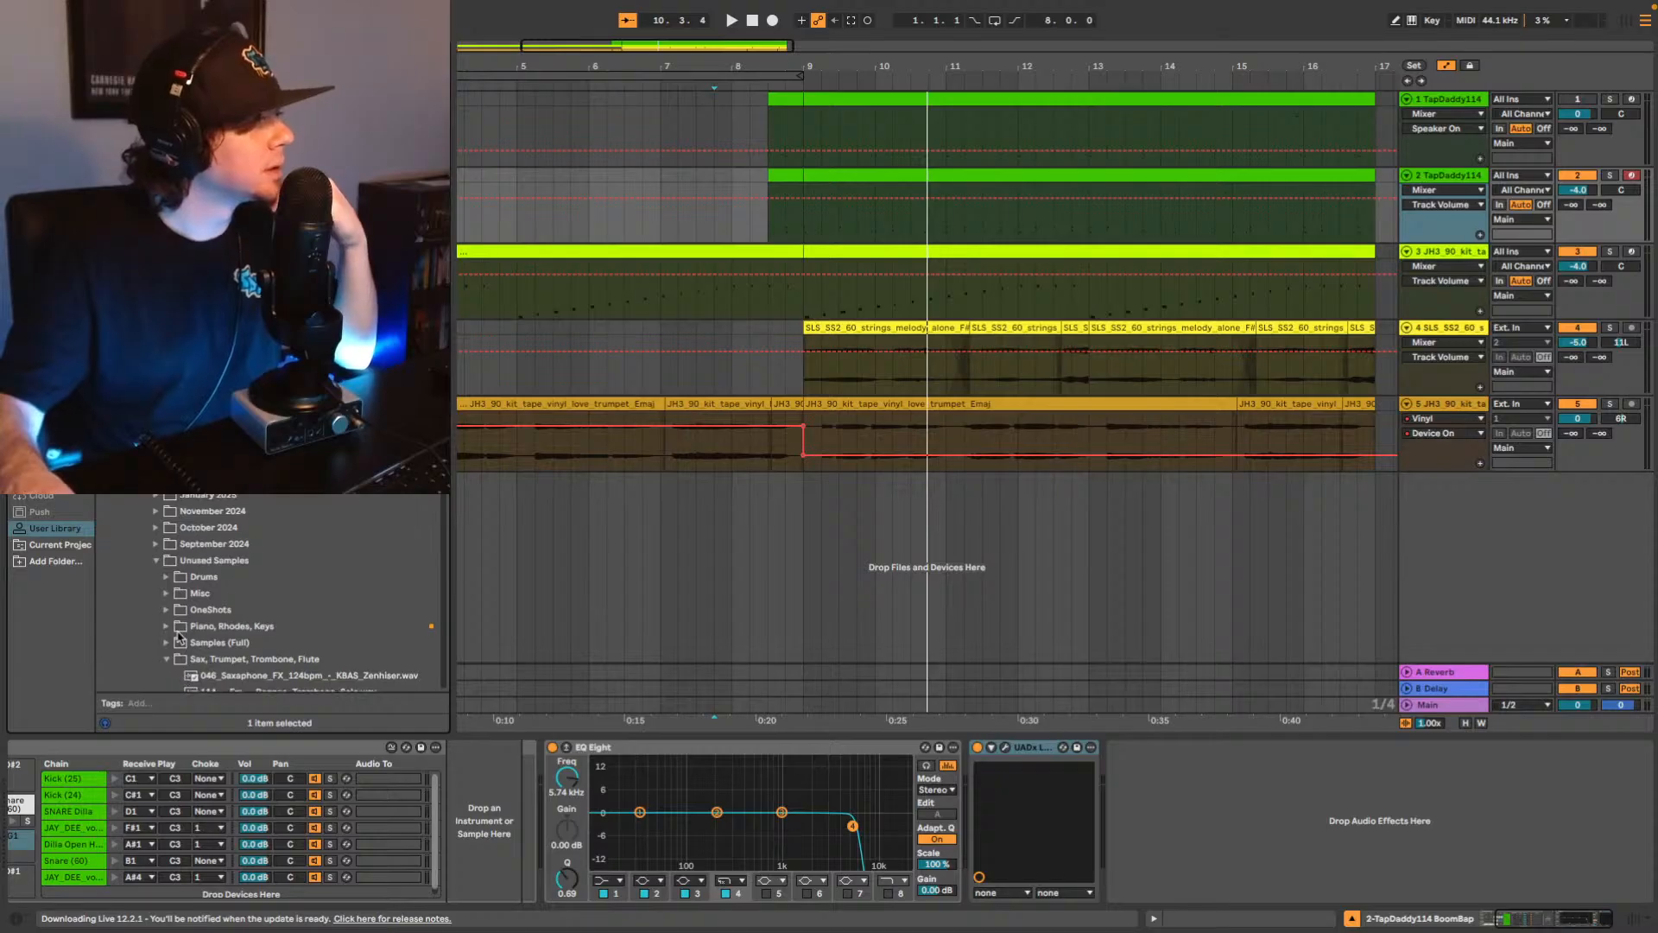
click(165, 579)
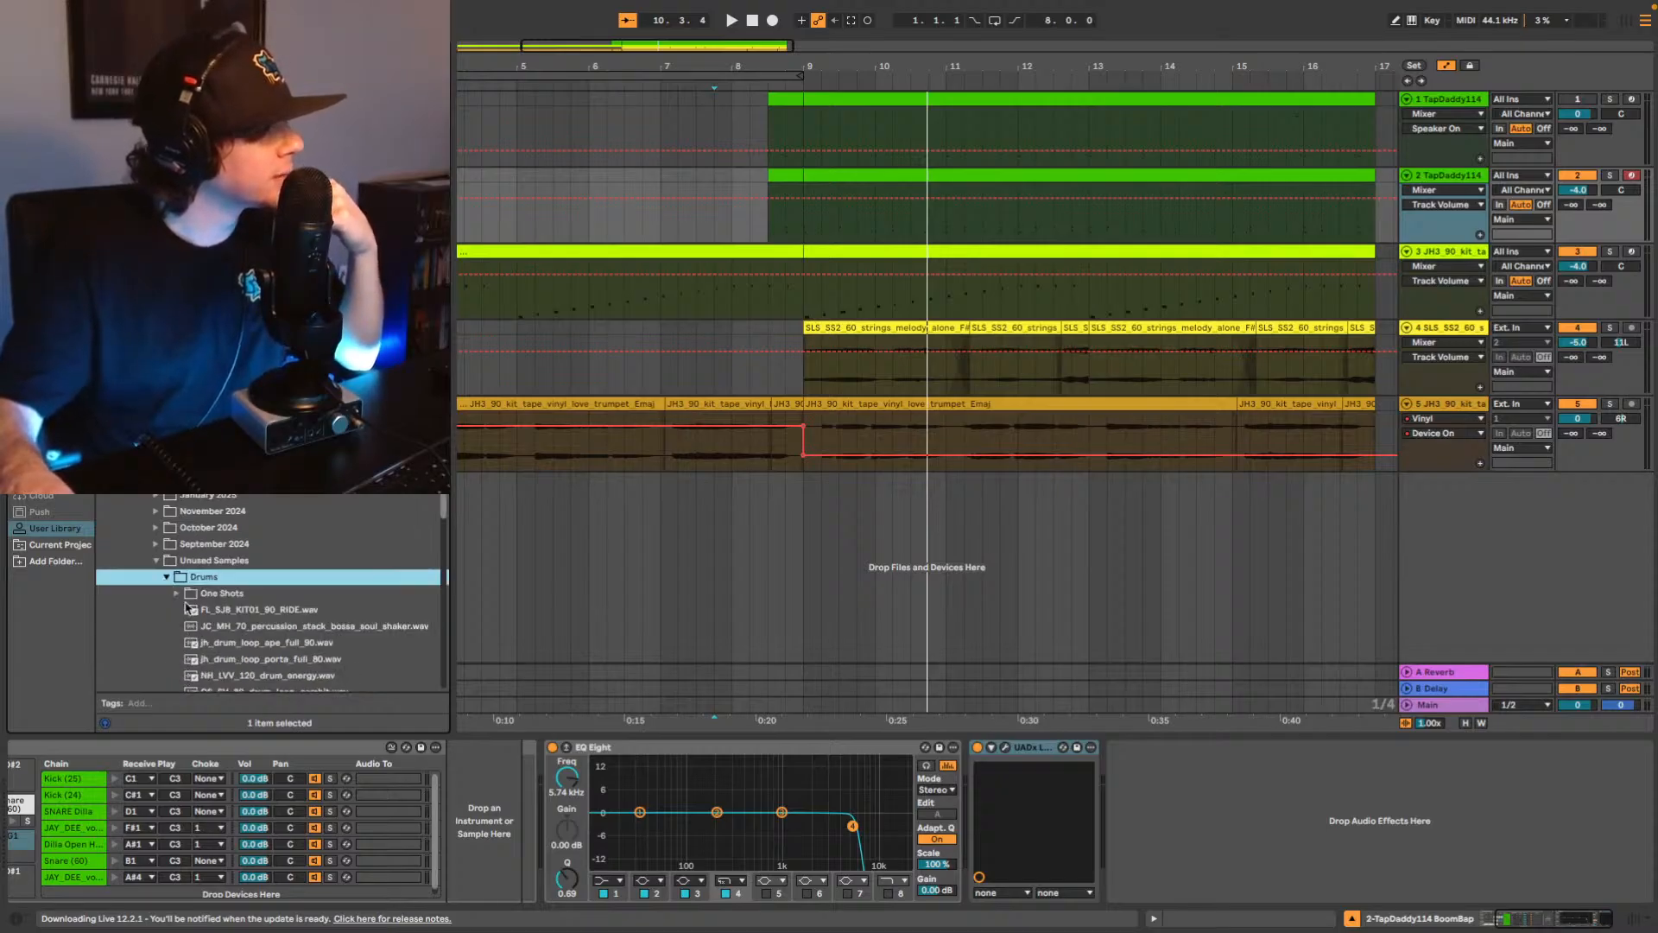
scroll(259, 613, down, 10)
scroll(296, 623, up, 3)
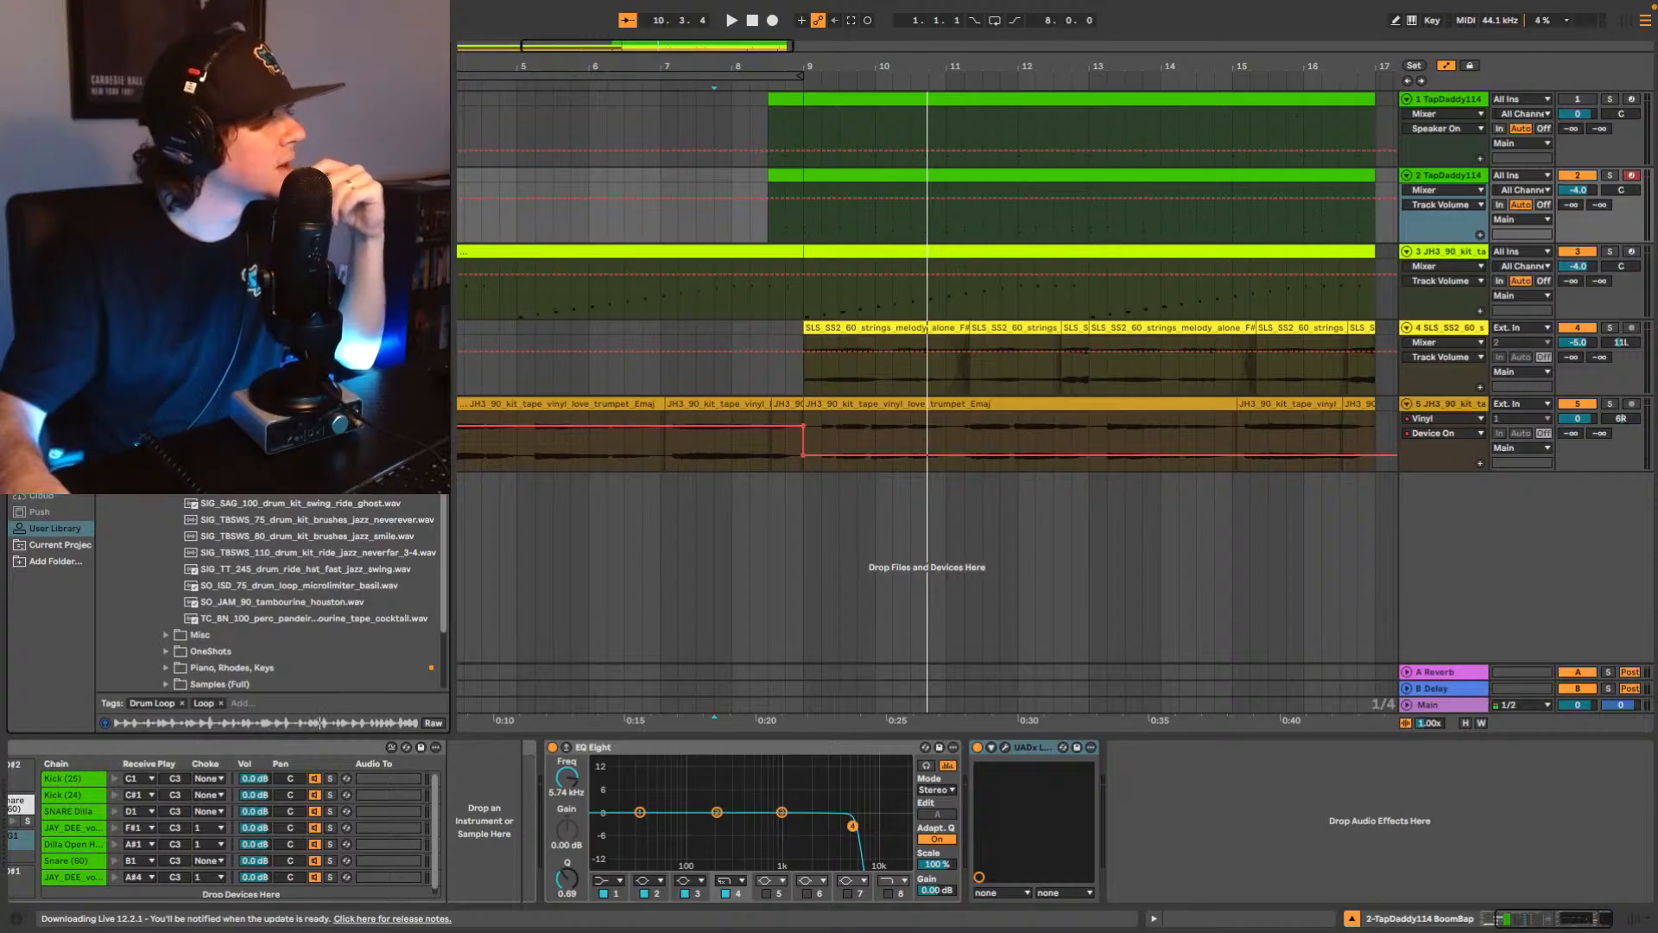
Insert an audio track below the second TapDaddy drum track and mute that drum track.
click(1467, 180)
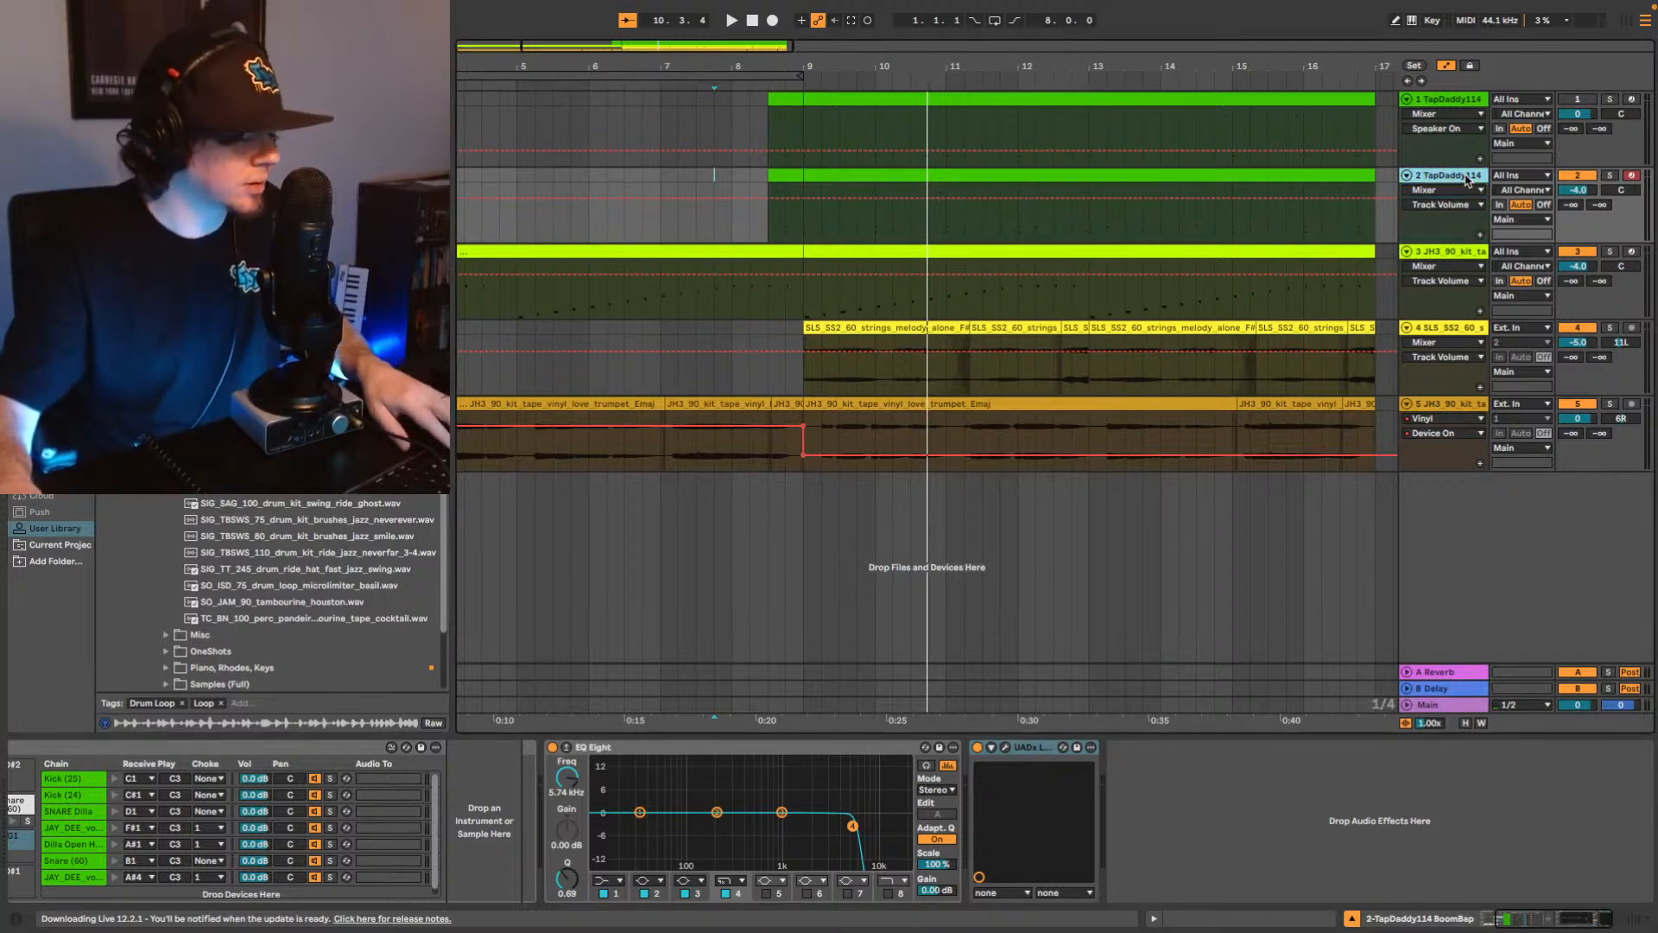
key(ctrl+t)
click(1591, 177)
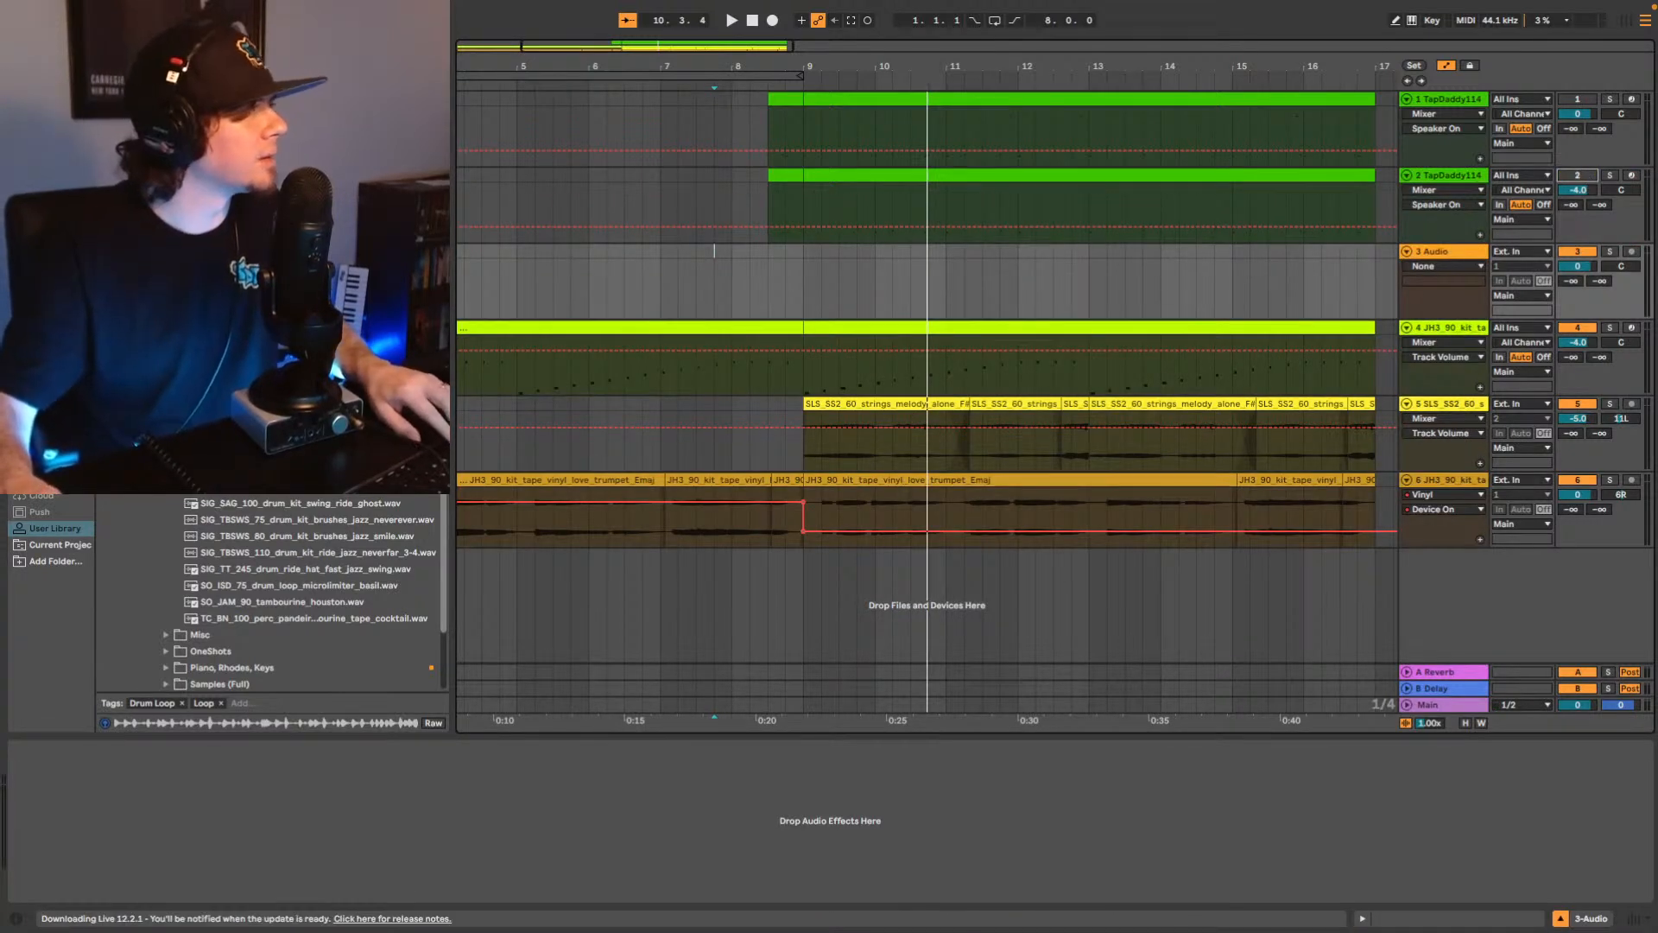
Place the OS_SV_80_drum_loop_gambit sample at bar 9 on the new audio track, show its clip details, and play it.
drag(294, 453, 814, 292)
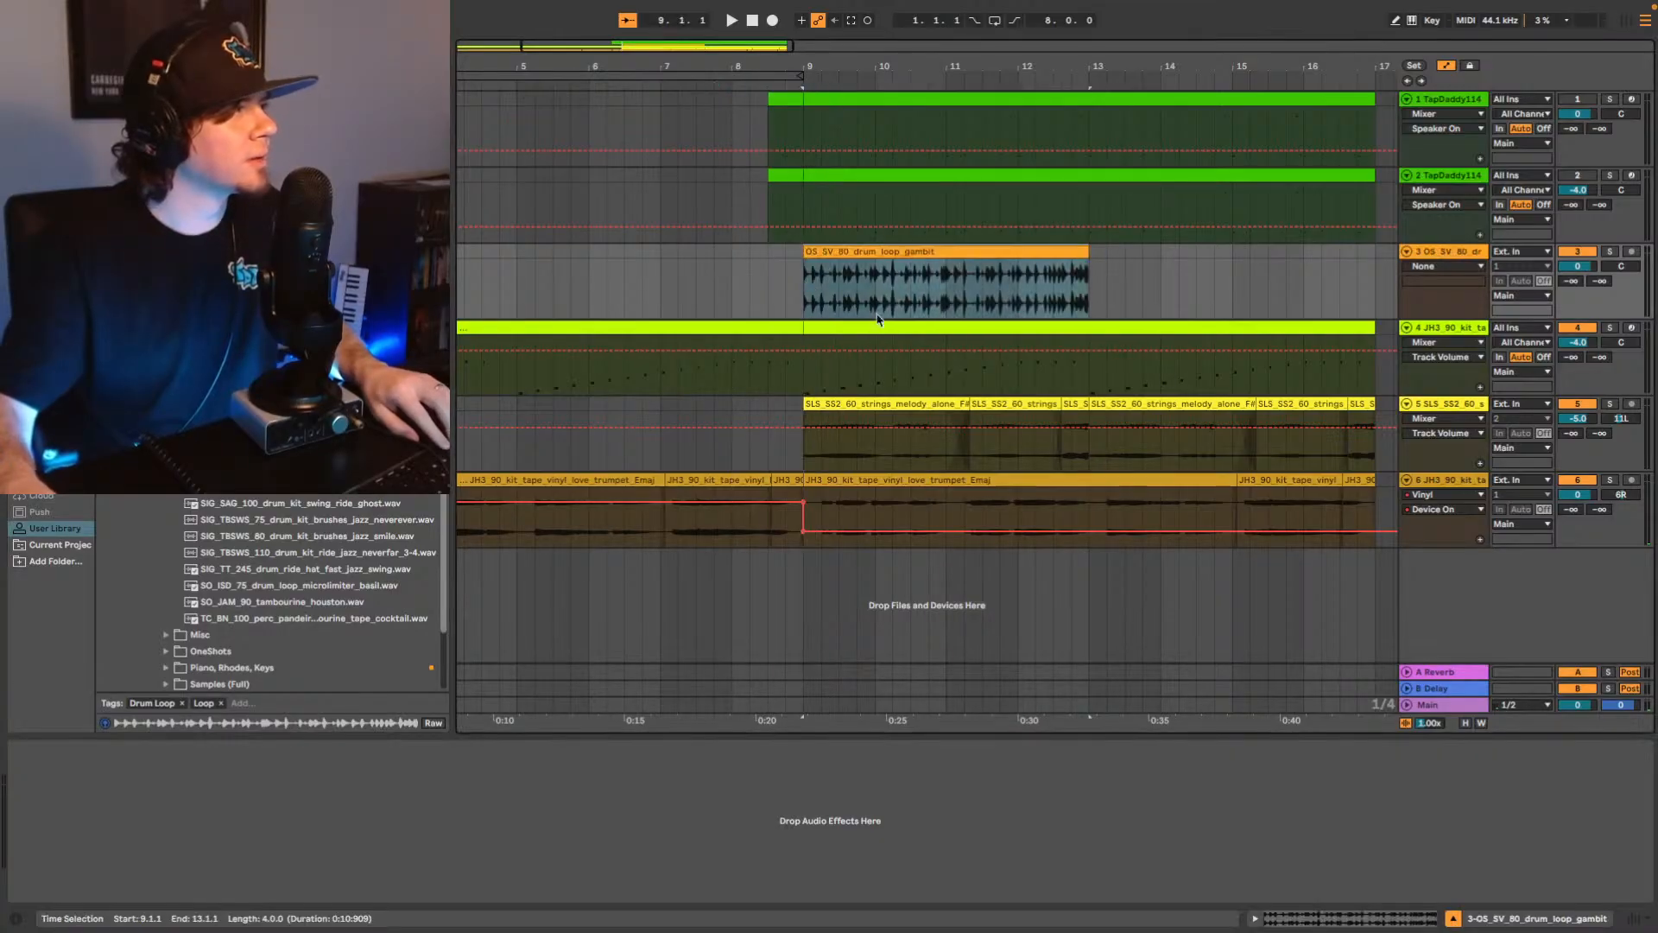
click(1401, 920)
key(space)
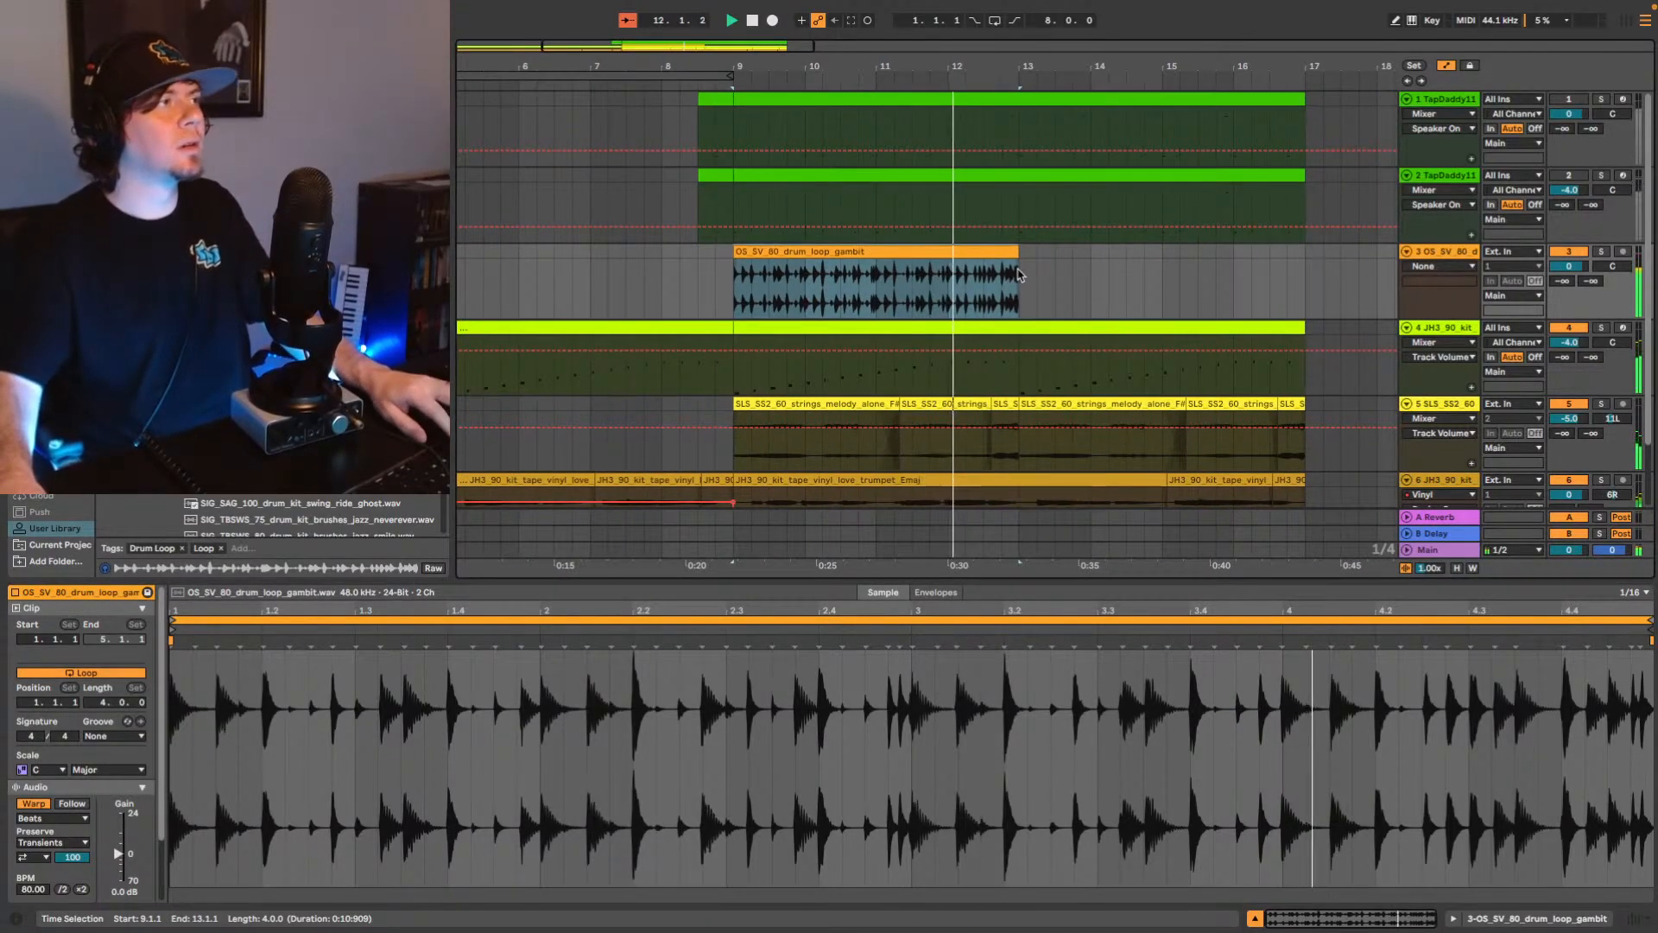
Duplicate the OS_SV_80_drum_loop_gambit clip so a copy fills bars 13 to 17.
key(ctrl+d)
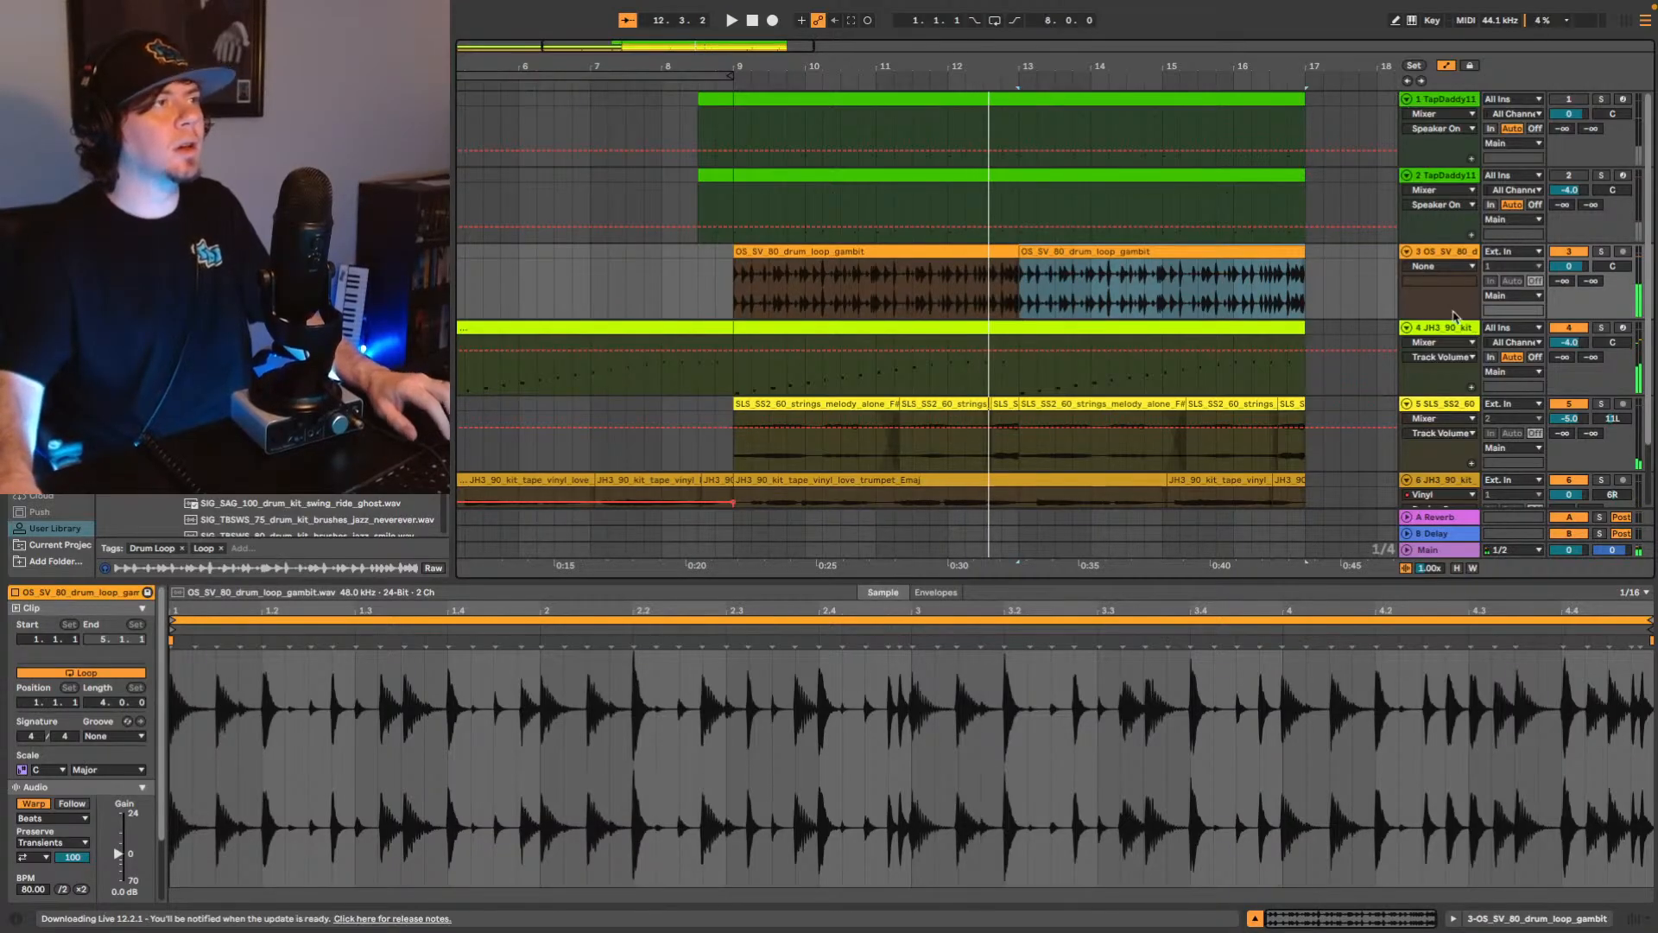
Turn off all three Glue Compressors in the sliced piano track's device chain.
click(1444, 329)
click(1519, 918)
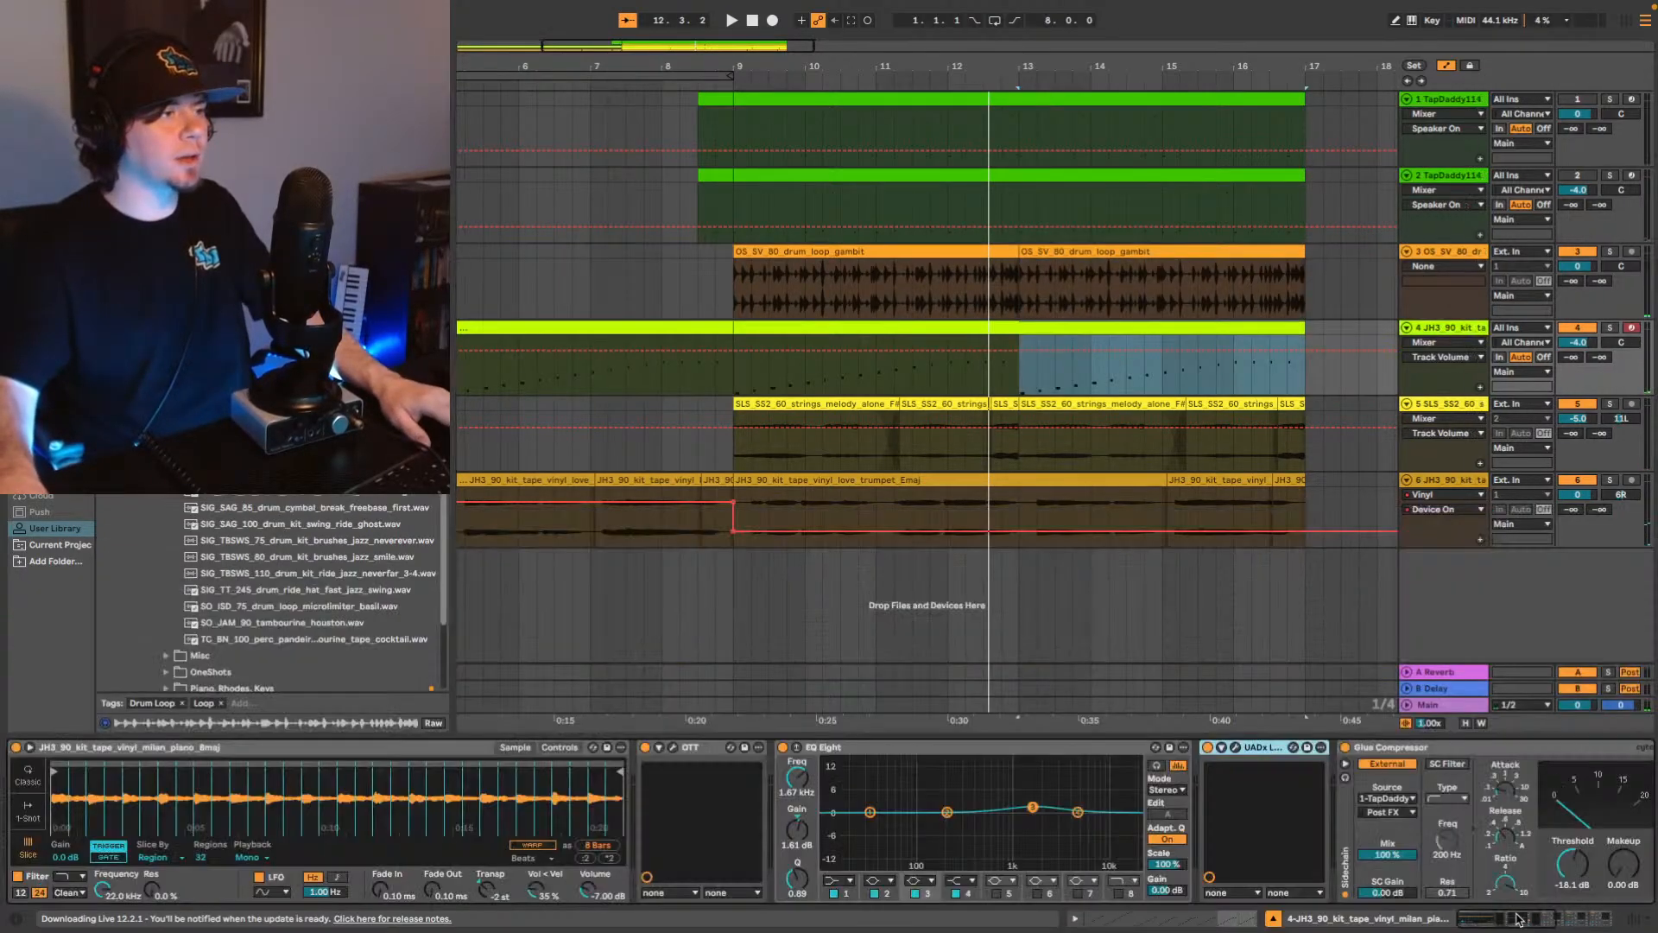
click(1551, 920)
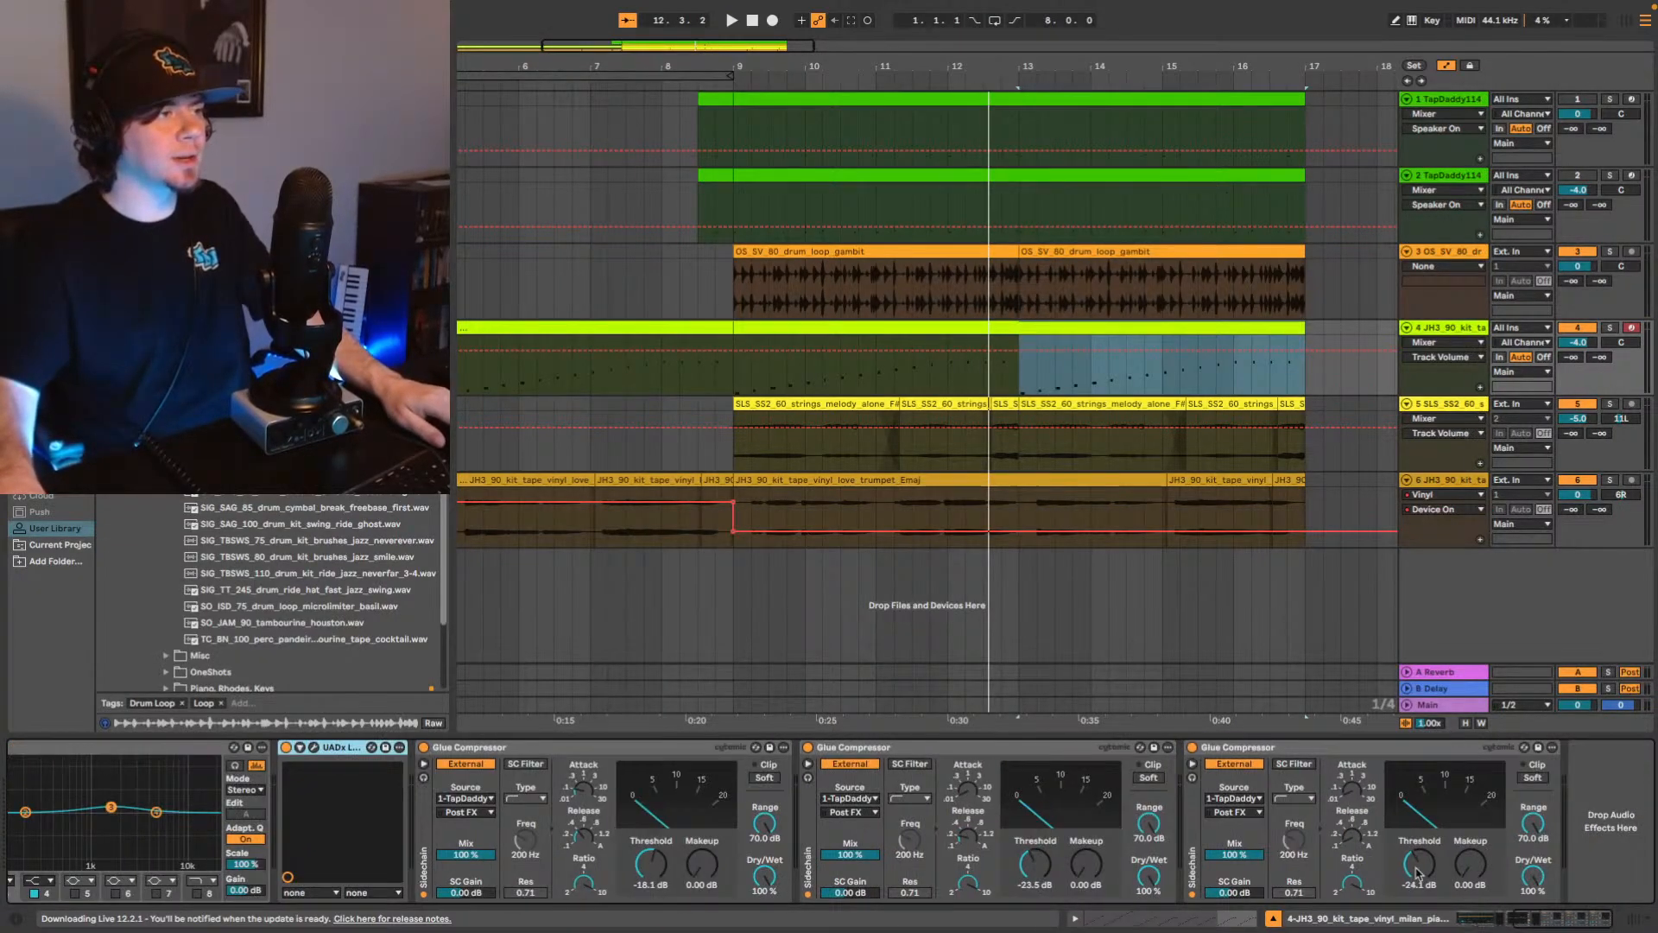
click(595, 751)
click(1256, 749)
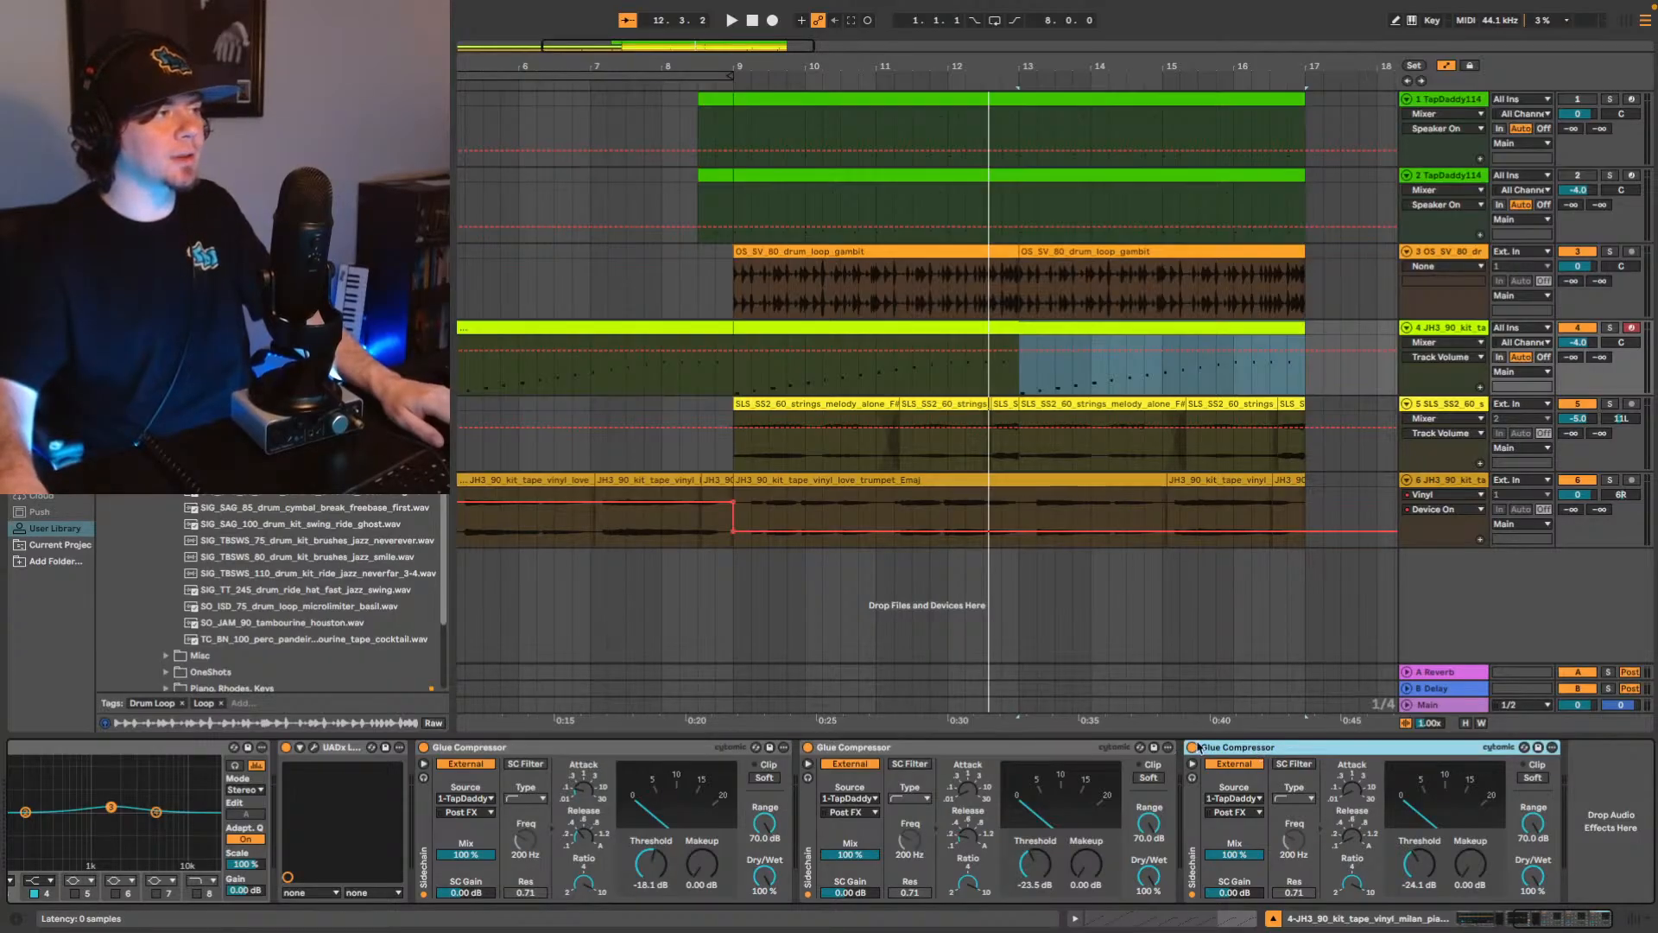
click(597, 751)
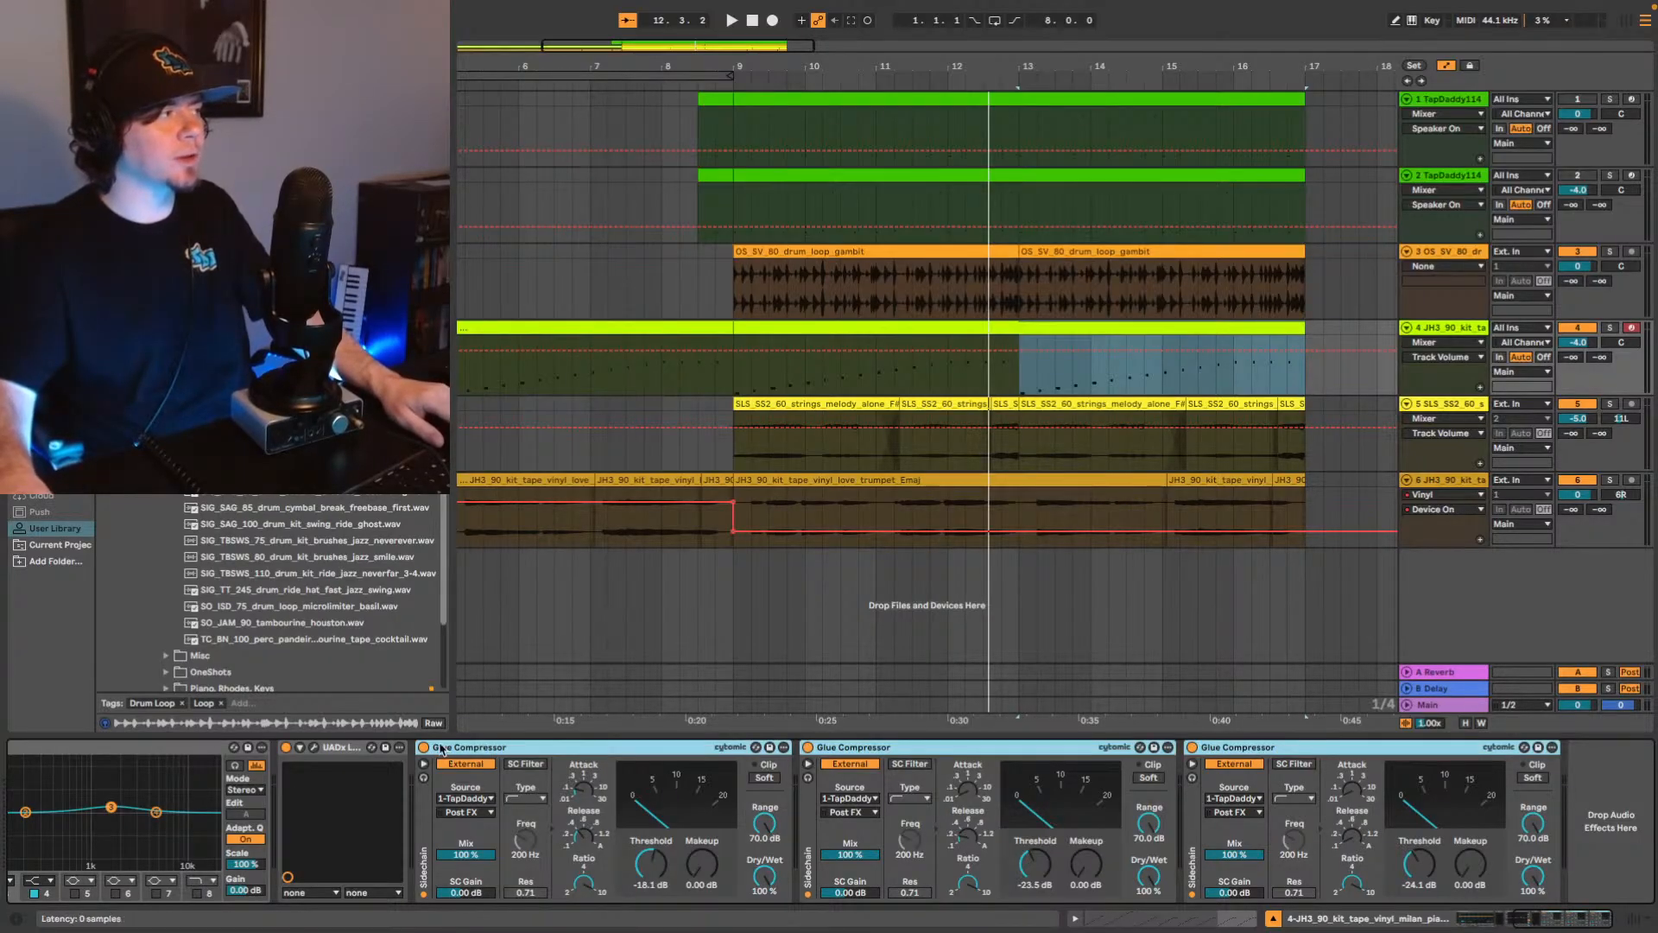
Play the arrangement, restarting from bar 9, to listen to the layered drum loop with the other tracks.
key(space)
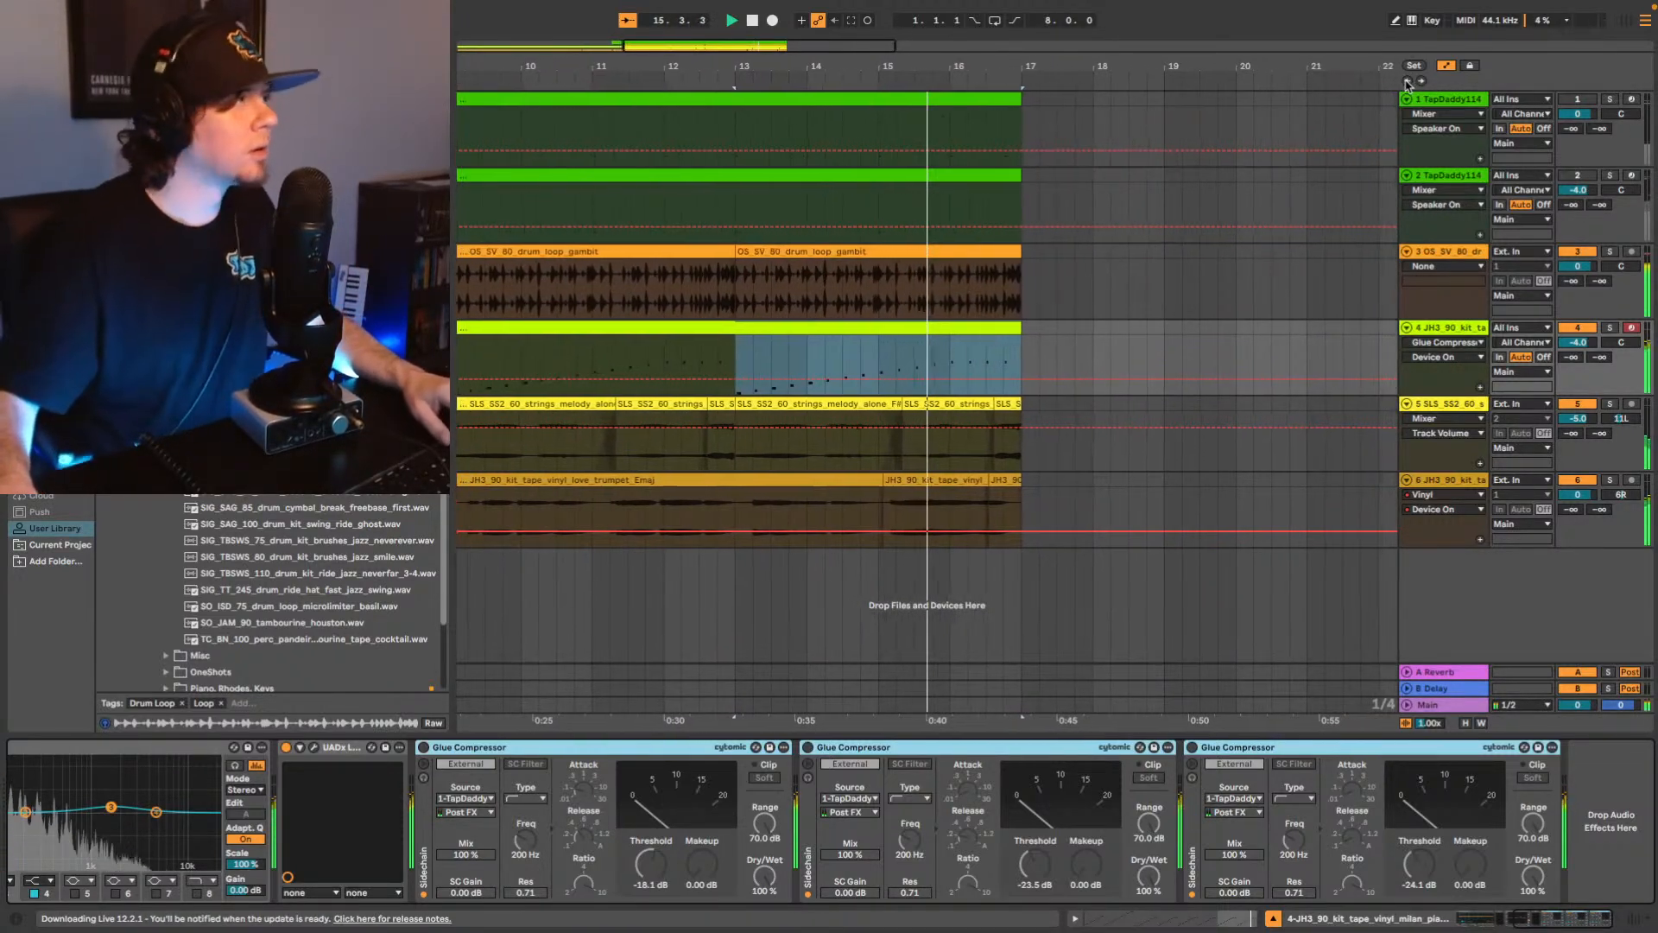
drag(769, 67, 758, 145)
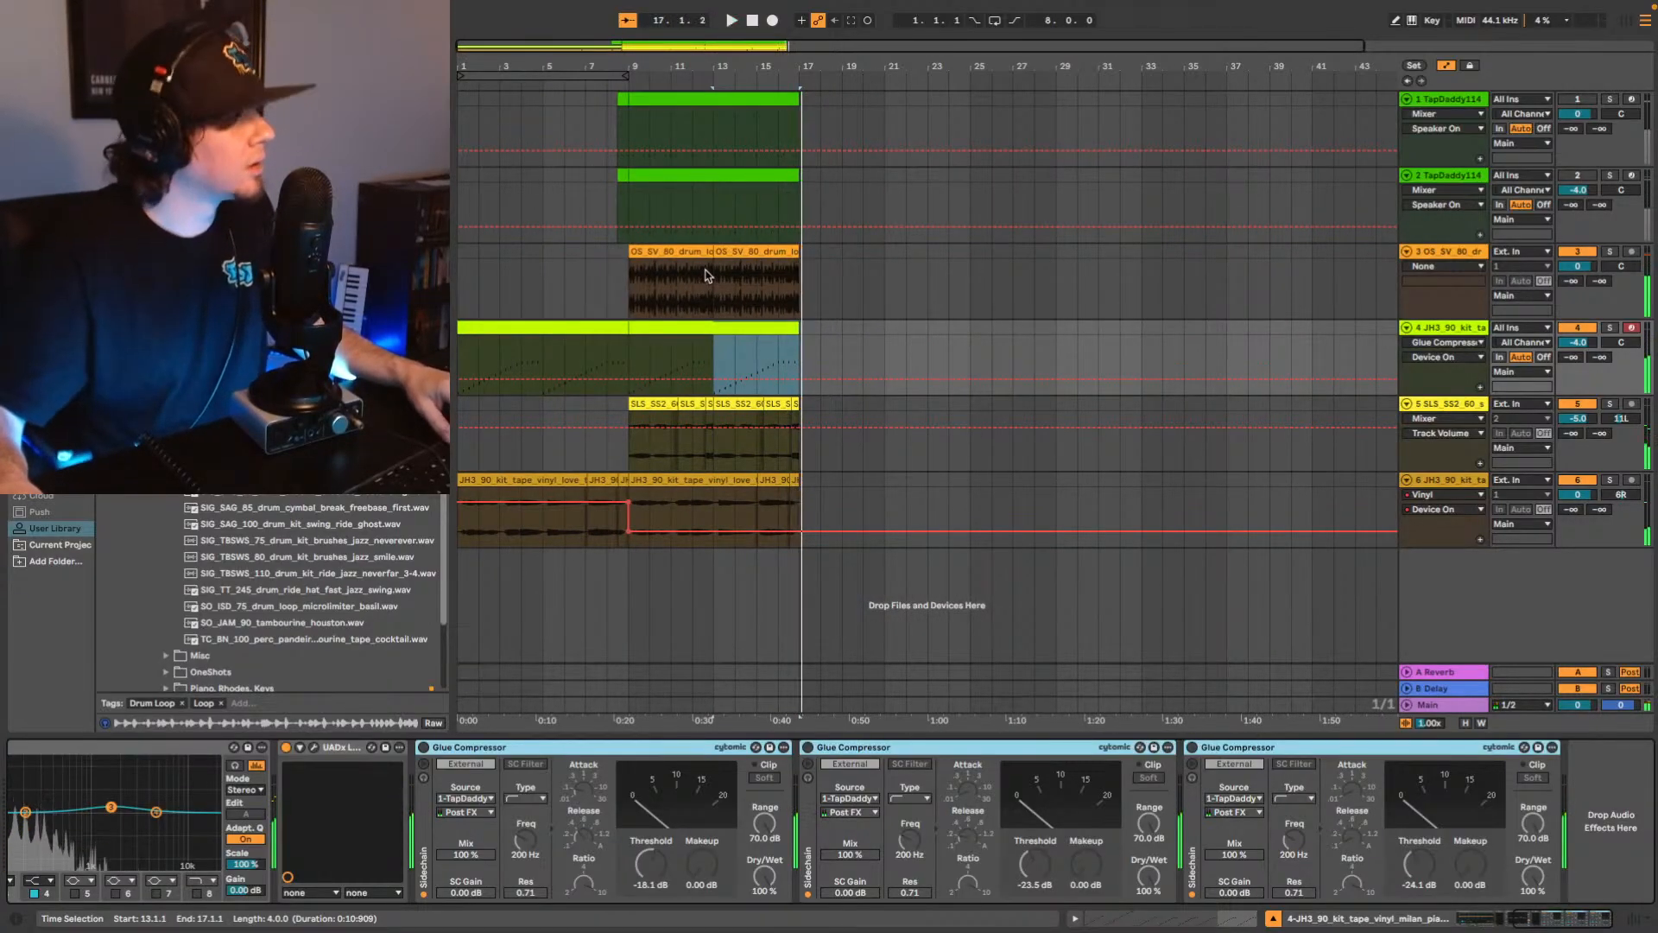
click(622, 288)
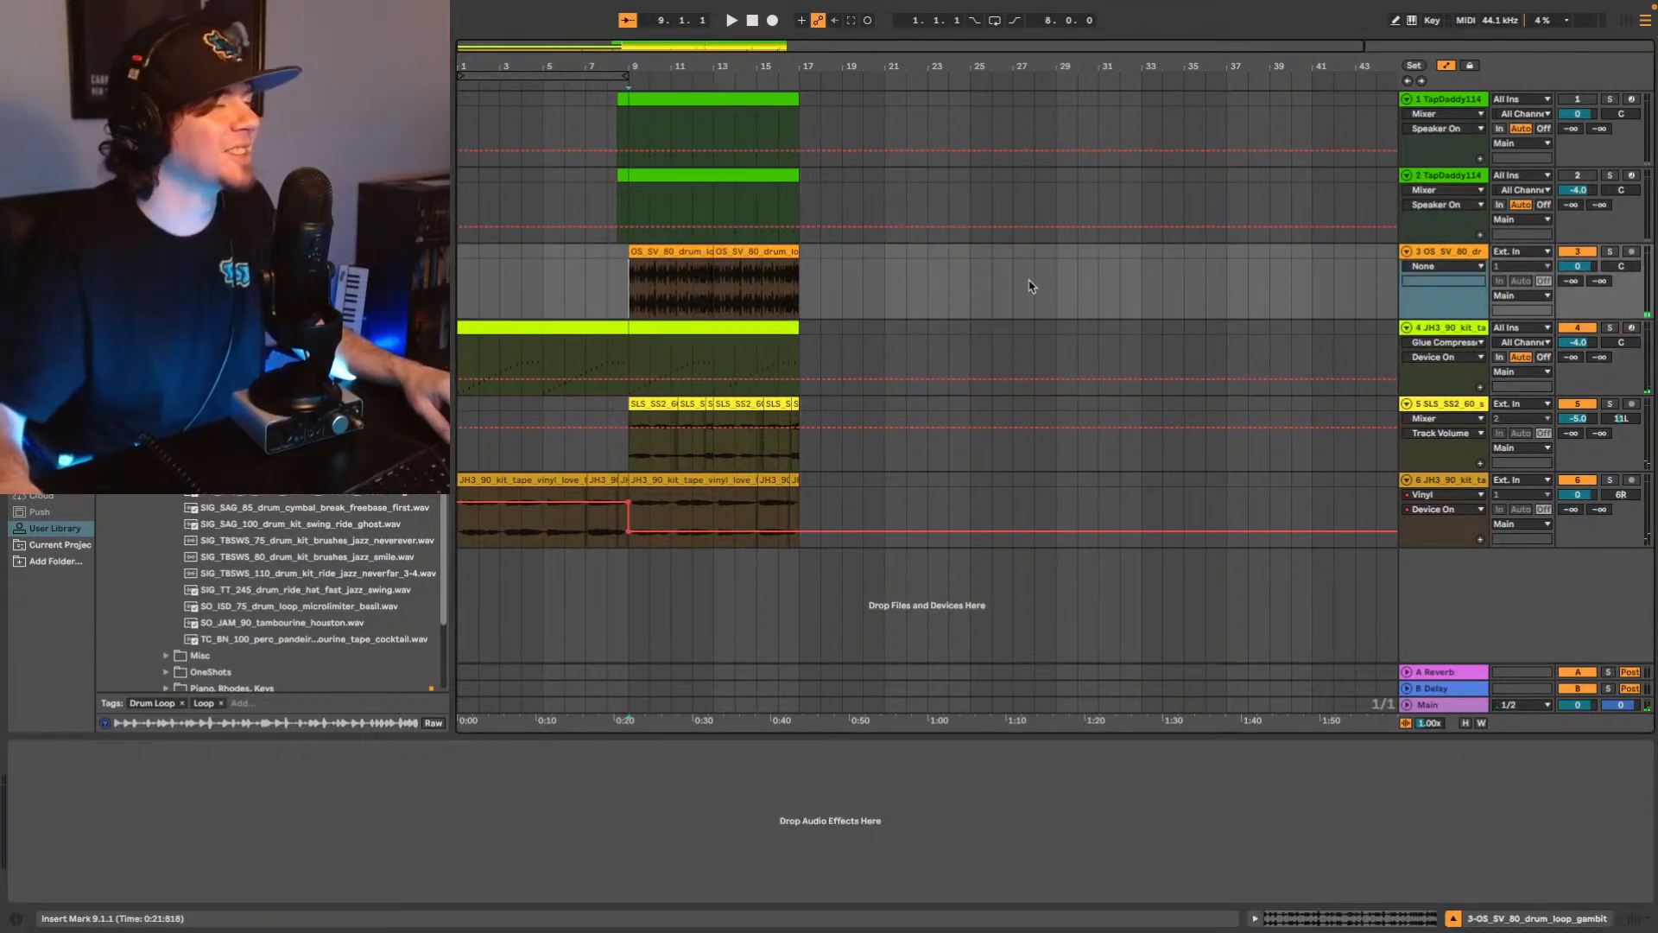
key(space)
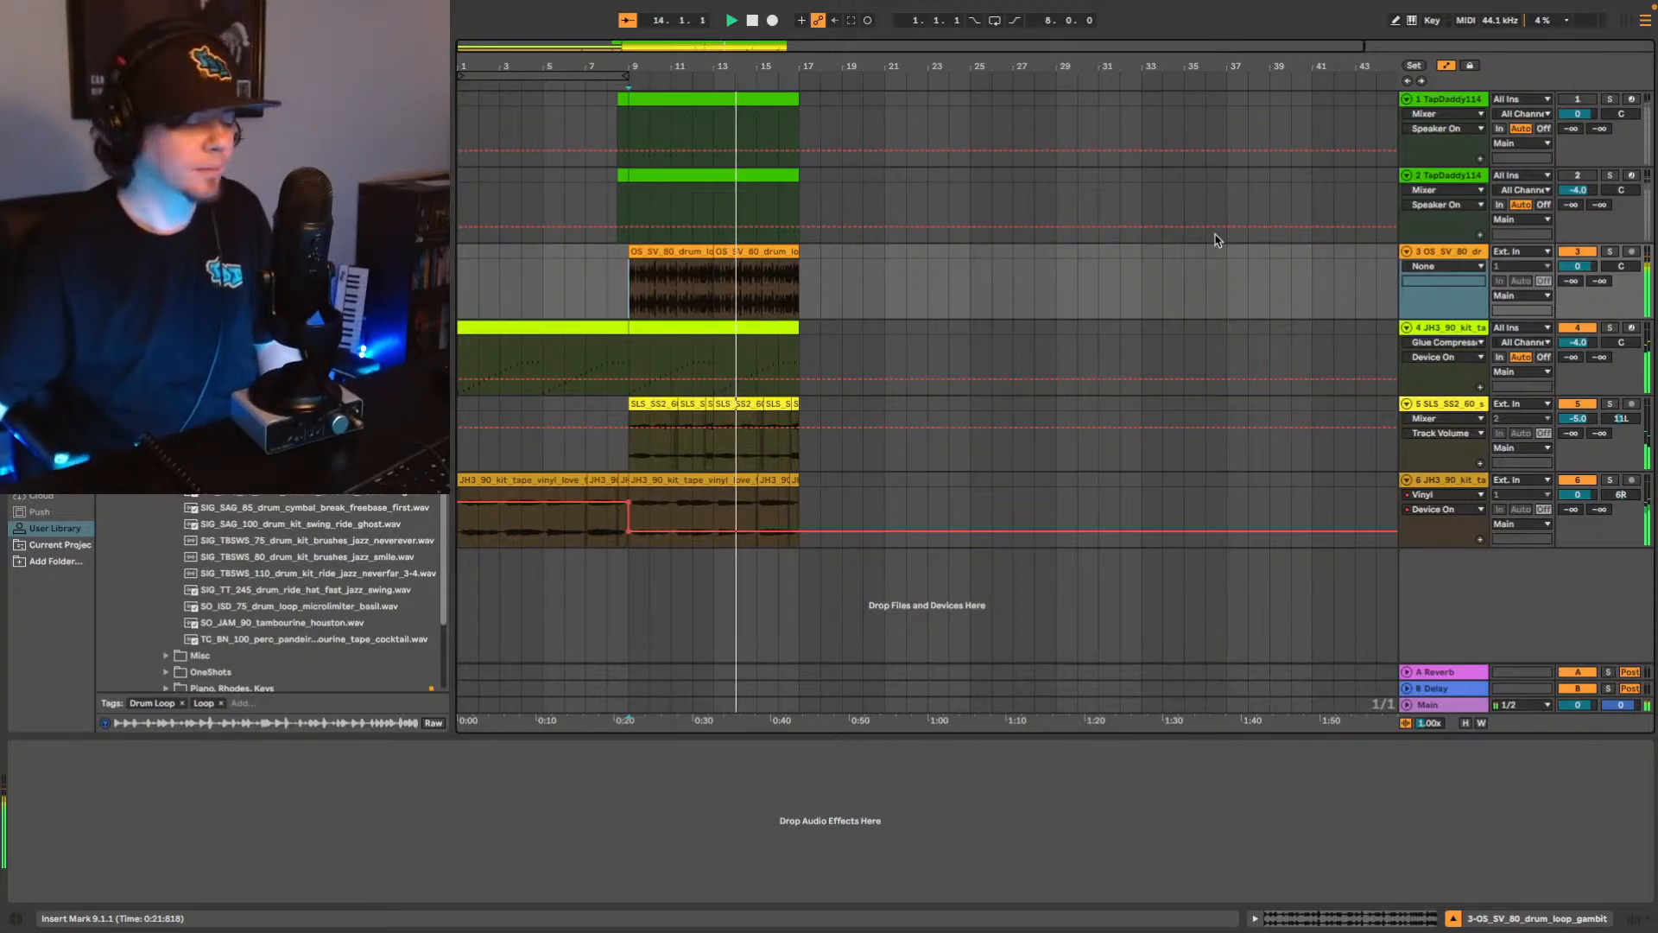
Set the arrangement loop to bars 9 through 17 around the gambit drum loop clips and enable looping.
click(1461, 251)
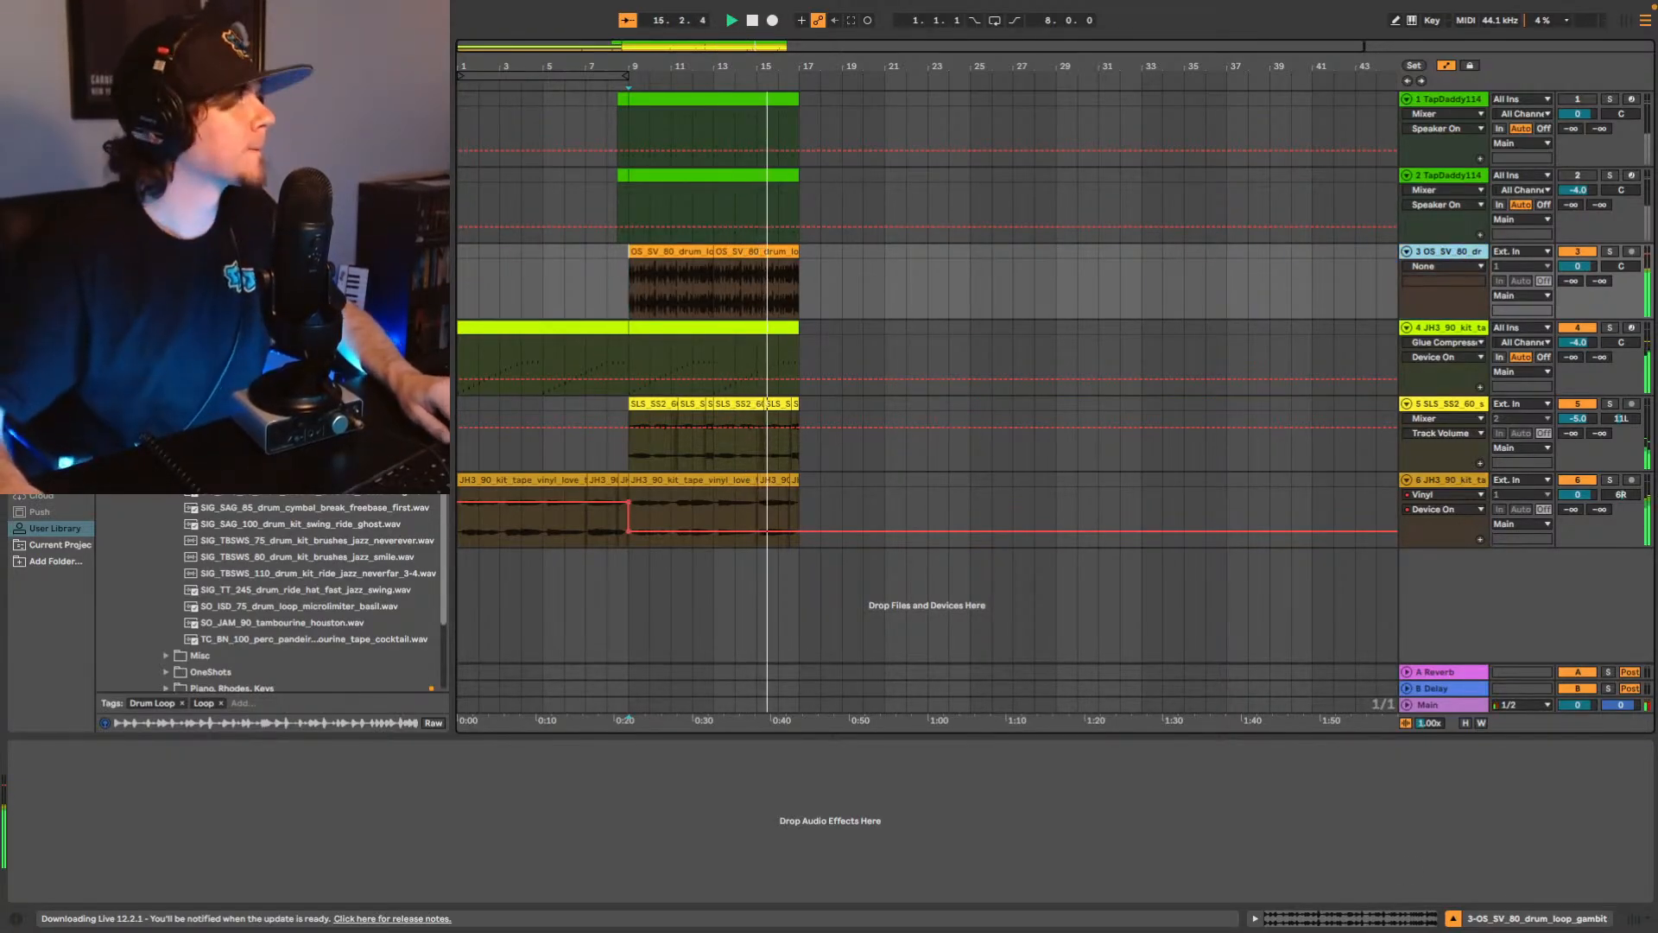
click(277, 345)
click(165, 285)
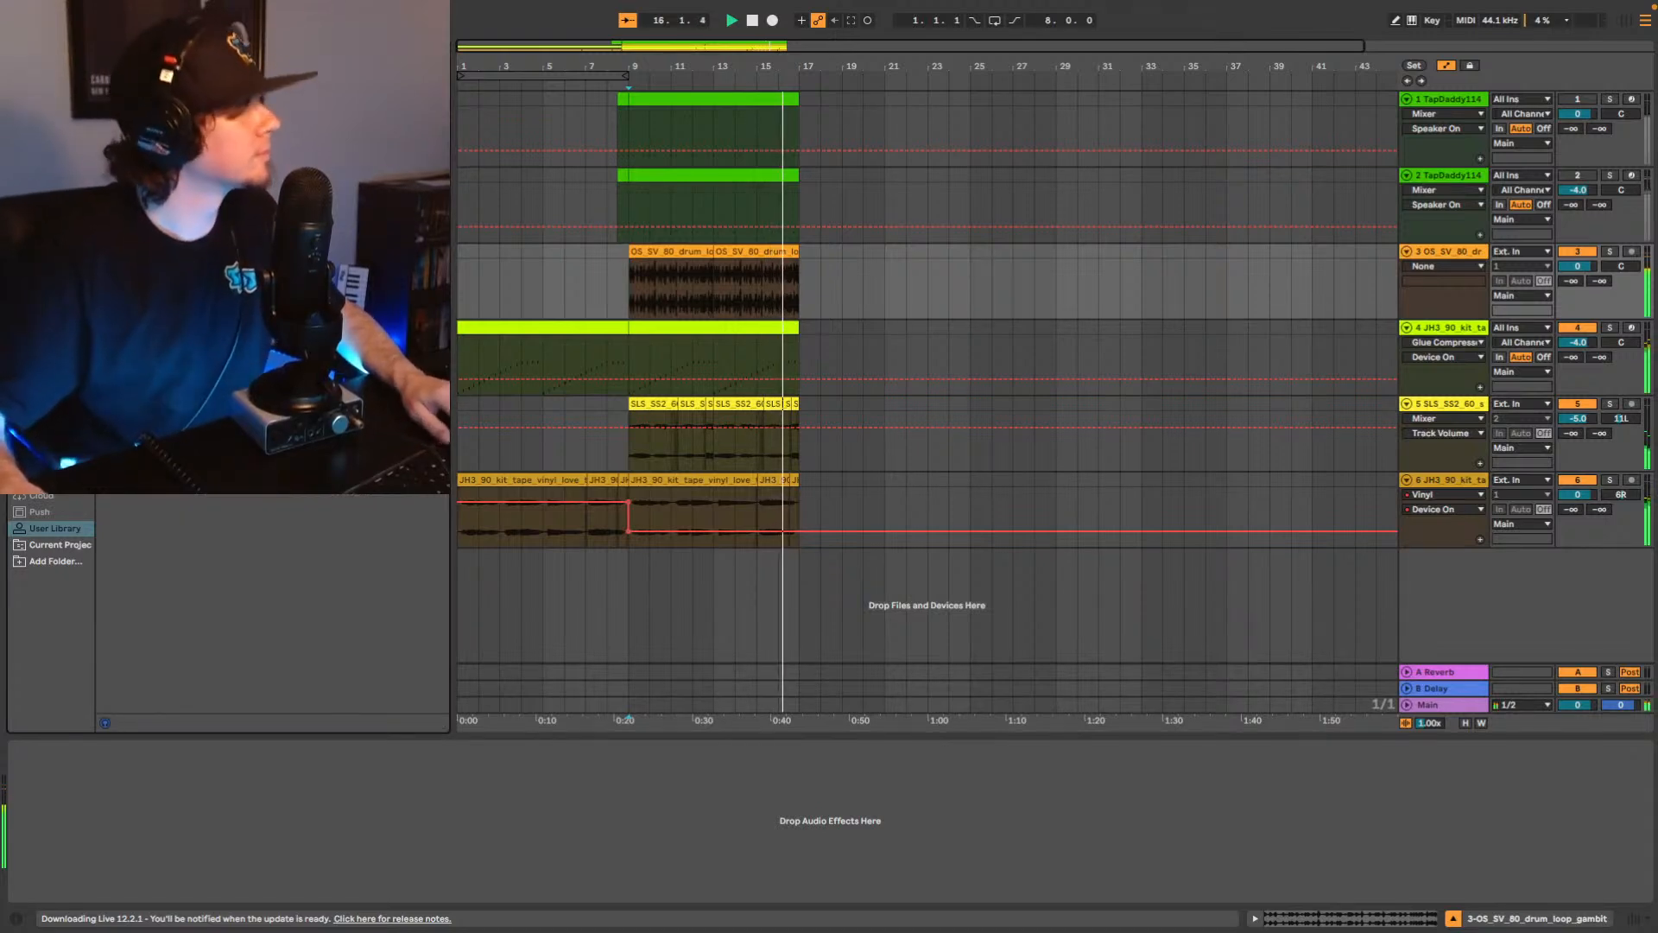
drag(493, 70, 665, 69)
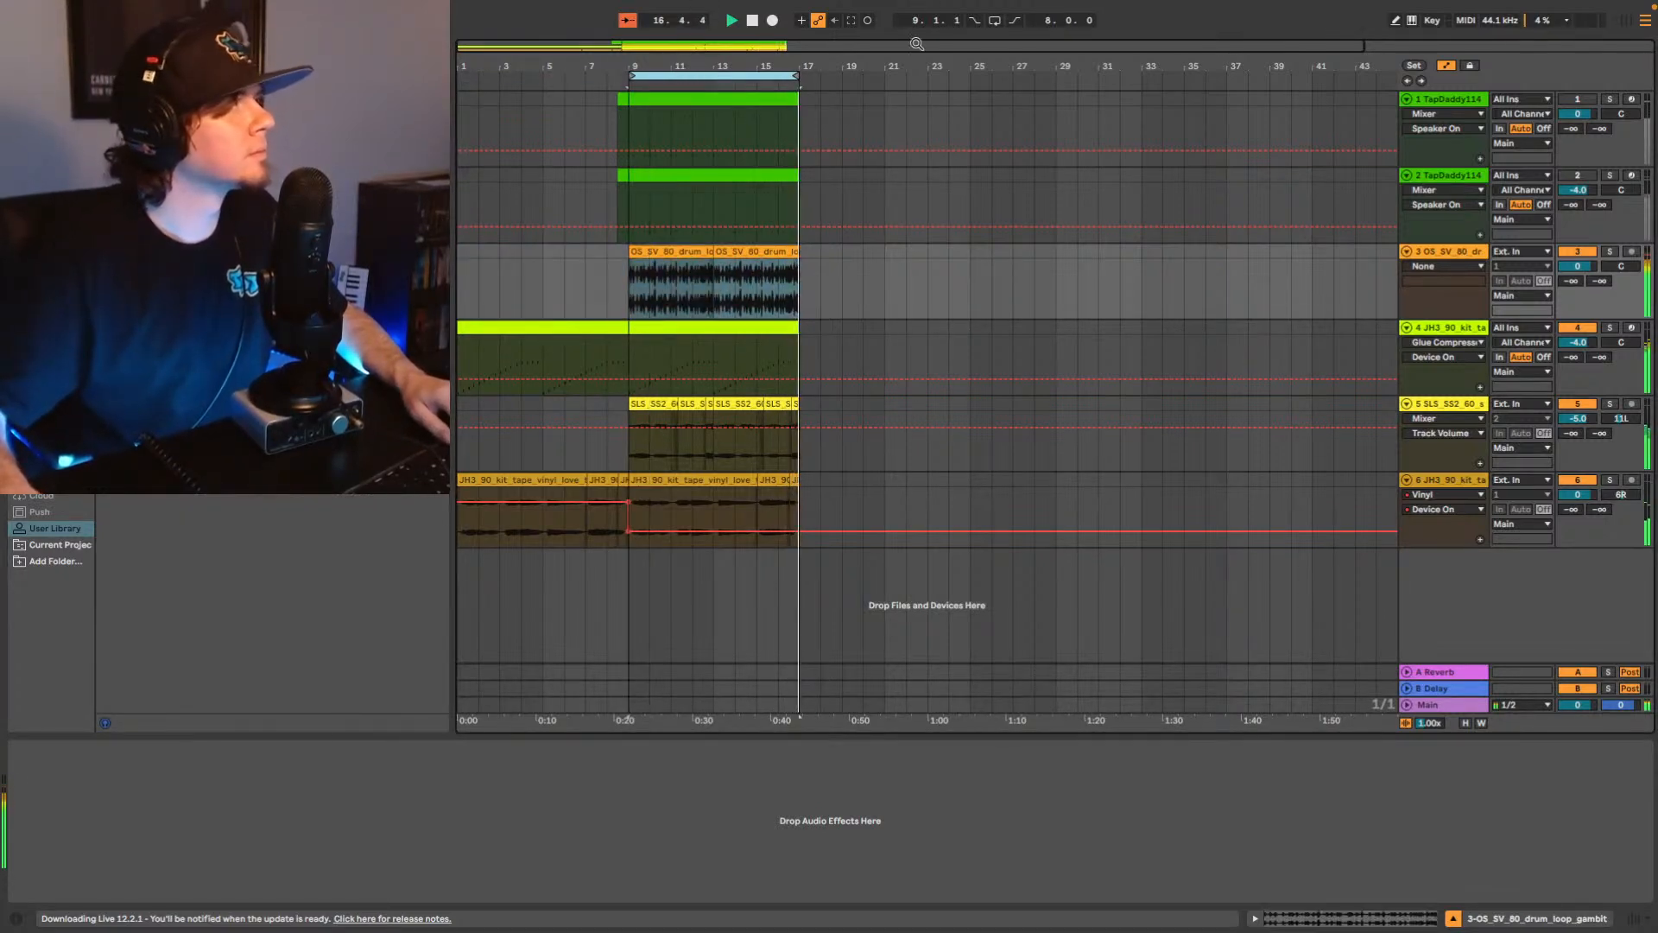
click(995, 20)
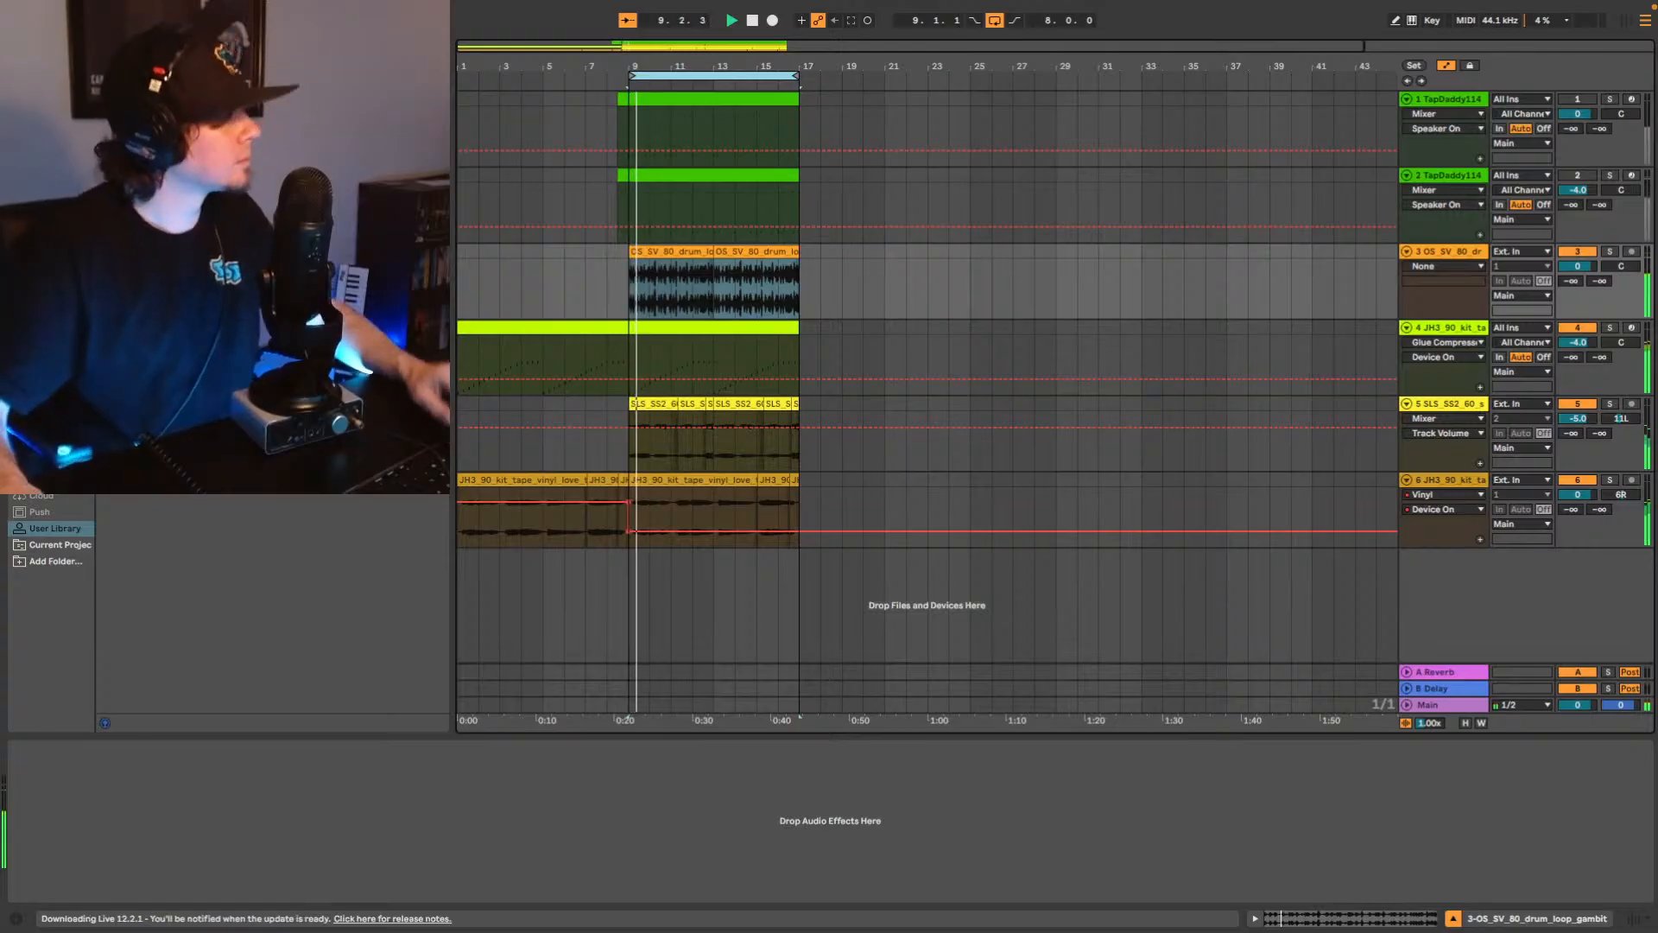
Add EQ Eight to the drum loop track and make band 4 a high-cut filter at 9.79 kHz.
key(super+f)
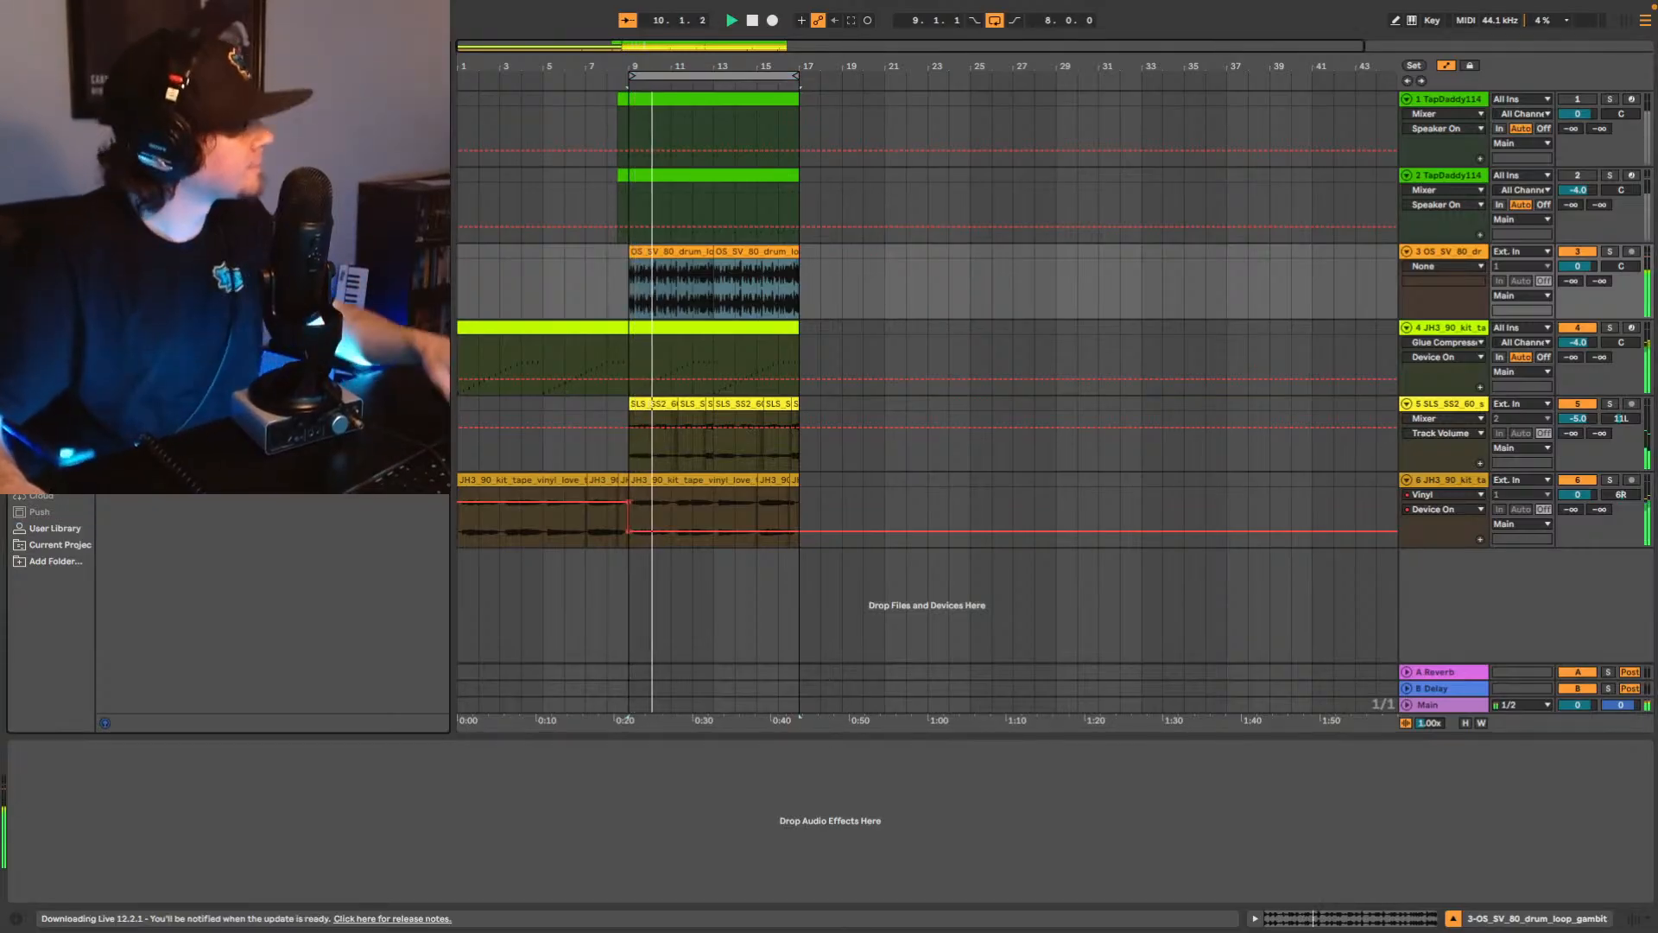
text(eq)
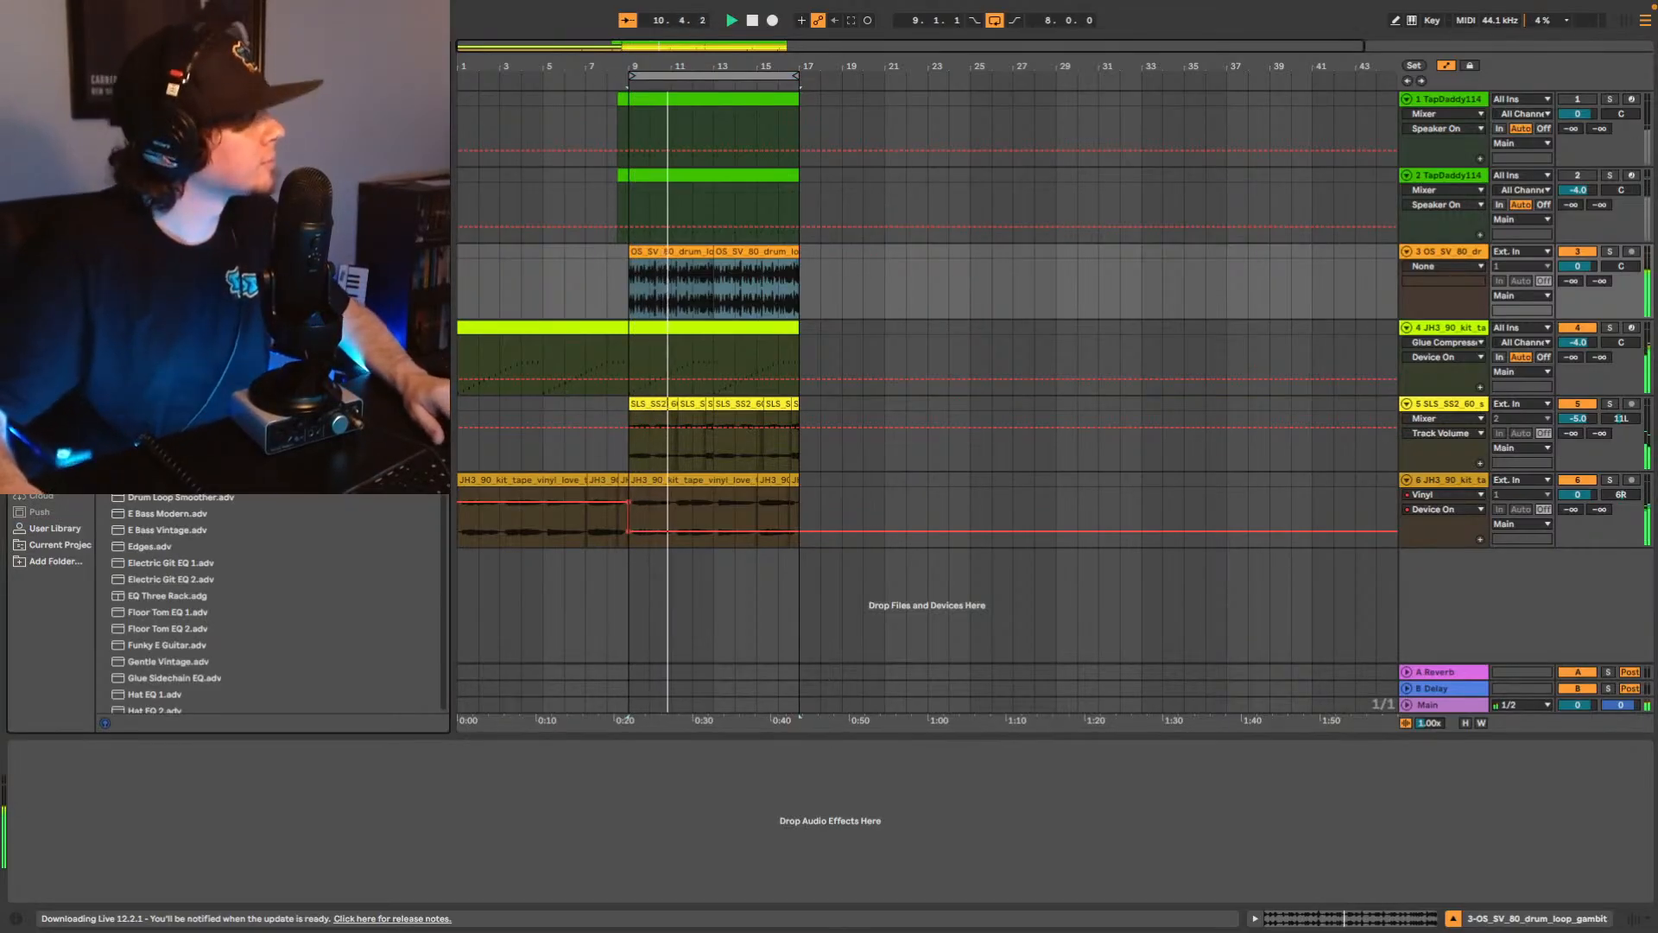
drag(155, 129, 666, 256)
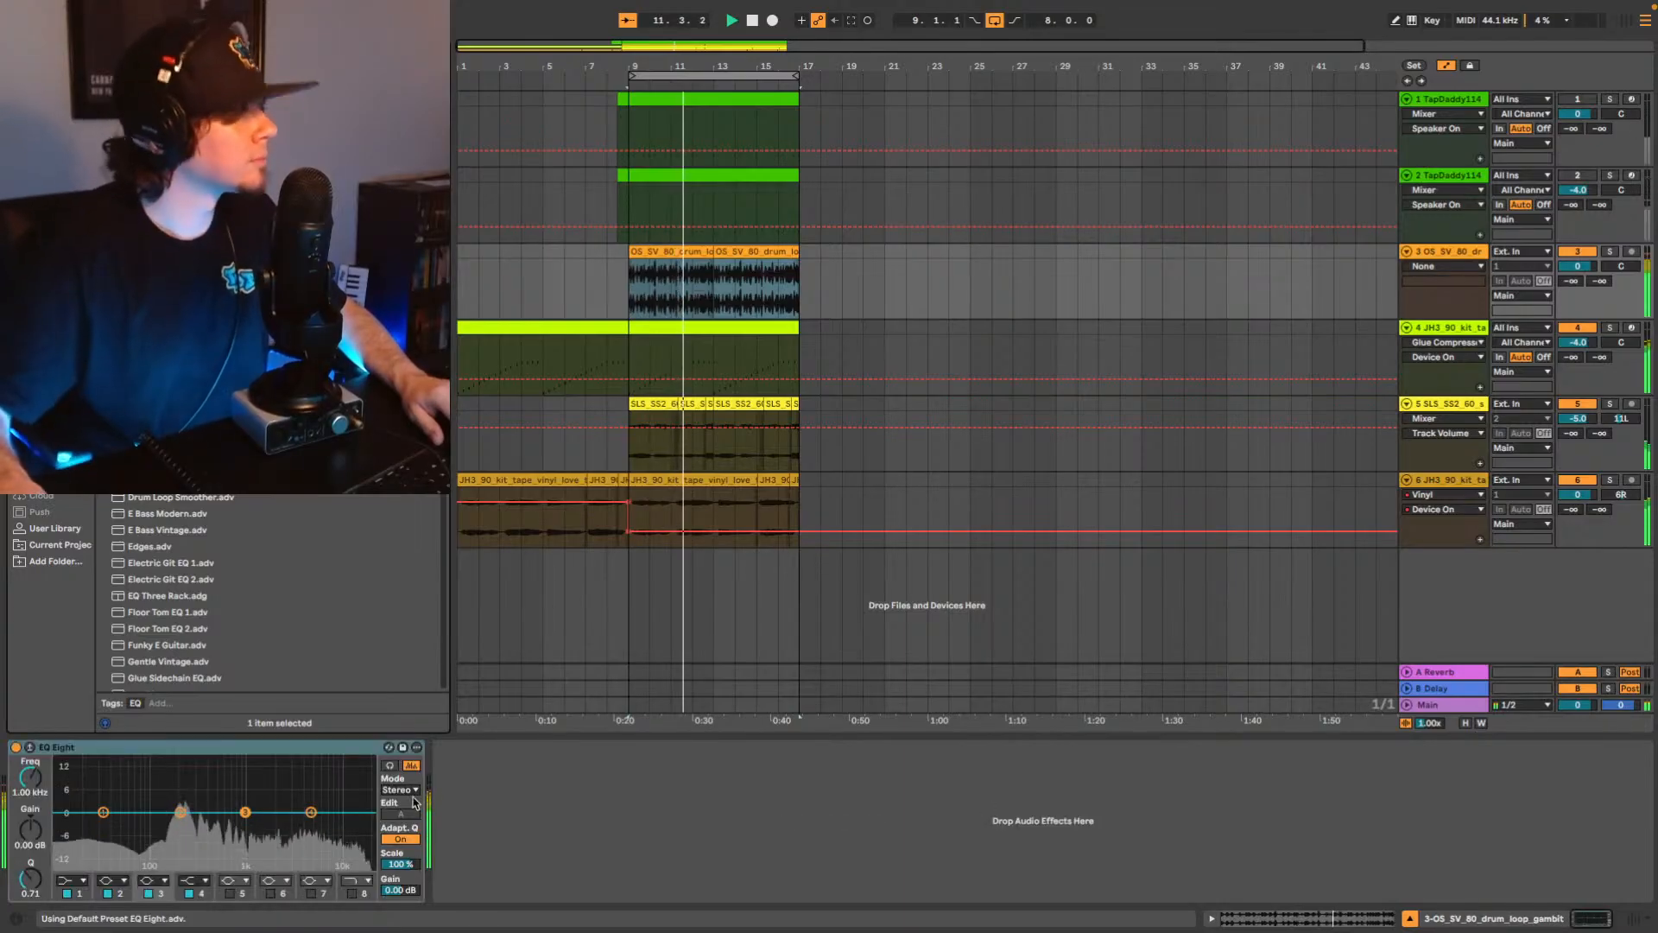
click(195, 880)
click(193, 873)
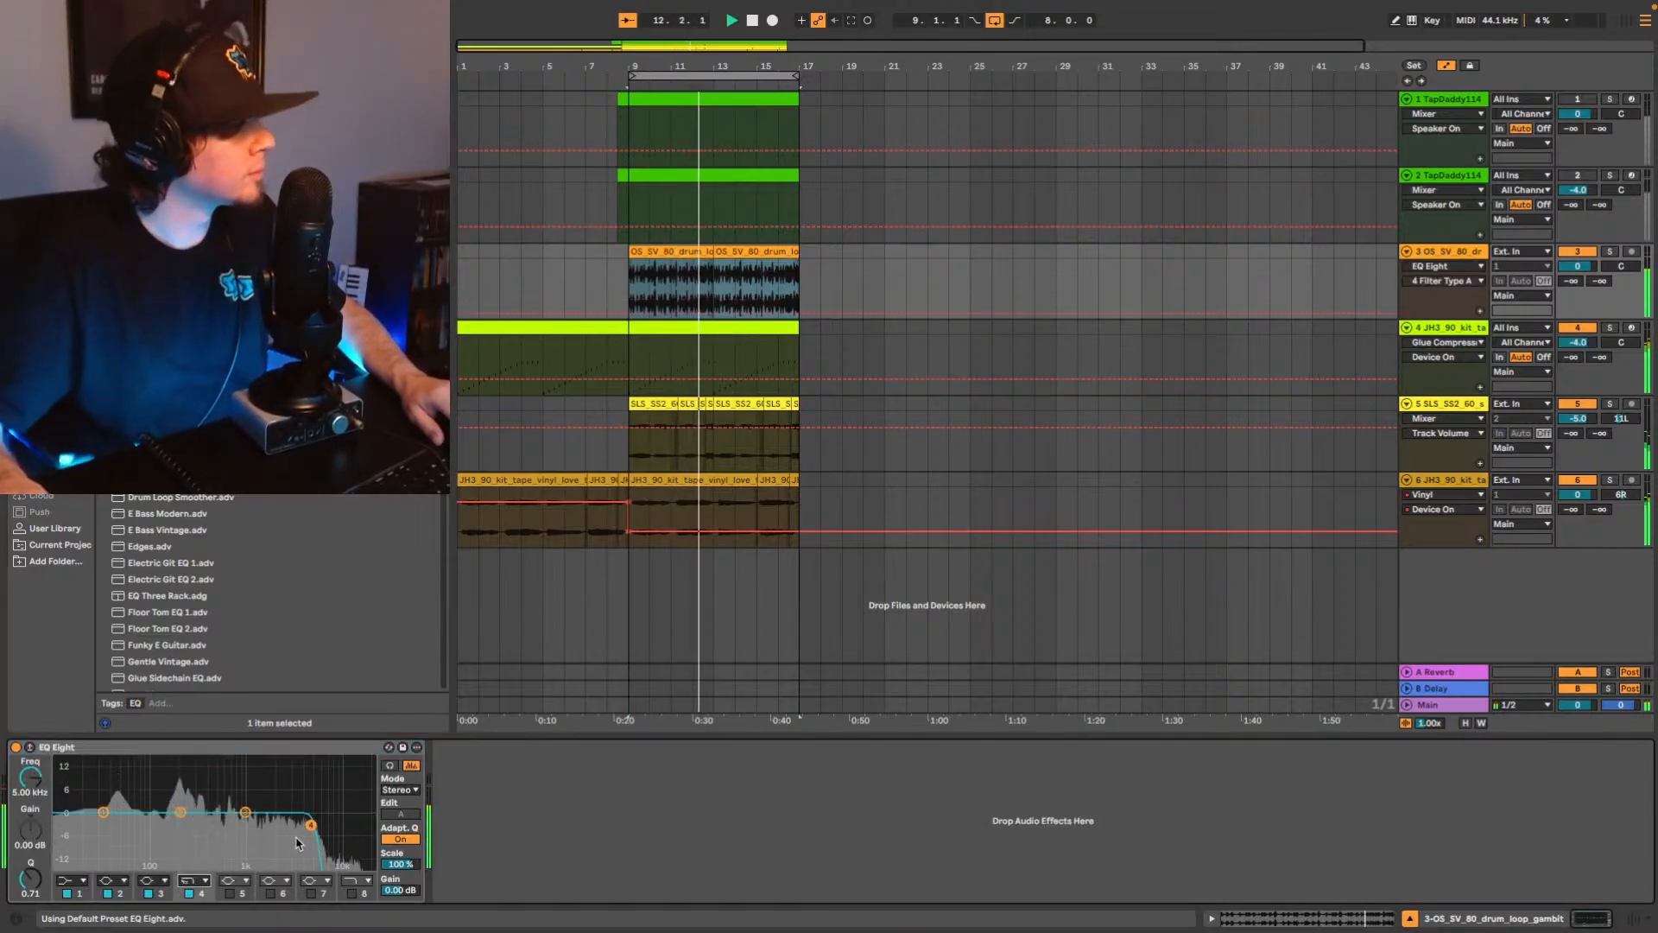
drag(335, 828, 337, 826)
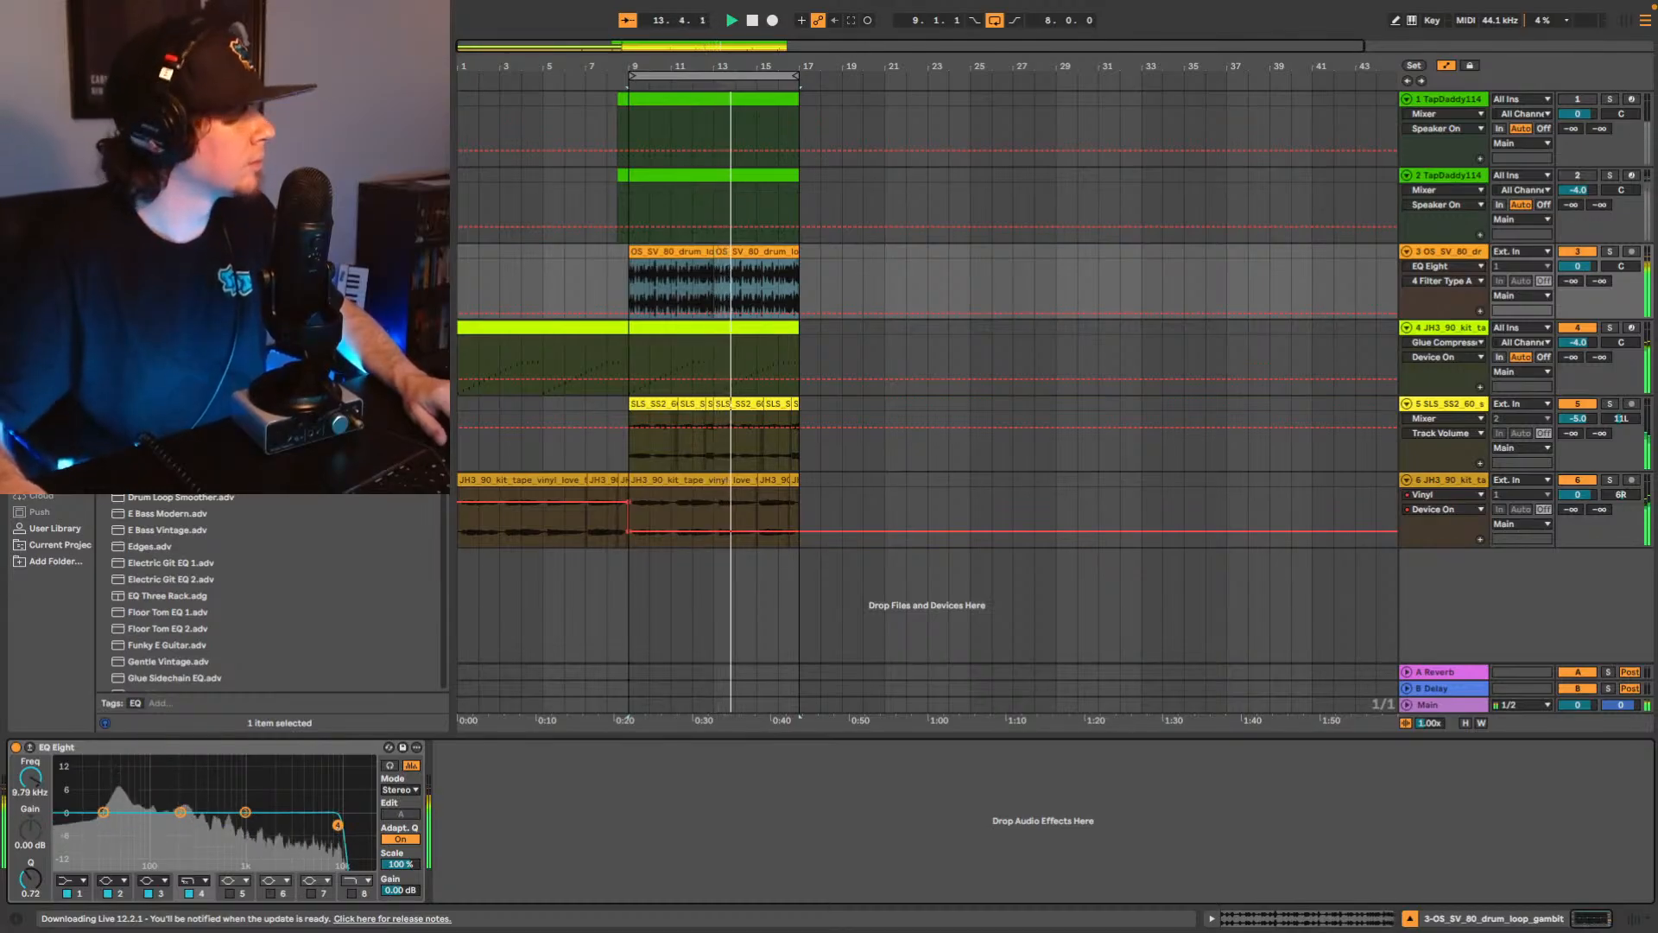
Add the Soundtoys Decapitator to the drum loop track and place it before EQ Eight.
key(BackSpace)
key(BackSpace)
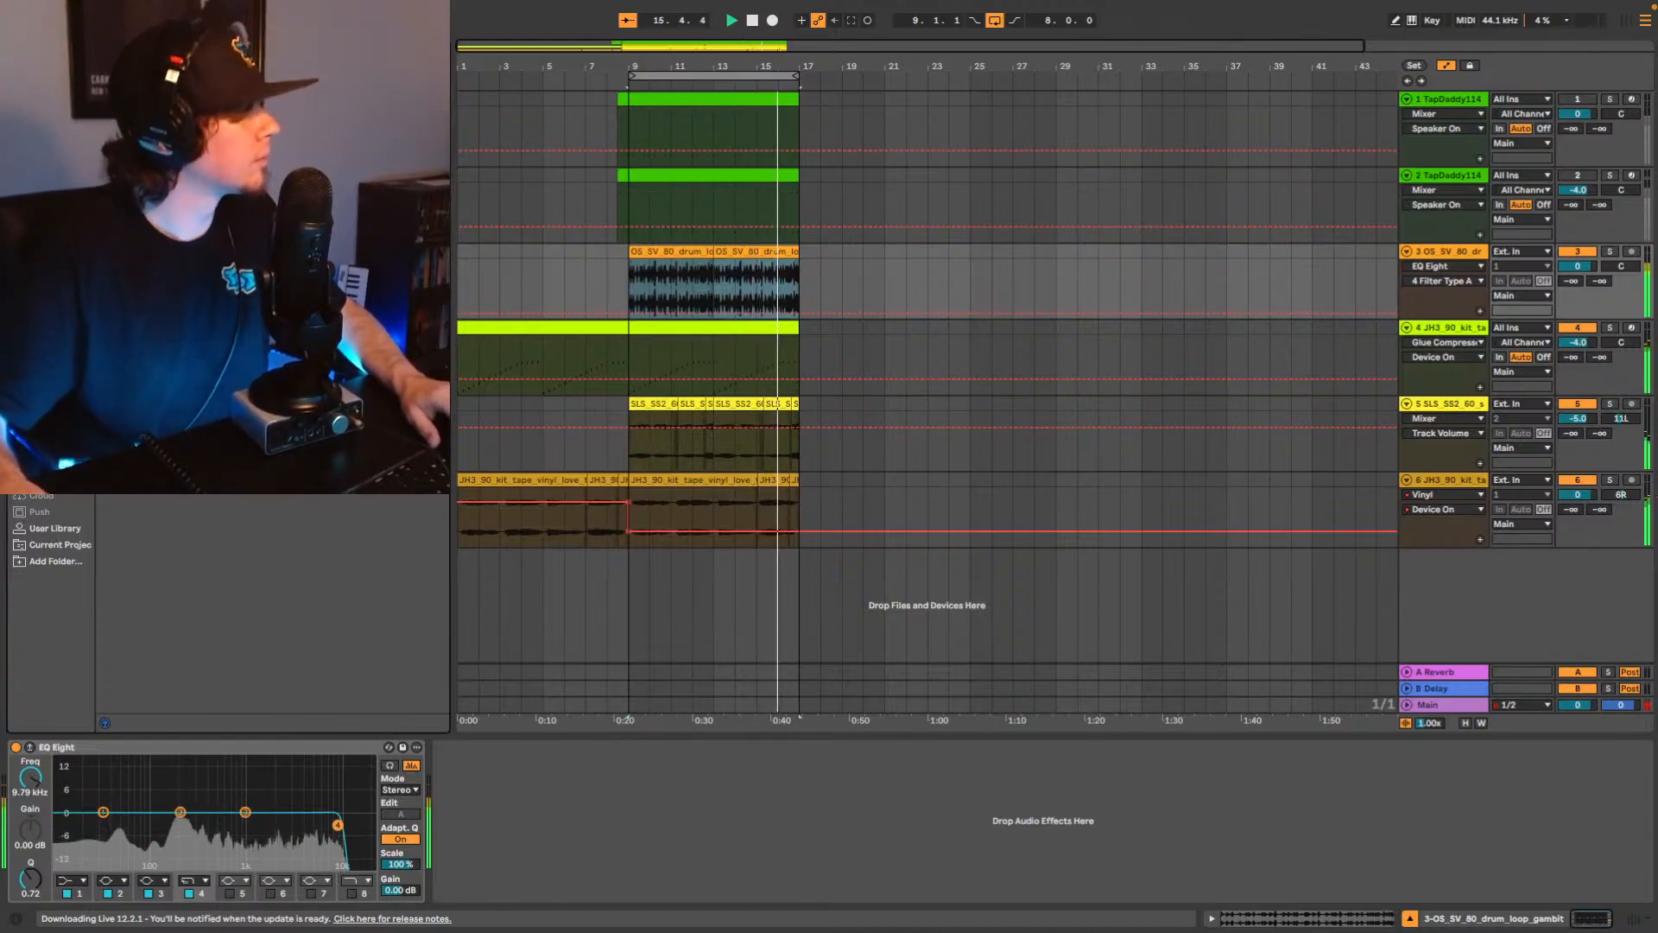
drag(125, 648, 596, 842)
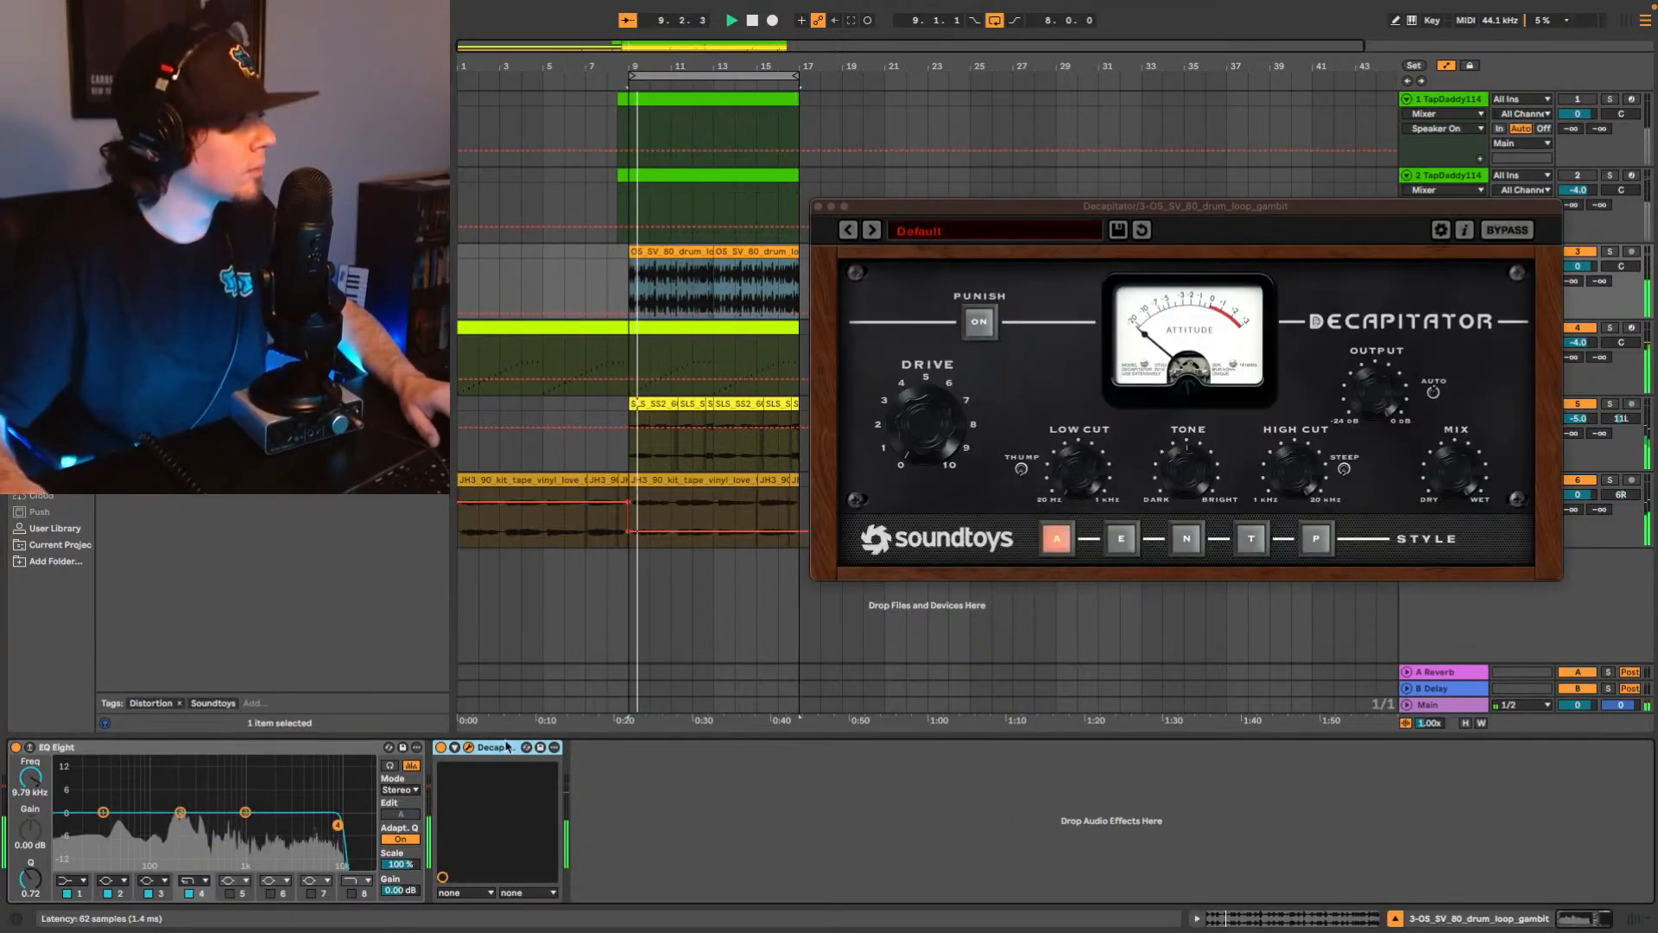
drag(504, 749, 26, 777)
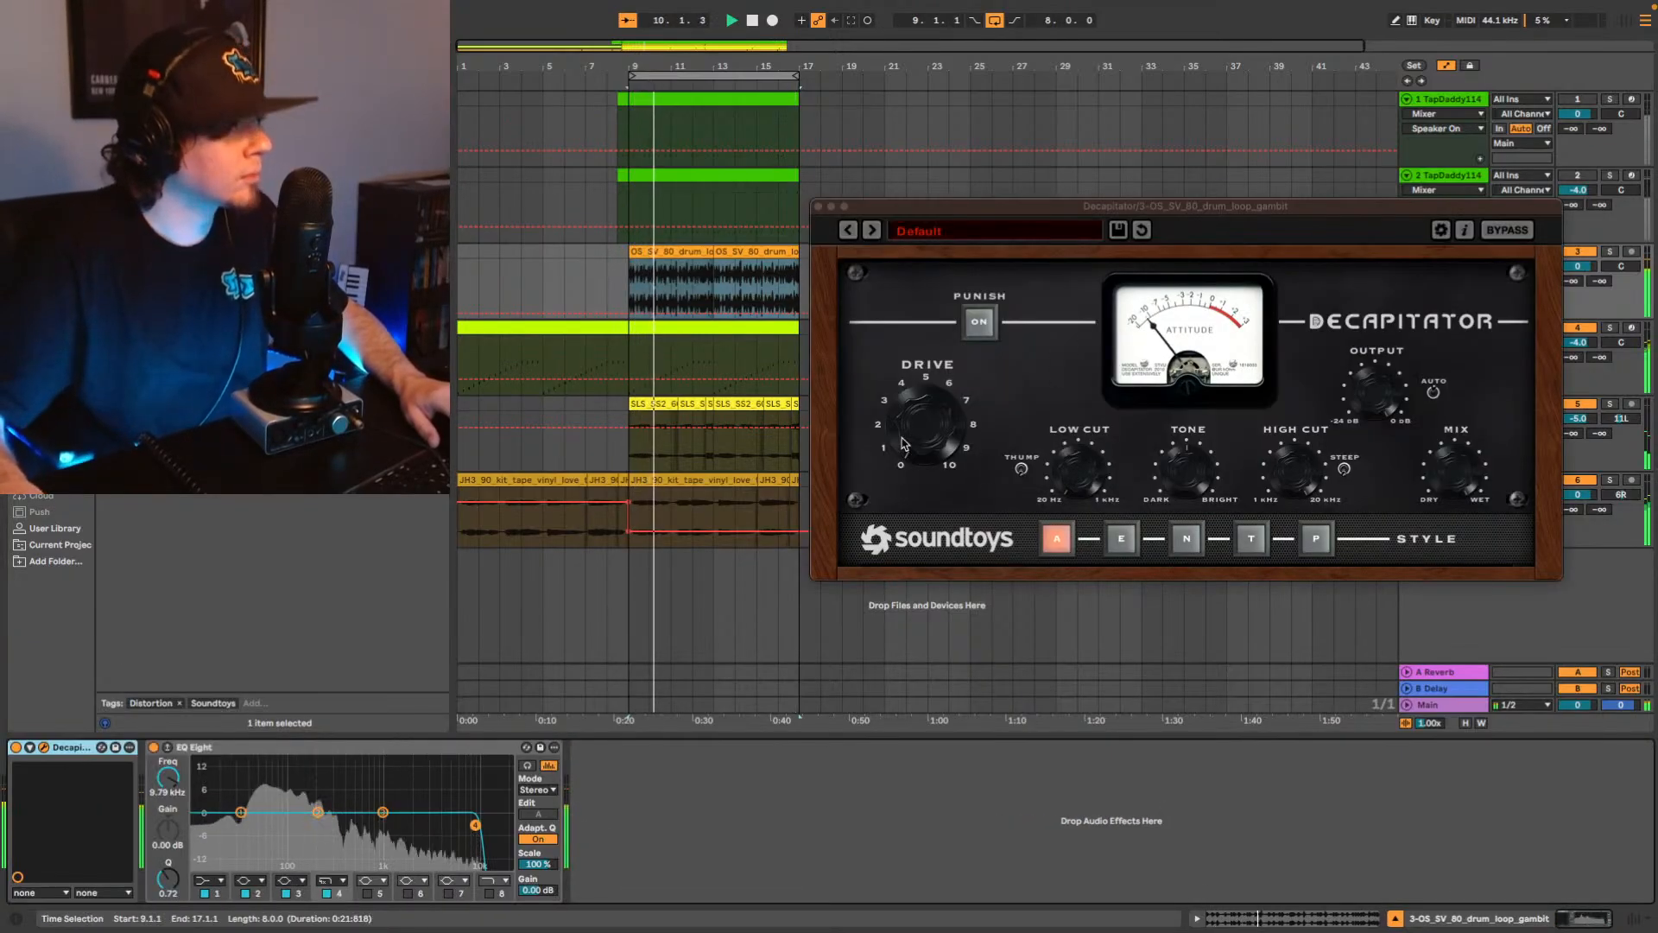
Set Decapitator to style E, adjust its drive, and turn off EQ Eight on the drum loop track.
click(1122, 539)
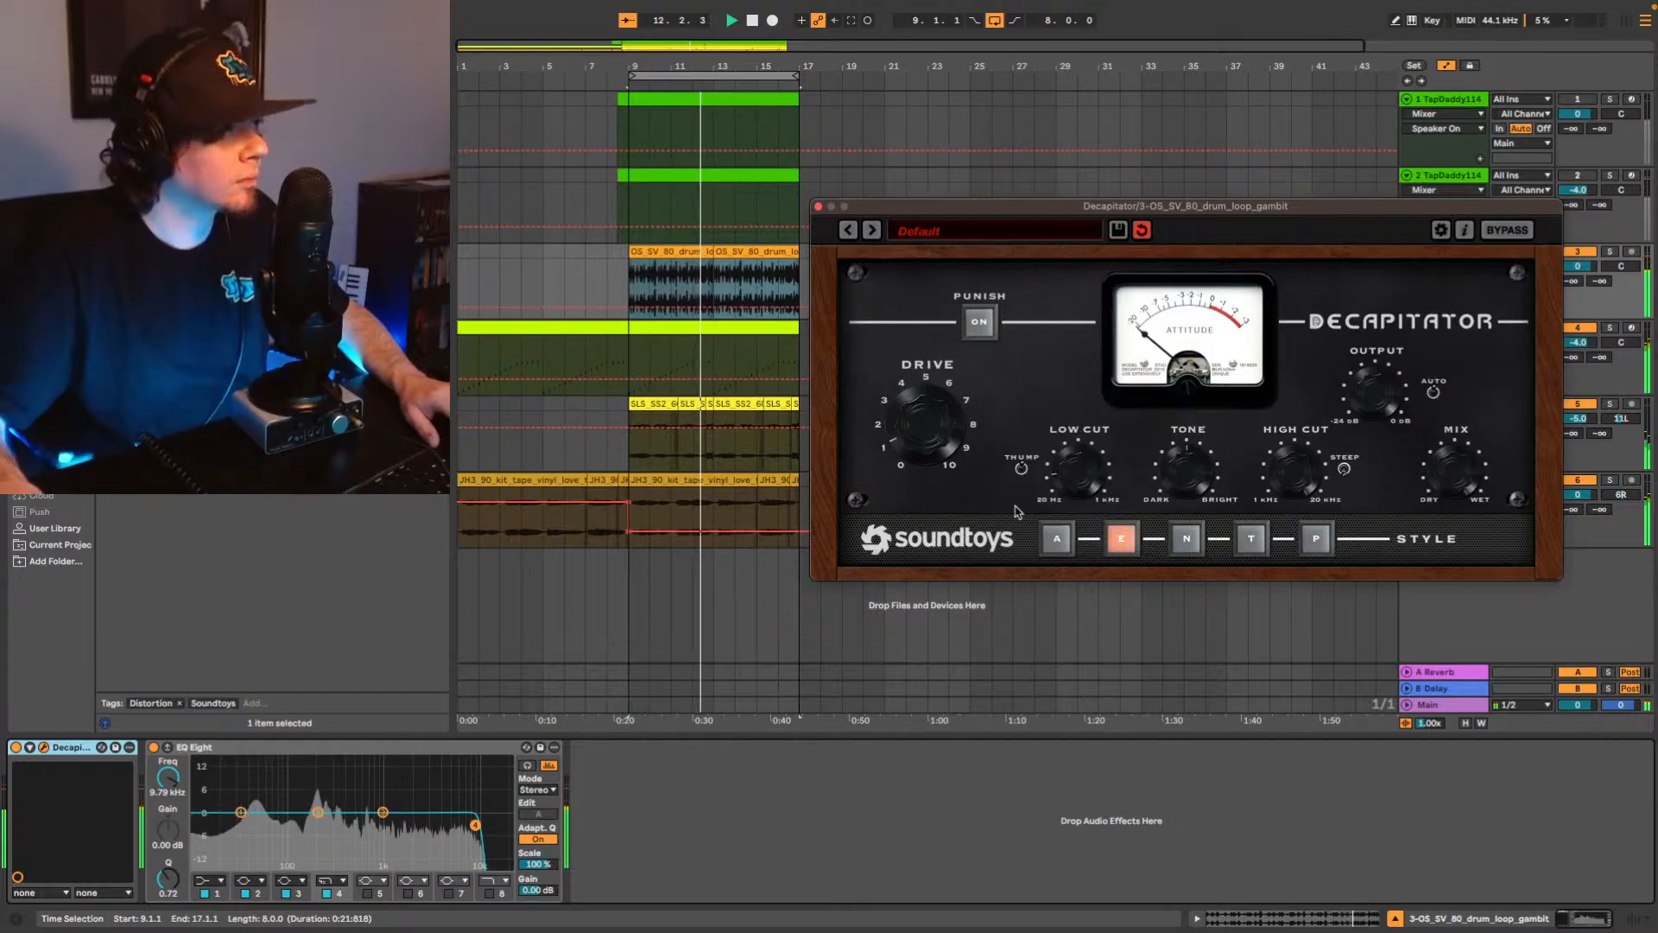
mouse_move(909, 450)
mouse_down()
mouse_move(923, 409)
mouse_move(900, 446)
mouse_up()
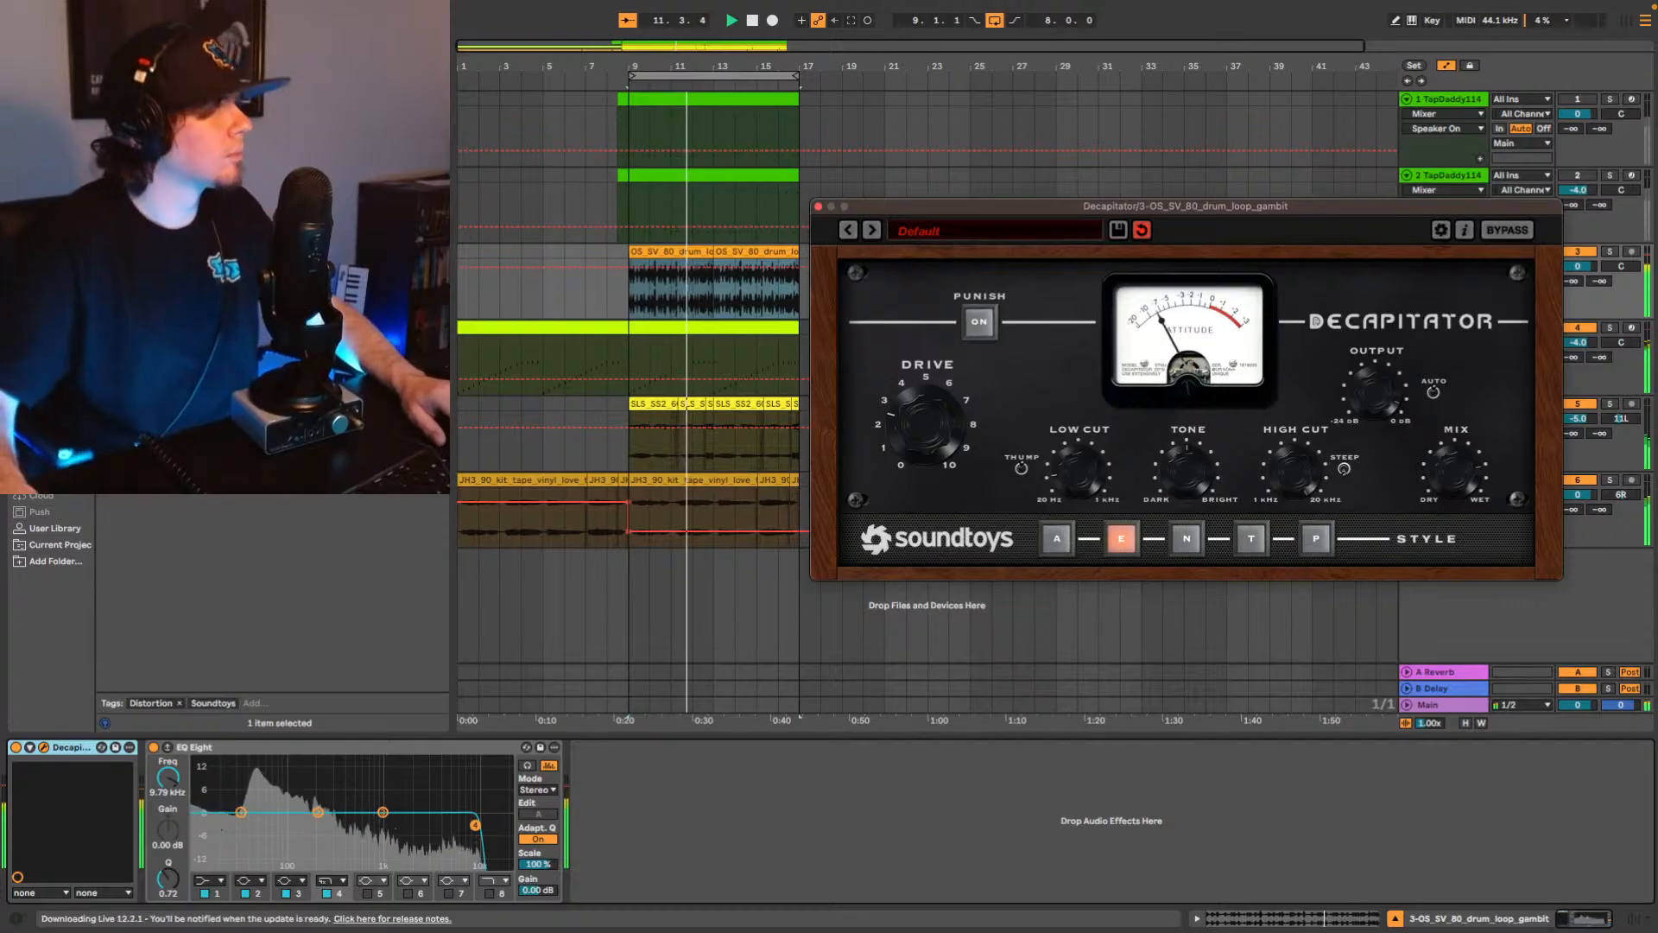
click(154, 747)
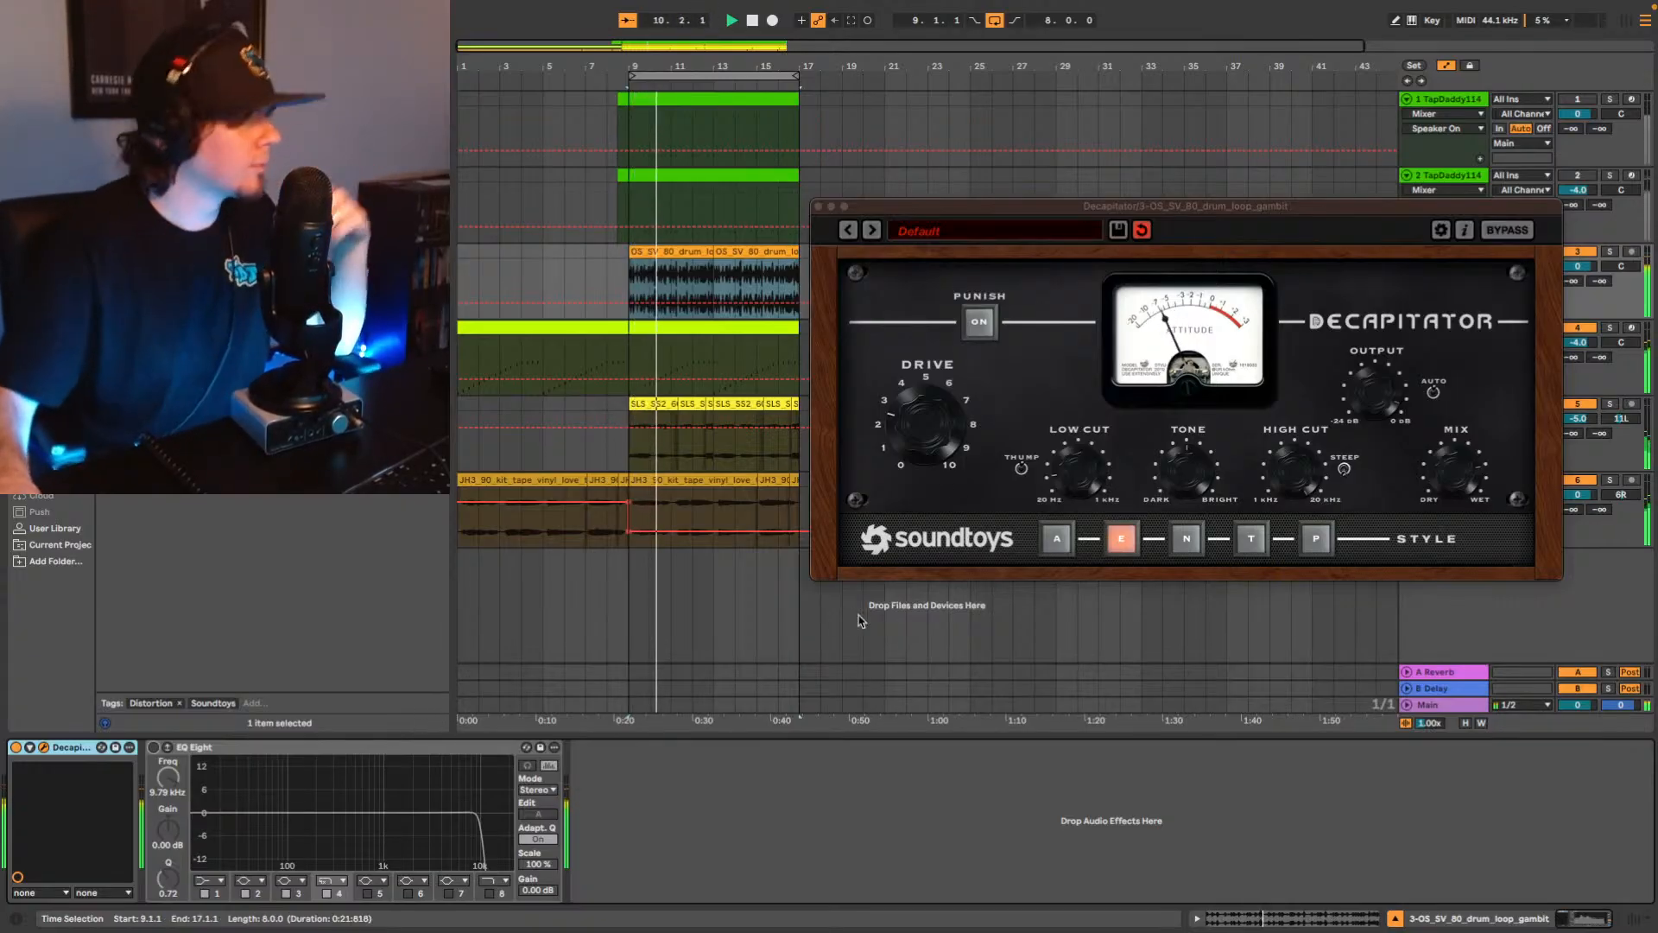
click(906, 423)
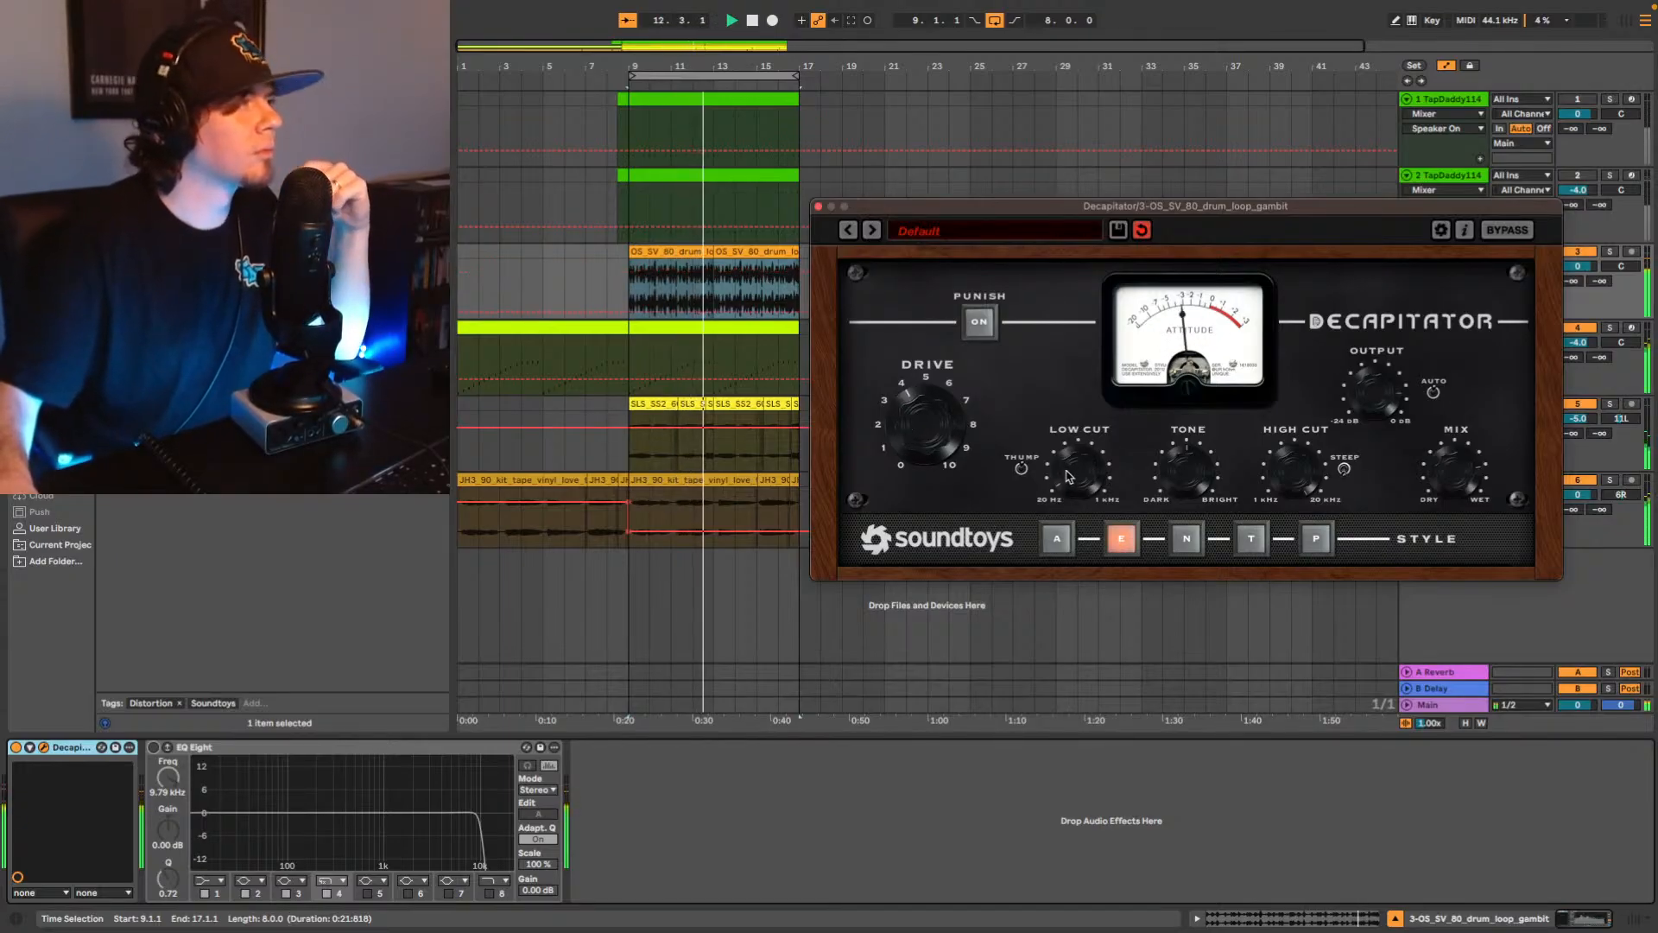
Compare Decapitator styles A and N with style E, briefly soloing the drum loop track.
click(1045, 540)
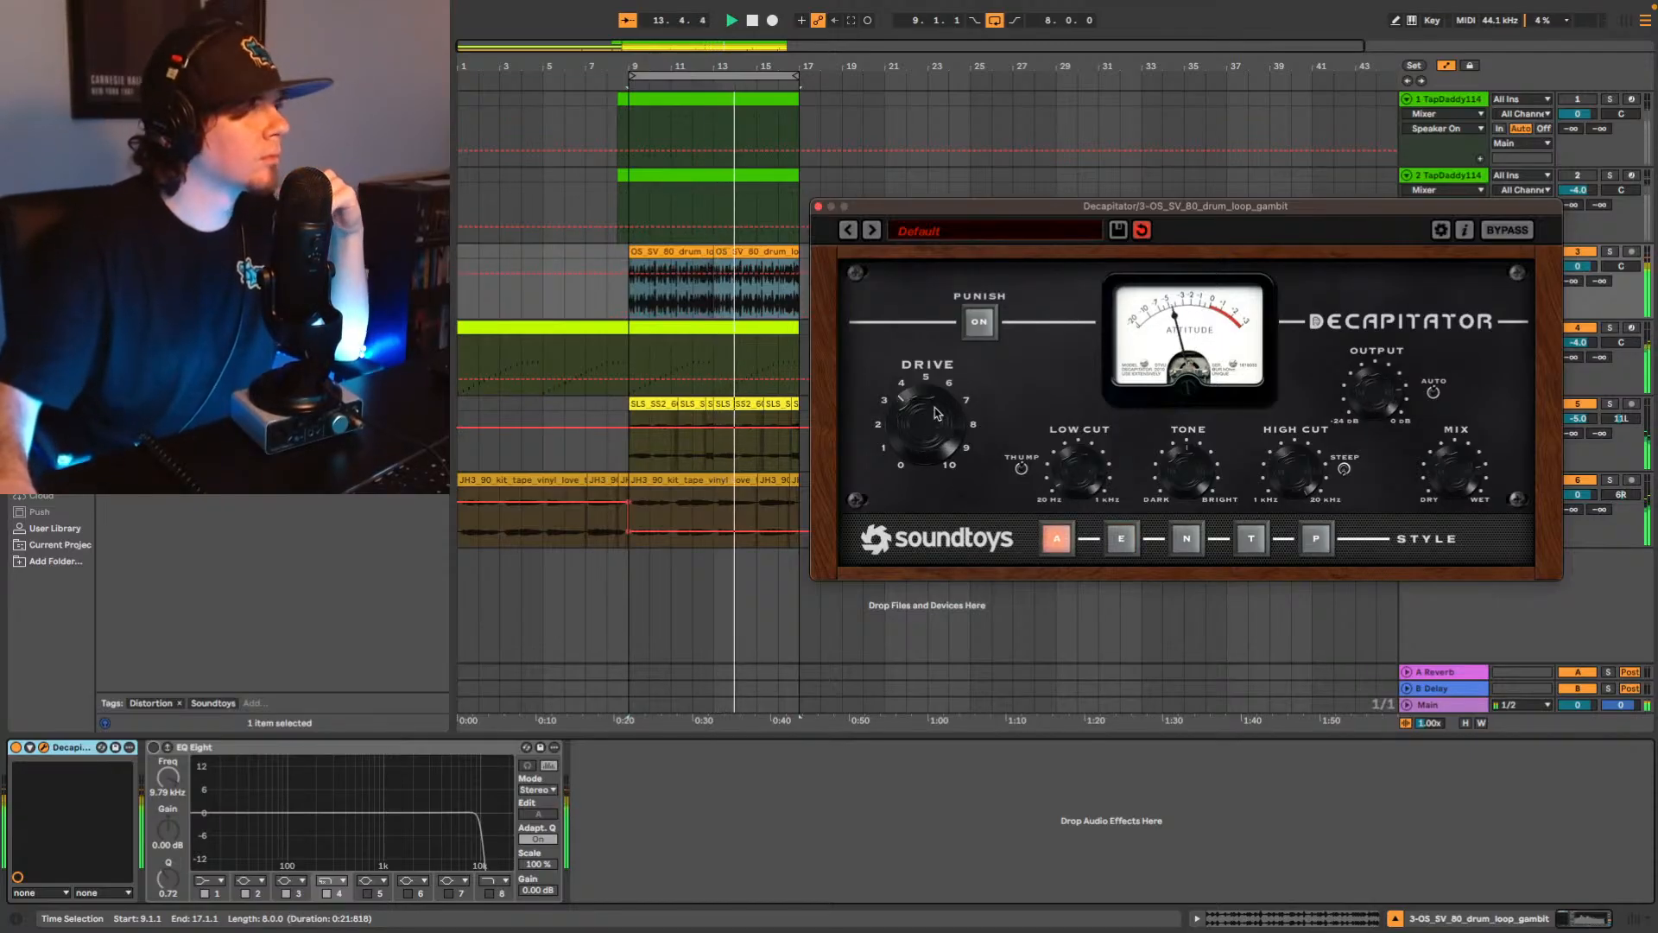
click(1188, 546)
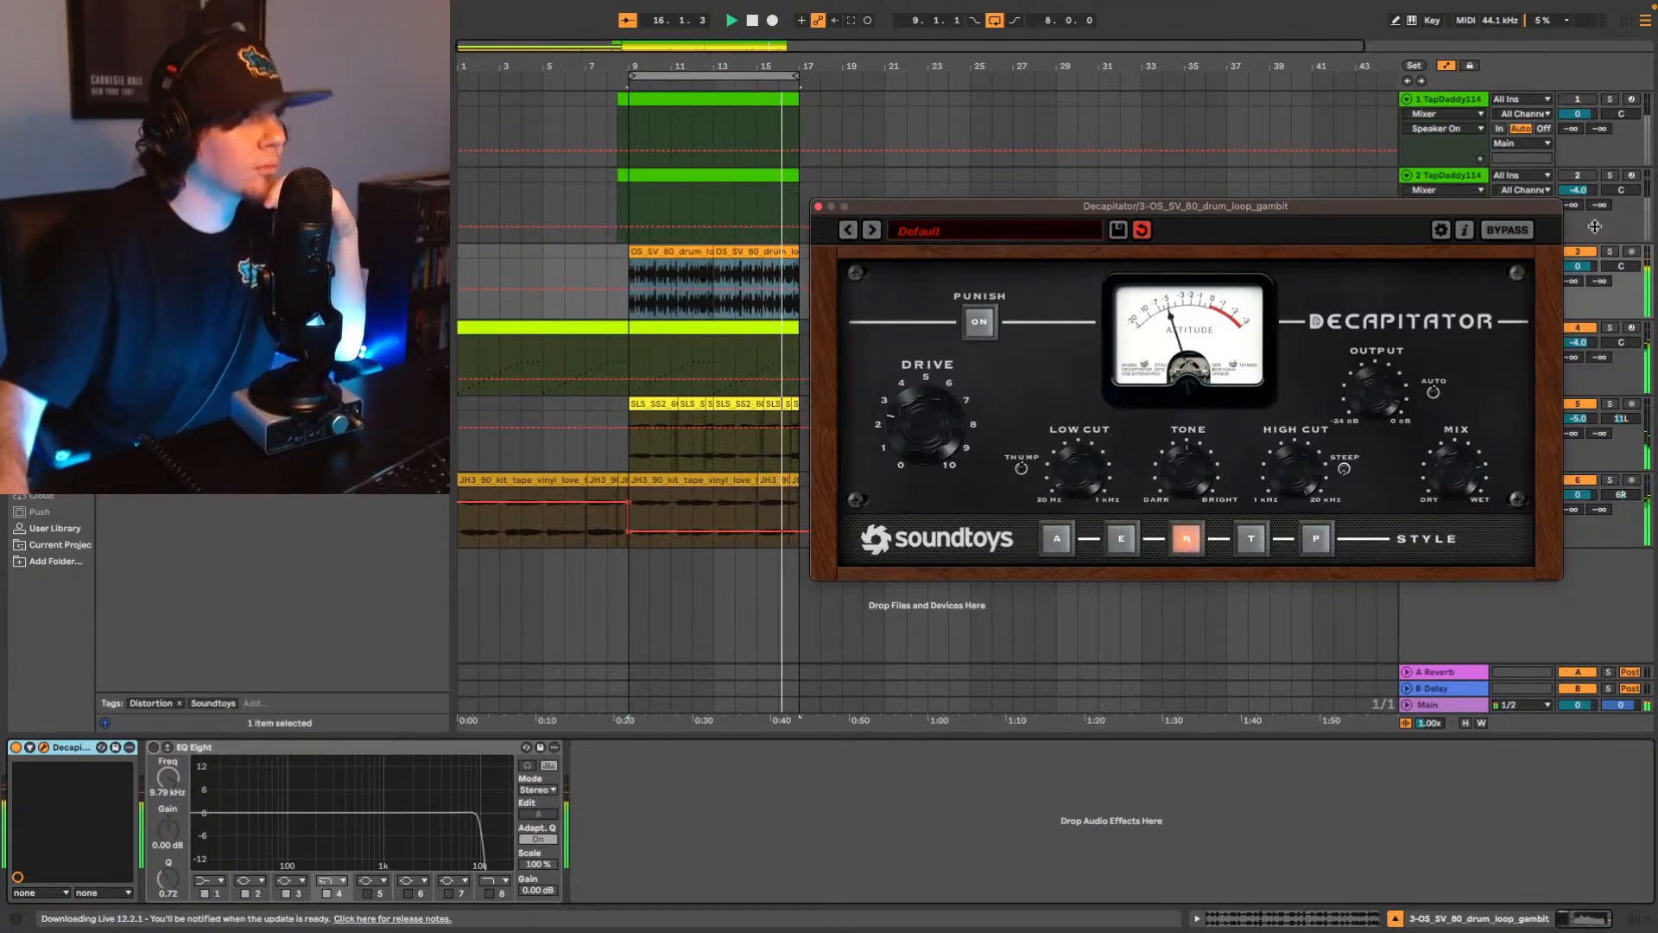
click(1611, 252)
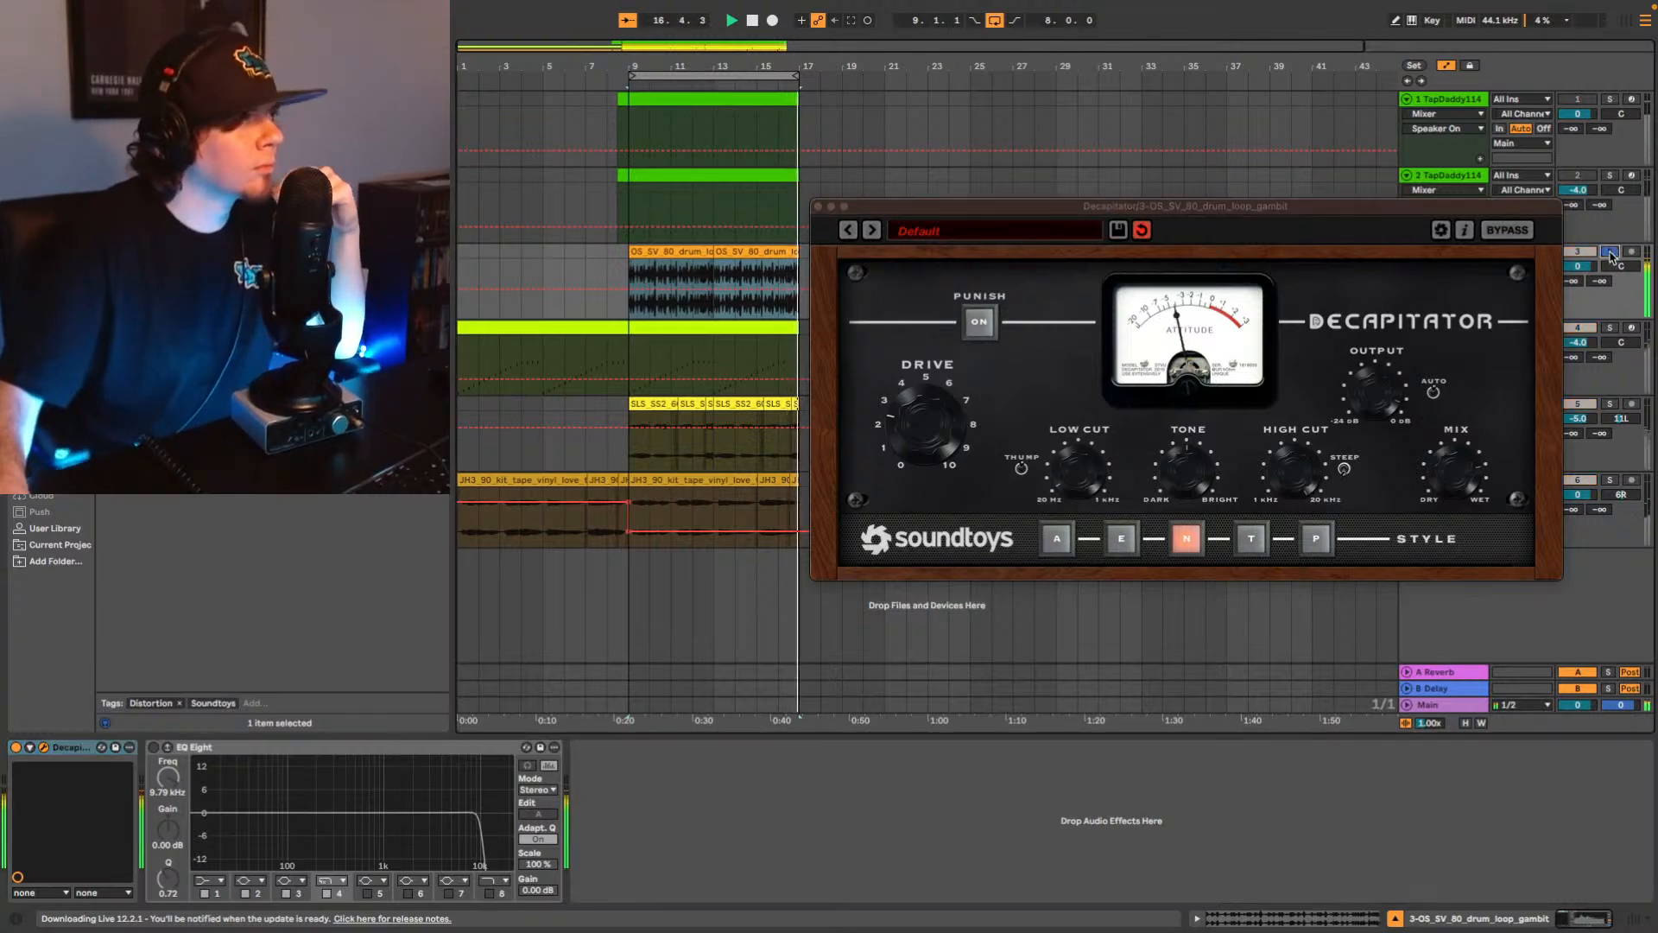
click(1122, 539)
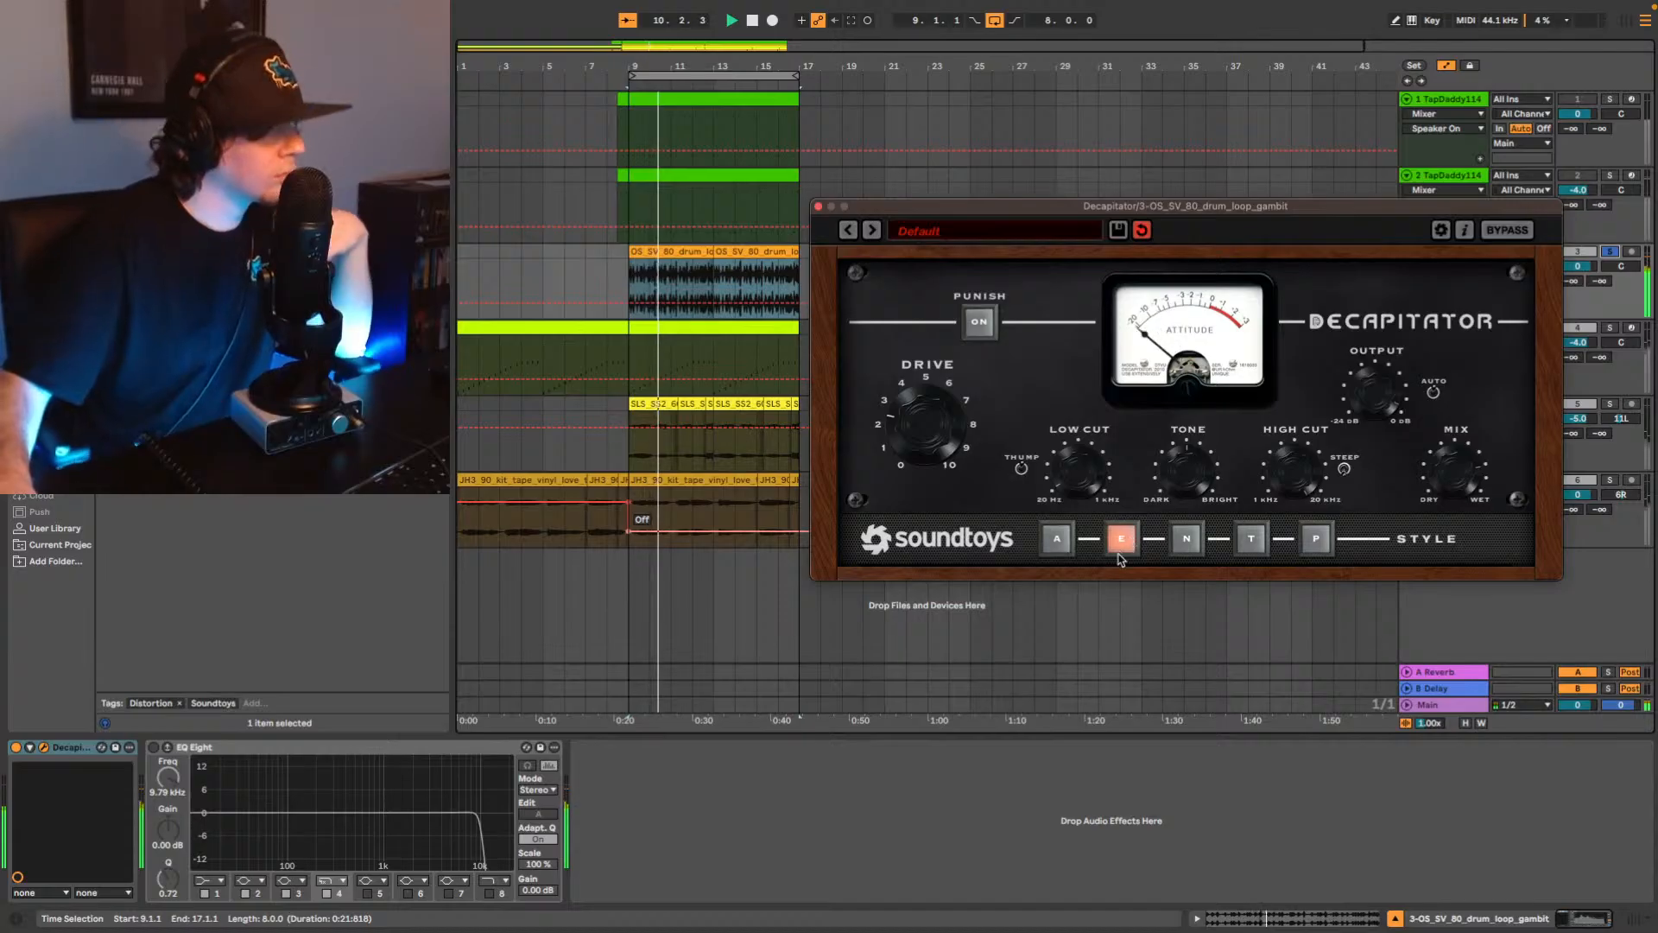
click(1613, 252)
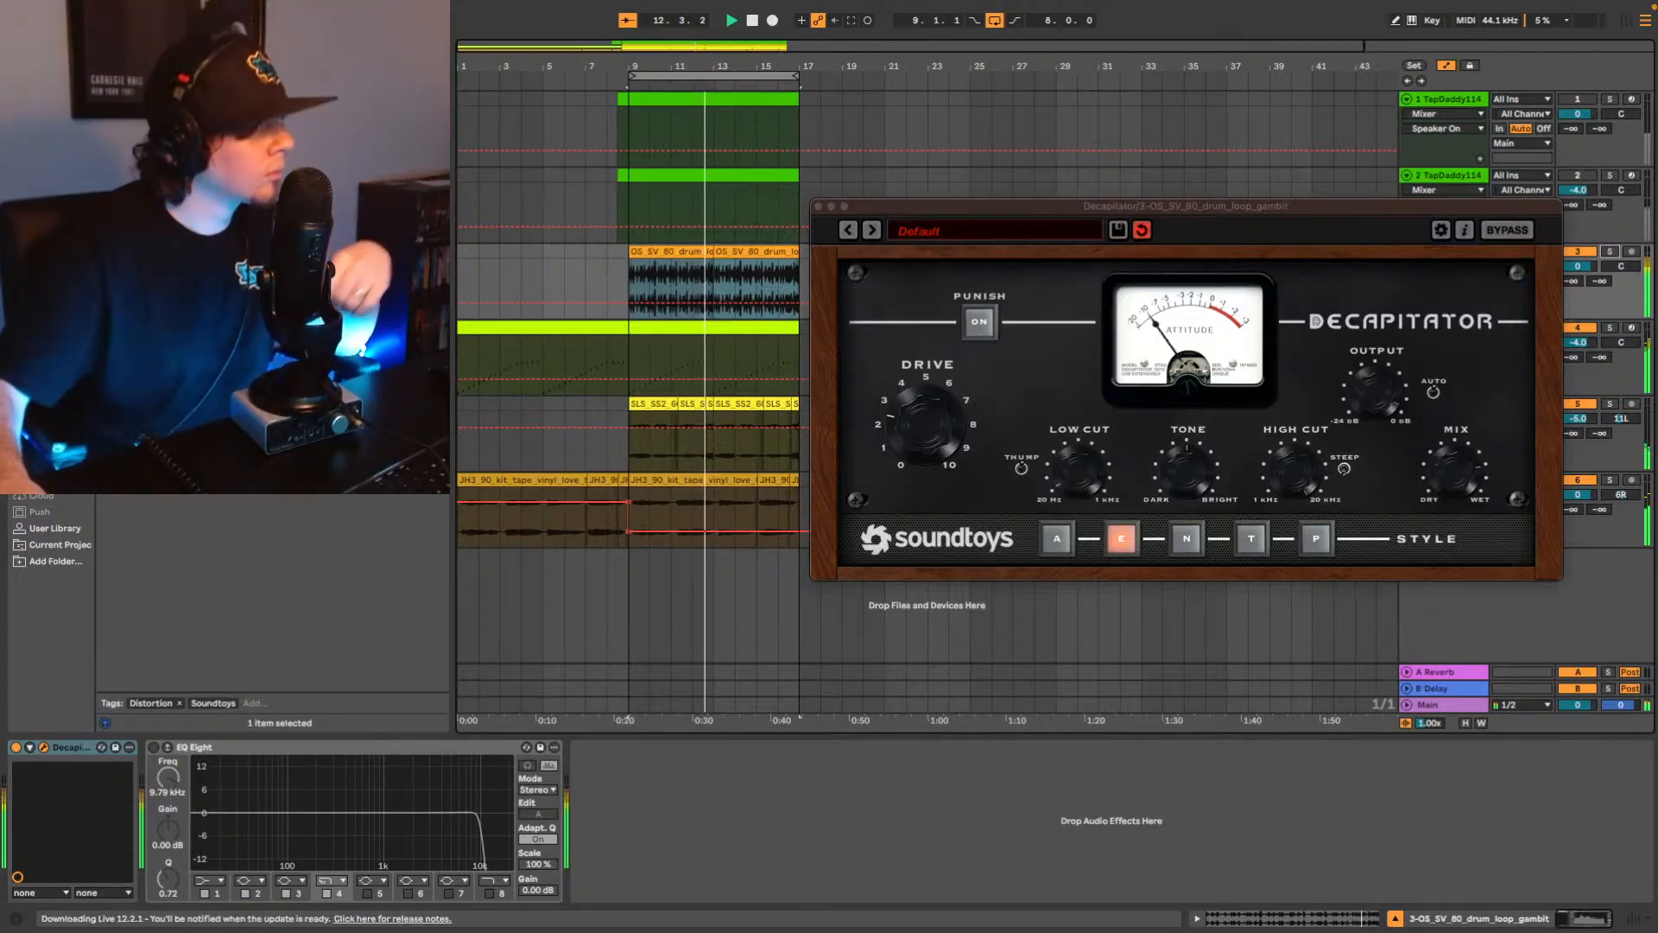
Add the UADx LA-2A Tube Compressor after EQ Eight, adjust its peak reduction, and close both plug-in windows.
mouse_move(829, 931)
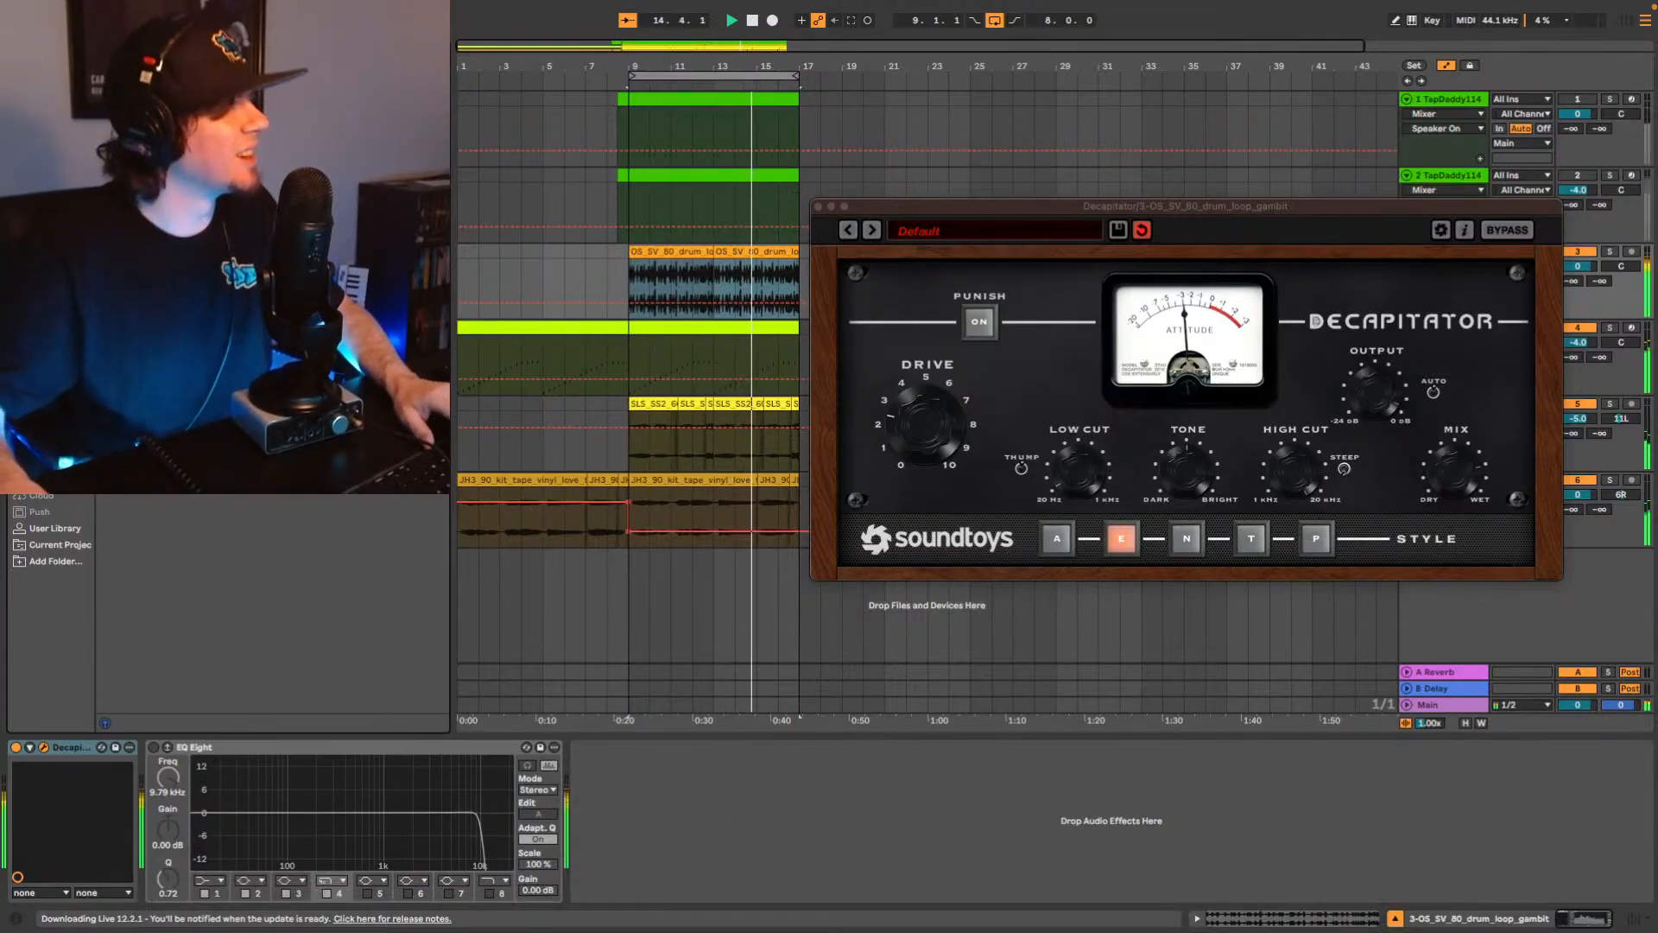
drag(216, 216, 687, 843)
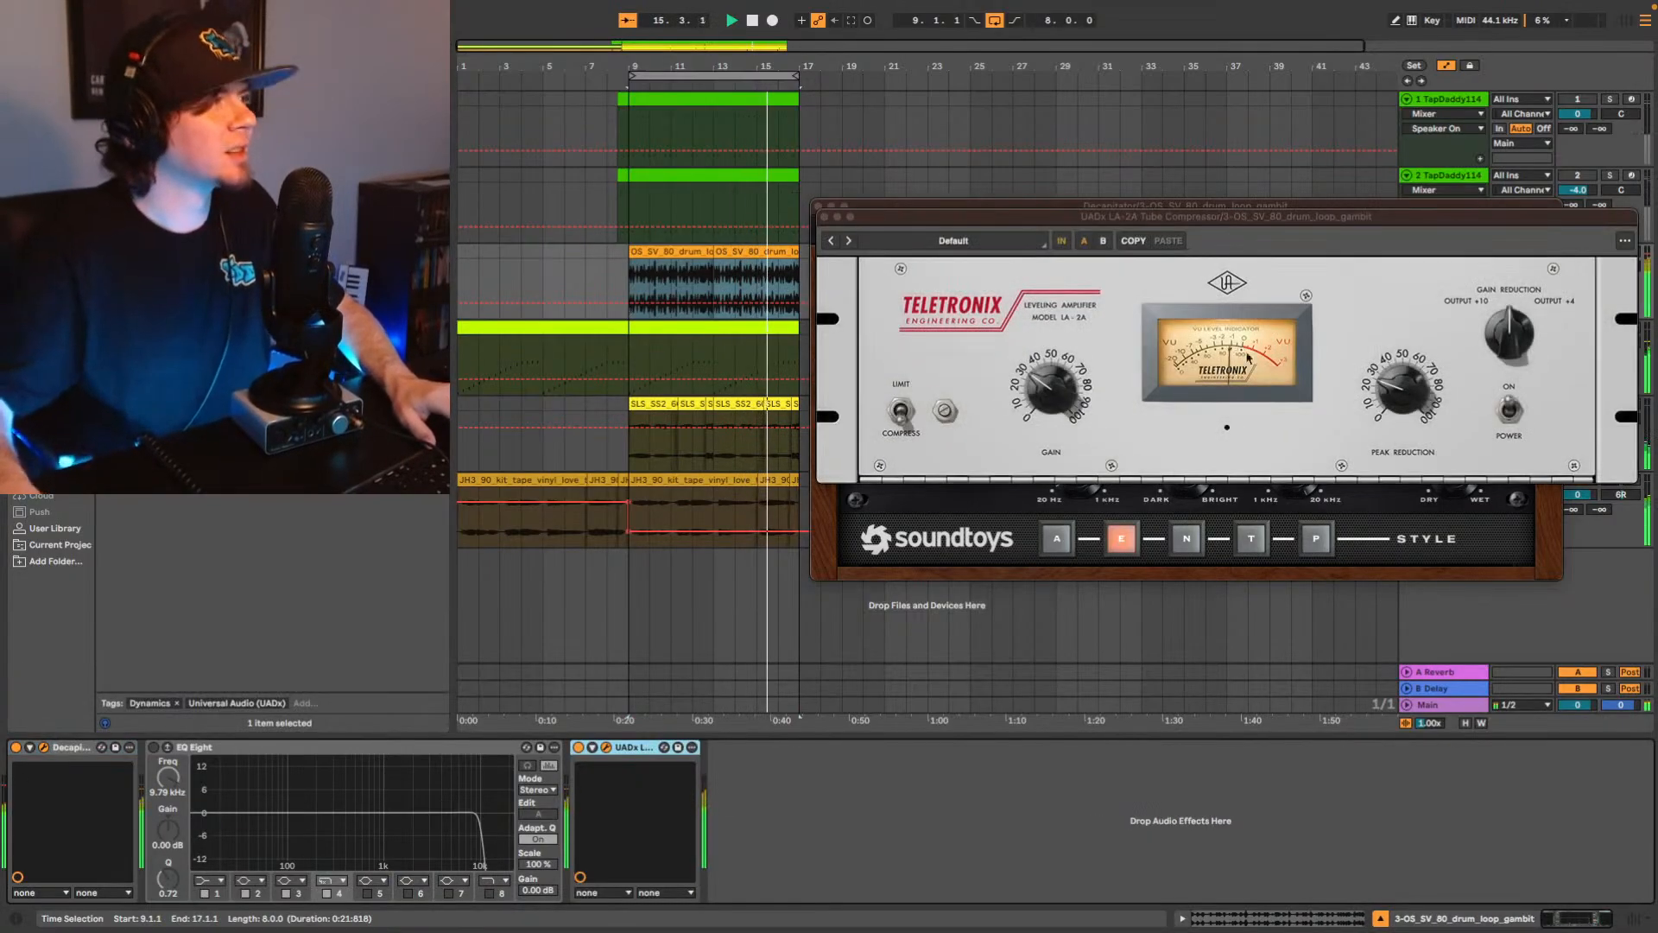
drag(1391, 384, 1389, 388)
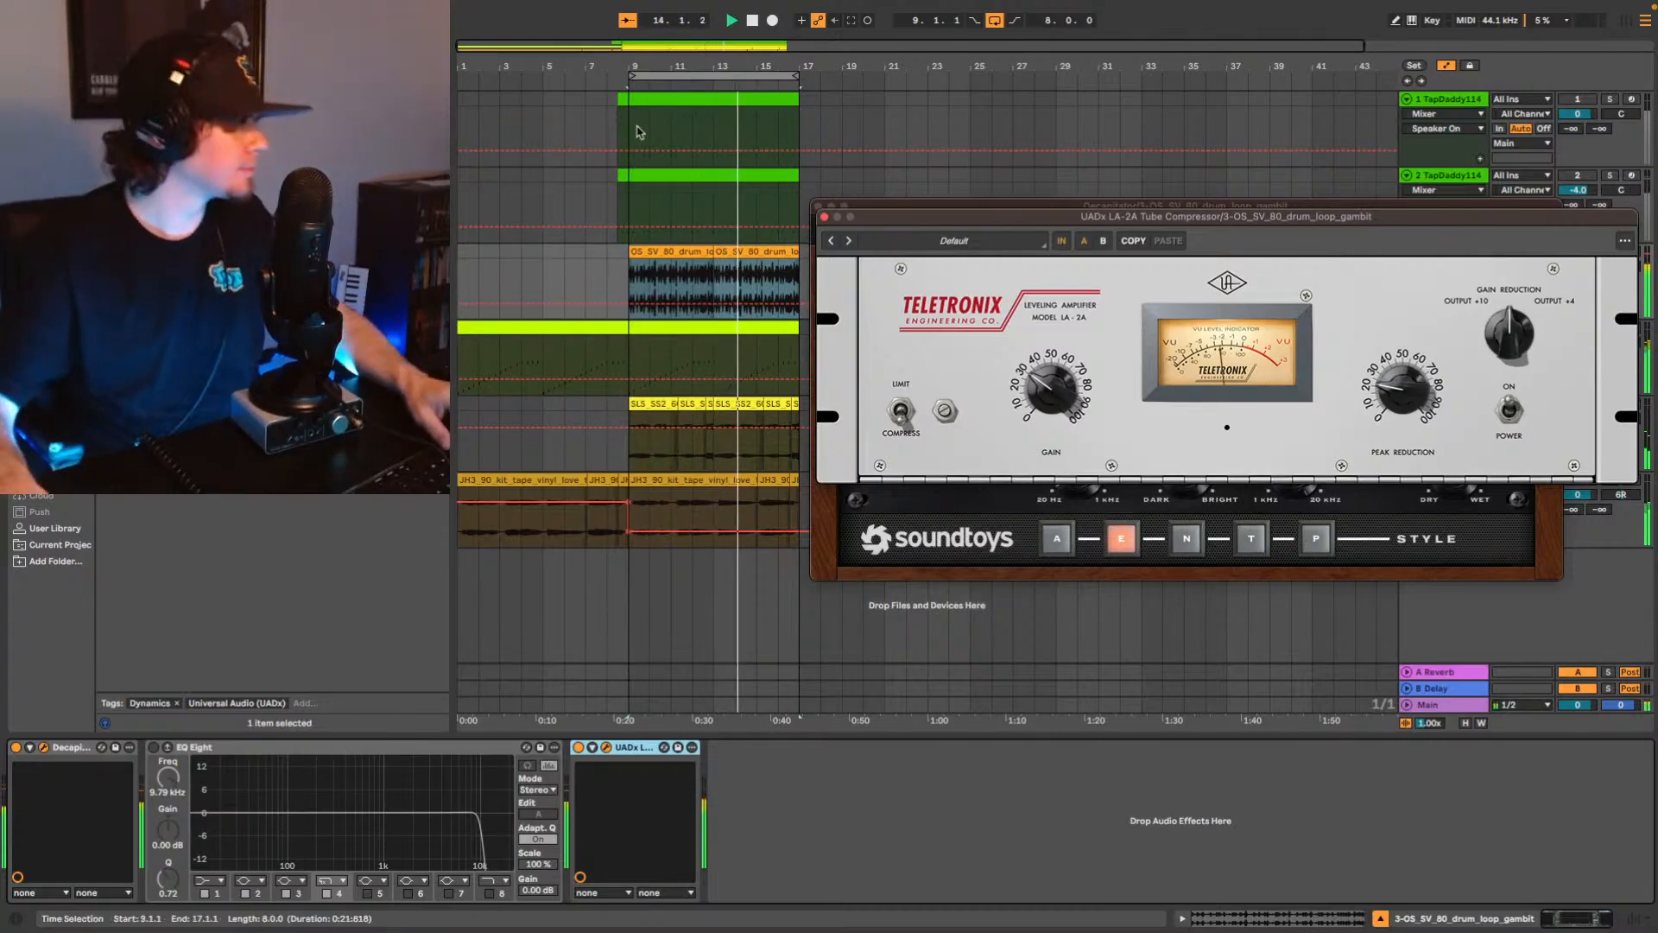
click(823, 219)
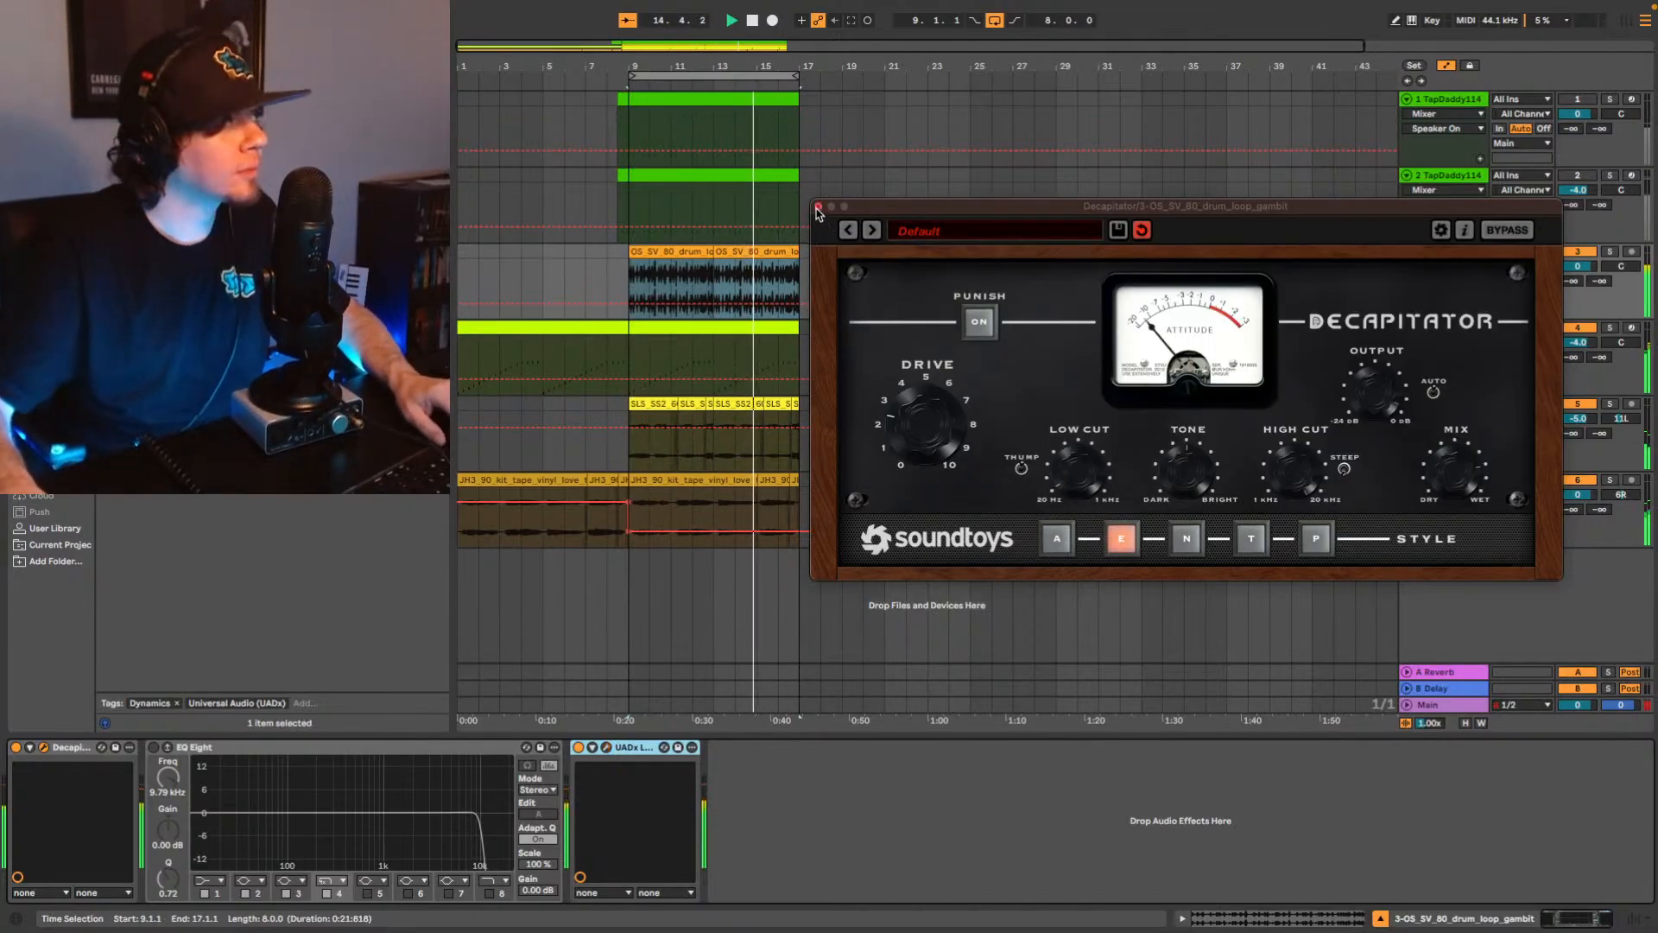
click(818, 206)
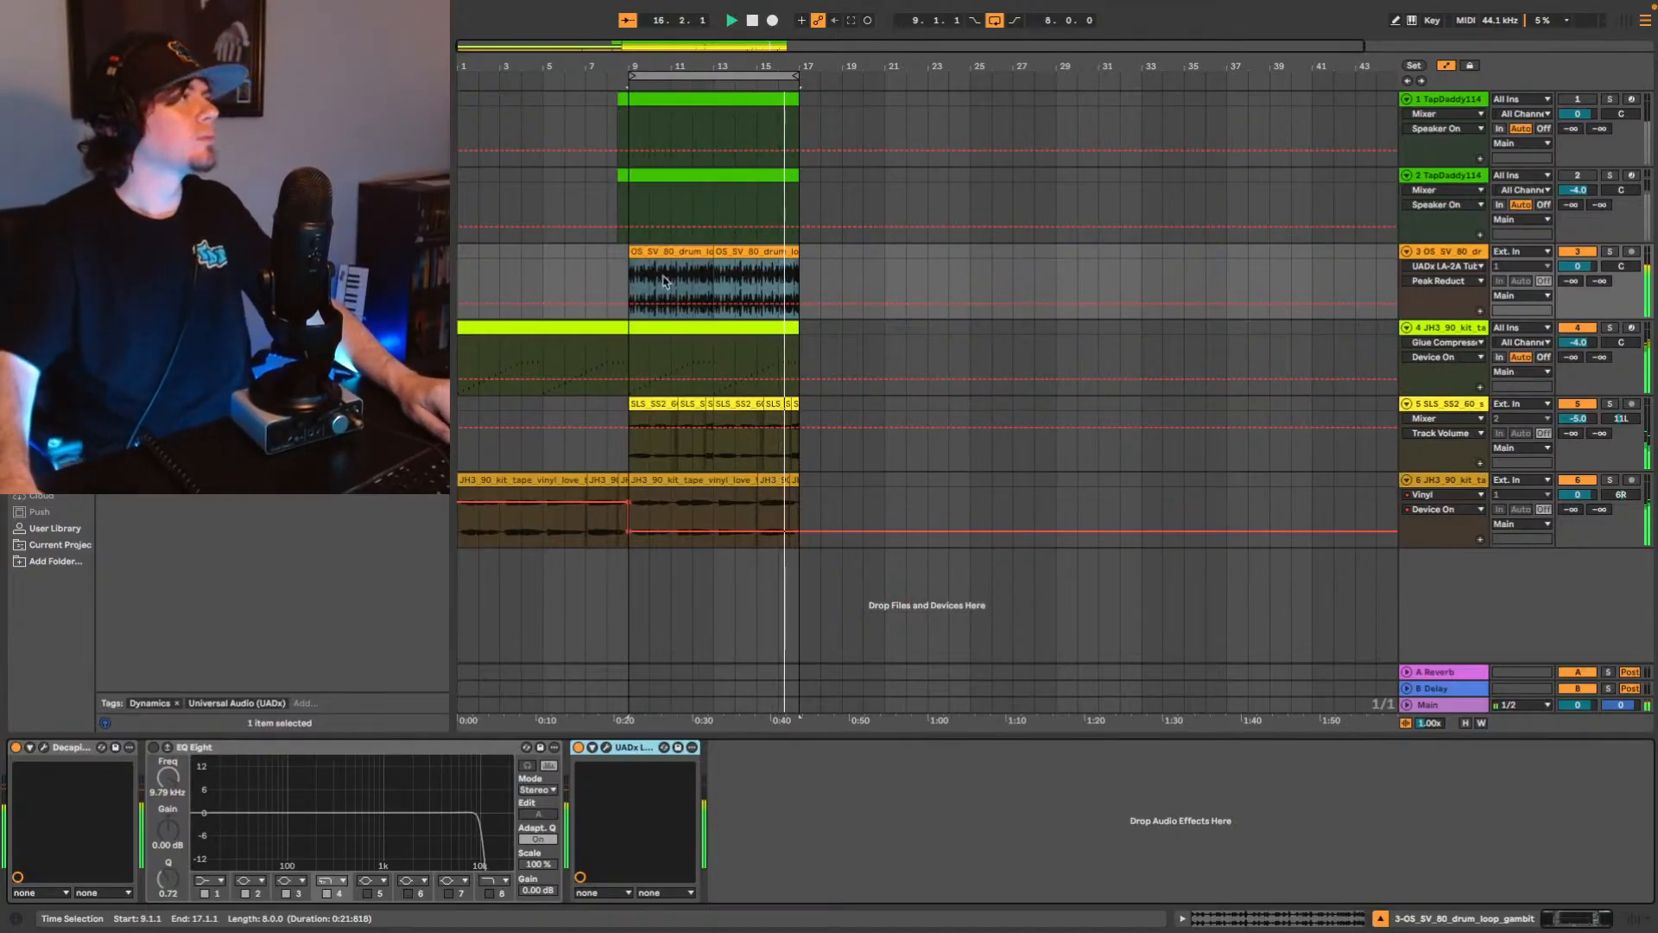
Extend the piano part to bar 25 with a pasted copy and duplicate the four-bar drum loop at bar 17.
click(798, 346)
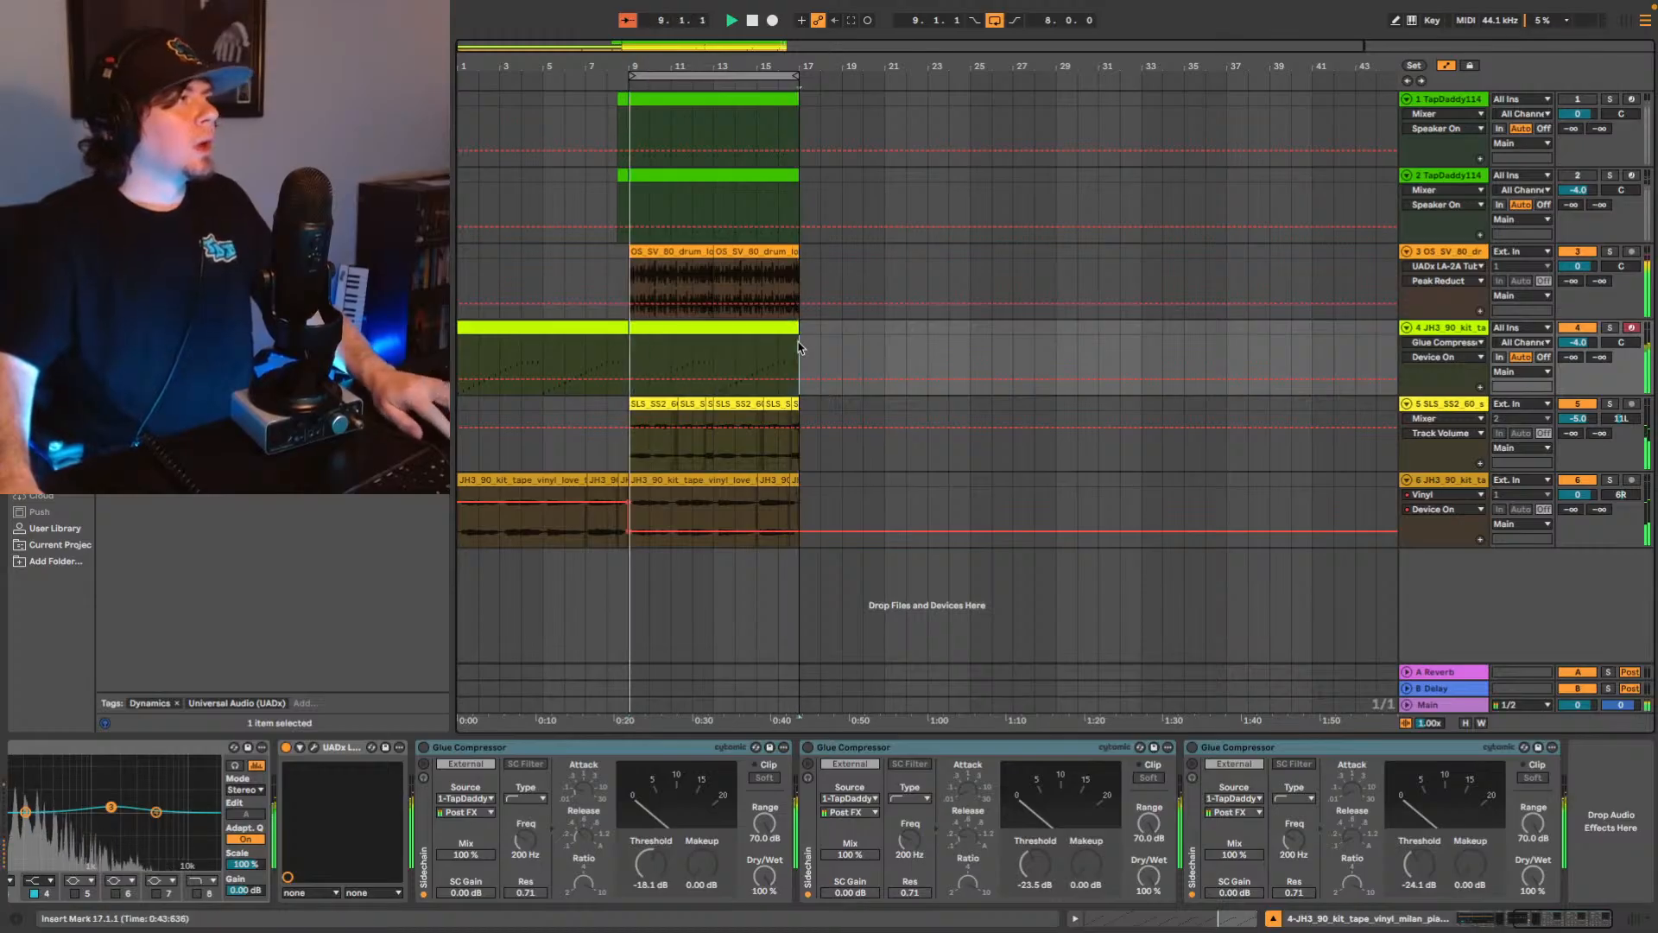
key(super+v)
click(687, 252)
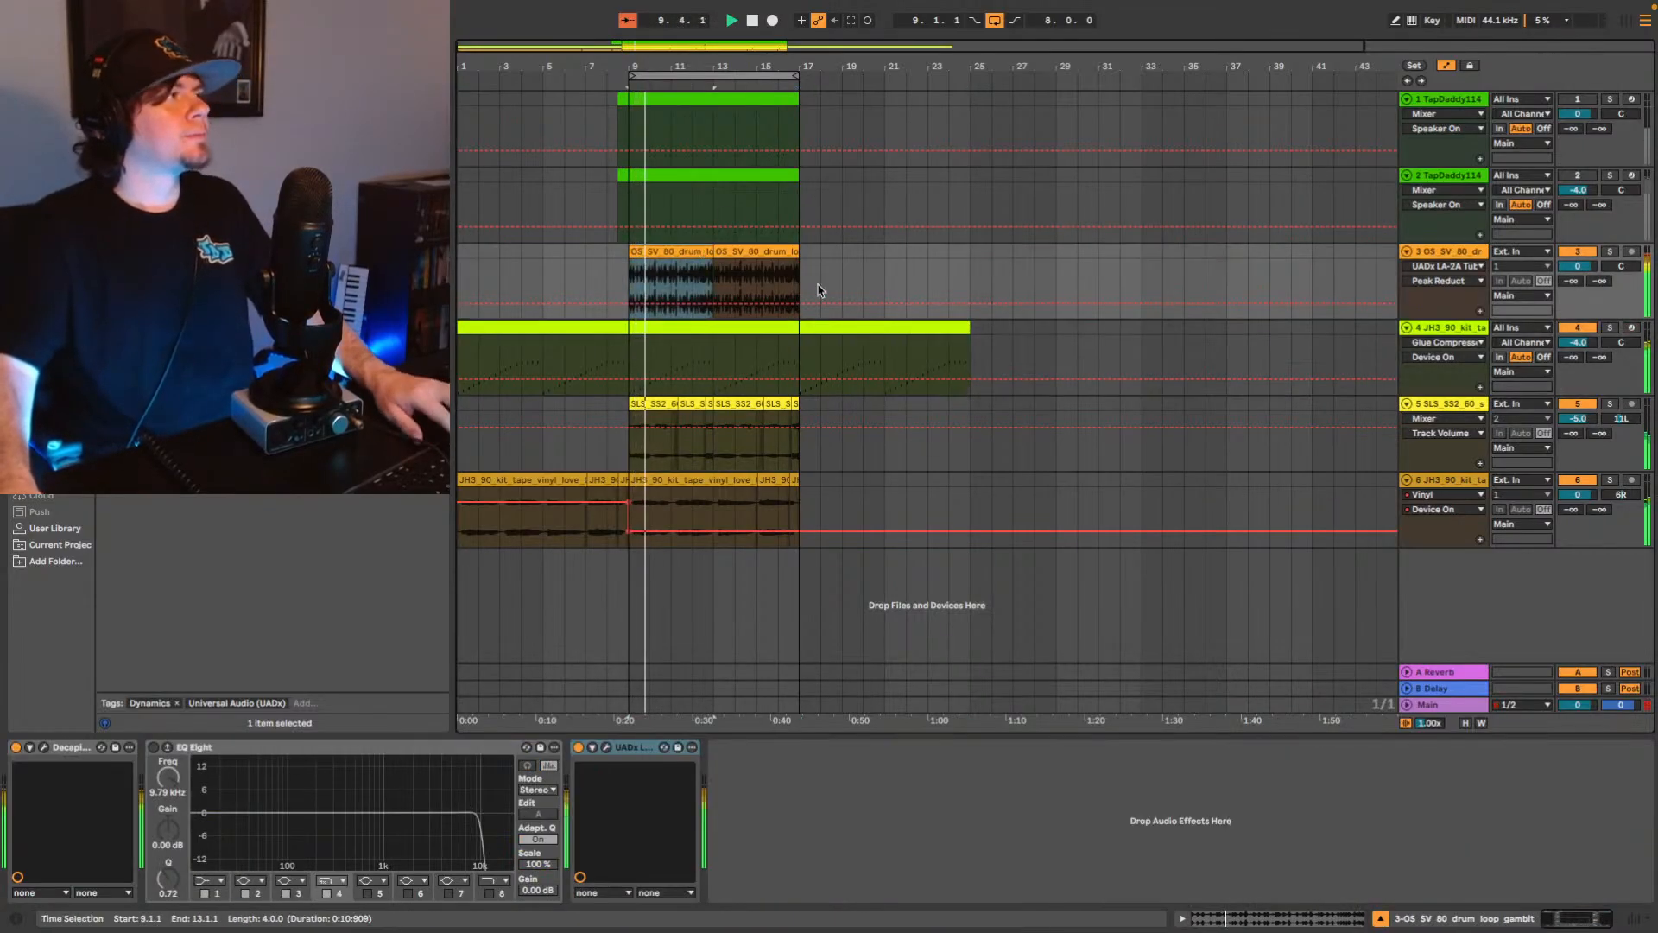
click(811, 283)
key(super+v)
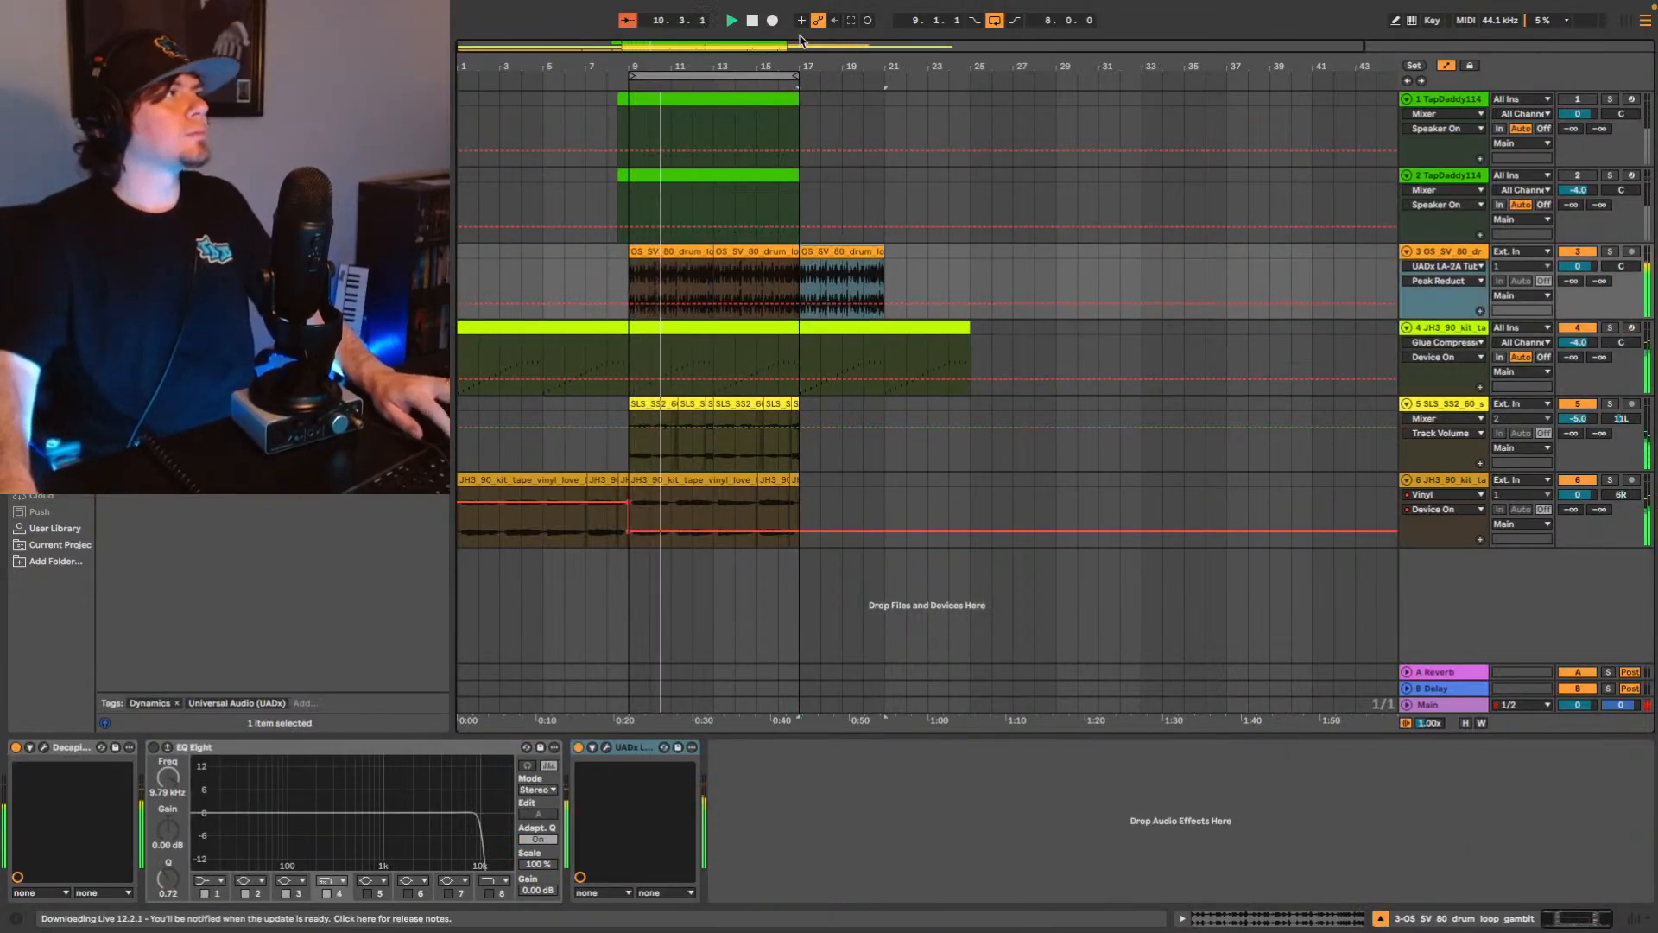
Trim the start of the drum loop clip at bar 17 to 17.3.4, leaving a short drum break before it.
drag(827, 52, 817, 129)
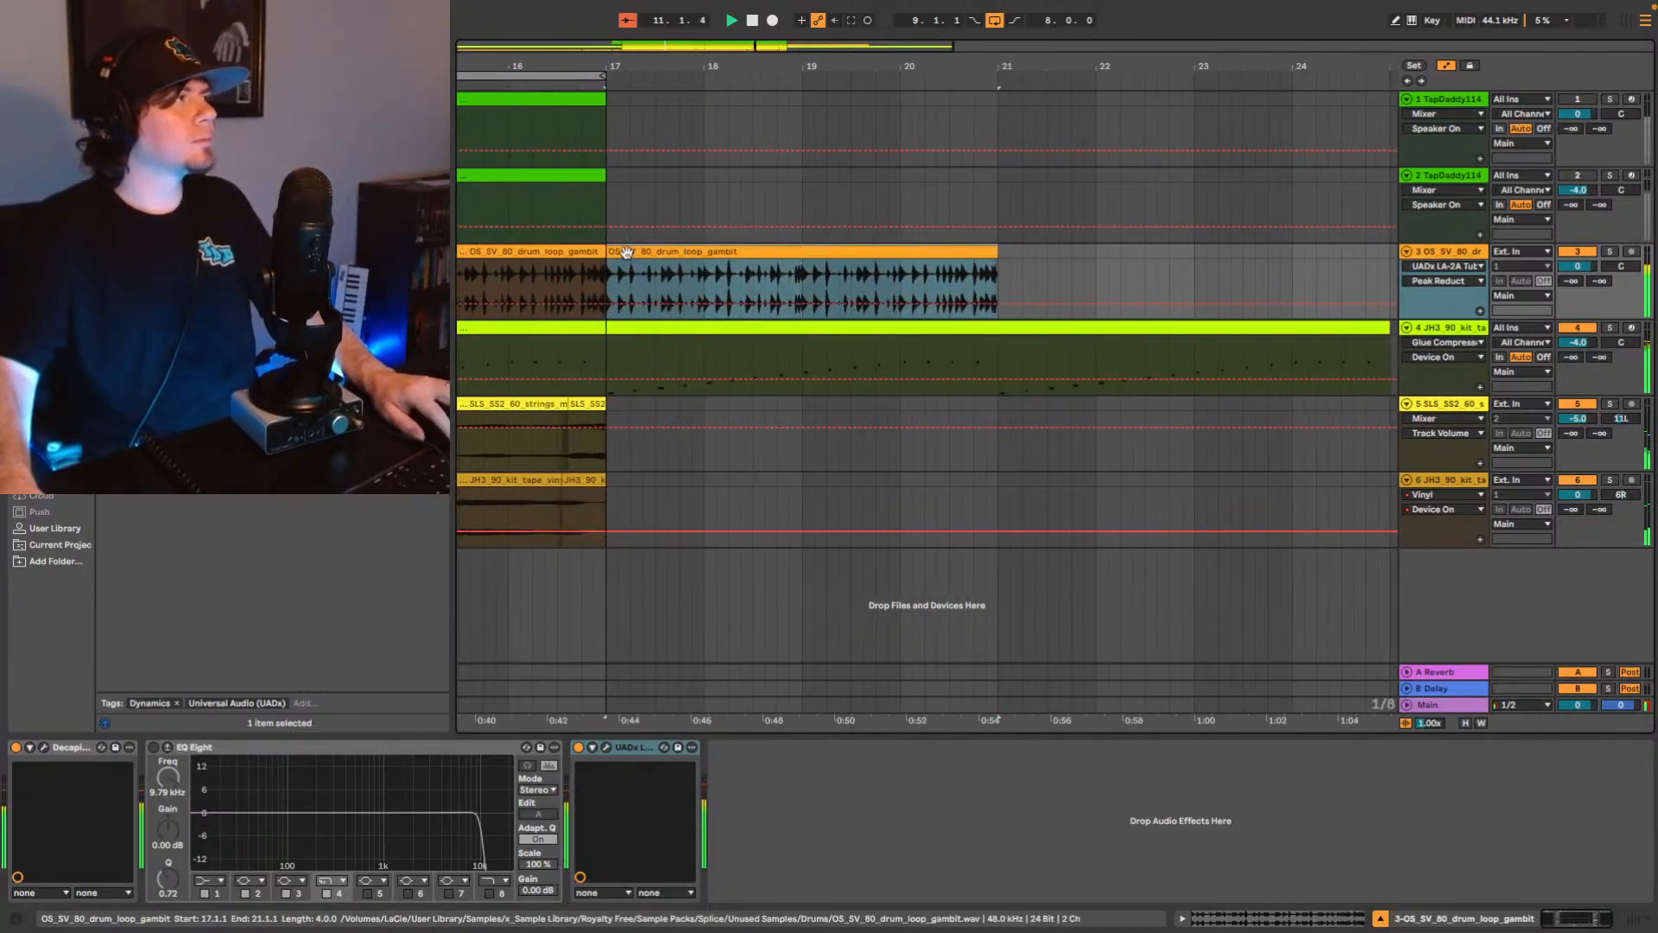
drag(613, 249, 643, 252)
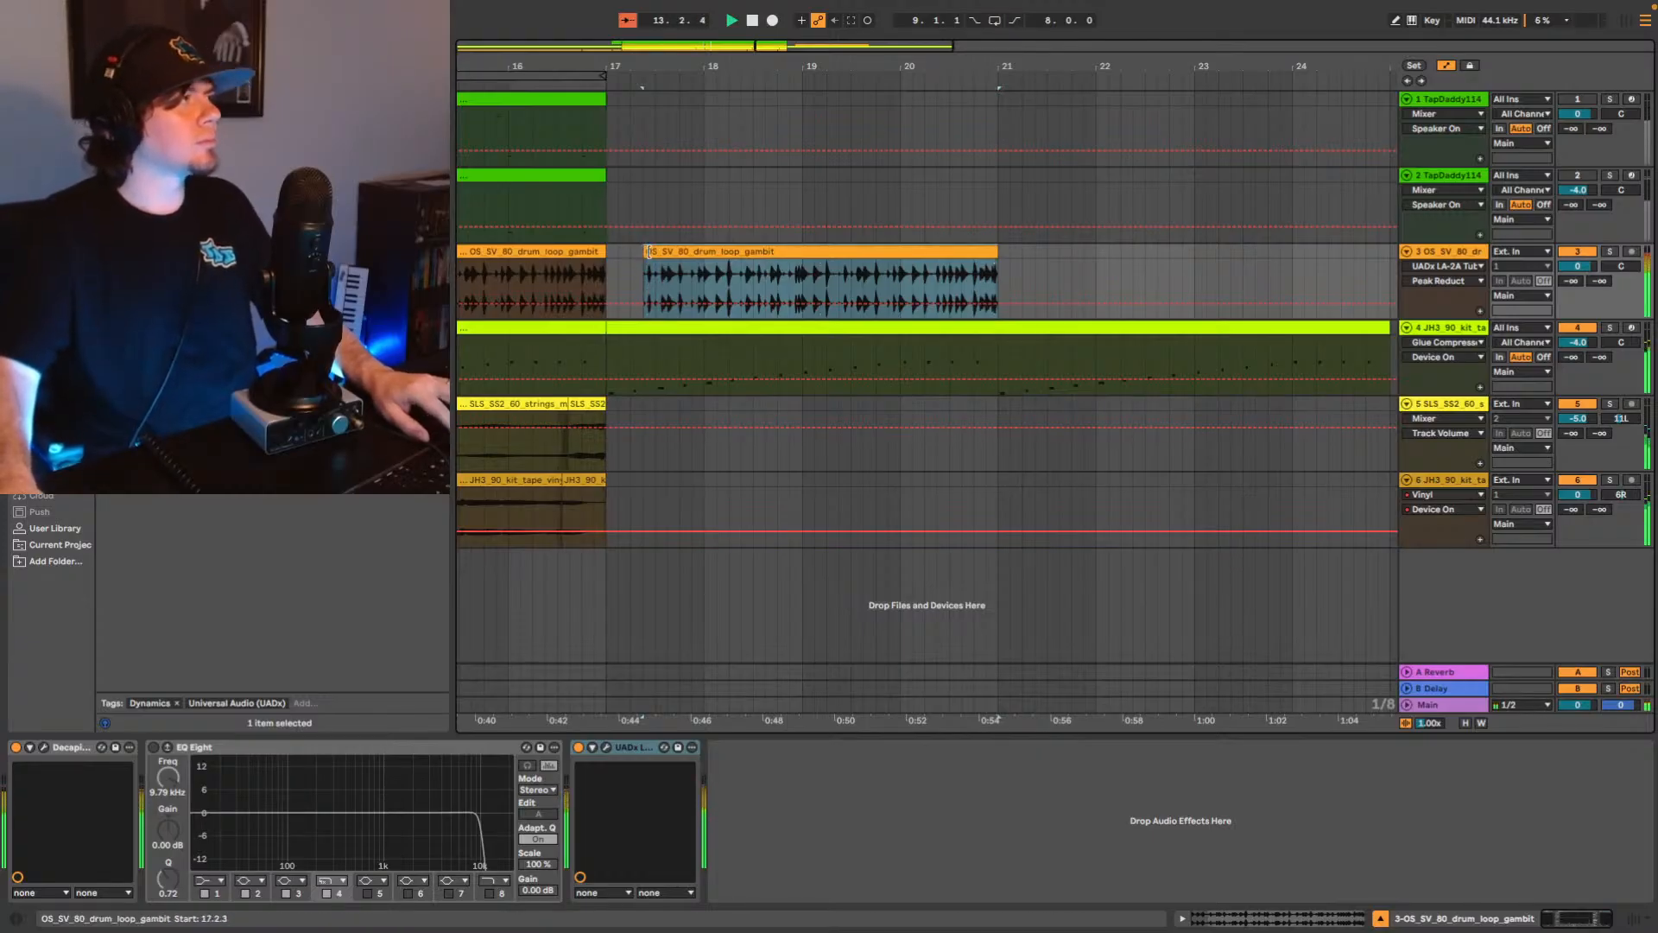
drag(647, 251, 668, 250)
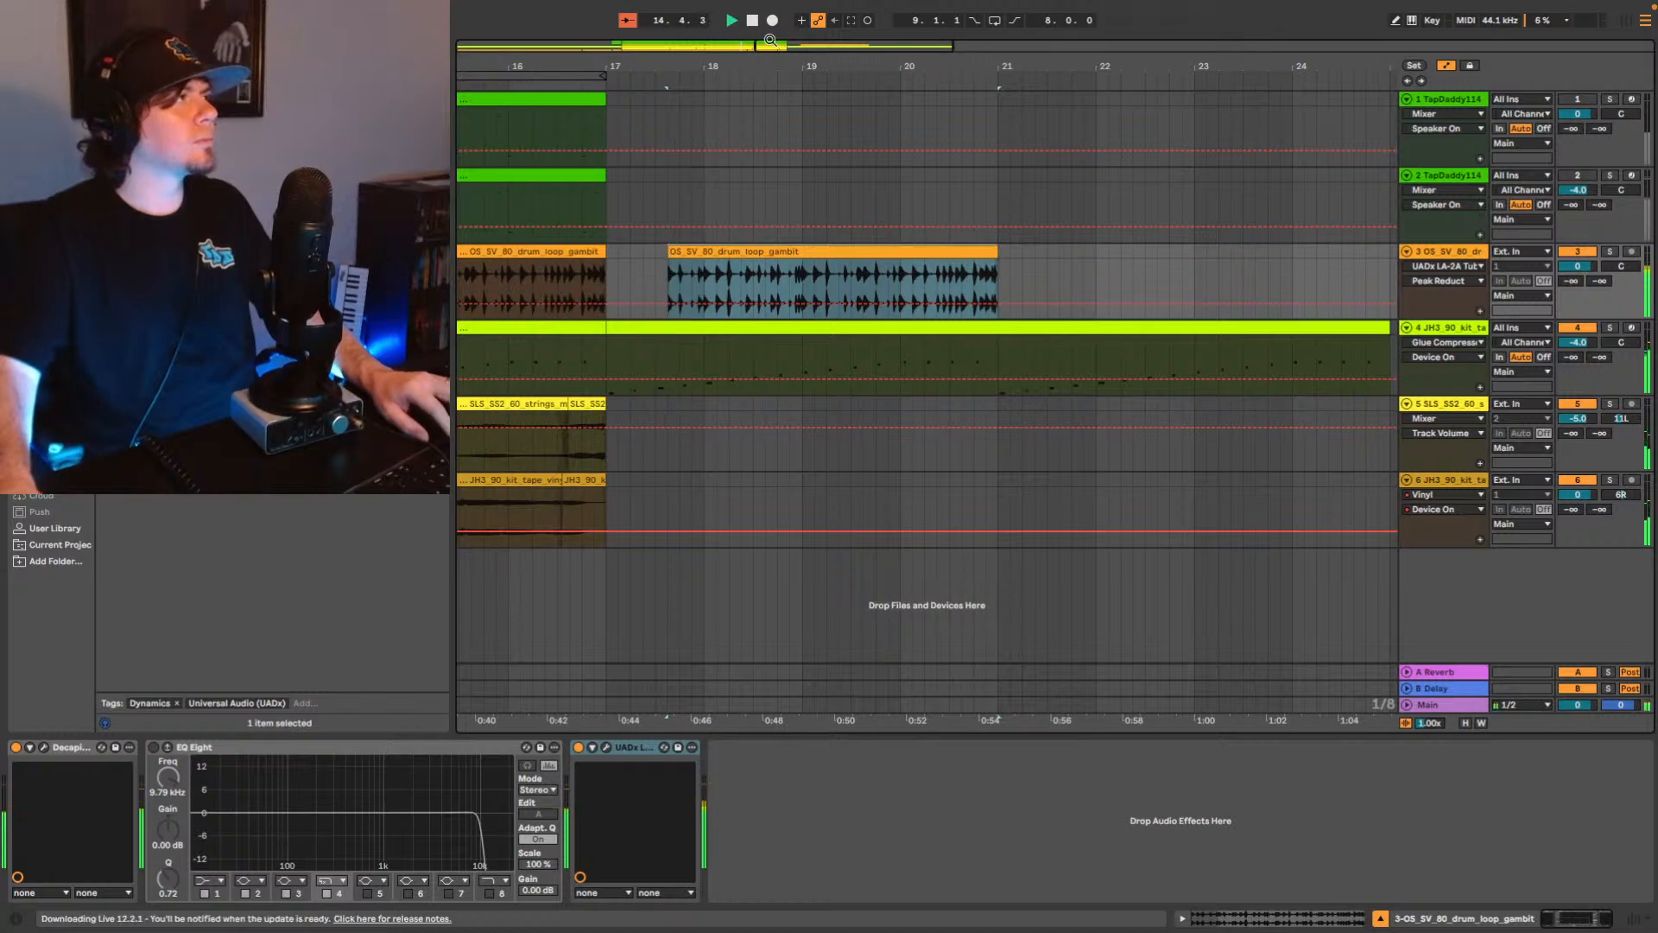
drag(770, 39, 777, 193)
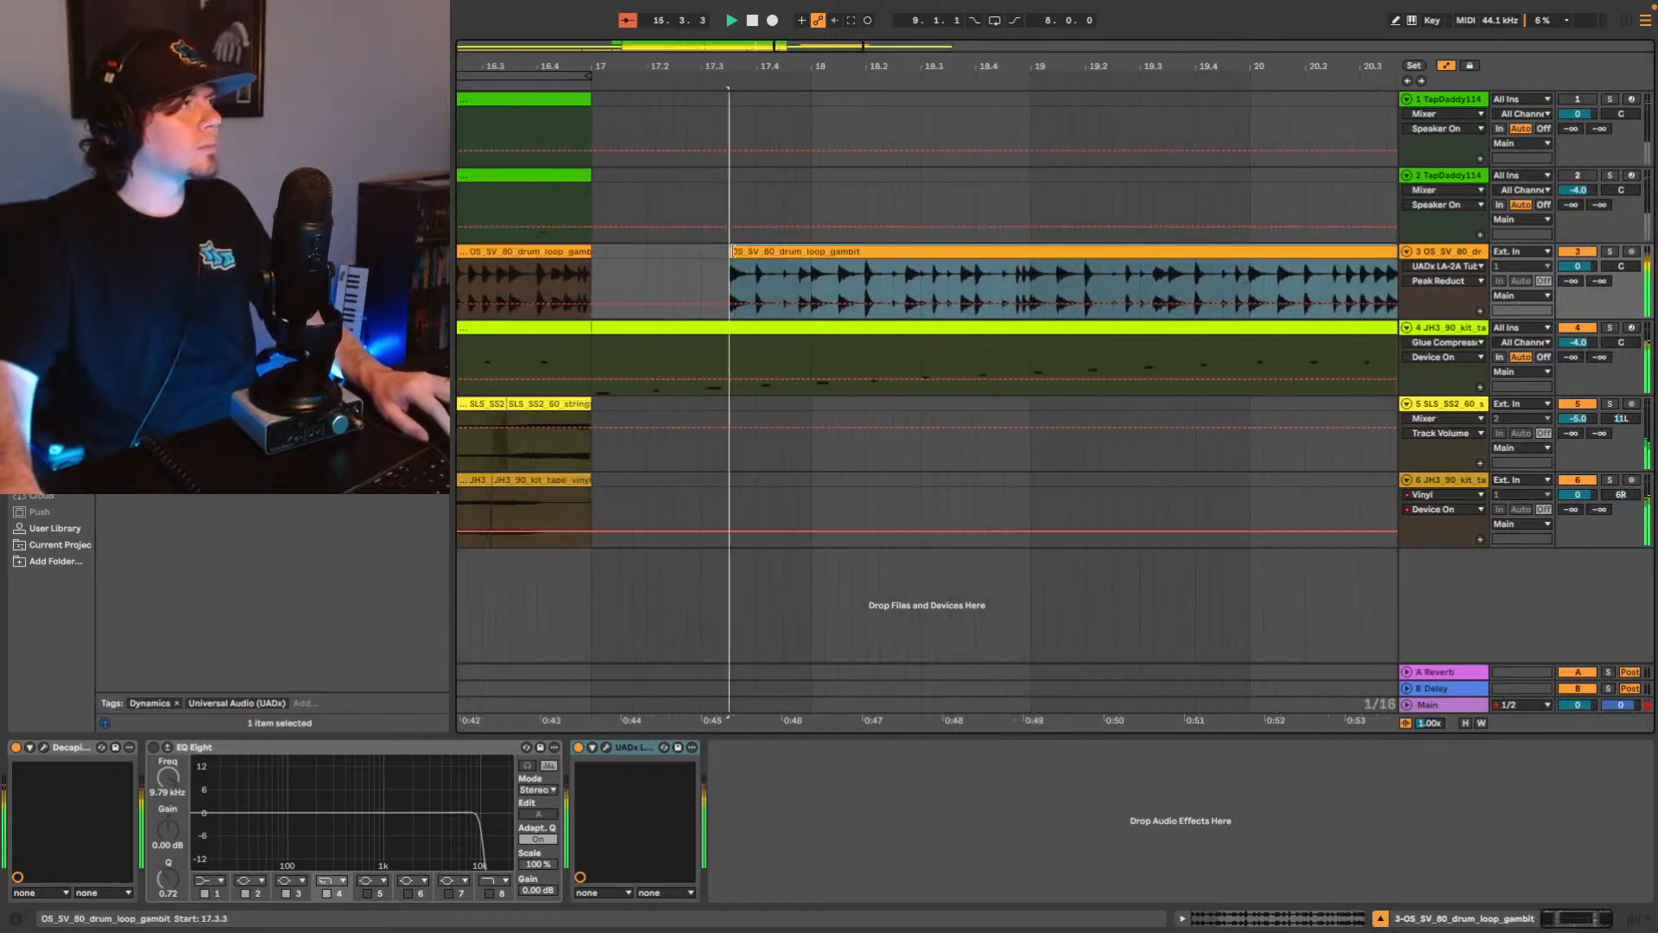
drag(732, 252, 742, 254)
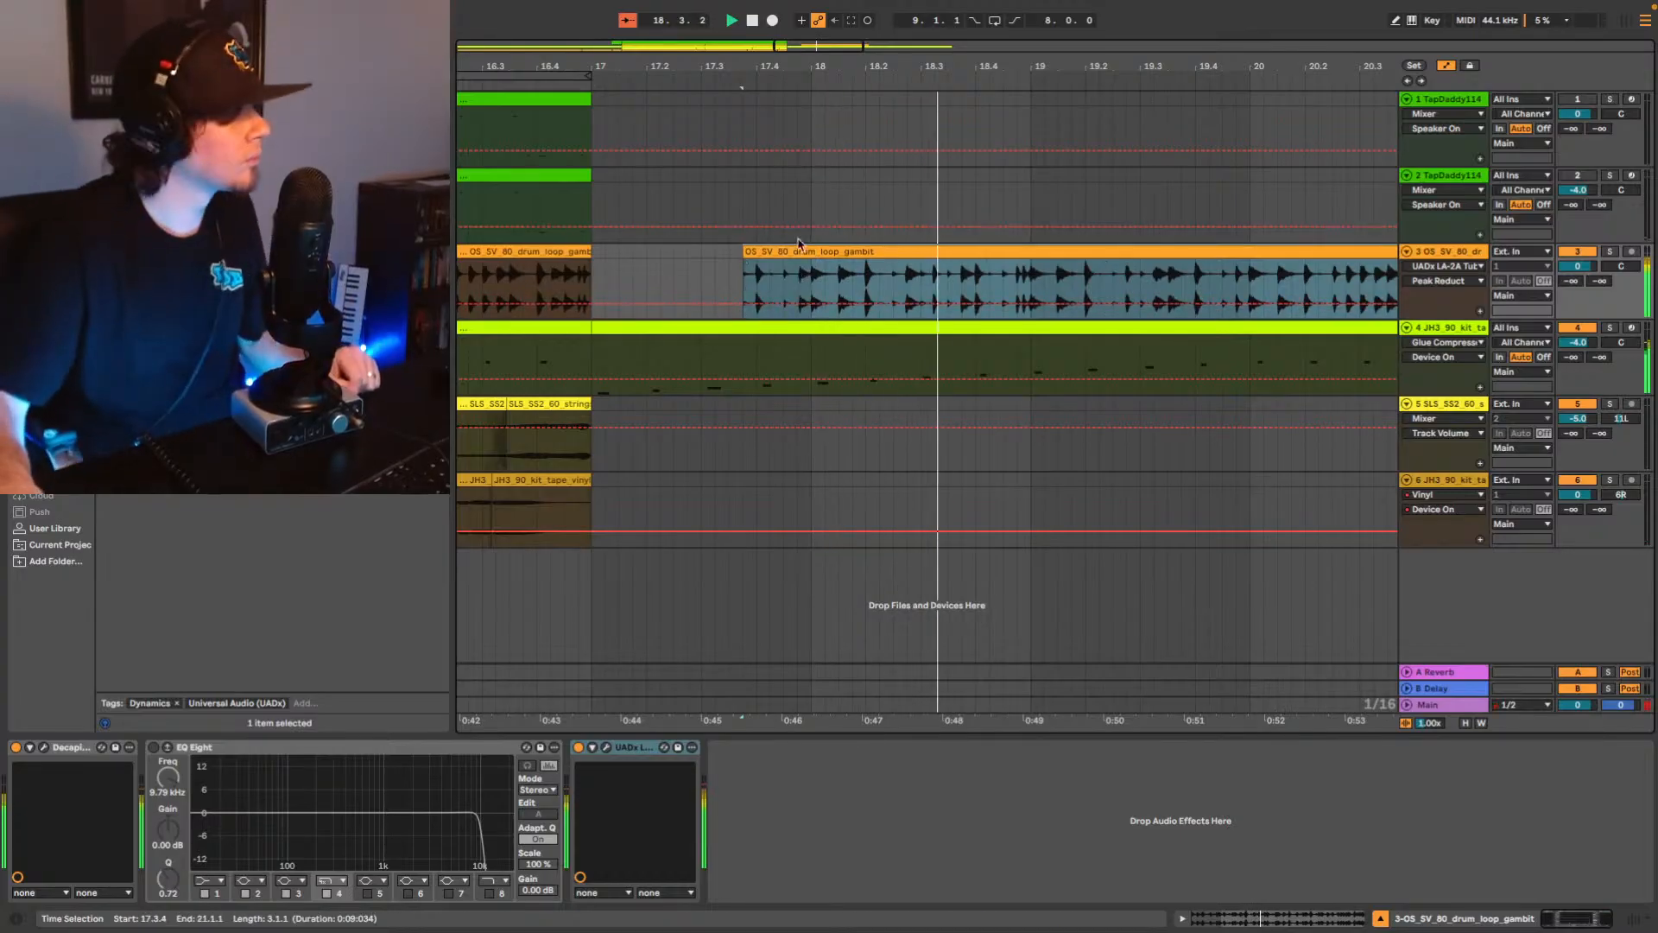
click(776, 268)
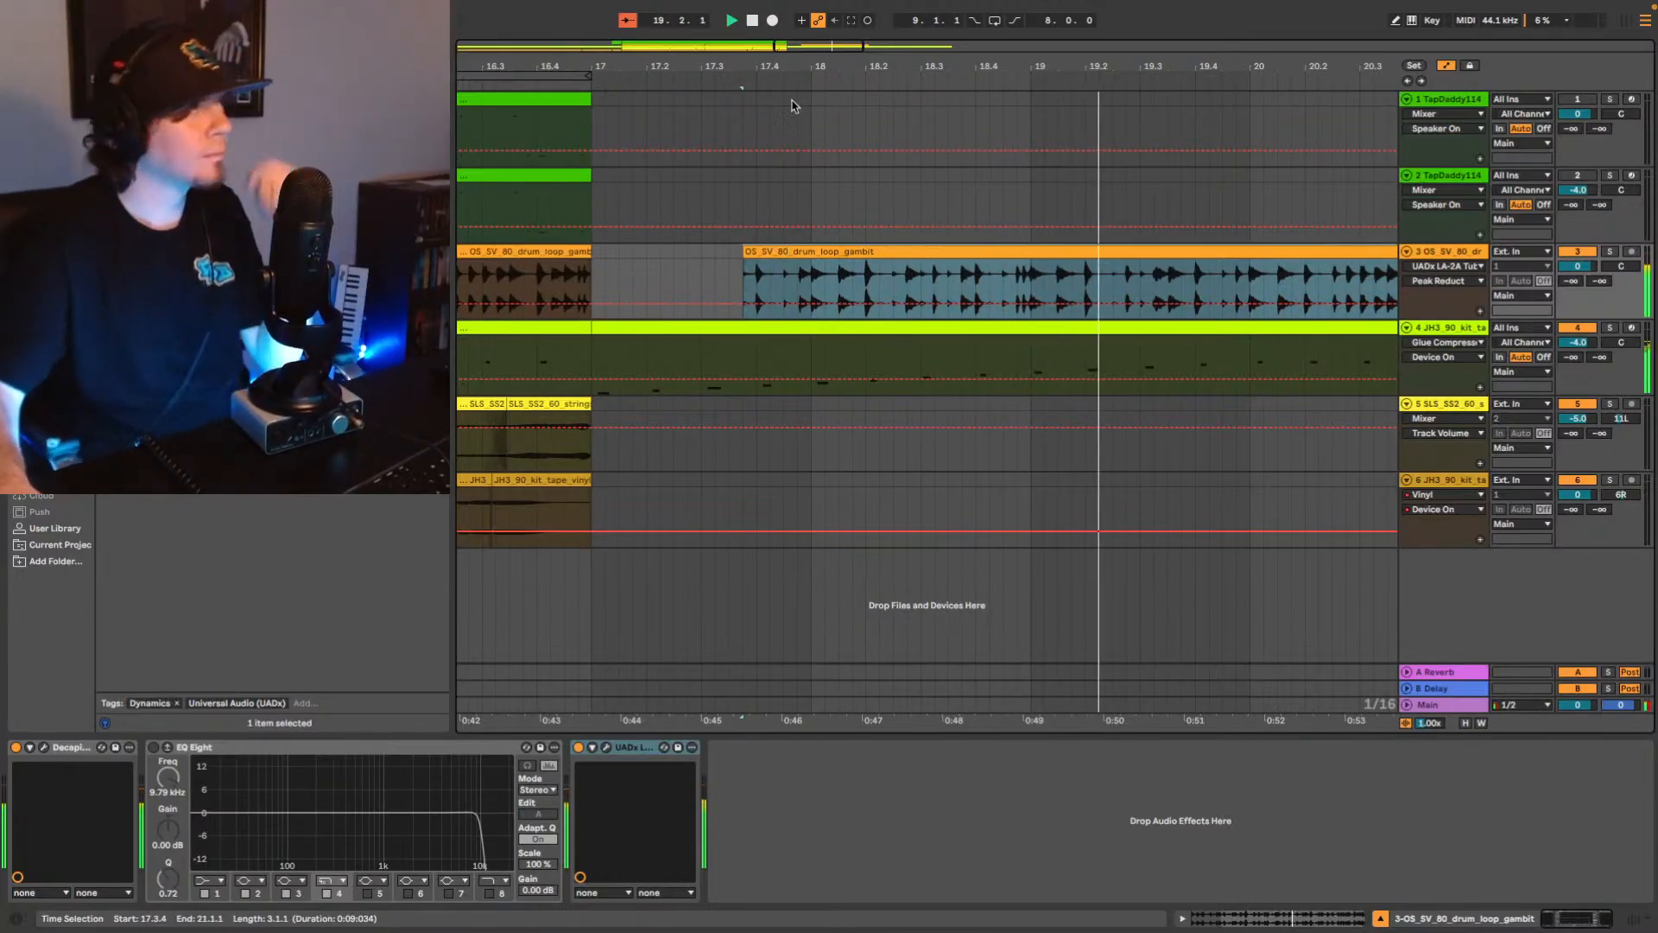
Paste another full four-bar drum loop at bar 21, directly after the trimmed drum clip.
drag(833, 68, 833, 33)
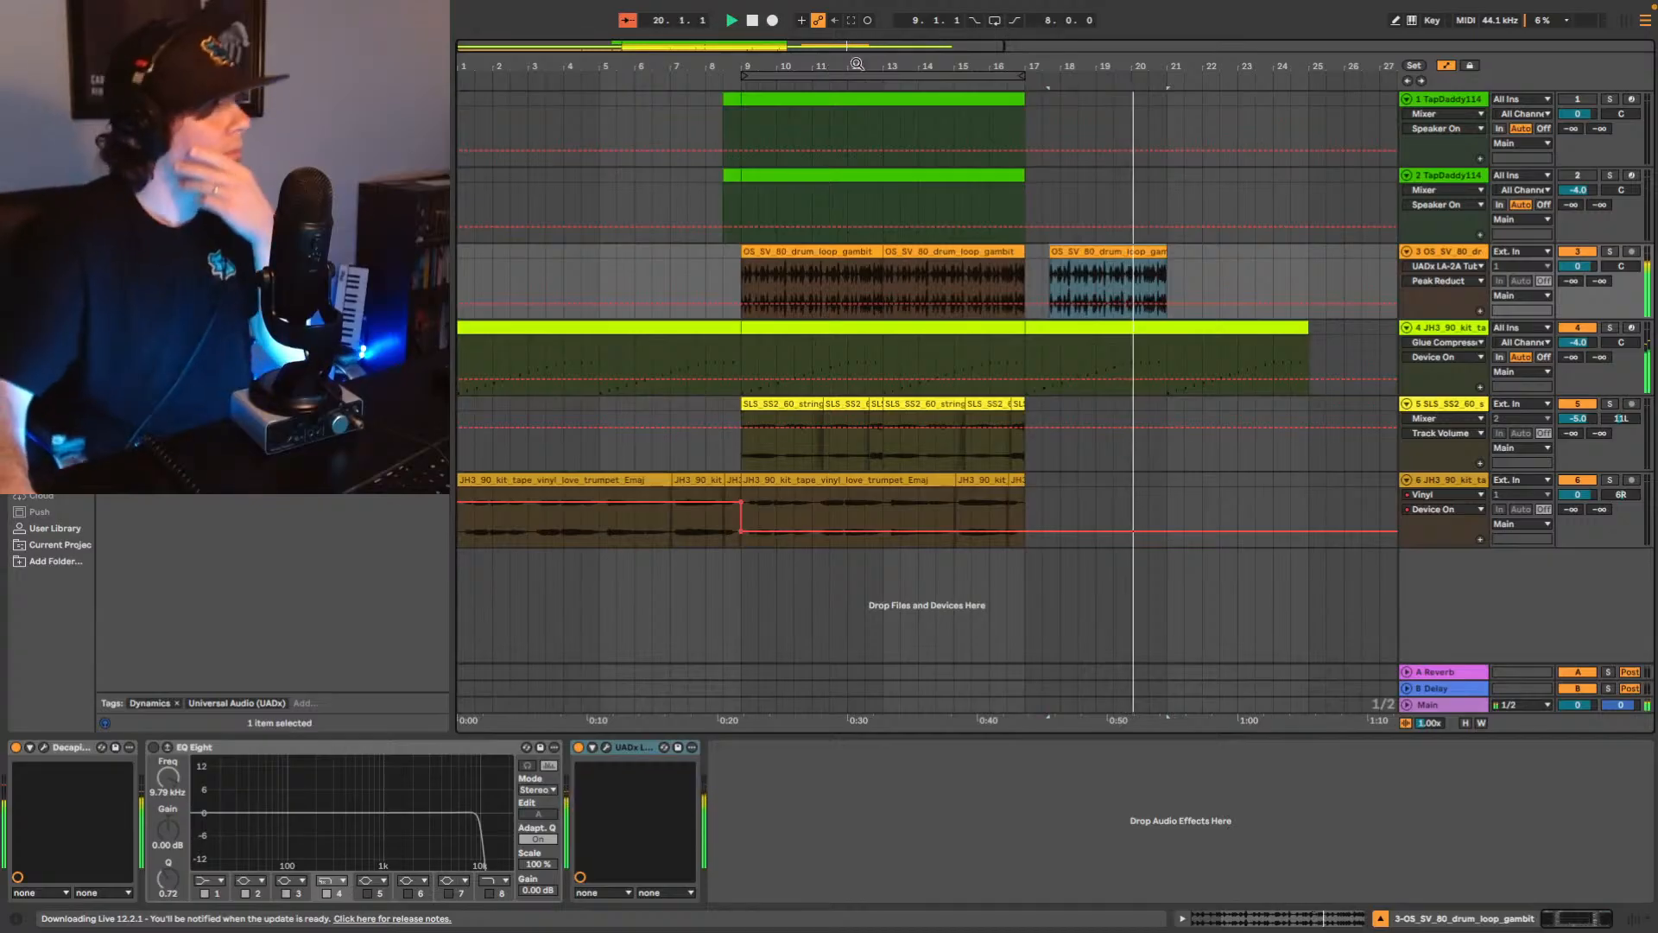
key(Left)
click(1168, 274)
key(super+v)
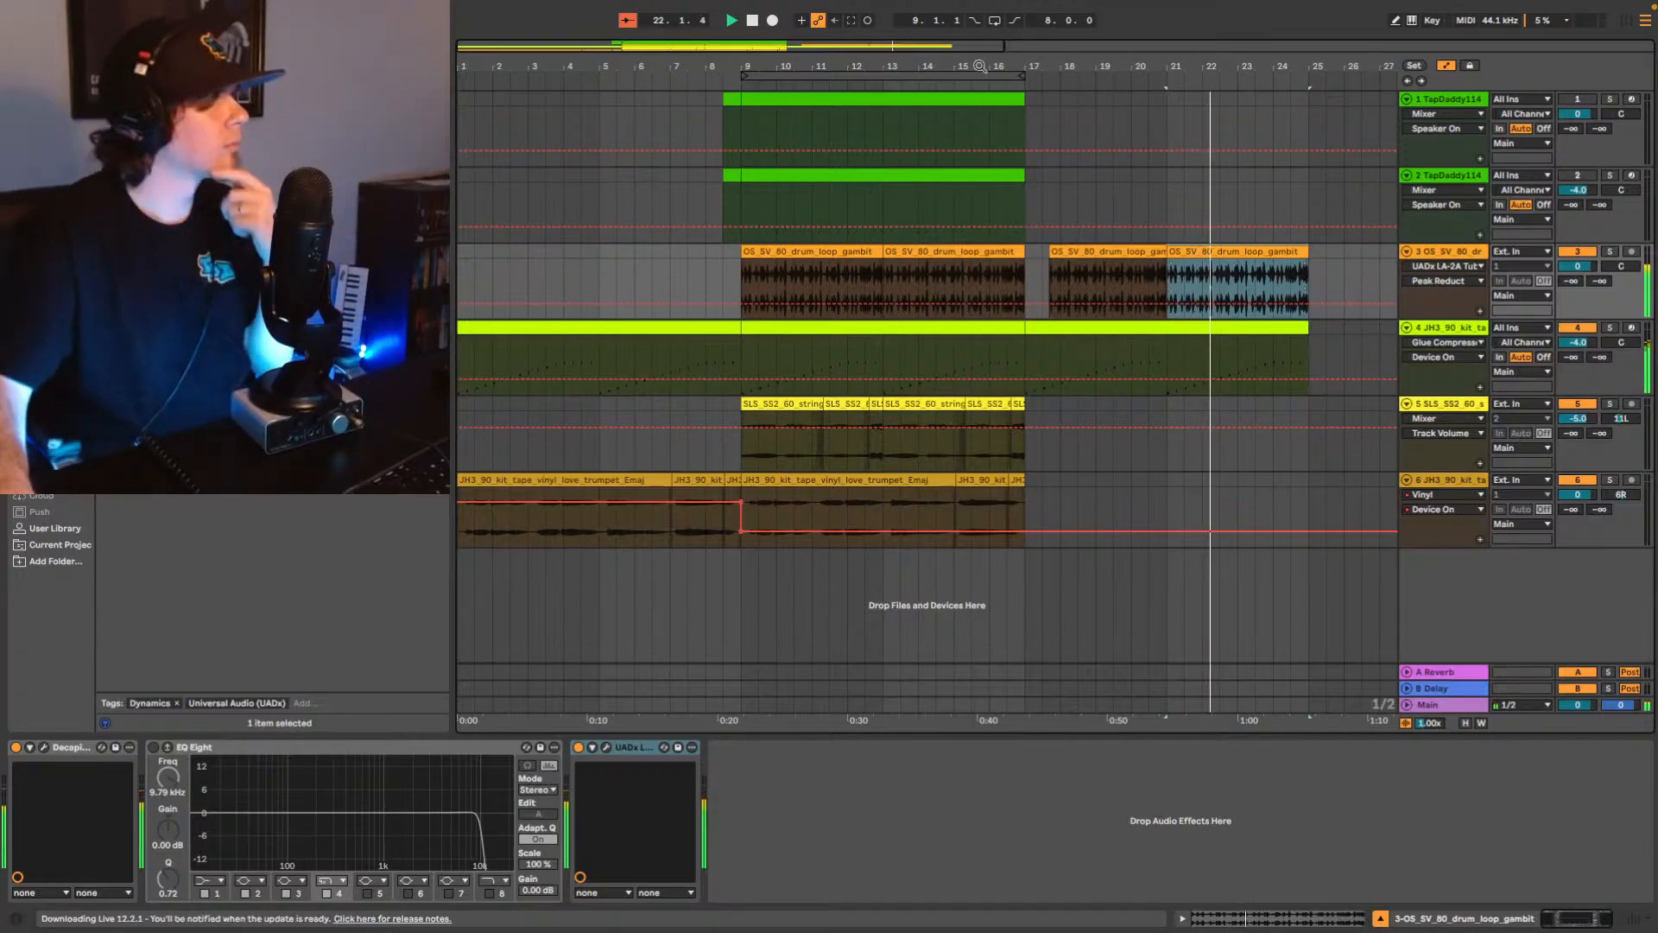
Extend the arrangement loop to 16 bars, from bar 9 to bar 25.
click(1026, 81)
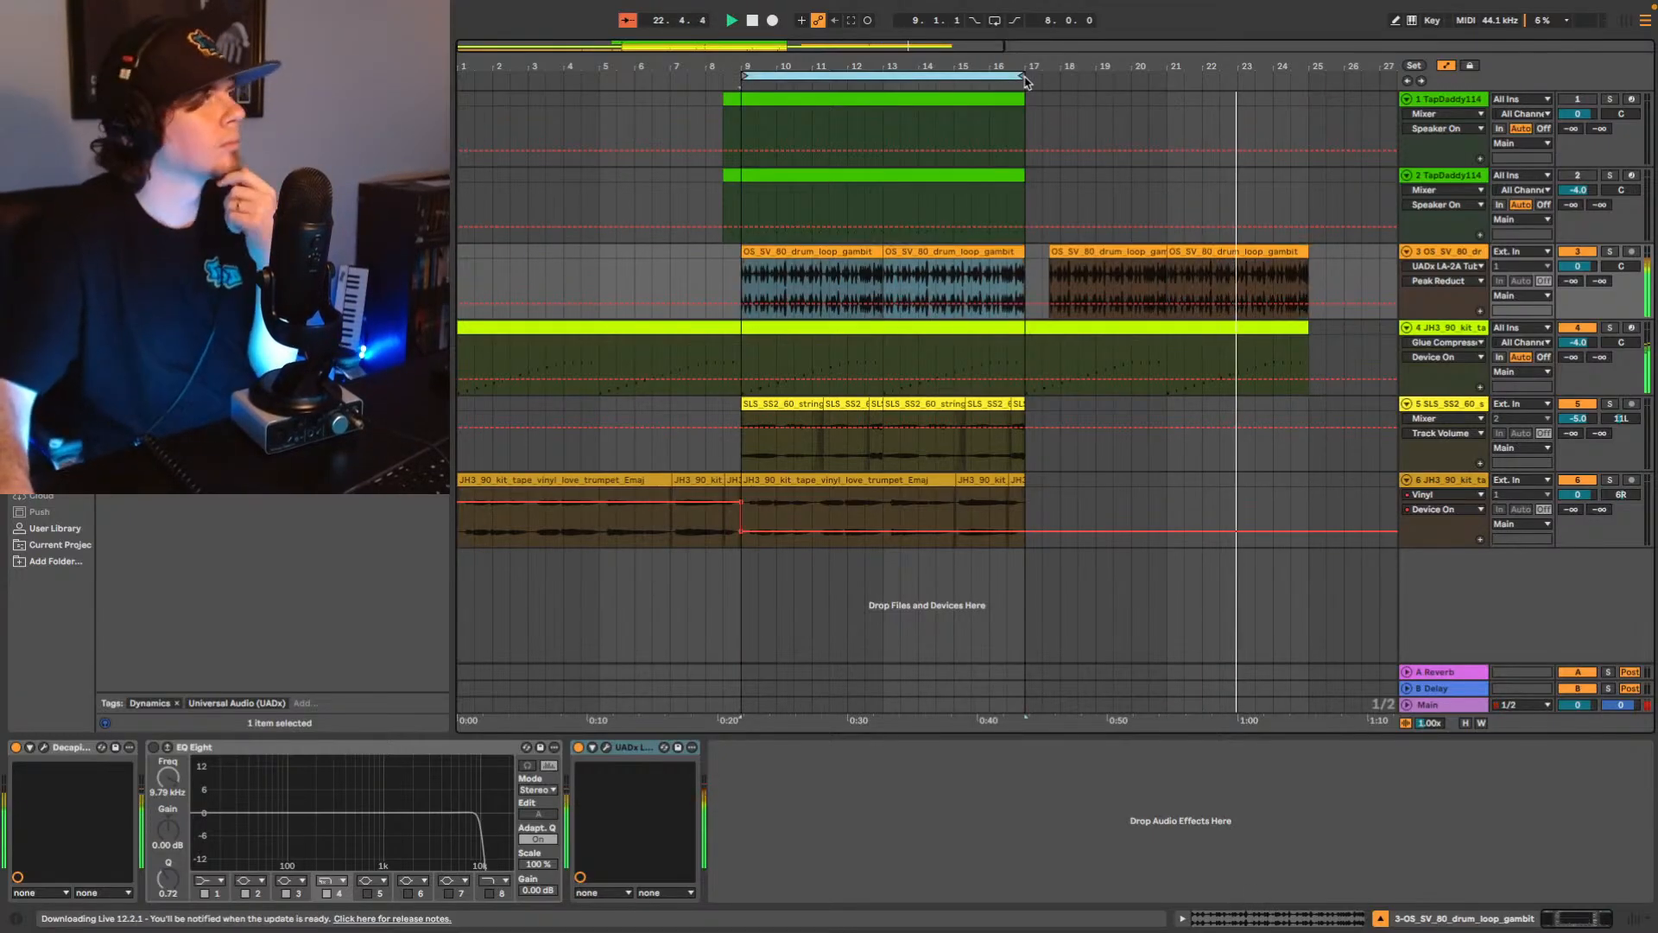
drag(1022, 77, 1302, 75)
key(ctrl+l)
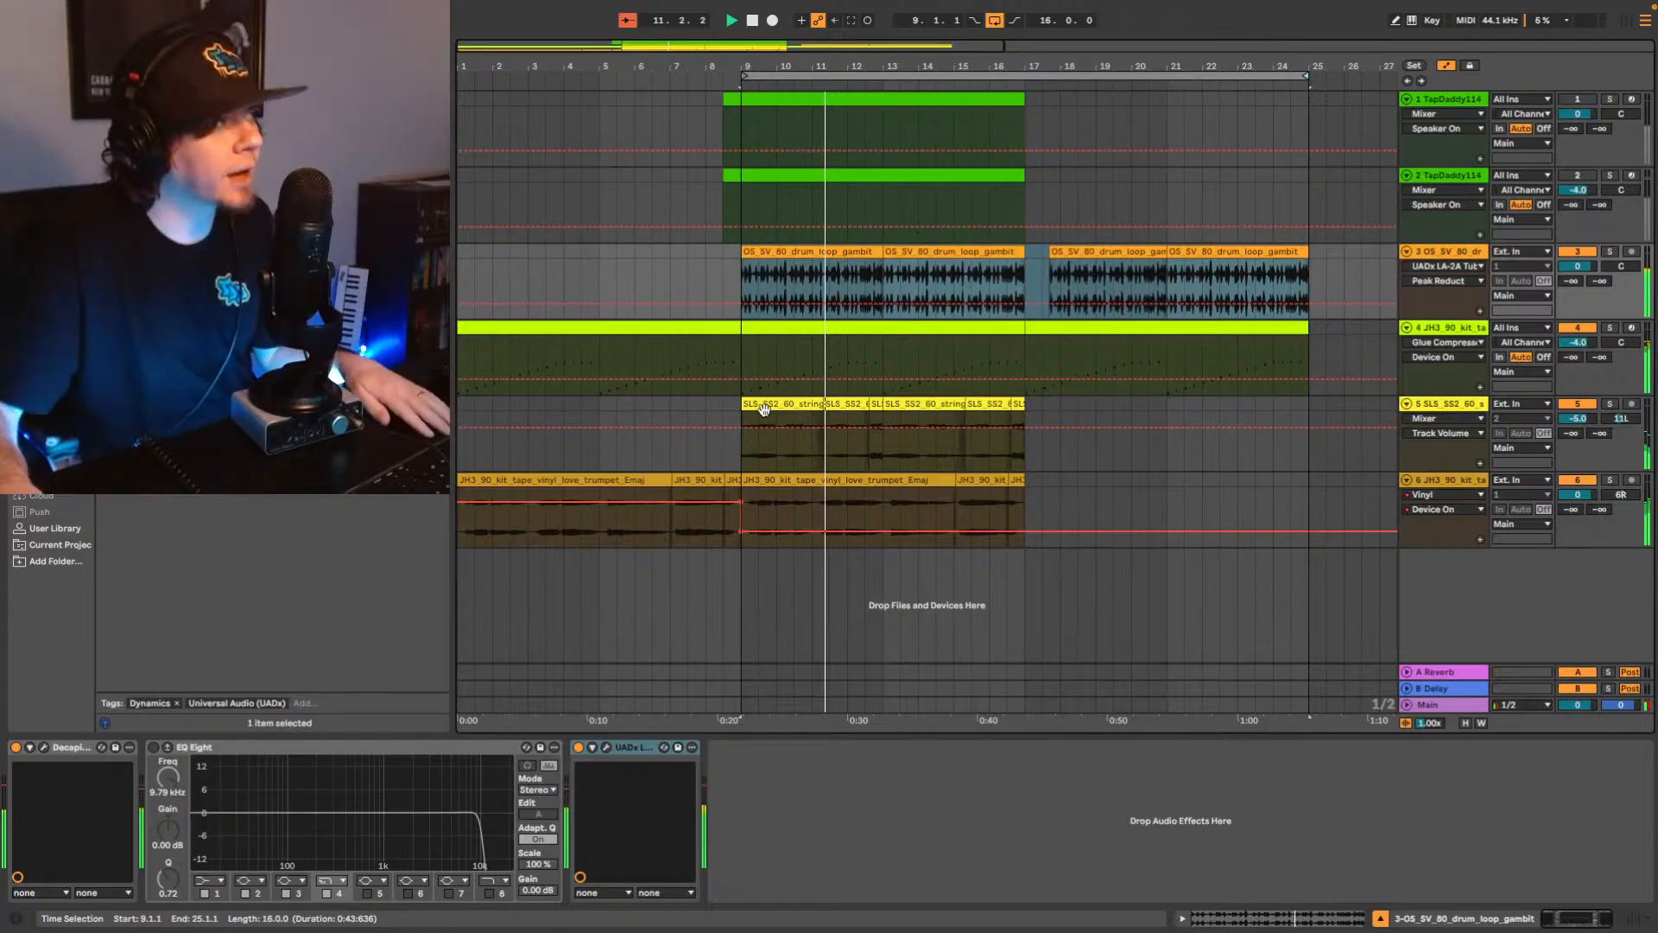
Copy the drum loop, piano and strings from bars 9 to 17 and paste them at bar 25.
drag(752, 453, 1026, 252)
key(super+c)
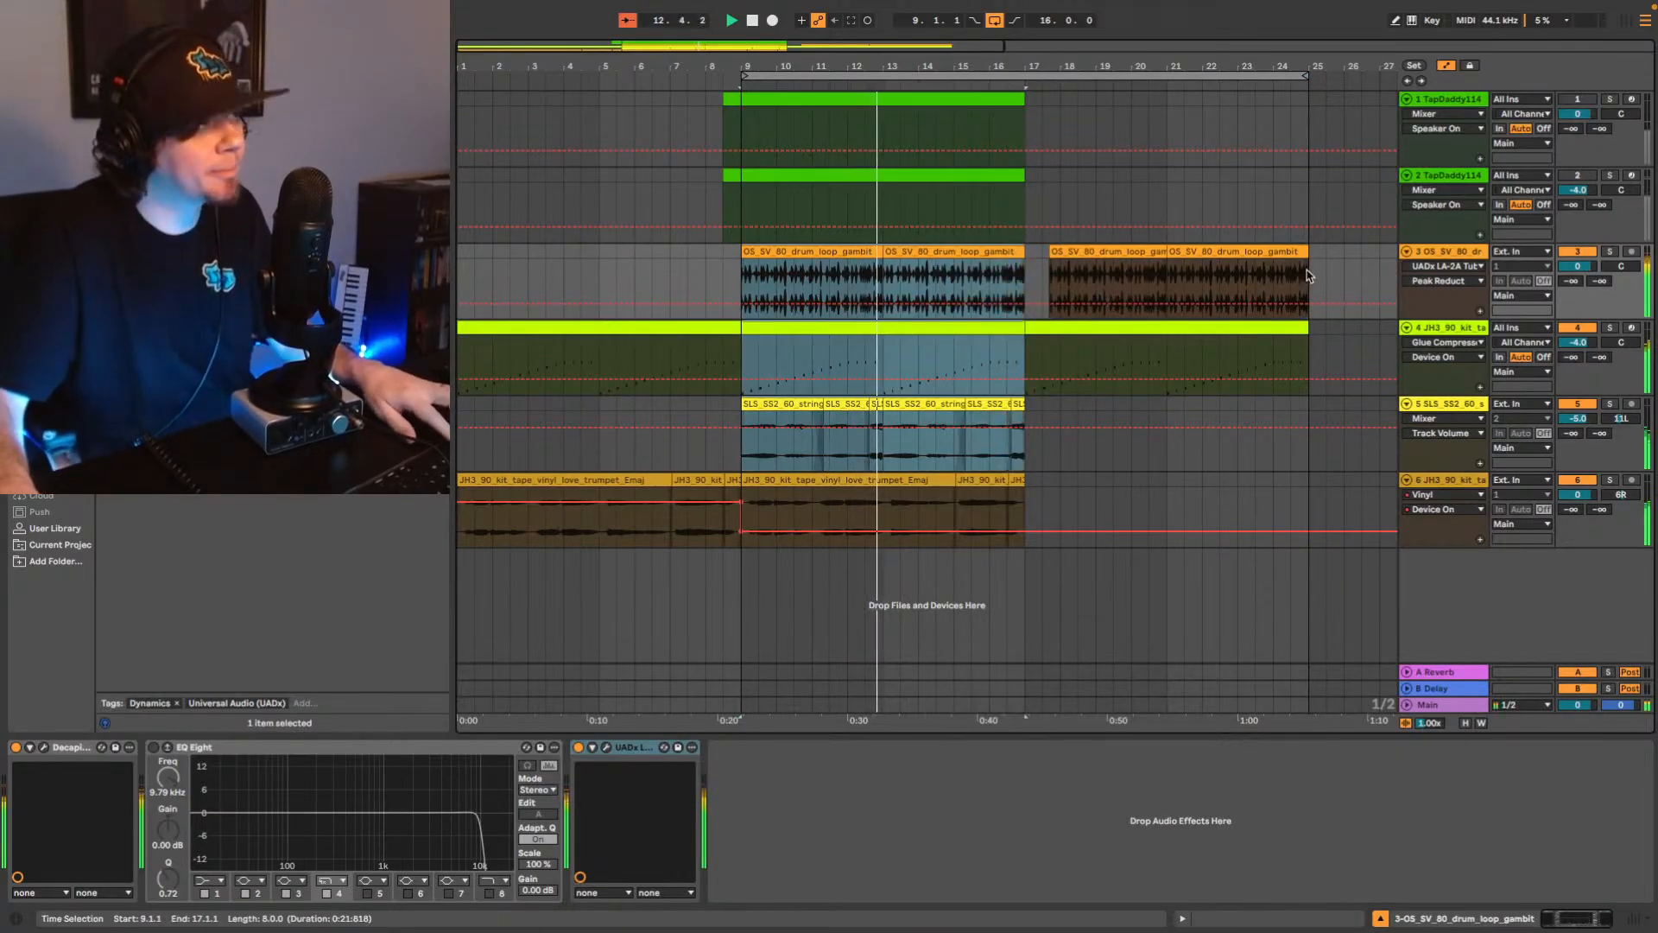
click(1311, 275)
key(super+v)
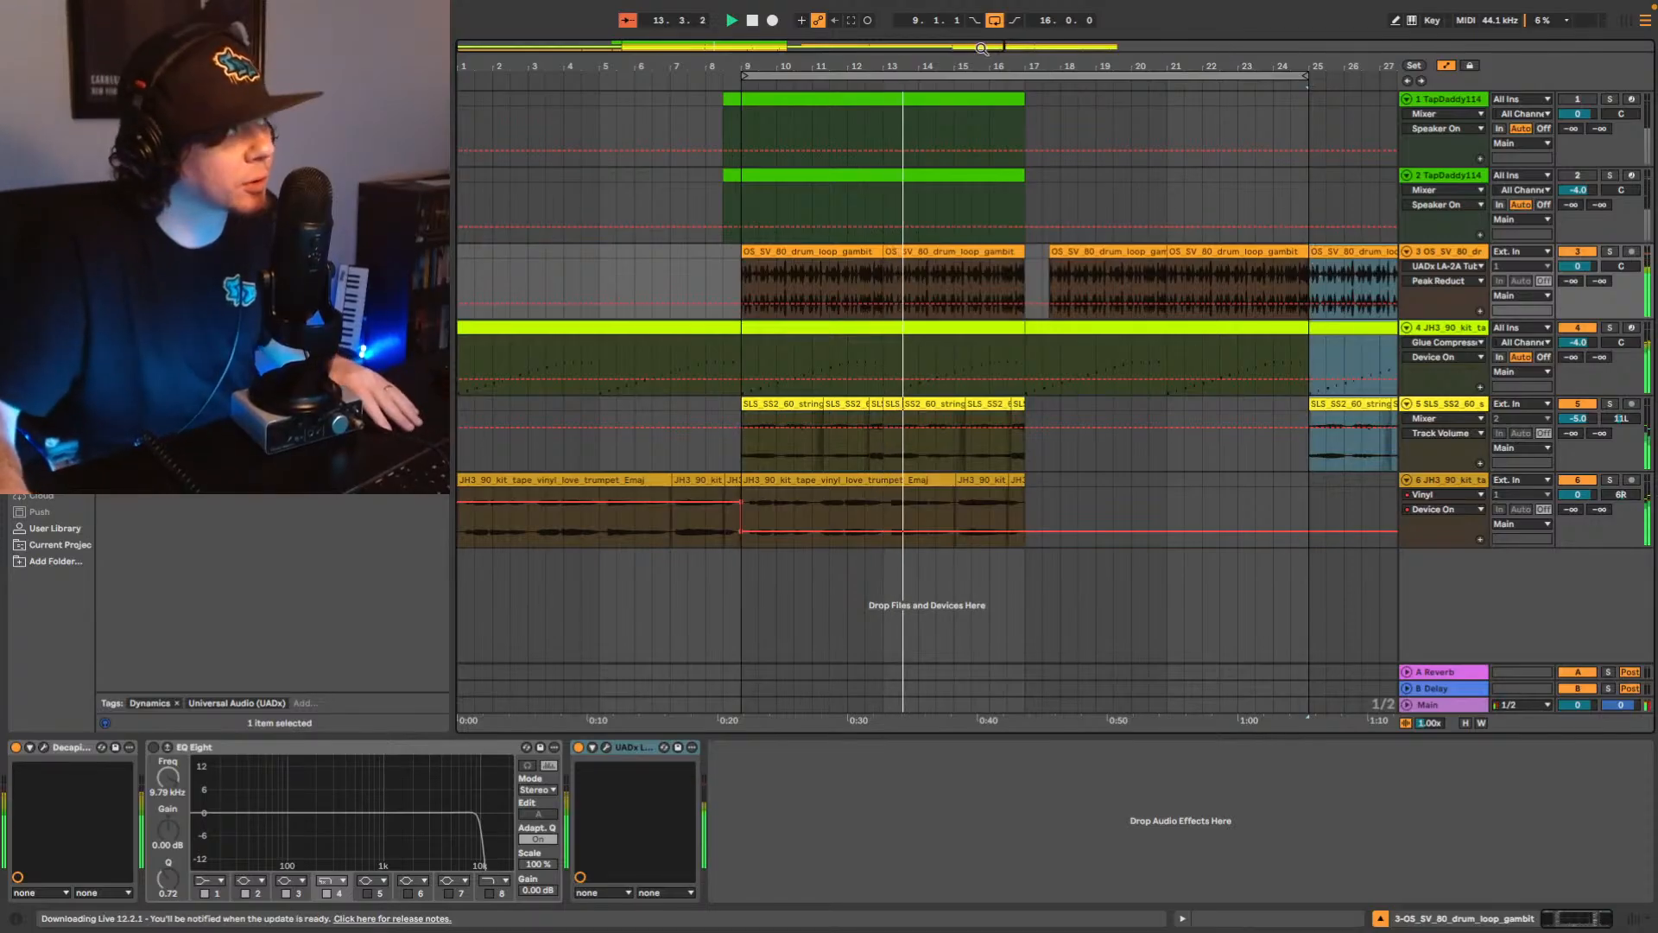
drag(1358, 67, 1358, 34)
drag(868, 66, 868, 71)
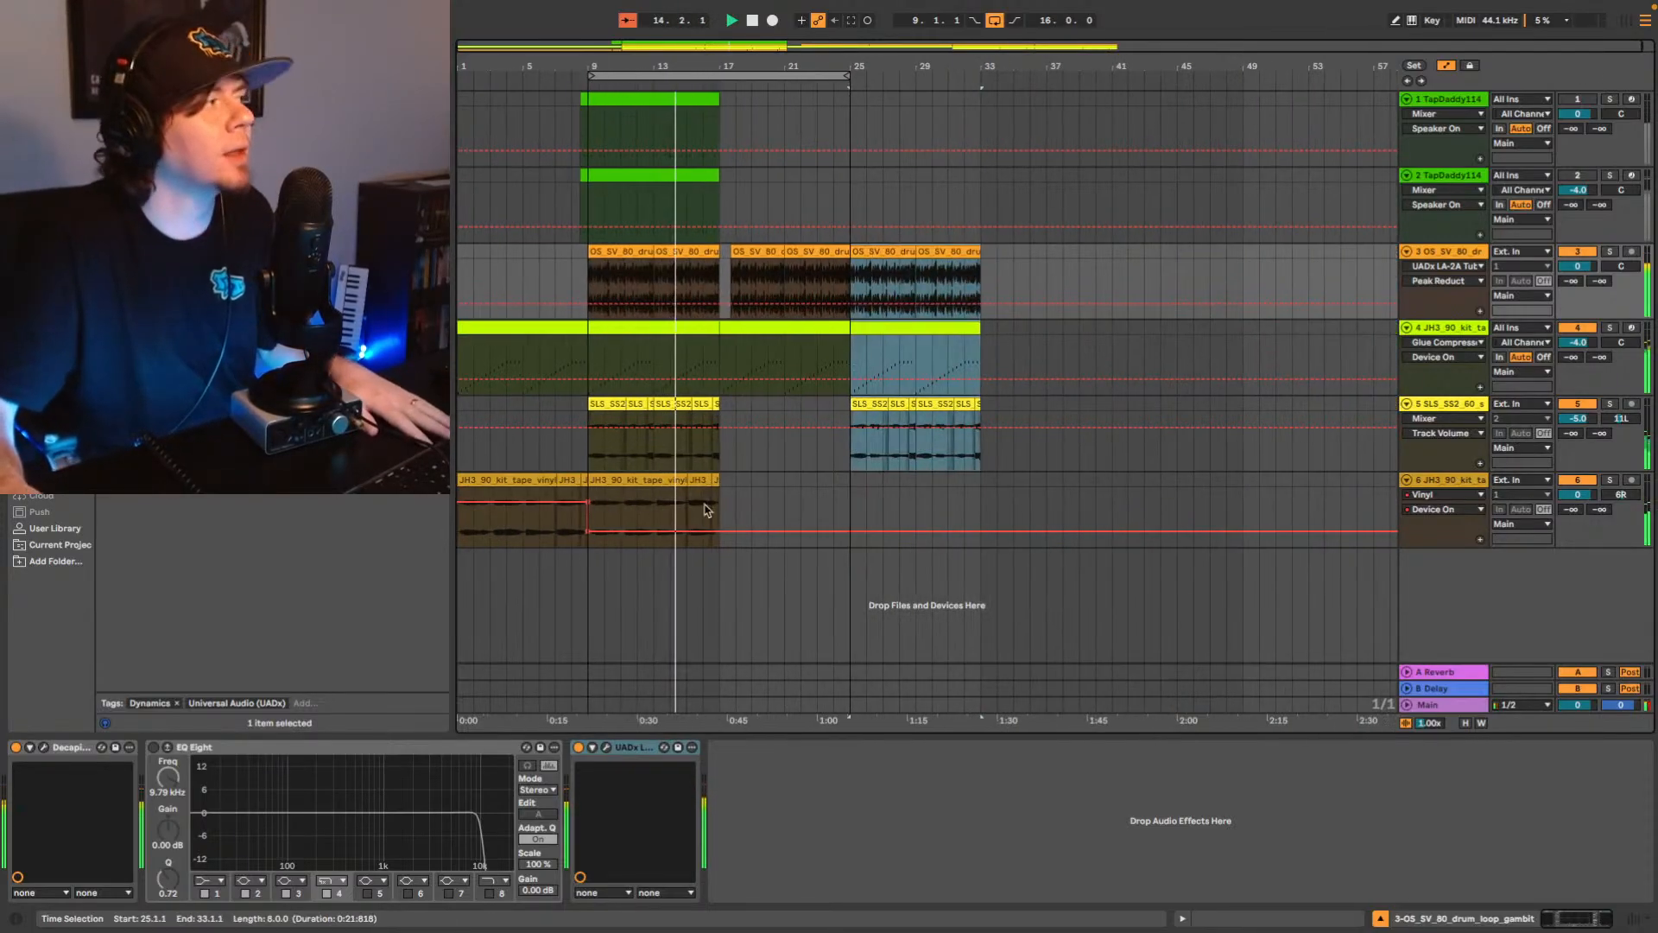
Copy the drum loop, piano, strings and trumpet from bars 9 to 17 and paste them at bar 33.
drag(591, 546, 718, 259)
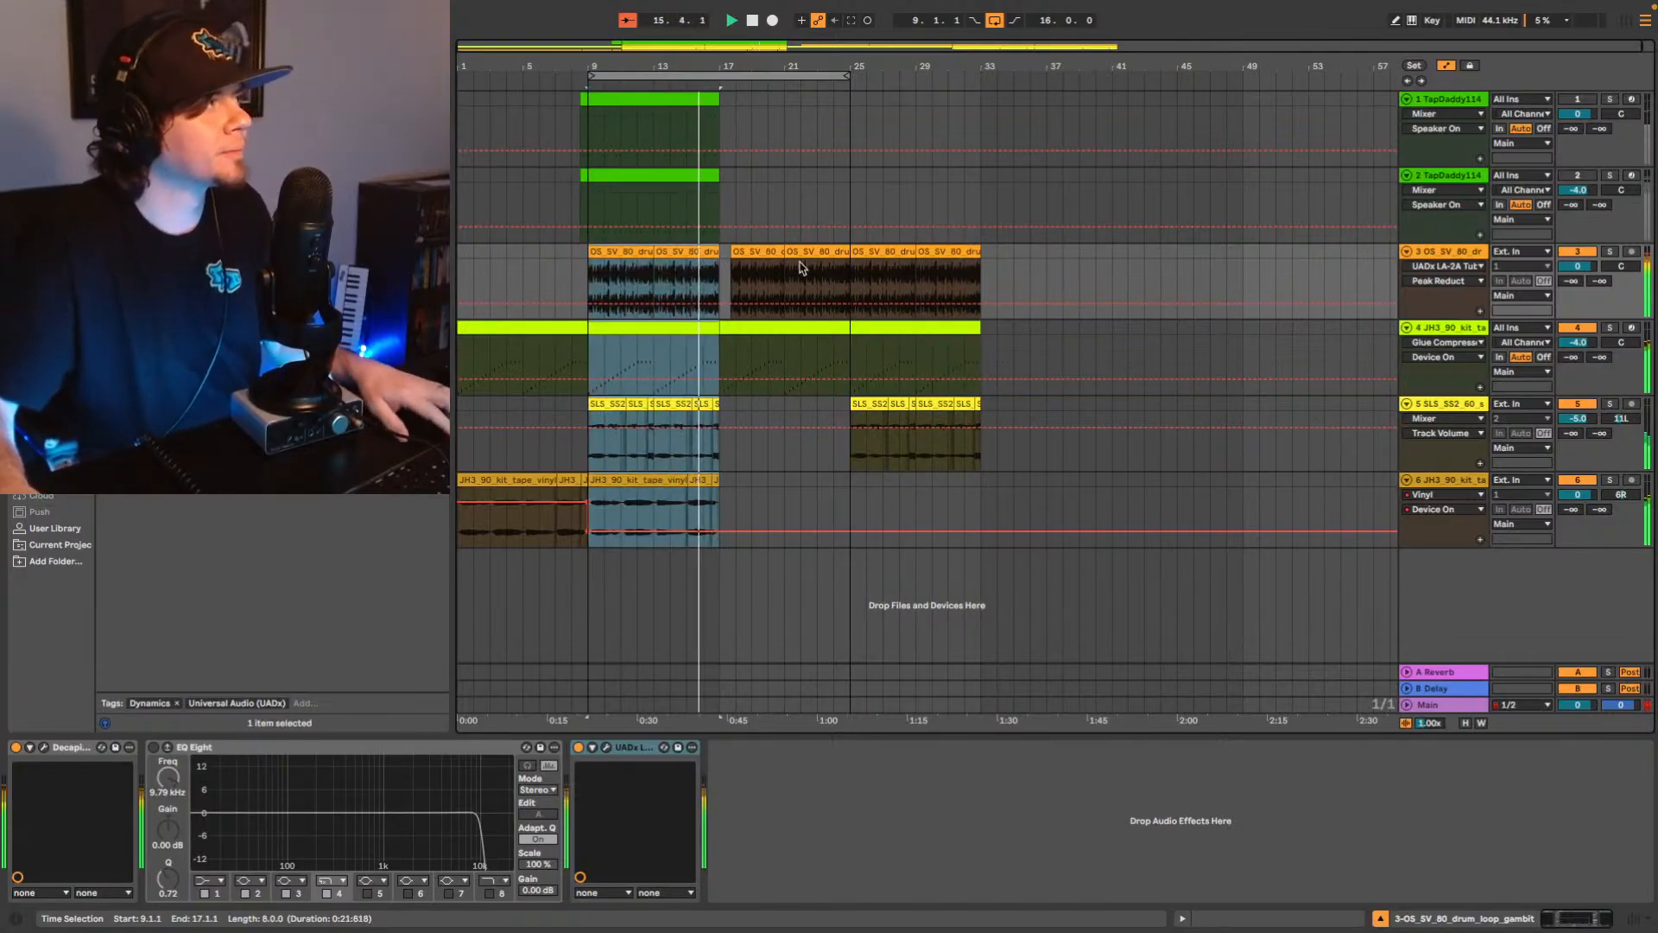
key(ctrl+c)
click(981, 278)
key(ctrl+v)
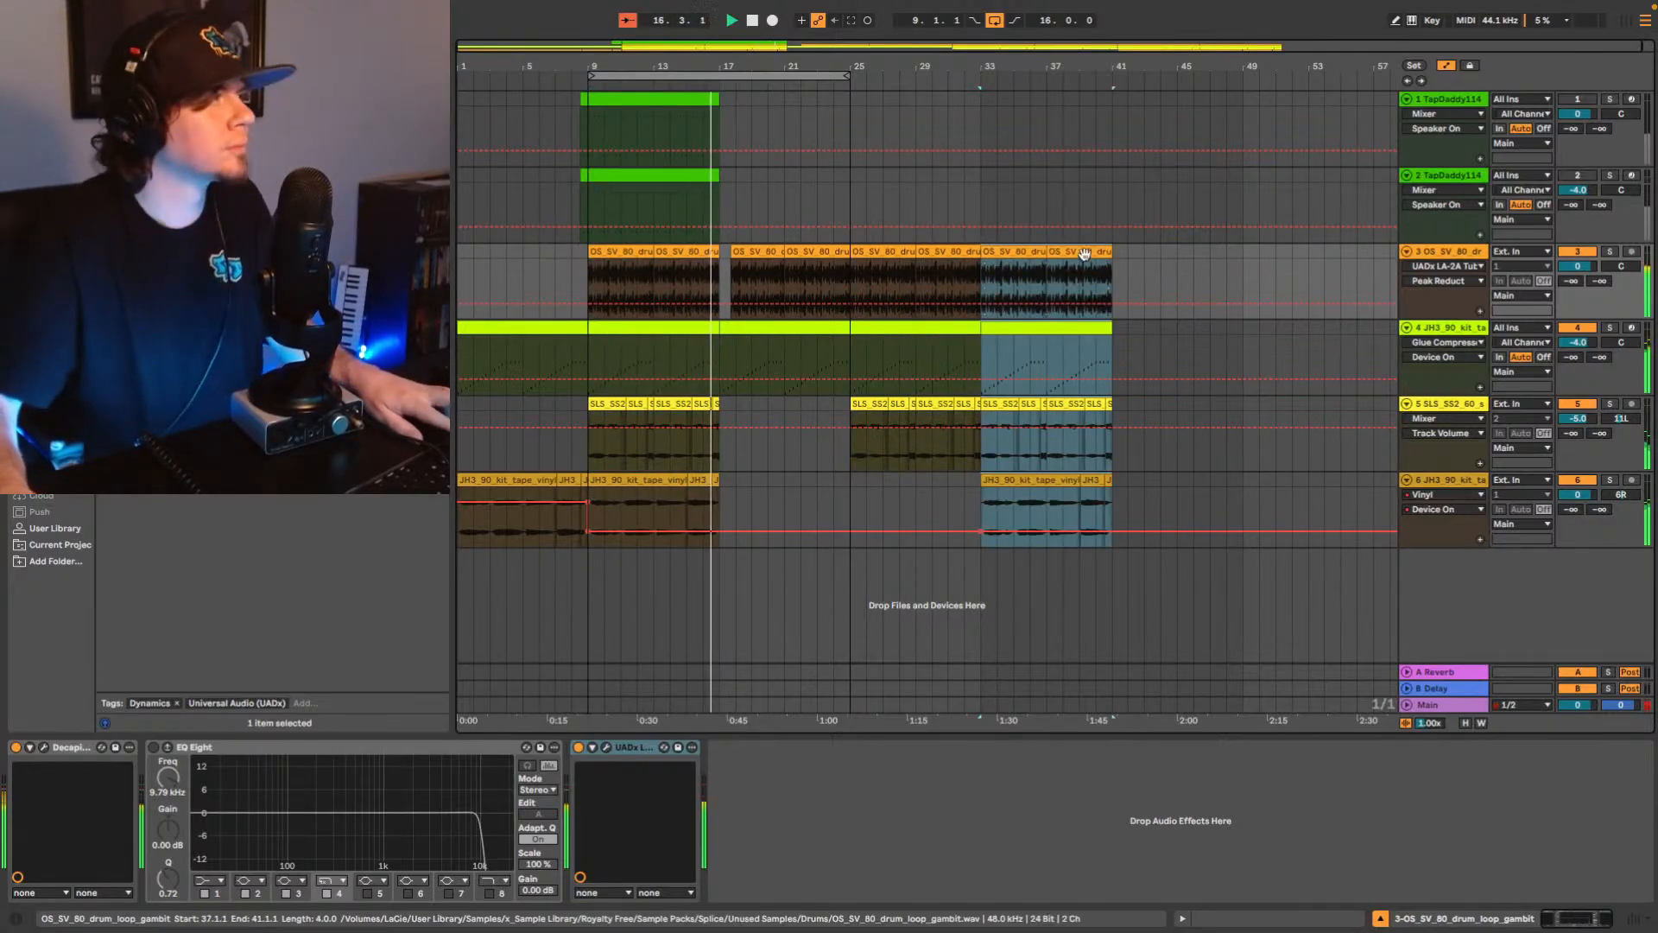
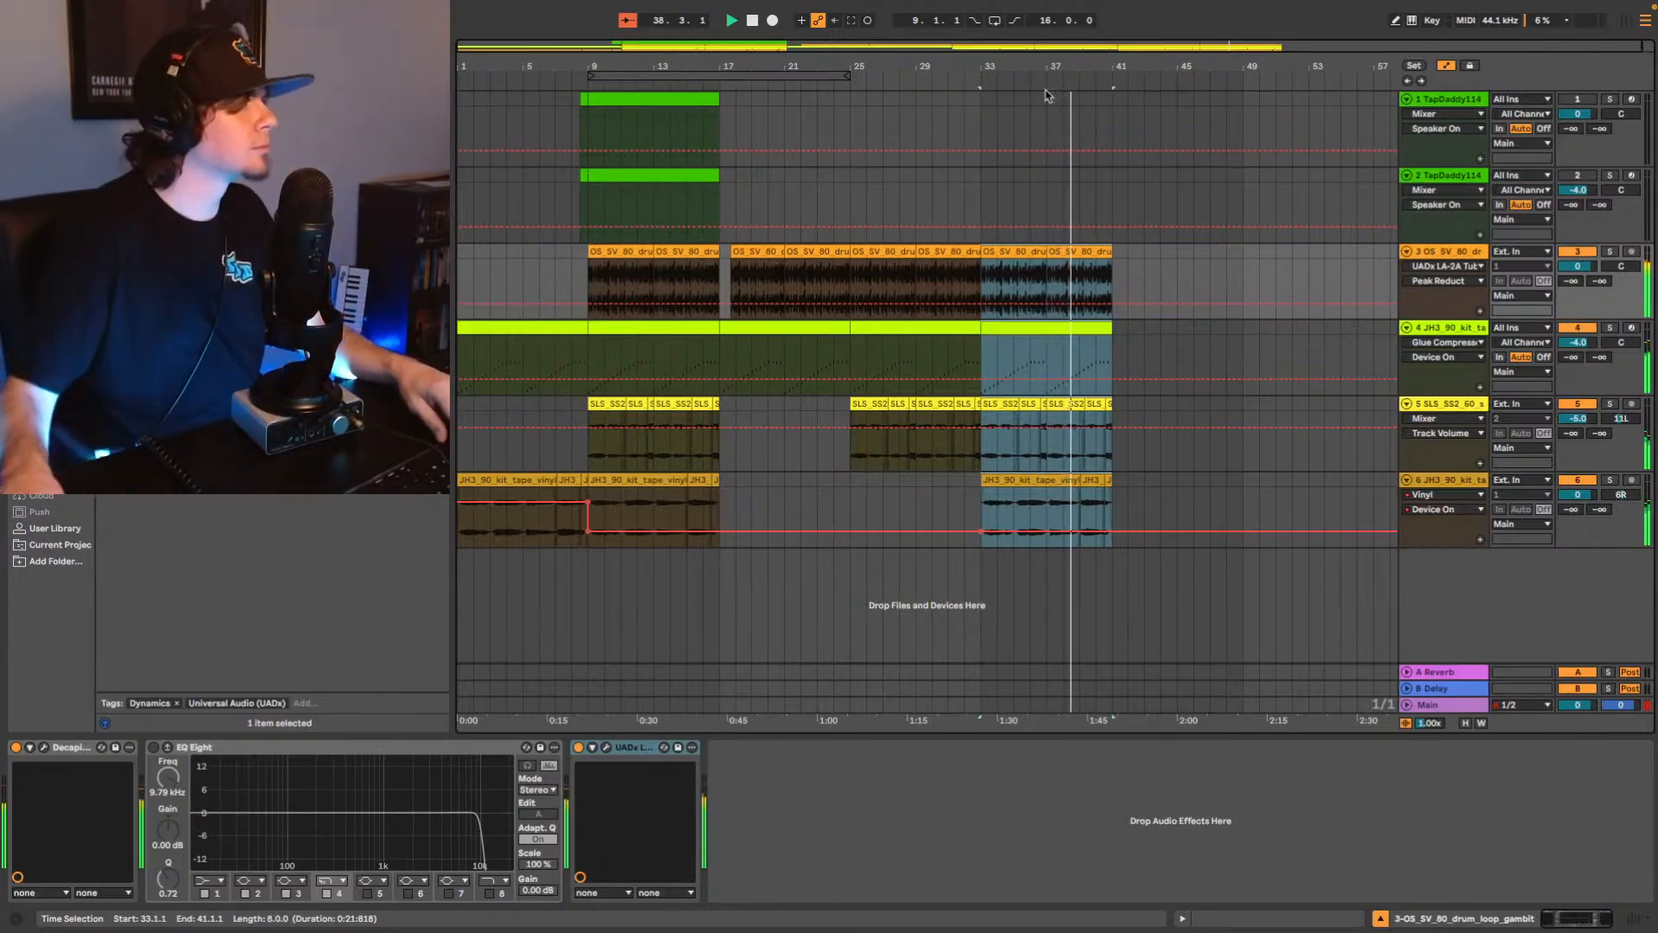
Copy the drum loop and piano section with the drum break from bars 17 to 25 and paste it at bar 41.
drag(720, 355, 834, 262)
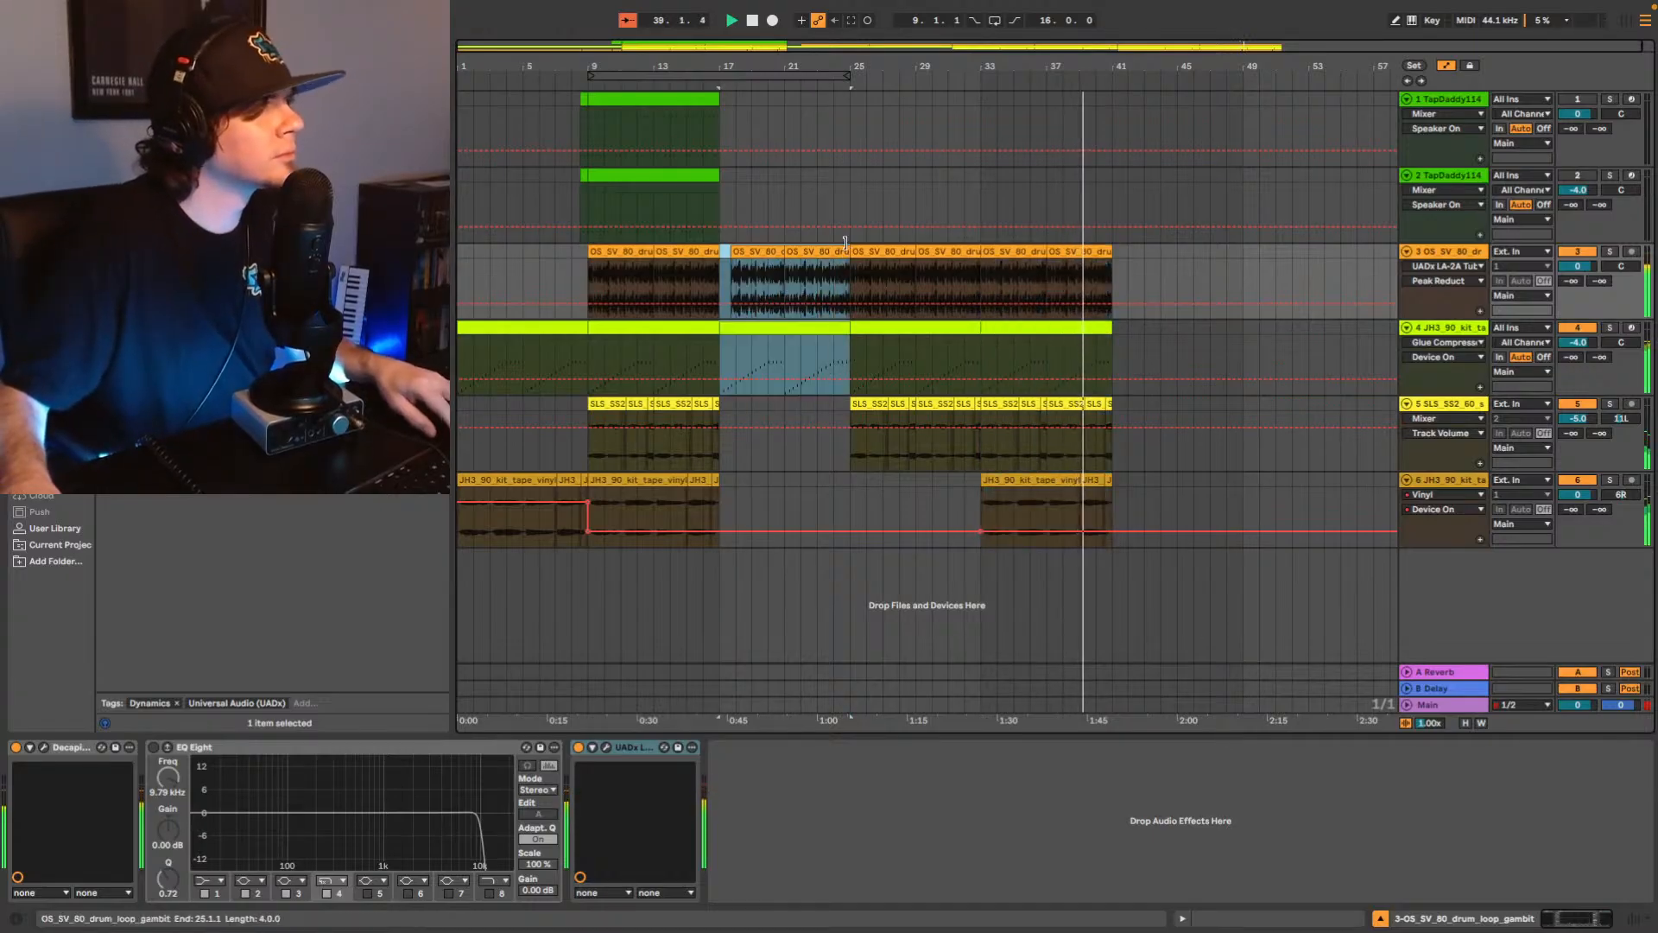
click(1119, 271)
key(super+v)
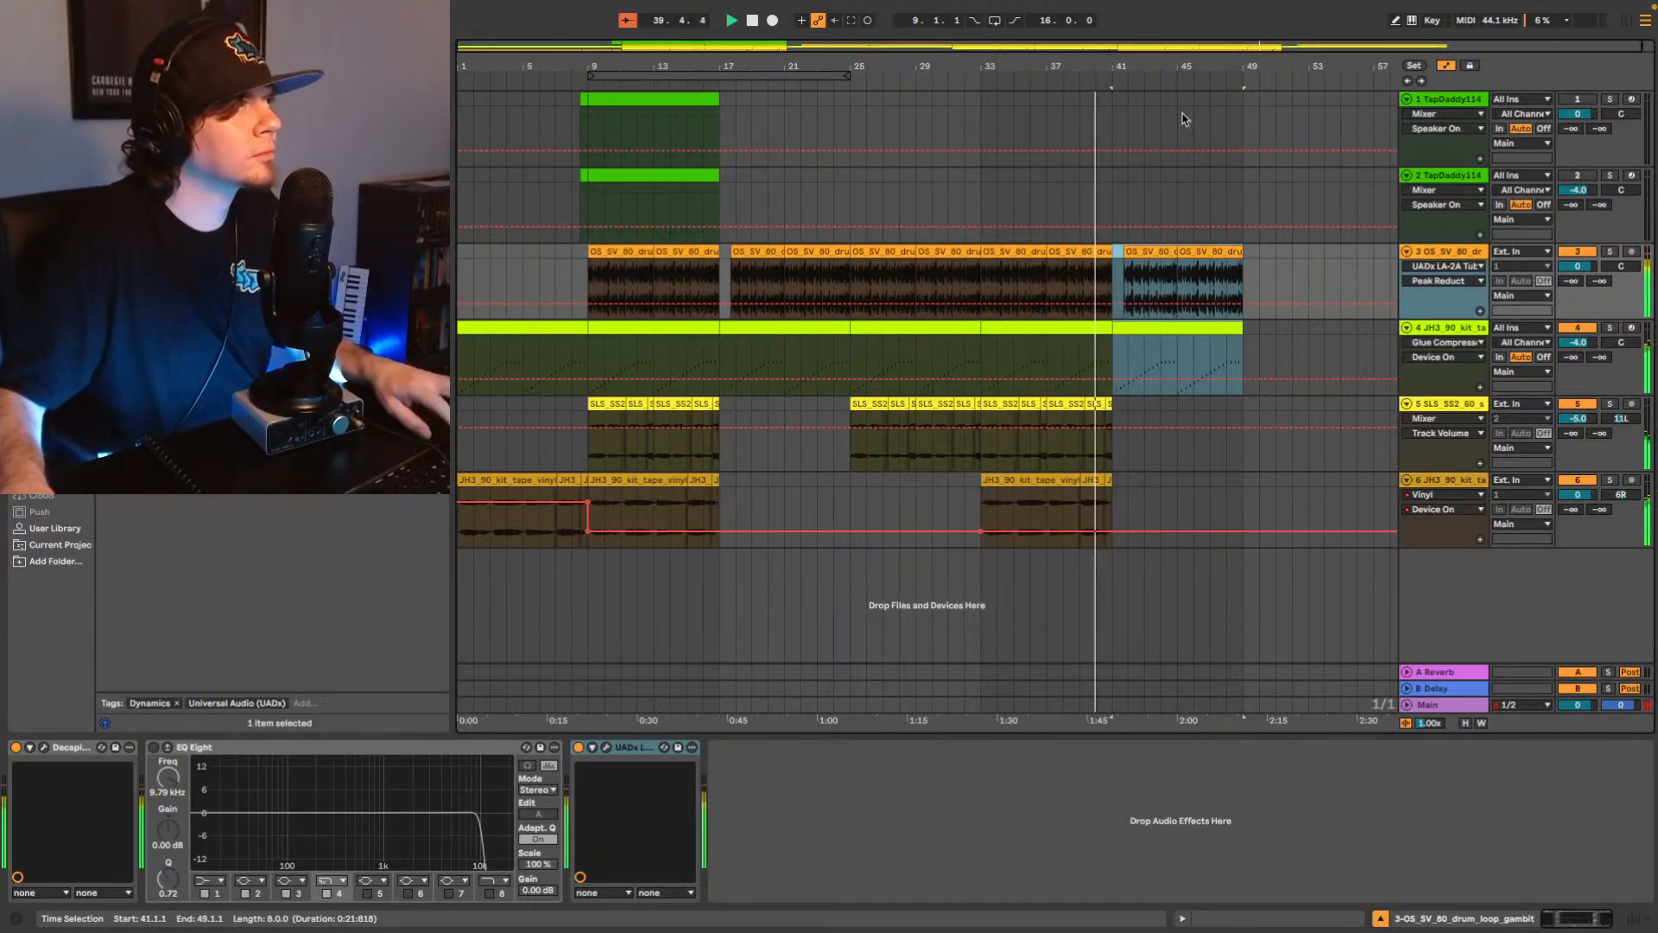
drag(1146, 45, 1157, 164)
drag(984, 165, 703, 172)
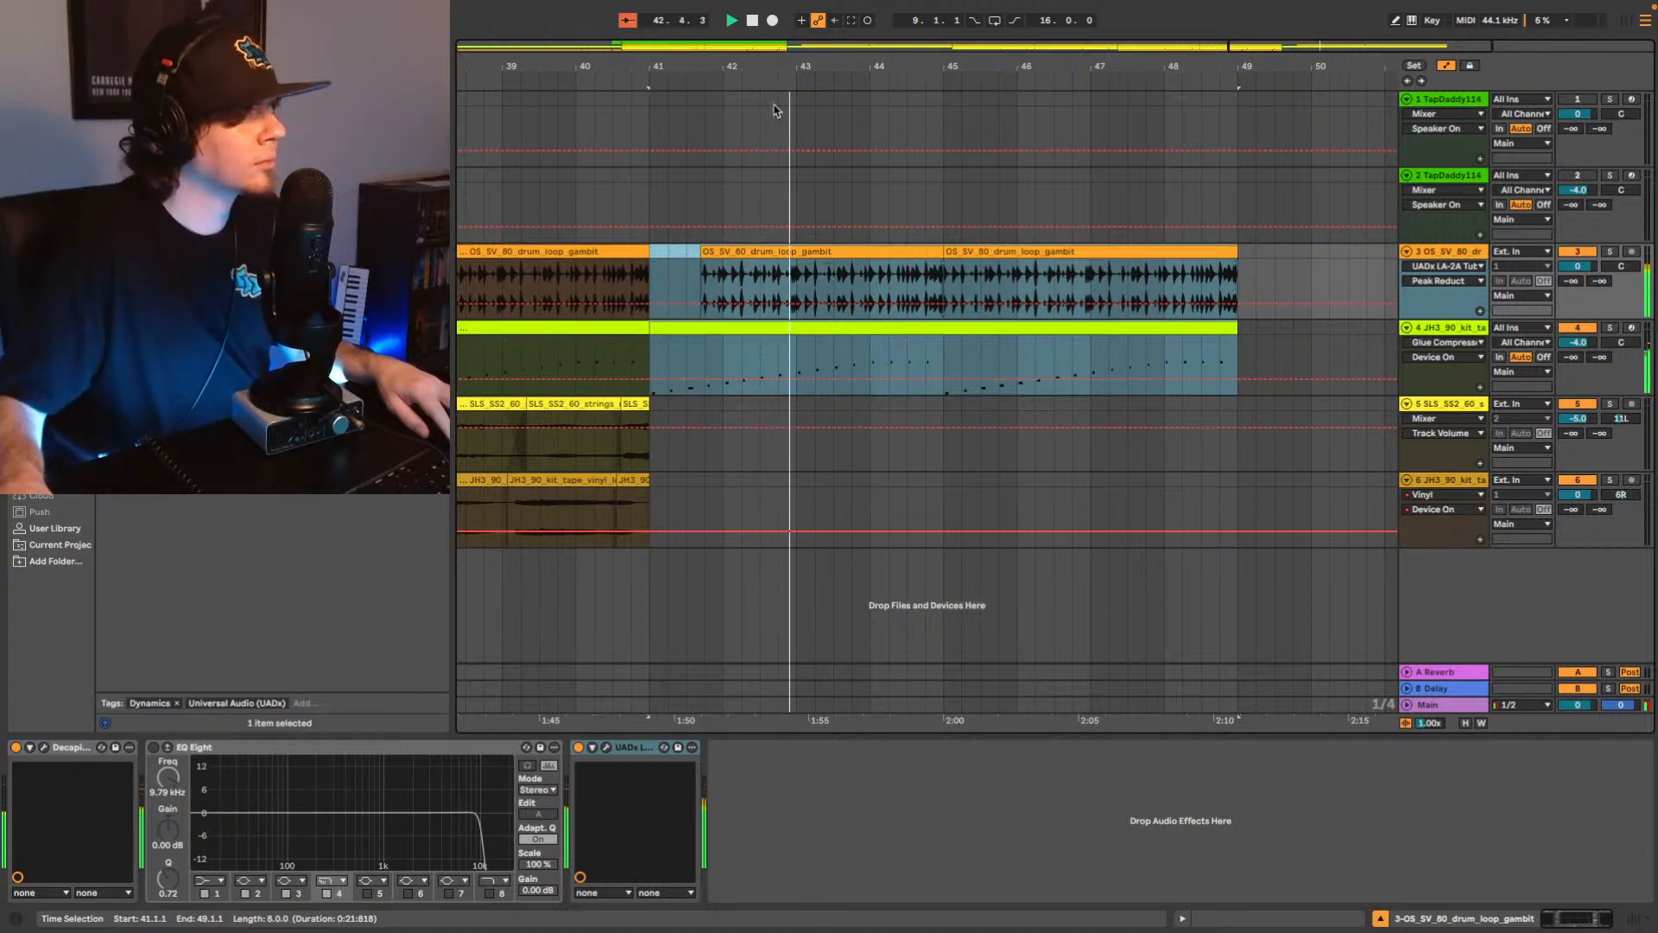
drag(805, 45, 1055, 46)
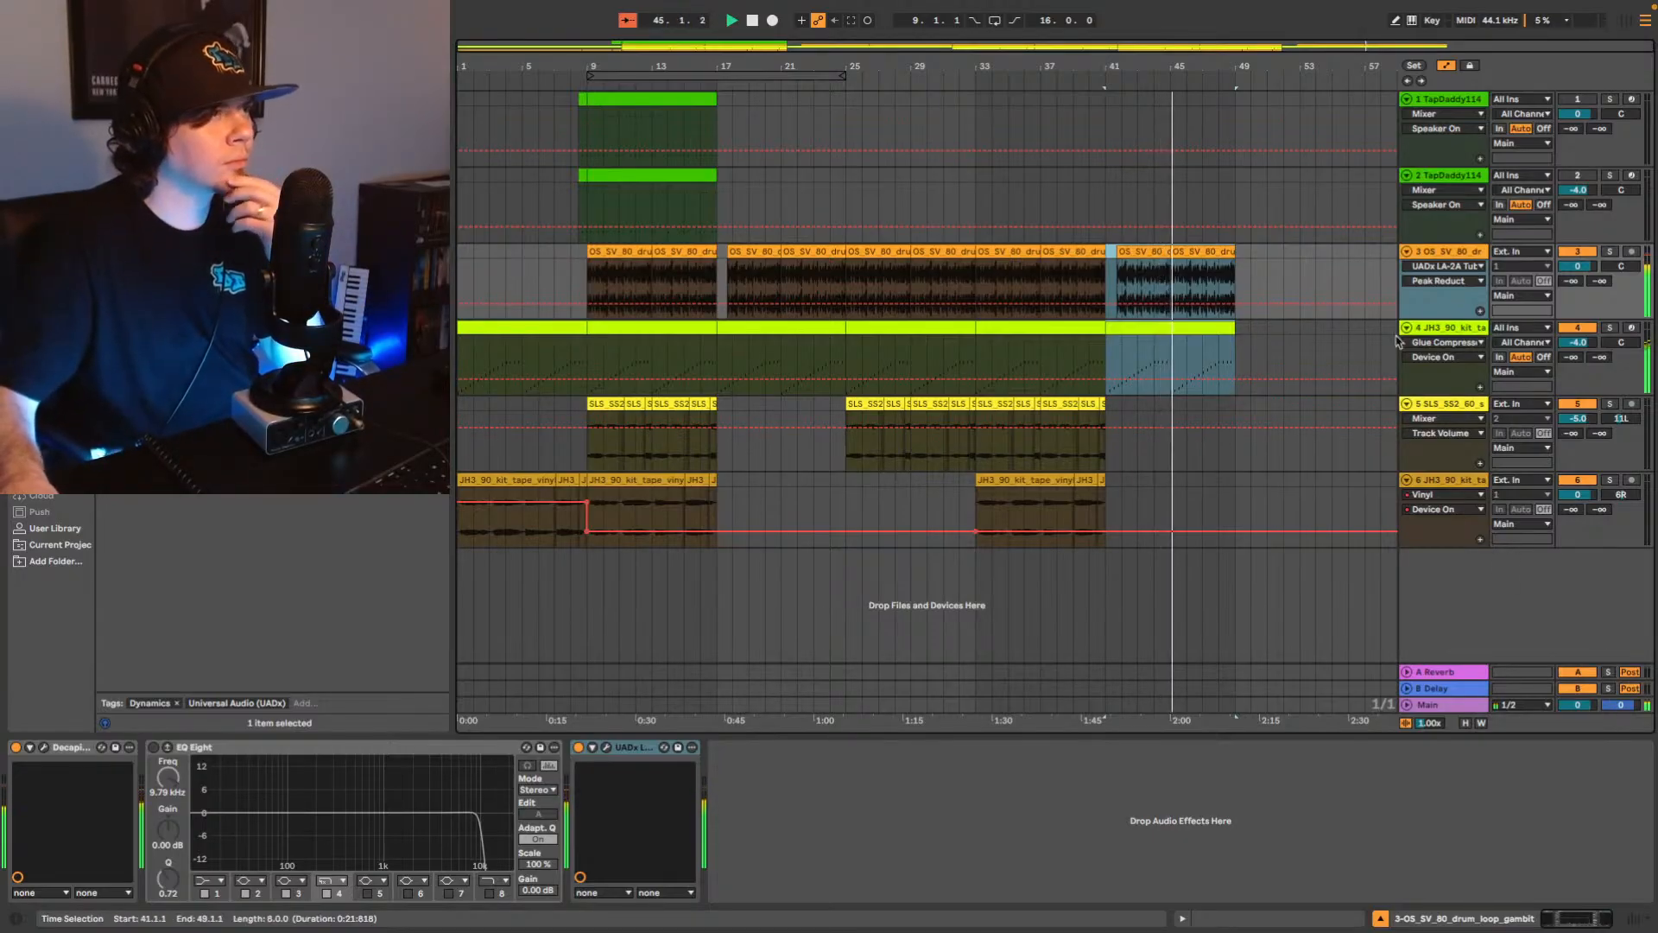
Select the last drum loop clip at bar 45 and stop playback.
click(1205, 270)
key(space)
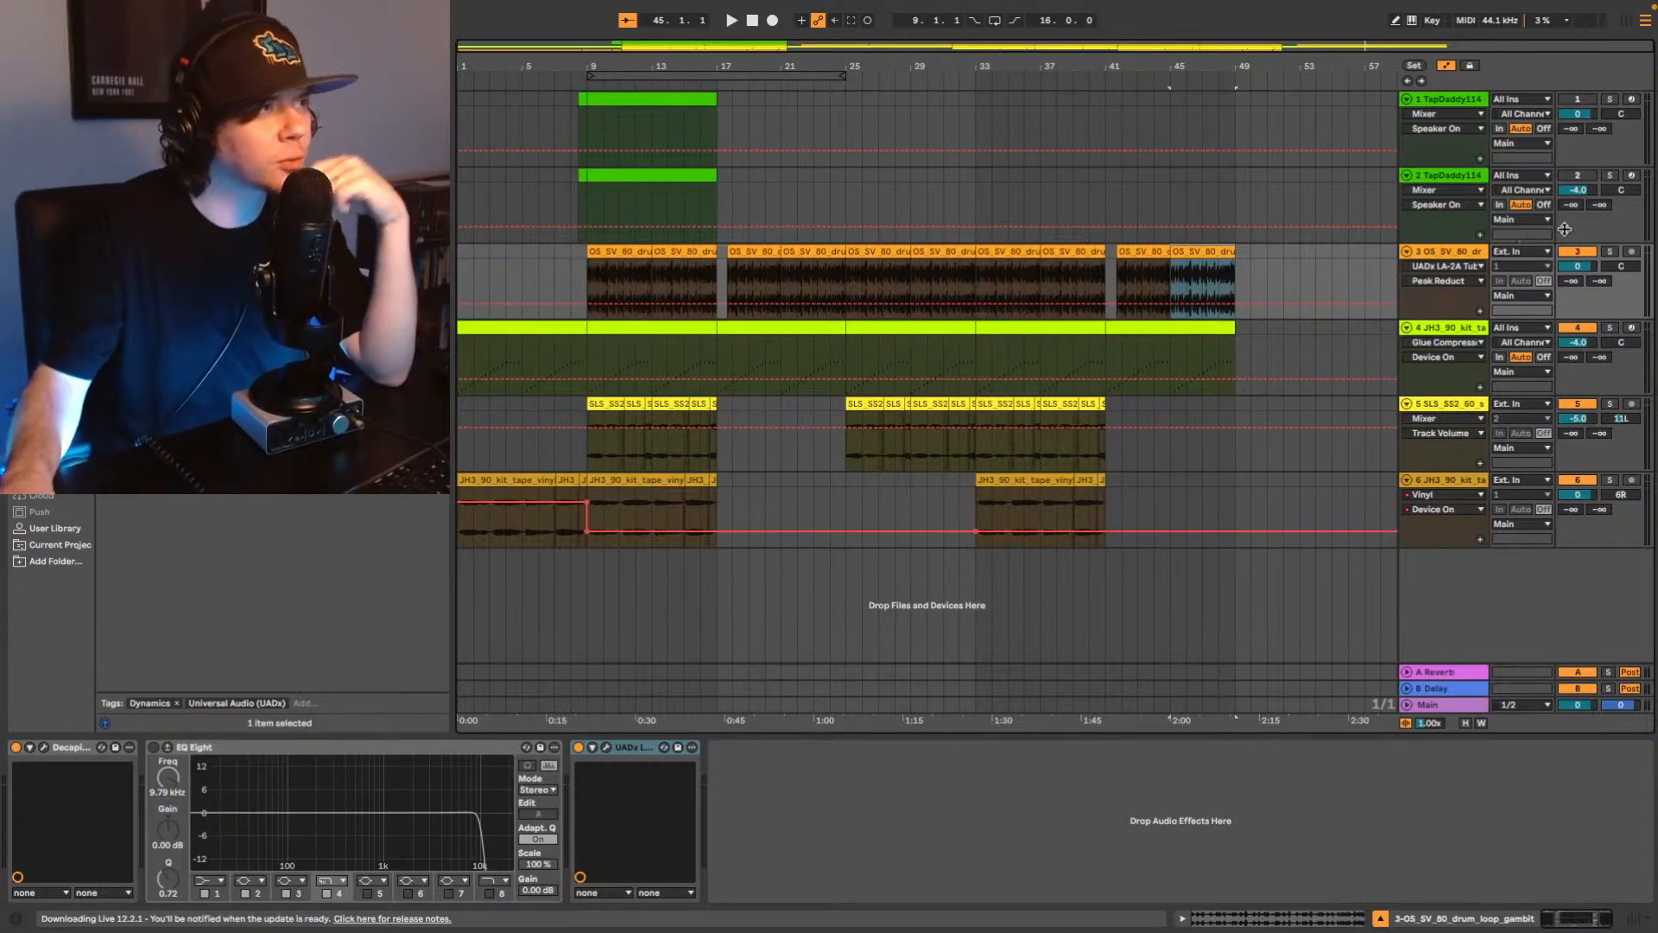
click(1459, 253)
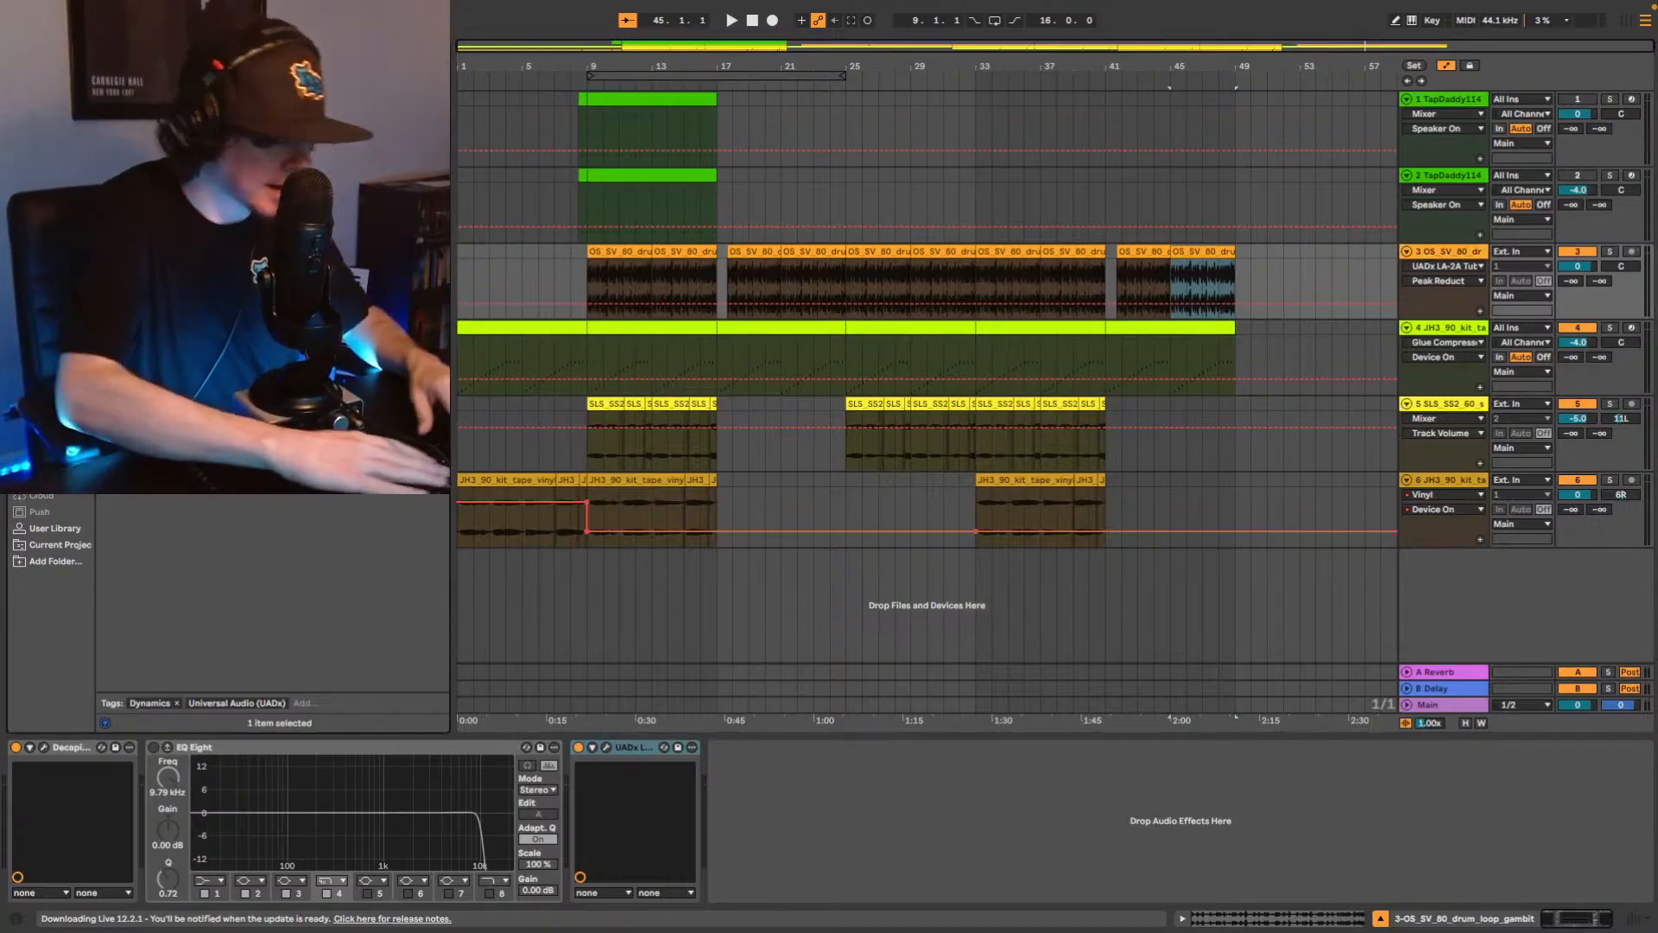
Add a Utility device at the end of the drum loop track's effect chain and show its Gain automation.
key(super+f)
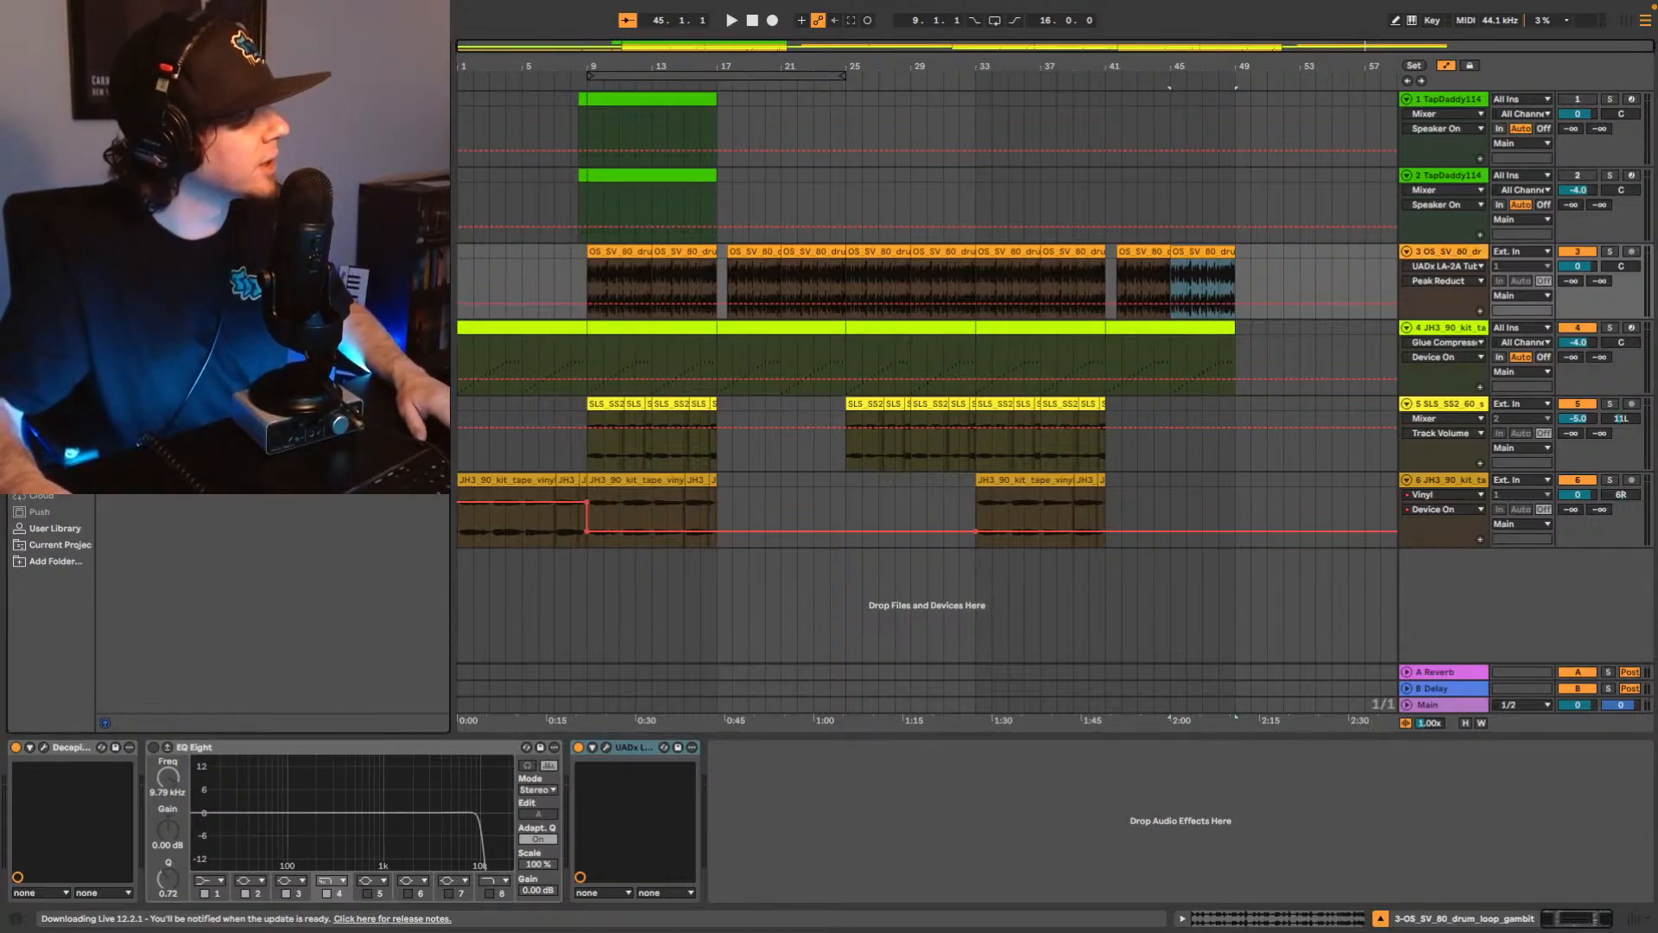
drag(173, 112, 931, 798)
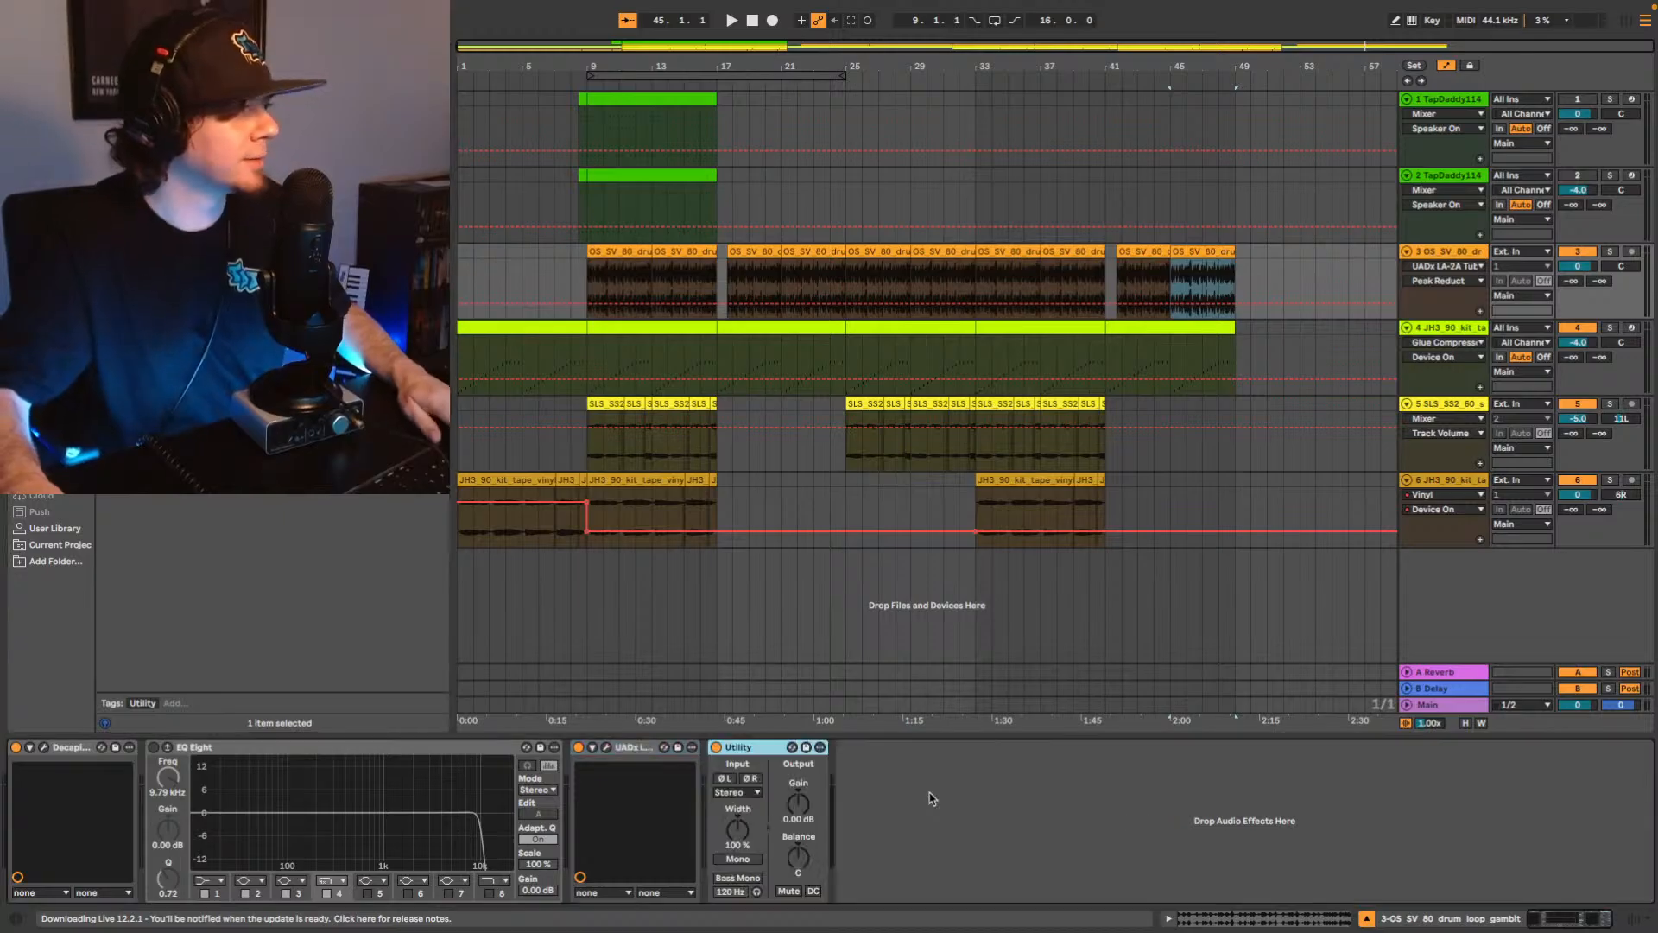
right_click(799, 803)
click(851, 824)
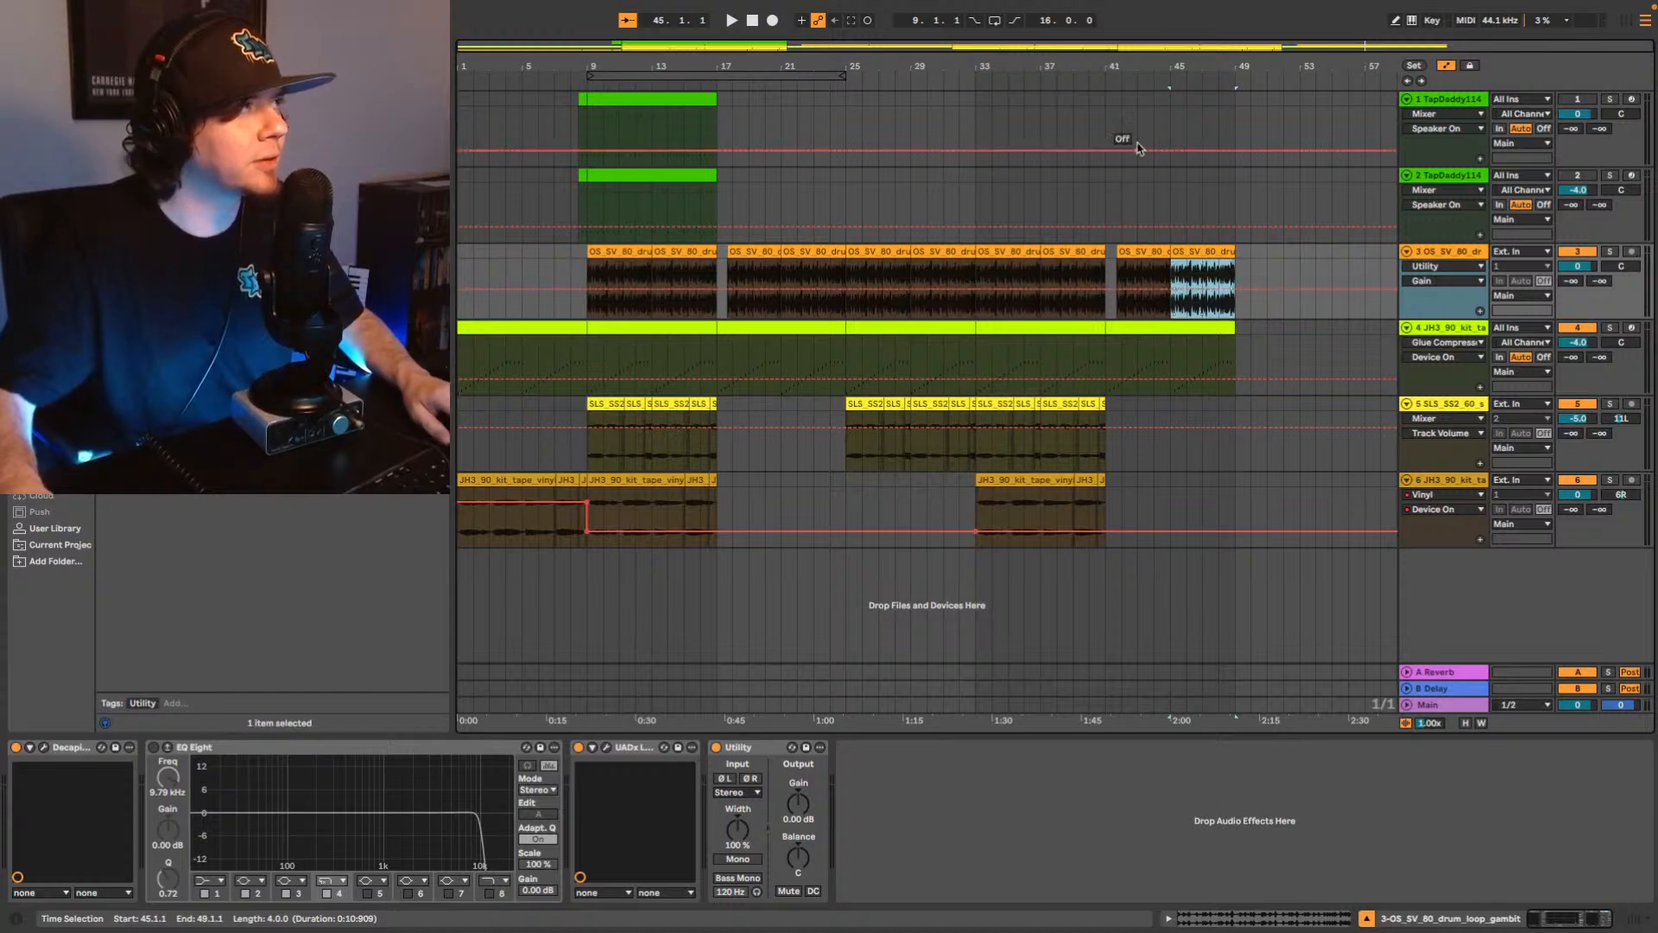
Automate the Utility gain on the drum loop to fade from 0 dB at bar 45 to −∞ dB at bar 49, and audition it.
scroll(1190, 330, up, 5)
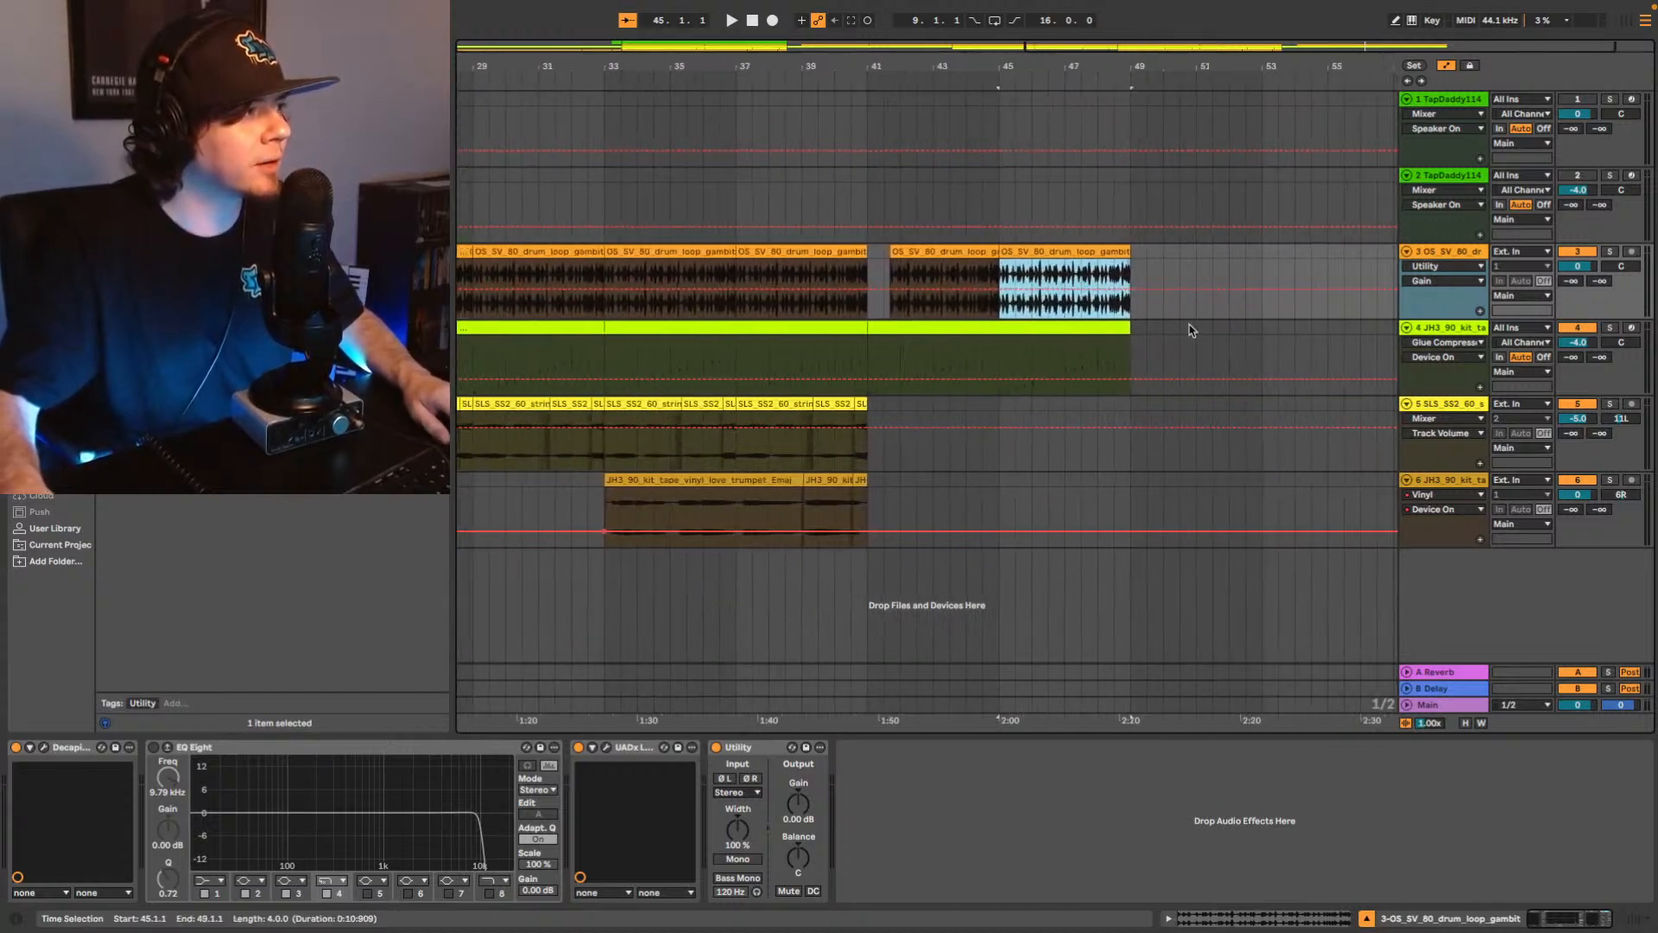
click(997, 291)
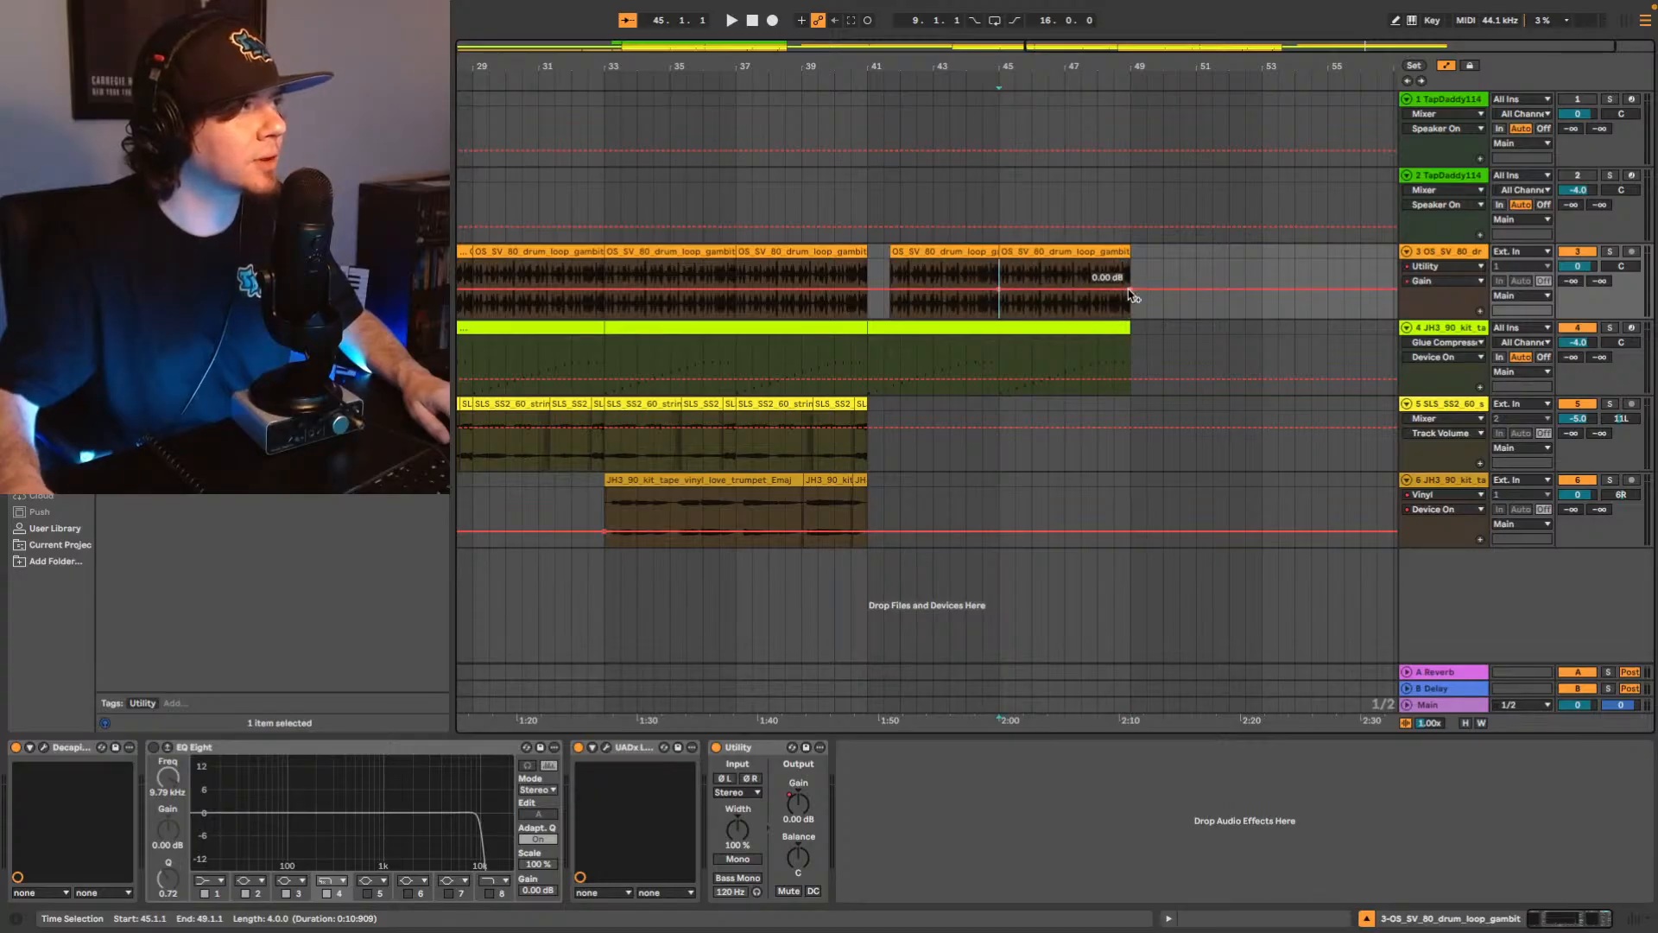
click(943, 326)
click(964, 313)
key(space)
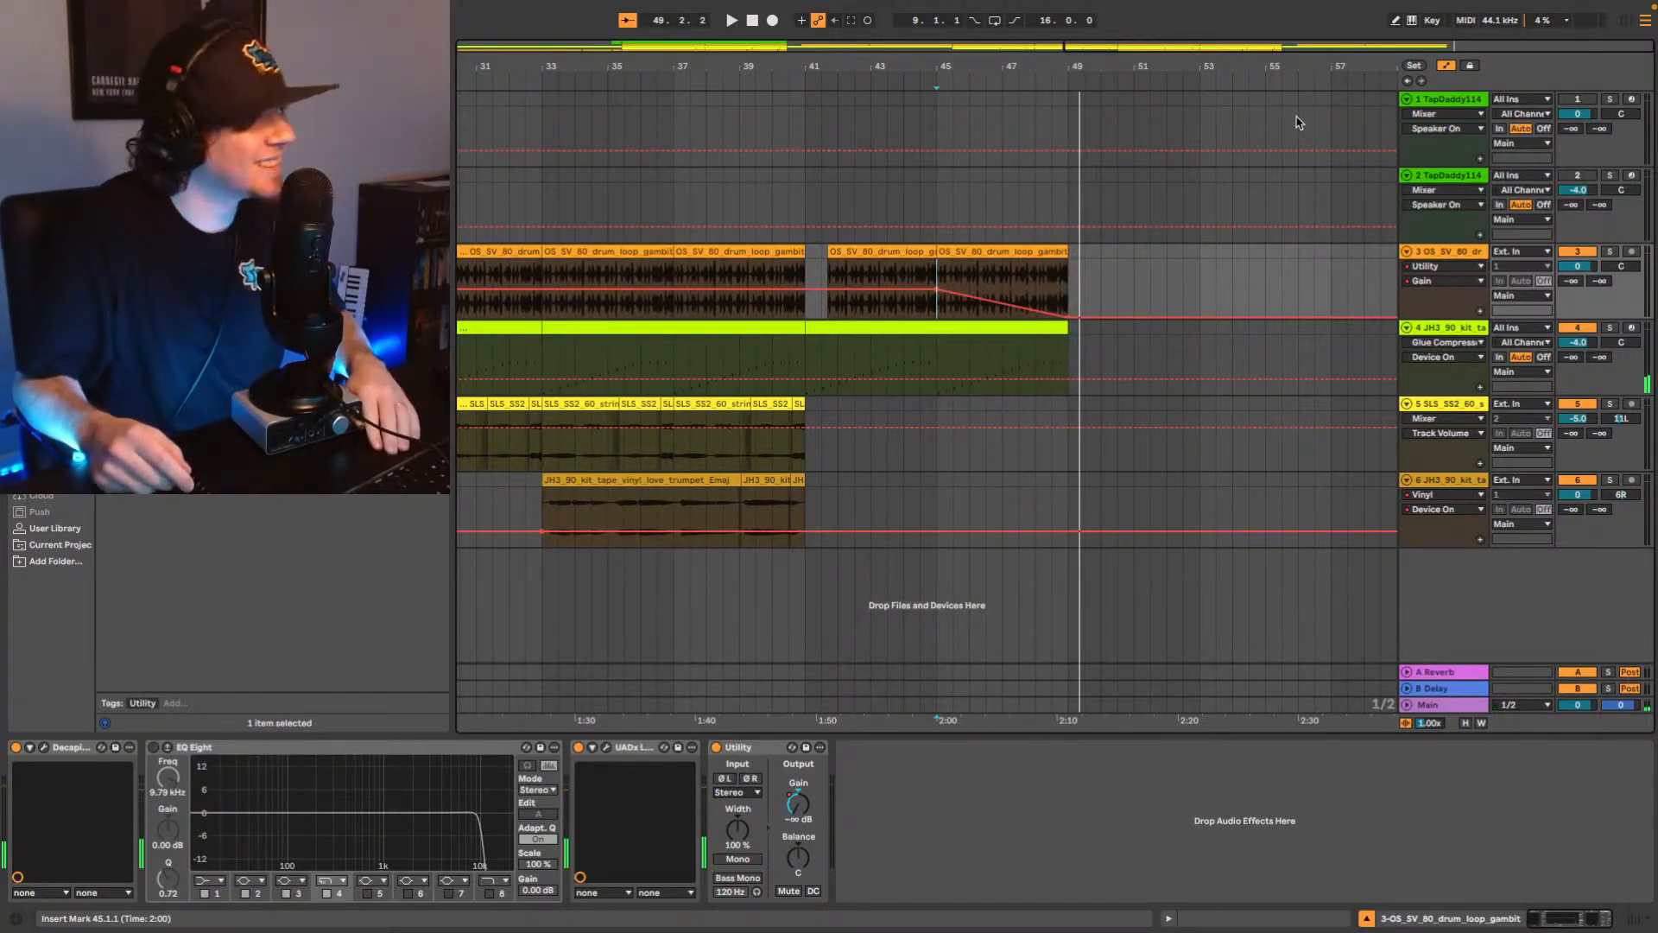
drag(1065, 46, 458, 45)
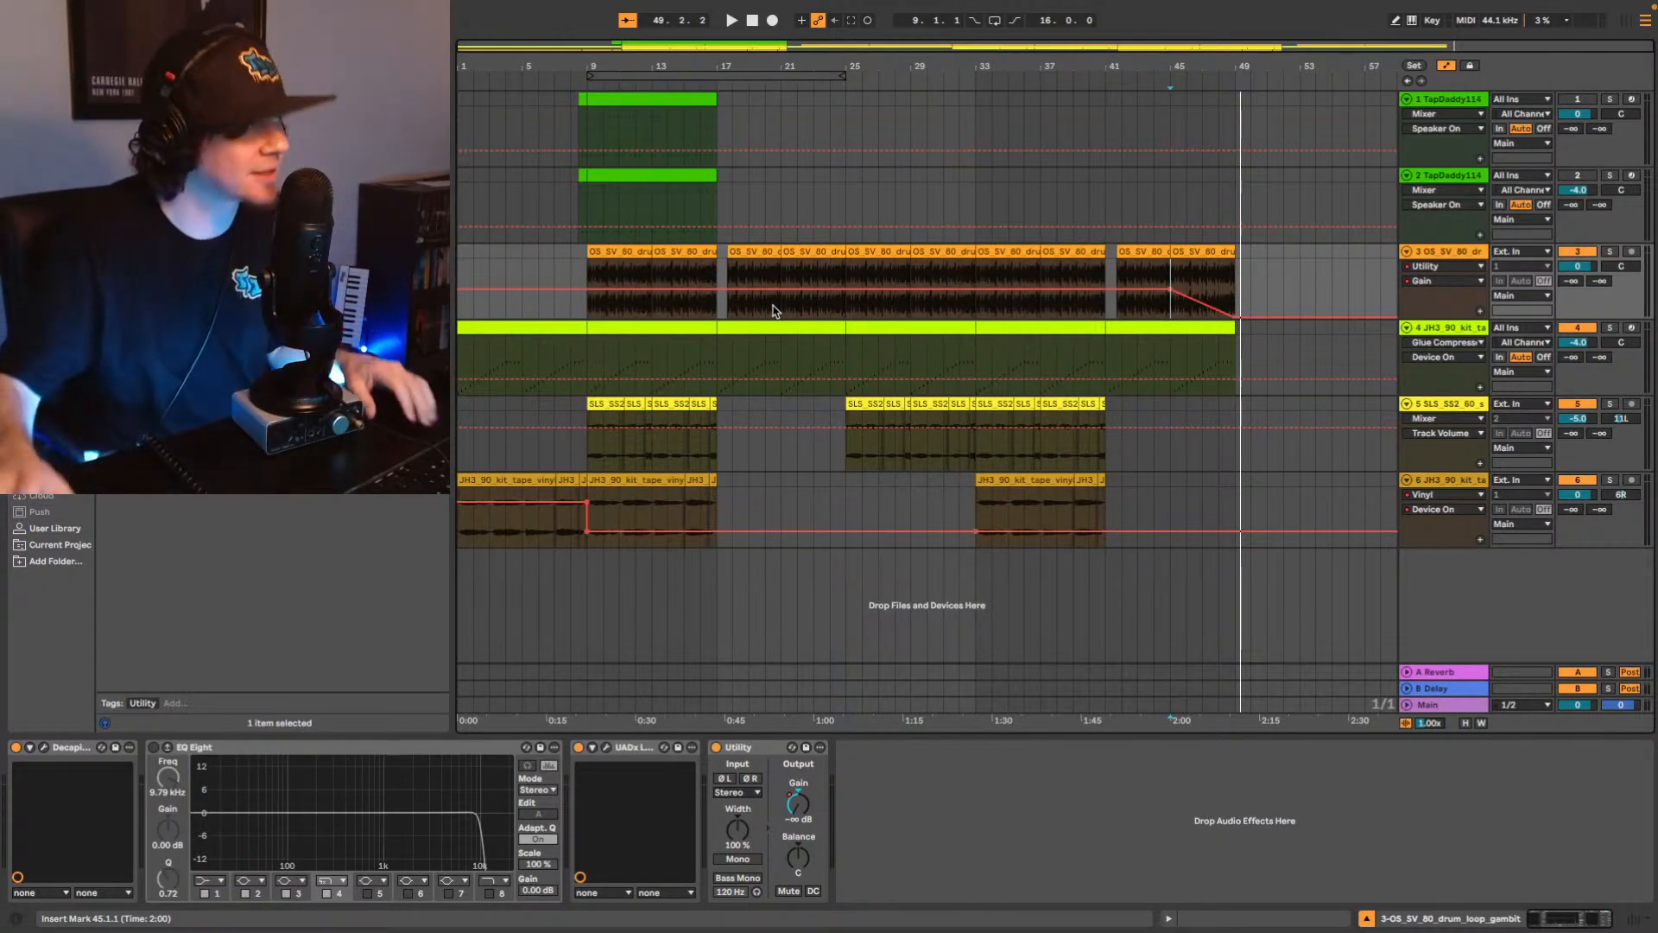
Play the arrangement through the intro and extend the first drum loop clip's start back to 8.3.1.
click(1407, 82)
key(space)
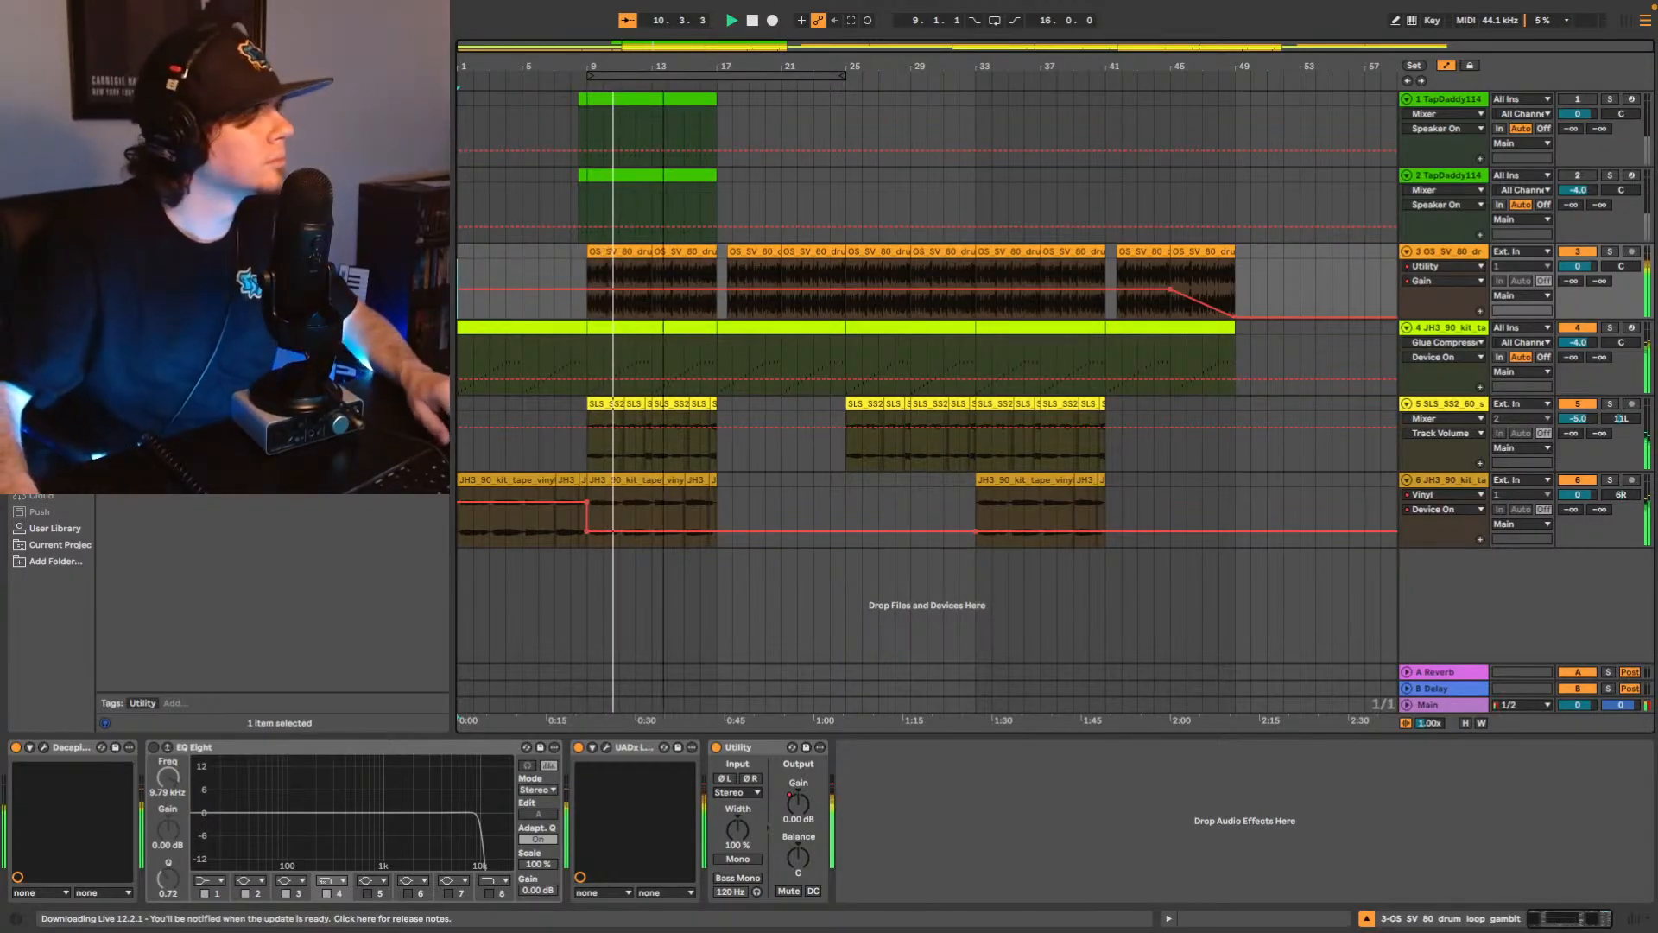
drag(663, 67, 818, 125)
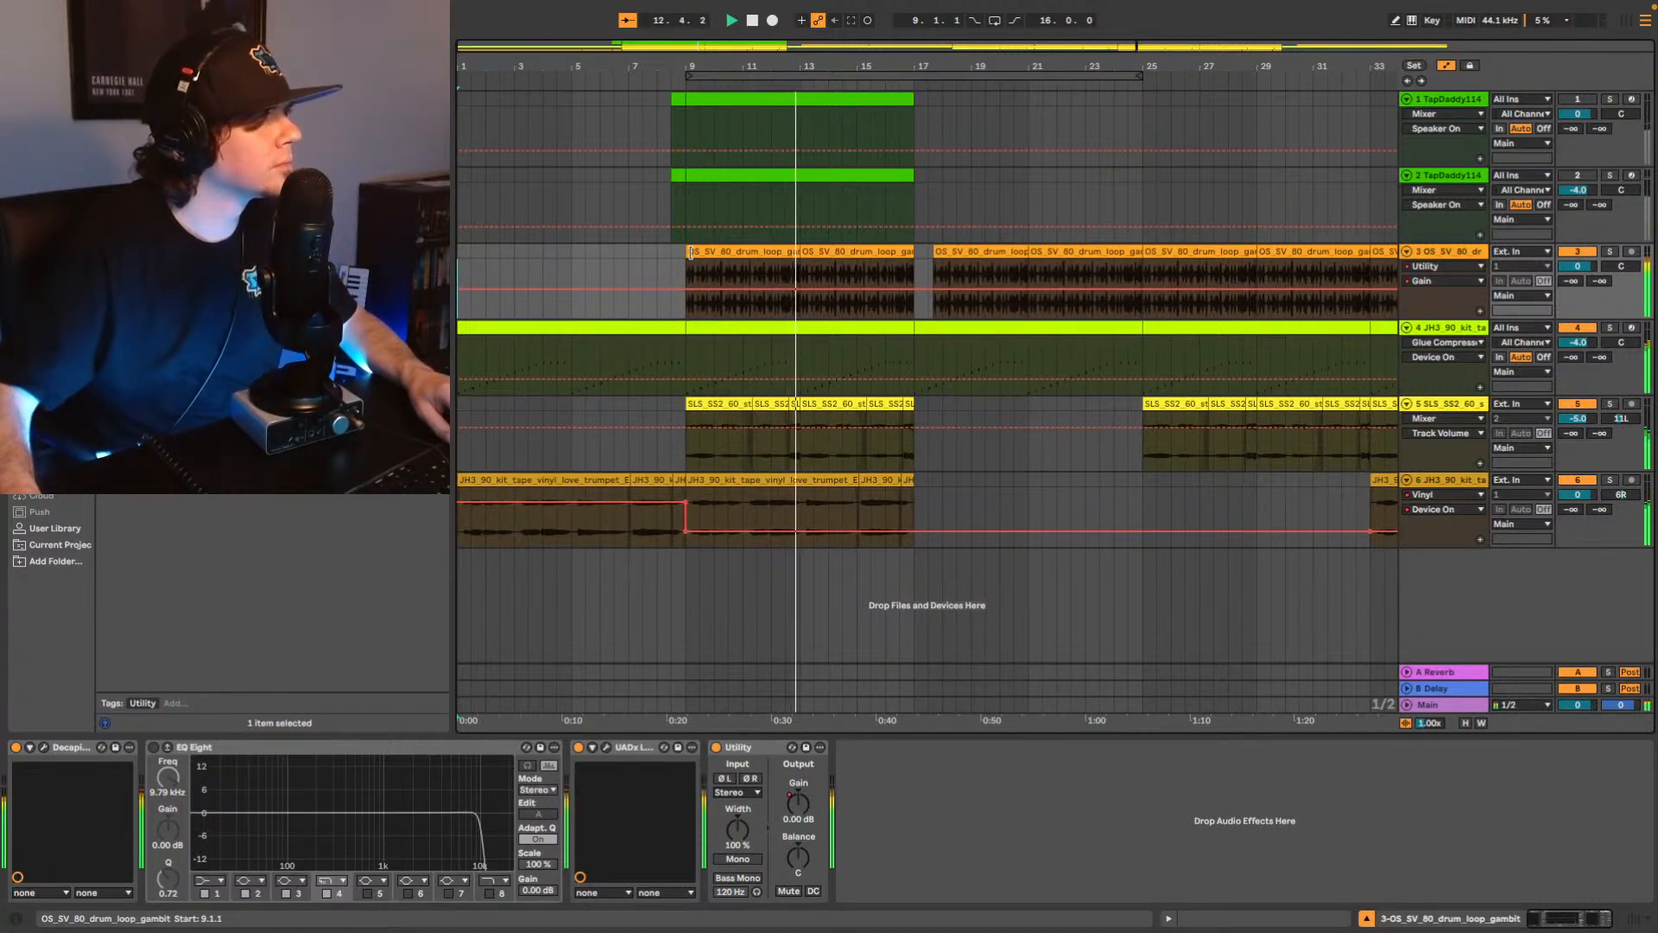
key(space)
drag(691, 252, 667, 255)
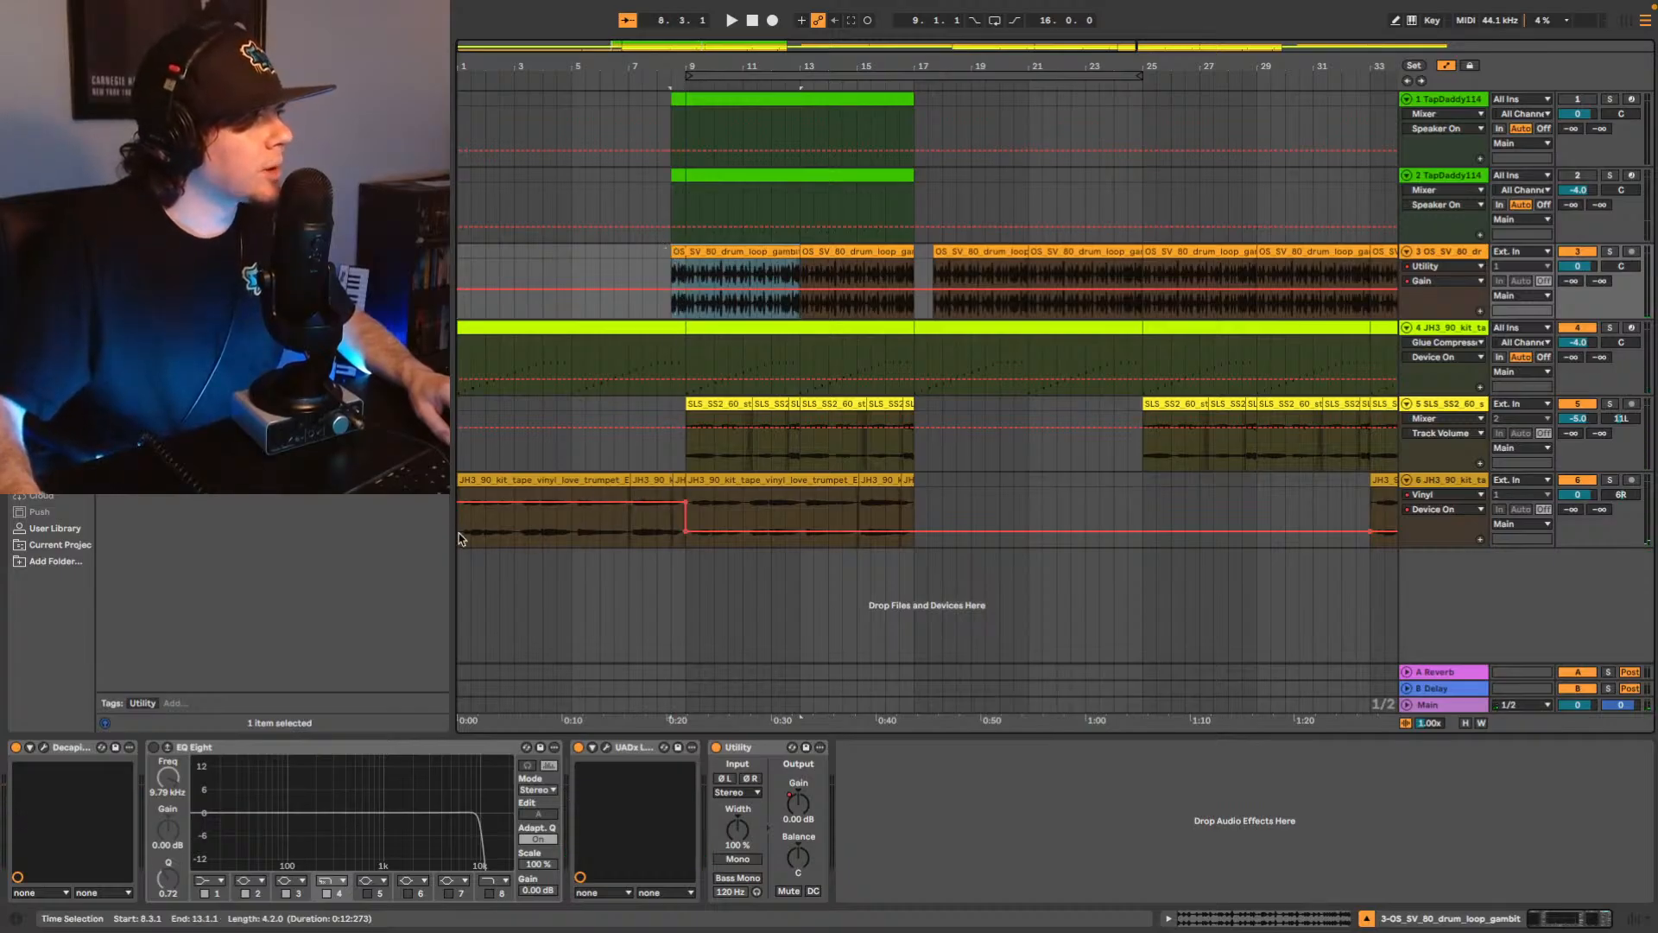
Delete the trumpet clips between bars 1 and 9 and audition the intro without them.
drag(458, 538, 686, 533)
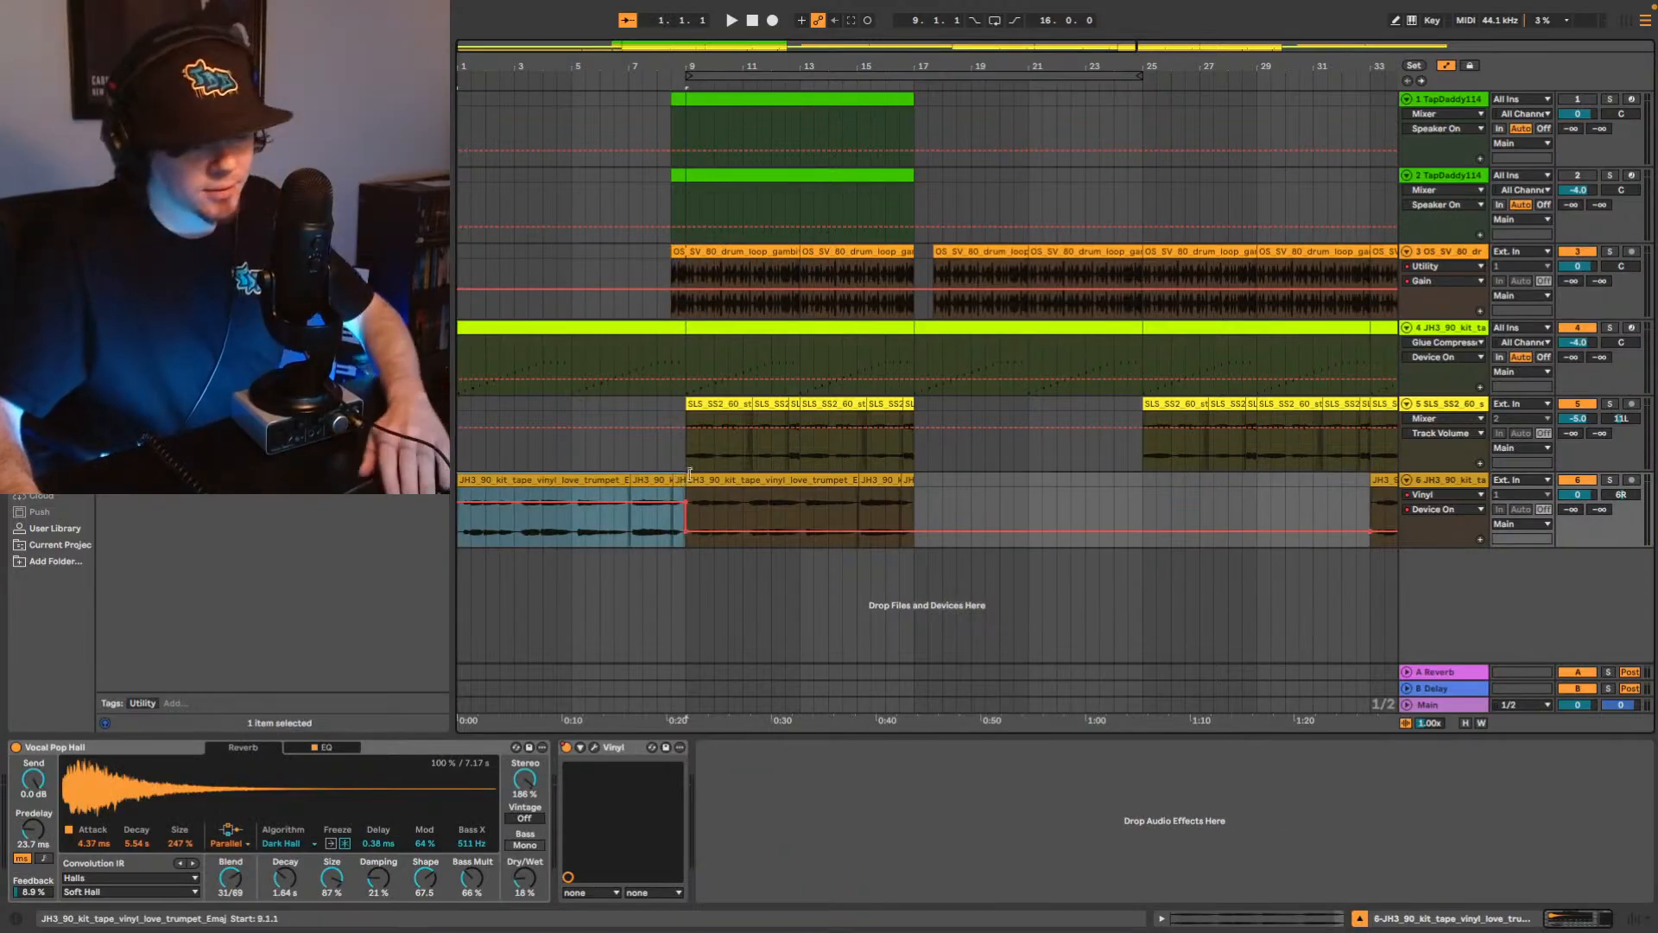
key(Delete)
key(space)
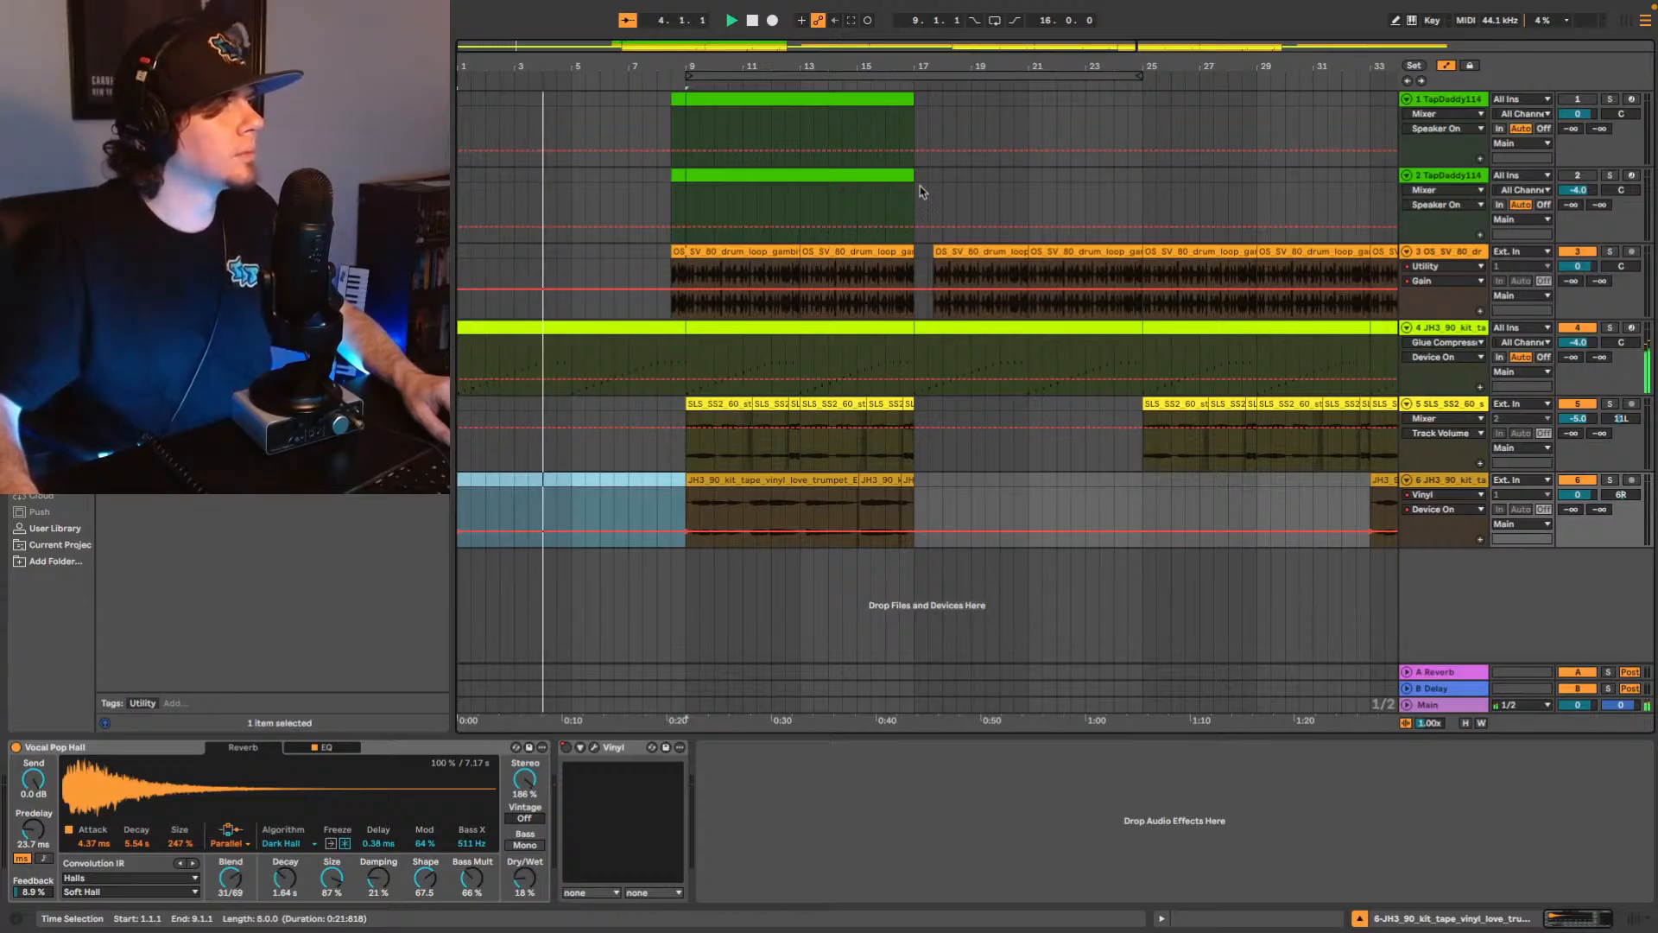
key(space)
Shift the clips on all tracks eight bars later, moving the bar 17–49 section to bar 25 and the bar 9–17 section to bar 17.
scroll(923, 195, down, 3)
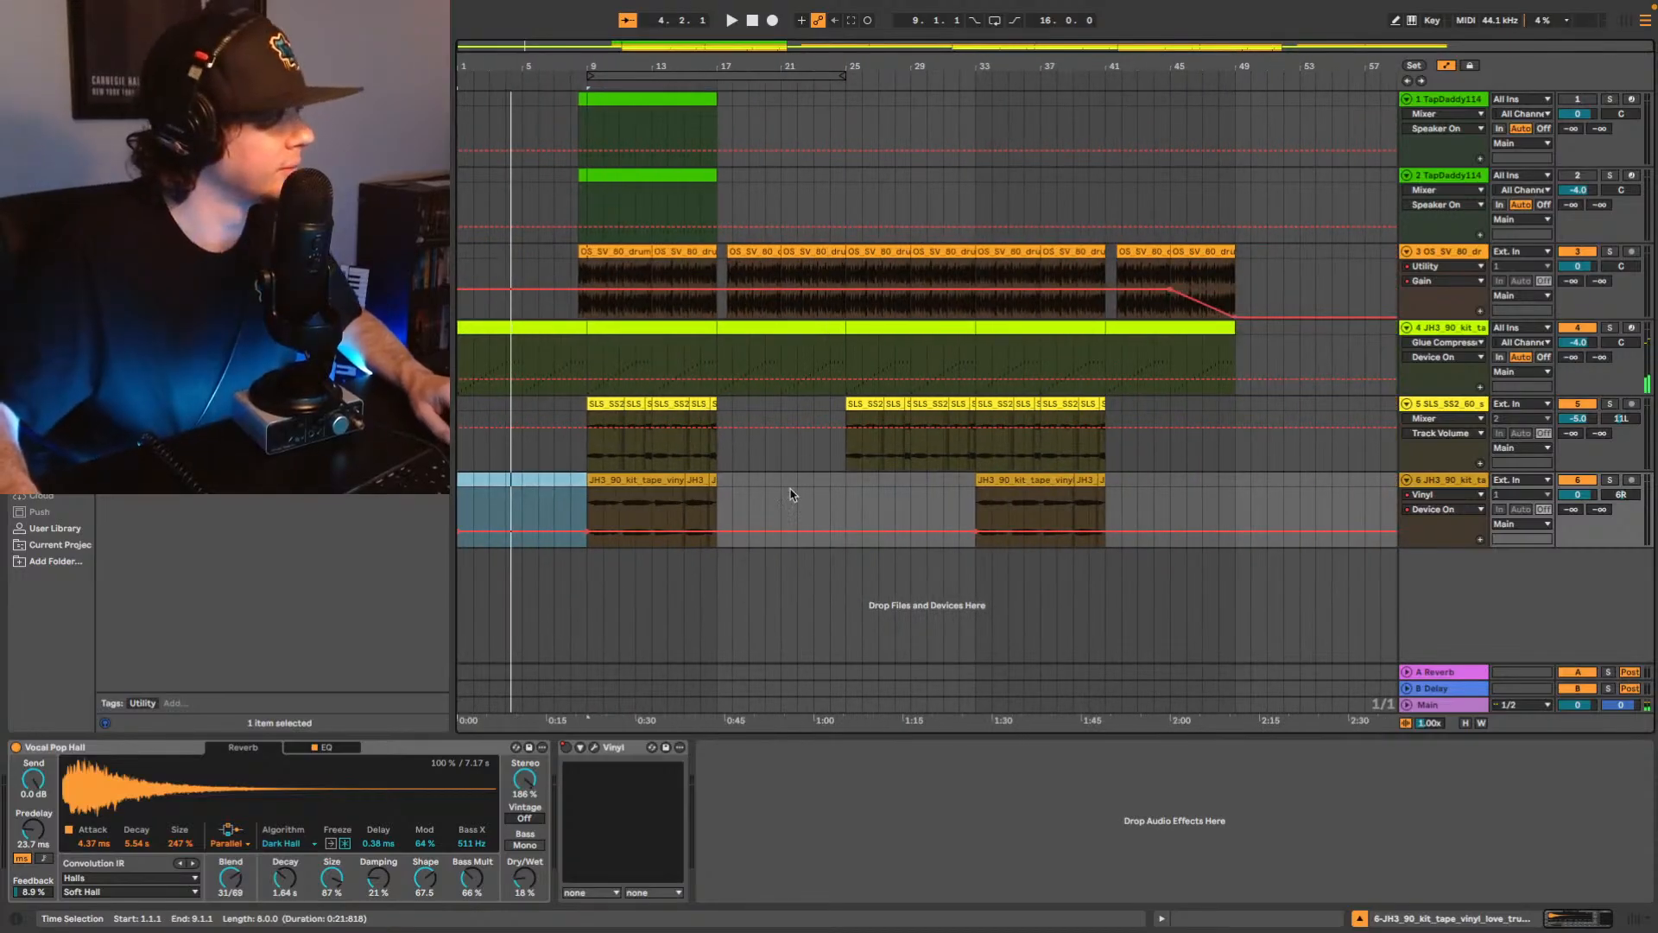
drag(730, 511, 1239, 36)
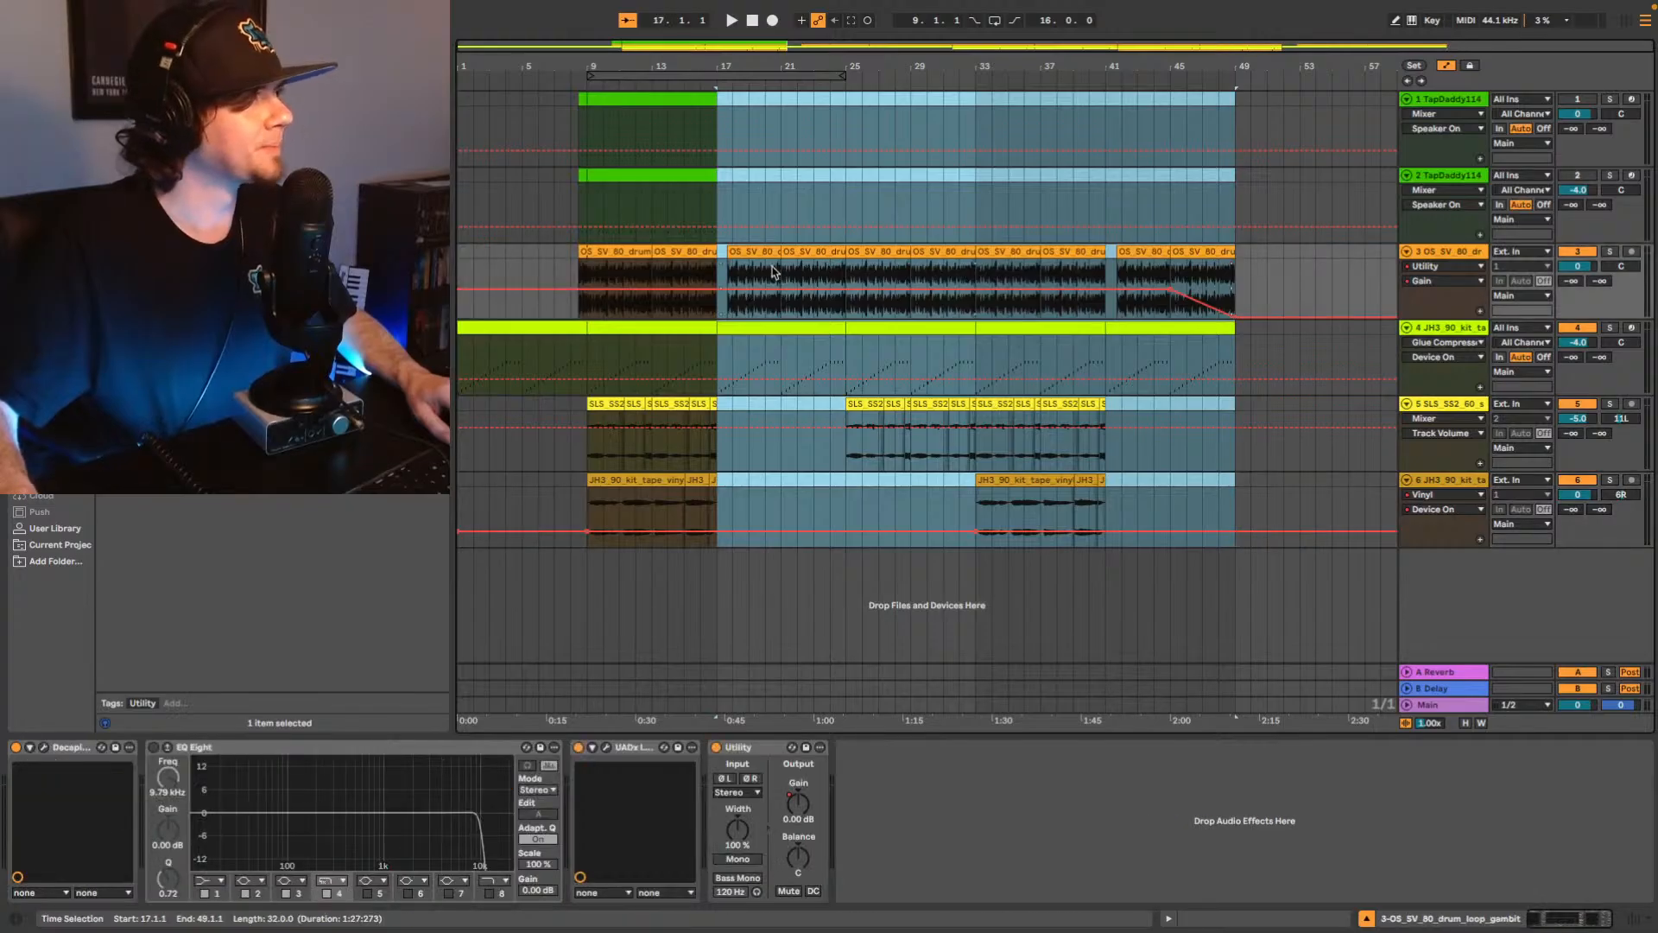
drag(750, 250, 878, 253)
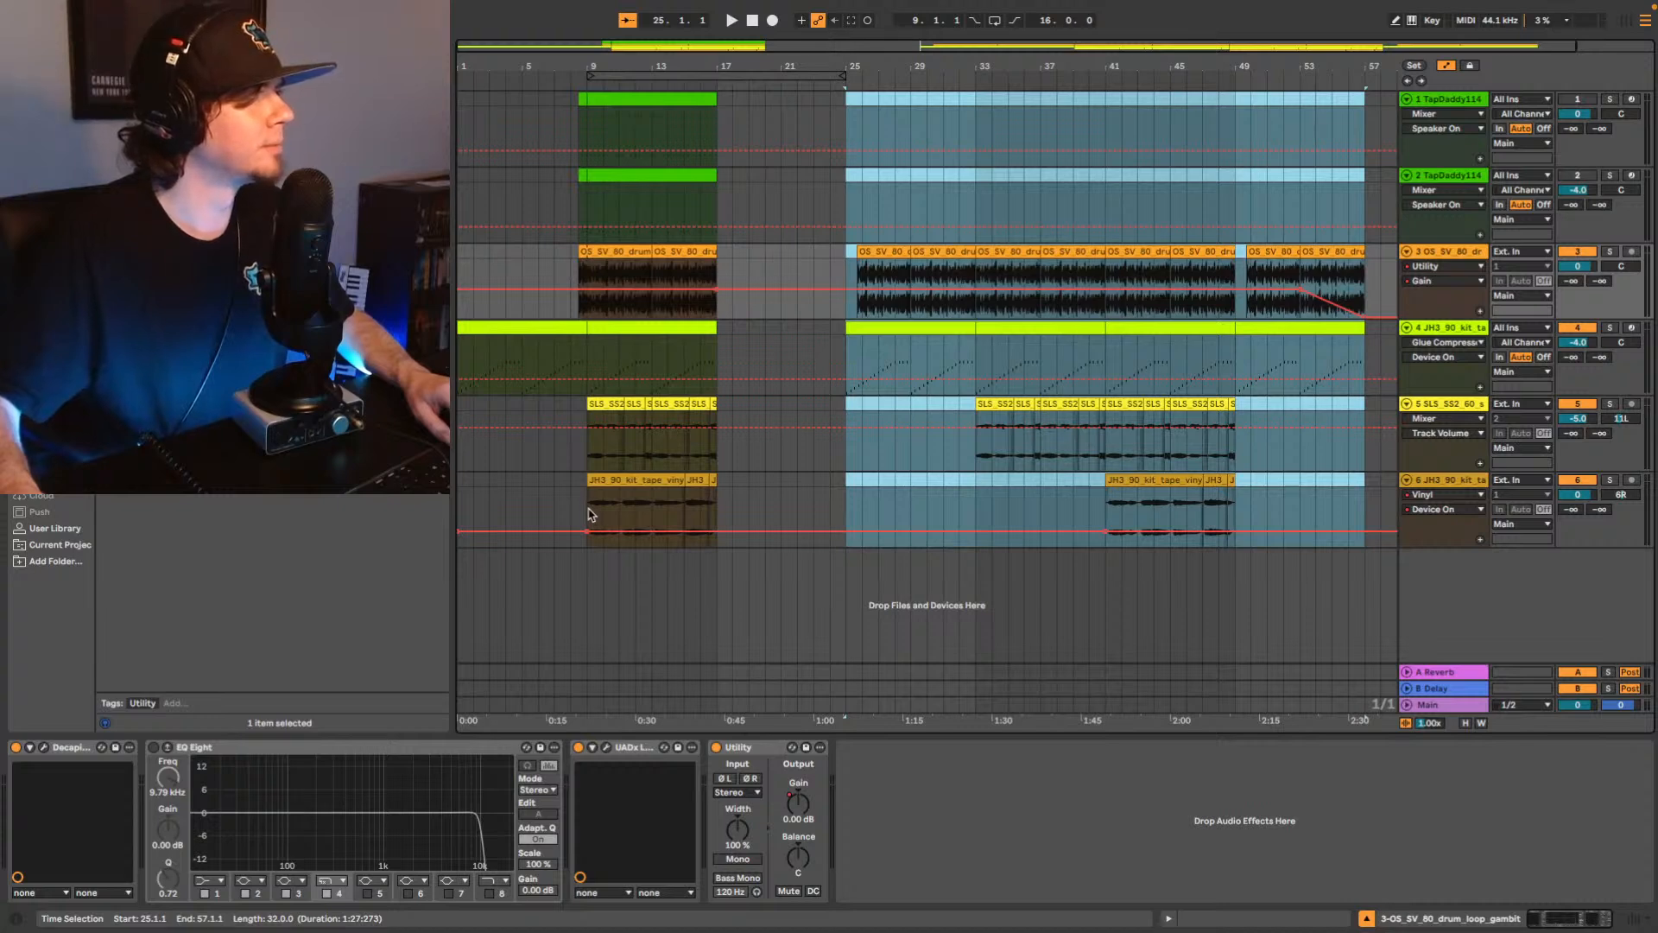
drag(591, 514, 797, 101)
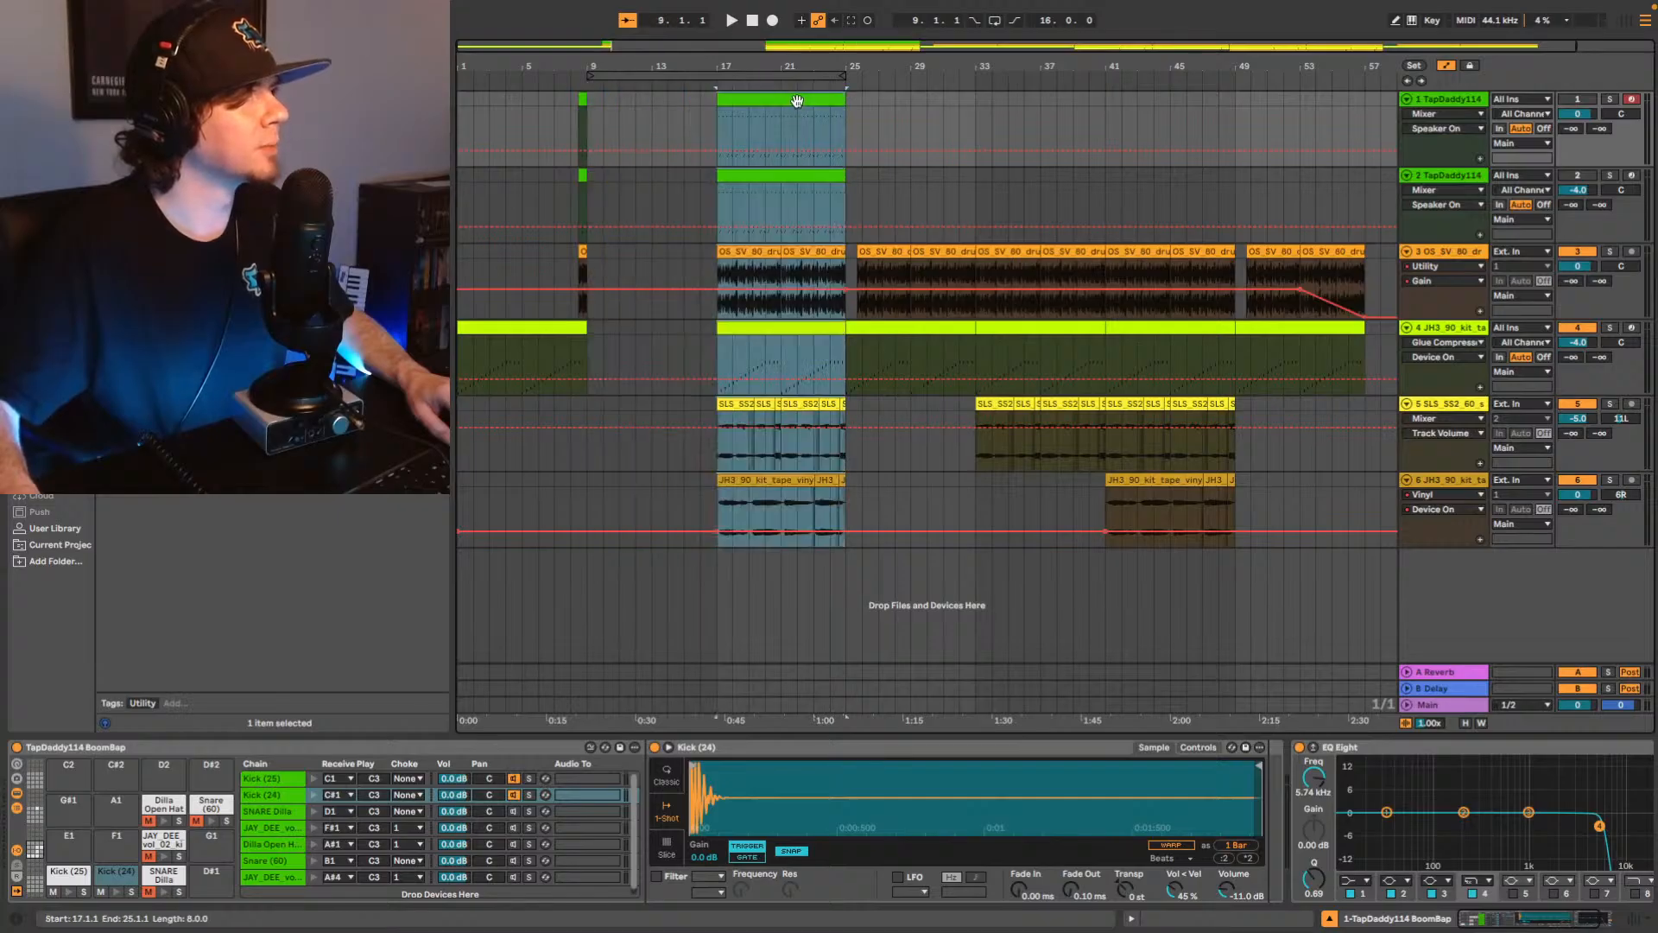
Copy the drum loop, track 4 and strings clips from bars 17–25 into the gap at bar 9.
click(741, 253)
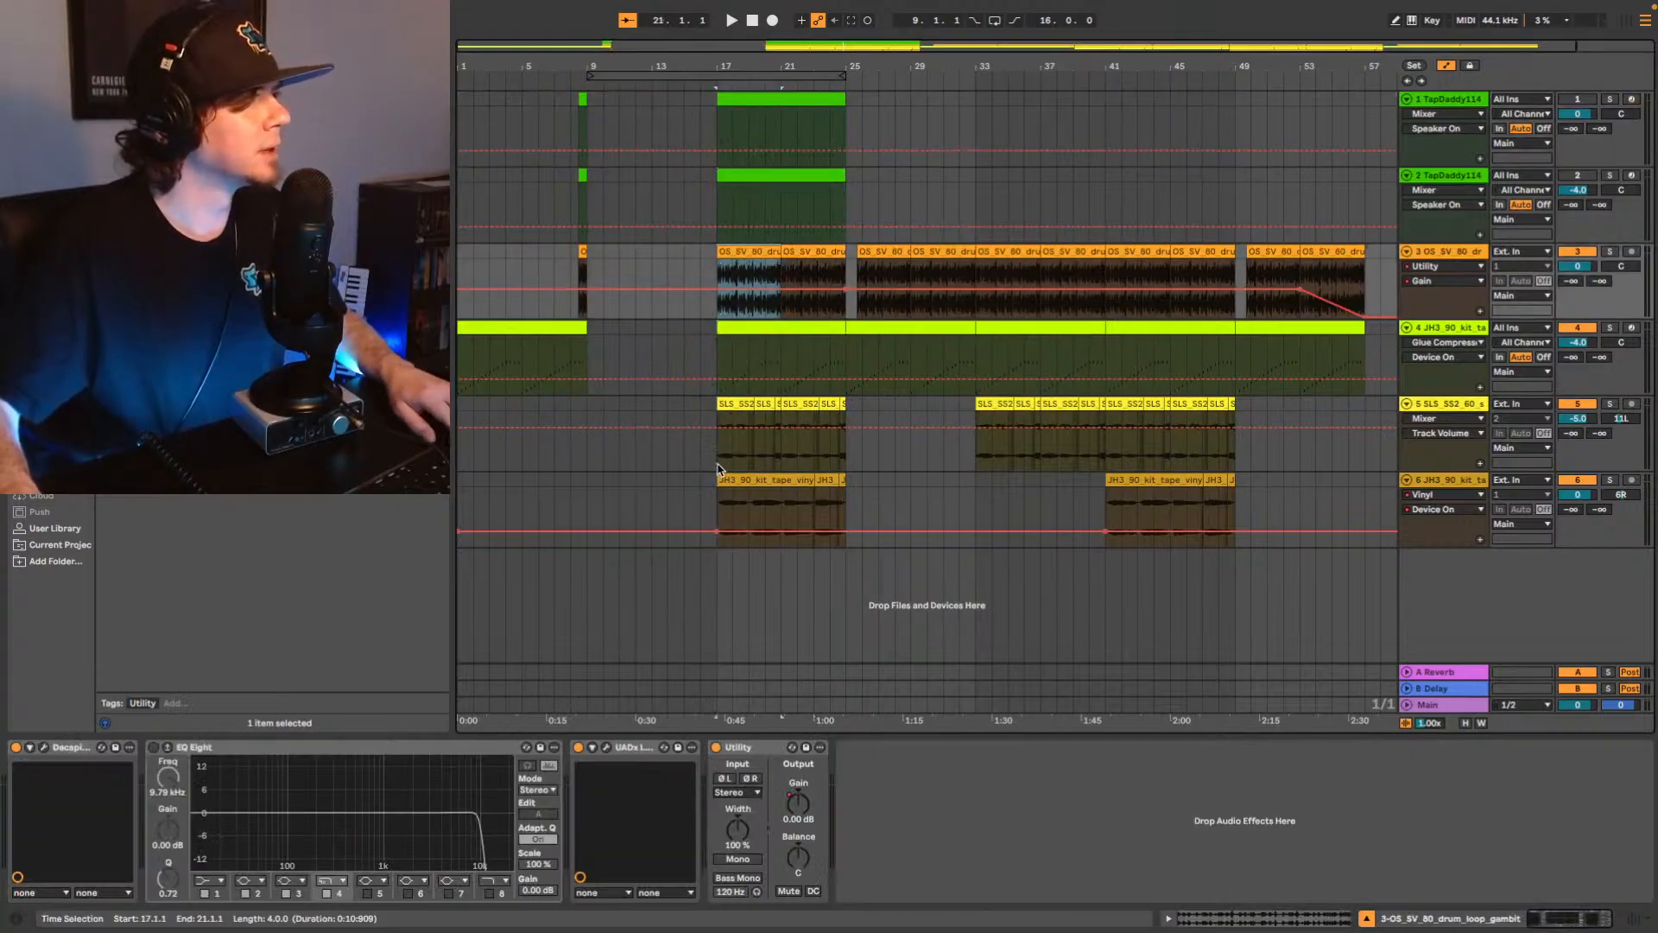
drag(718, 469, 851, 252)
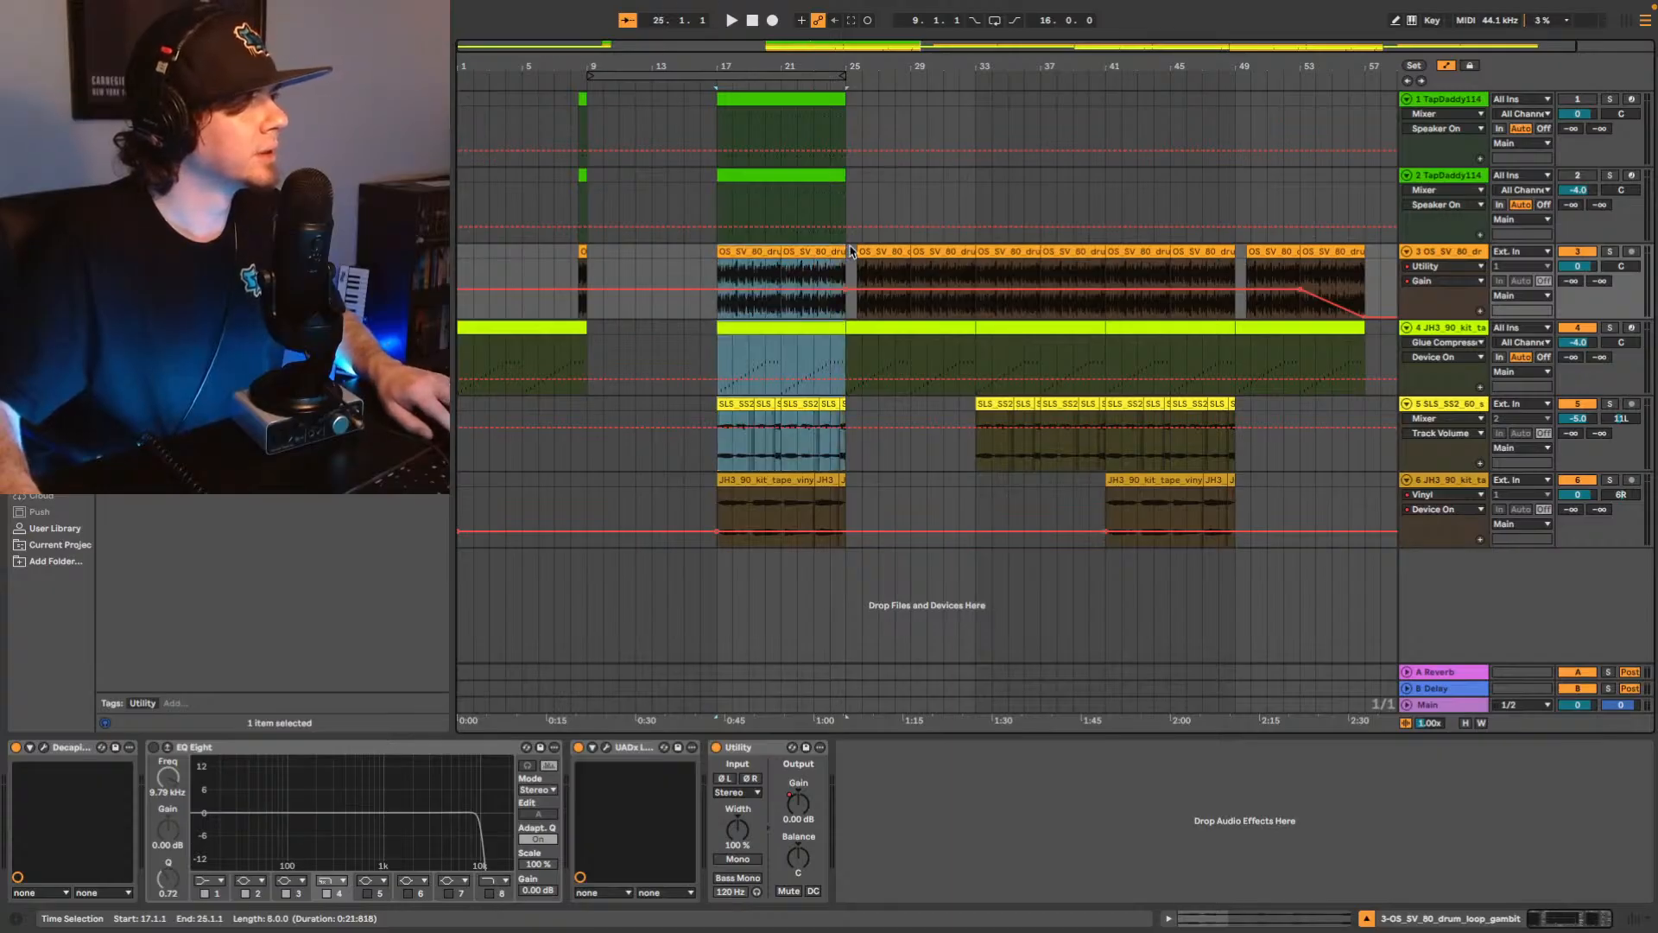
click(592, 266)
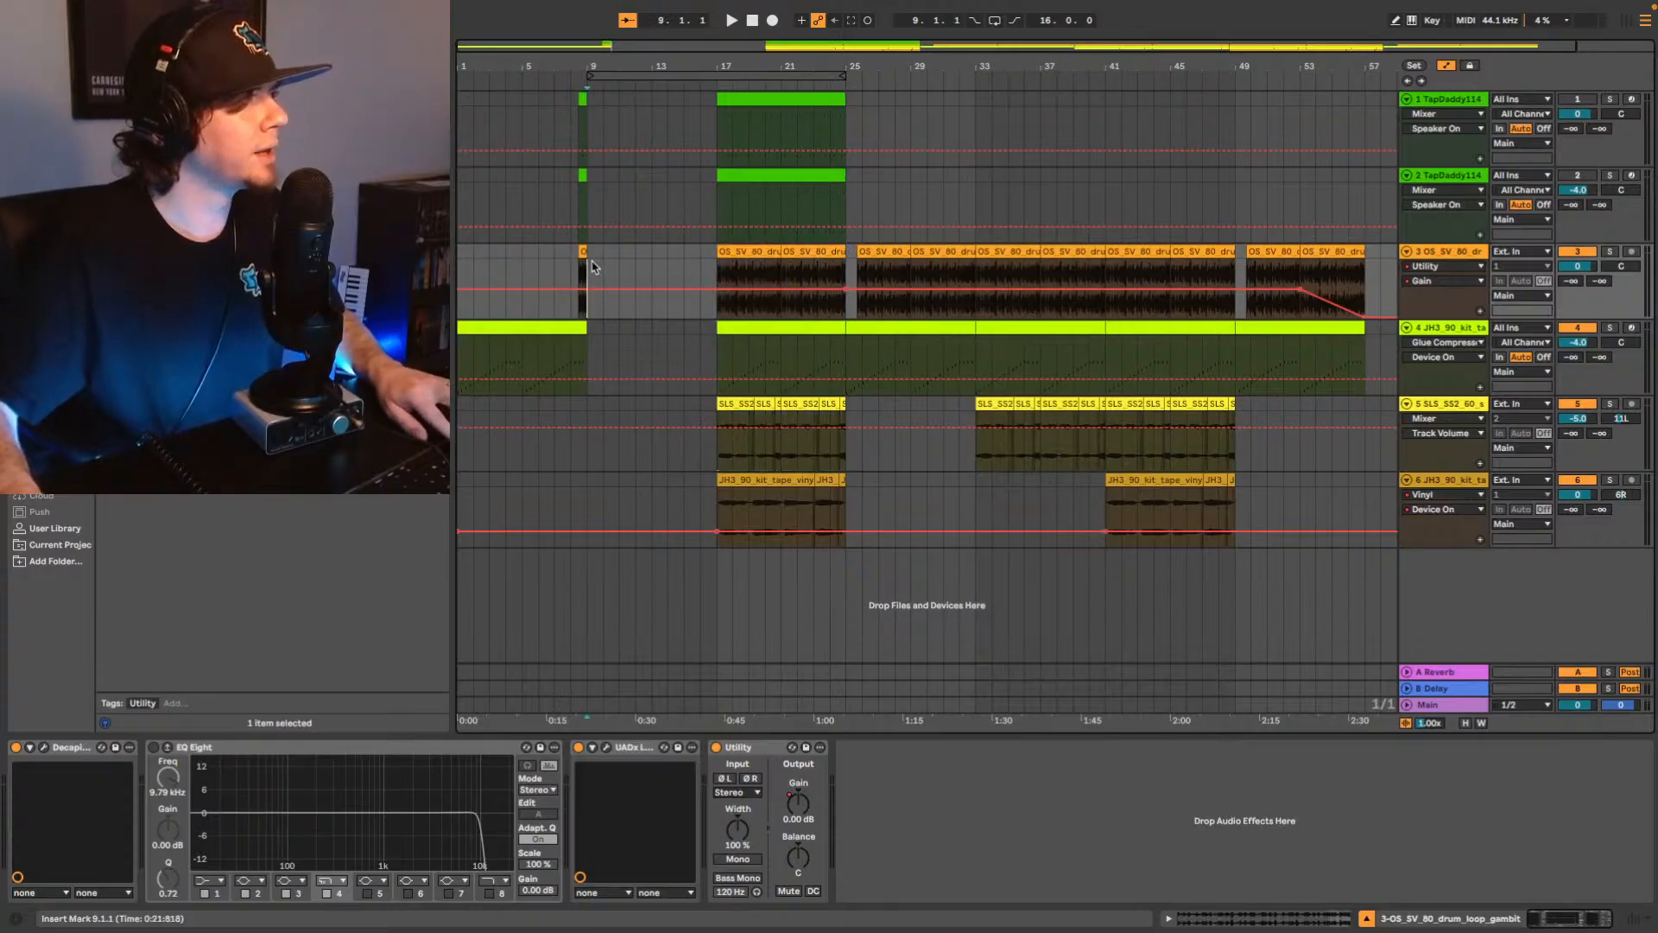
key(ctrl+v)
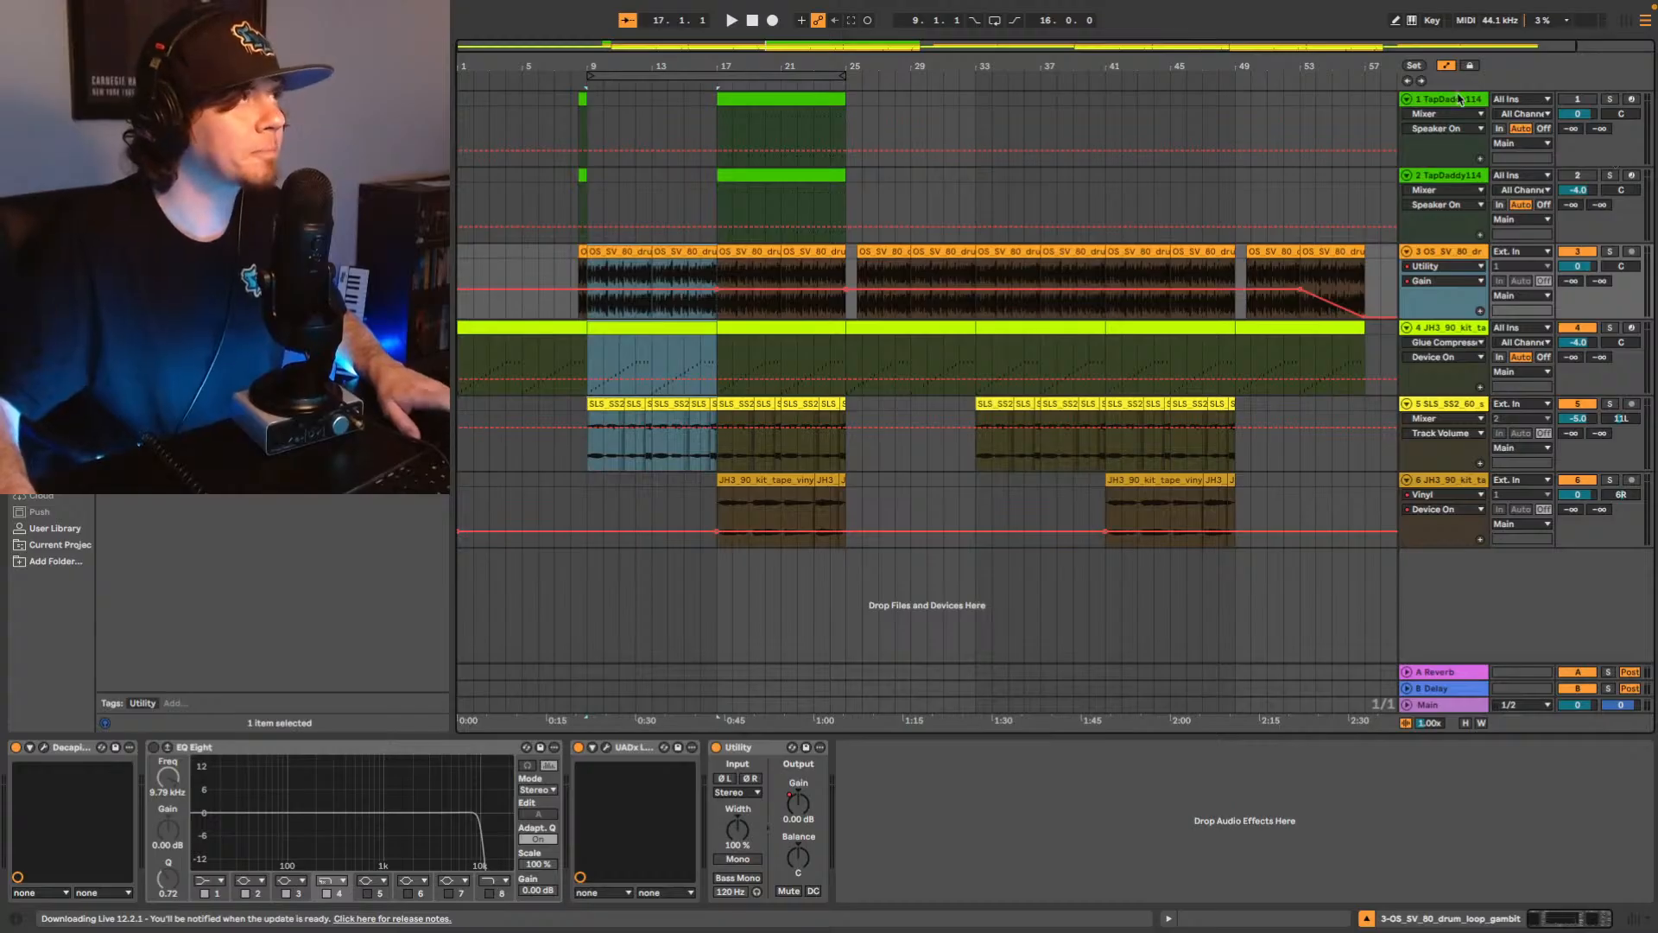
Play the intro and extend the first drum loop clip's start back to 4.3.1.
key(space)
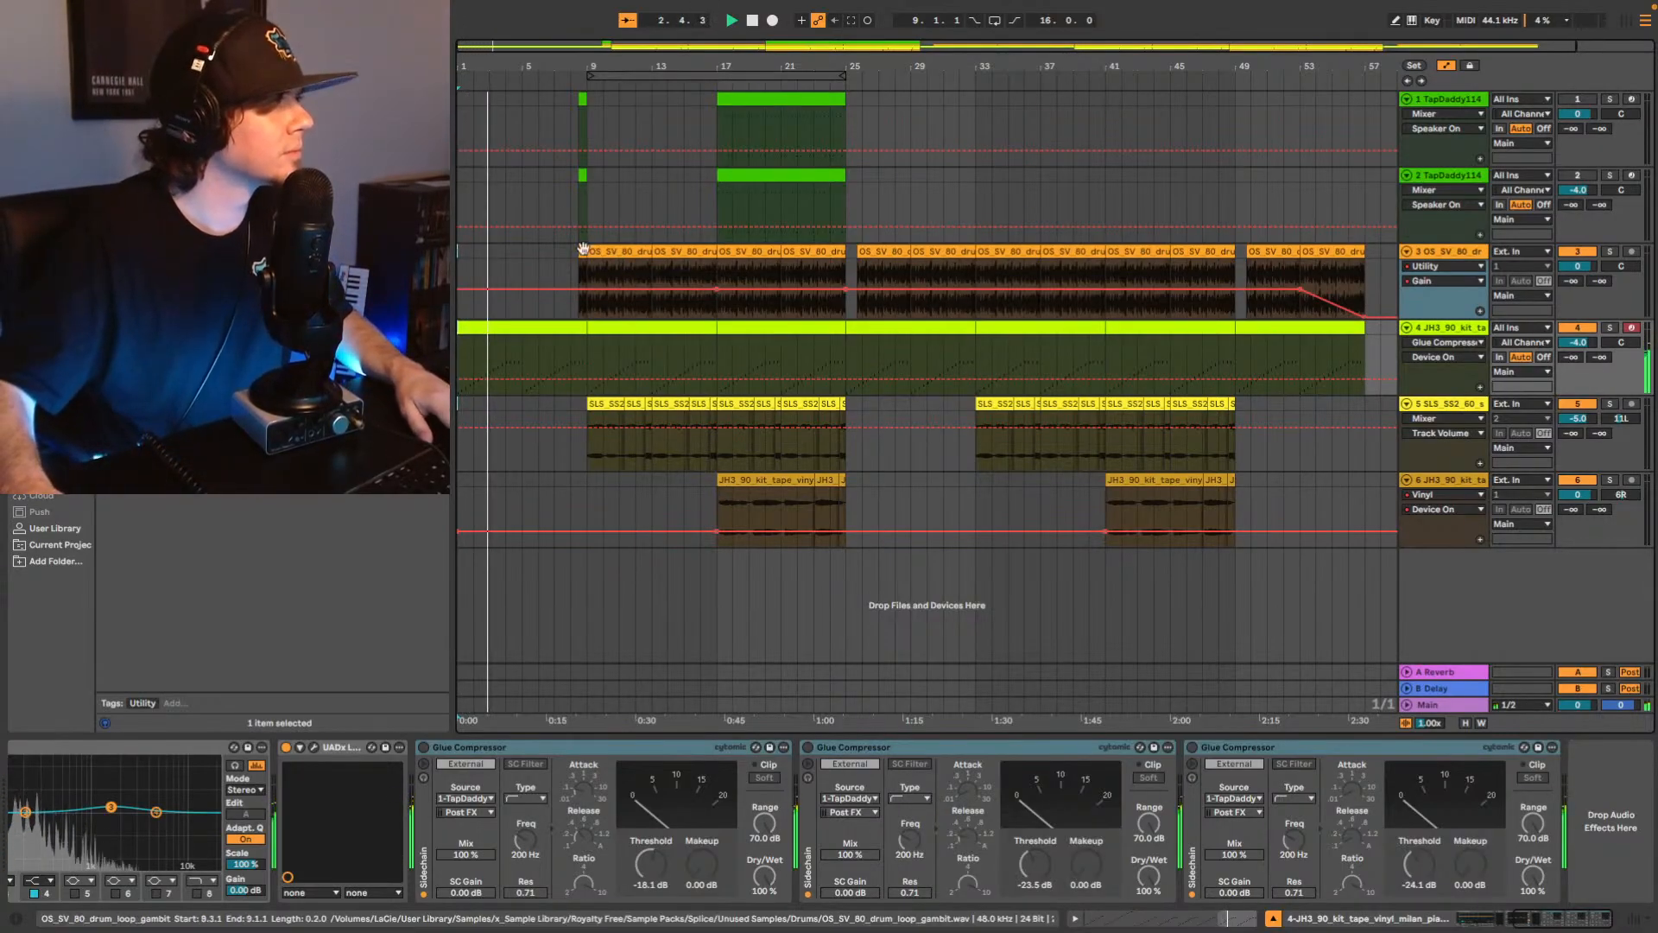
drag(579, 251, 508, 254)
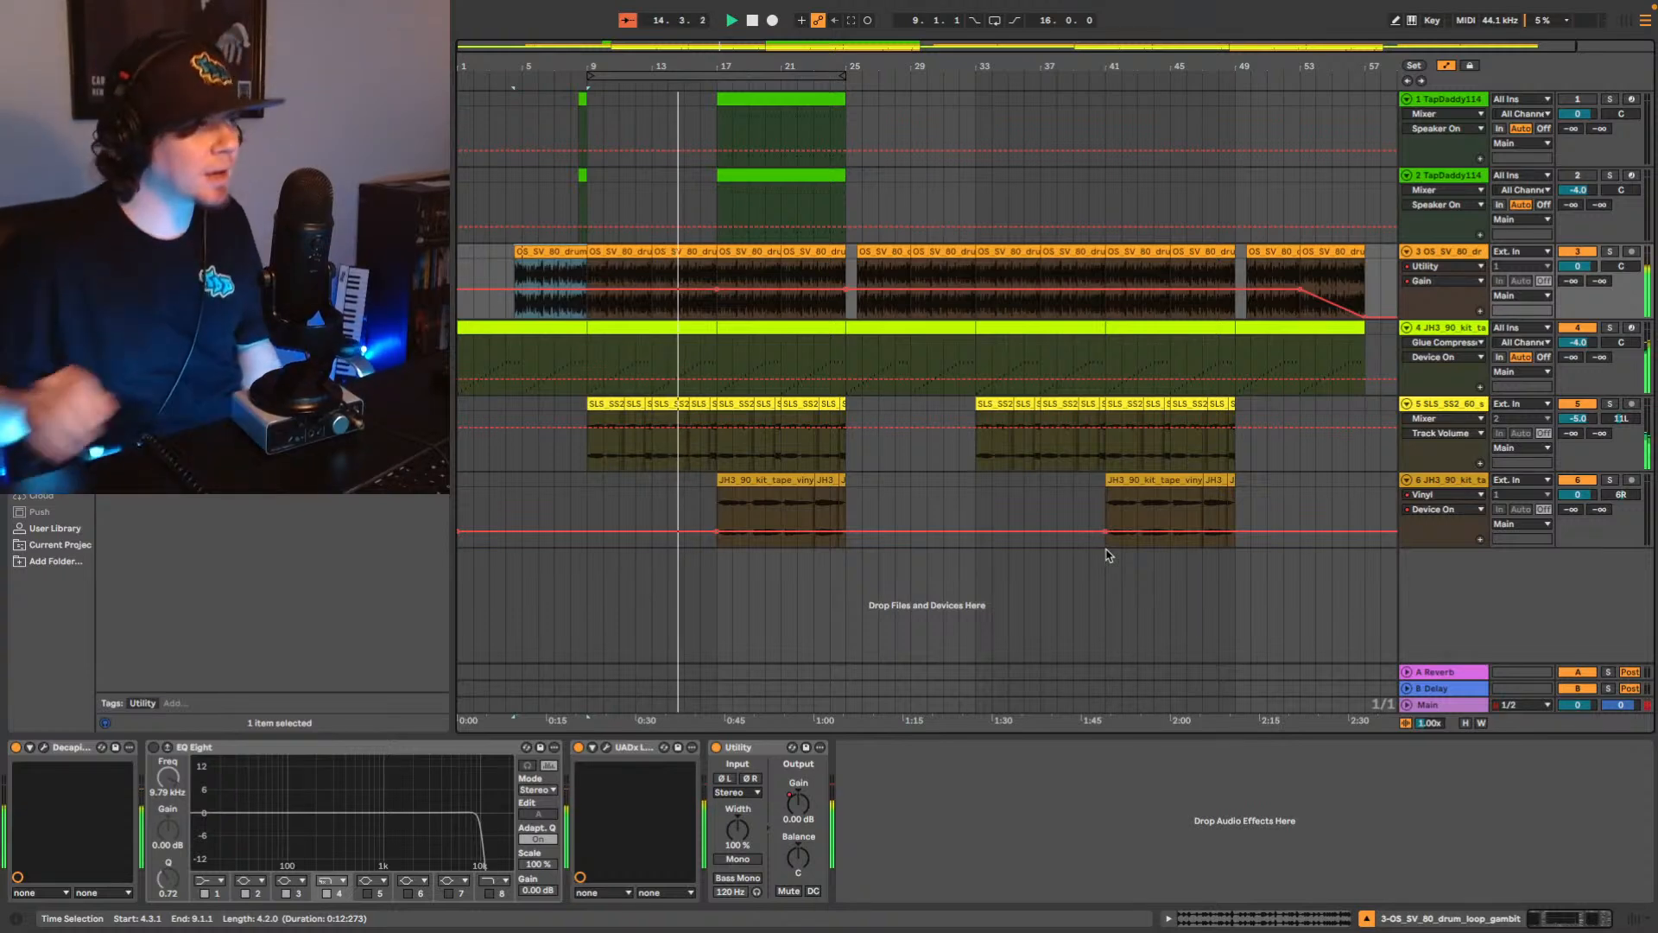
Trim the start of the drum loop clip at bar 17 to 17.3.4, leaving a short drum break.
click(1406, 544)
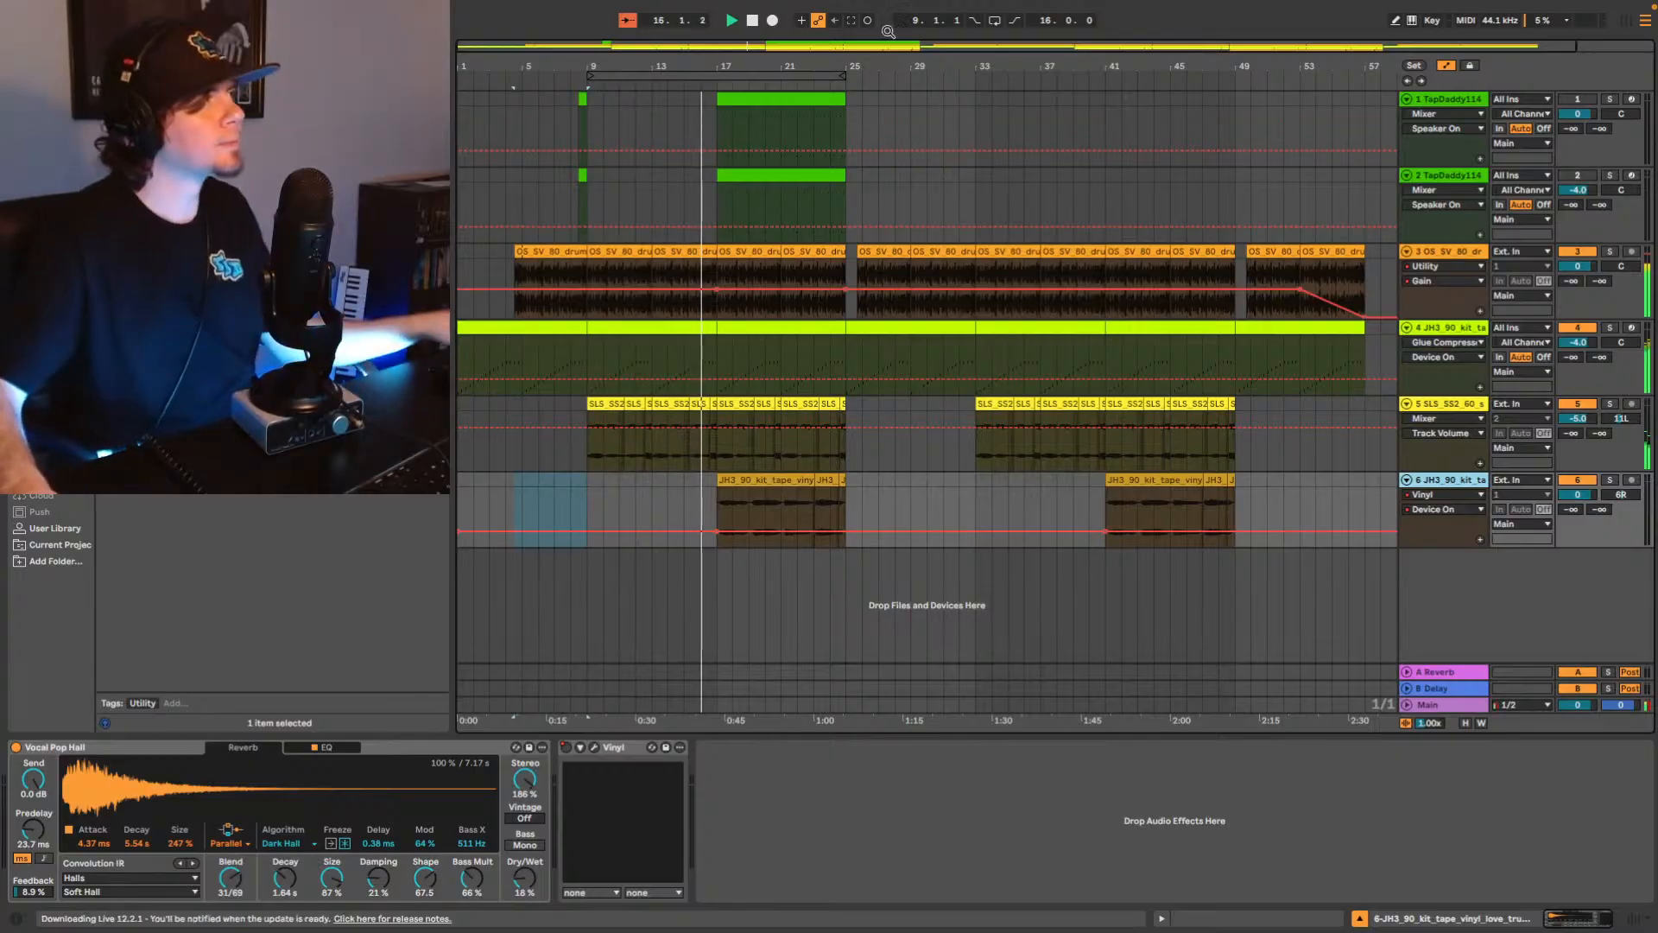
drag(728, 66, 805, 258)
drag(914, 67, 1111, 123)
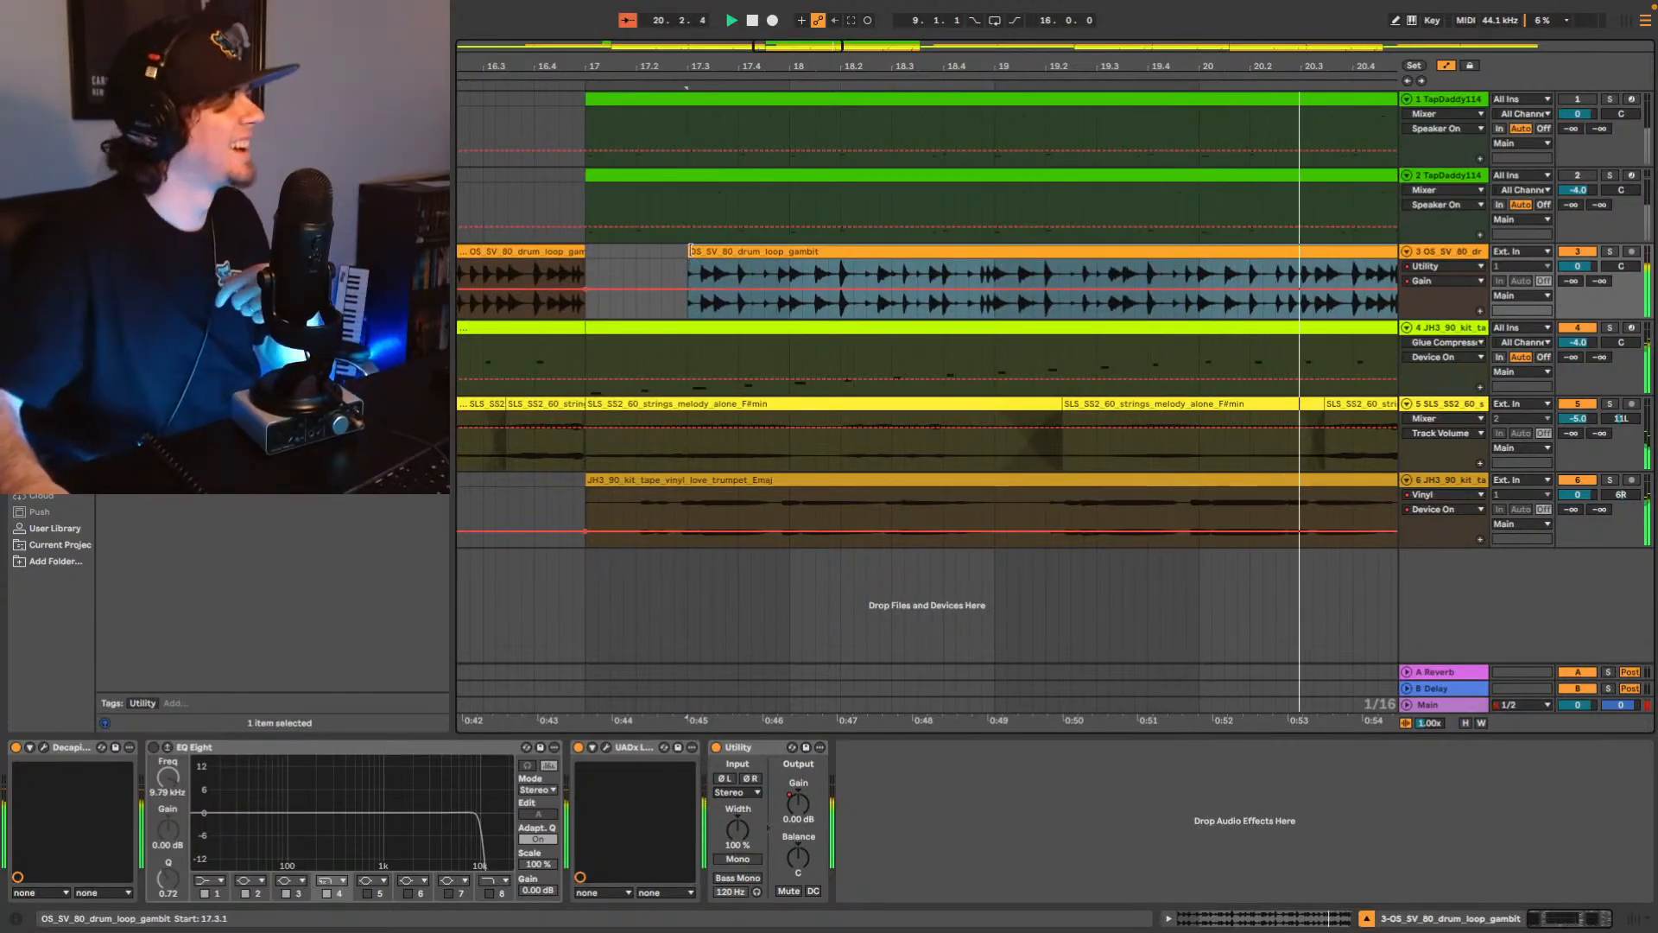
drag(696, 265, 729, 265)
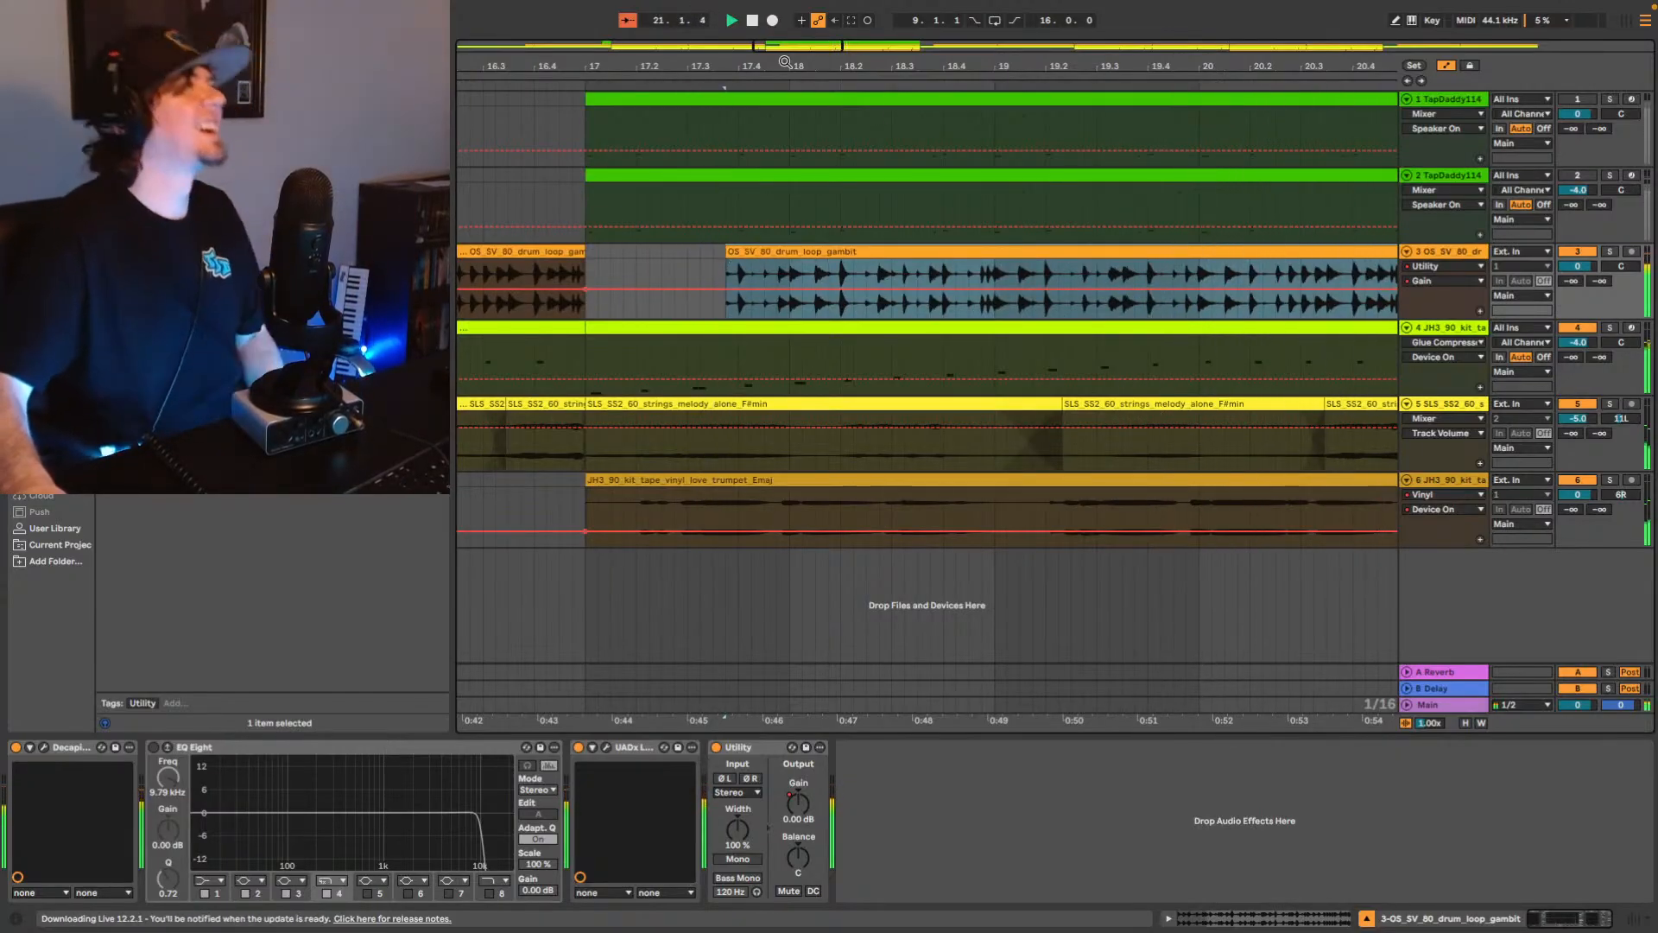
drag(792, 50, 792, 8)
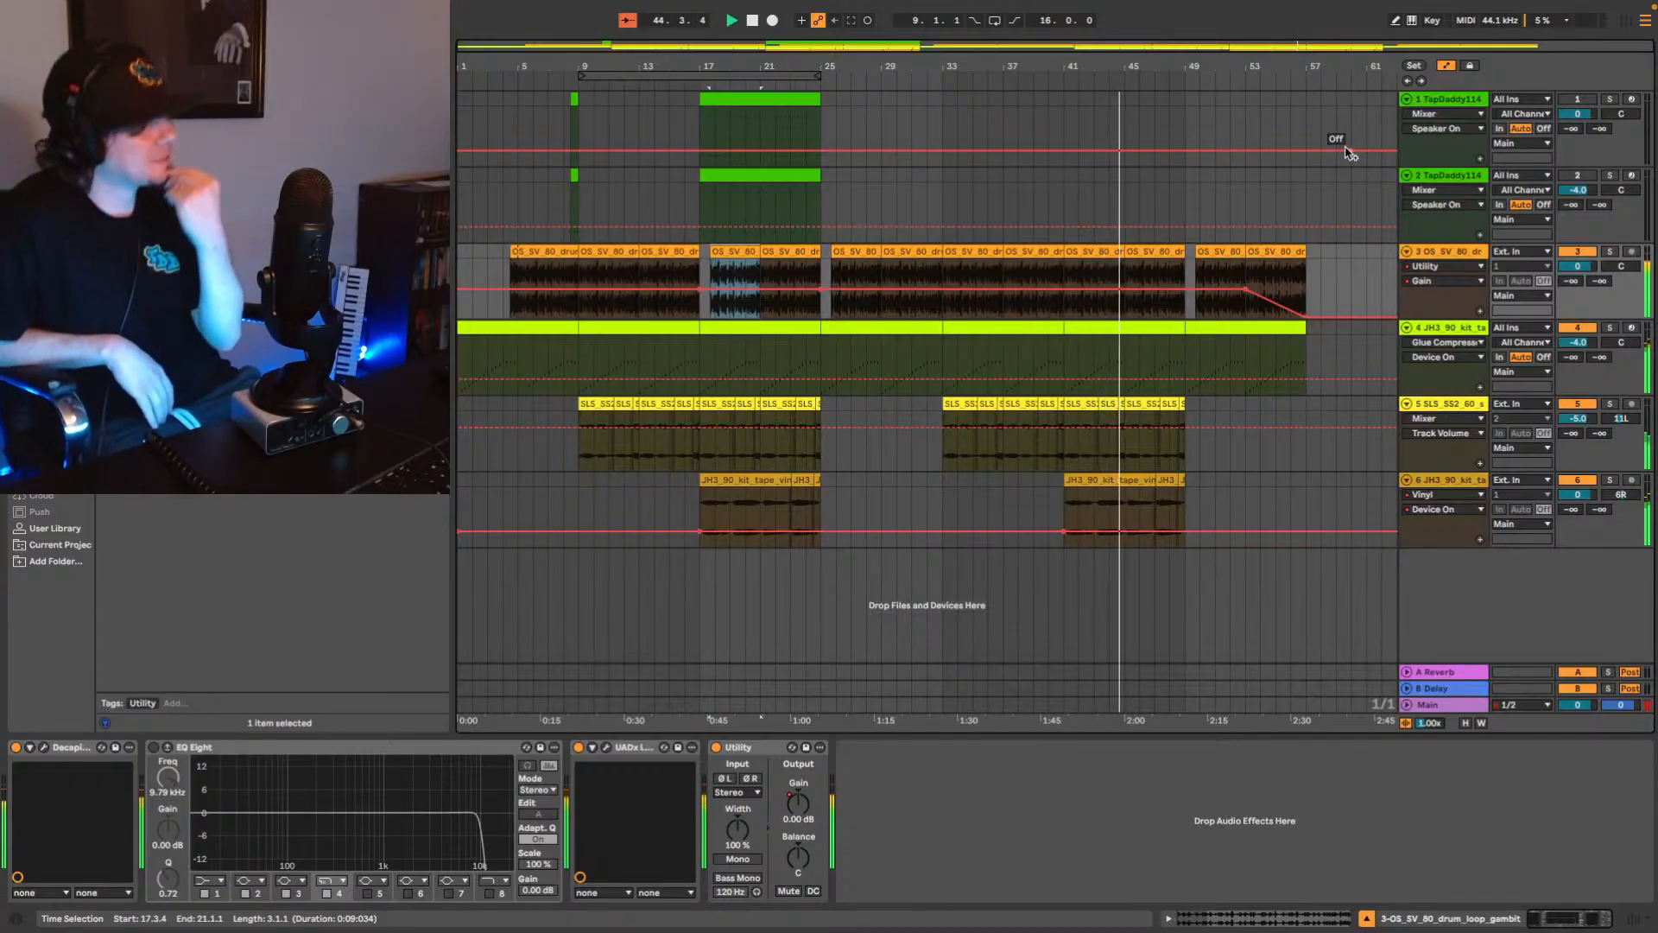
Save the Live Set as Song1005 in the Song13 Project folder.
click(1442, 482)
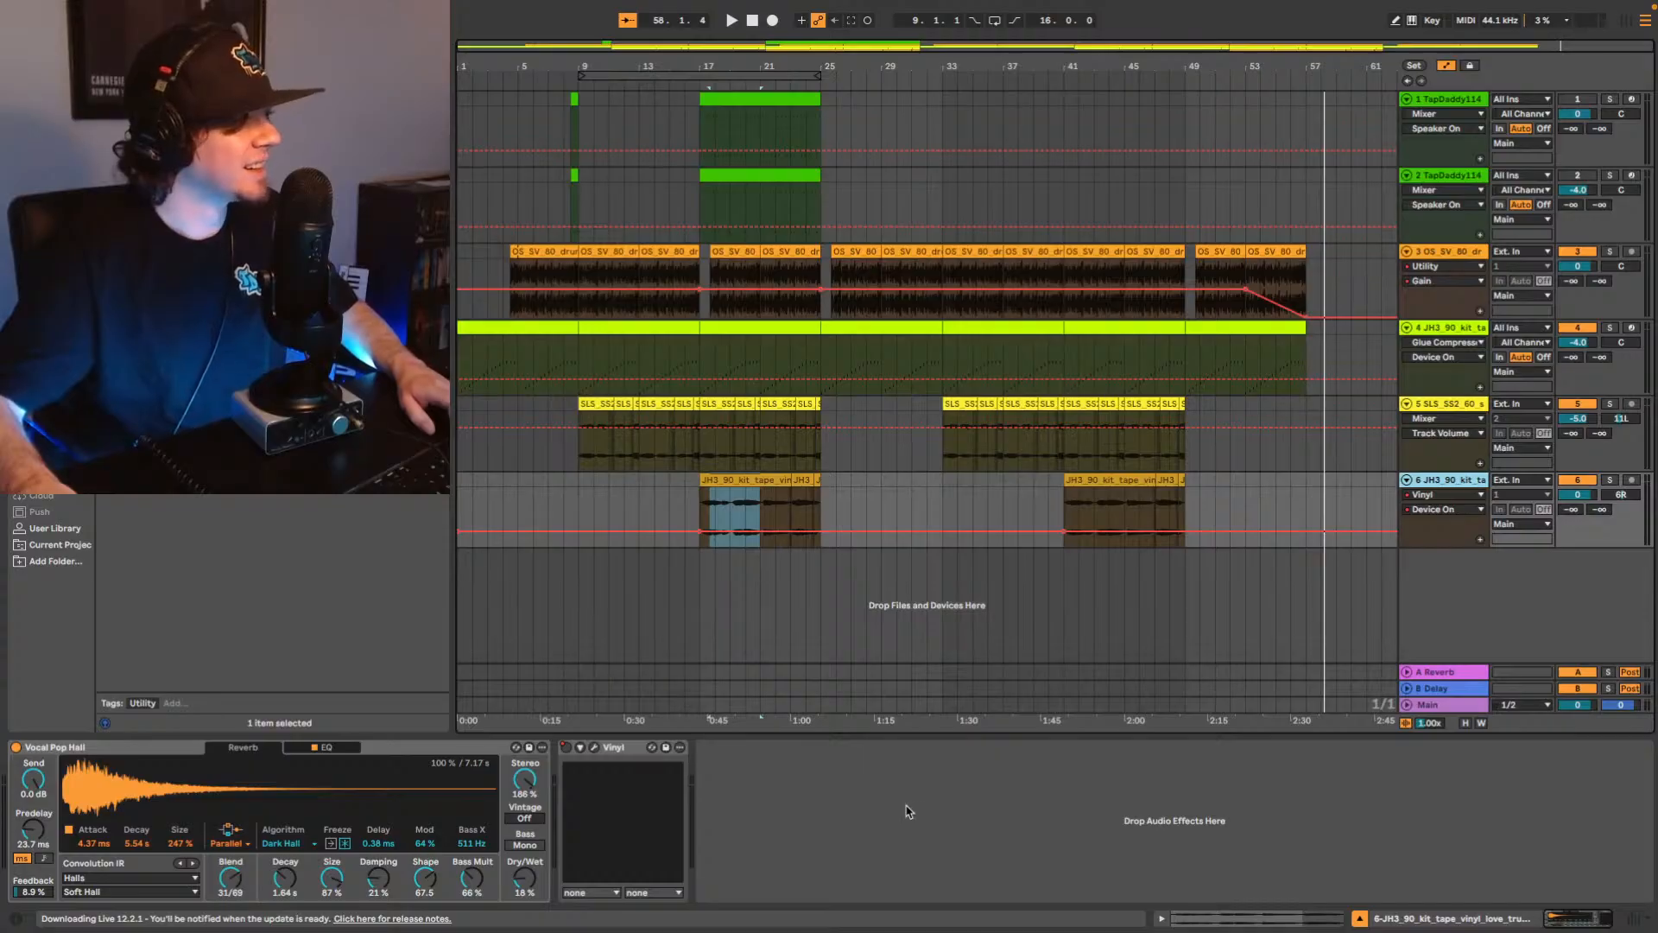
key(super+s)
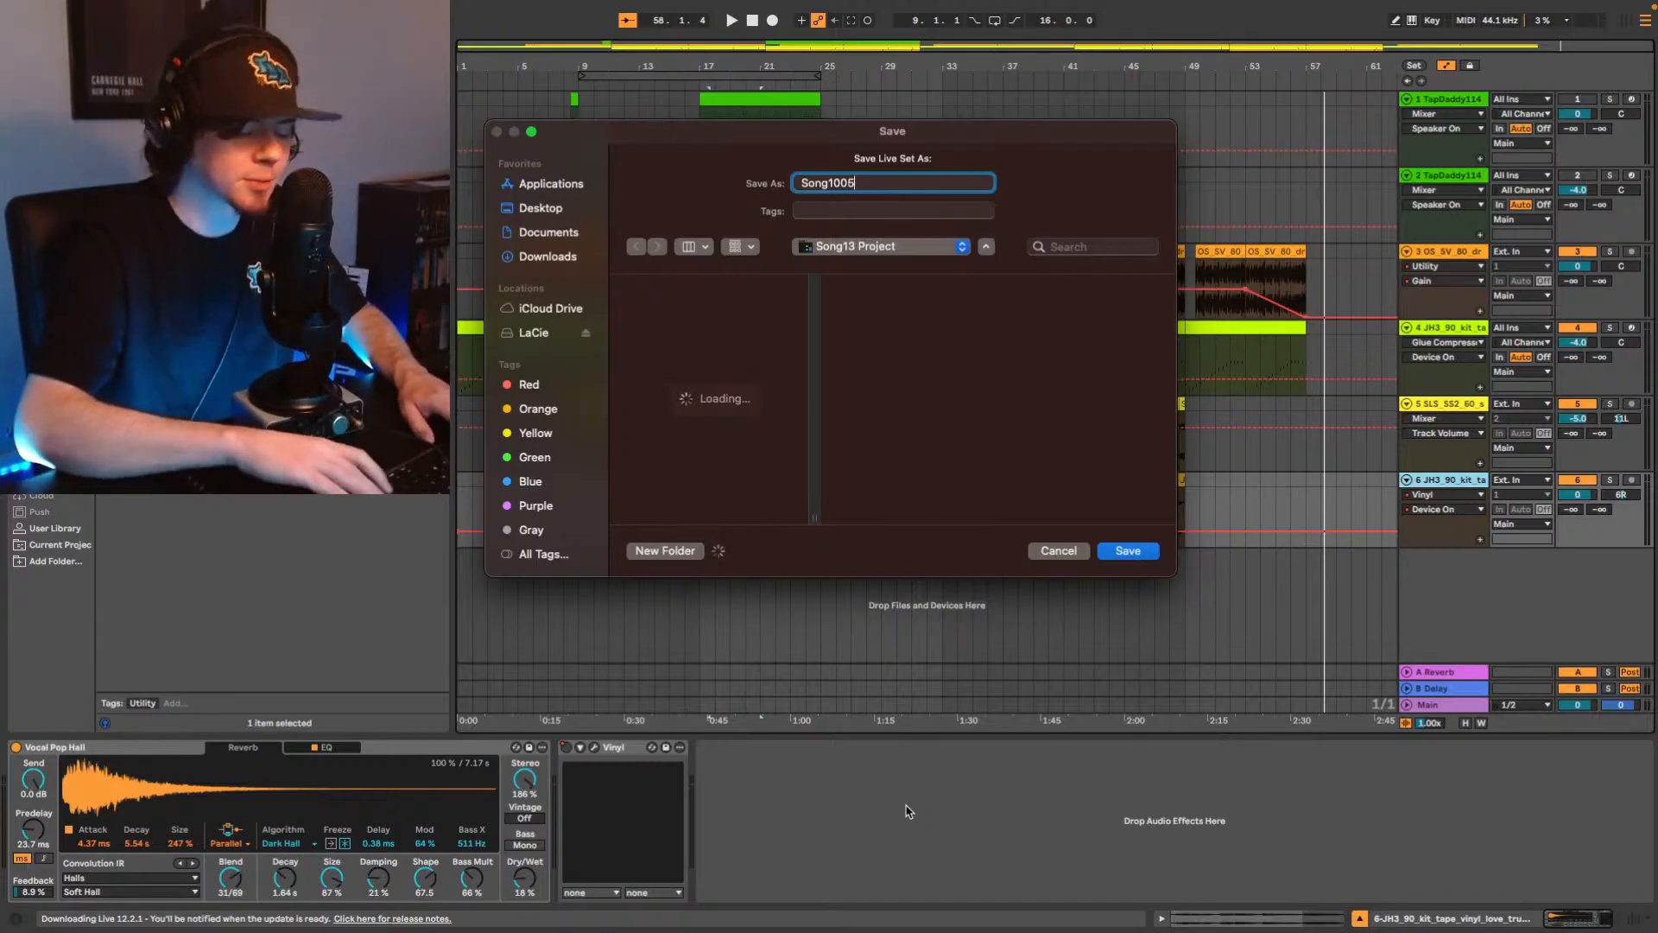
click(1132, 554)
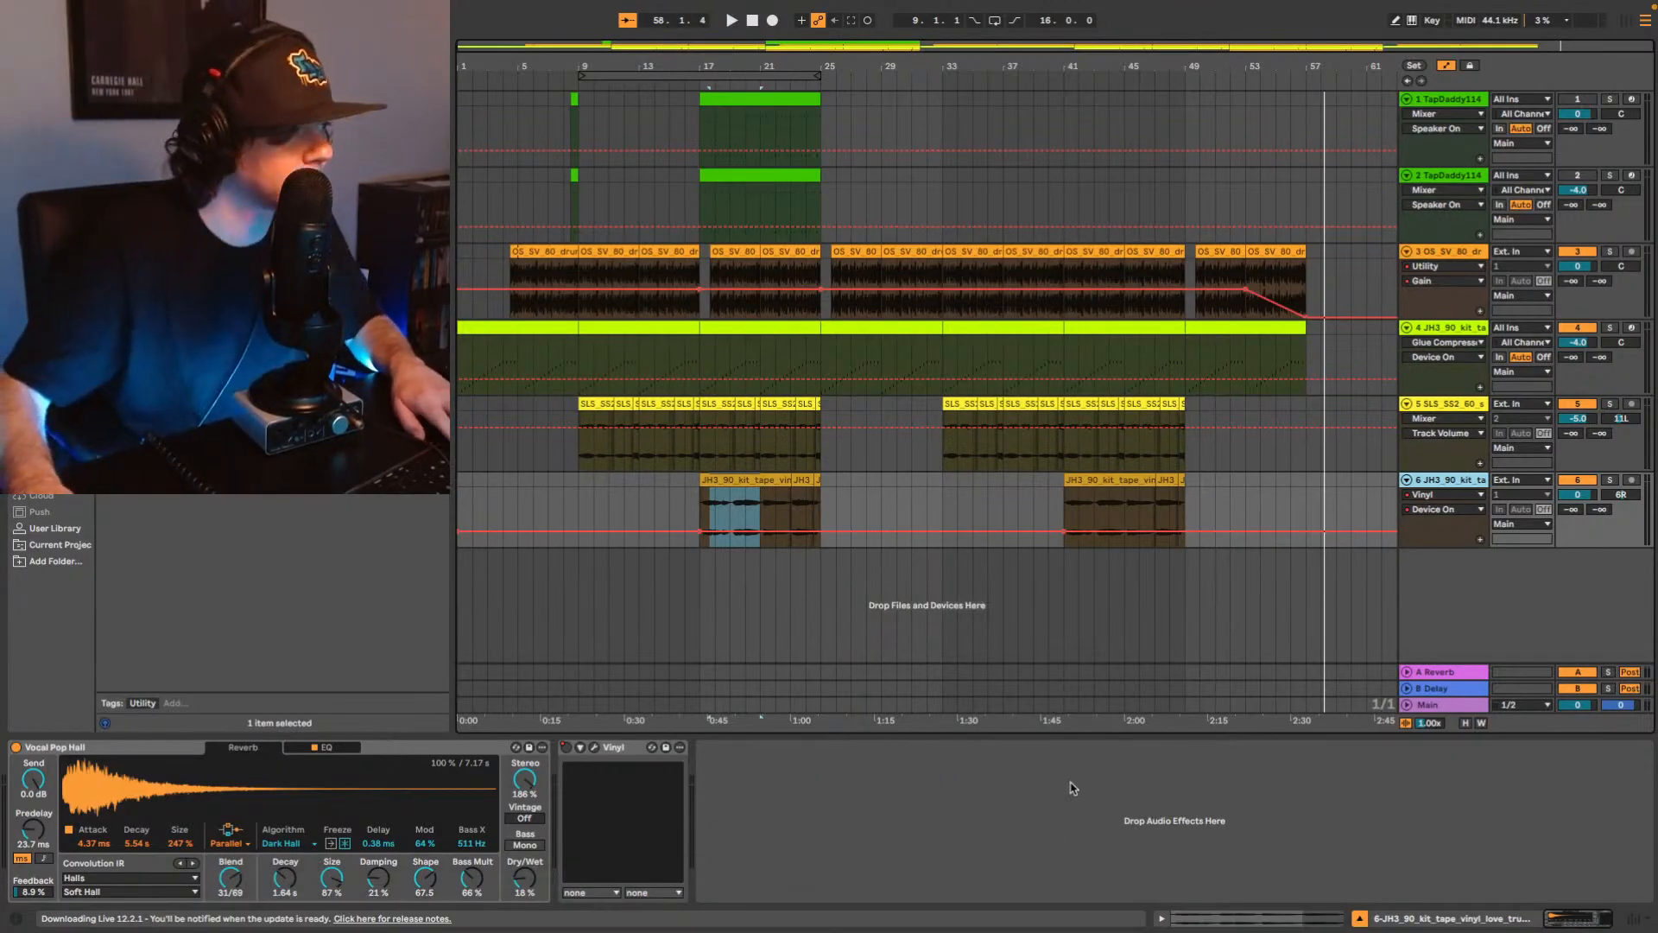
Take the Live window out of full screen and switch to Spotify.
mouse_move(91, 7)
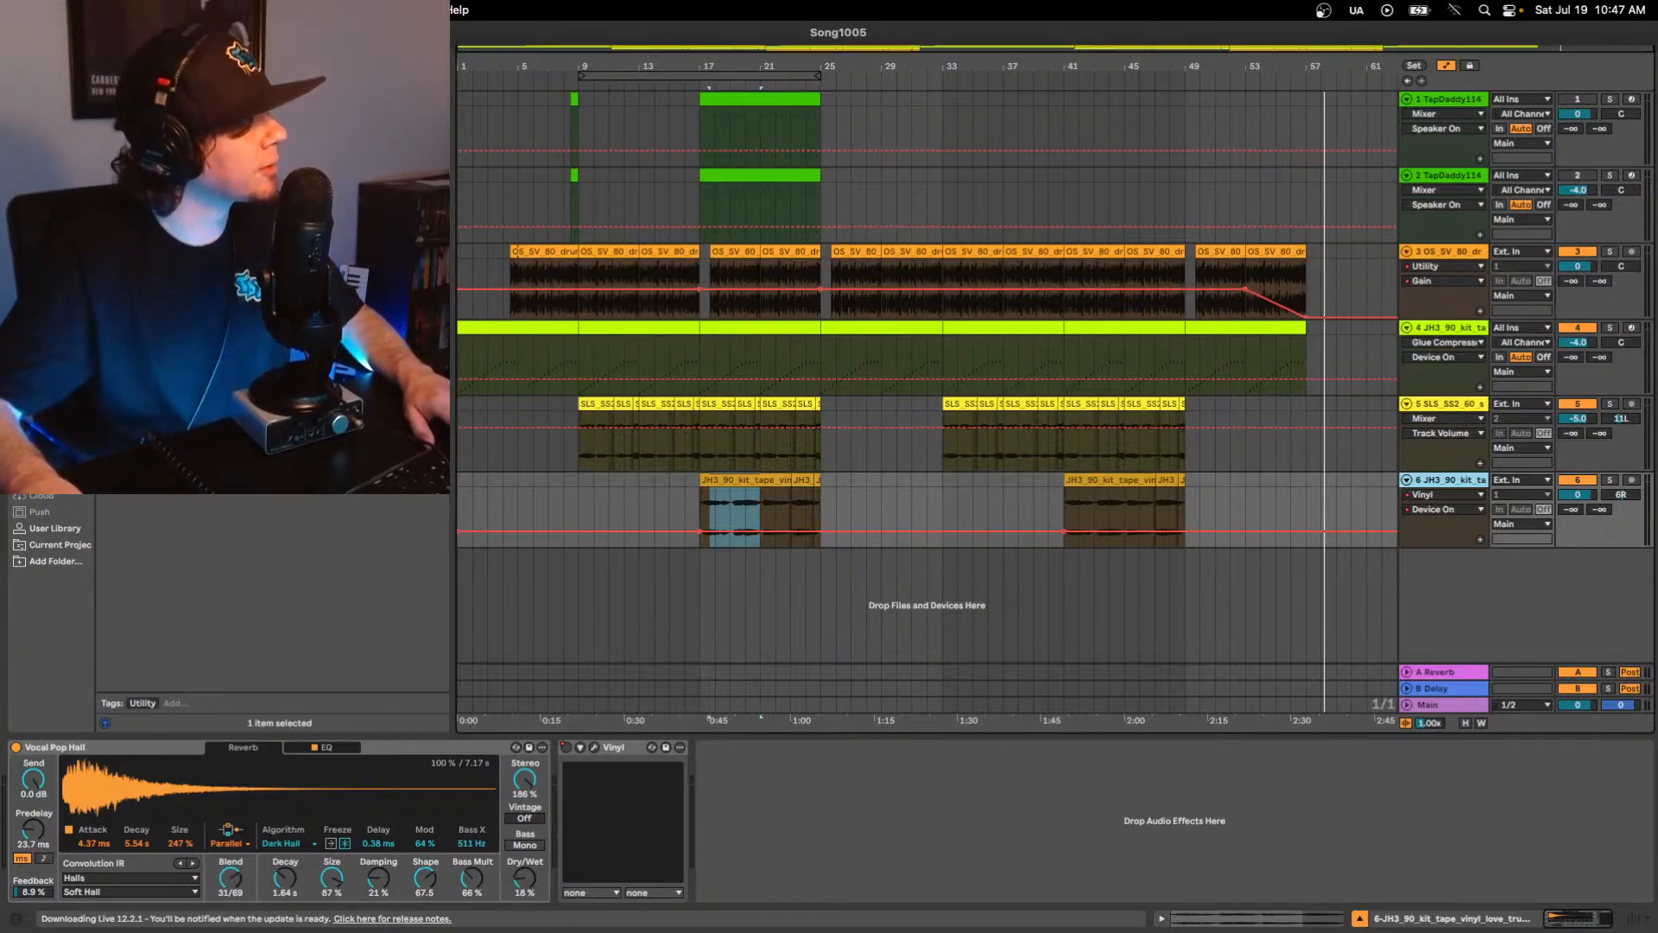
click(47, 32)
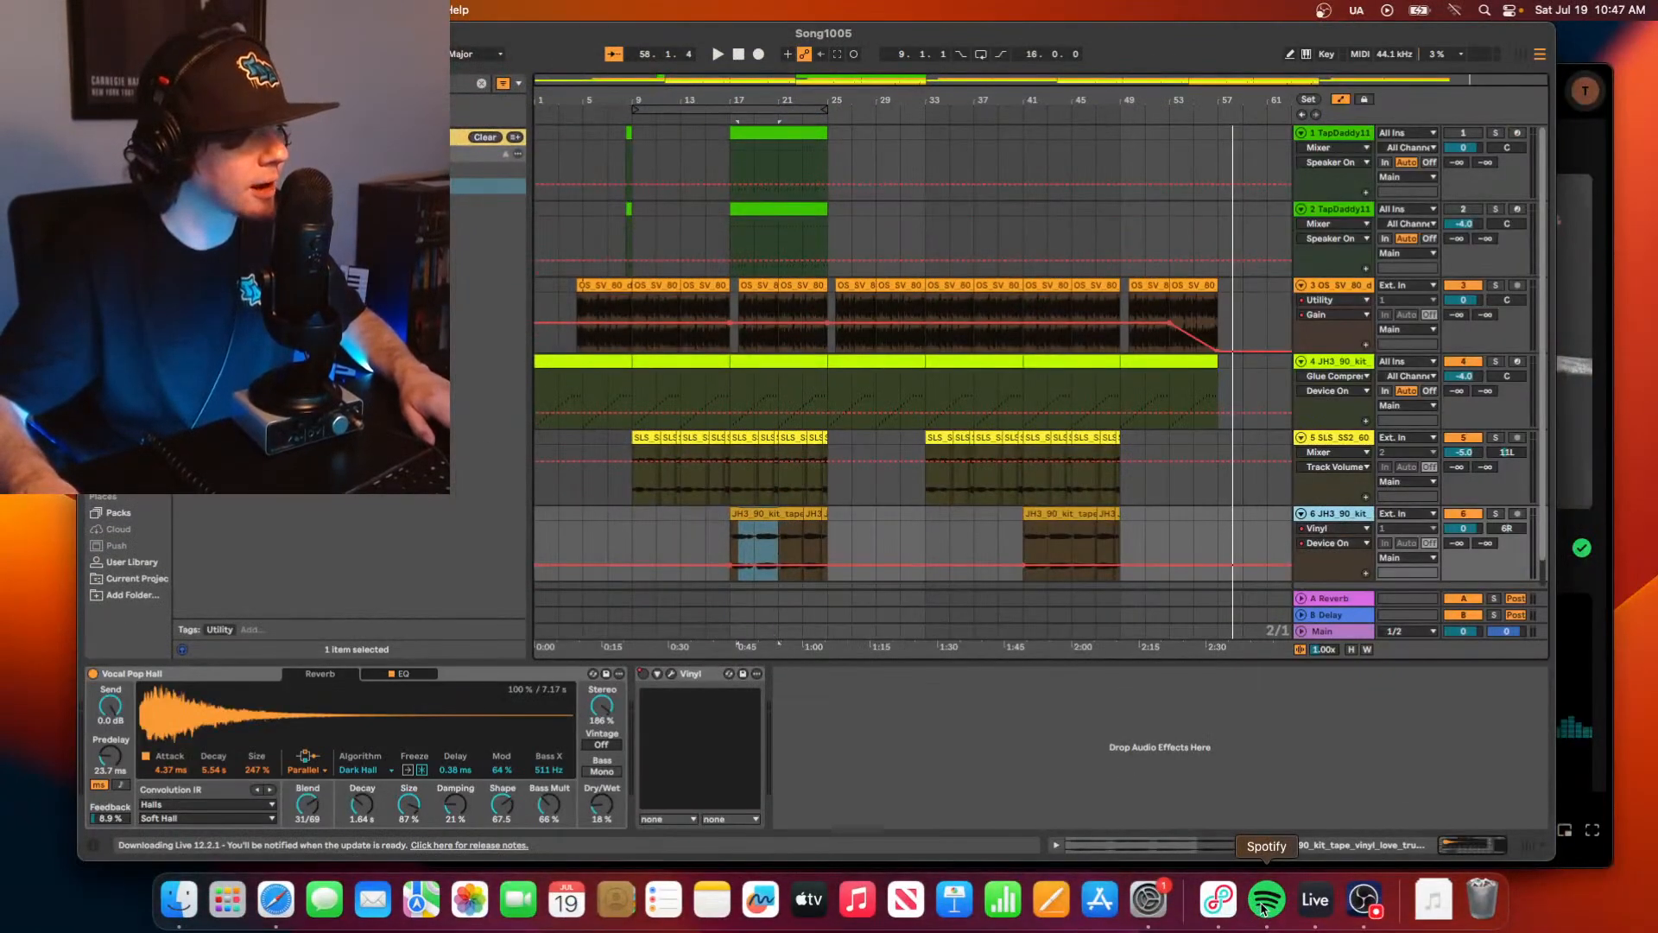
click(1266, 899)
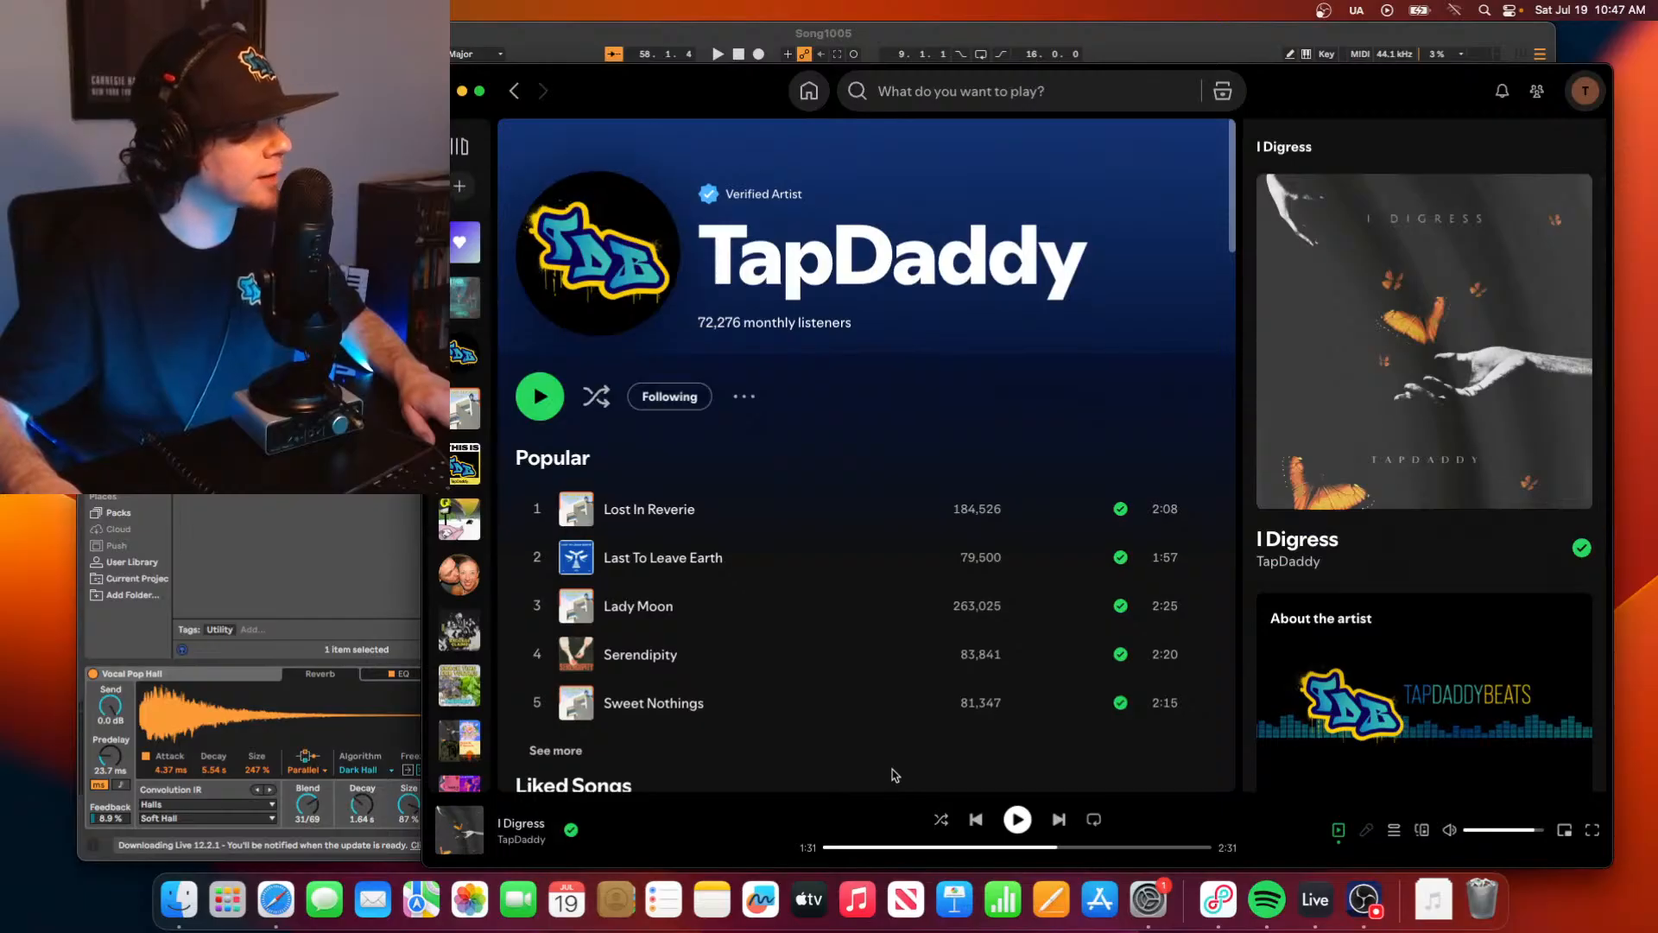
Pause the track I Digress and browse the TapDaddy artist page down to the Discography section.
scroll(894, 775, down, 1)
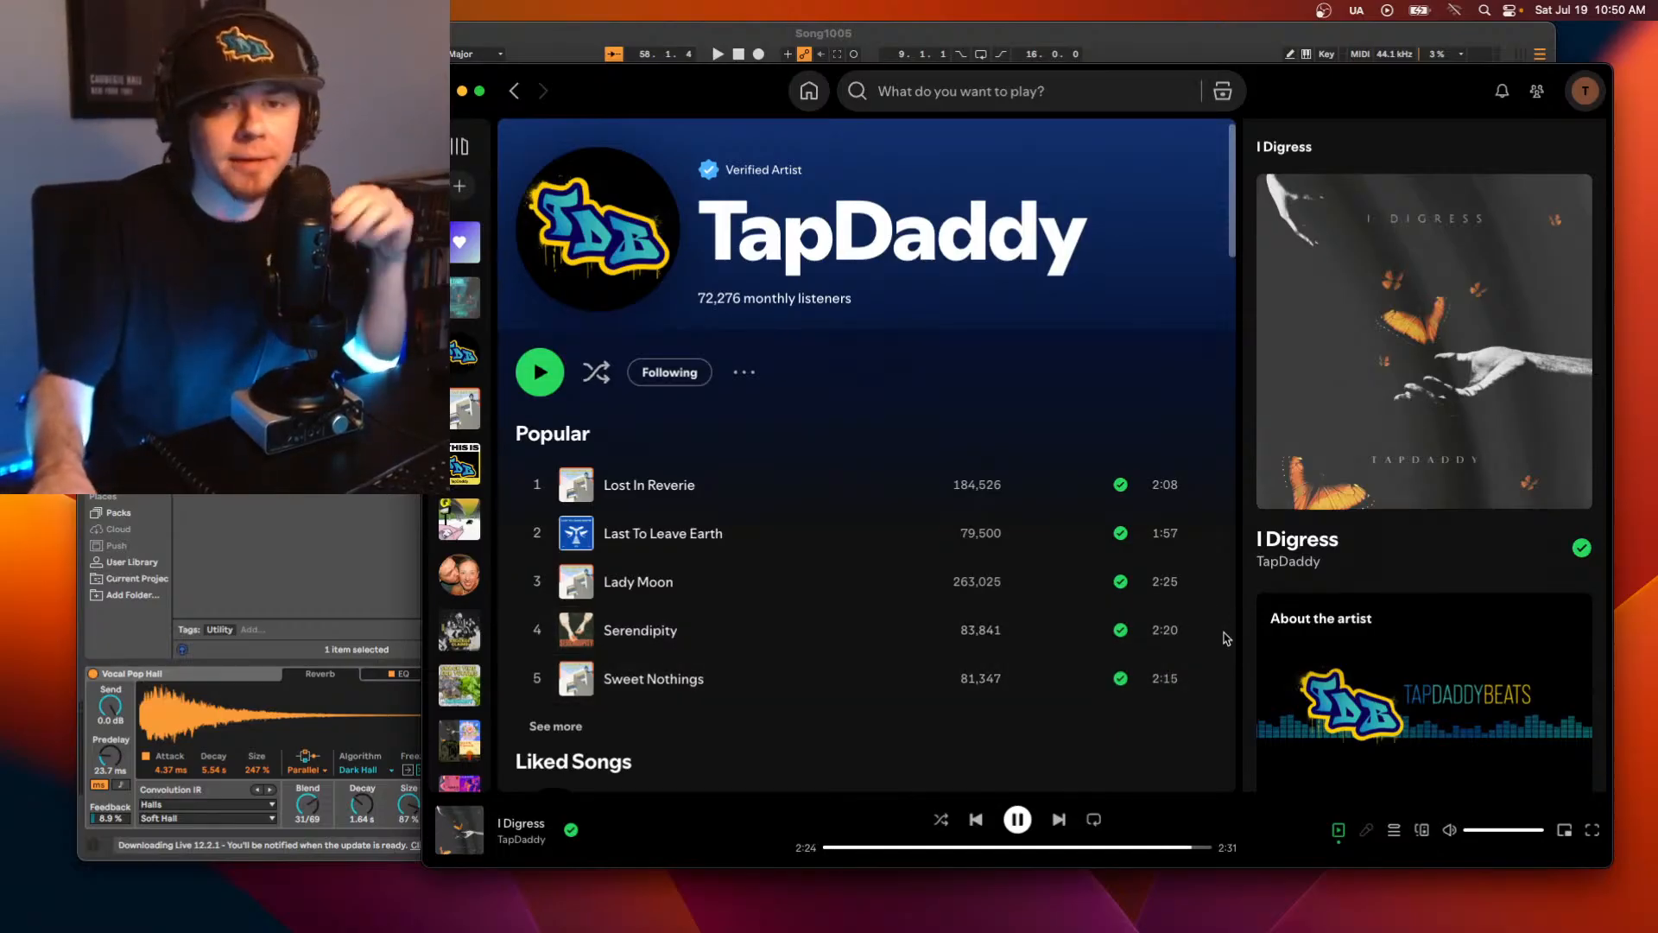
click(1019, 820)
scroll(1020, 717, down, 4)
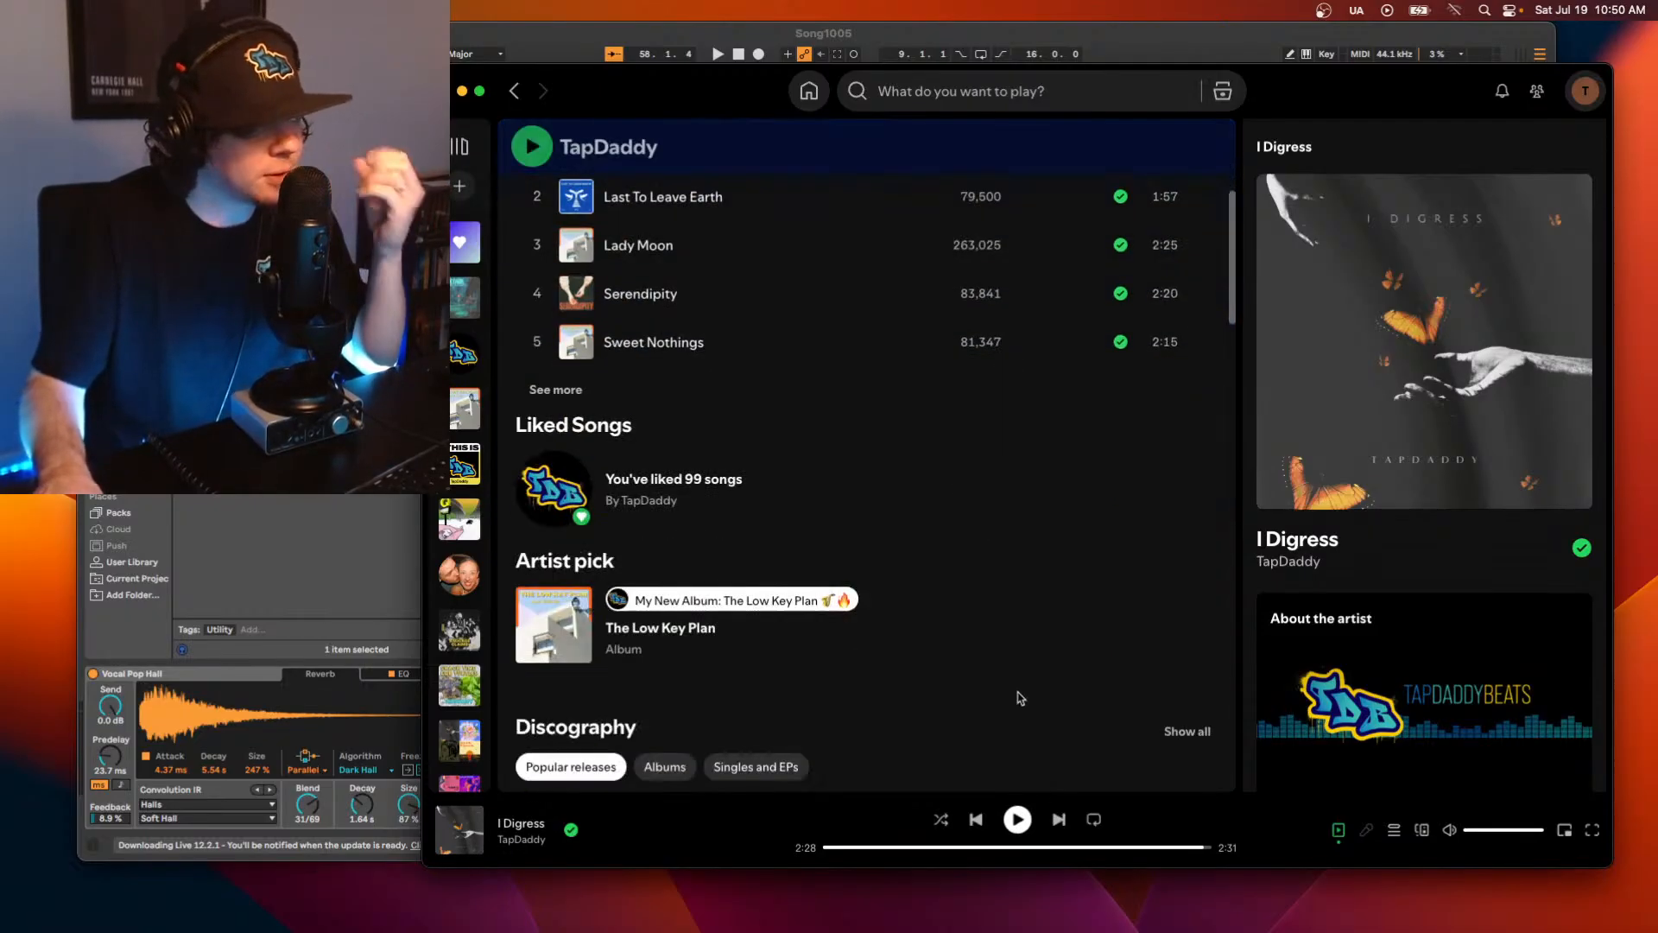
scroll(1019, 691, down, 1)
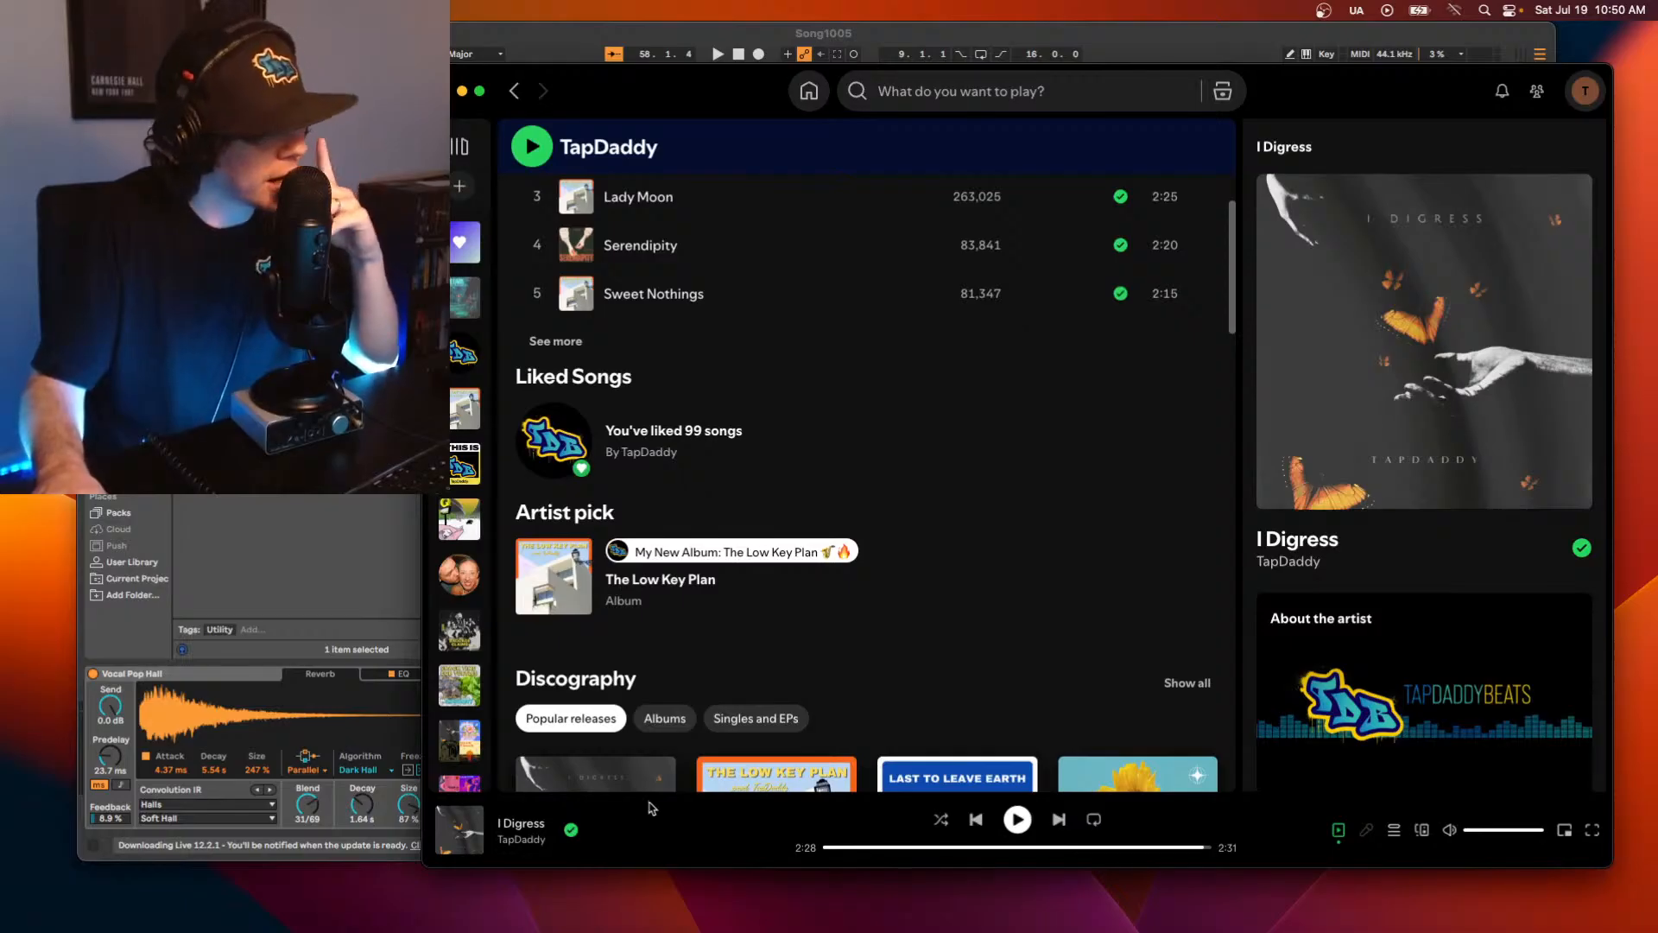
Browse the TapDaddy artist page, view the full discography listing, and return to the artist page.
scroll(834, 648, down, 2)
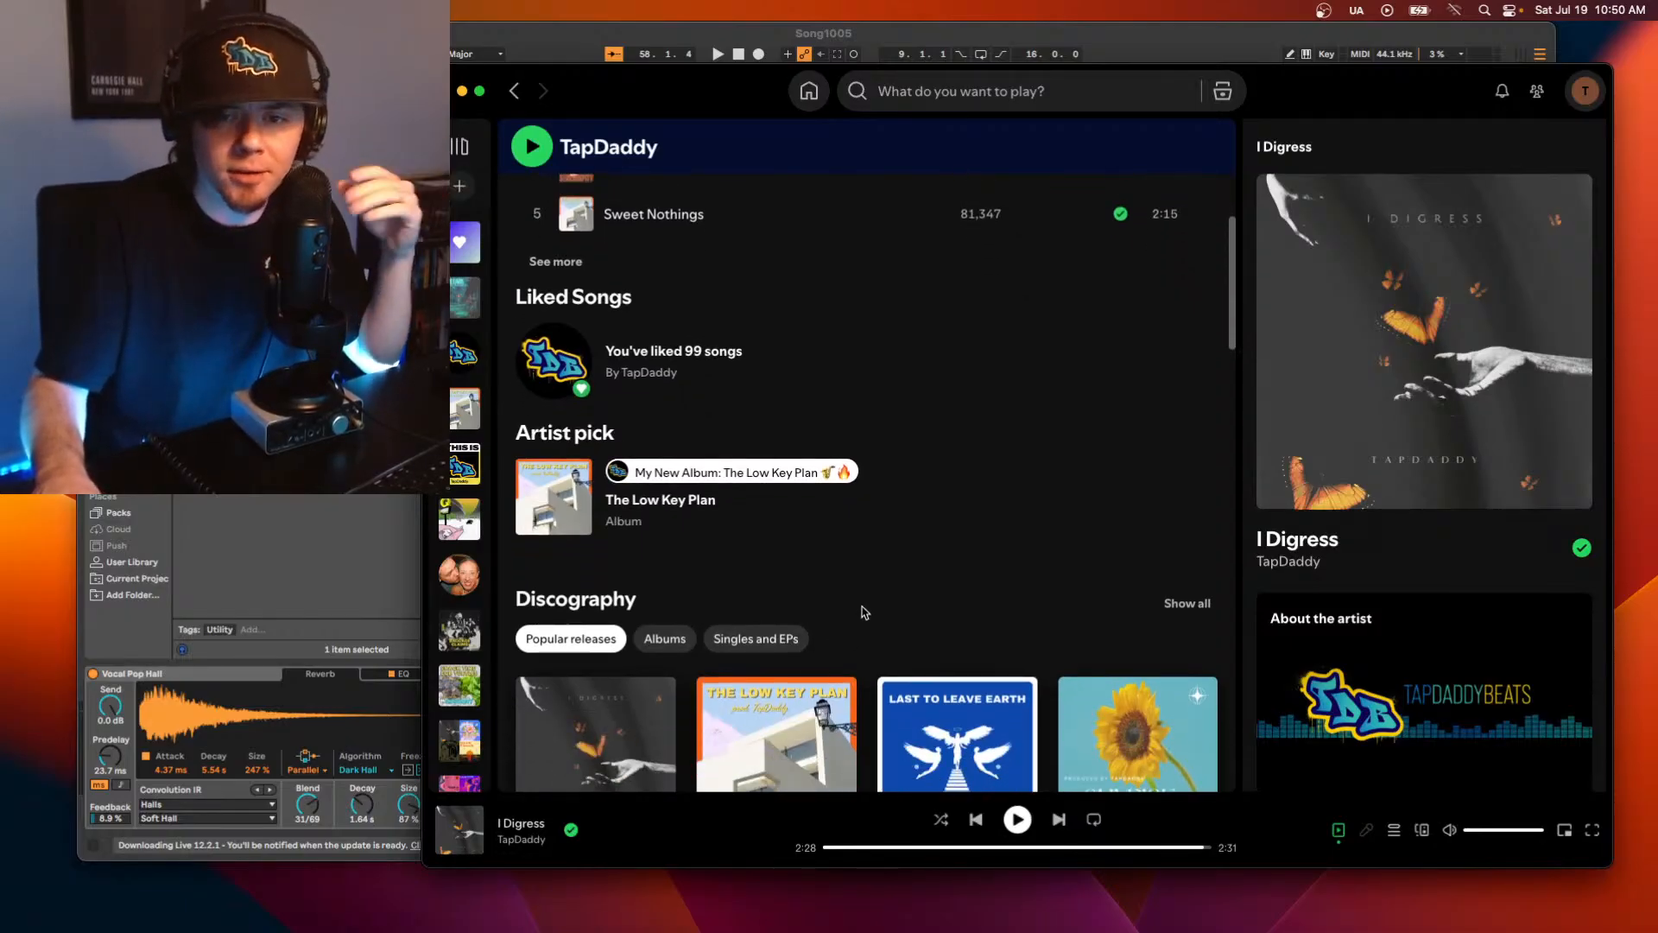
scroll(862, 626, down, 6)
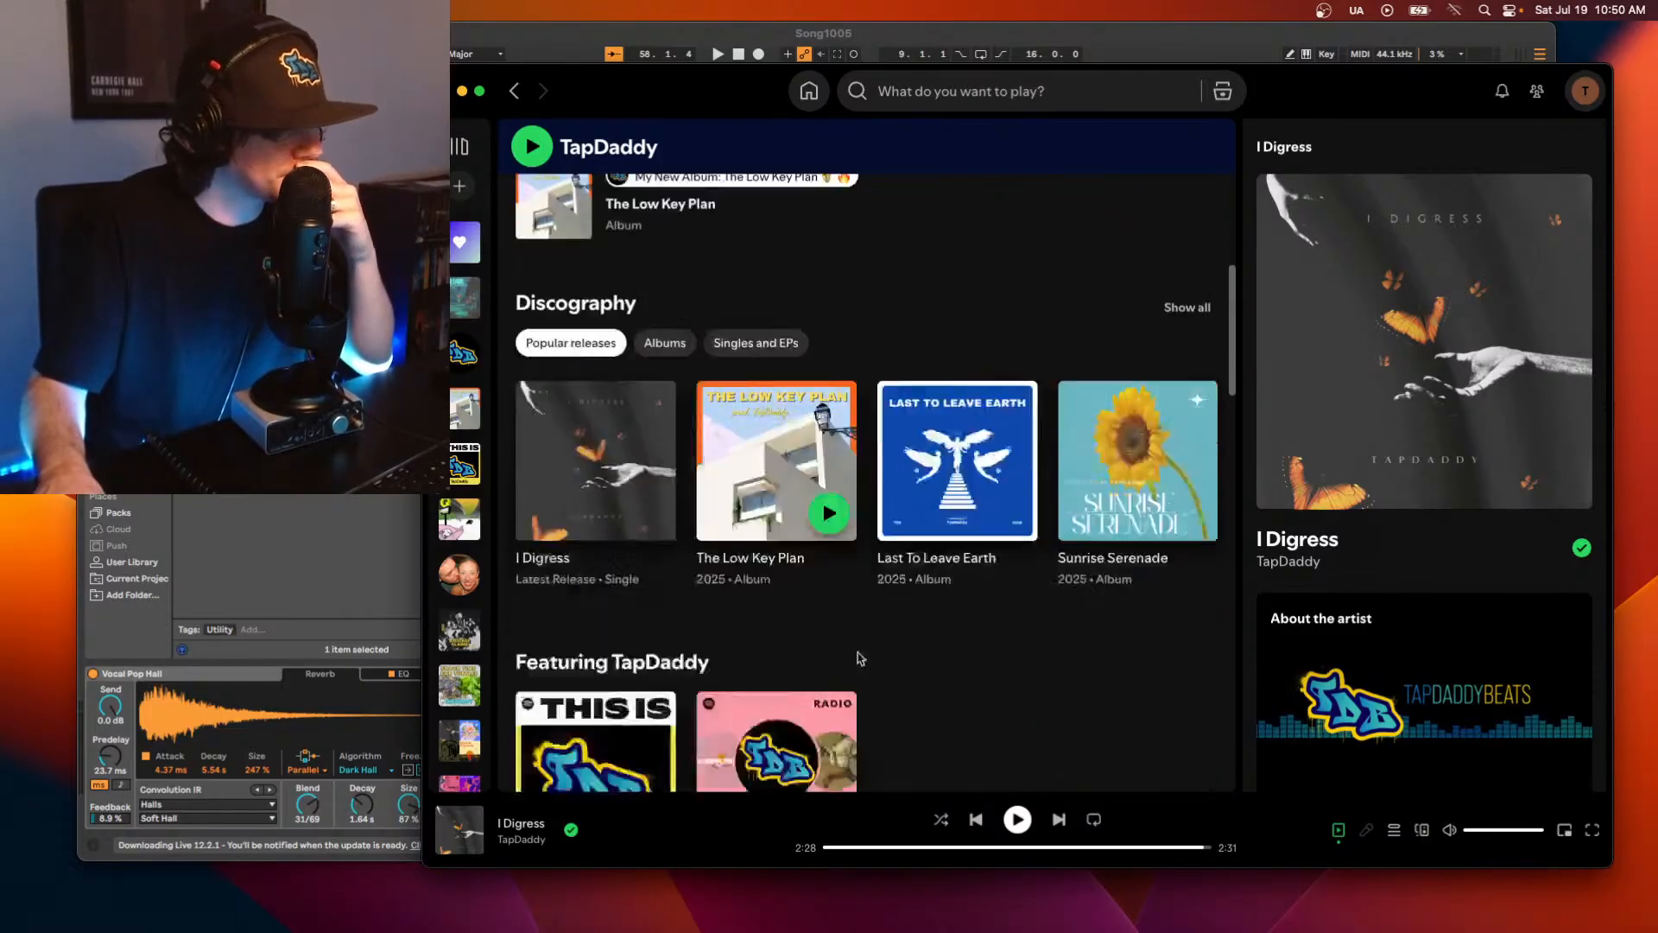
scroll(859, 658, down, 8)
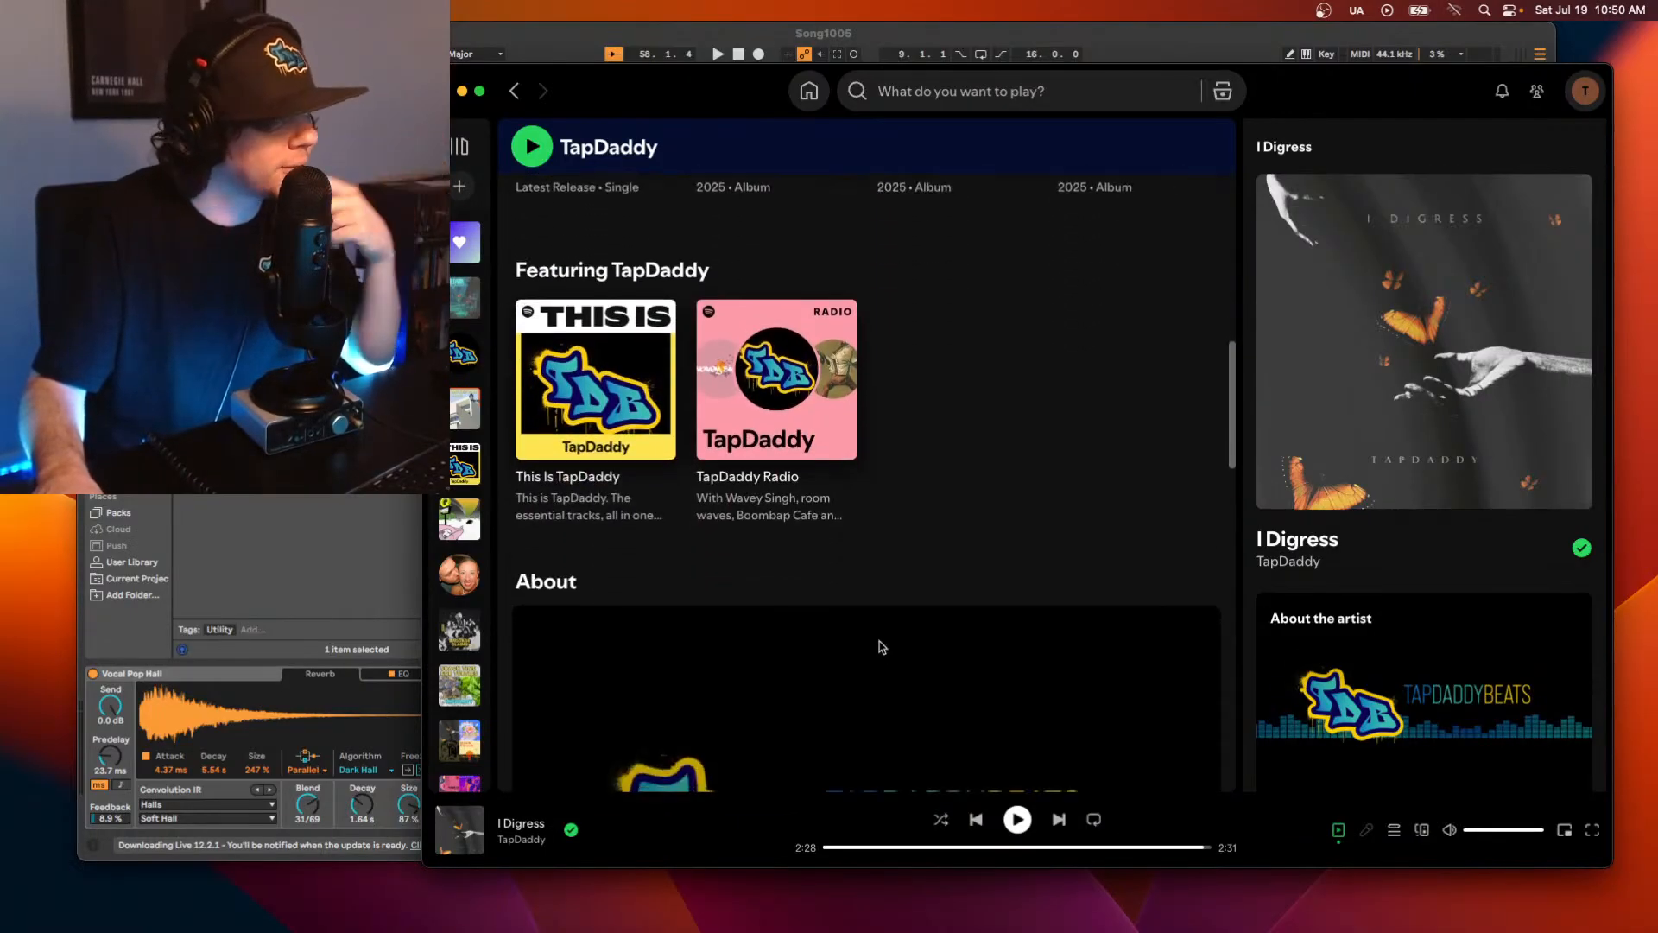
scroll(881, 647, up, 9)
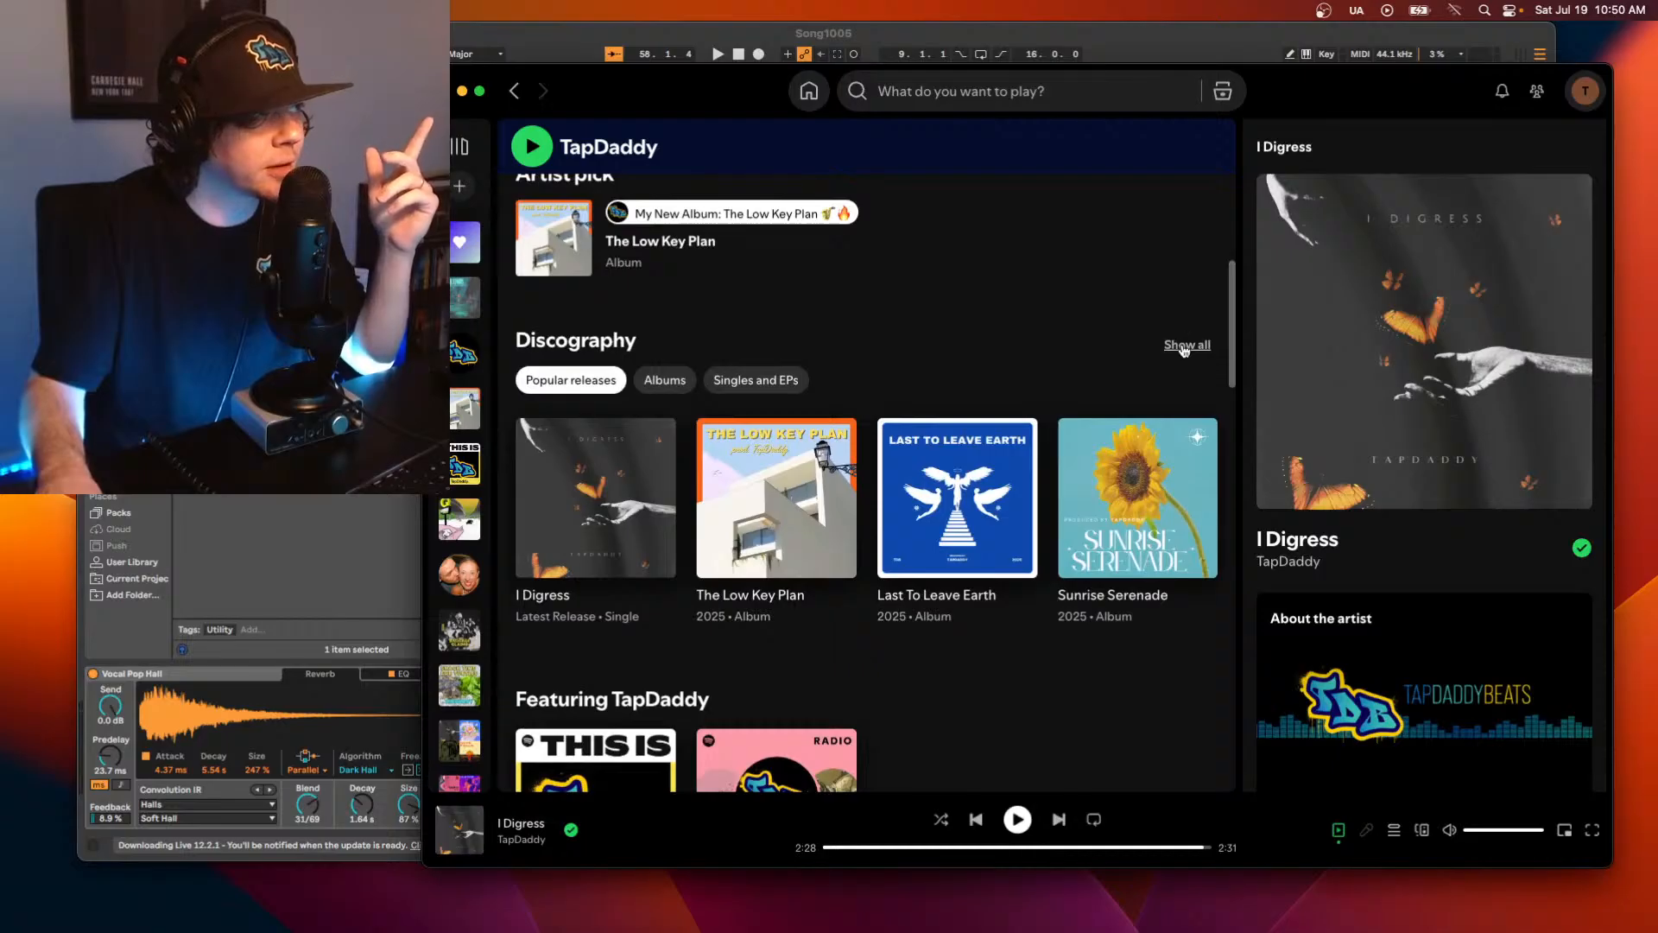
click(1184, 346)
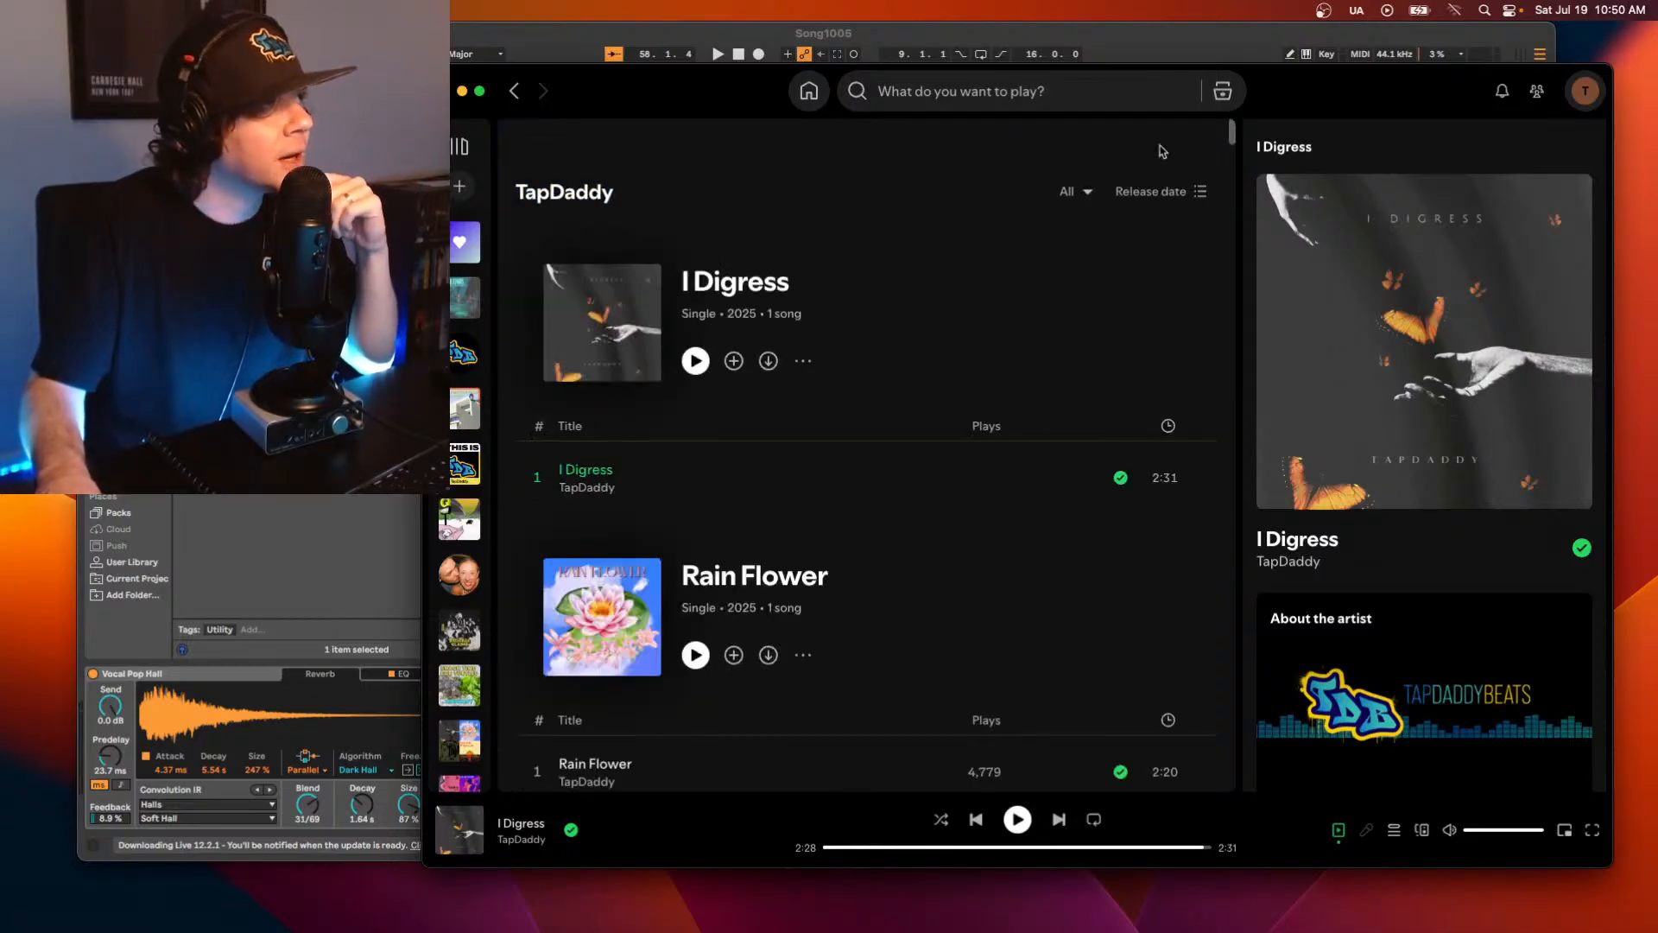
click(513, 90)
Show all playlists in the artist's Discovered on section and open the Jazz & Chill - After Dark playlist.
scroll(927, 613, down, 7)
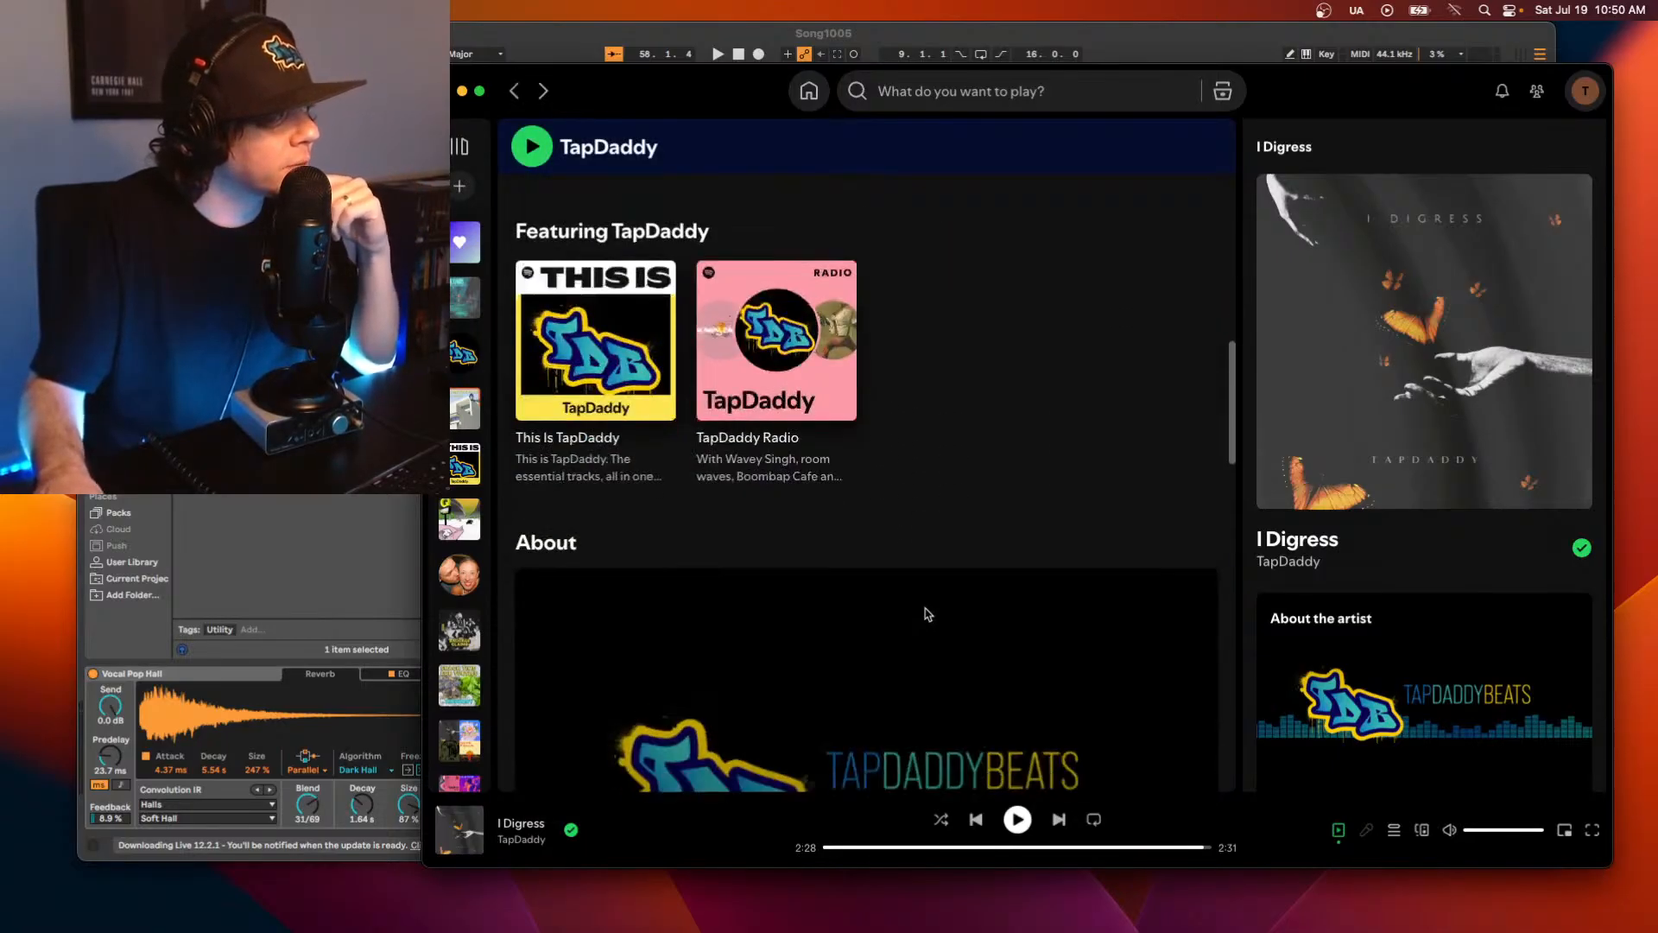
scroll(926, 614, down, 12)
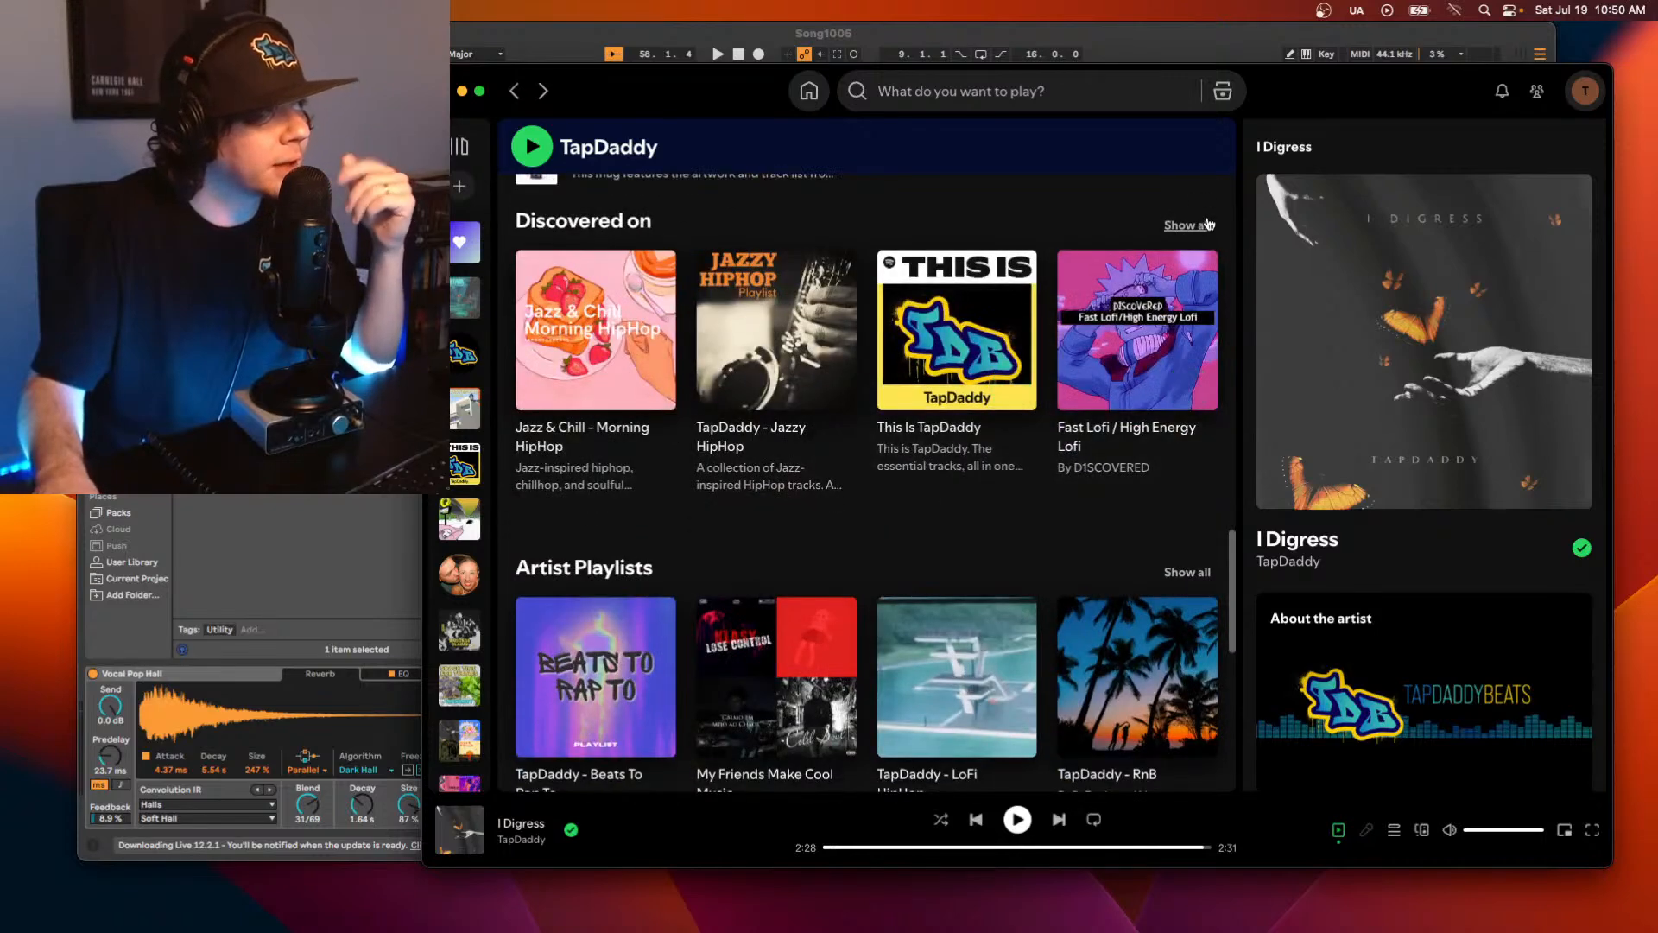
click(1205, 224)
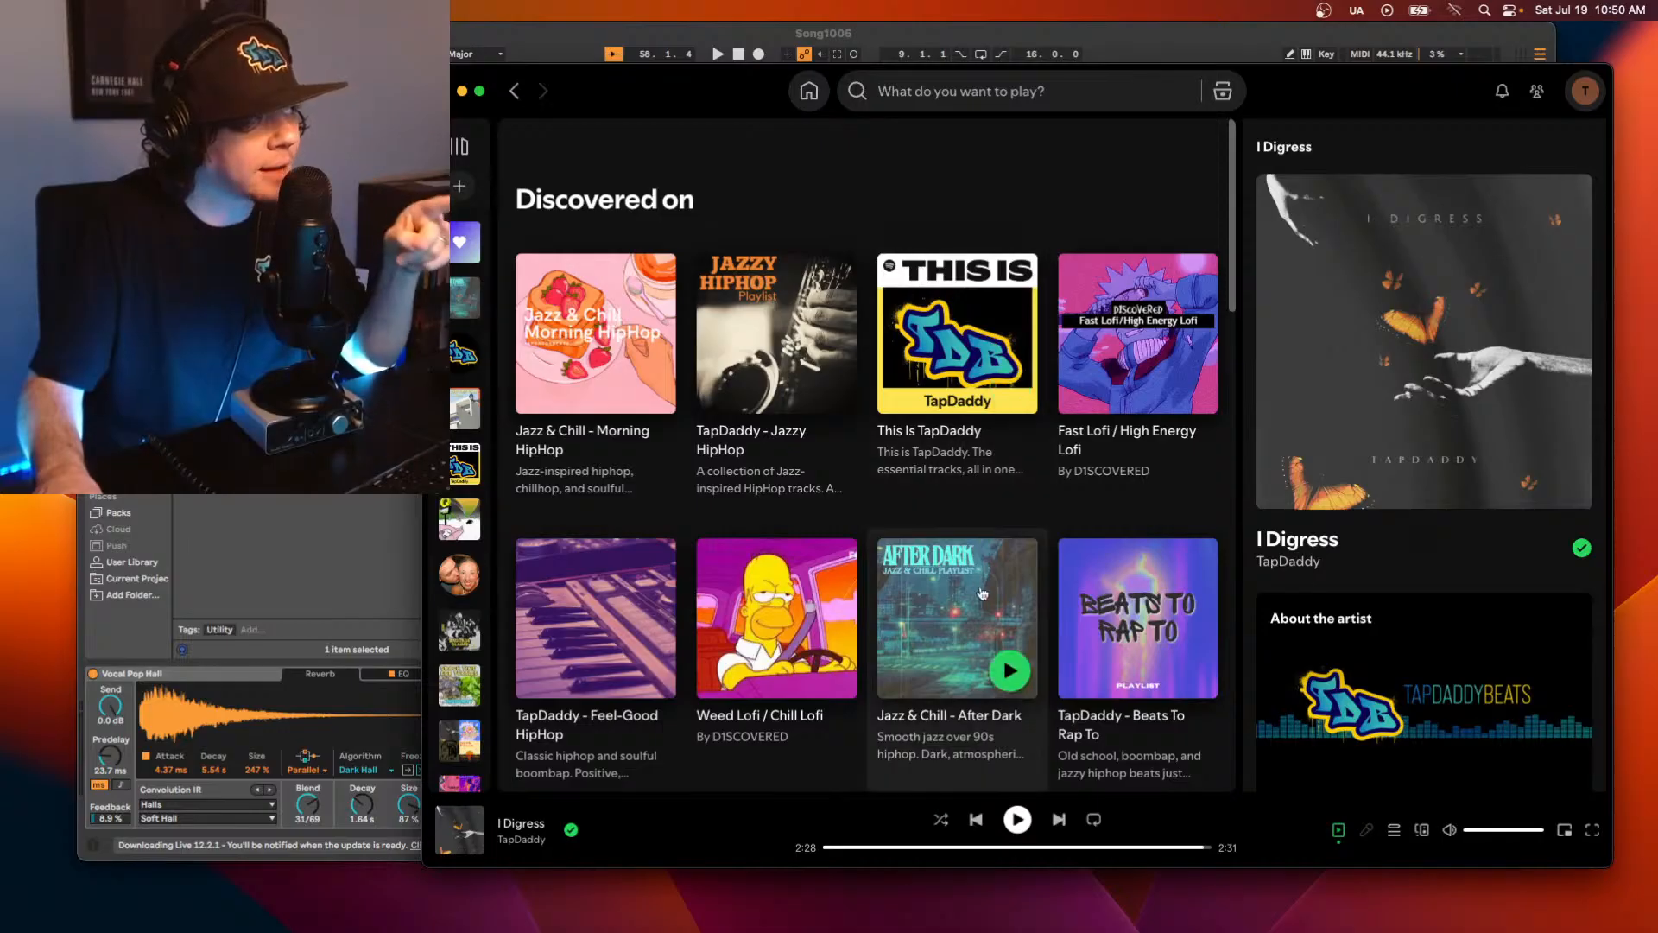
click(985, 595)
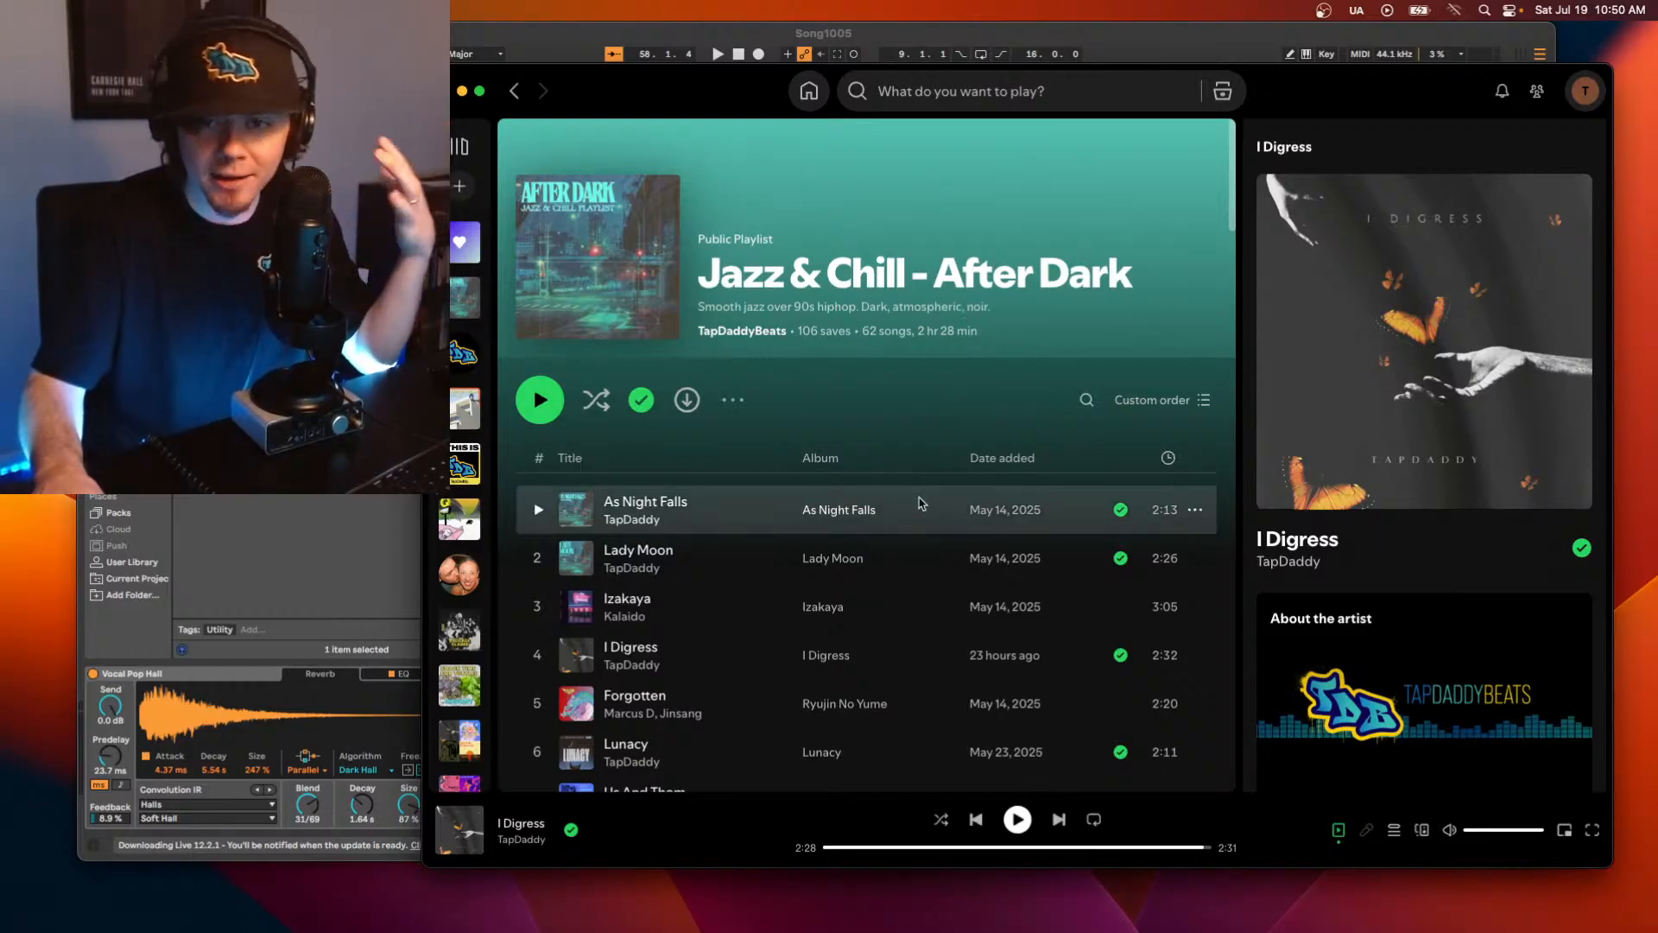
Examine the tracks and artists listed in the Jazz & Chill - After Dark playlist.
scroll(904, 628, down, 2)
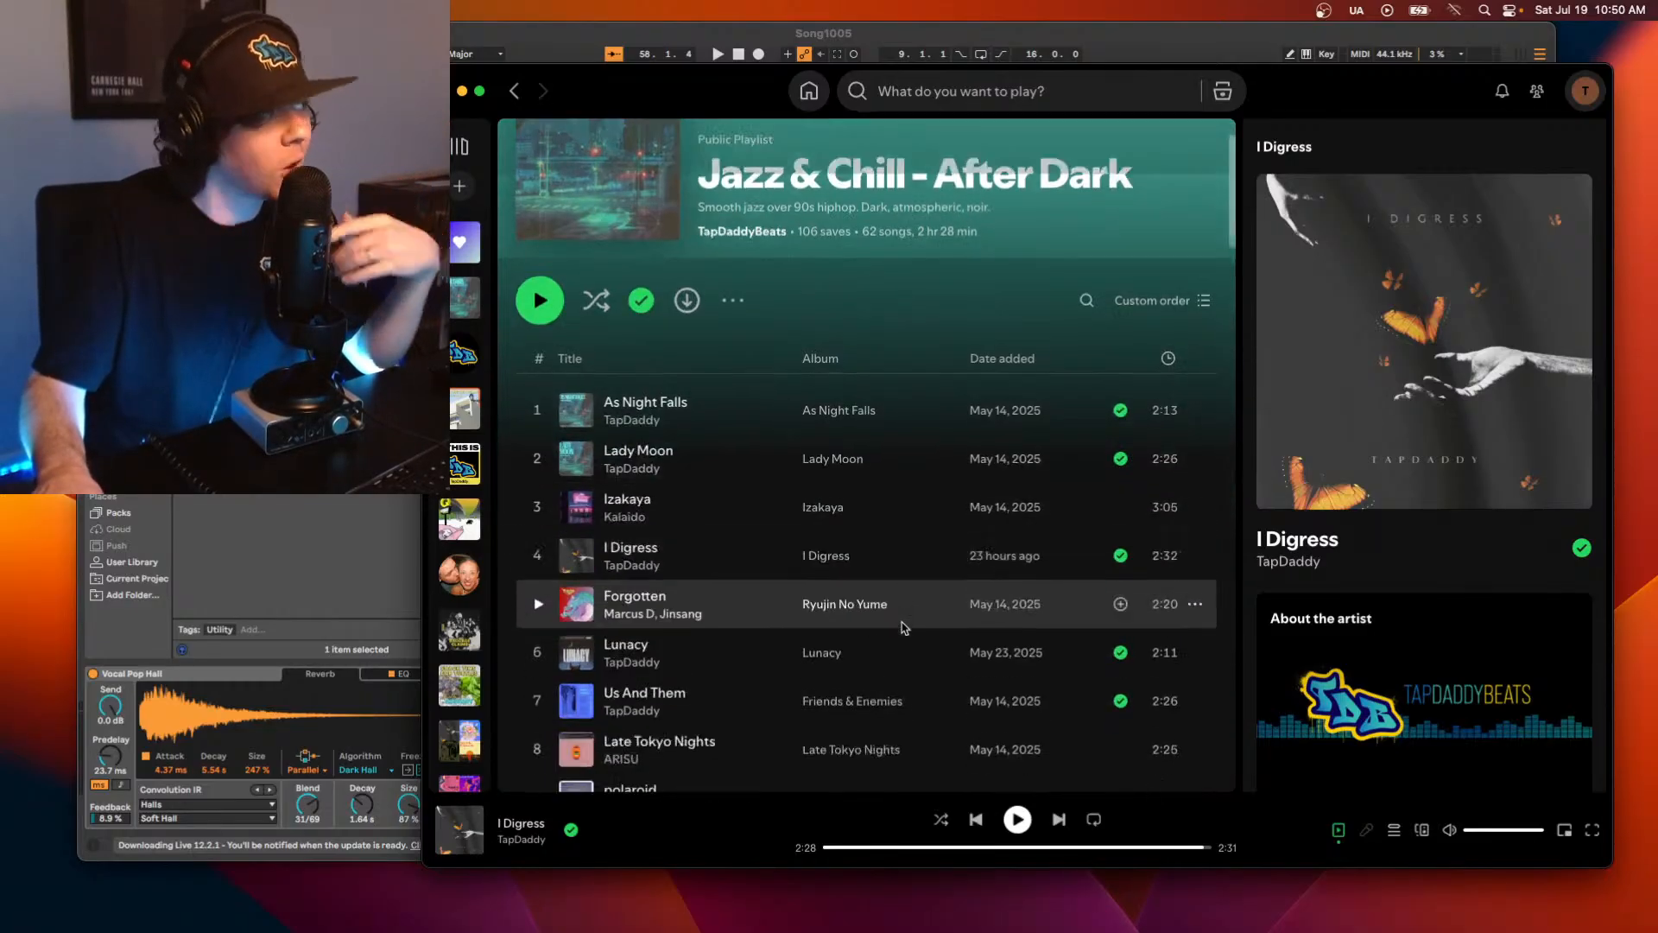
scroll(905, 628, down, 3)
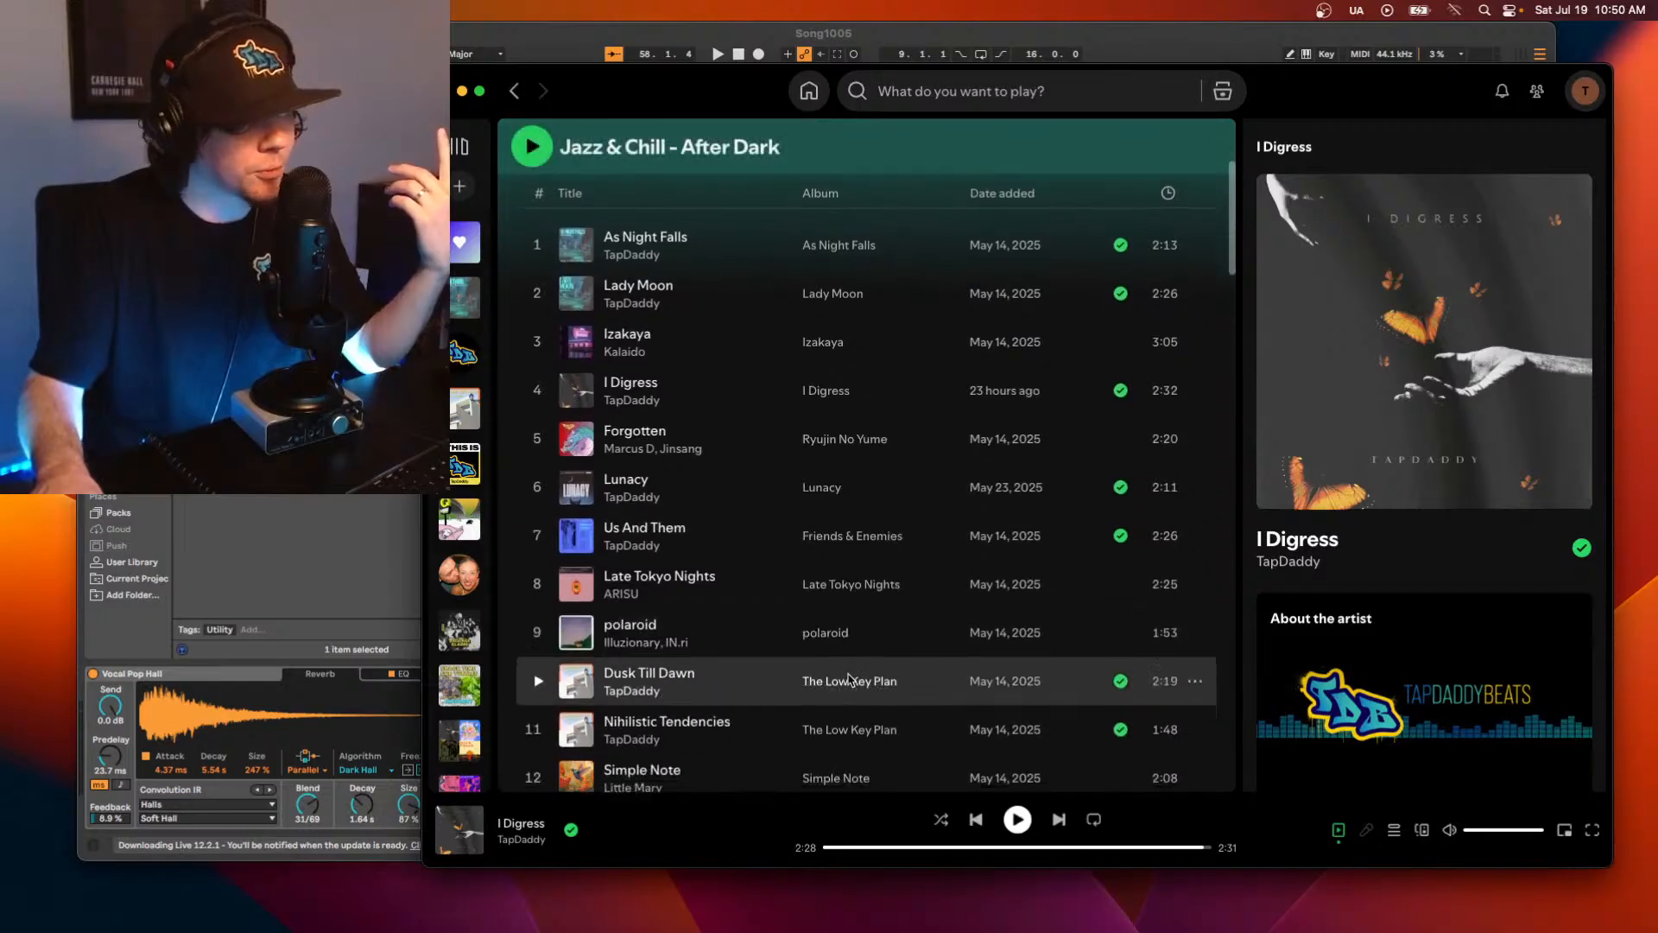
scroll(849, 680, down, 1)
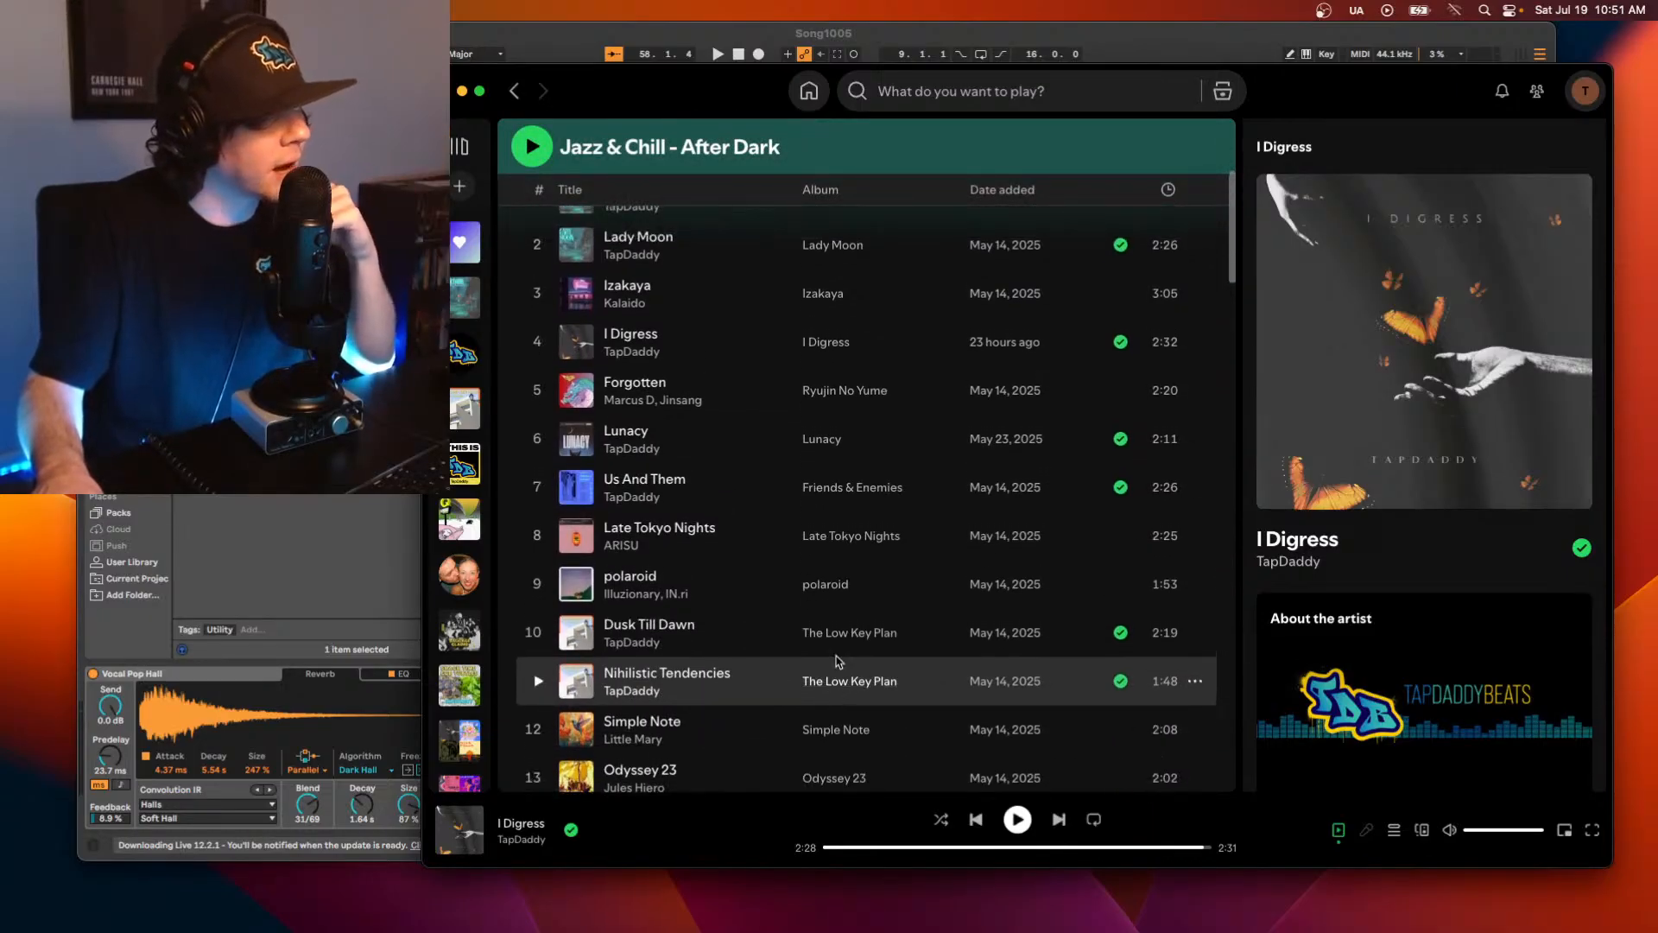
scroll(836, 661, up, 1)
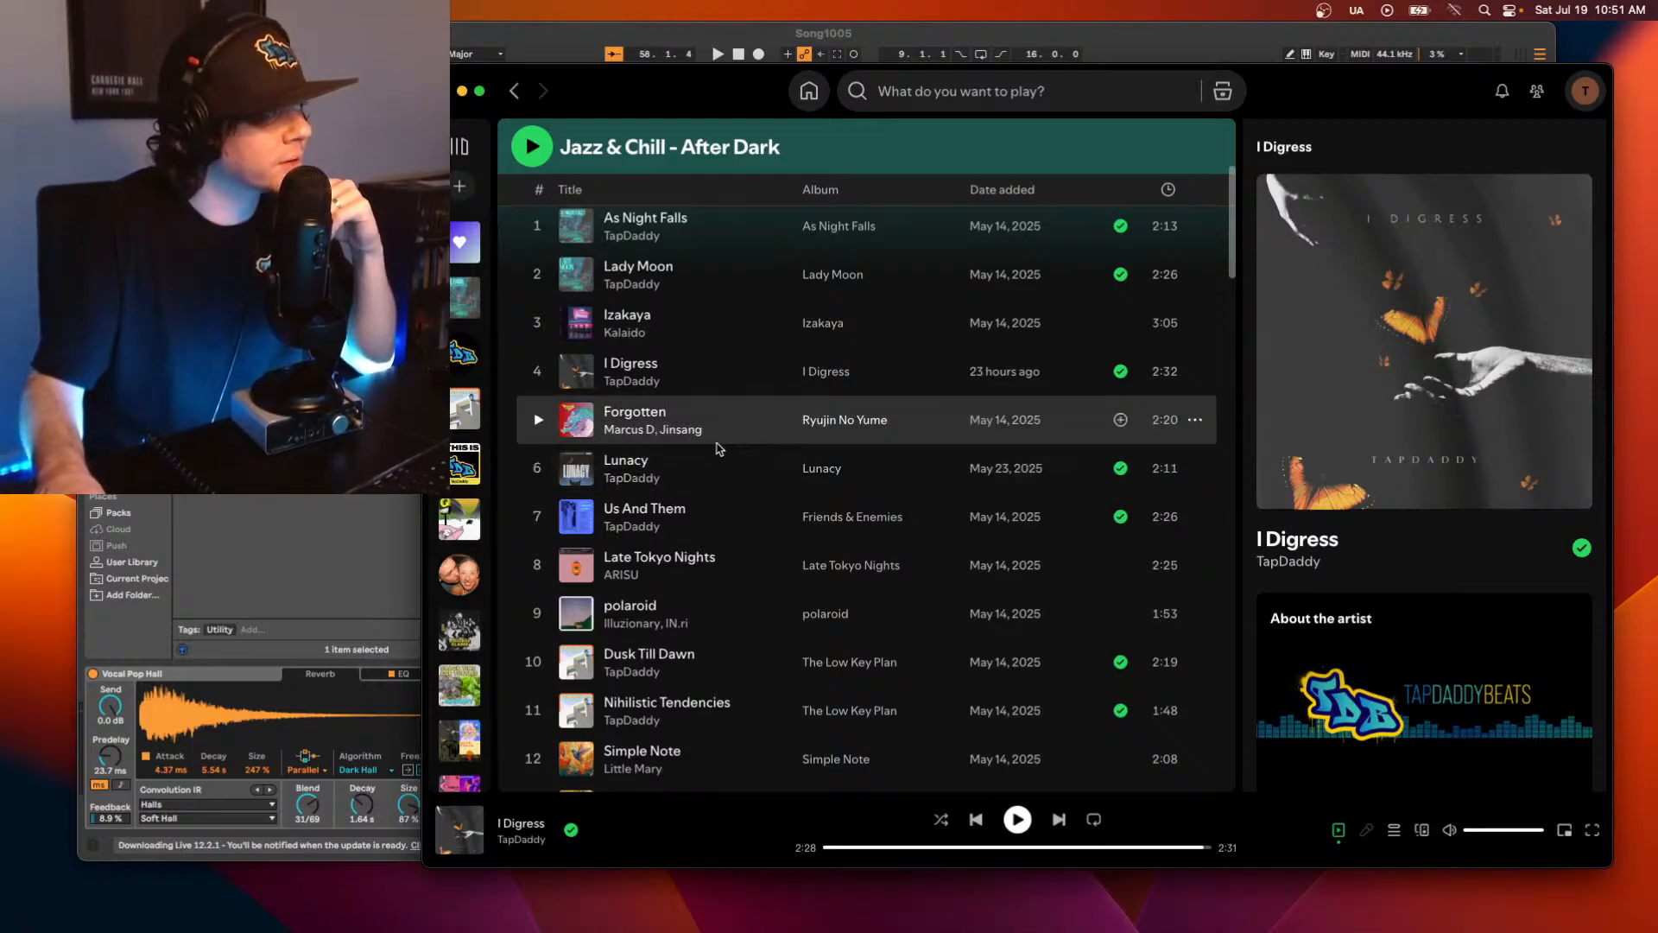
scroll(760, 578, down, 1)
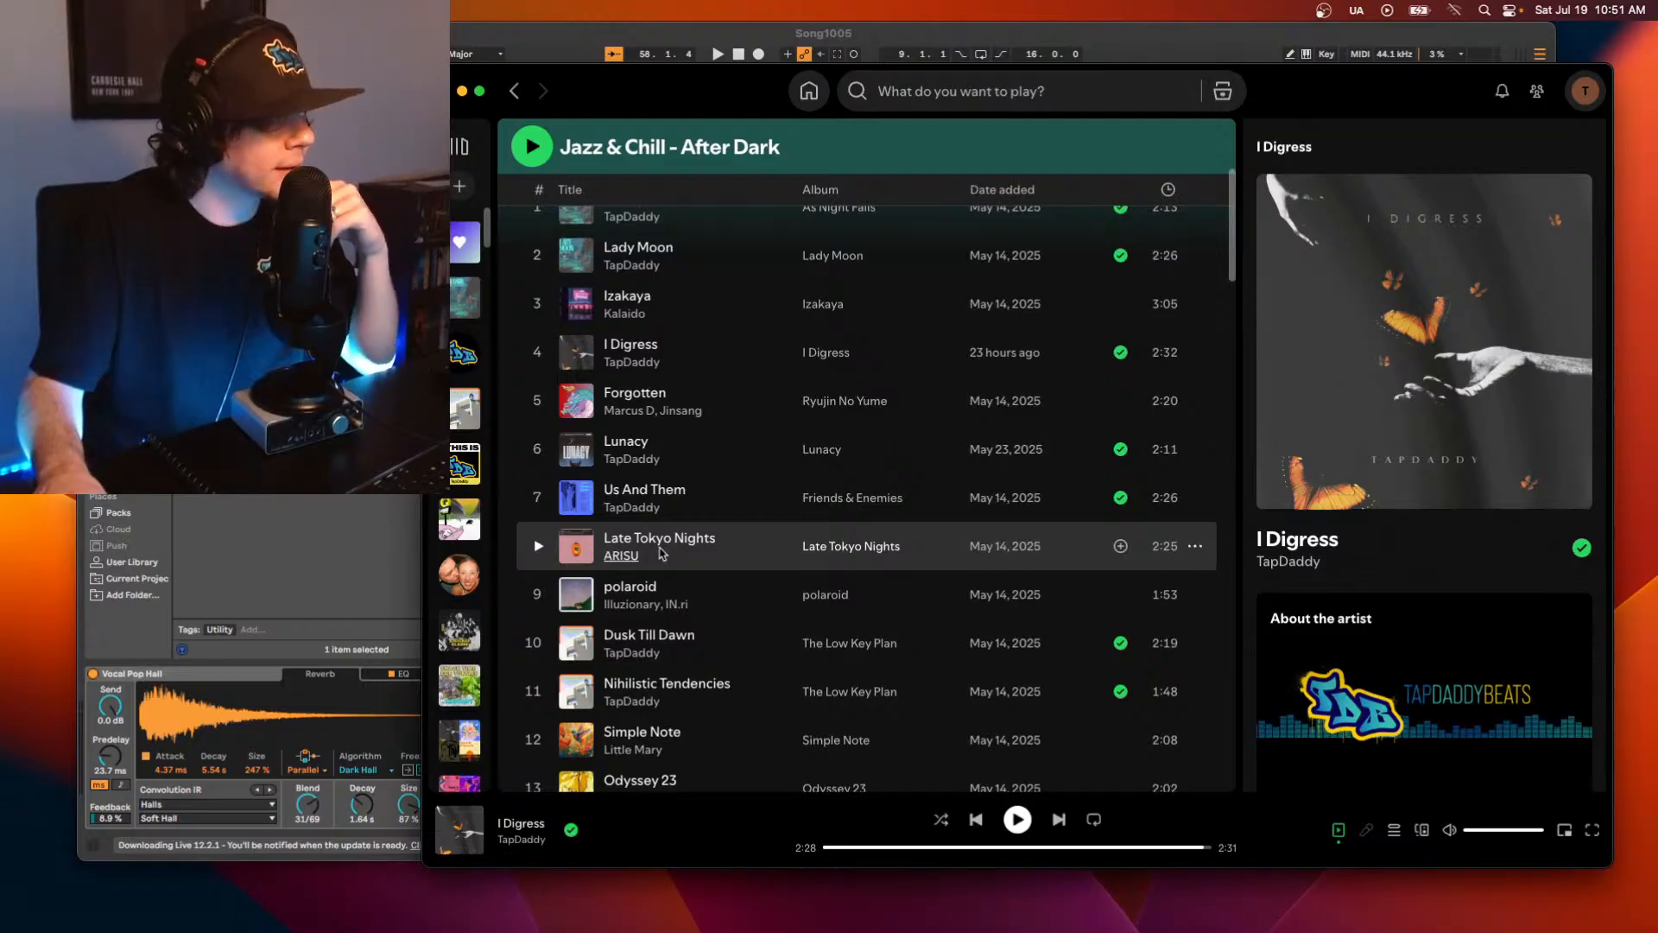
scroll(663, 553, down, 3)
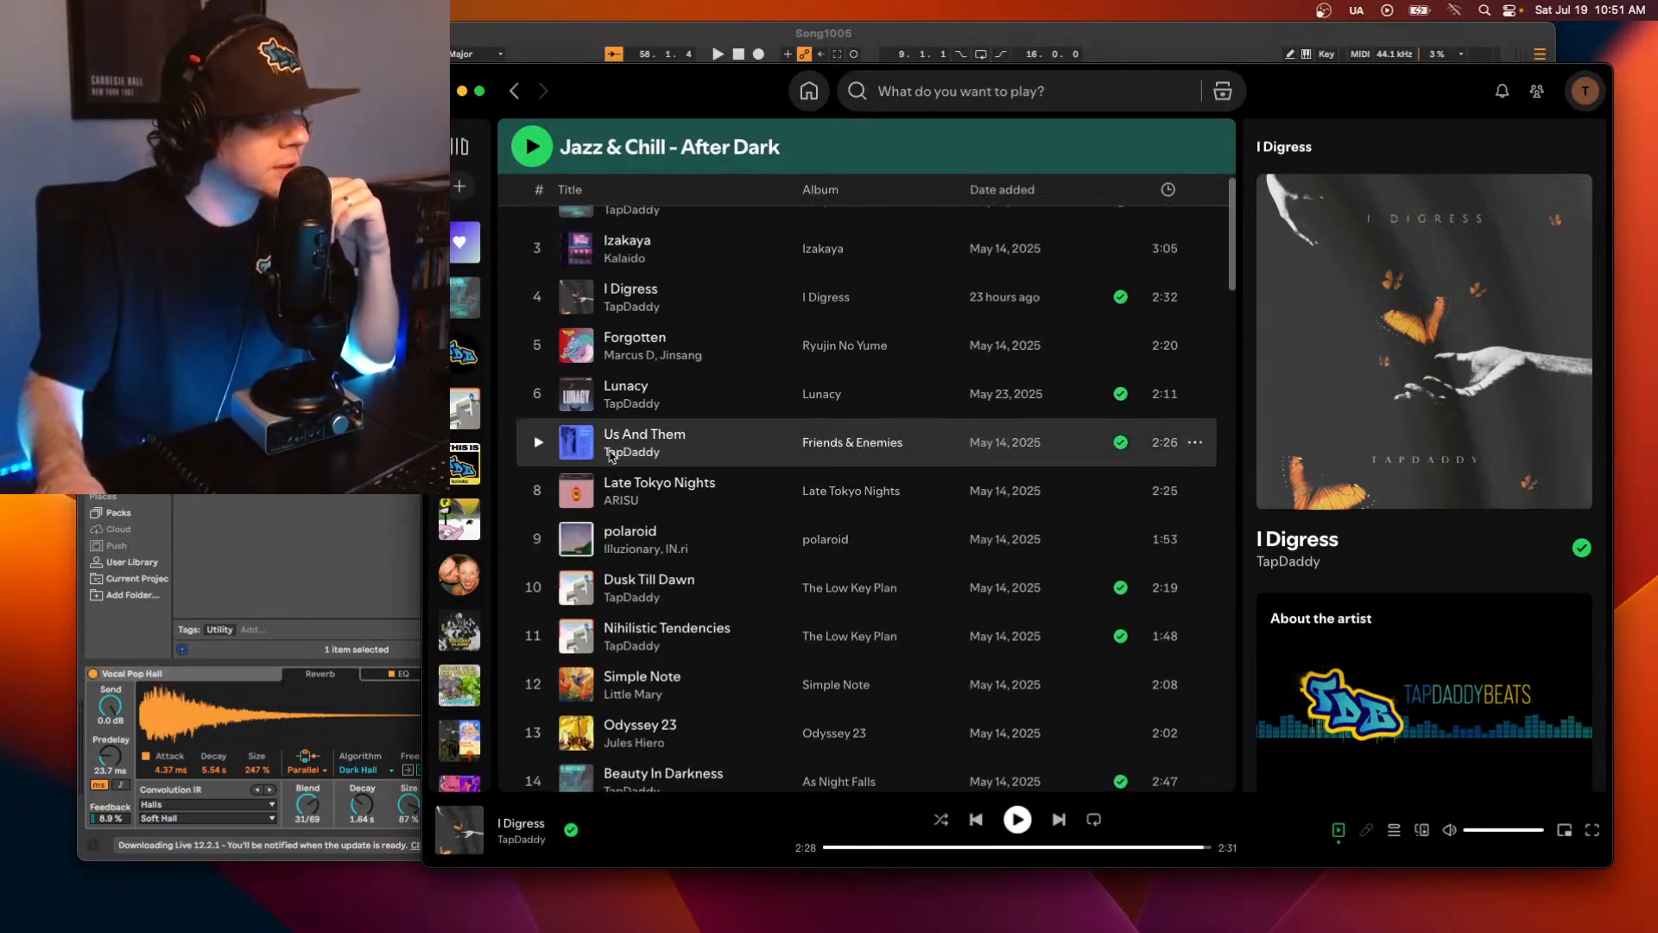
scroll(701, 523, down, 2)
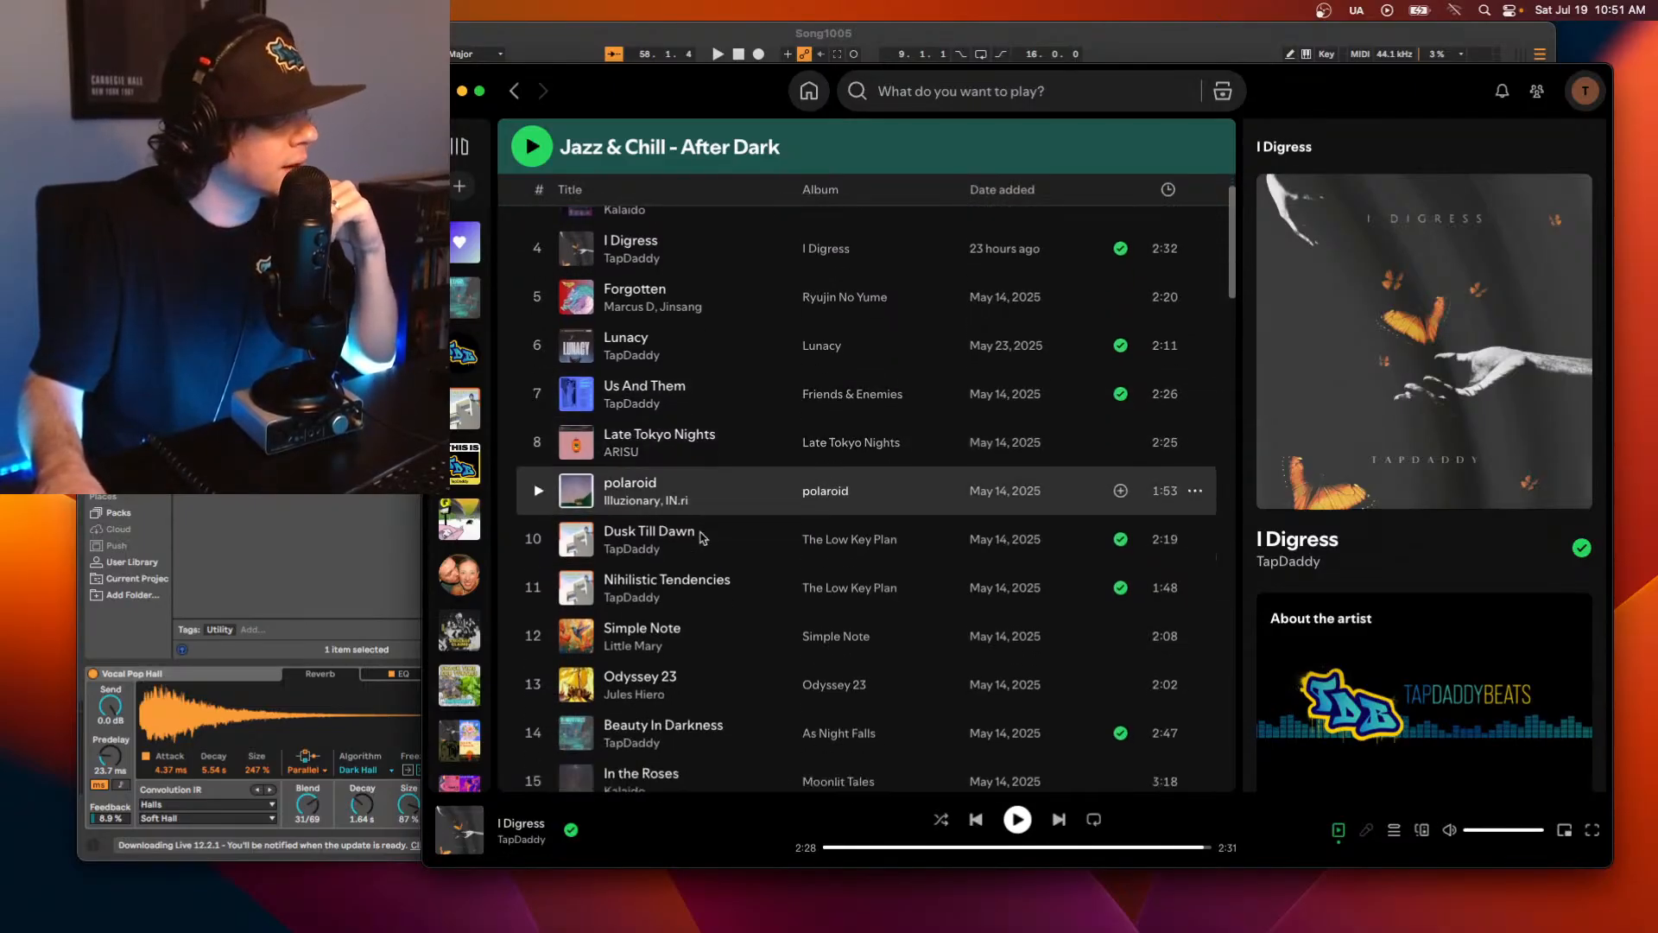
scroll(703, 538, down, 2)
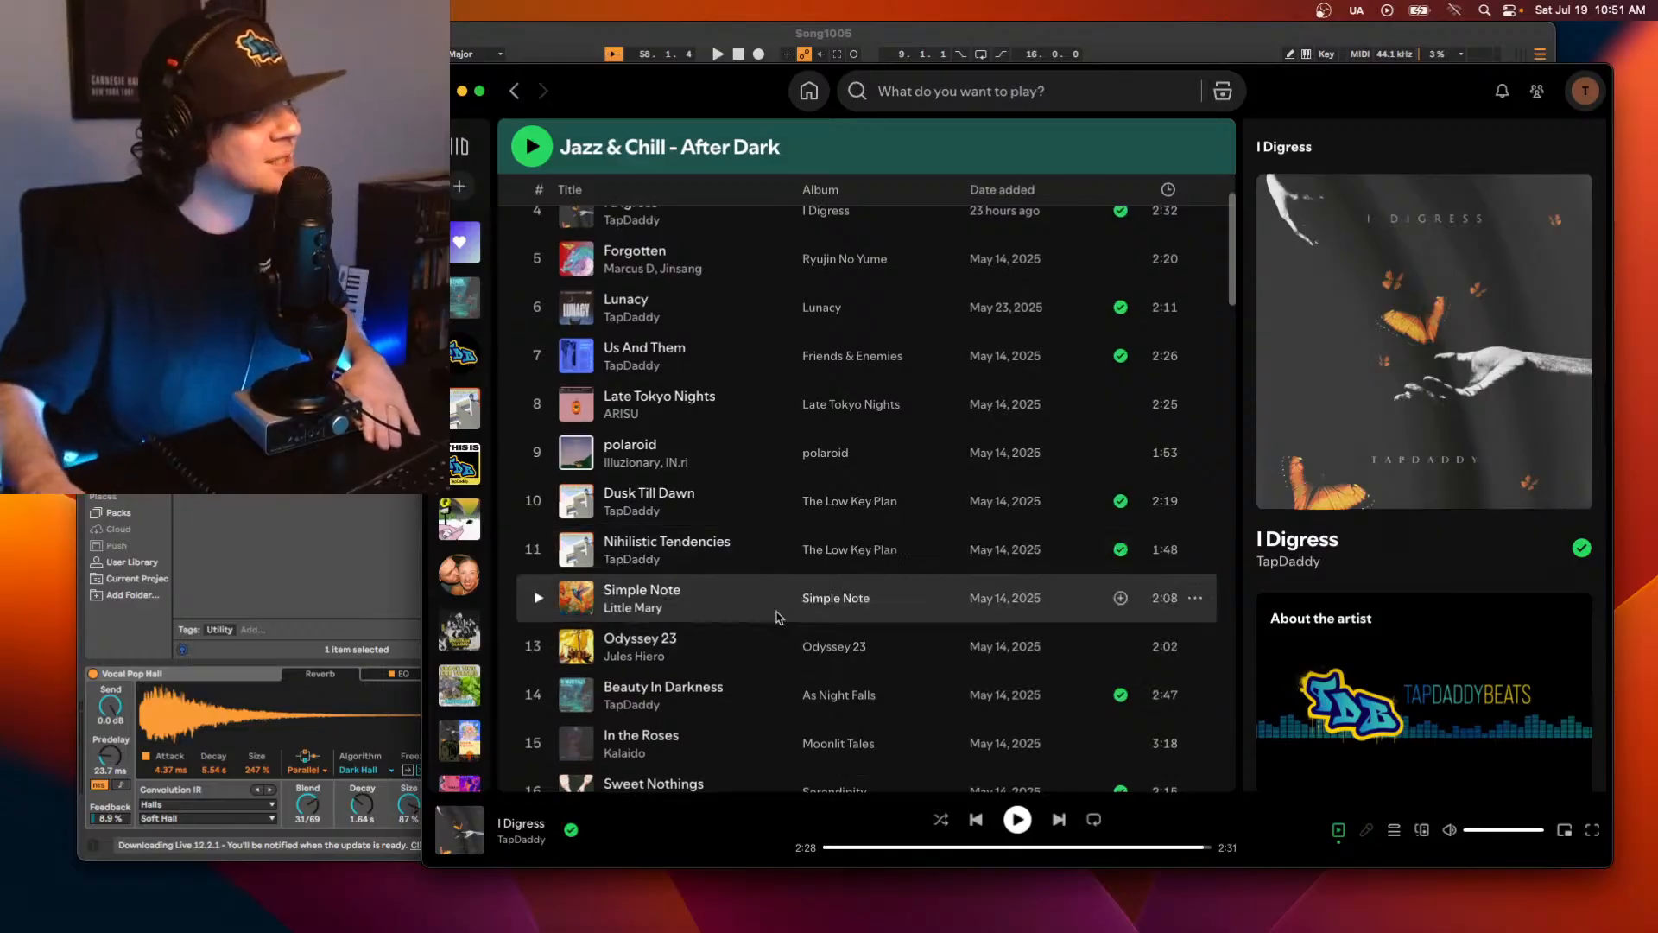
Share the Jazz & Chill - After Dark playlist through its sharing options.
scroll(760, 536, up, 10)
click(741, 402)
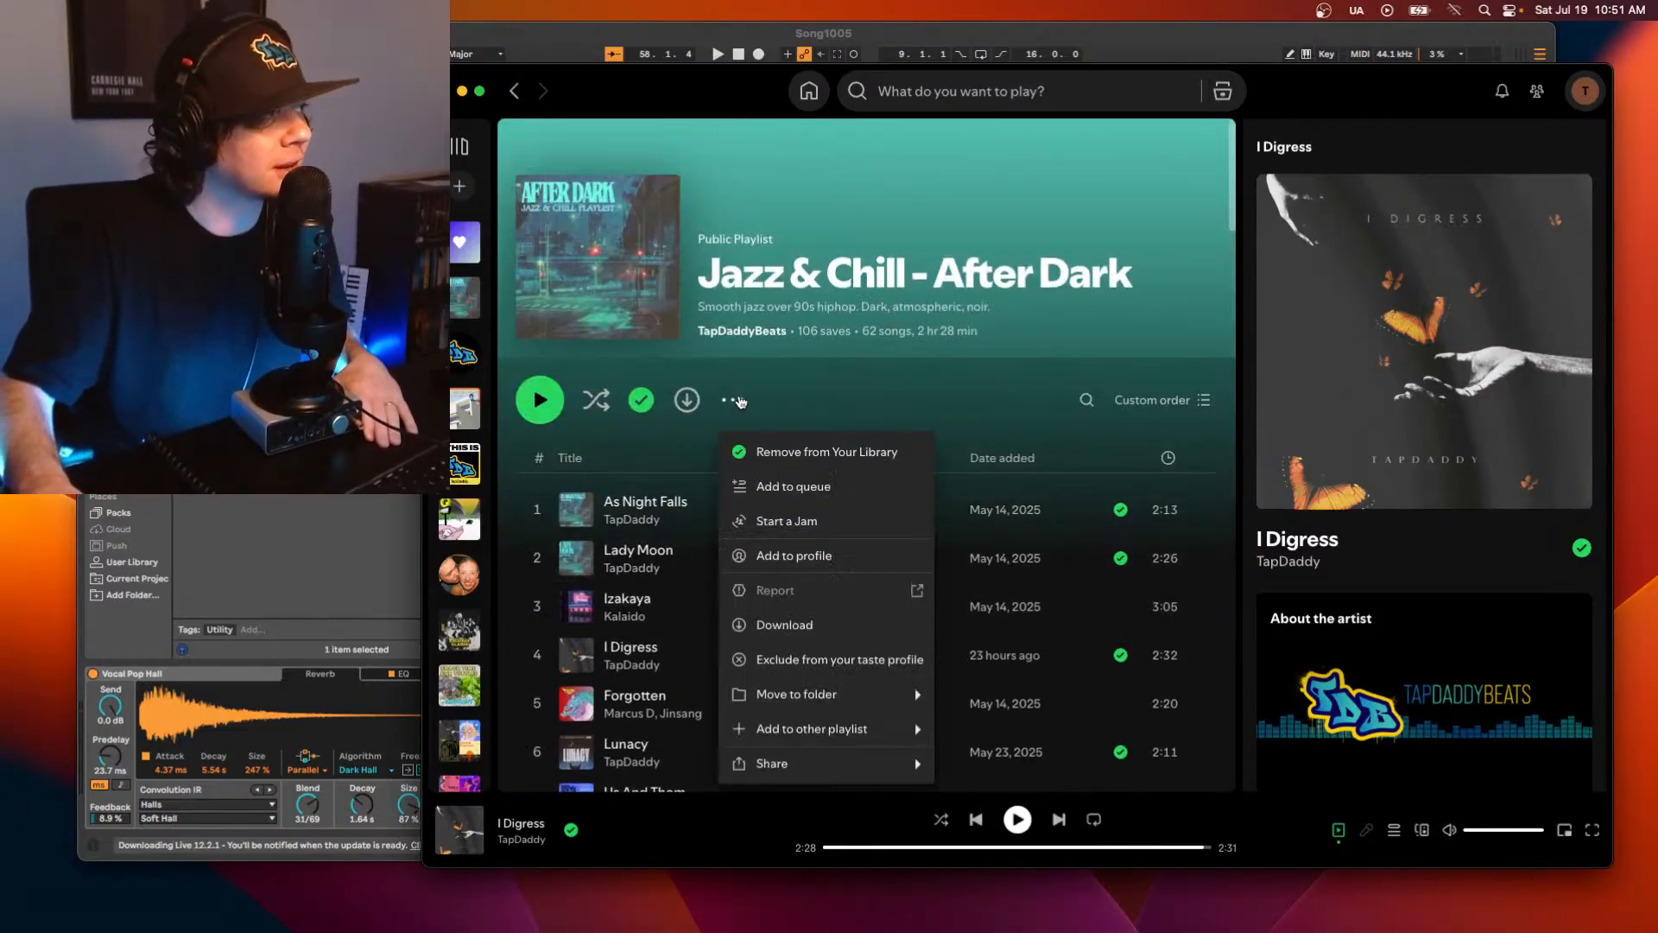
mouse_move(782, 760)
click(1028, 766)
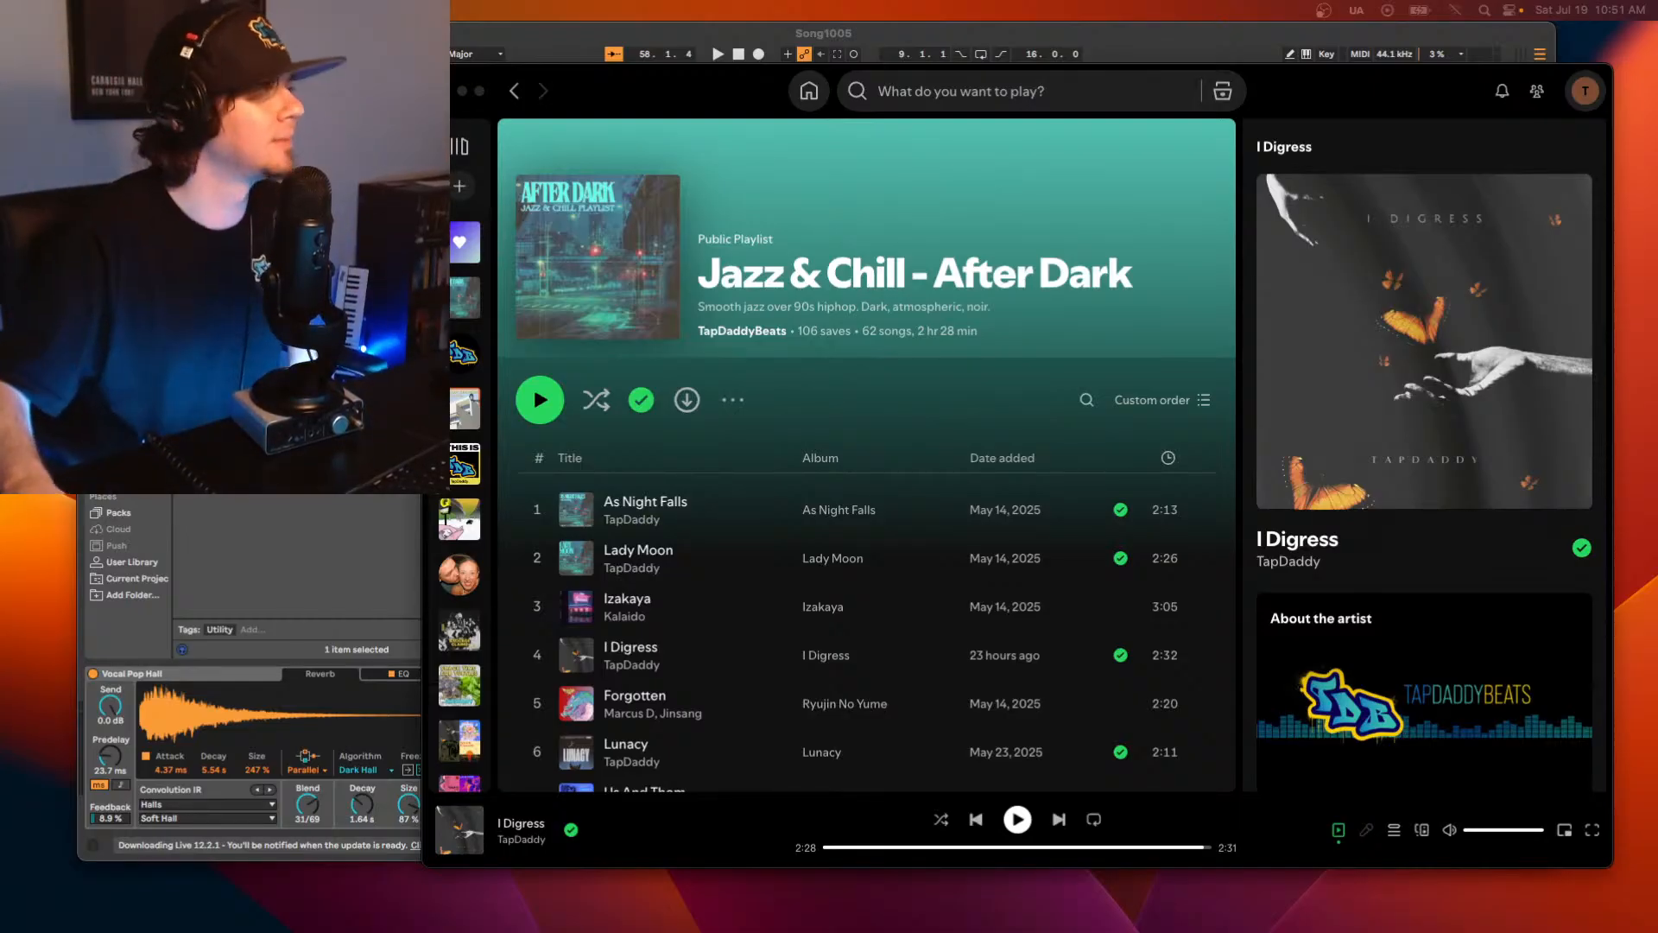
Switch to Ableton Live and start a new empty Live Set in full screen.
key(super+Tab)
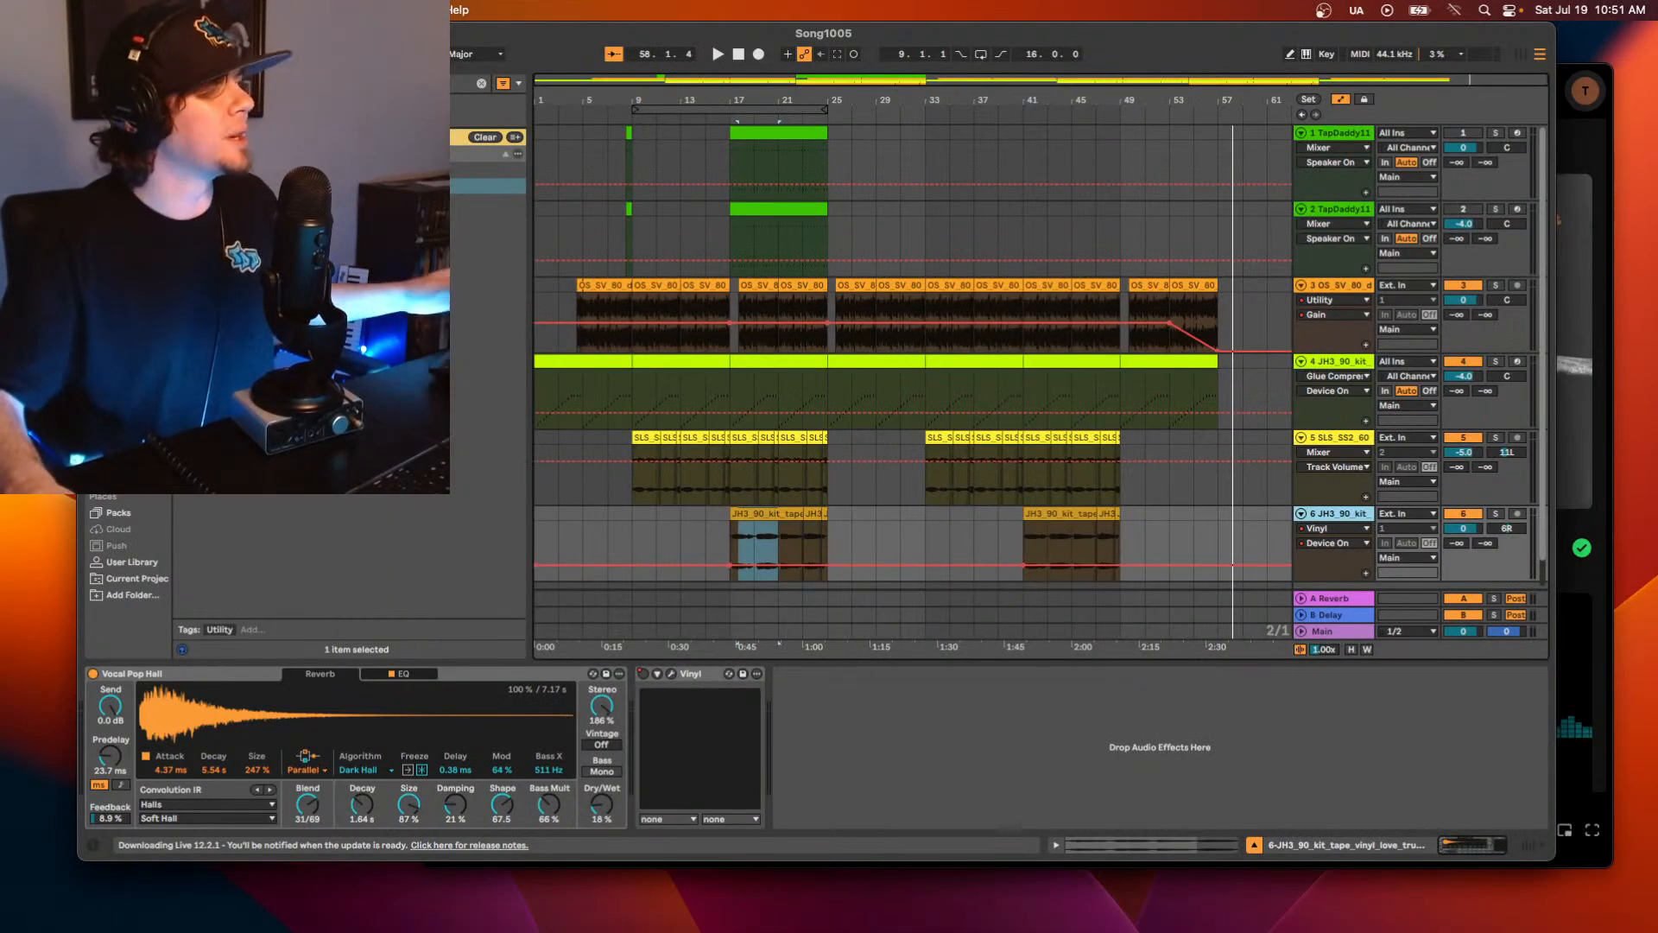
key(super+o)
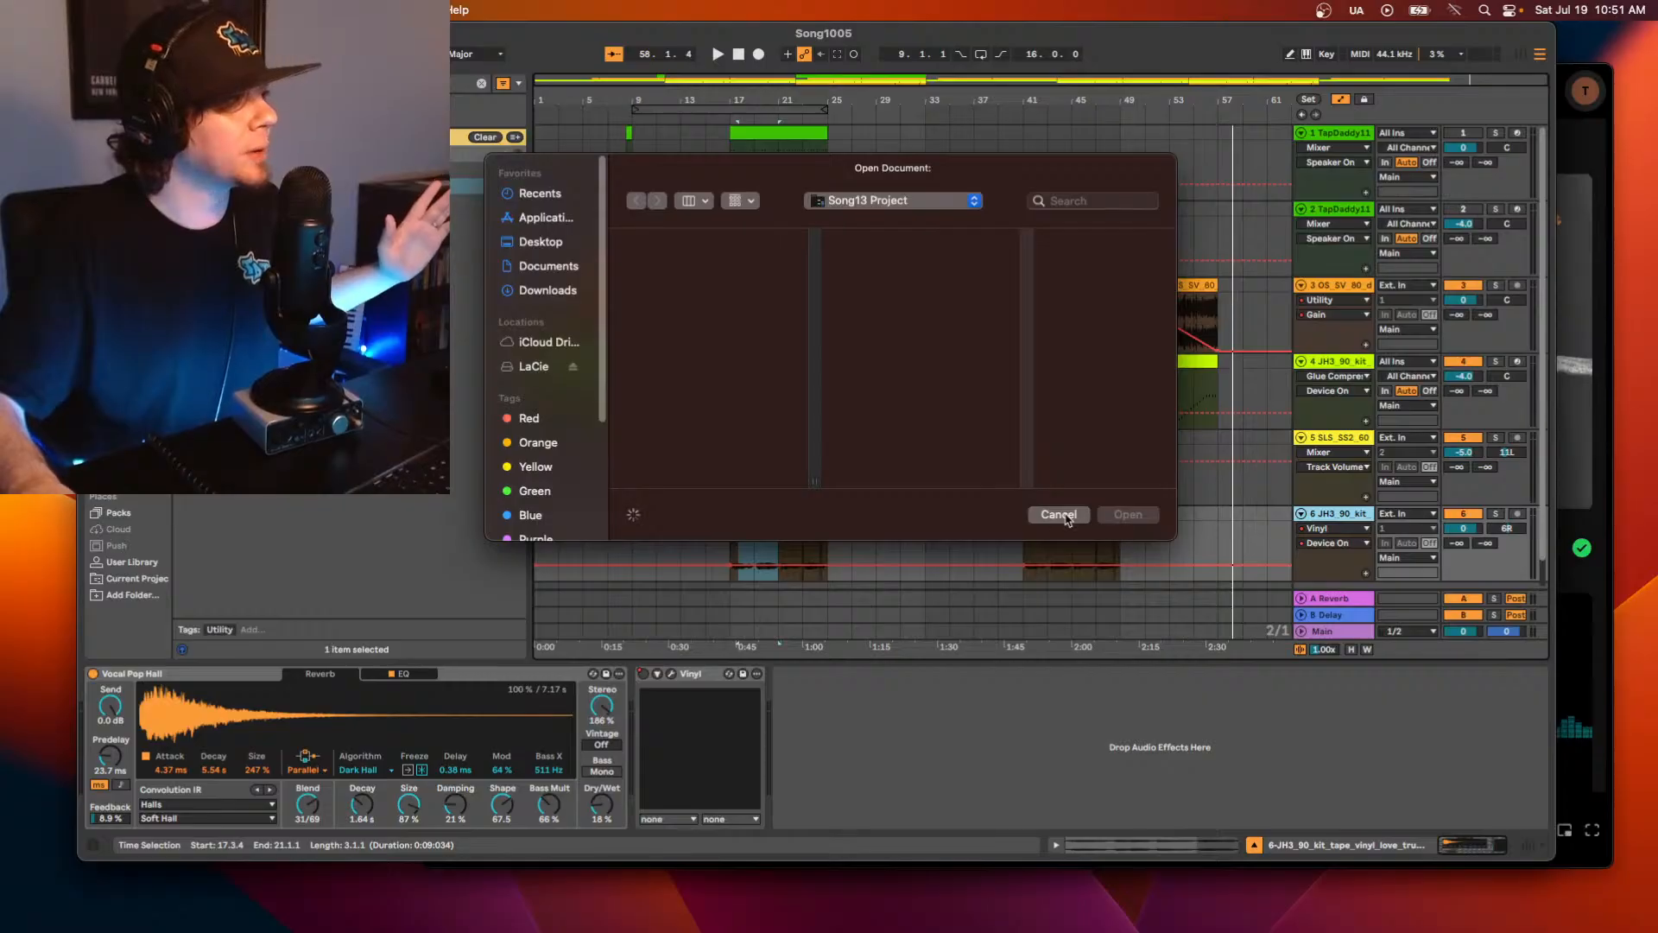
click(1058, 515)
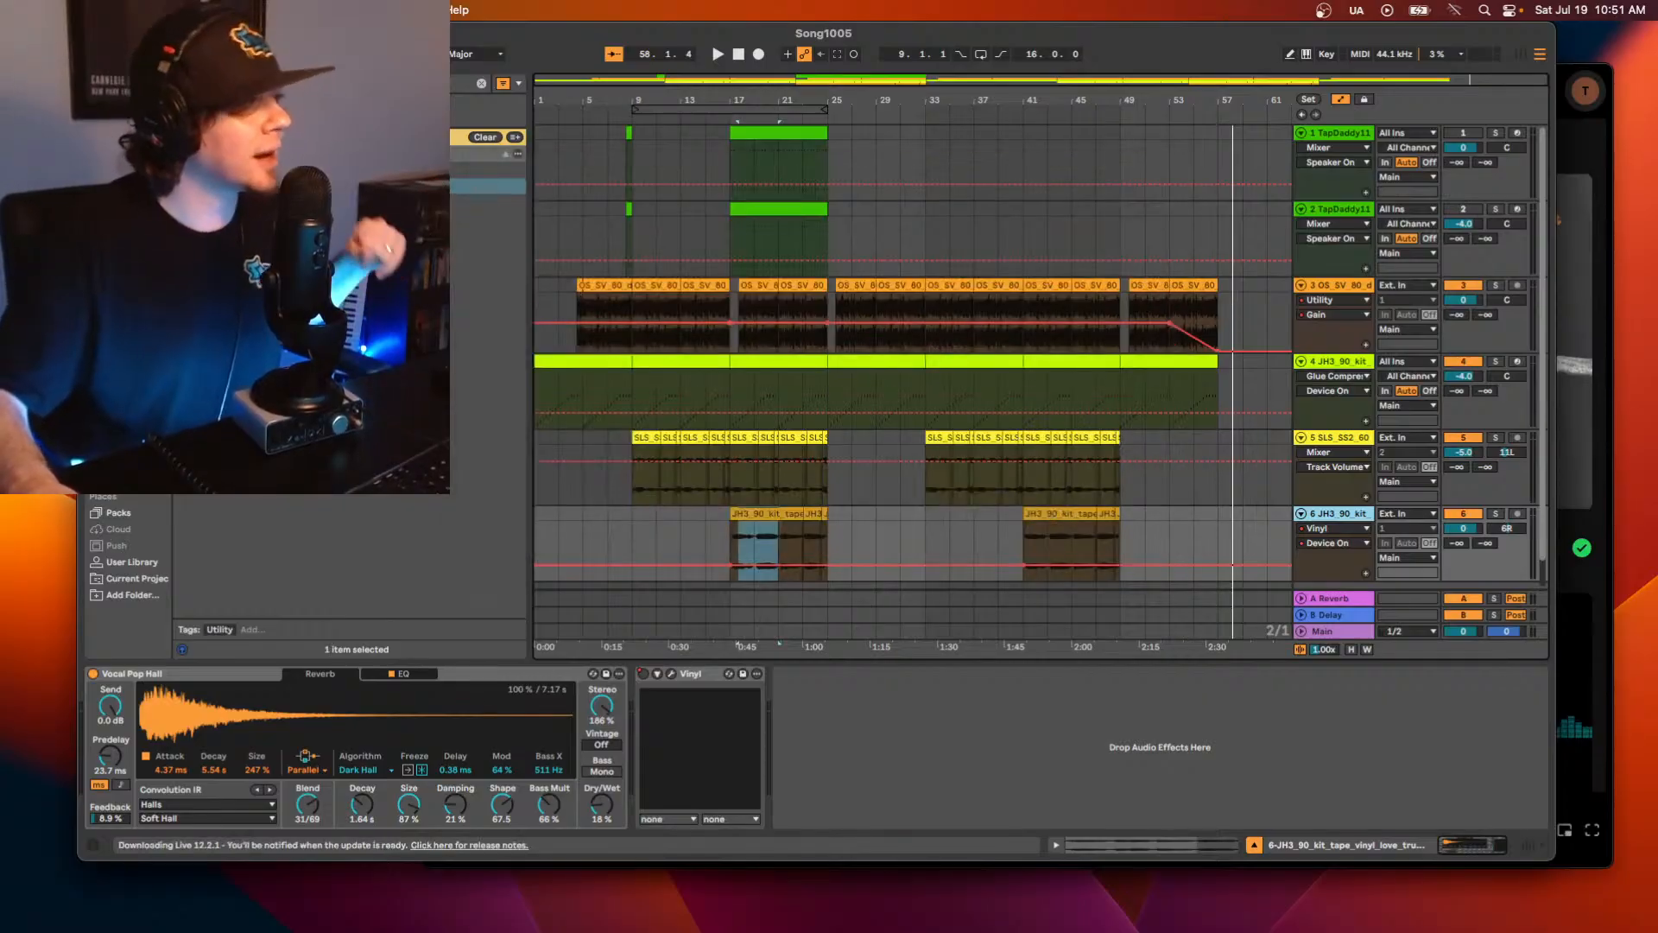
key(super+n)
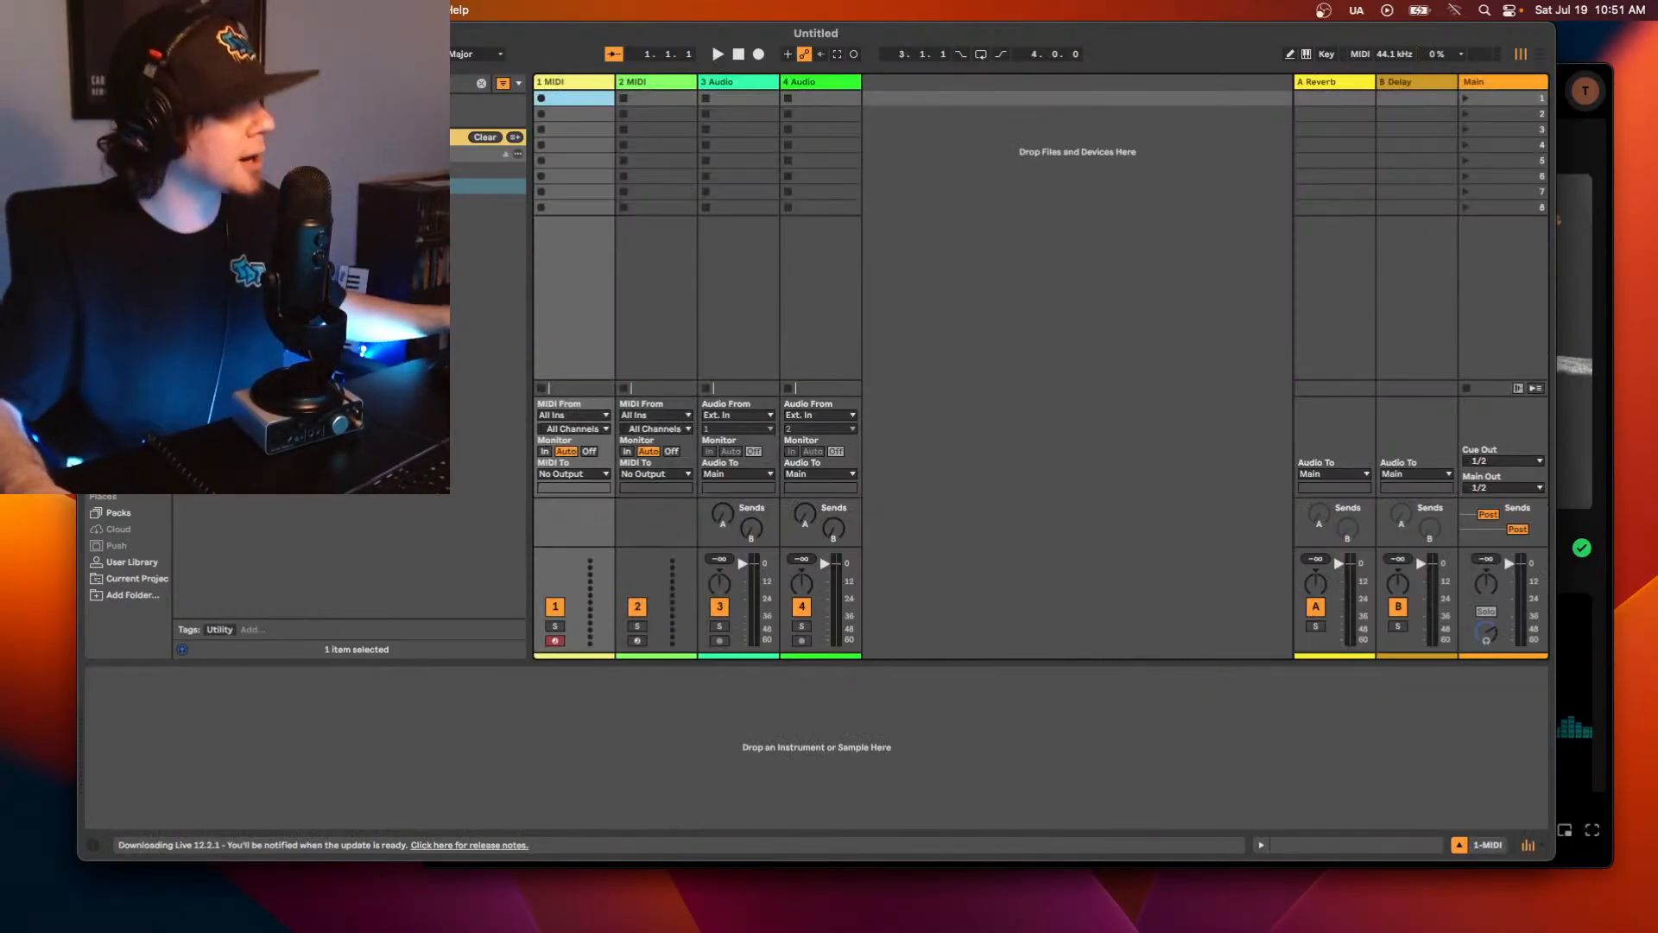
drag(697, 44, 619, 45)
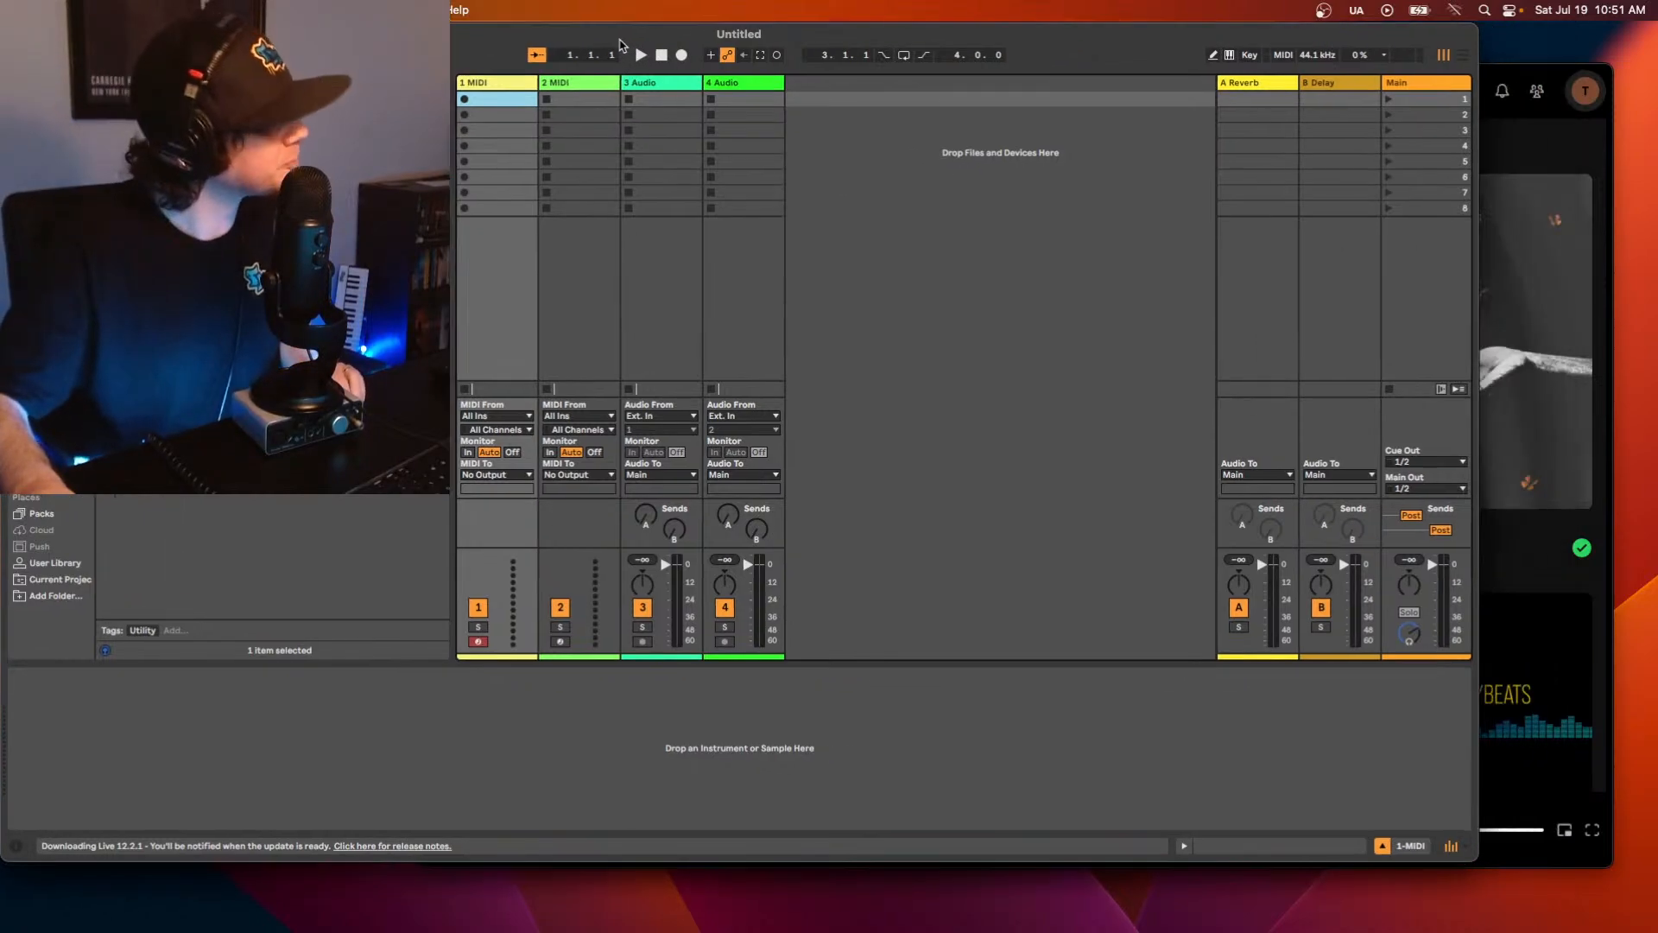
key(ctrl+super+f)
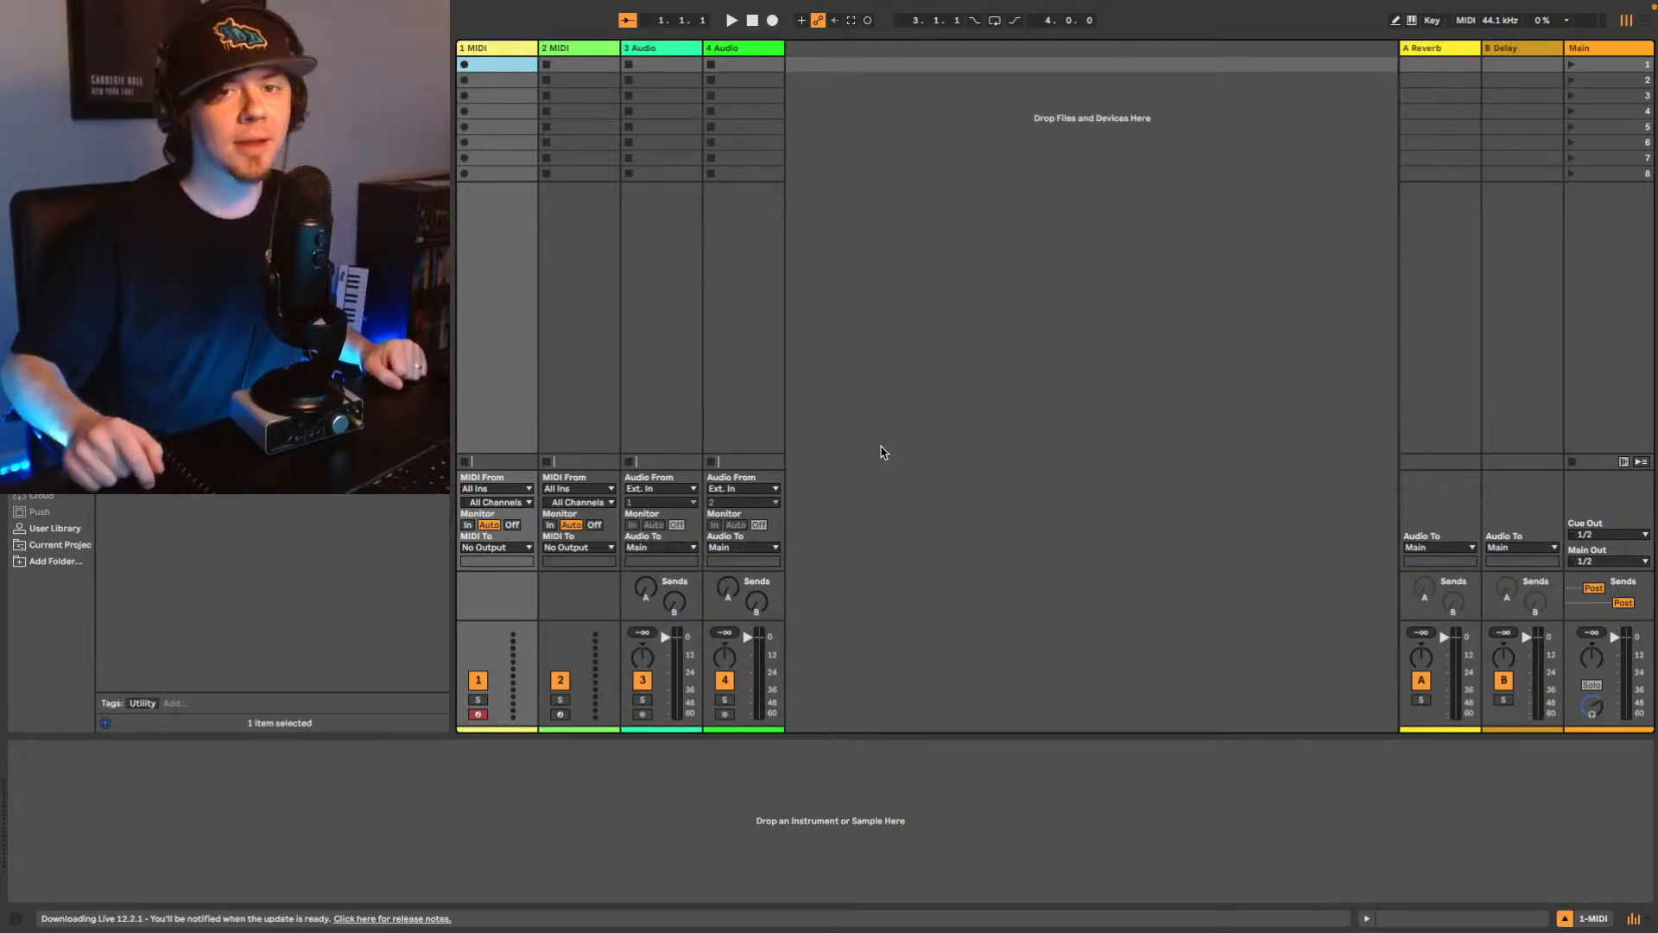
Expand the Piano, Rhodes, Keys sample folder in the User Library.
click(77, 529)
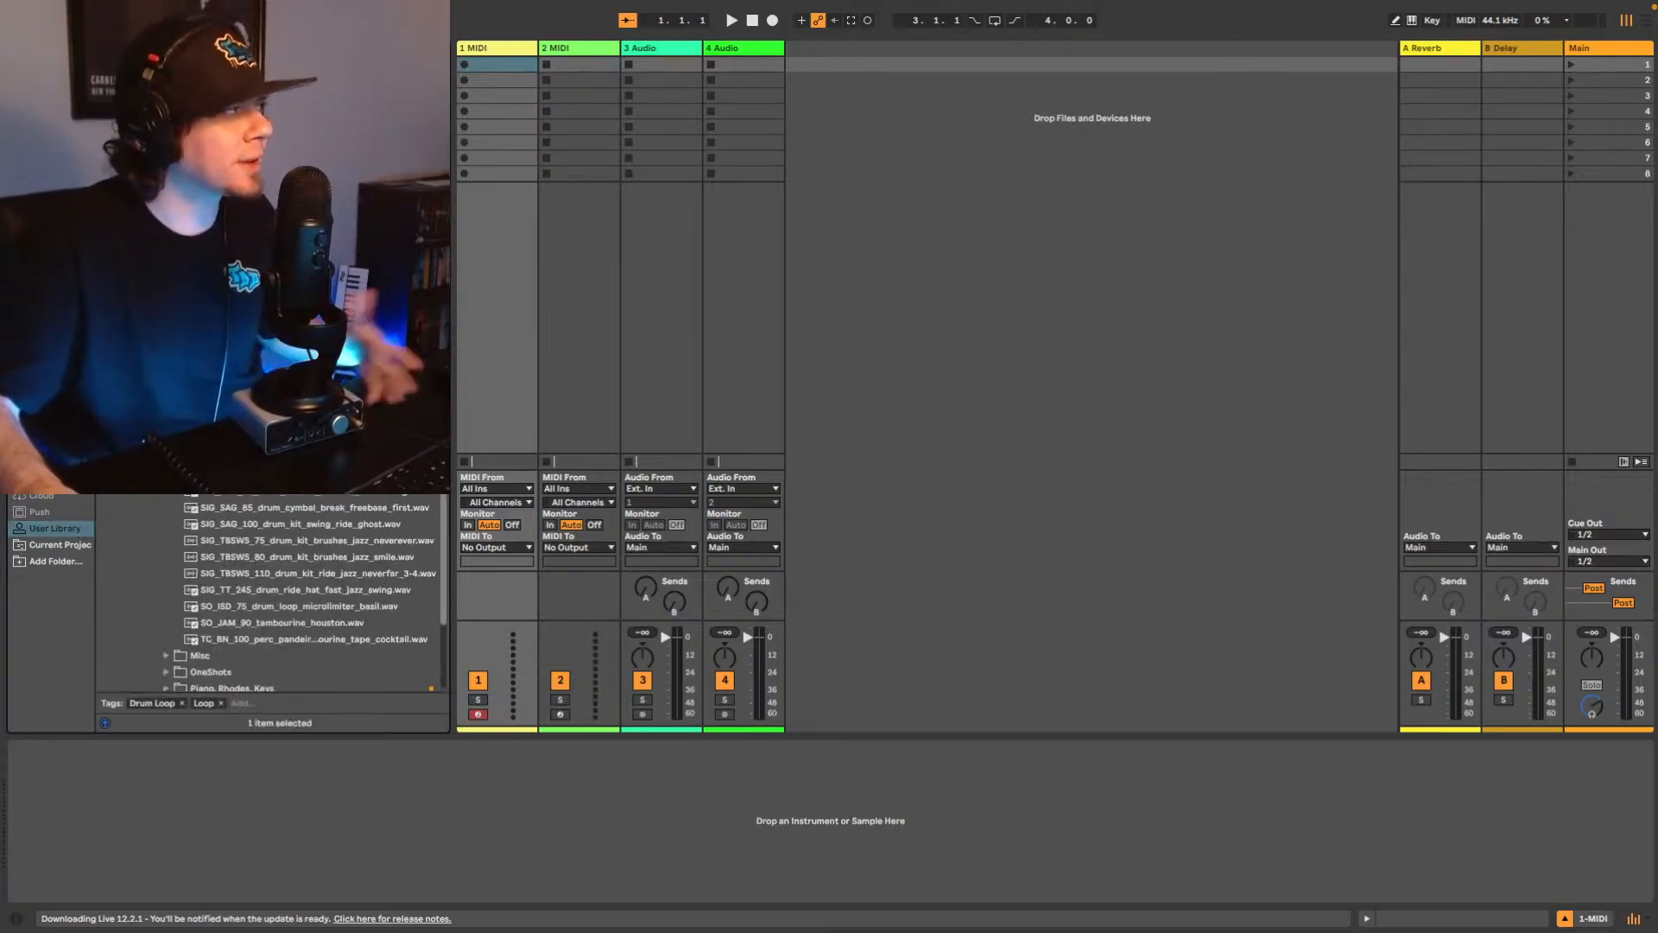
scroll(311, 596, down, 2)
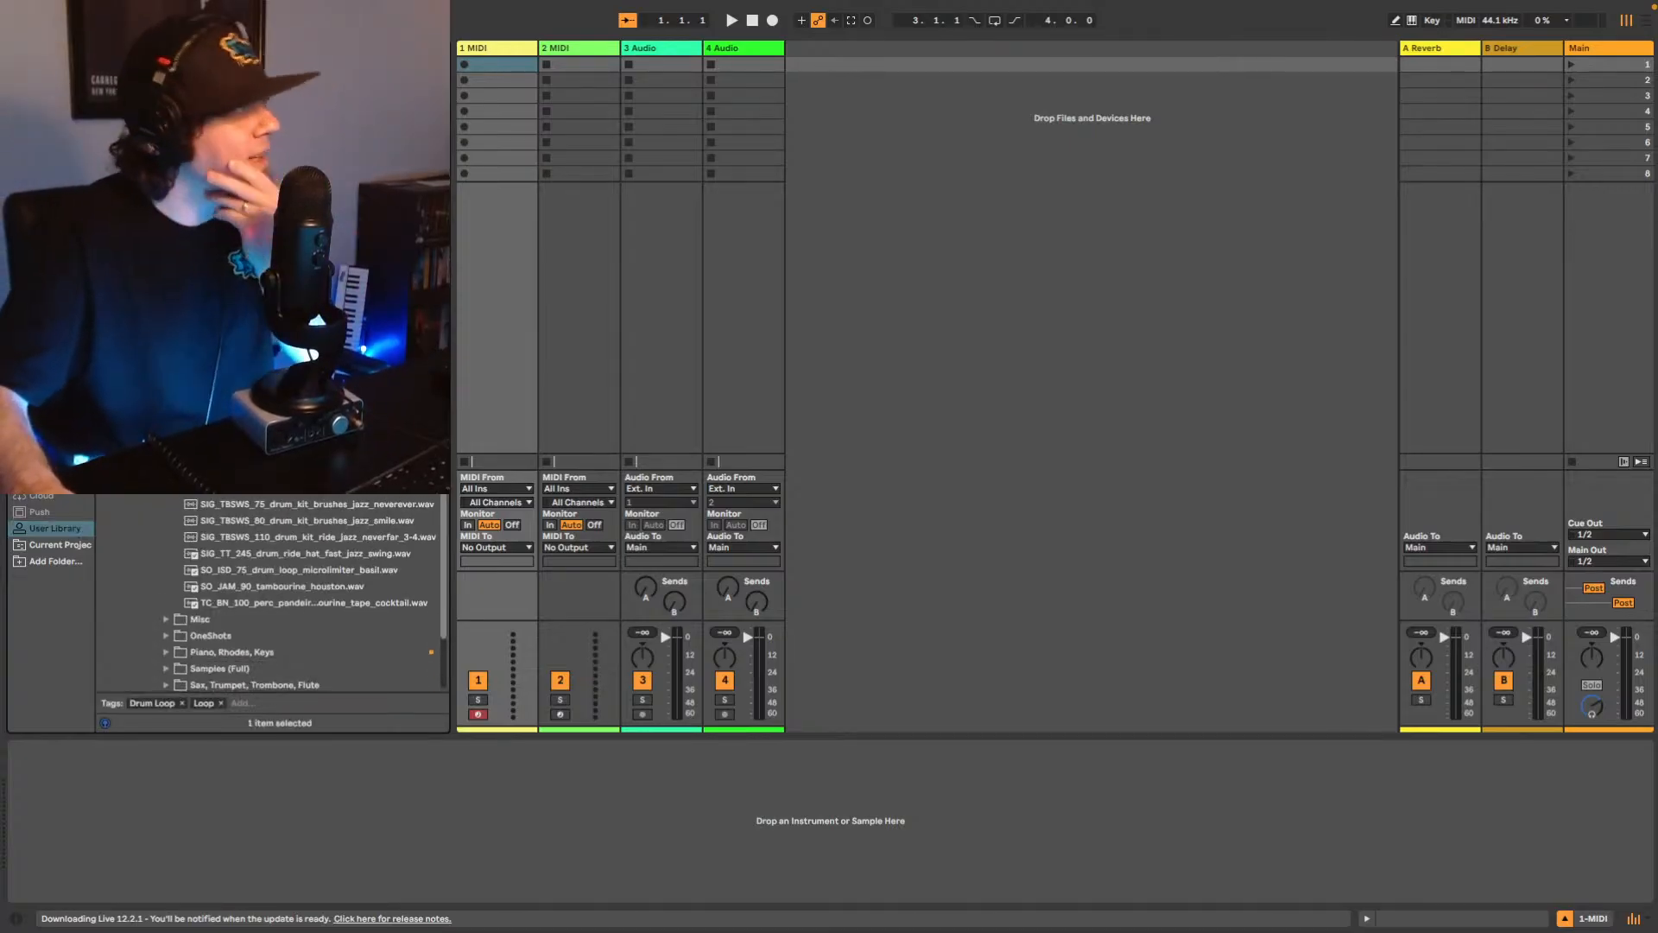
key(Up)
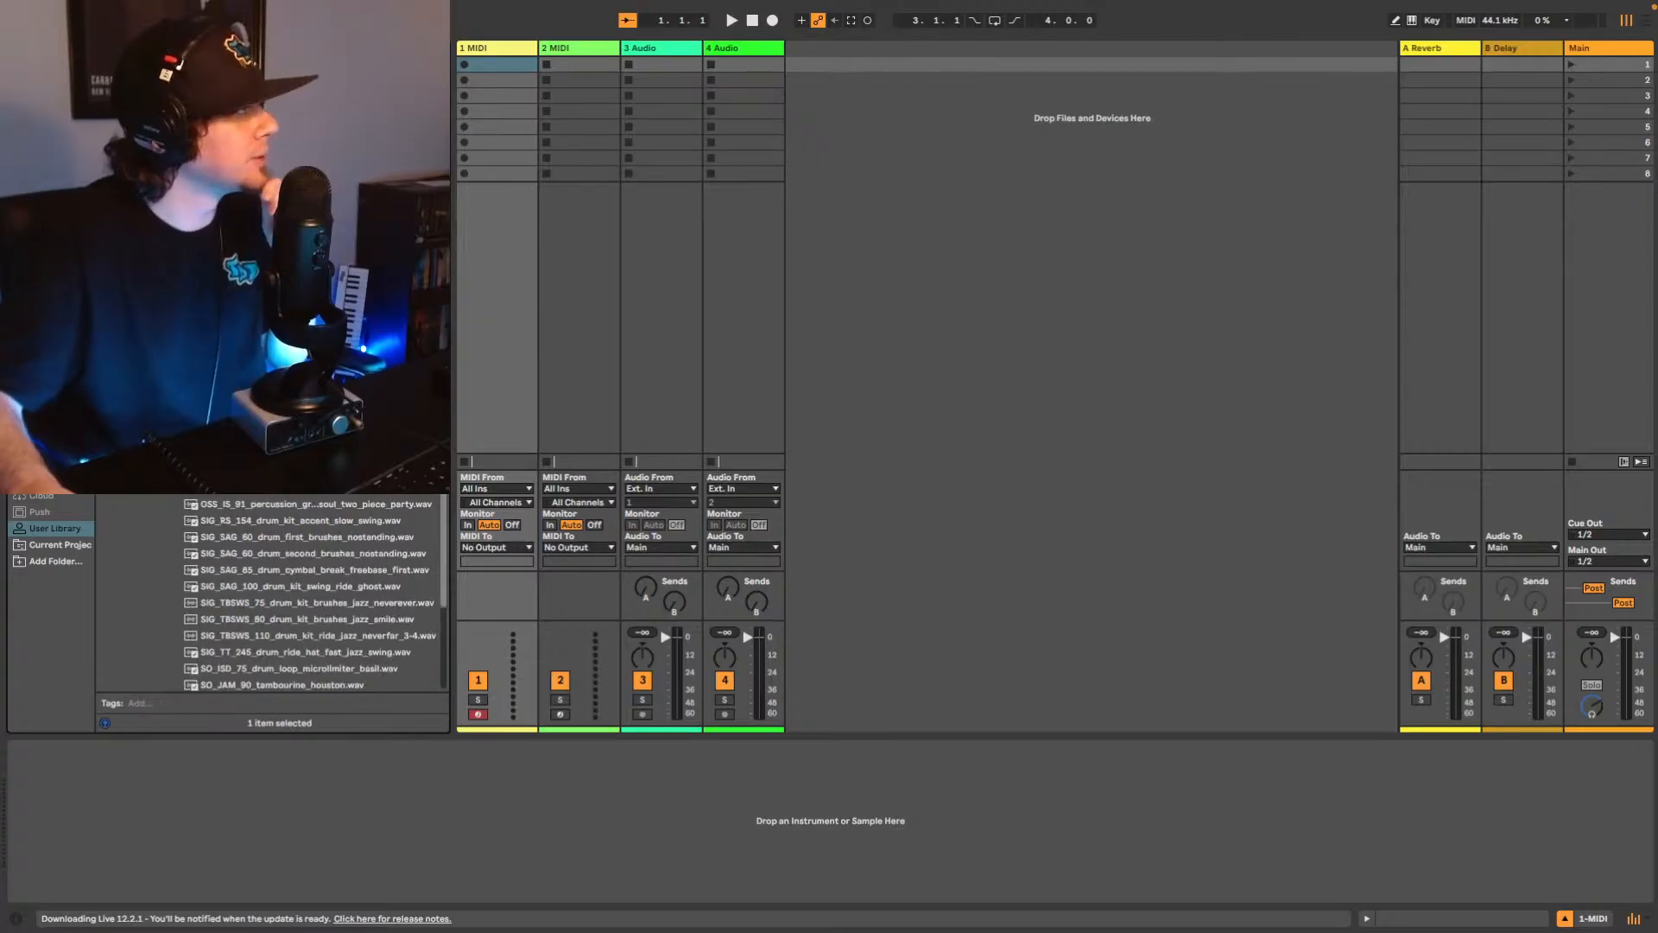
scroll(272, 596, down, 4)
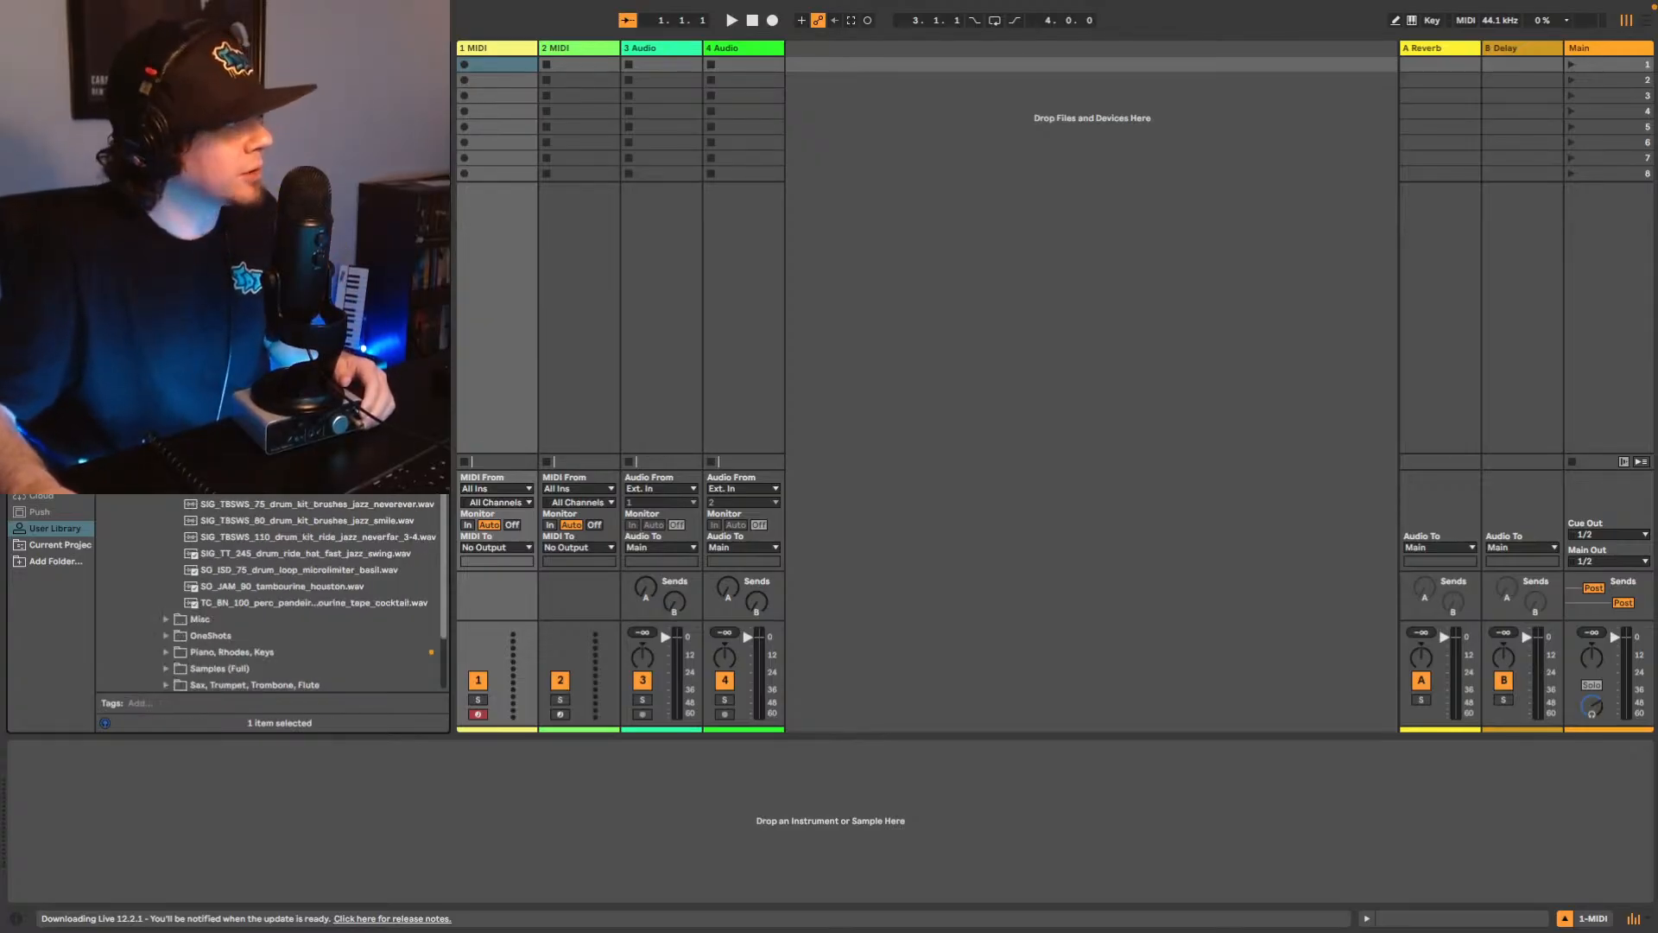
scroll(195, 591, down, 5)
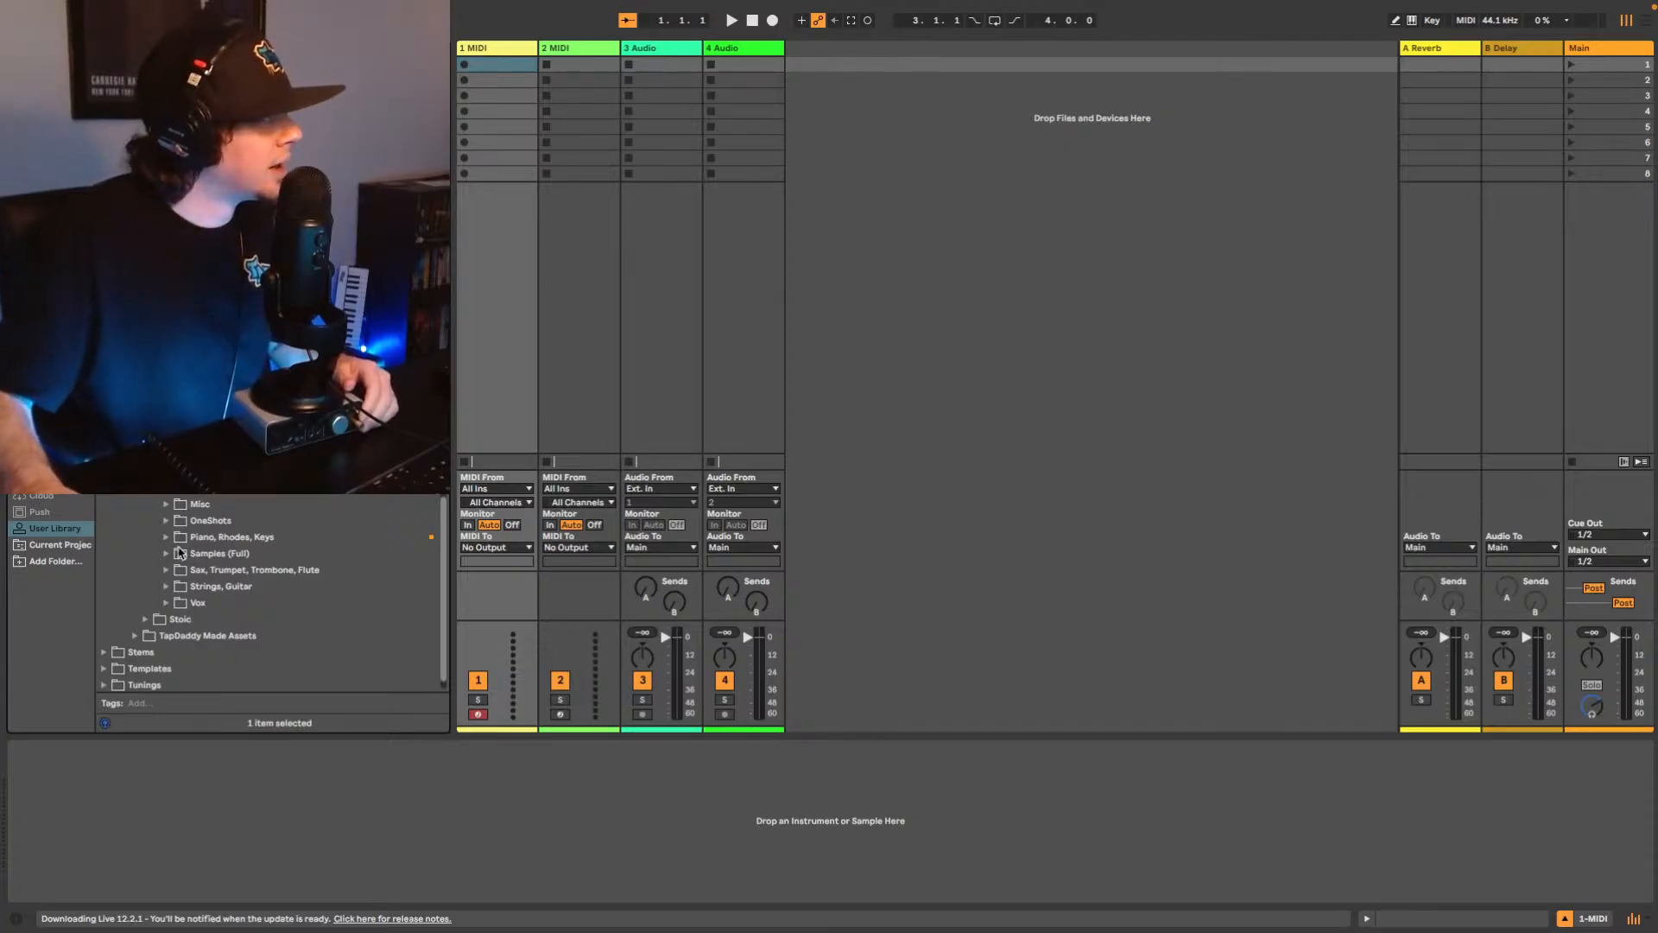
click(167, 537)
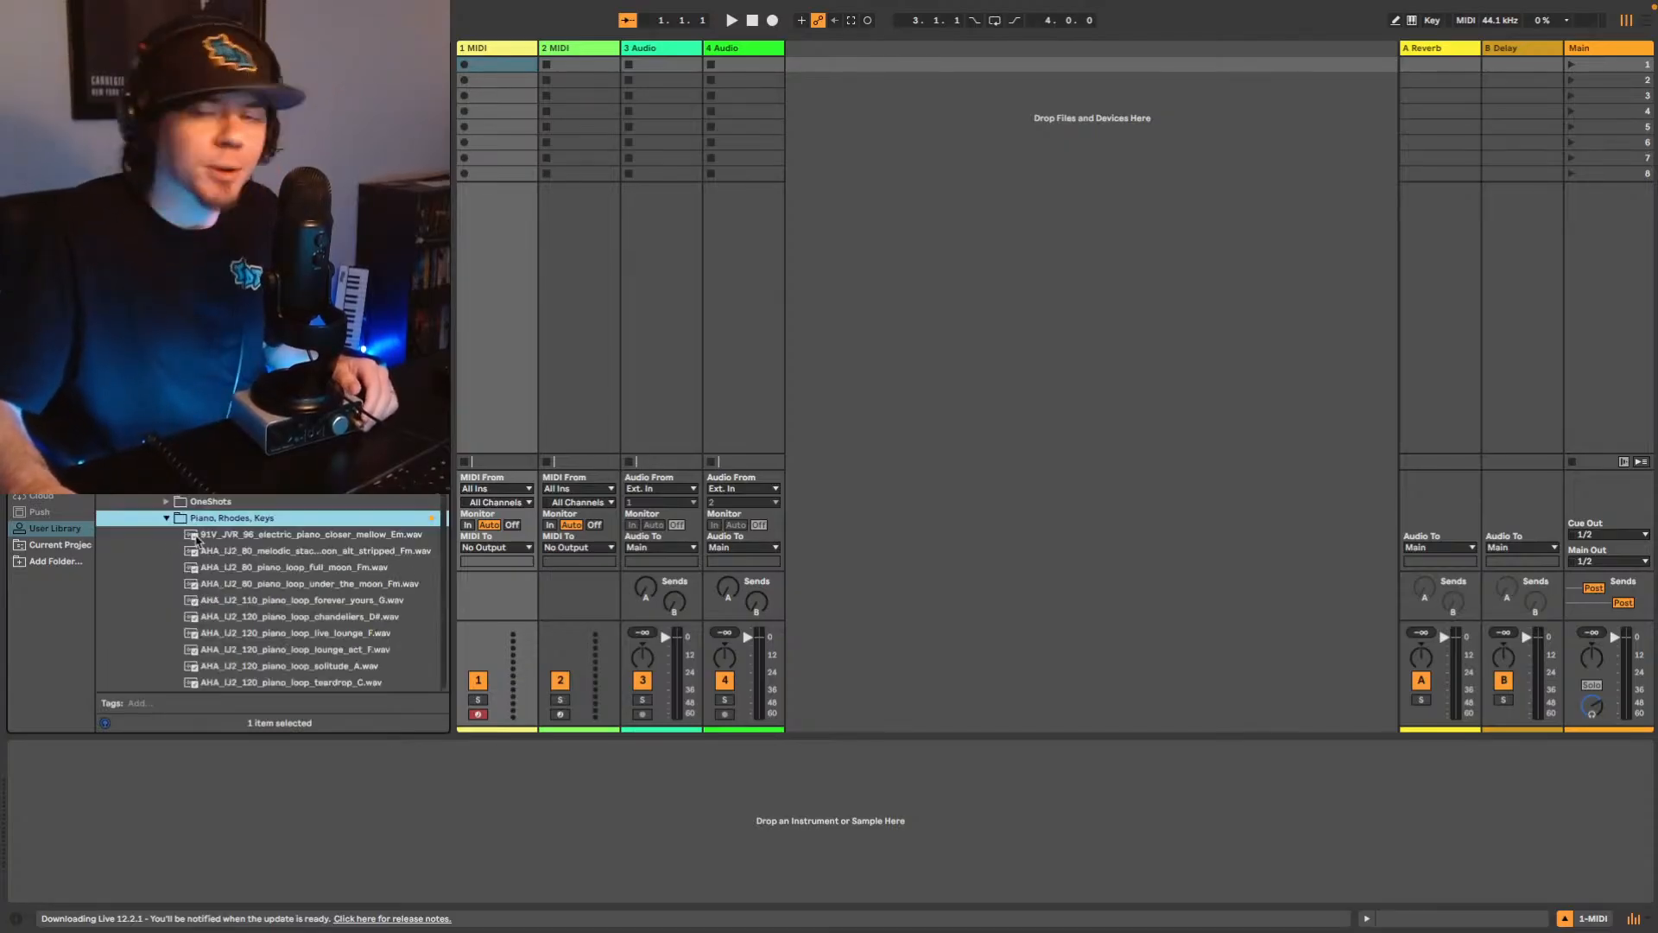
Look through the Piano, Rhodes, Keys folder and audition two of its piano loops.
scroll(403, 568, down, 10)
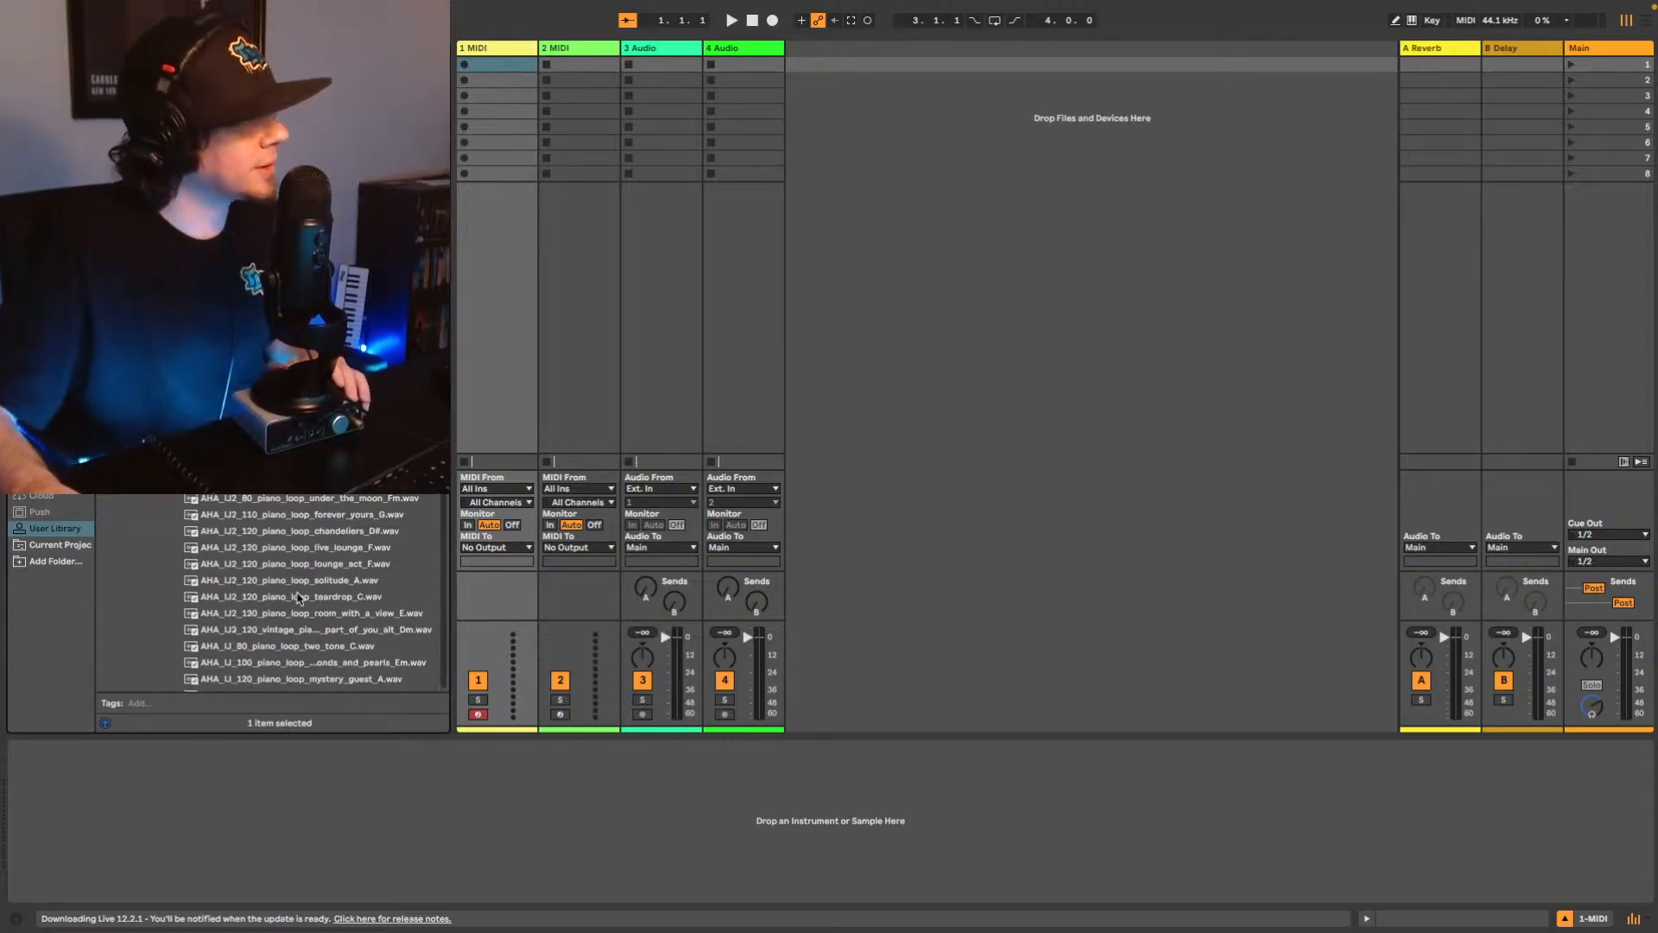
scroll(307, 549, down, 4)
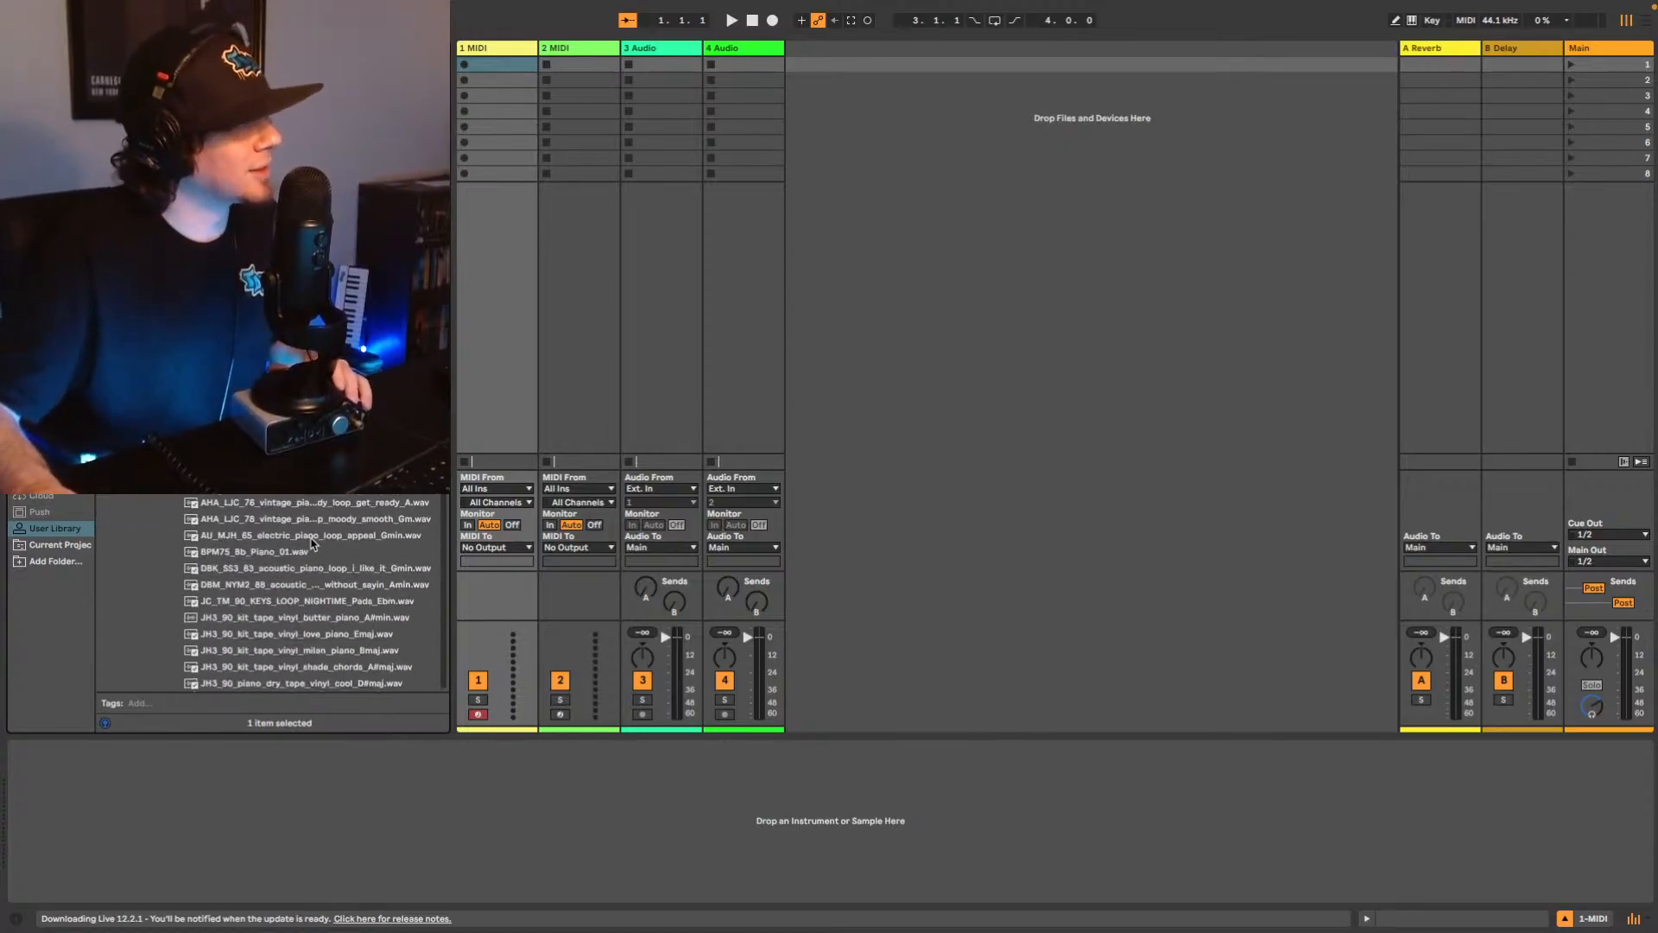
scroll(311, 544, down, 12)
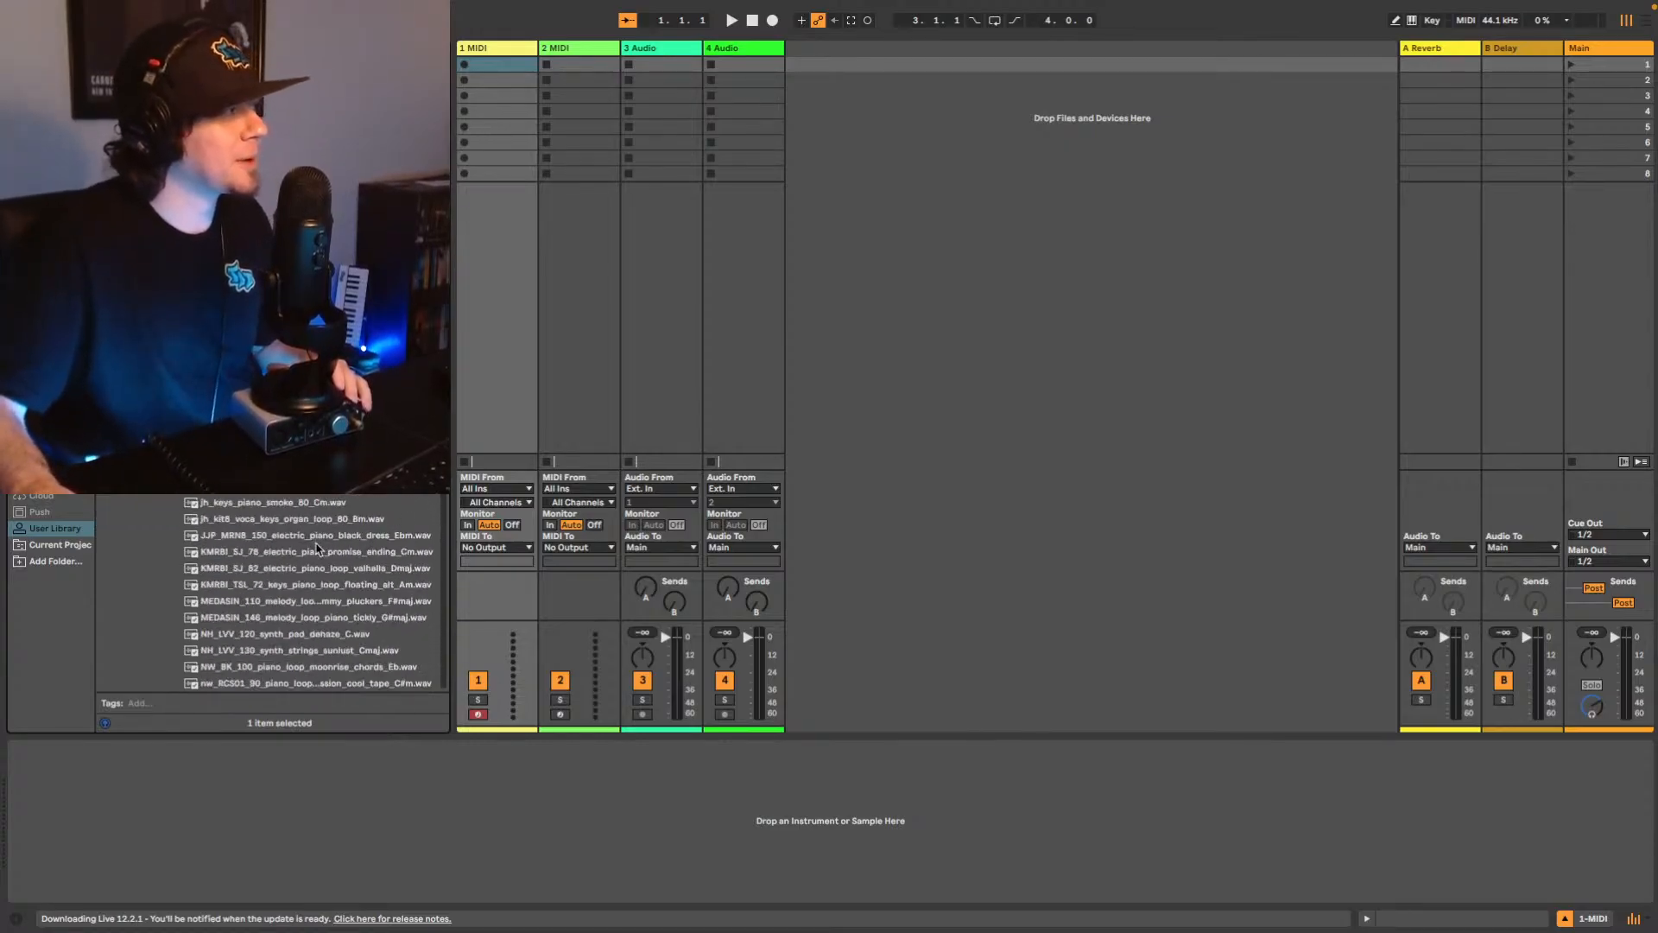
scroll(337, 537, down, 12)
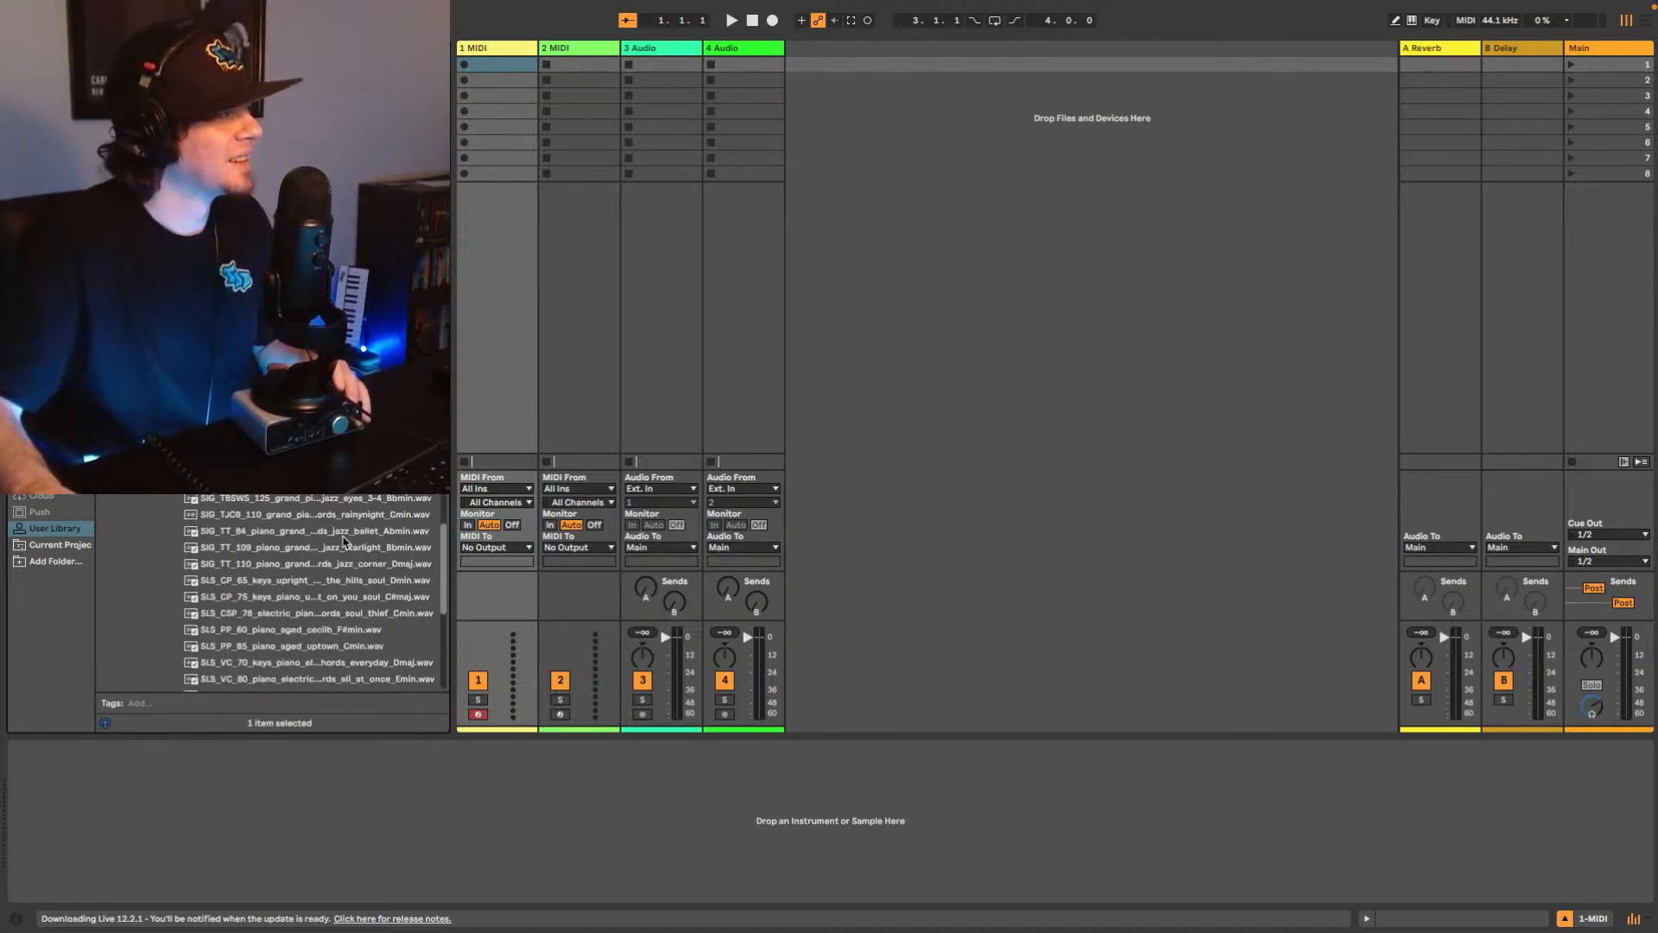
scroll(345, 527, up, 20)
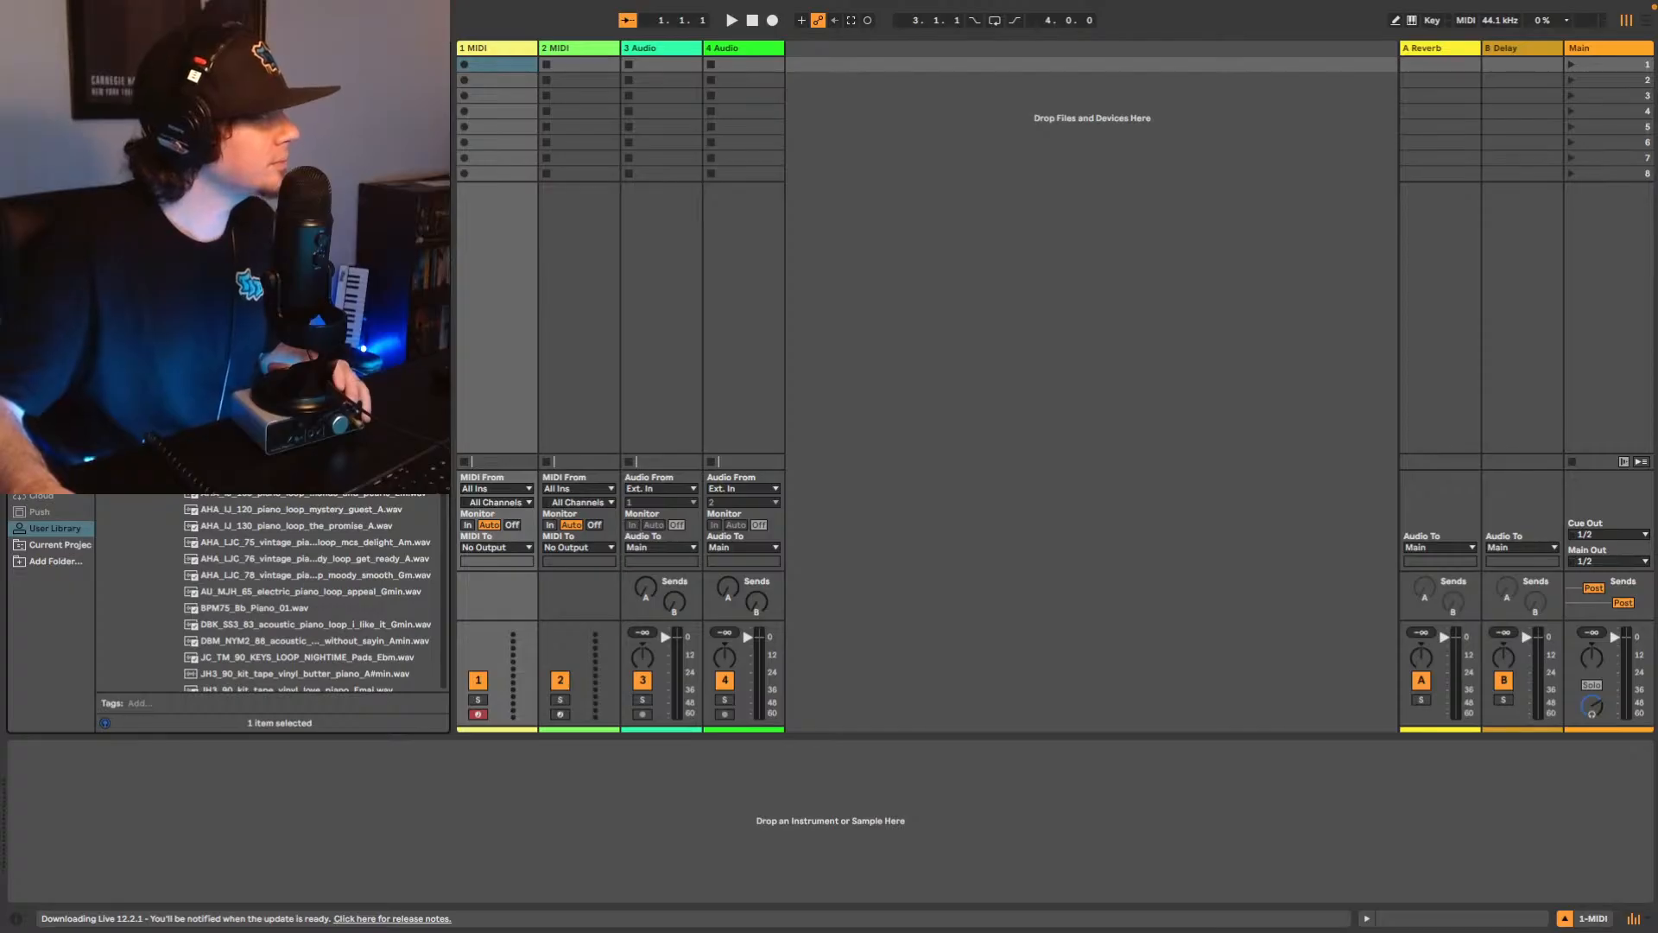
click(279, 476)
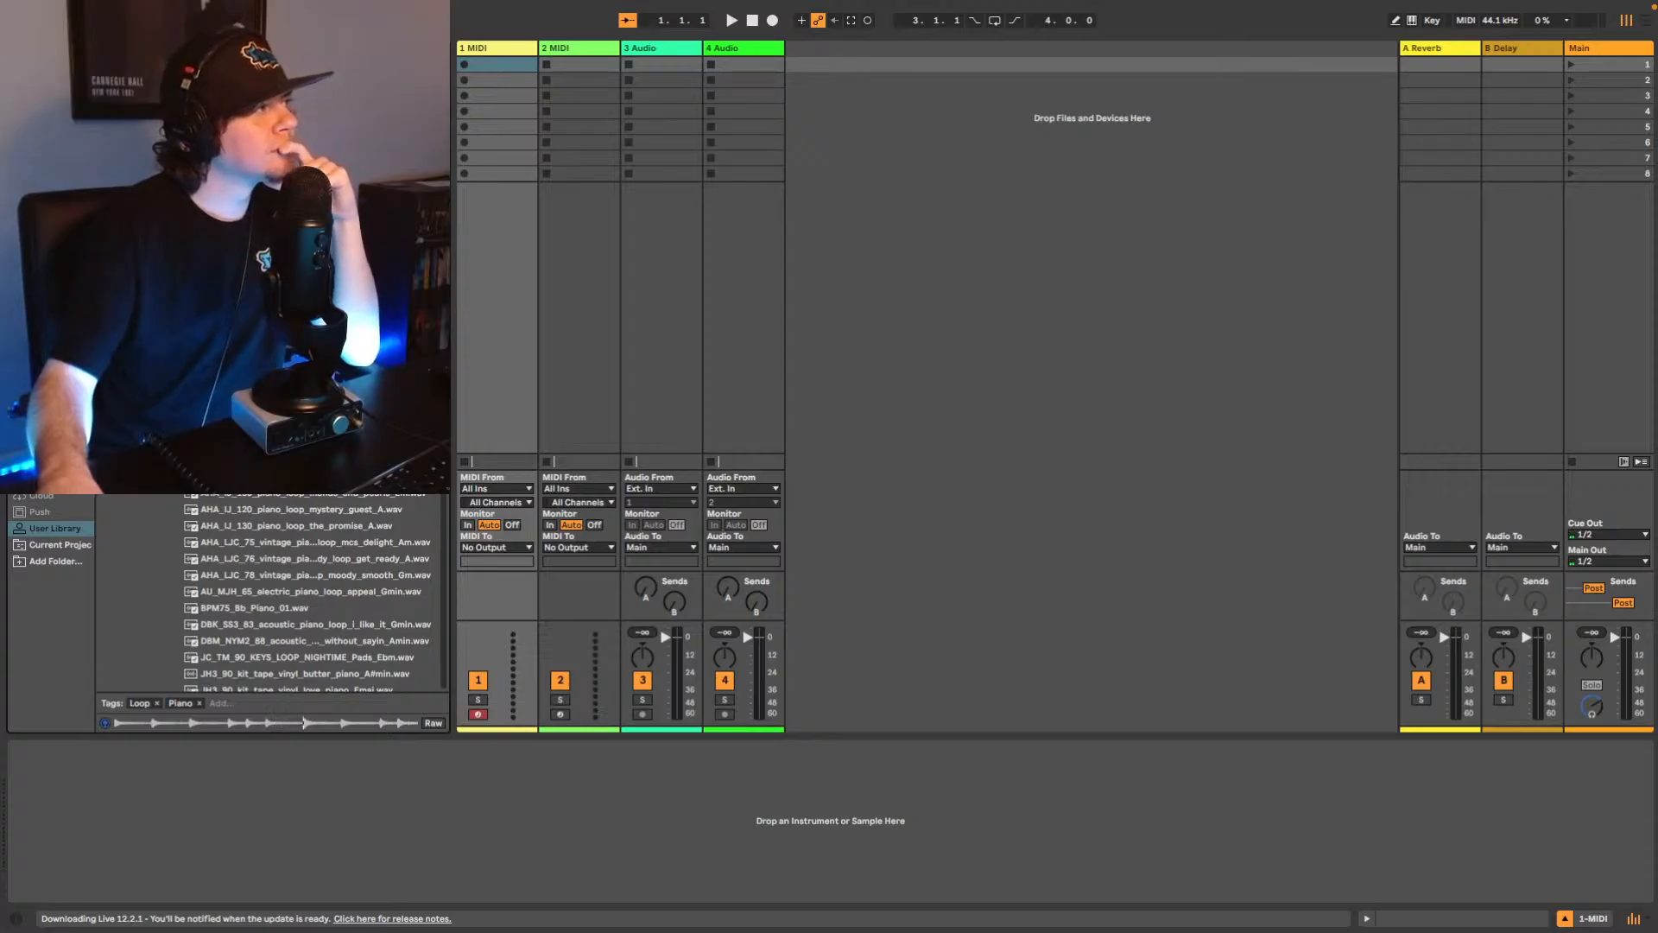
key(Down)
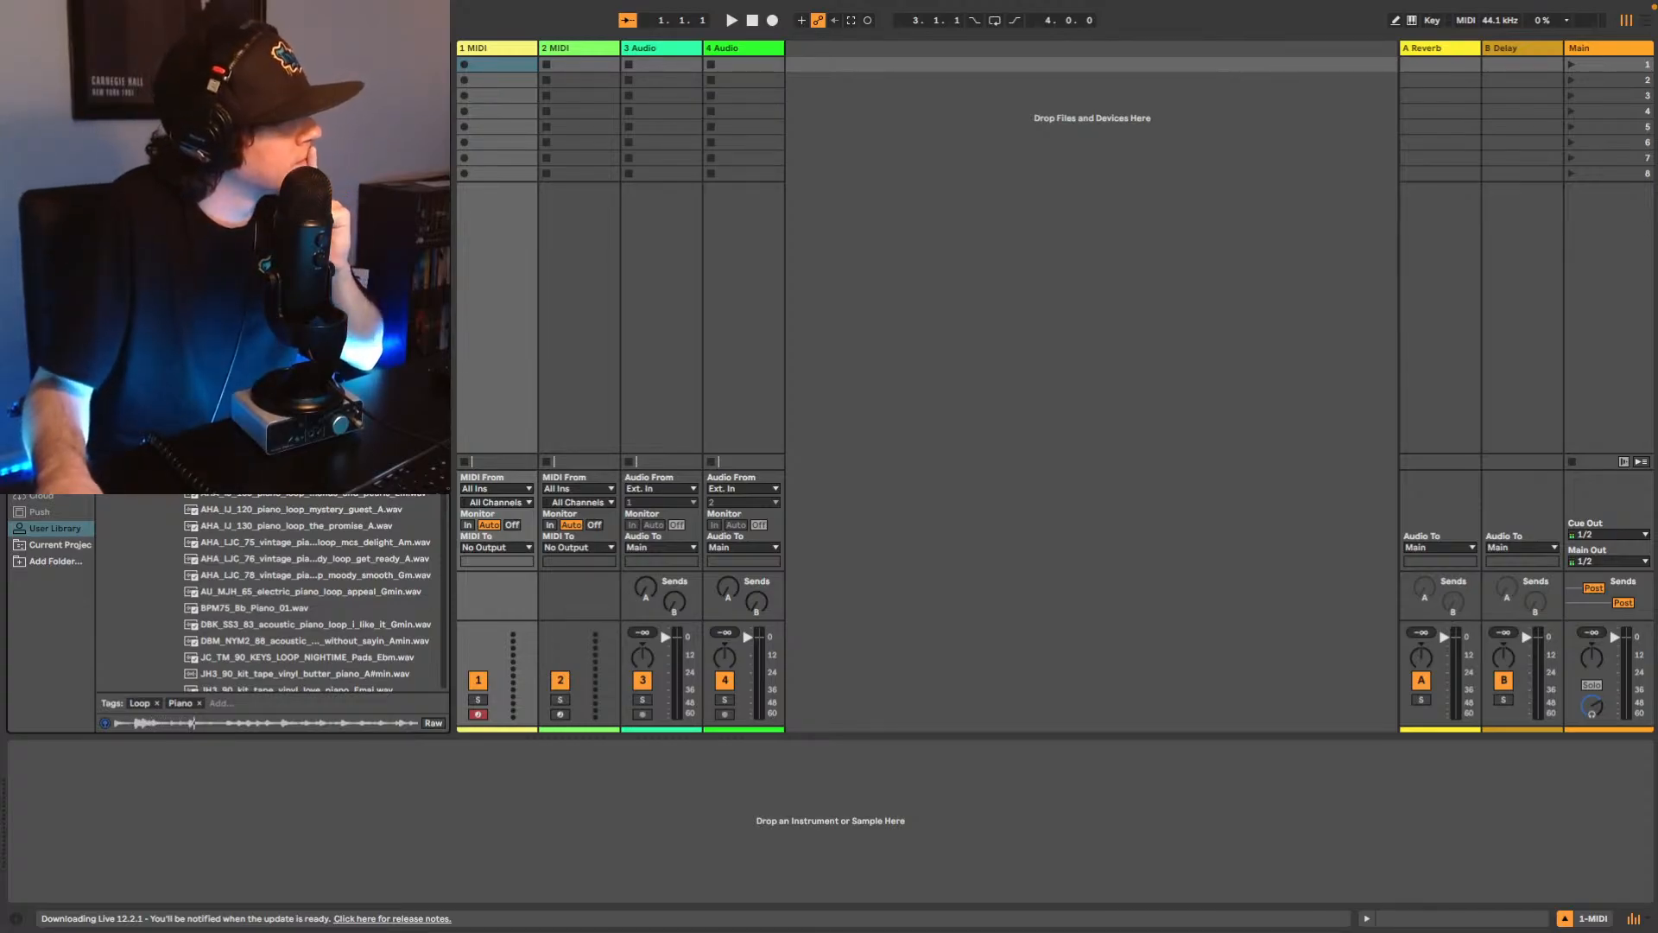
Browse the rest of the piano loops, down to the VOX_LMD files, and audition more candidates from the folder.
scroll(342, 513, down, 1)
scroll(342, 512, down, 10)
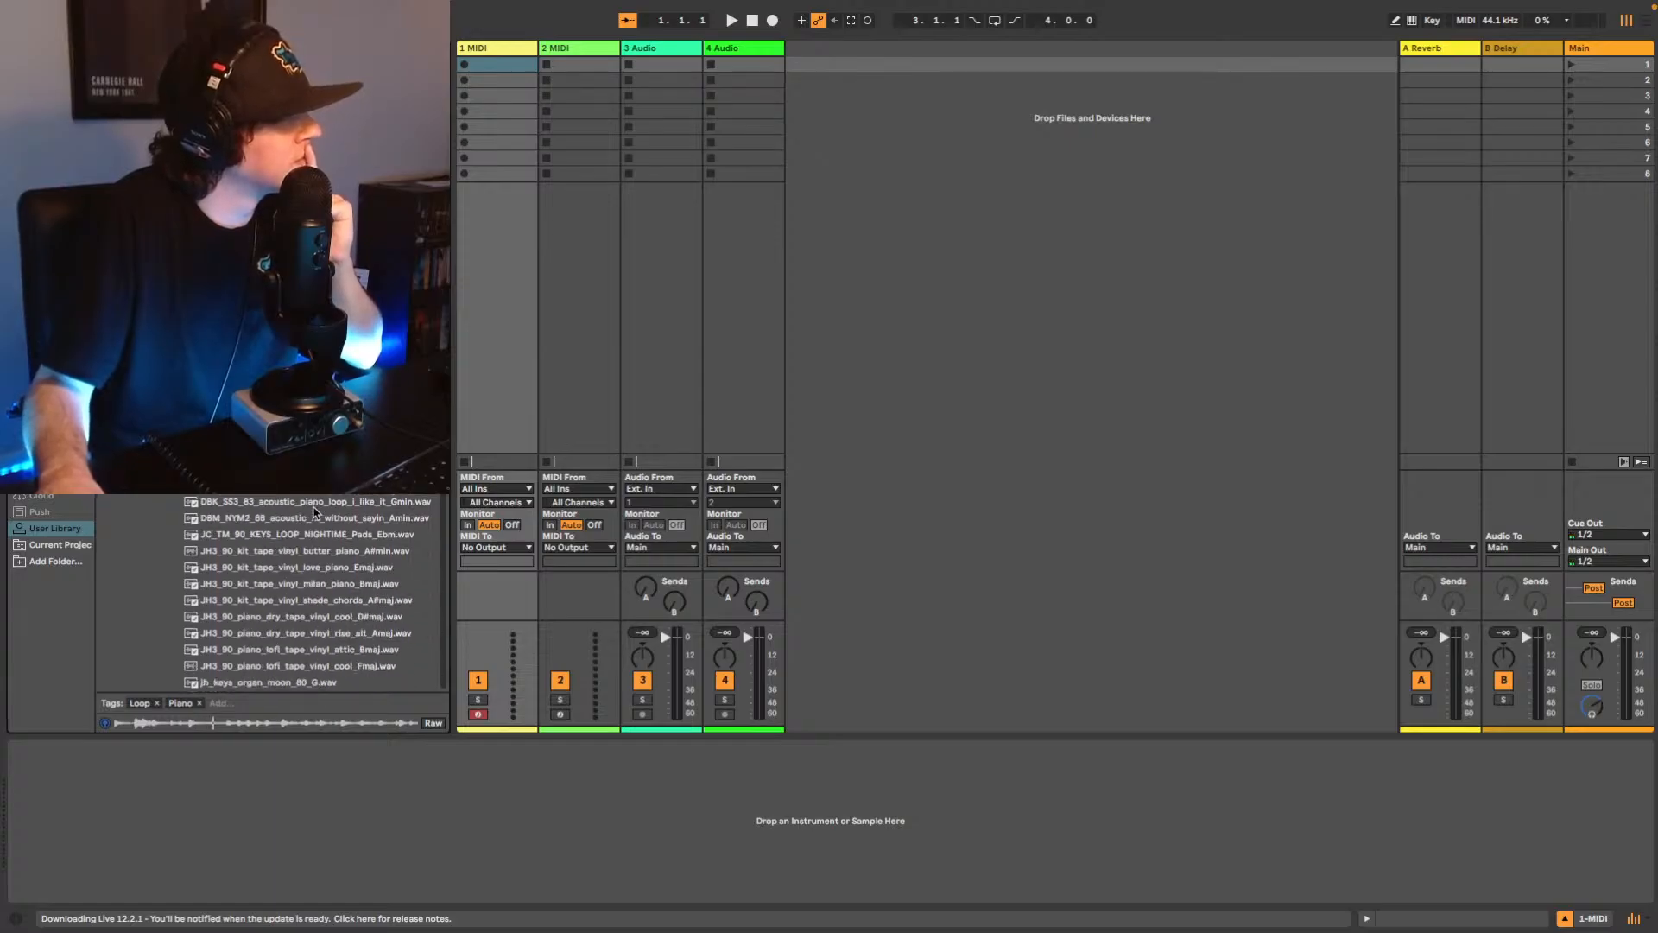
scroll(313, 524, down, 12)
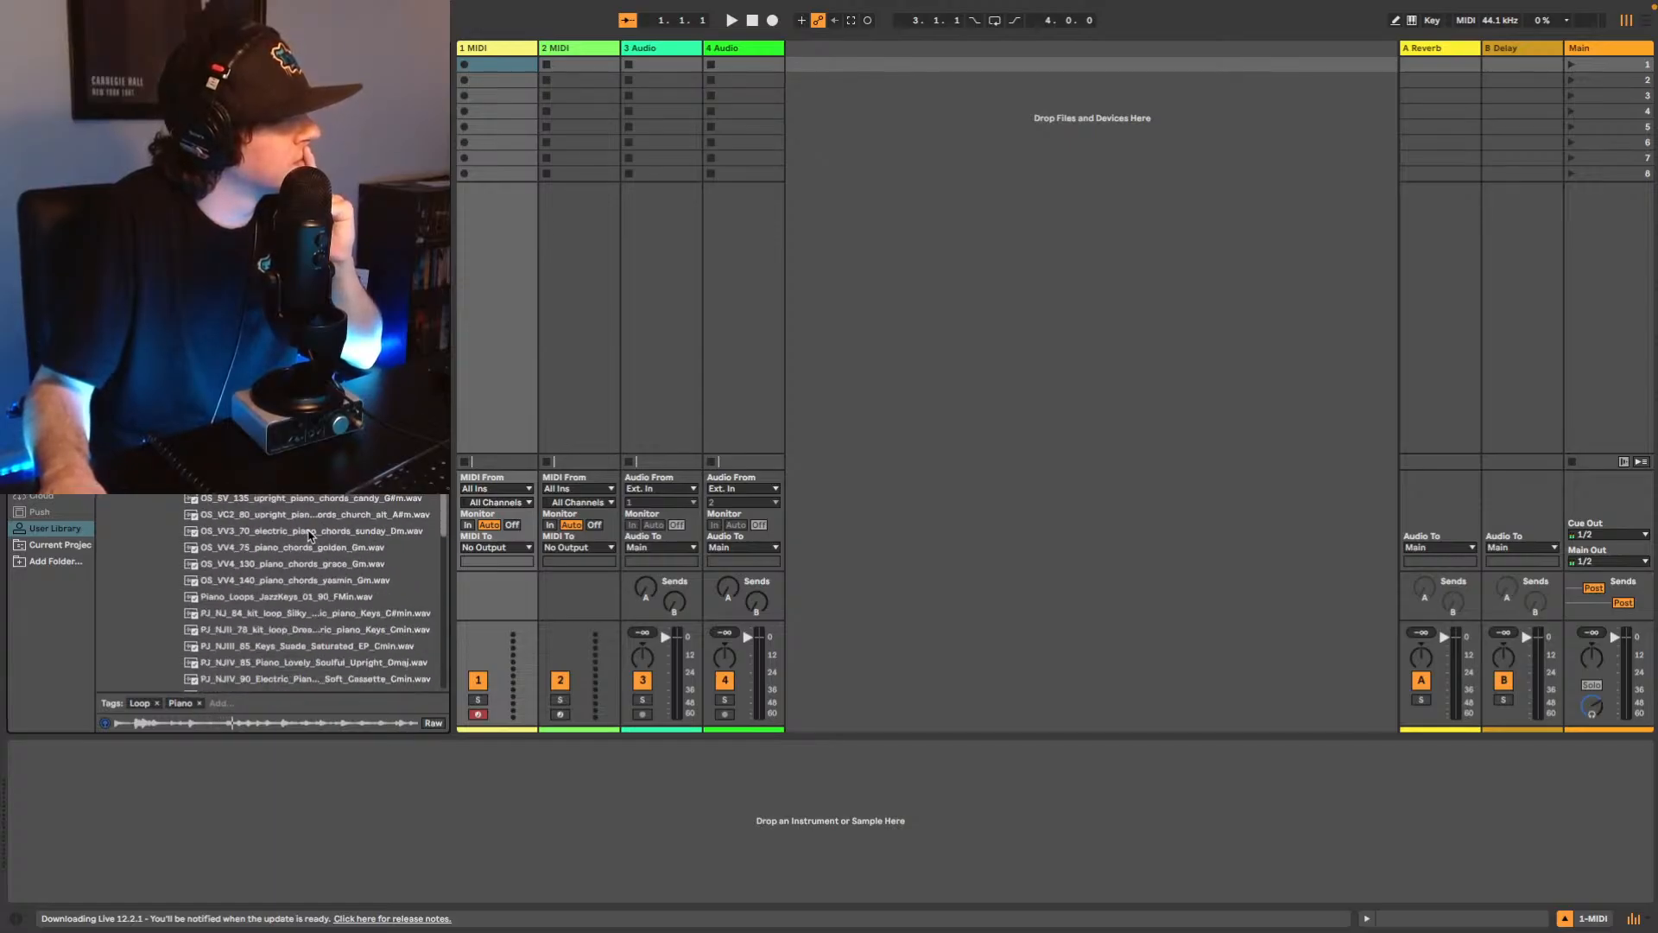
scroll(309, 537, down, 12)
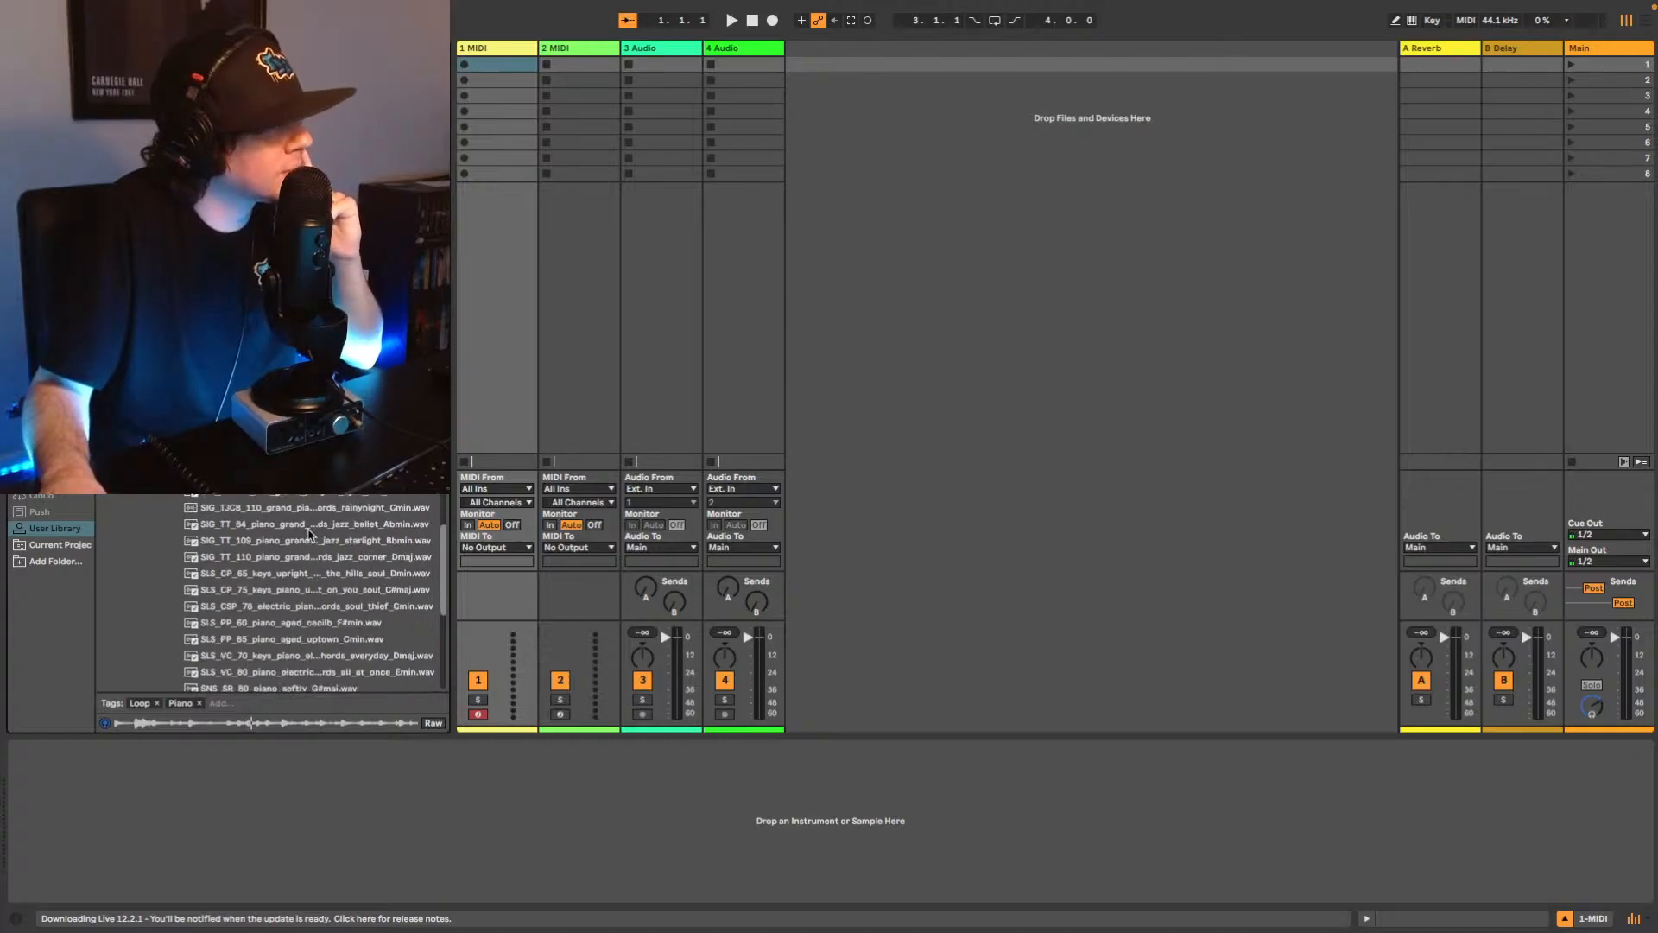
scroll(309, 535, down, 2)
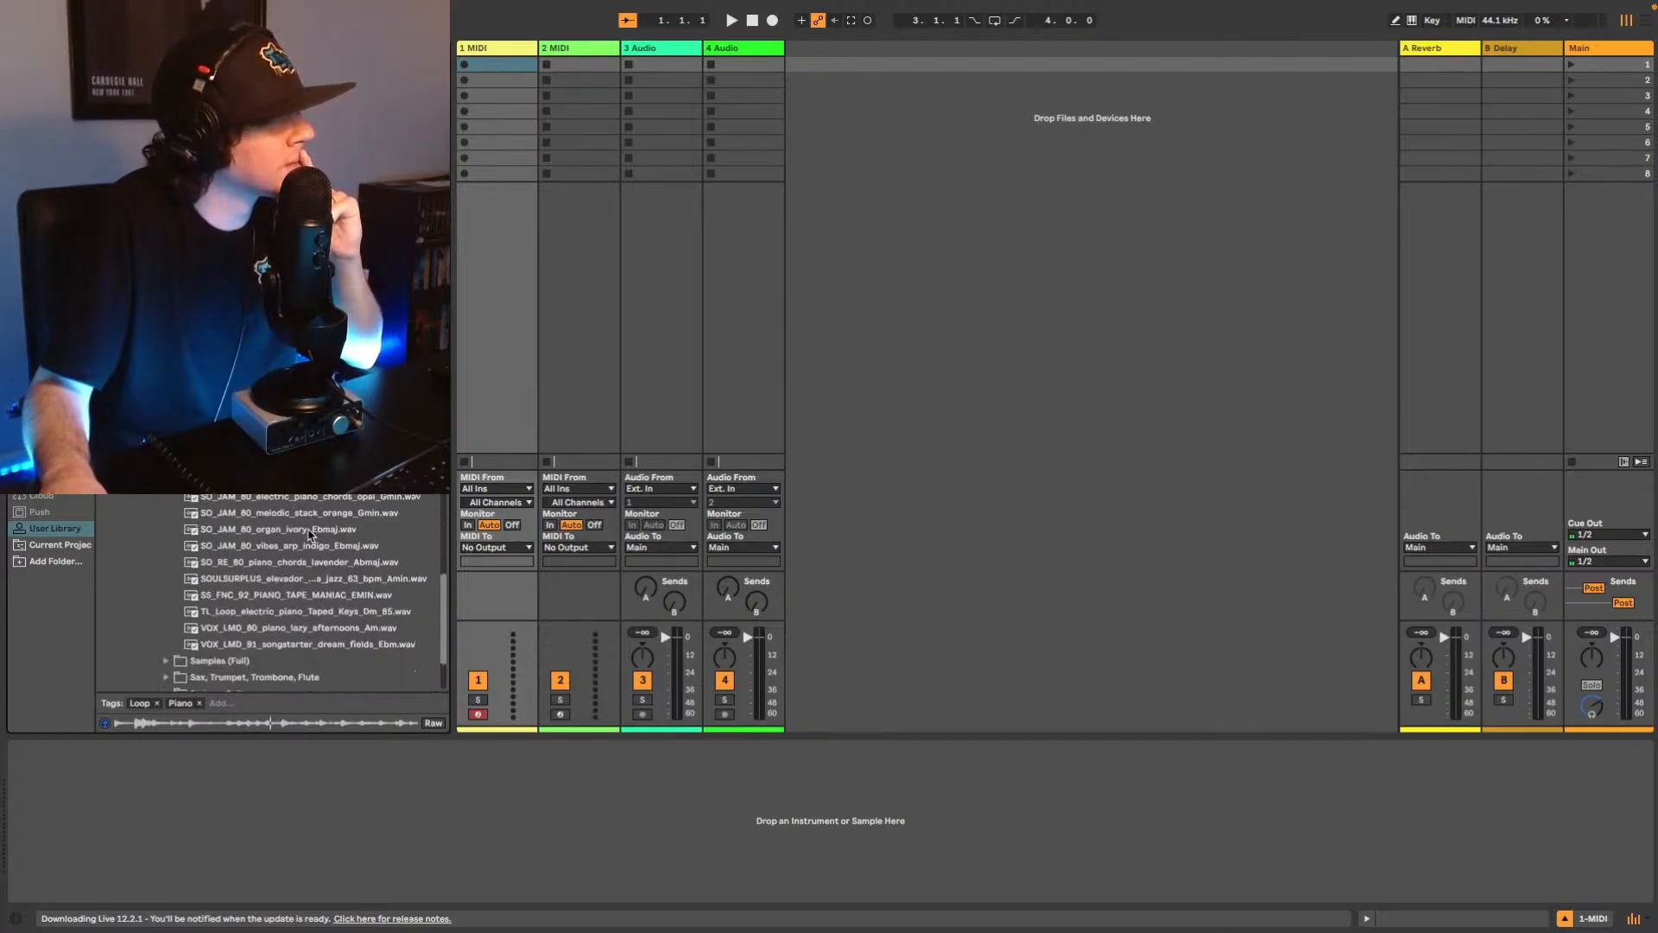
scroll(309, 536, up, 10)
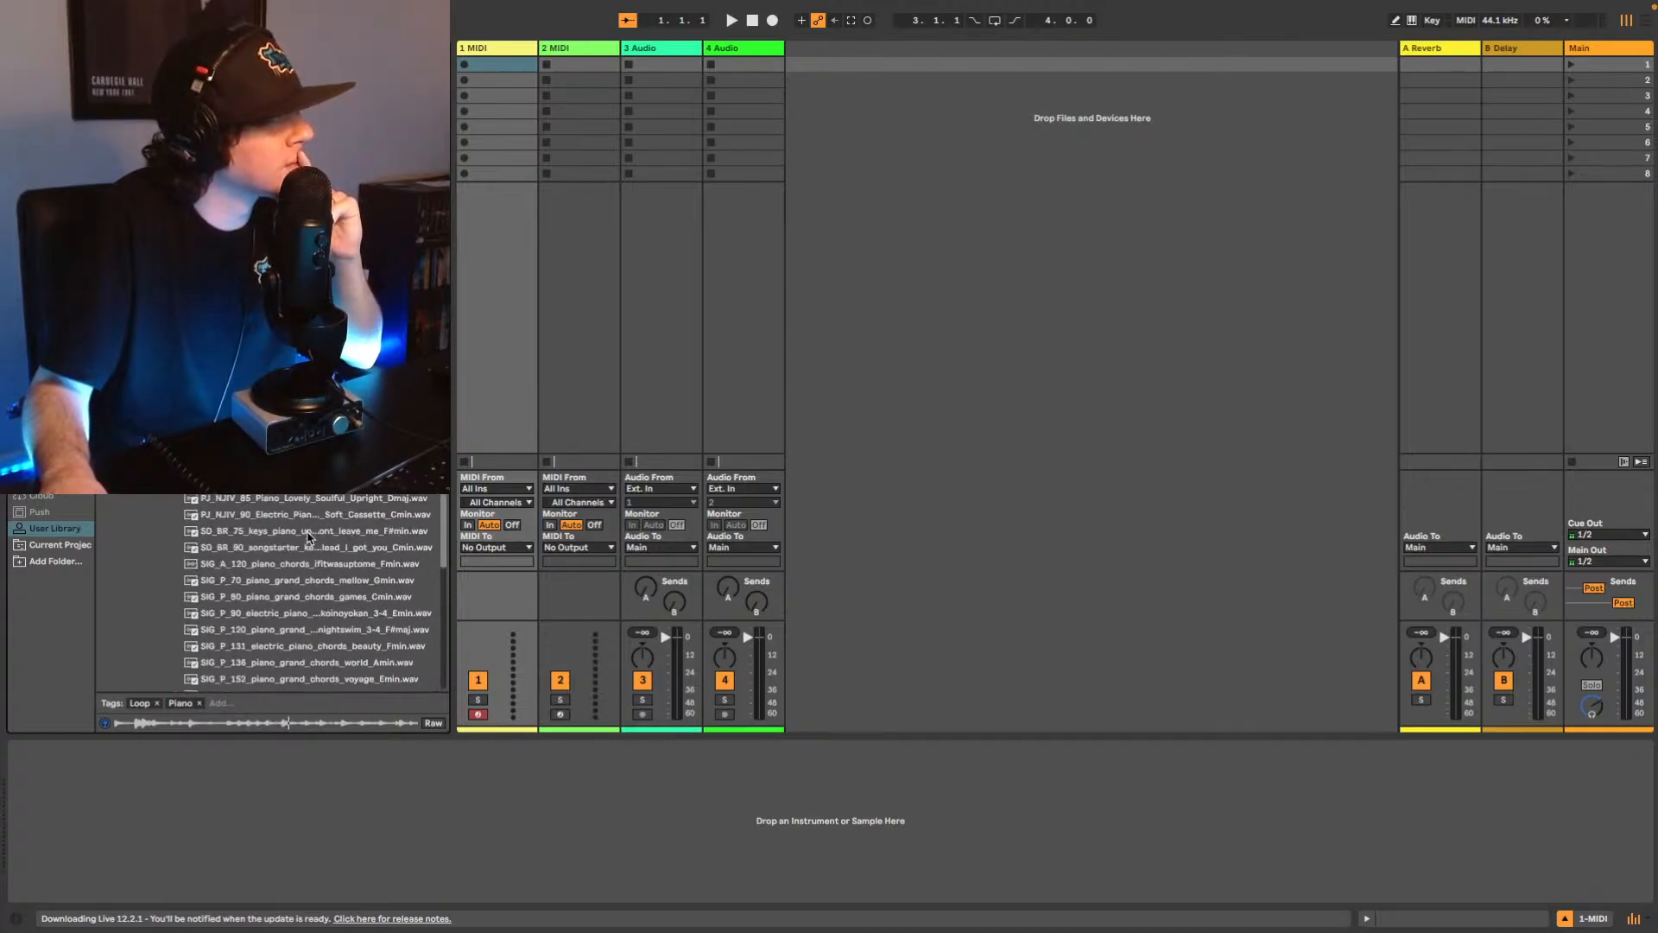
scroll(306, 535, up, 12)
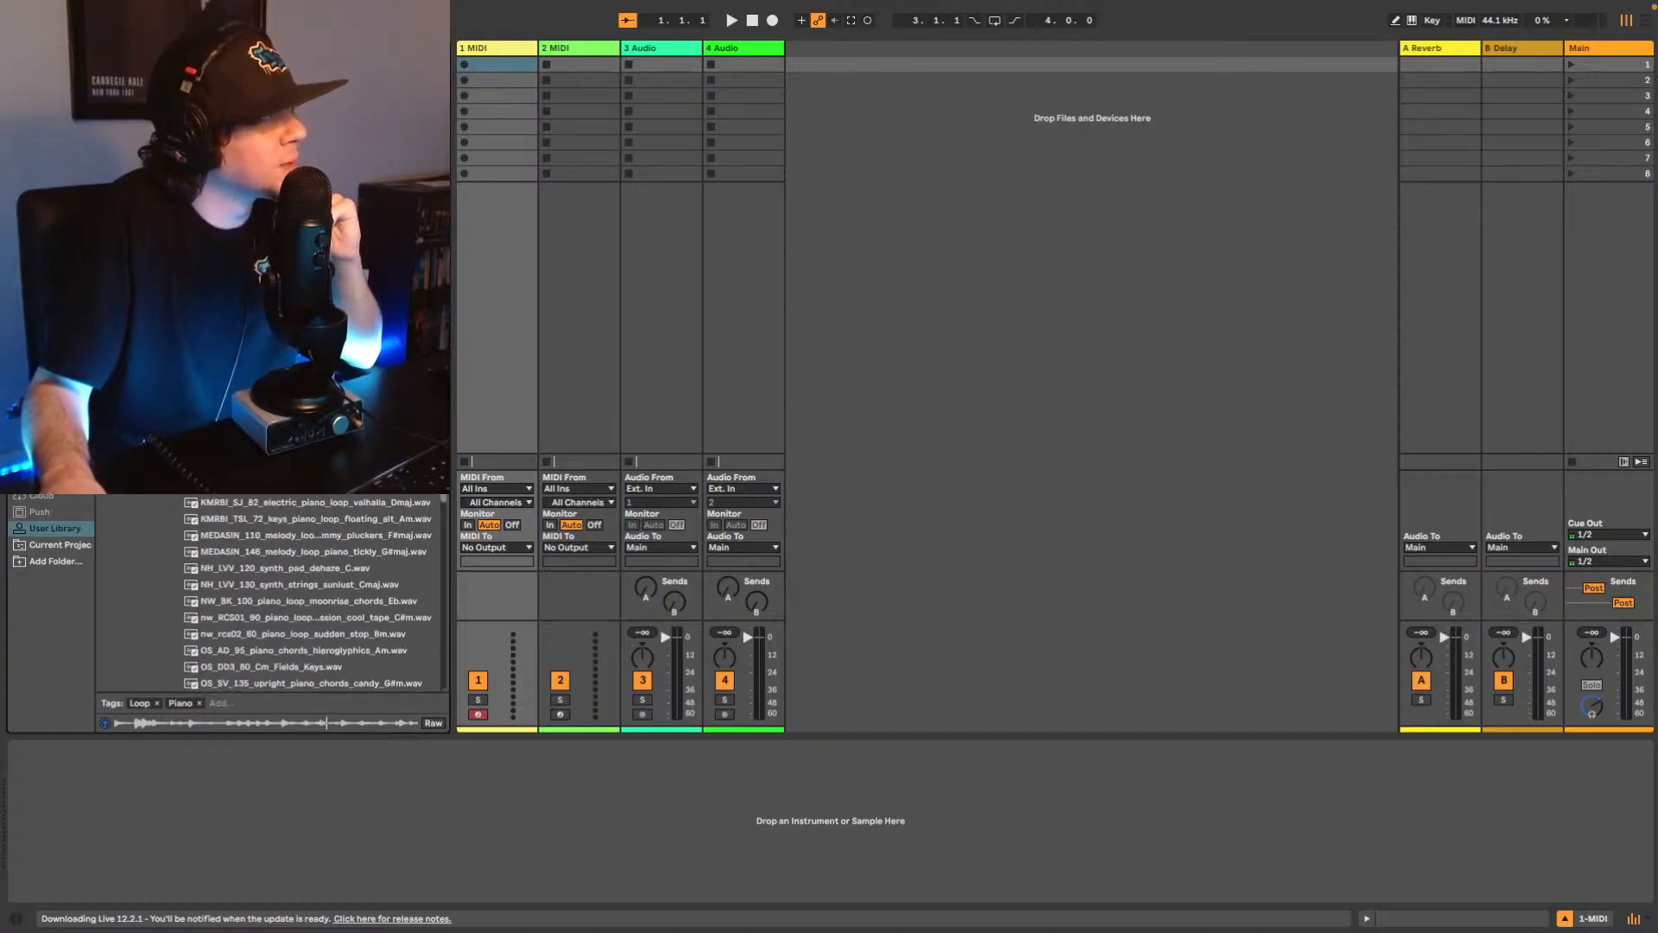
key(Down)
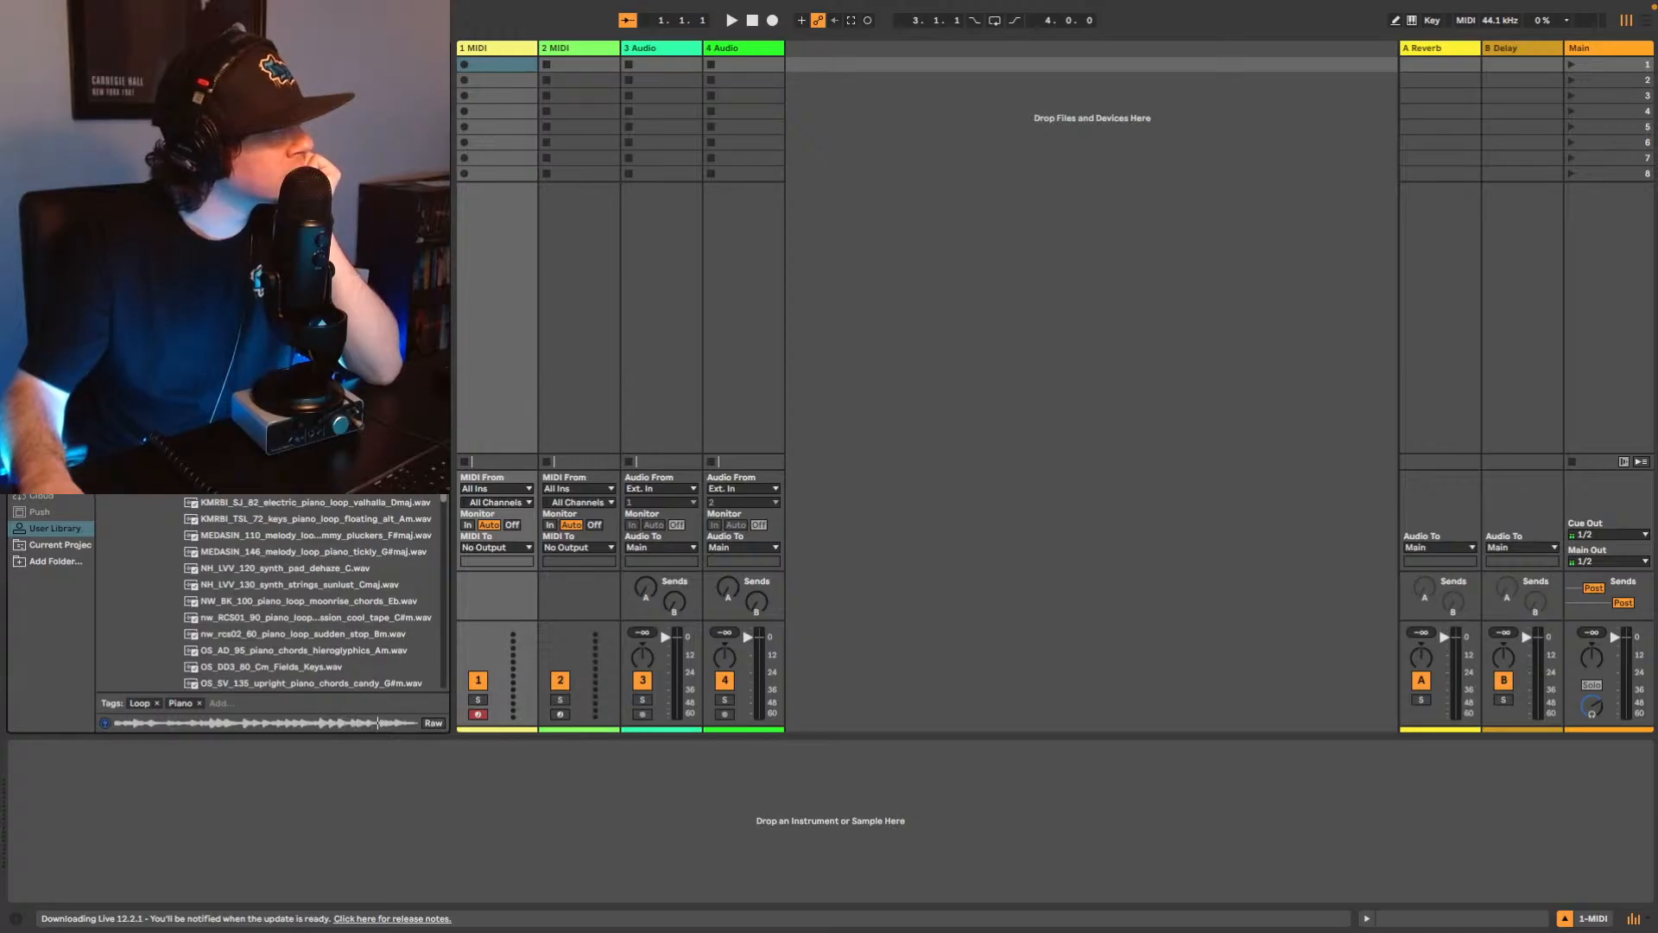
key(Down)
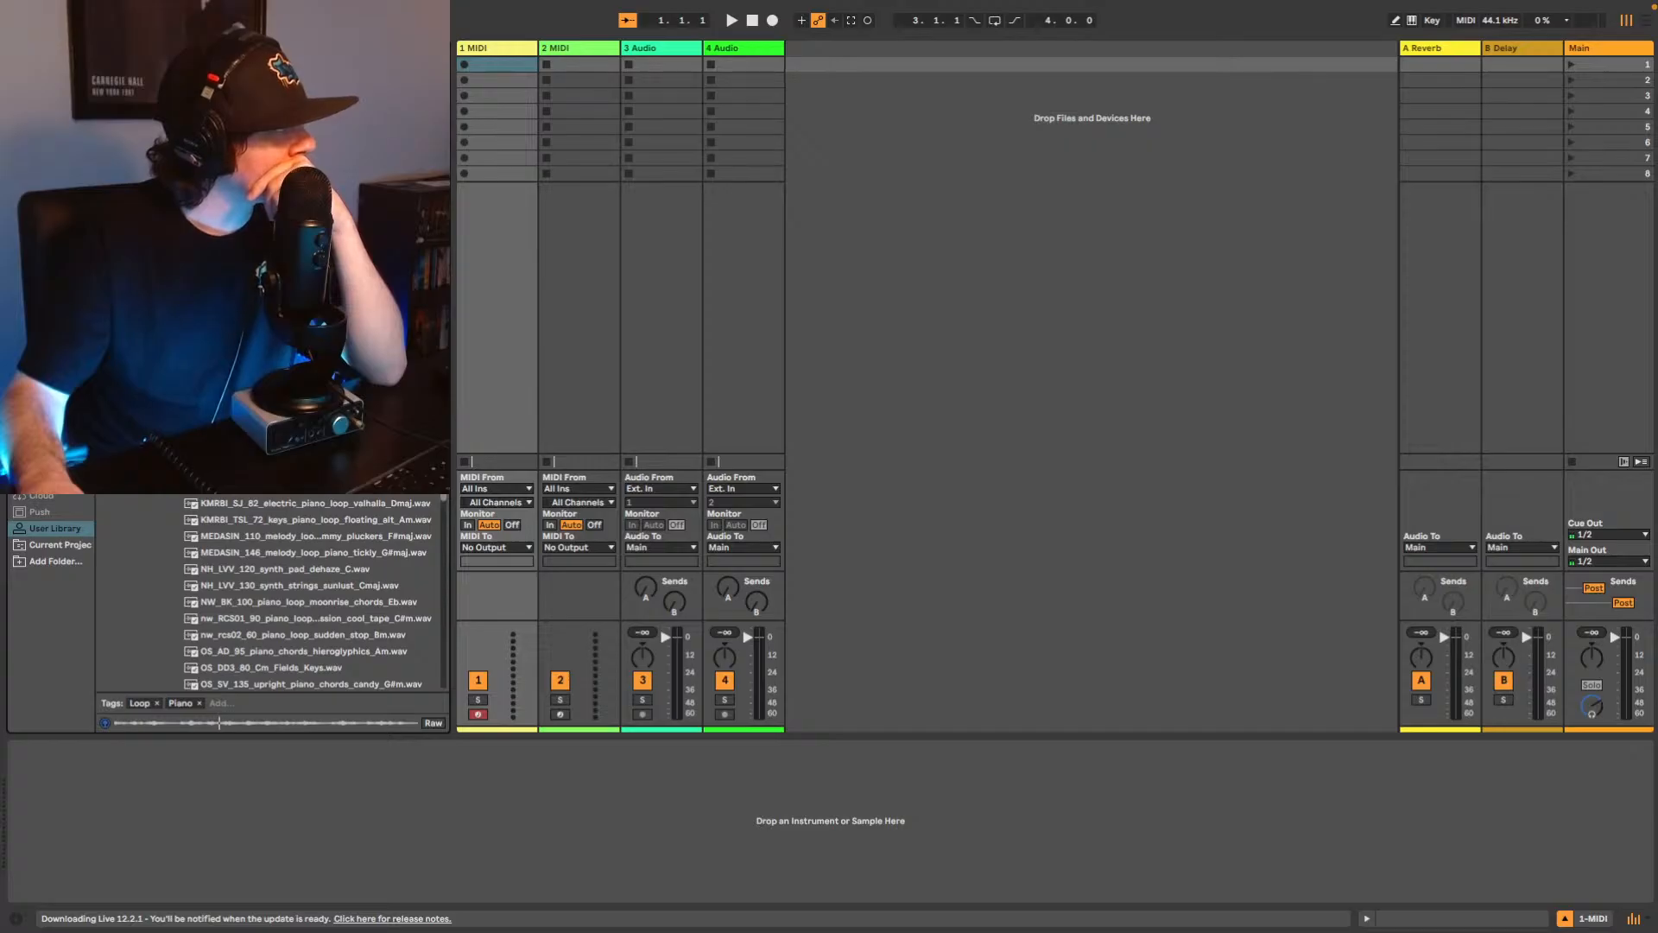
Go back up the folder and audition another piano loop near the JH3_90 tape vinyl files.
scroll(309, 592, up, 1)
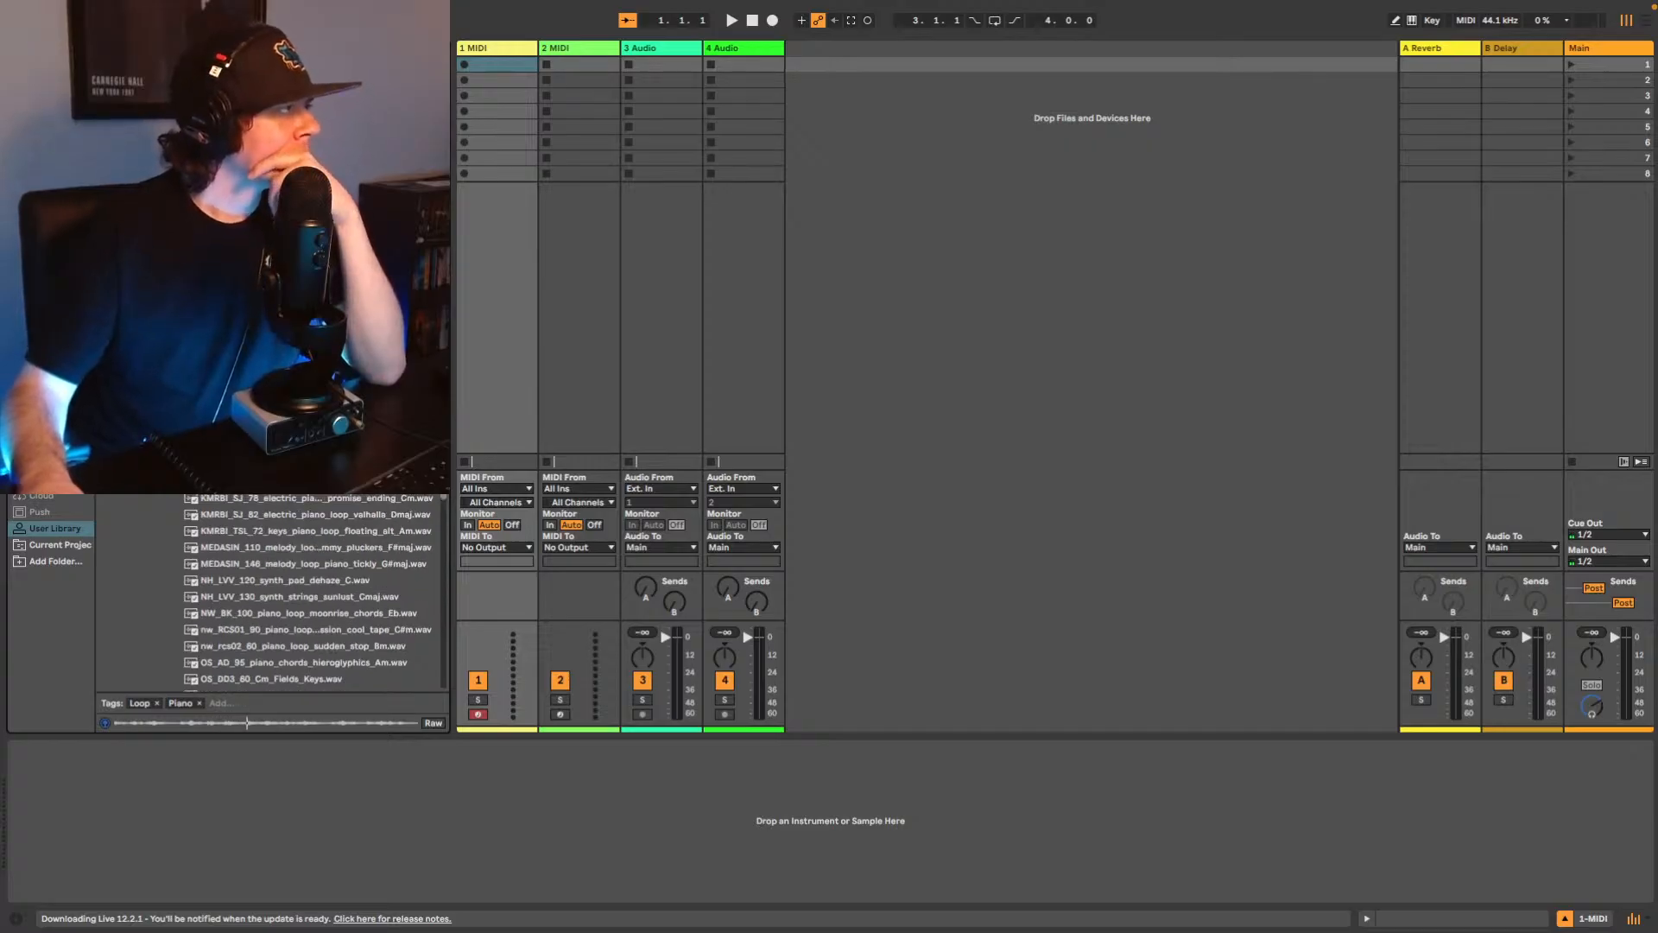
scroll(308, 592, up, 9)
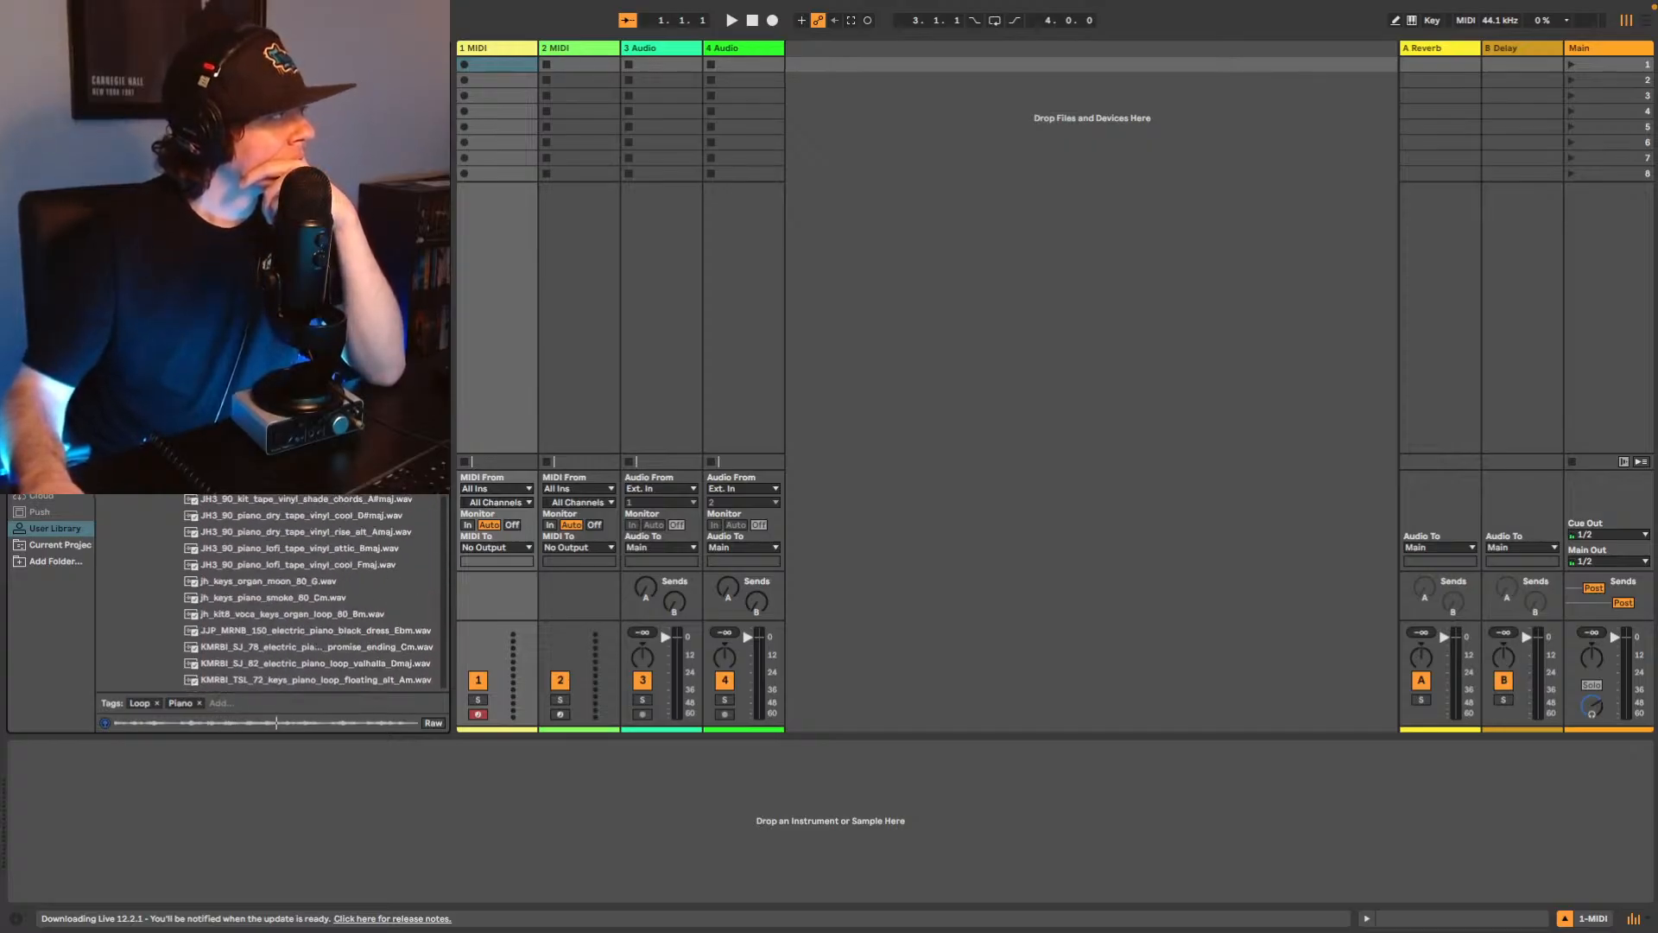
scroll(308, 591, up, 6)
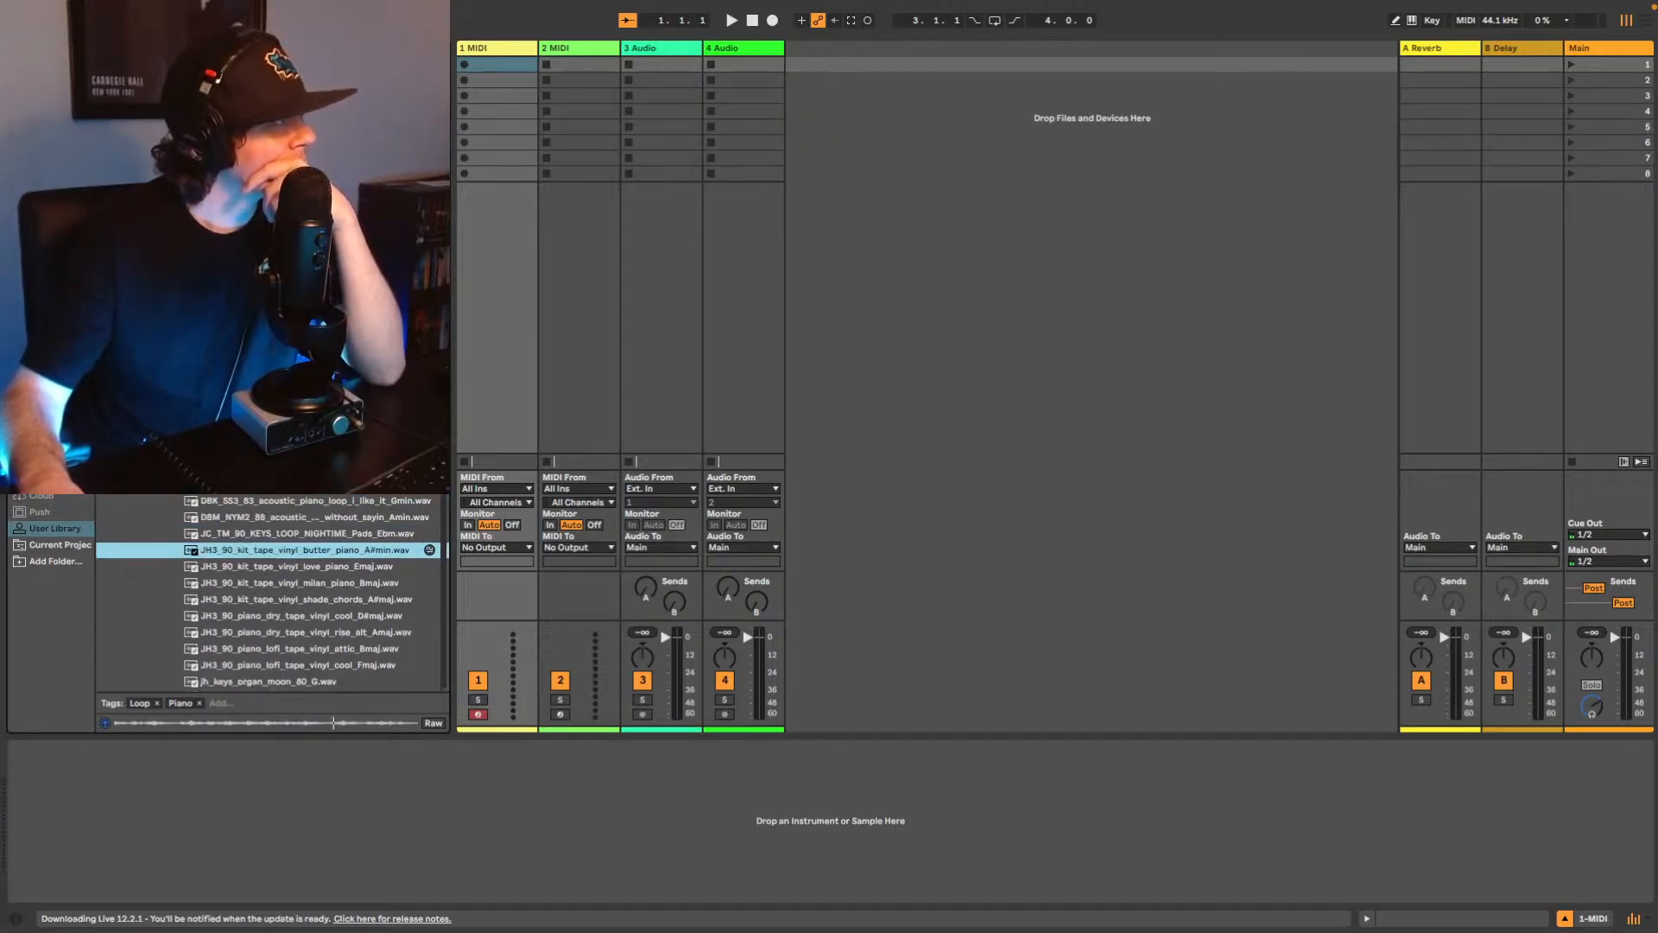
click(309, 419)
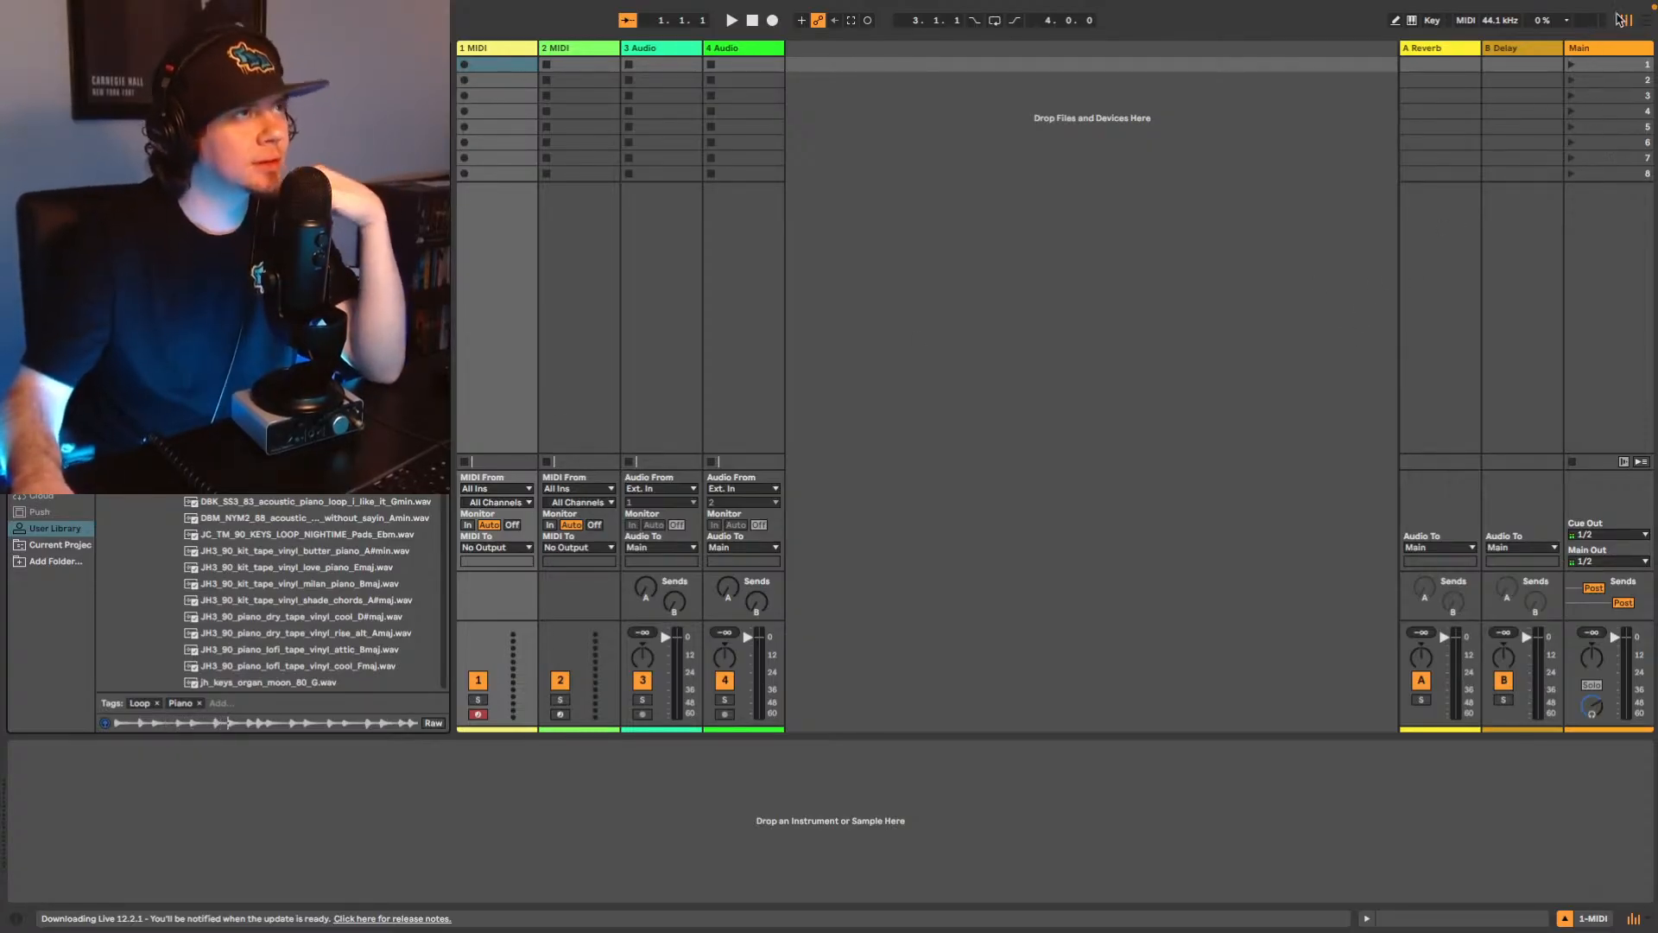
Switch the empty set to the Arrangement View and select the first MIDI track.
mouse_move(1635, 10)
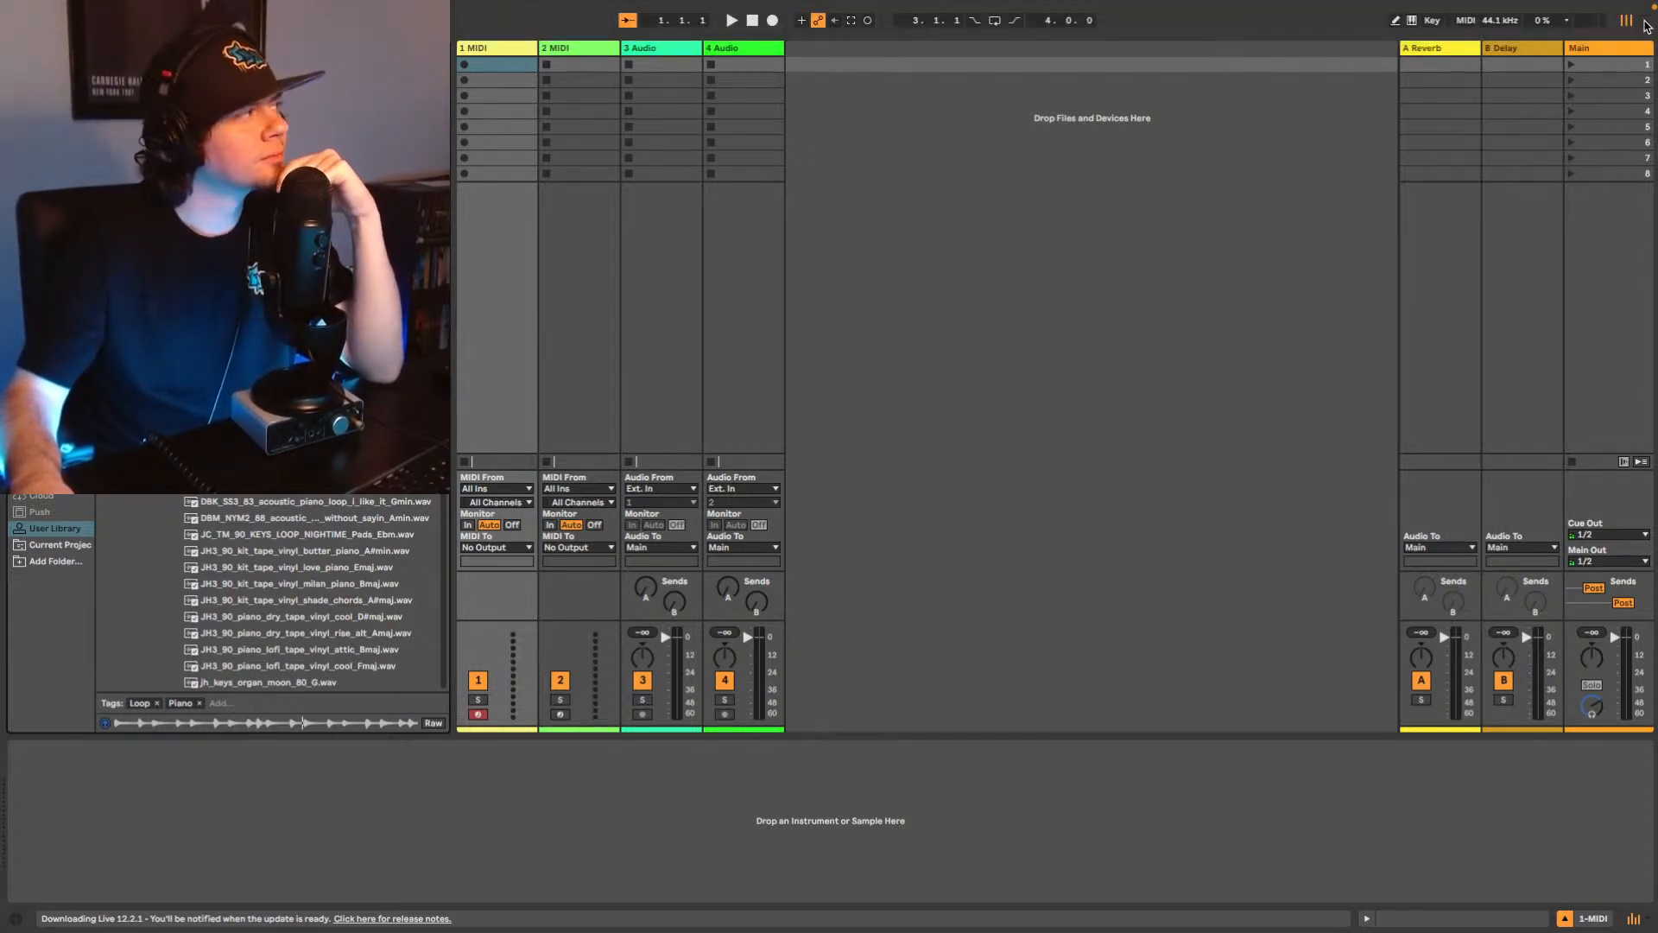
click(1645, 21)
click(1429, 138)
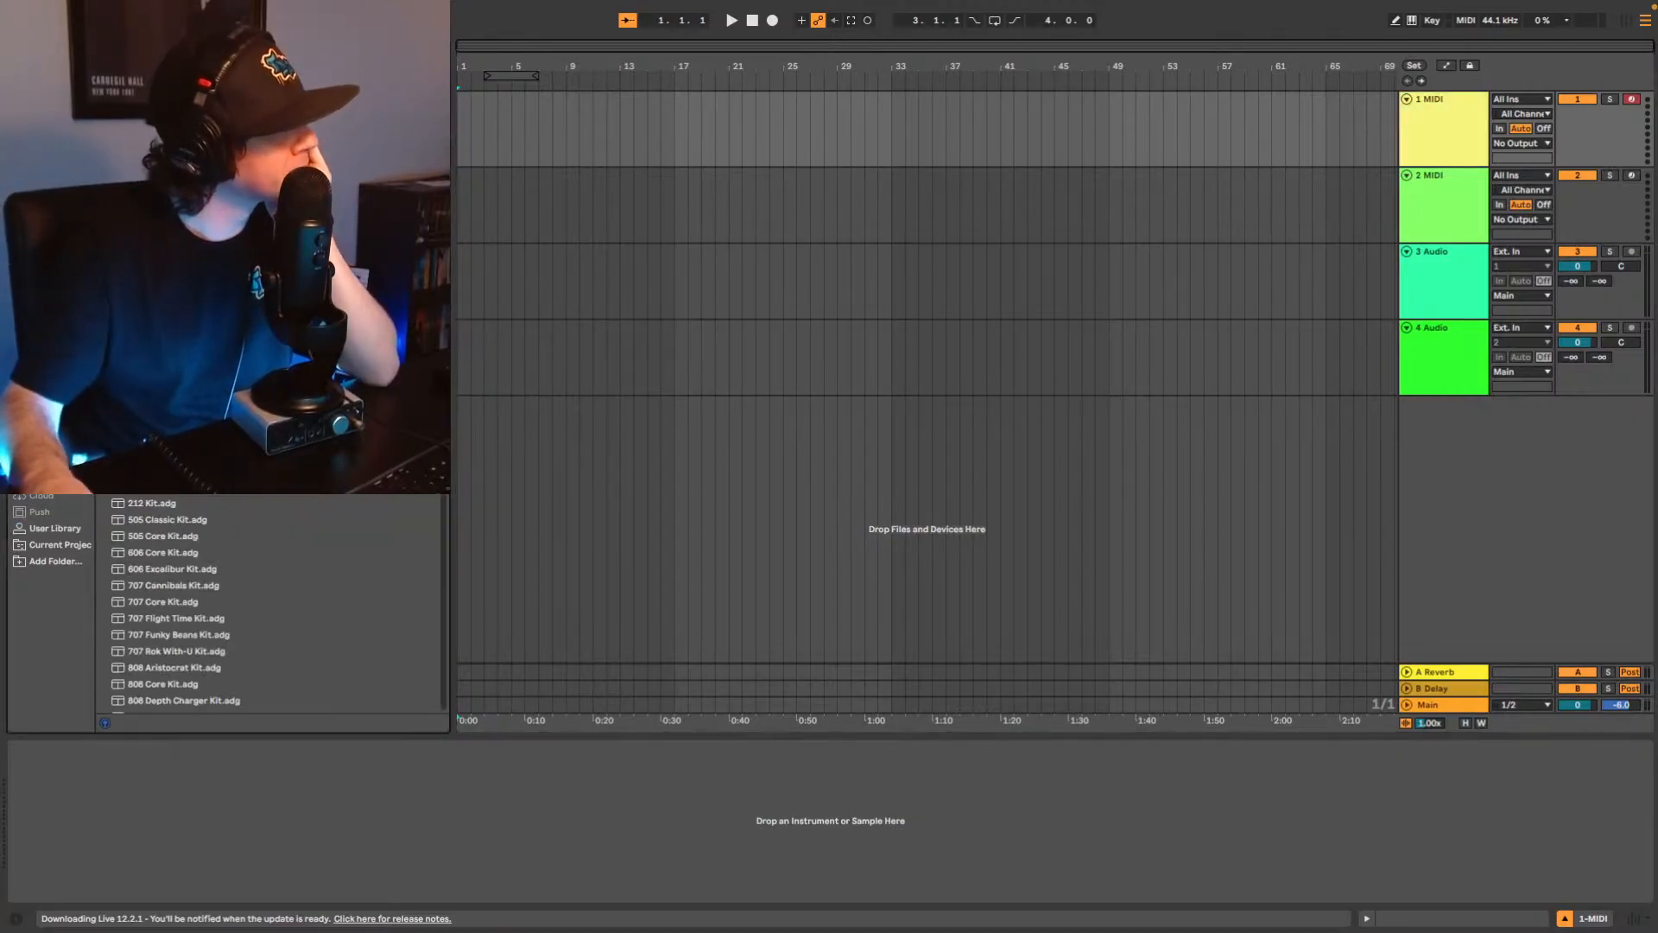
Find the TapDaddy BoomBap drum kits in the browser and load TapDaddy99 BoomBap onto the first MIDI track.
scroll(268, 605, down, 20)
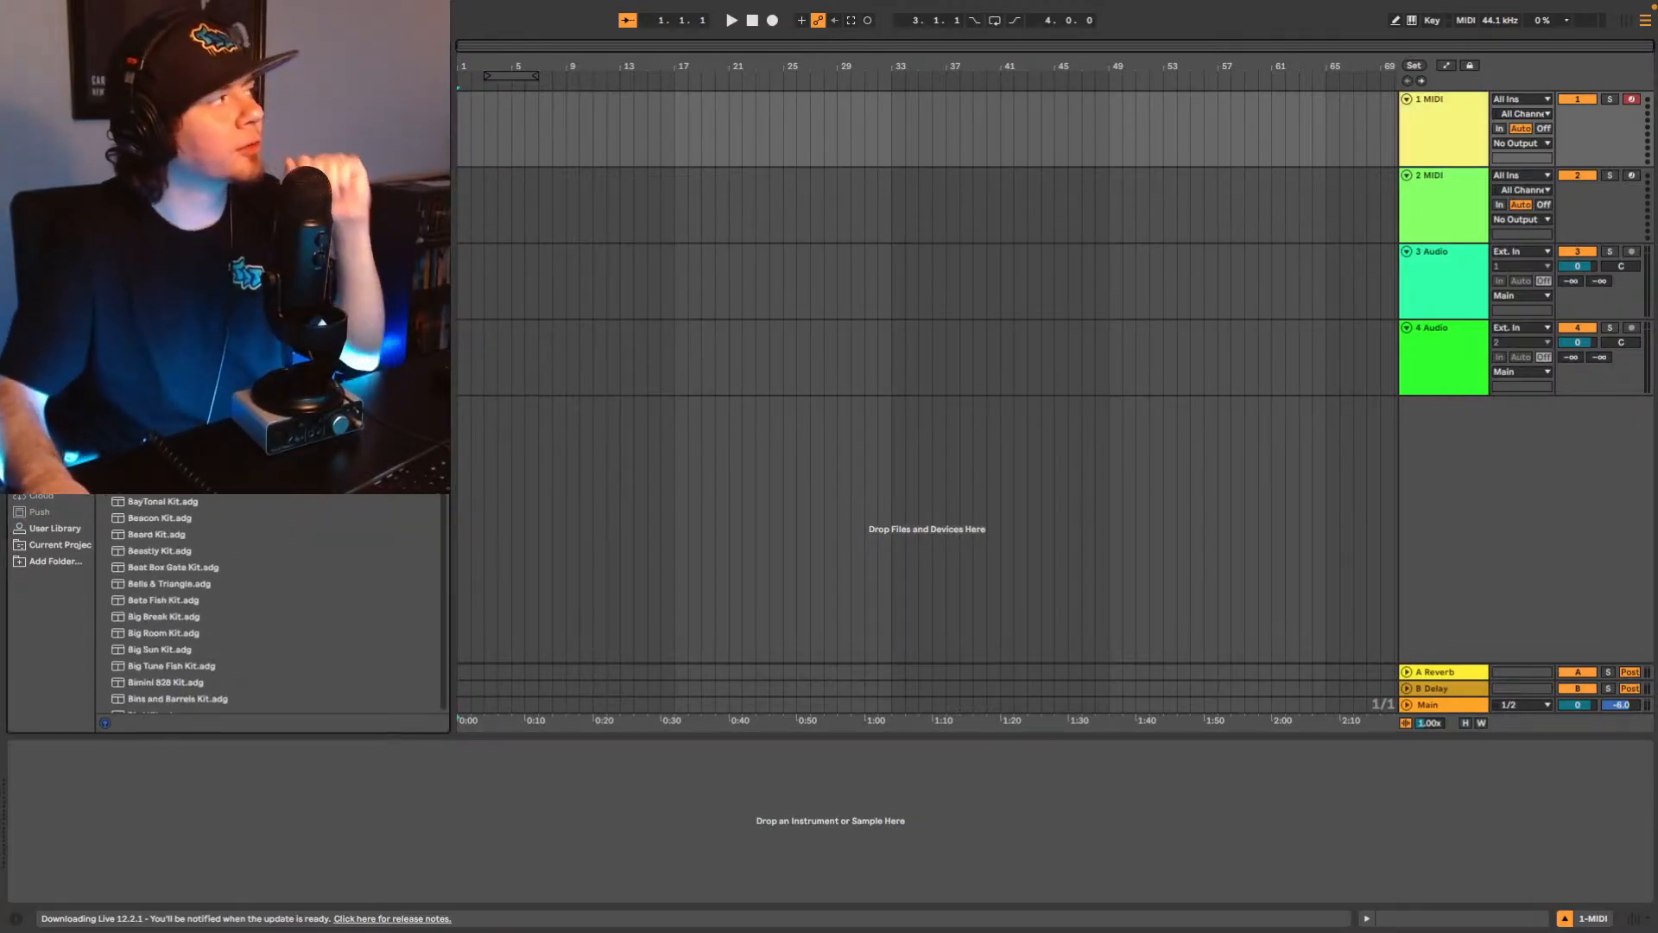
scroll(268, 605, down, 4)
scroll(413, 583, down, 20)
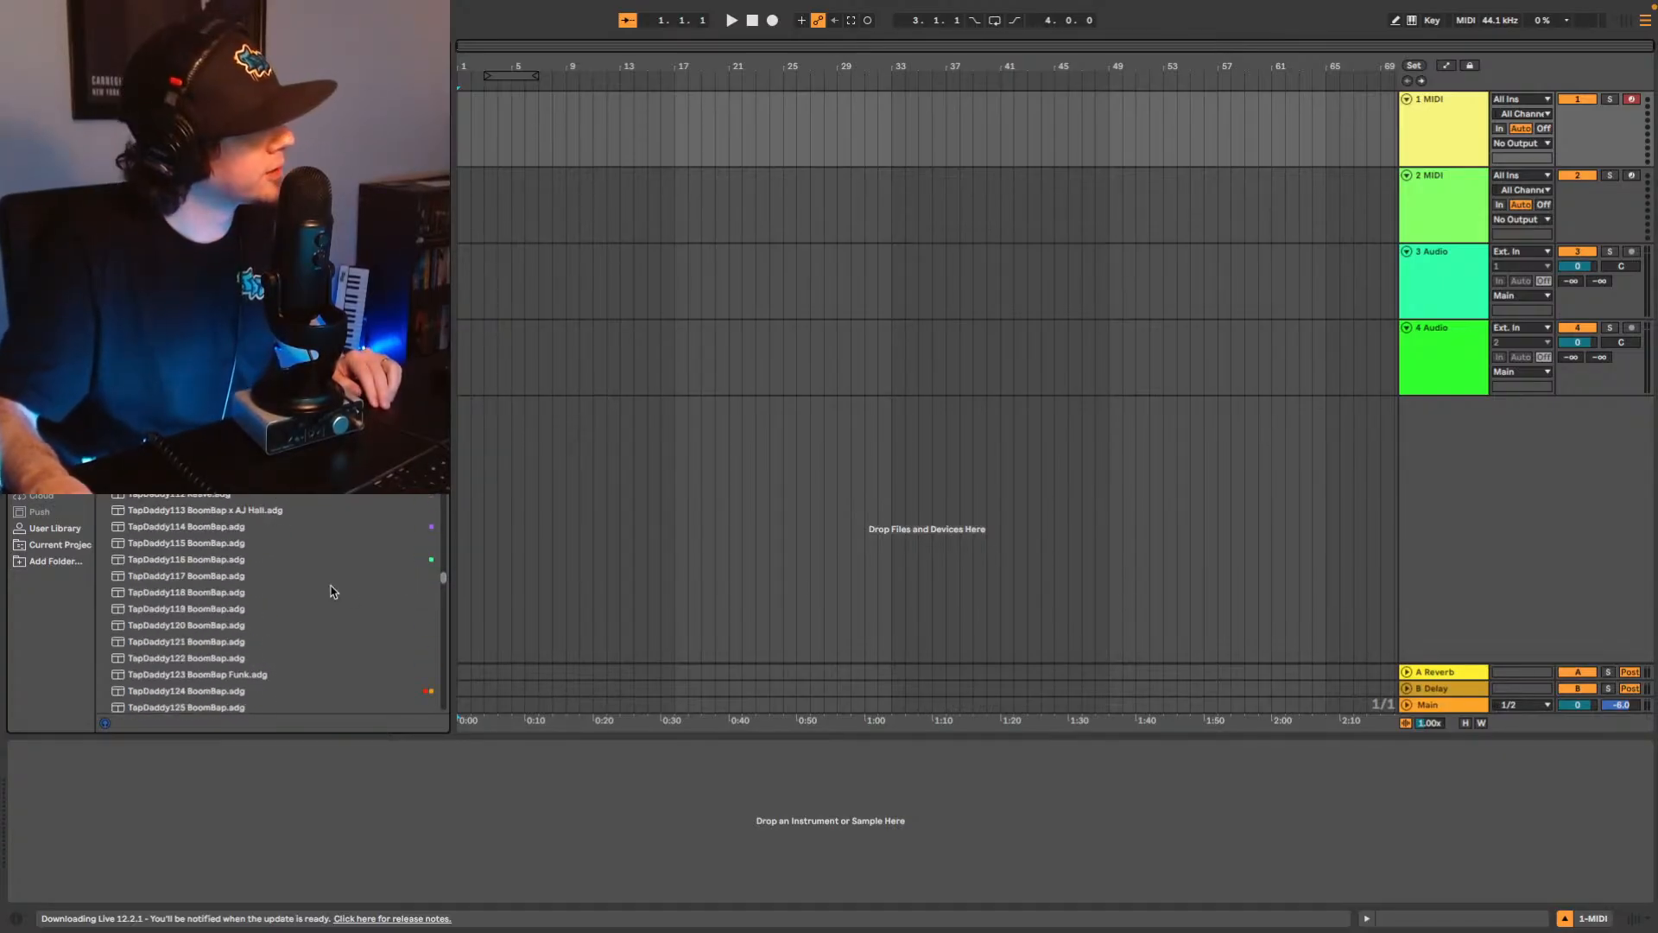
scroll(314, 562, down, 3)
scroll(190, 605, up, 3)
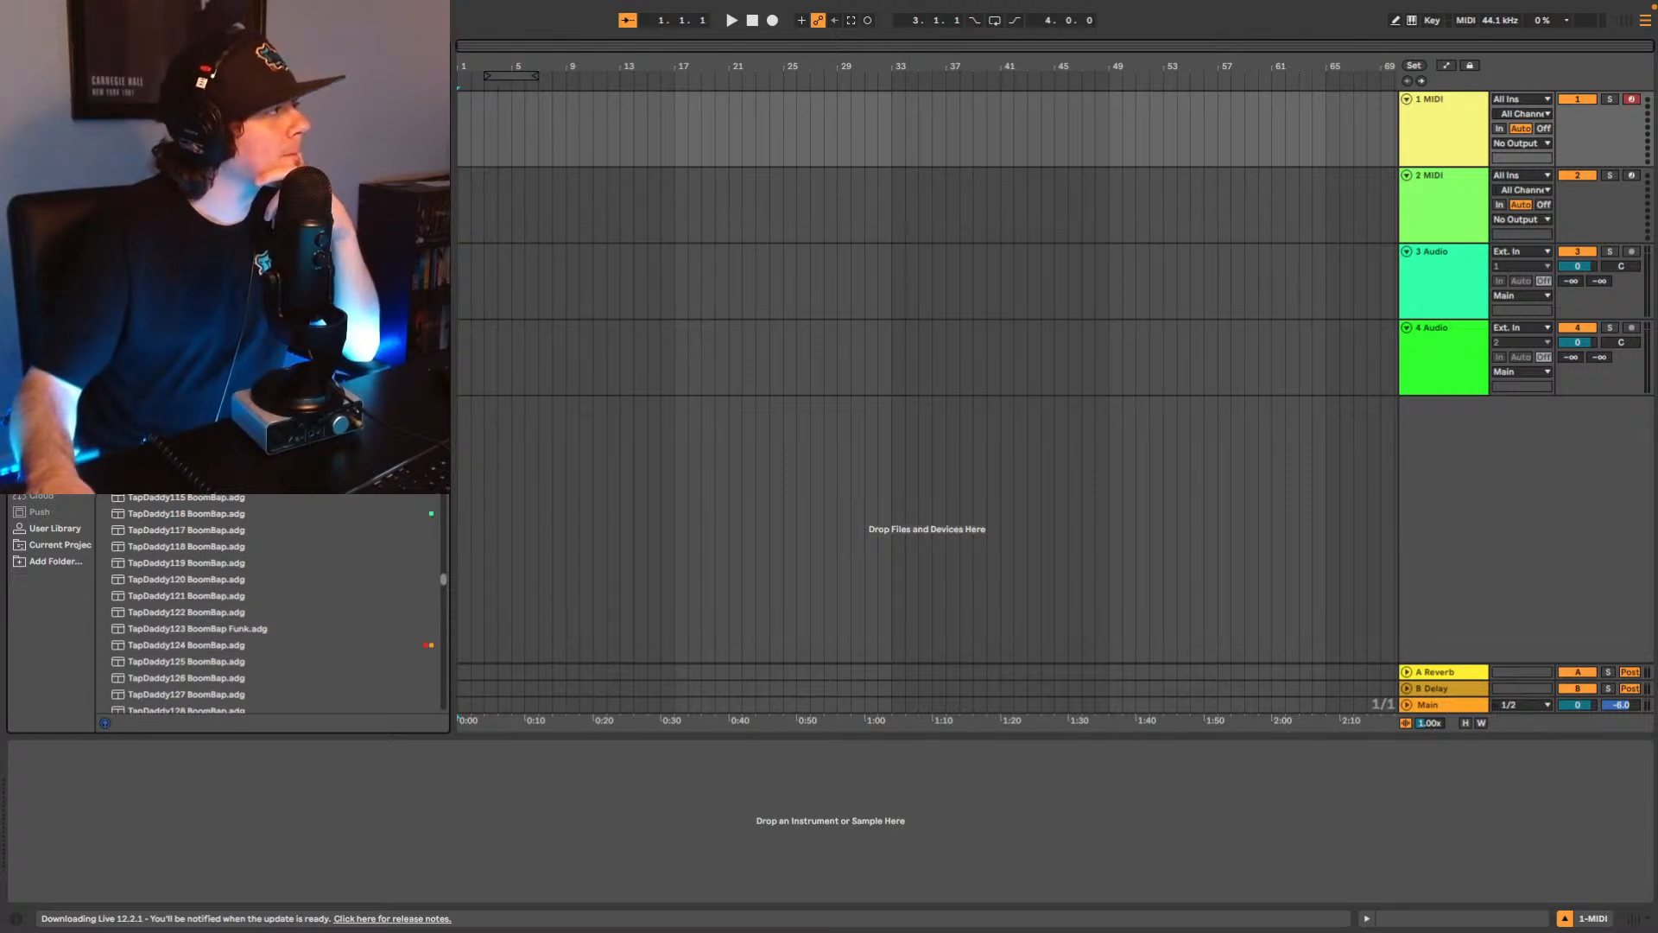
scroll(190, 605, up, 1)
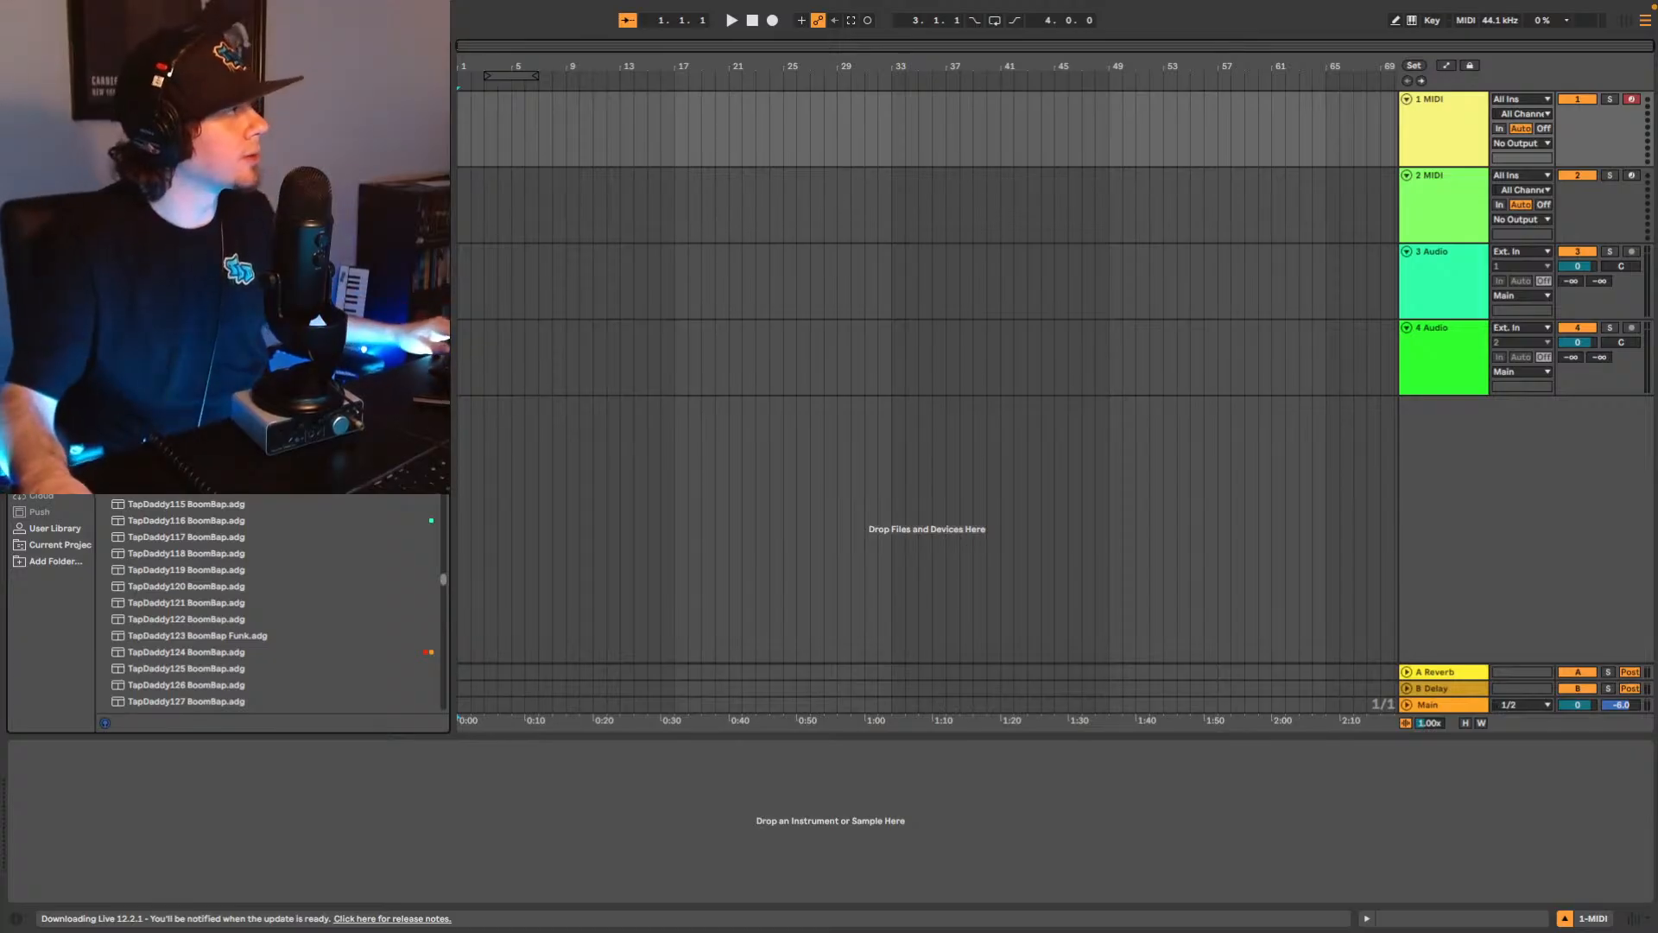
scroll(190, 605, up, 1)
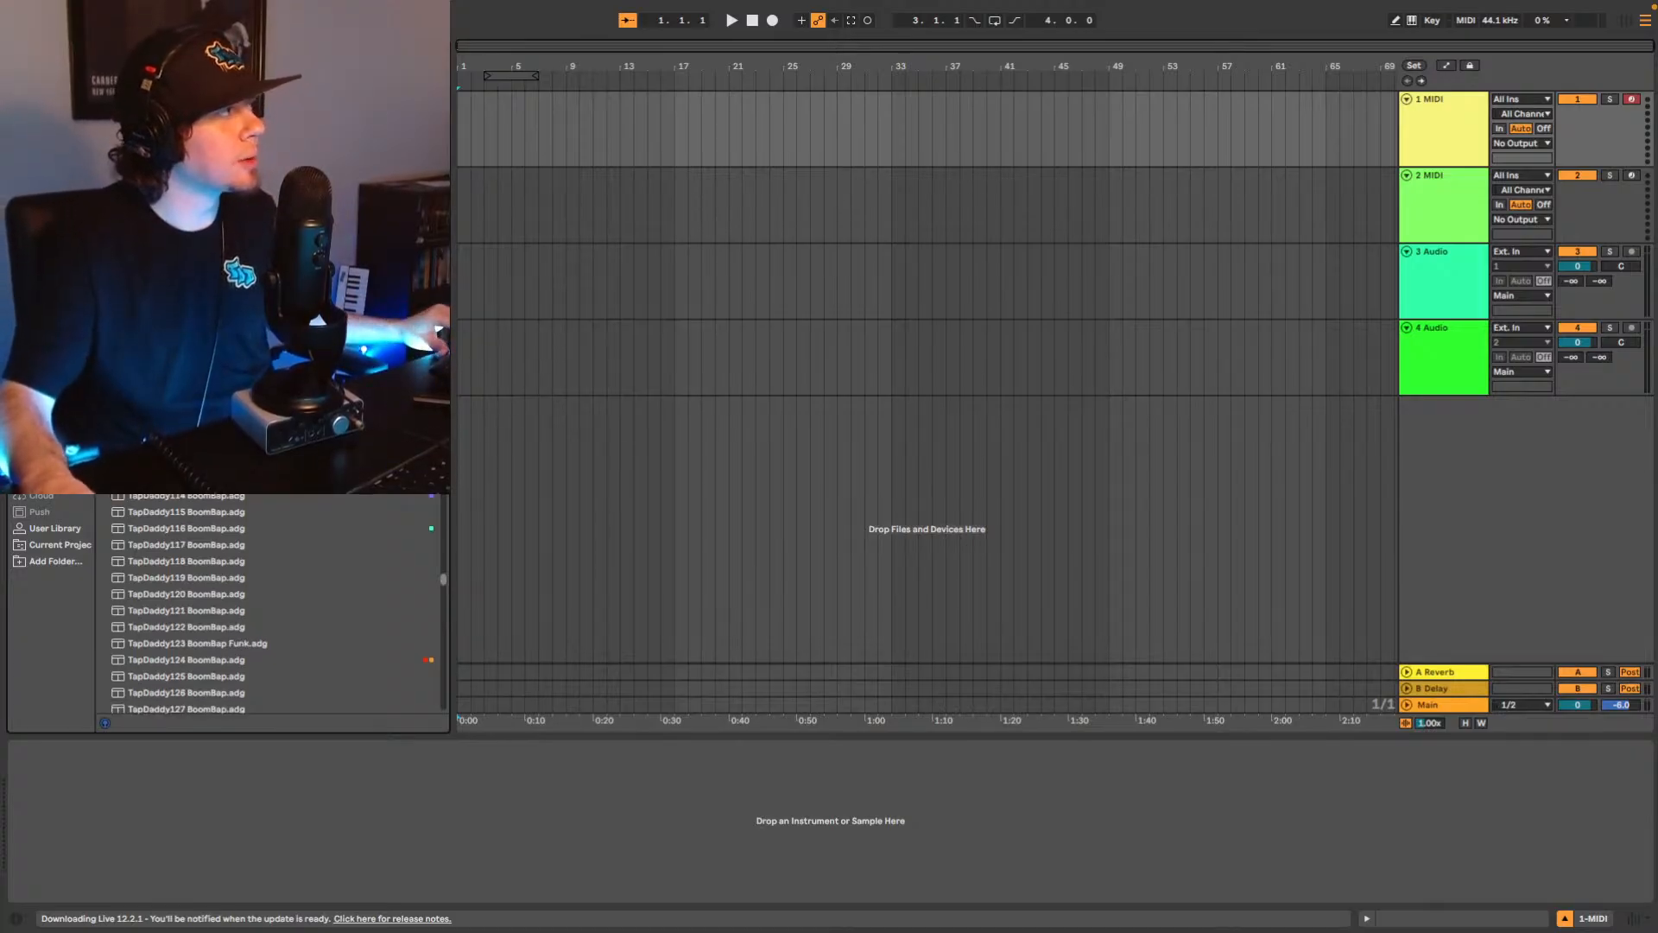
double_click(186, 249)
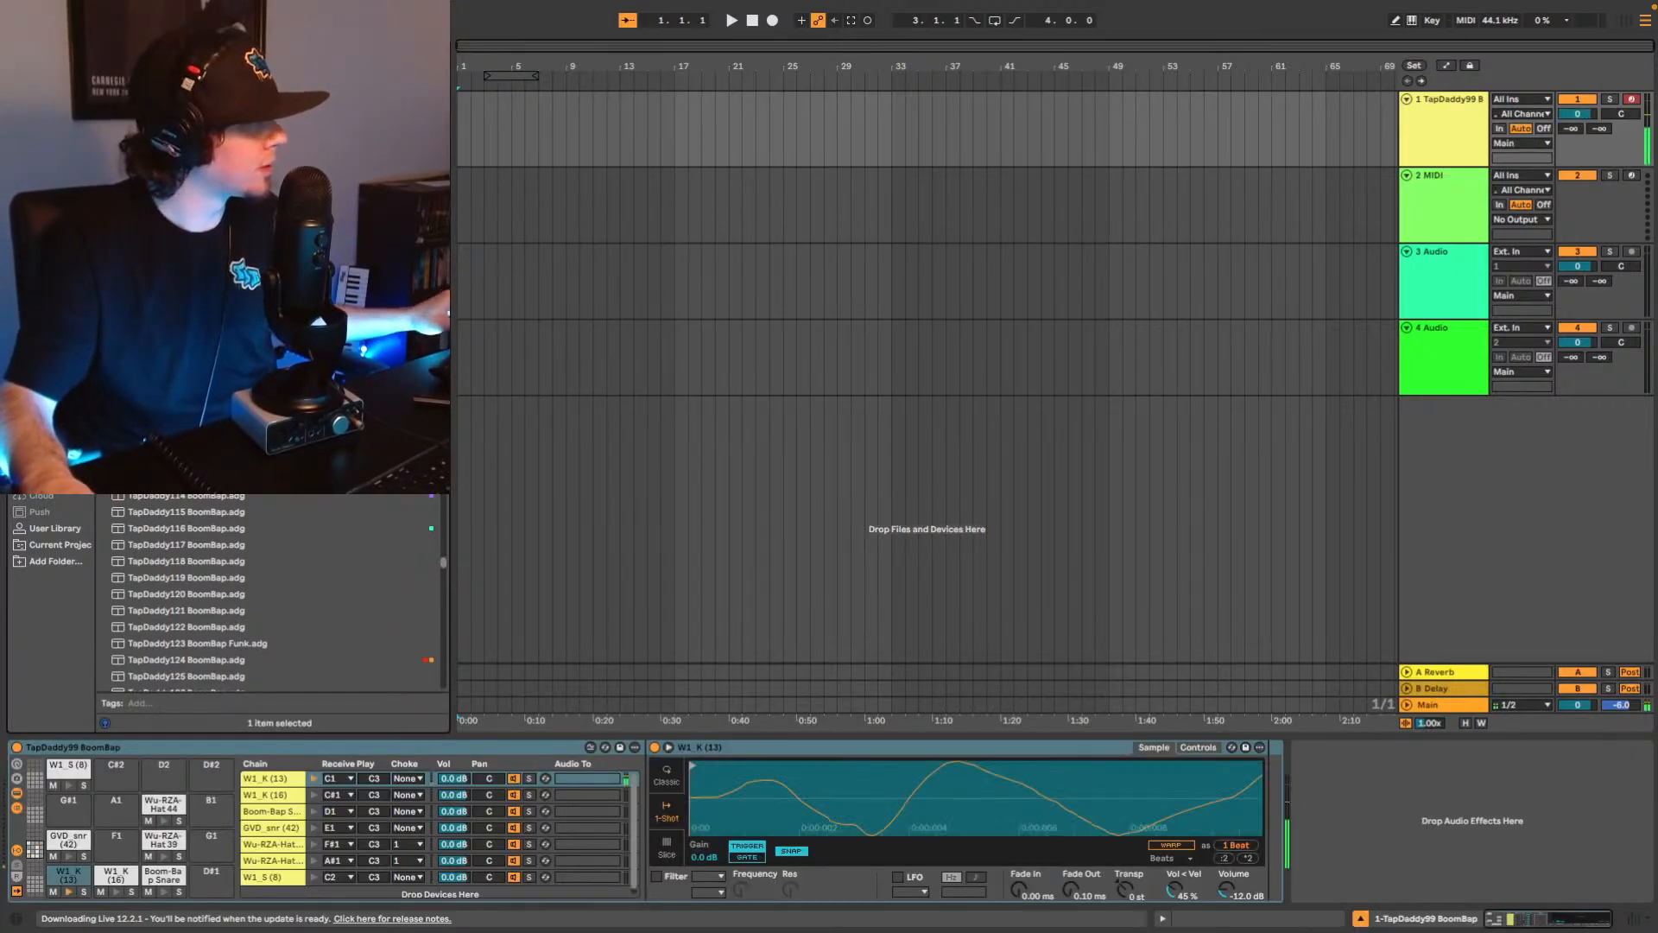
Replace the drum rack on the first track with TapDaddy100 BoomBap, and that one with TapDaddy101 BoomBap.
key(Down)
key(Return)
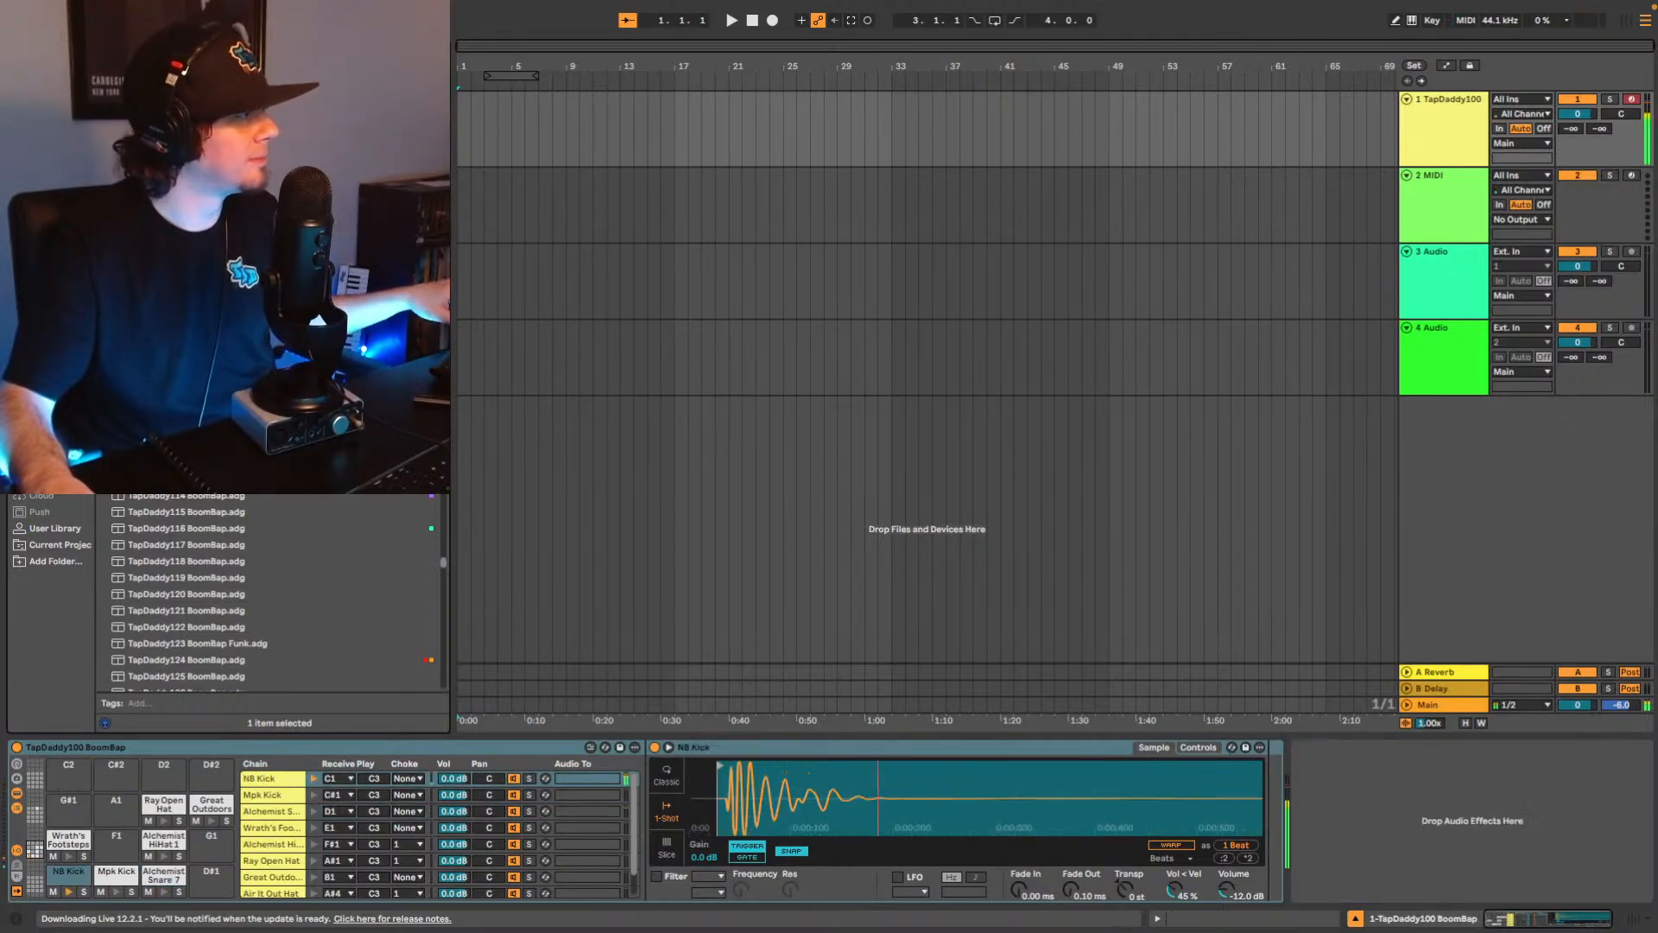
key(Down)
key(Return)
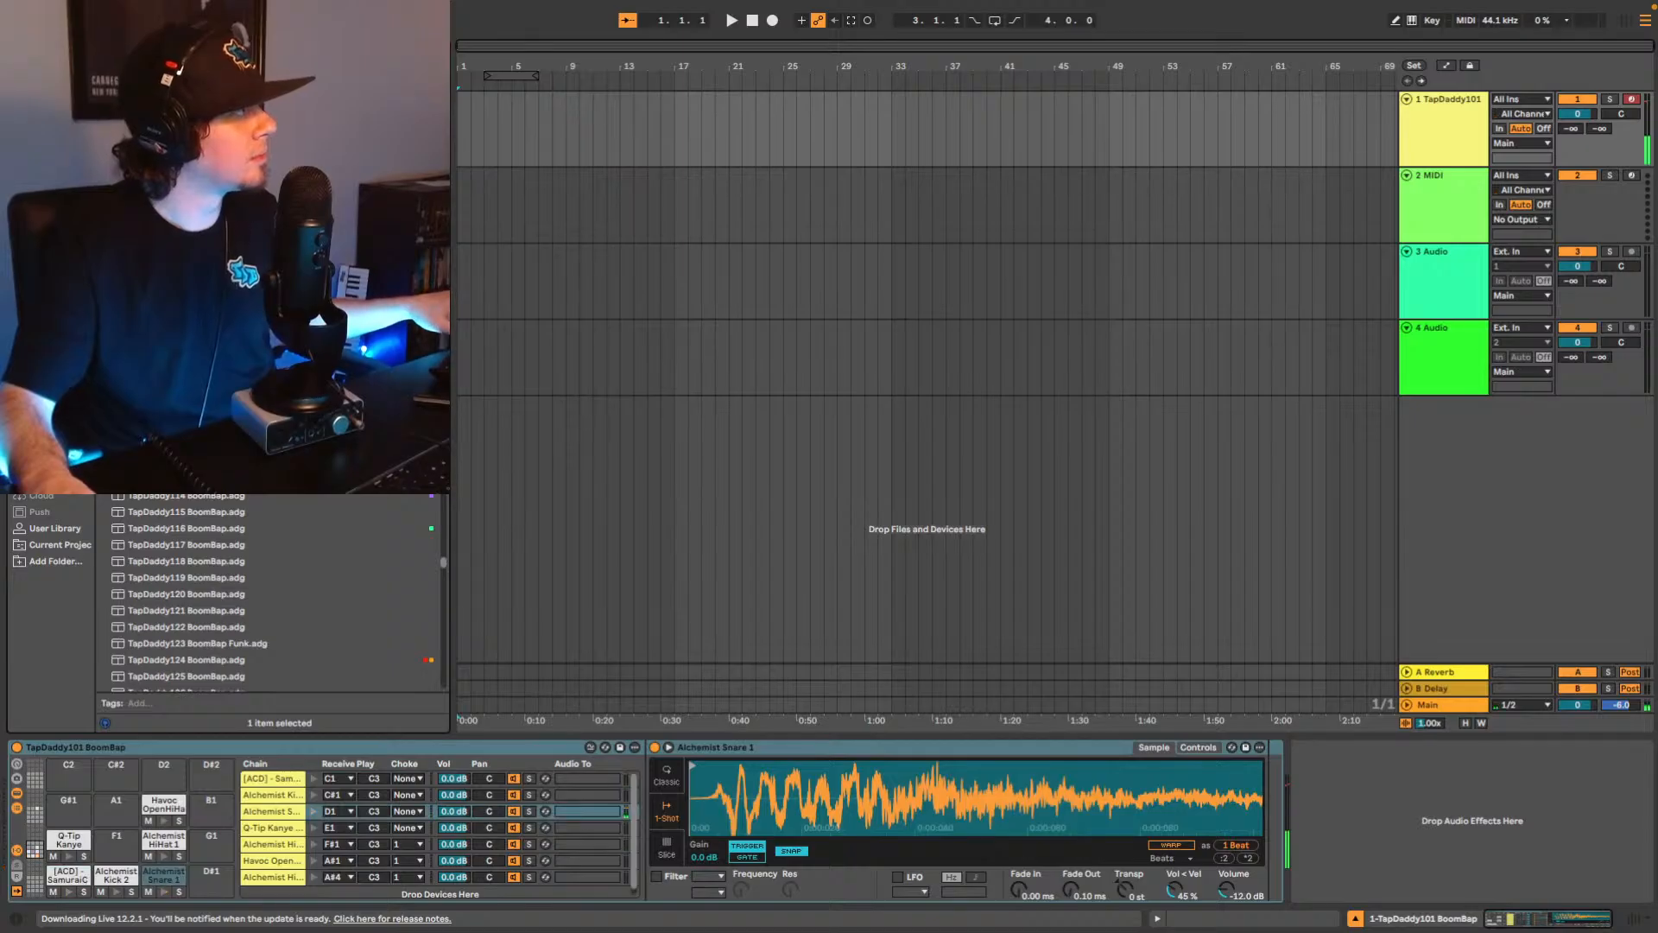
Replace the first track's drum kit with TapDaddy102 Lofi, then TapDaddy104 BoomBap and TapDaddy105 BoomBap, auditioning each.
key(Down)
key(Return)
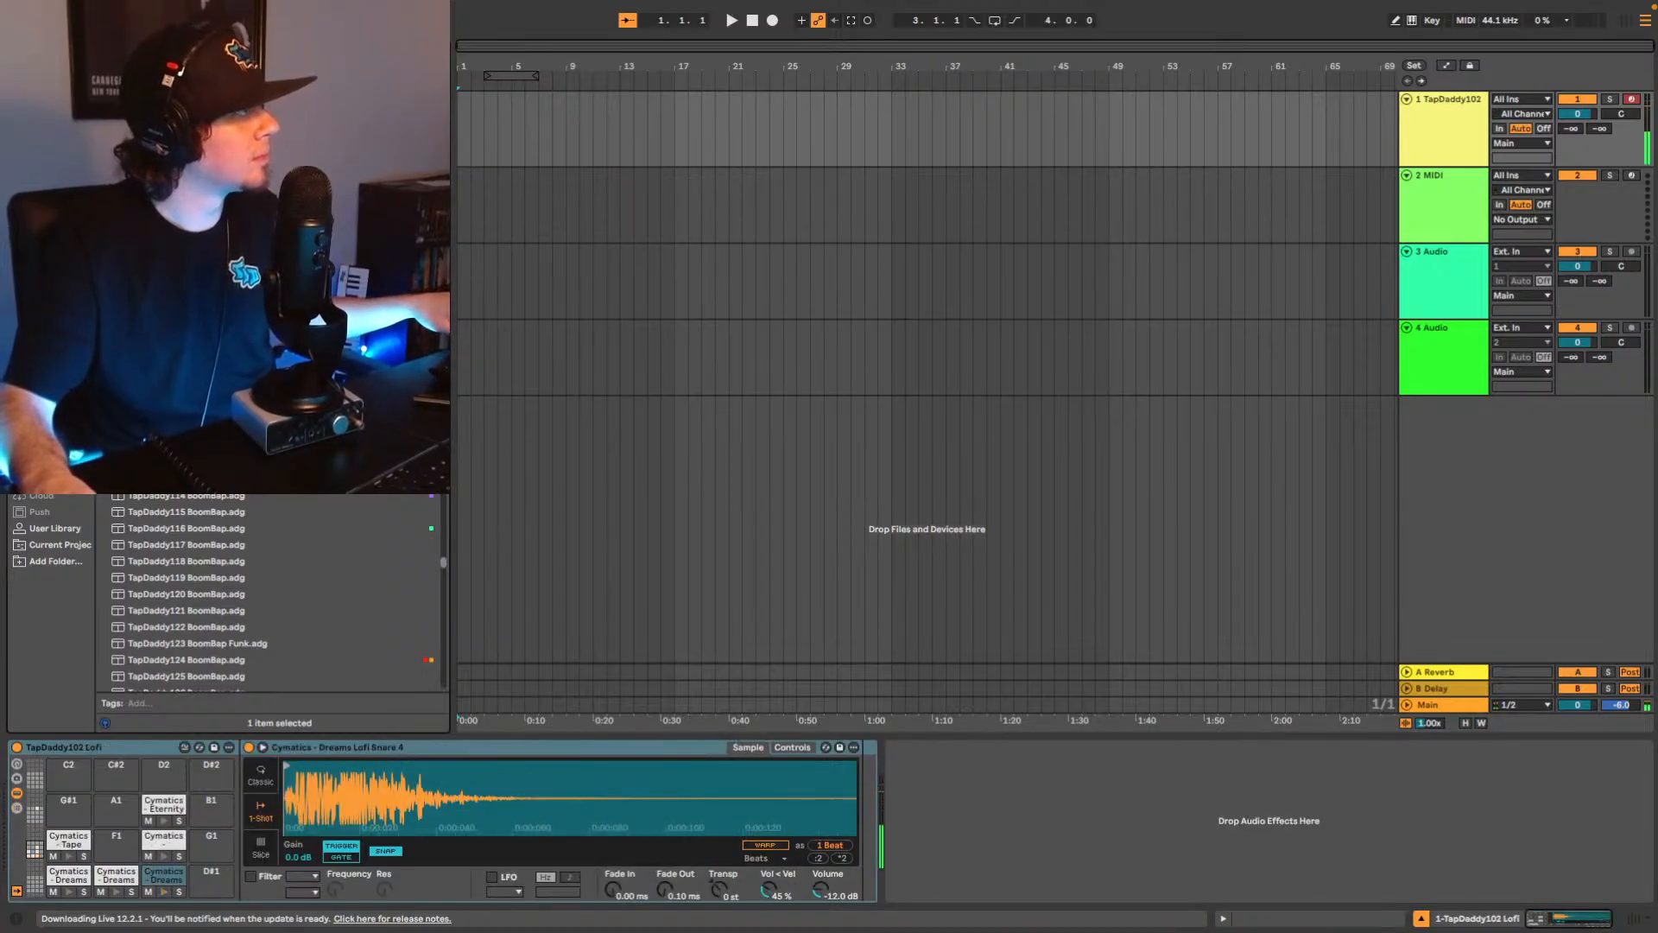
key(Down)
key(Down)
key(Return)
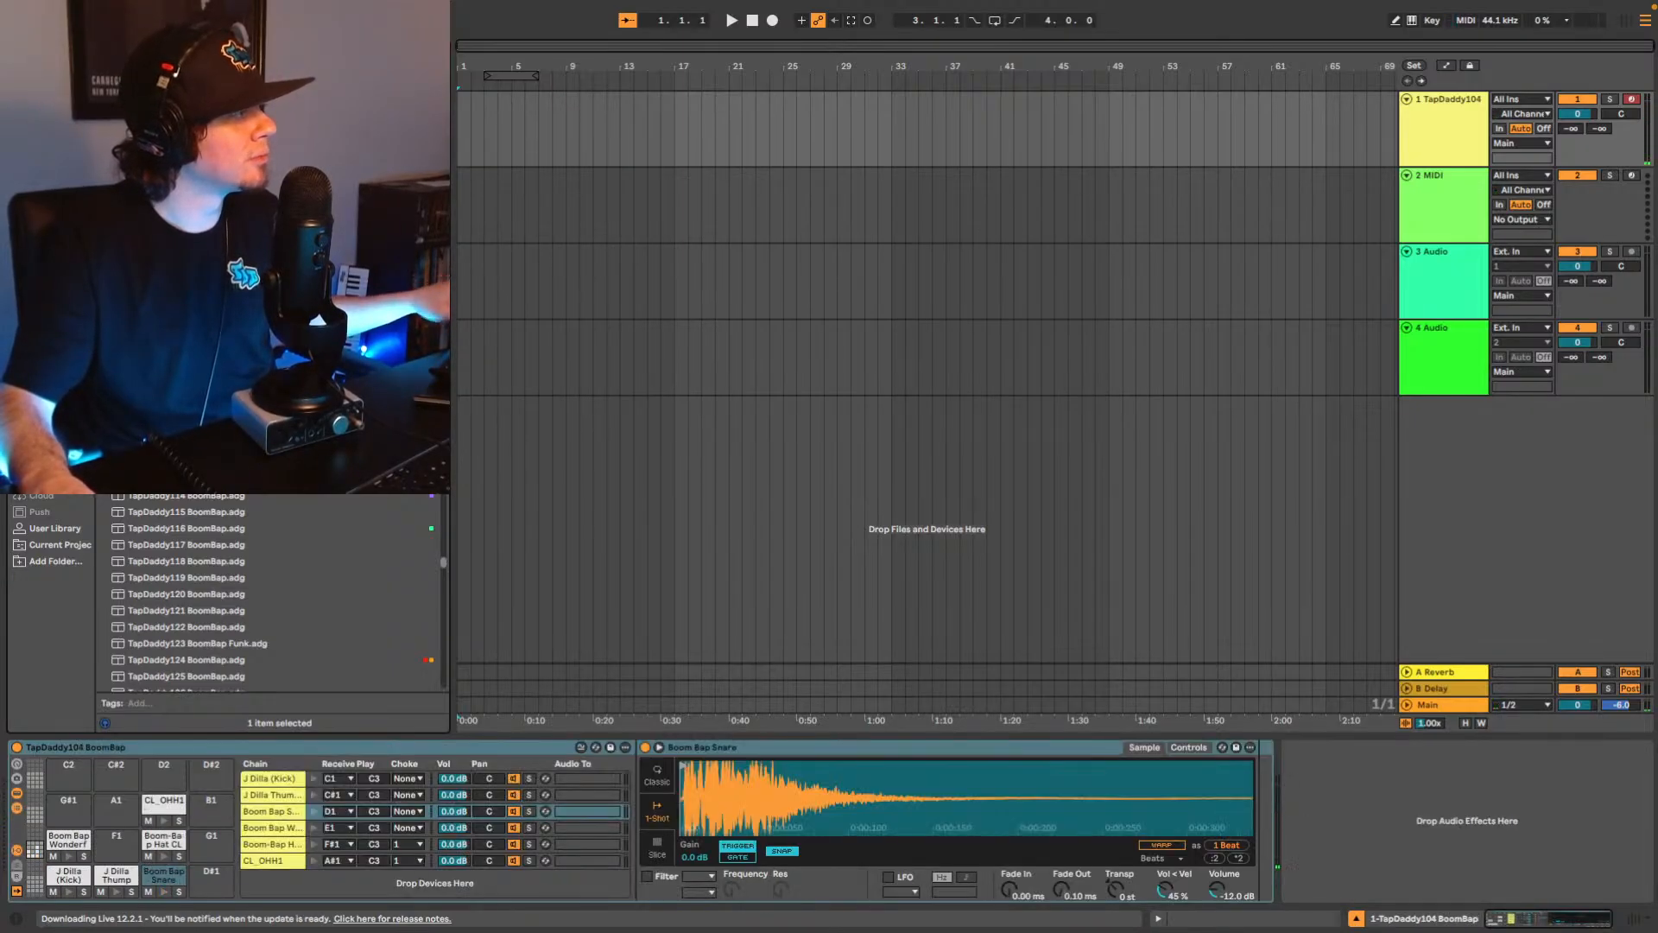
key(Down)
key(Return)
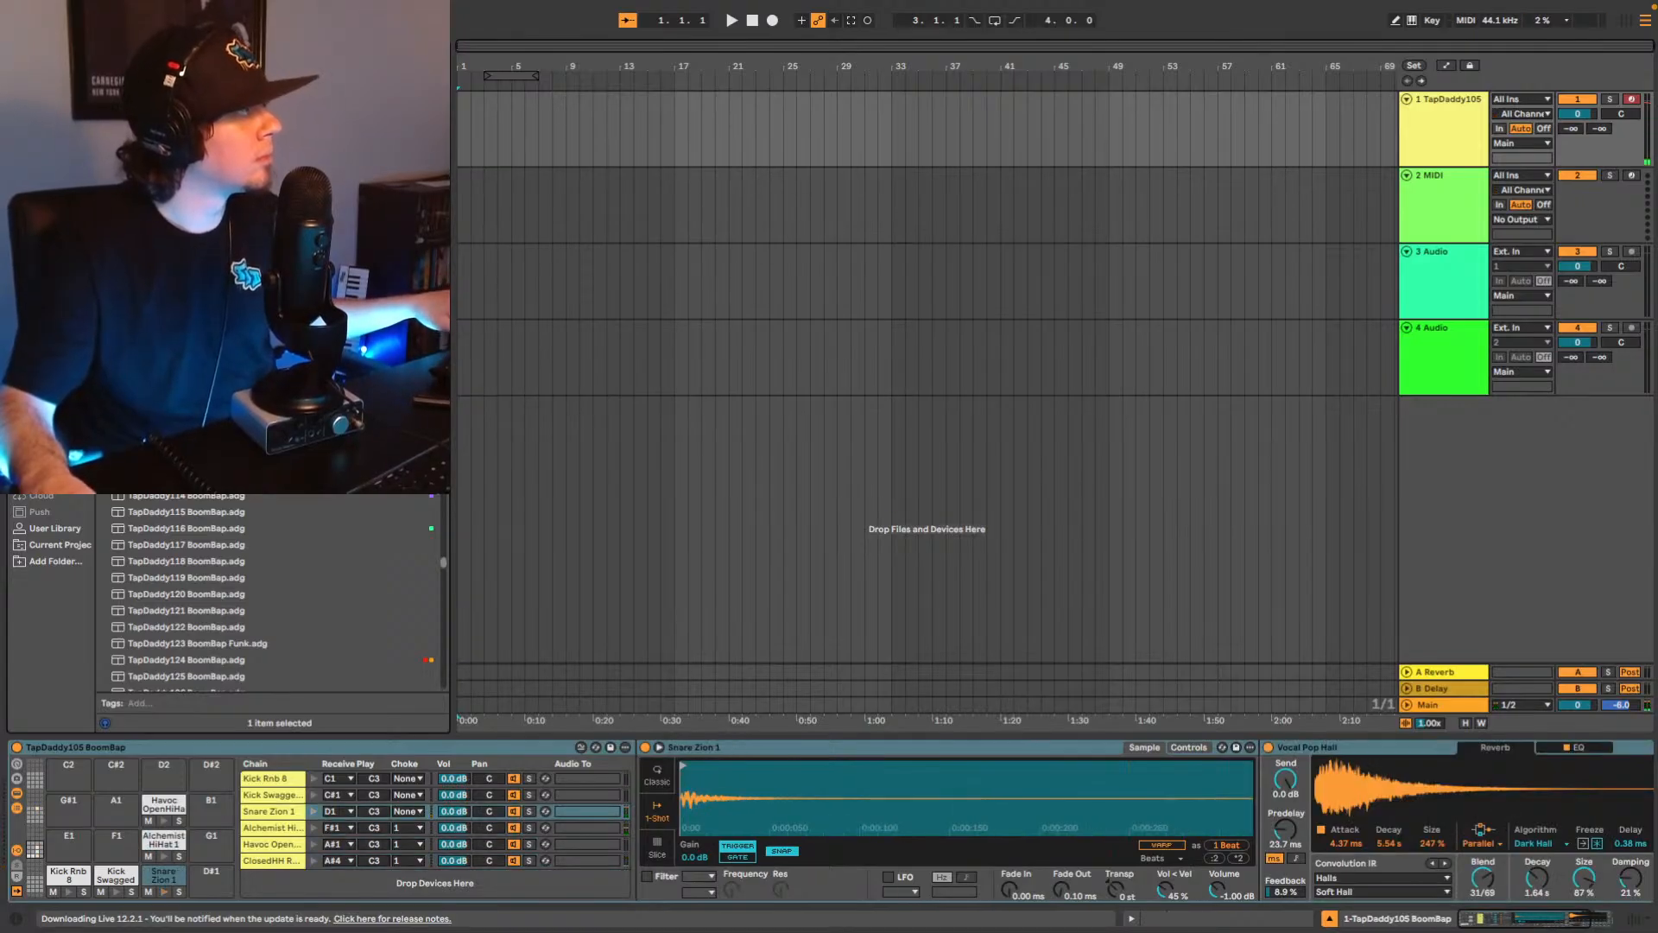
Audition the following kits on the first track: TapDaddy106 BoomBap Dilla, TapDaddy107, TapDaddy108 Dry and TapDaddy109 Trap-Lofi-ish.
key(Return)
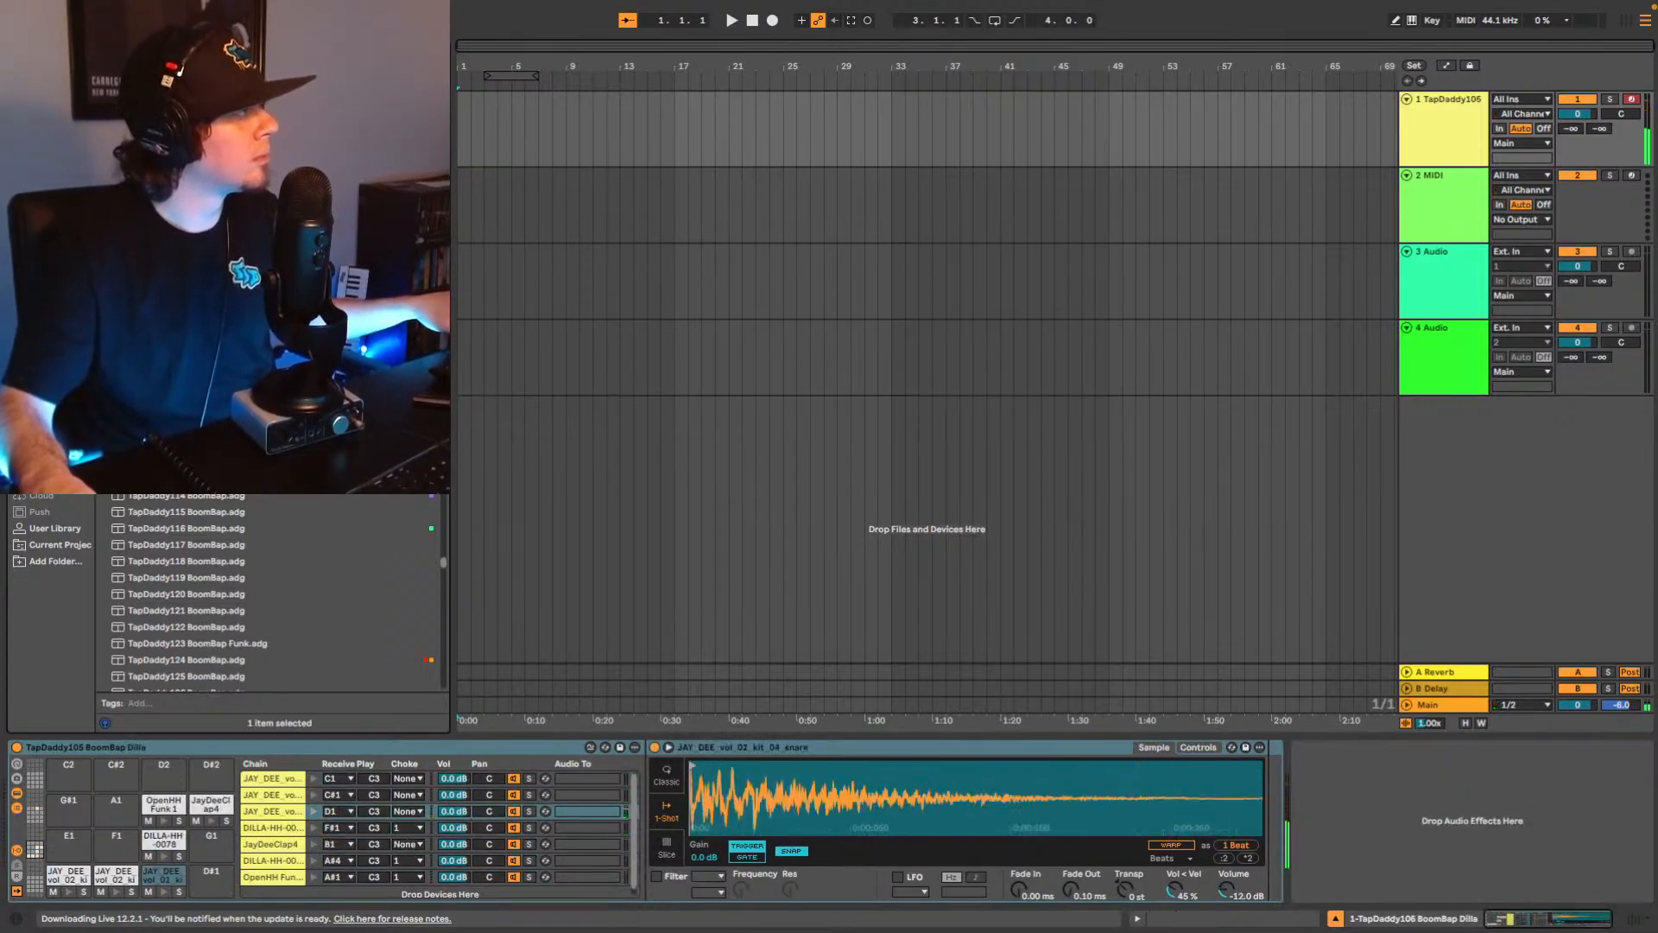
key(Return)
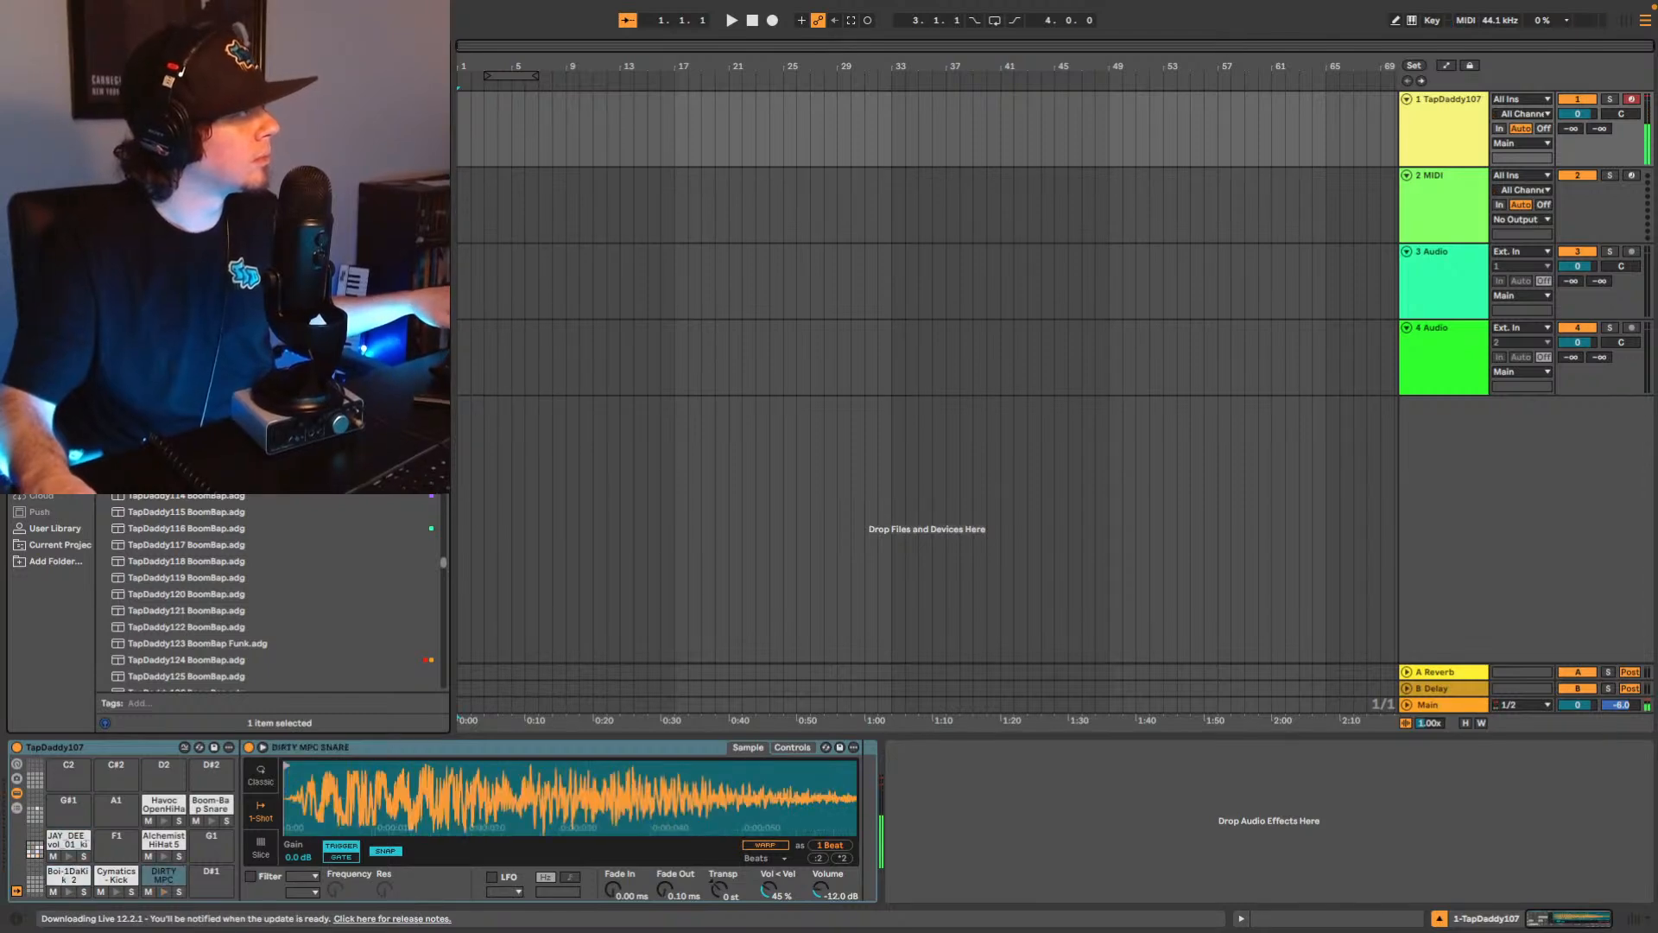
key(Return)
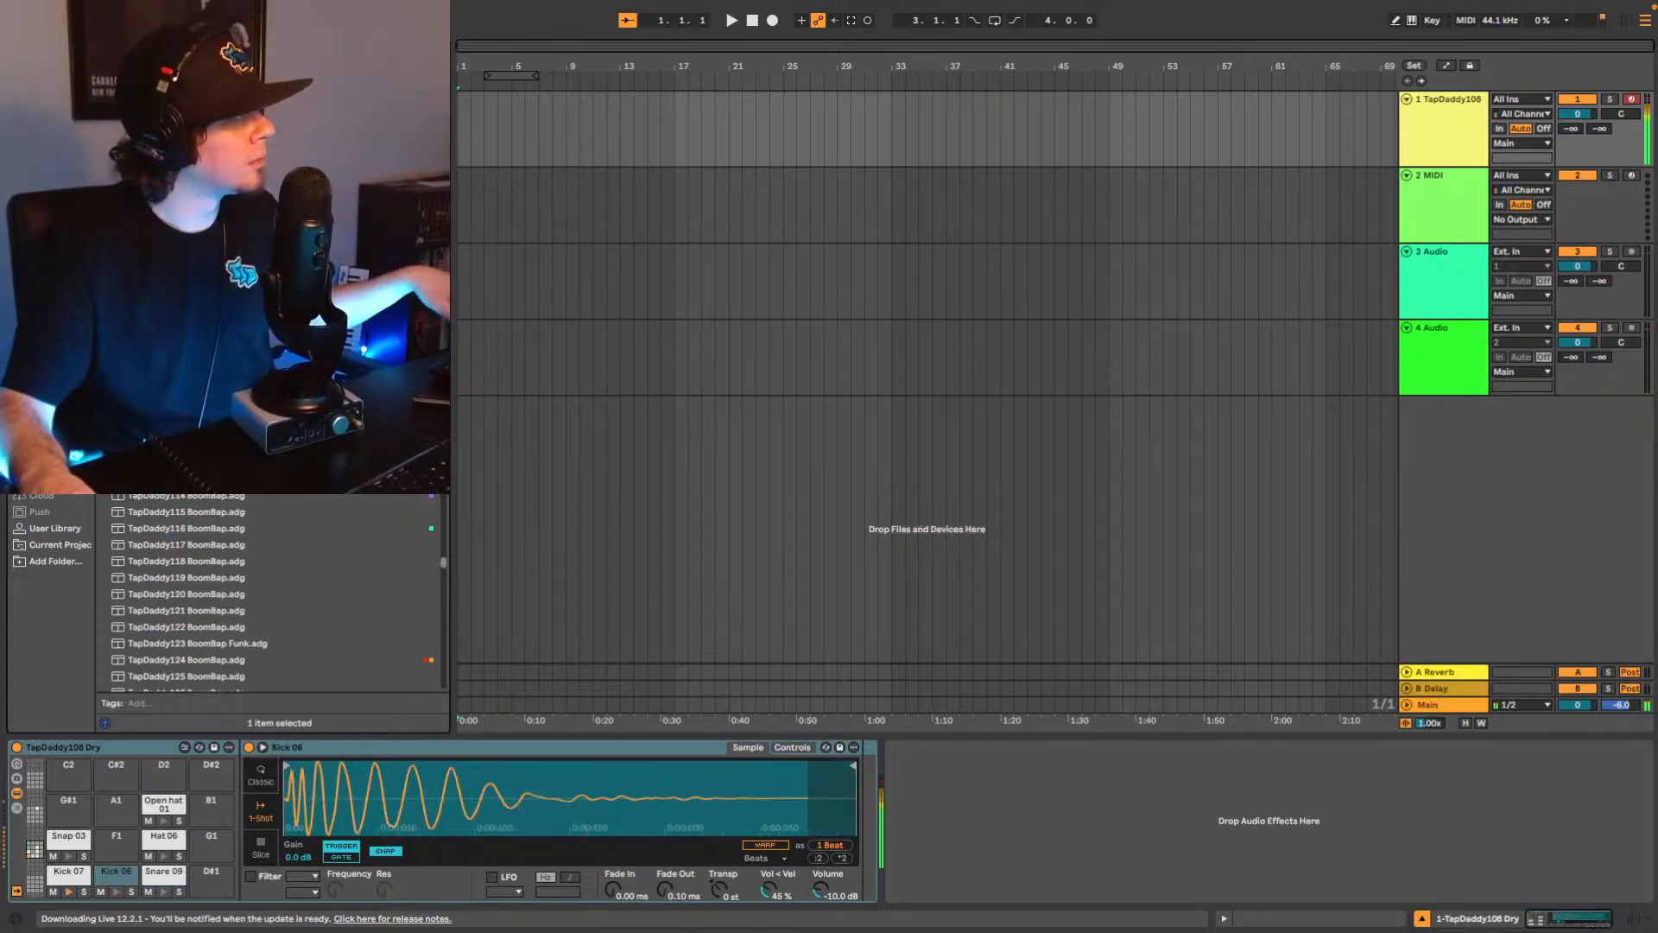
key(Return)
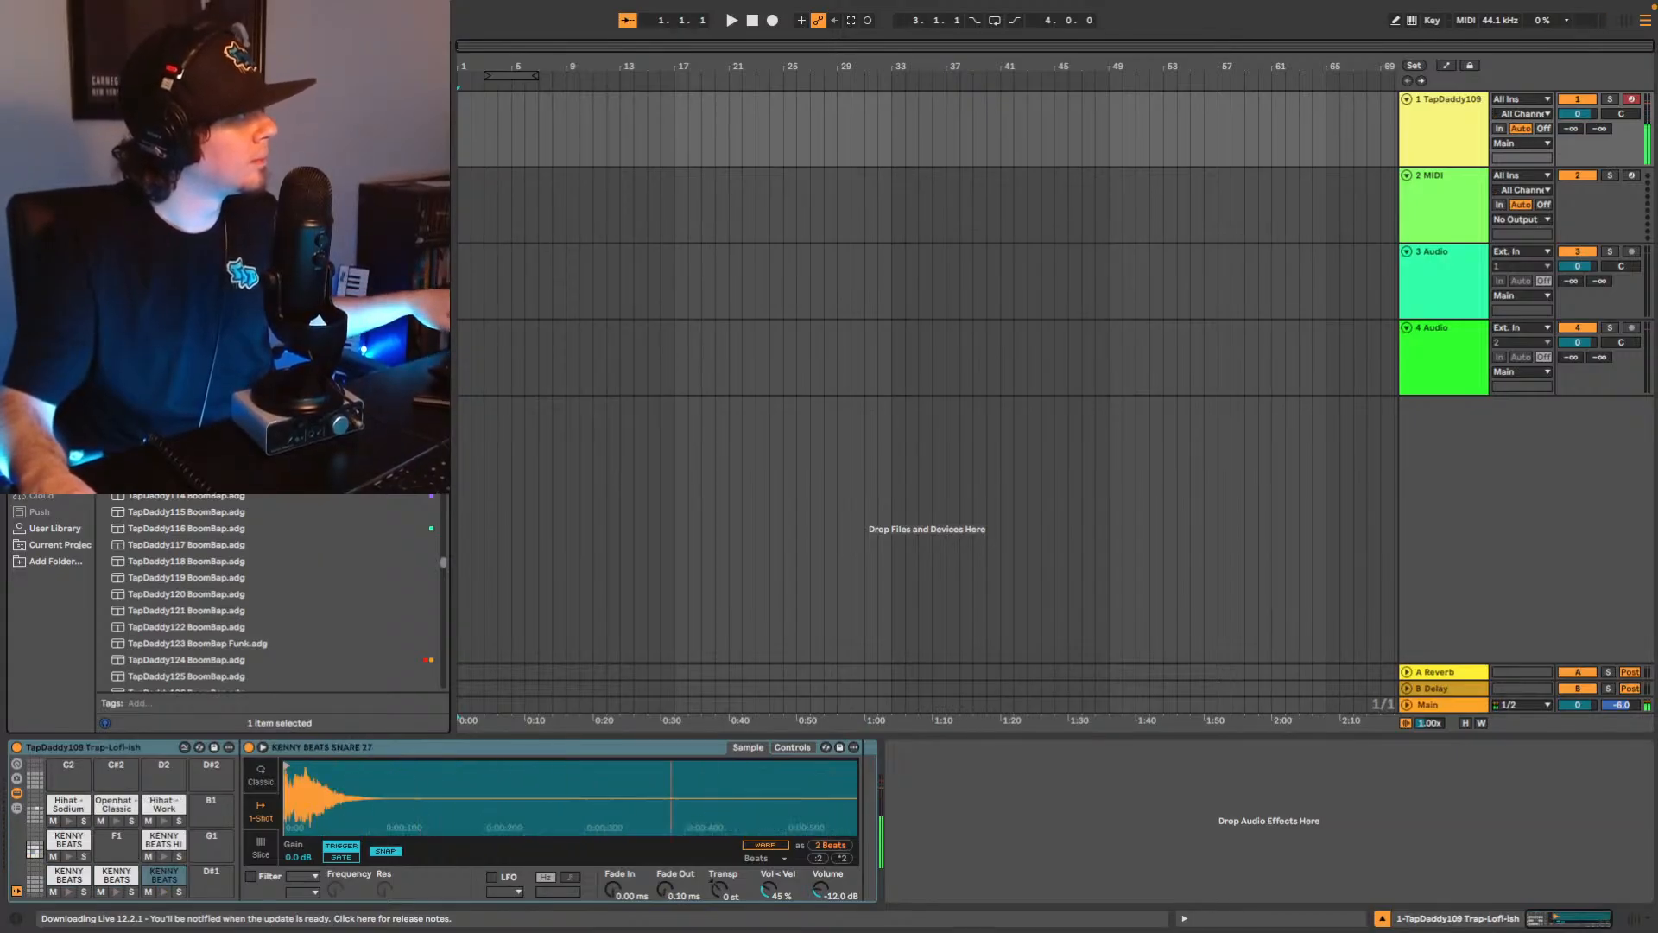
Swap the first track's kit for TapDaddy110 BoomBap, and that one for TapDaddy111 BoomBap.
key(Down)
key(Return)
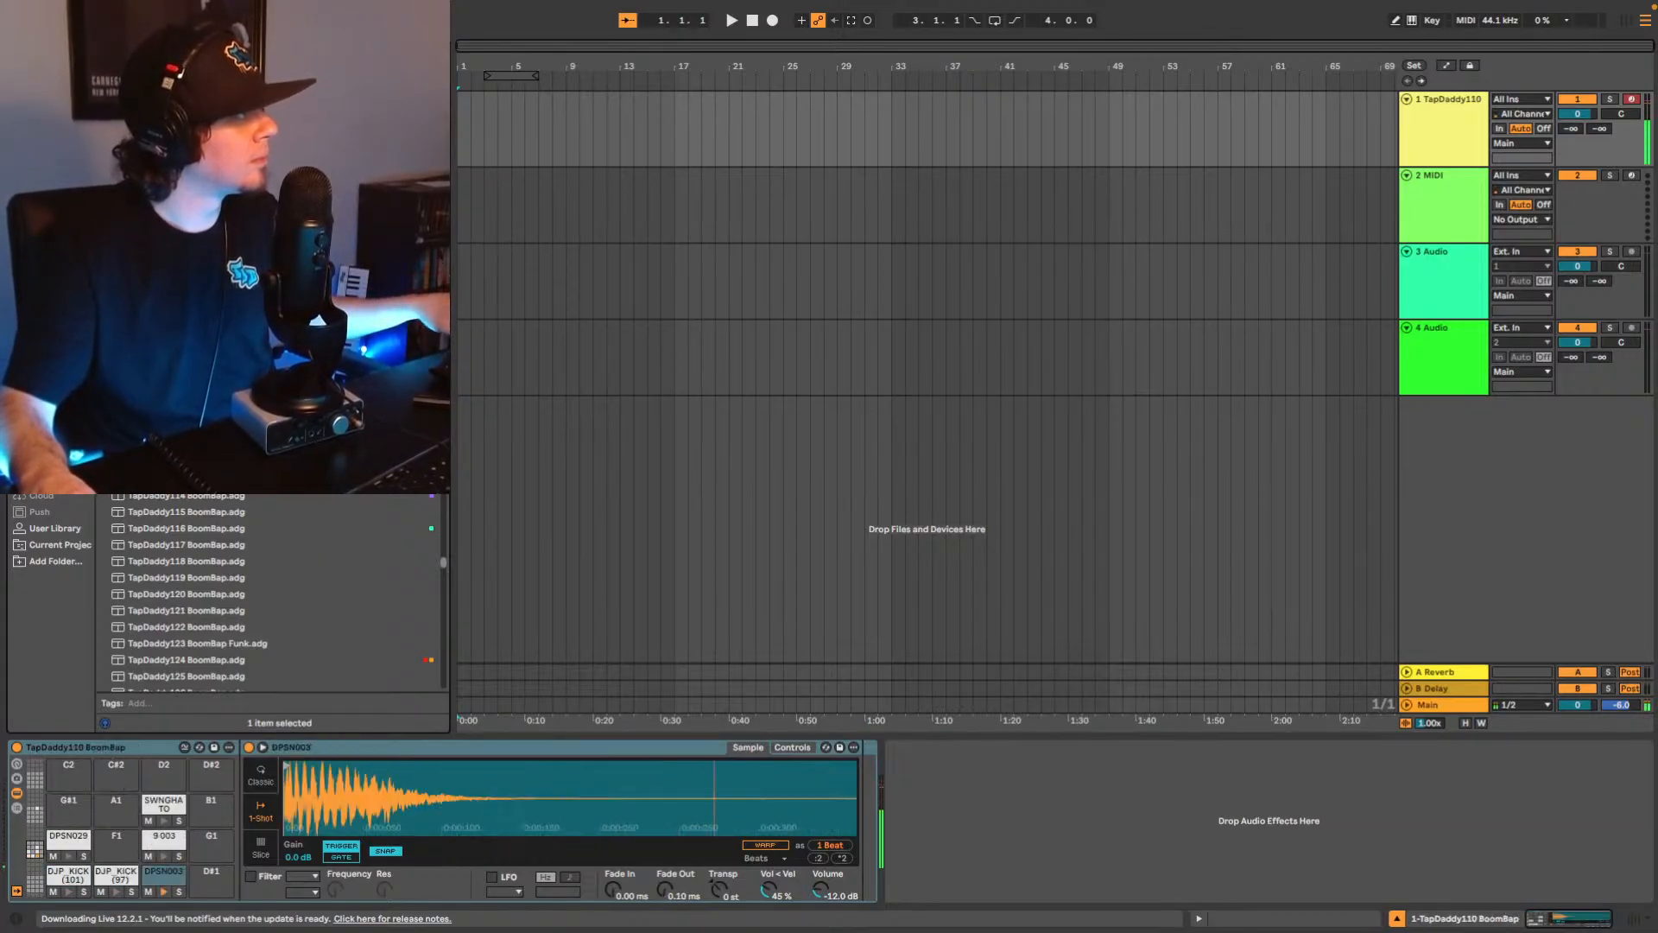
key(Down)
key(Return)
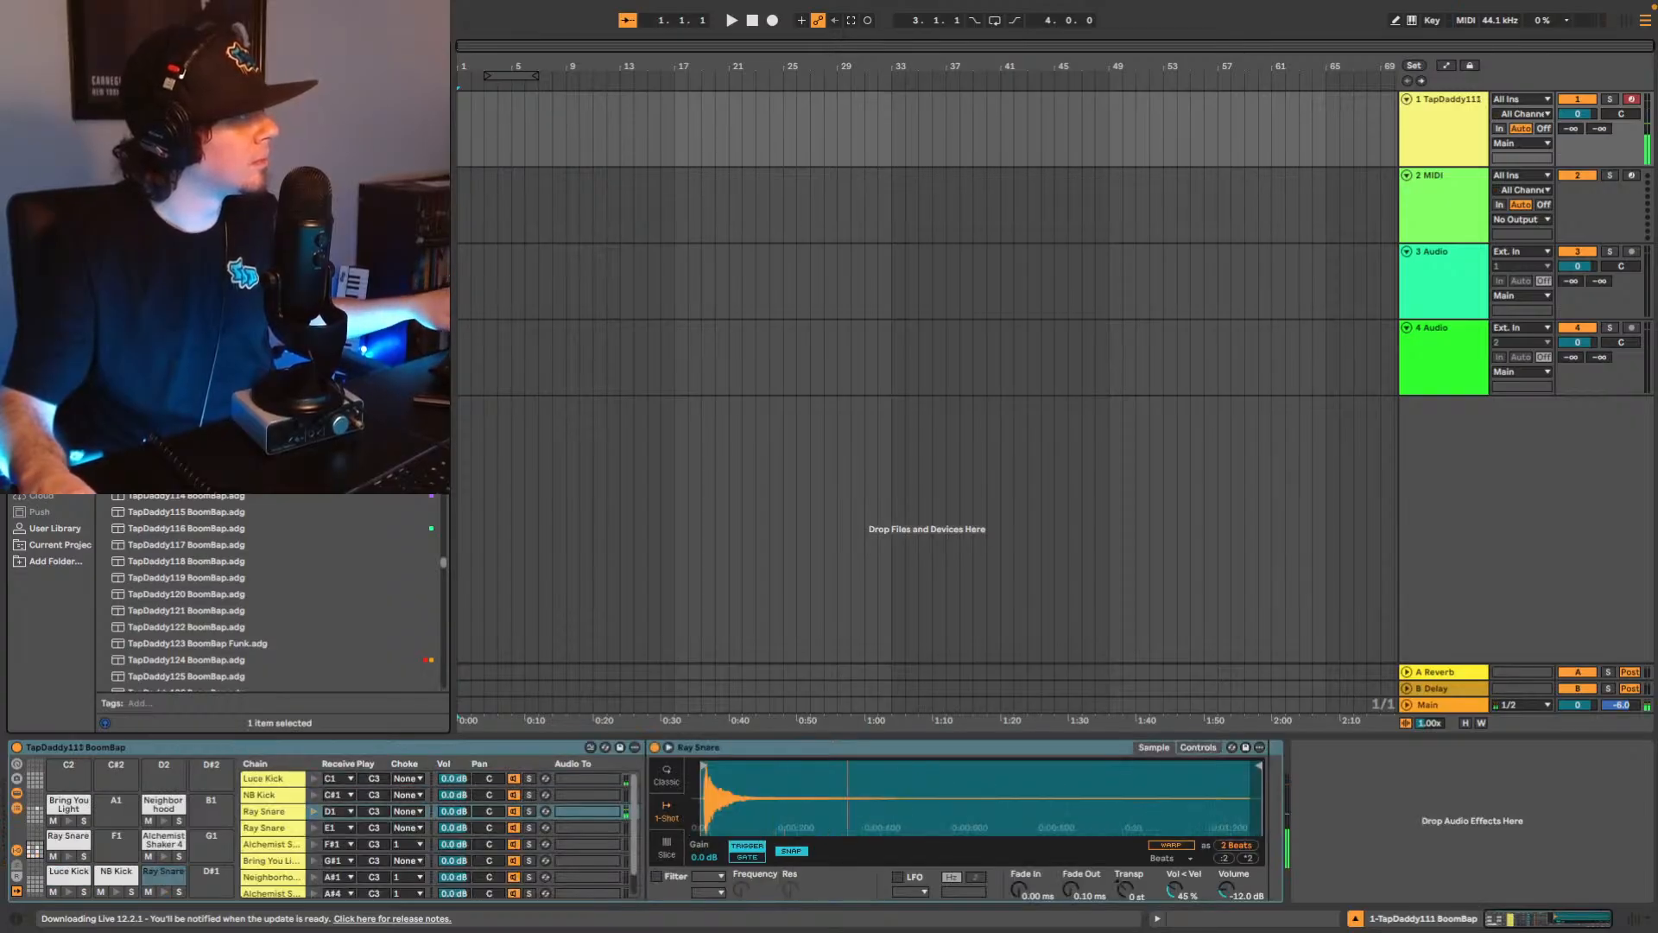
Audition TapDaddy114, TapDaddy116 and TapDaddy117 BoomBap, settle on TapDaddy118 BoomBap for the first track, and select that track.
double_click(221, 499)
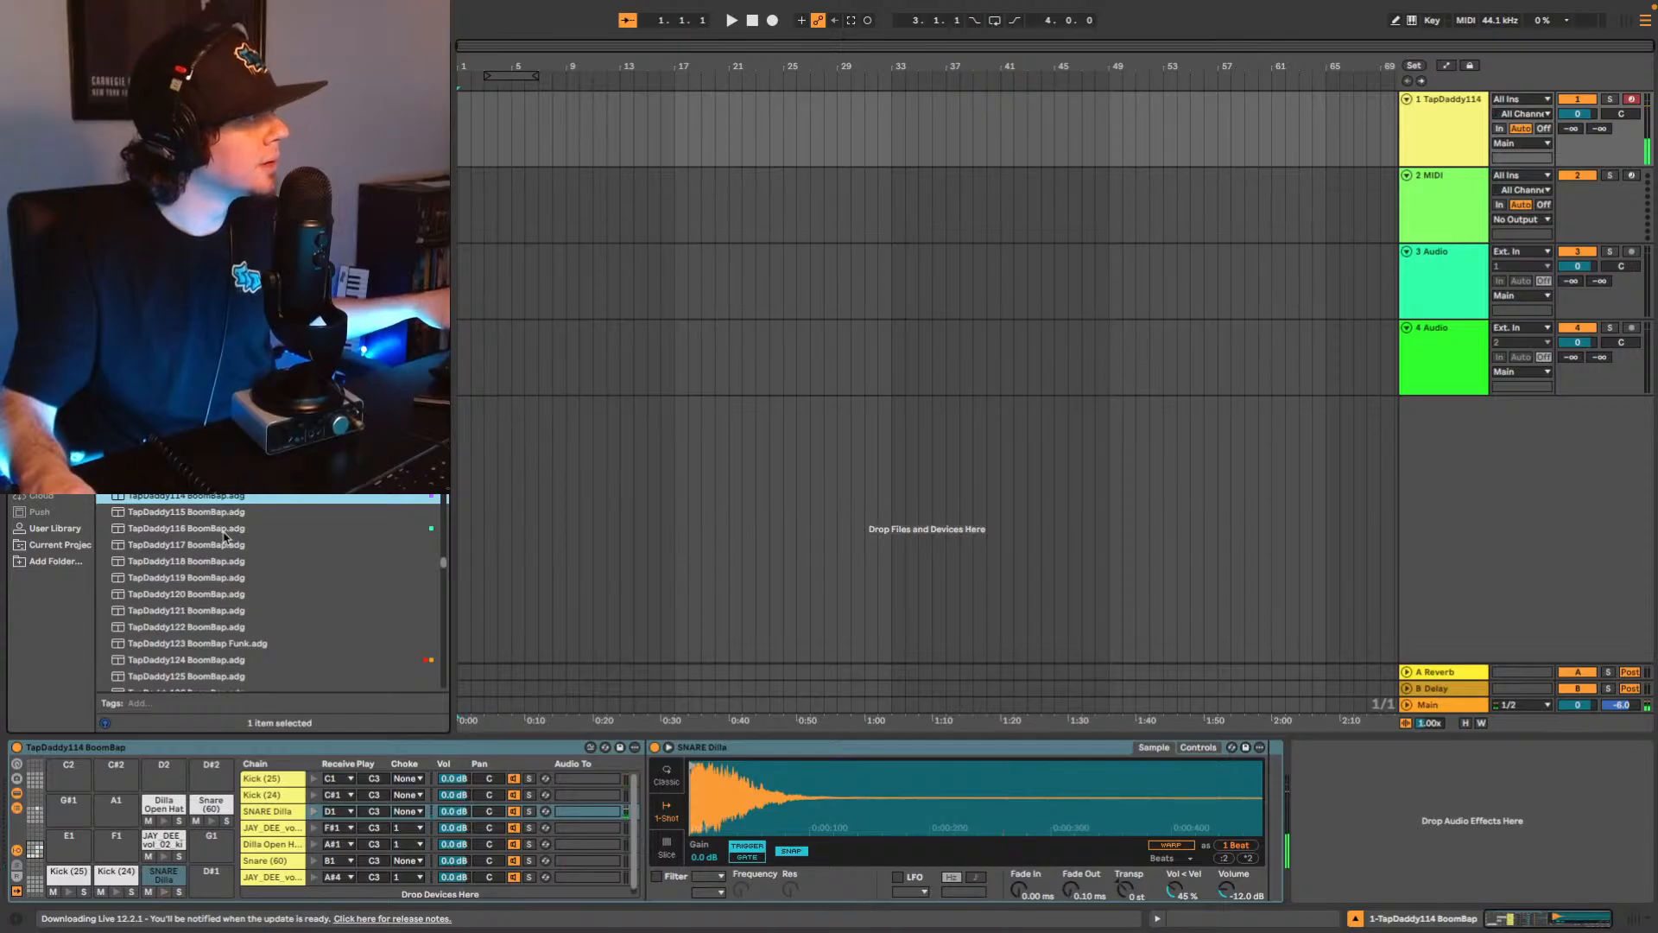
double_click(223, 531)
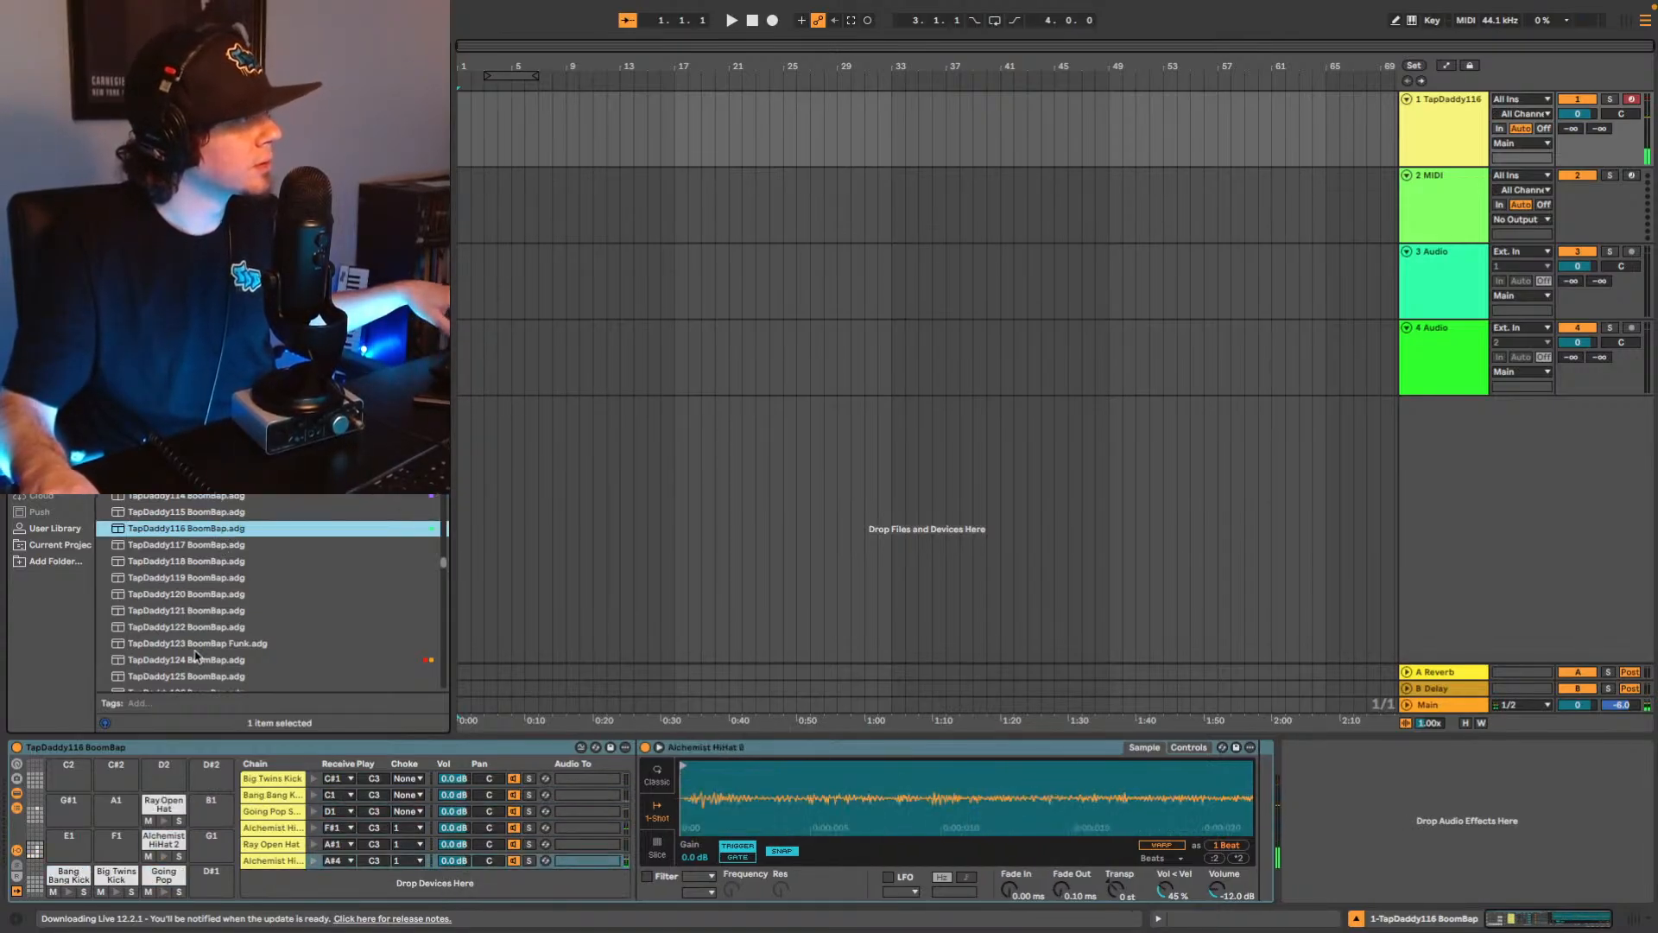
double_click(197, 545)
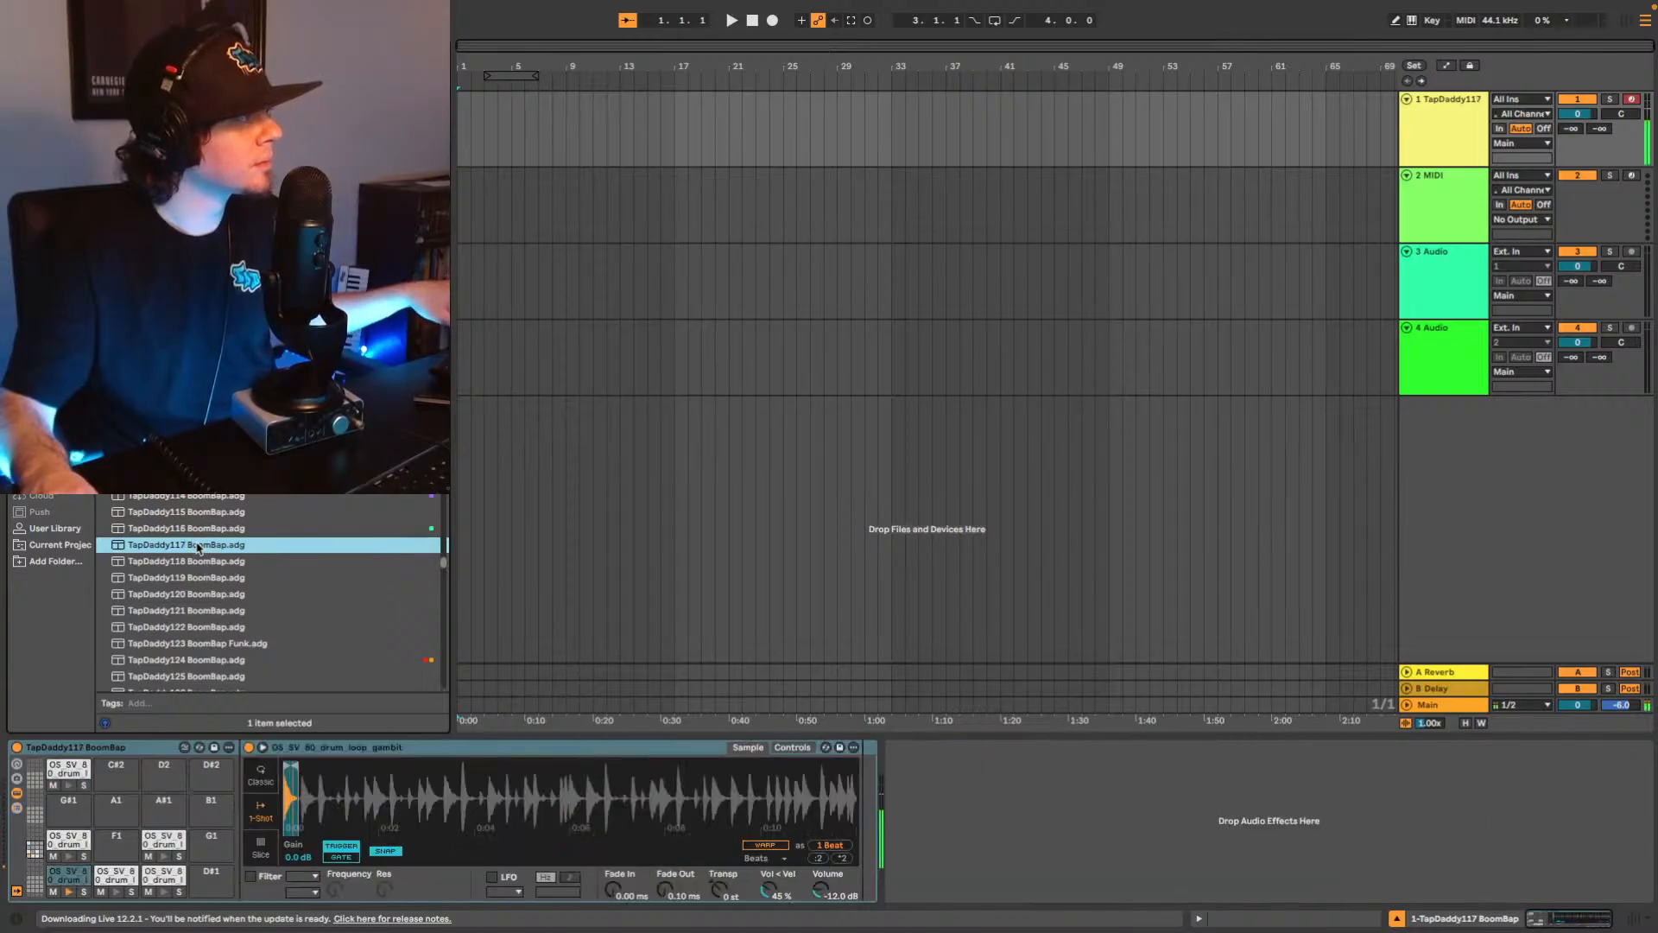
double_click(198, 562)
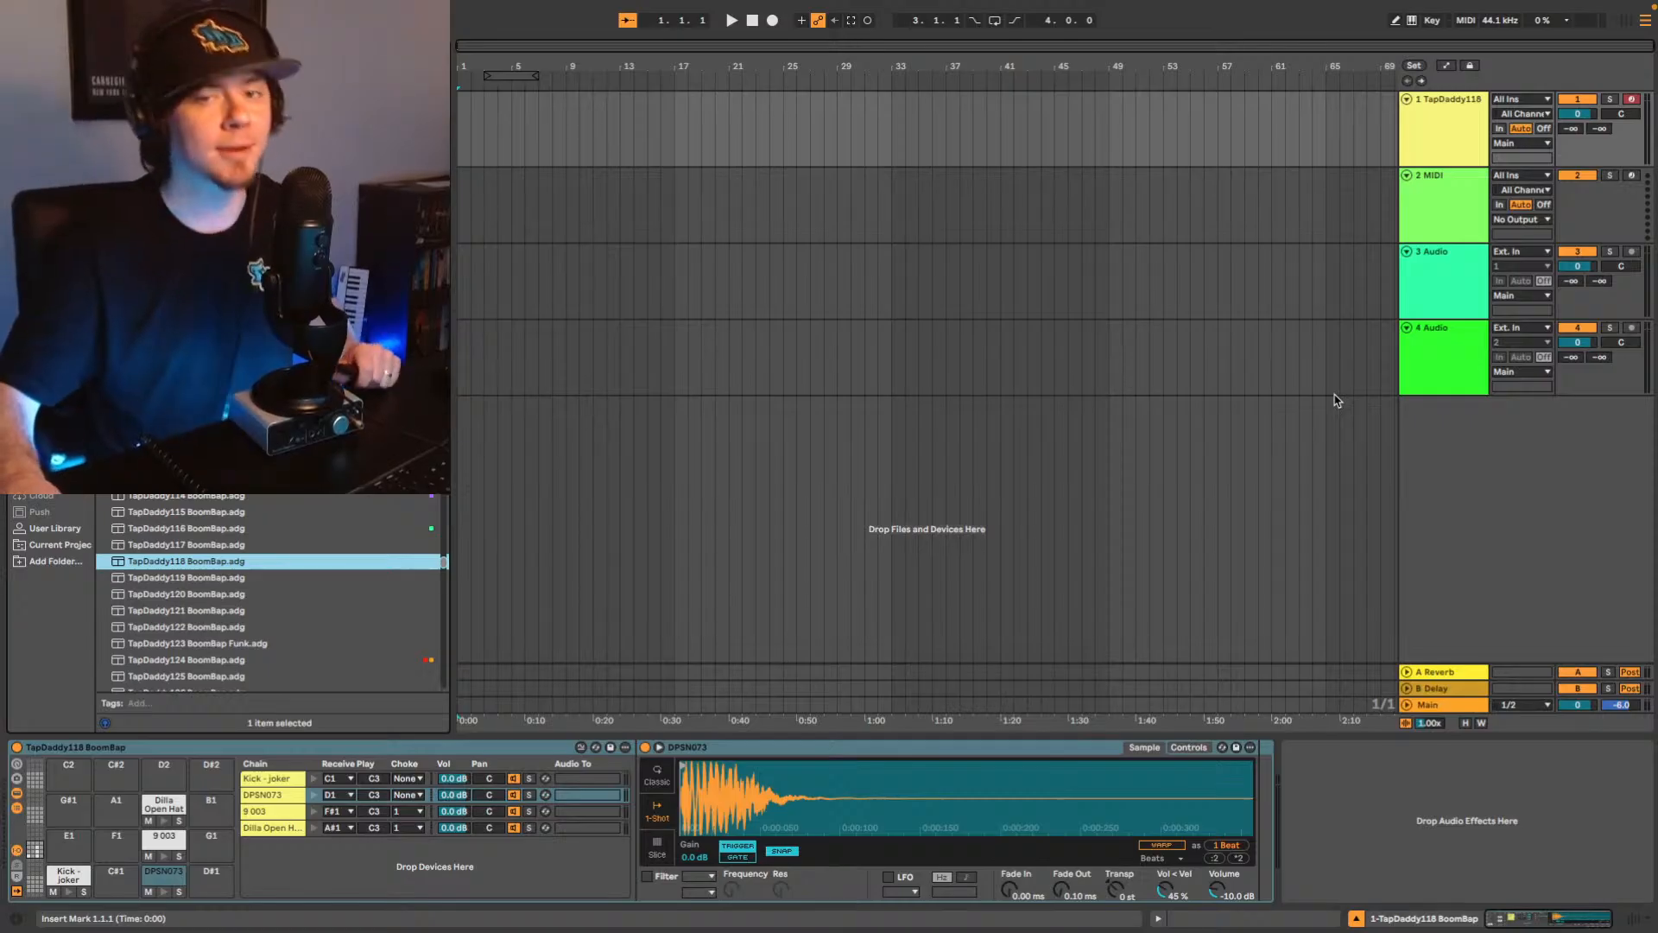
click(1453, 125)
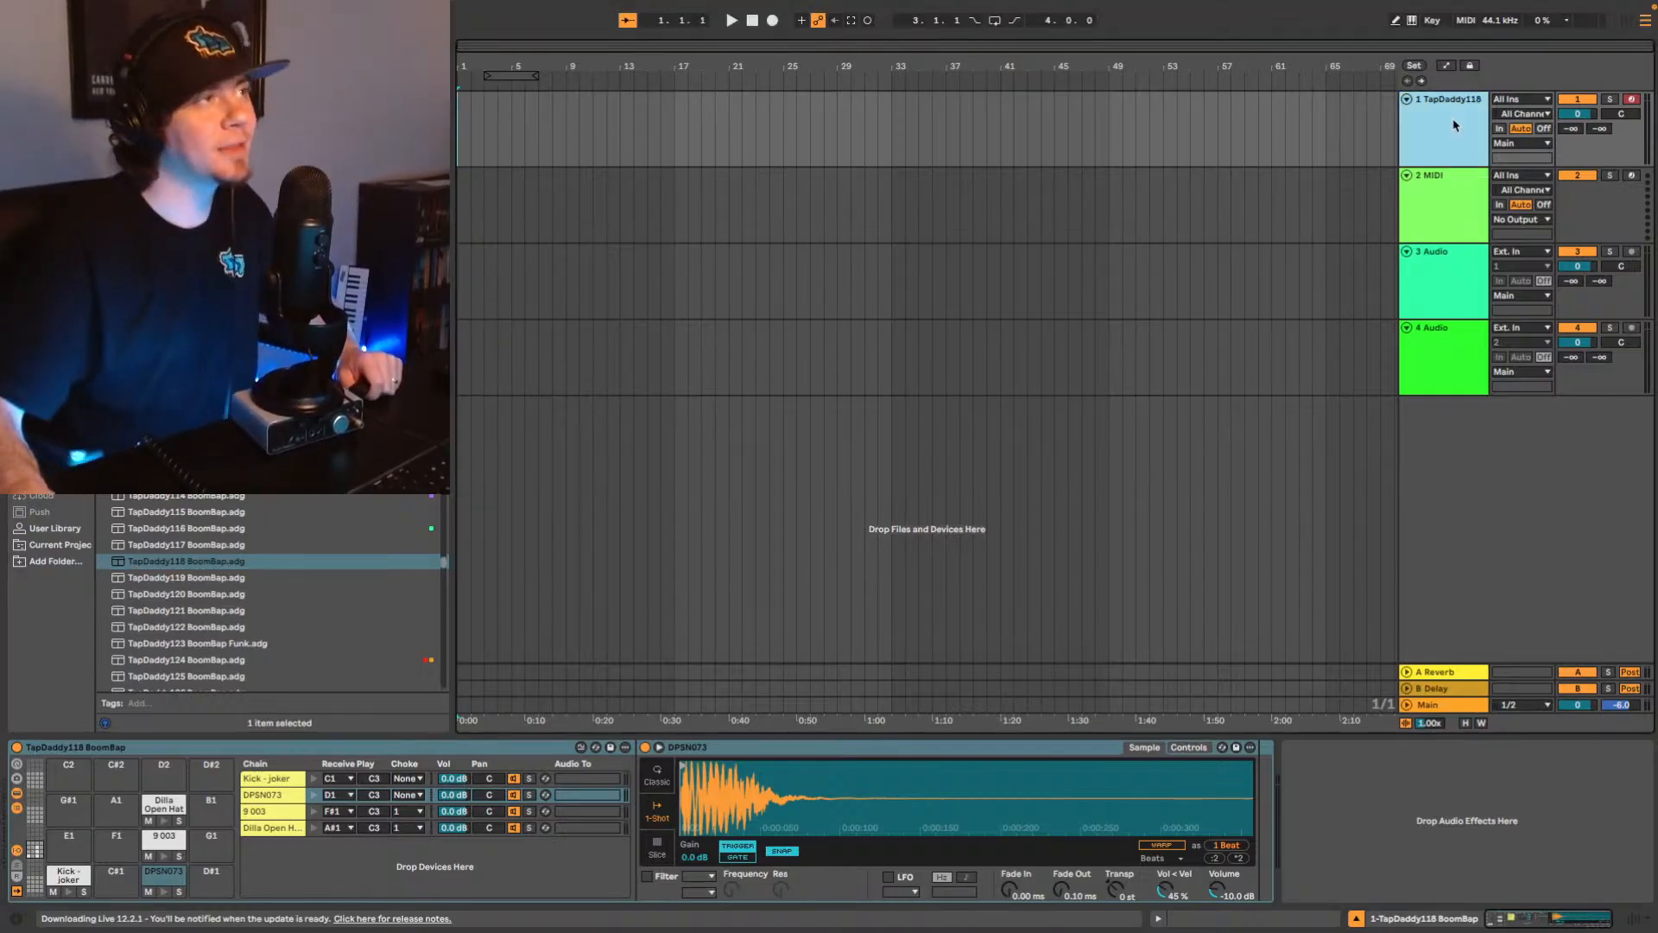
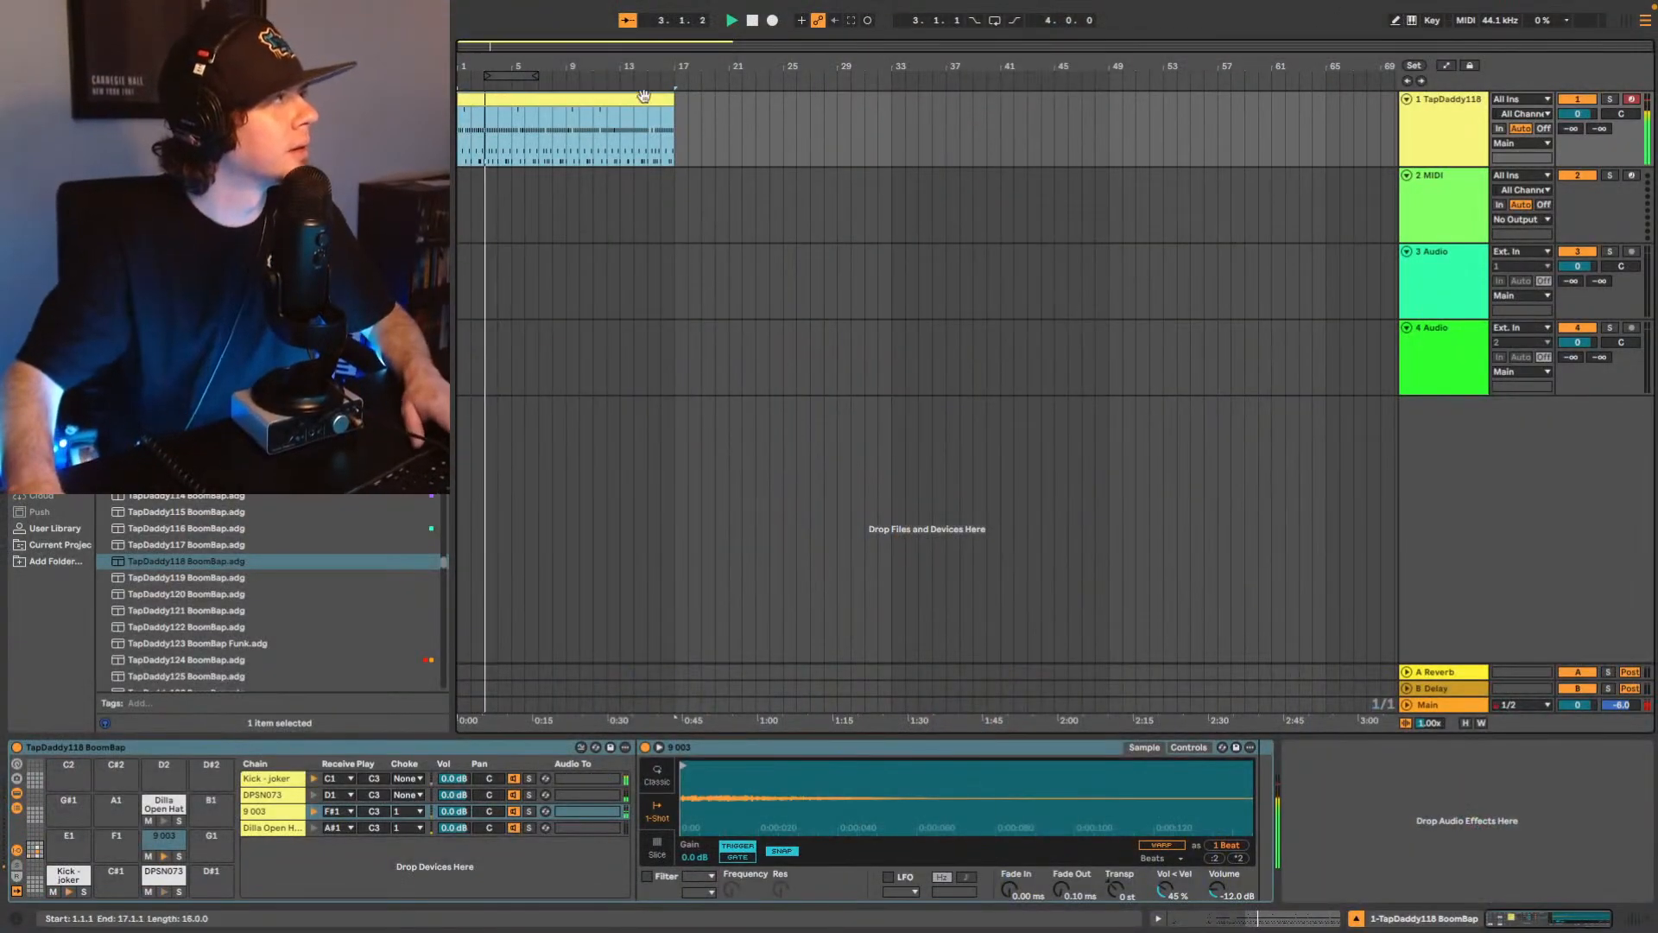
Extend the end of the recorded drum clip to bar 18 and listen to its last bars from bar 15.
mouse_move(674, 102)
mouse_down()
mouse_move(703, 102)
mouse_move(681, 102)
mouse_up()
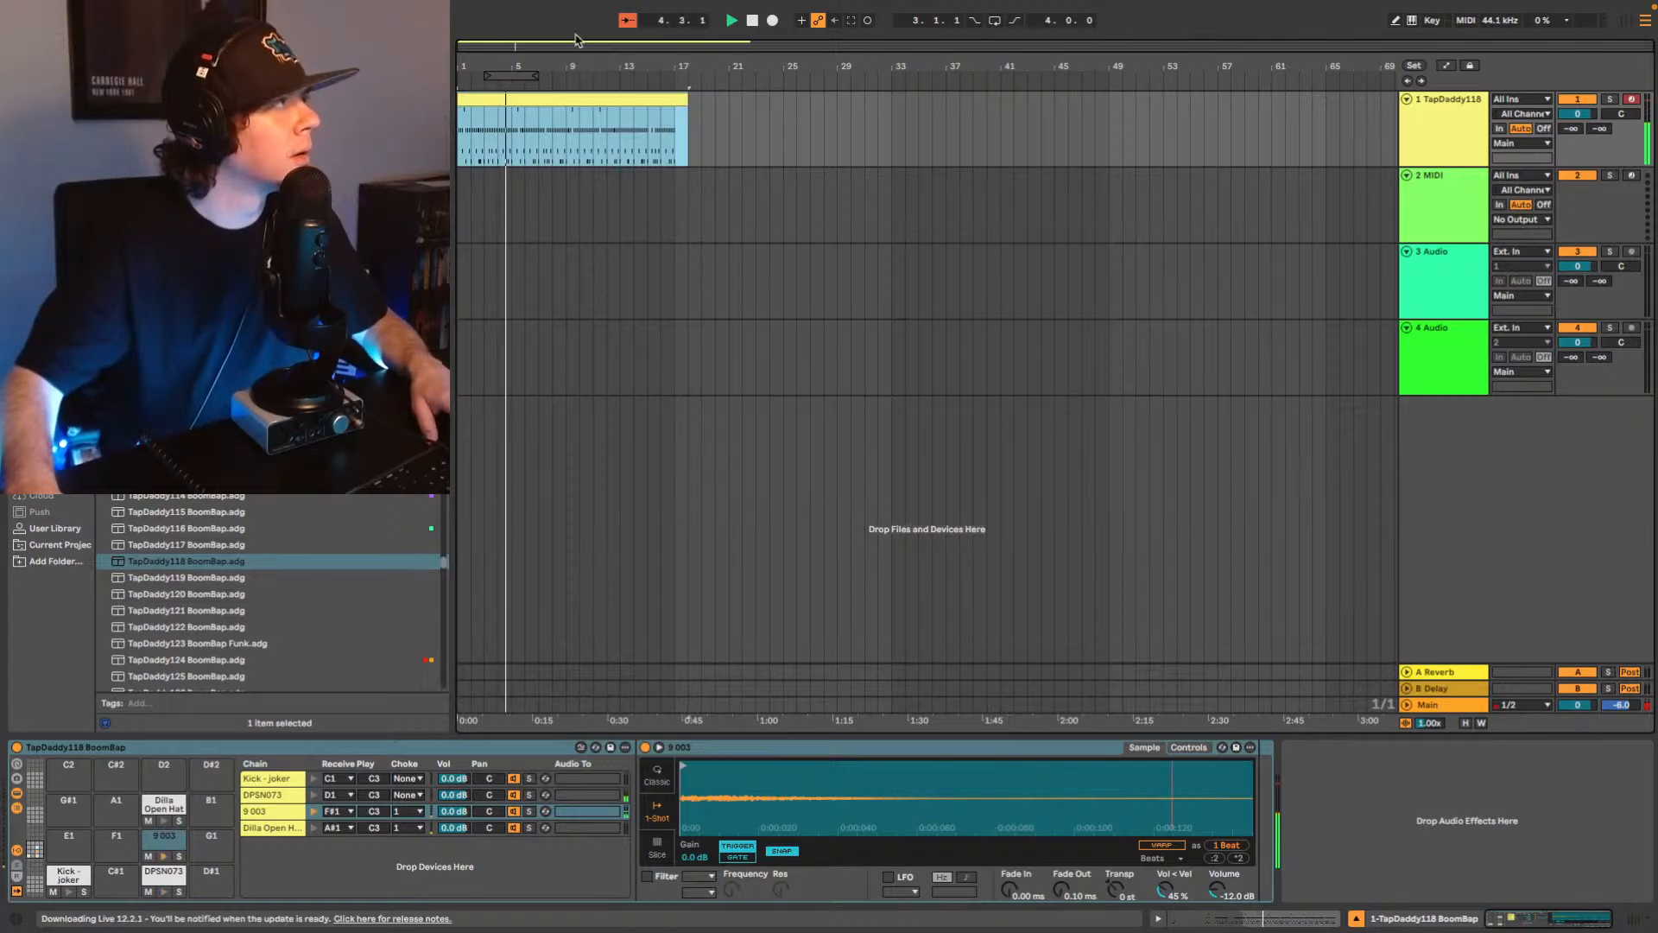
drag(573, 40, 619, 72)
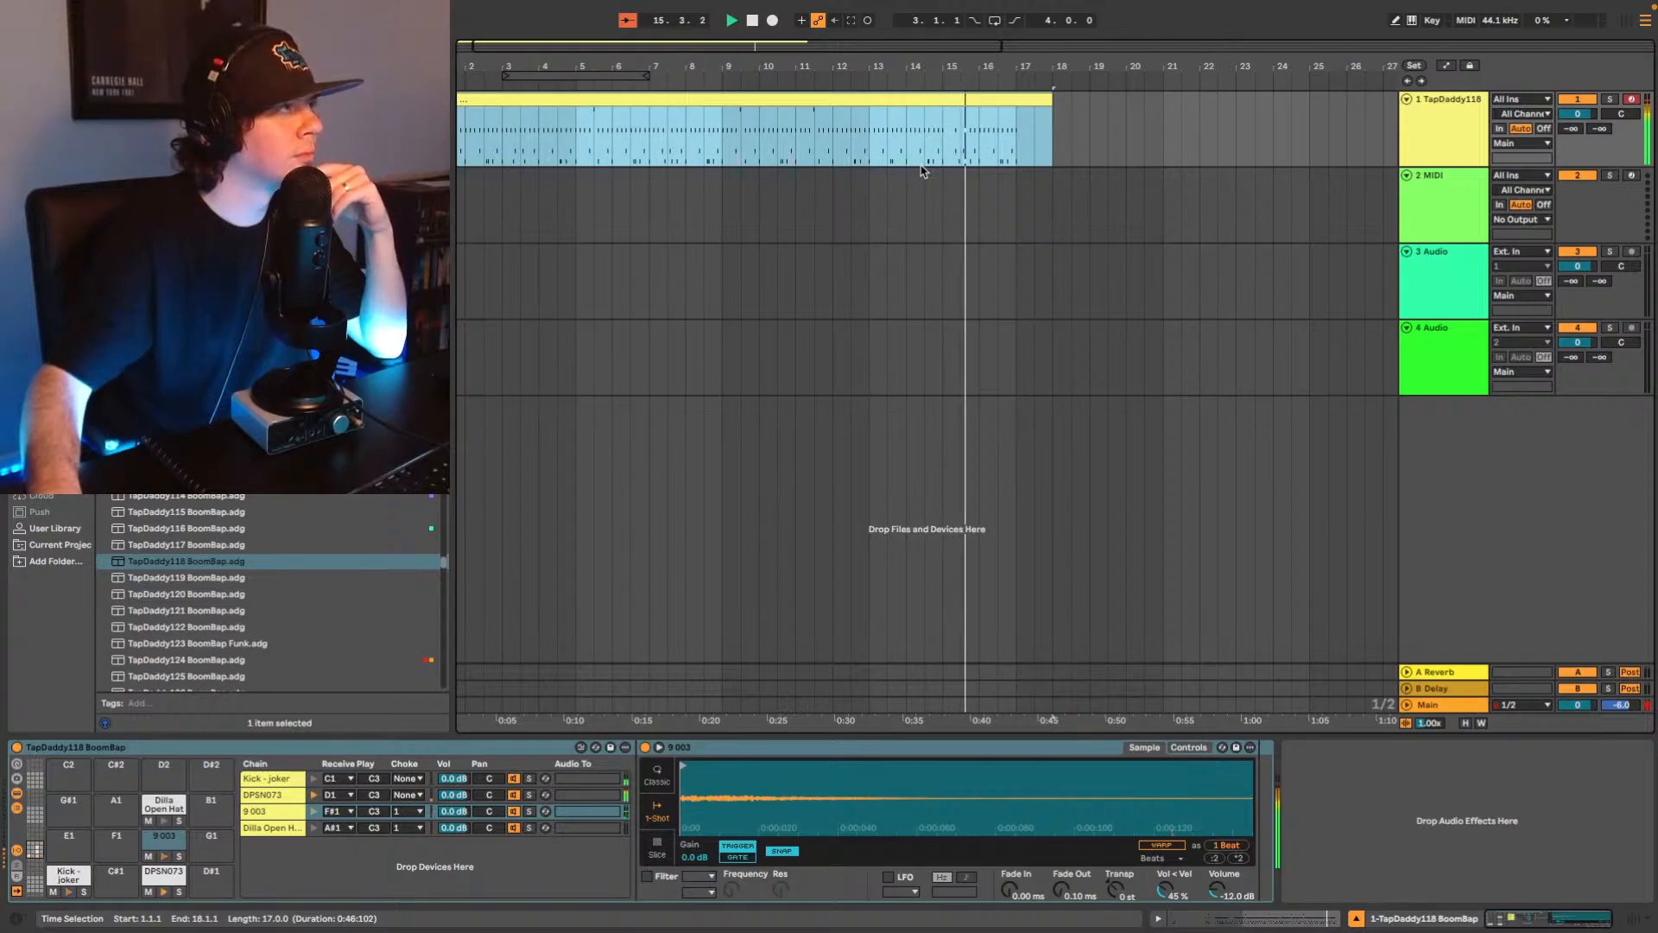
key(space)
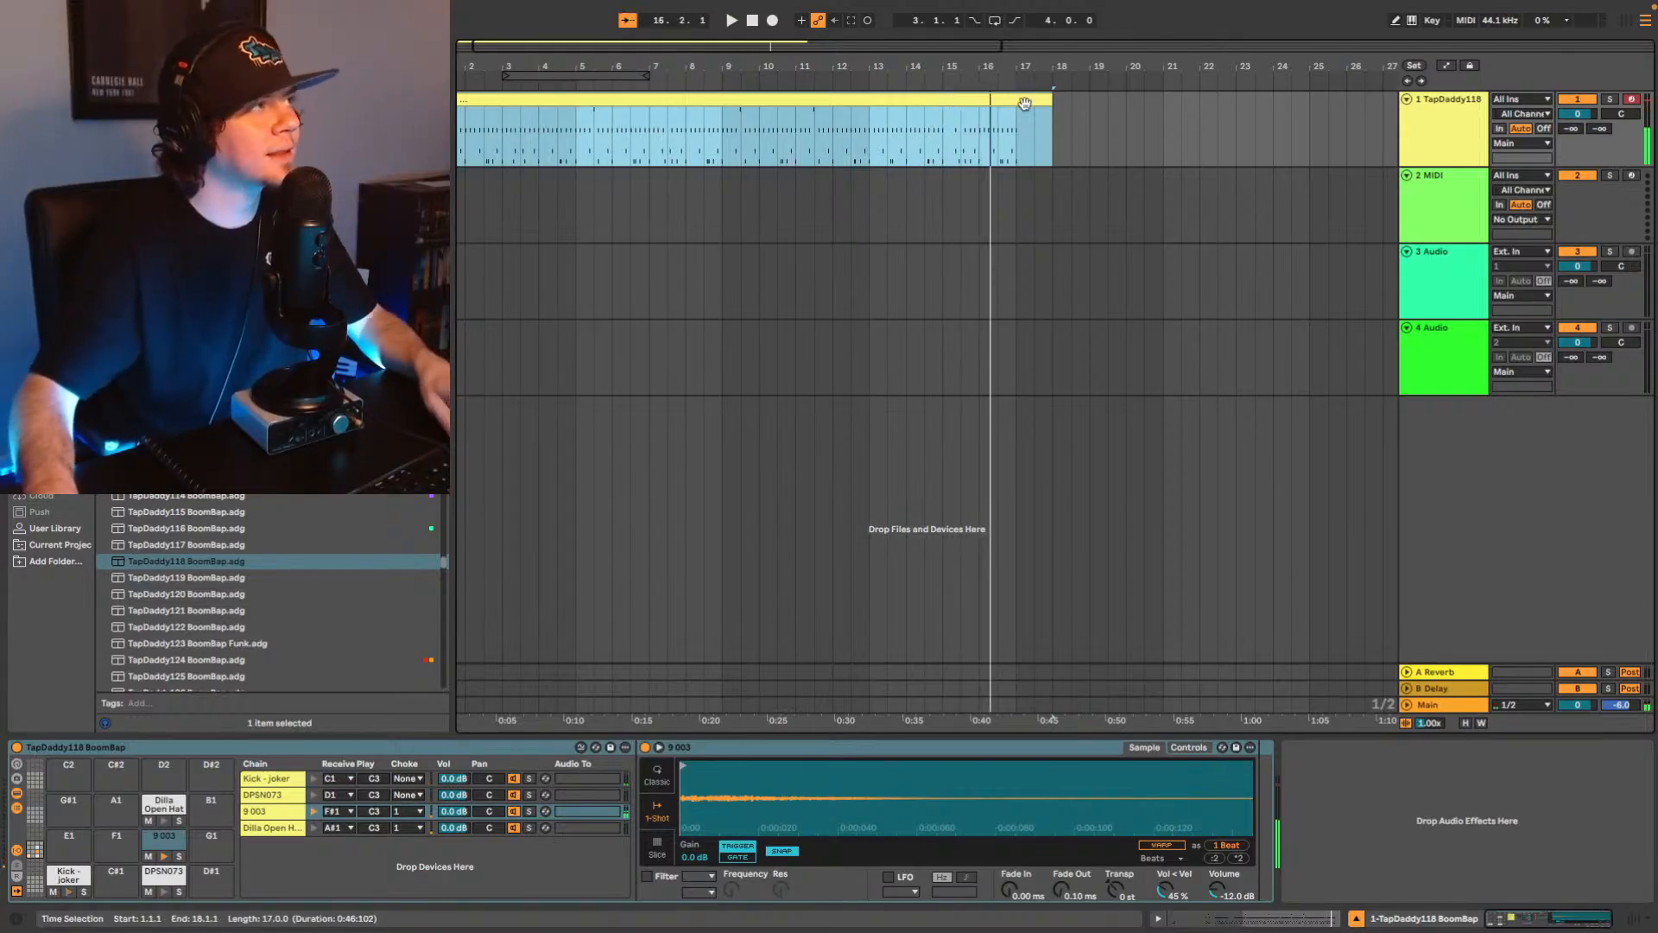
click(930, 151)
key(space)
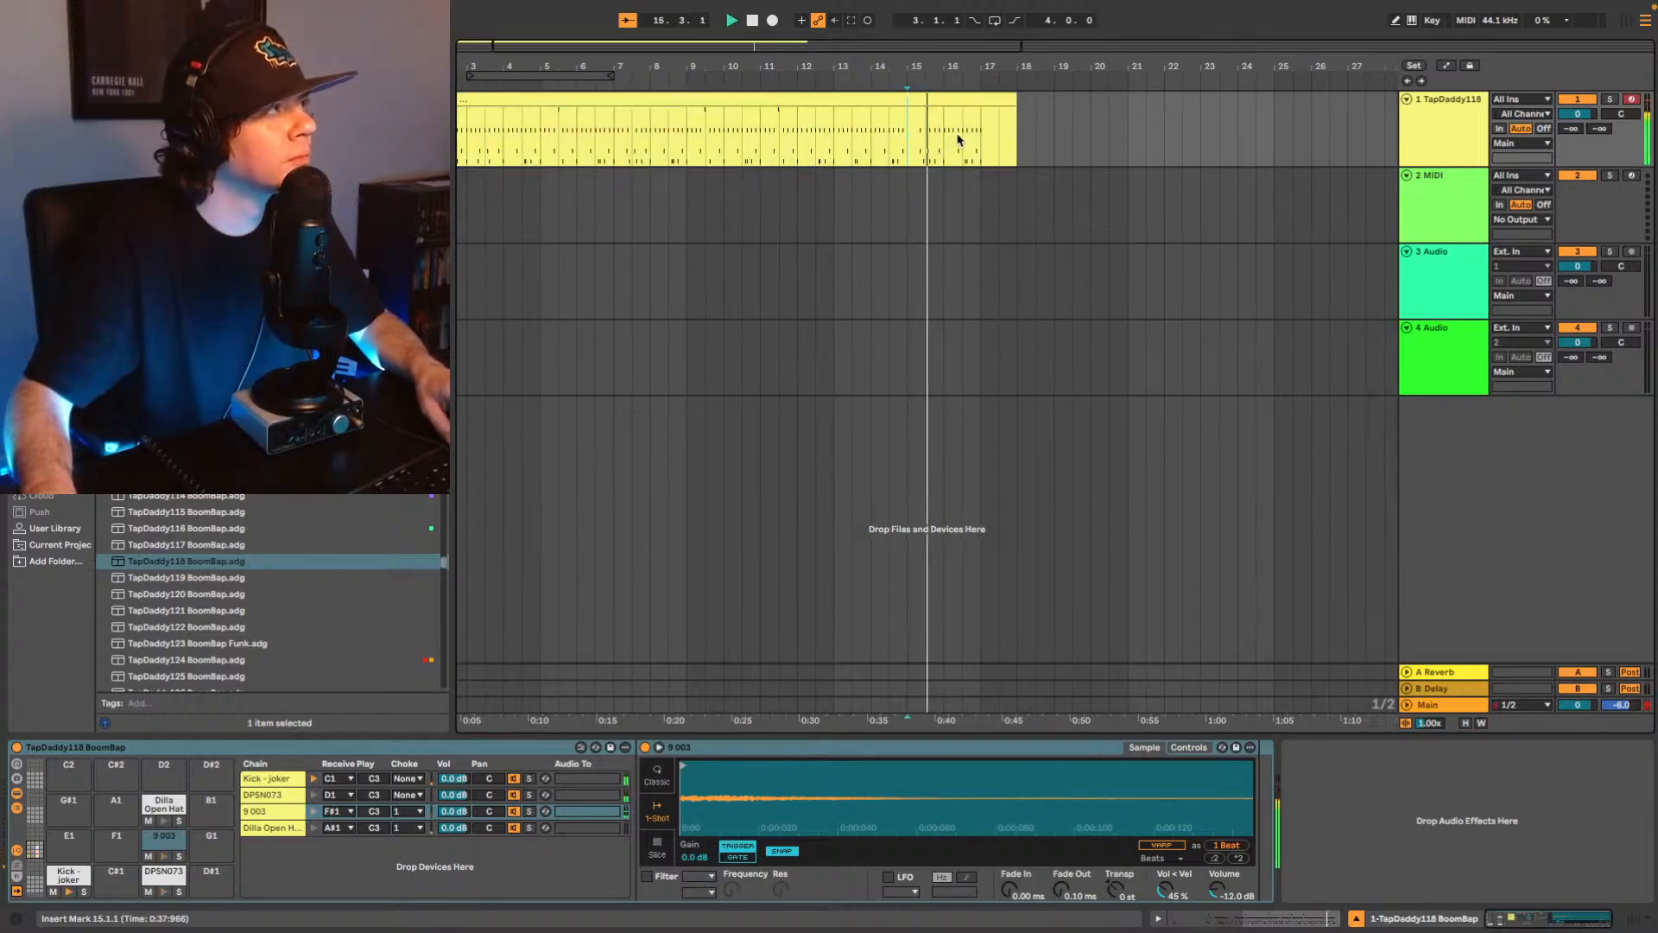
key(space)
drag(966, 67, 957, 139)
key(space)
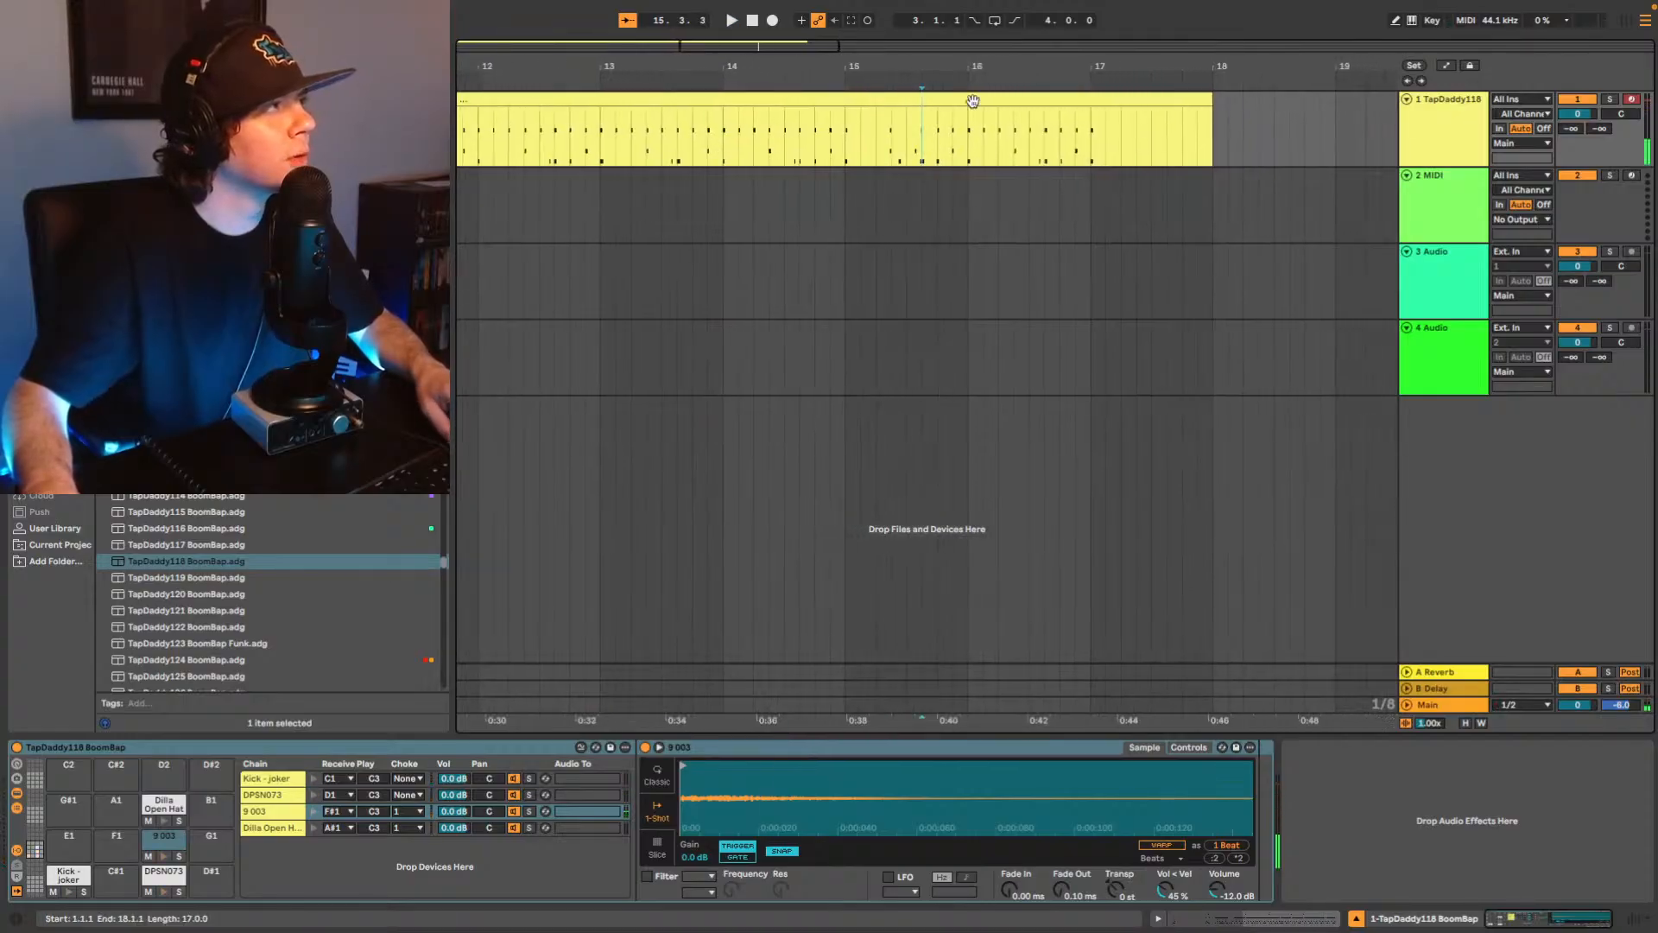
Move the drum clip to start at 2.2.3, listen near bar 17, and trim its end to 17.1.1.
drag(953, 96, 1127, 102)
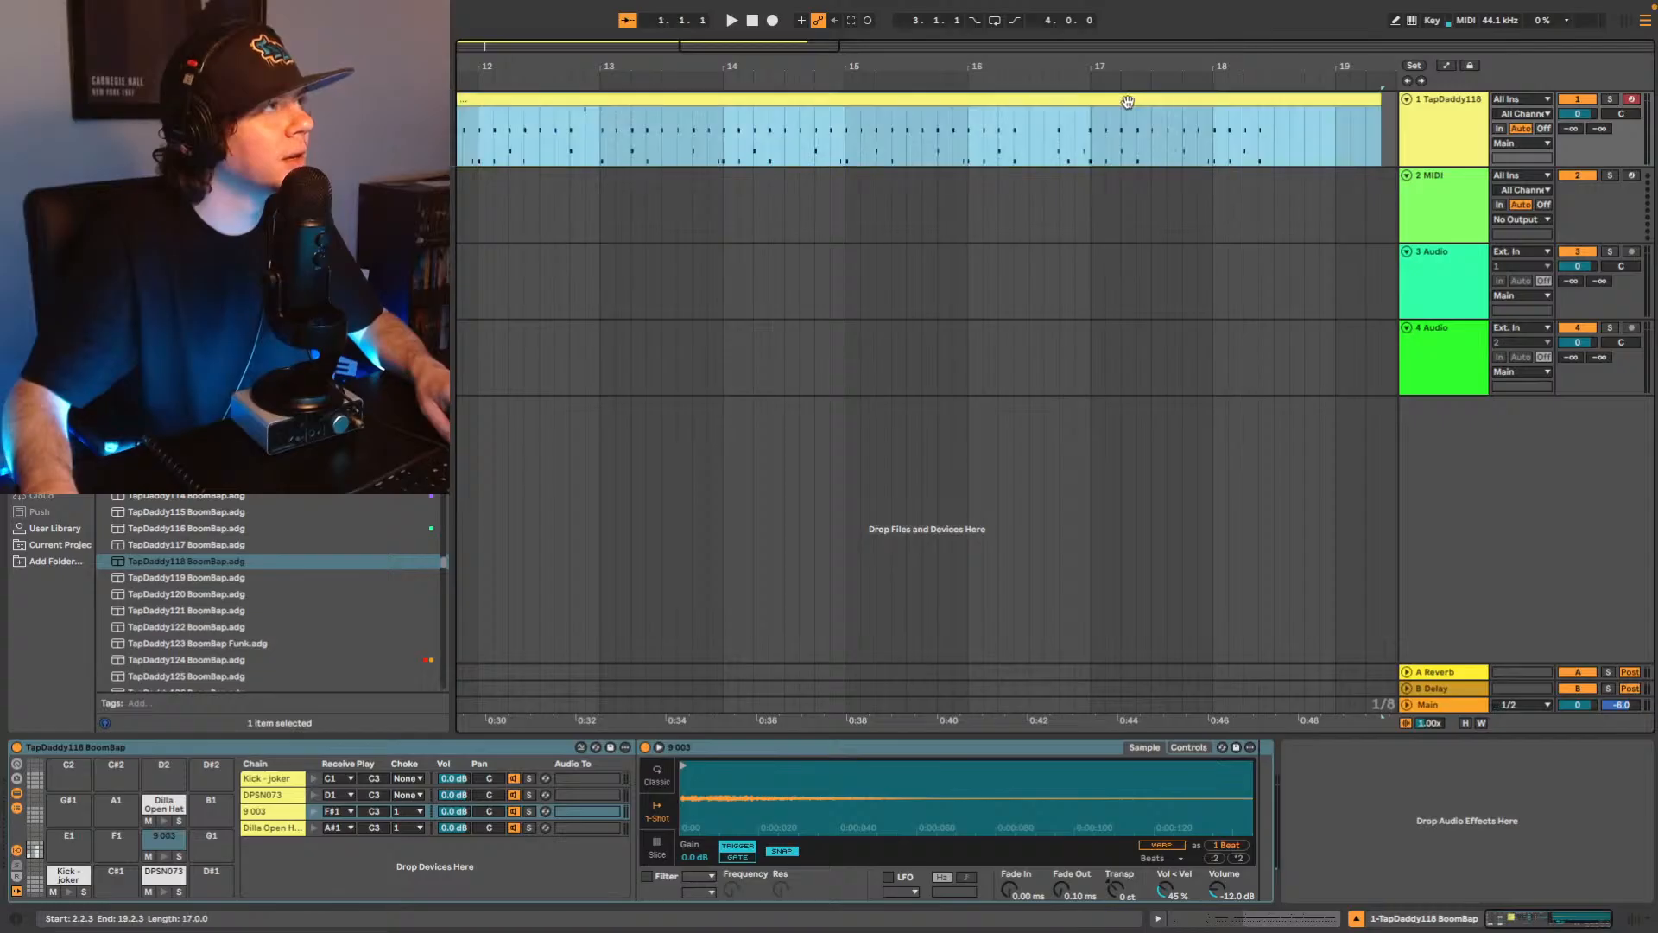
click(1059, 152)
key(space)
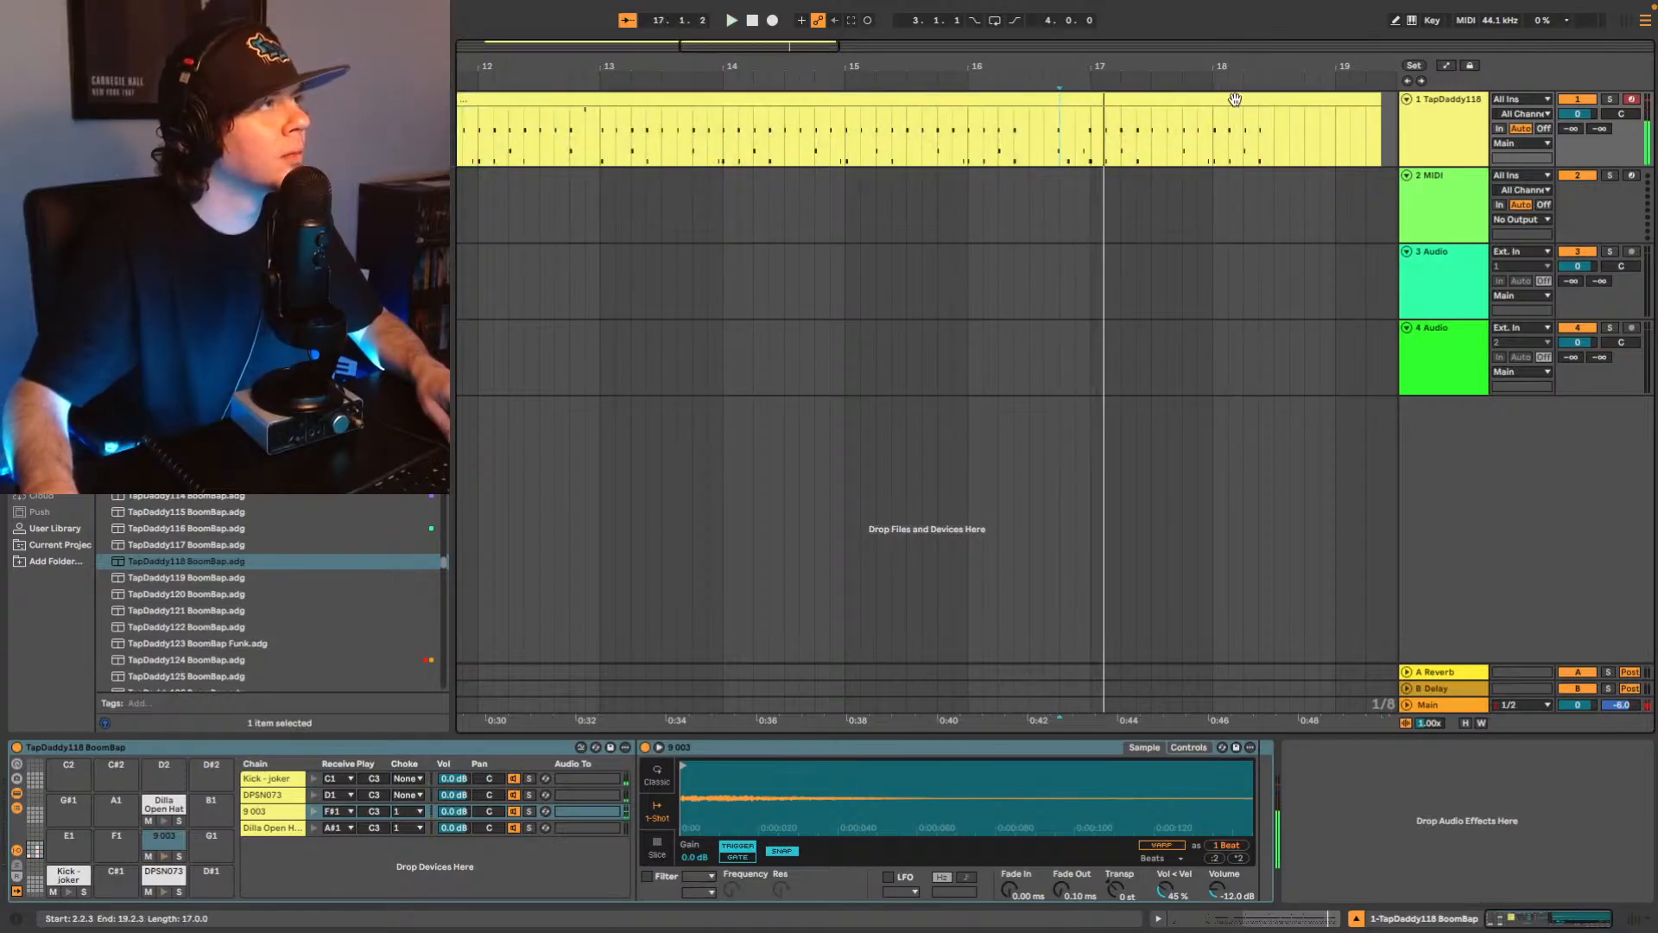
drag(1375, 99, 1099, 109)
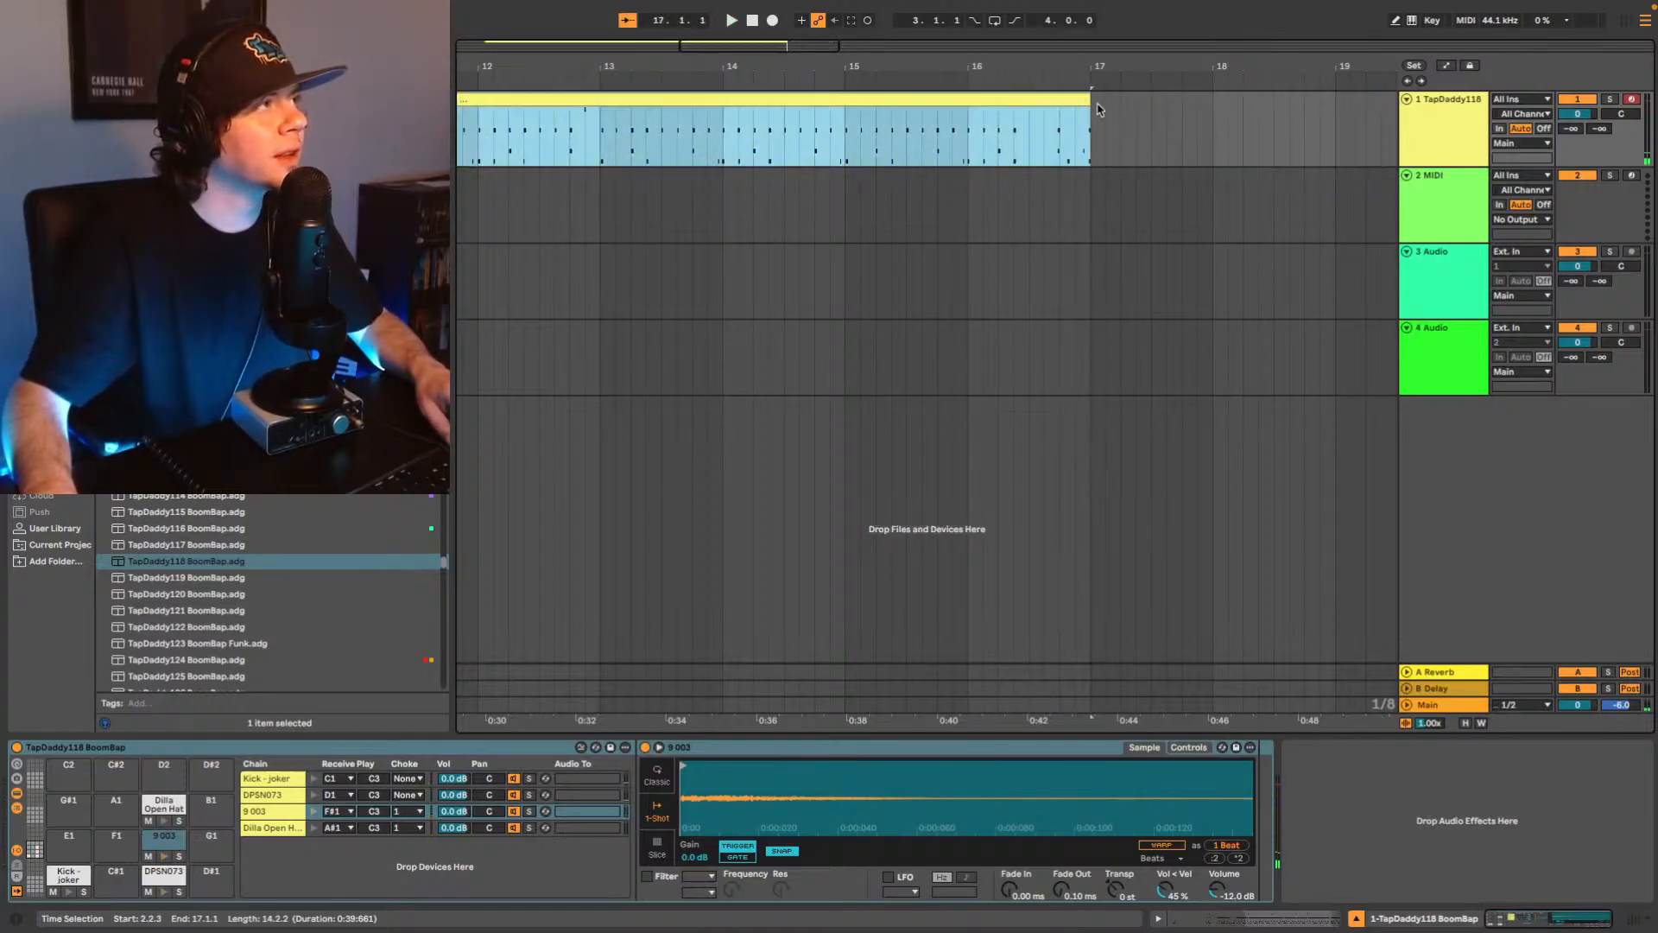
Reposition the drum clip on the first track so that it spans bar 5 to bar 21.
drag(722, 47, 624, 24)
mouse_move(483, 98)
mouse_down()
mouse_move(458, 97)
mouse_move(833, 115)
mouse_move(562, 99)
mouse_move(476, 112)
mouse_move(736, 107)
mouse_move(787, 82)
mouse_move(823, 104)
mouse_up()
key(space)
drag(734, 73, 810, 17)
key(space)
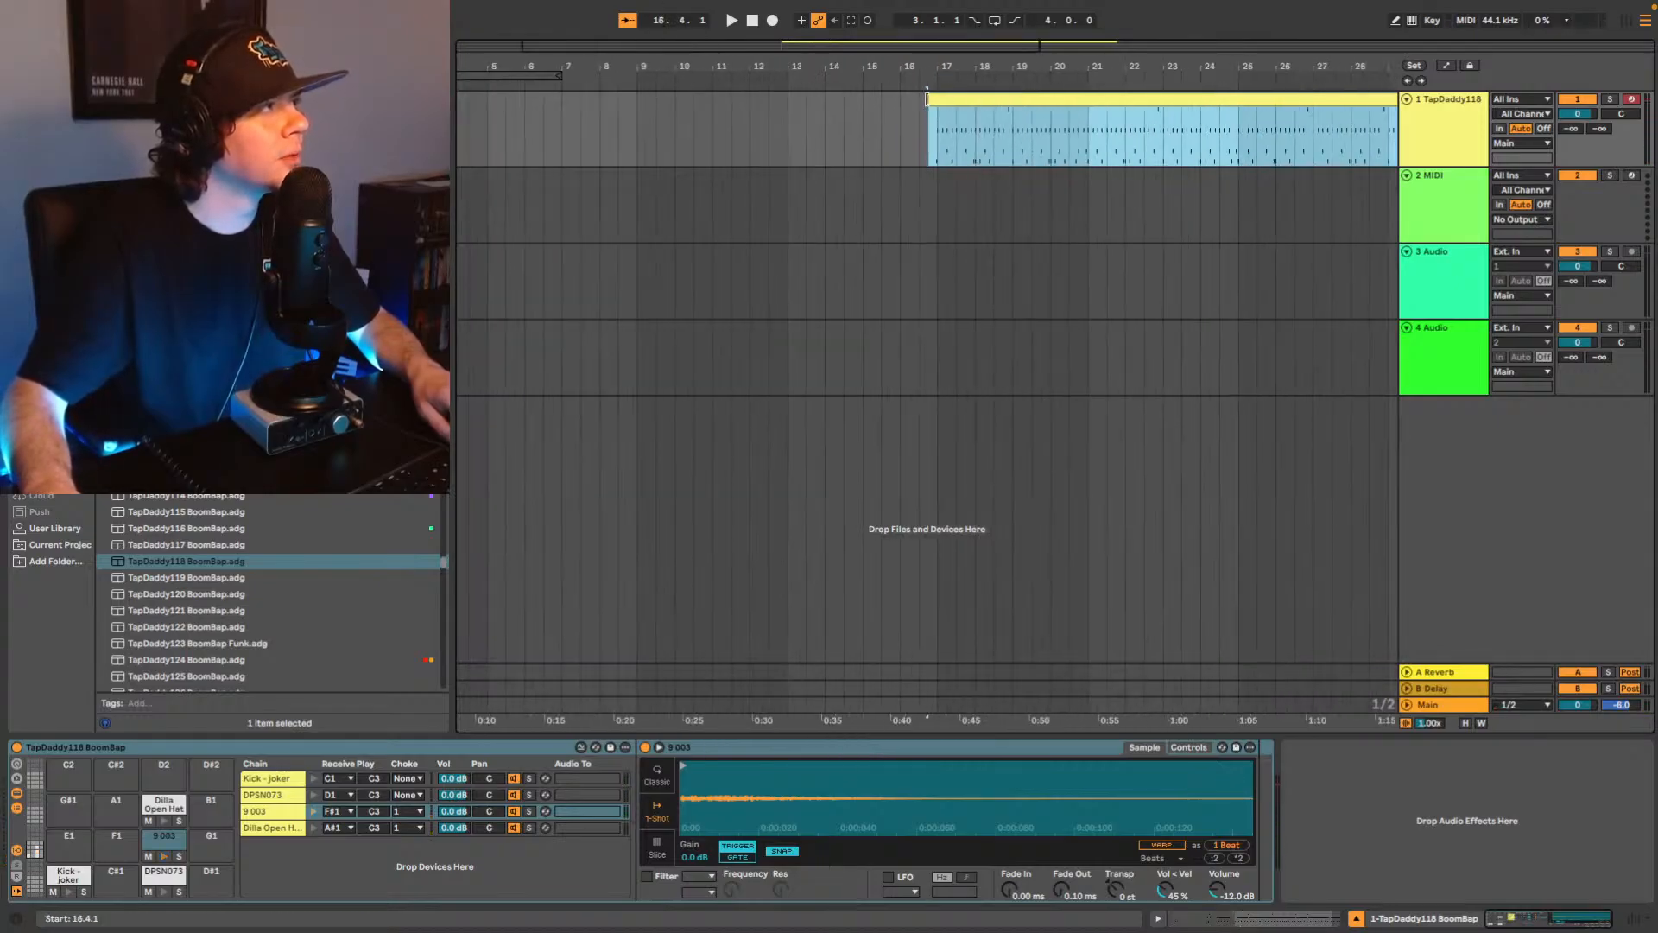
drag(944, 99, 521, 130)
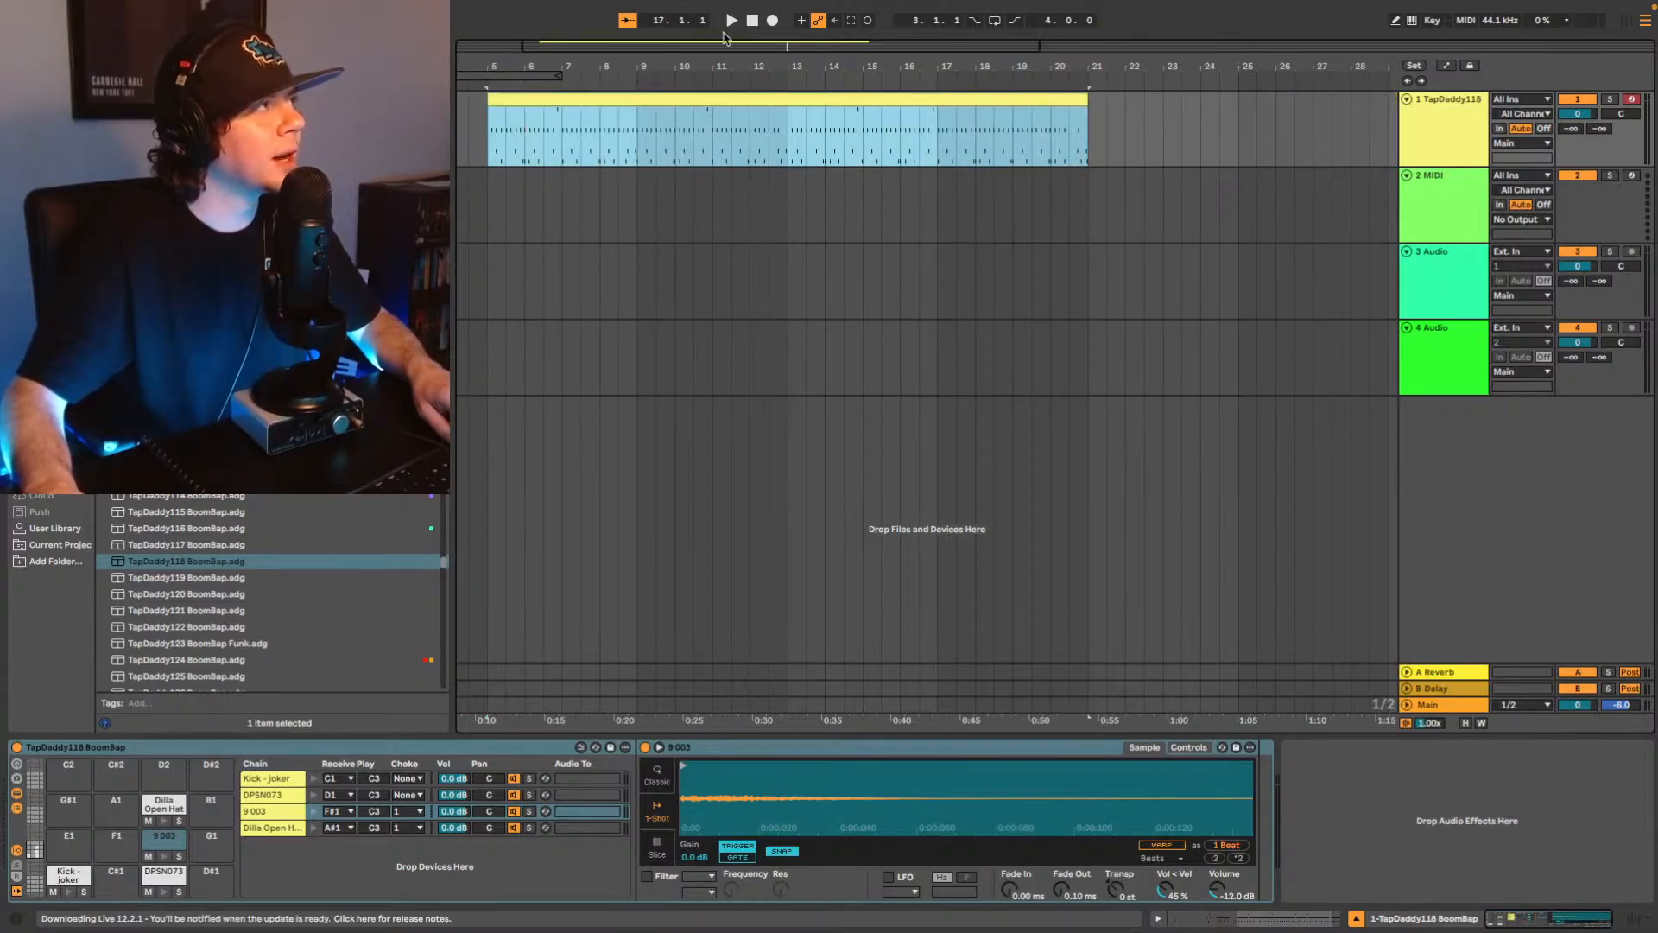
Open the drum clip's notes and check its opening hits at 12.3.3 and the 9 003 hi-hat note at 12.4.1 by playing them.
drag(702, 46, 660, 42)
drag(852, 46, 956, 47)
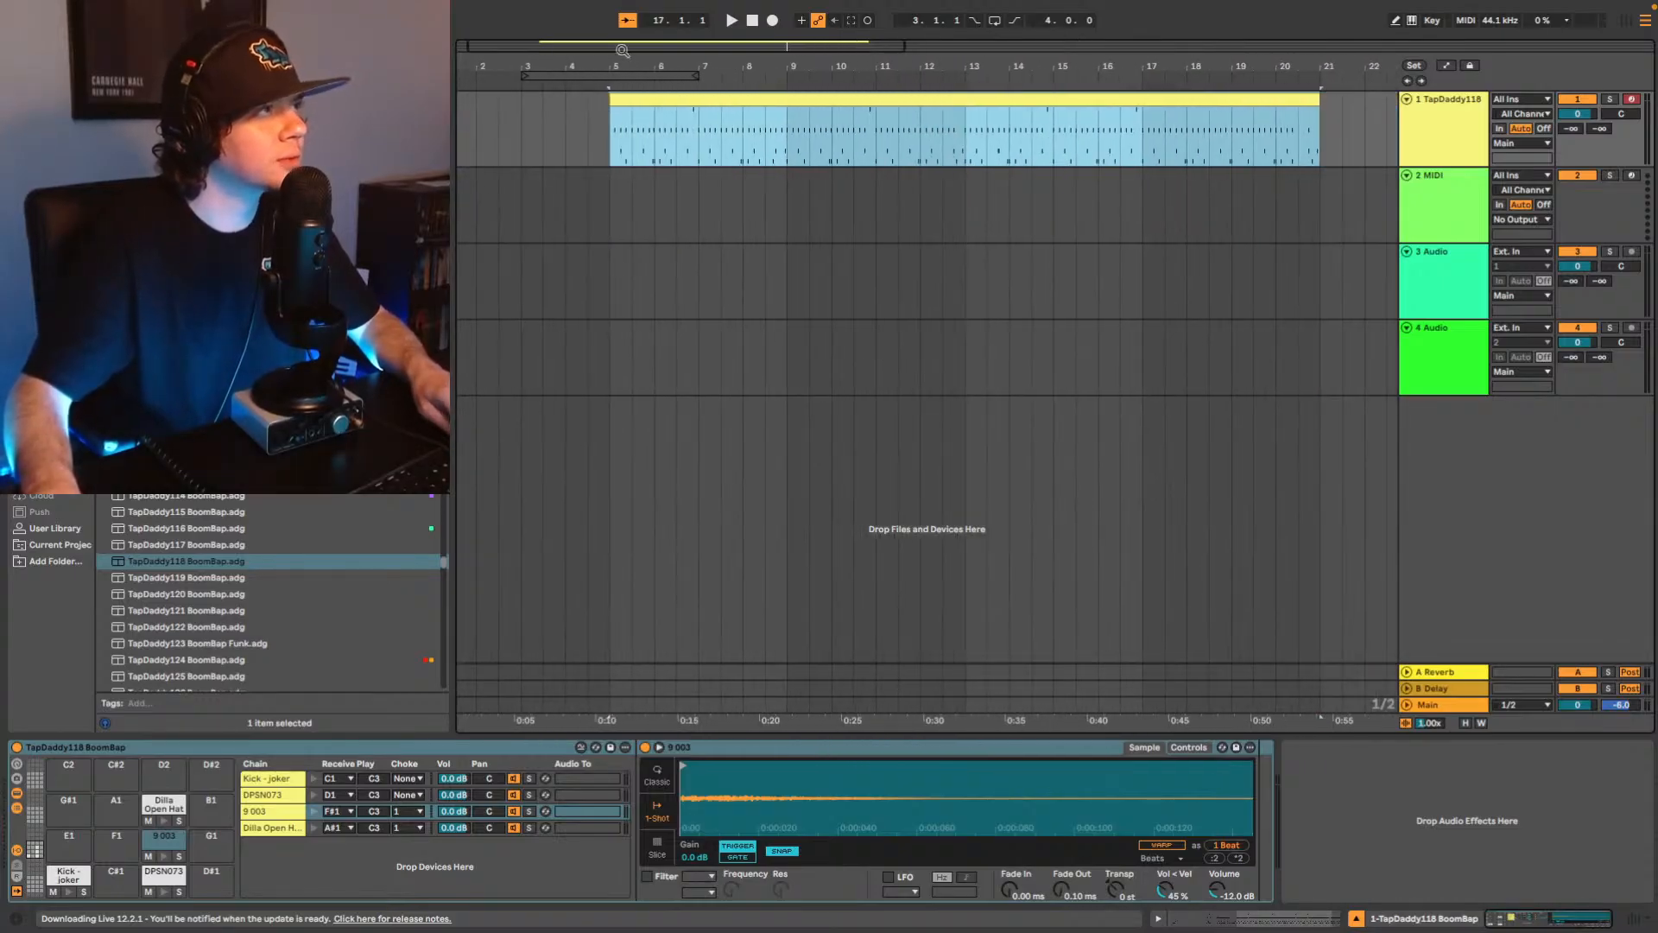
click(1322, 921)
drag(1332, 922, 1255, 918)
mouse_move(854, 757)
mouse_down()
mouse_move(814, 708)
mouse_move(844, 747)
mouse_up()
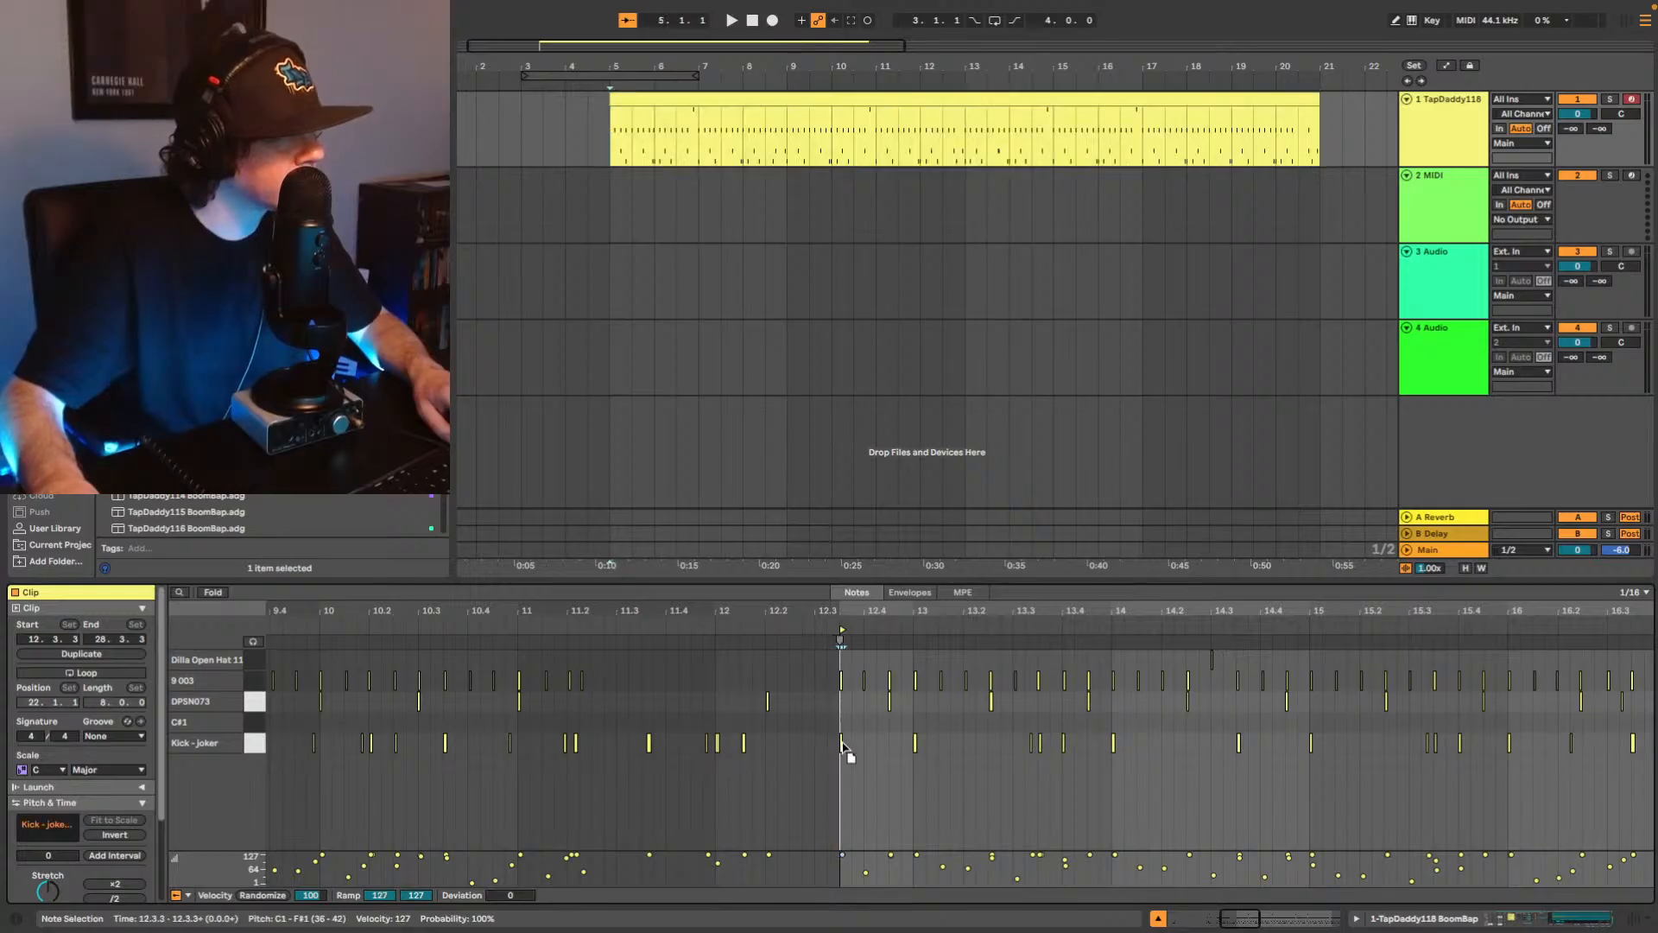
key(space)
key(space)
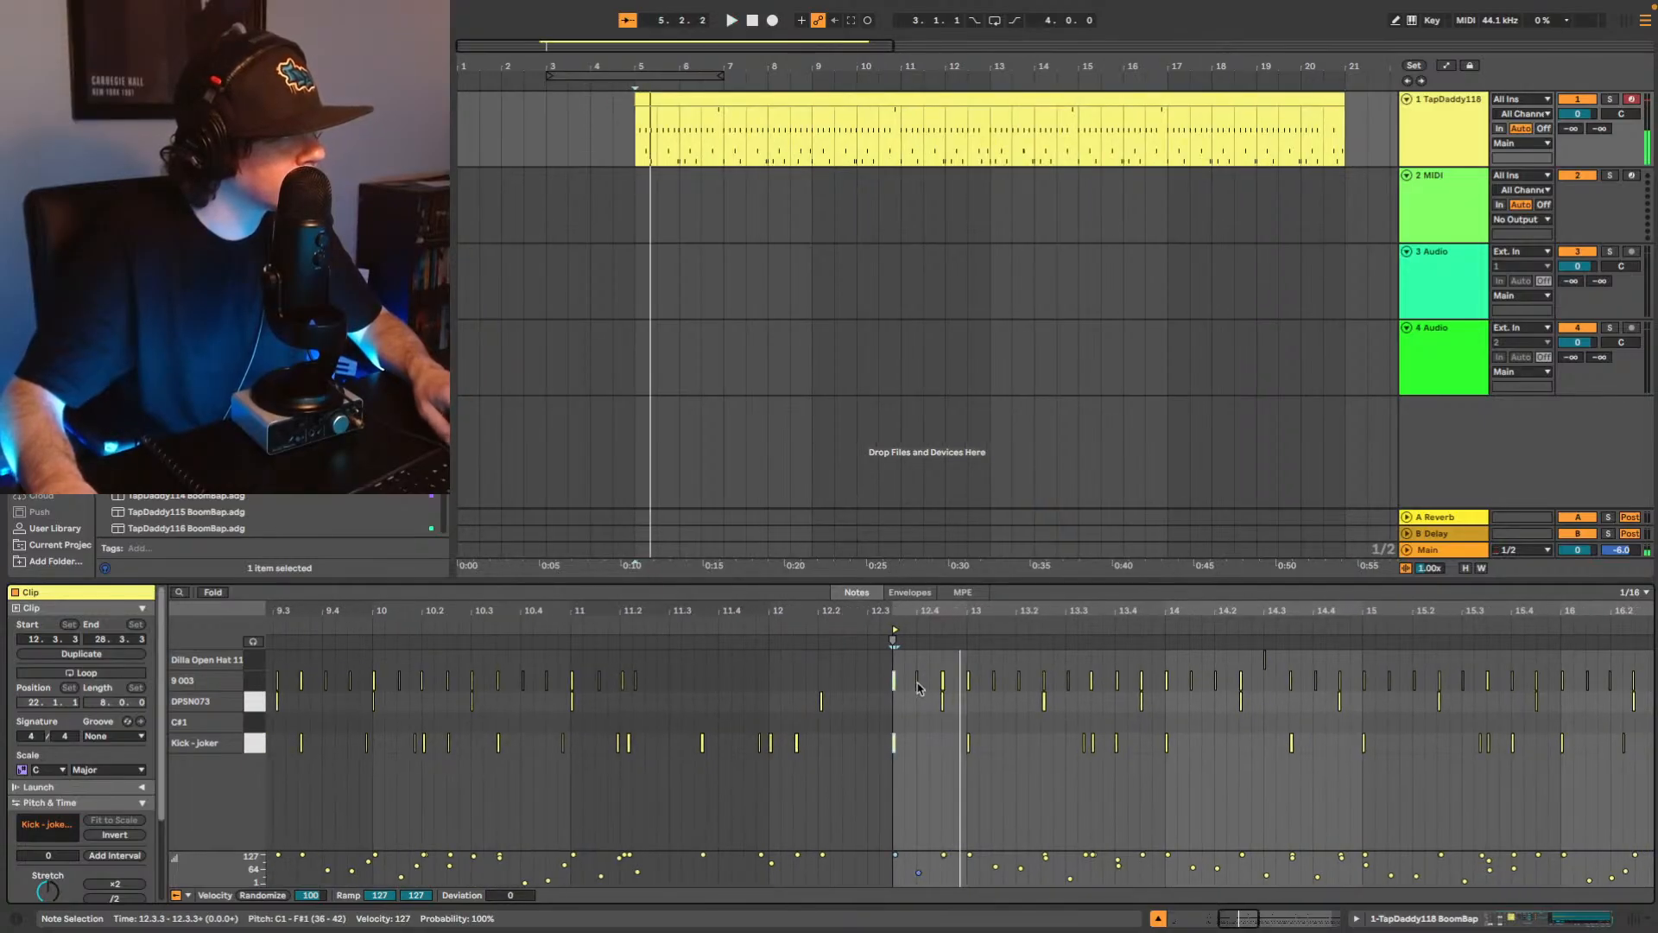
click(918, 684)
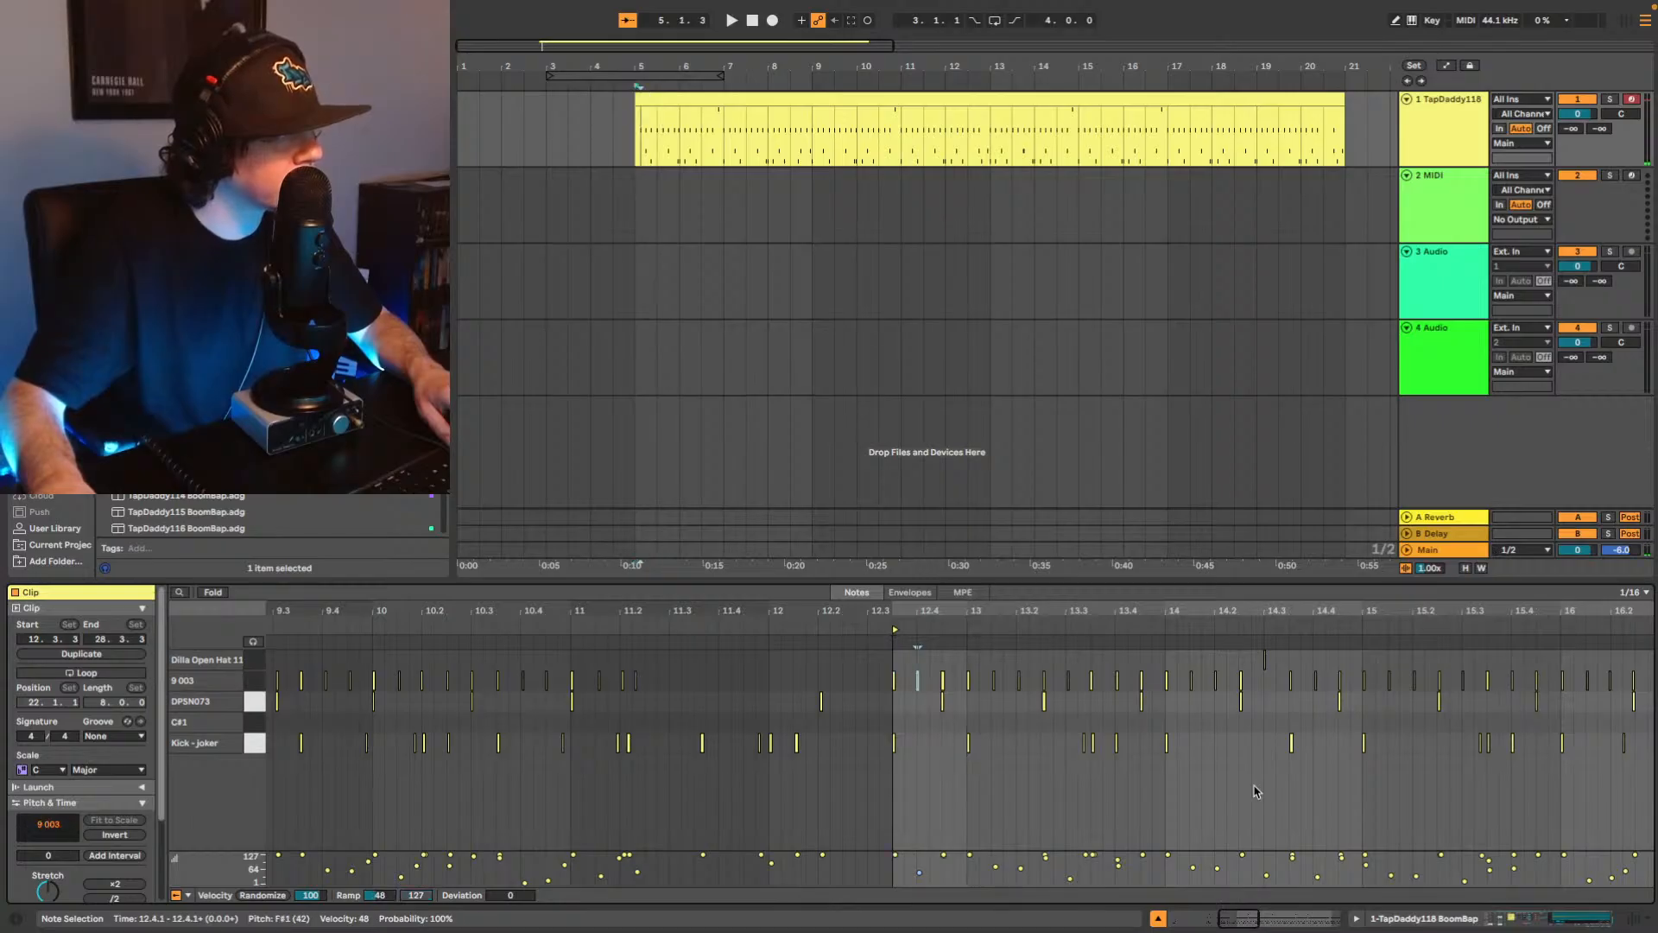
Quantize the 9 003 hi-hat and Dilla Open Hat notes from the clip start at 12.3.3 to bar 18.
drag(1246, 919, 1256, 920)
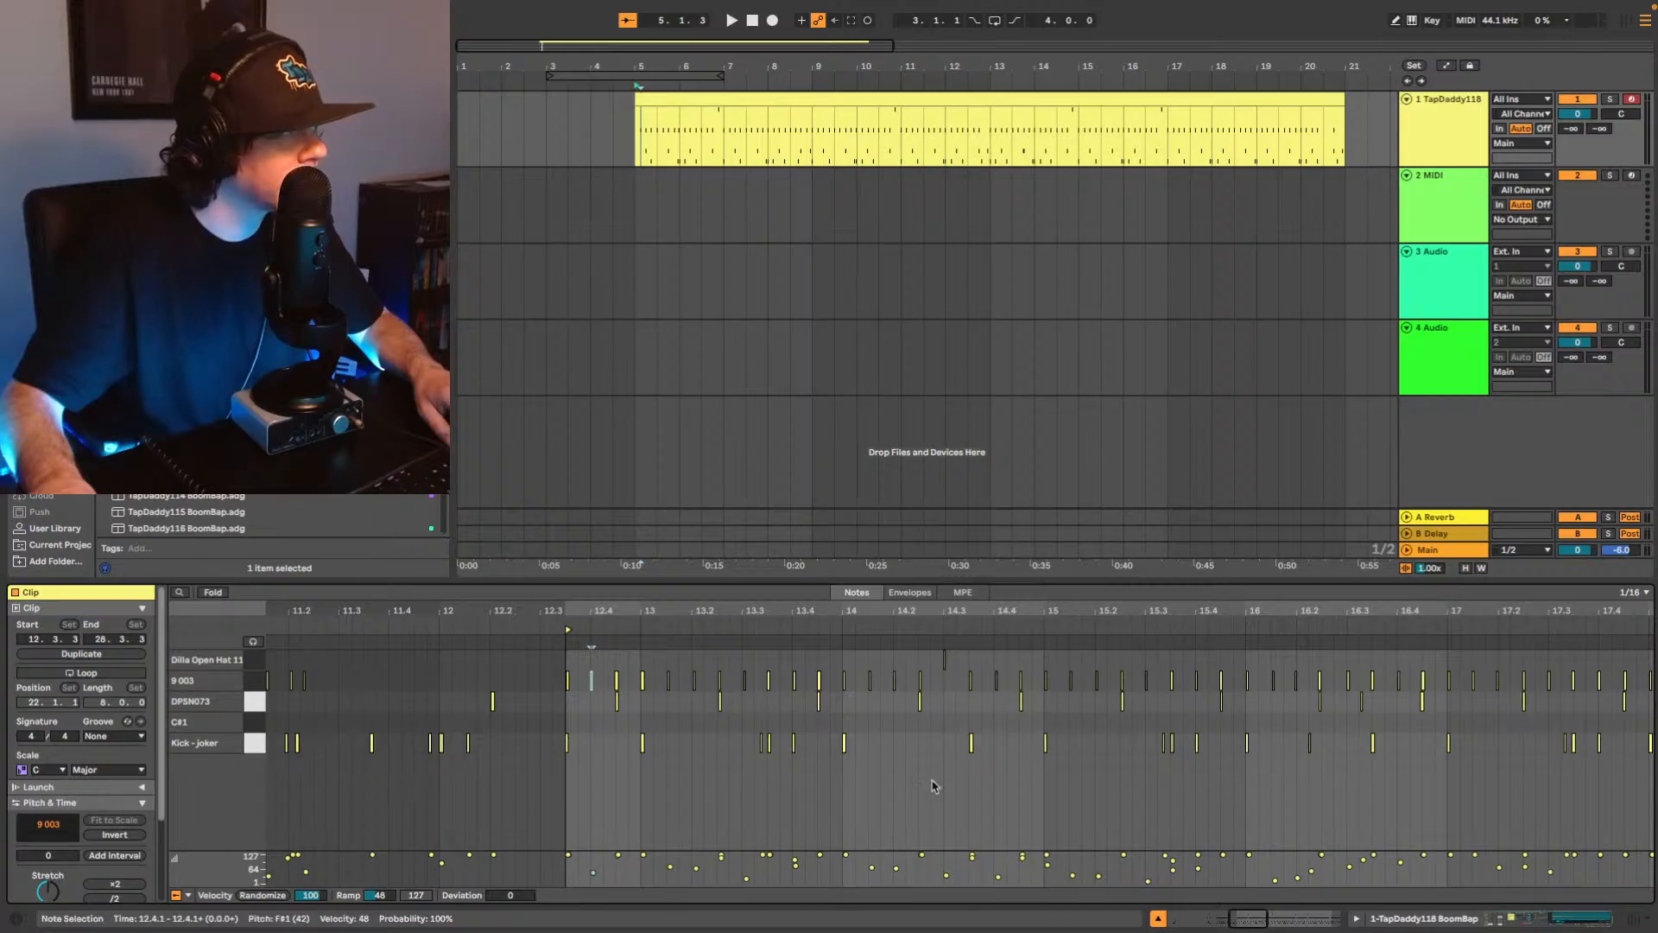
drag(562, 684, 1652, 665)
right_click(1424, 682)
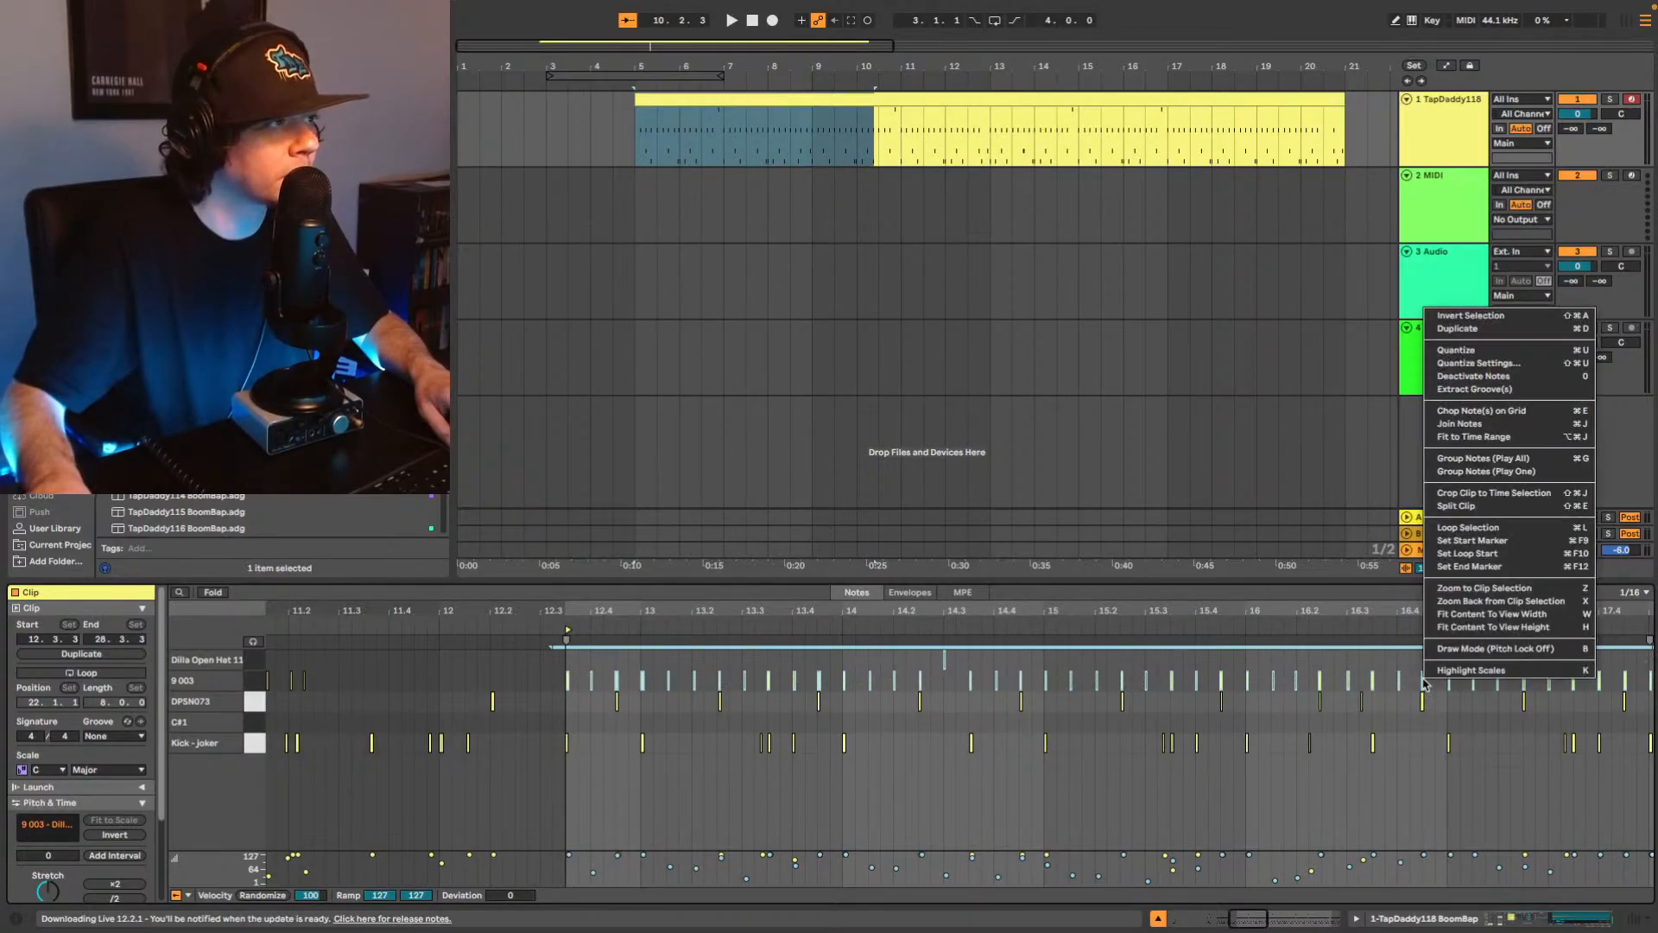
click(1472, 350)
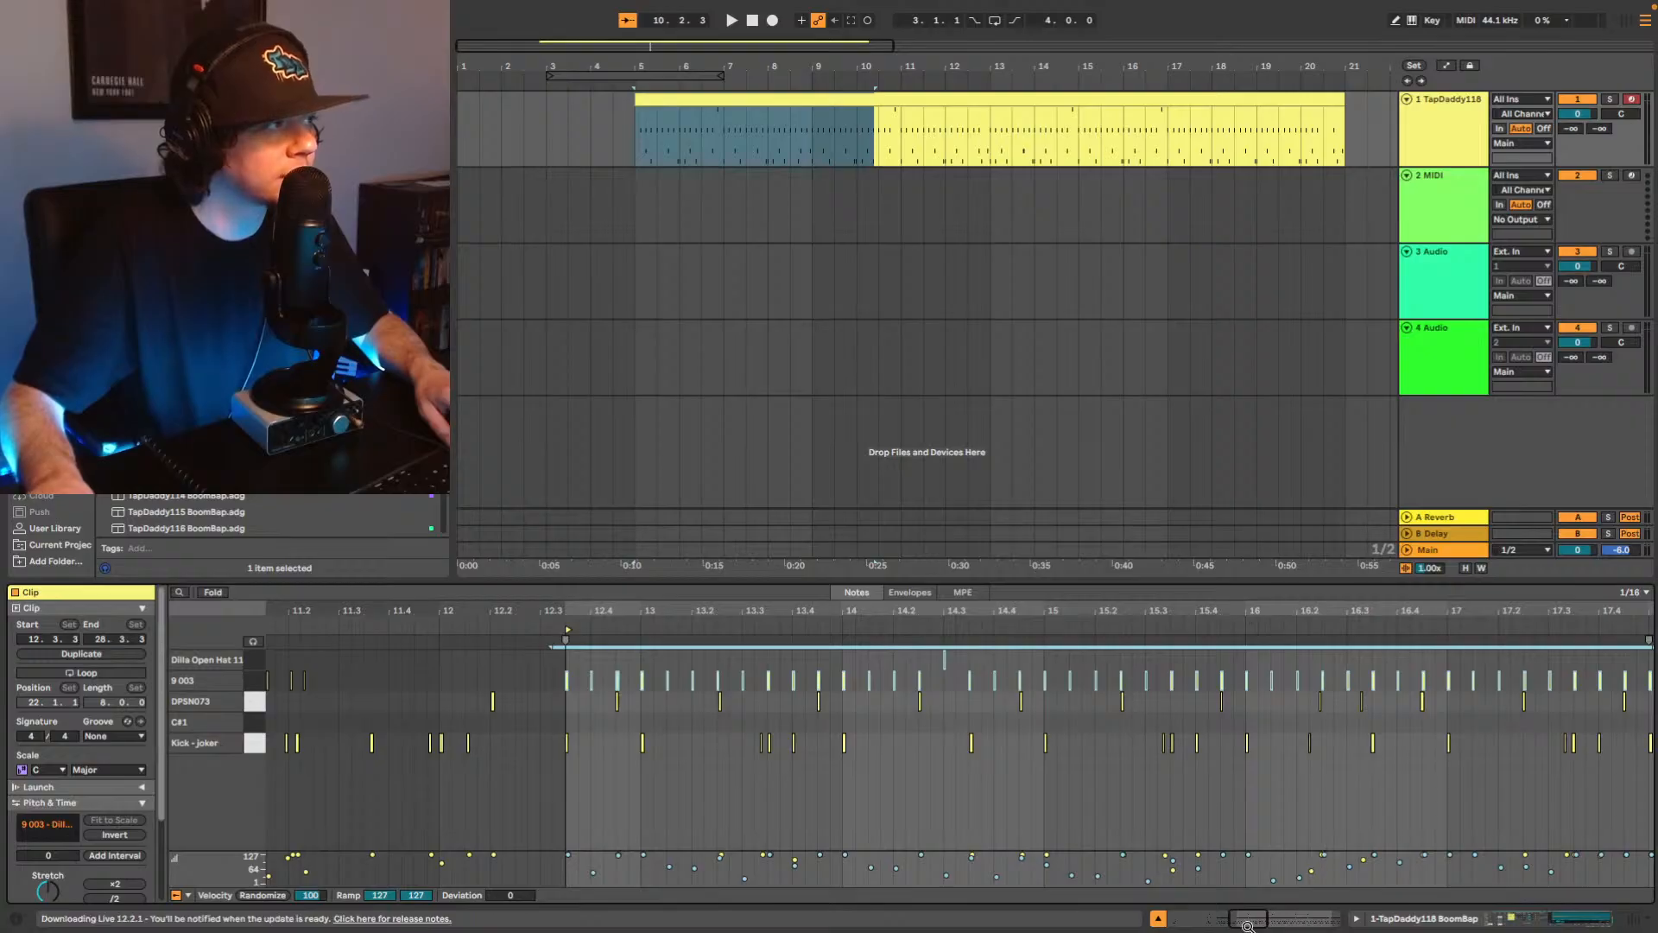
Quantize the 9 003 and Dilla Open Hat notes from bar 18 to about bar 24 and play the clip from its start.
scroll(1325, 849, right, 10)
scroll(803, 784, right, 5)
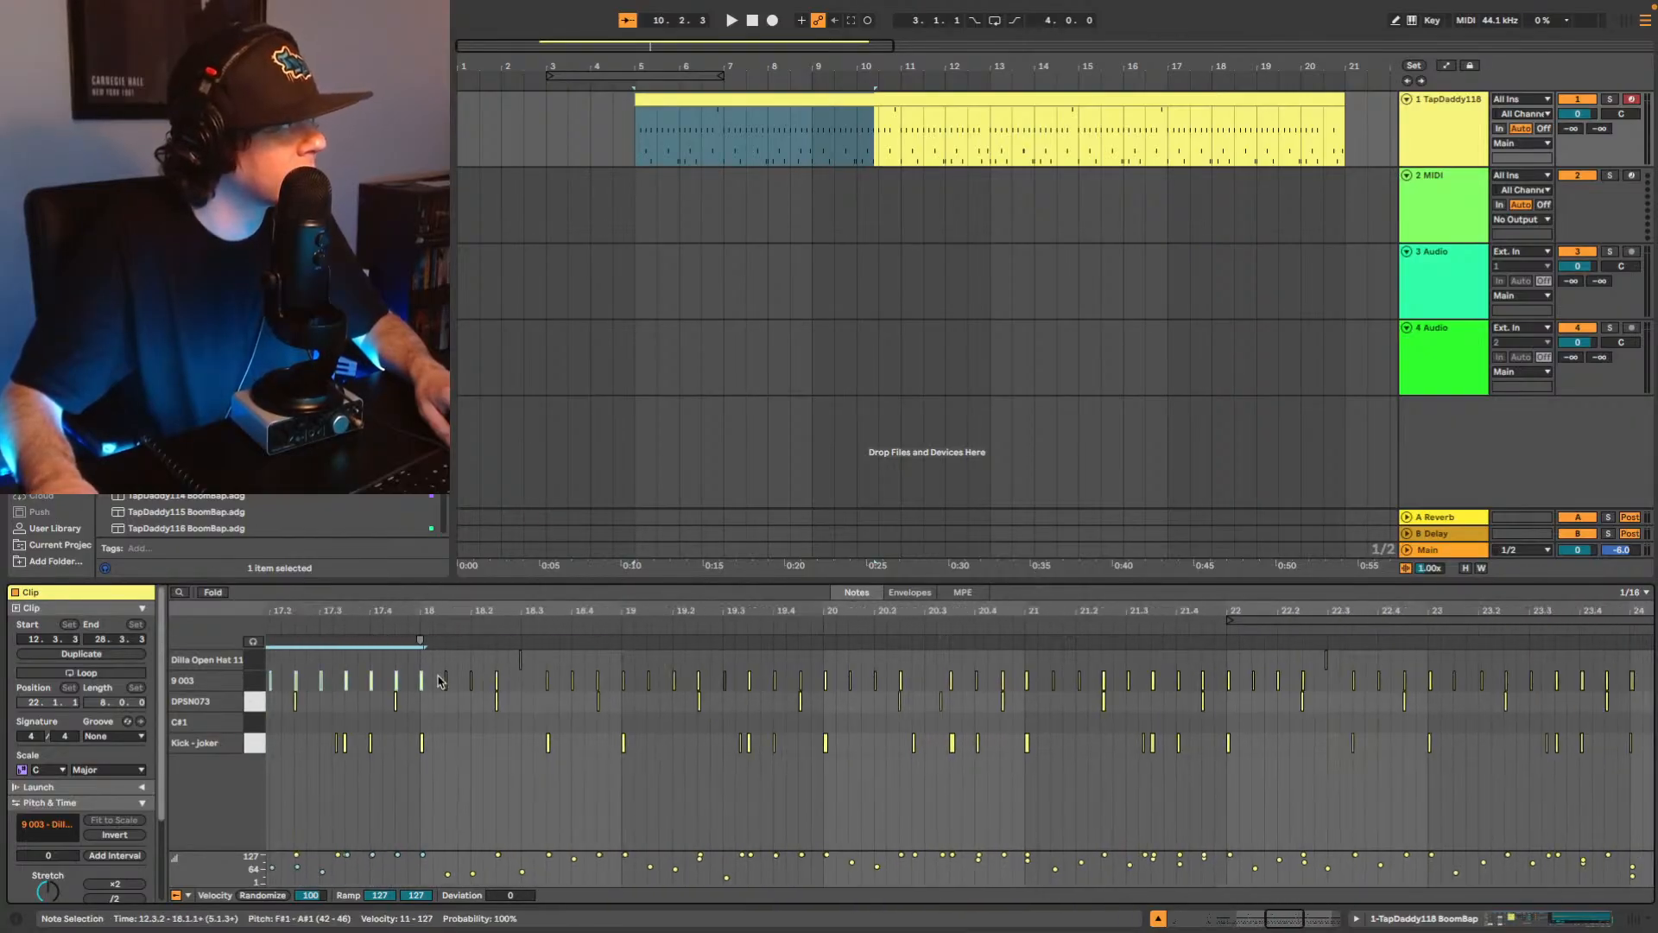
drag(438, 677, 1650, 658)
right_click(1559, 681)
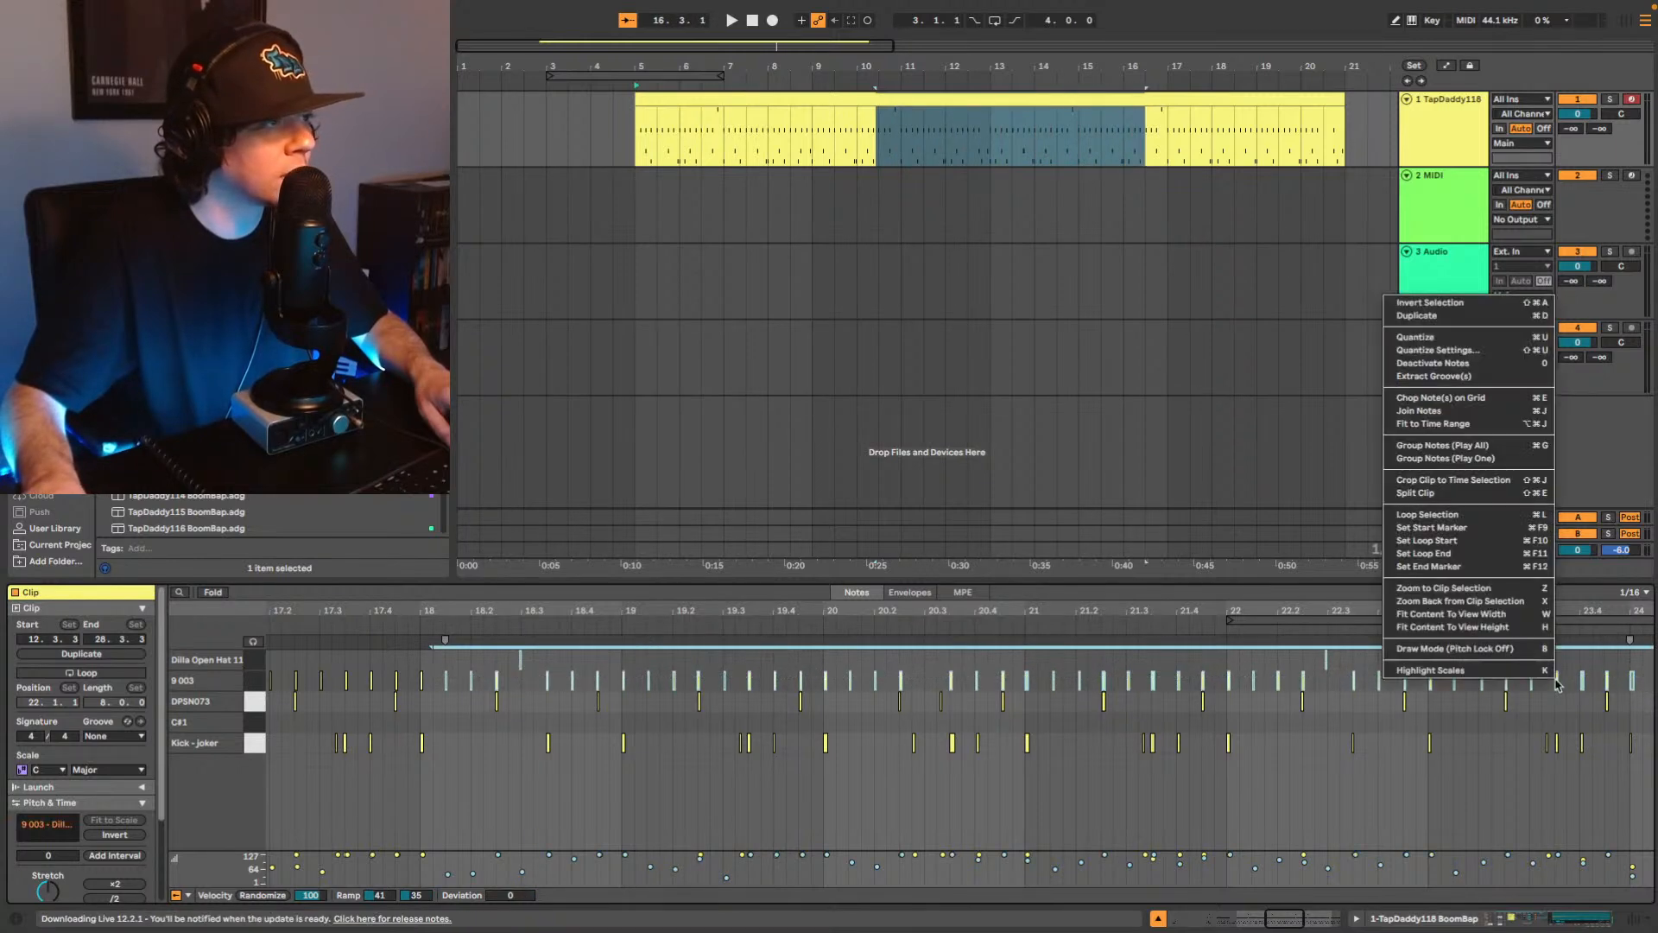
click(1436, 337)
key(space)
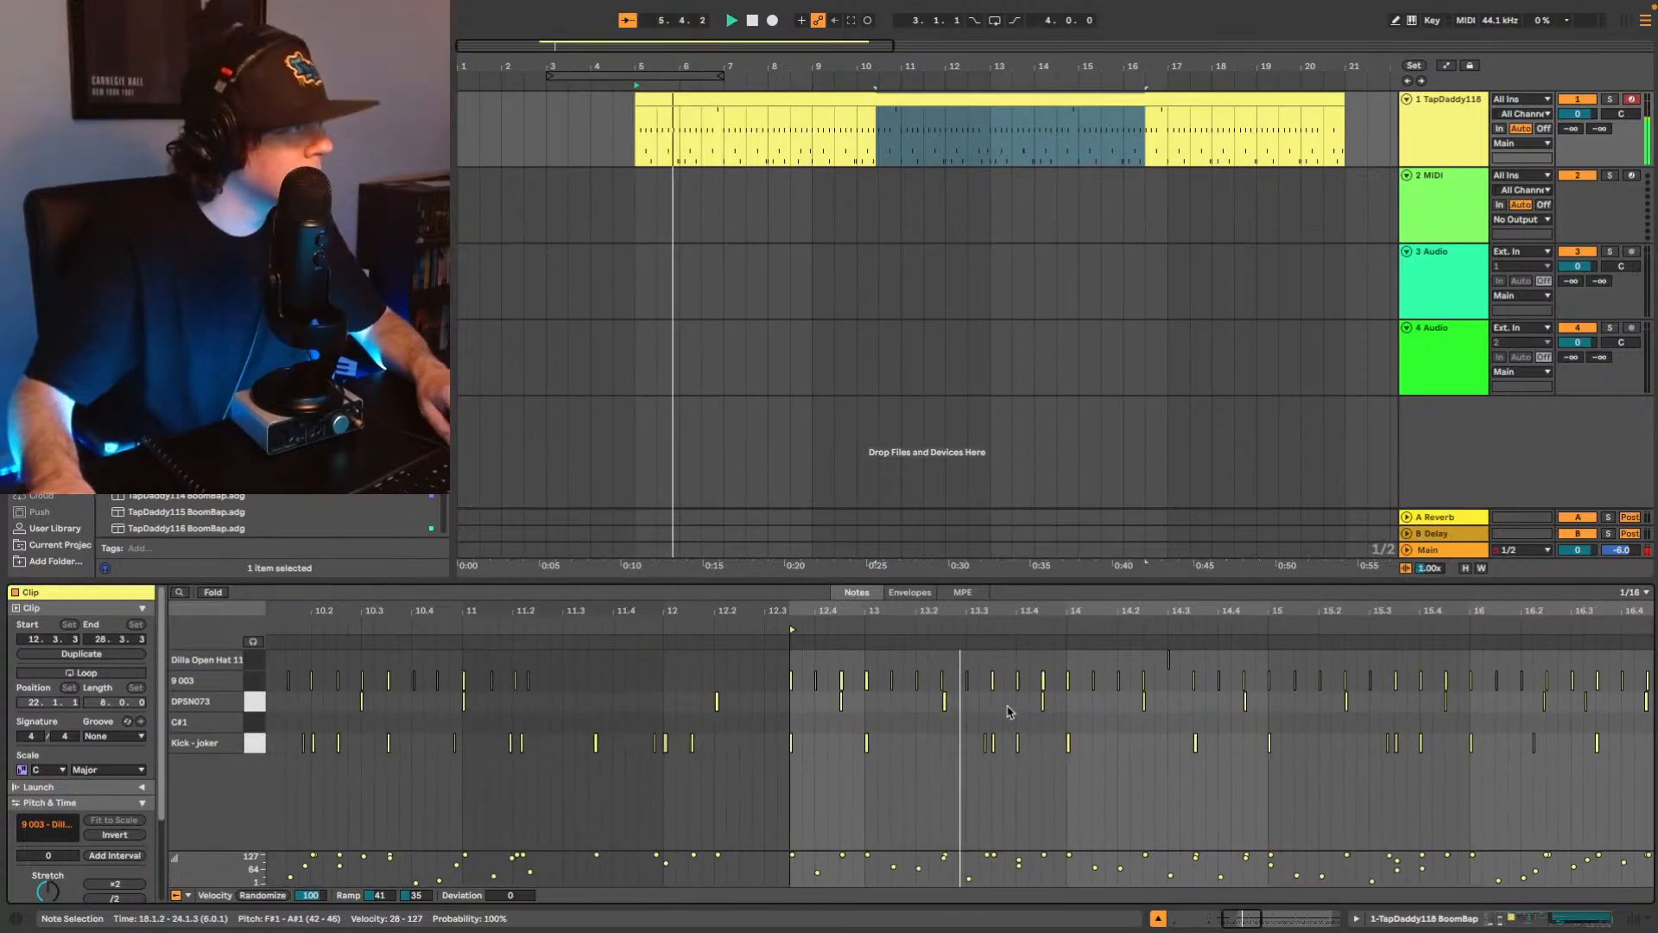
Play the clip from 13.2.4 and set the velocity of the Kick - joker note at 13.4.1 to 127.
key(space)
click(903, 704)
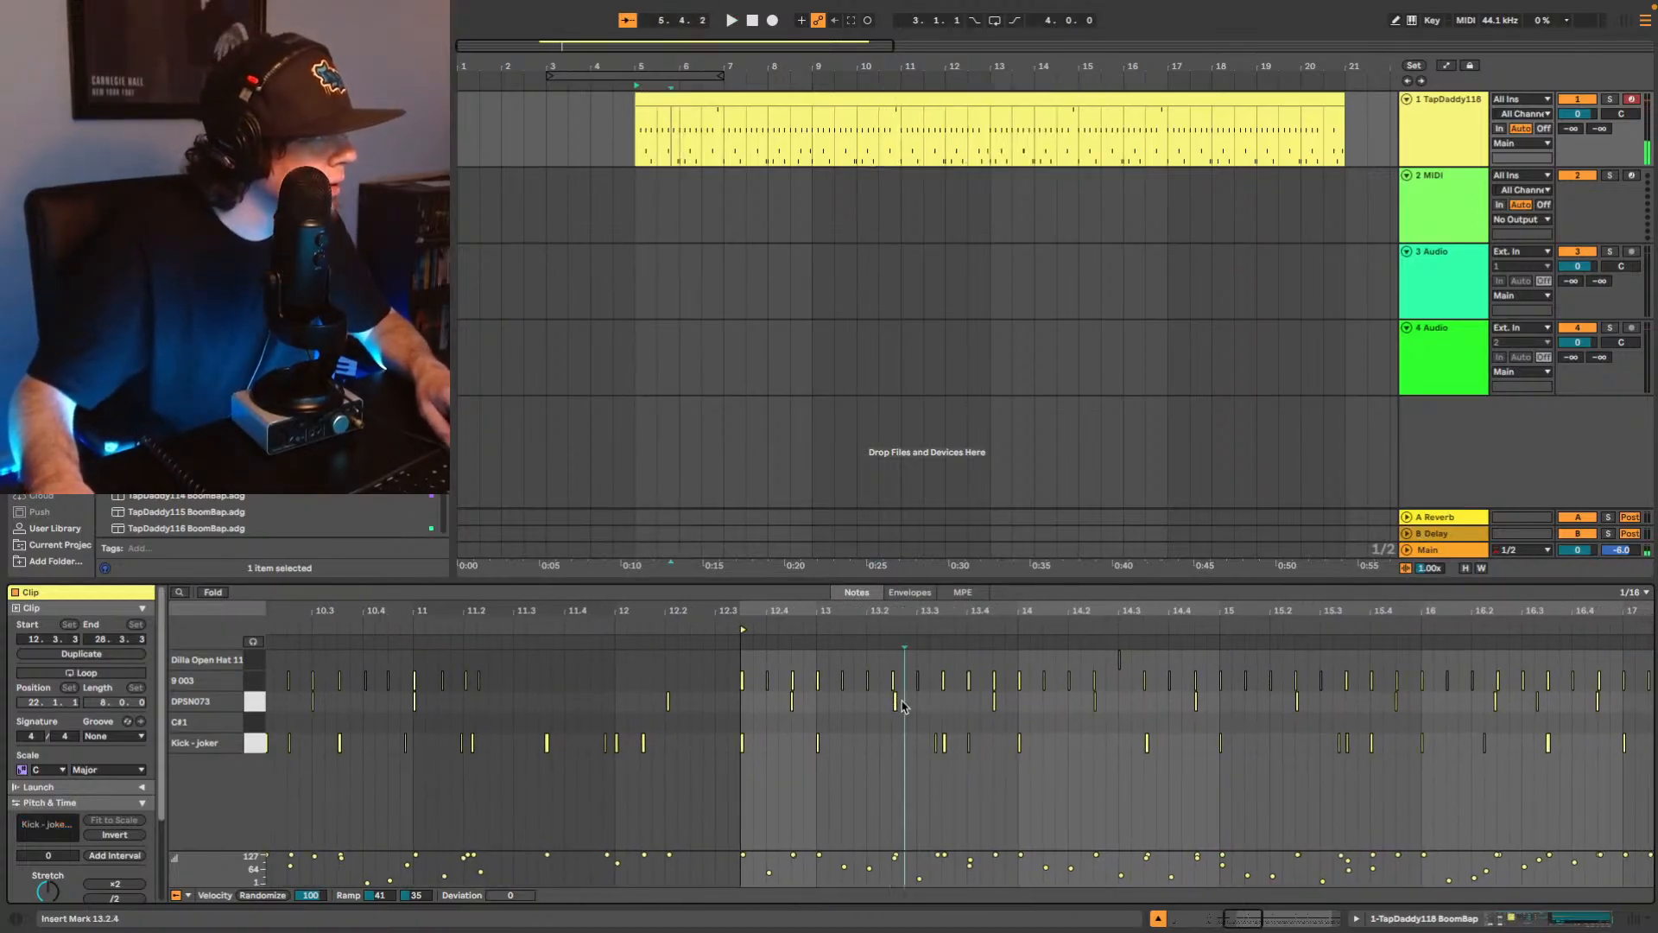
key(space)
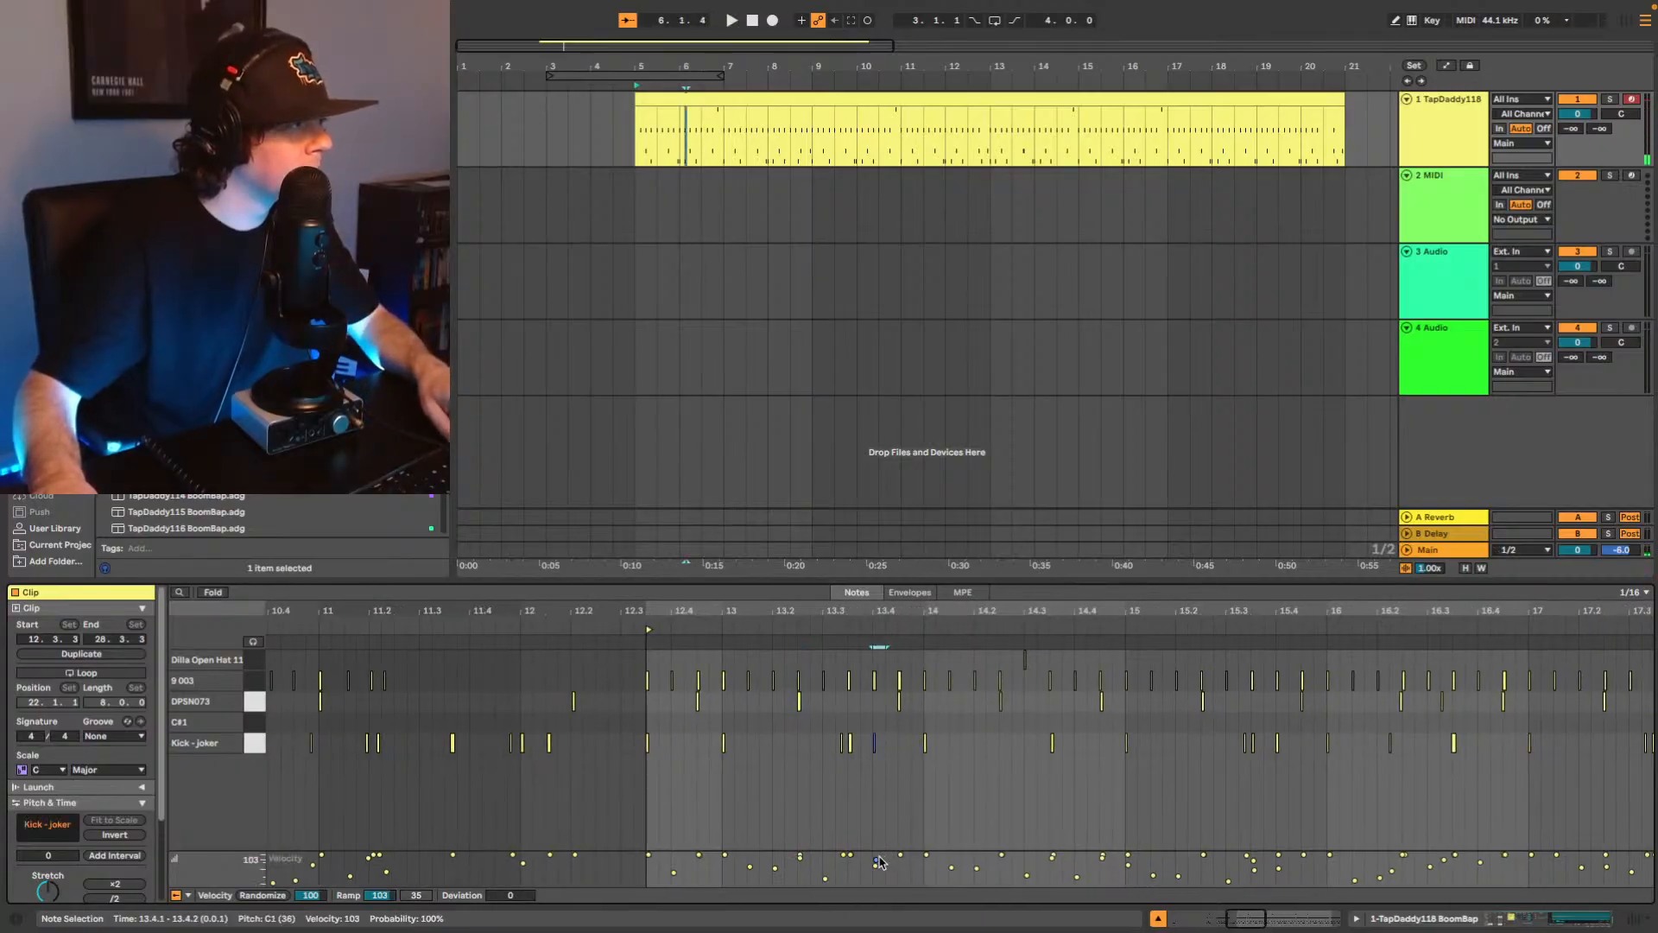
key(space)
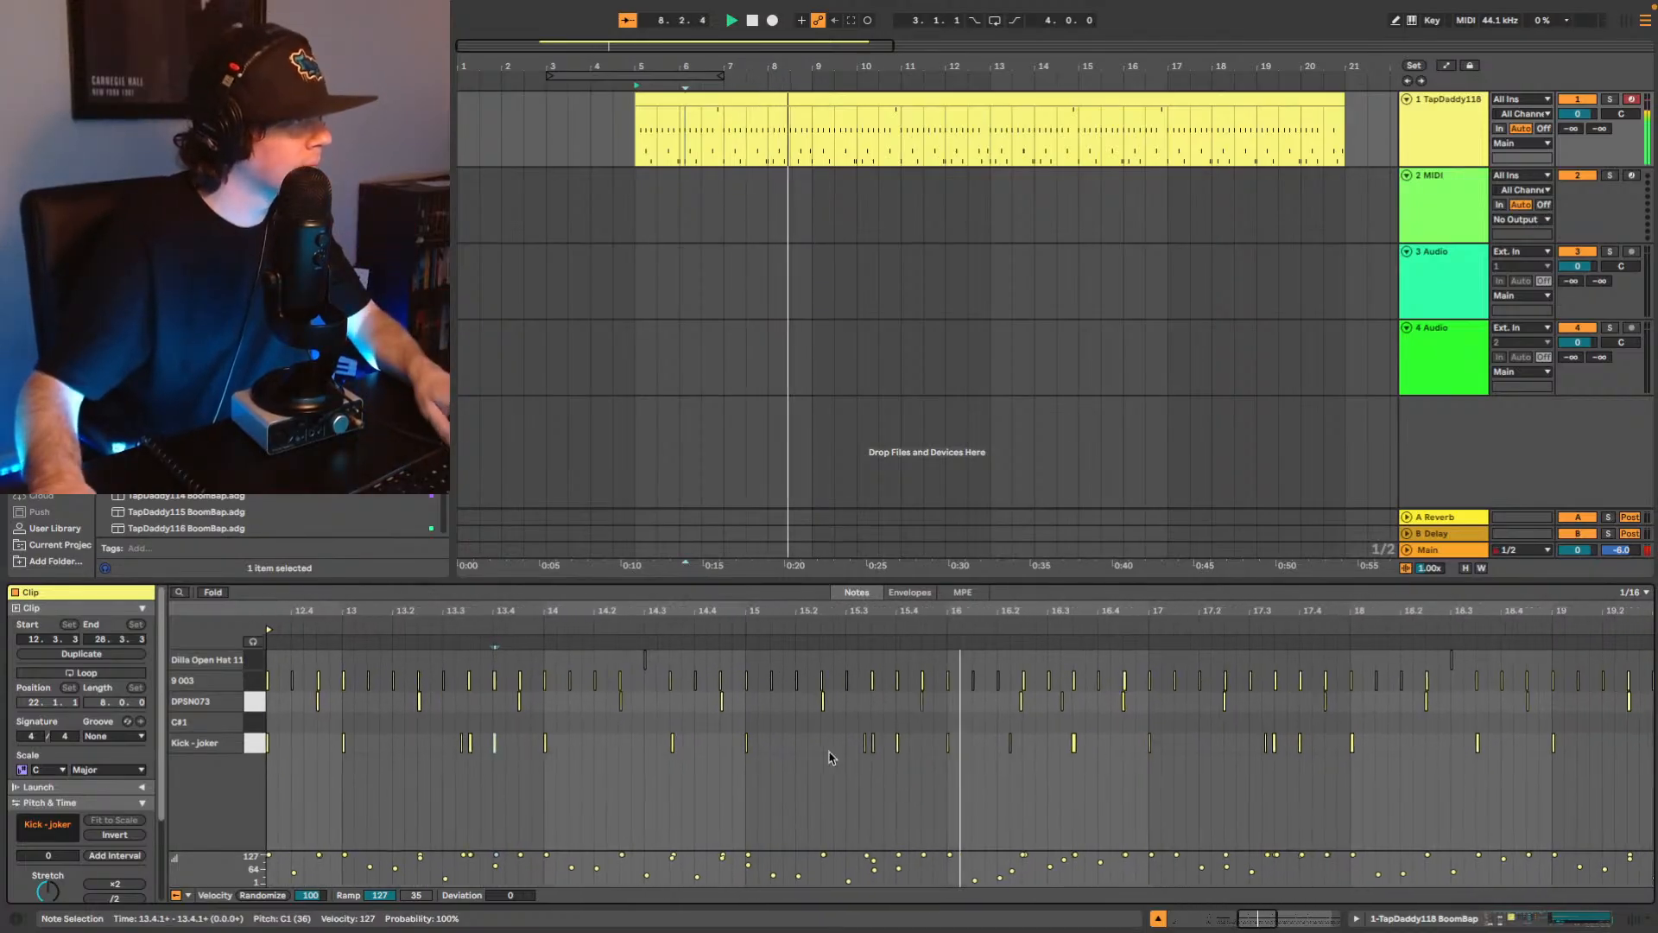
Play the clip from 15.3.2 and set the velocity of the Kick - joker note at 15.3.3 to 127.
key(space)
click(778, 746)
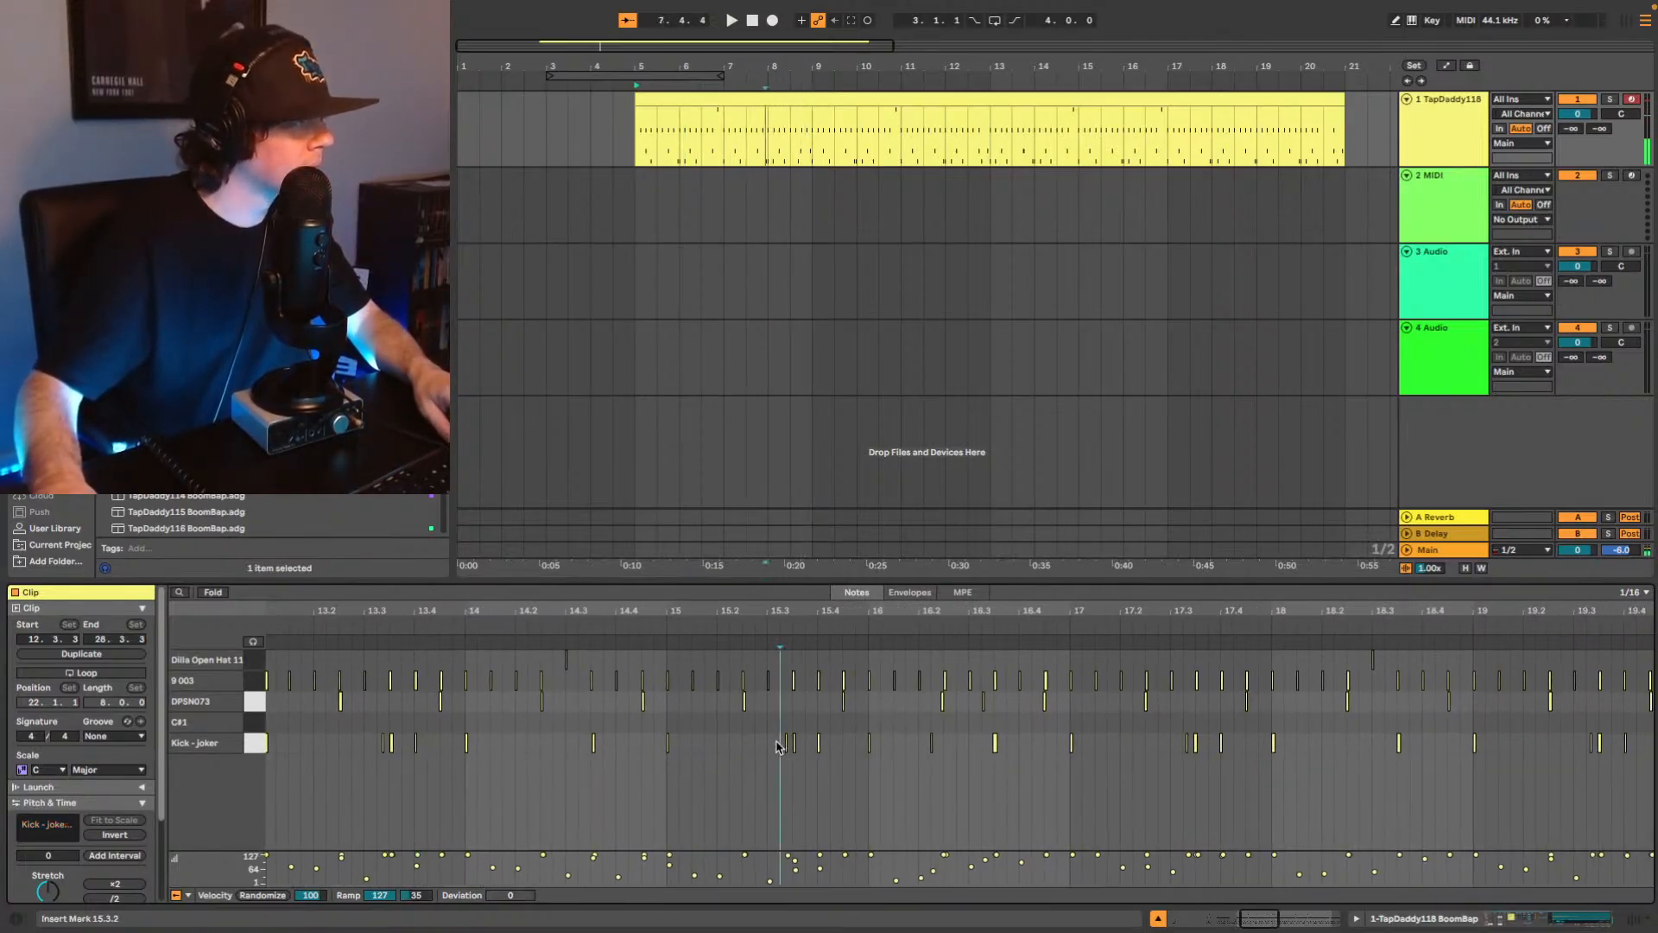
key(space)
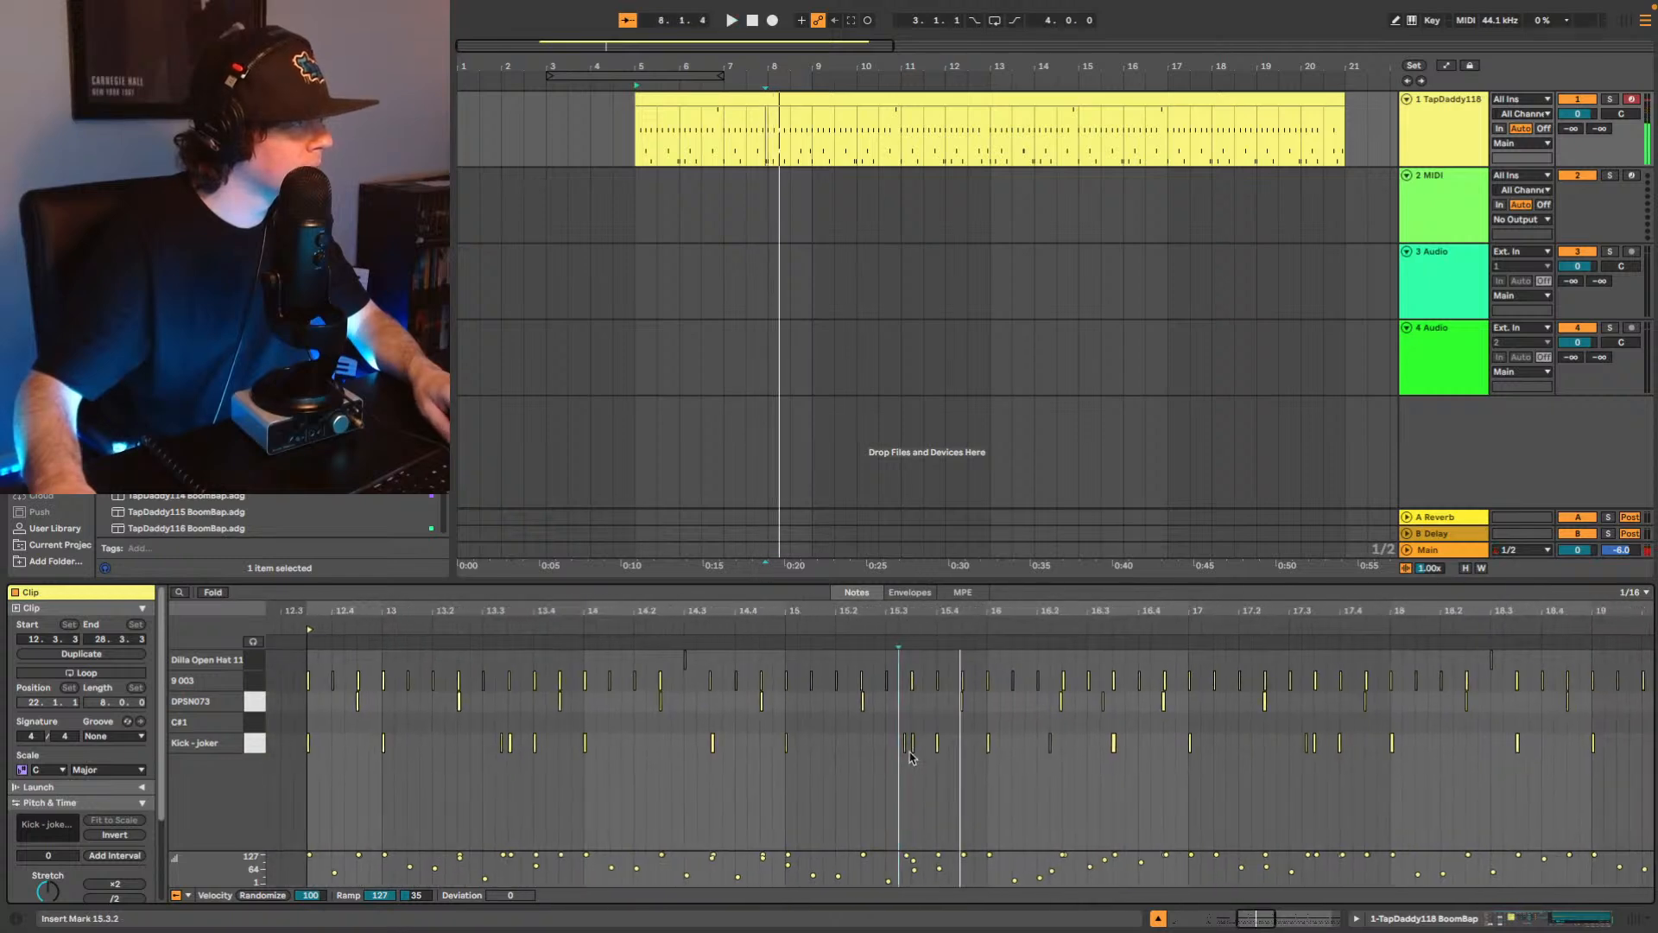
key(space)
click(911, 743)
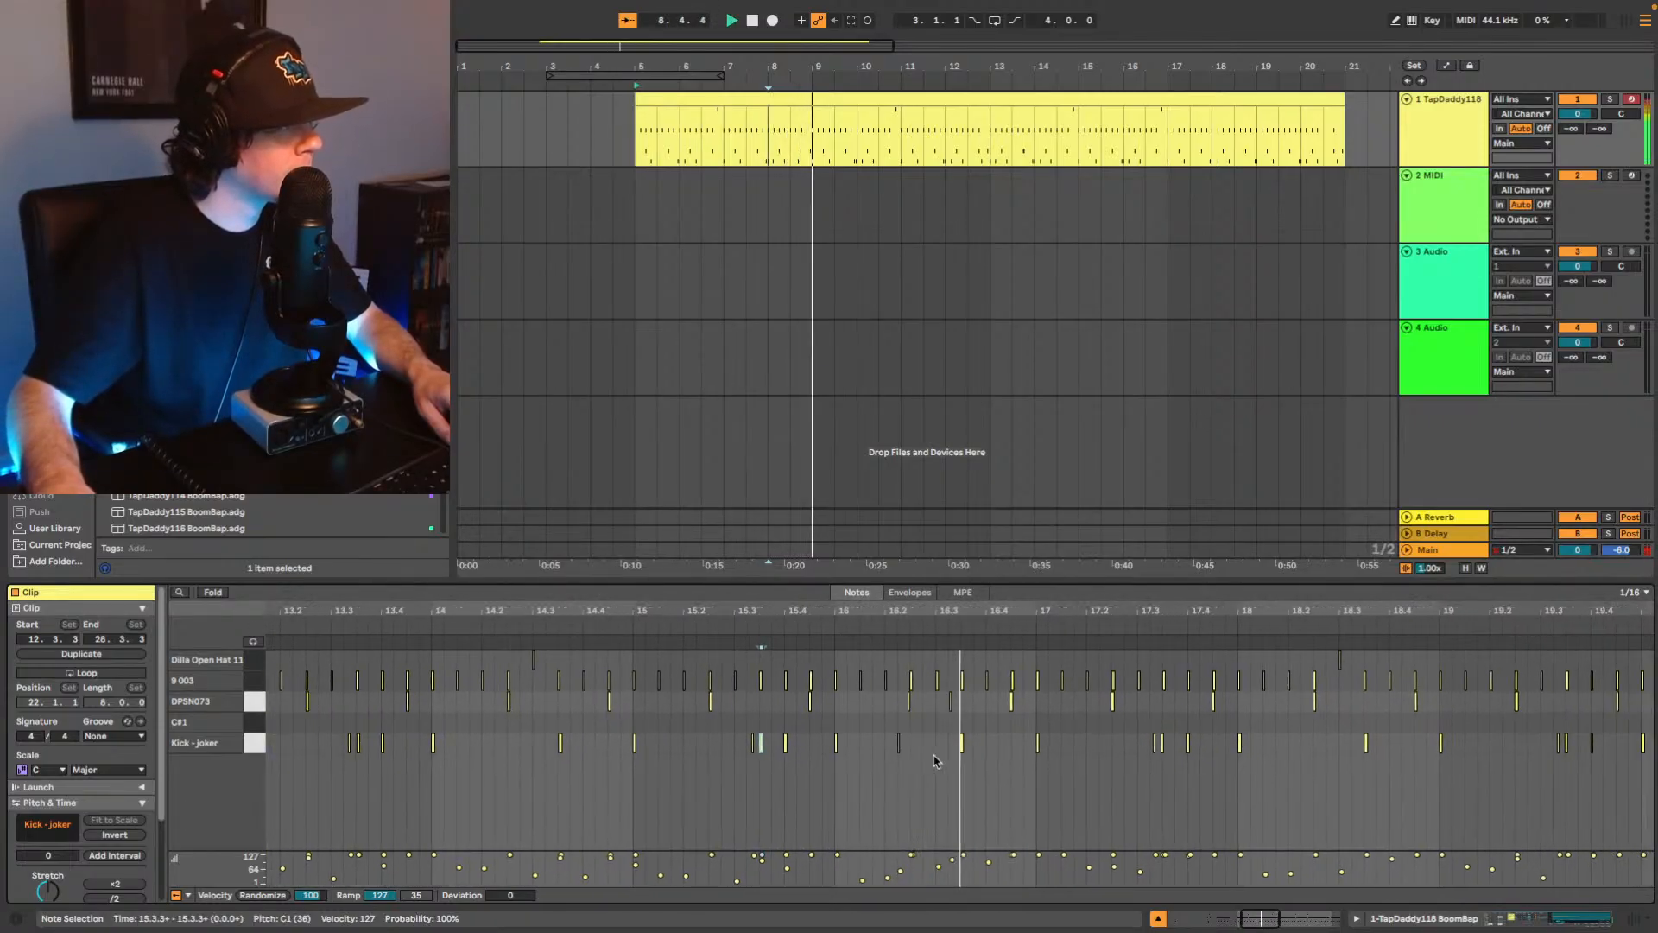
Nudge the DPSN073 note at 16.2.3 closer to the Kick - joker note at 16.2.2 and select both notes.
key(space)
click(869, 743)
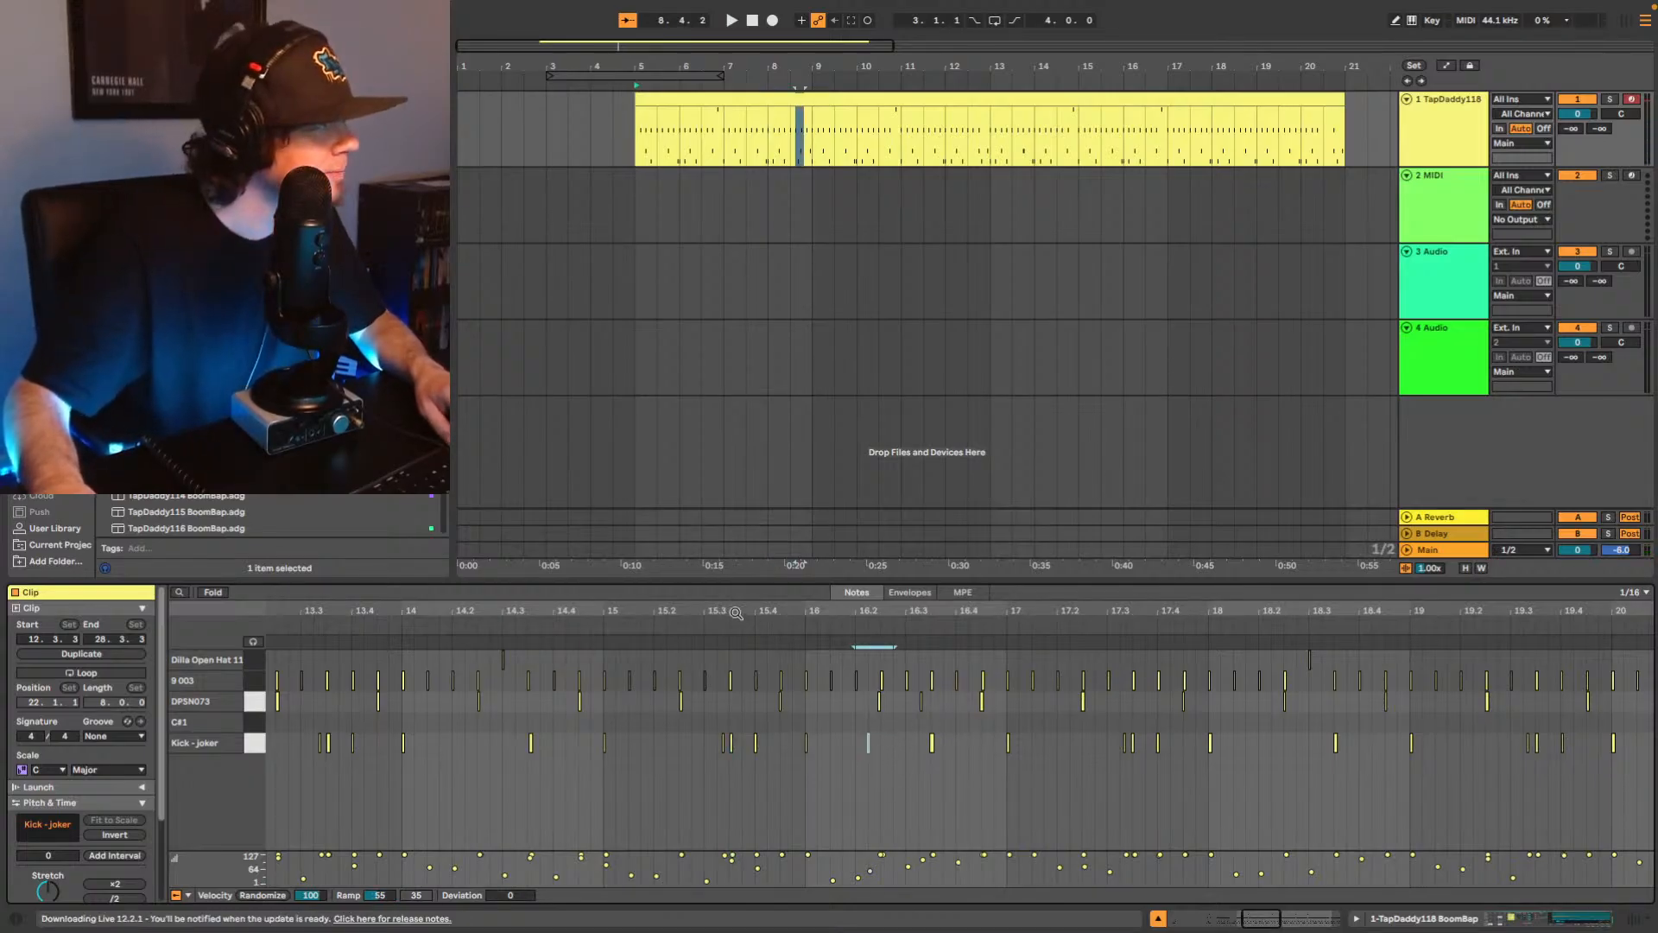
click(881, 702)
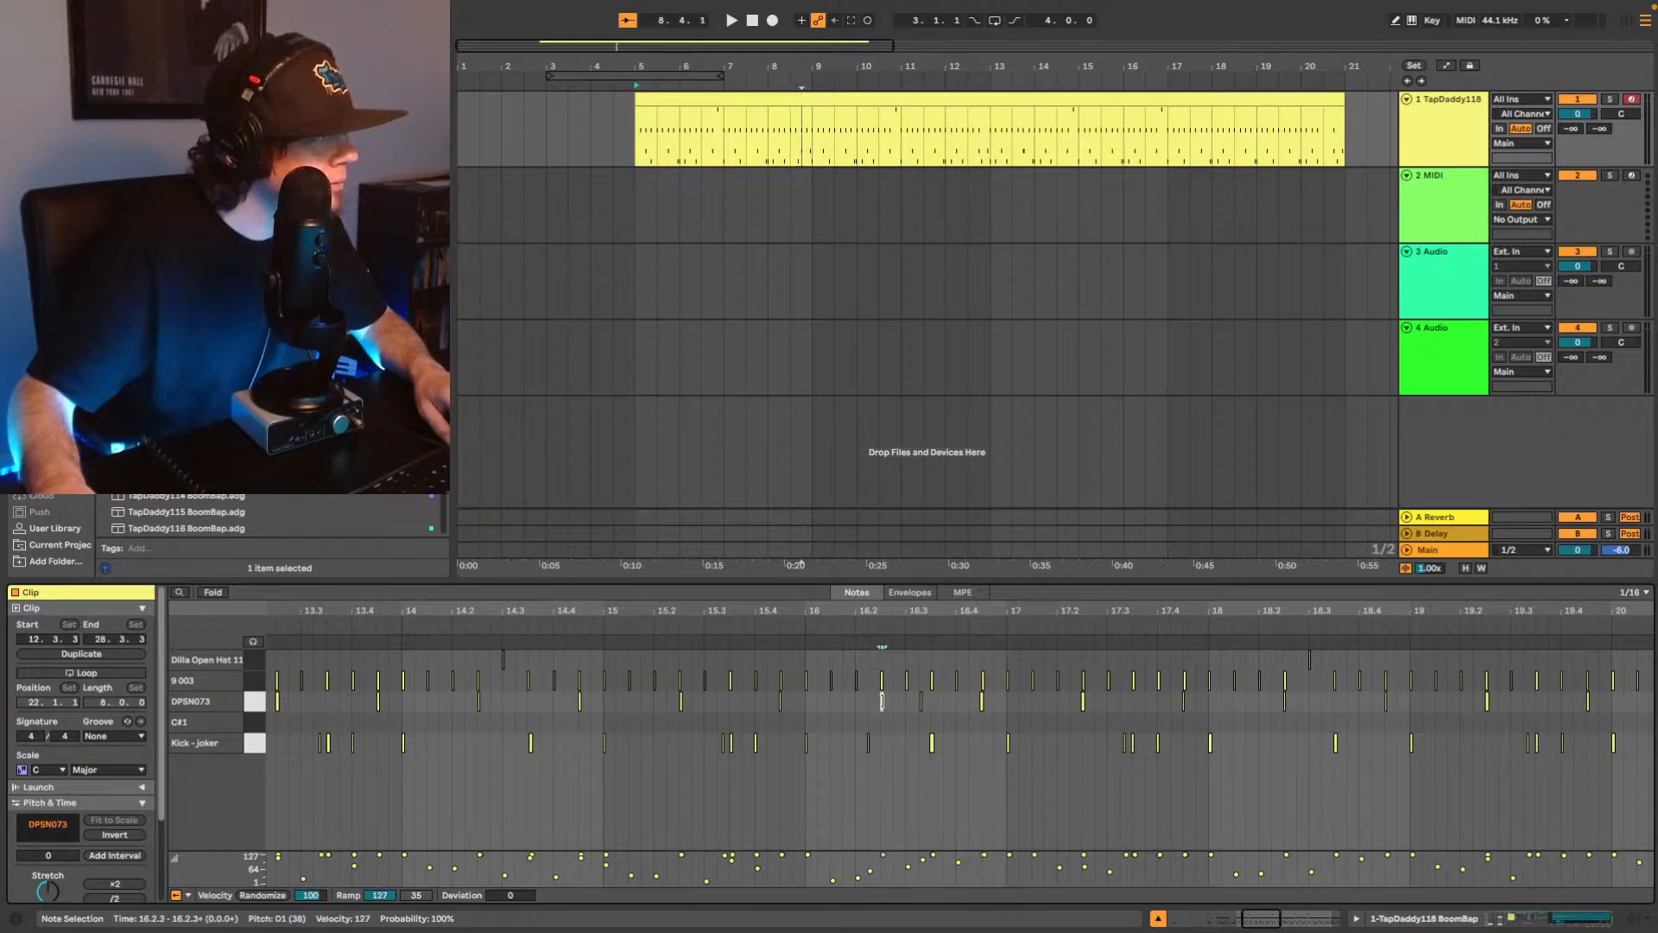
click(712, 626)
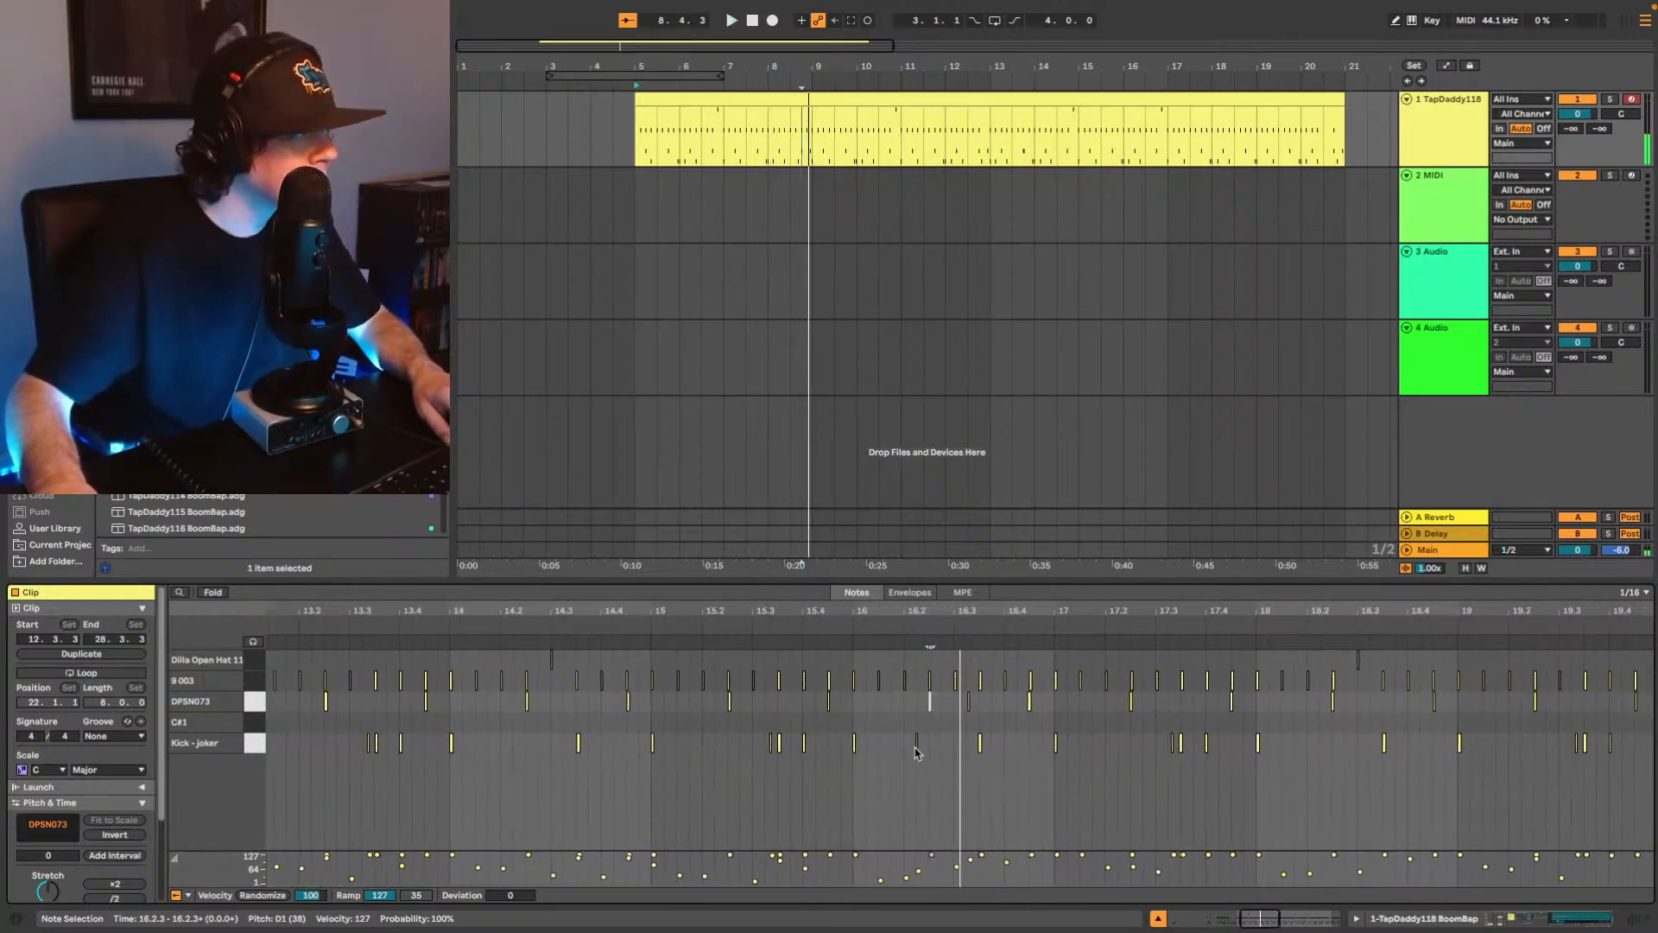
key(super+Left)
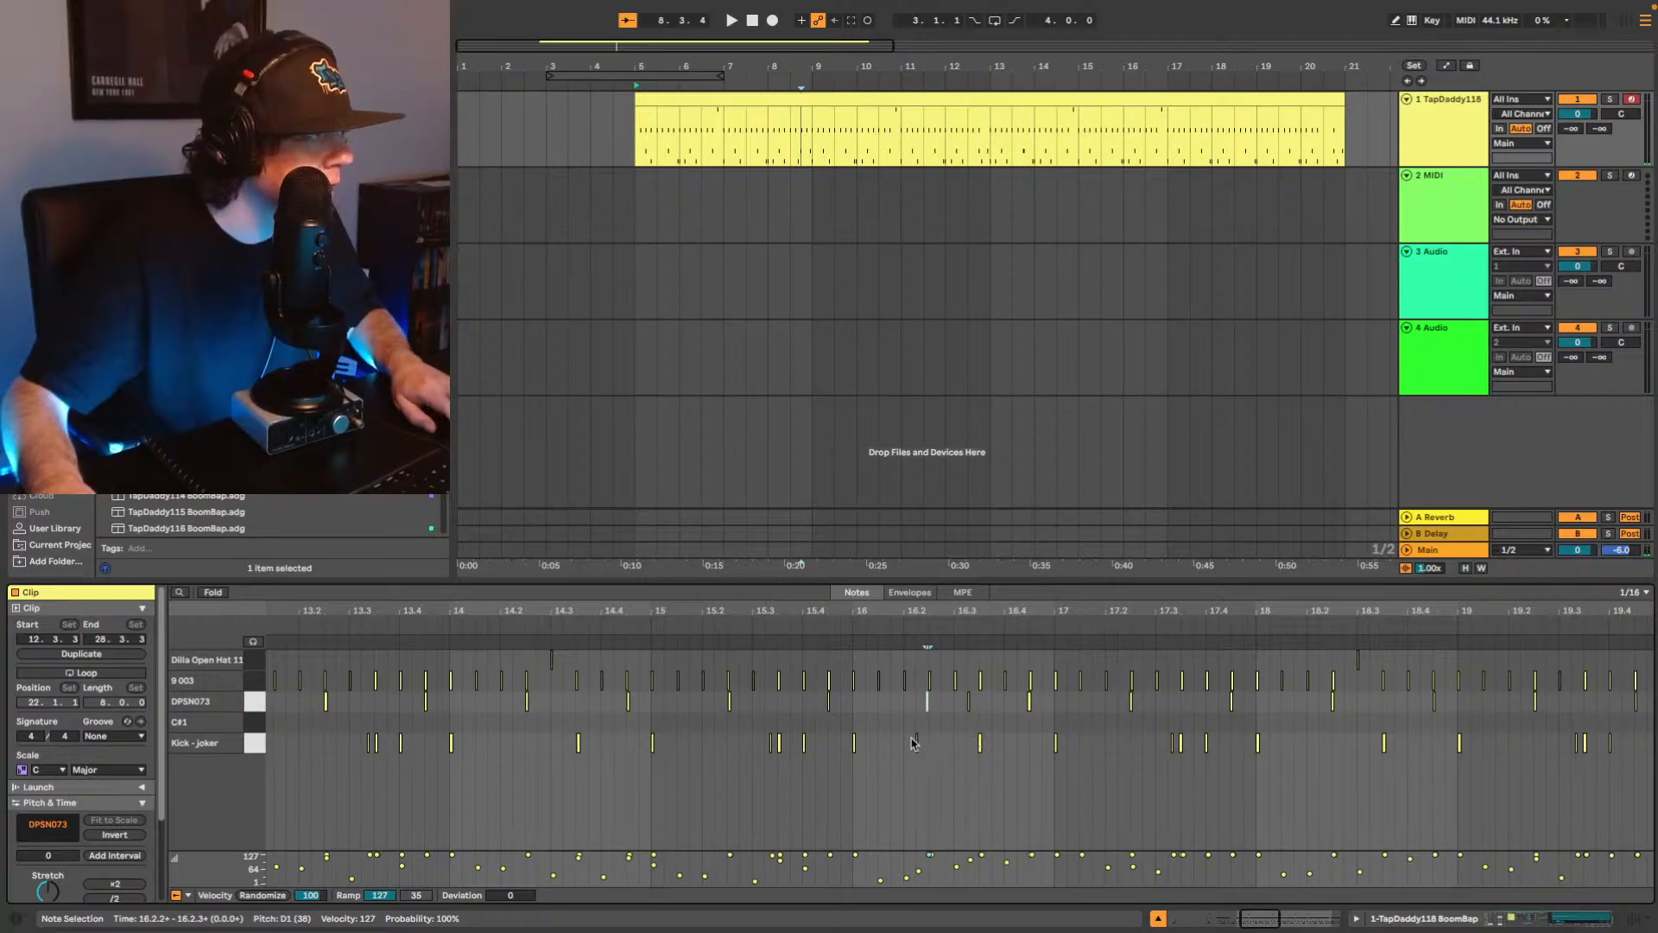
drag(910, 743, 931, 704)
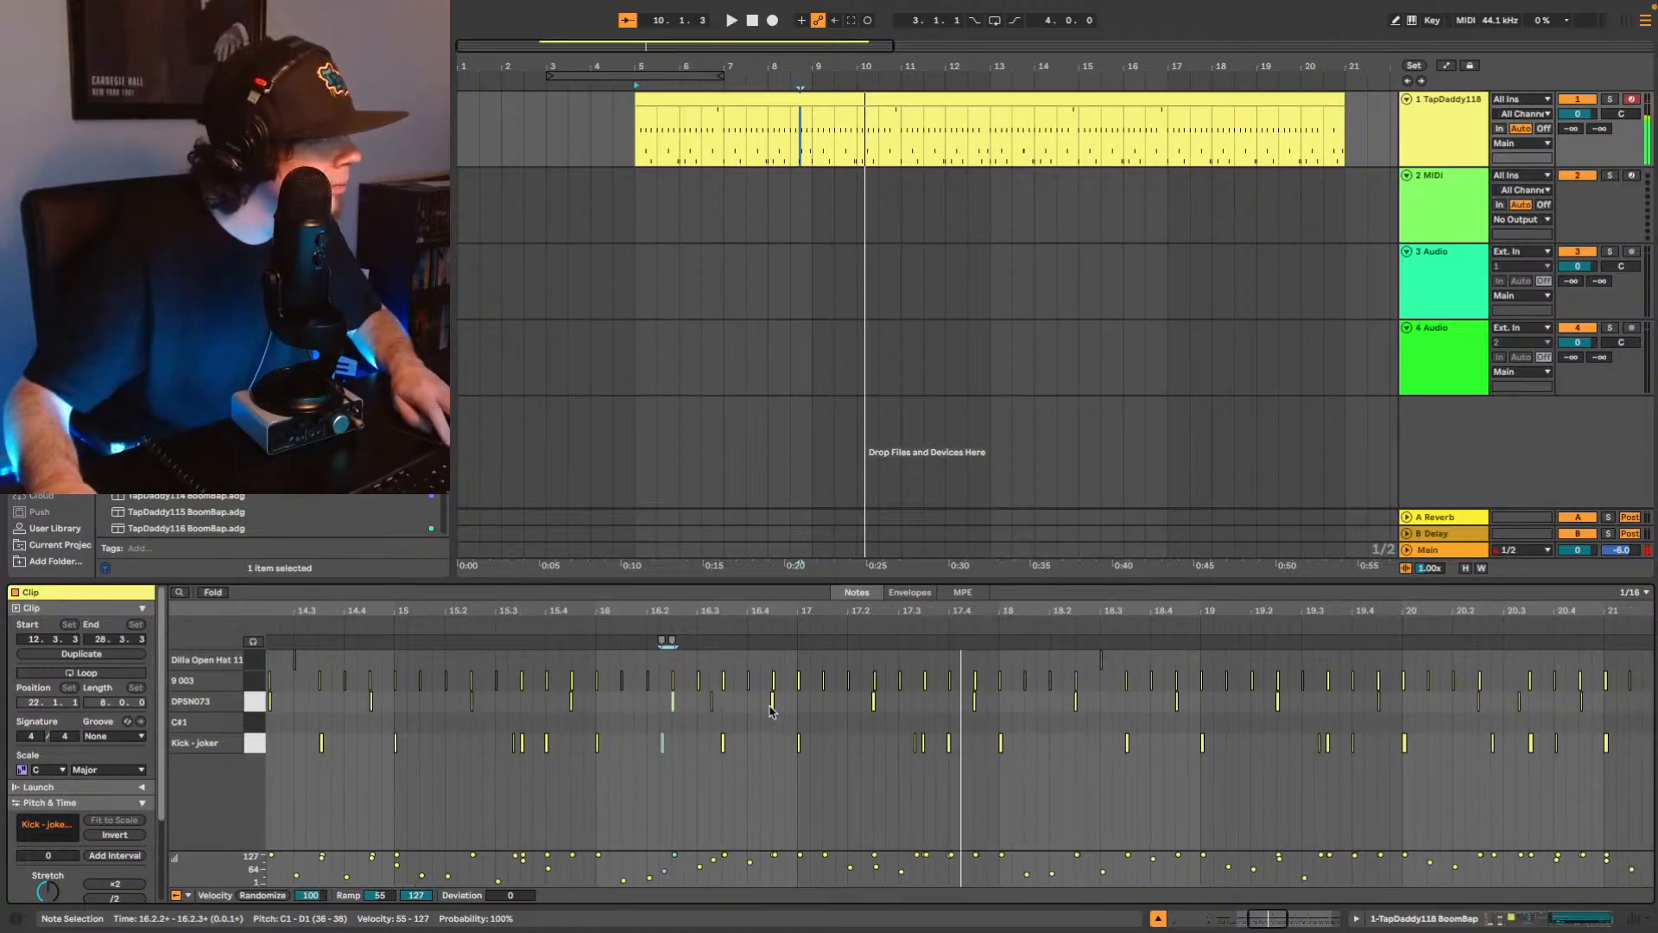
Check the DPSN073 hits around bar 17 by playing the clip onward from 9.4.1 in the arrangement.
click(773, 701)
key(space)
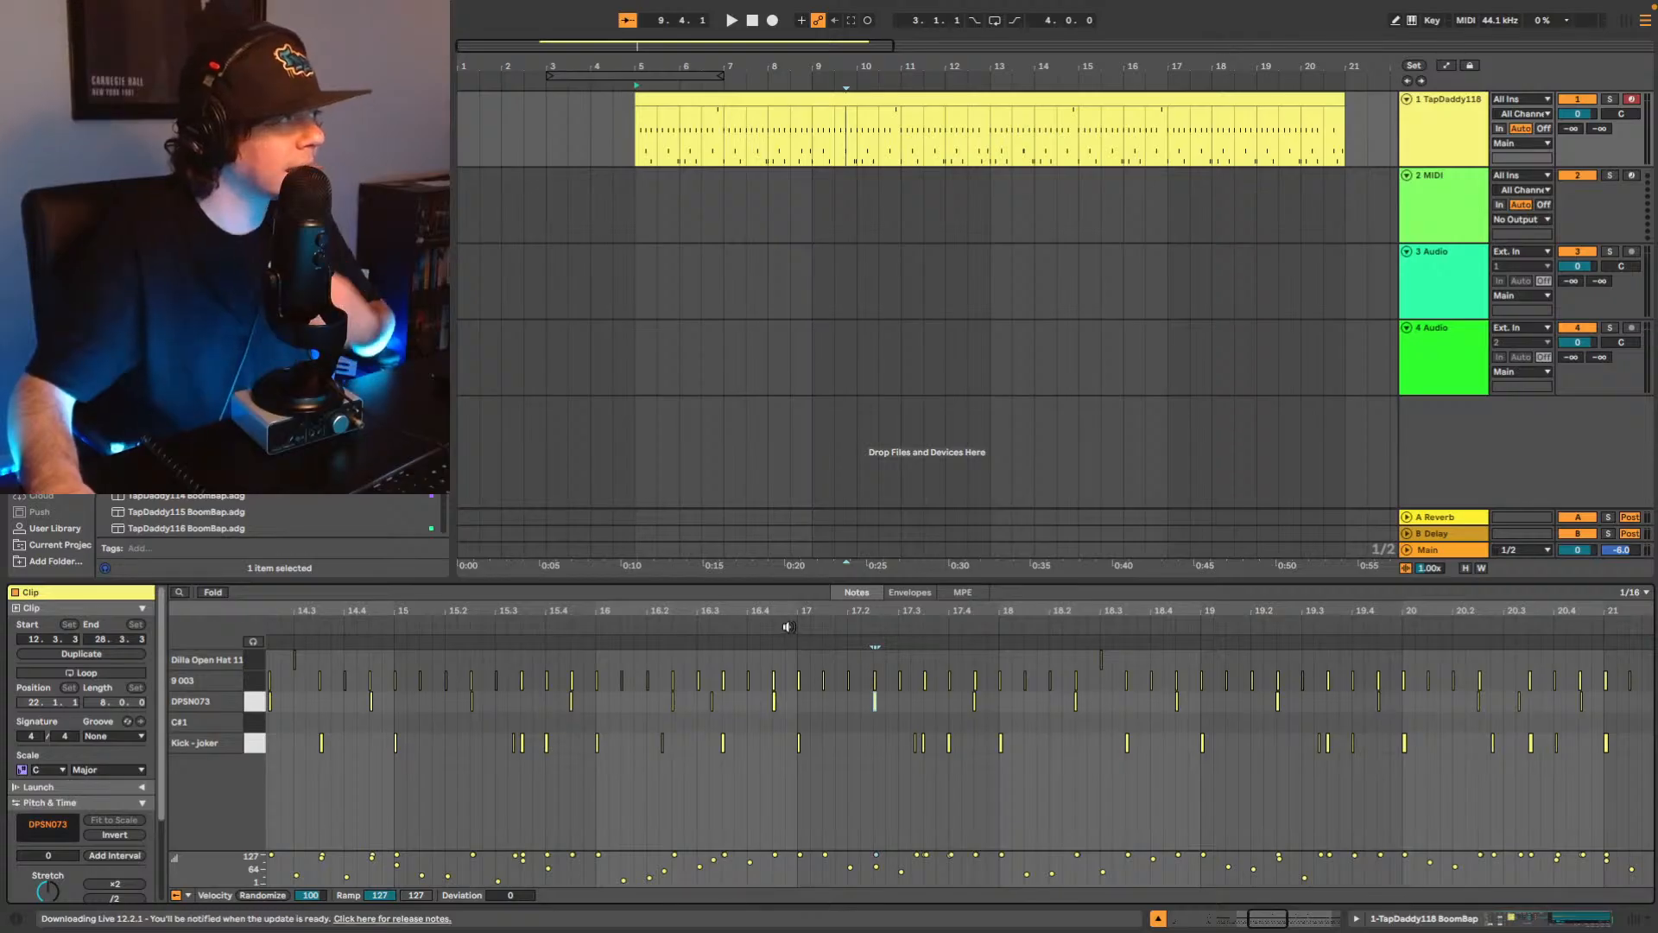
key(space)
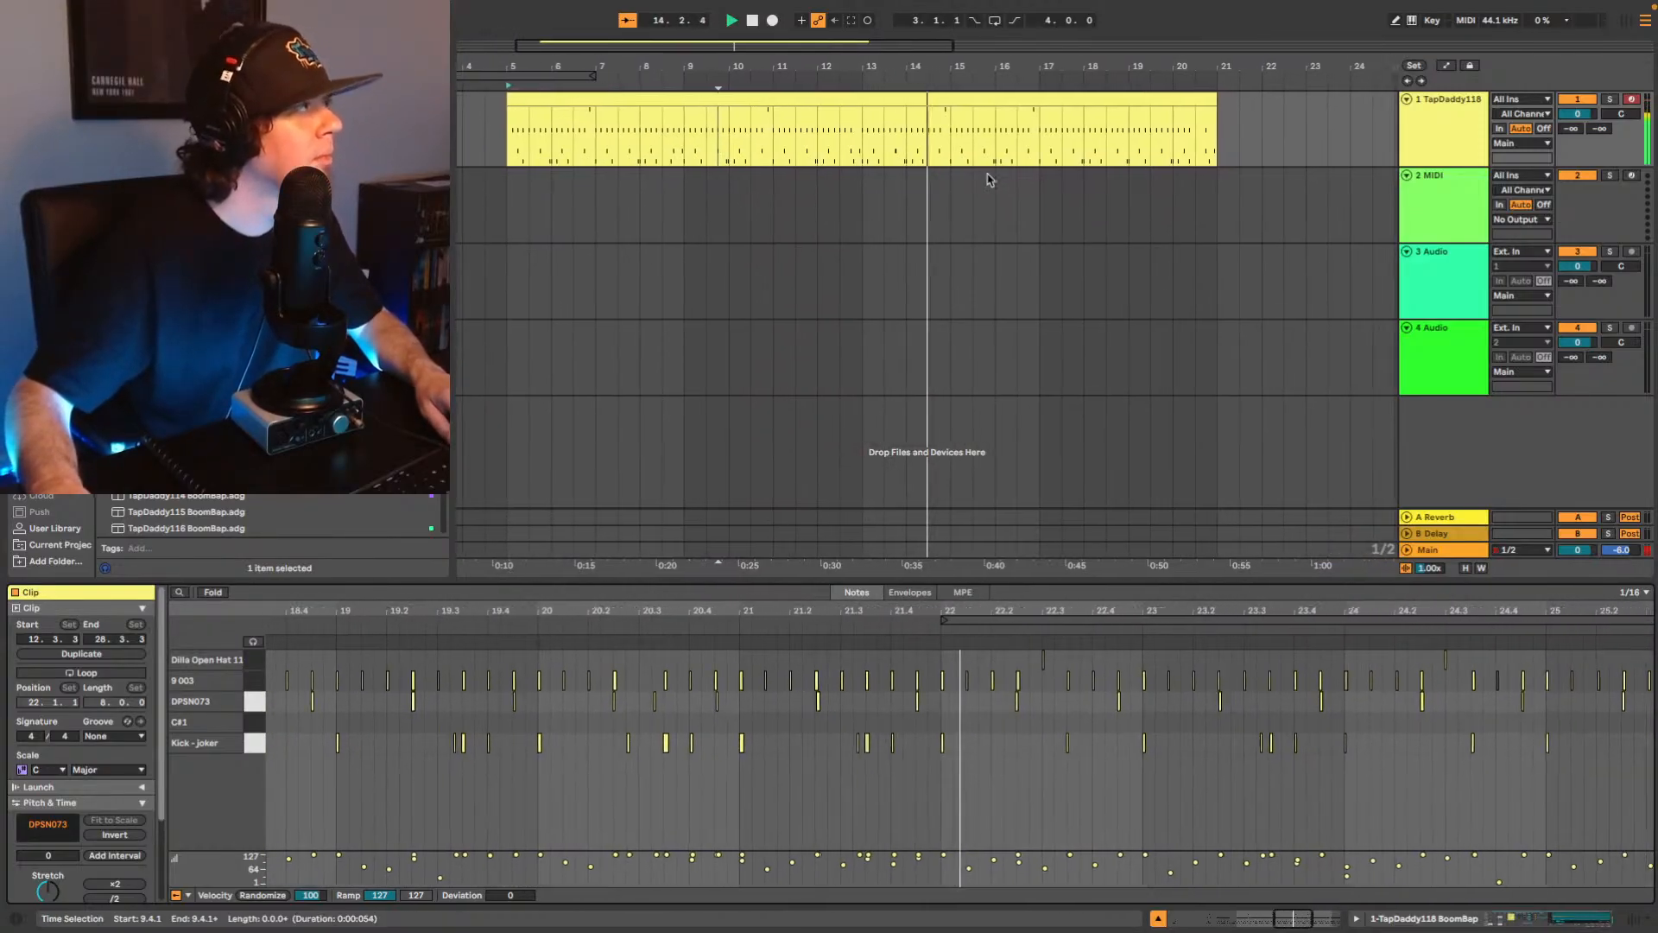
Move the drum clip to start at bar 1 and loop the arrangement over the 16 bars from 1.1.1.
drag(552, 54, 544, 20)
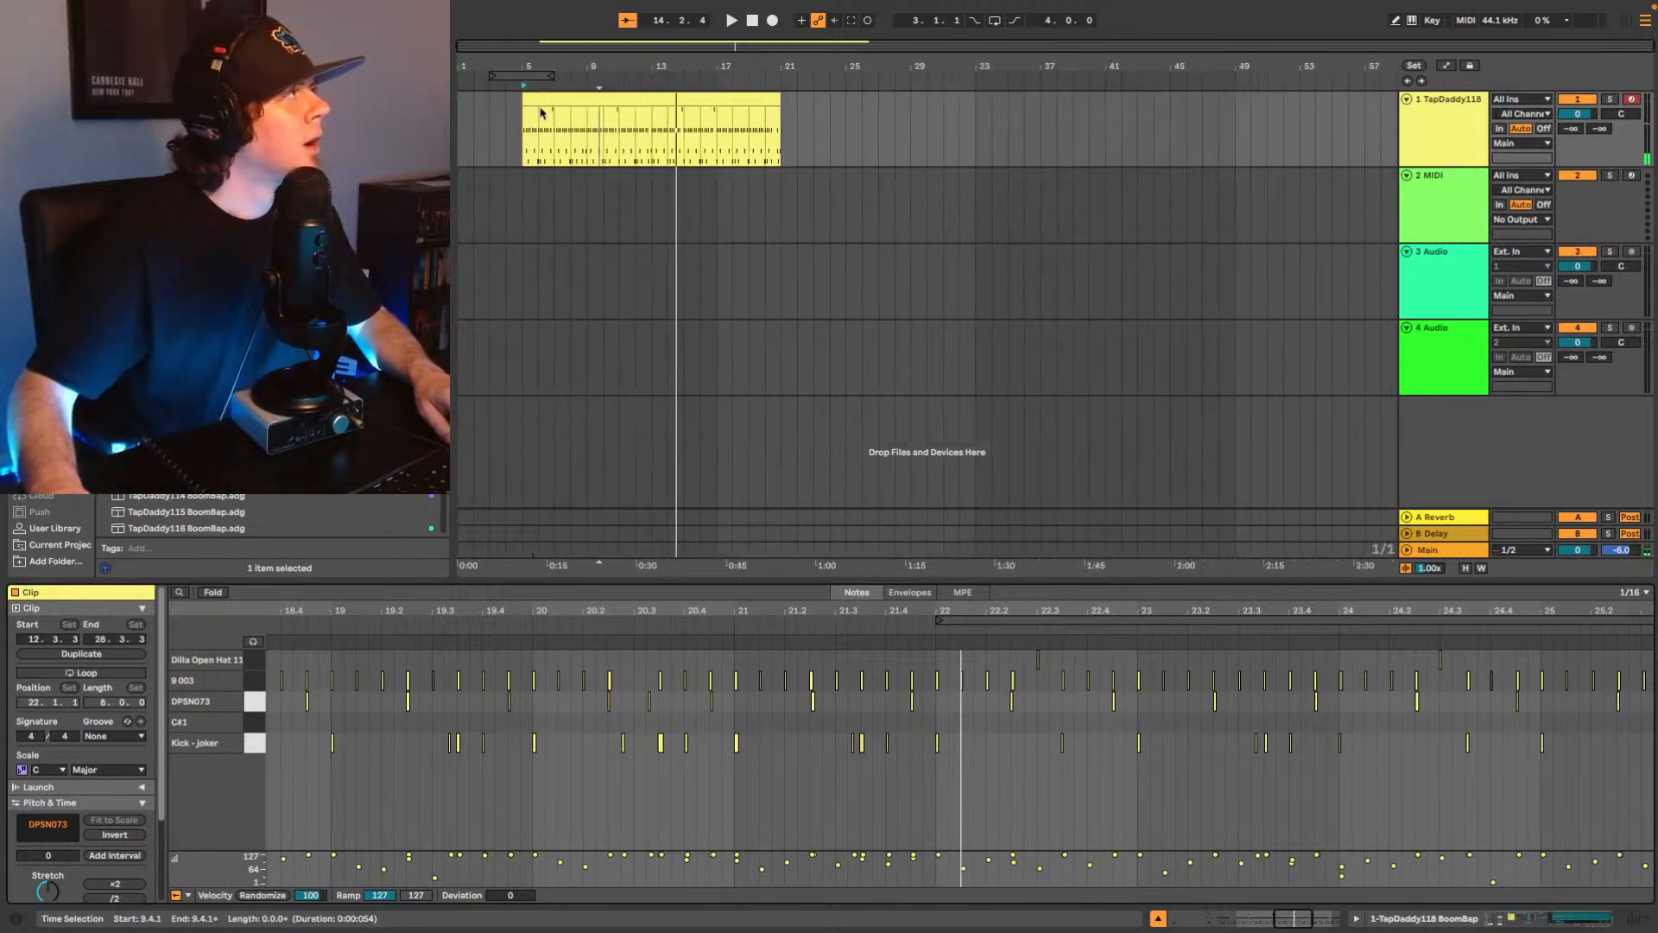
drag(544, 101, 484, 101)
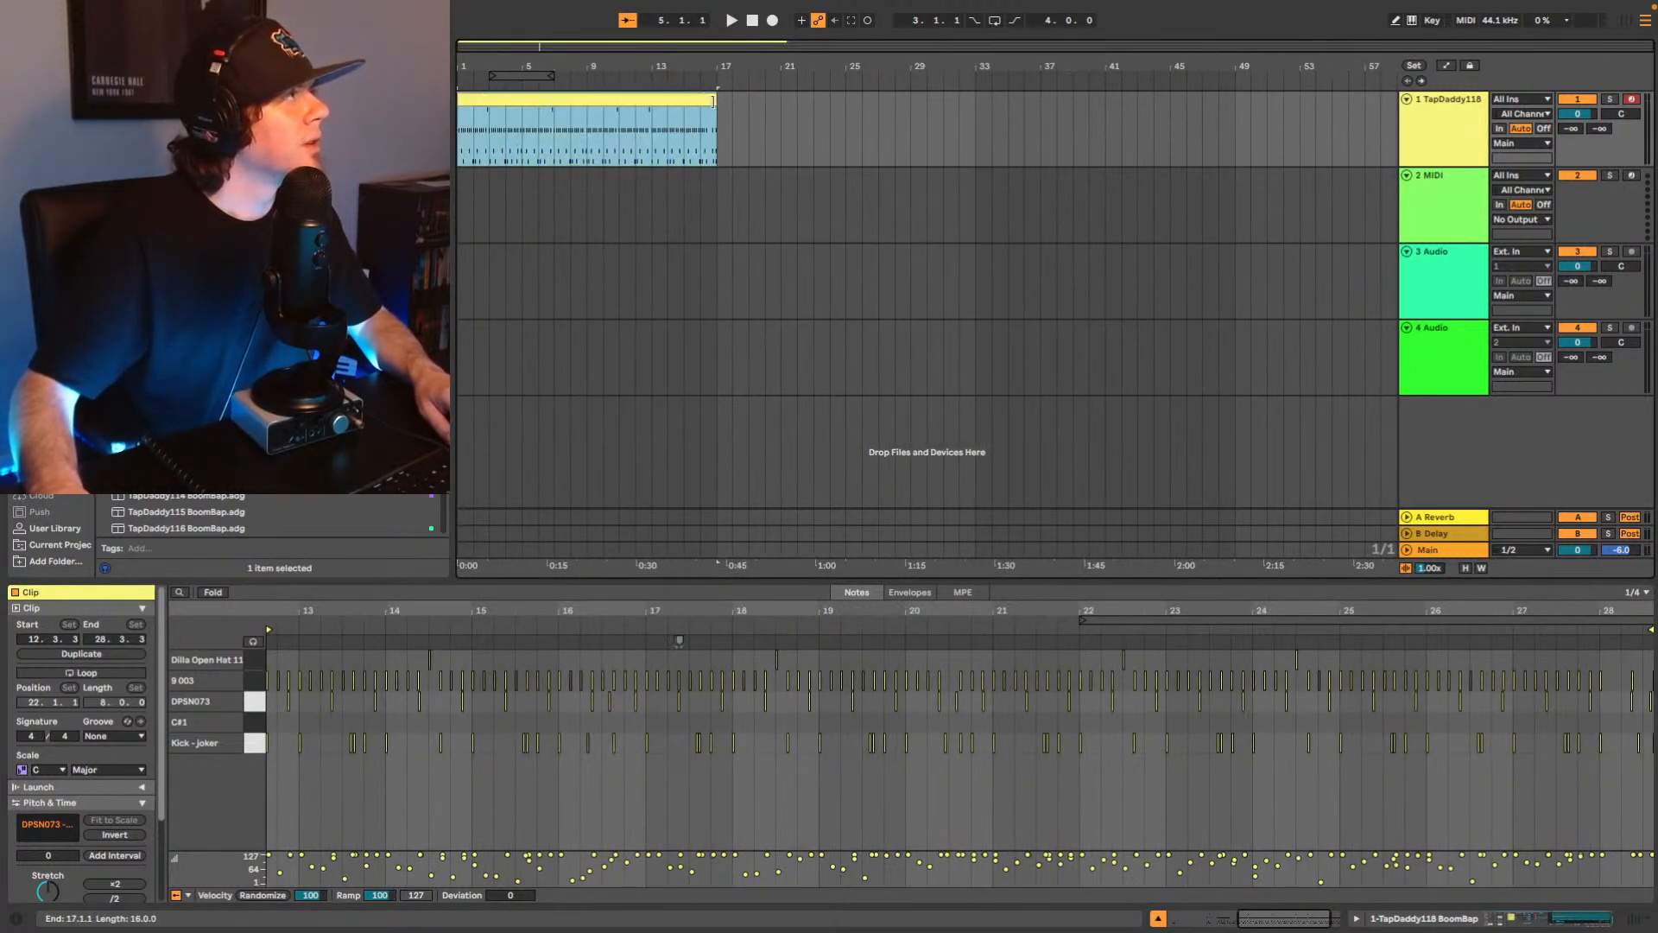
key(space)
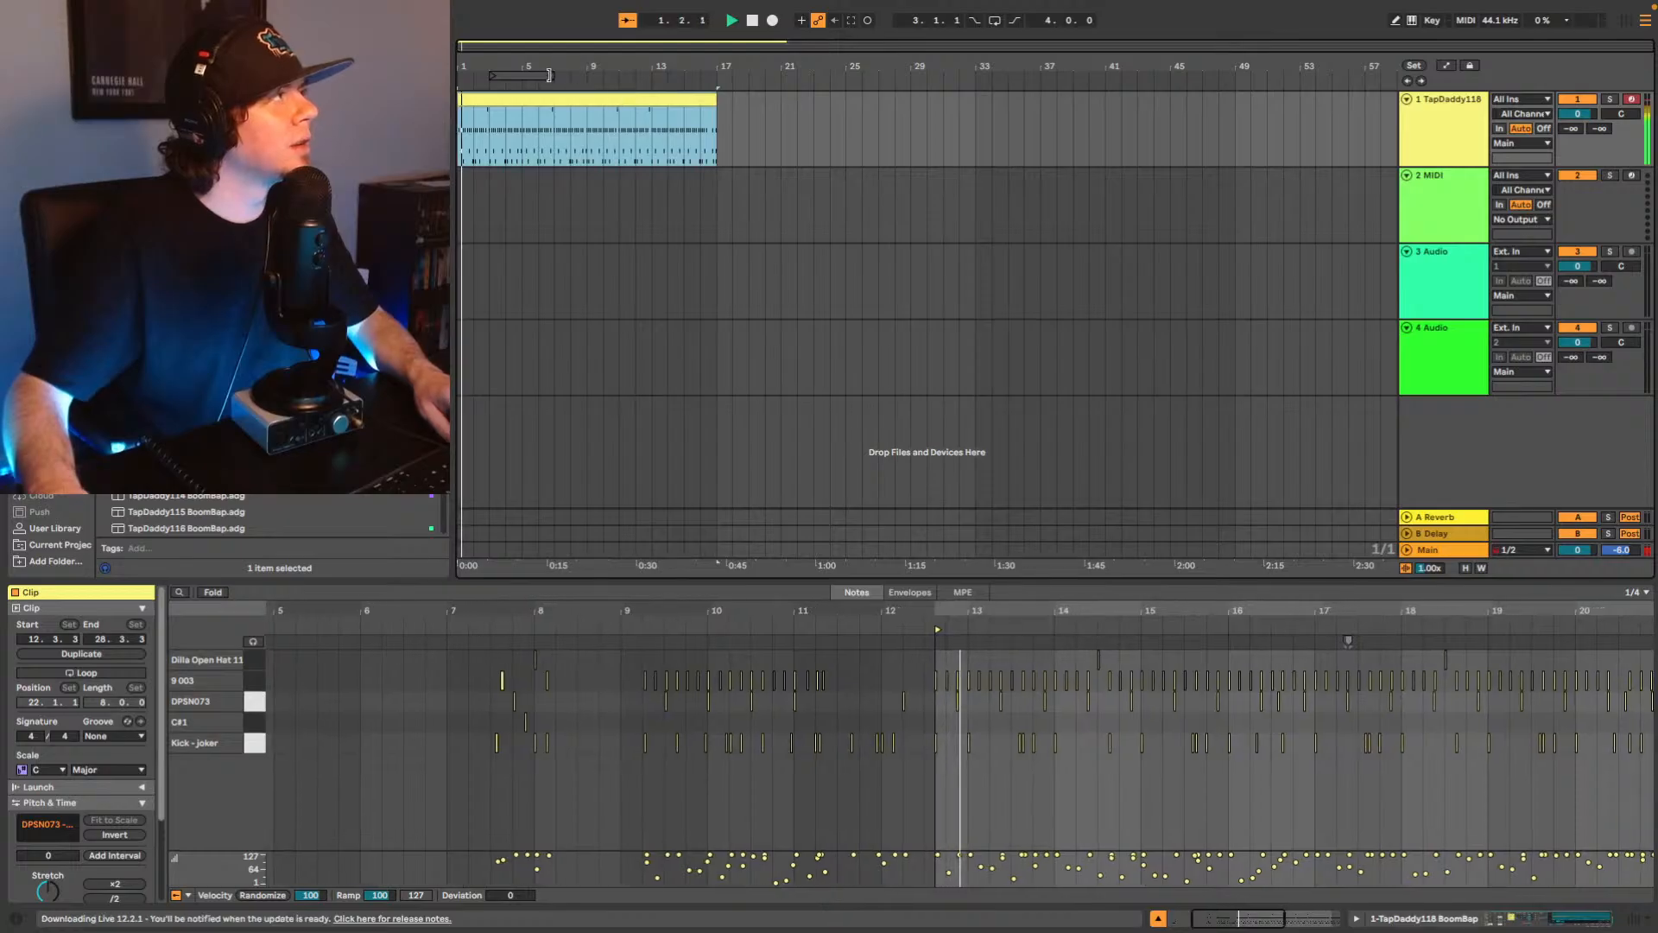
drag(492, 76, 709, 82)
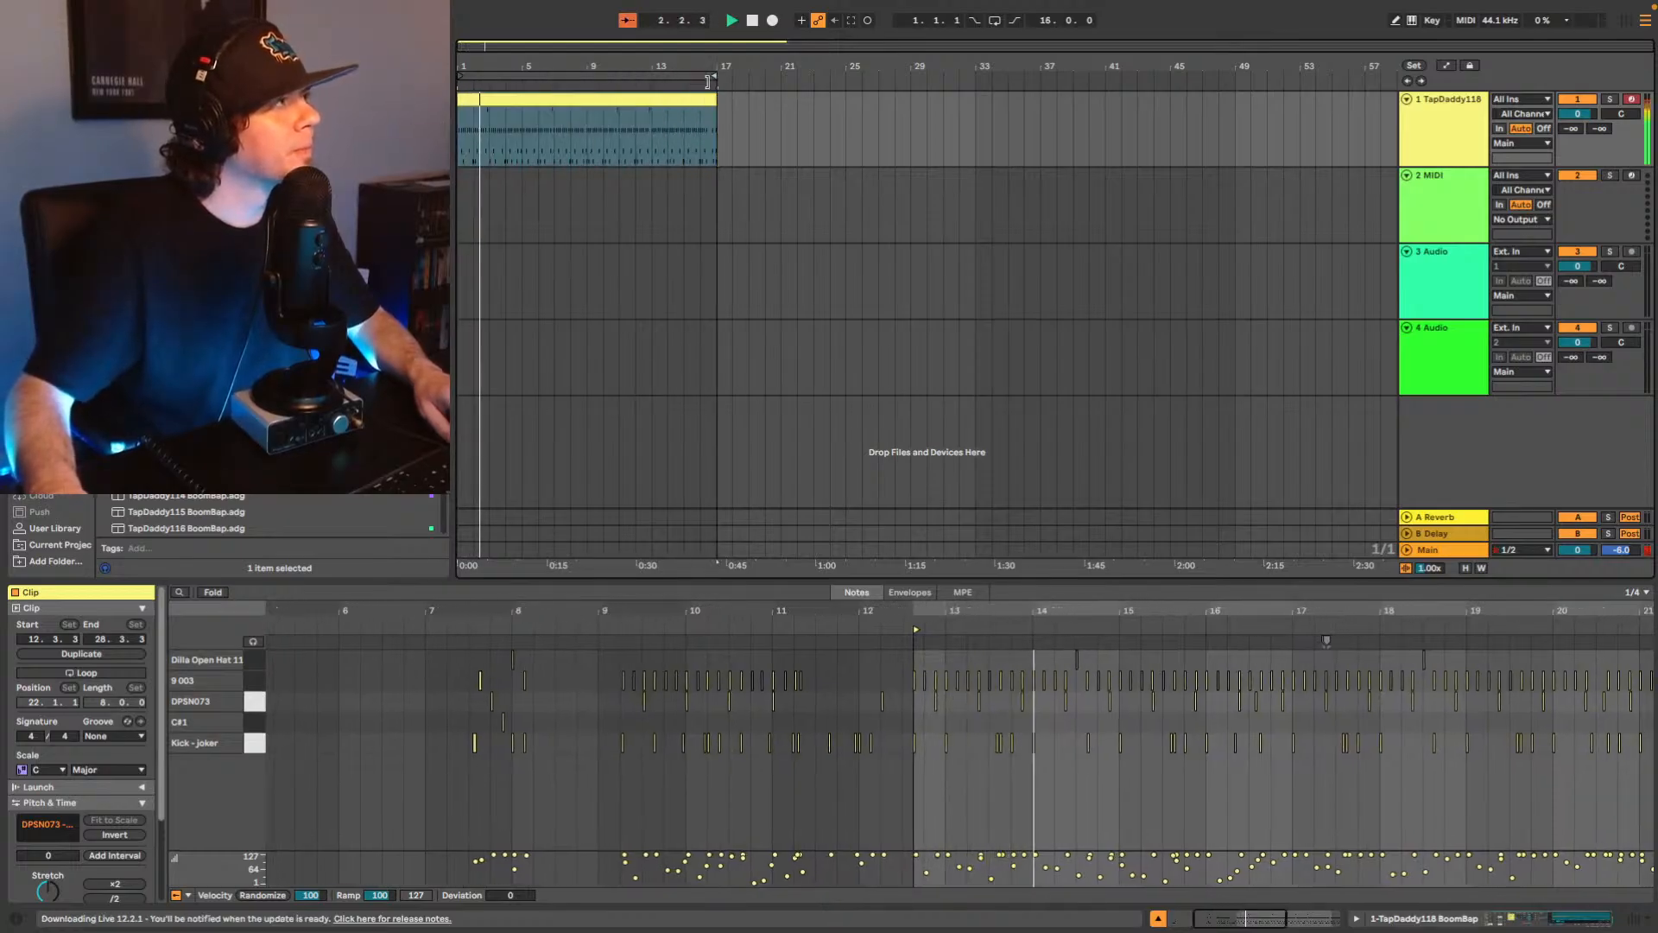
click(995, 20)
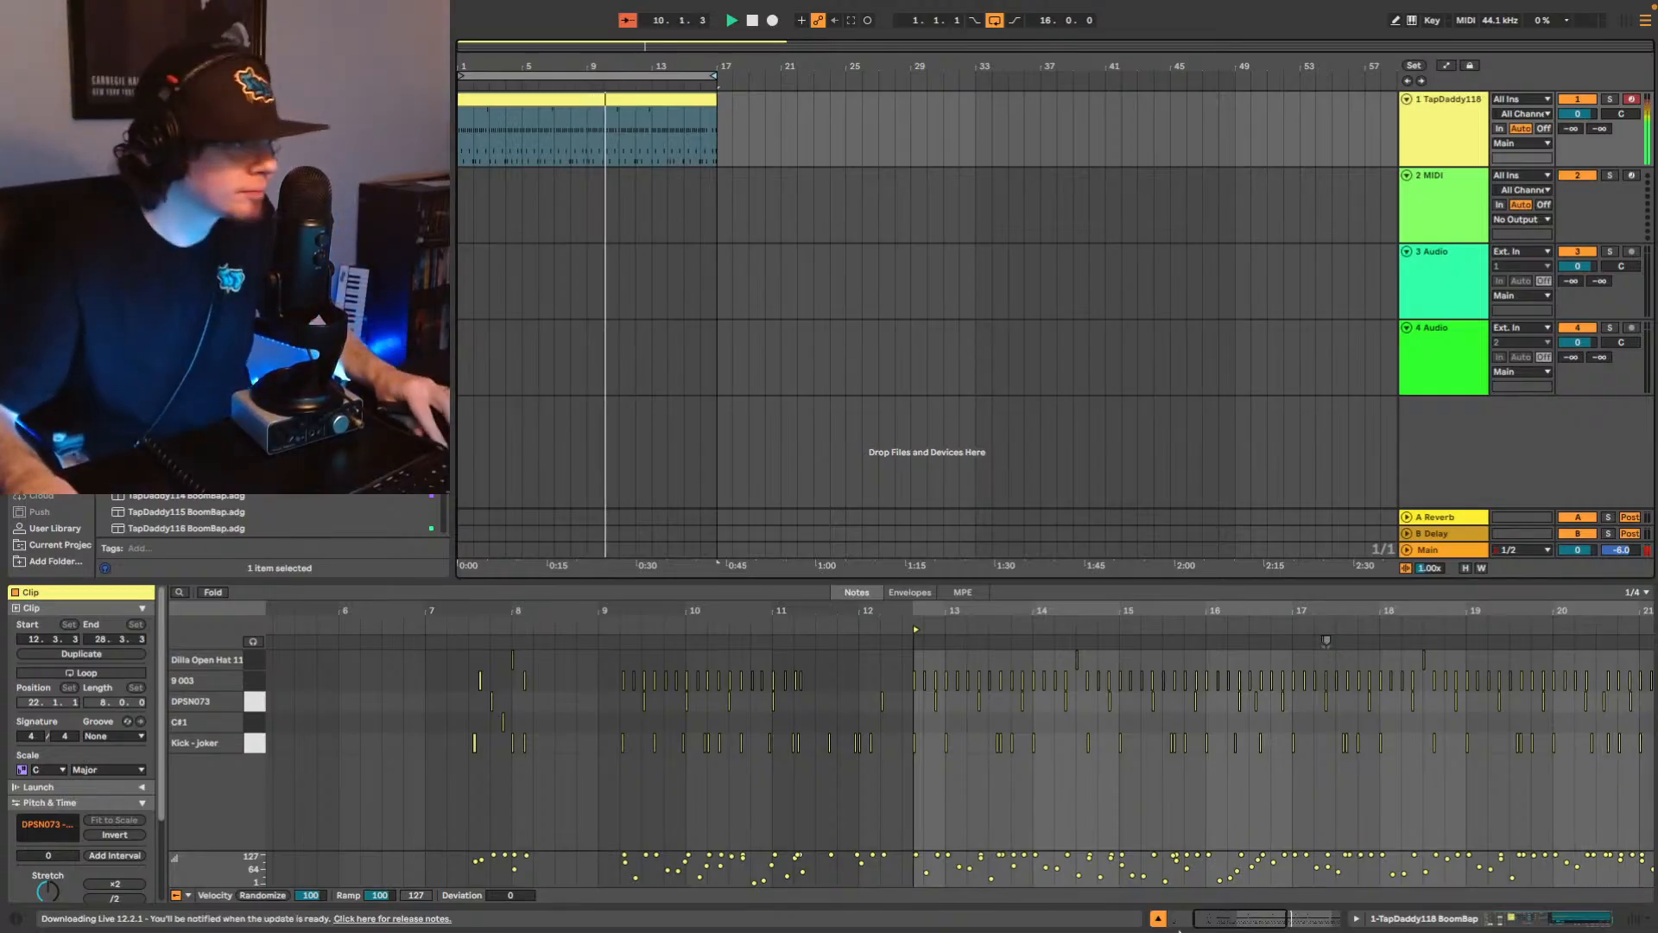
Adjust the velocity of the Kick - joker note at 24.1.1.
drag(1225, 924, 1293, 922)
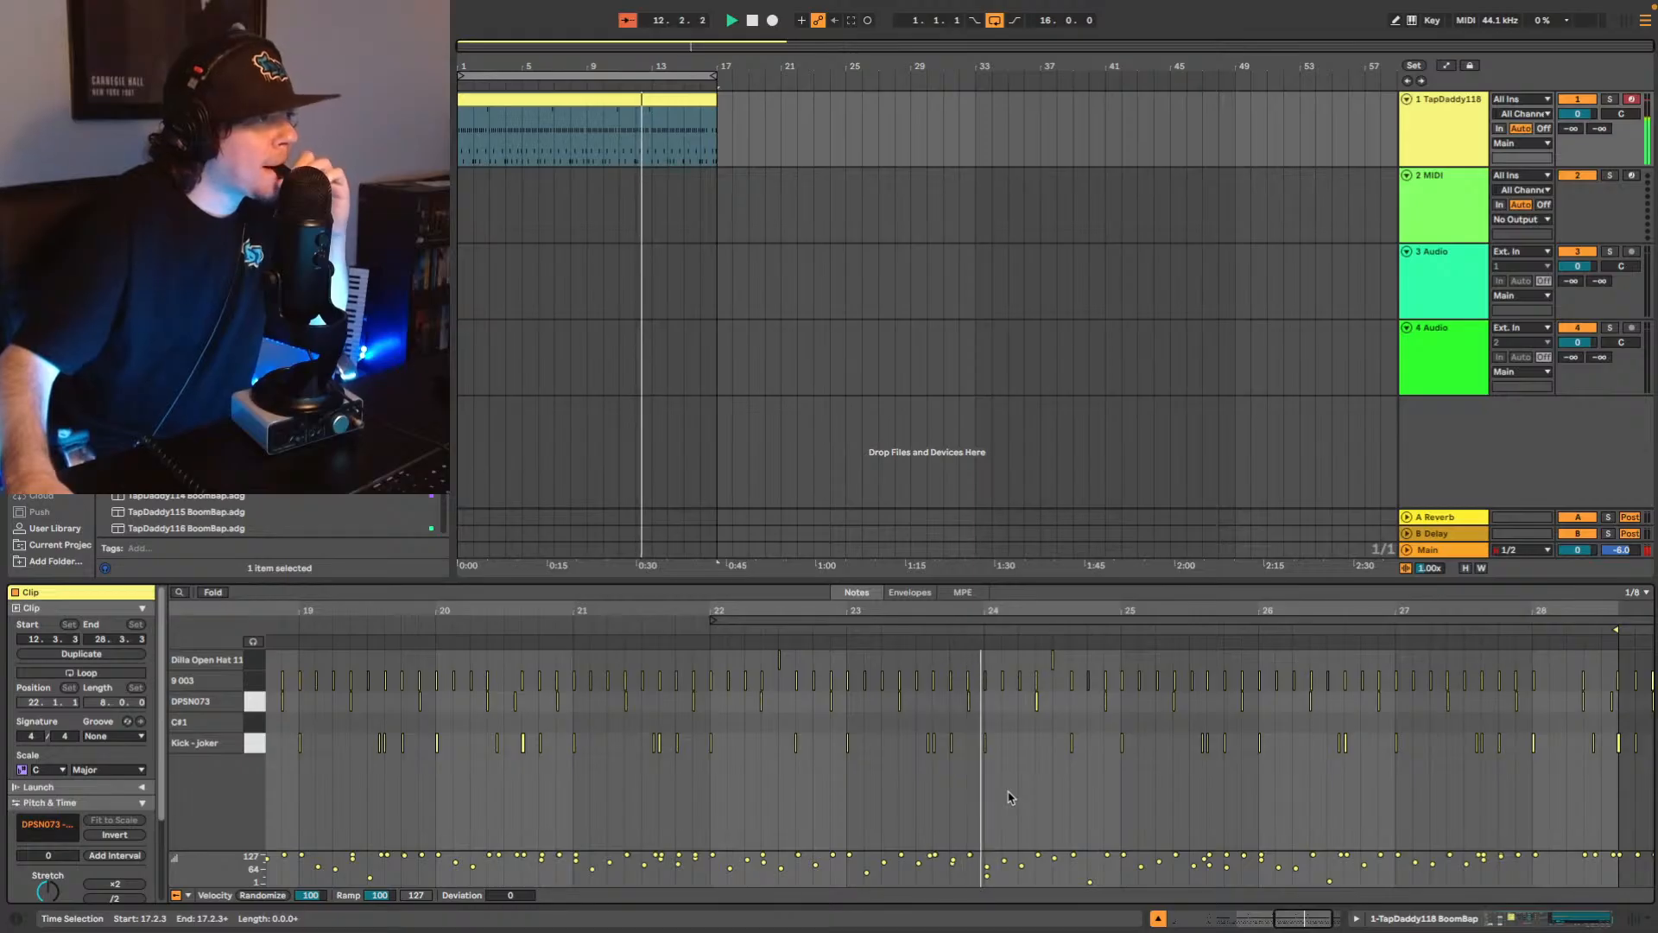
key(space)
click(984, 744)
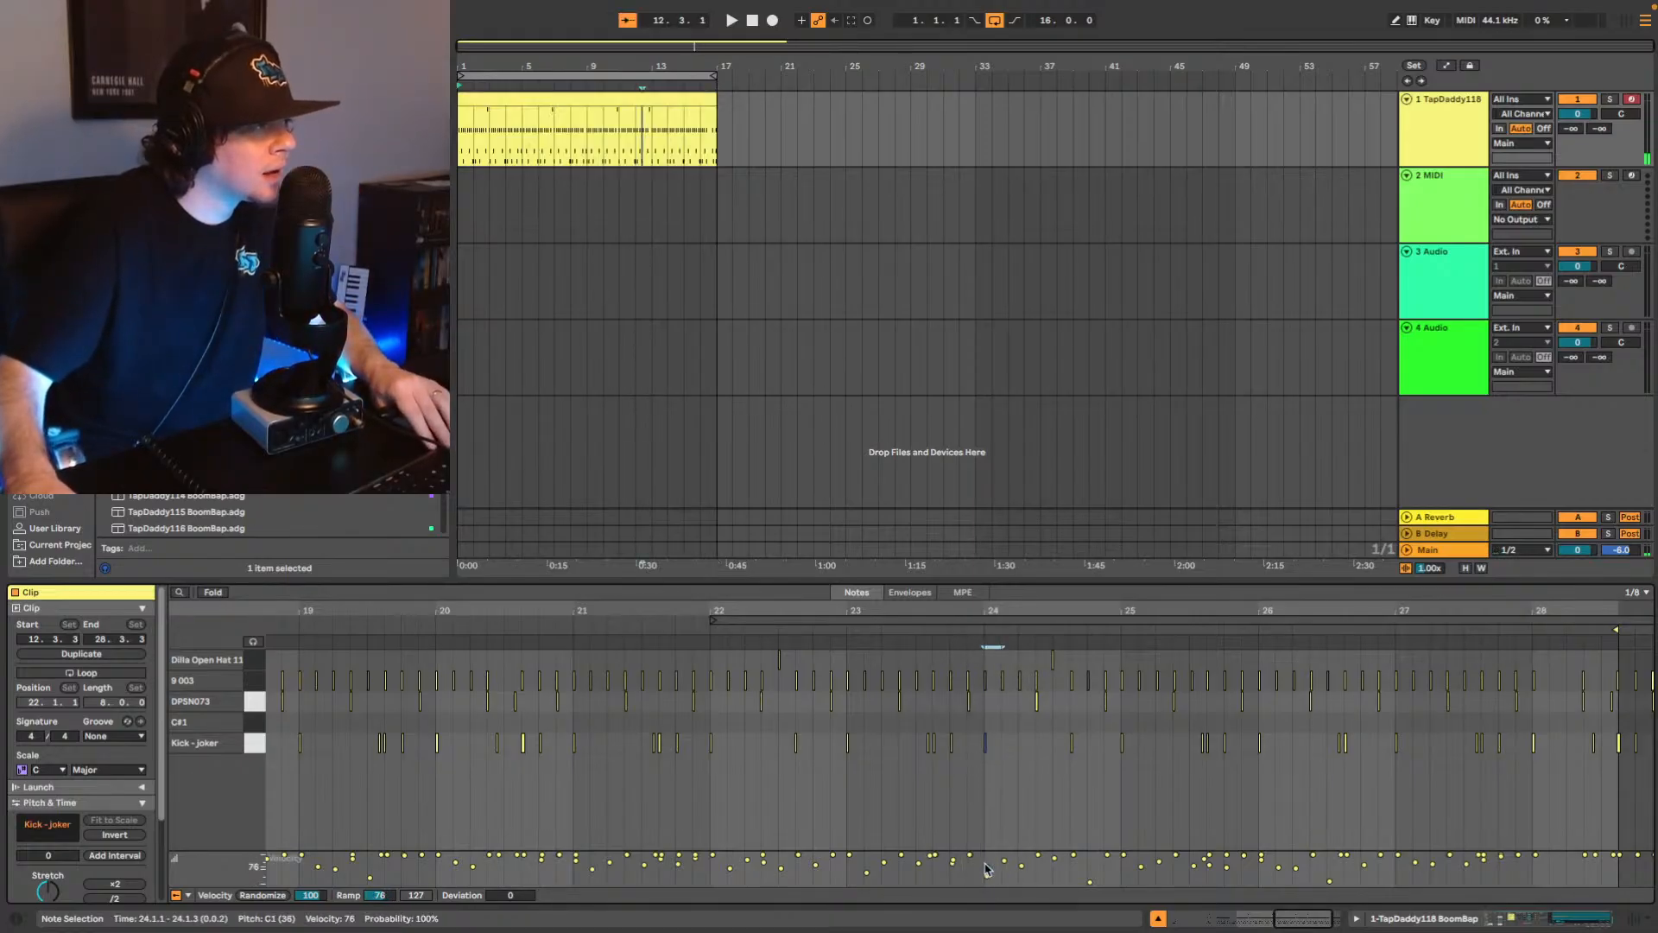
Set the velocity of the Kick - joker note at 25.3.3 to 108.
click(927, 629)
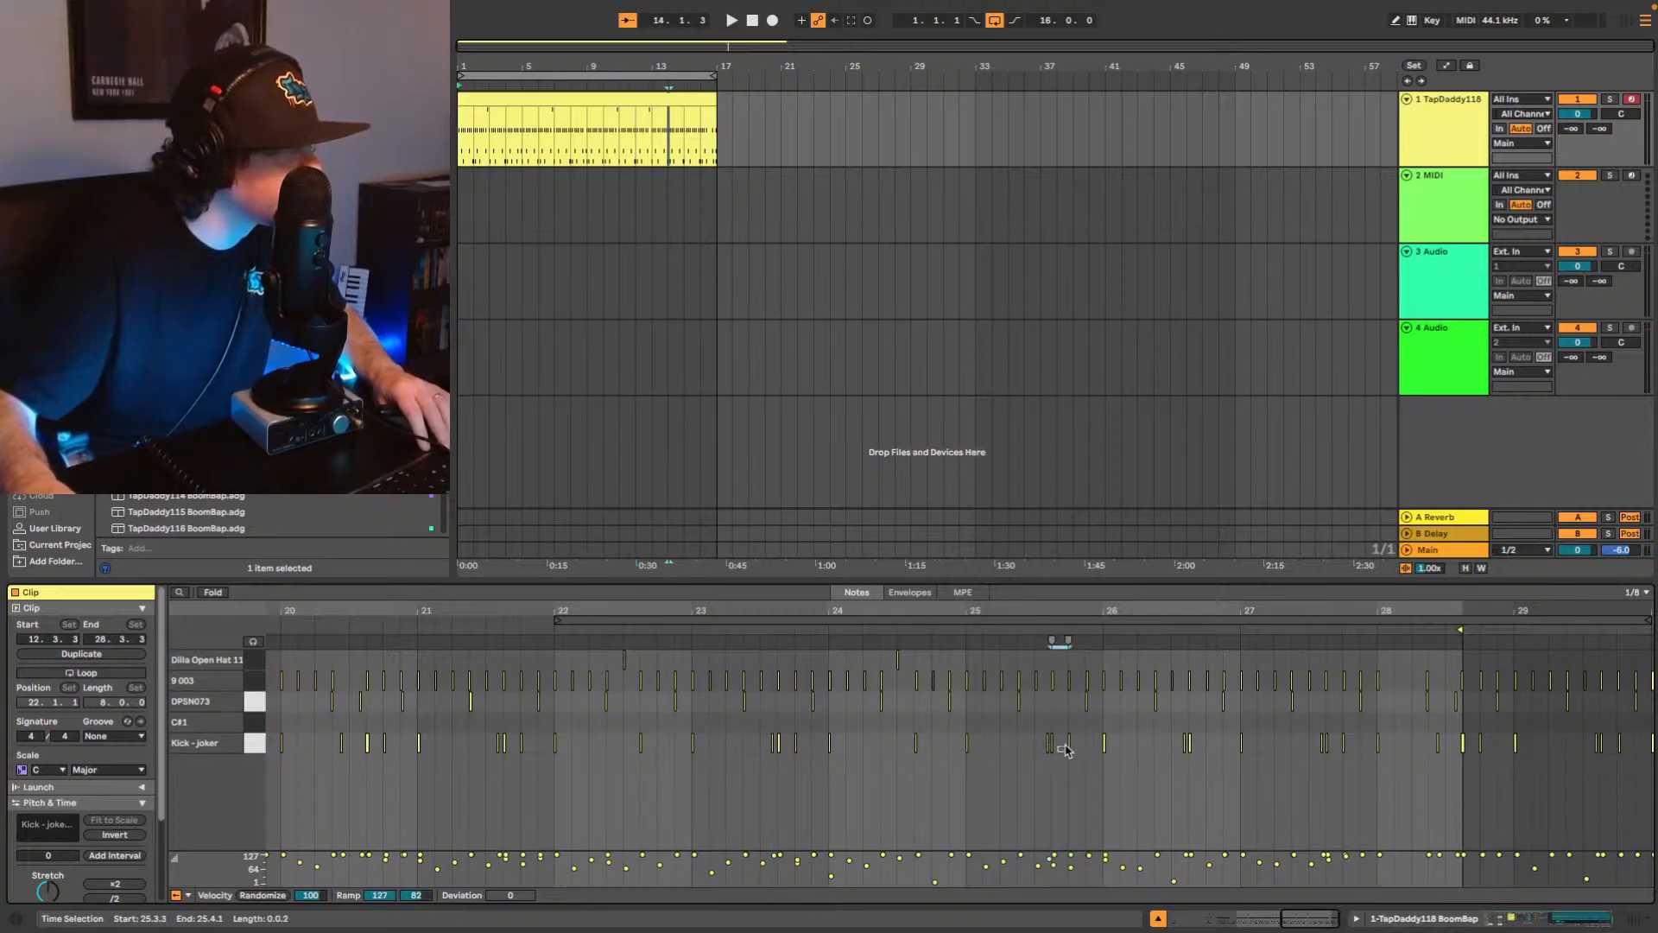
click(1051, 742)
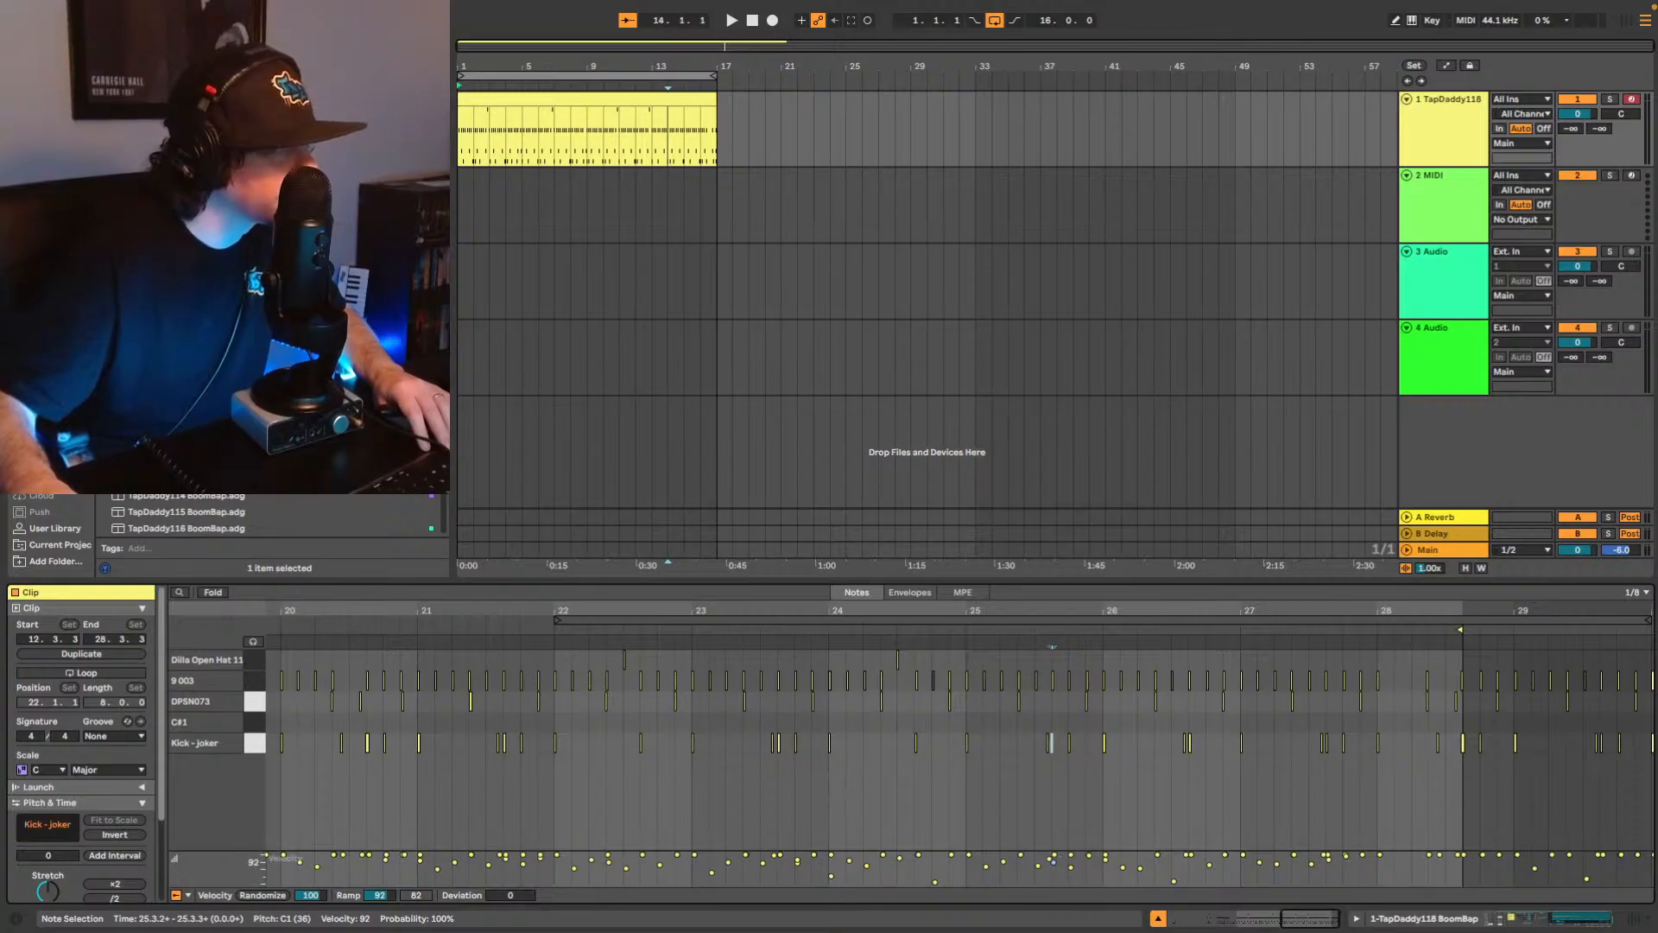
key(space)
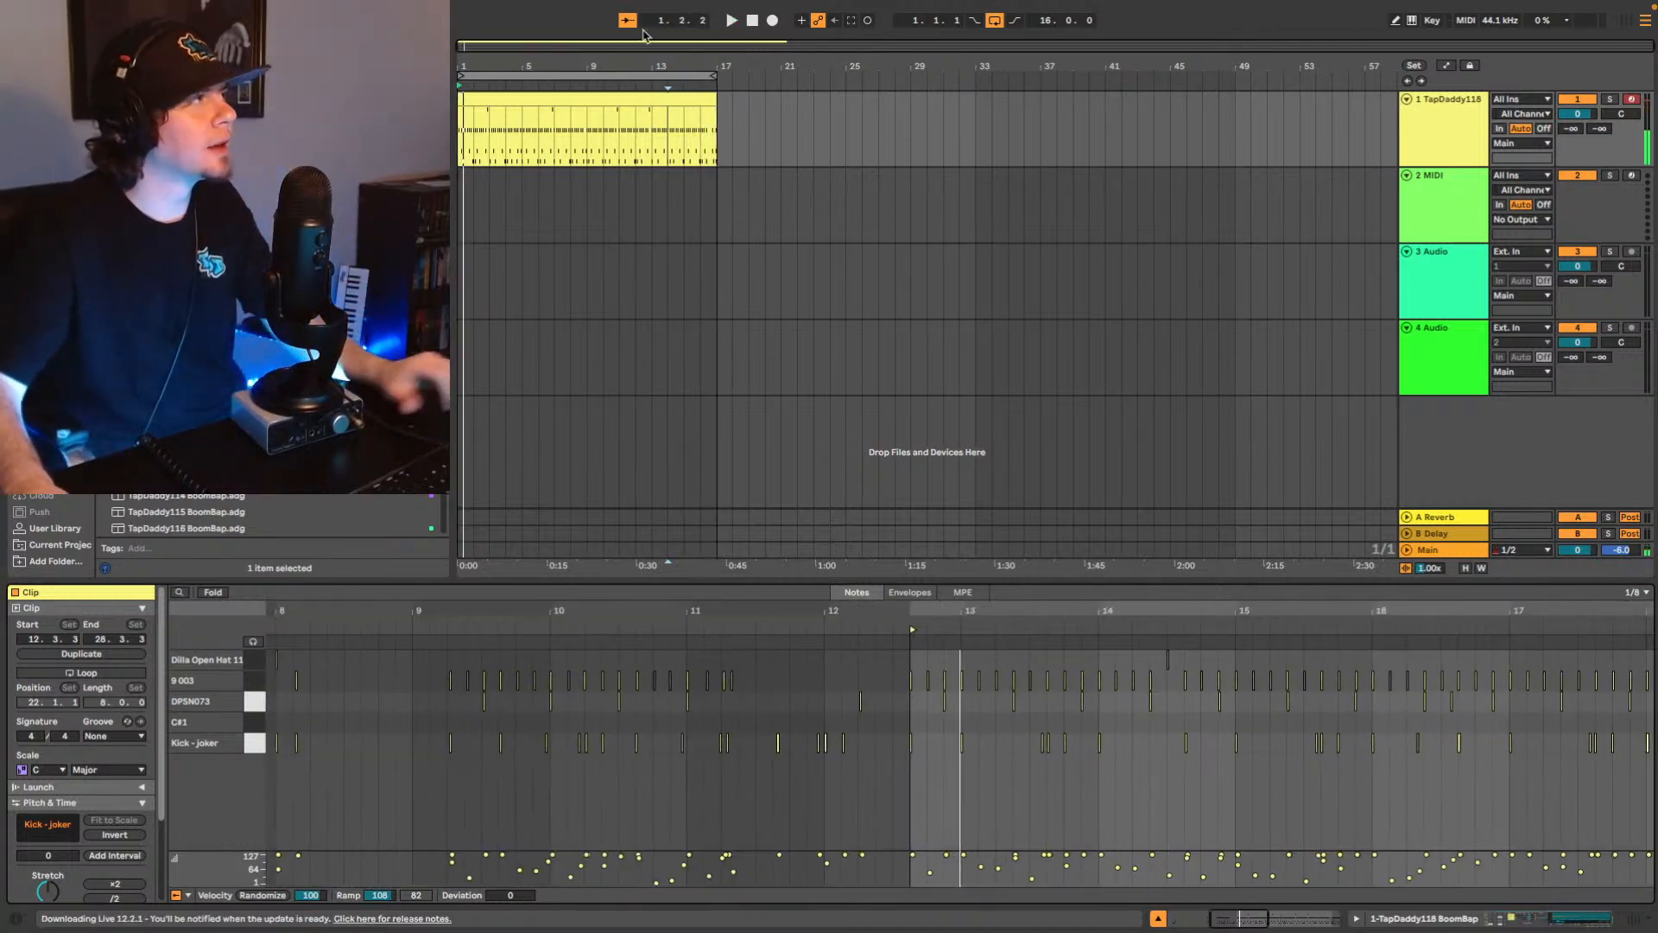
Shift the notes around 28.3.3 slightly later and delete the Kick - joker and 9 003 notes at the clip's end.
drag(1249, 920, 1334, 918)
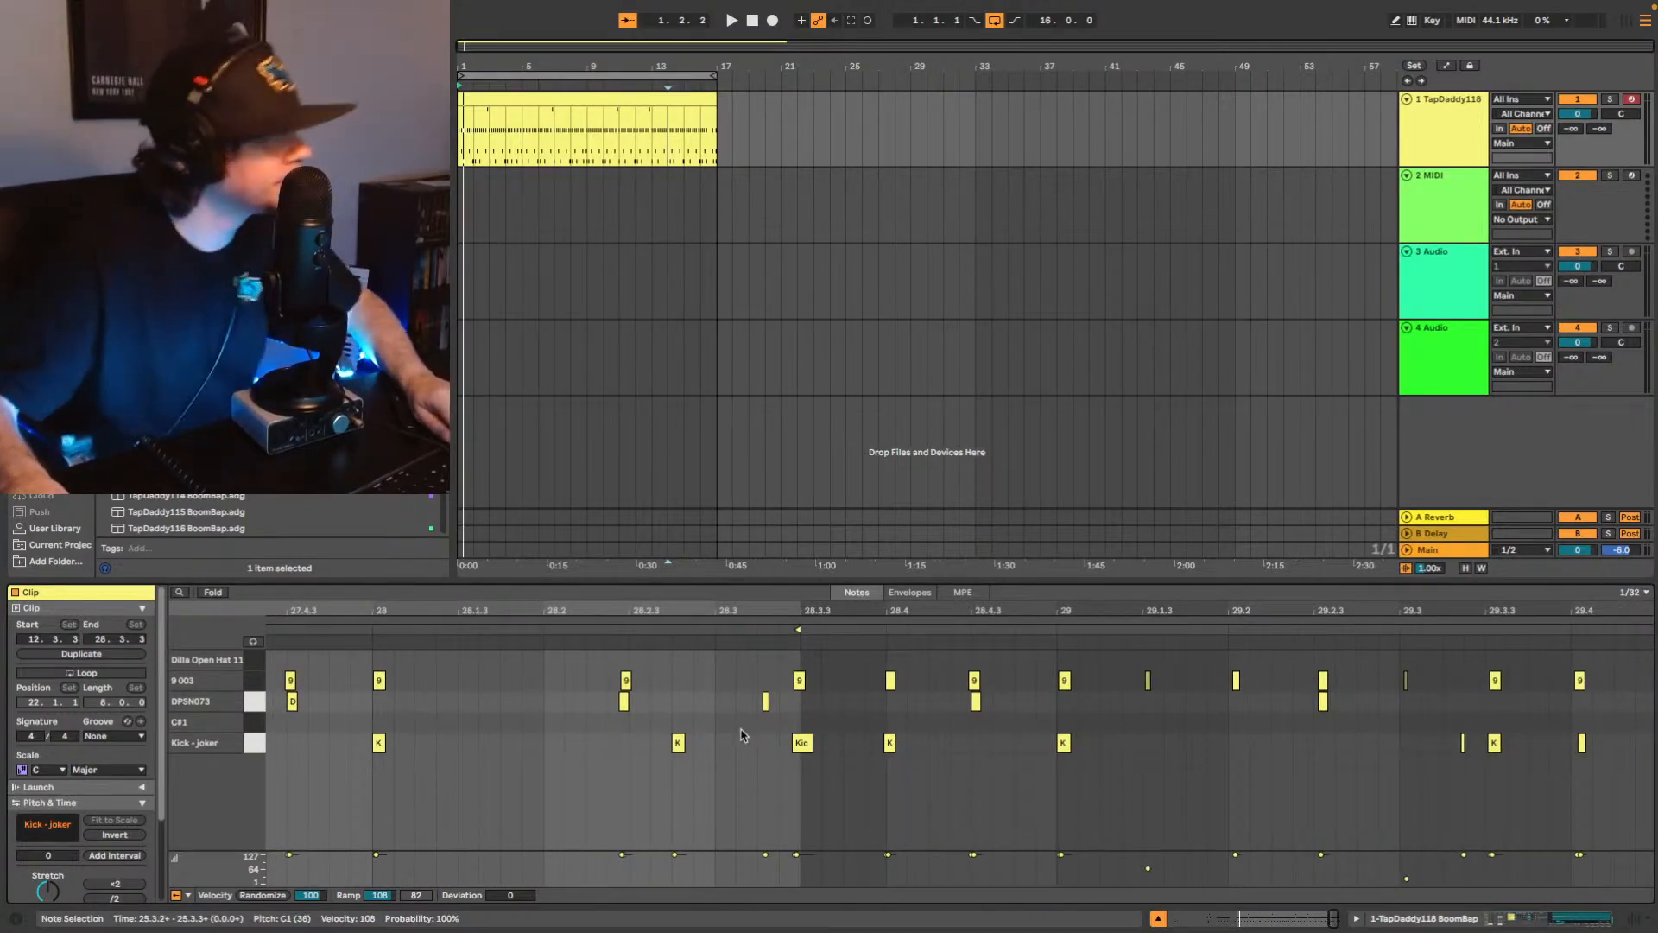
click(802, 780)
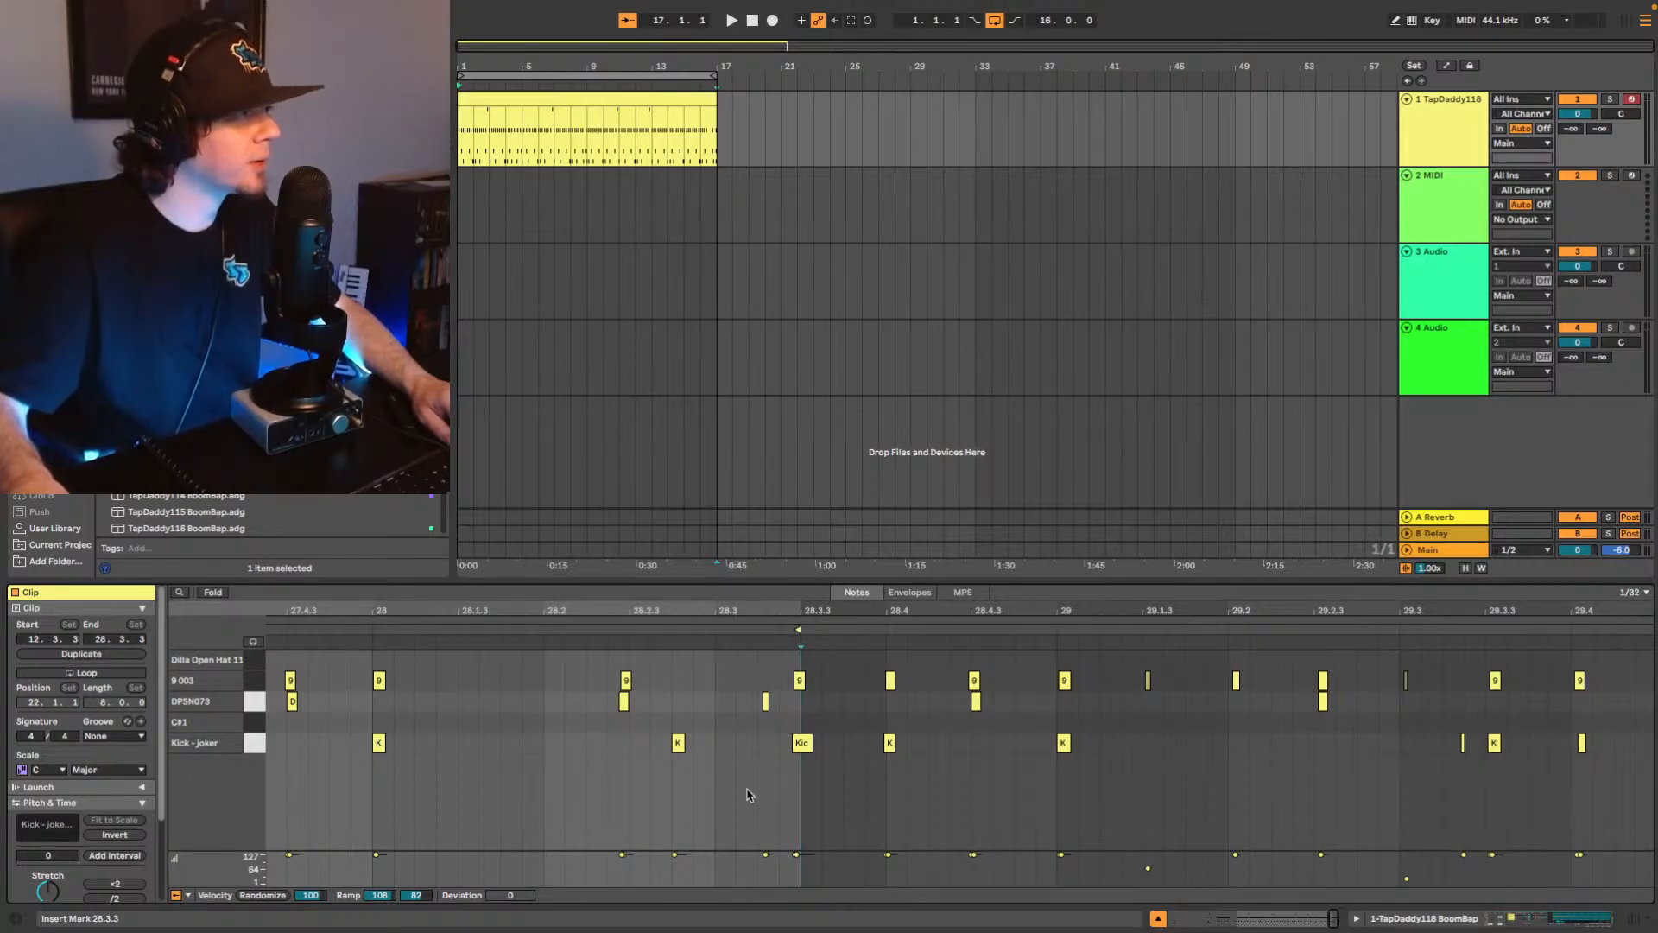
drag(747, 794, 811, 664)
drag(808, 748, 818, 751)
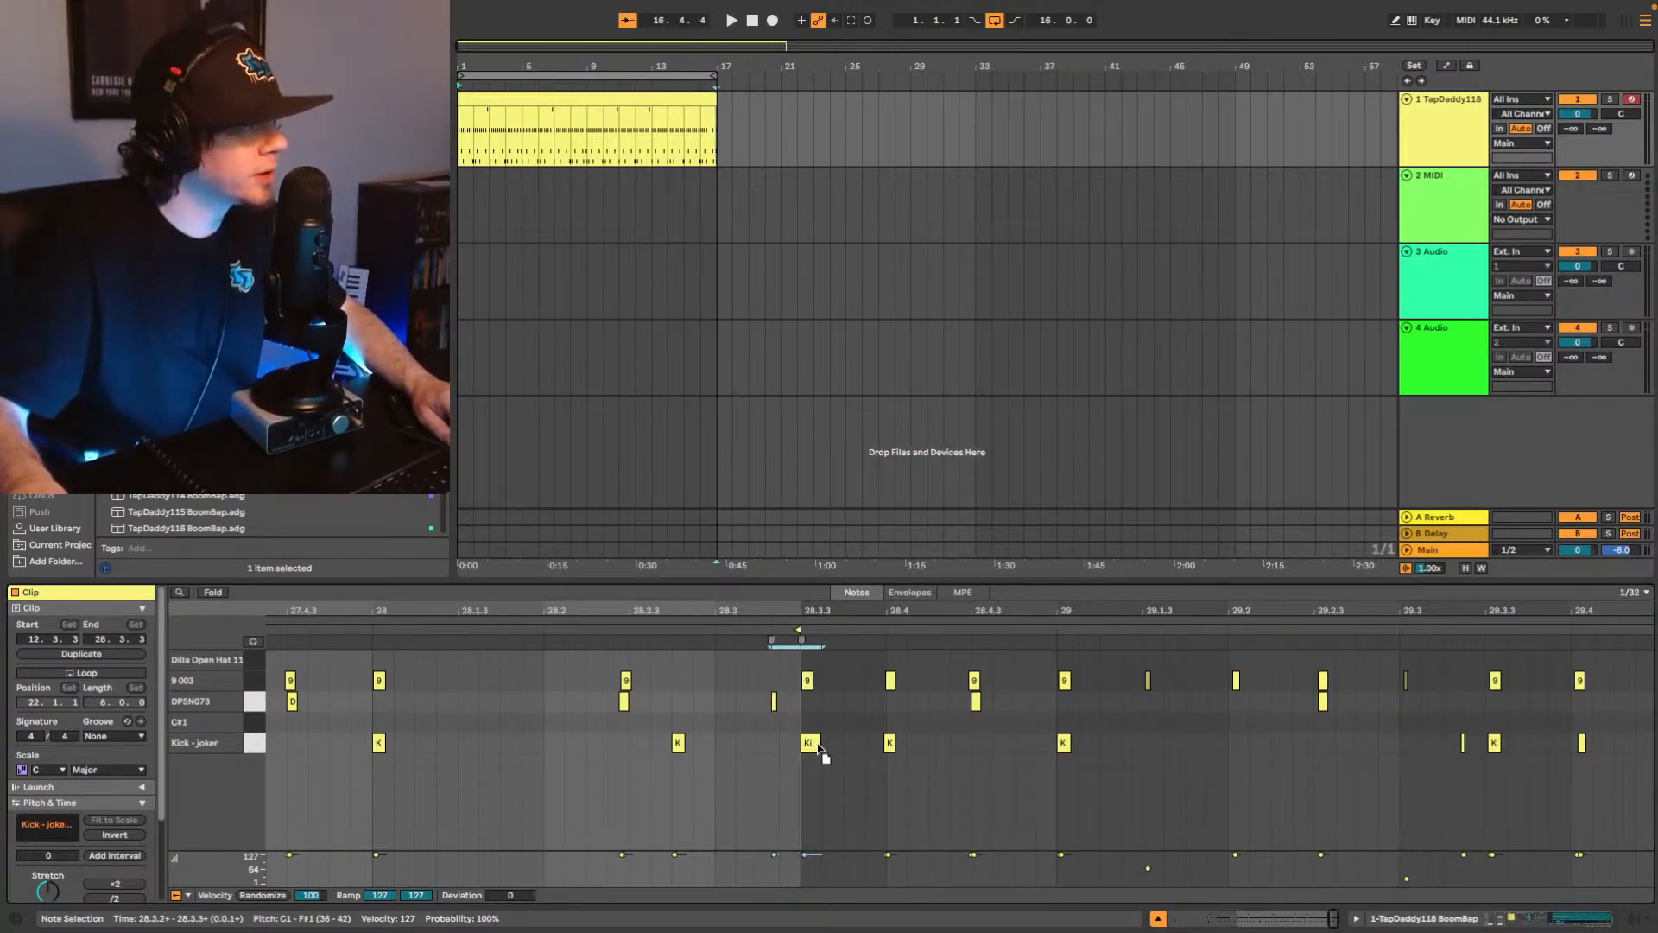
key(Delete)
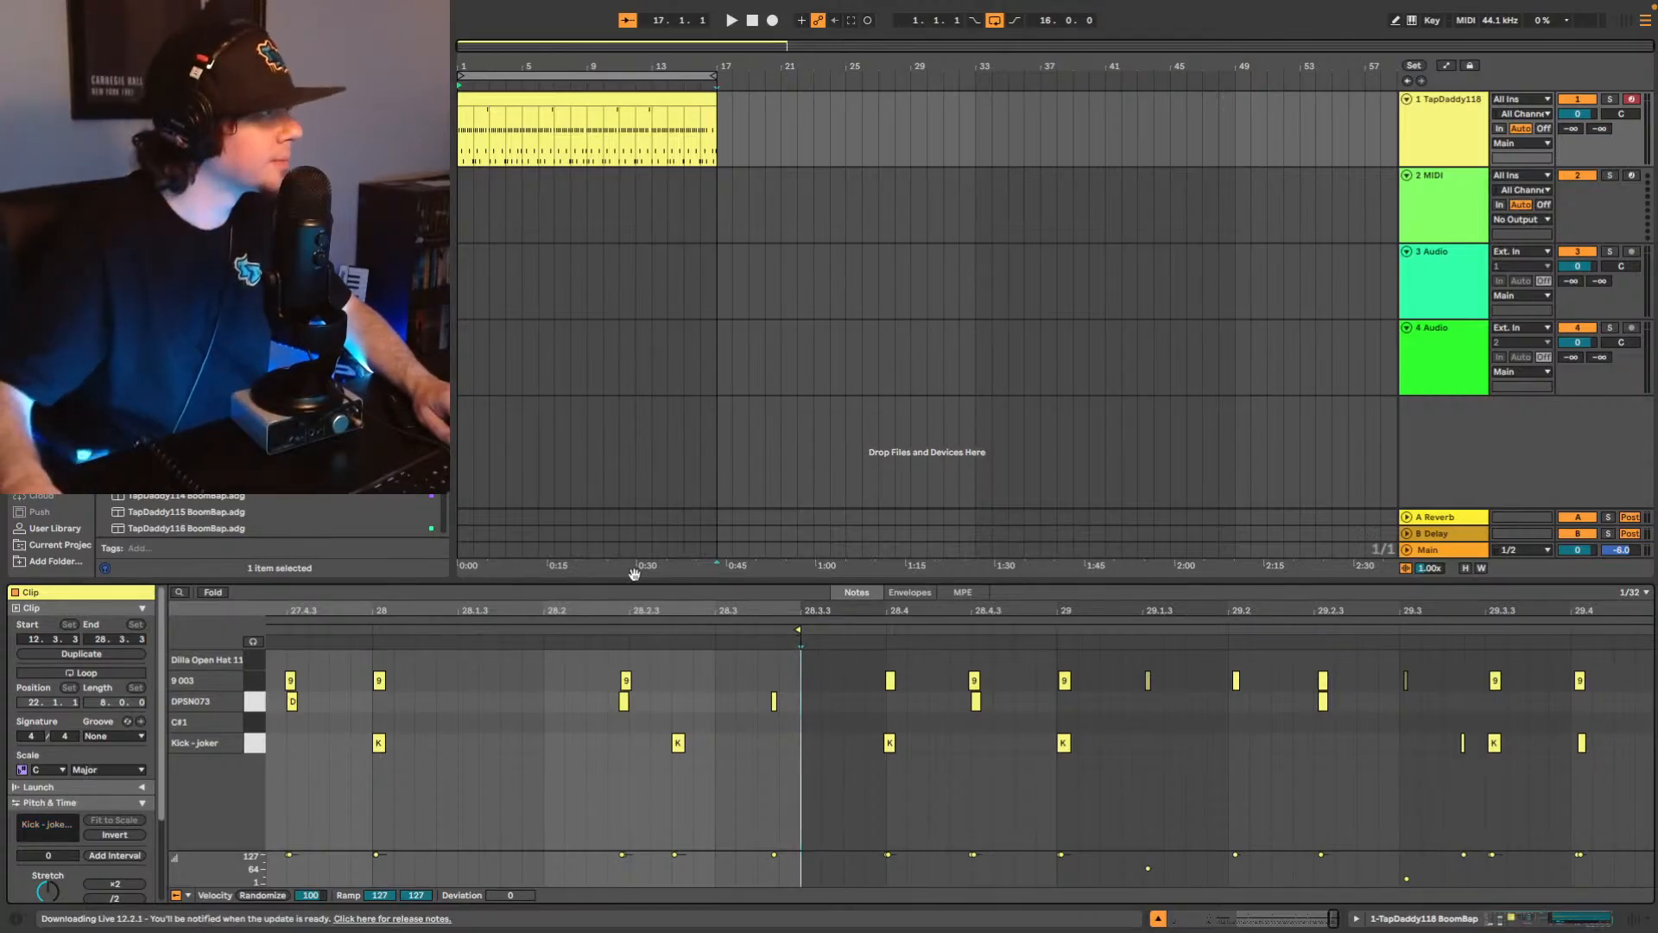
Play the clip's last bars across the loop point to check the transition back to its start.
click(545, 630)
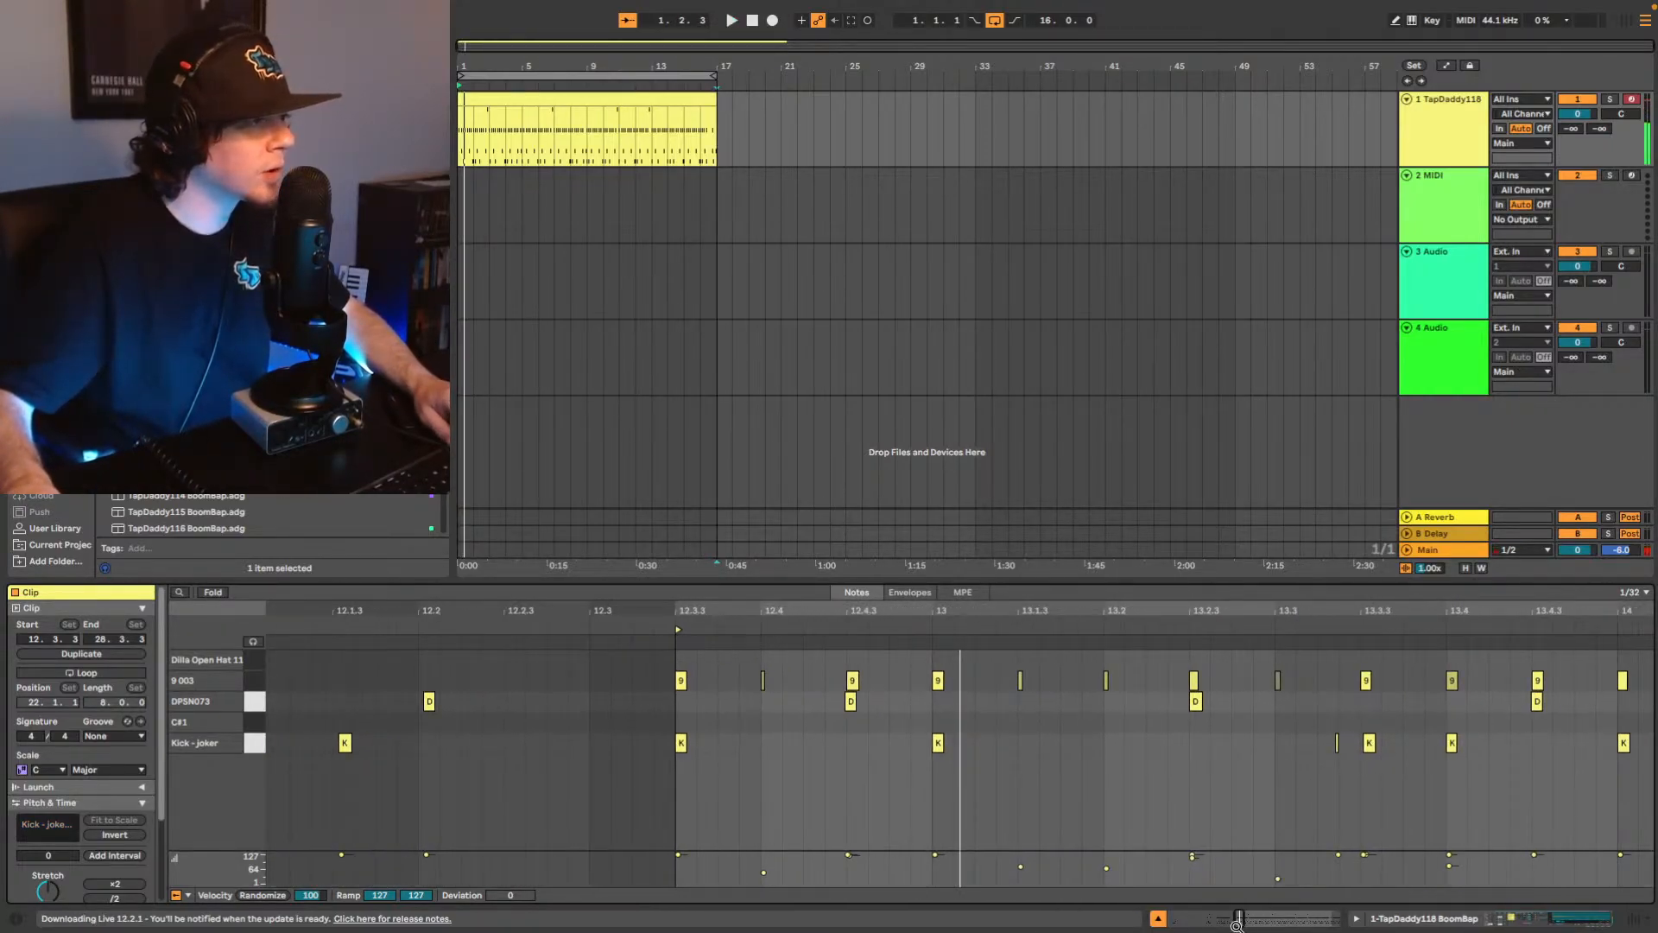
drag(1237, 924, 1289, 773)
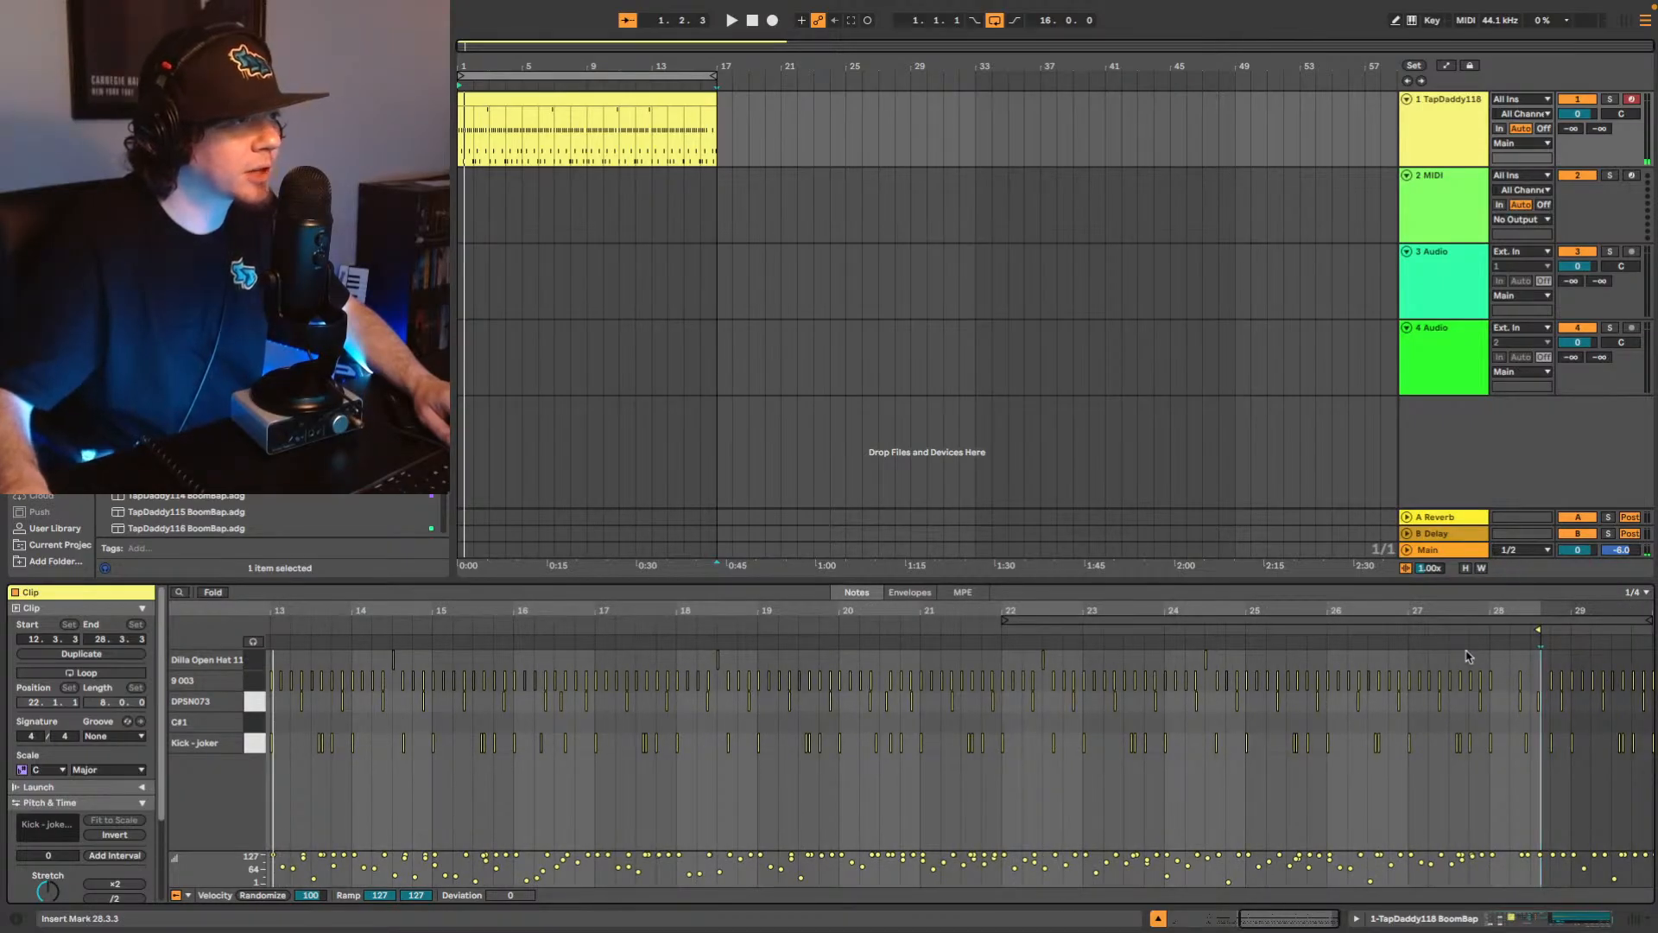
click(1425, 629)
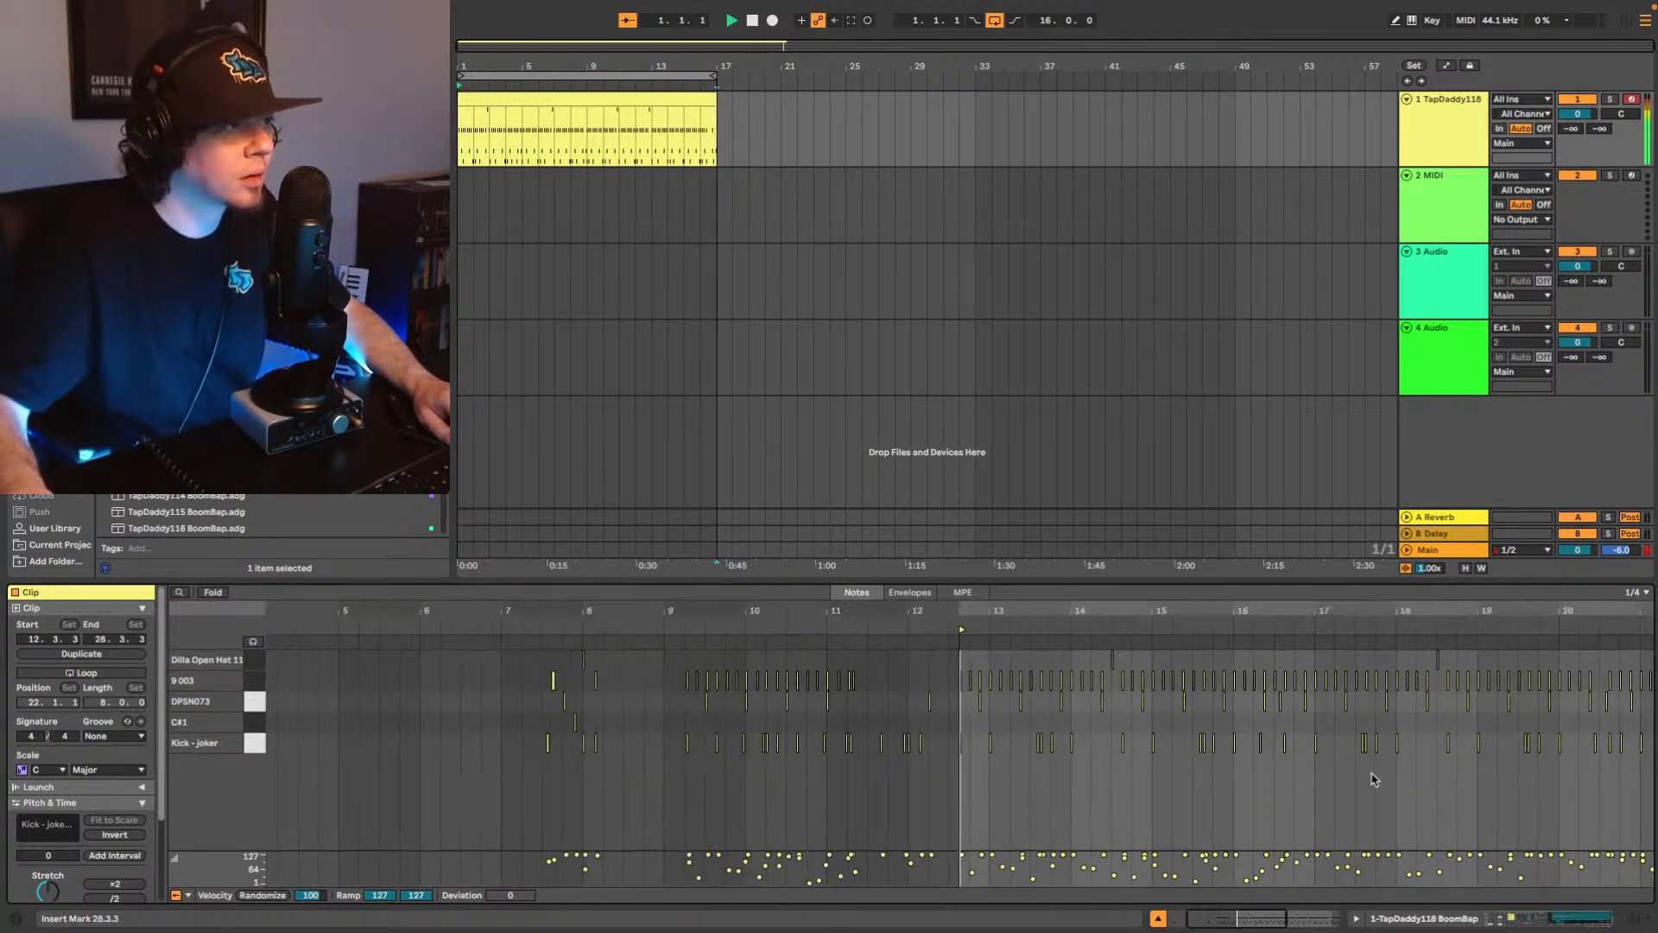
key(space)
drag(1254, 923, 1282, 922)
key(space)
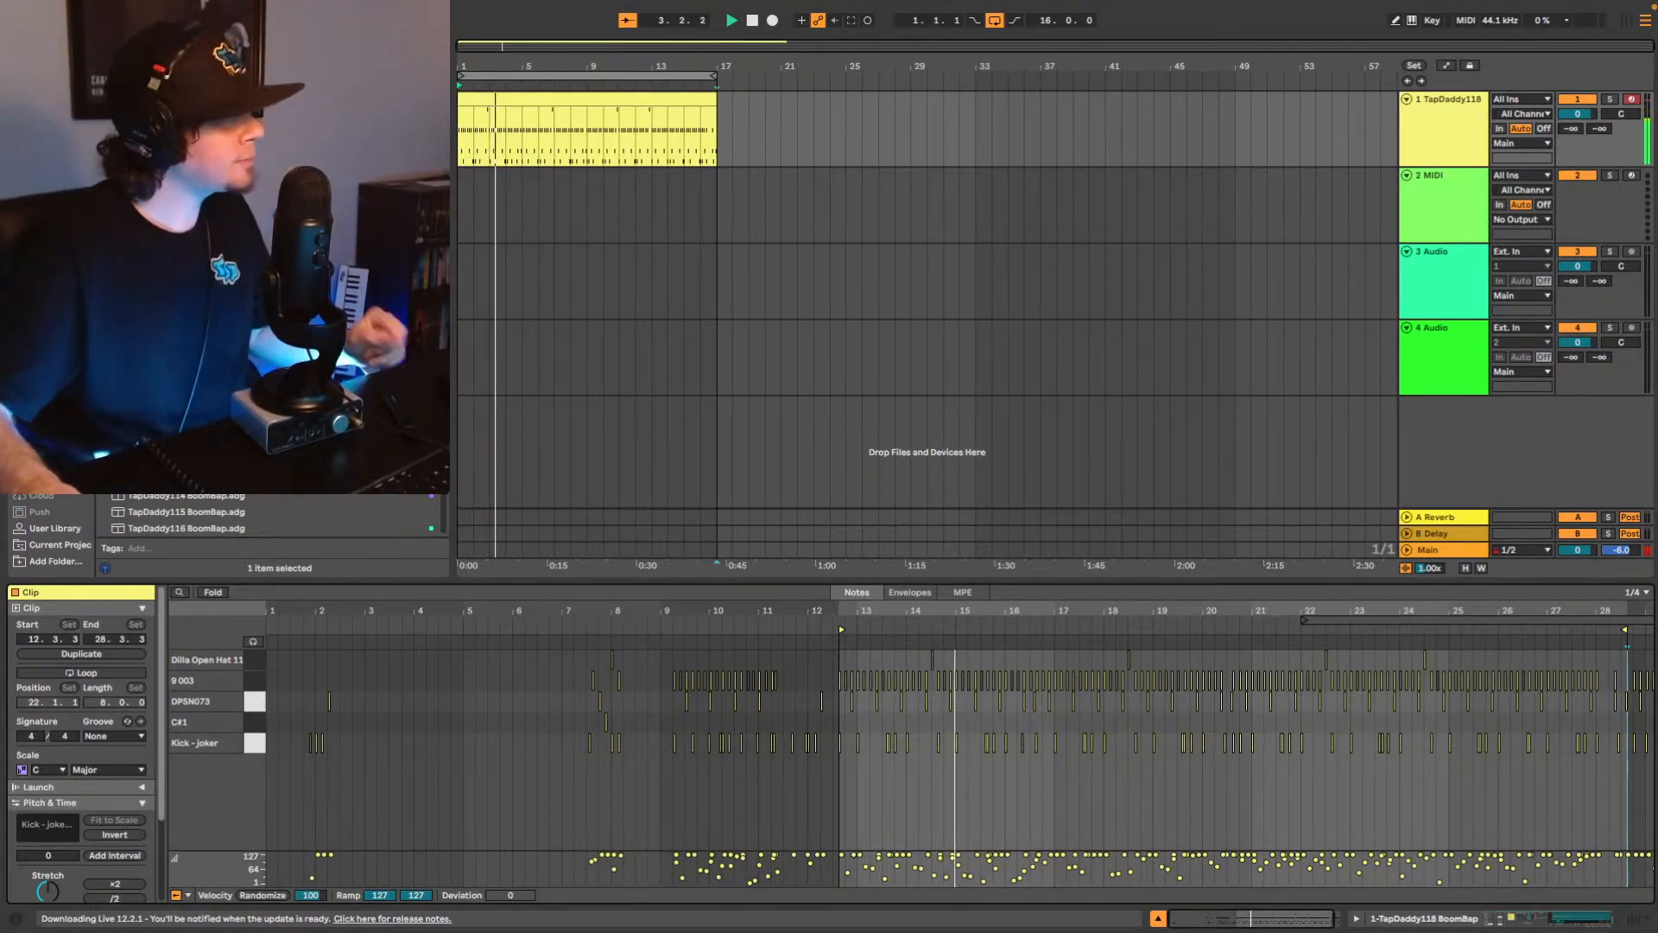
Look through the drum kits and then the piano loop samples in the User Library.
scroll(259, 431, down, 6)
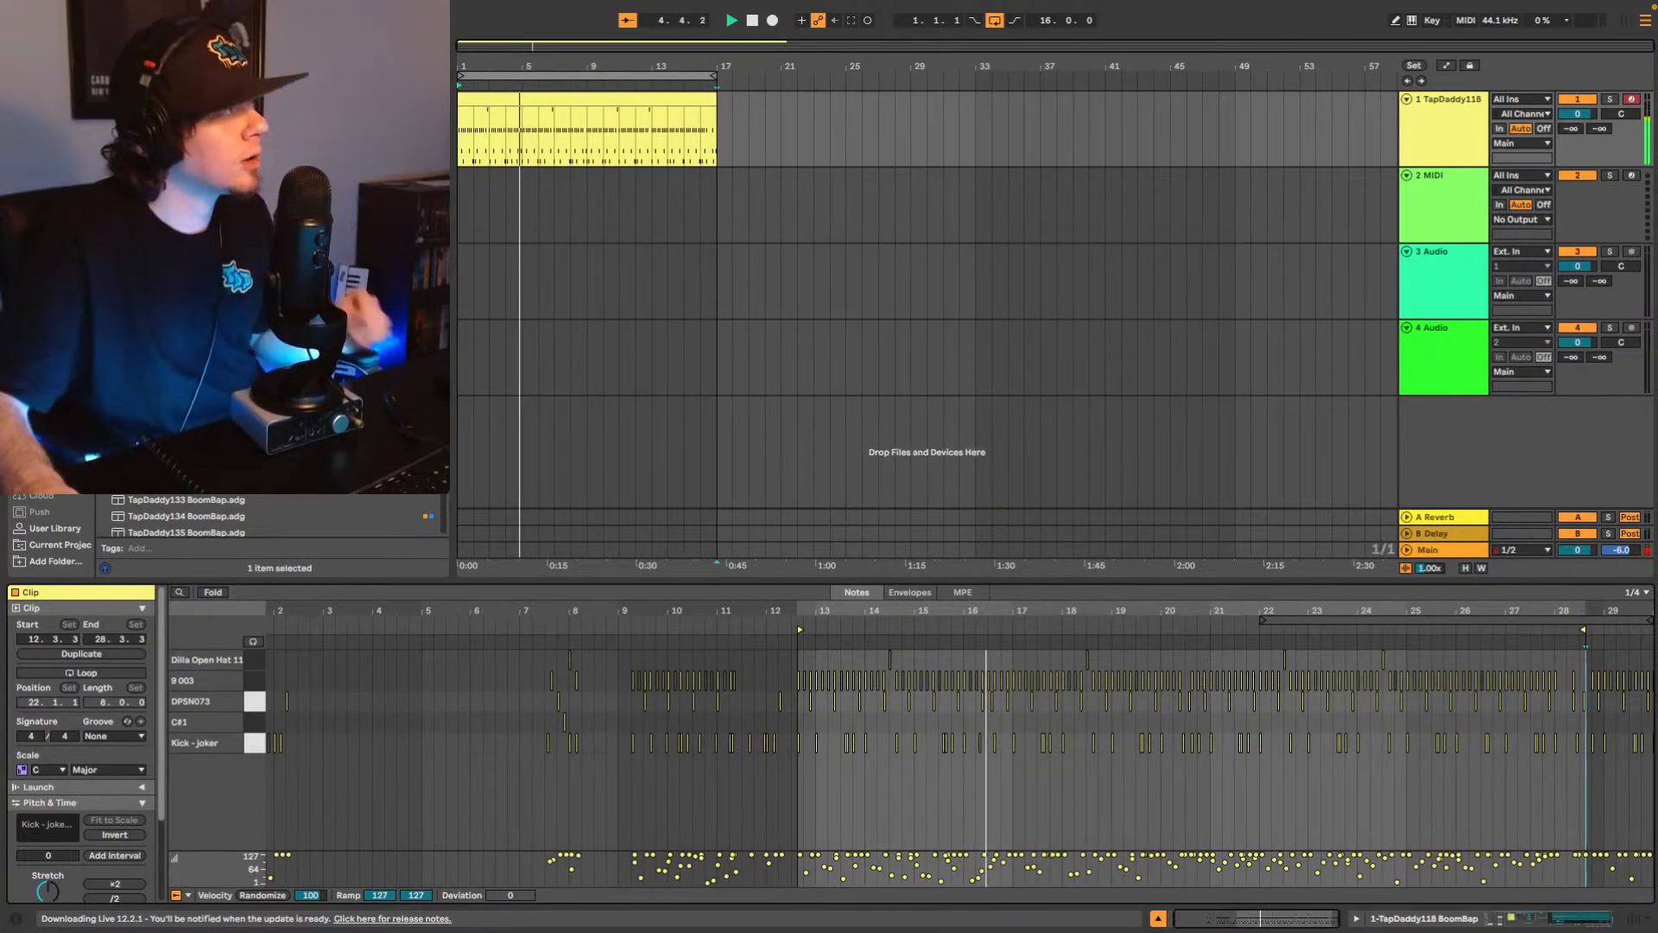
scroll(260, 516, down, 5)
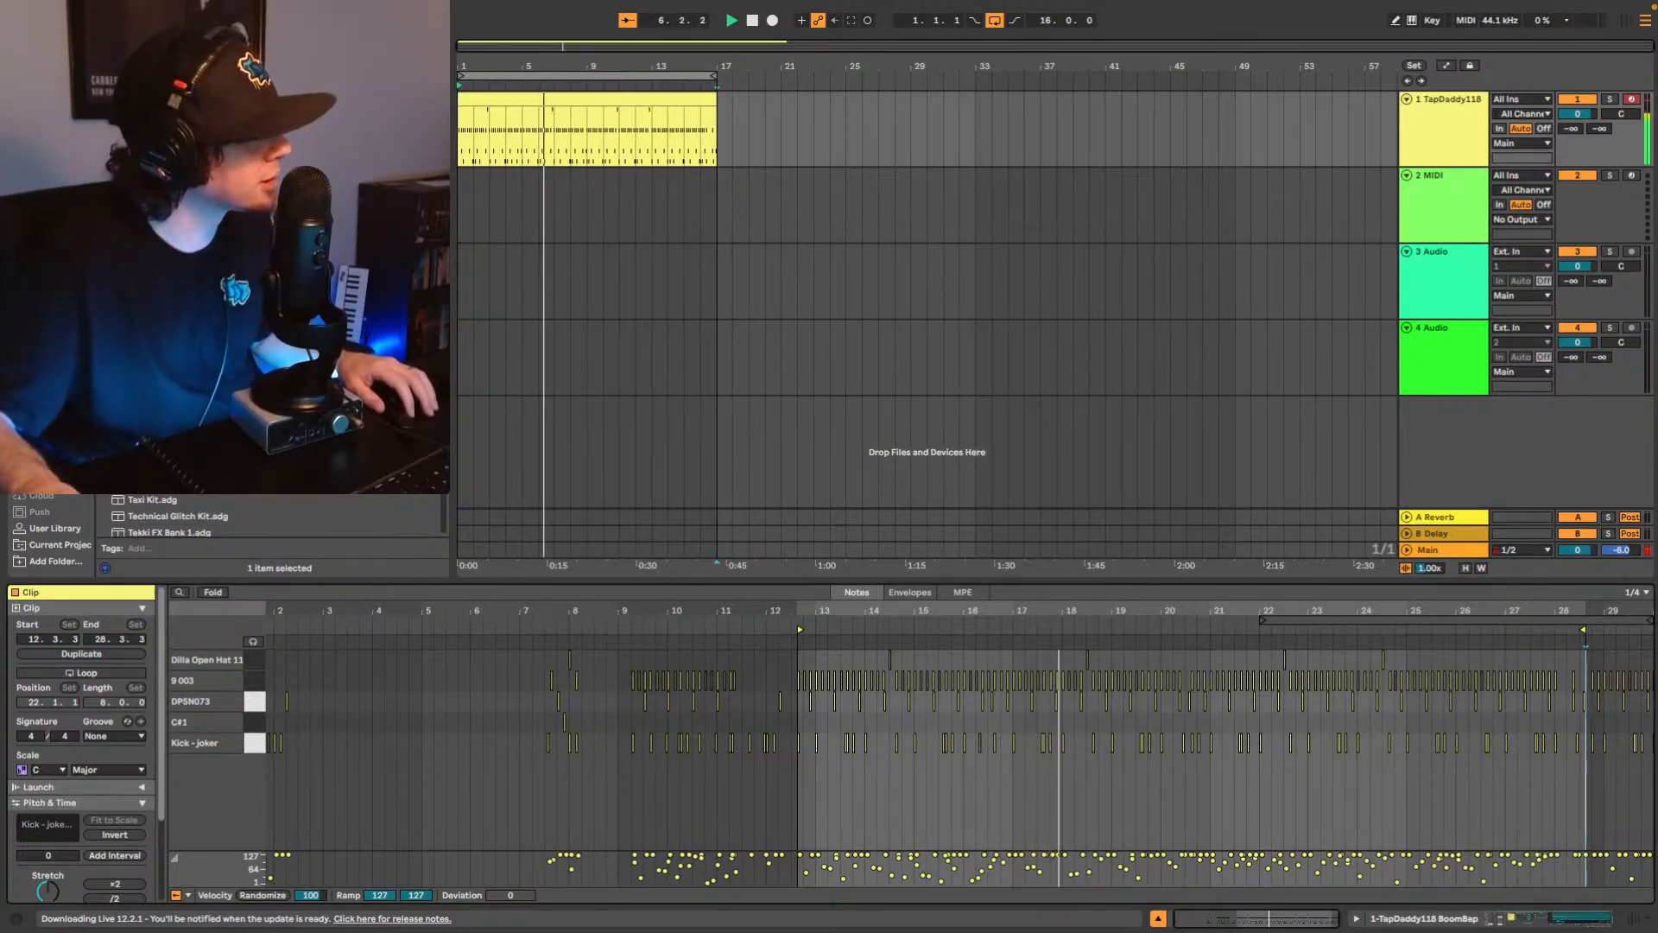
click(54, 528)
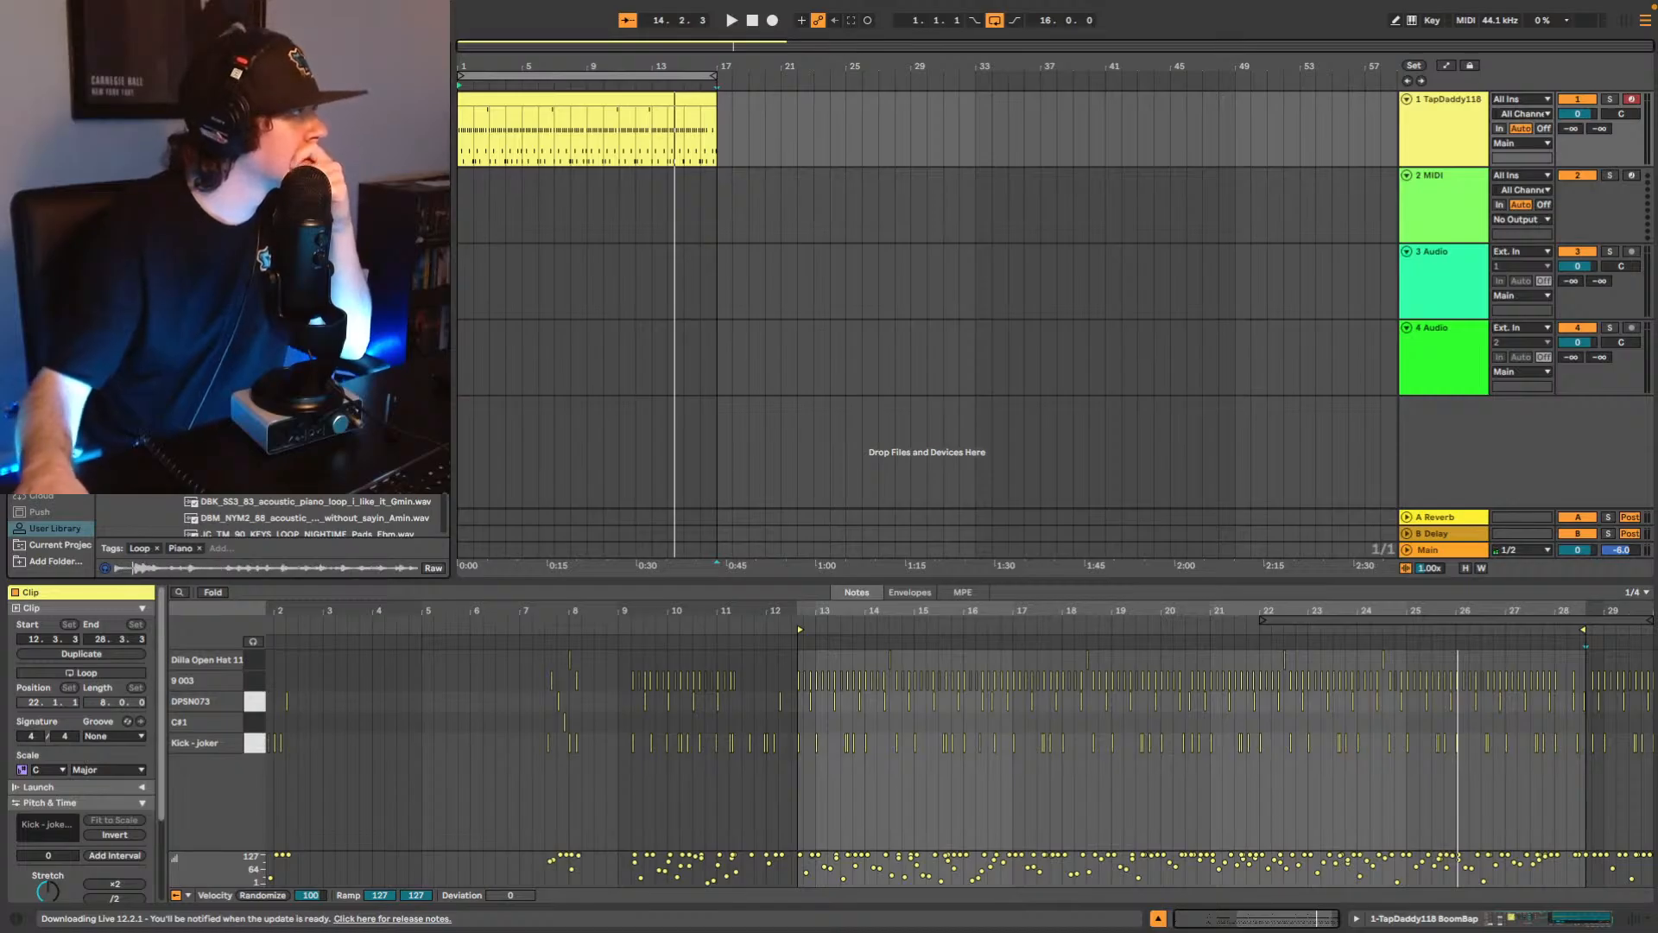
scroll(311, 518, up, 5)
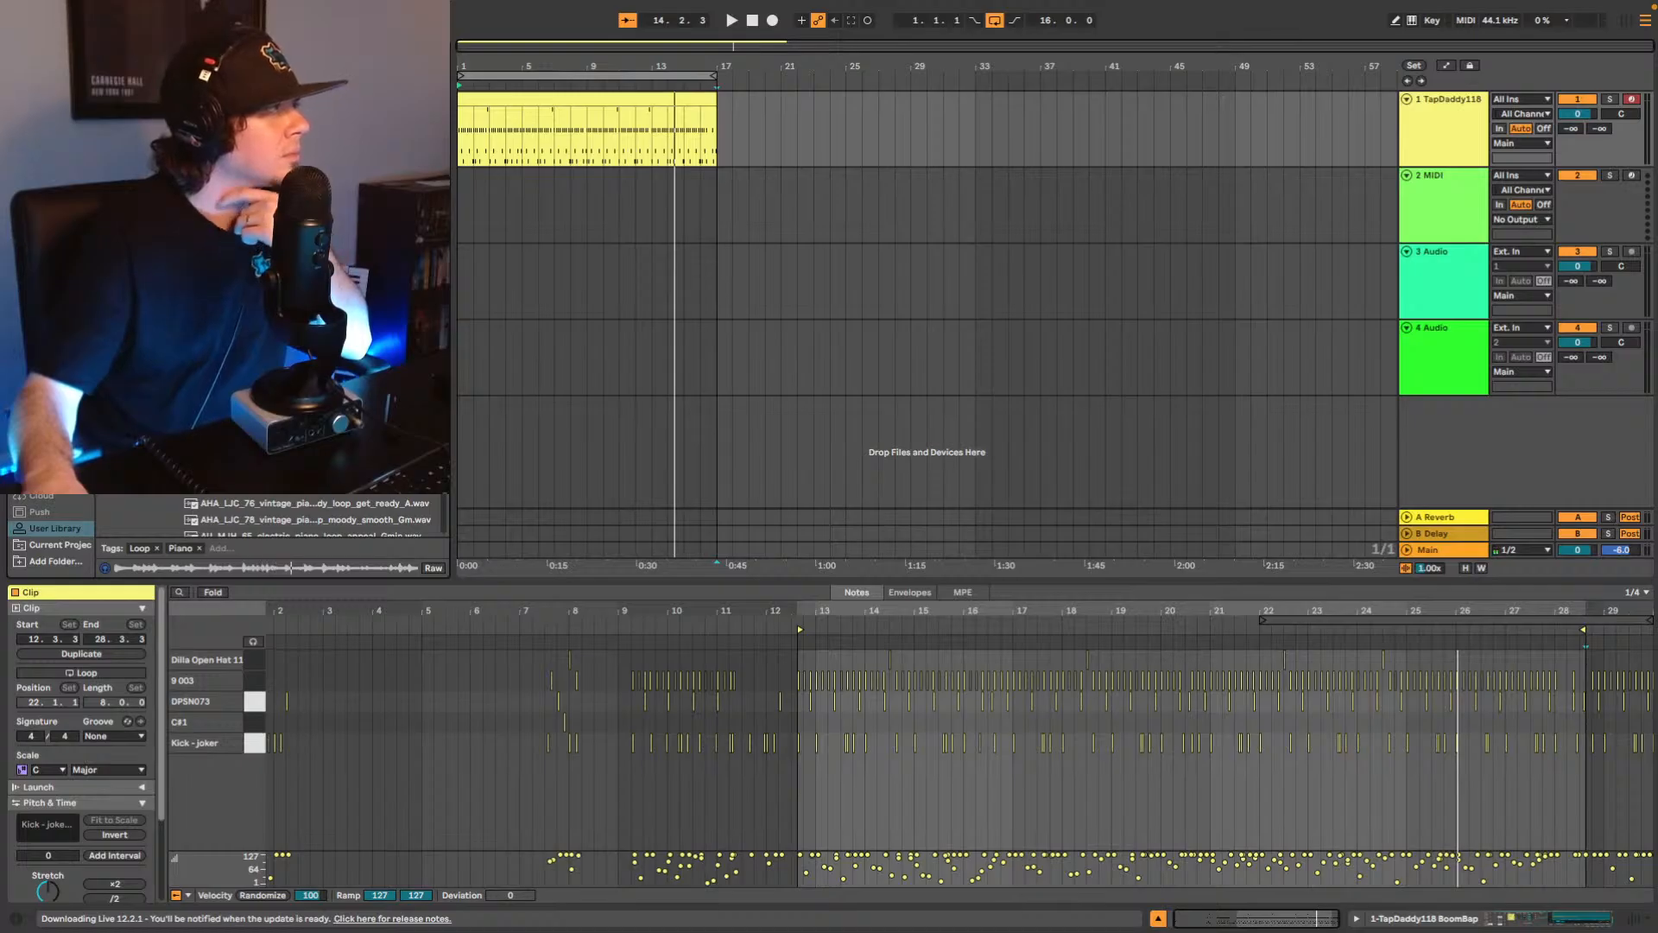
scroll(308, 516, down, 8)
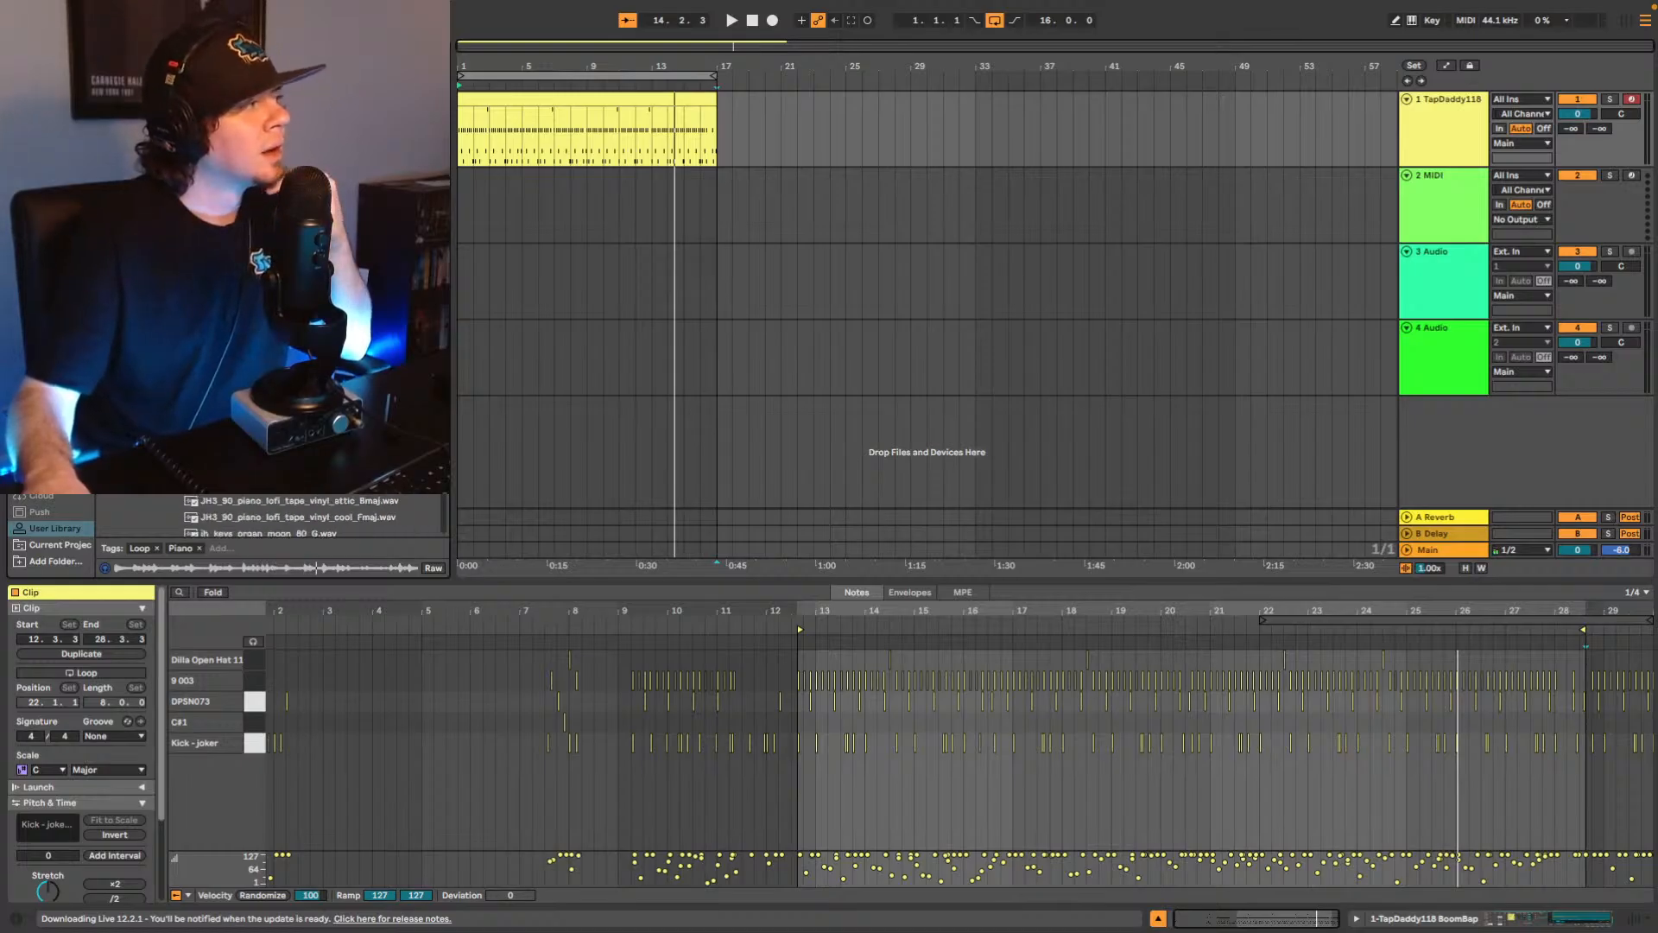
scroll(309, 515, down, 8)
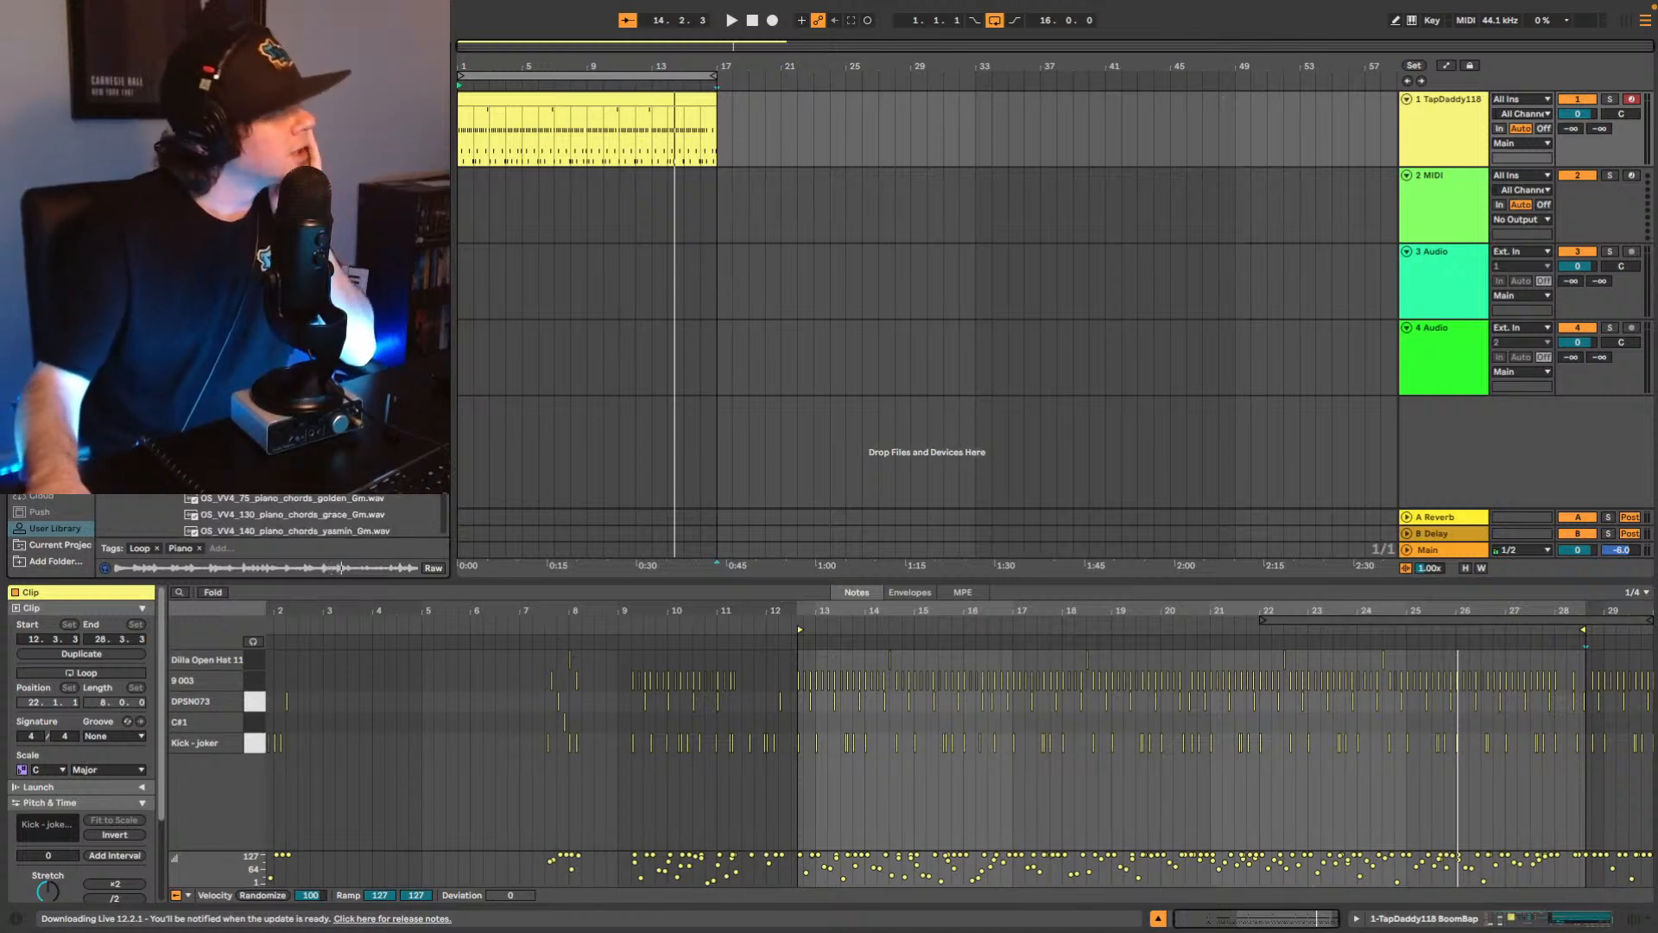
scroll(308, 516, down, 6)
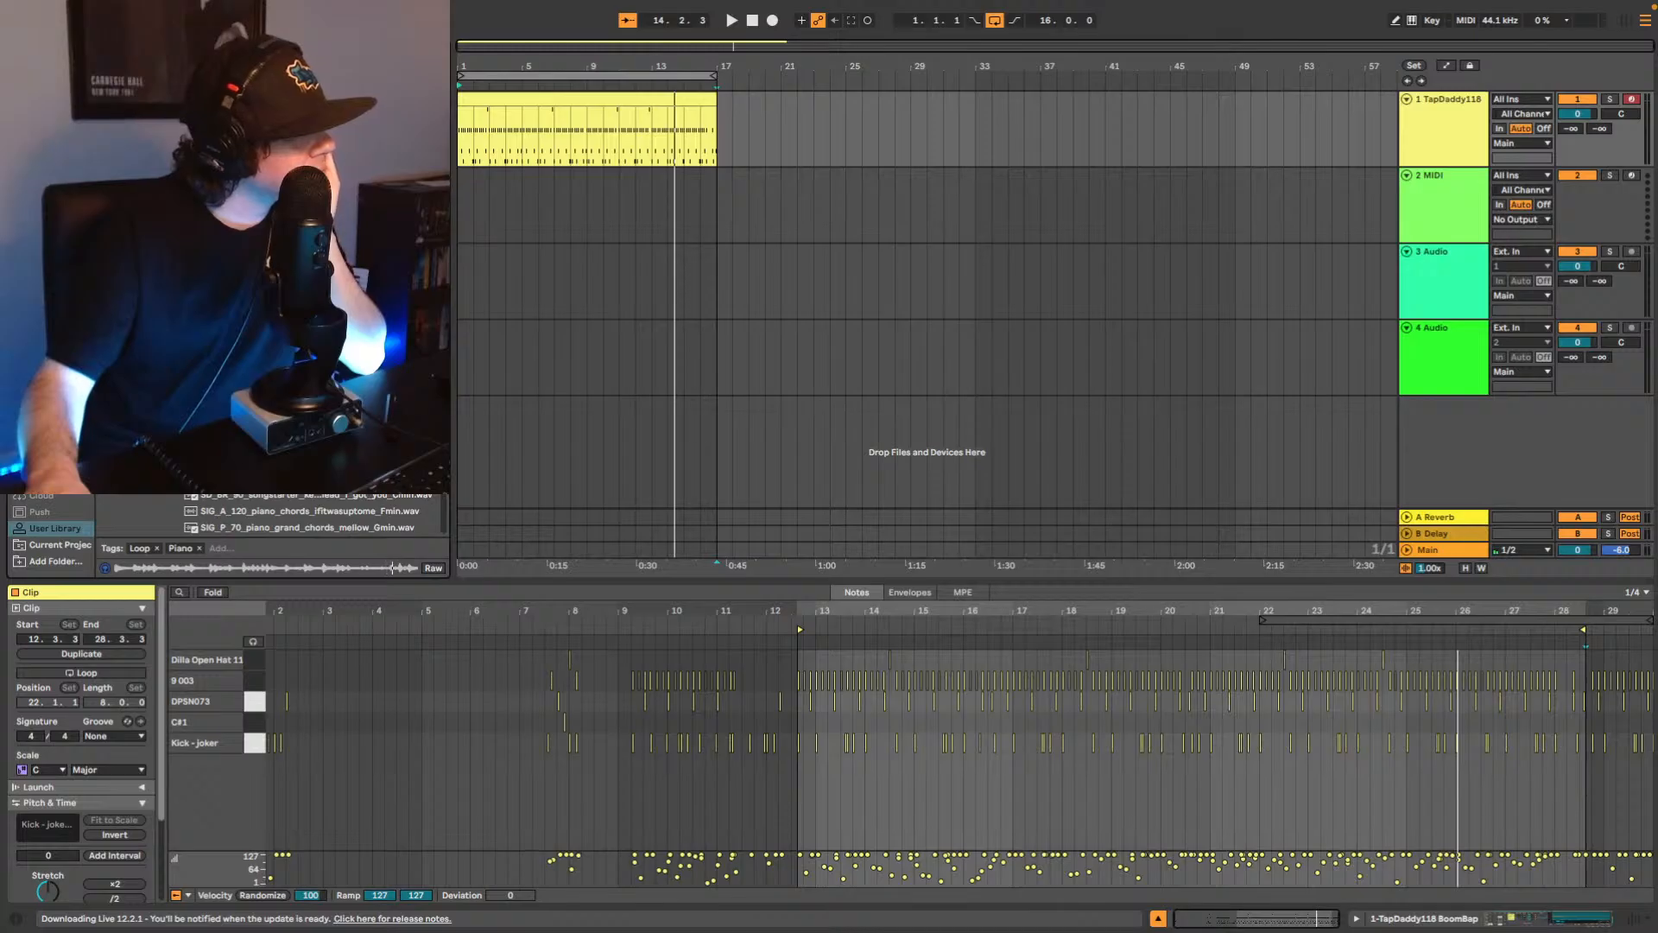
Audition successive piano loops around SIG_A_120_piano_chords_ifitwasuptome_Fmin.wav to find one that suits the drums.
key(Down)
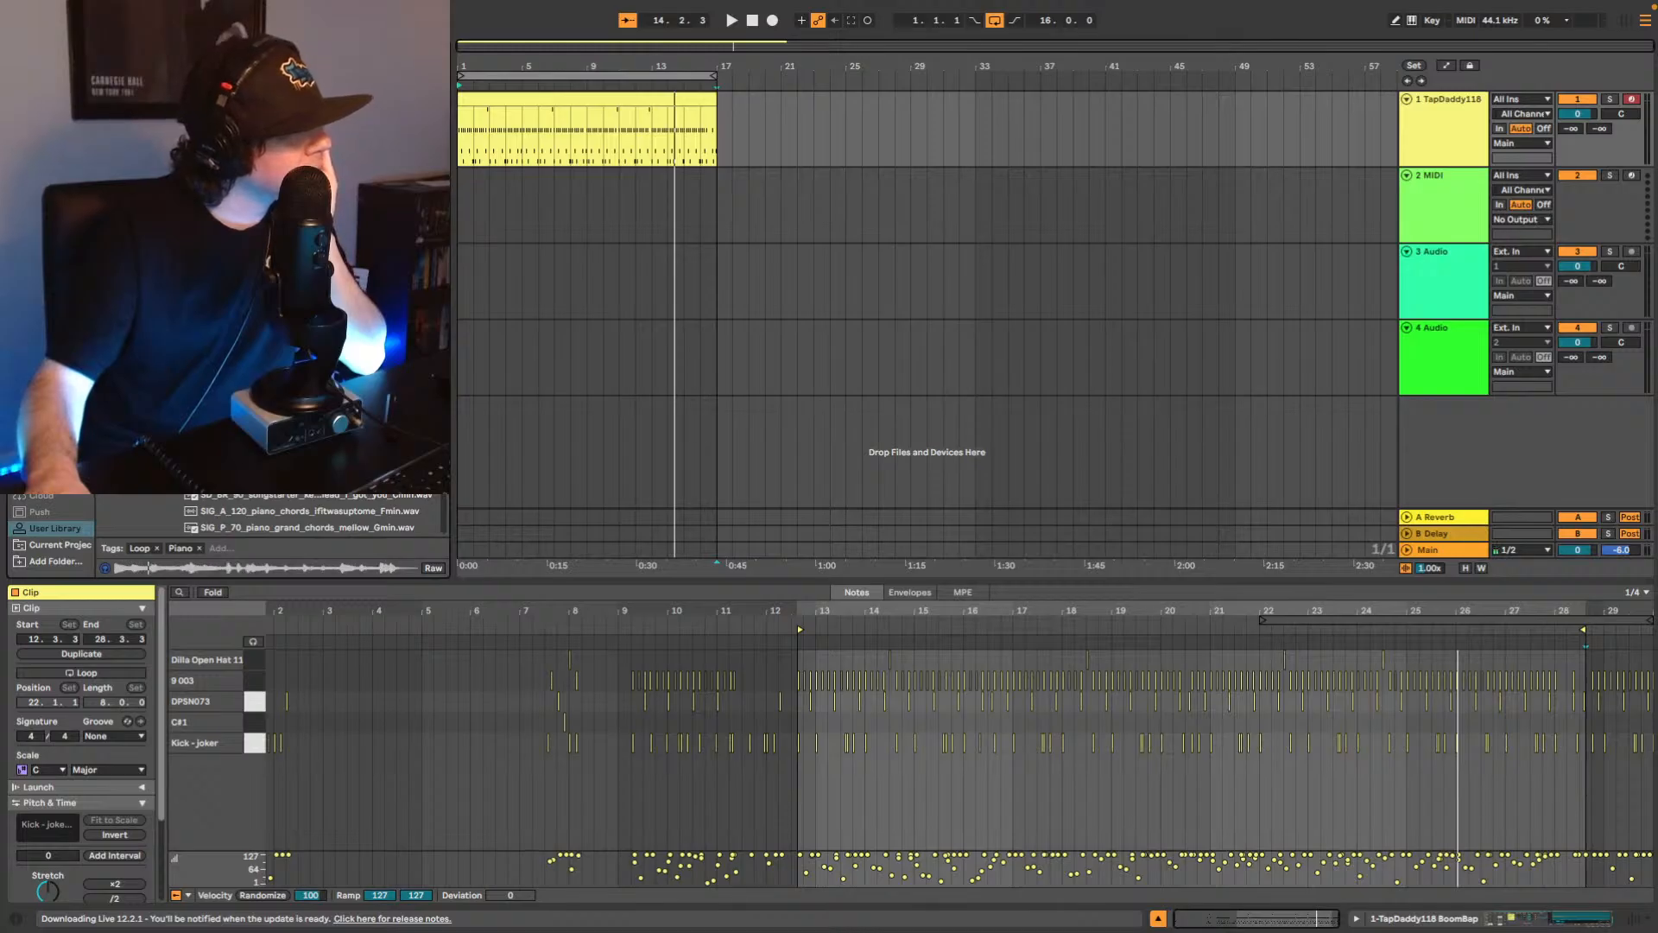
key(Down)
key(Down)
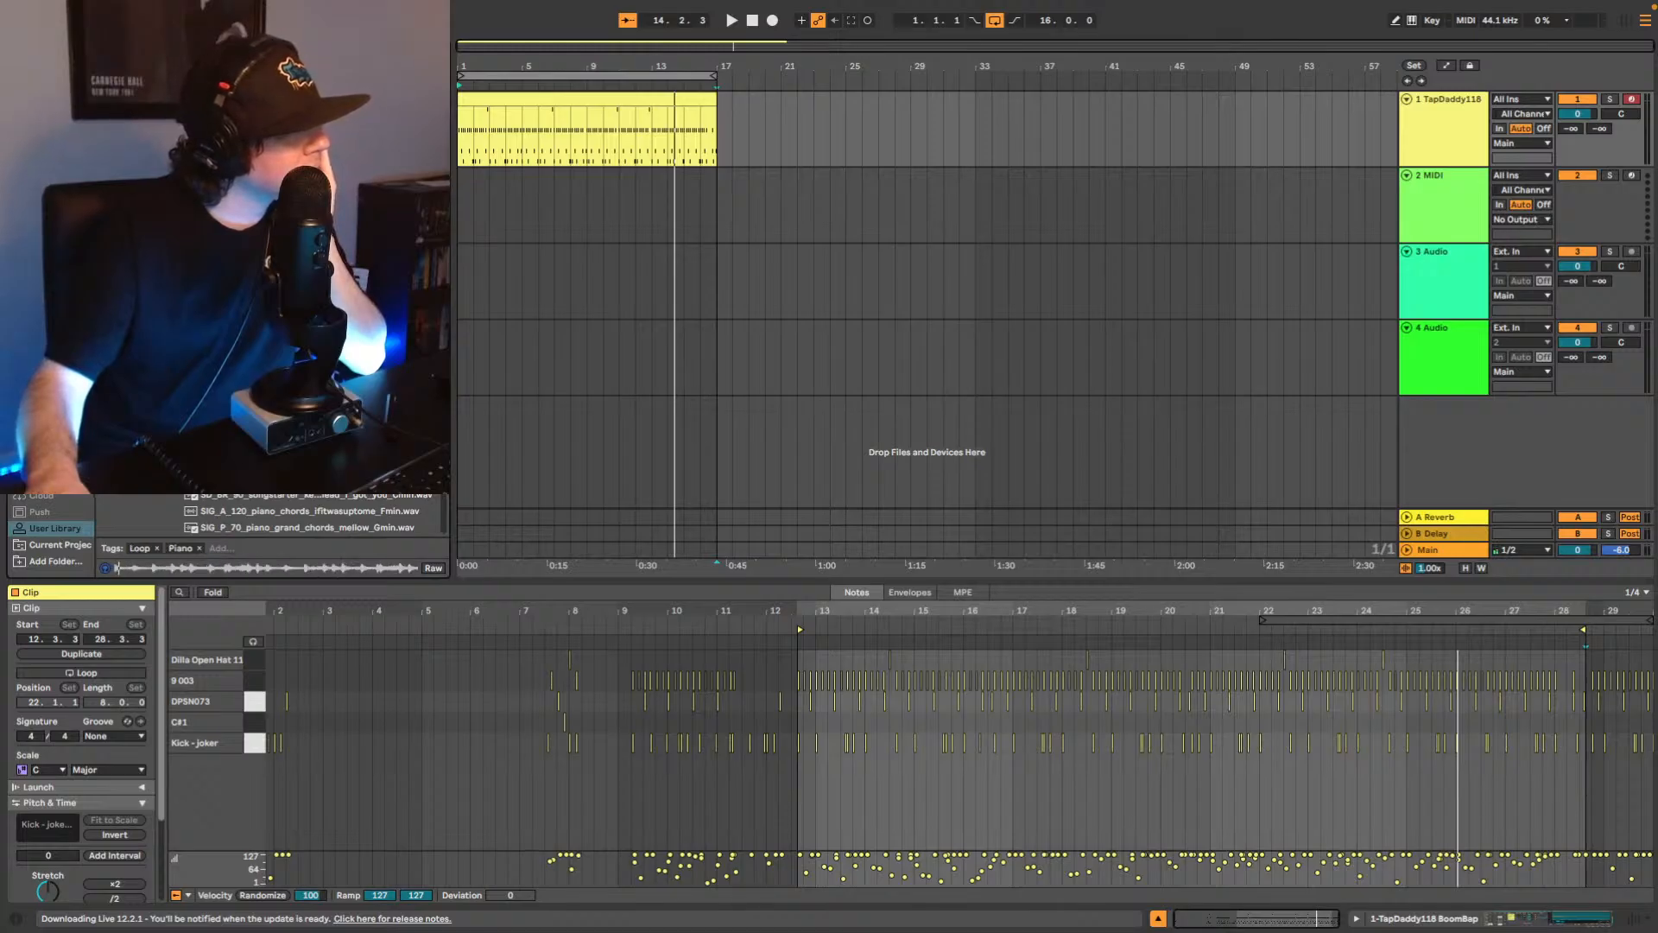
scroll(308, 514, up, 1)
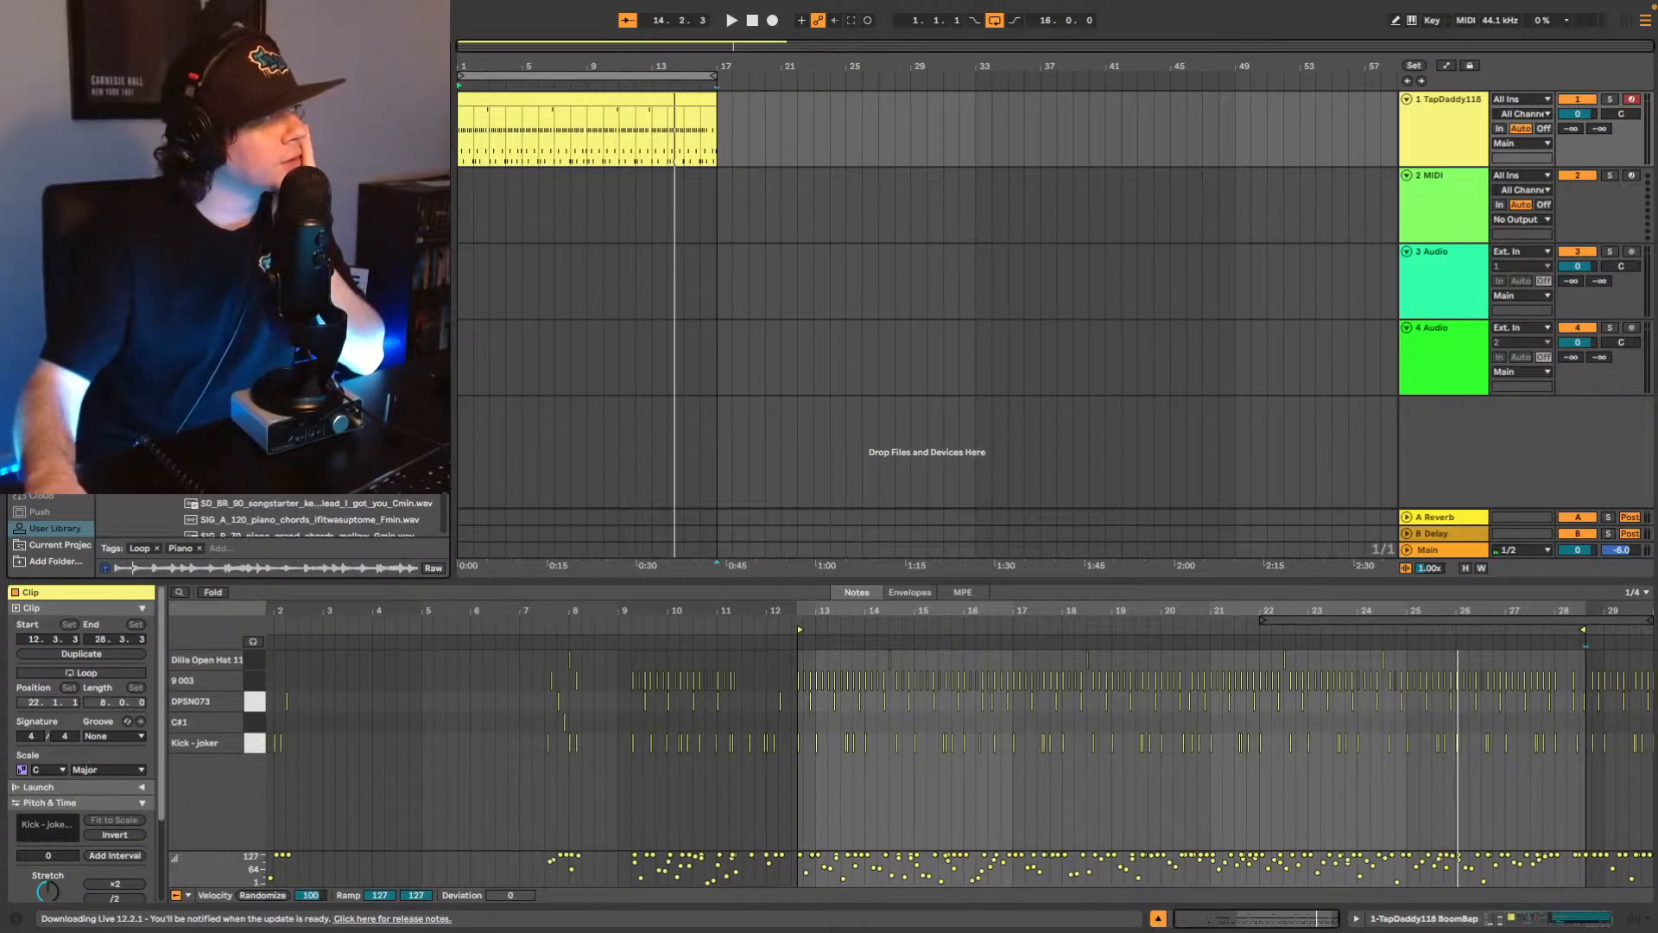
key(Down)
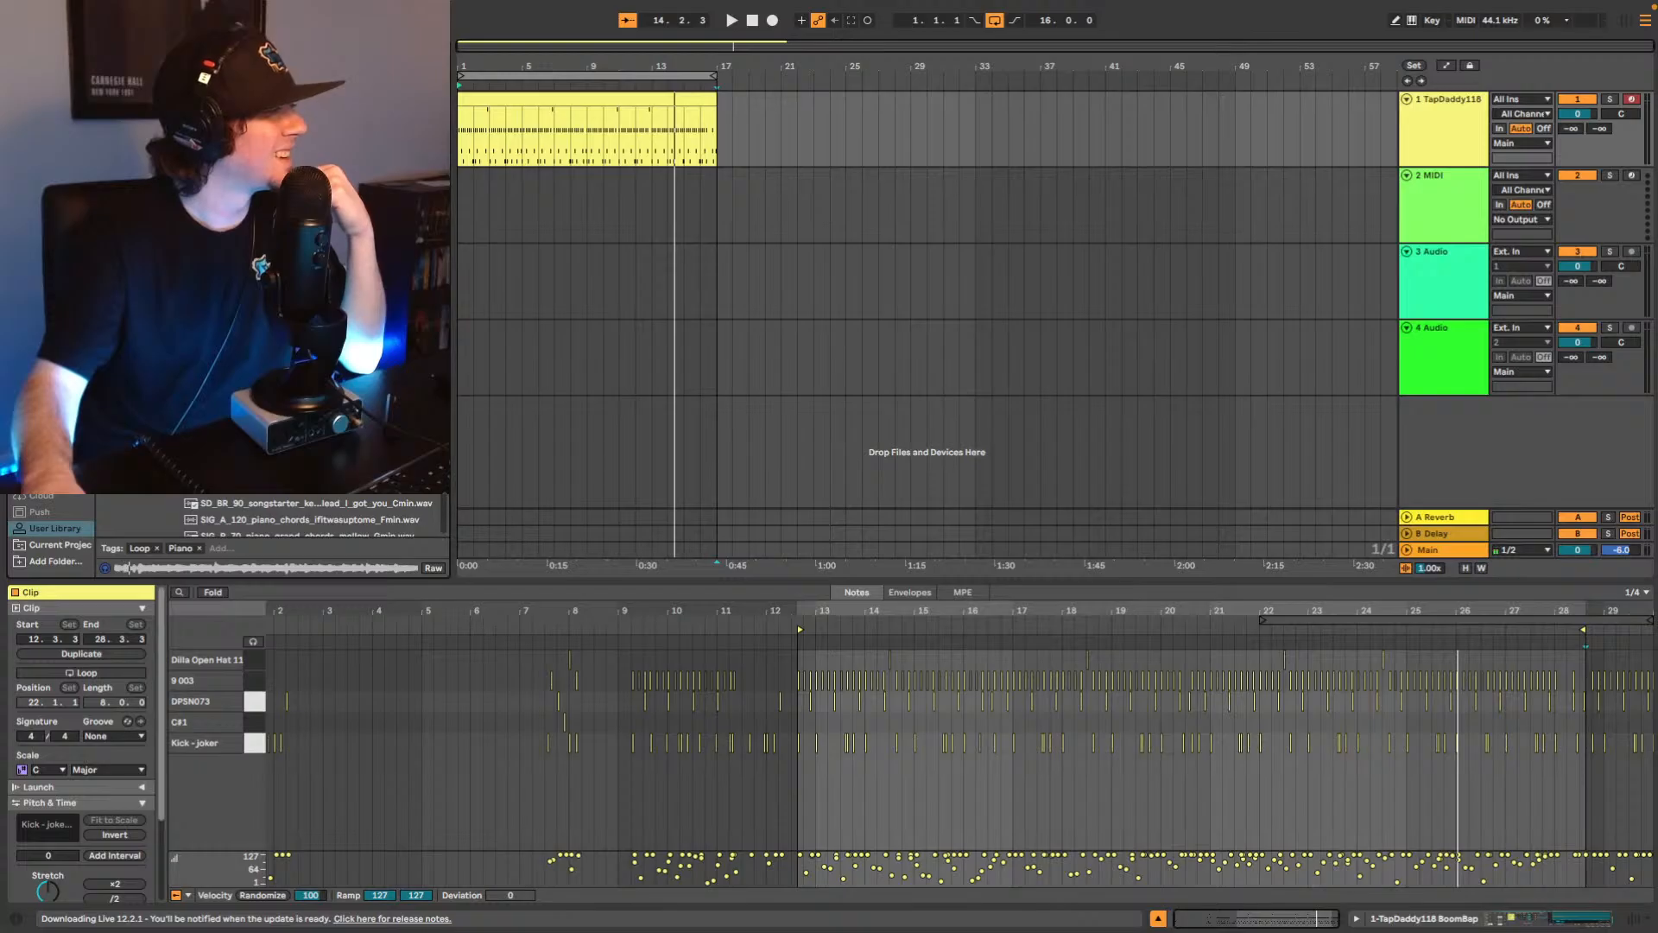
key(Down)
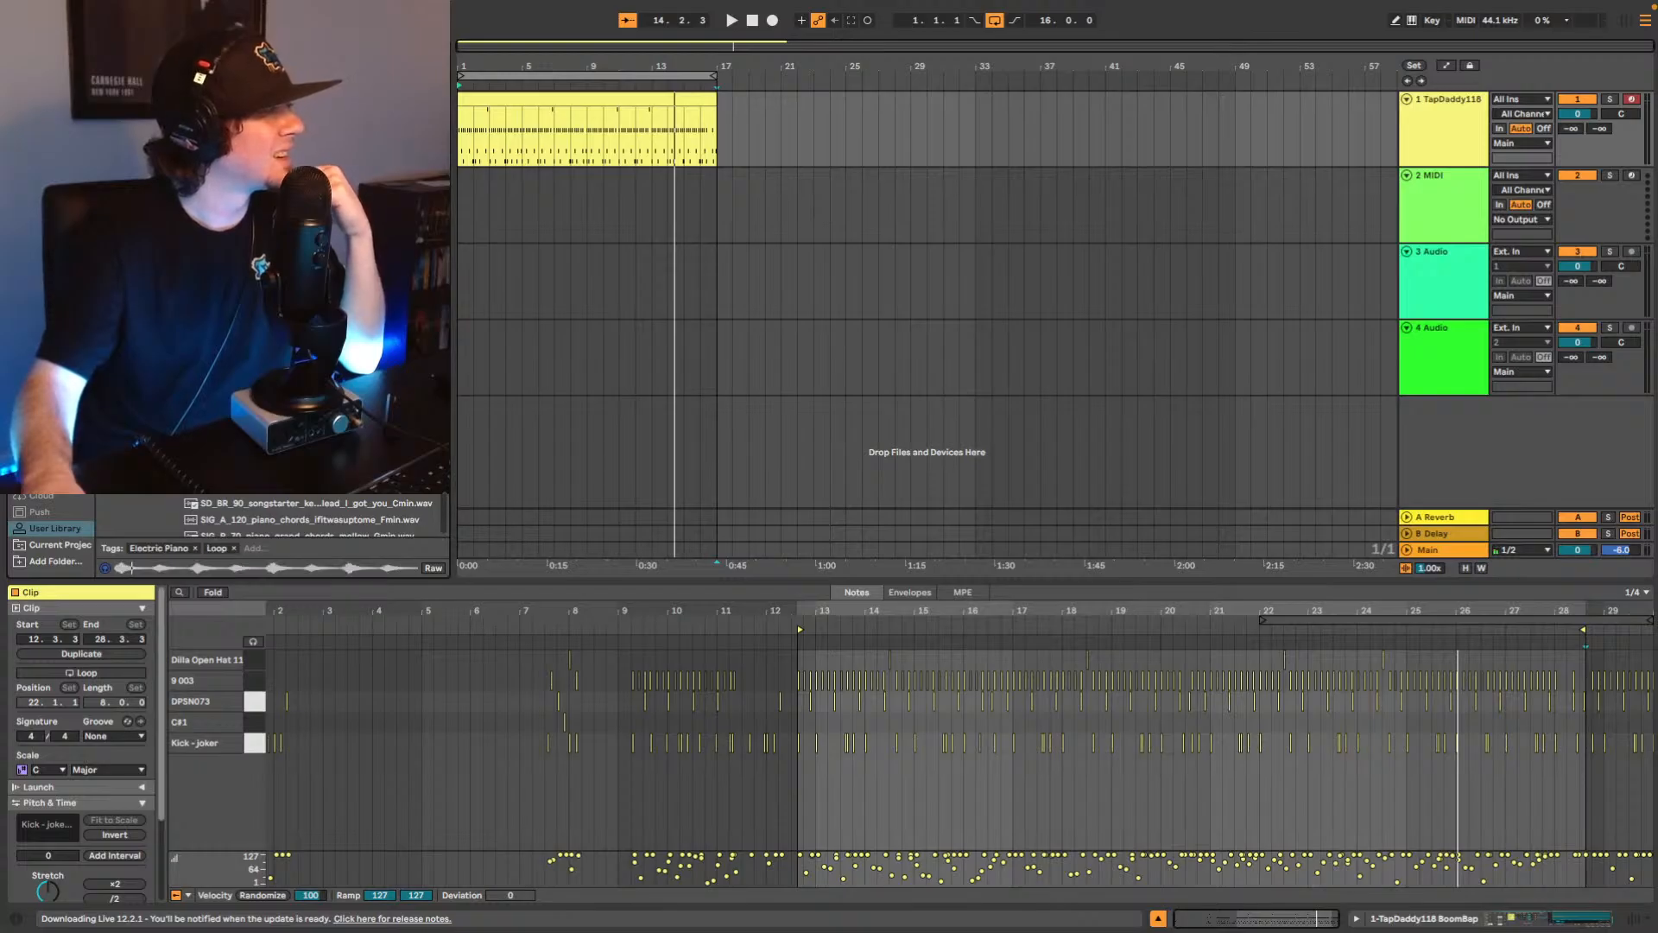
key(Down)
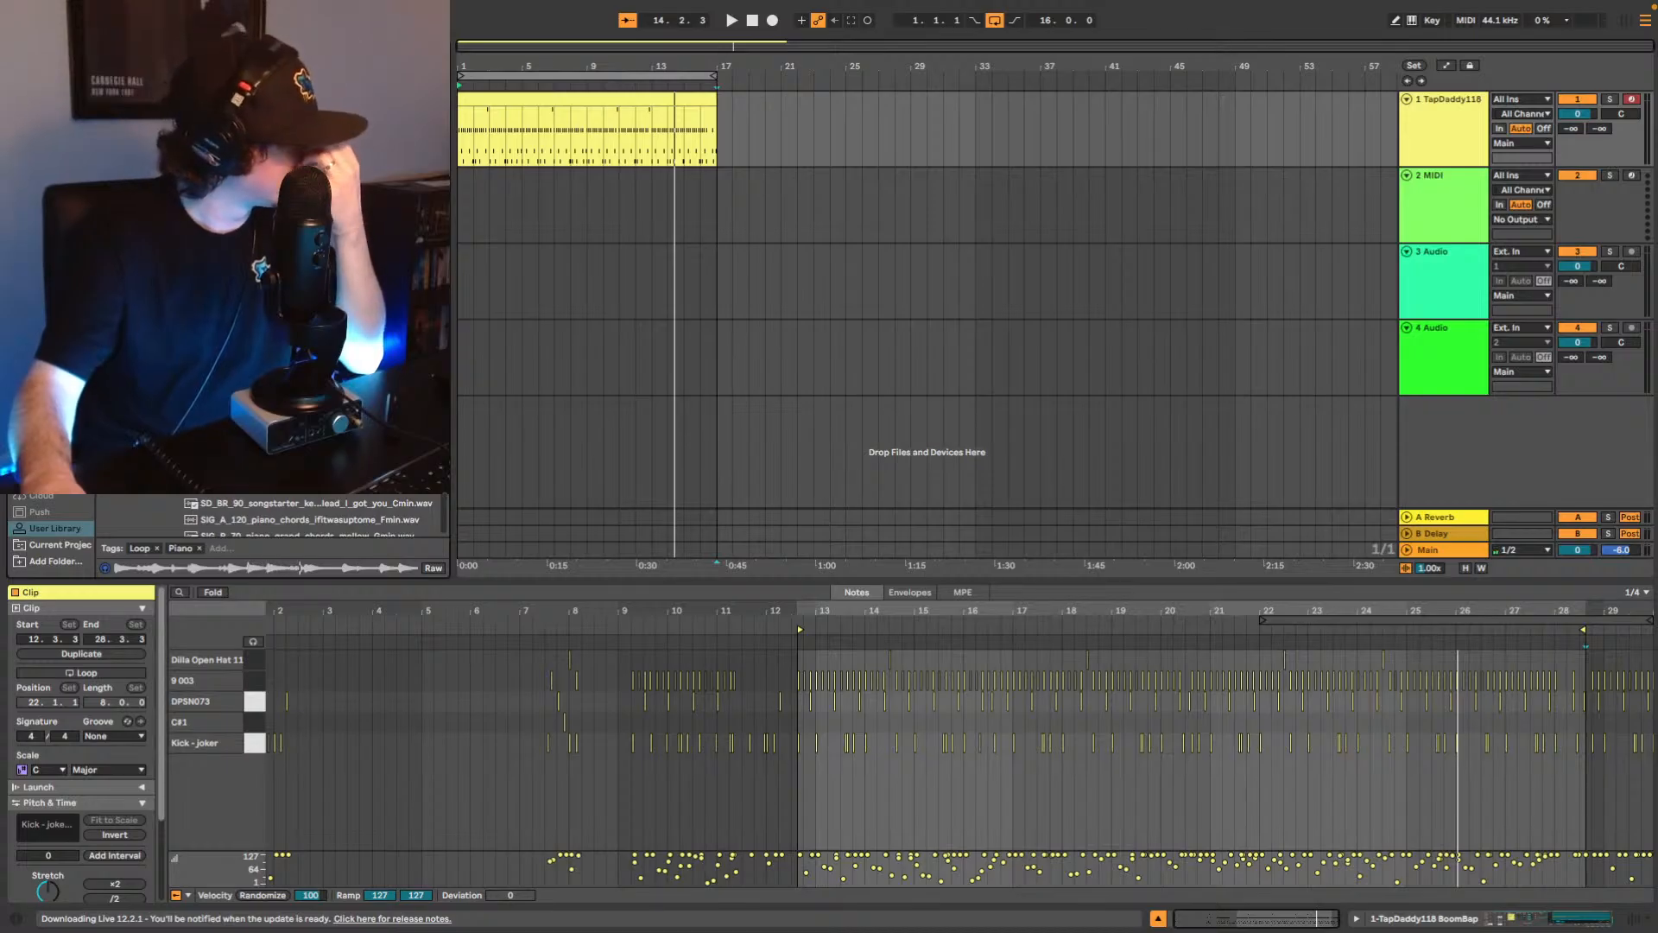
Audition further piano and electric piano loops, comparing the SNS, SO_GO and SO_JAM samples.
scroll(309, 515, down, 8)
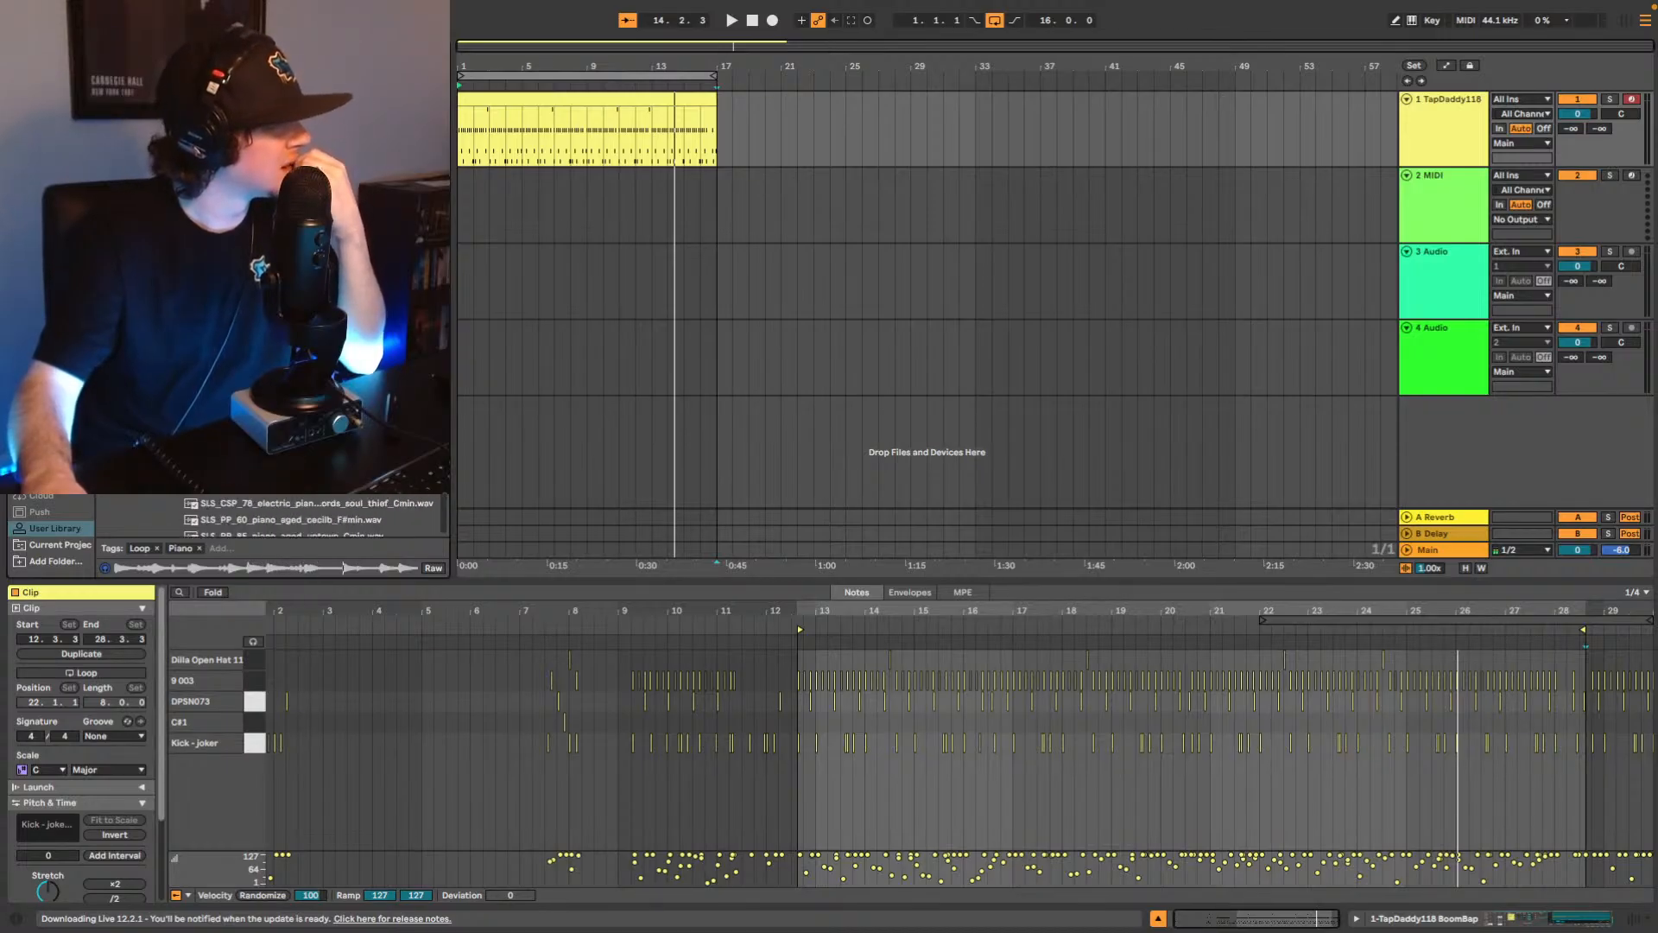
scroll(308, 515, down, 6)
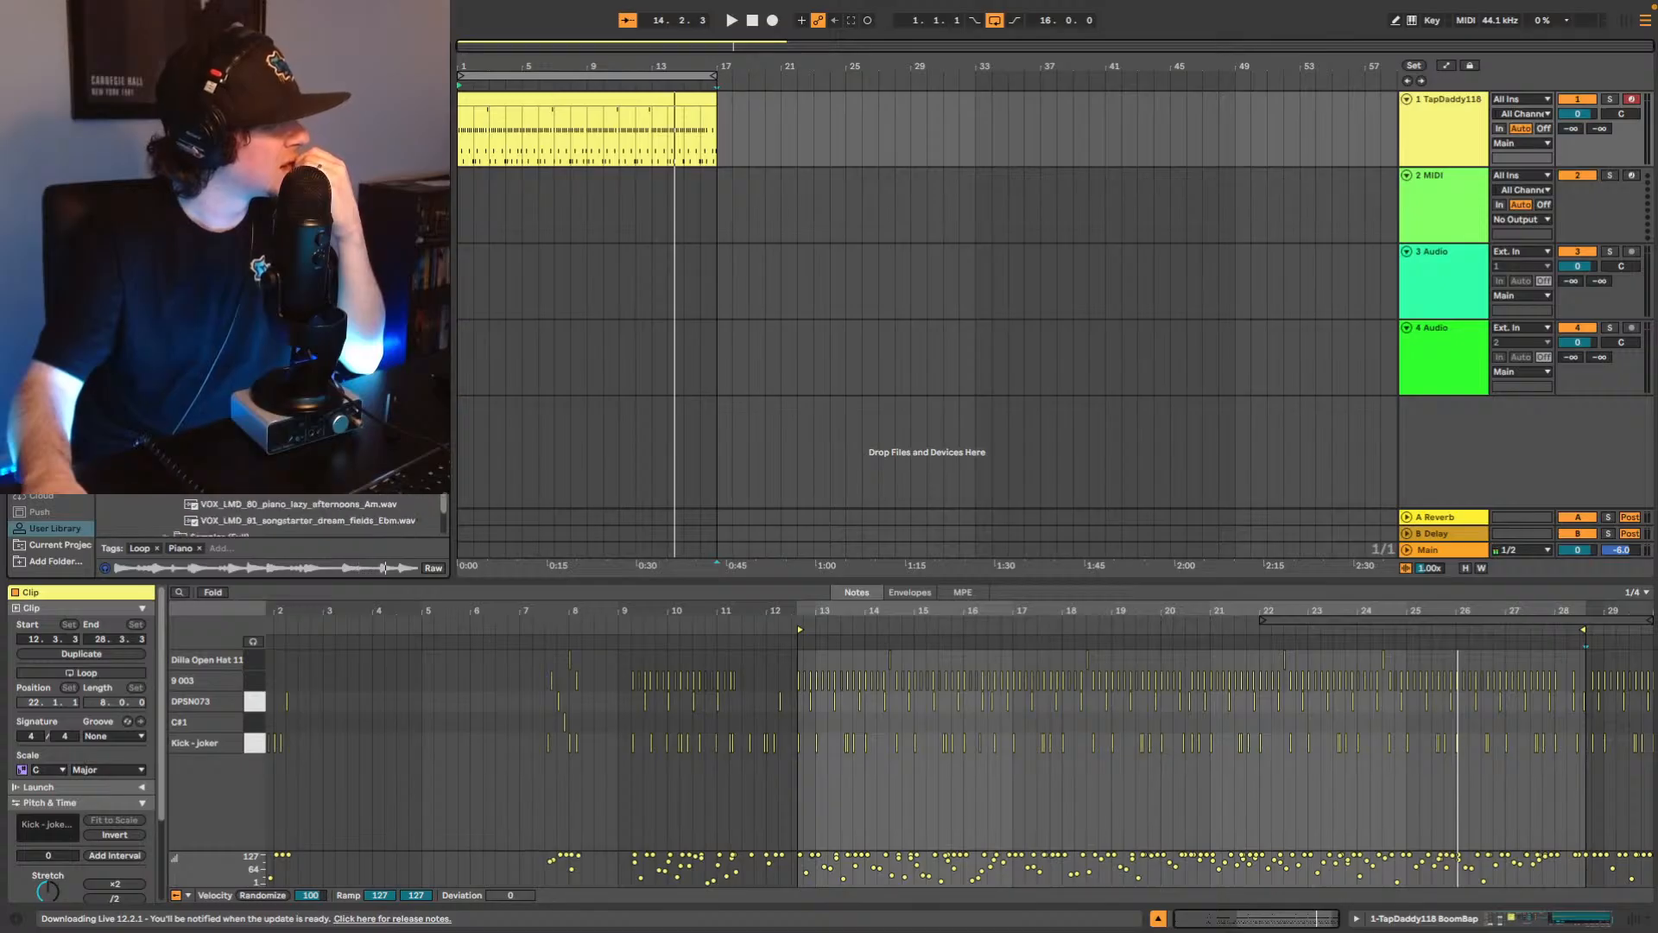
scroll(308, 515, up, 3)
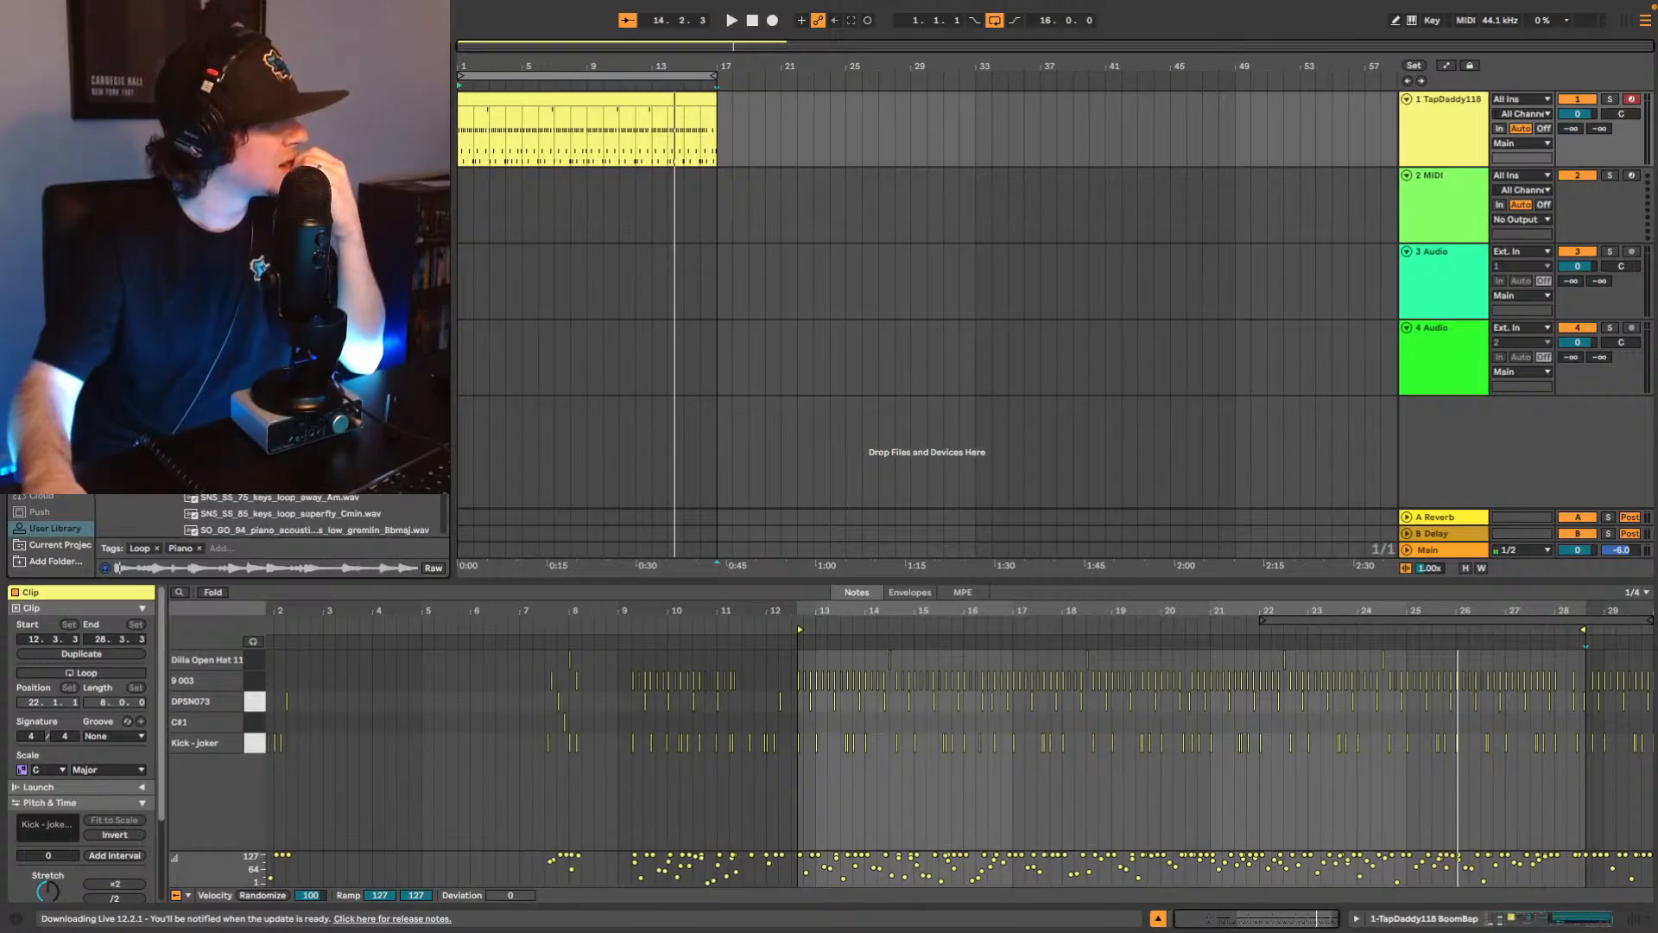
key(Down)
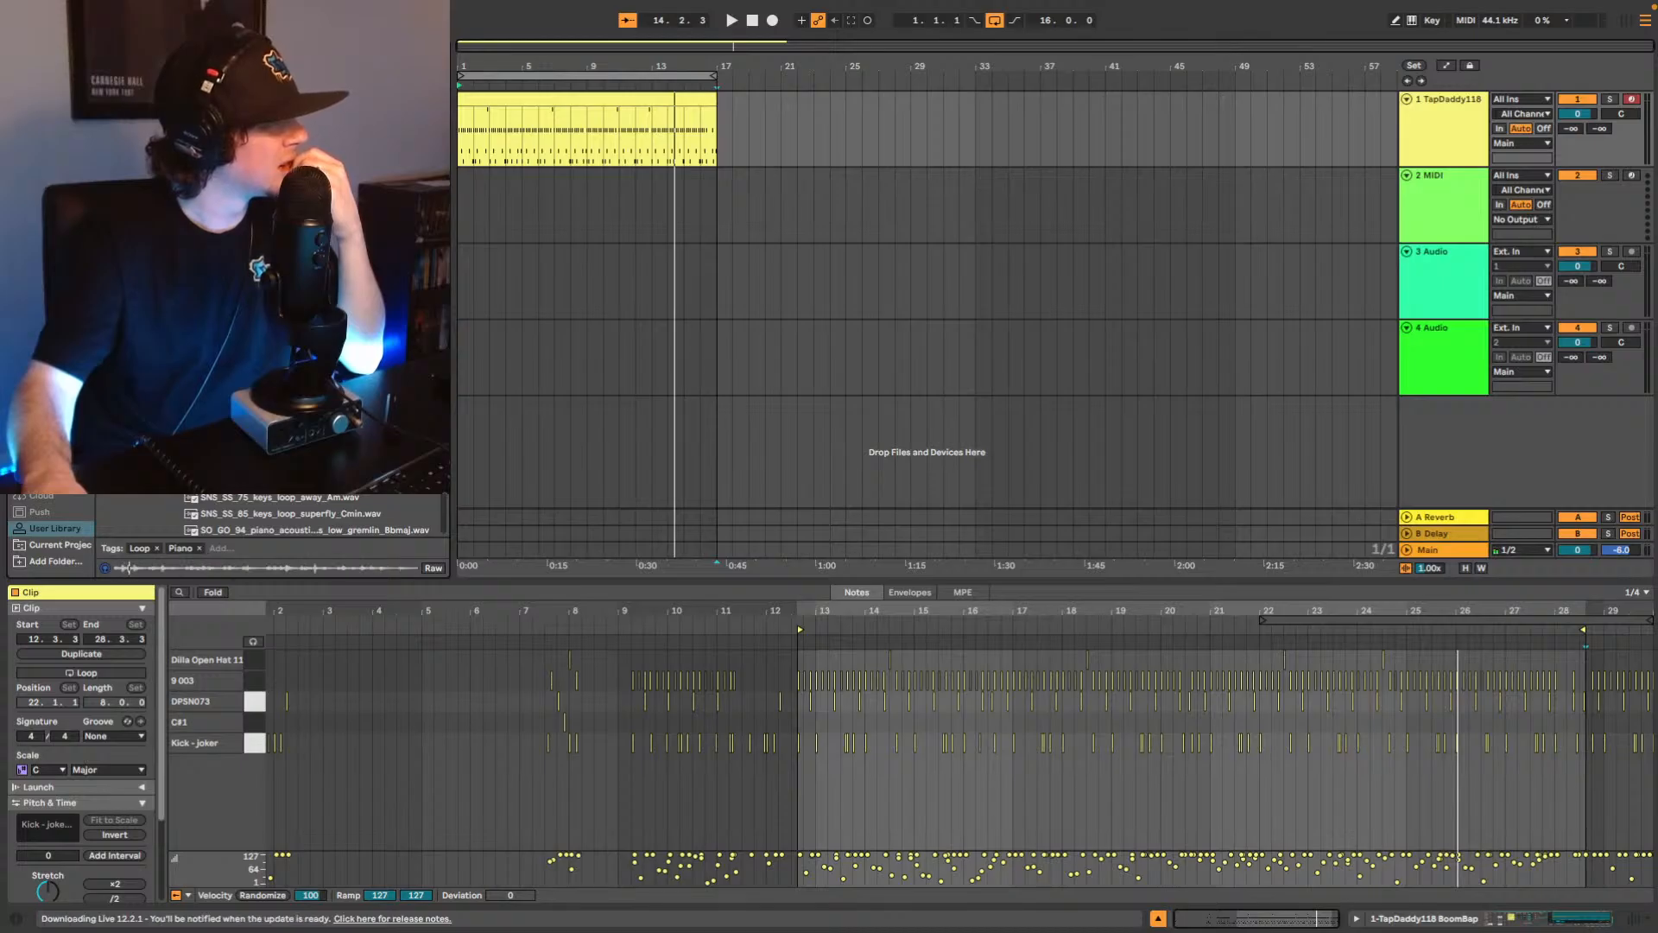
scroll(309, 514, down, 2)
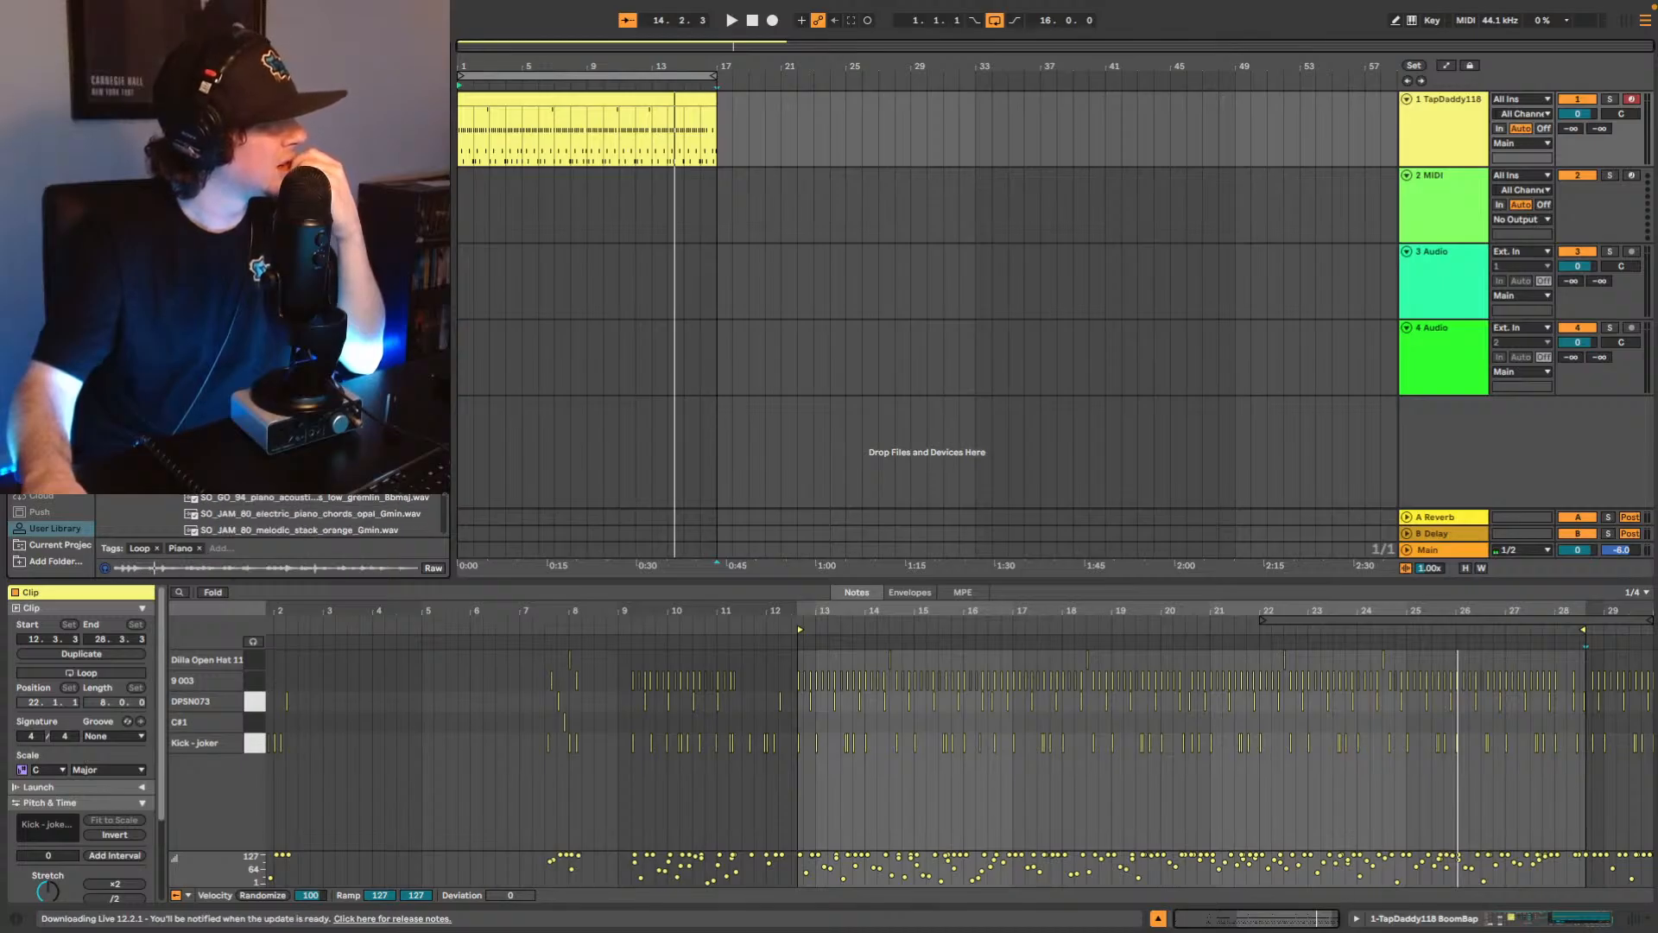
key(Down)
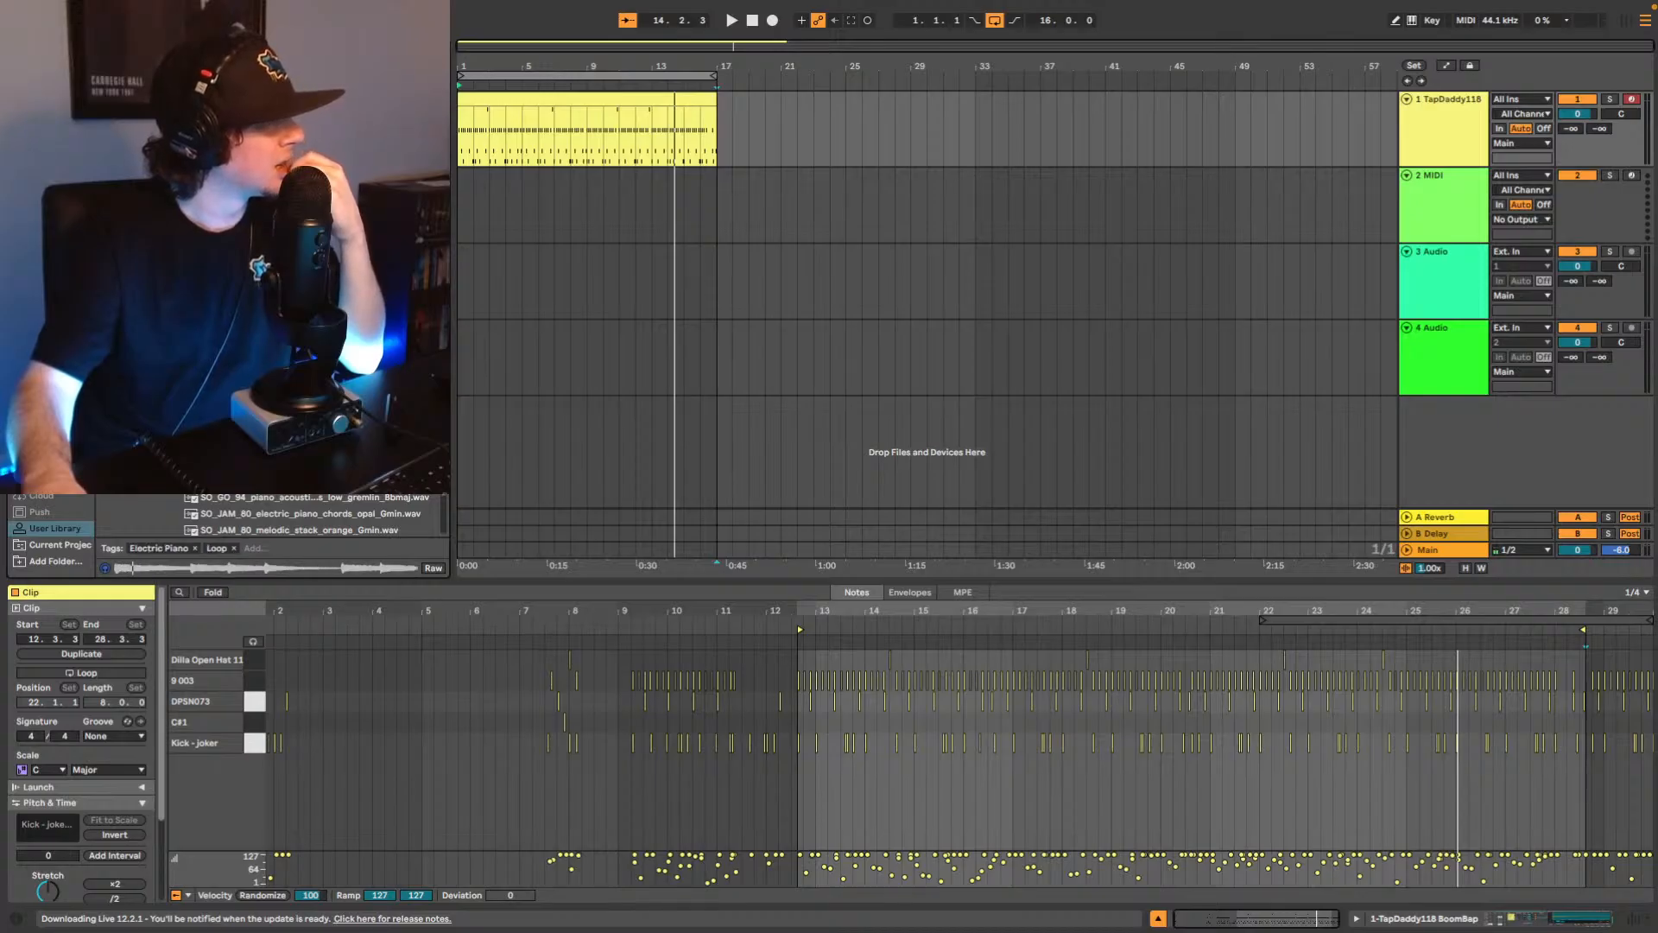
scroll(308, 515, up, 5)
key(Down)
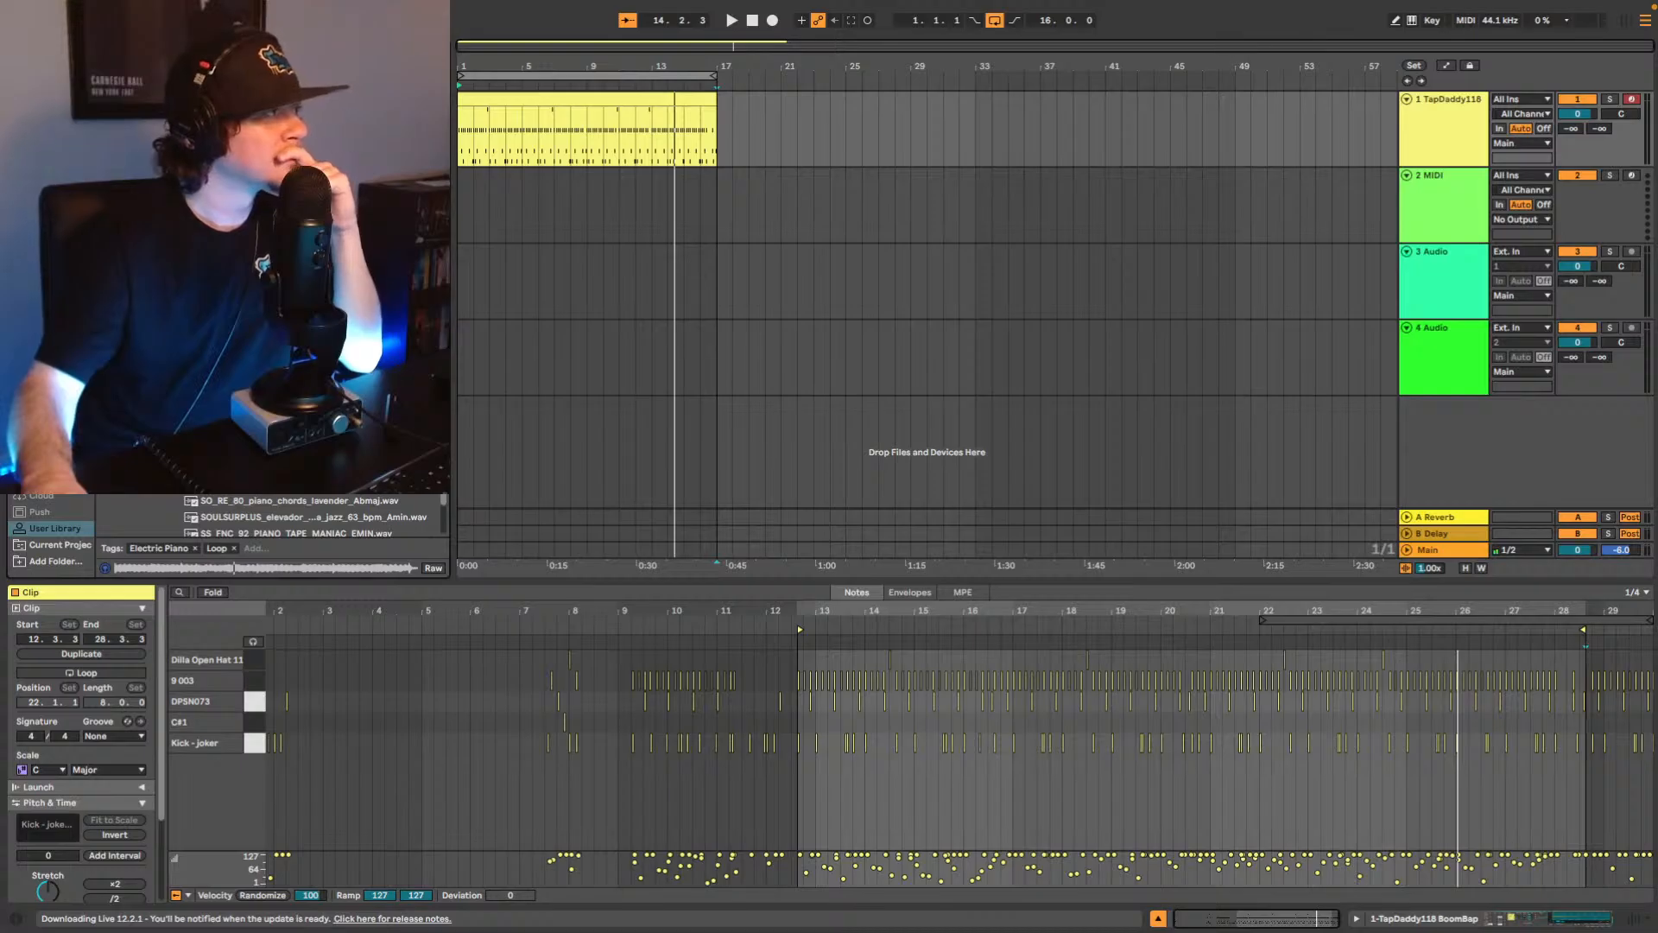
Load SO_JAM_80_melodic_stack_orange_Gmin.wav as a sampler instrument on the empty MIDI track 2.
click(1468, 214)
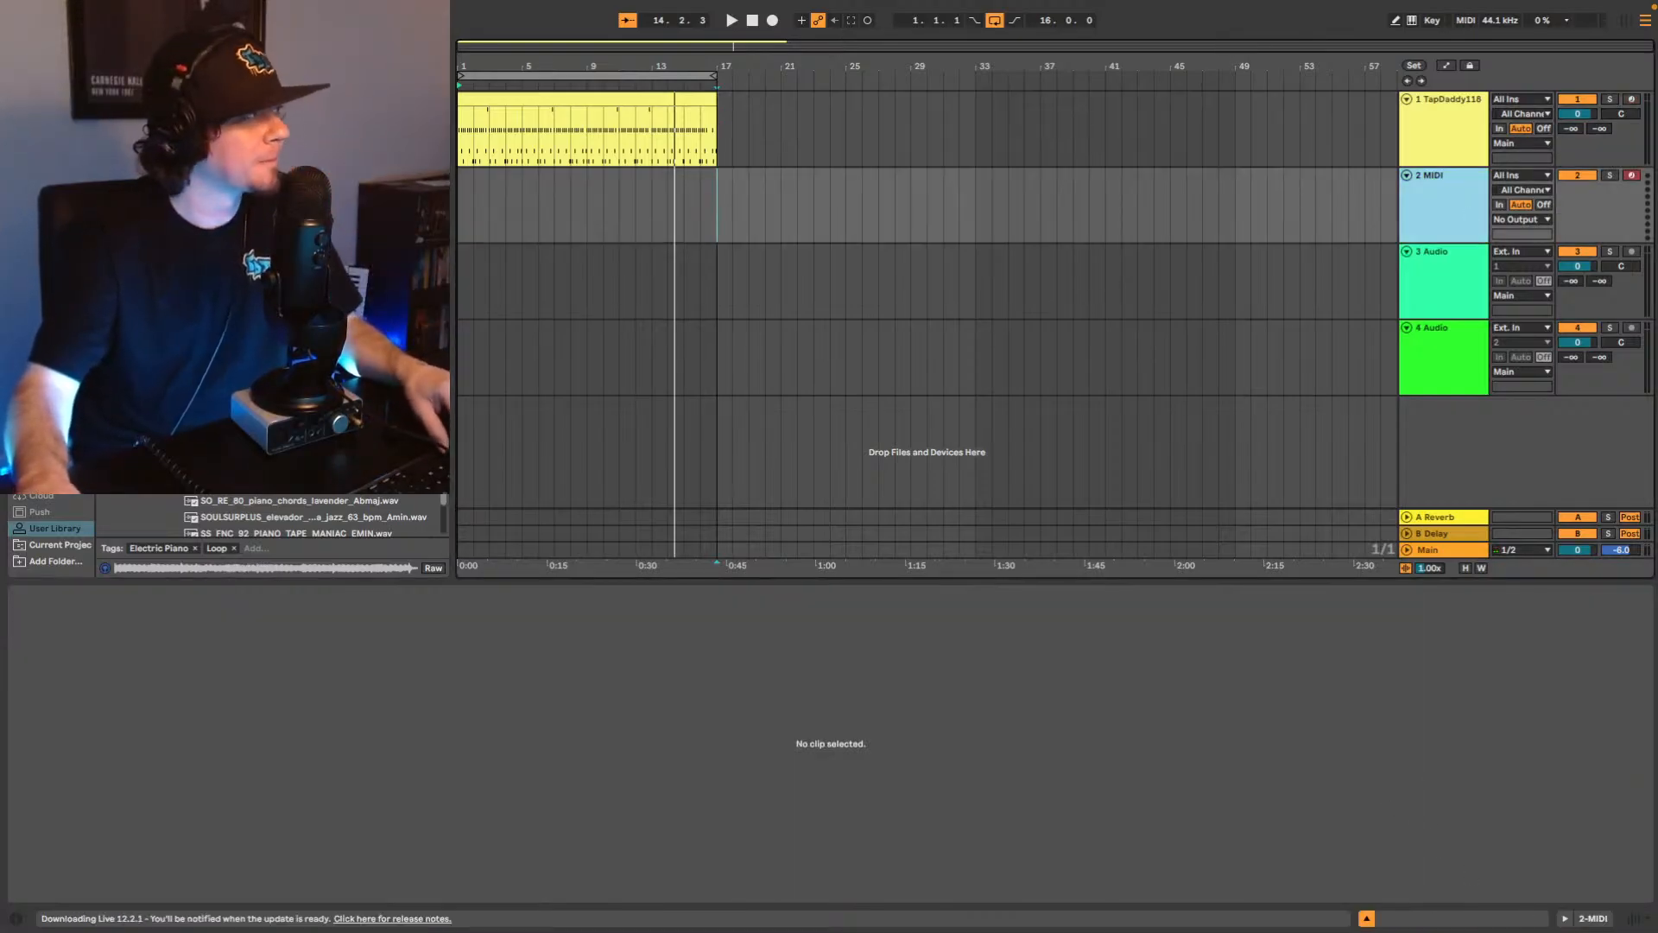
drag(337, 432, 370, 633)
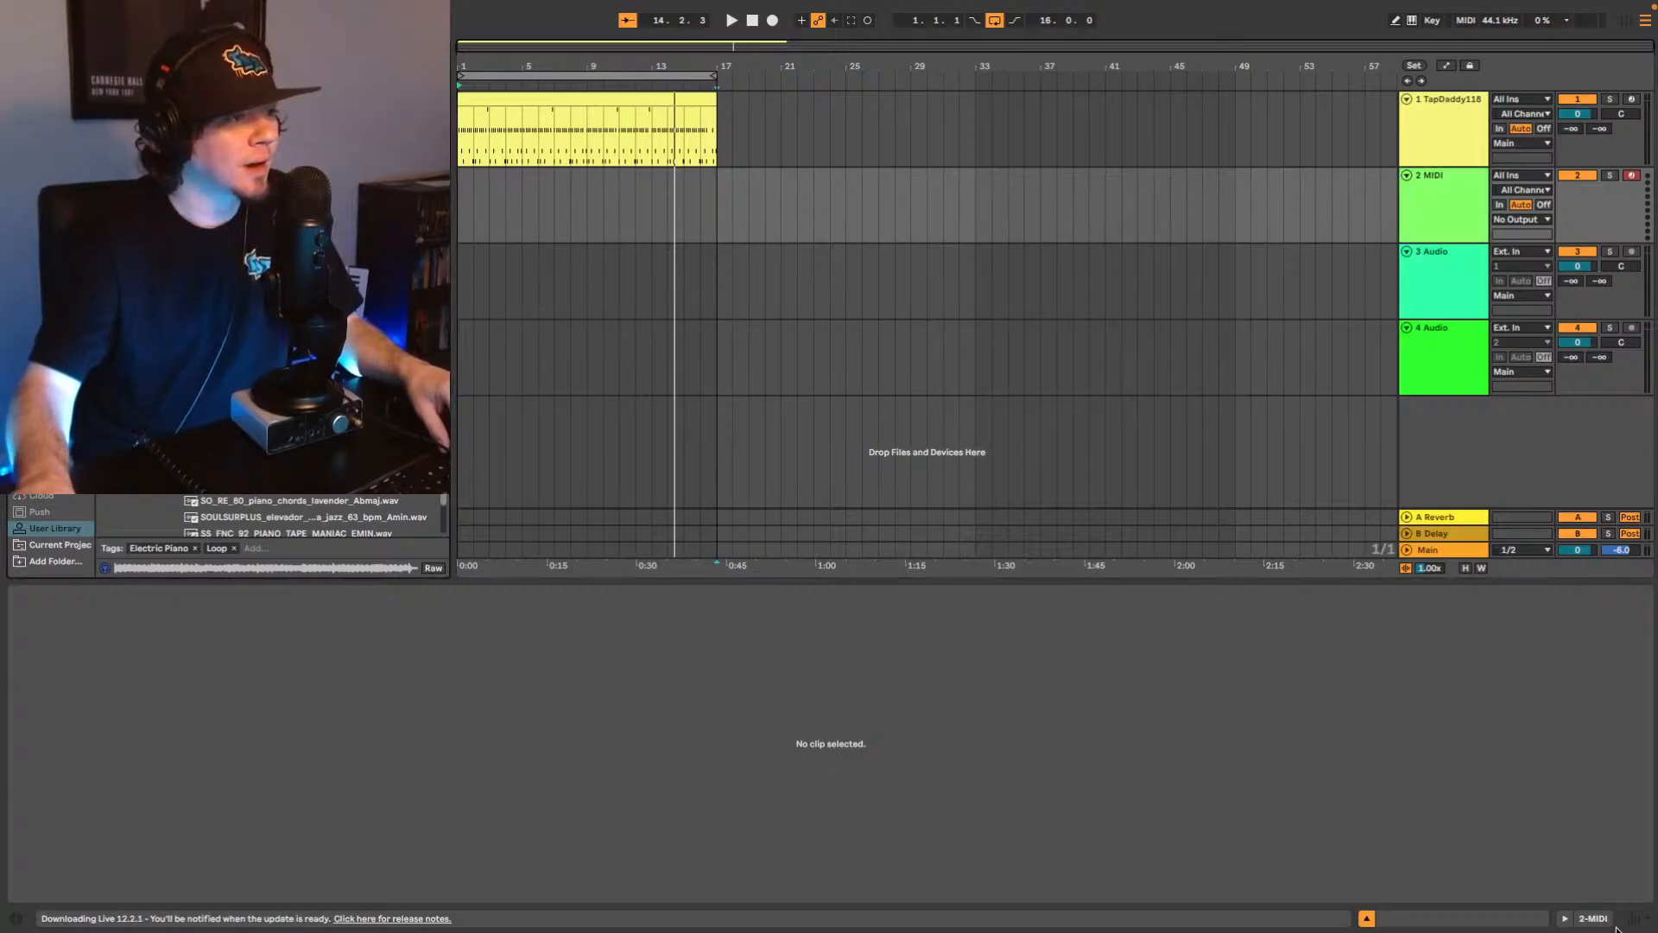
drag(1616, 928, 1241, 829)
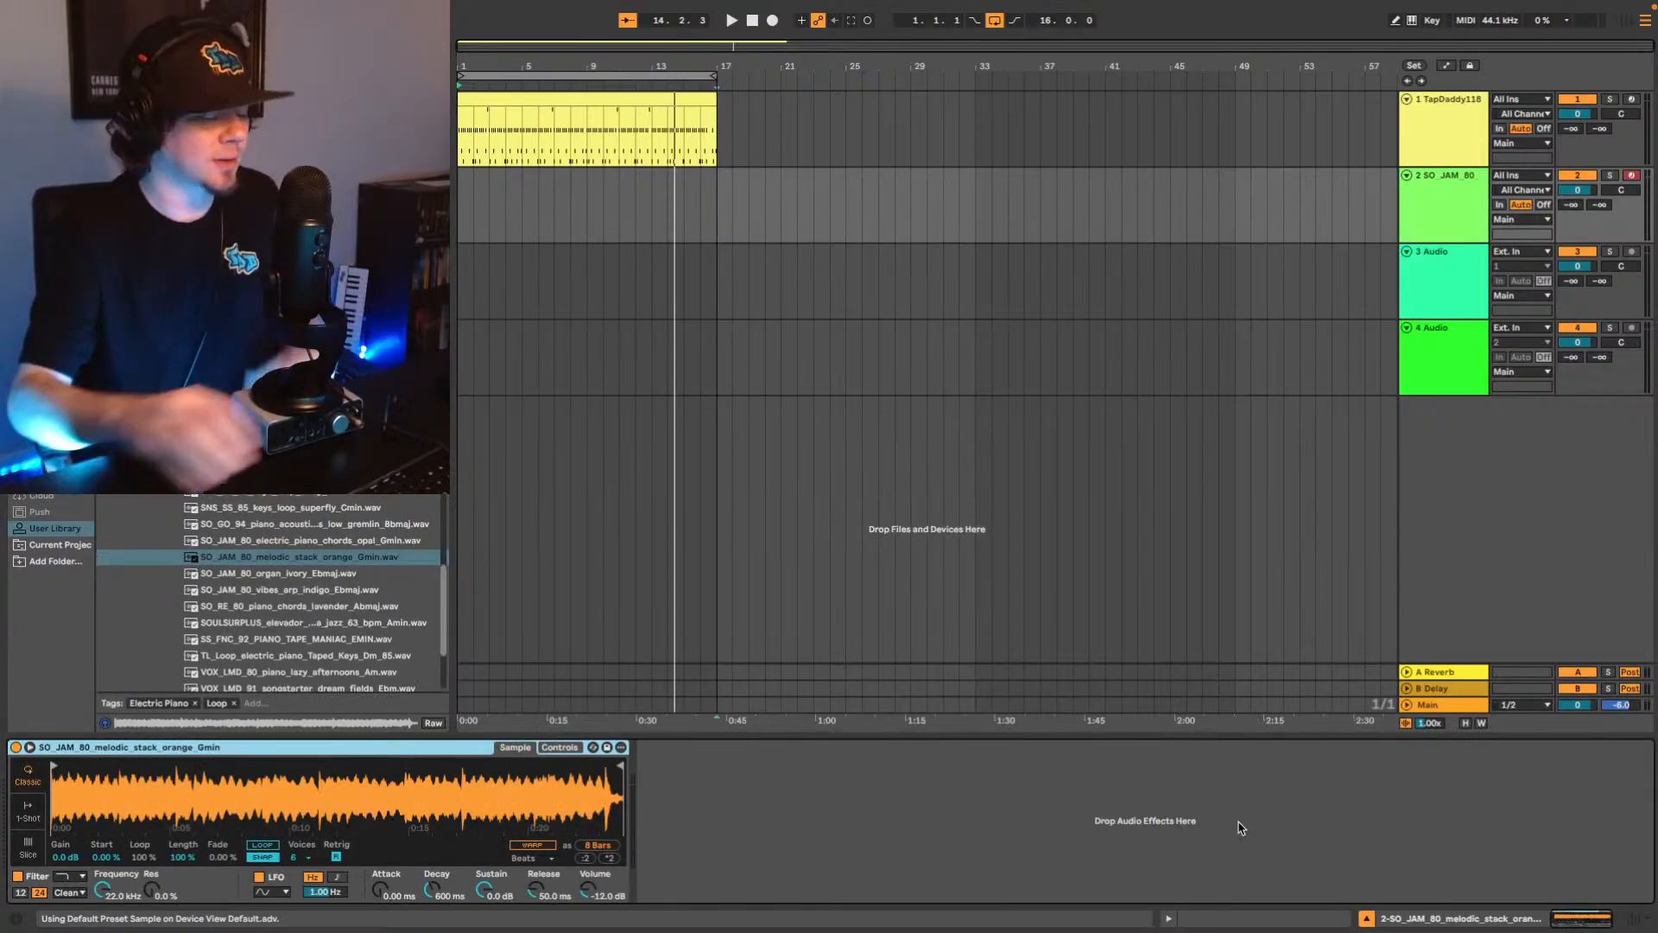
Play the sample over the drums, capture it as a two-bar MIDI clip and move the clip to bar 15.
key(space)
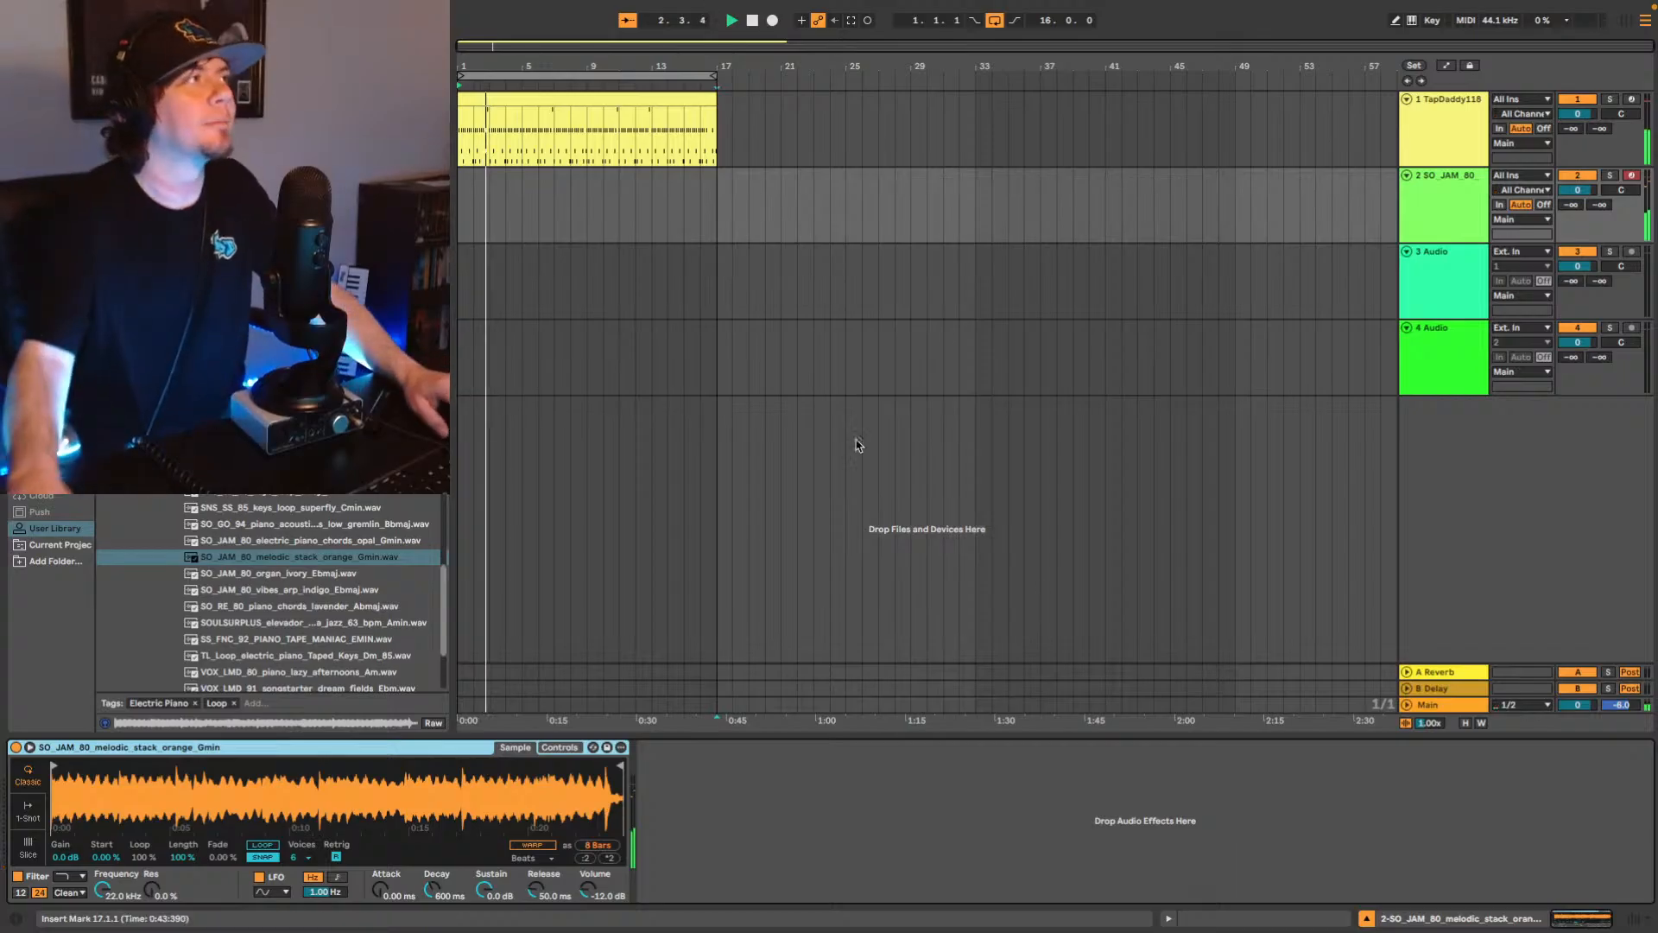
click(847, 20)
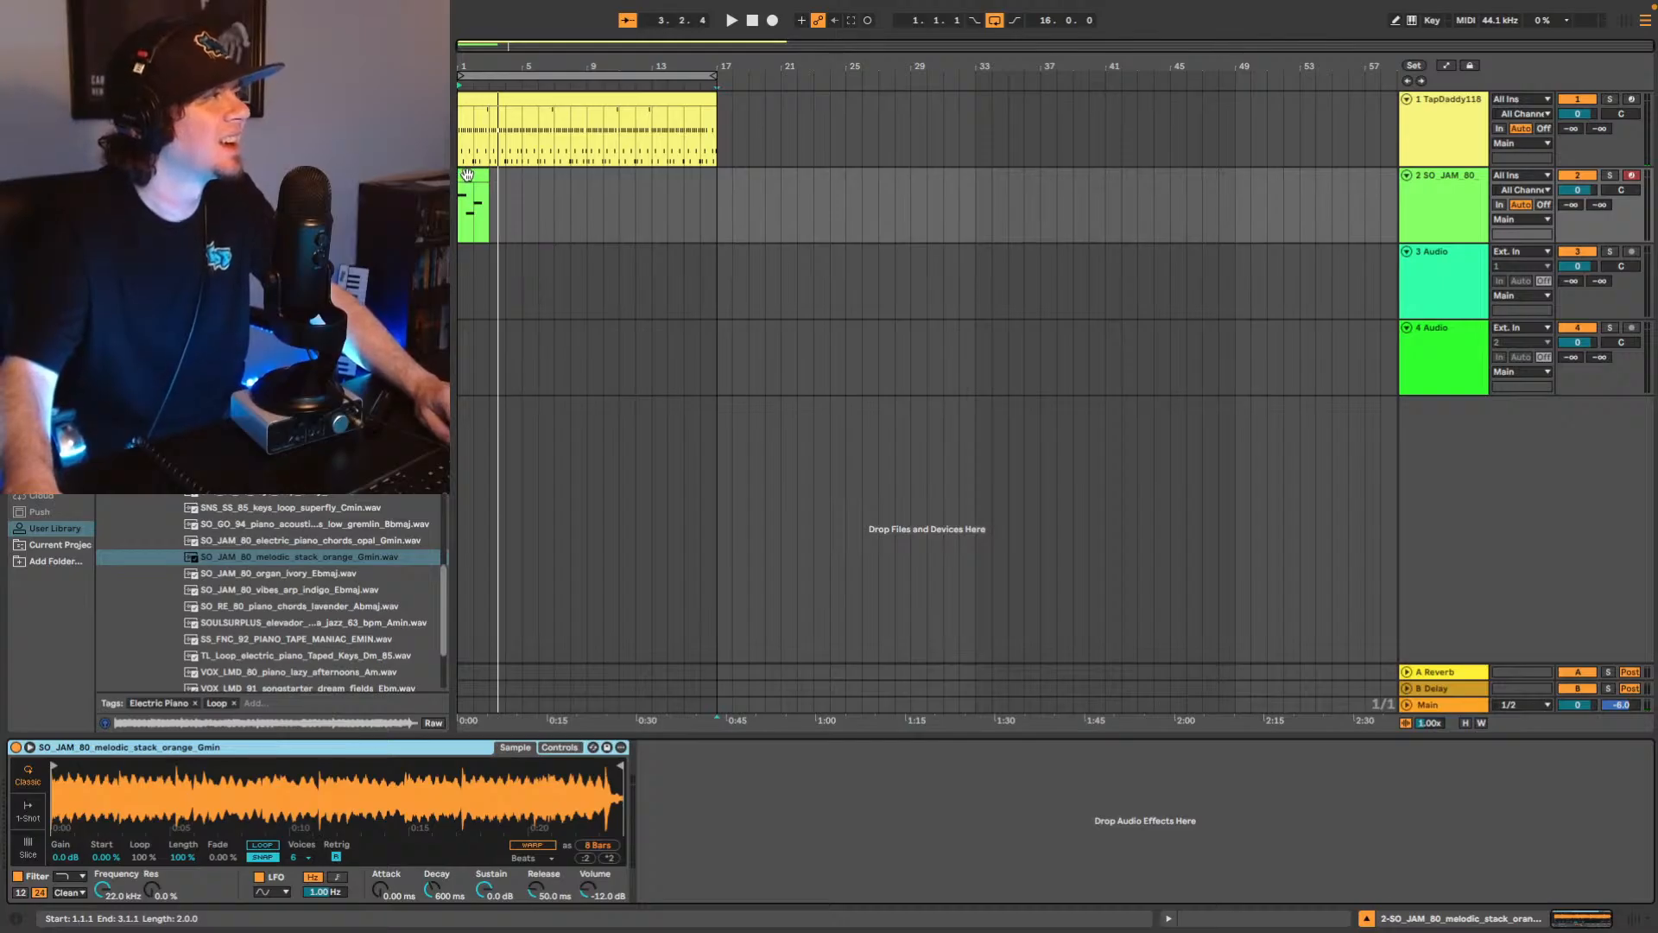
drag(466, 175, 704, 179)
key(space)
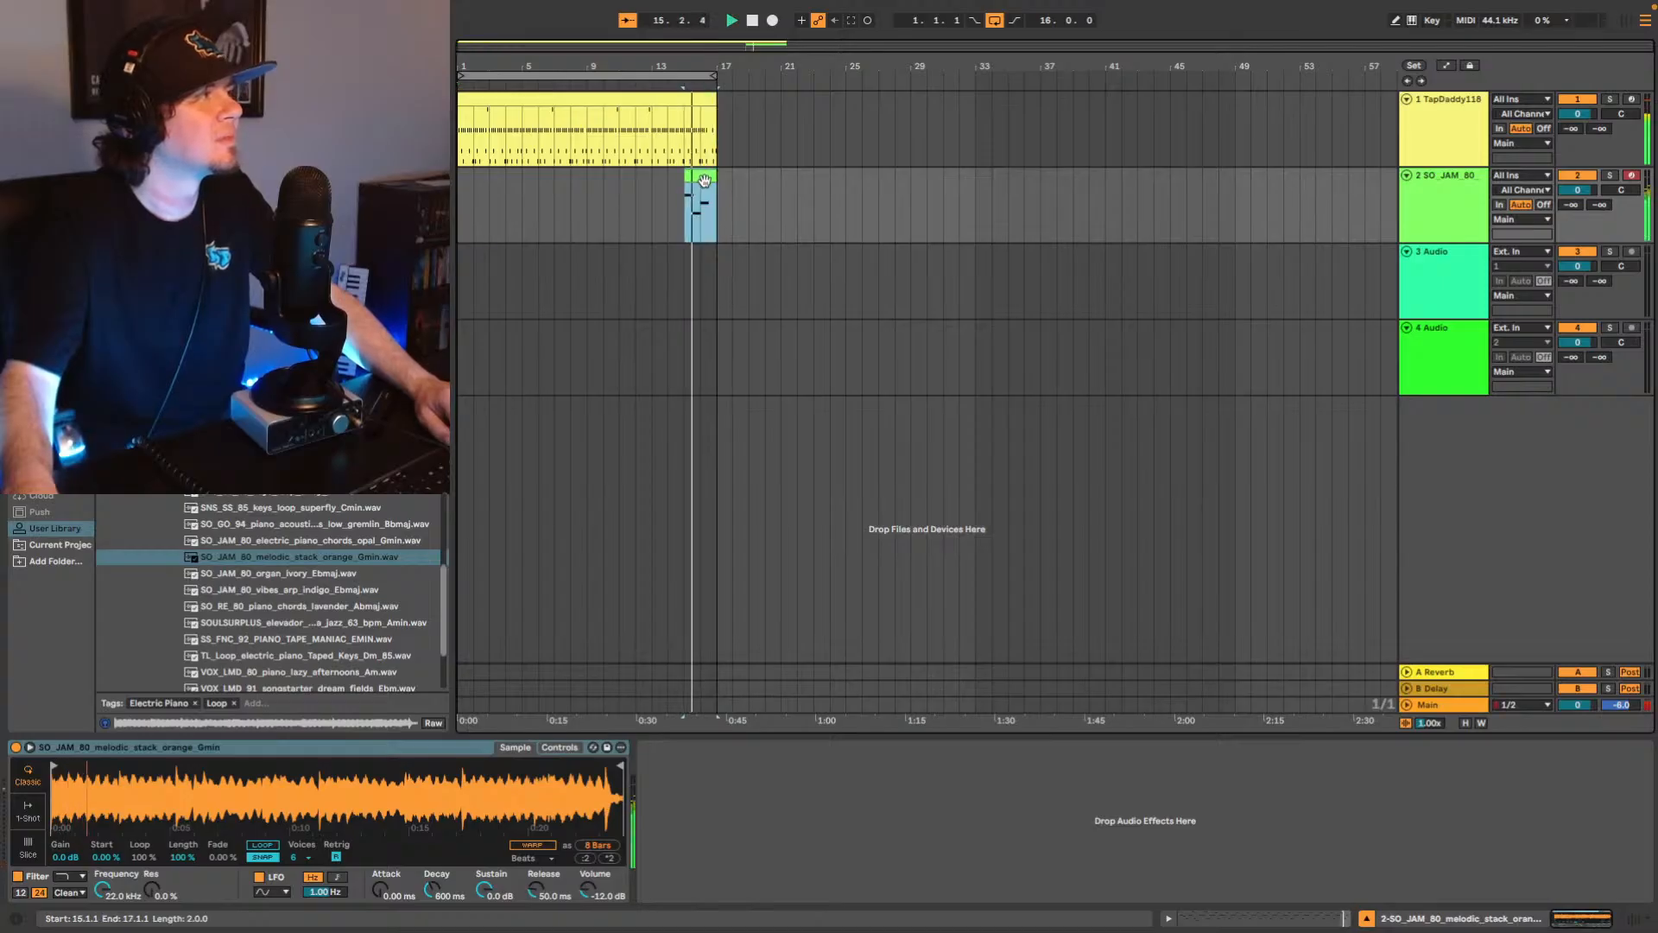
Place the sample's MIDI clip on track 2 so it starts at bar 9 and play it with the drums.
drag(704, 180, 589, 177)
key(space)
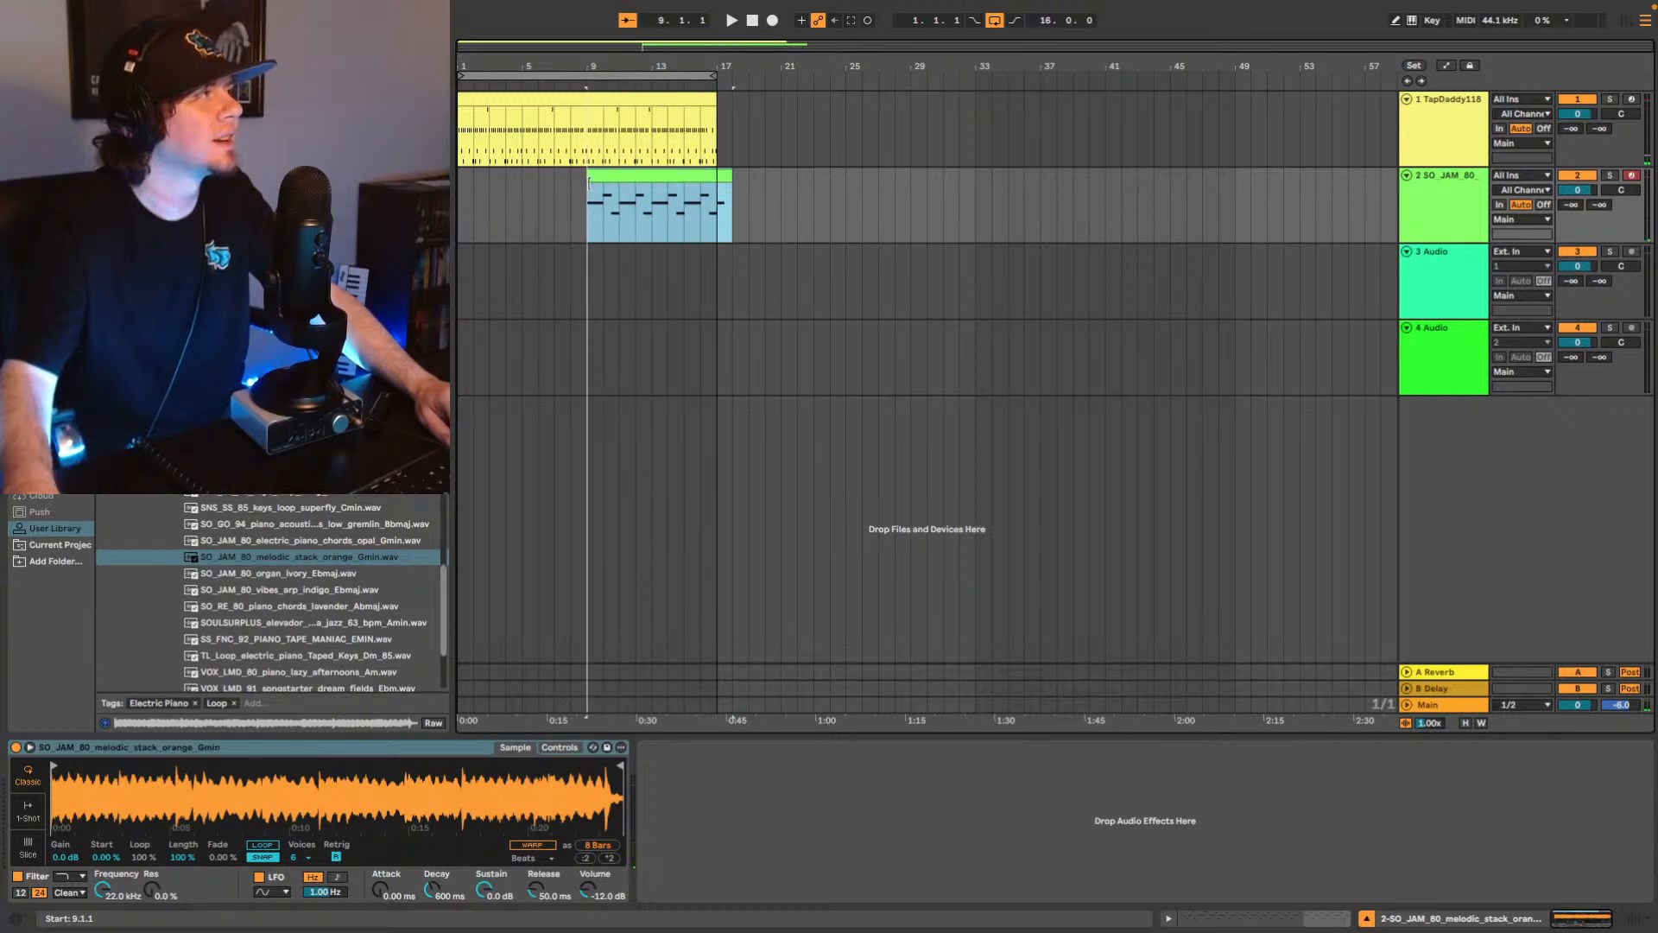
key(space)
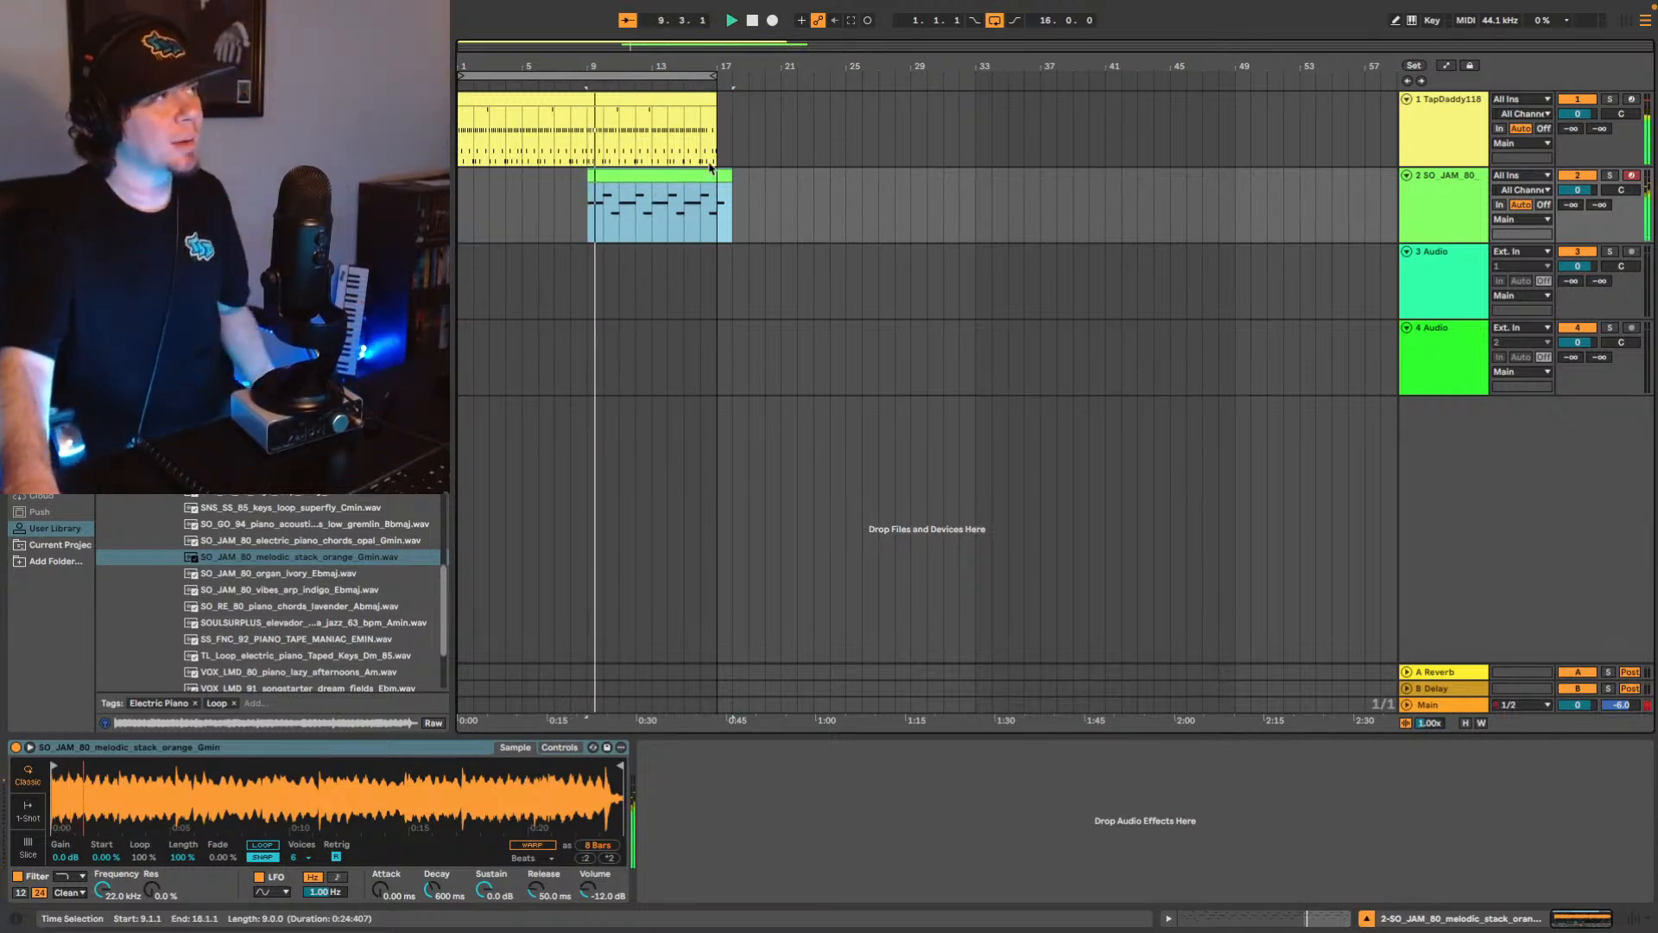
Trim the end of the track 2 clip to bar 17 and paste a copy at bar 1.
drag(732, 177, 717, 177)
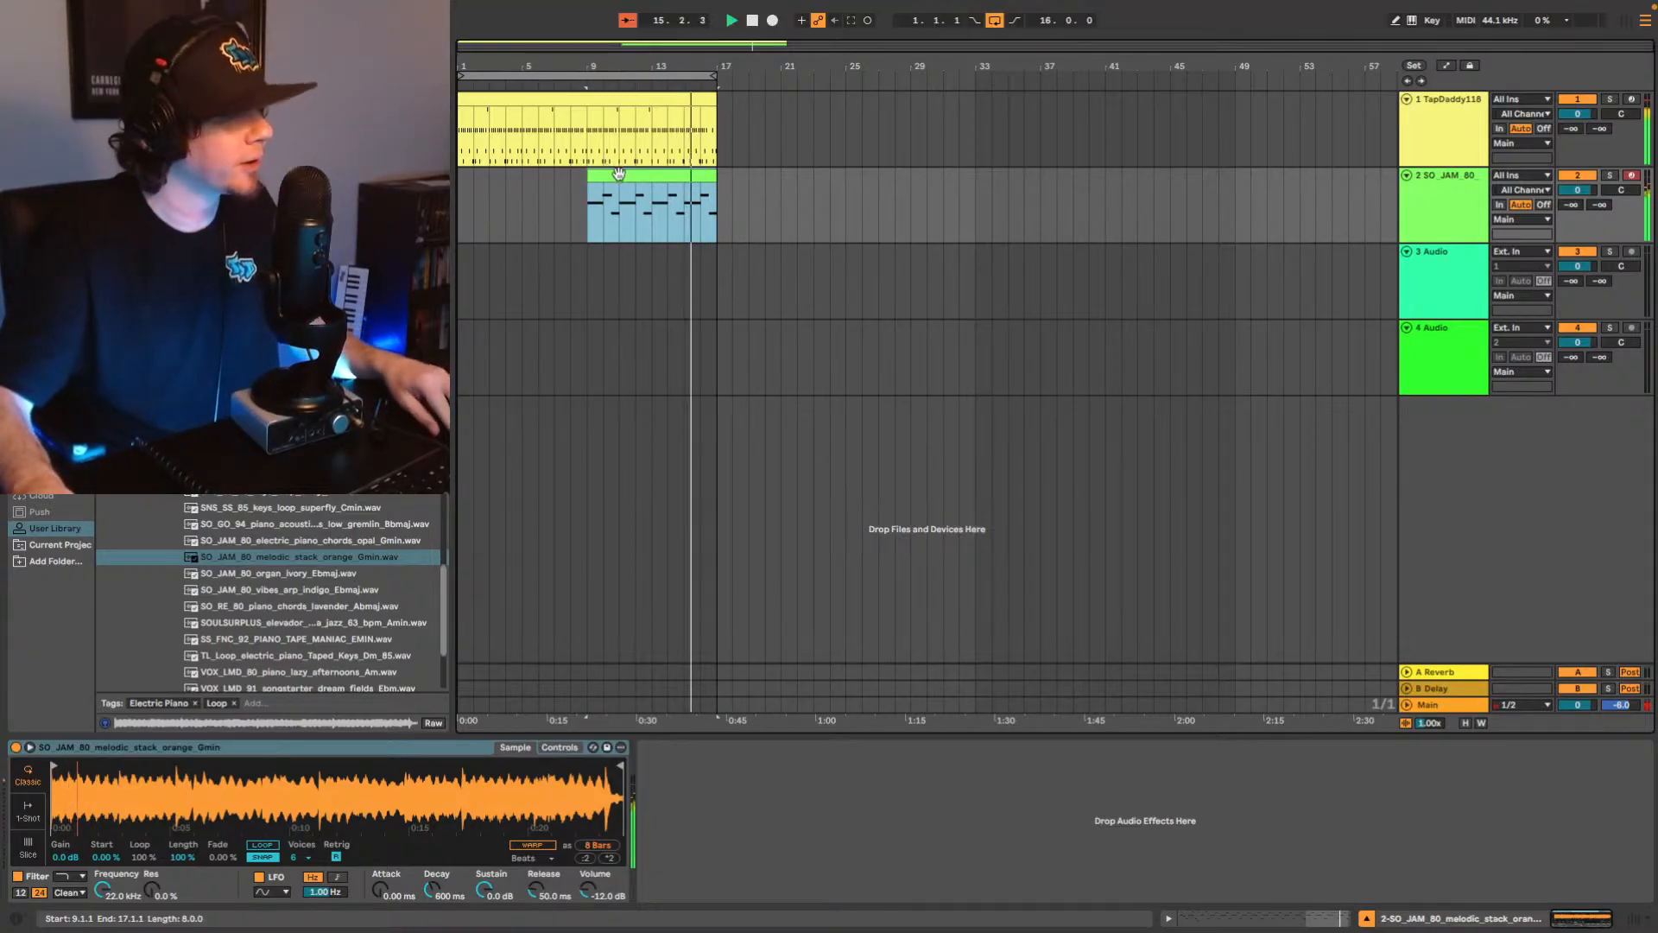
click(458, 219)
key(super+v)
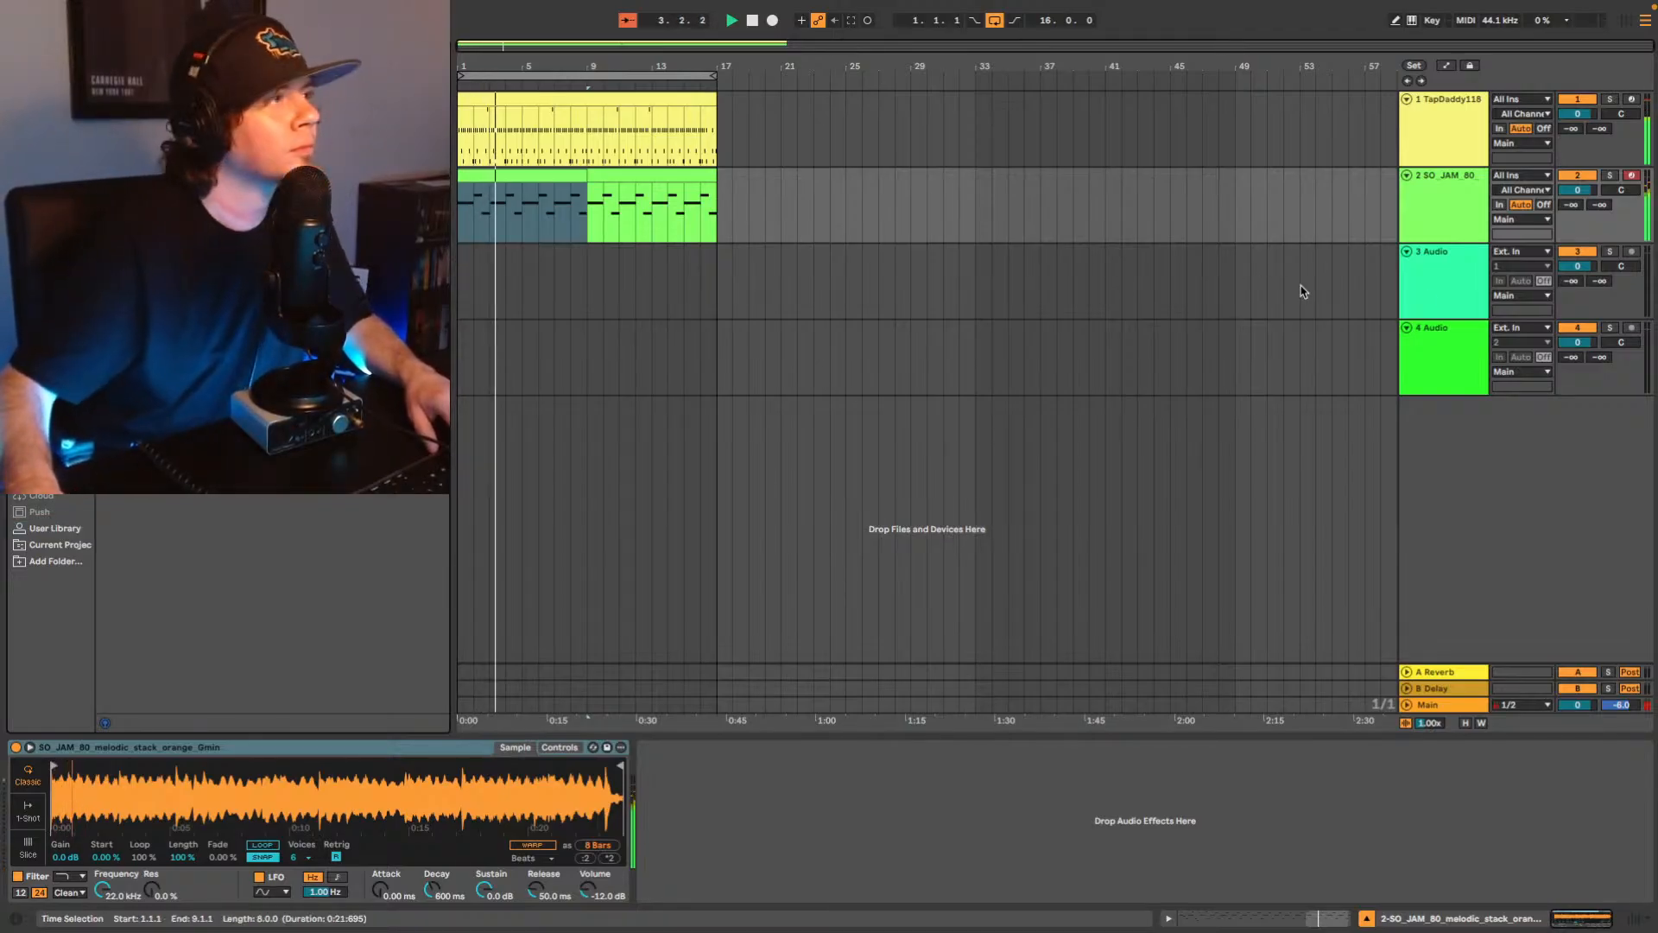
Insert a new MIDI track below the SO_JAM_80 track and load the Hip-Hop Sub Bass instrument on it.
click(1446, 277)
click(1443, 205)
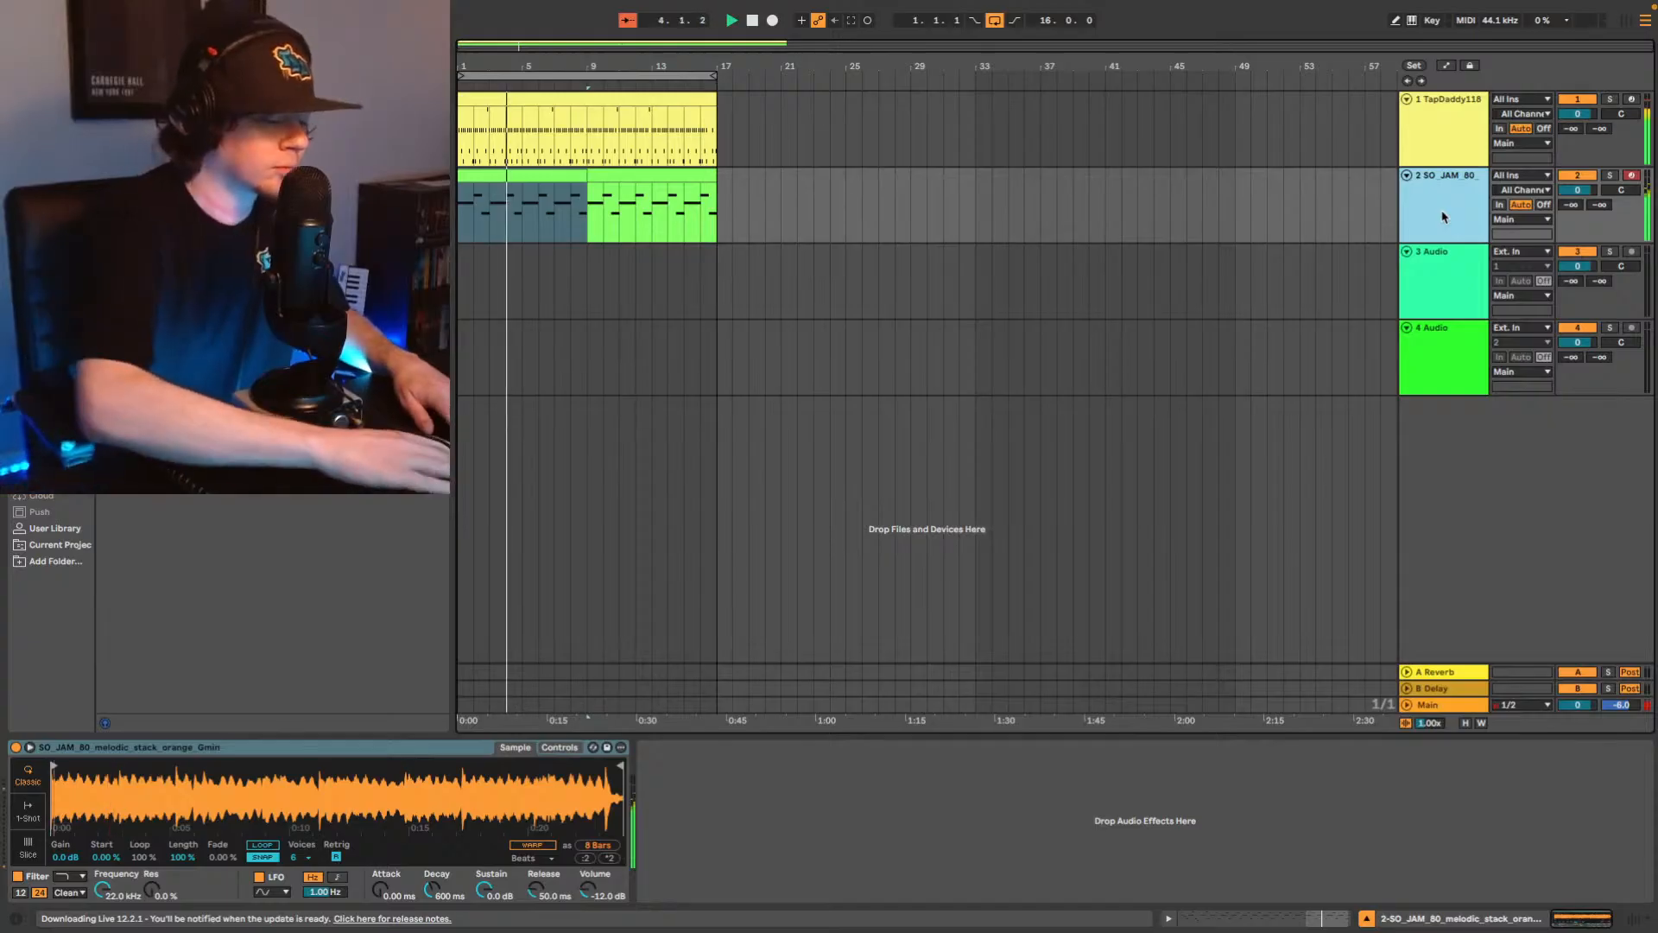
key(ctrl+shift+t)
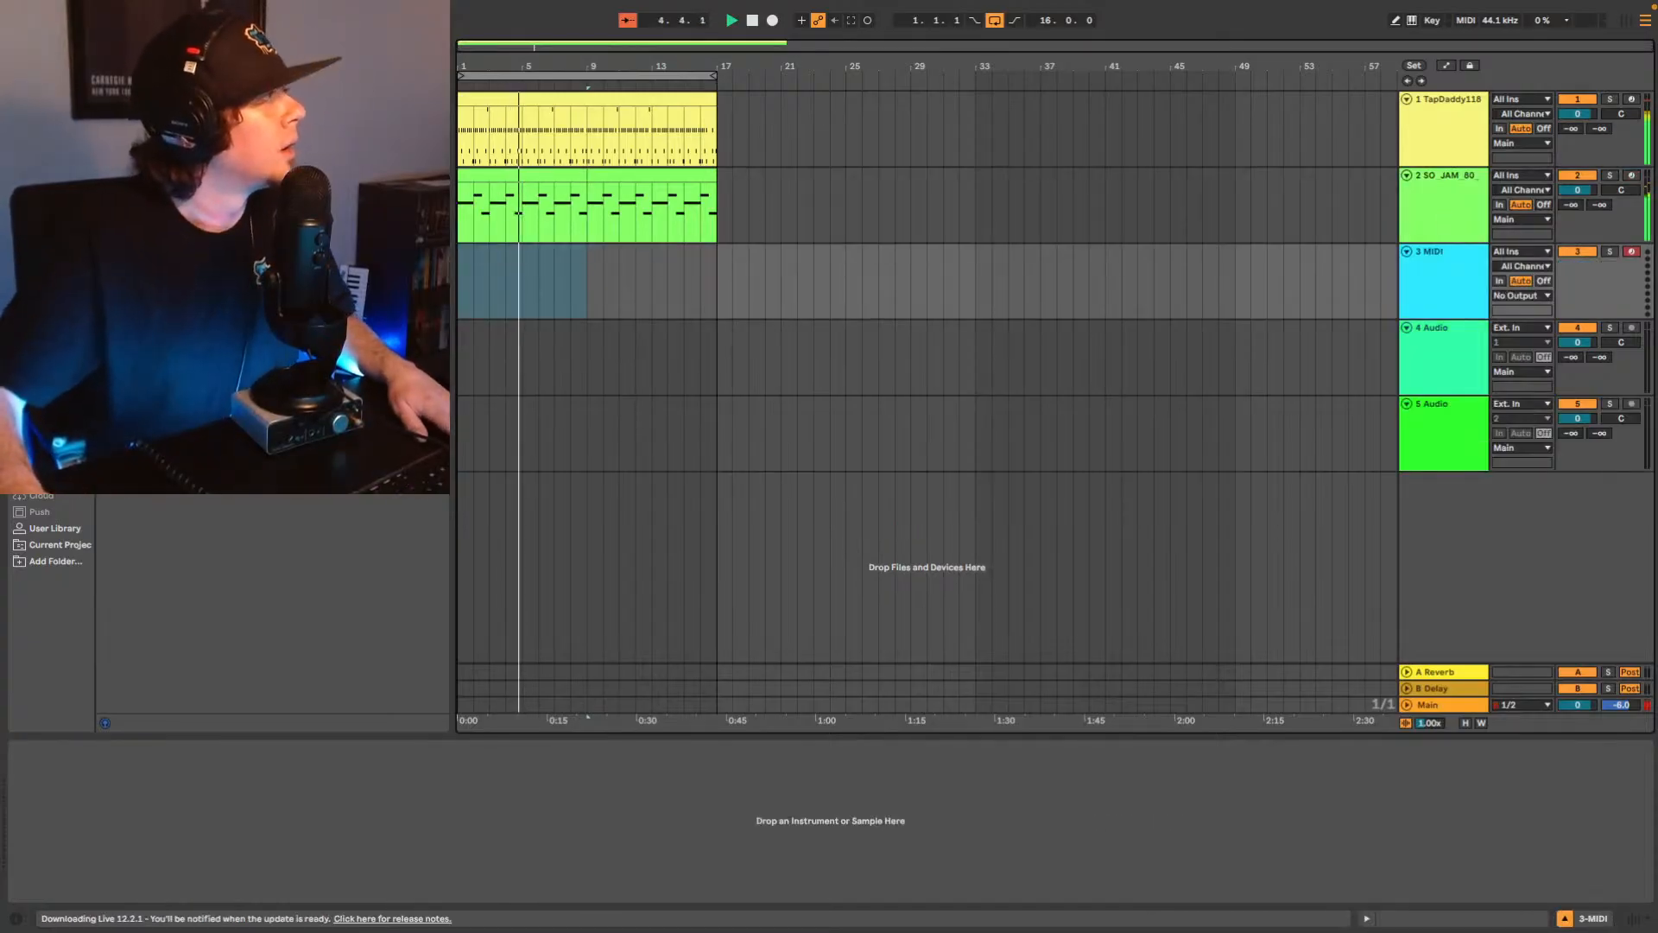
double_click(216, 215)
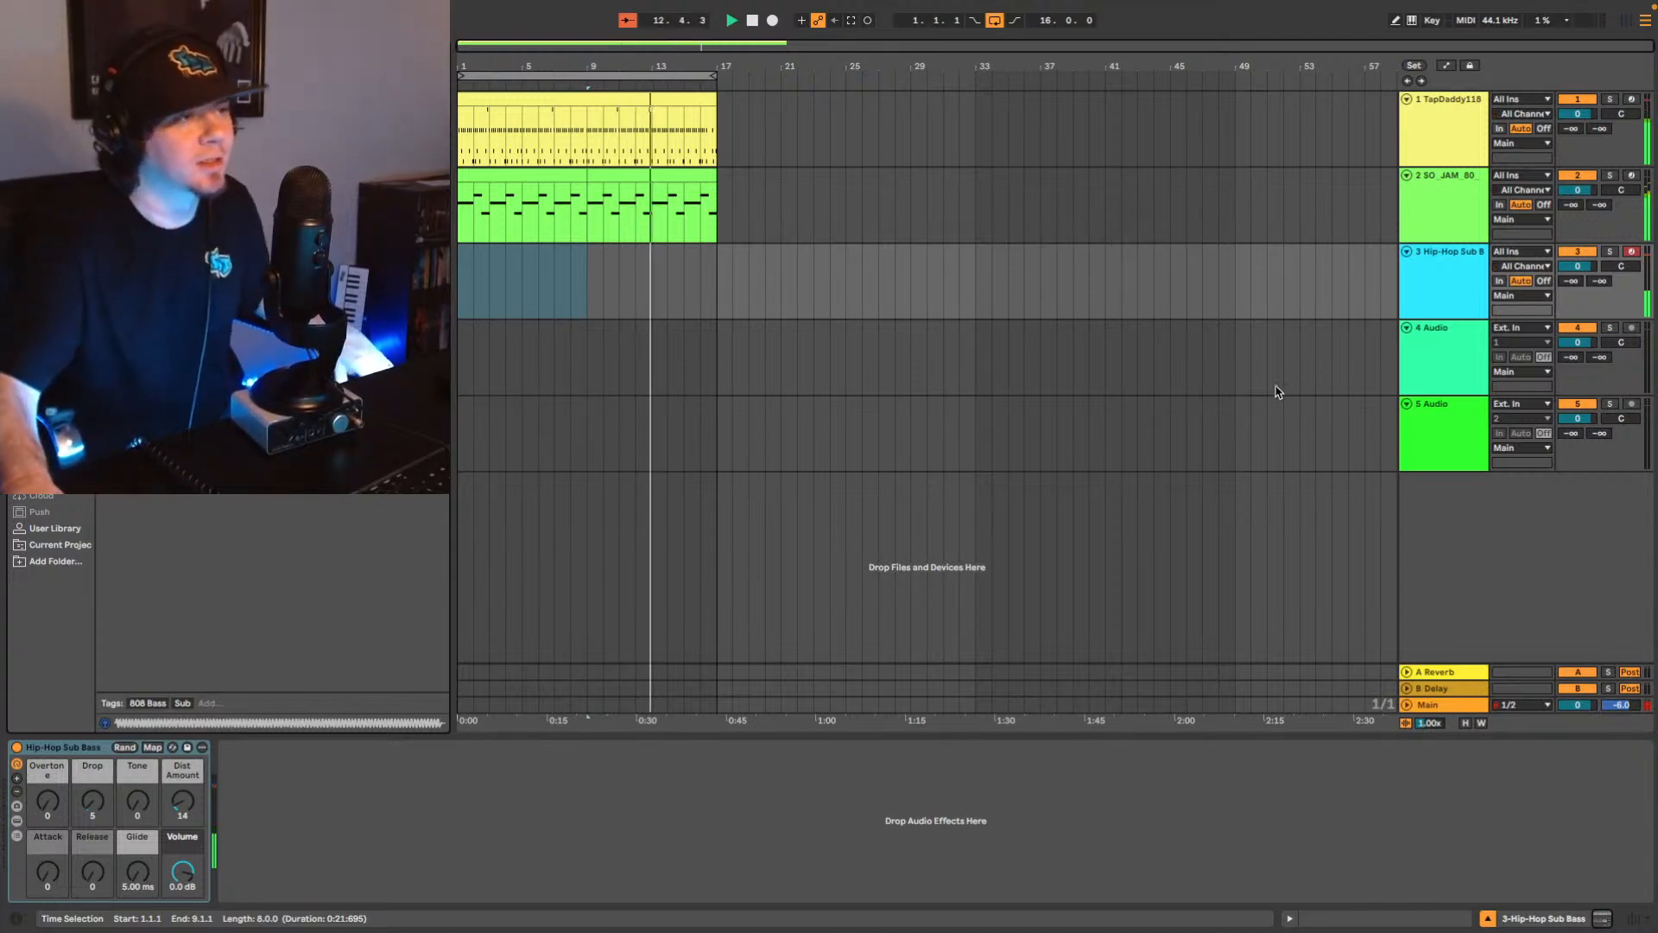
Set the volume of the TapDaddy118, SO_JAM_80 and Hip-Hop Sub Bass tracks to -4 dB together.
click(1452, 134)
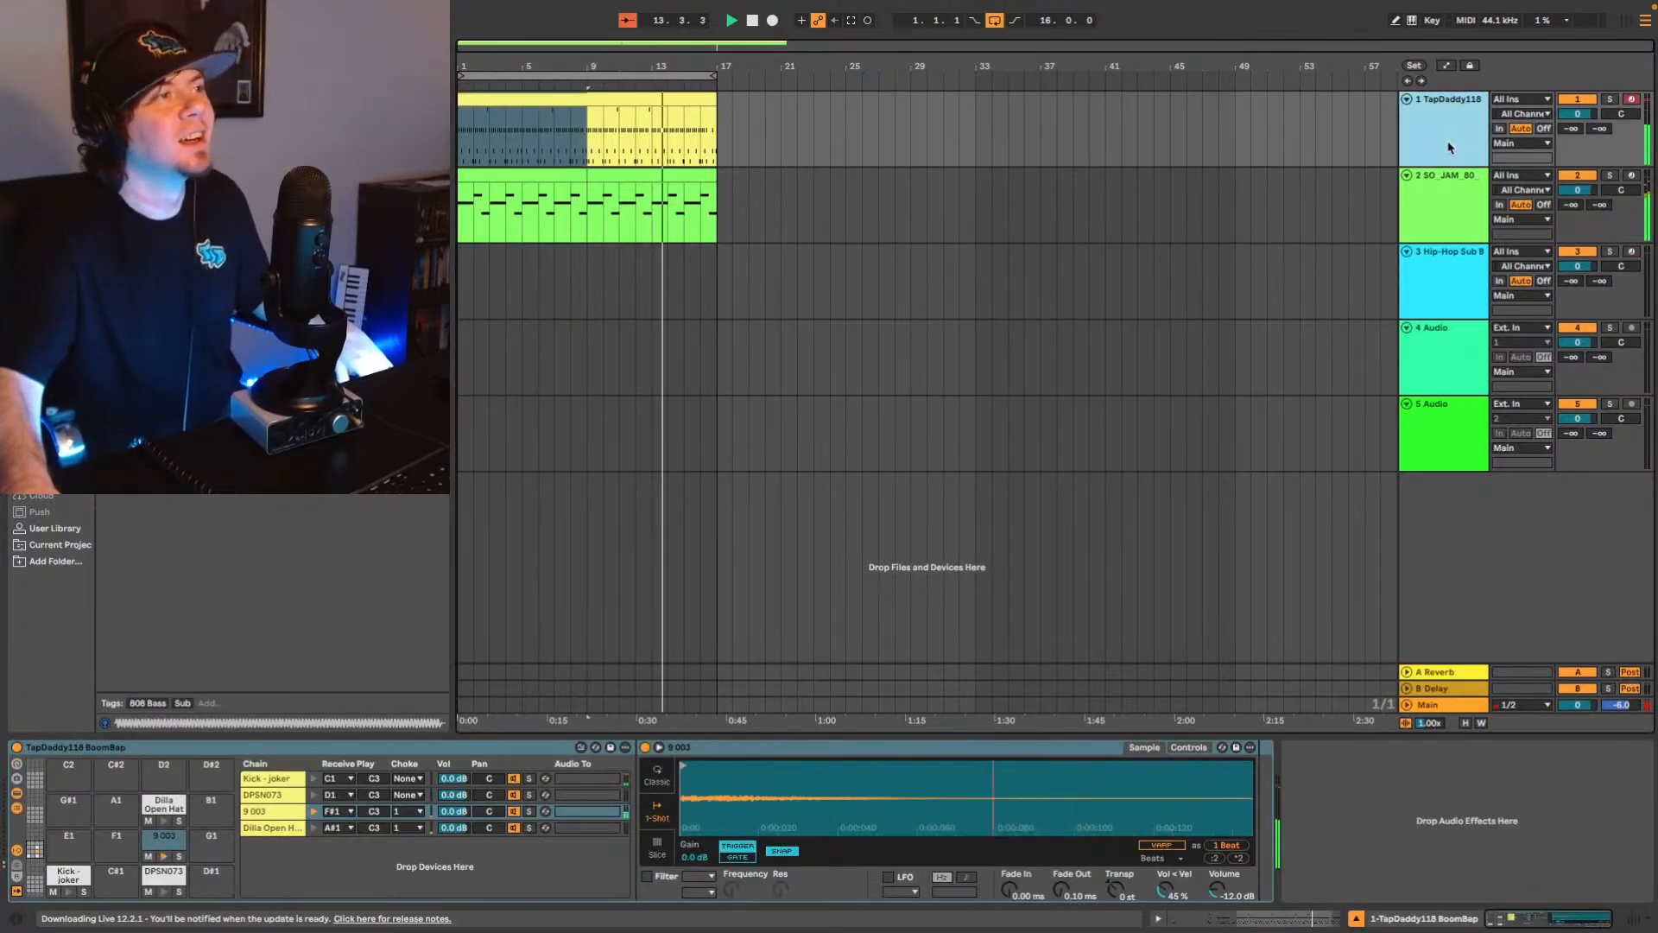
shift+click(1476, 296)
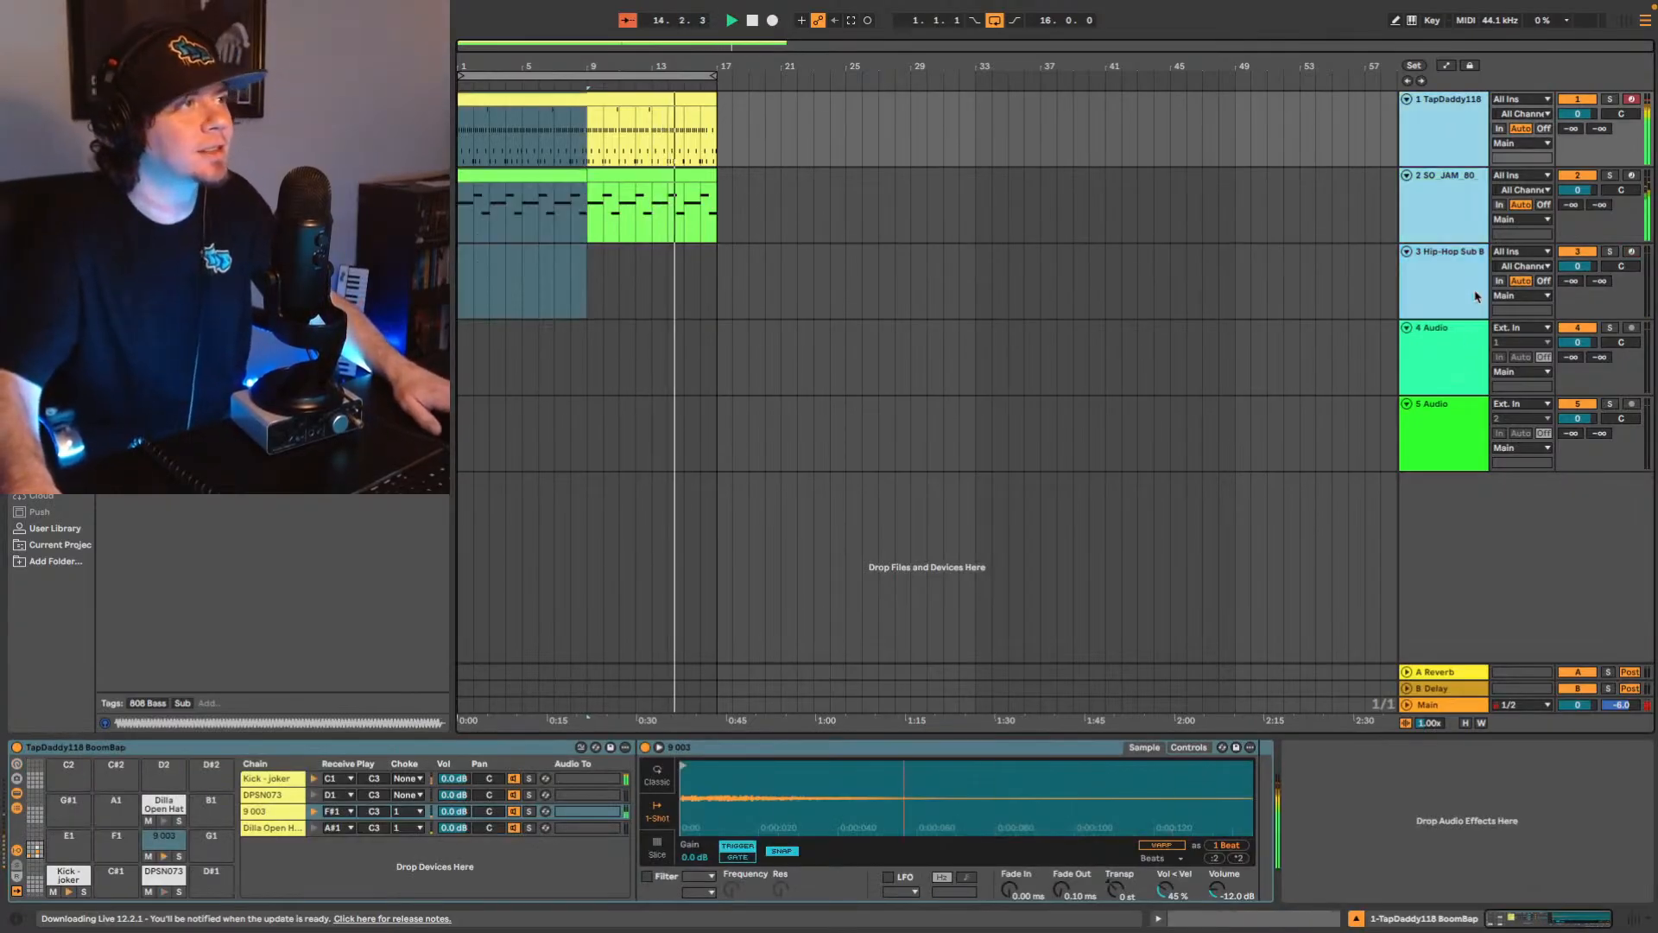
click(1594, 269)
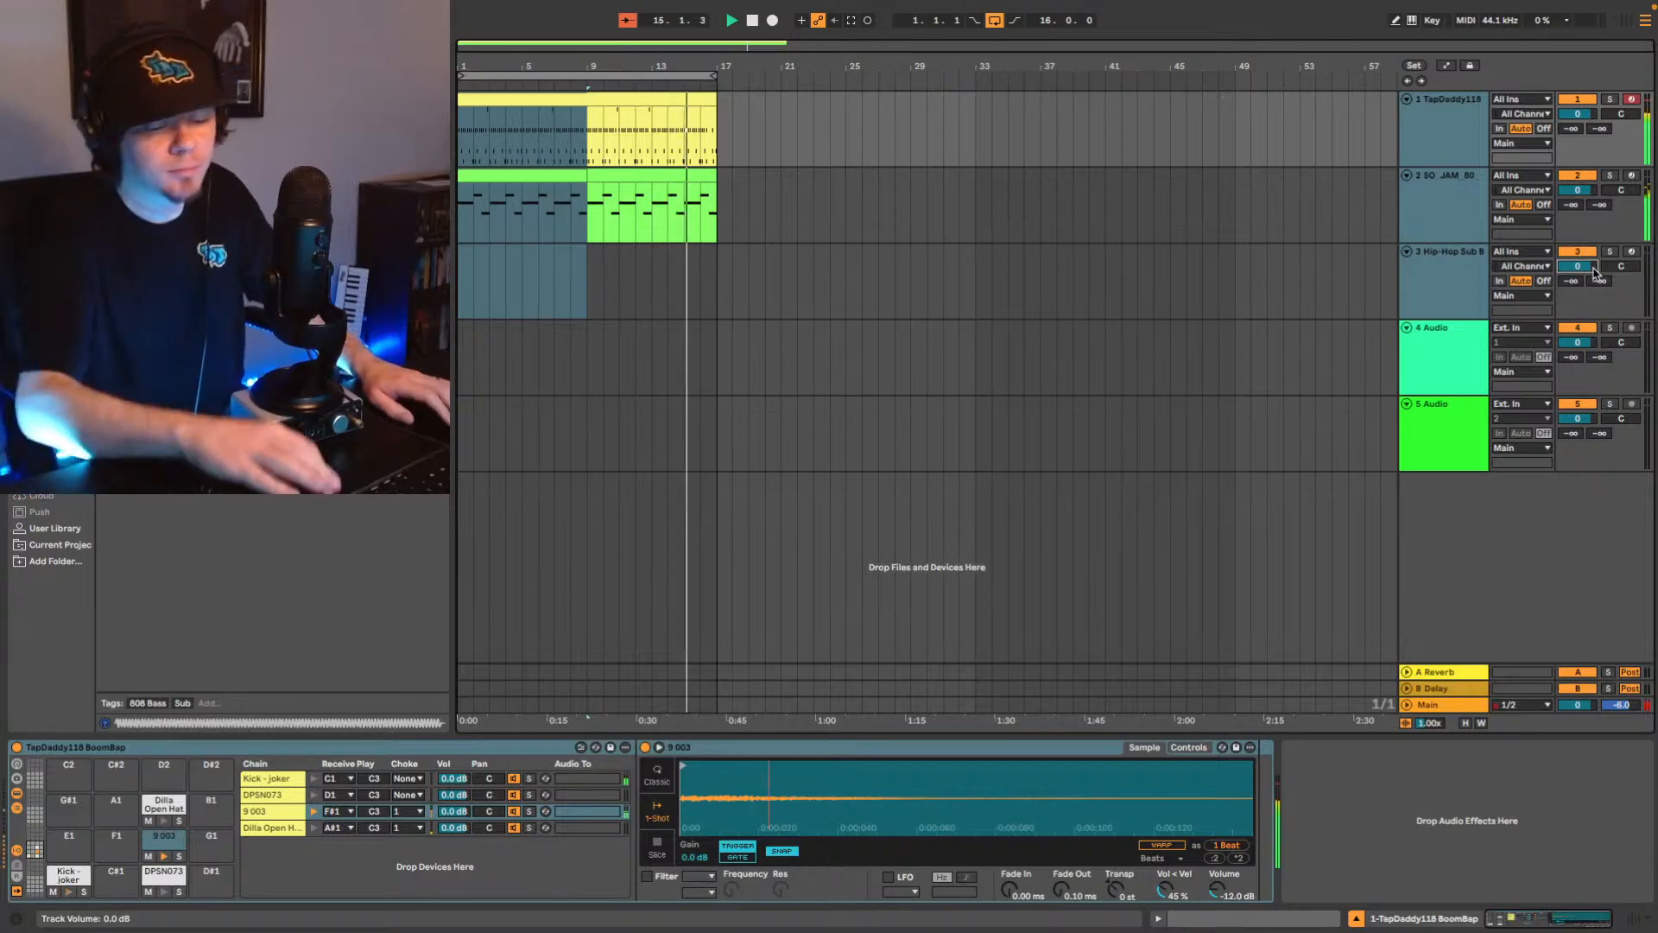
text(-3)
key(Return)
key(Down)
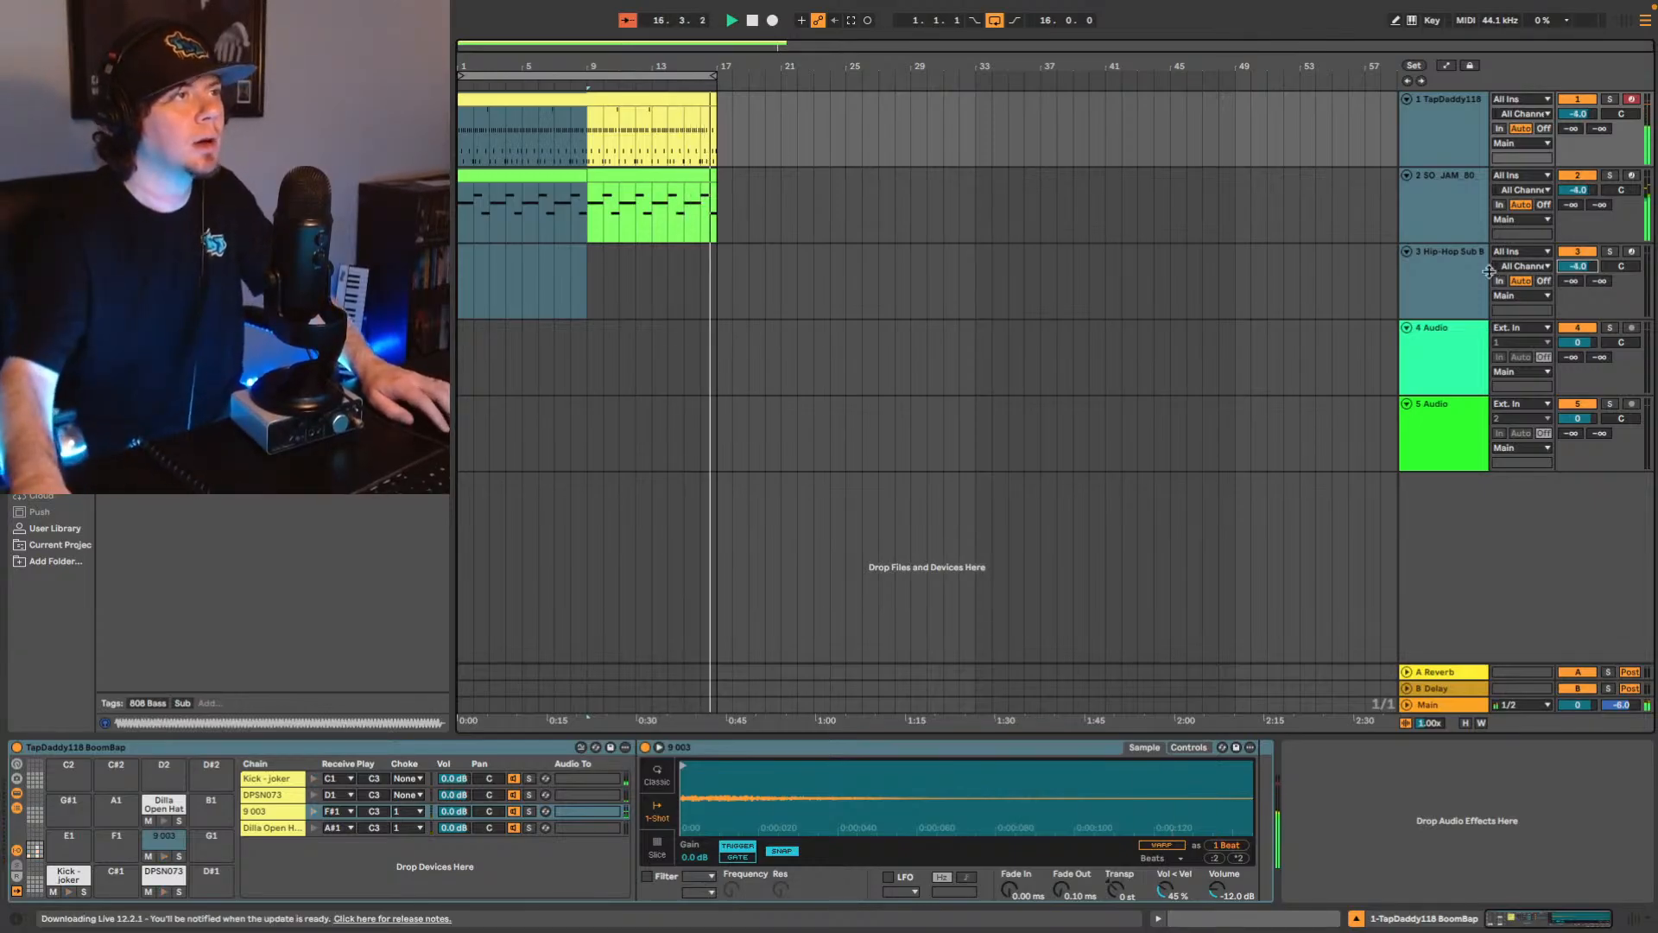
Lower the Hip-Hop Sub Bass track's volume to -6 dB.
click(1442, 277)
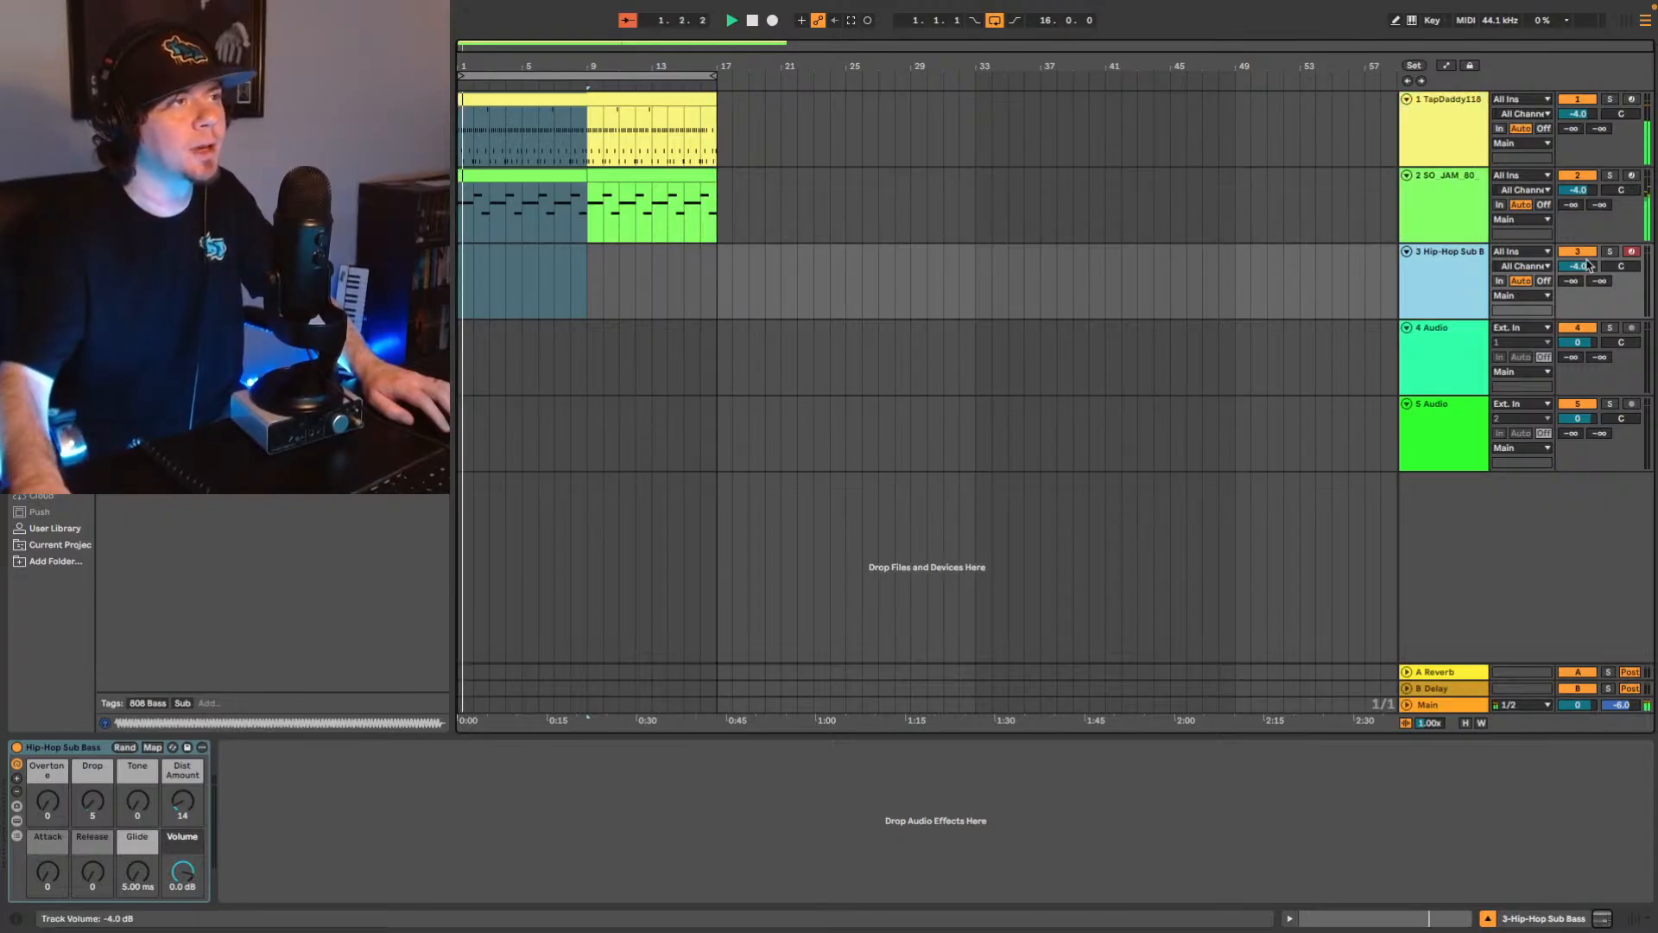
drag(1587, 266, 1591, 275)
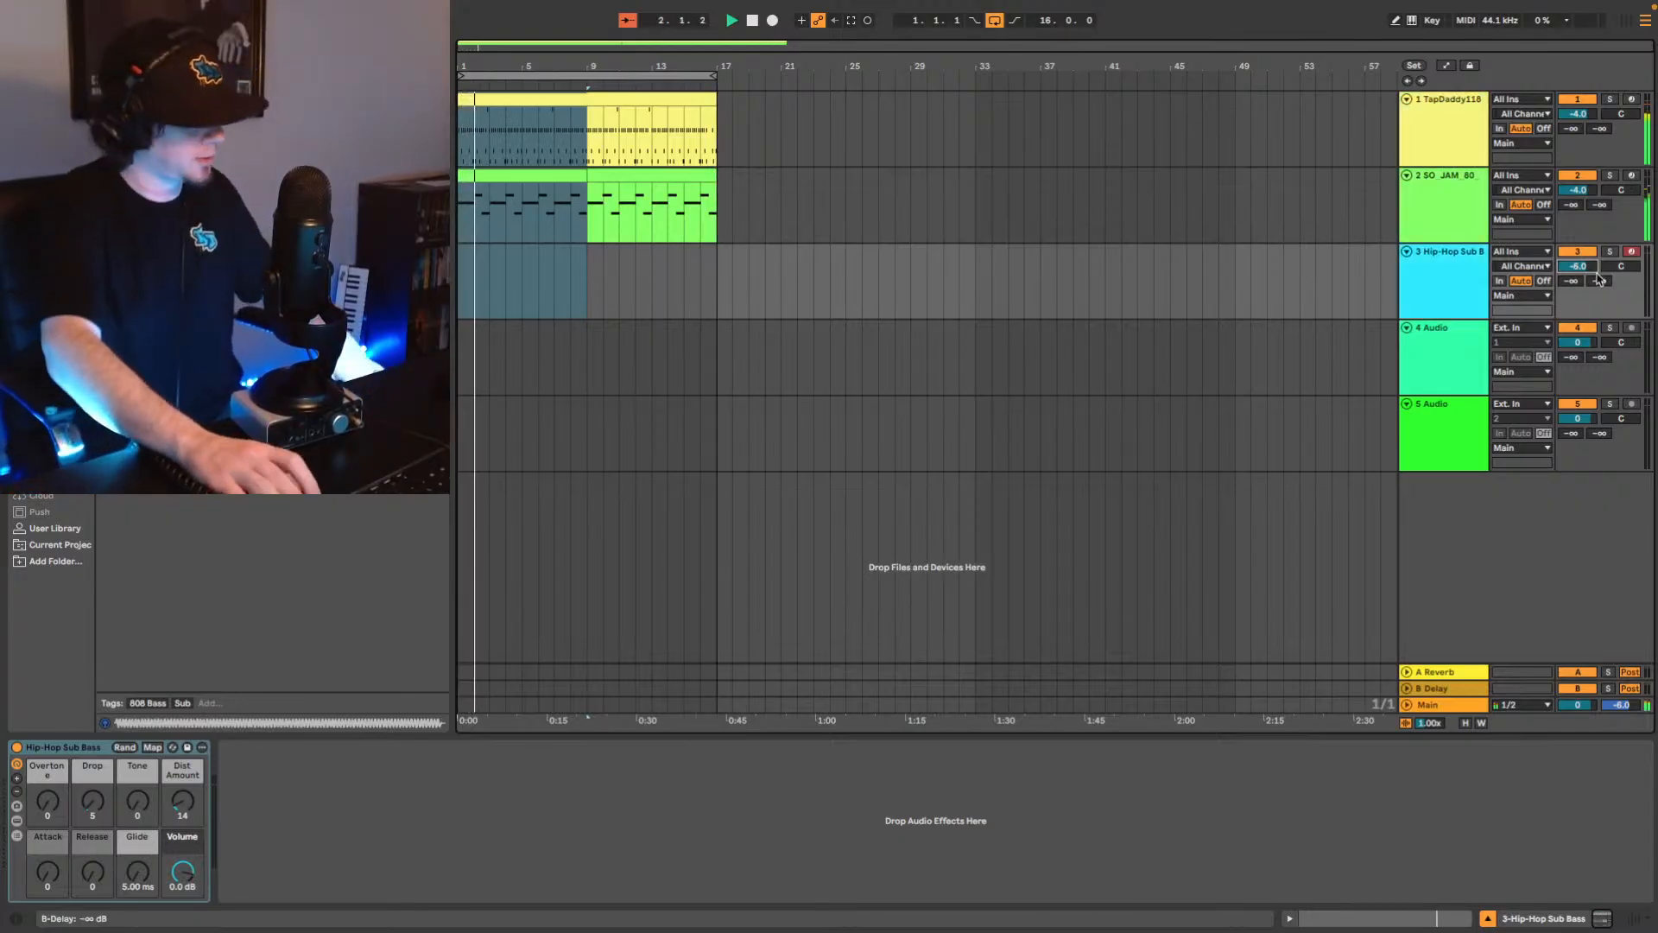
key(Down)
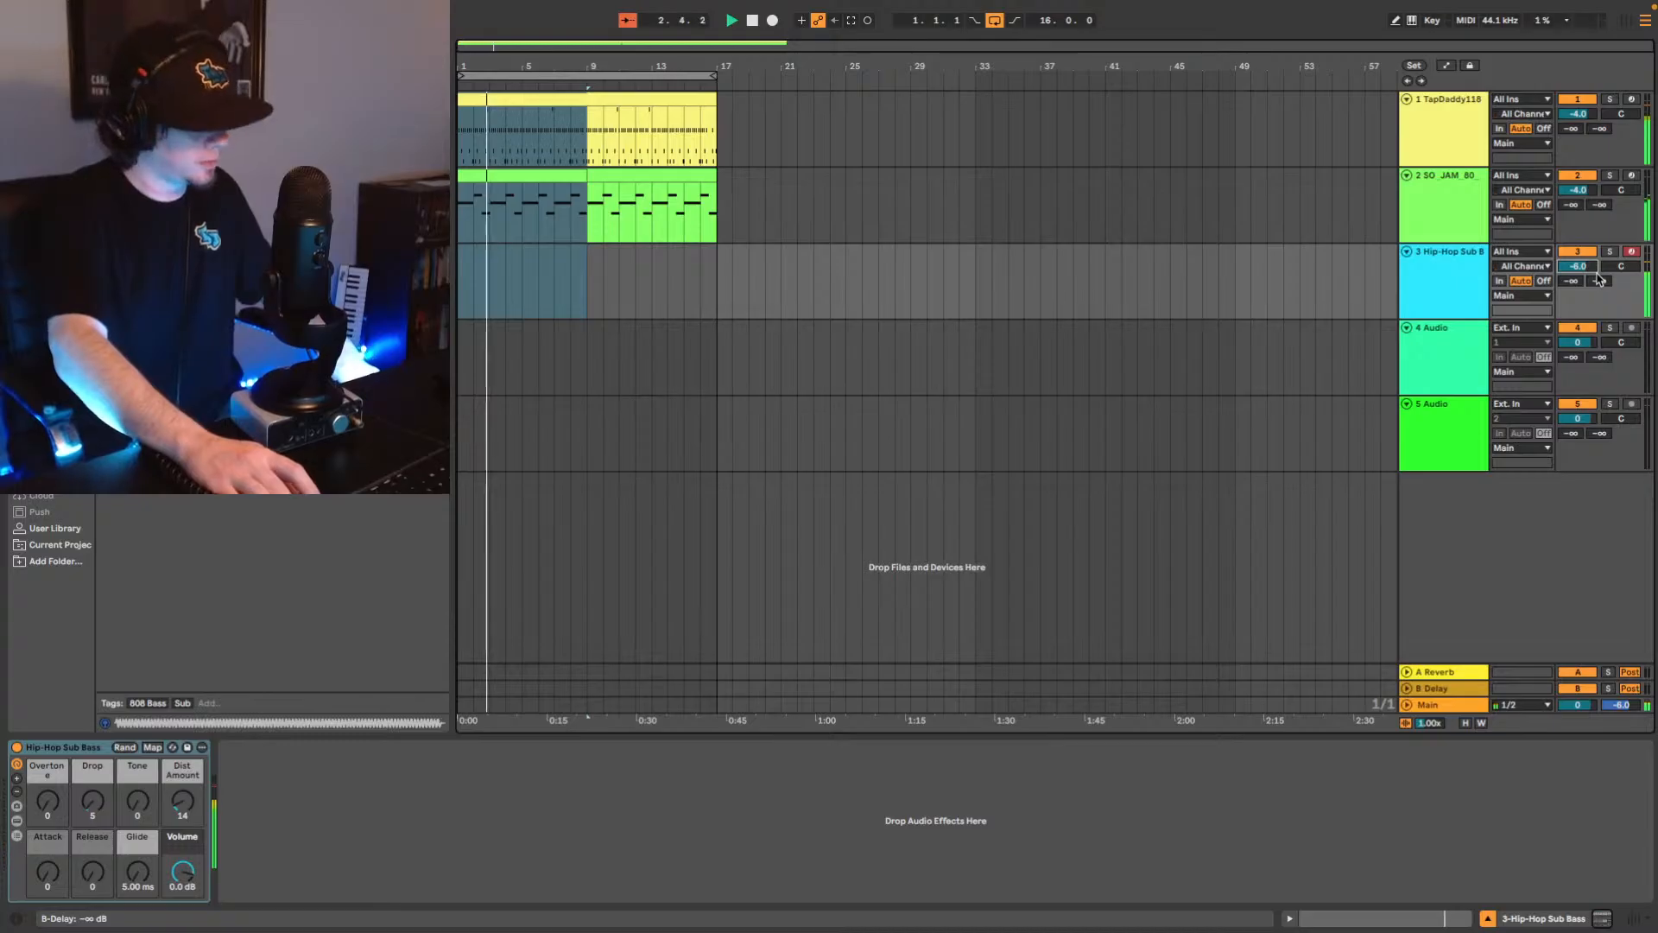
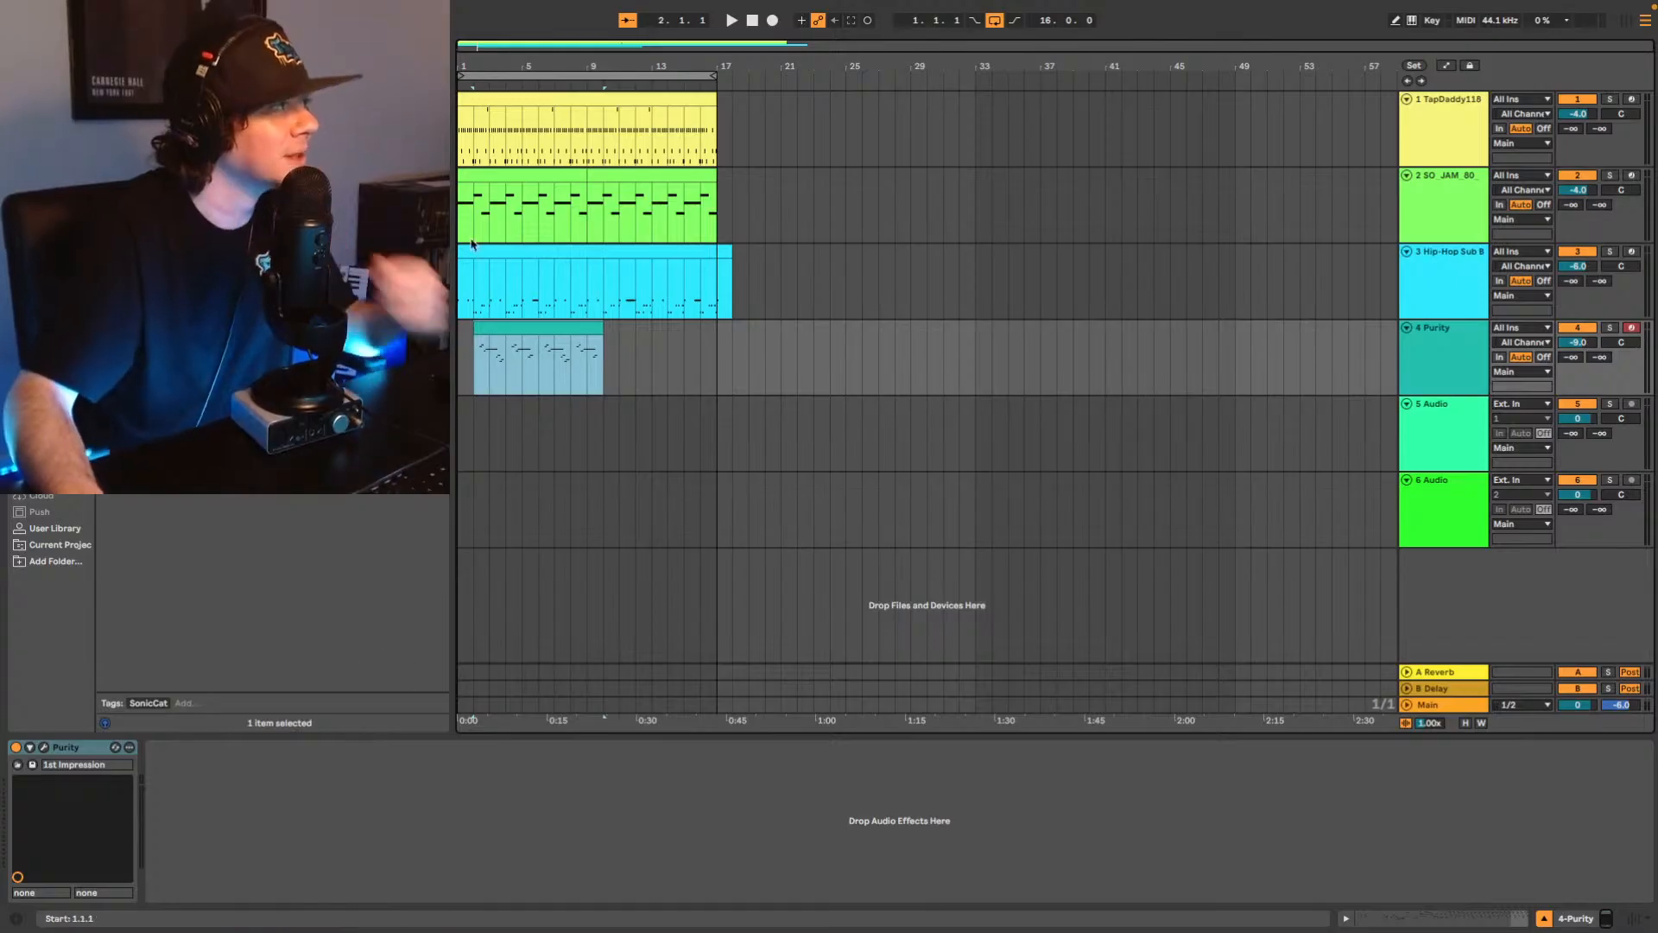
Extend the Purity clip's start to bar 1, play it with the beat and trim its end to bar 8.
click(519, 343)
key(space)
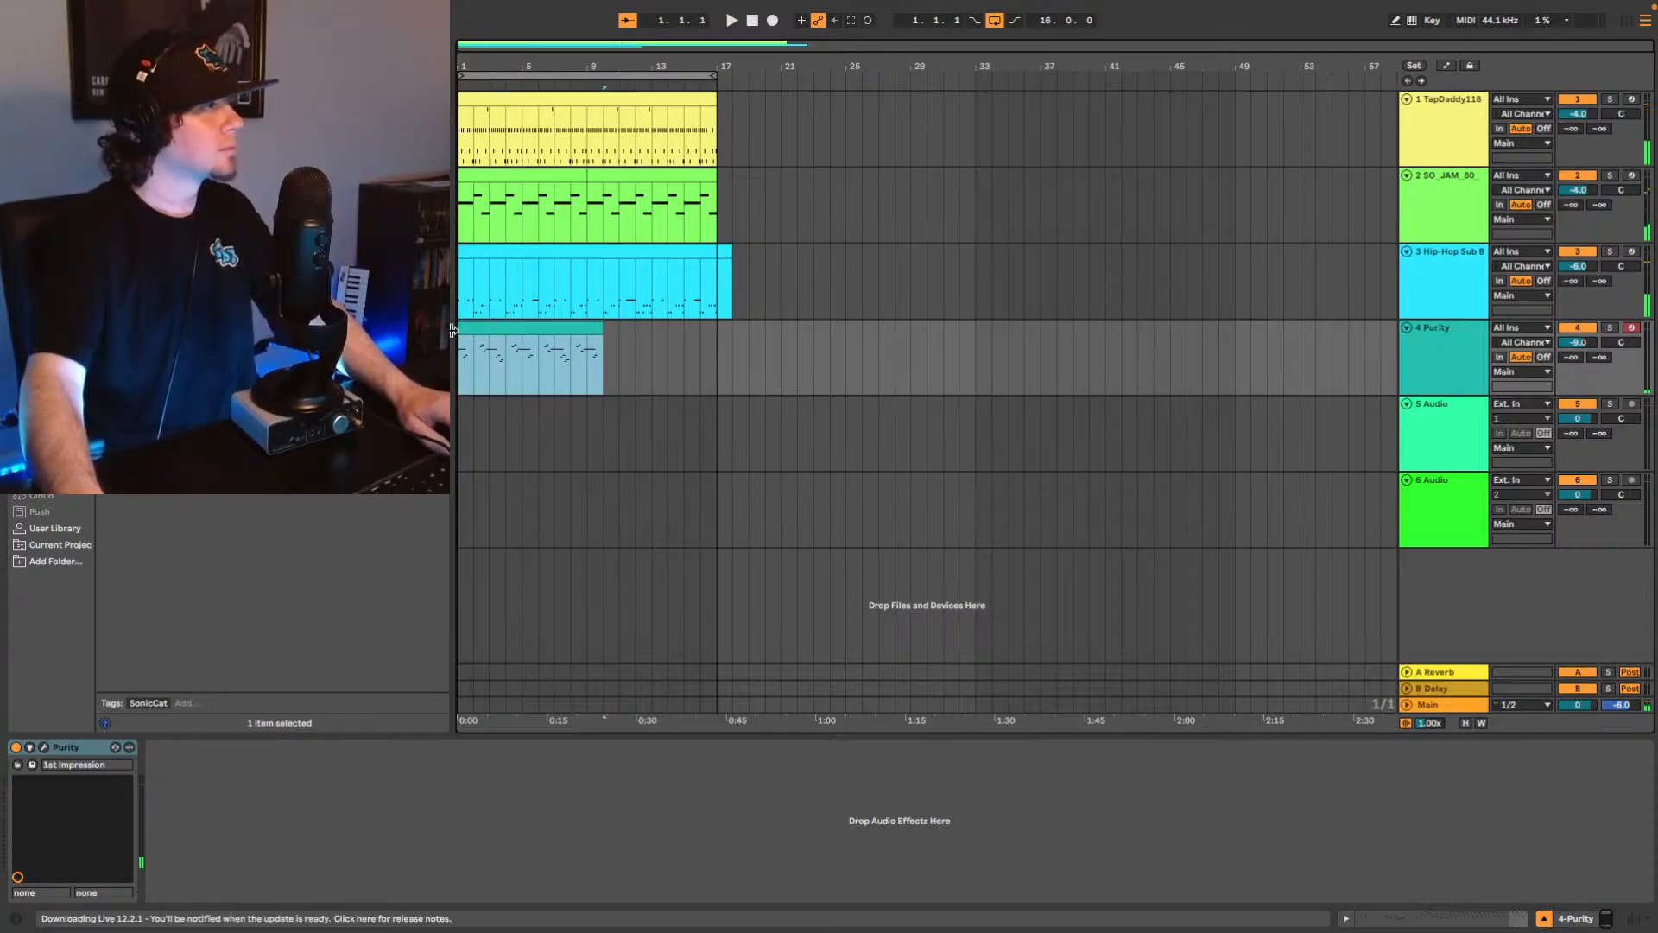
key(space)
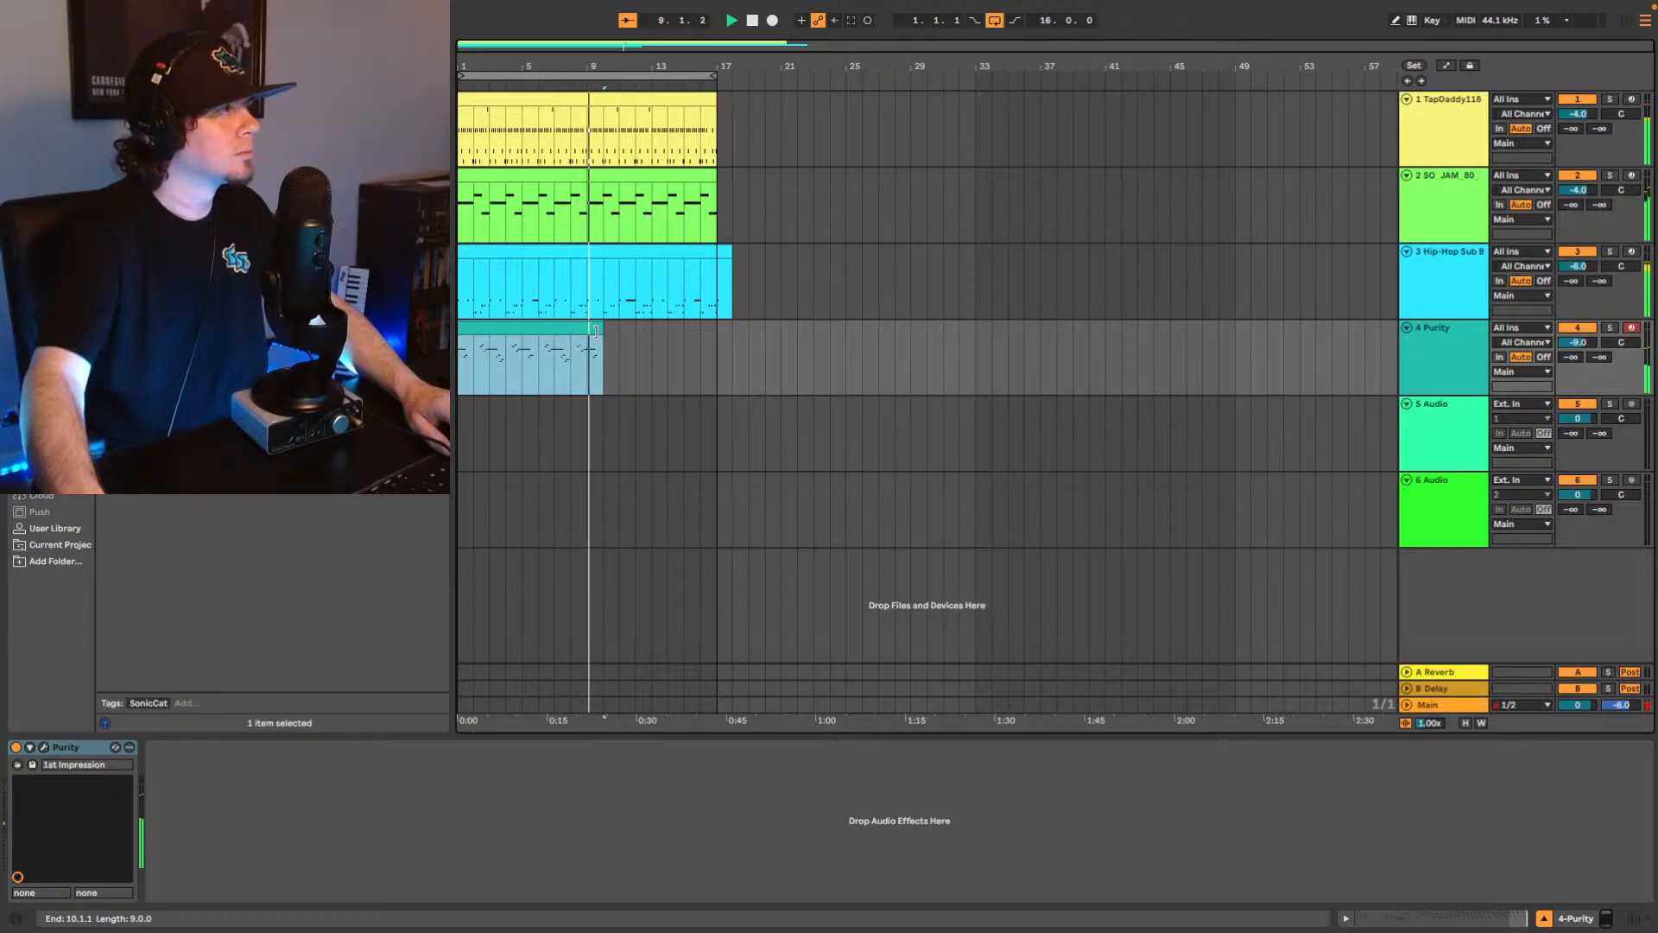
key(space)
drag(599, 331, 576, 344)
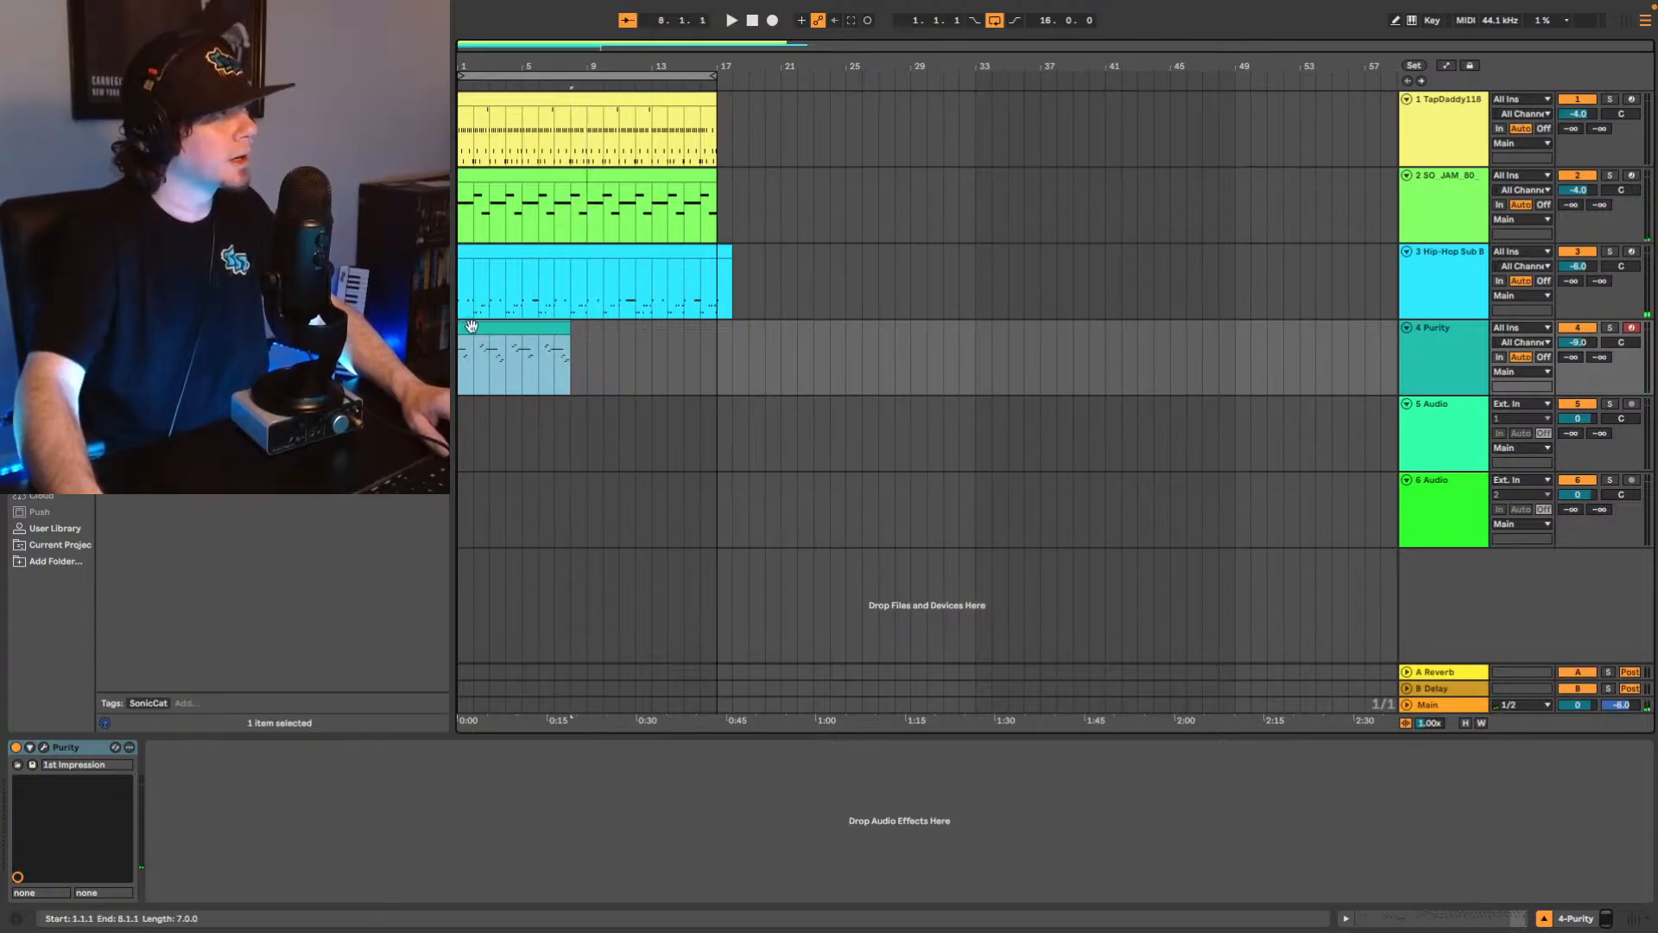
Select bars 1 to 17 on all four instrument tracks and move the clips so they start at bar 9.
drag(462, 373, 719, 95)
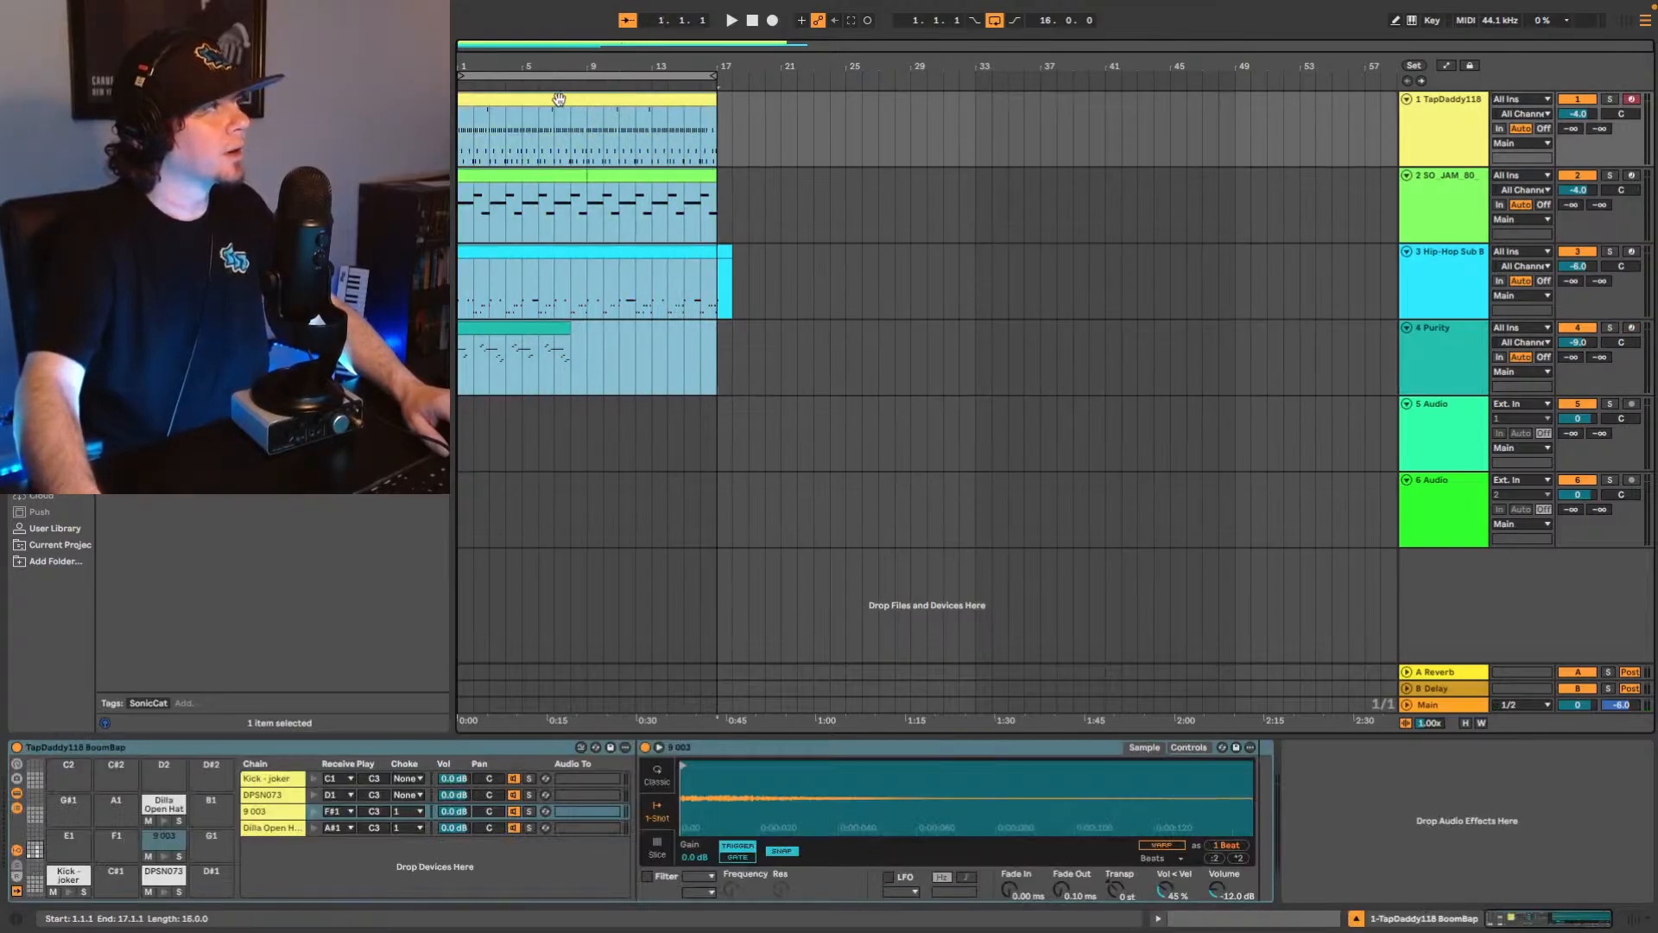
drag(559, 99, 688, 110)
click(642, 193)
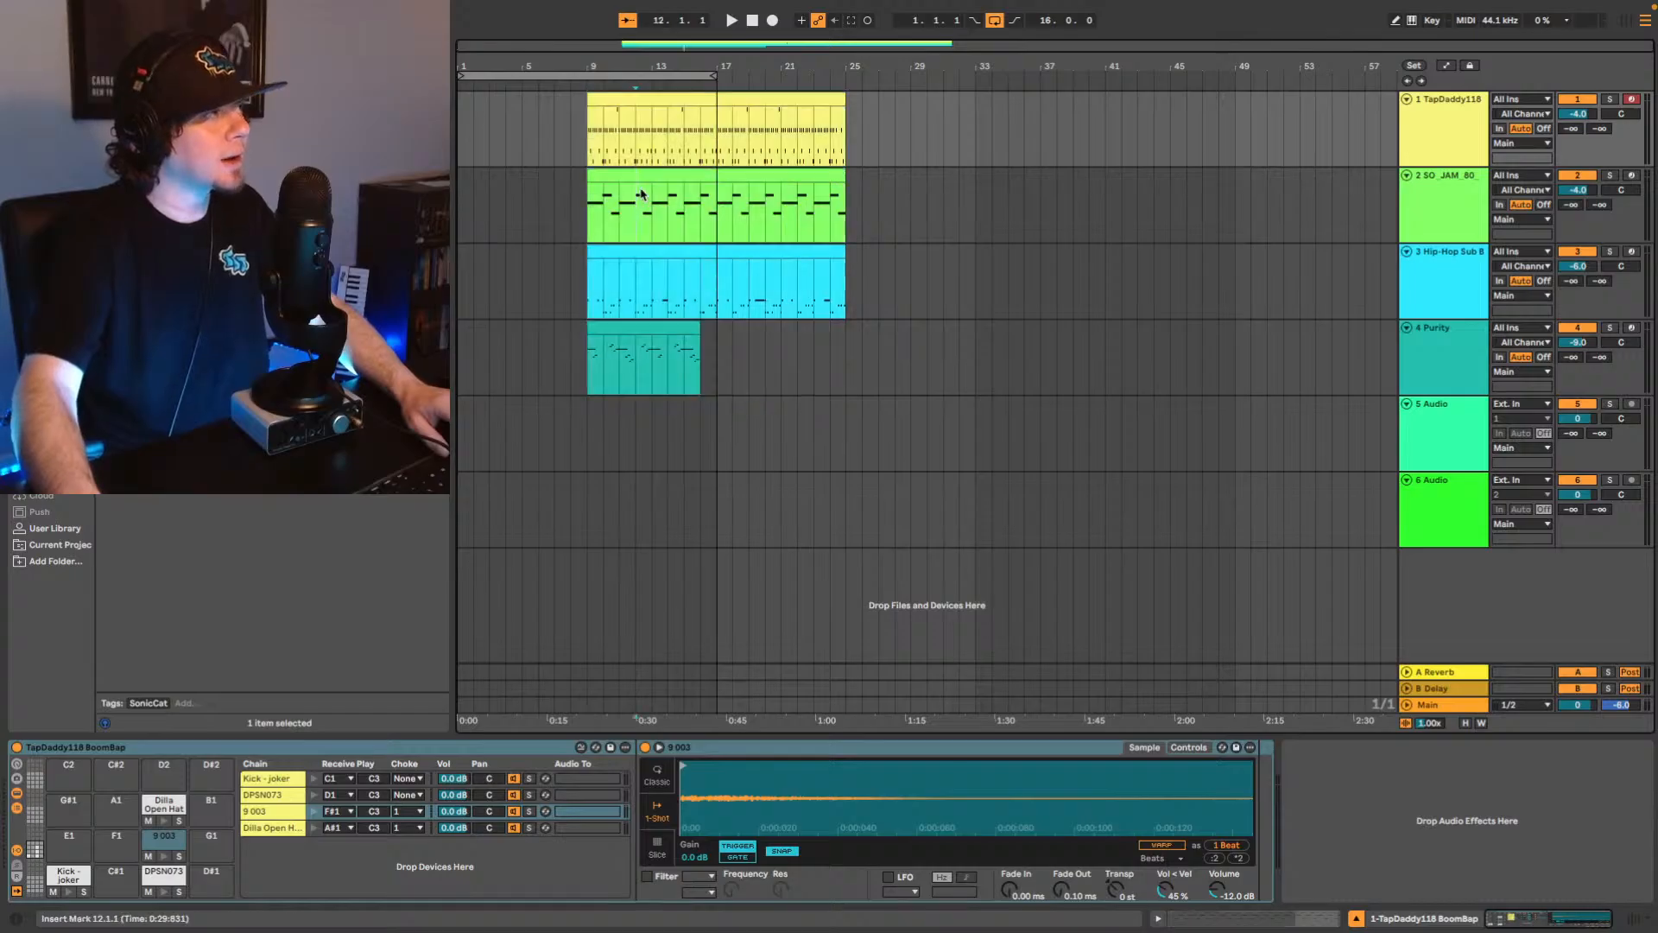
Paste a copy of the first SO_JAM_80 clip at bar 1 as an intro and play it.
click(641, 178)
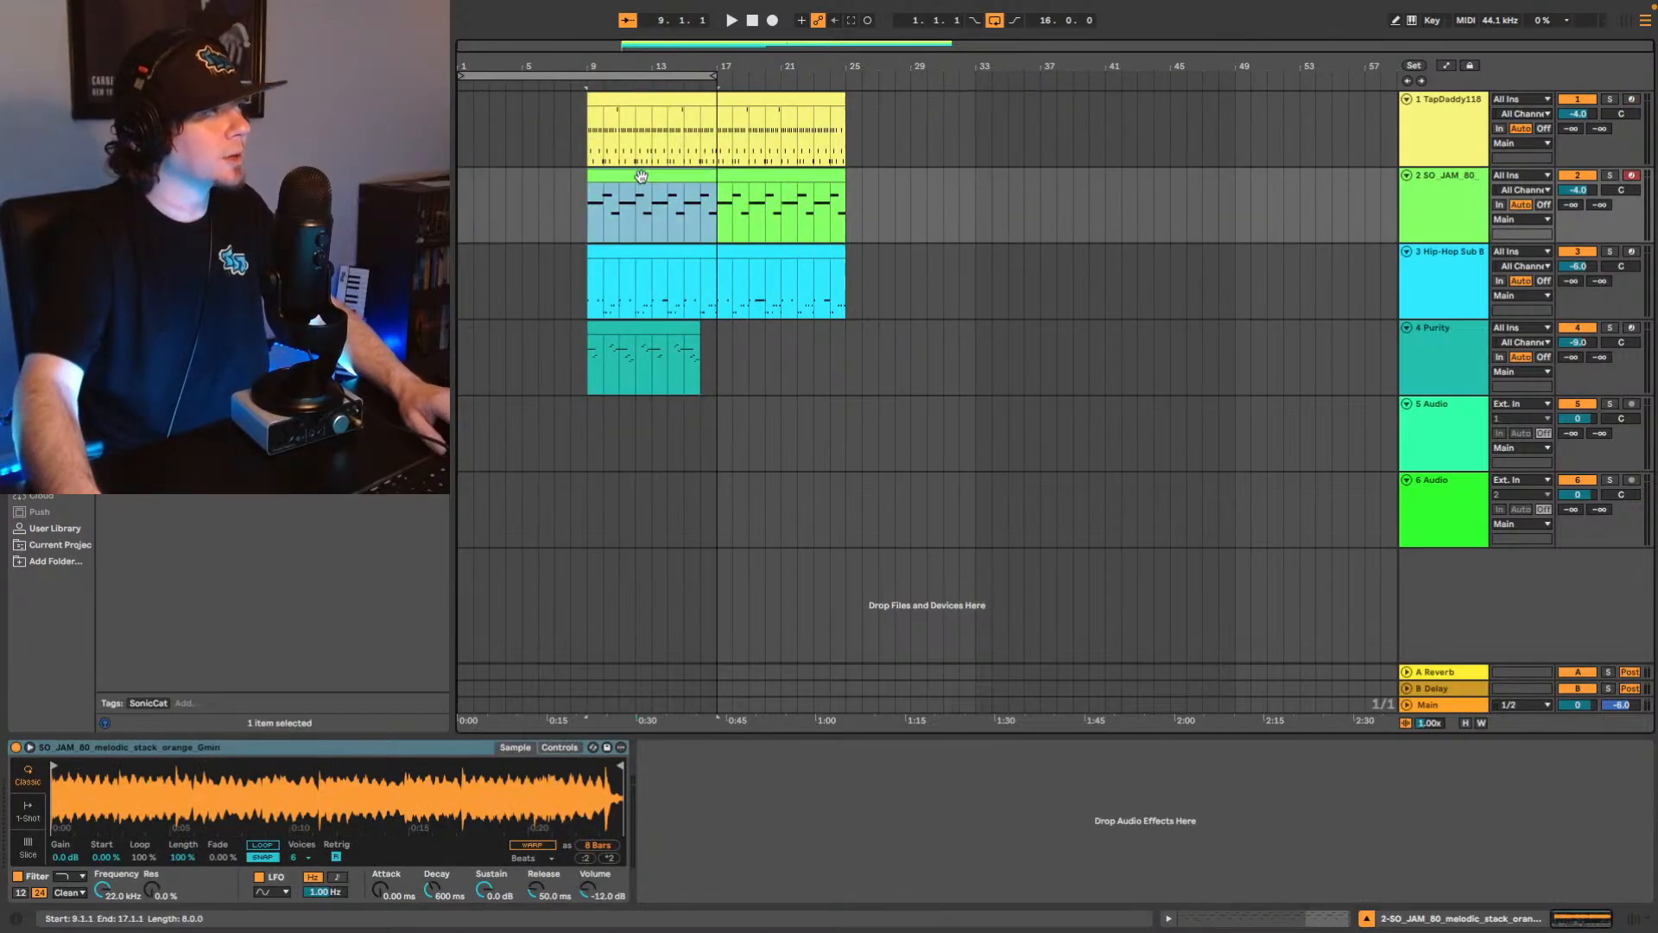
click(462, 204)
key(super+v)
key(space)
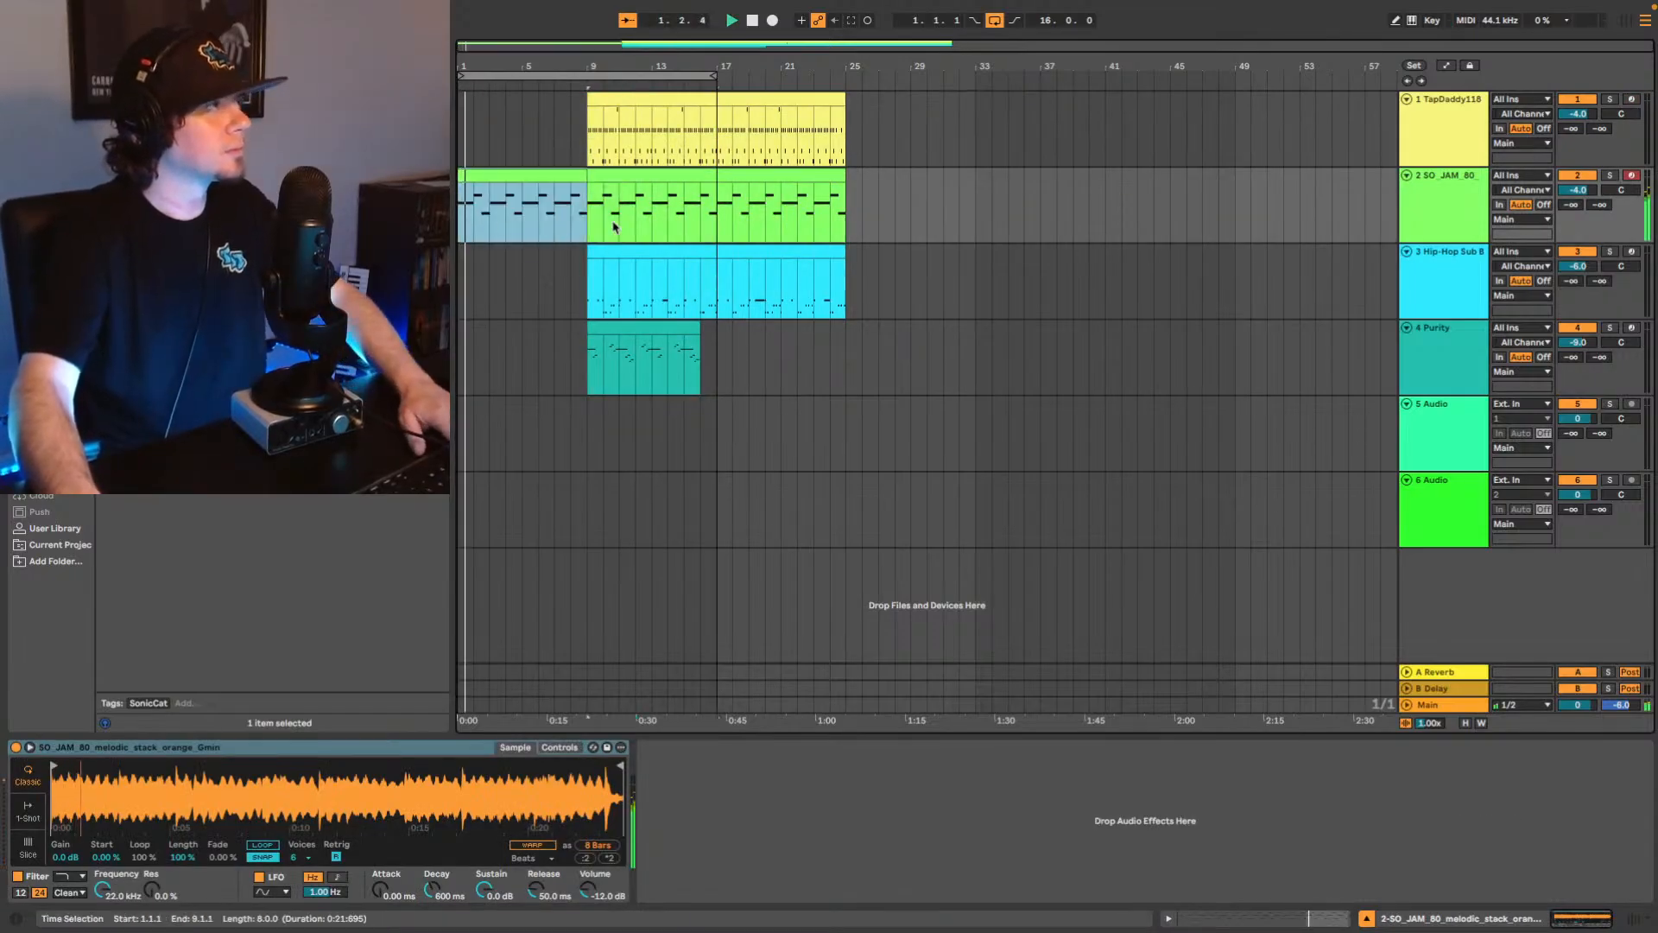
Copy bar 16 of the TapDaddy118 drums to bar 8 as a one-bar lead-in.
mouse_move(588, 100)
mouse_down()
mouse_move(571, 100)
mouse_move(588, 101)
mouse_up()
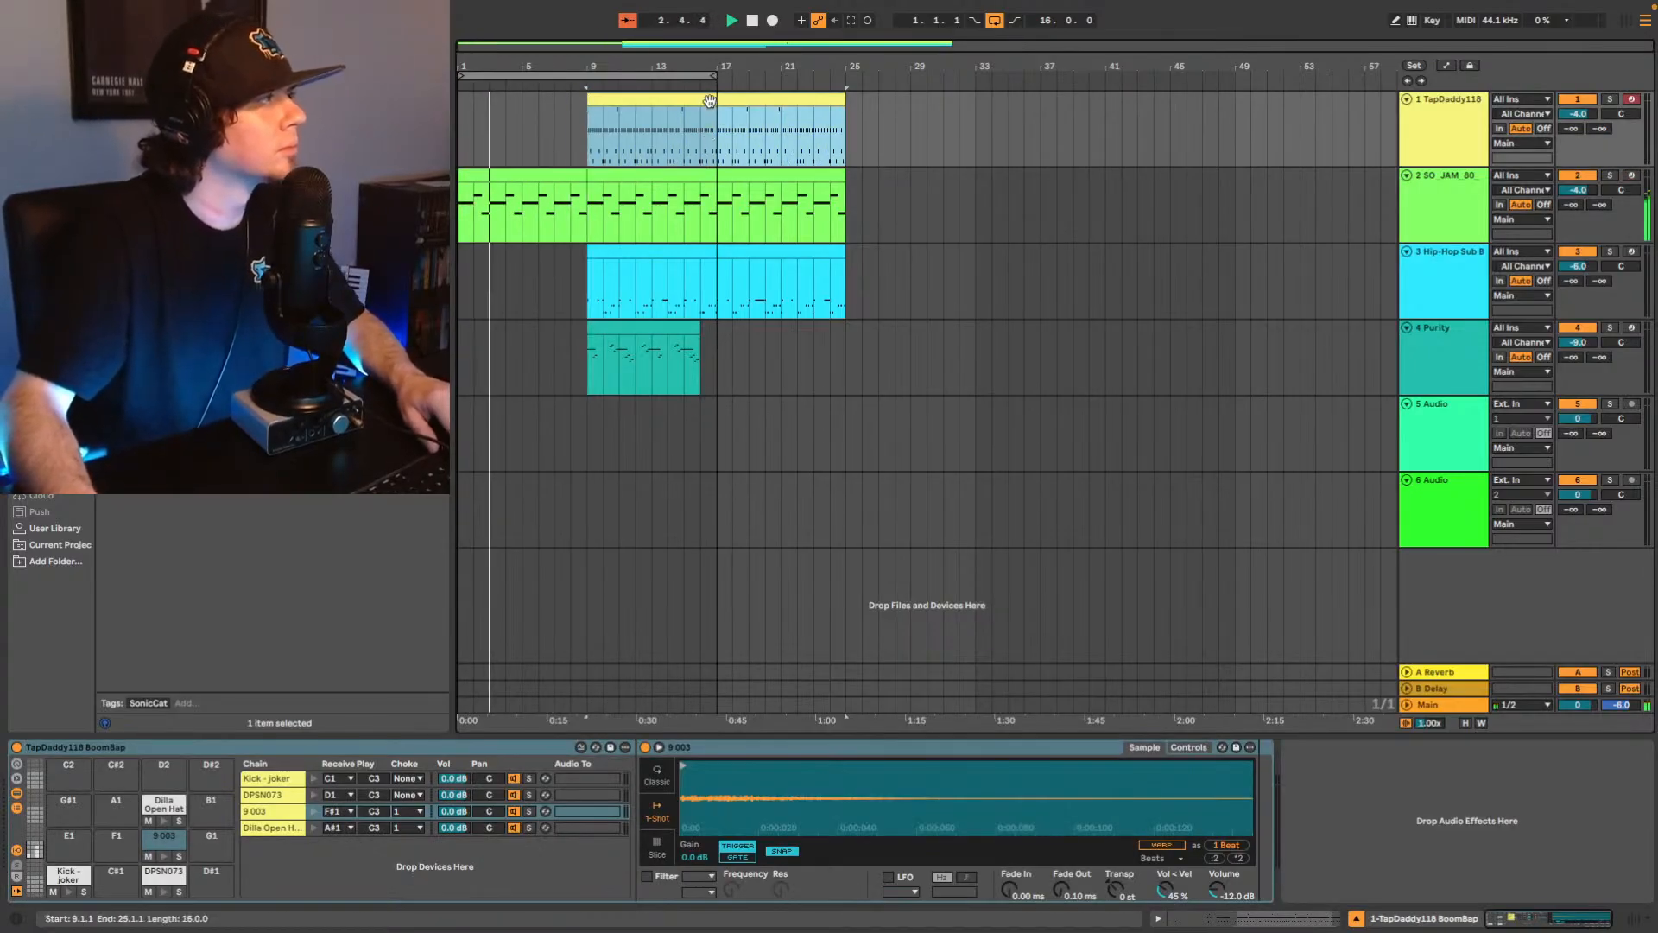
click(708, 125)
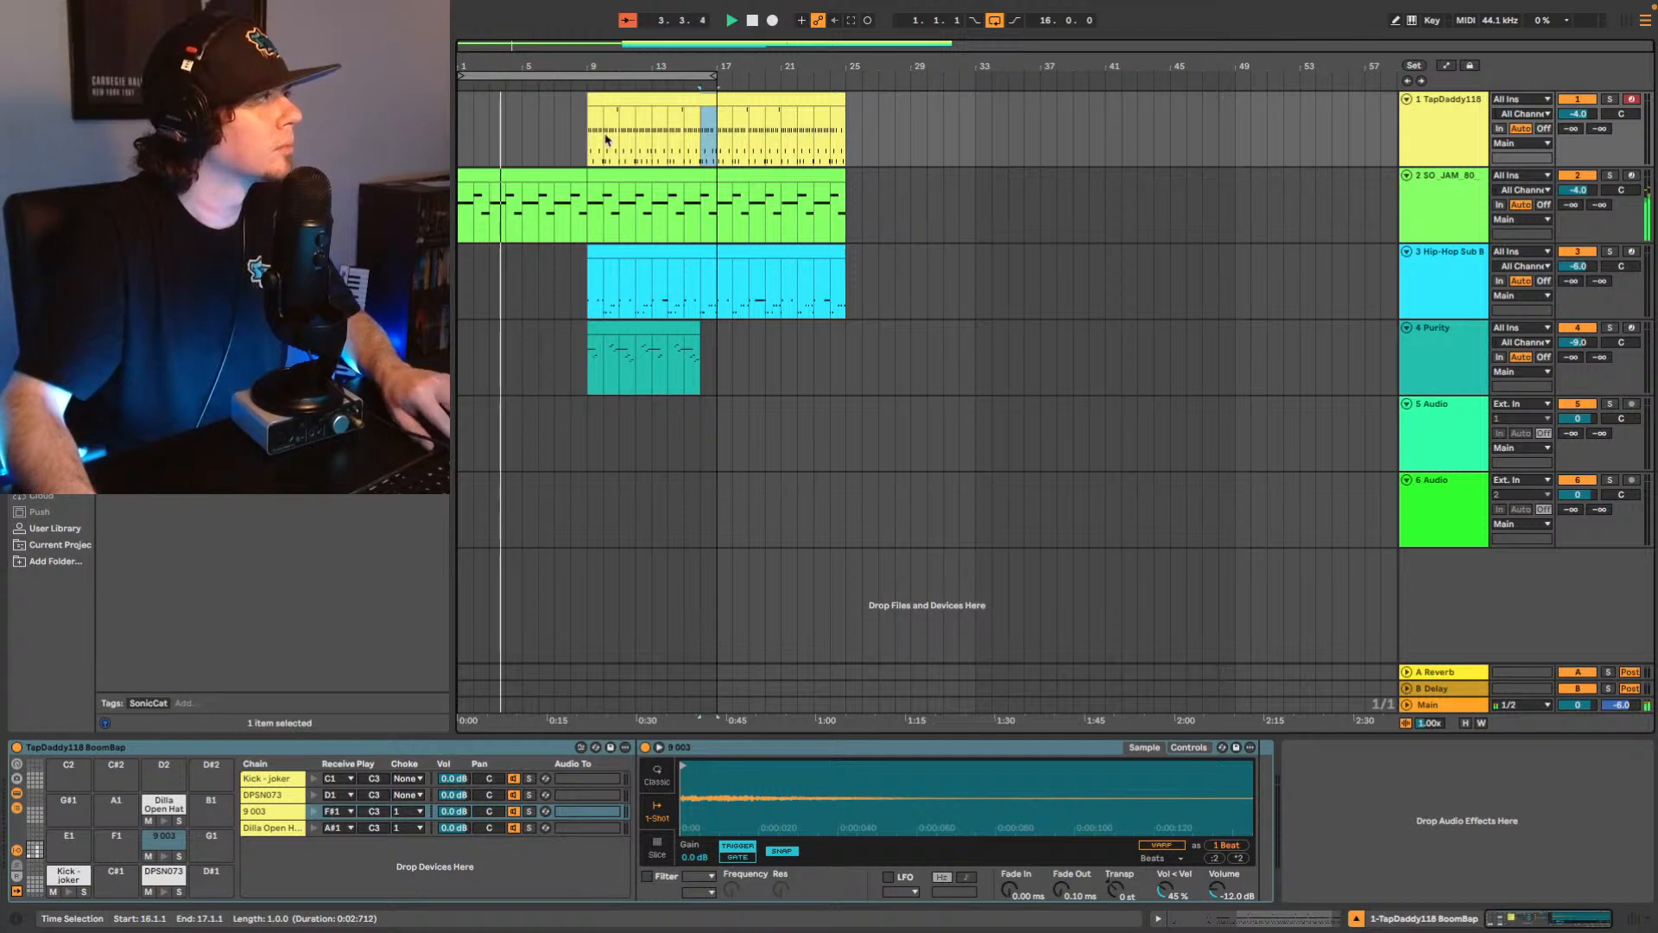
drag(588, 131, 570, 134)
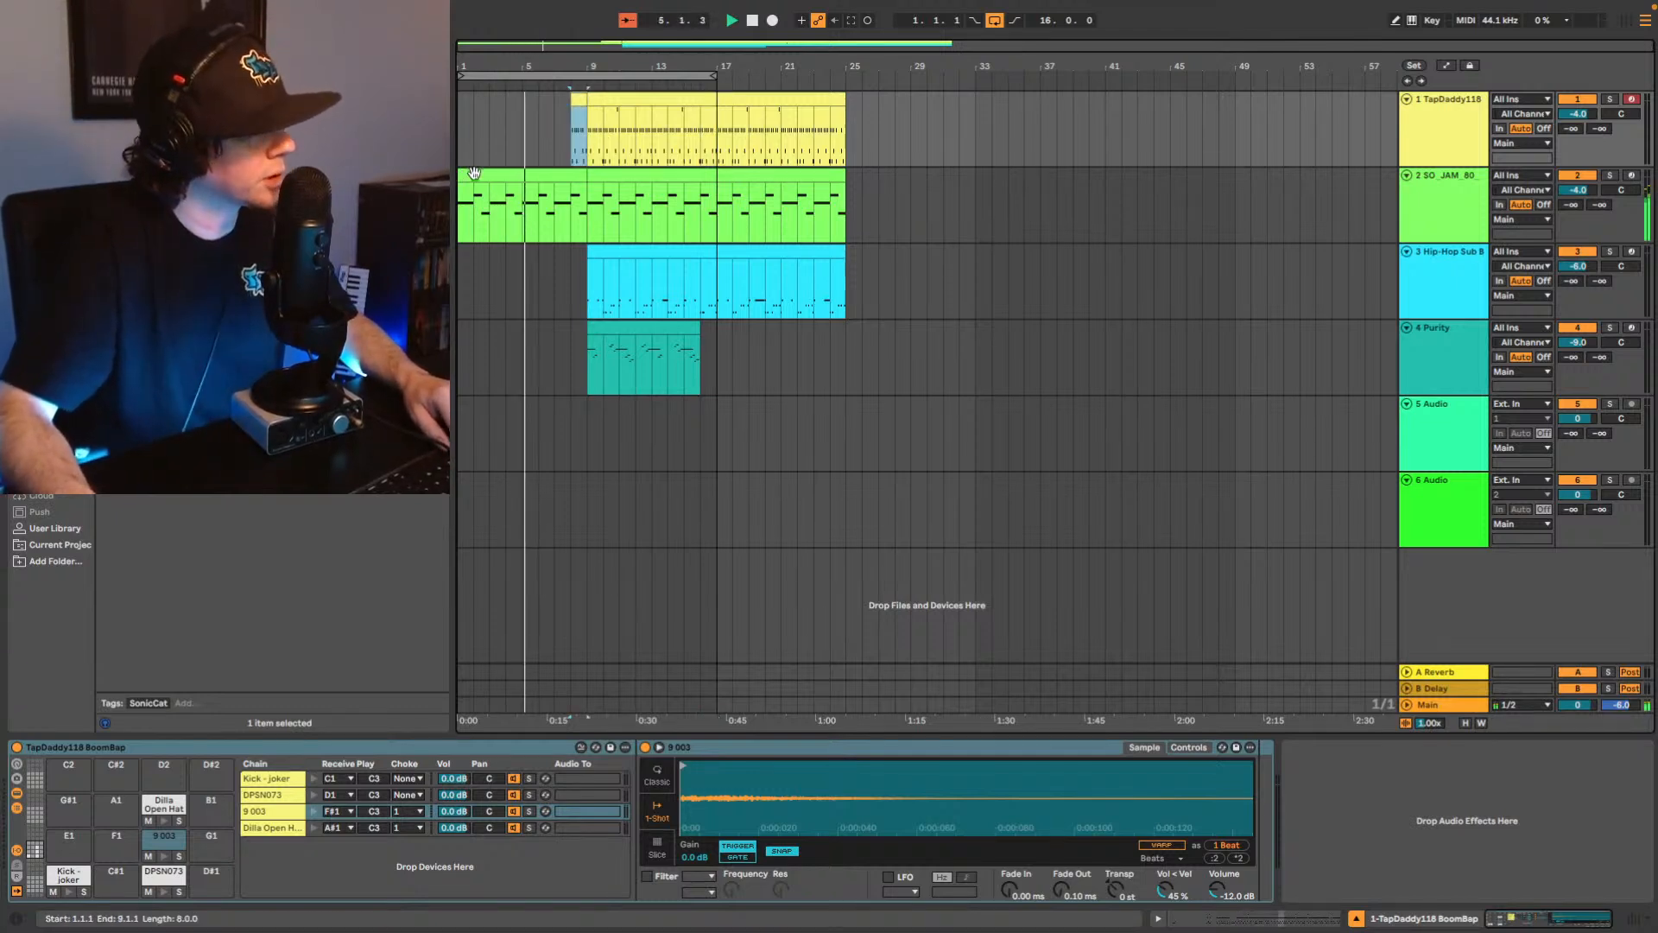
Trim the SO_JAM_80 intro clip to start at bar 5 and extend the Purity clip's start back to bar 8.
drag(460, 174, 514, 176)
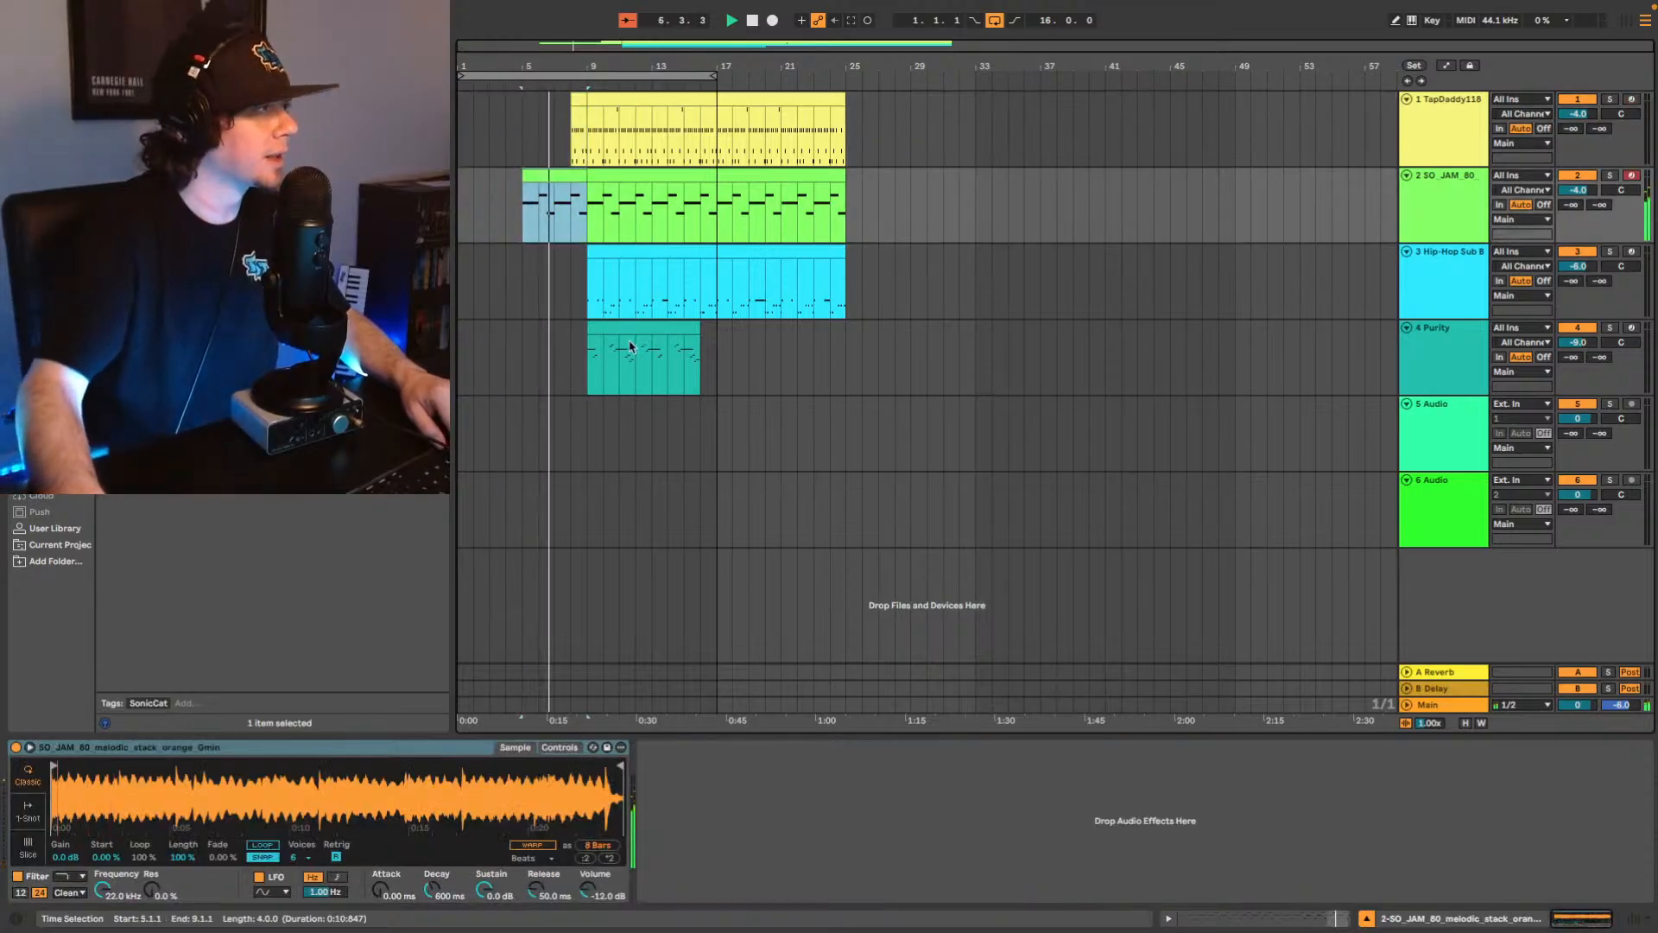
drag(588, 329, 571, 330)
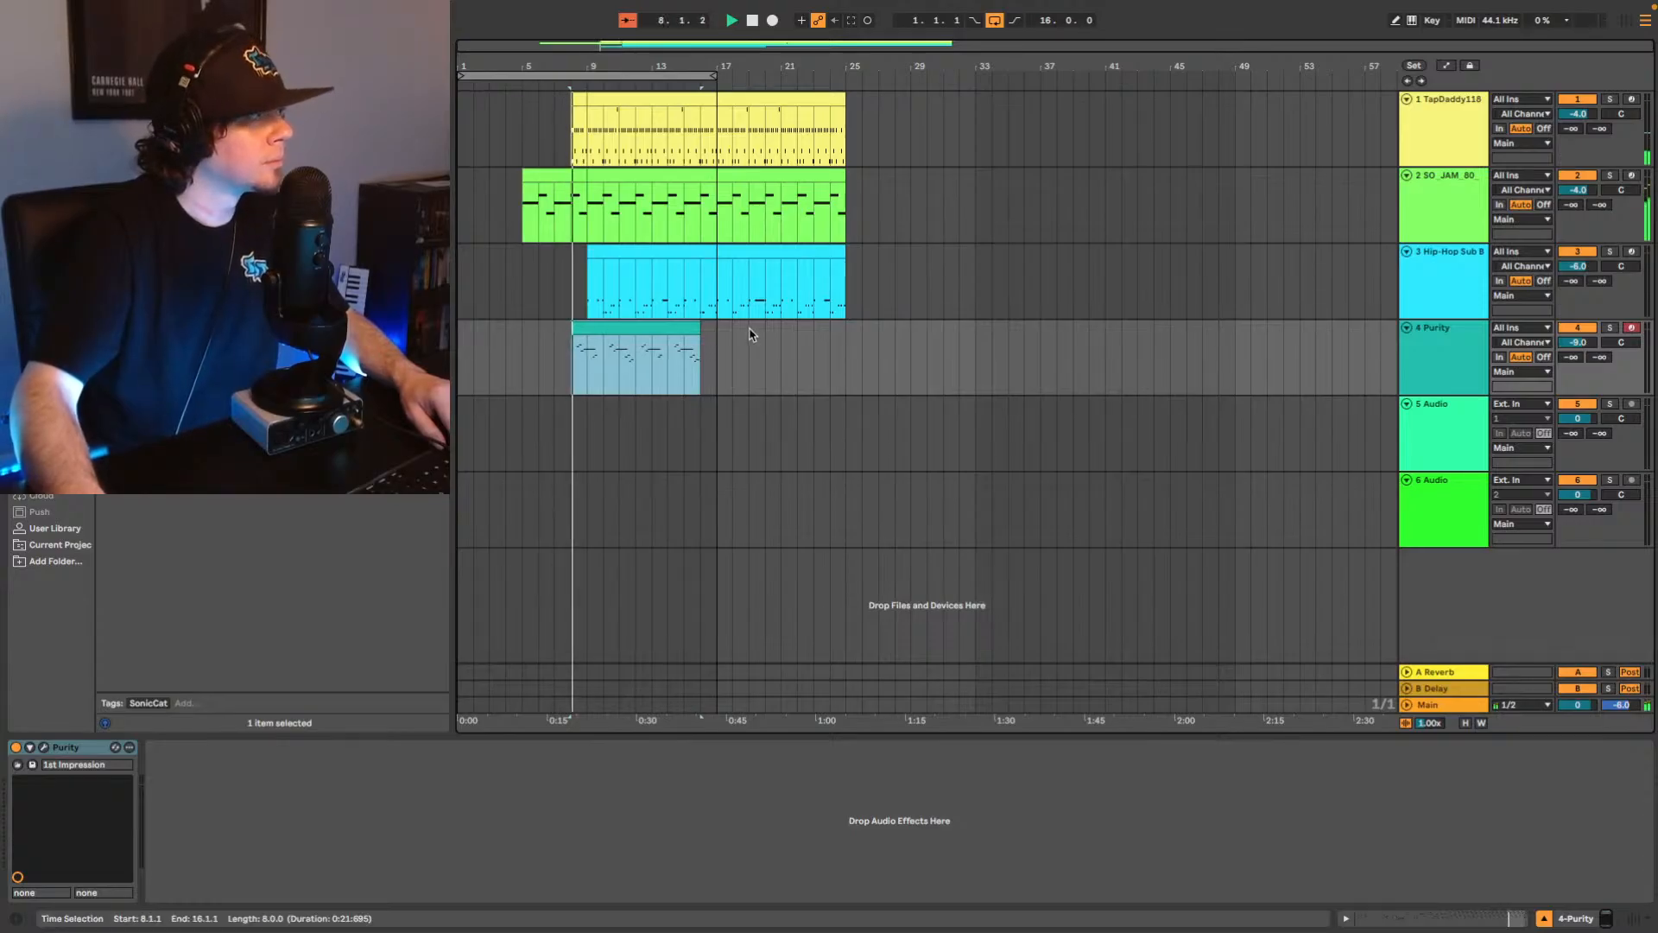
Move the loop to bars 9–25 and duplicate the drums of that range so the copy starts at bar 25.
drag(633, 76, 763, 76)
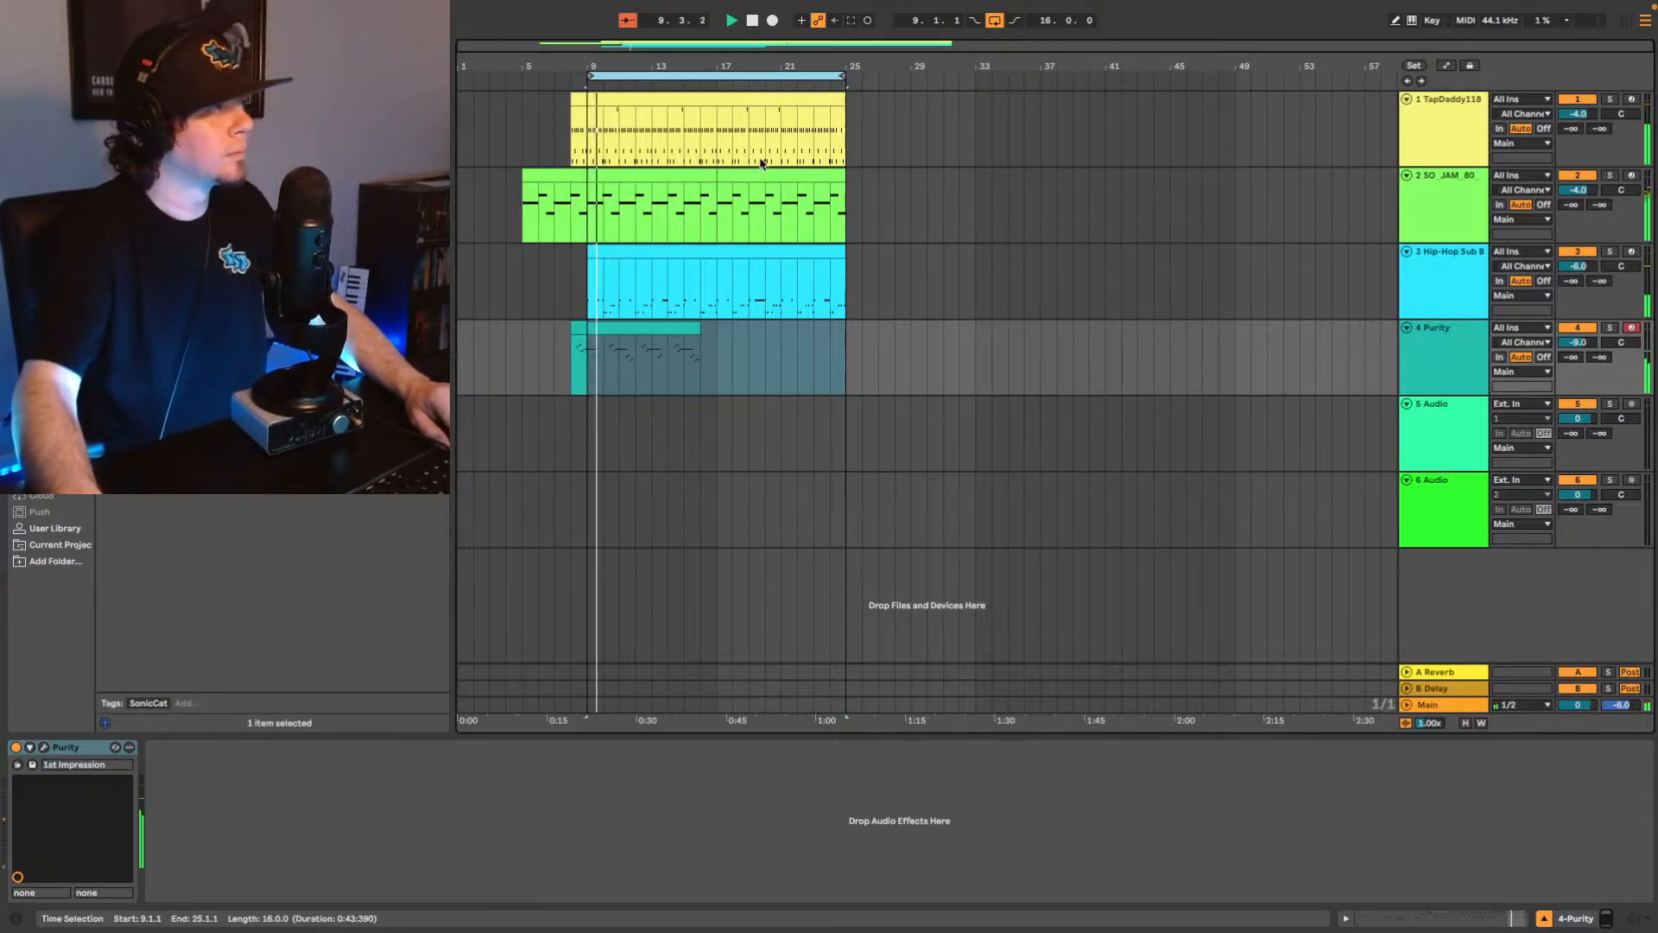
click(711, 140)
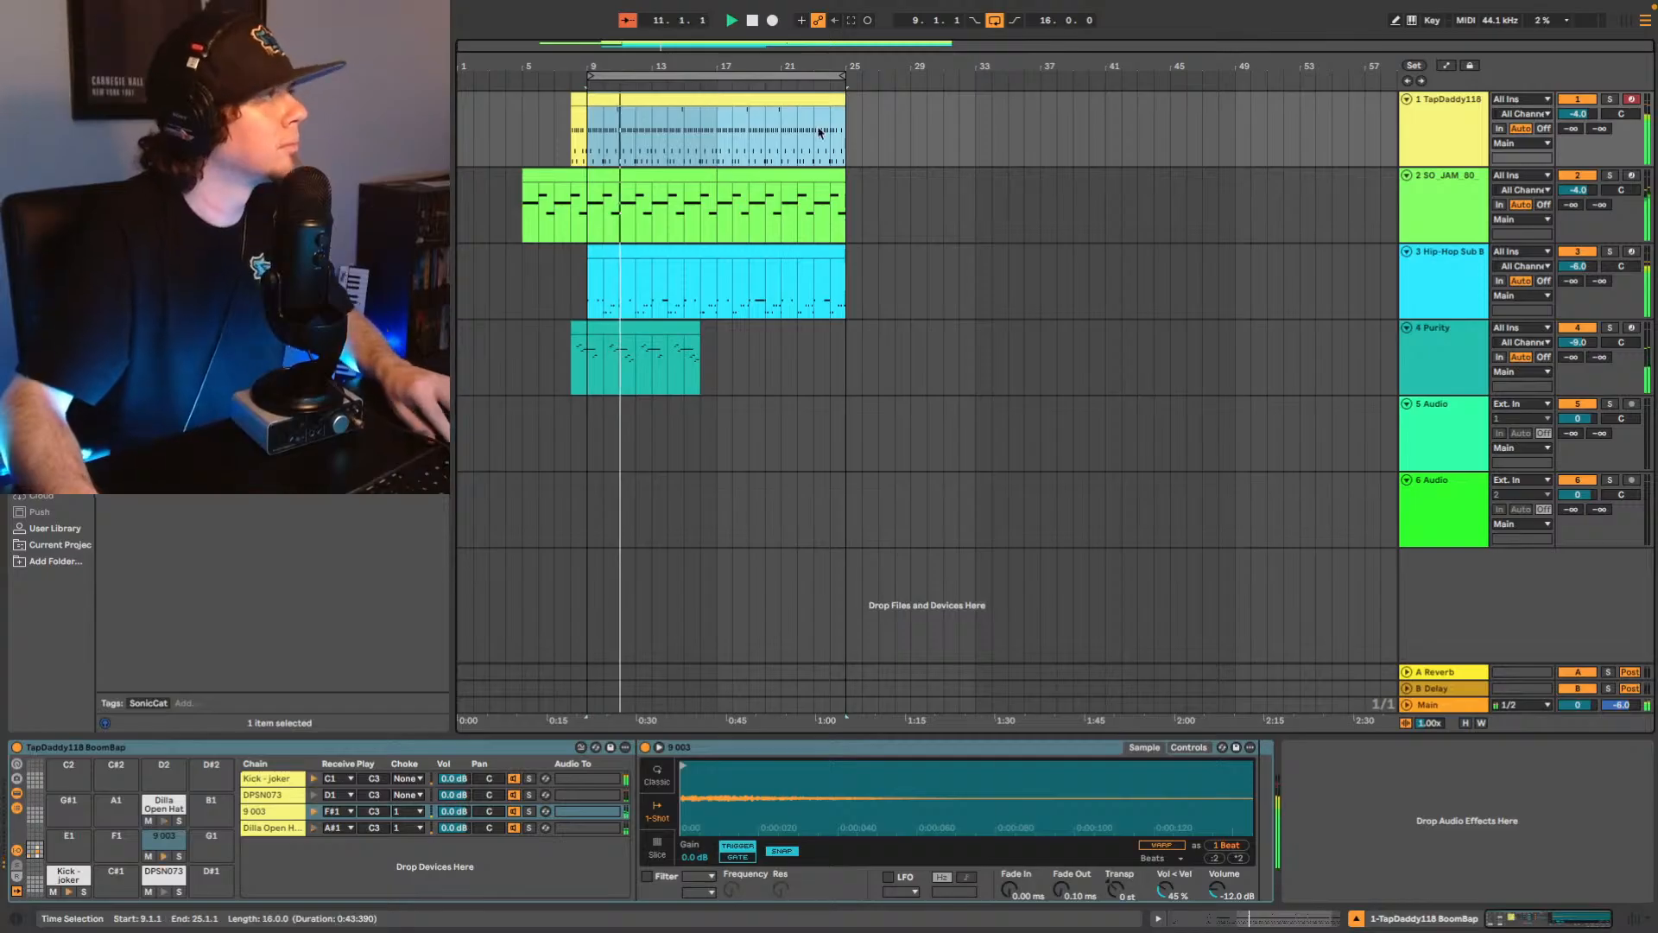
key(ctrl+d)
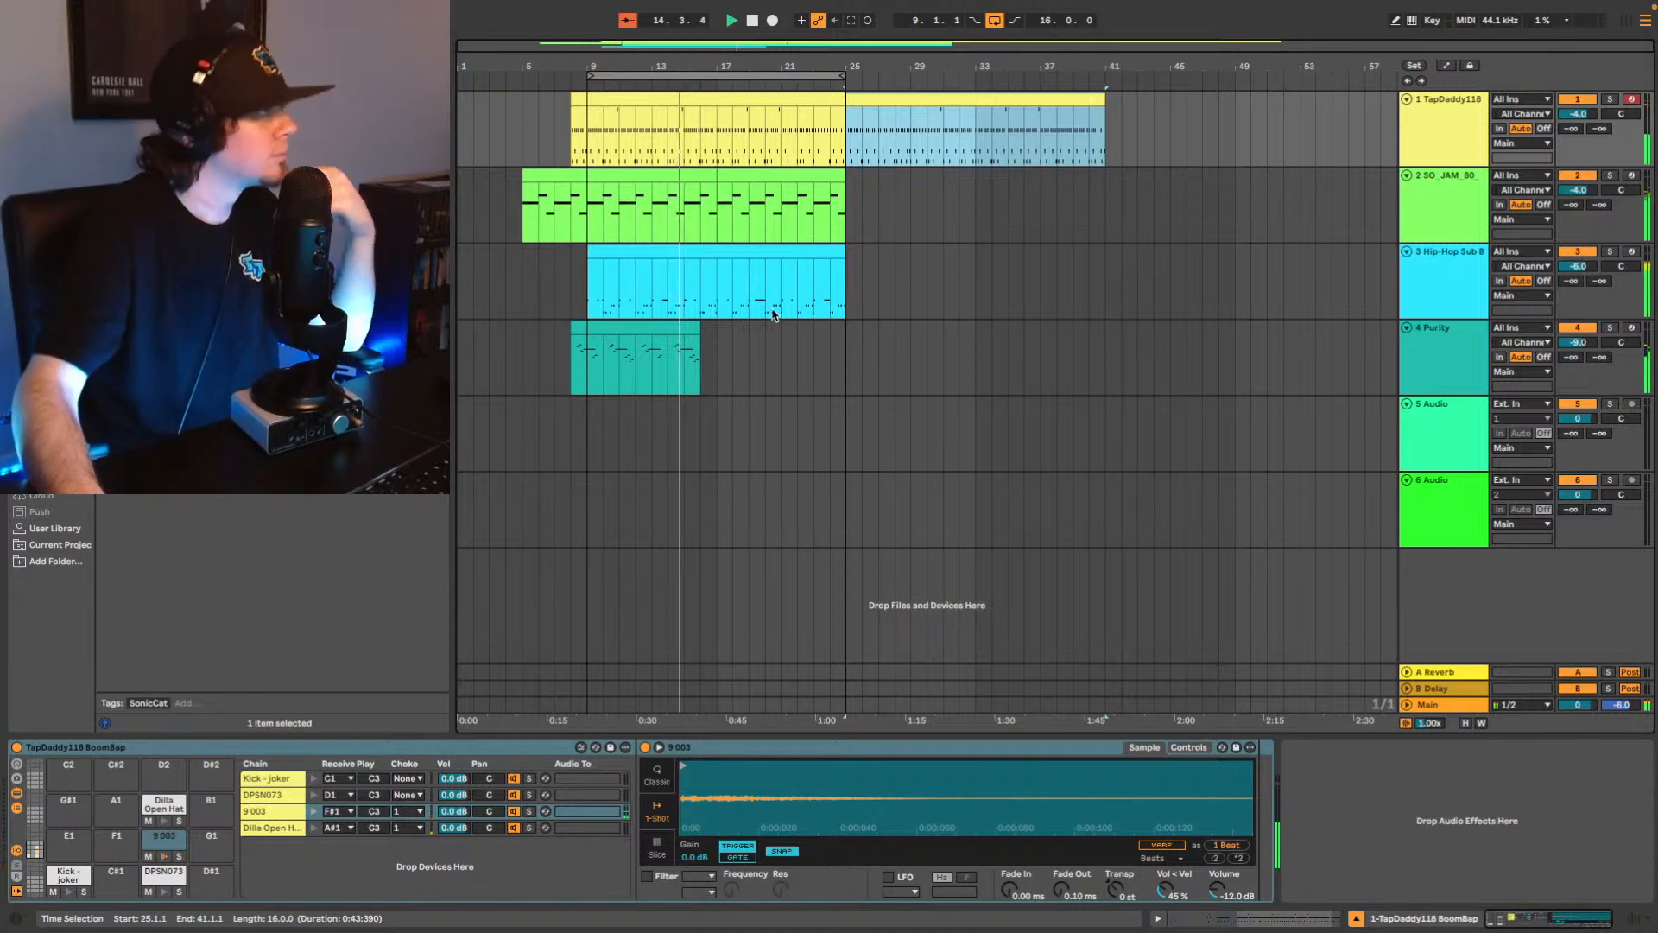
Cut a three-beat gap into the TapDaddy118 drums from bar 16 to 16.4.
drag(647, 67, 605, 143)
key(space)
click(770, 134)
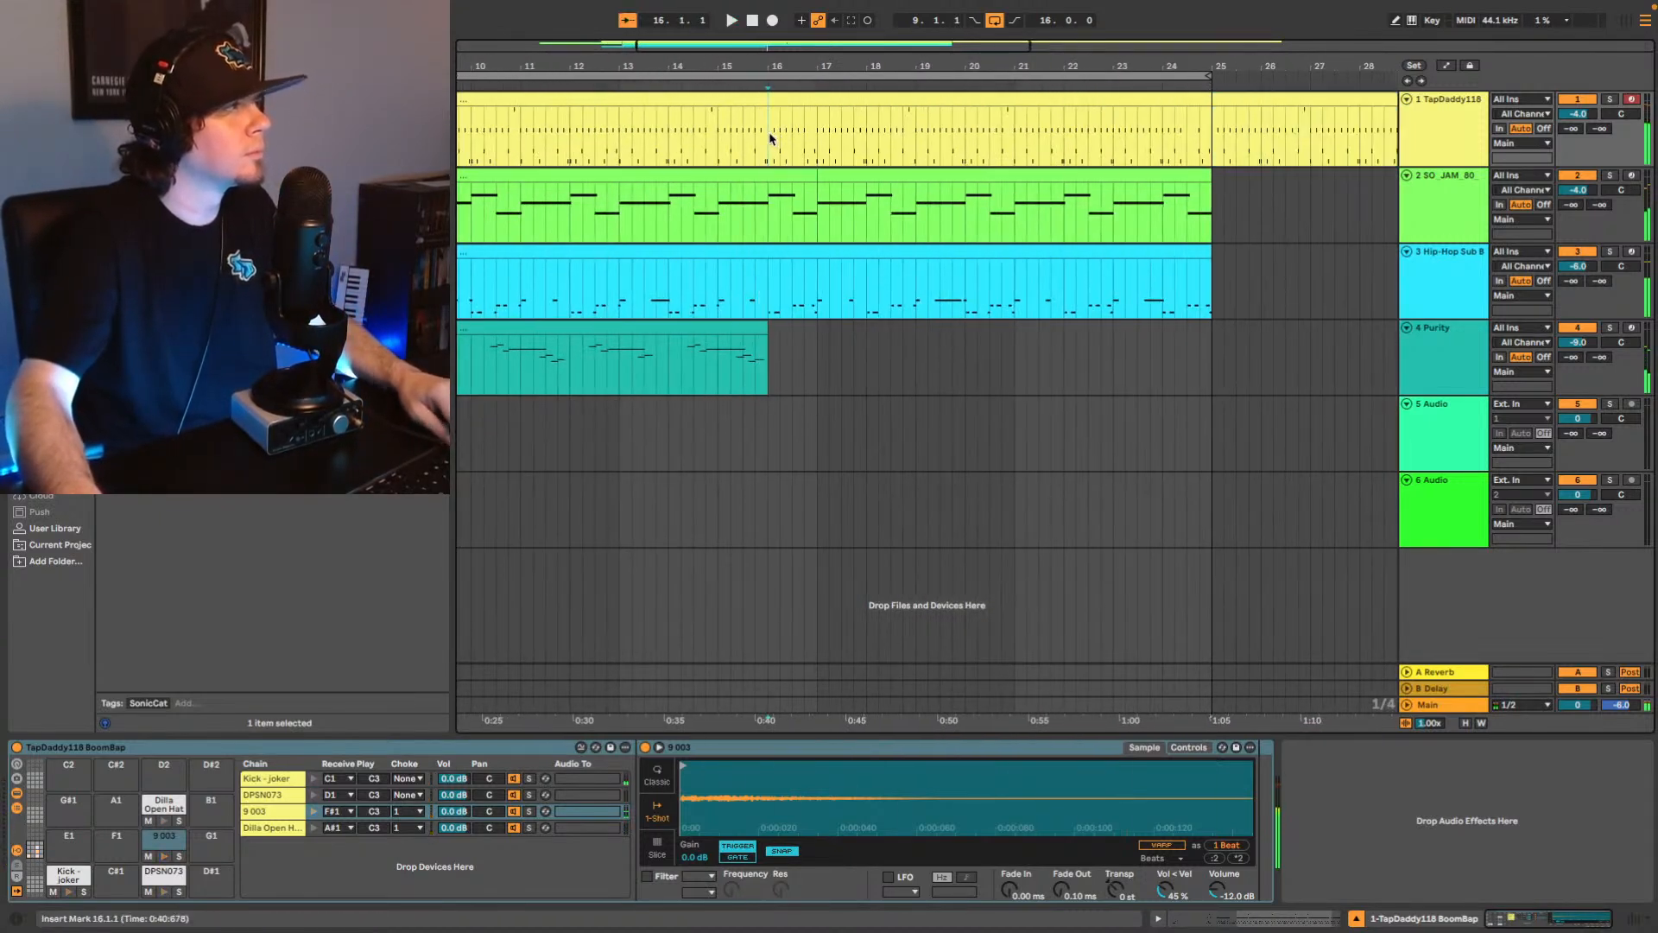
drag(773, 95, 895, 138)
Listen to the drum gap around bar 16, and play the arrangement from bar 8.
key(space)
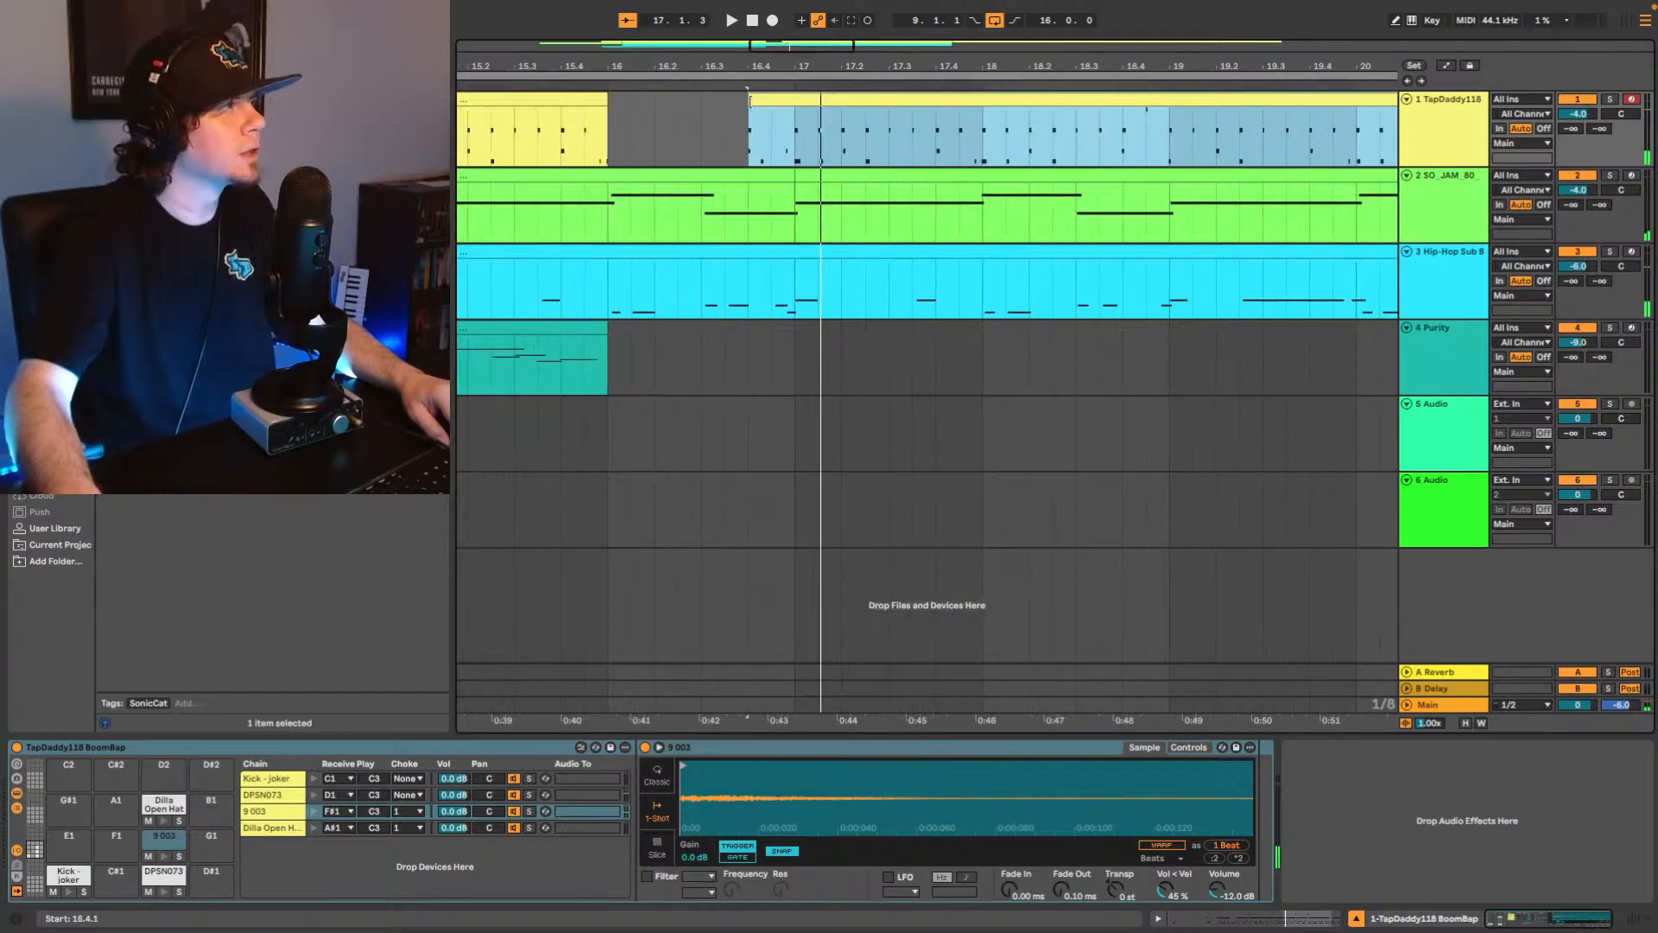
key(space)
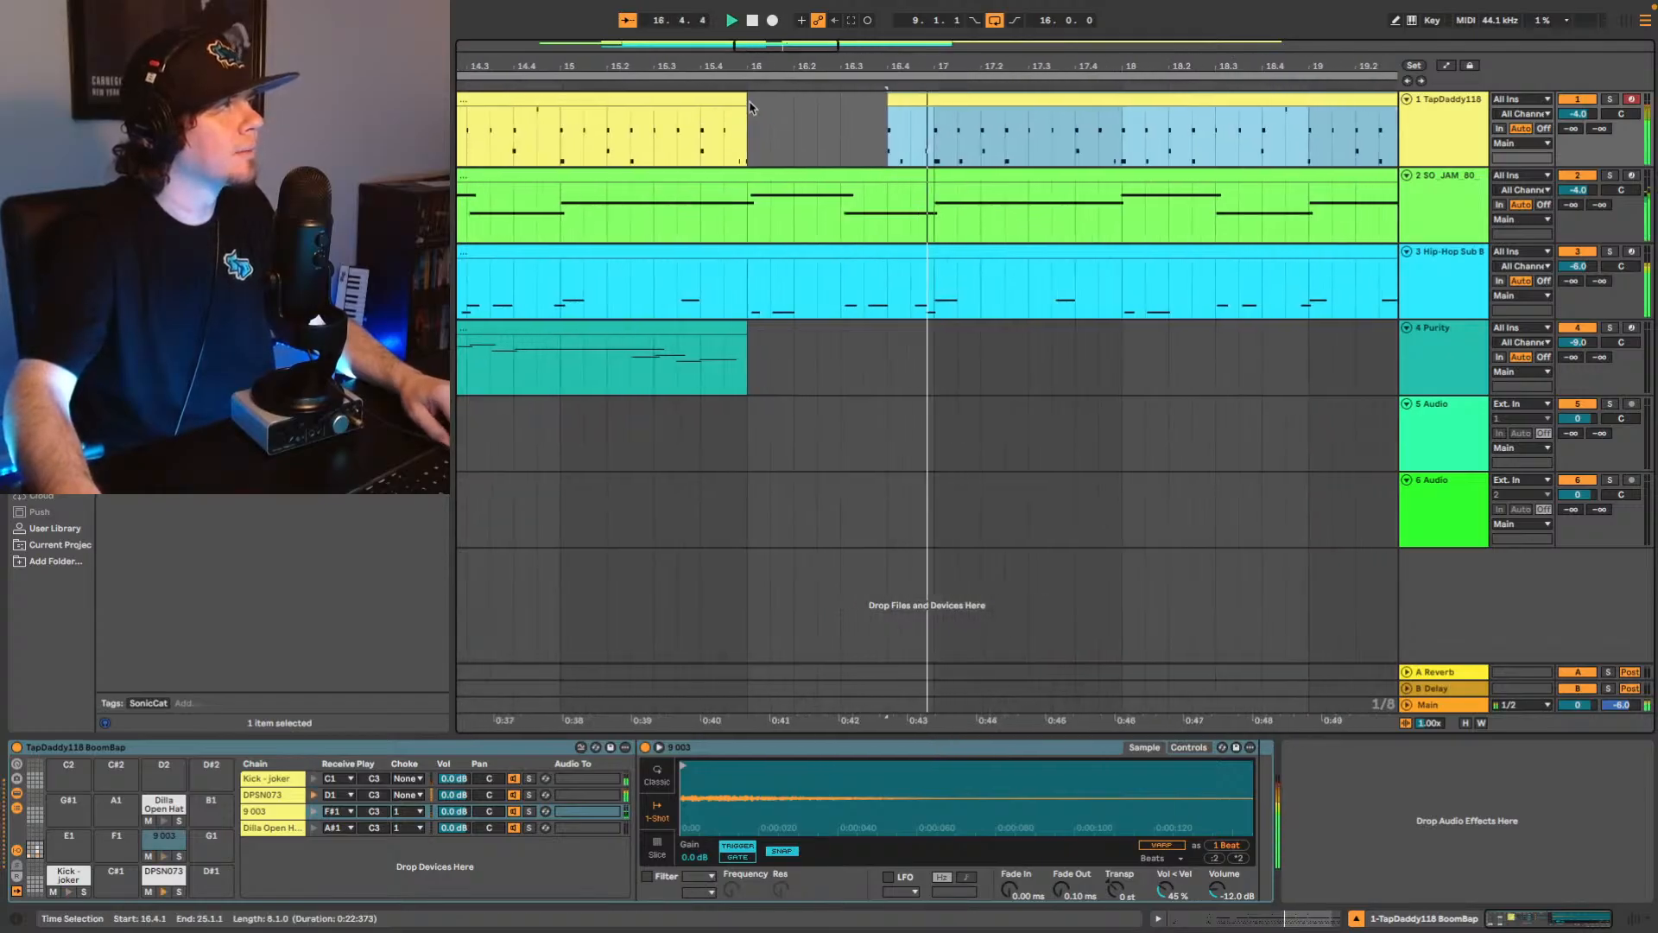
key(space)
click(876, 102)
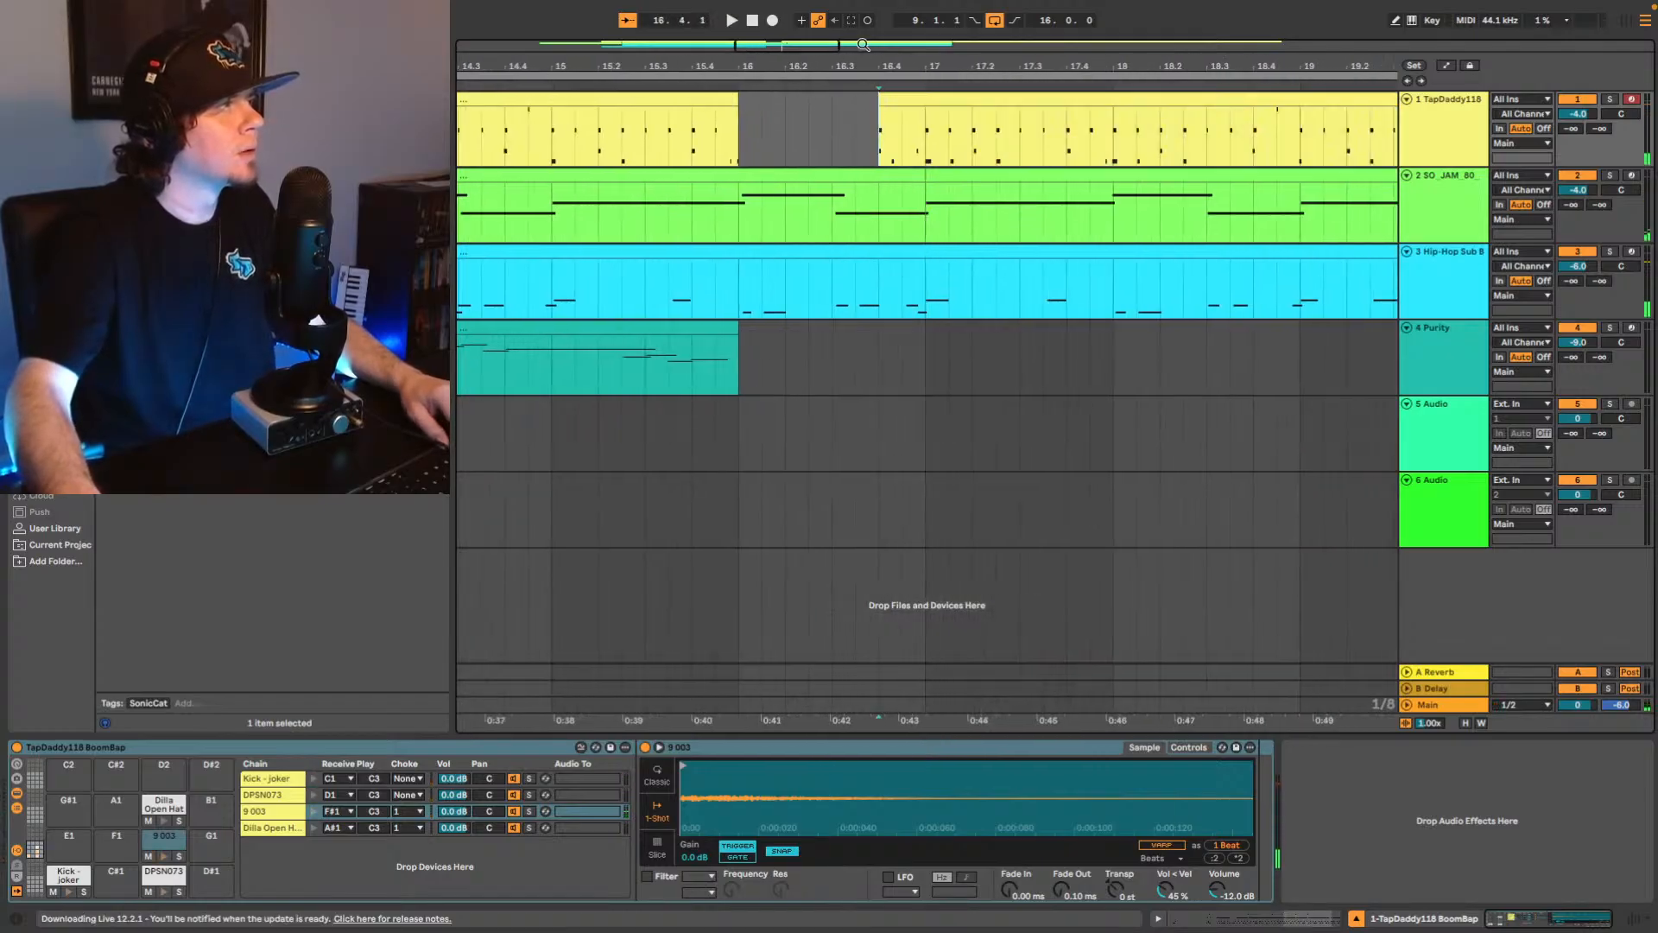
mouse_move(791, 45)
mouse_down()
mouse_move(777, 92)
mouse_move(794, 18)
mouse_up()
key(space)
key(space)
click(569, 361)
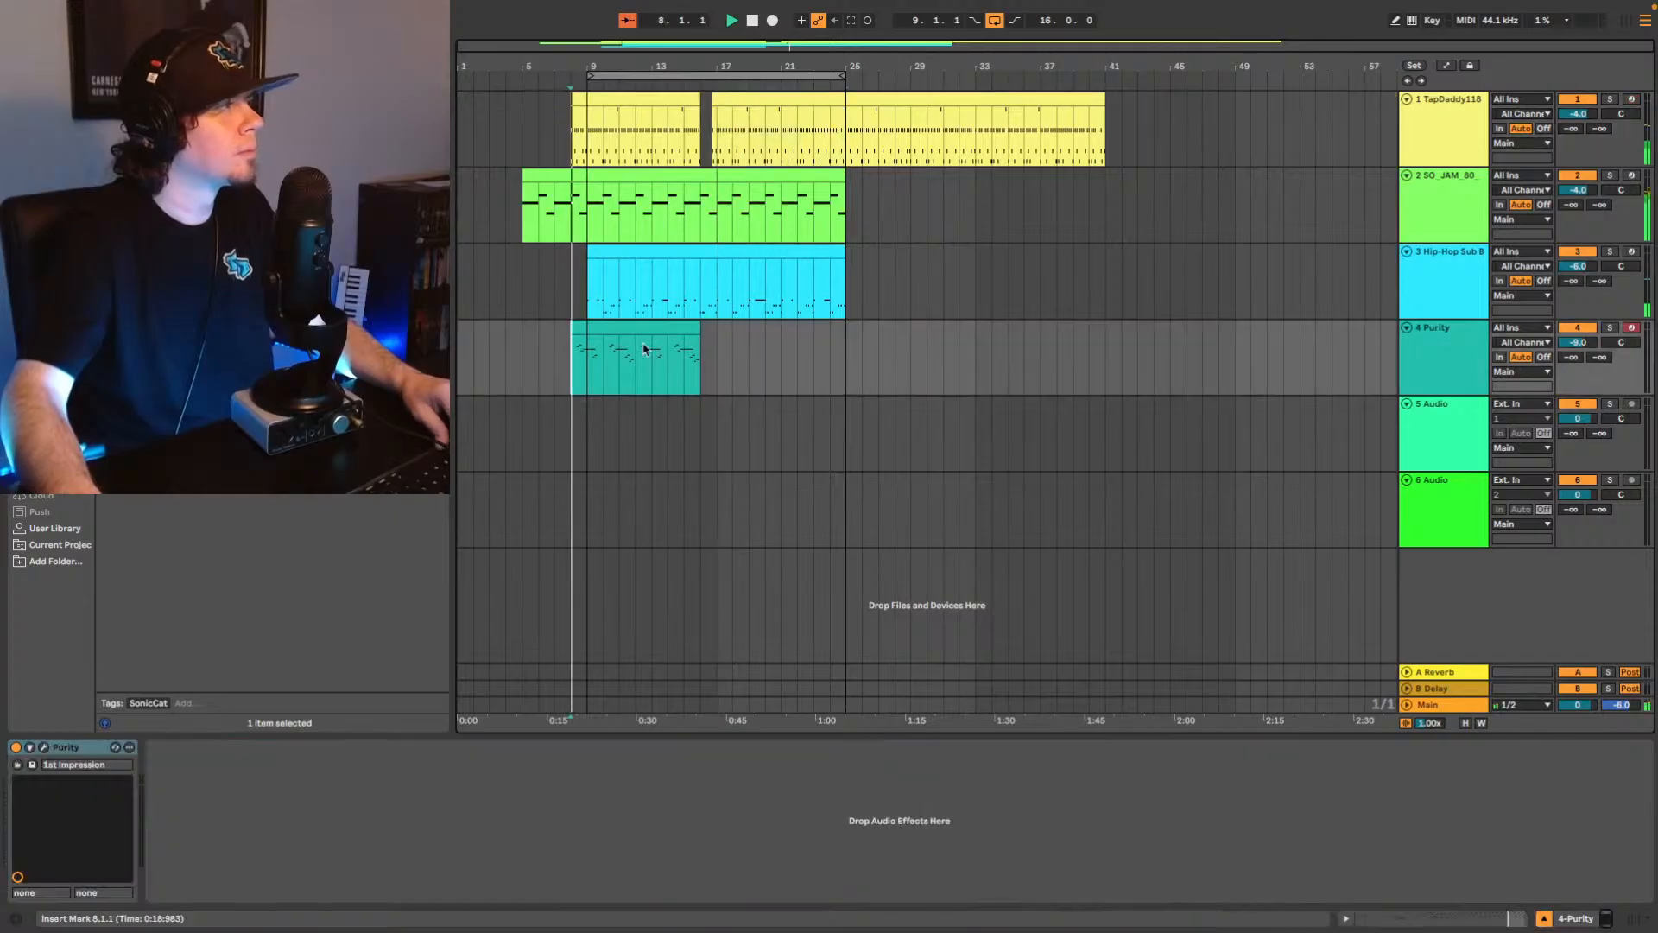
key(space)
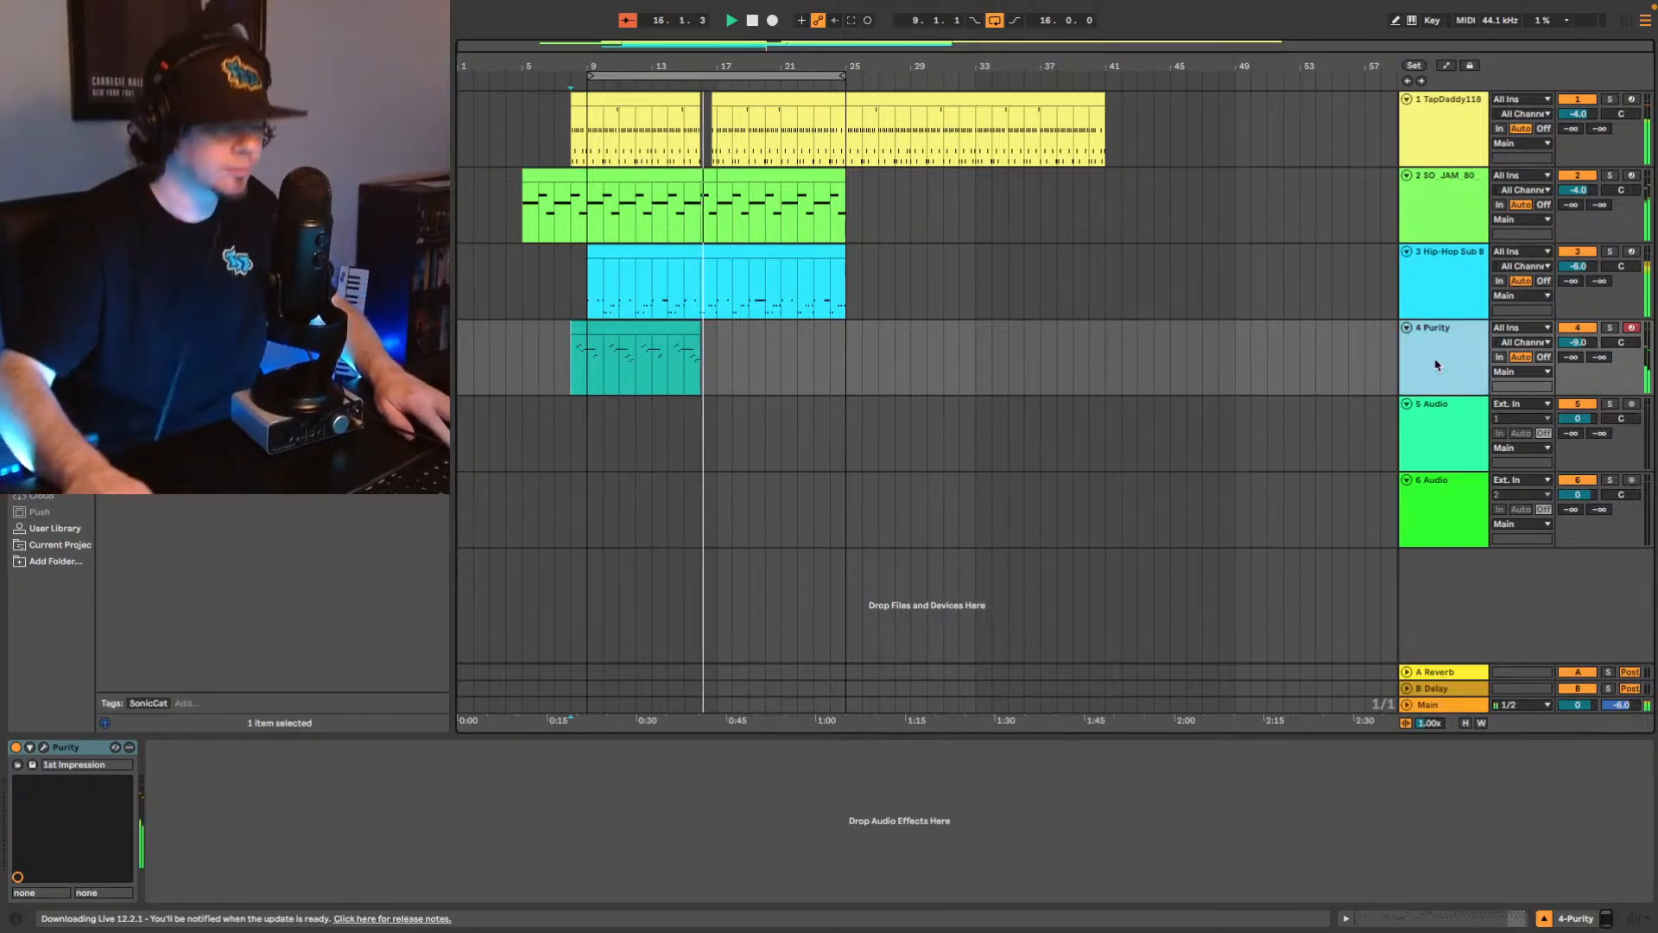
Insert a new MIDI track below the Purity track and load the Augmented MALLETS instrument on it.
key(ctrl+shift+t)
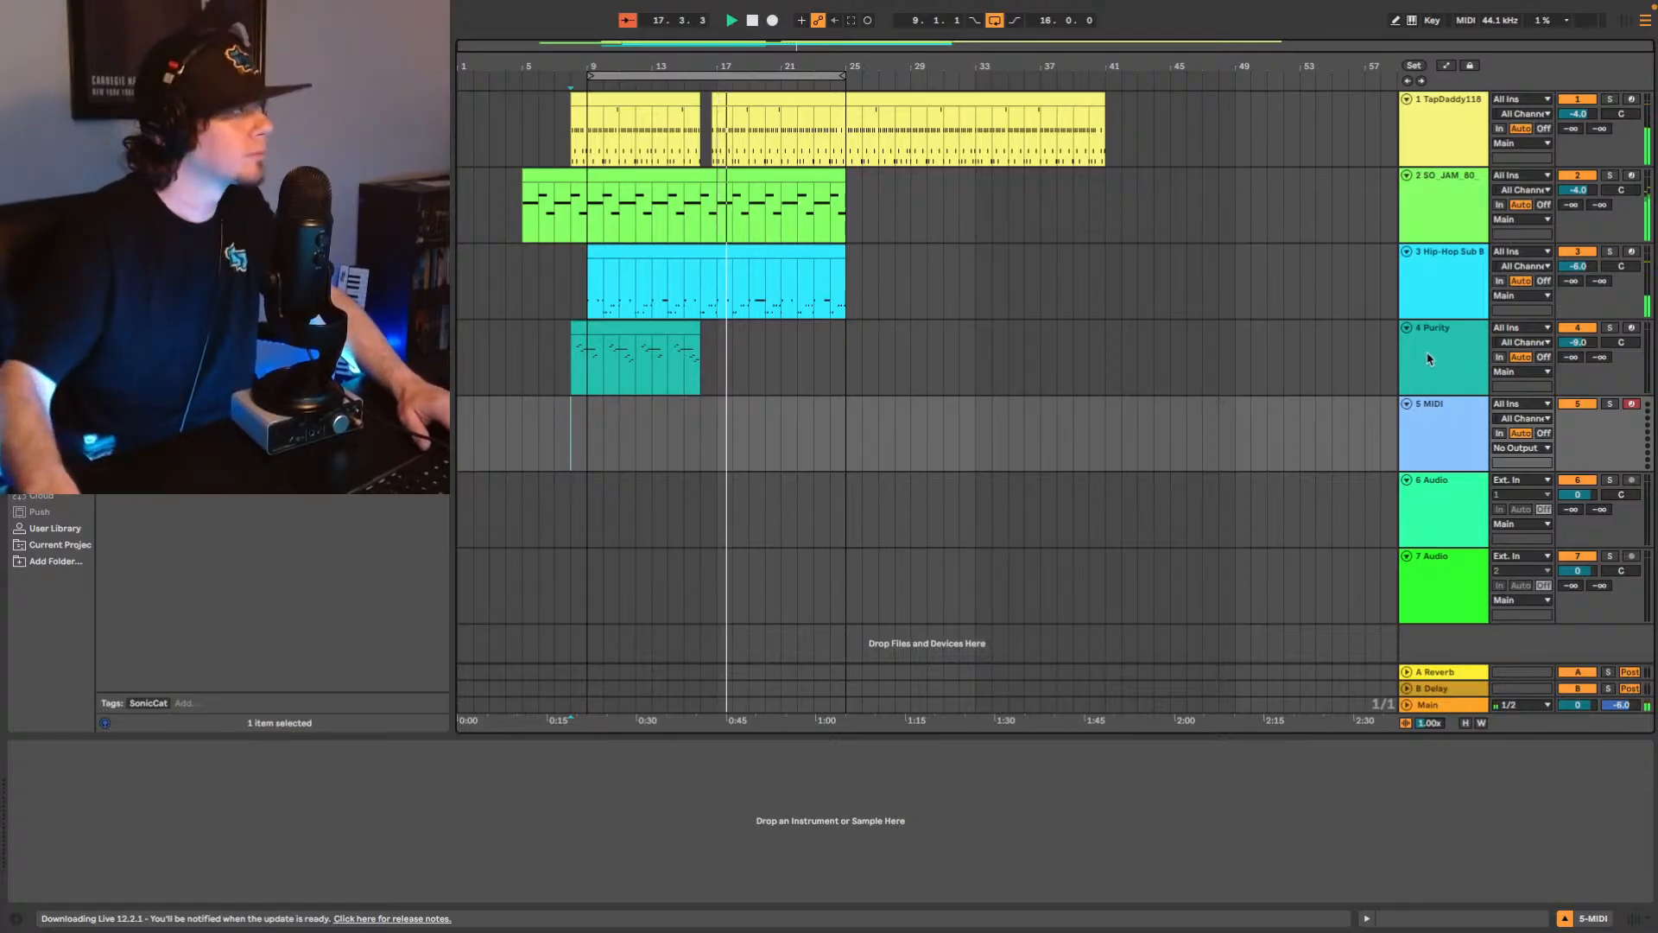
key(ctrl+f)
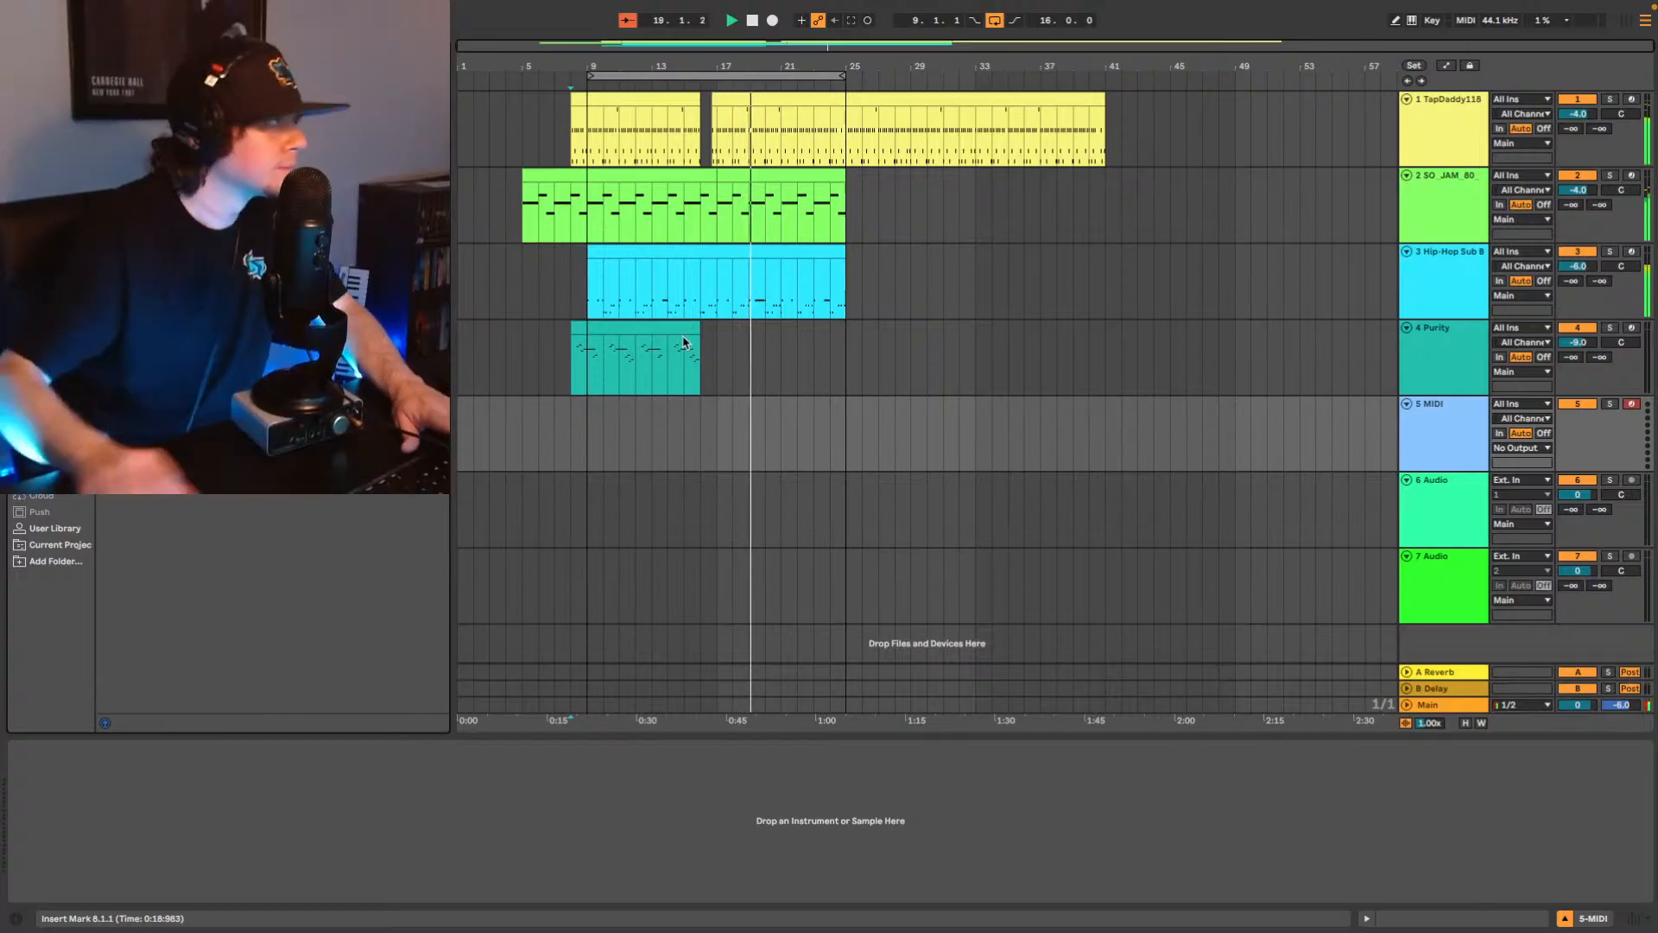
drag(198, 259, 670, 445)
Choose the Tape Vibraphone preset in Augmented MALLETS and hide the plug-in window.
click(1105, 266)
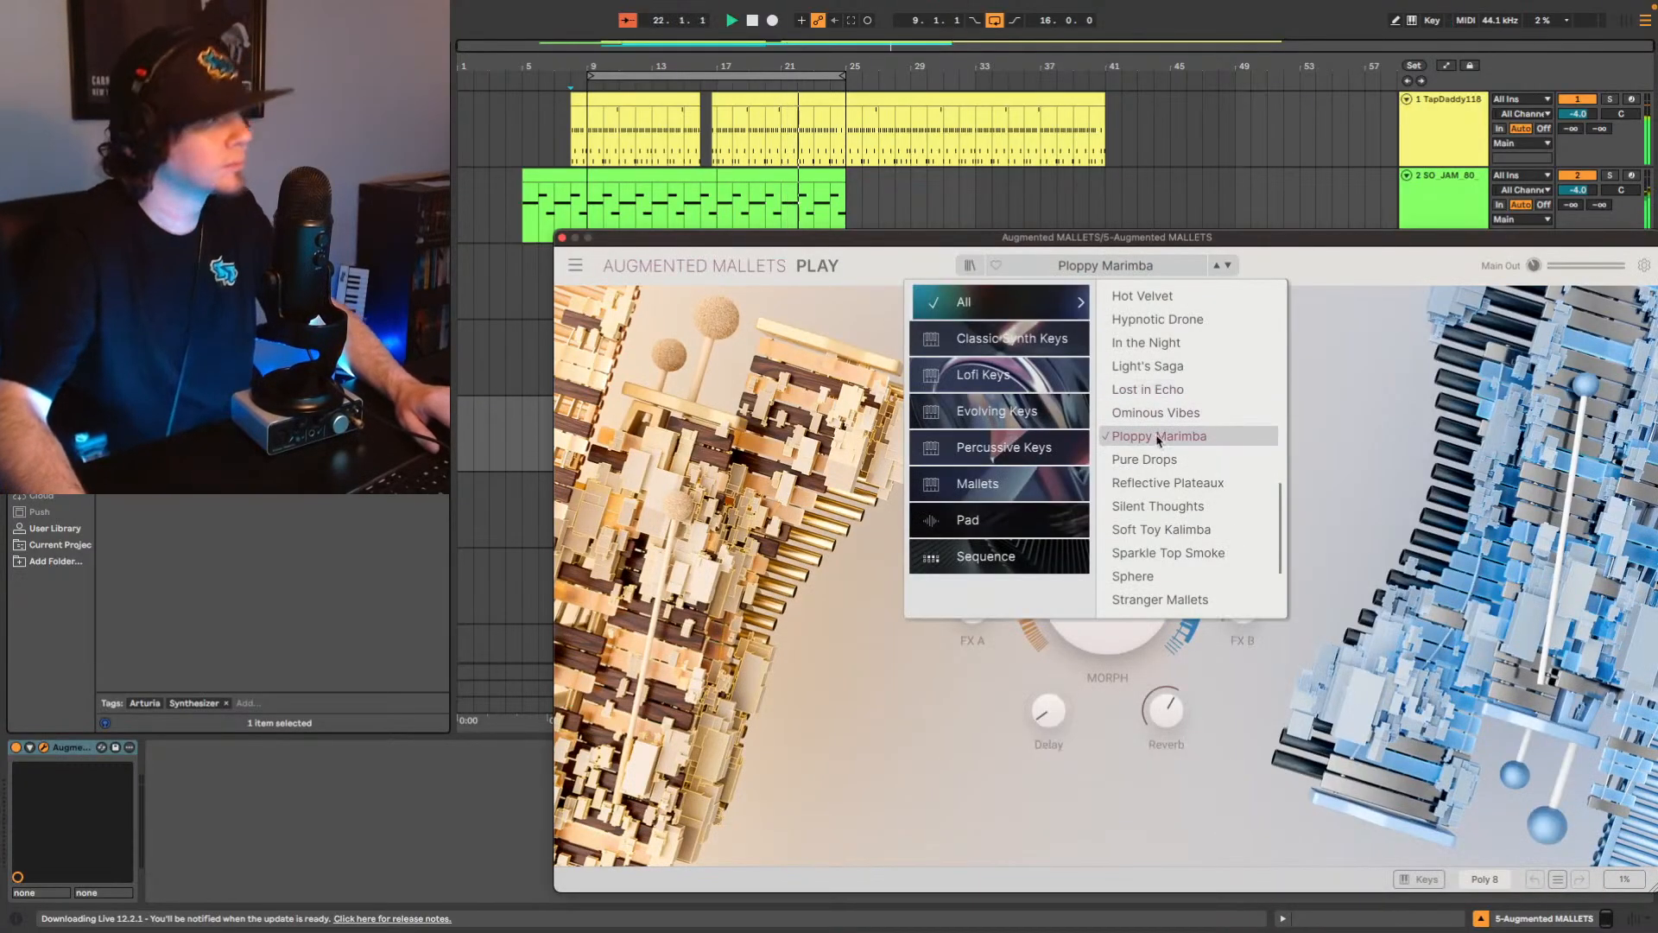
scroll(1161, 406, down, 3)
click(1149, 593)
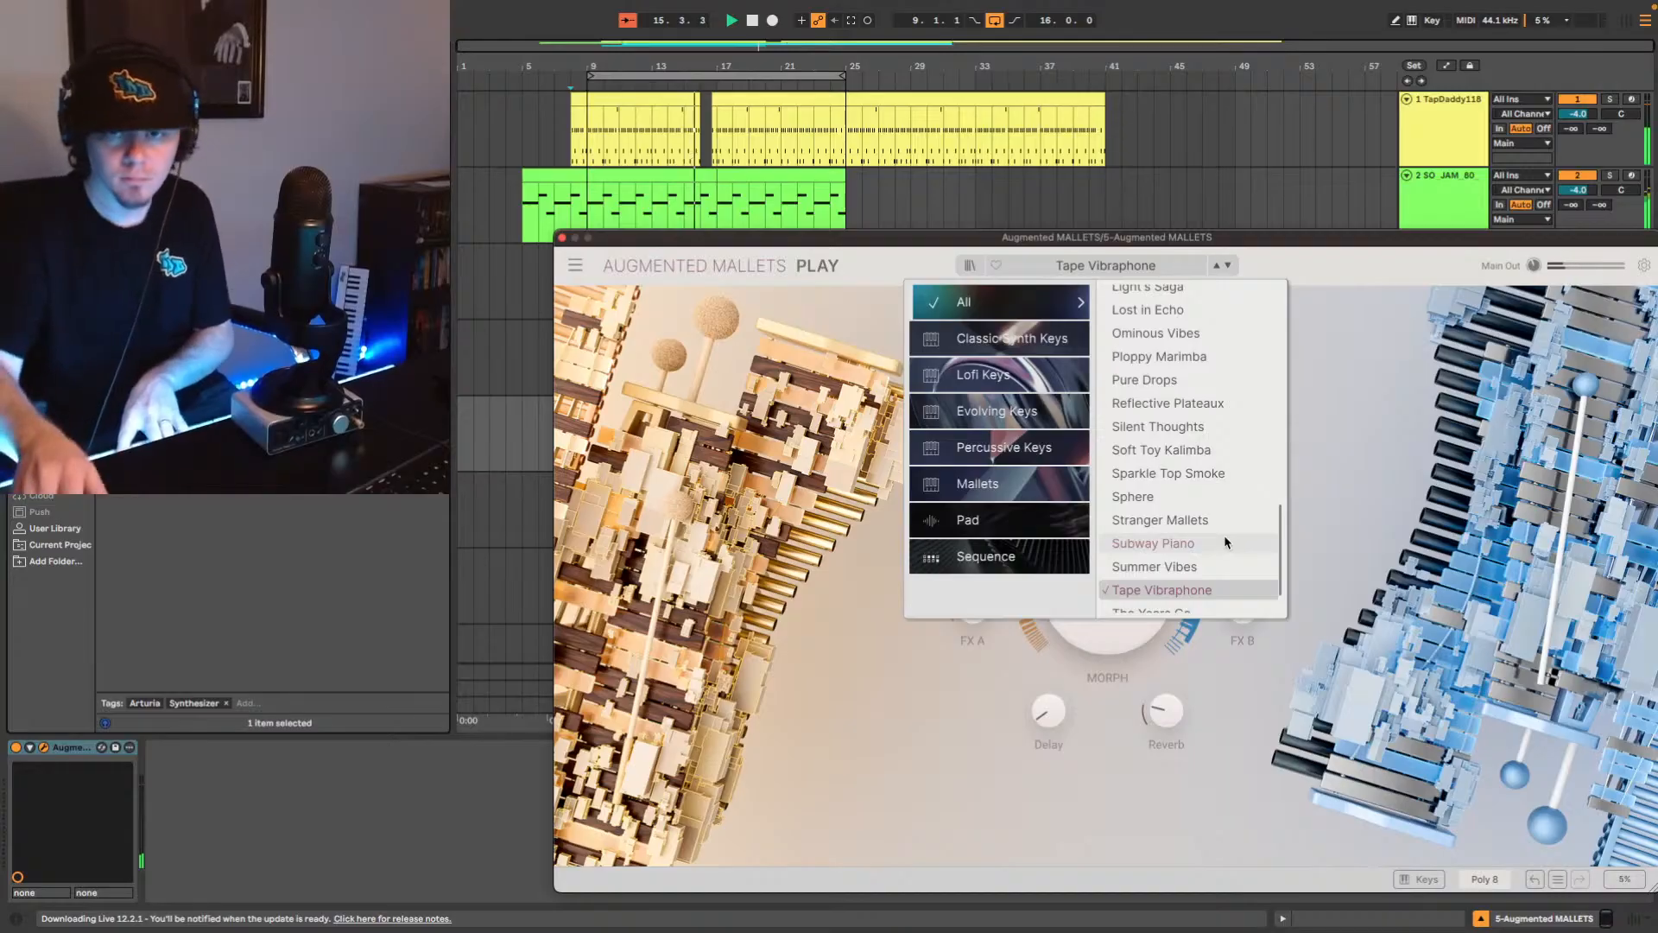
key(super+alt+p)
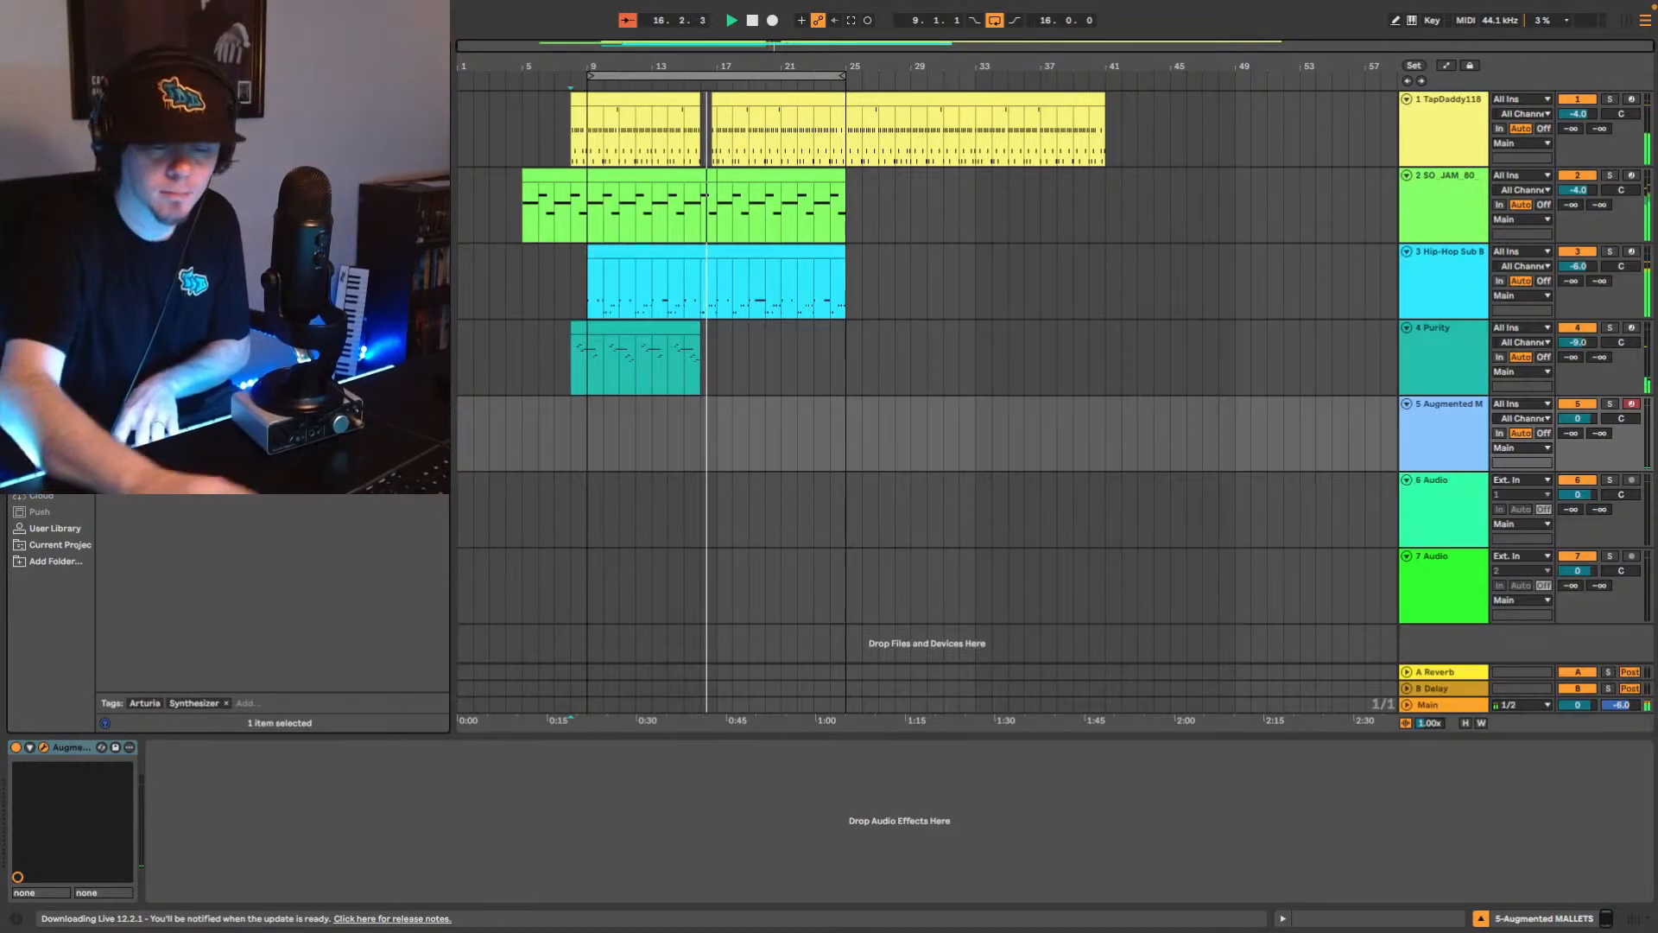
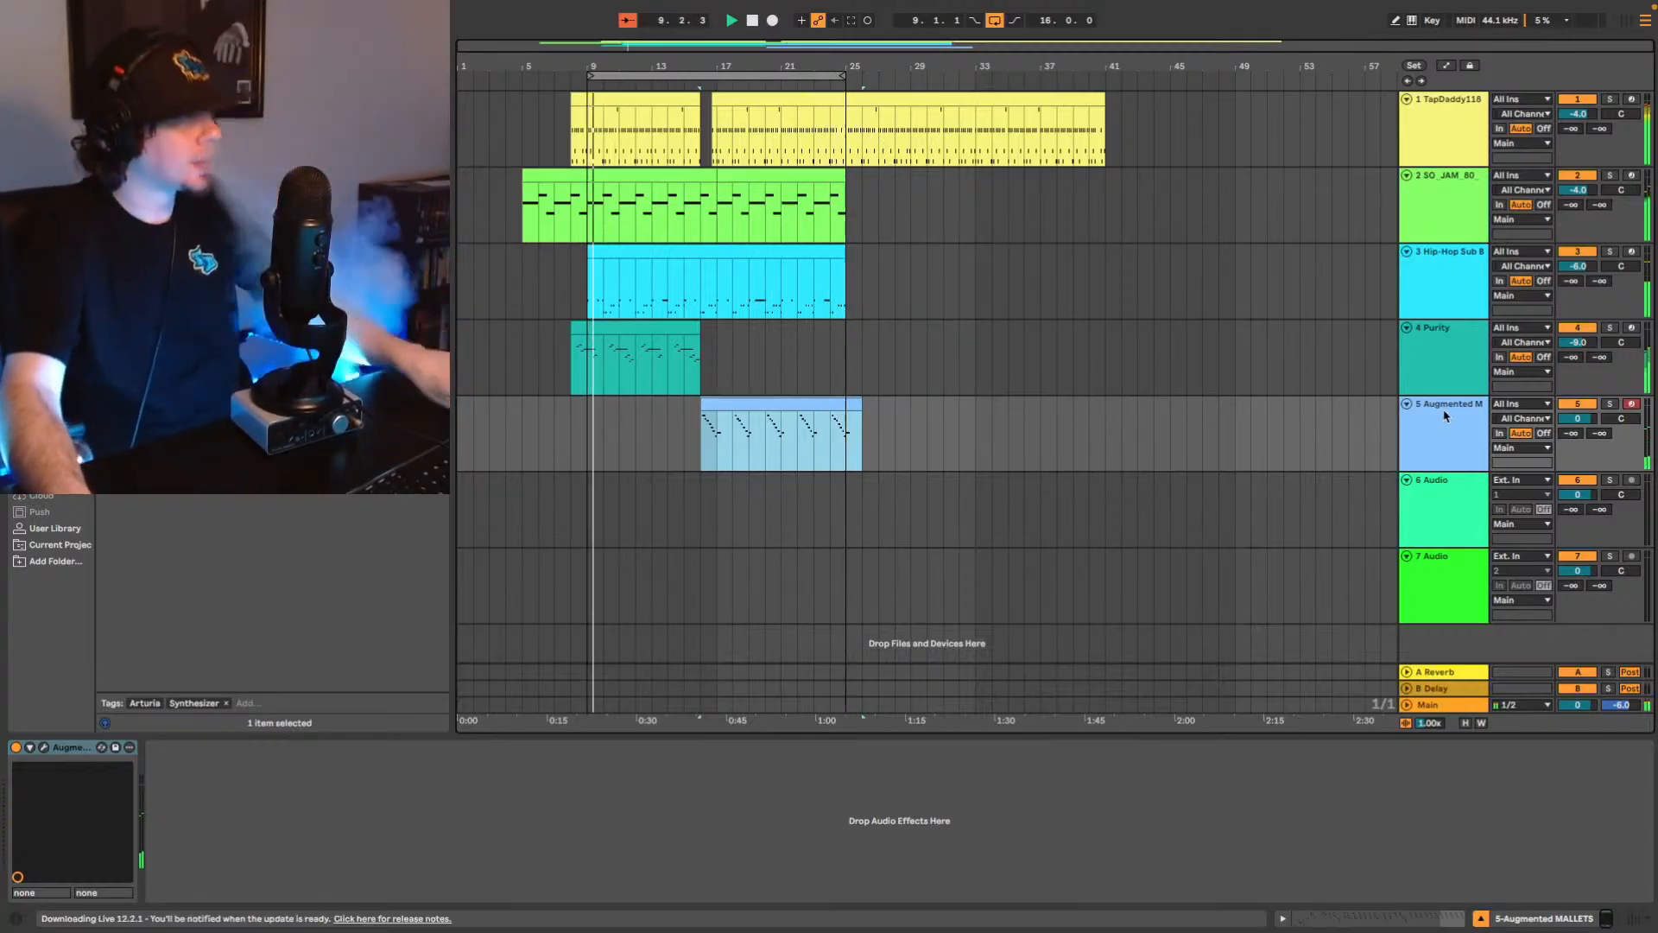
Insert a new MIDI track below the Augmented MALLETS track and look through the electric piano loops in the User Library.
key(ctrl+shift+t)
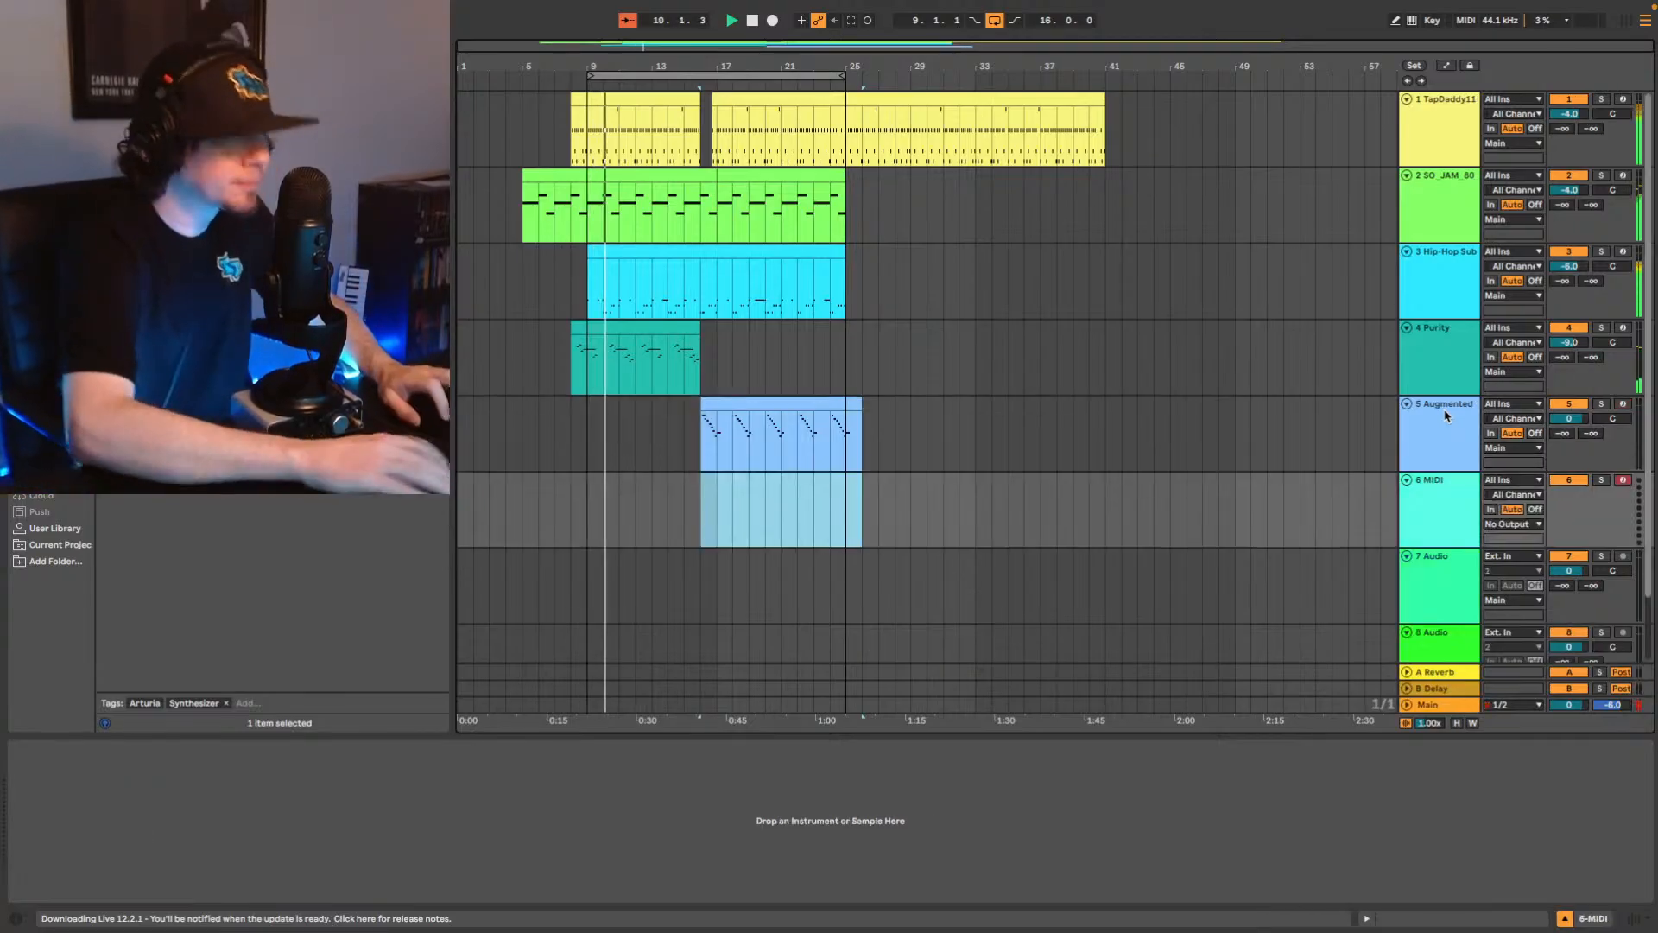
click(55, 528)
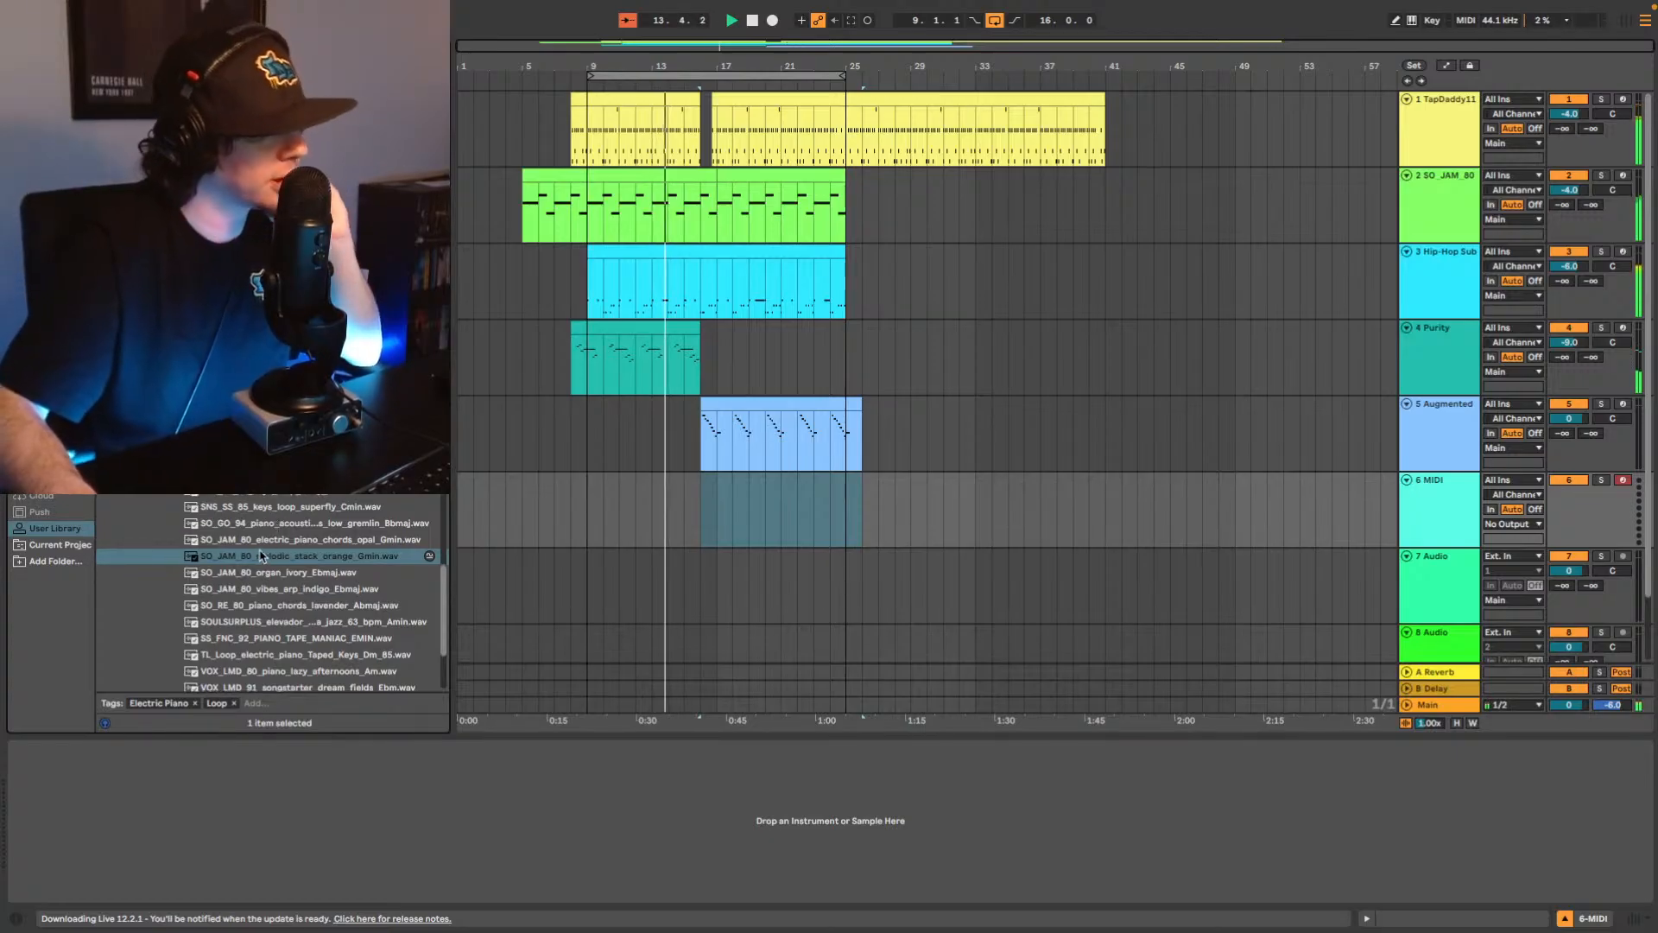
scroll(273, 527, up, 4)
scroll(276, 536, up, 15)
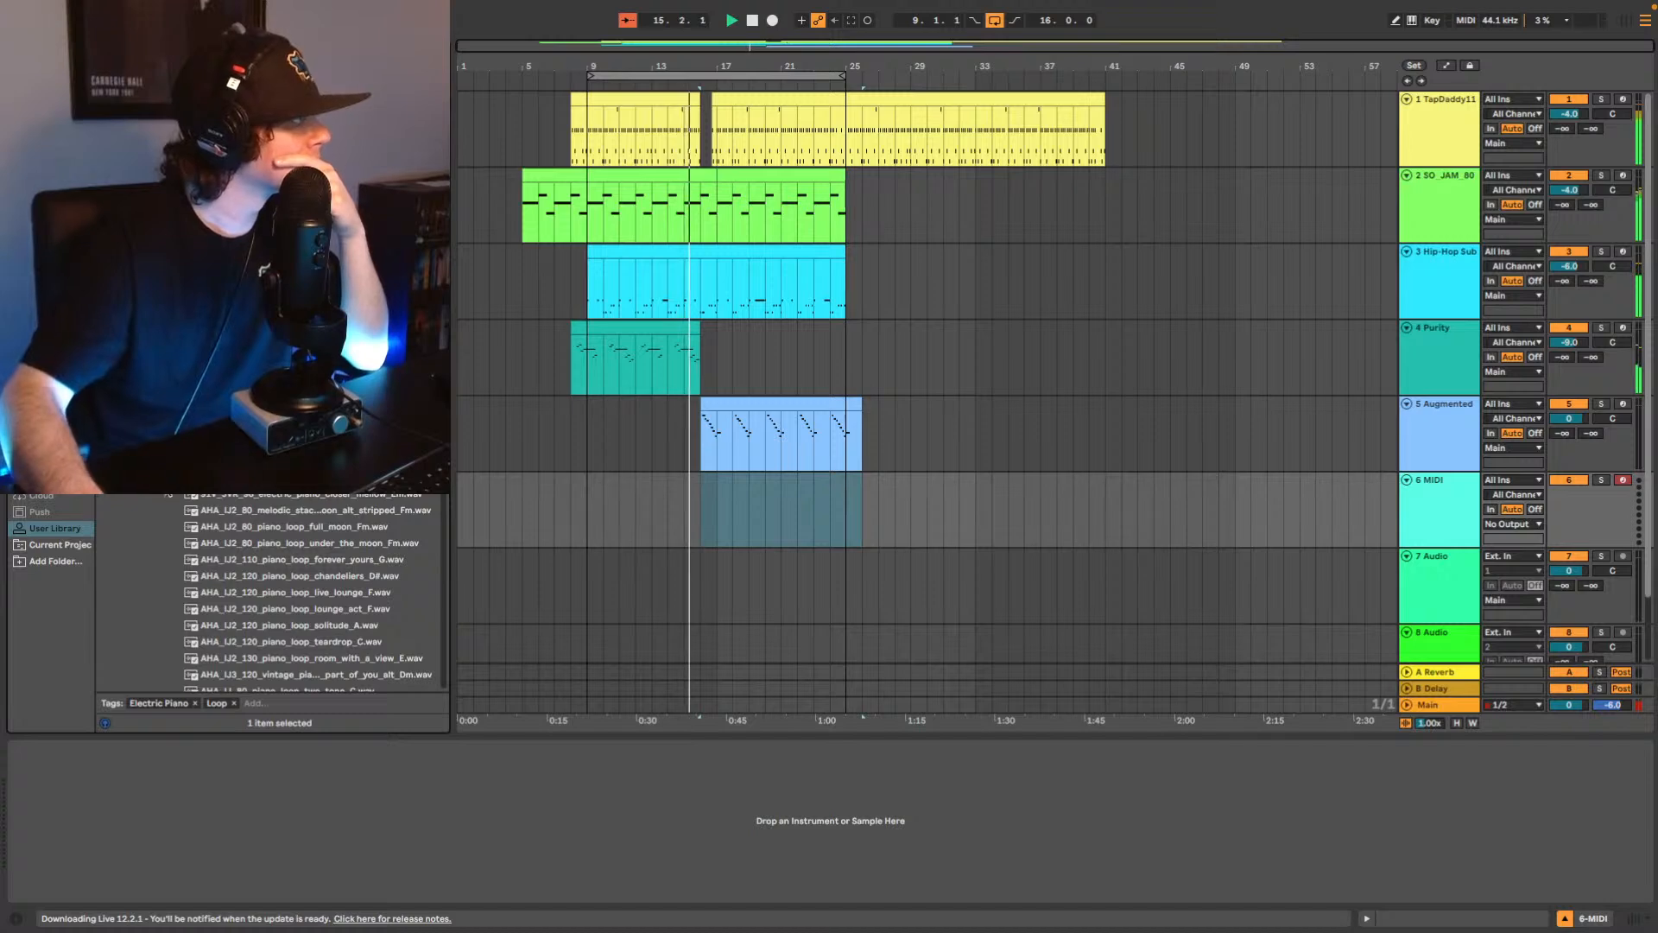
Find the JH3_90_kit_tape_vinyl_oscar_trumpet_G#maj loop among the brass samples and place it on the first audio track at bar 17.
click(165, 440)
click(167, 551)
scroll(186, 563, down, 1)
scroll(215, 567, down, 15)
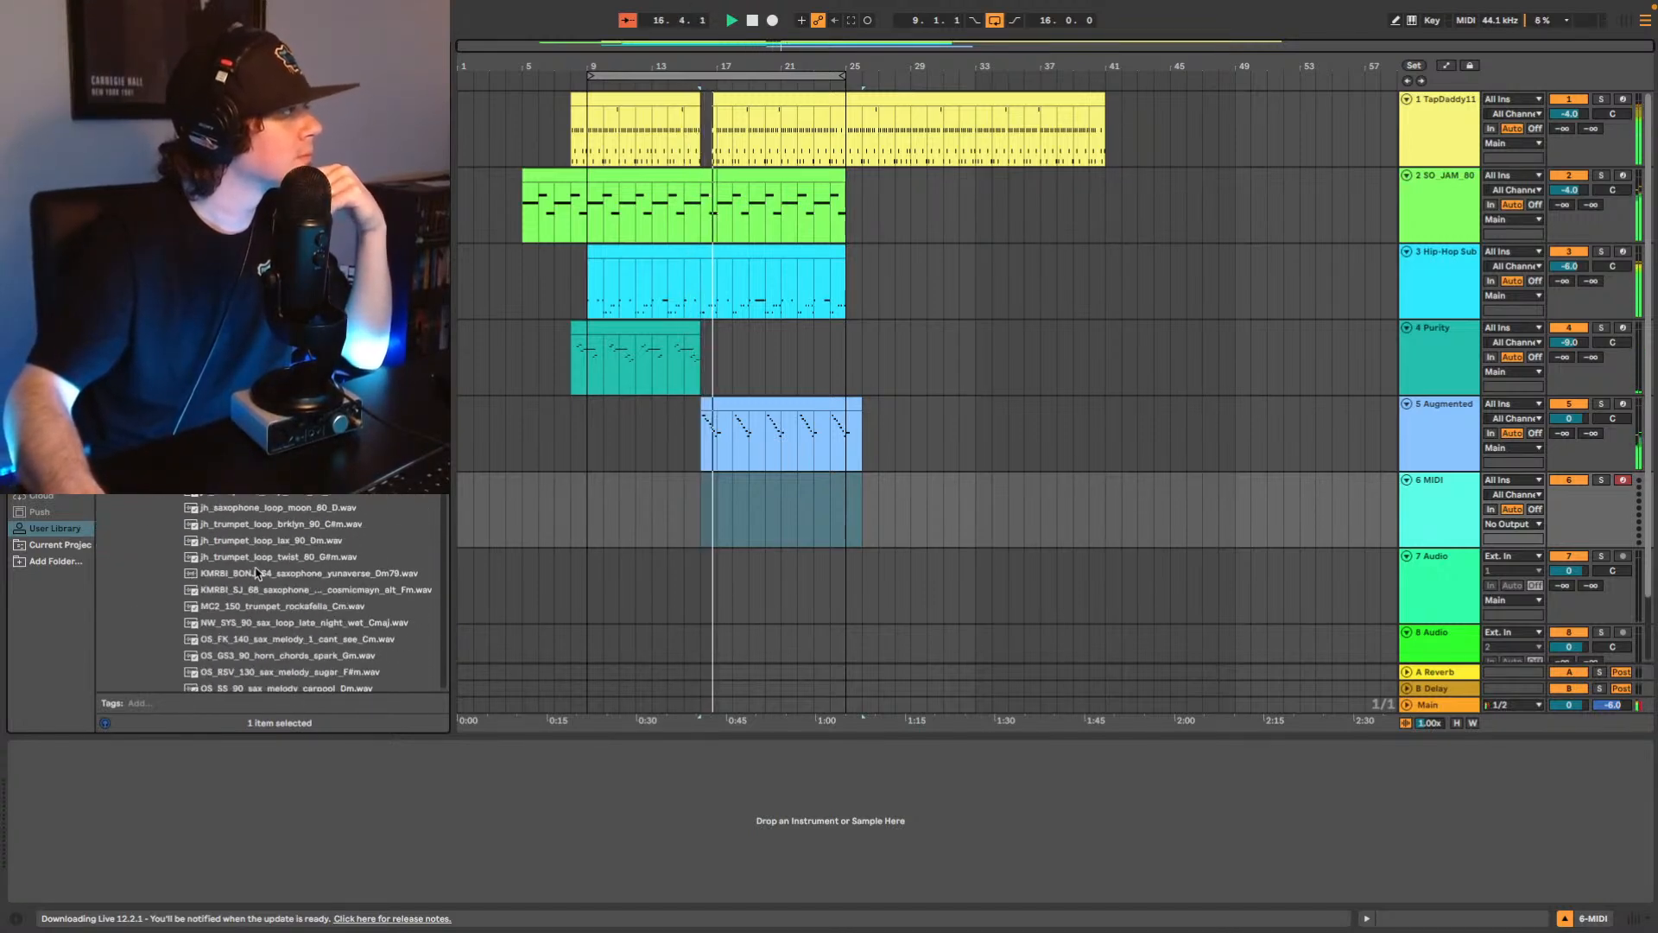
scroll(257, 572, up, 2)
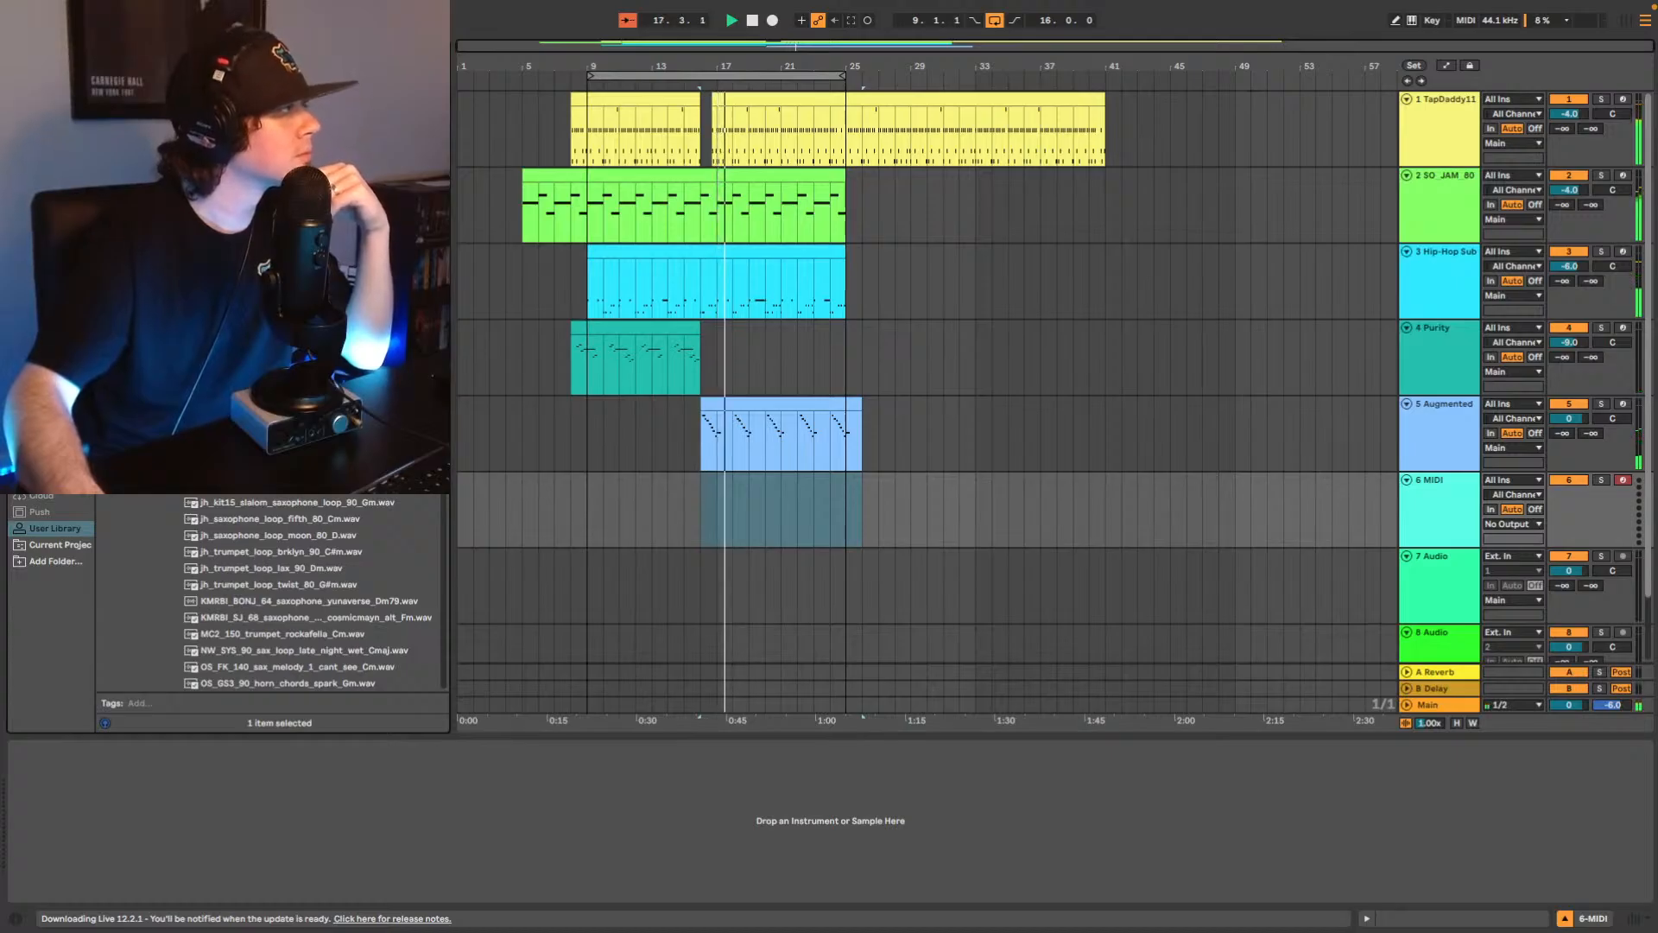
click(259, 469)
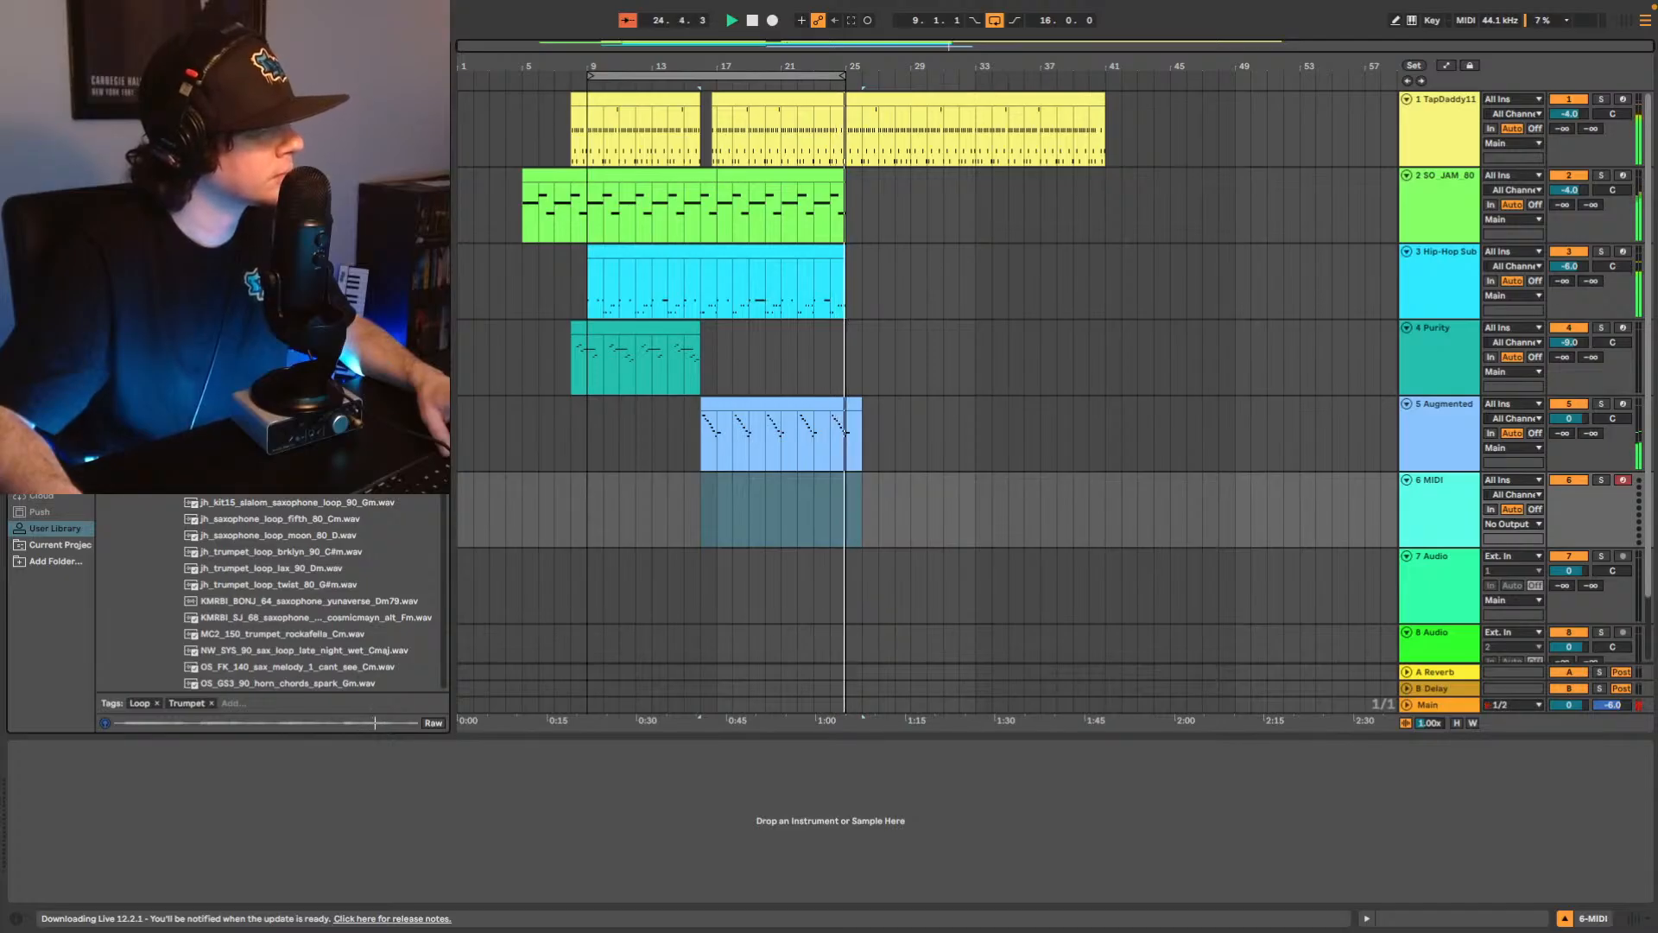
drag(498, 410, 720, 590)
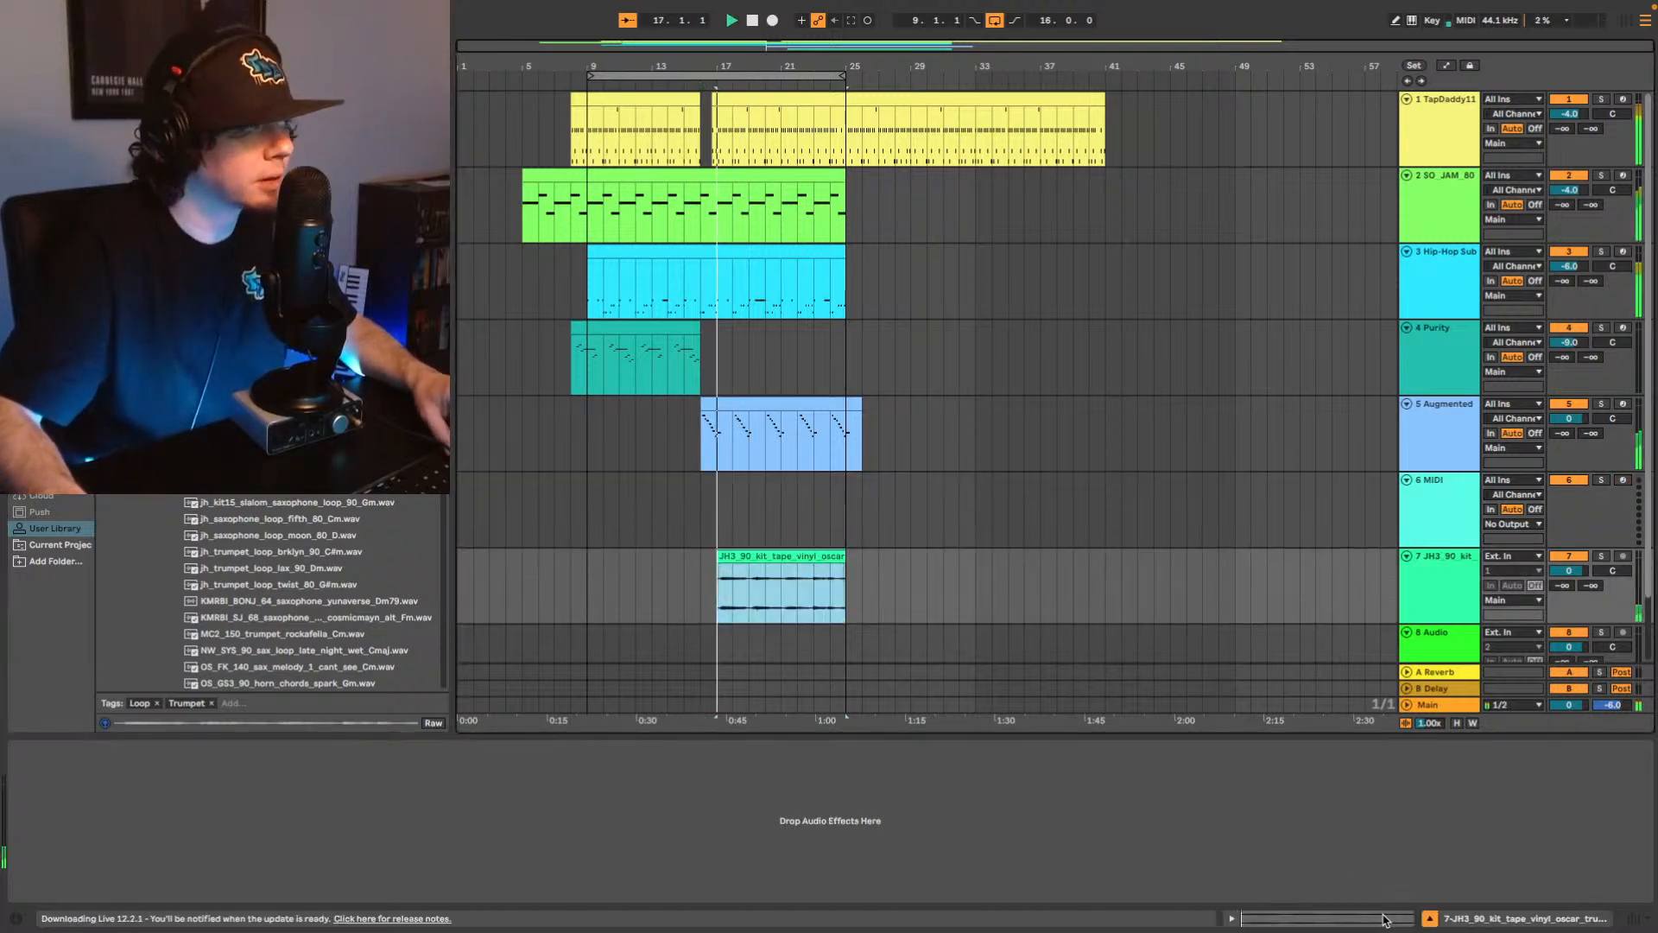
Open the trumpet clip's sample settings and set its warp mode to Complex.
click(1382, 921)
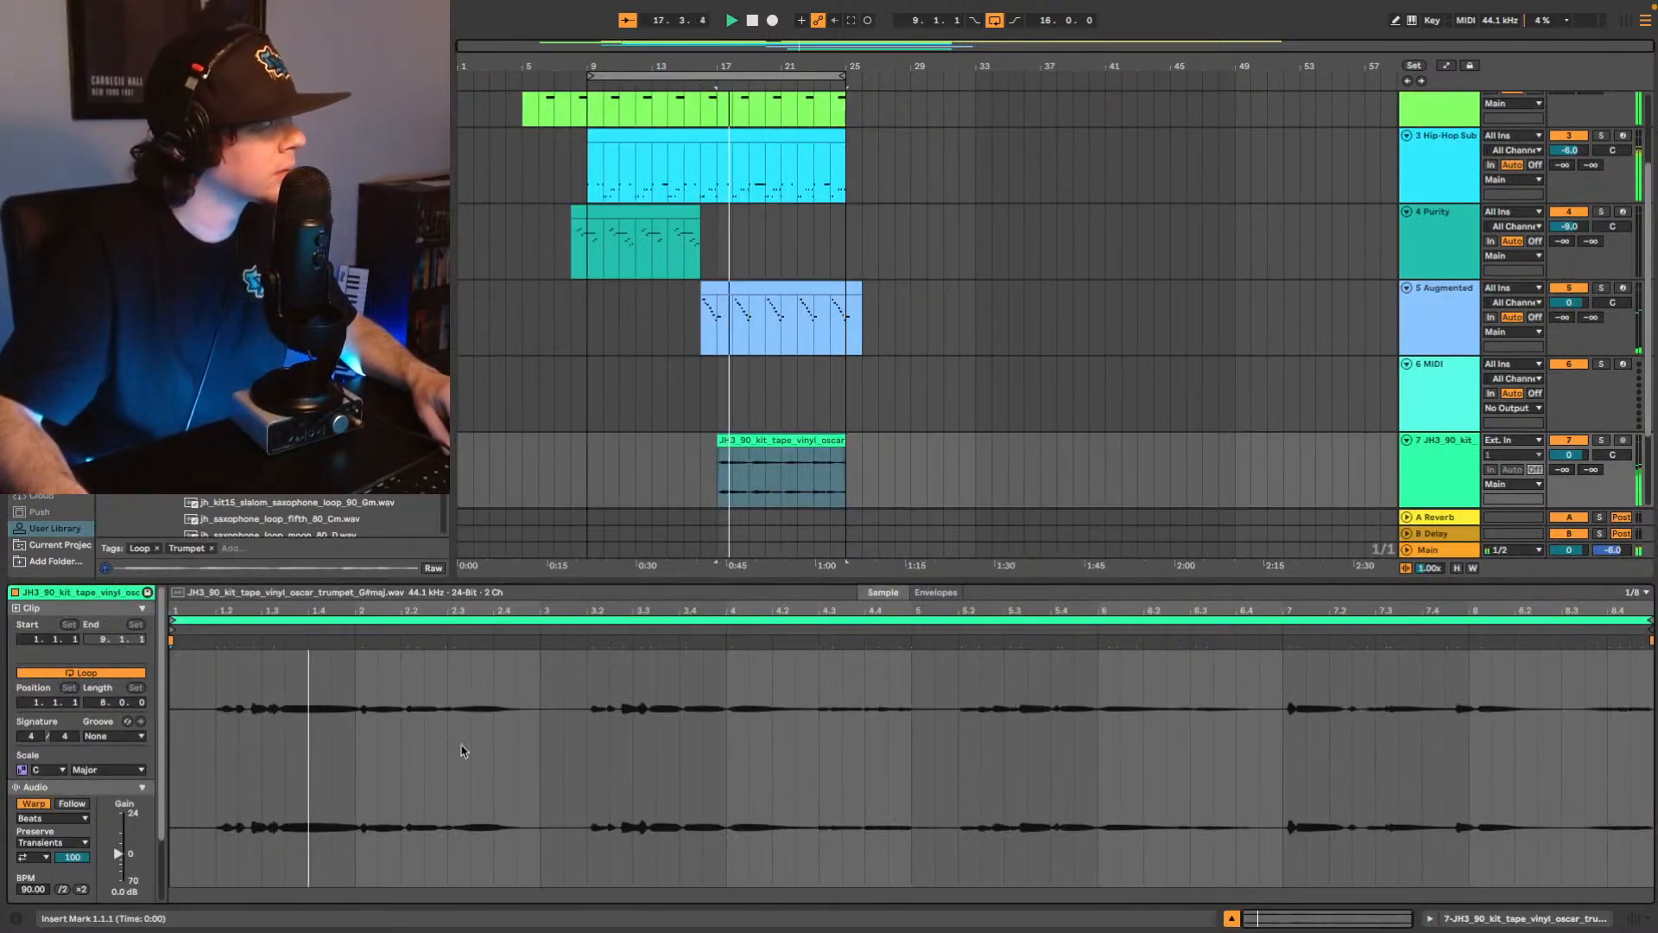
click(52, 818)
click(52, 887)
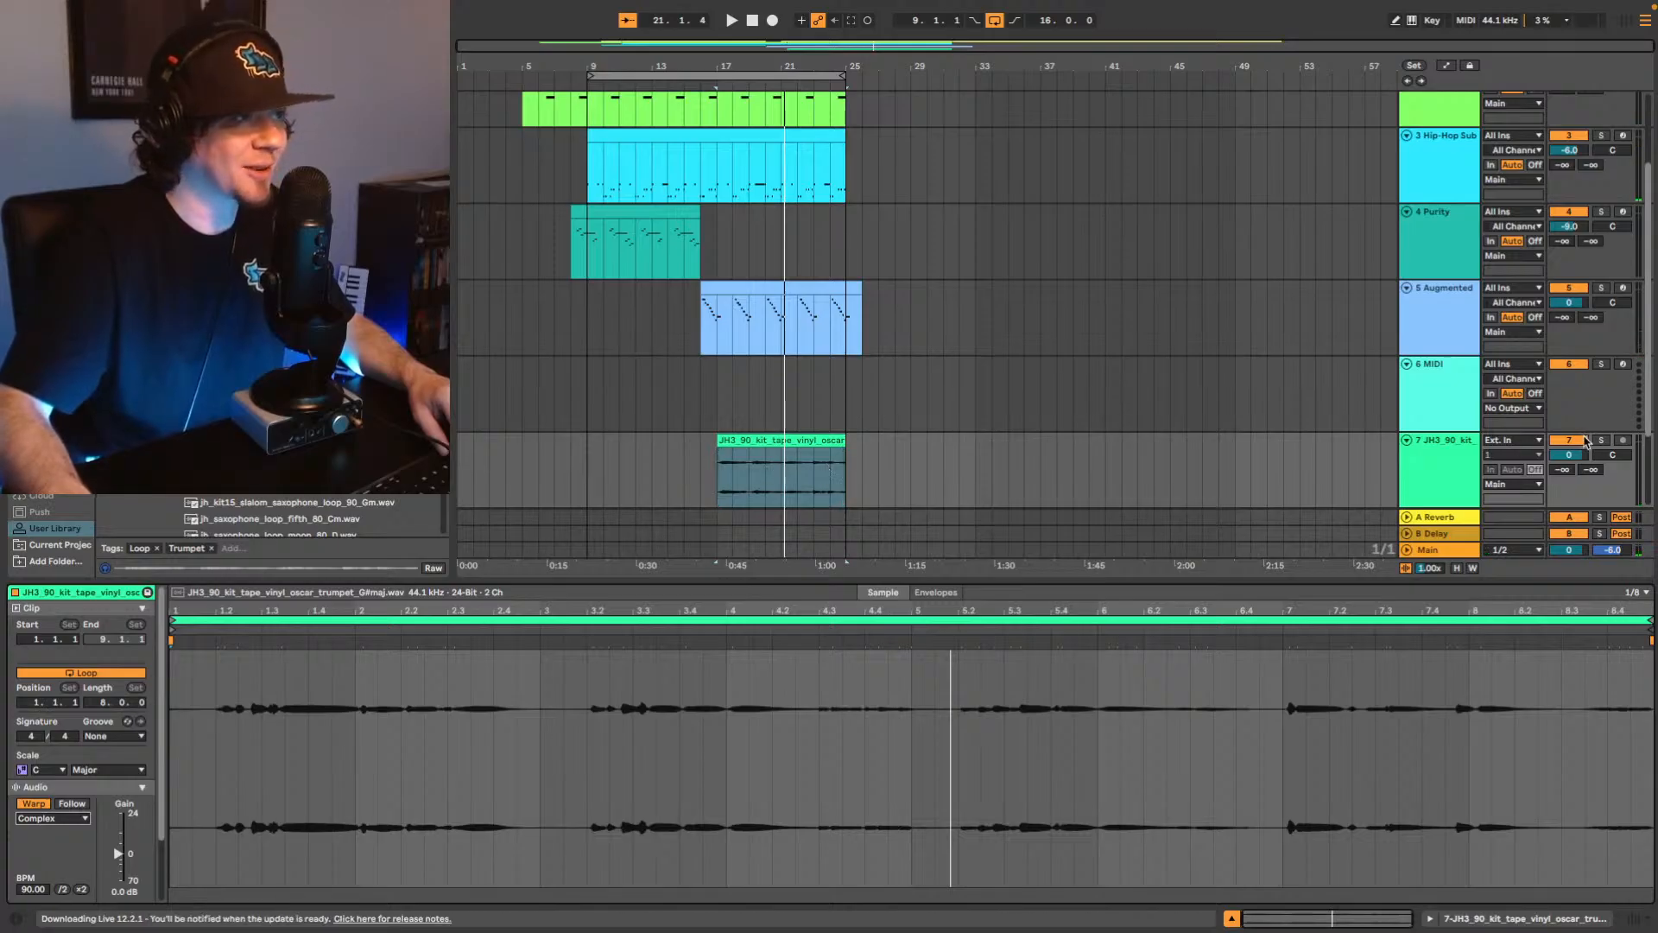
Briefly solo the trumpet track, then play the full arrangement with the trumpet loop from bar 17.
click(1601, 439)
click(763, 486)
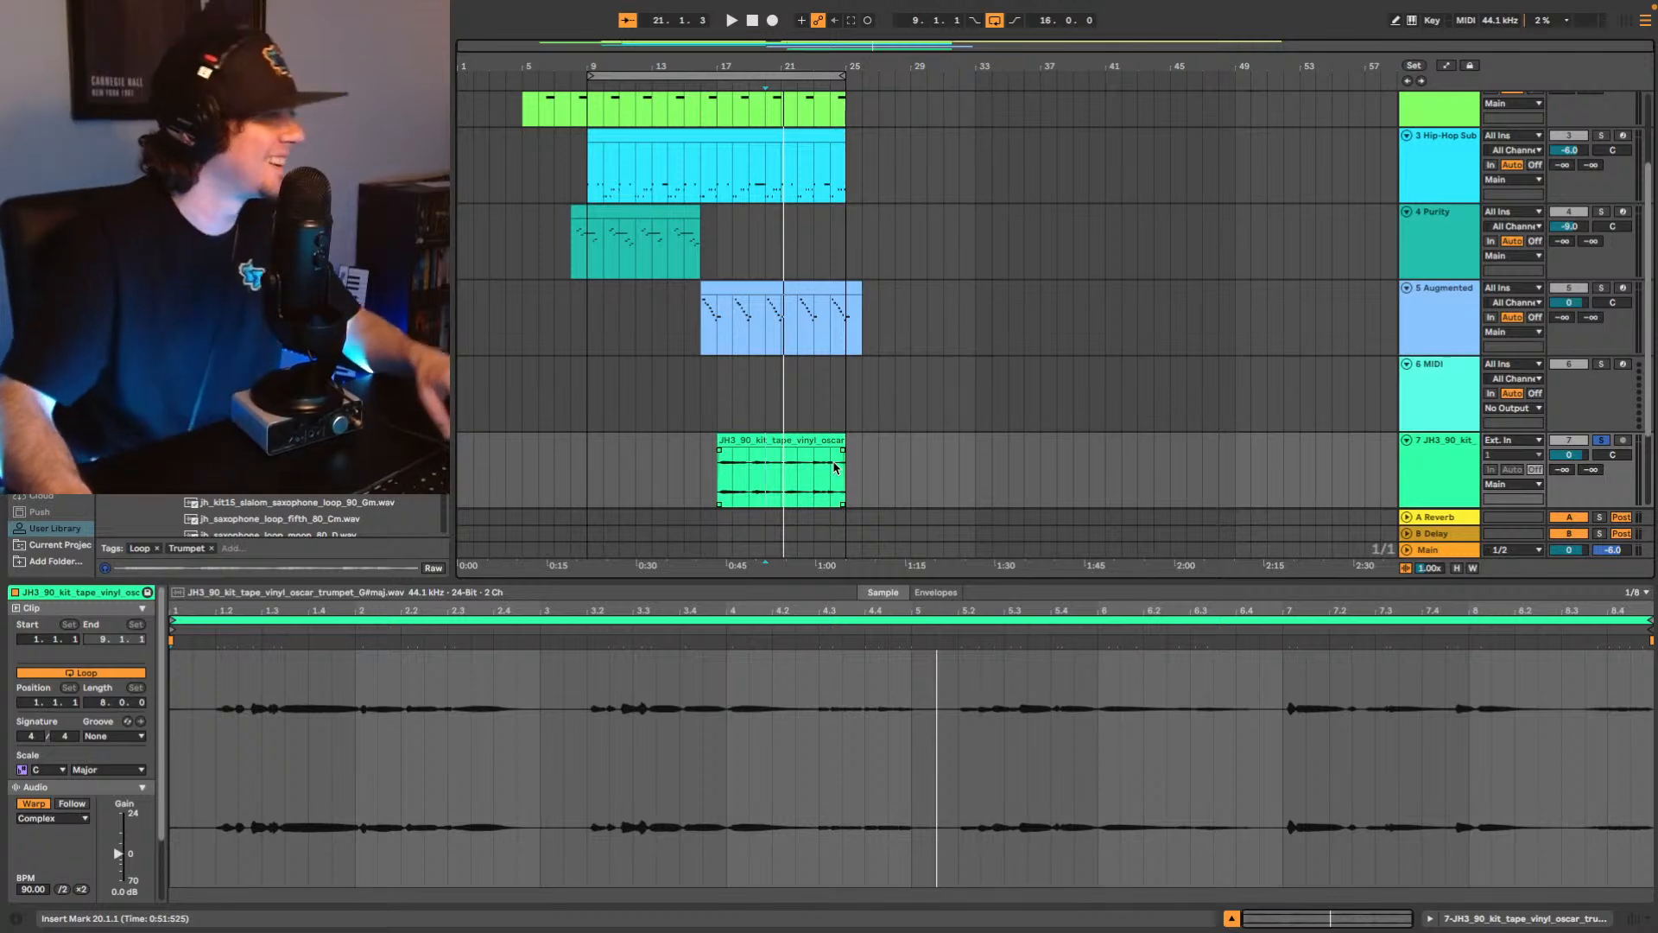
click(1602, 443)
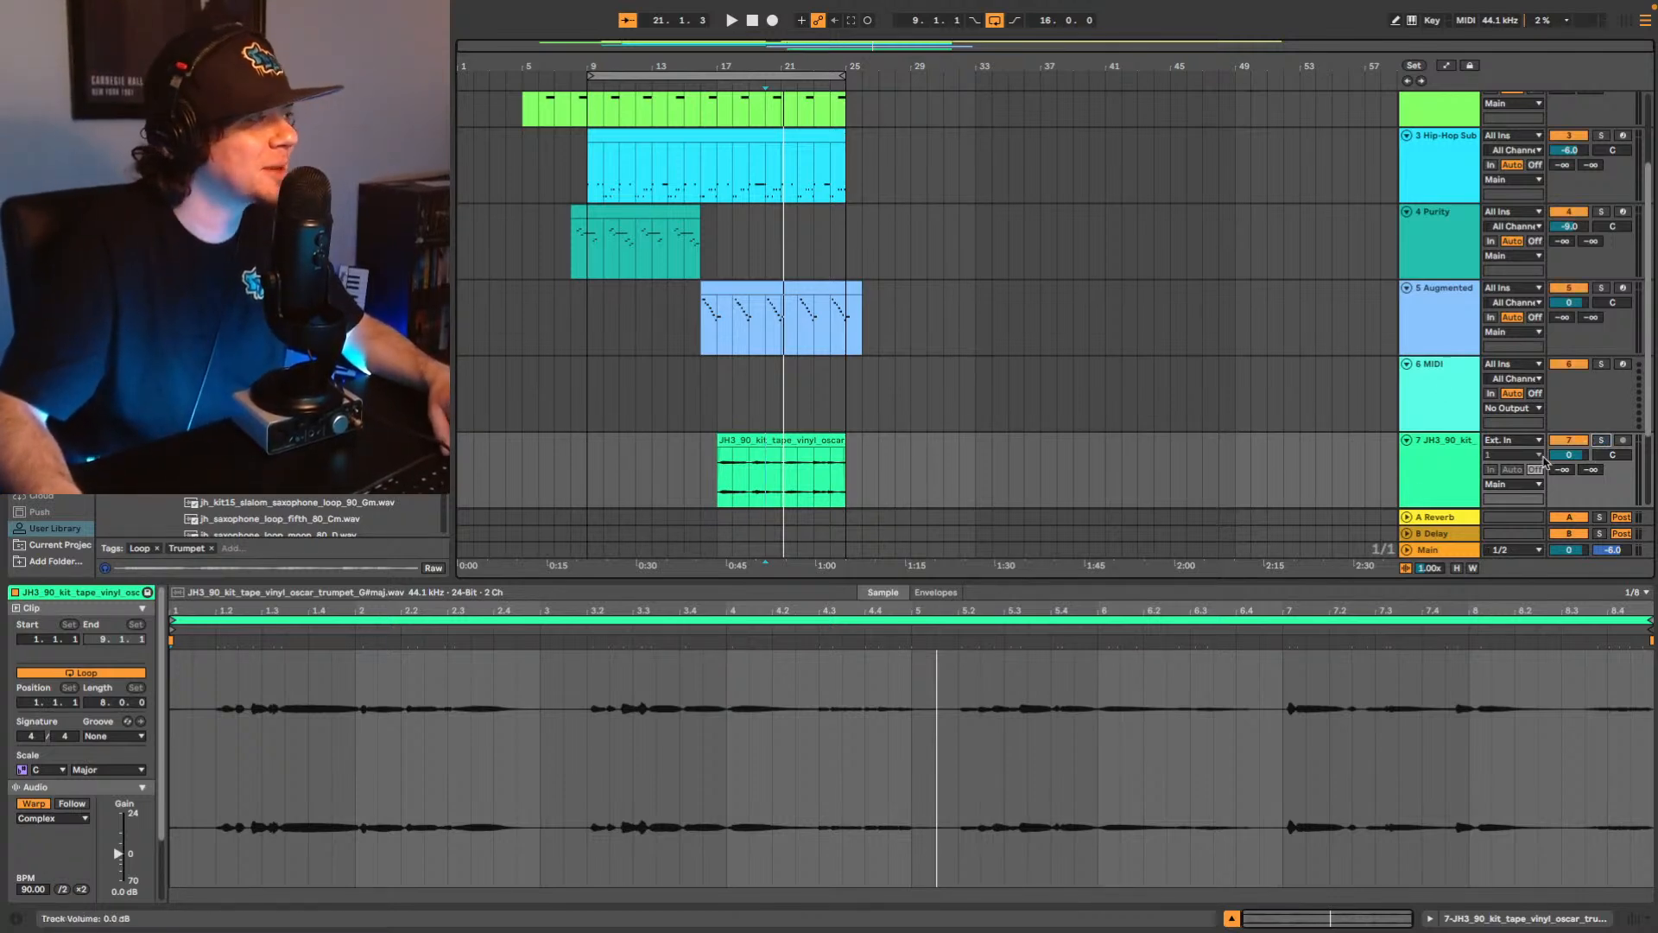
click(755, 440)
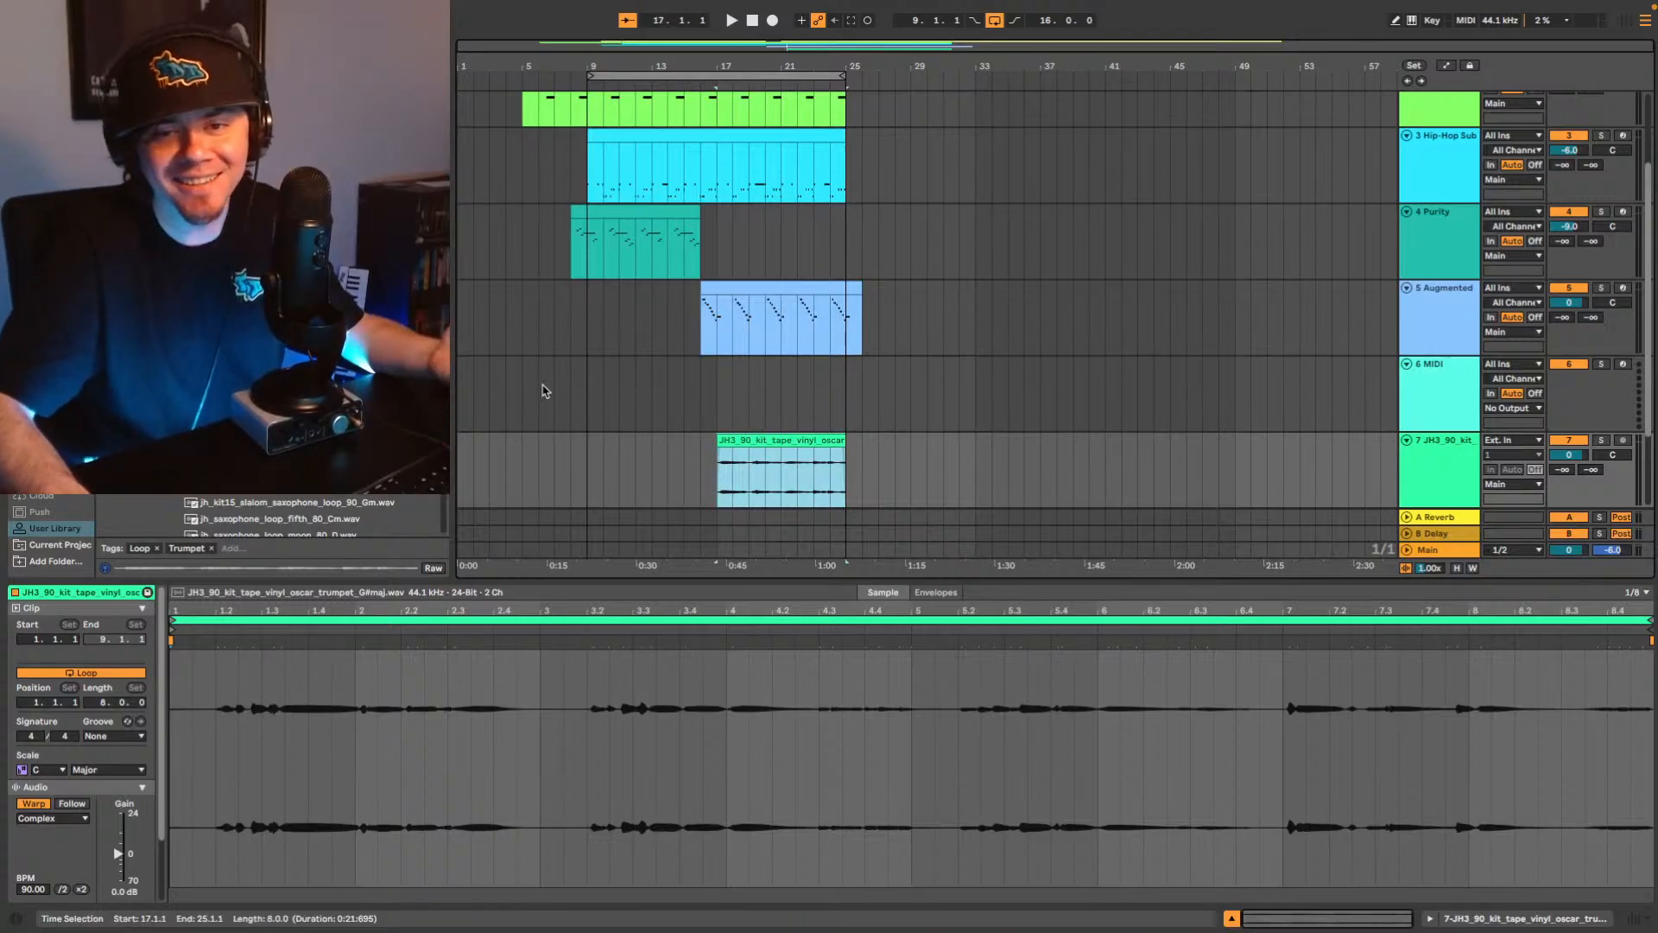
key(space)
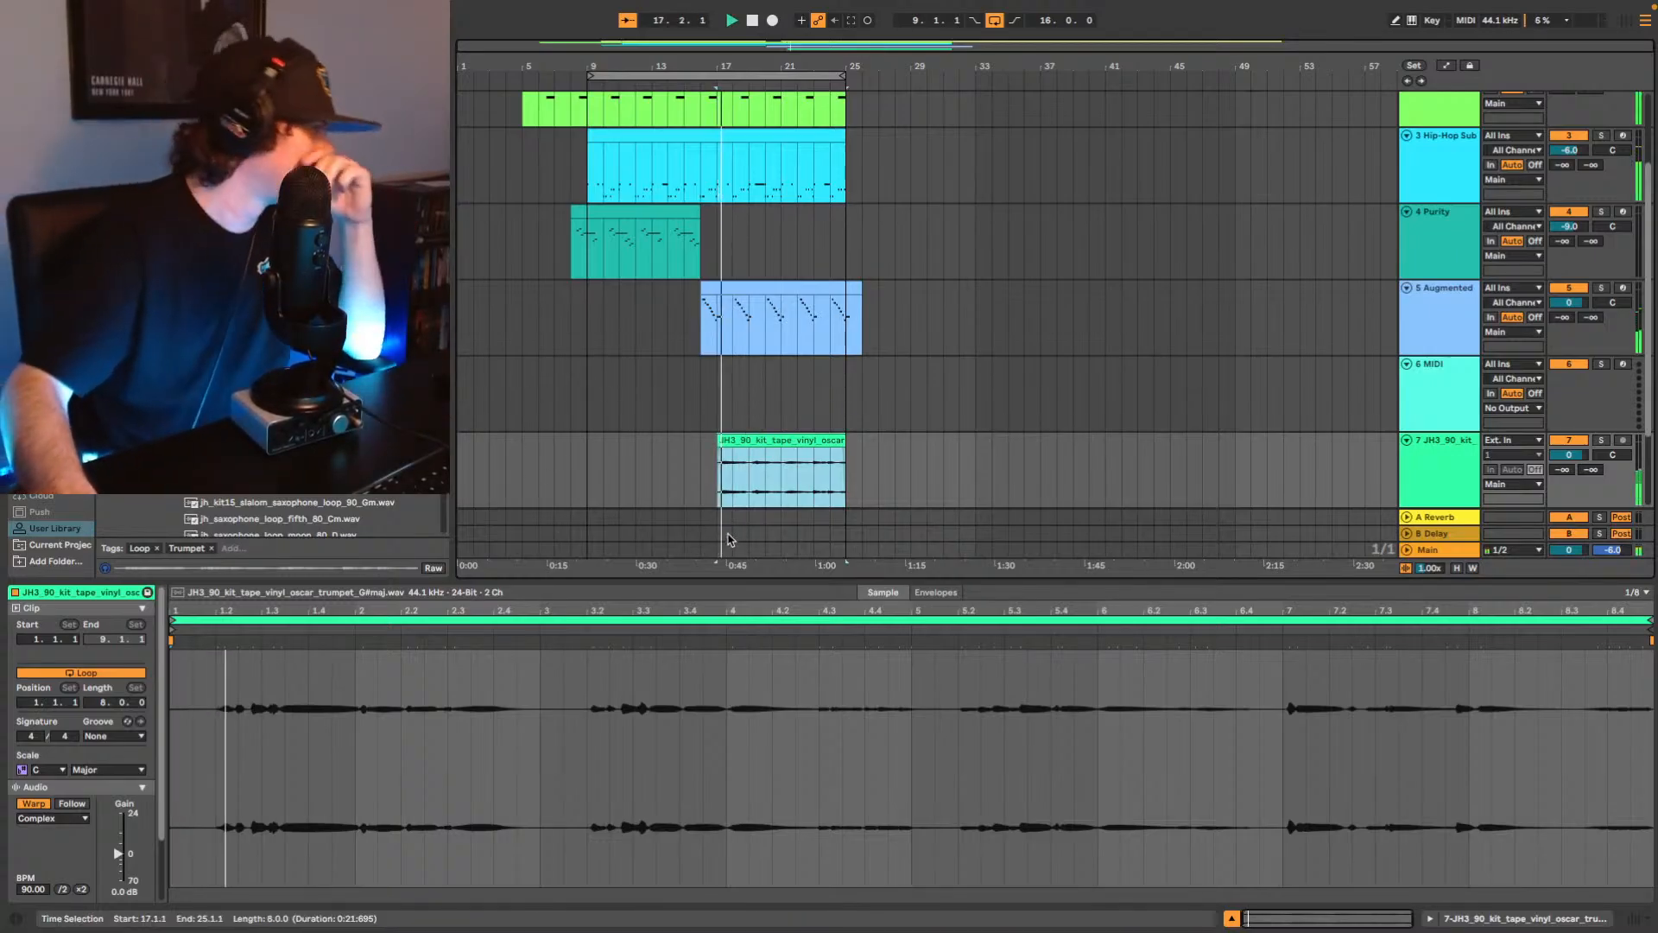
Review the trumpet clip's pitch control and examine the notes in the SO_JAM melodic clip from bar 17.
scroll(134, 812, down, 1)
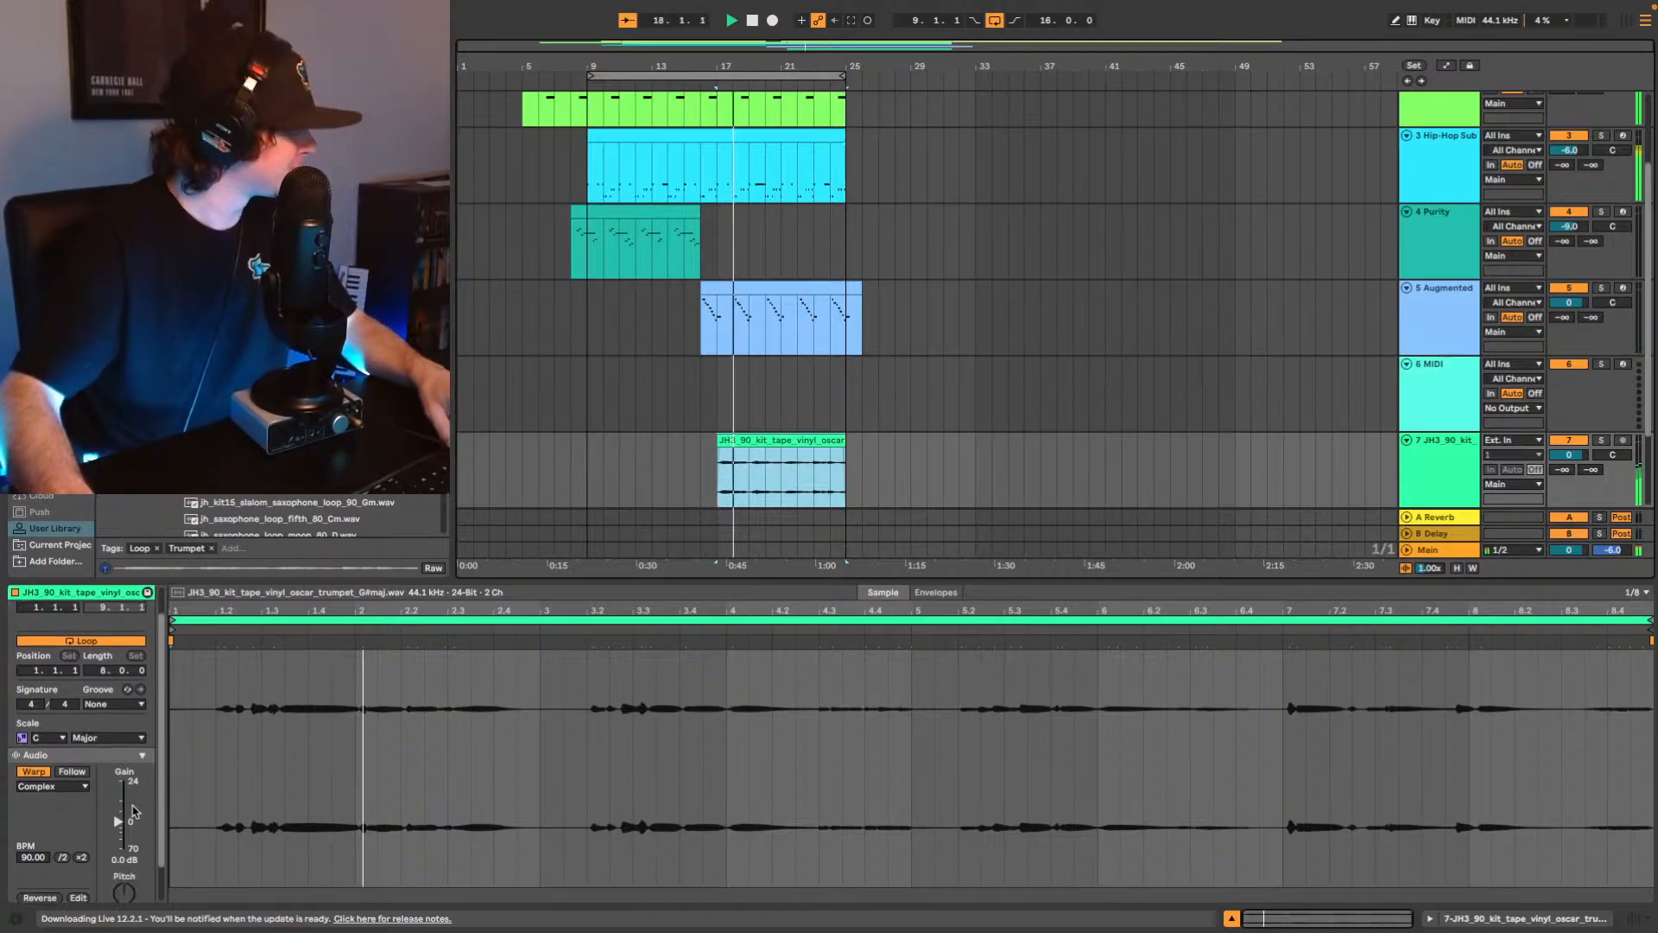
scroll(134, 811, down, 2)
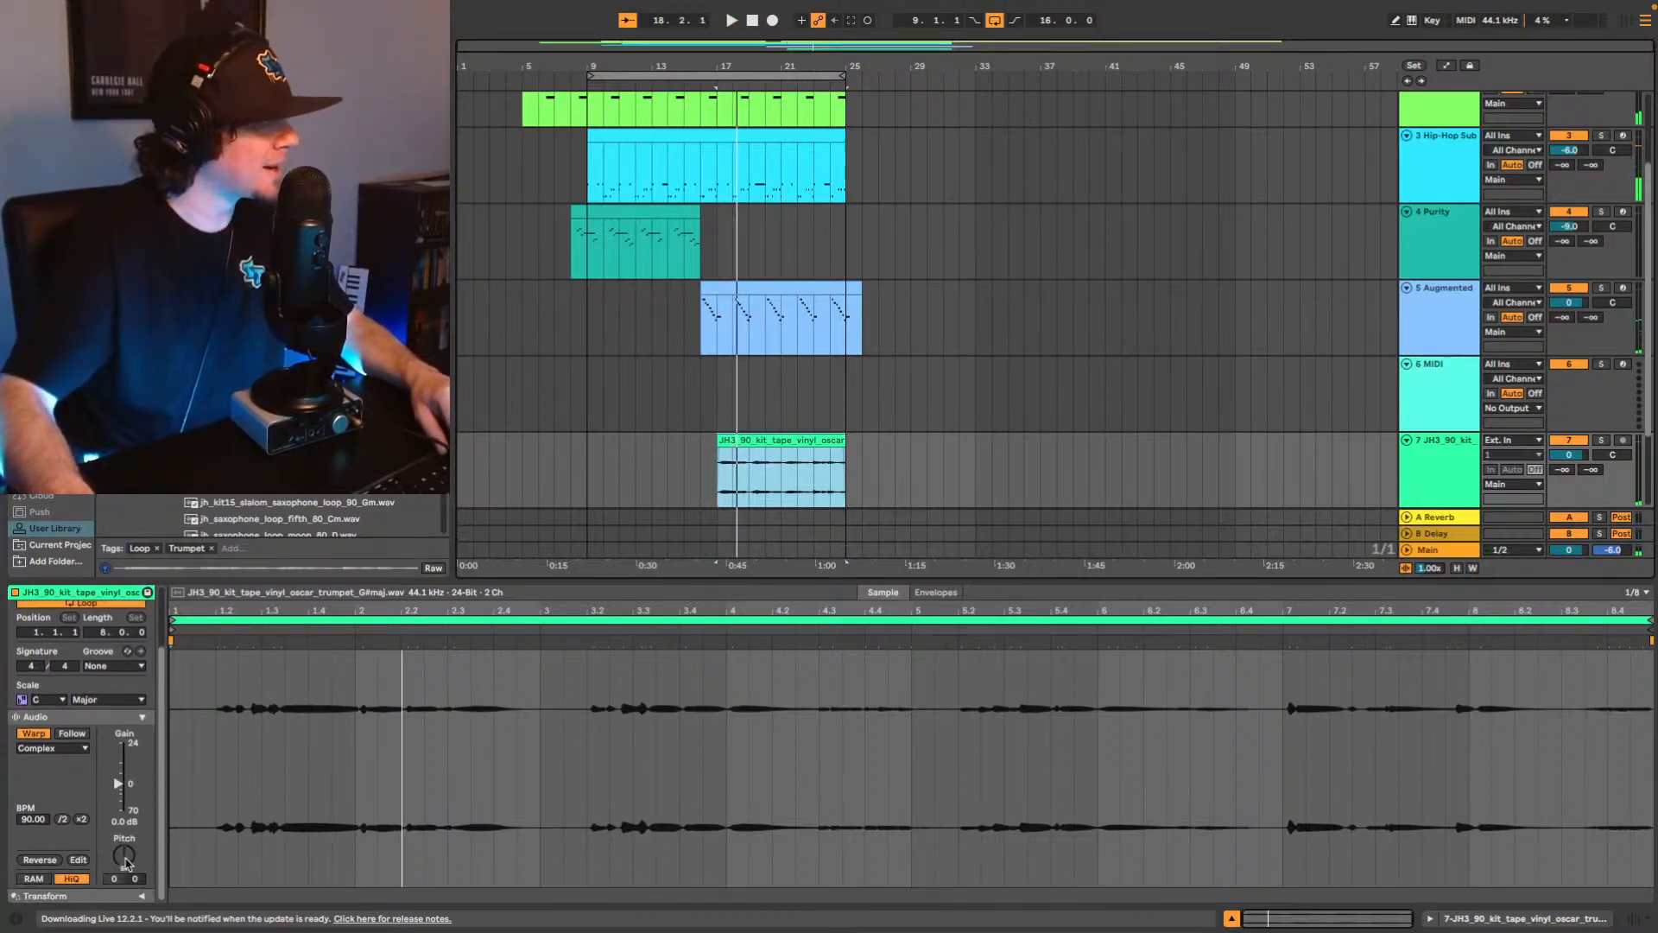
scroll(760, 406, up, 3)
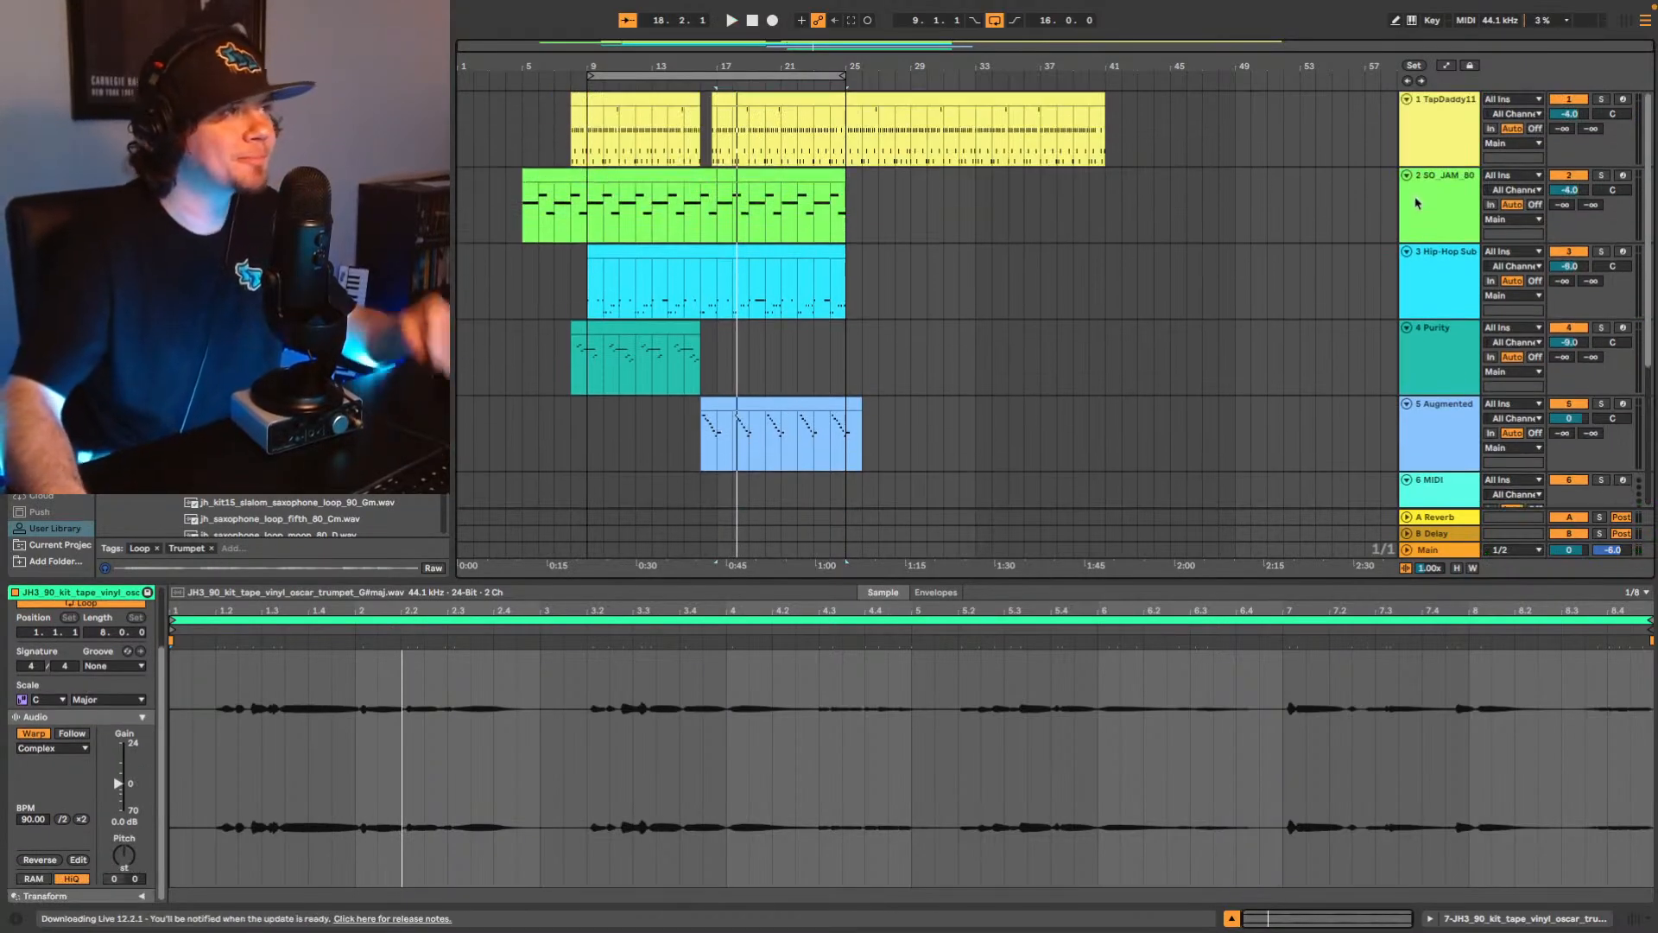
scroll(1166, 345, down, 3)
scroll(1036, 319, up, 2)
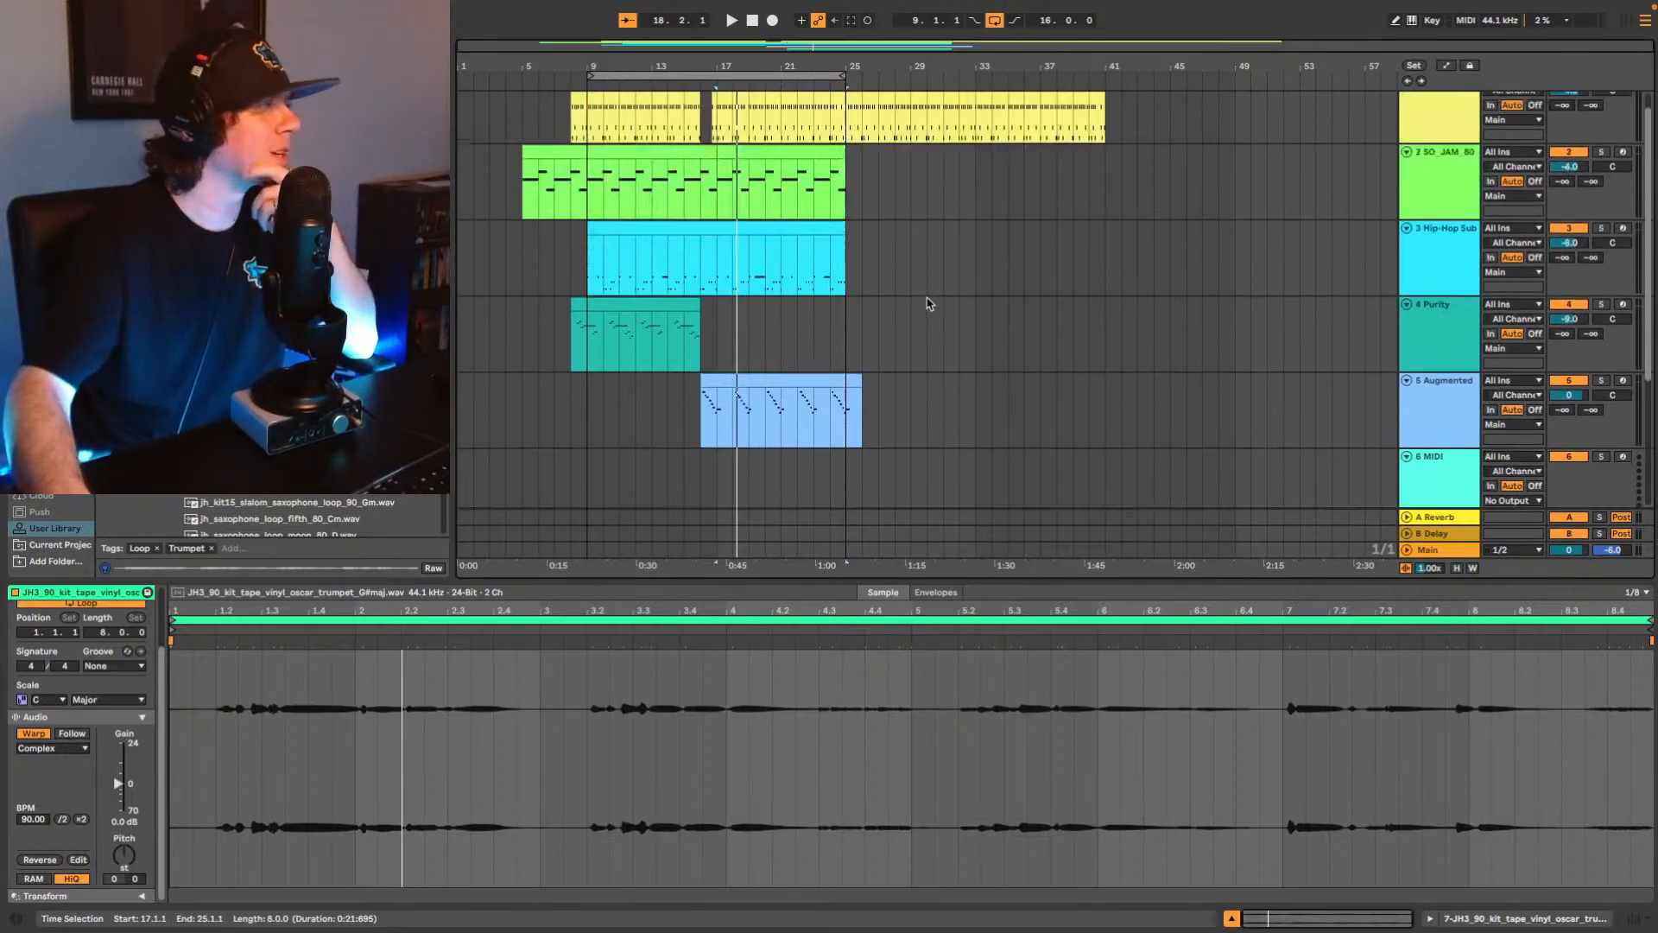
click(1440, 175)
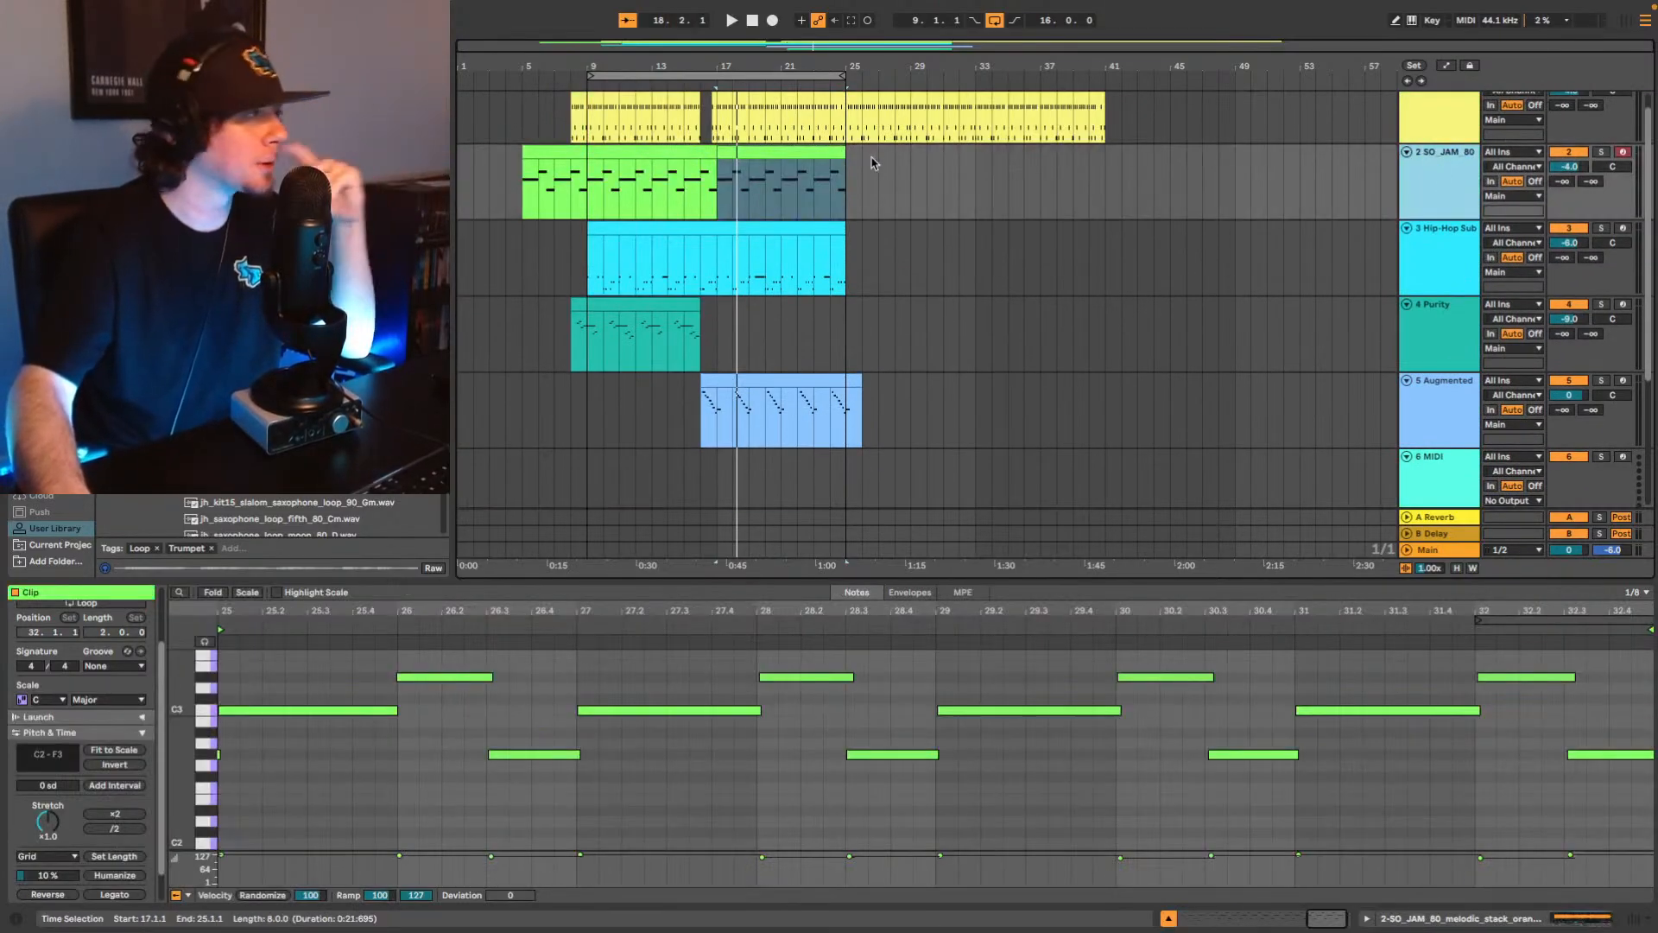
scroll(917, 325, down, 3)
scroll(918, 325, down, 1)
Audition the trumpet loop at several transpositions against the beat and set its pitch to -7 semitones.
click(760, 467)
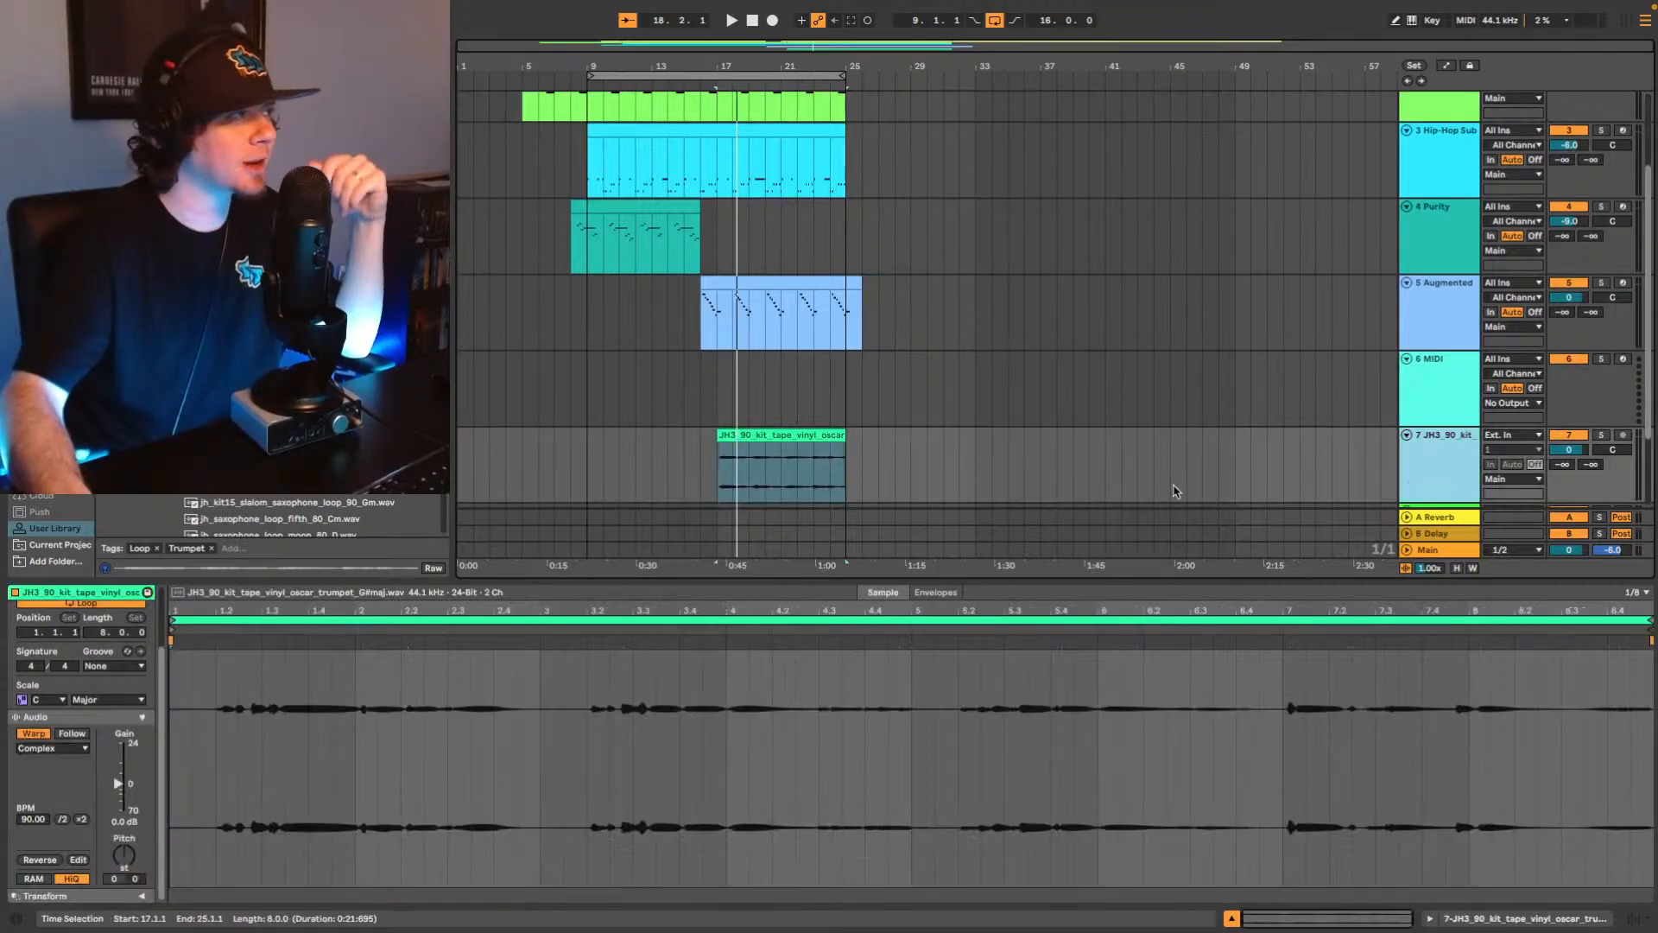
click(127, 857)
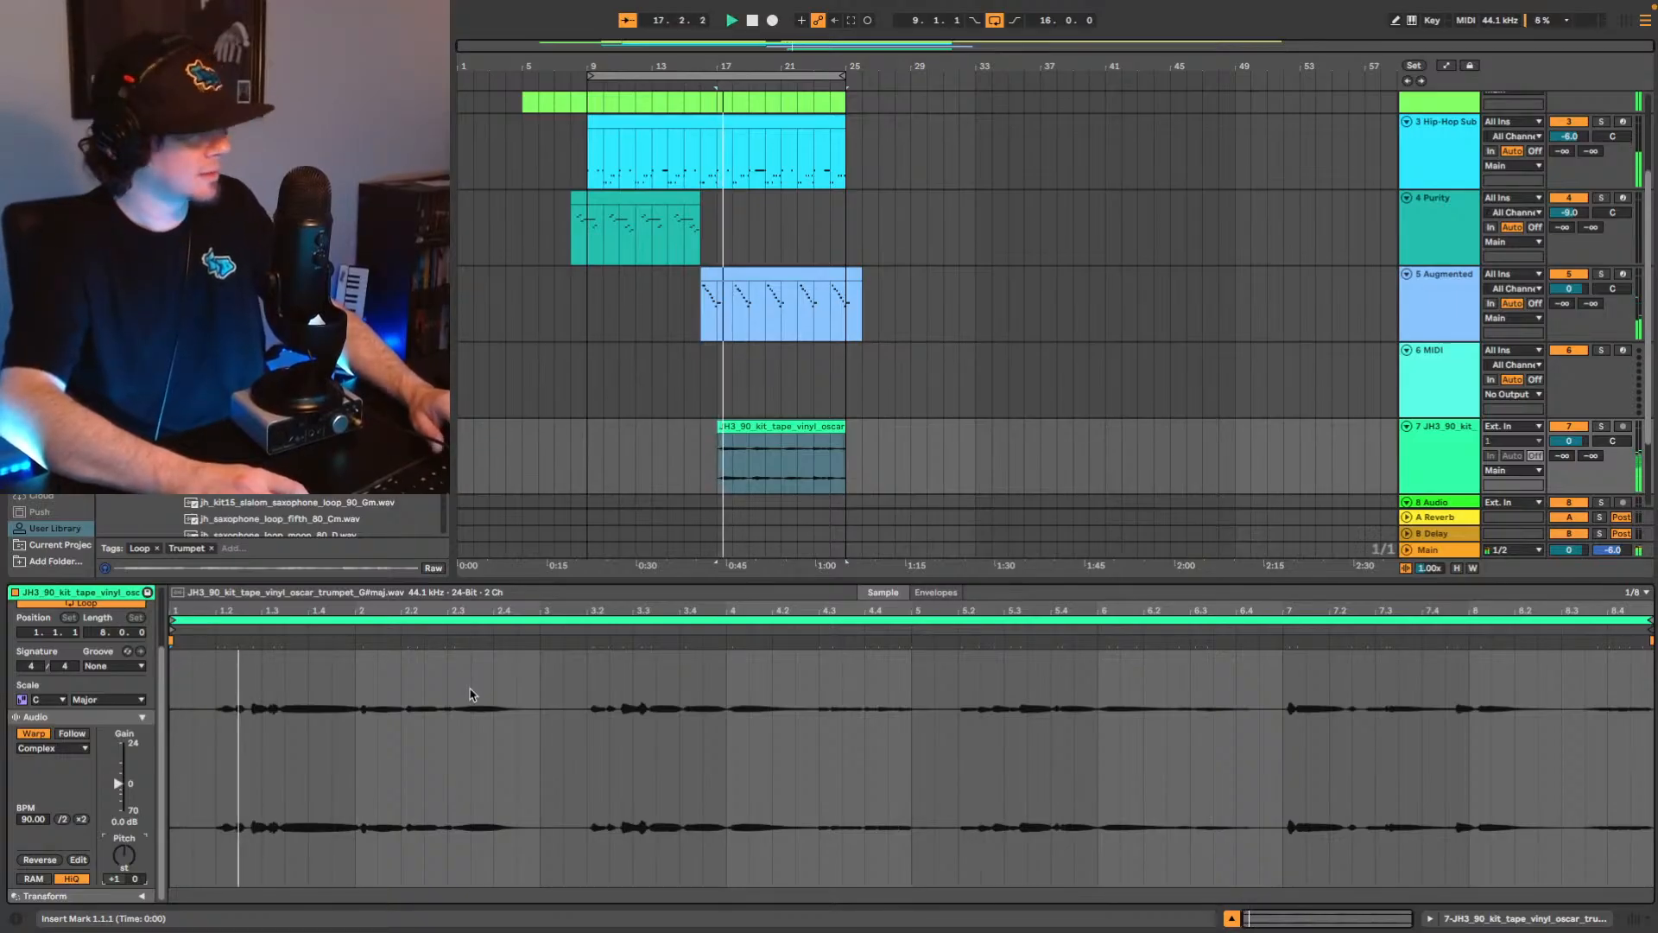
key(Up)
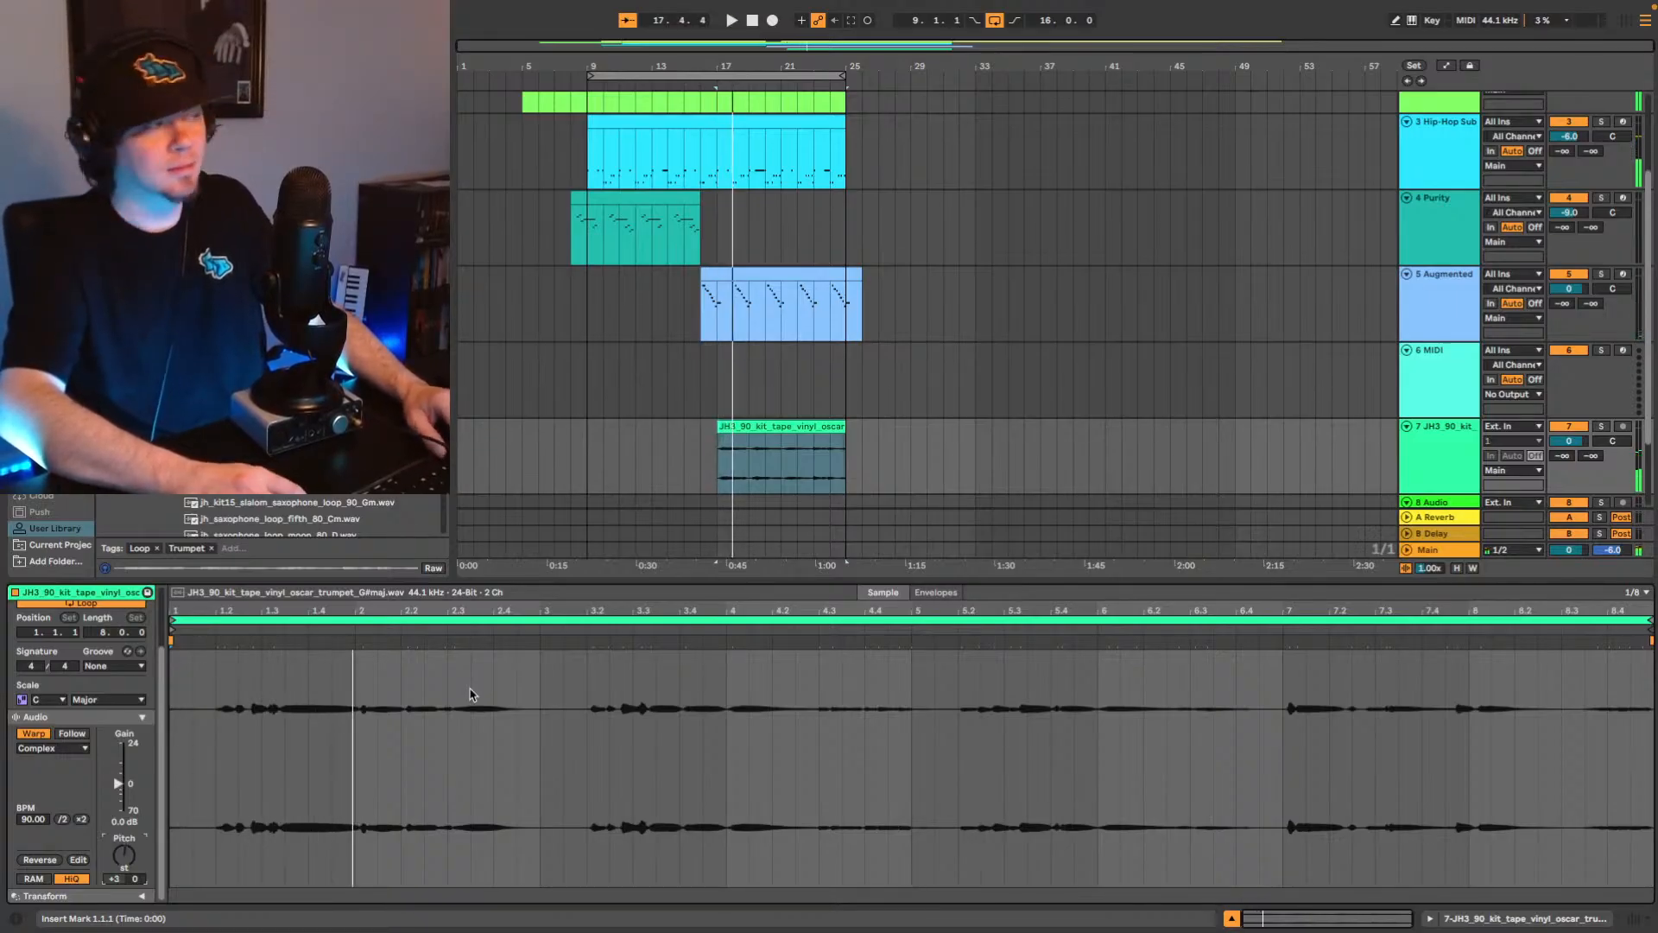
key(space)
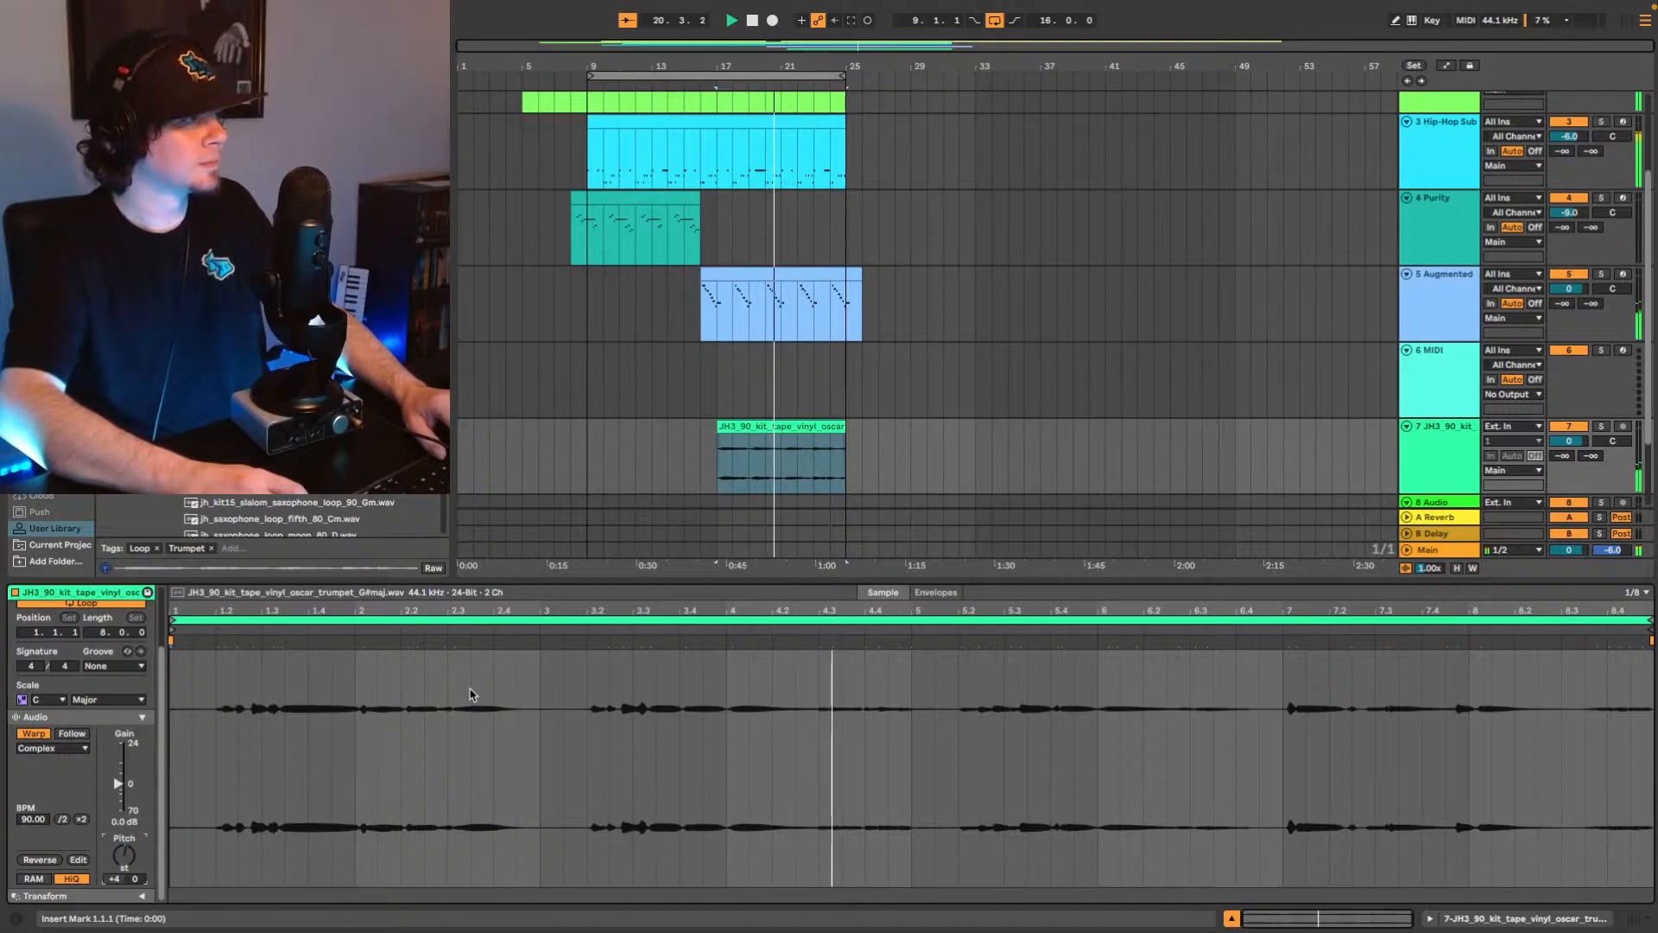
key(space)
key(Up)
key(space)
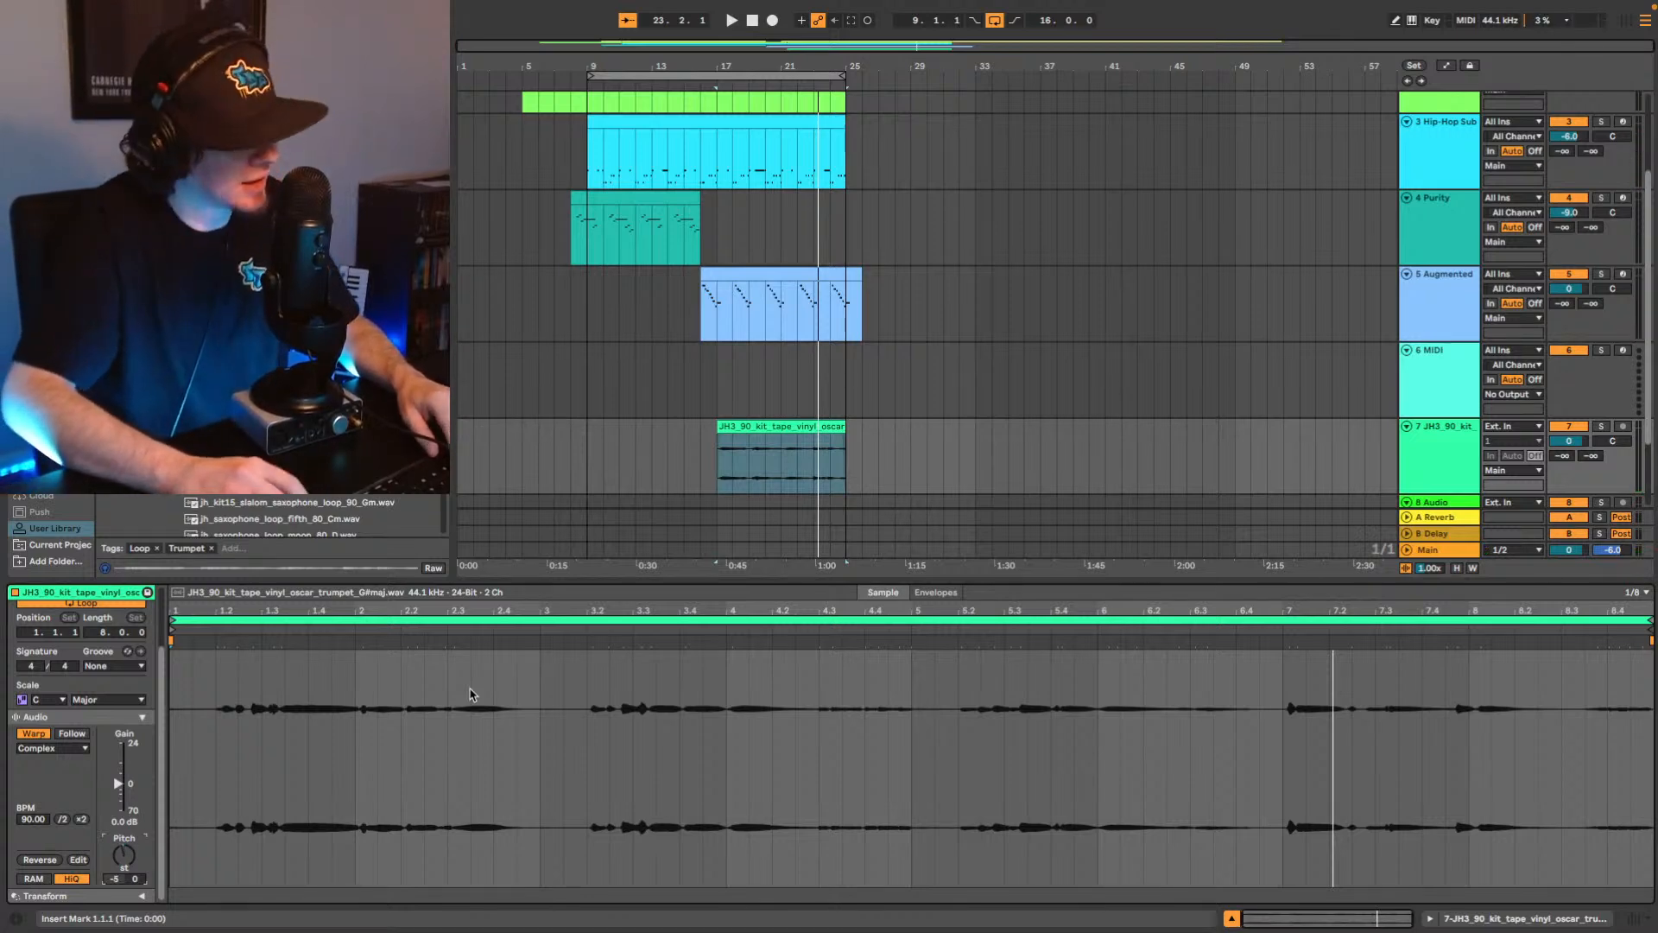
key(space)
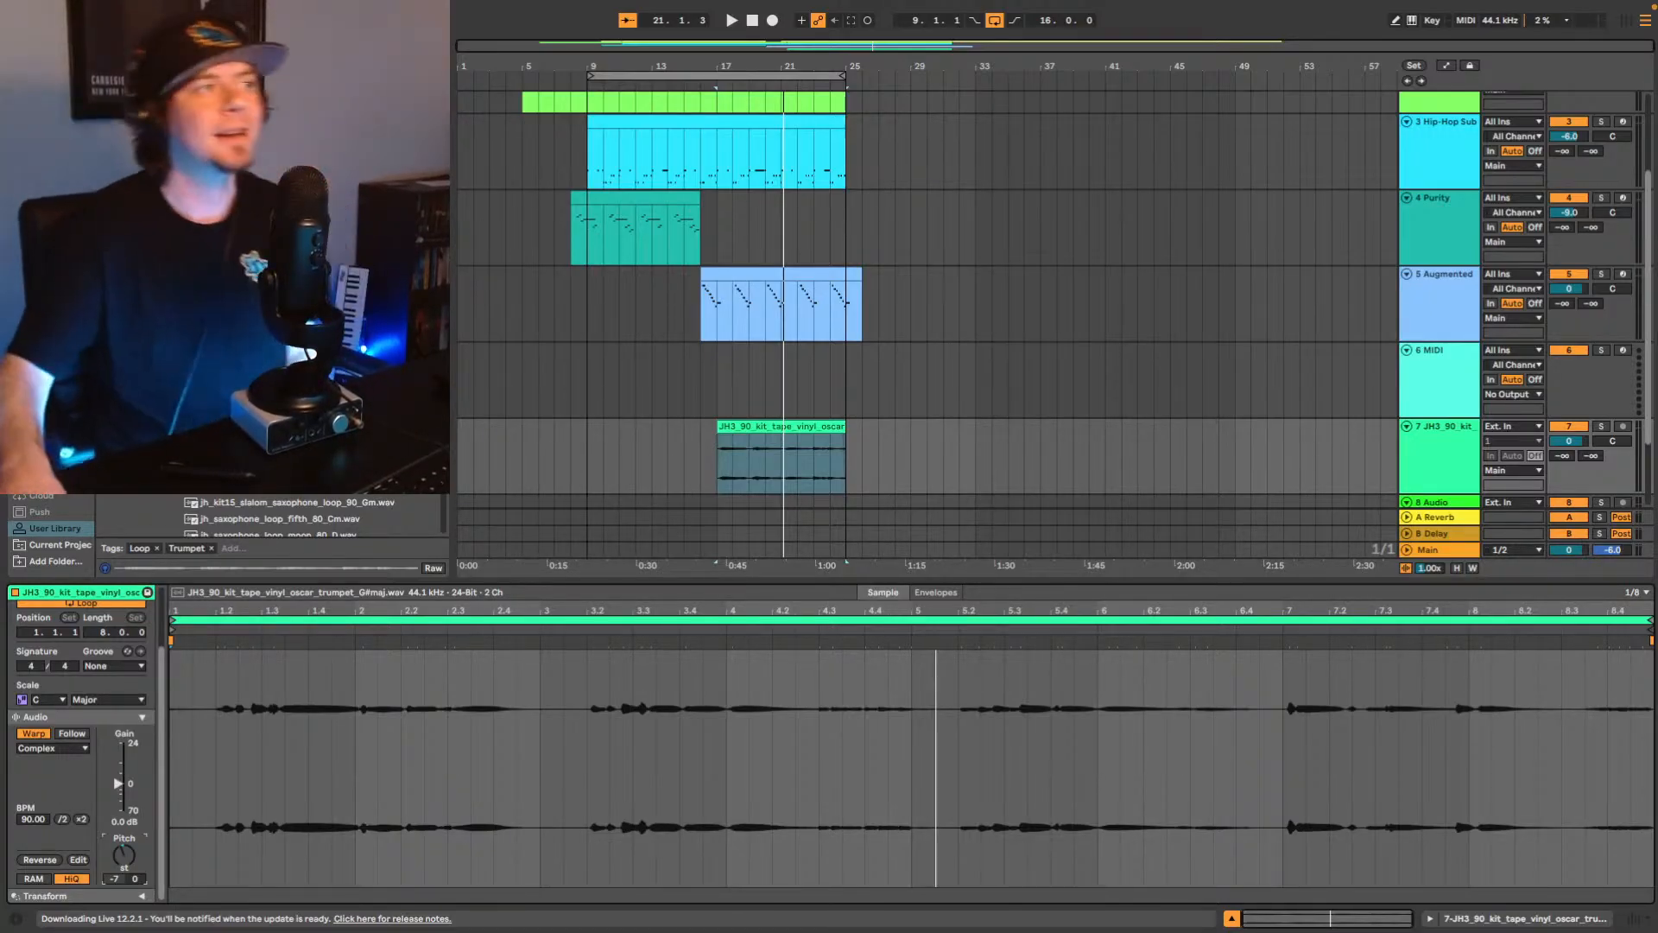
Play the arrangement to hear how the transposed trumpet loop fits over bars 17 to 25.
click(791, 432)
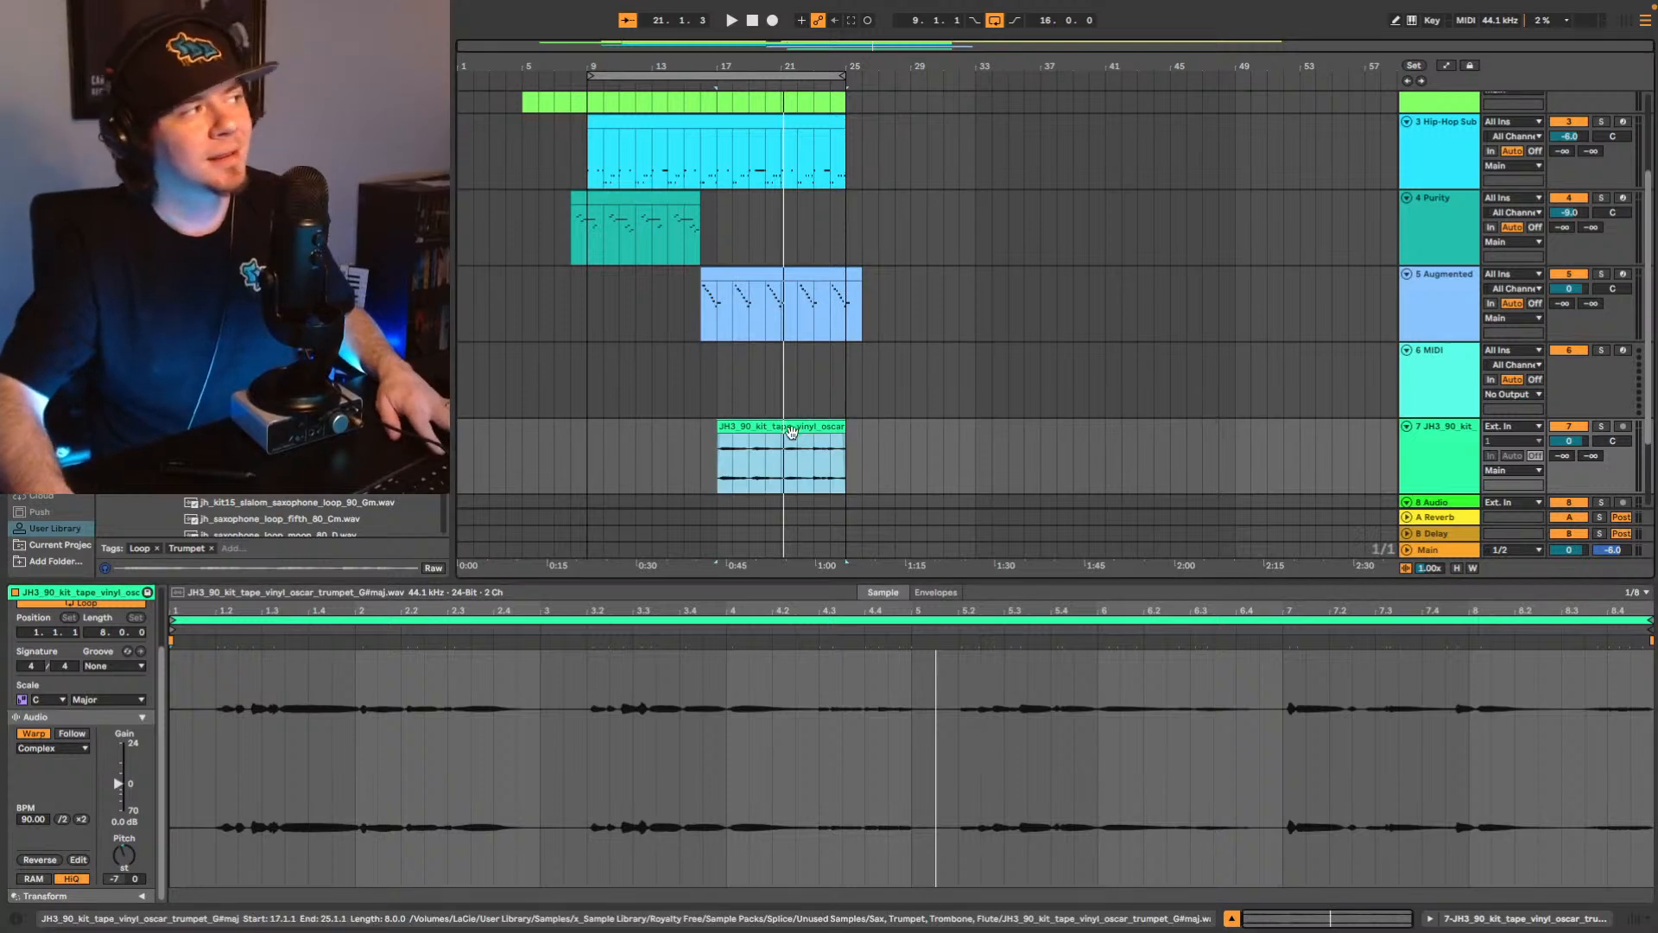
key(space)
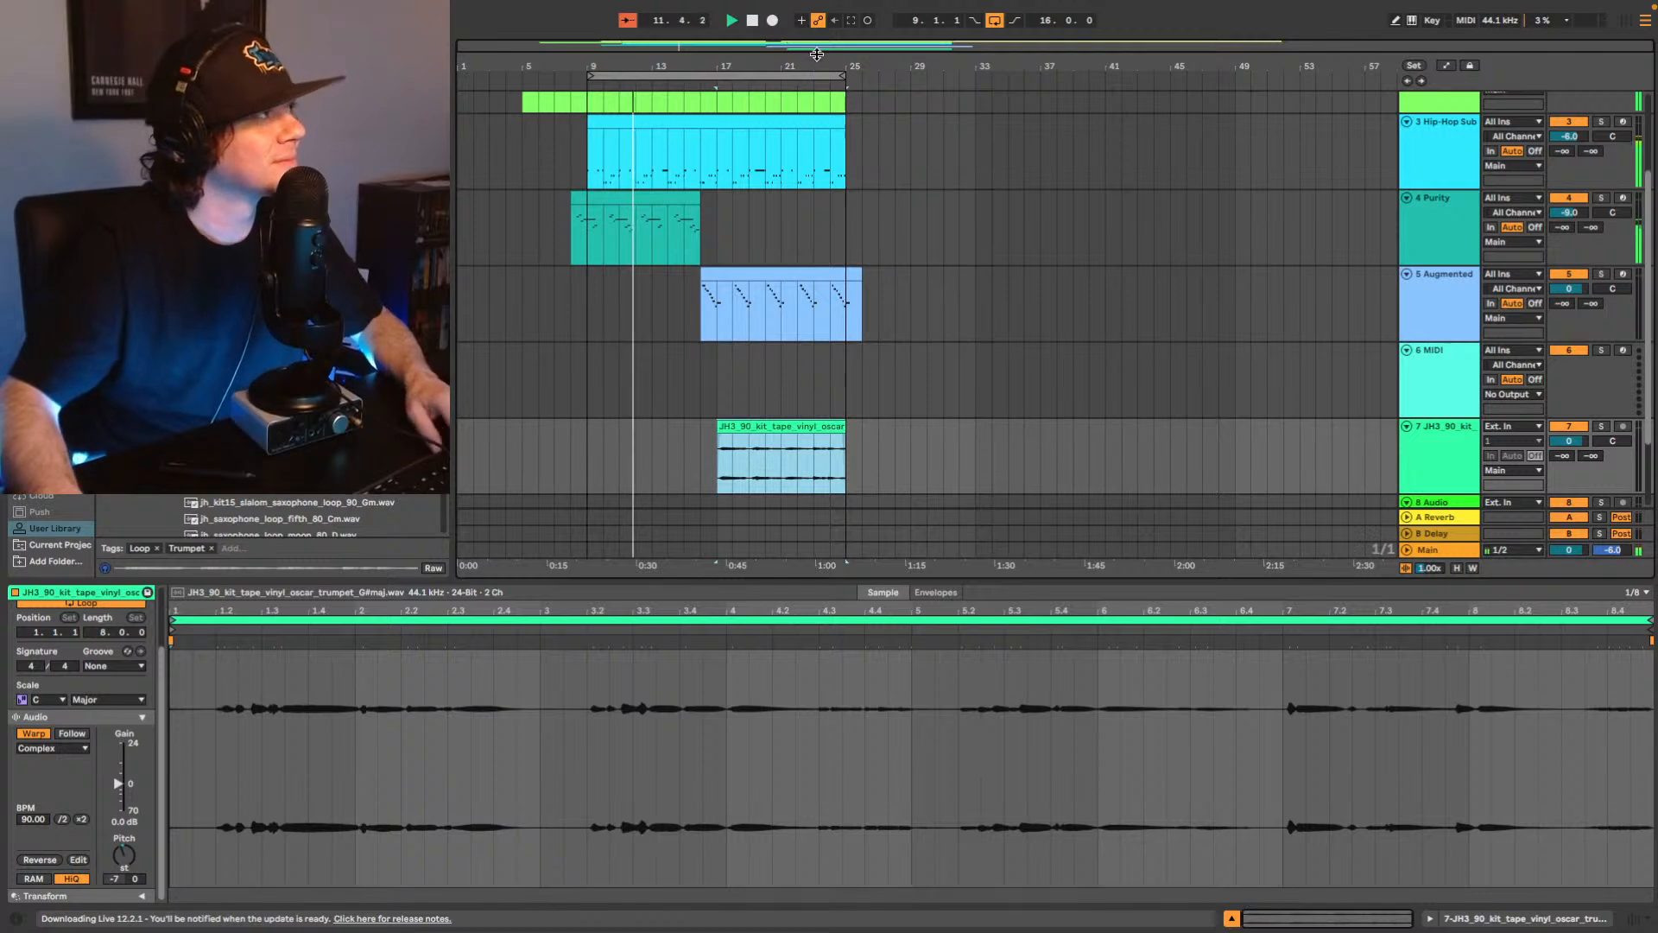
mouse_move(817, 54)
mouse_down()
mouse_move(821, 91)
mouse_move(836, 52)
mouse_move(823, 84)
mouse_up()
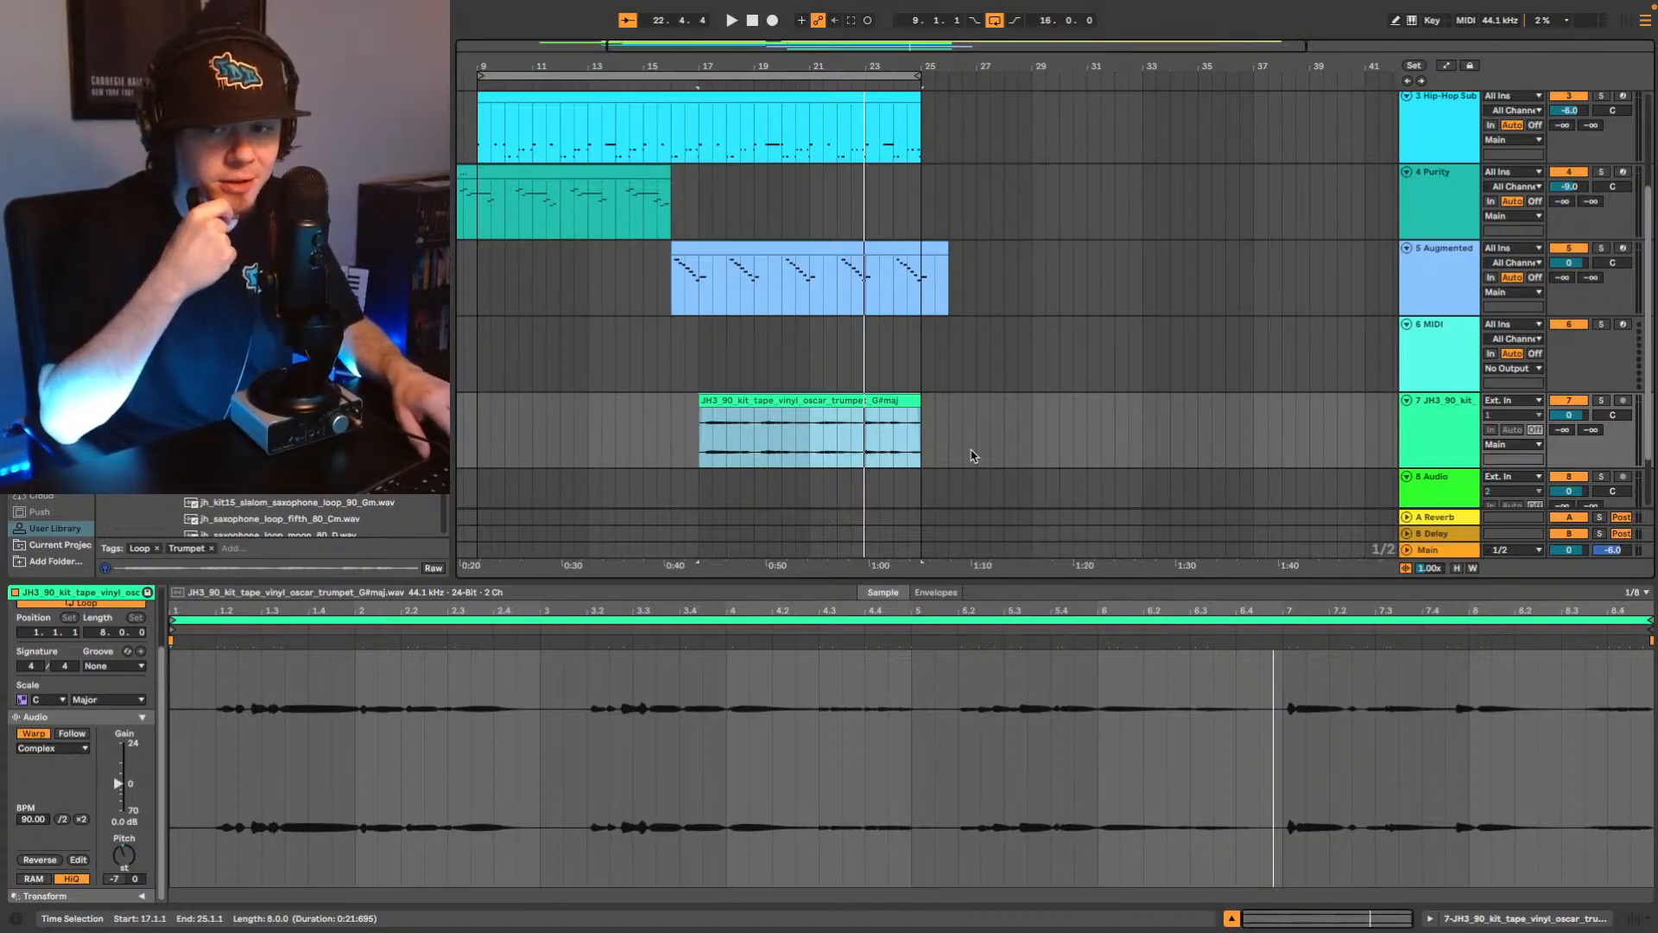
key(space)
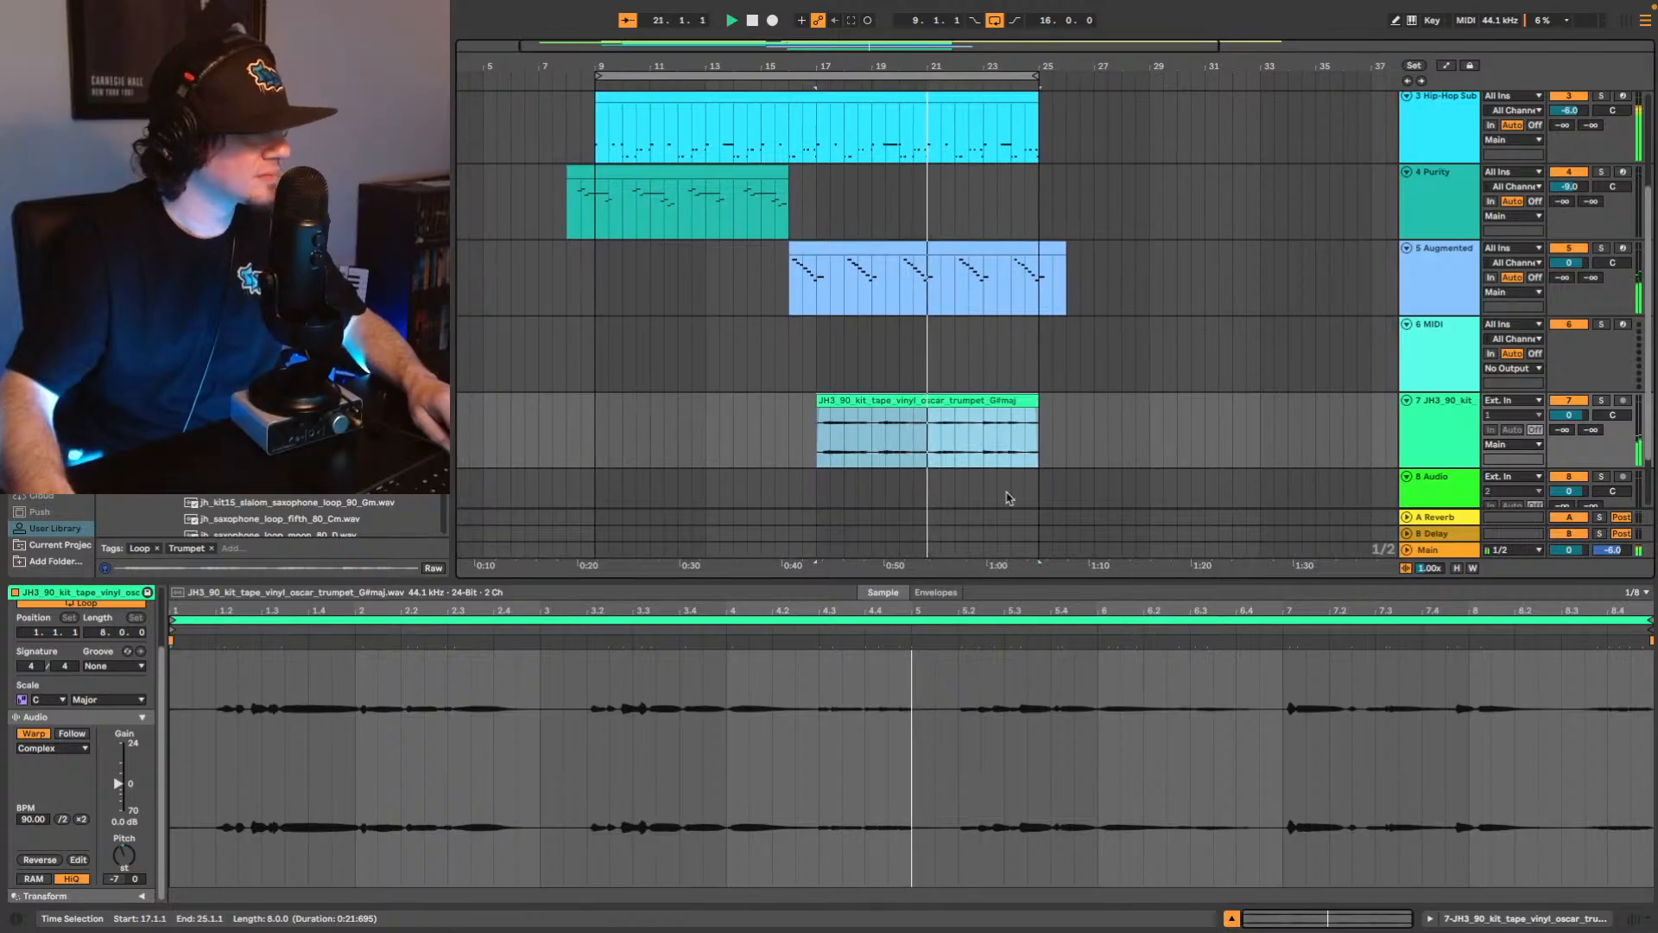
Solo the trumpet track and listen to the loop's phrase around bar 21.
click(1601, 401)
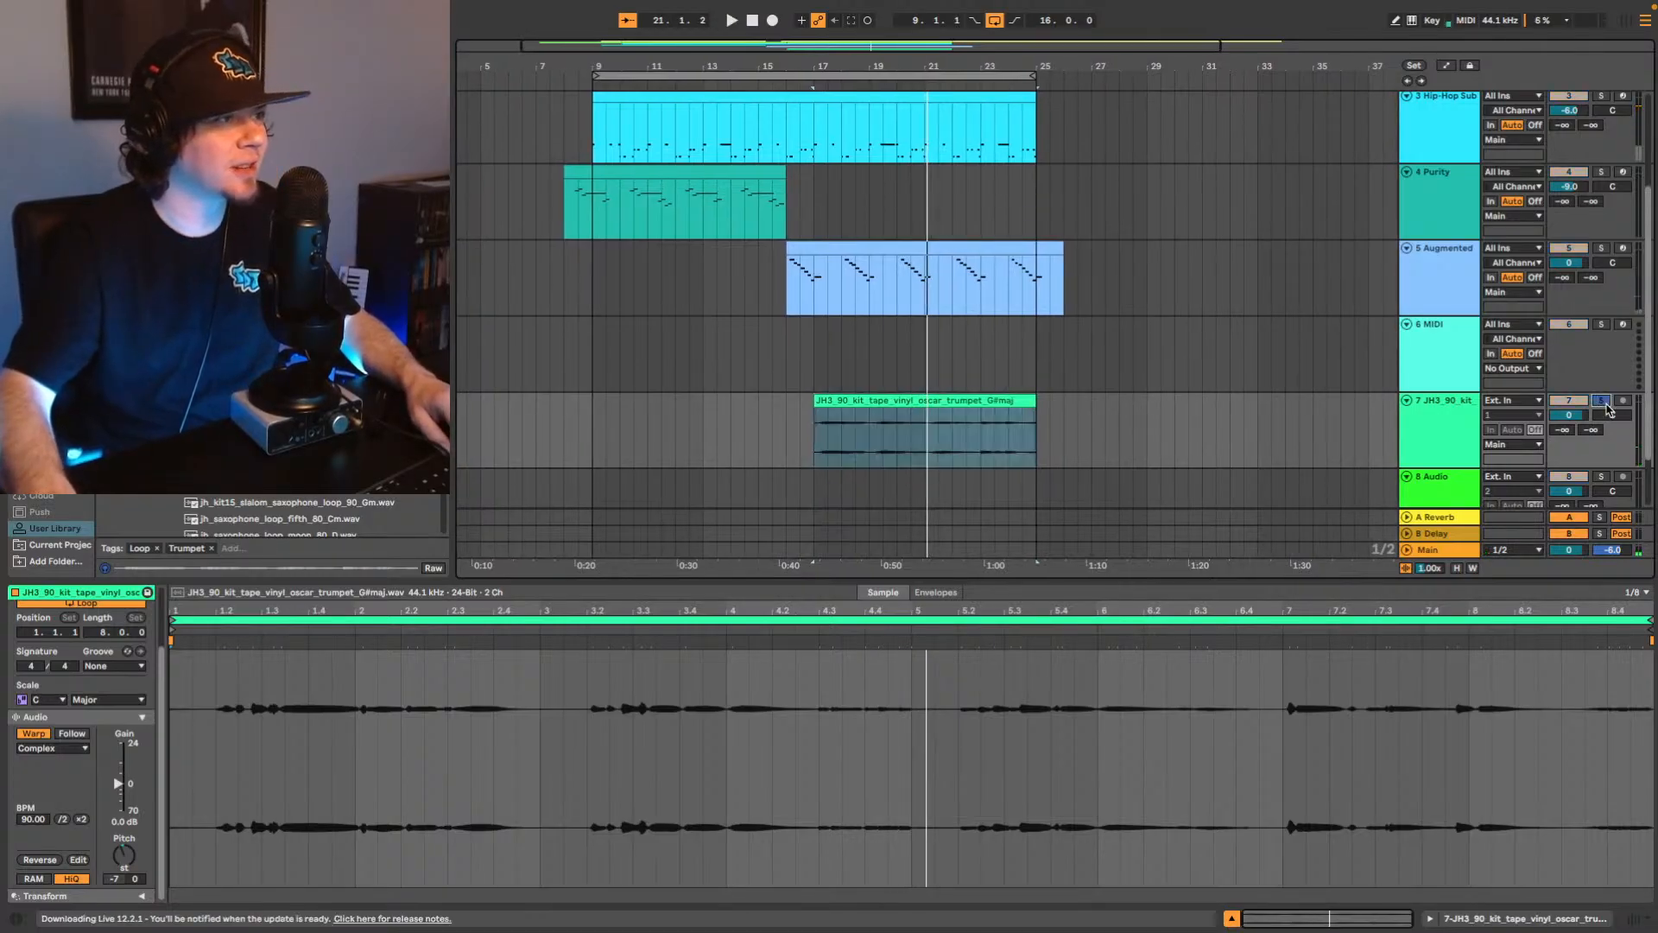
key(space)
right_click(999, 433)
click(1062, 447)
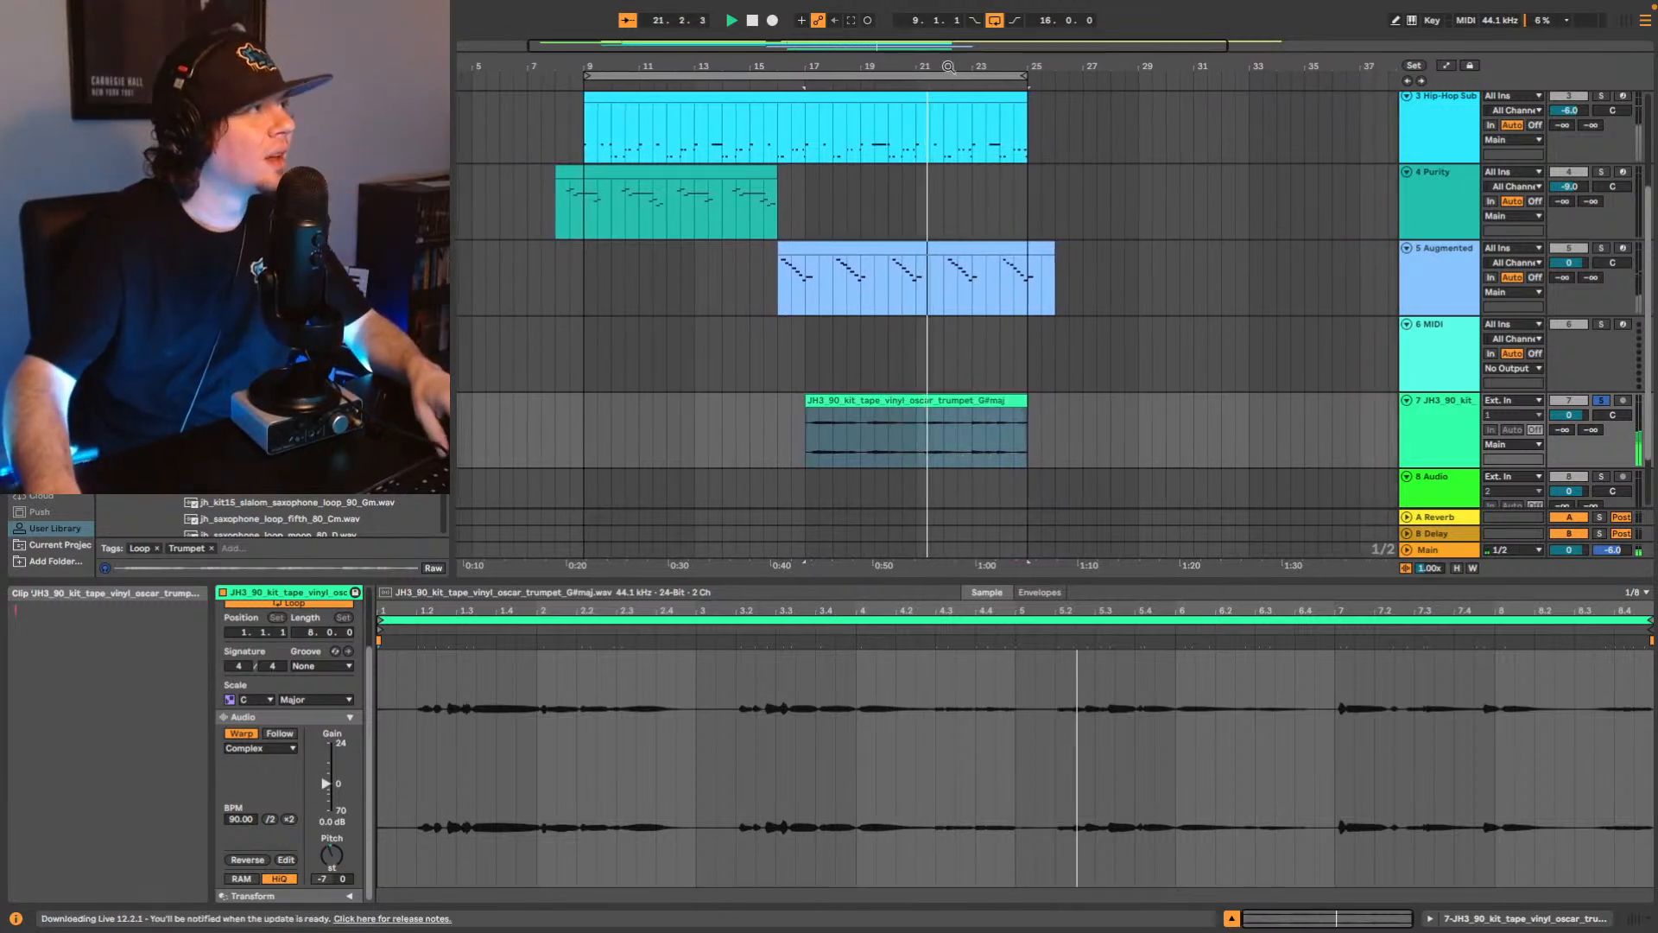
key(space)
Split the trumpet loop's section from 20.3.1 to 21.1.4 into a separate clip.
click(894, 442)
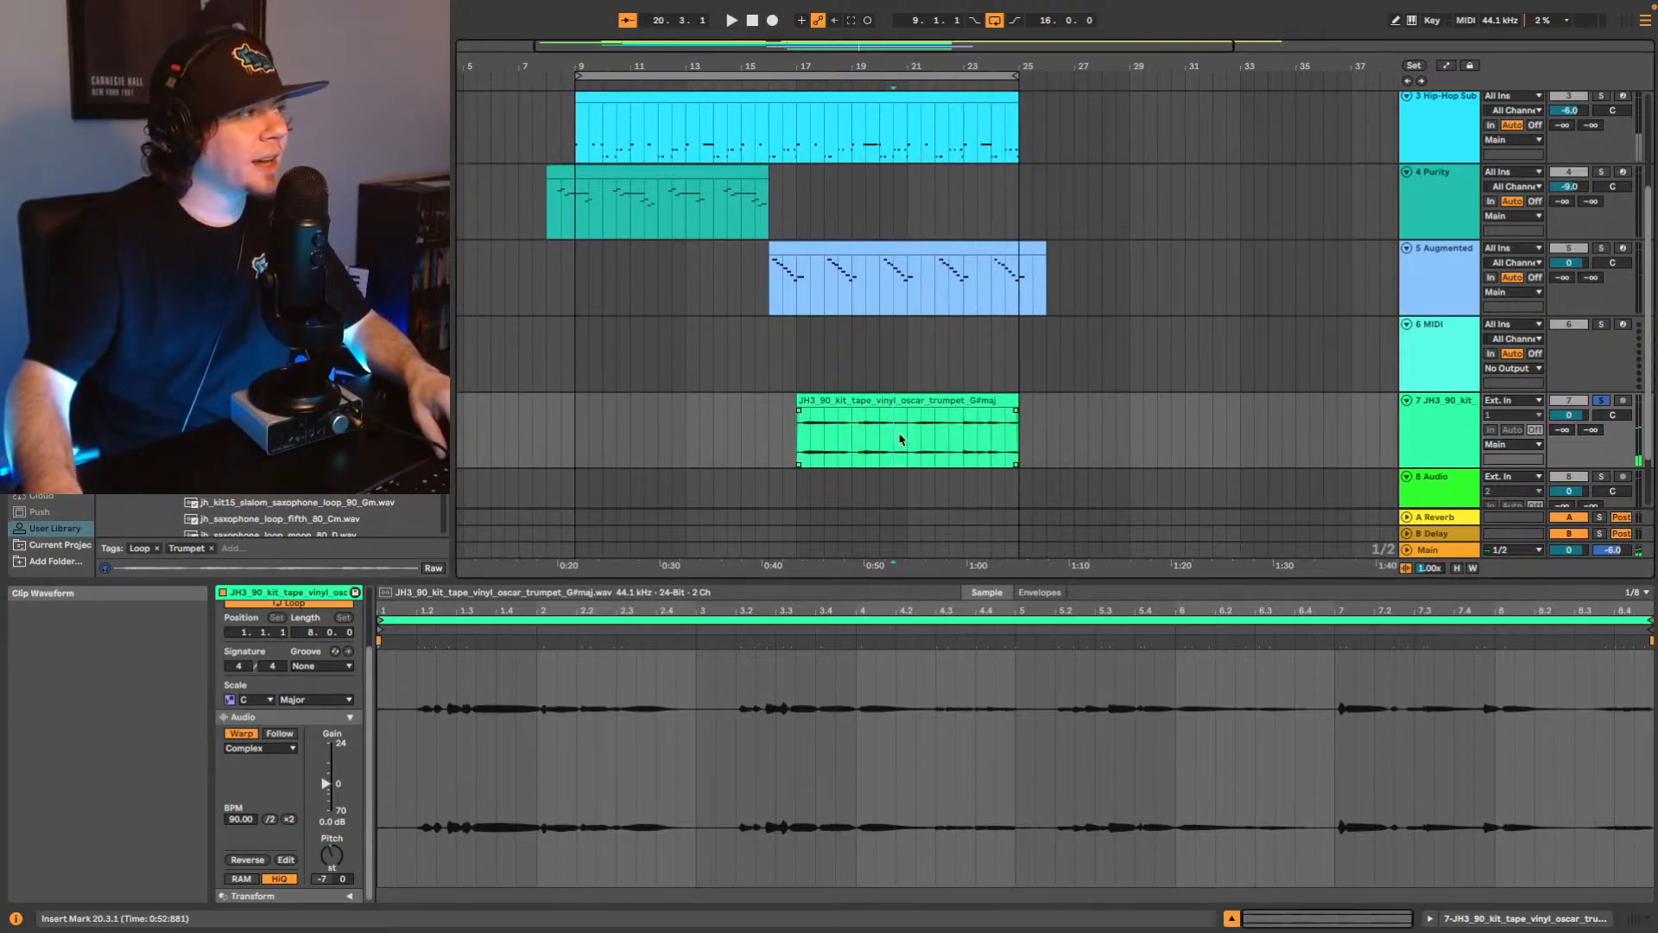
drag(920, 38, 917, 163)
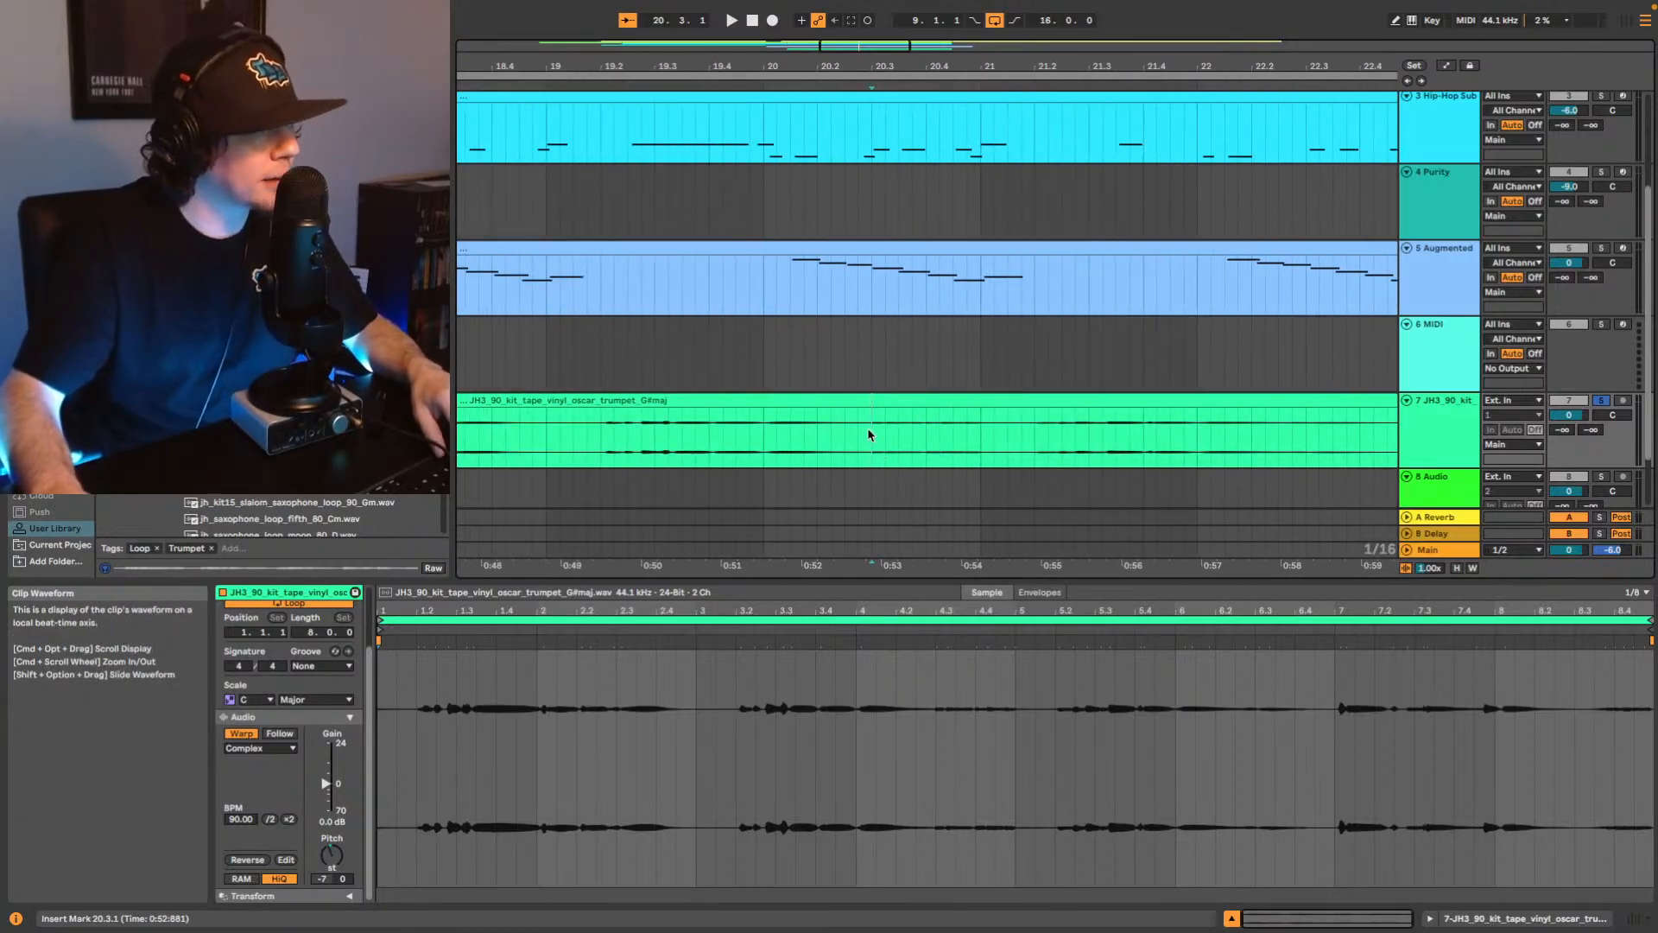
drag(867, 430, 1021, 402)
key(super+e)
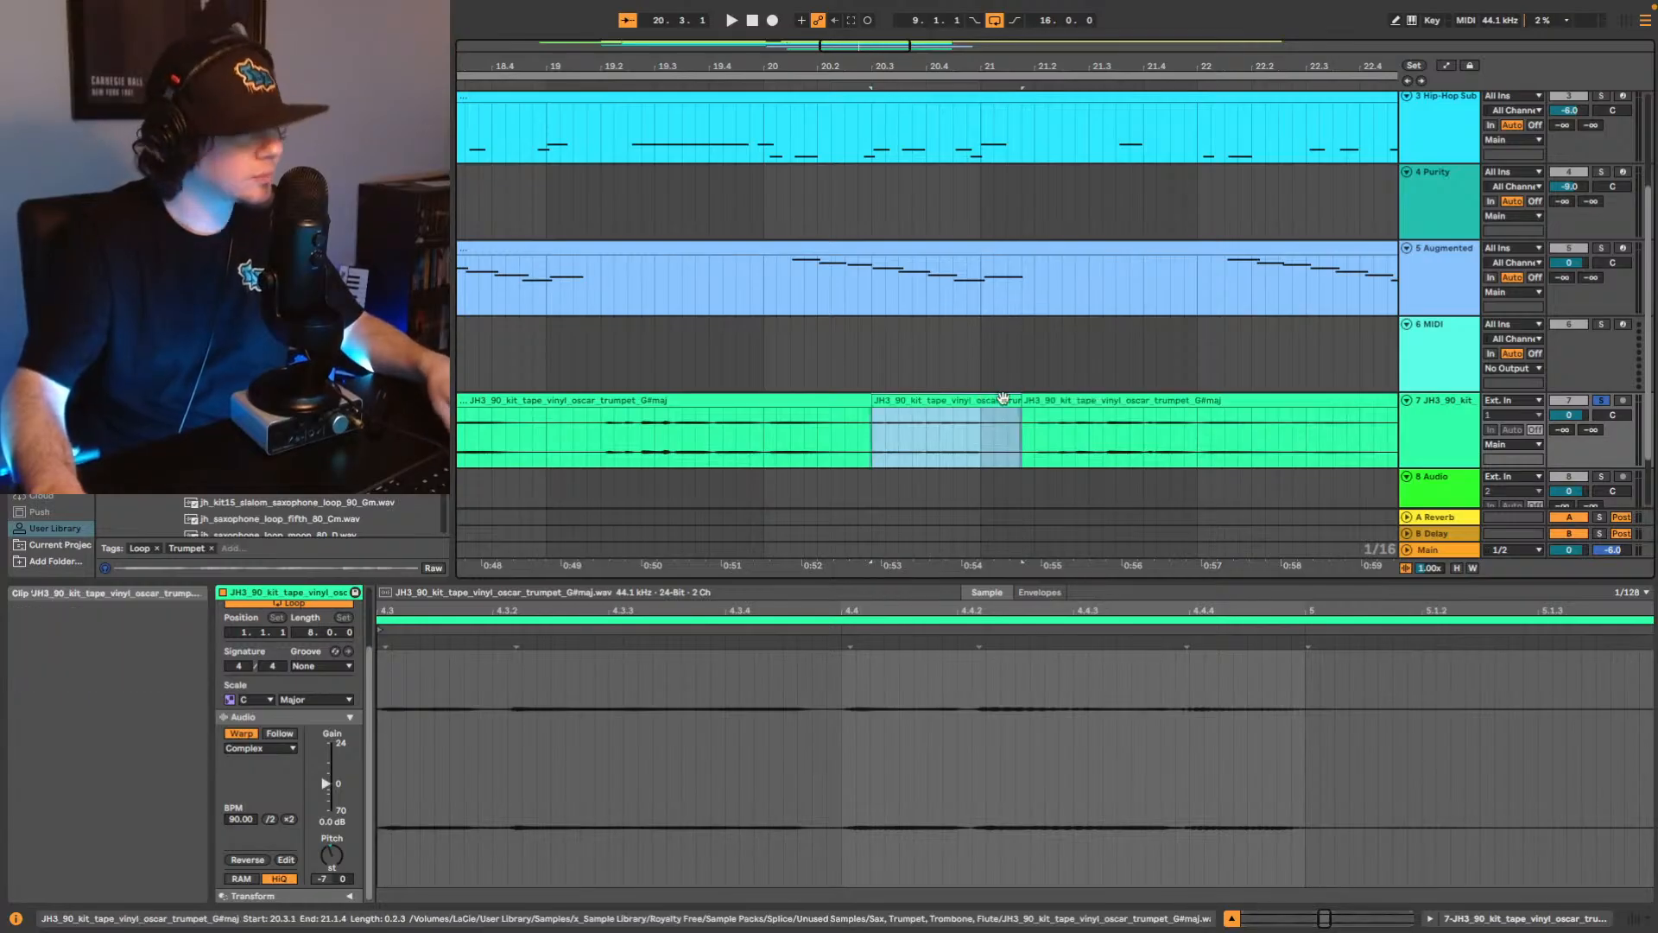
Raise the pitch of the split-out trumpet section to +2 semitones.
click(332, 861)
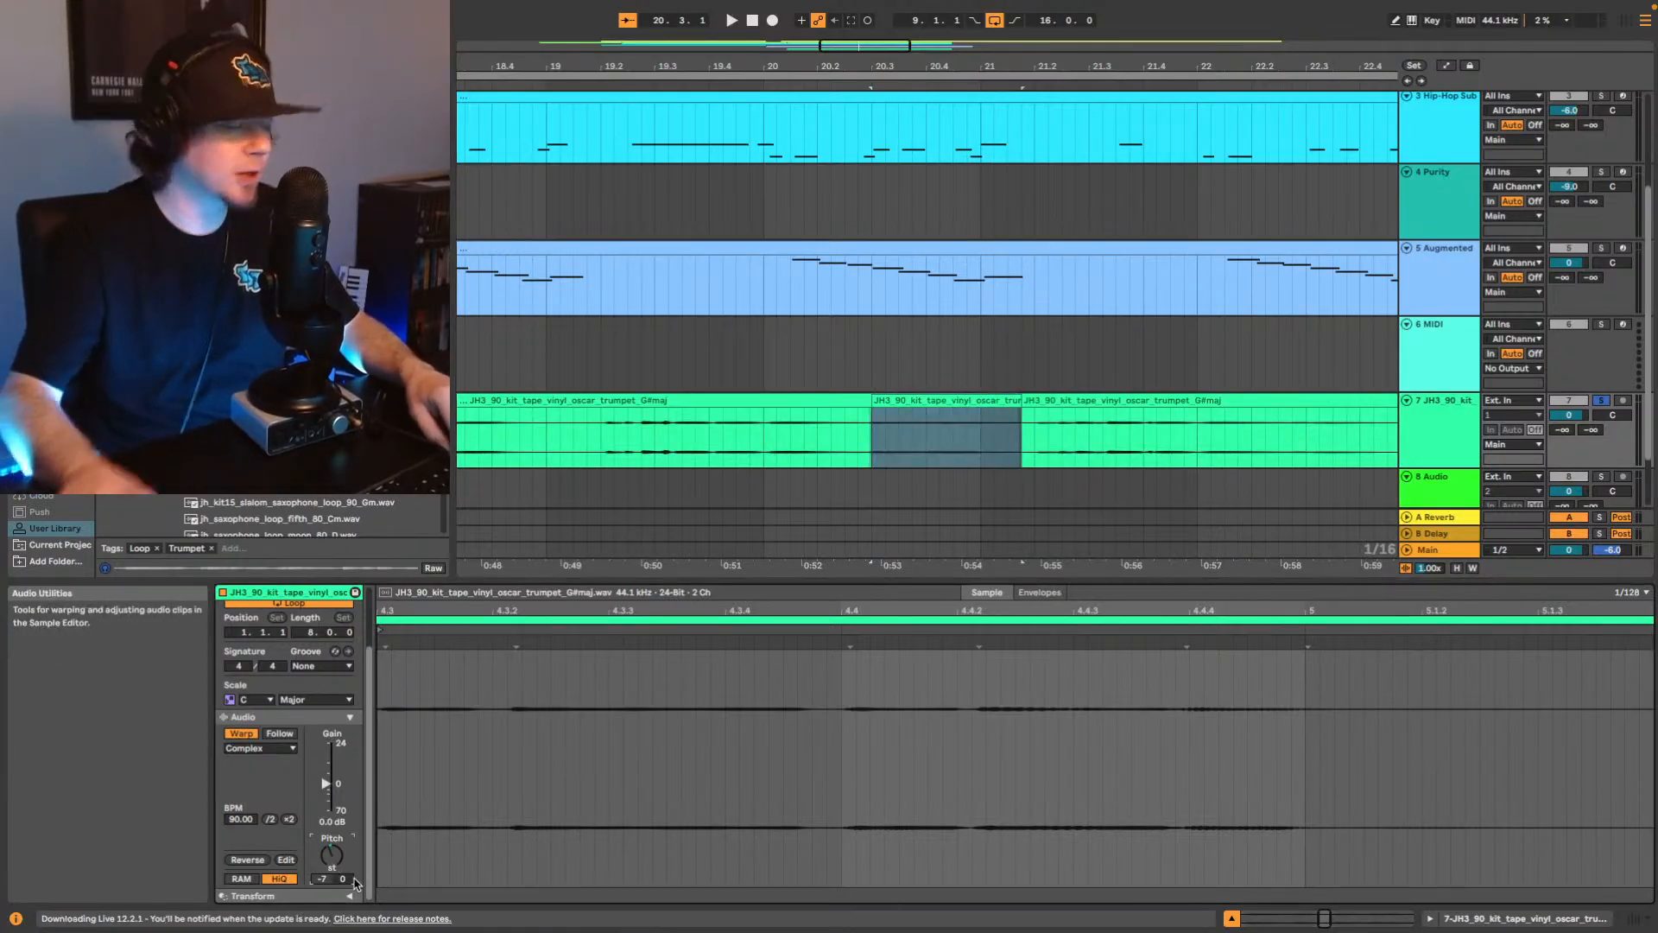
key(Up)
key(Up)
key(Up)
key(Up)
key(Up)
key(Up)
key(Up)
key(Up)
key(Up)
key(Up)
key(Up)
key(Up)
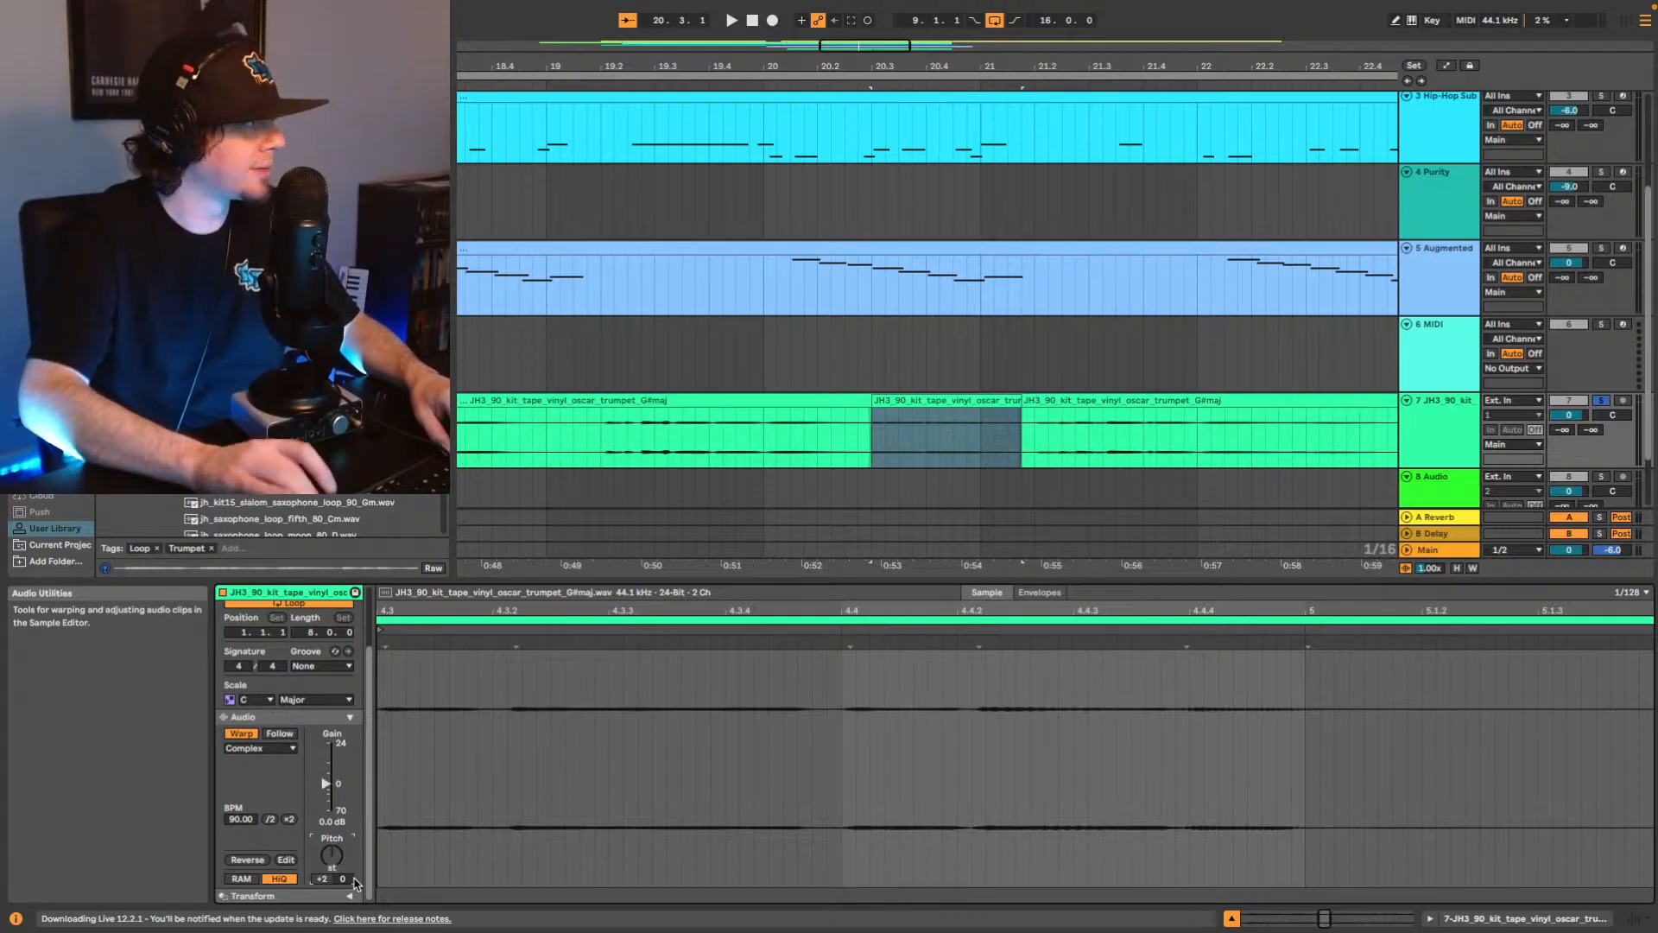
Set the split-out trumpet section's pitch to +5 semitones and play it with the other tracks unmuted.
key(space)
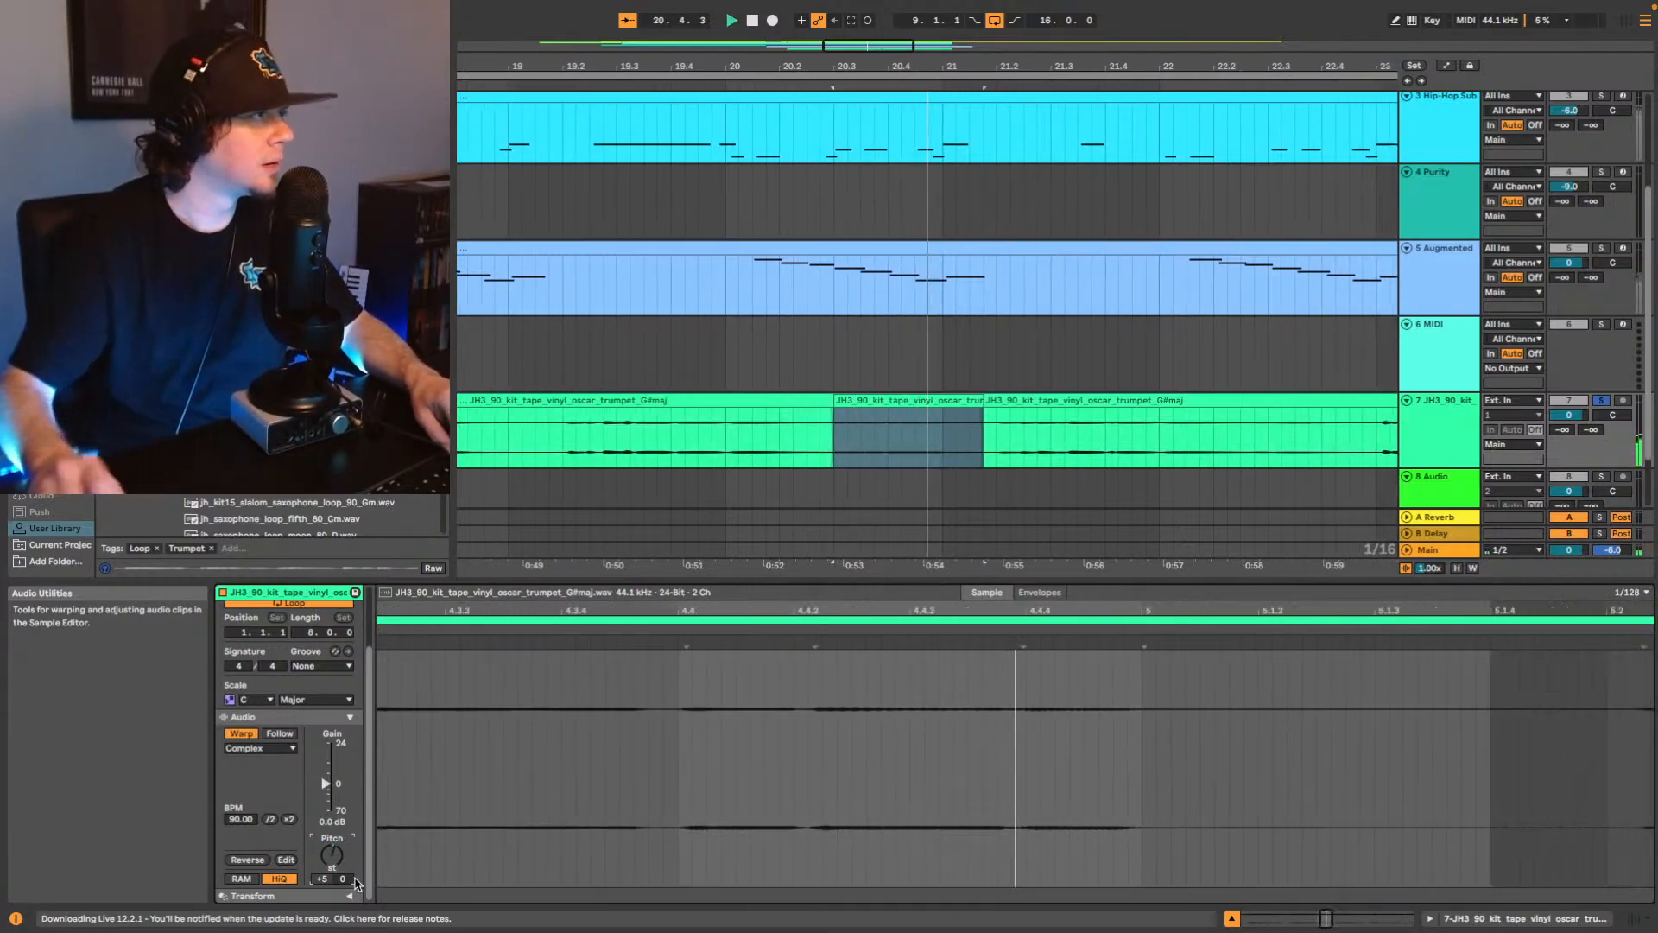
key(space)
key(space)
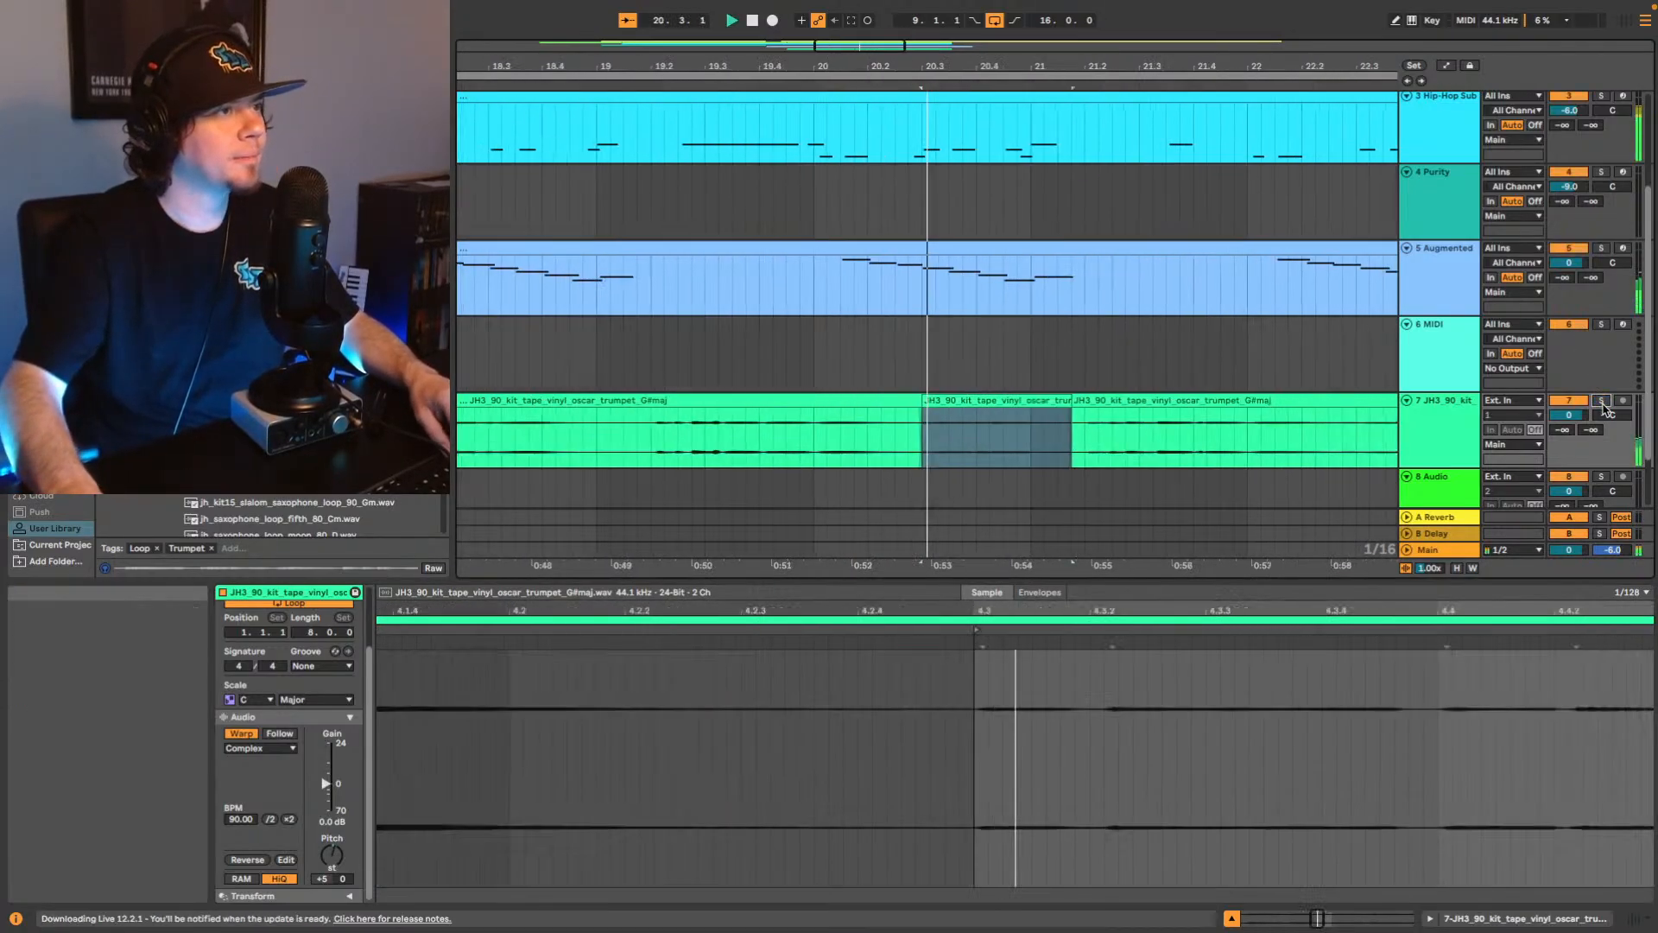
drag(1090, 65, 1088, 6)
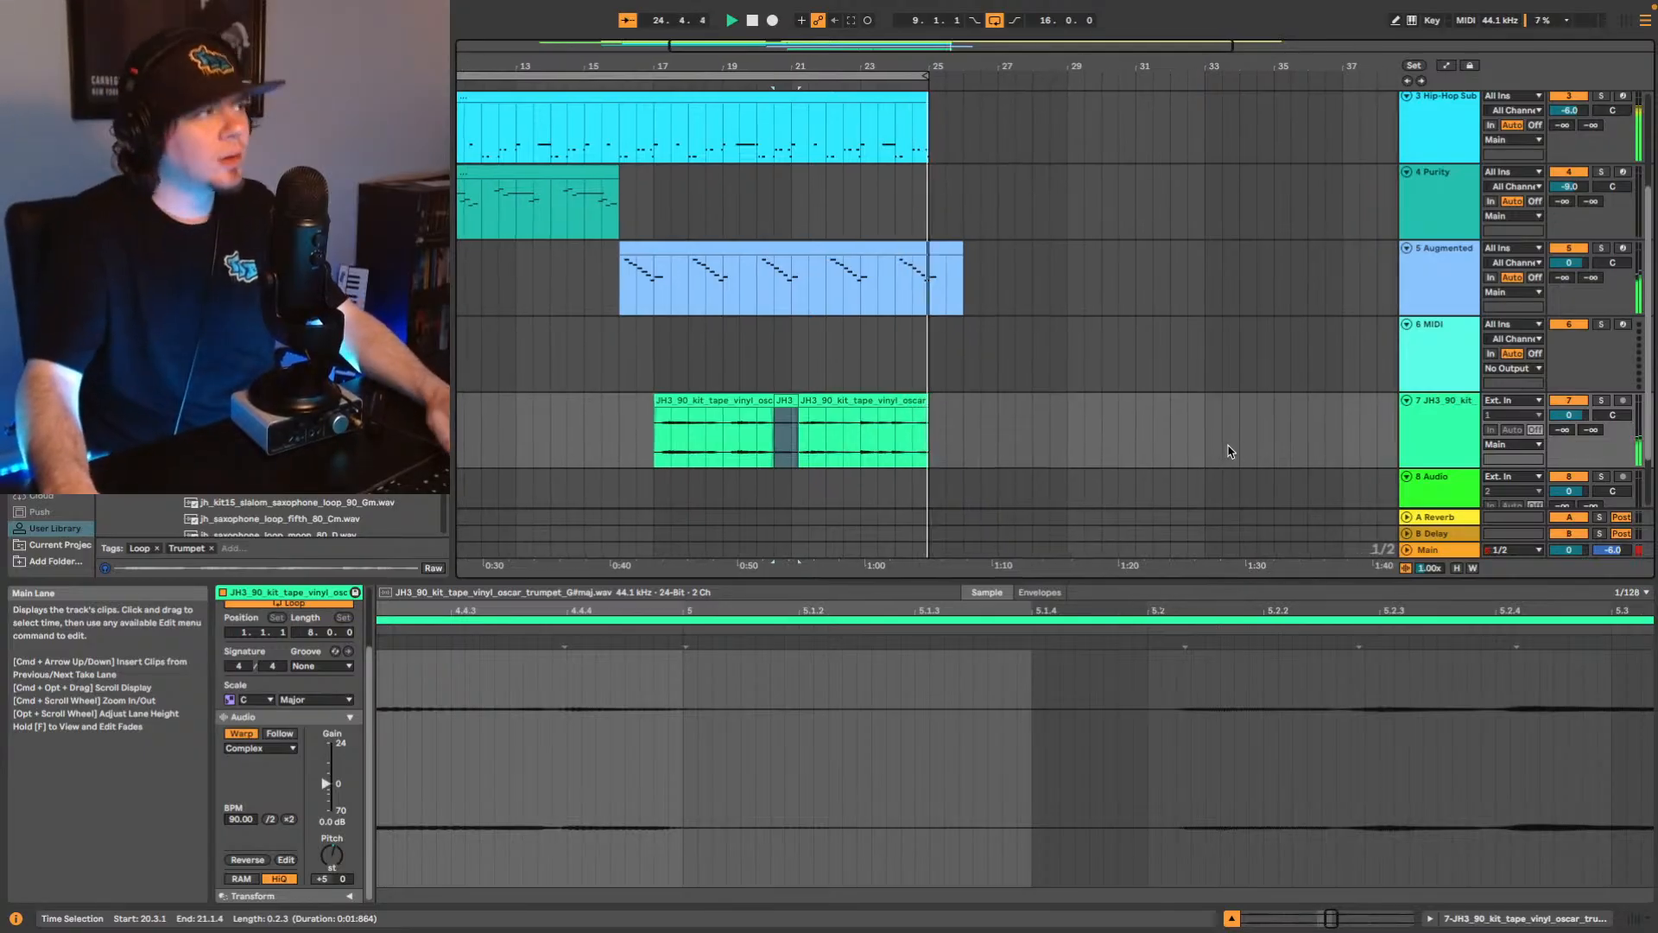
key(space)
Solo the trumpet track and listen to the end of the loop from 24.3.1.
click(1075, 400)
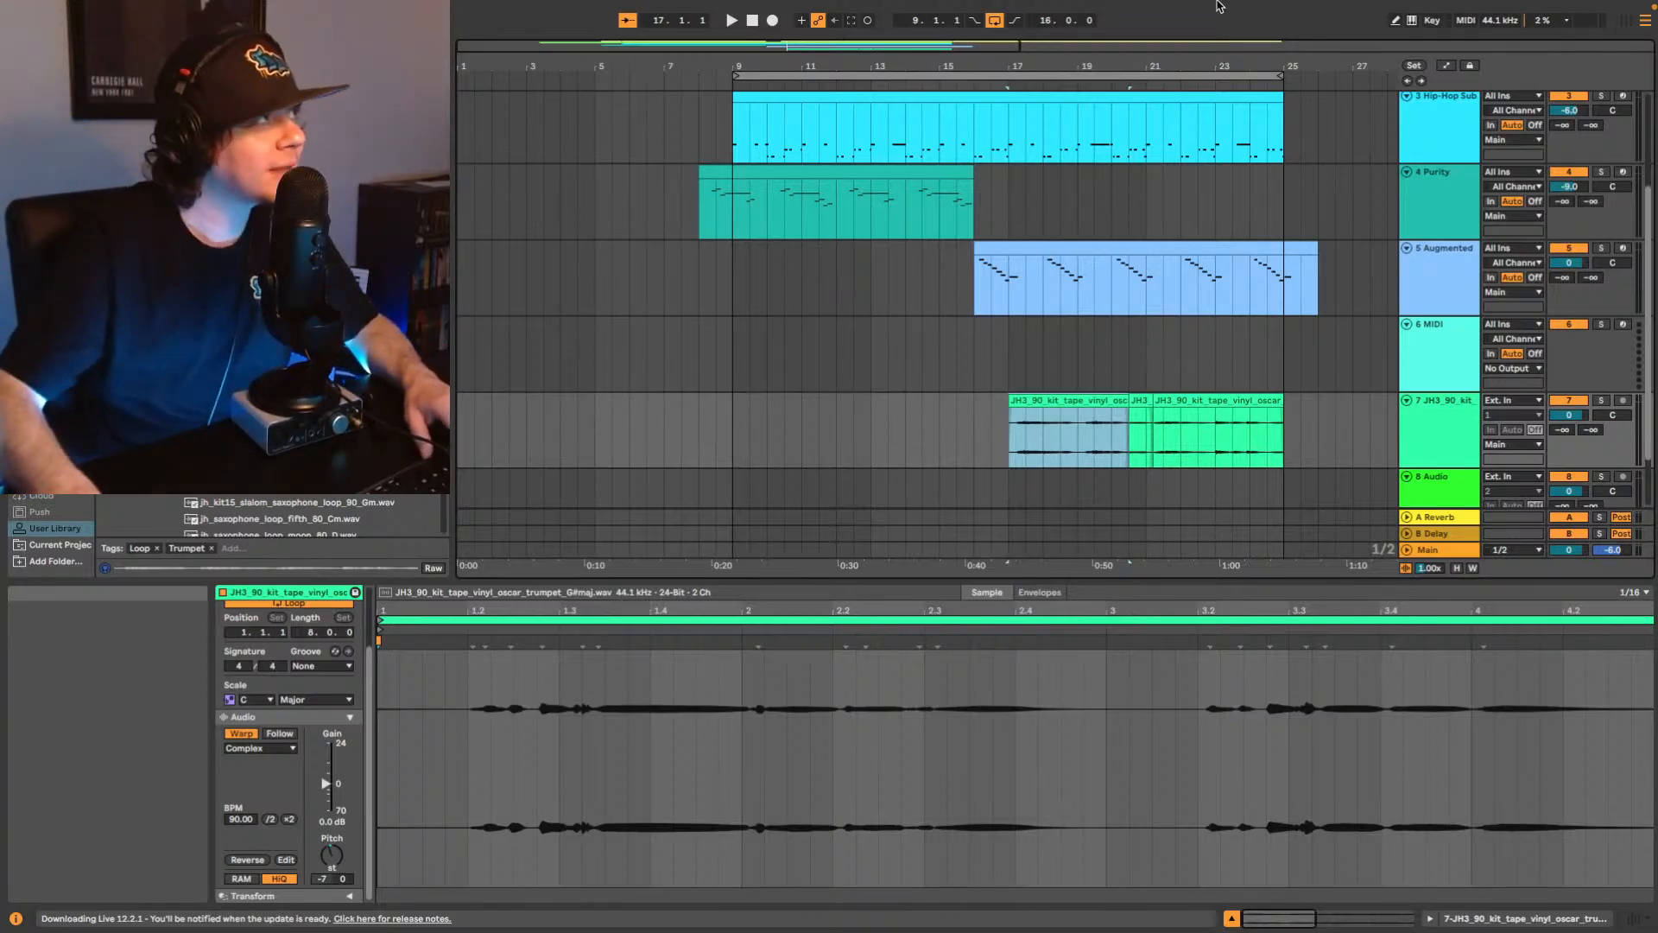
drag(862, 46, 916, 95)
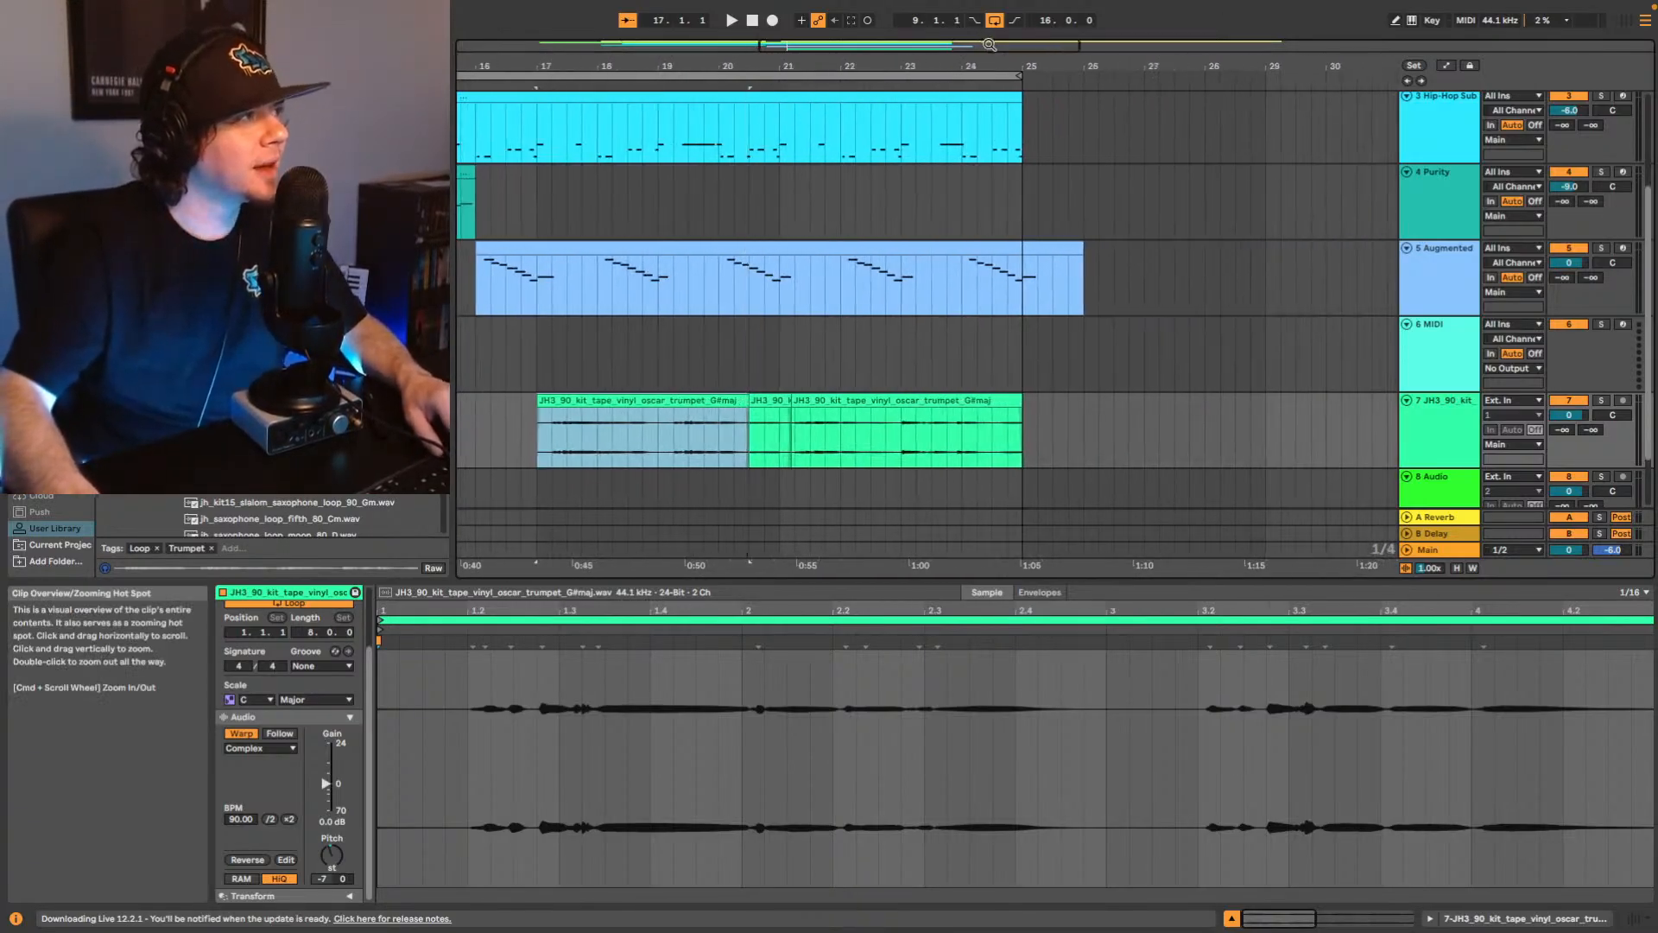
drag(950, 40, 954, 73)
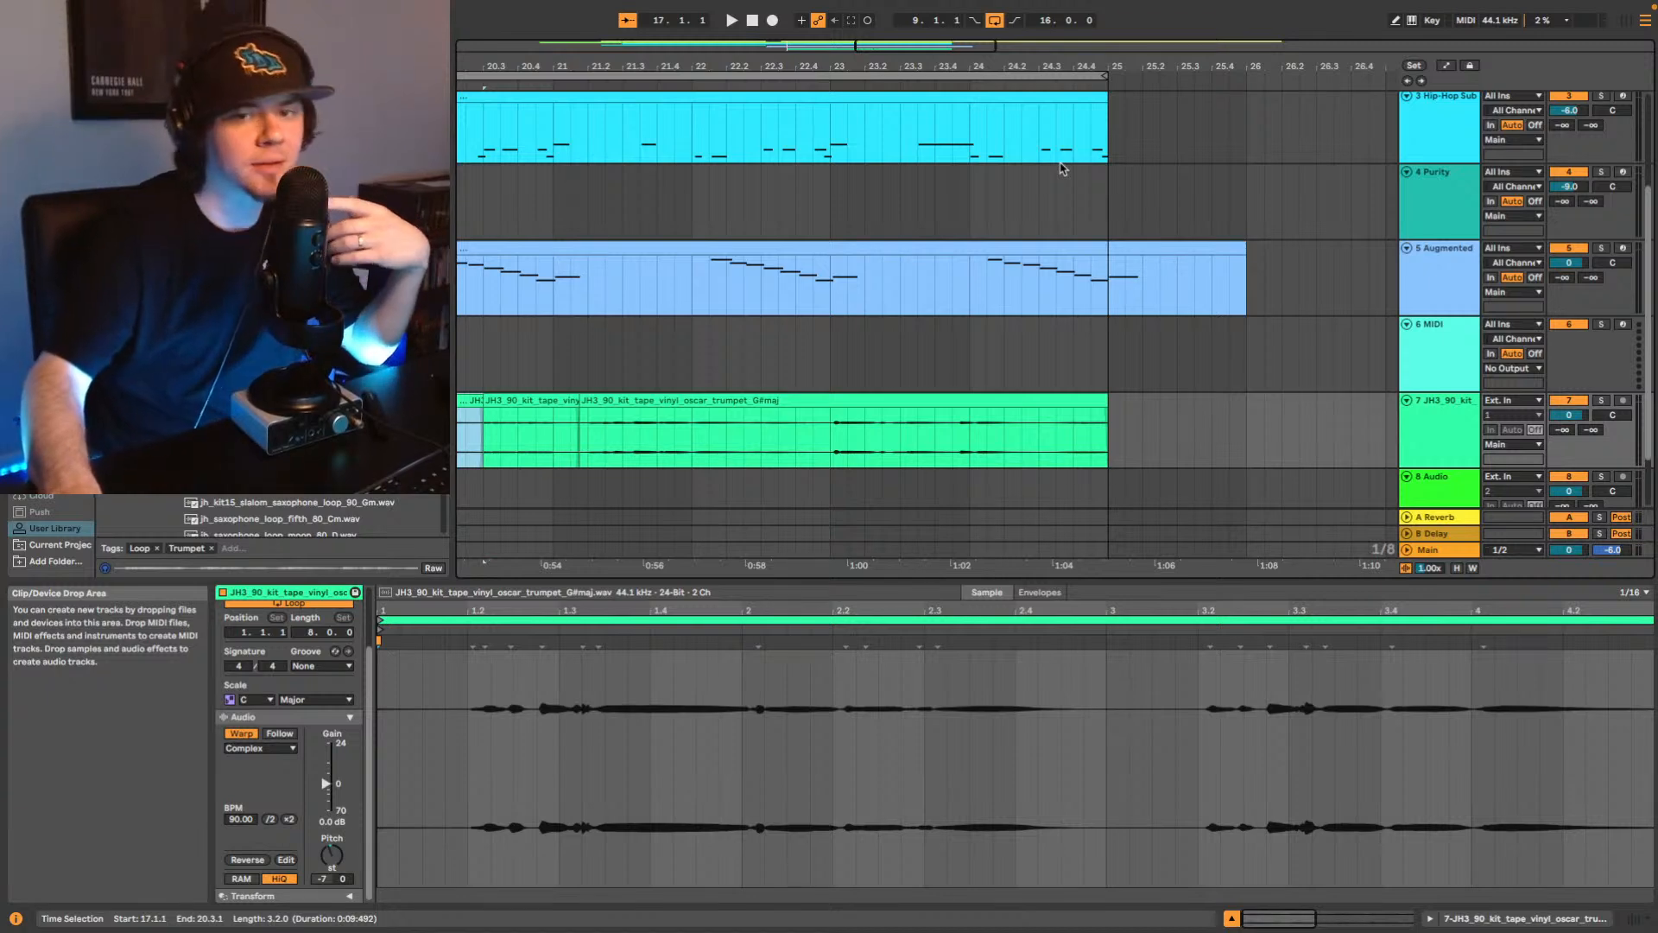
click(1039, 452)
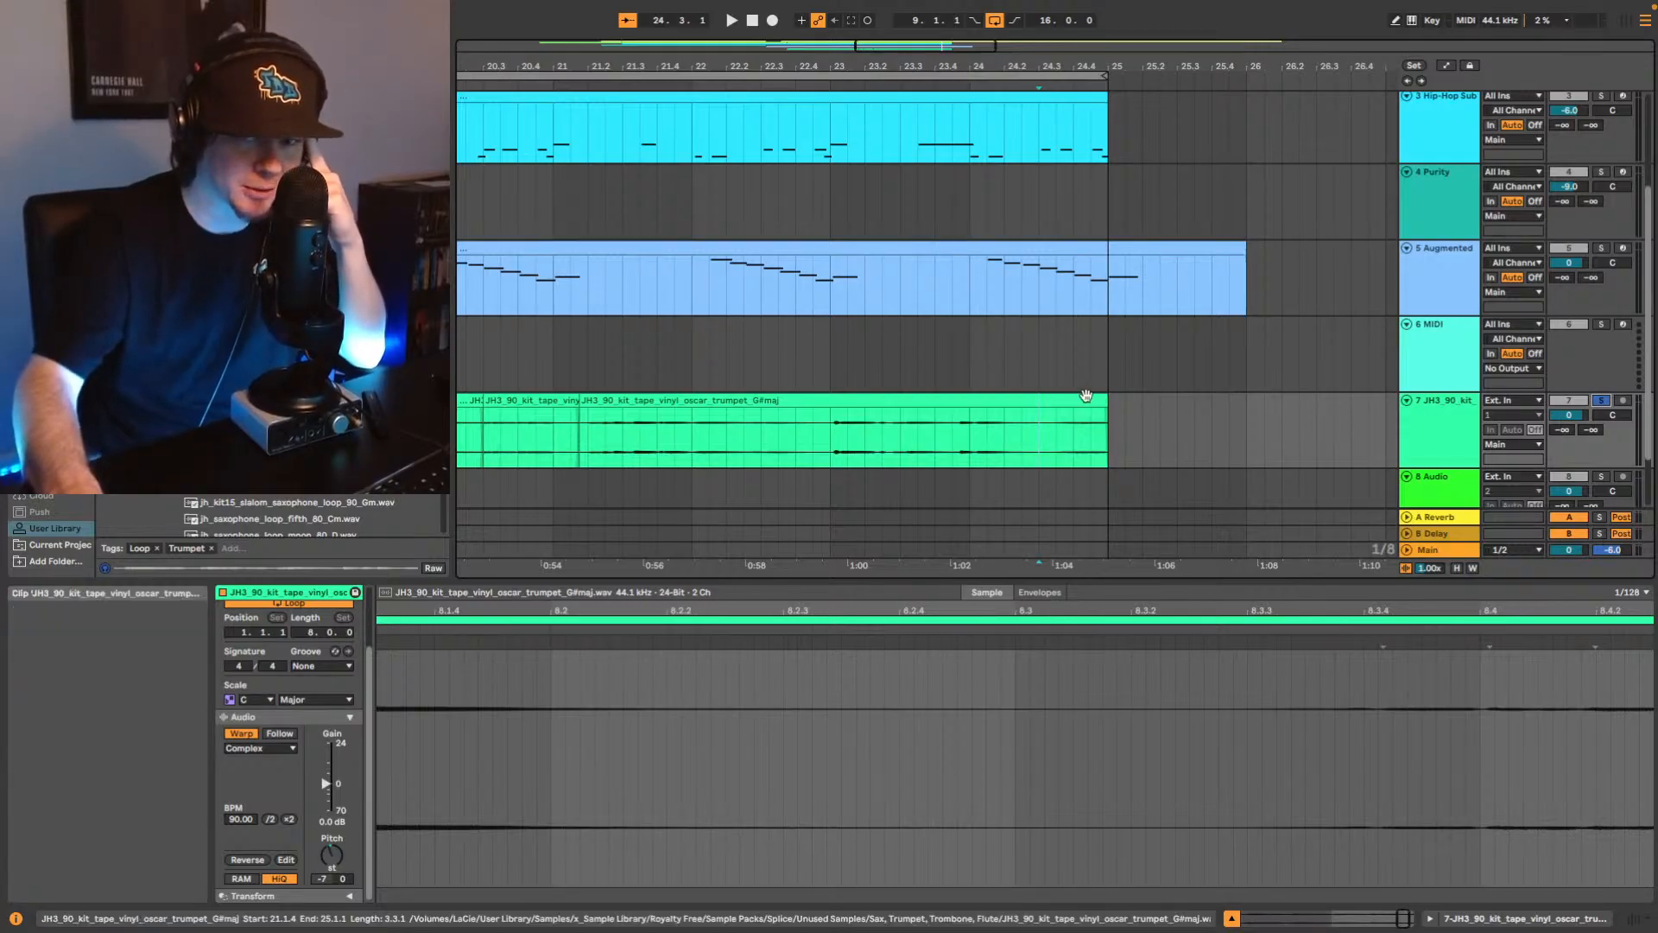
key(space)
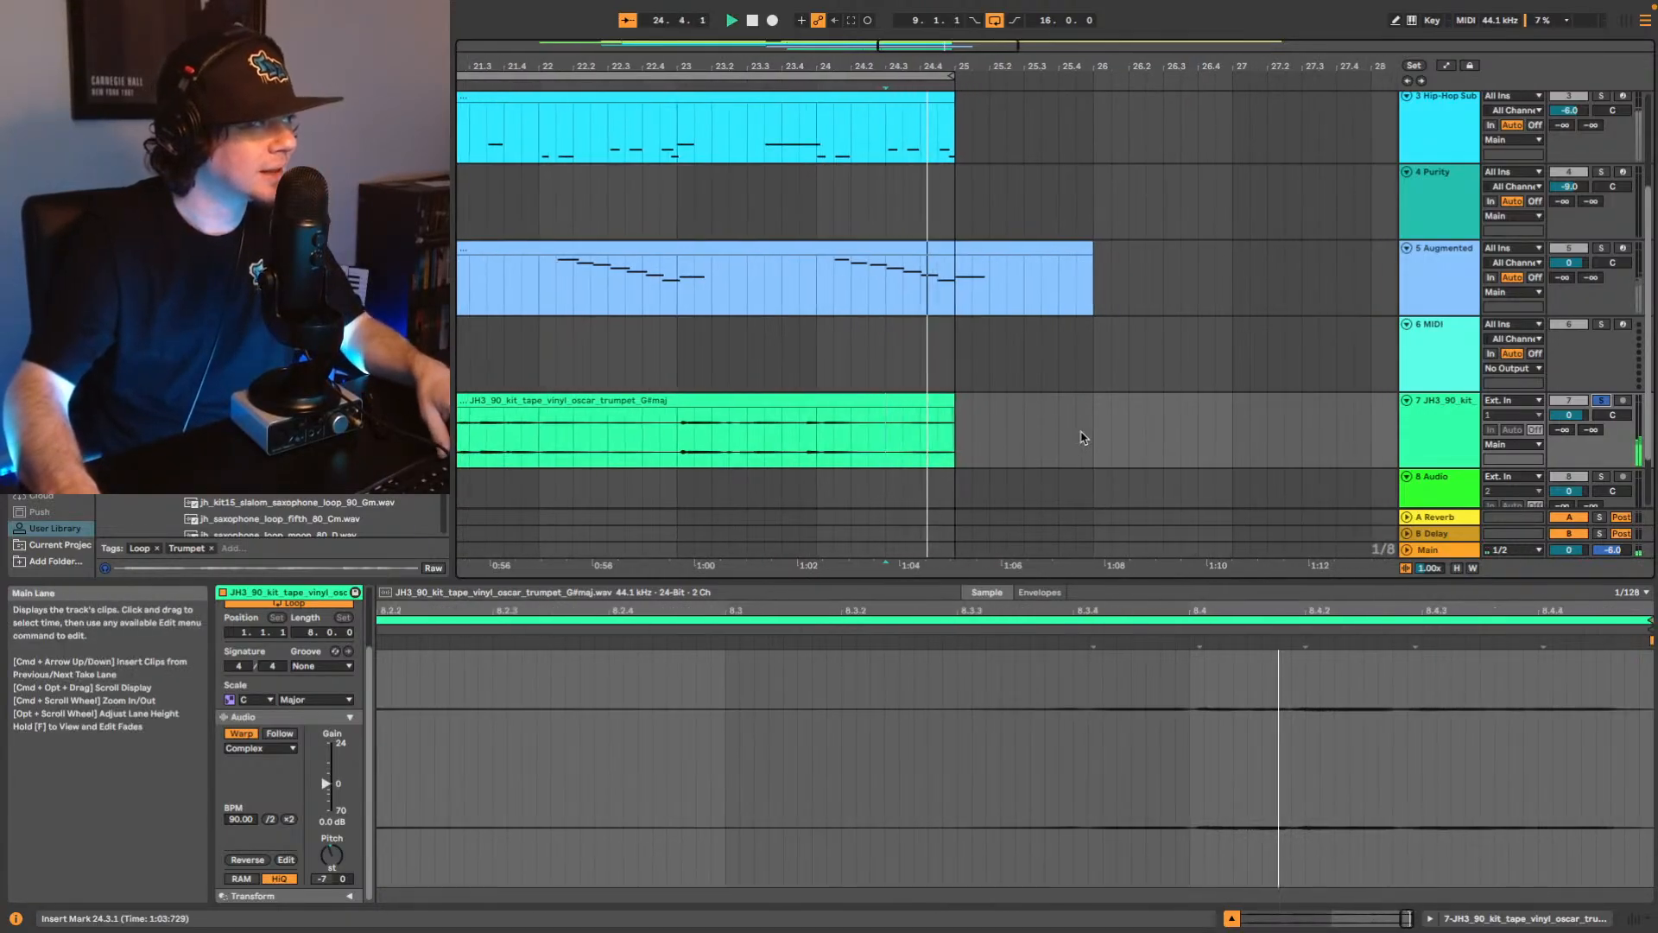
key(space)
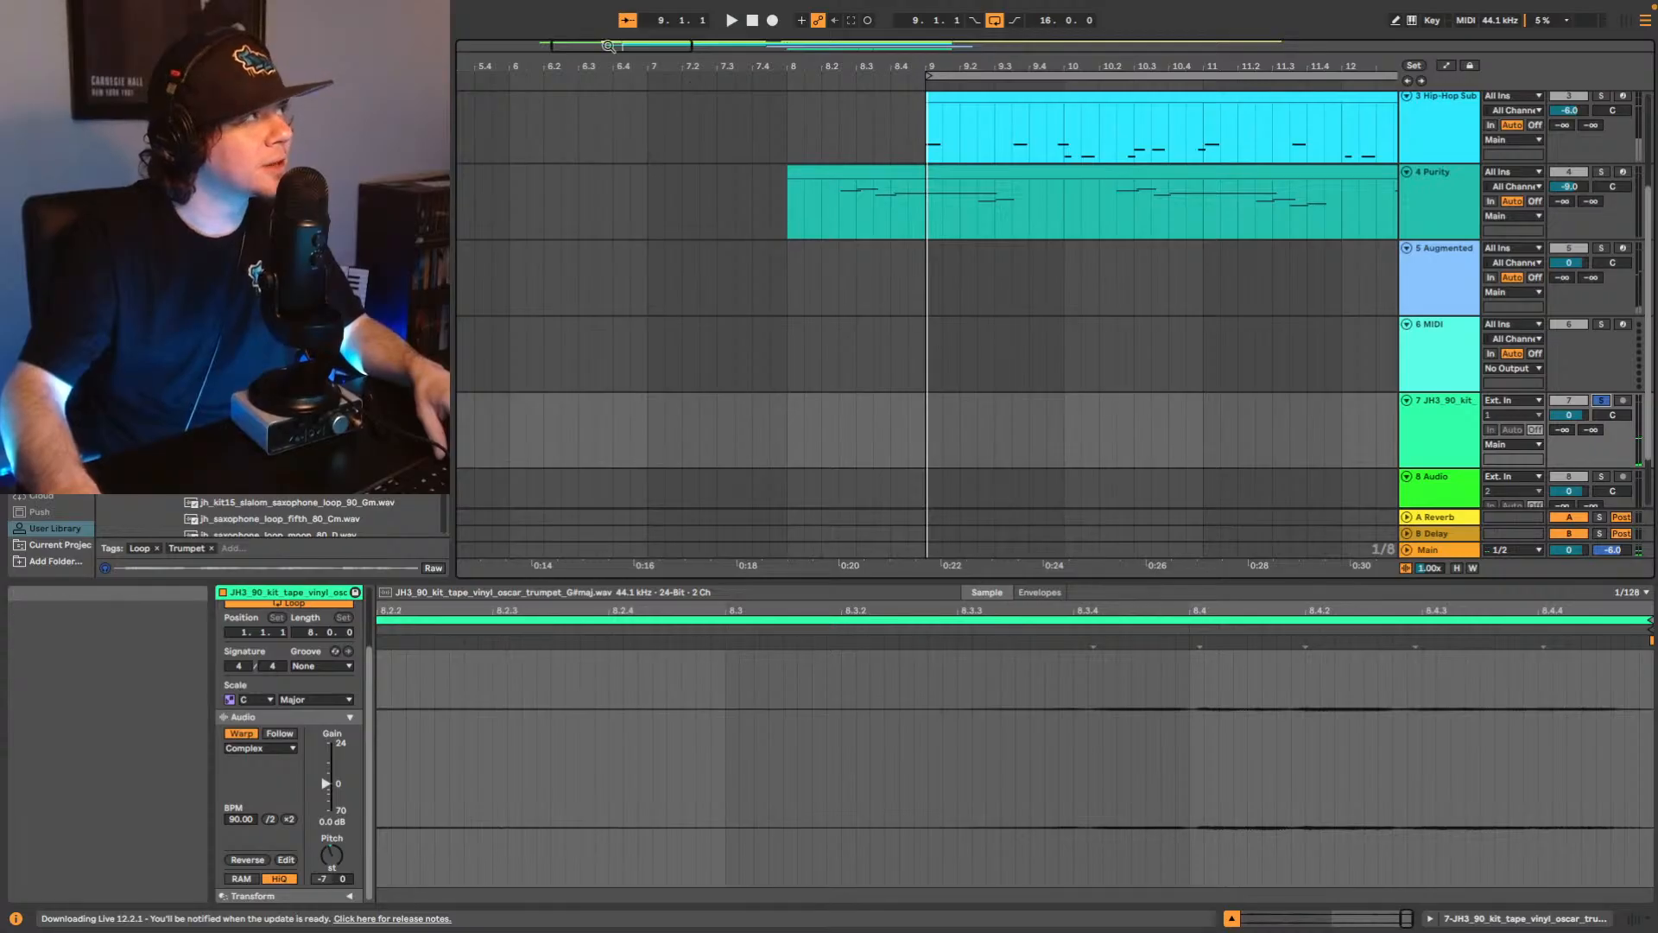
Split the last trumpet clip at 24.3.1.
drag(689, 68, 449, 34)
drag(1085, 68, 821, 169)
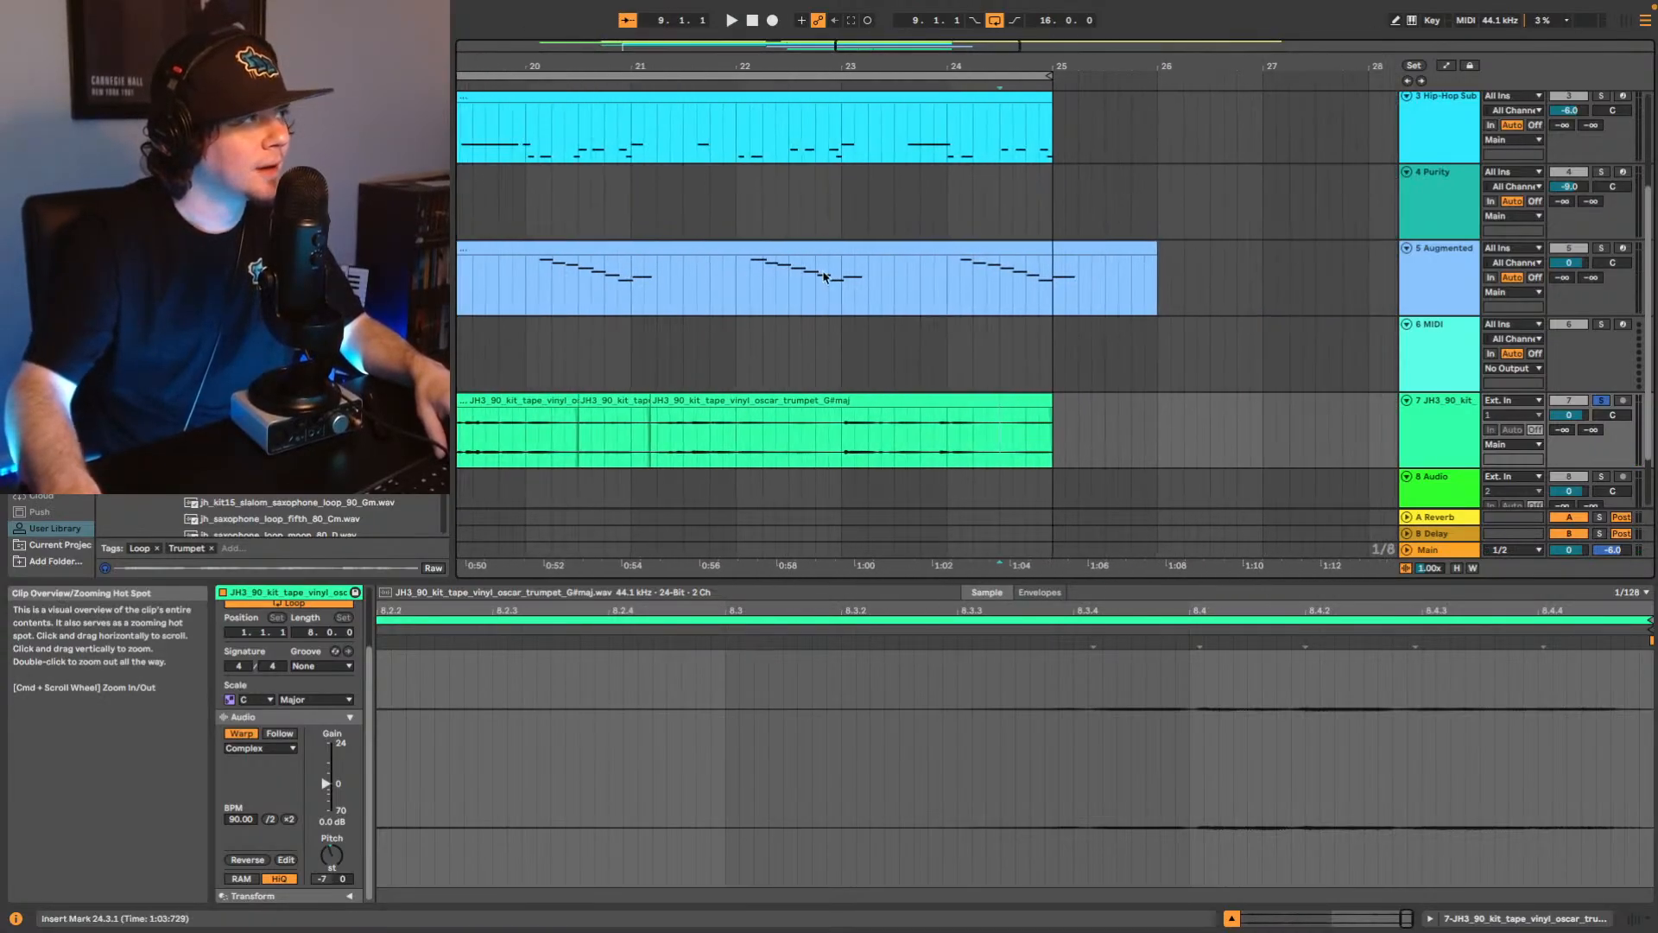
key(super+e)
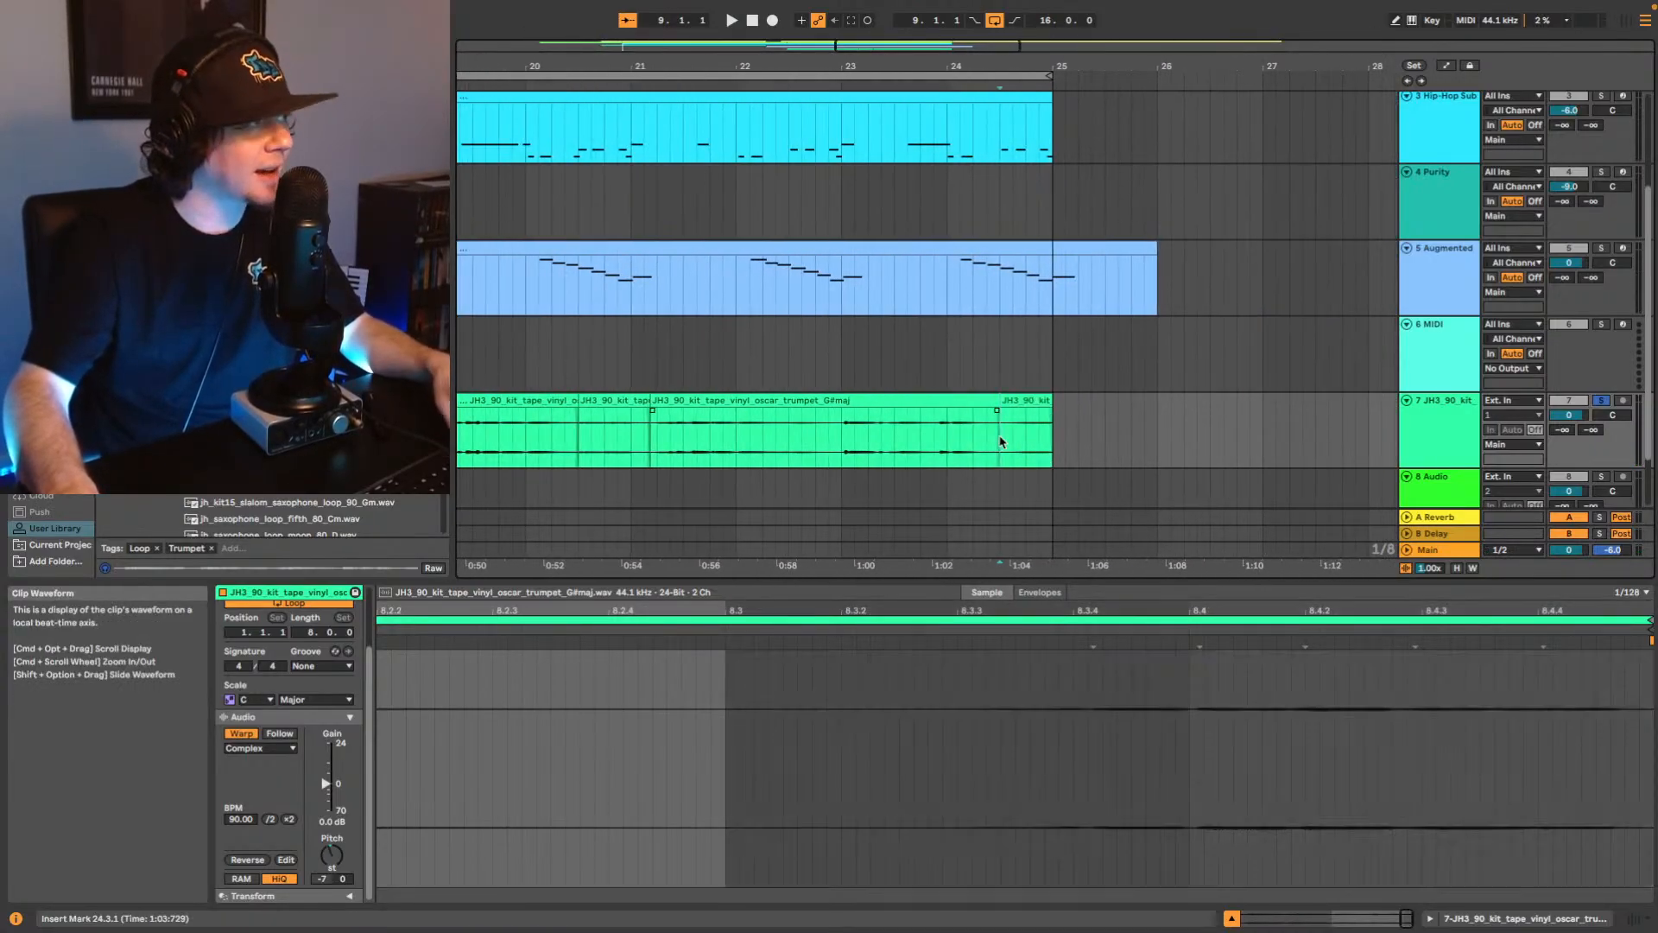
Set the pitch of the trumpet clip between 24.3.1 and 25.1.1 to +5 semitones.
click(1017, 403)
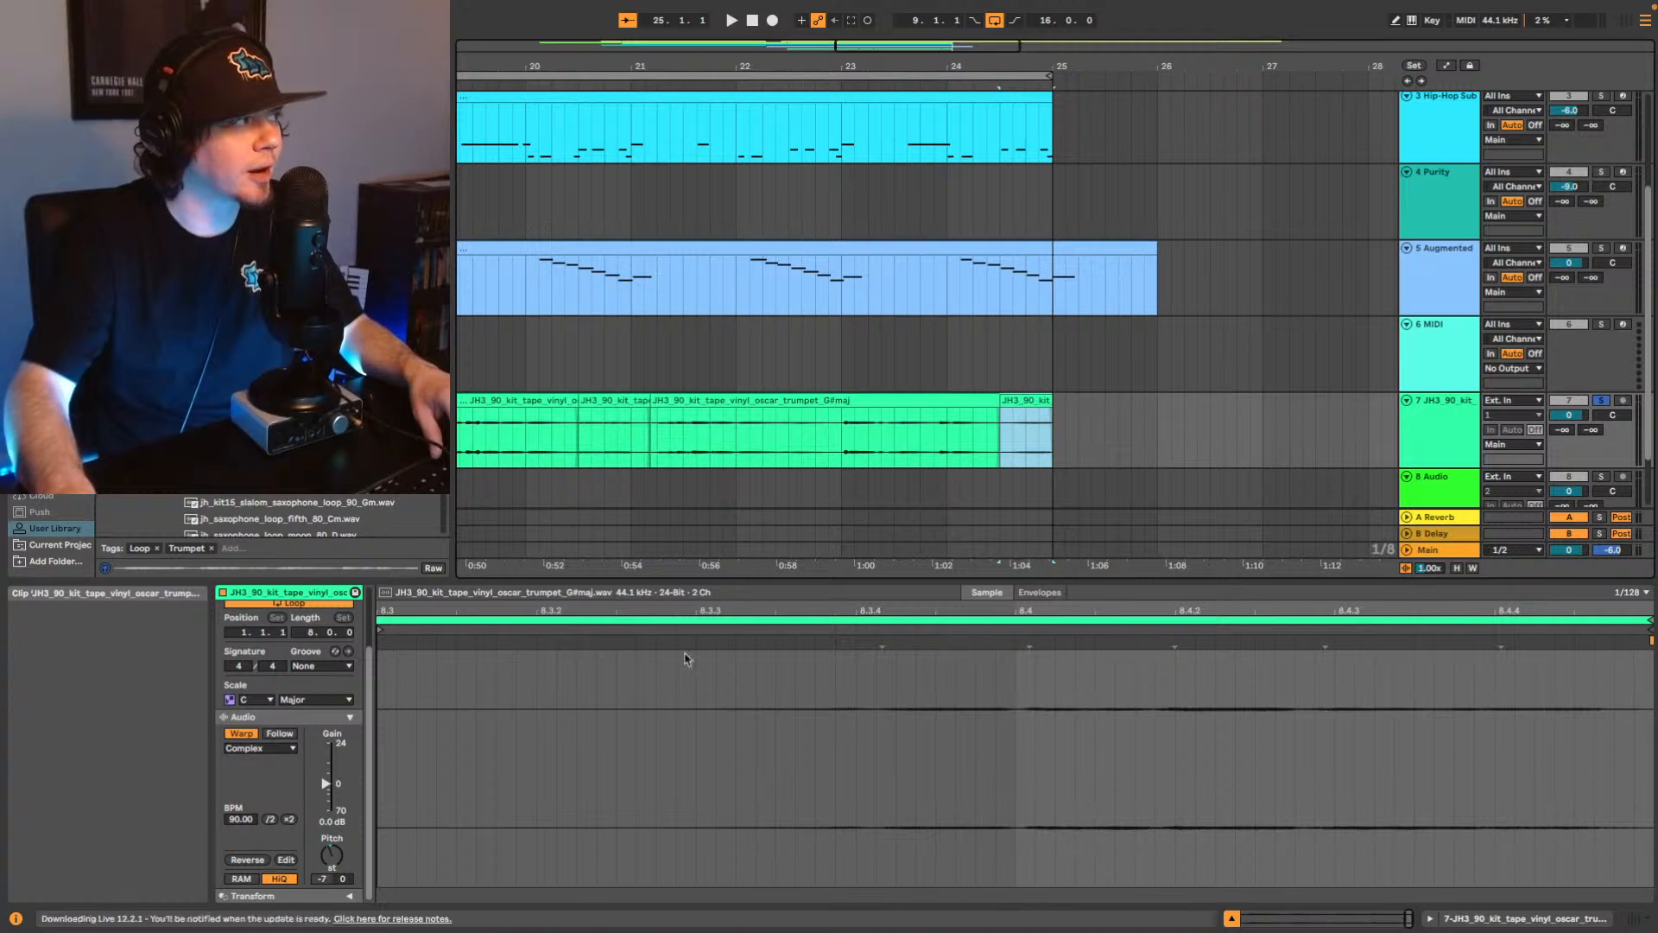
click(332, 856)
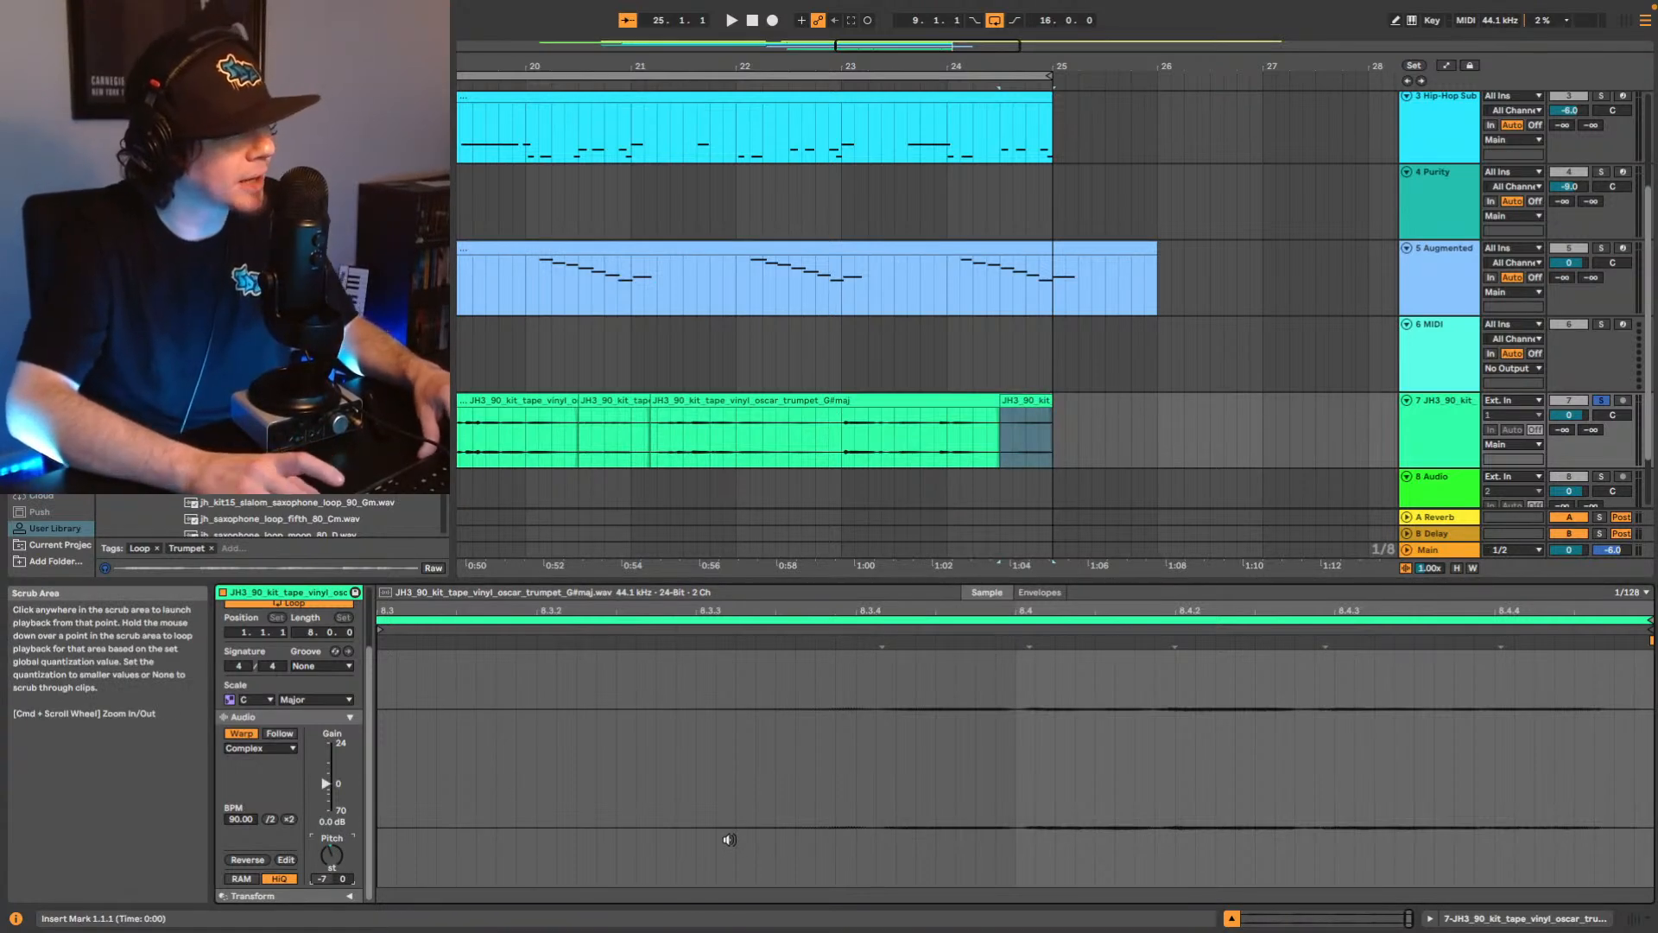
key(Up)
key(Up)
key(Up)
key(Up)
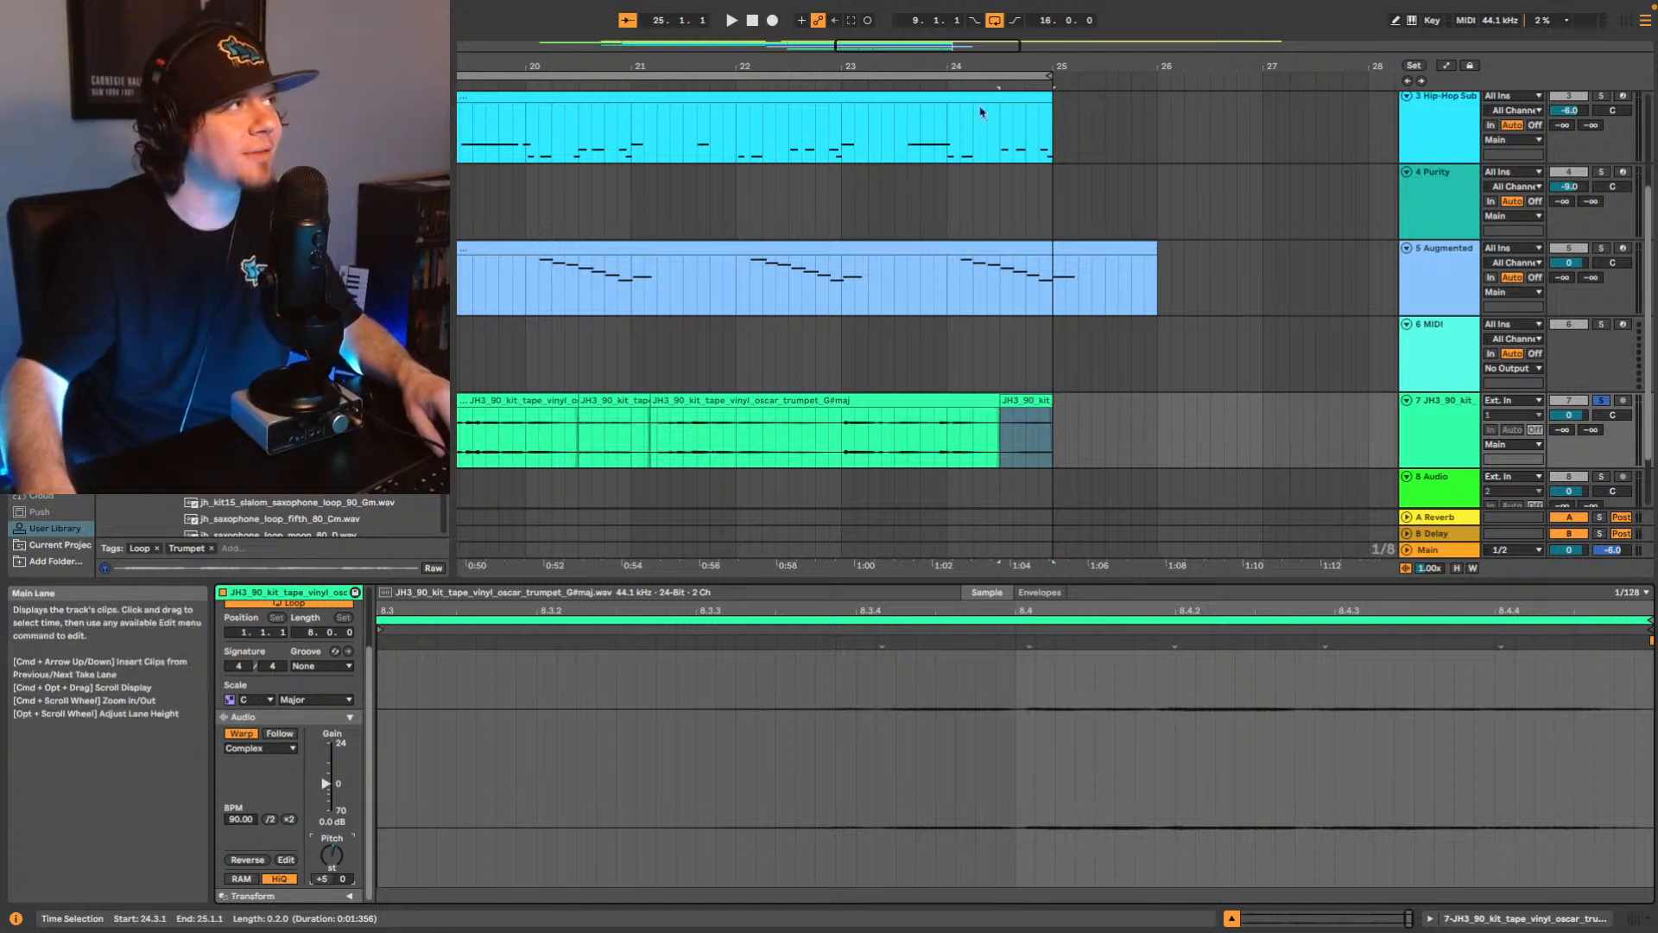
Play the soloed trumpet clips from bar 17 and audition the transposed section at 24.3.1.
double_click(978, 47)
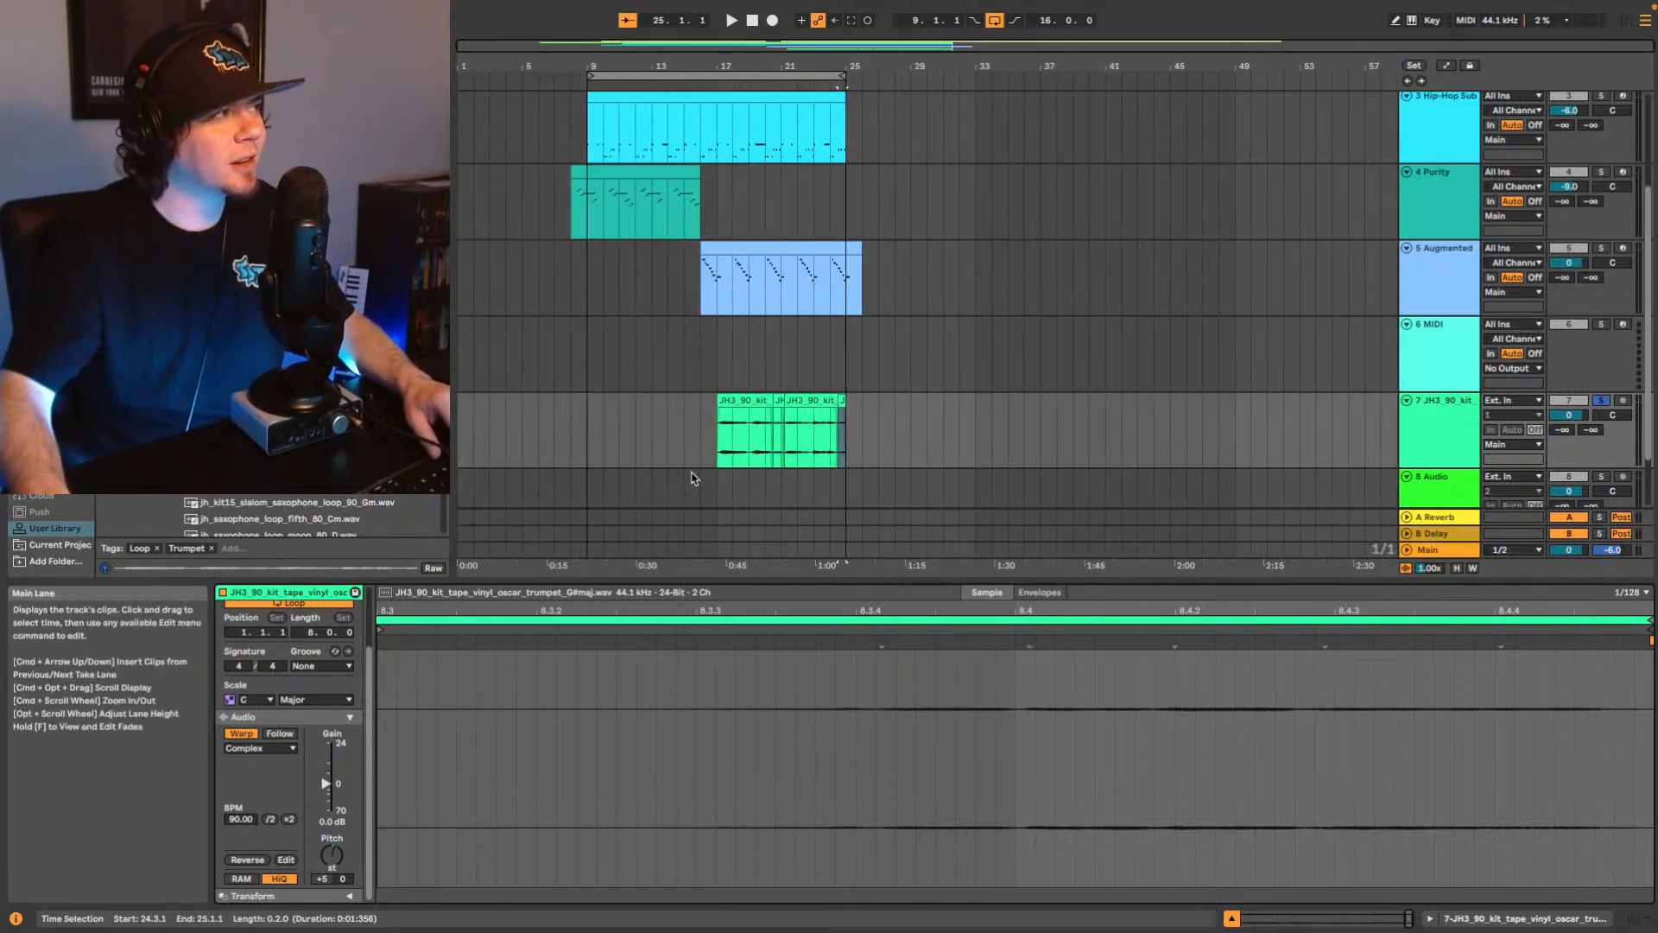
click(717, 433)
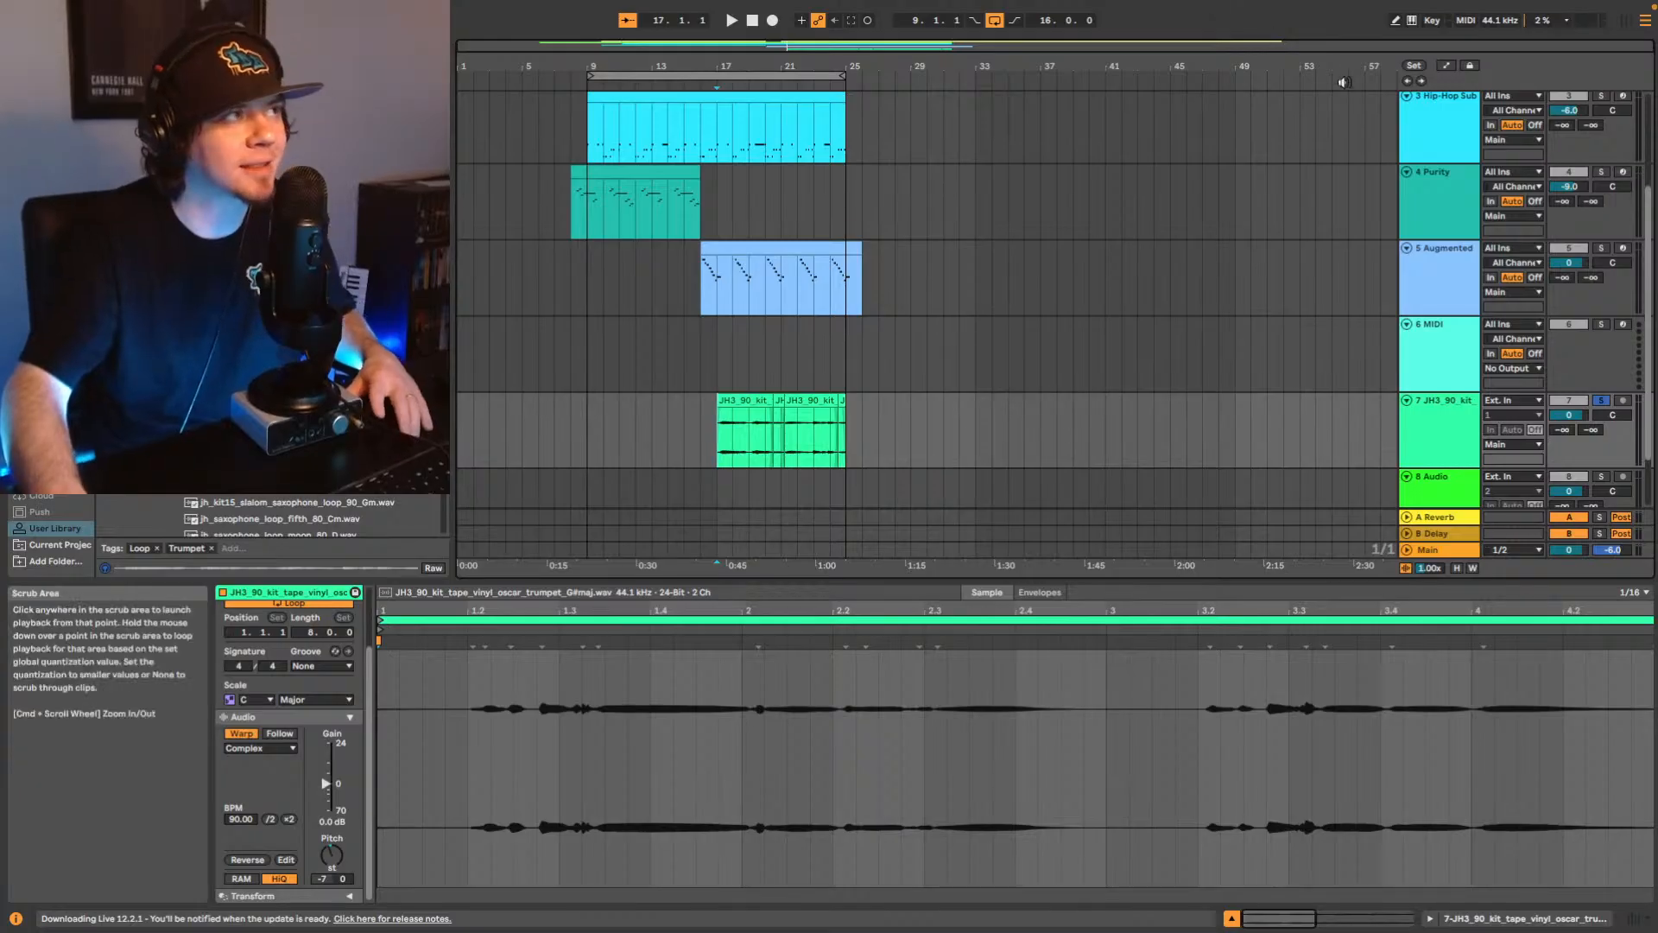
click(704, 440)
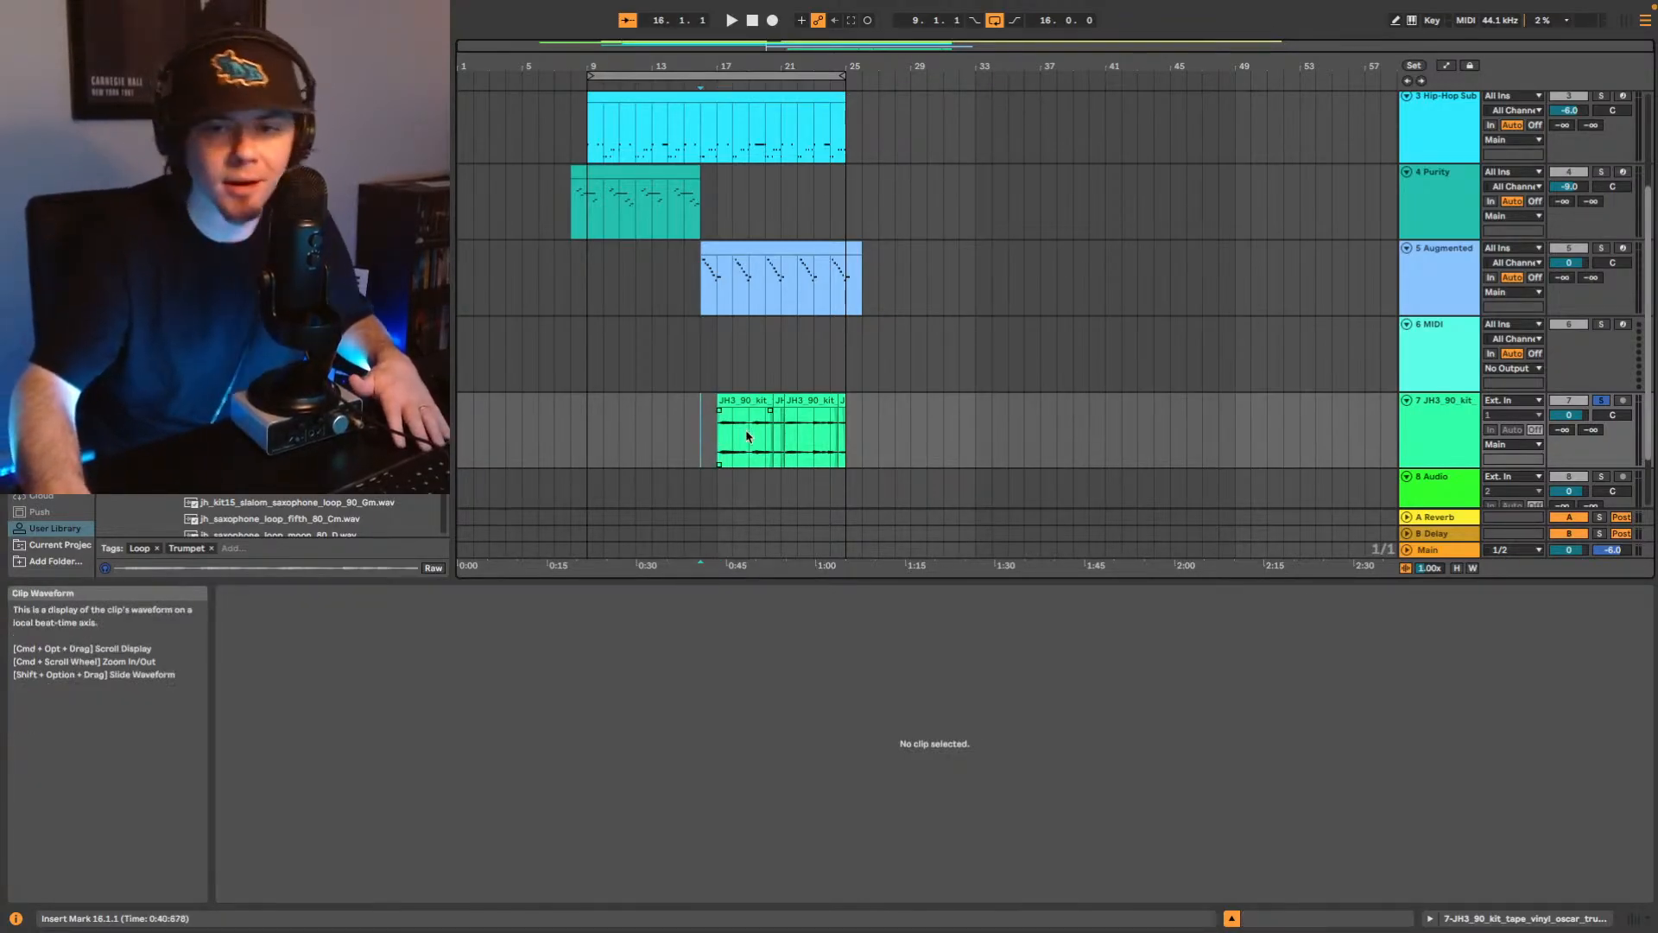
click(724, 455)
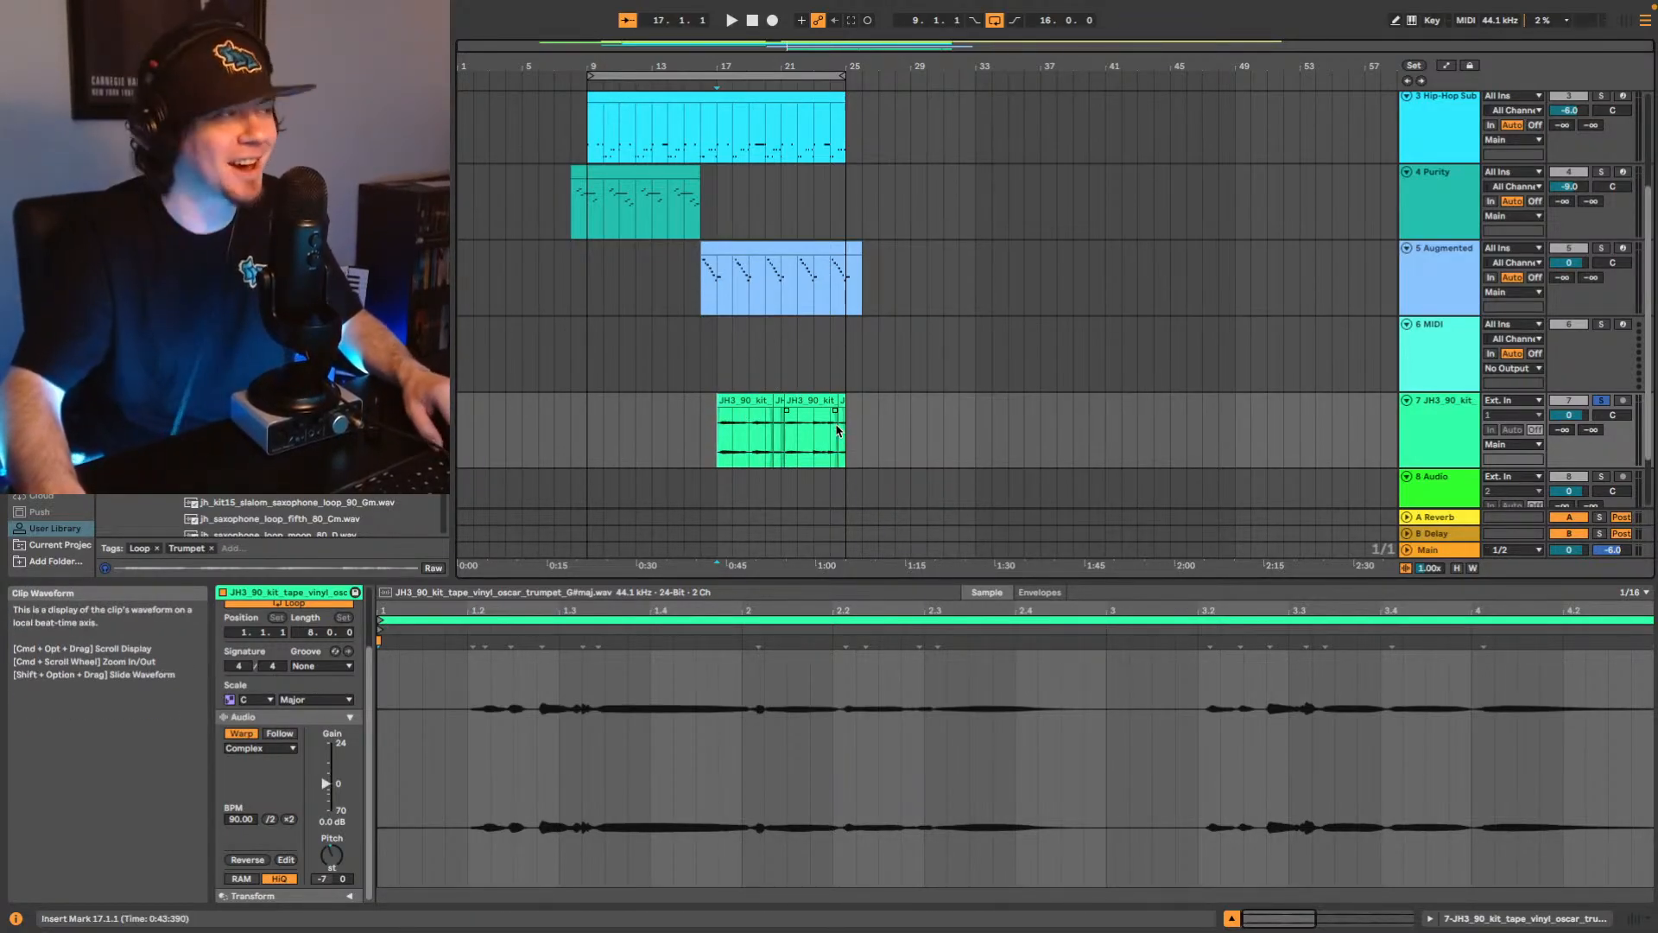
key(space)
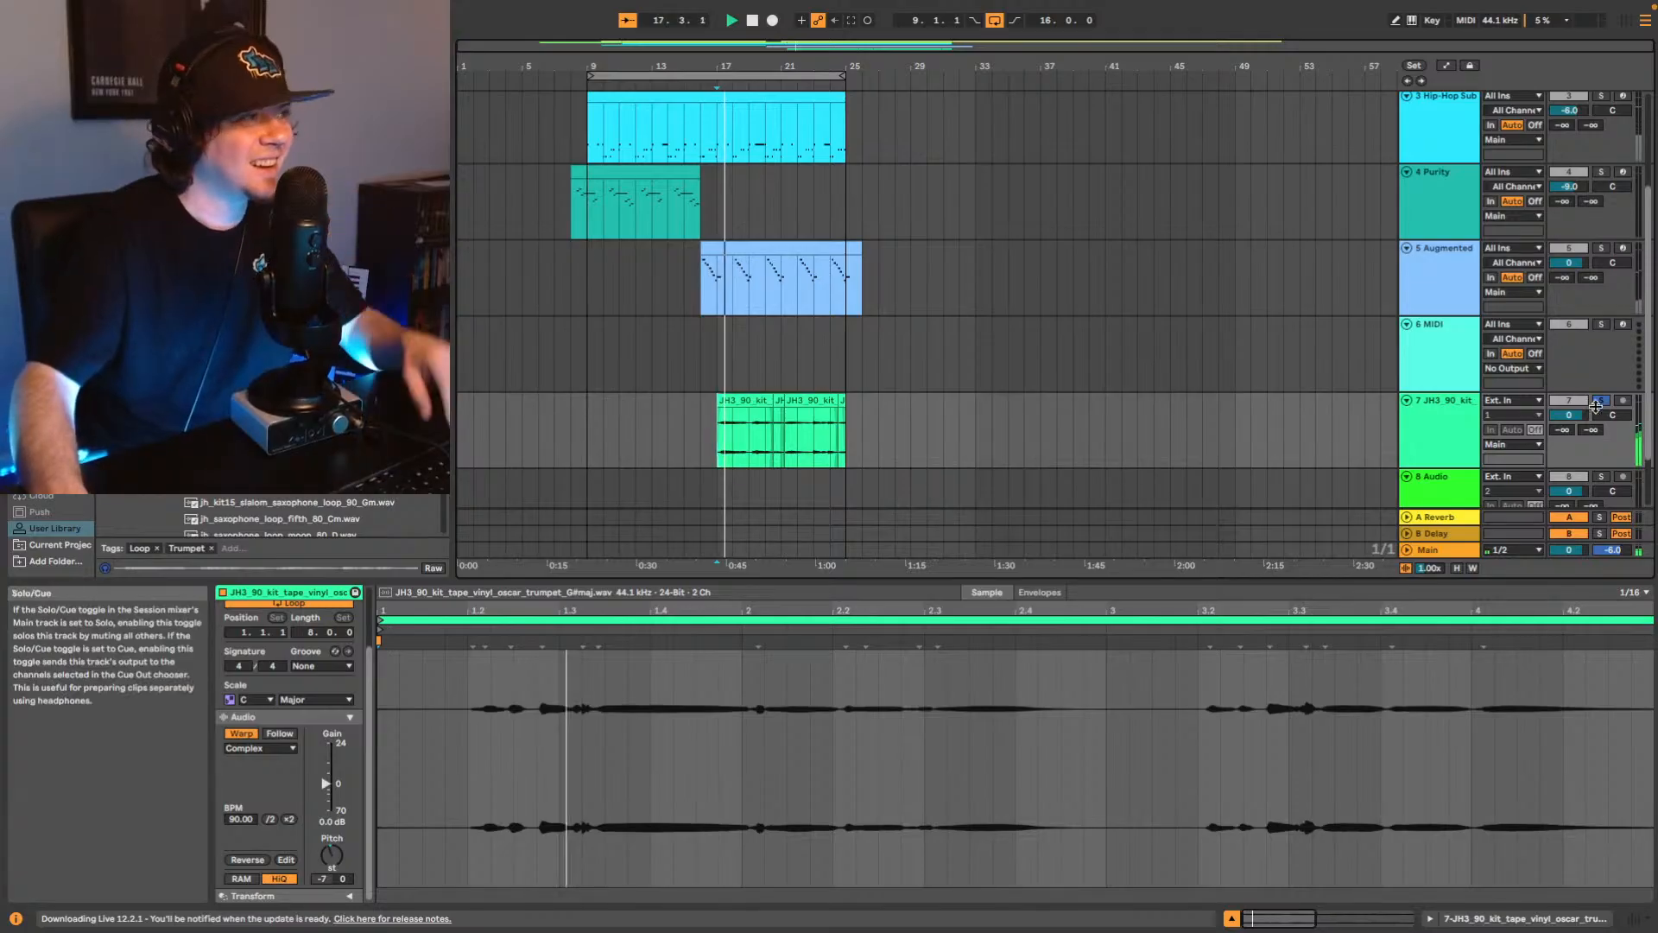
click(776, 443)
click(837, 427)
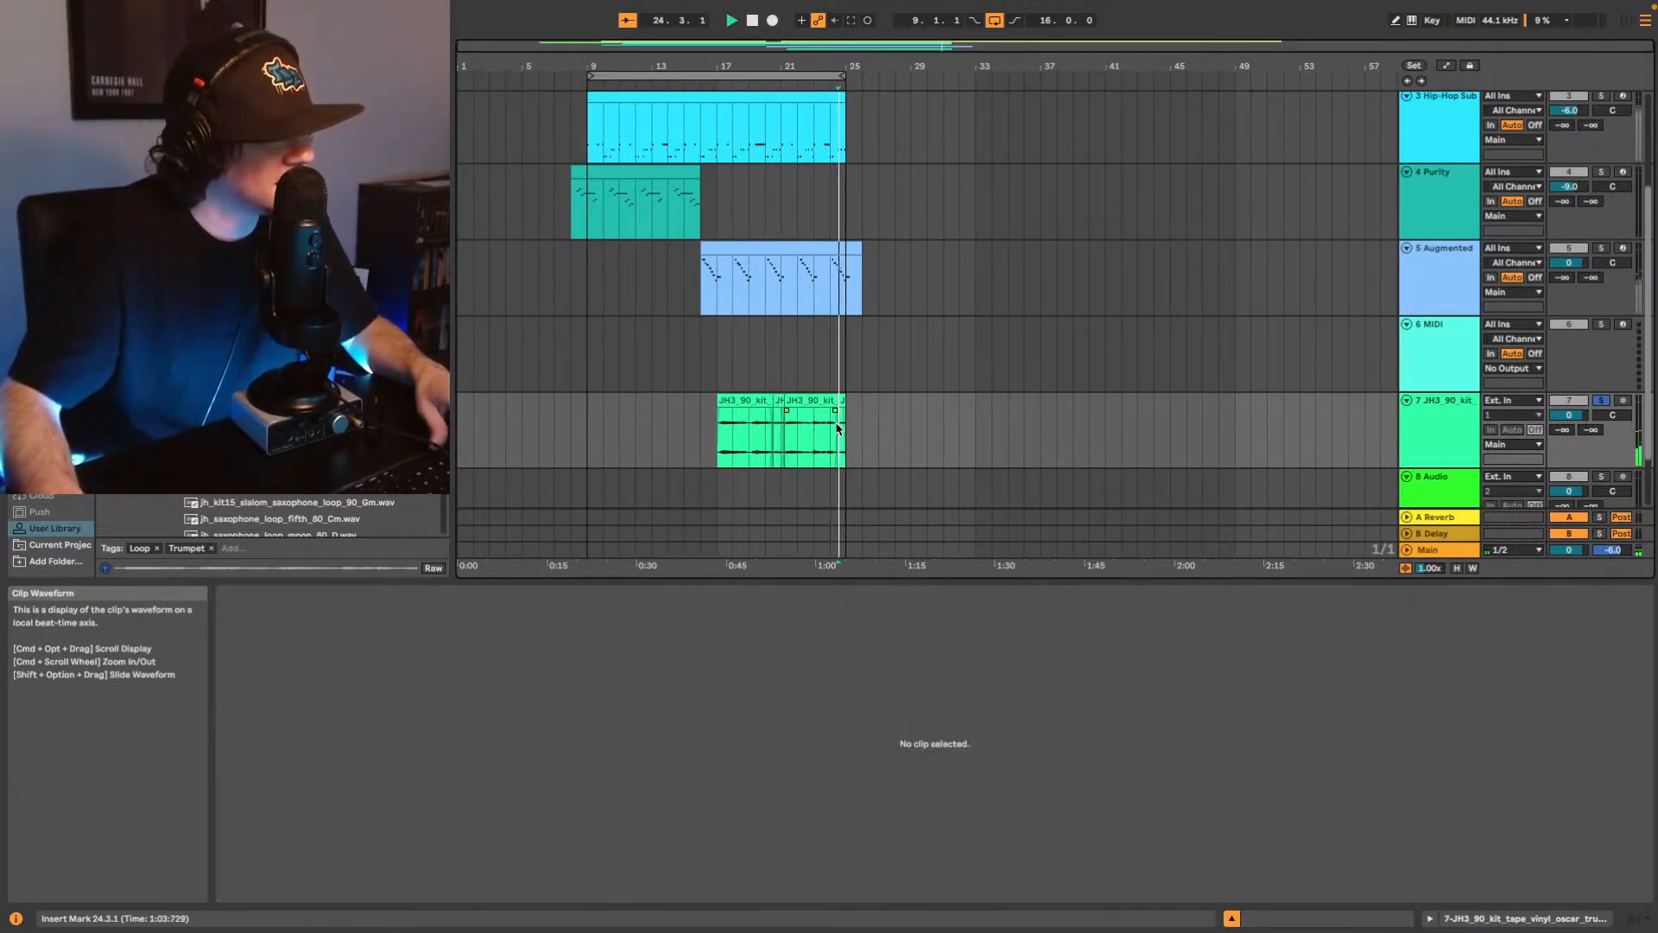
key(space)
Unsolo the trumpet track and listen to it in the full mix from bar 17.
click(1601, 401)
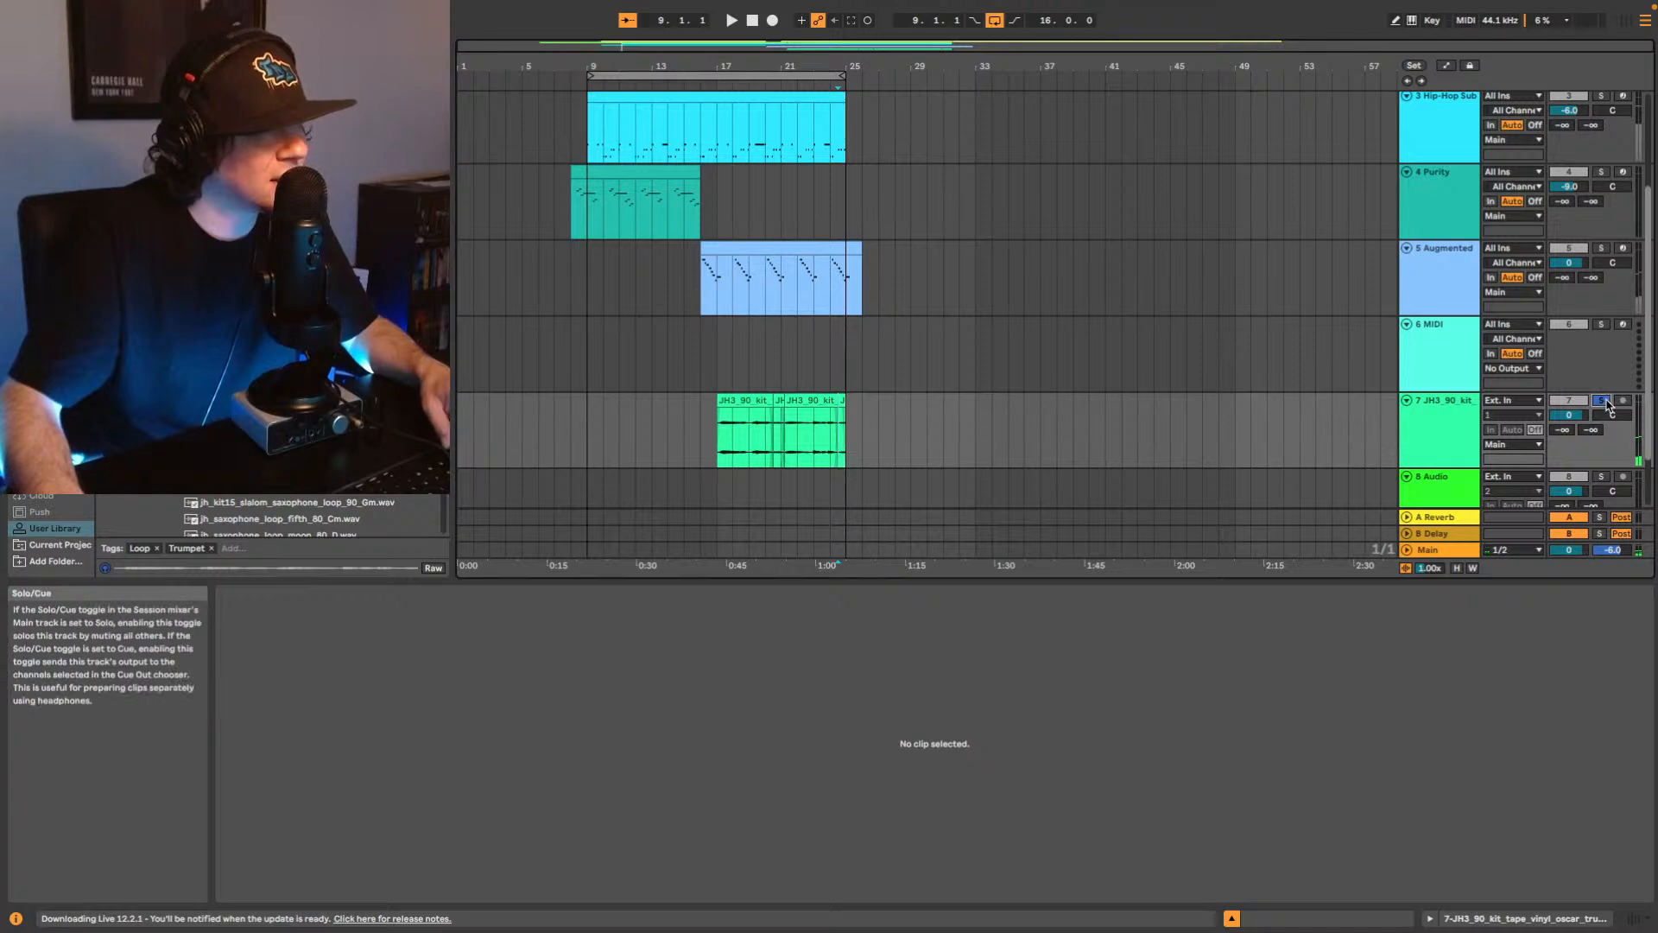
key(space)
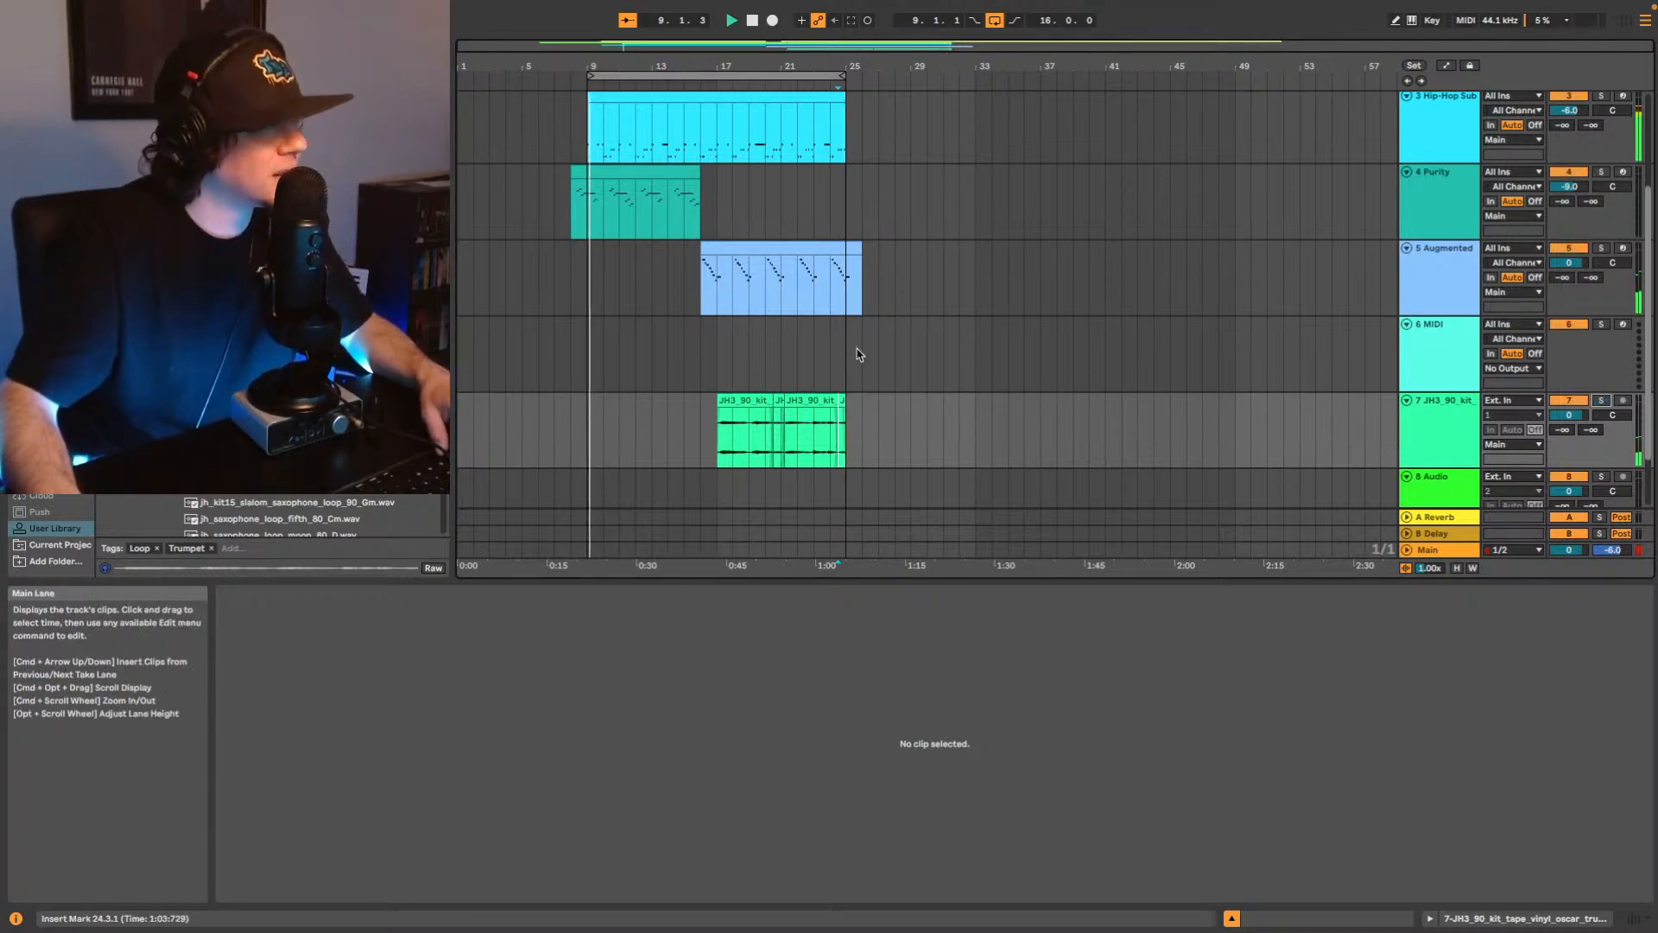
click(720, 432)
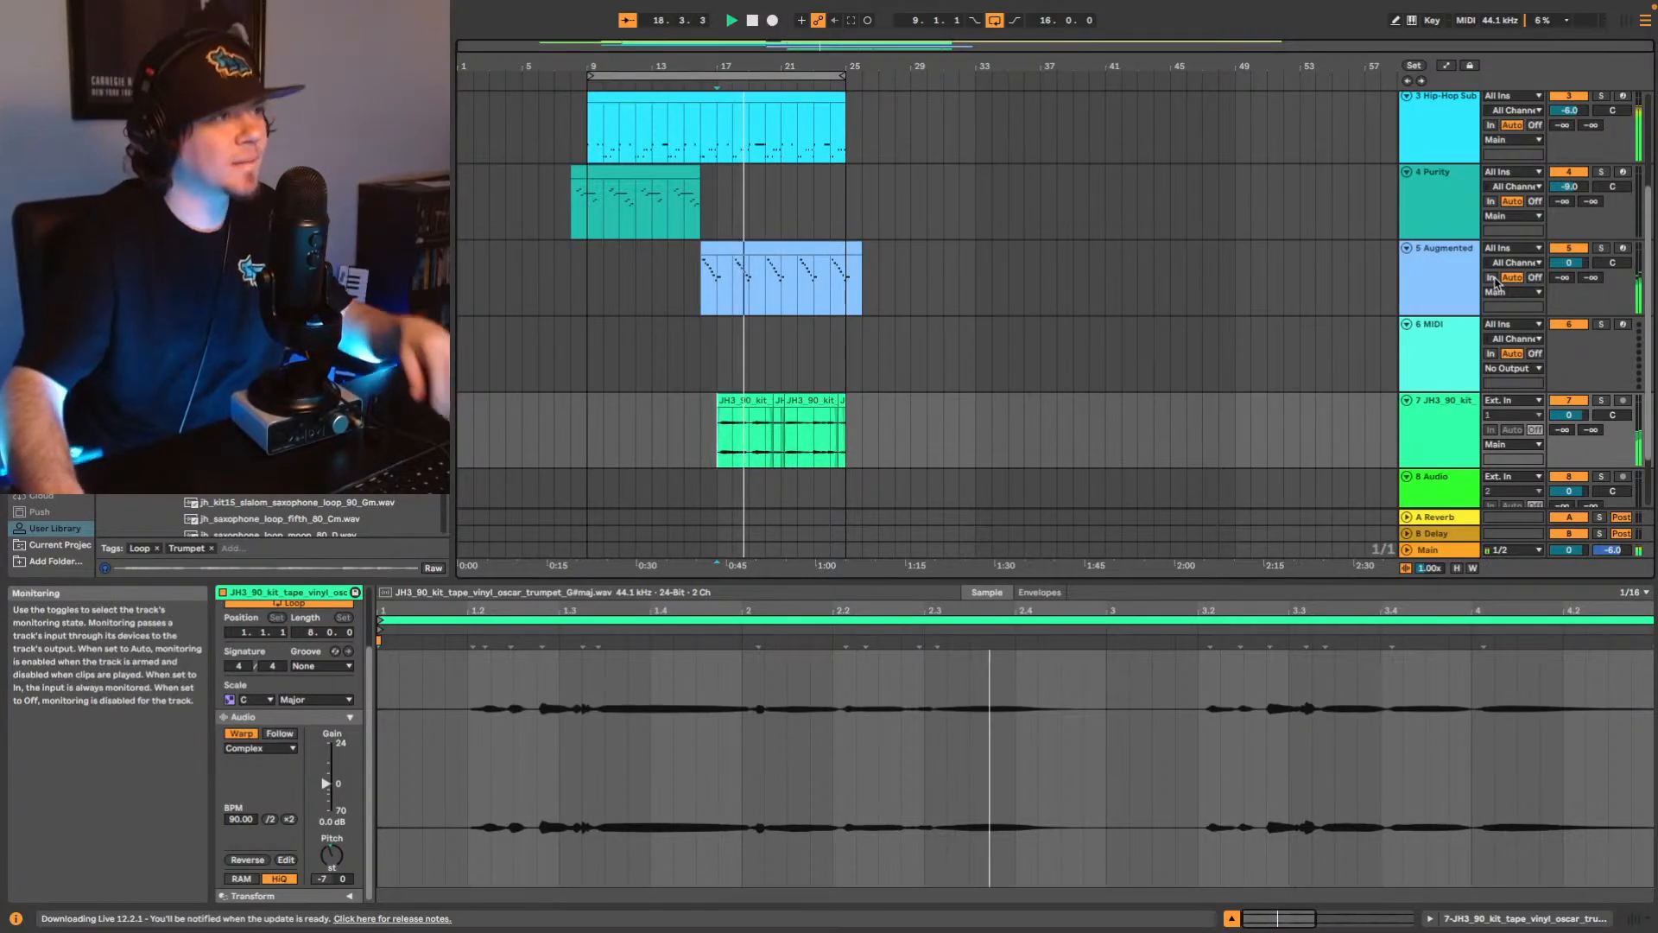
key(space)
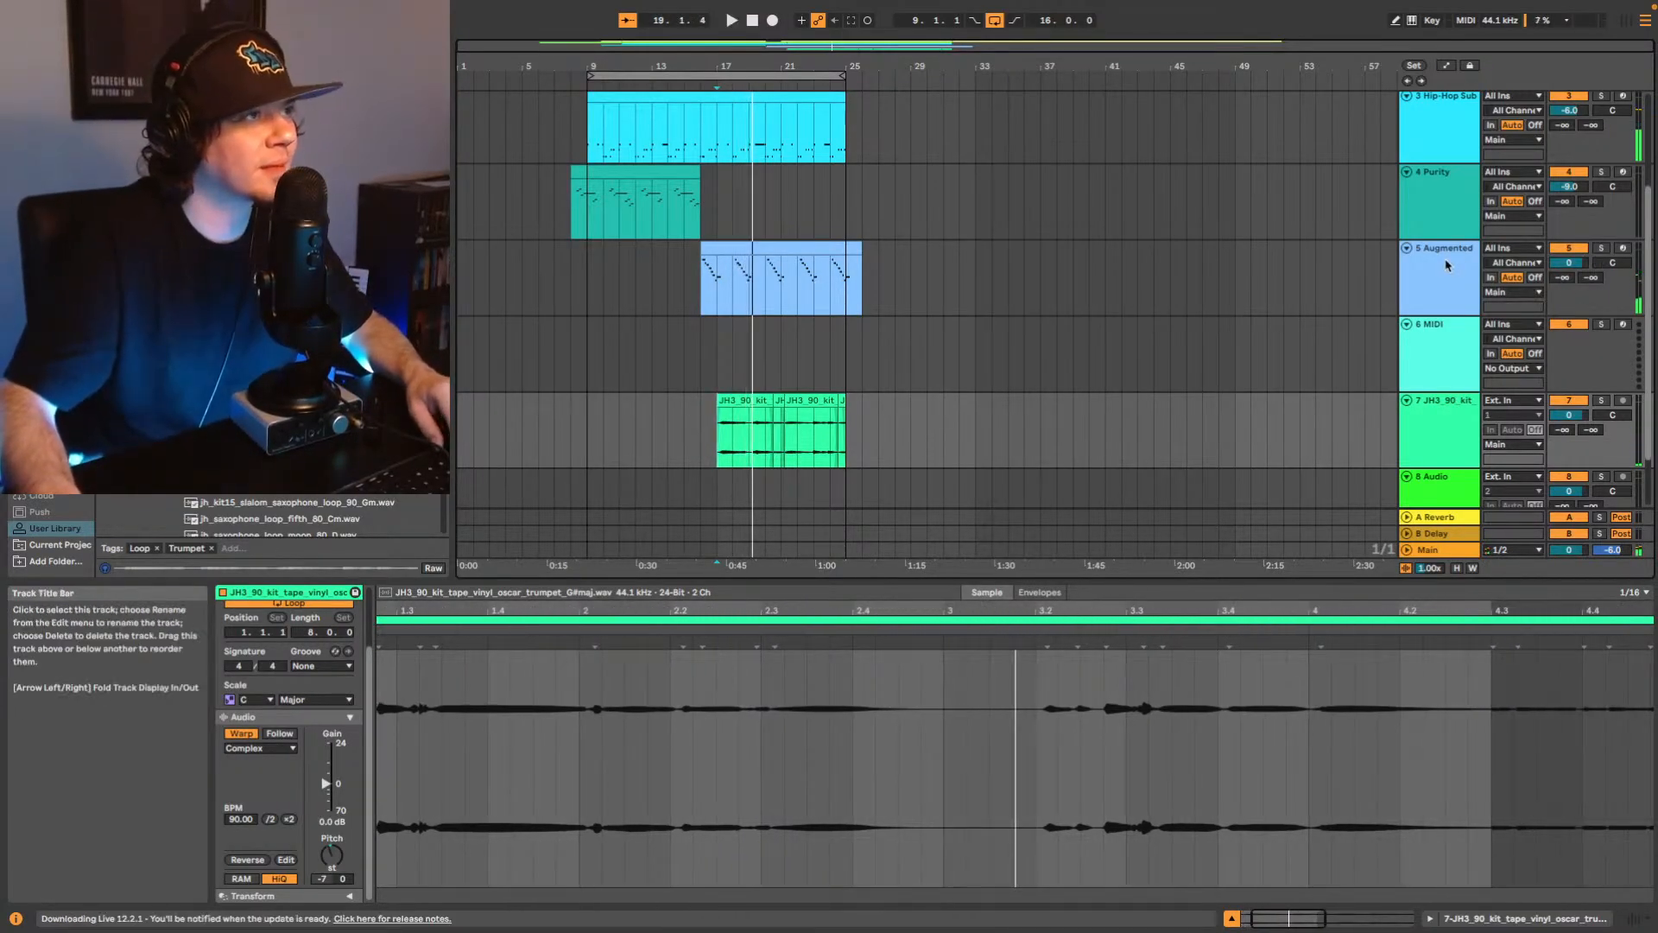
Add a Utility effect to the Augmented Mallets track and set its channel mode to Swap.
click(1447, 266)
key(shift+Tab)
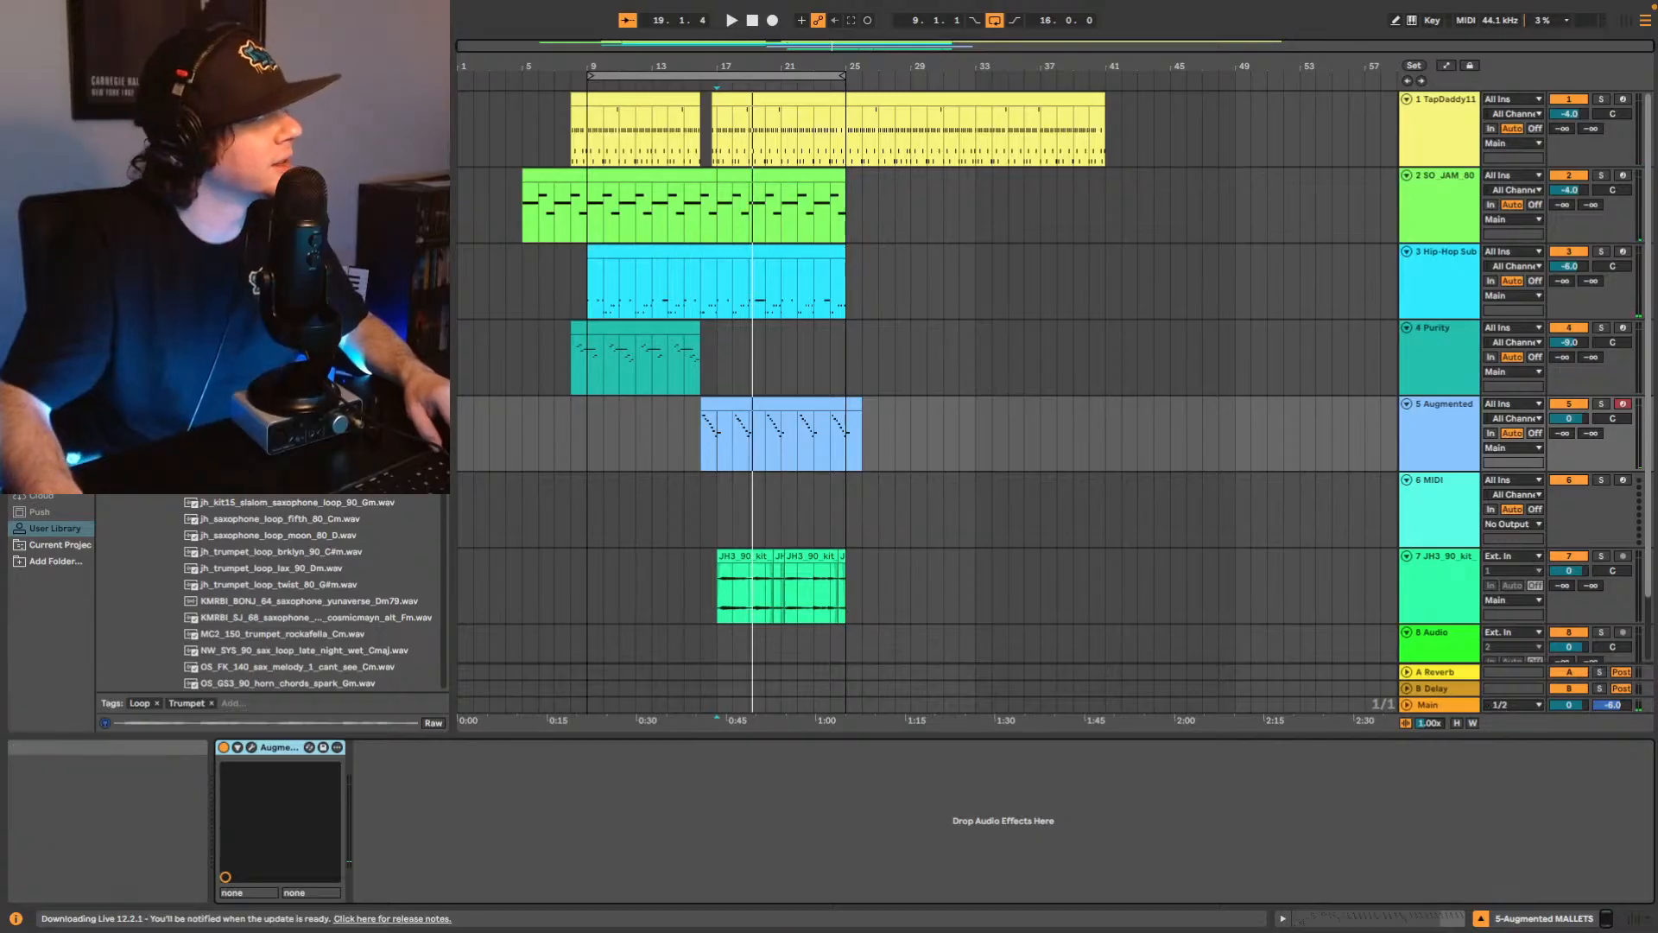
click(224, 49)
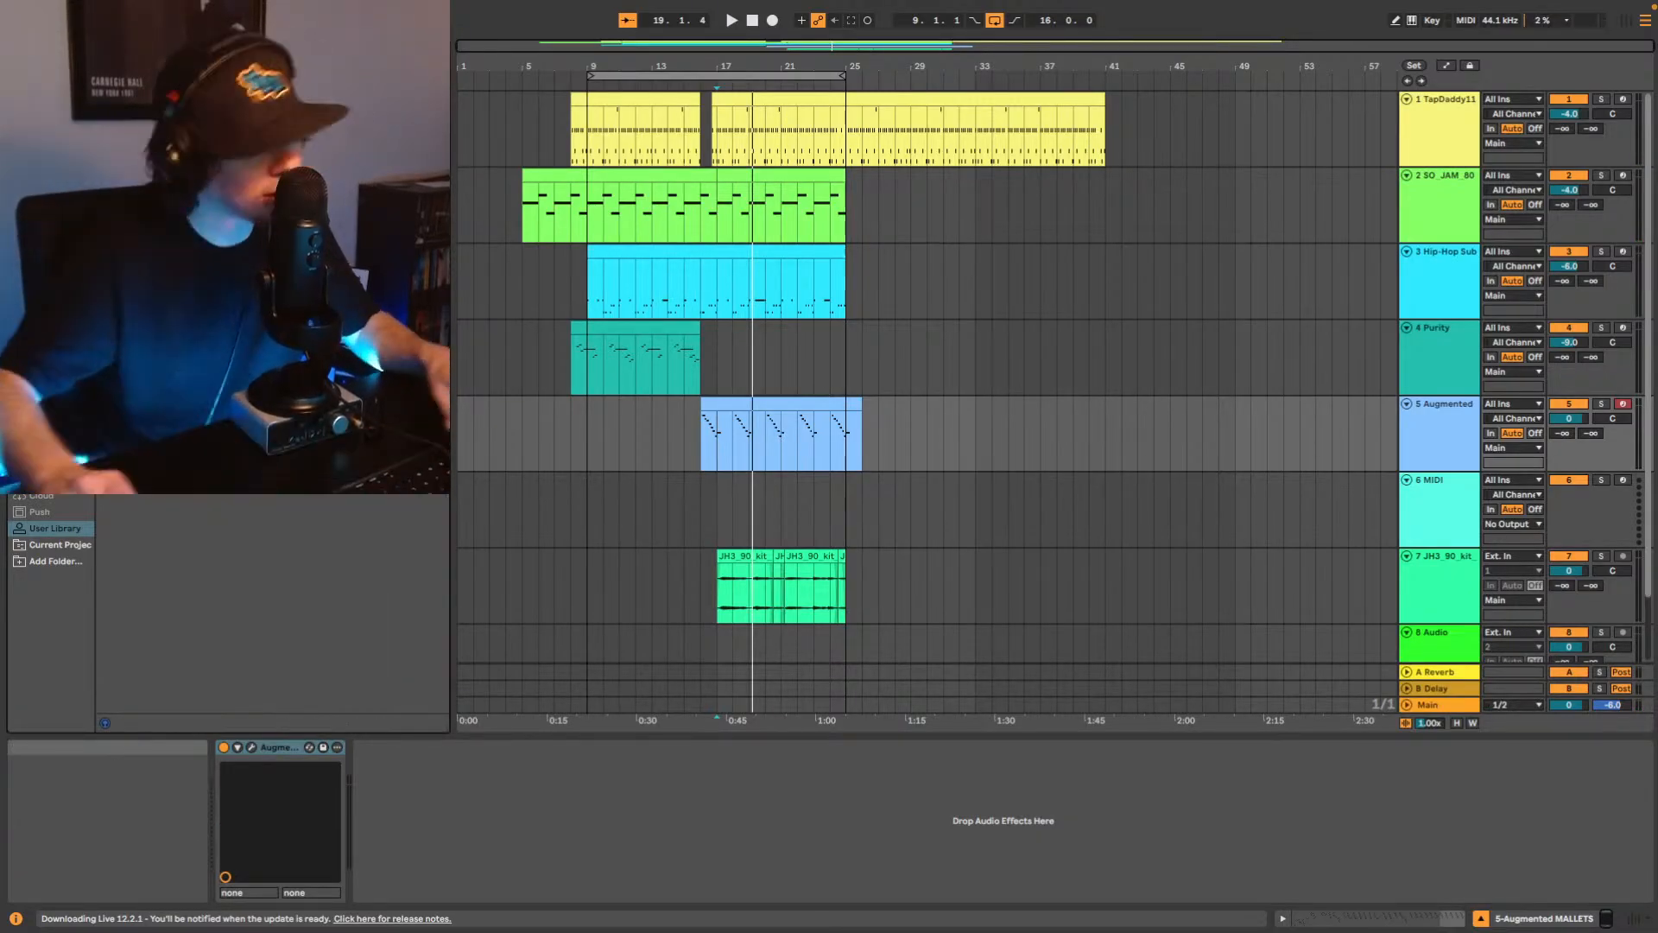
click(52, 285)
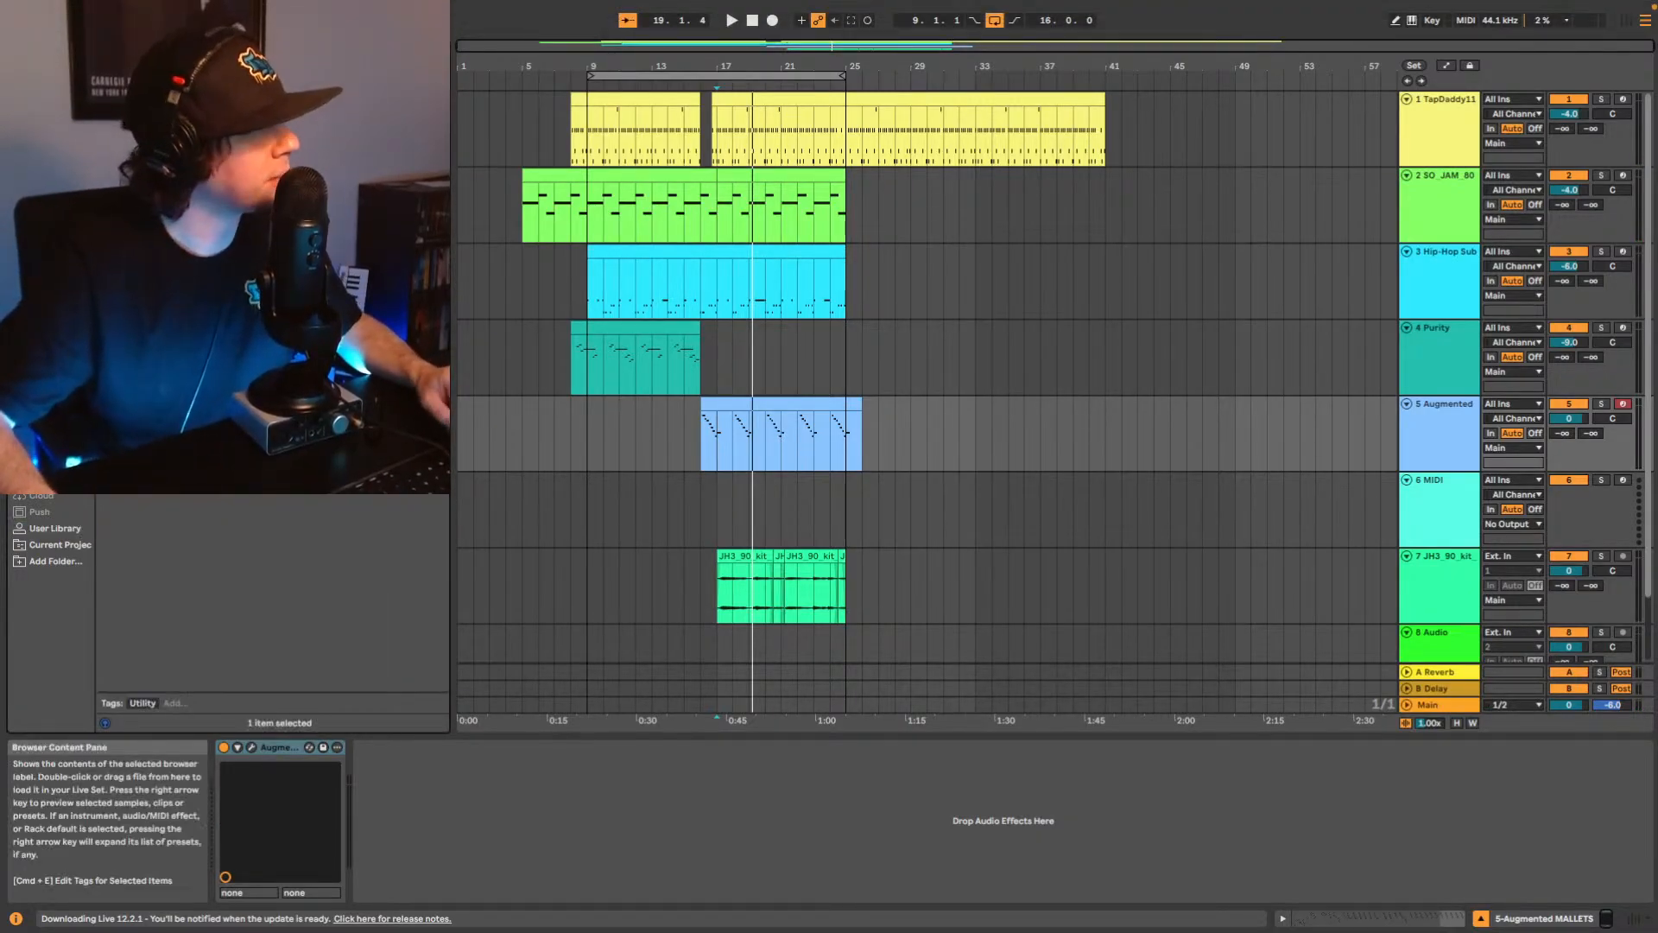
drag(302, 363, 447, 810)
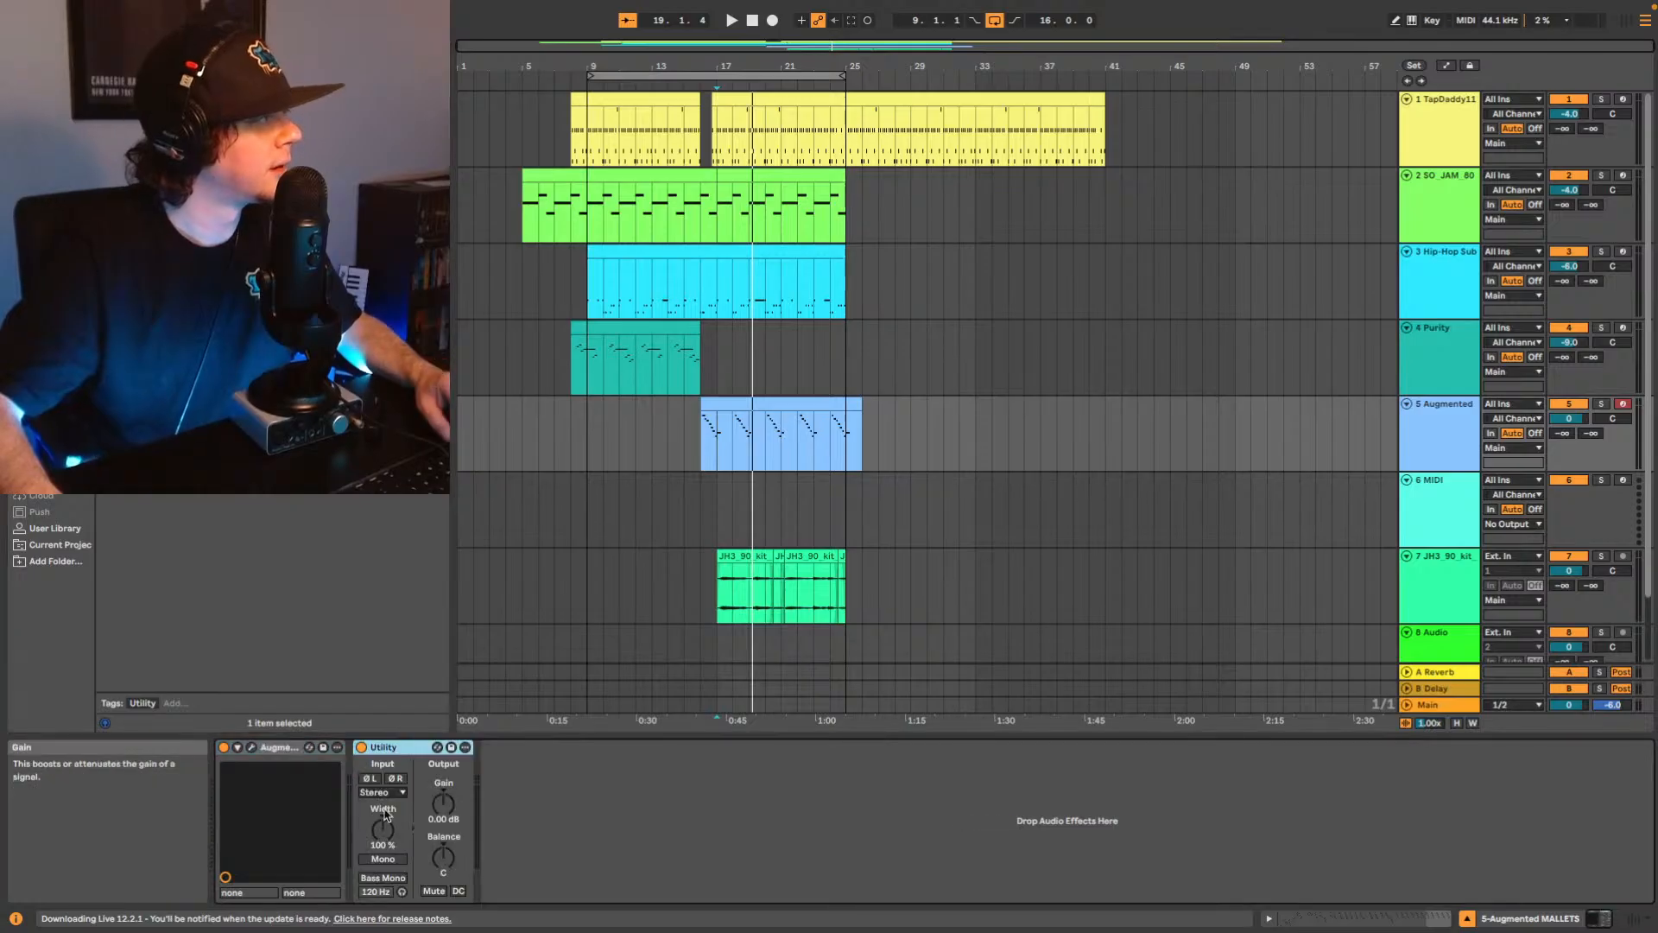
click(384, 792)
click(374, 845)
Play the arrangement from bar 16 and pan the trumpet track to 7R.
key(space)
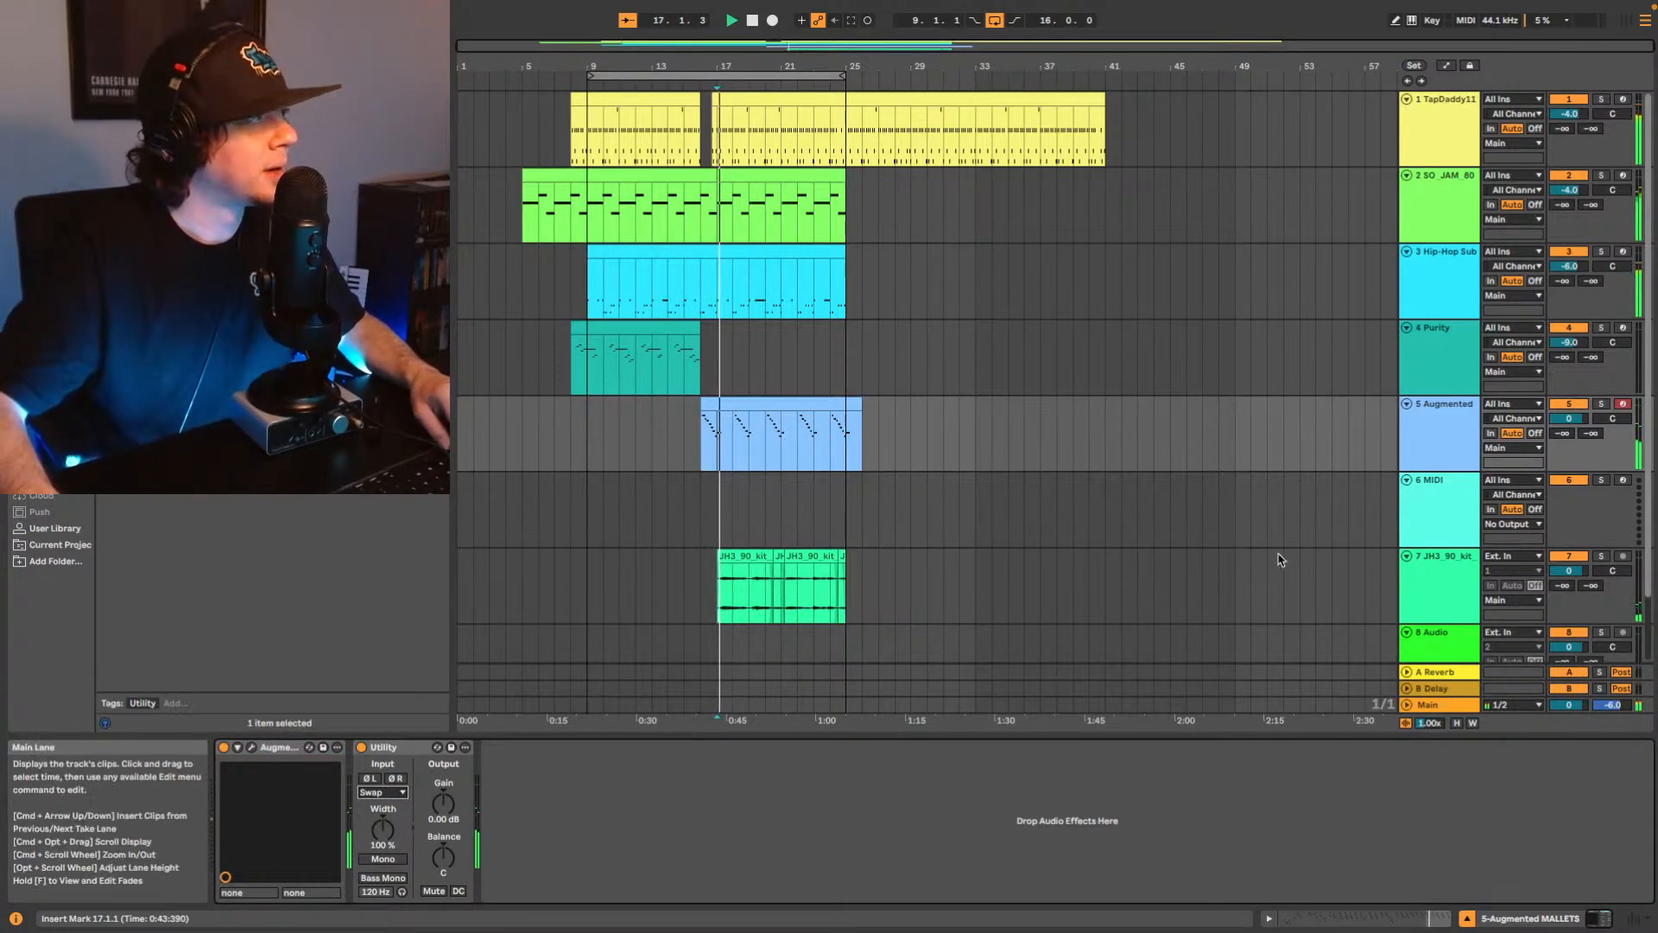
click(702, 433)
key(space)
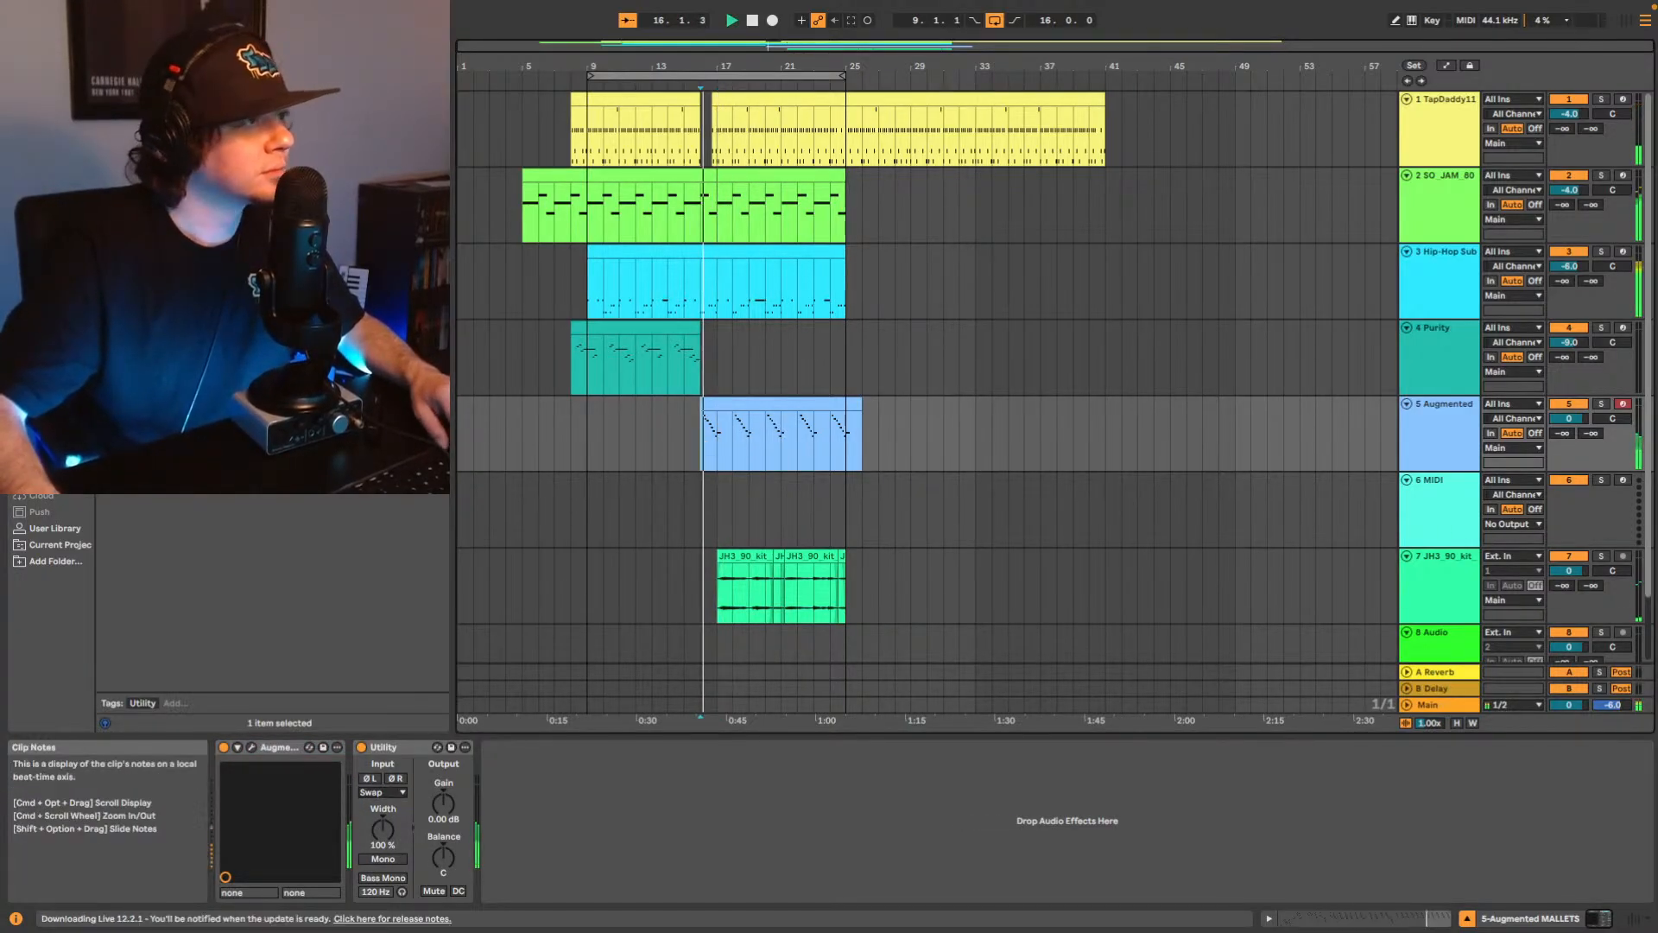
click(1613, 571)
drag(1612, 573, 1613, 565)
click(1612, 577)
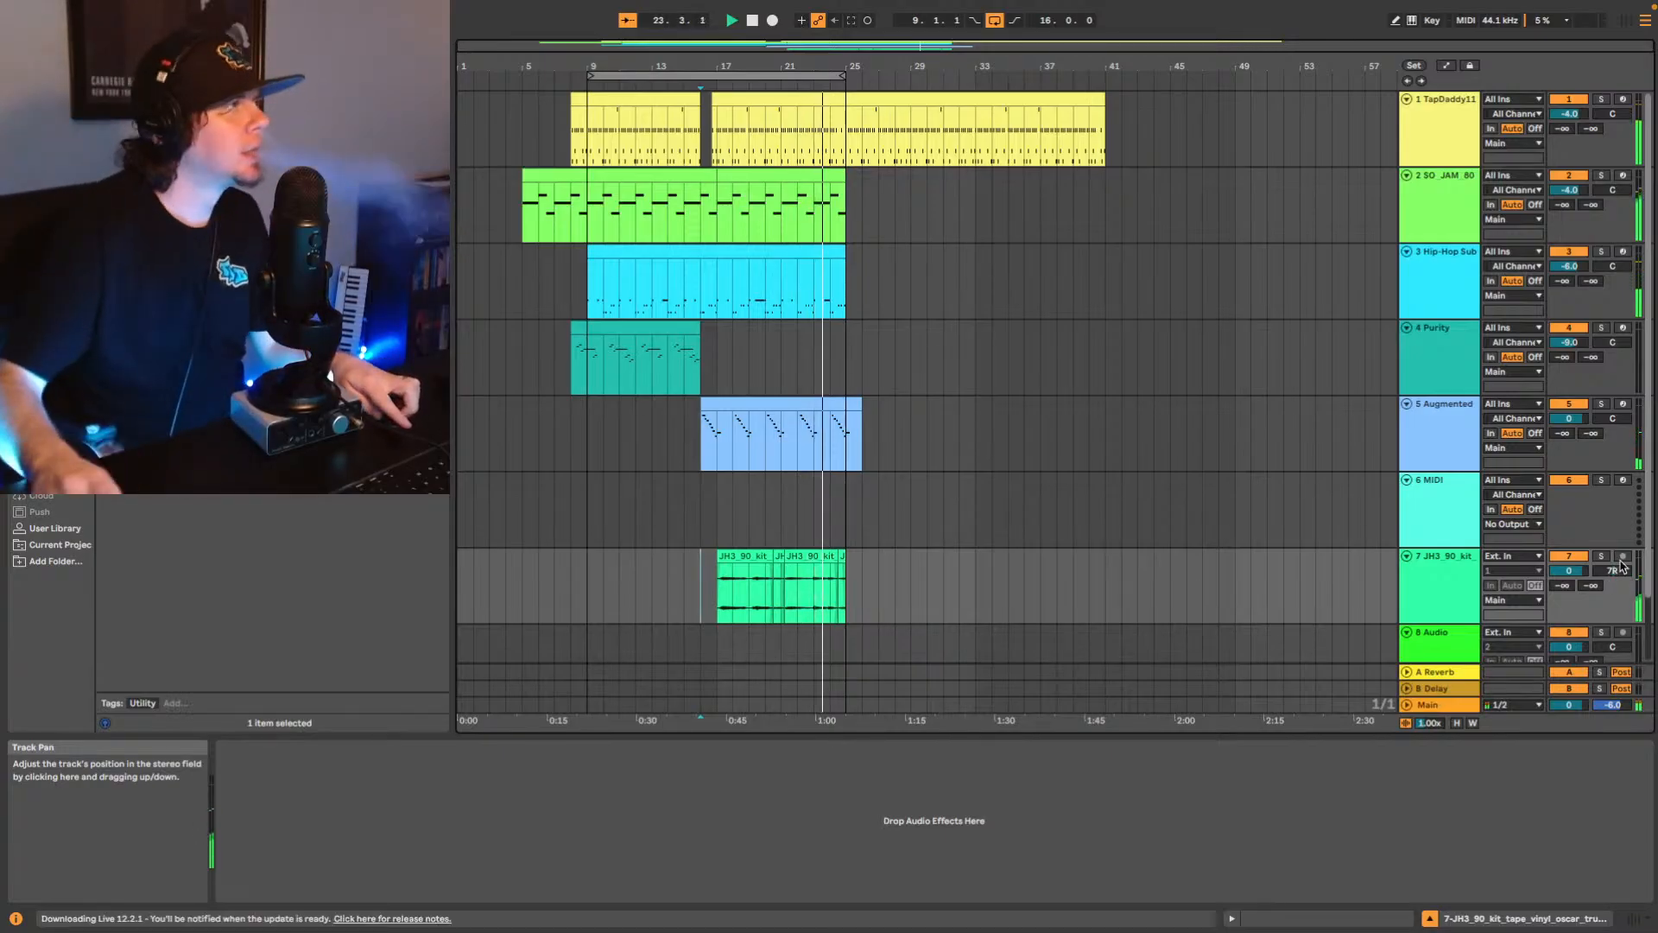
Duplicate the melodic sample clip from bars 17–25 into bars 25–33 and turn off arrangement looping.
click(827, 179)
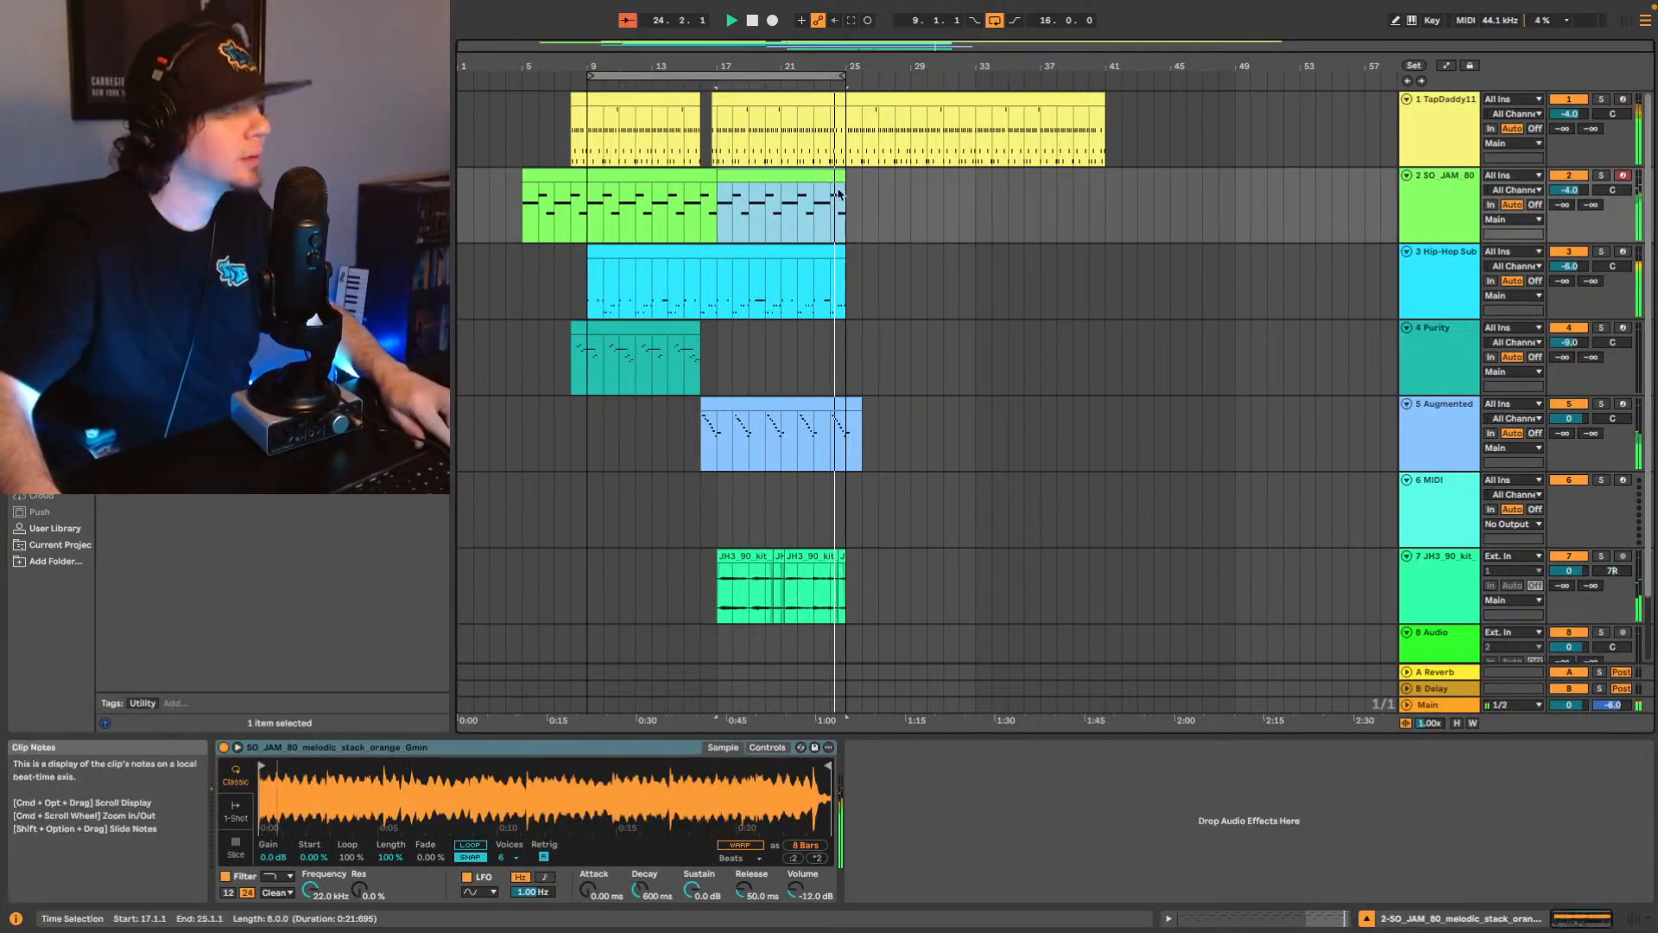
key(super+d)
click(995, 20)
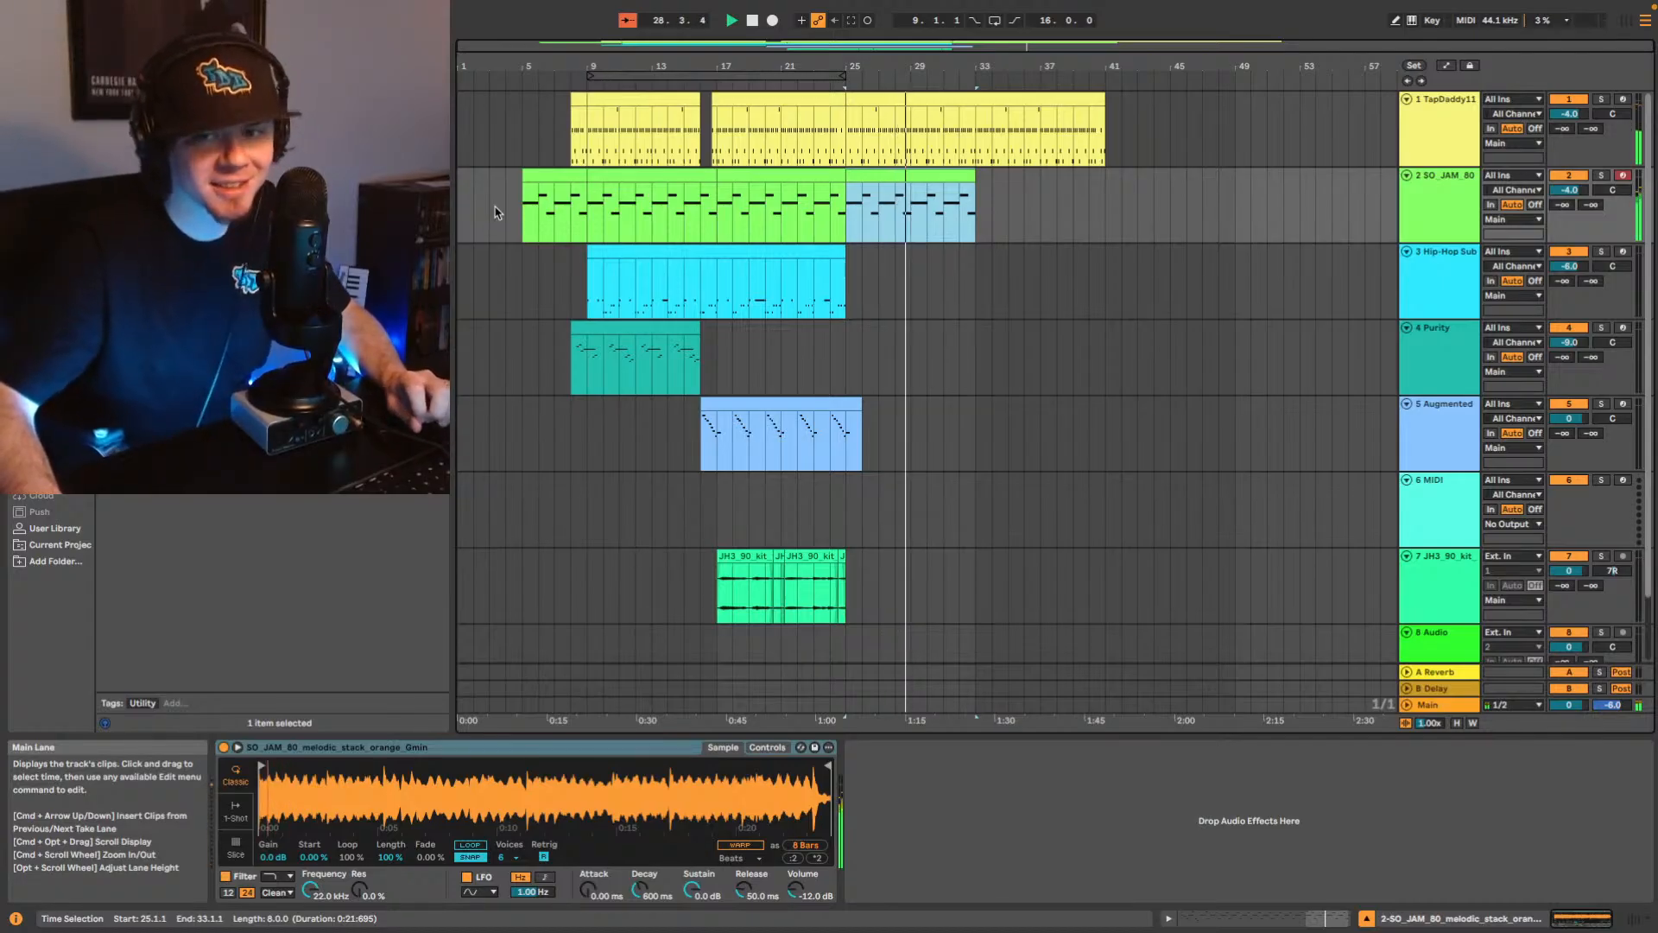
Play the arrangement from bar 5 to listen through the full beat.
click(523, 212)
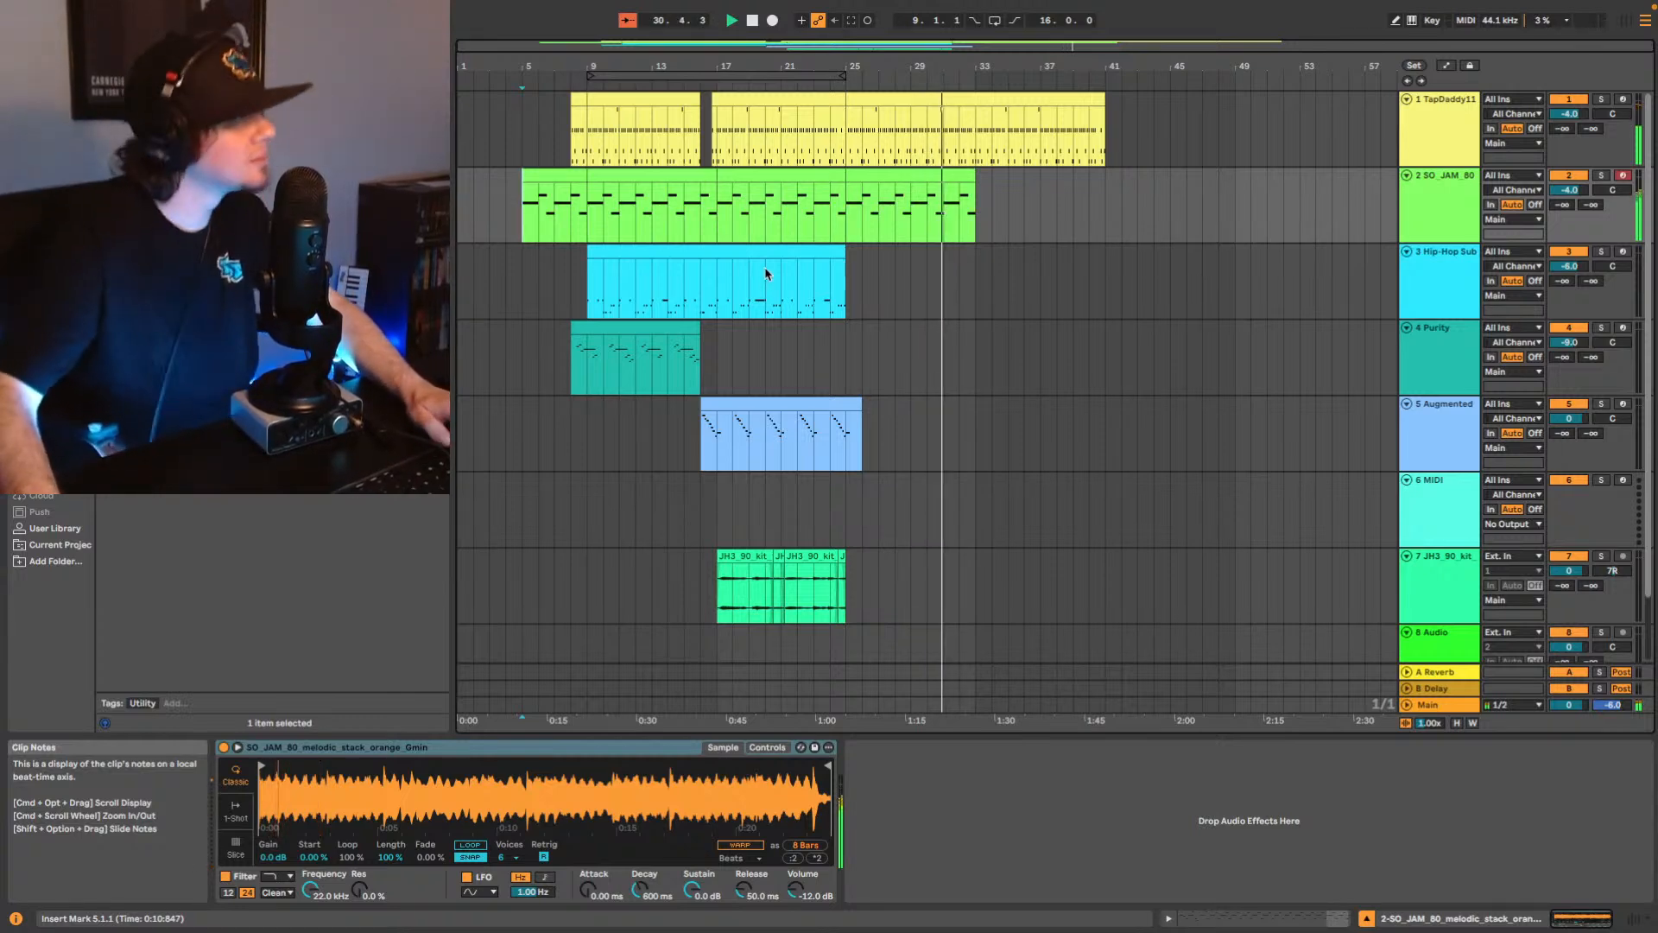
key(space)
key(space)
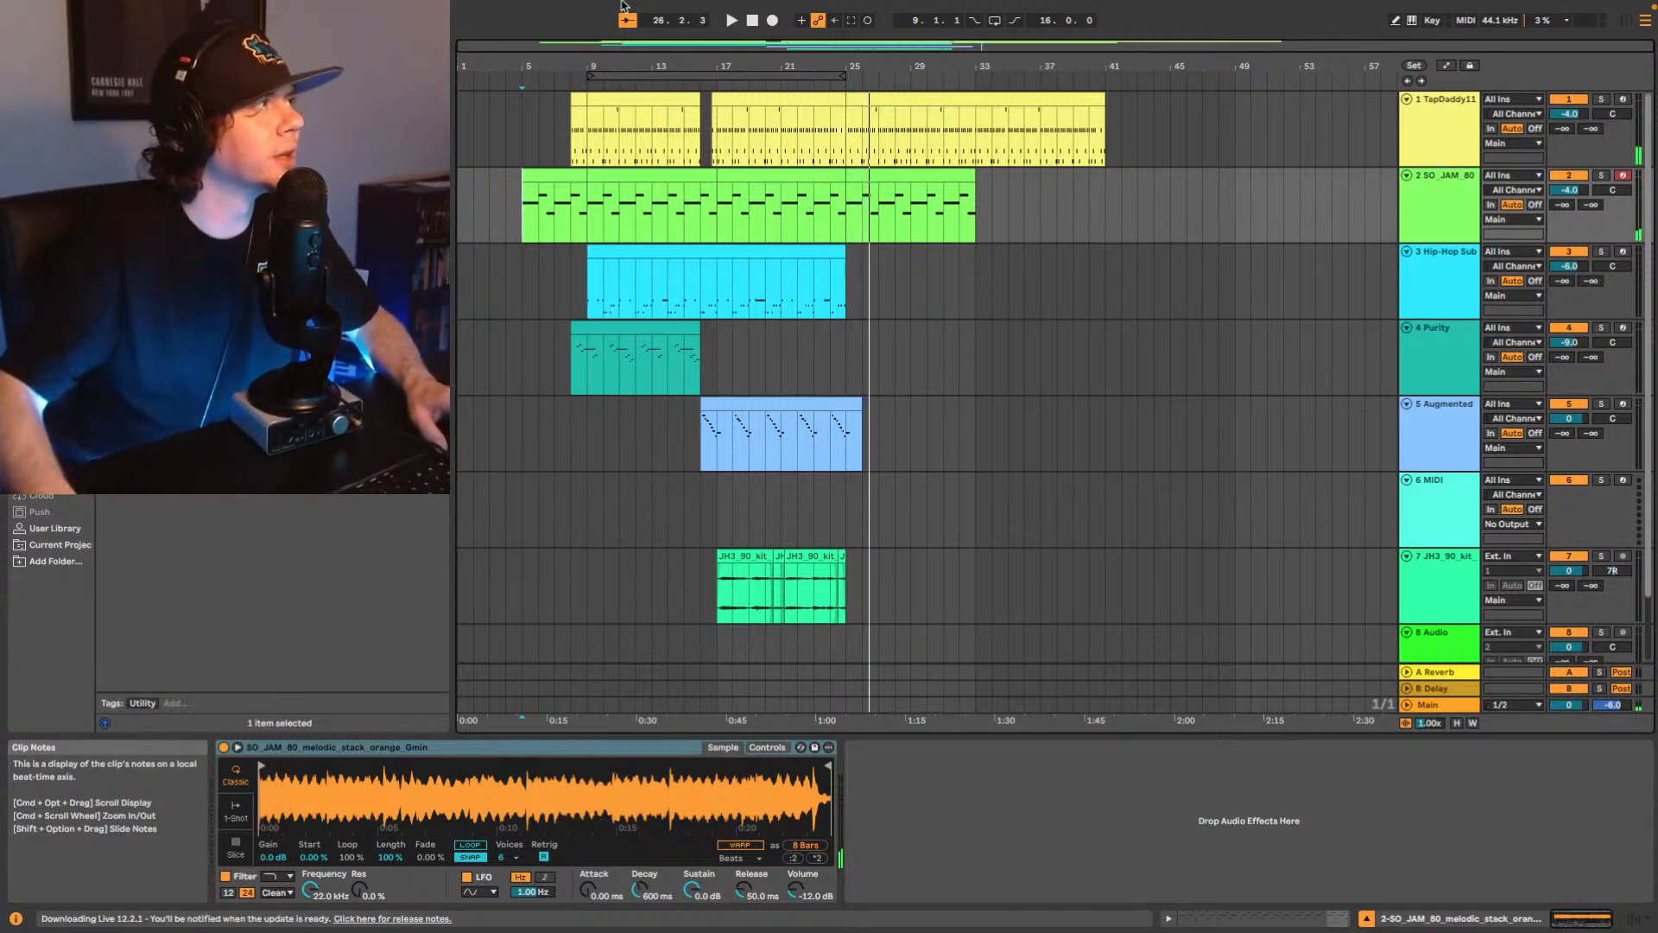
Add a Delay effect to the trumpet track for the short last slice ending at bar 25.
drag(731, 47, 907, 131)
mouse_move(803, 557)
mouse_down()
mouse_move(835, 558)
mouse_move(804, 561)
mouse_up()
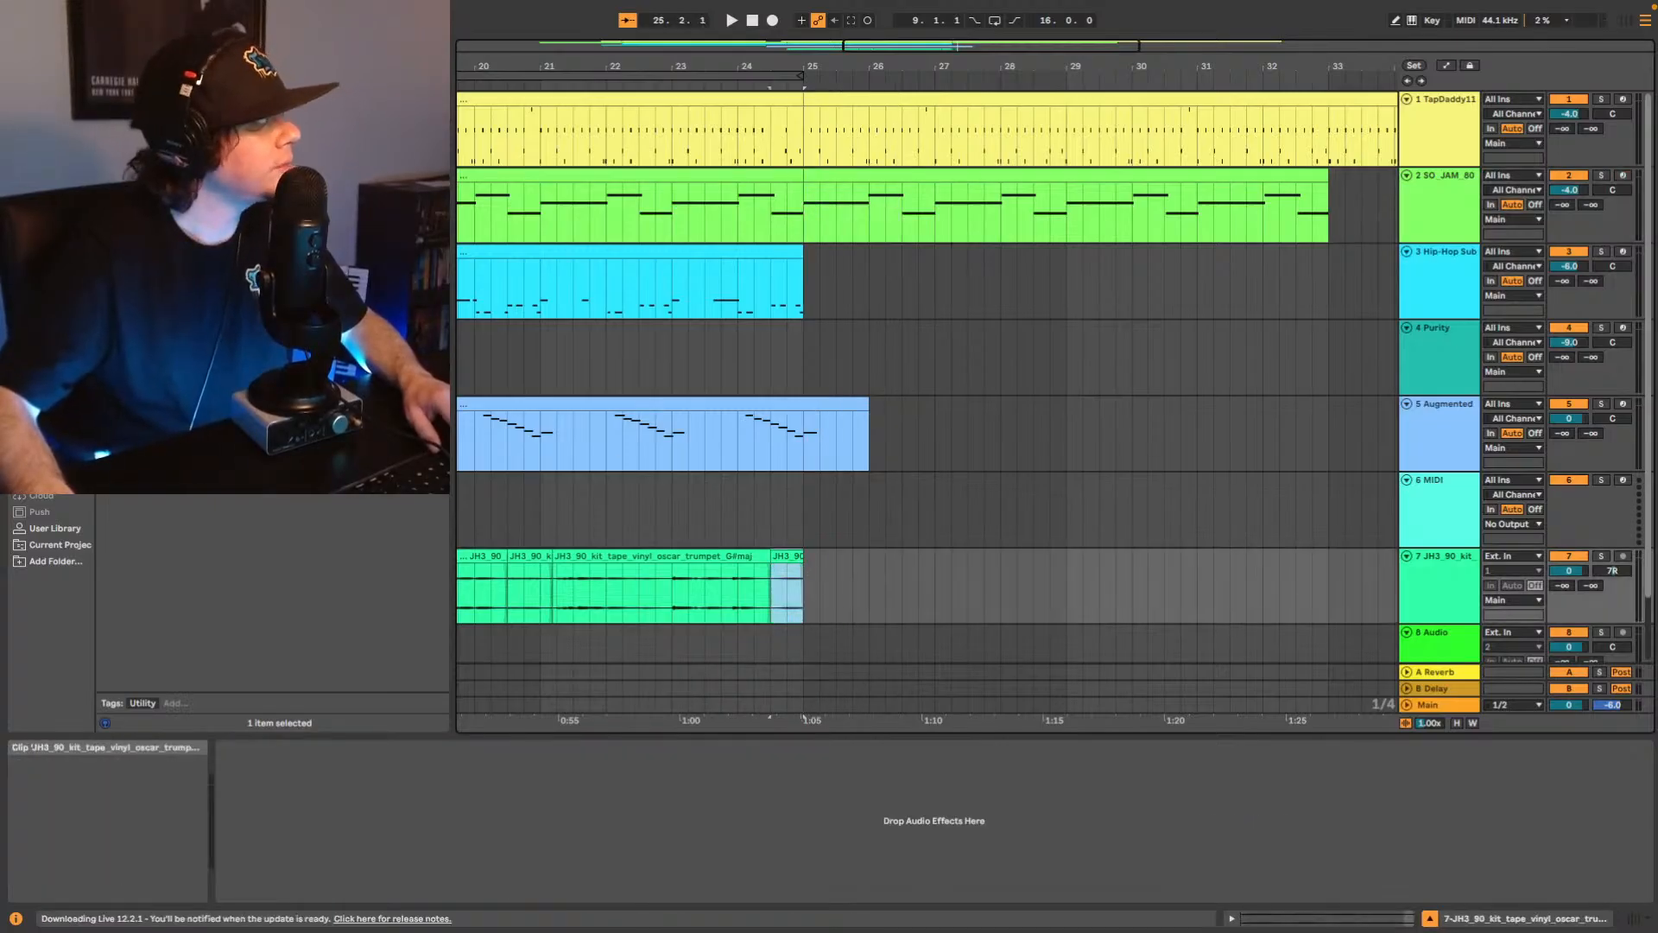
click(631, 404)
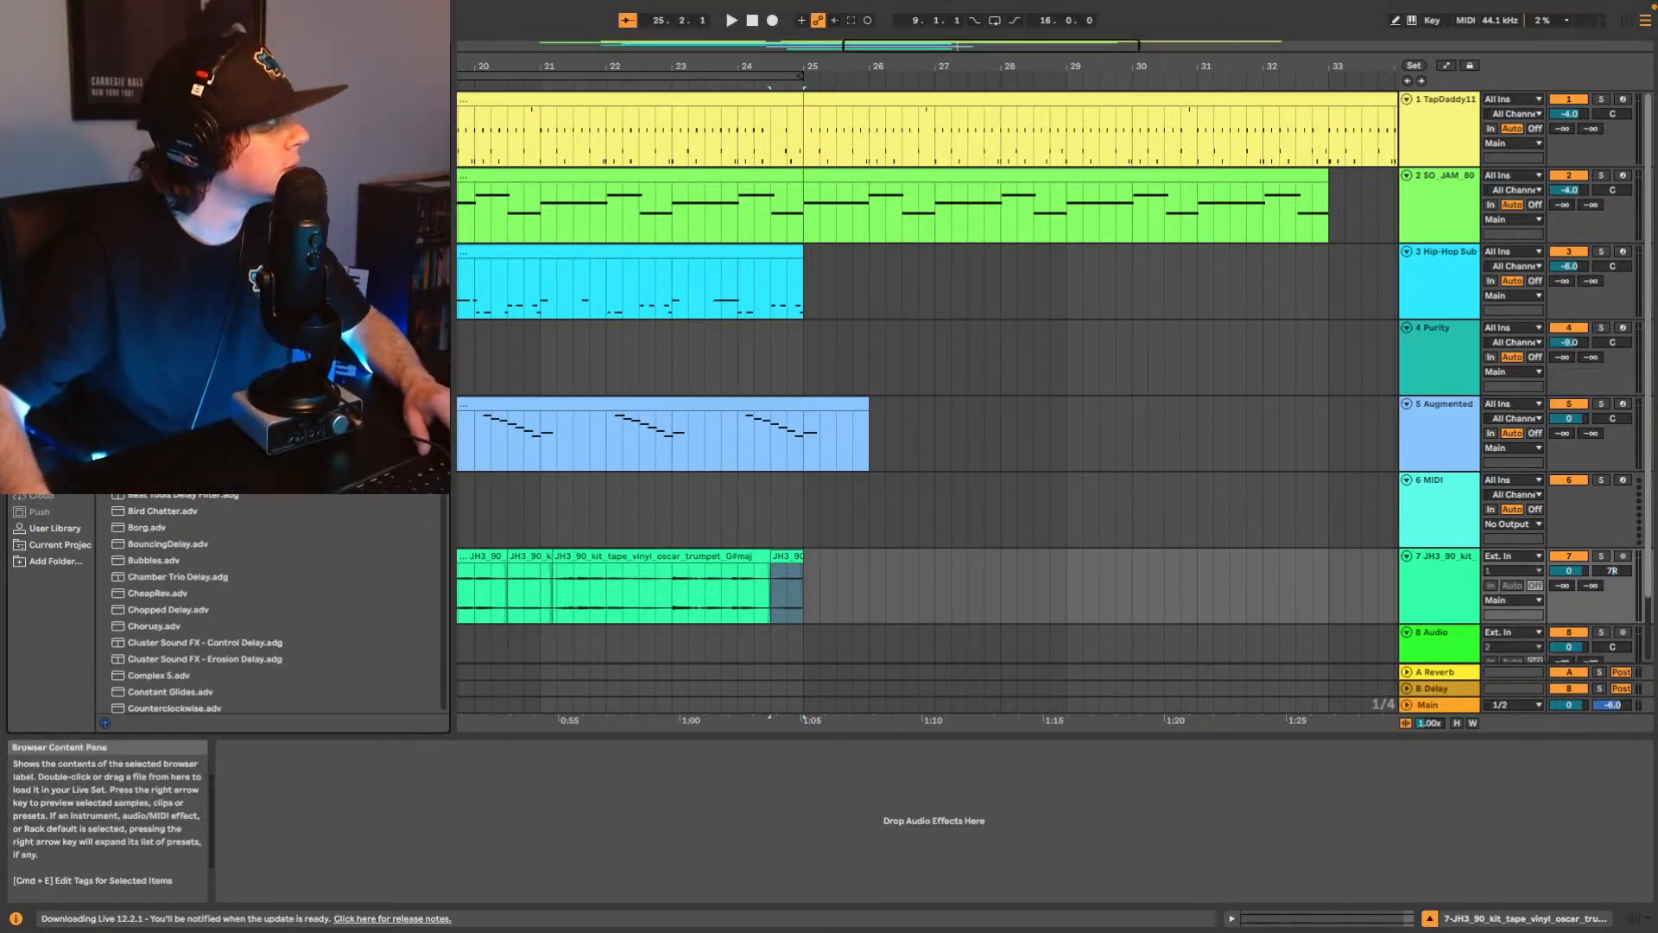
drag(788, 583, 790, 585)
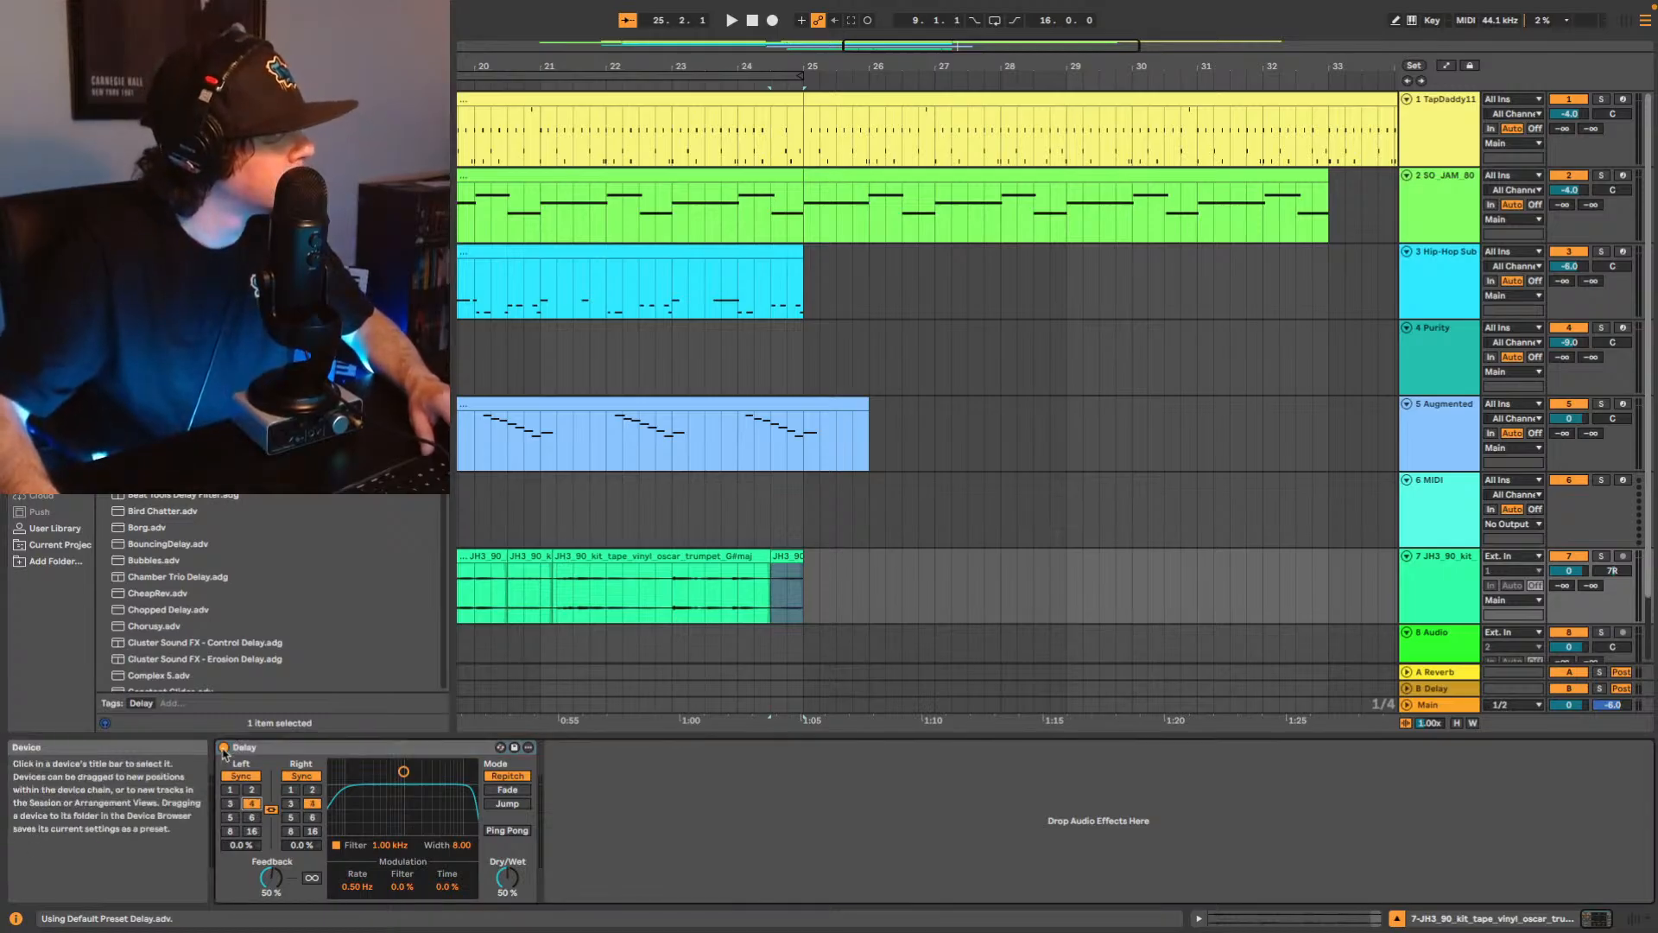
Automate the trumpet Delay's on/off state so it stays off until 24.3.1 and switches on from there.
right_click(229, 769)
click(290, 757)
click(772, 579)
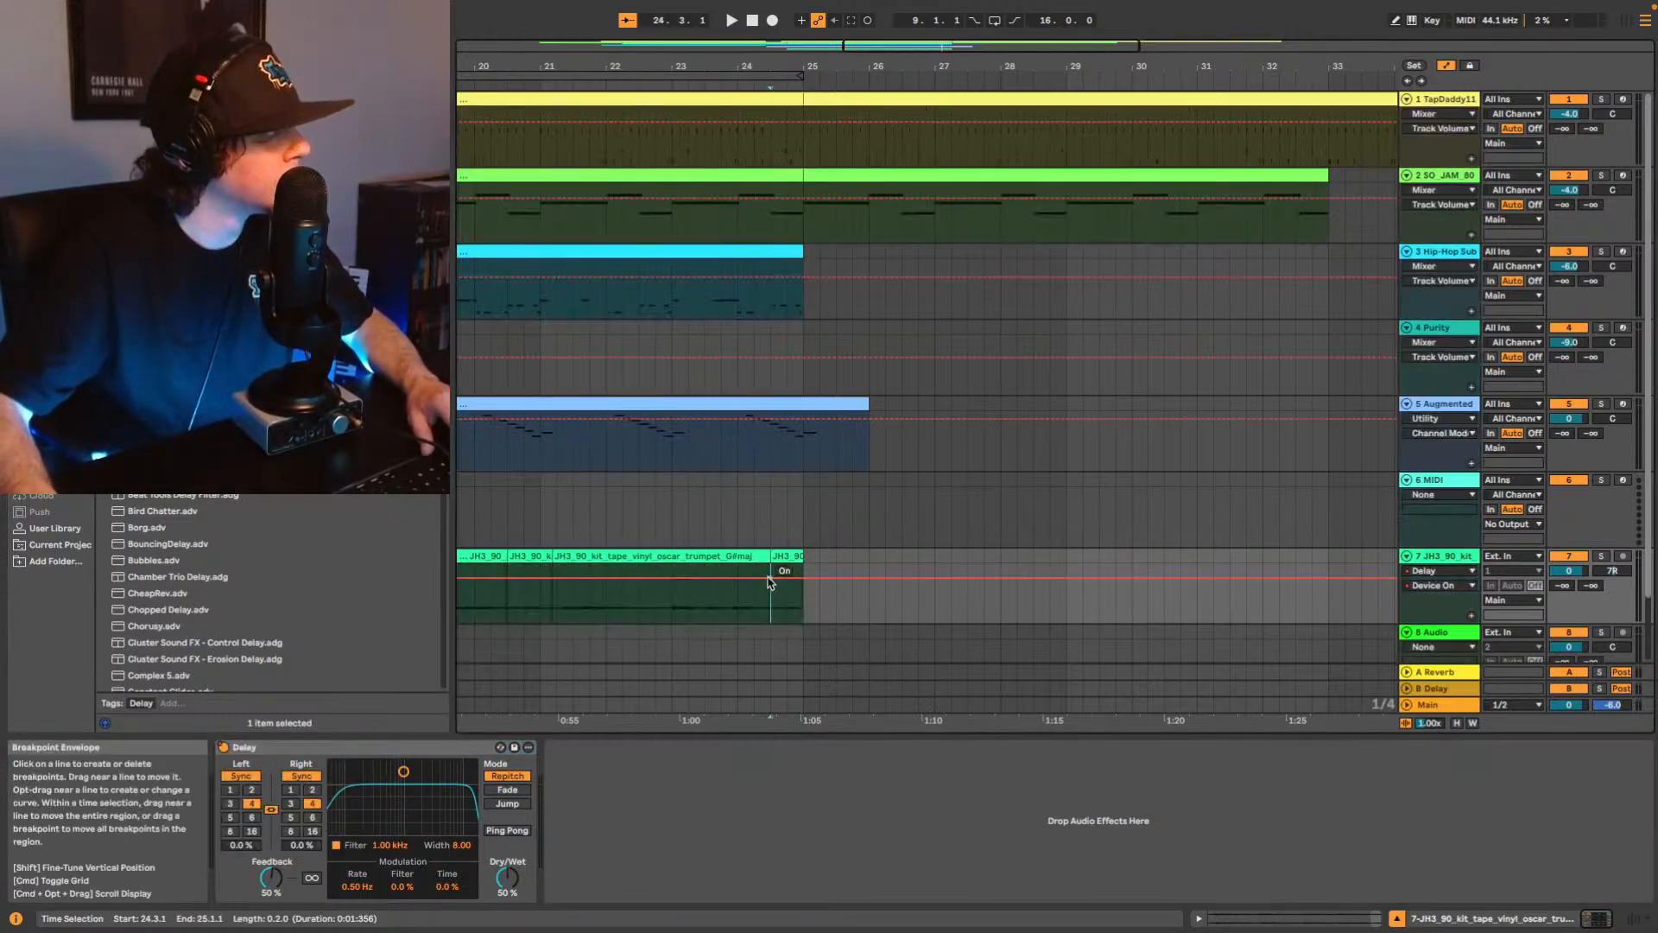
drag(755, 583, 764, 595)
Enable Ping Pong on the trumpet's Delay, set Dry/Wet to 28%, and play the result from bar 23.
key(space)
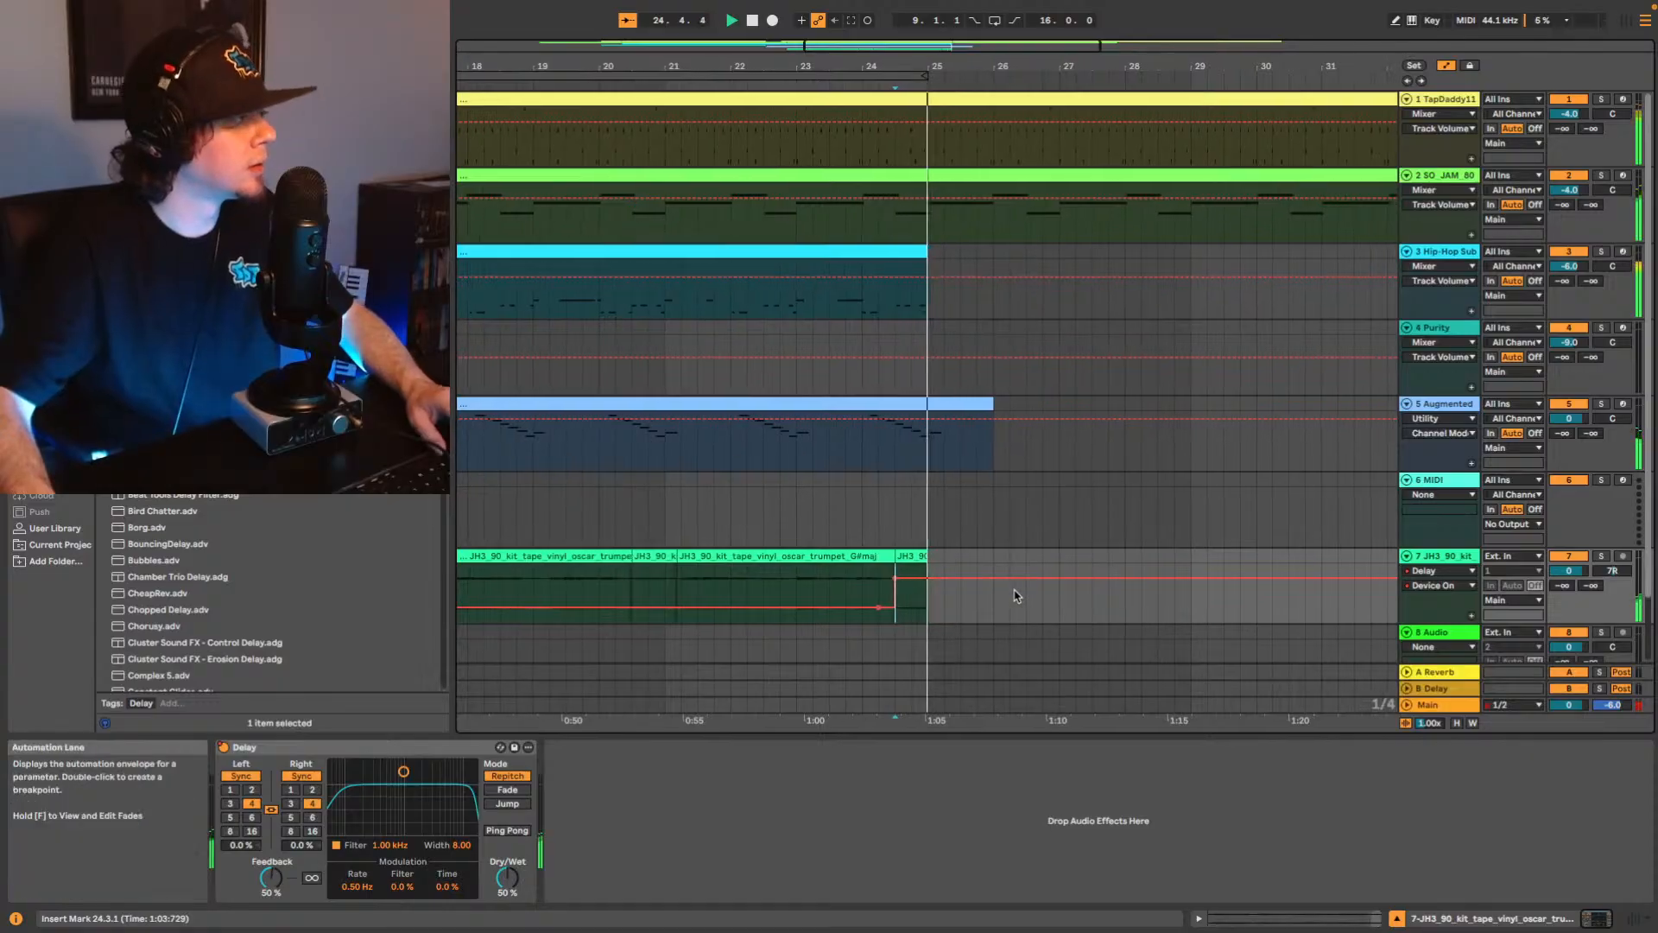
click(507, 830)
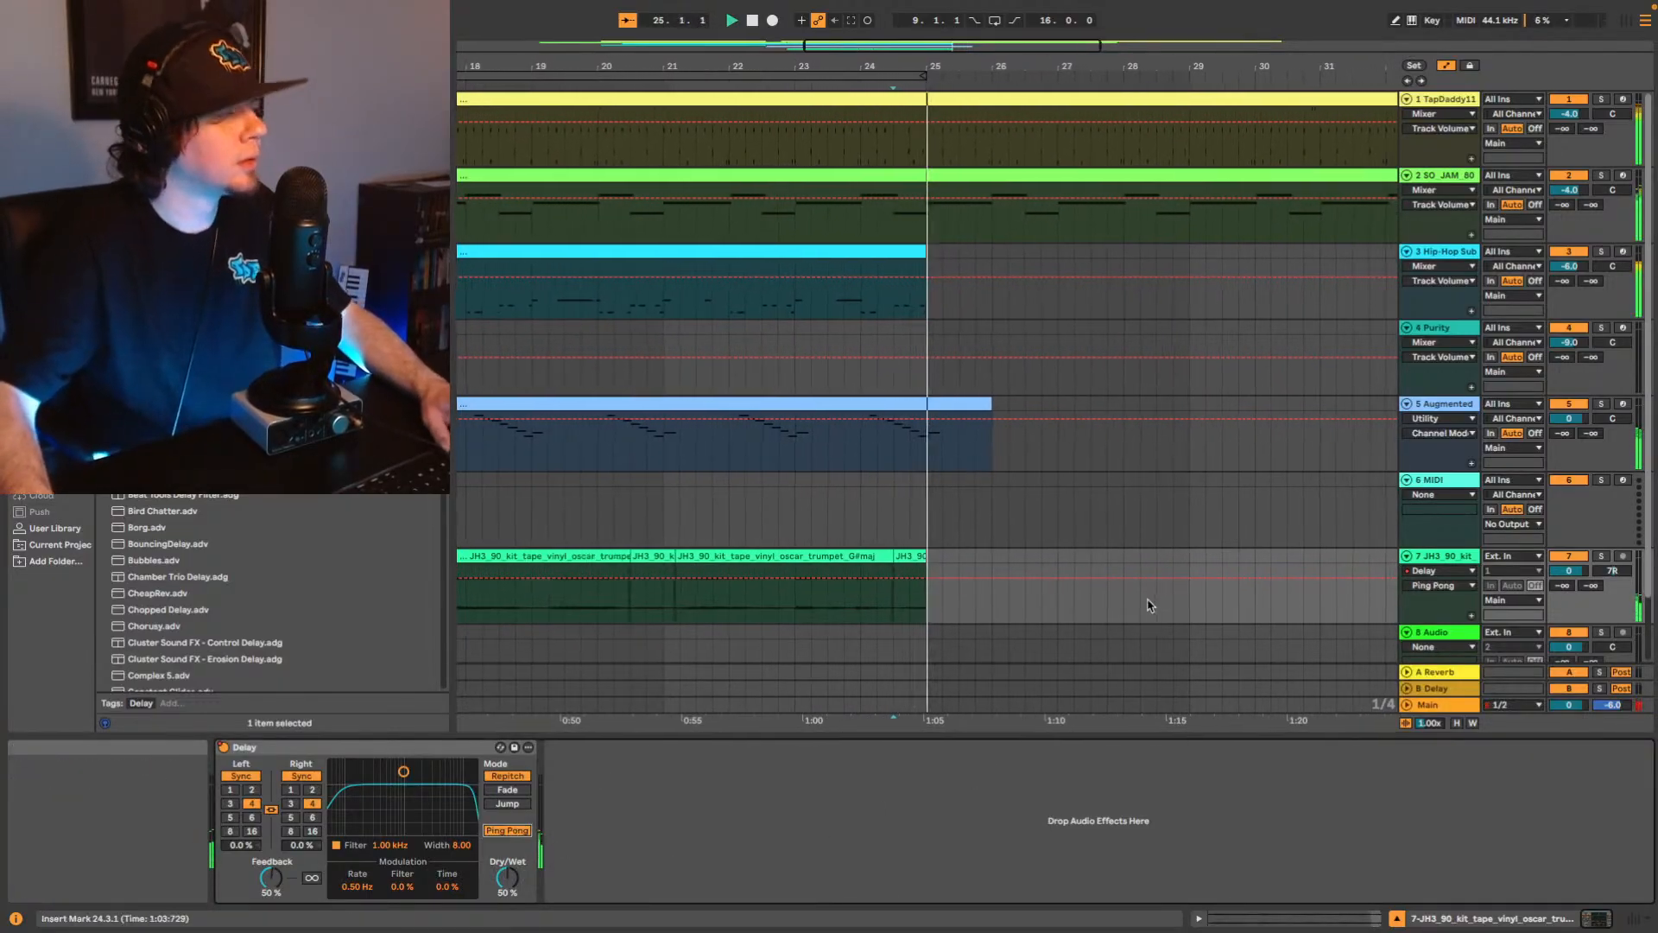
drag(507, 877, 508, 907)
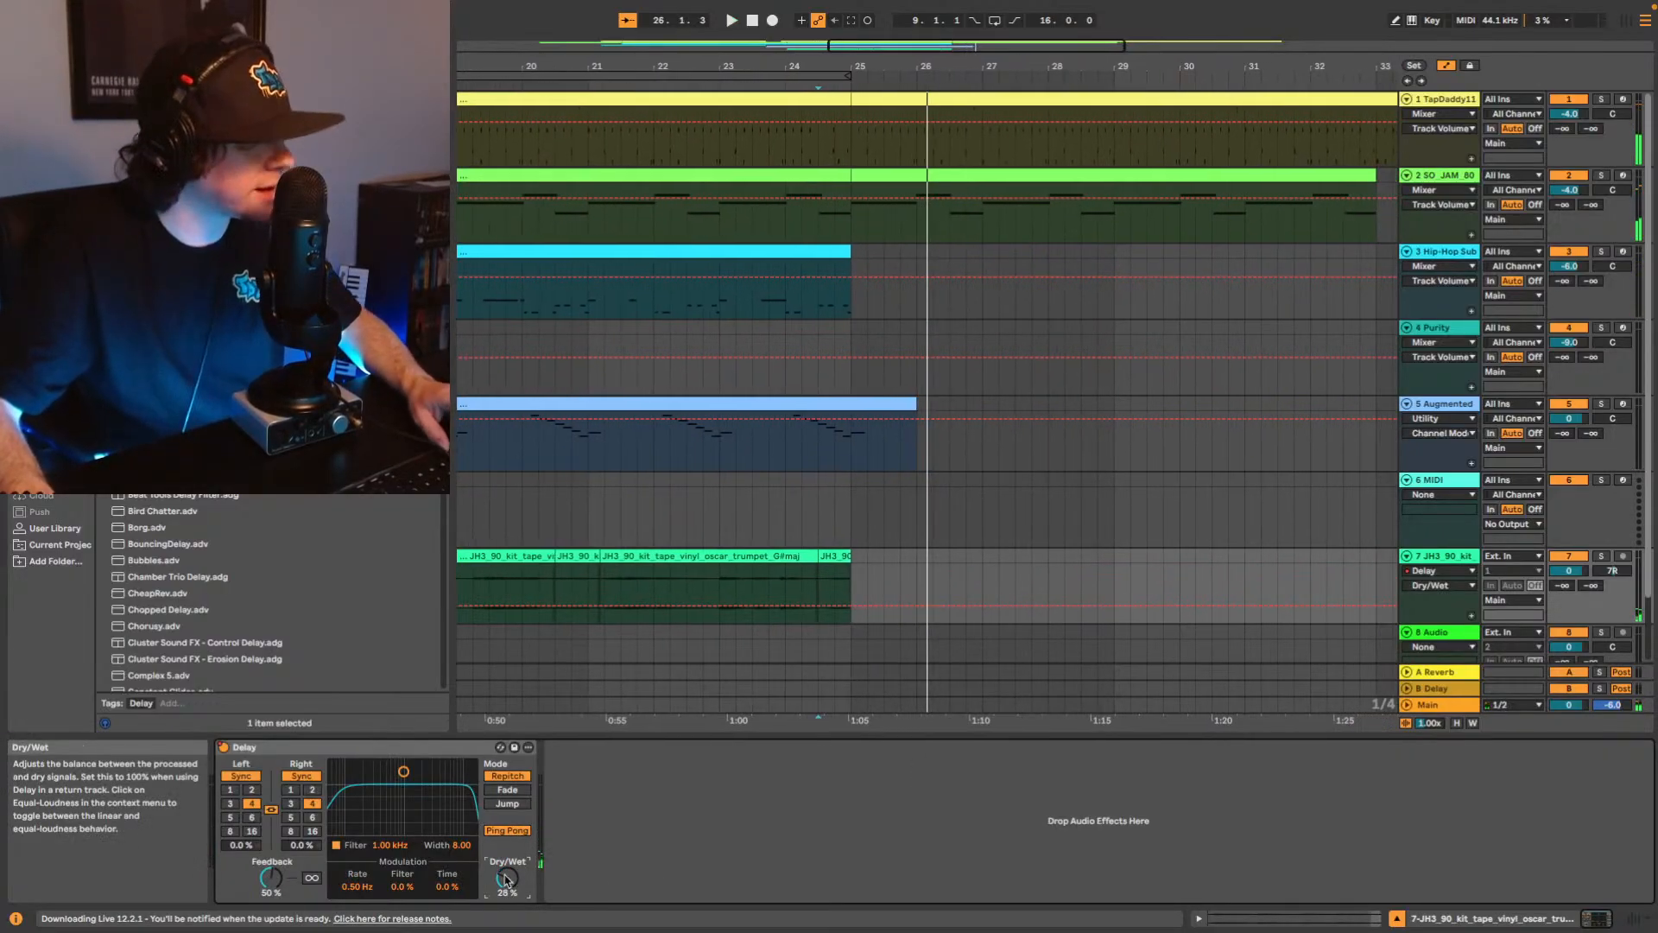
click(715, 581)
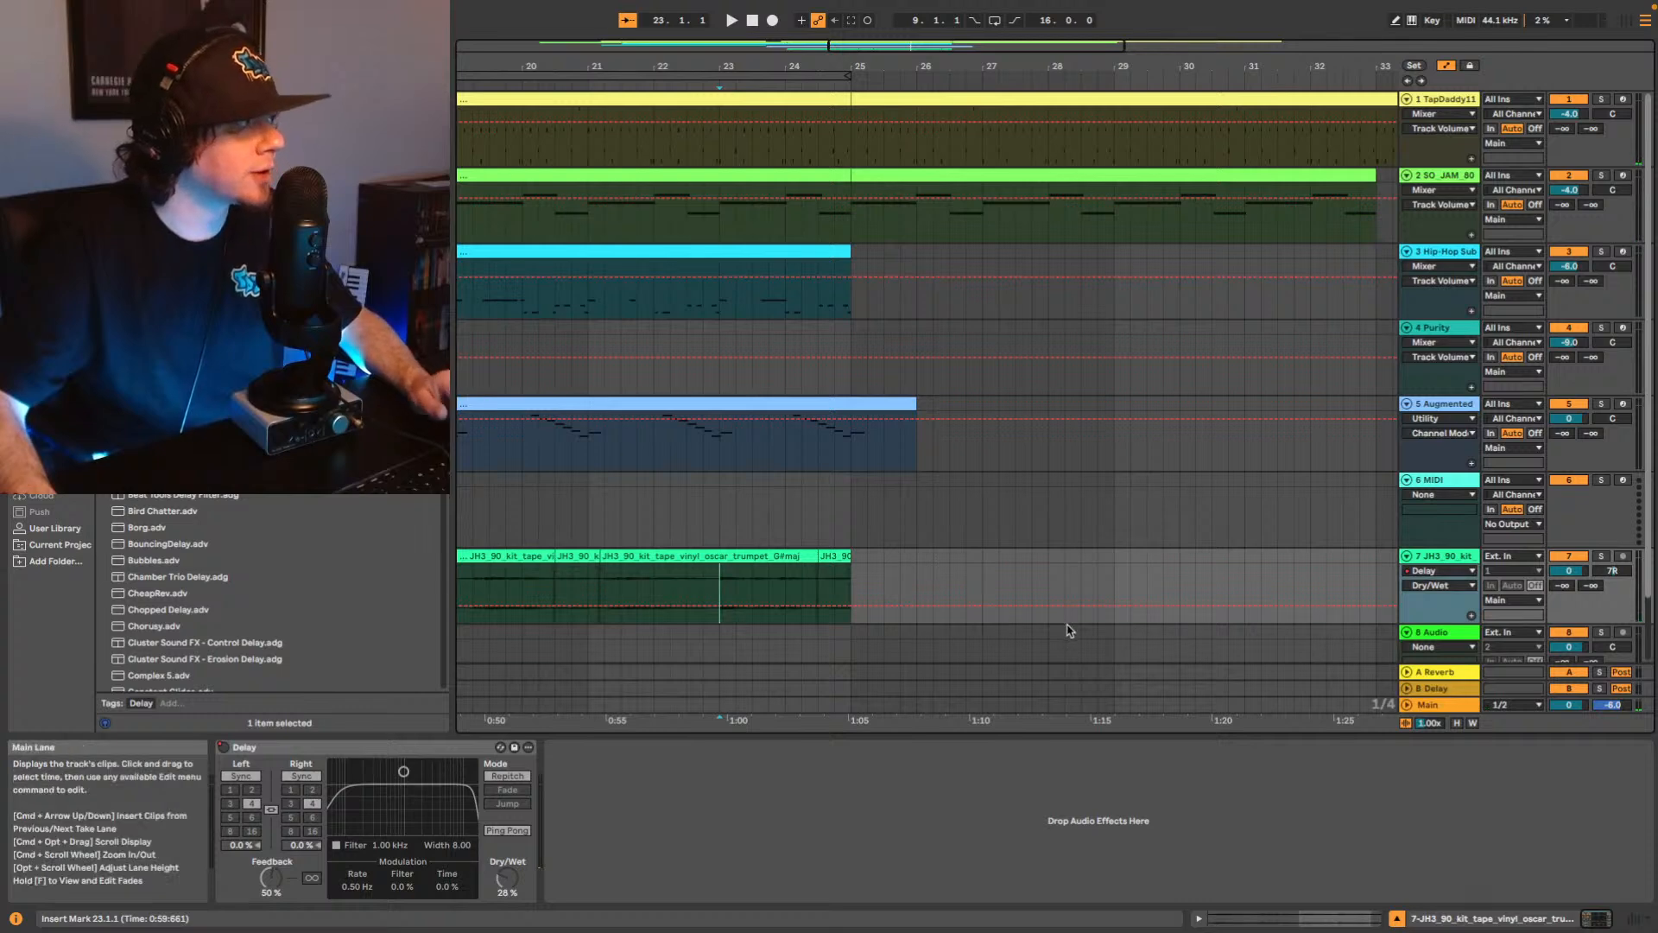
key(space)
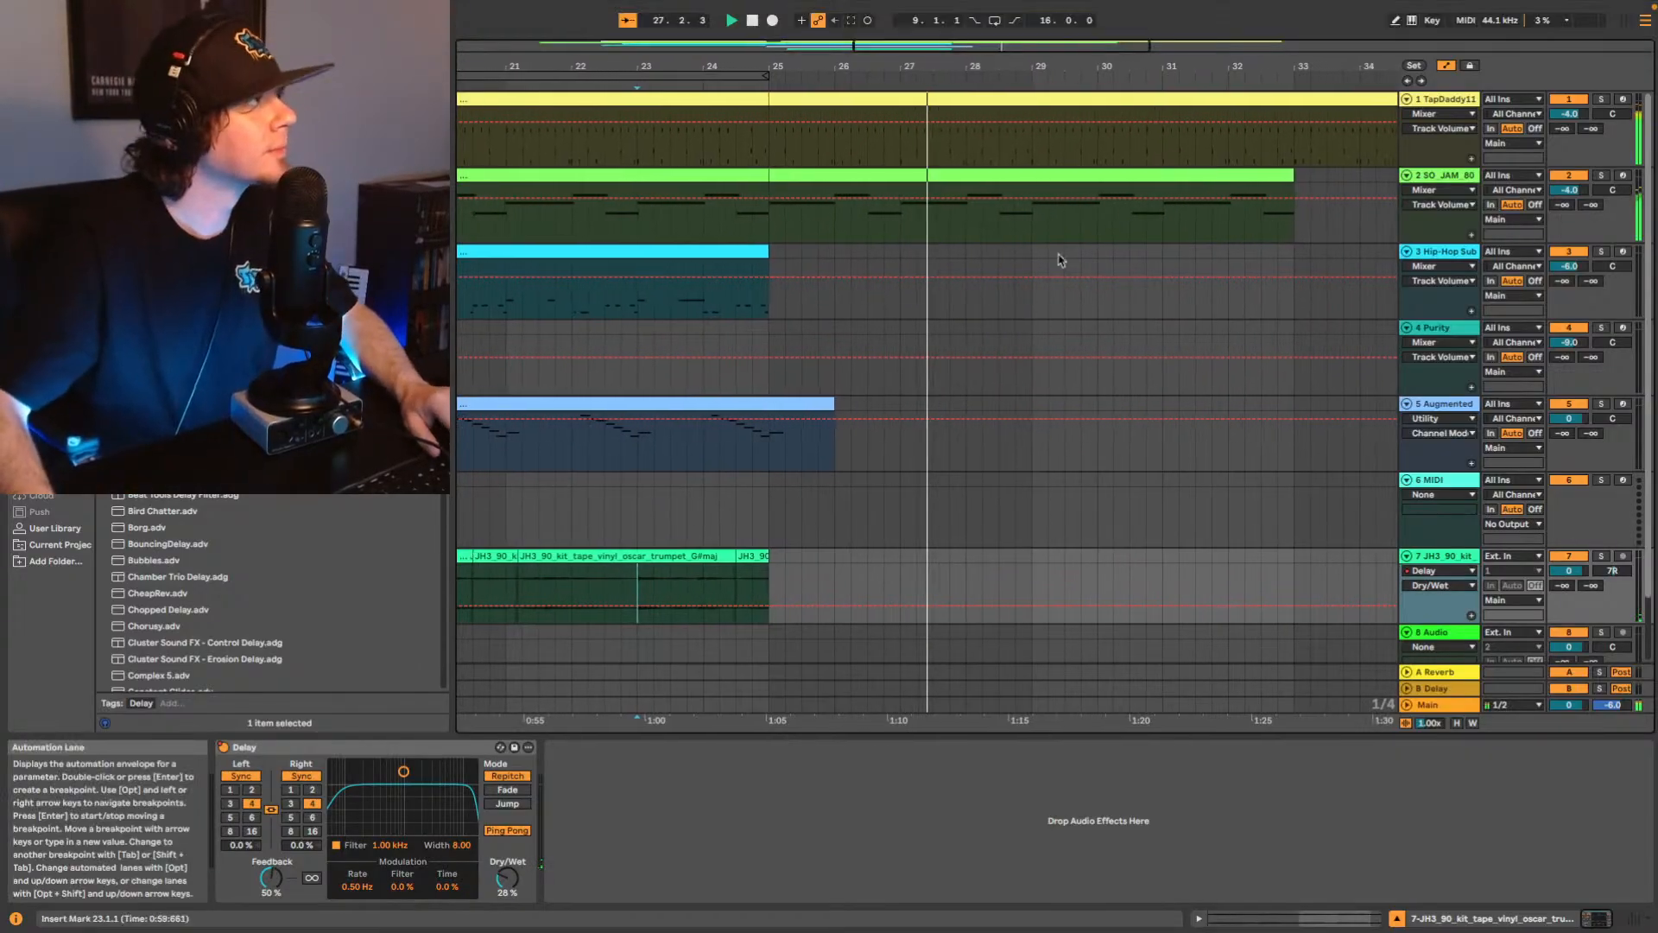
Play the arrangement from bar 5 and move the trumpet track directly above the empty MIDI track.
double_click(816, 46)
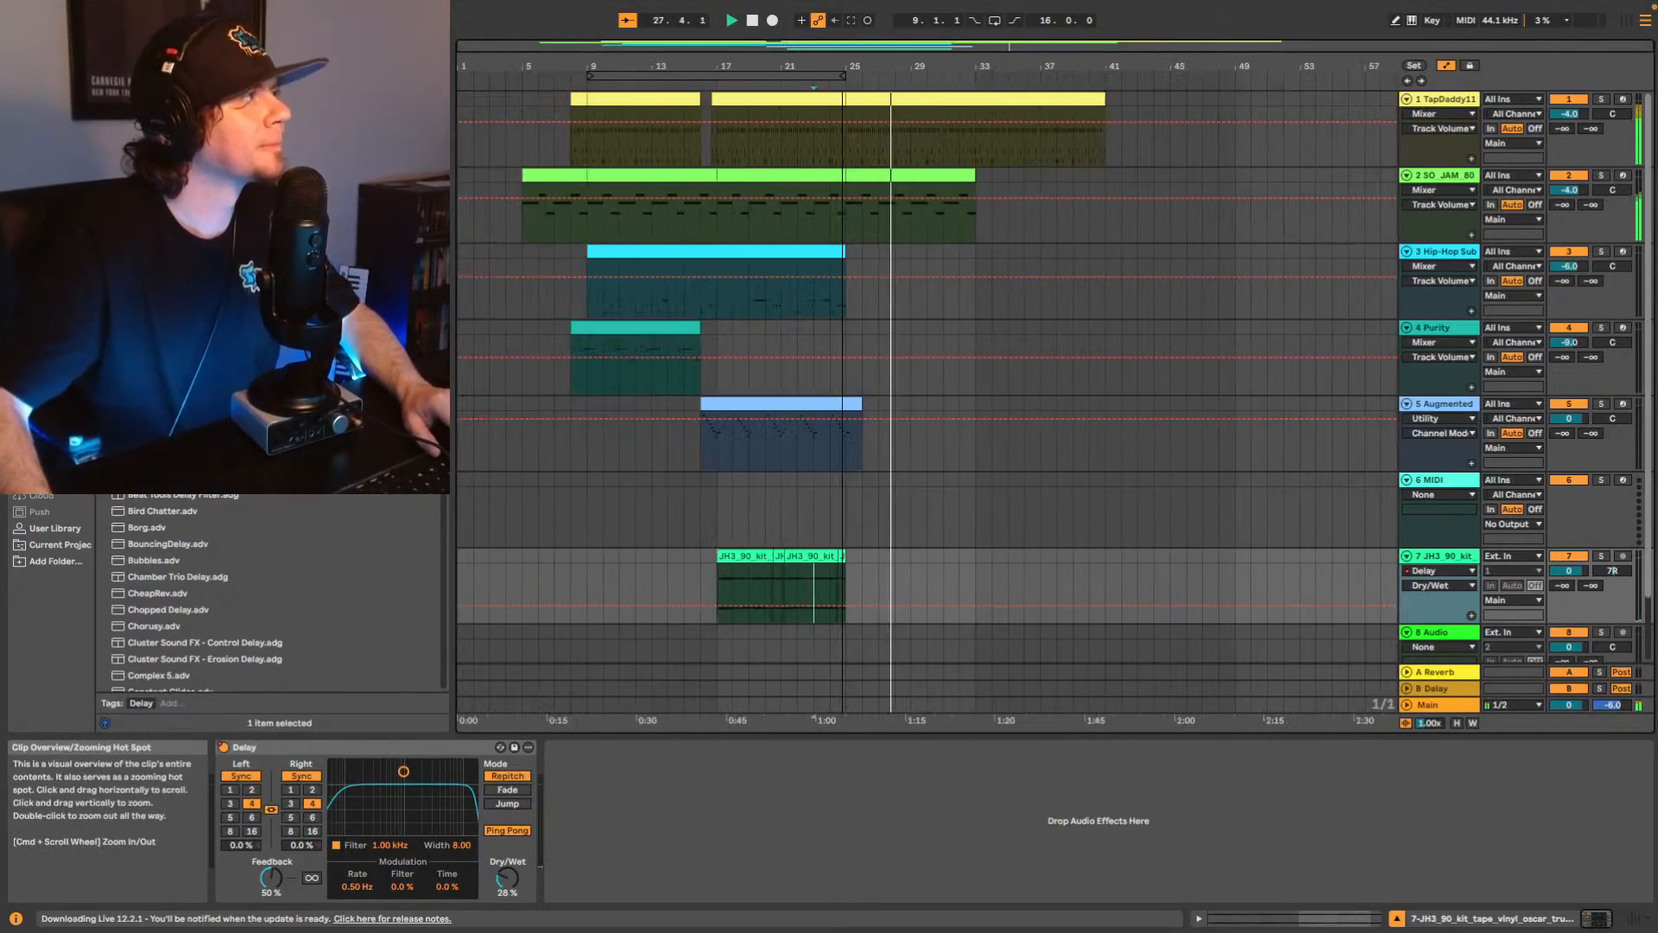
click(541, 222)
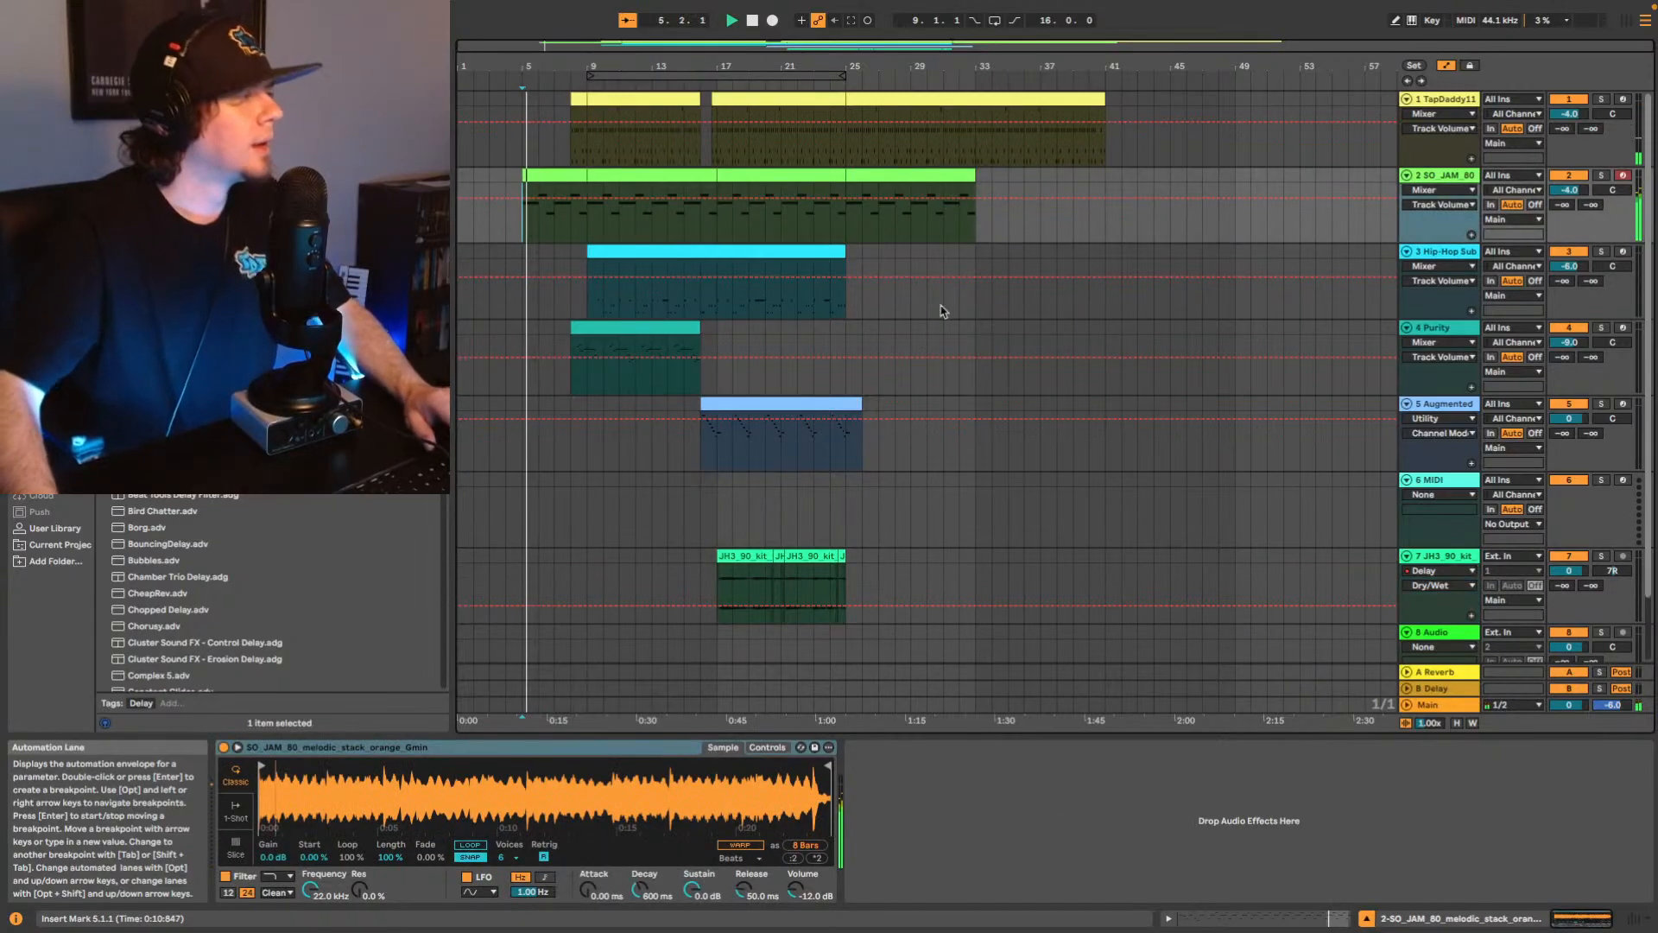
scroll(1107, 508, down, 2)
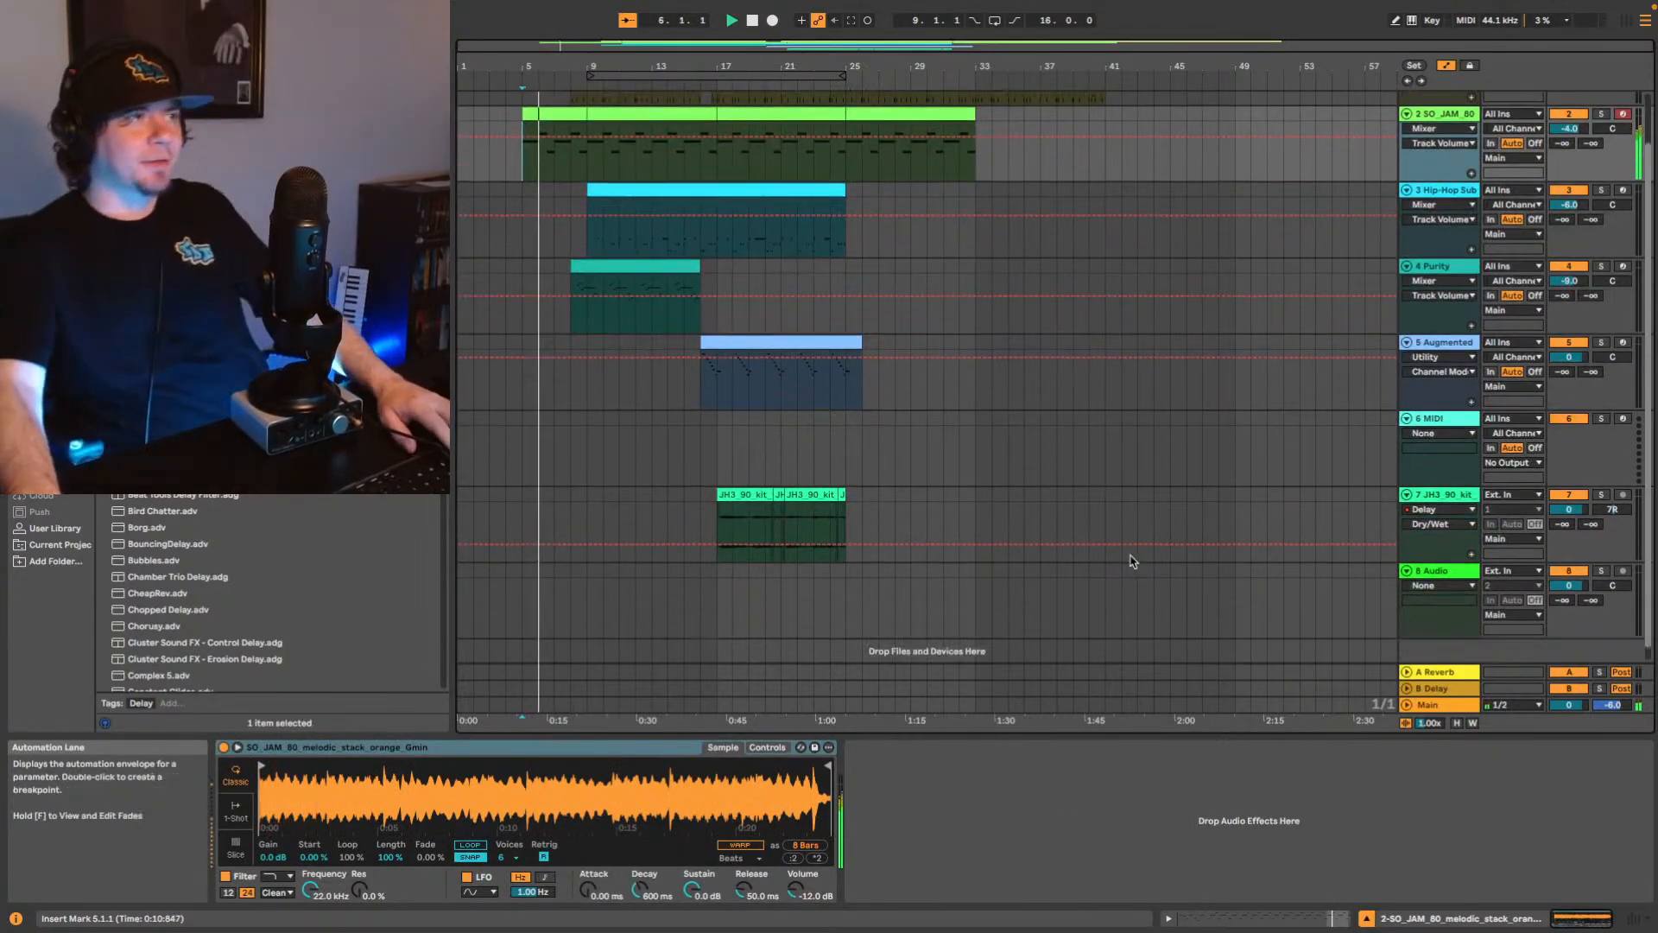
drag(1442, 479, 1440, 442)
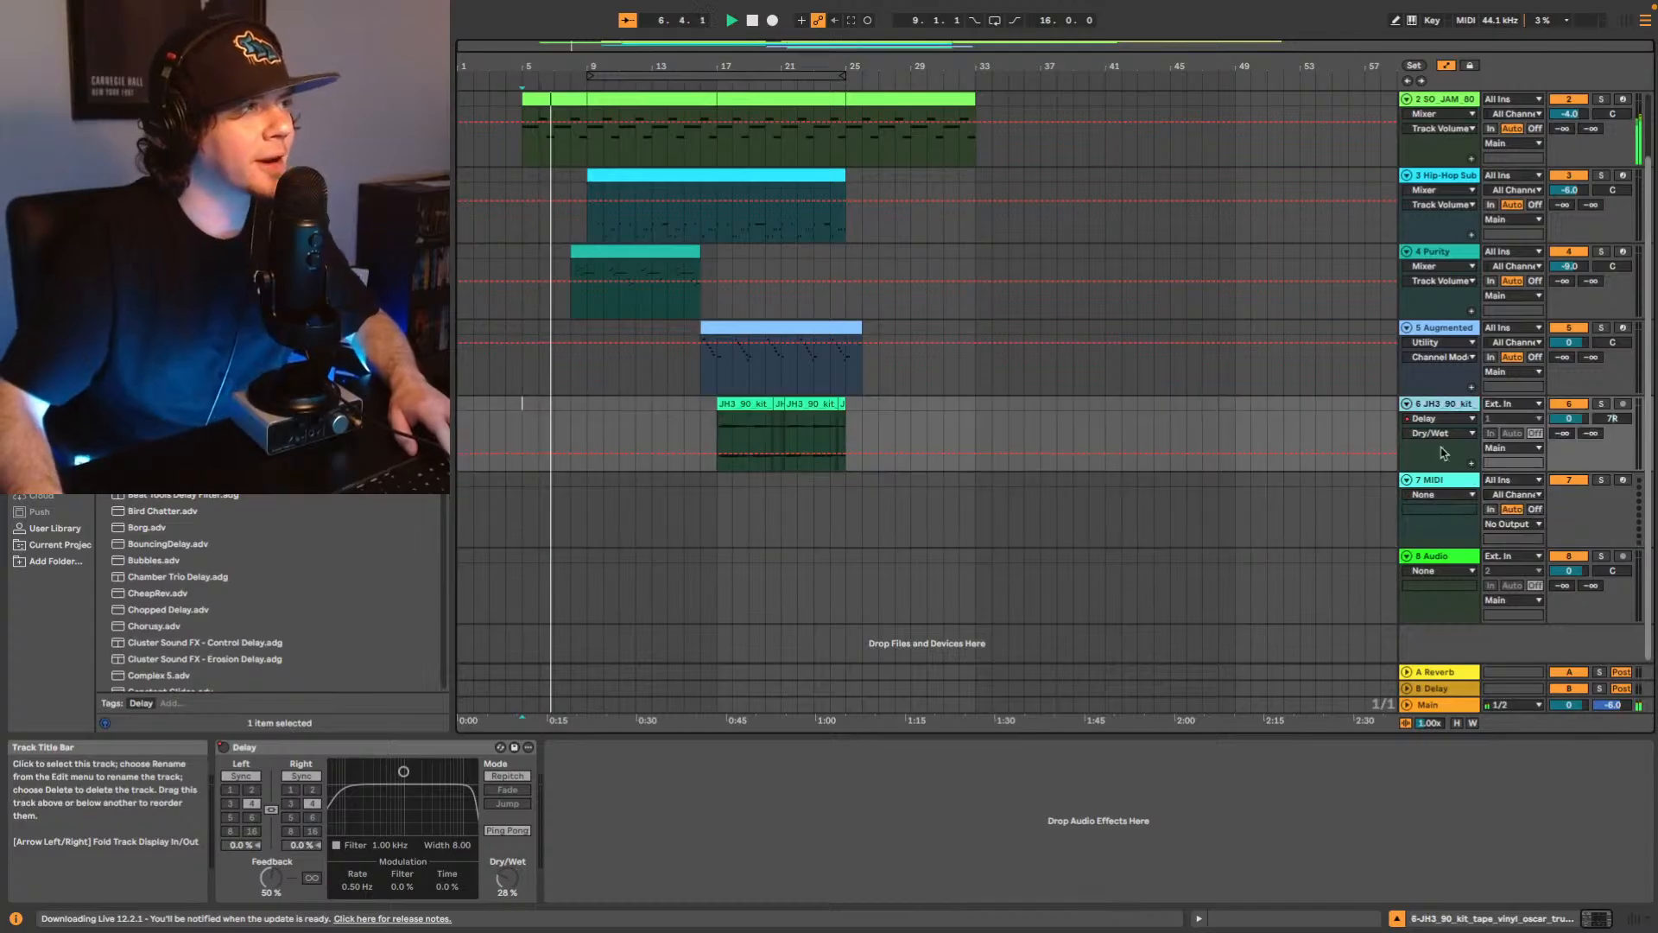
click(1462, 480)
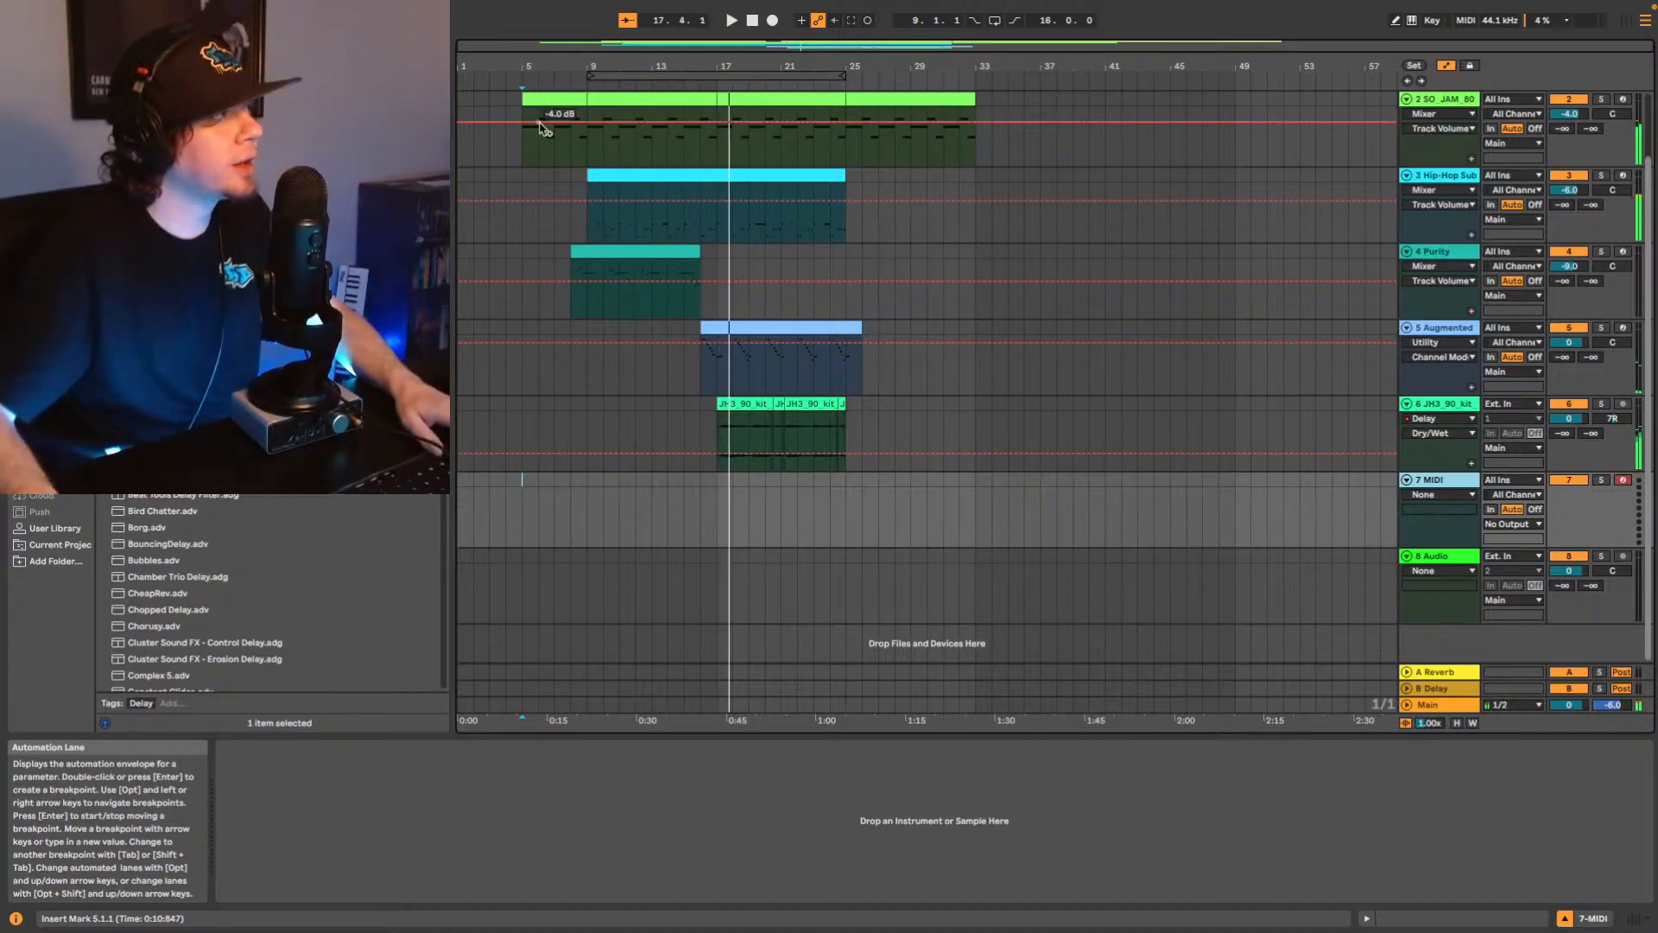
Play the arrangement from bar 8 to check the entrance of the Purity part.
key(space)
click(640, 251)
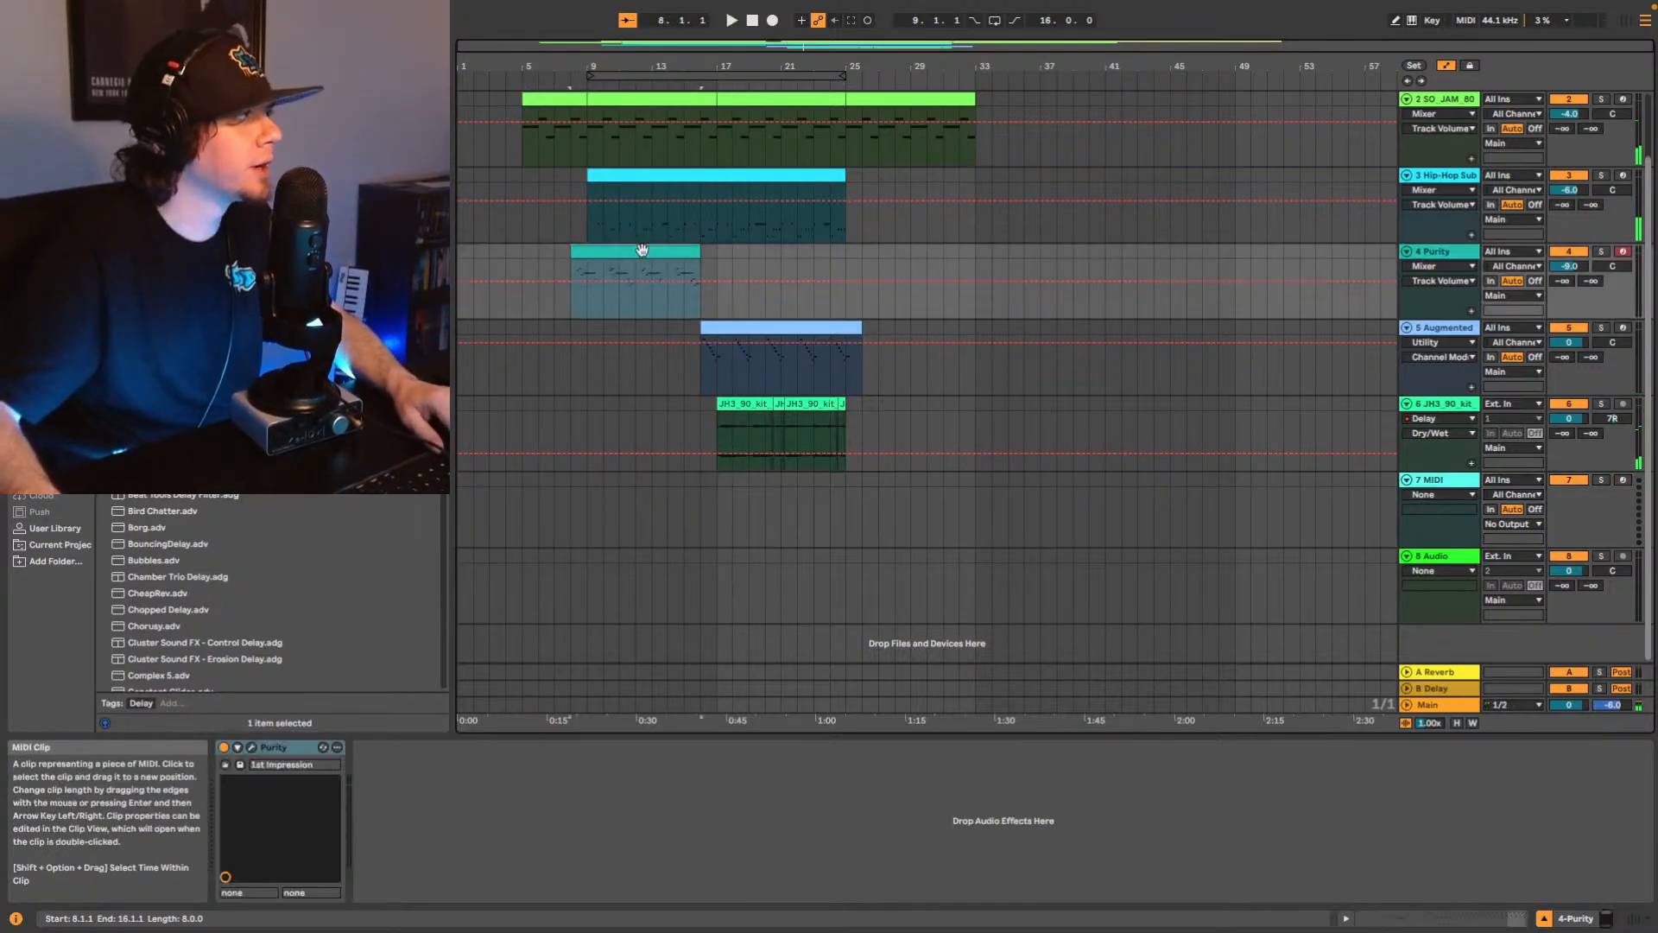
click(573, 309)
key(space)
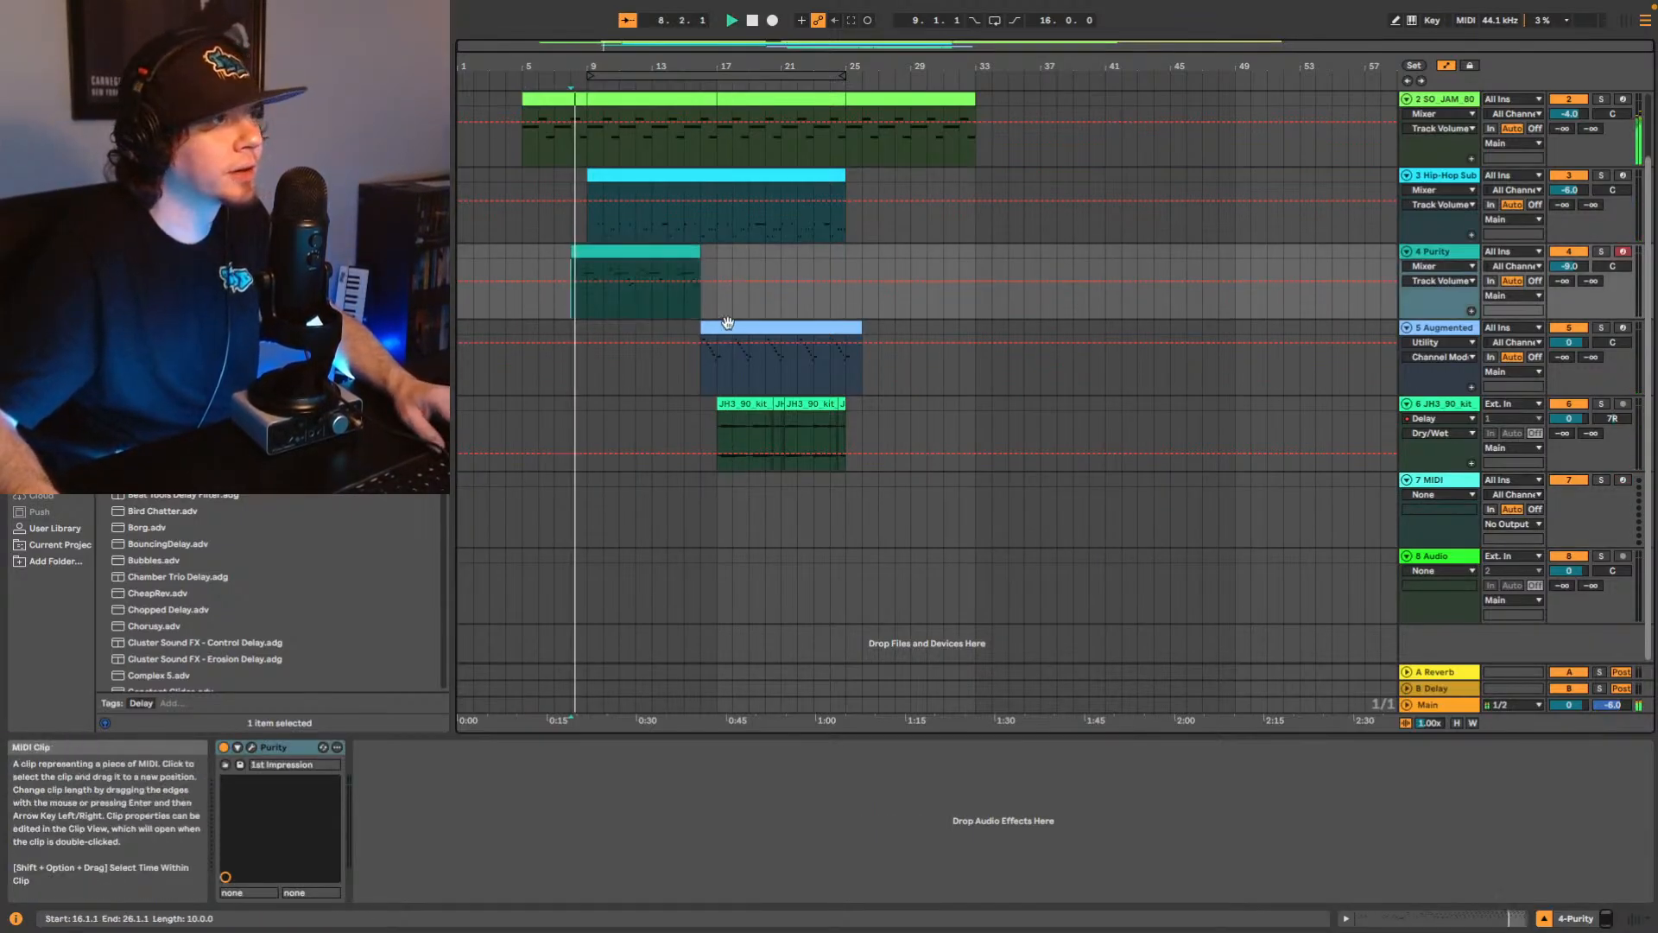
key(space)
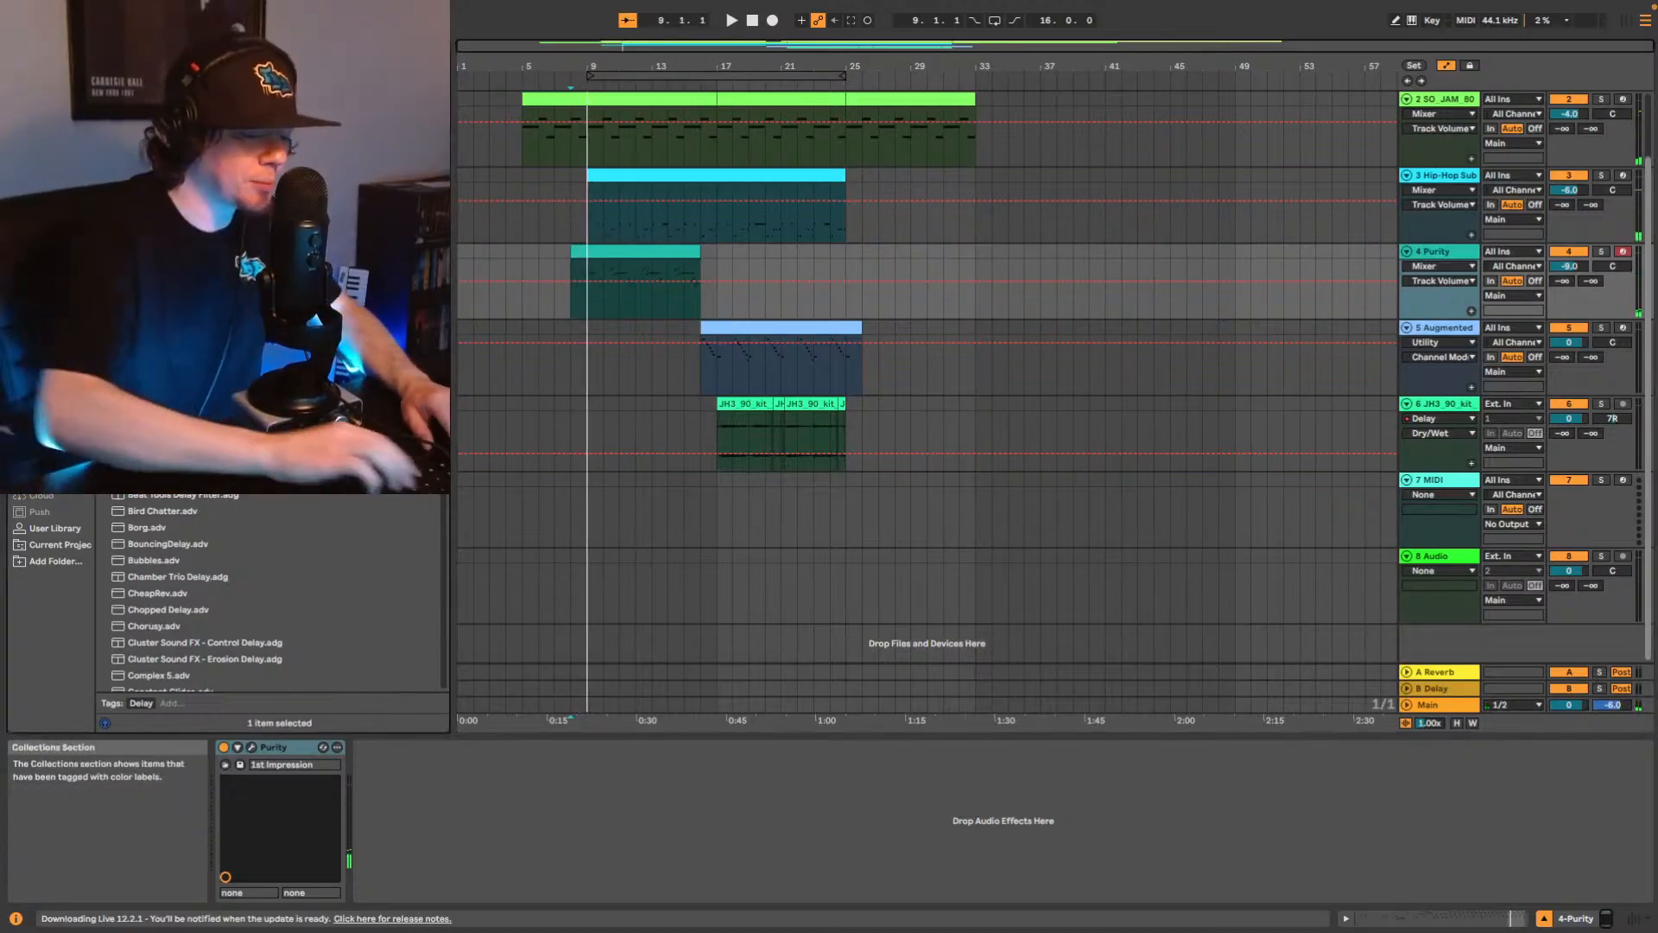
Add a Utility effect to the Purity track, set its channel mode to Swap, and play the arrangement.
click(43, 95)
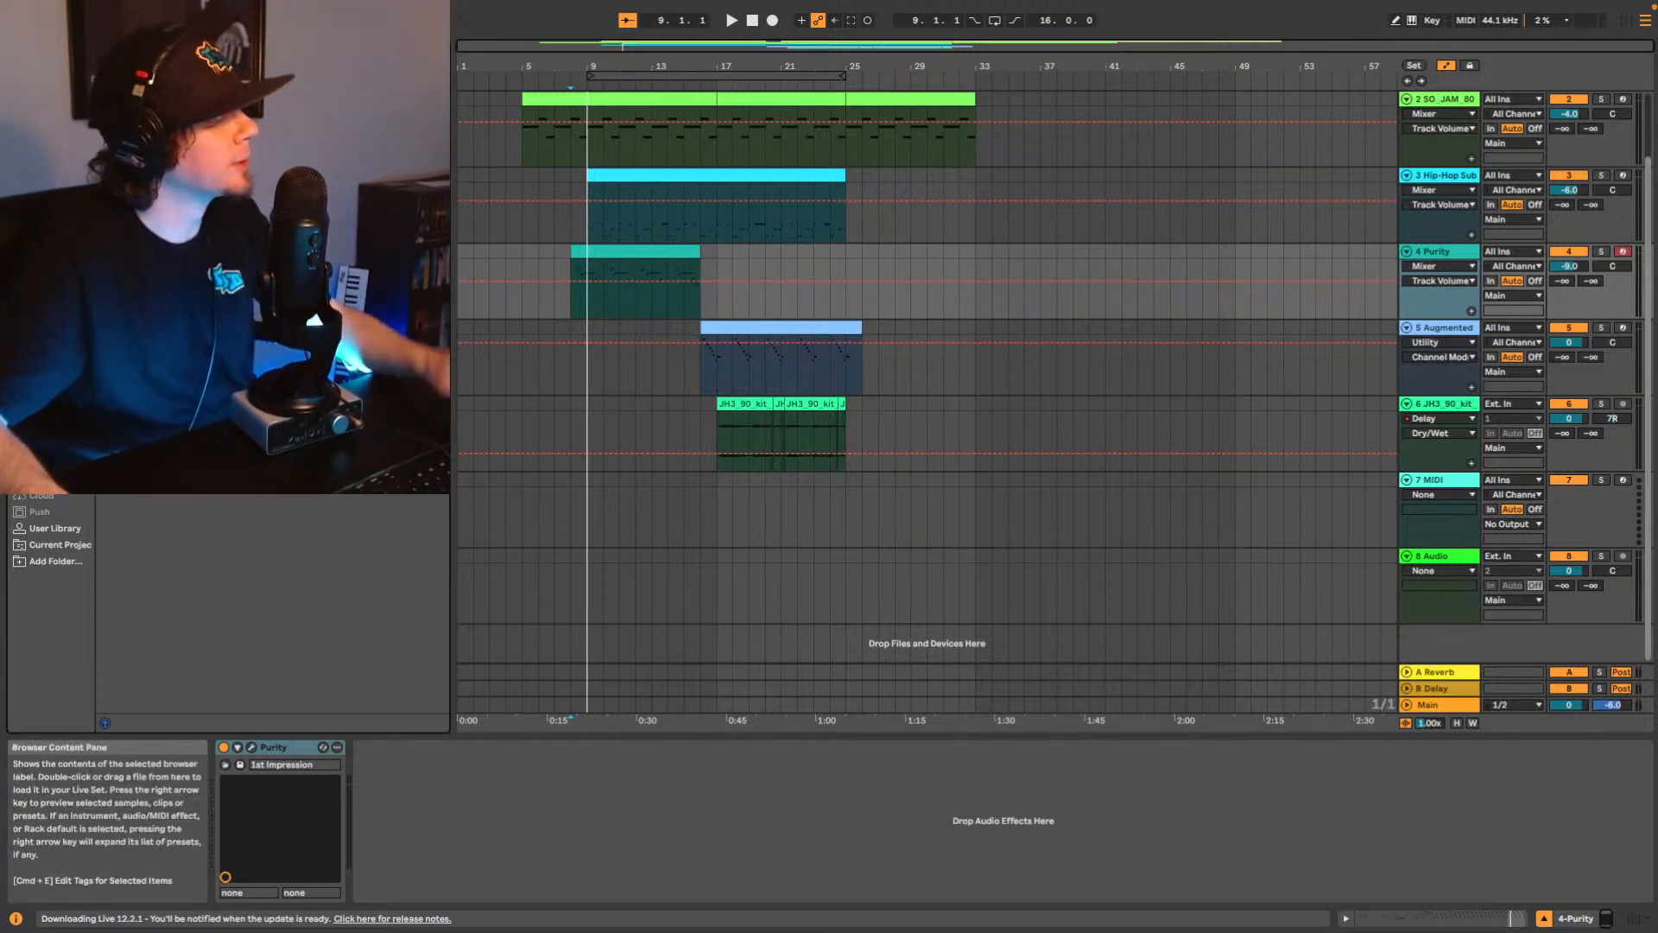
drag(456, 836, 464, 828)
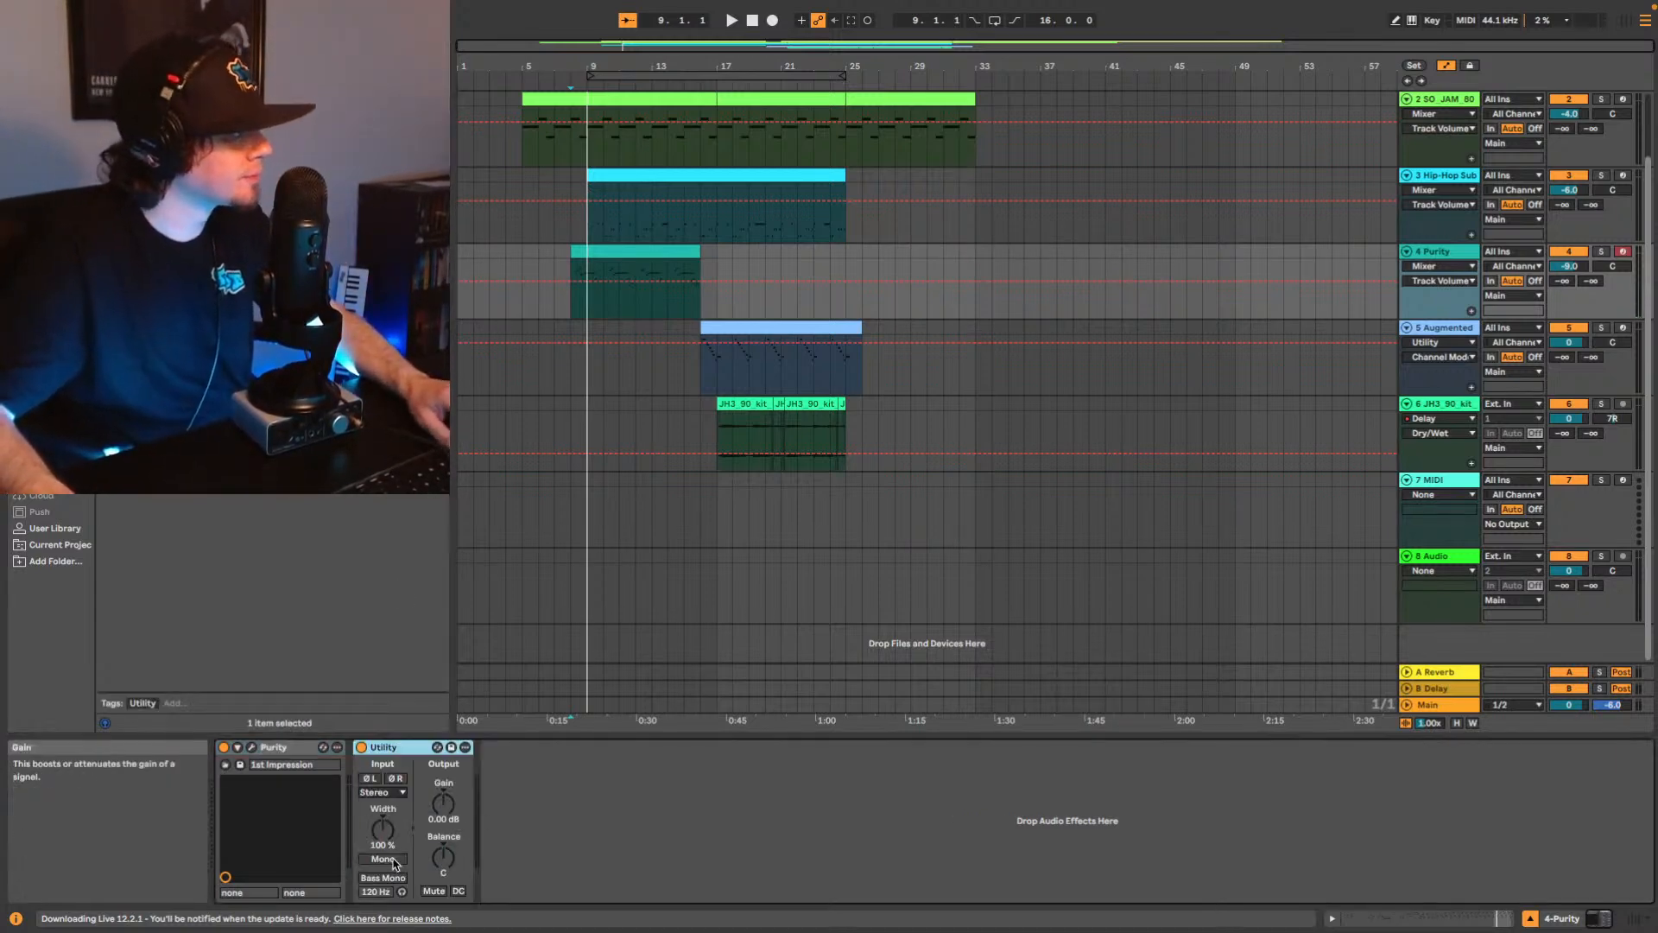
click(387, 792)
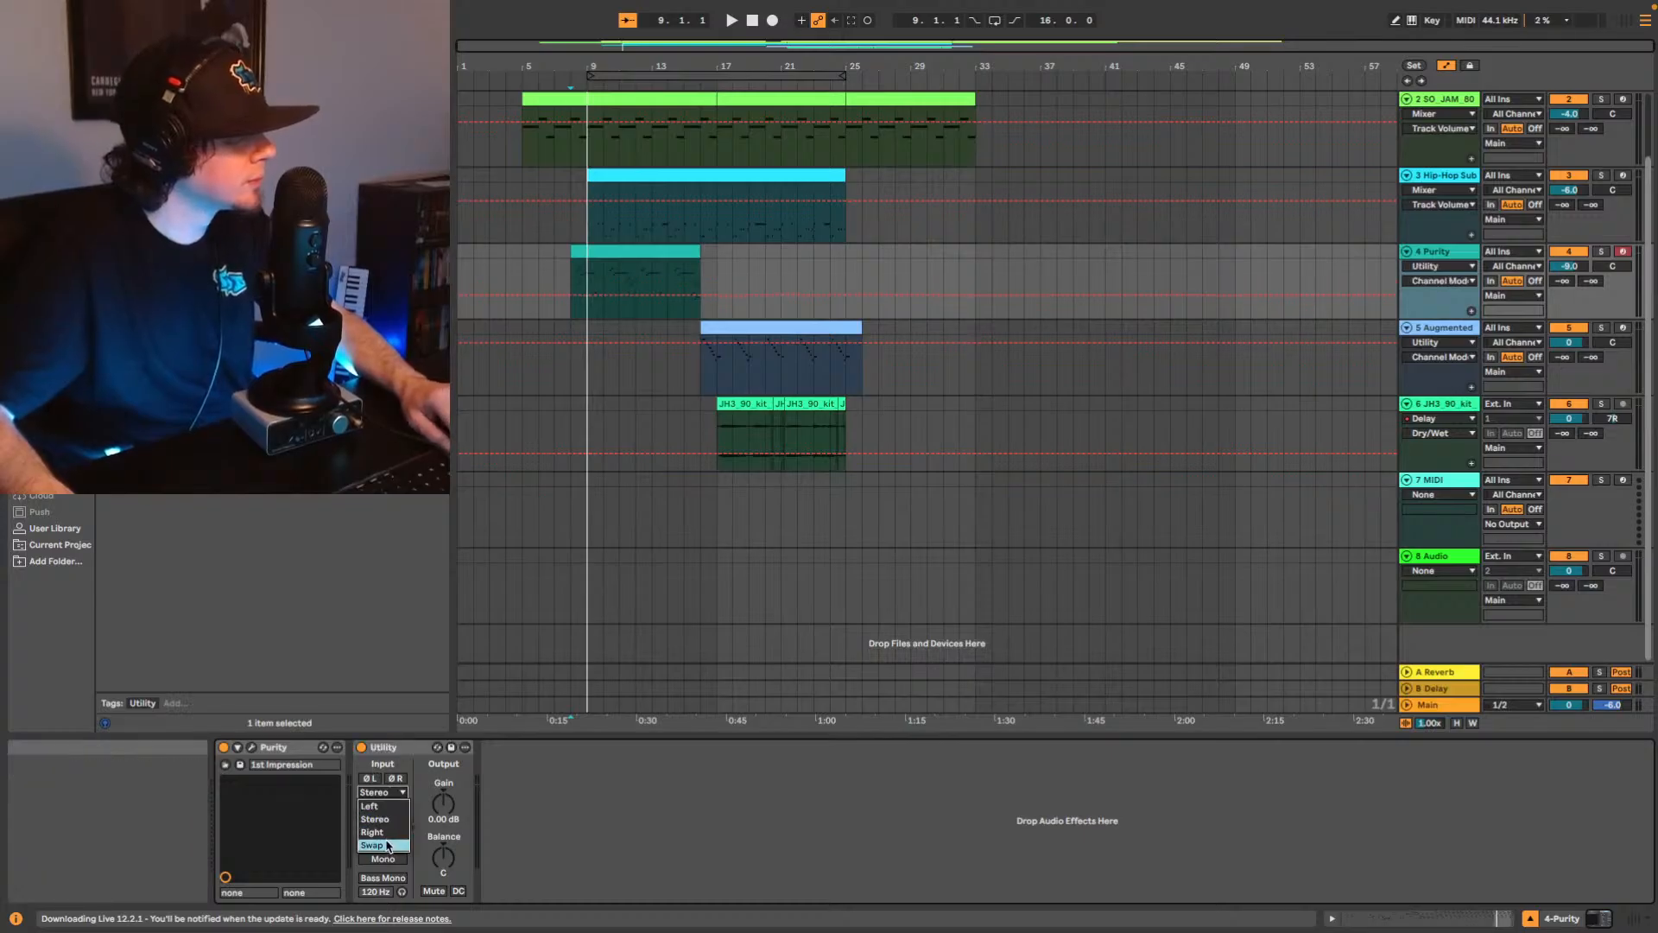
key(space)
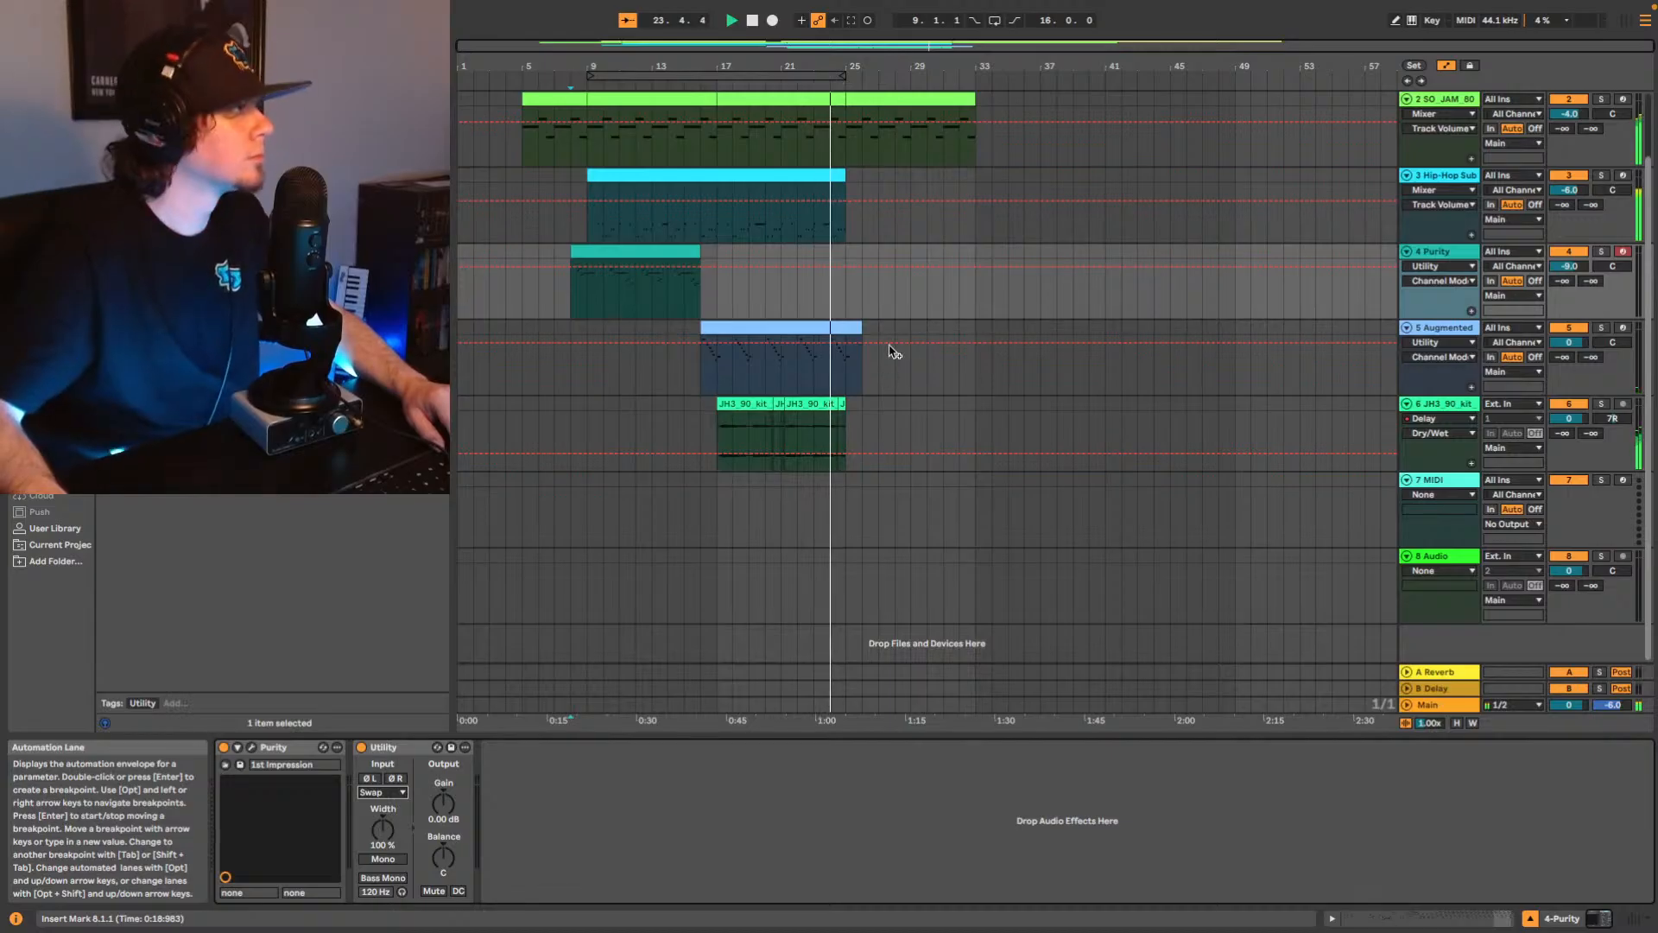
Delete about two and a half beats of the drum clip from the start of bar 24 and play across the gap.
scroll(856, 168, up, 2)
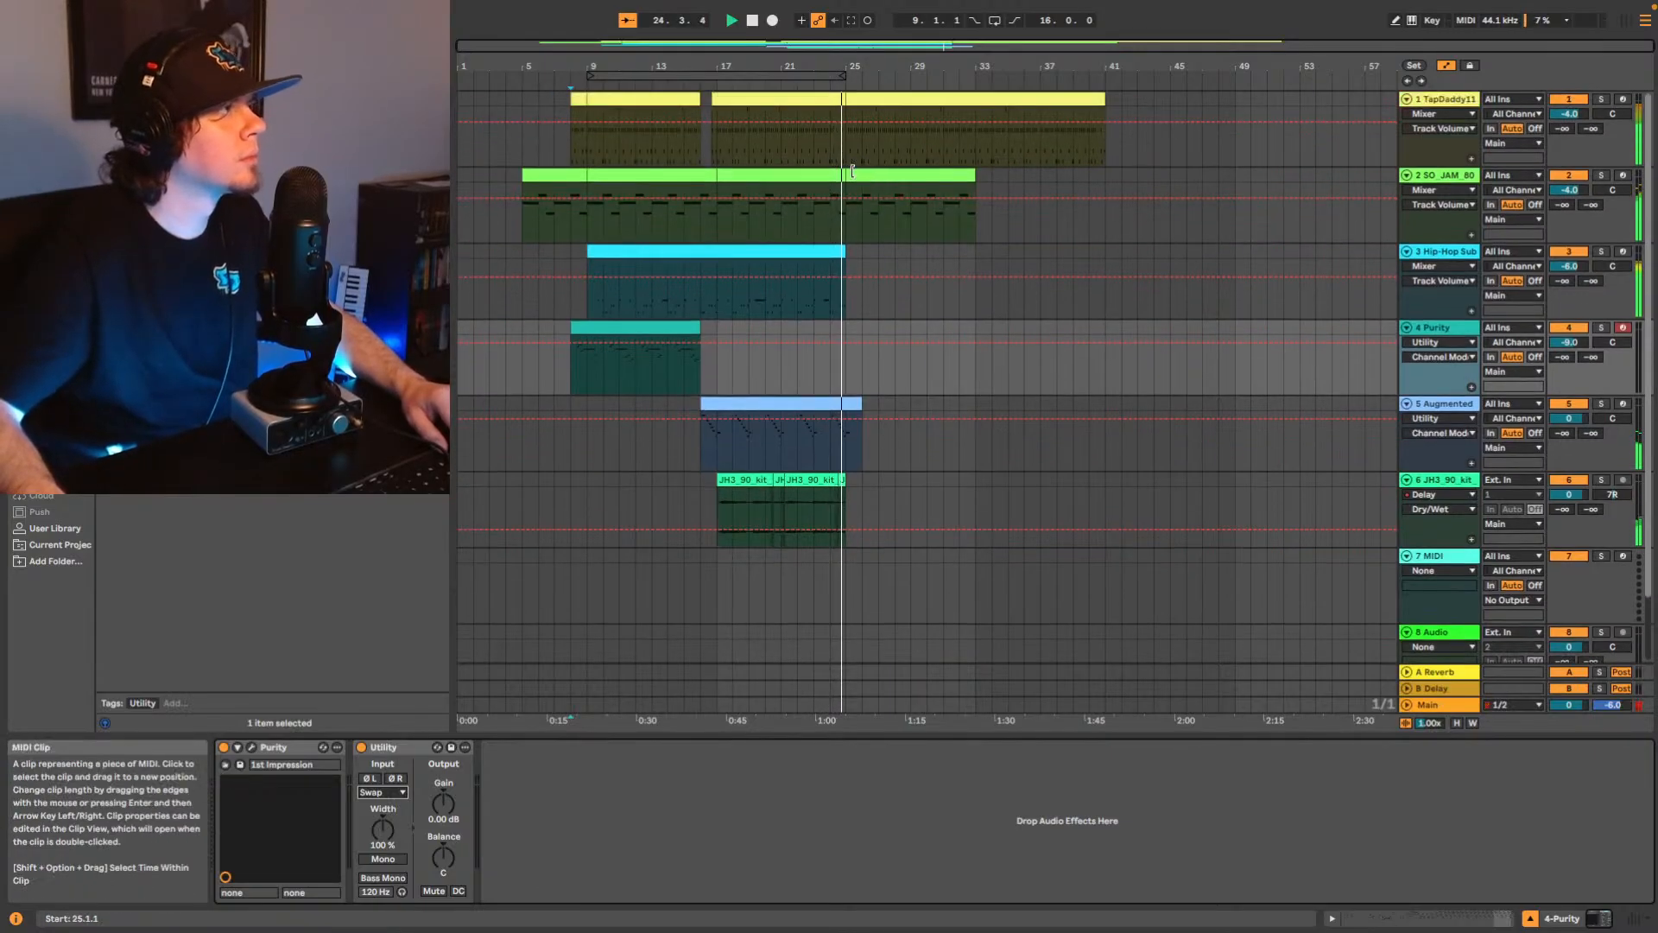
key(space)
drag(843, 45, 852, 164)
click(826, 153)
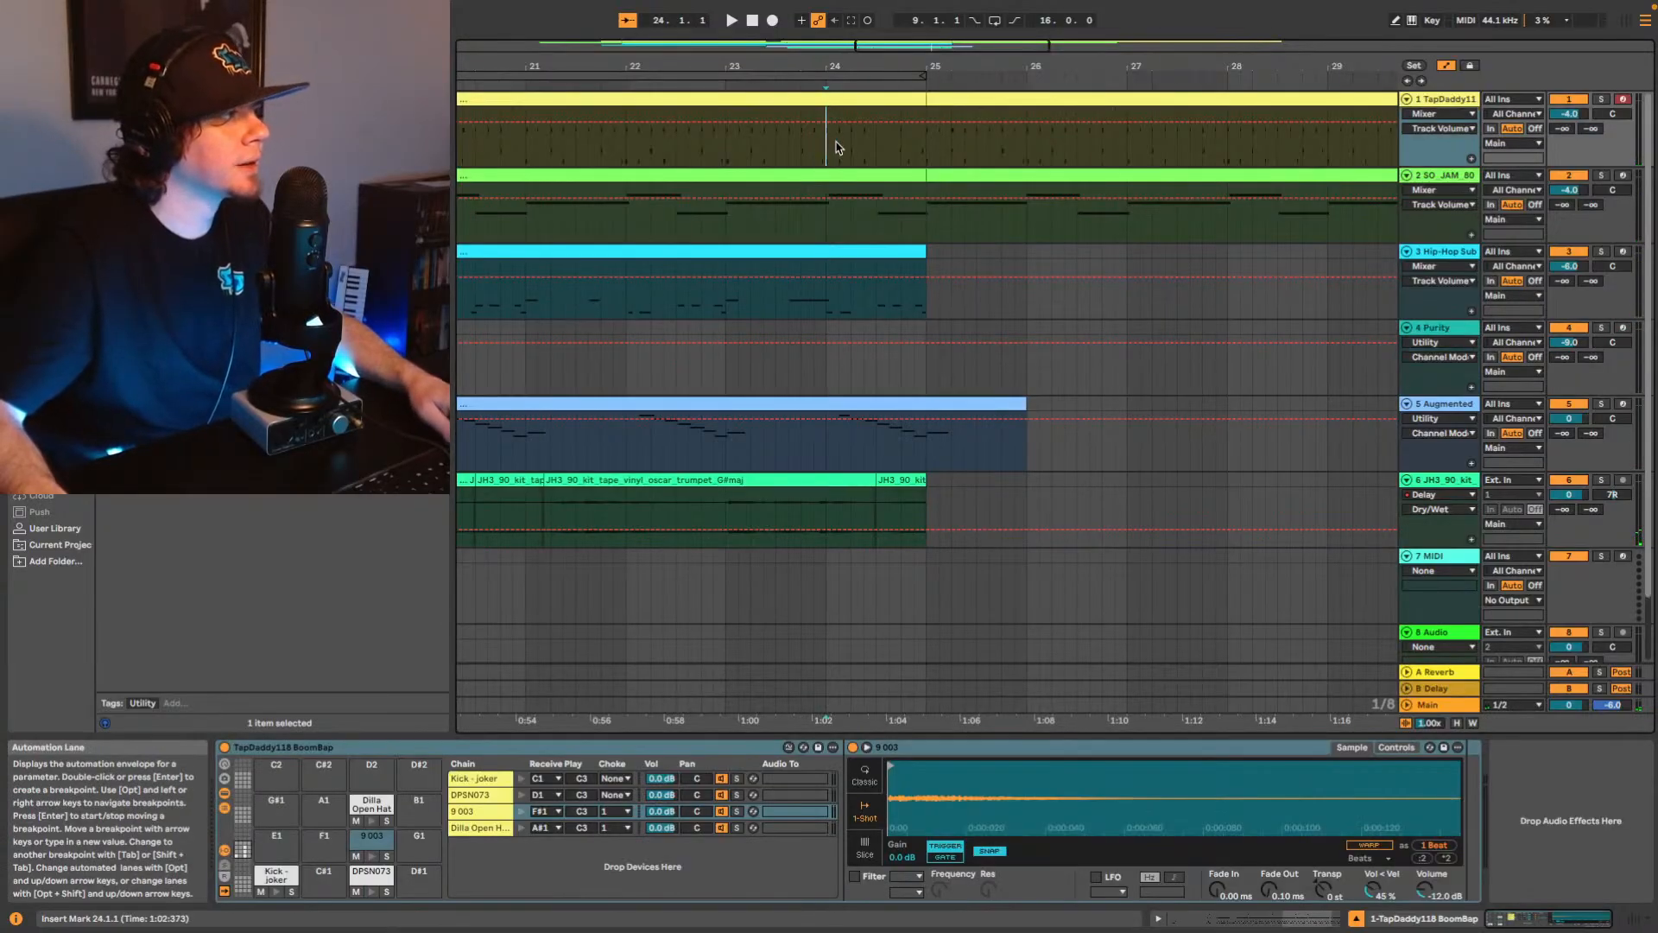
drag(825, 99, 890, 99)
click(836, 100)
click(786, 153)
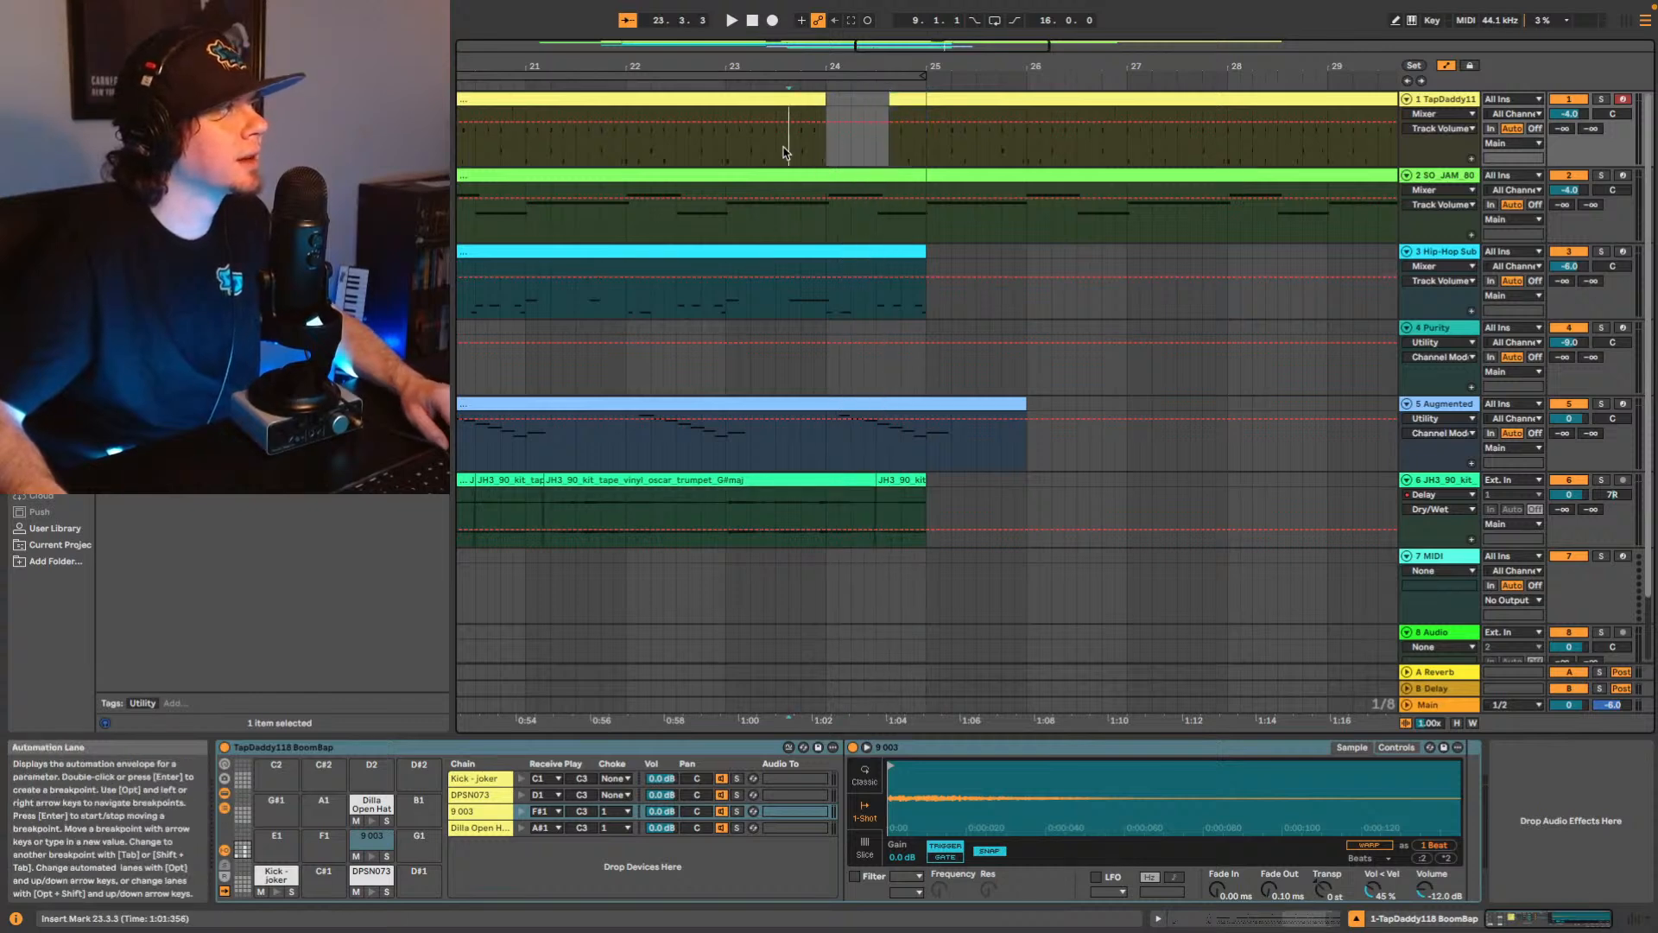
key(space)
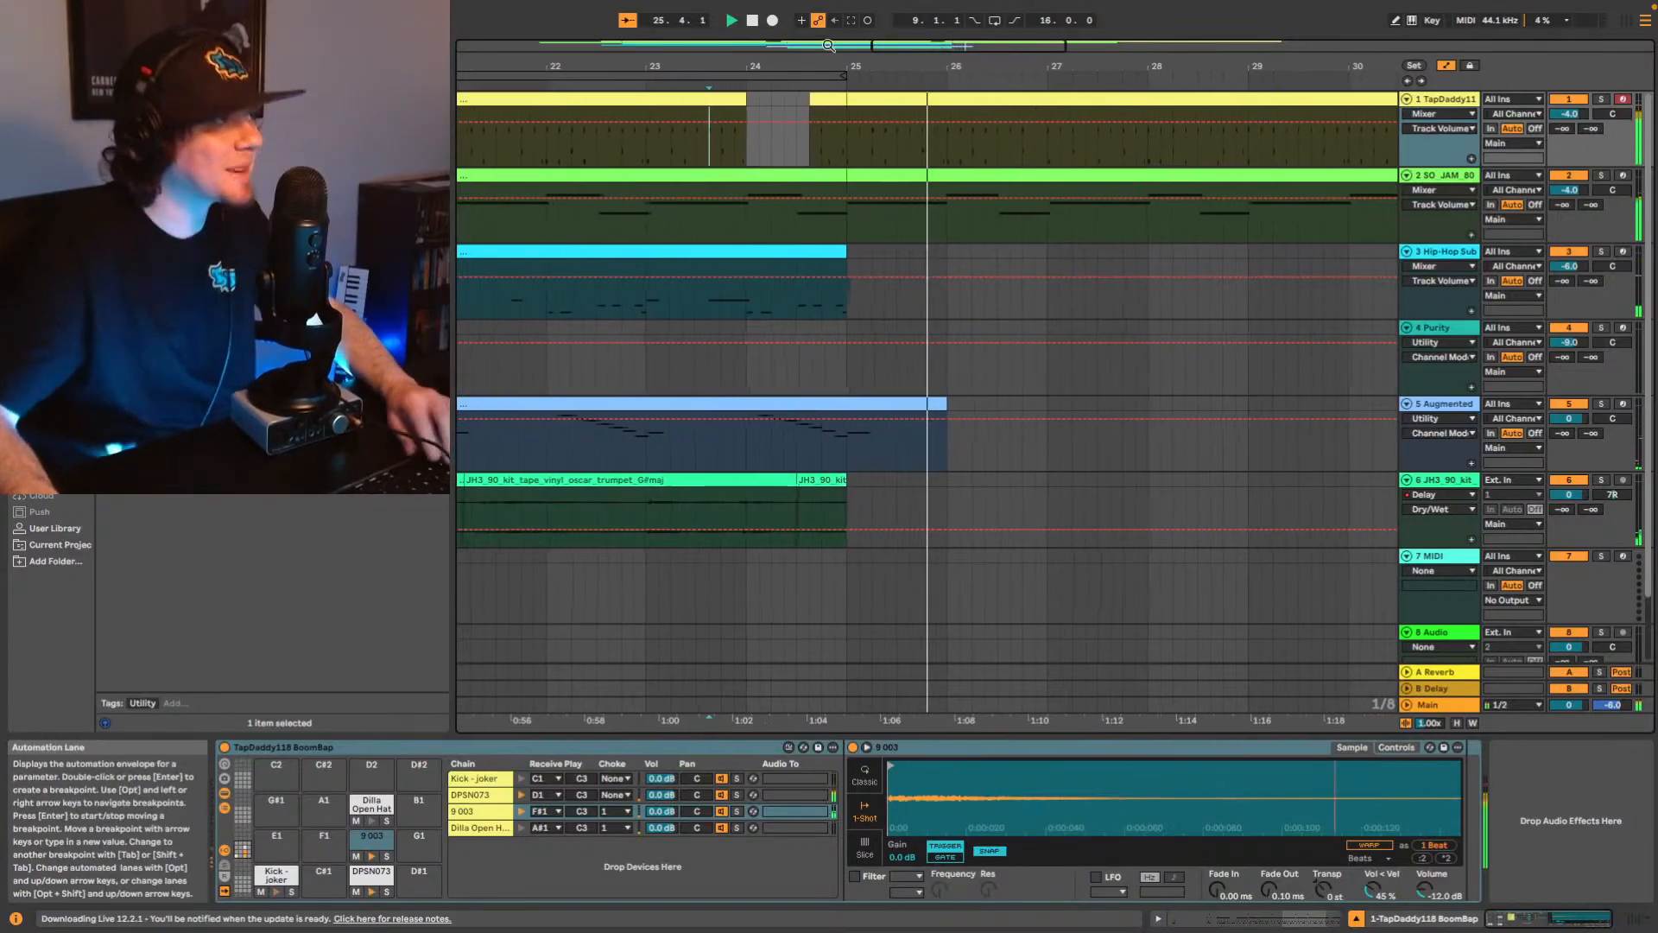
drag(970, 46, 1023, 15)
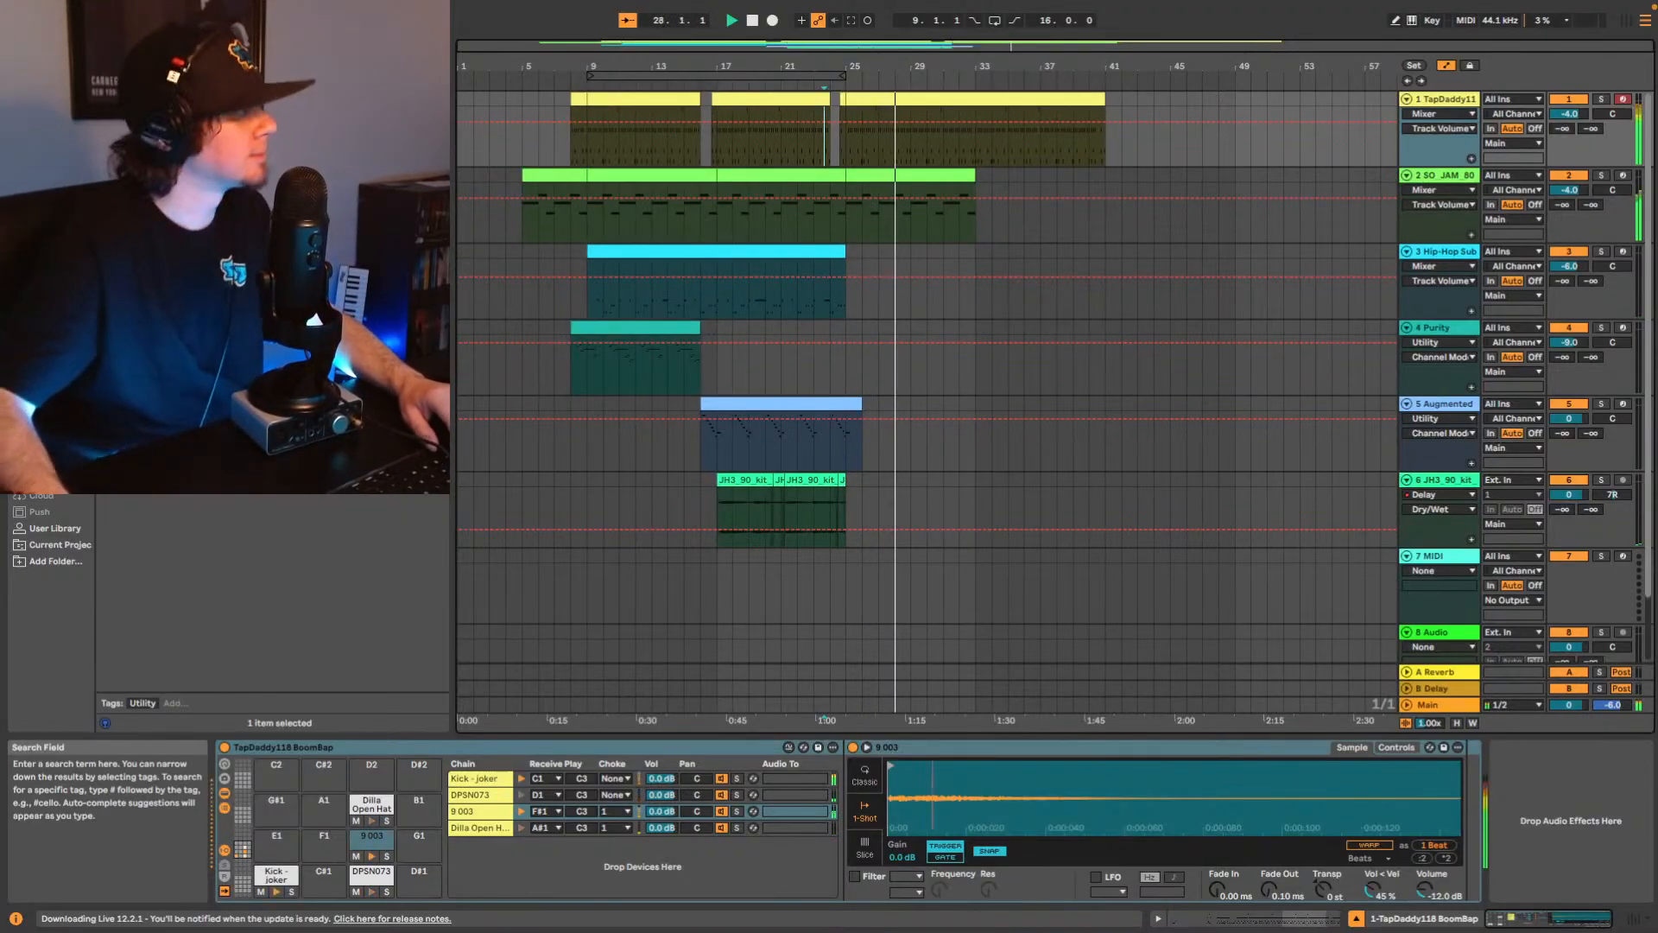
Select the empty MIDI track, stop playback and look through the saxophone and trumpet loops in the user library.
scroll(648, 296, down, 2)
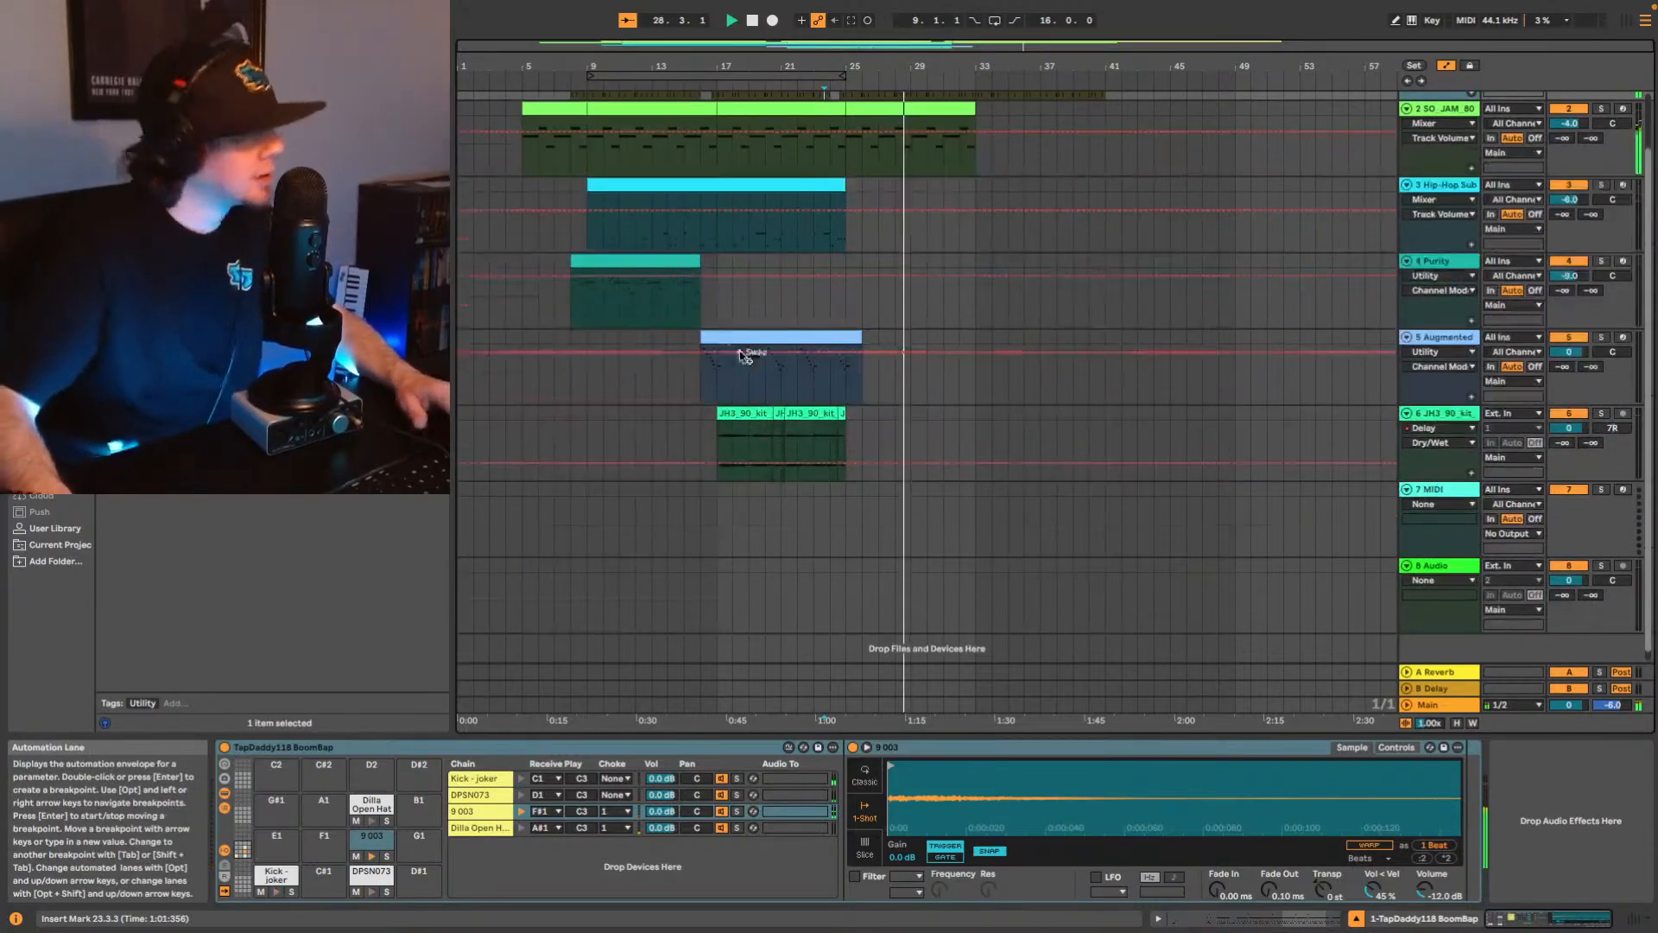
click(1458, 494)
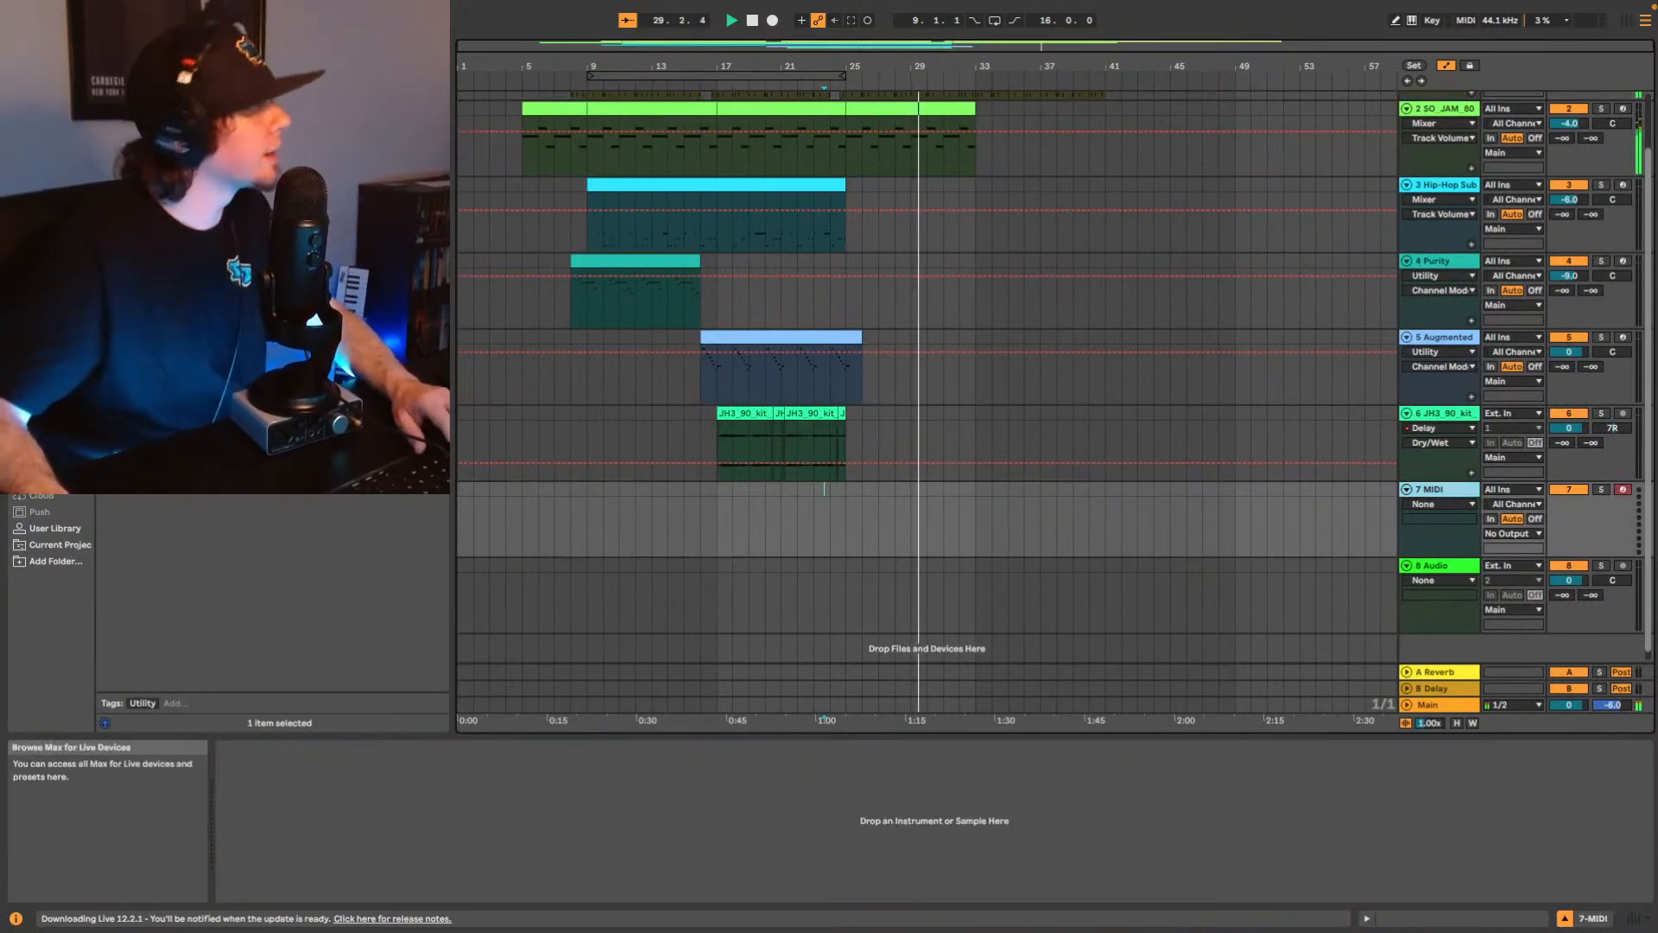
click(50, 529)
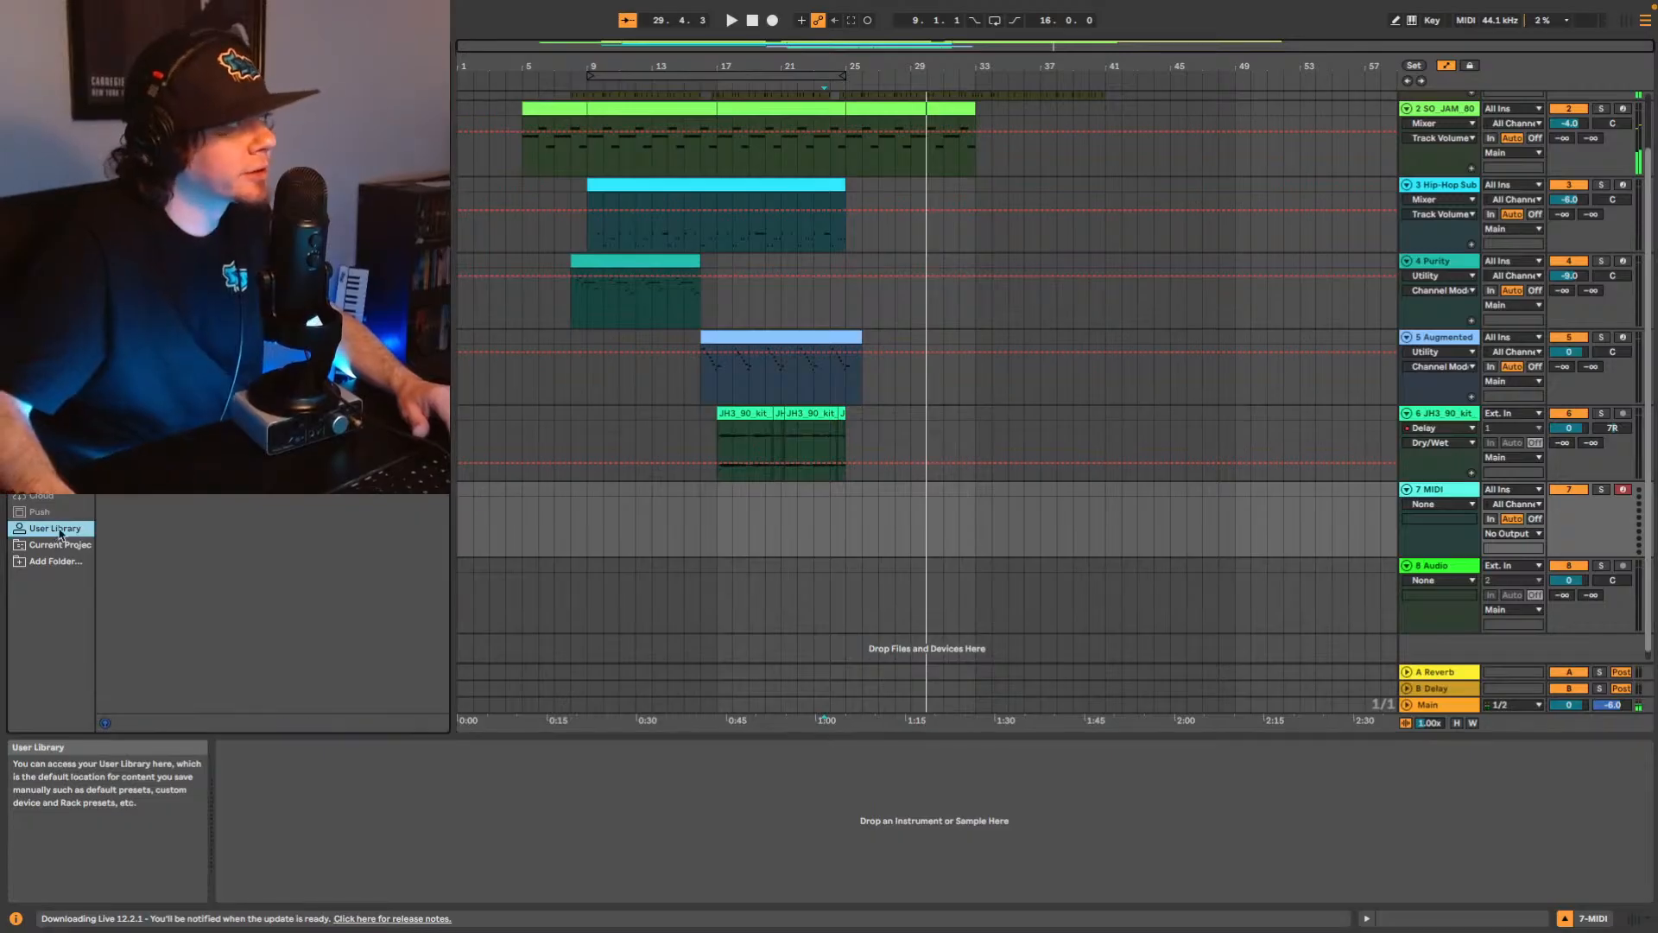
click(423, 50)
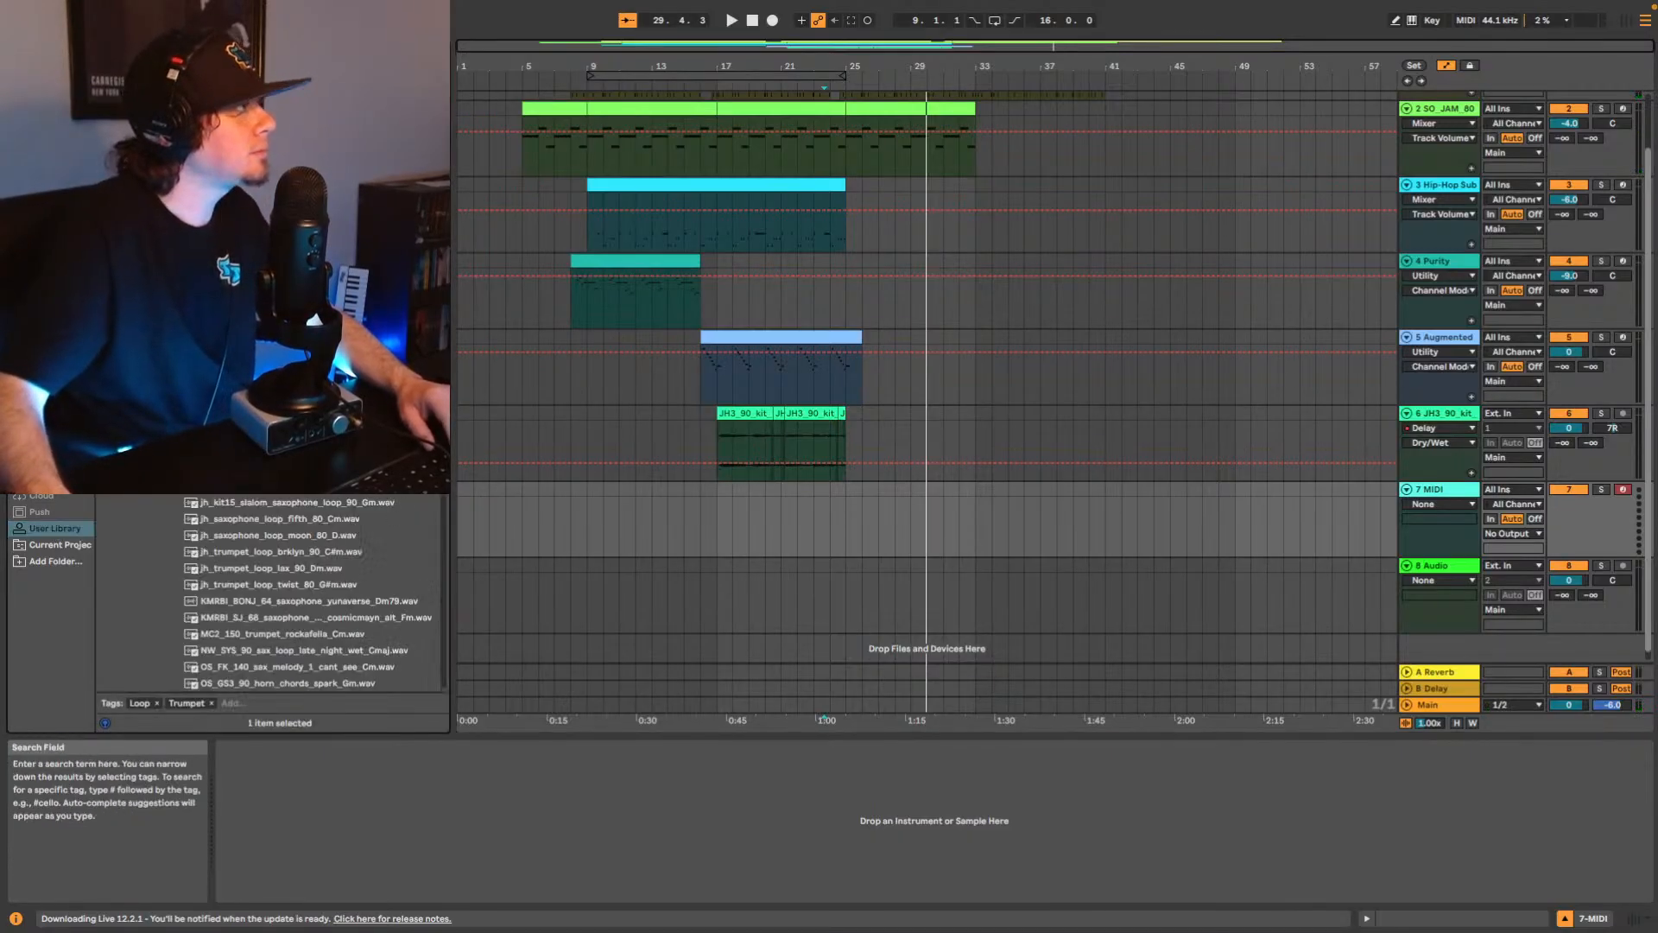
scroll(308, 594, down, 3)
scroll(308, 594, down, 3)
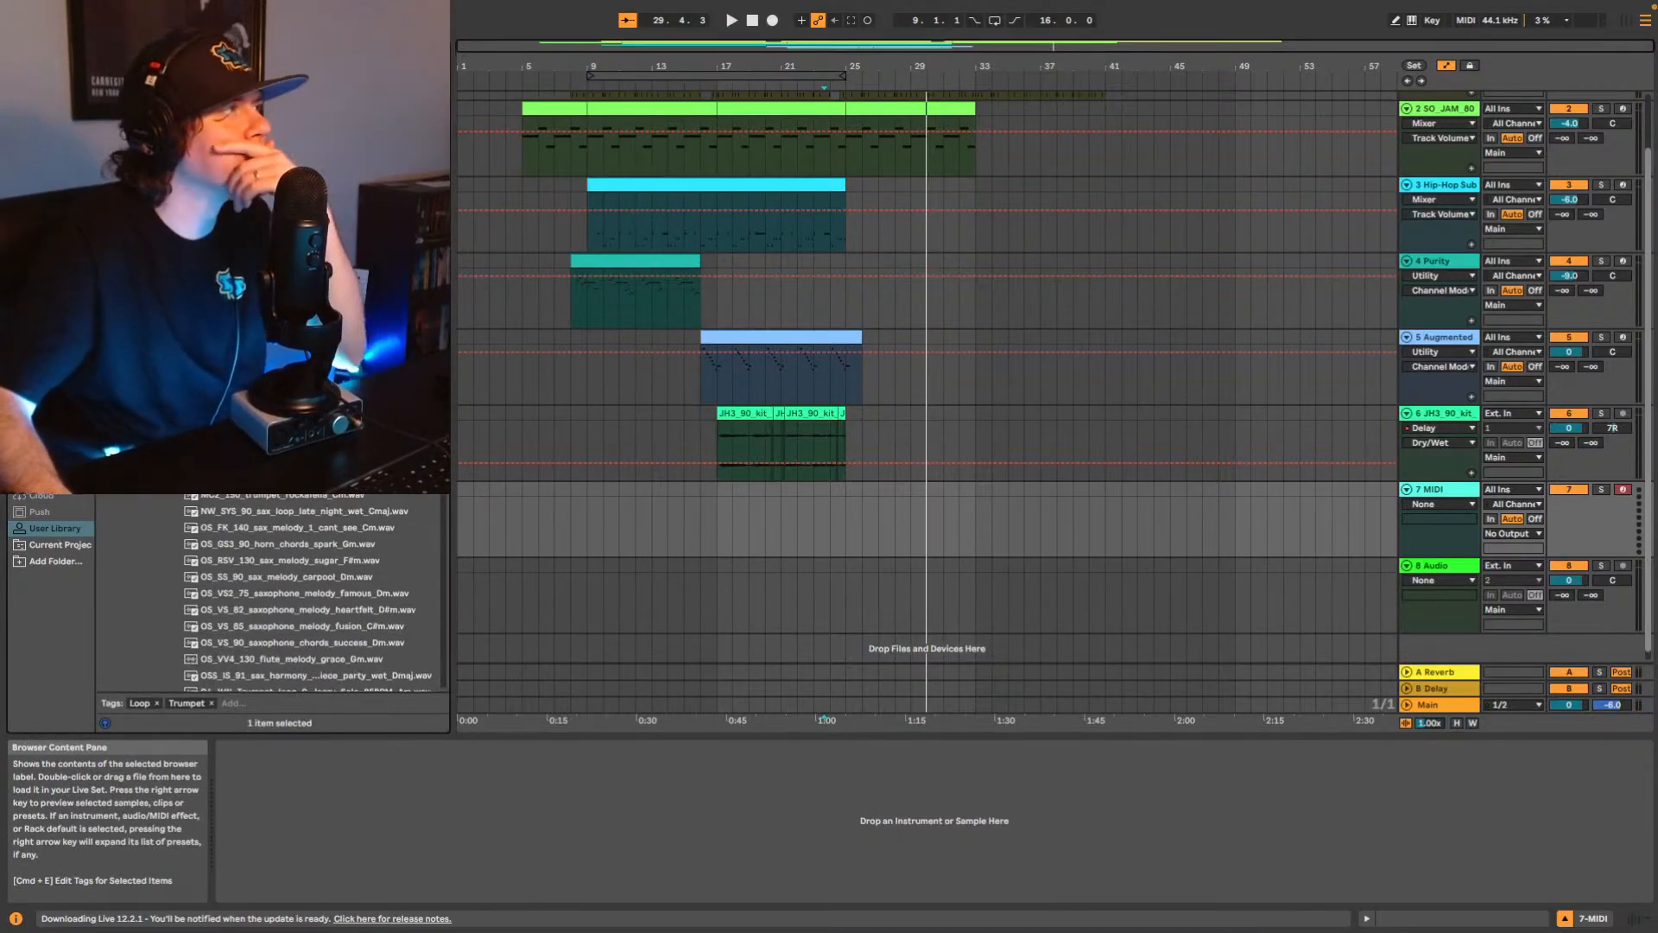
scroll(308, 594, down, 5)
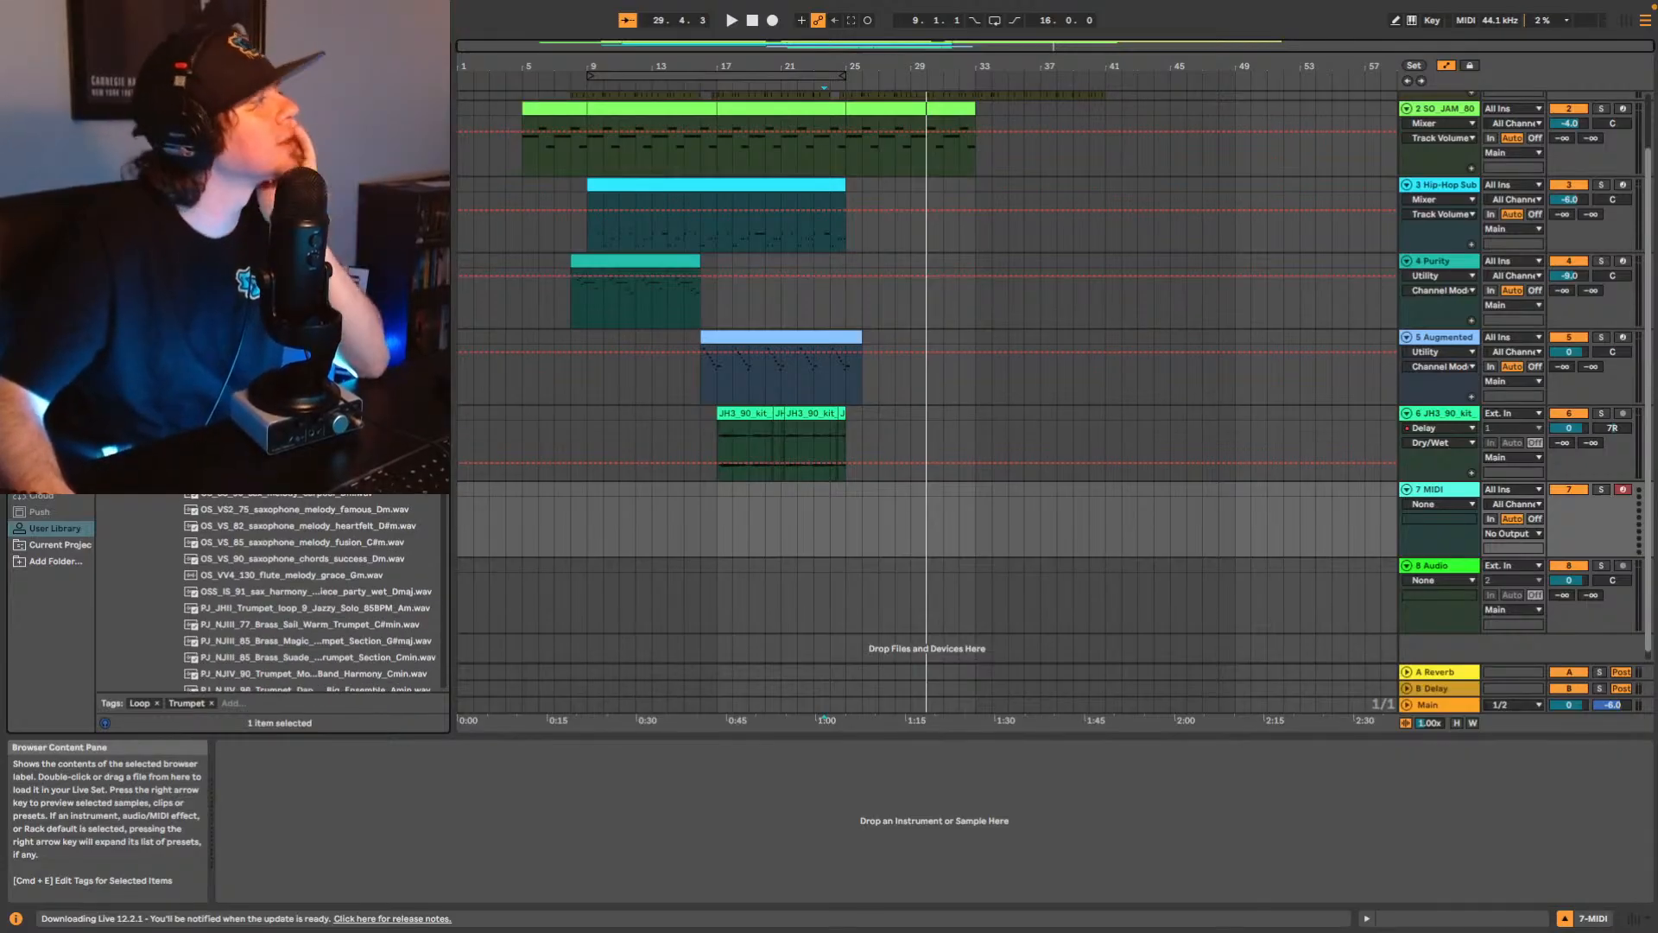
scroll(308, 594, up, 12)
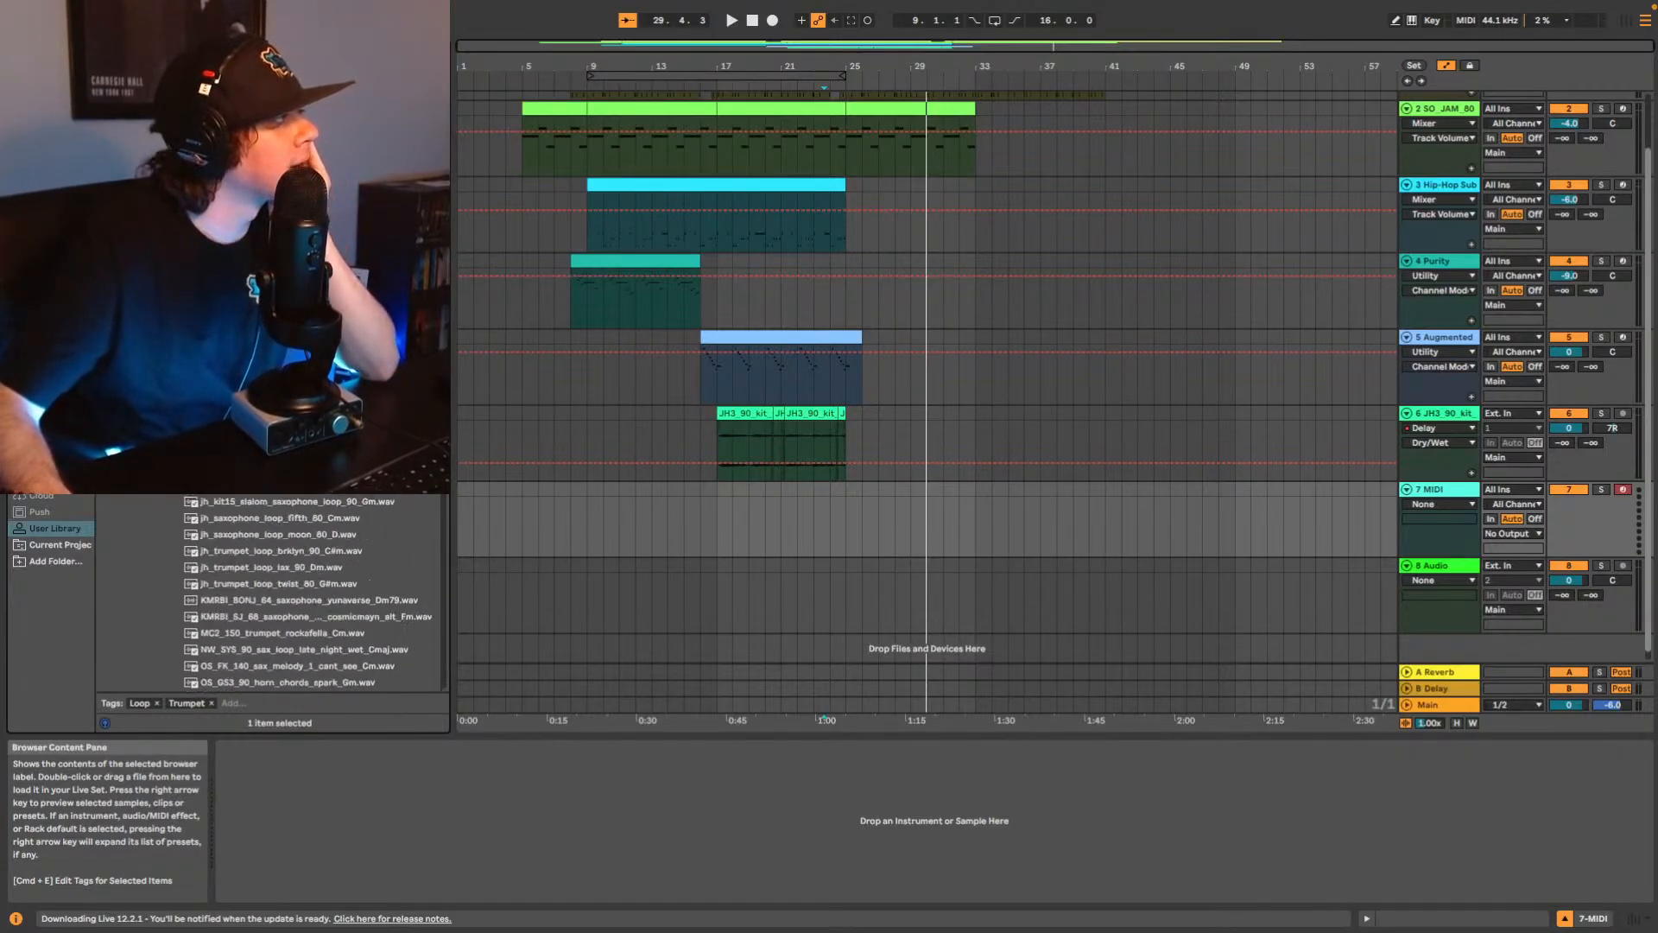
scroll(309, 594, up, 5)
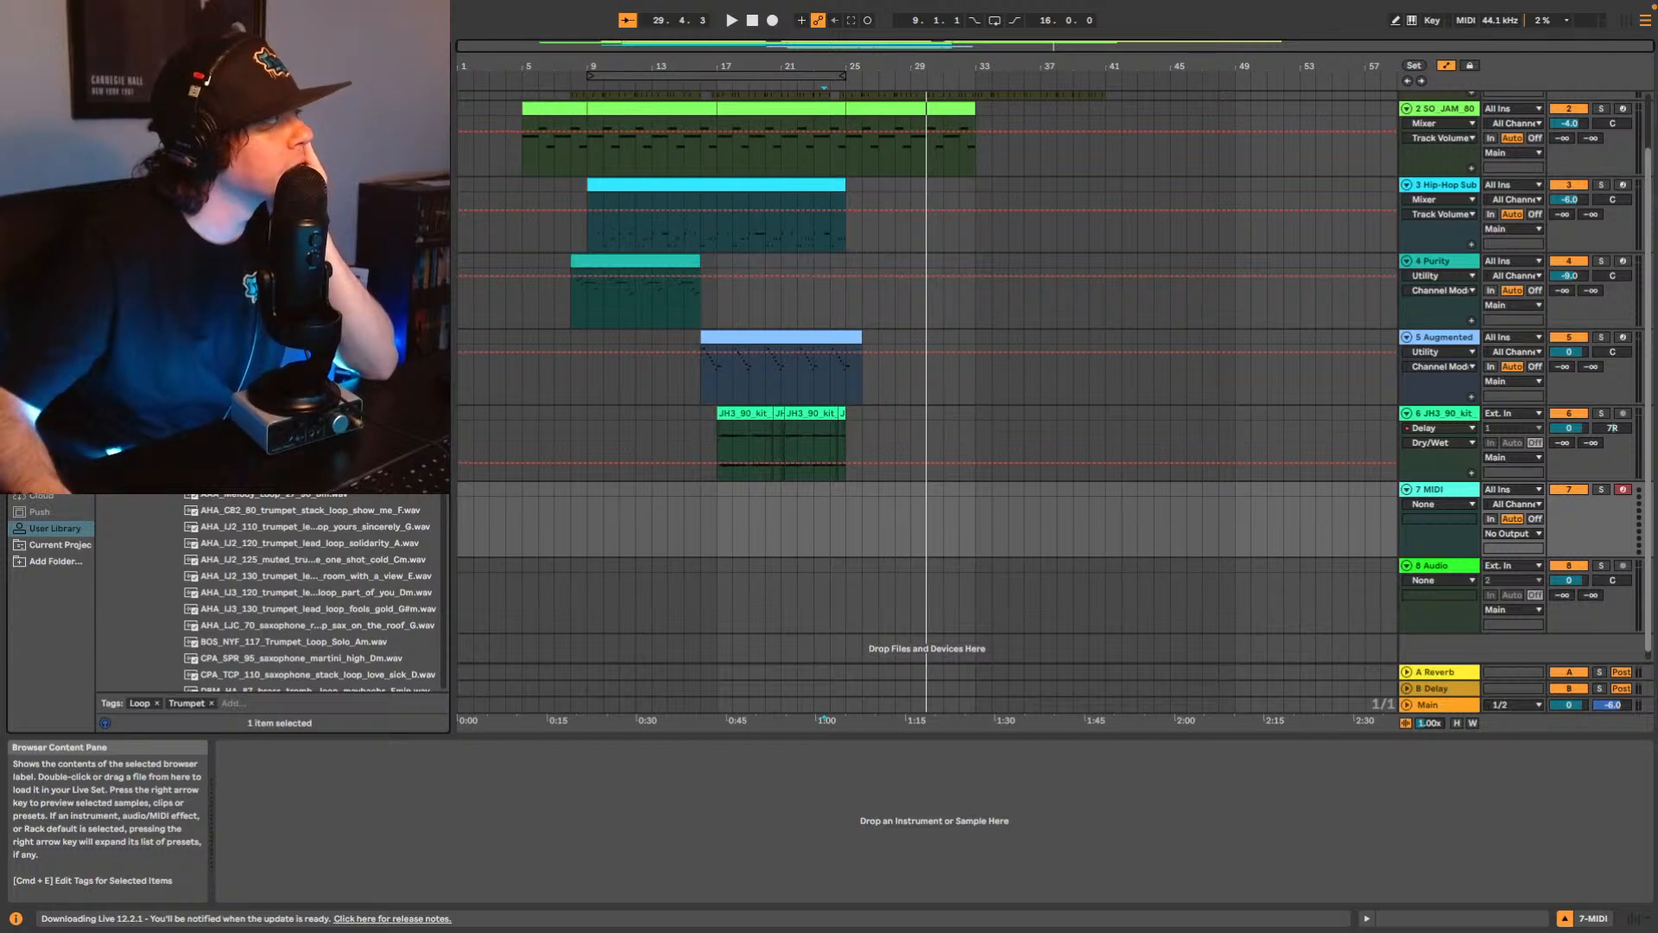
key(Left)
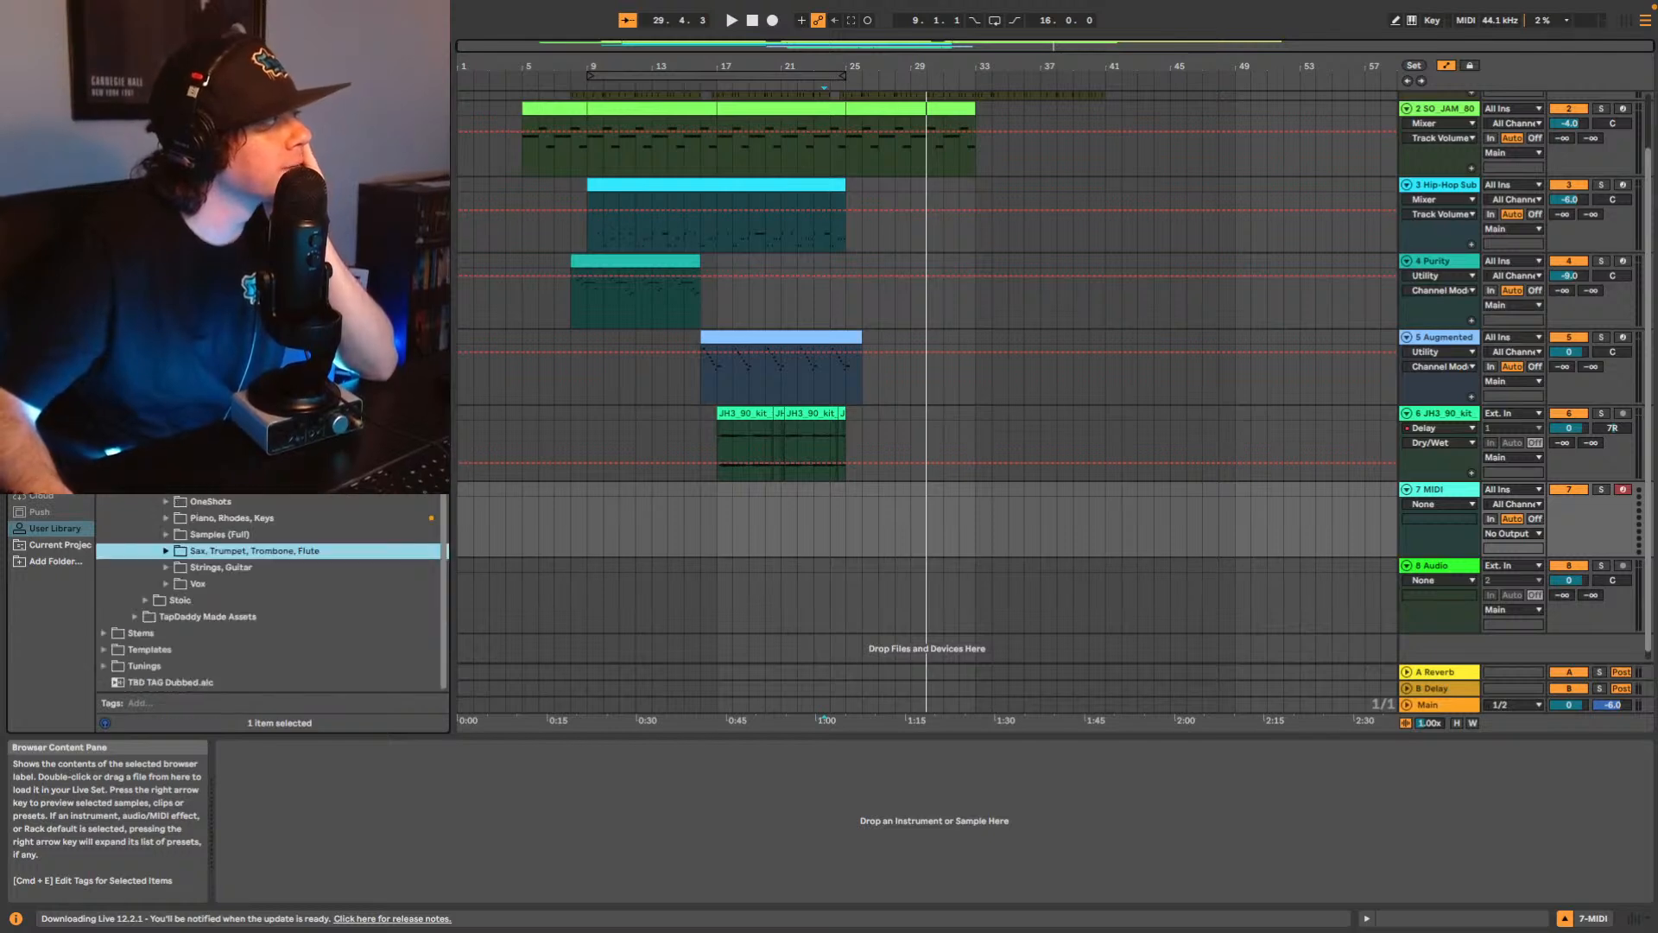
Look through the piano loops and preview the samples in the OneShots folder.
click(166, 517)
scroll(170, 506, down, 5)
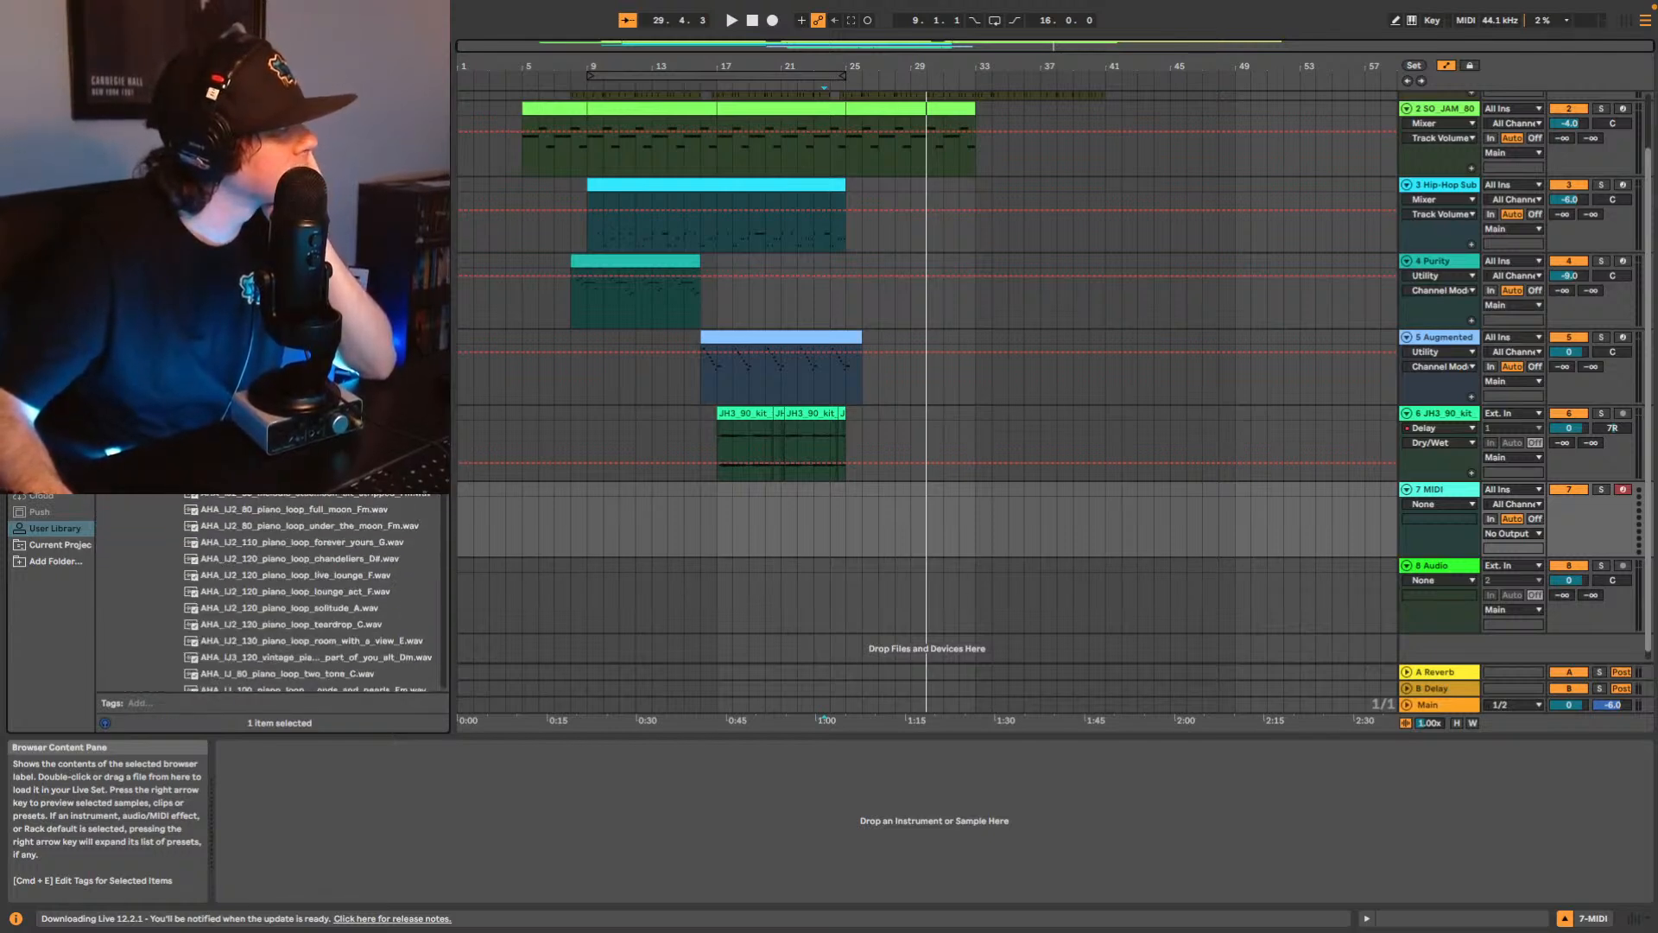
key(Left)
key(Up)
key(Right)
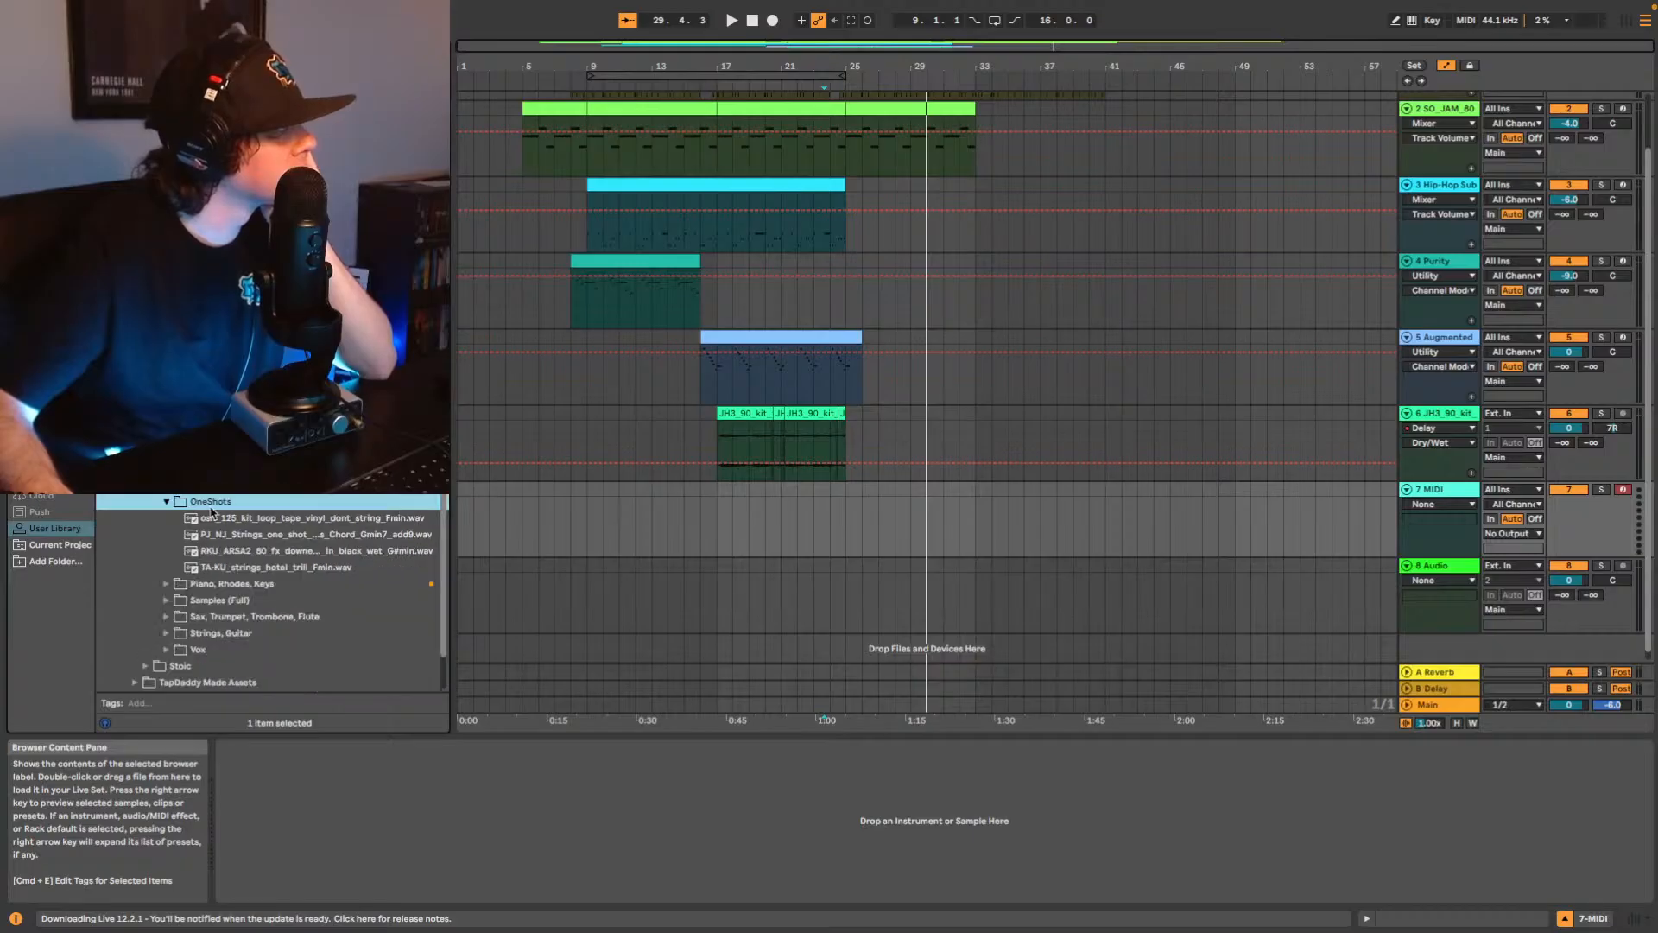
key(Down)
key(Down)
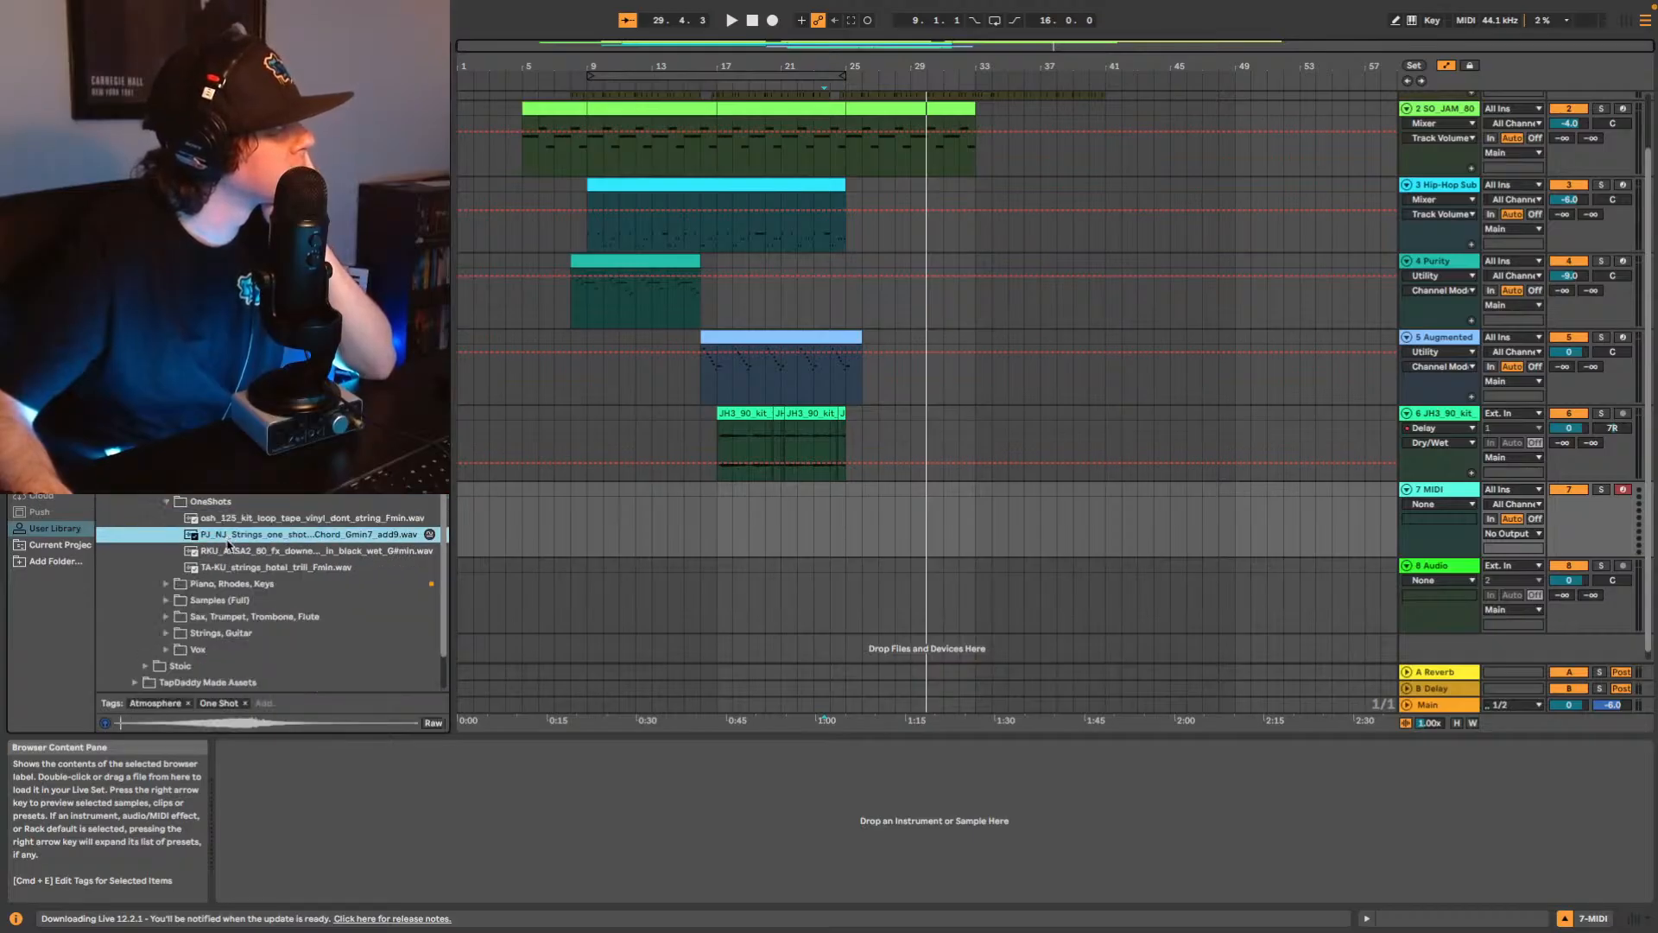
click(229, 550)
click(224, 566)
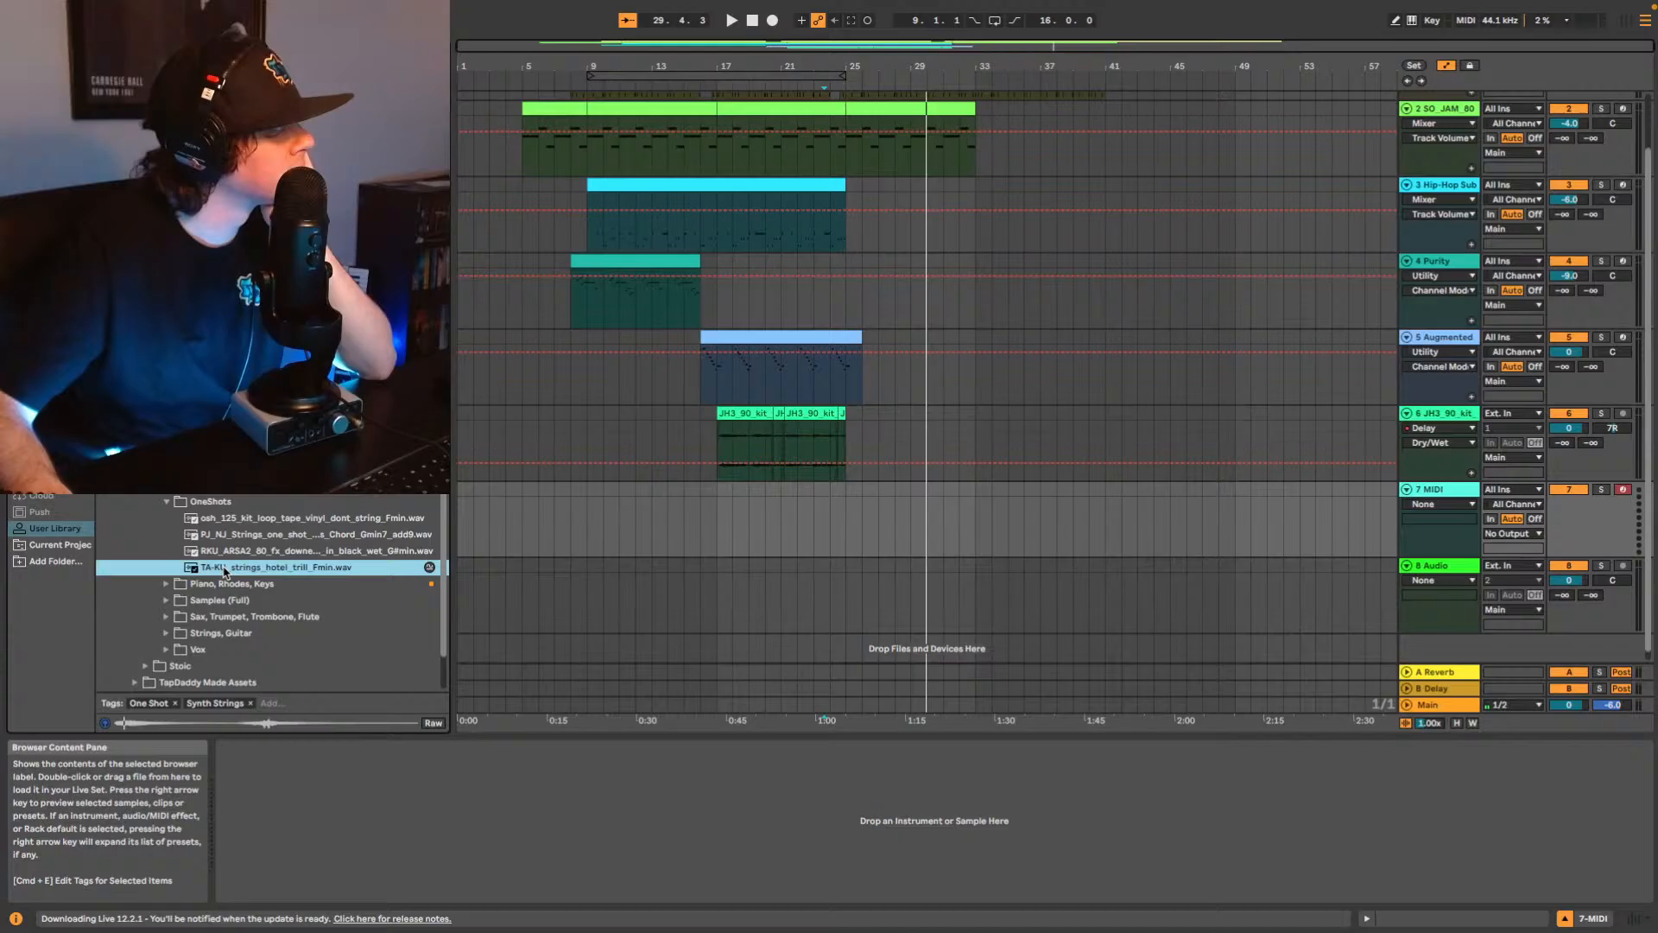
click(167, 501)
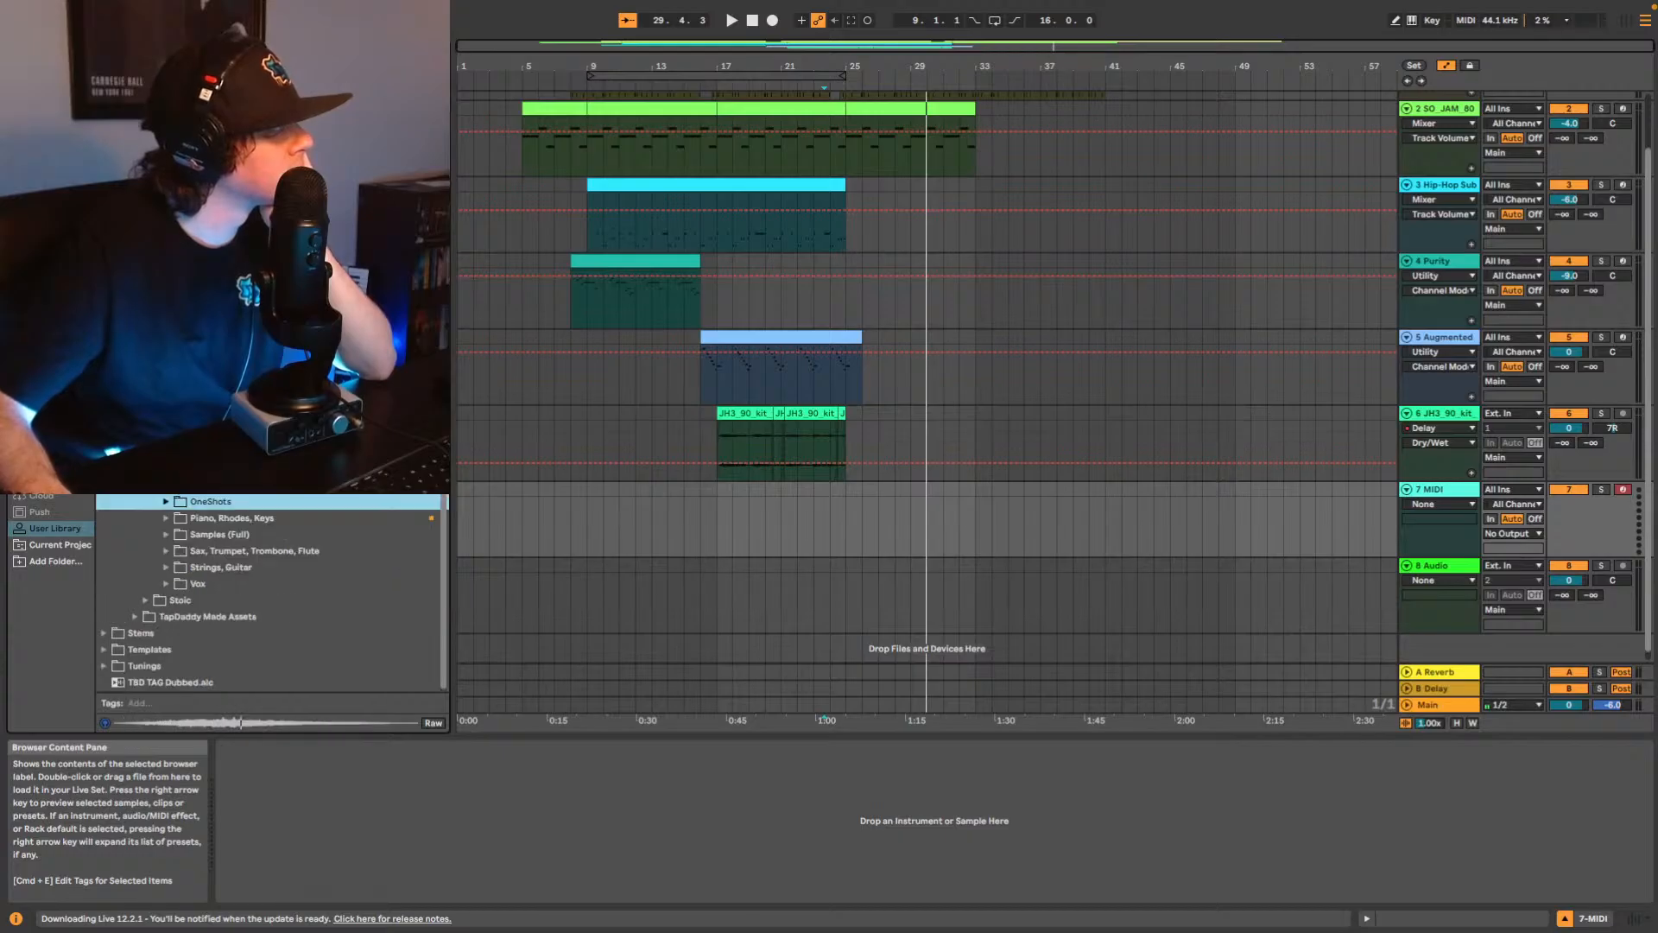
Open the Cymatics - Mirage Lofi One Shot Collection within the royalty-free One Shots folder.
scroll(268, 592, up, 5)
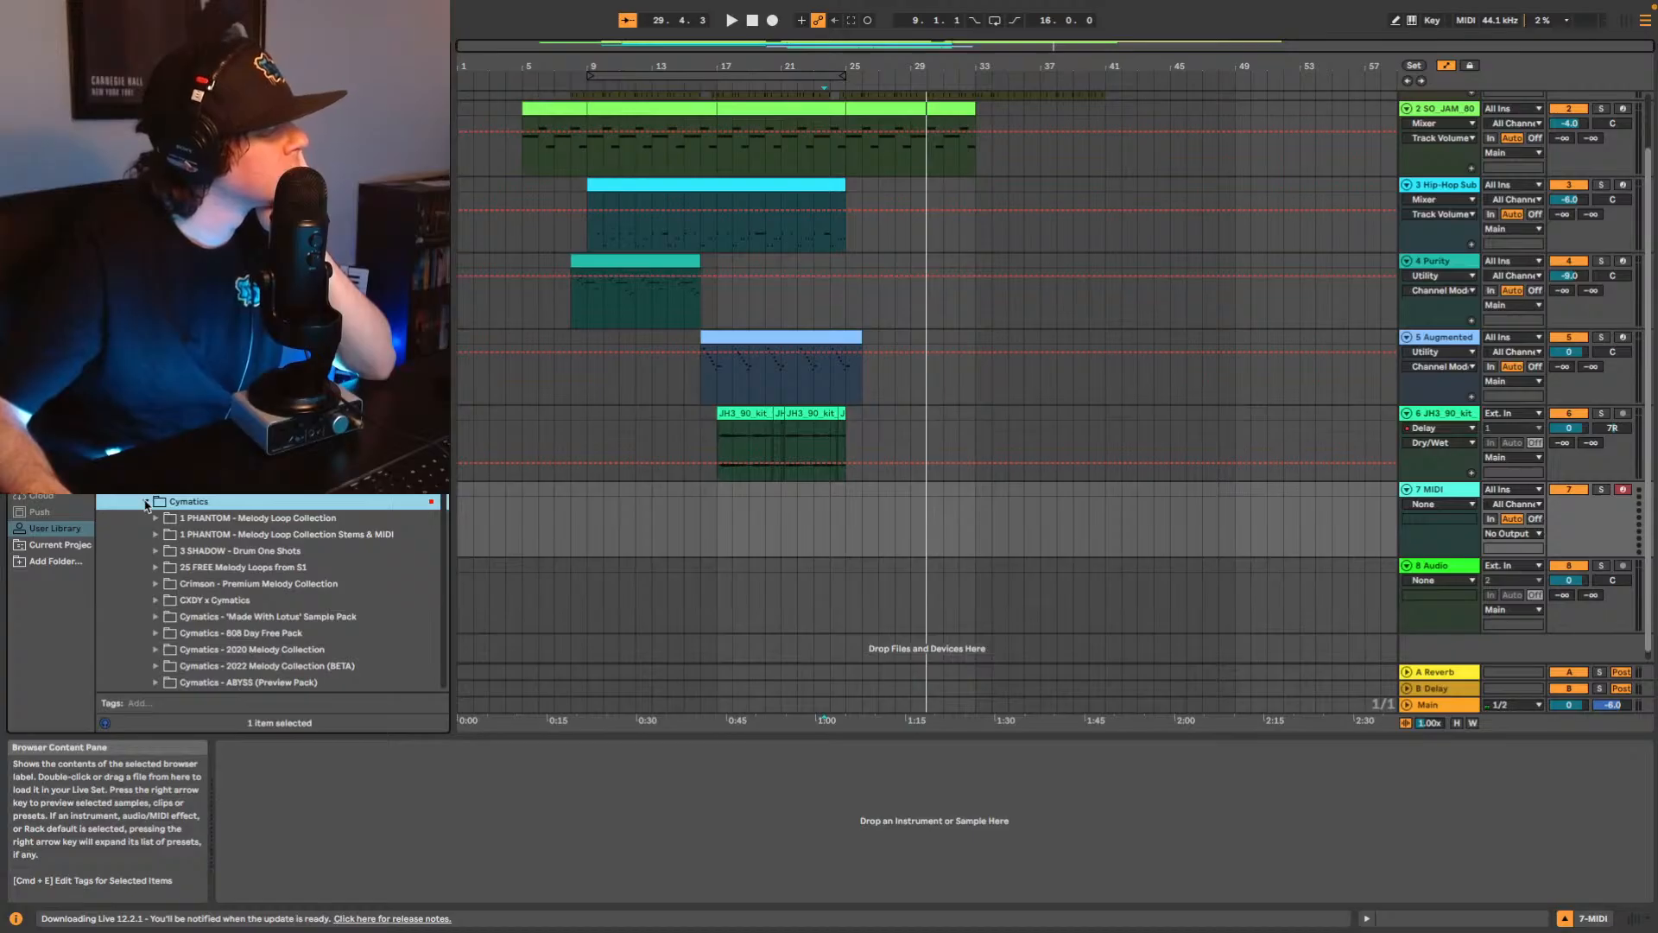
click(146, 502)
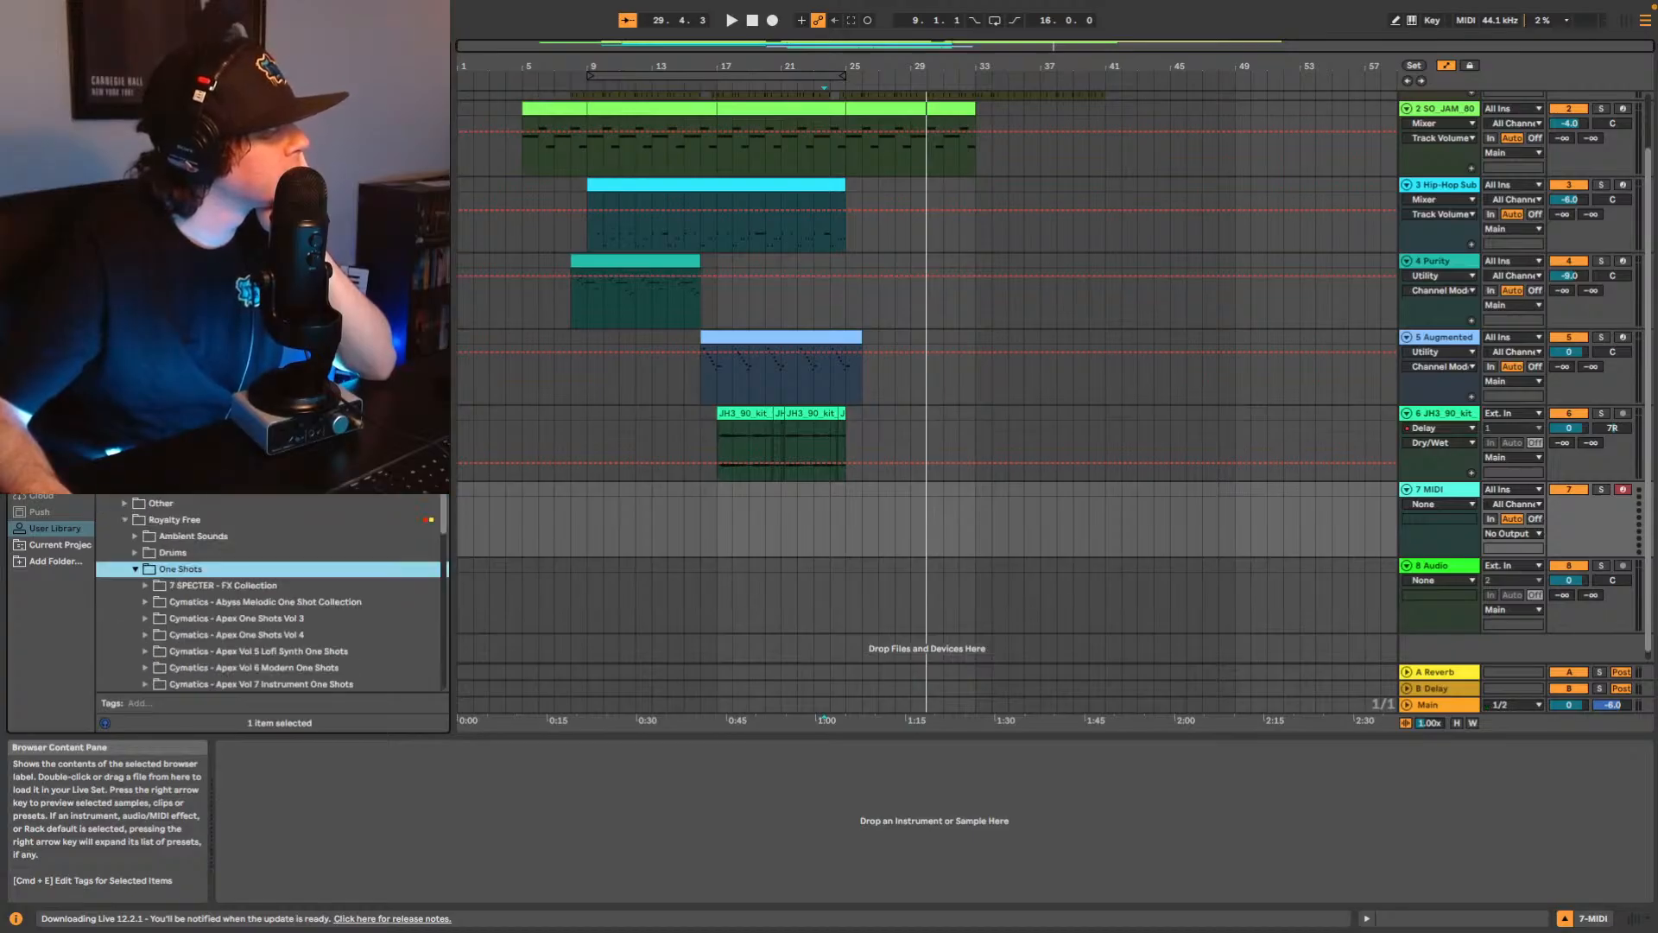
scroll(177, 536, down, 5)
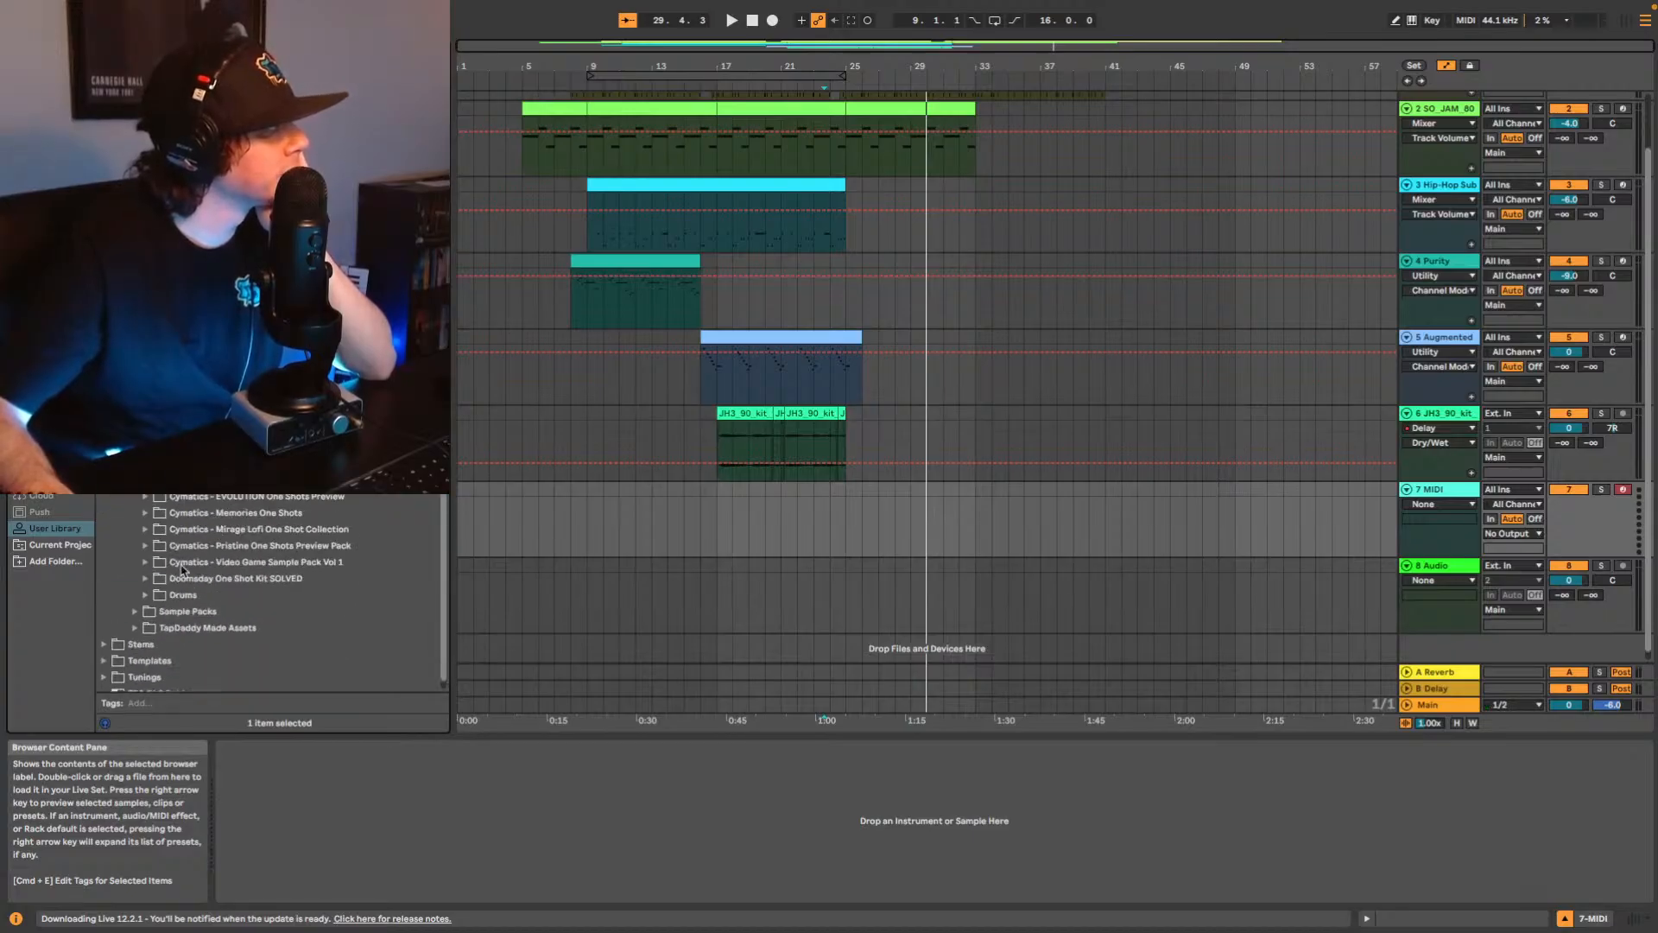
click(146, 530)
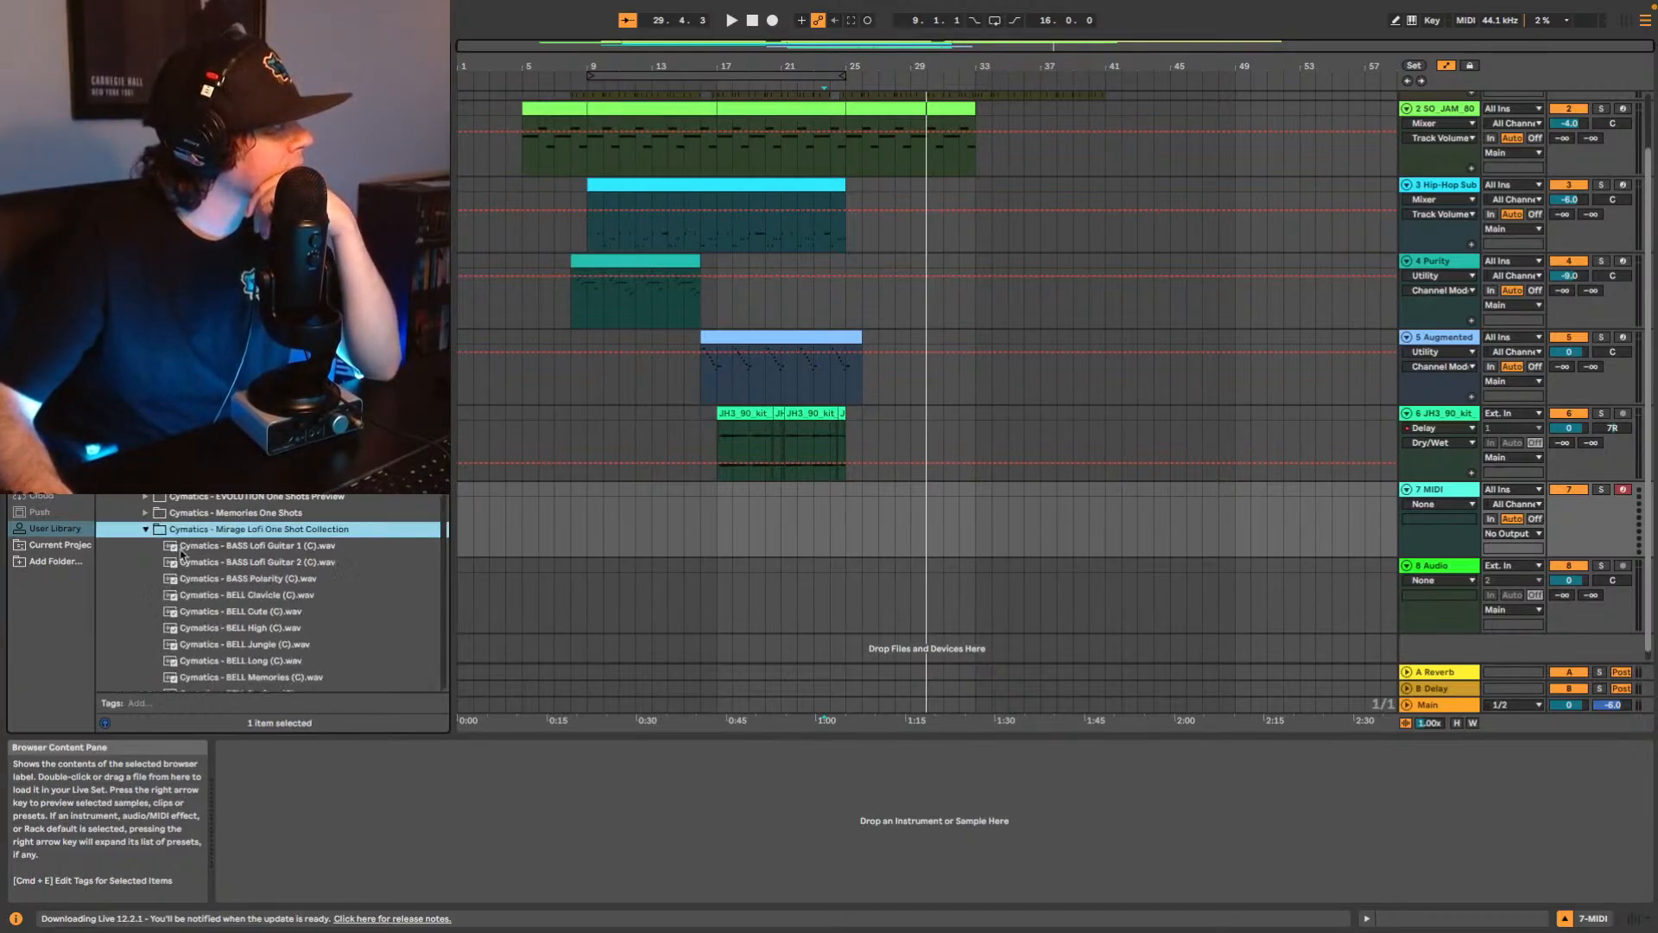
Preview the flute and bell one-shots and load Cymatics - BELL High (C) onto the empty MIDI track.
scroll(222, 566, down, 5)
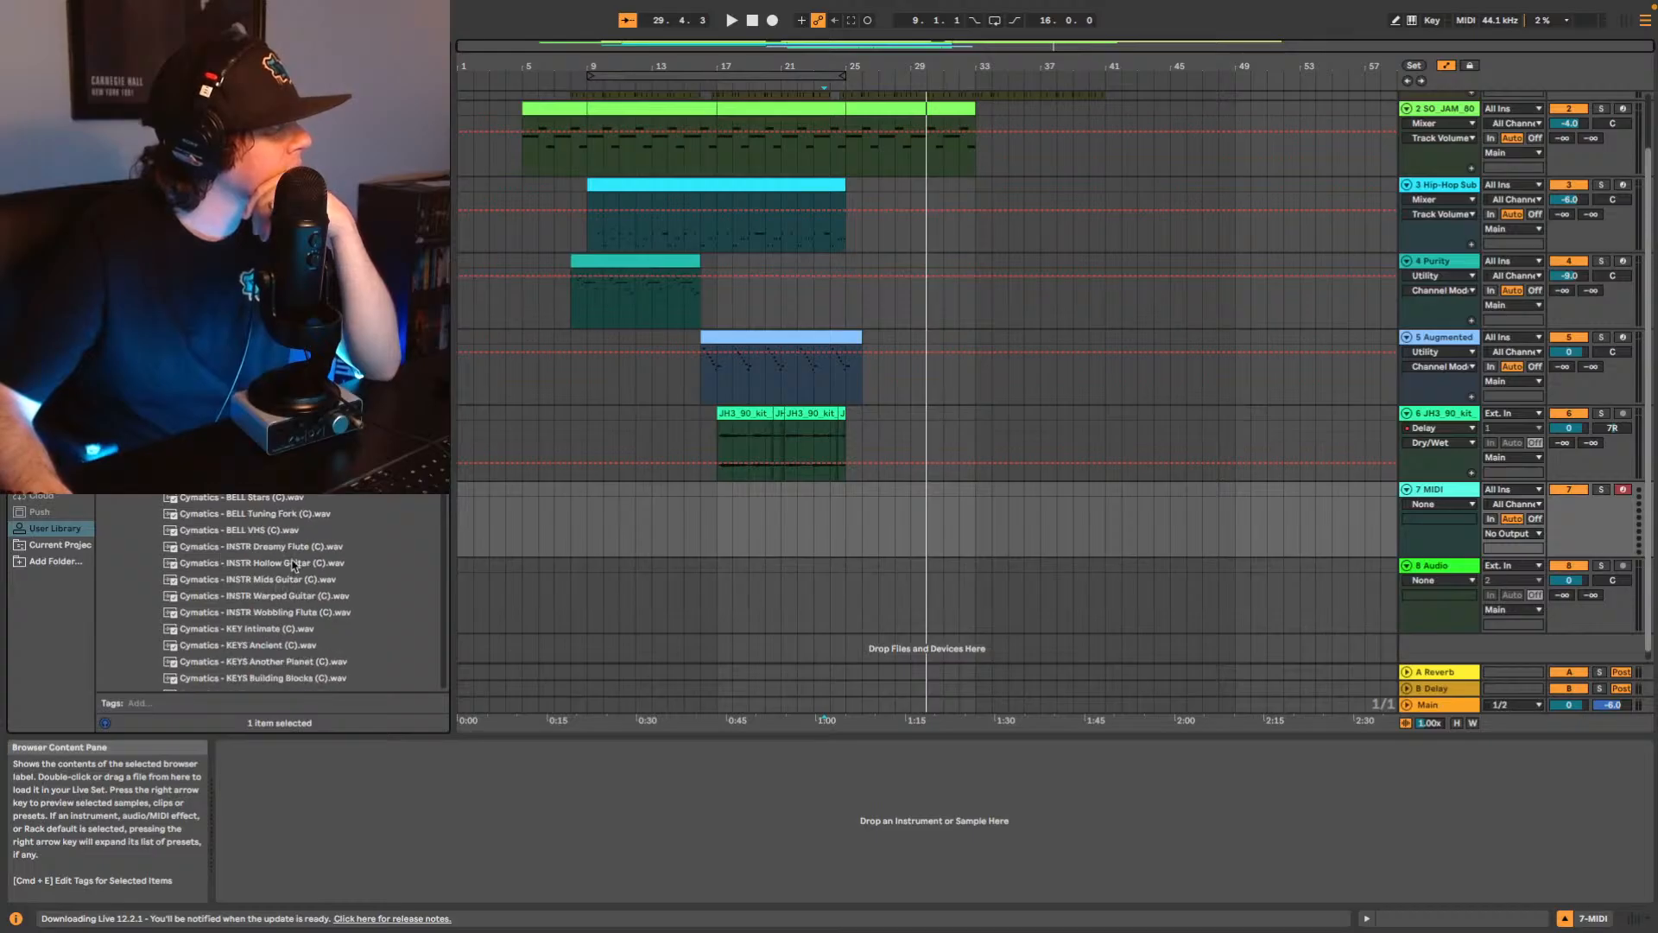
click(281, 547)
click(275, 530)
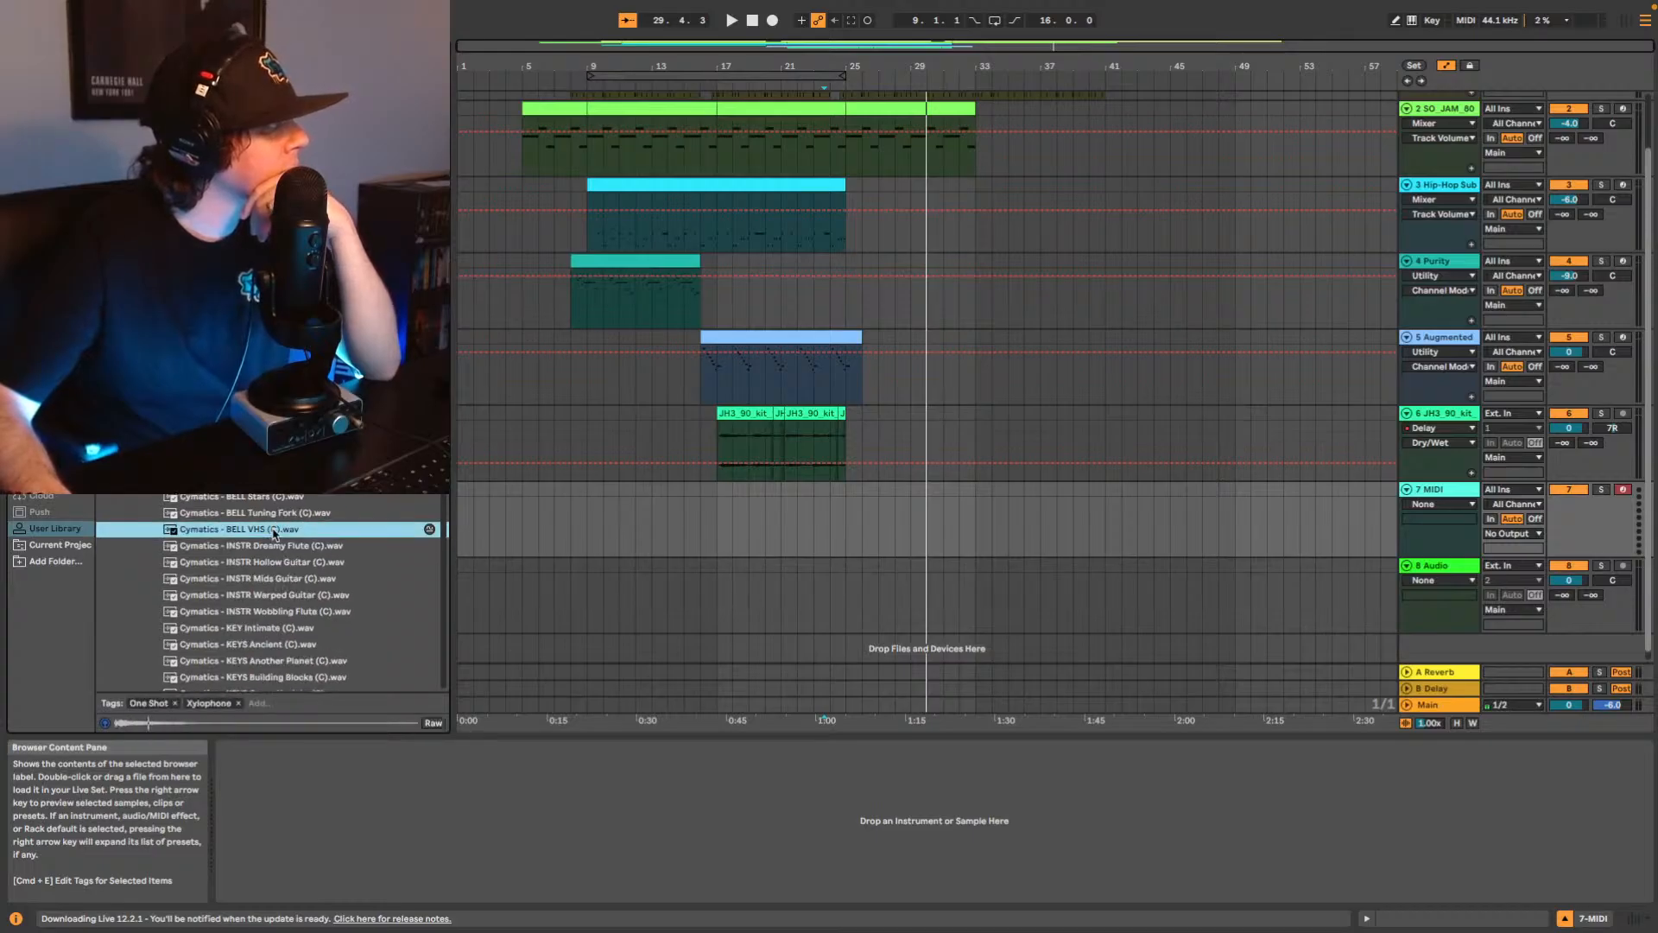
click(283, 514)
click(281, 499)
click(278, 482)
key(Up)
key(Up)
key(Up)
key(Up)
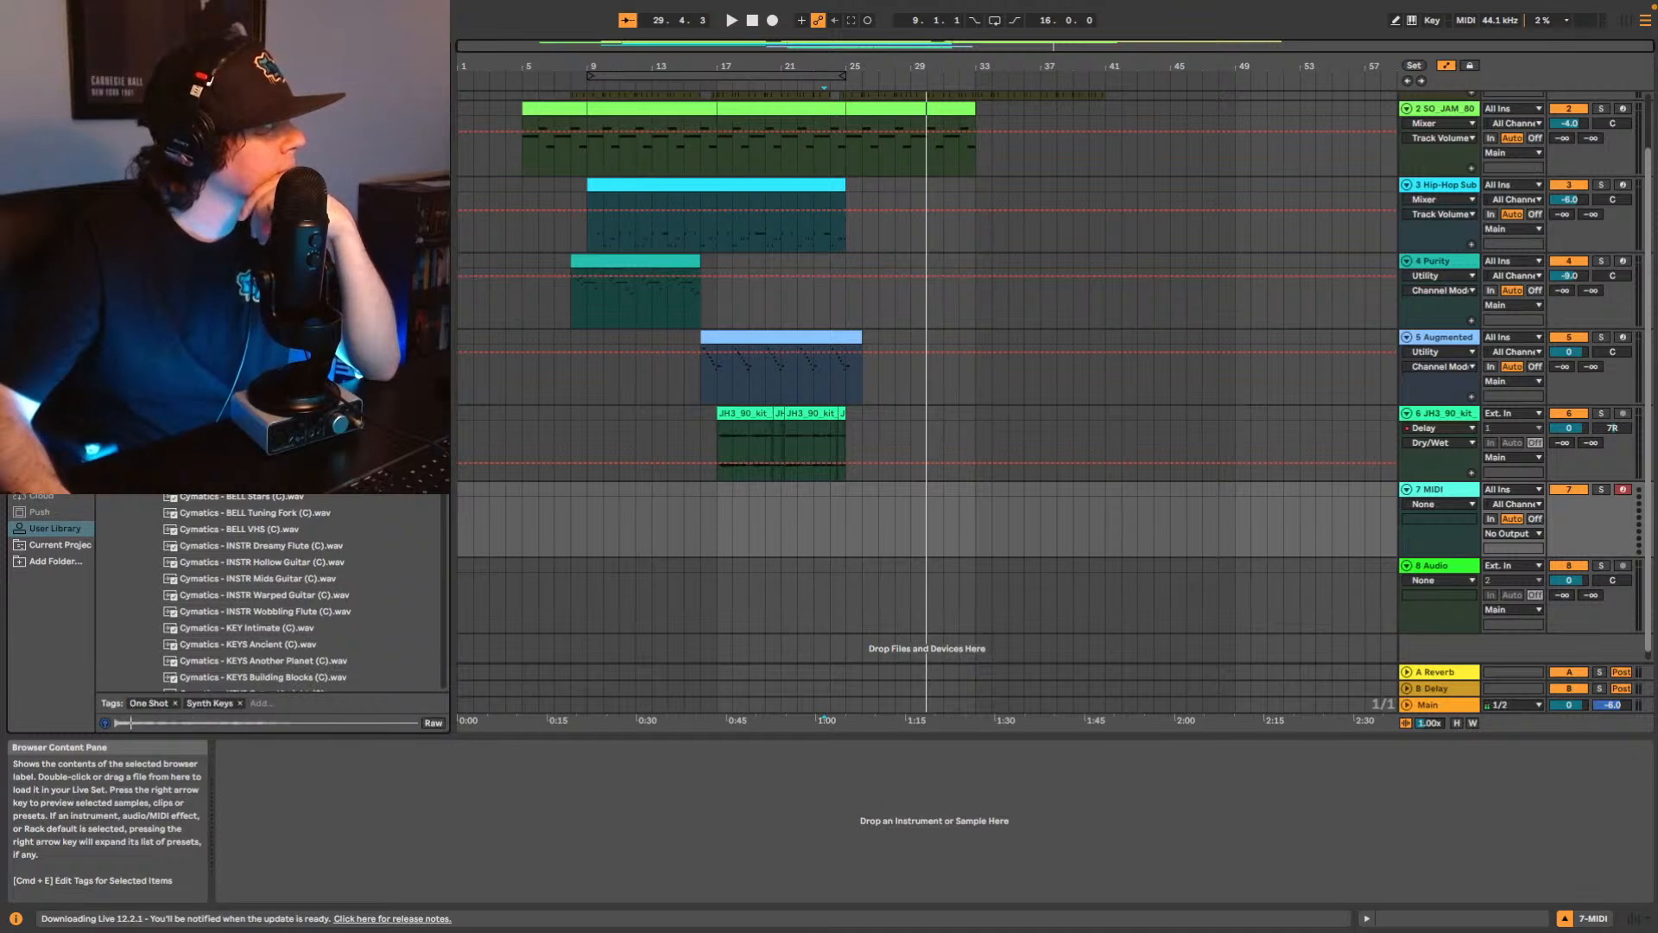
key(Up)
key(Up)
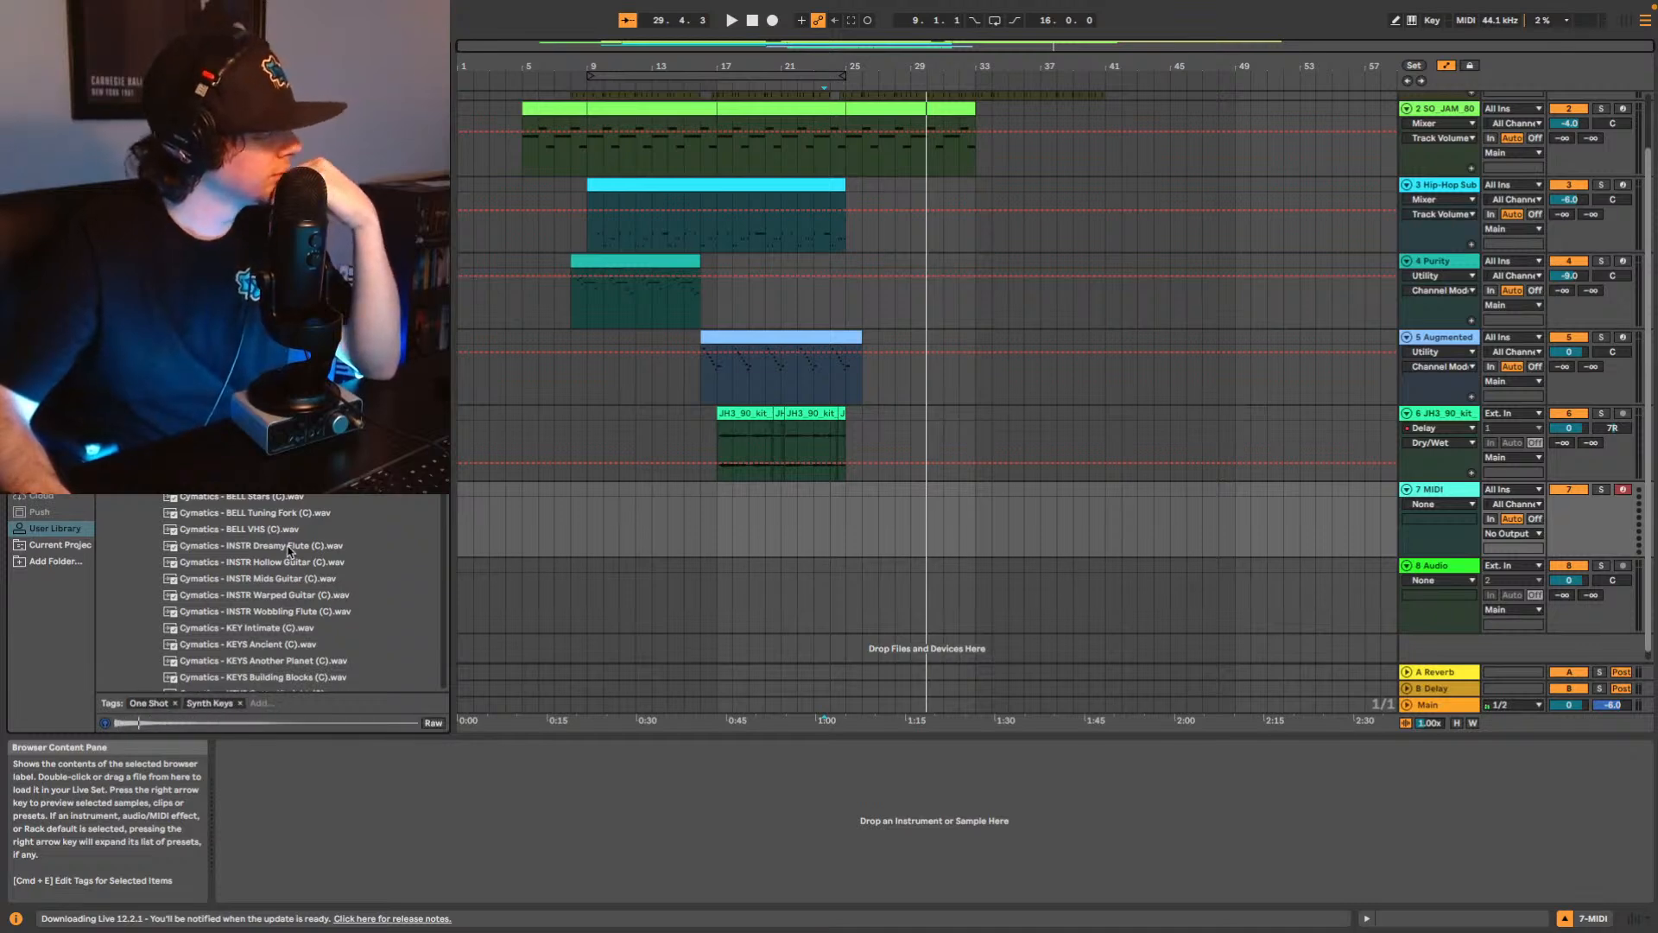
click(1434, 490)
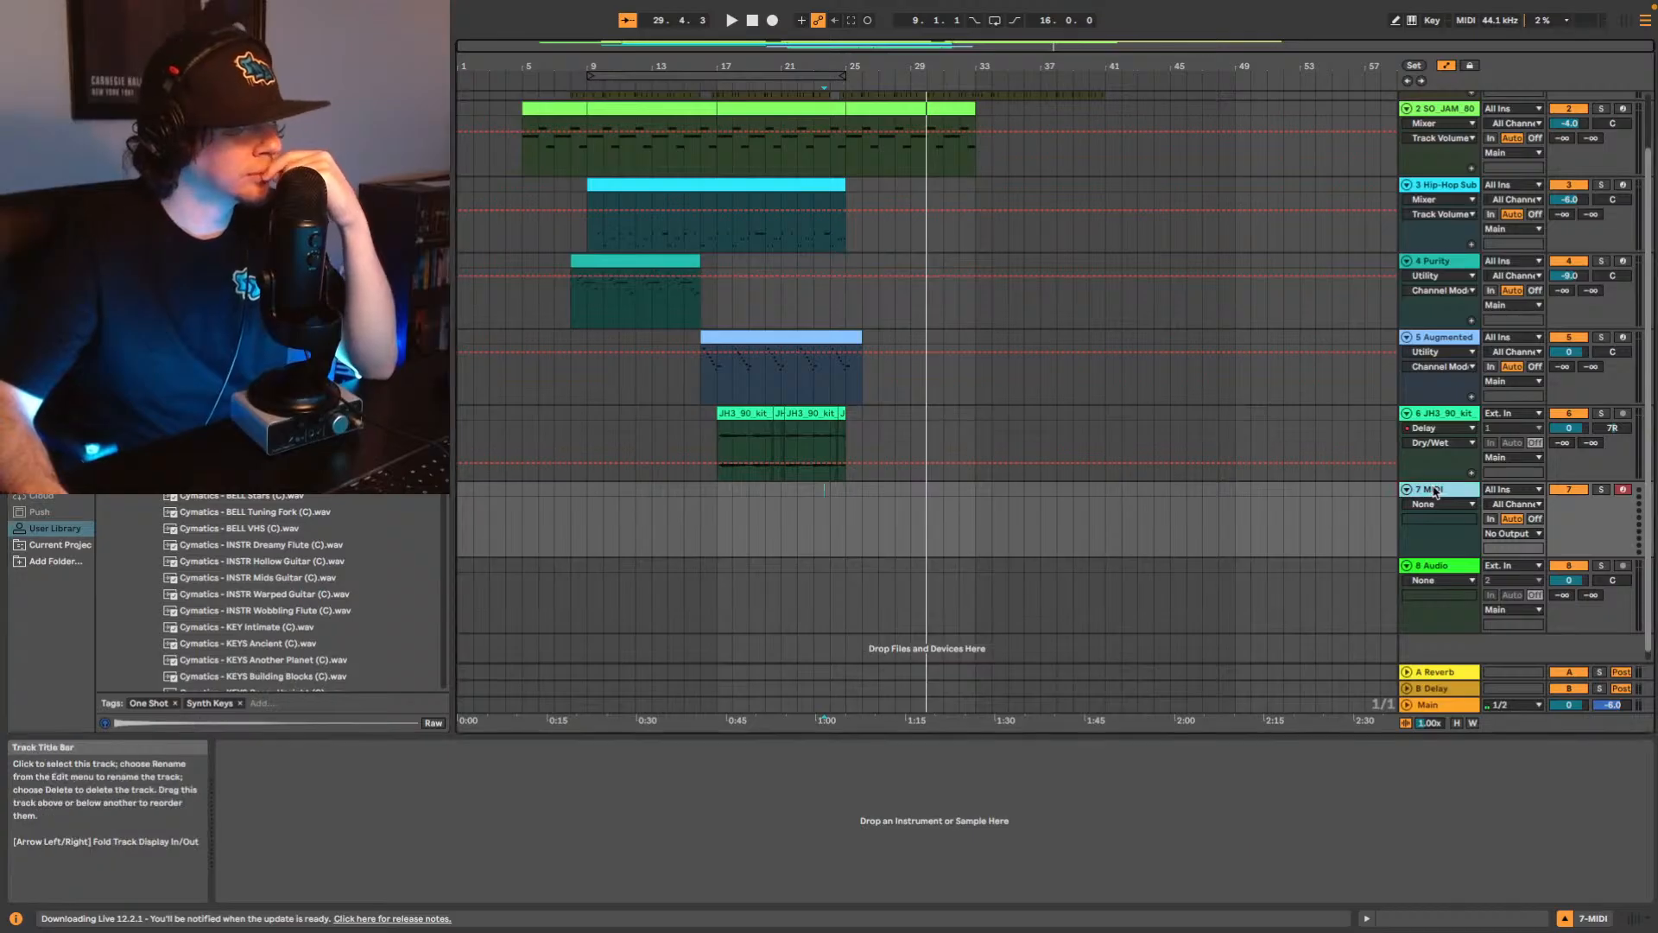
drag(242, 446, 448, 789)
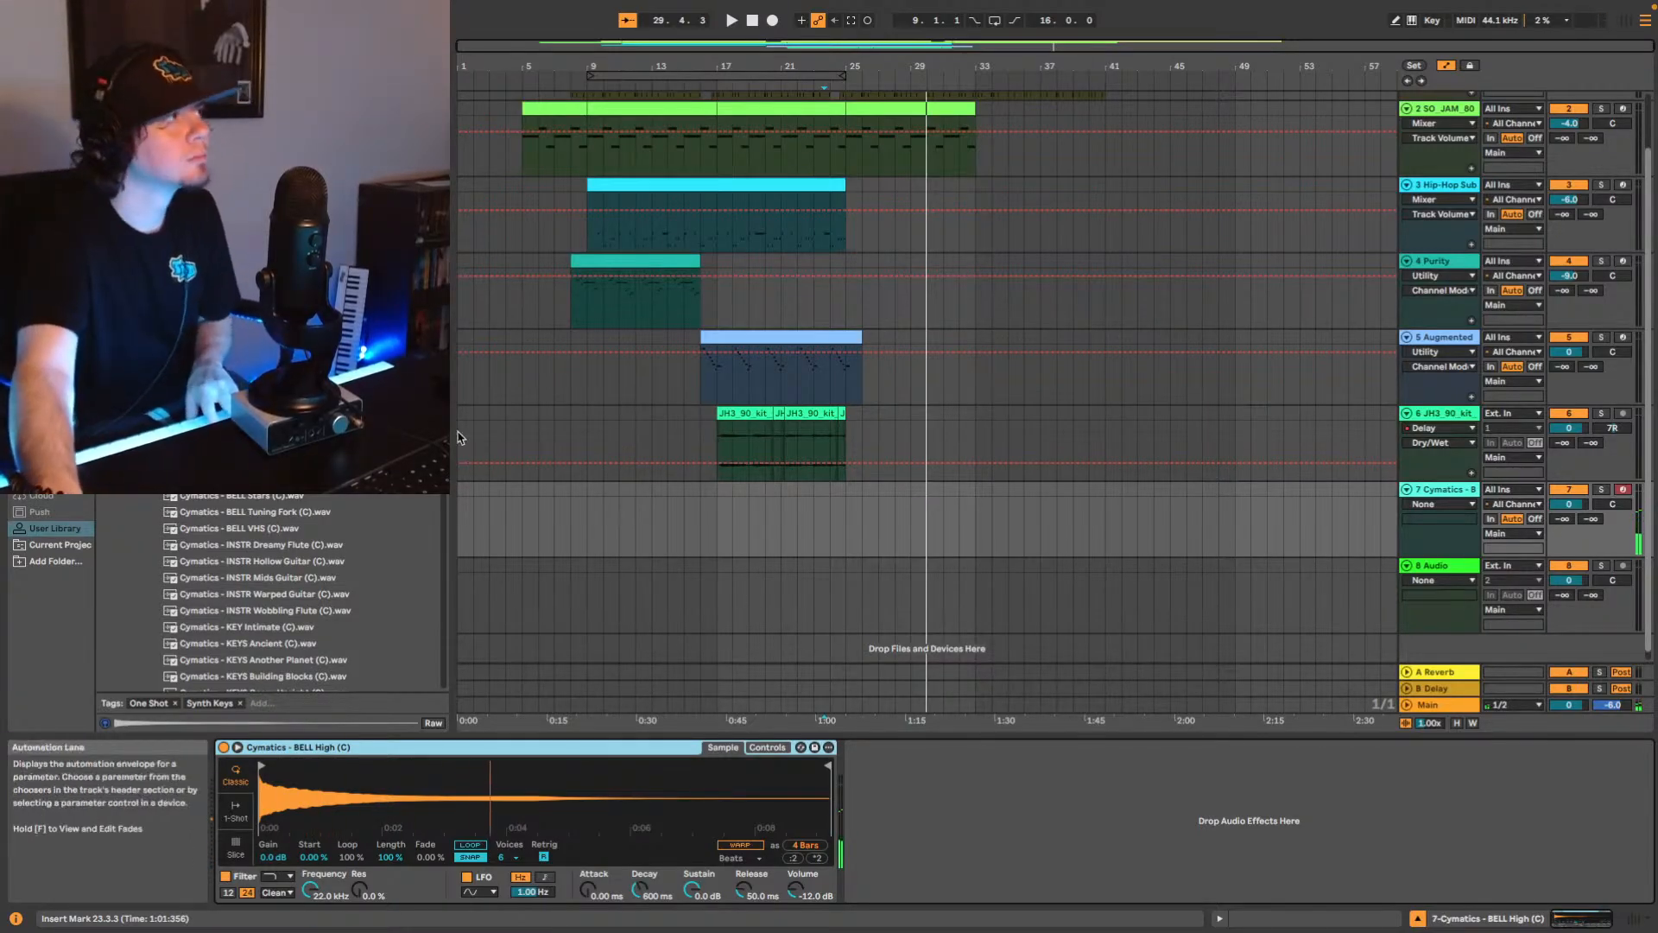
Add EchoBoy to the bell track with its AnaLogged preset, and play the arrangement to try the sound.
click(259, 47)
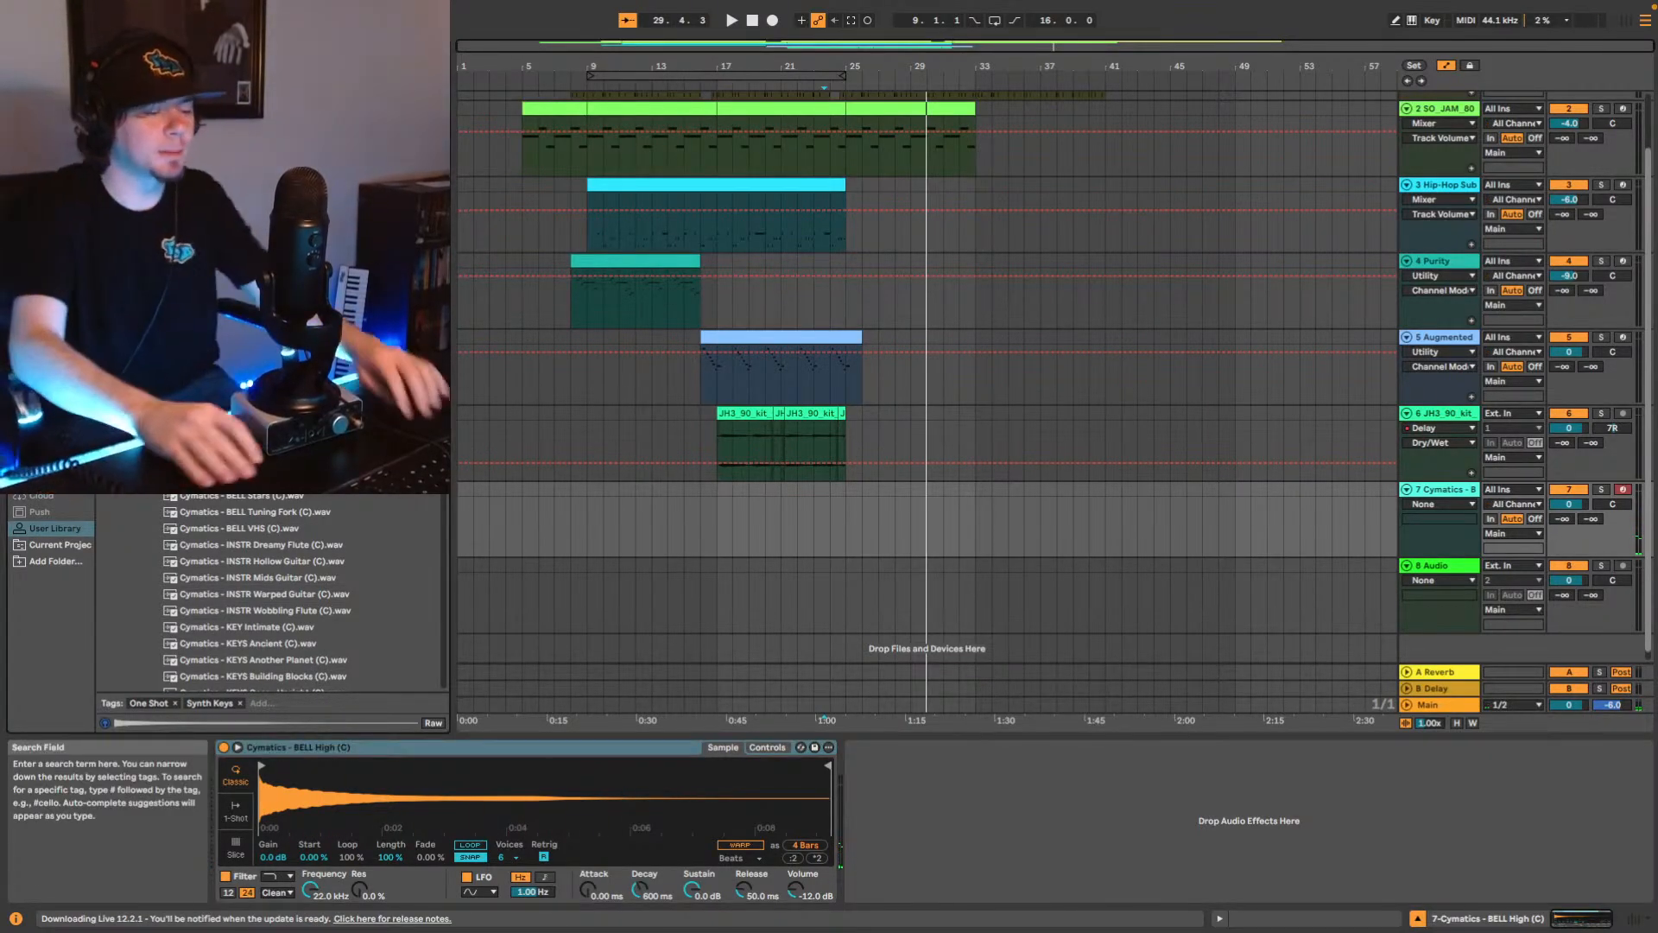
text(utility)
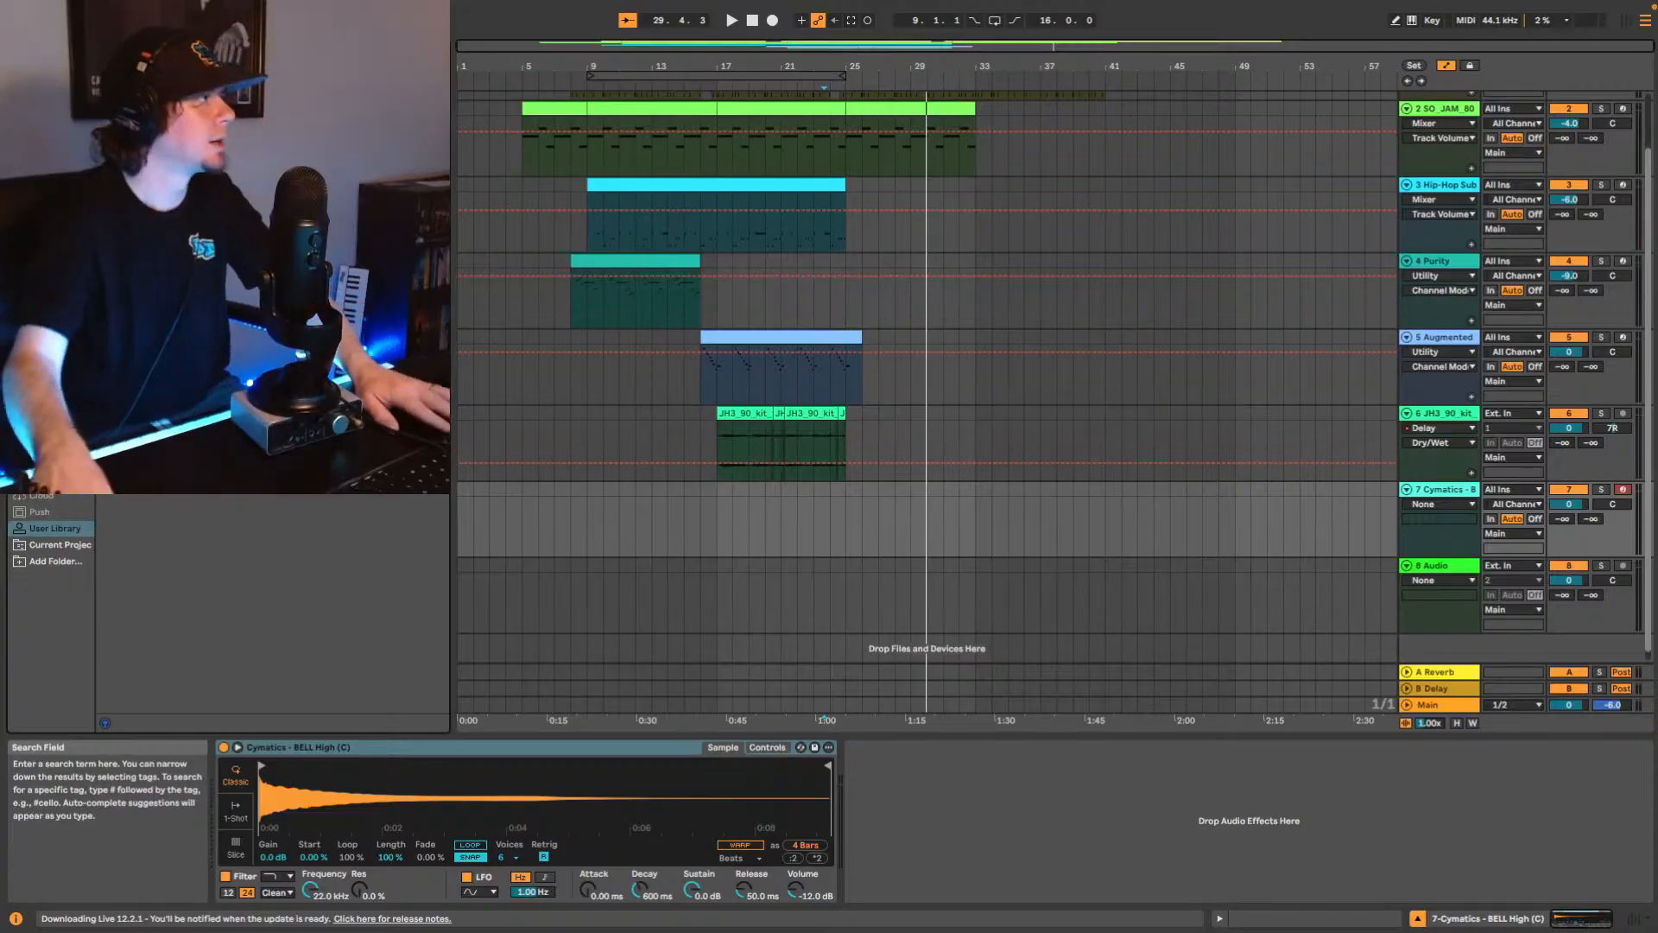
click(50, 359)
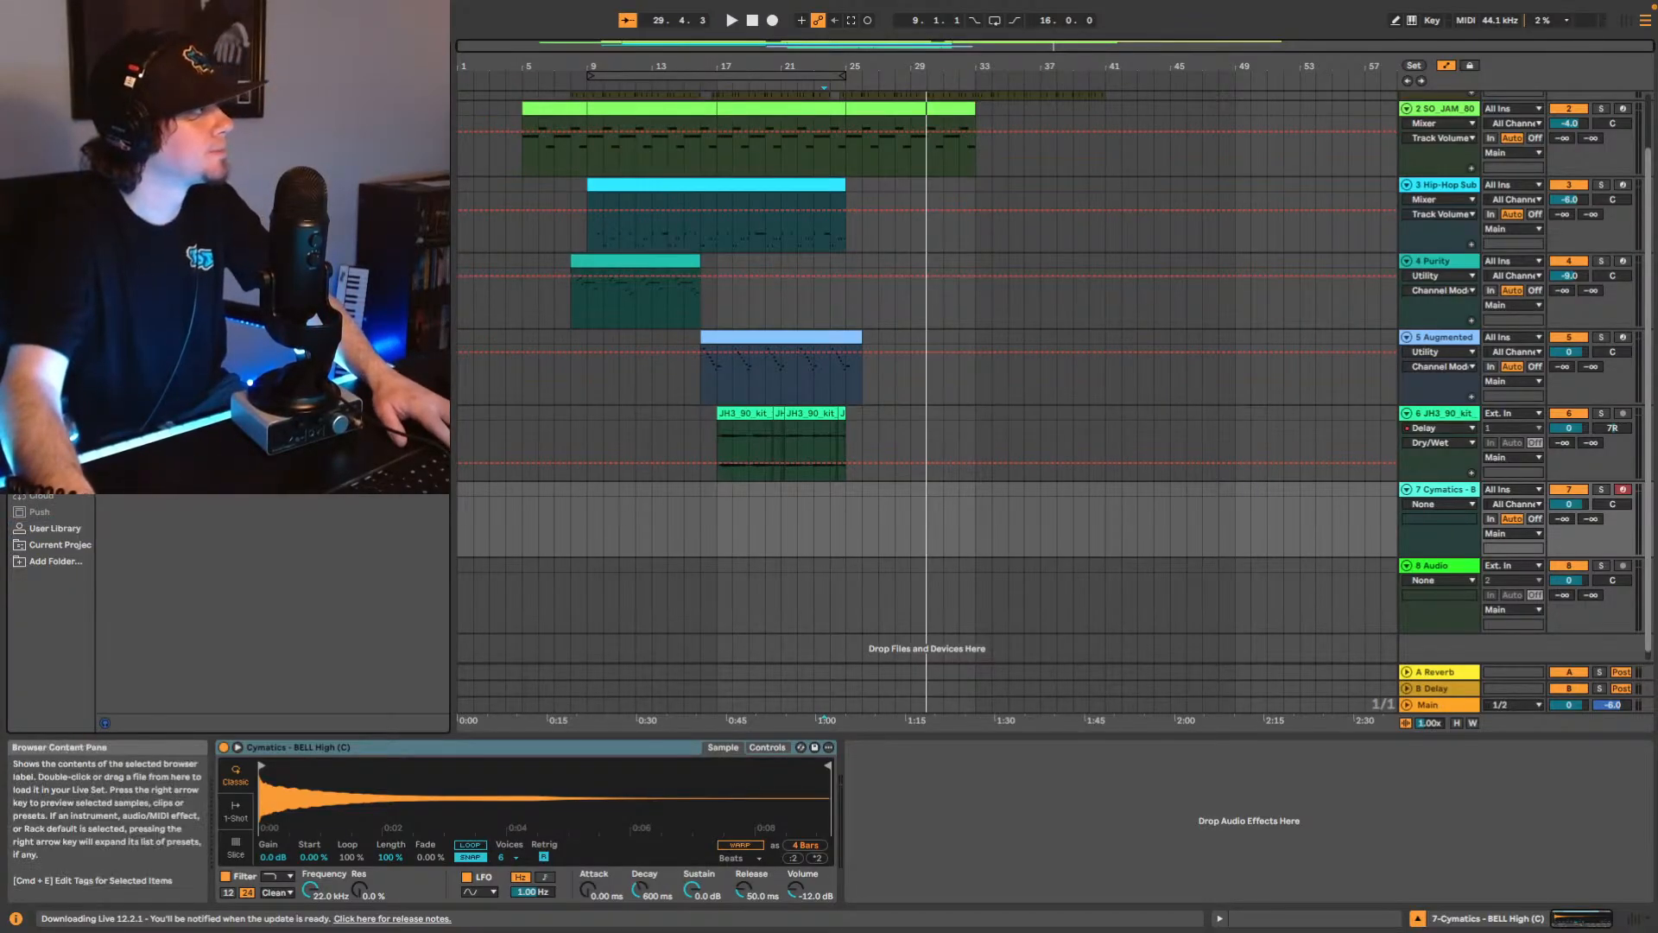
drag(173, 130, 1026, 807)
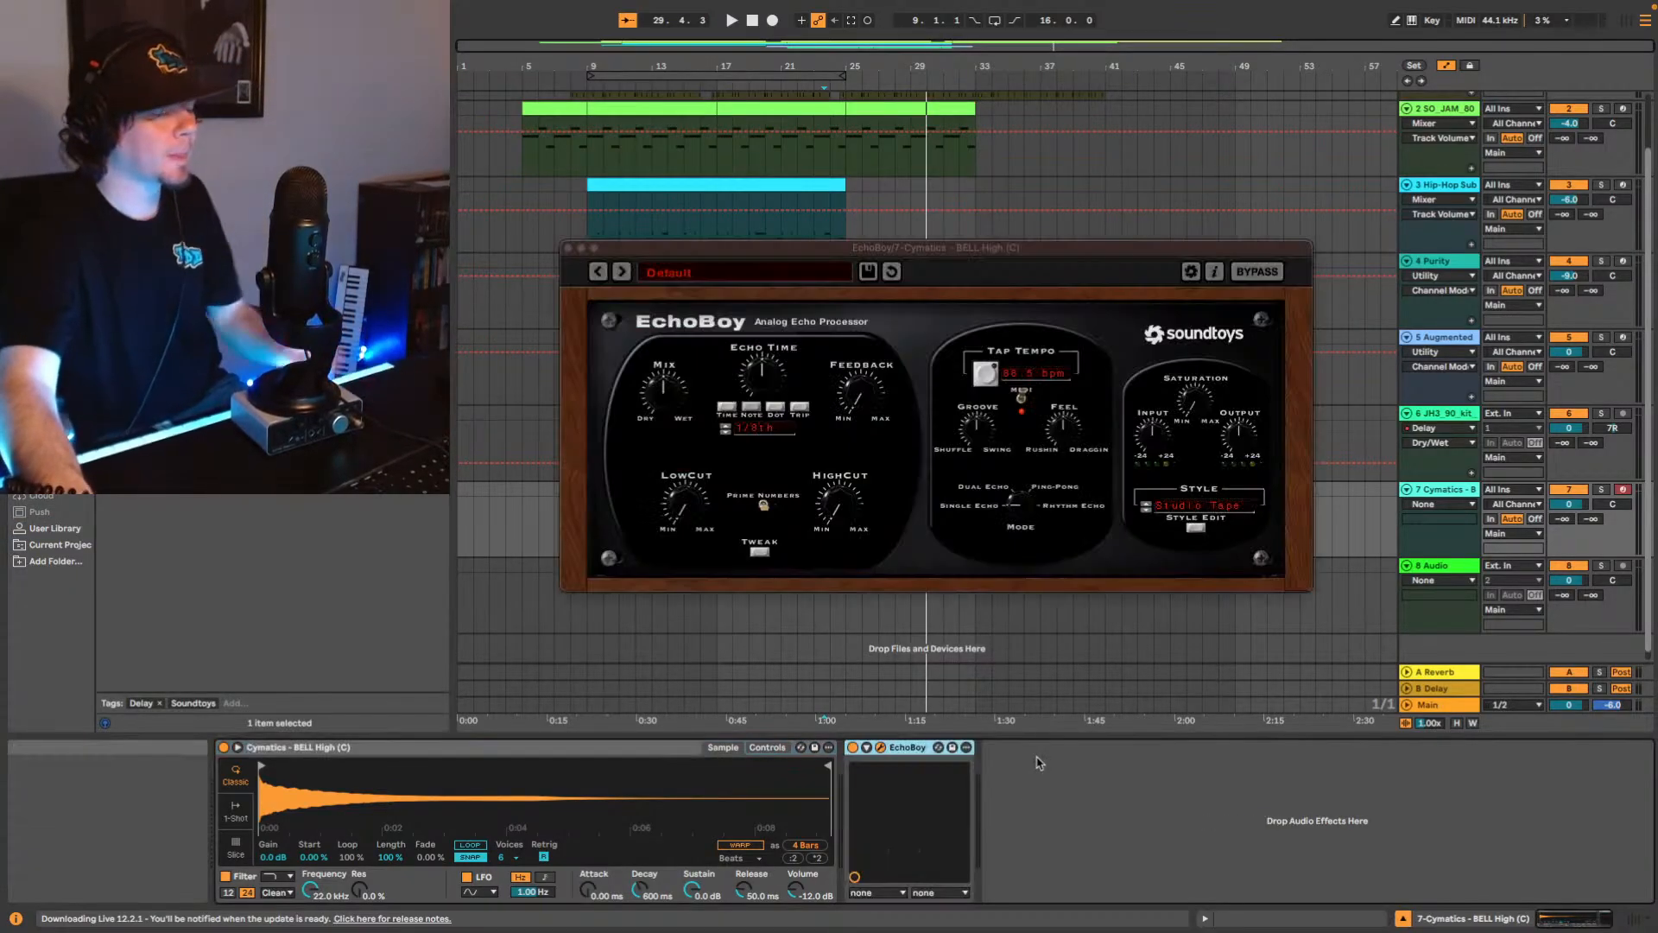
click(623, 272)
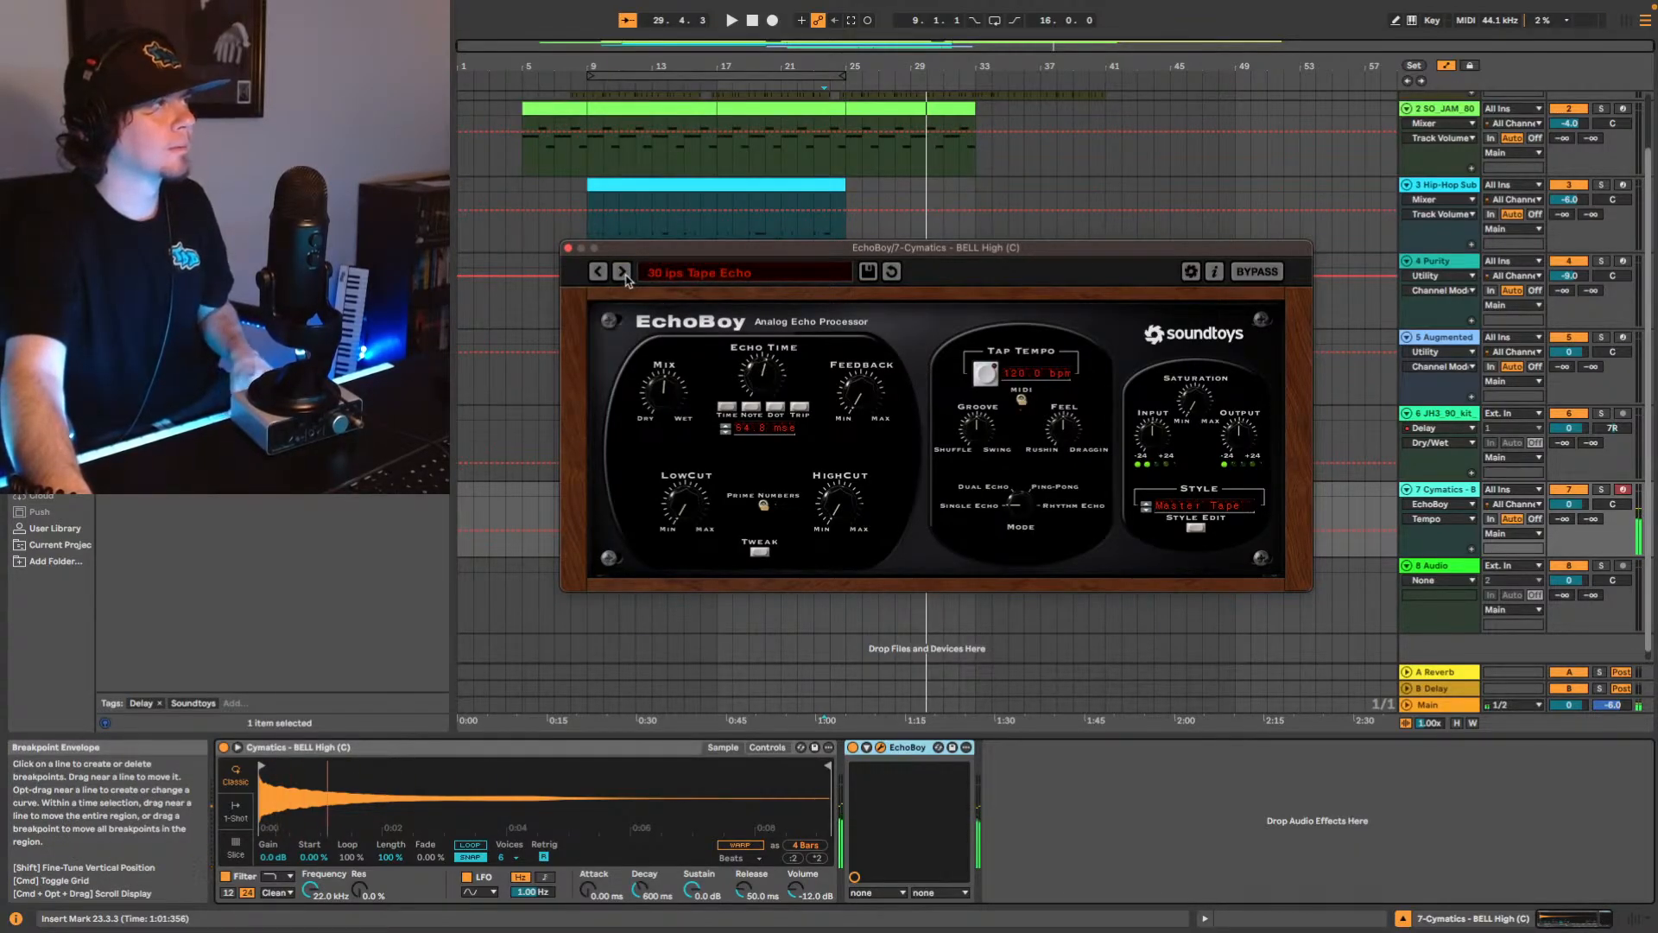
click(623, 272)
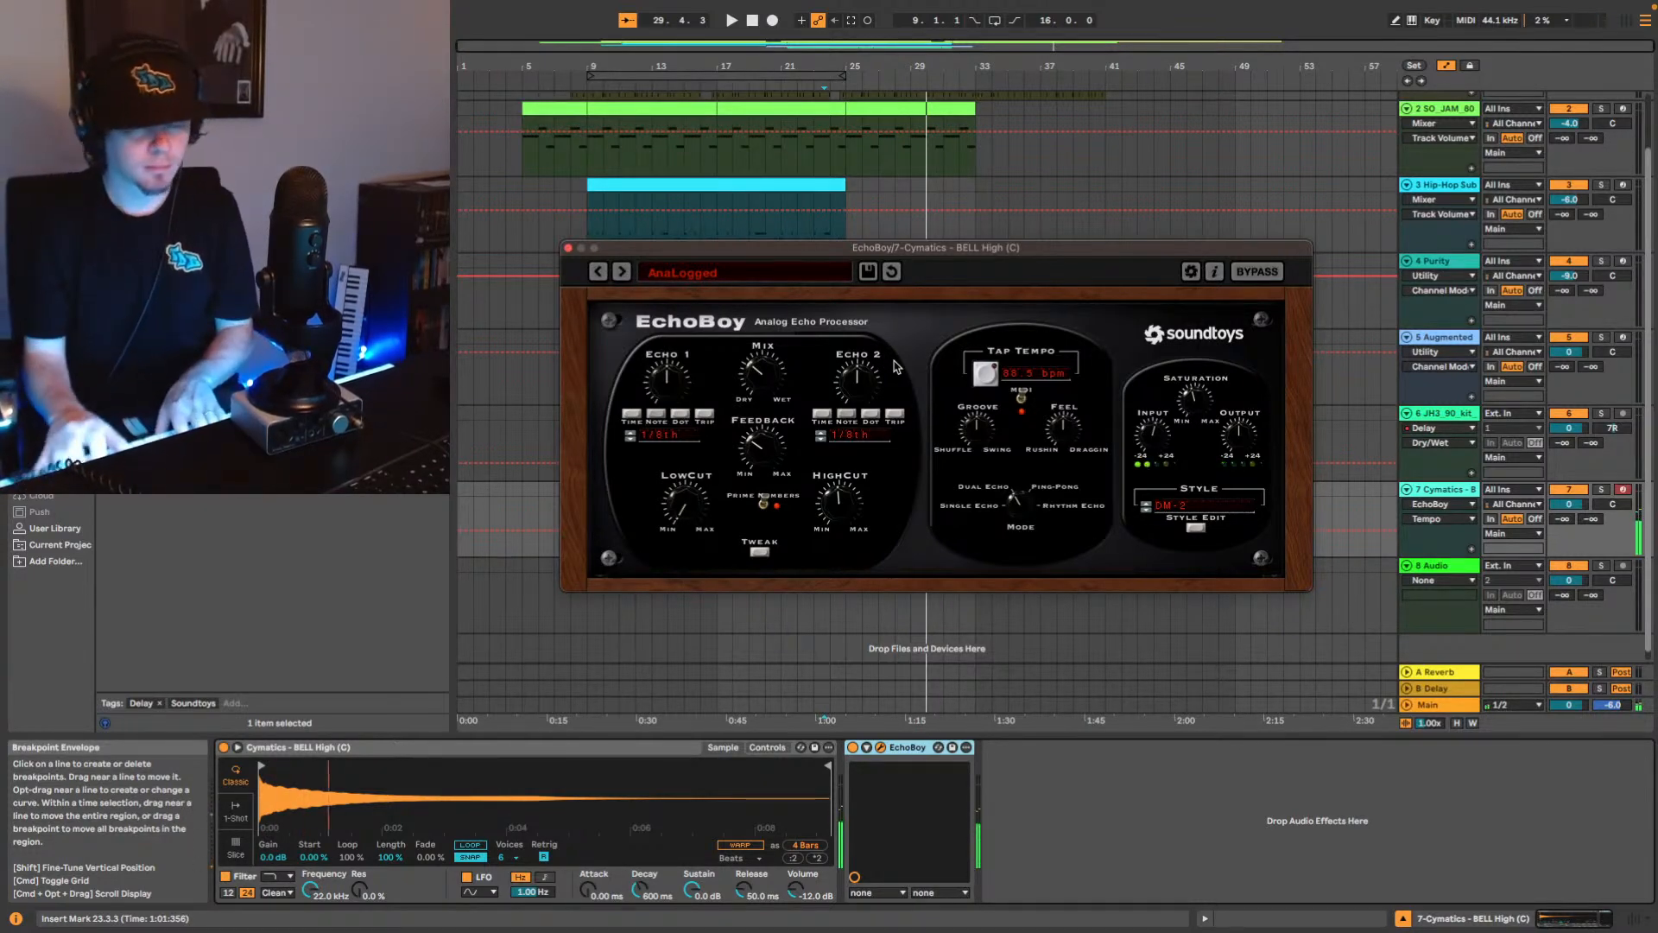
key(space)
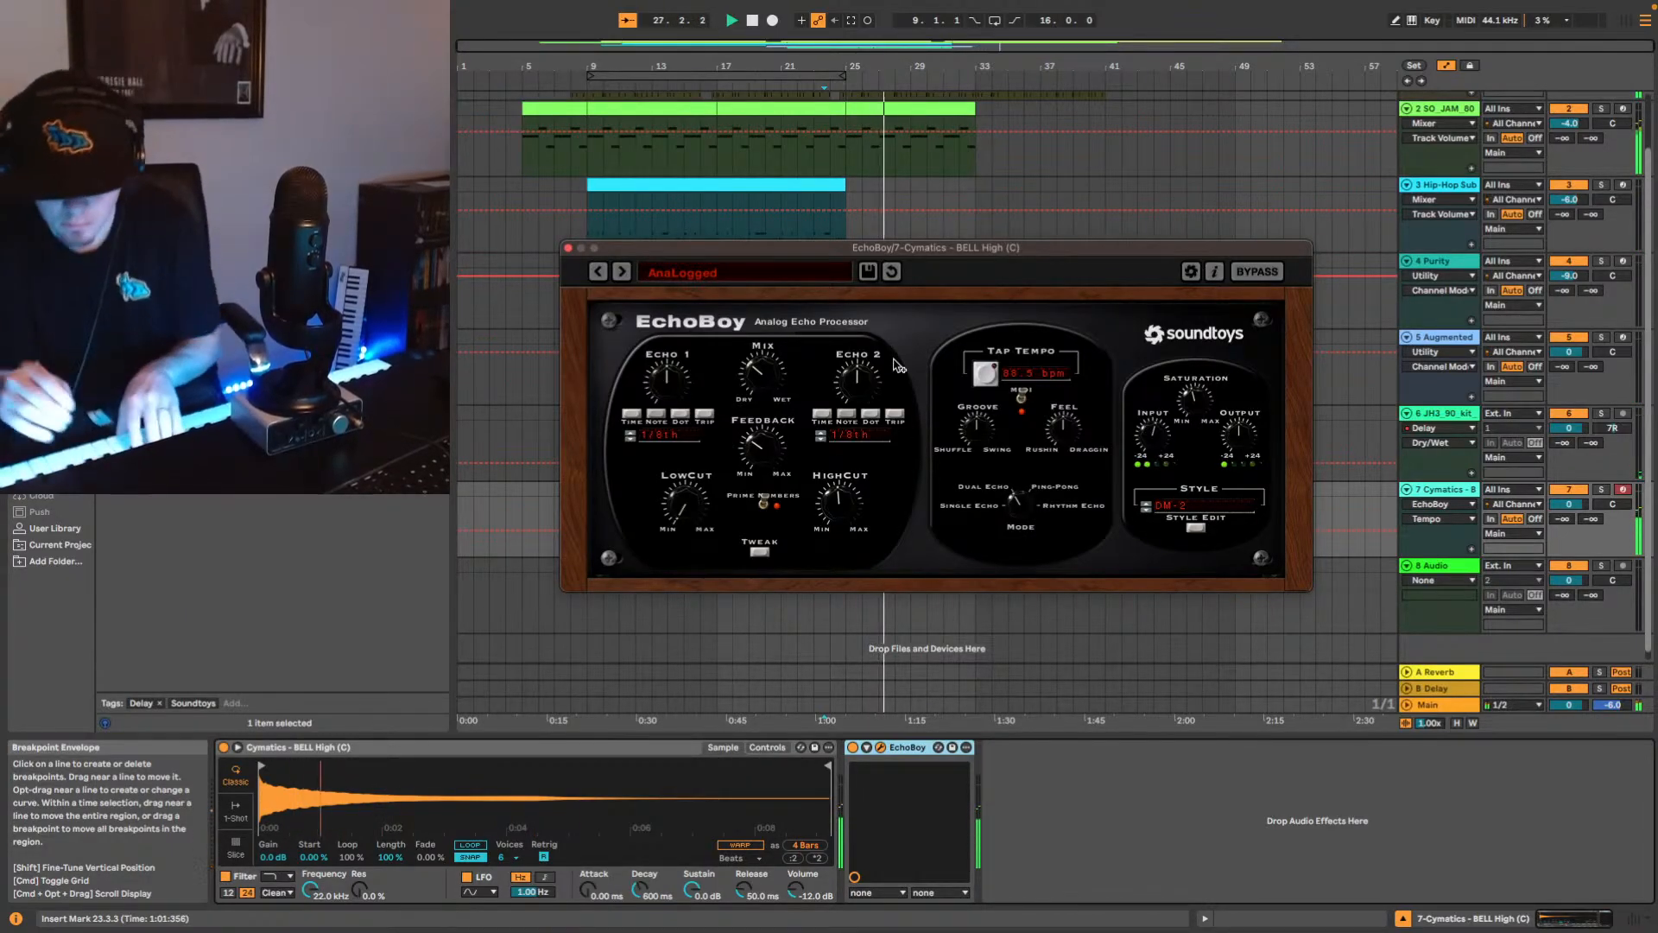
key(ctrl+alt+p)
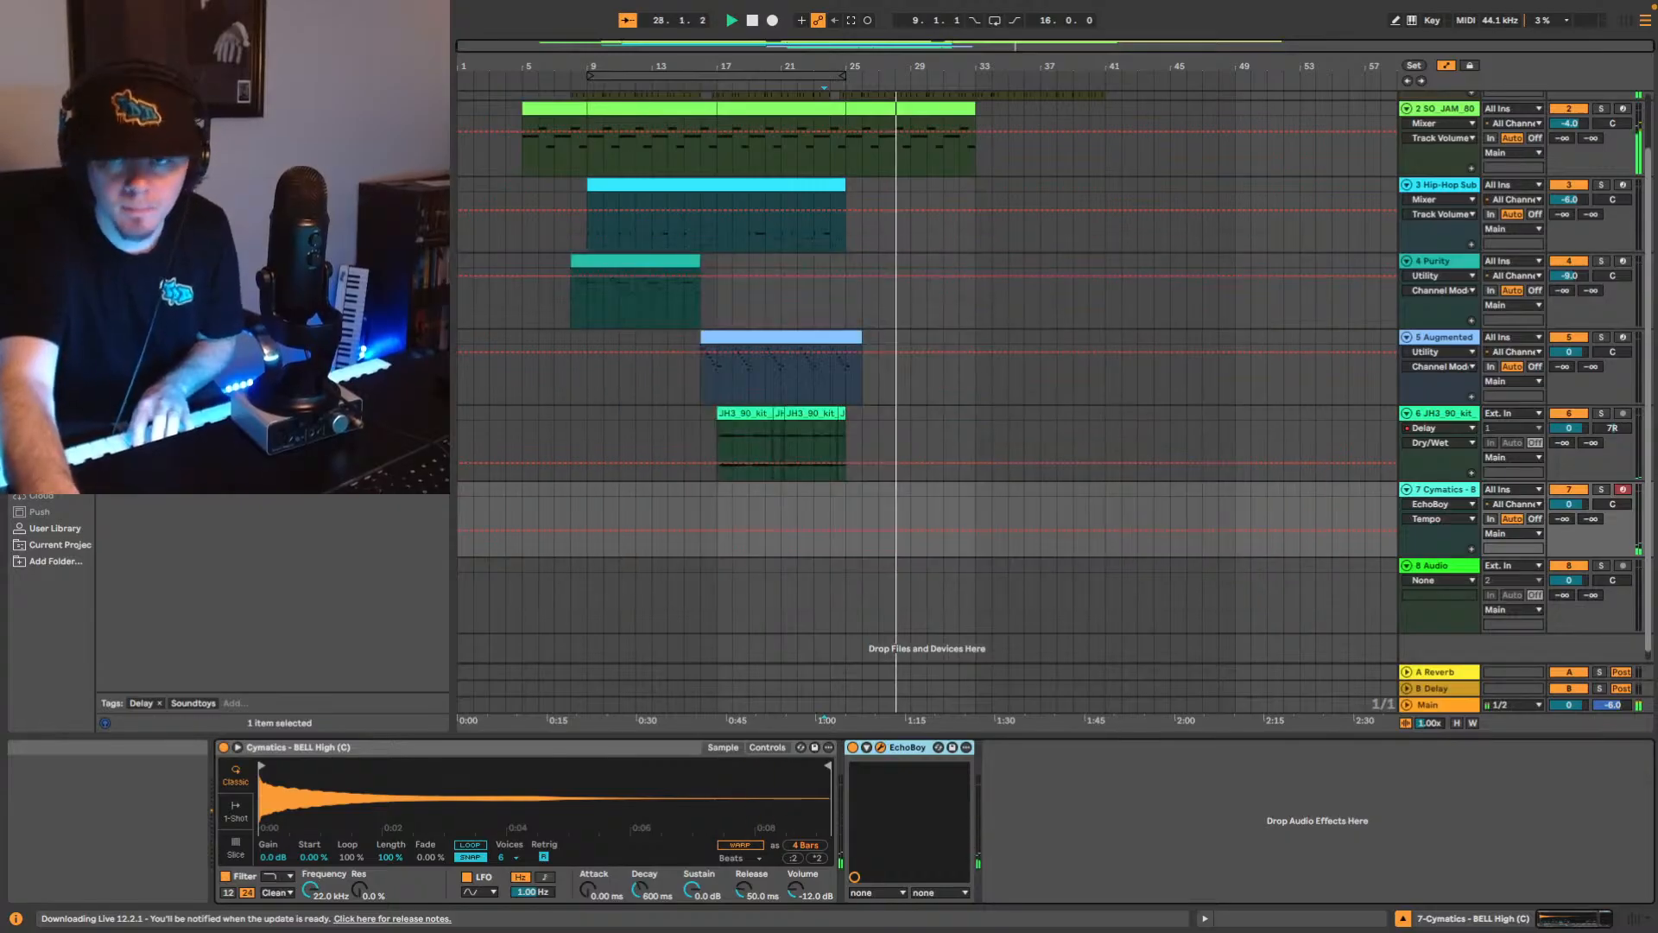
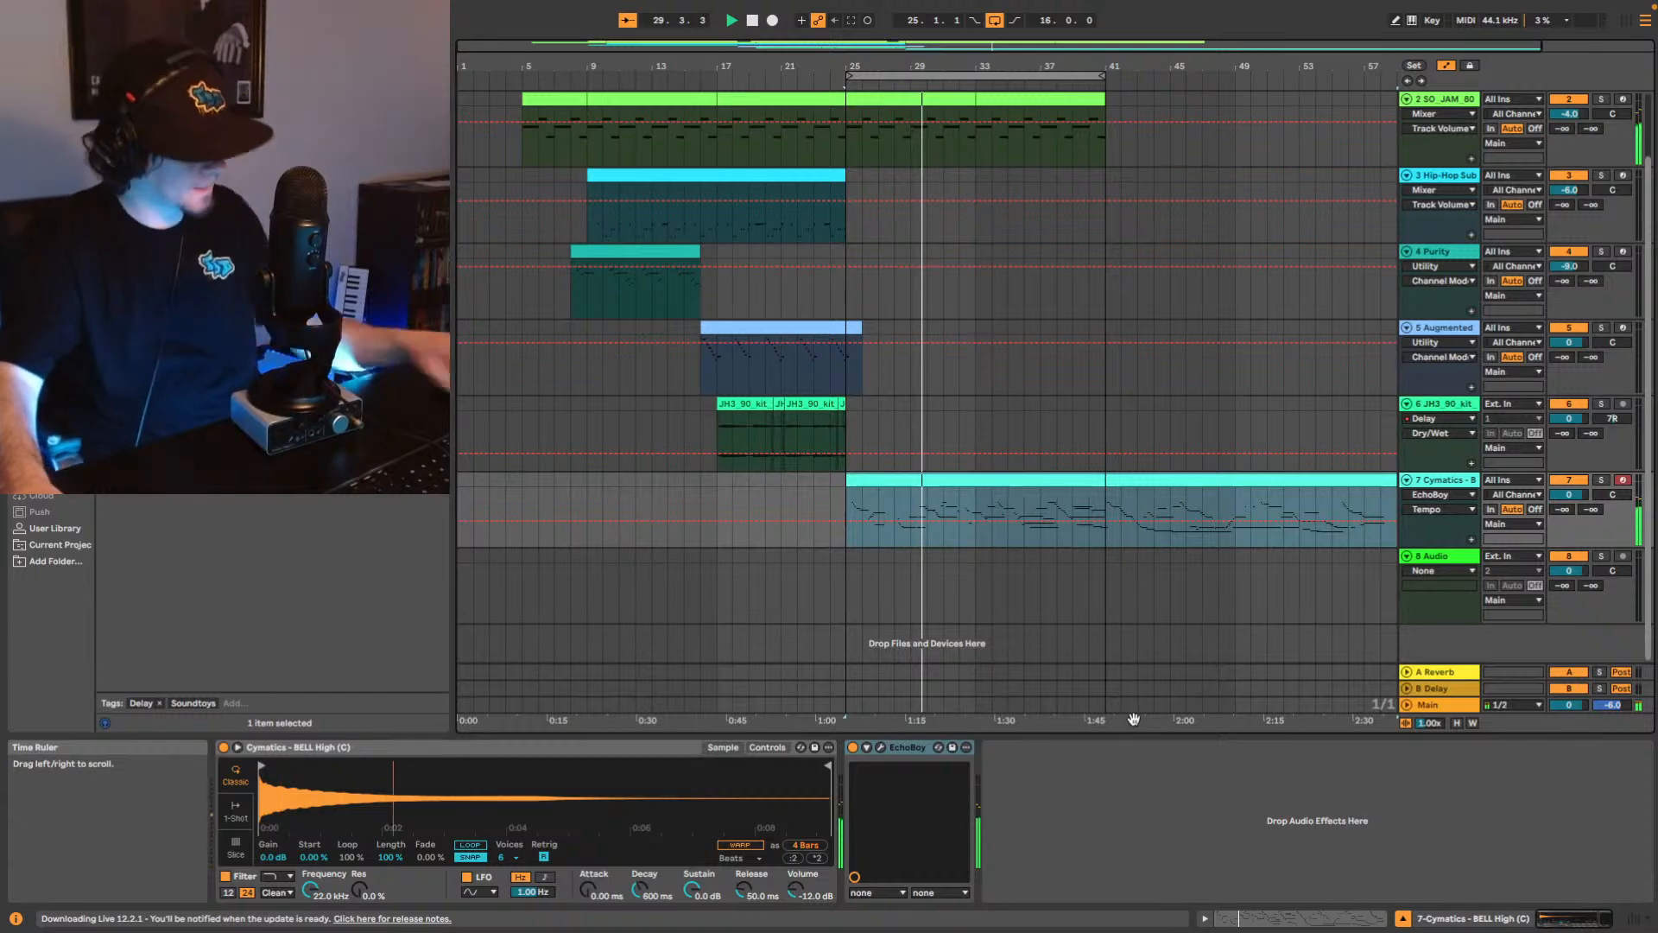
Trim the start of the recorded bell clip to leave 27 bars and place it at bar 24.
scroll(1261, 543, right, 1)
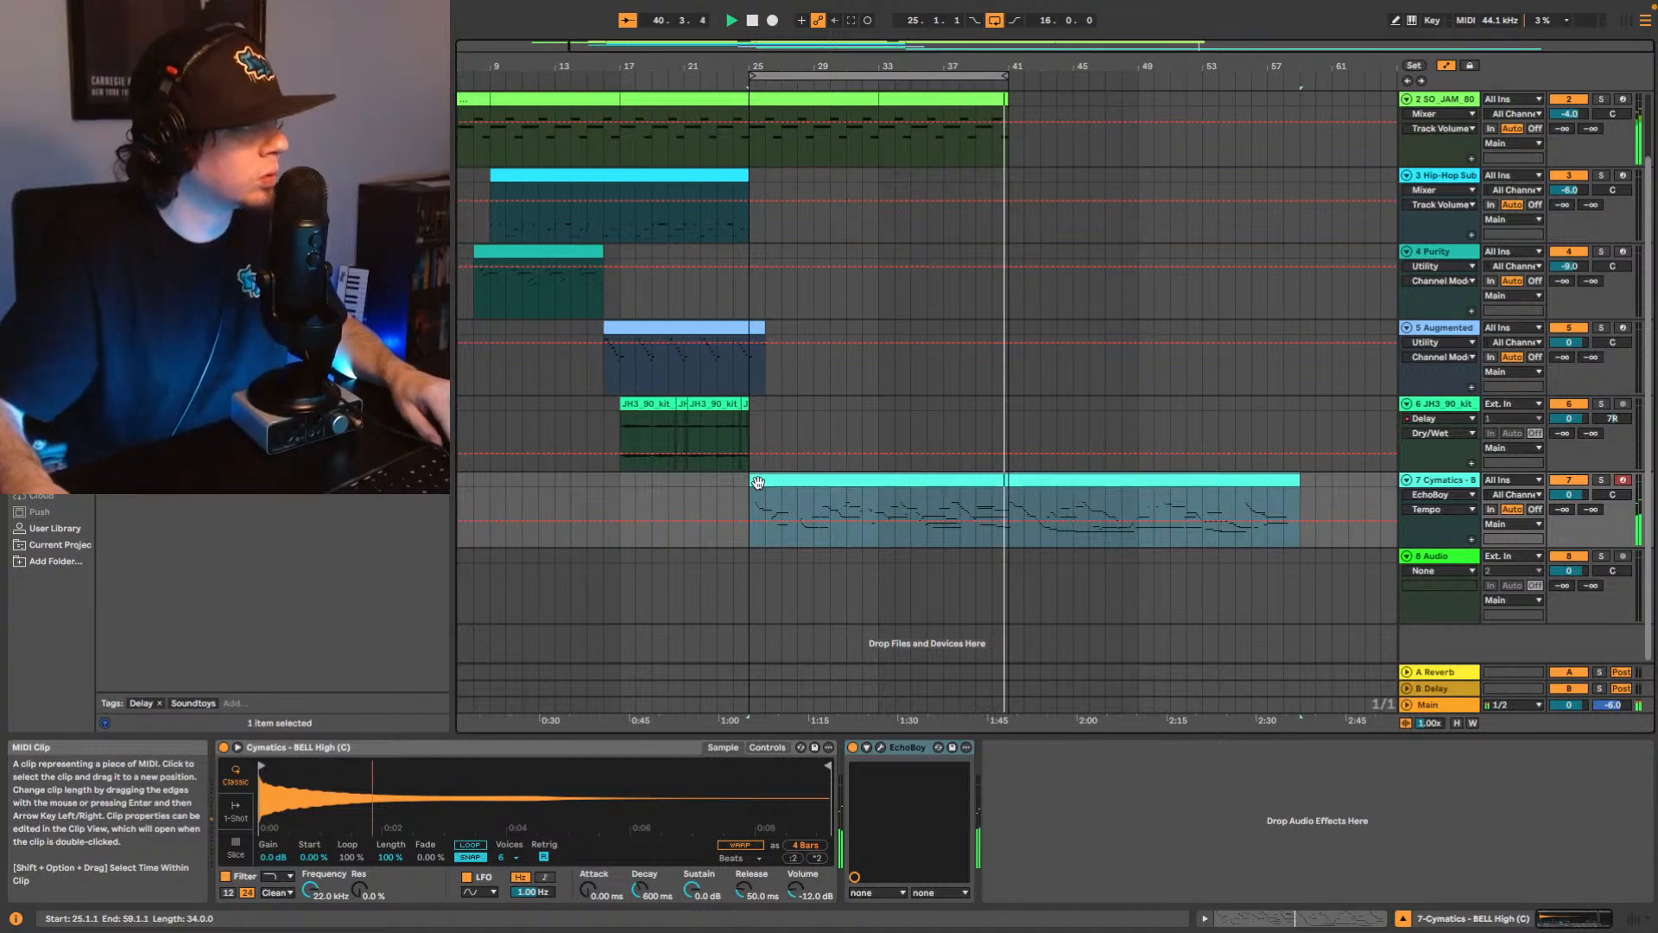
mouse_move(753, 481)
mouse_down()
mouse_move(845, 481)
mouse_move(740, 507)
mouse_move(766, 505)
mouse_up()
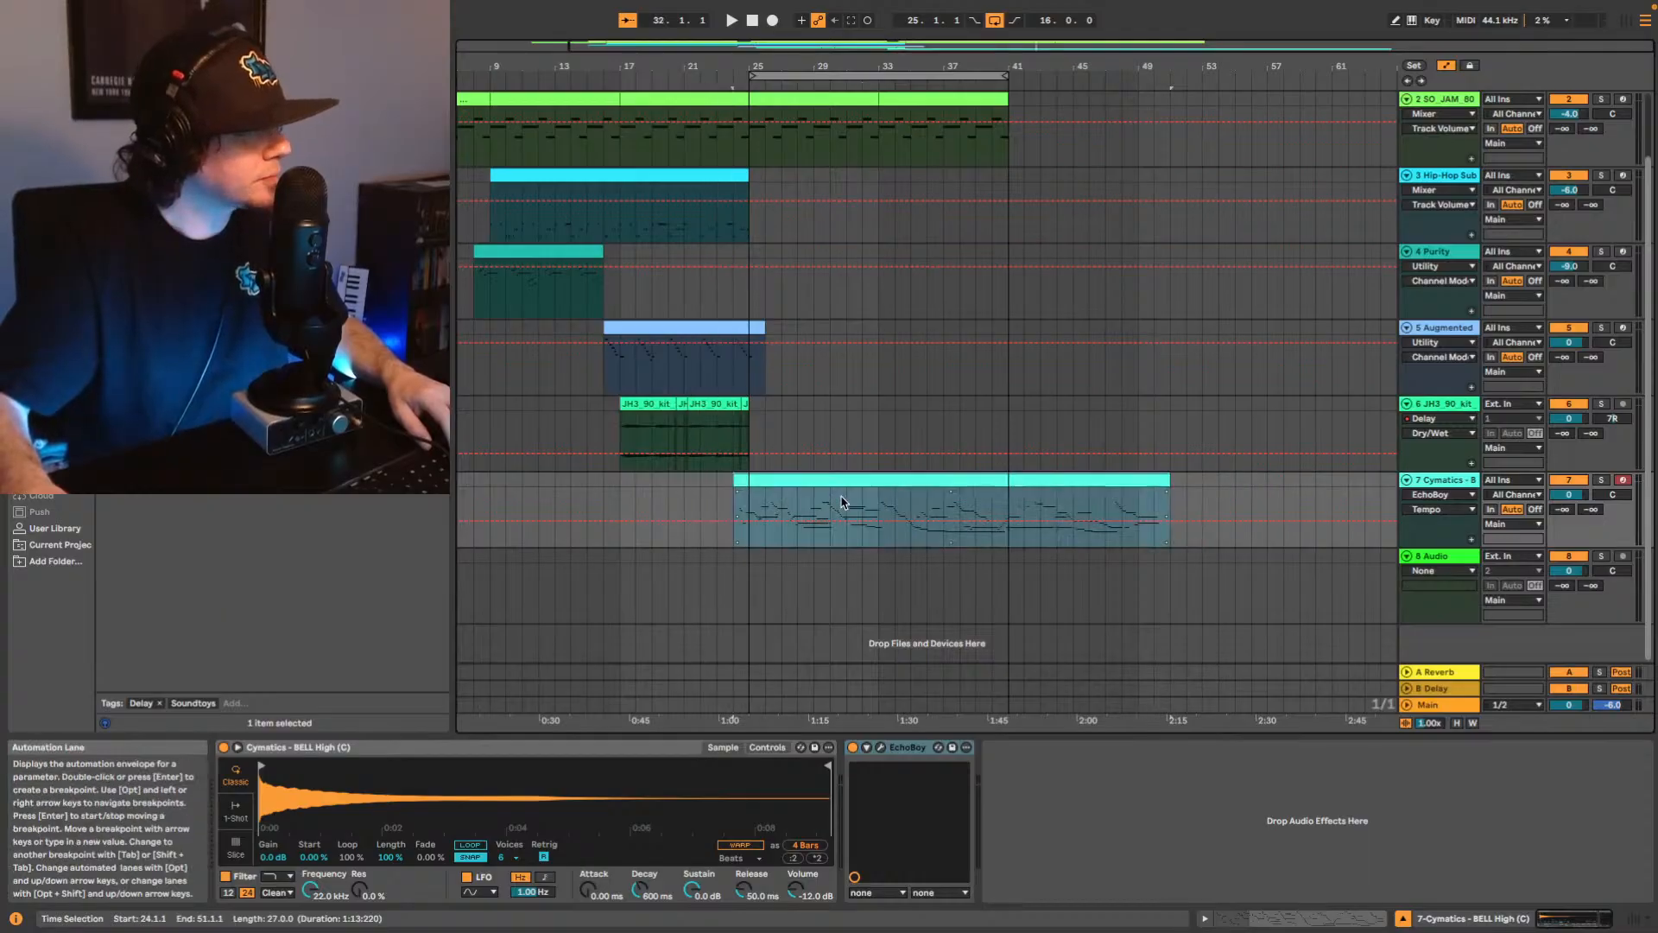
Play the arrangement from bar 24 and add the UADx 1176 FET Compressor to the bell track with its Electric Piano preset.
click(732, 551)
key(space)
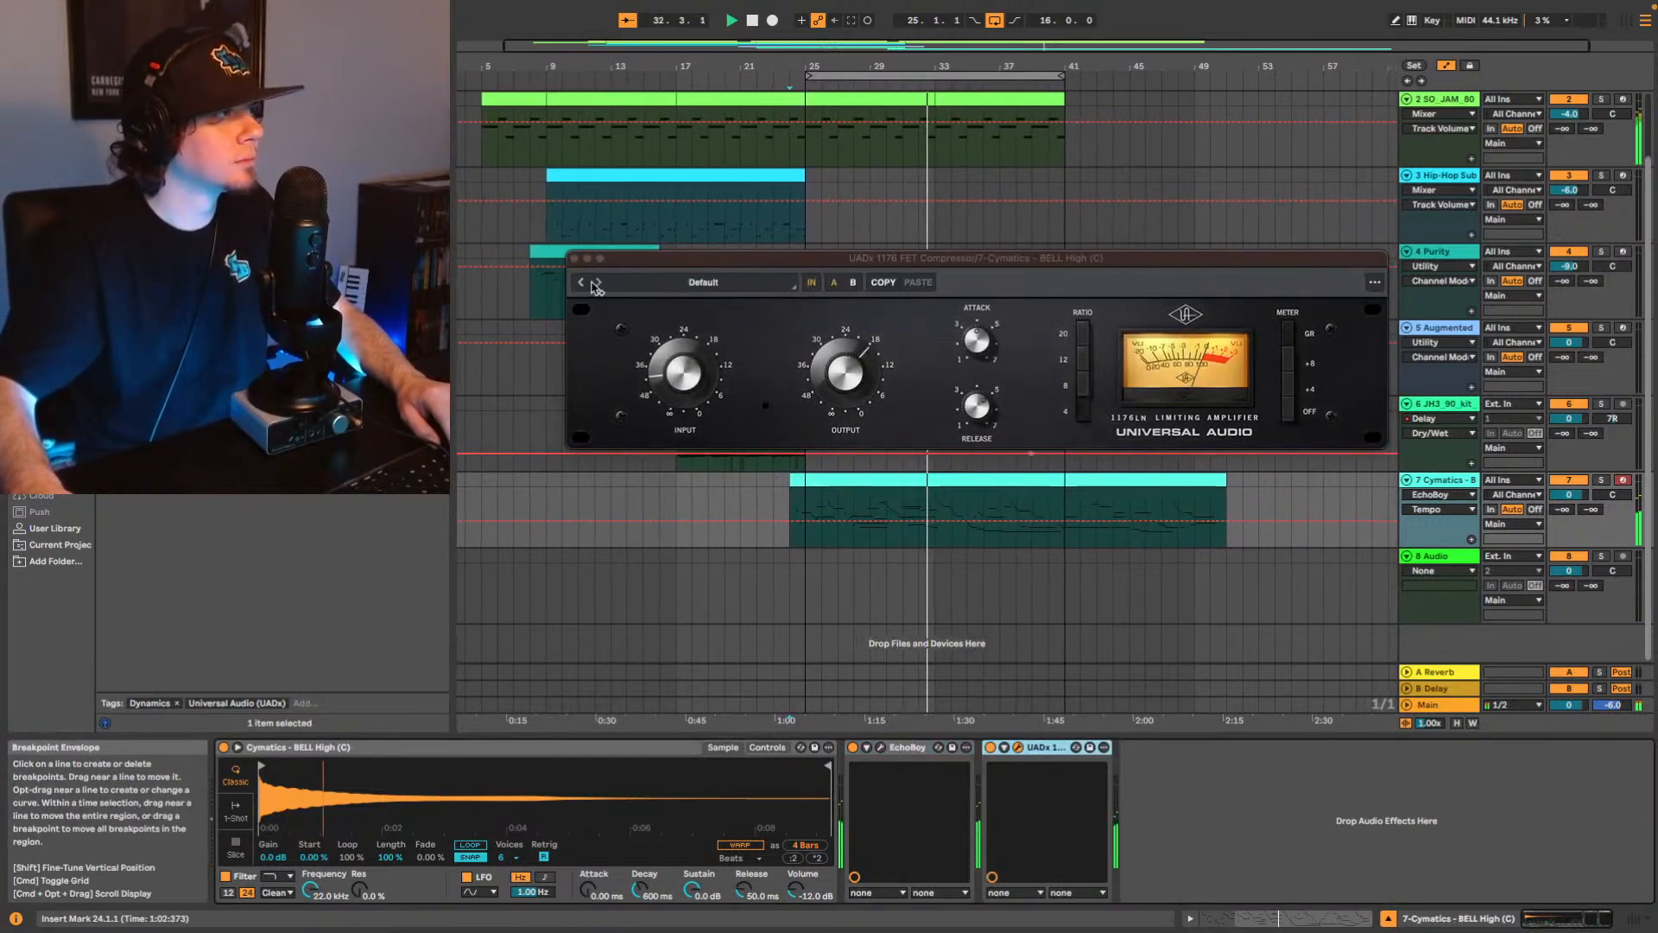
click(703, 282)
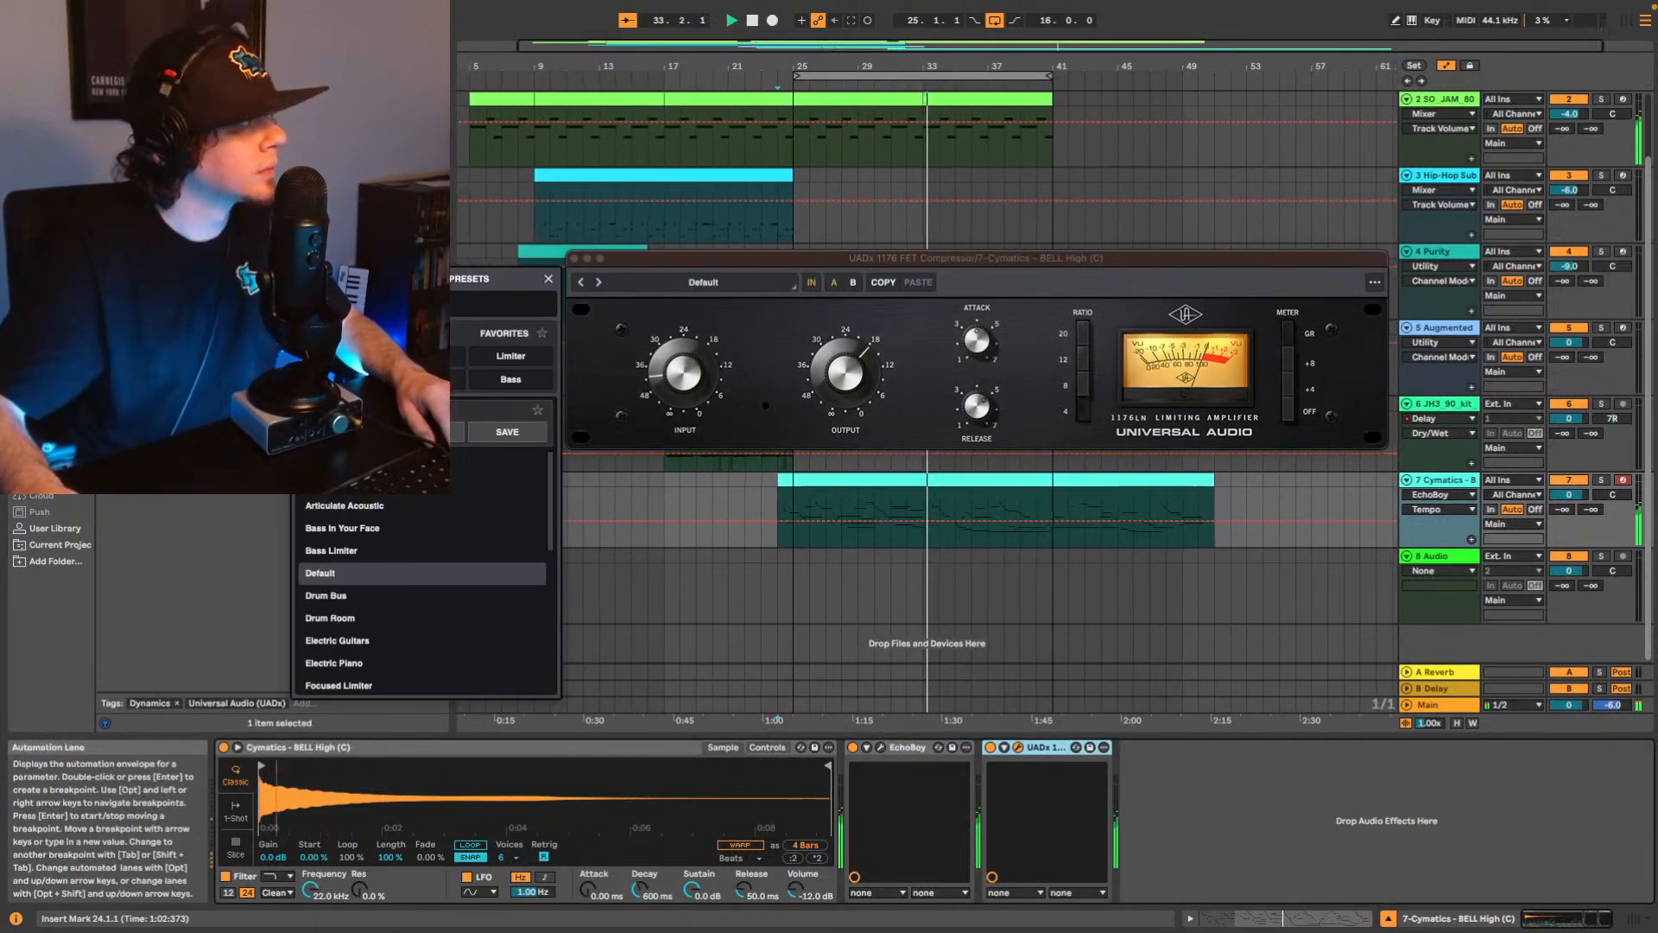
click(423, 333)
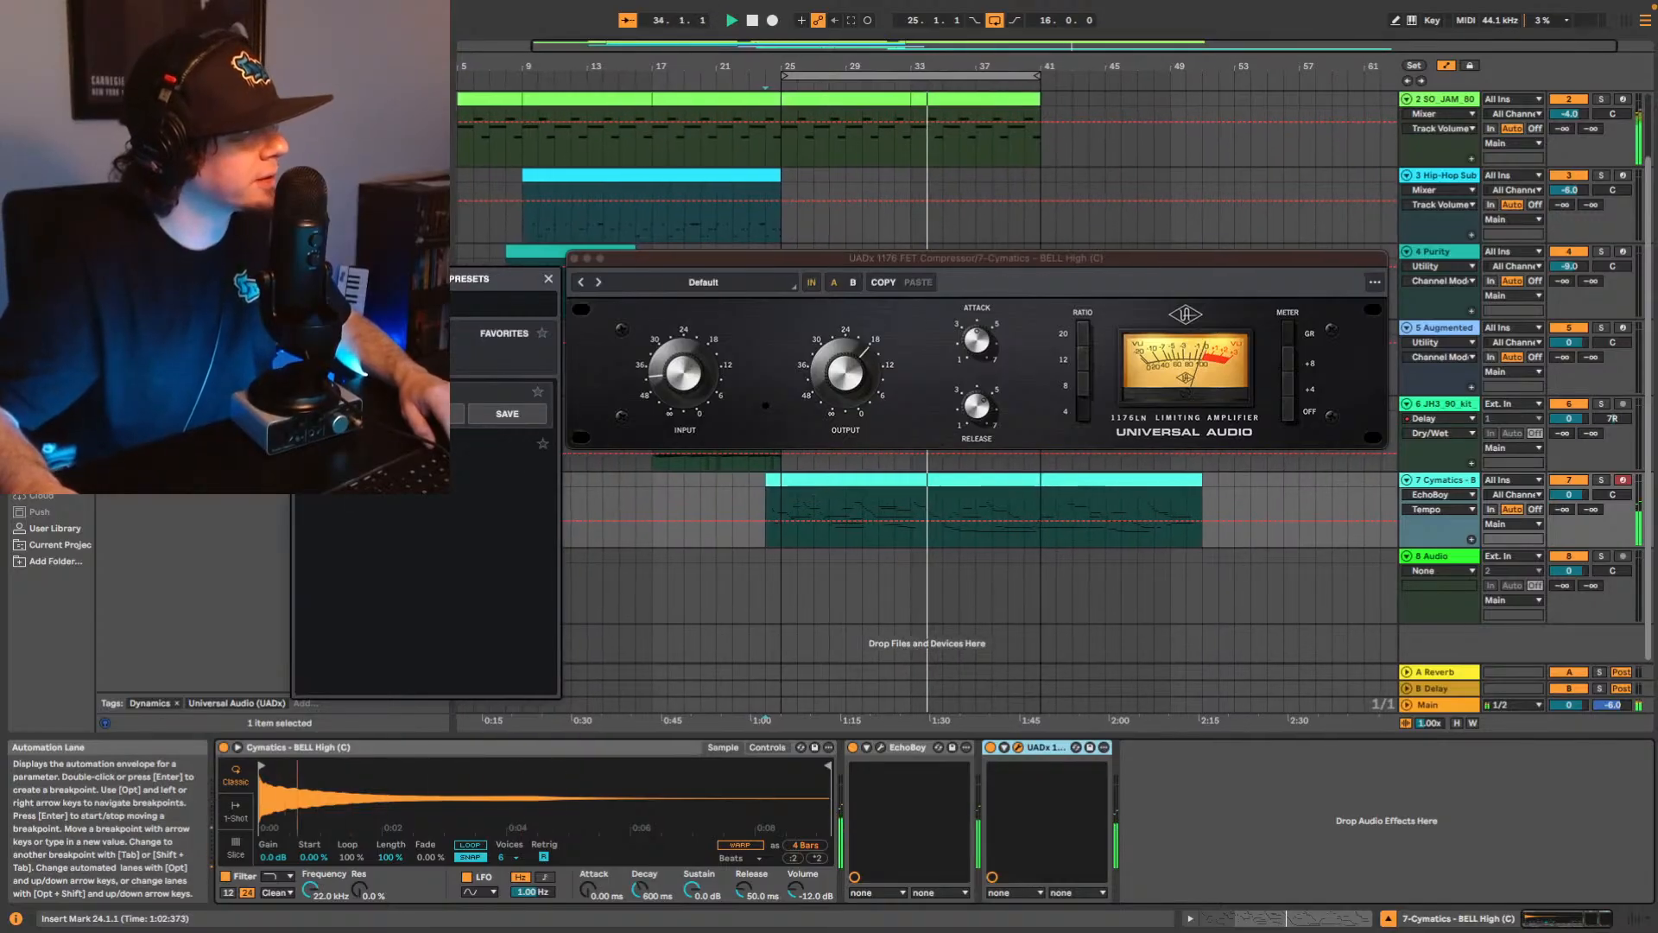
click(518, 443)
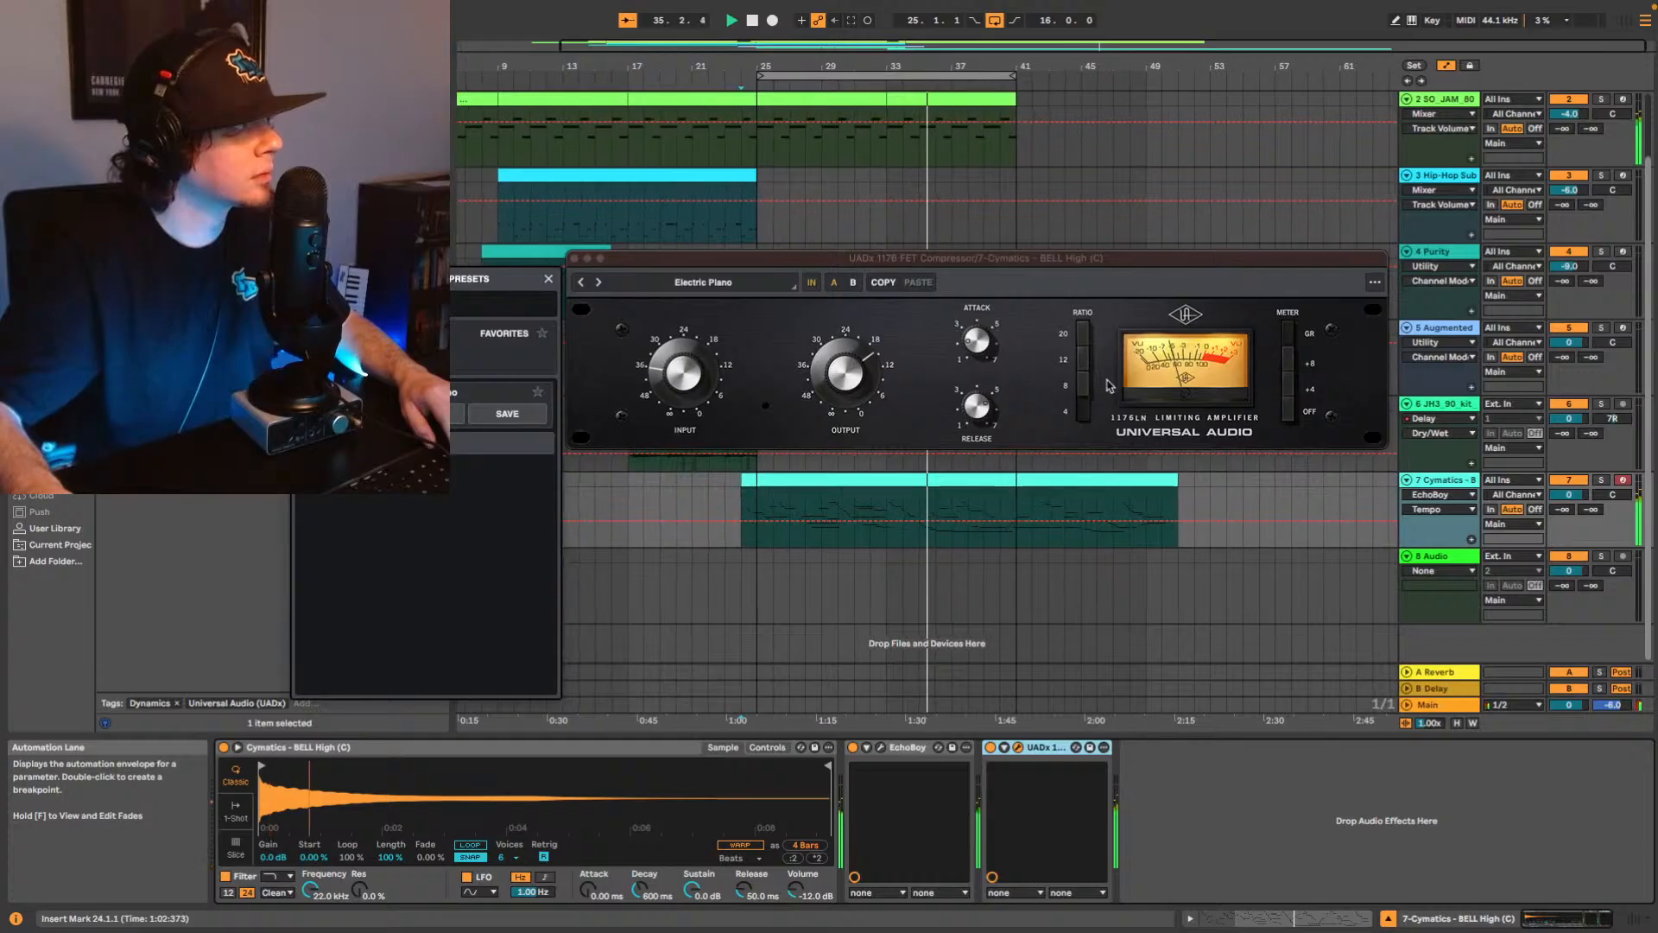
Adjust the 1176 compressor's ratio and balance its input and output levels by ear while the bell melody plays.
click(1081, 363)
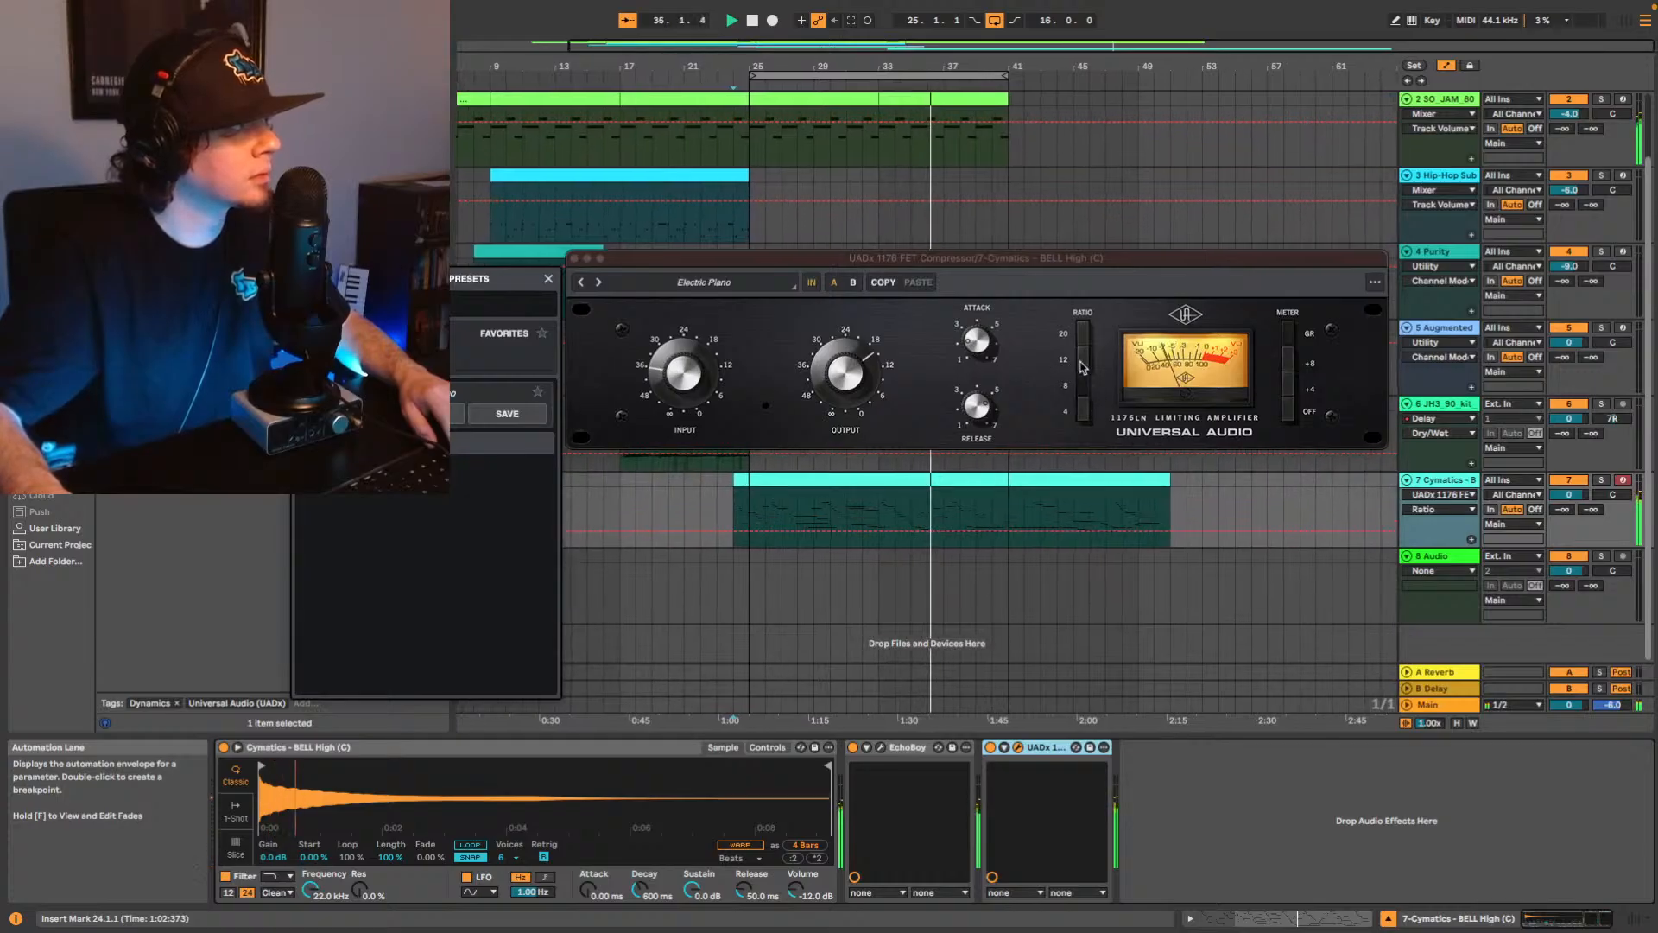
click(1082, 363)
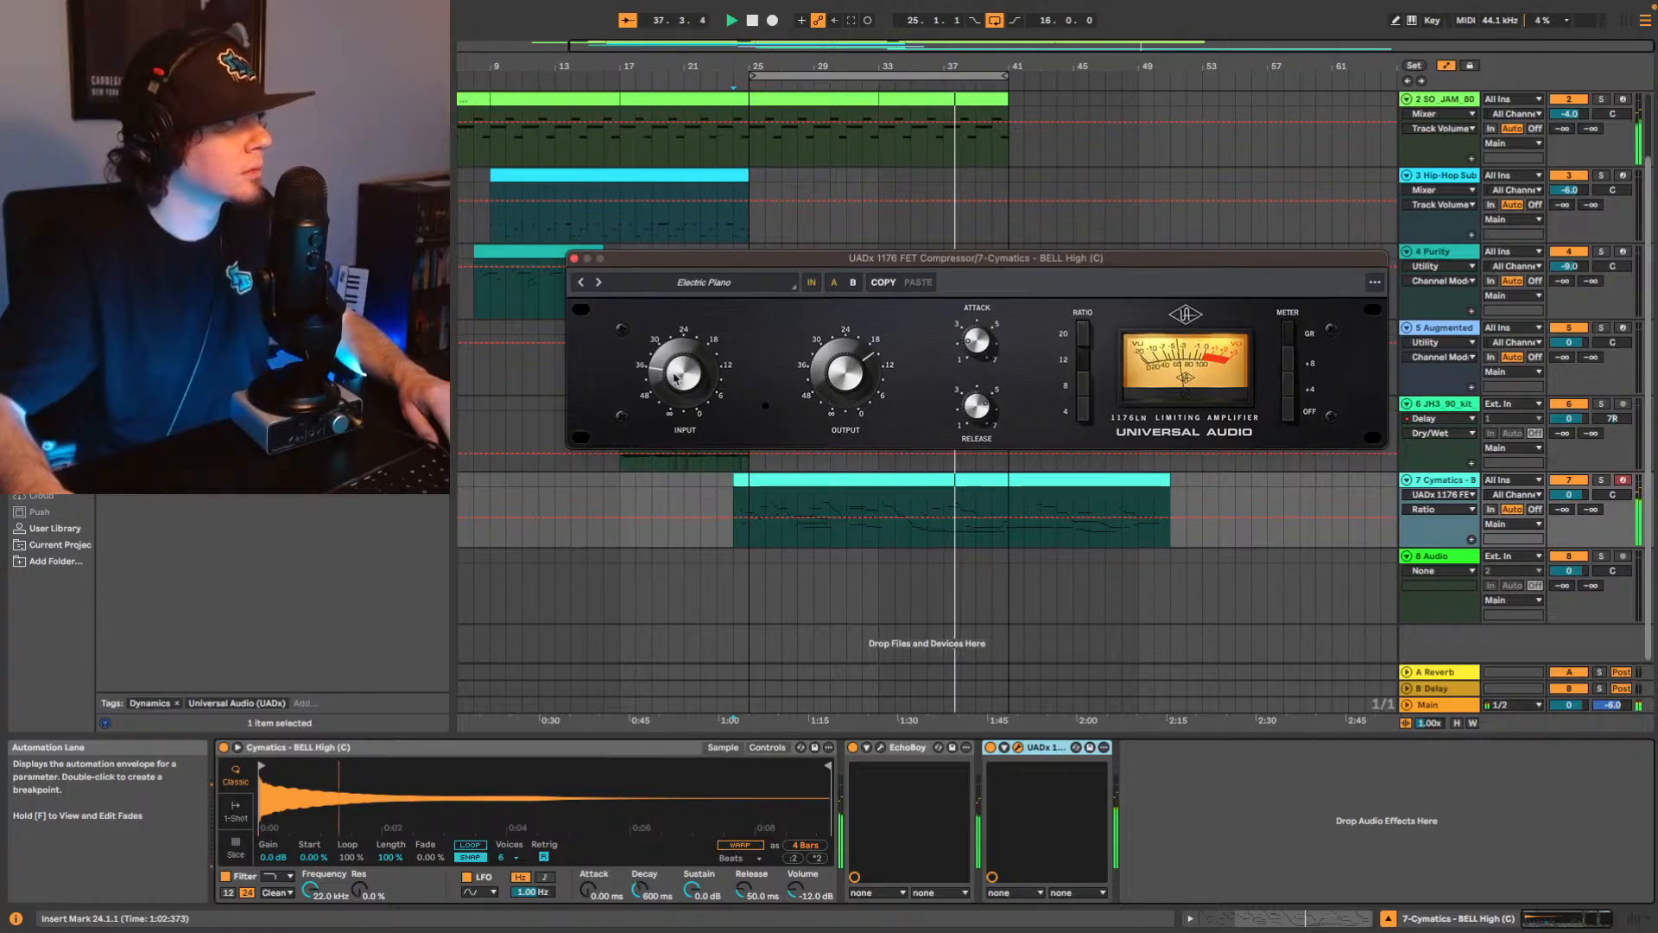
click(832, 373)
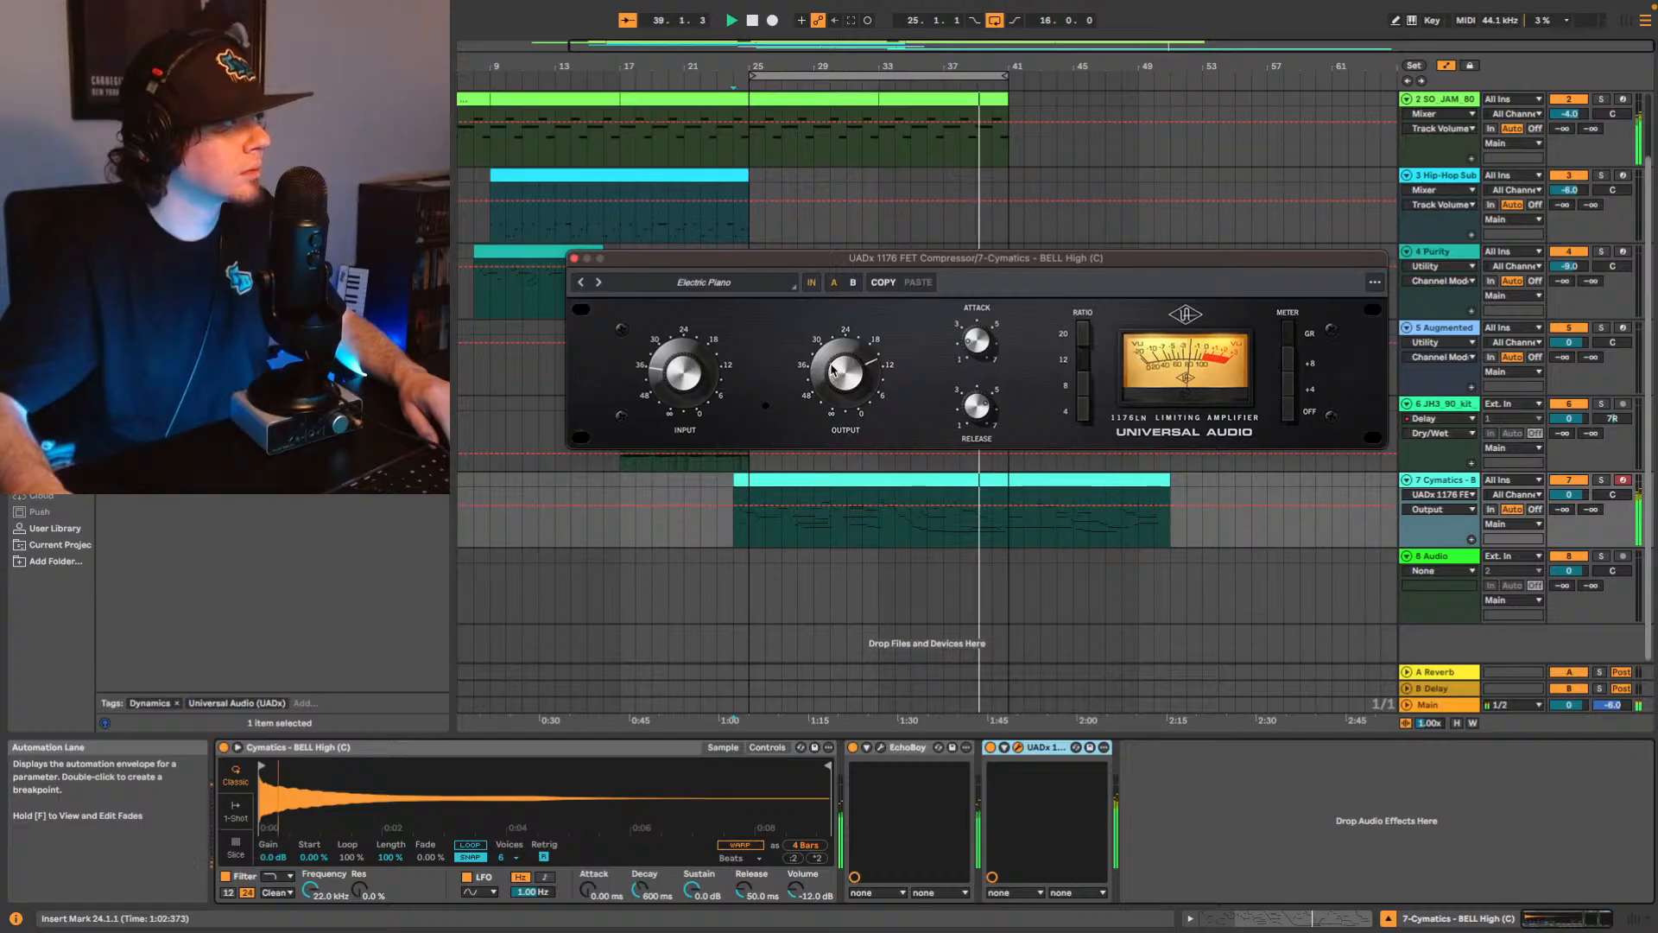
click(667, 371)
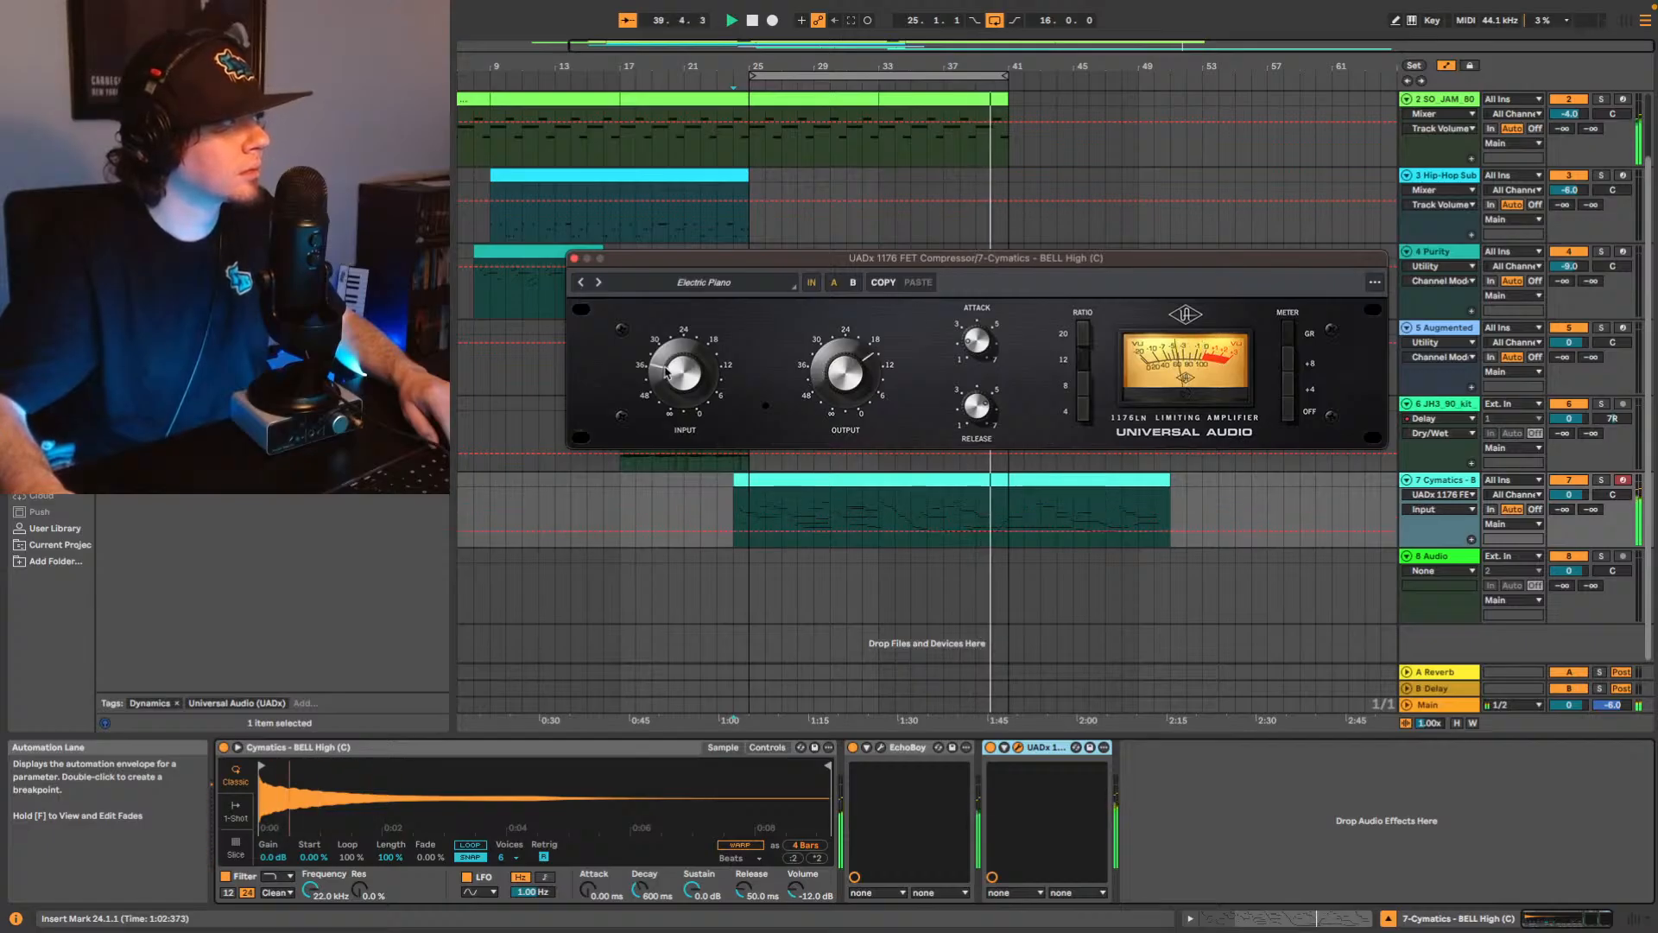
click(819, 369)
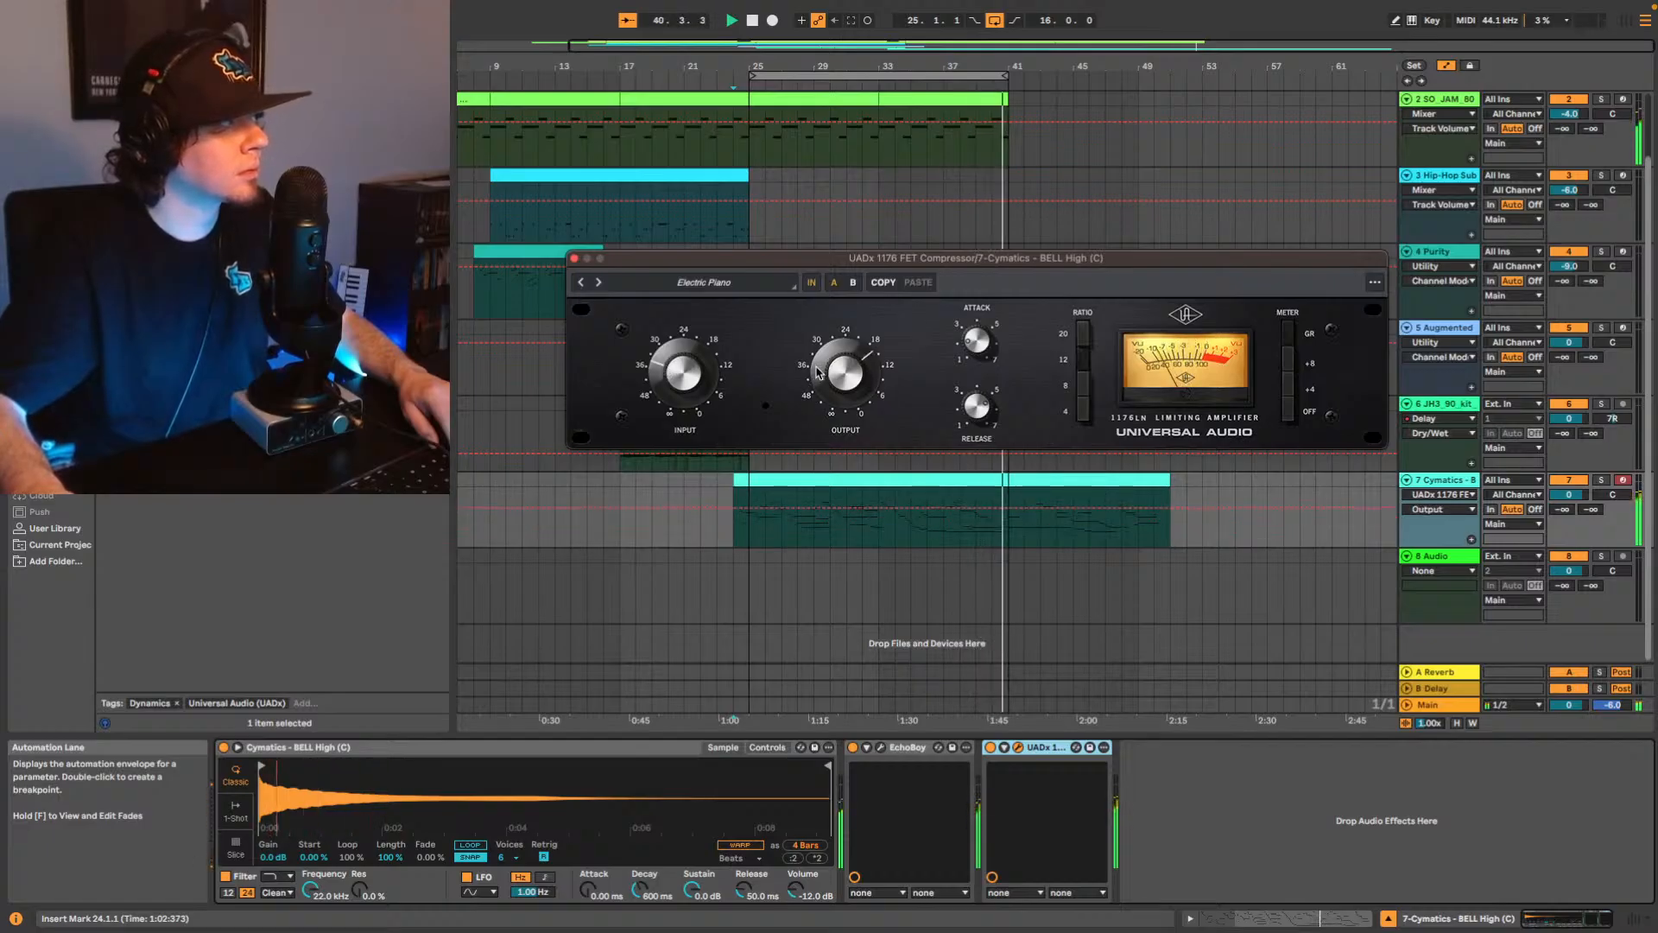
click(668, 369)
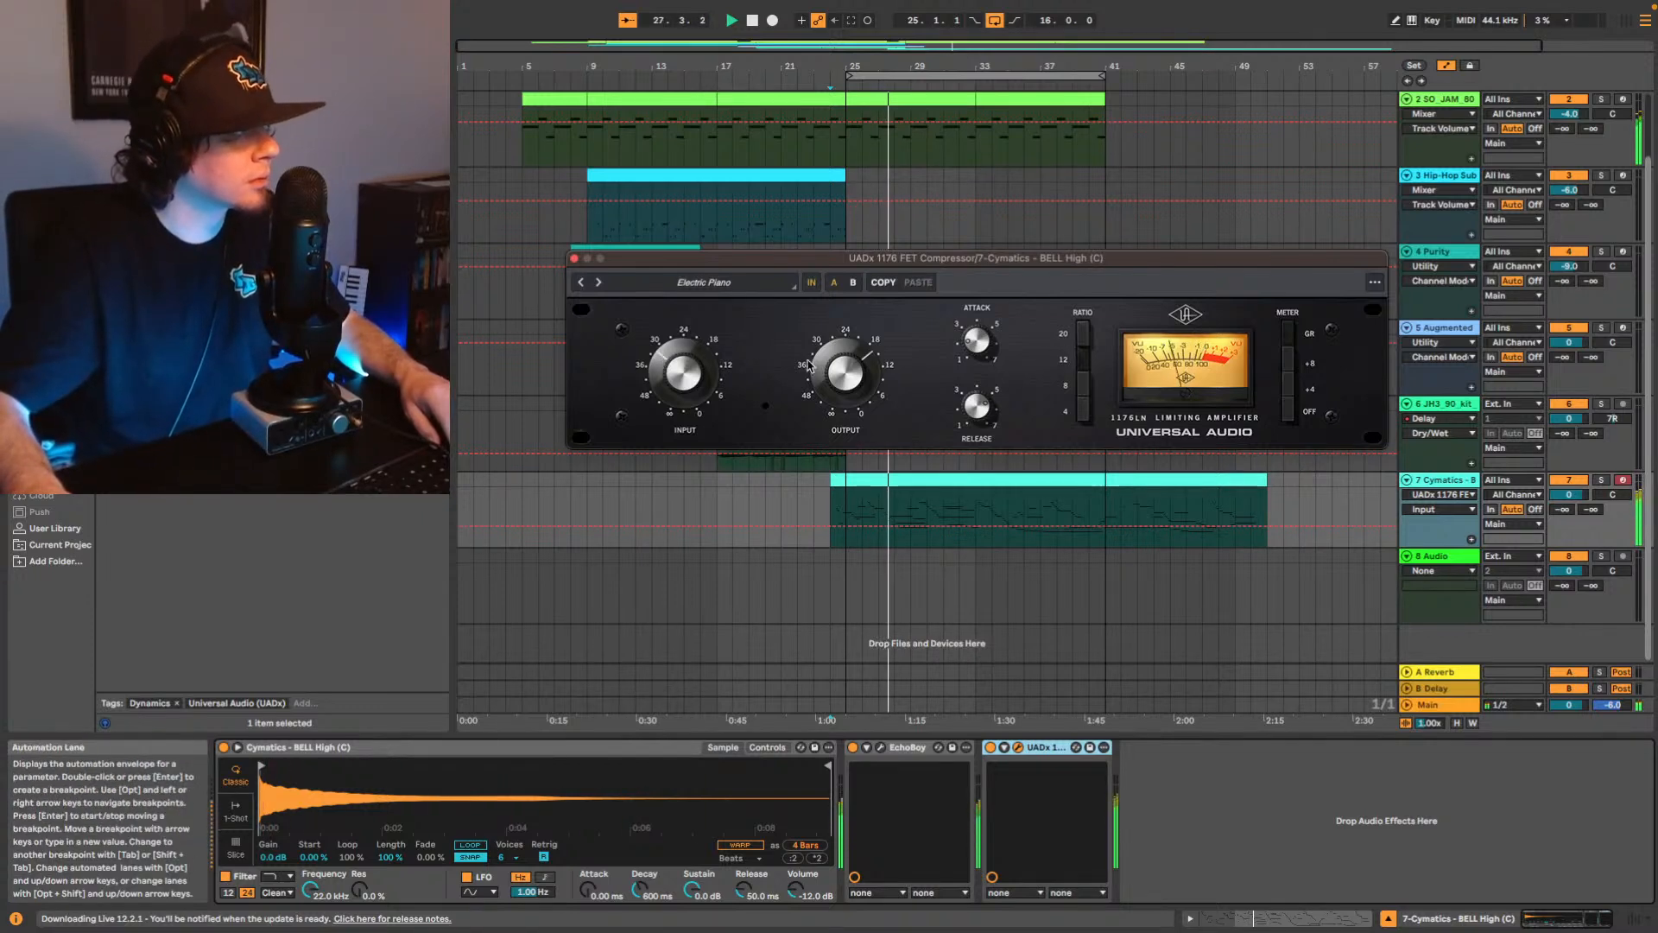
click(668, 364)
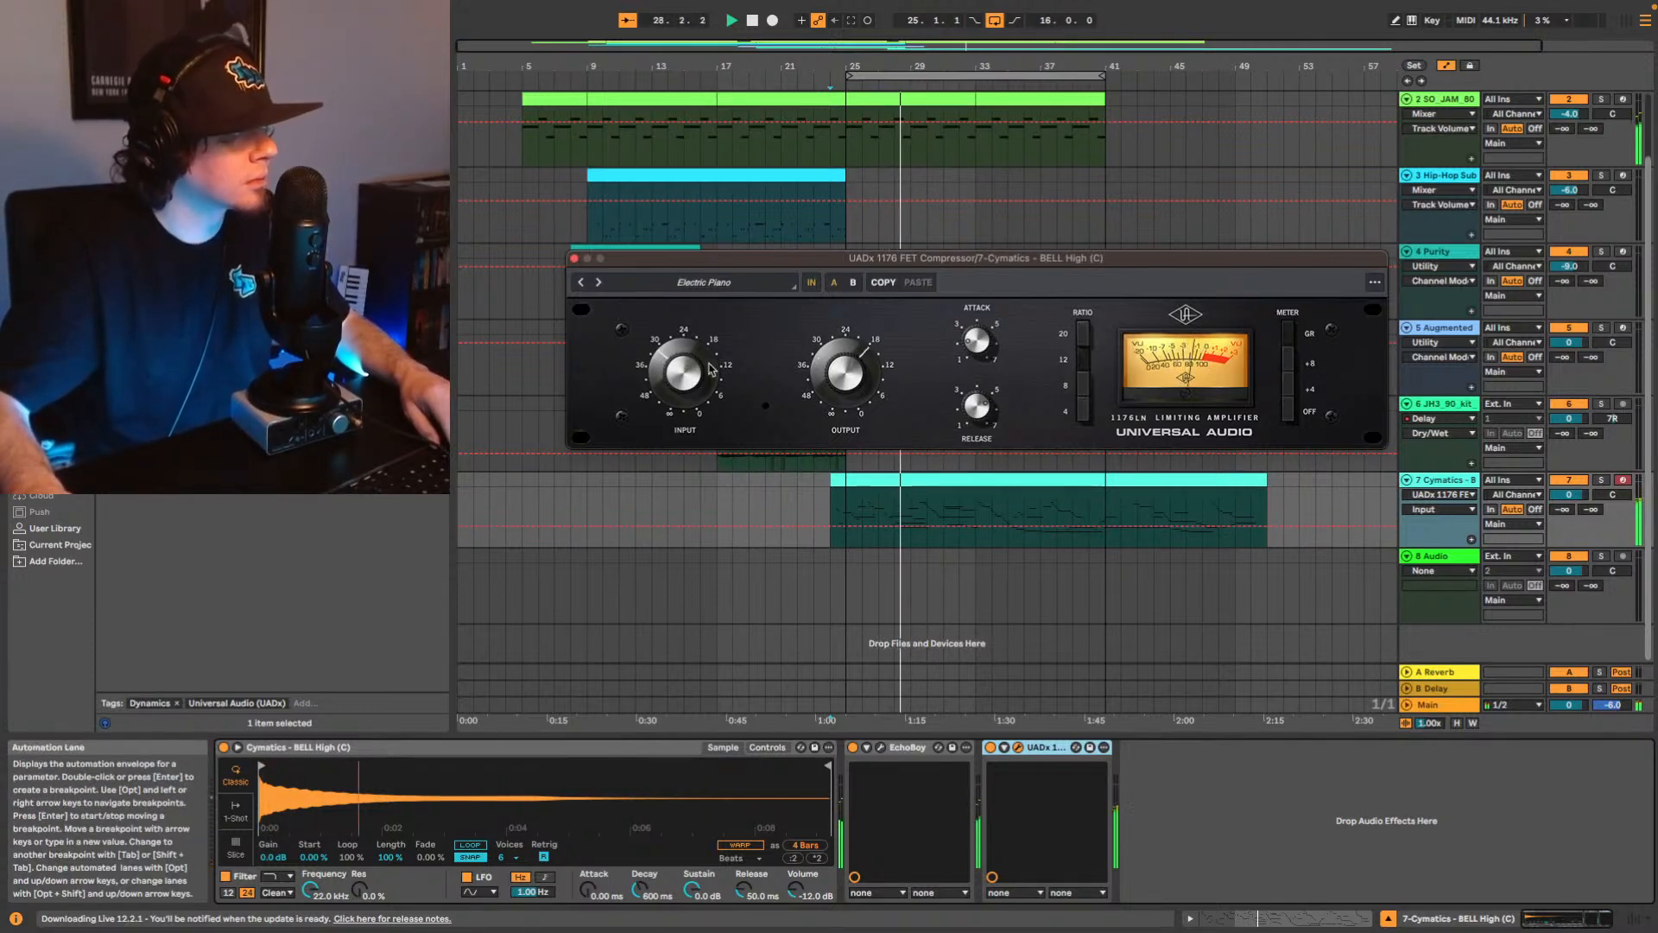
click(827, 370)
Adjust the 1176 compressor's attack and release, and fine-tune its output level on the bell track.
click(971, 342)
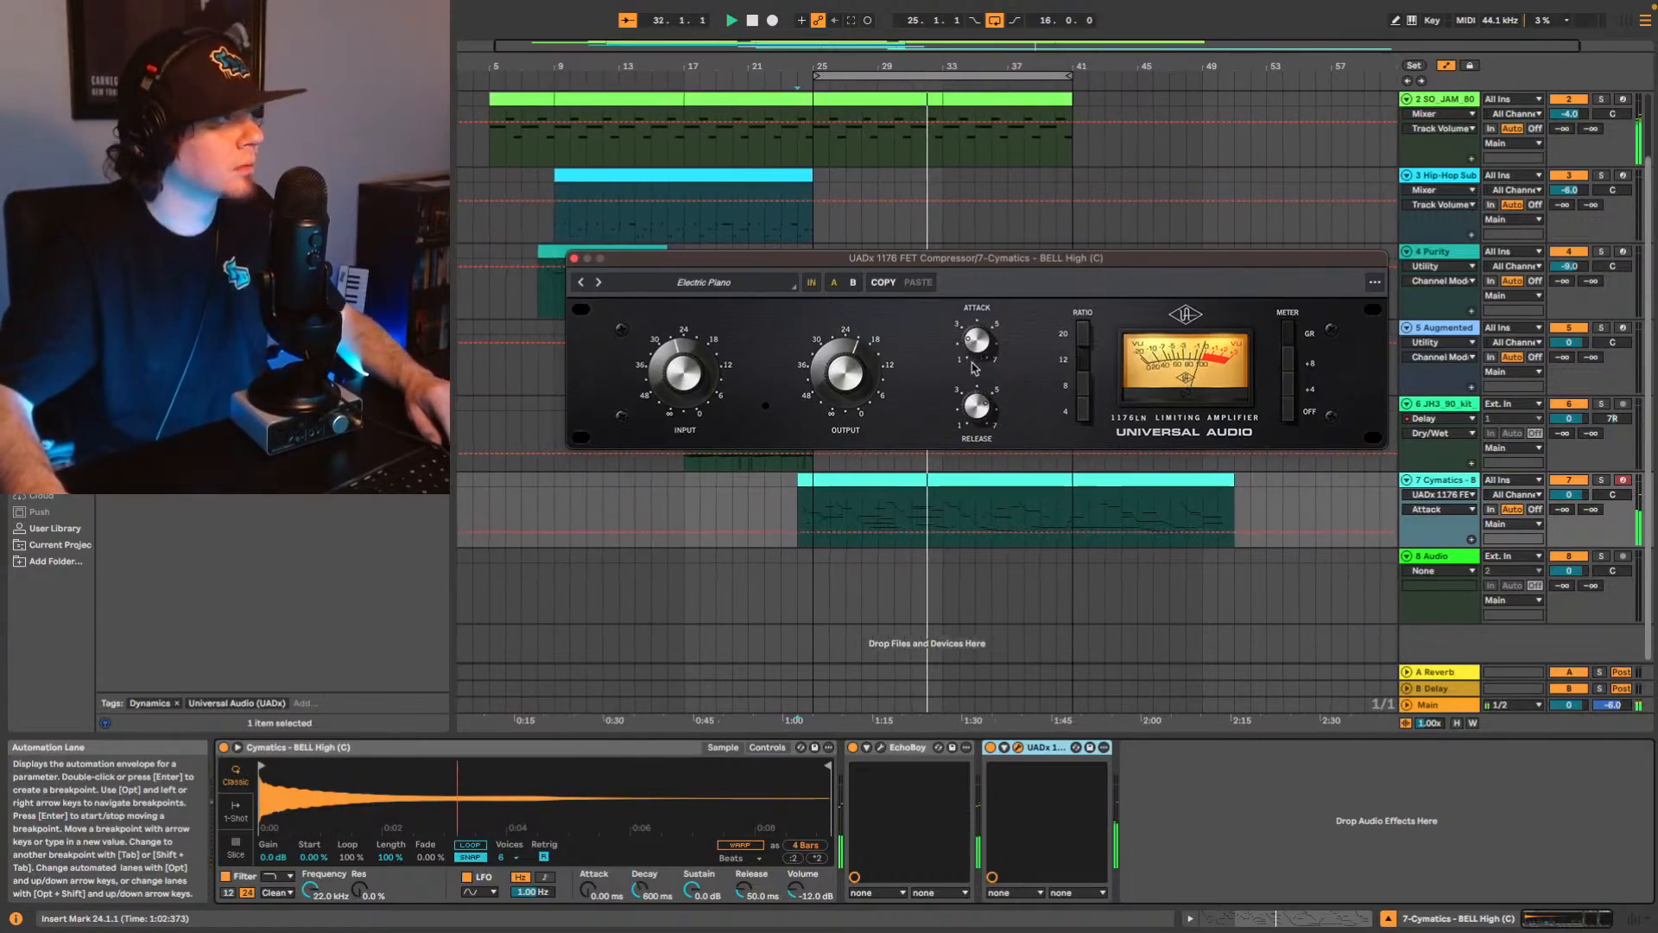
click(974, 409)
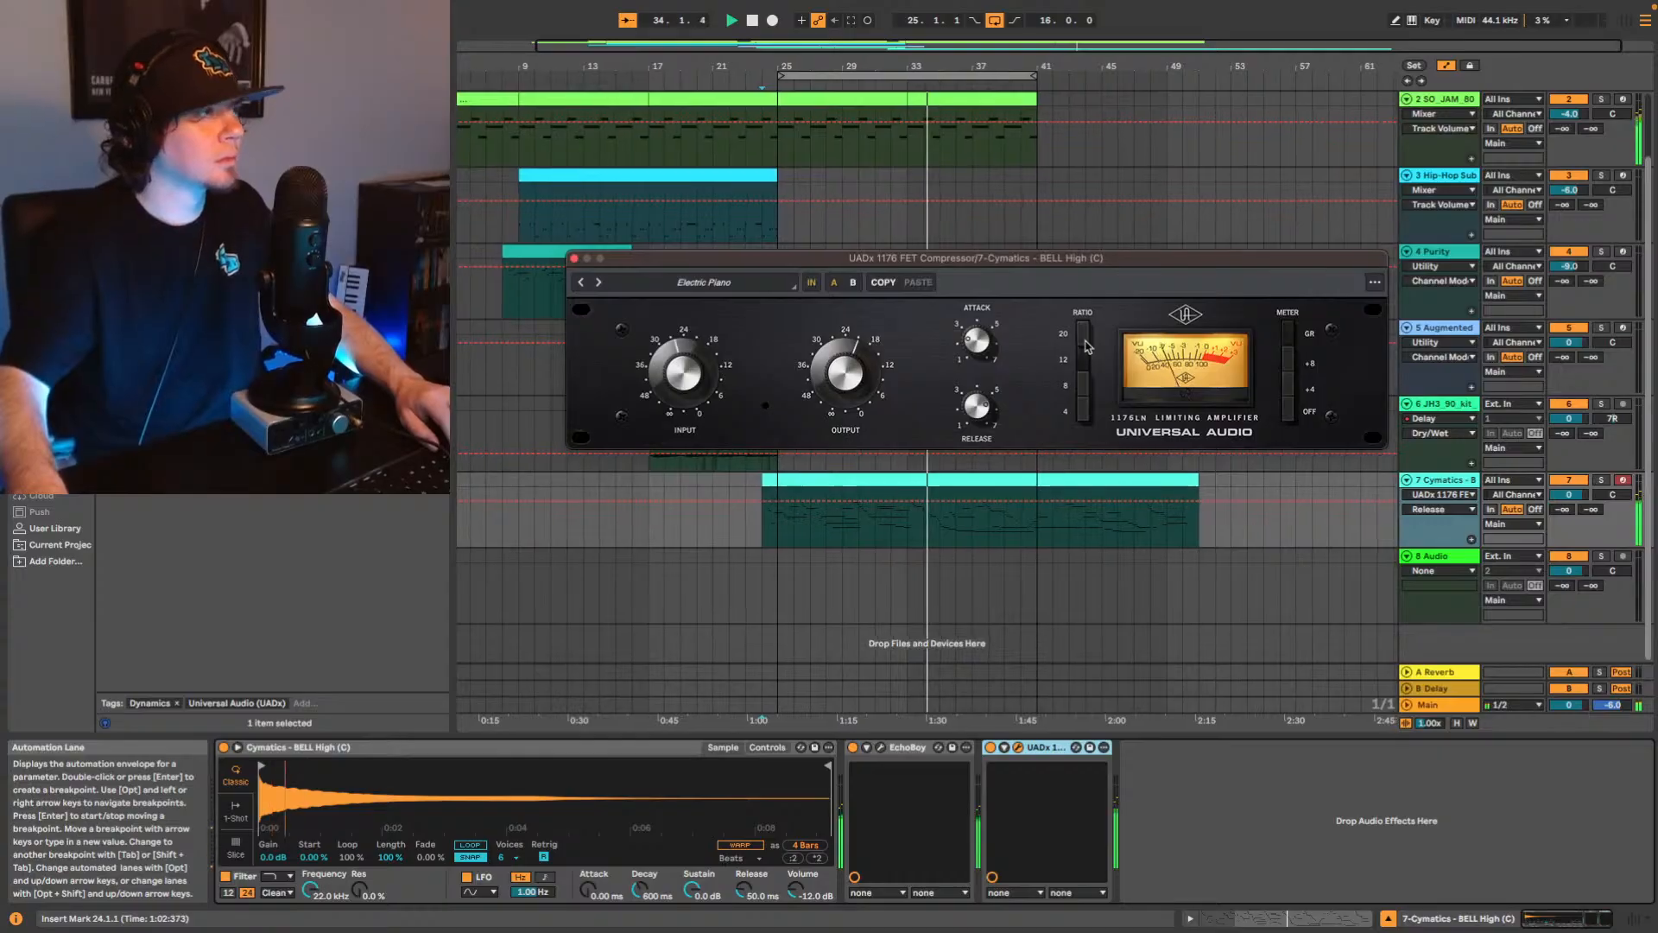
click(844, 366)
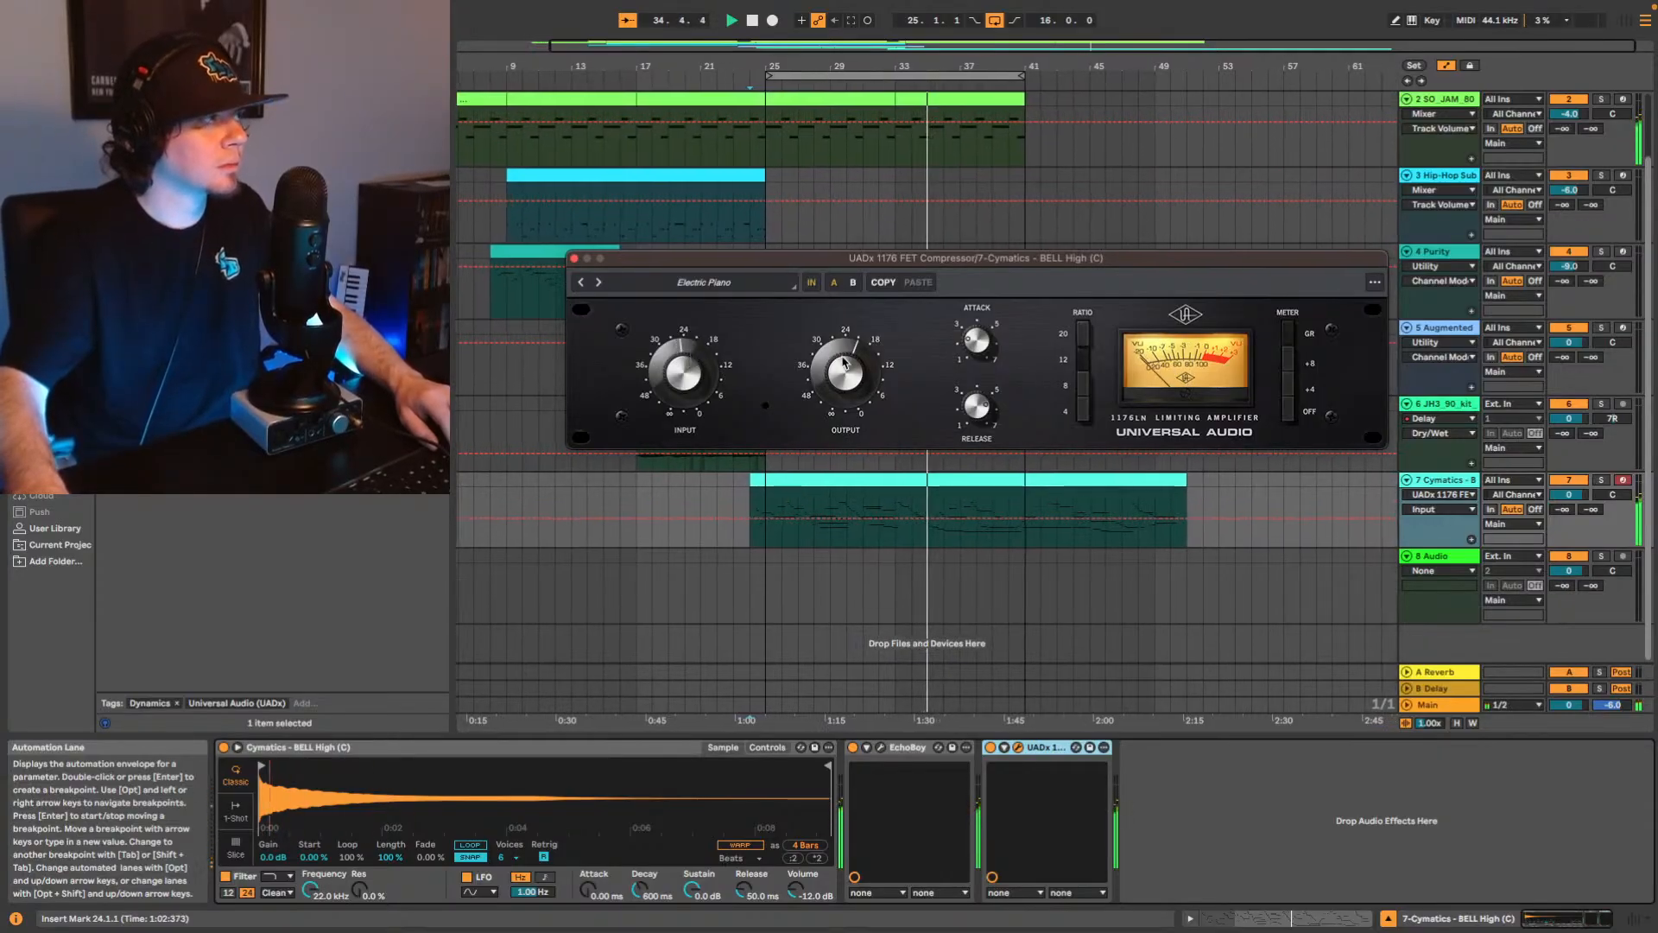
Adjust the ratio on the bell track's UADx 1176 compressor and close the plug-in window.
click(978, 361)
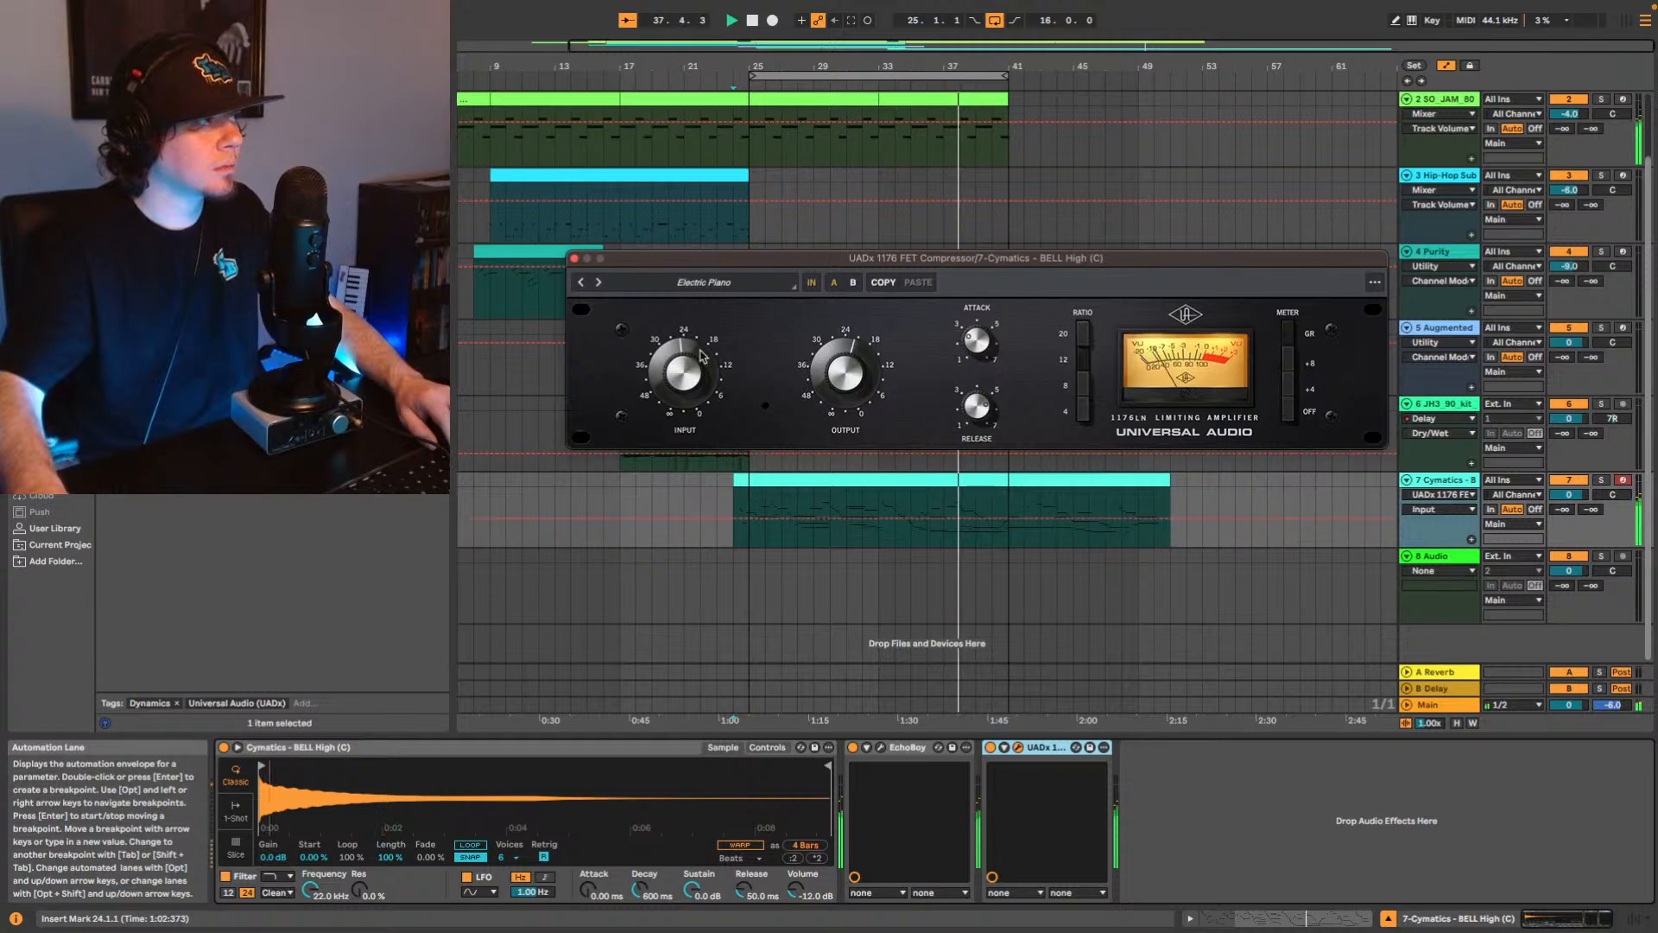
click(1078, 381)
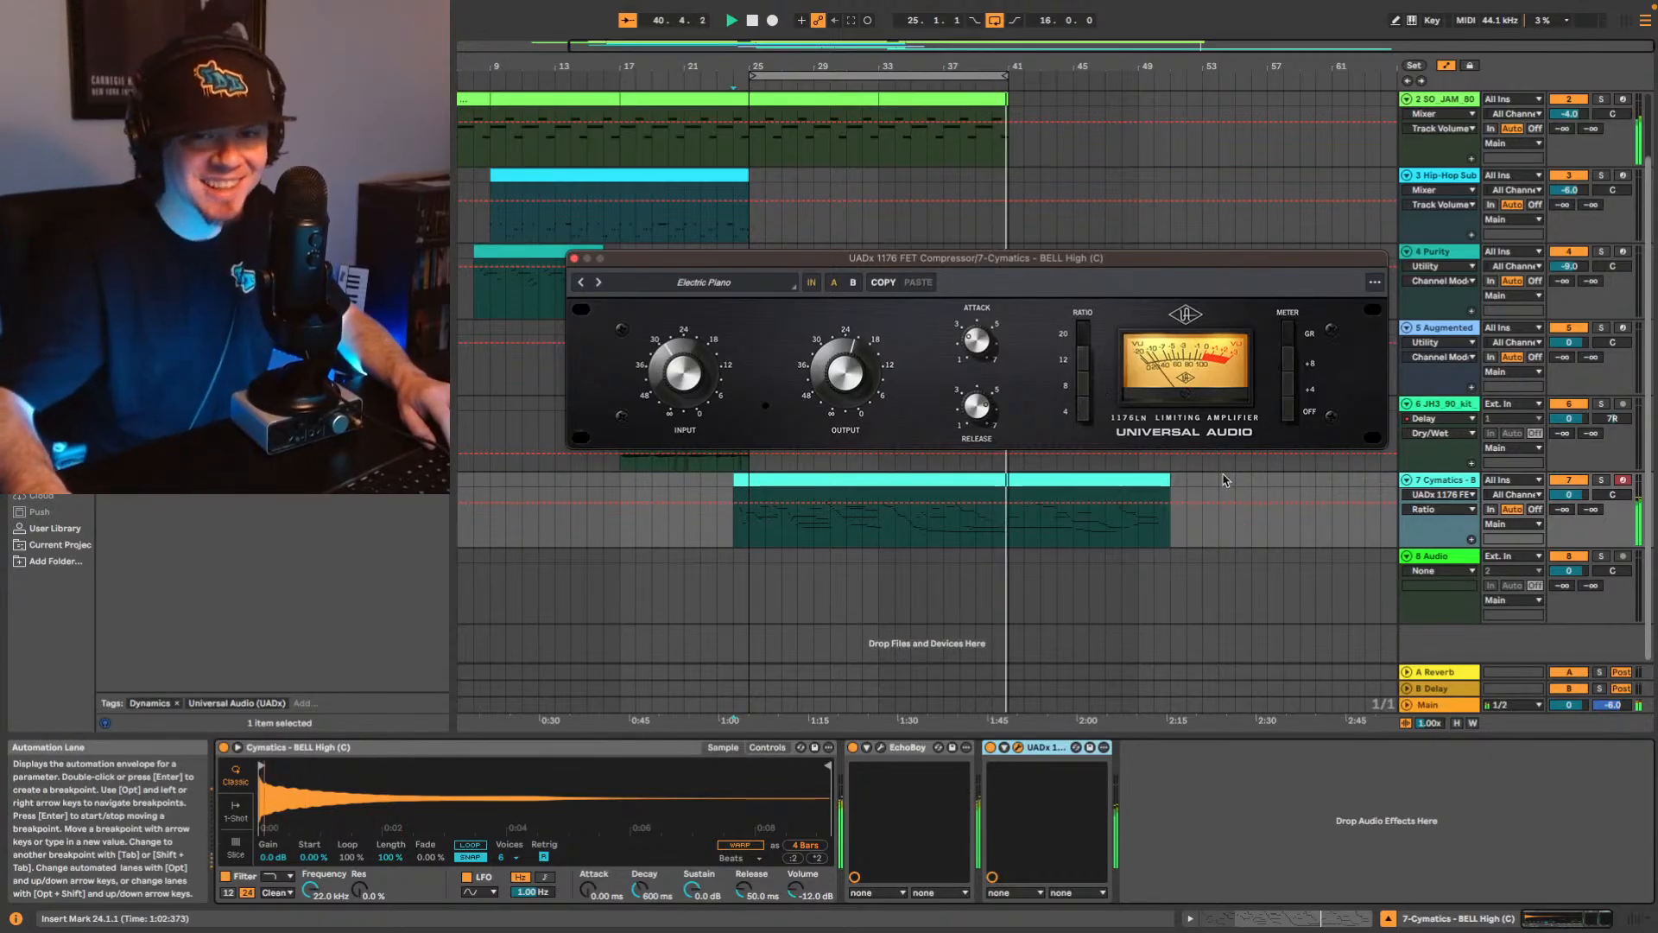
click(575, 258)
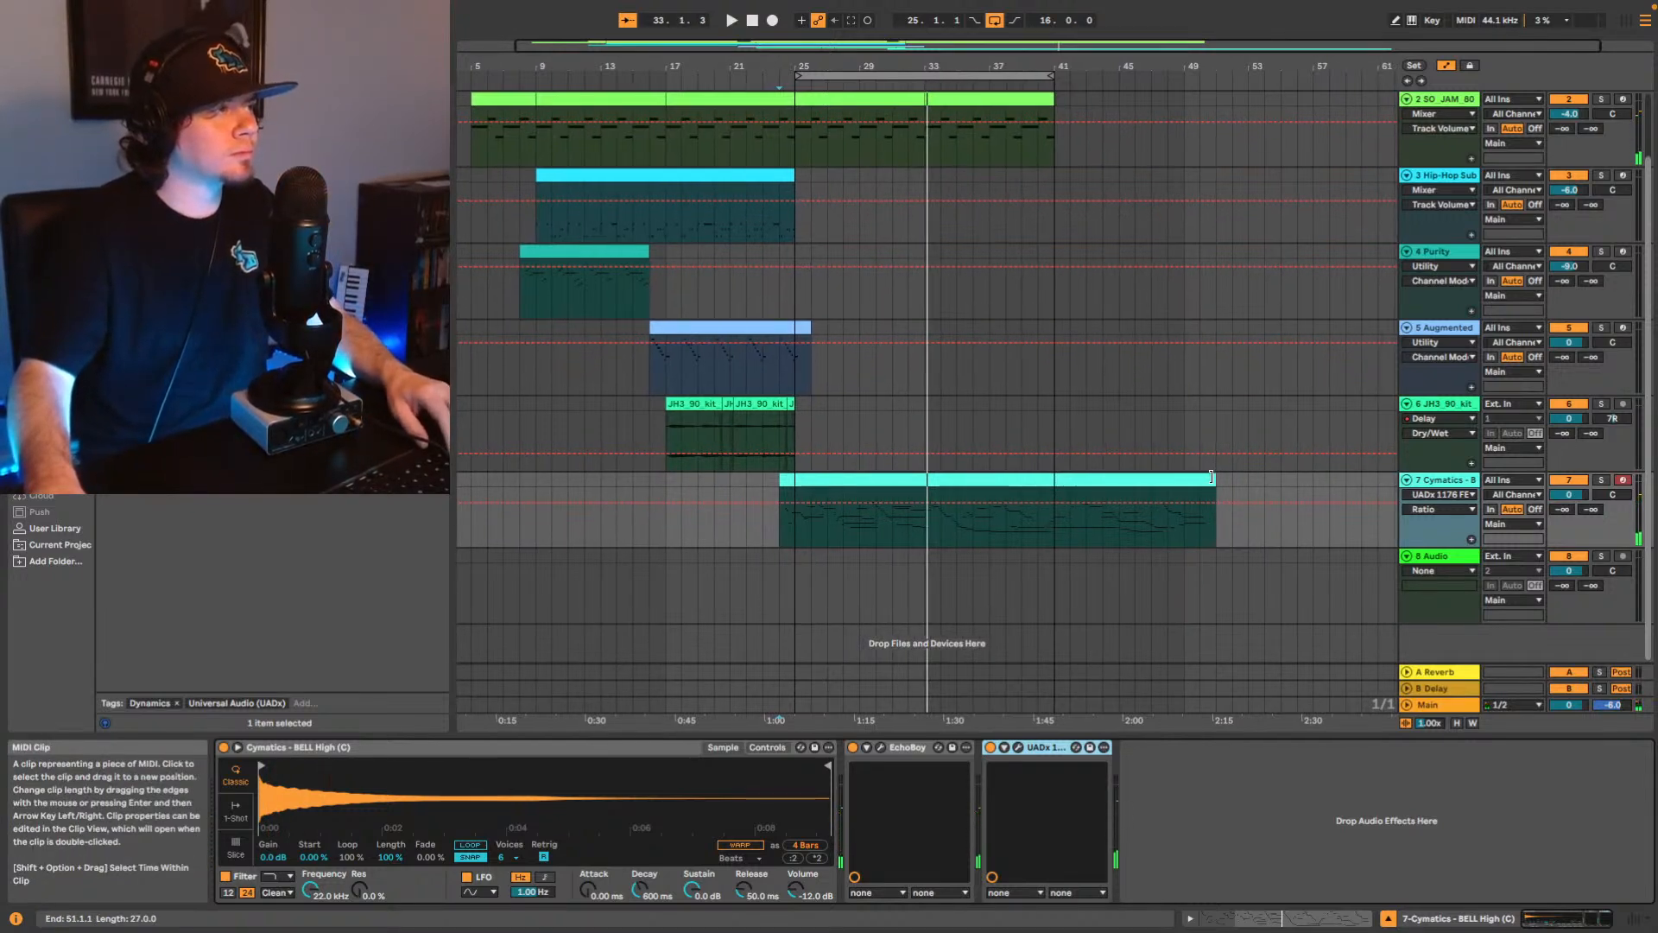
Split the bell clip at bar 33 and trim its second part to end at bar 43.
mouse_move(1212, 476)
mouse_down()
mouse_move(1071, 478)
mouse_move(1249, 479)
mouse_up()
mouse_move(1058, 529)
mouse_down()
mouse_move(1220, 489)
mouse_move(1044, 511)
mouse_up()
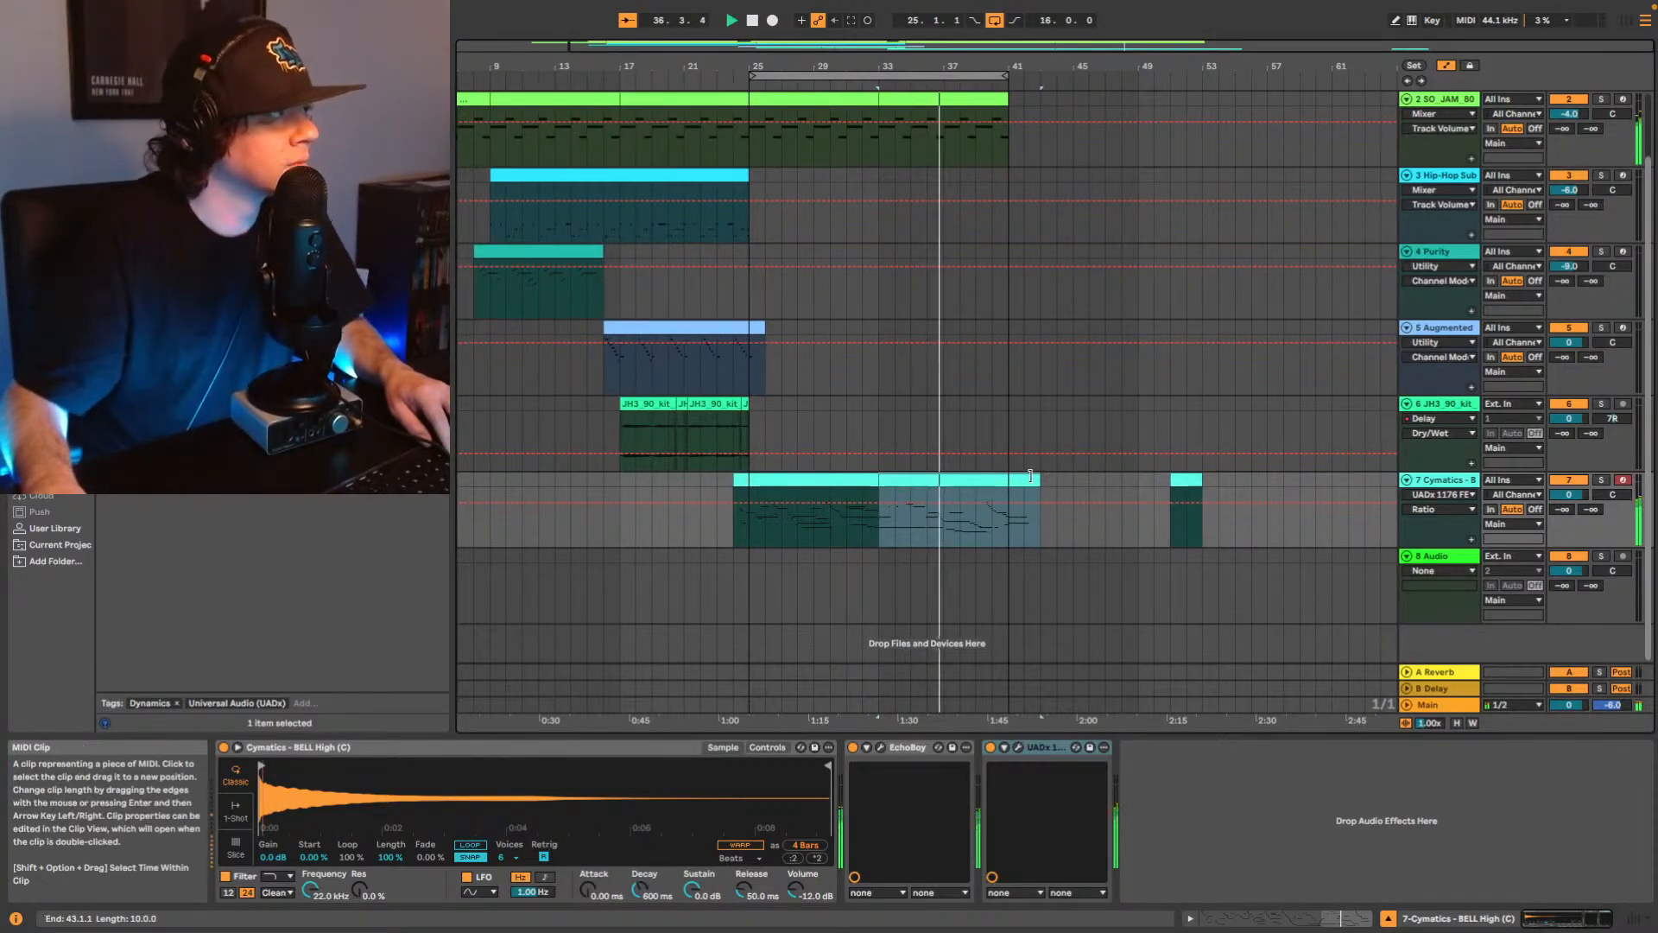
Show the bell clip's MIDI notes and play the arrangement from bar 24 while checking the other tracks.
scroll(1018, 263, up, 1)
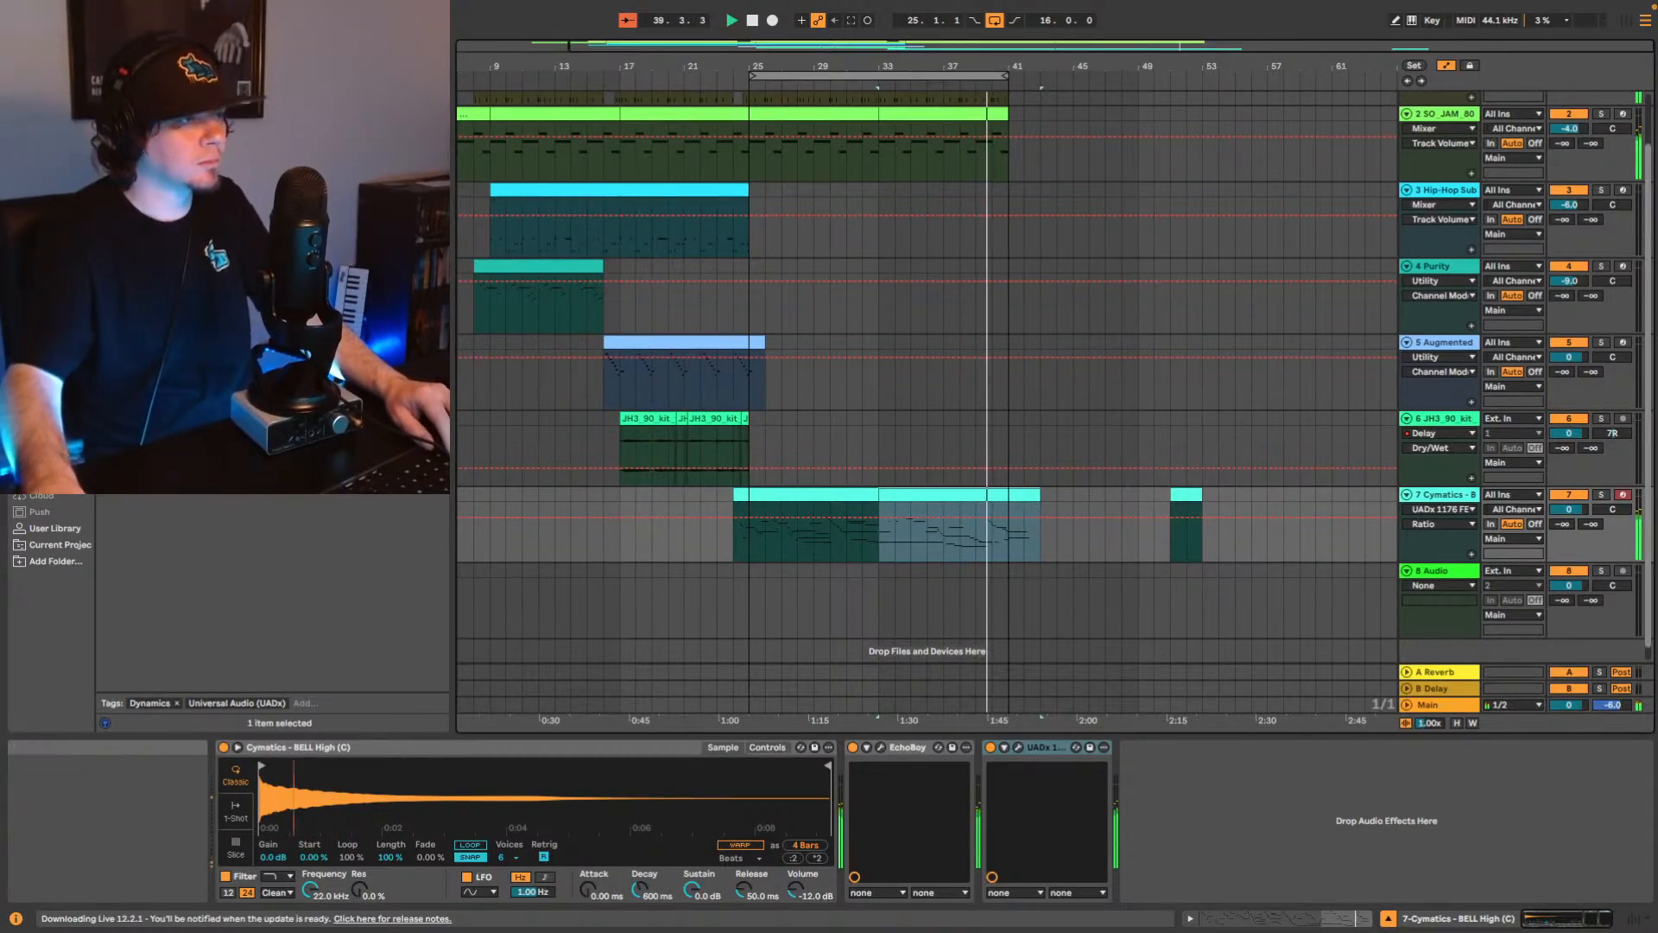
click(1360, 918)
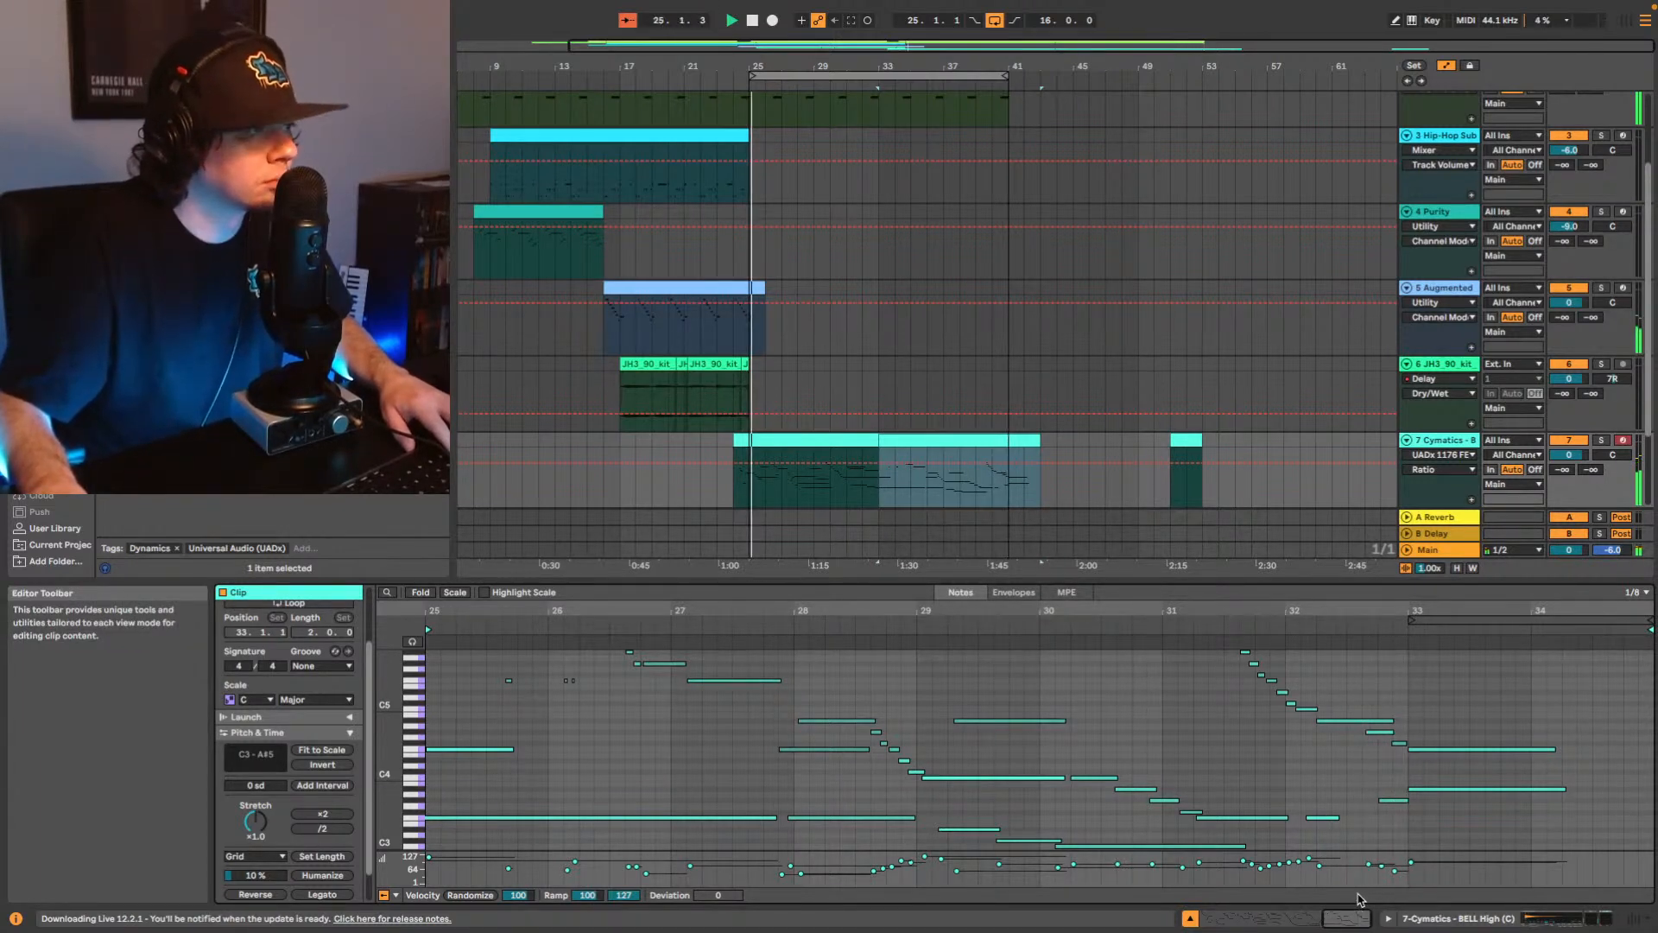
click(725, 476)
key(space)
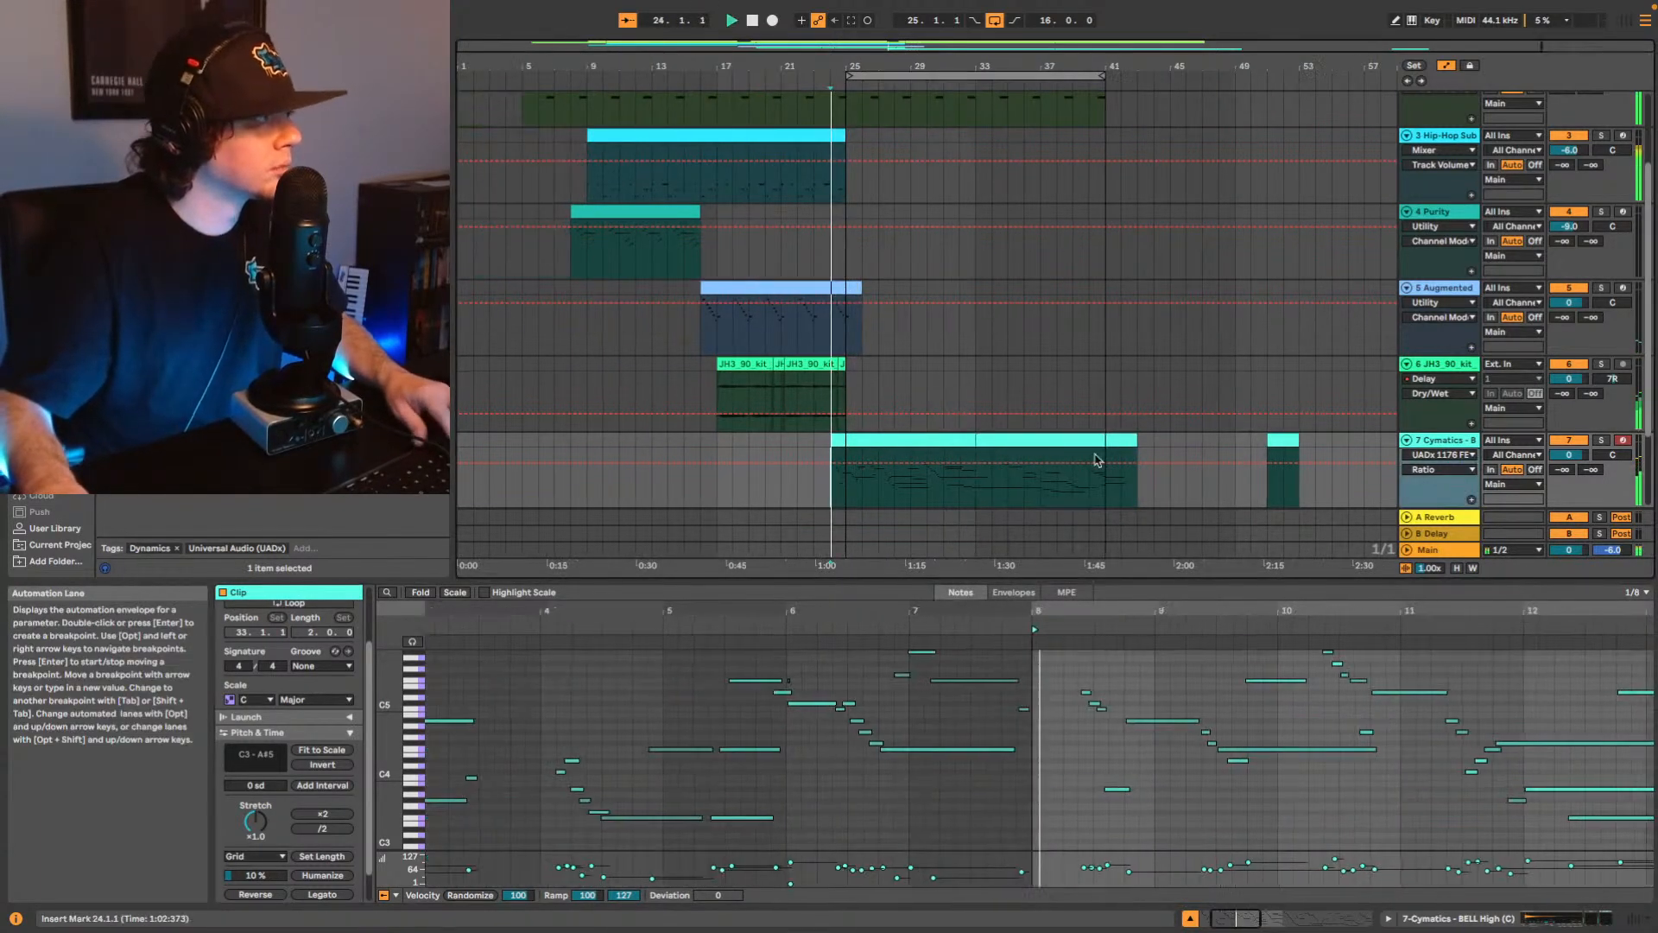
scroll(1016, 237, up, 3)
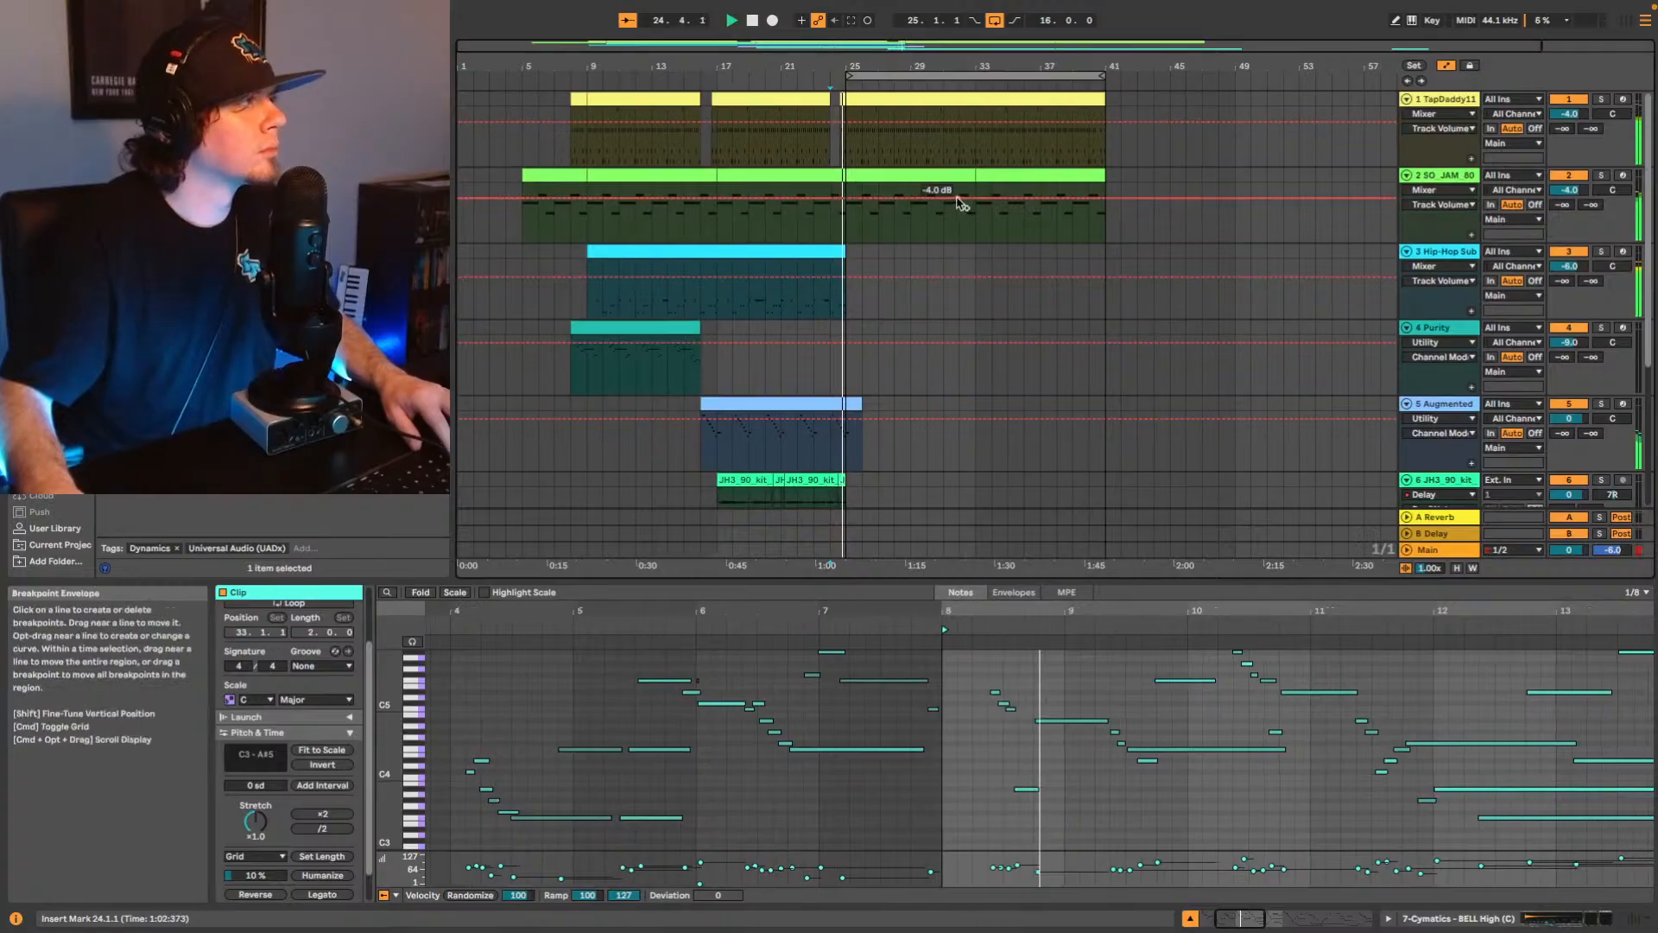
scroll(950, 241, down, 3)
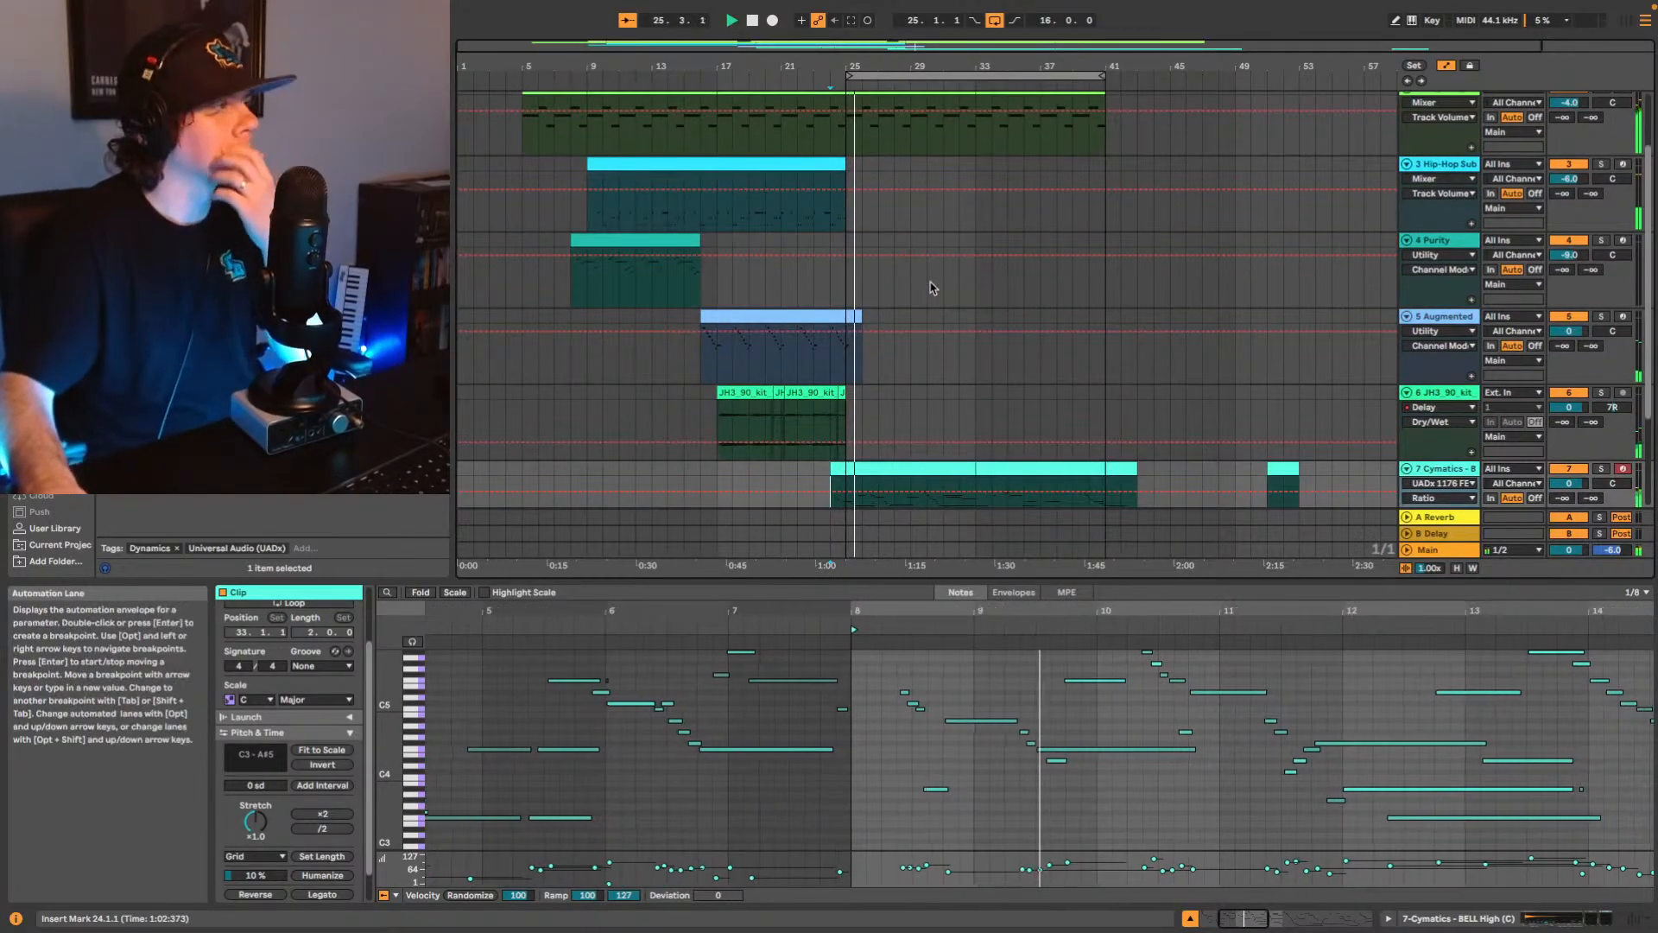
scroll(1002, 380, down, 2)
scroll(1019, 393, down, 1)
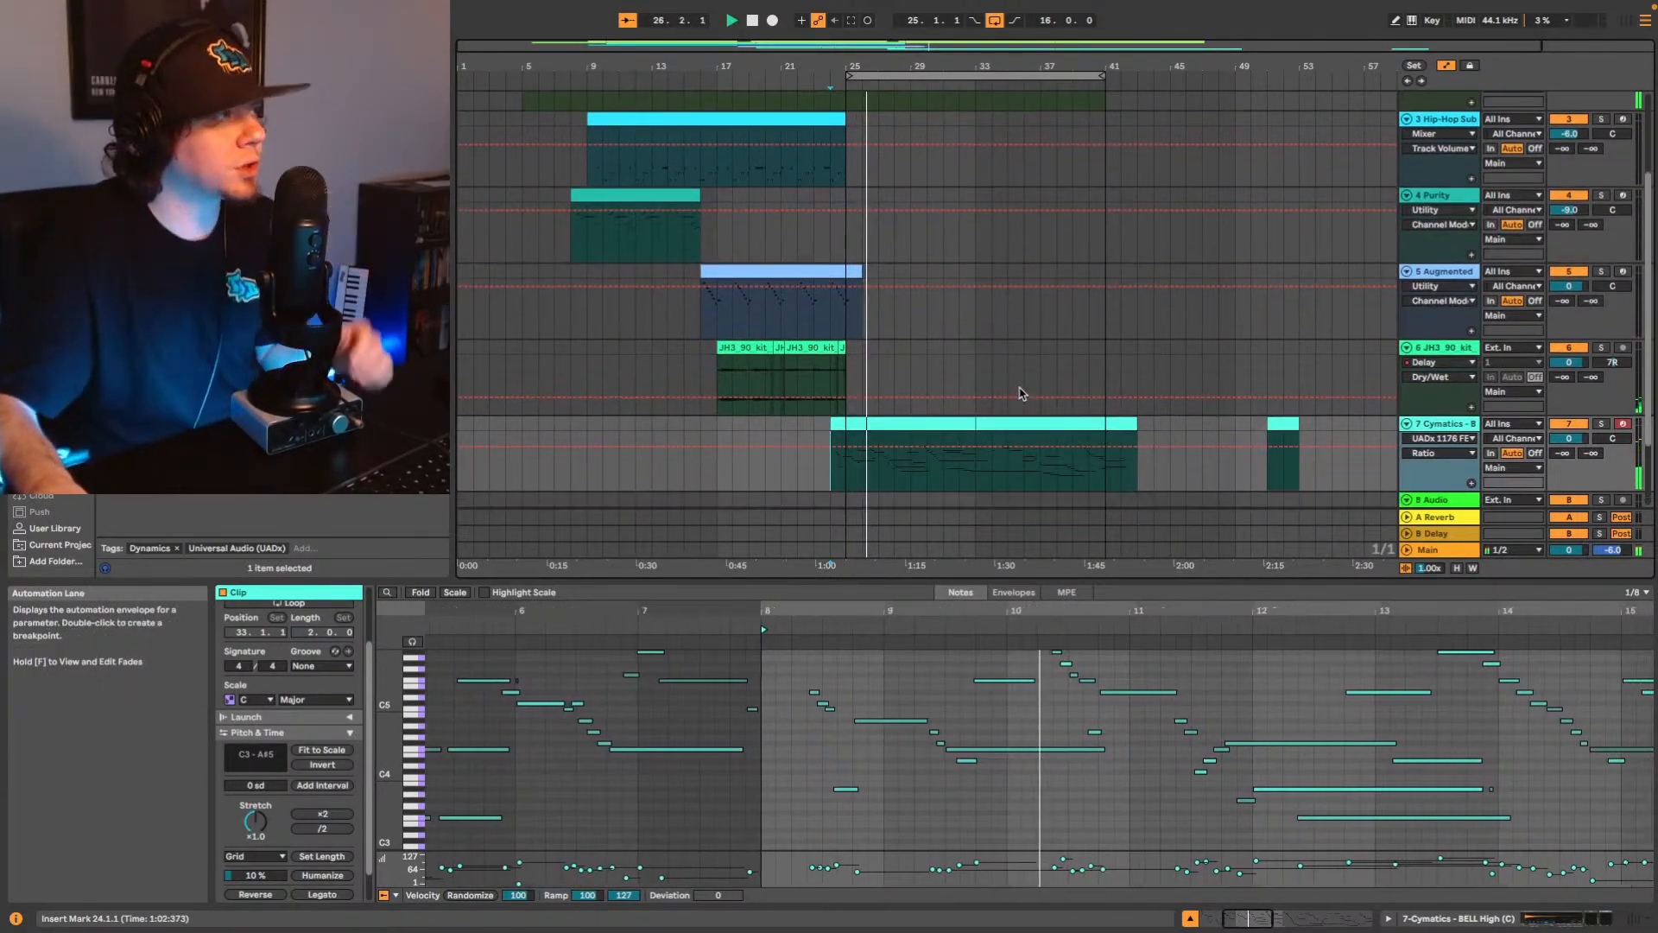
Remove the bell clip spanning bars 33 to 43 and trim the remaining bell clip to end just after bar 33.
click(1038, 425)
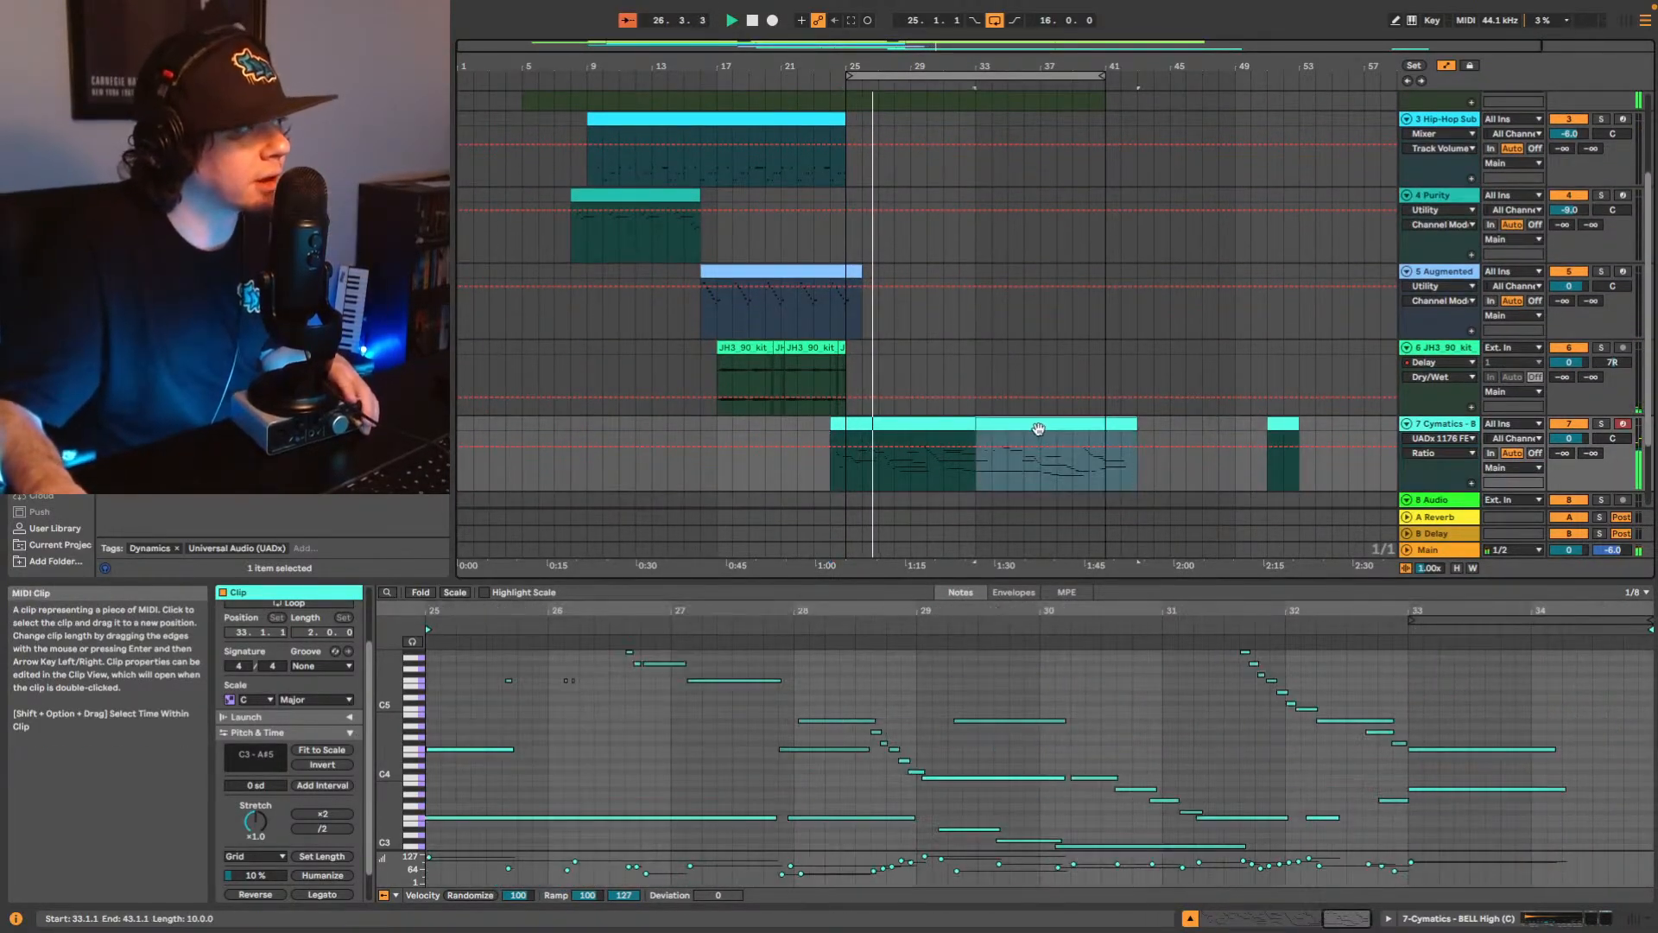
click(1085, 426)
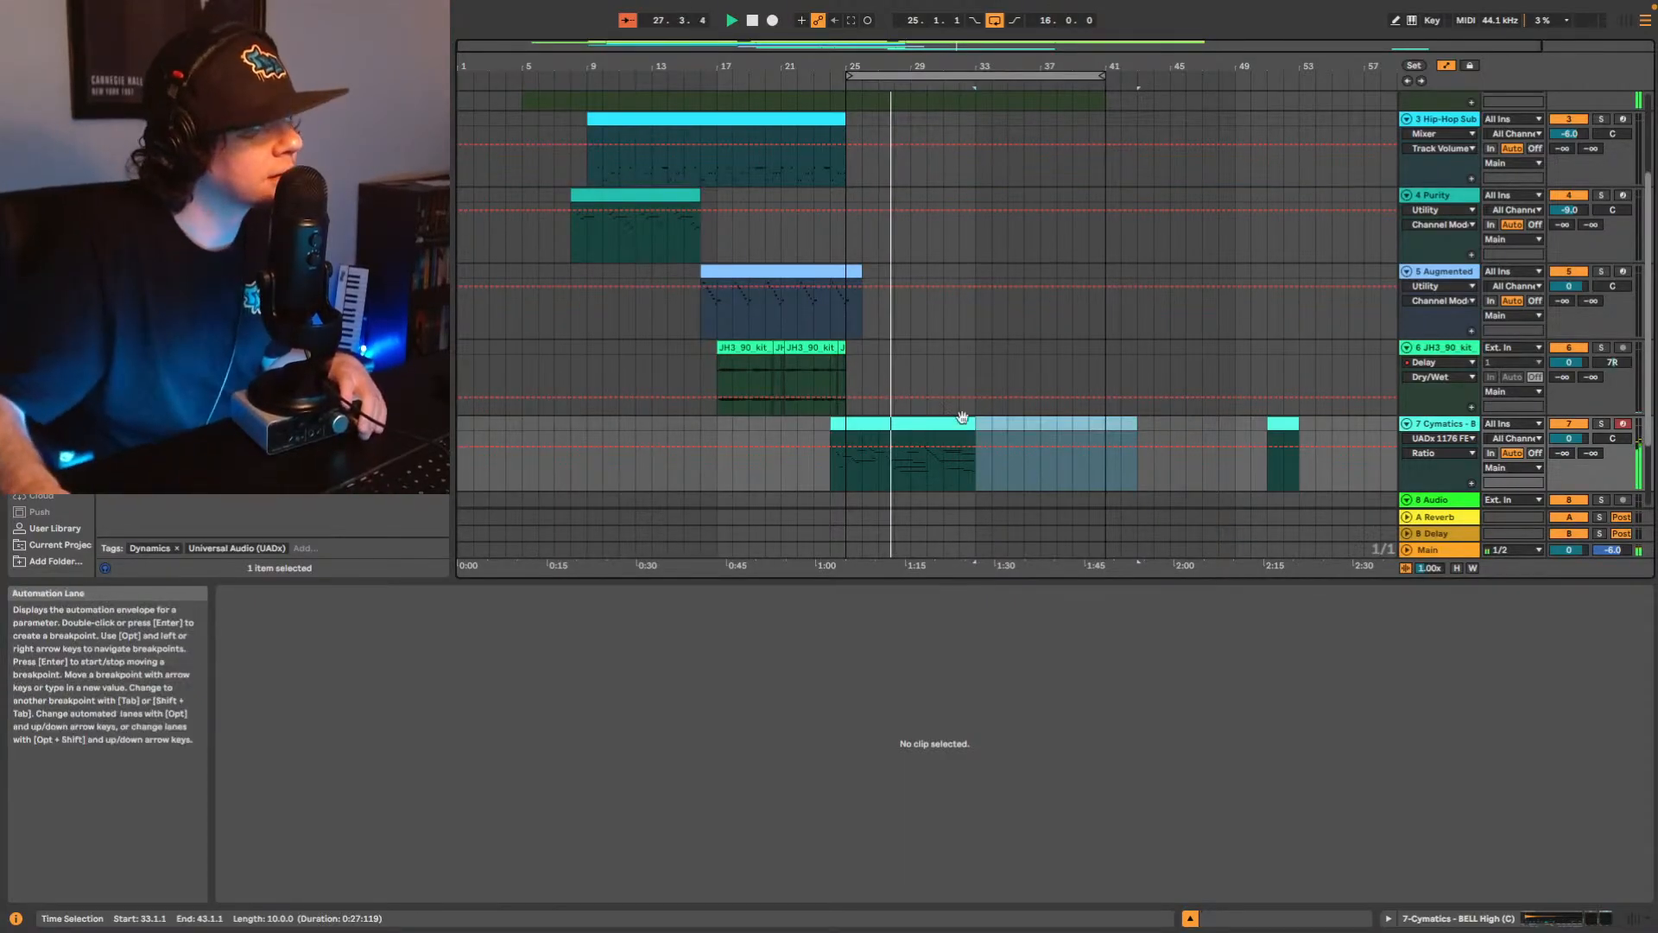
drag(1137, 425, 976, 426)
drag(939, 50, 960, 155)
mouse_move(1110, 429)
mouse_down()
mouse_move(1069, 429)
mouse_move(1314, 427)
mouse_move(1109, 423)
mouse_up()
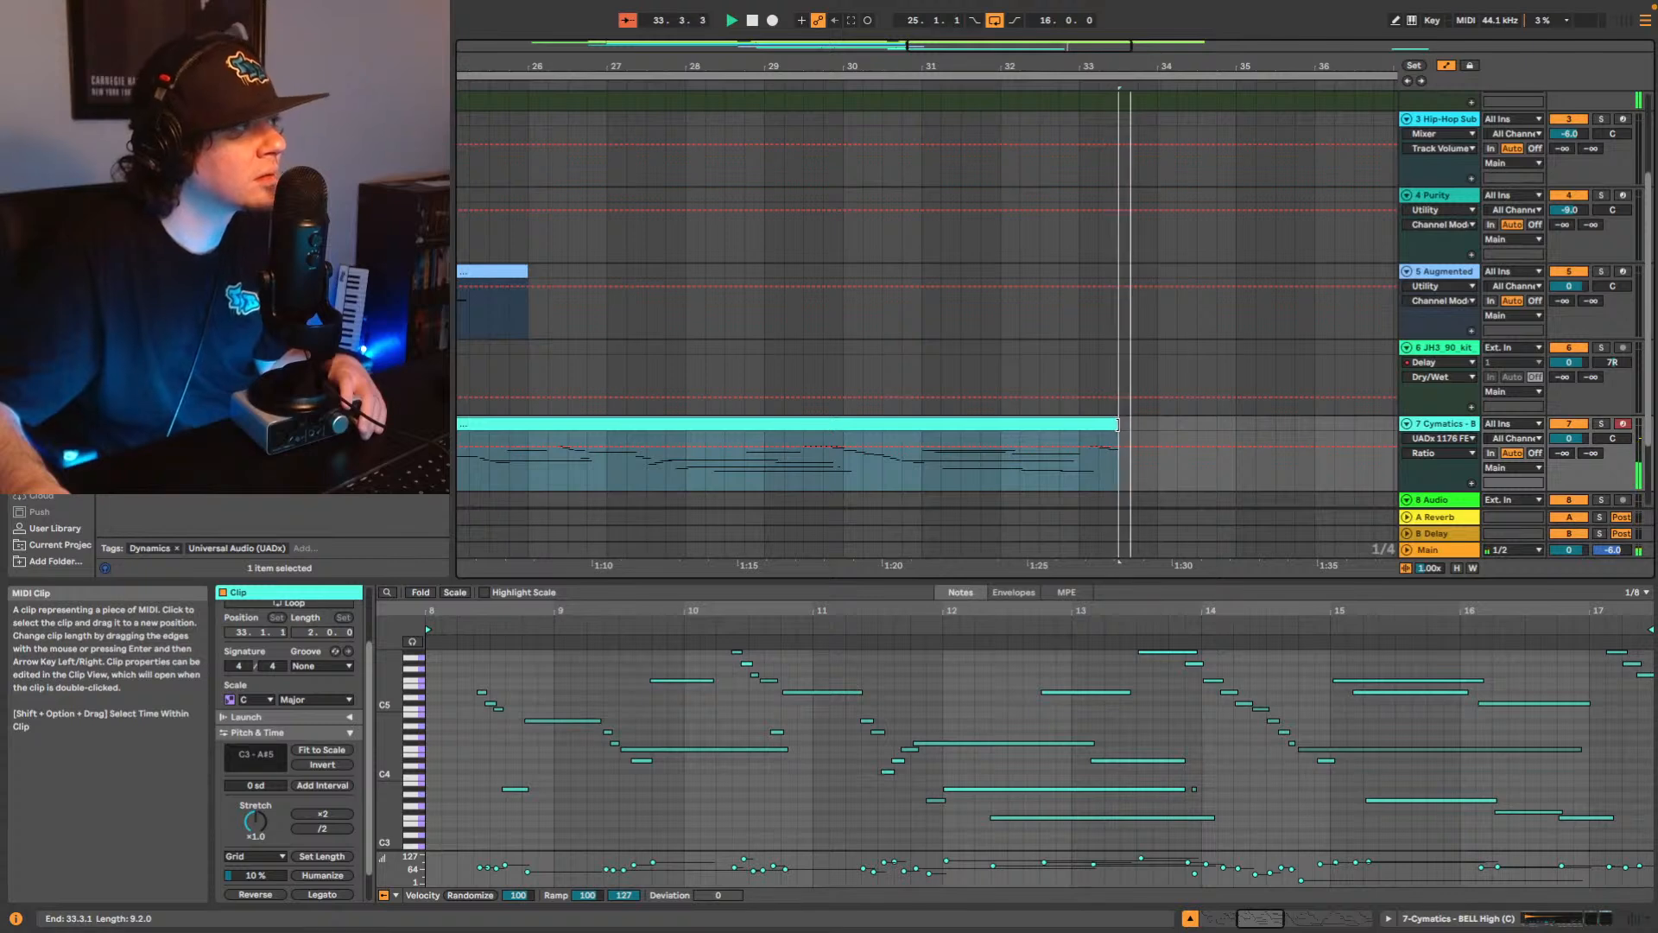
mouse_move(1118, 424)
mouse_down()
mouse_move(1077, 424)
mouse_move(1100, 424)
mouse_up()
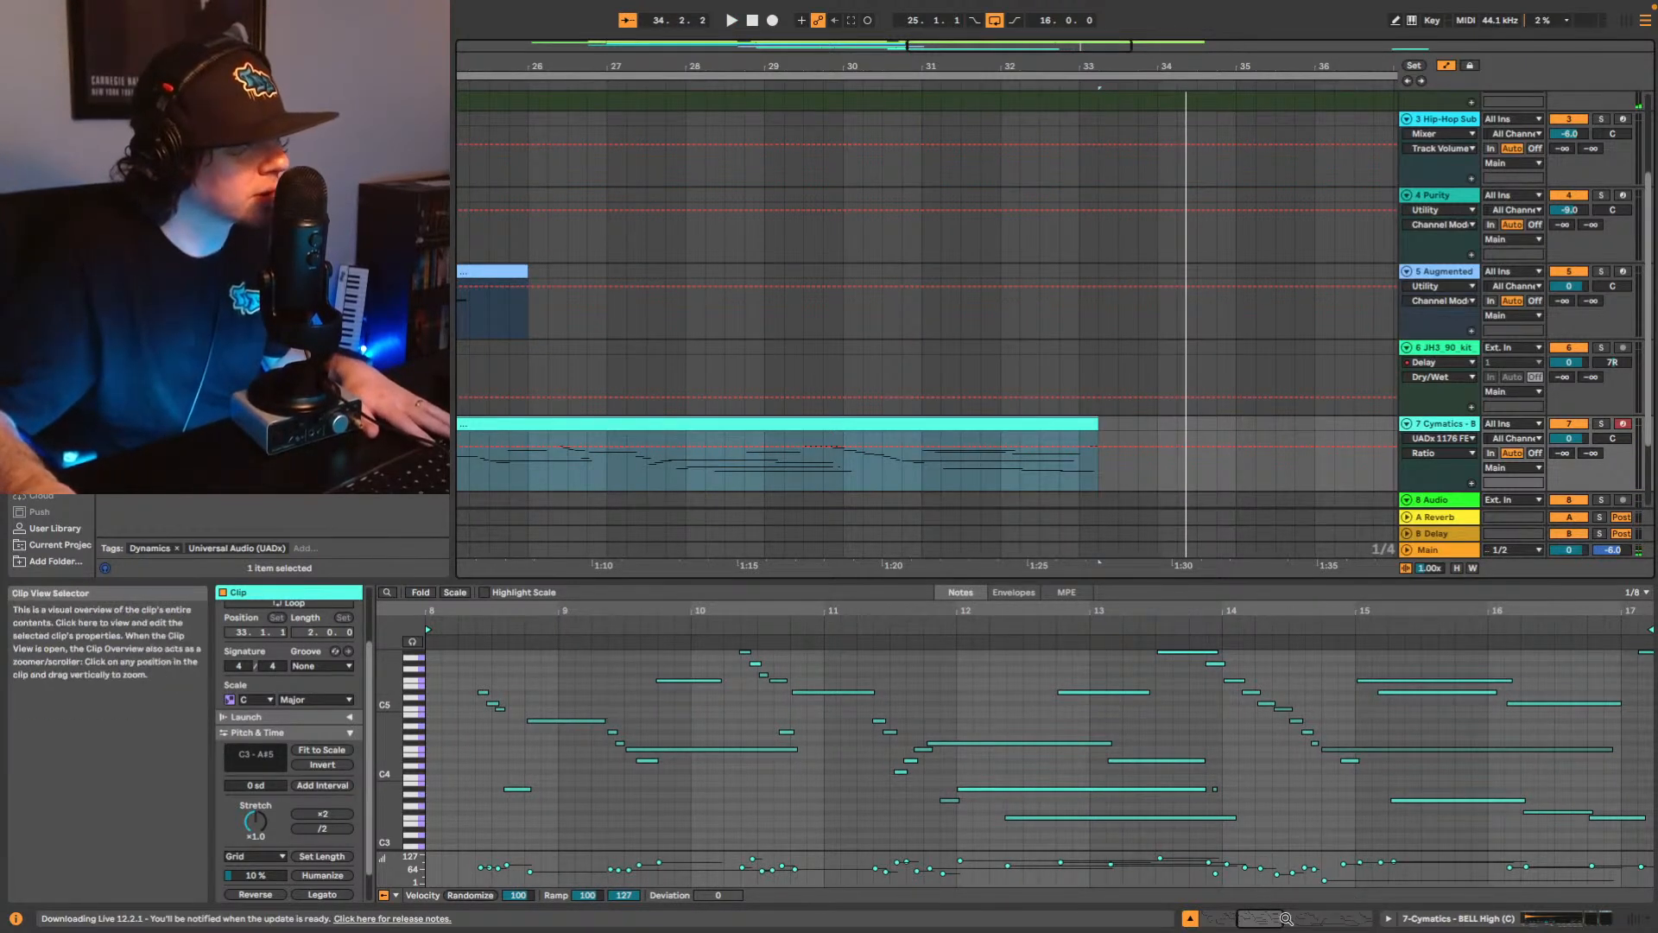
Delete the high notes around bar 17 inside the bell clip and extend the clip's end to 33.3.1.
drag(1286, 918, 1296, 918)
drag(1388, 675, 1468, 634)
key(Delete)
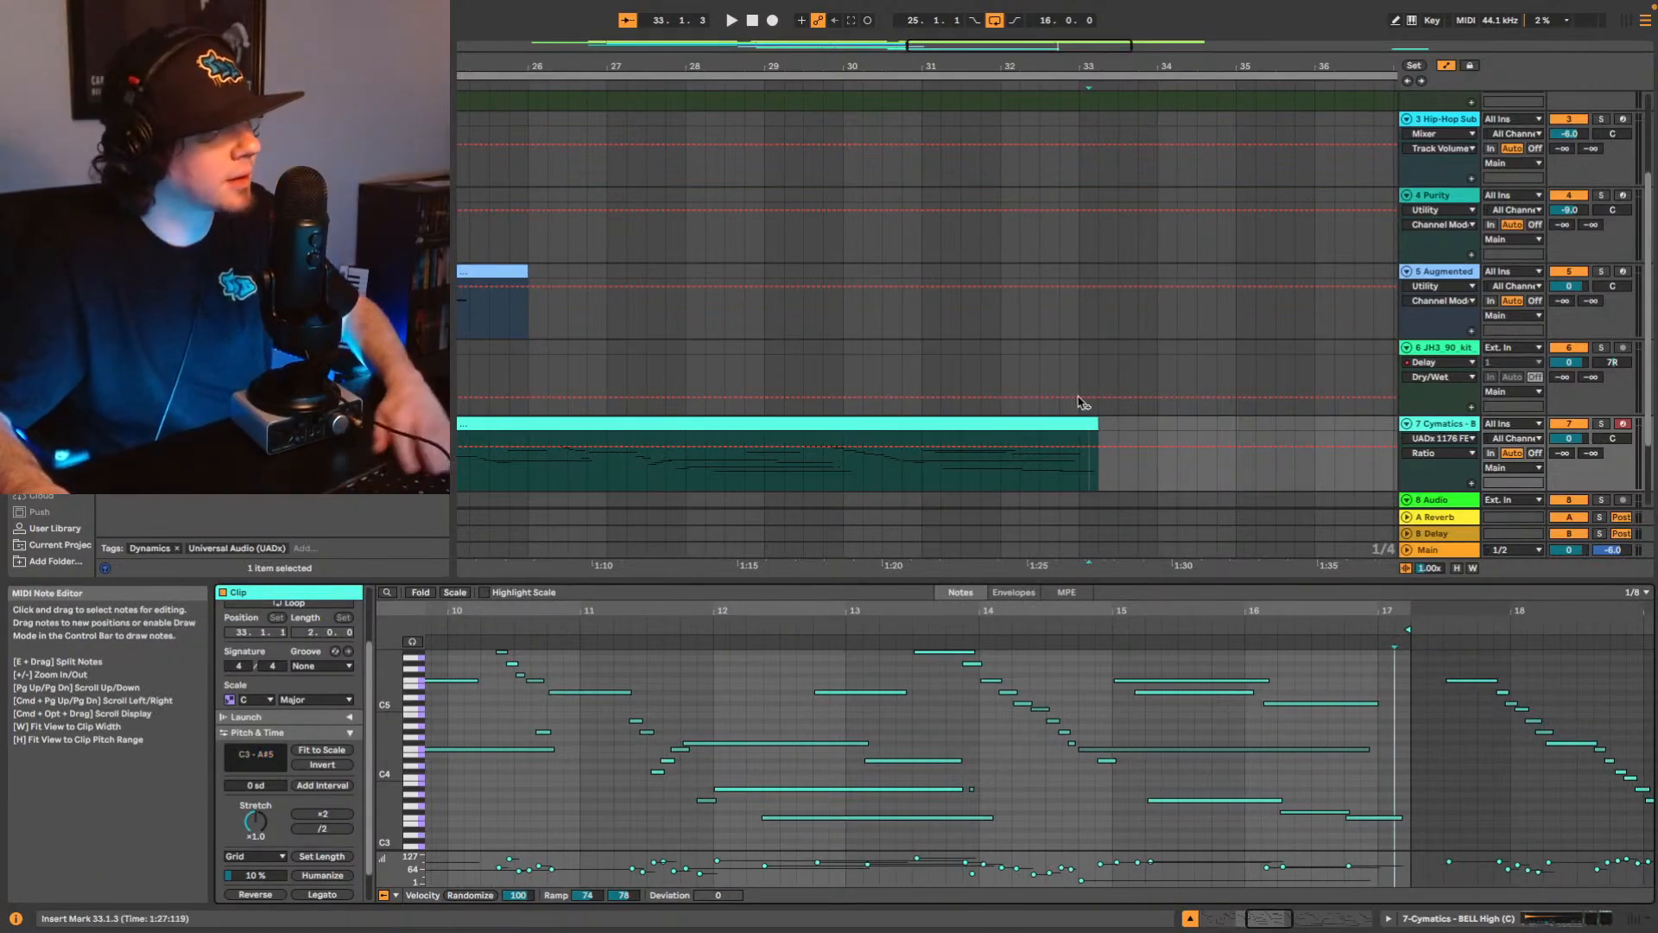
drag(1098, 423, 1117, 423)
Play the end of the bell clip from 32.4.1, and play the section from bar 24.
click(1051, 480)
key(space)
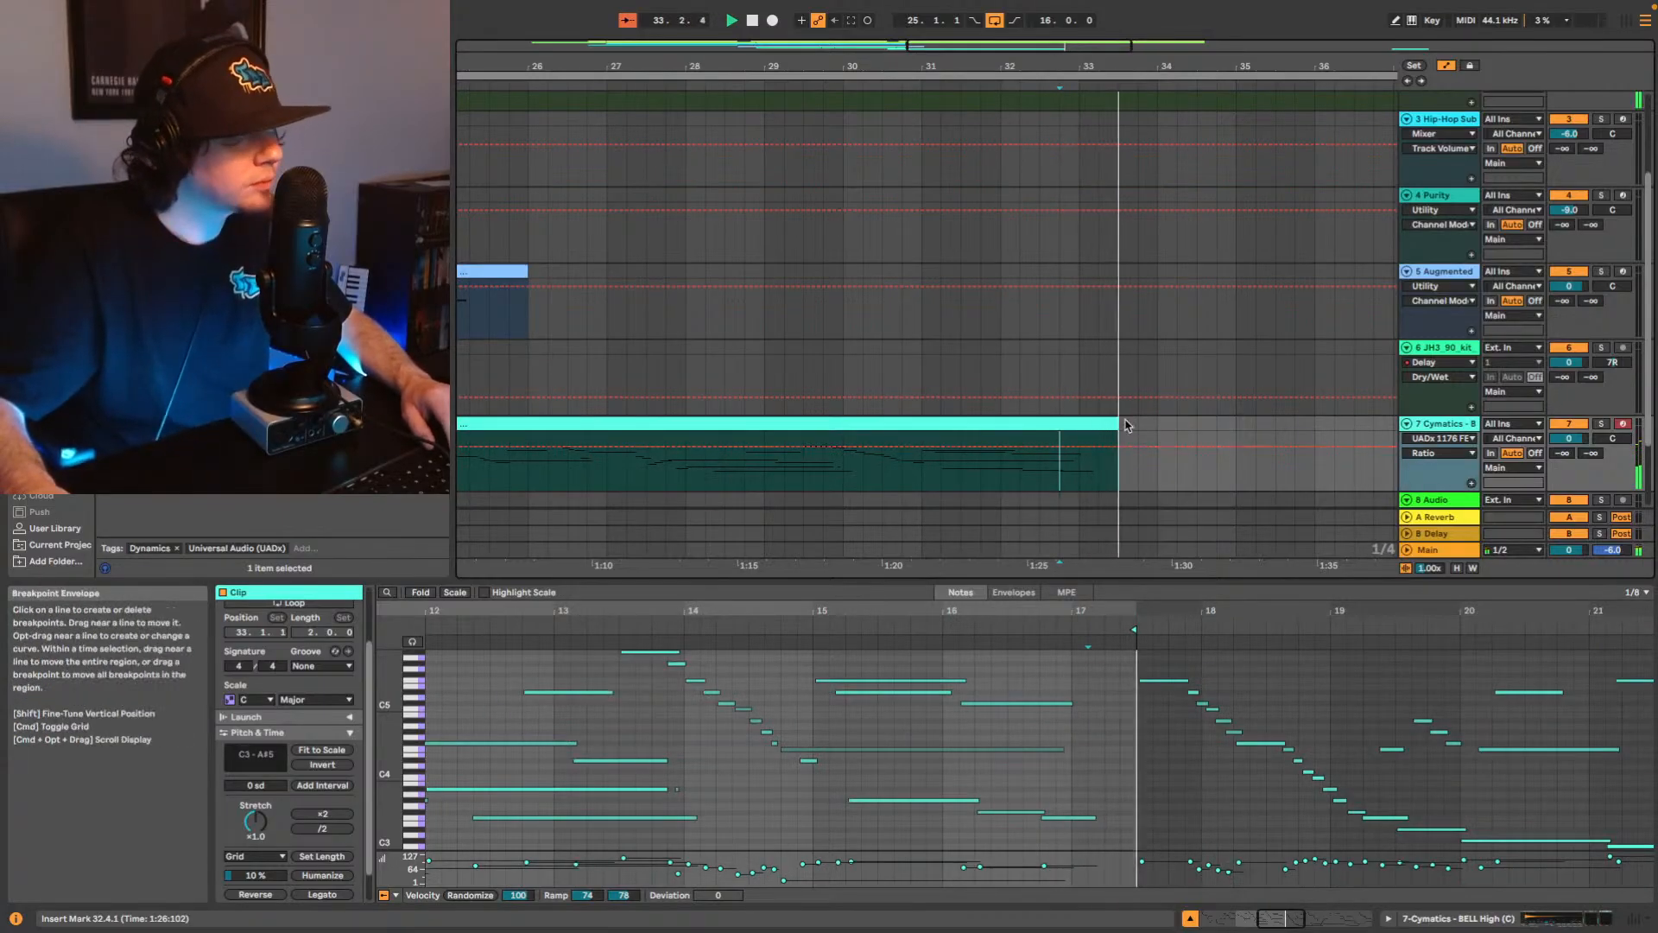
key(space)
double_click(962, 46)
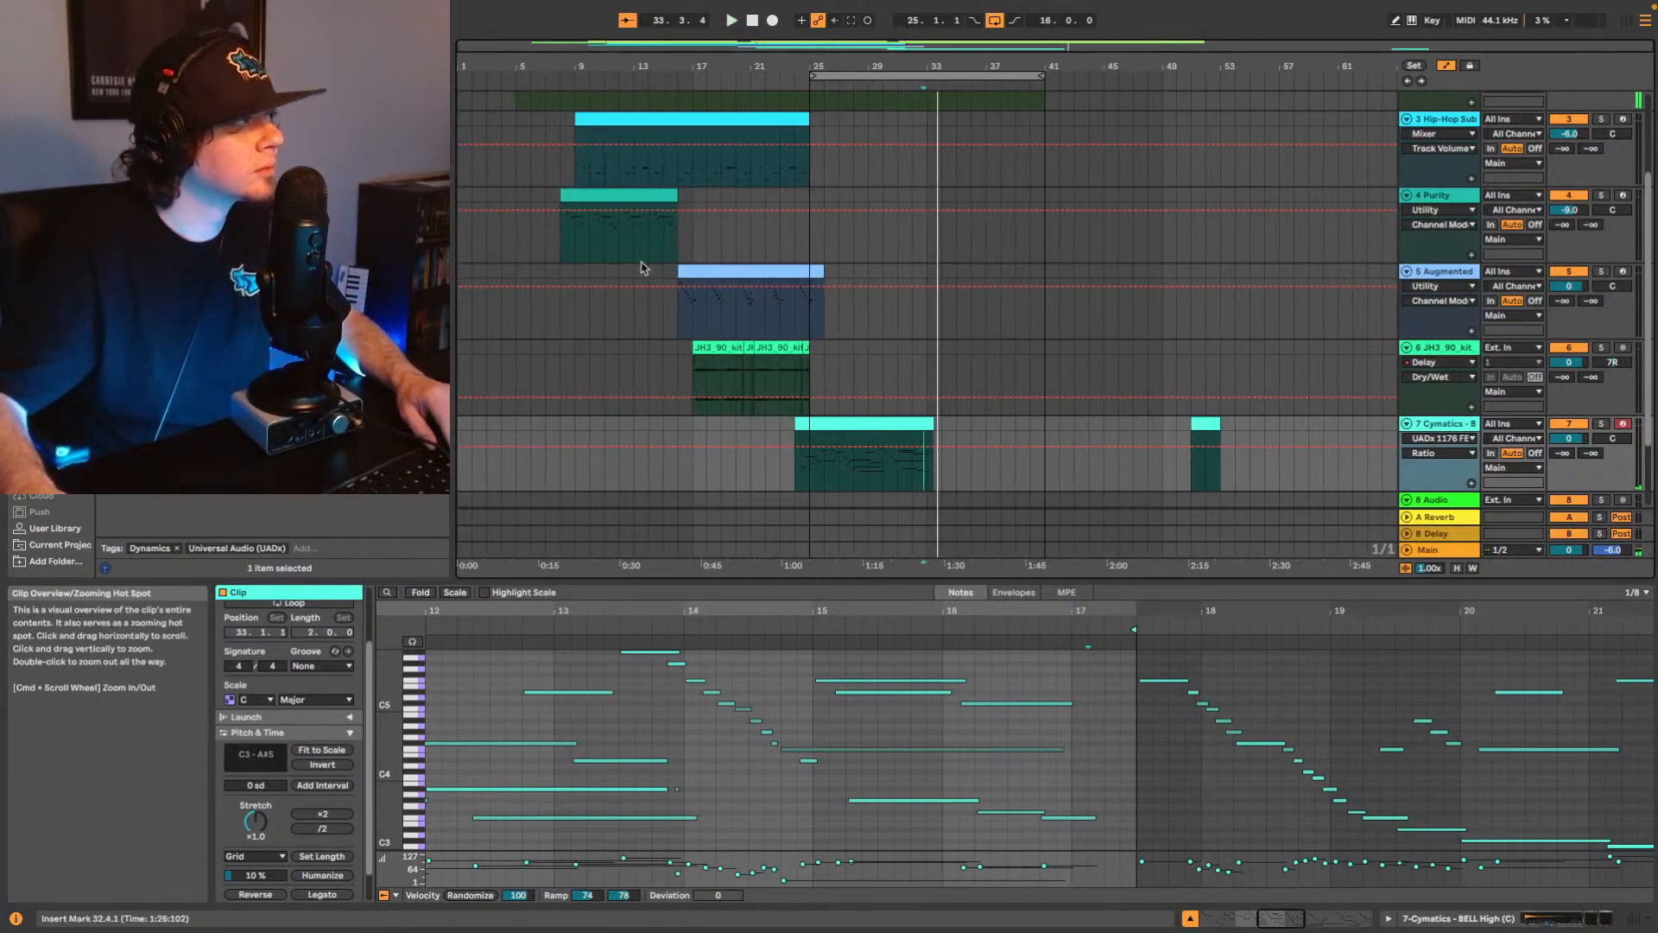
click(798, 474)
key(space)
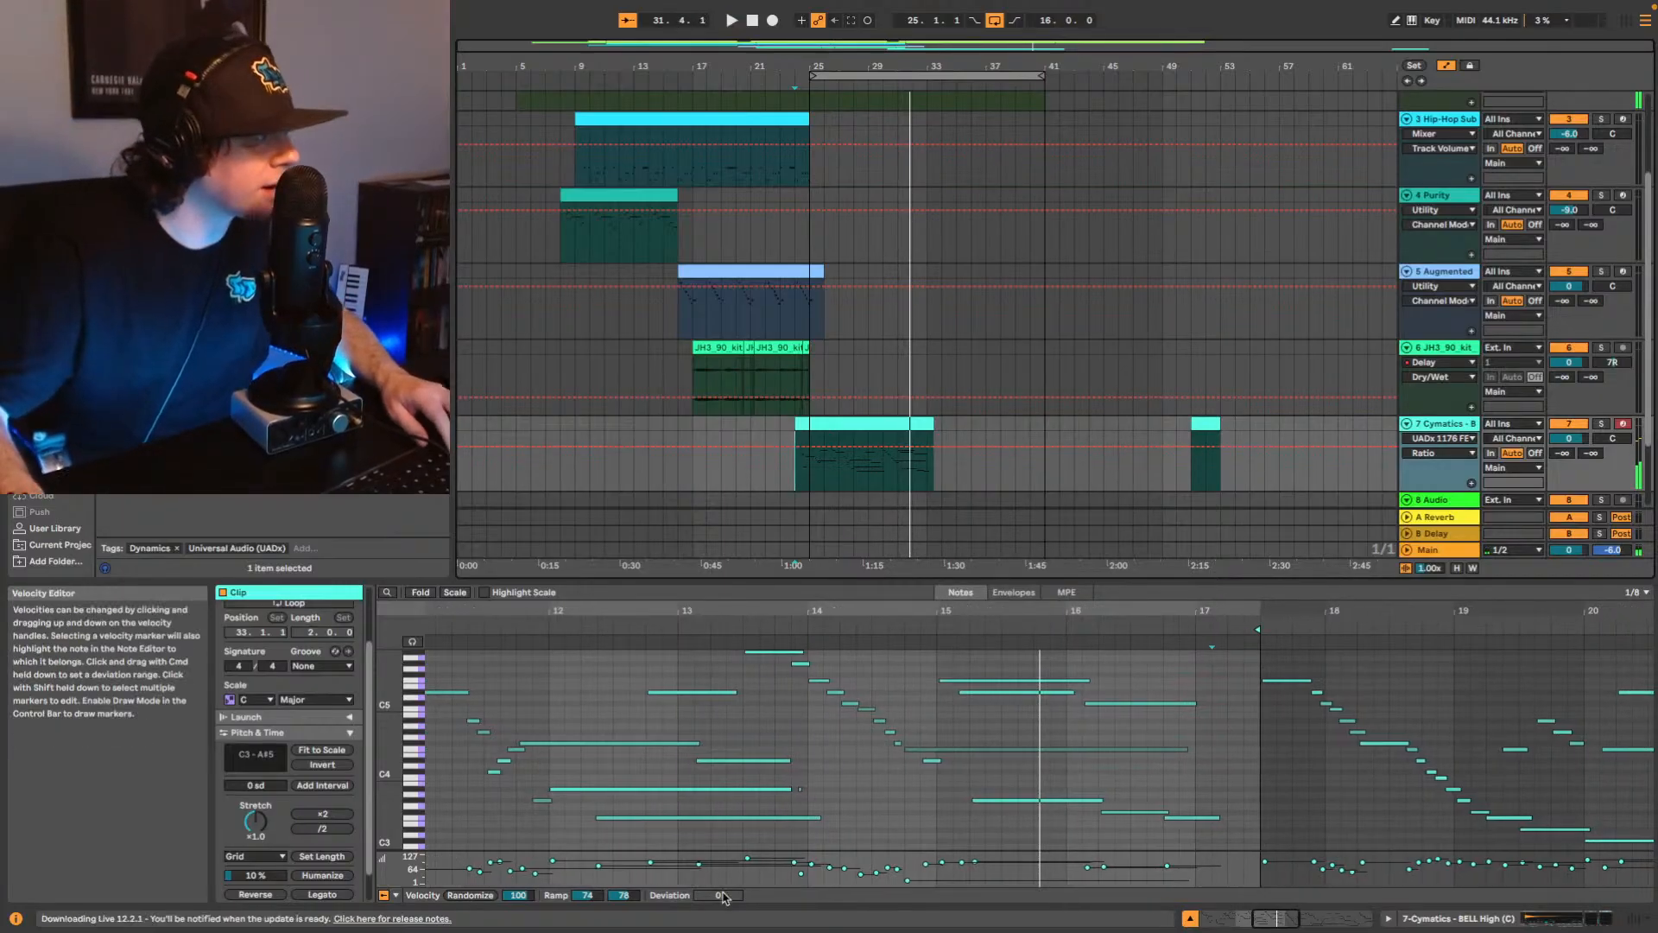
Copy the short A#3 note at 13.4.3 to about 14.2.3 in the bell clip and lower the copy to G#3.
click(797, 803)
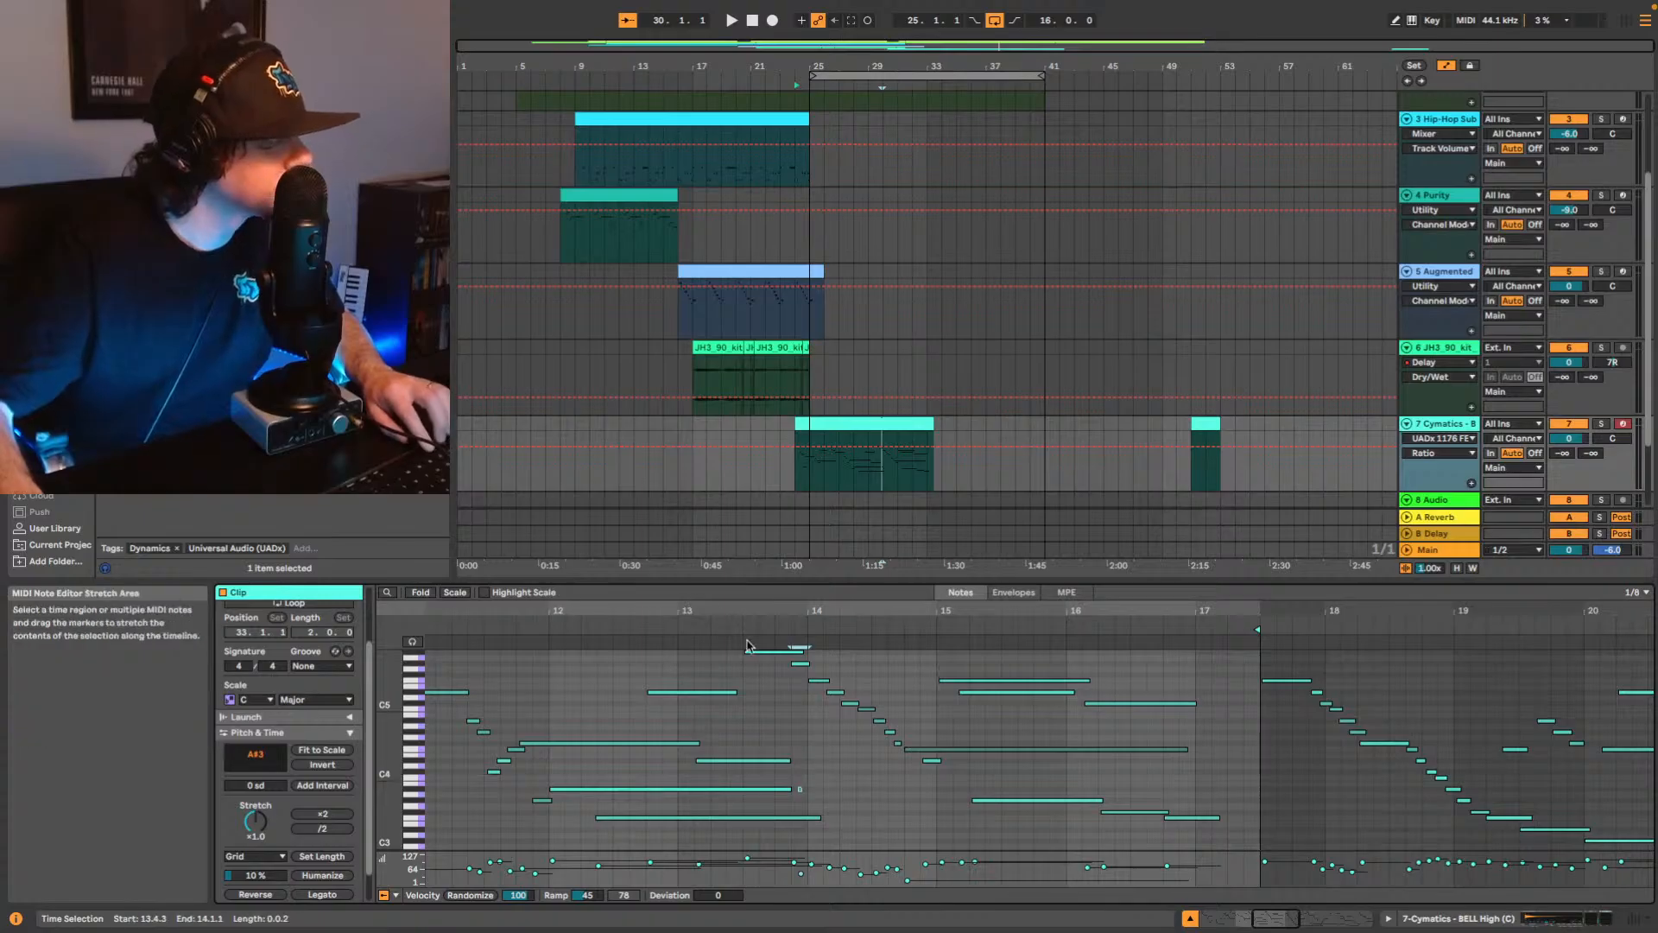
key(space)
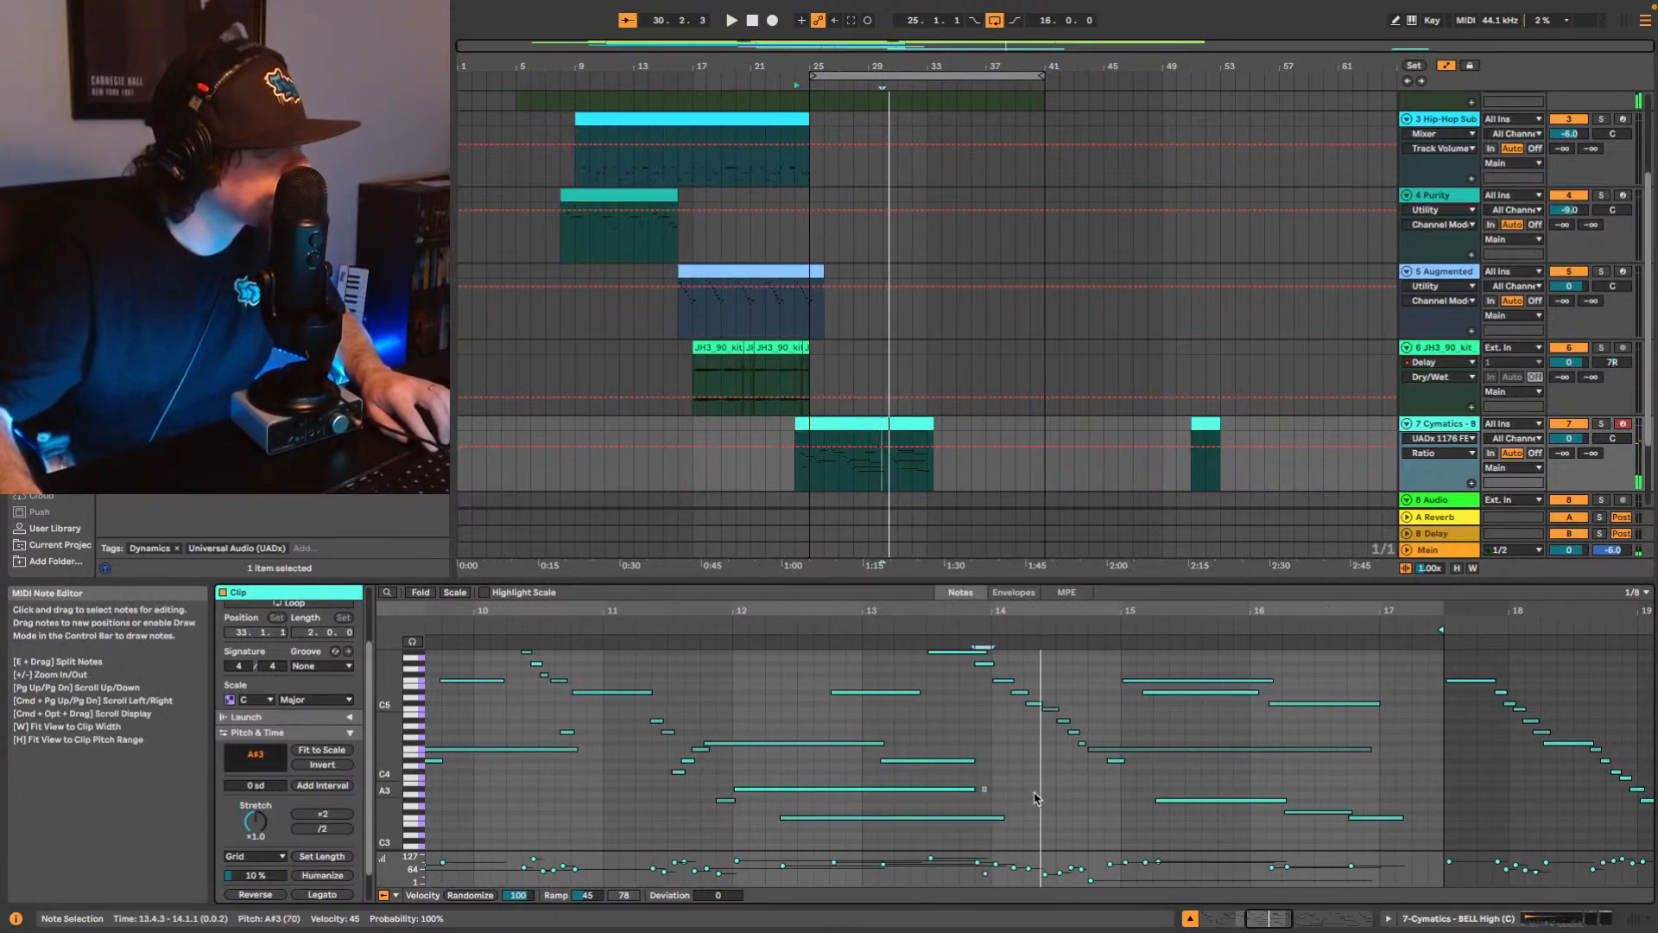
click(1035, 796)
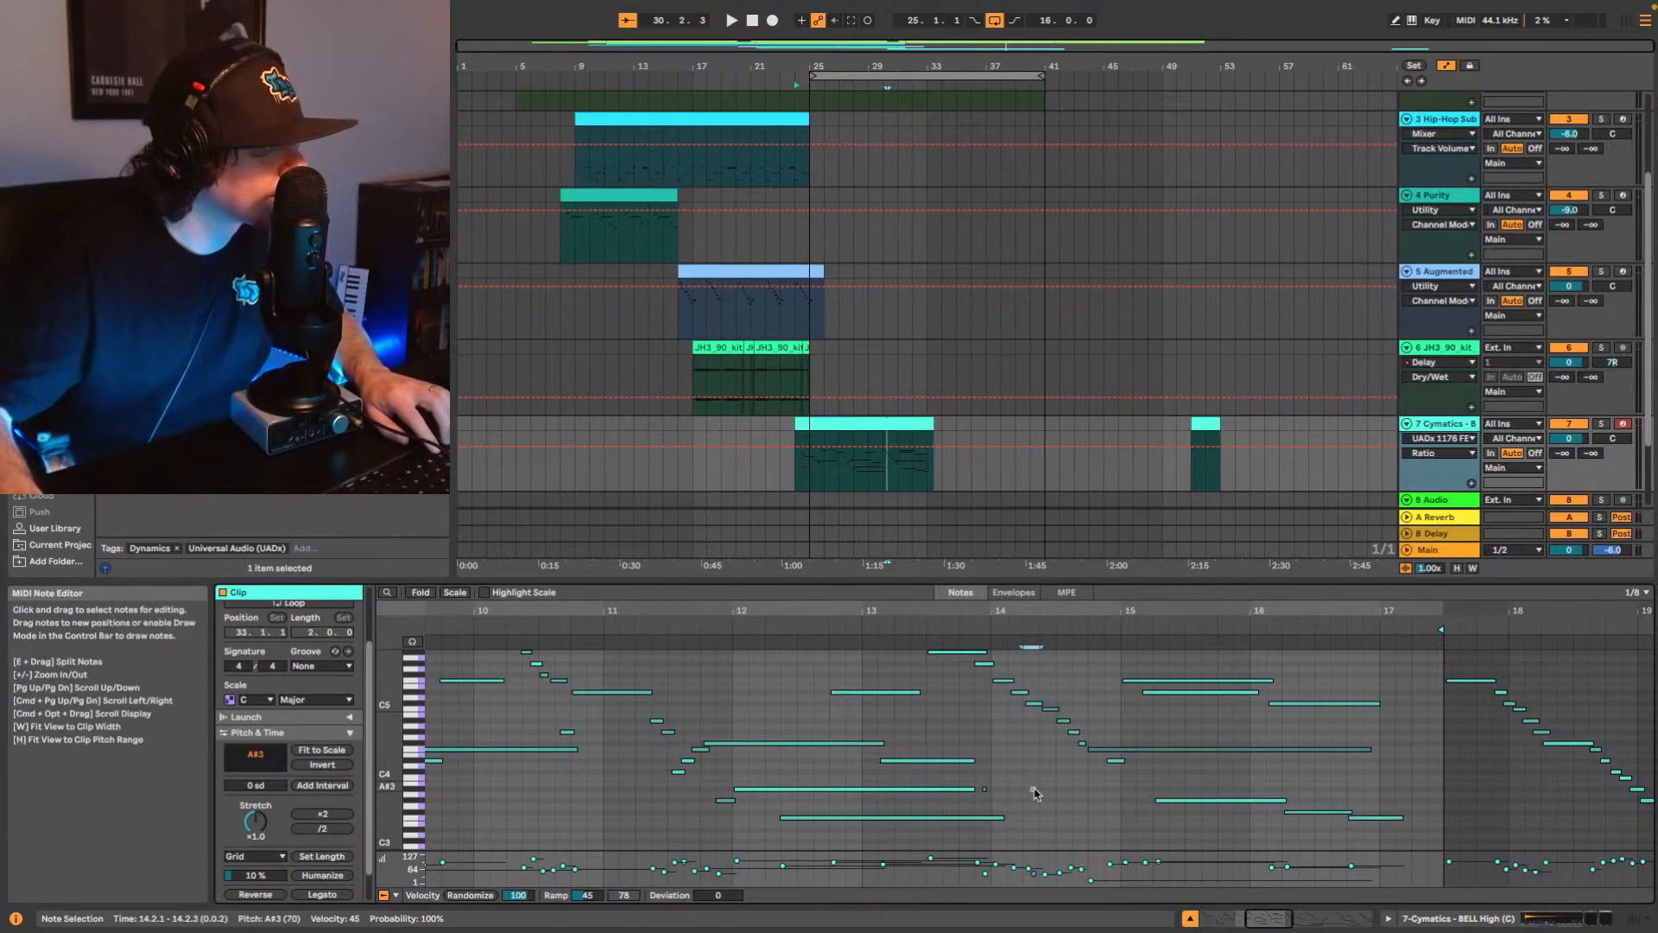
click(1034, 796)
key(space)
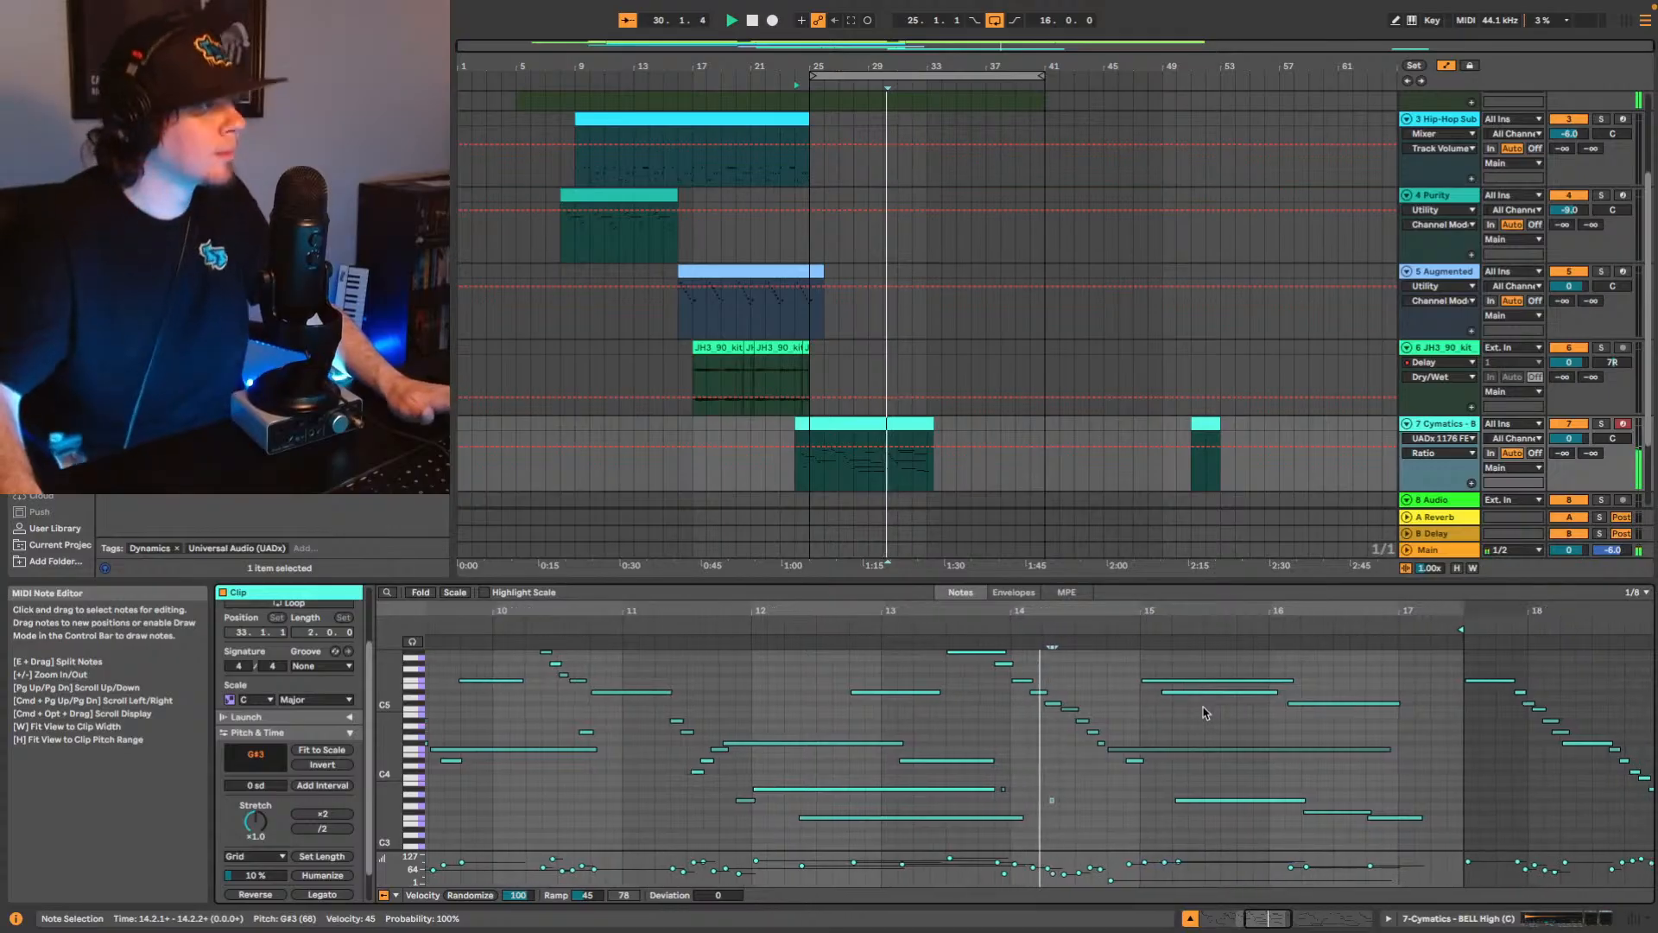
key(space)
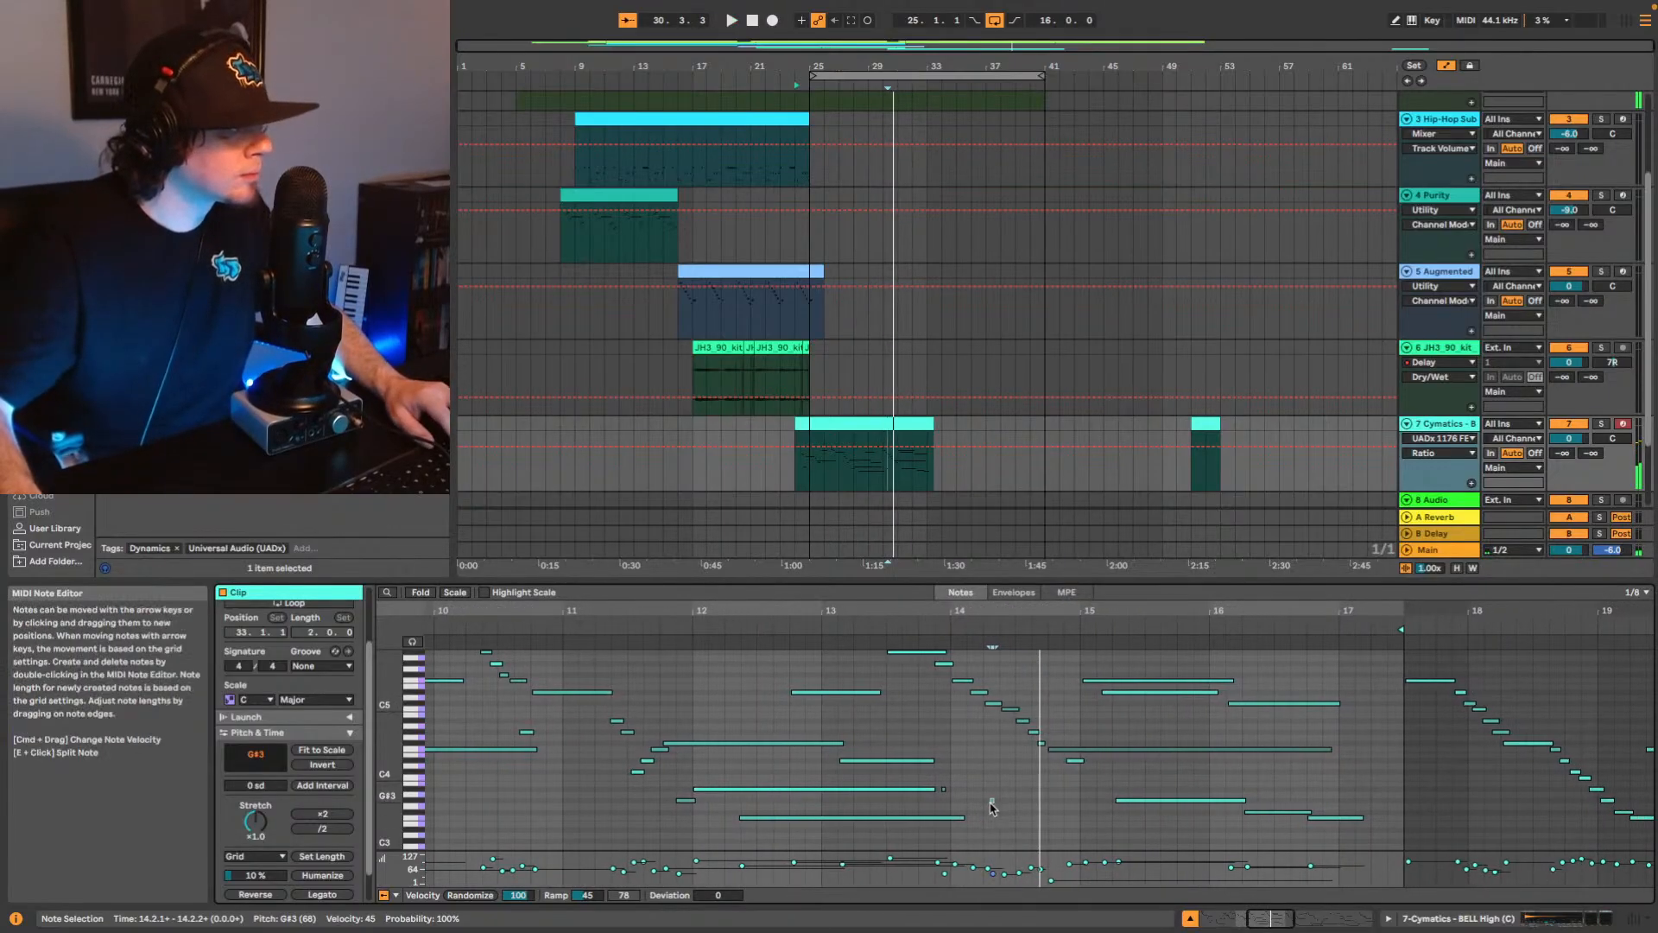
click(1007, 800)
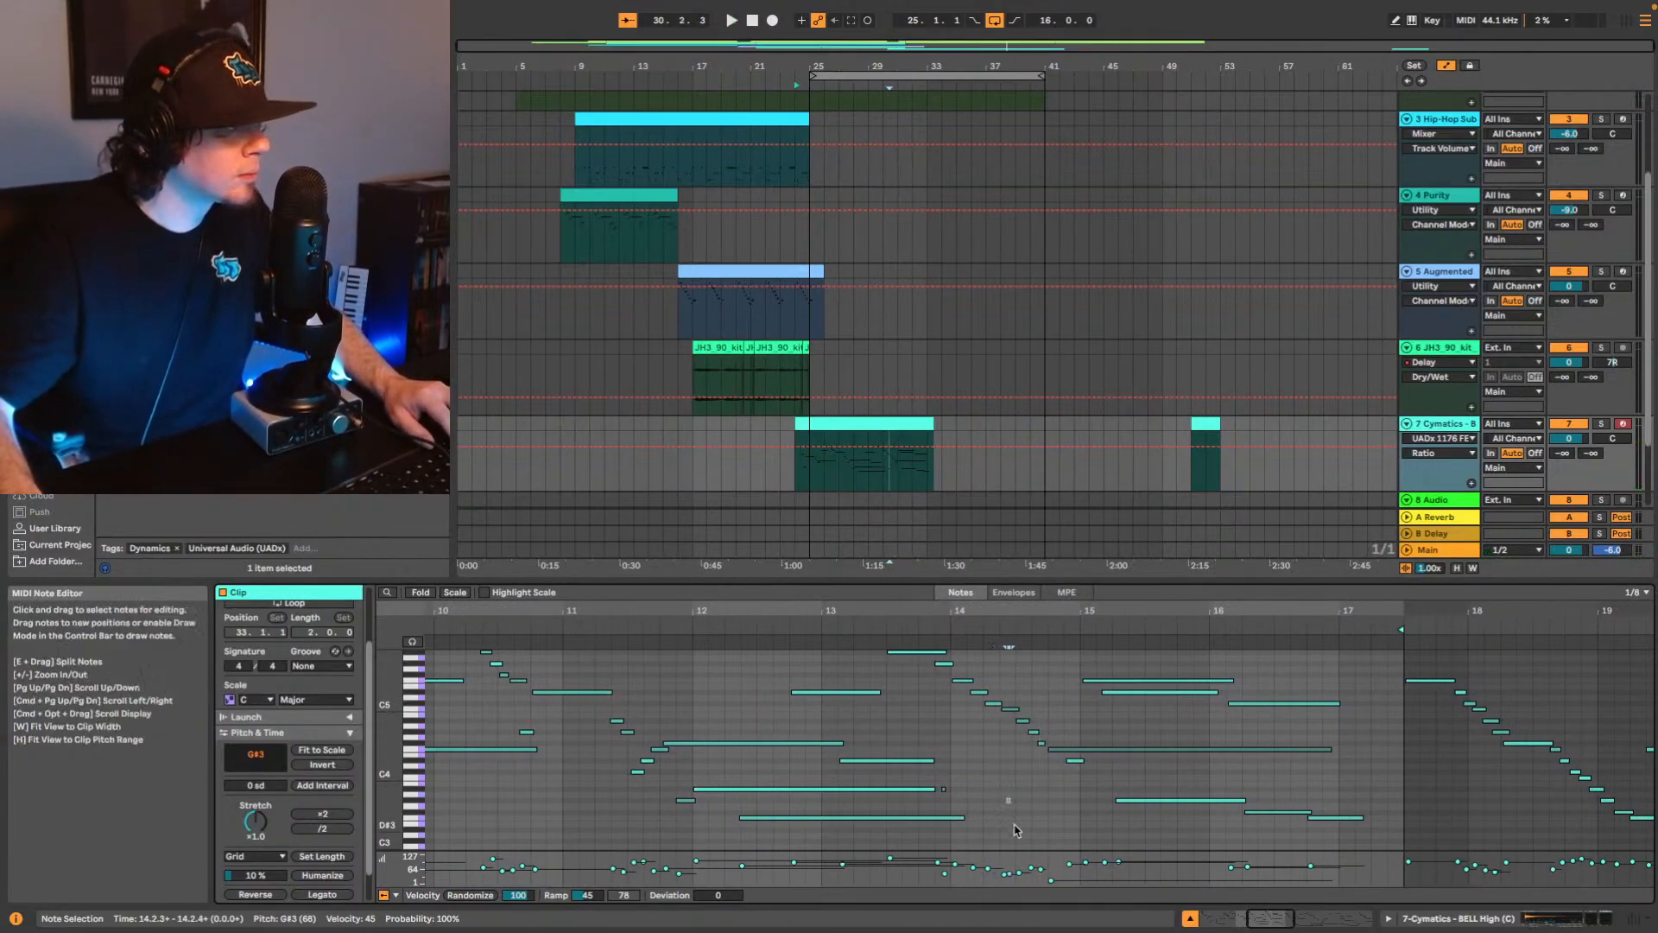
Paste another short note at about 14.4.3 in the bell clip, pitch it to F#3, and play the passage.
click(1062, 812)
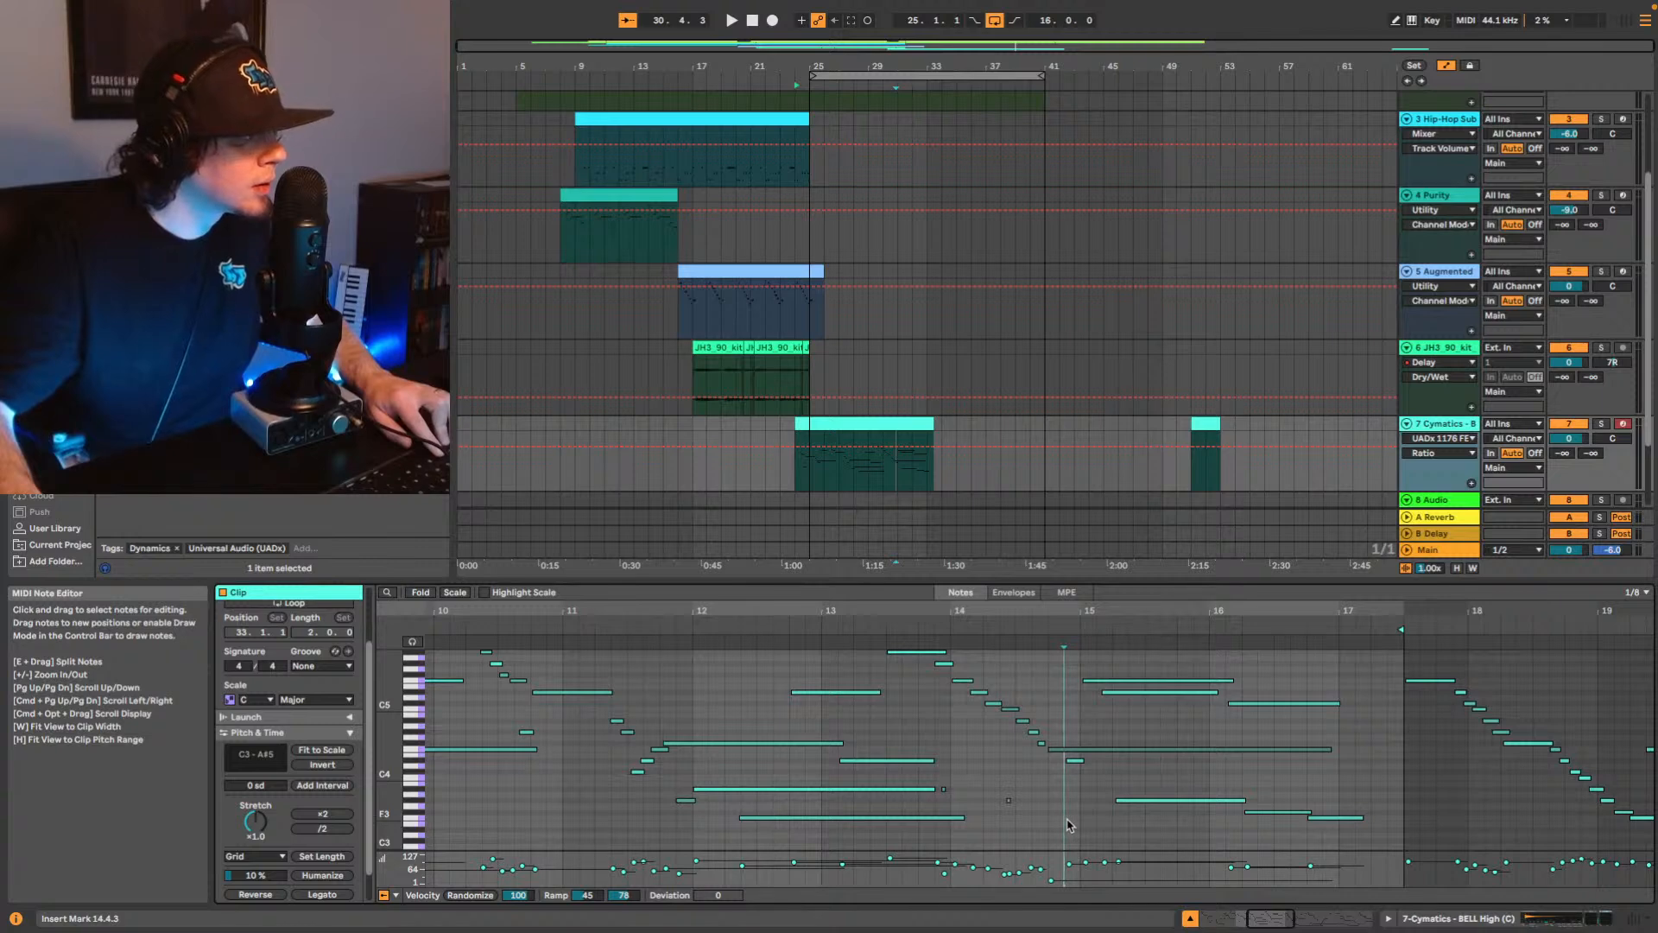
key(ctrl+v)
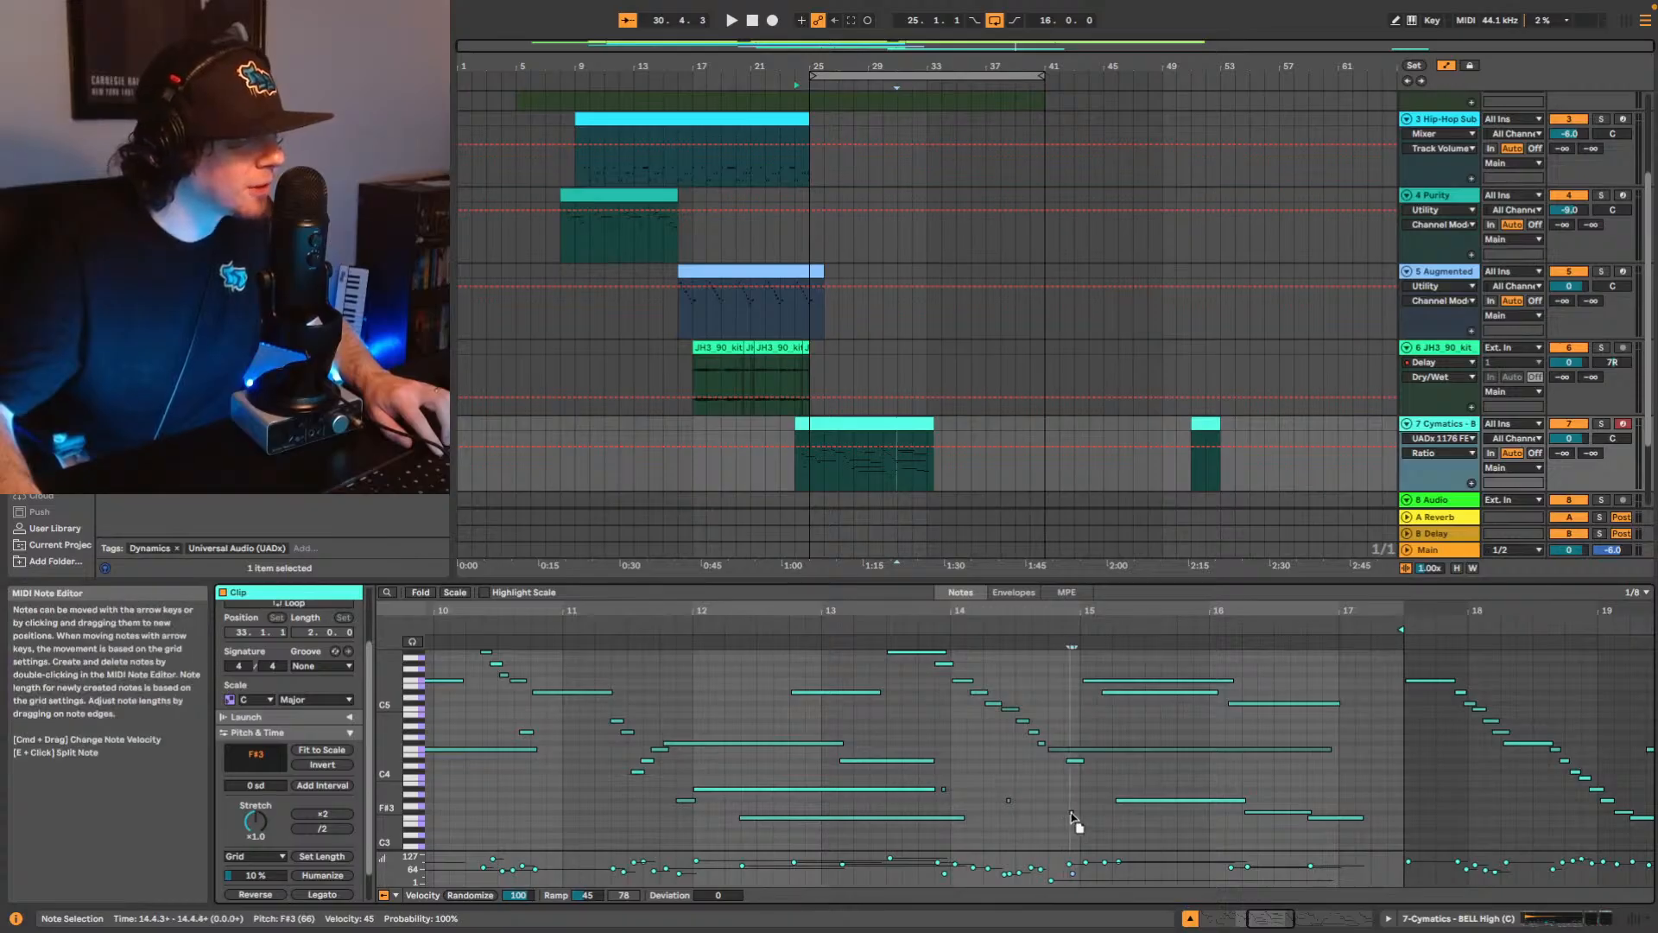
key(space)
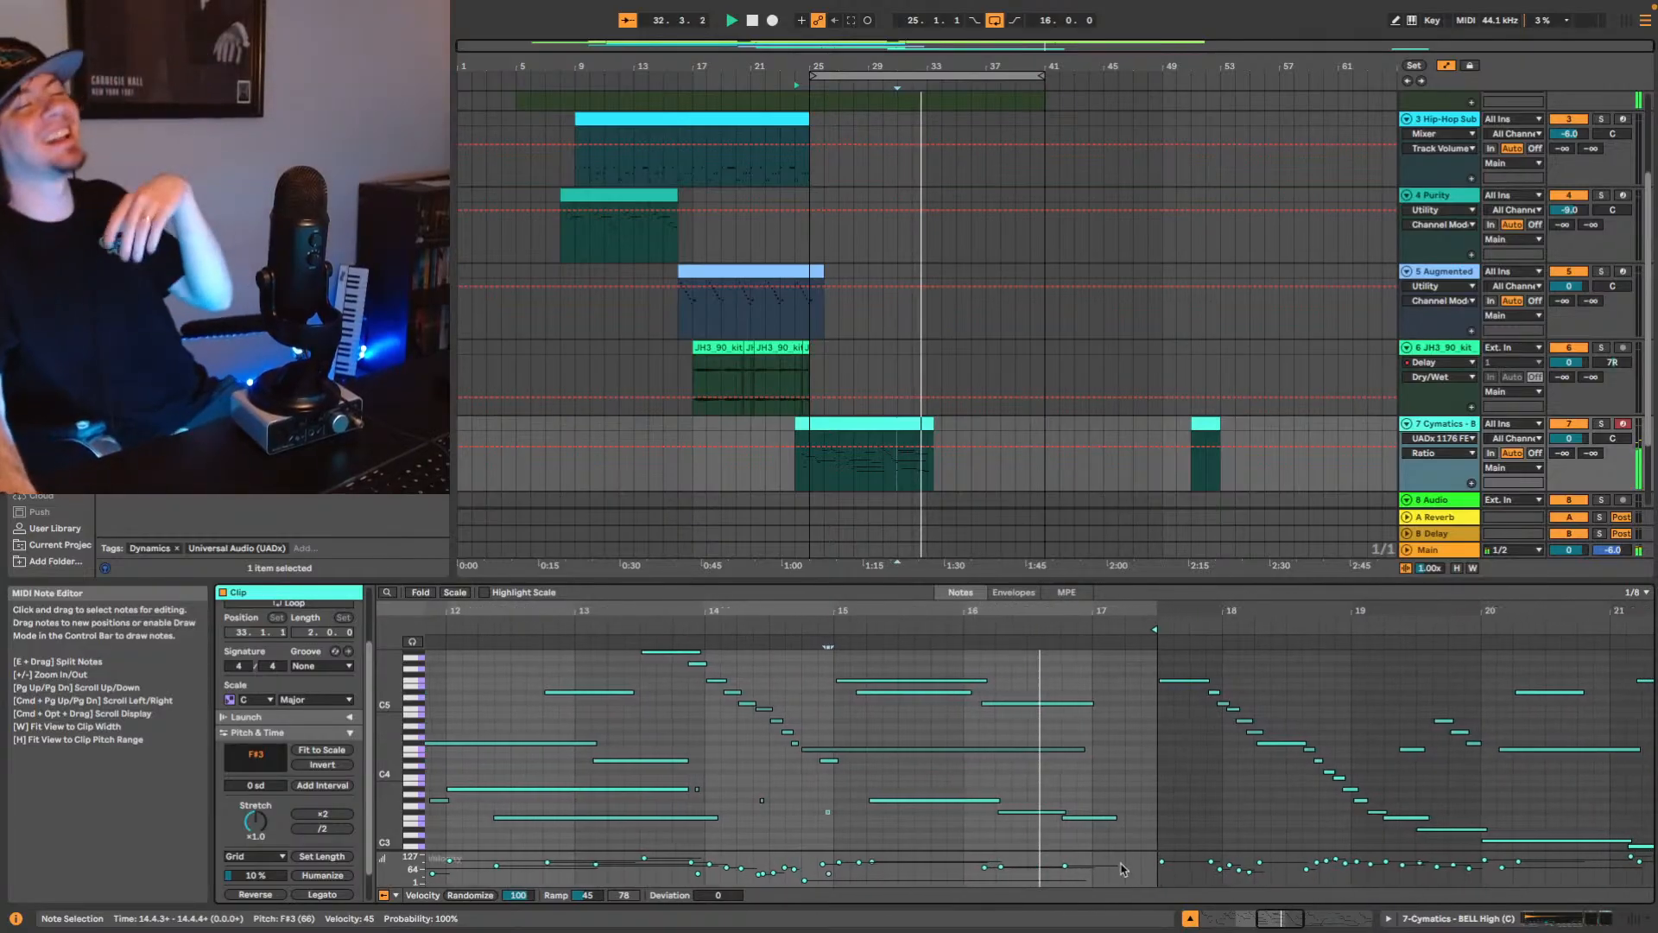
Set the playback start to bar 24 and select the whole bell clip.
mouse_move(953, 868)
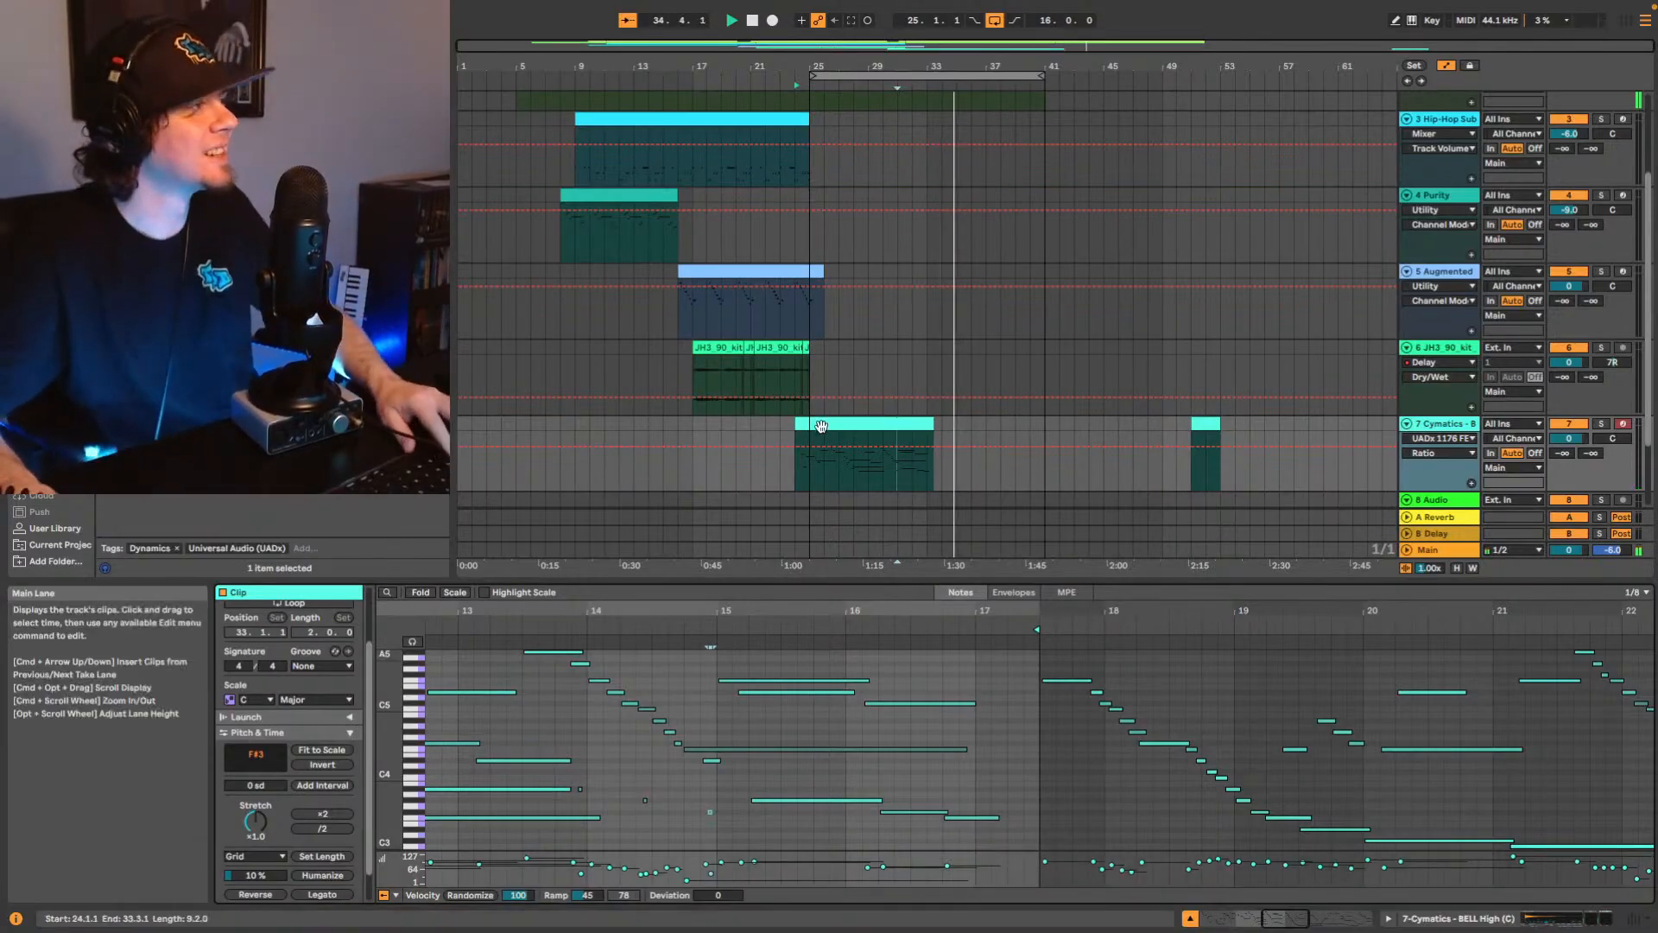
click(856, 422)
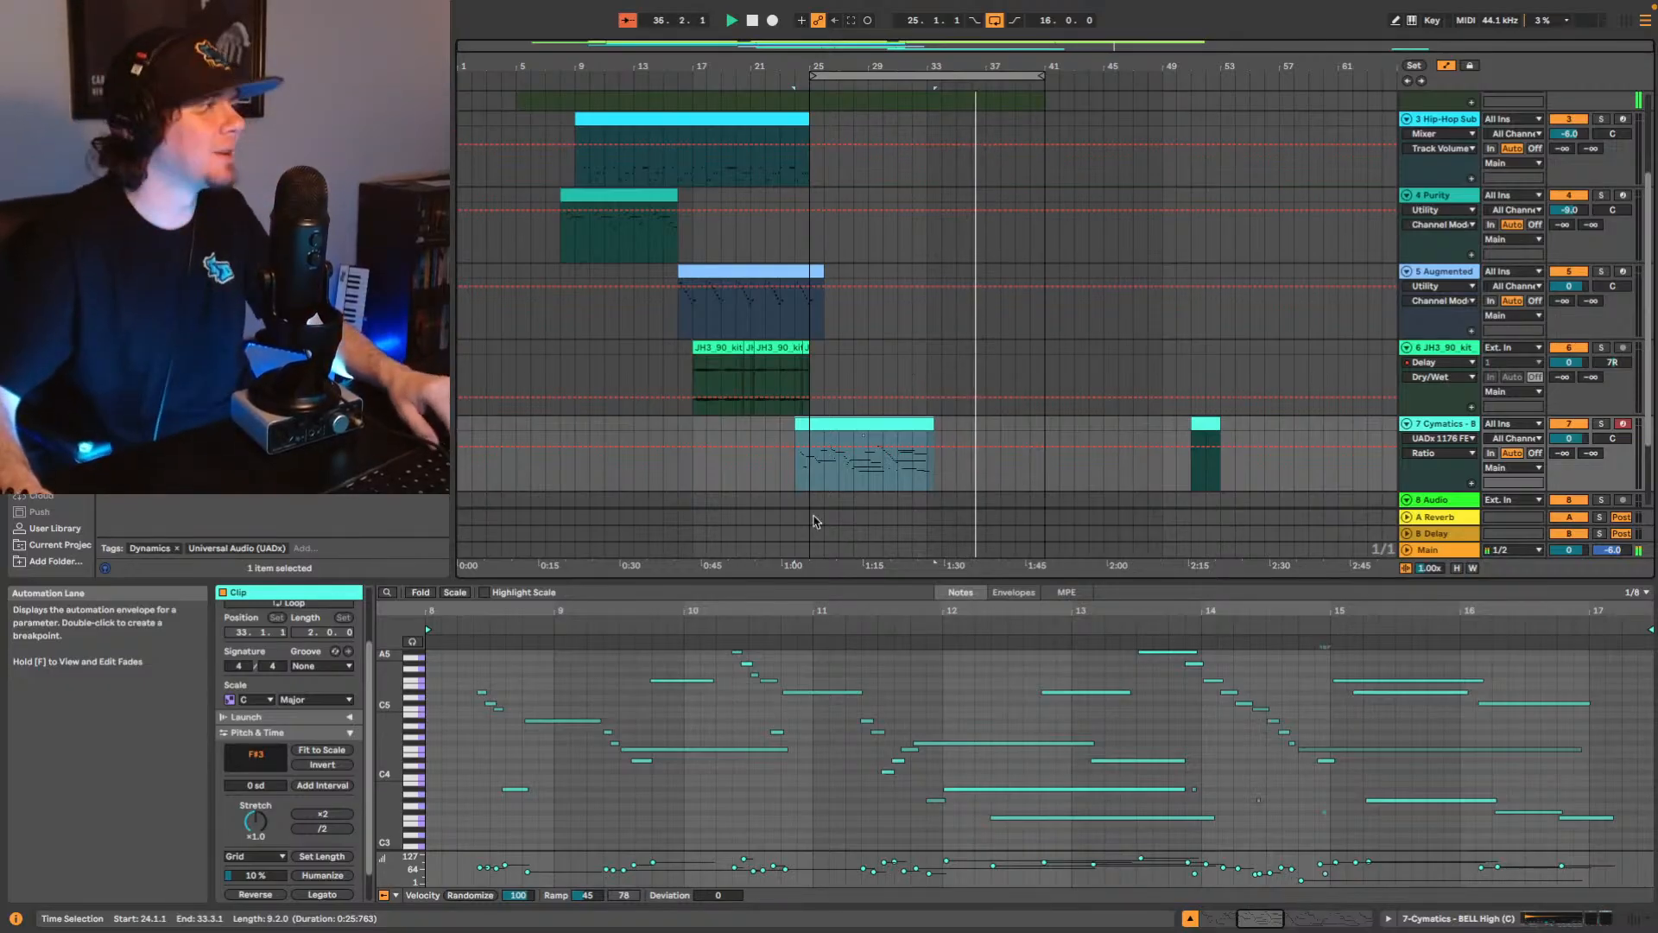
click(799, 483)
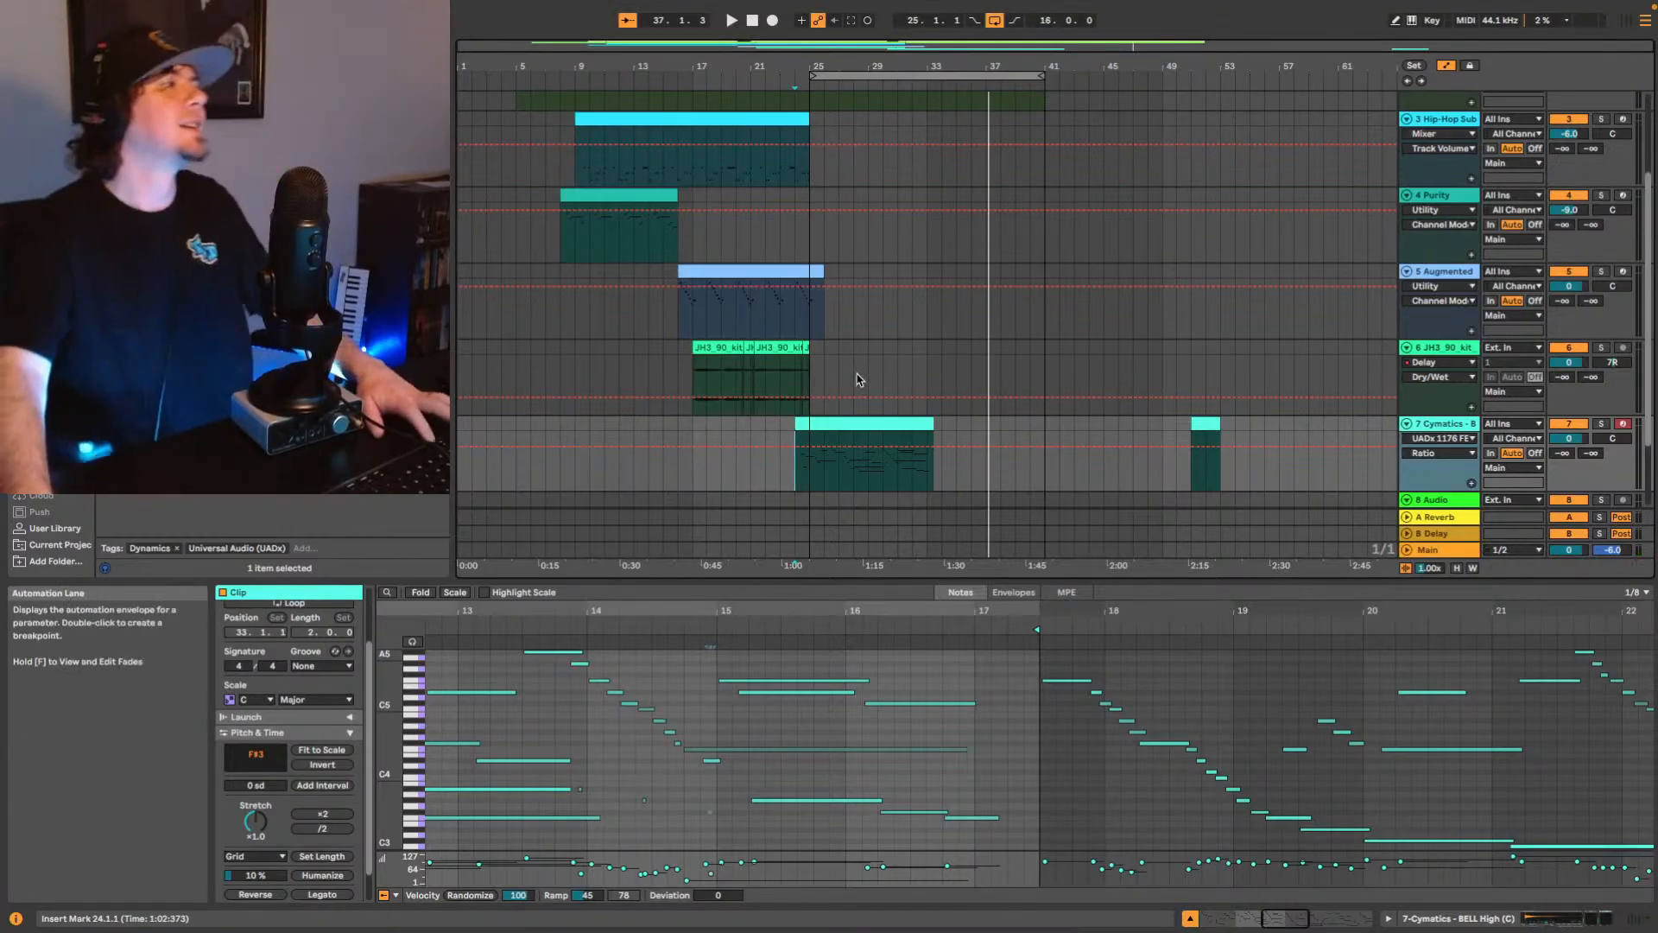
click(909, 438)
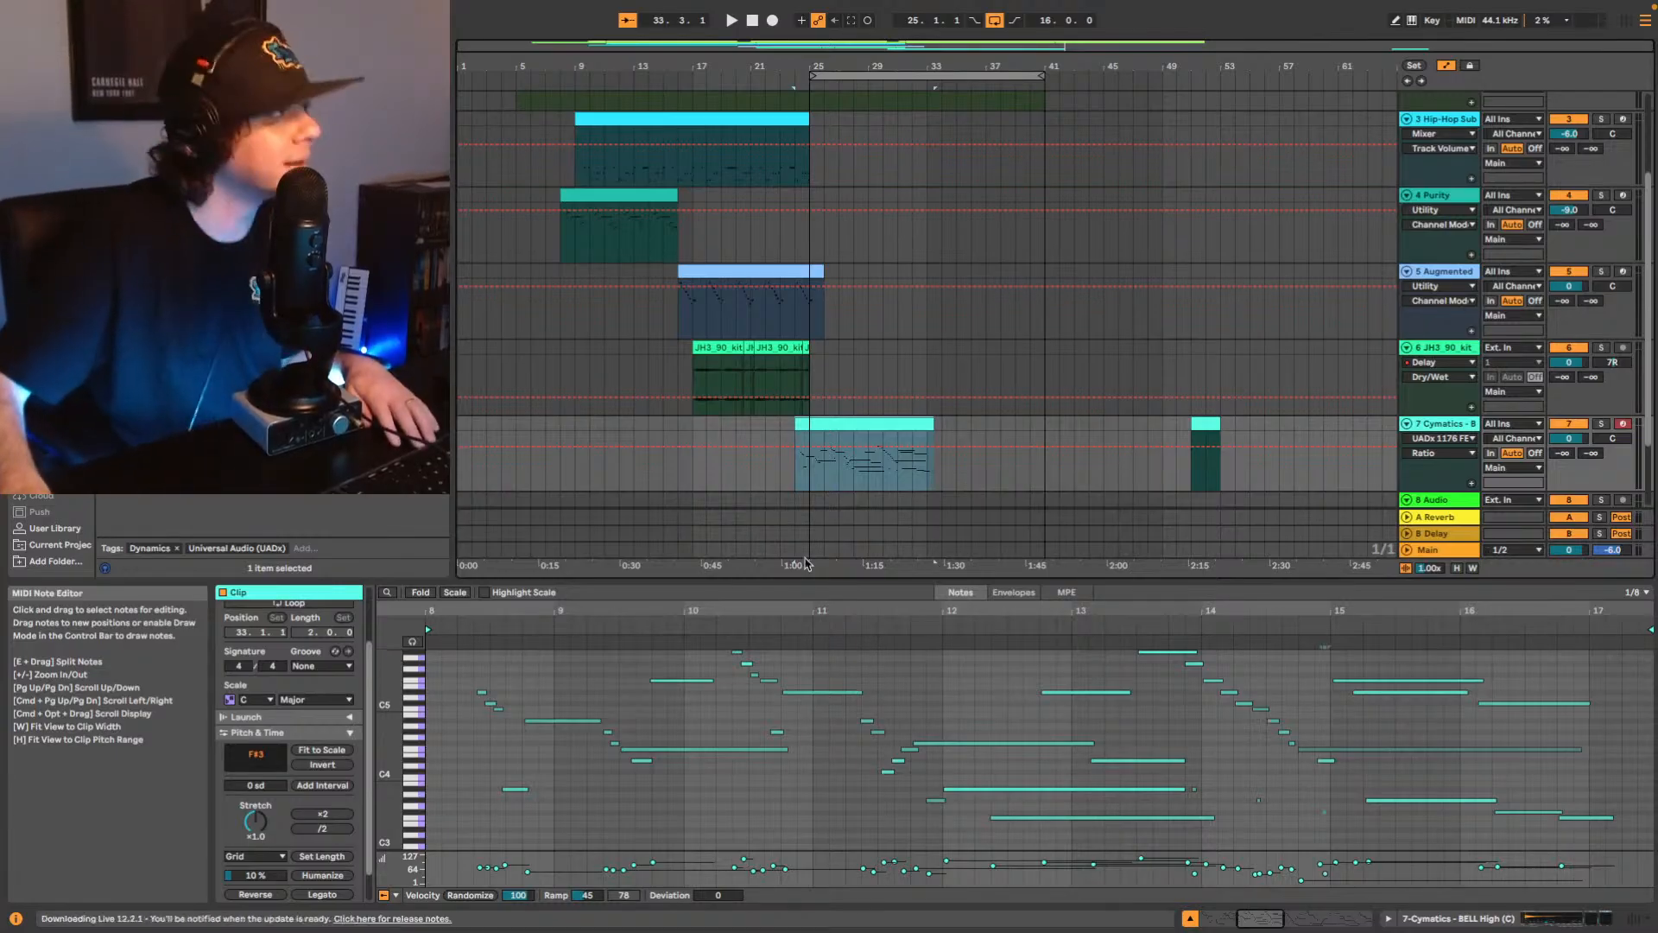
Inspect the drum clips around bars 33 and 8, and select the melodic stack clip spanning bars 5 to 9.
scroll(950, 319, up, 3)
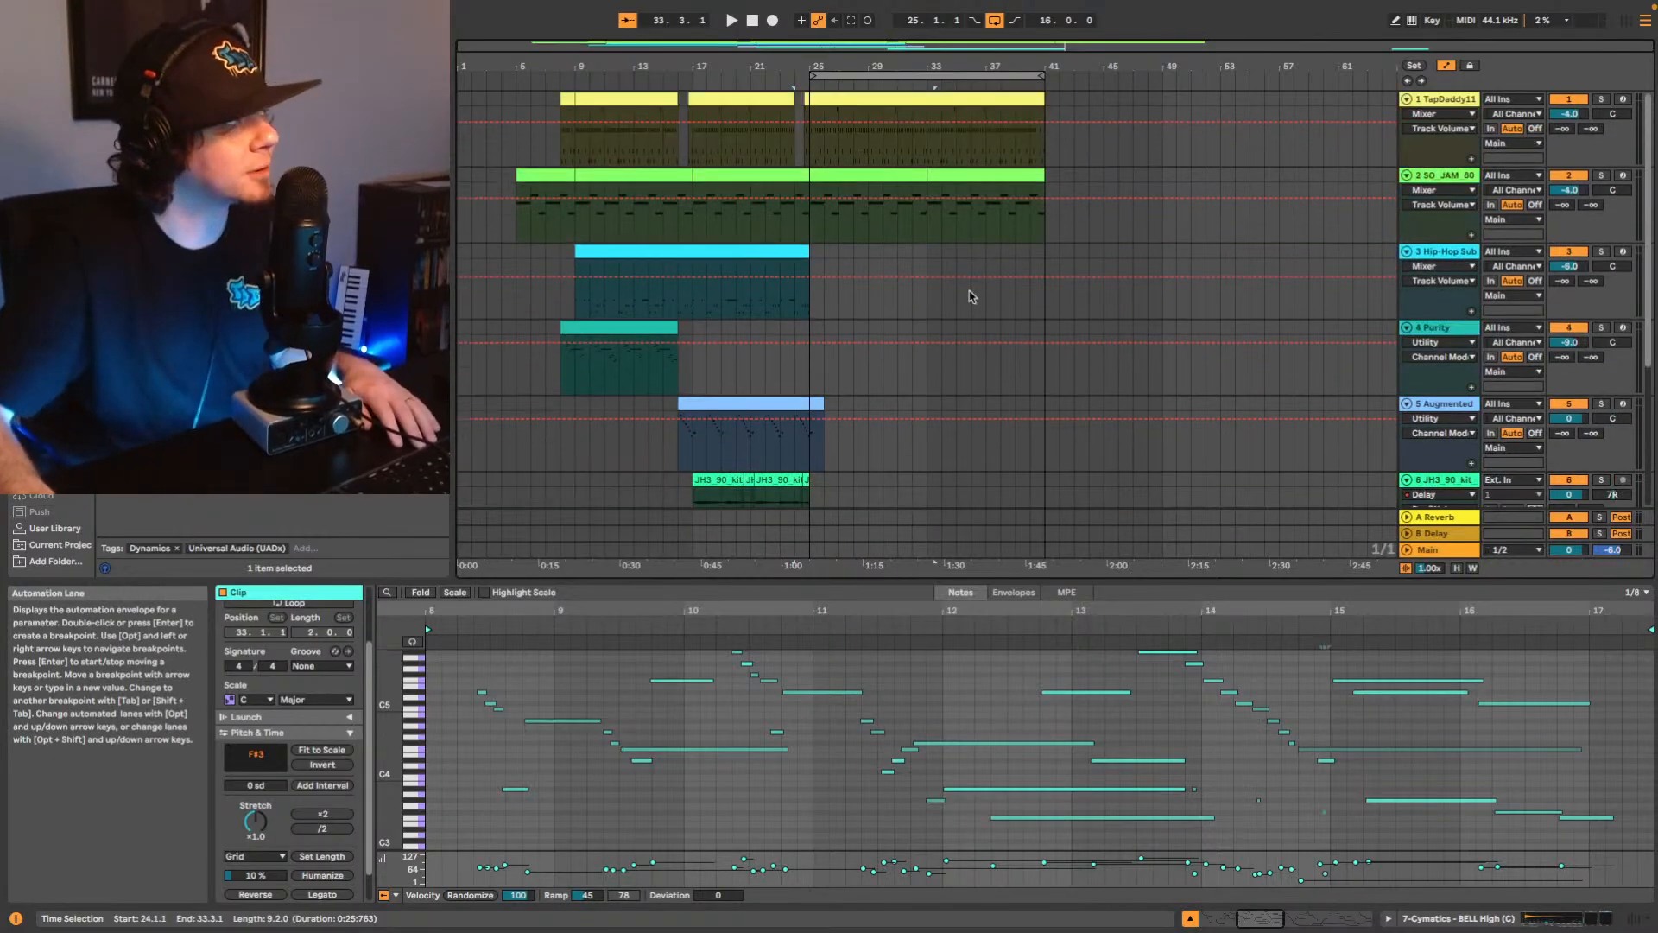
click(928, 164)
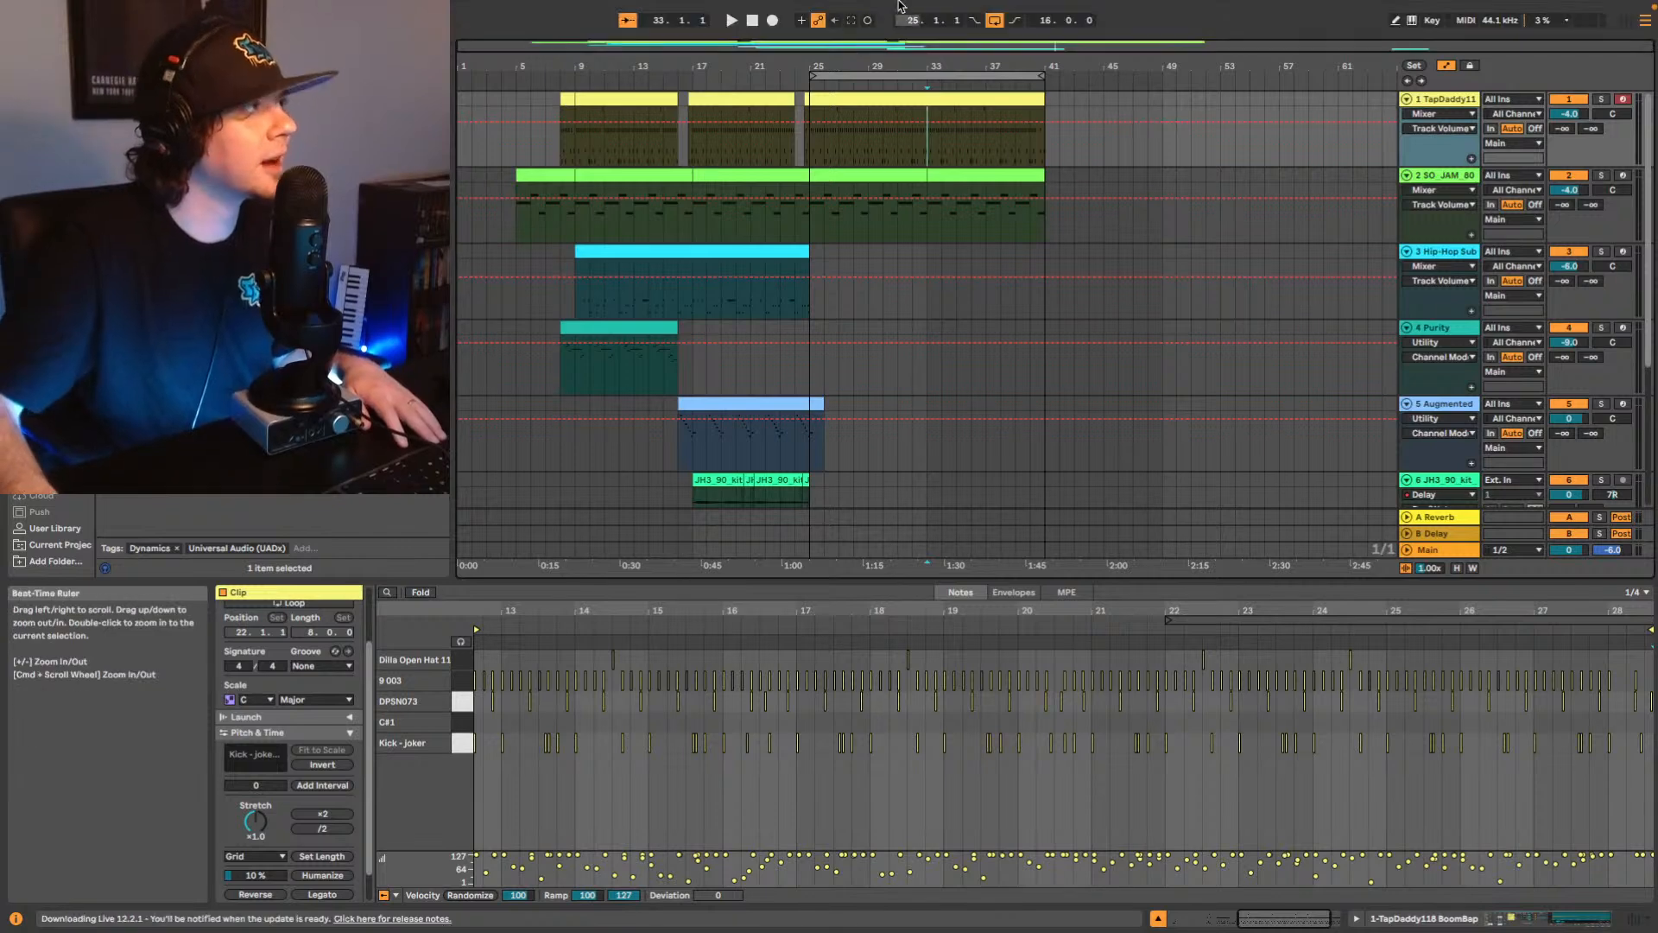
drag(905, 47, 962, 9)
click(565, 163)
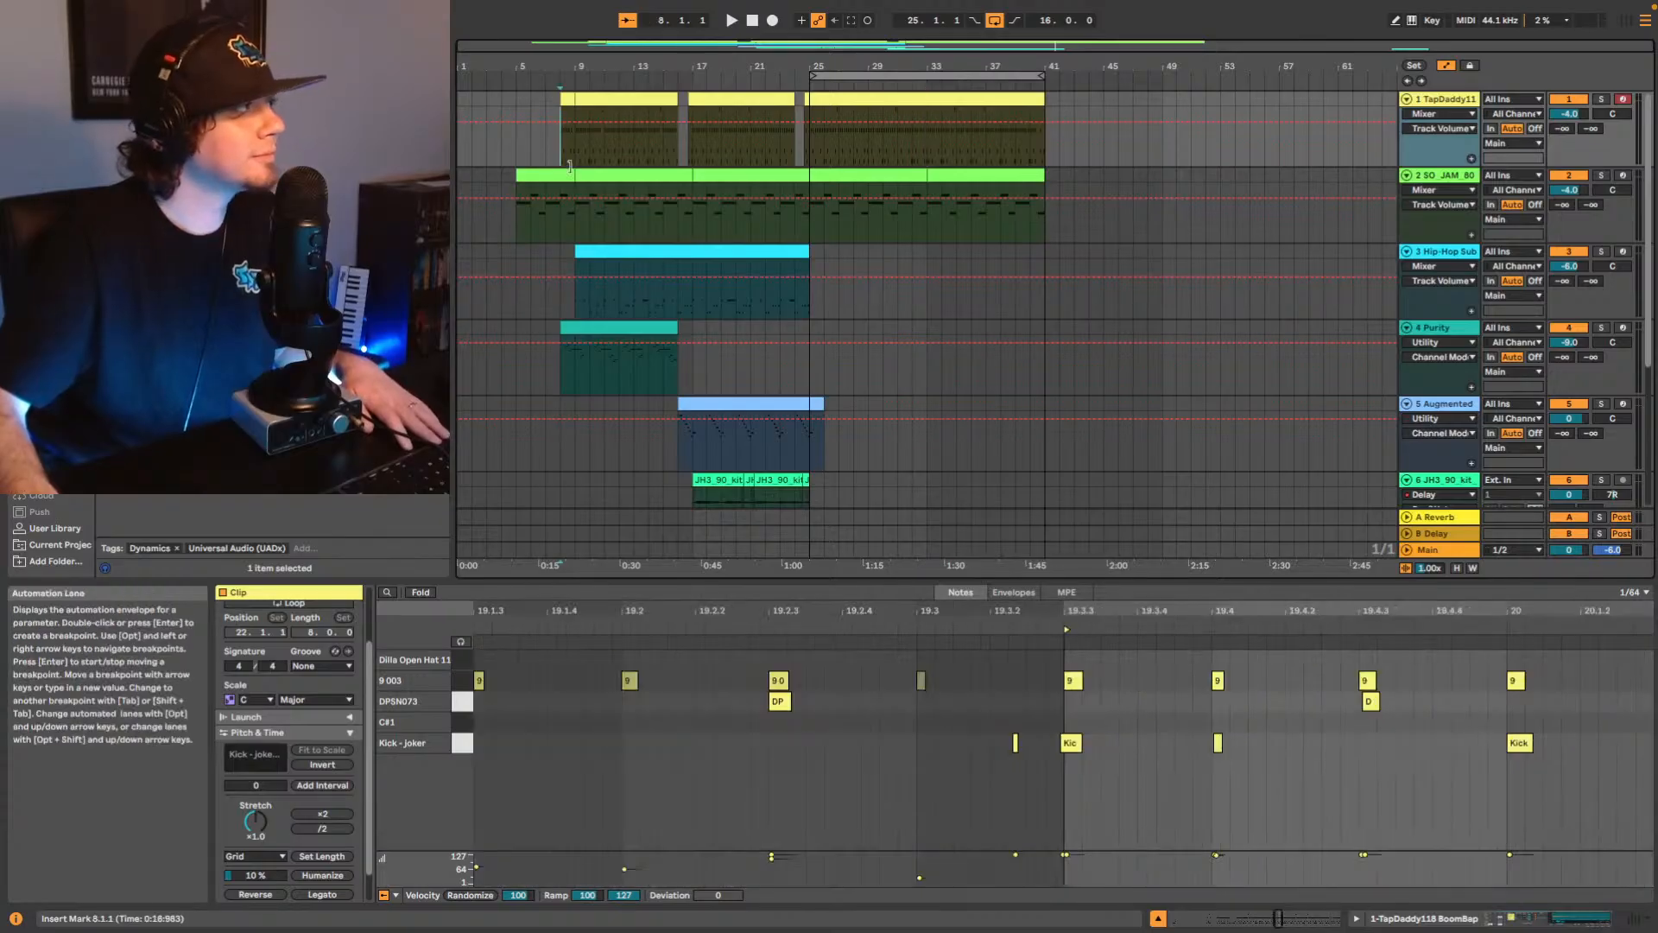
click(532, 175)
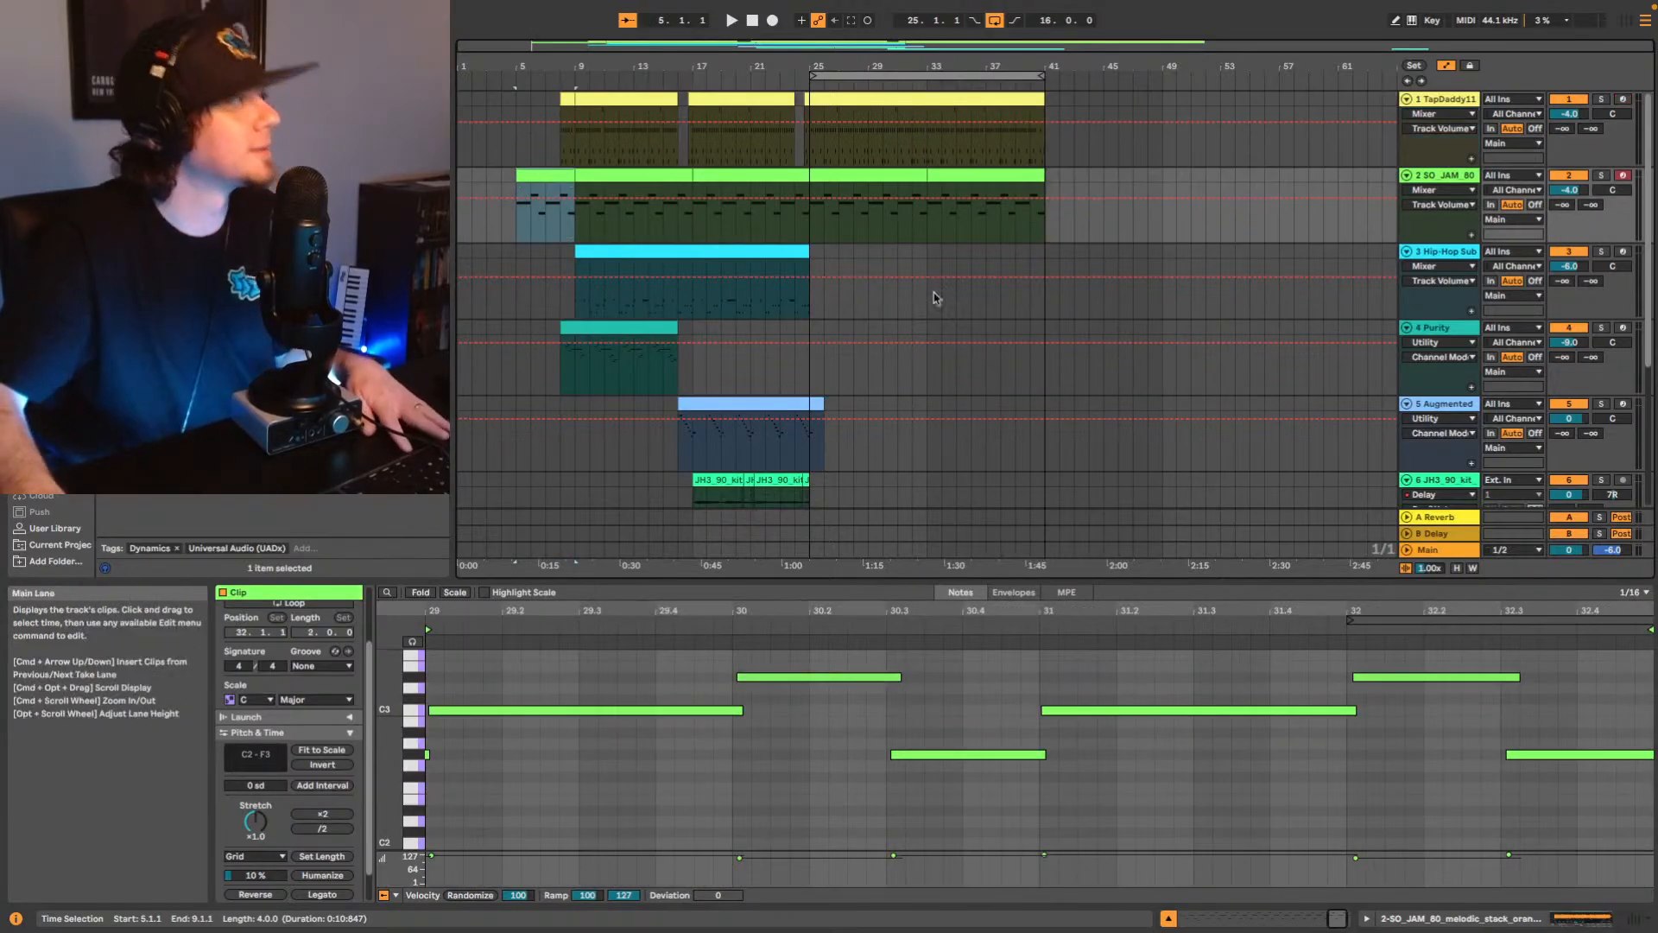
Play the arrangement from bar 5 to about bar 35.
key(space)
right_click(1000, 282)
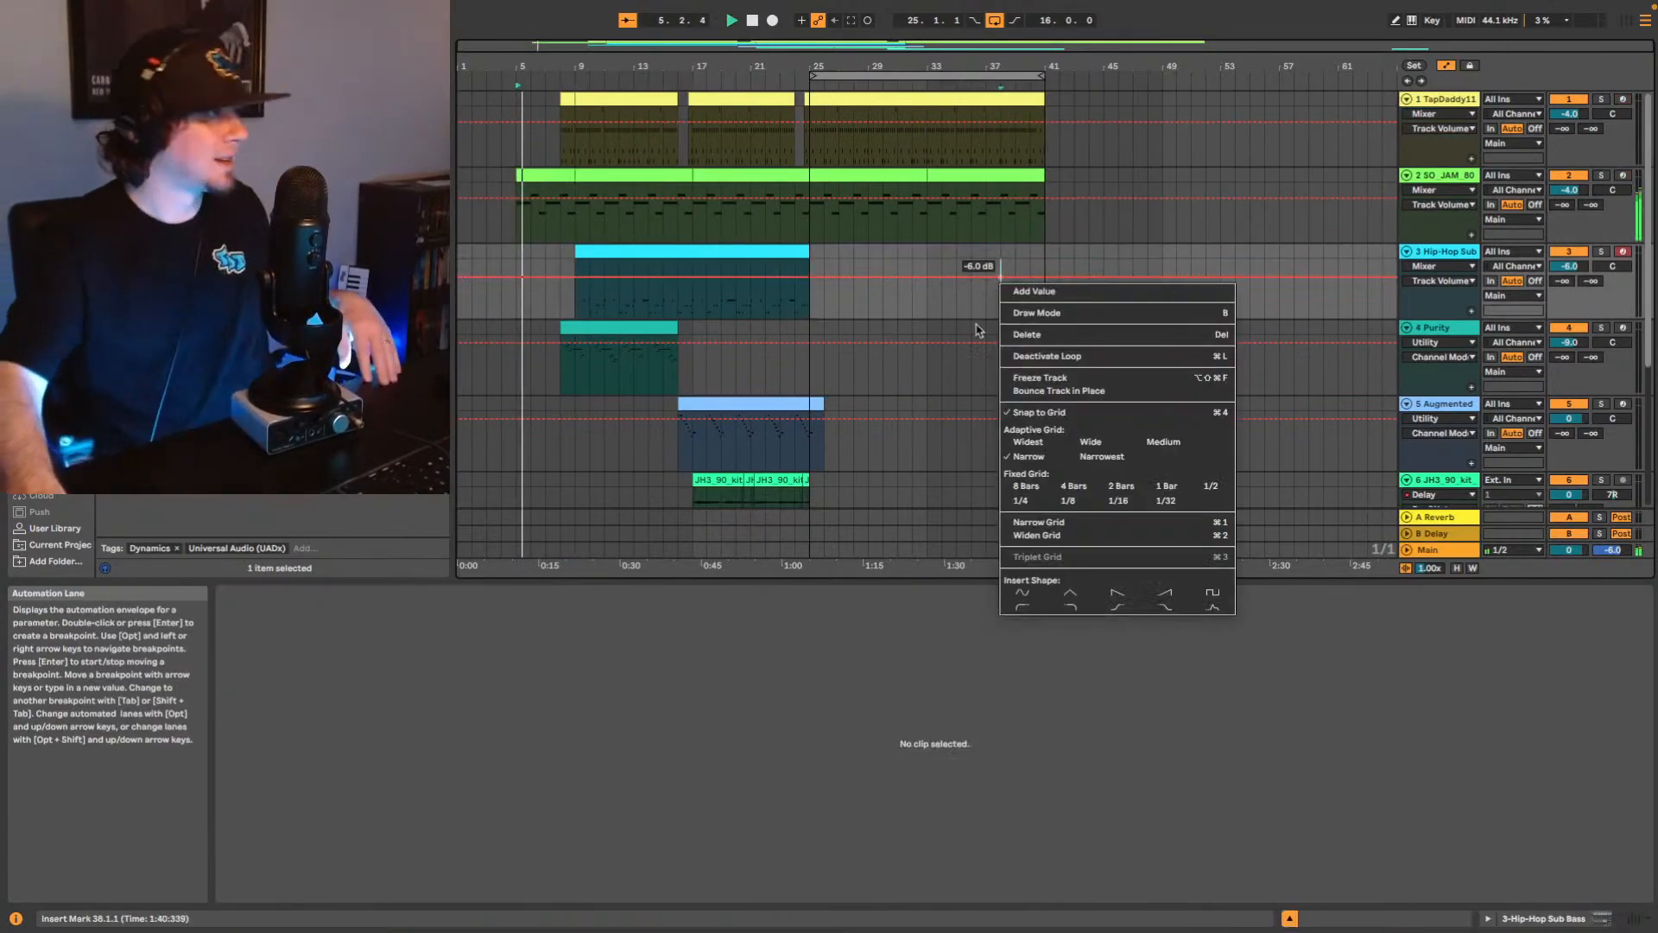
click(918, 494)
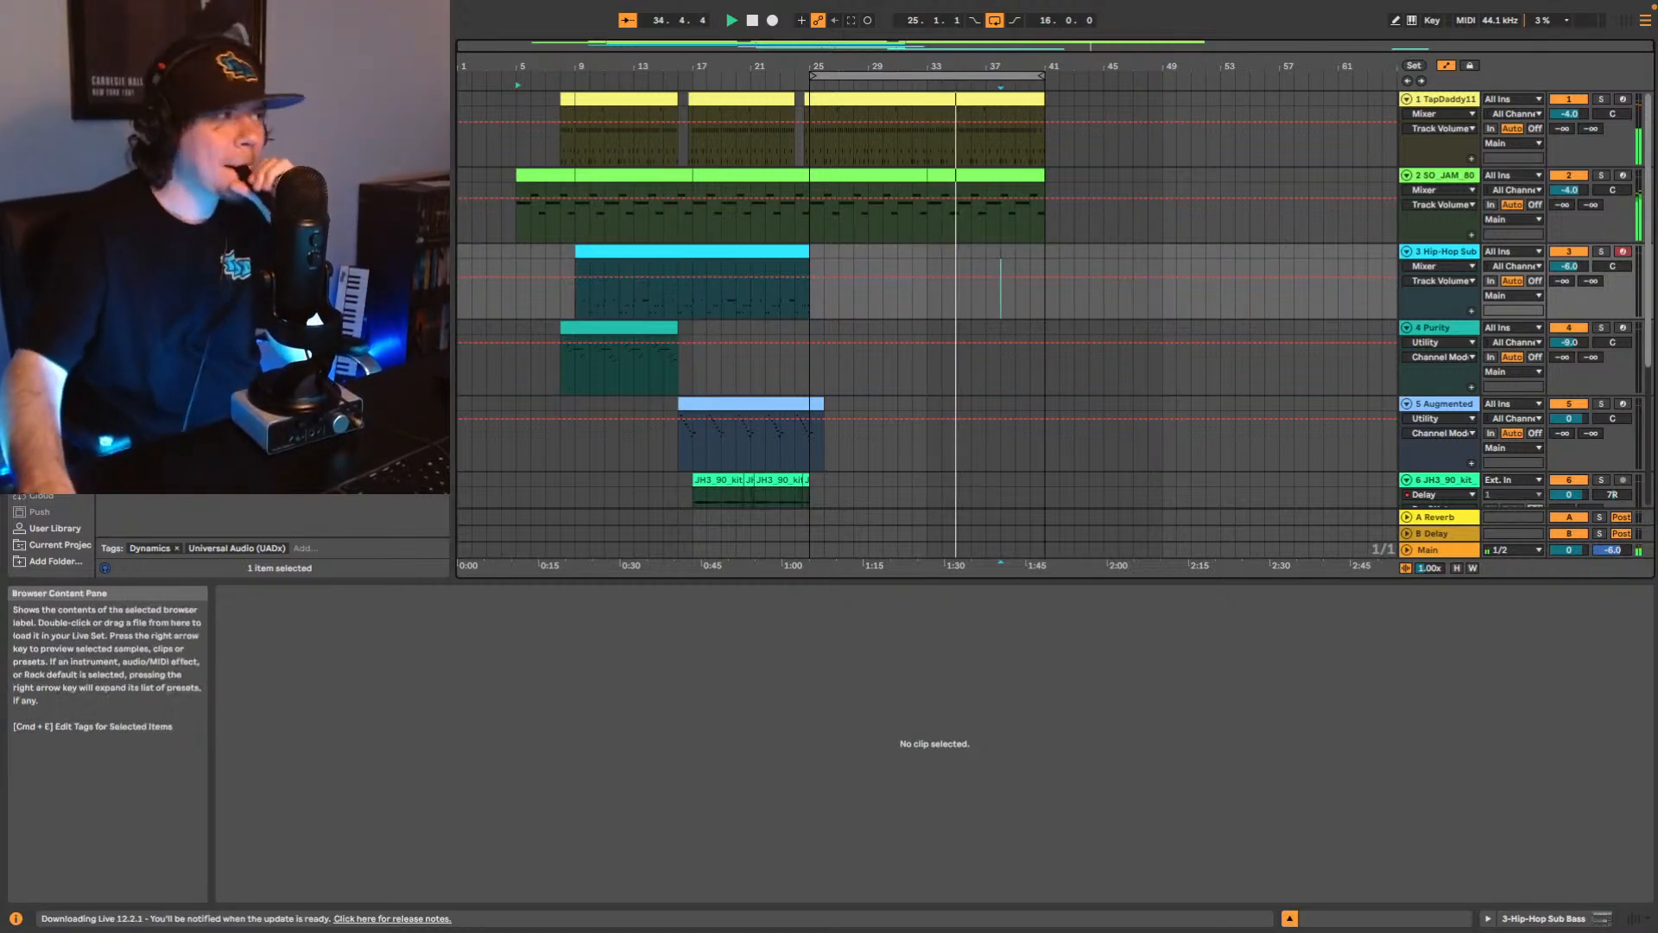
click(918, 707)
key(space)
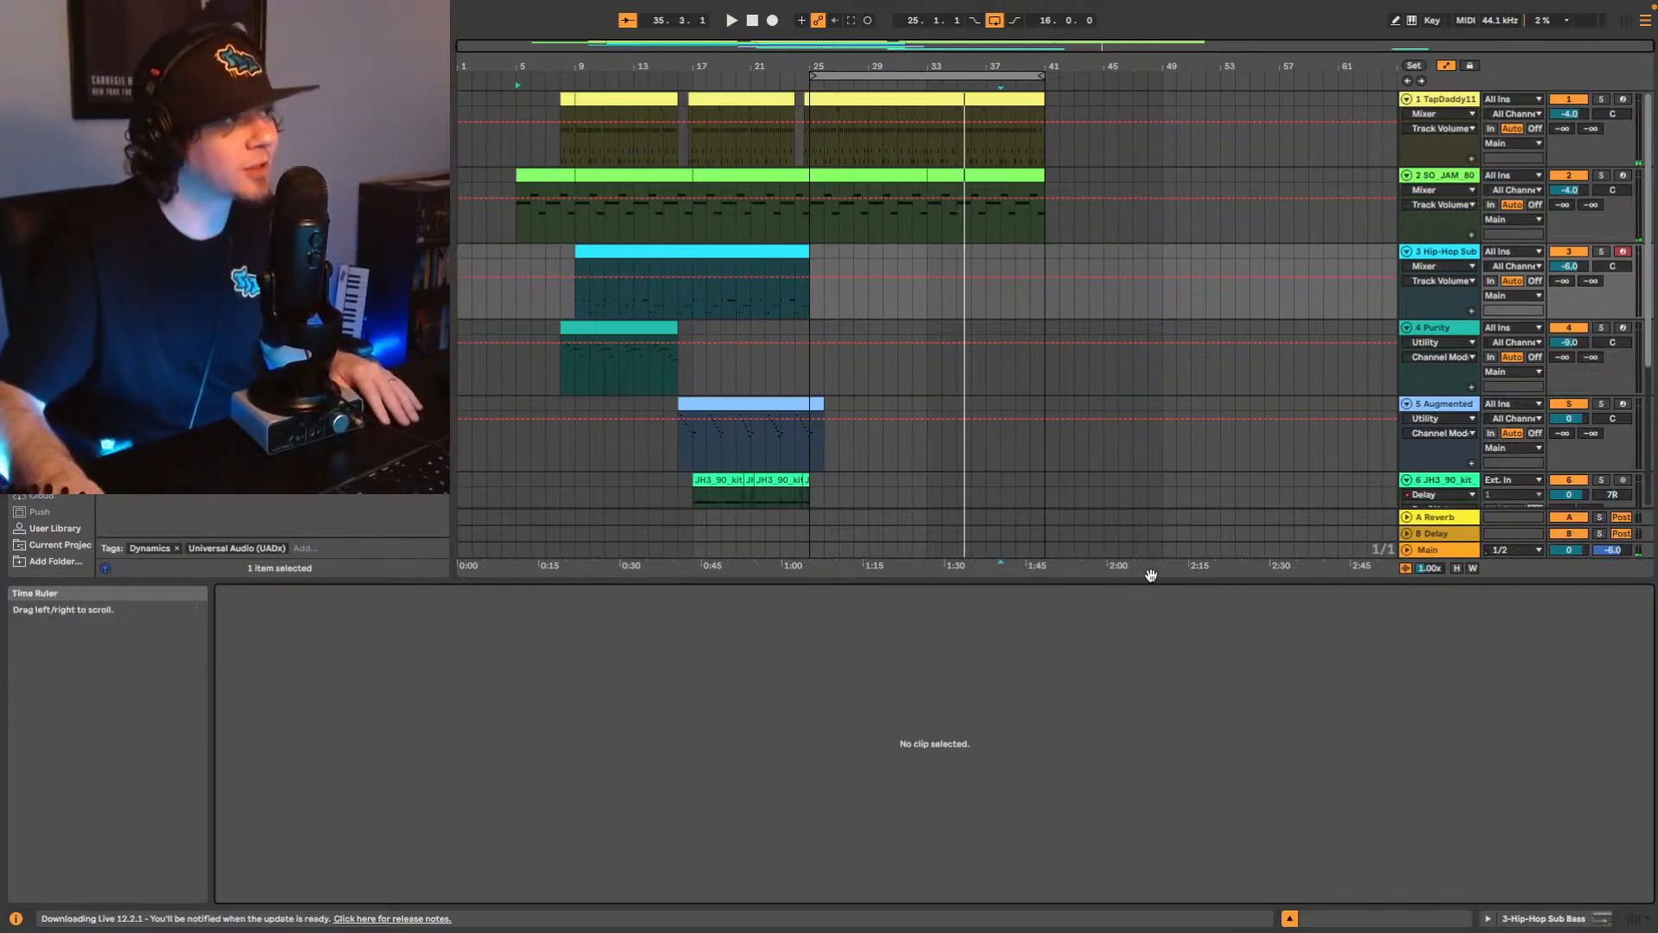
Examine the drum clip around bar 33 and play the section from bar 25.
click(930, 160)
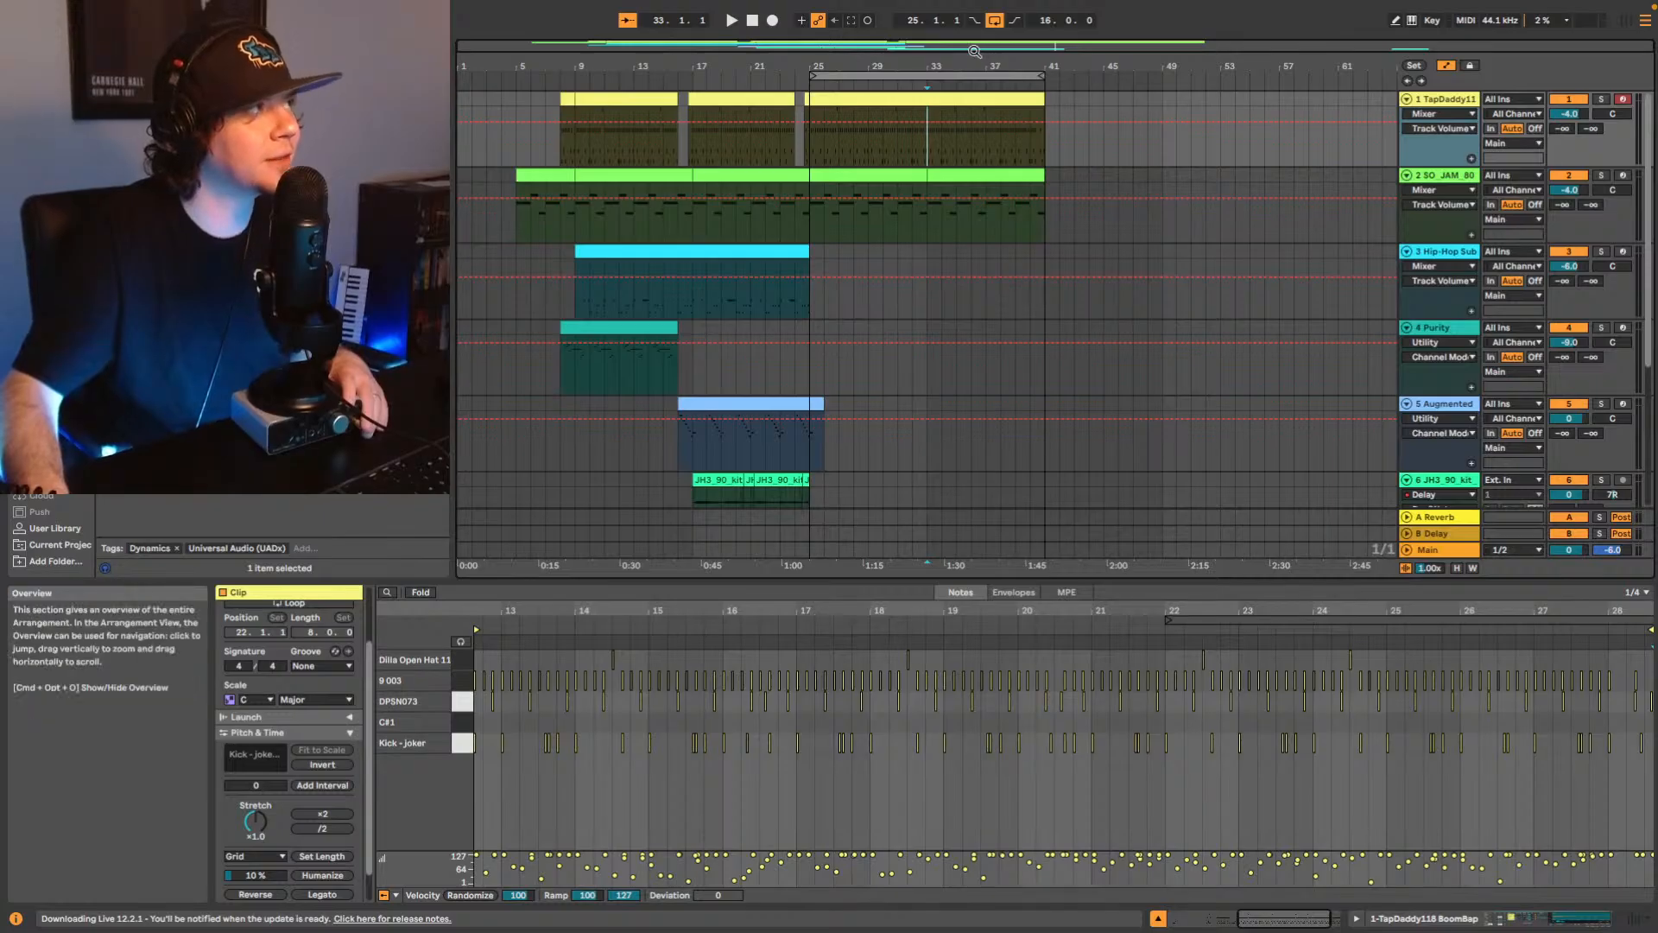
mouse_move(977, 50)
mouse_down()
mouse_move(976, 74)
mouse_move(981, 59)
mouse_up()
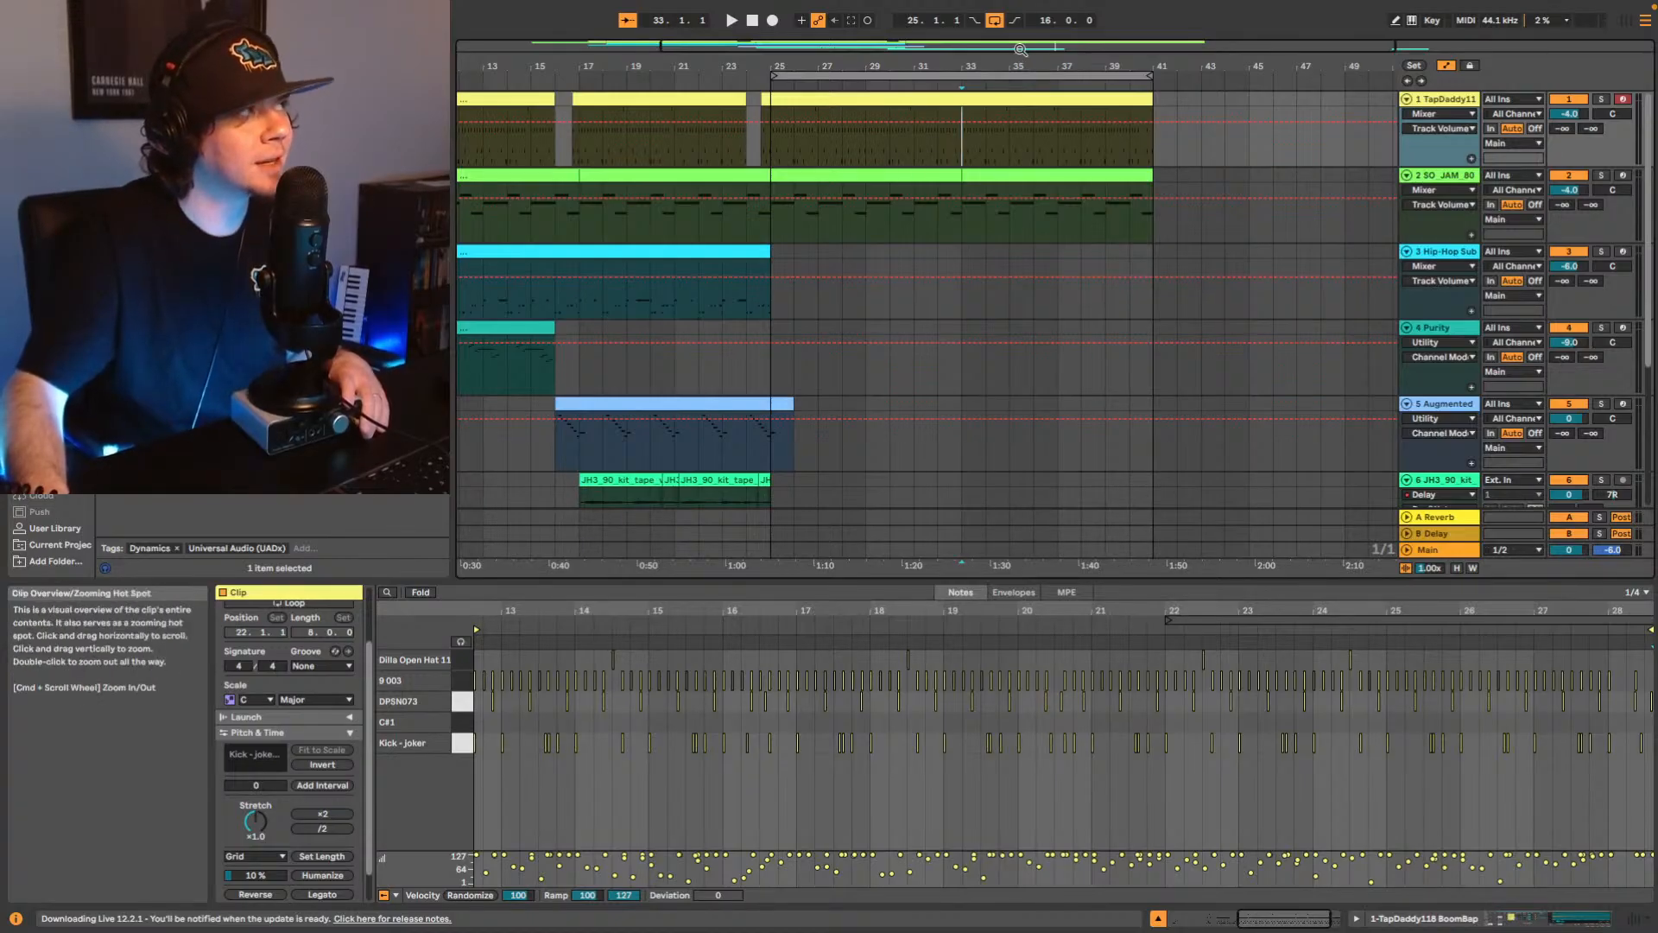
drag(1019, 48, 1019, 57)
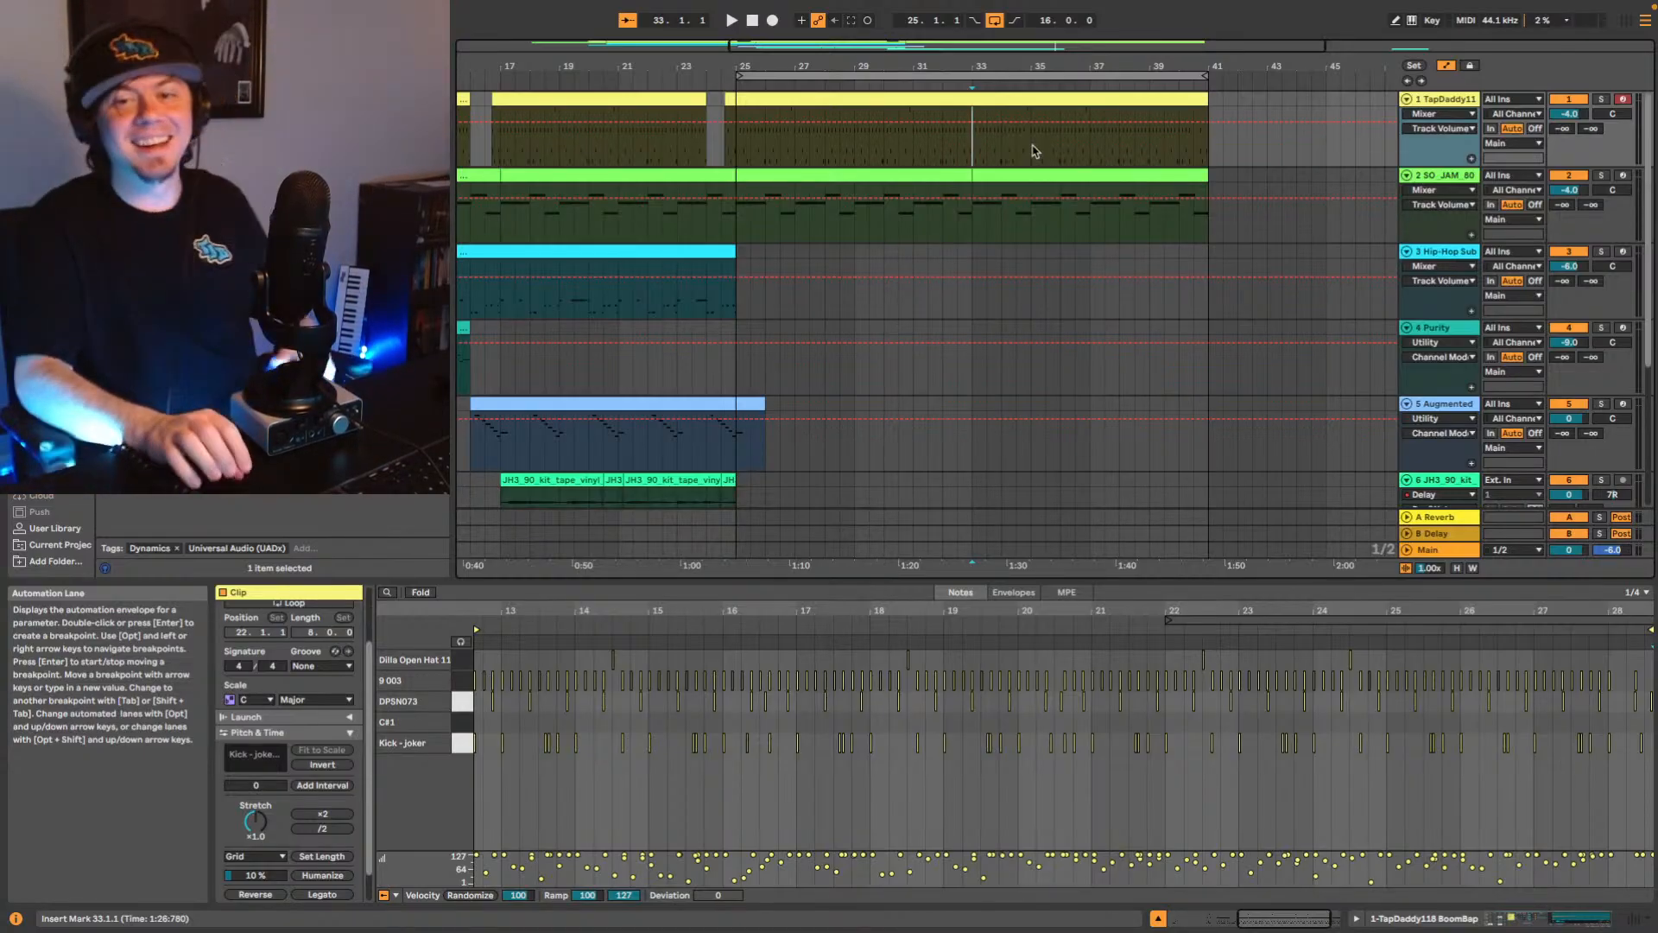
click(736, 148)
key(space)
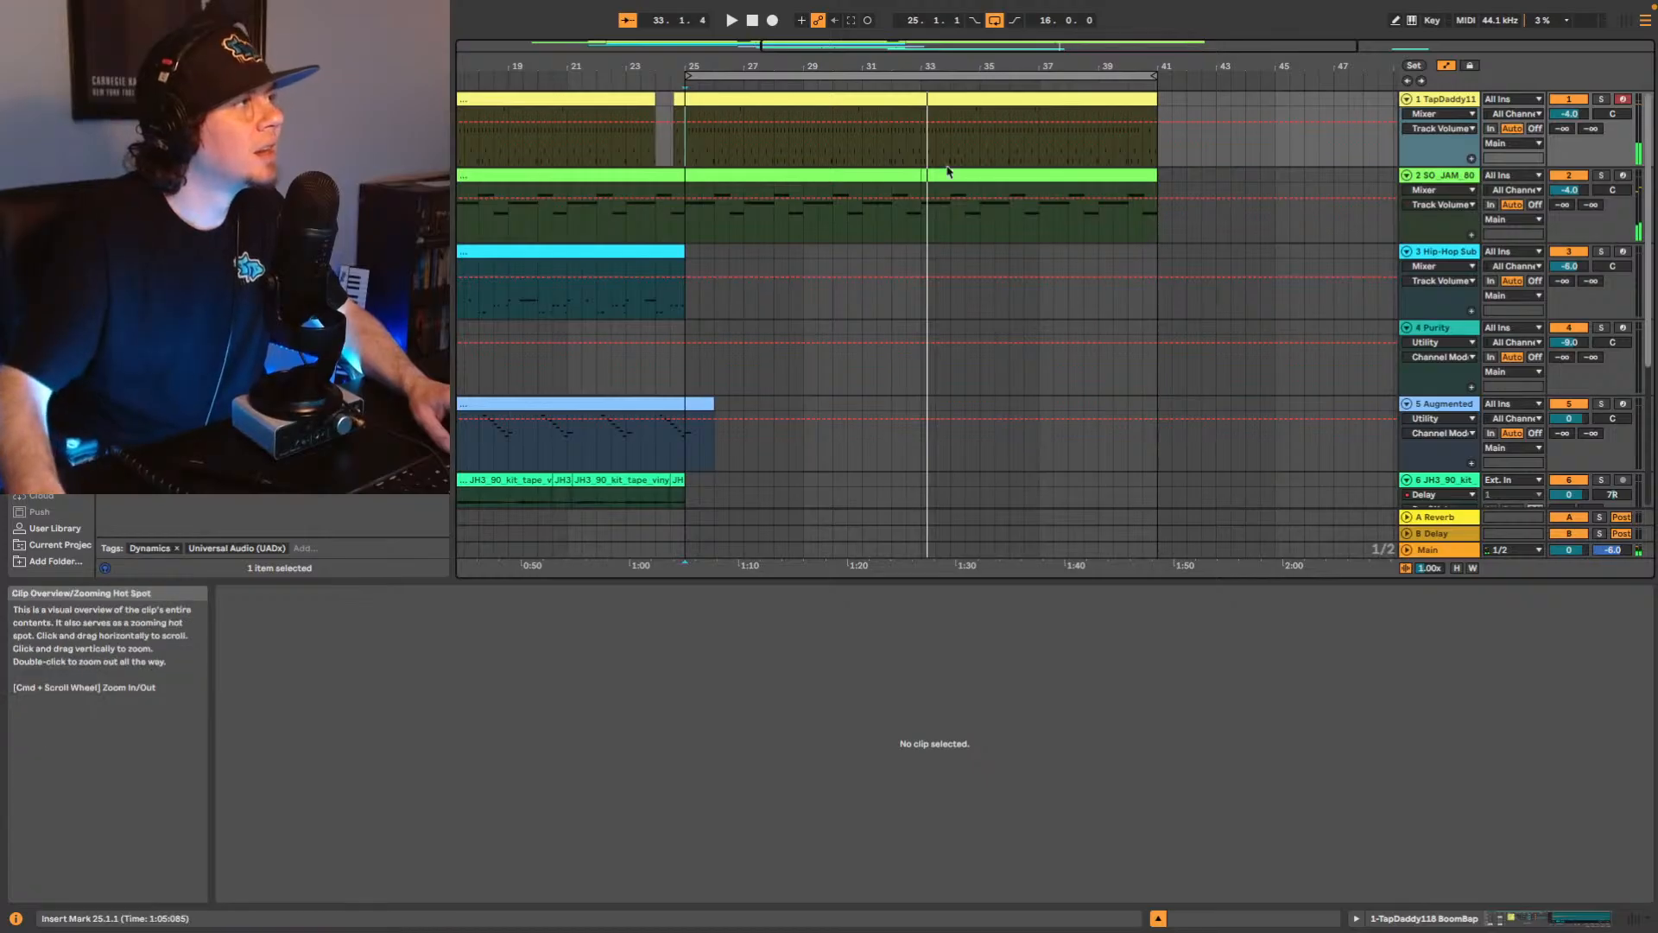
Split the drum clip at bar 33 and trim the start of its second part to 36.3.1.
click(935, 103)
key(super+e)
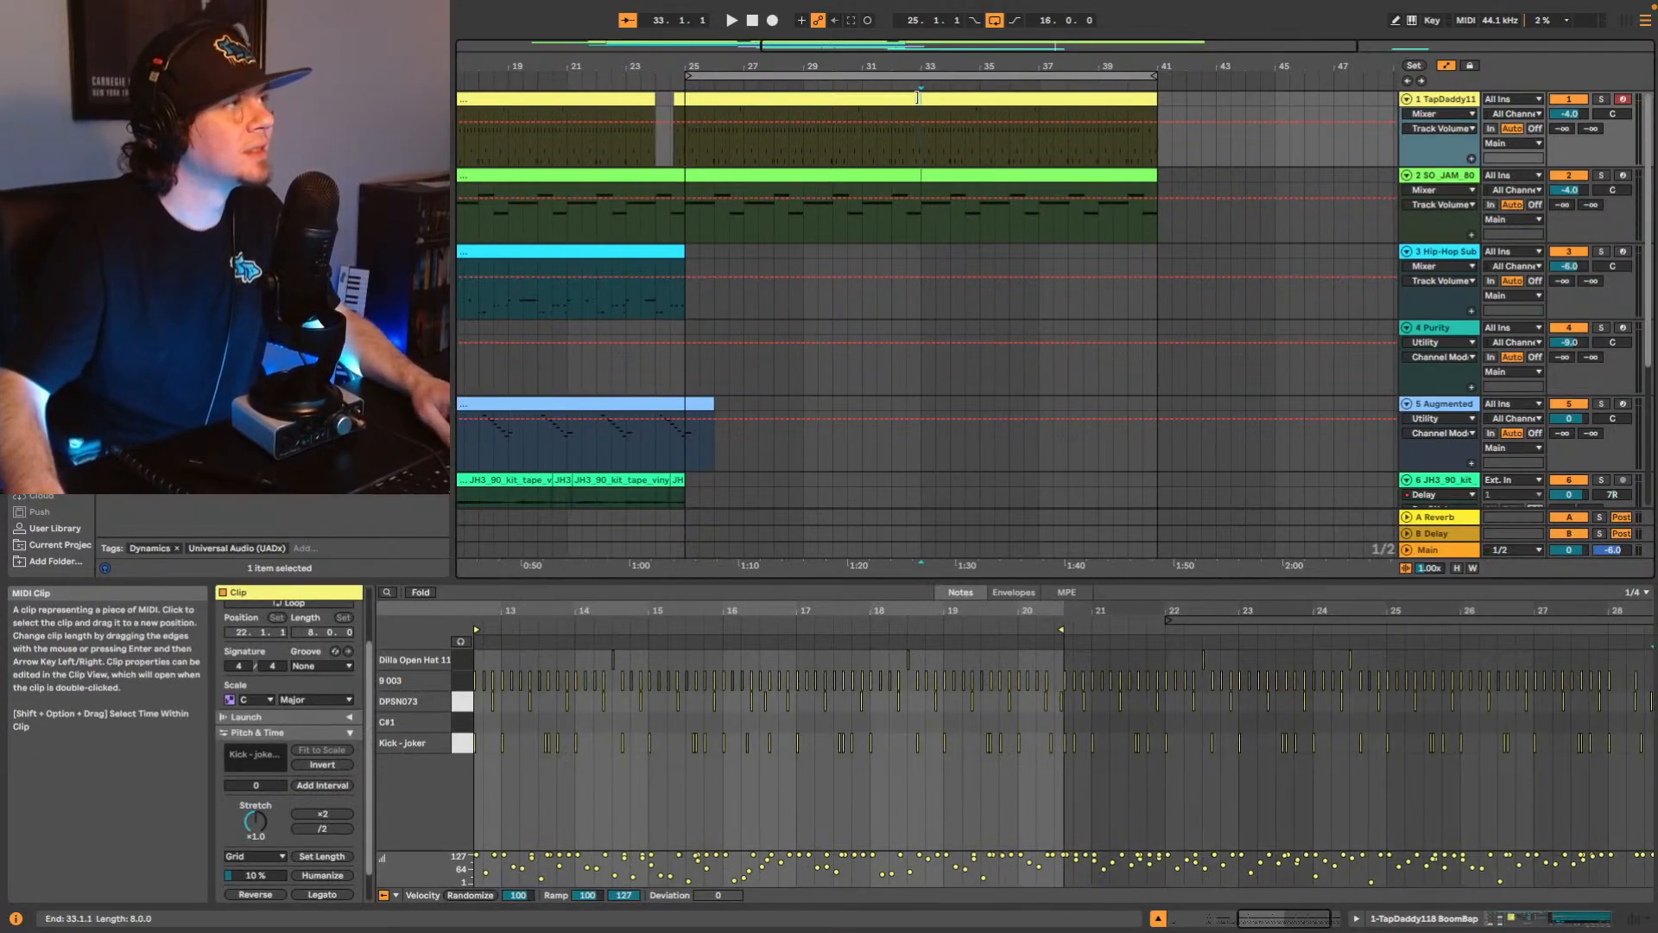
click(922, 99)
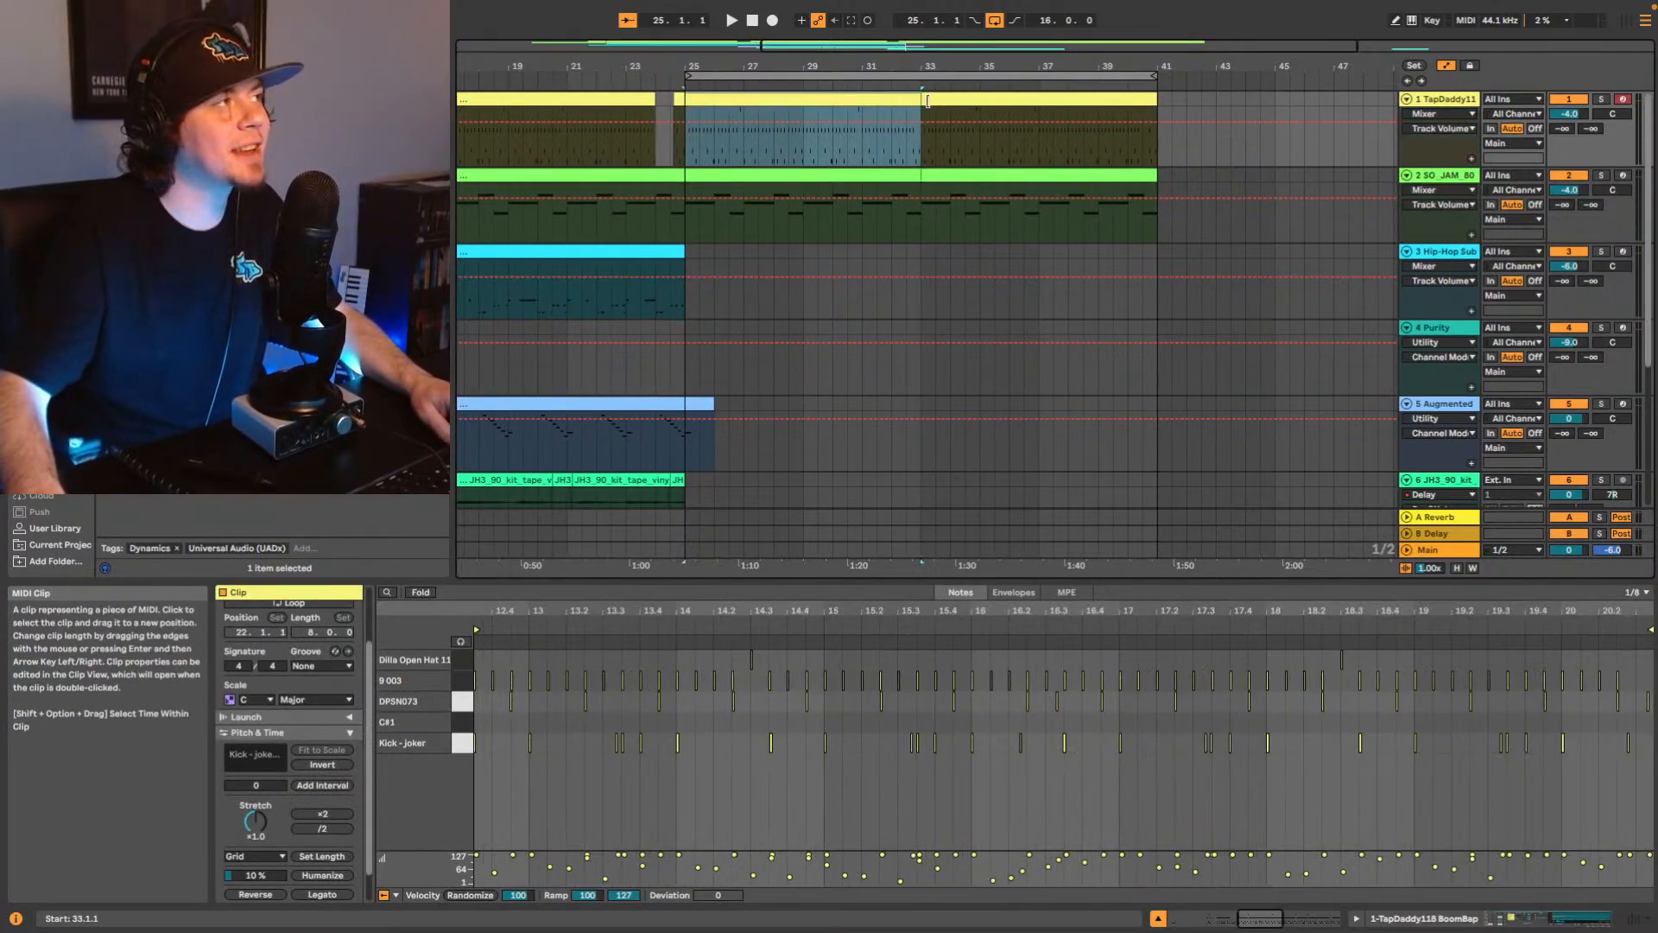
drag(928, 102, 1026, 108)
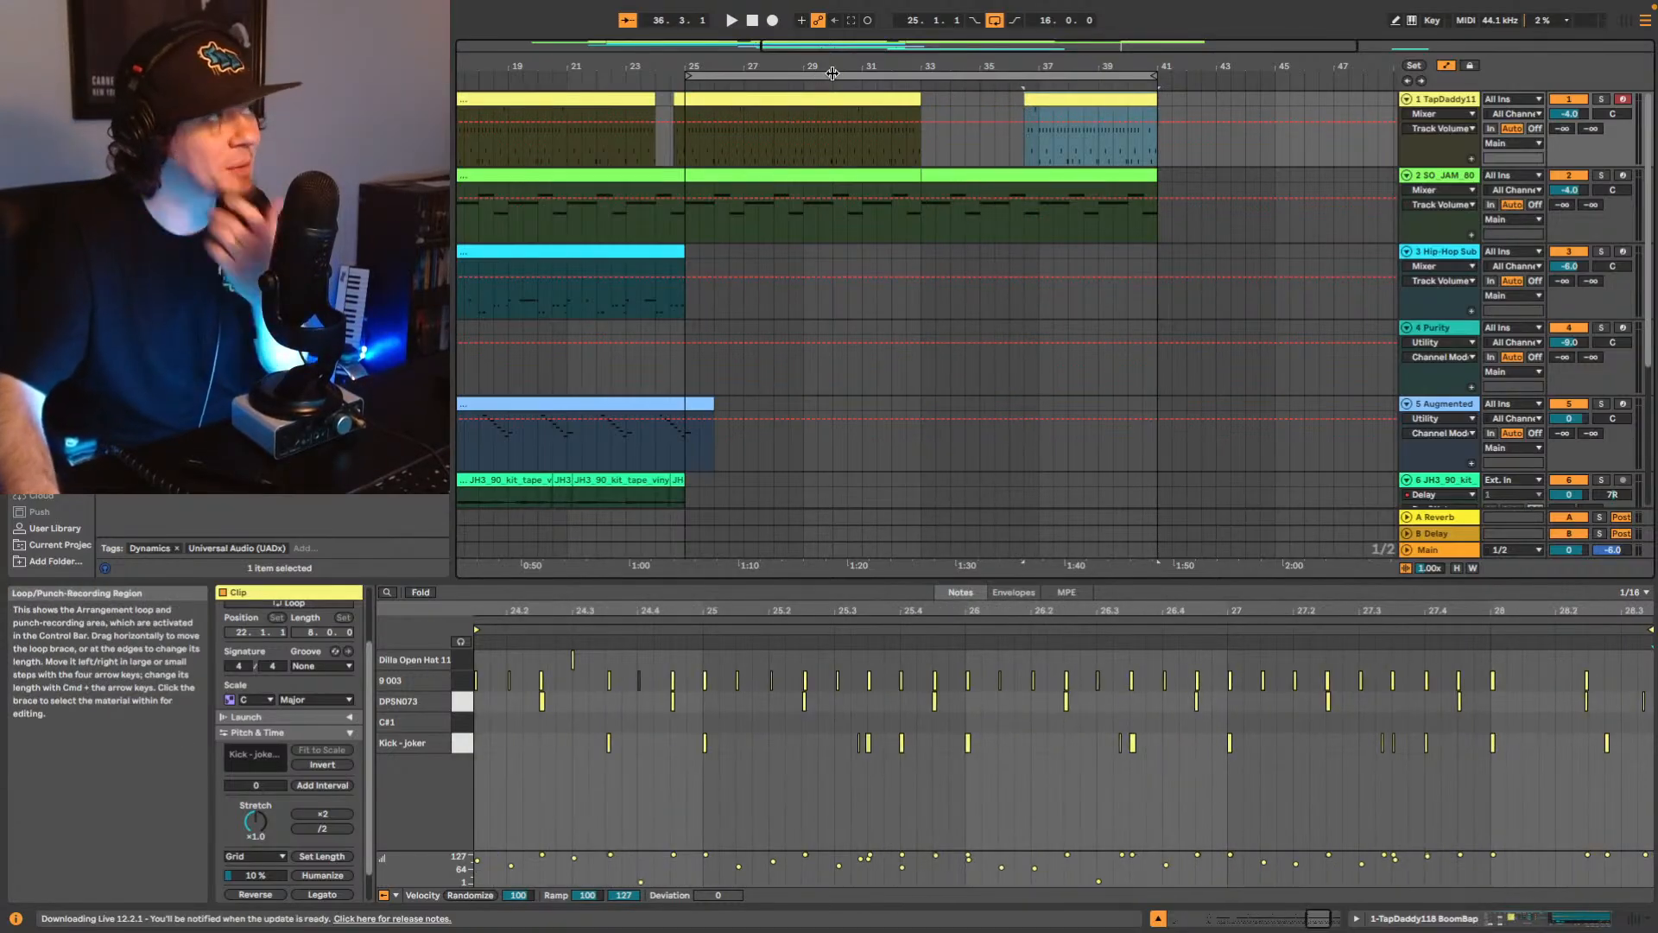
Play the arrangement from bar 25, select the empty audio track 8 and look over all the tracks.
click(687, 148)
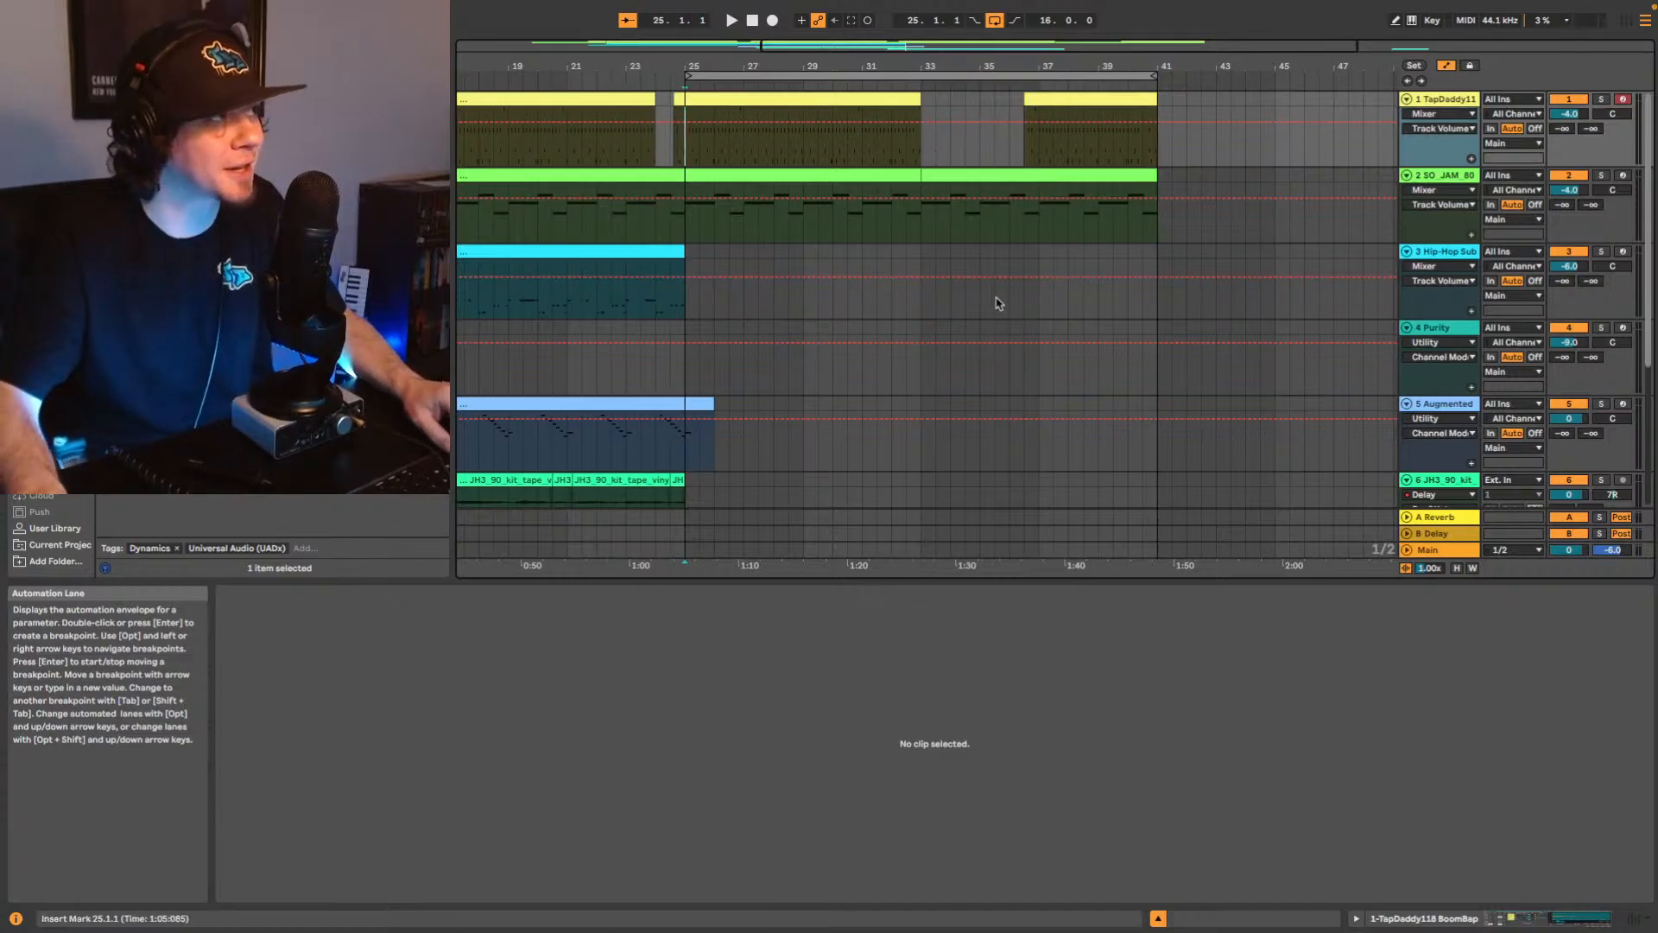
key(space)
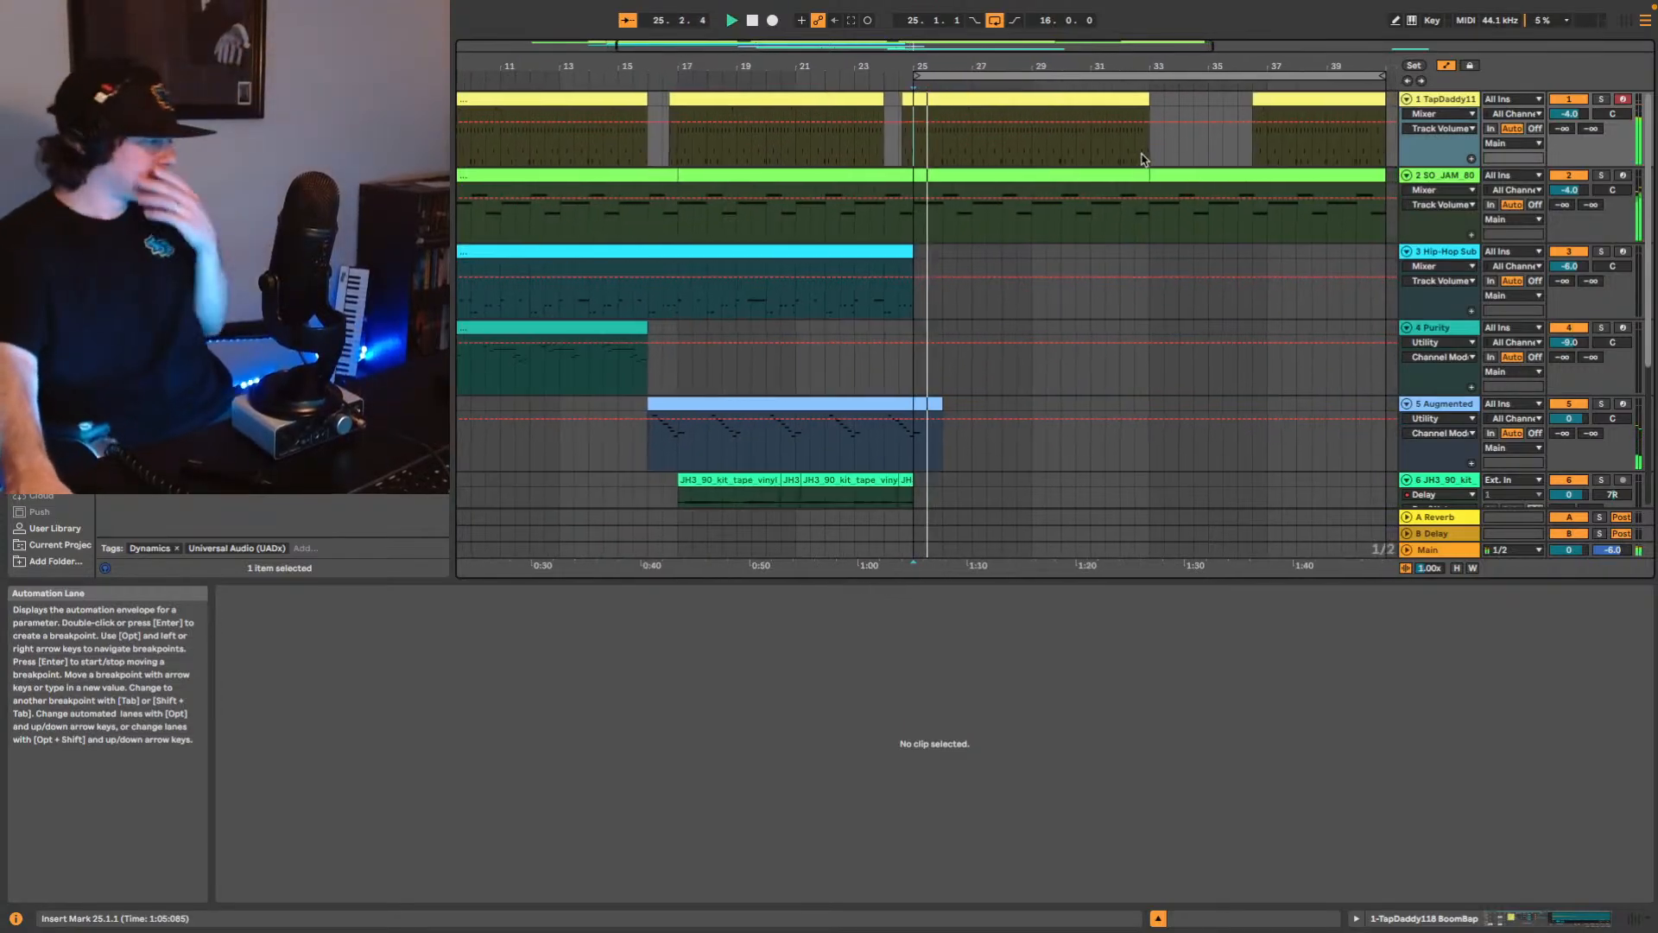
scroll(1157, 259, down, 5)
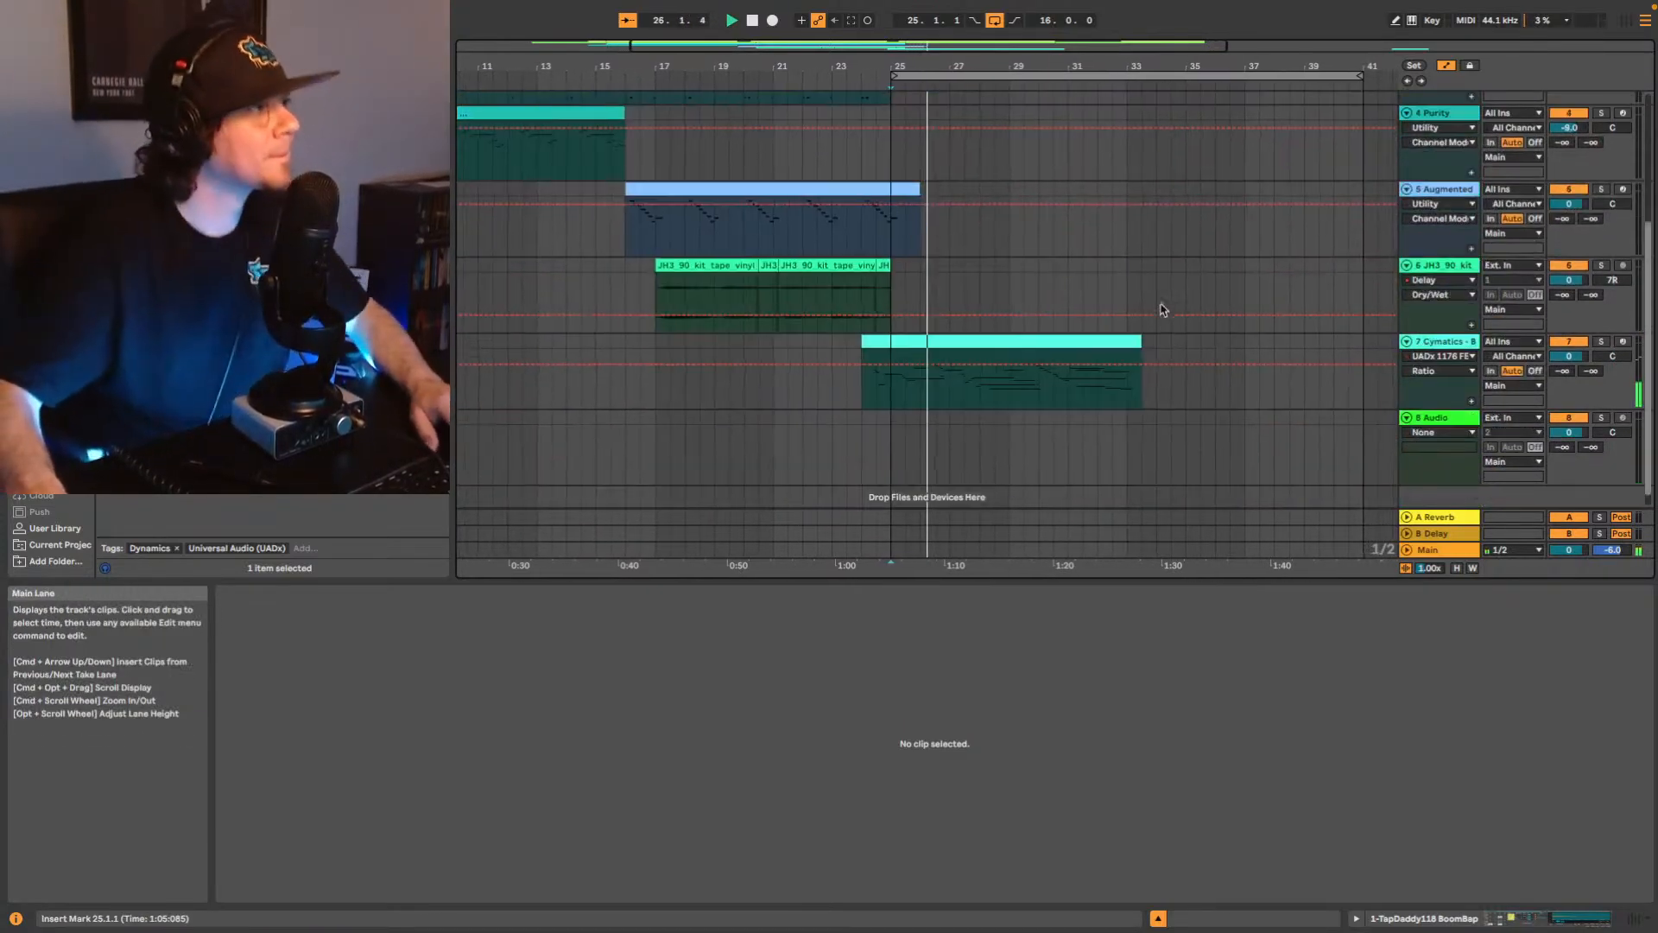
click(1437, 413)
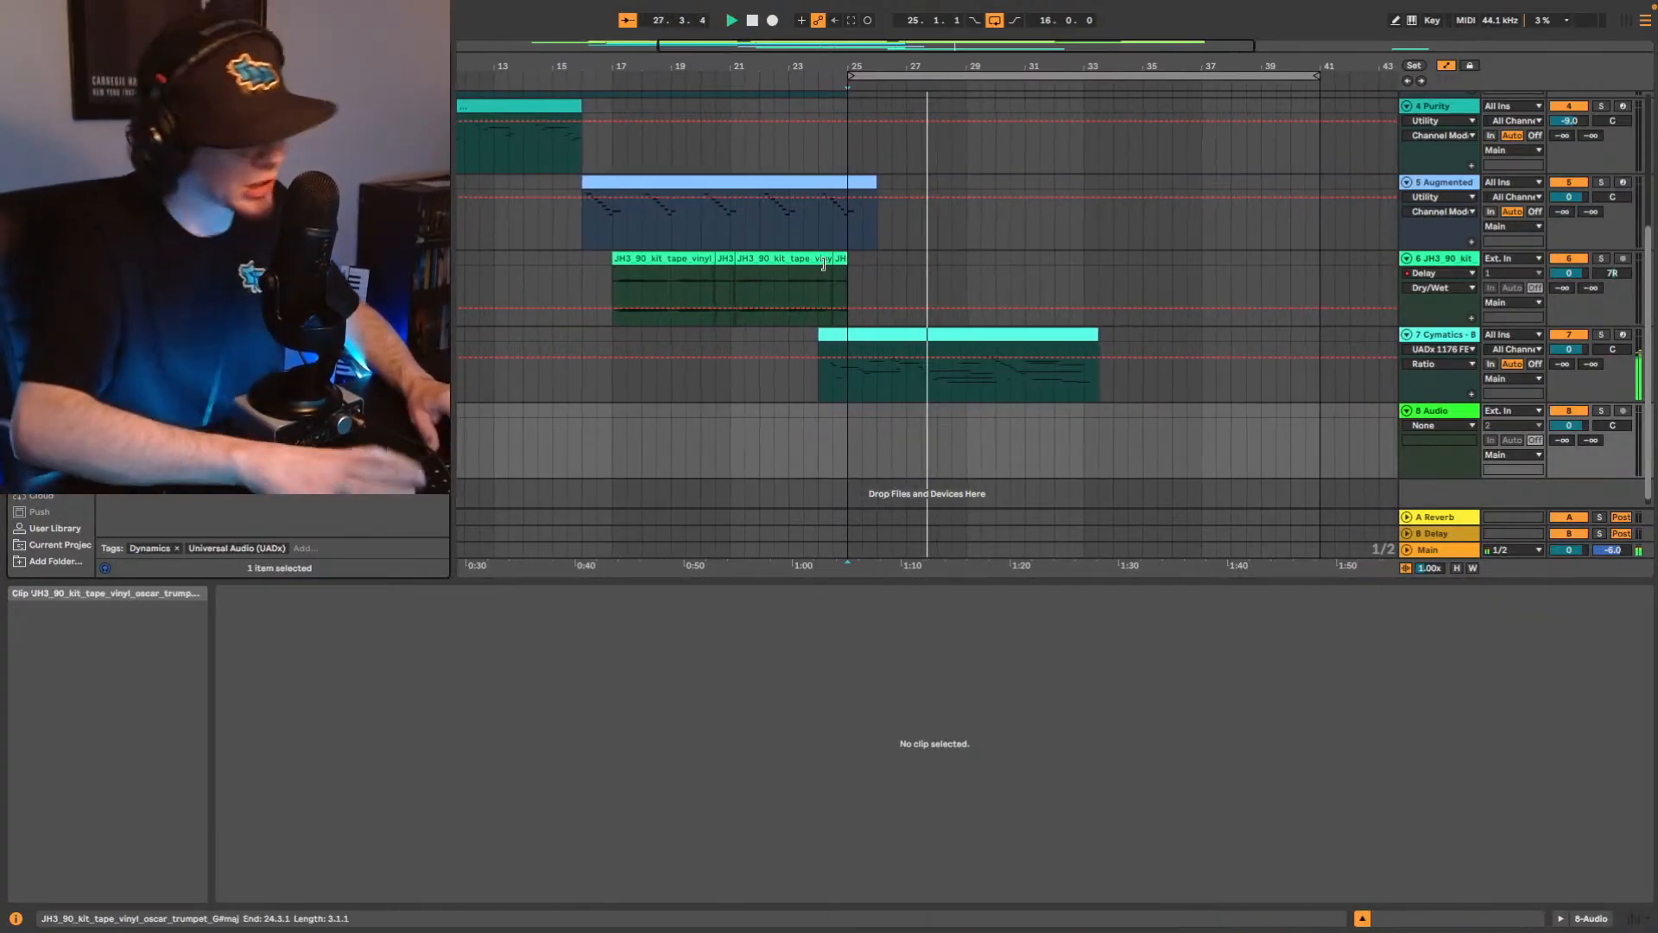
key(super+f)
drag(864, 46, 864, 19)
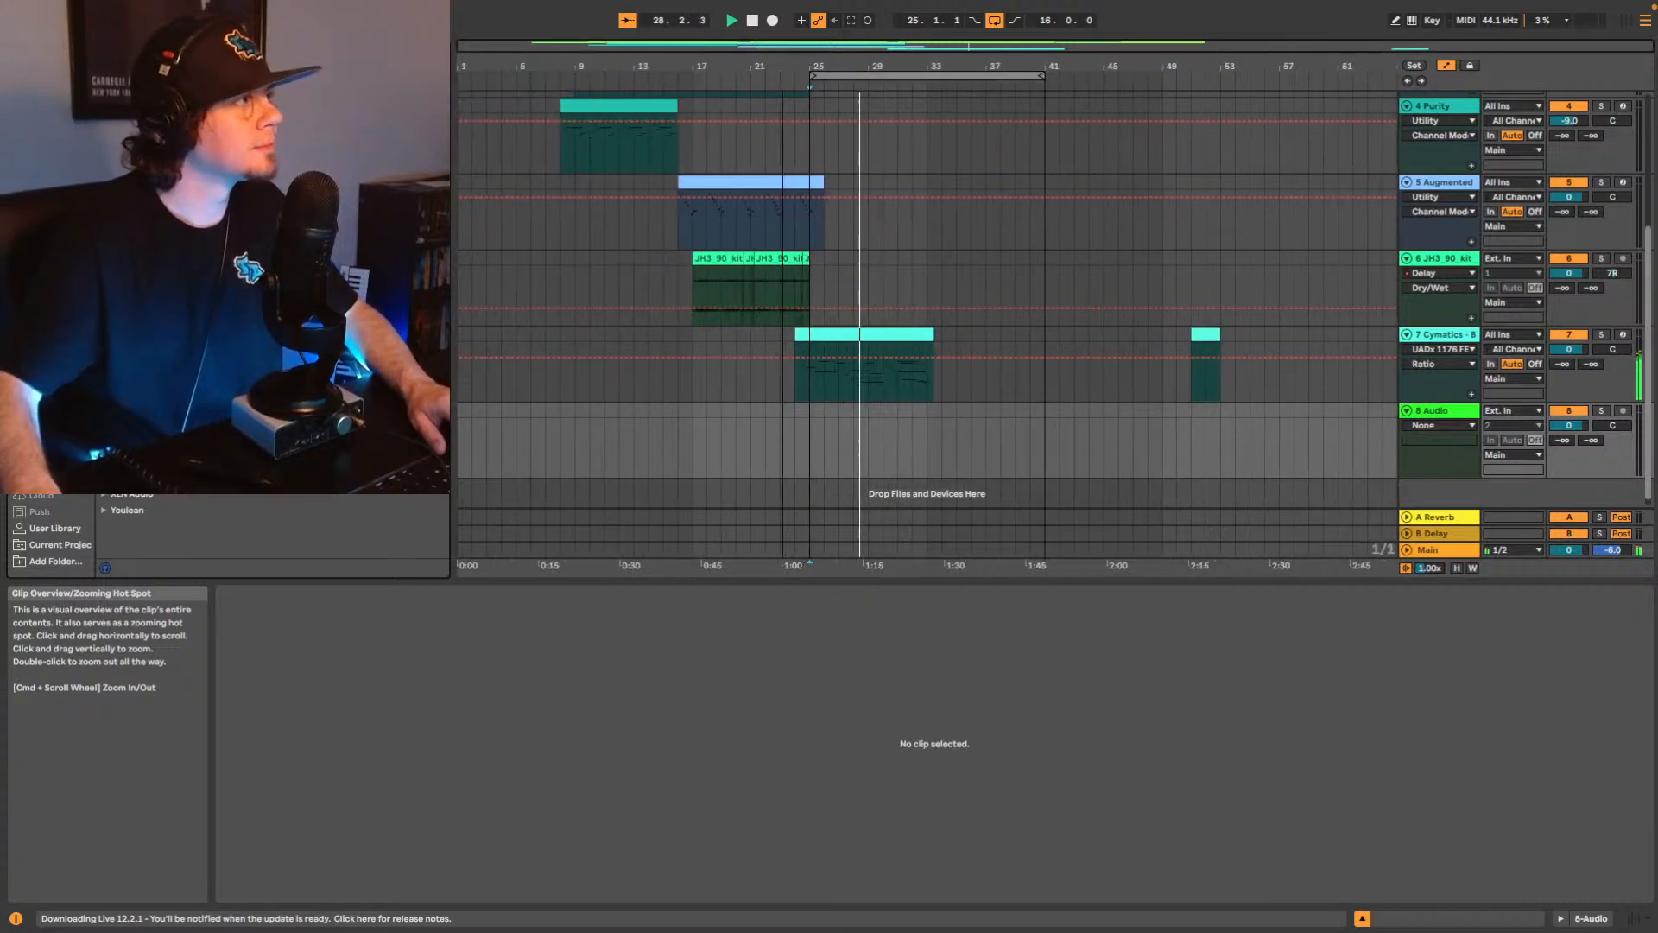
scroll(888, 271, up, 5)
scroll(1026, 328, down, 3)
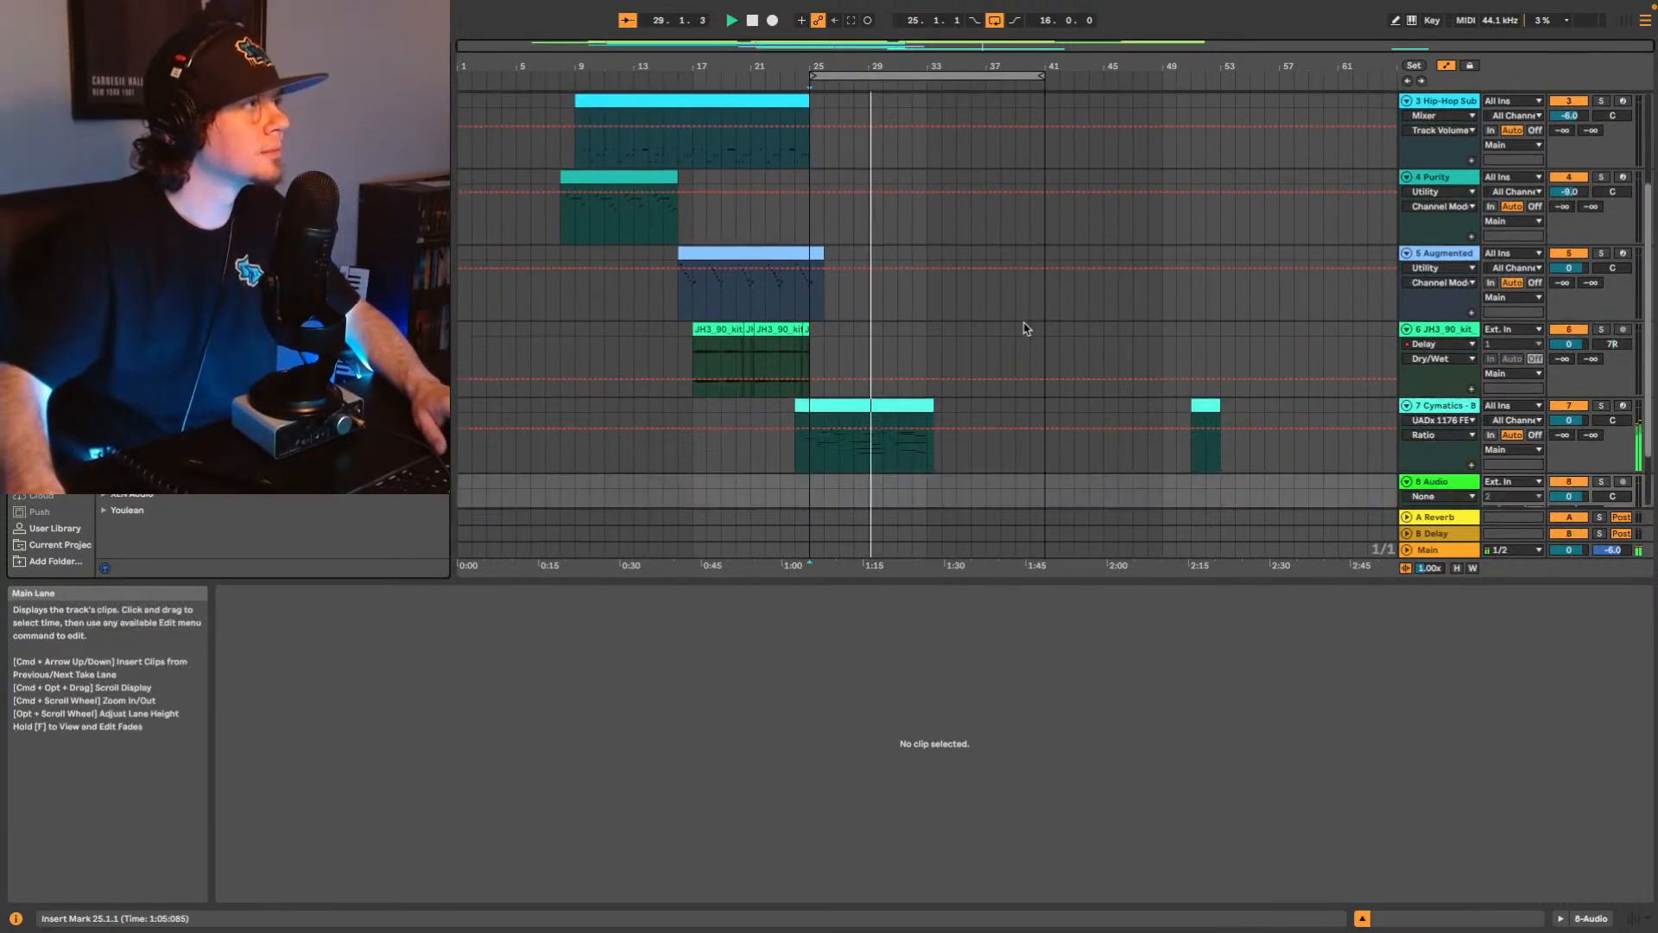
scroll(1024, 326, up, 2)
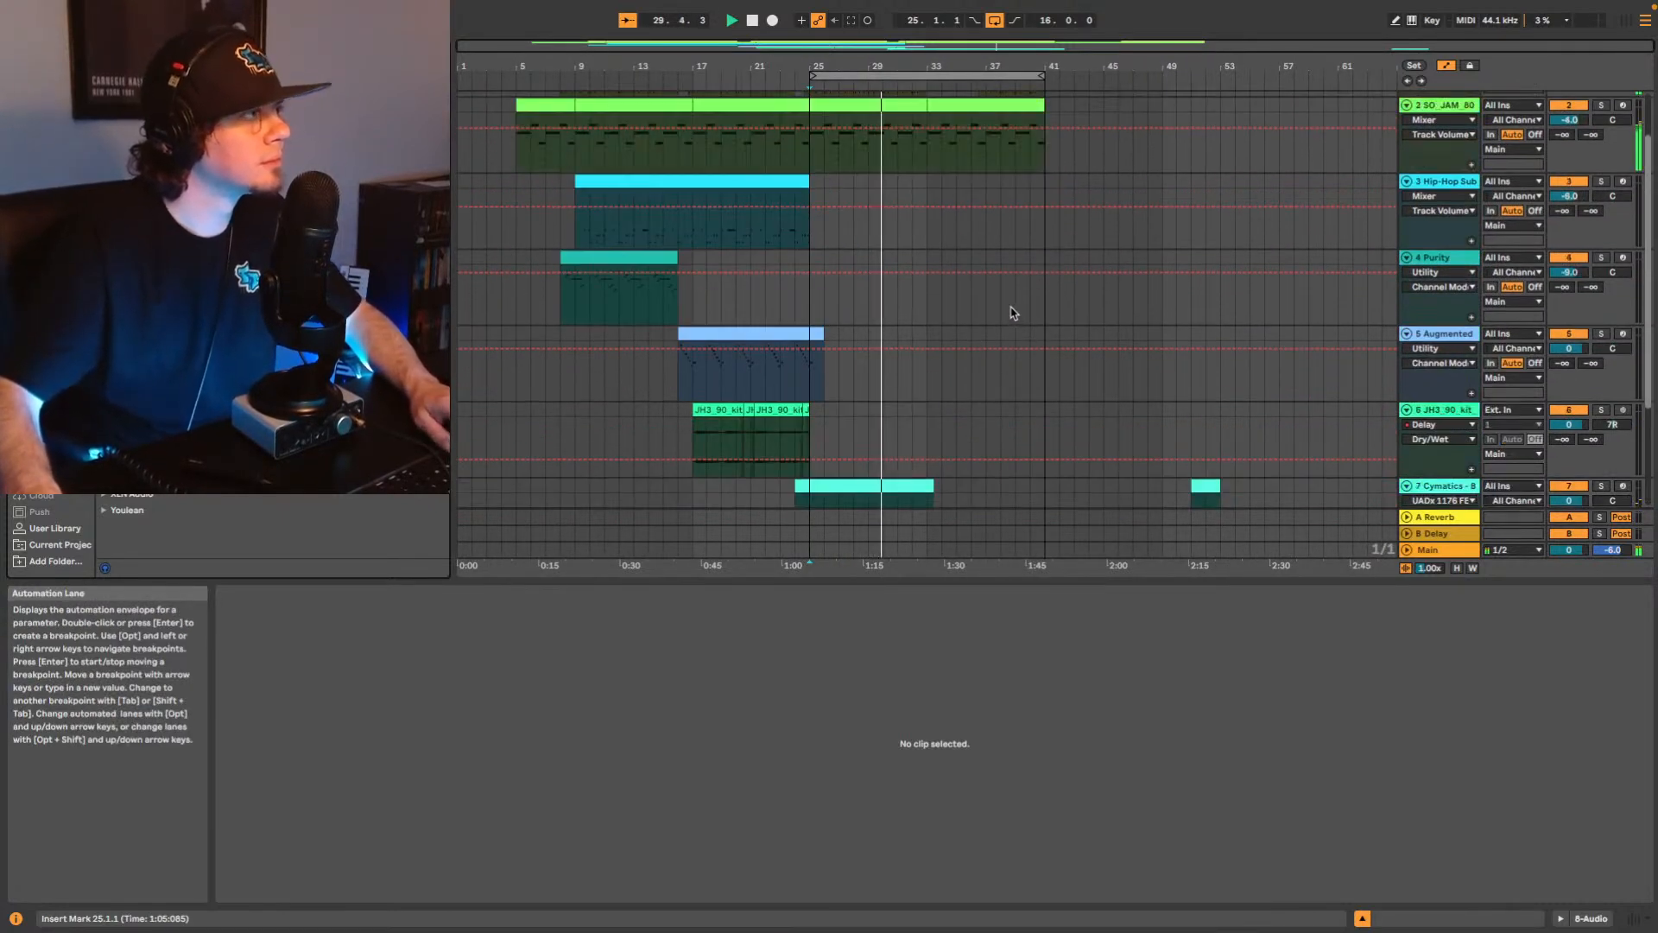
scroll(1019, 298, down, 4)
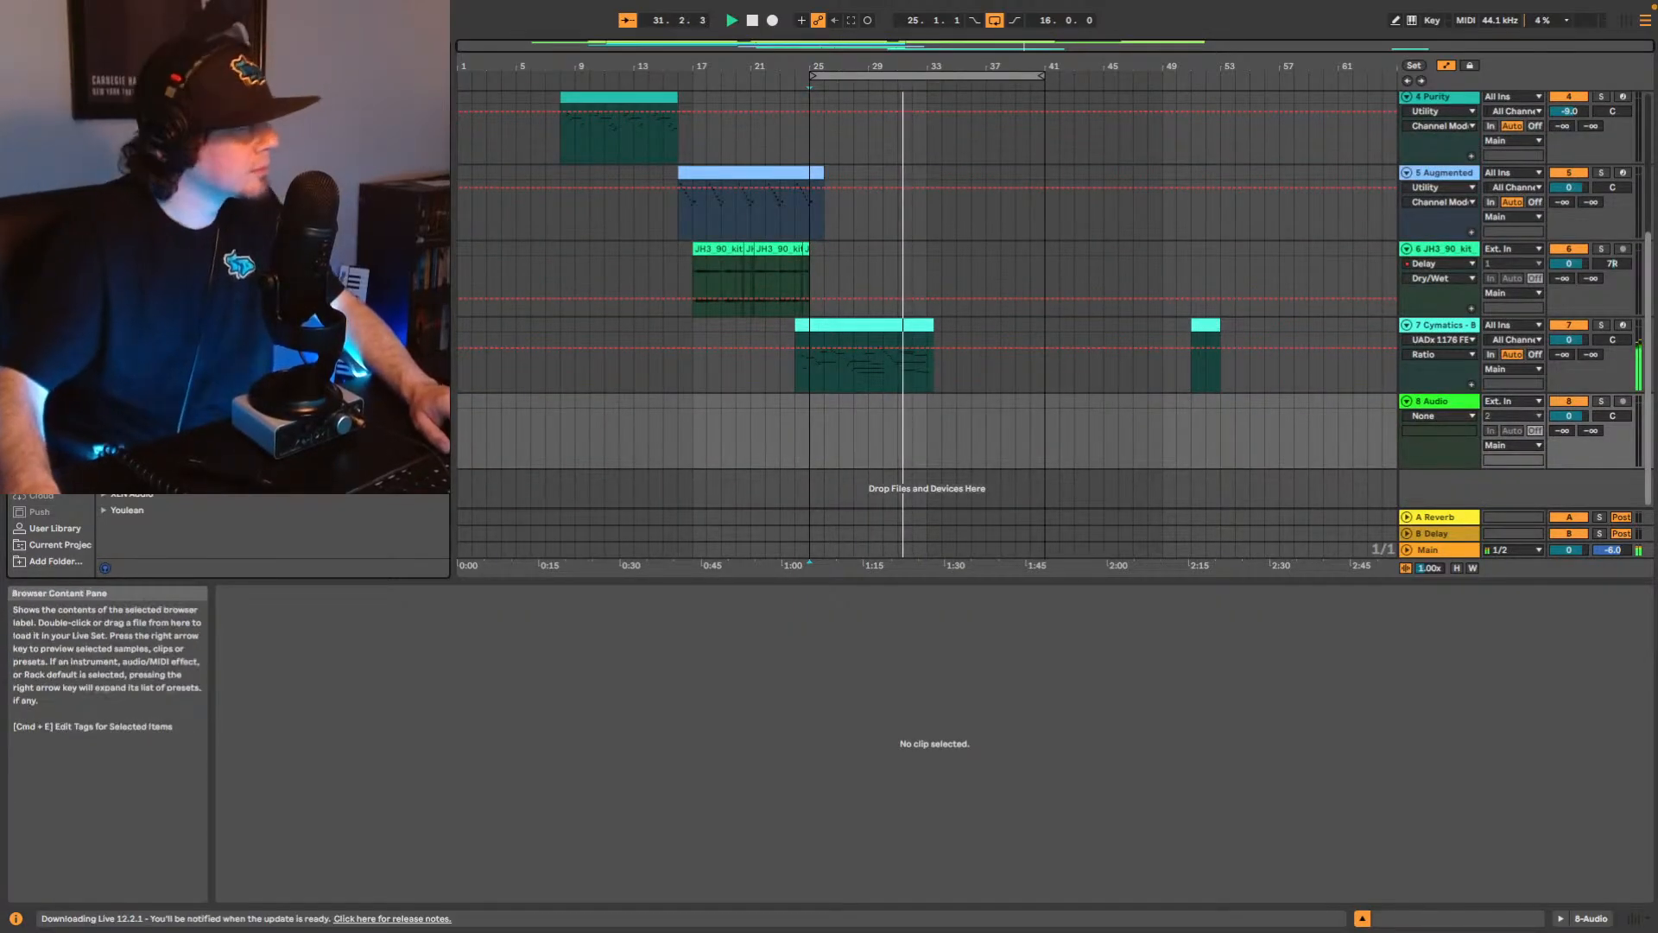
Open the User Library and browse its royalty-free sample folders.
click(59, 528)
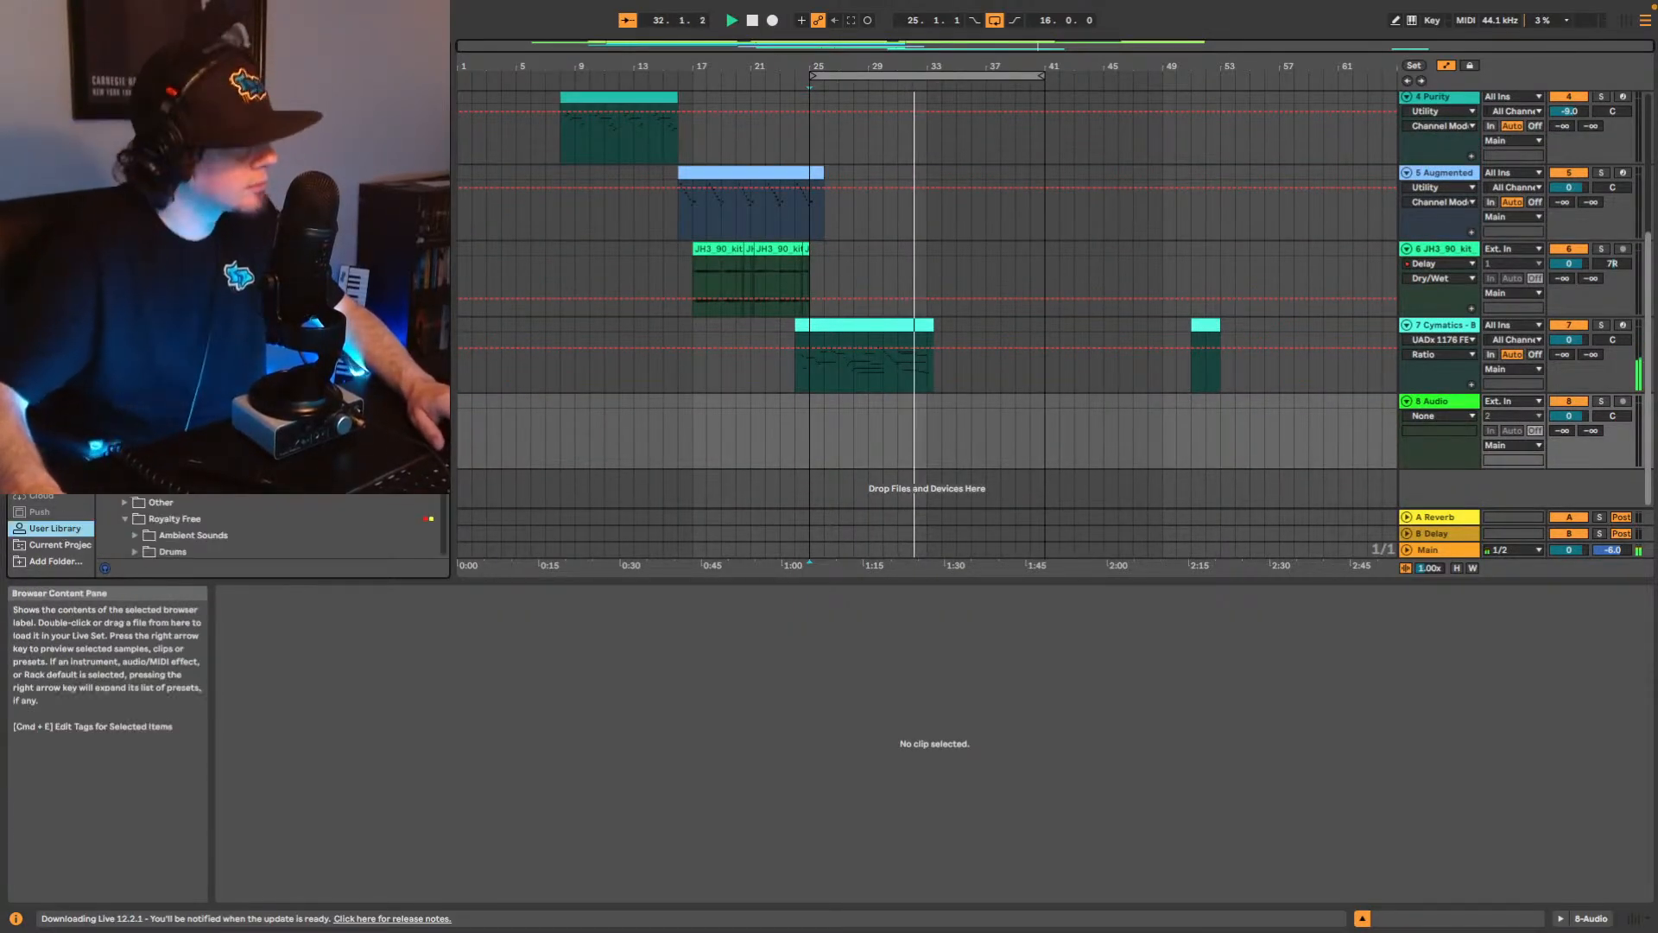
scroll(272, 527, down, 15)
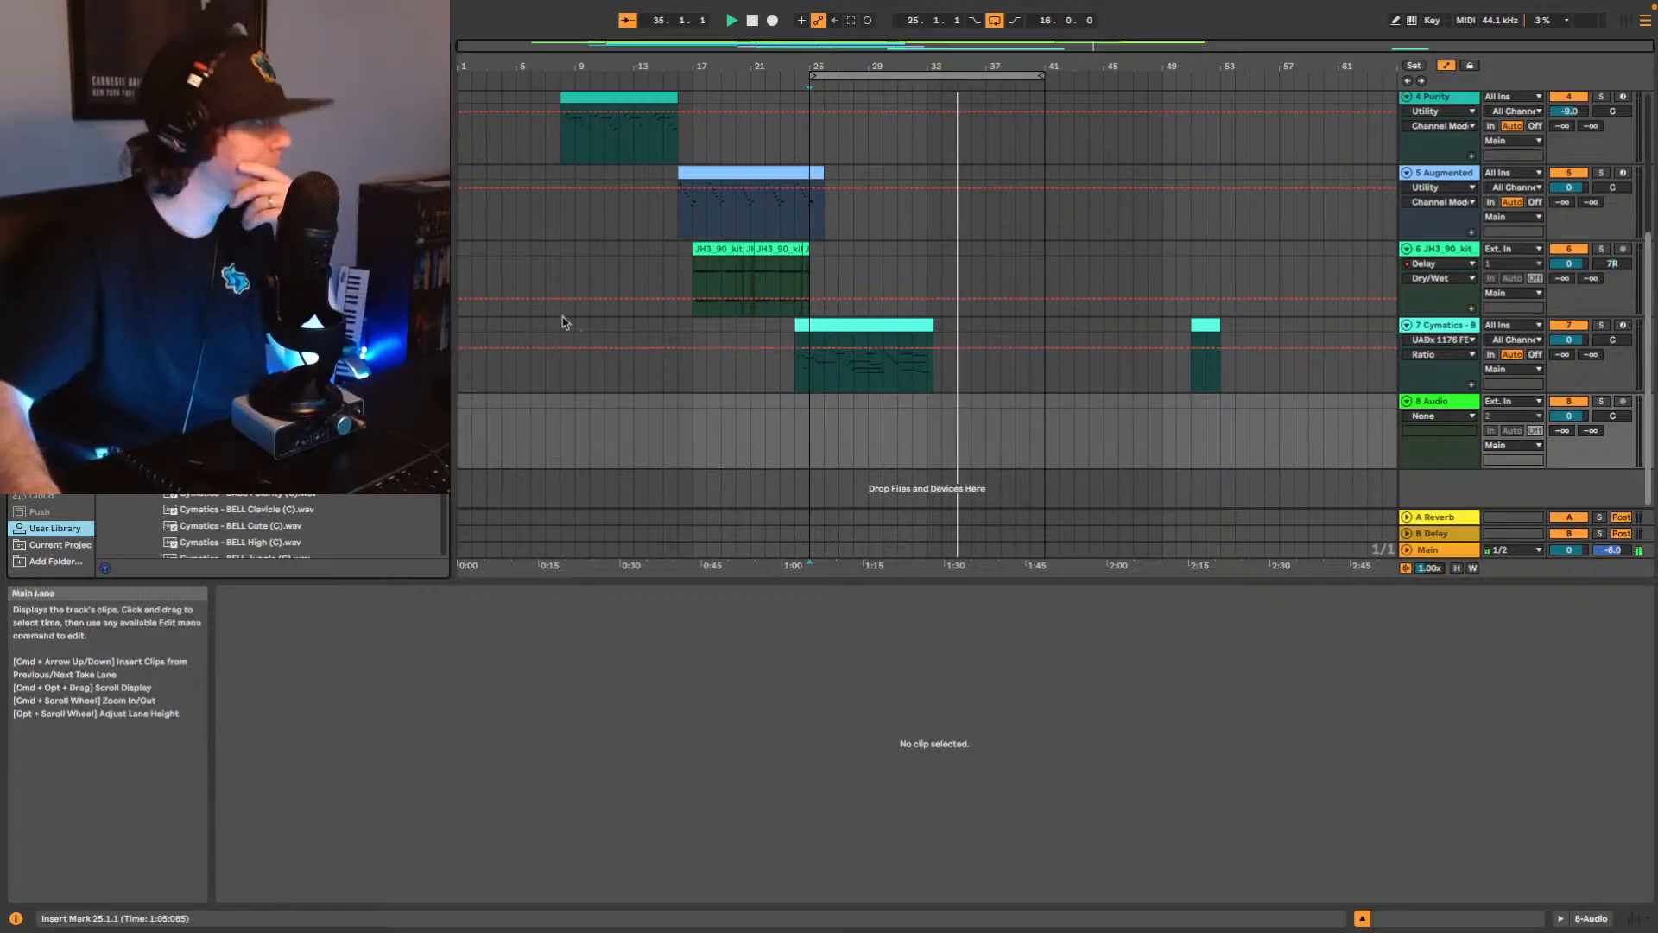
scroll(259, 527, up, 5)
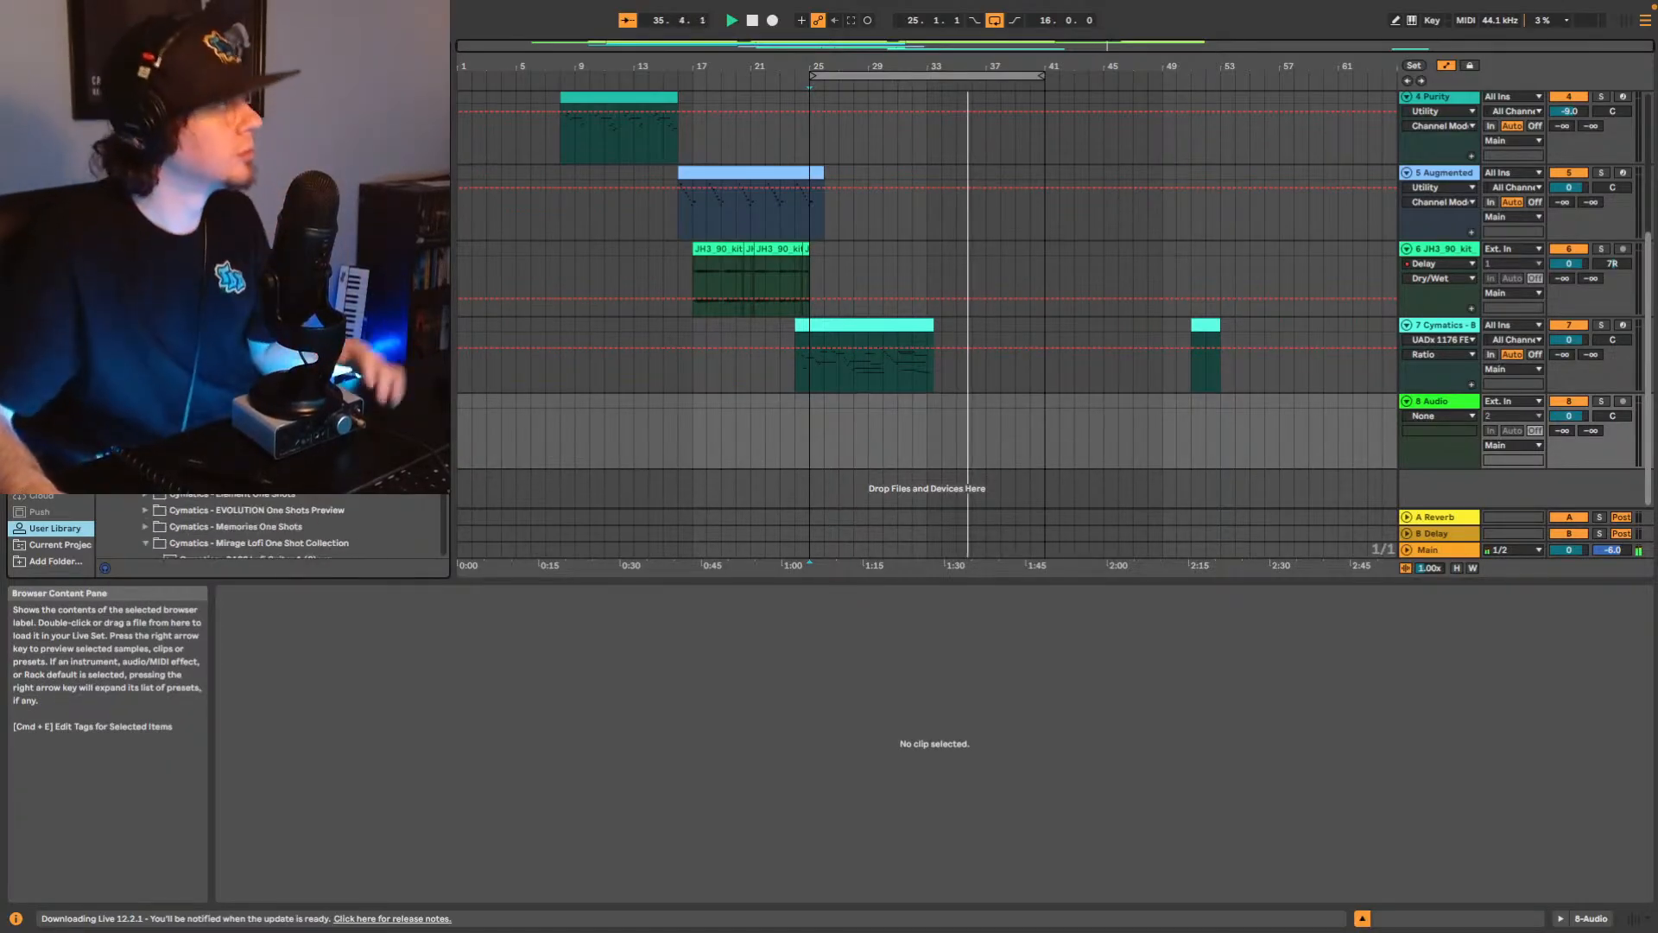
click(104, 432)
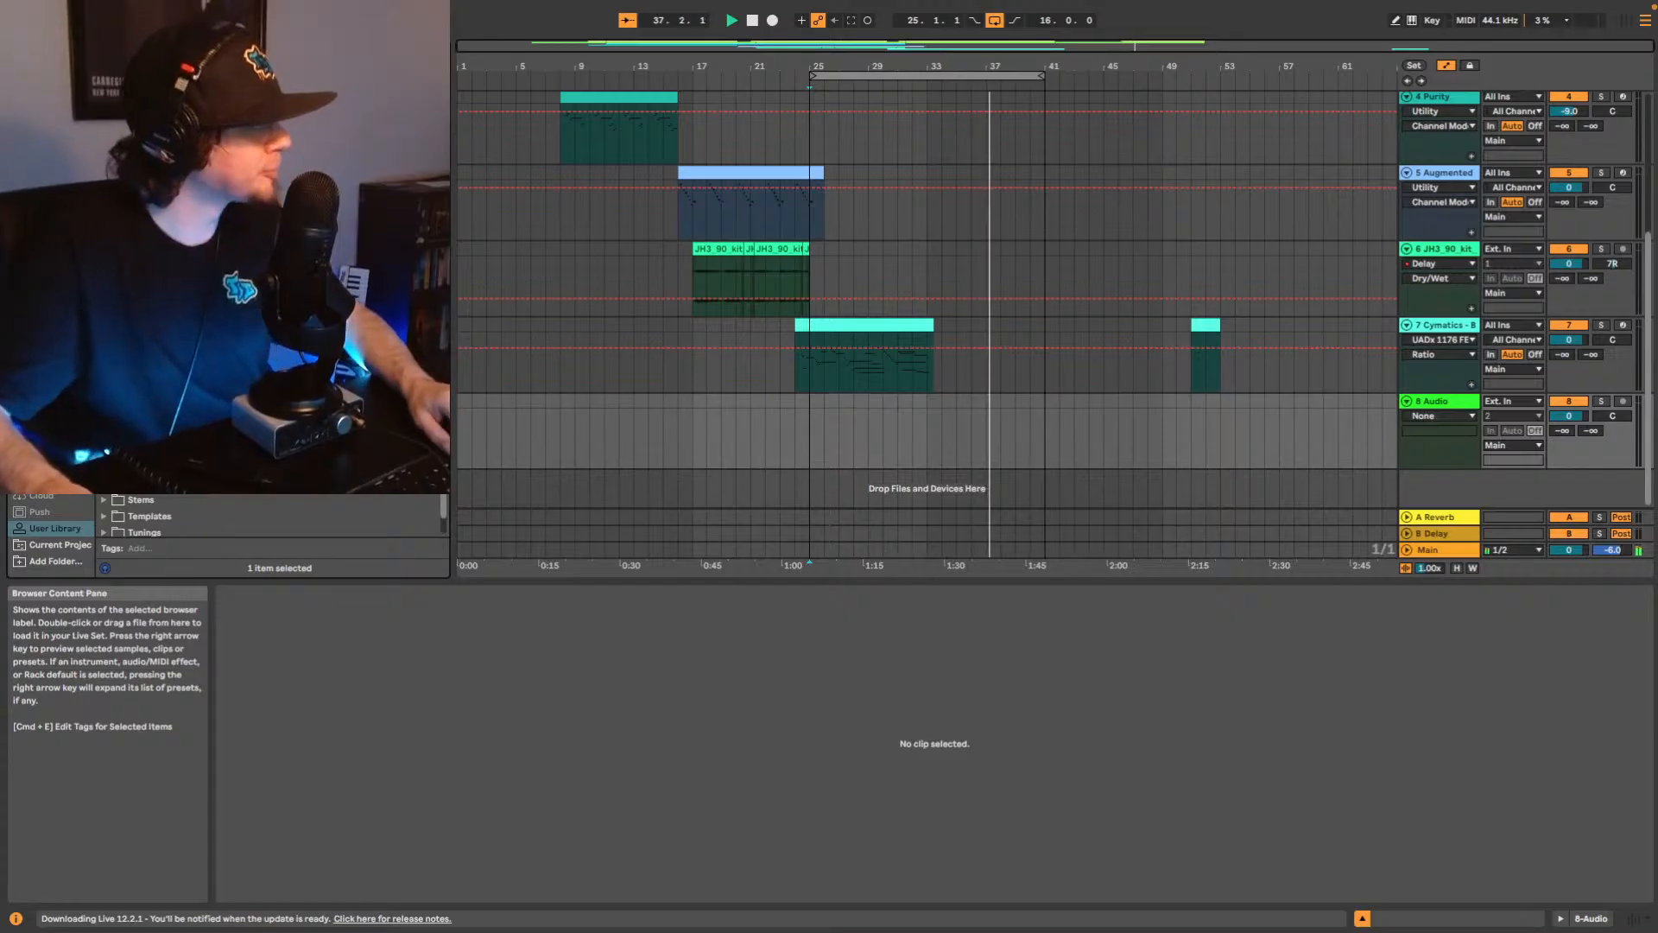
scroll(272, 507, up, 3)
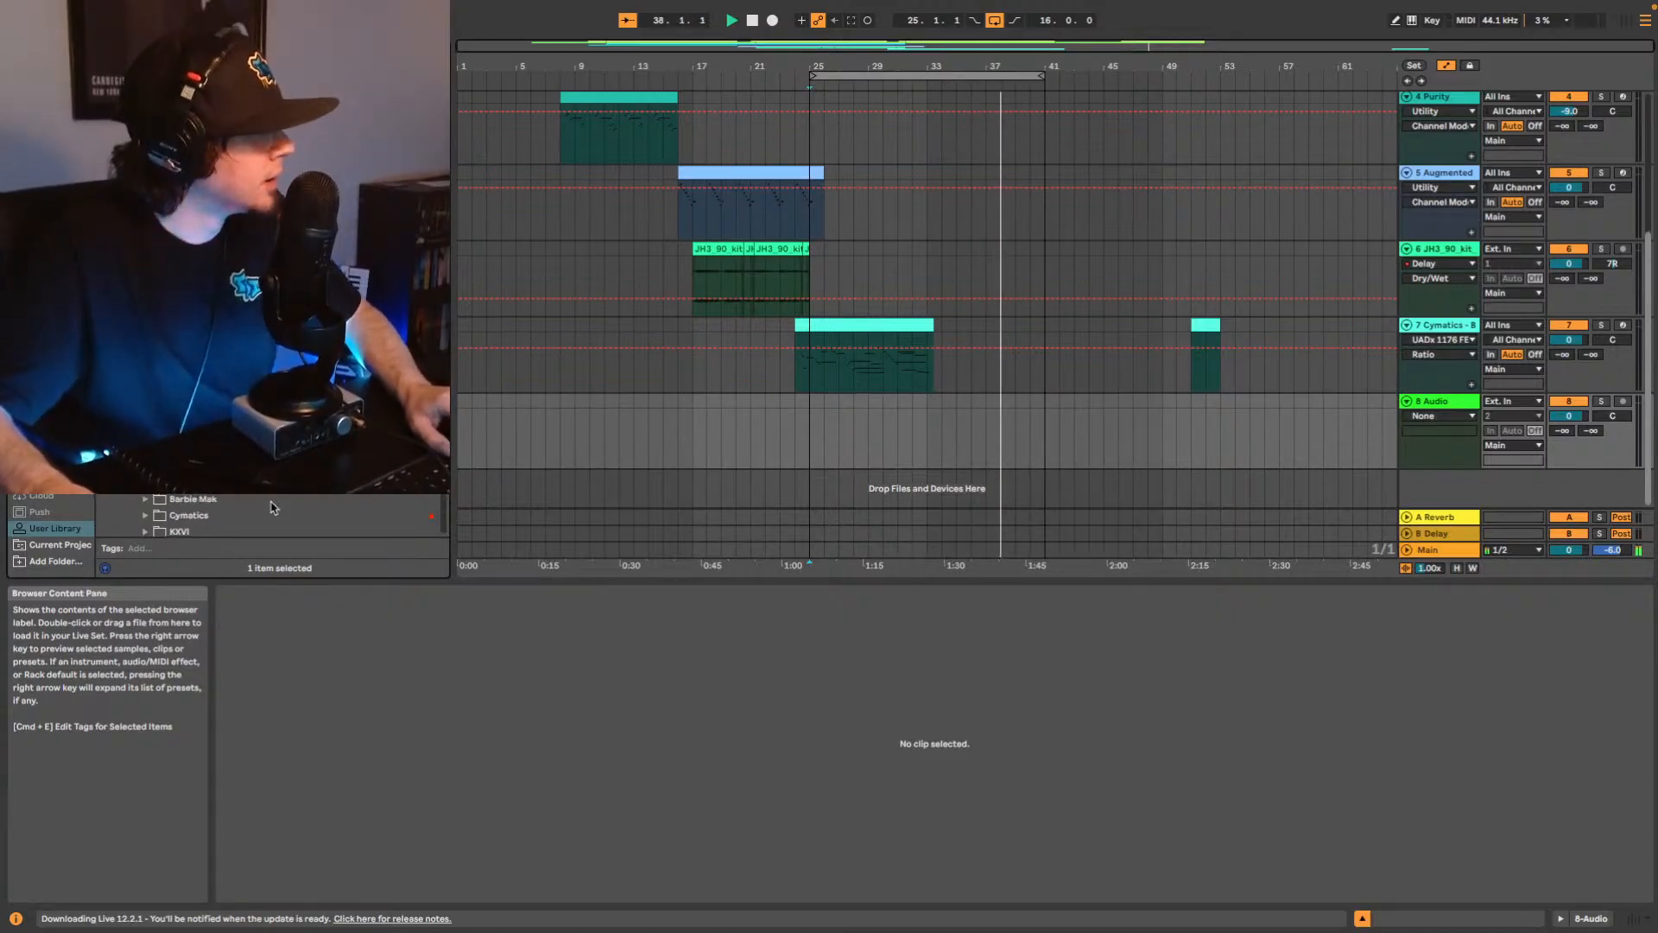
scroll(272, 508, down, 3)
scroll(272, 516, up, 2)
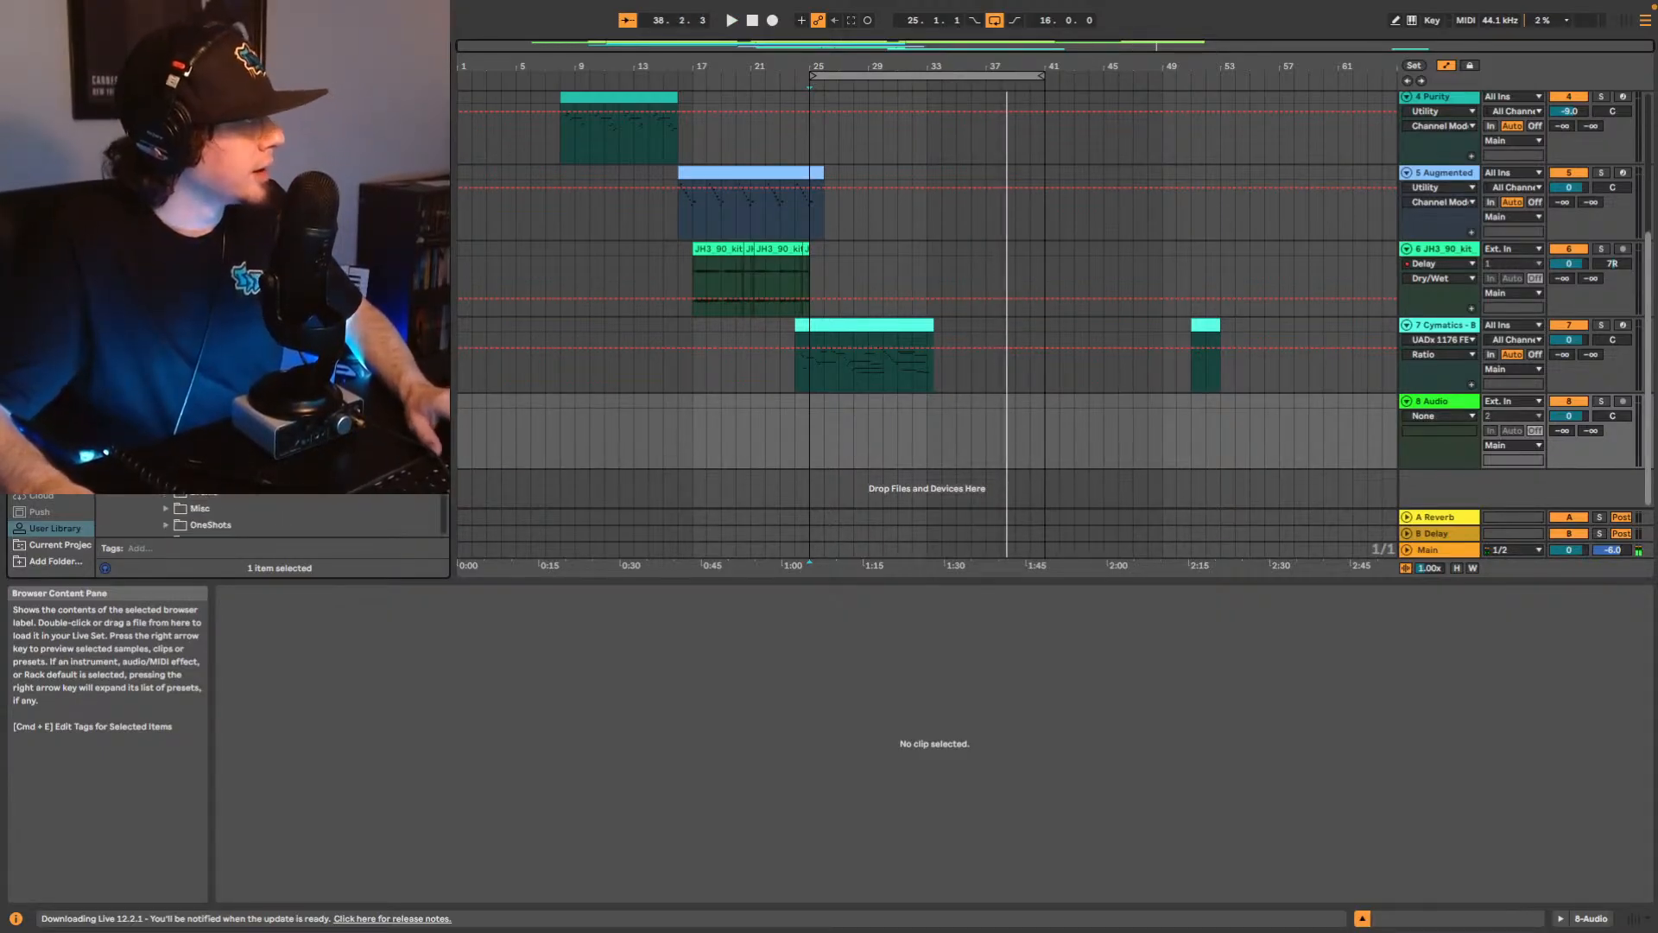
Look through the trumpet, saxophone and brass loops in the Sax, Trumpet, Trombone, Flute folder.
scroll(272, 513, up, 5)
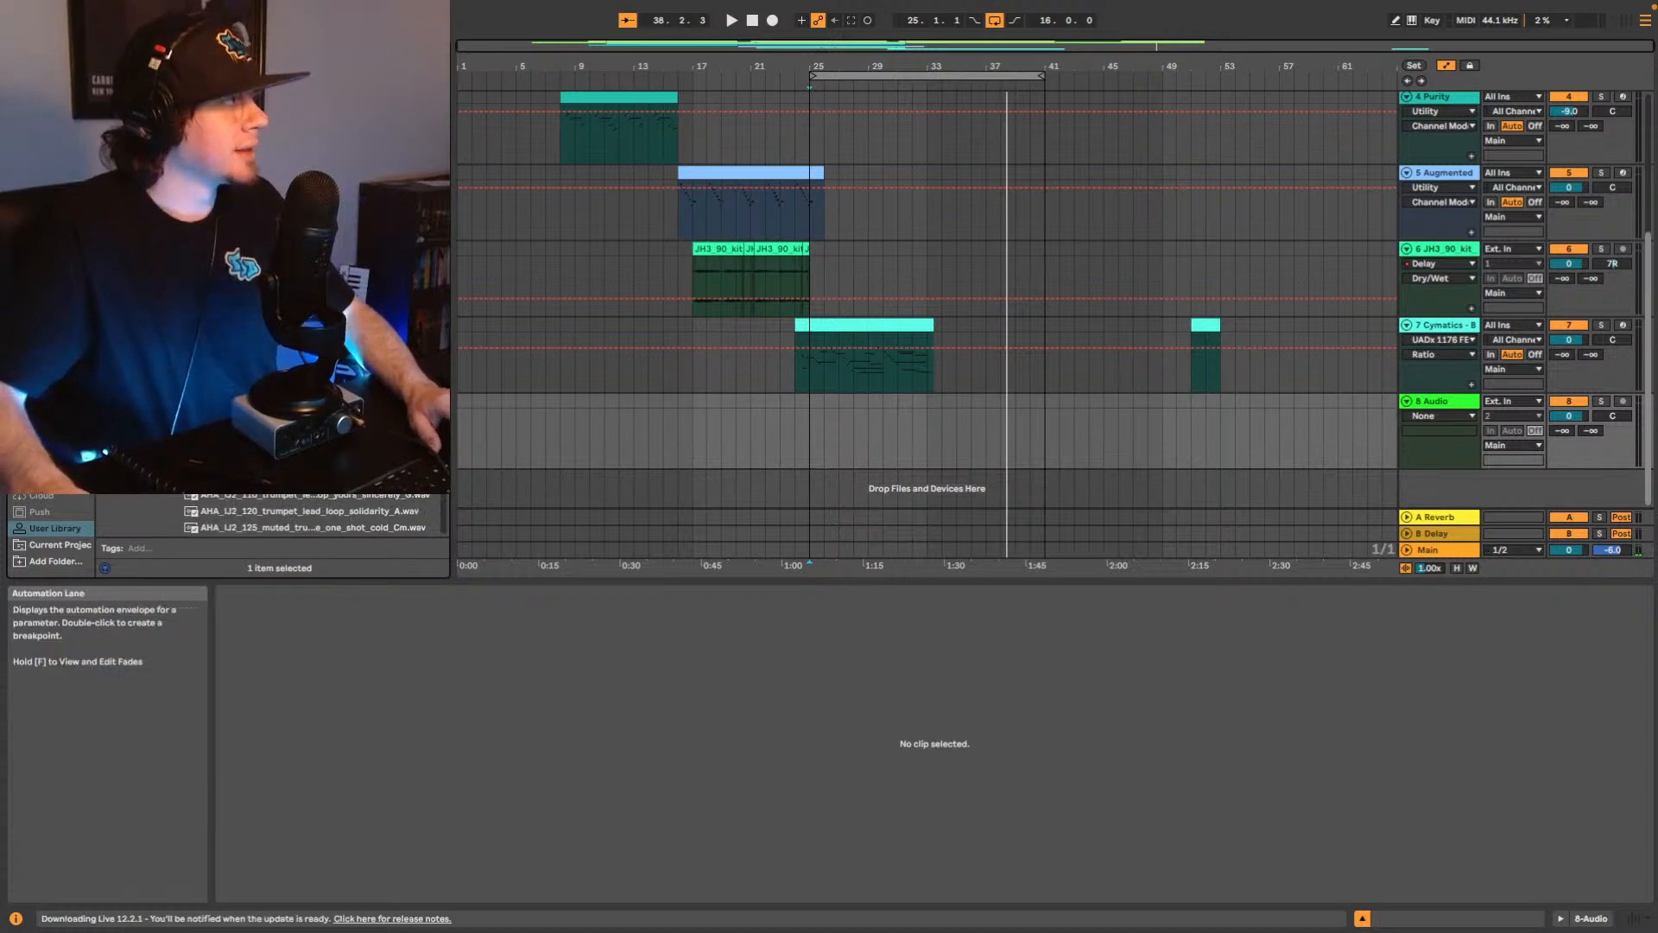
scroll(311, 513, down, 1)
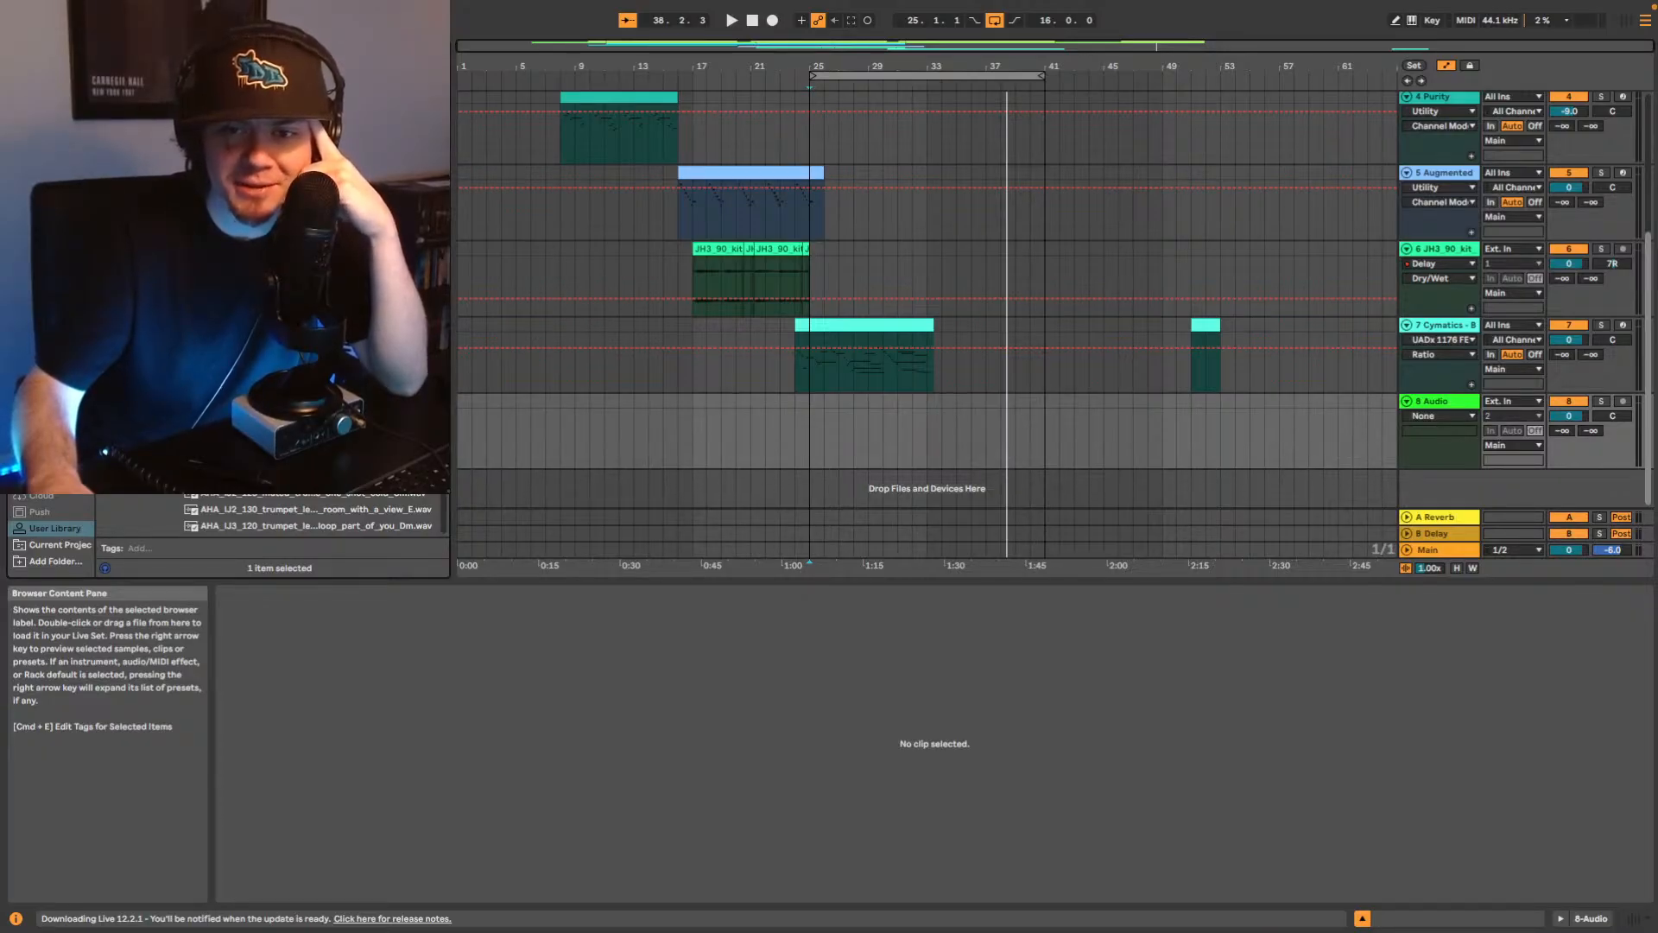
scroll(310, 514, down, 10)
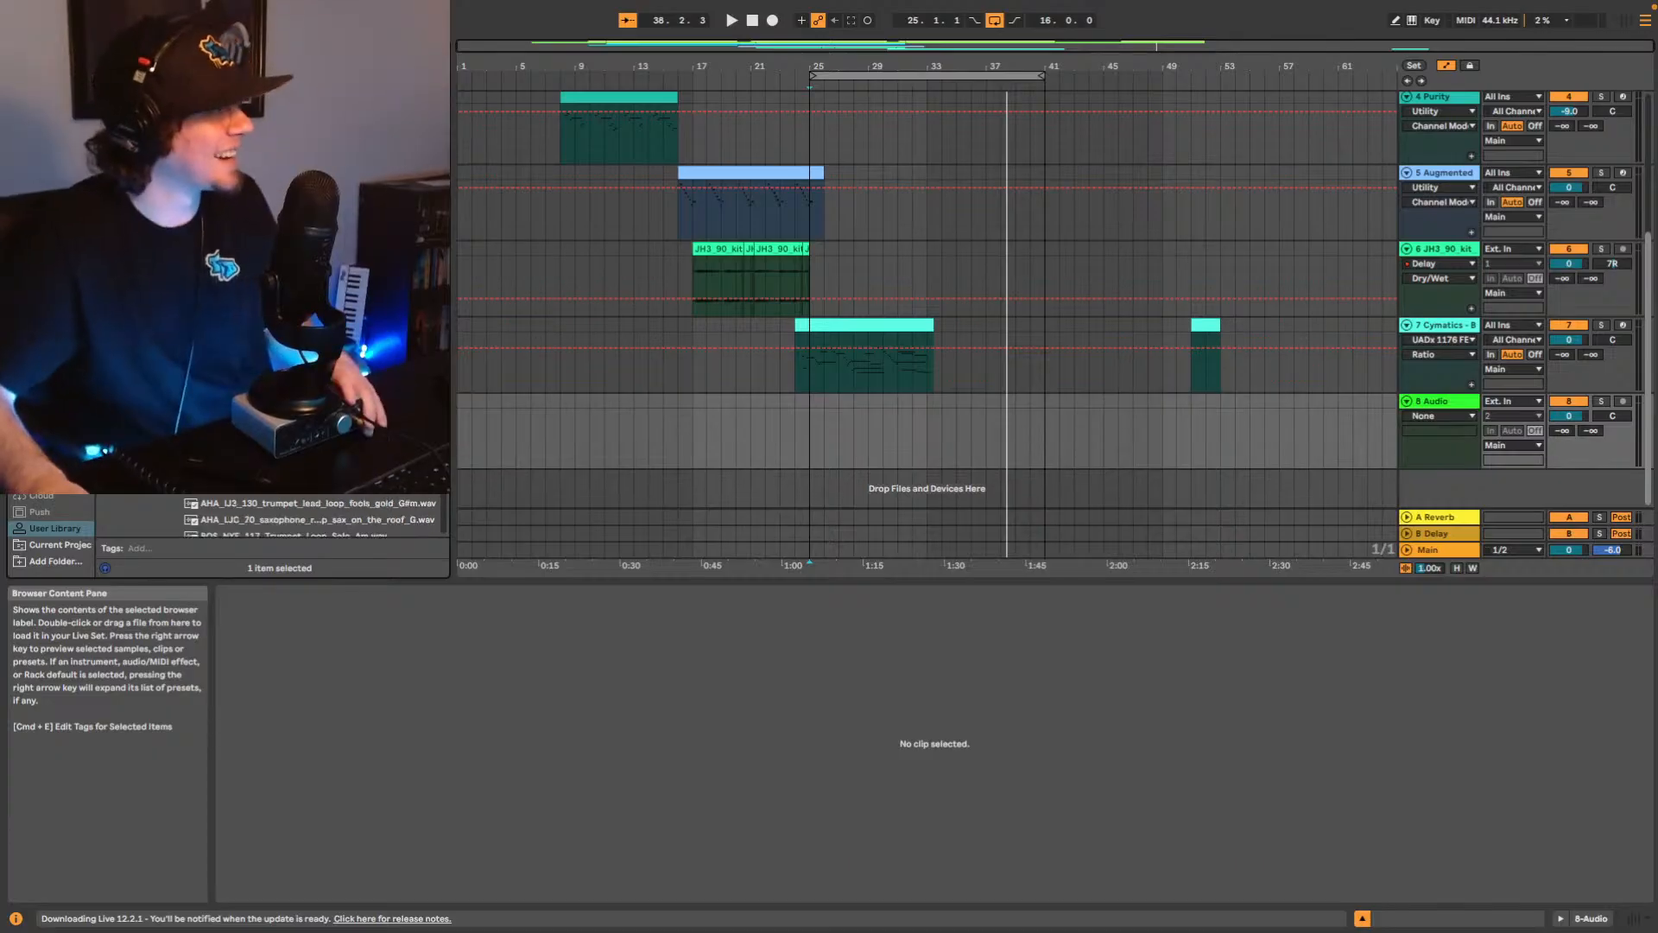
scroll(310, 513, down, 10)
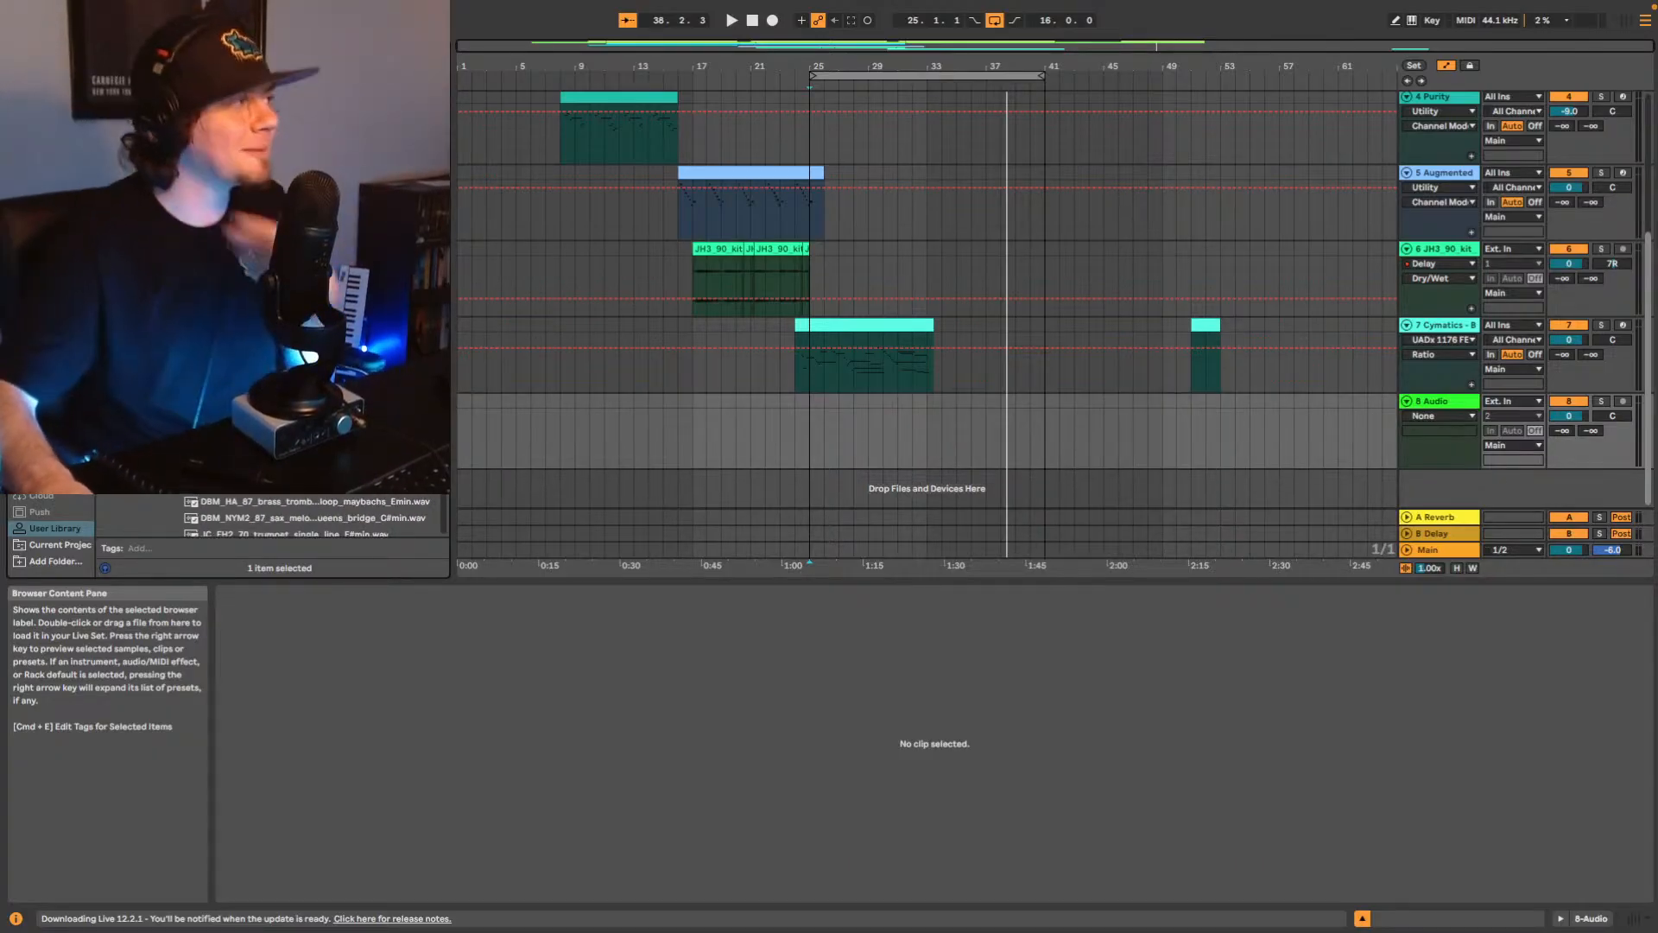
scroll(311, 514, down, 10)
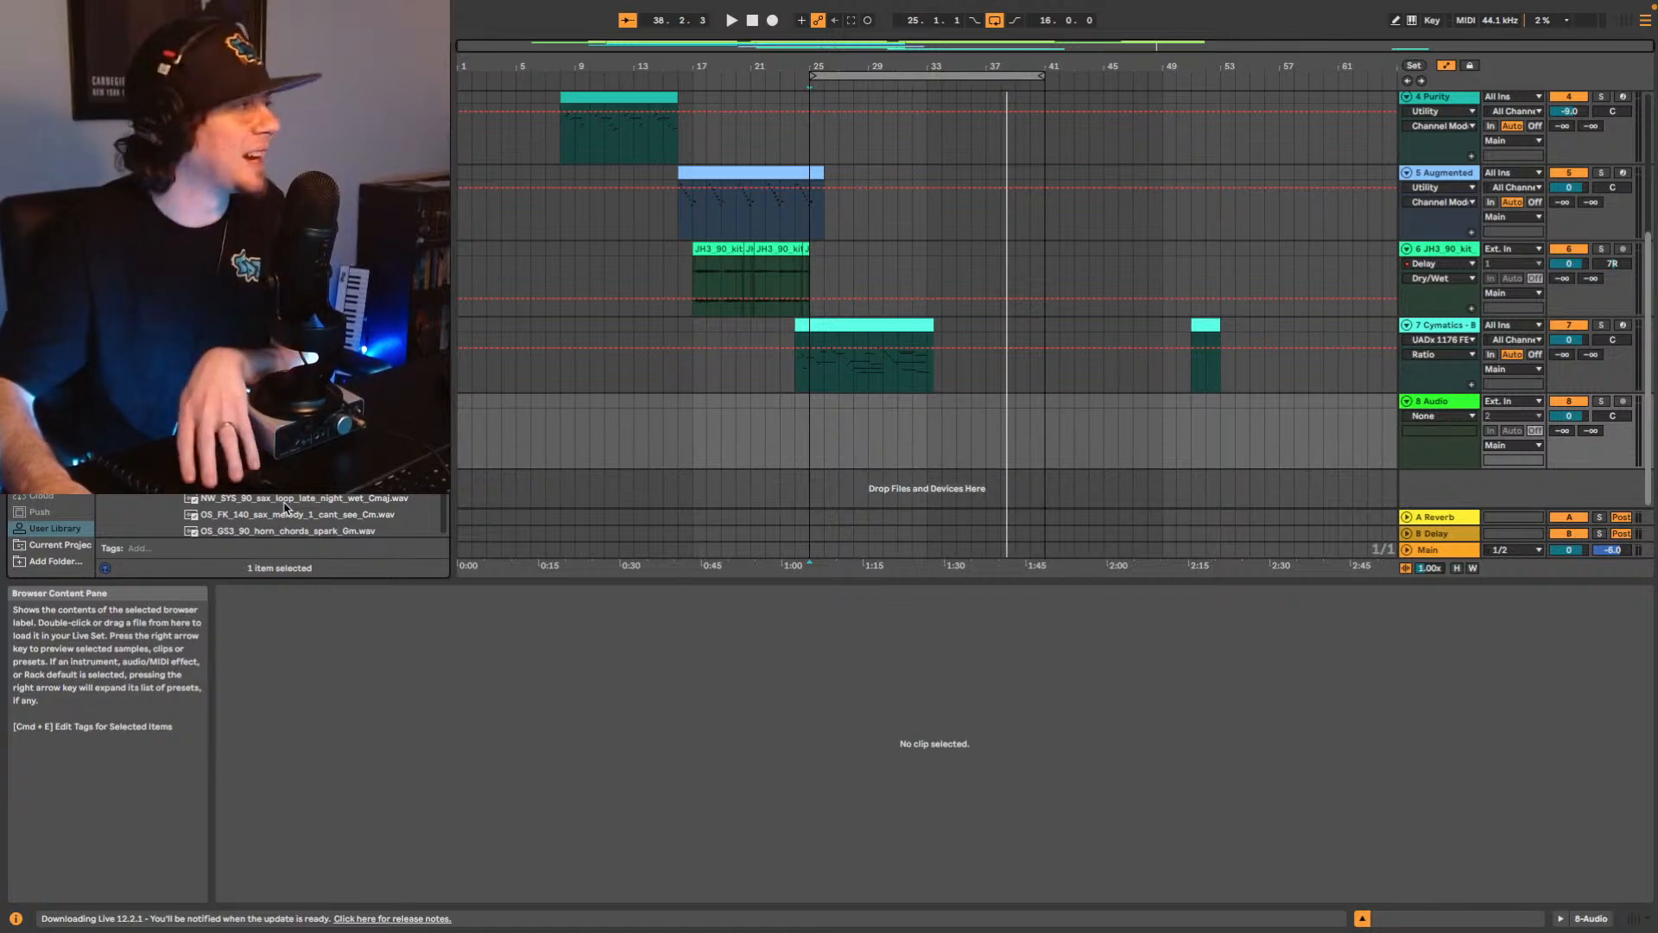
scroll(285, 508, down, 10)
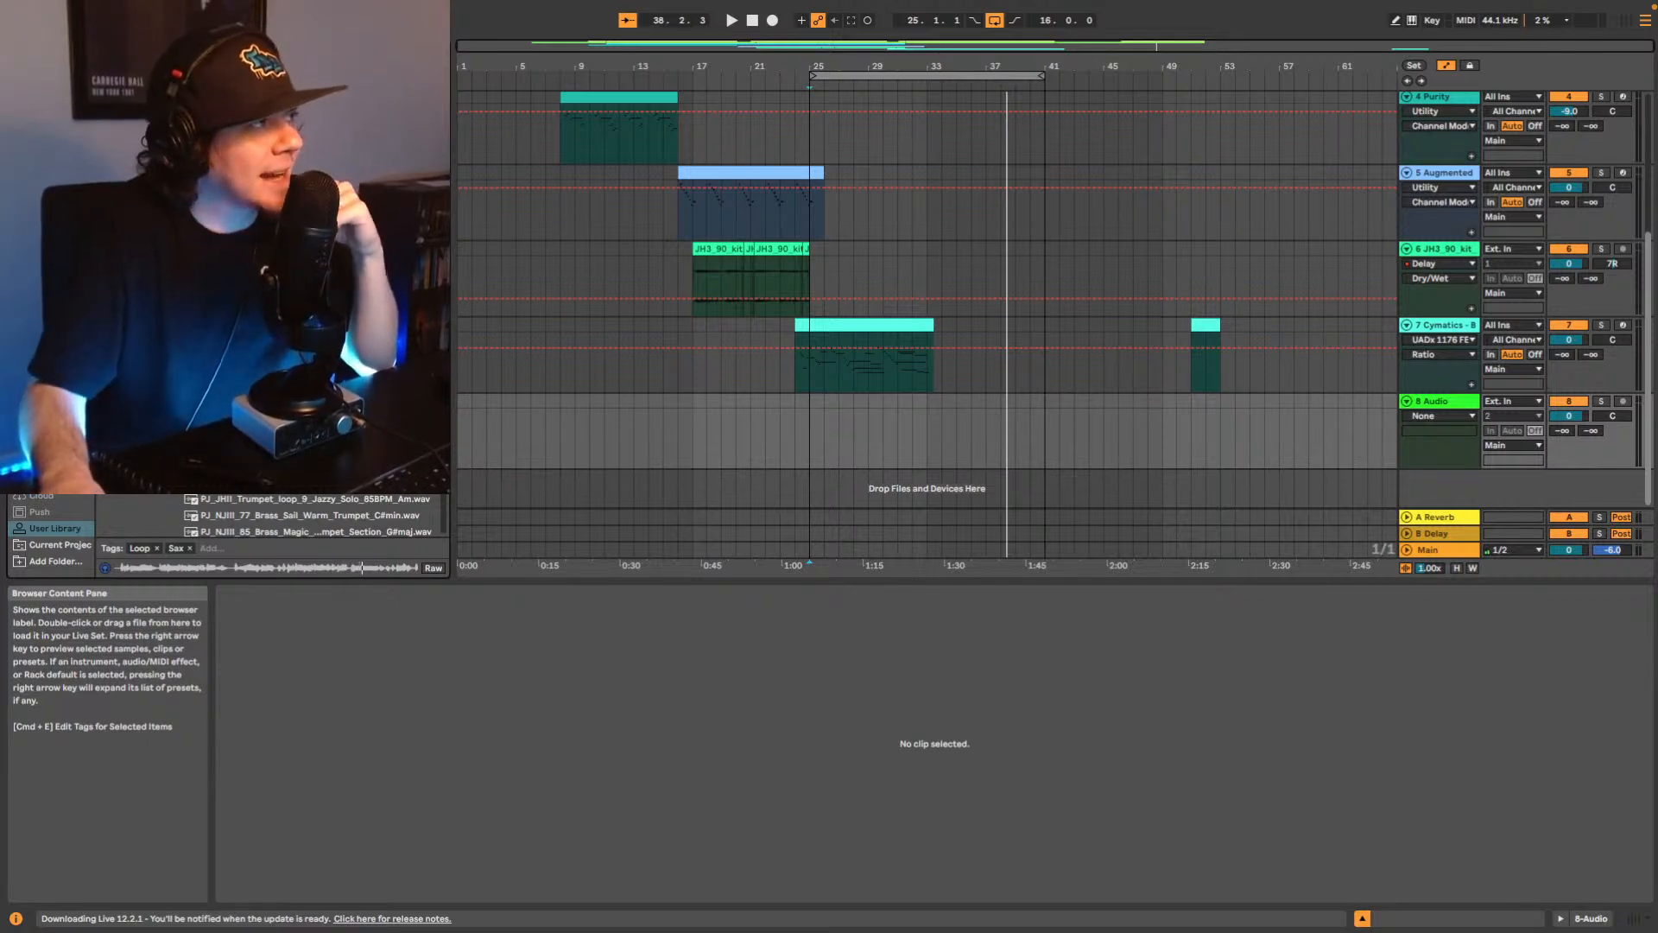
Place the KMRBI_BONJ_64_saxophone_yunaverse_Dm79 loop on audio track 8 at bar 33 and set its warp mode to Complex.
drag(448, 515, 930, 456)
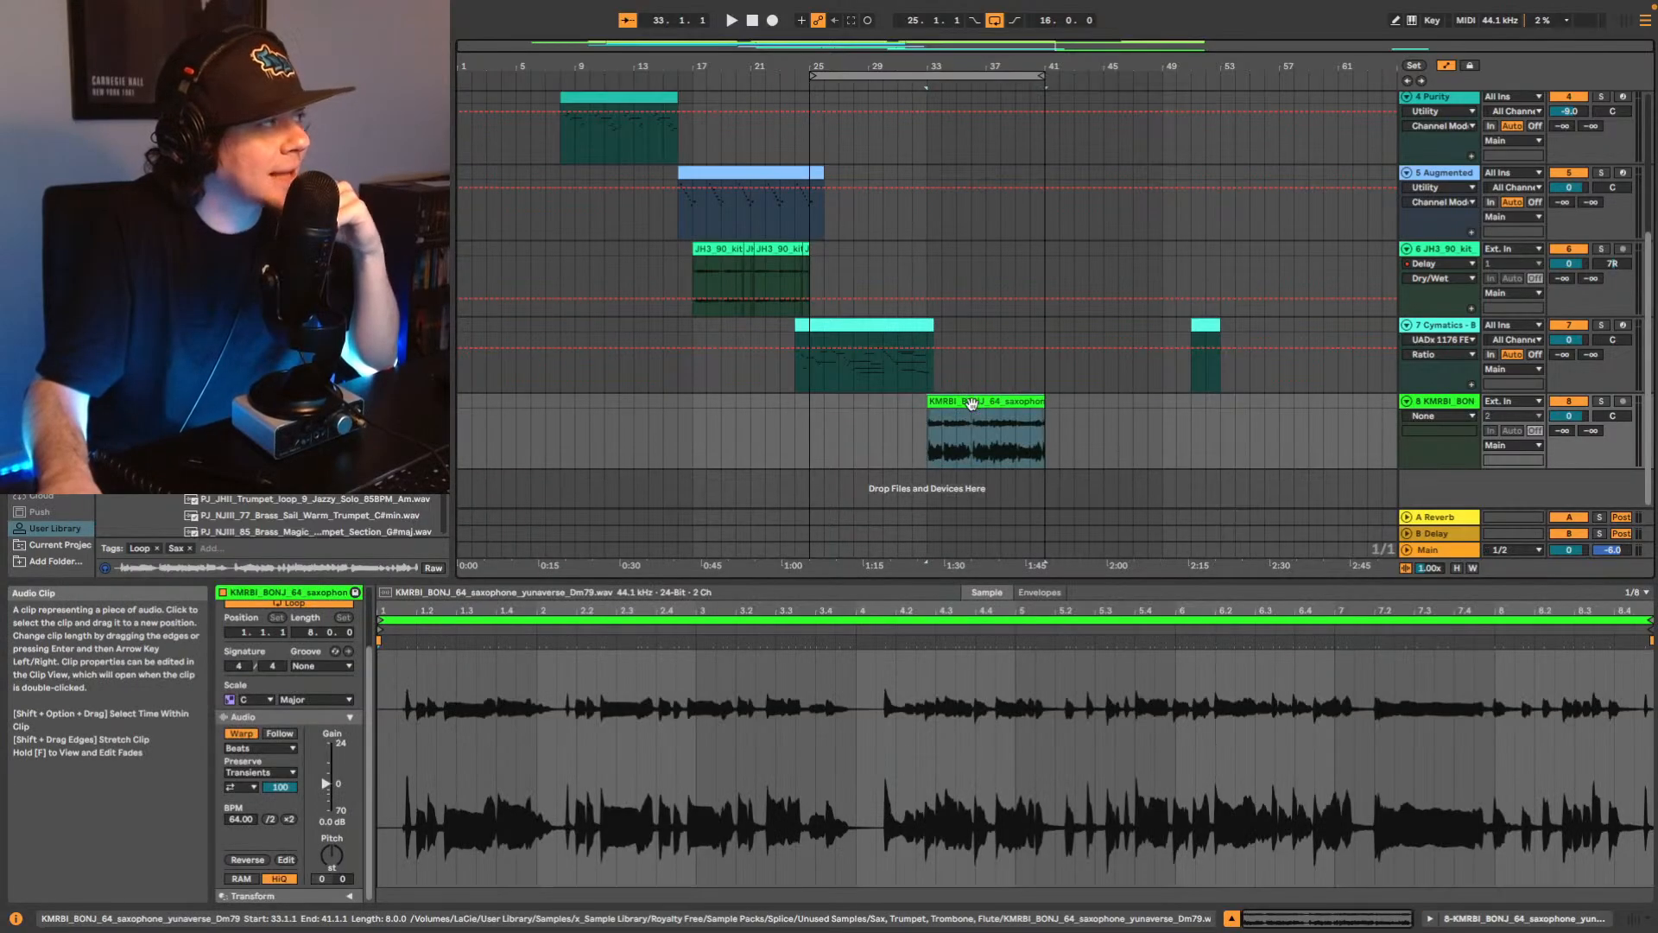
click(259, 748)
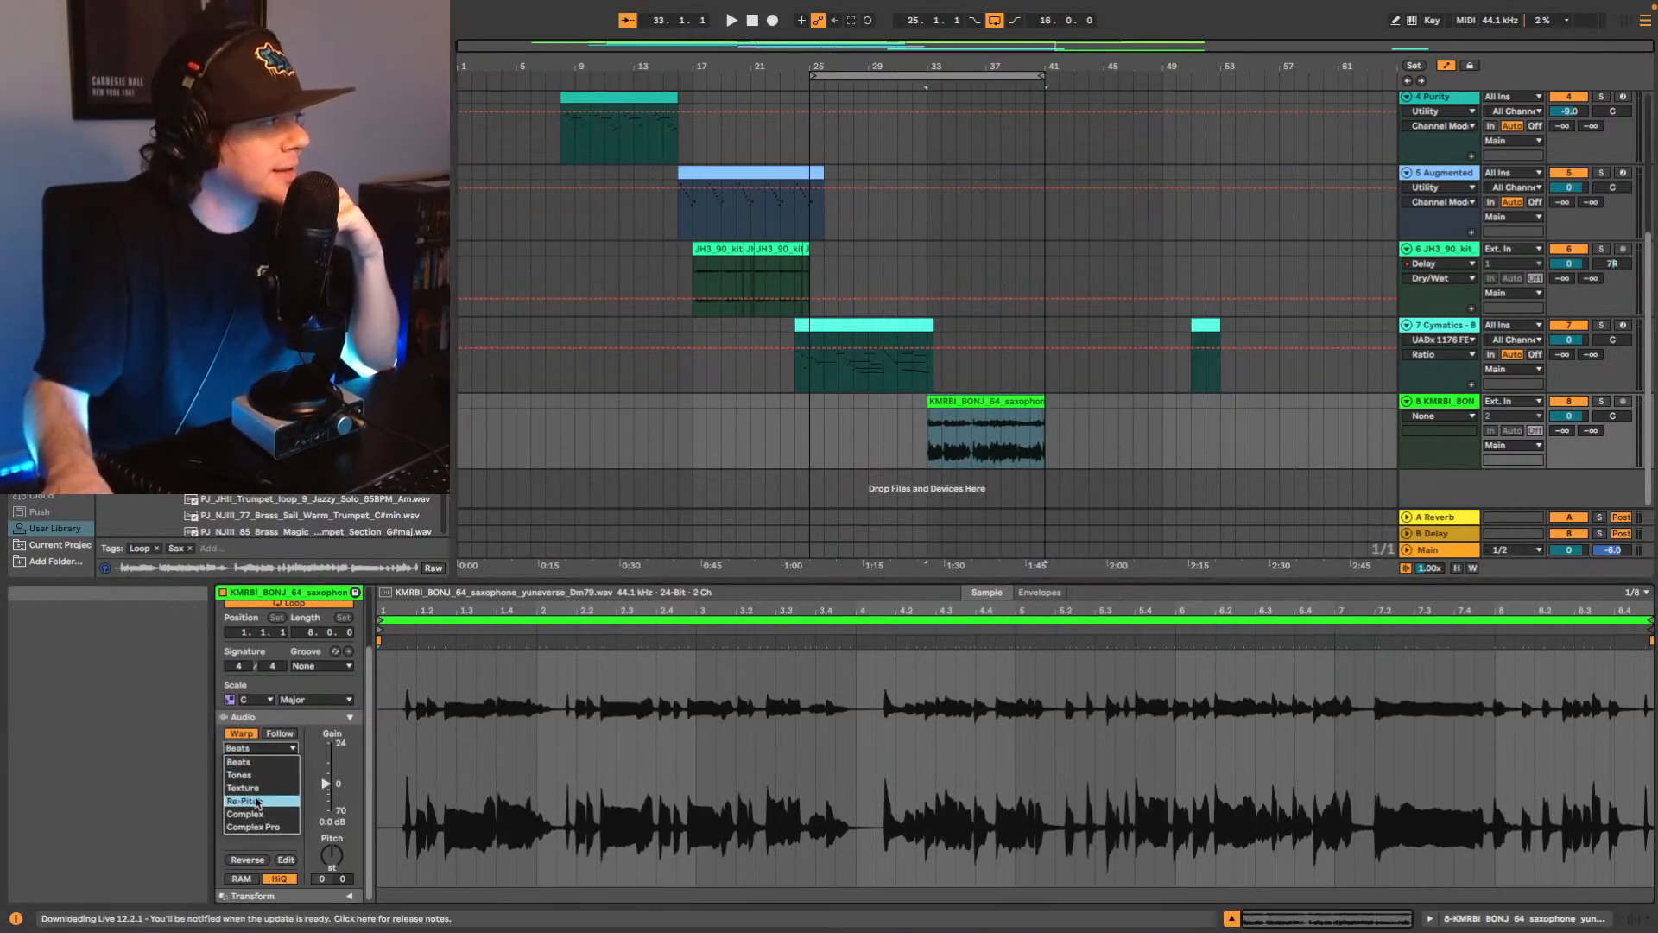
click(264, 814)
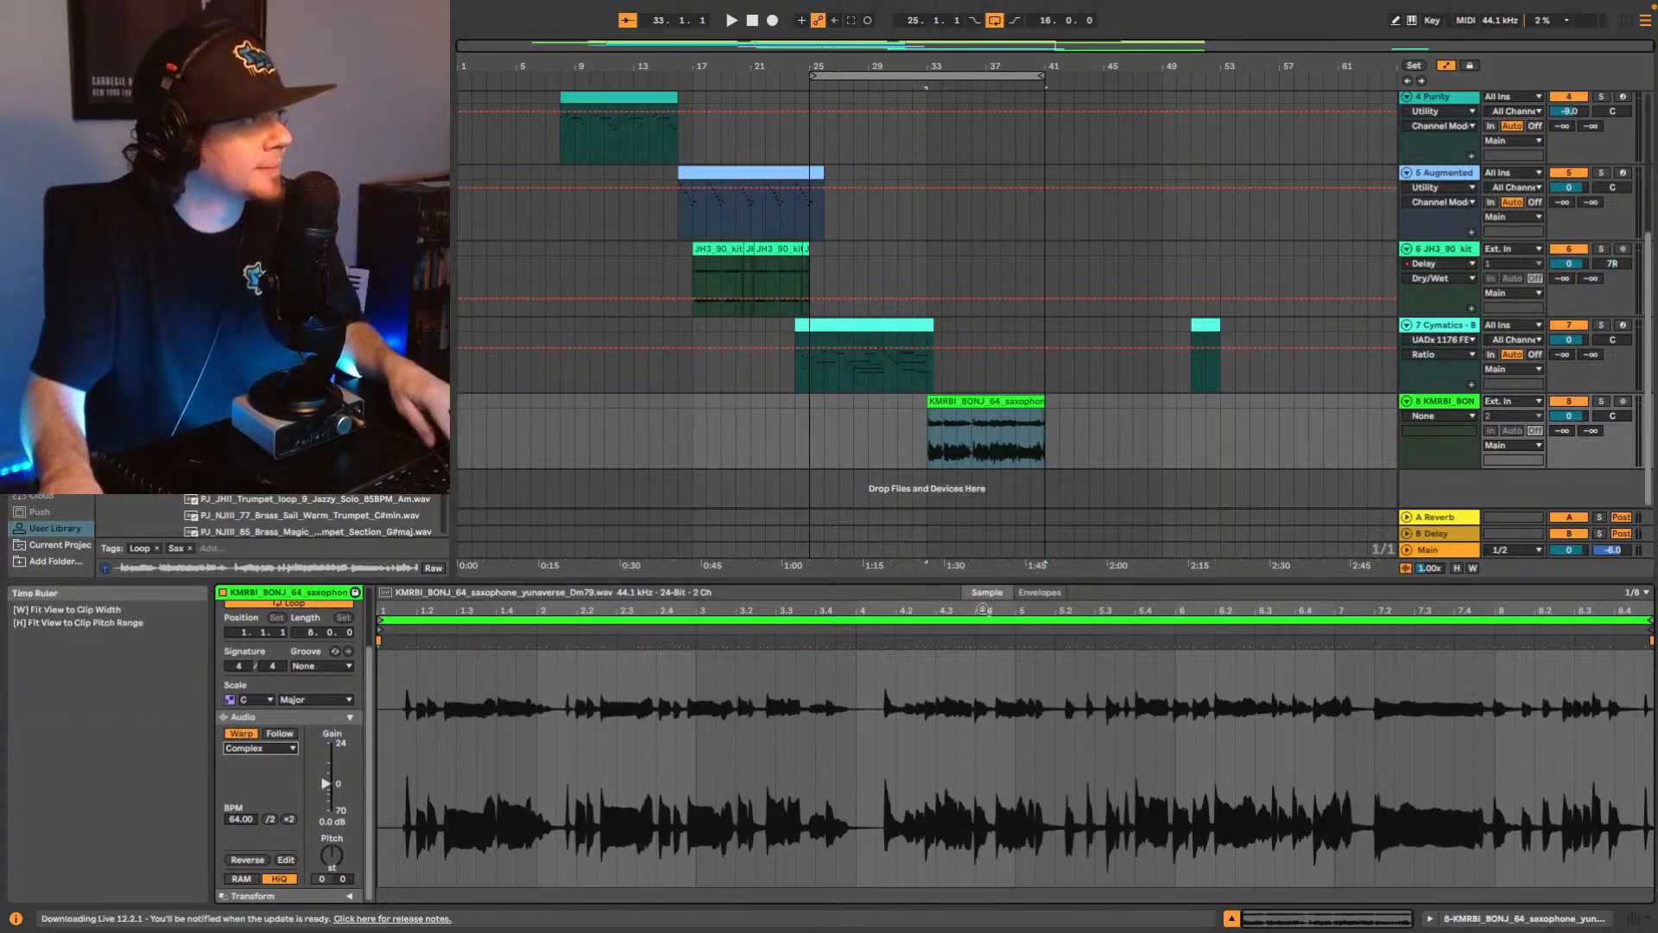
Play the saxophone clip from bar 33 and lower its clip gain to -4.2 dB.
key(space)
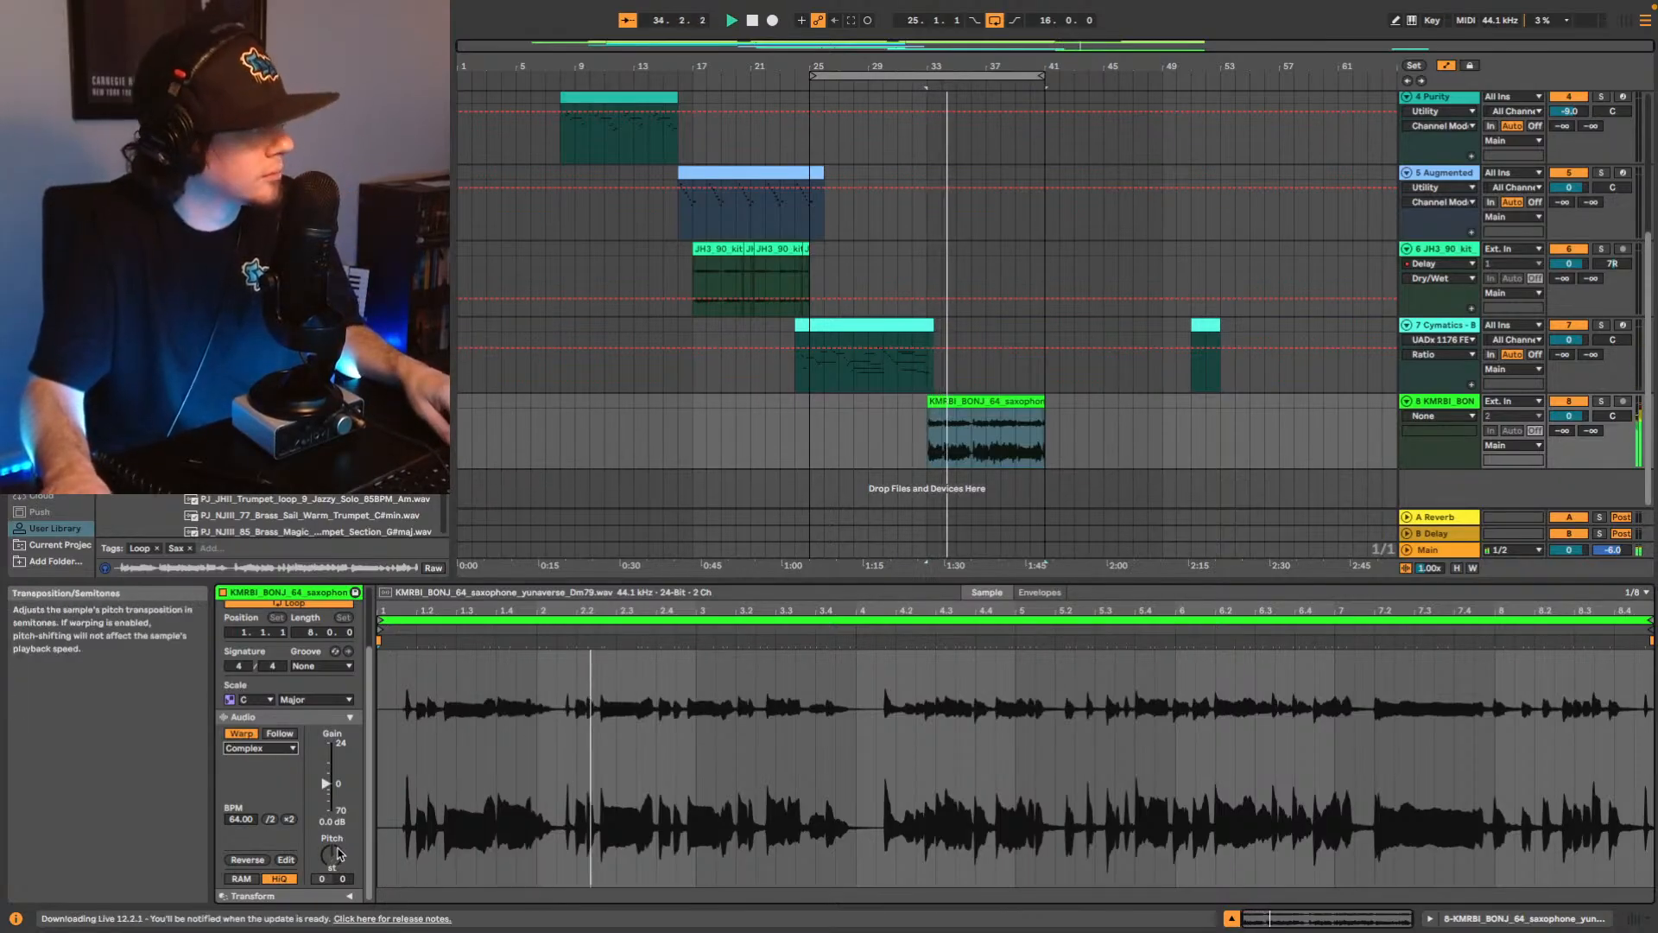
drag(327, 784, 327, 788)
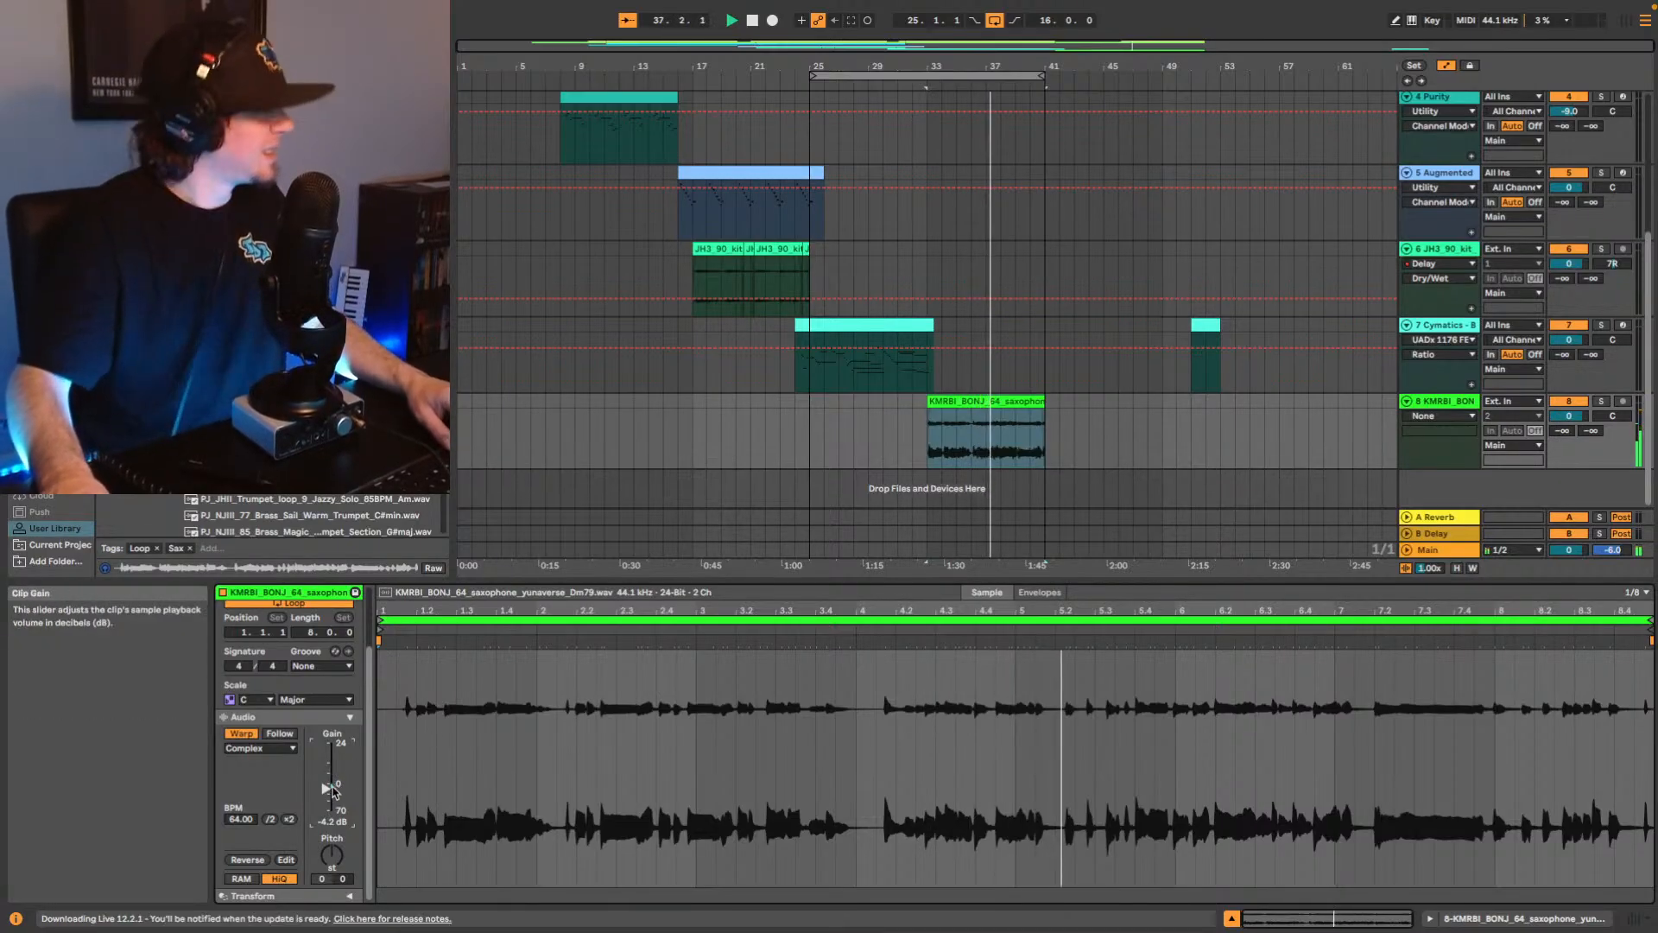
Lower the saxophone clip's gain to -4.8 dB while listening to the looped section.
drag(327, 789, 327, 791)
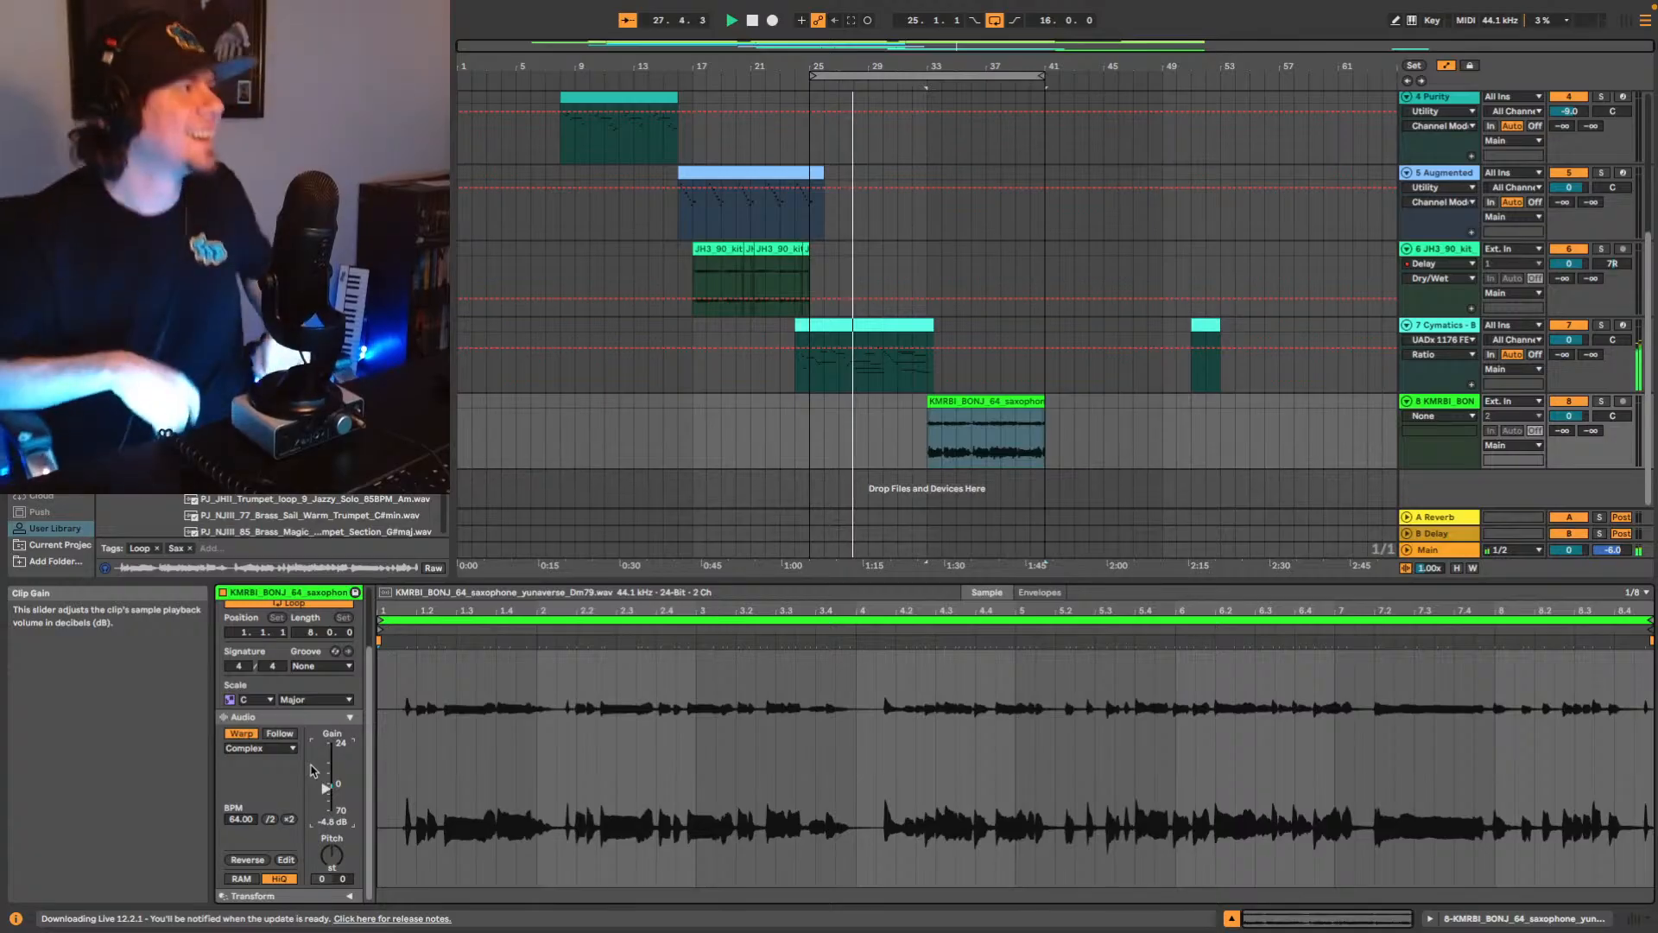
scroll(924, 333, up, 5)
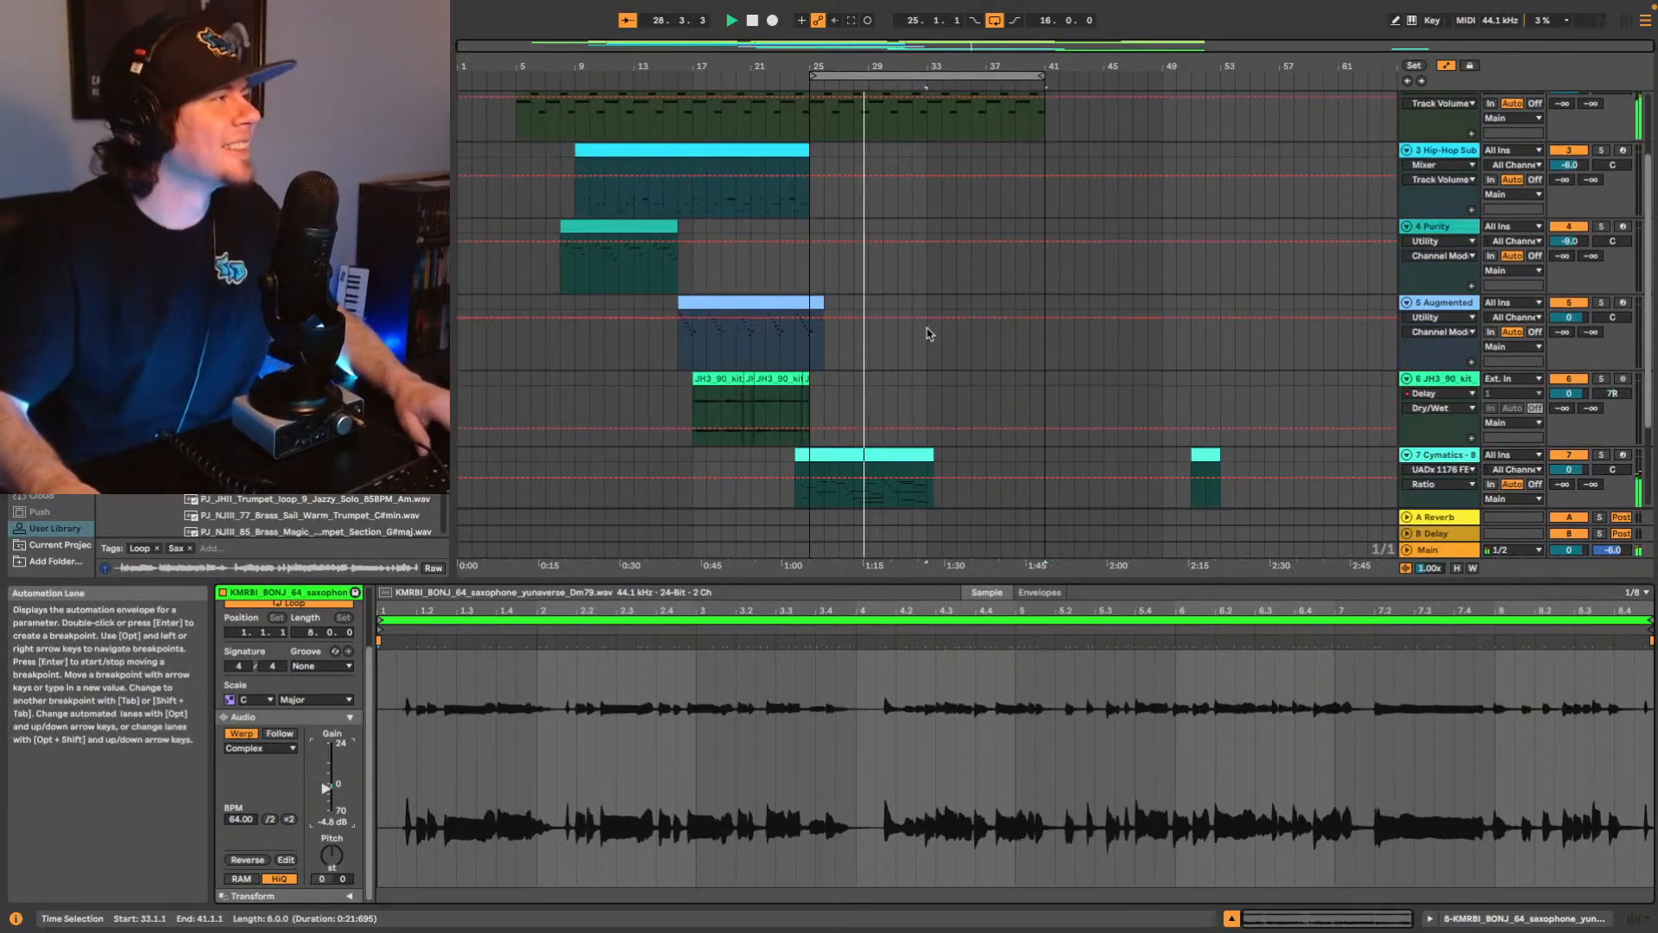
scroll(903, 267, down, 3)
scroll(1110, 296, up, 4)
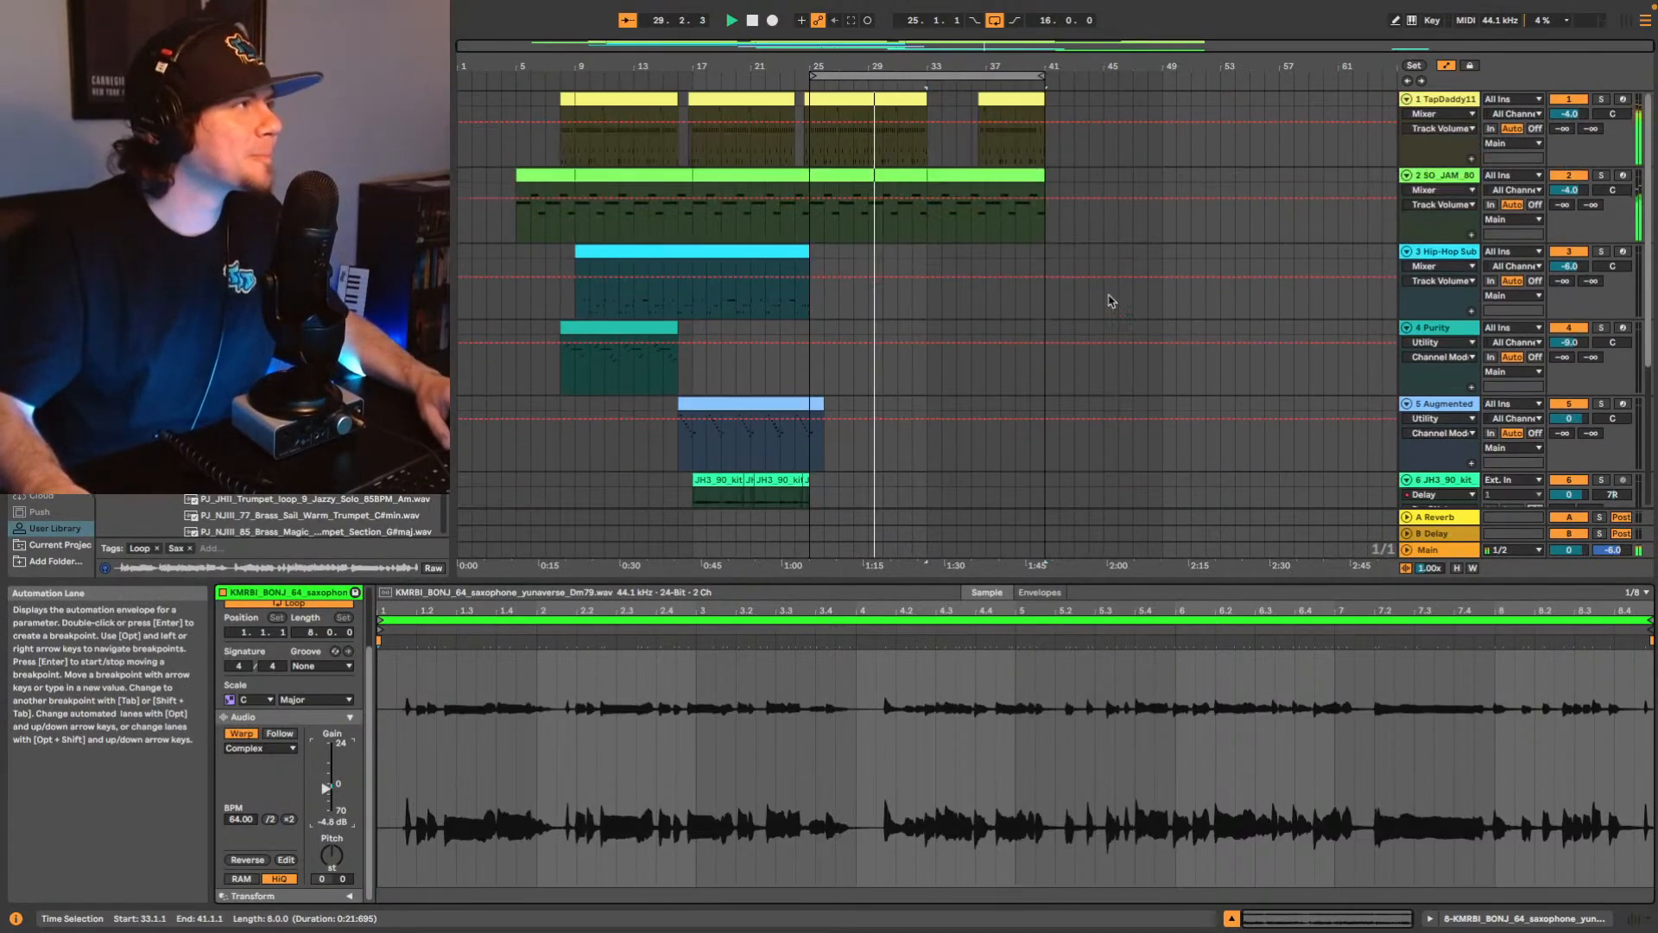
scroll(1095, 281, down, 5)
scroll(764, 341, up, 4)
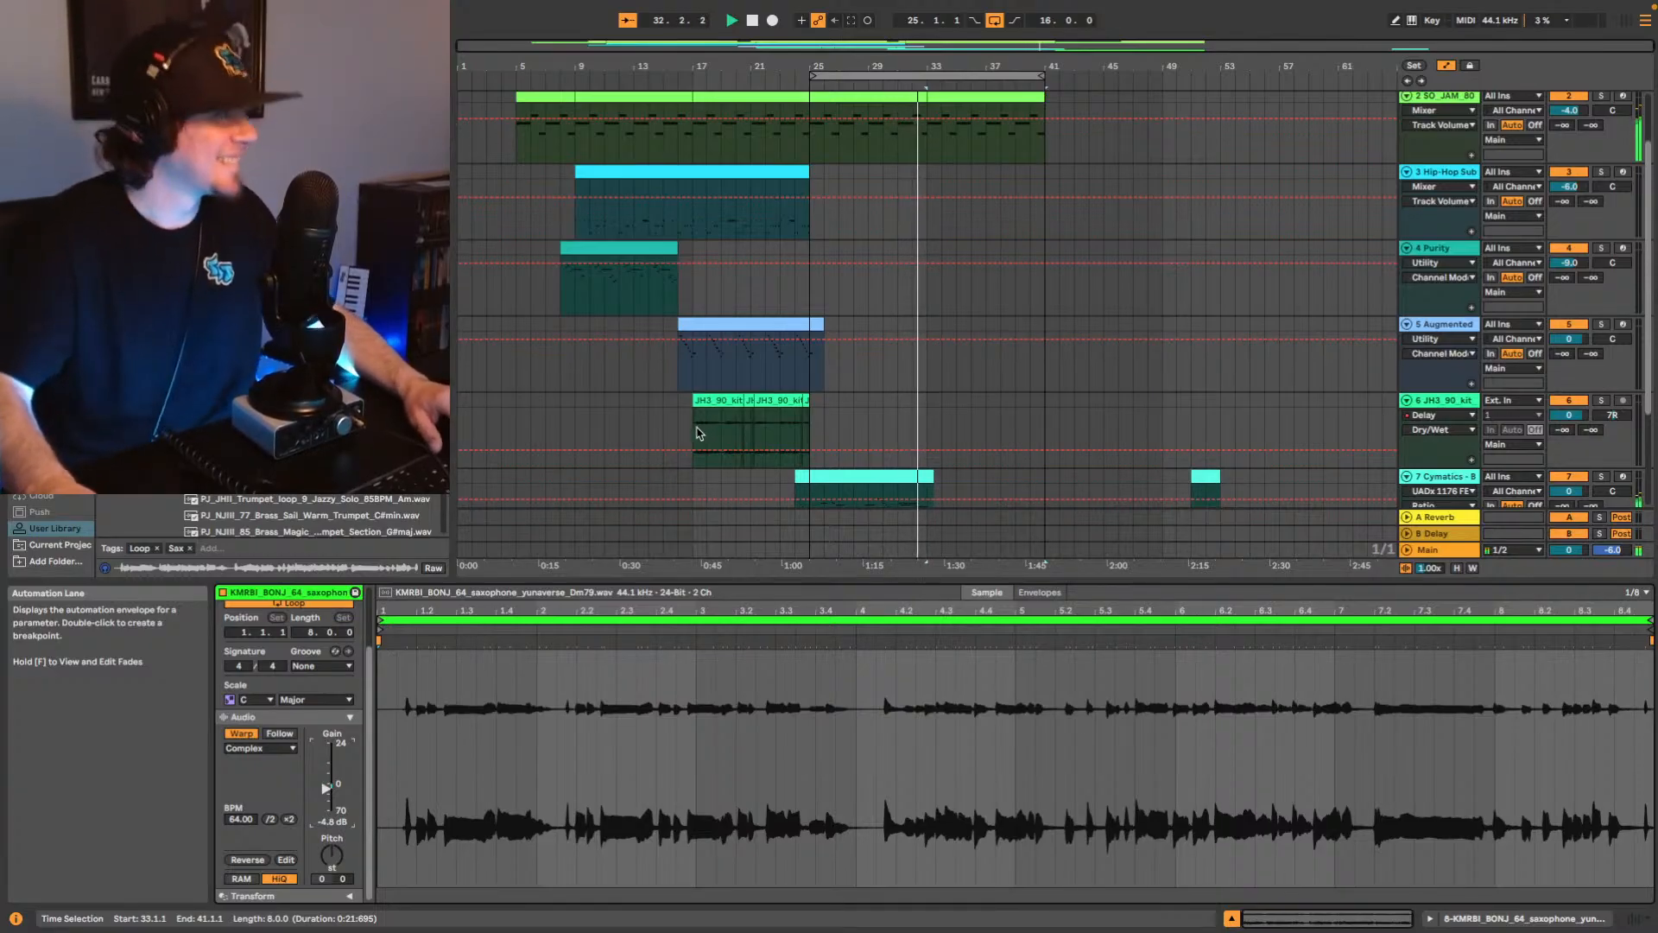
Try repeating bars 17 to 25 of tracks 1 to 6 at bar 41 and listen into the pasted section.
drag(699, 434, 810, 74)
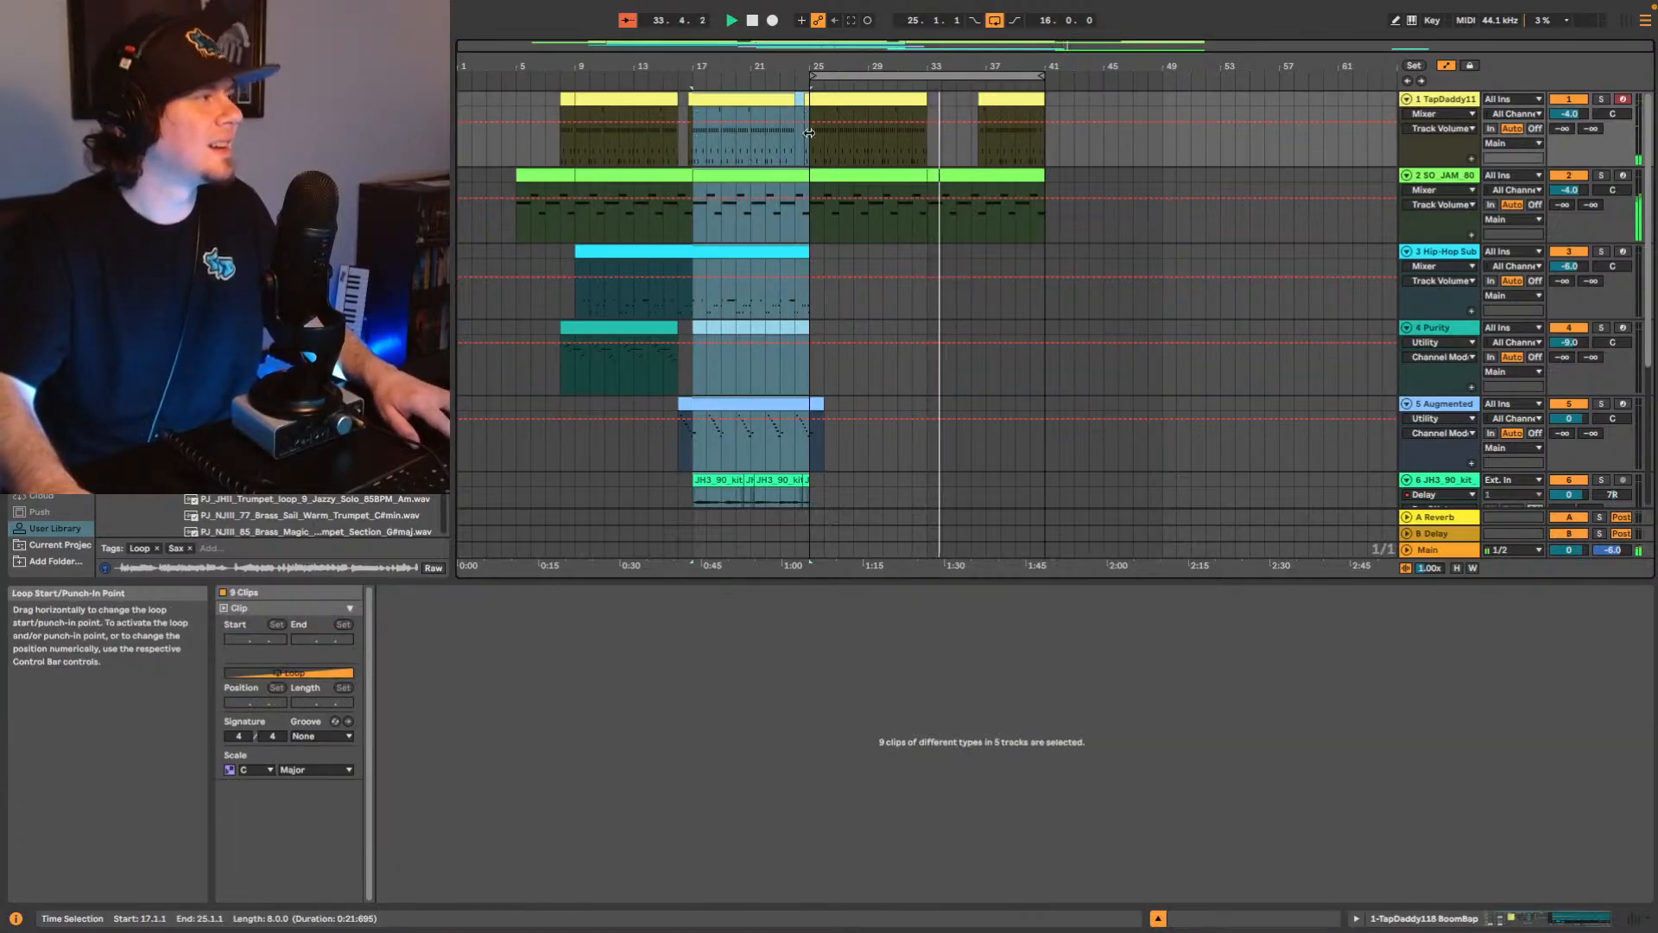
click(1056, 147)
key(ctrl+v)
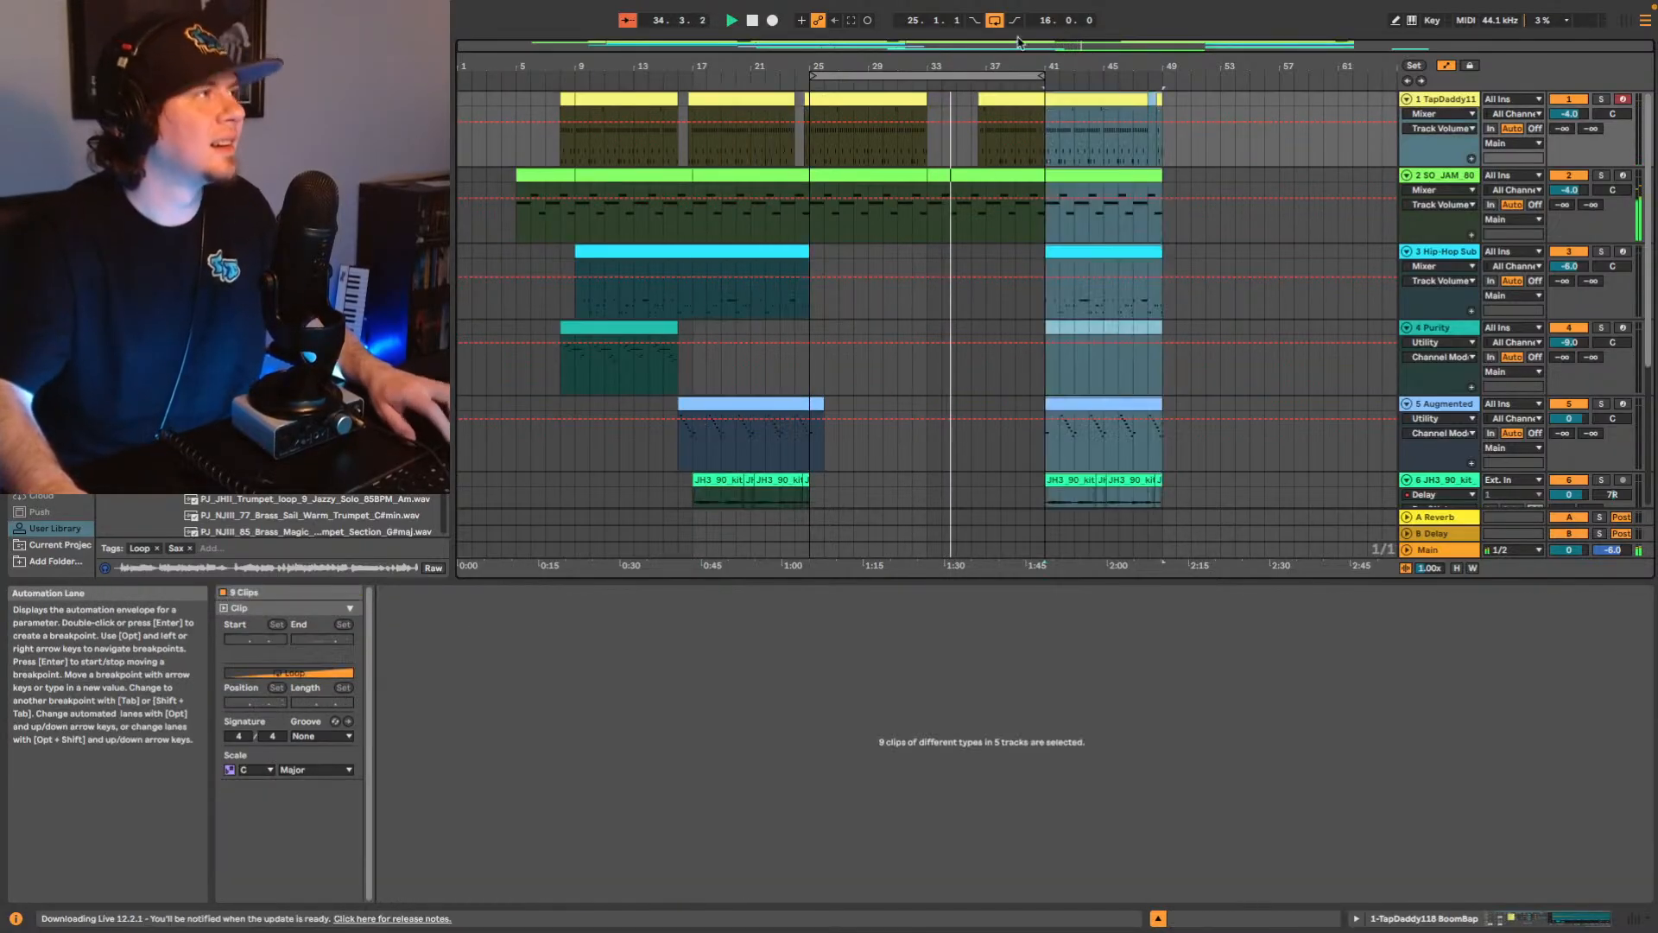
scroll(1123, 207, down, 5)
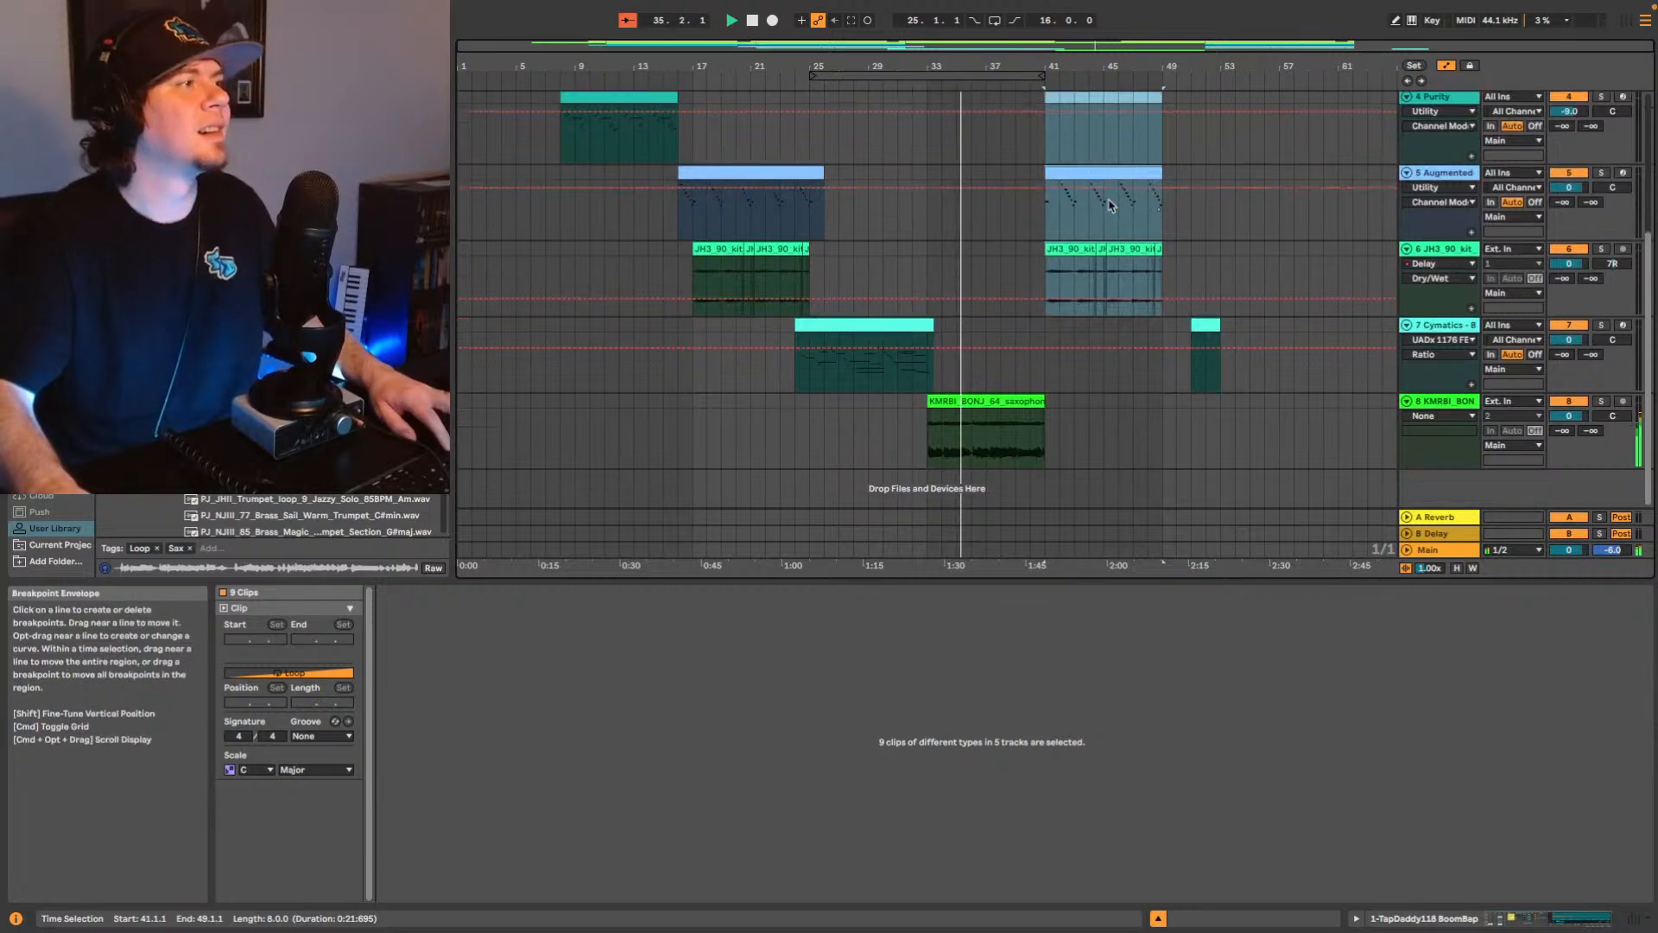
scroll(1258, 267, up, 1)
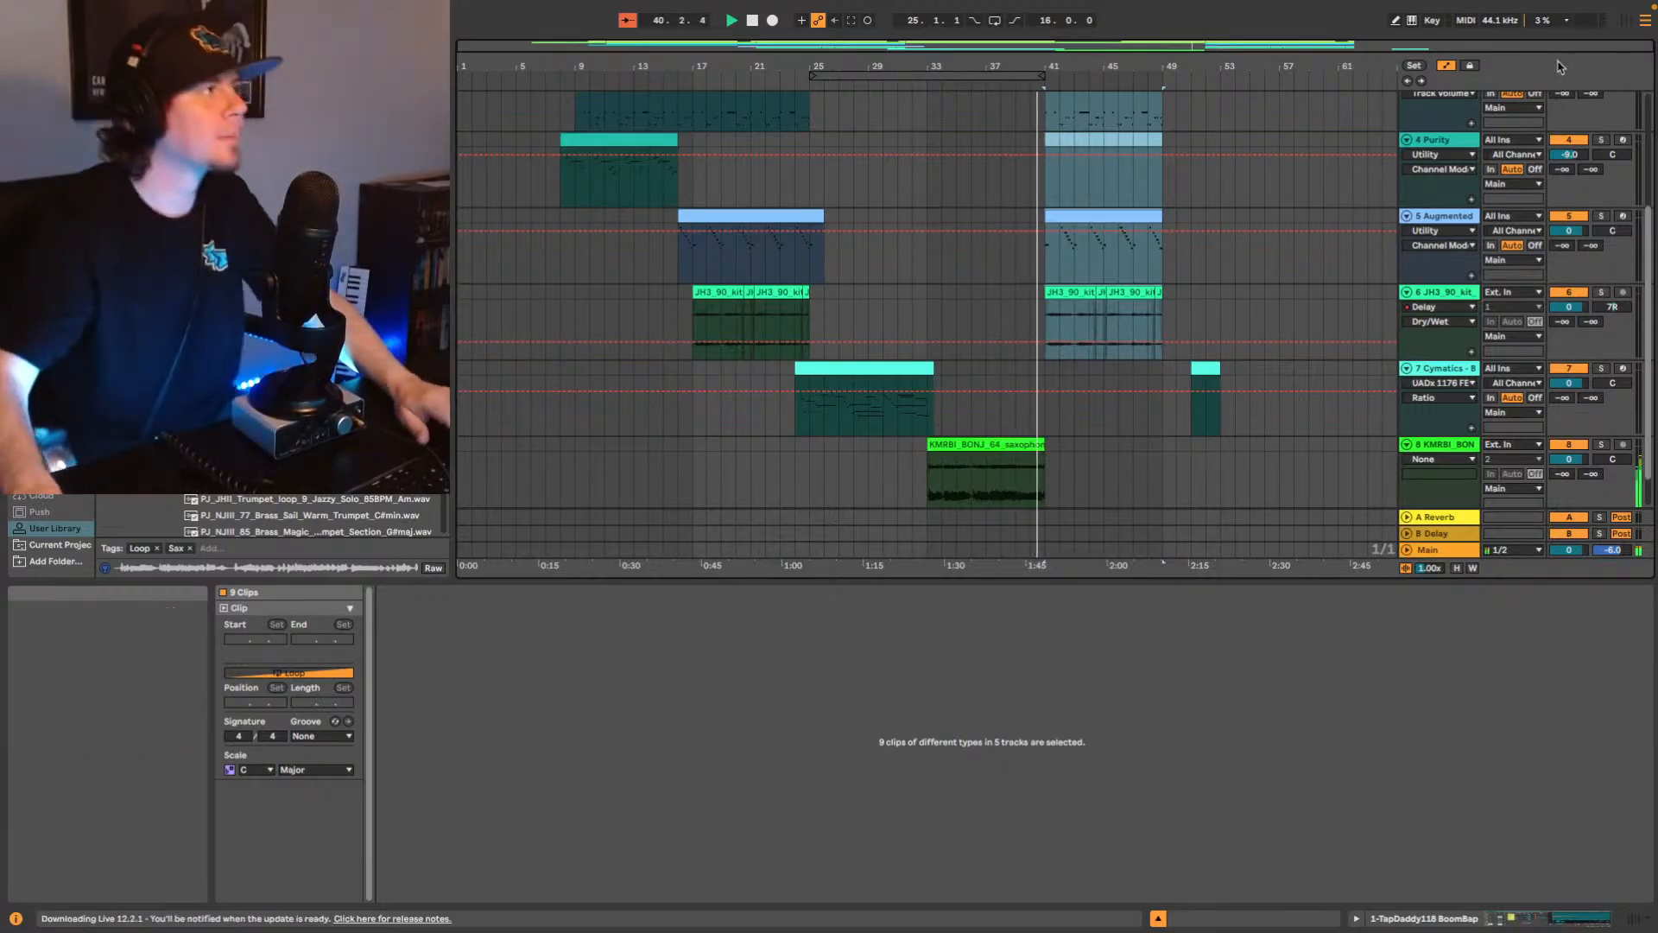
scroll(980, 423, up, 4)
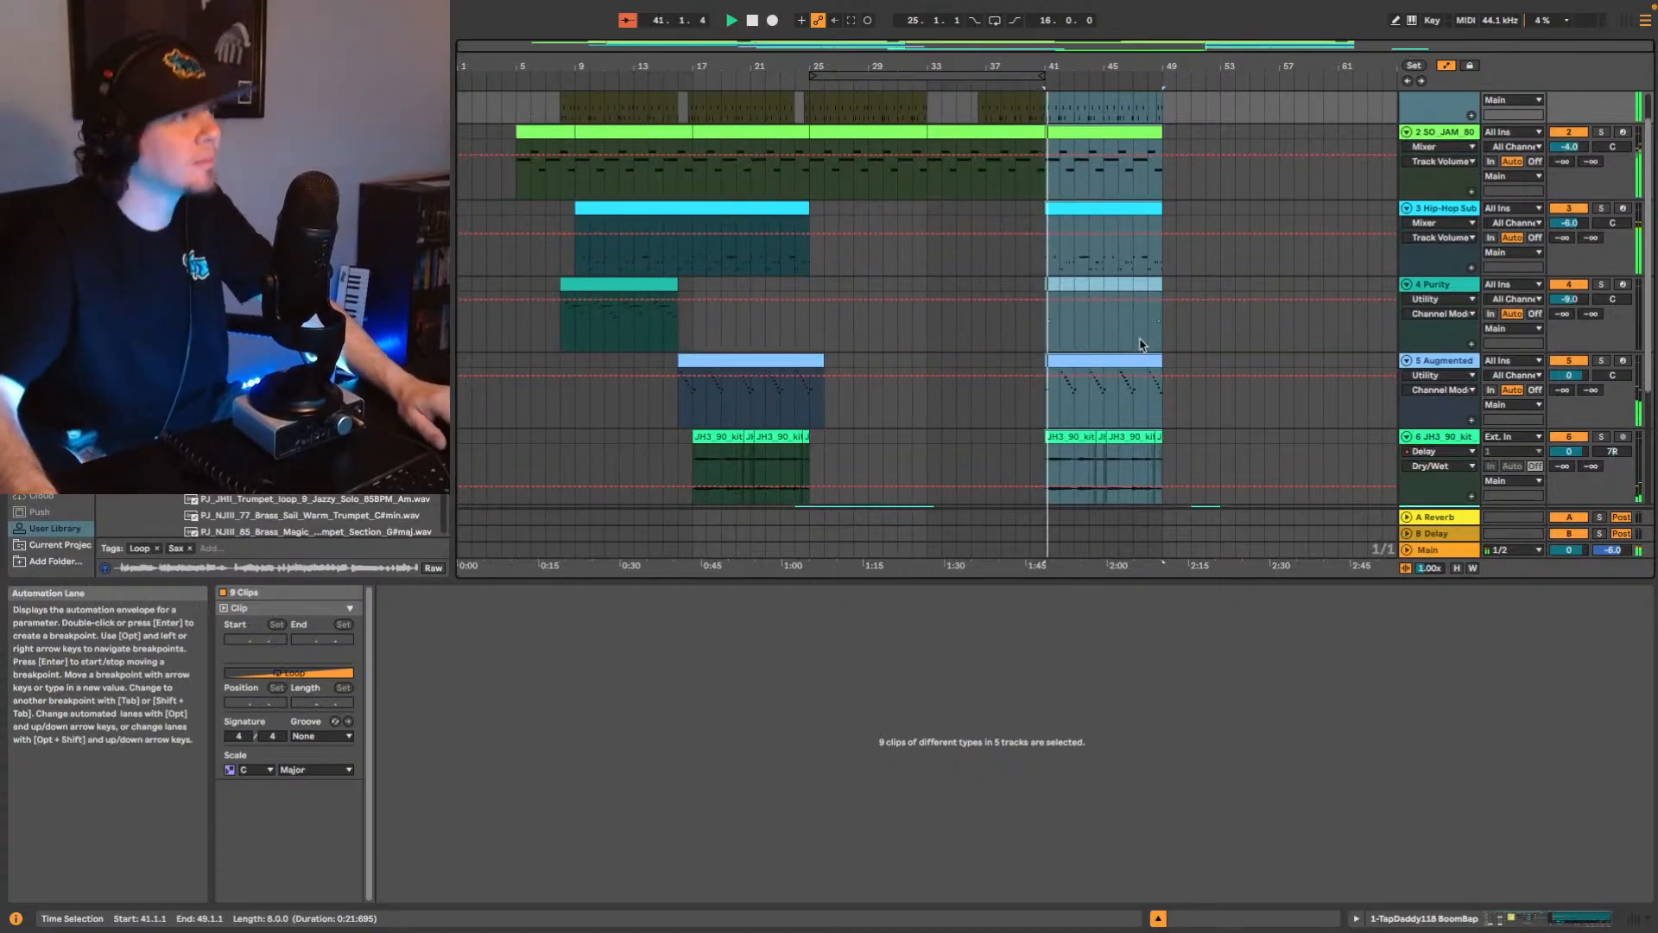
Extend the saxophone clip to bar 49 and delete the clips pasted between bars 41 and 49 on the other tracks.
scroll(1109, 333, down, 5)
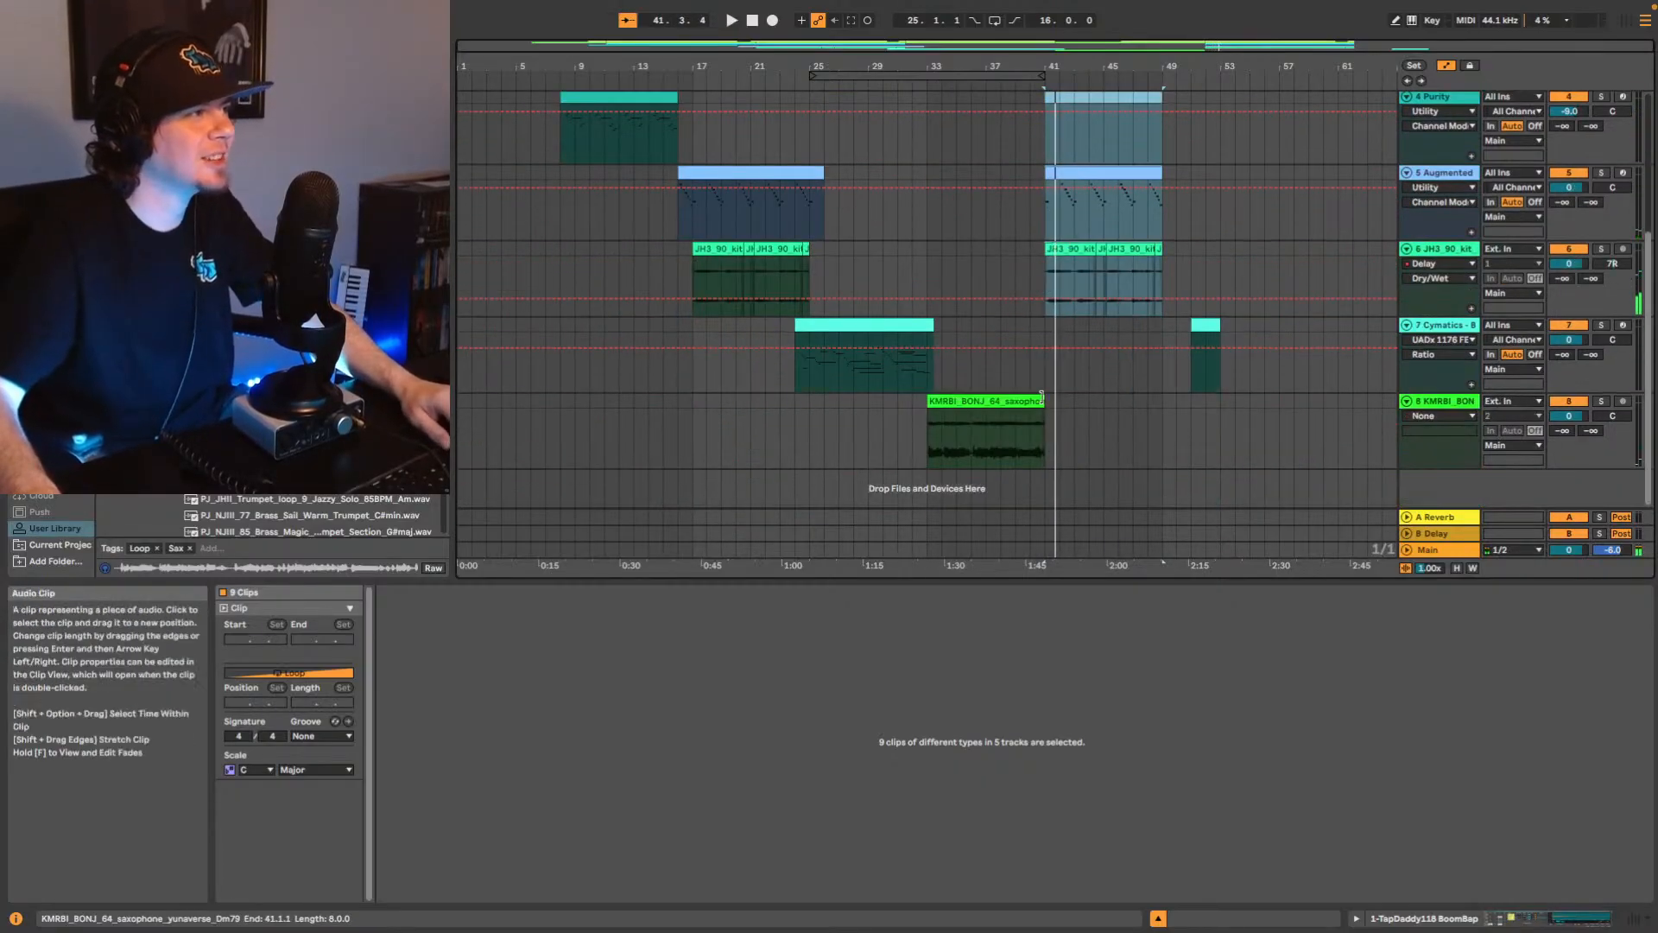
drag(1041, 398, 1061, 401)
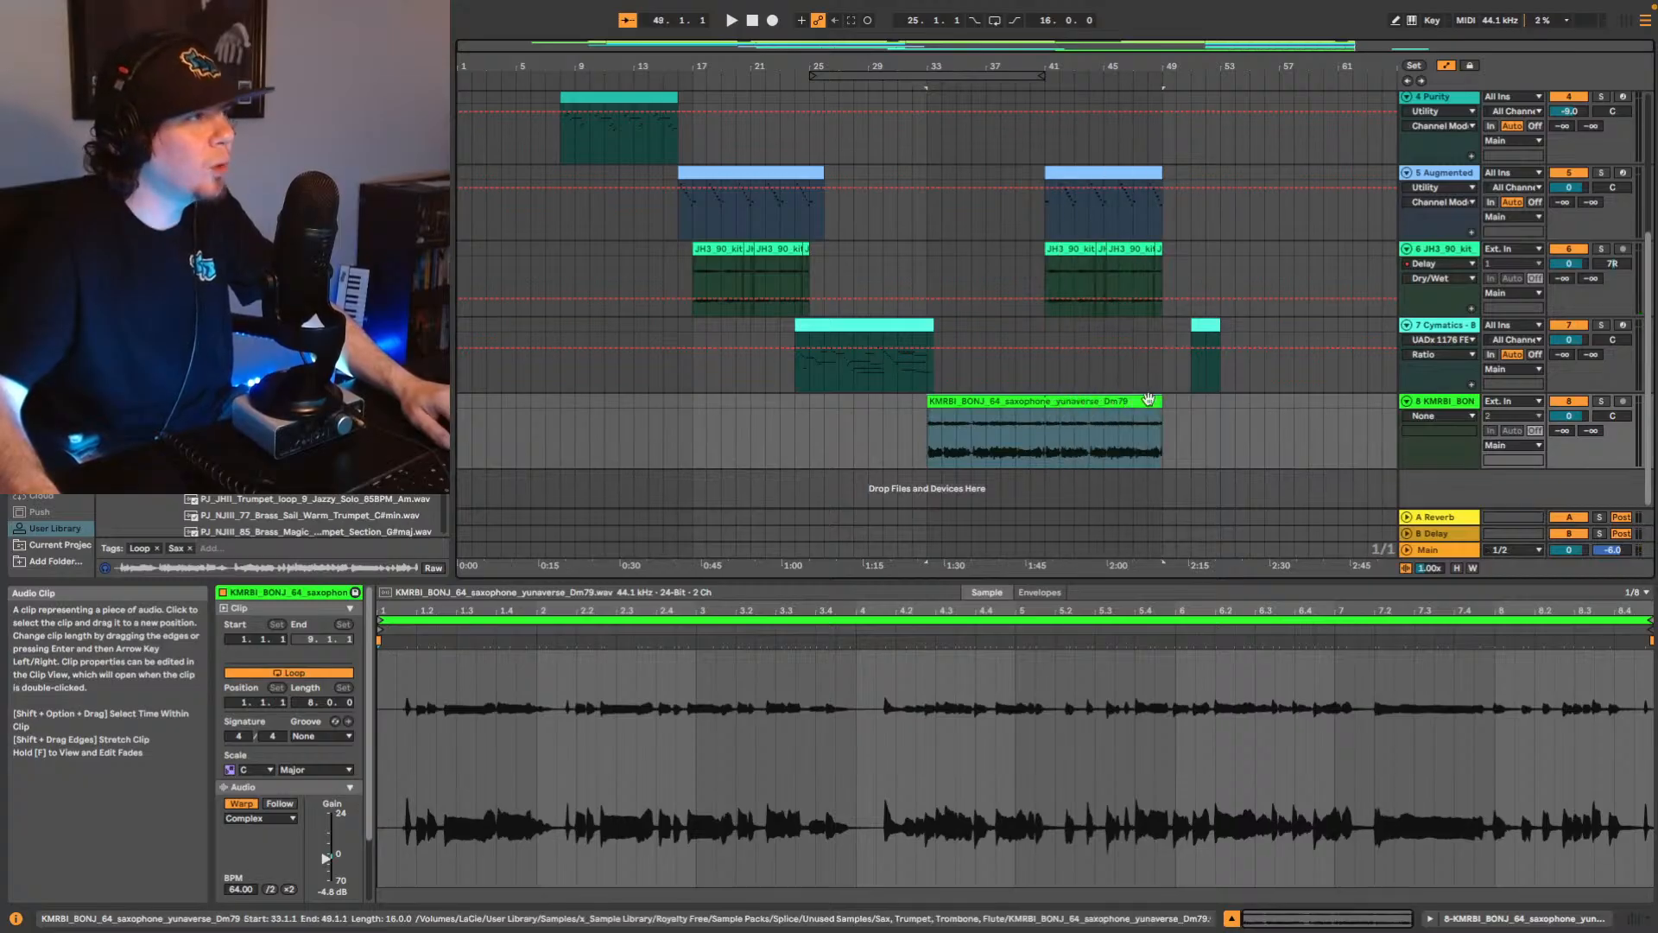
scroll(1054, 367, up, 2)
drag(1059, 367, 1134, 121)
drag(1047, 350, 1169, 47)
key(Delete)
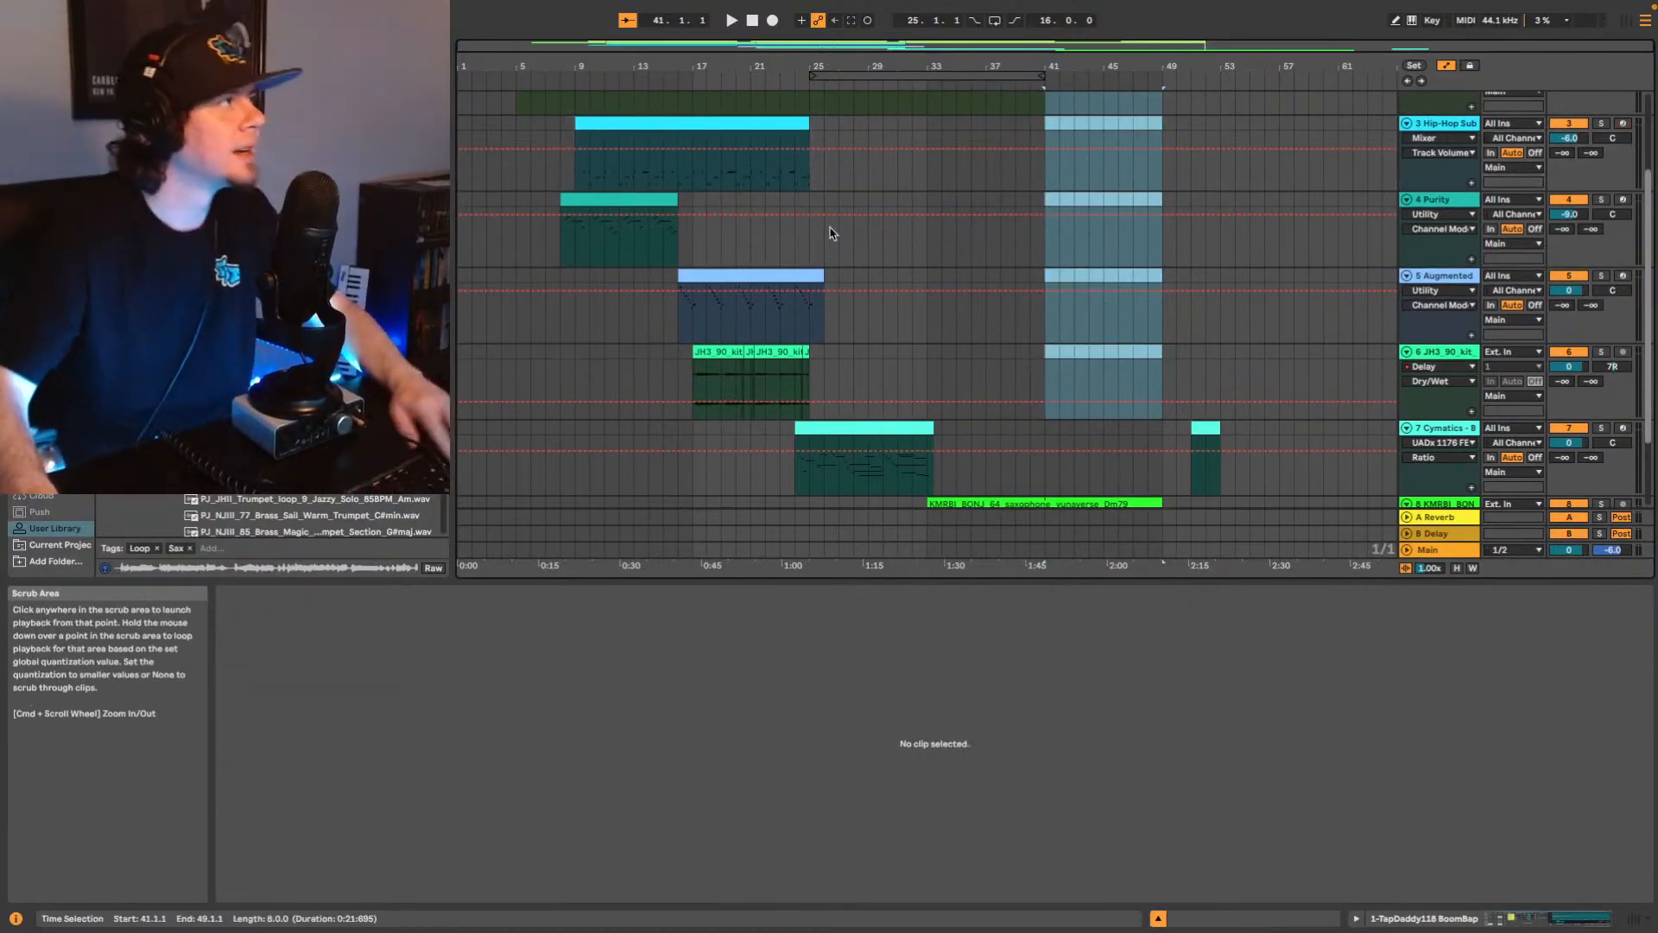
Copy bars 9 to 16 of tracks 1 to 4 to bar 41 and play the arrangement from there.
scroll(690, 276, up, 3)
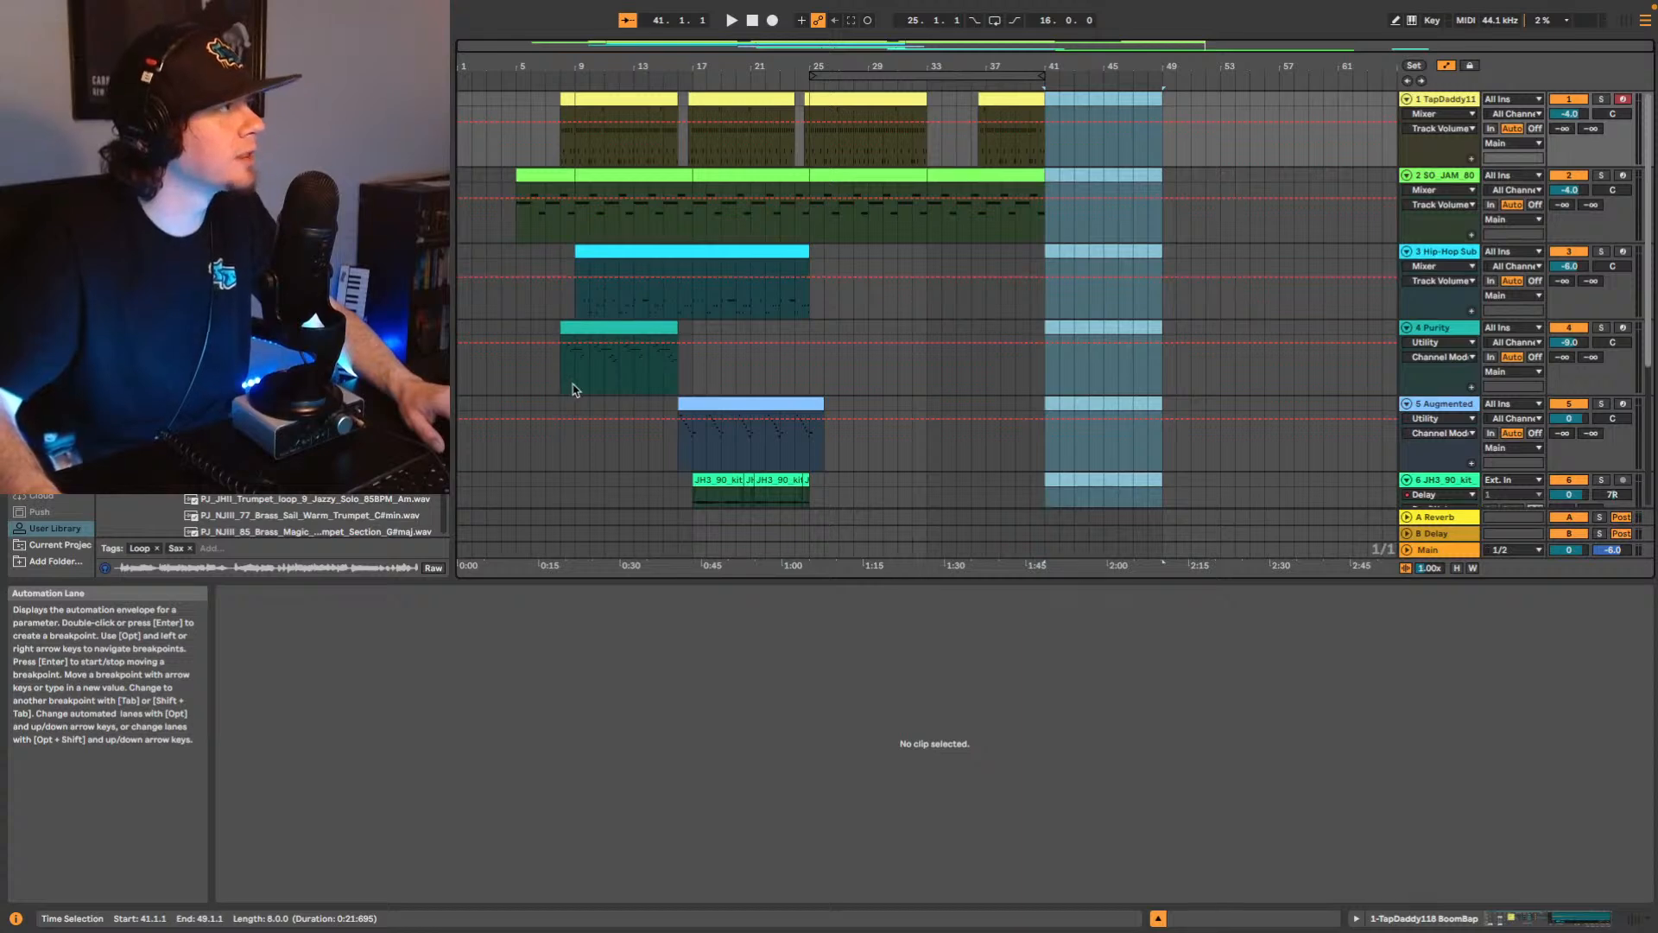
drag(573, 389, 679, 102)
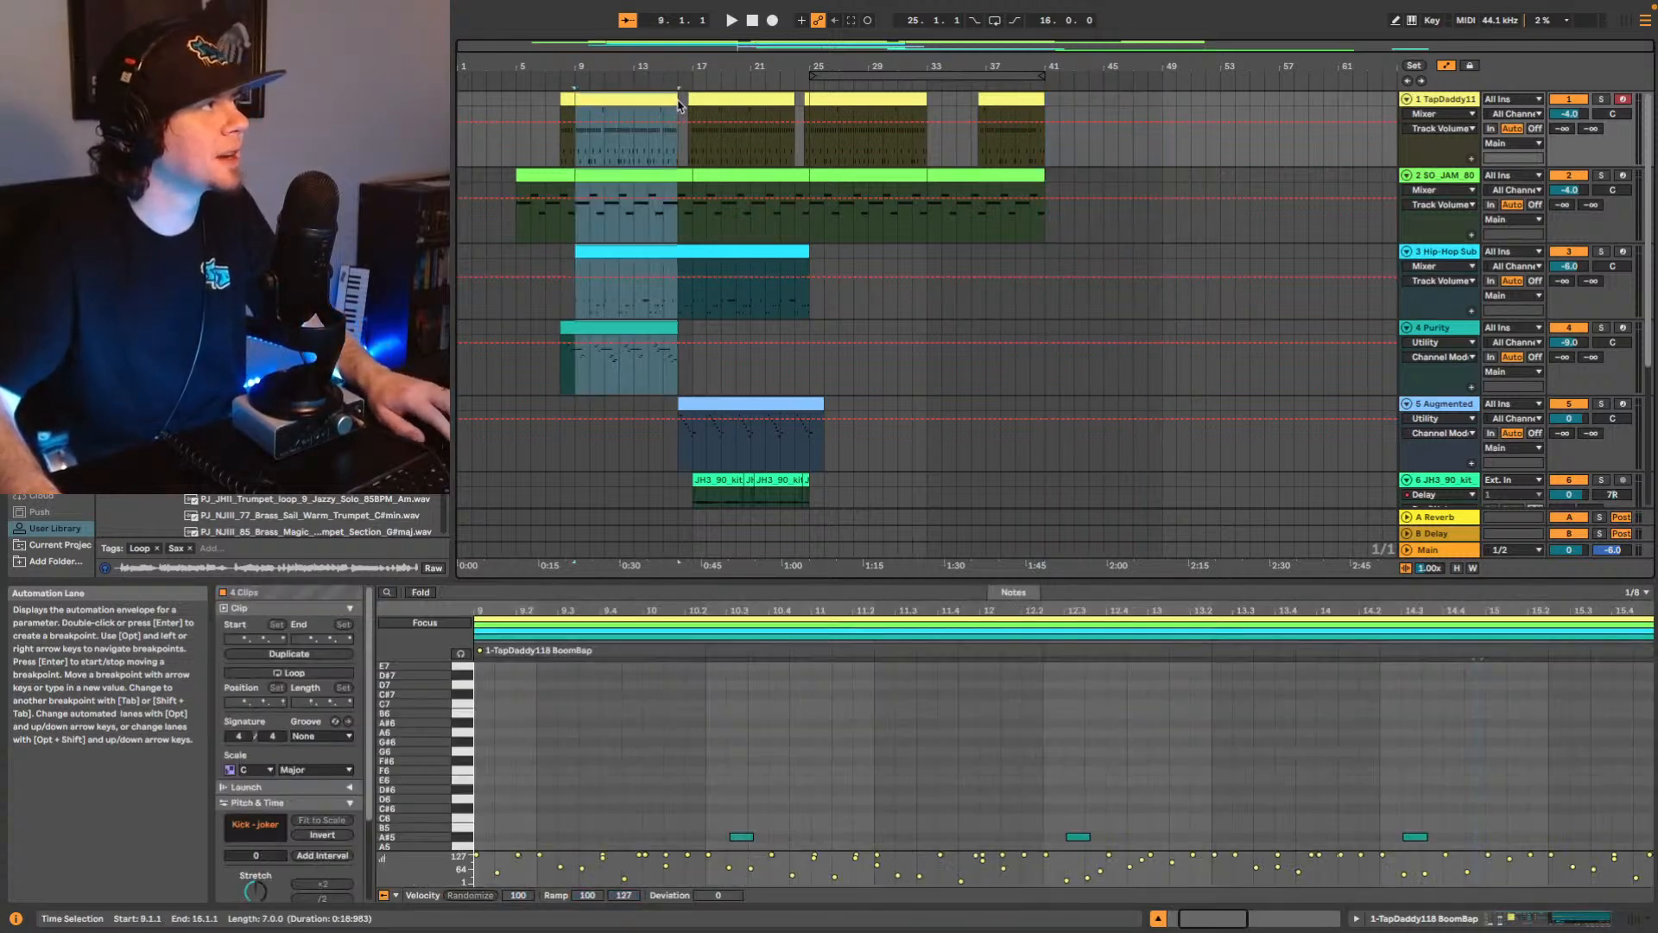
click(1045, 152)
key(super+v)
scroll(1081, 259, down, 4)
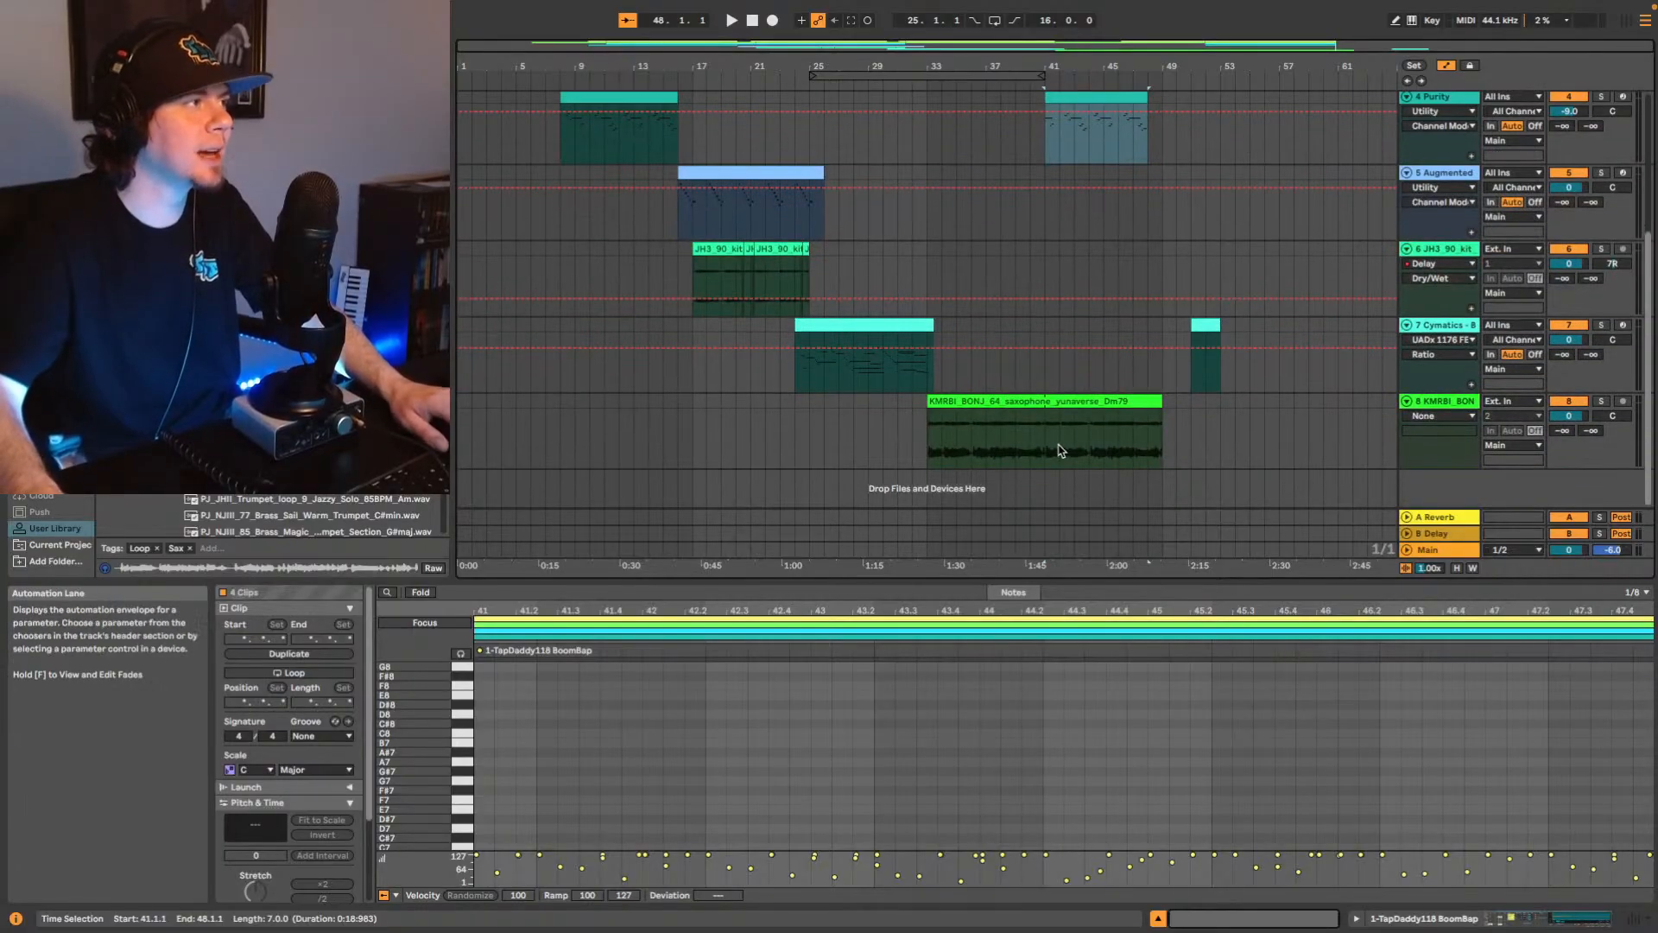
click(1045, 448)
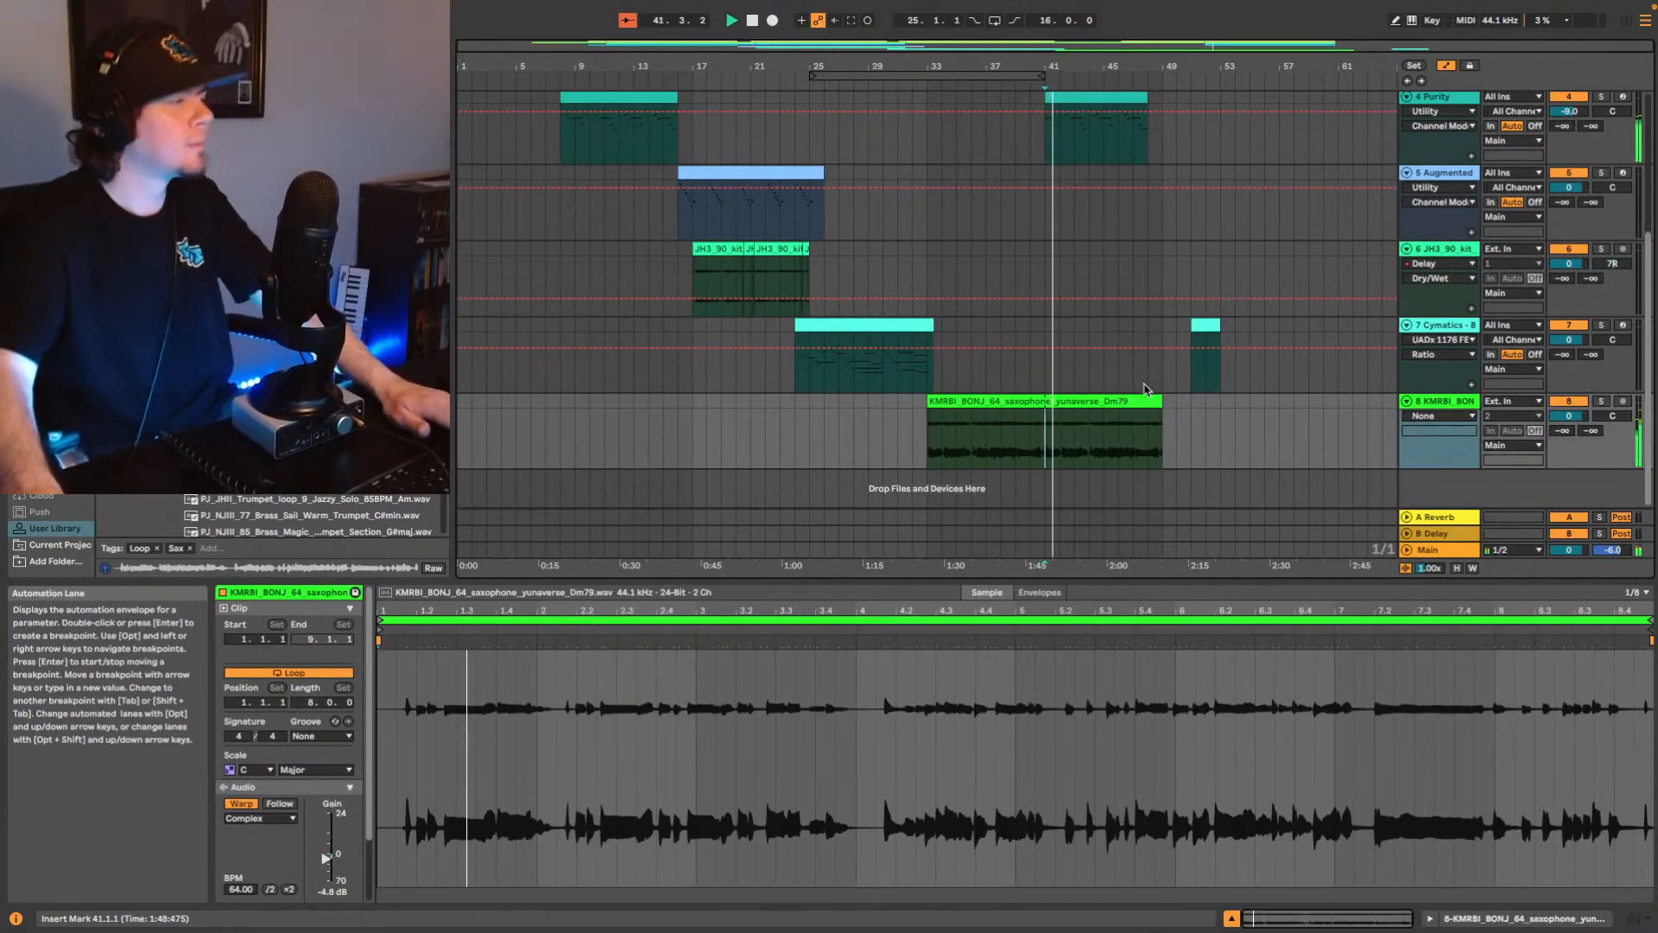
scroll(1179, 220, up, 2)
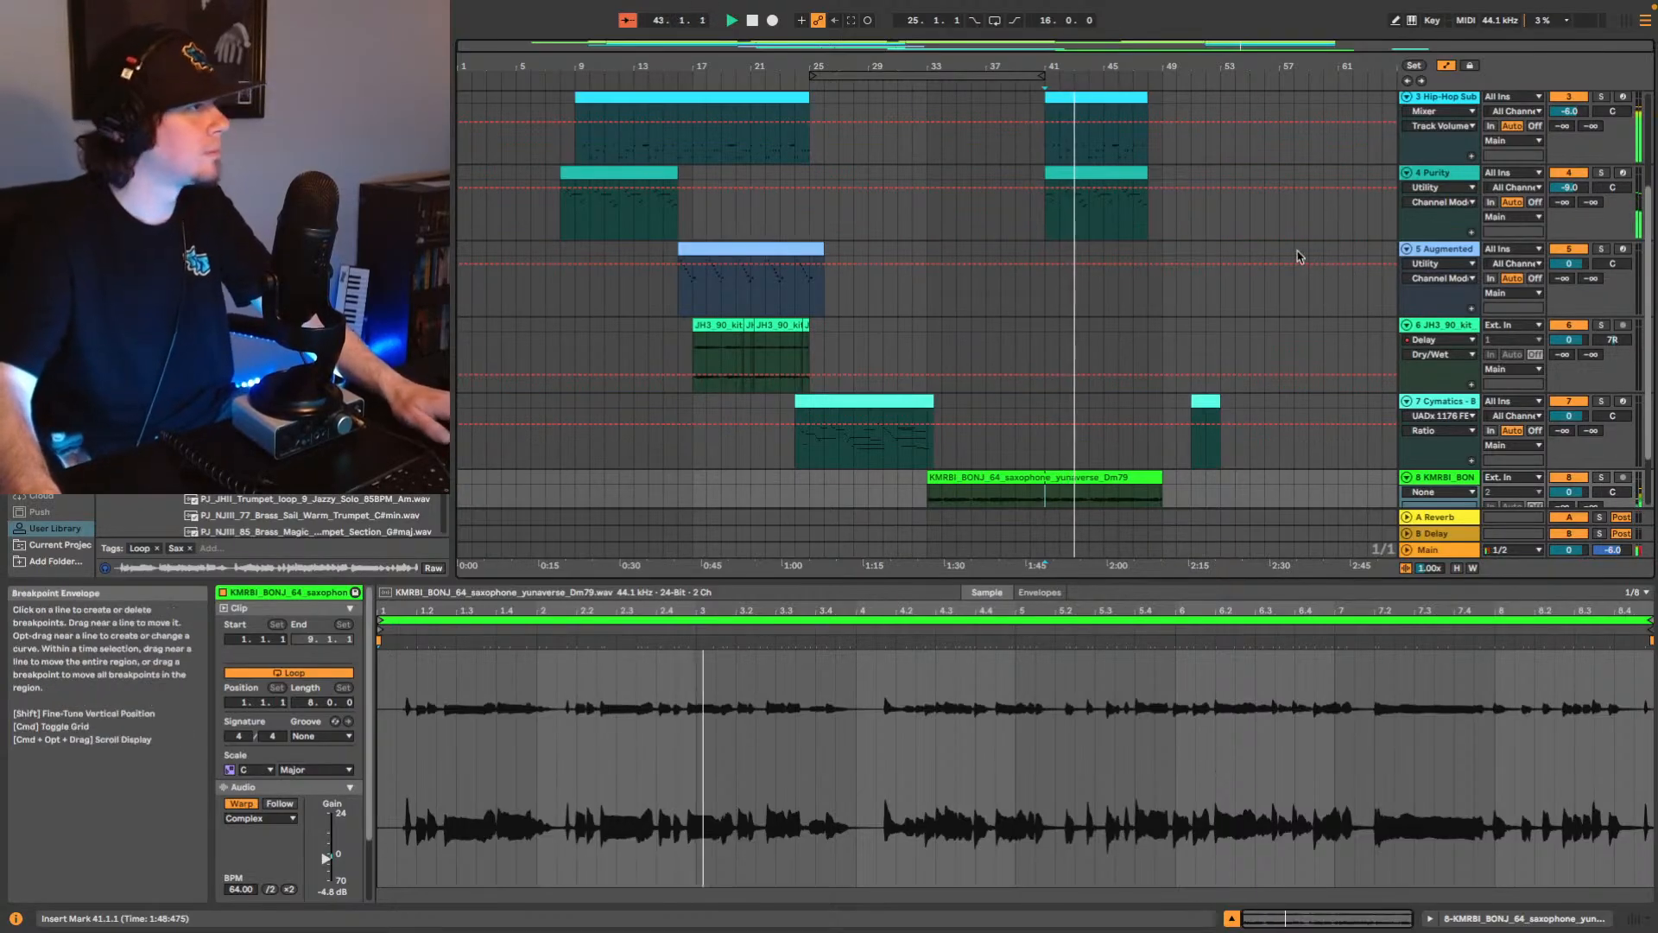
Delete the Purity clip at bar 41 and listen to the section without it.
scroll(1153, 252, up, 4)
click(1107, 314)
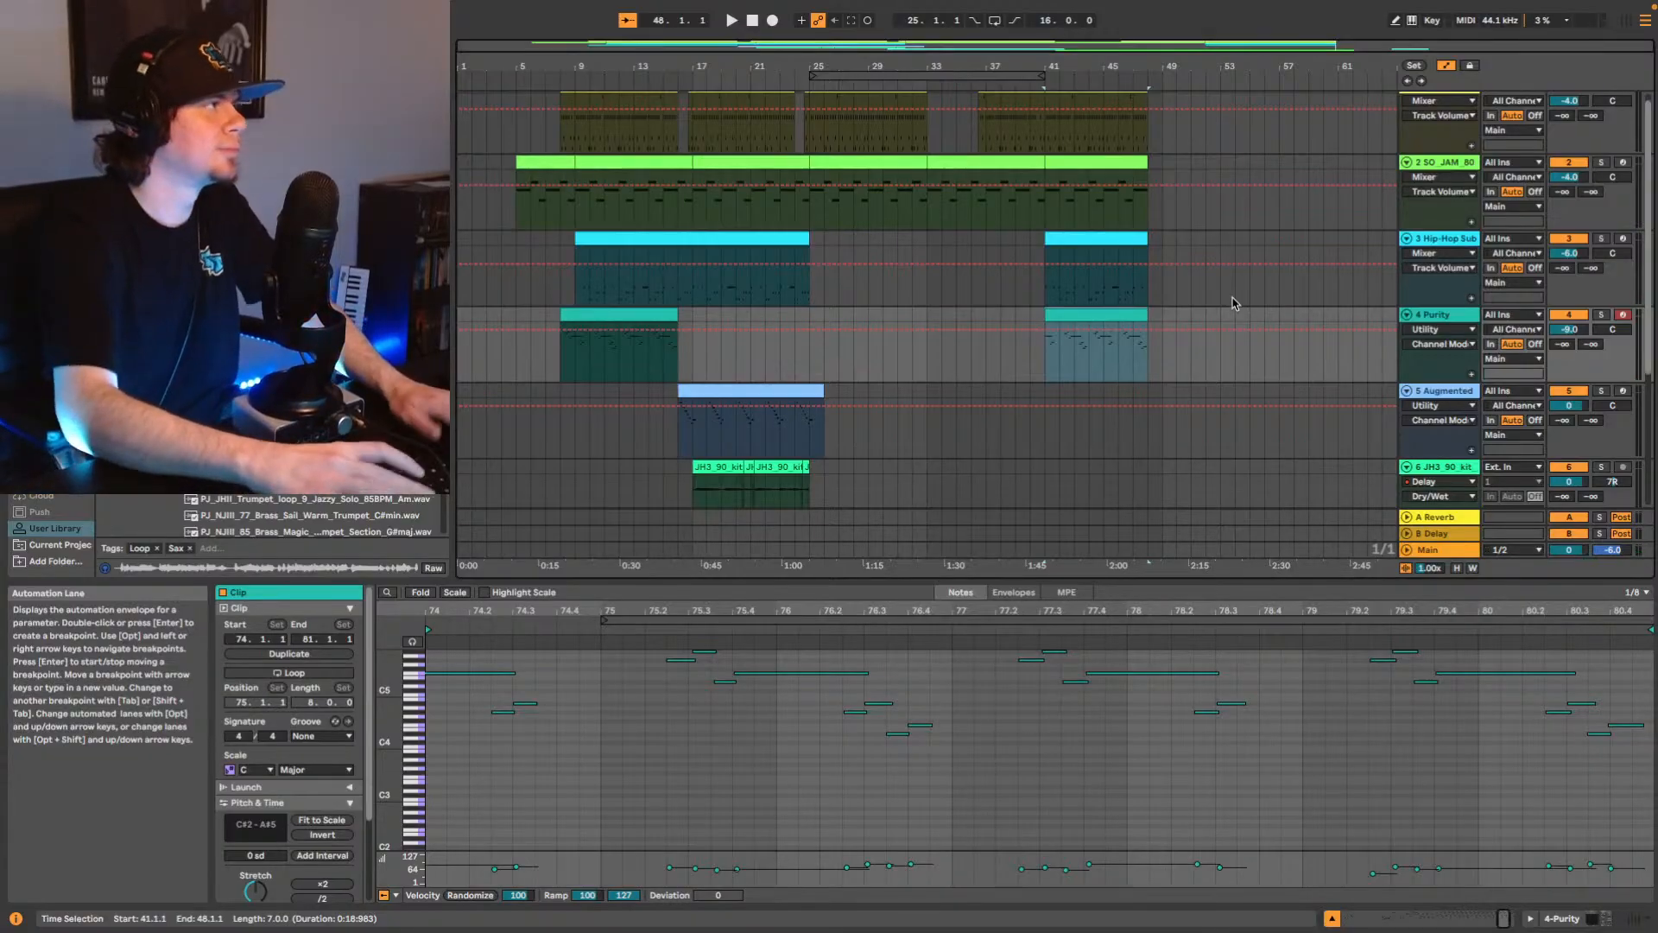
key(Delete)
key(space)
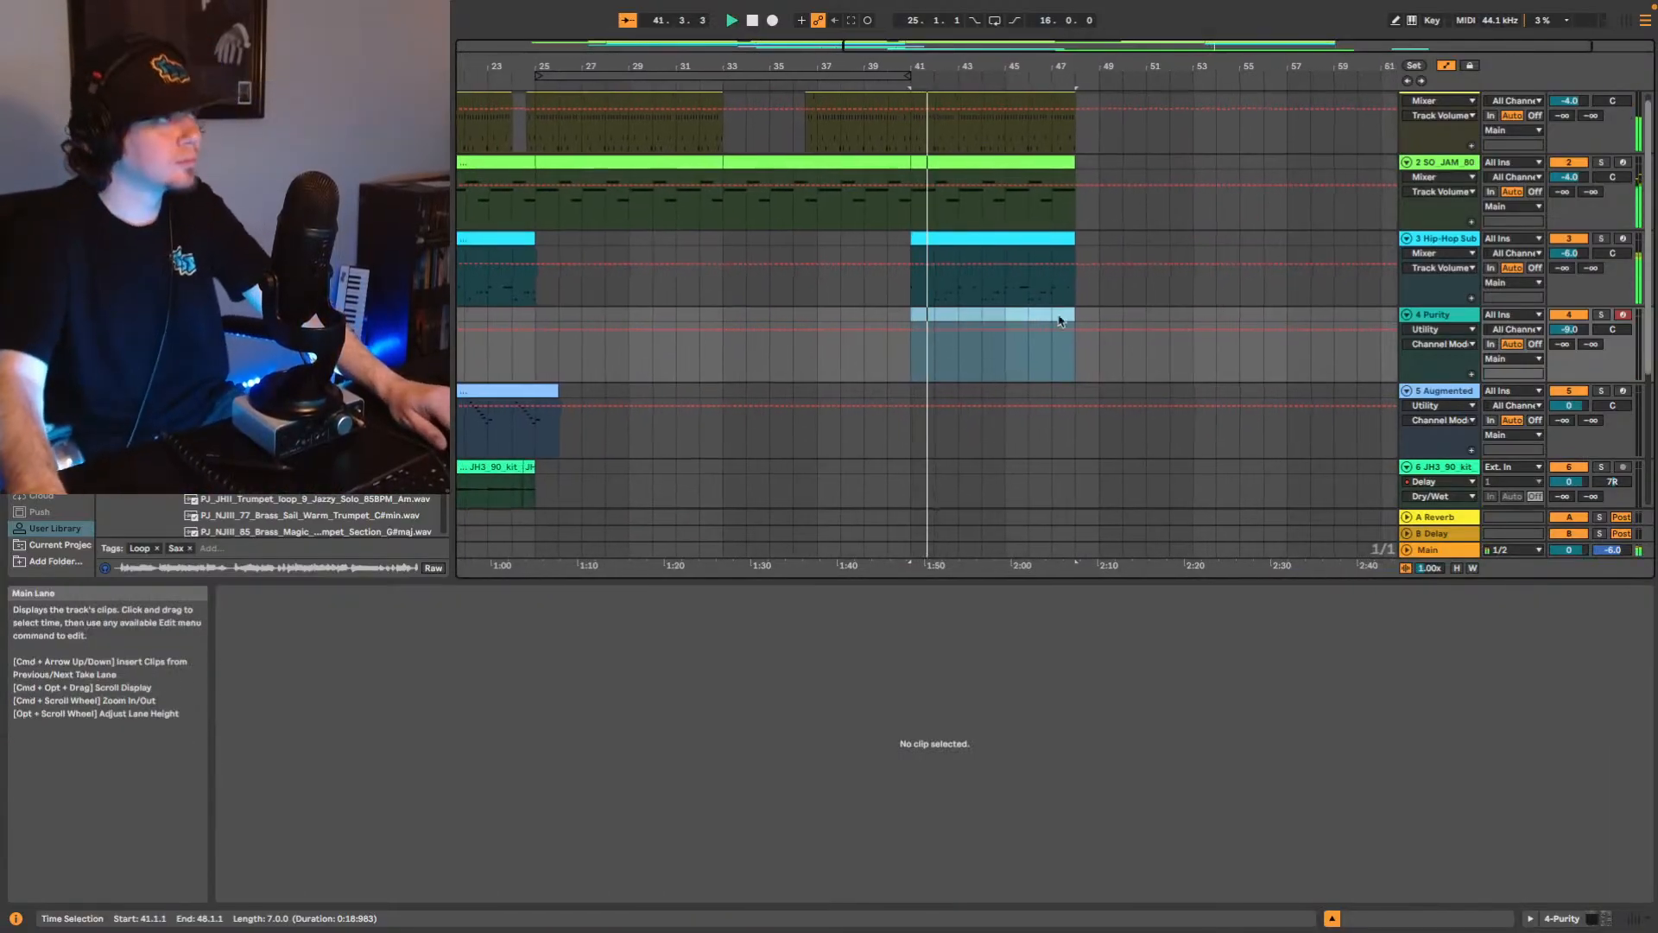
scroll(1063, 320, down, 5)
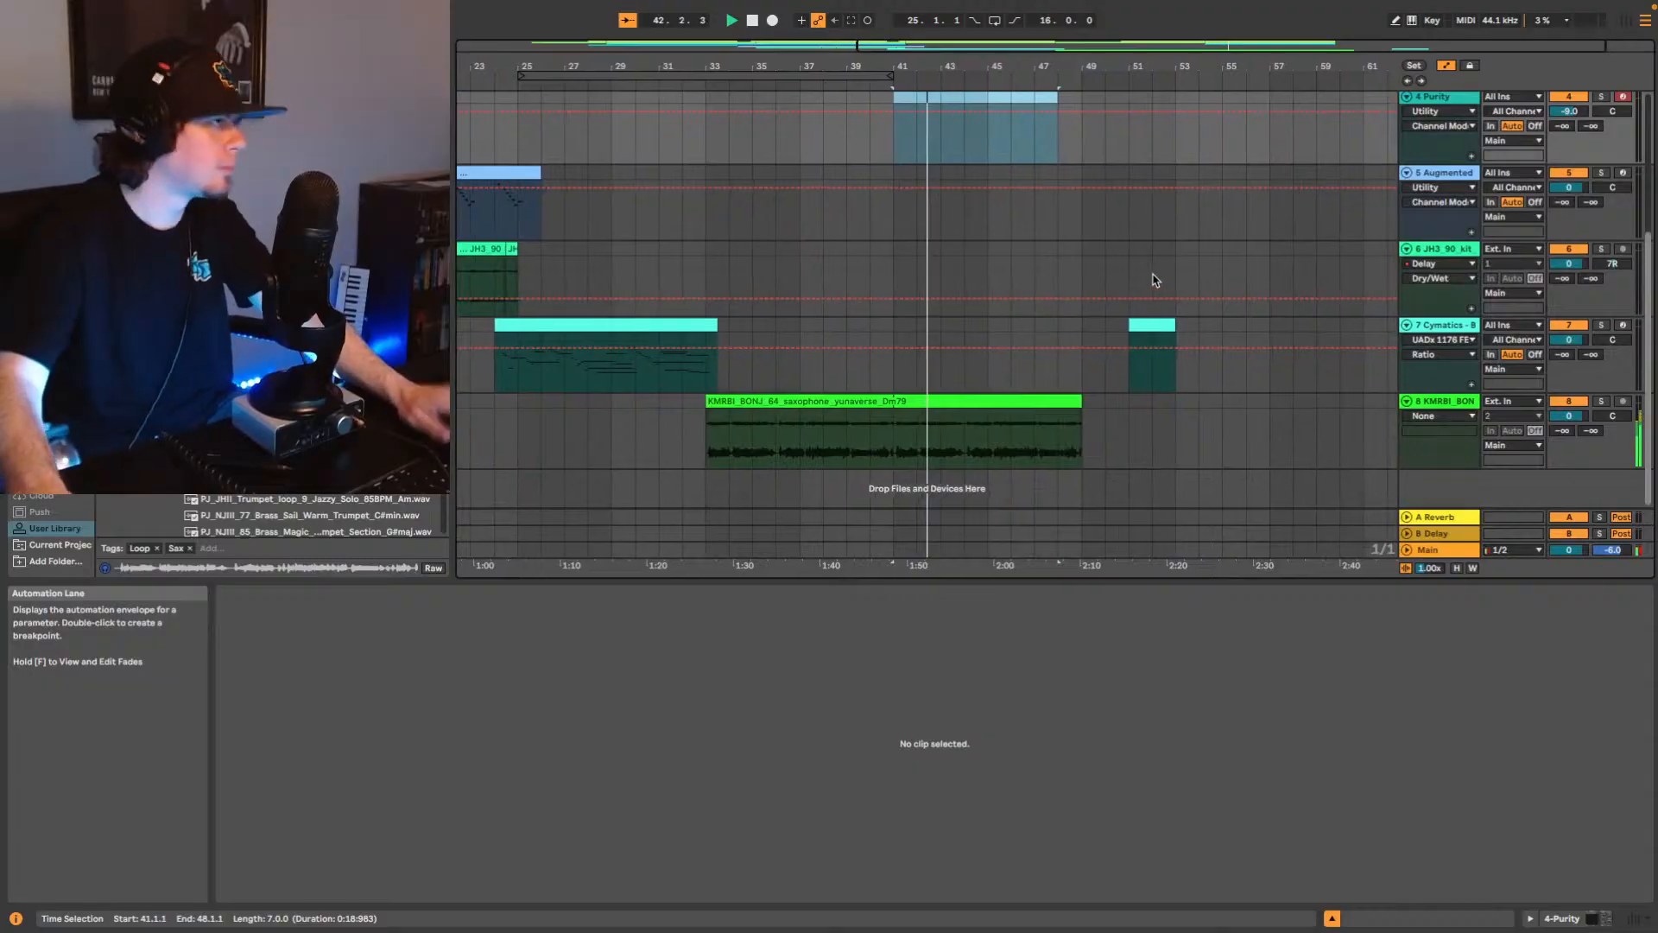
scroll(1087, 292, up, 2)
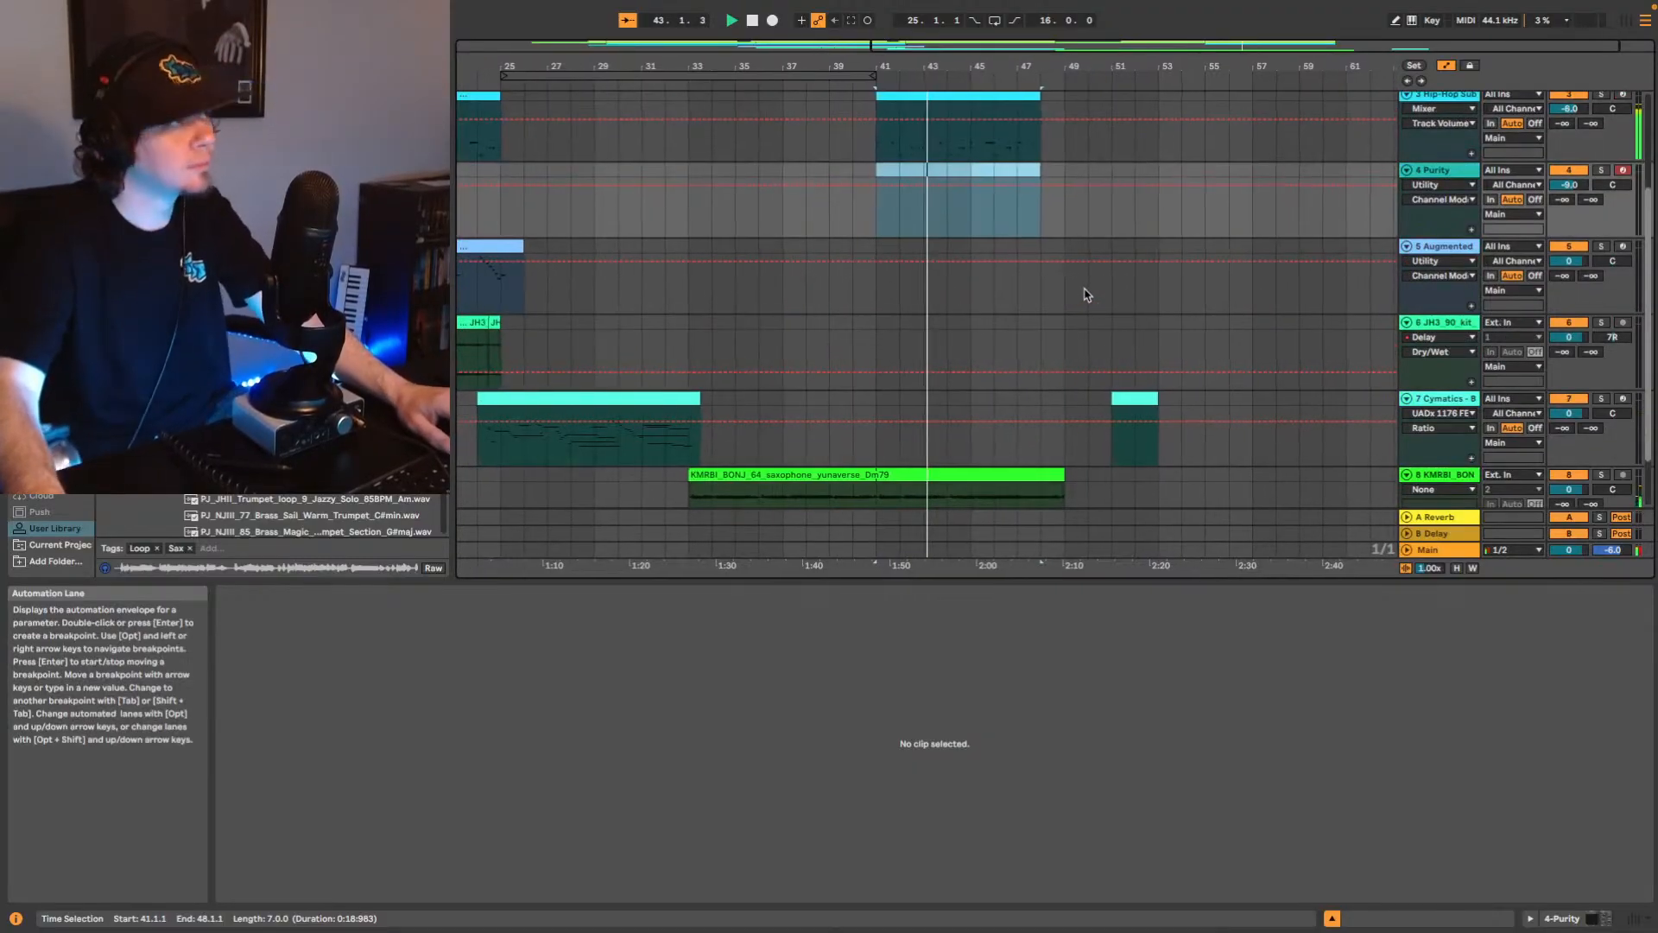
scroll(1071, 289, down, 3)
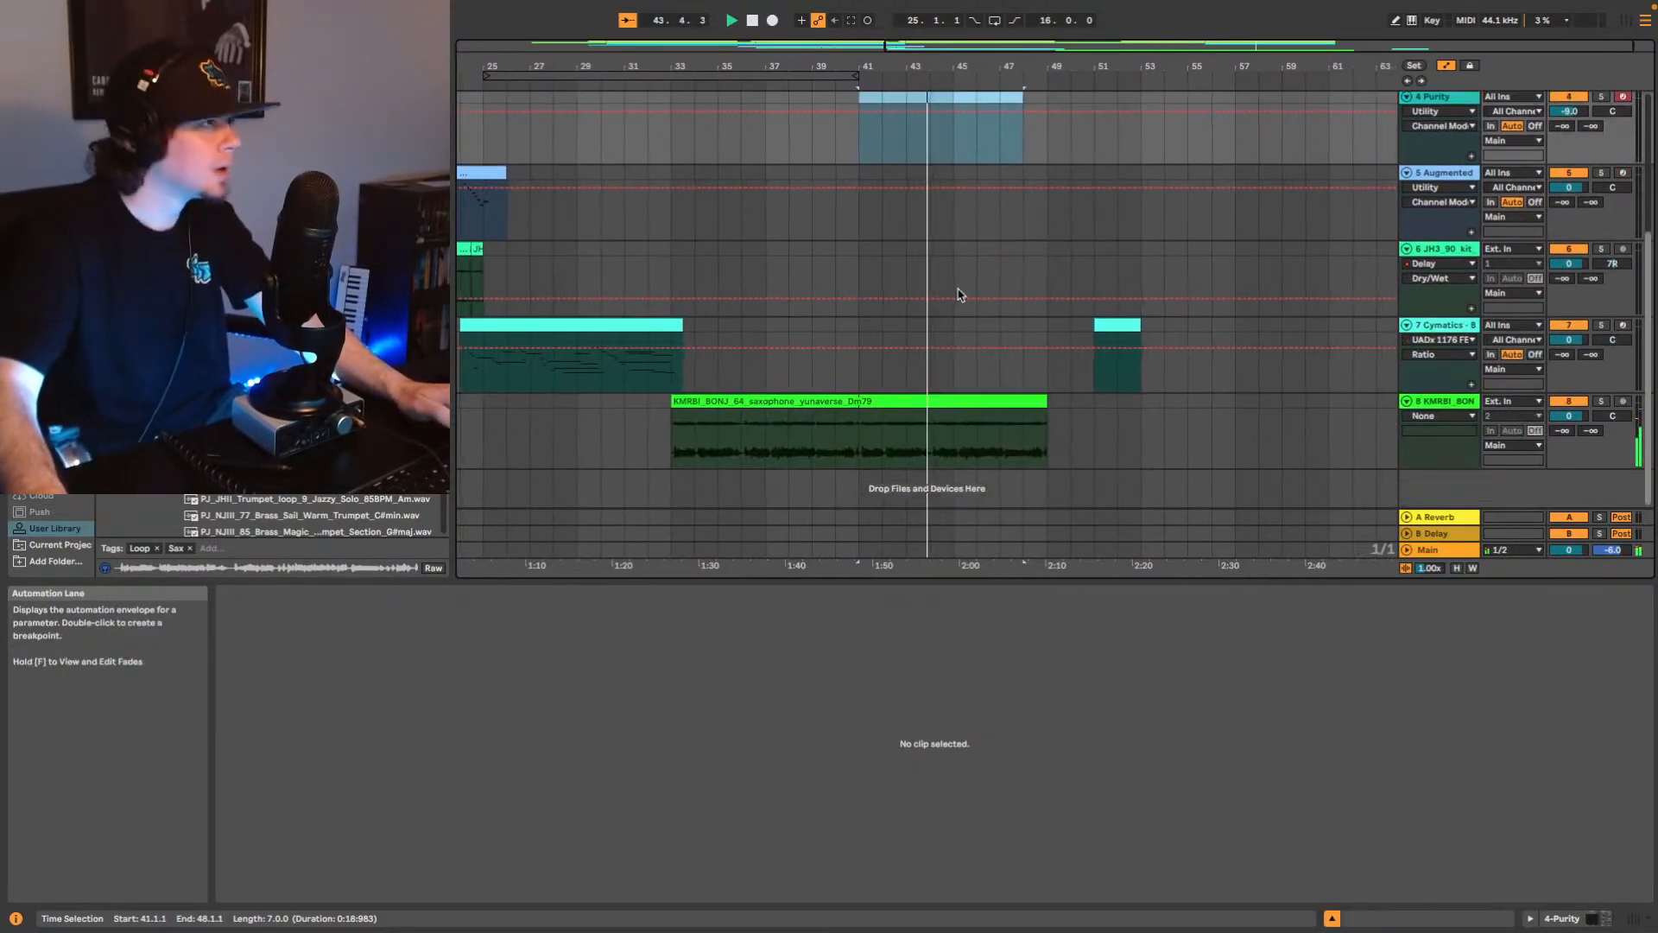
scroll(1032, 278, up, 4)
scroll(1037, 284, down, 3)
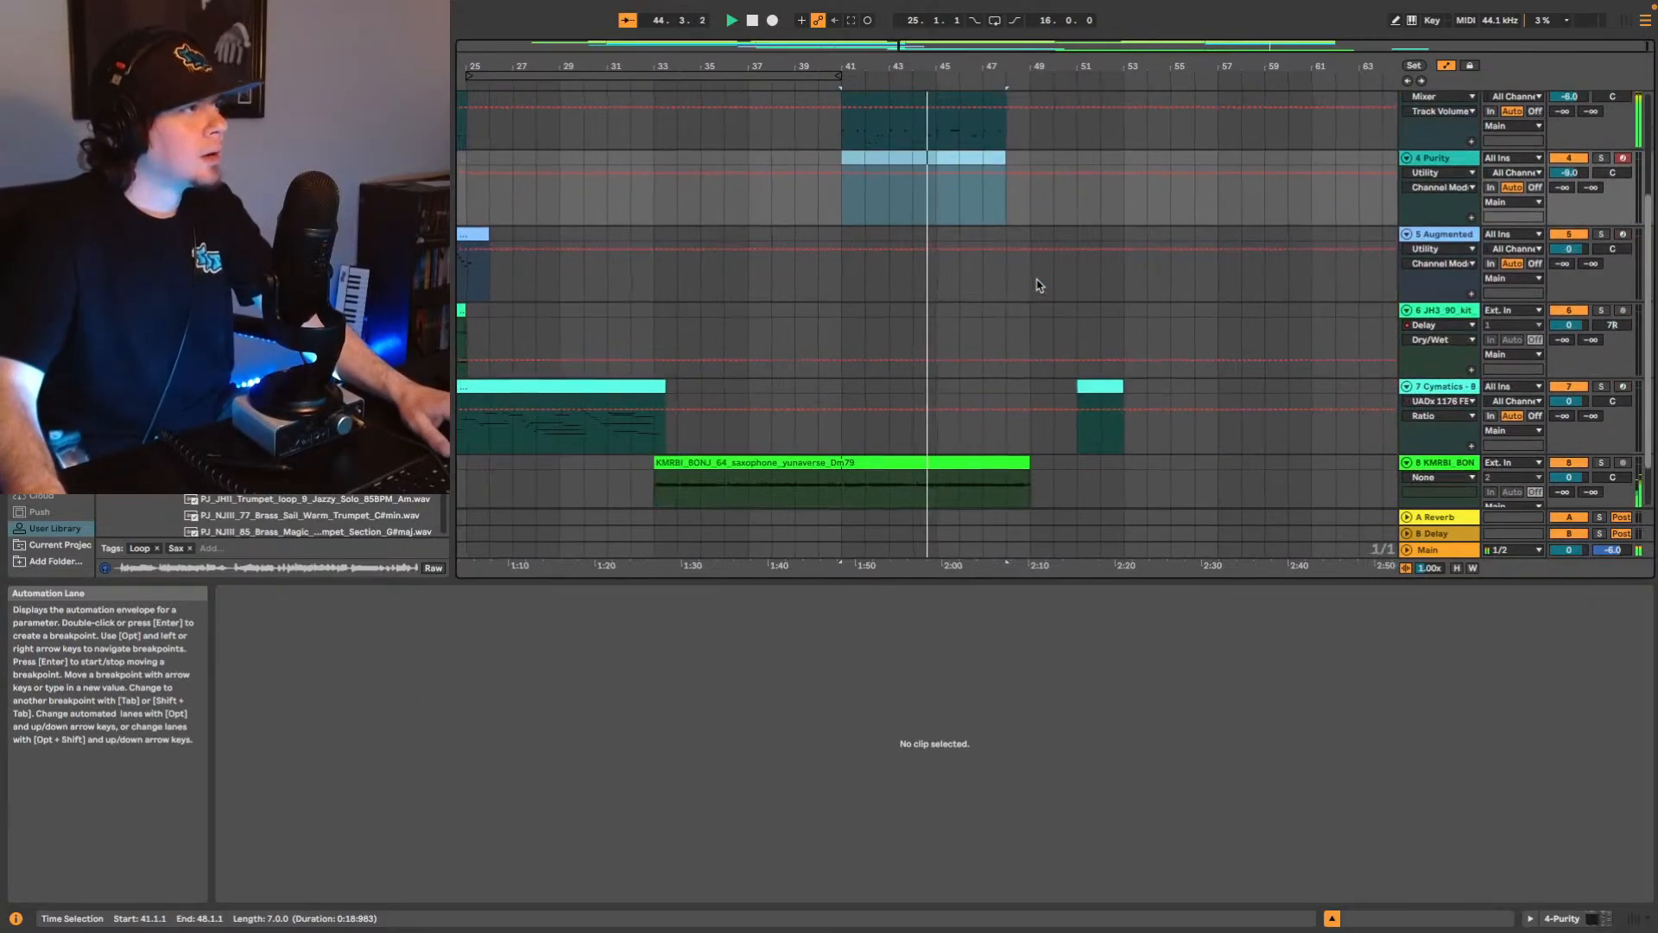
scroll(1039, 285, down, 2)
scroll(1036, 284, up, 7)
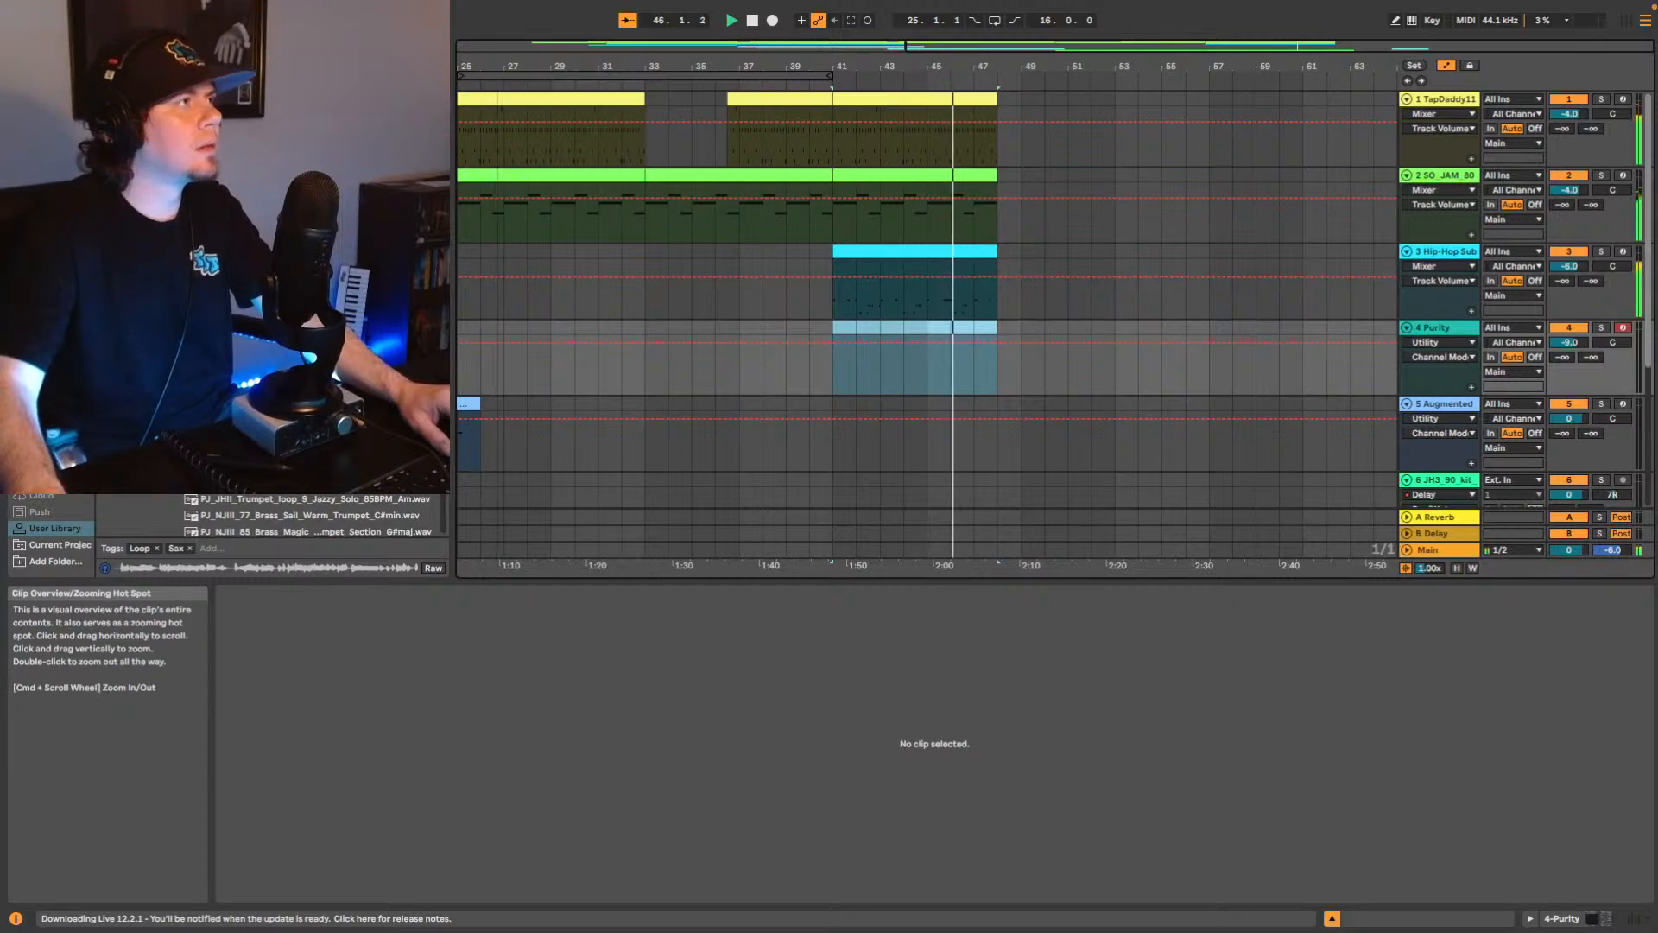
Extend the last SO_JAM_80 clip on track 2 to end at bar 49.
double_click(509, 41)
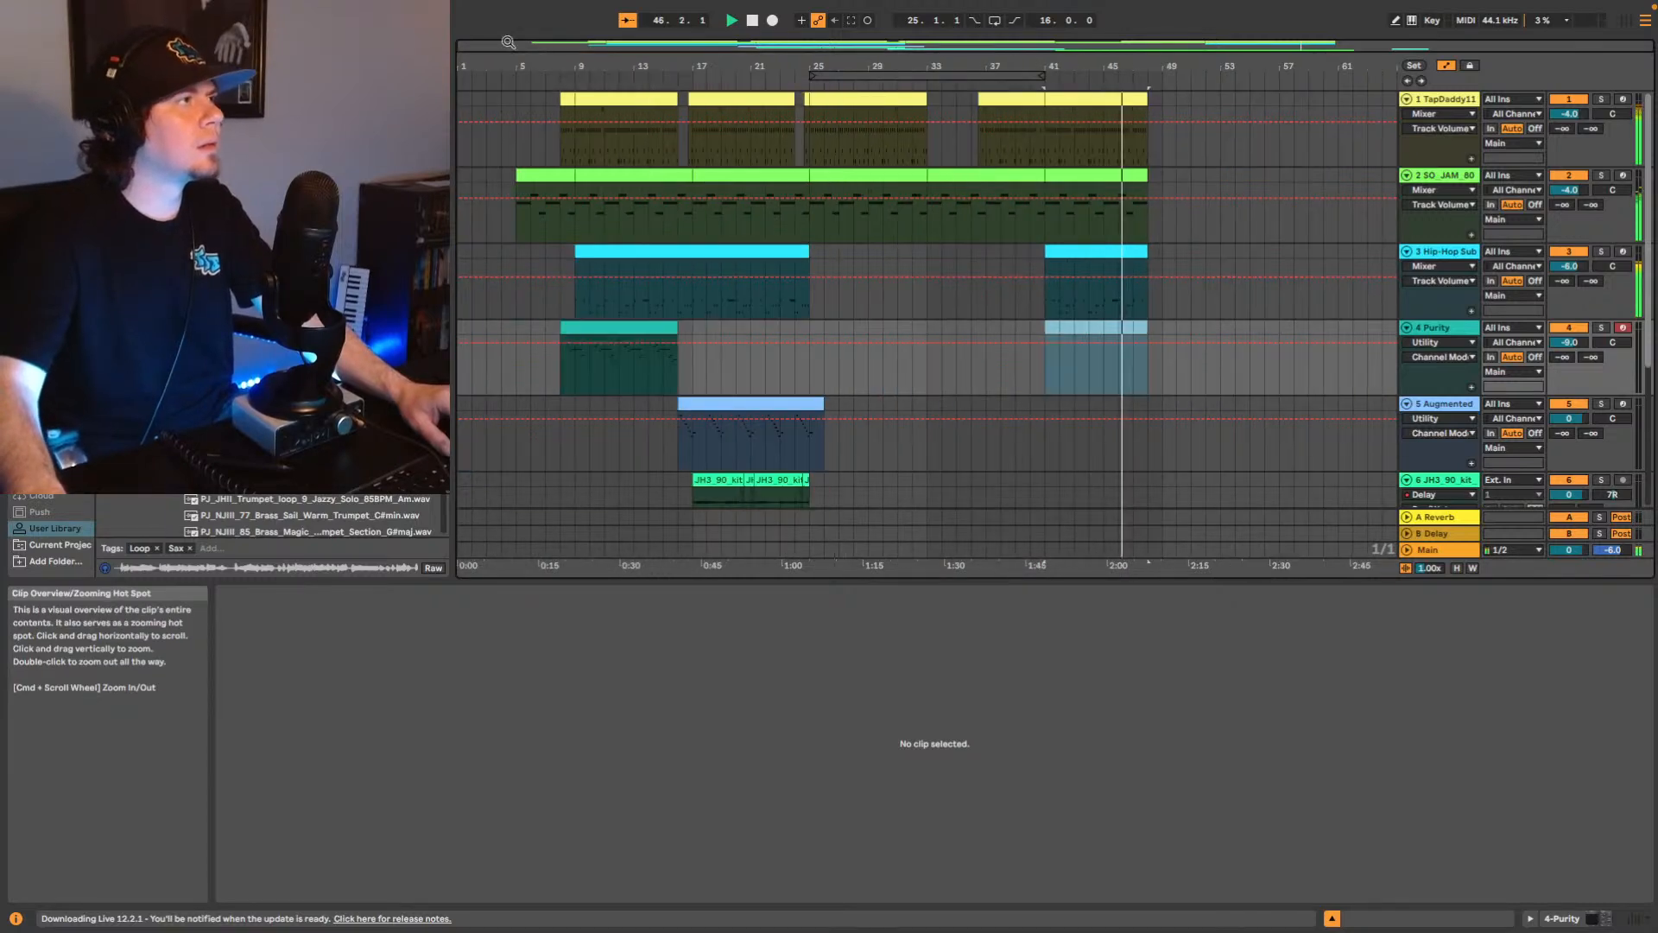
click(1147, 175)
drag(1150, 175, 1162, 176)
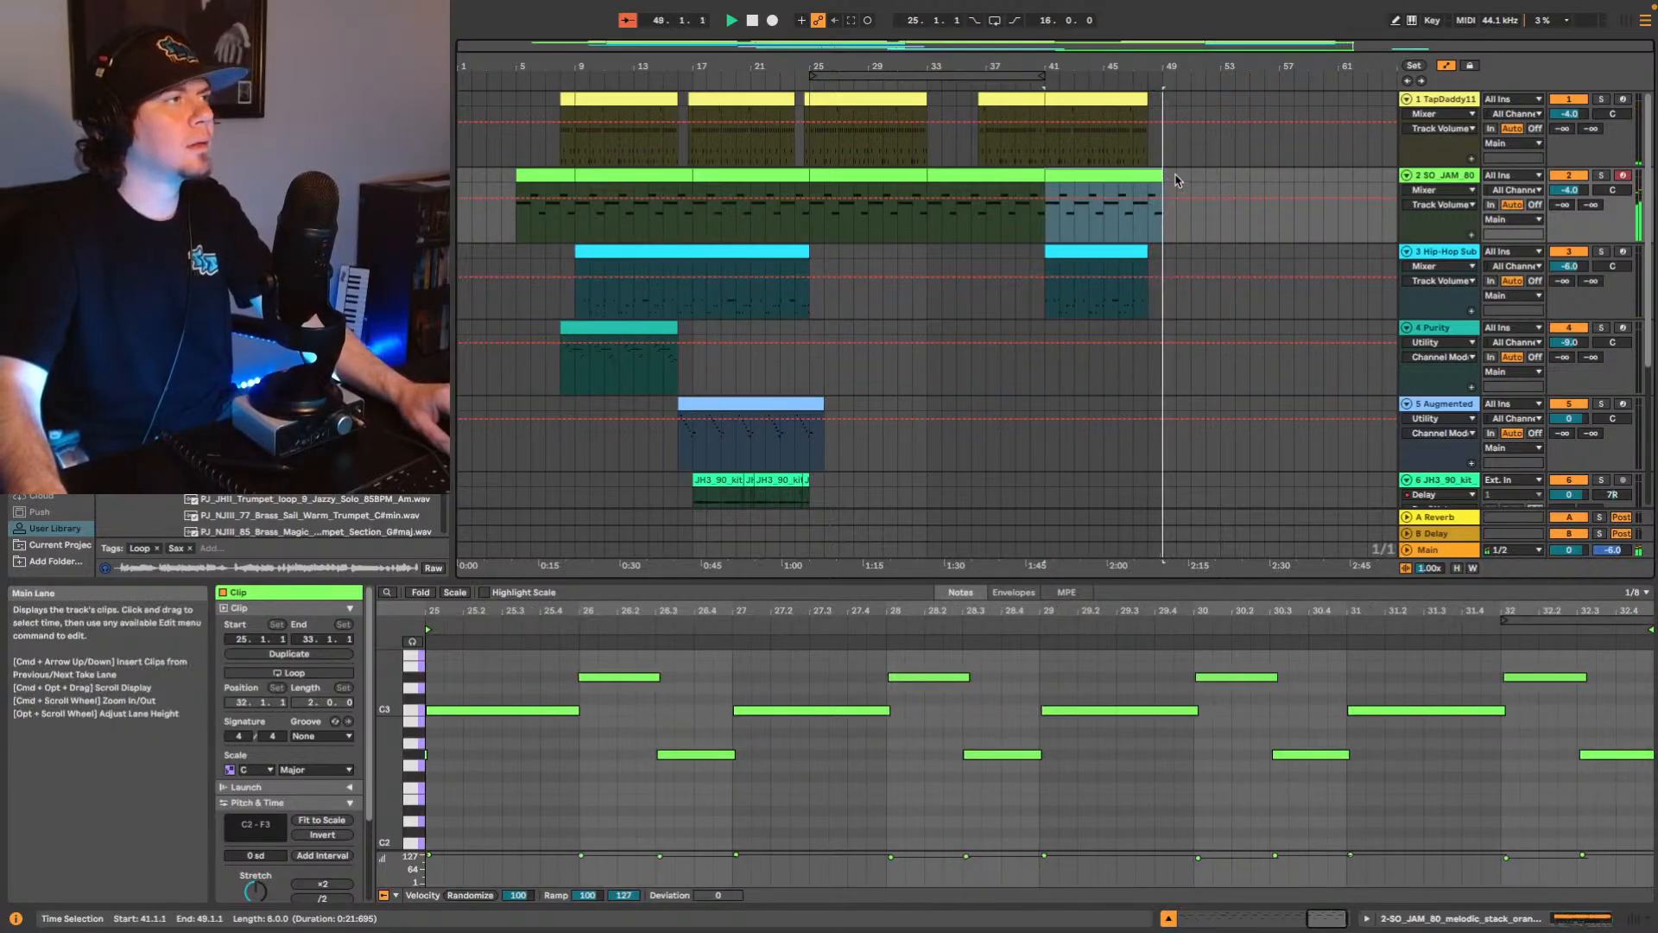
Review the arrangement across all tracks and play it from bar 25.
scroll(1175, 180, down, 6)
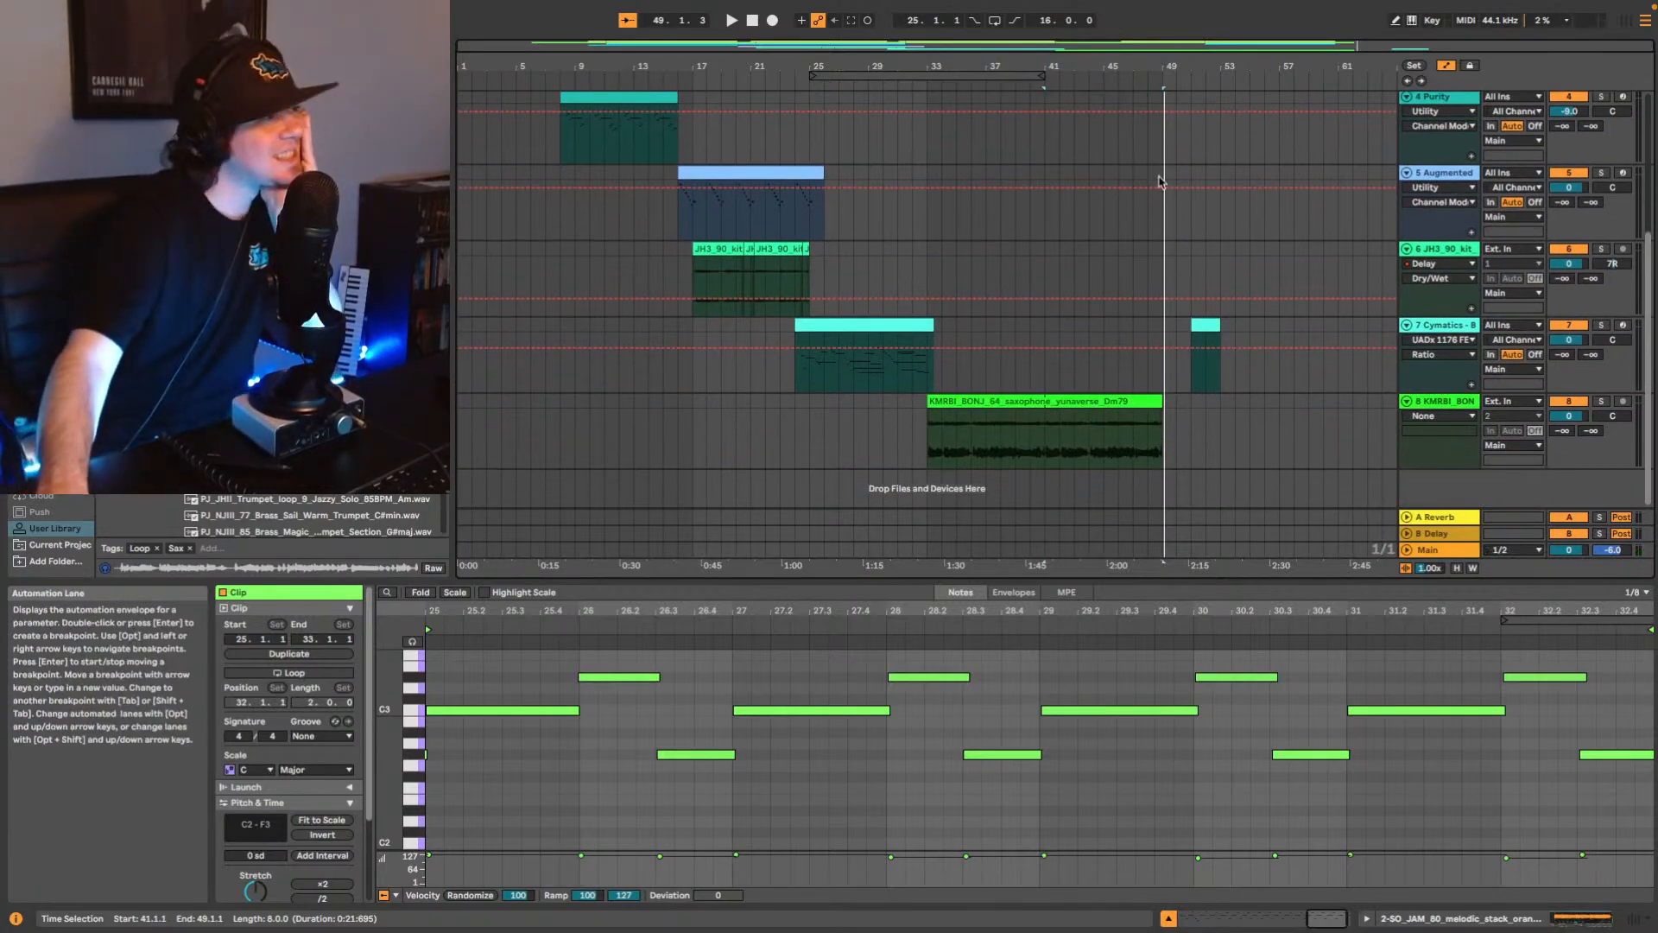
scroll(1085, 429, up, 5)
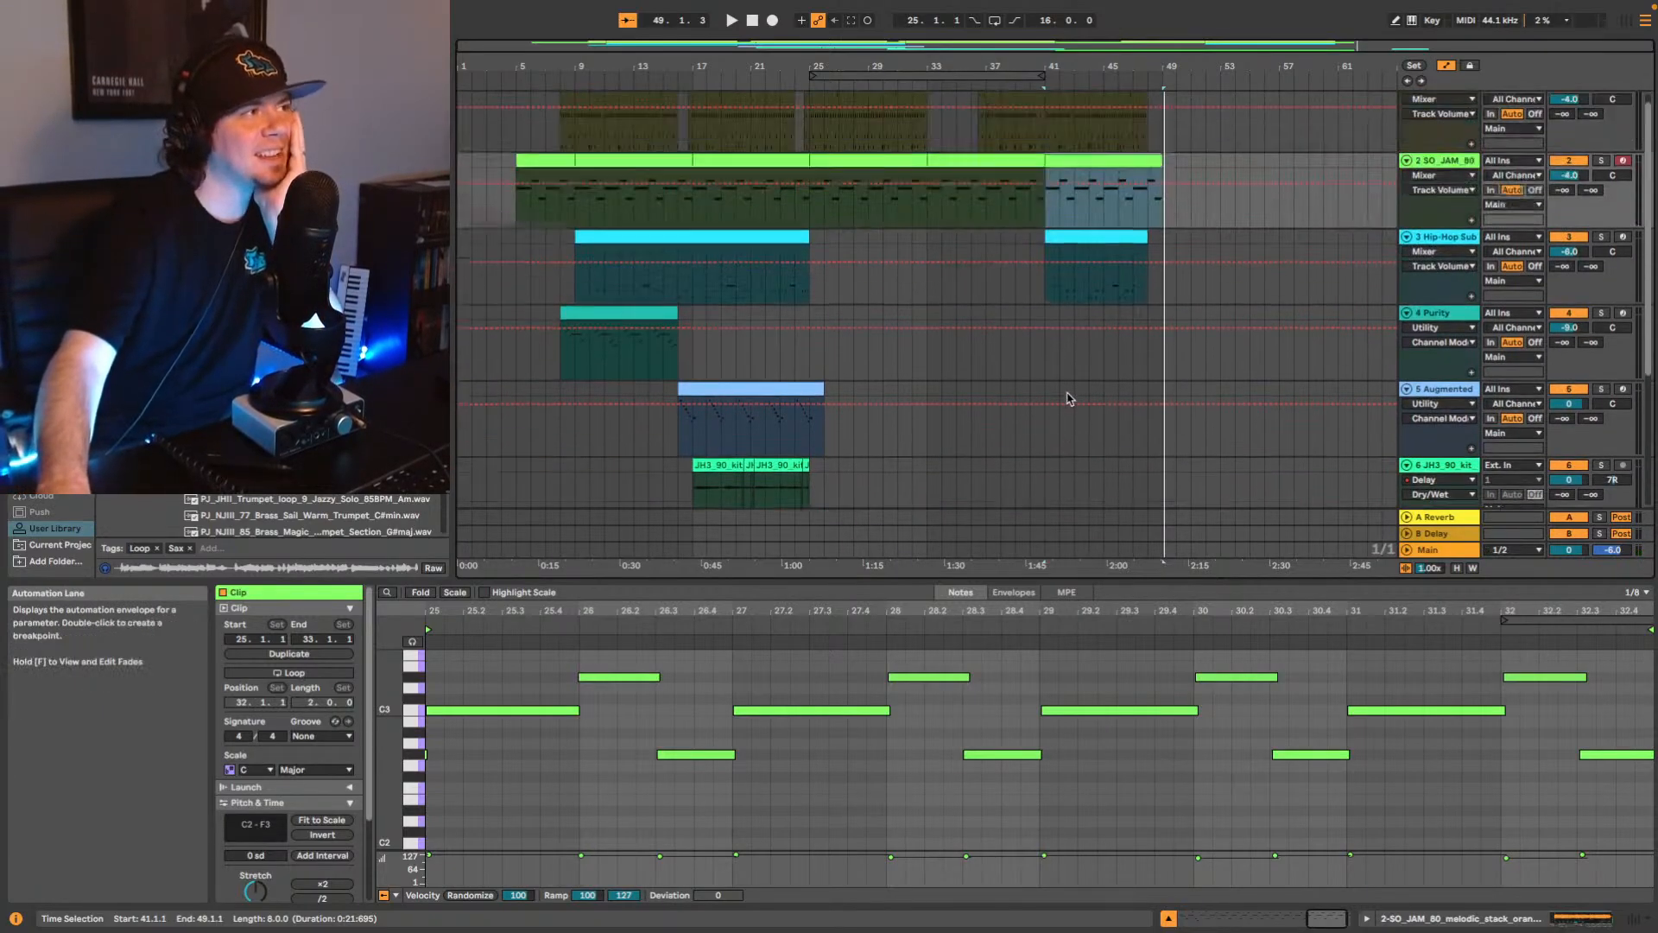
scroll(1070, 415, down, 6)
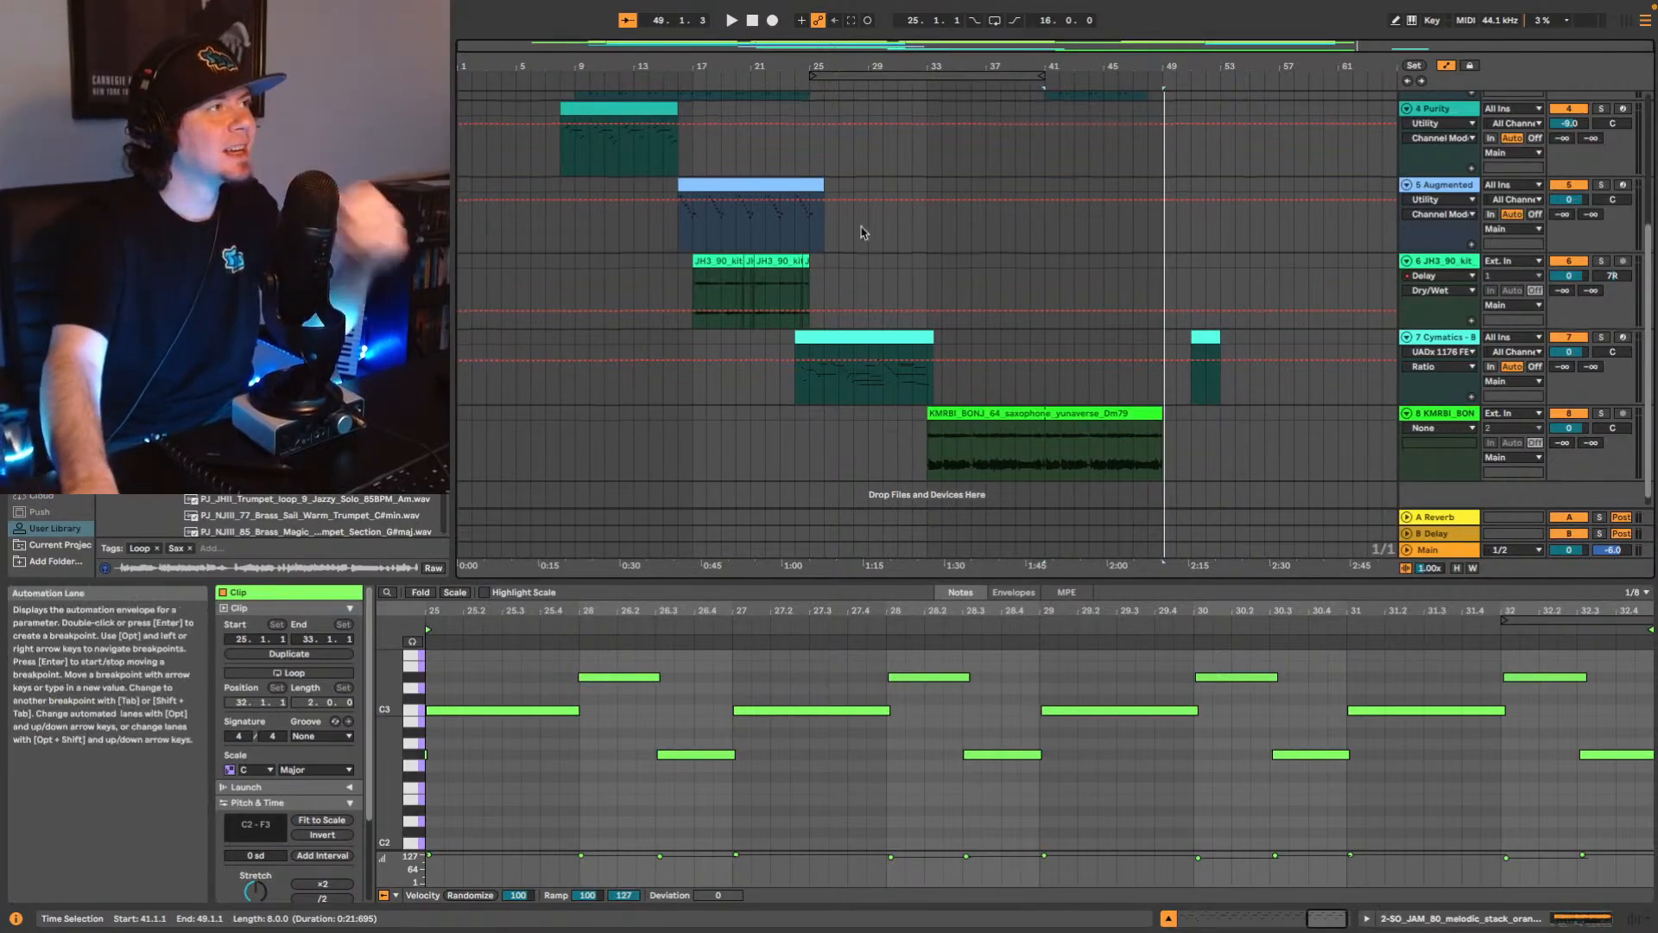
scroll(859, 234, up, 5)
scroll(845, 268, down, 5)
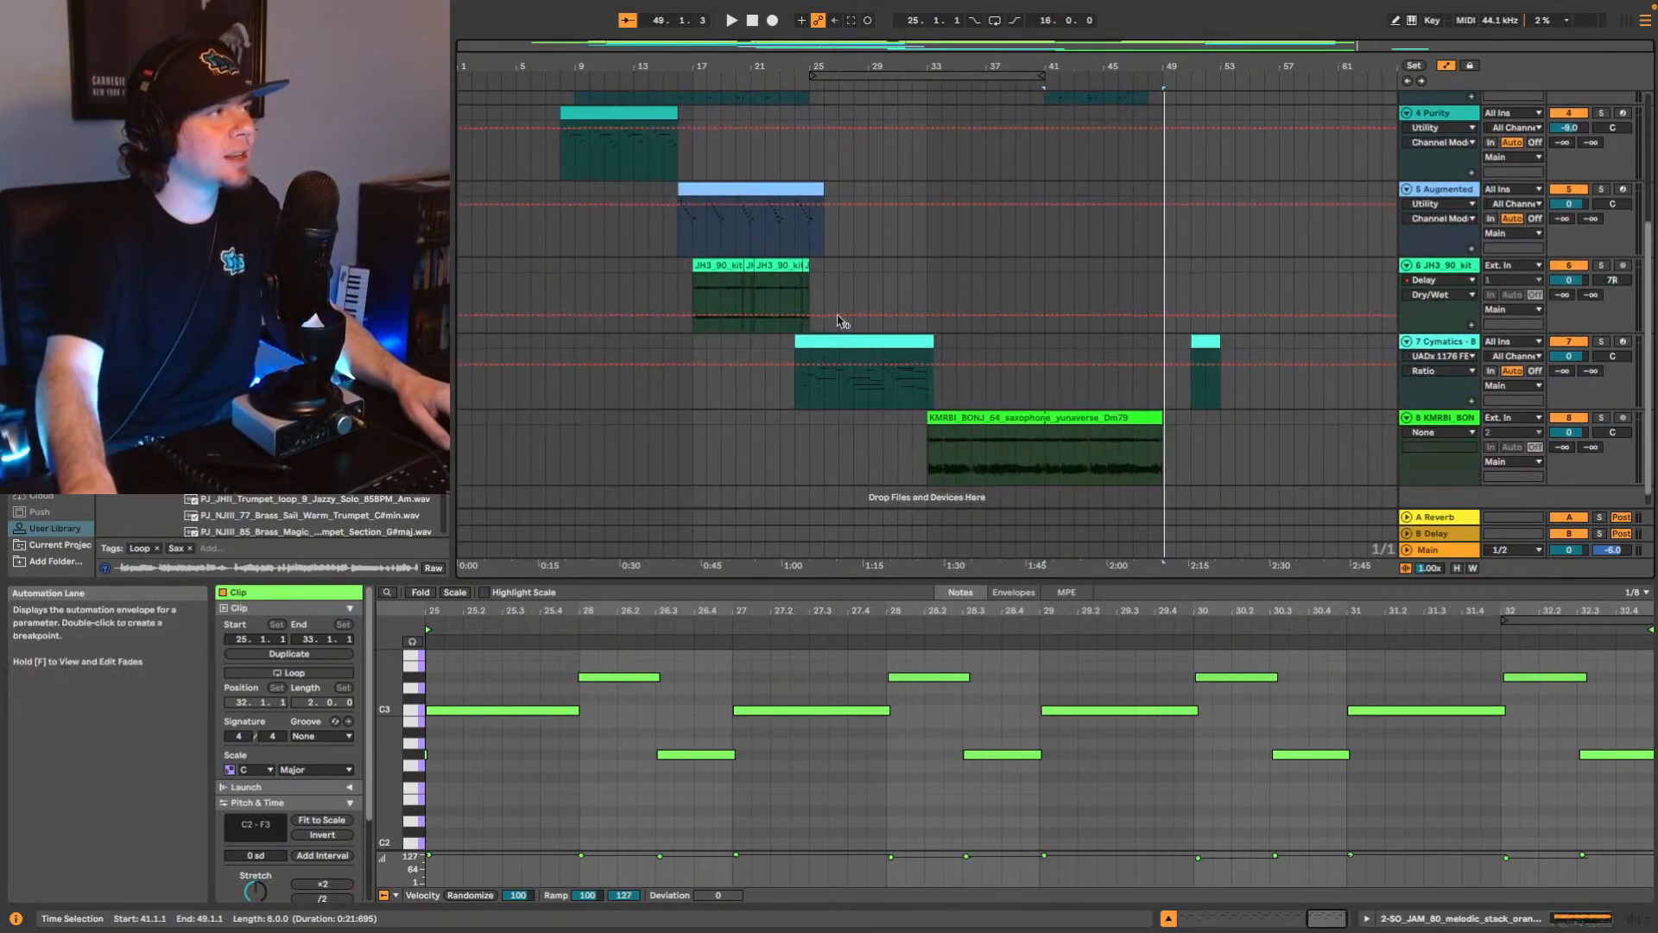
click(813, 395)
key(space)
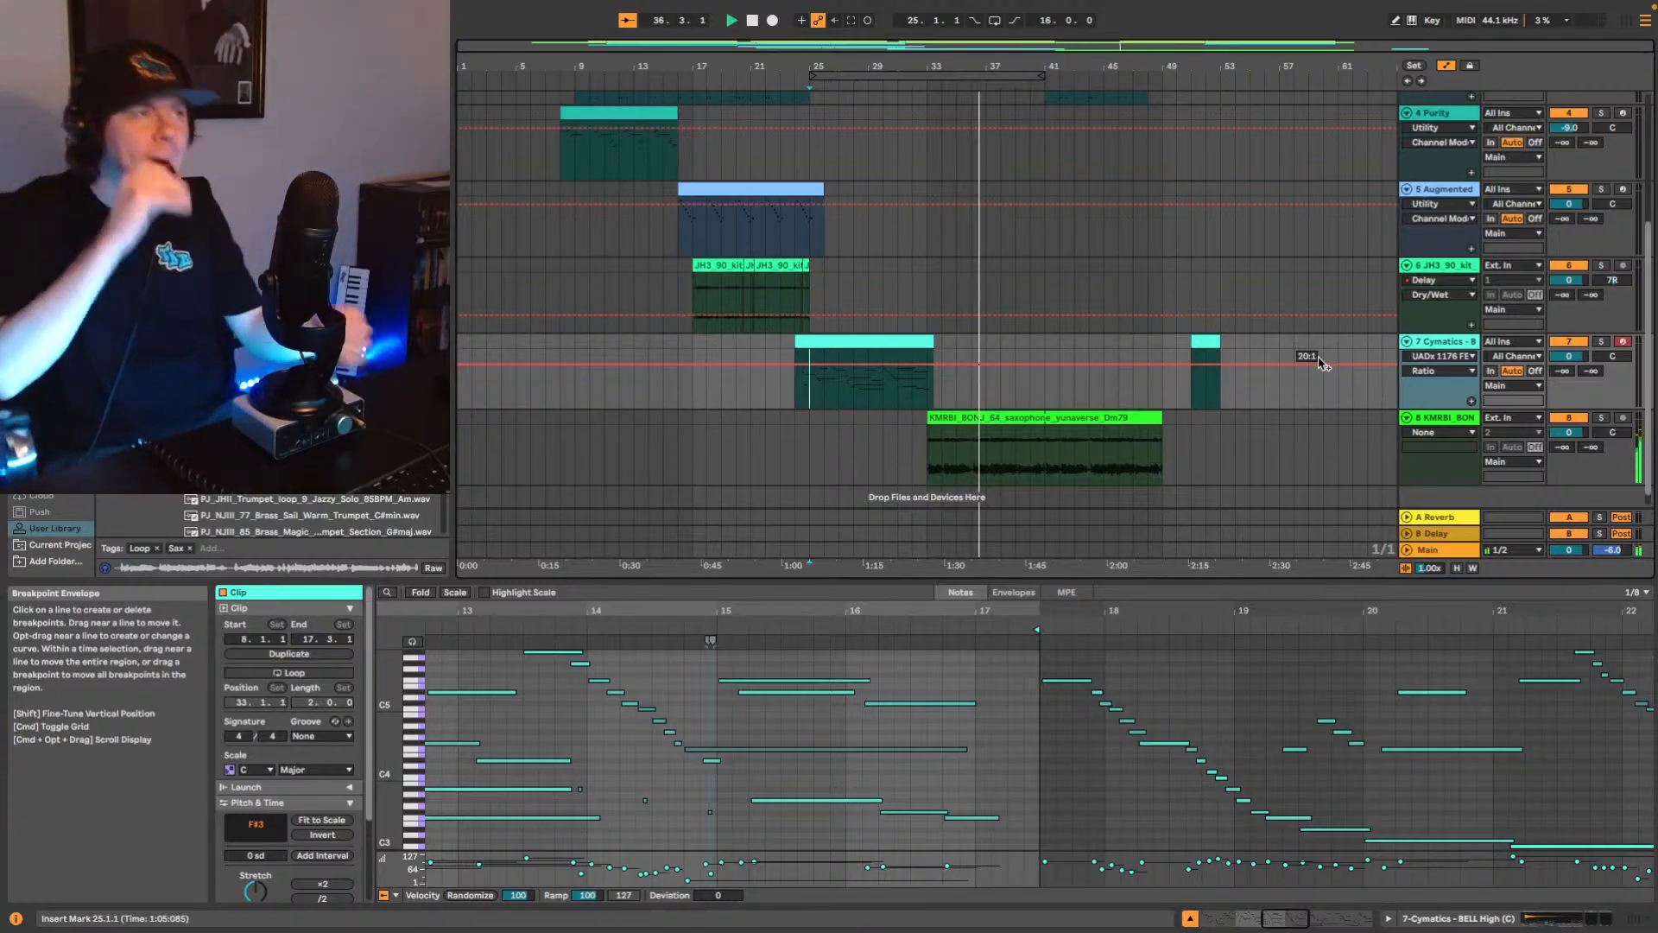
Add a MIDI track below the saxophone track, load the Xpand!2 instrument on it and close the plug-in window.
click(1440, 420)
key(ctrl+shift+t)
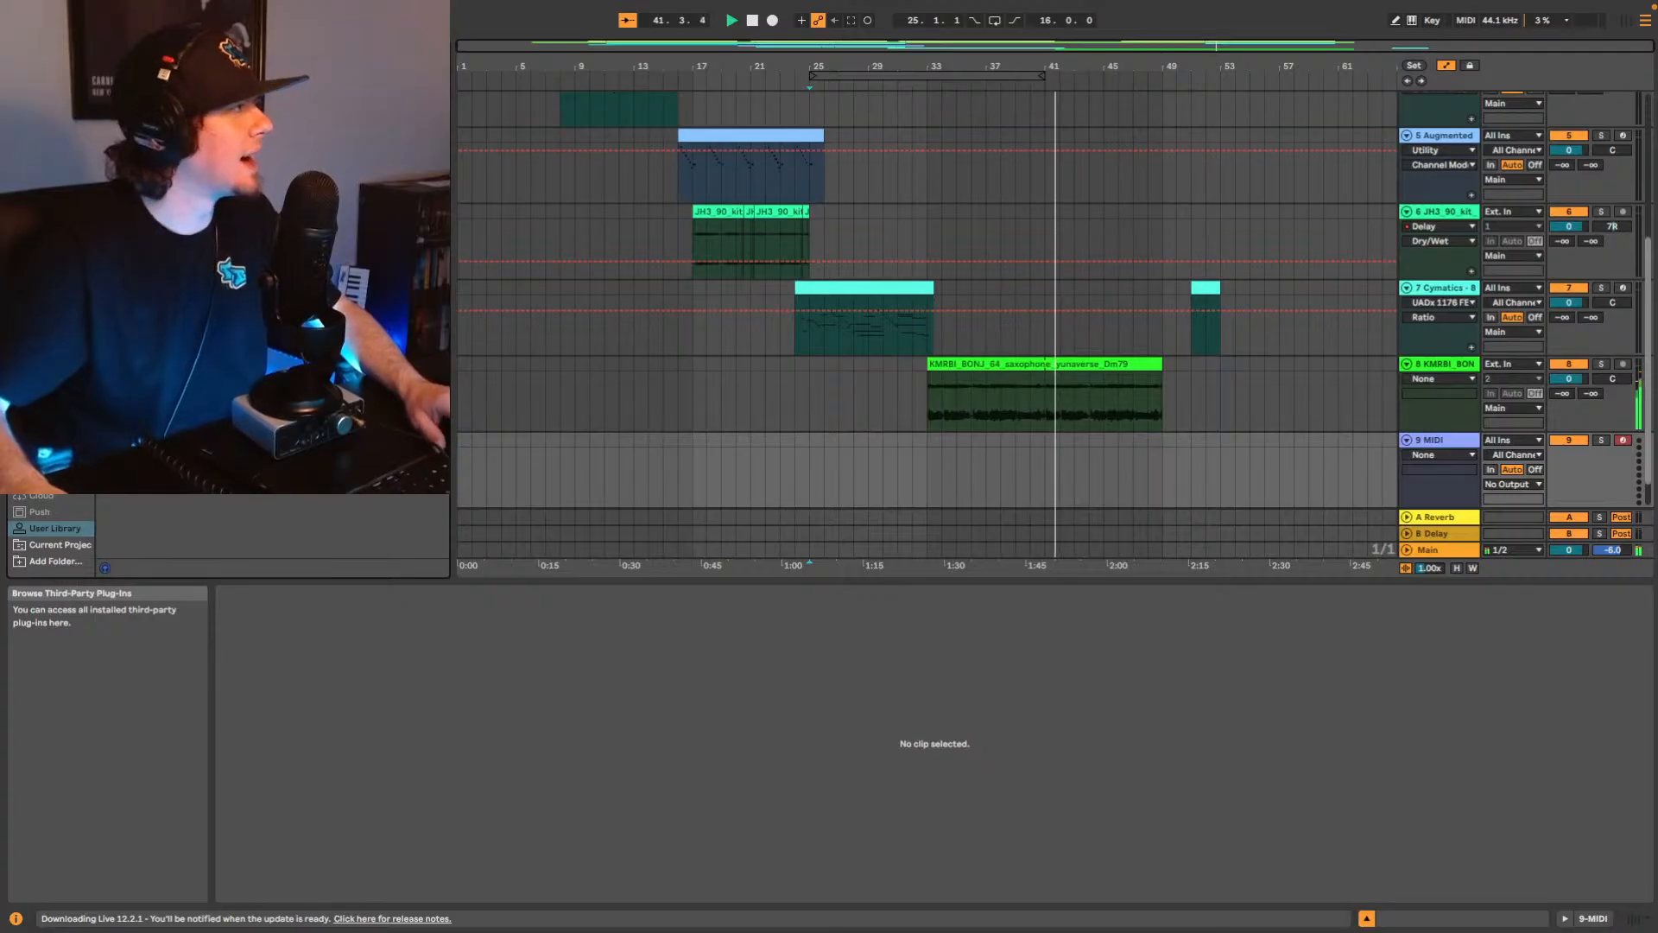
drag(172, 121, 1007, 461)
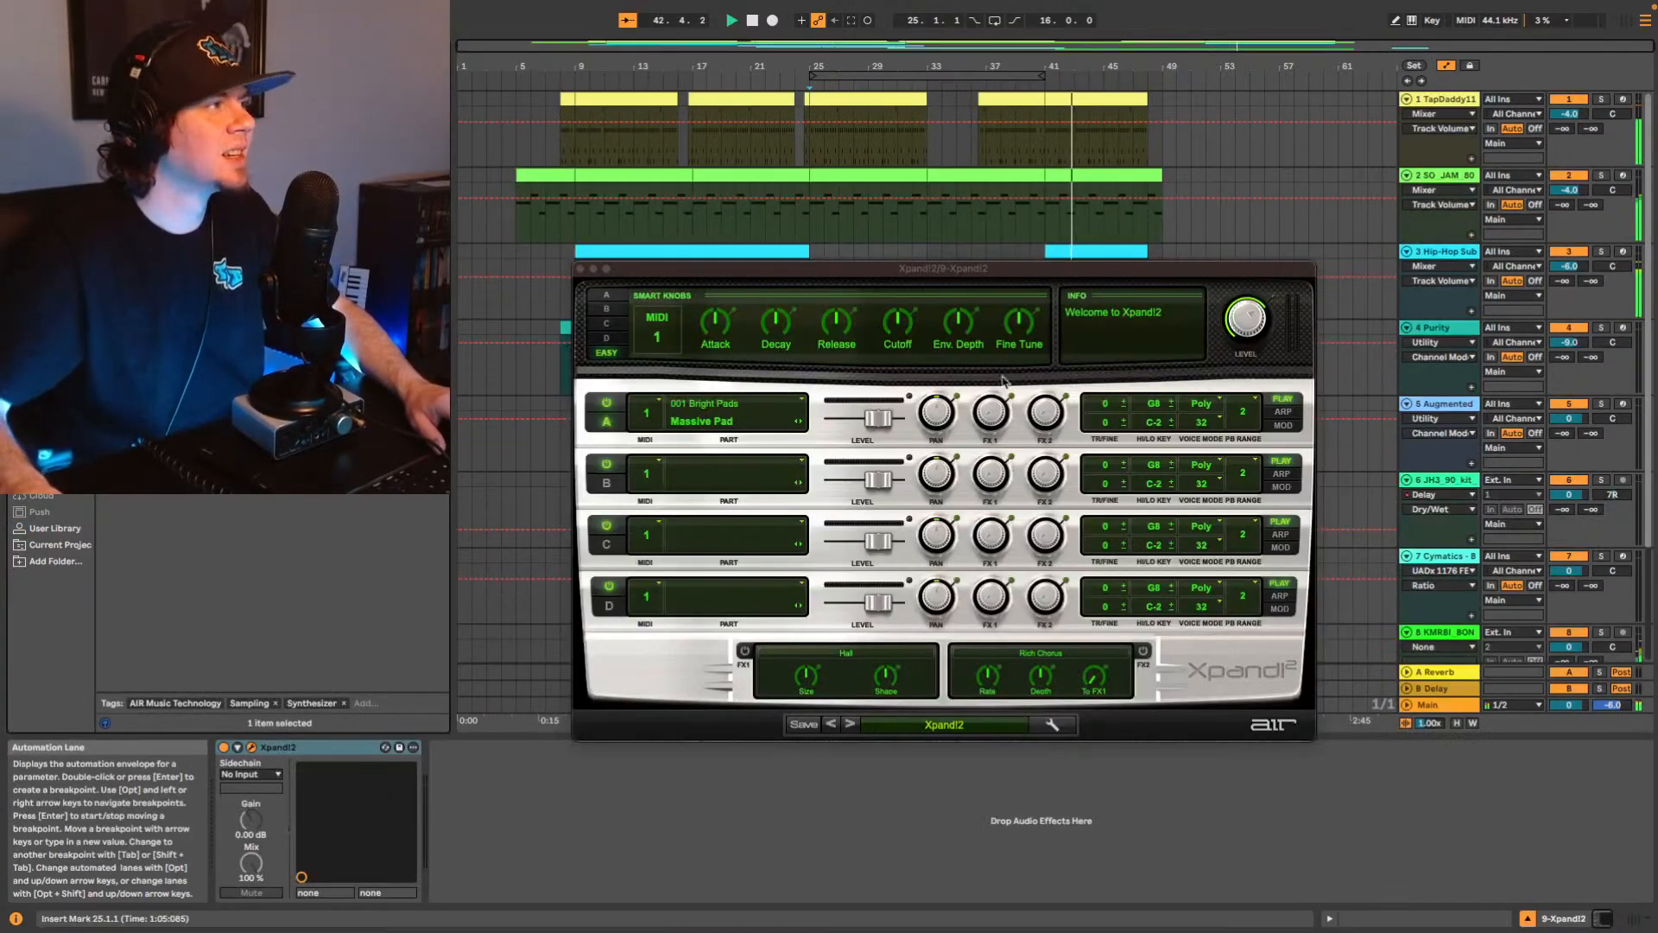
click(581, 269)
scroll(1137, 501, down, 3)
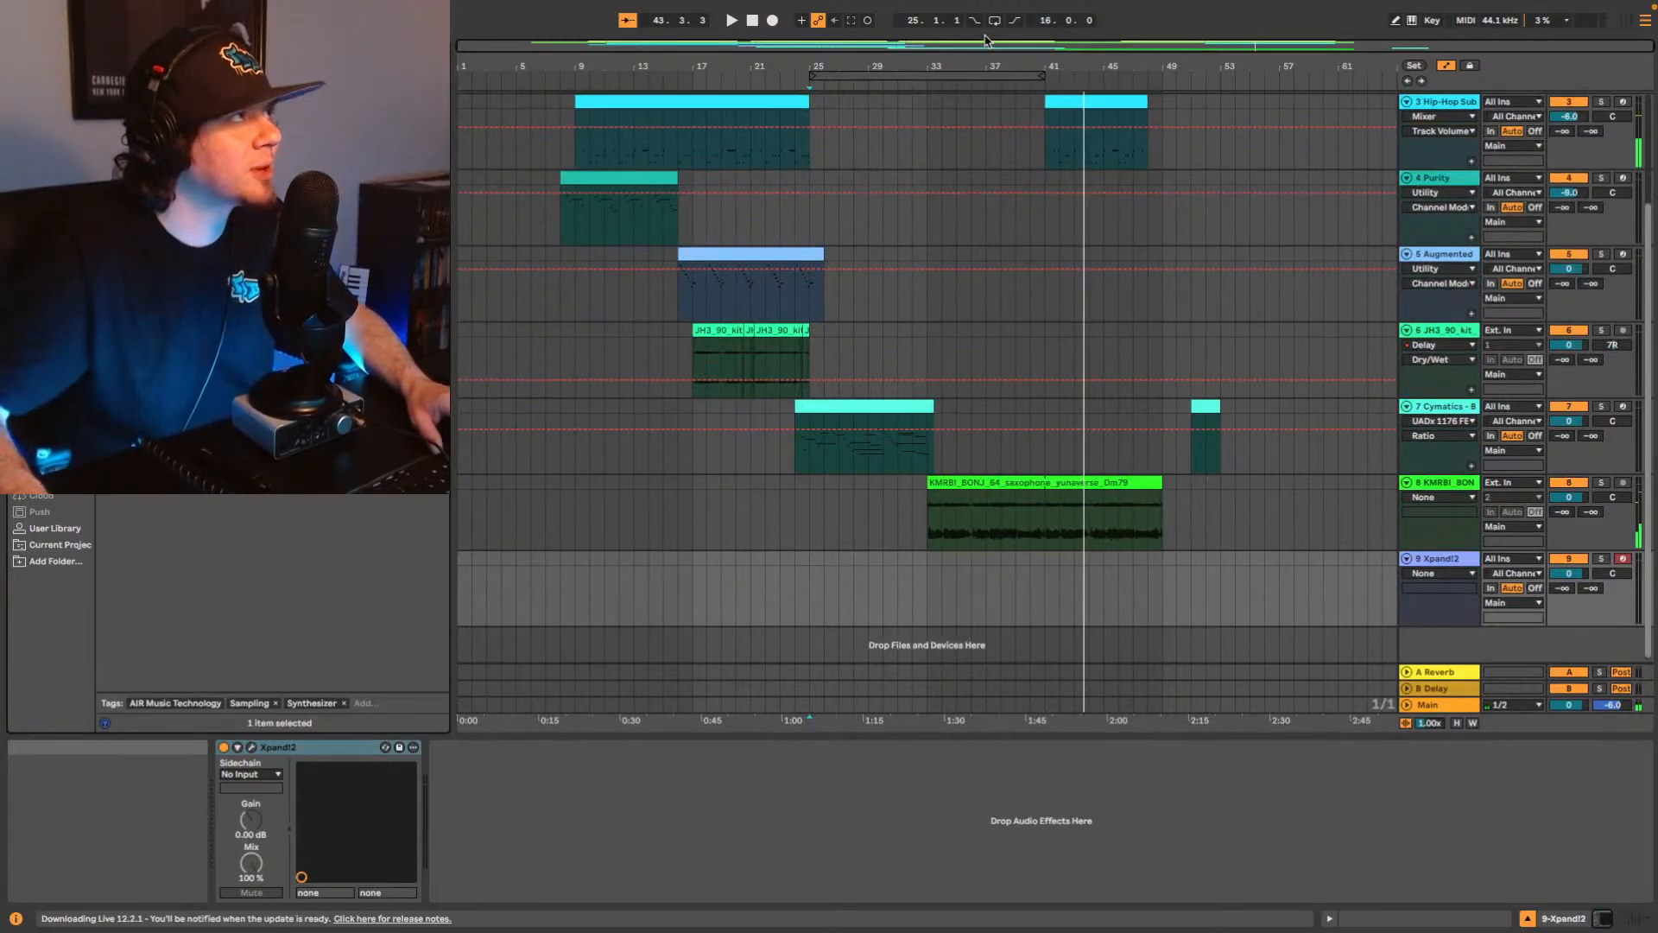
drag(984, 43, 1176, 162)
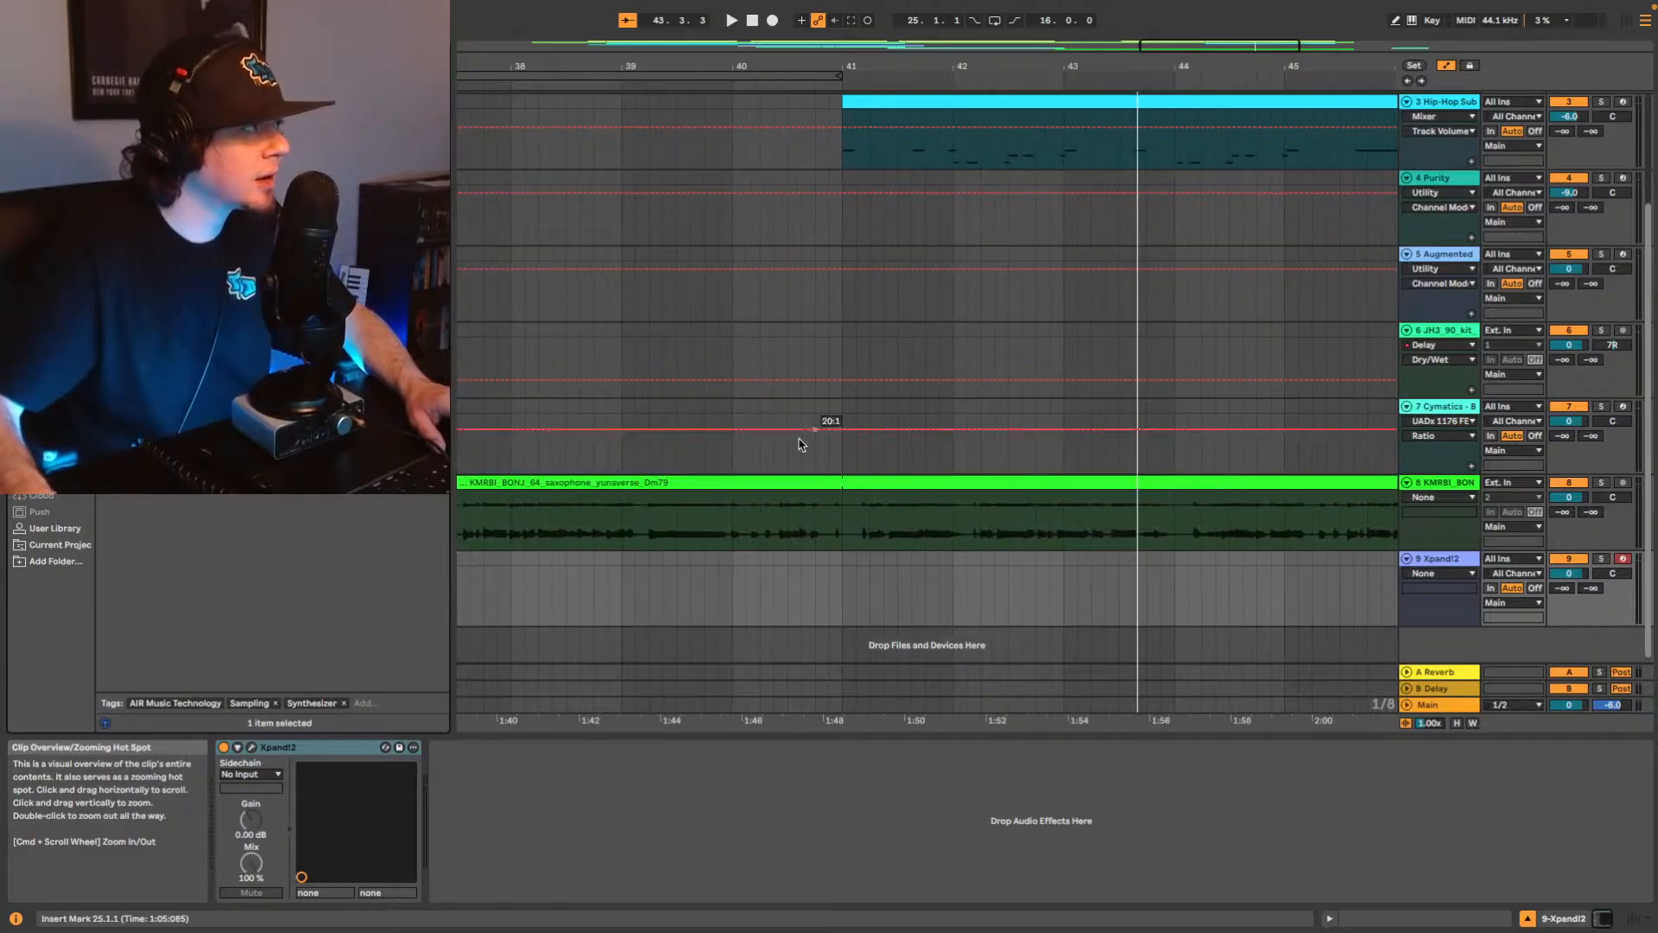
Audition the saxophone loop around bars 38 to 41, split it at 40.4.1 and 41.1.1, and play across the splits.
click(734, 529)
key(space)
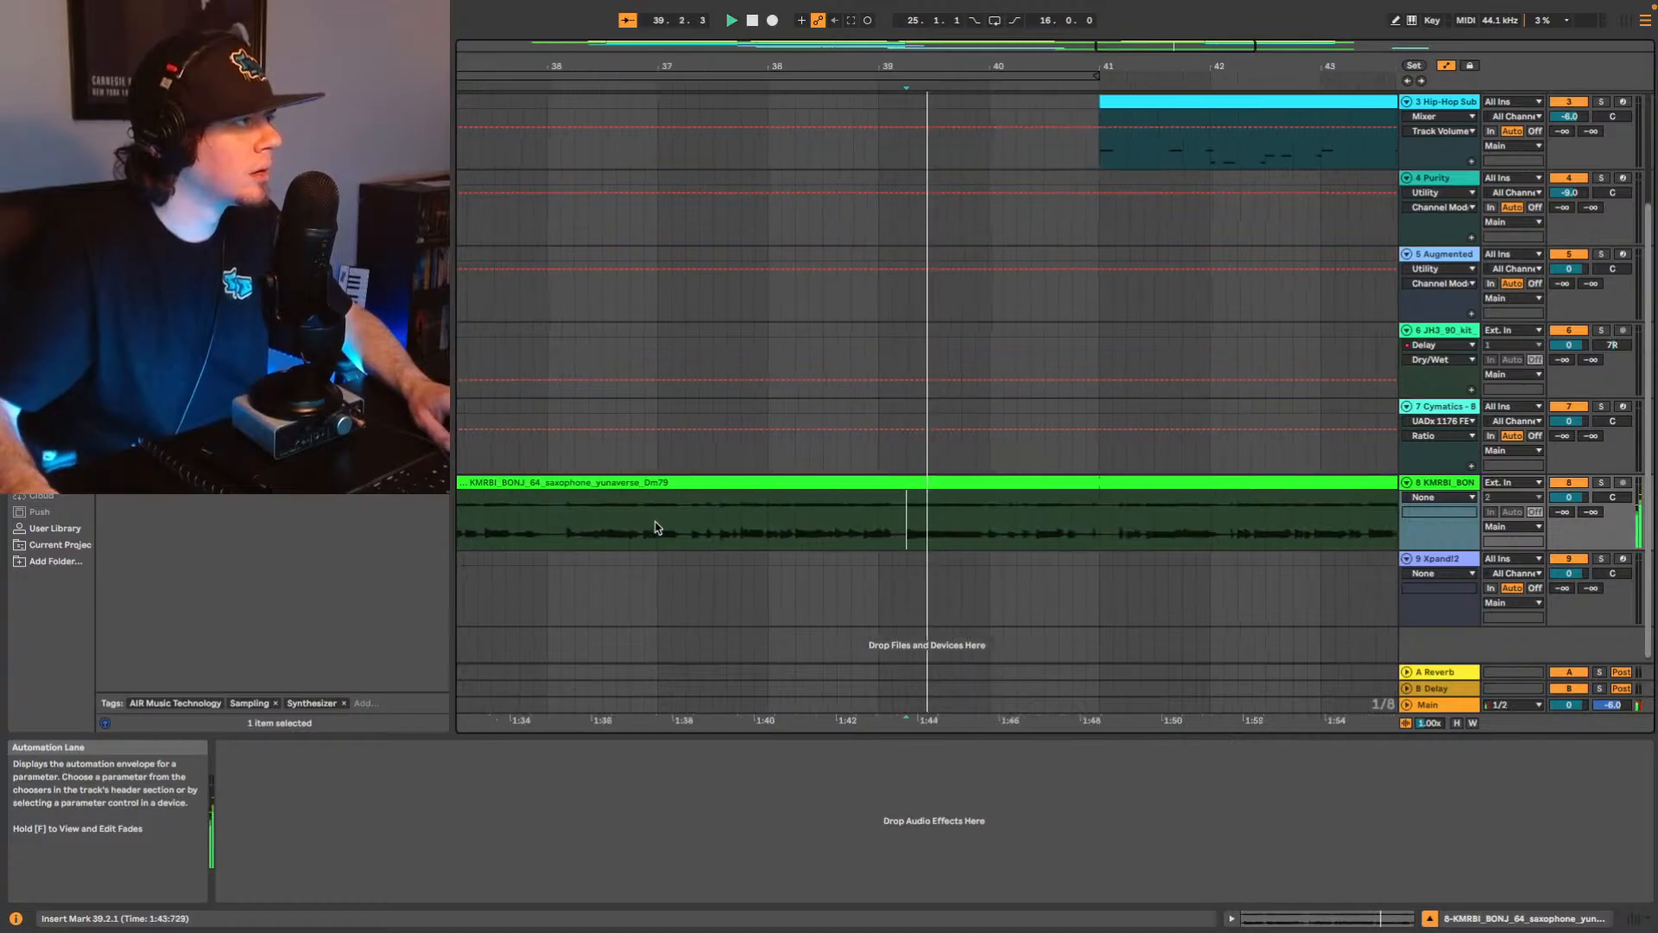
click(898, 527)
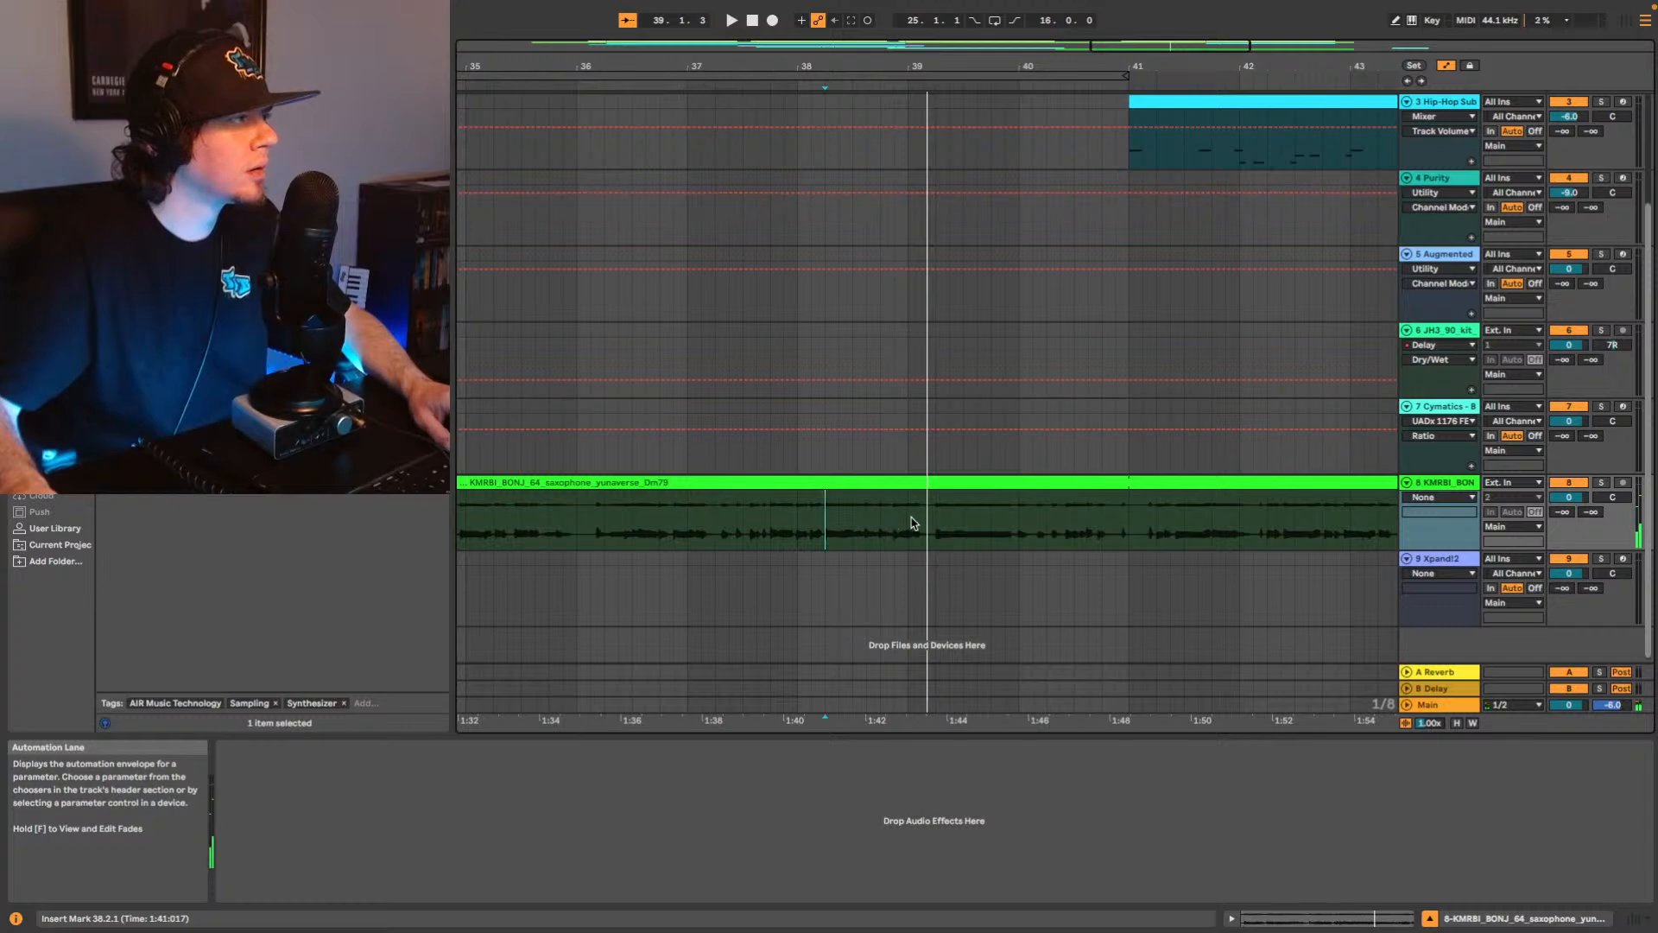
click(829, 534)
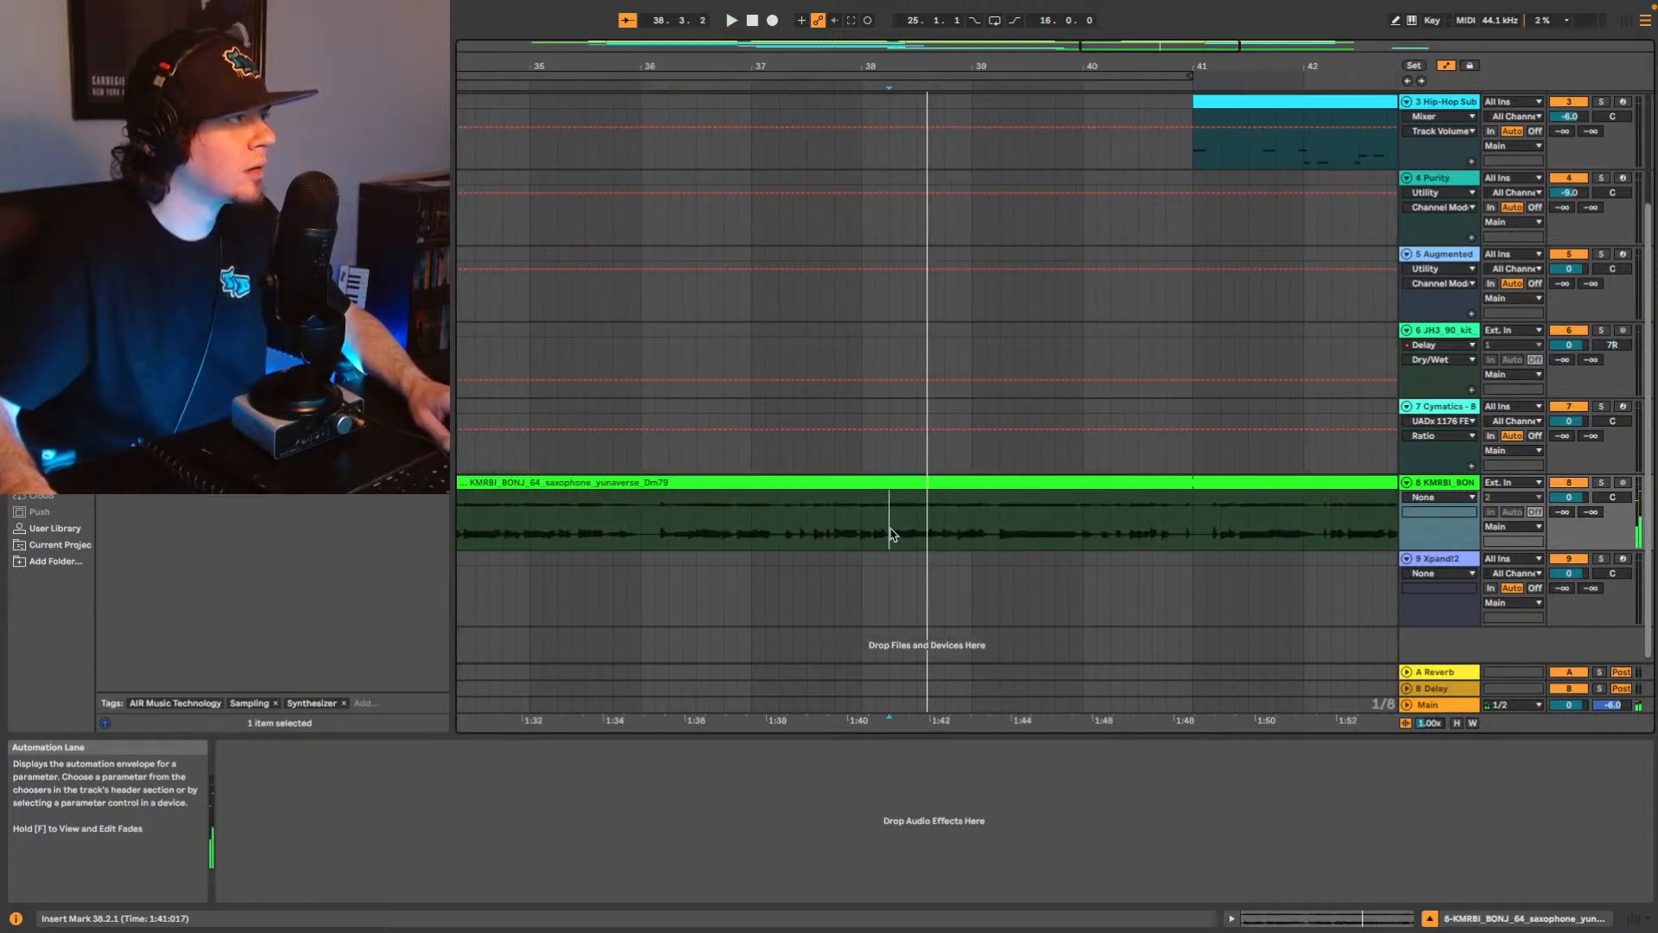
click(1134, 531)
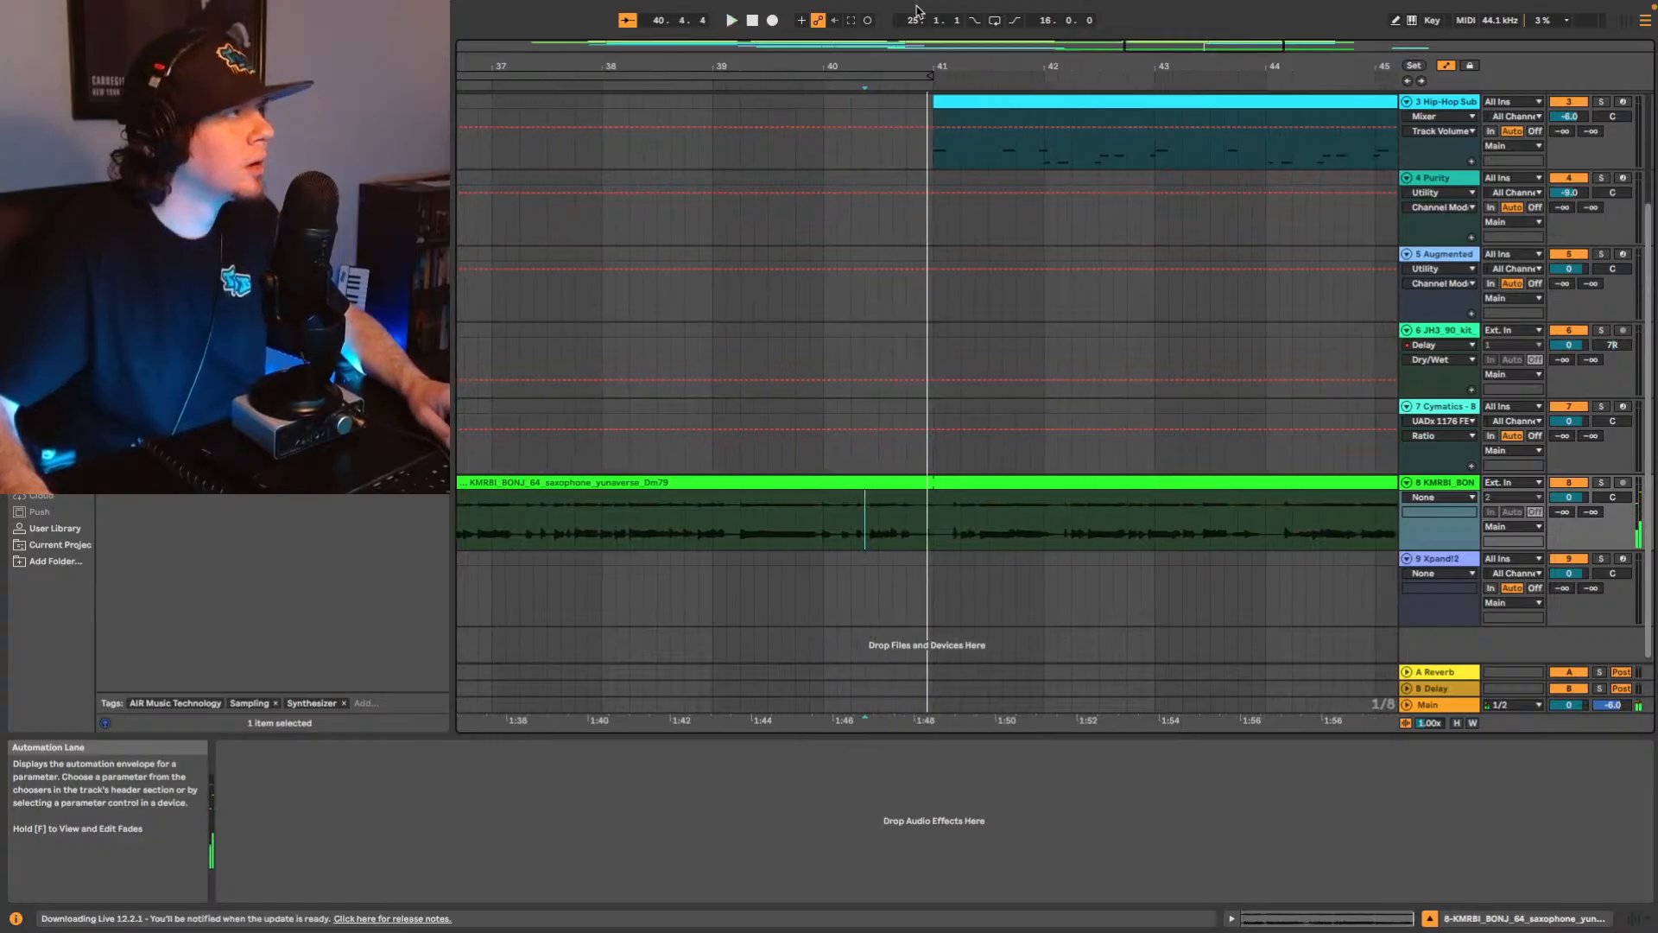
drag(918, 65, 1152, 52)
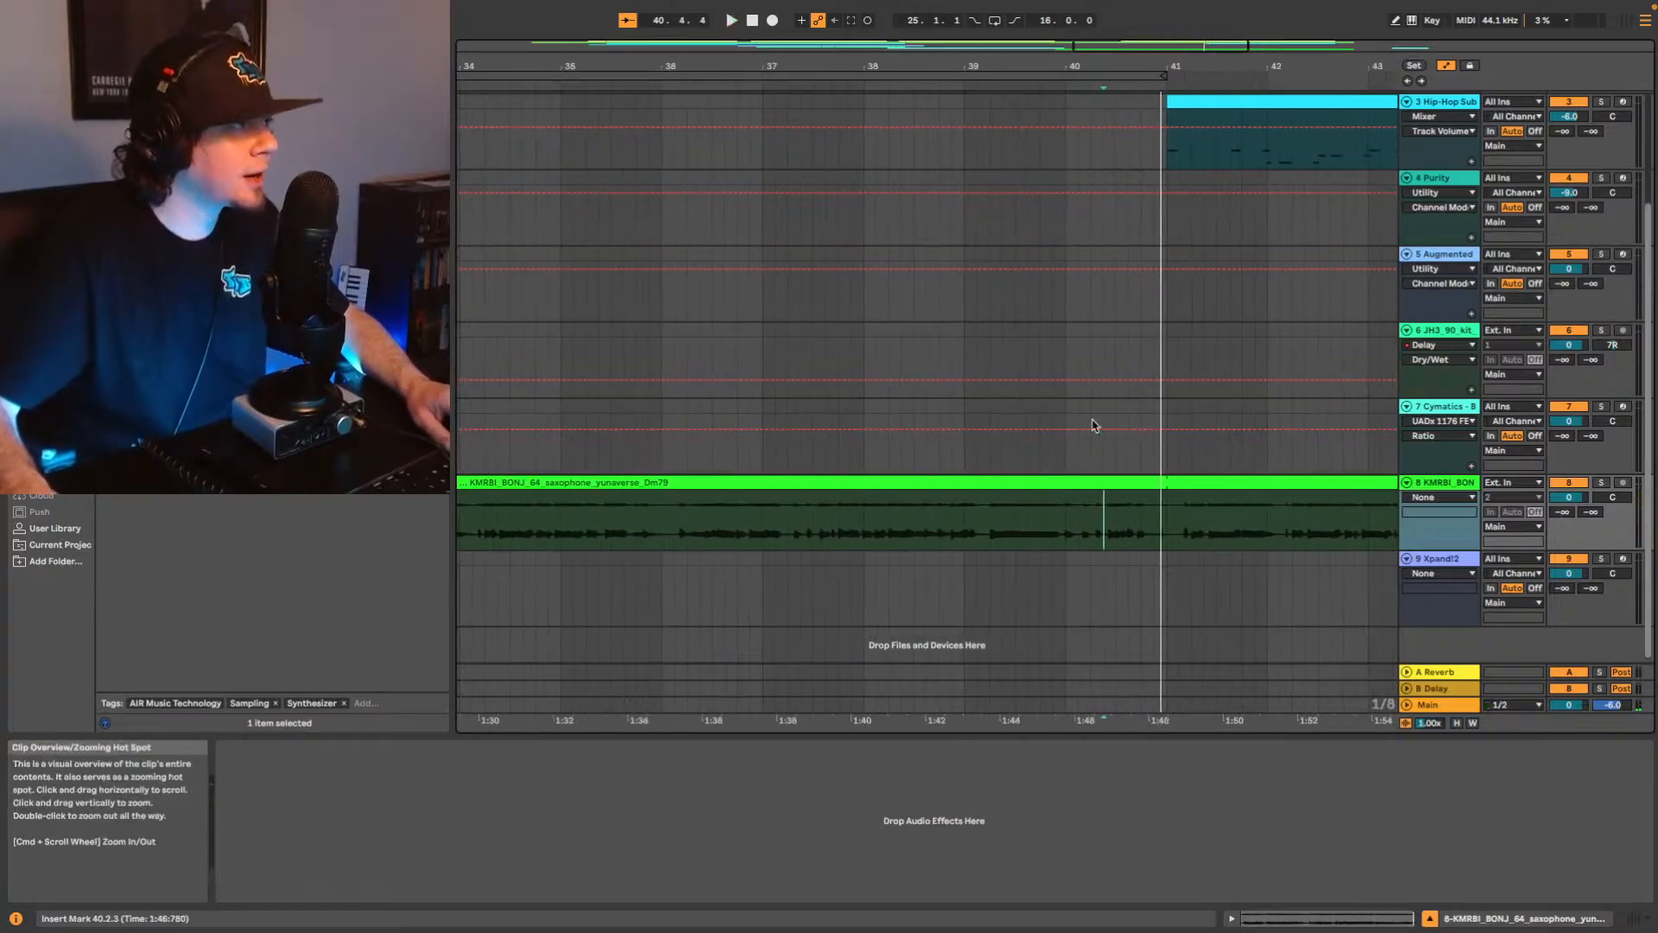
click(885, 531)
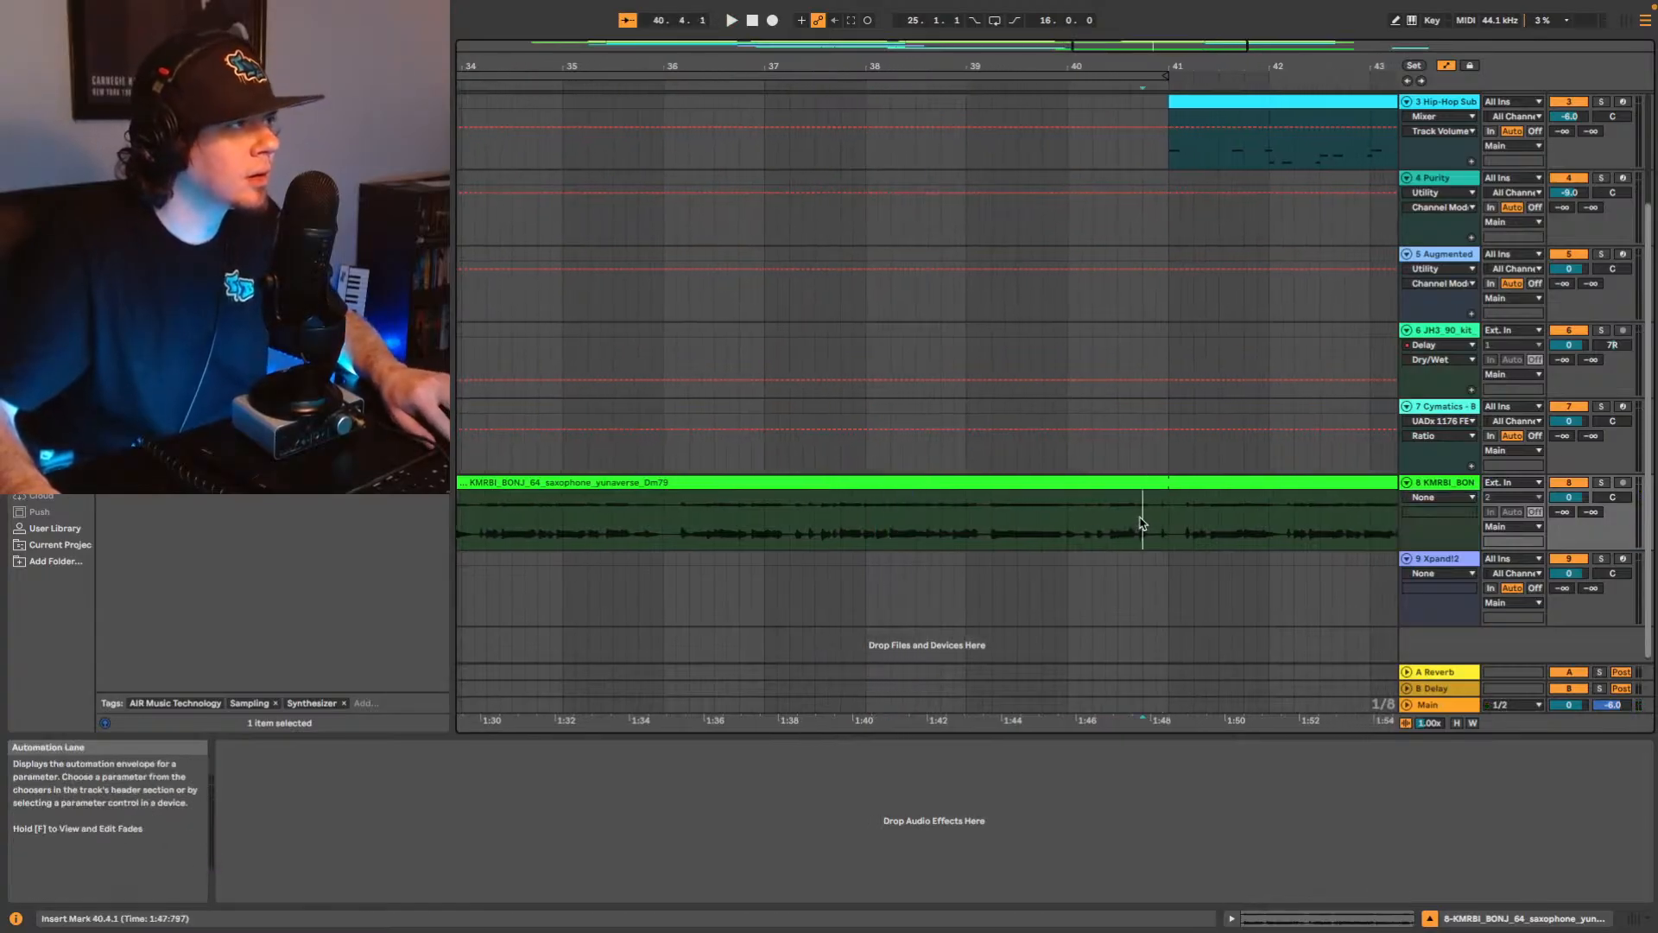
click(1094, 528)
key(space)
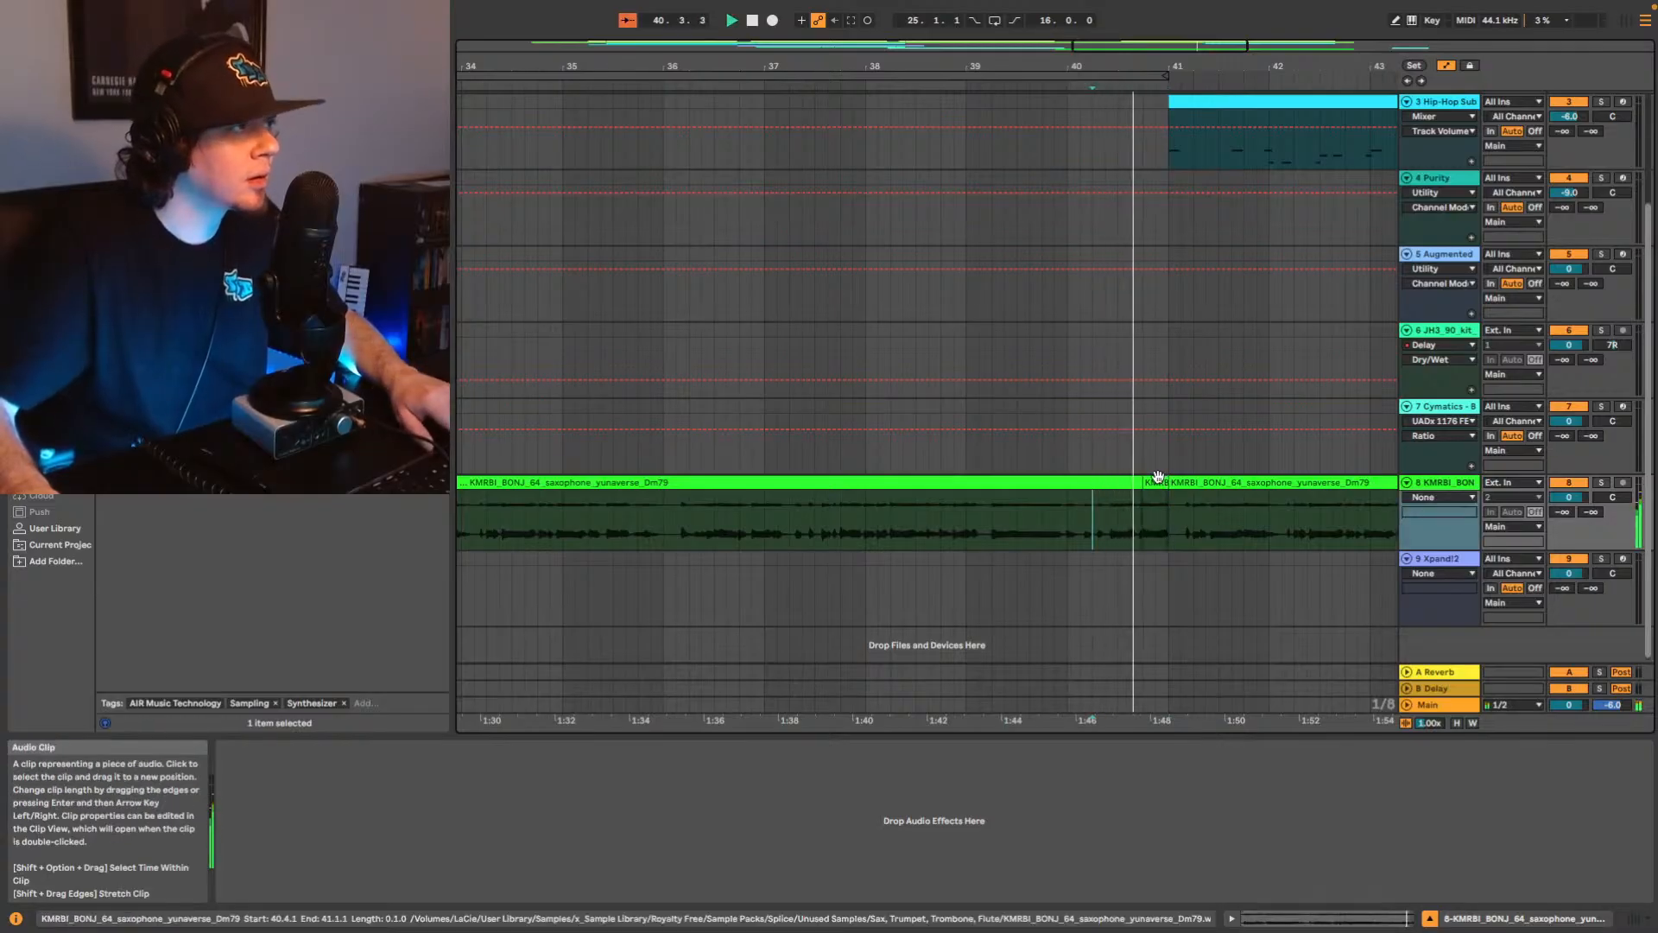
key(space)
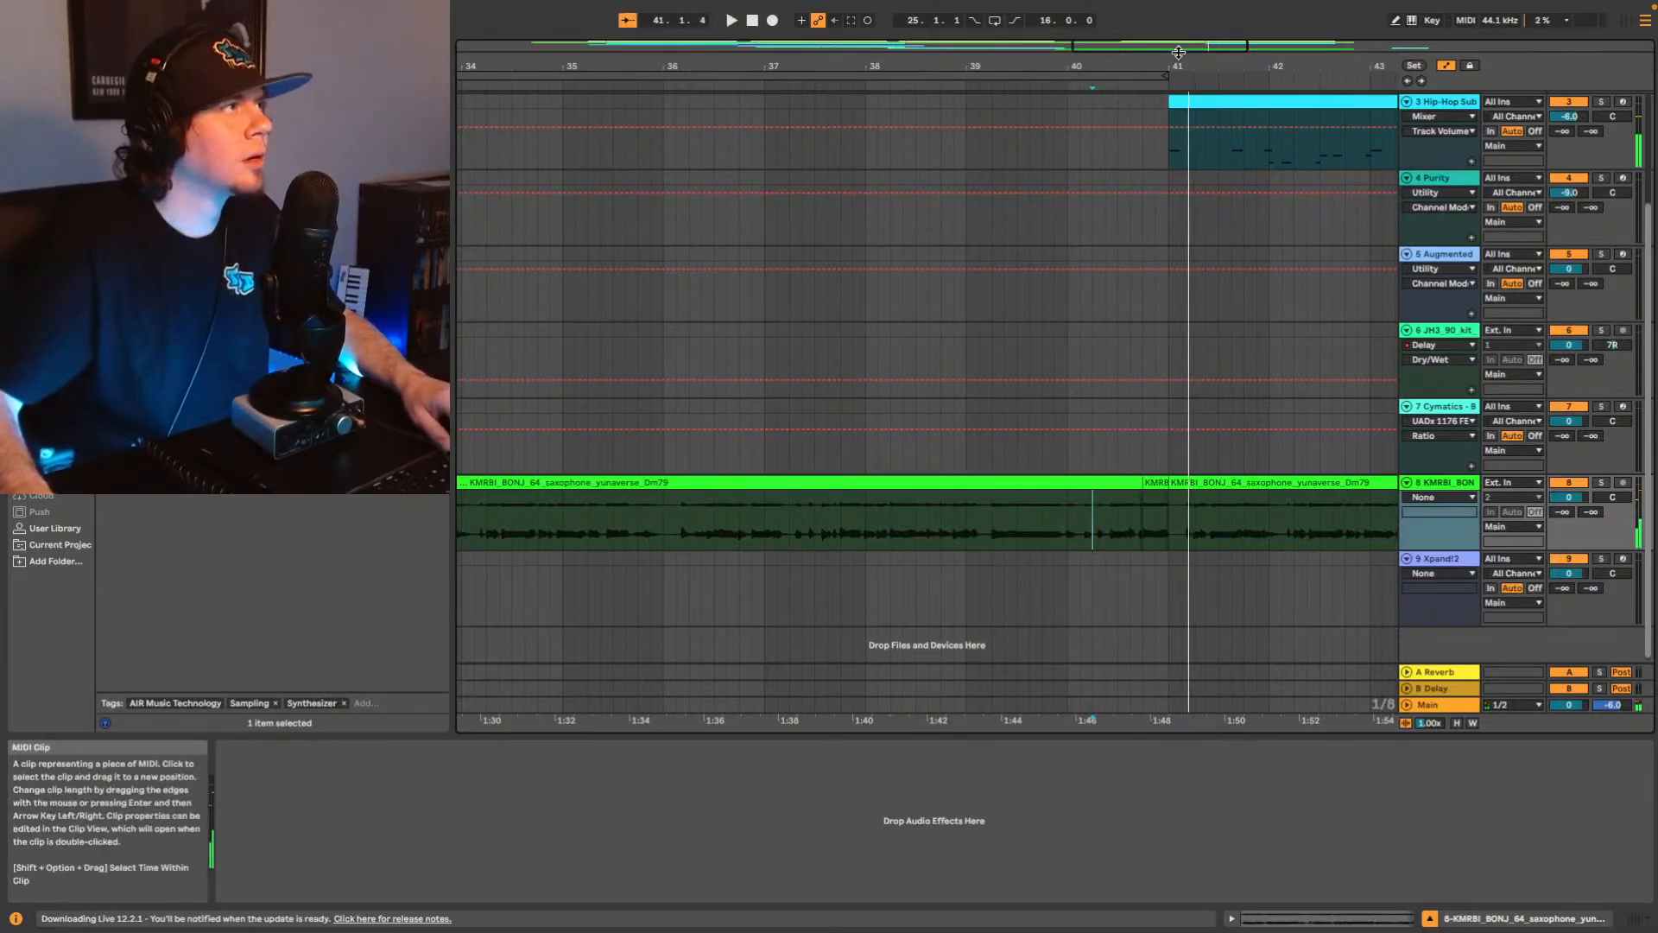
Extend the short saxophone clip at 40.4.1 to end at 41.1.3 and audition the transition.
drag(1177, 41, 1192, 80)
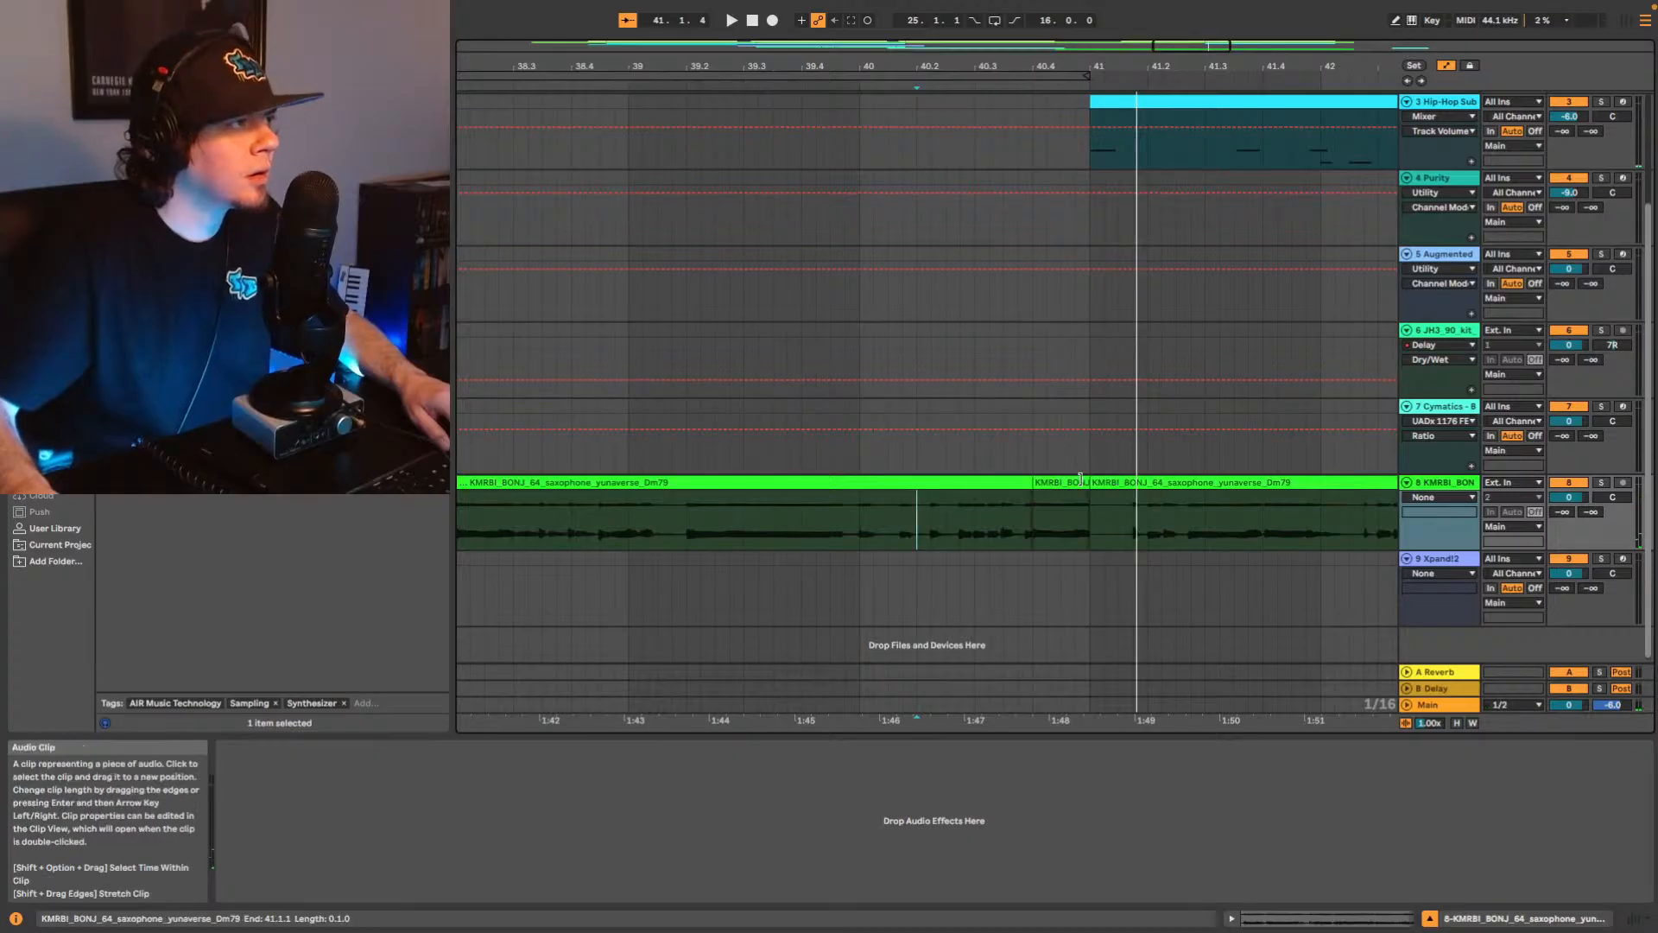
drag(1087, 483, 1103, 484)
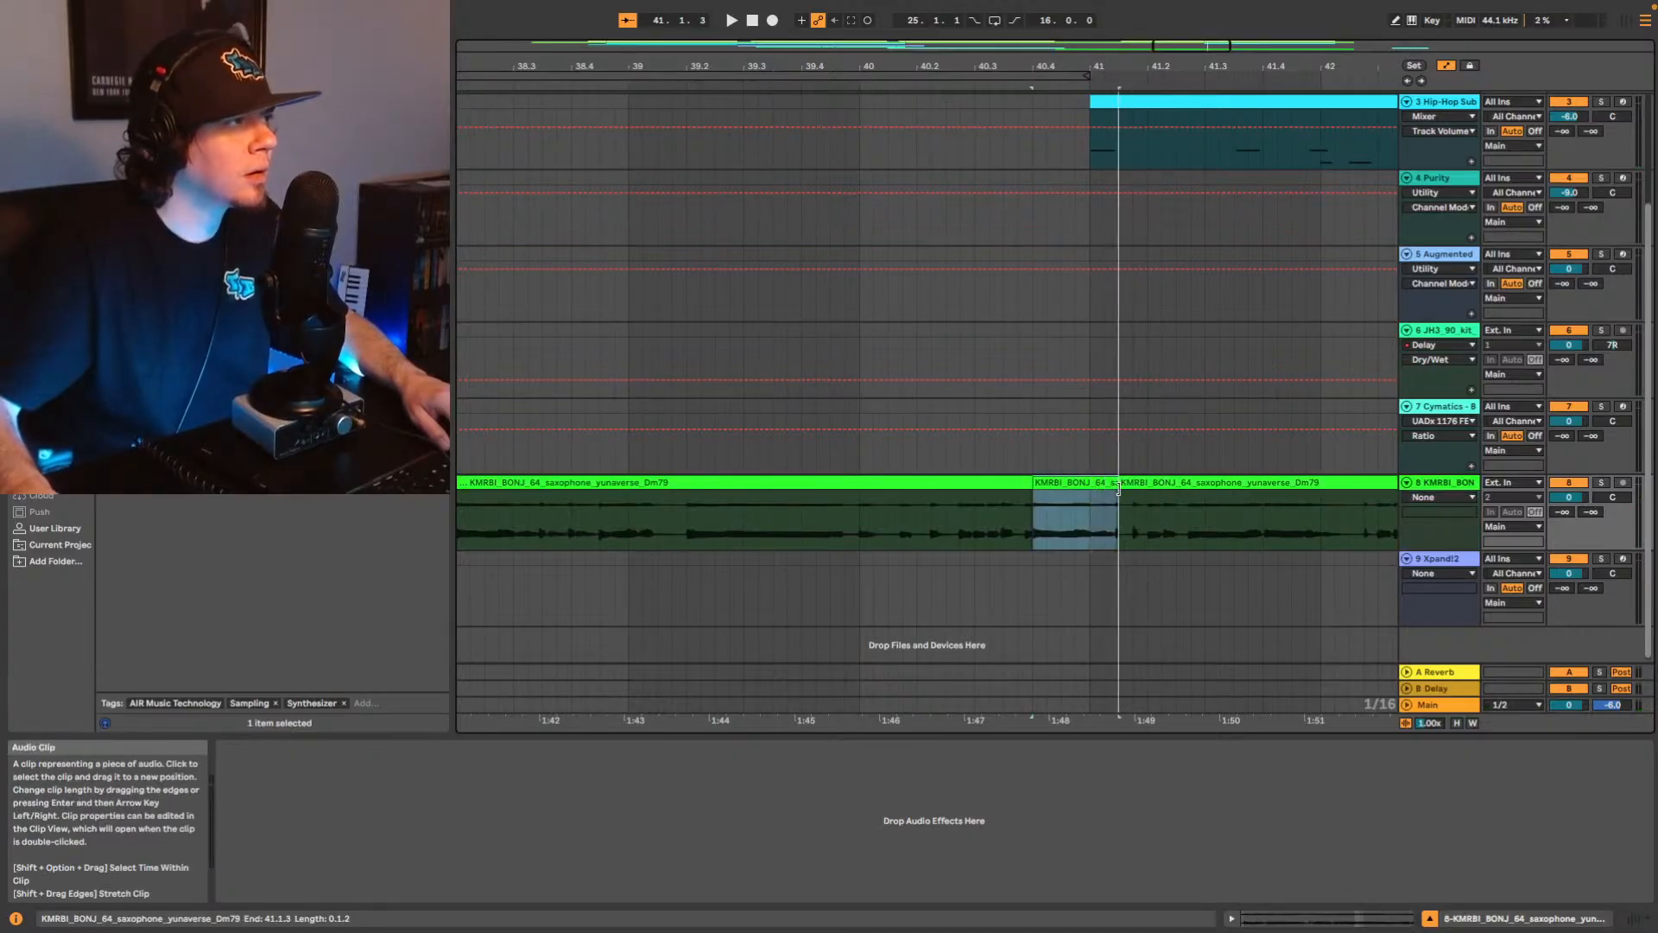
click(1020, 512)
key(space)
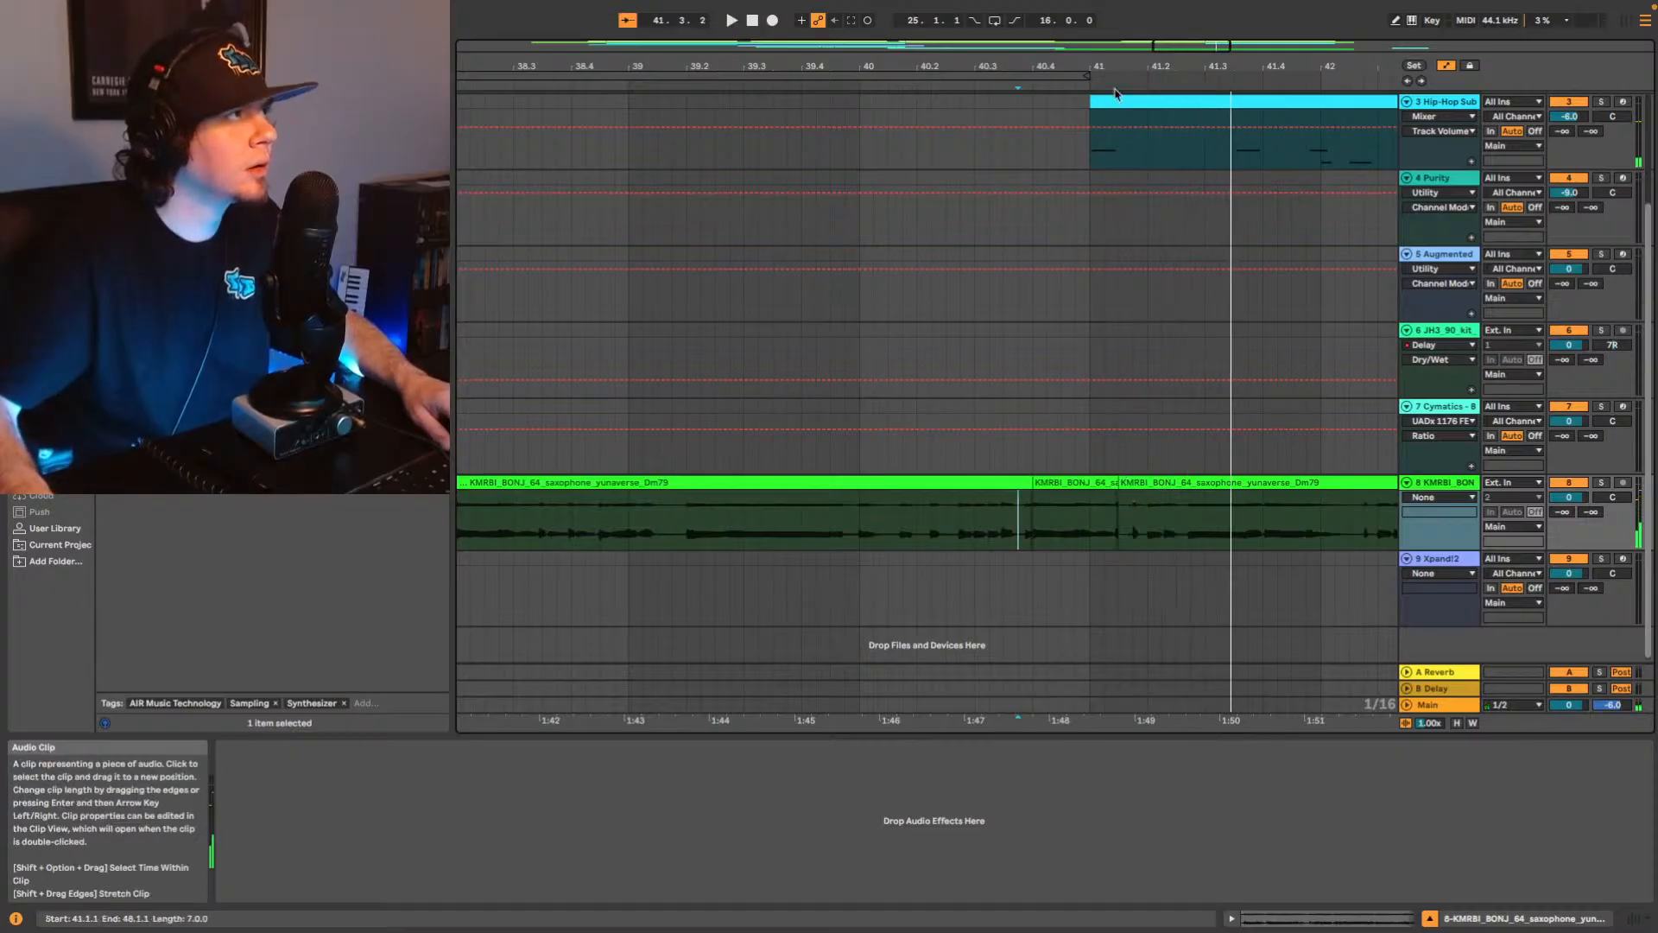
Move the edit point between the short saxophone clip and its following clip to 41.1.4 and play across it.
drag(1115, 66, 942, 112)
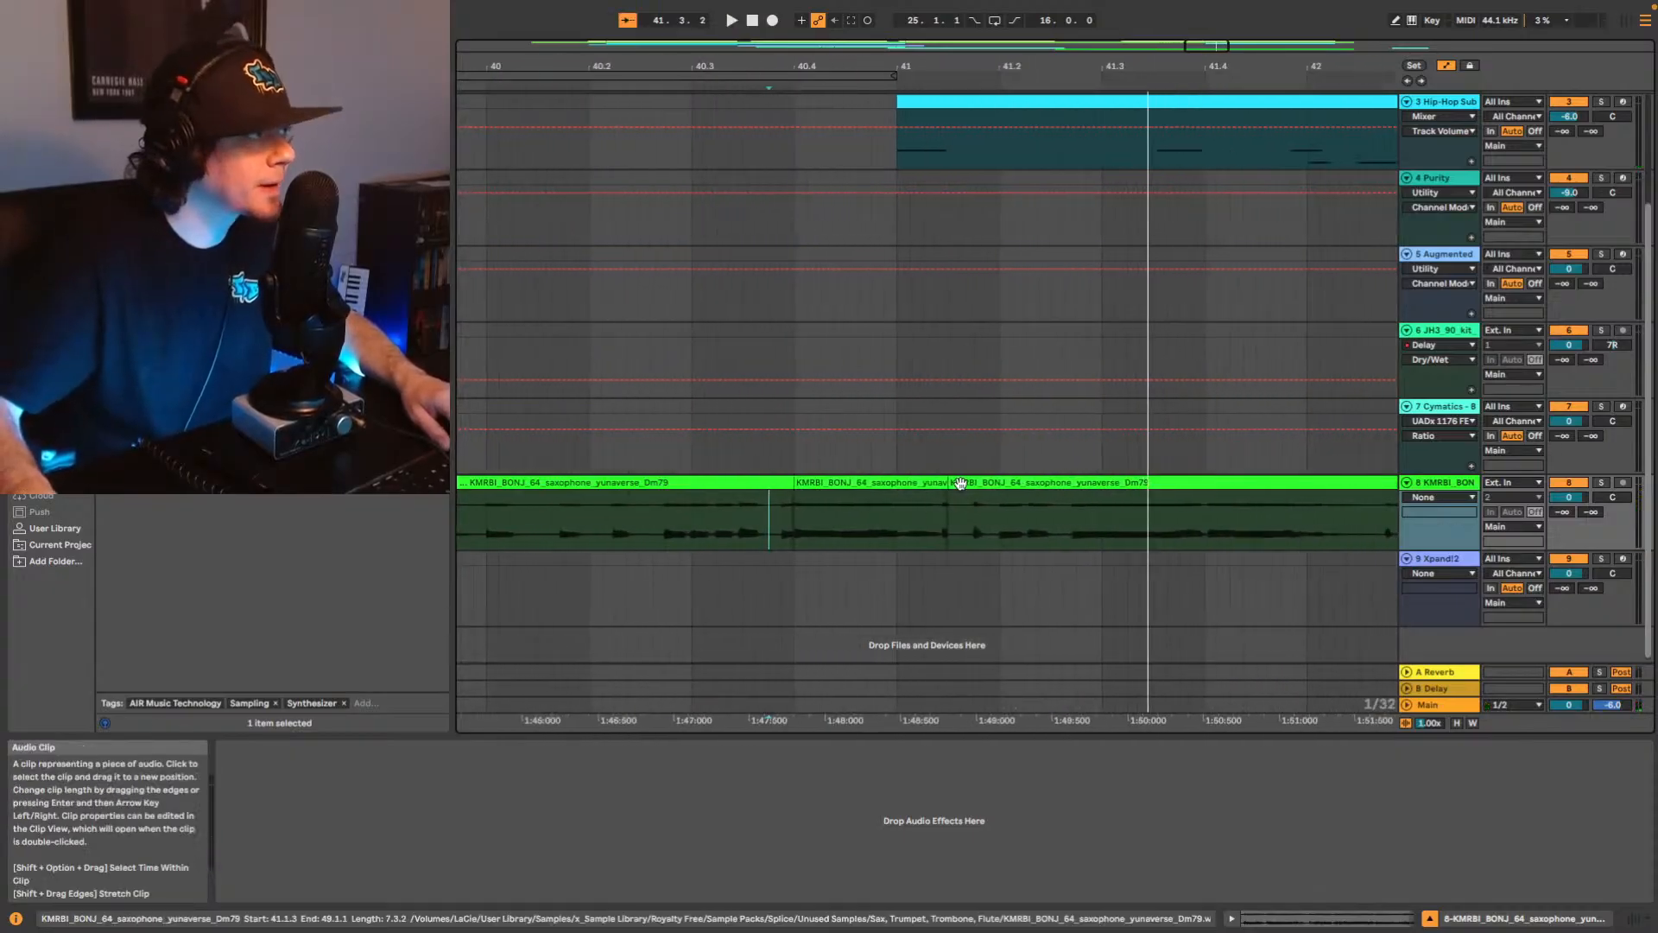
click(950, 483)
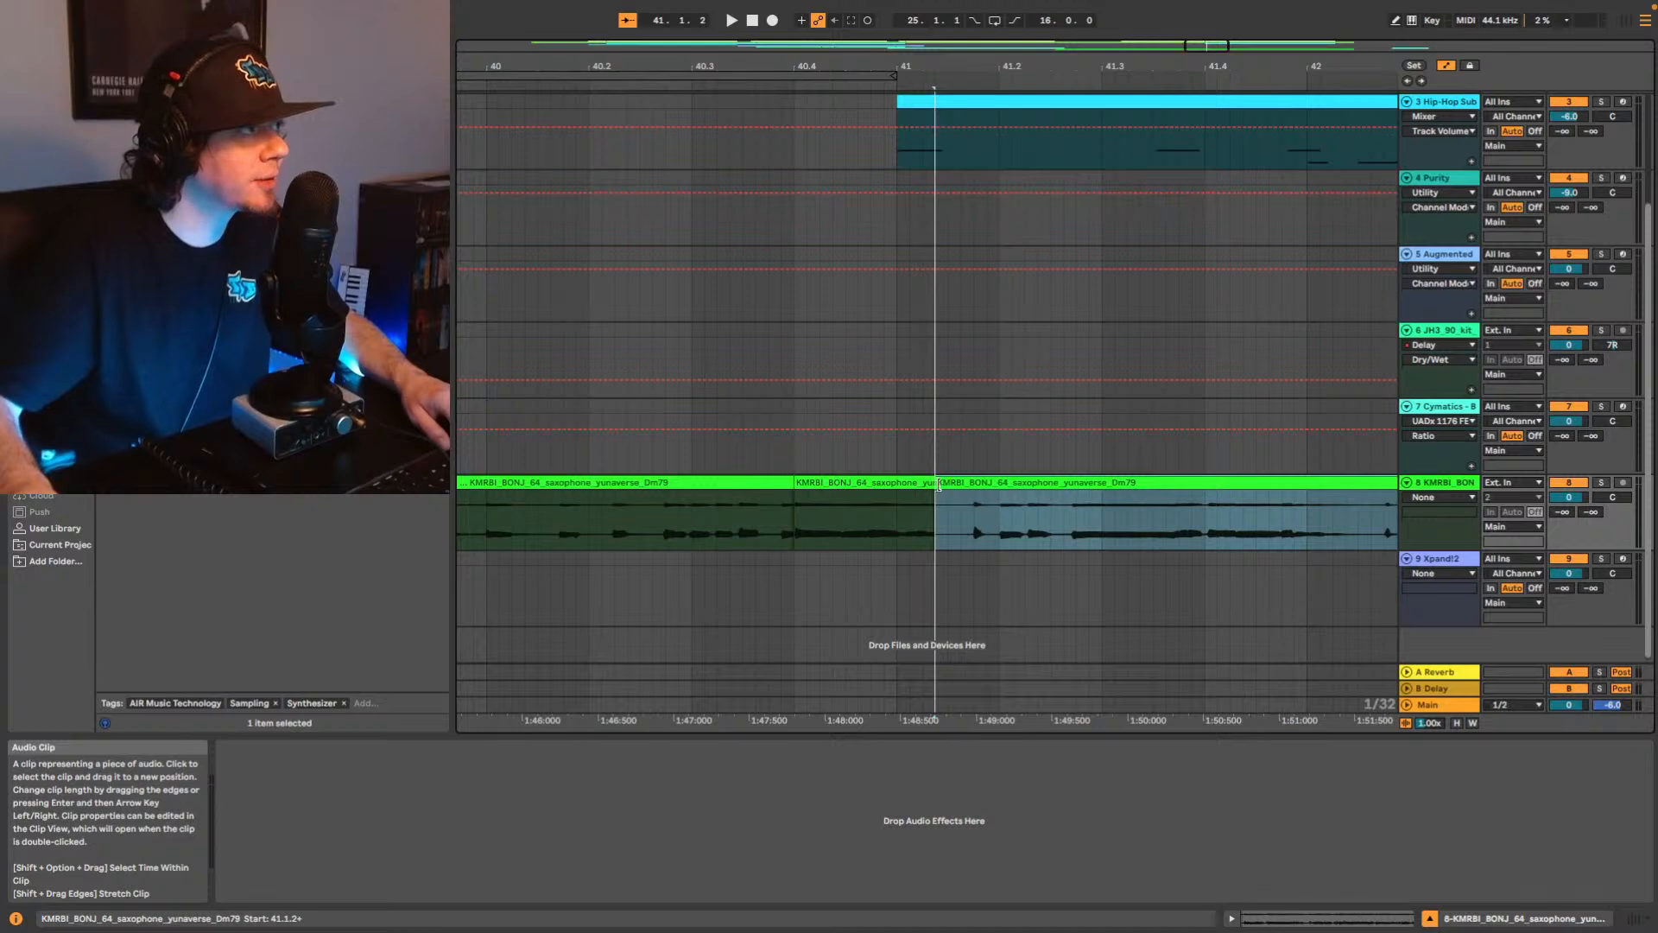
drag(938, 486, 964, 483)
click(781, 523)
key(space)
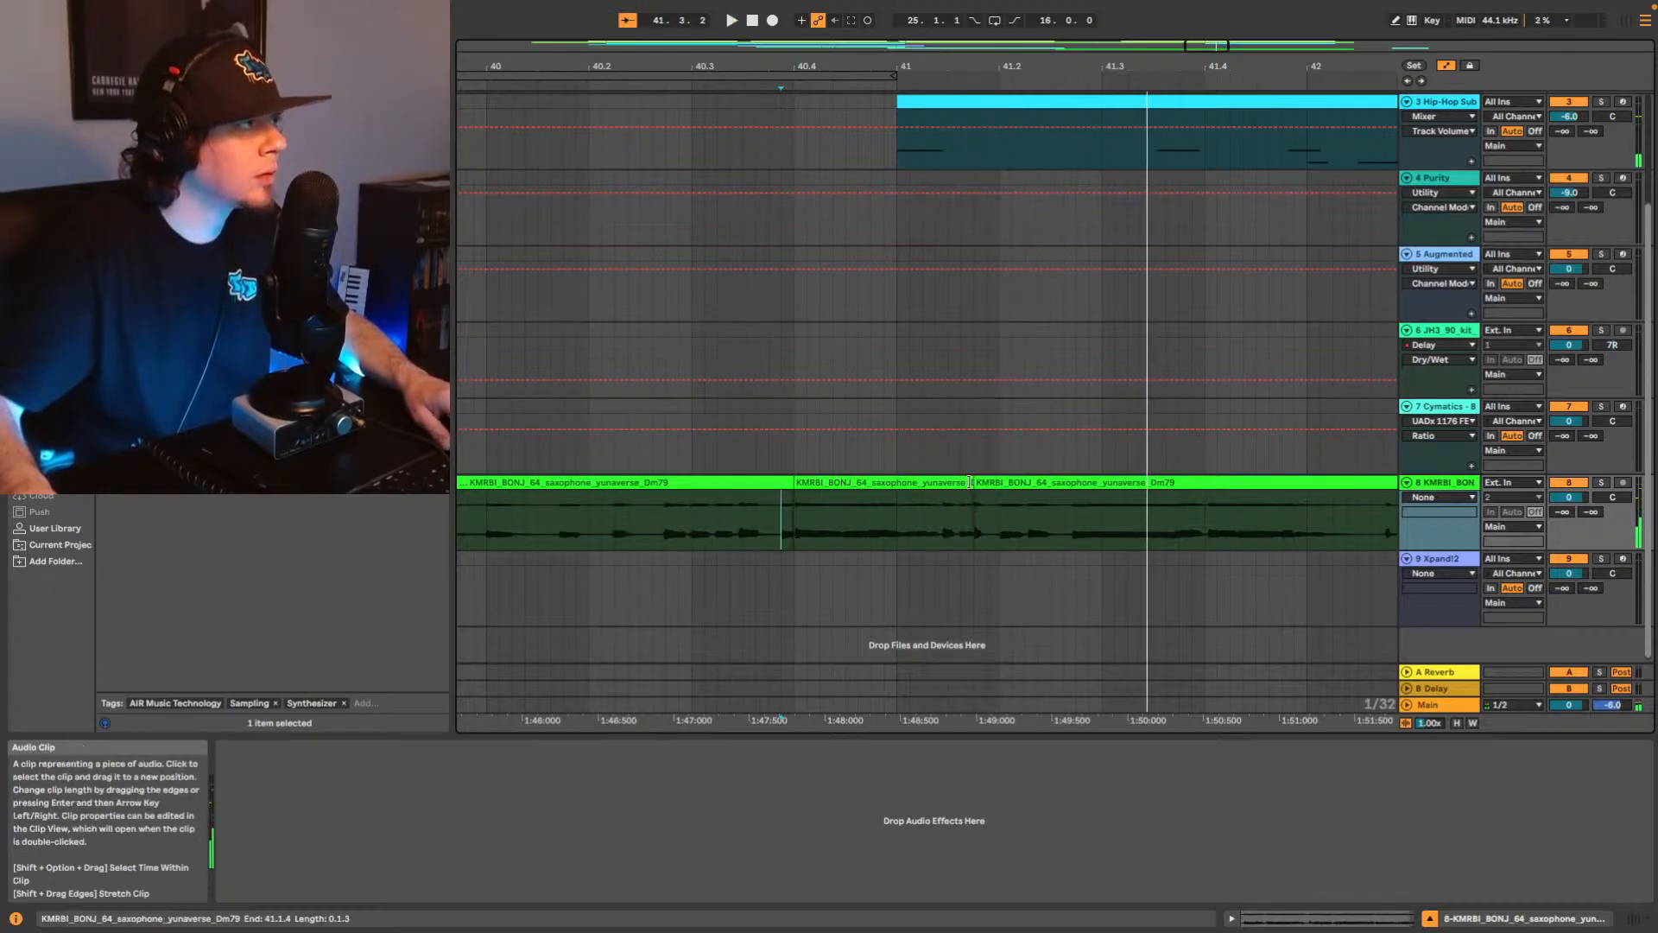
Extend the short saxophone clip to end one beat after bar 41 and play the track through to bar 49.
drag(969, 482, 998, 482)
click(884, 525)
key(space)
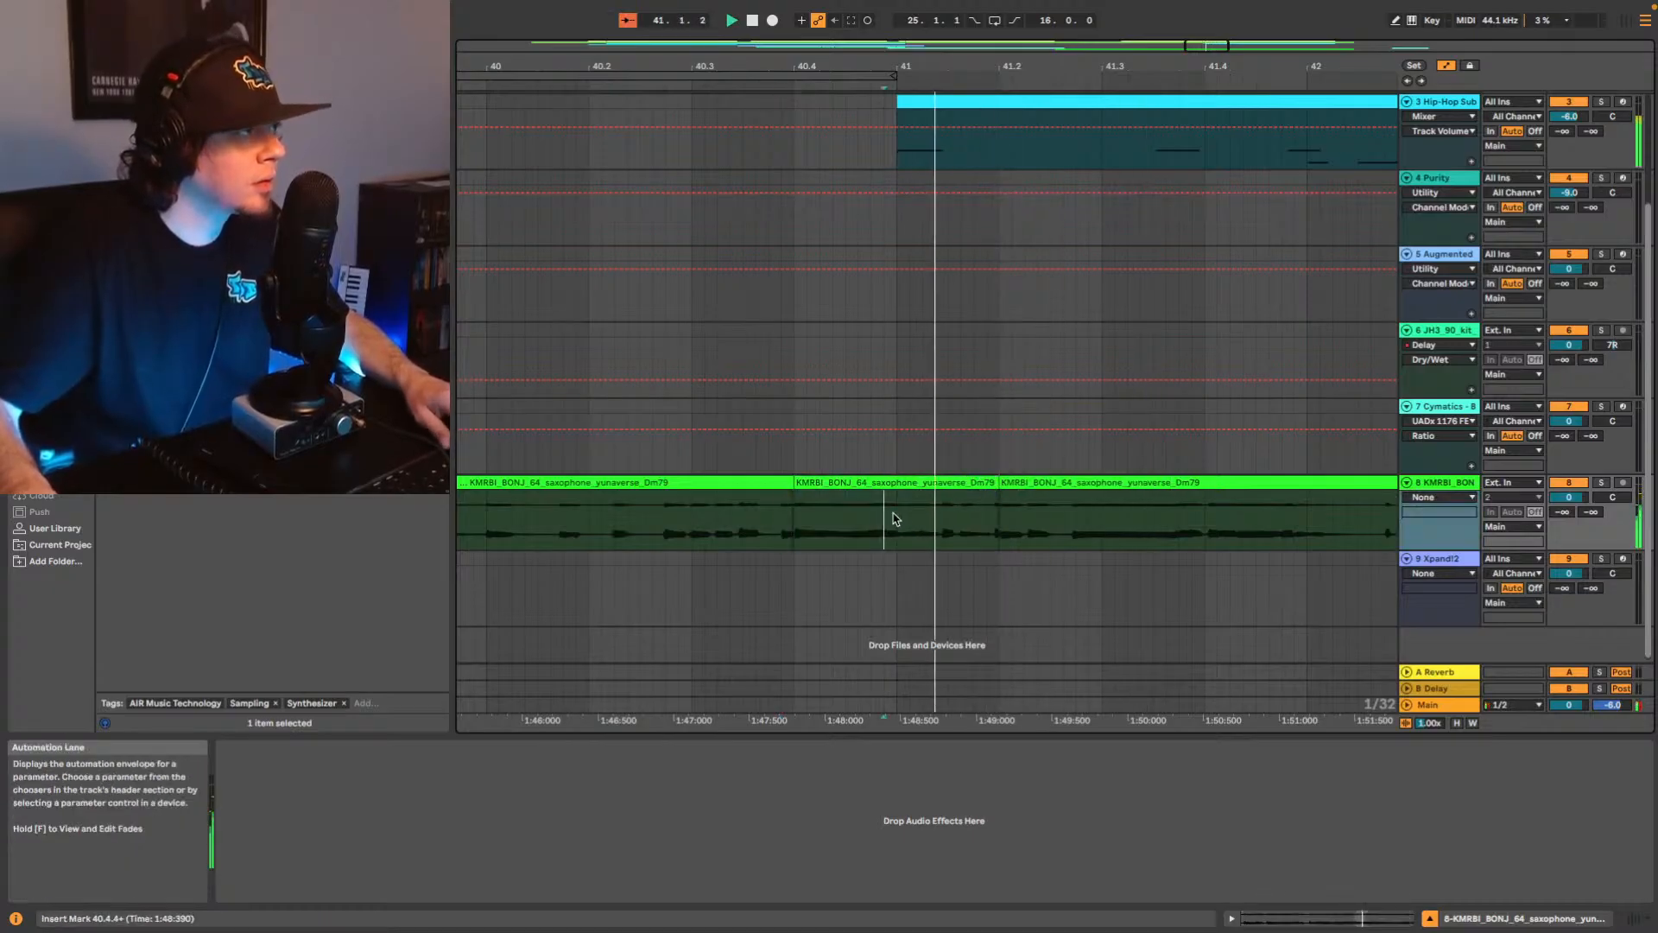
click(780, 526)
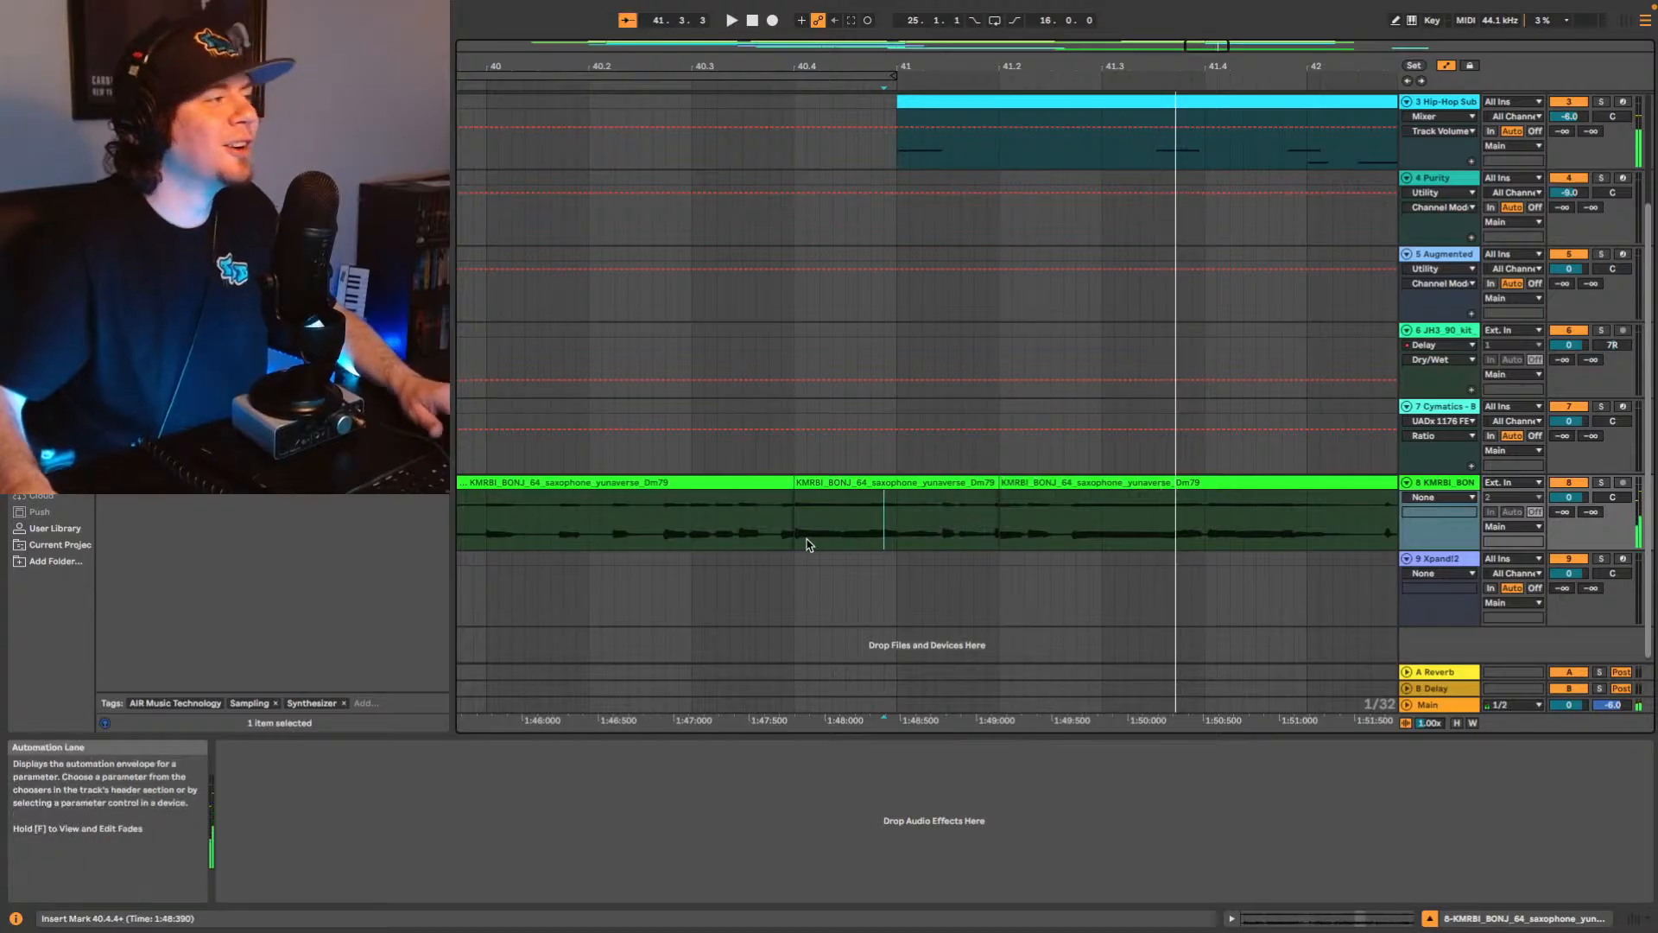
key(space)
key(space)
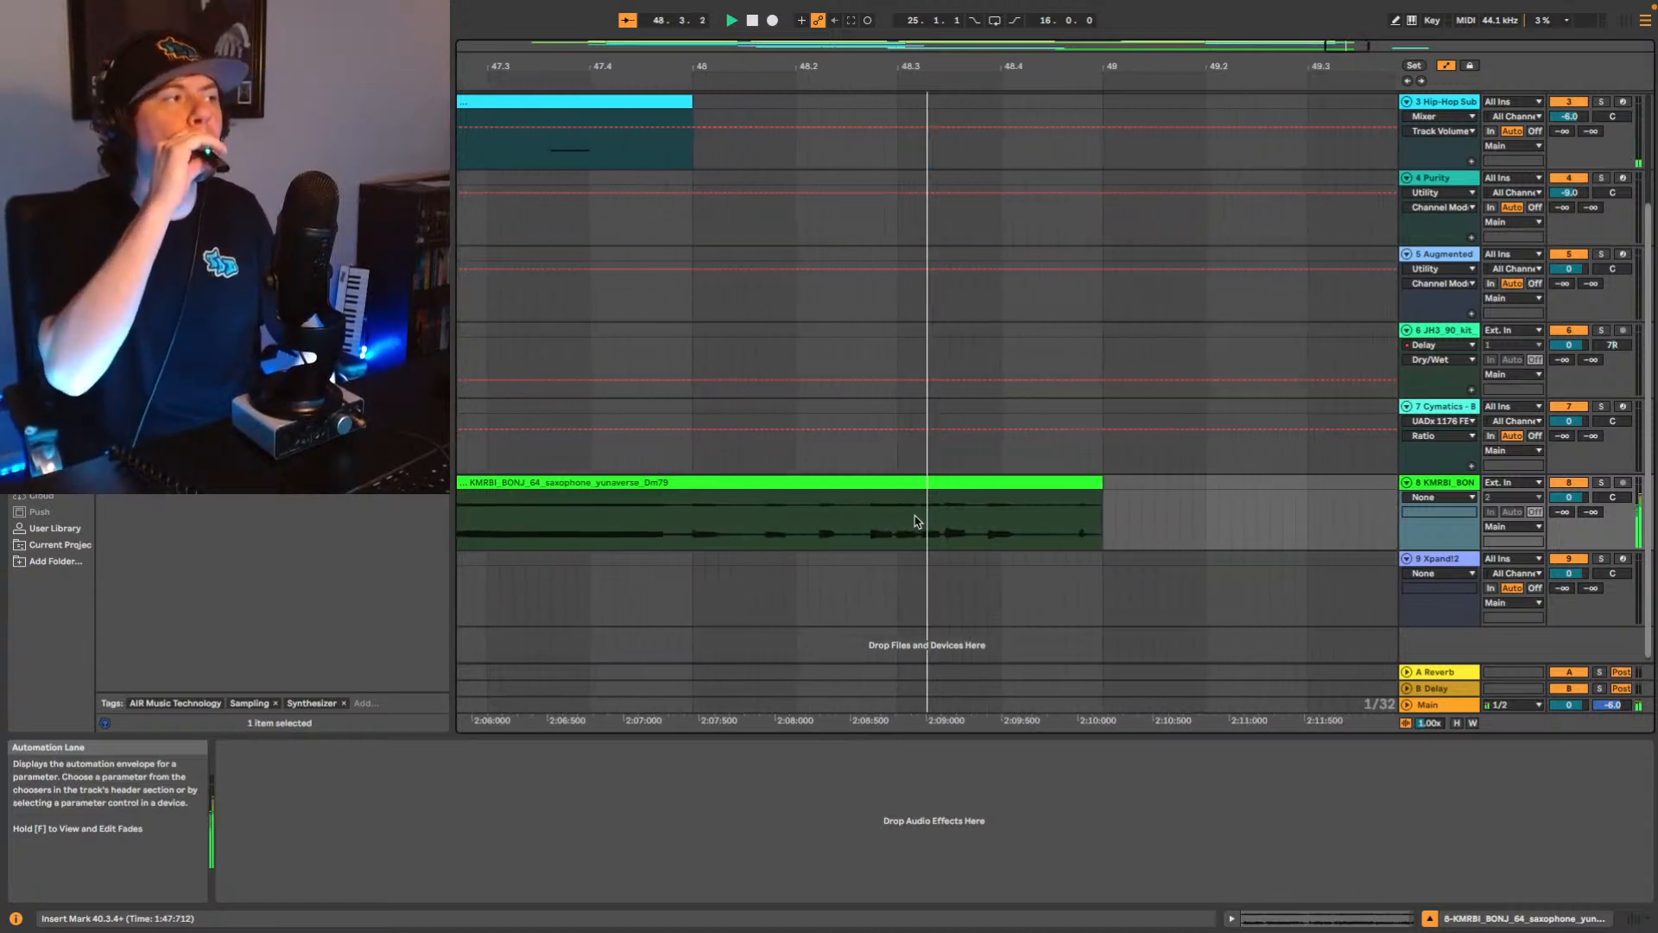
key(space)
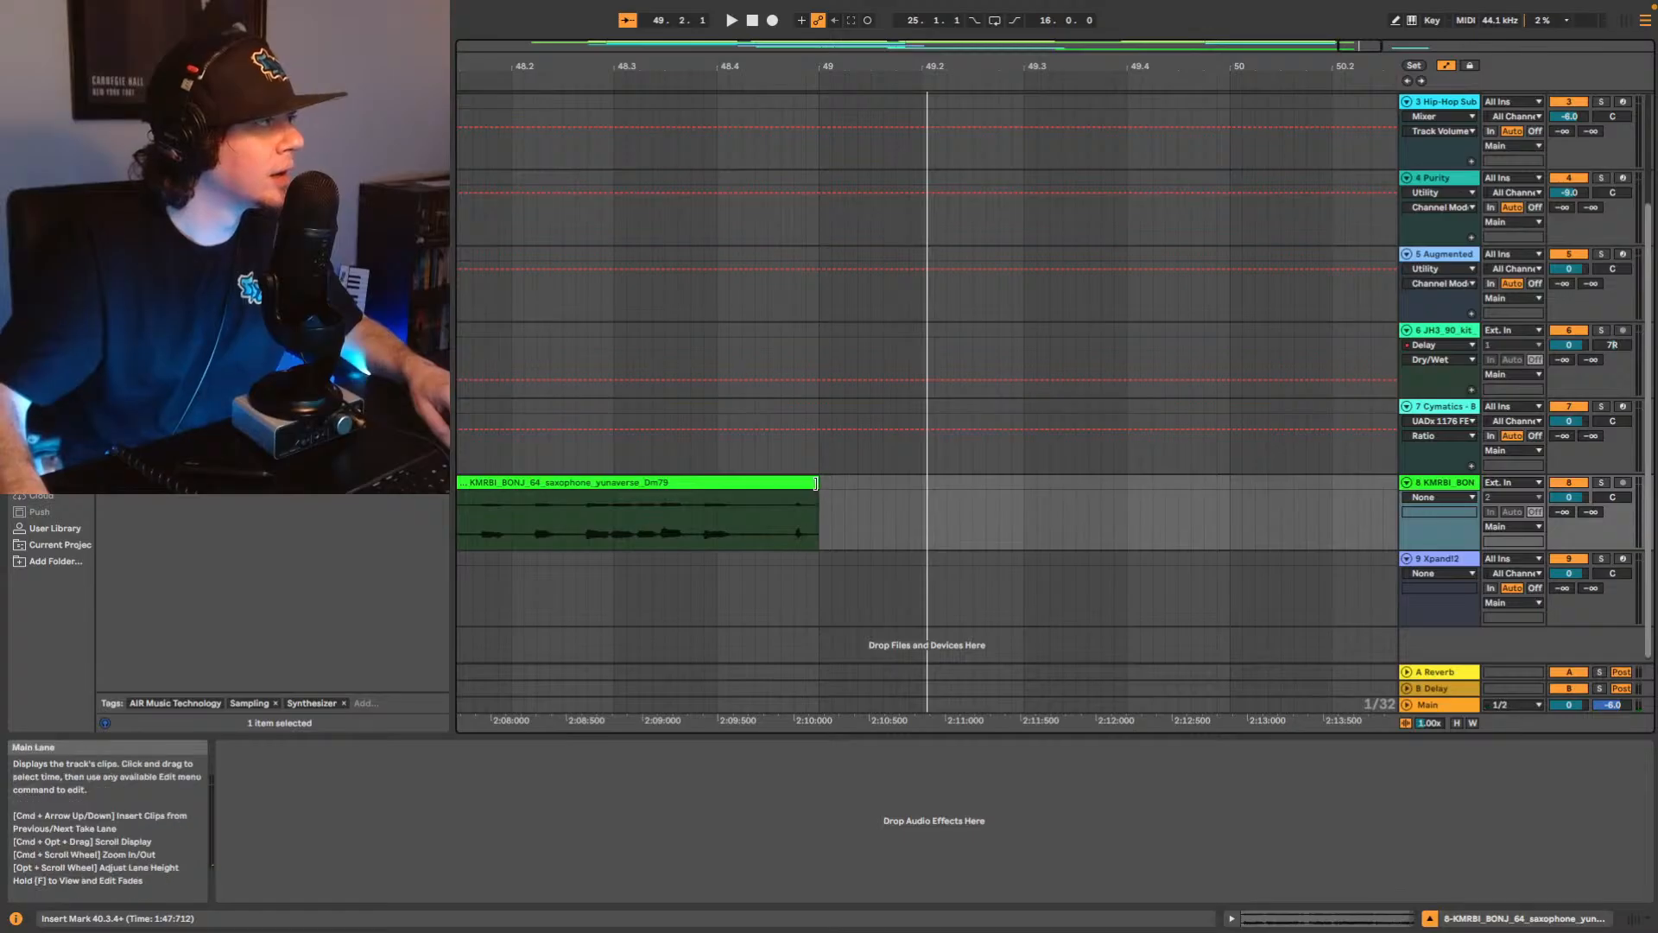
Trim the end of the last saxophone clip to 48.4.4 and play the section from 40.3.1.
drag(817, 482, 810, 485)
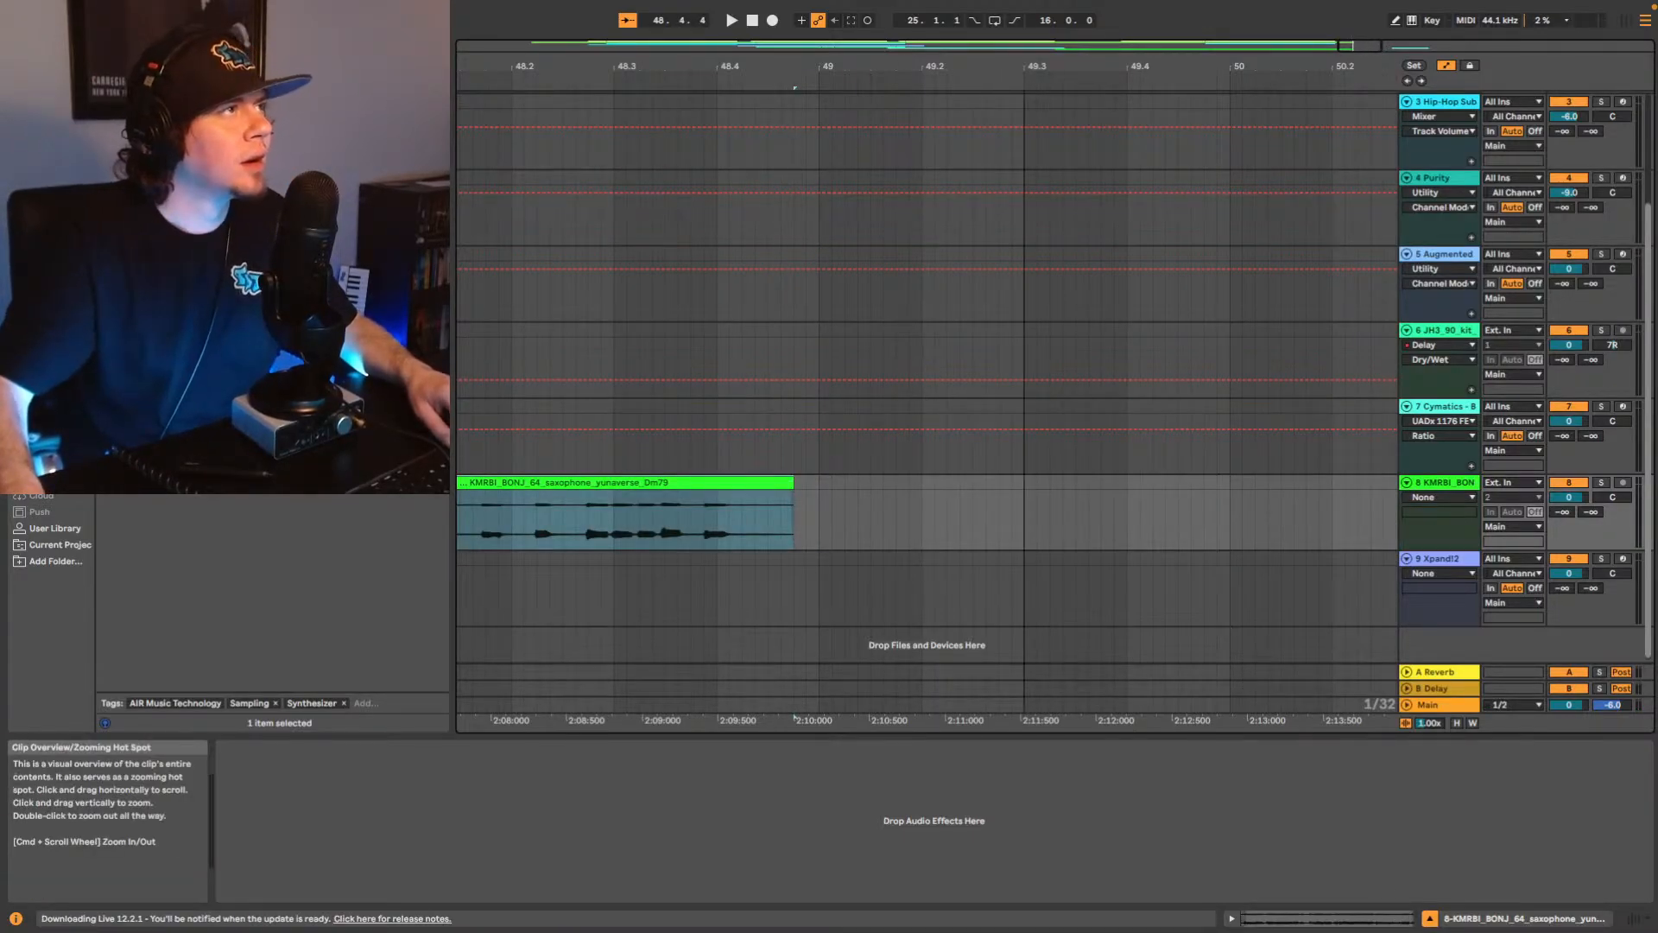
drag(1025, 66, 1284, 24)
click(734, 523)
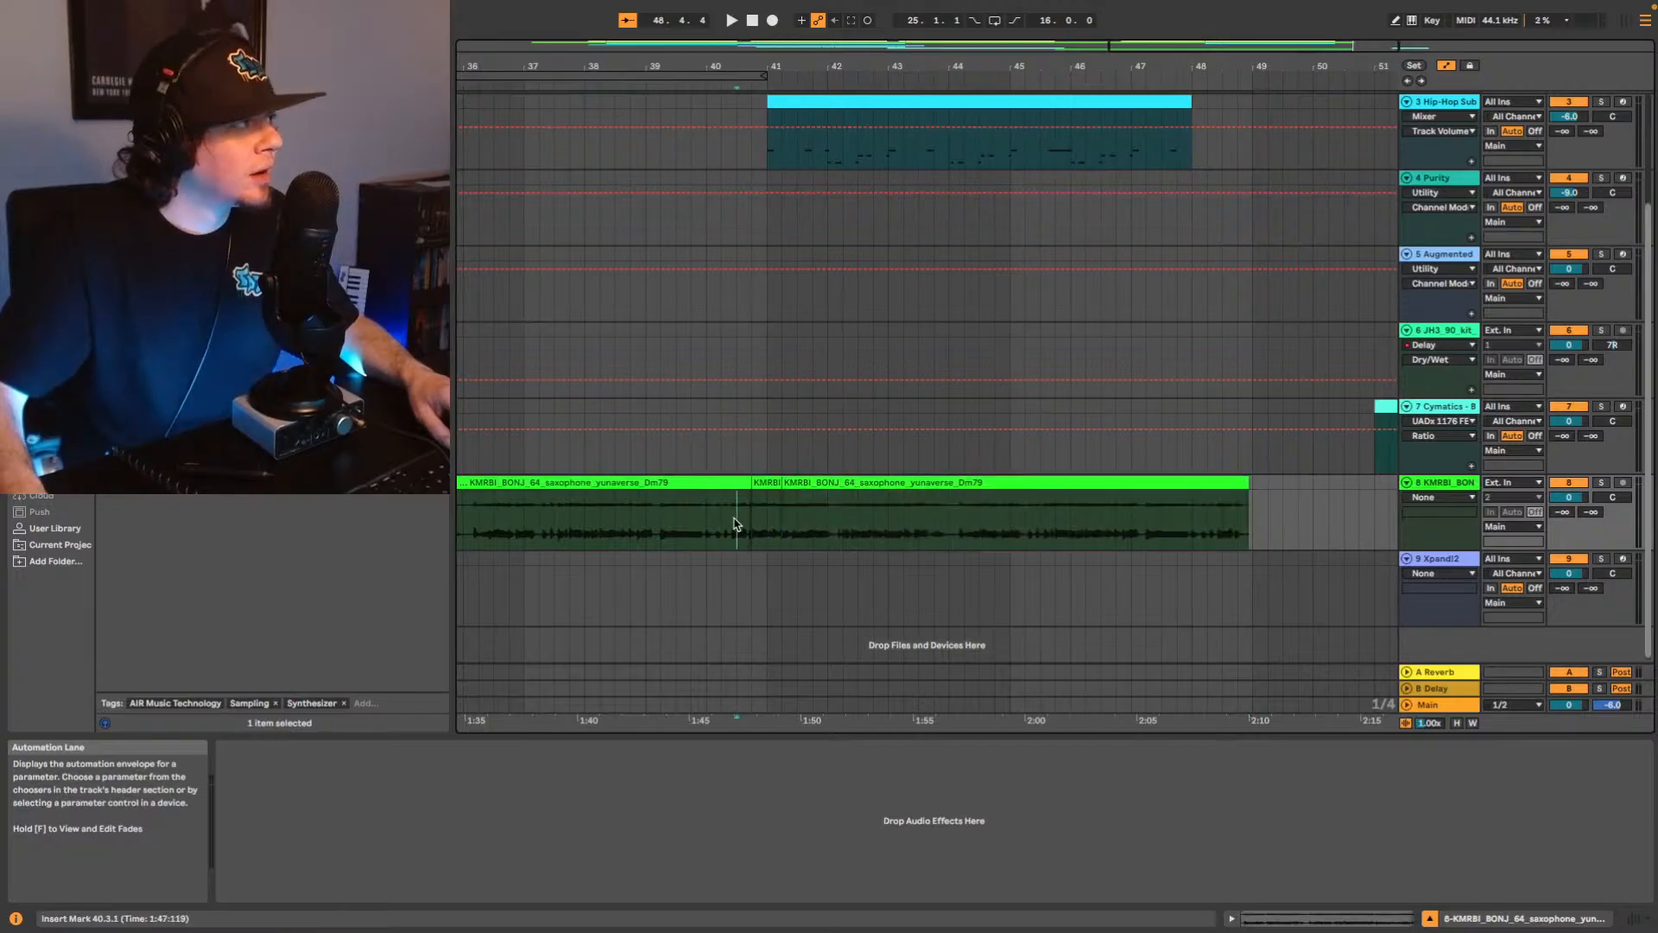
key(space)
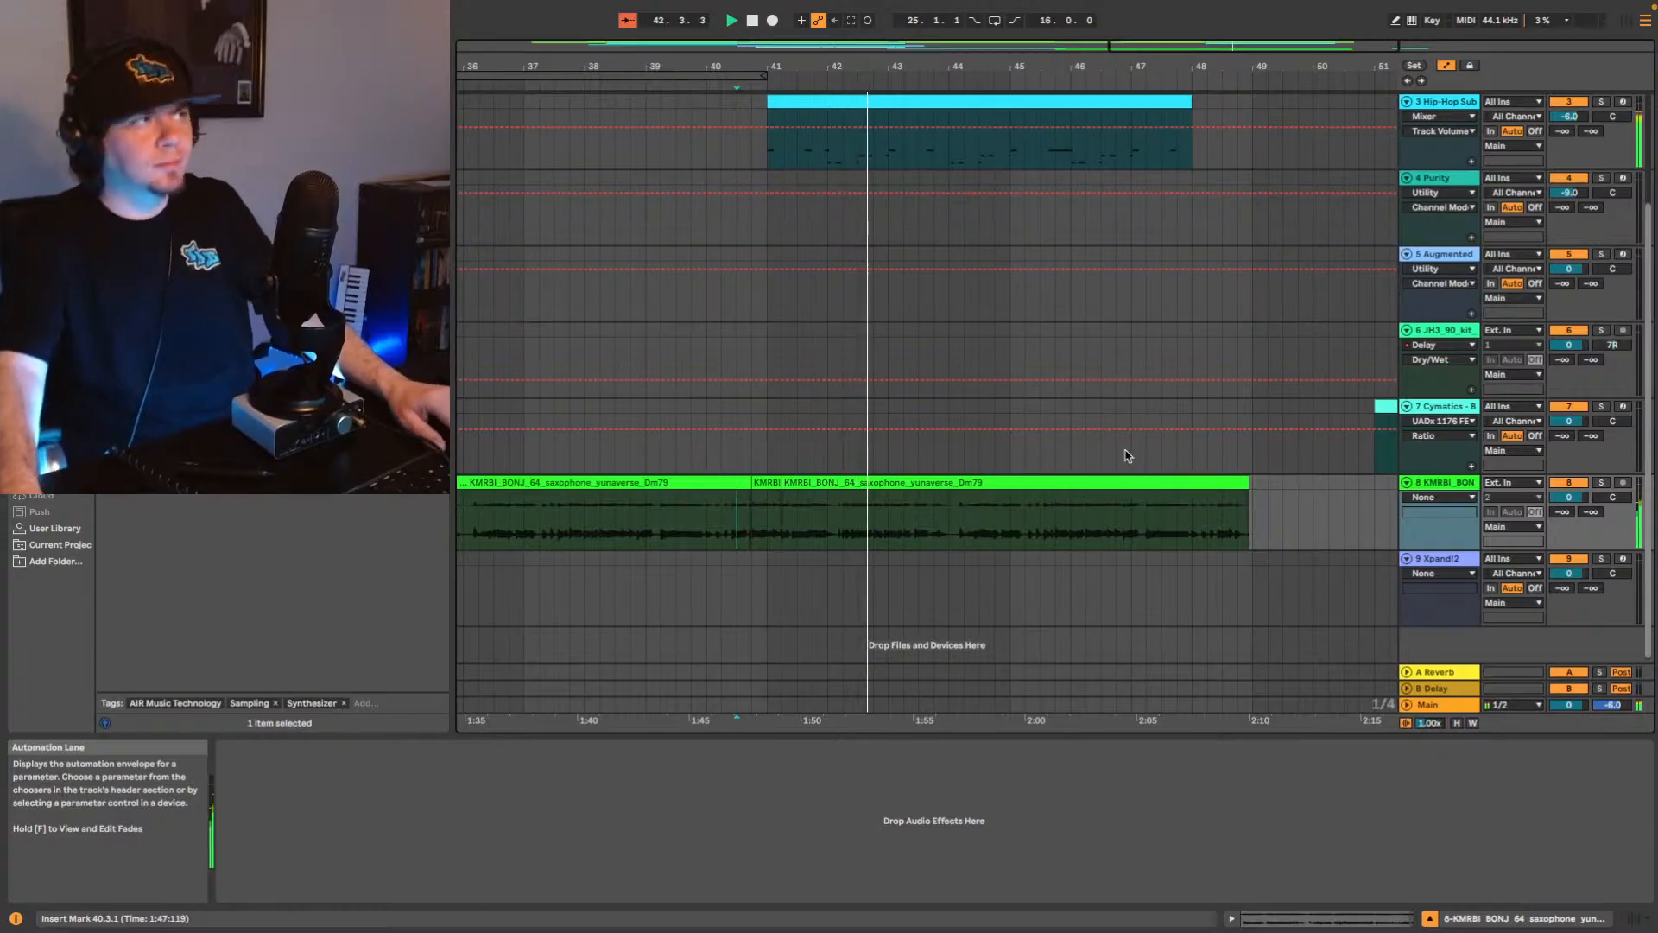
scroll(1121, 466, up, 3)
scroll(1117, 470, down, 3)
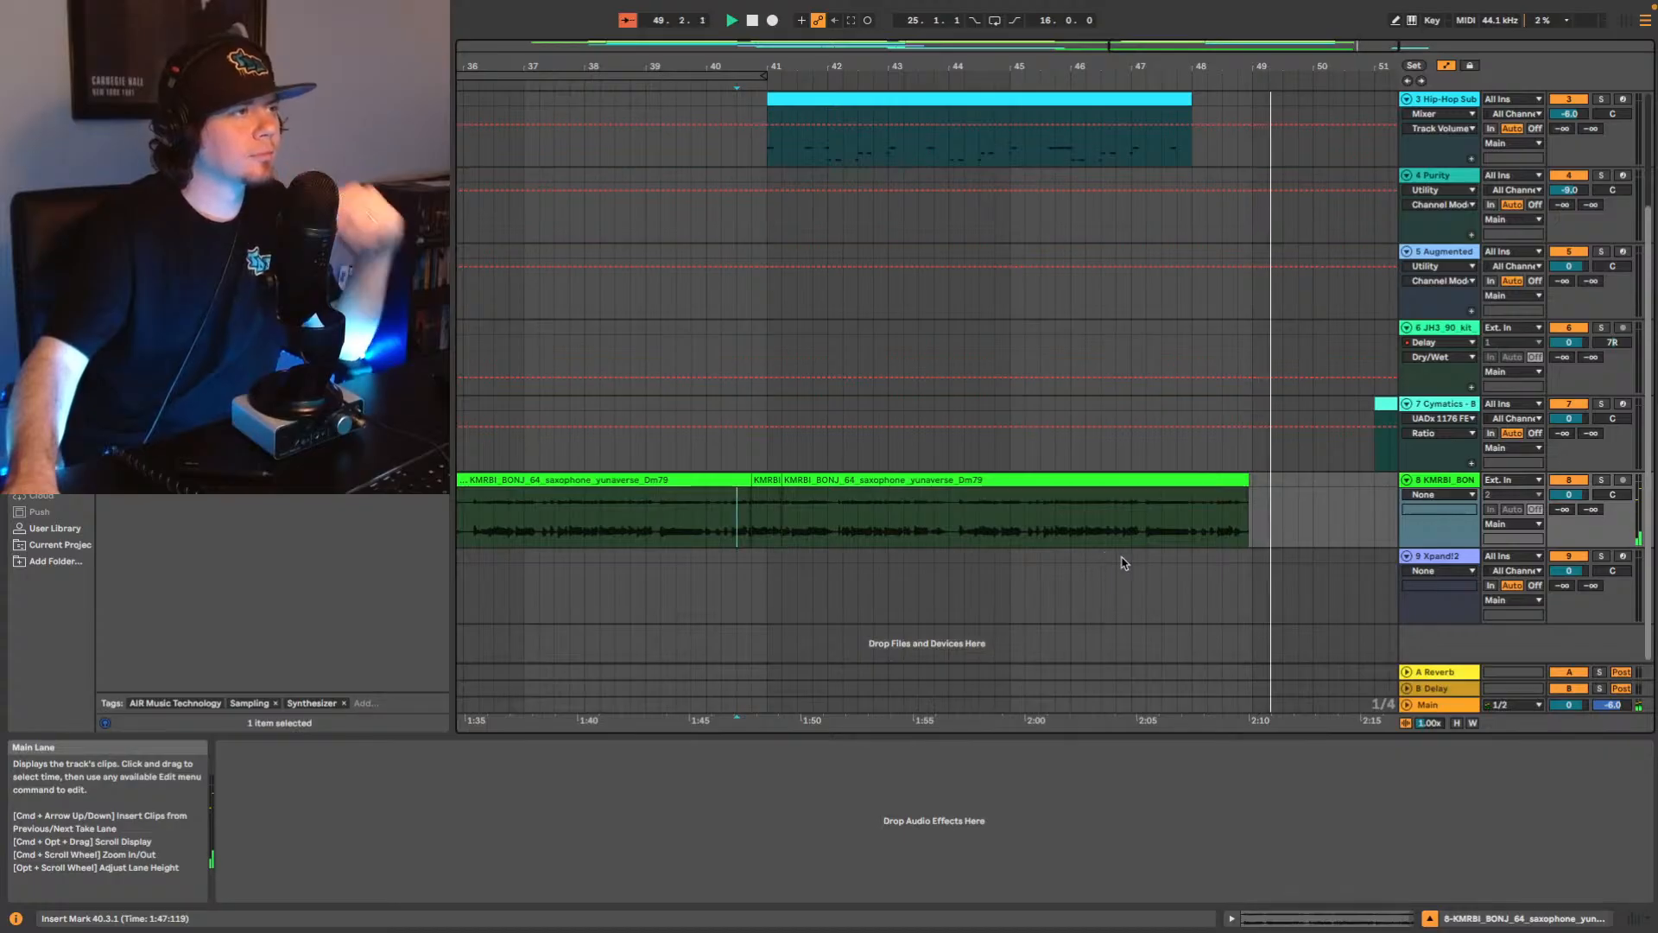
key(space)
Return to the song start, fit the whole arrangement in view and start playback from bar 5.
click(1409, 82)
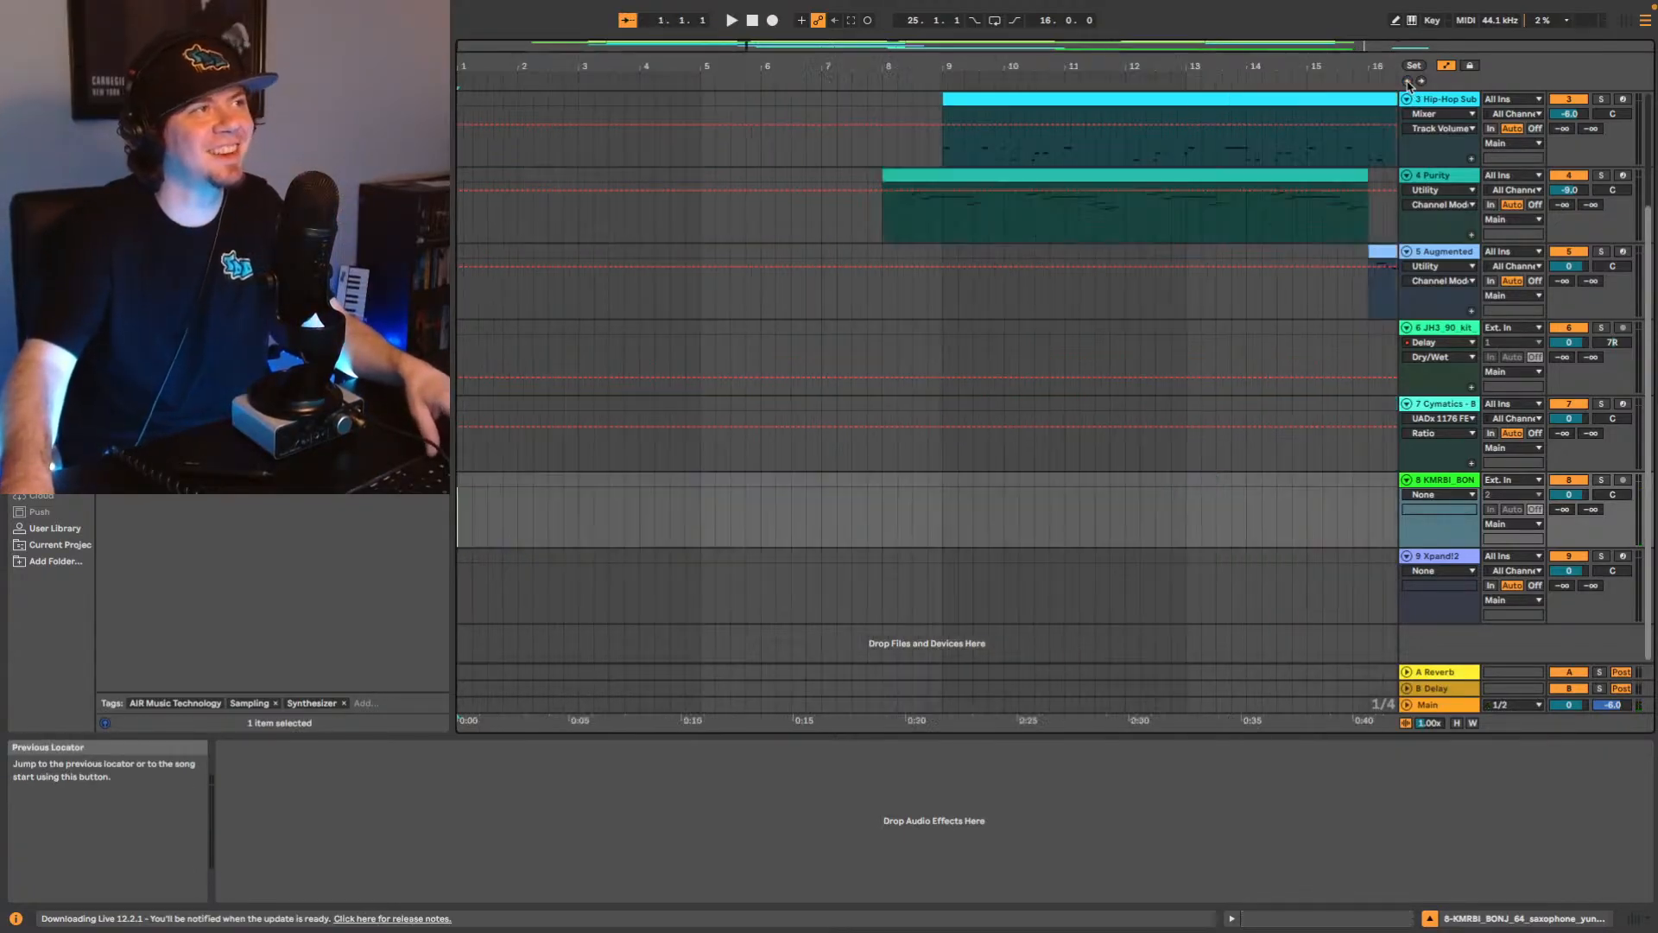
scroll(1122, 272, up, 4)
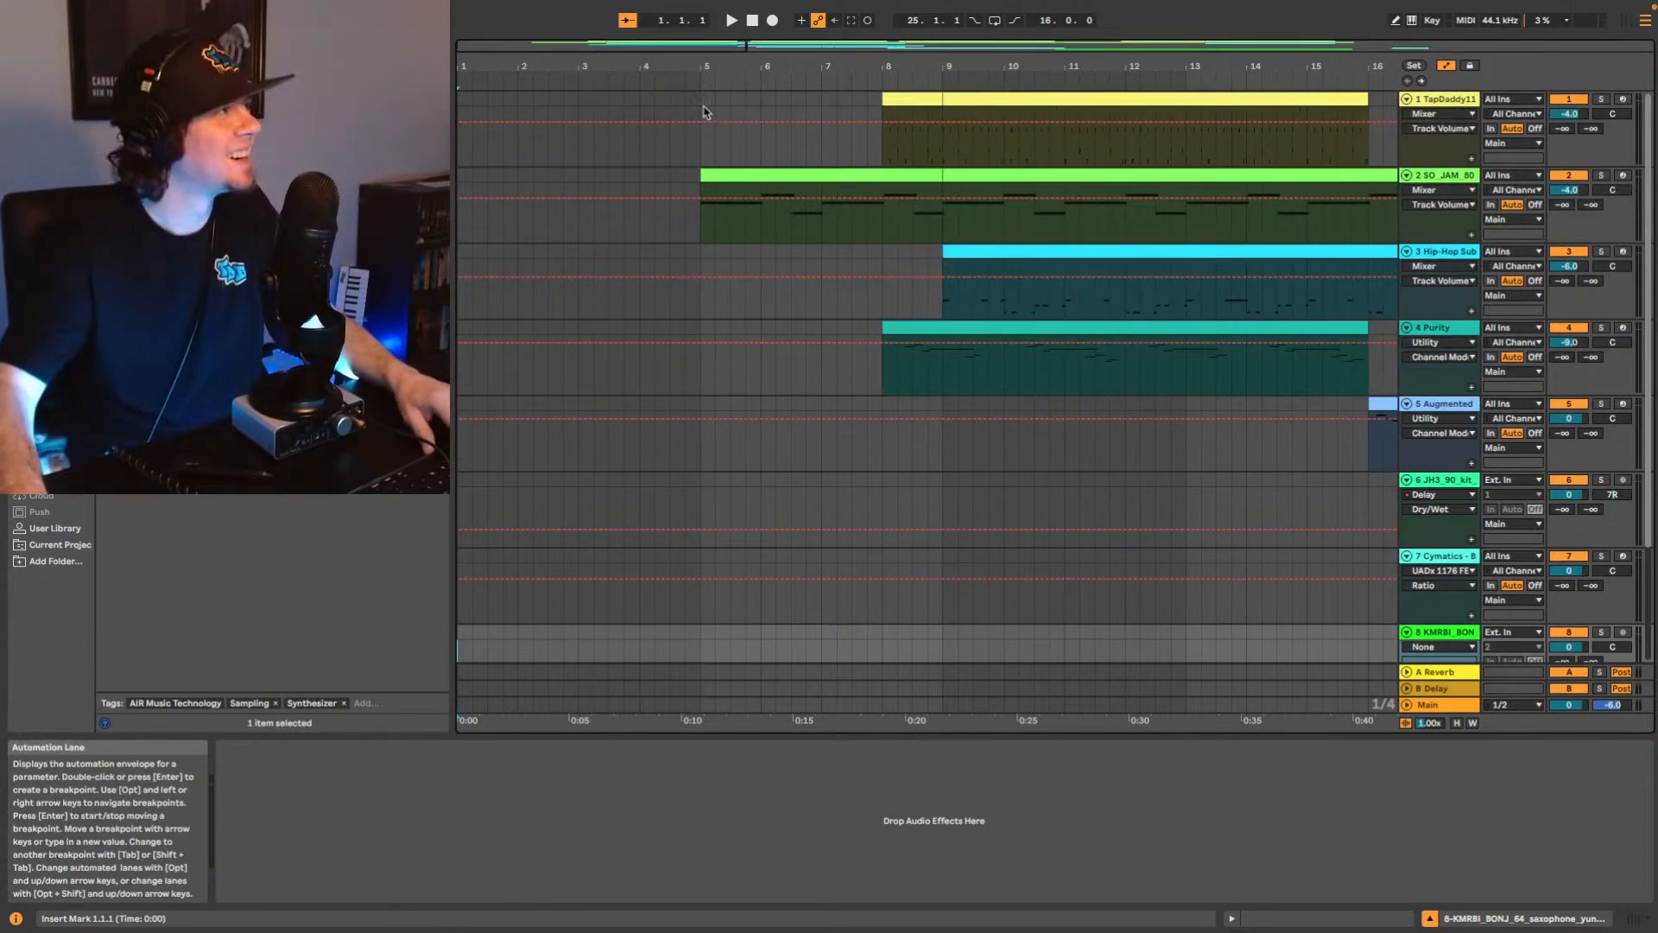
drag(661, 45, 661, 9)
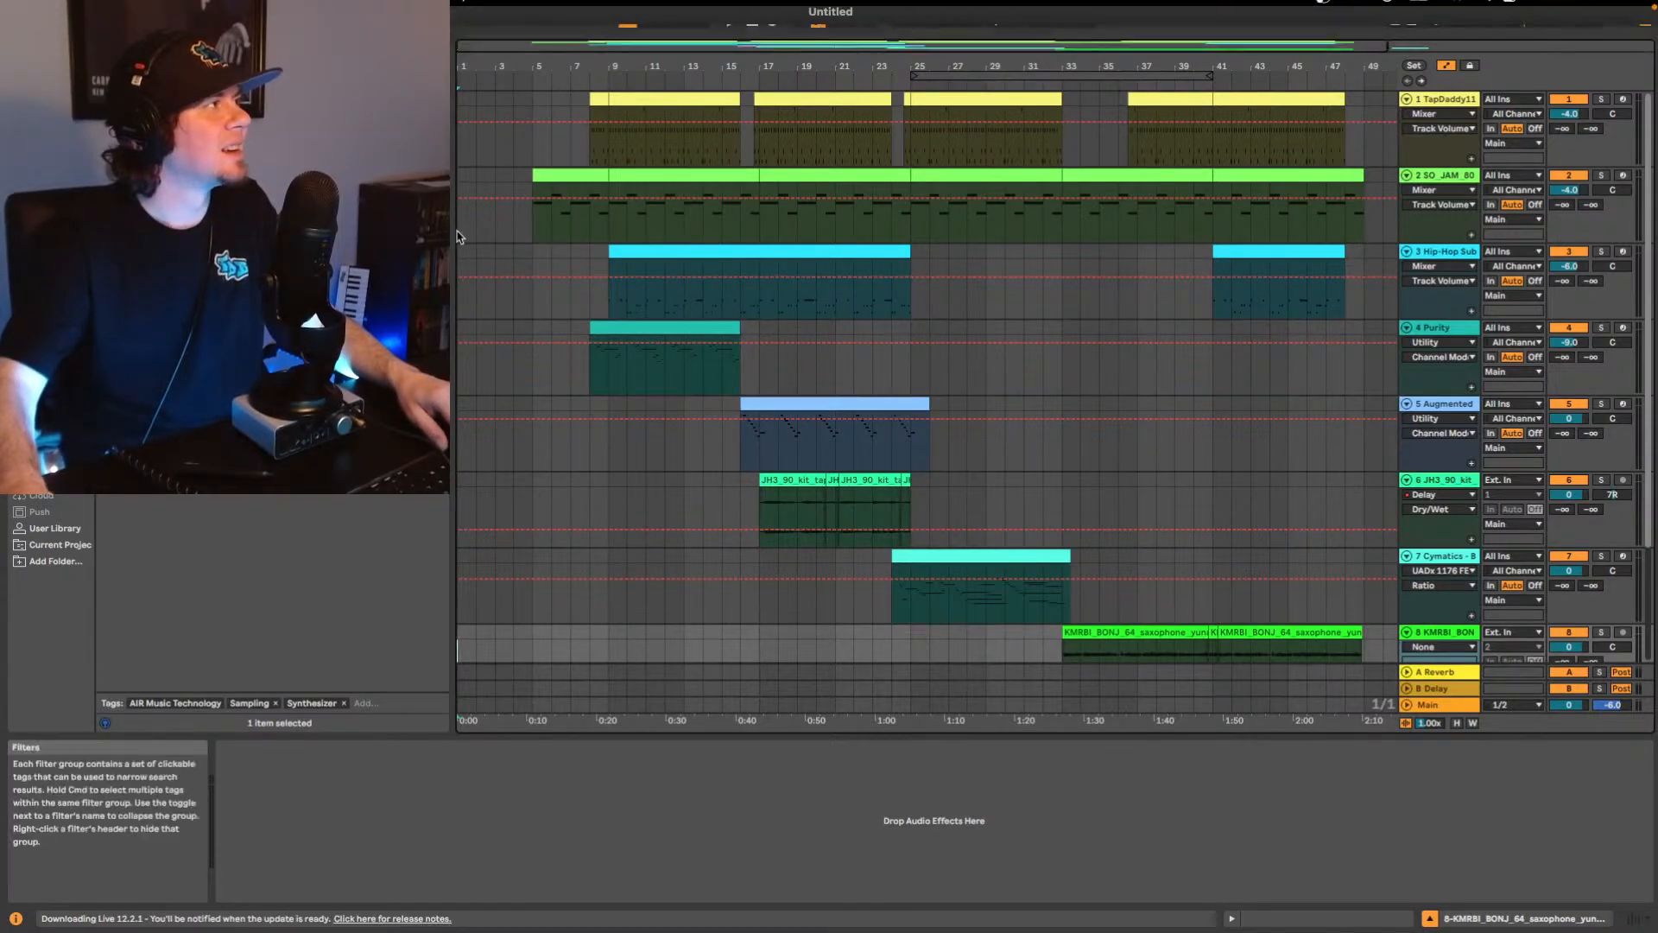
click(533, 228)
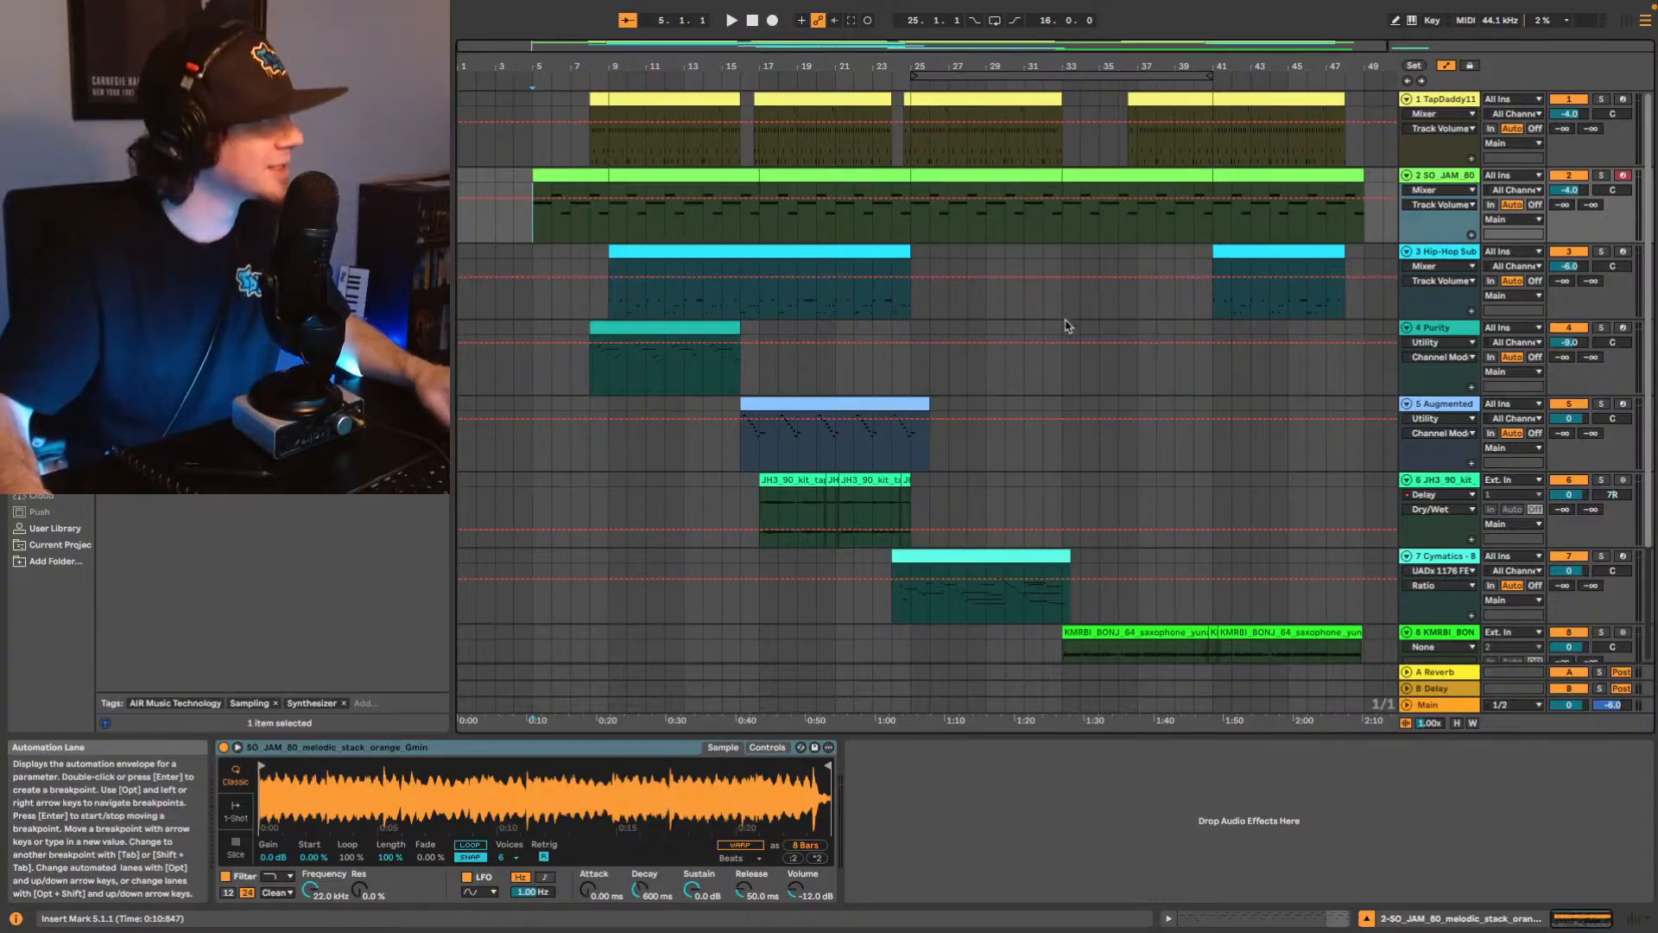
key(space)
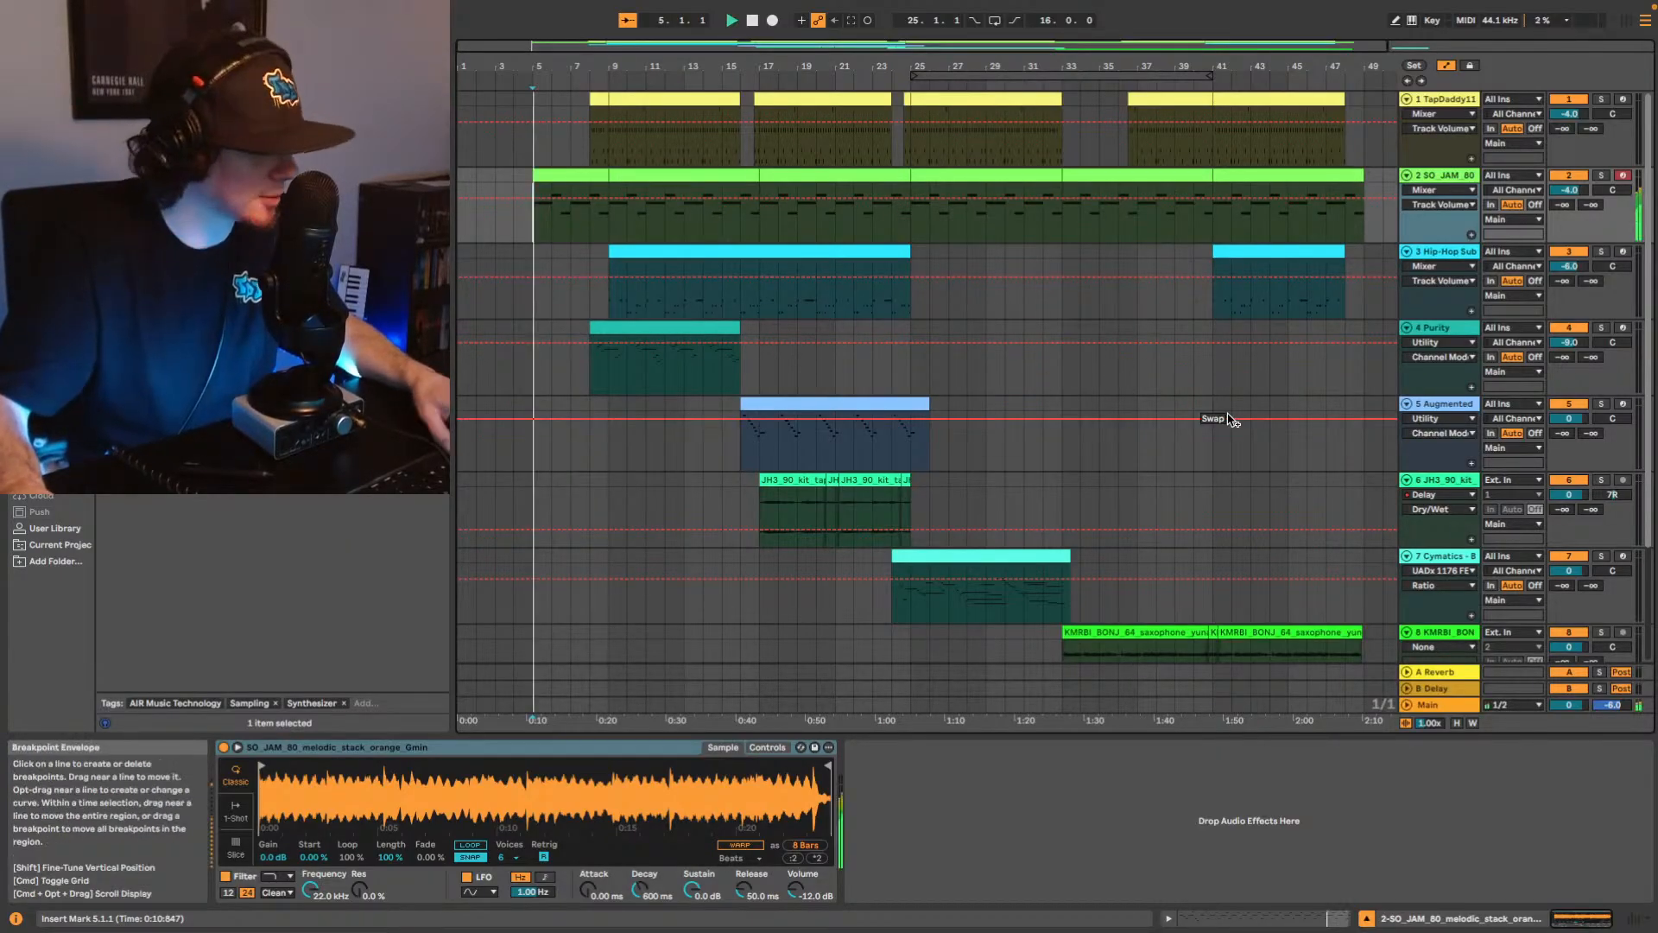
Save the Live Set as Song100 in the Song13 Project folder.
key(super+s)
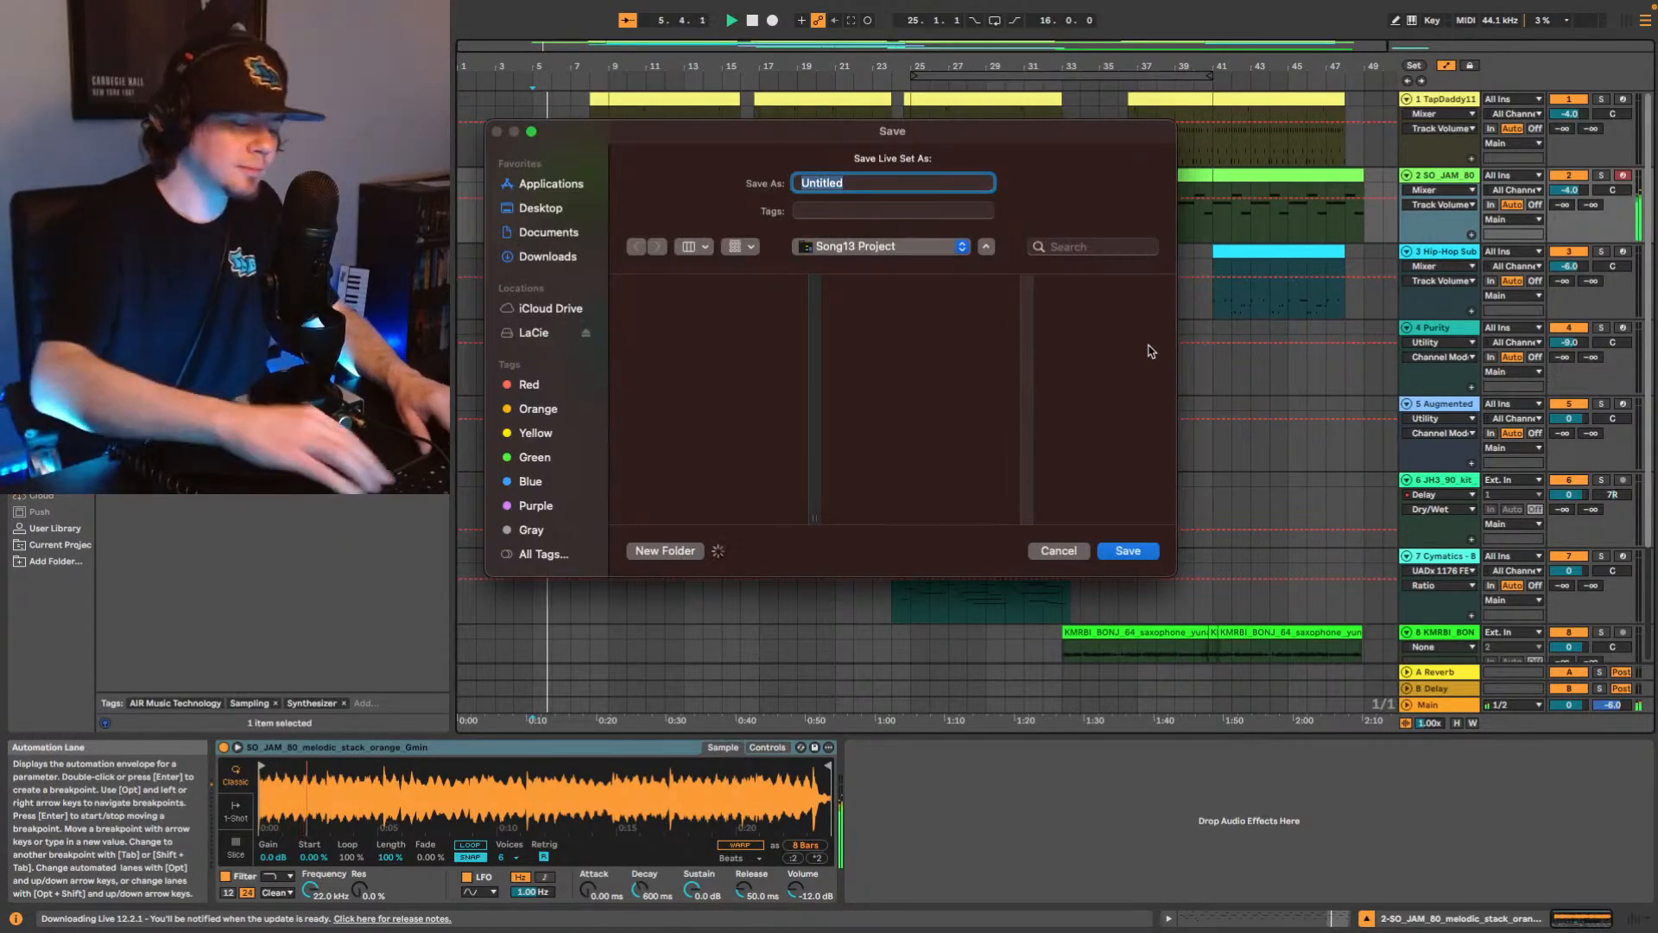
text(Song100)
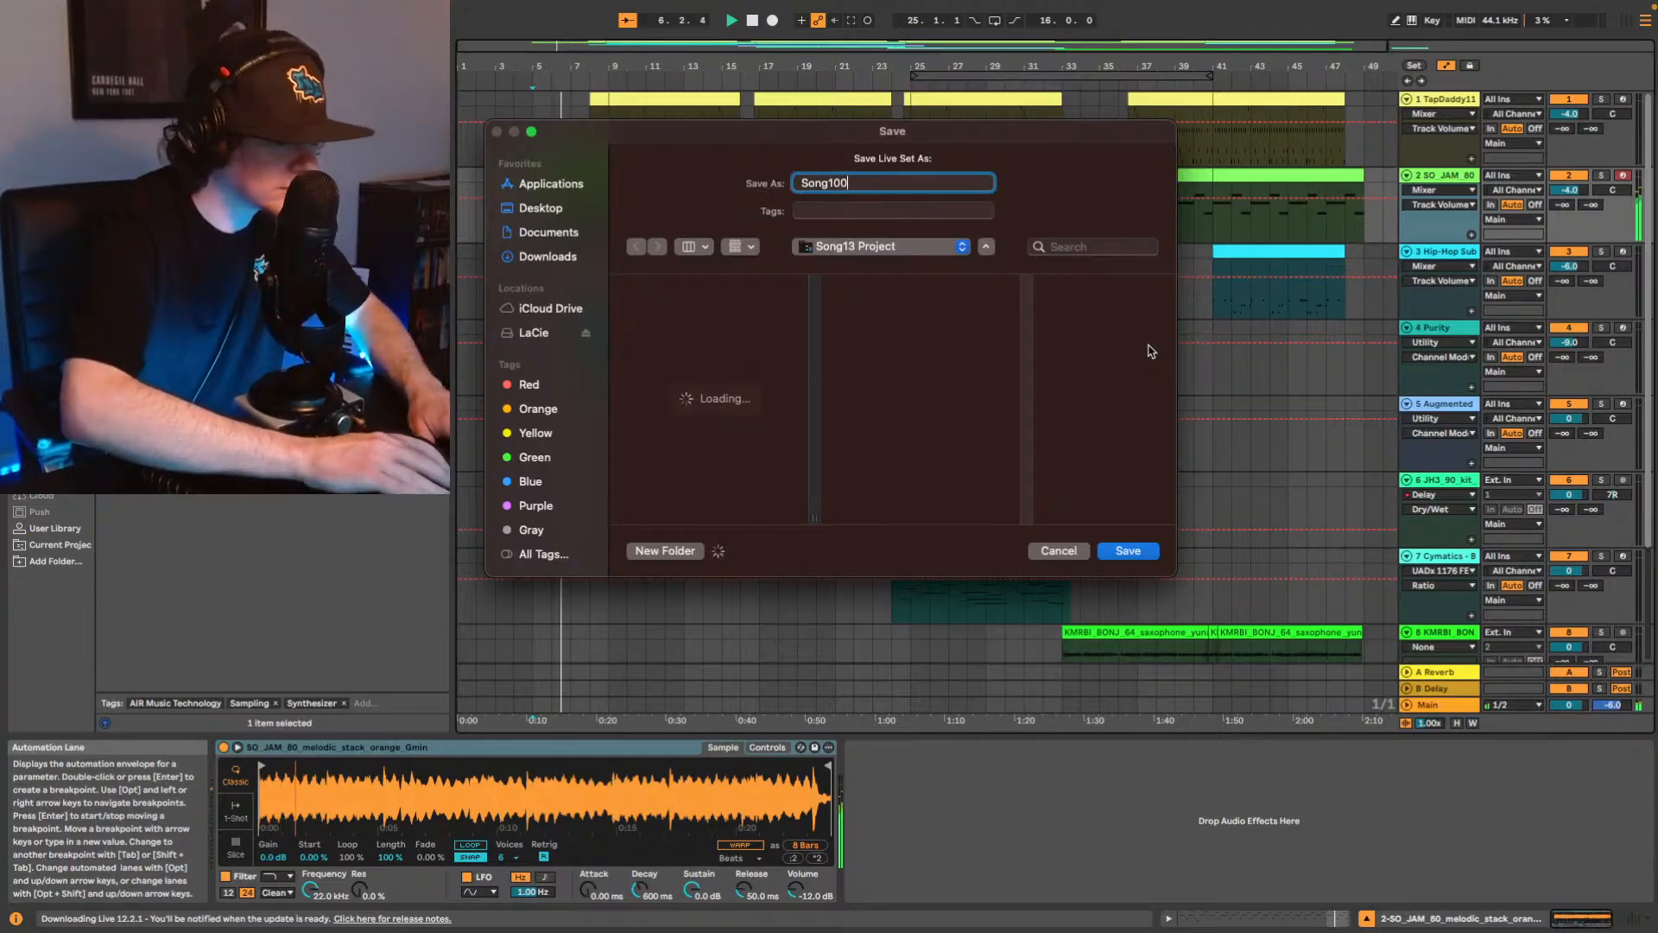
key(Return)
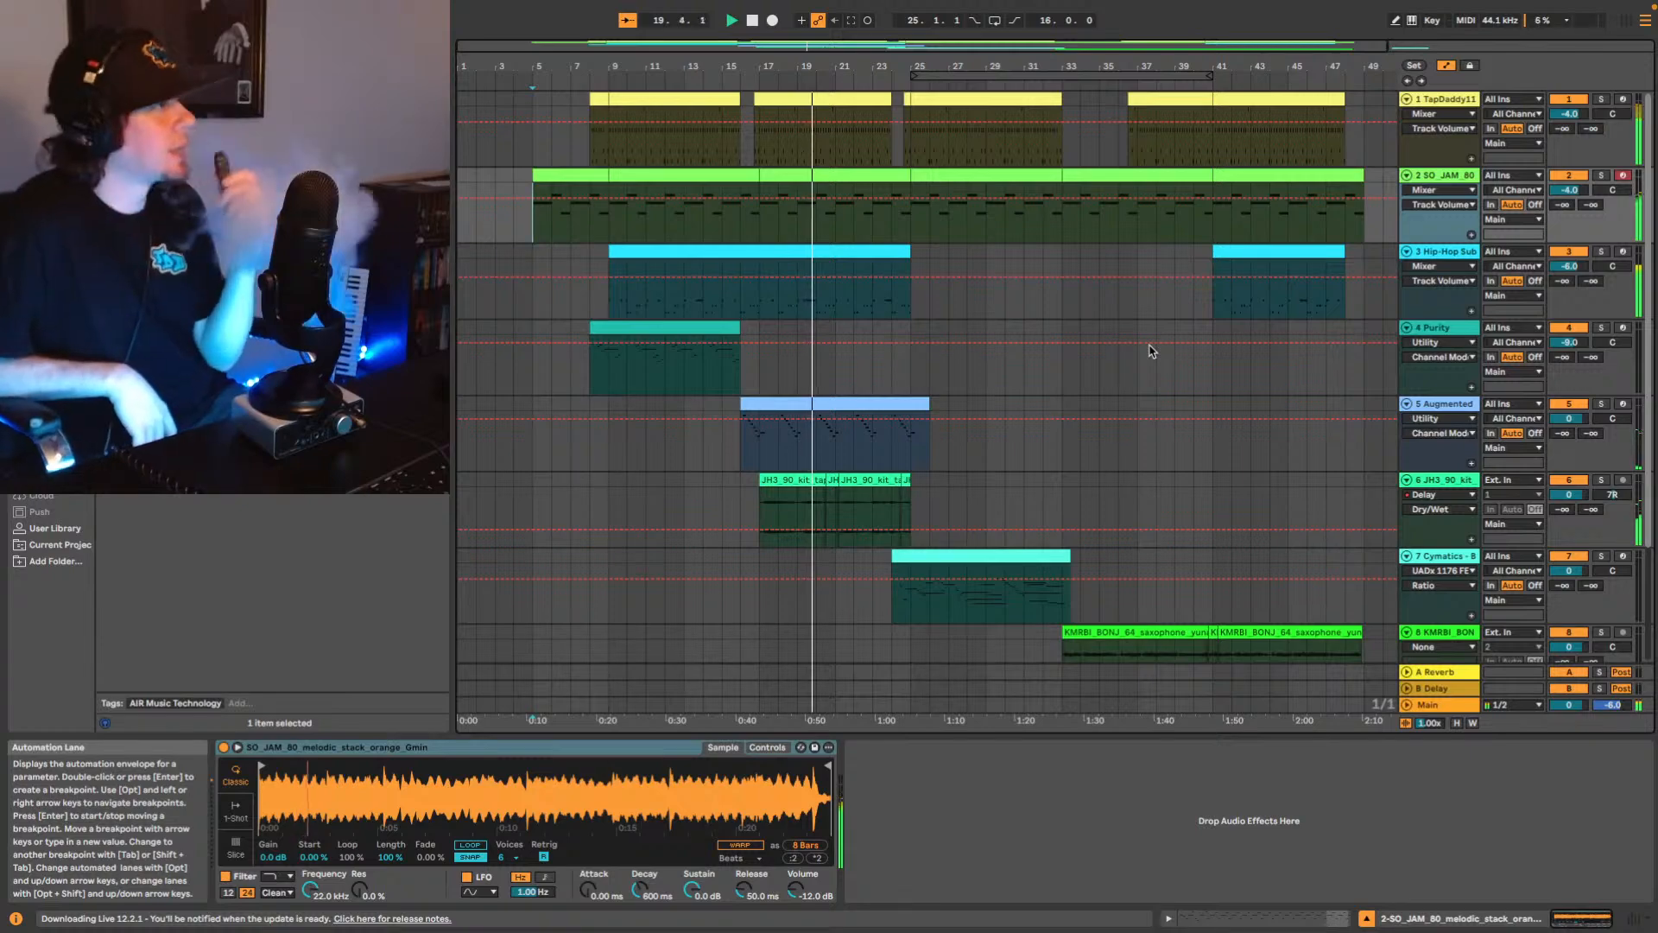
Load a preset from the 14 E Pianos + Clav category in Xpand!2 on track 9 and close the plug-in window.
scroll(1207, 478, down, 3)
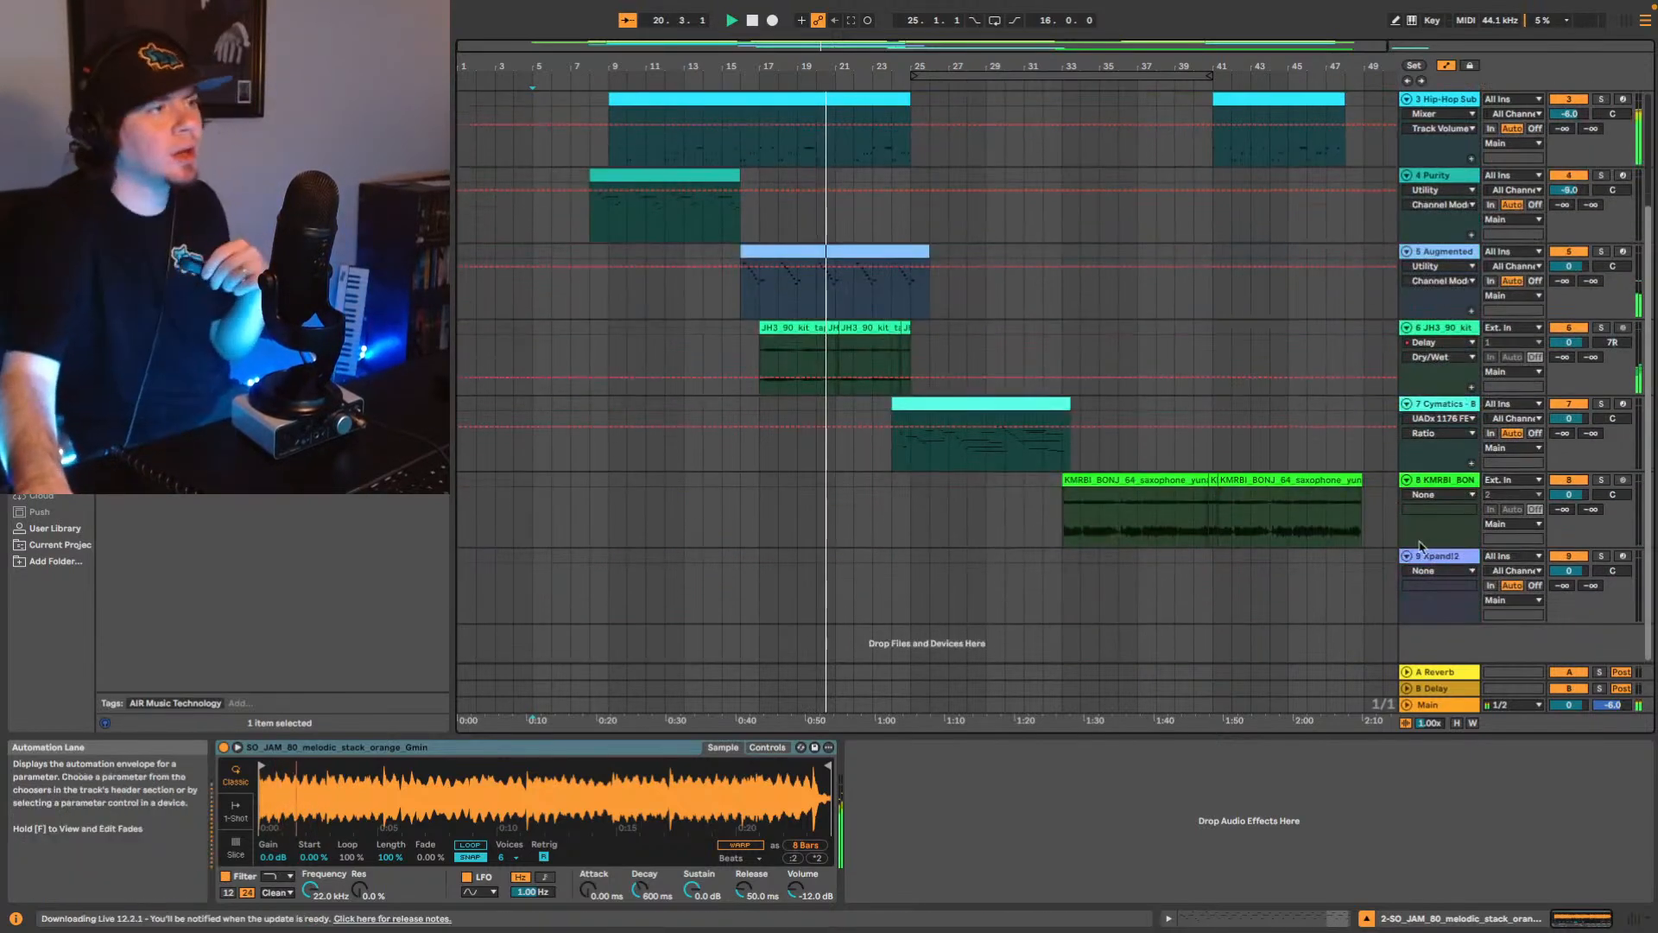
click(1428, 557)
click(252, 747)
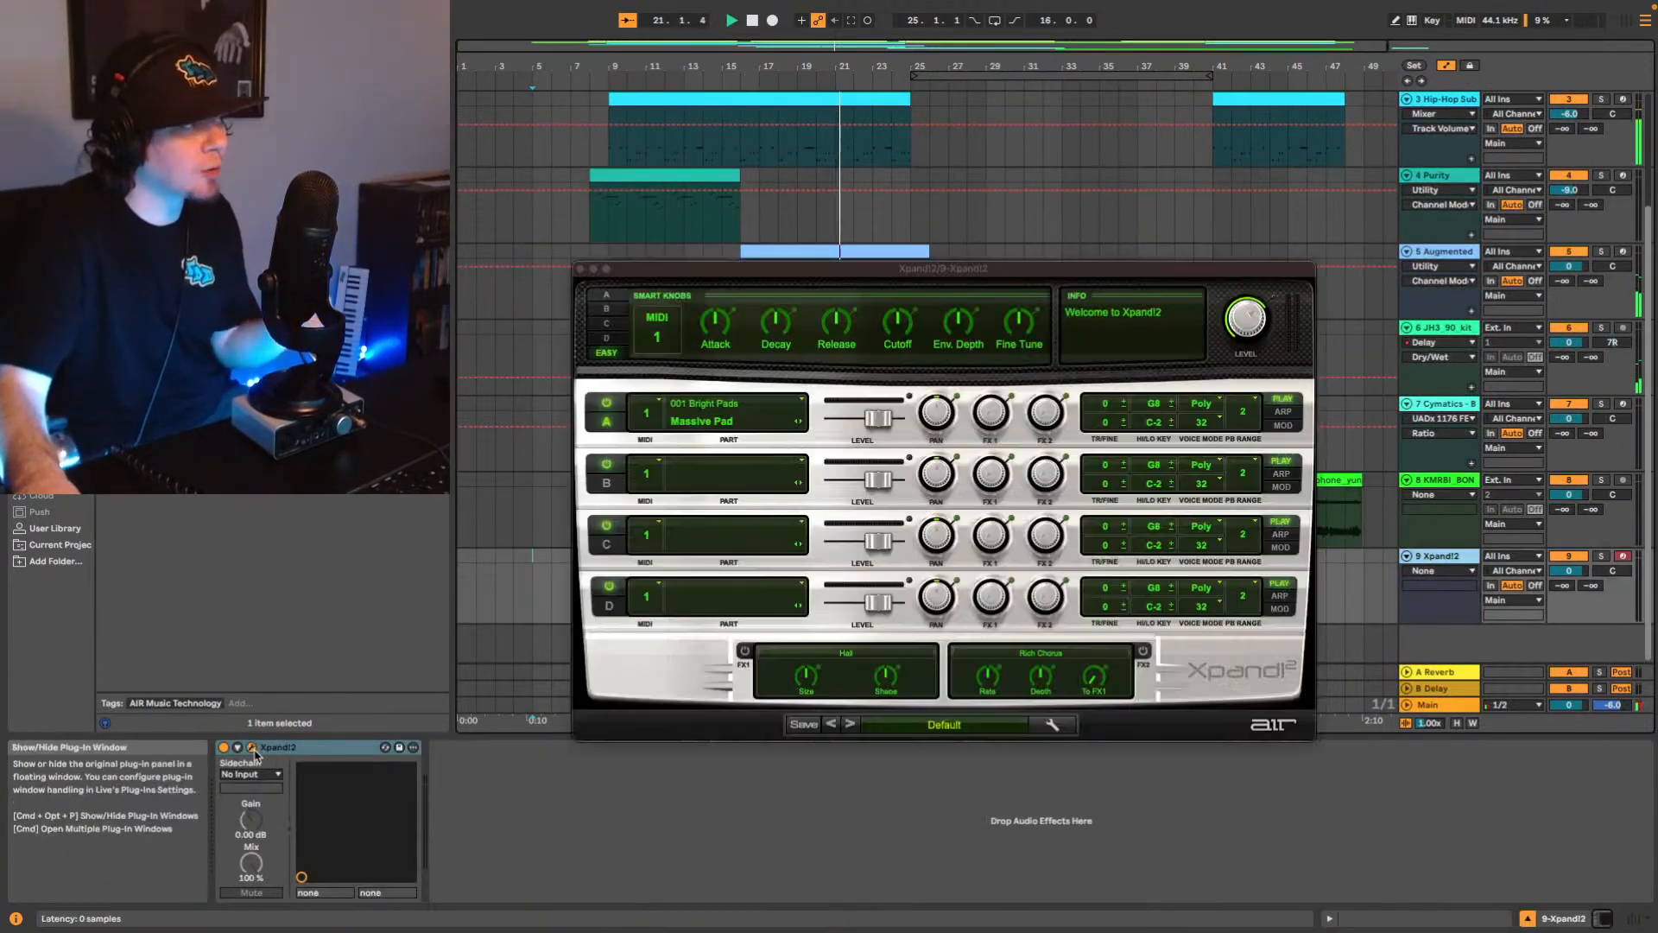
click(971, 729)
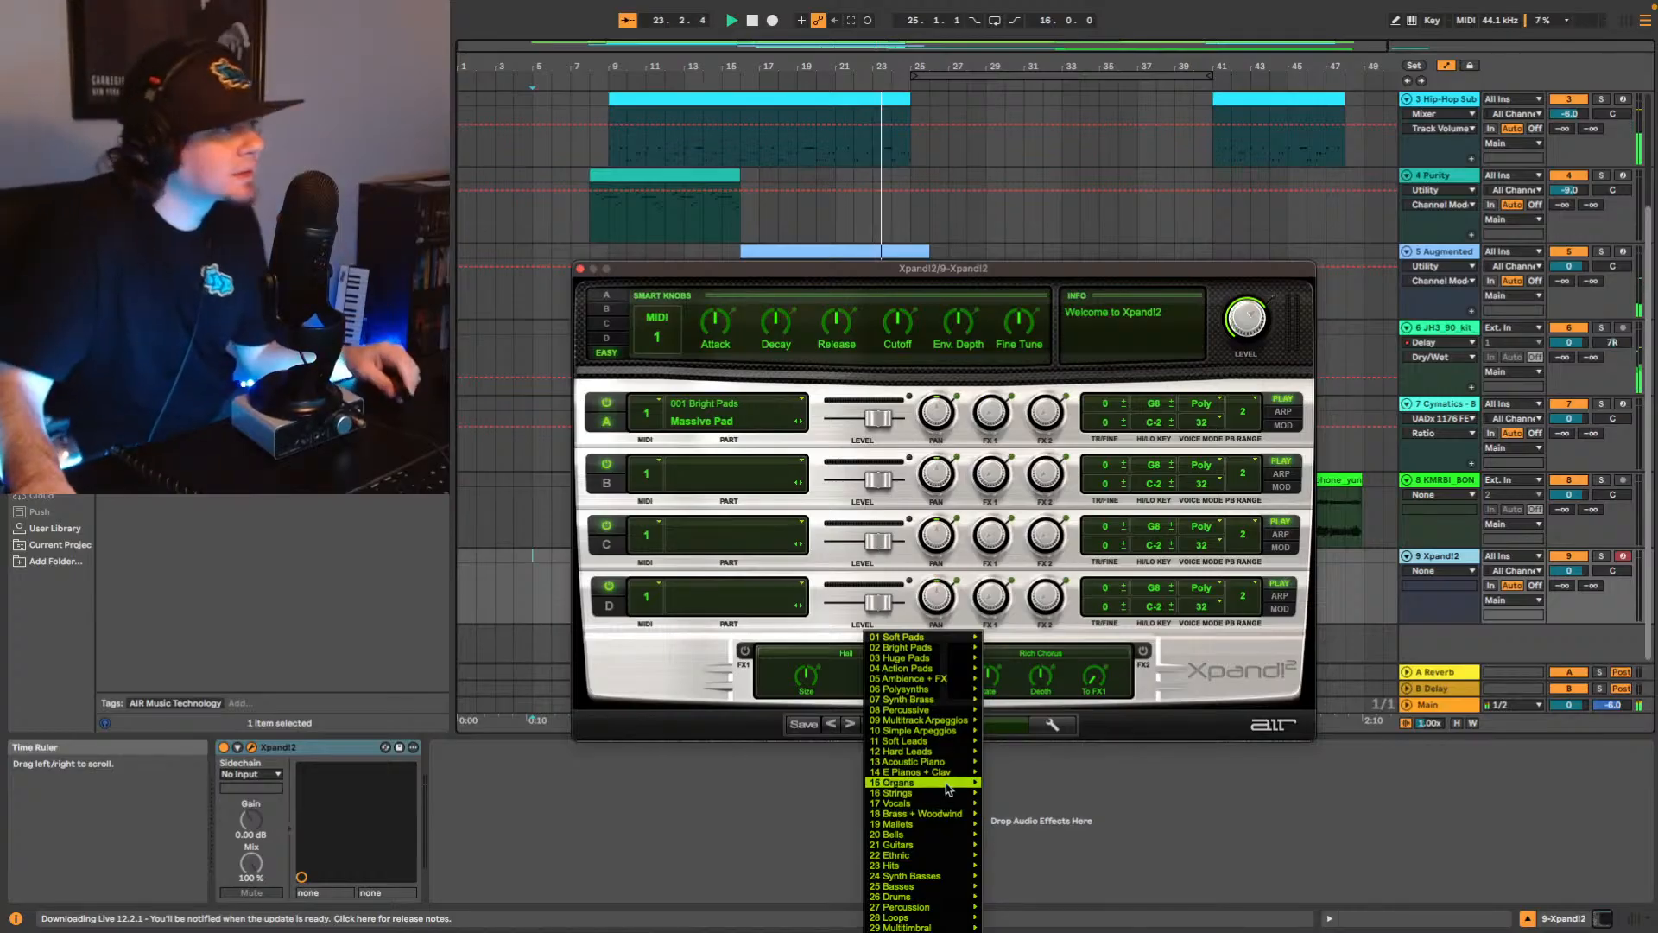
mouse_move(946, 772)
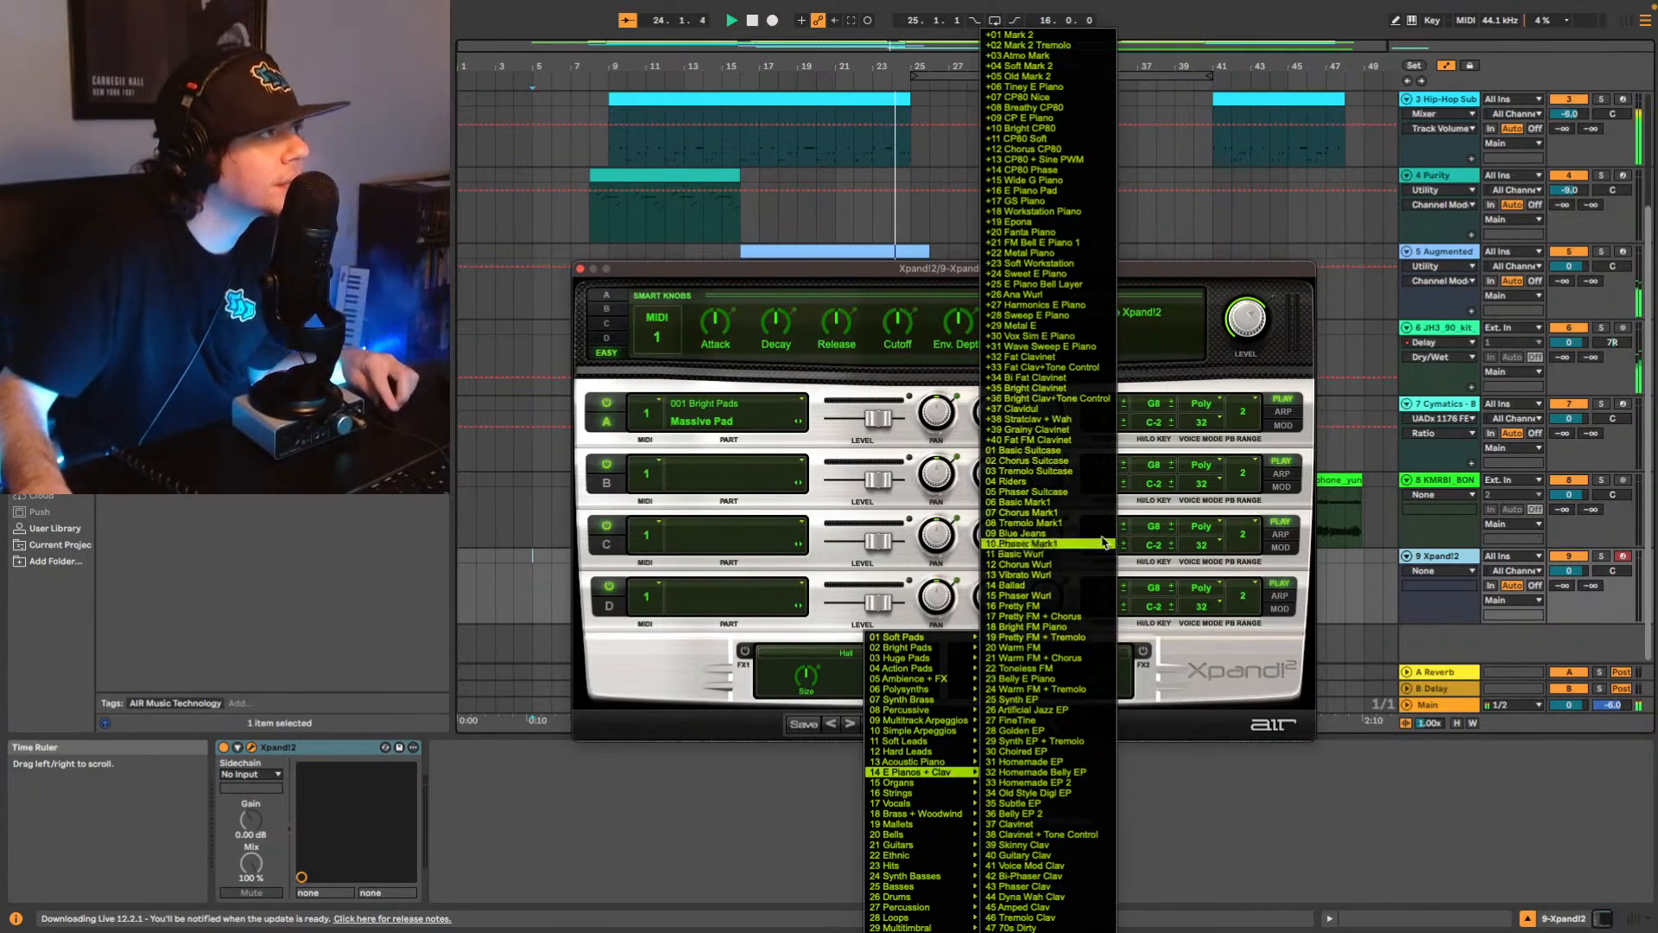
click(1069, 204)
click(578, 269)
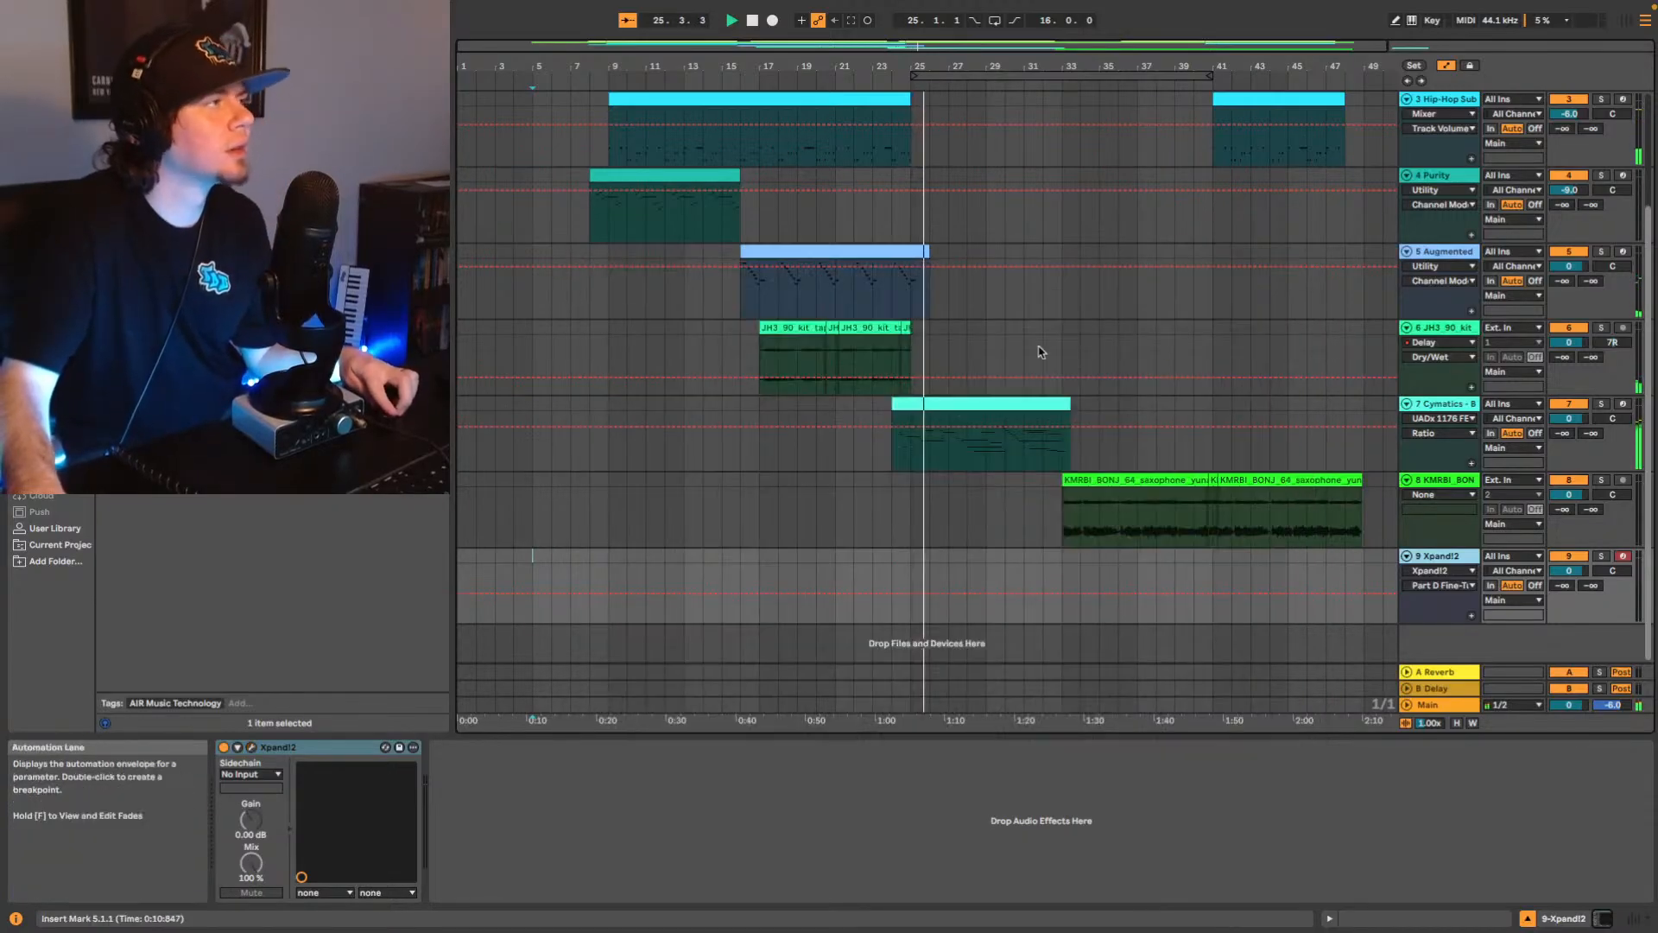
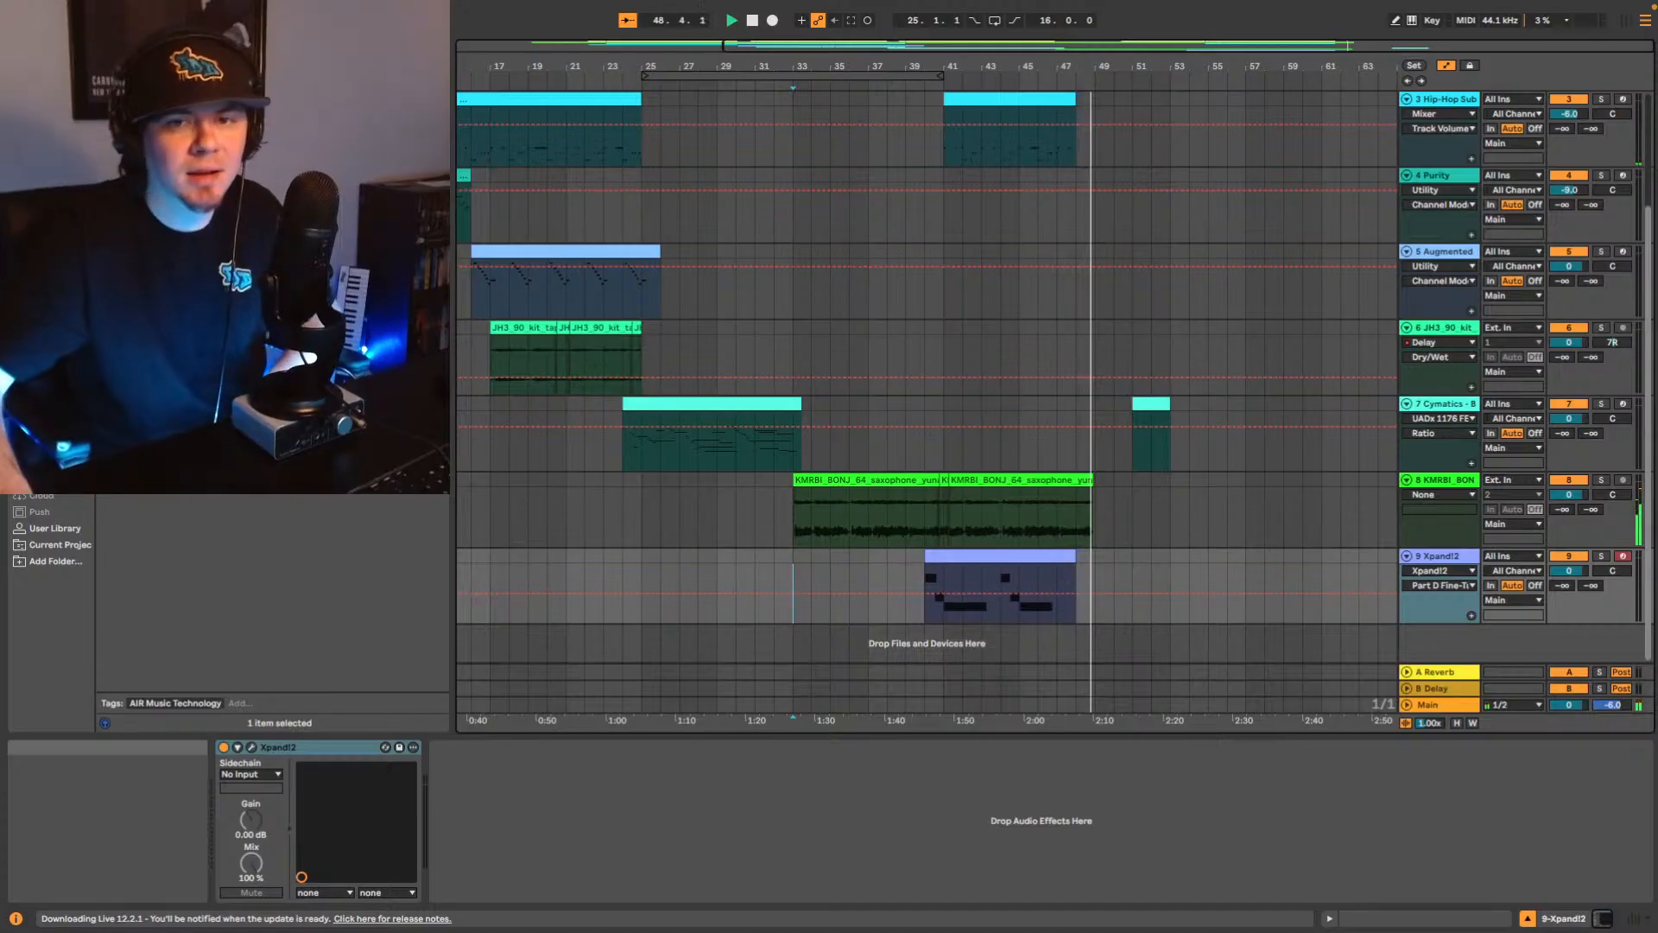
Stop playback, save the Live Set, and start a new empty Live Set shown in Arrangement View.
key(space)
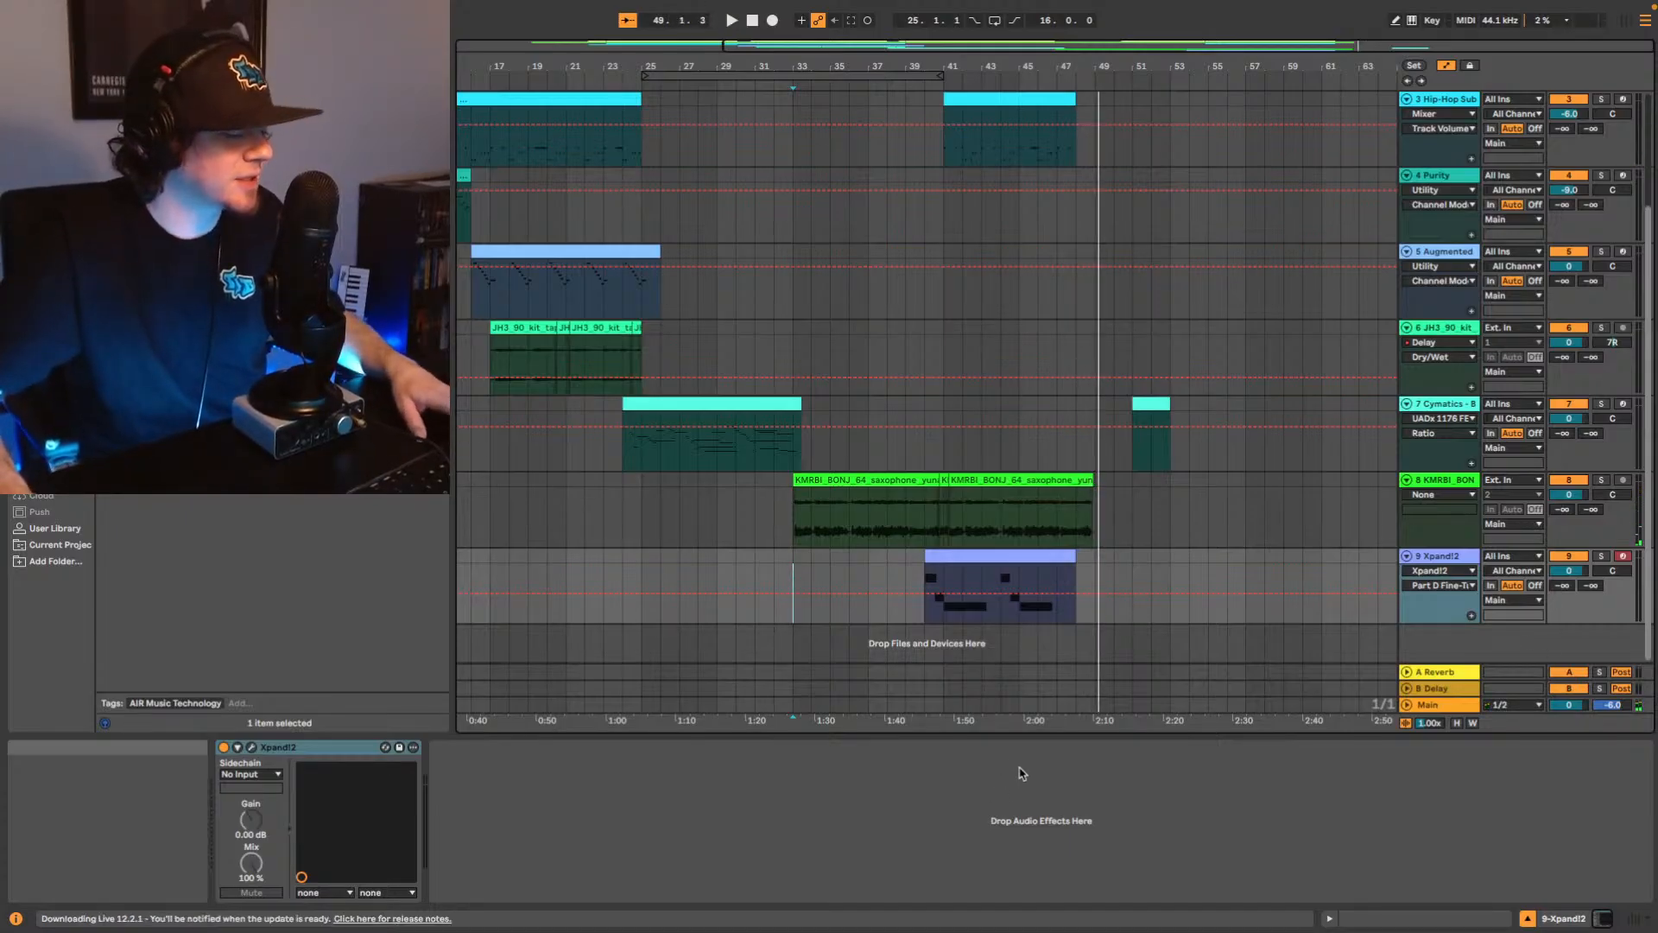
key(ctrl+s)
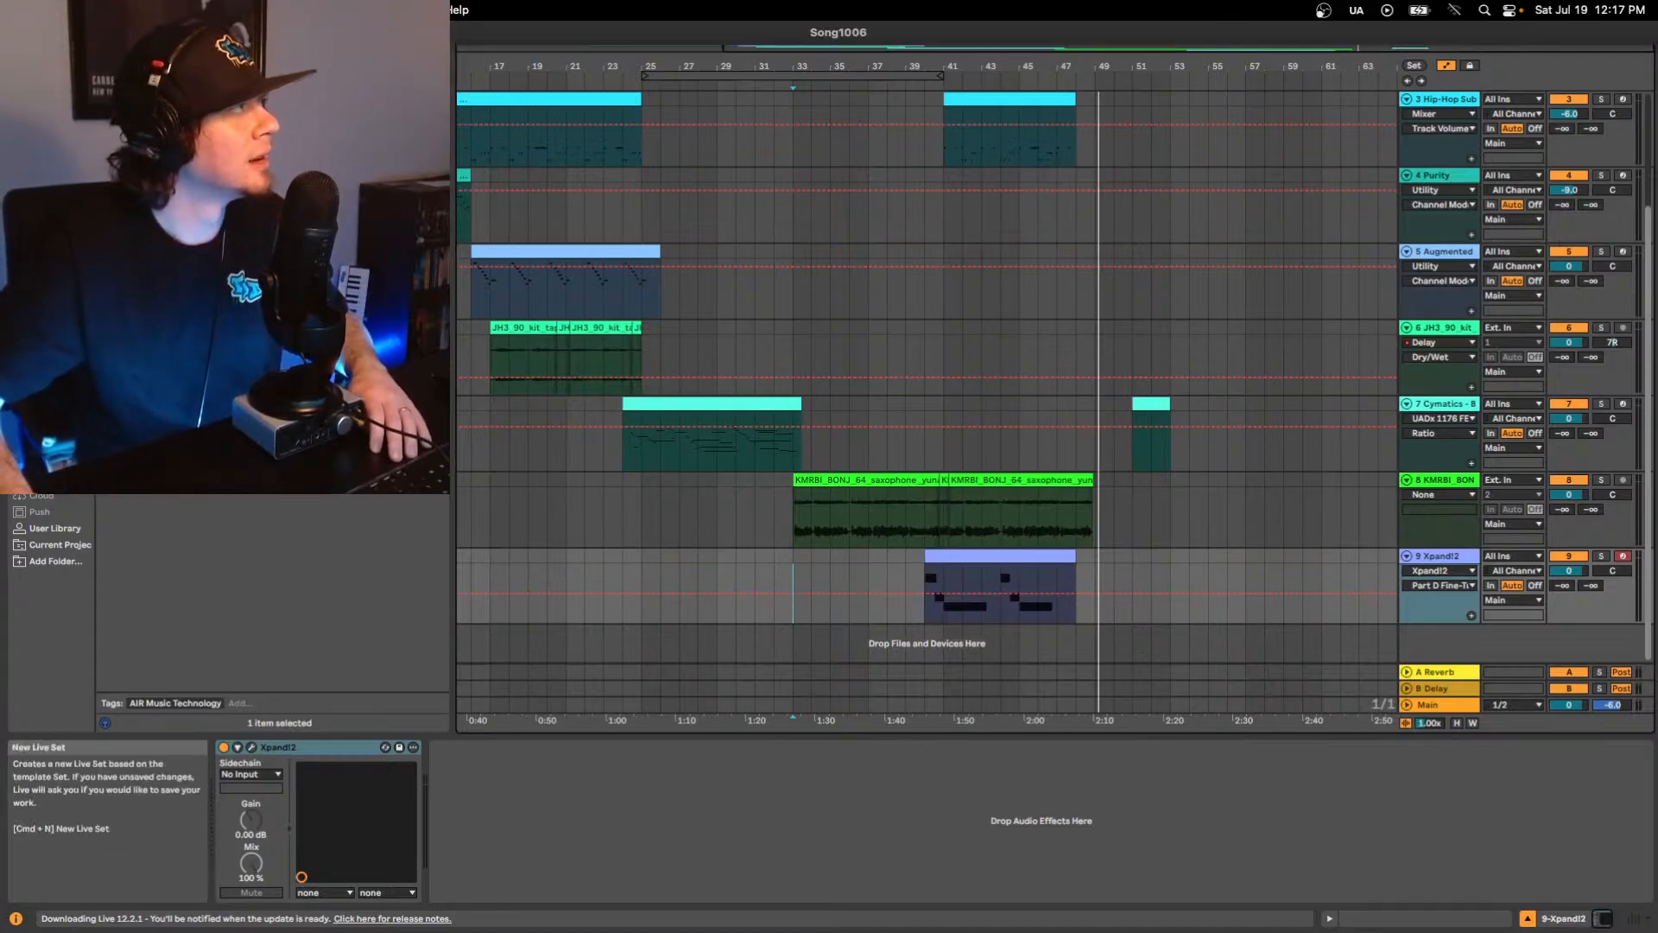
key(super+n)
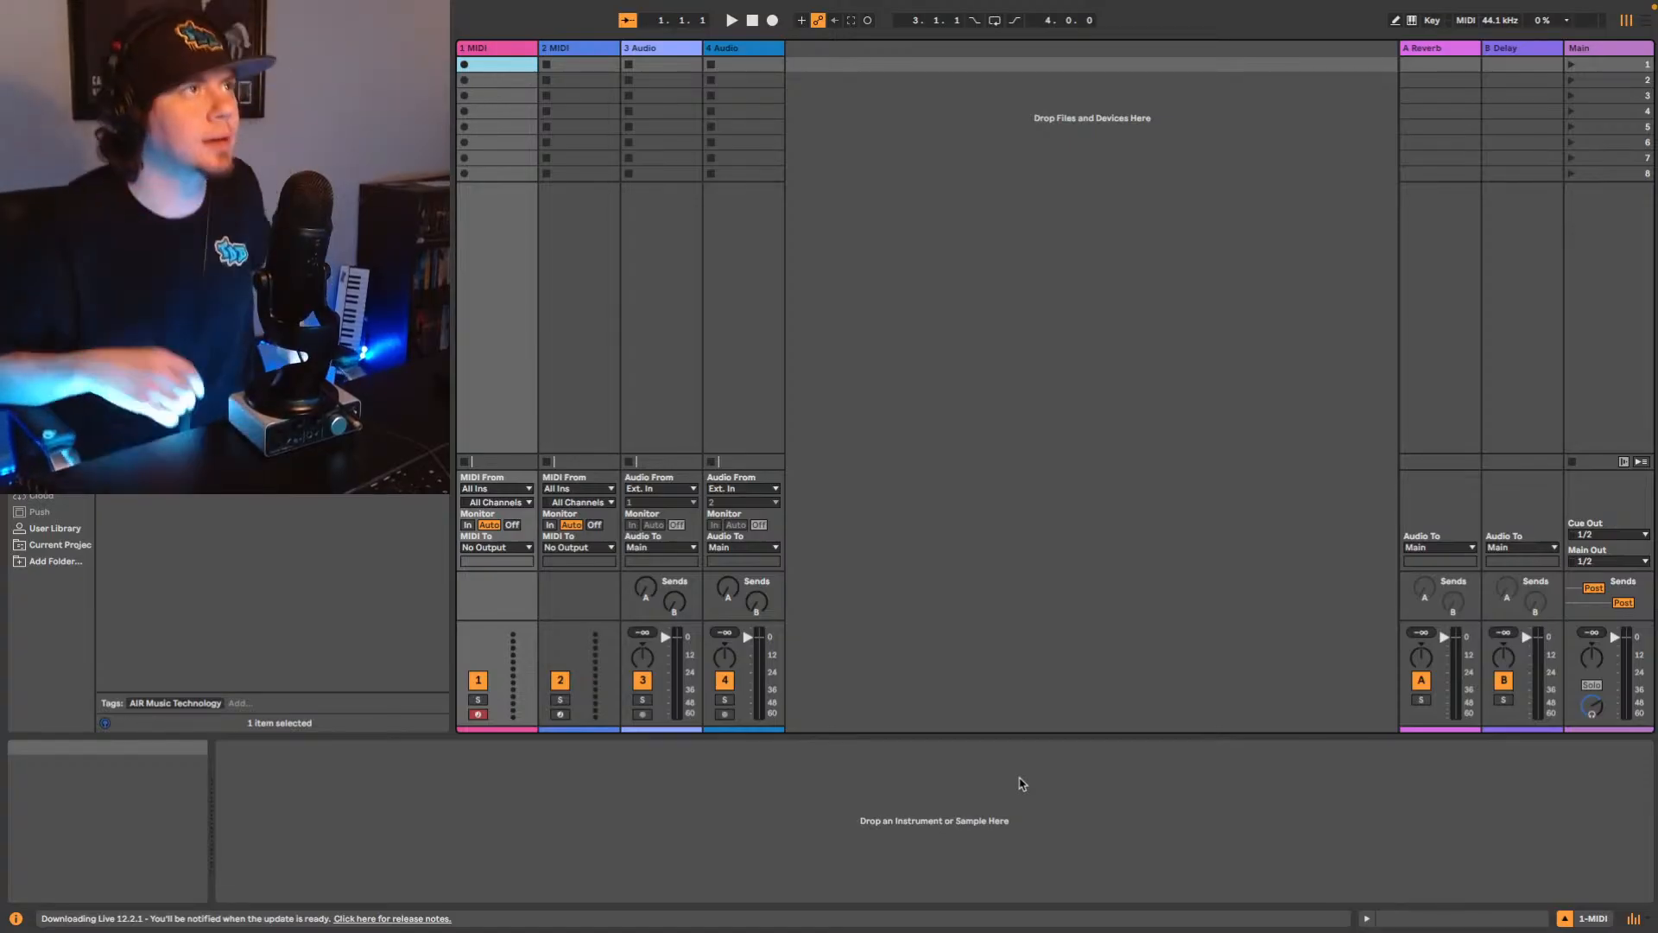
click(1646, 20)
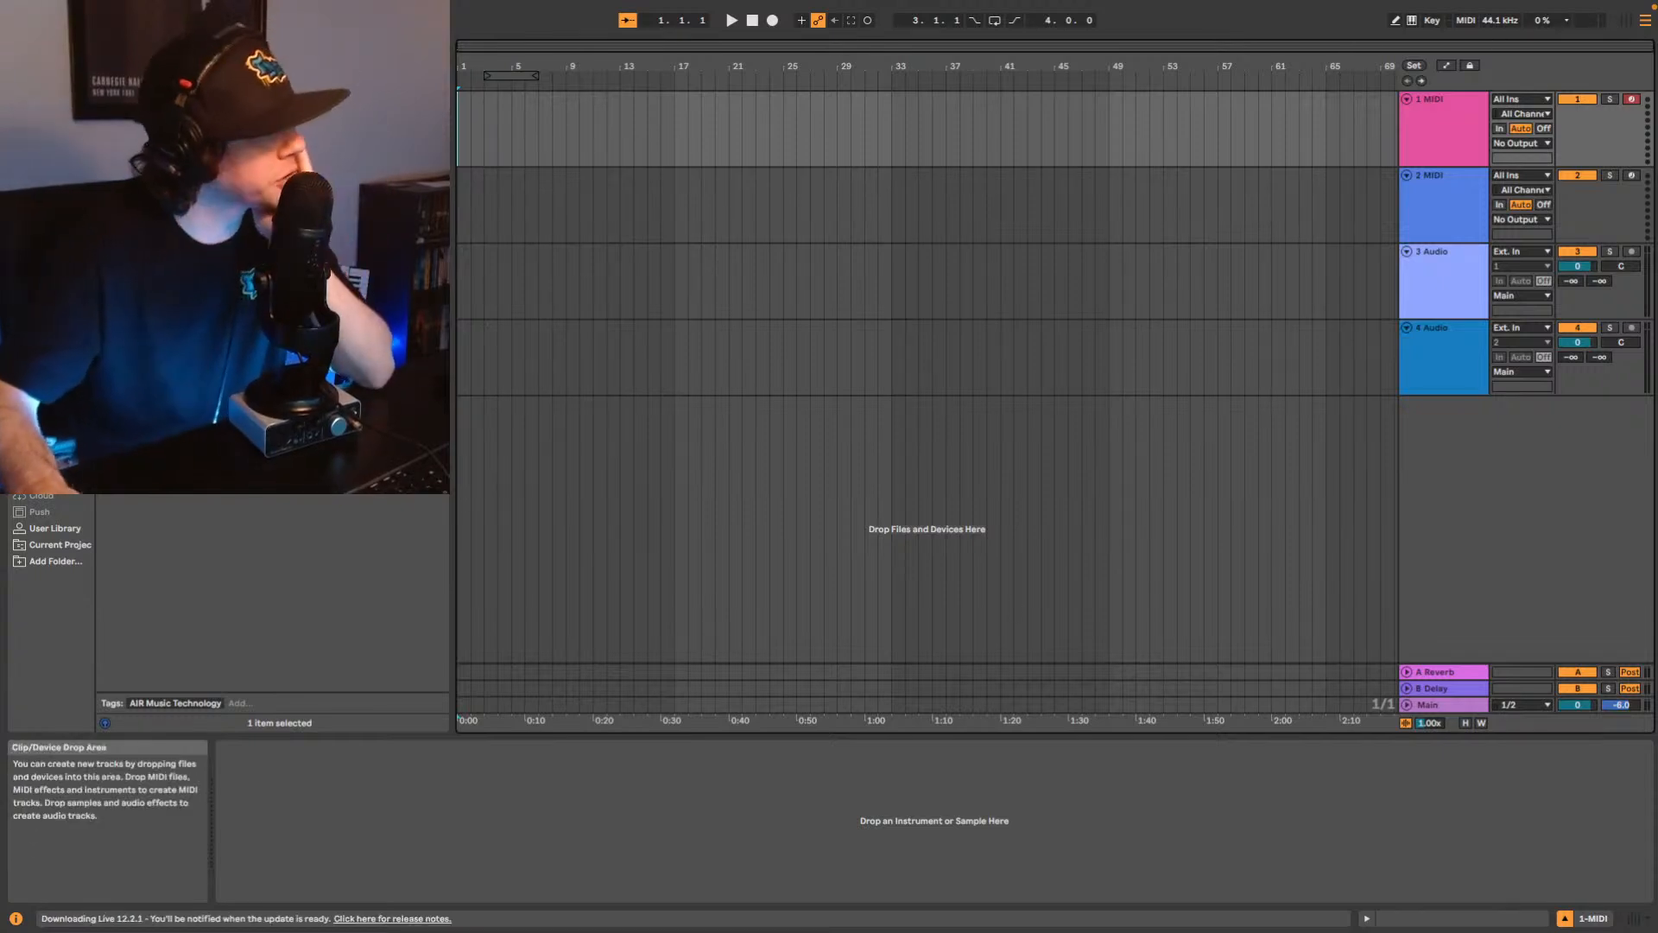
Collapse the saxophone and trumpet sample folder in the User Library and open the Samples (Full) folder.
click(57, 525)
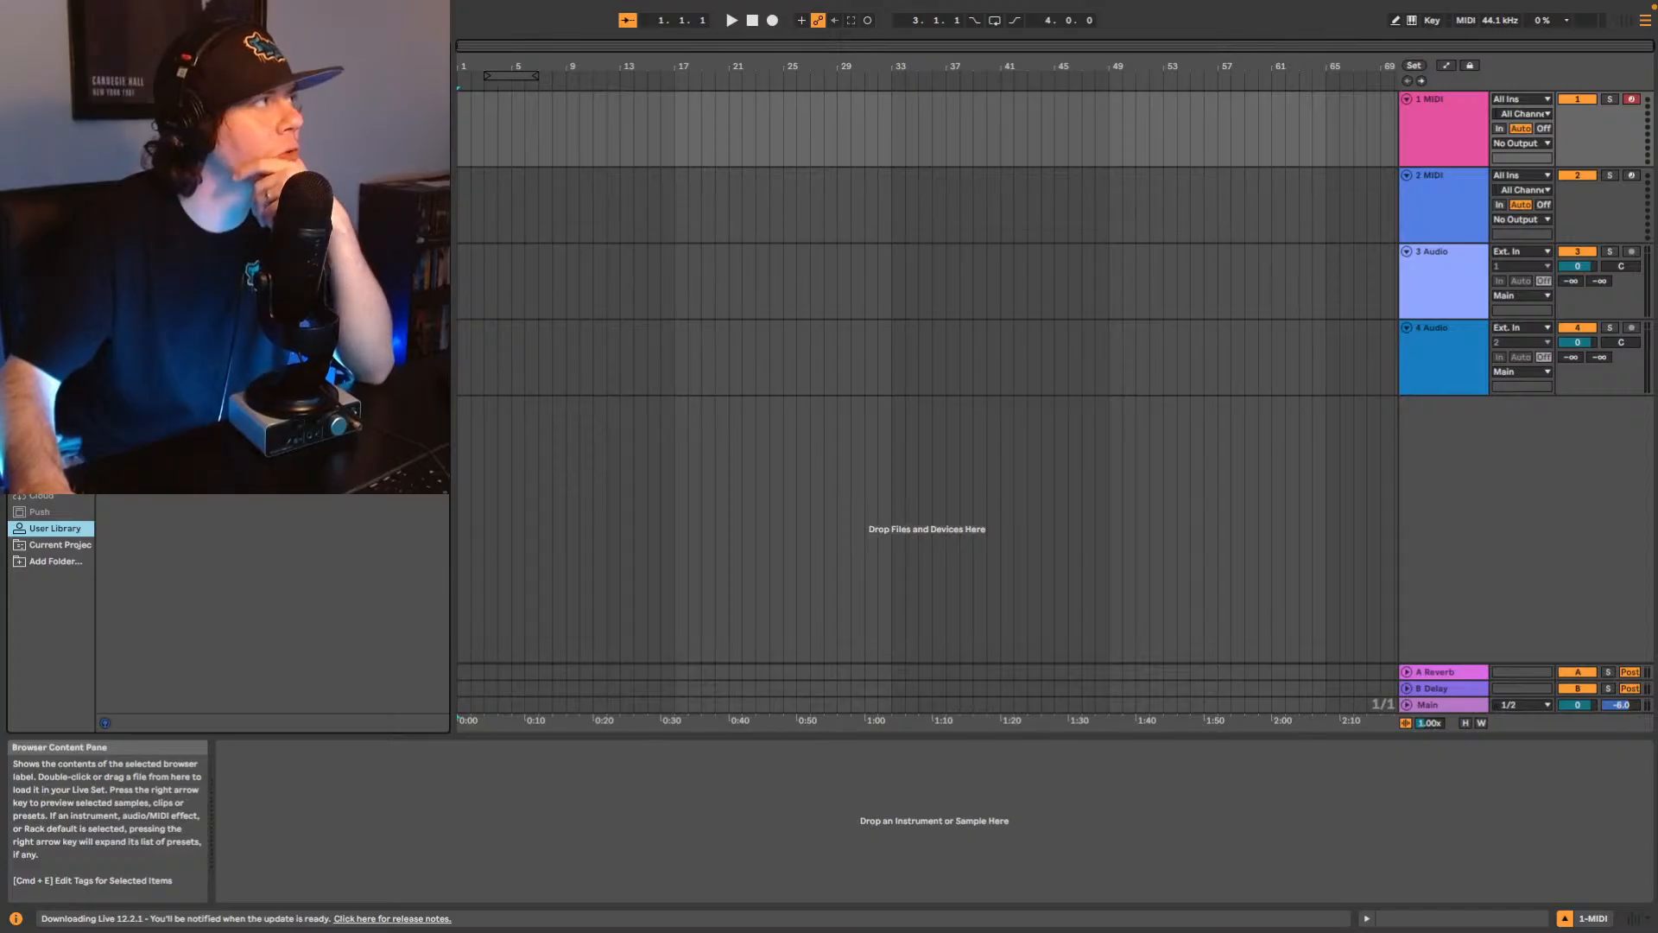
click(424, 46)
scroll(302, 432, up, 3)
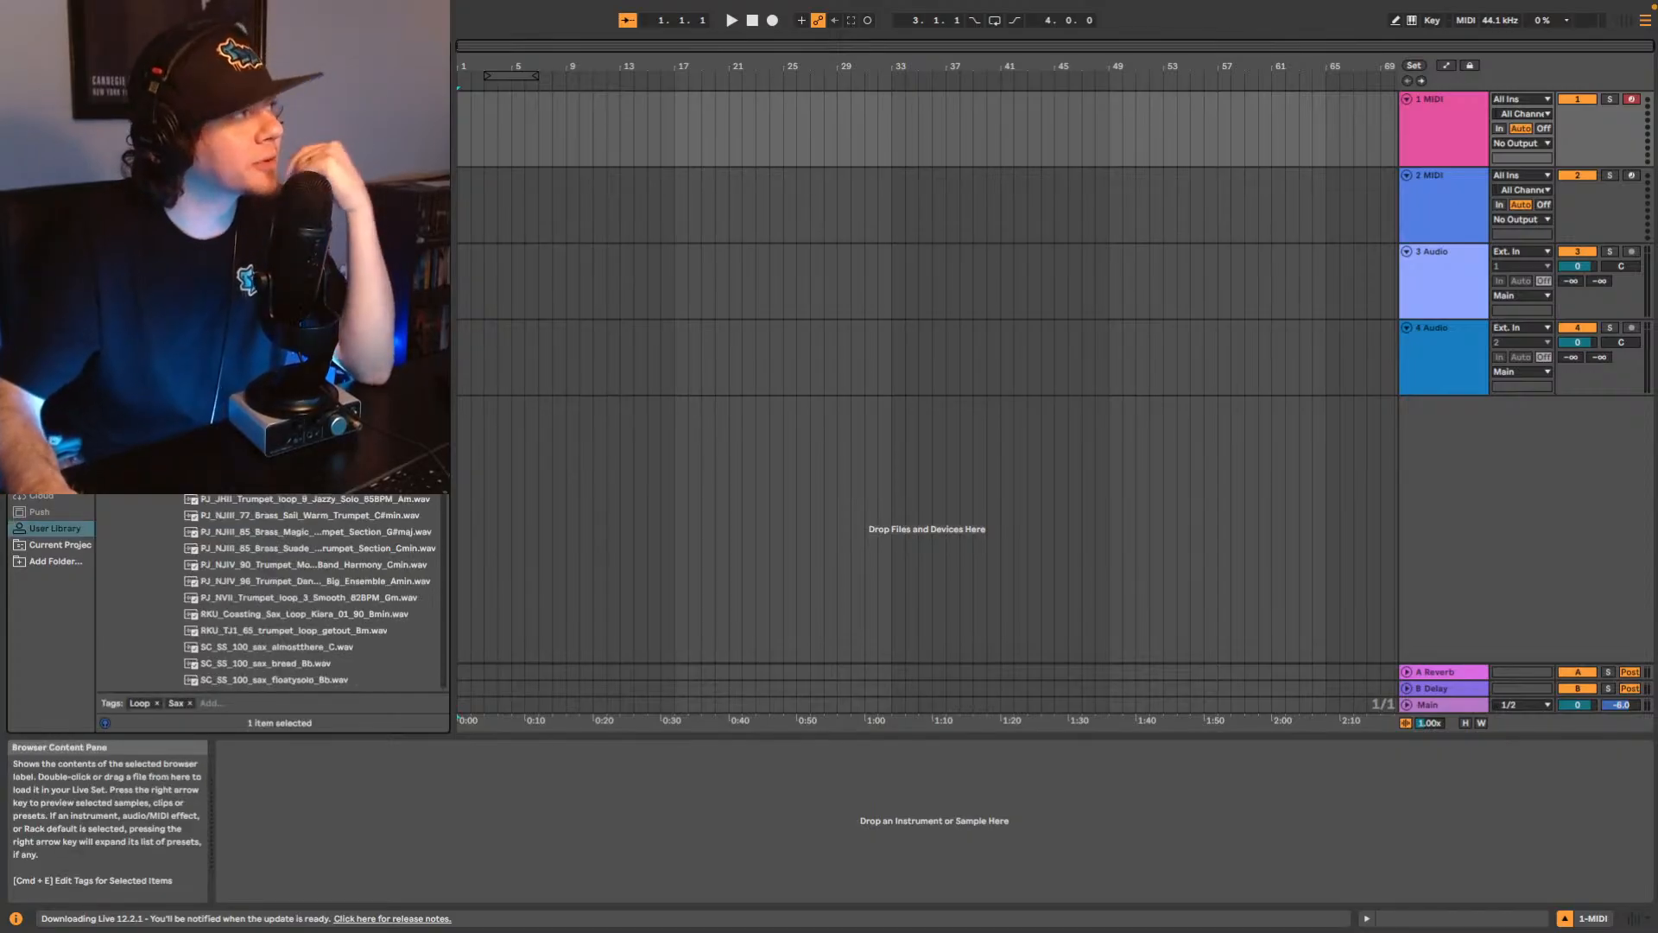
scroll(268, 596, up, 15)
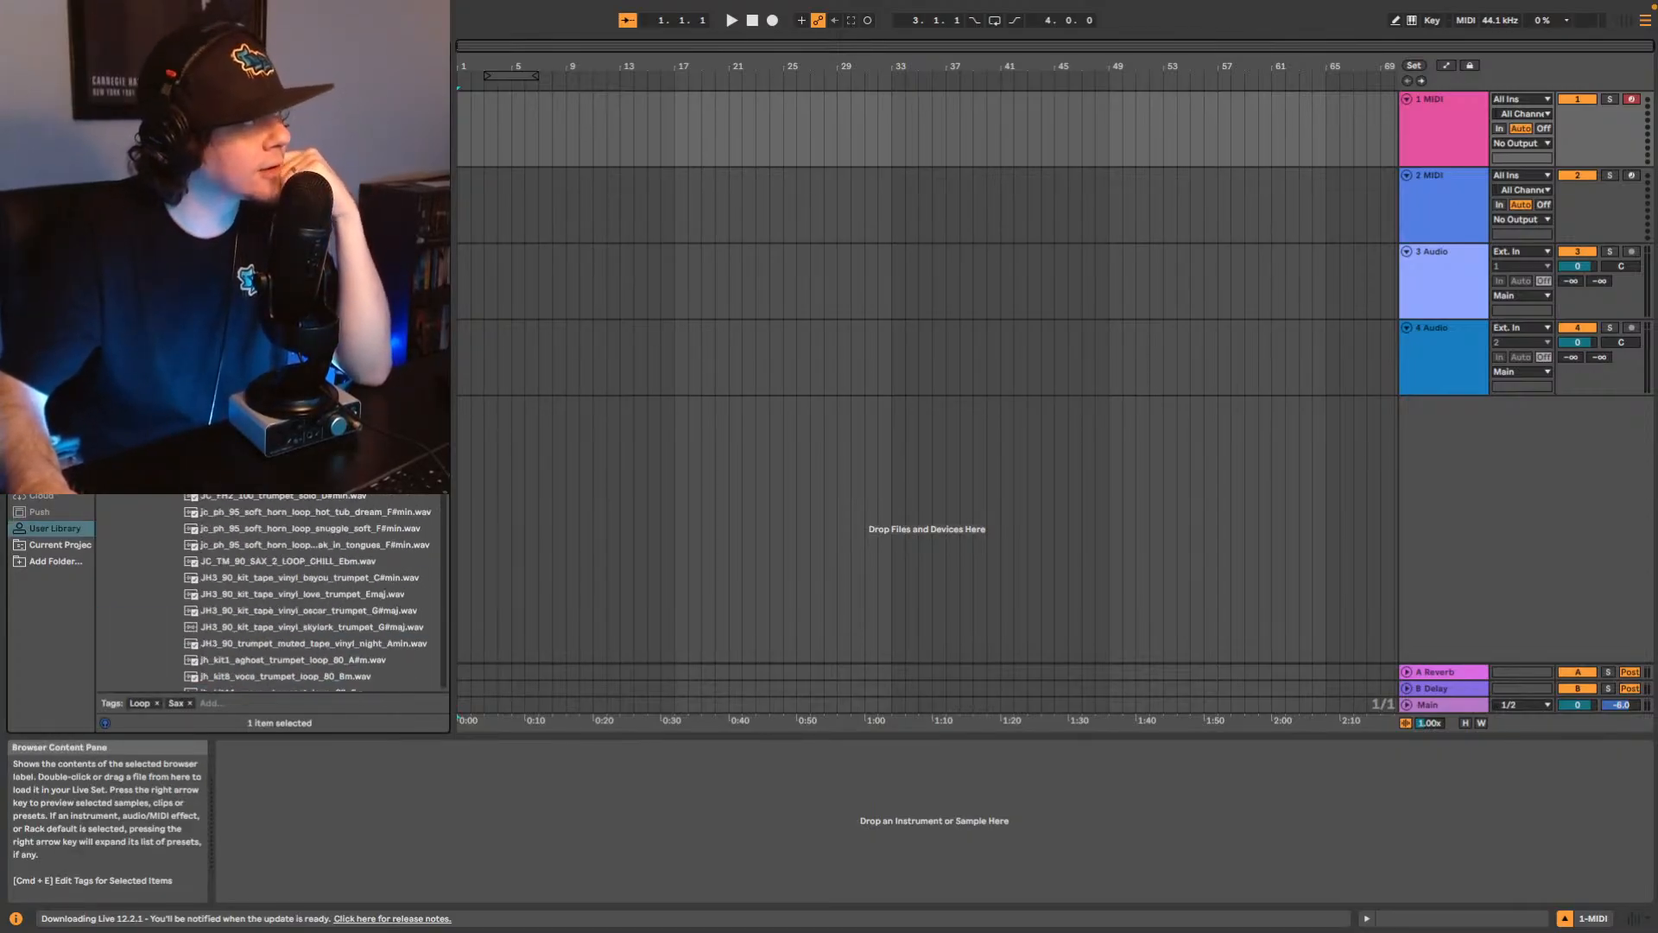
scroll(311, 596, up, 10)
click(171, 498)
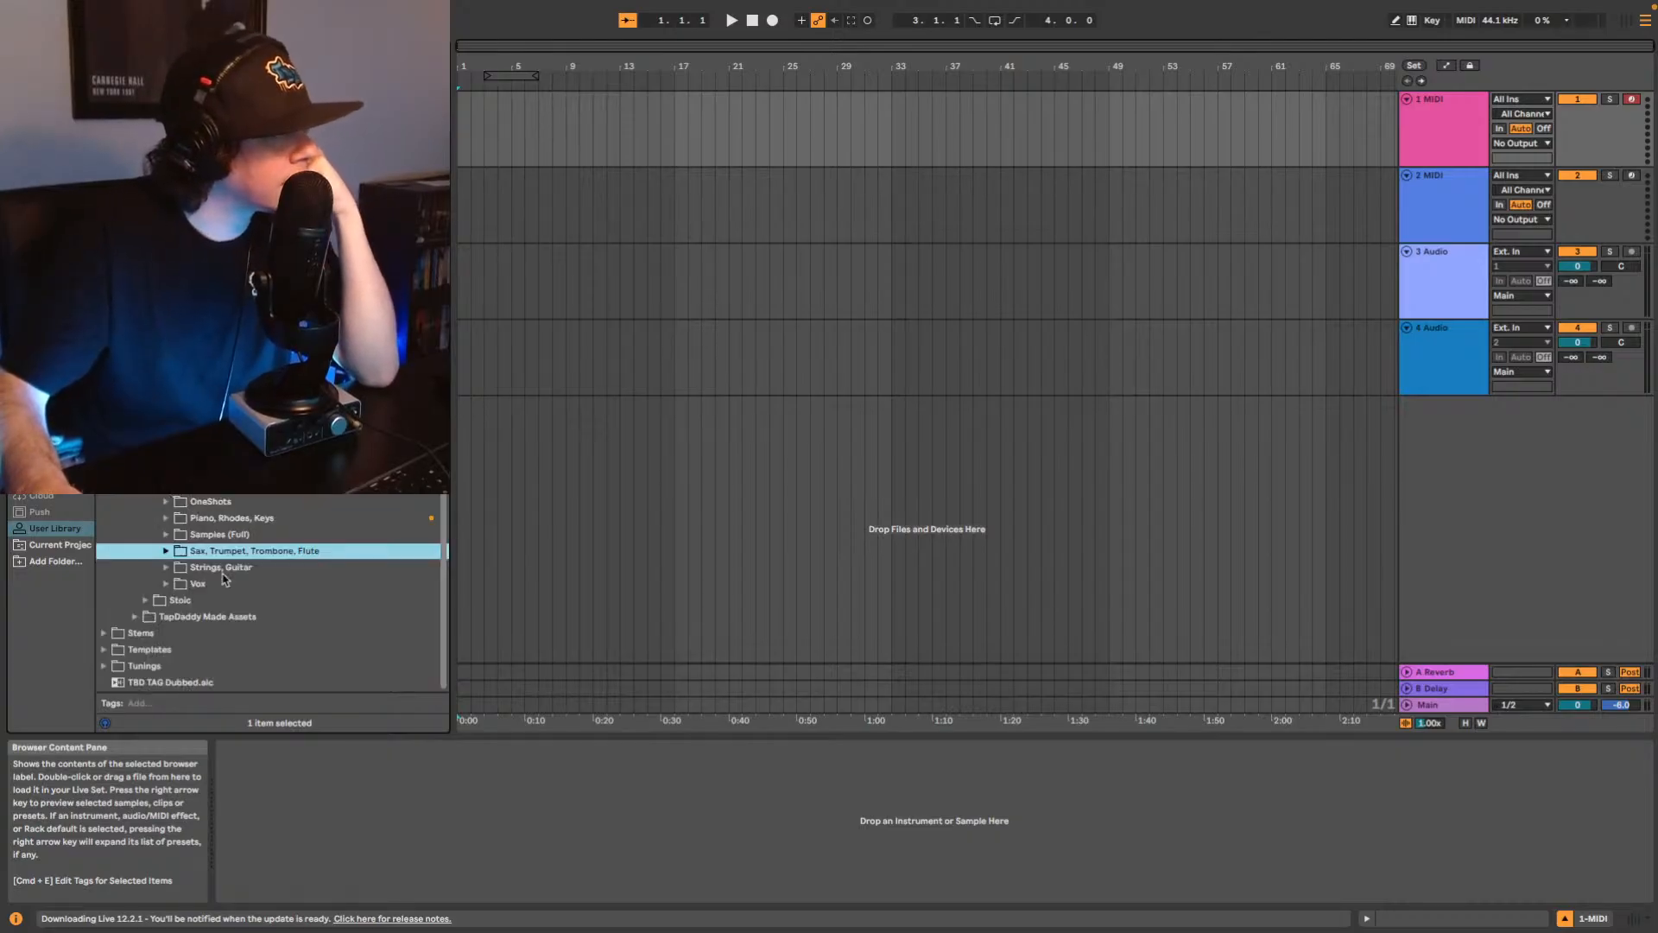
click(167, 536)
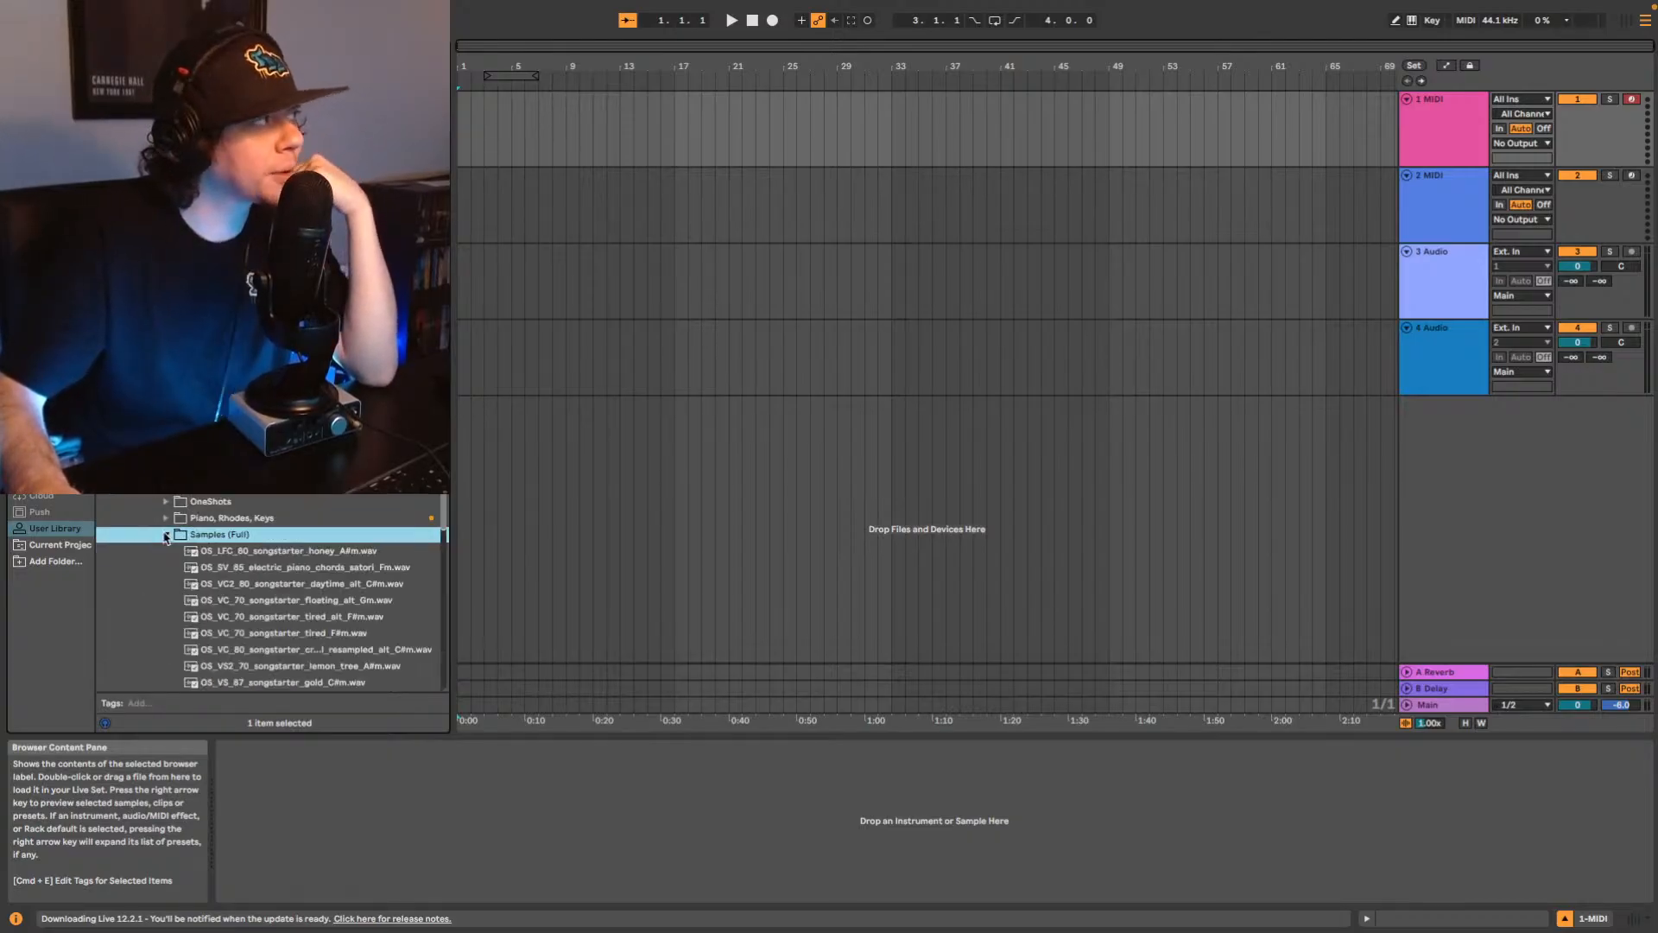
Audition the SLS_SS2 songstarter samples true_alt_2, true_alt_3 and letgo_alt_2, returning to true_alt_3.
scroll(264, 561, down, 10)
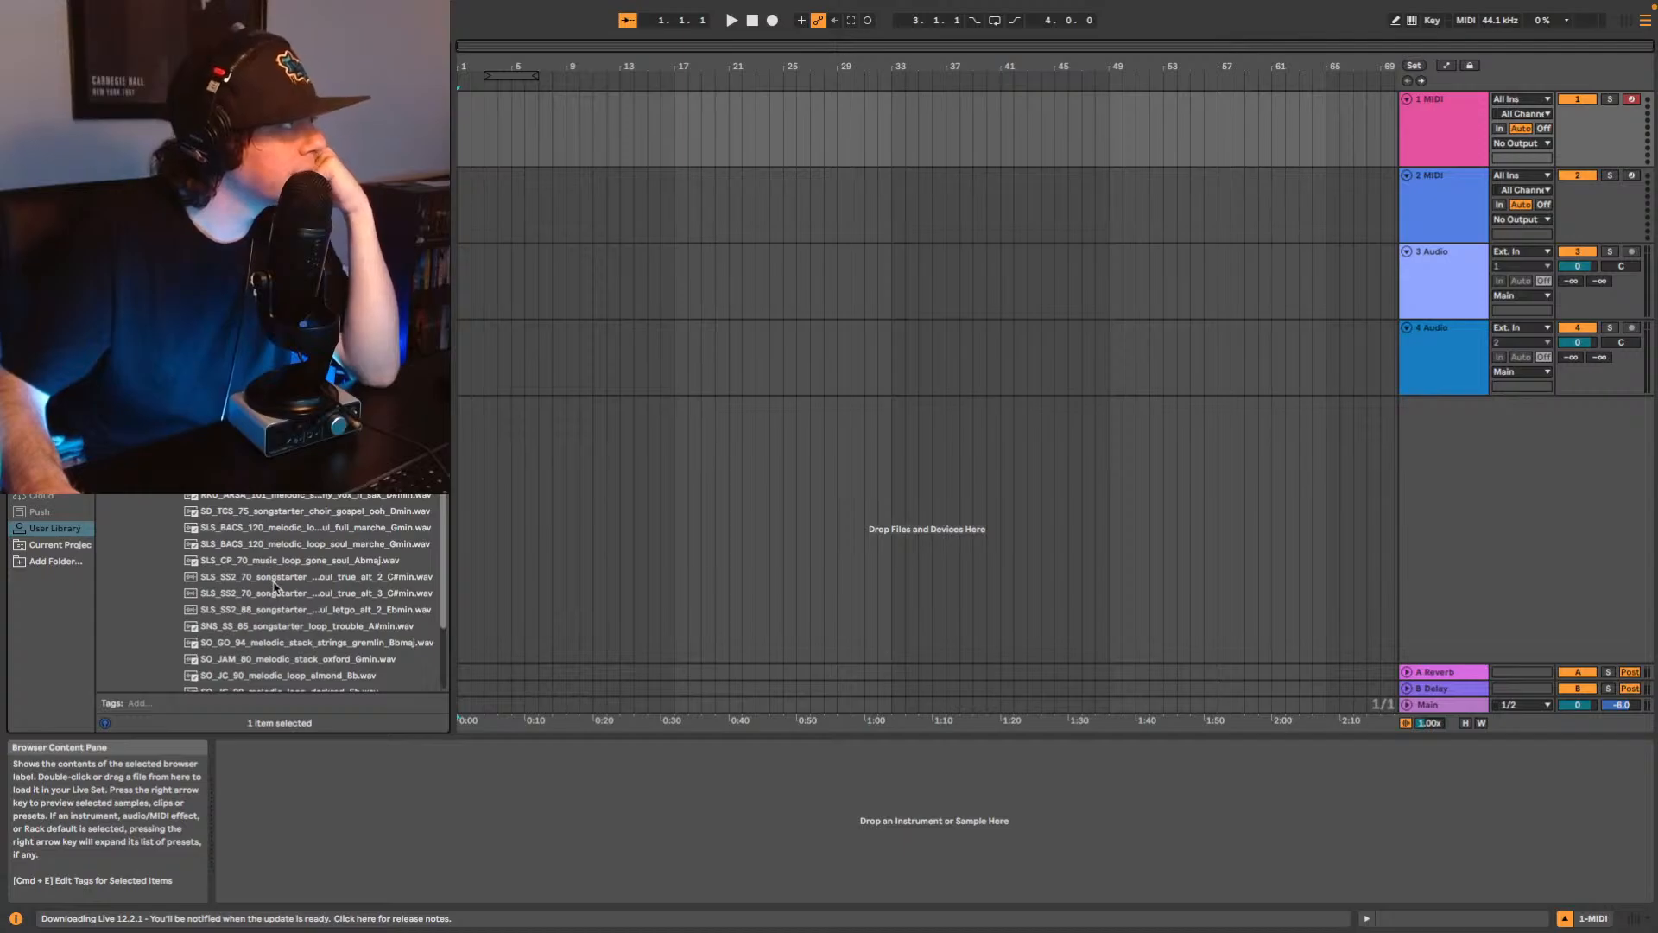
scroll(275, 586, down, 1)
click(275, 572)
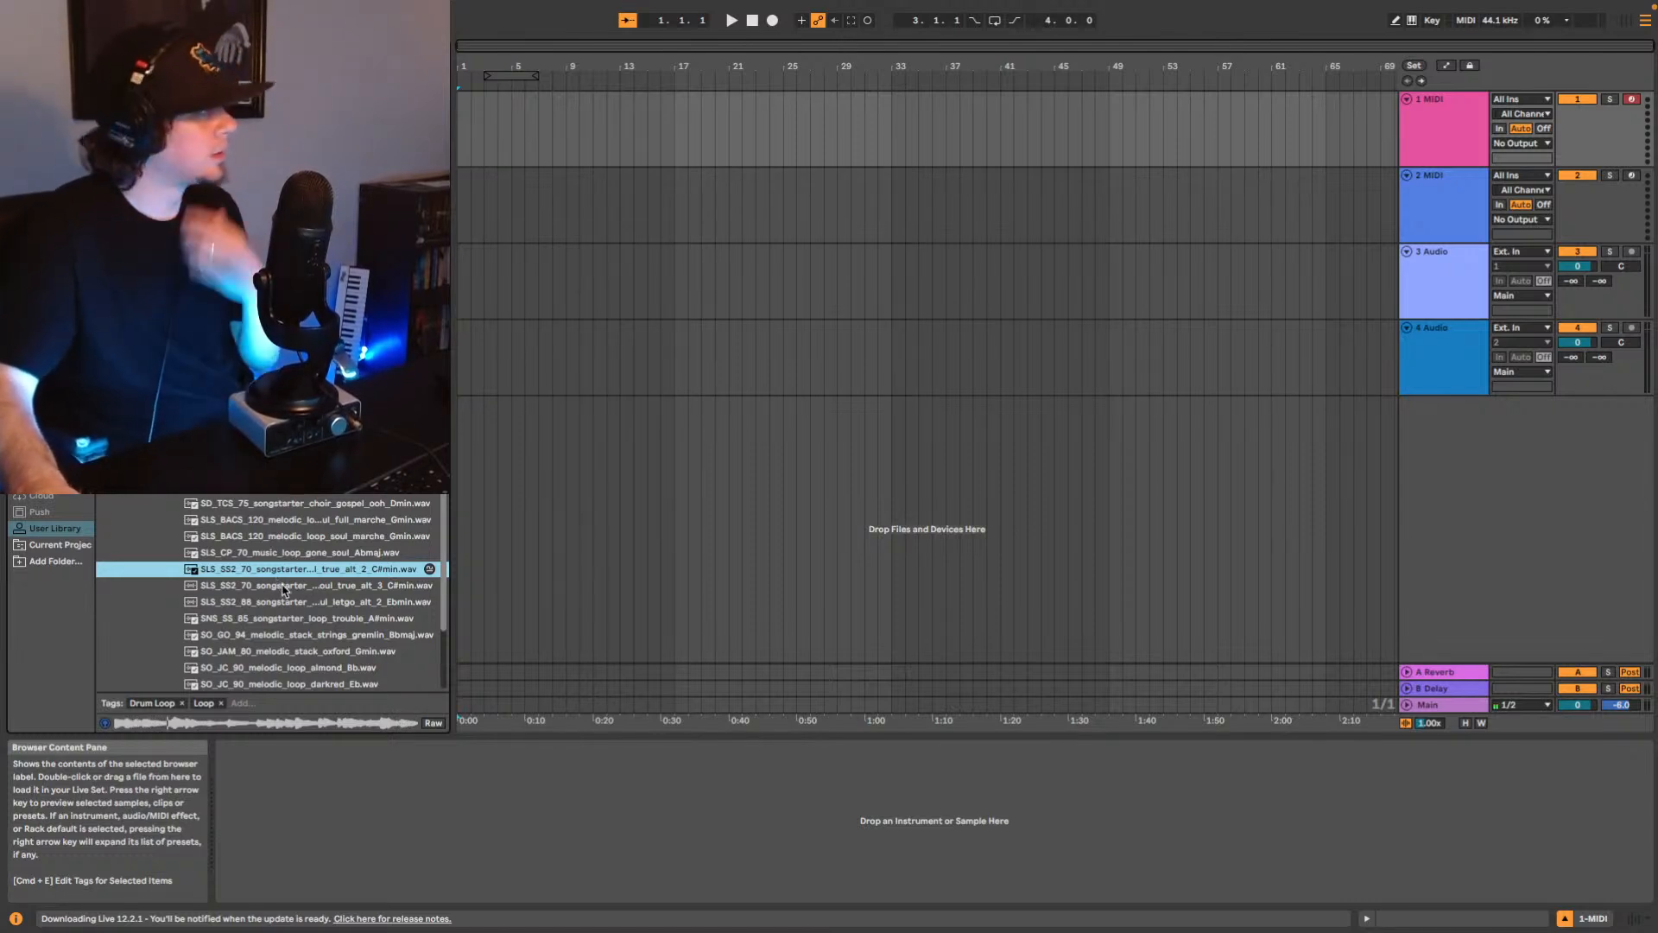
click(284, 587)
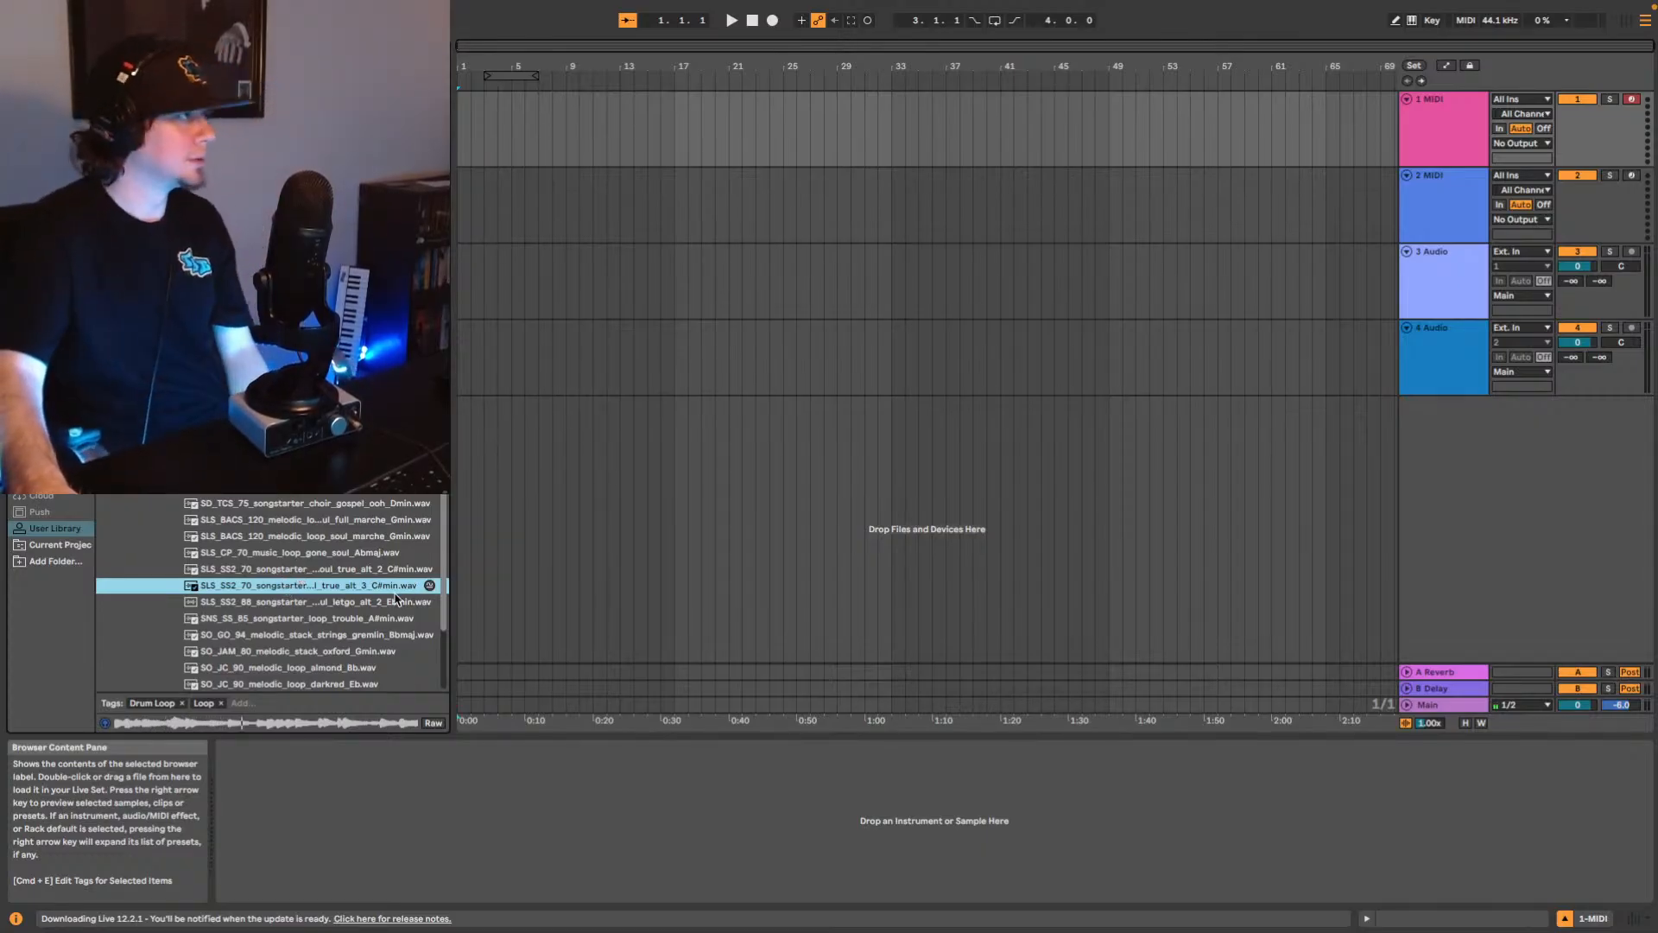
click(341, 607)
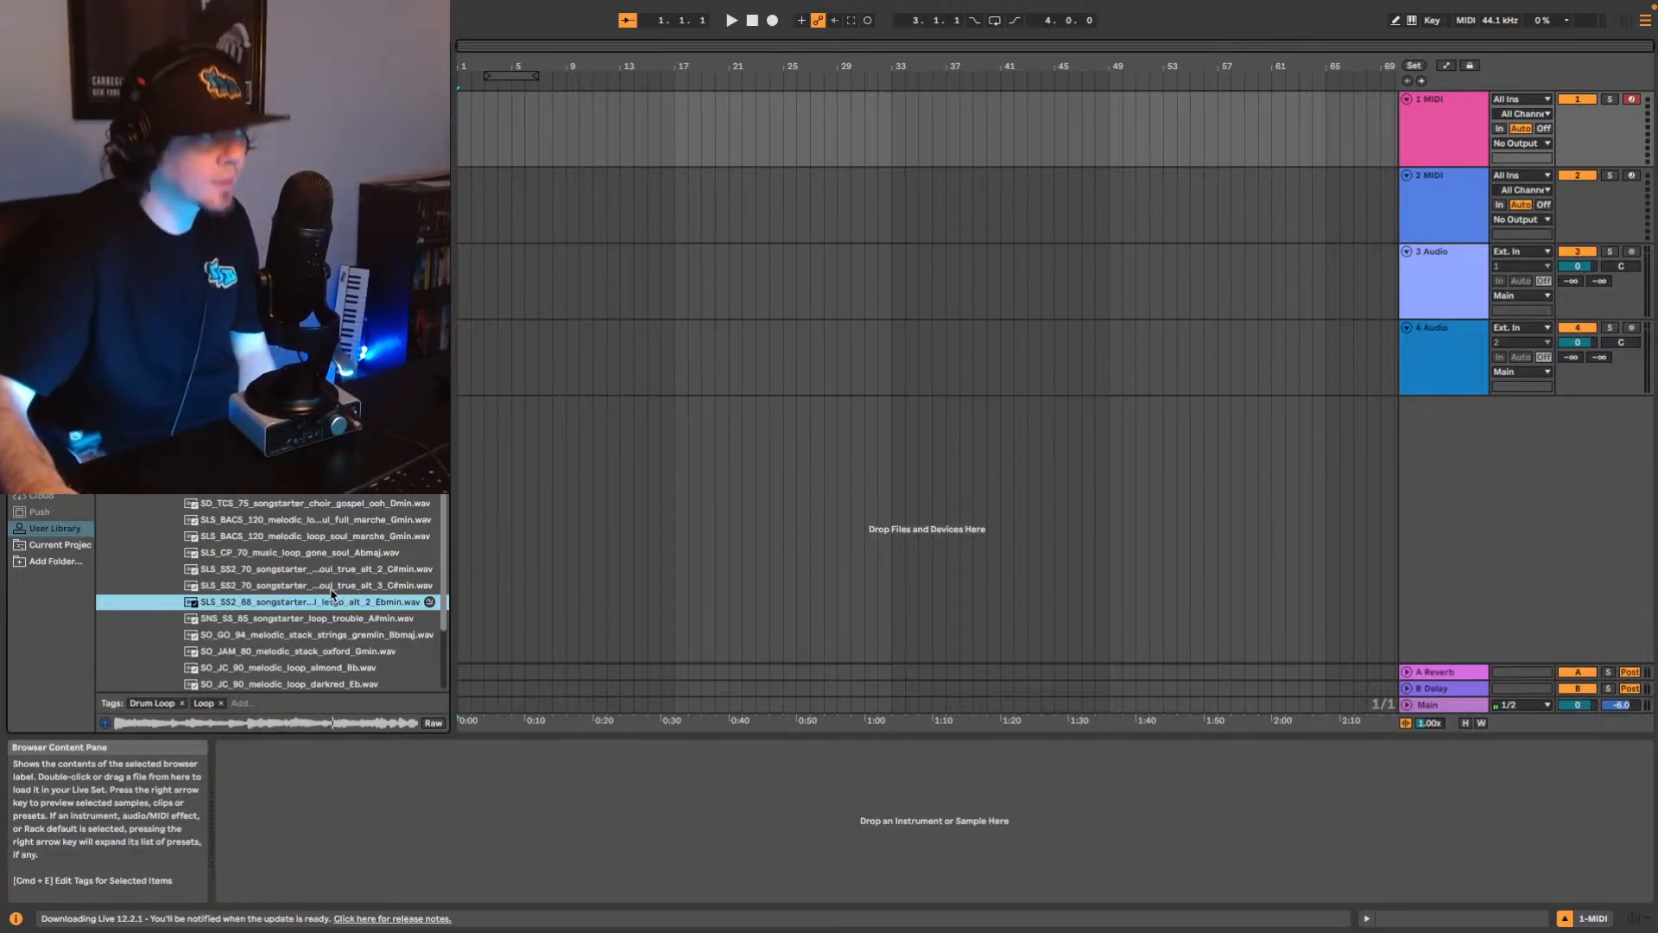
click(331, 587)
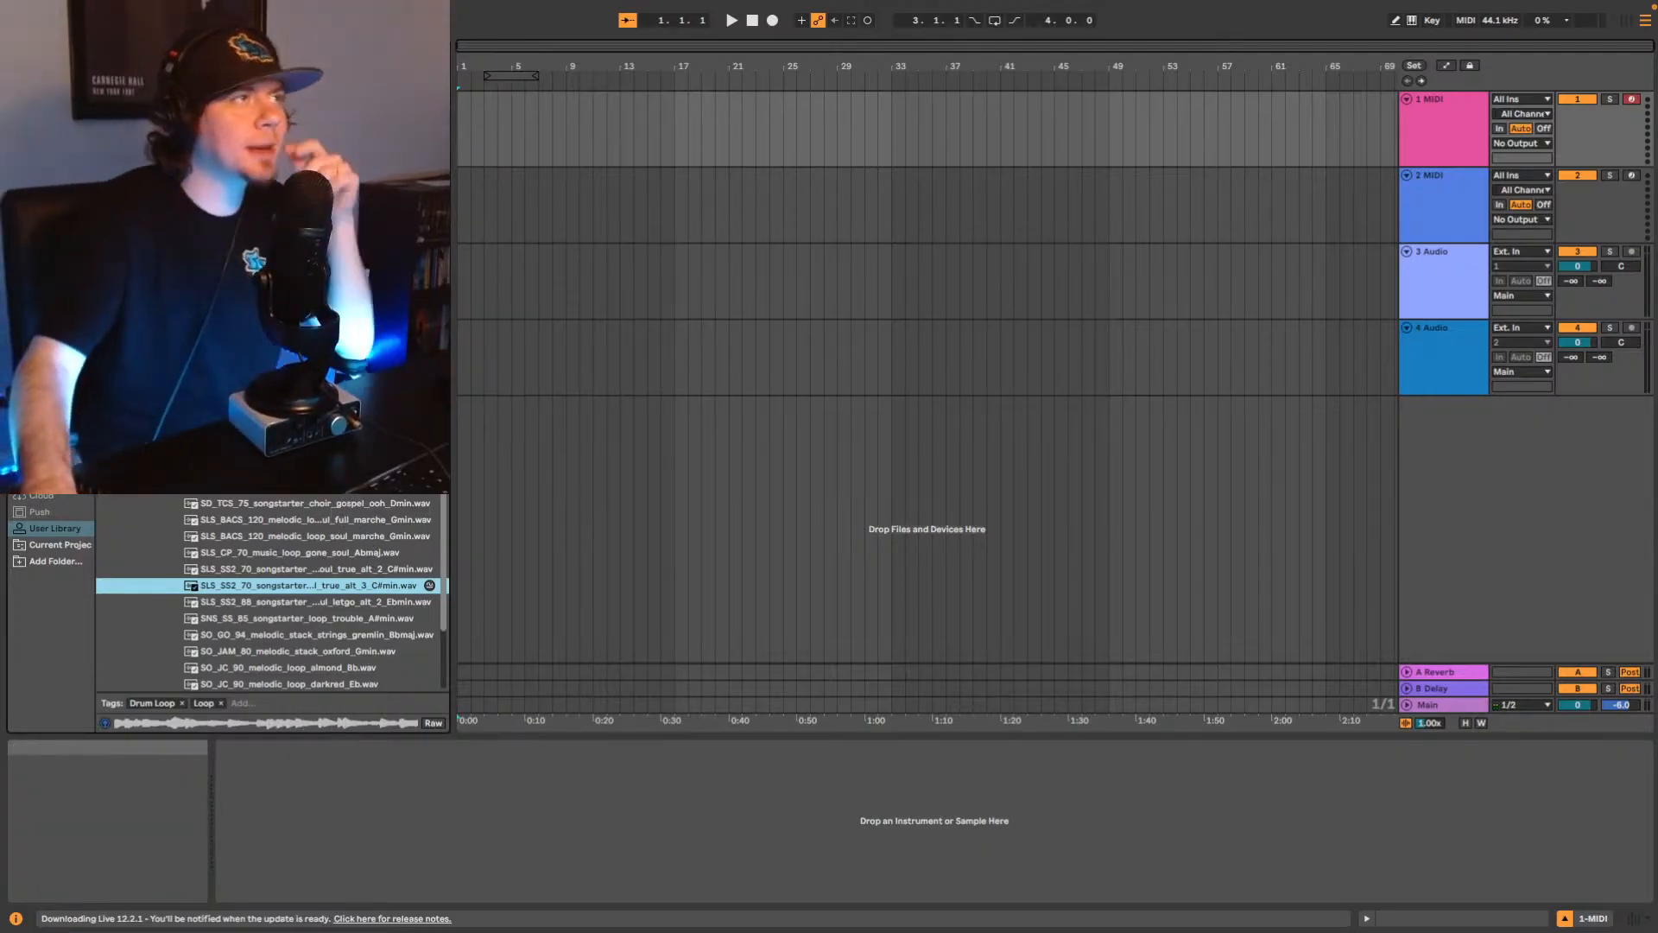
Try the TapDaddy134, 133, 135, 132 and 131 BoomBap drum kits on the first MIDI track.
click(1433, 147)
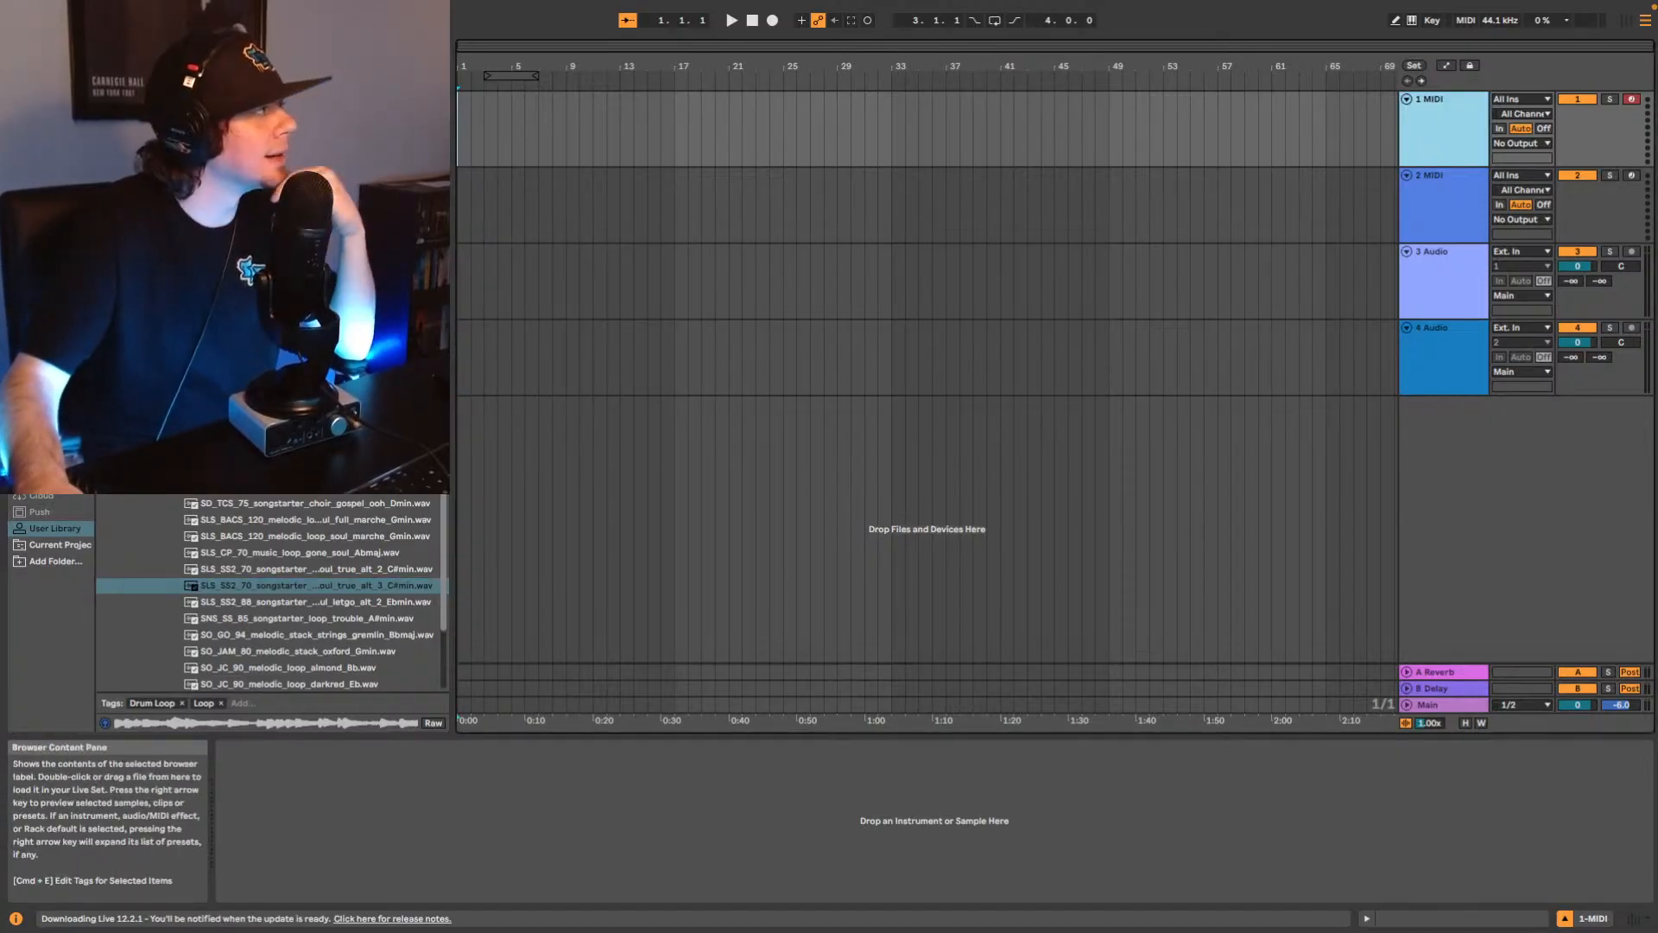
click(41, 257)
scroll(272, 380, down, 2)
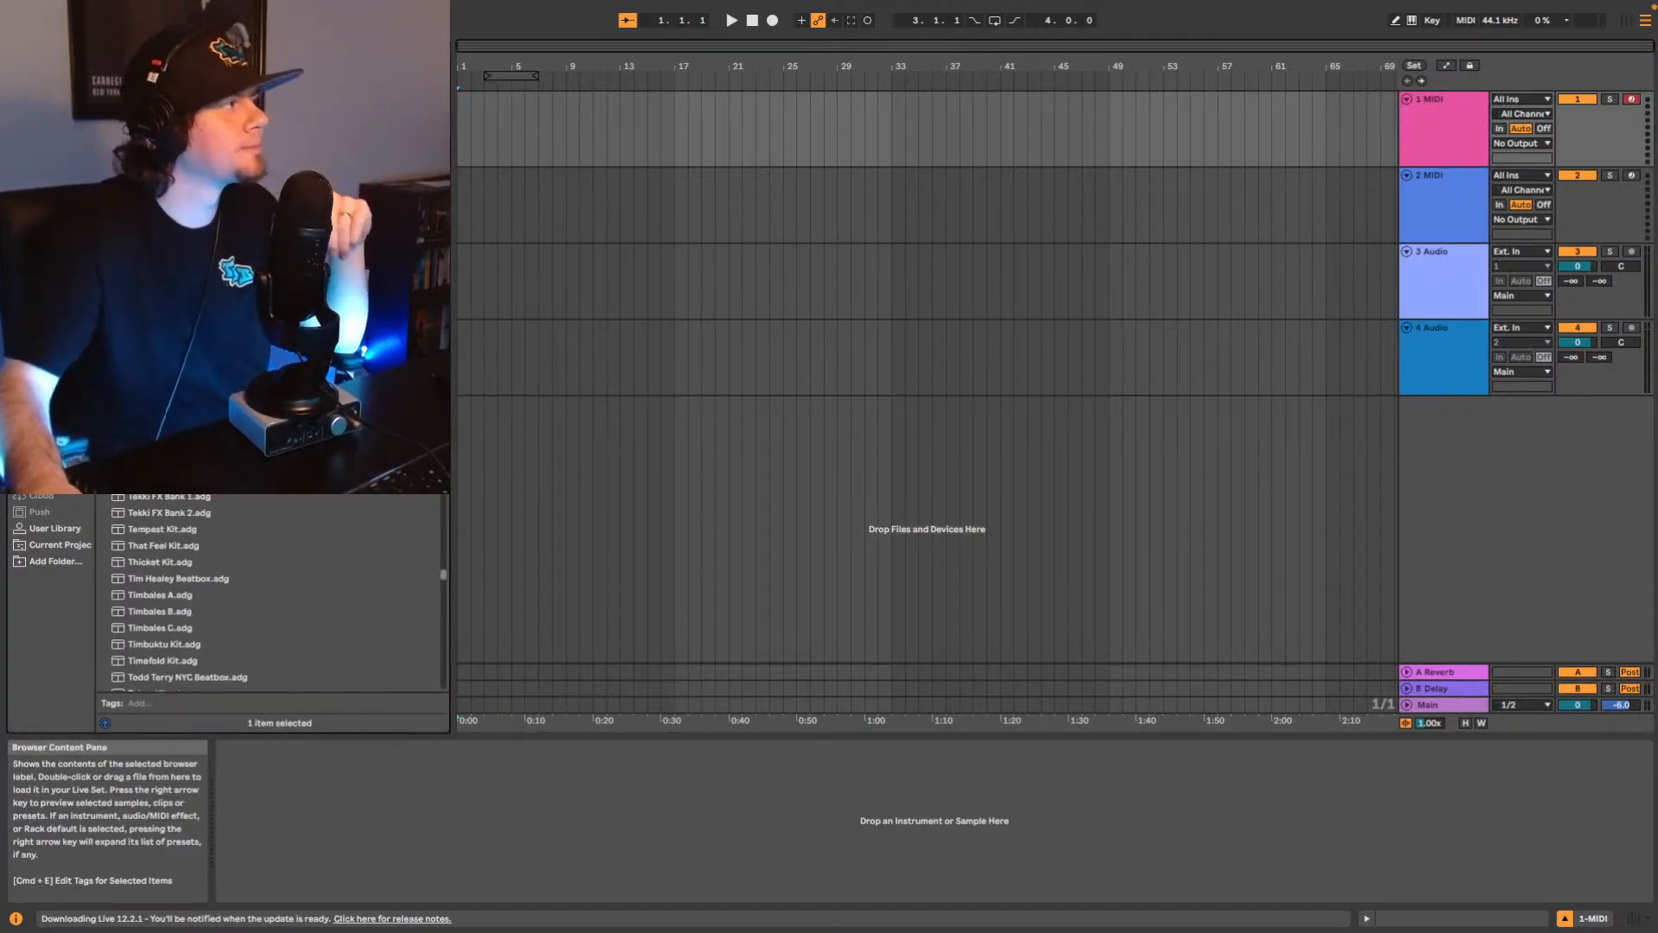
double_click(181, 406)
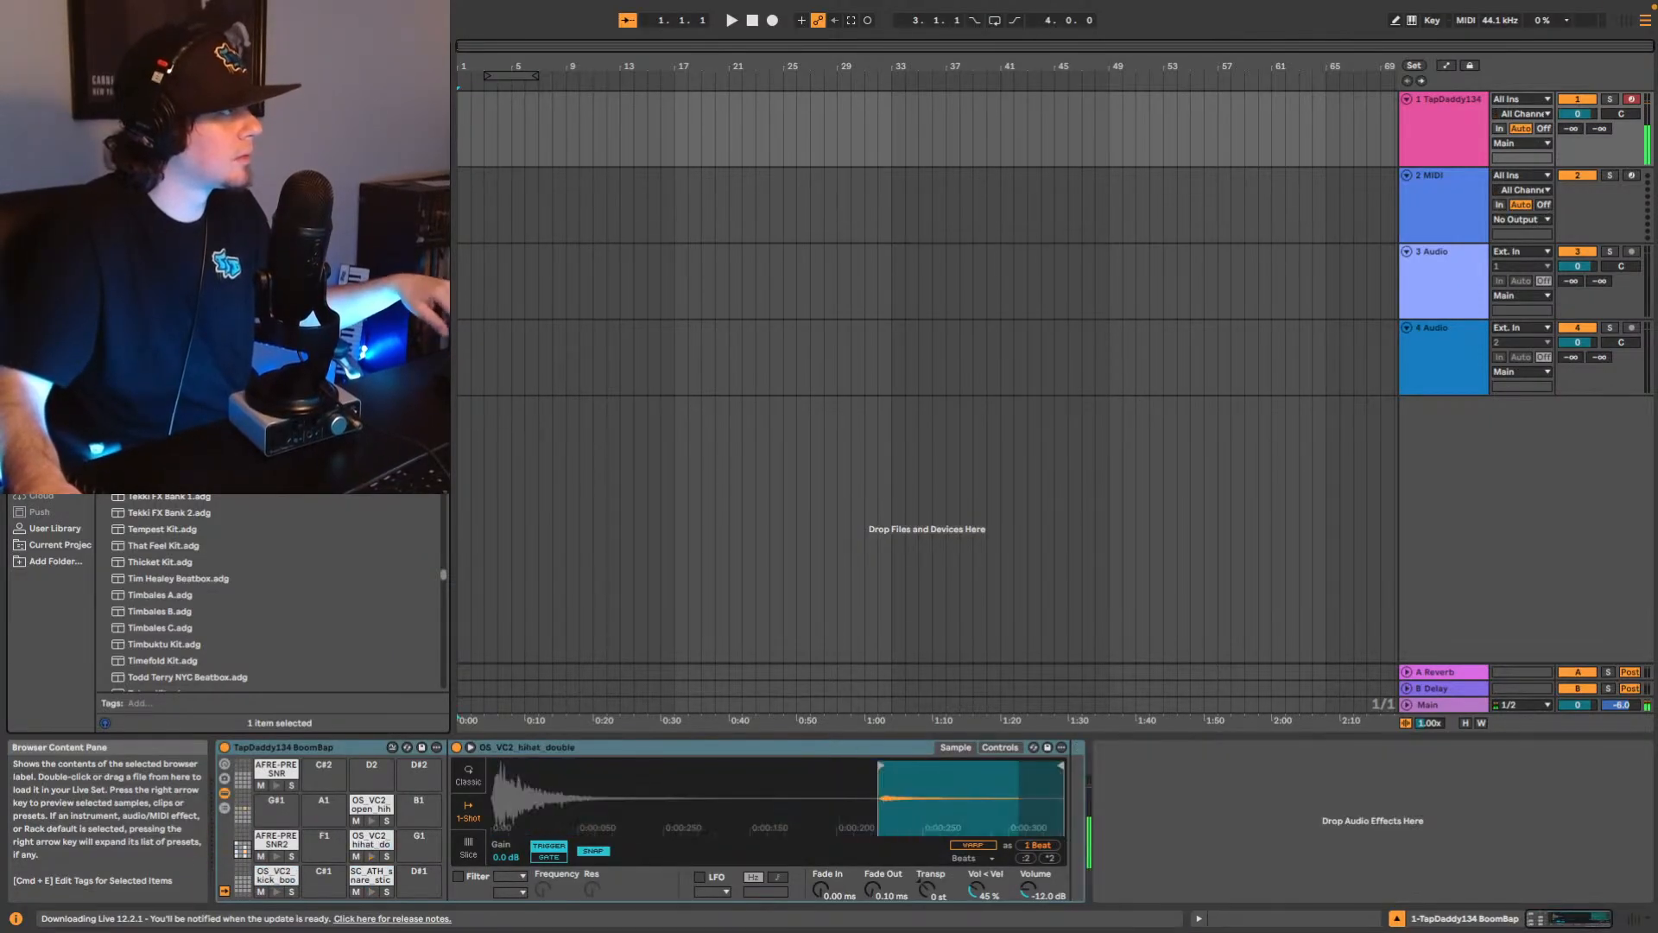
double_click(182, 389)
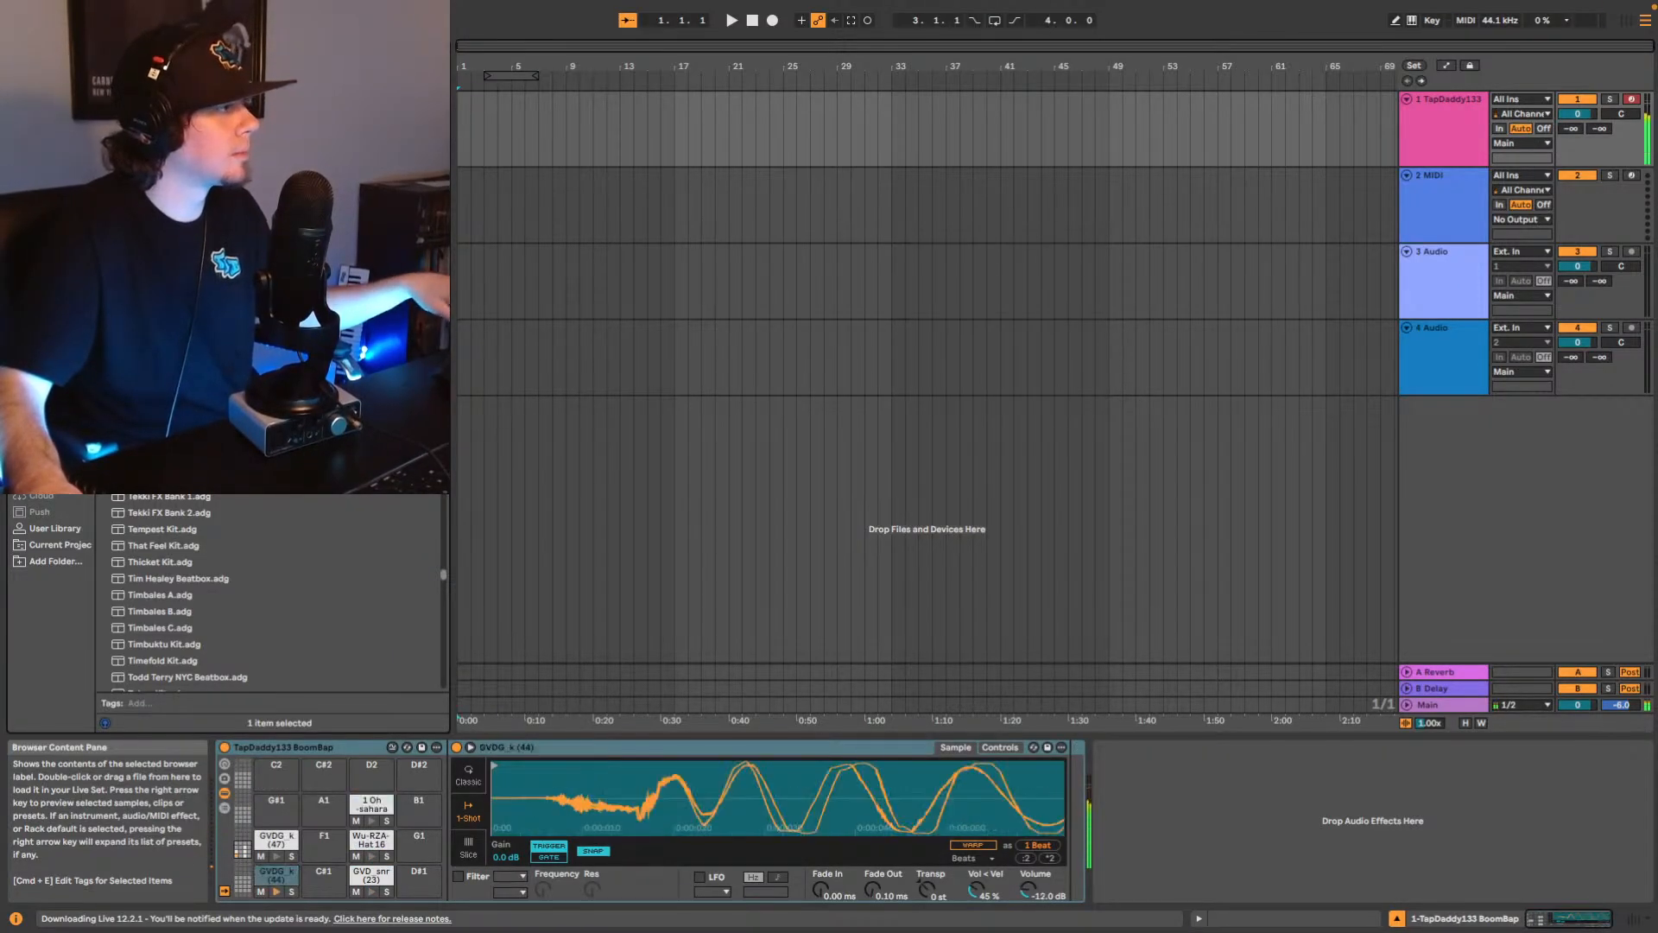
double_click(181, 414)
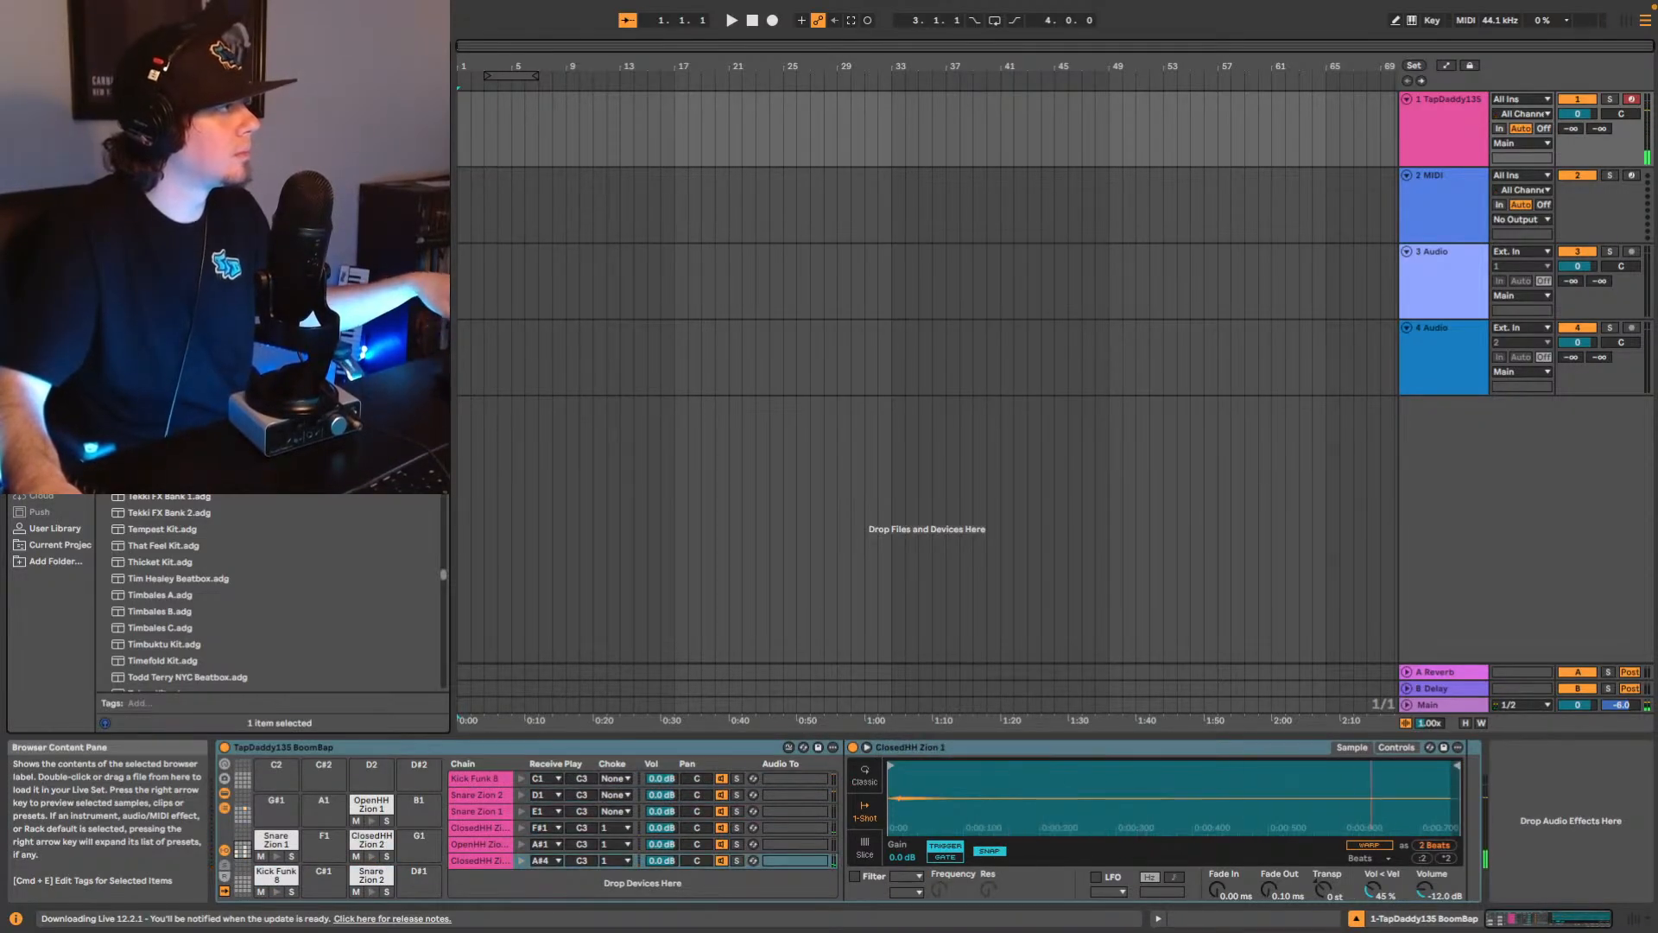
double_click(181, 381)
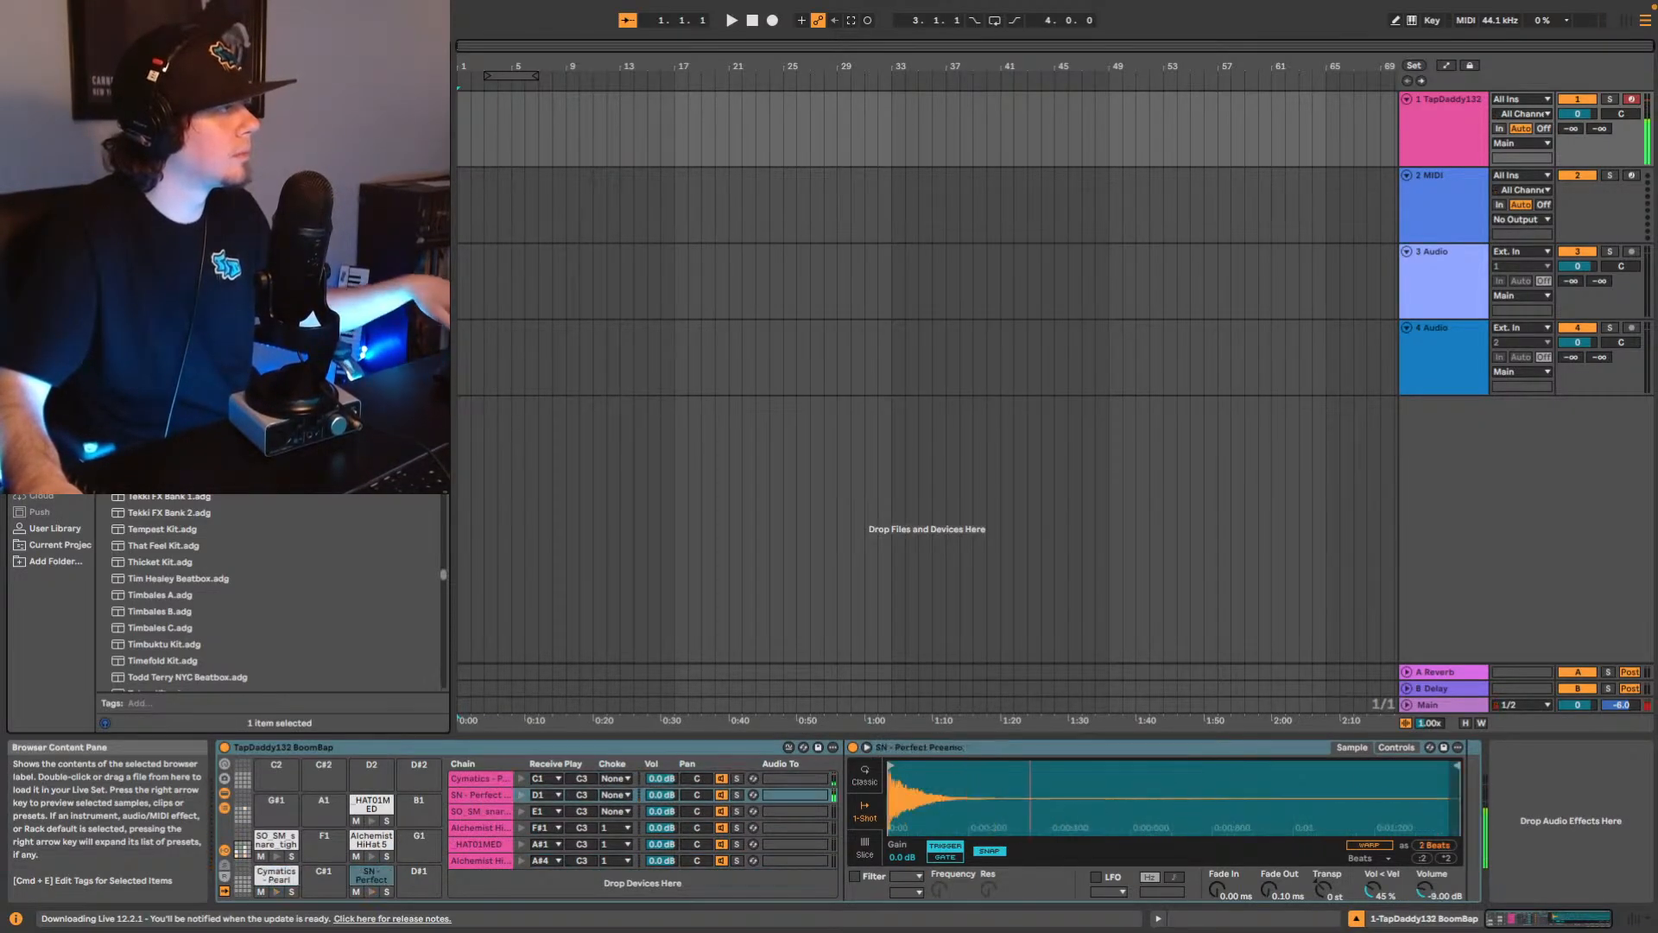
double_click(181, 364)
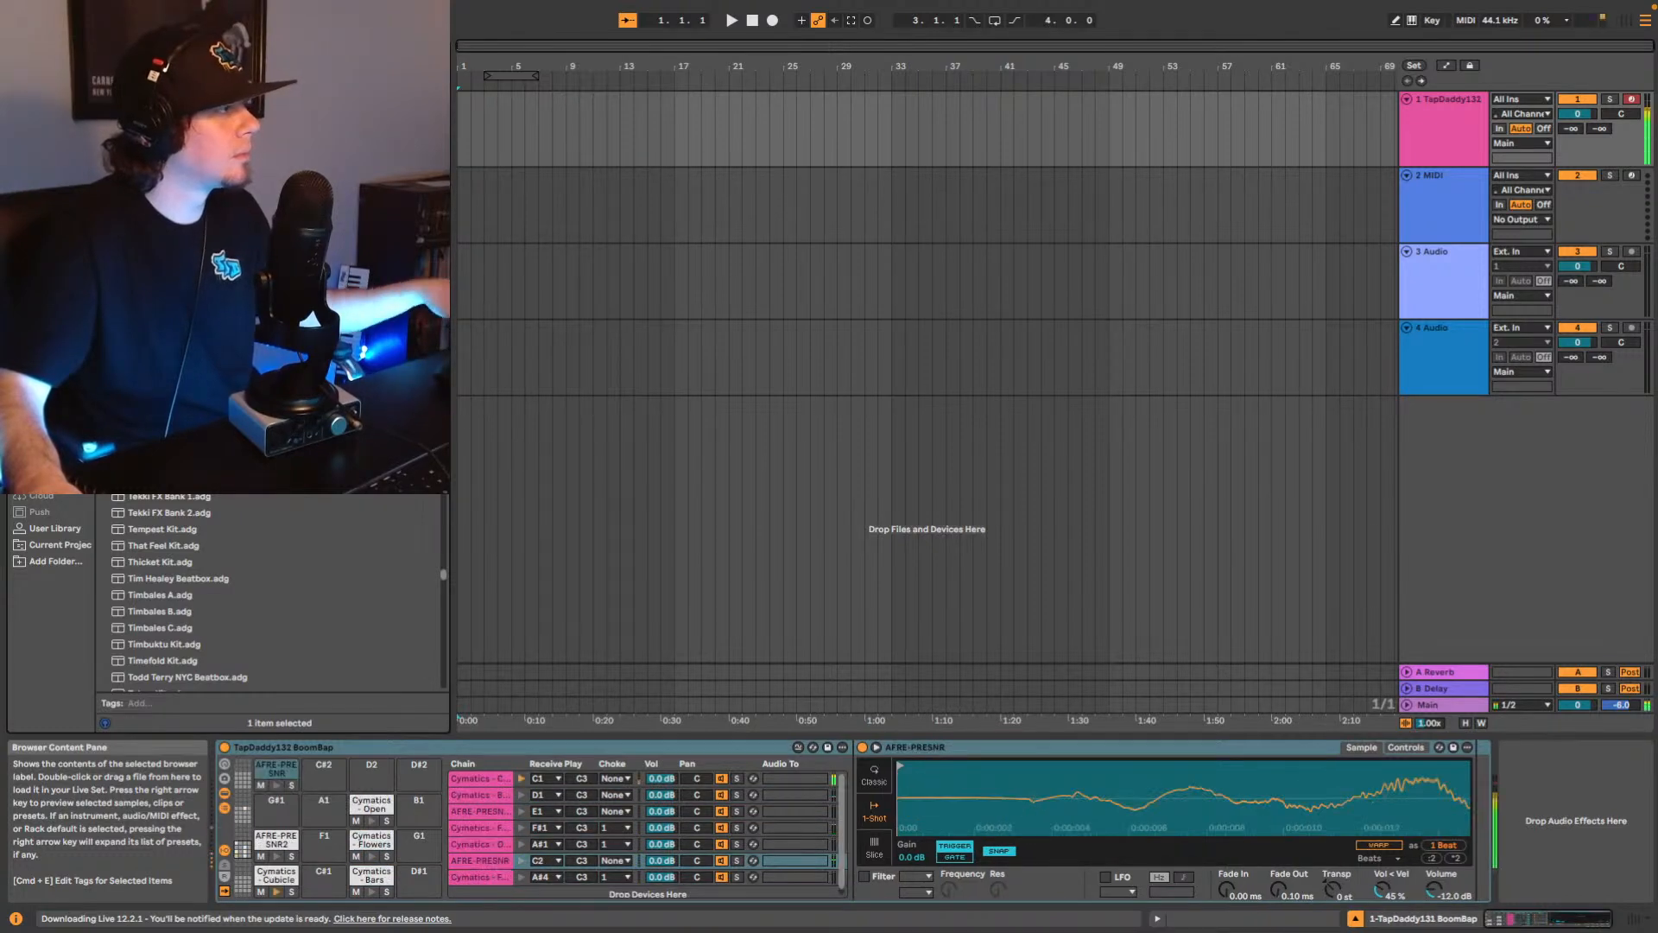
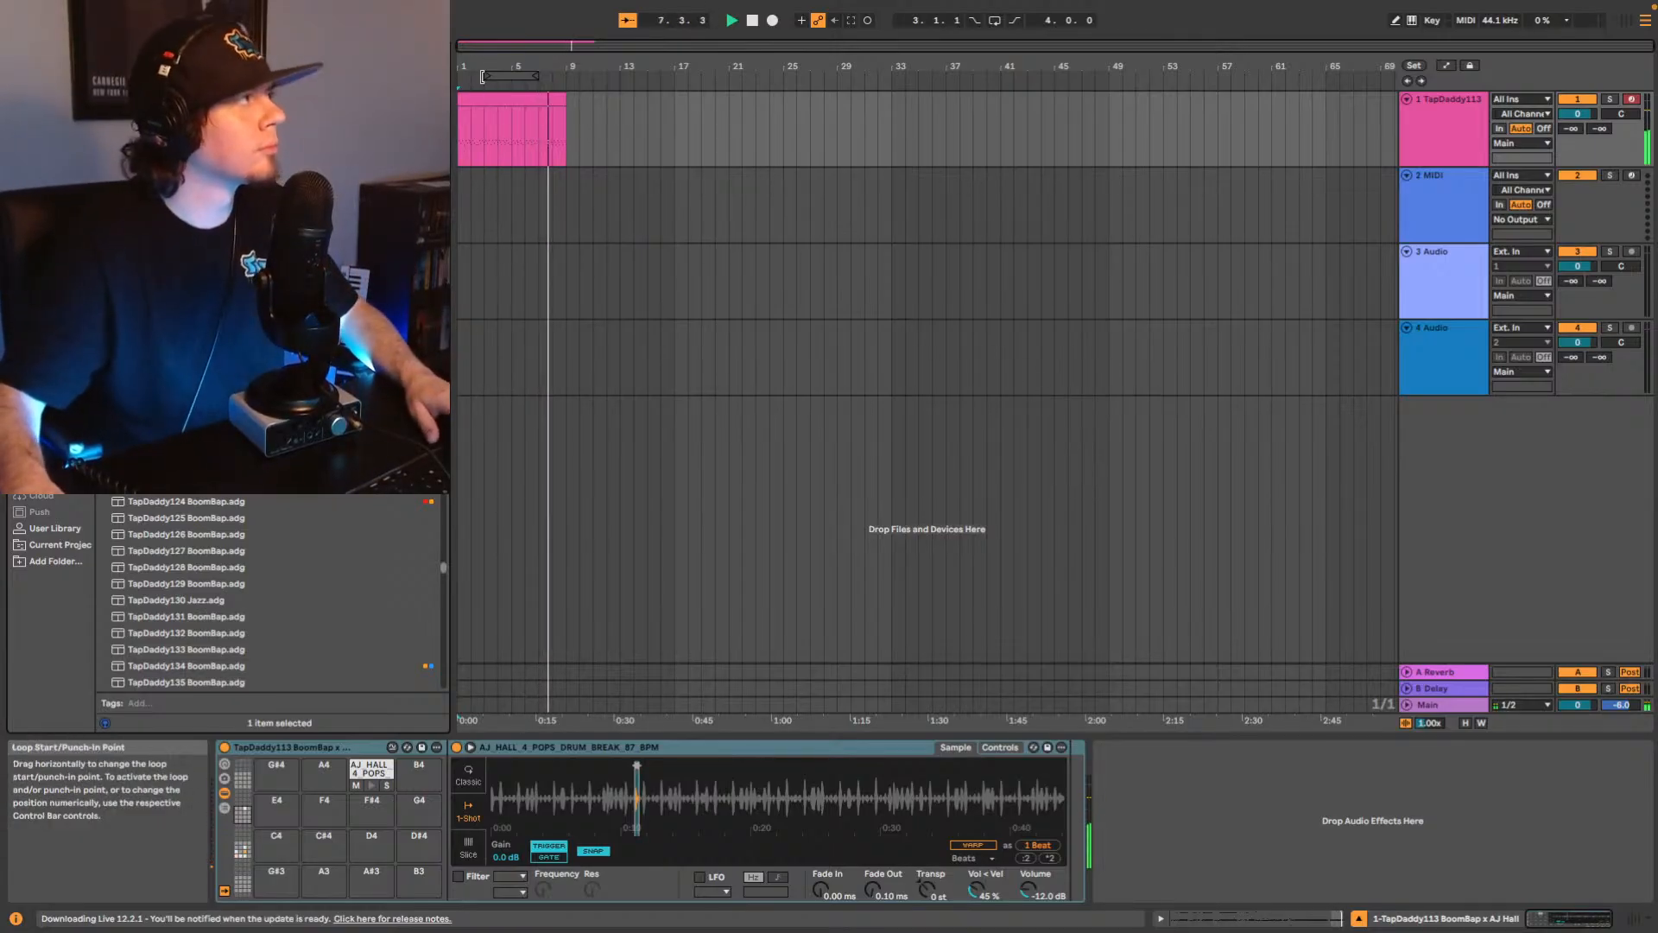
Set the arrangement loop to start at 1.1.1 with a length of 8 bars and play from the start.
drag(483, 76, 567, 77)
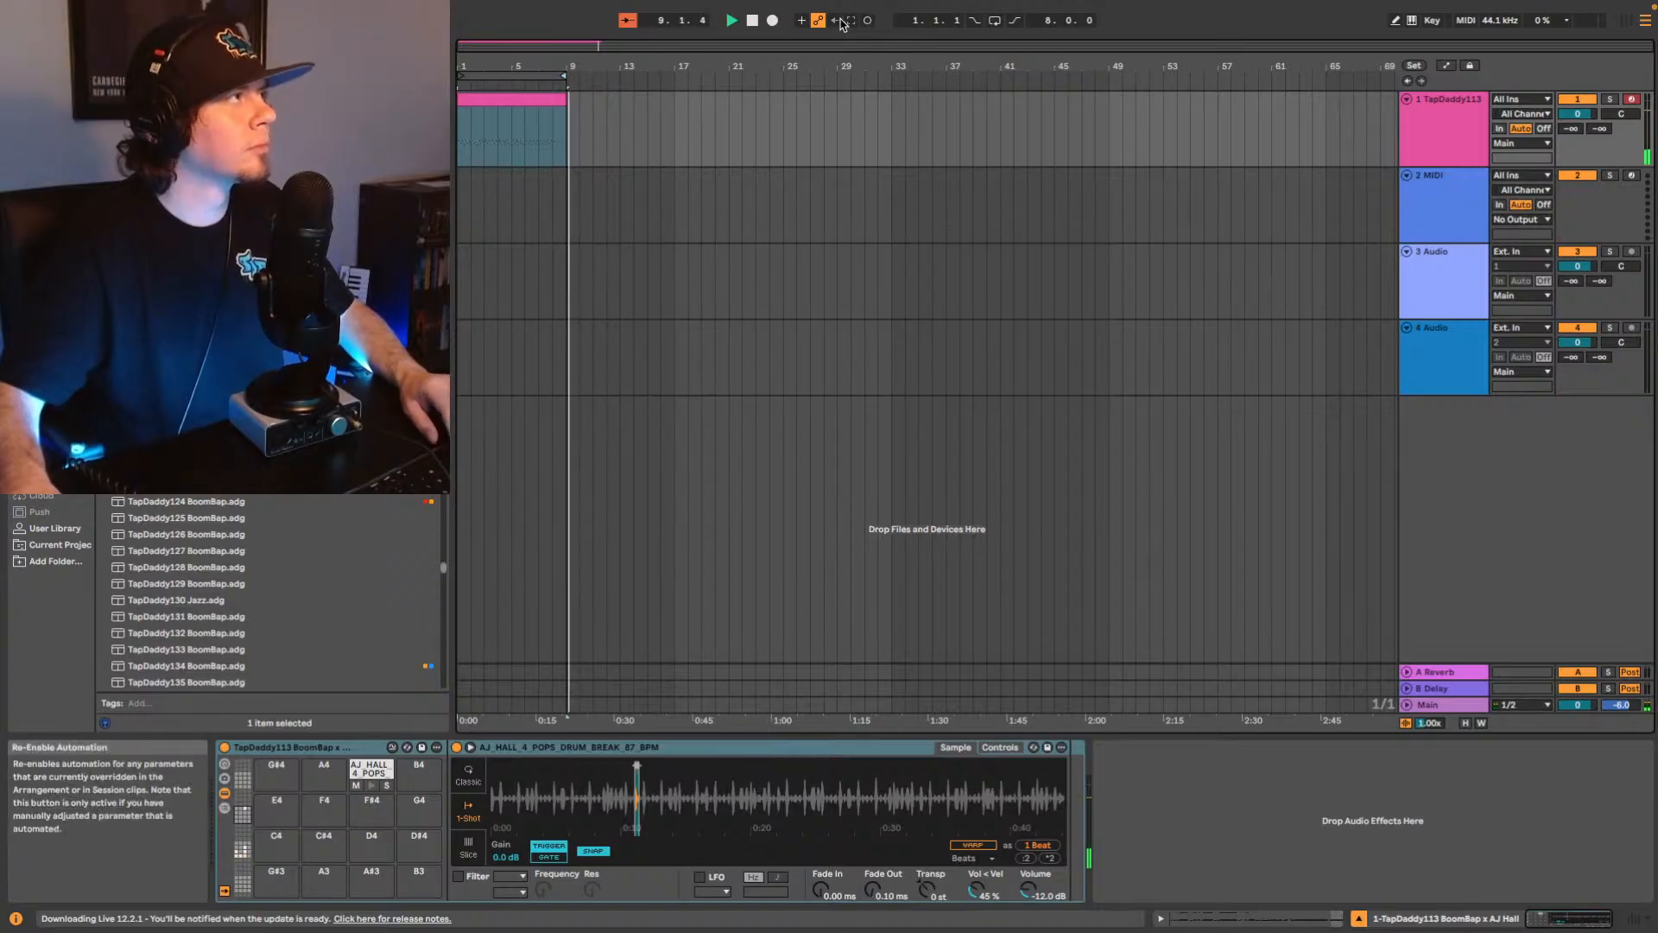
key(space)
mouse_move(544, 46)
mouse_down()
mouse_move(544, 112)
mouse_move(515, 56)
mouse_up()
key(space)
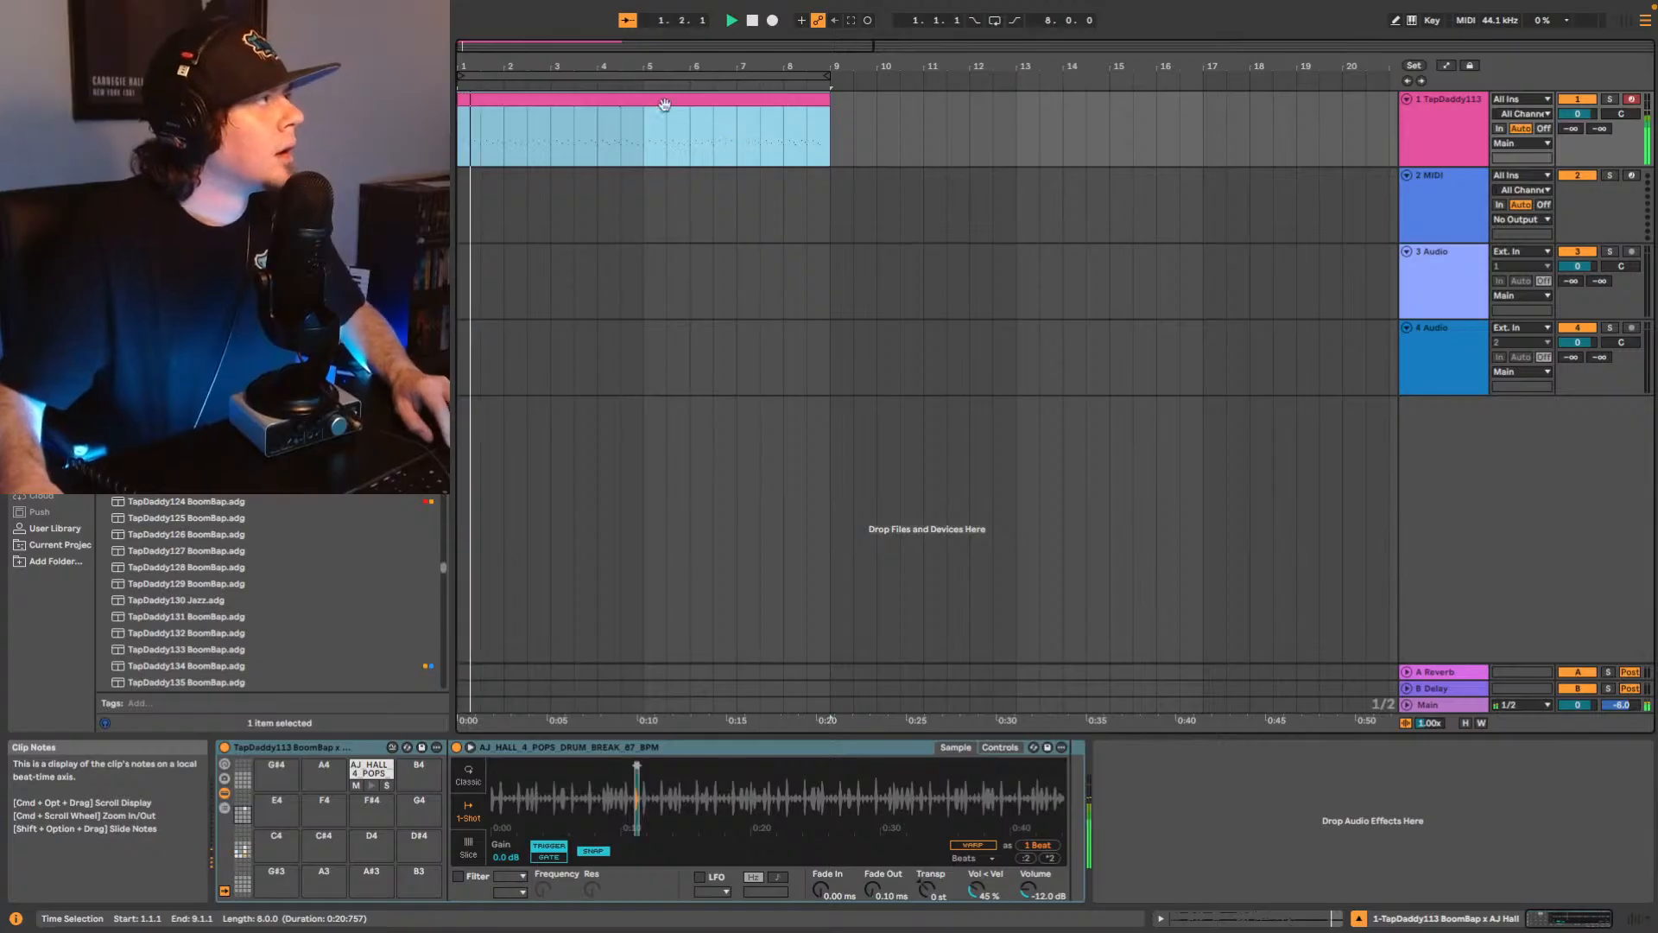
Move the drum clip to 1.3.1, extend its start back to 1.1.1, and play it with looping on.
key(space)
drag(629, 111, 653, 110)
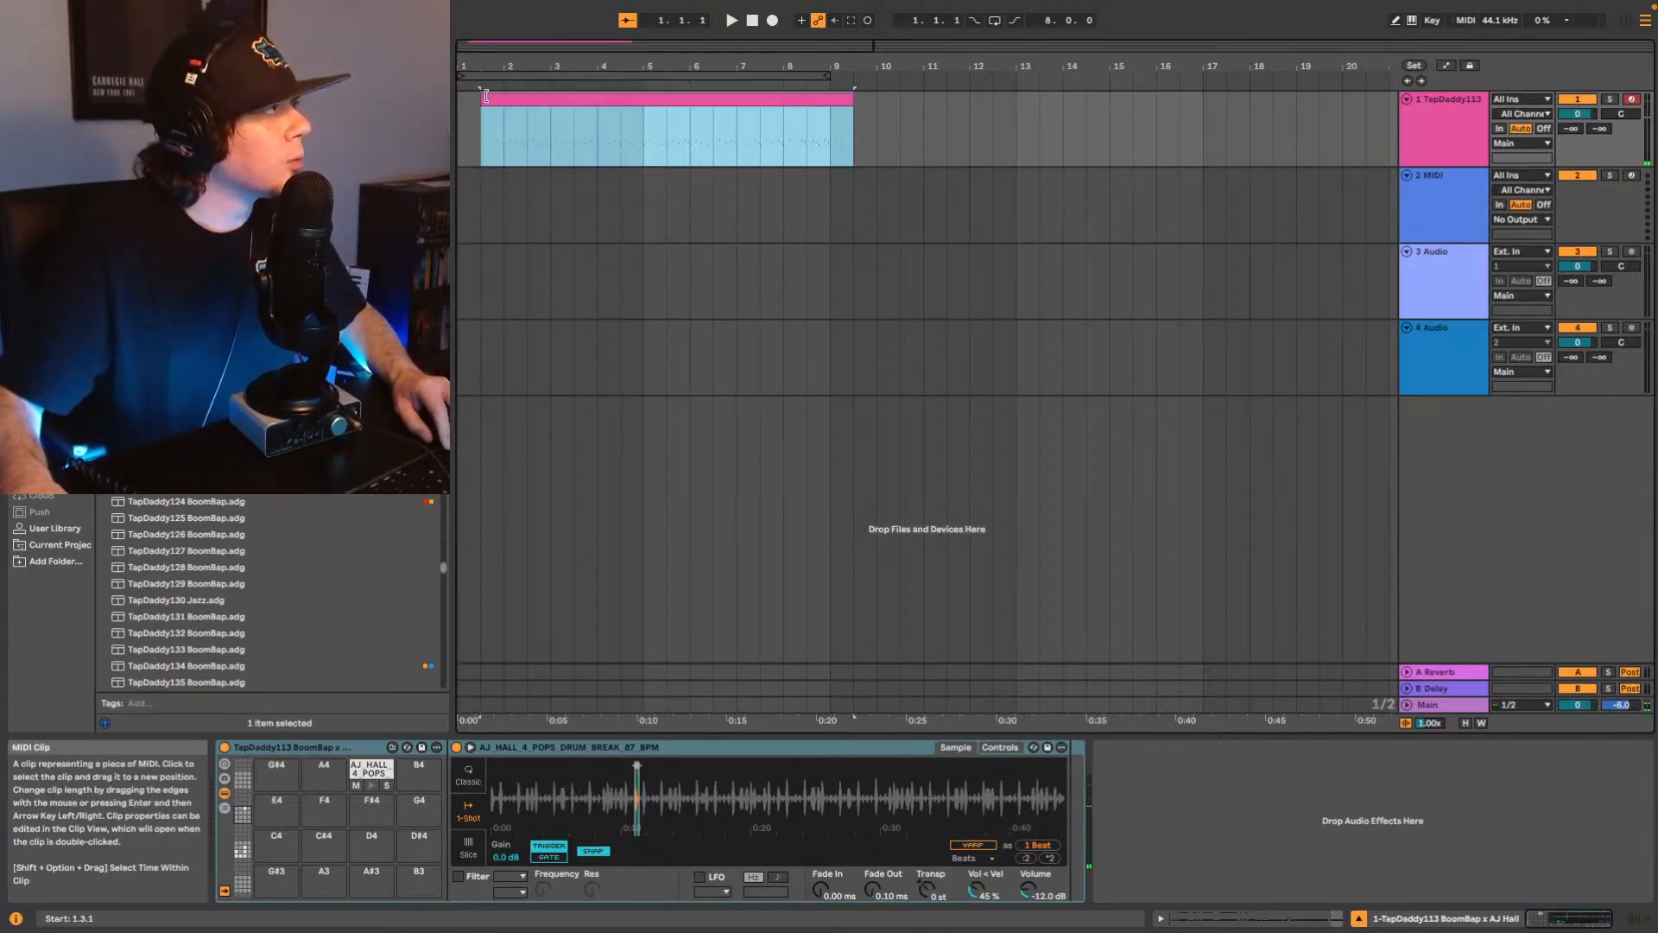
click(502, 102)
key(space)
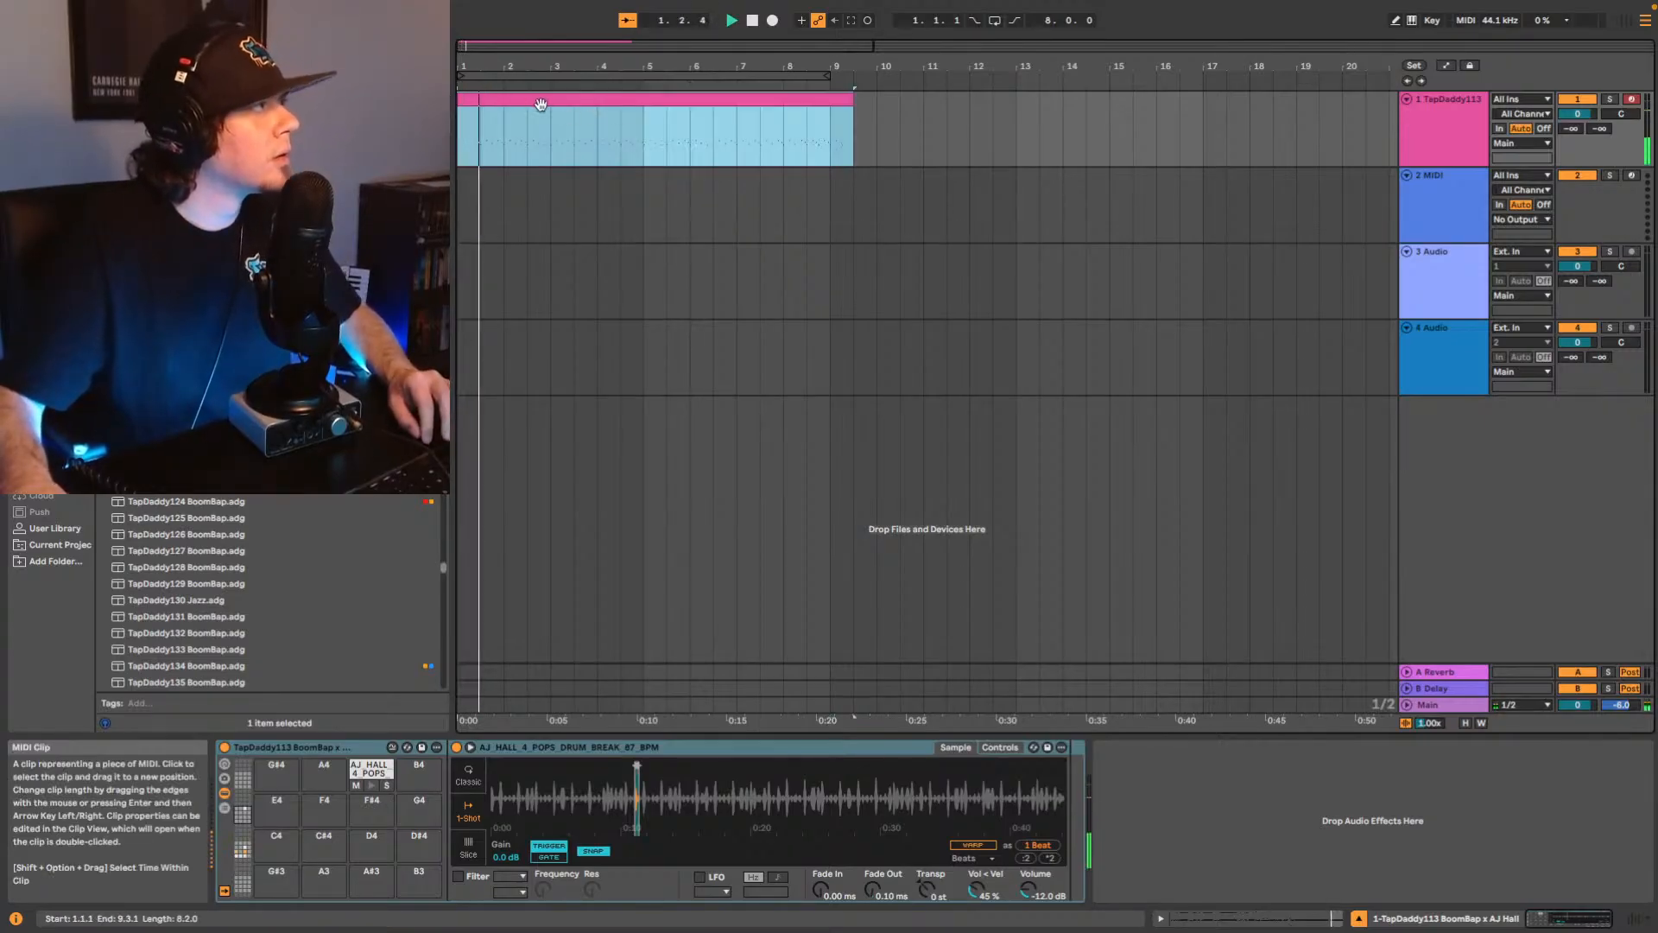
click(995, 21)
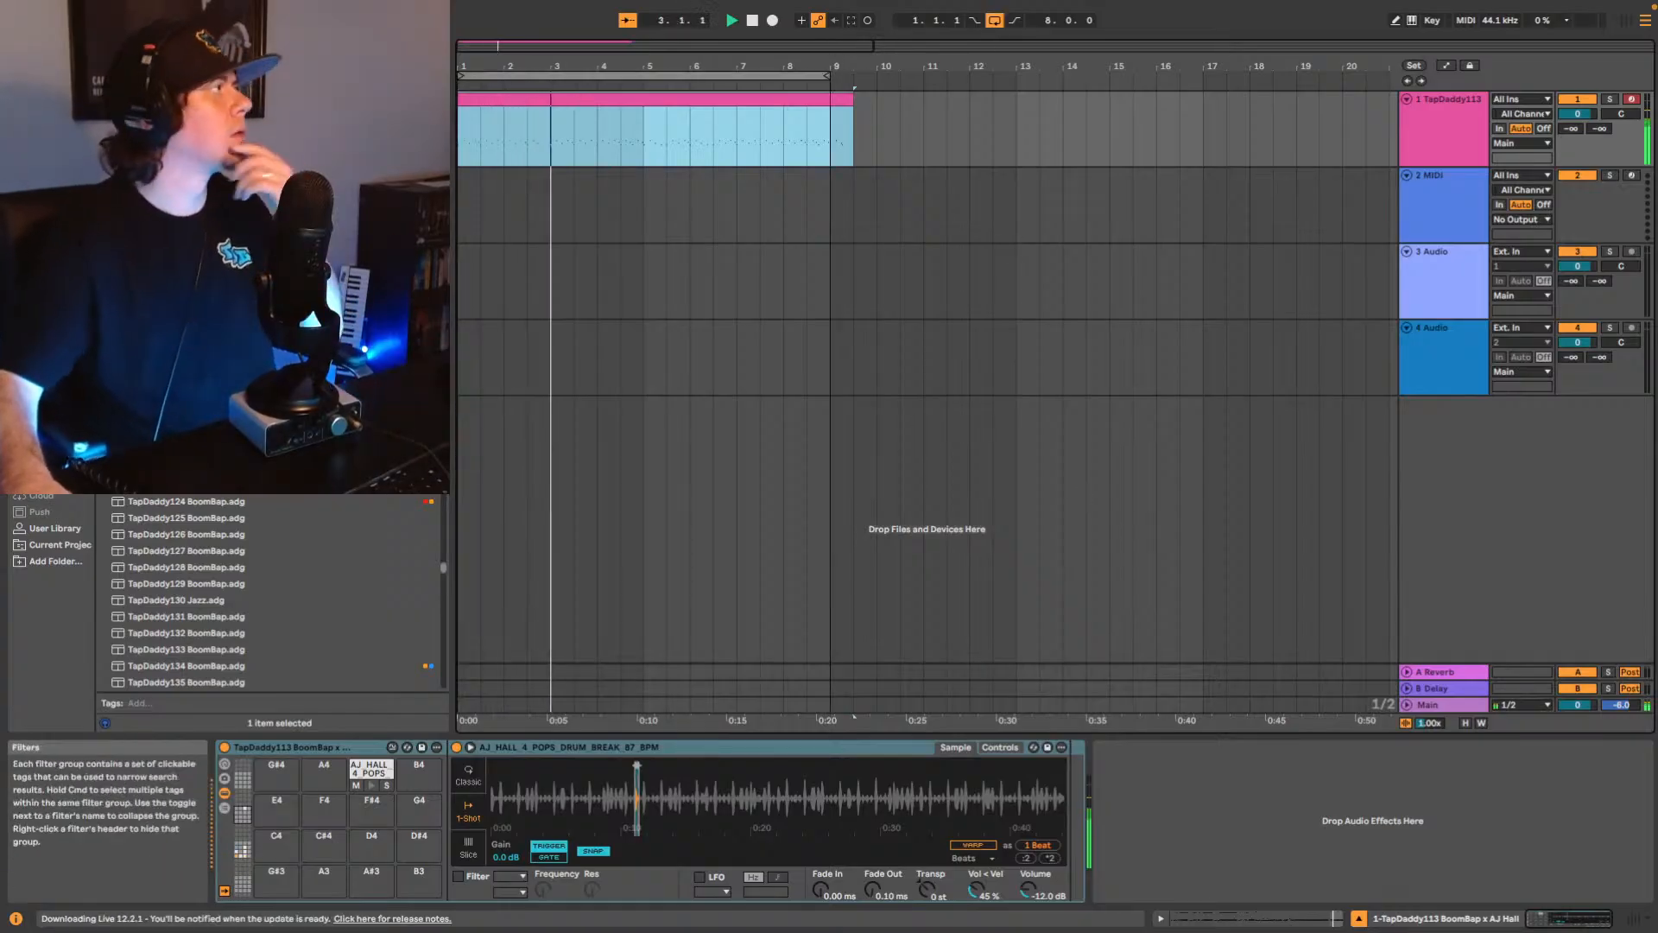
Search the browser for "deca" samples, look through the list and clear the search.
click(242, 46)
text(a)
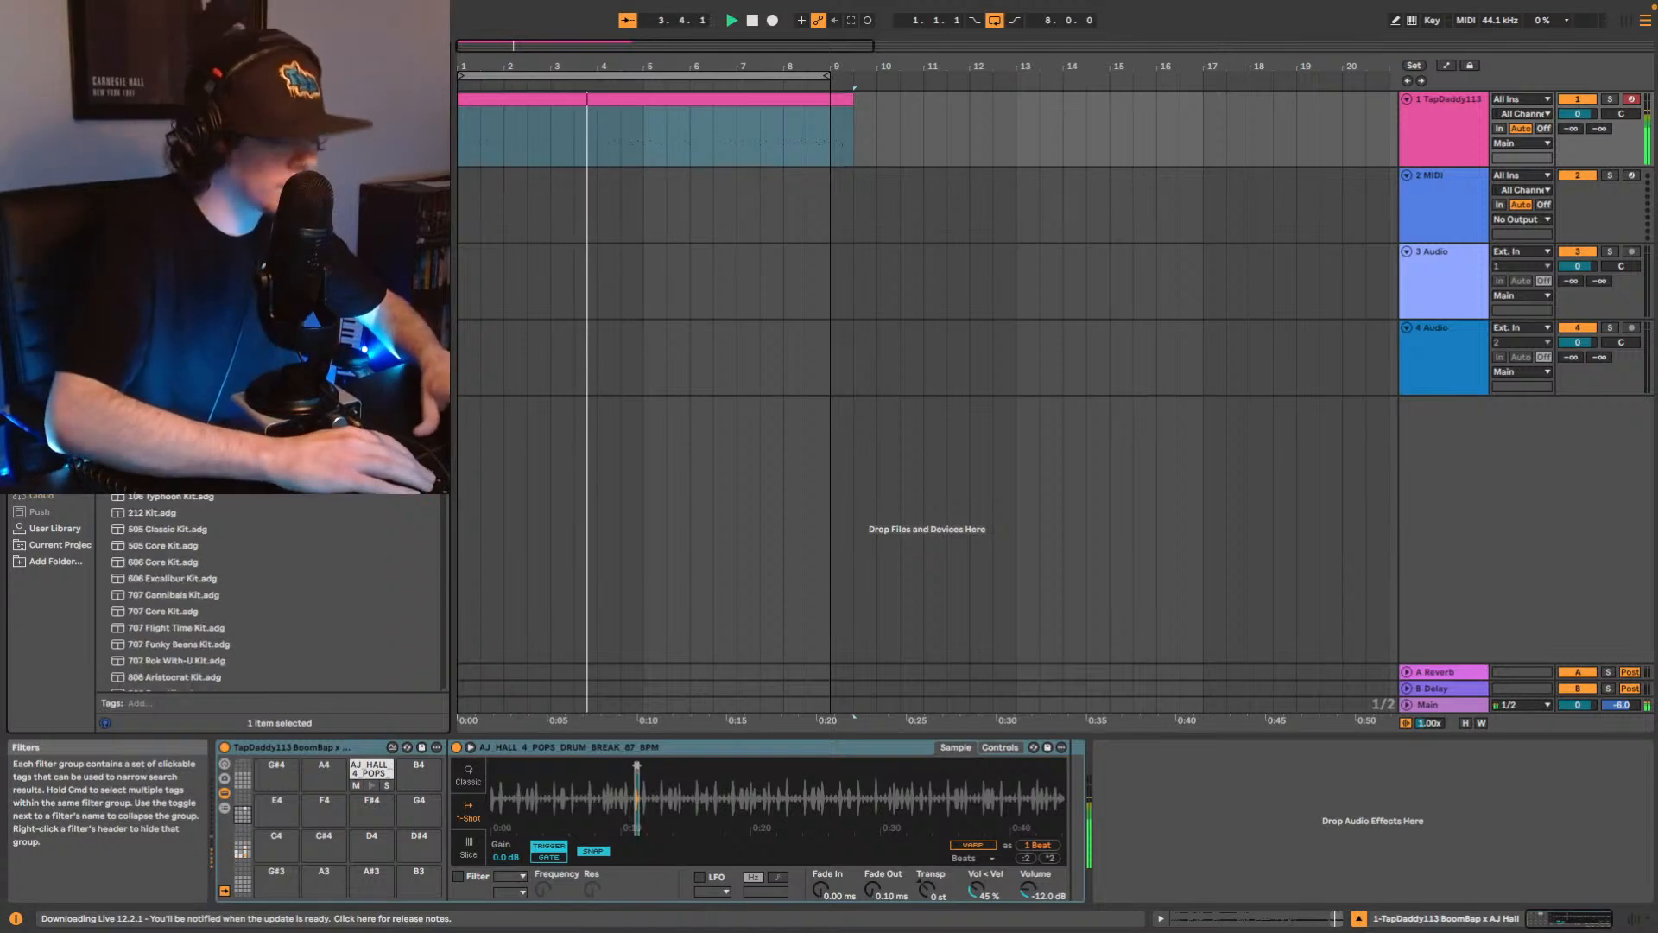
text(deca)
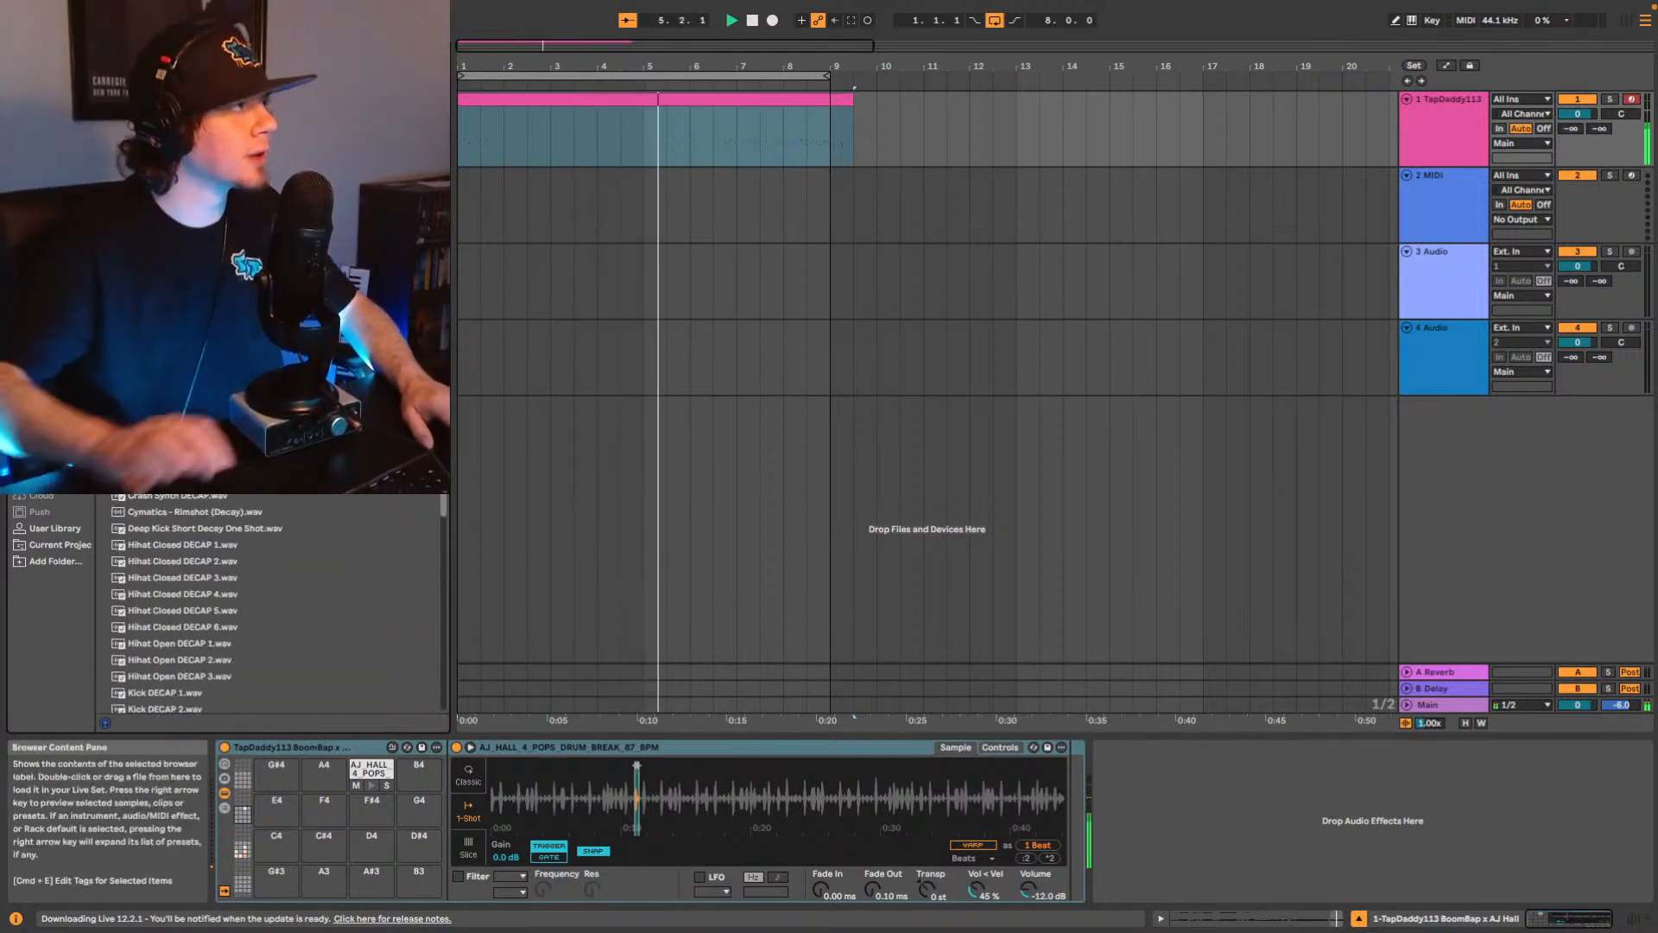
scroll(272, 605, down, 5)
scroll(272, 604, up, 5)
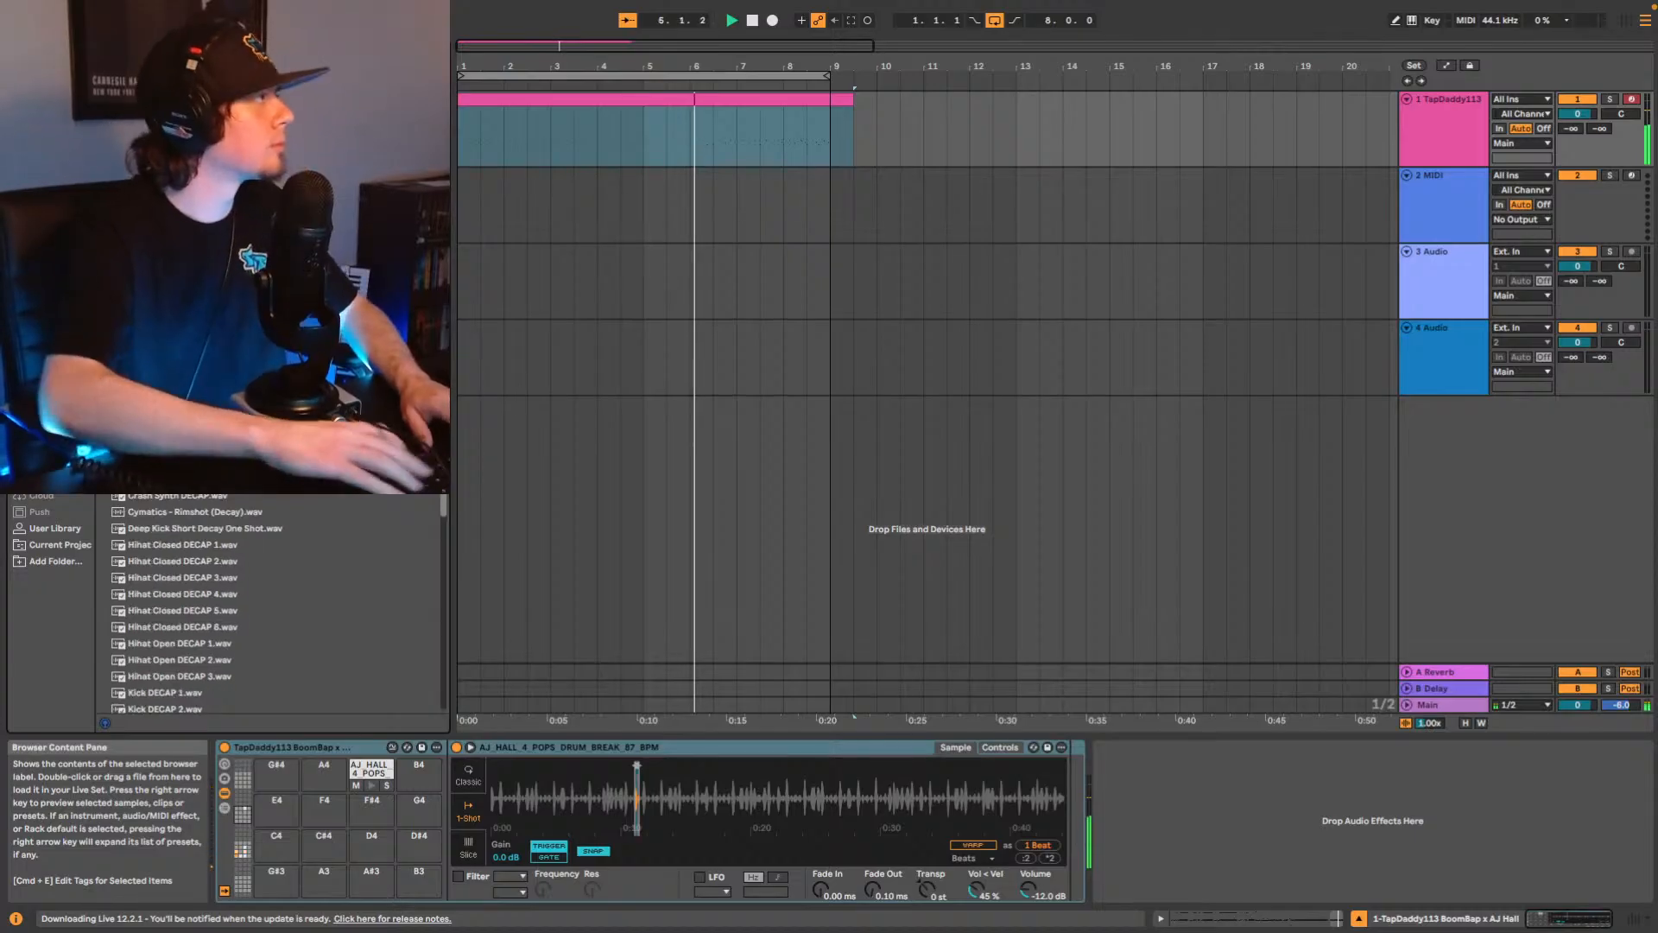
key(Escape)
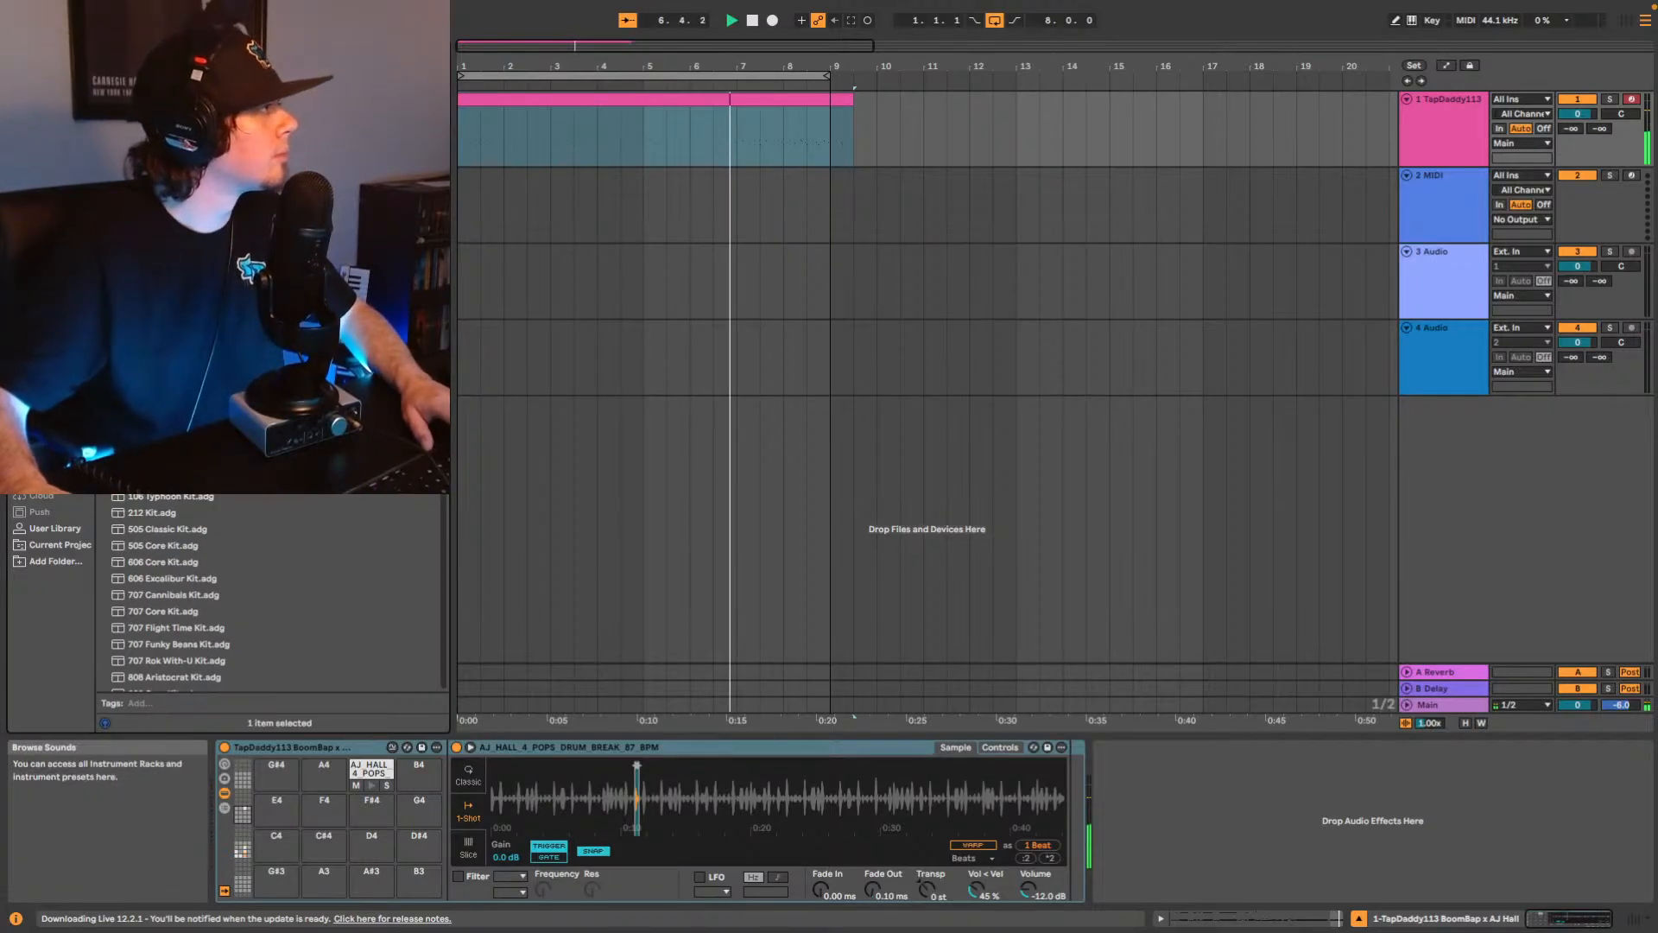
Add the Drum Buss audio effect after the drum kit on track 1.
click(47, 357)
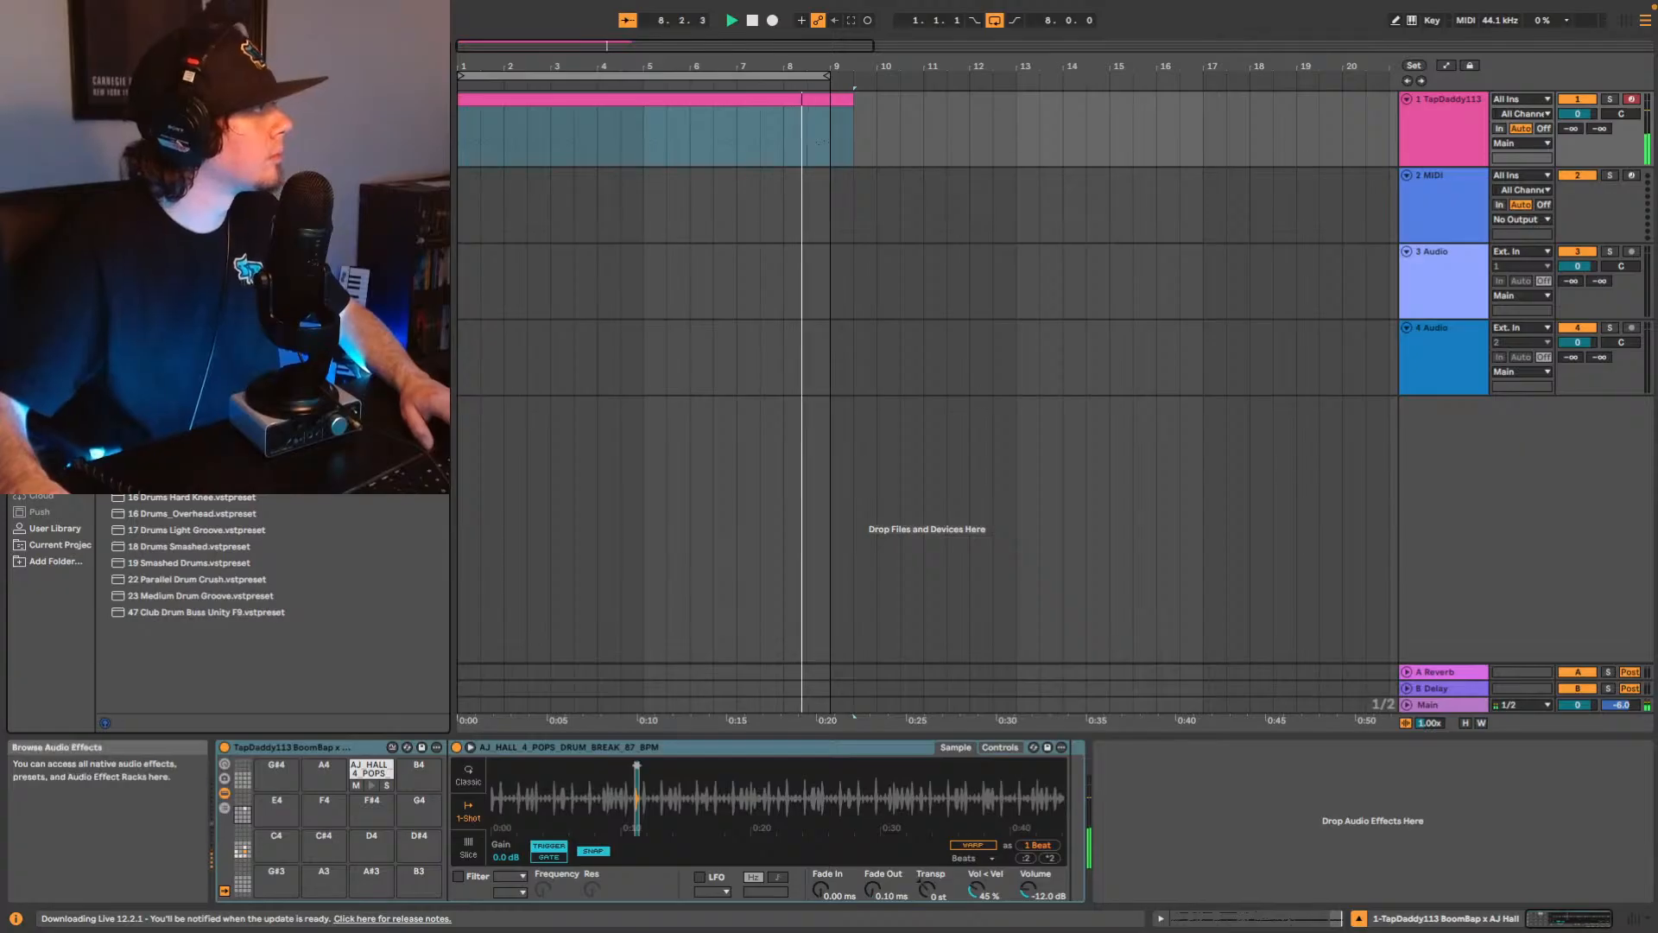
click(47, 291)
drag(159, 172, 643, 420)
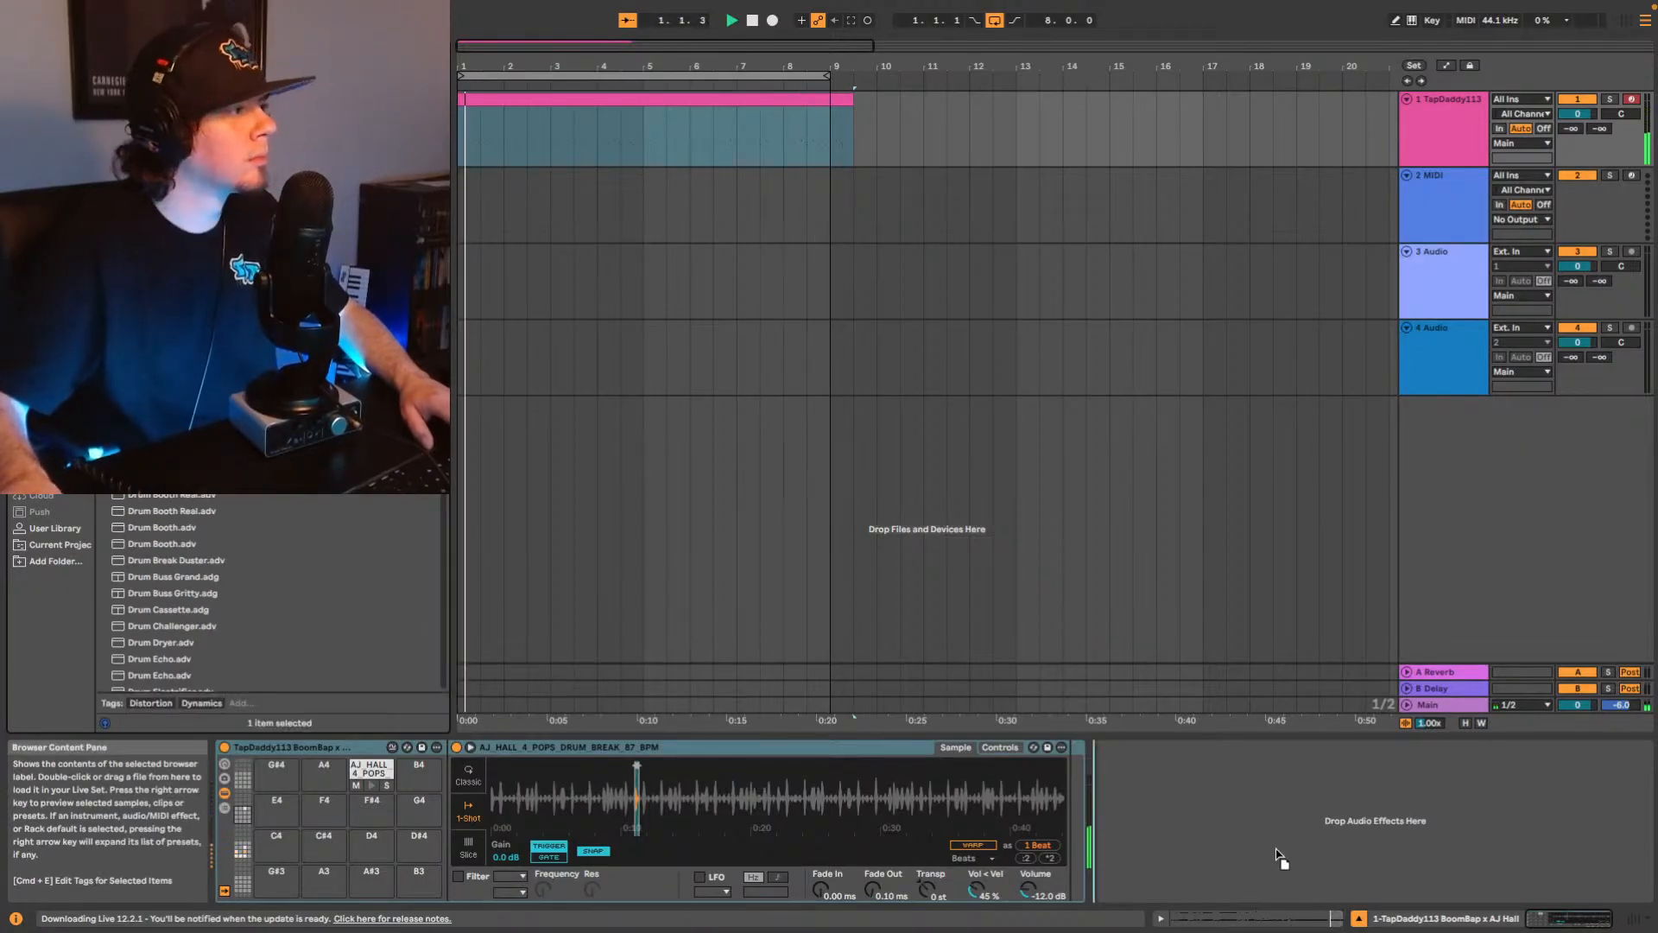
drag(1279, 857, 1281, 857)
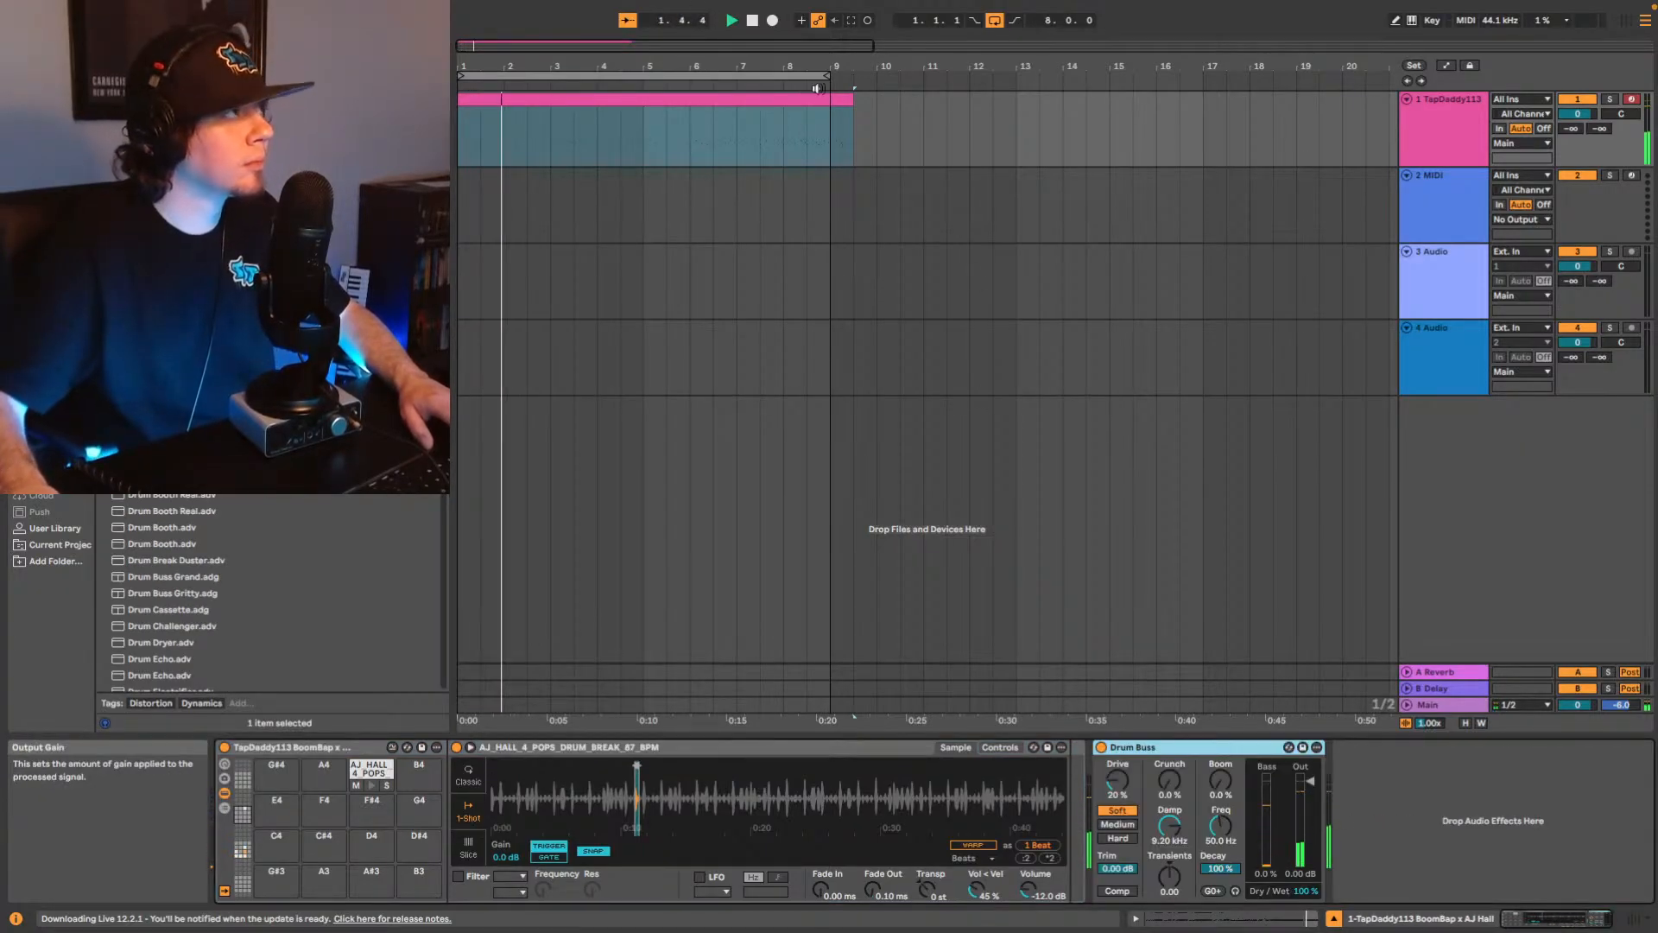
Shorten the drum clip on track 1 to end at 9.1.1 and delete the kick note at 111.3 in its notes.
key(super+a)
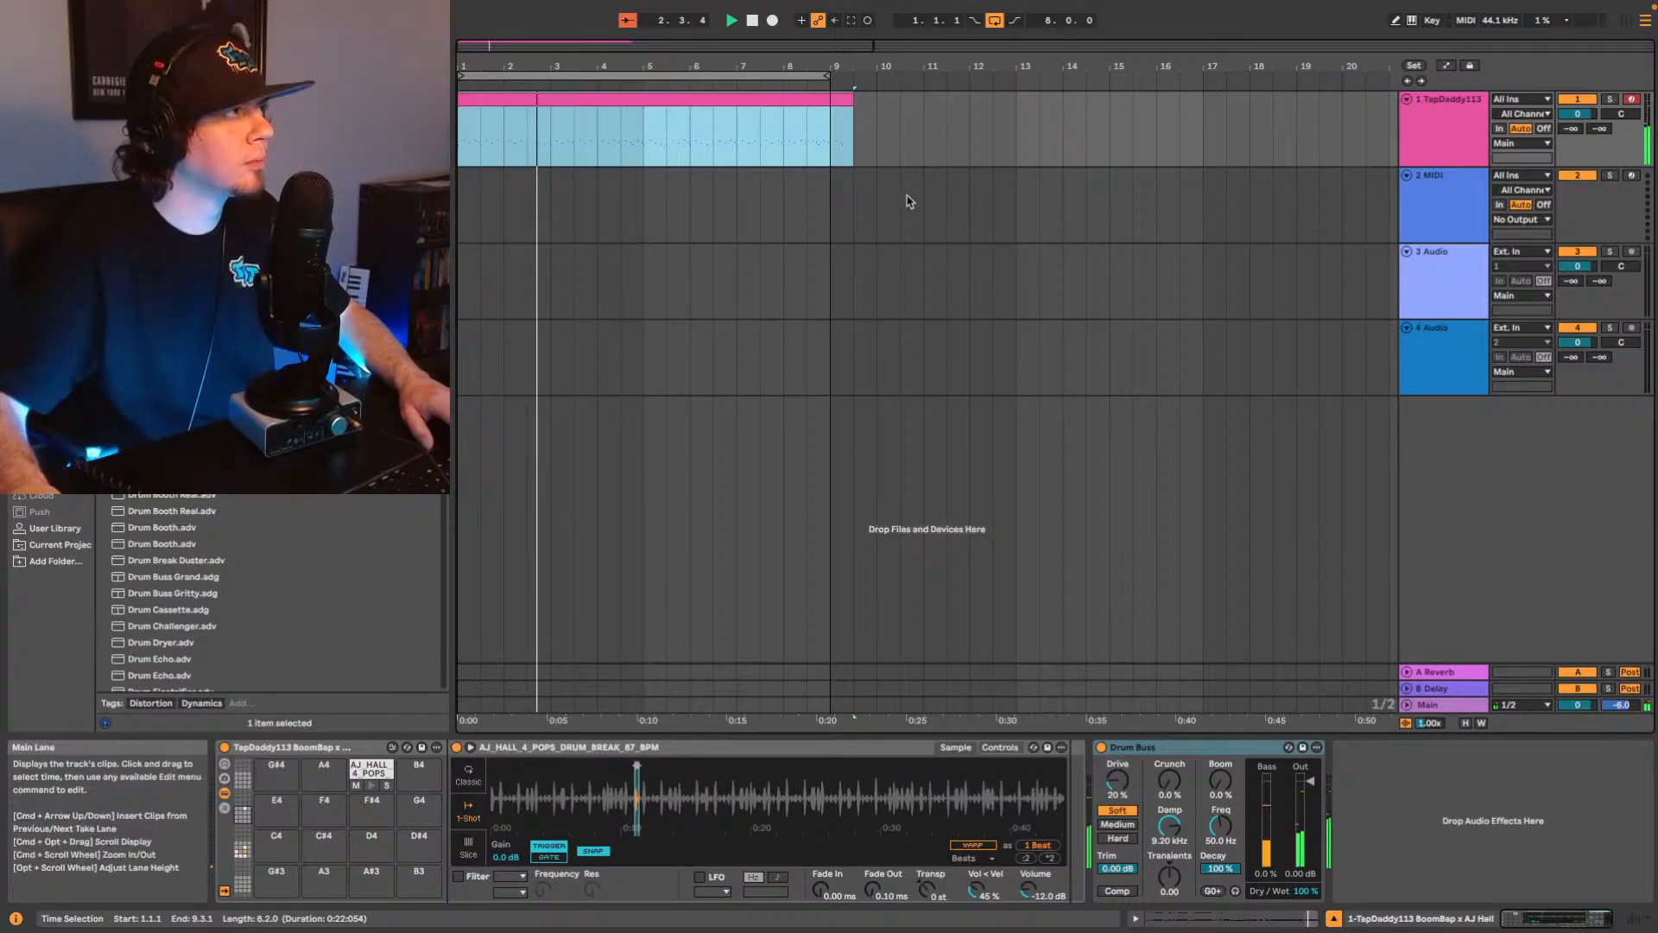
drag(853, 100, 830, 100)
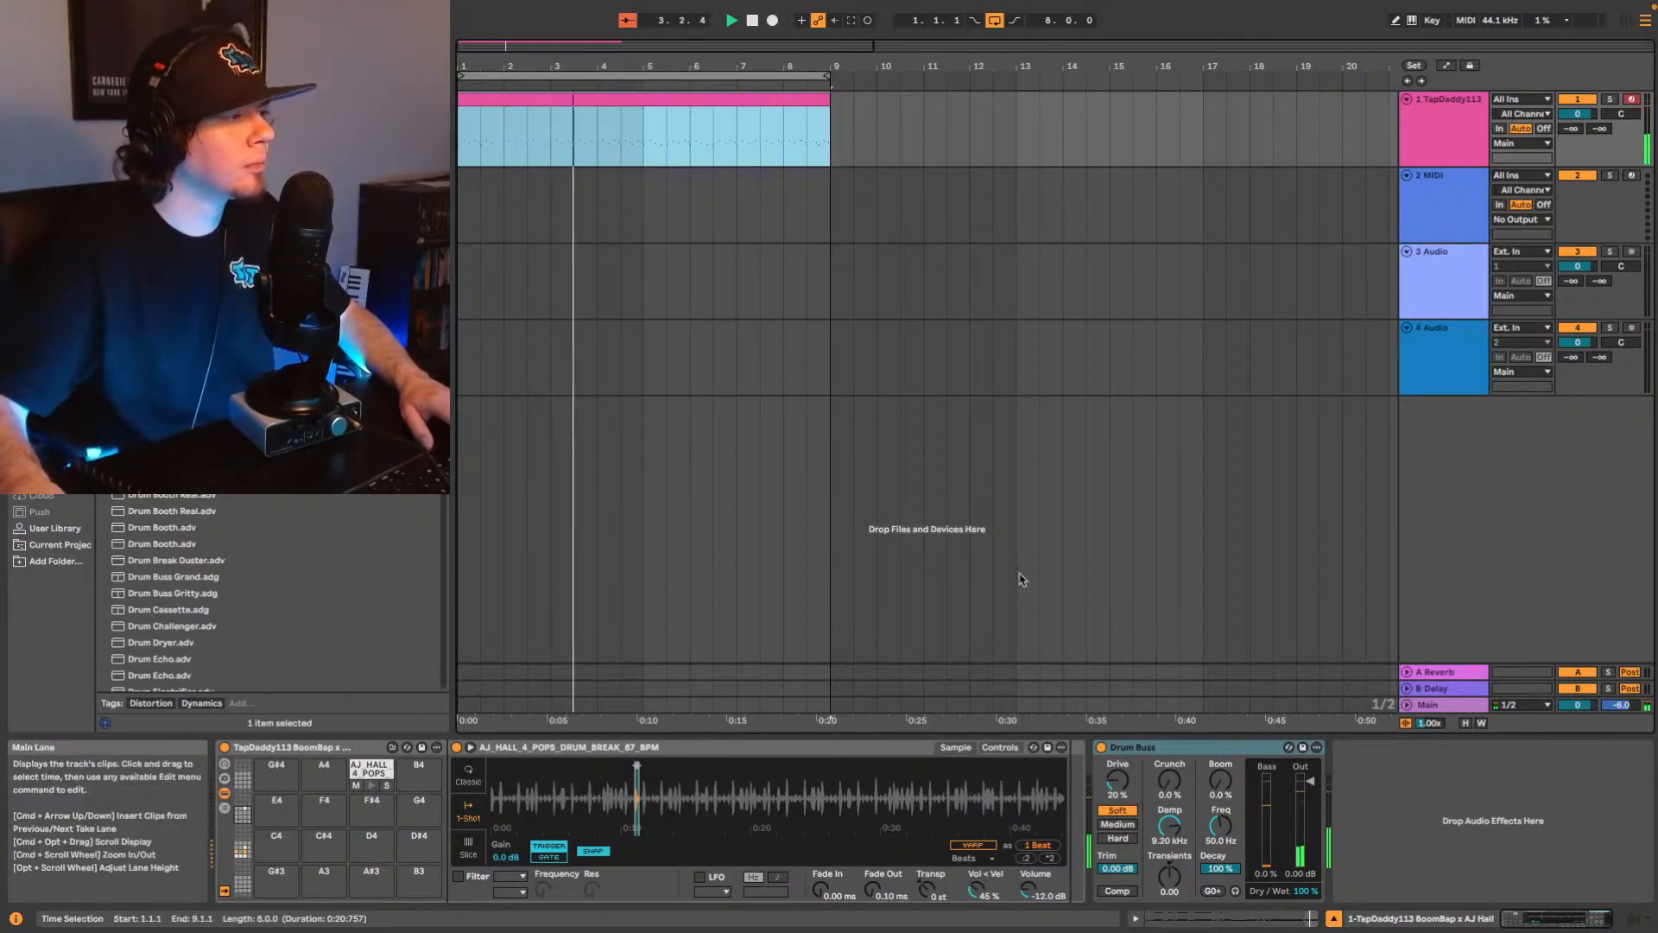
click(1299, 920)
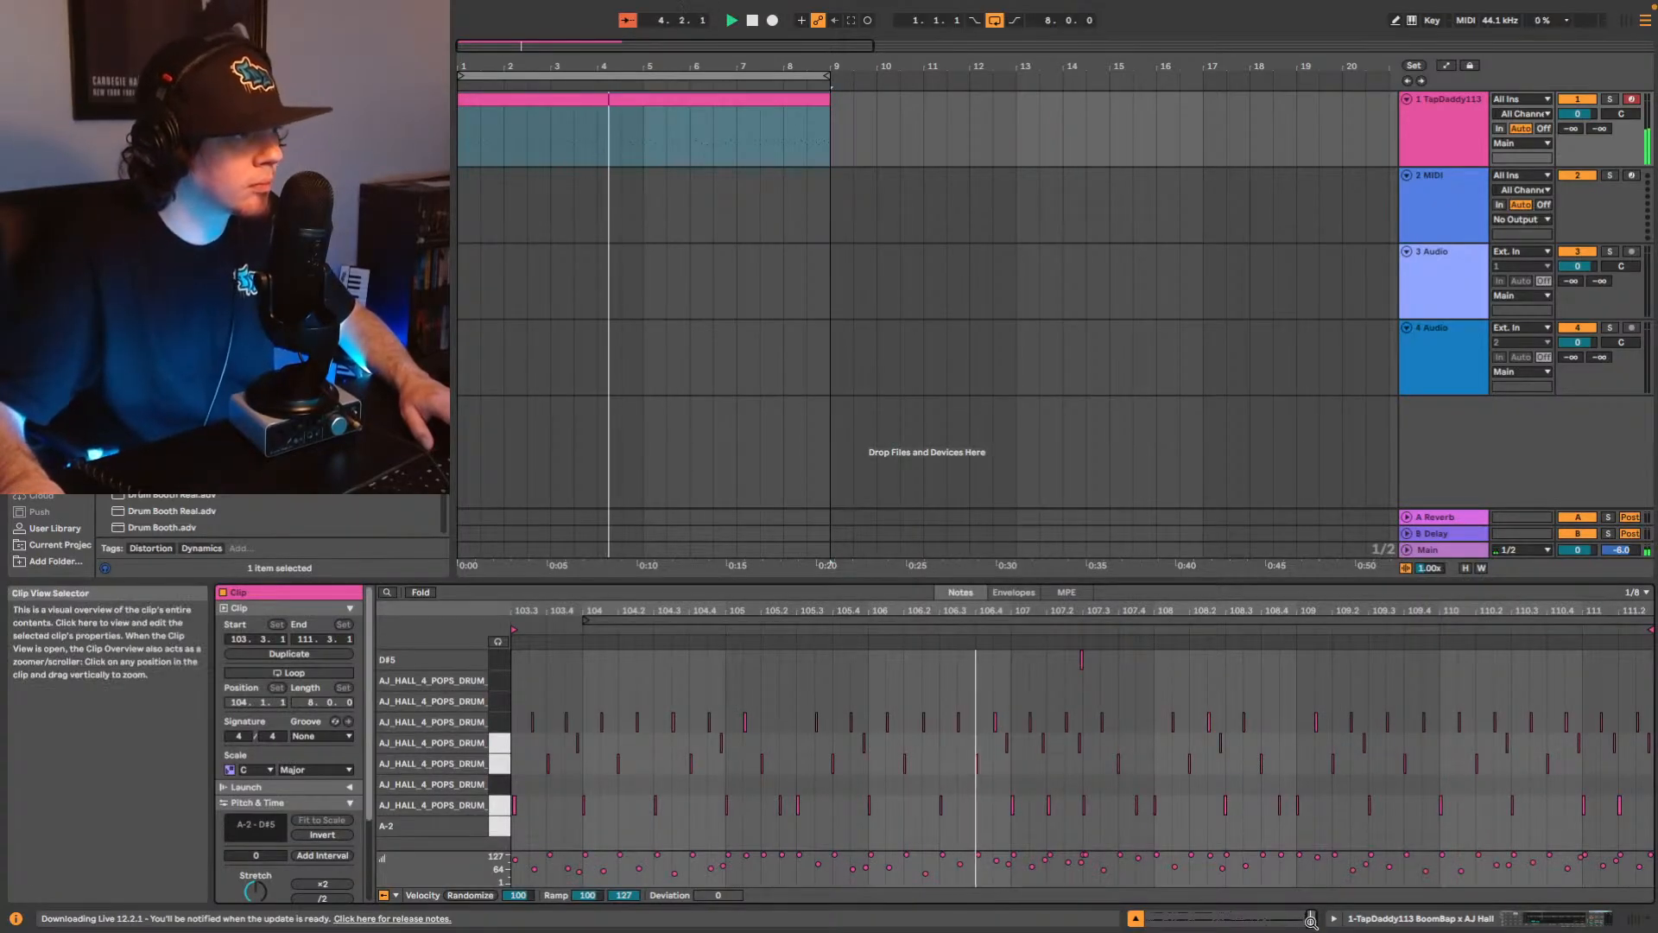
drag(1310, 921, 1311, 931)
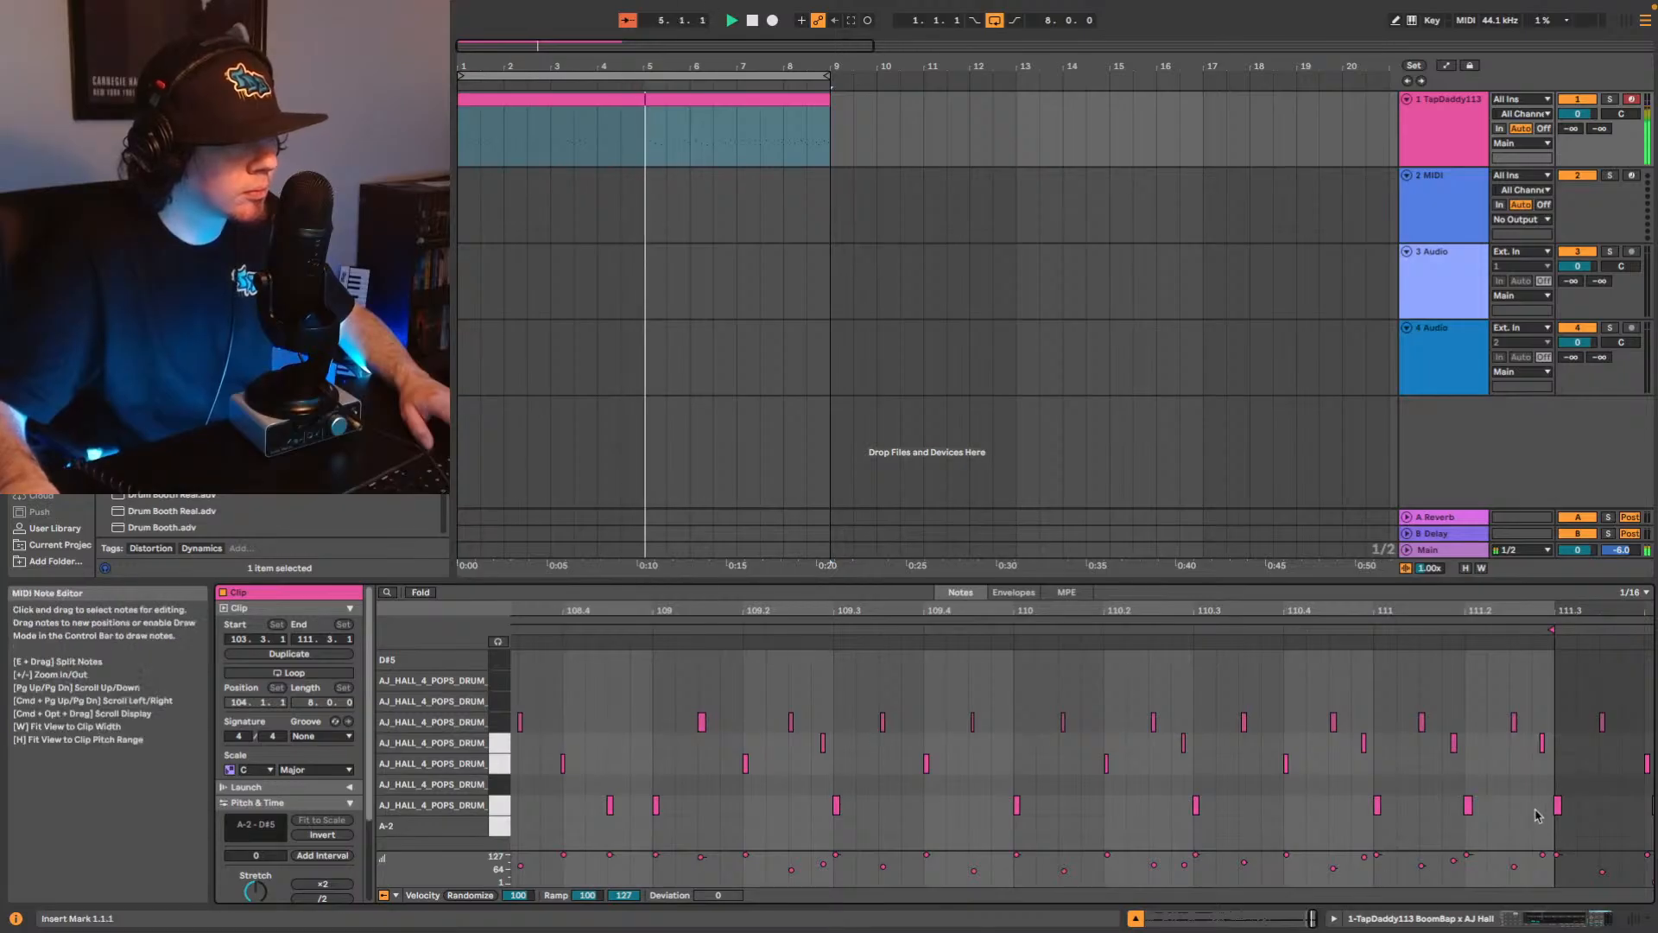
drag(1567, 825, 1546, 798)
key(Delete)
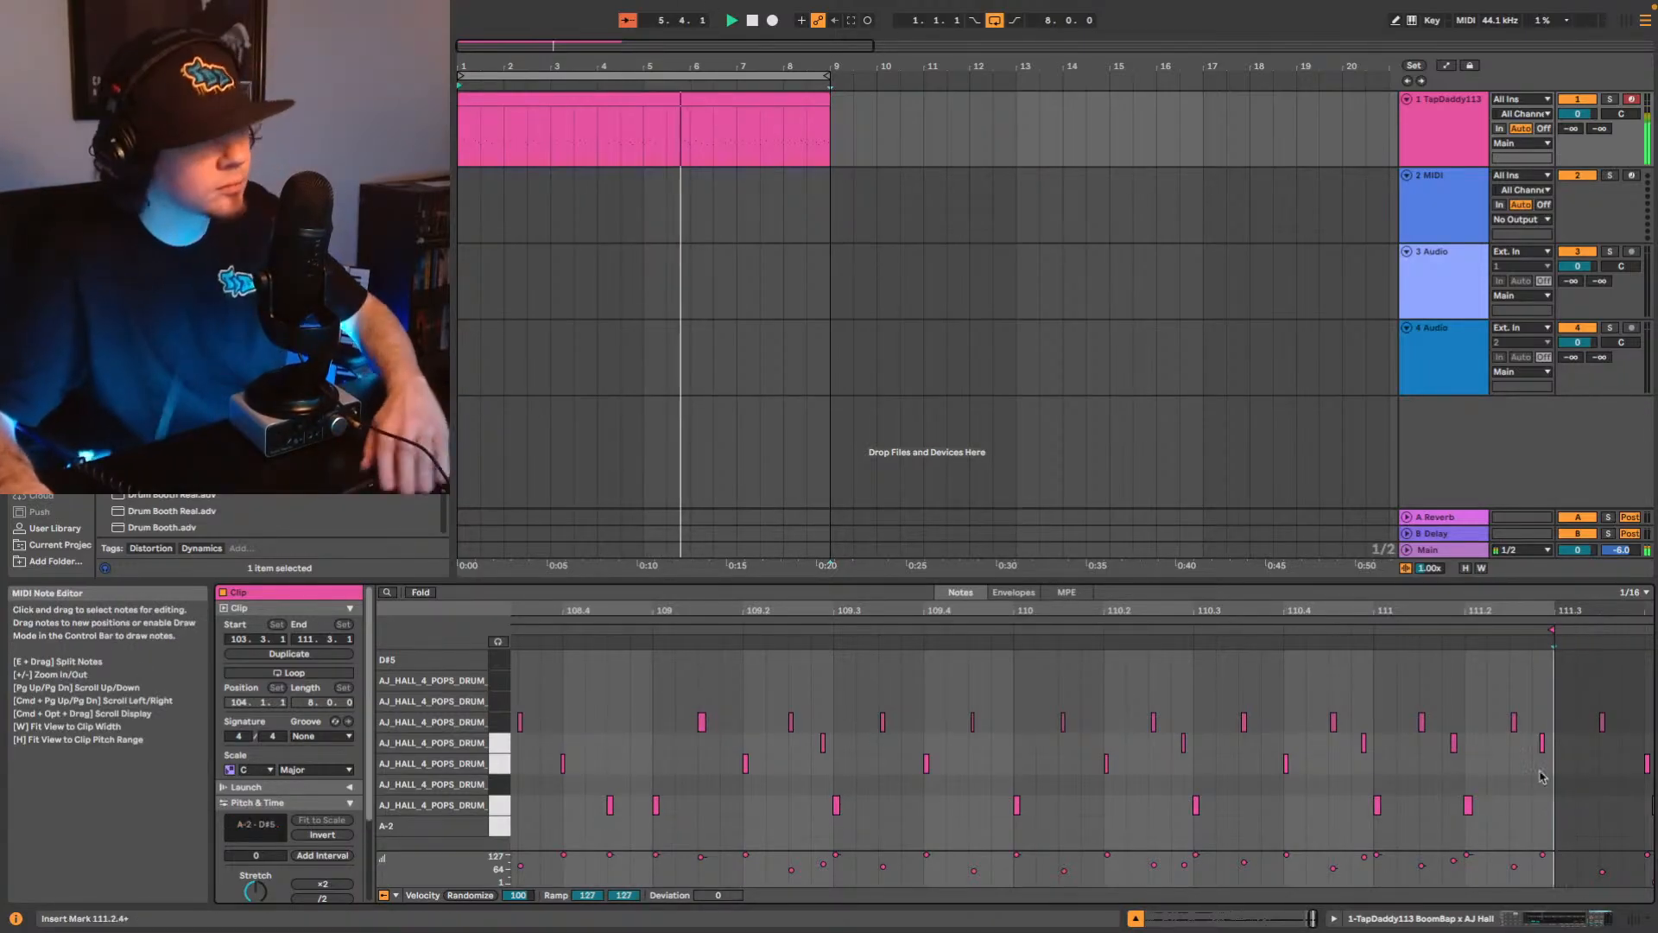
Set Drum Buss to Medium with Crunch 17%, Boom 13% and Transients 0.11, and replay the loop from the start.
click(800, 99)
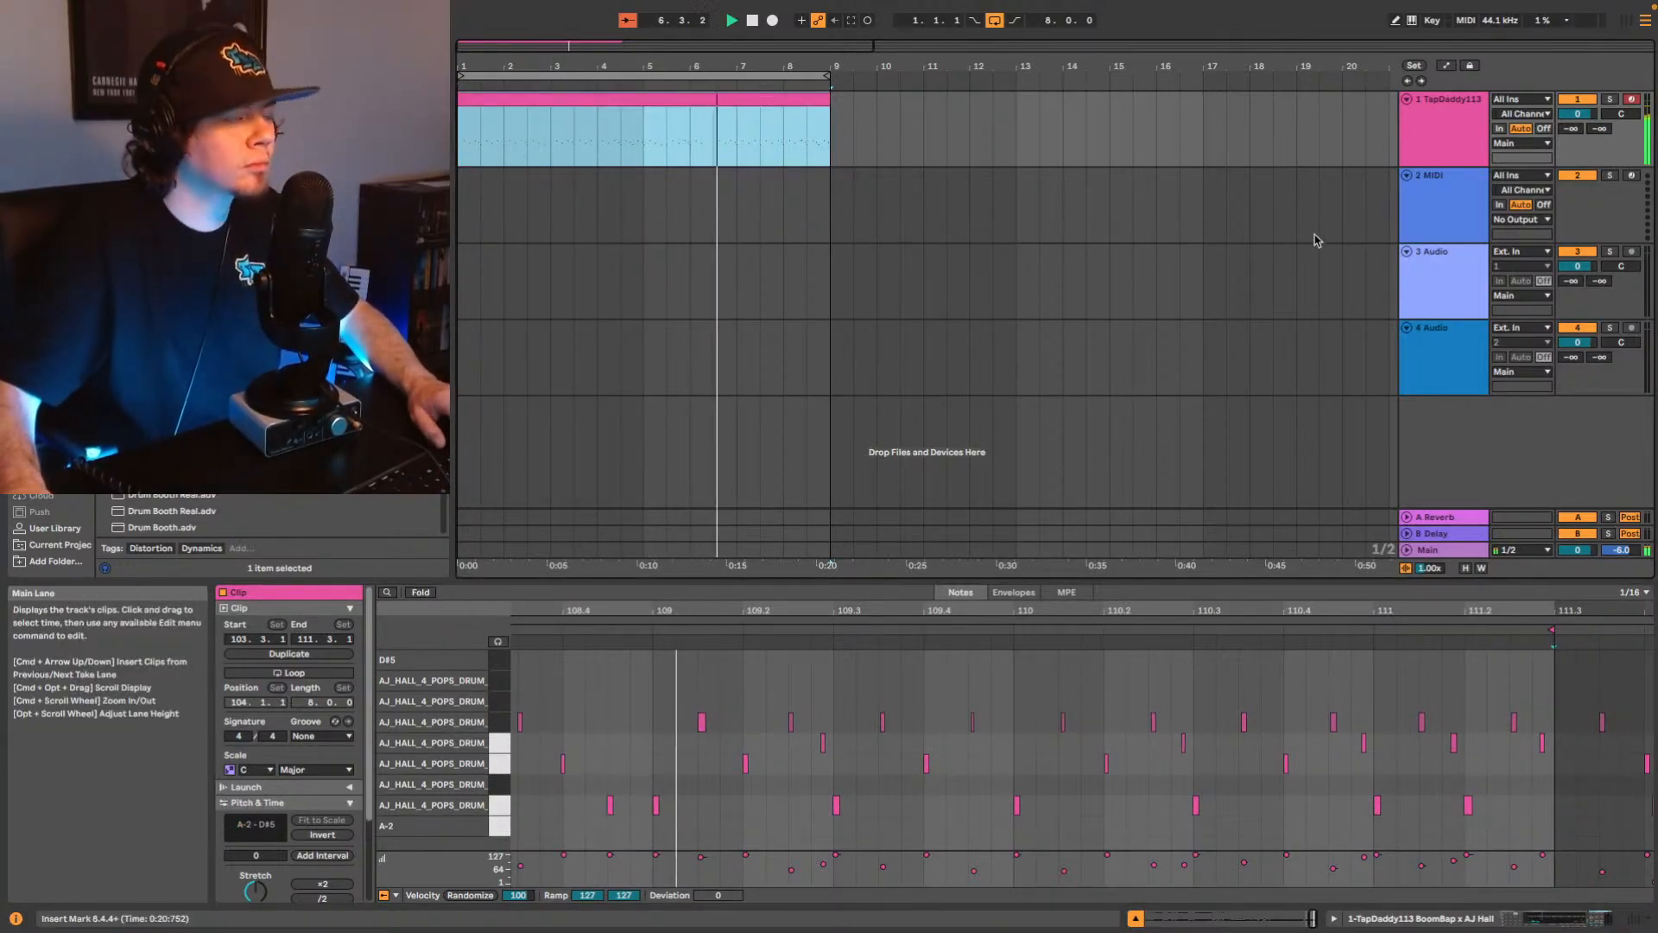
click(1540, 924)
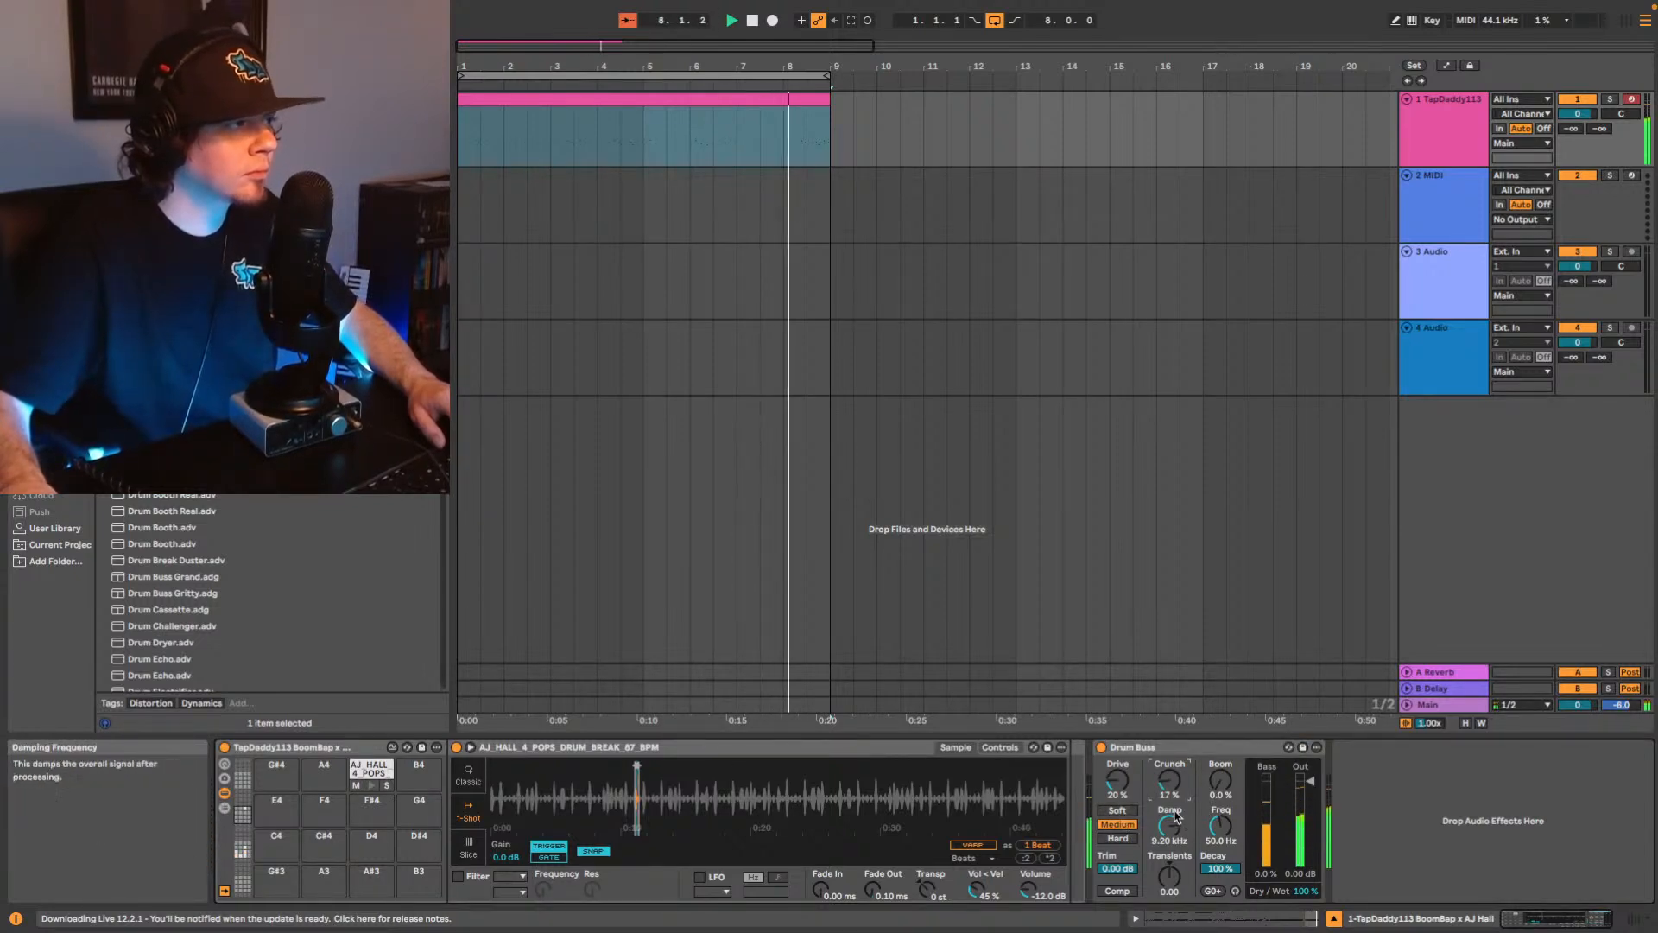
drag(1220, 780, 1220, 772)
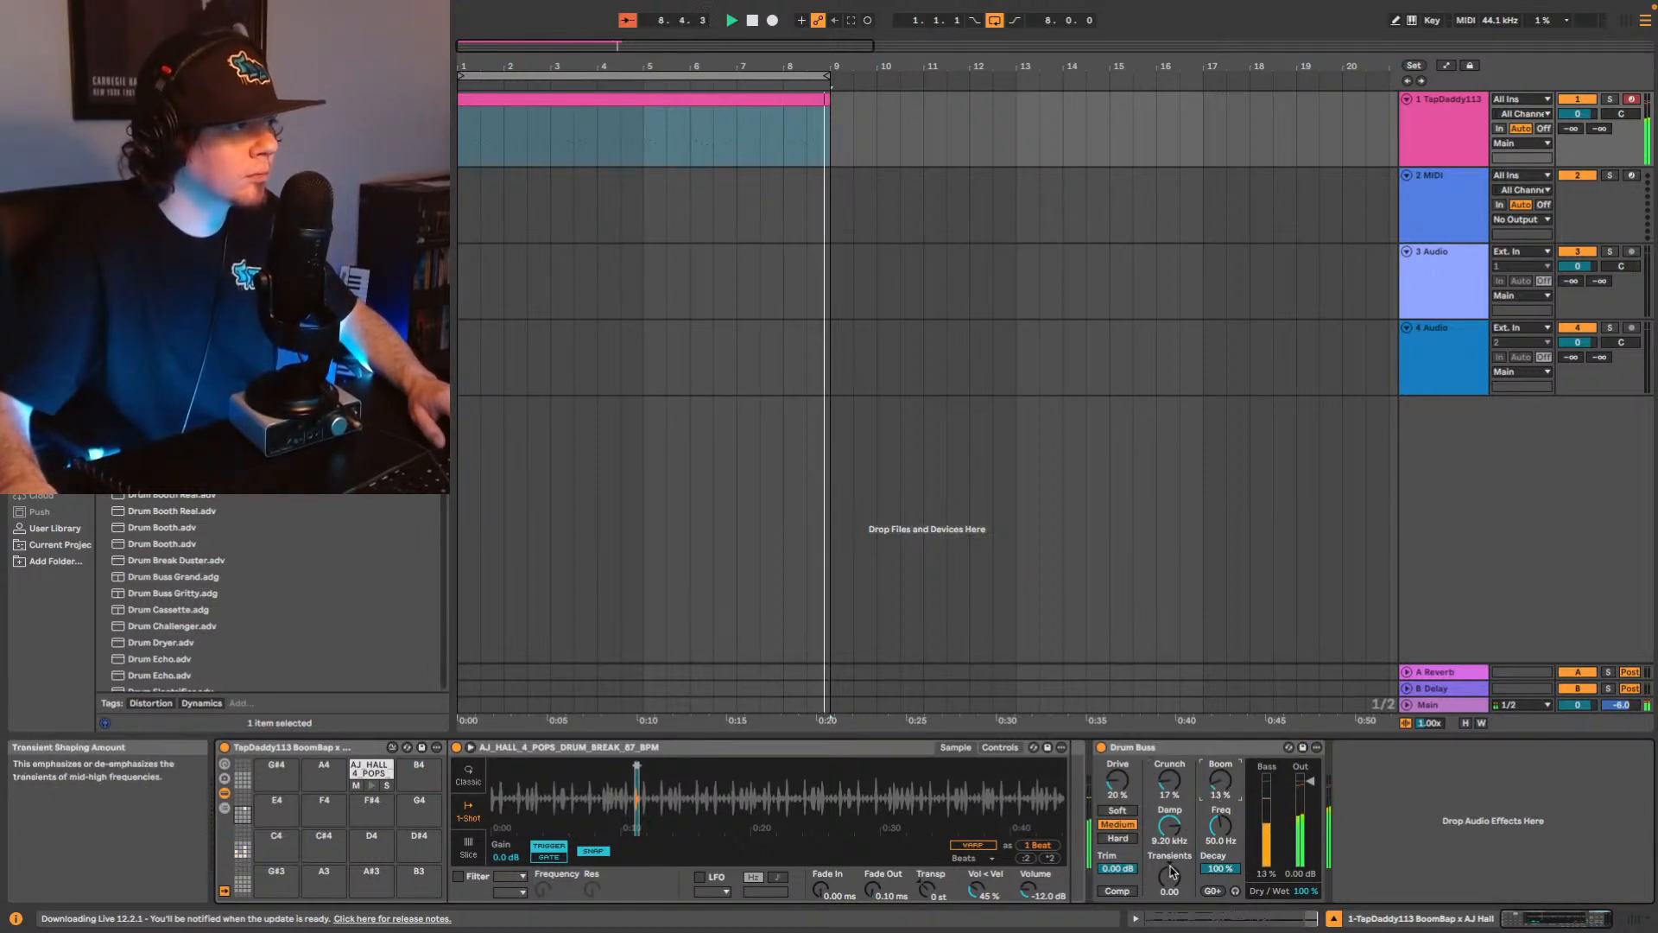
key(space)
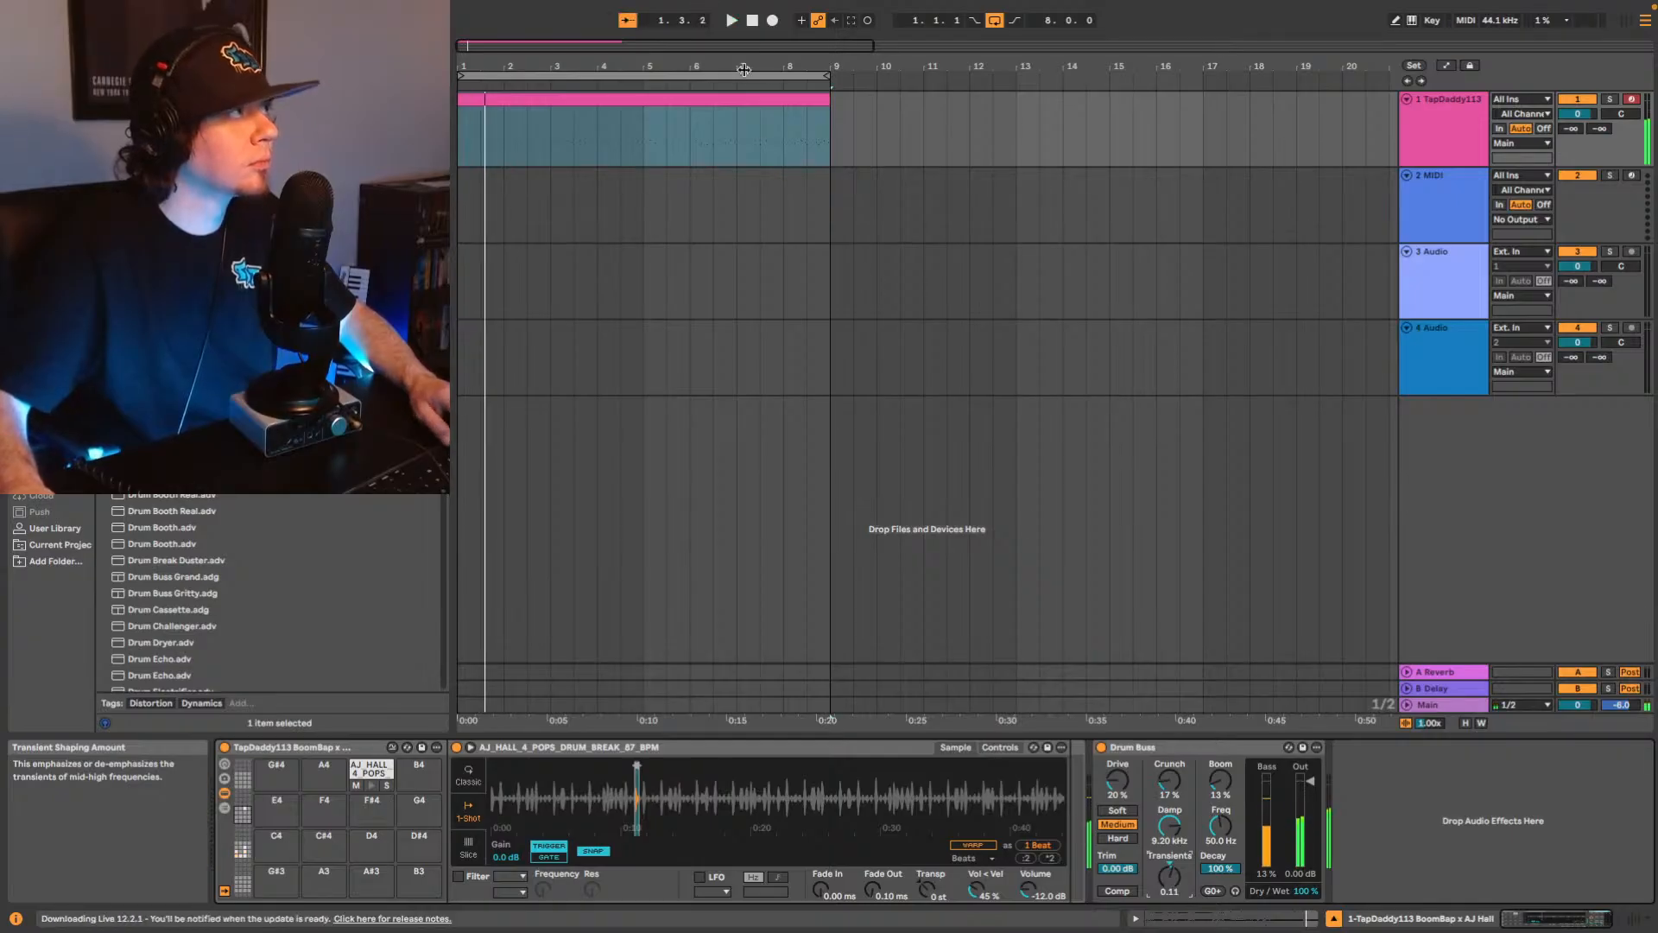
click(803, 101)
key(space)
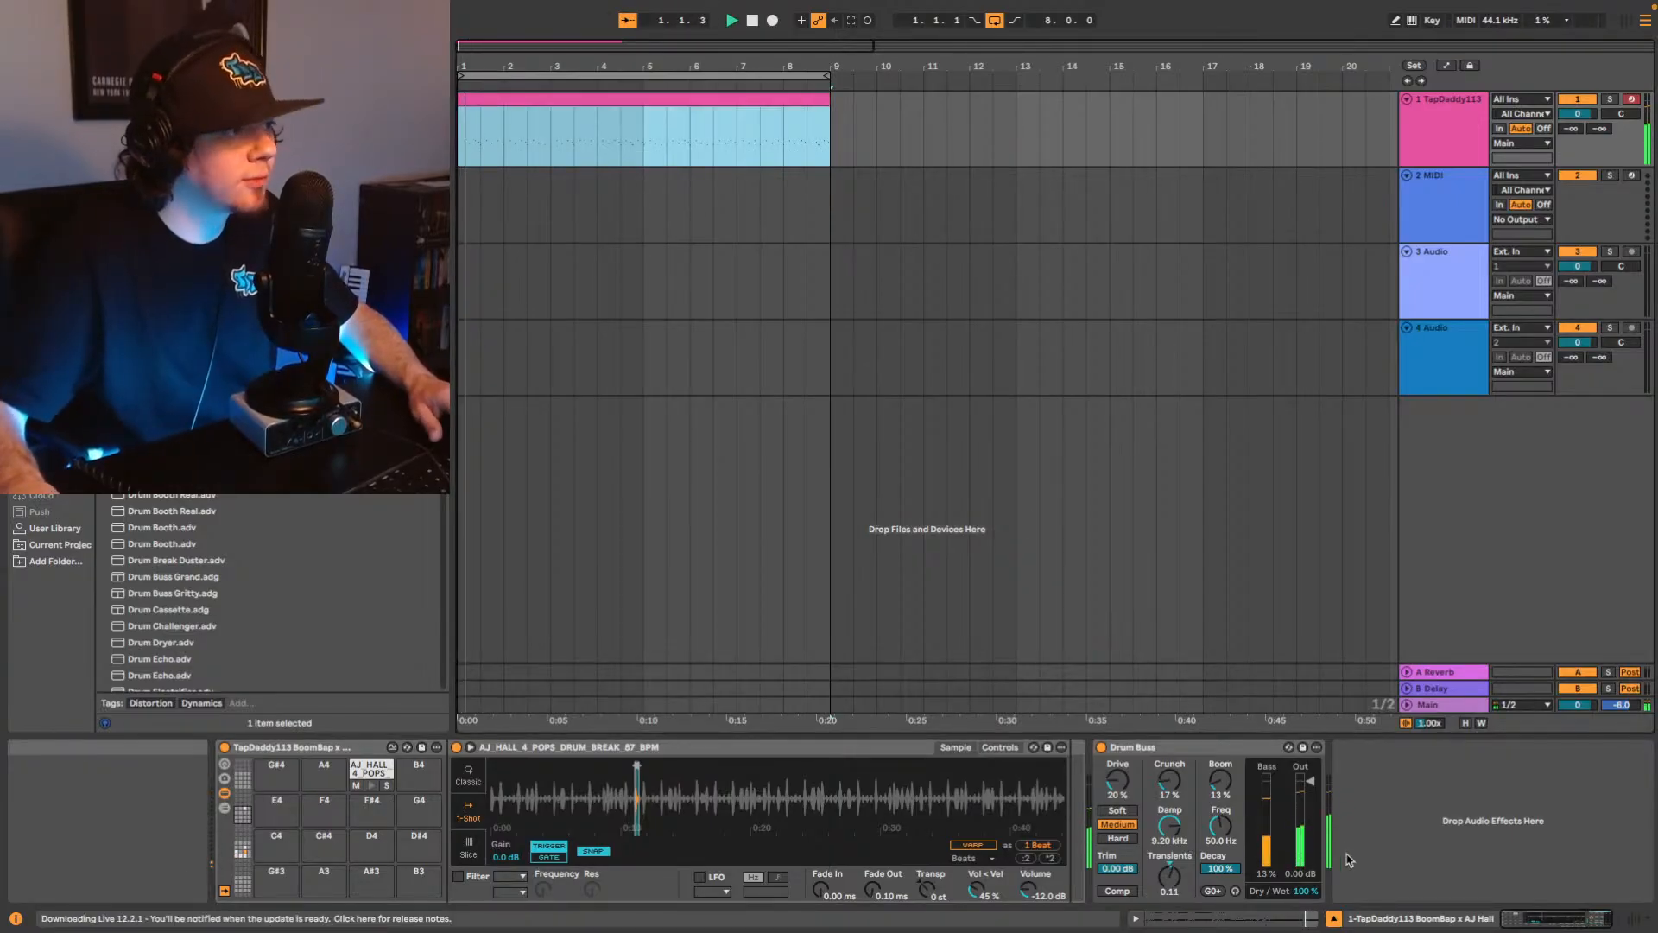
Lower the Drum Buss Crunch to 5.6% and Transients to 0.02.
click(1312, 914)
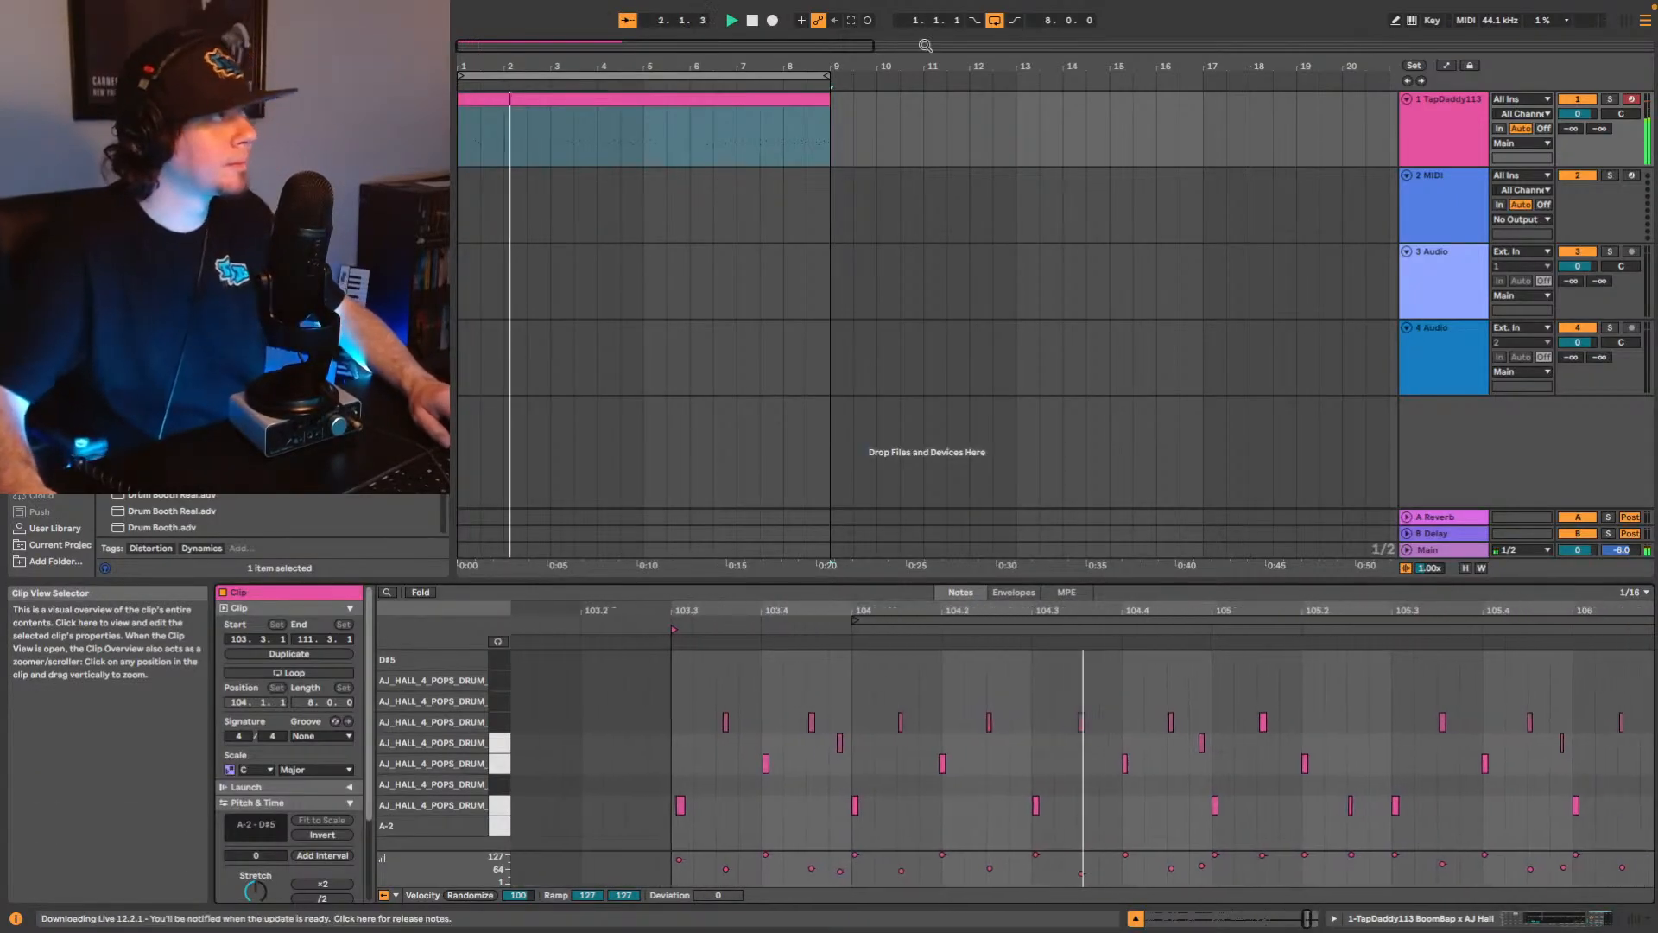
click(1545, 920)
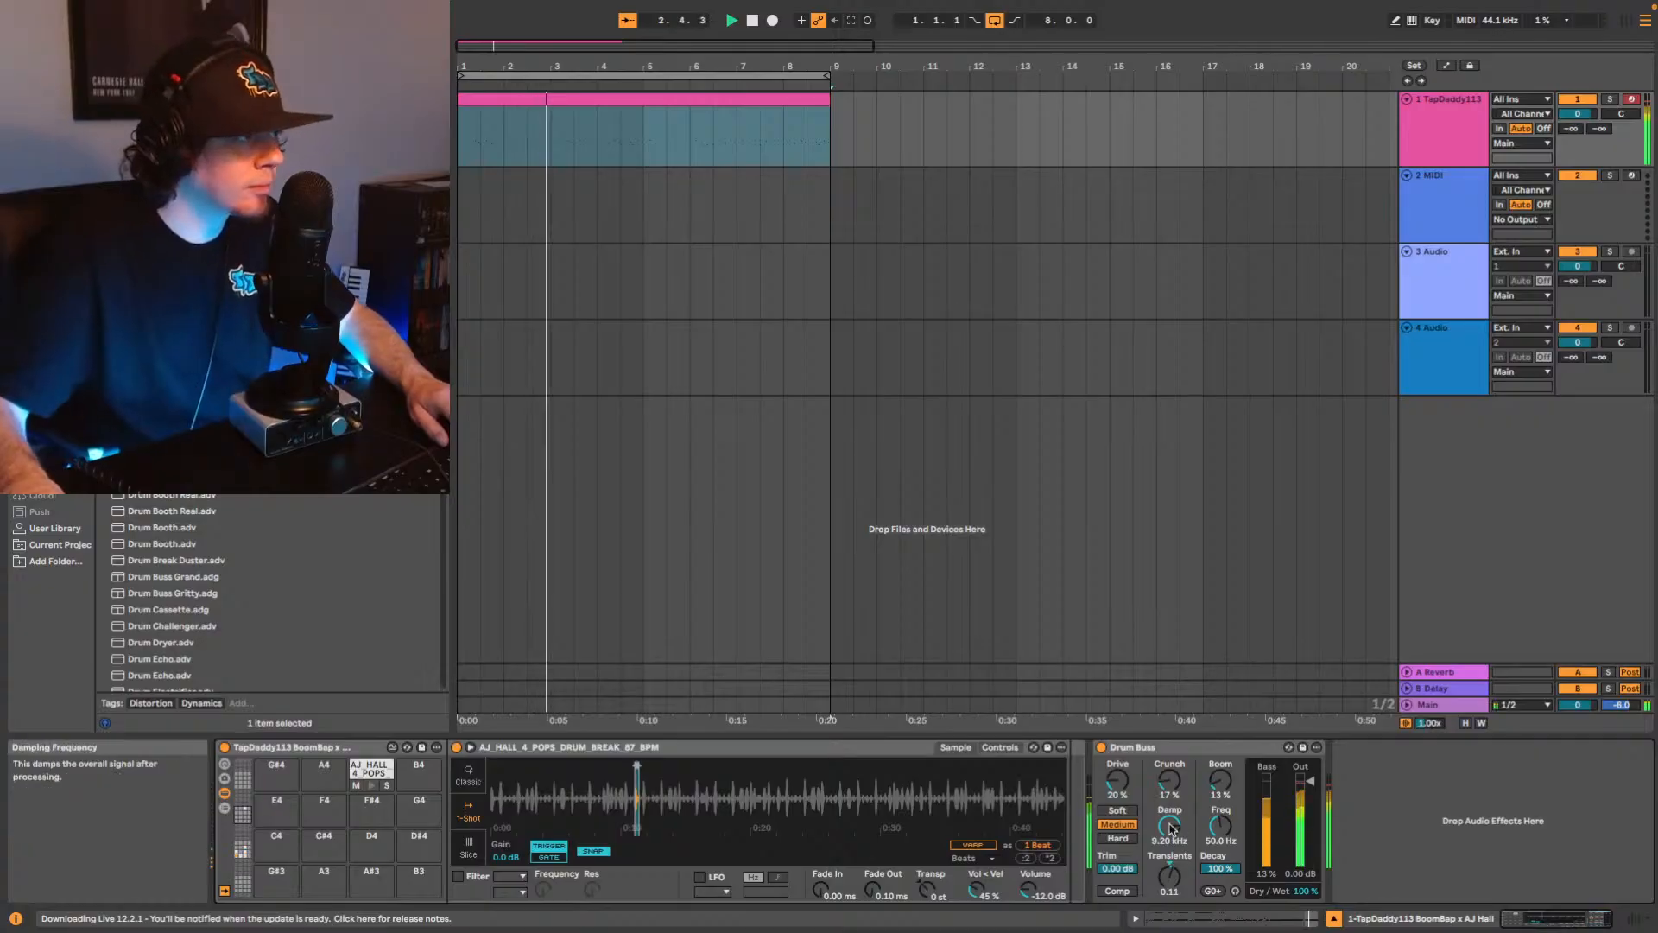
drag(1170, 780, 1170, 799)
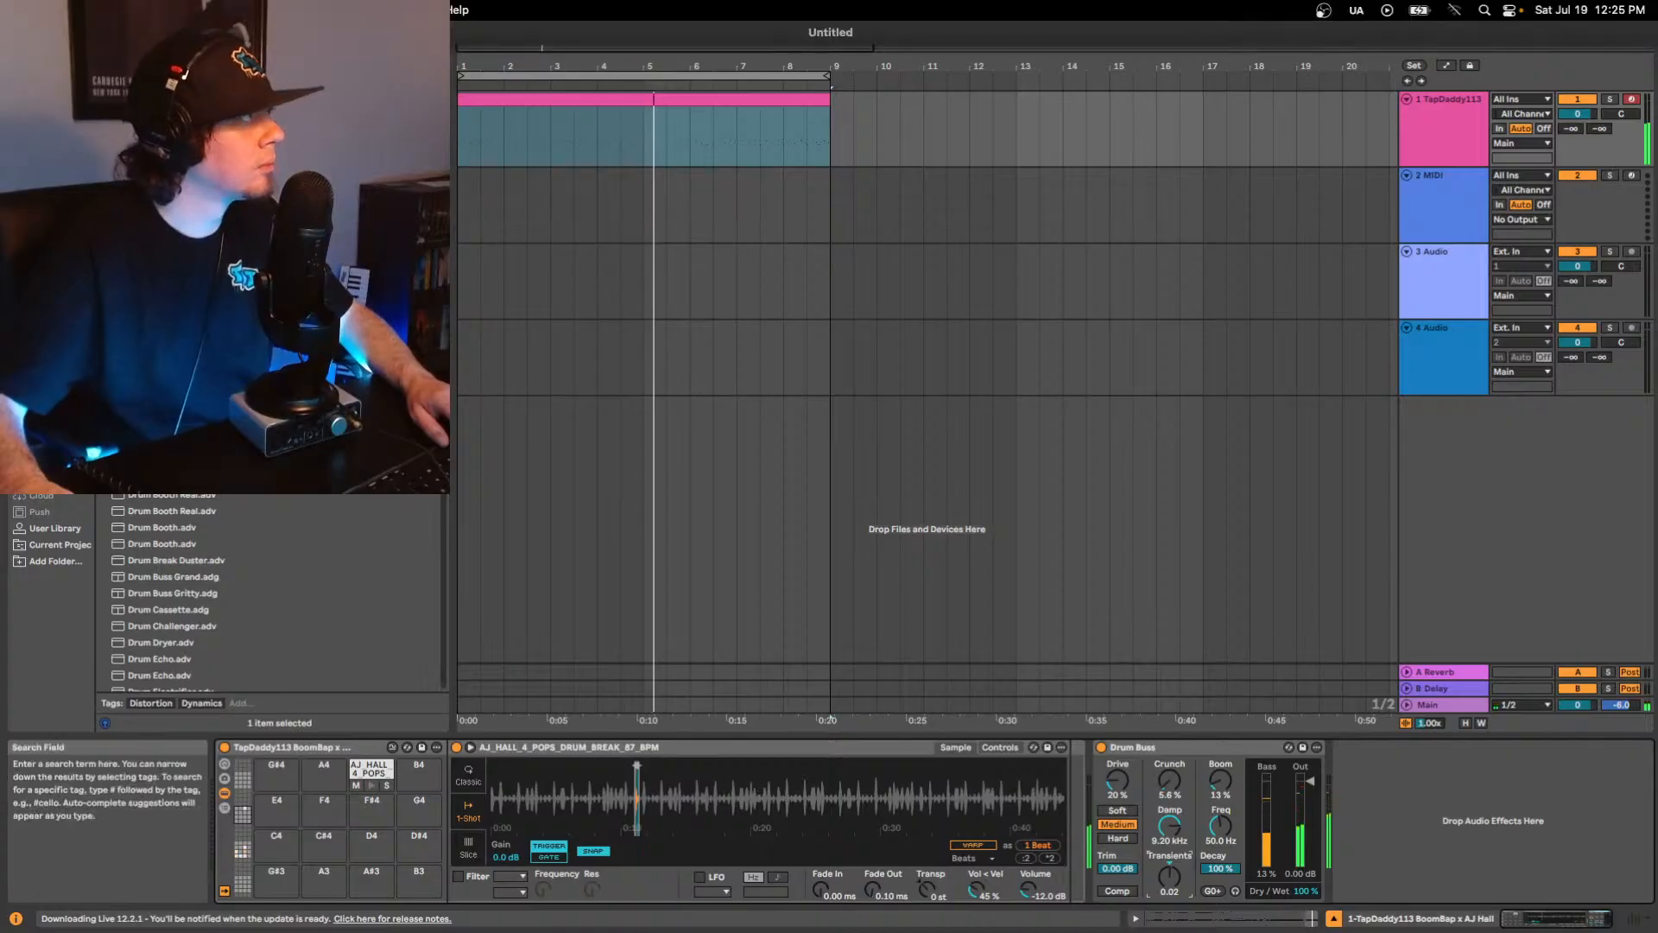
Find the Soundtoys Decapitator plug-in, add it after Drum Buss, adjust its Drive and close its window.
click(251, 47)
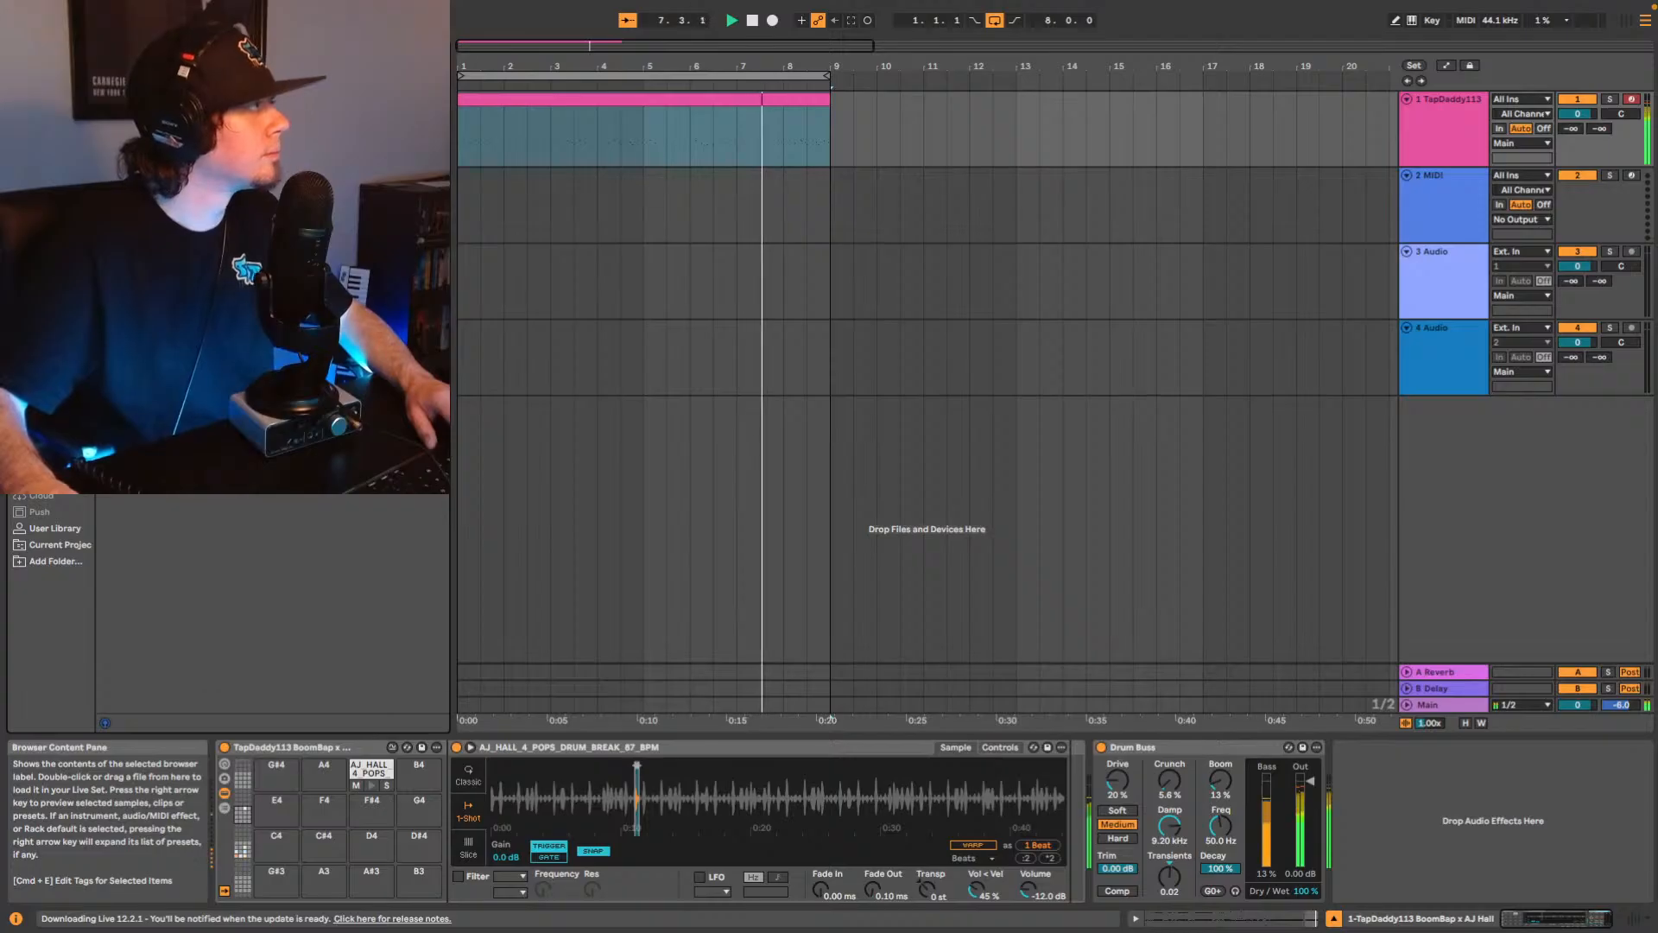
drag(173, 113, 1408, 821)
click(712, 507)
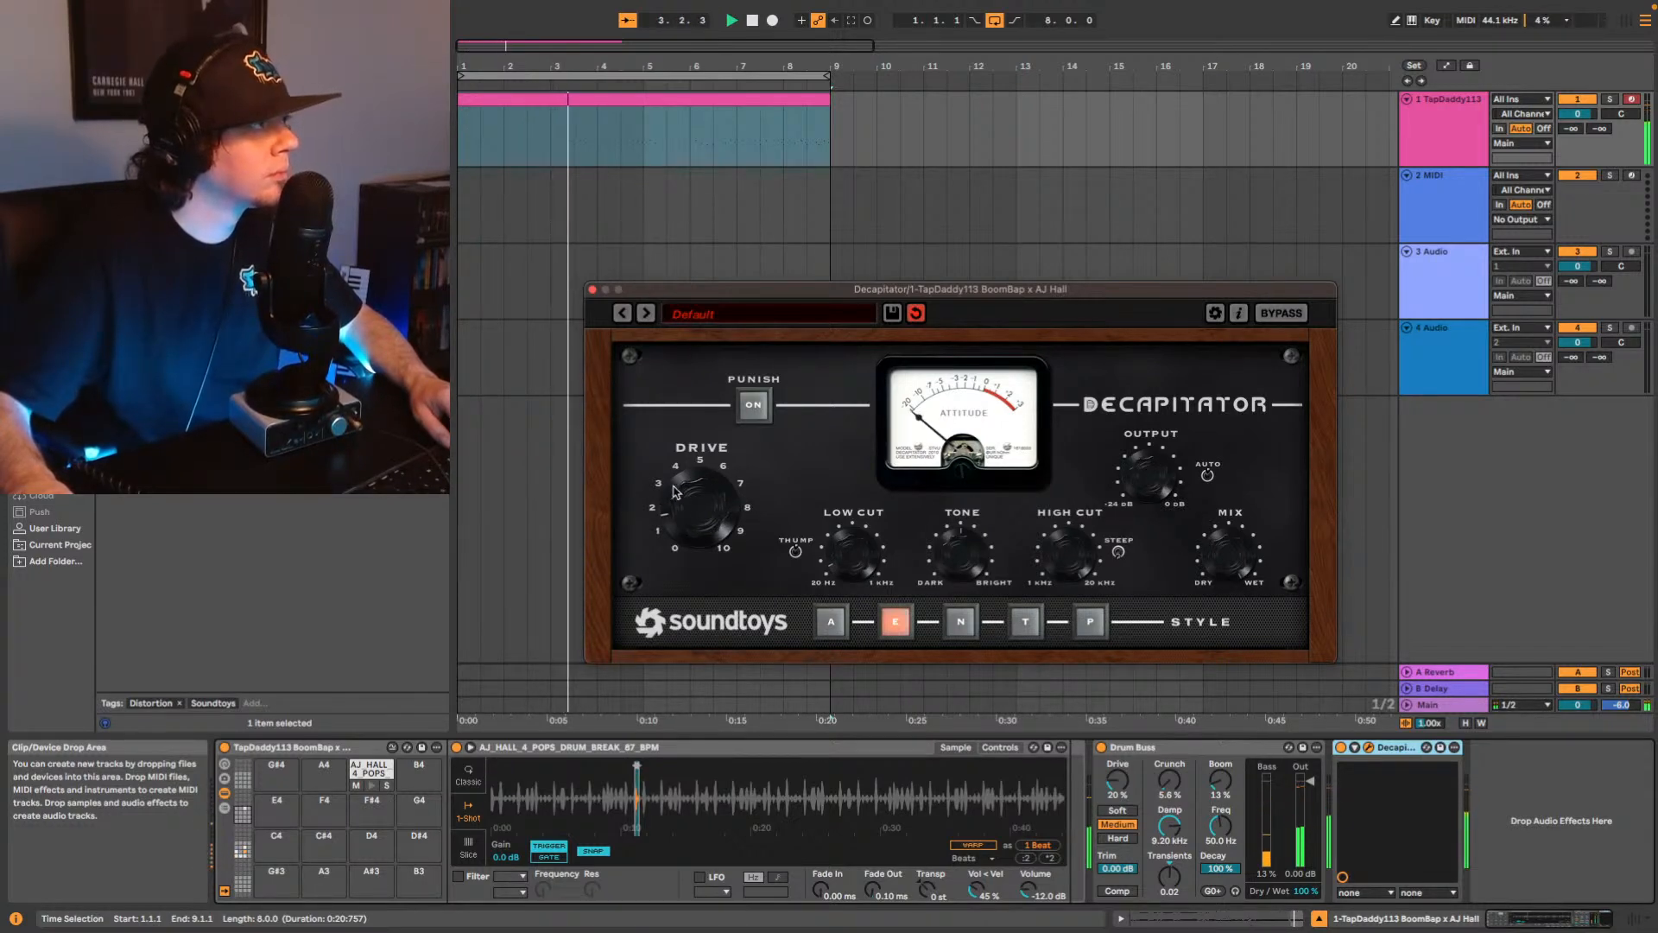
click(592, 290)
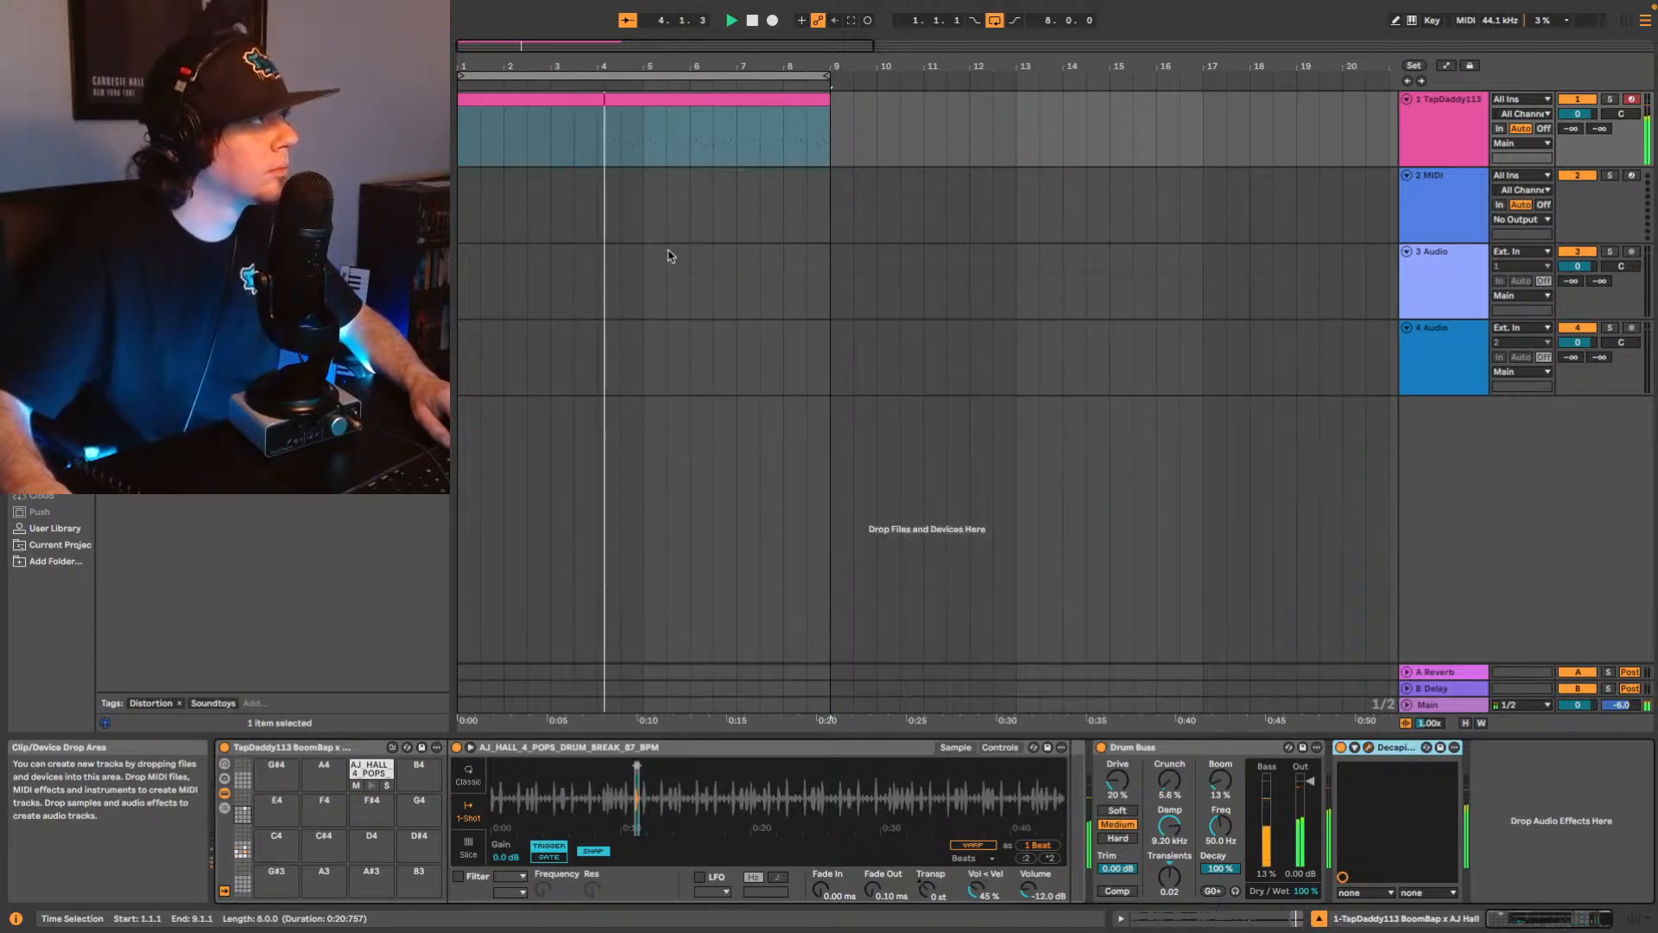
In the drum clip's notes, replace the last two notes from 111.2.3 with a copy of the three-note group starting at 111.1.3.
click(812, 137)
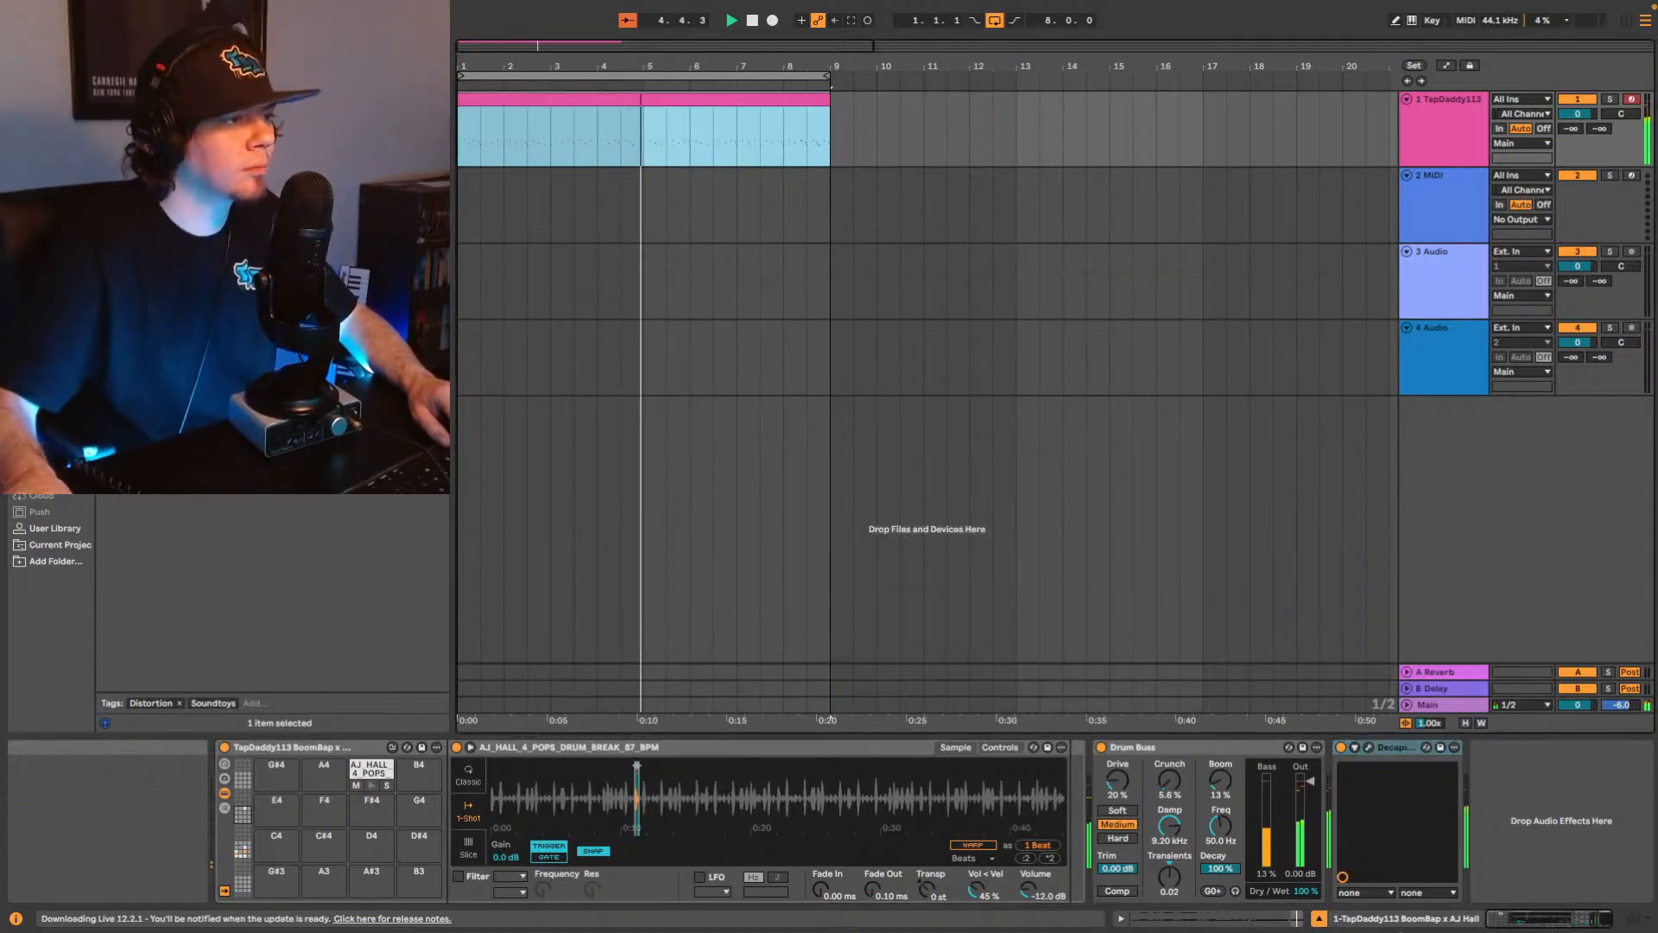
click(1298, 922)
drag(1297, 921, 1299, 928)
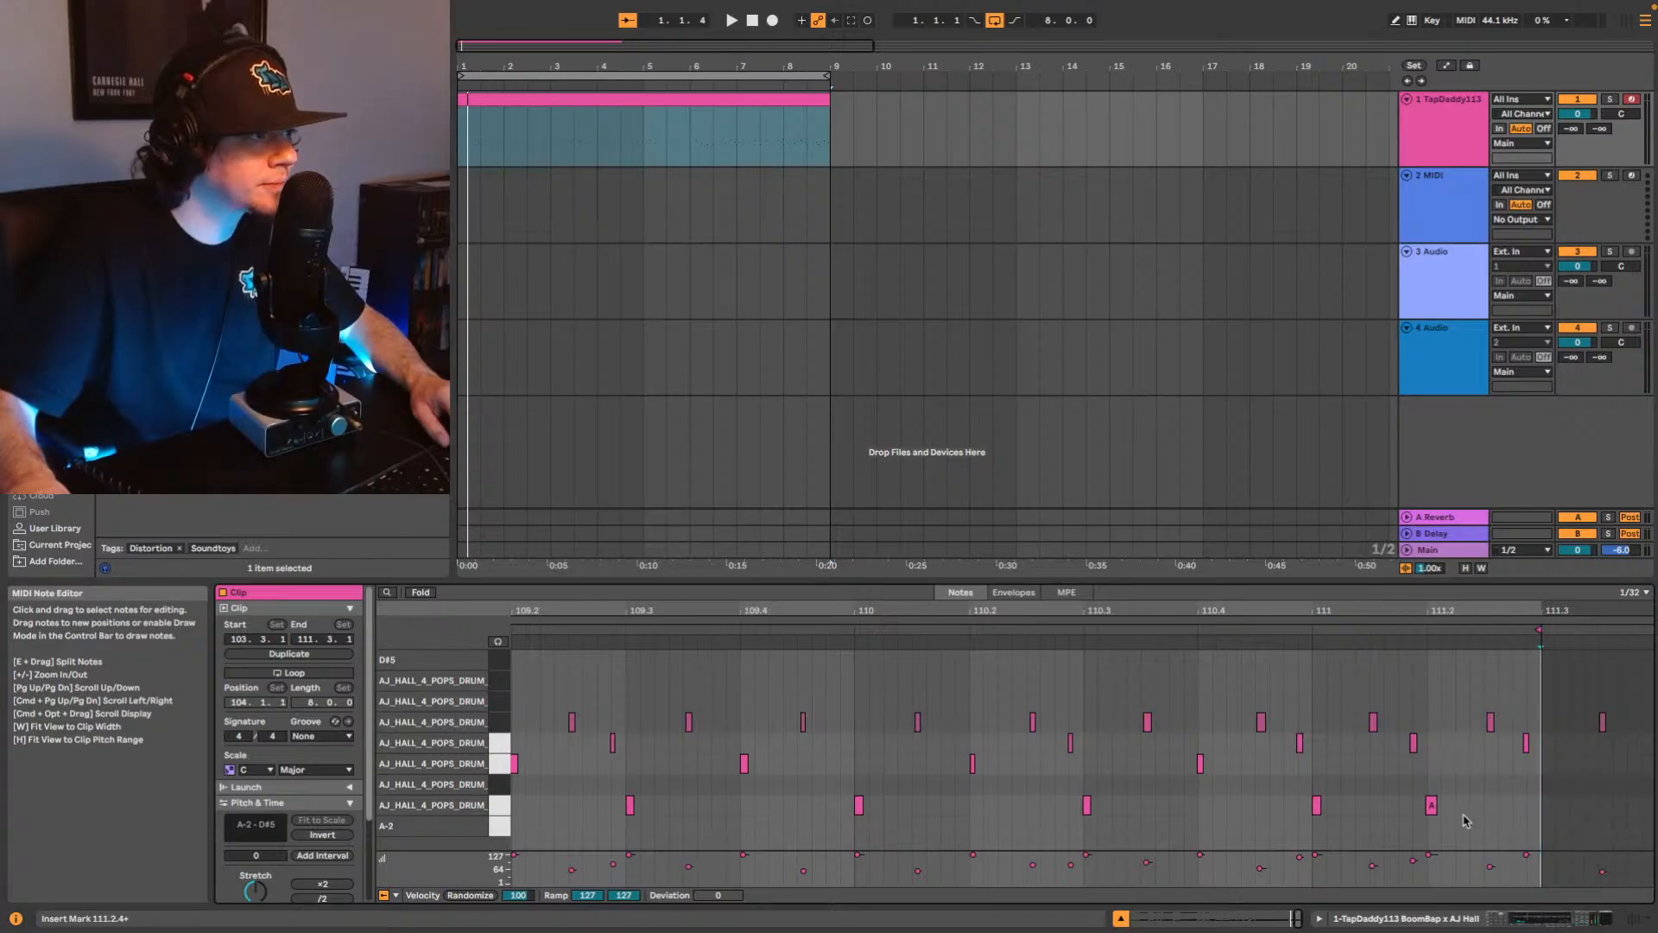
drag(1457, 819, 1433, 806)
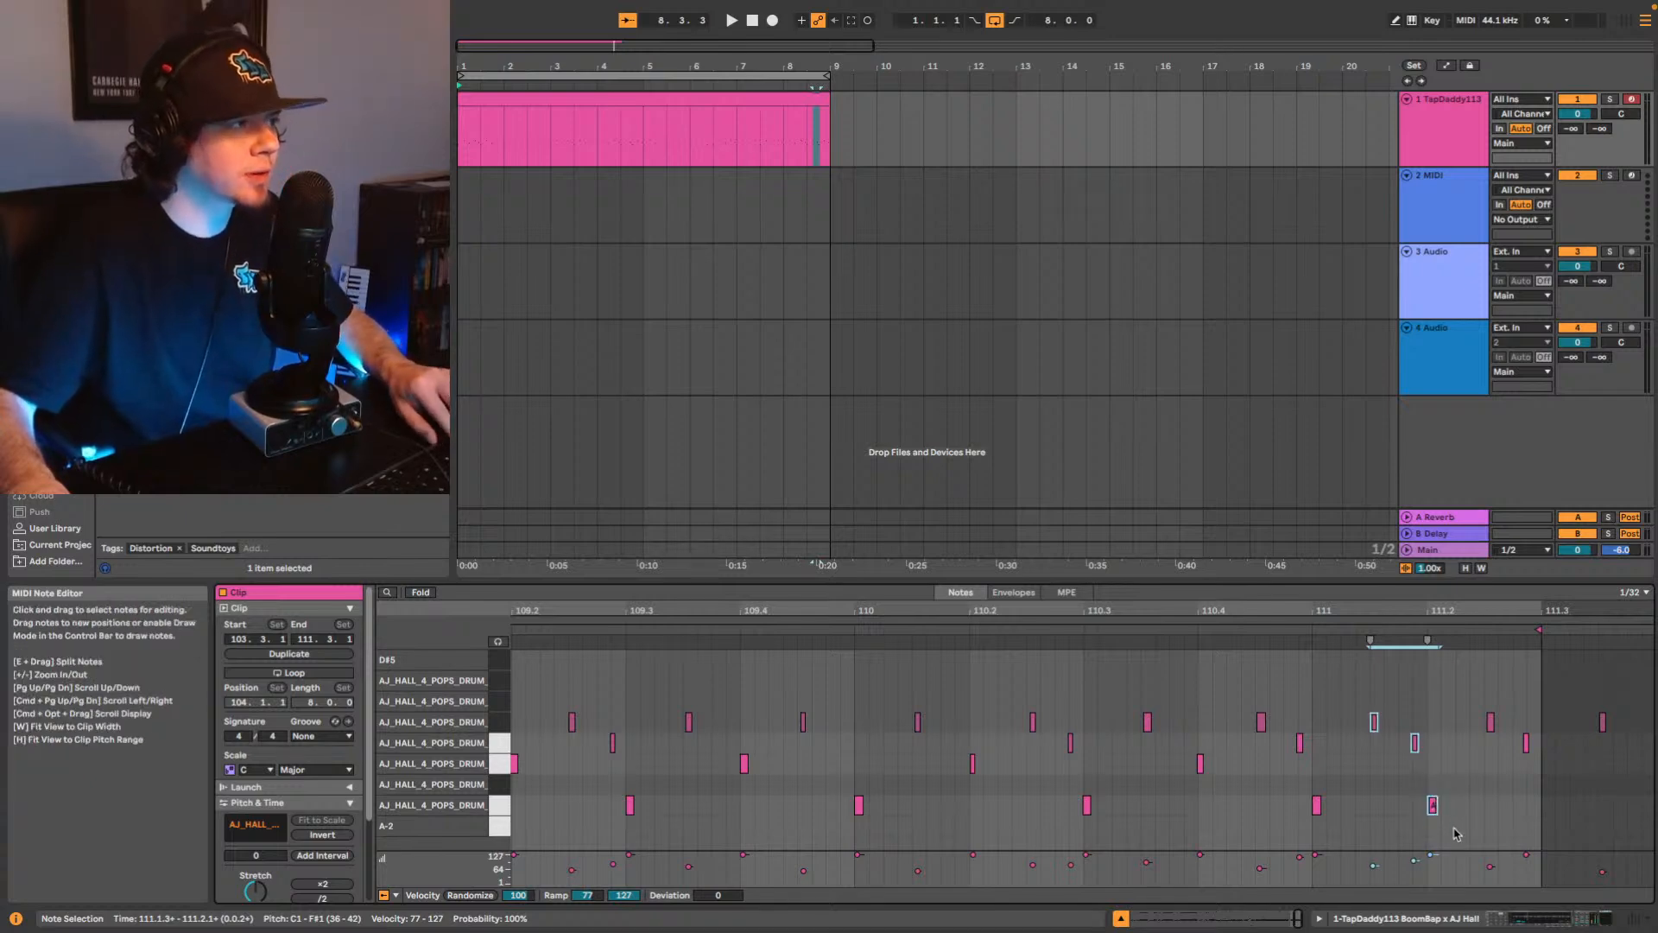
drag(1482, 740, 1544, 698)
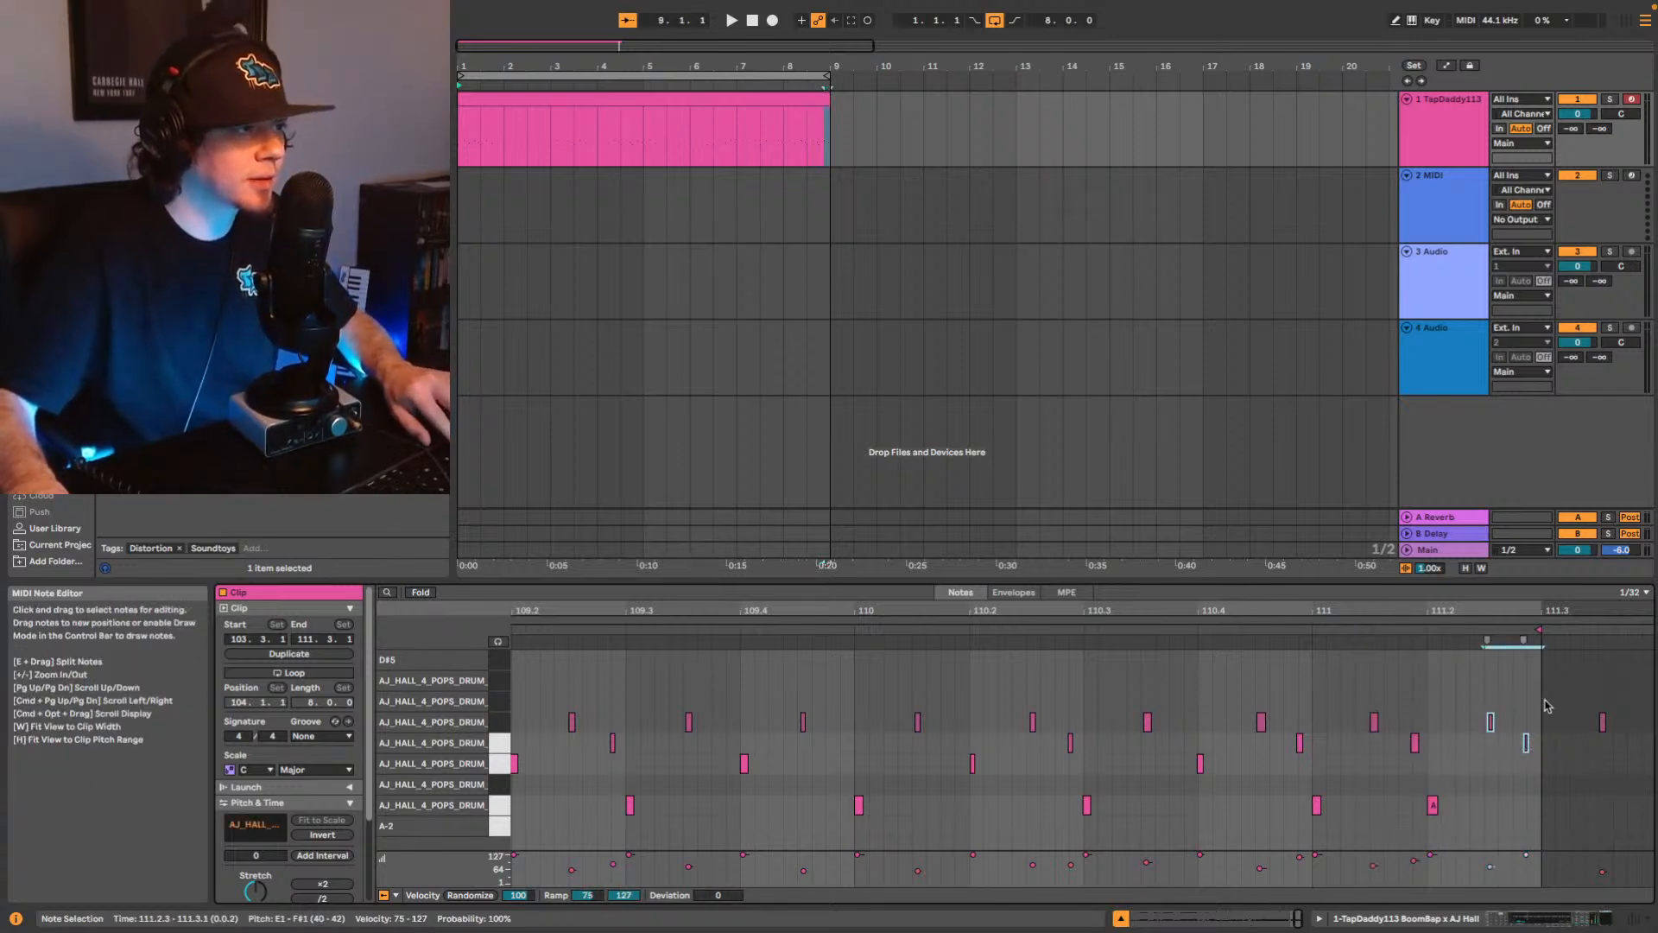
key(Delete)
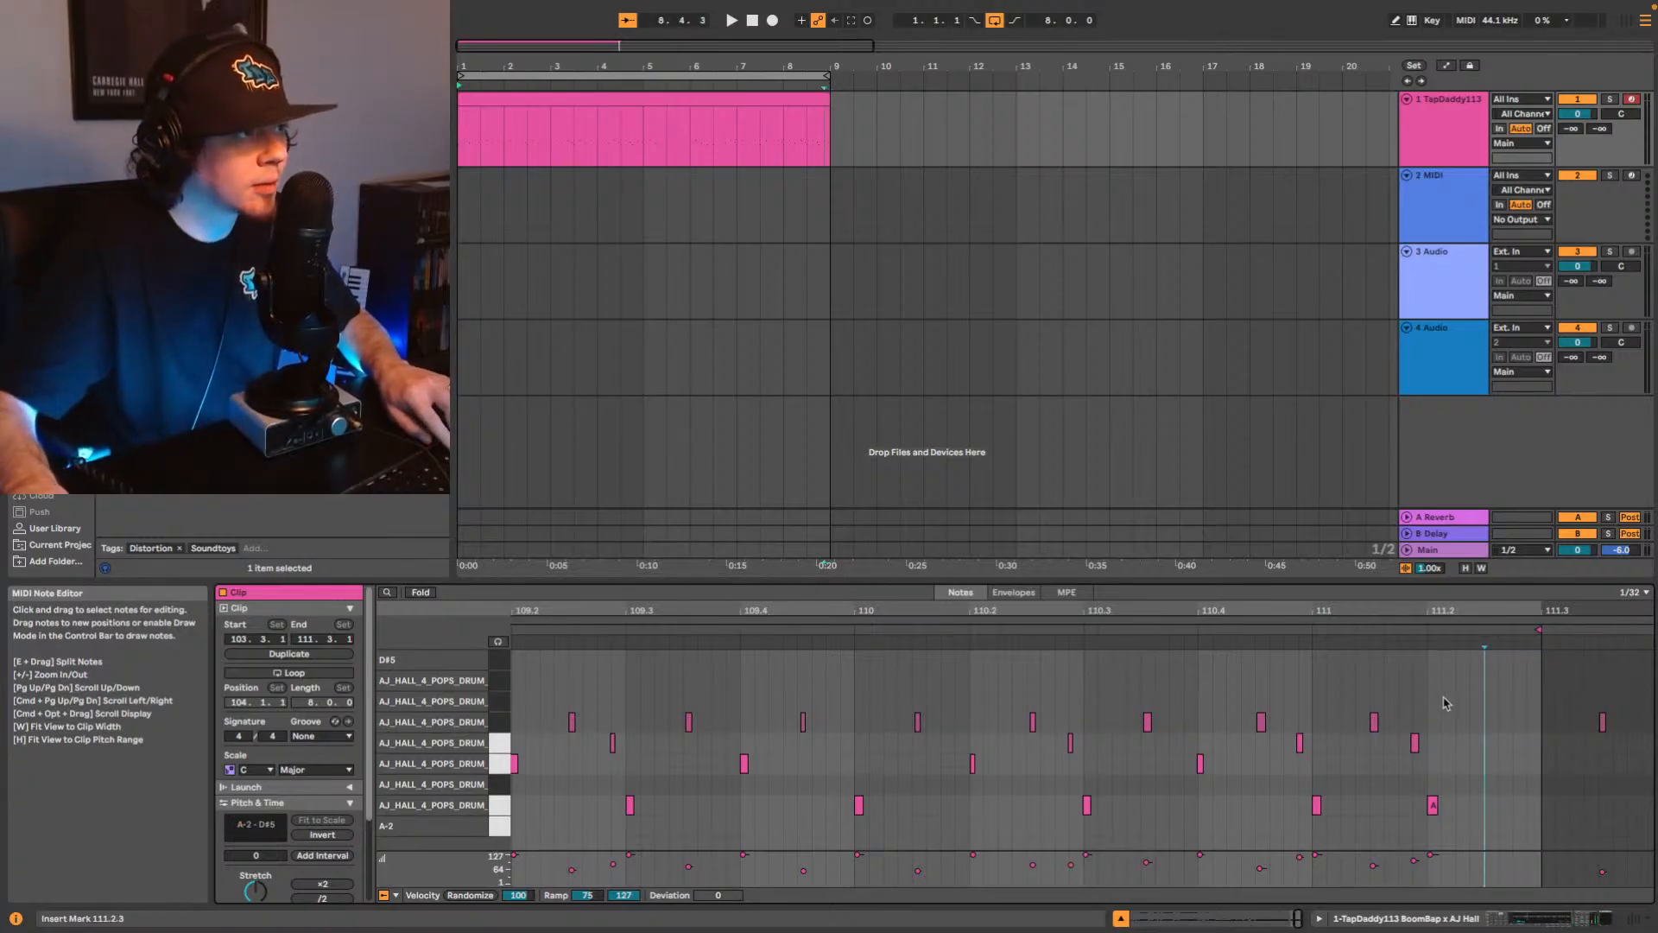
key(super+v)
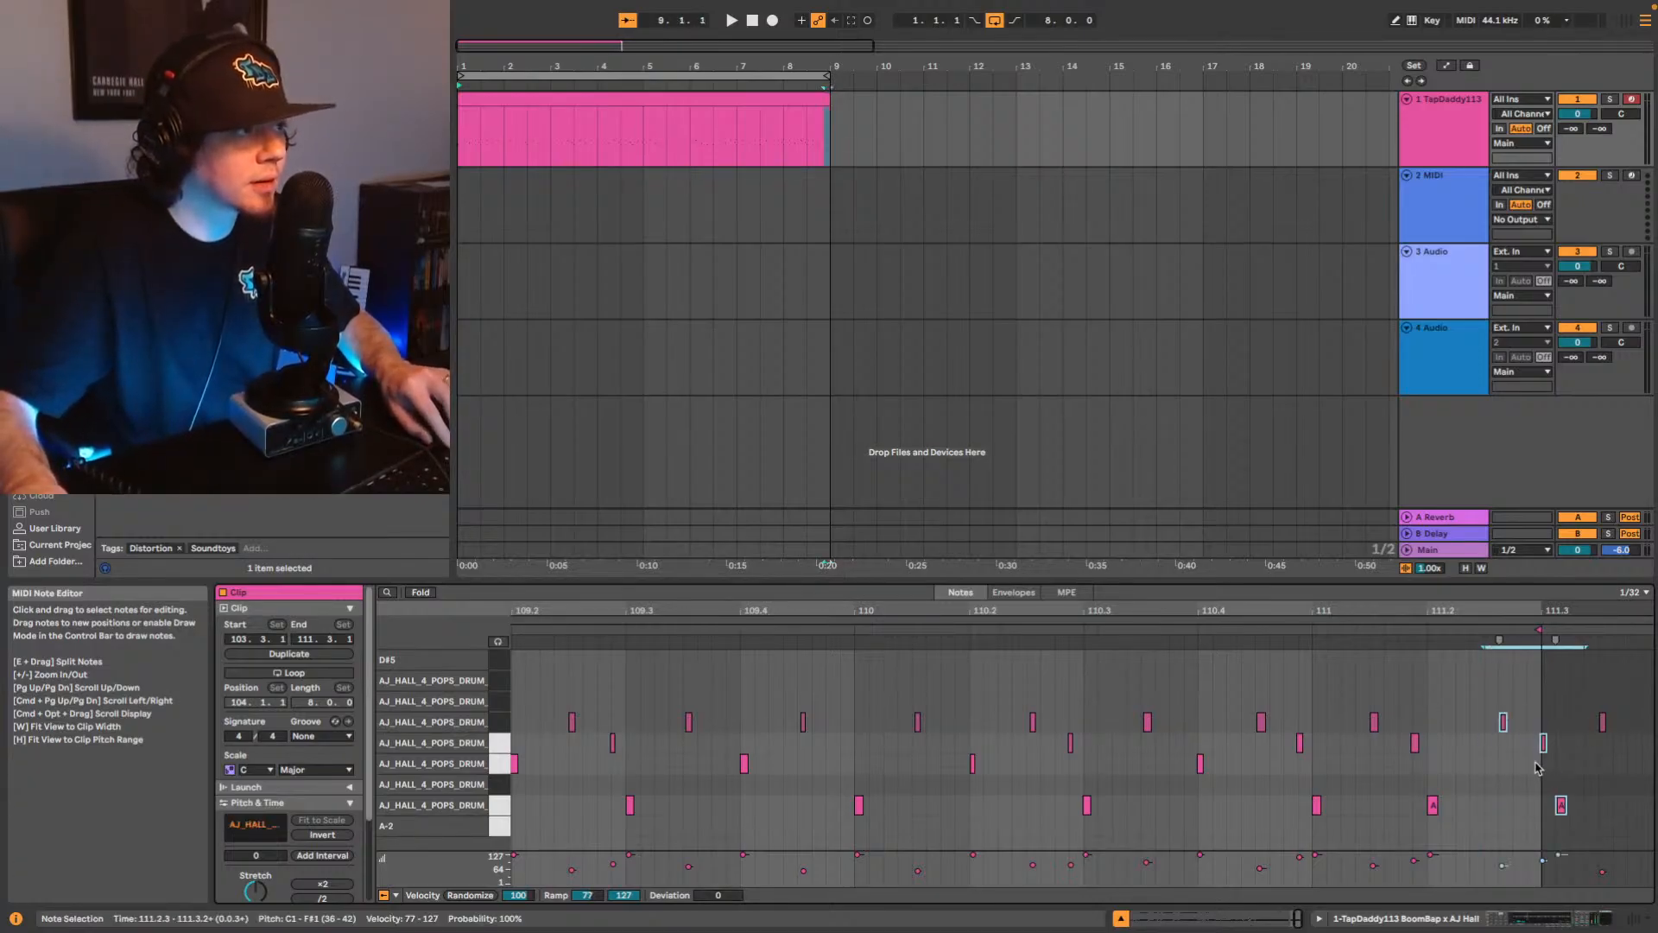
click(1561, 805)
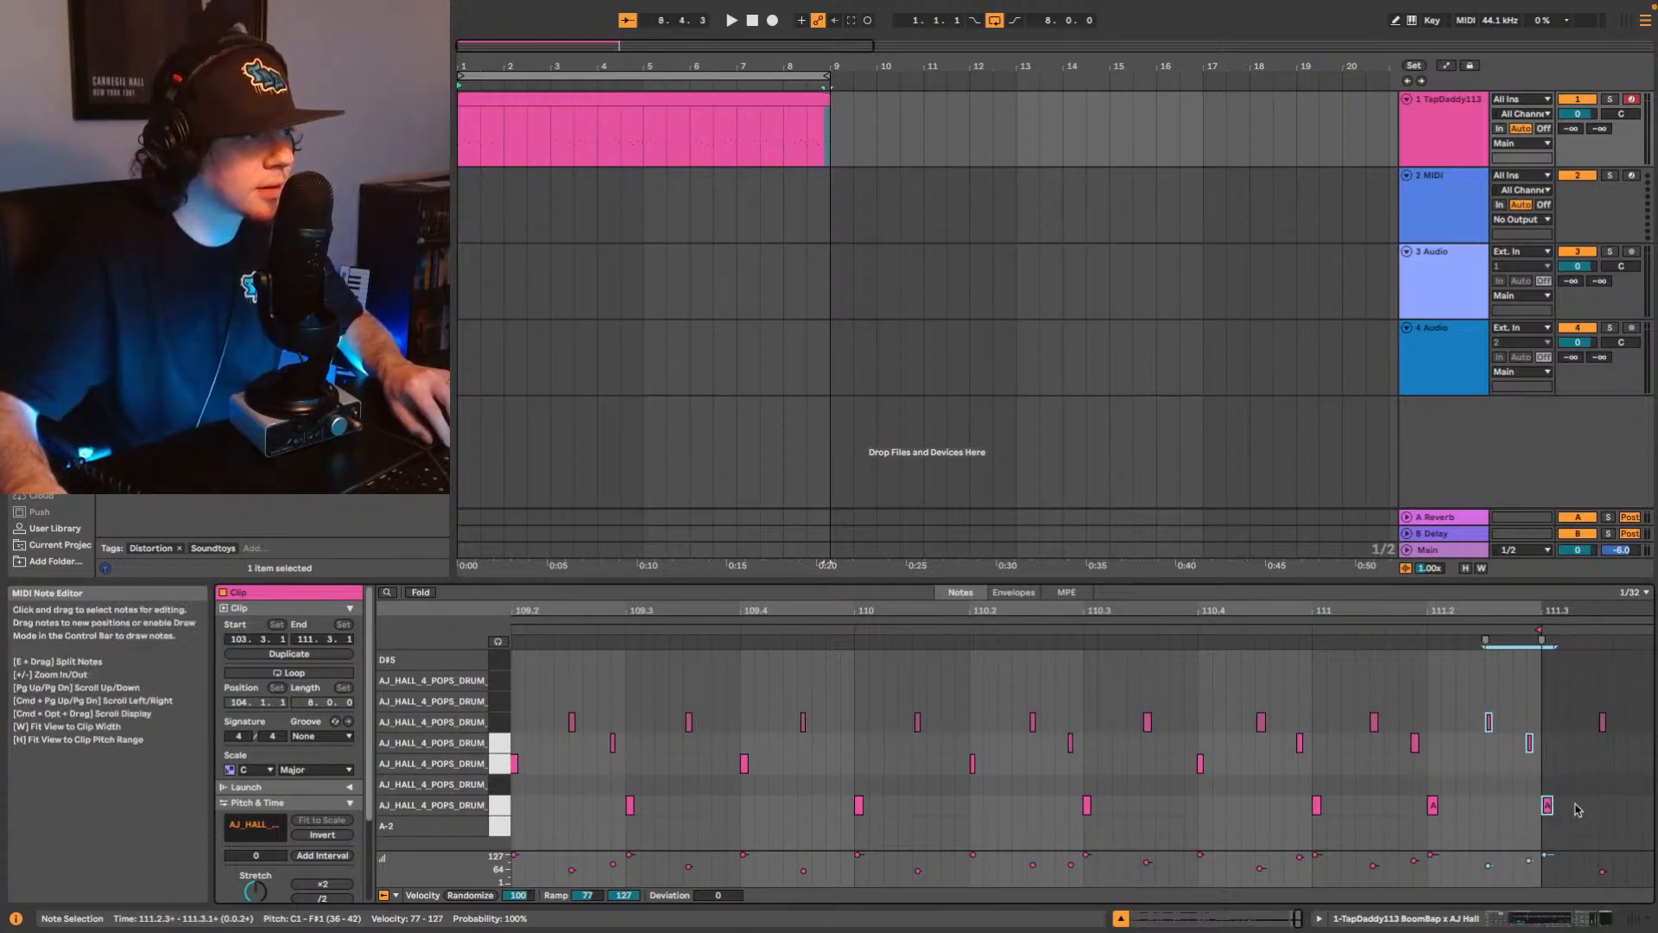
Move the clip's first kick note earlier onto the clip start at 103.3 and play the loop.
click(1404, 630)
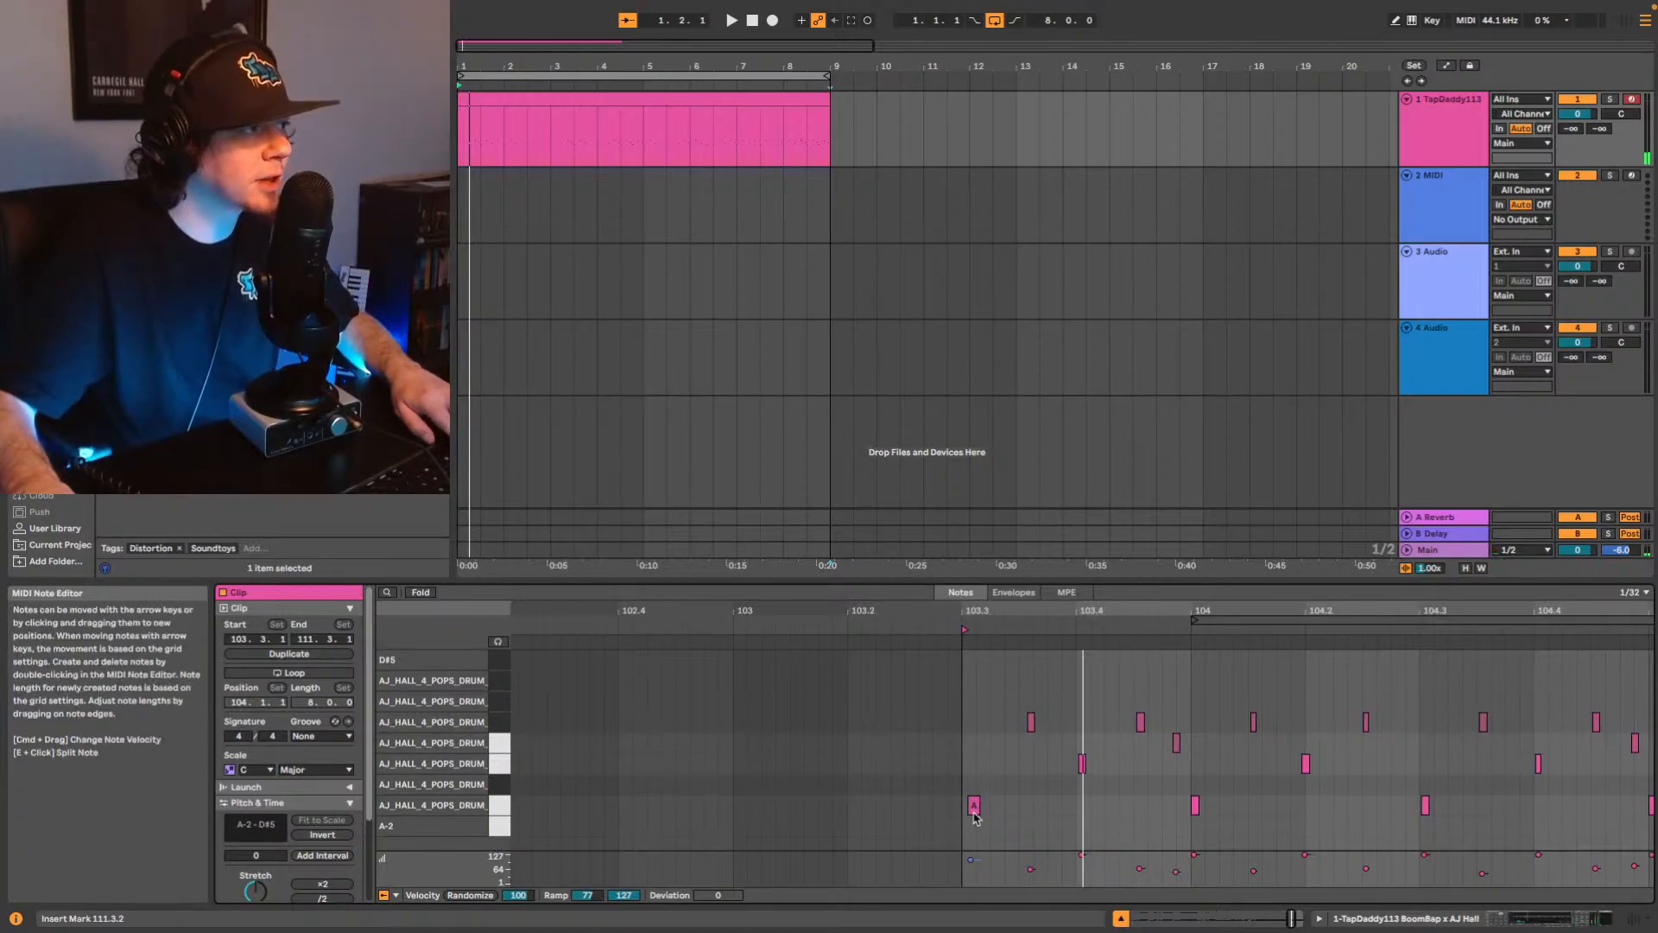
key(space)
drag(976, 805, 966, 815)
key(space)
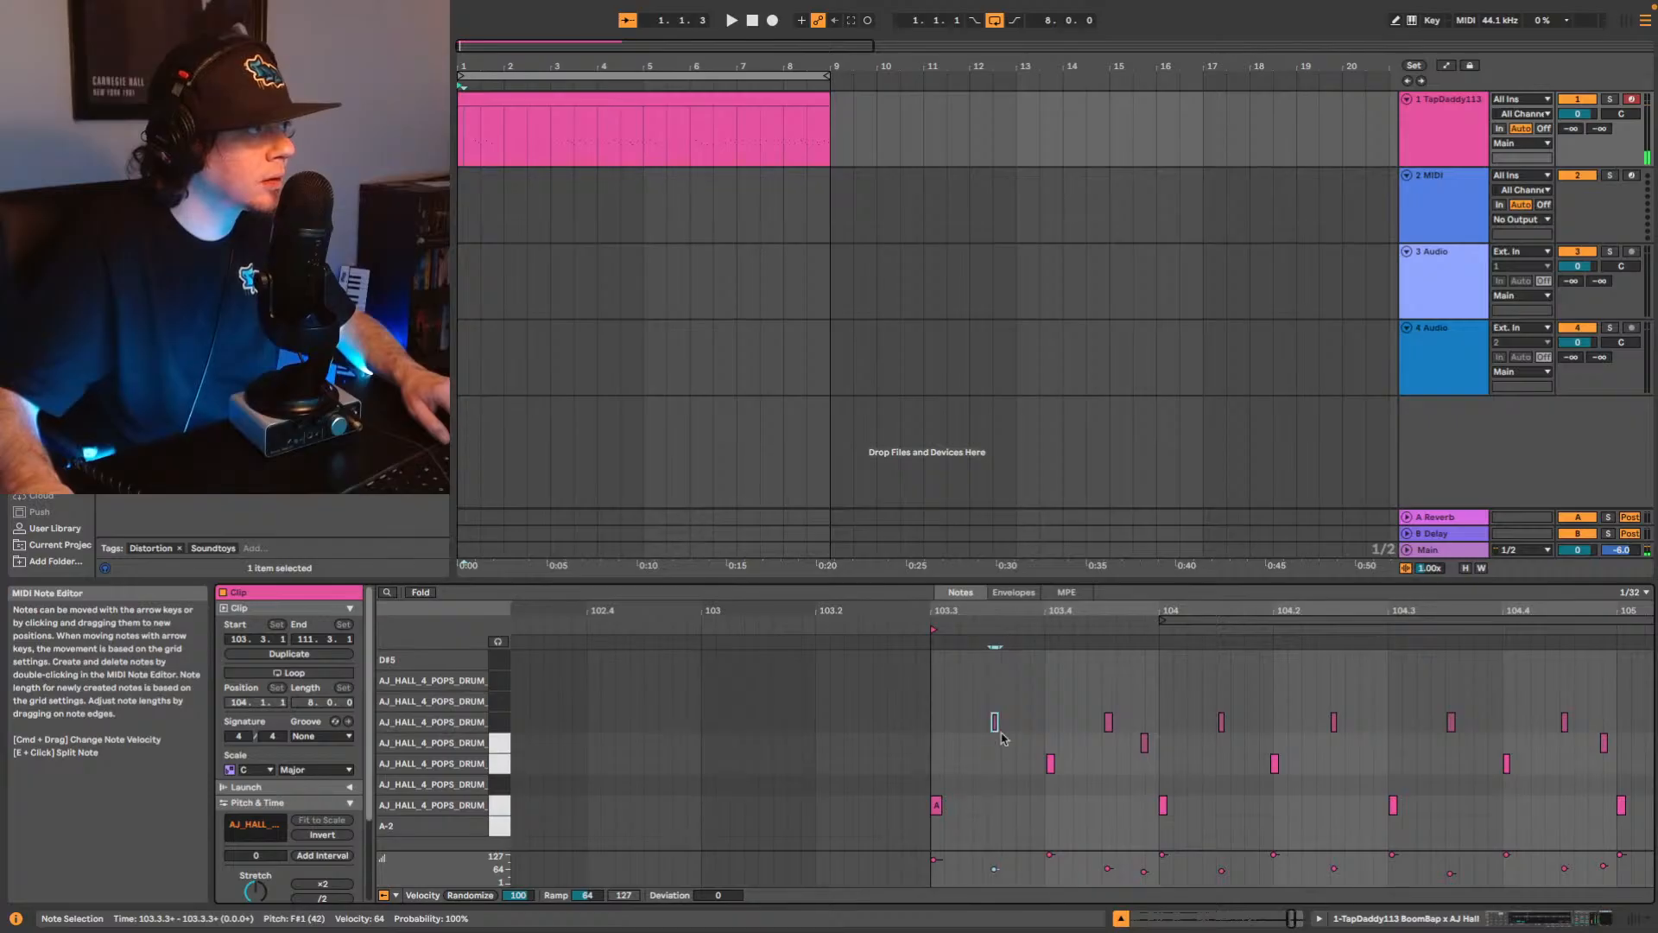
key(space)
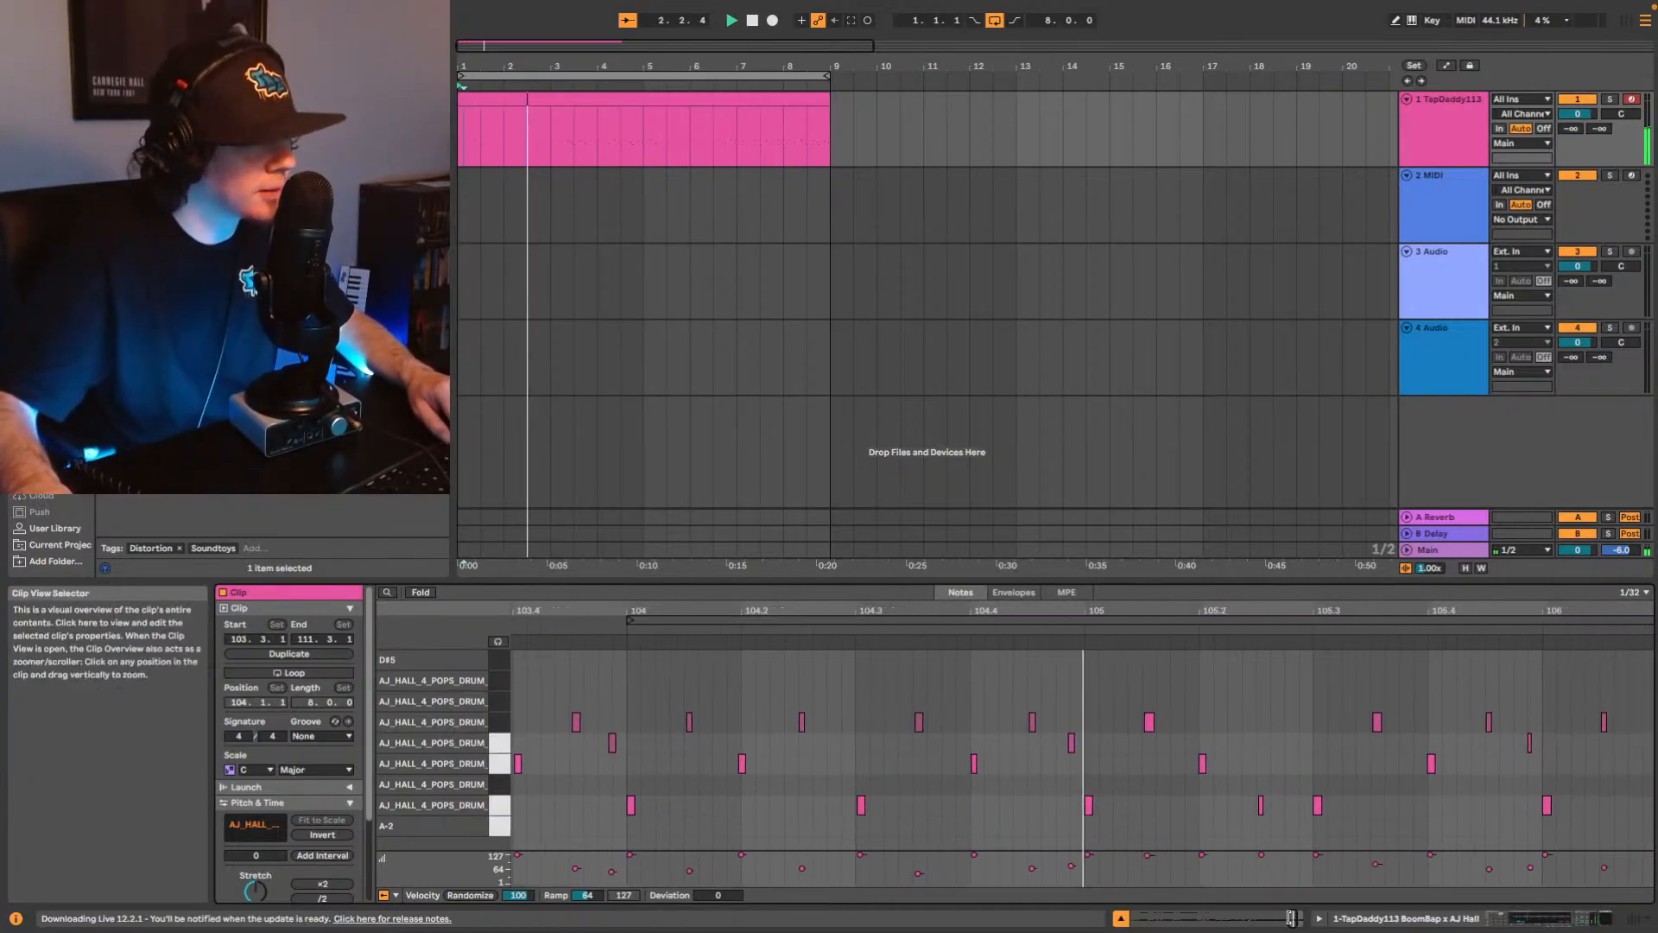
drag(1292, 918, 1293, 872)
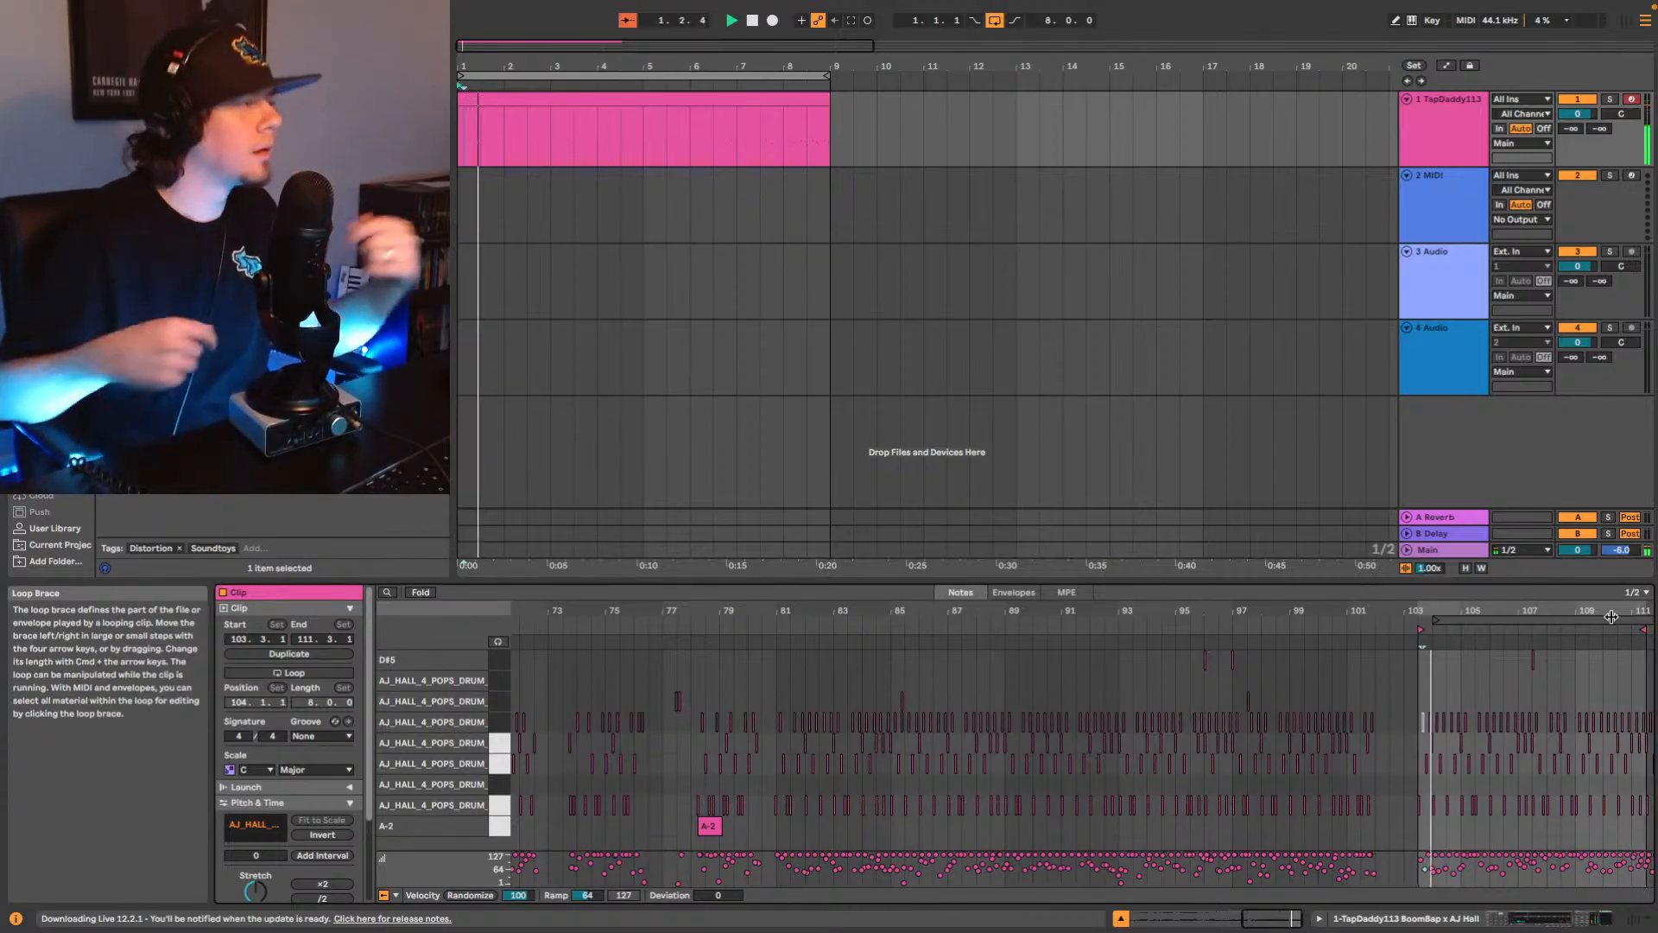
Load the User Library sample SLS_SS2_70_songstarter_resampled_soul_true_alt_3_C#min into a Simpler on MIDI track 2.
key(shift+Tab)
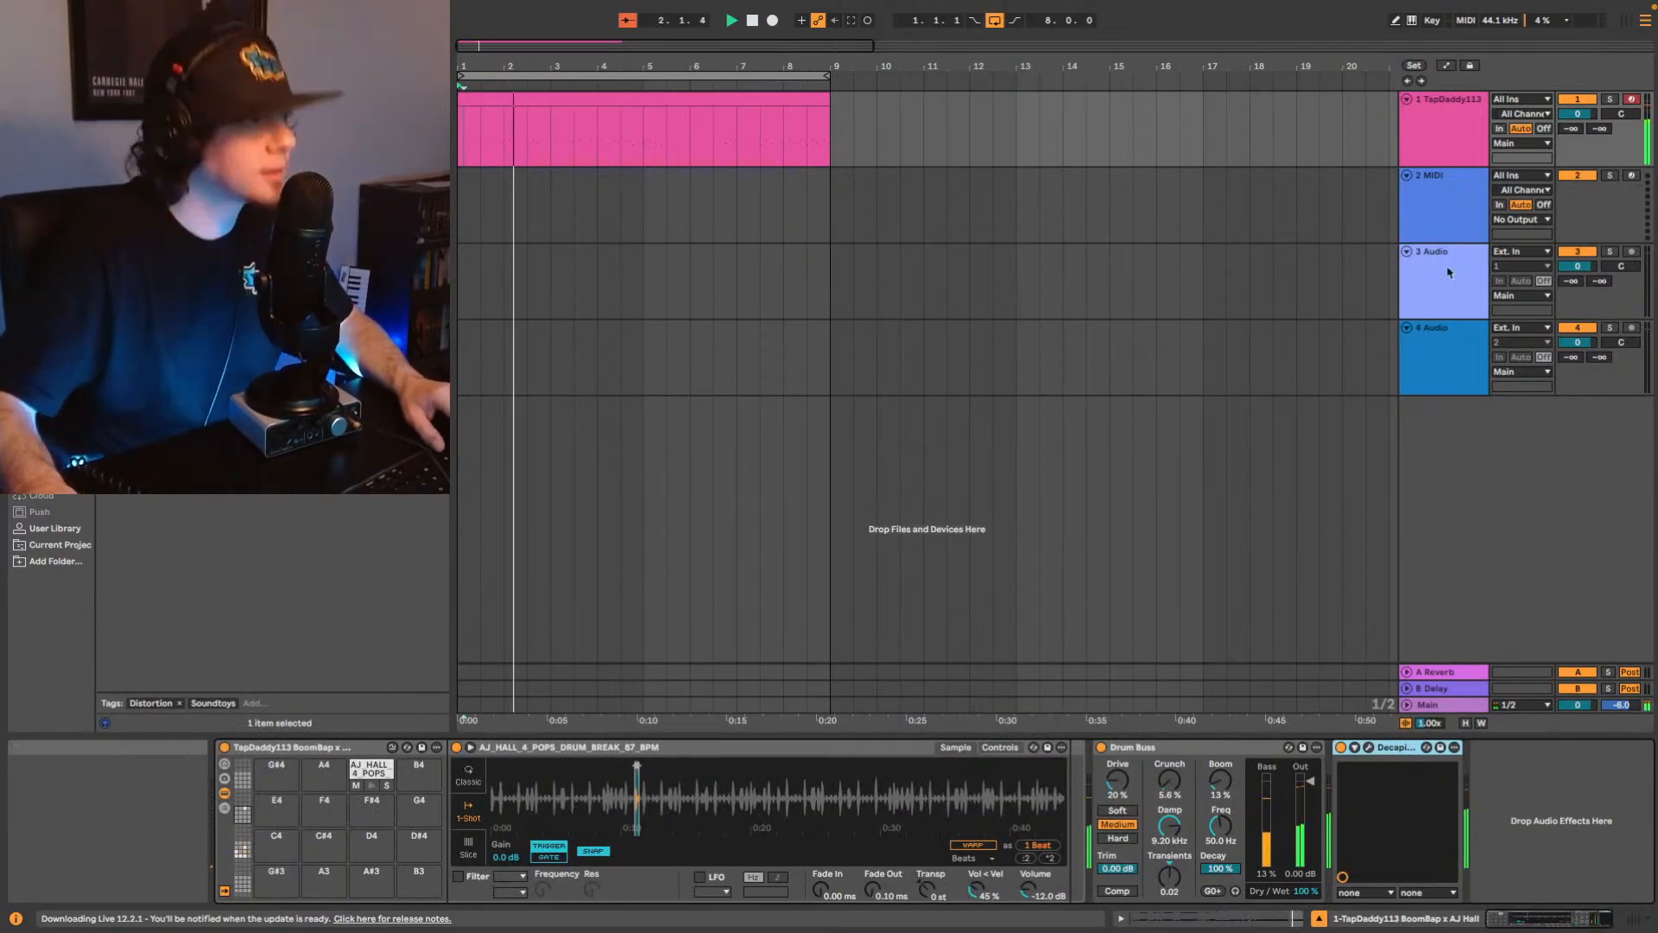
click(1436, 193)
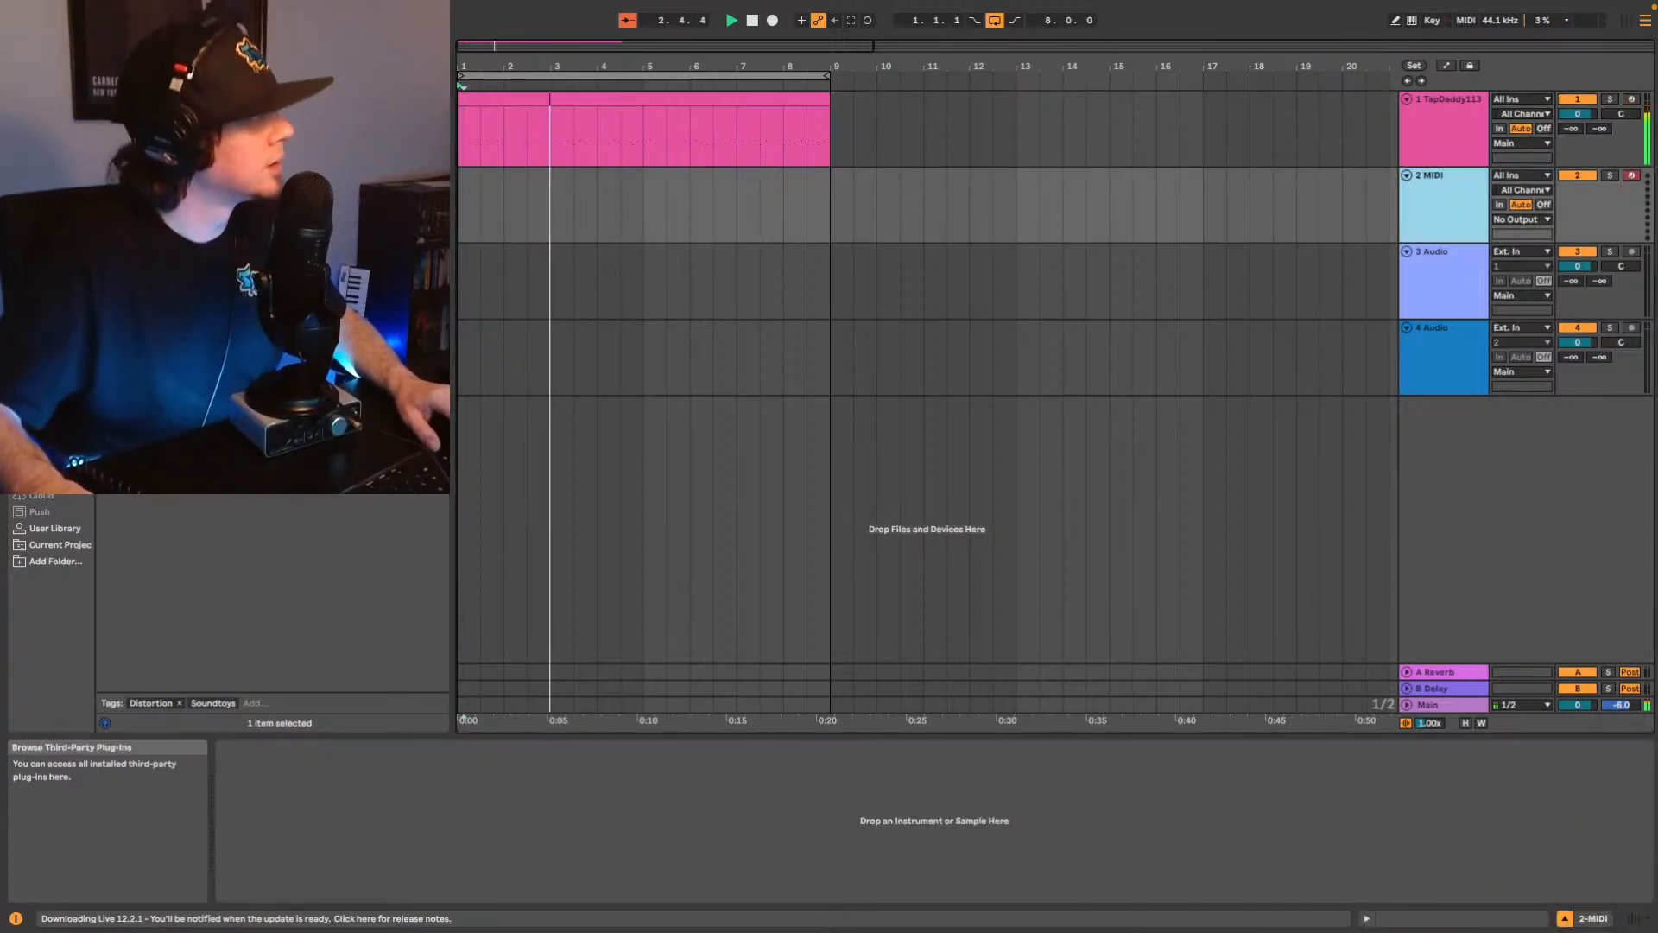
click(423, 46)
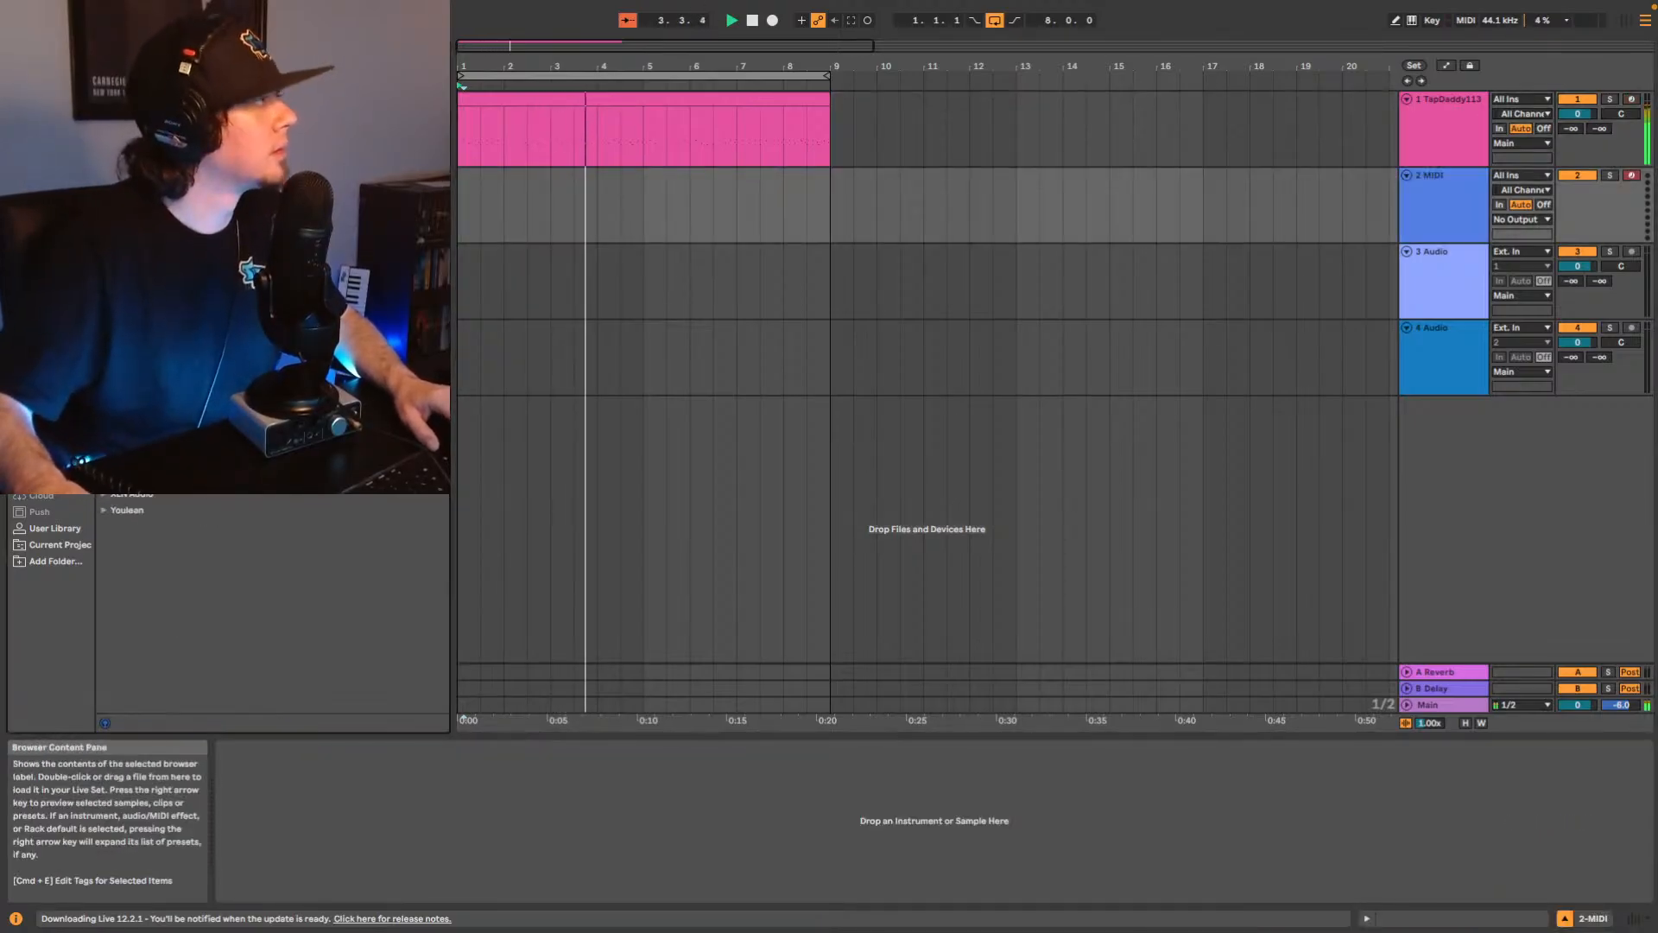
click(55, 528)
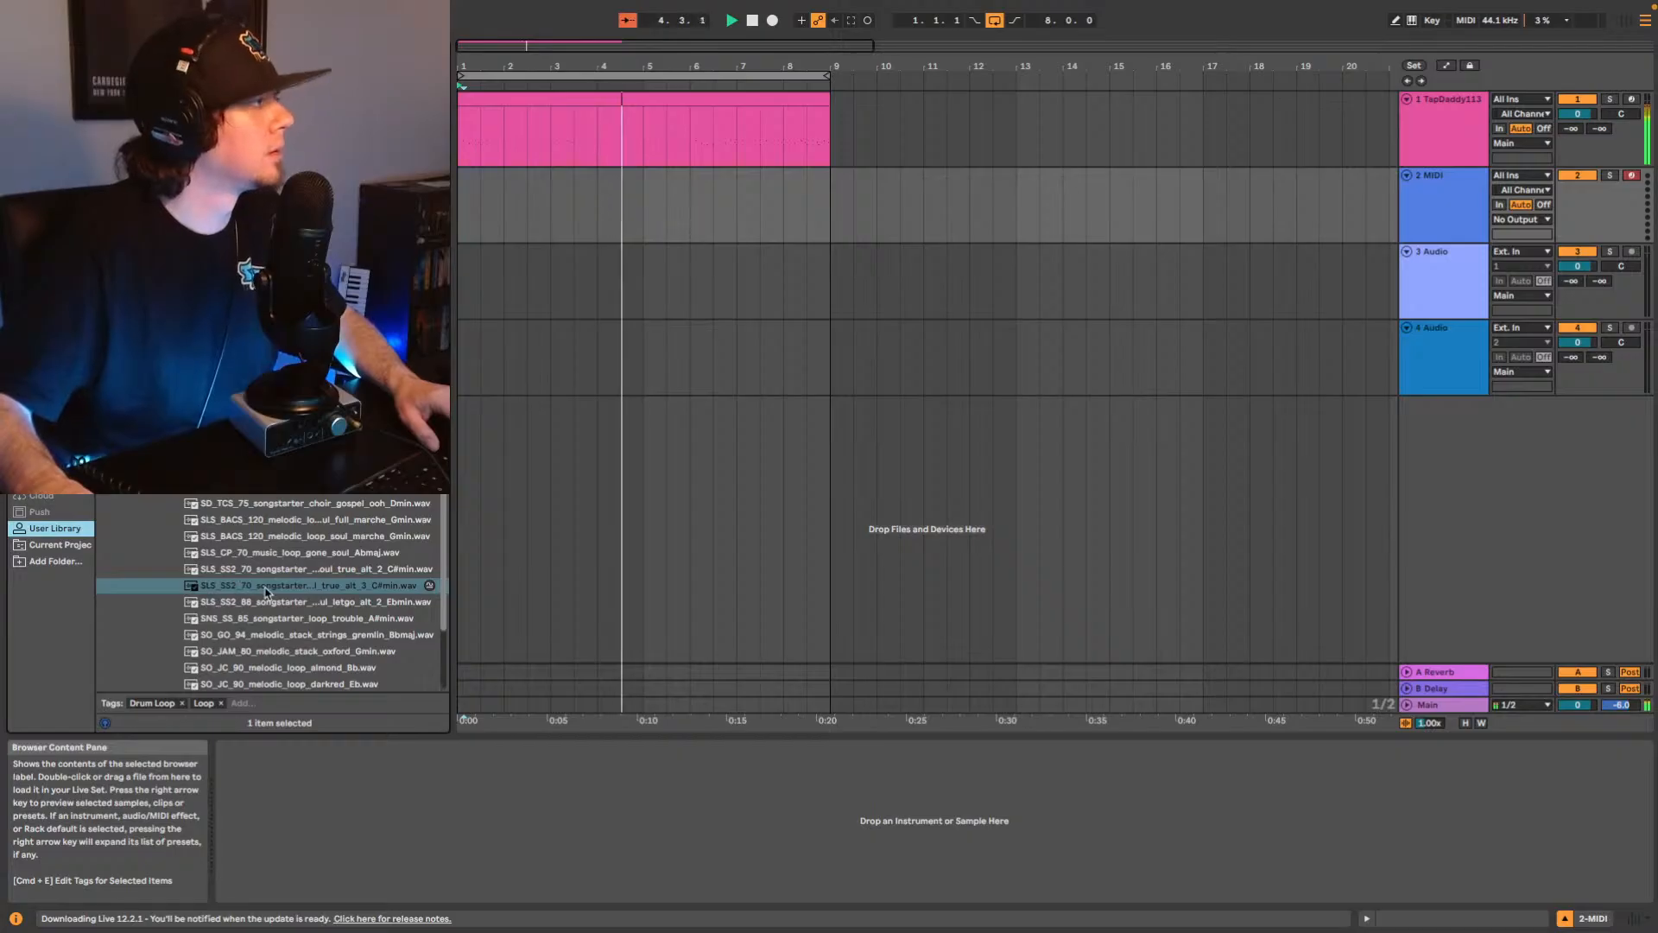
click(268, 586)
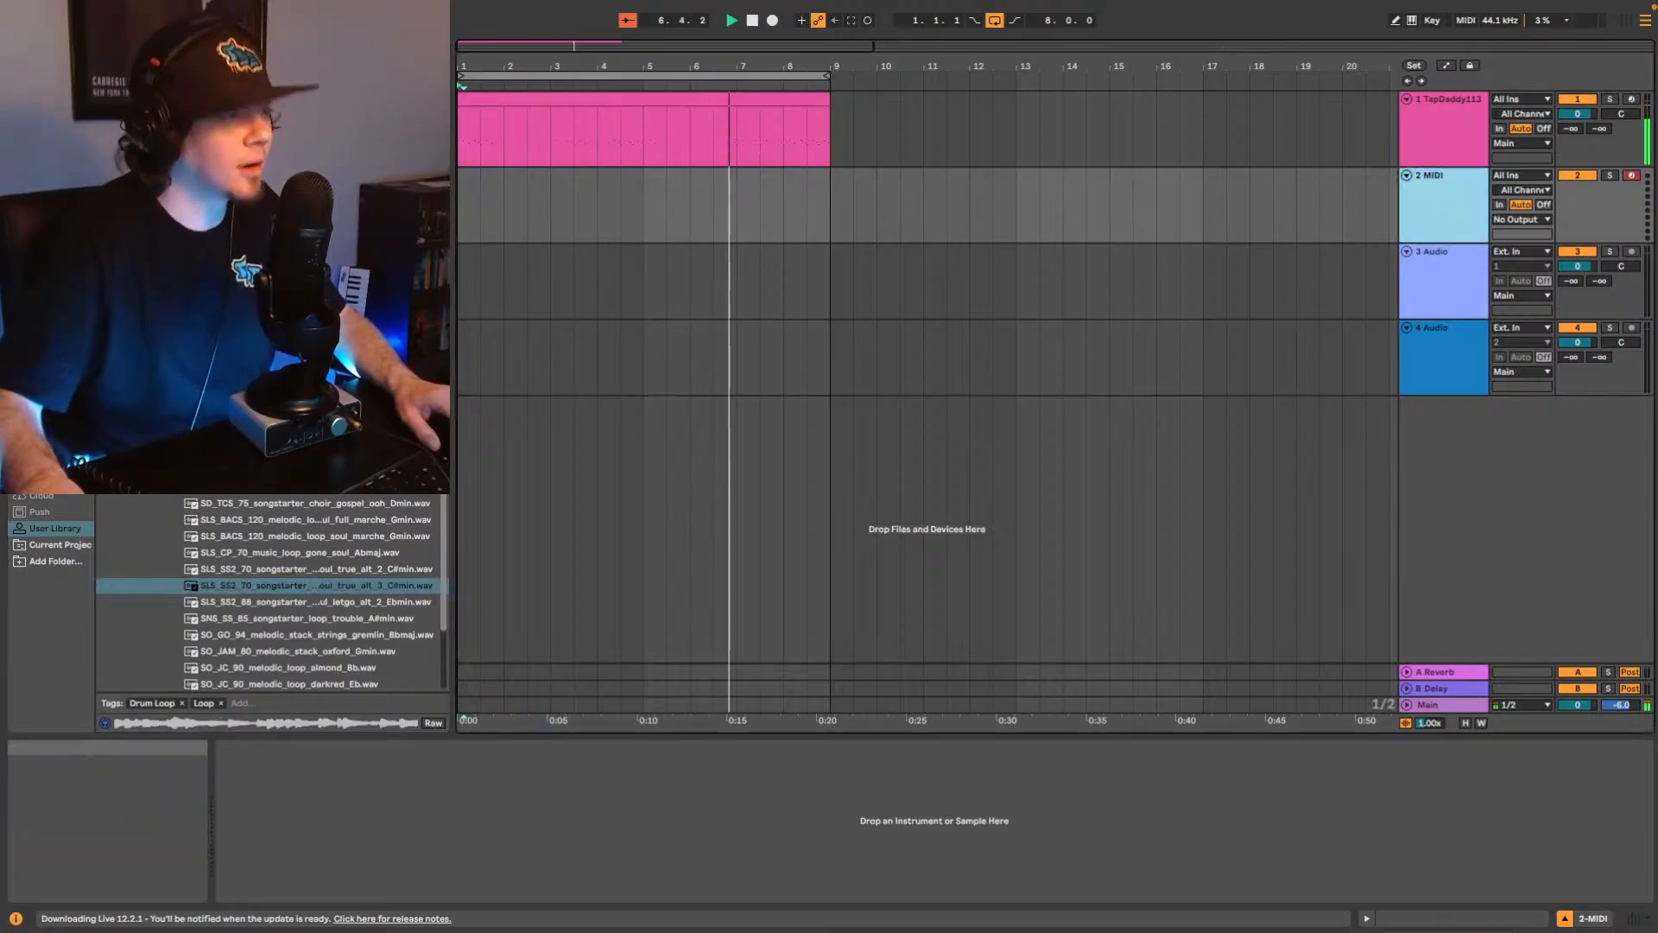
key(Return)
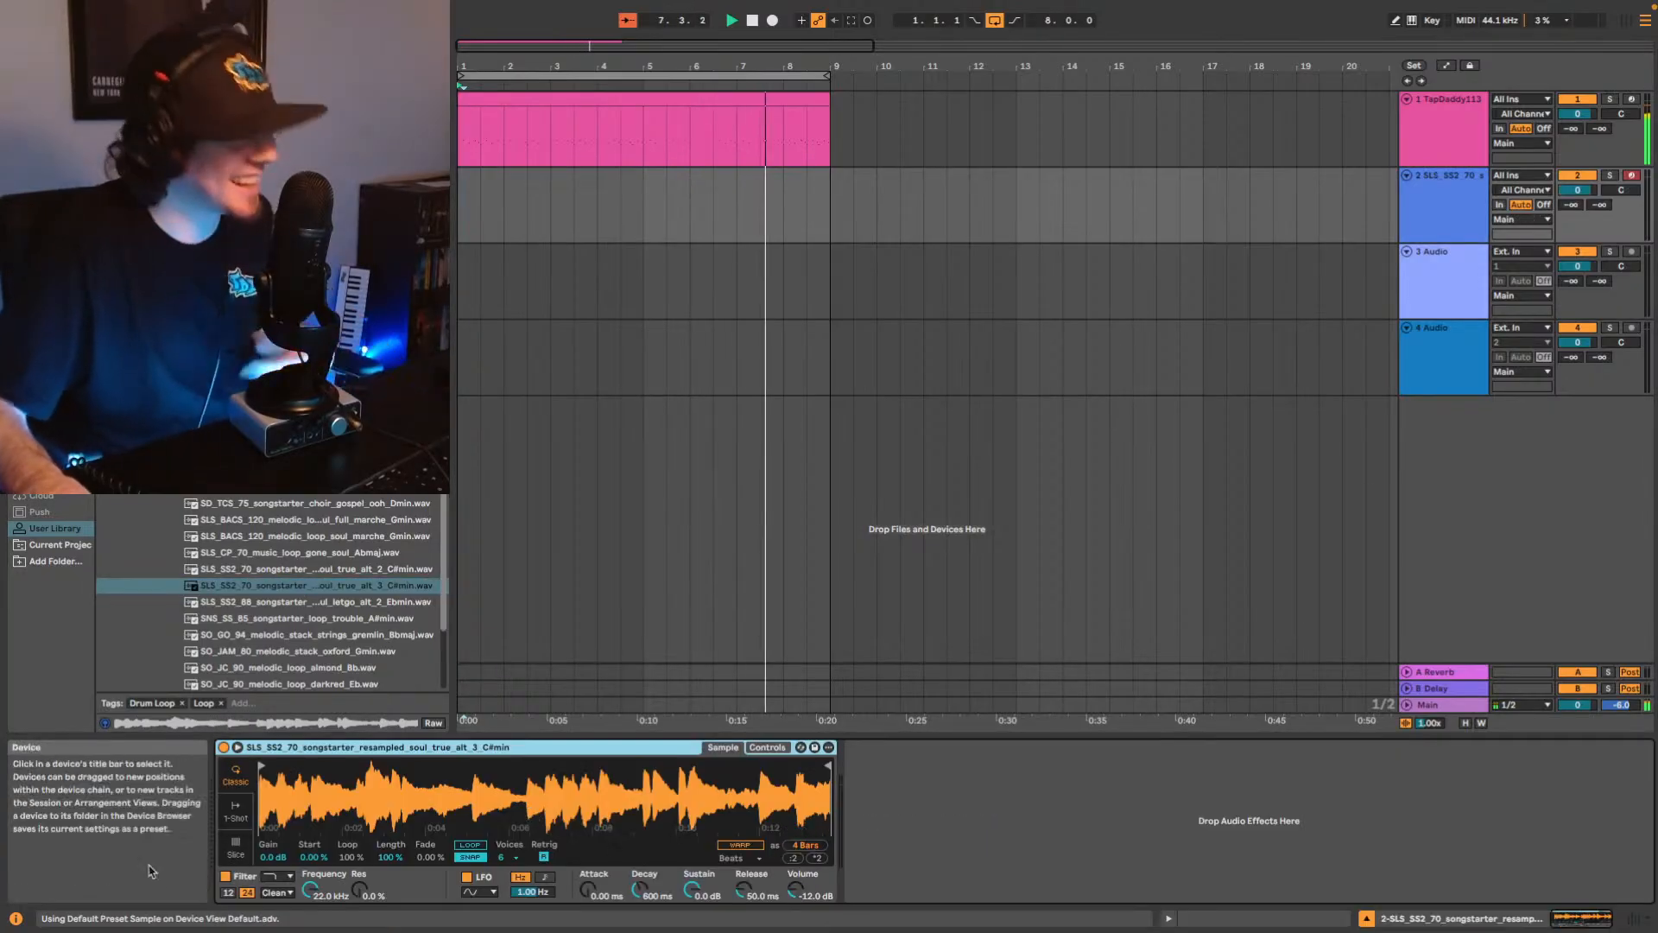
Switch Simpler to Slice mode and slice the soul sample by Region.
click(368, 856)
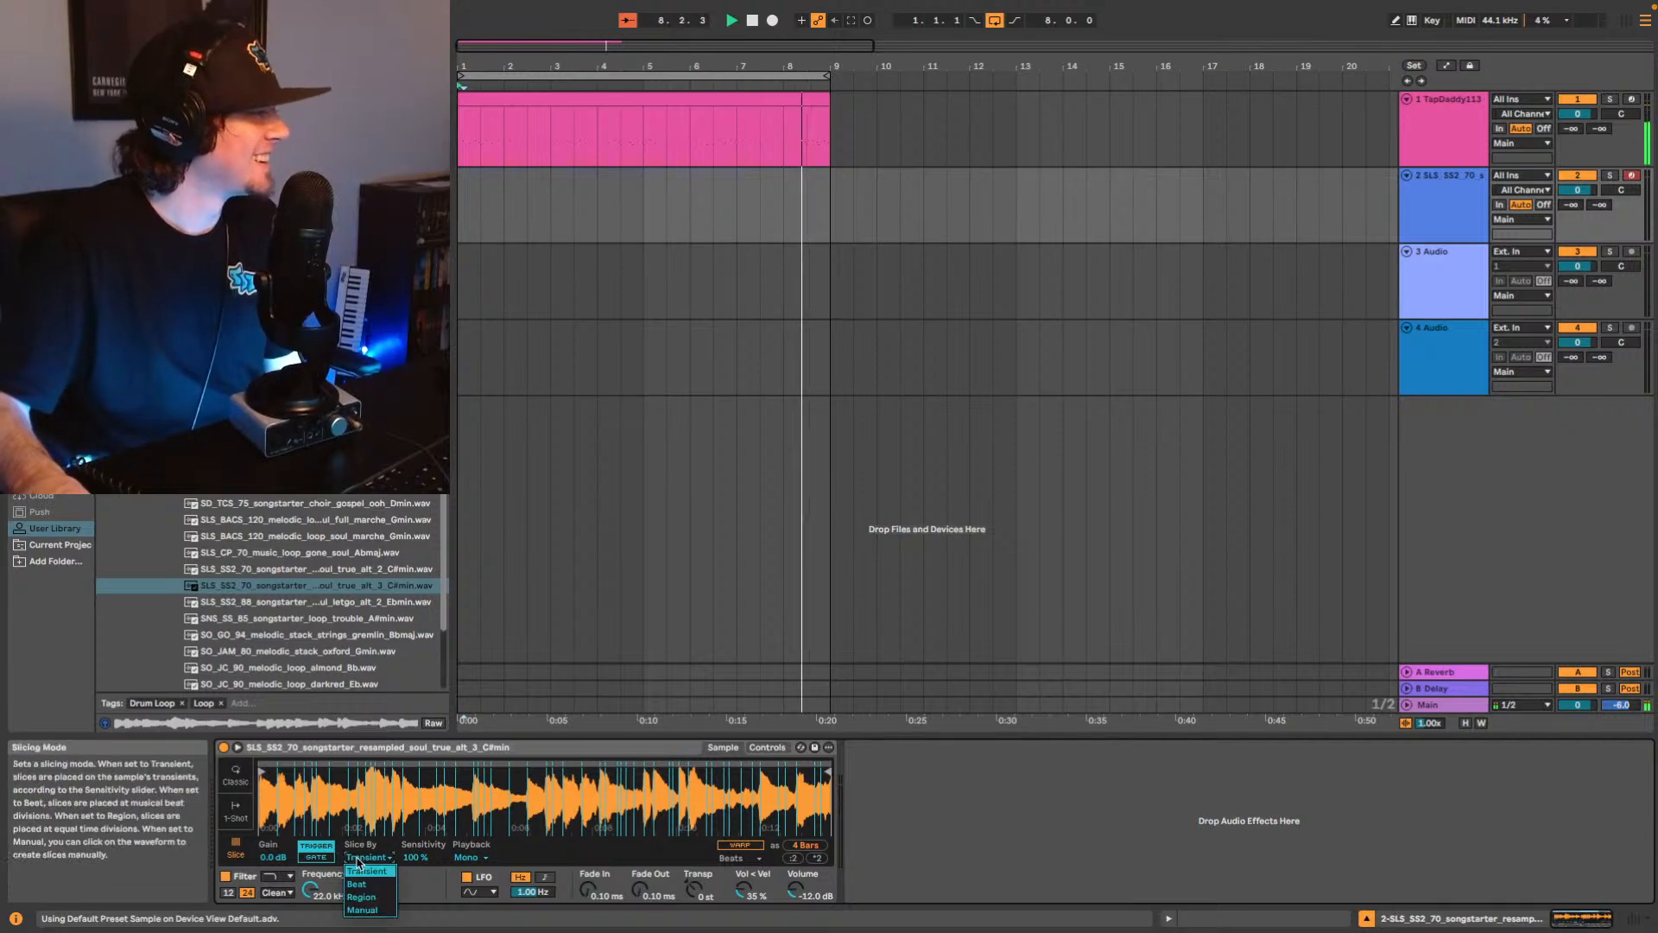
click(367, 899)
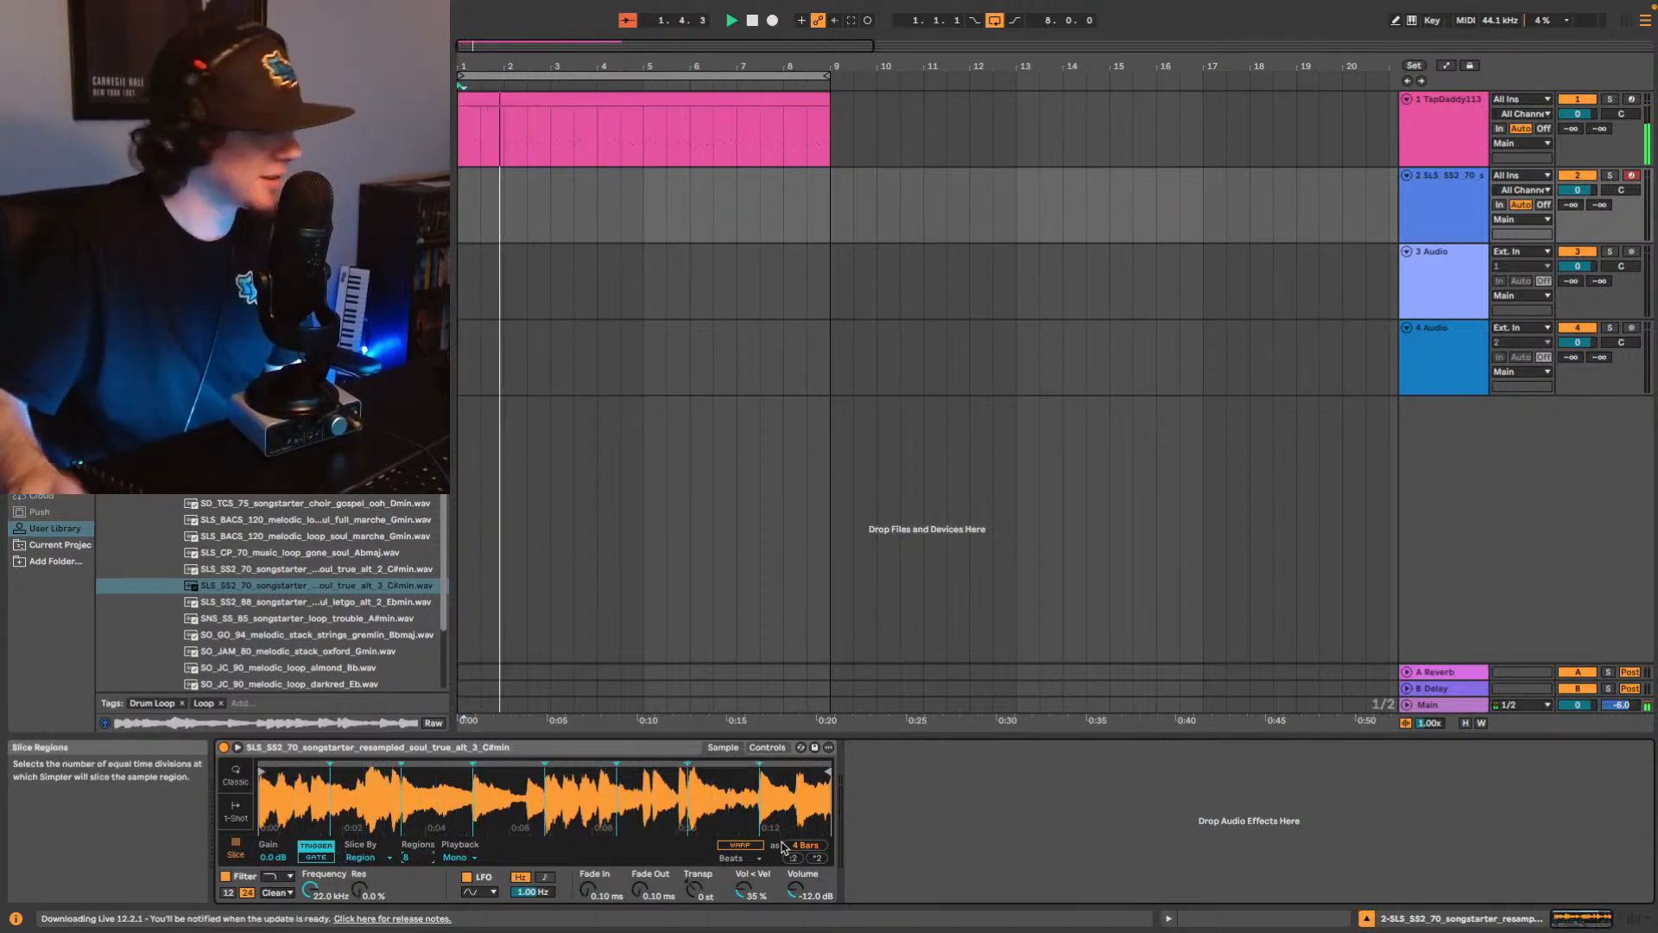
Raise the number of slice regions for the soul sample in Simpler to 32.
key(Up)
key(Up)
key(Up)
key(Up)
key(Up)
key(Up)
key(Up)
key(Up)
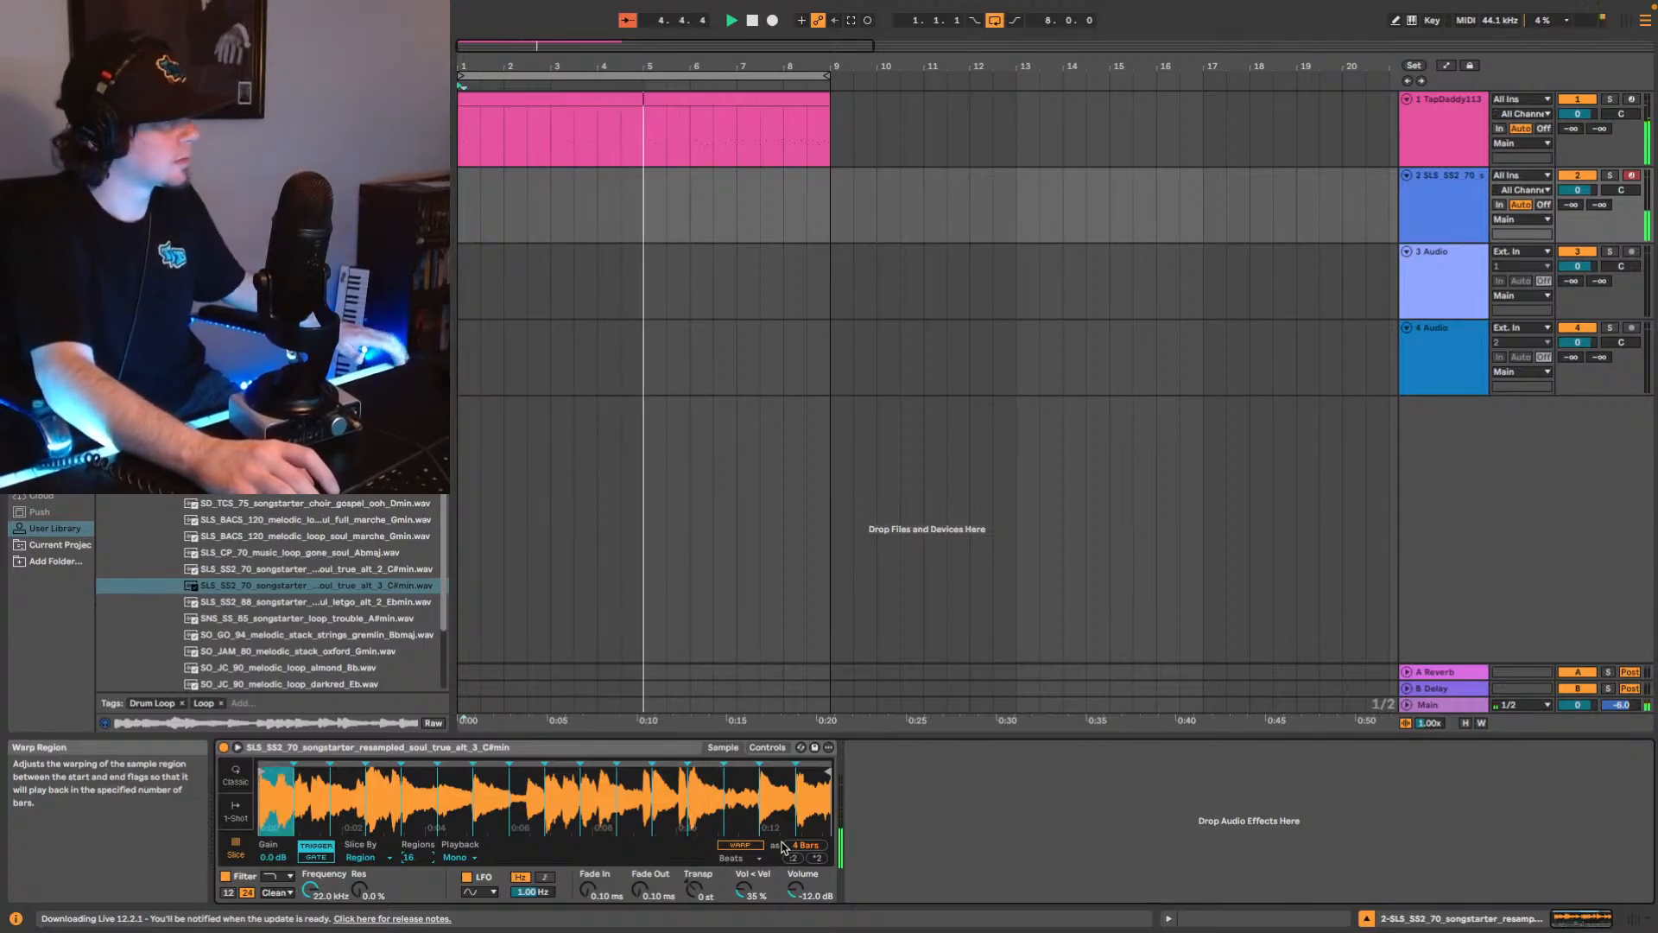
key(Up)
key(Up)
key(Up)
key(Up)
key(Up)
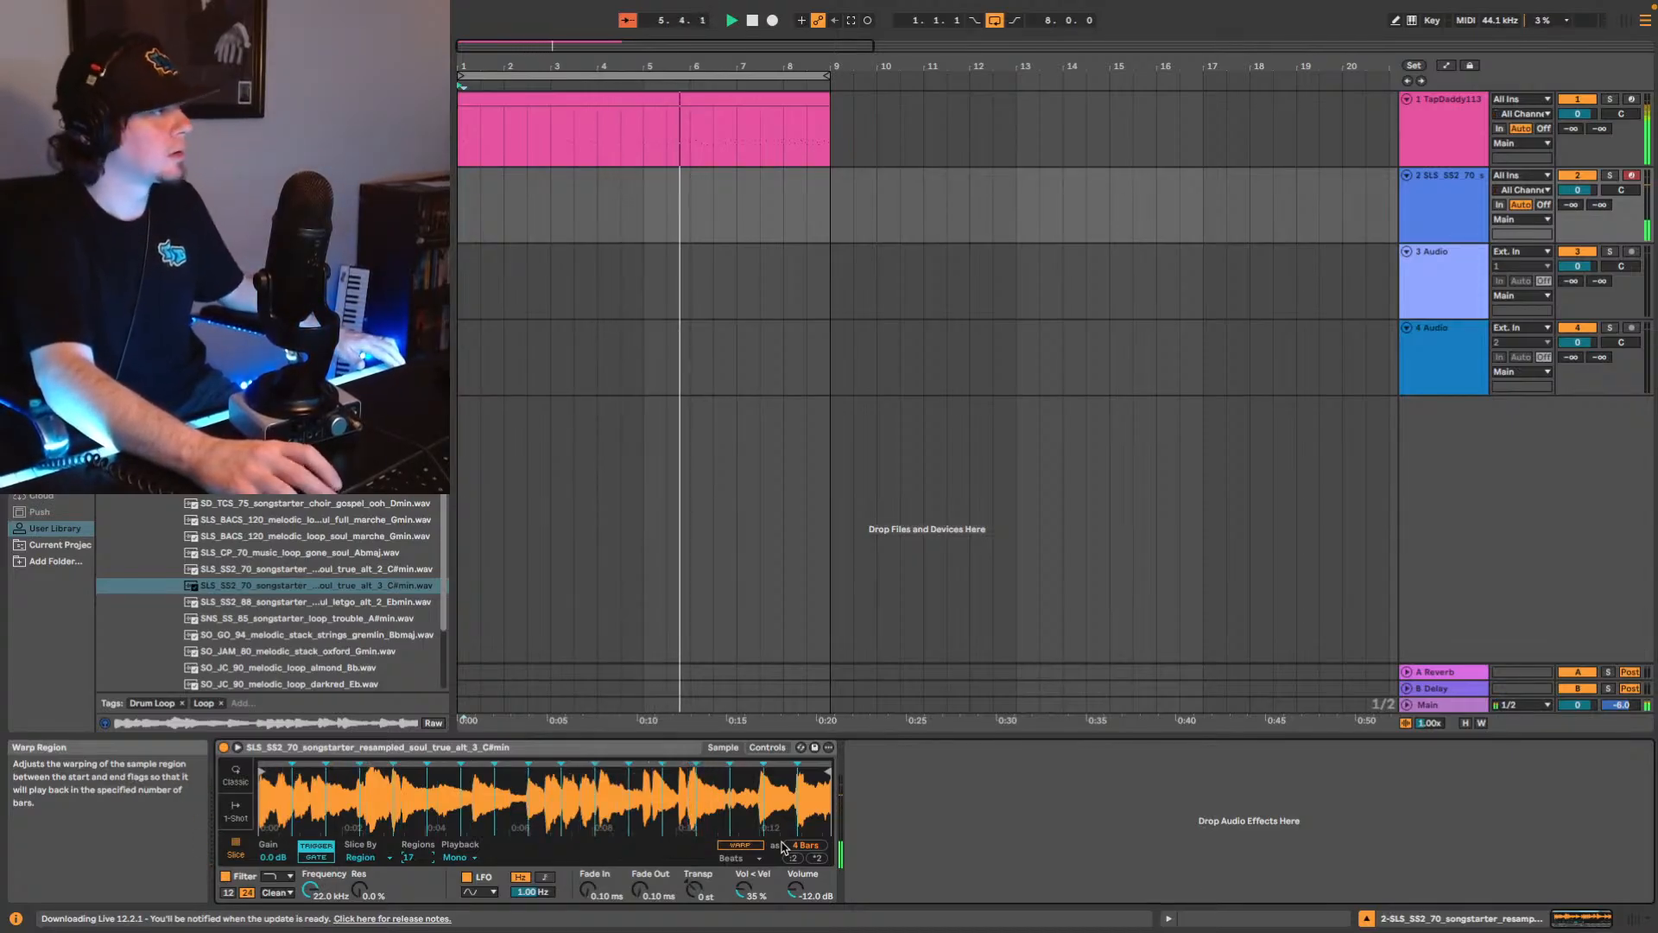
key(Up)
key(Up)
key(Up)
key(Up)
key(Up)
key(Up)
key(Up)
key(Up)
key(Up)
key(Up)
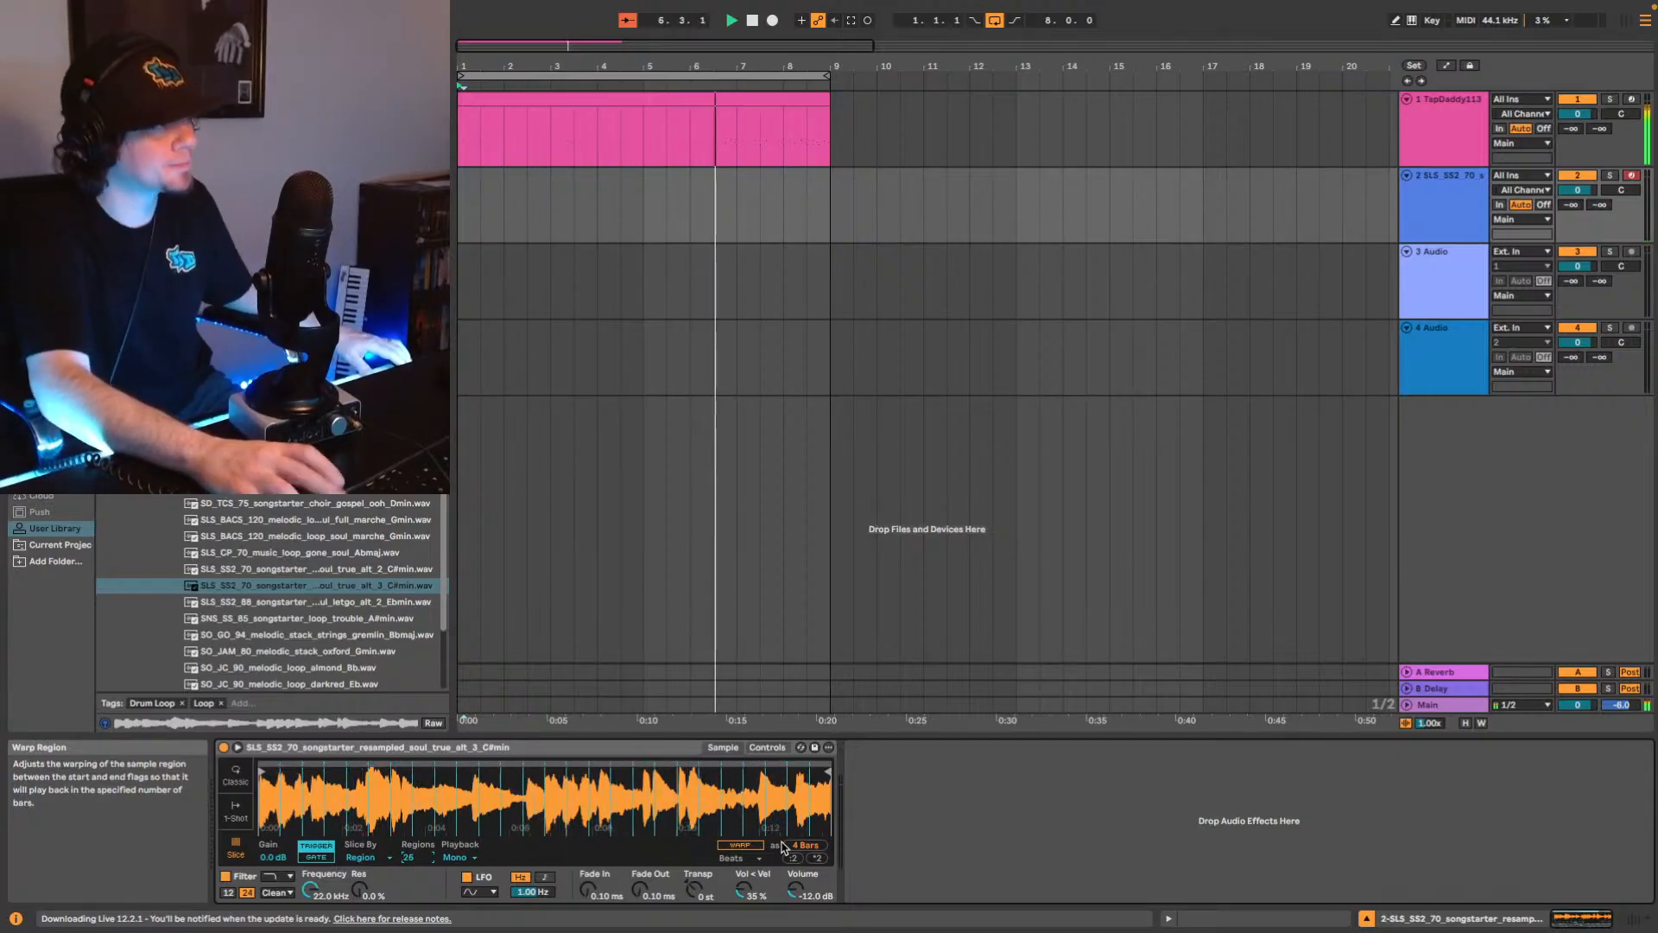
key(Up)
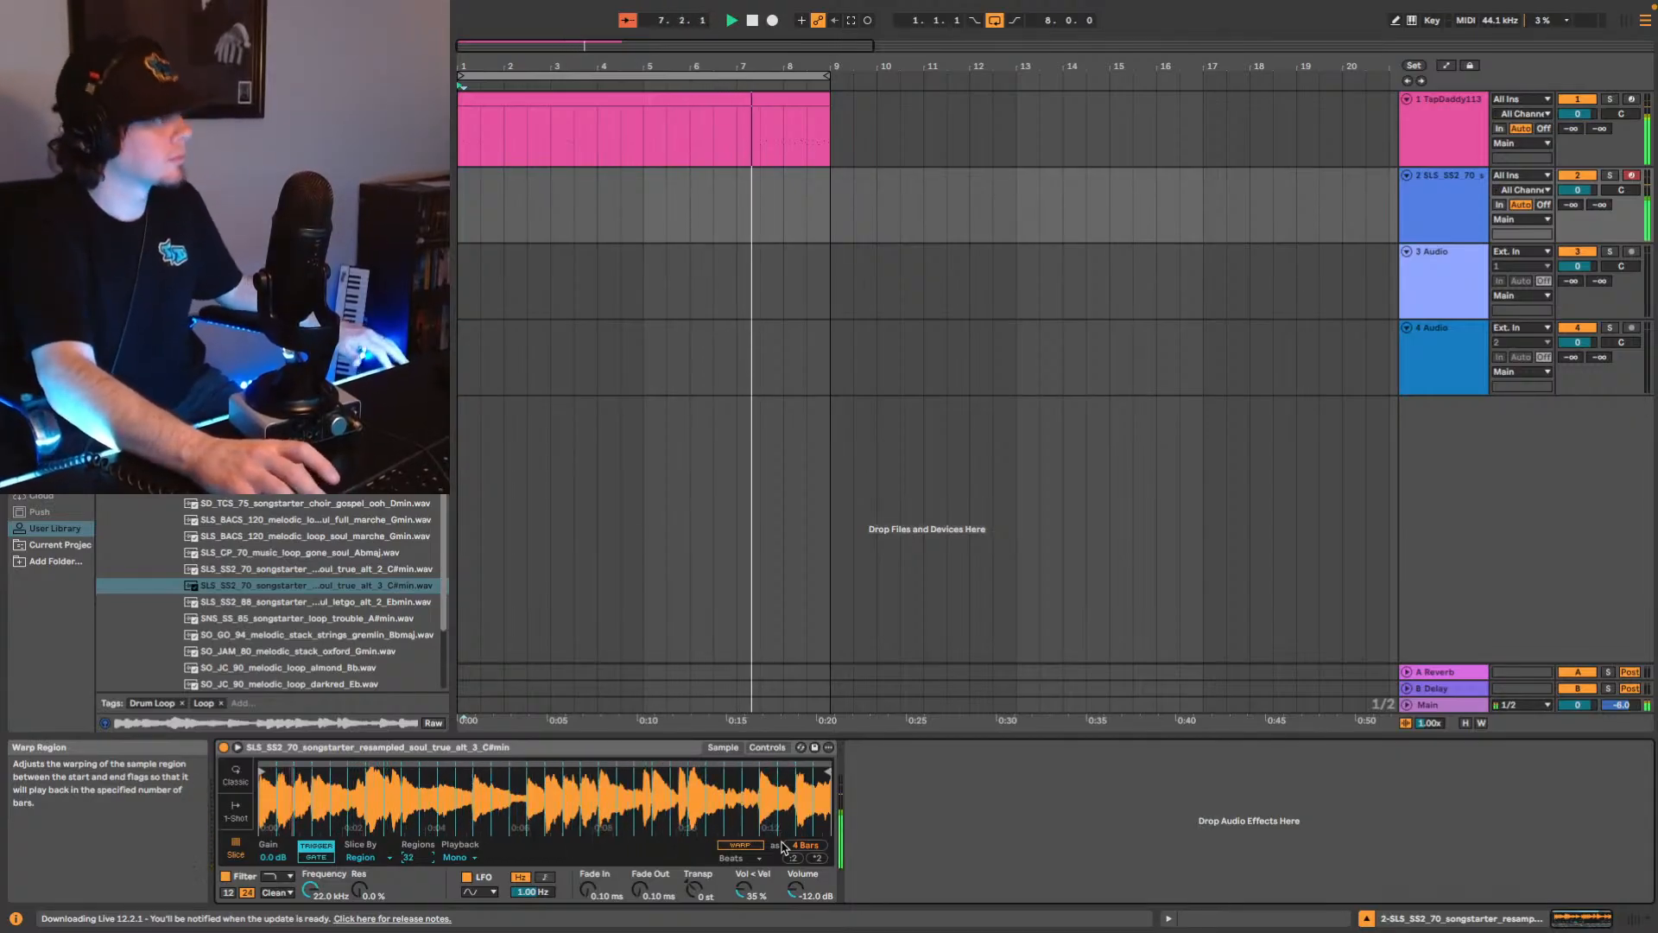
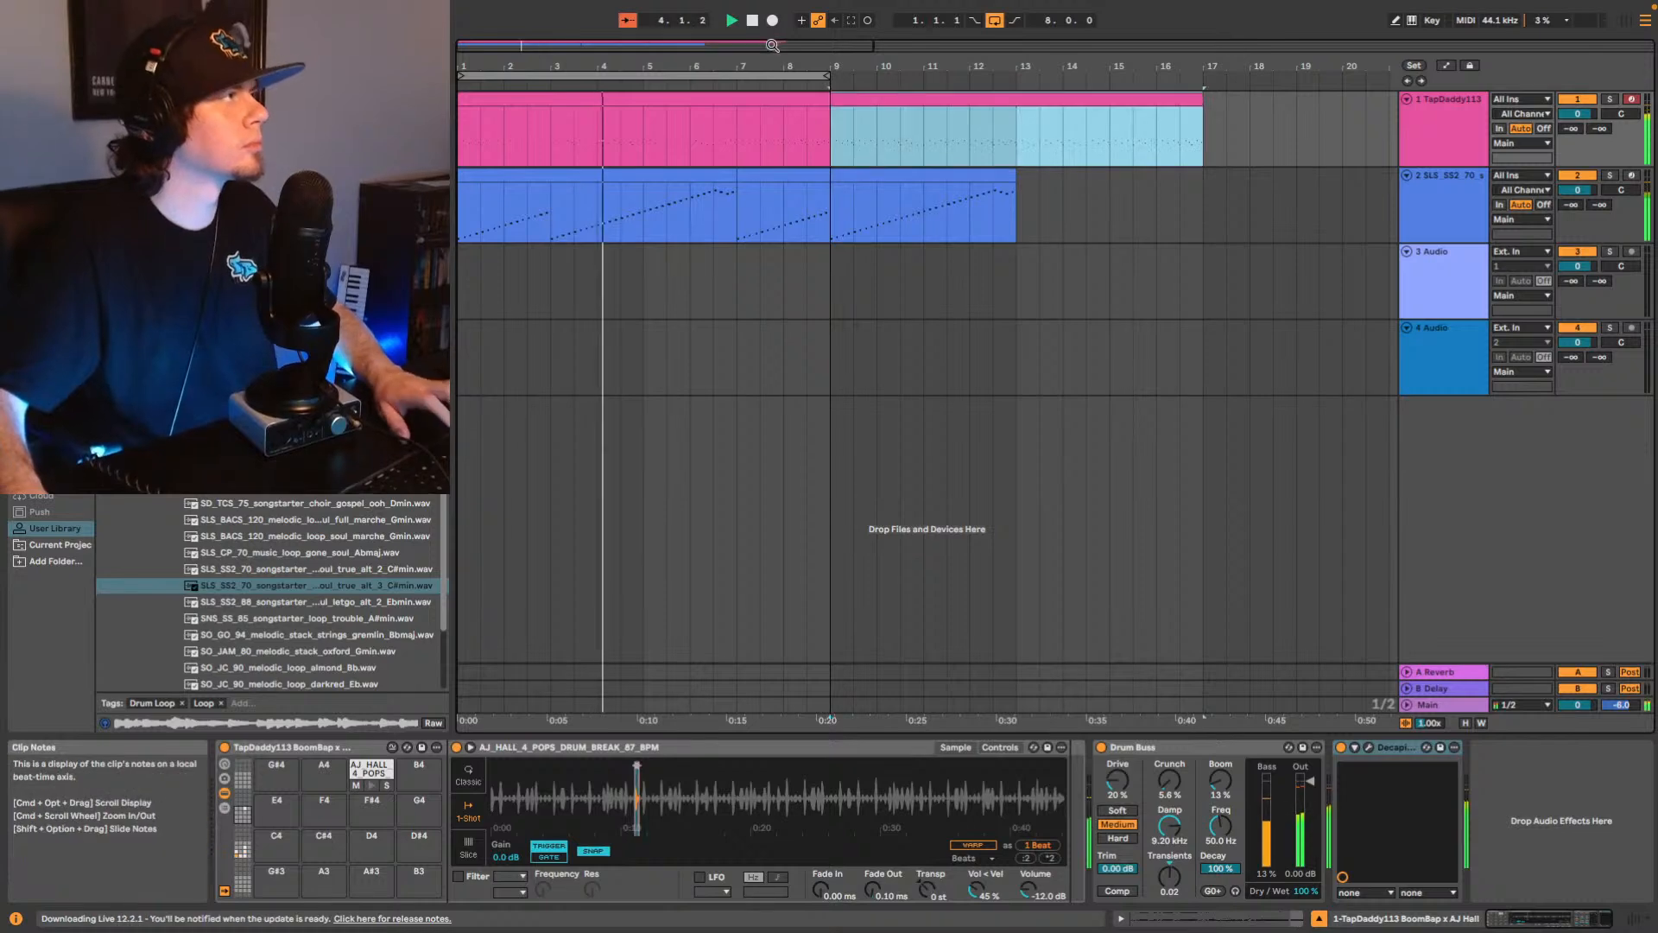
Turn off the arrangement loop and duplicate the last six-bar soul clip on track 2 so the copy starts at bar 13.
drag(759, 48, 759, 12)
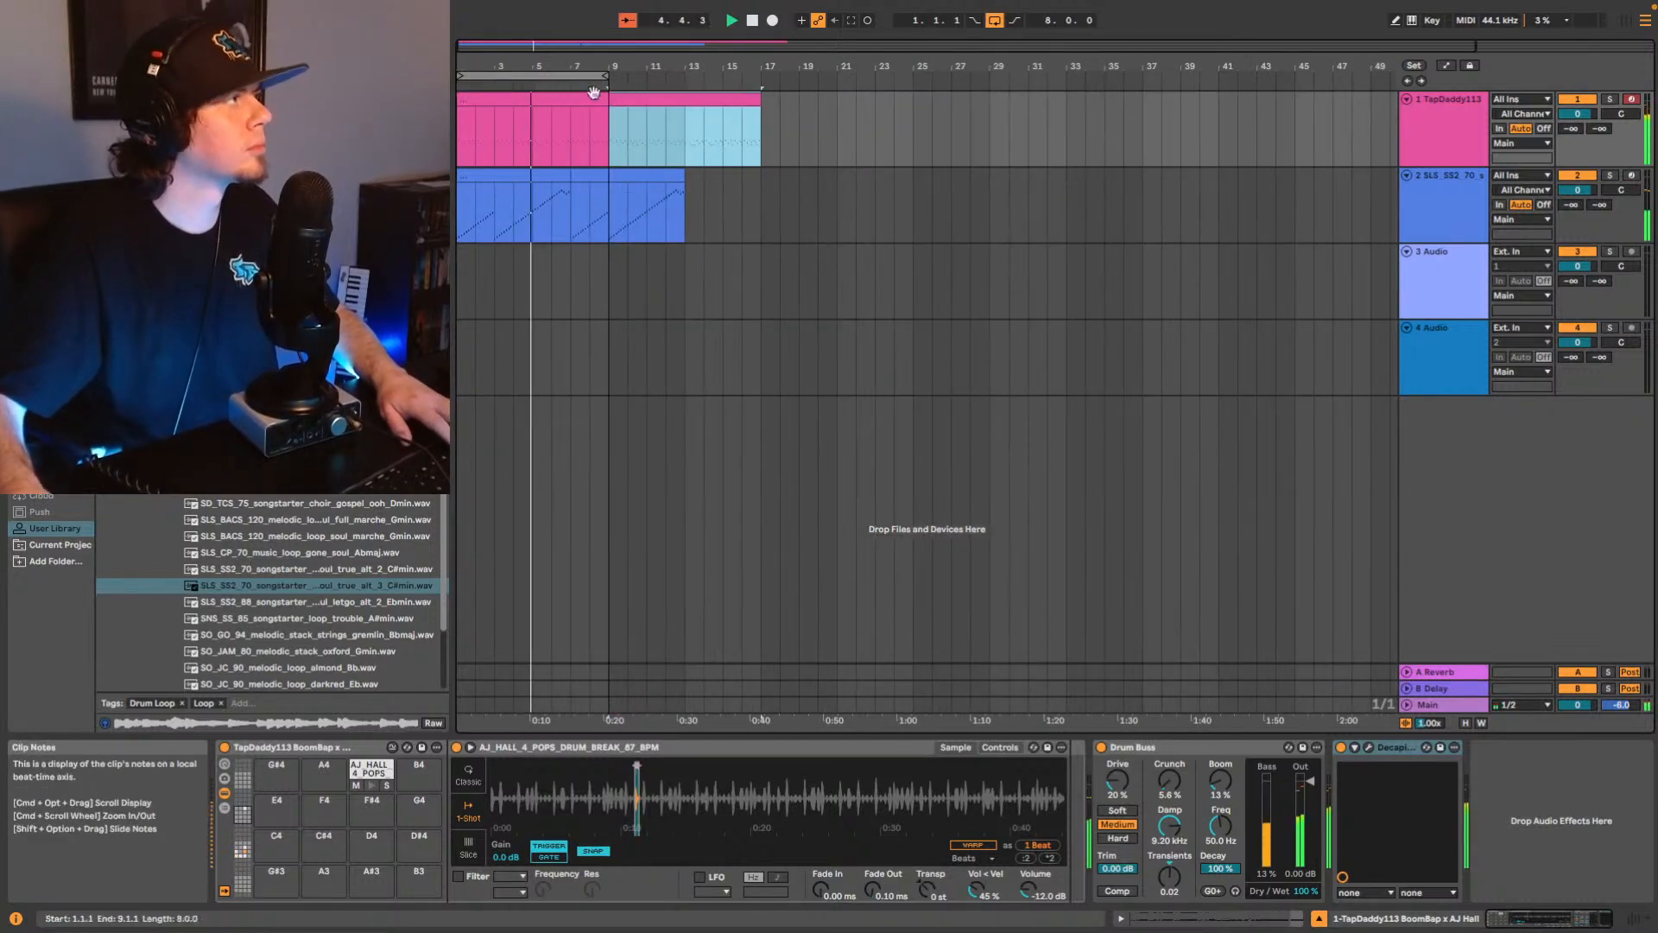
click(995, 20)
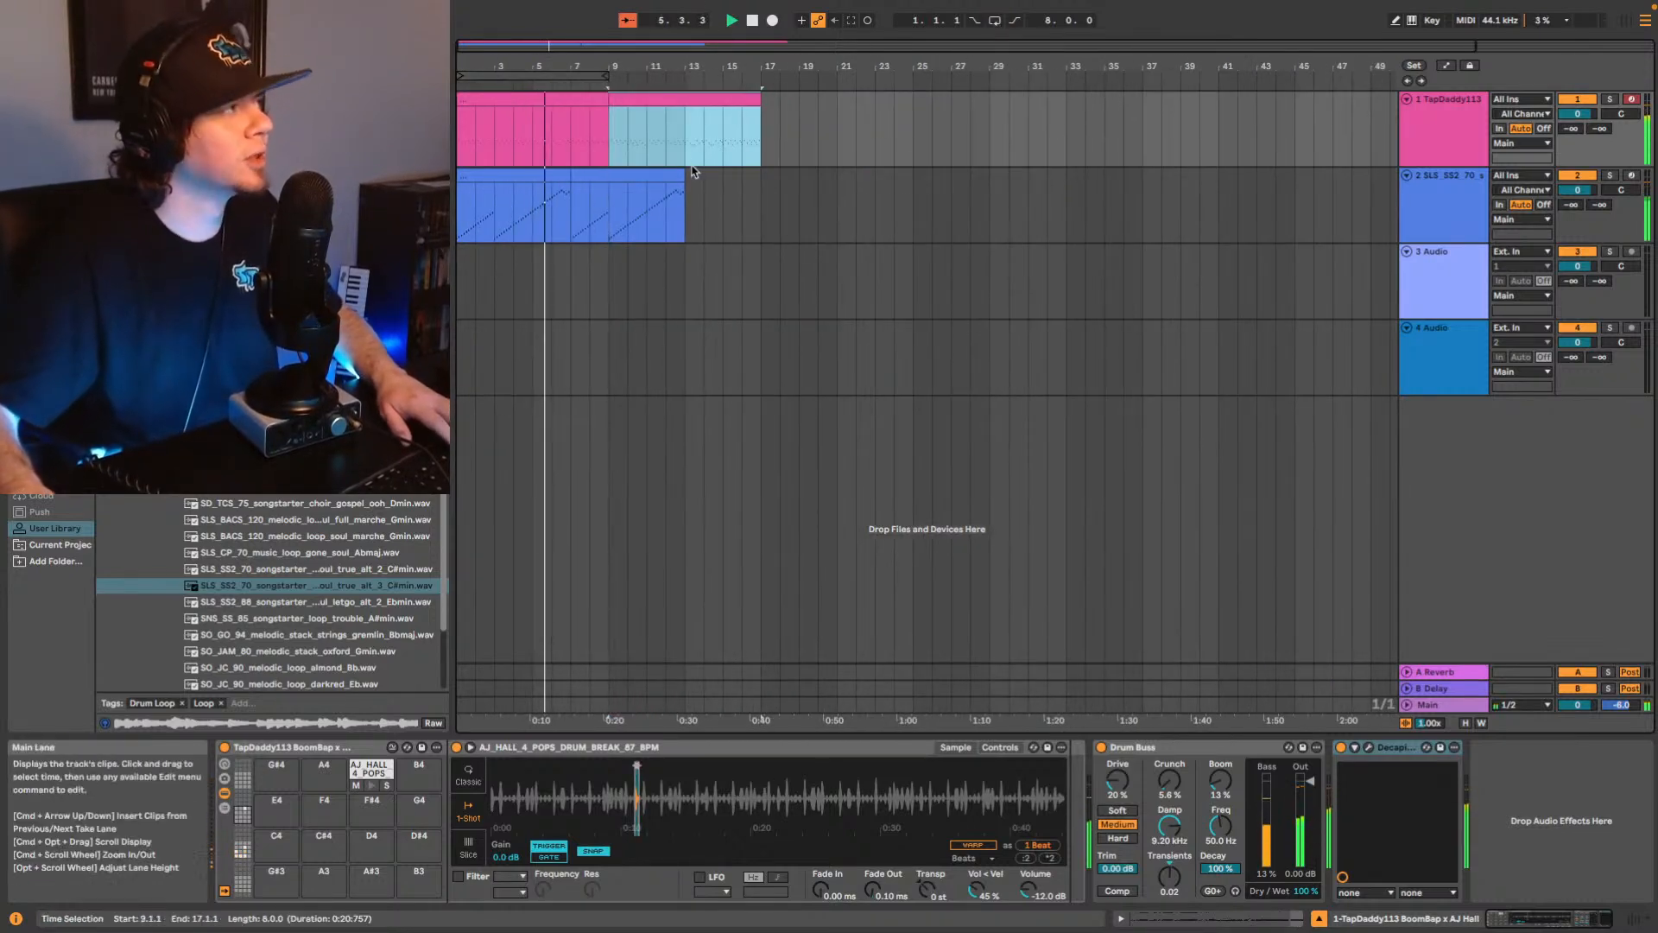
click(670, 202)
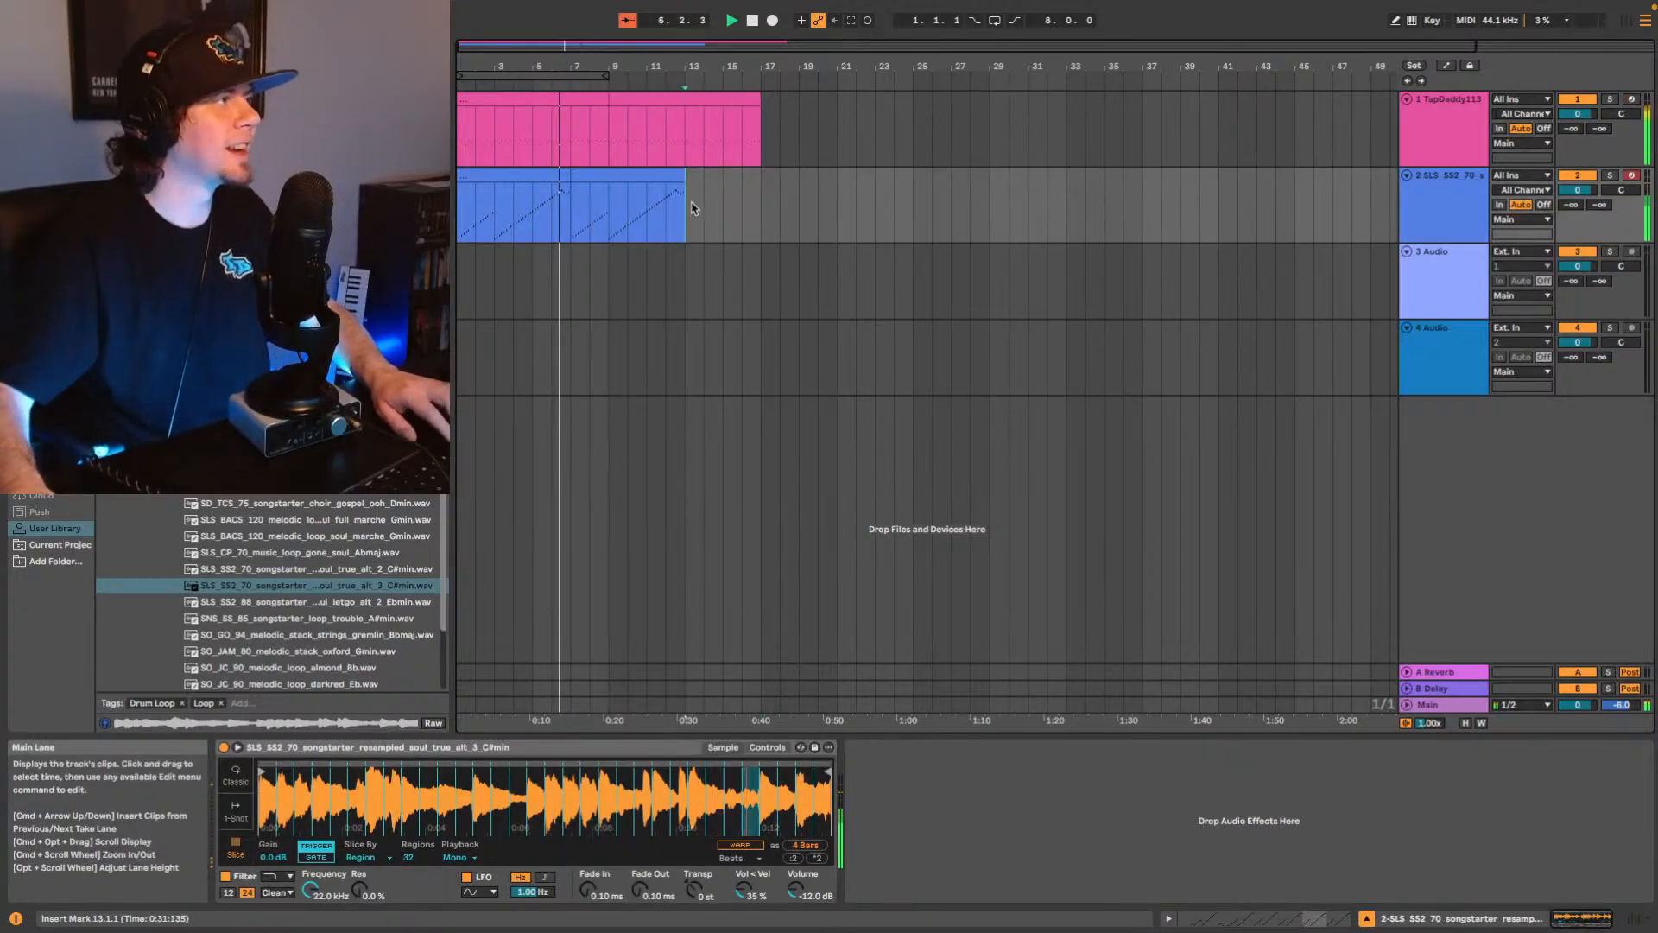
key(super+d)
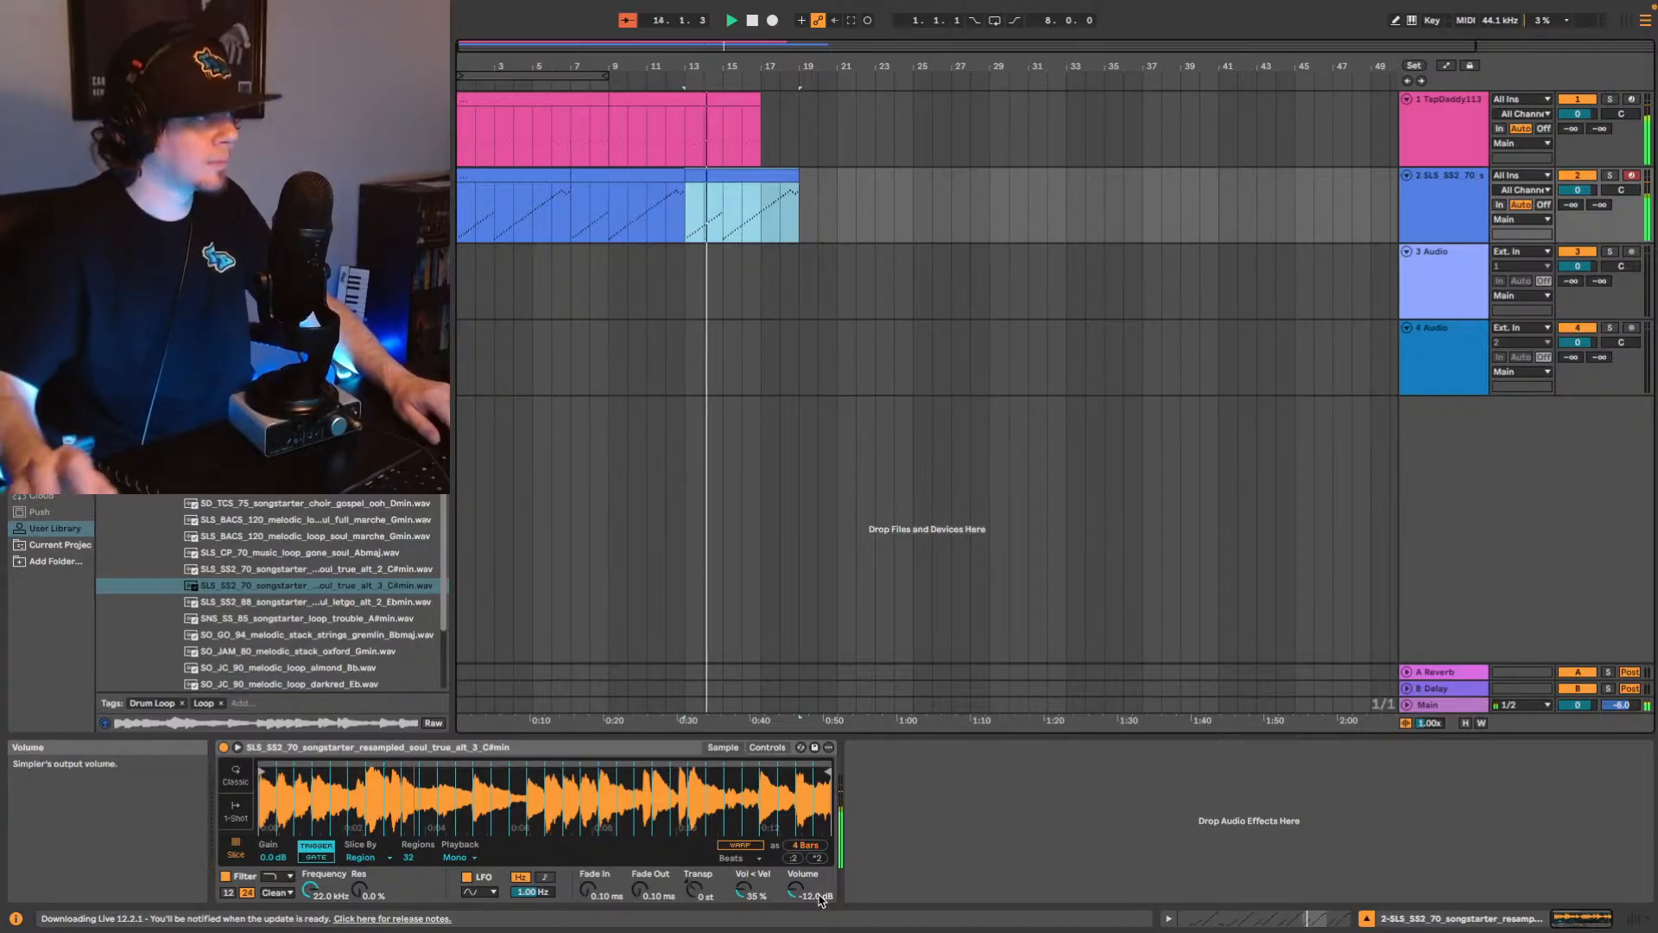
Try the soul sample transposed up 1 semitone in Simpler while playing the arrangement from the start.
click(996, 868)
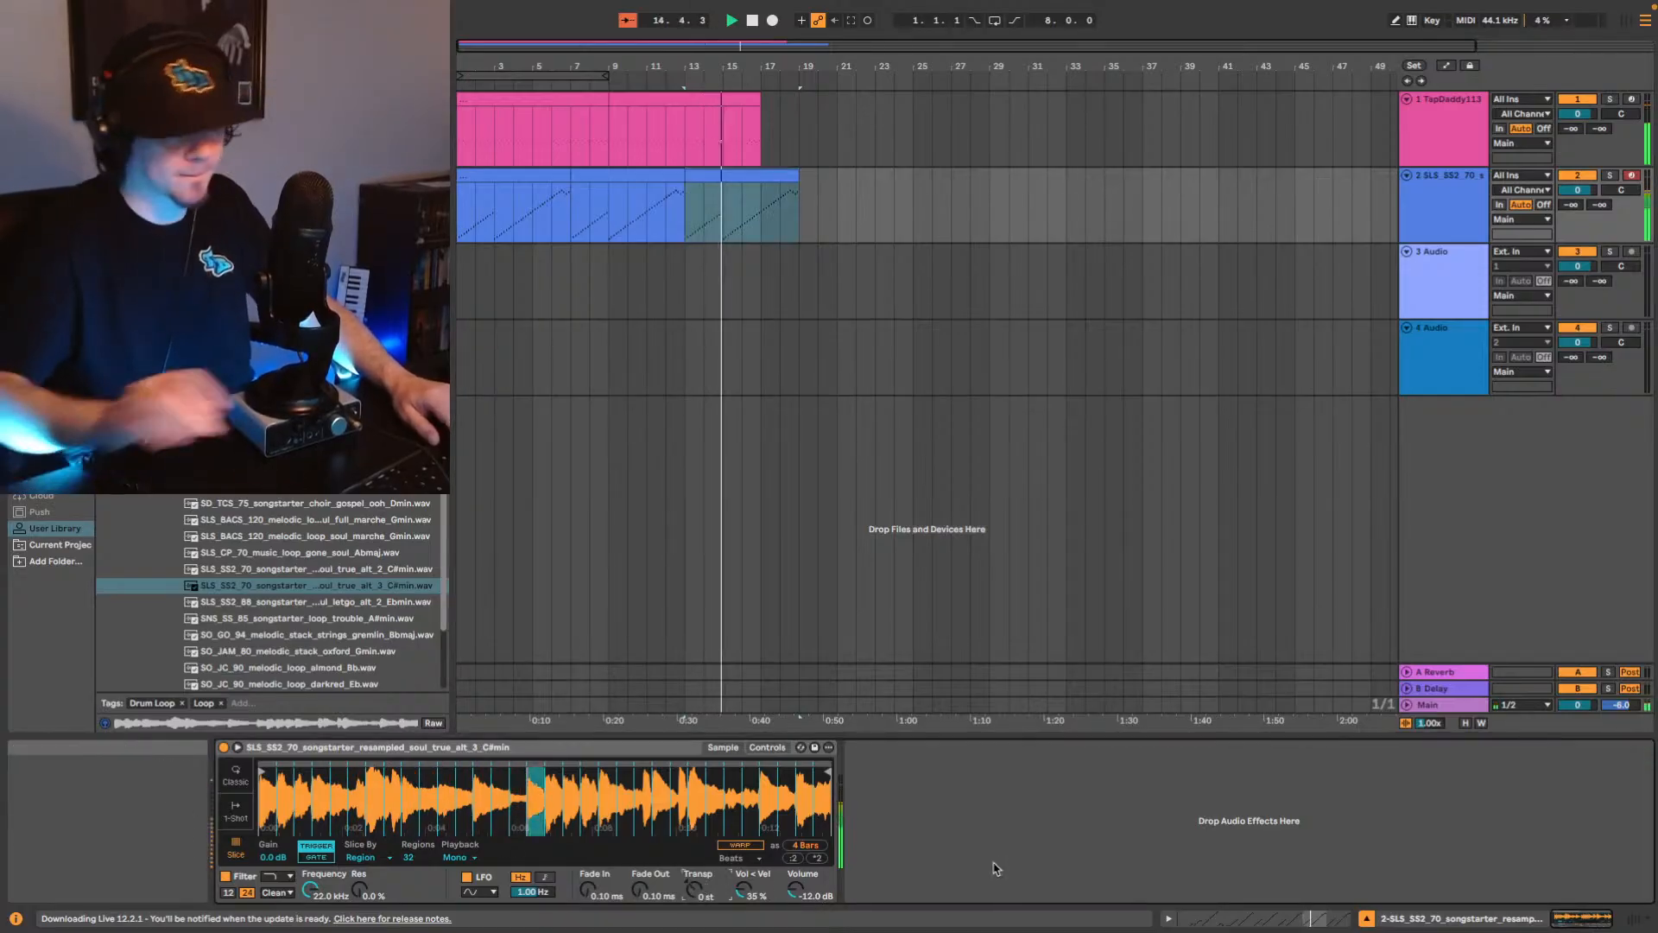
key(space)
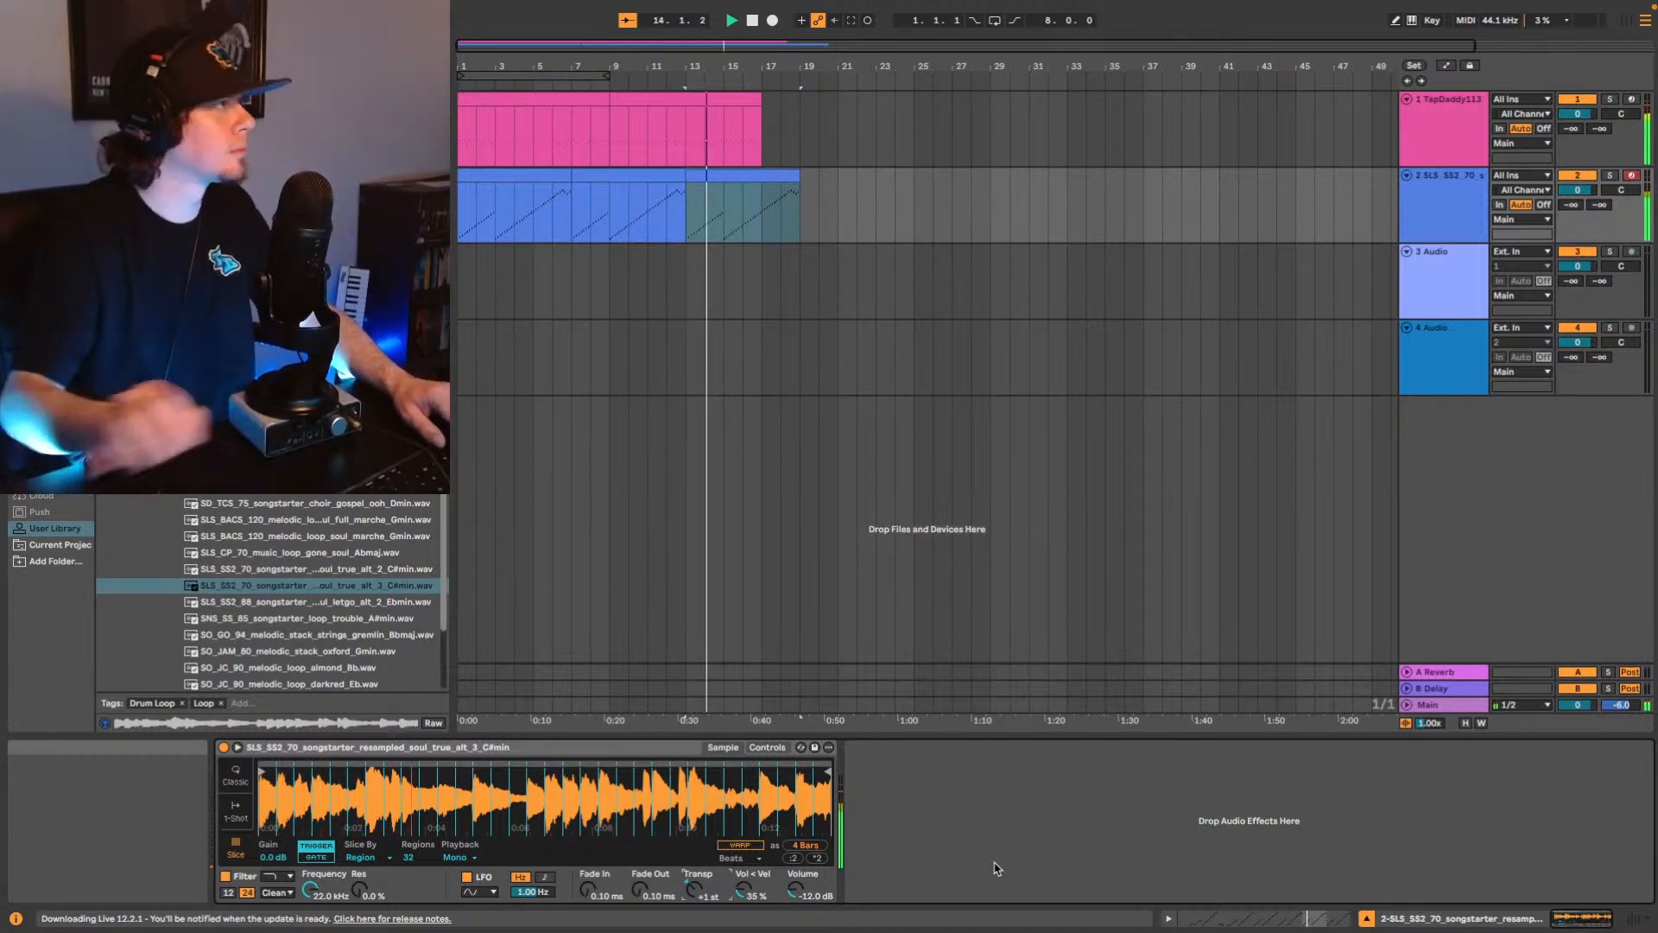
key(space)
click(463, 219)
key(space)
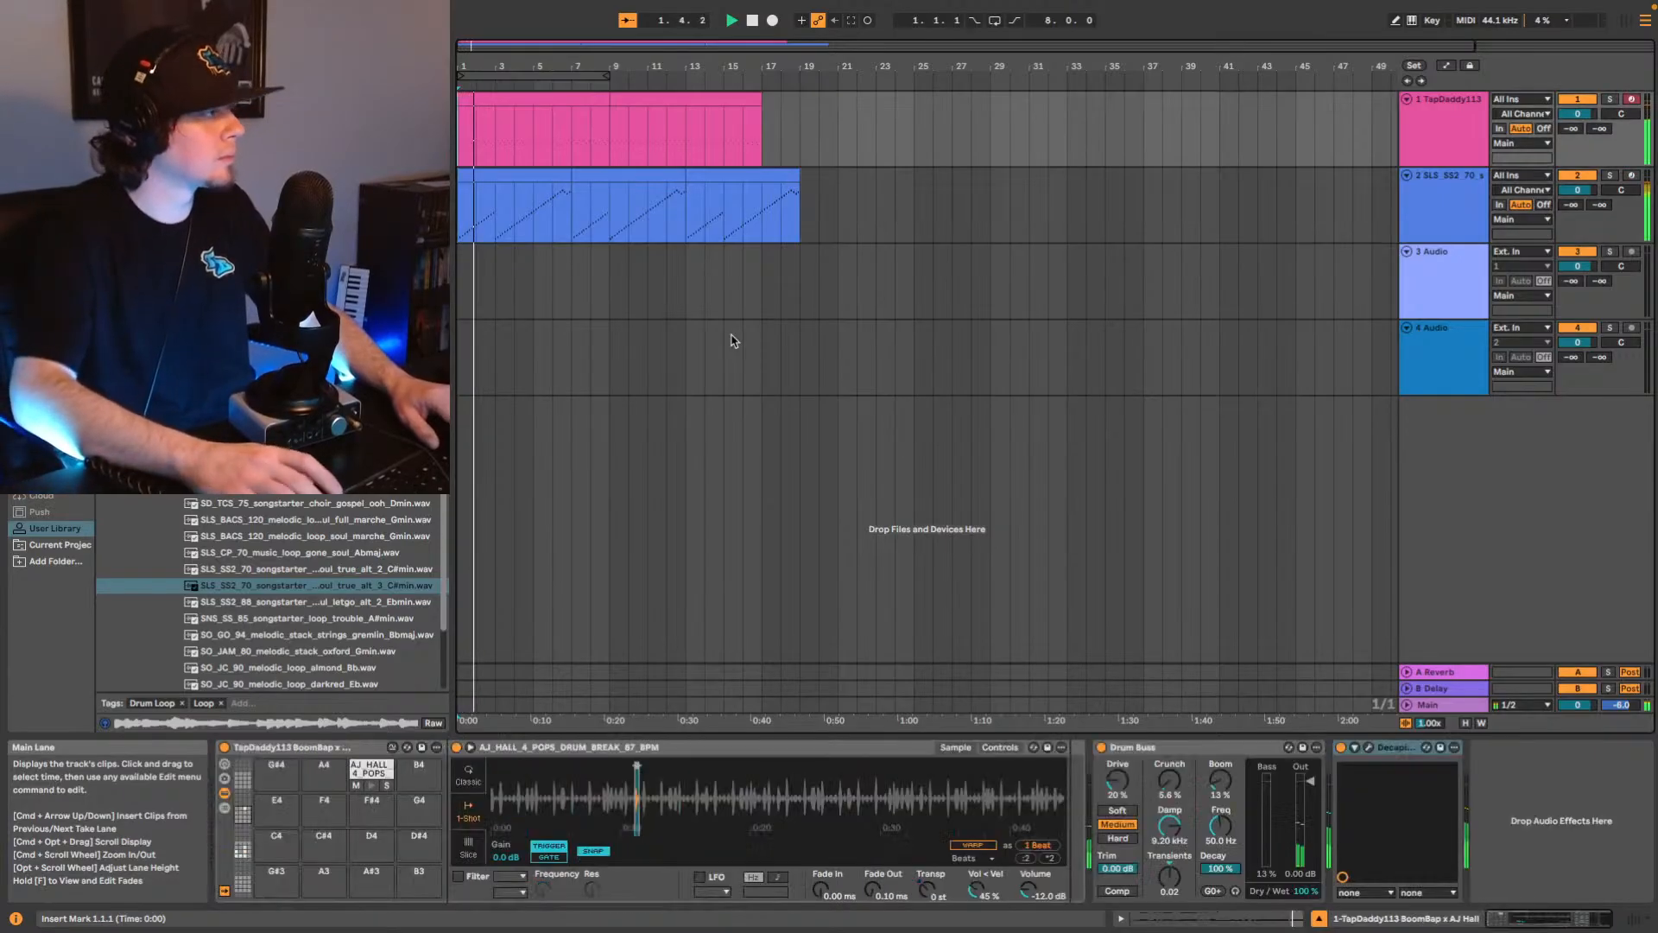
key(Up)
key(Down)
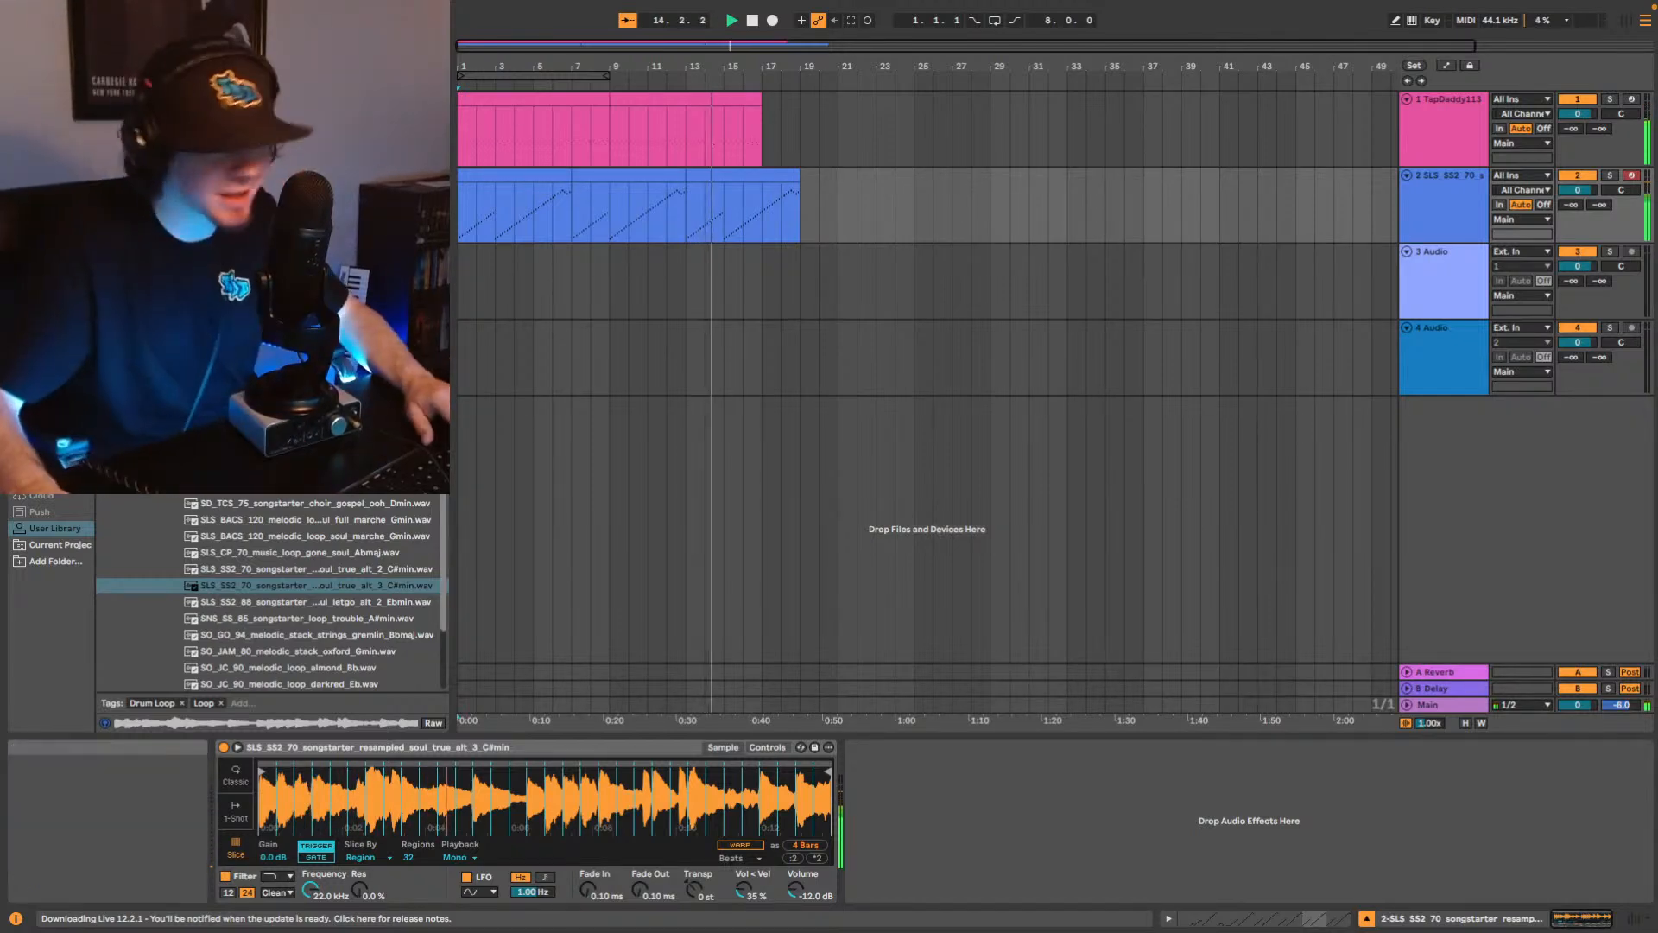
Extend both tracks to bar 25 by copying the eight-bar drum clip to bar 17 and duplicating the six-bar soul clip at bar 19.
click(752, 113)
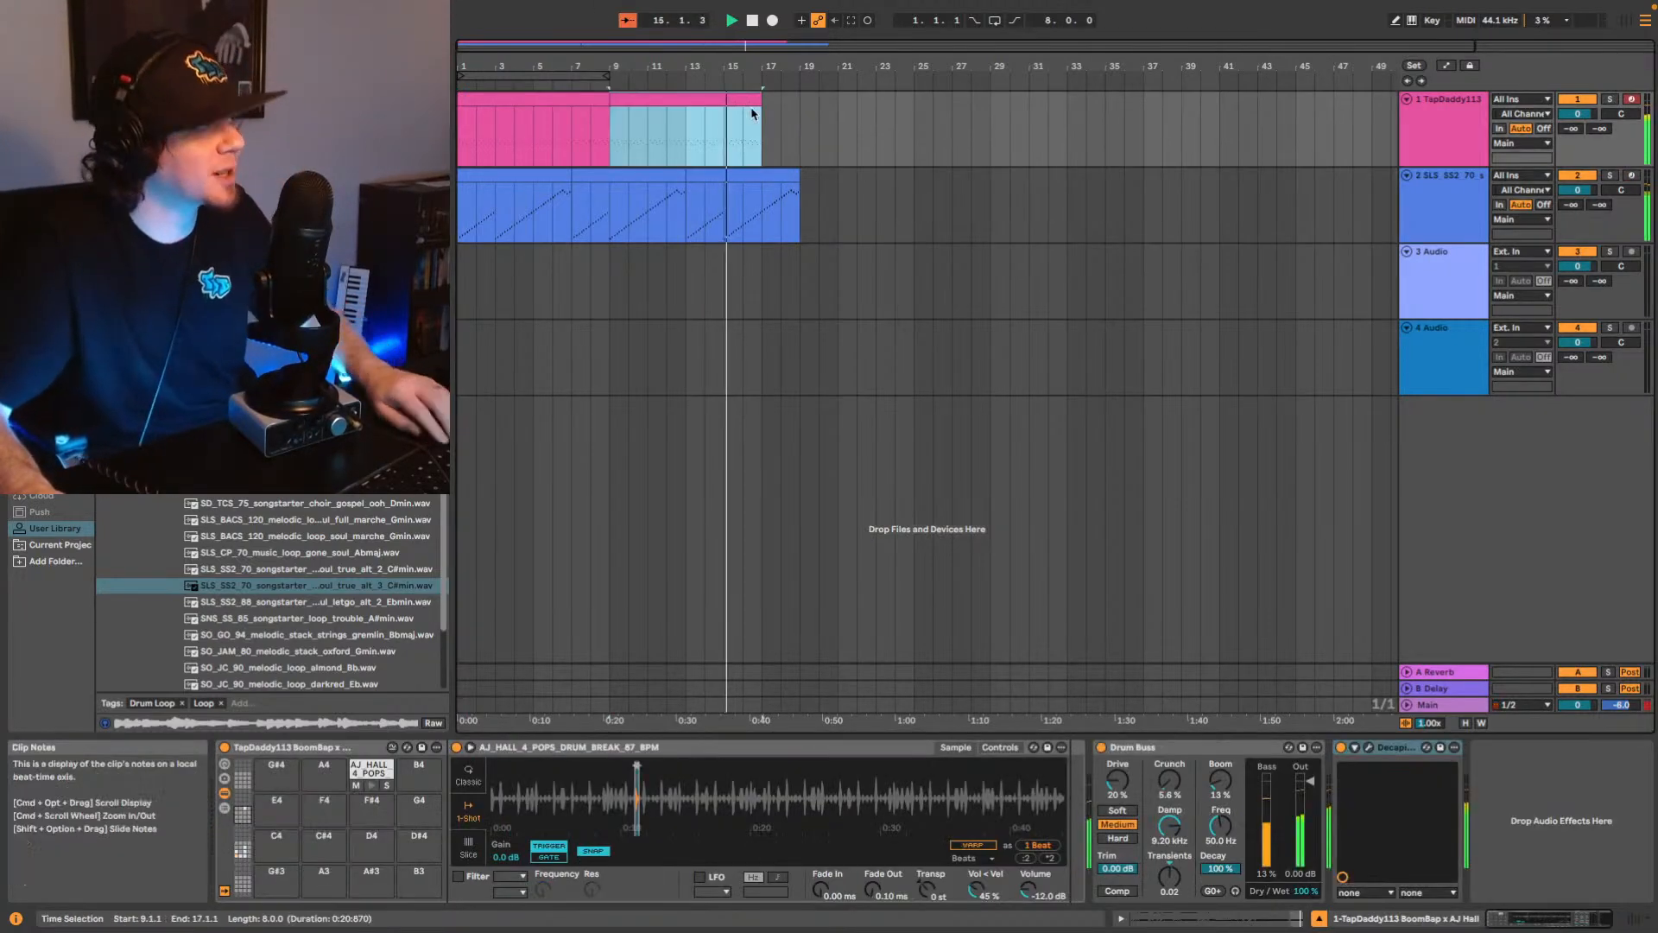
click(764, 134)
key(super+v)
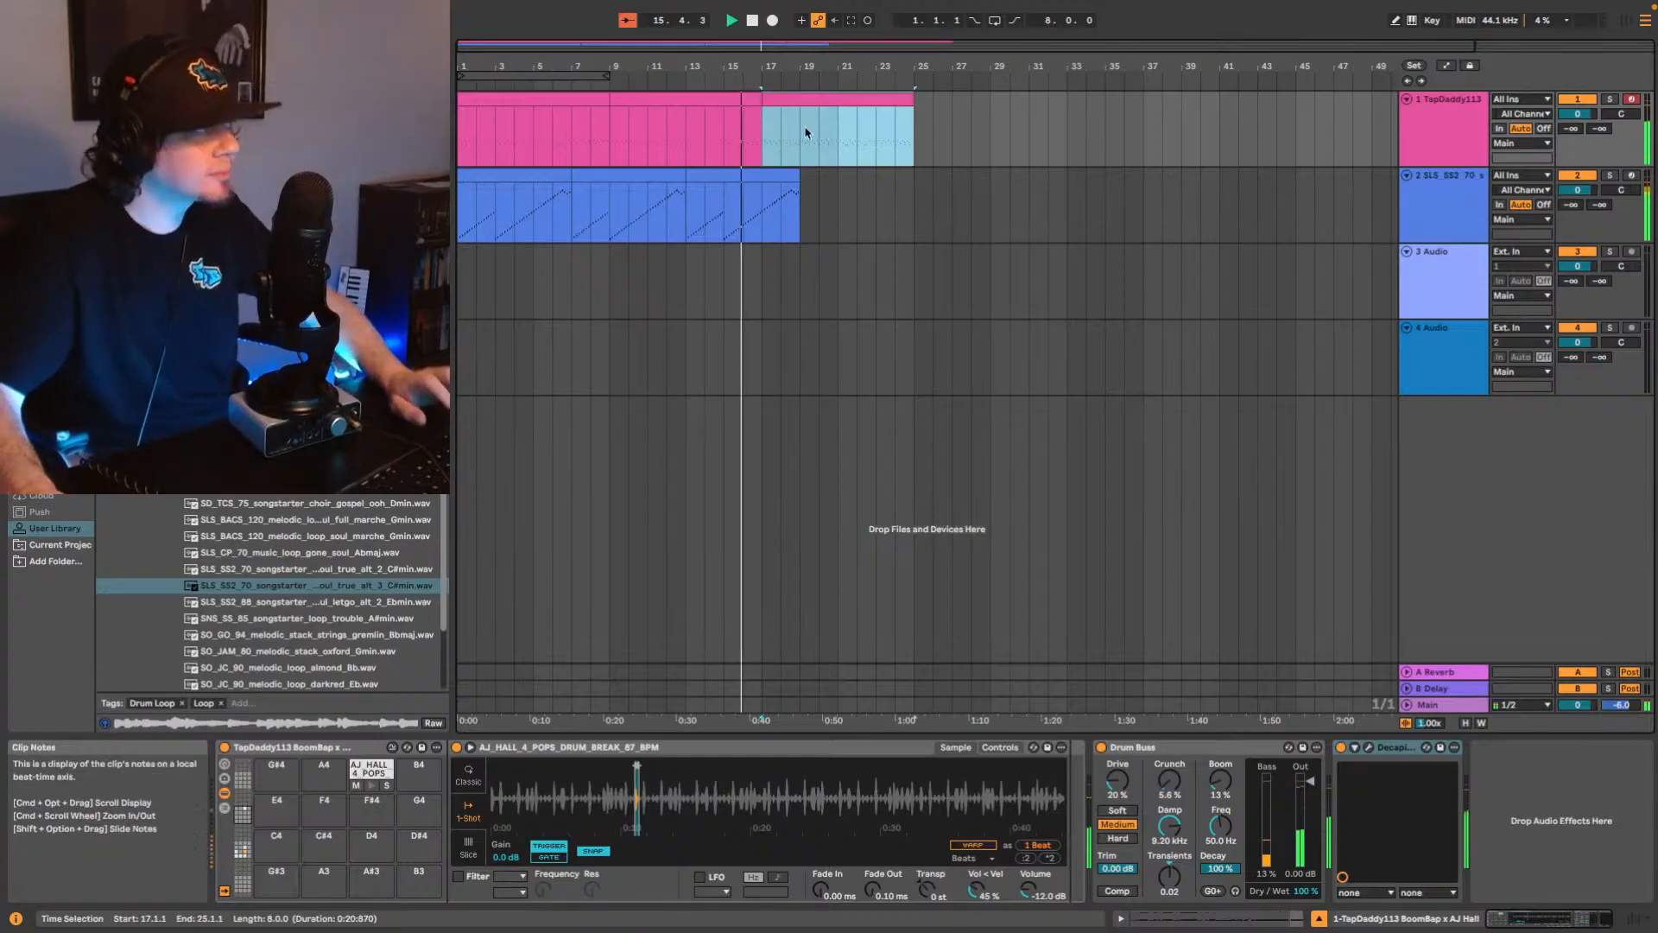
click(774, 175)
key(super+d)
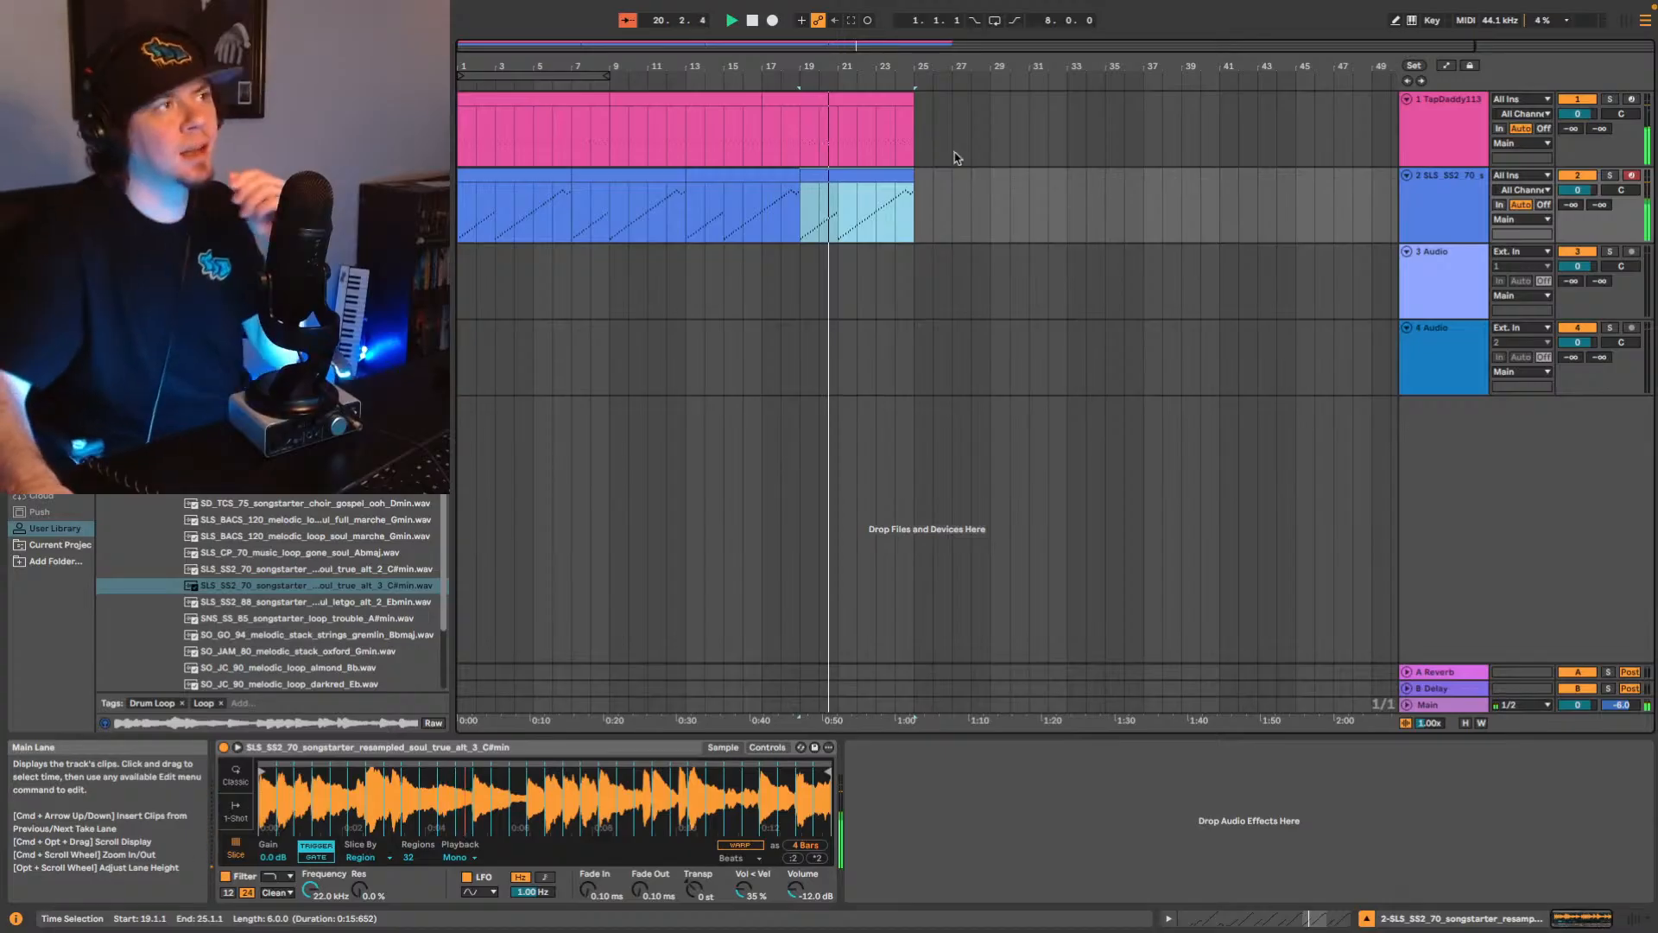
Duplicate the soul sample track and add an EQ Eight to the copy on track 3.
click(1434, 192)
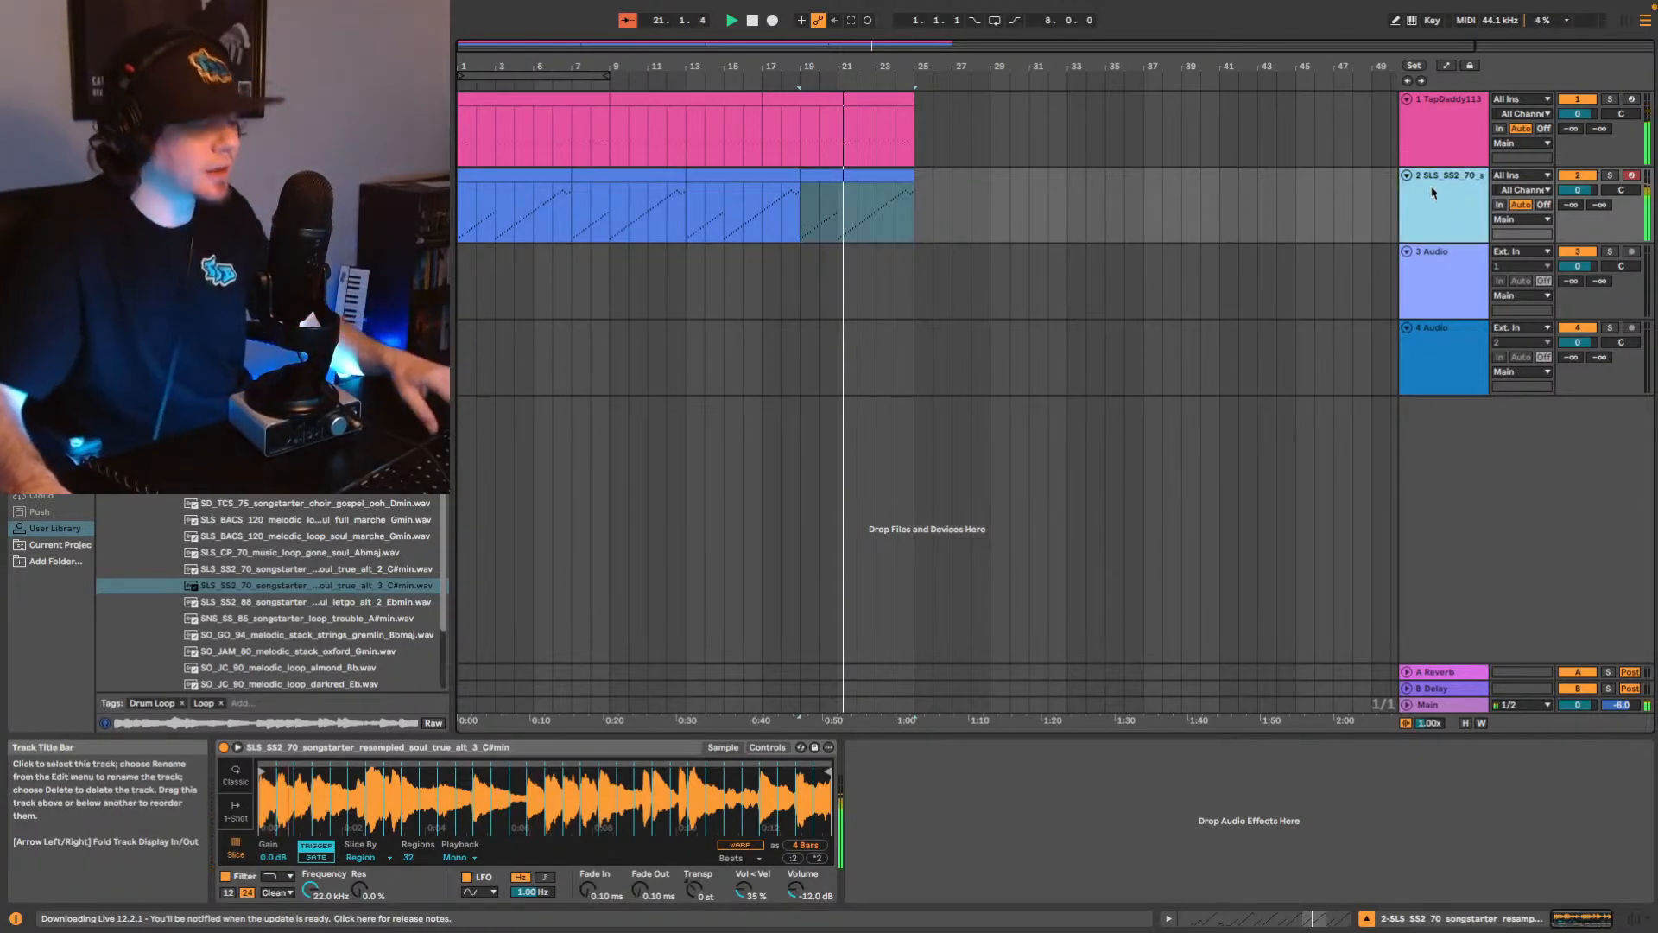
key(super+d)
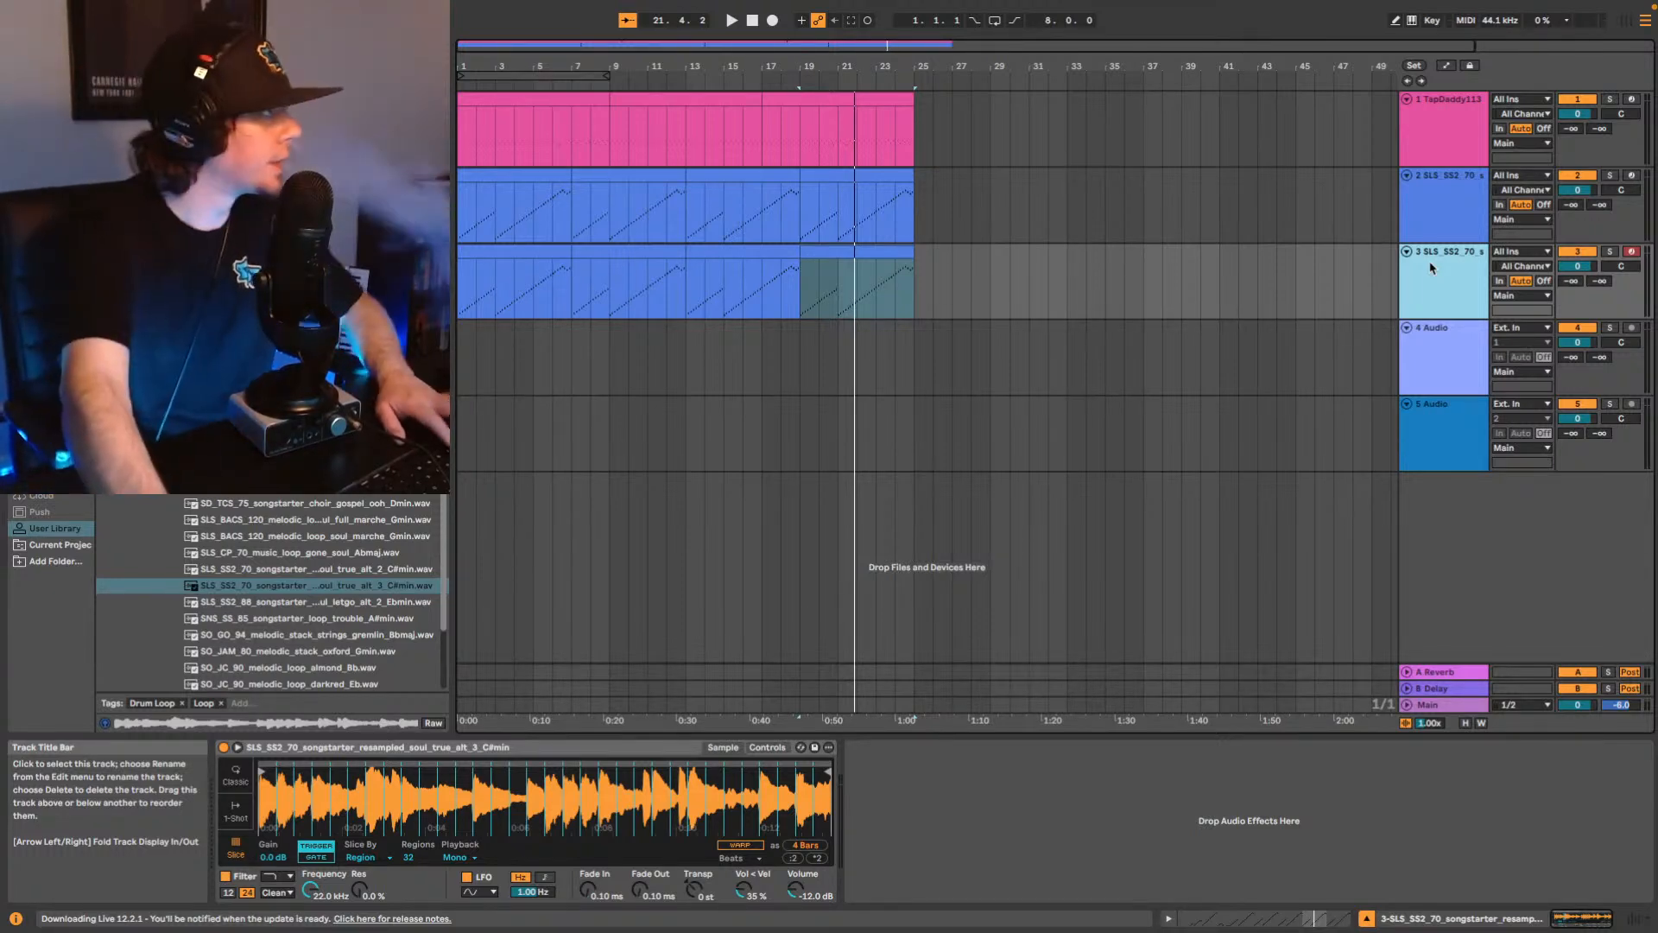
click(259, 49)
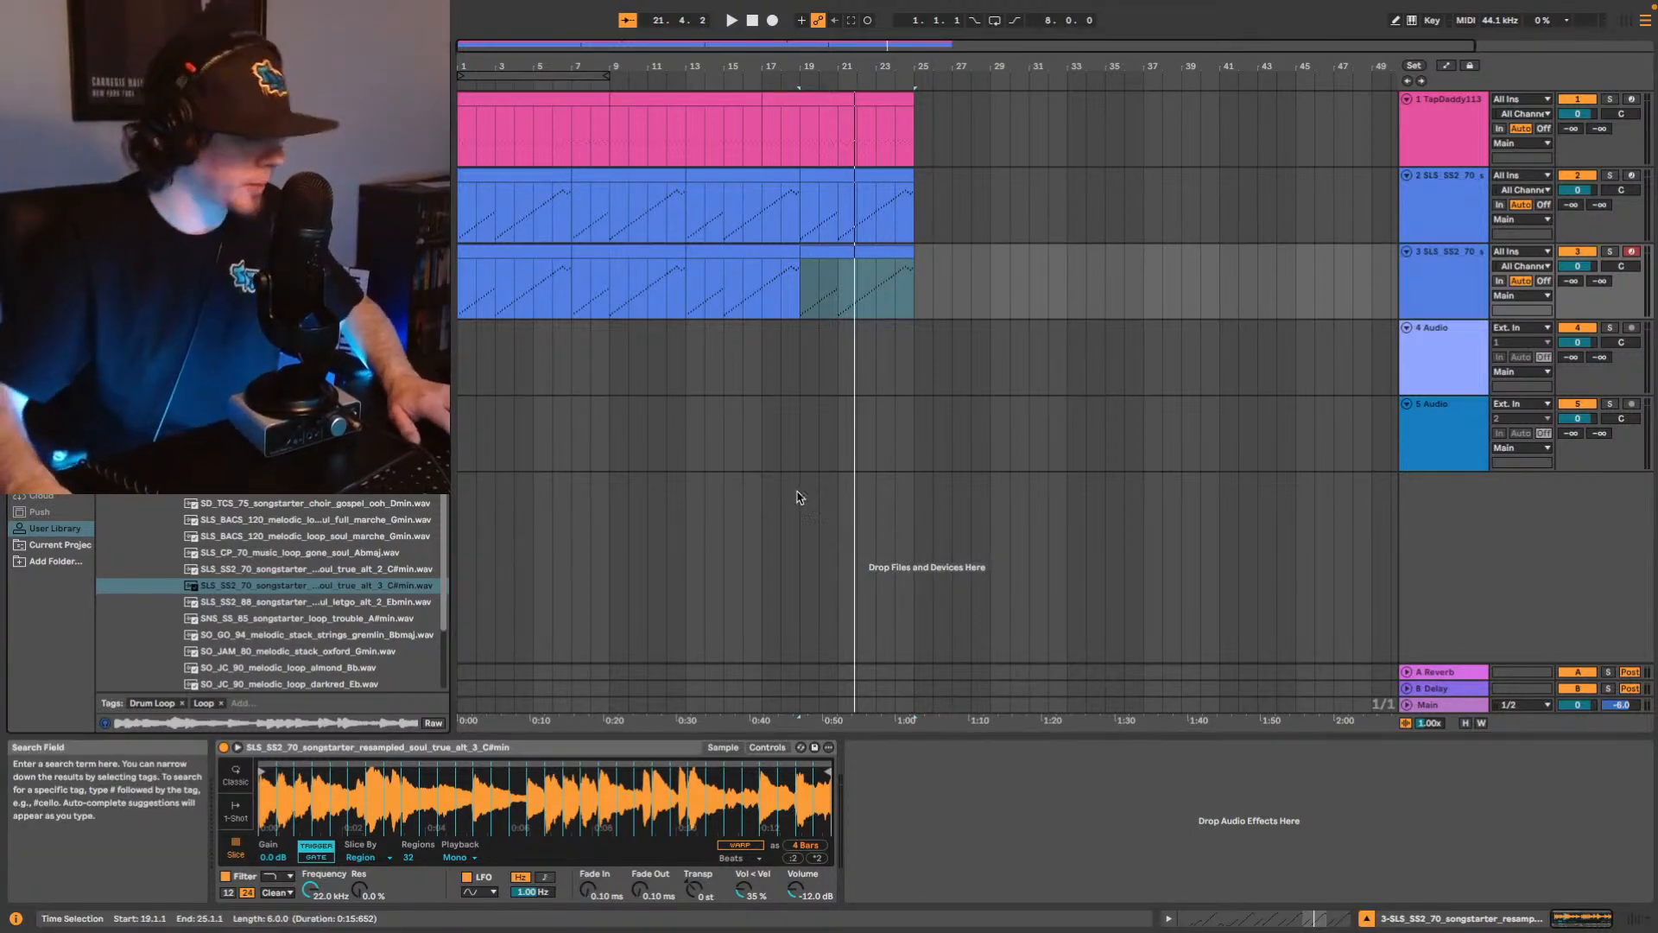
text(eq)
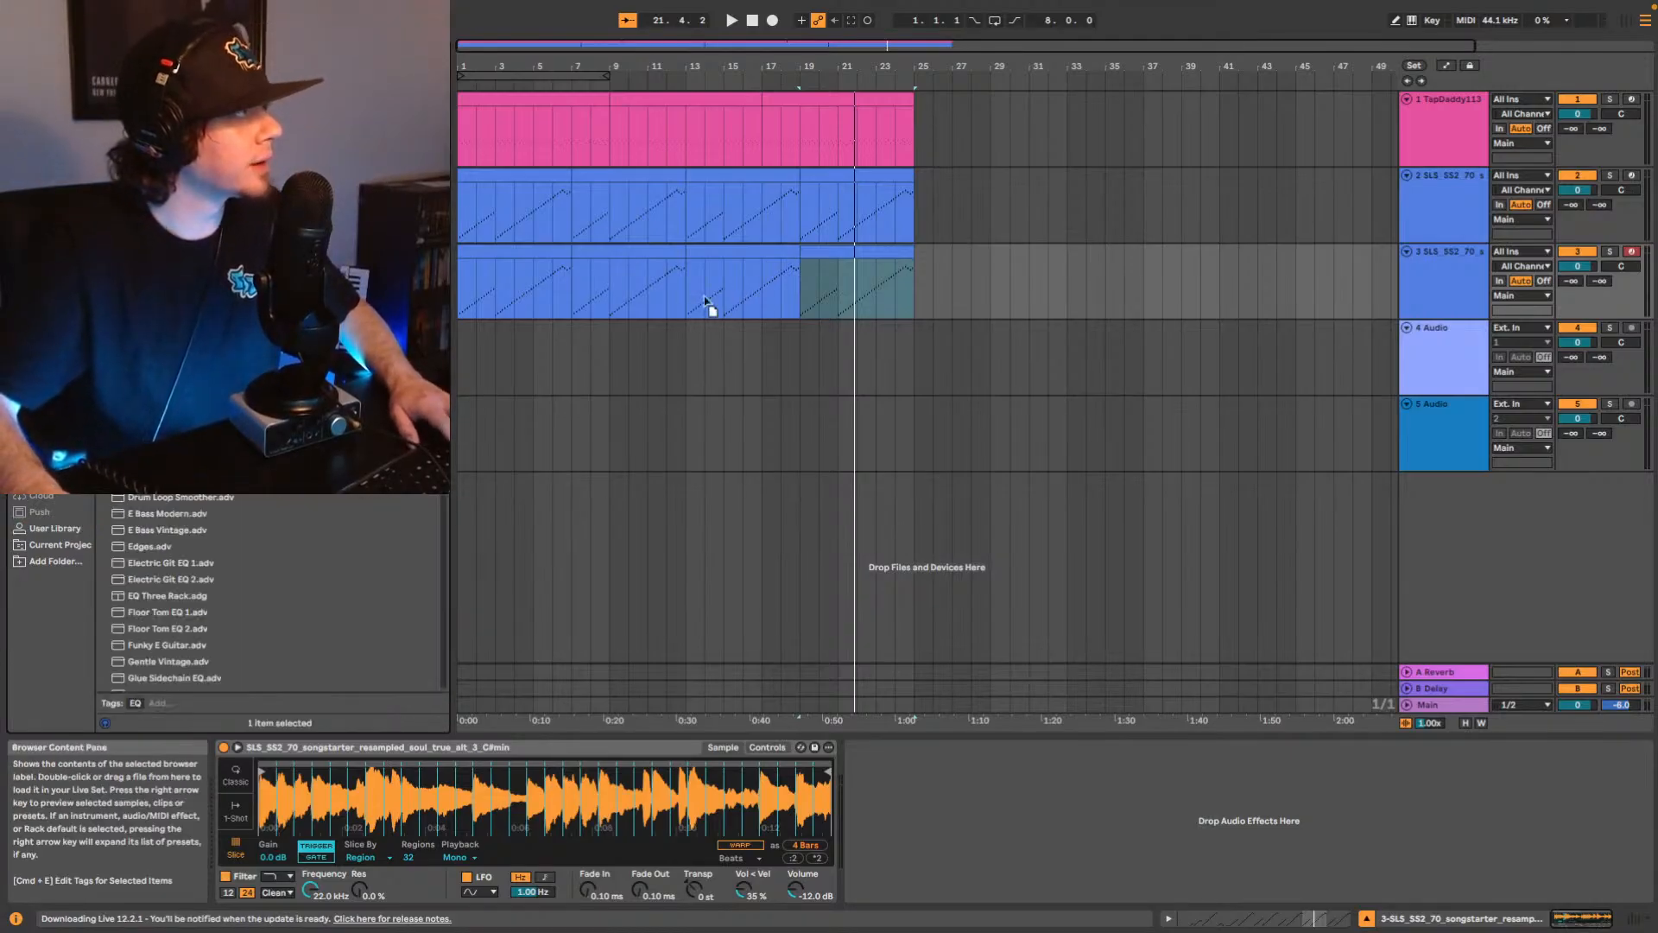
drag(705, 303, 657, 299)
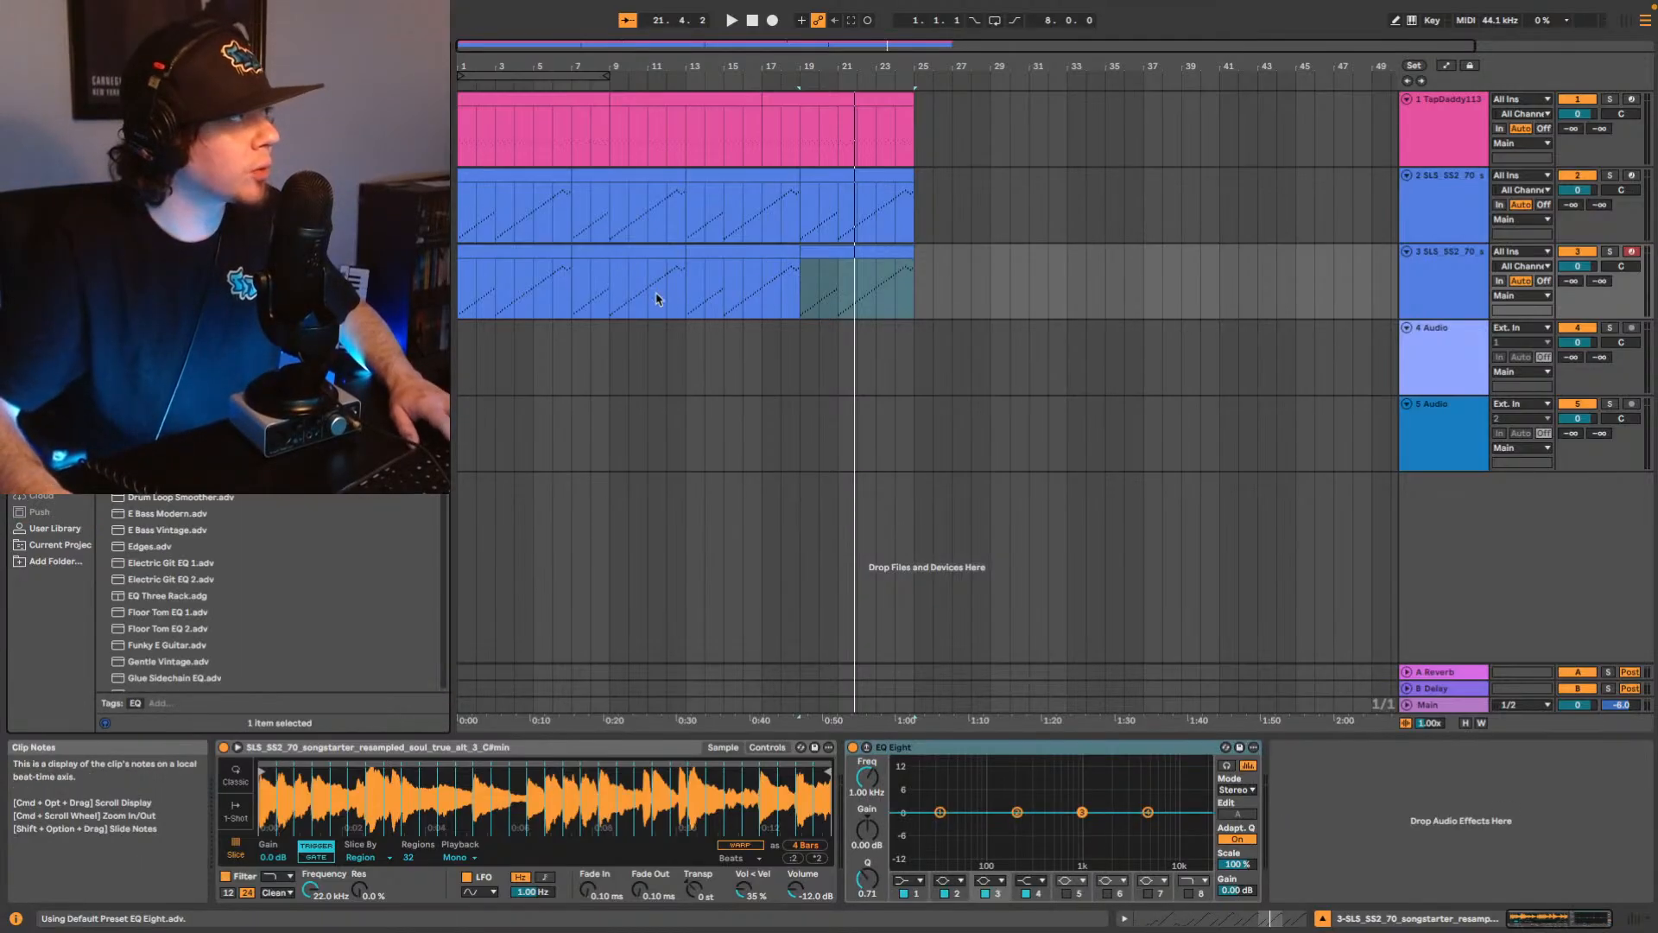
Solo track 3 and, during playback, turn EQ Eight band 4 into a steep high-cut filter at about 245 Hz.
click(1610, 252)
key(space)
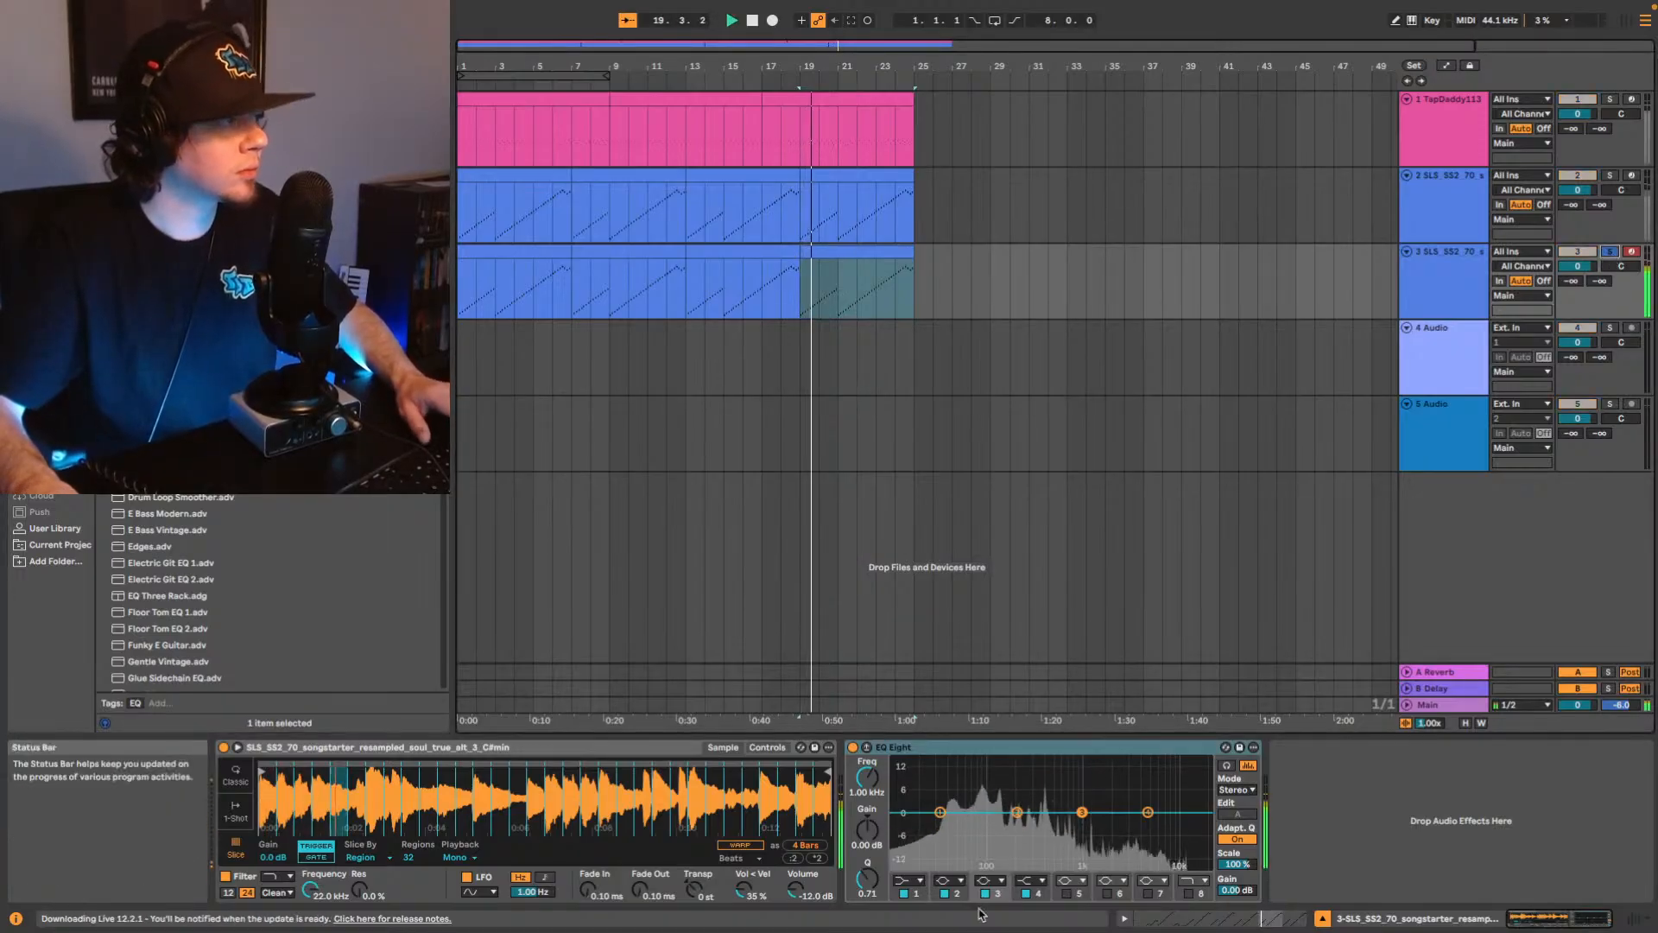
click(1026, 881)
click(1031, 868)
drag(1148, 825, 1026, 823)
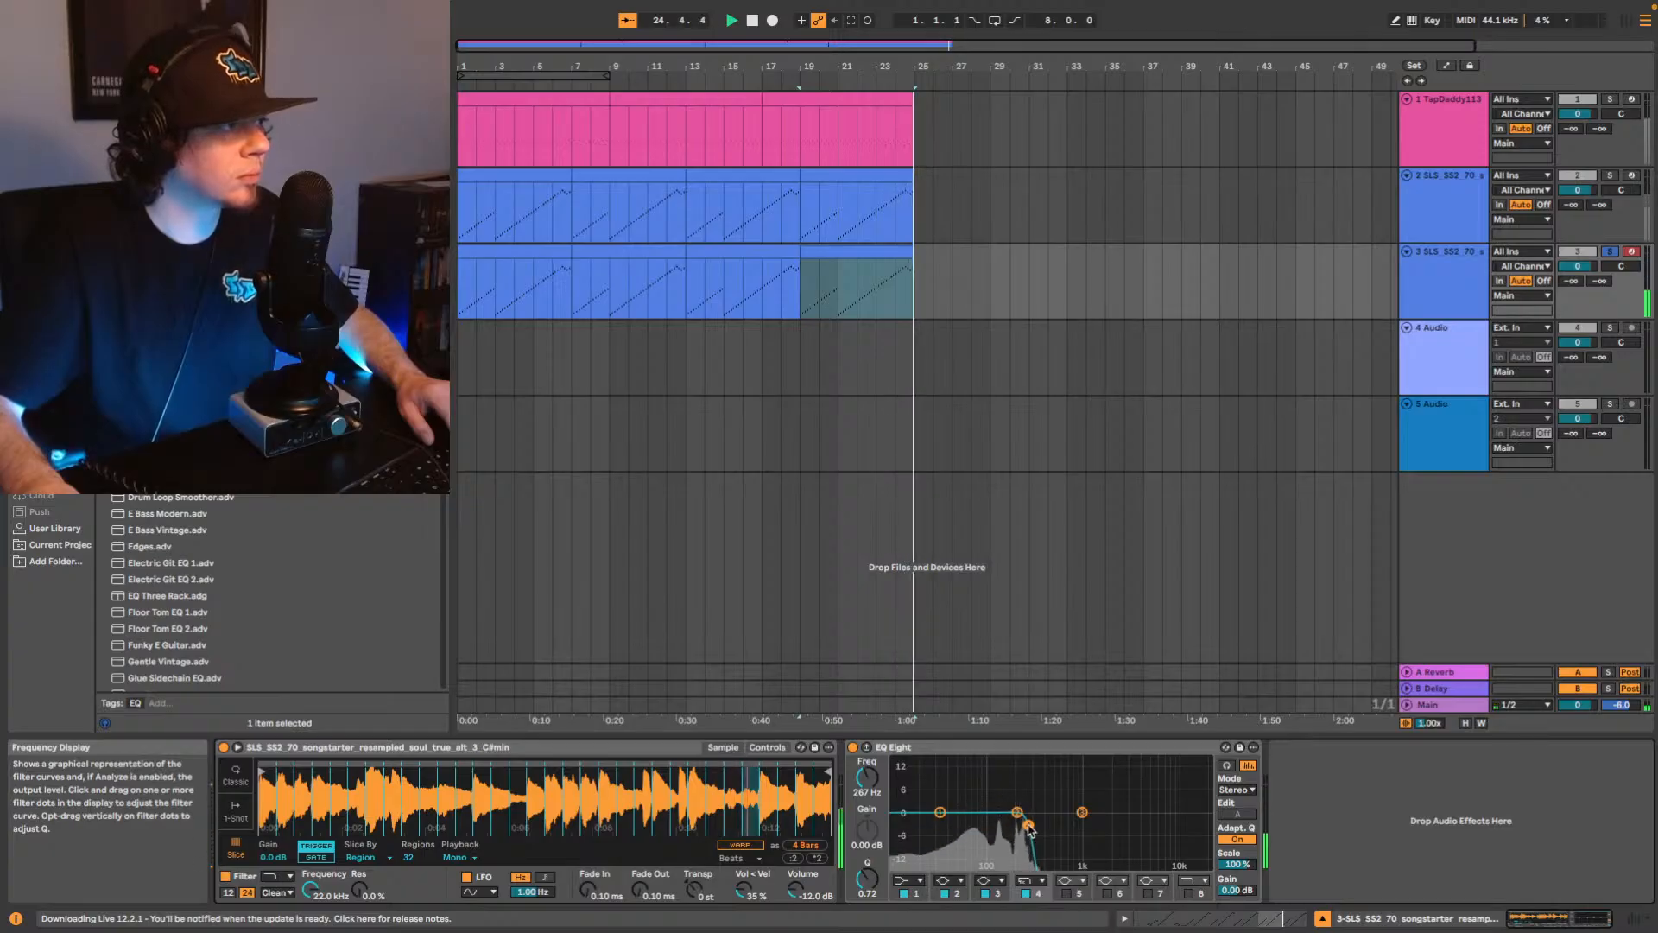
click(1406, 80)
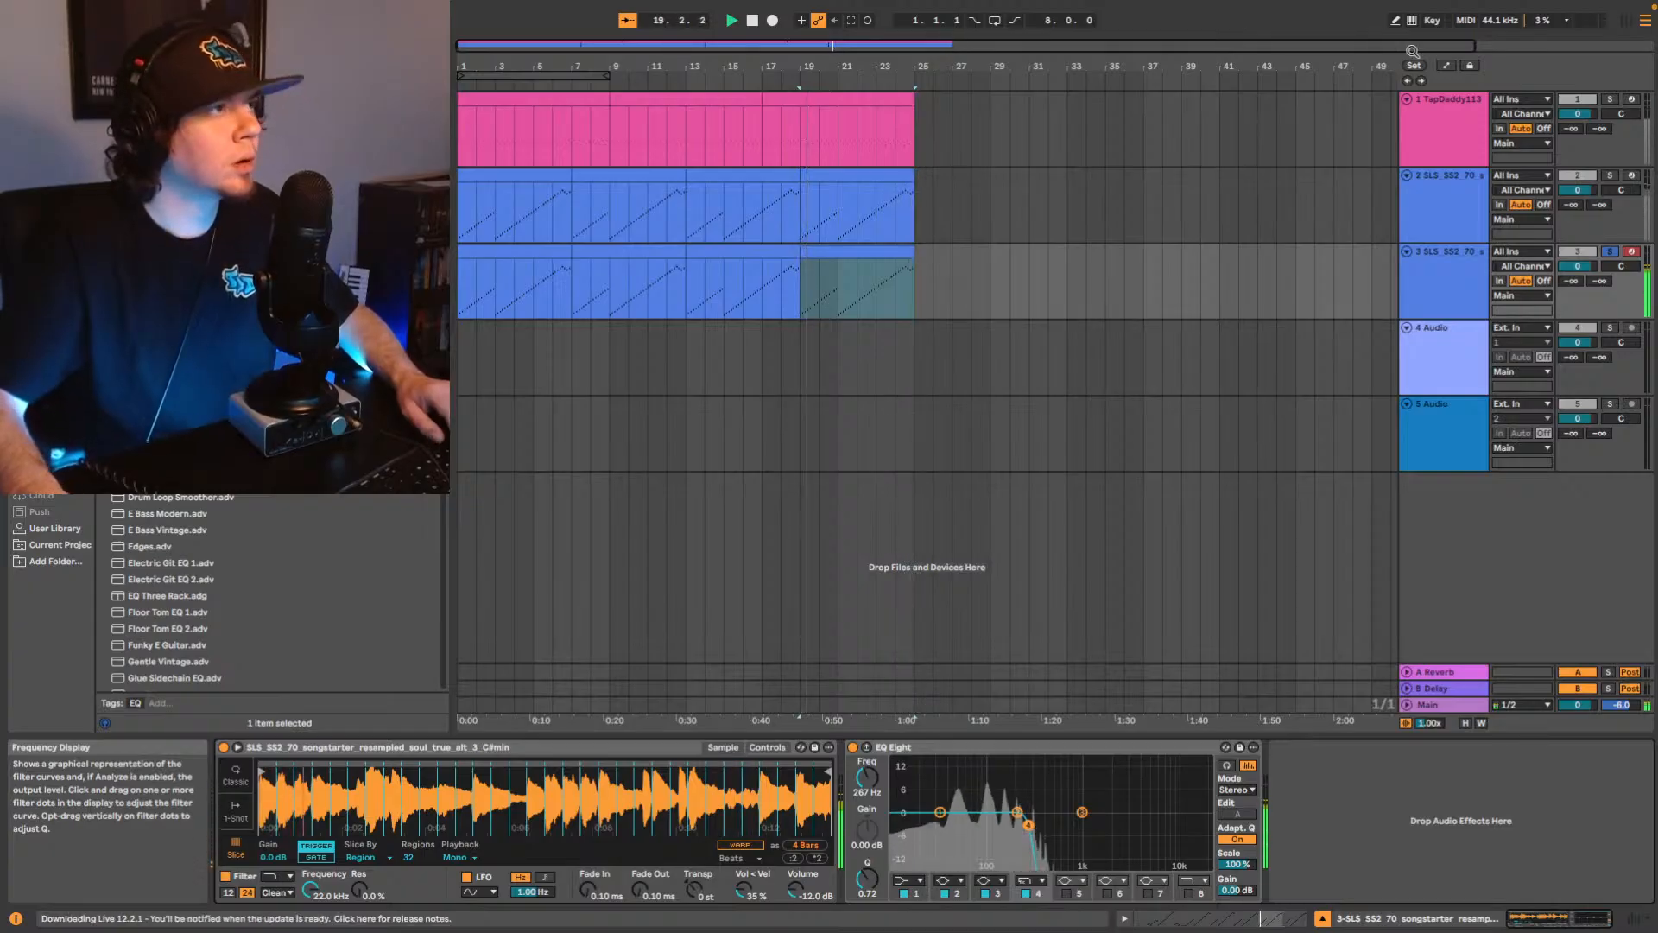
click(1407, 81)
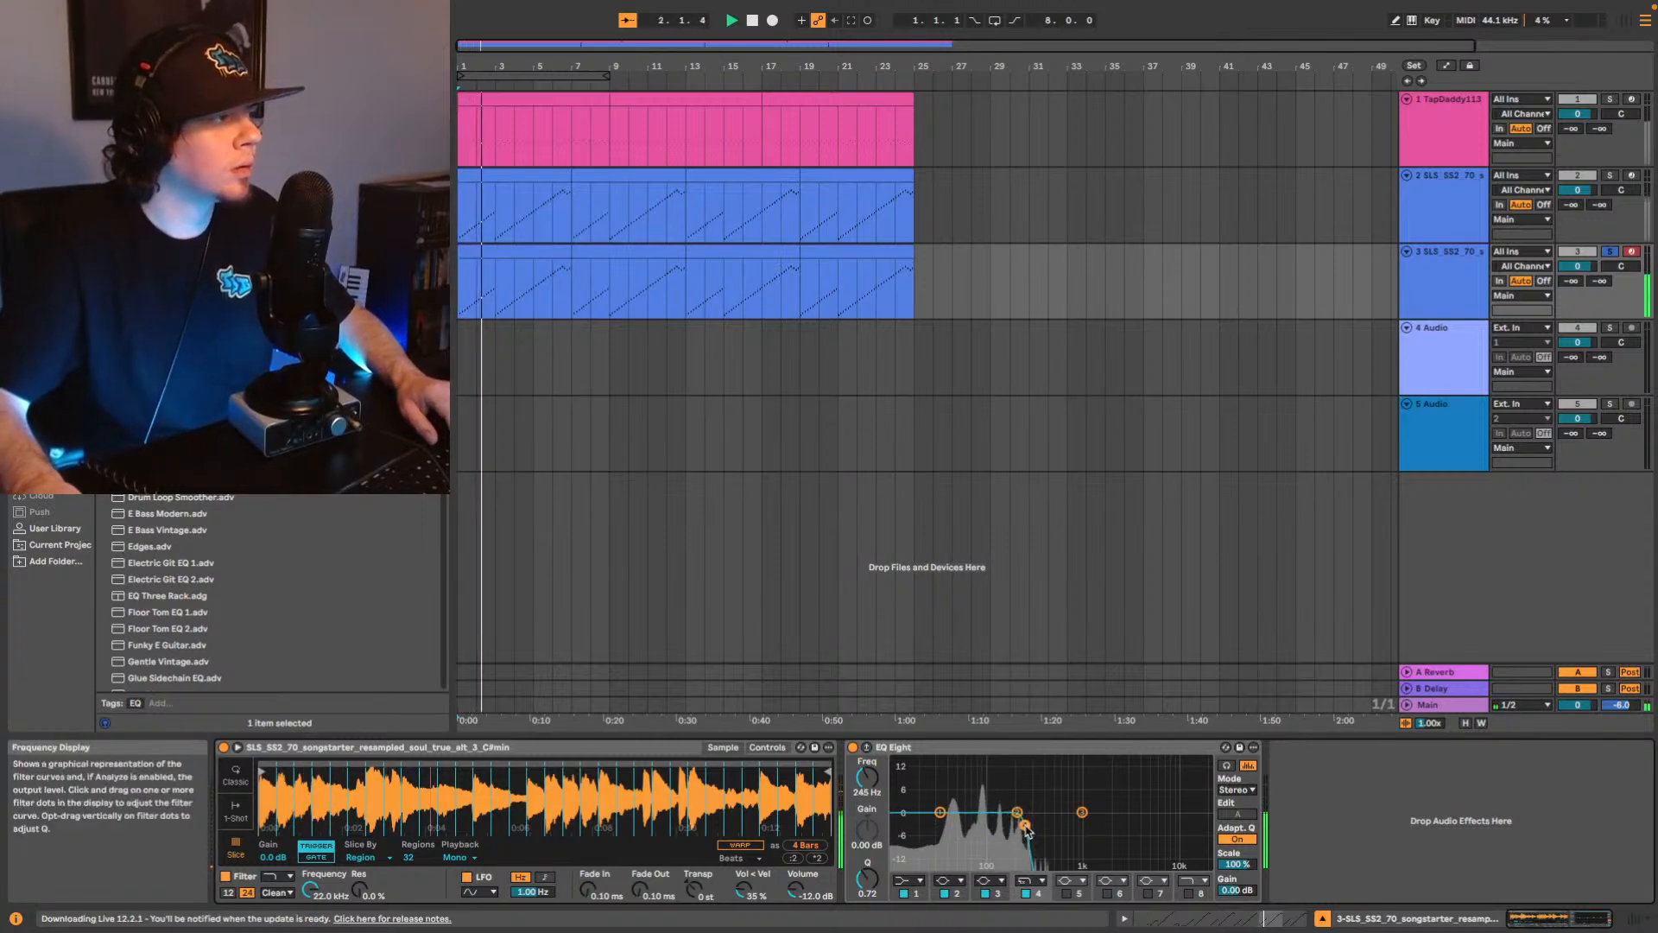
Copy the EQ Eight to track 2, change band 4 to a steep low-cut filter at about 215 Hz, and unsolo track 3.
click(1024, 749)
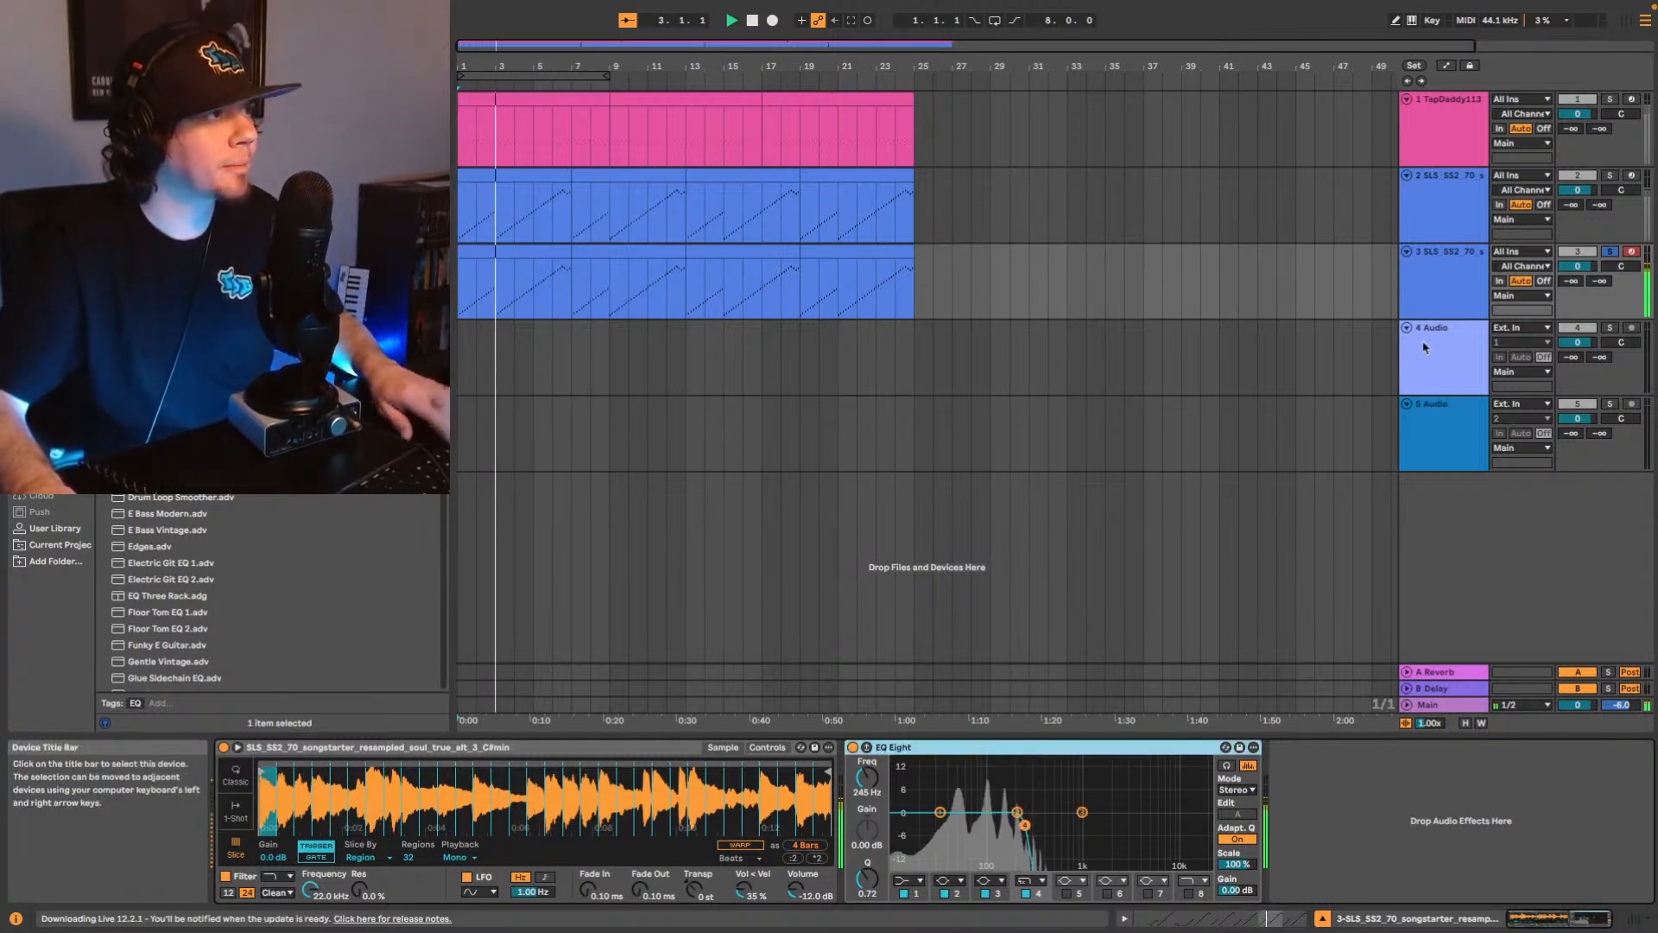
click(1489, 214)
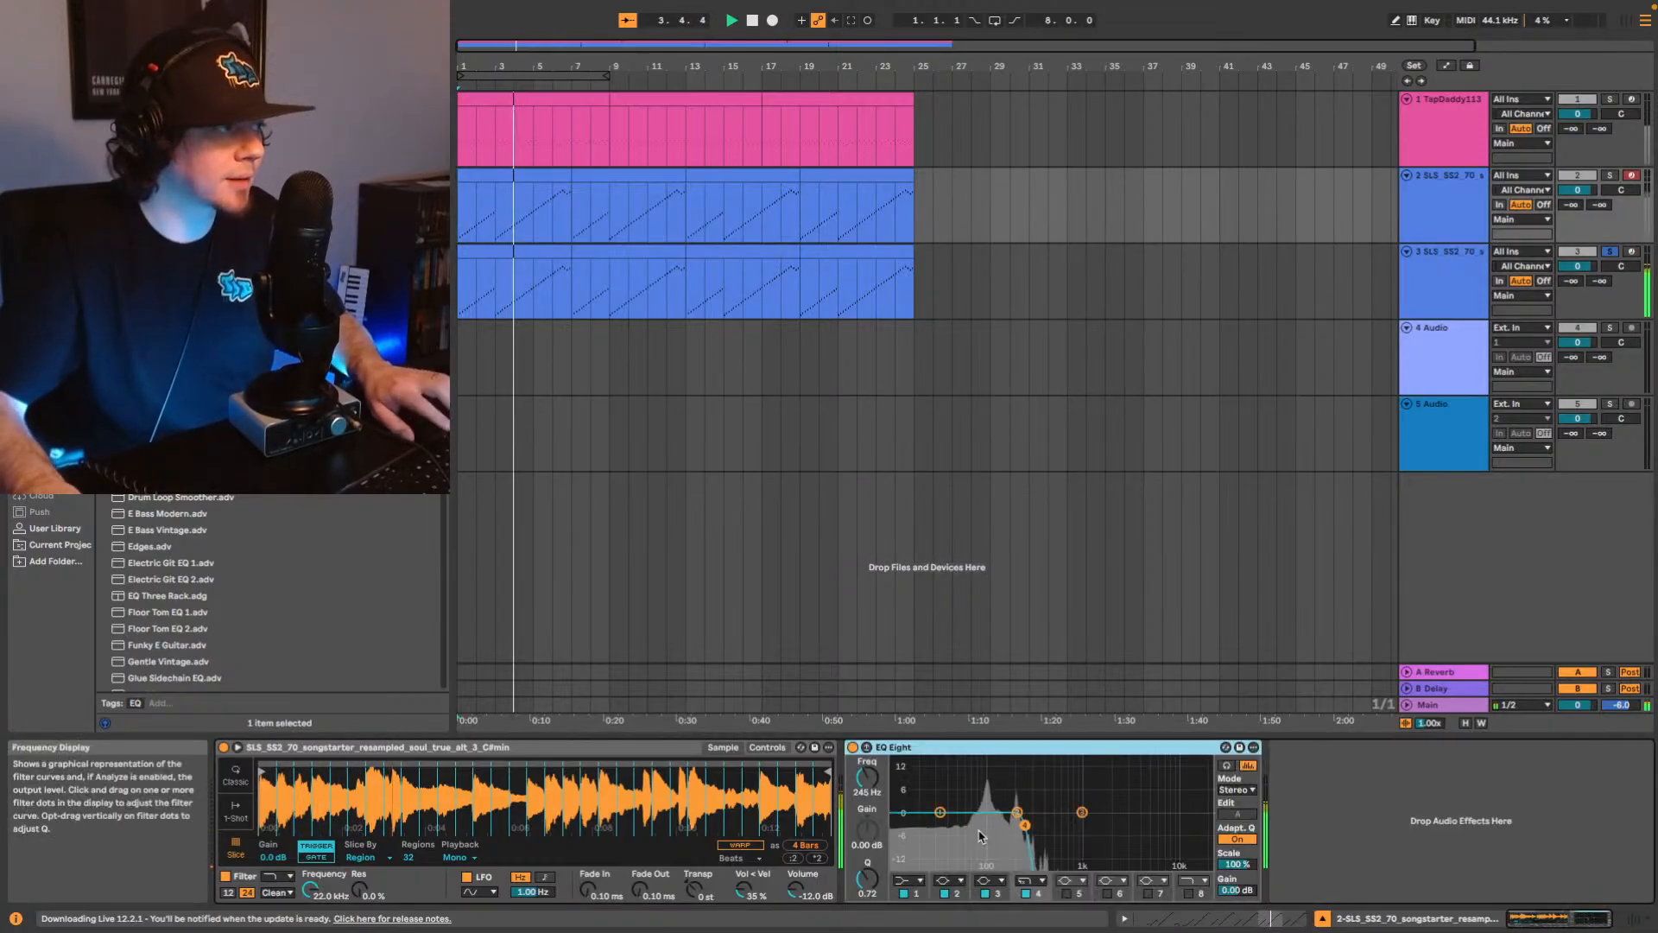
click(1036, 880)
click(1037, 866)
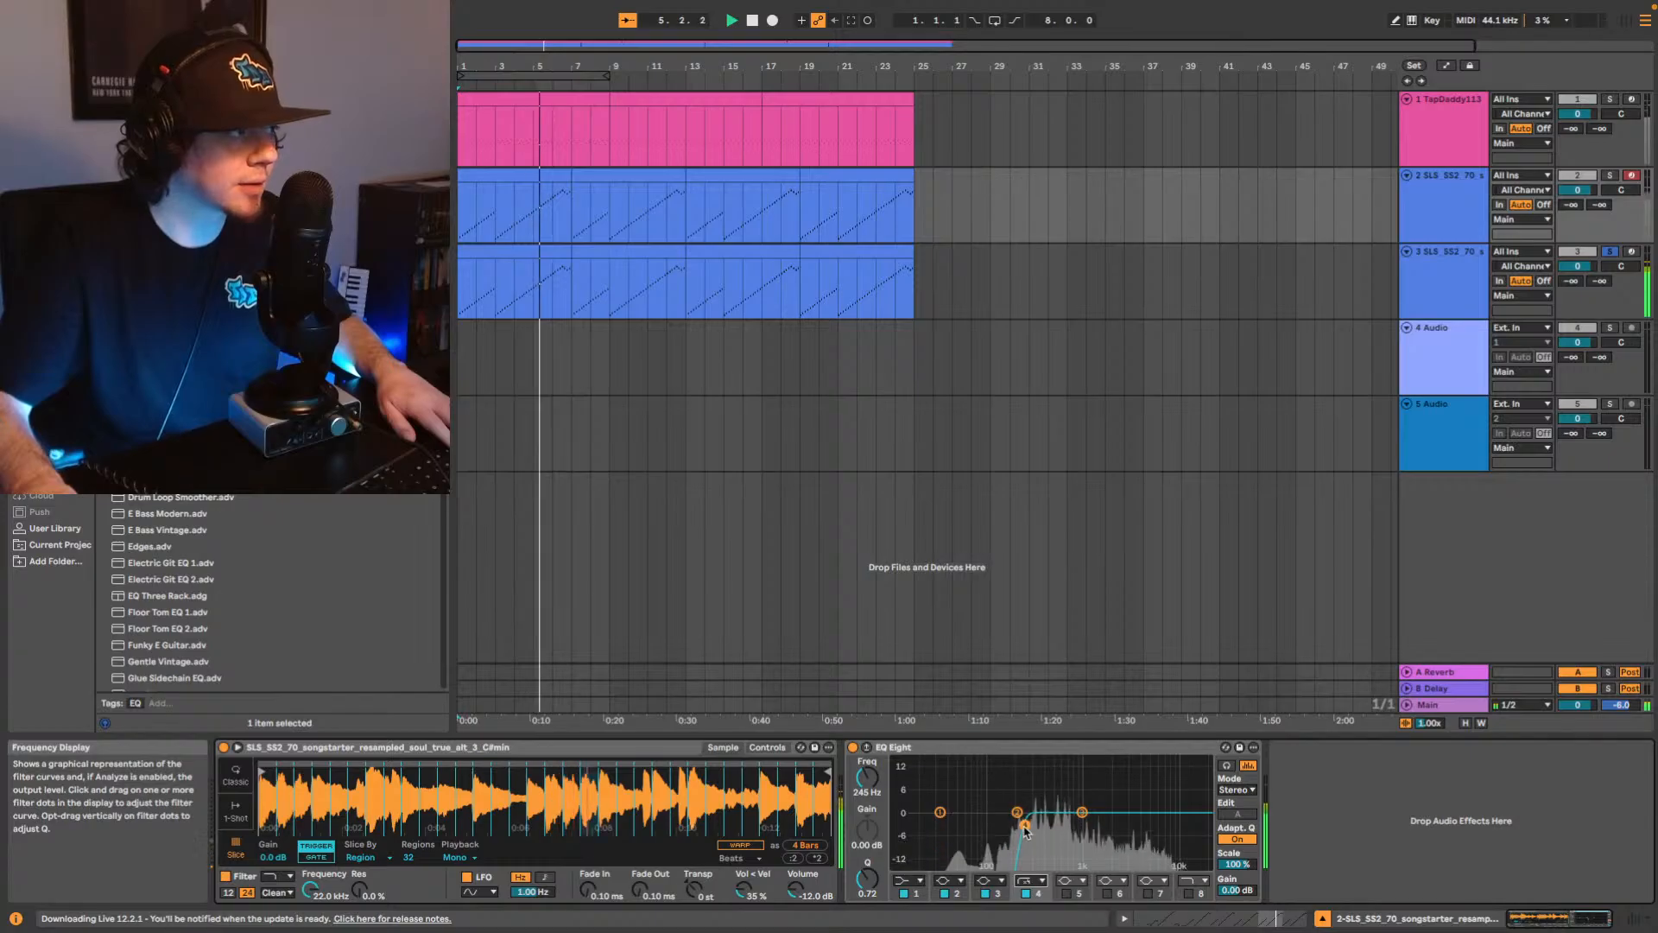
drag(1022, 825, 1019, 825)
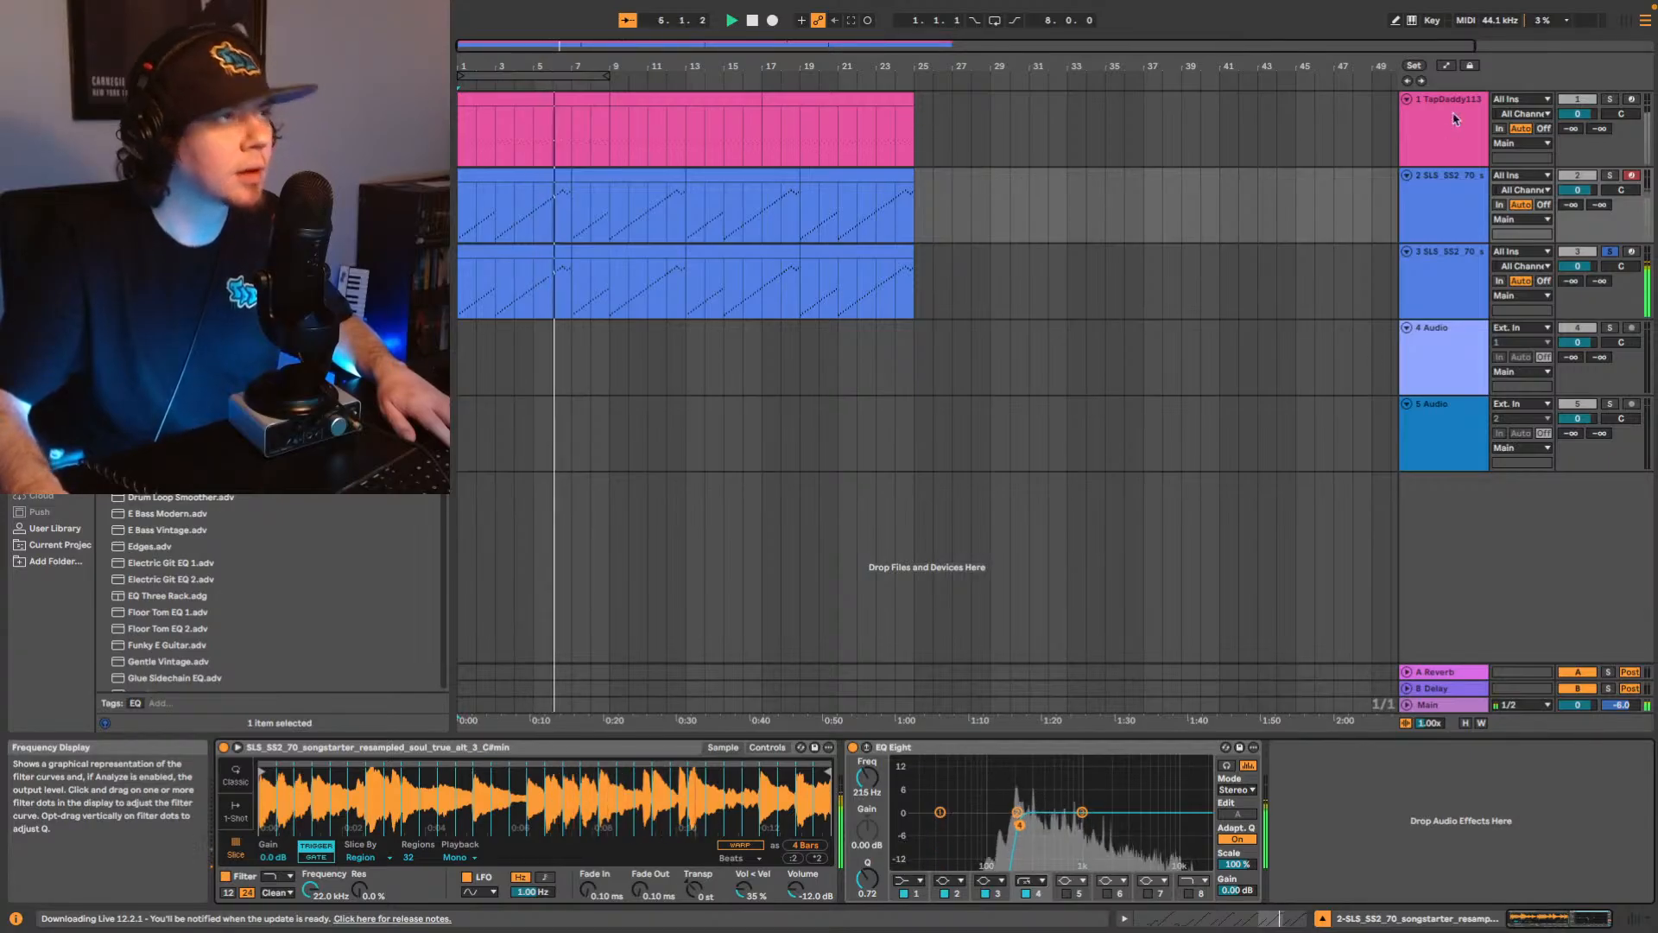
click(1610, 252)
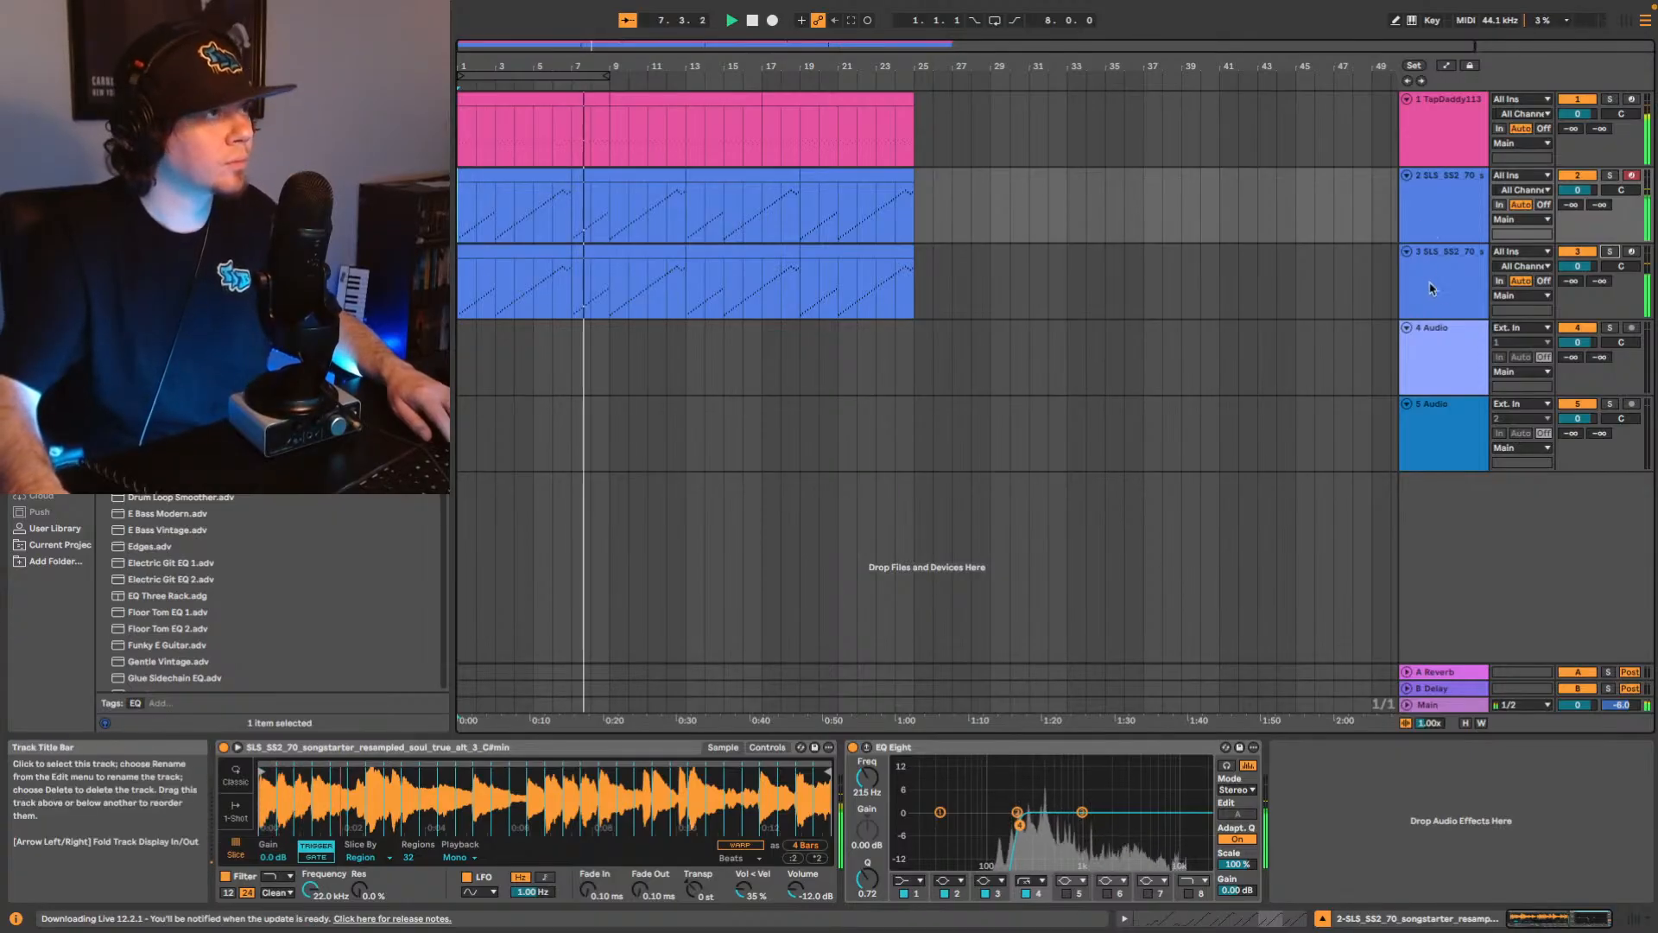
Add Soundtoys Little MicroShift after the EQ Eight on track 2 and choose the H3000 #231 preset.
click(1460, 201)
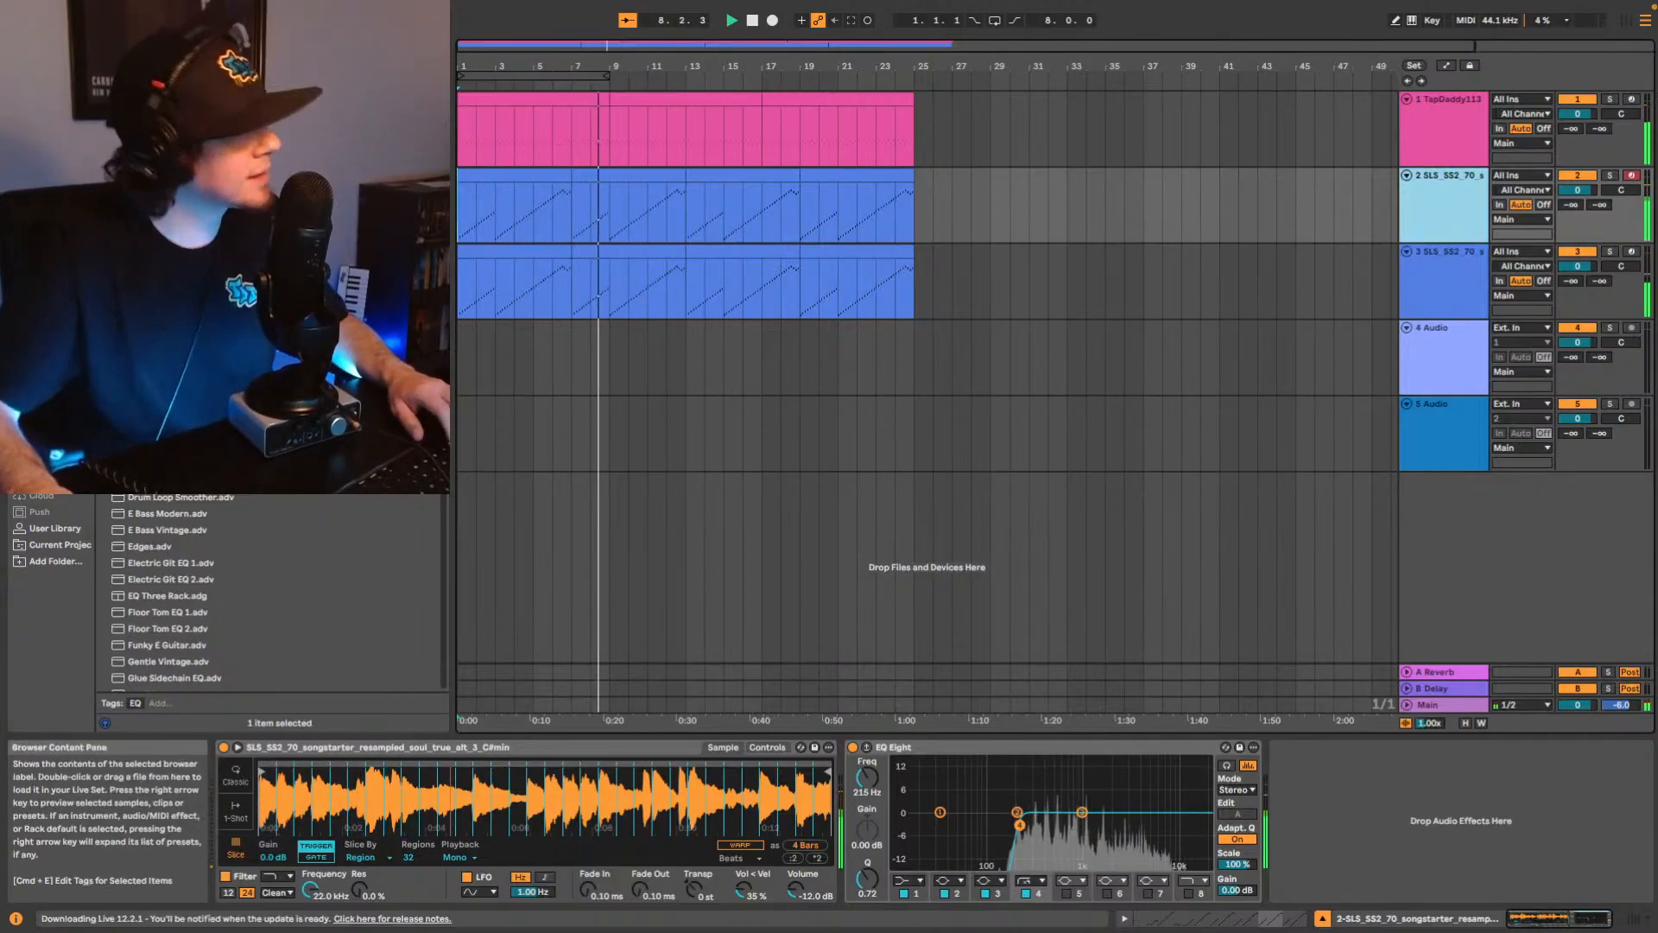
click(1156, 542)
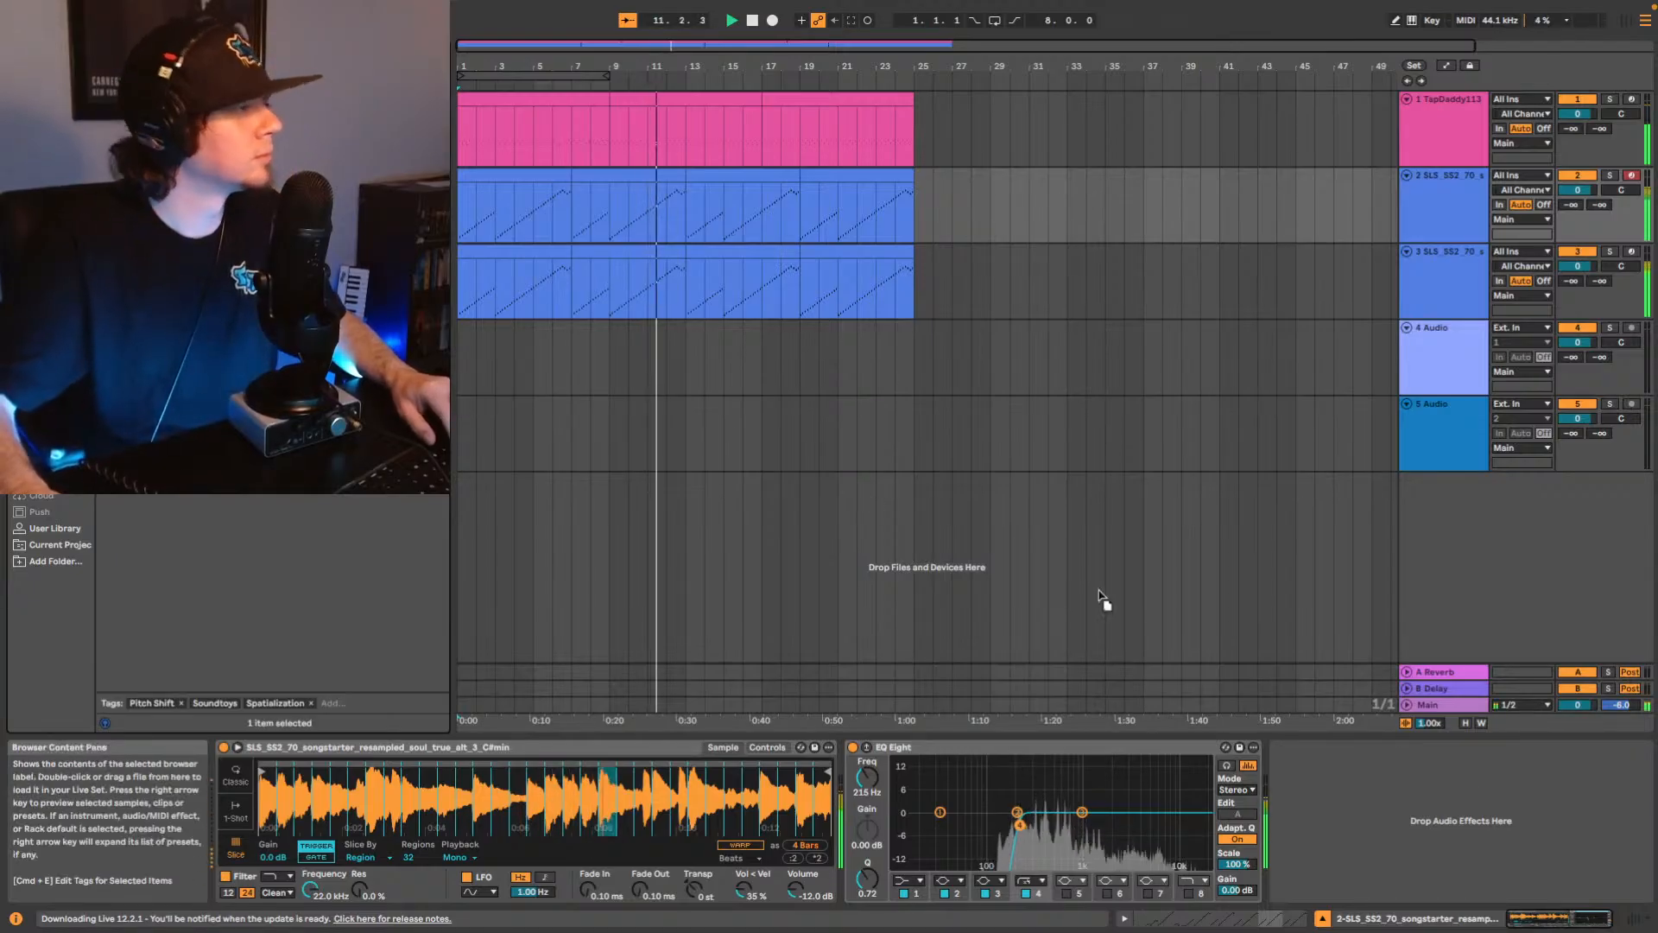
drag(1400, 798, 1400, 800)
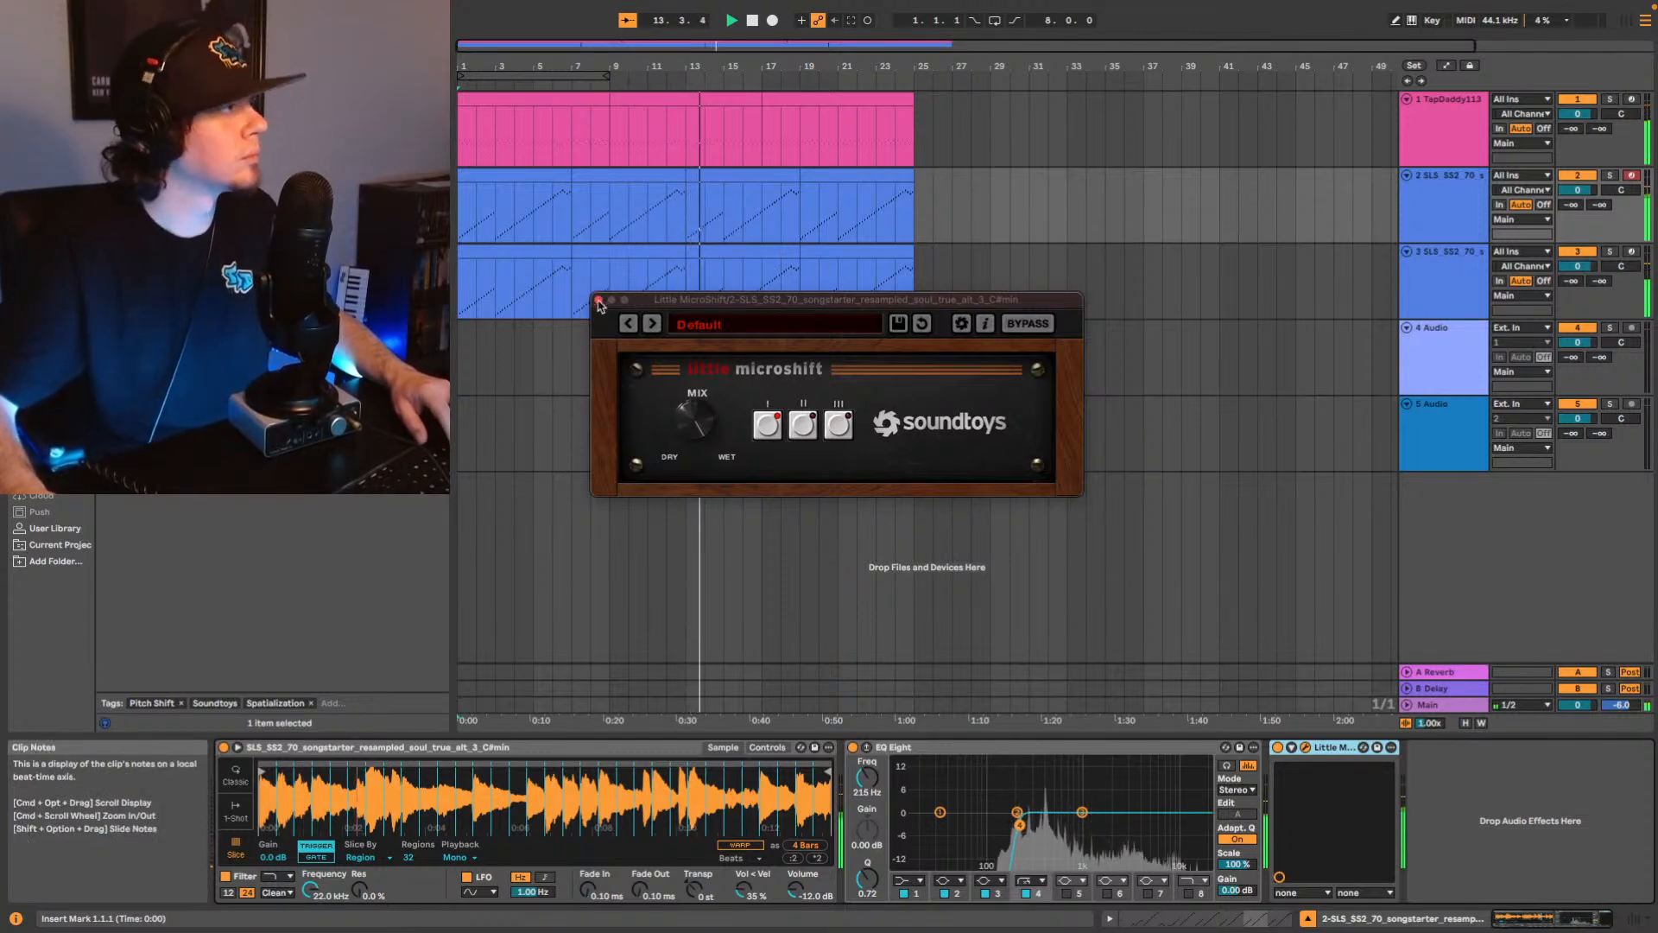
click(653, 324)
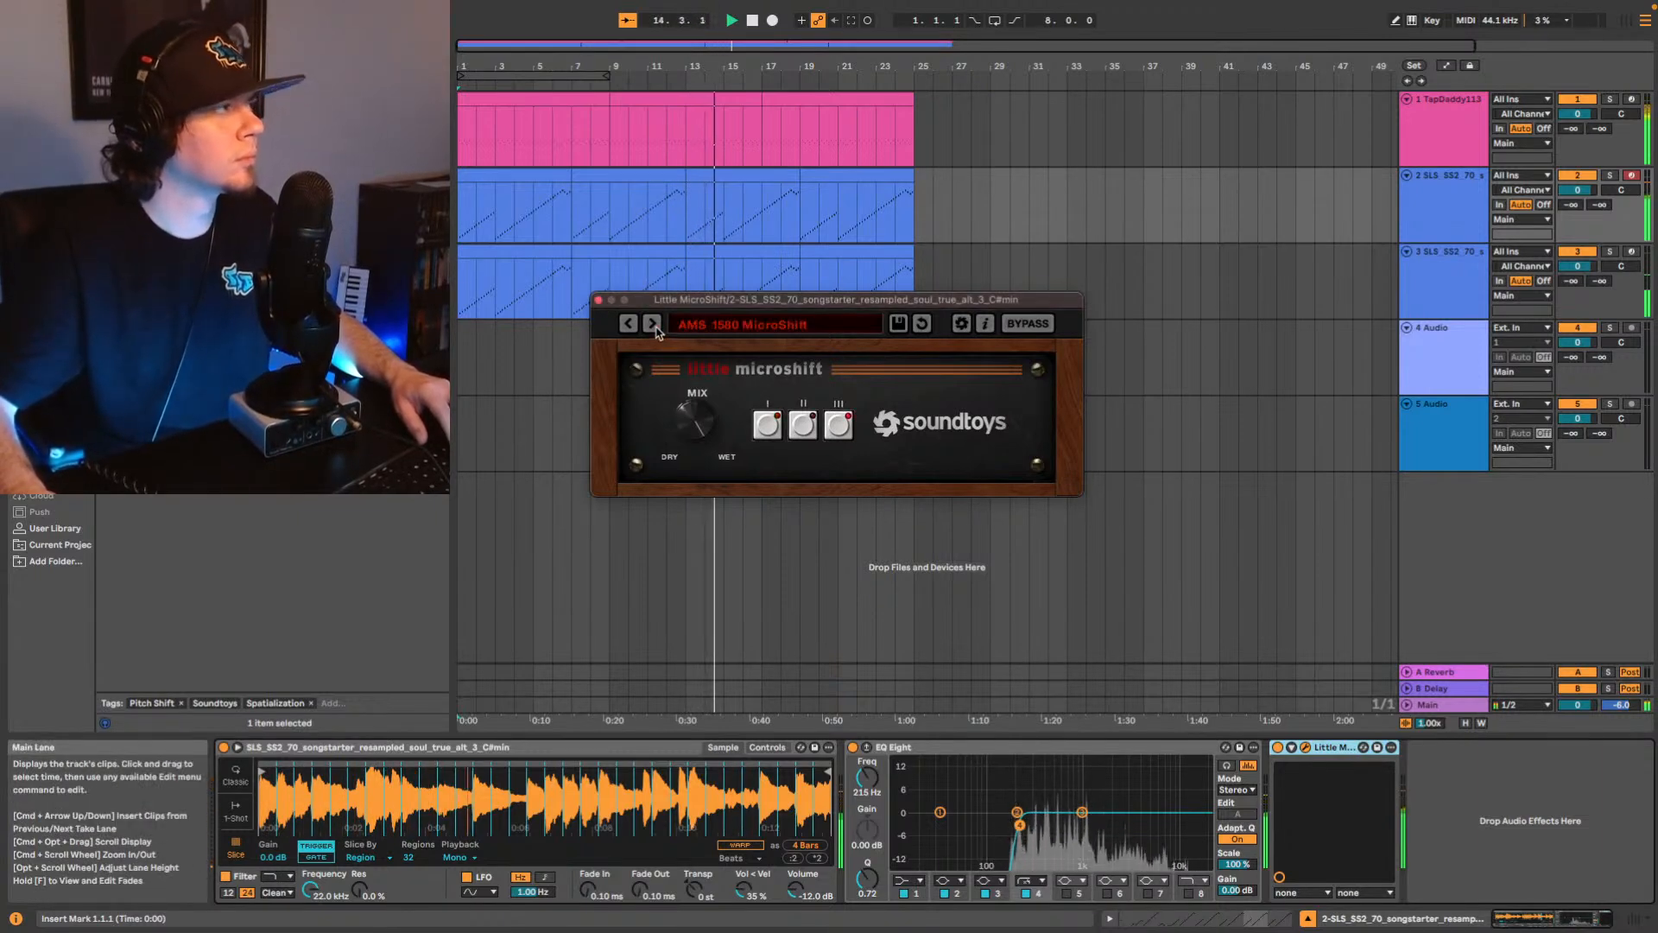
click(653, 323)
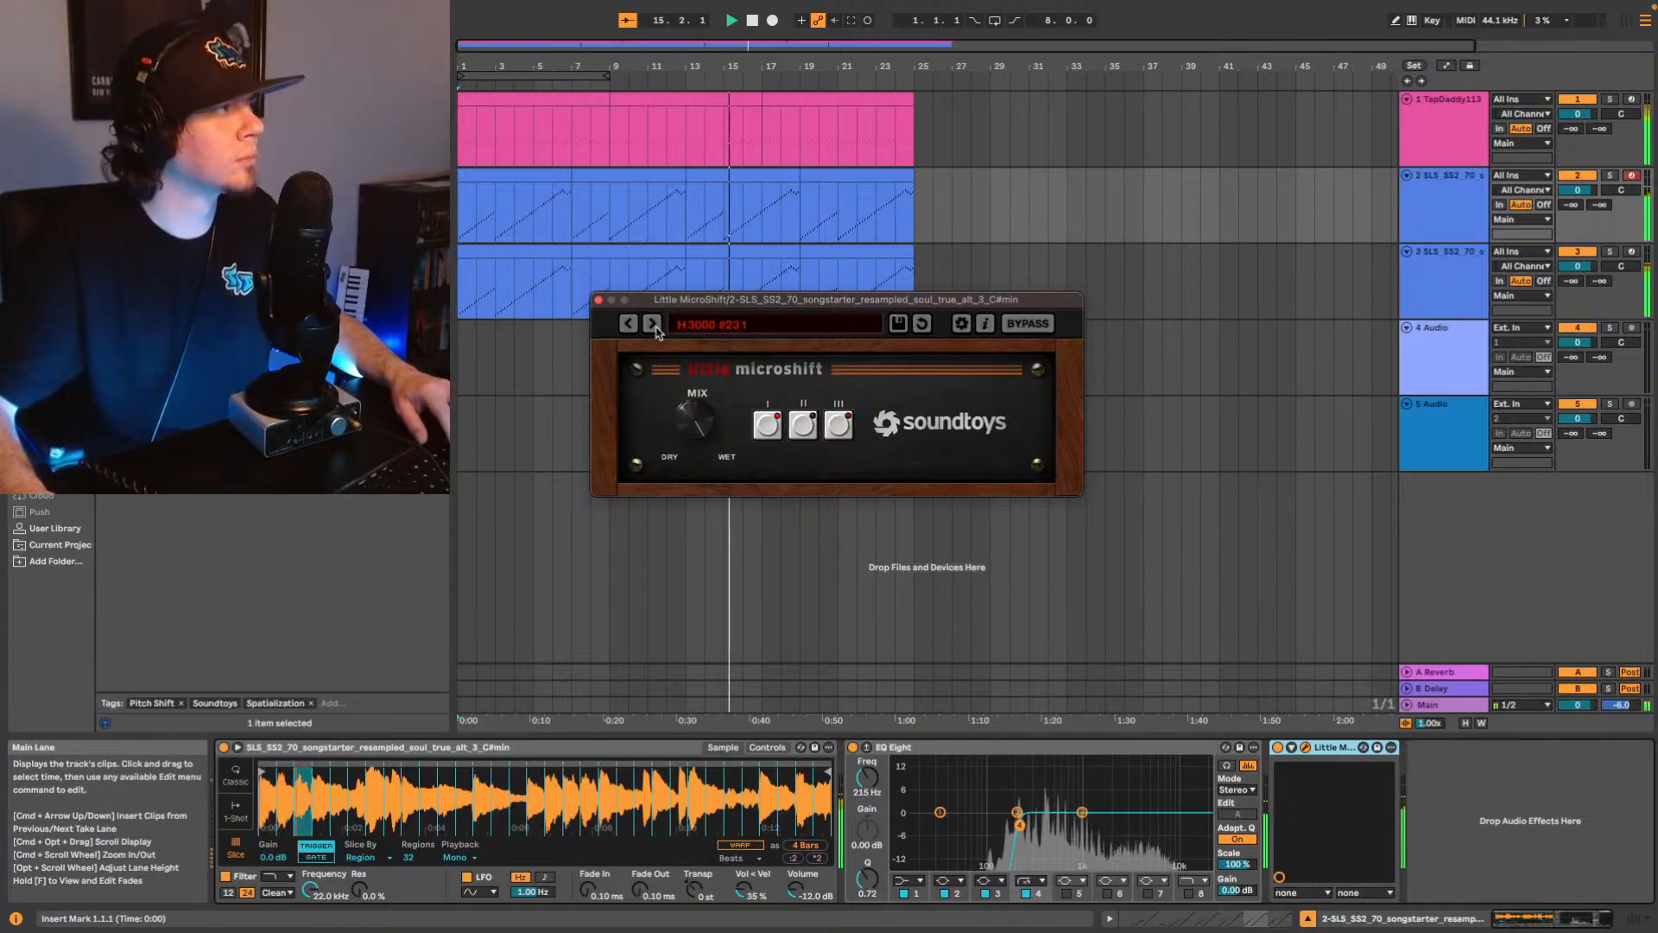
Close Little MicroShift and set the Simpler Fade In to 1.33 ms on track 2 and 0.70 ms on track 3.
click(599, 300)
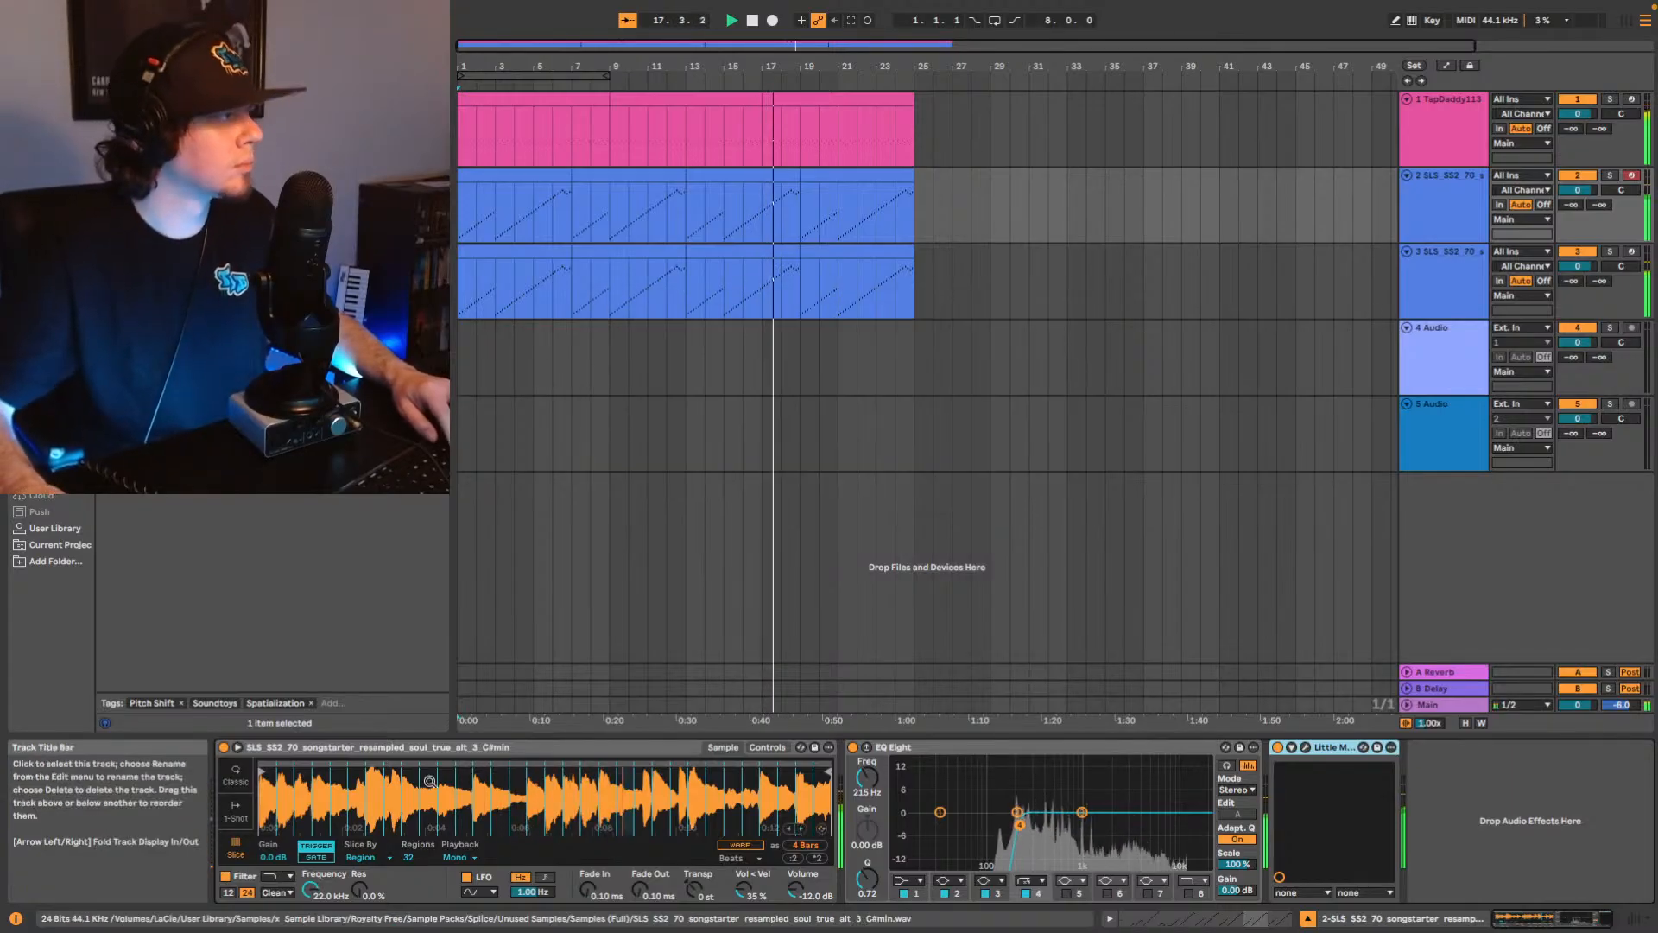
drag(588, 890, 588, 869)
click(1451, 289)
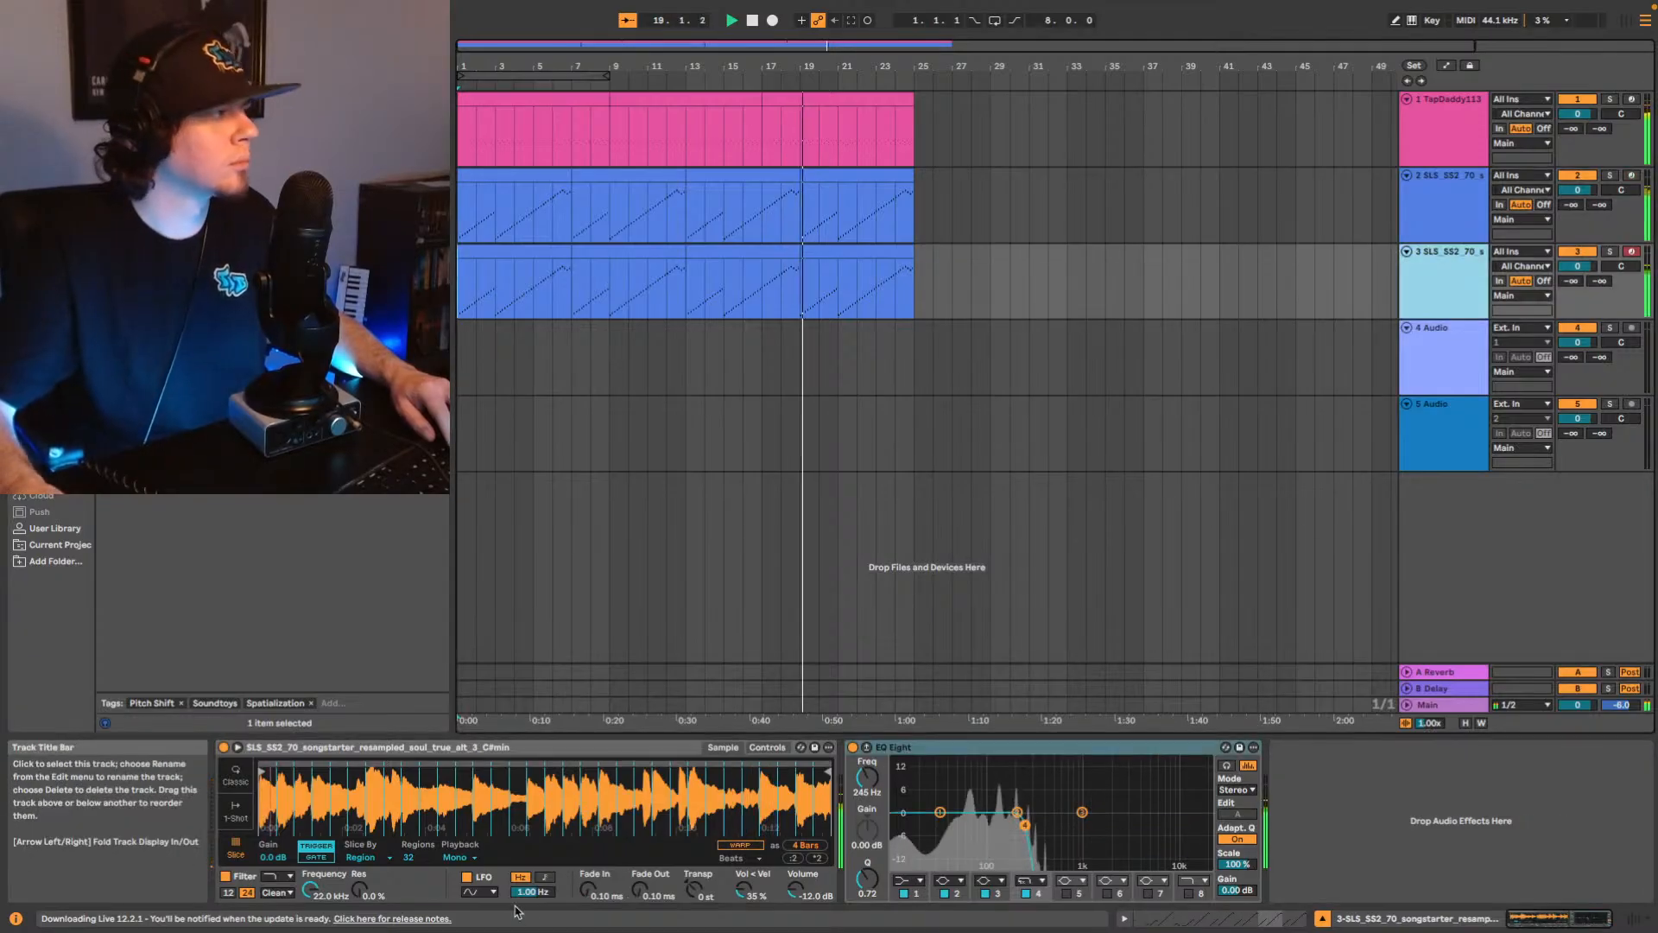
drag(588, 890, 588, 886)
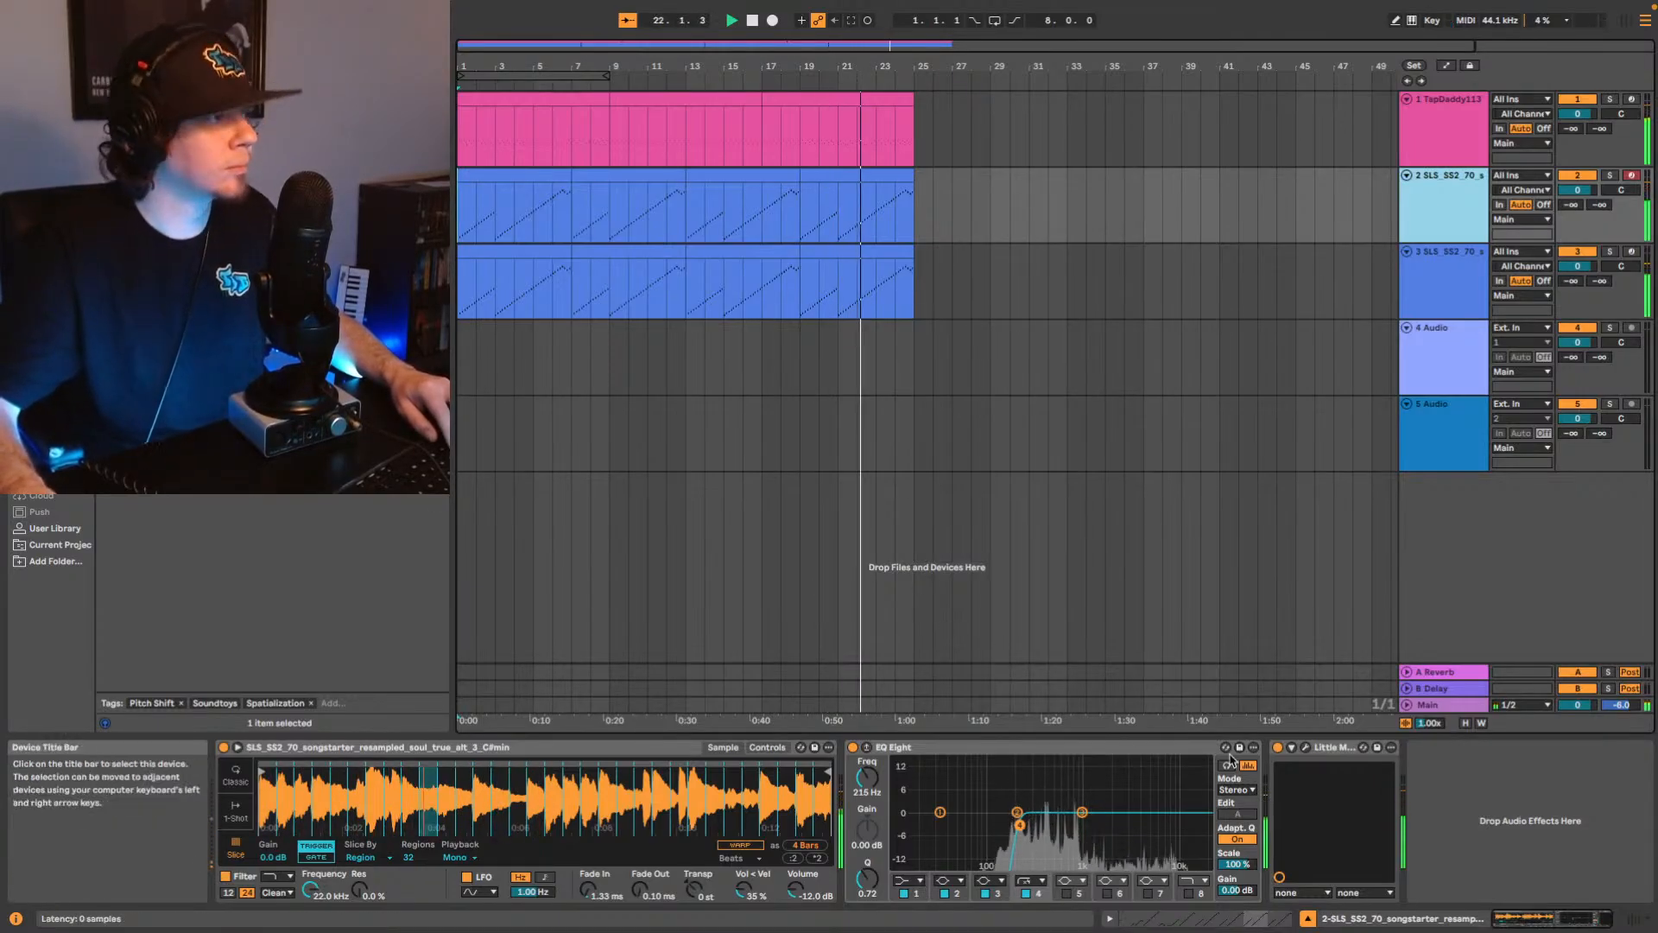
Bypass Little MicroShift on track 2 during playback and remove it from the device chain.
click(1278, 748)
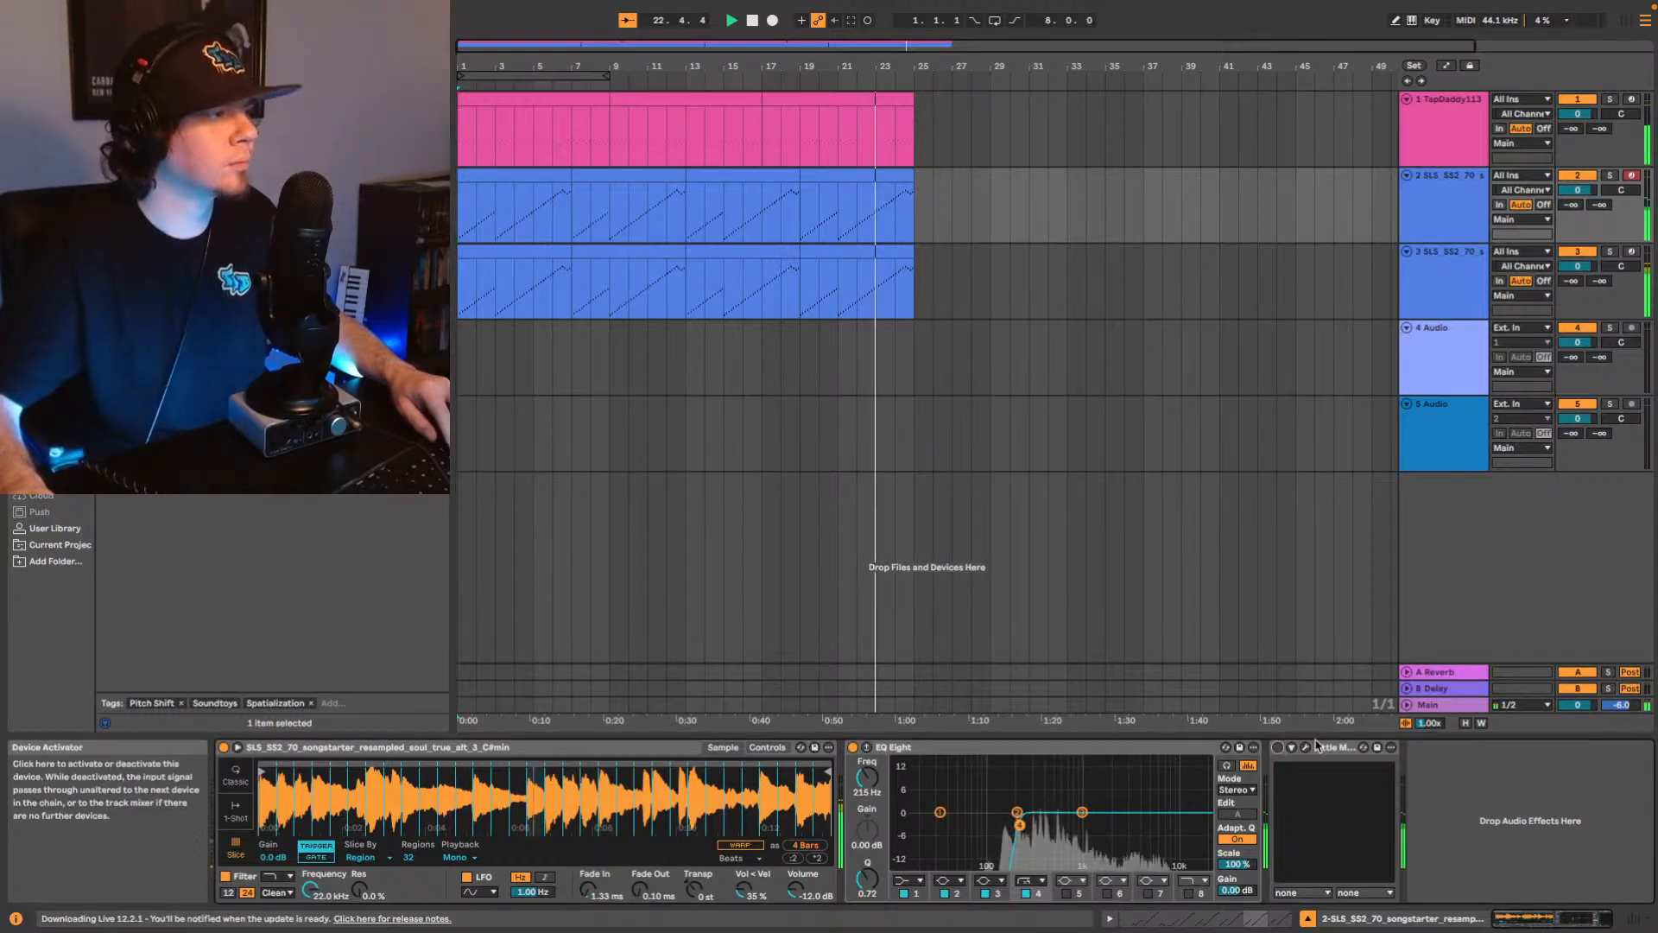
click(1319, 748)
key(Delete)
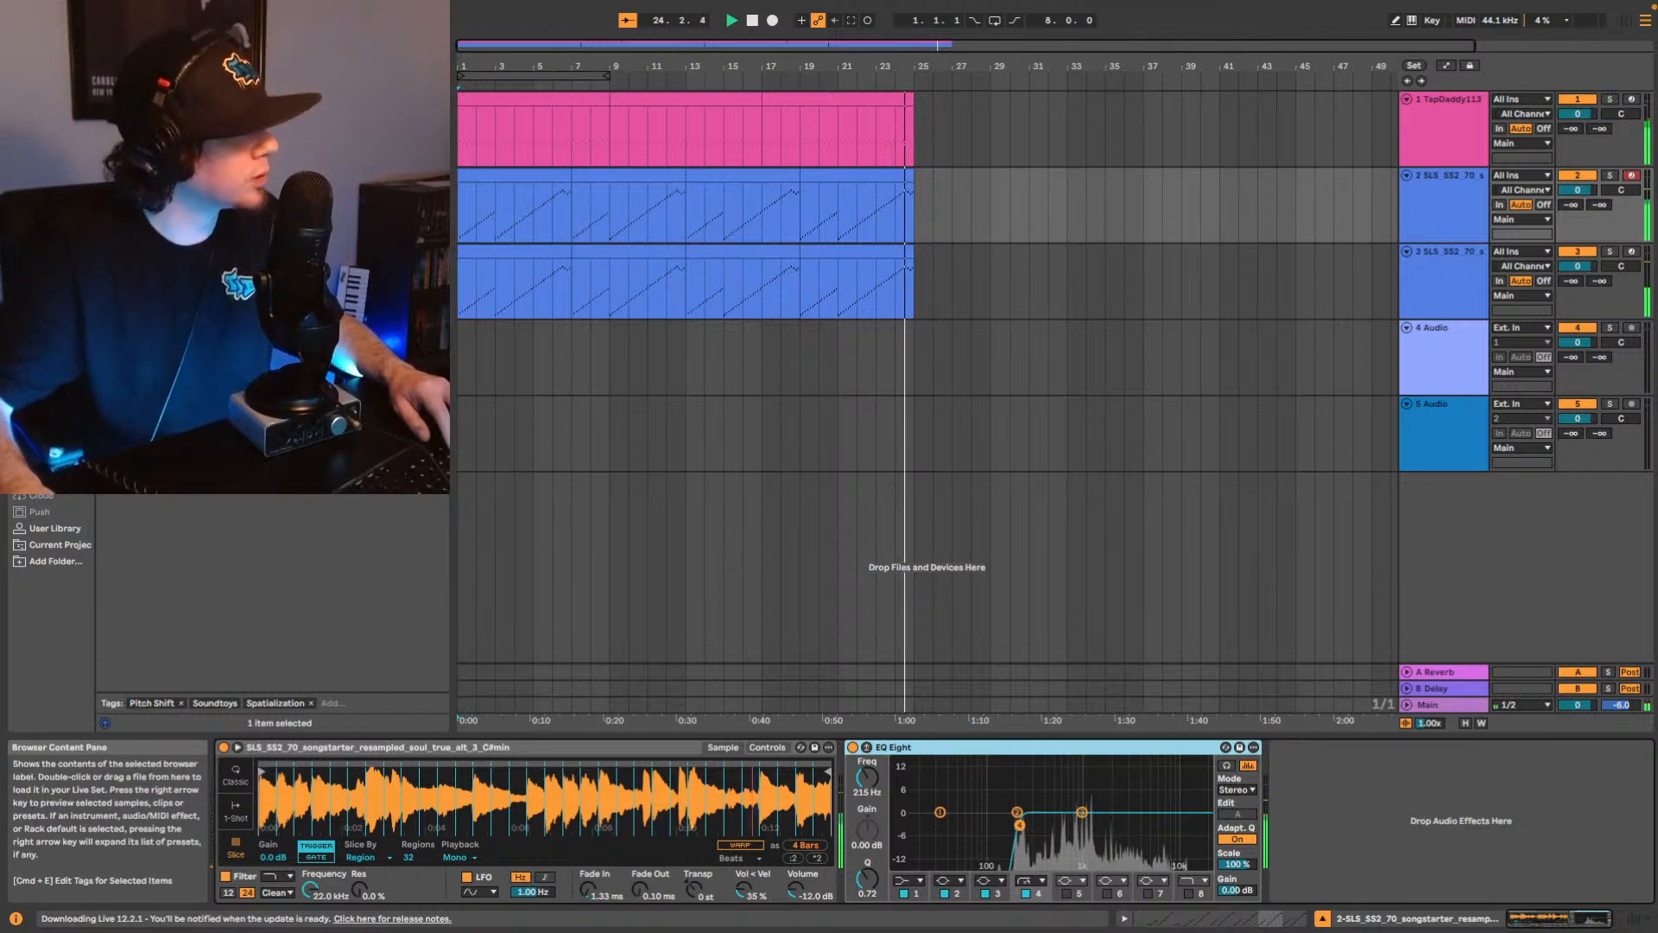
Add Soundtoys MicroShift after the EQ Eight on track 2, restart playback, and choose the AcousGtr CleanWide preset.
drag(190, 121, 1323, 799)
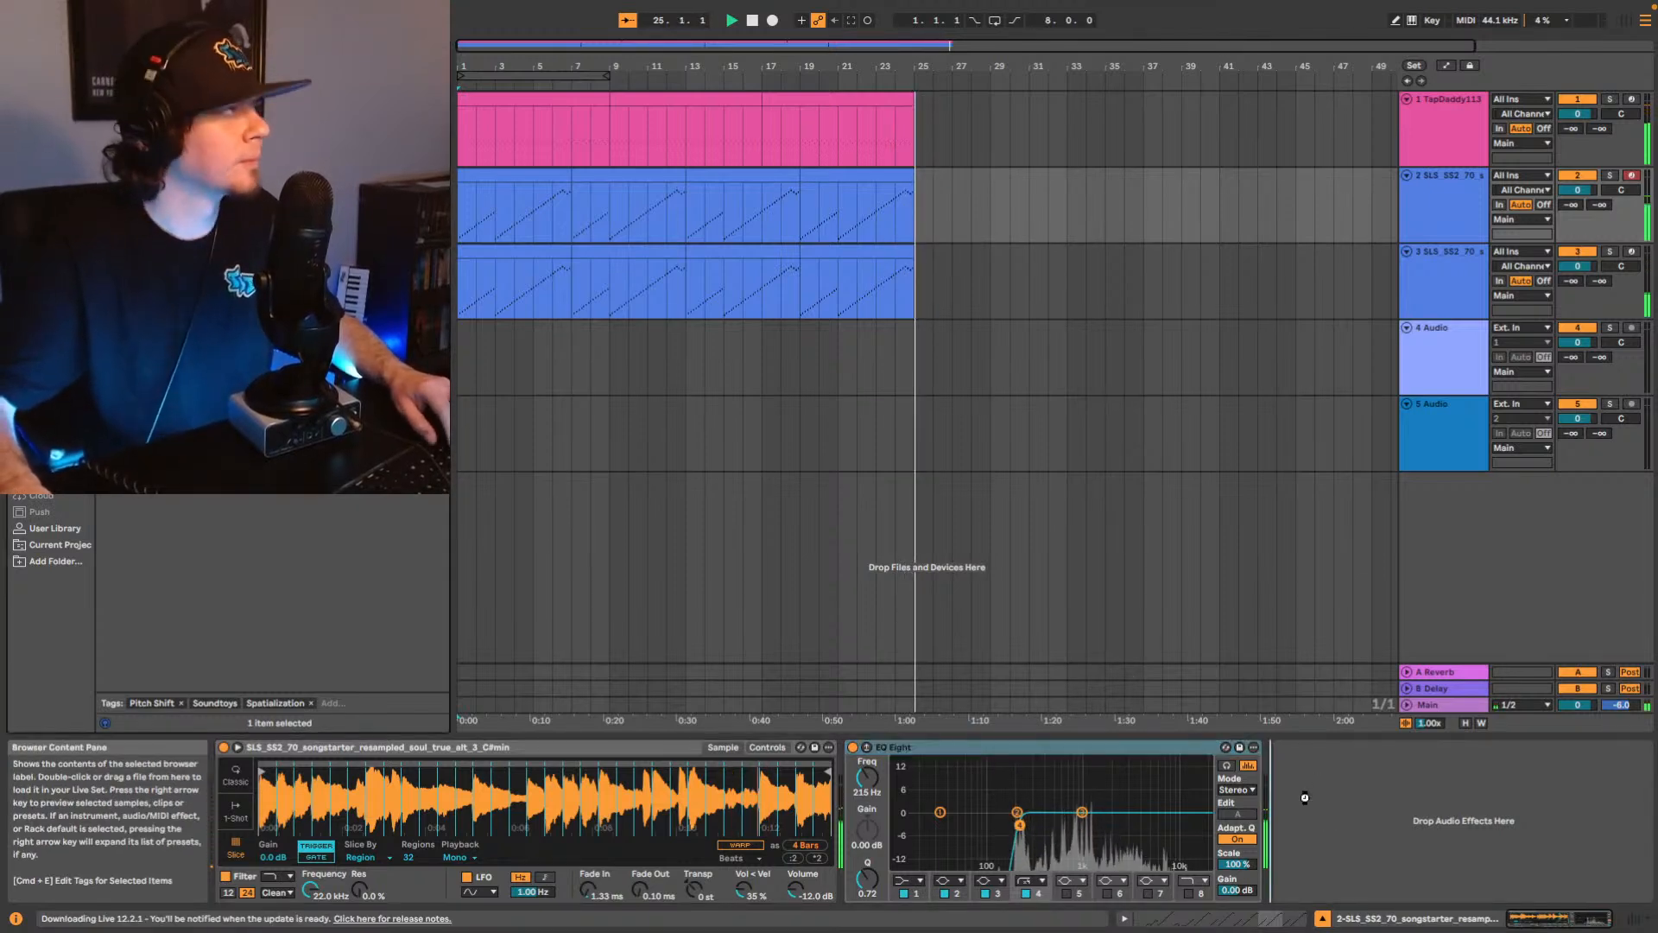
key(space)
key(space)
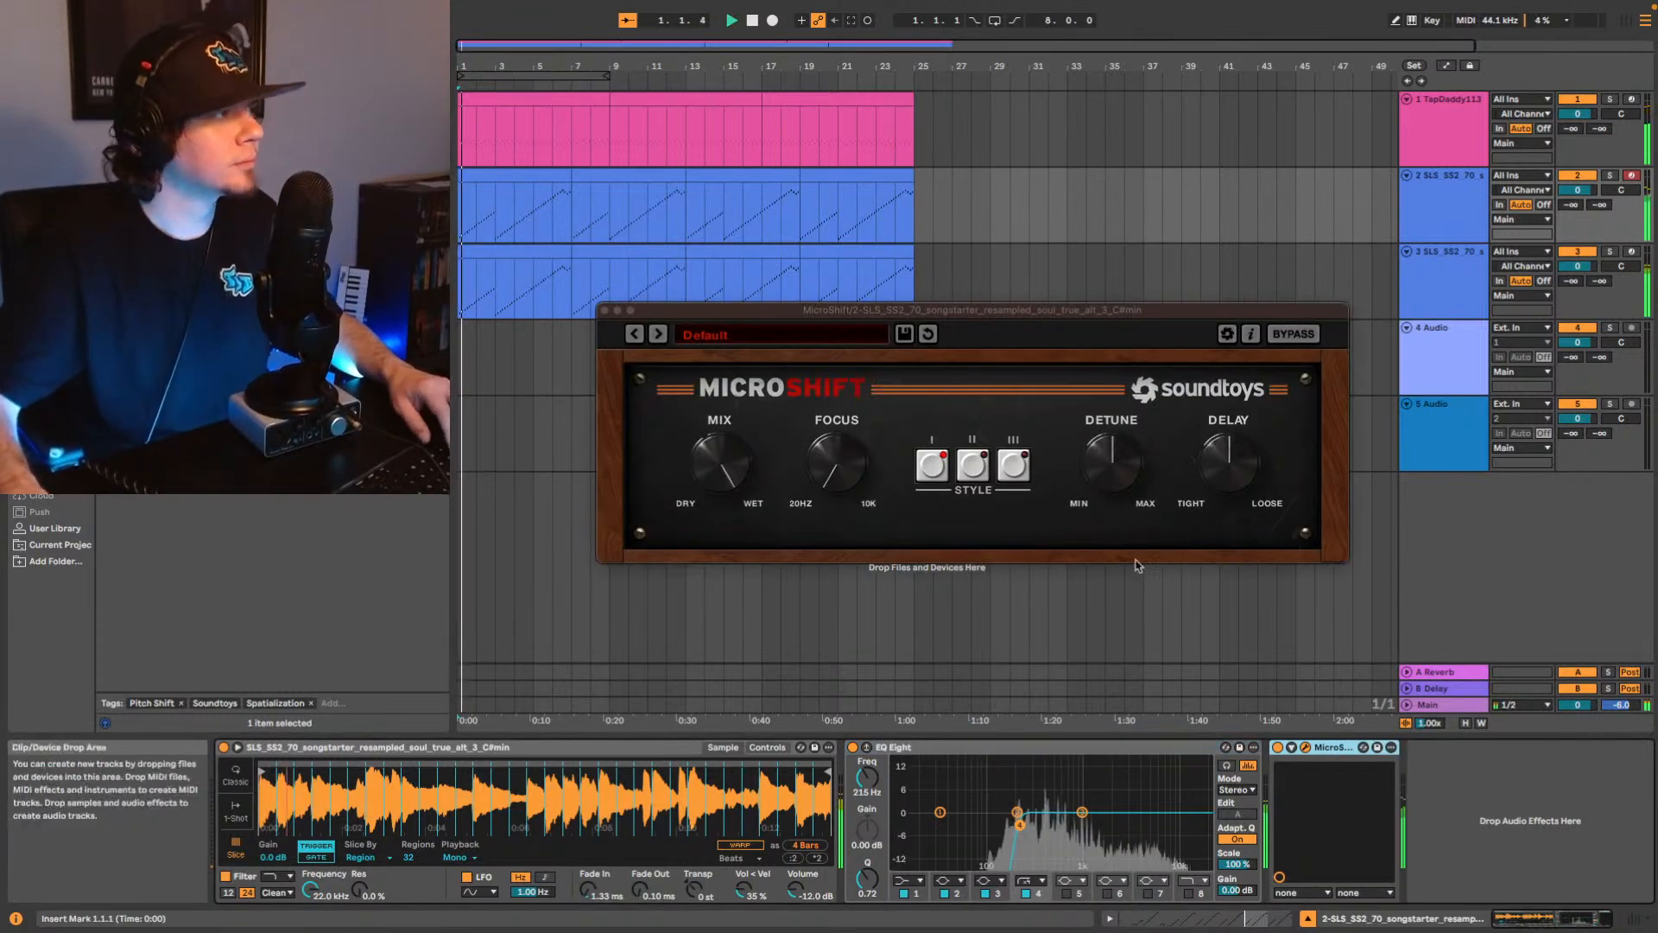
click(658, 334)
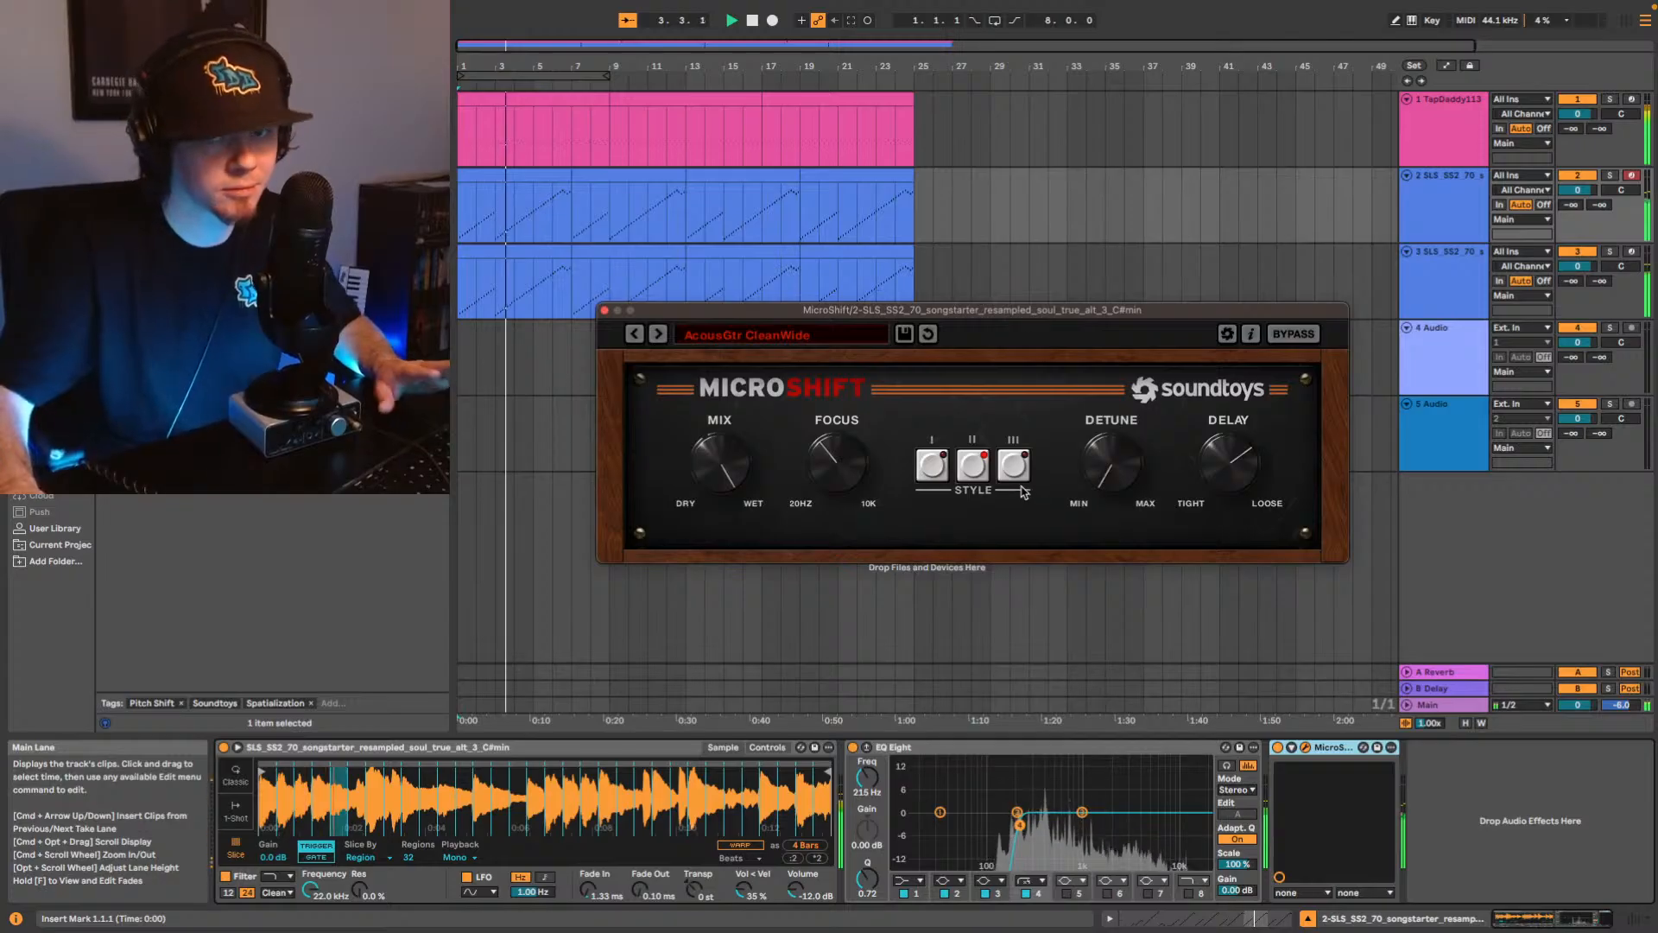
click(605, 310)
Add the UADx LA-2A Tube Compressor with its Default preset after the EQ Eight on track 3 and check its meter.
click(656, 302)
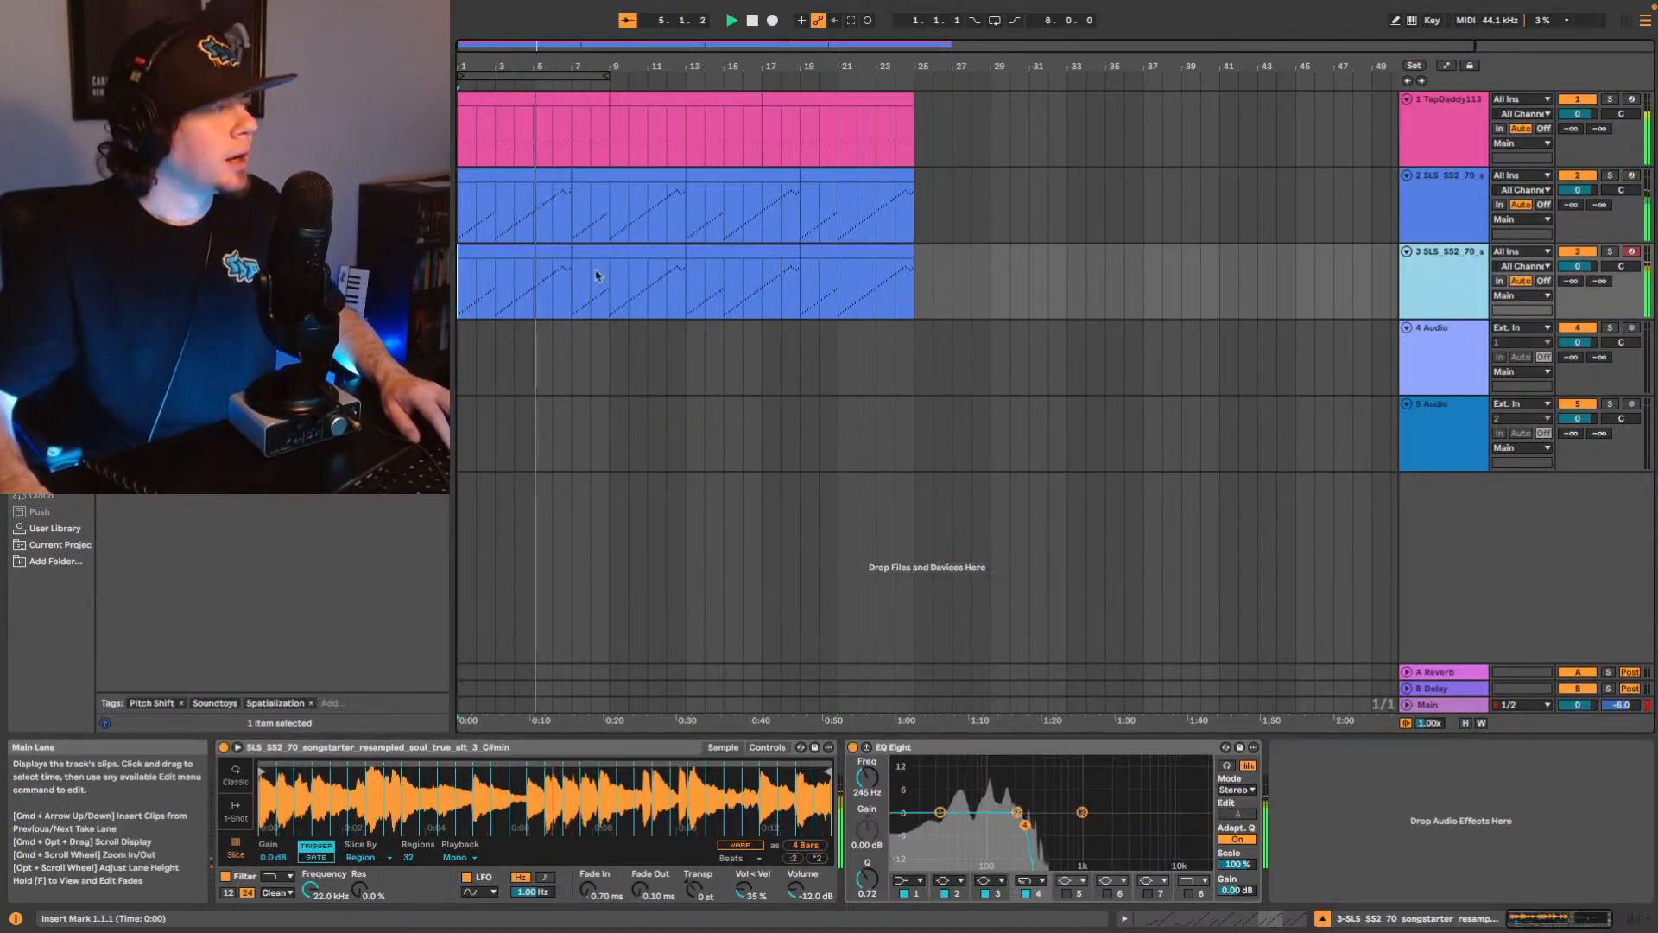
click(229, 51)
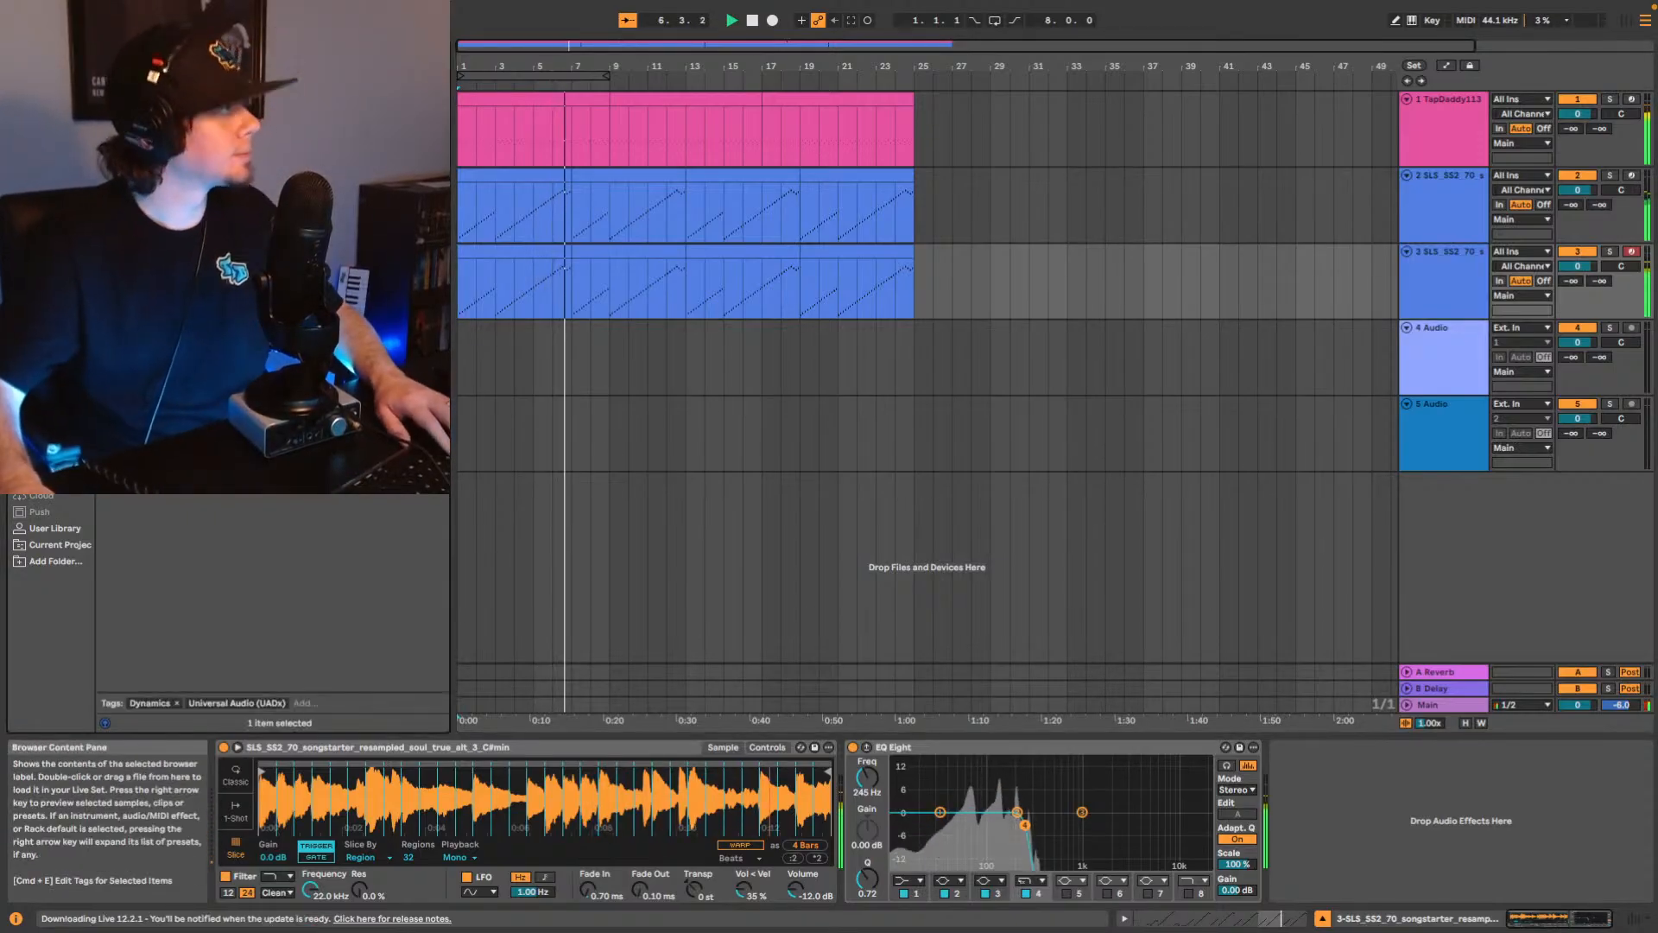
key(Return)
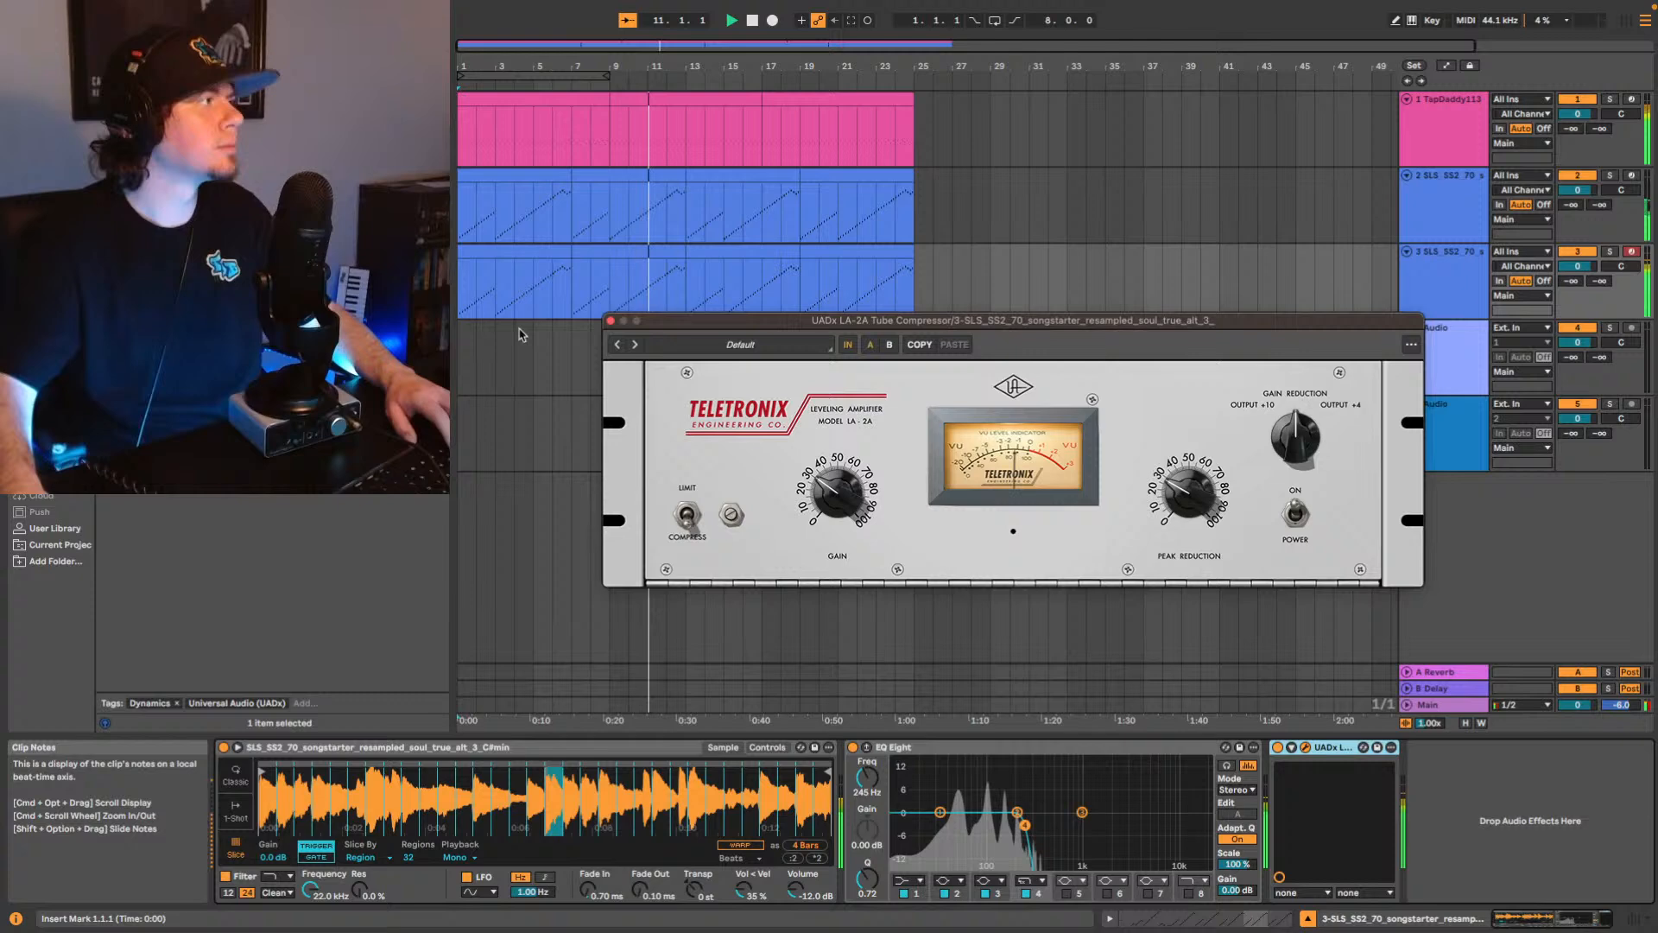
click(611, 321)
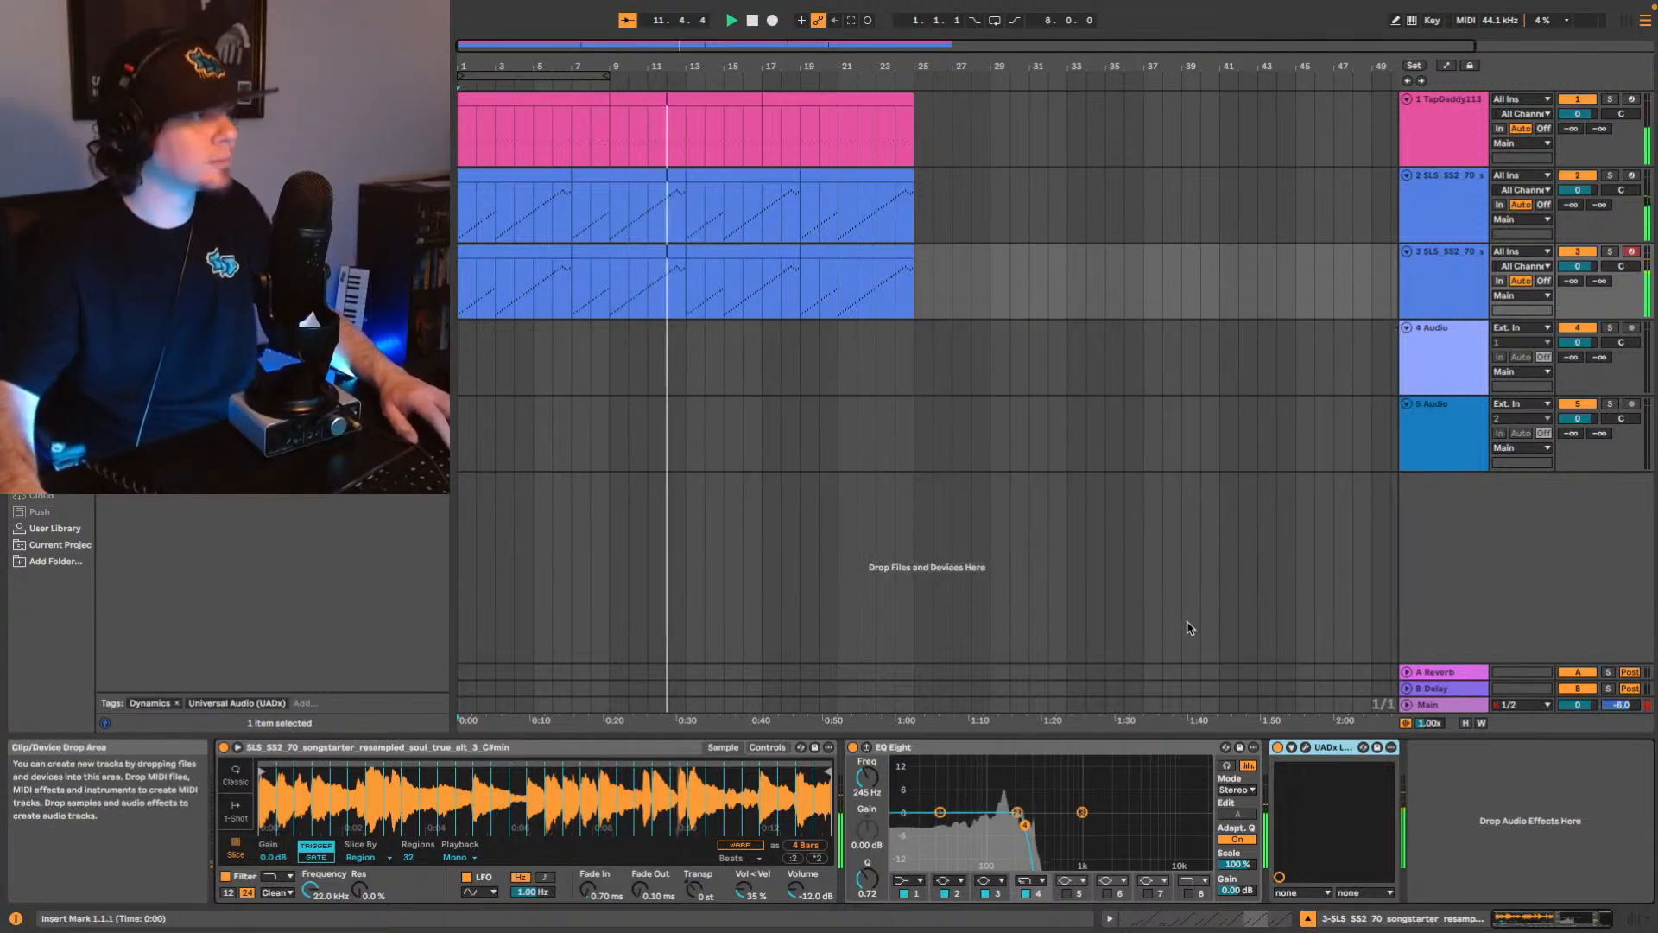
click(1305, 747)
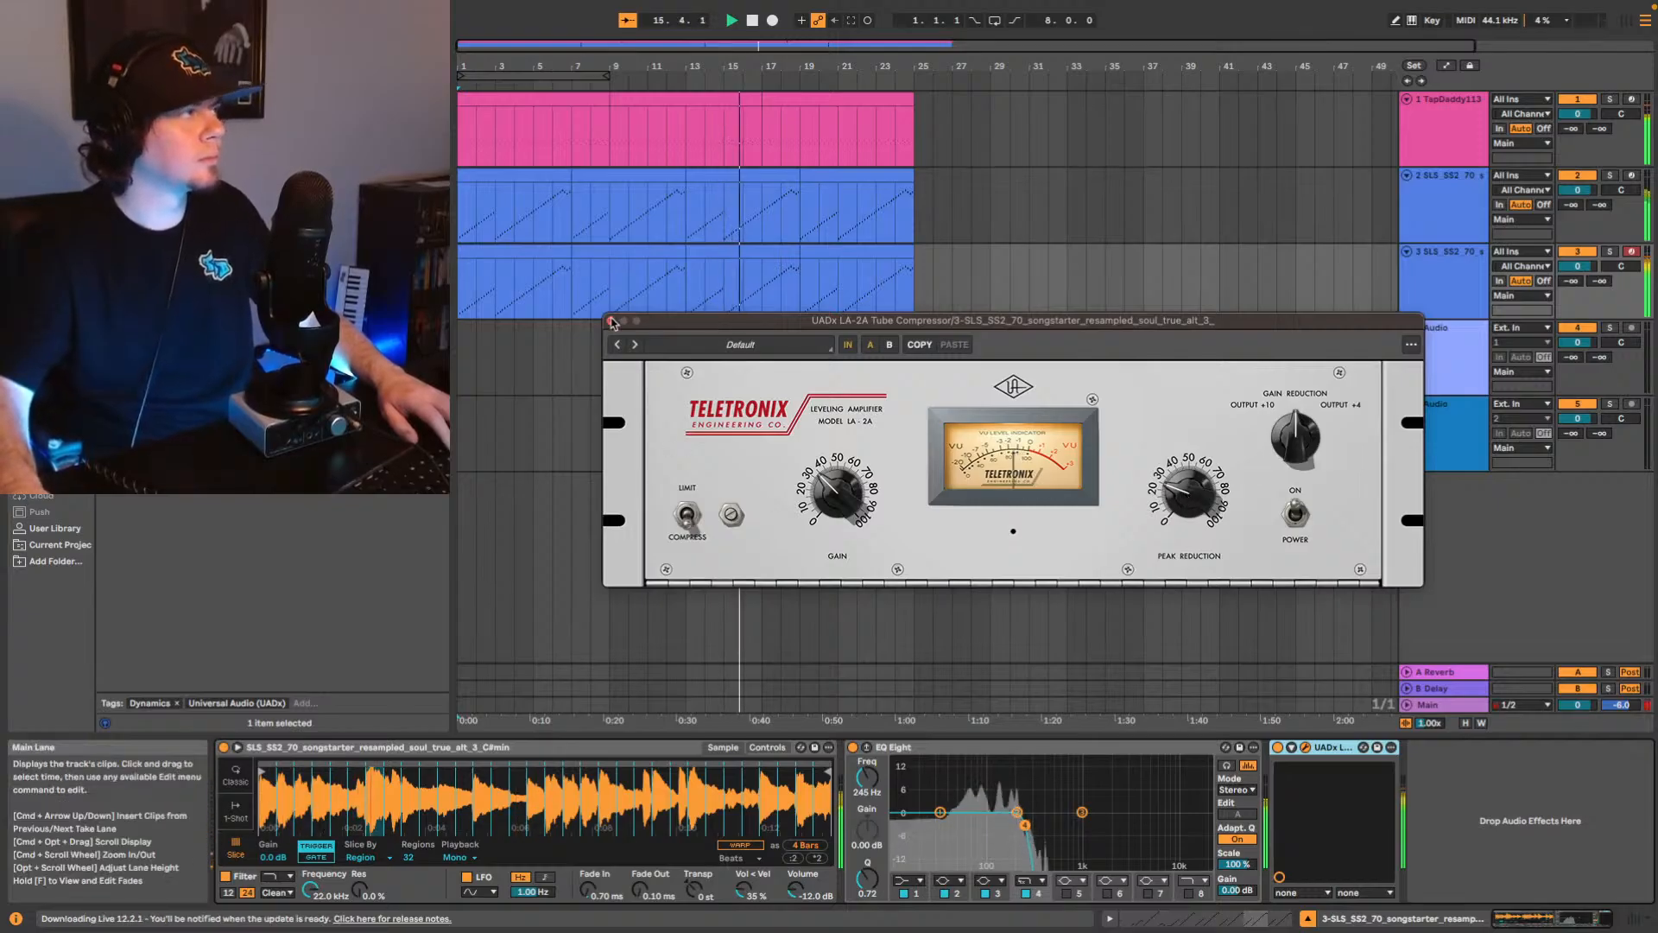
click(610, 321)
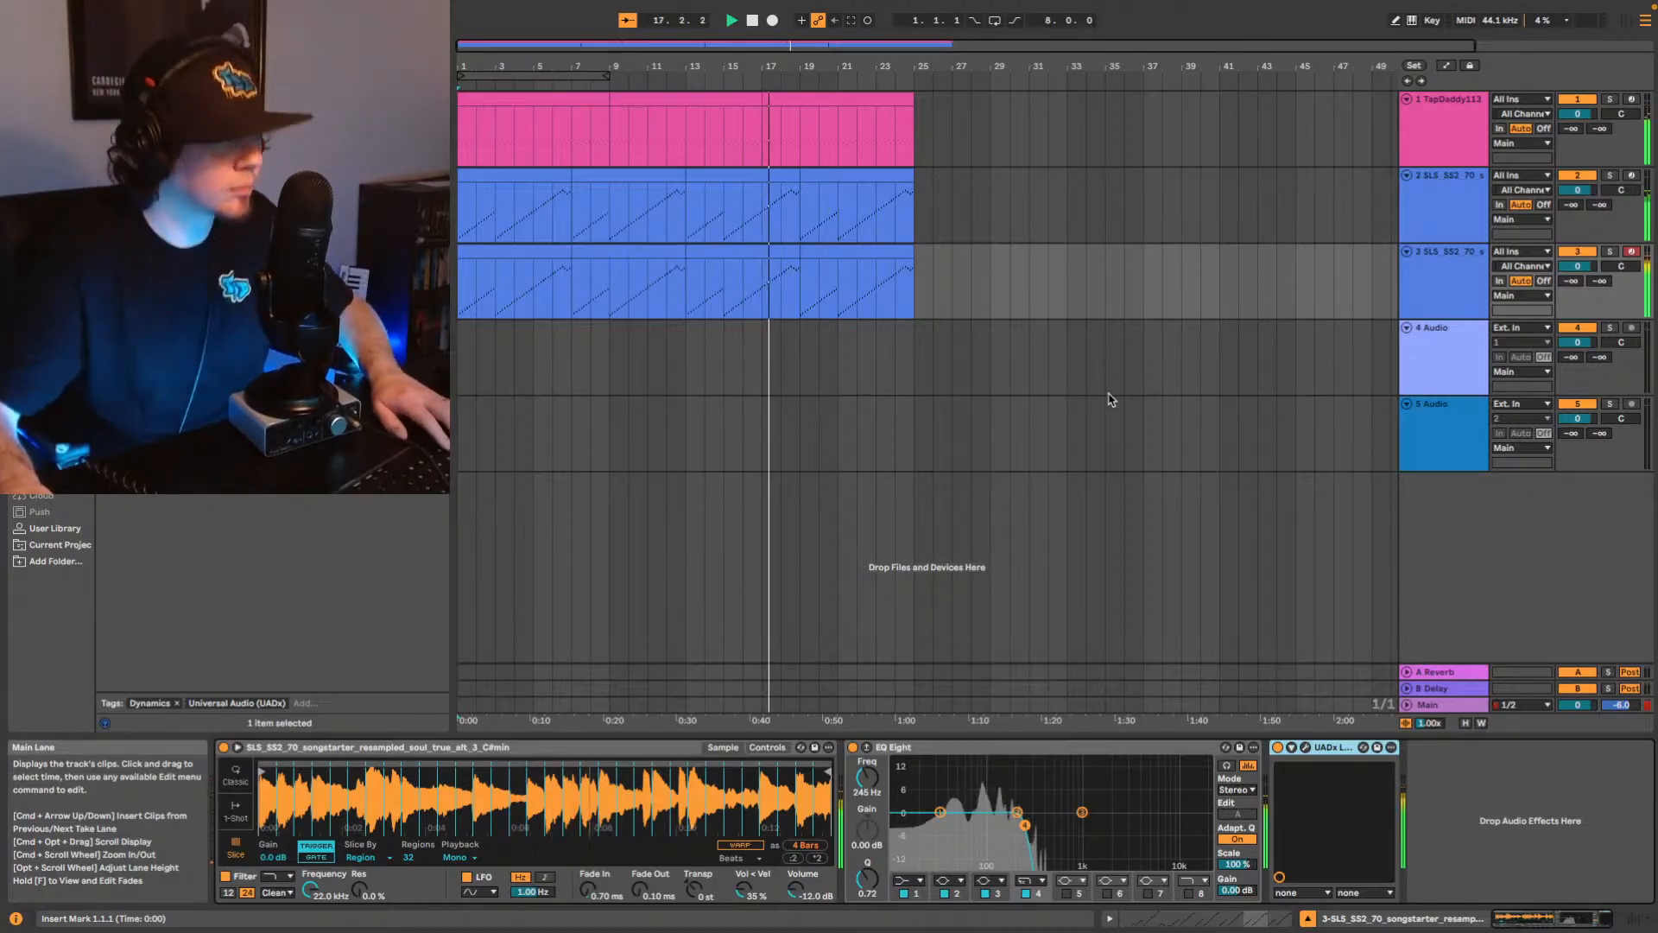
Deactivate MicroShift on track 2, add Soundtoys PhaseMistress after it, and play the arrangement from bar 13.
click(1444, 214)
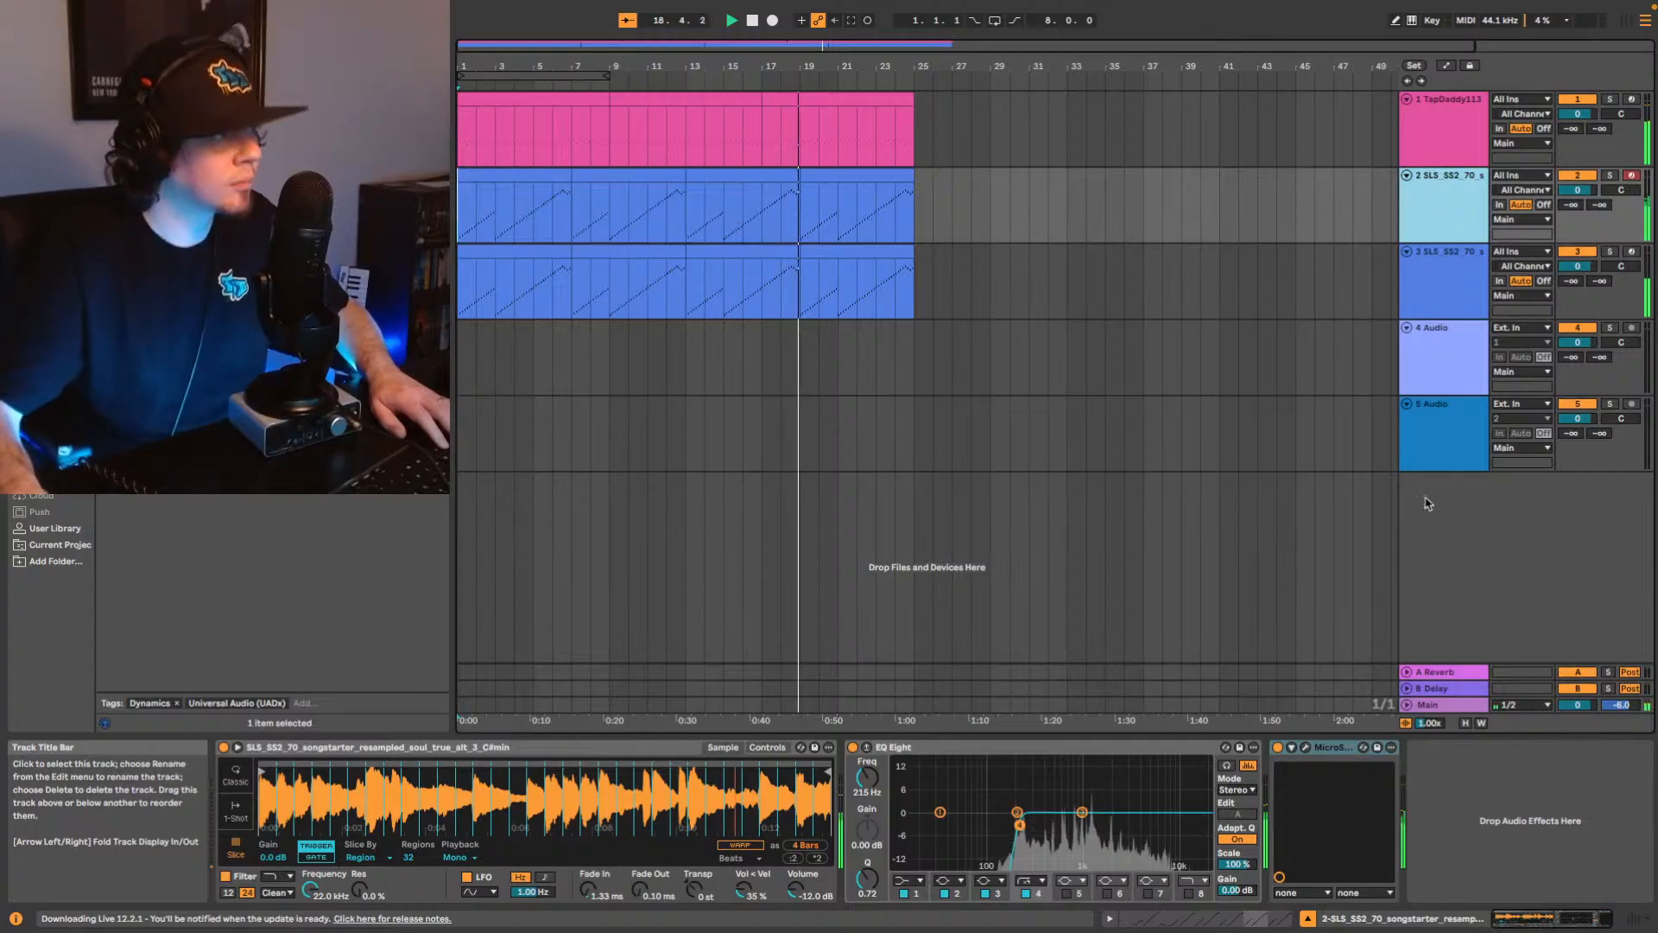
click(1277, 748)
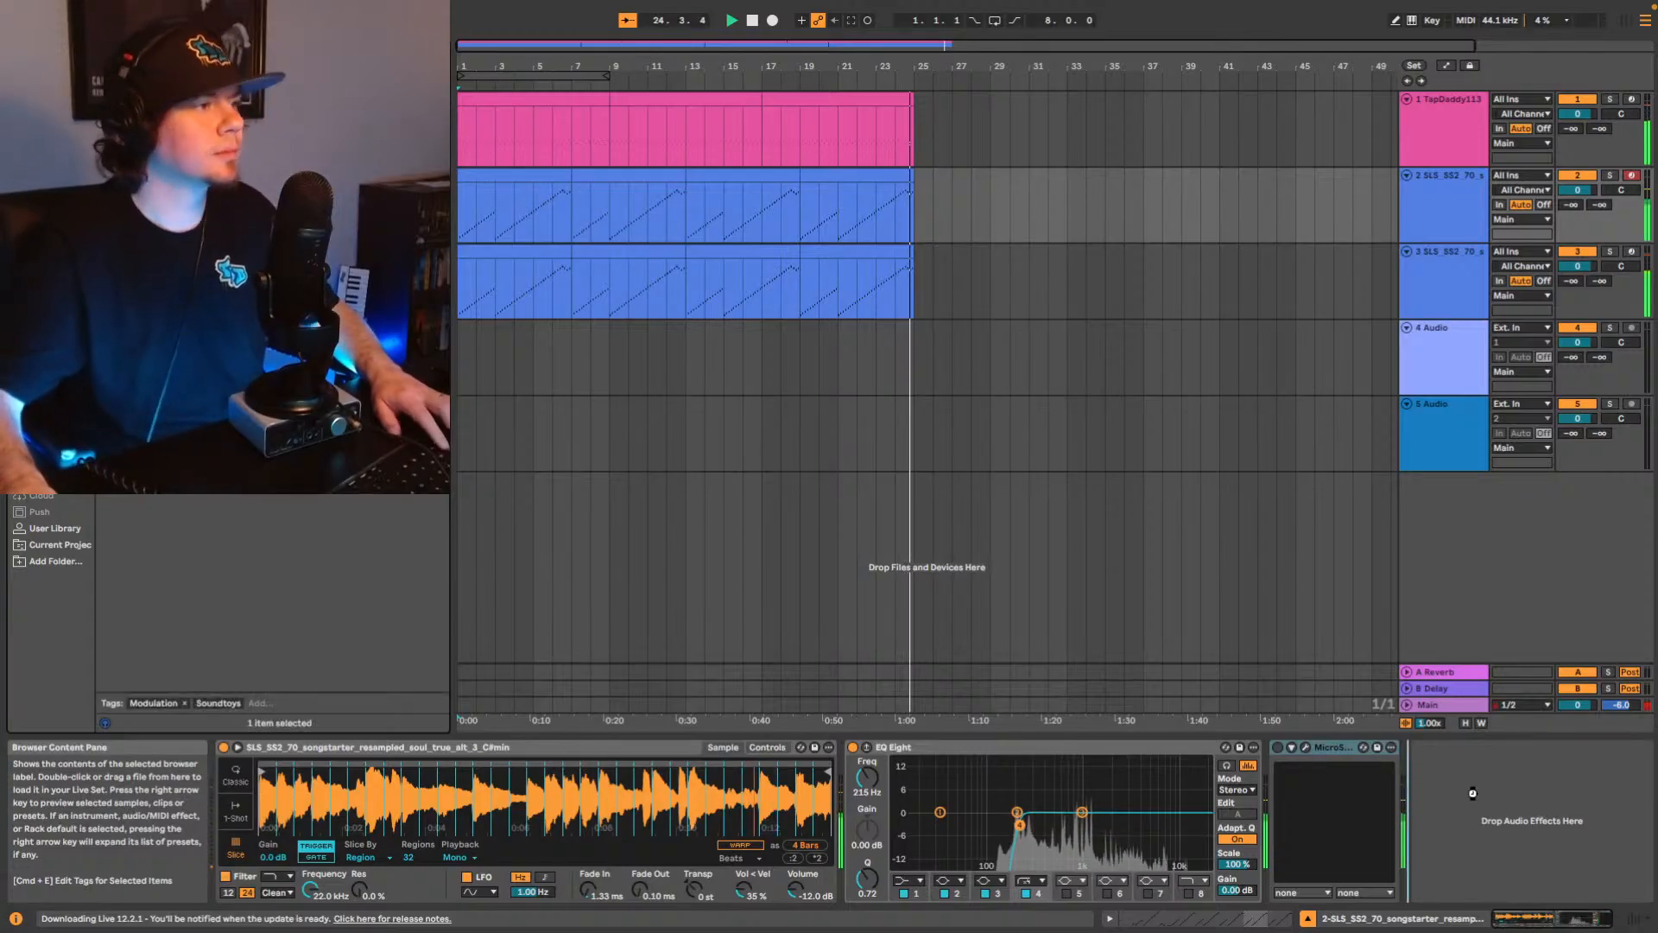
drag(1482, 776, 1485, 774)
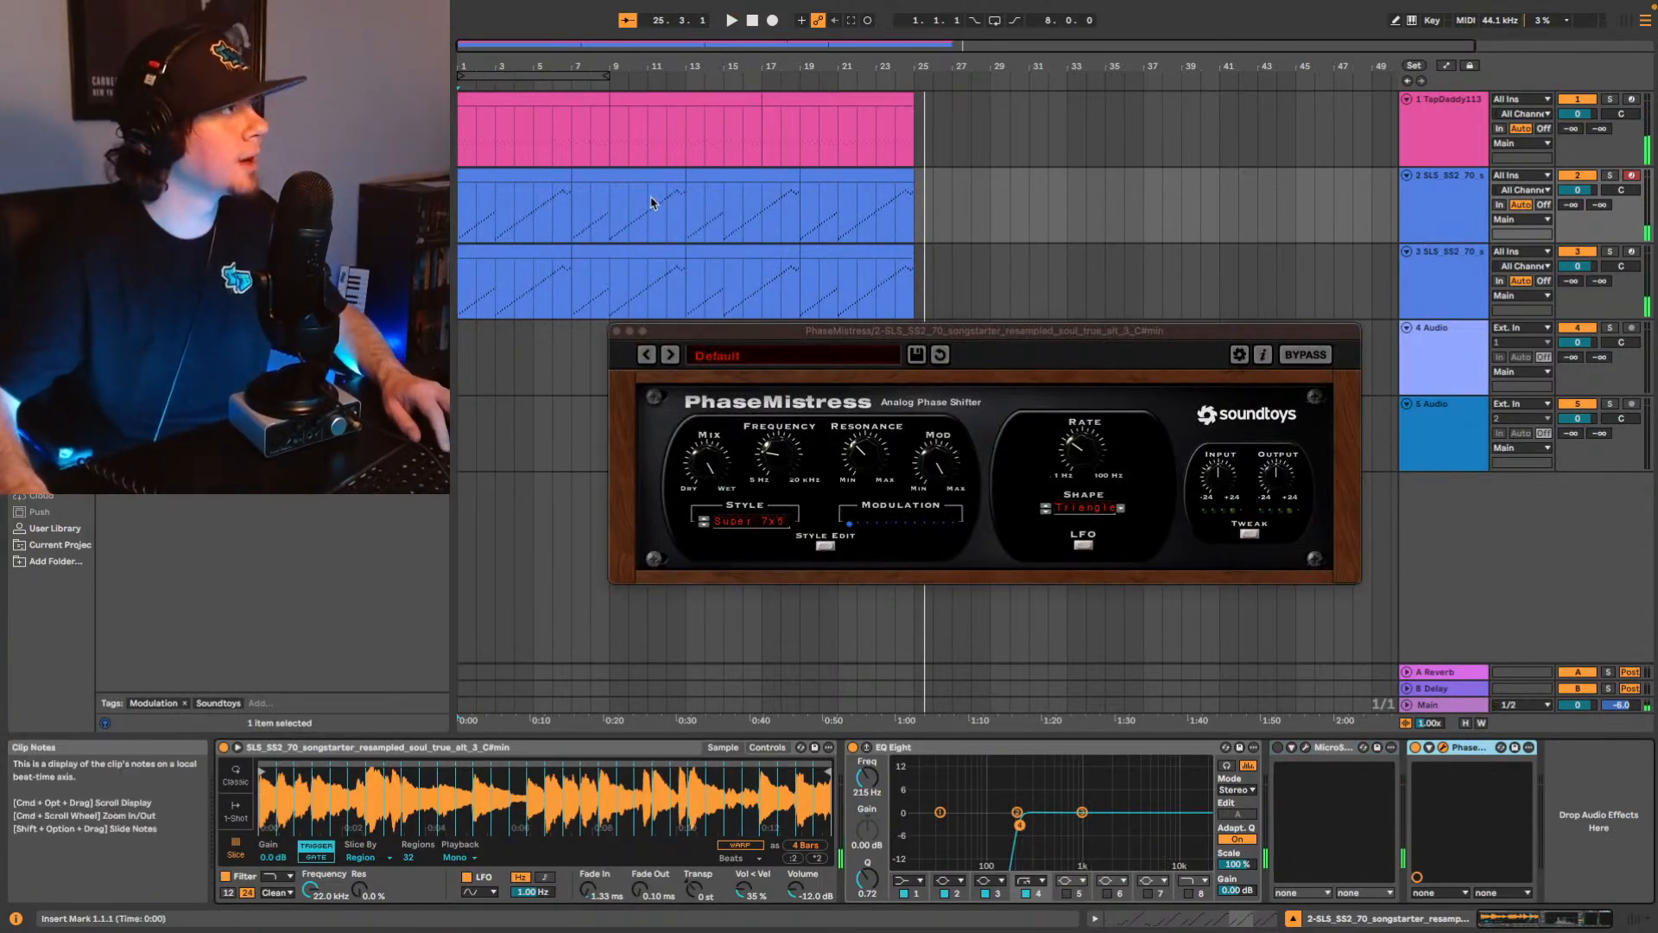
click(694, 199)
key(space)
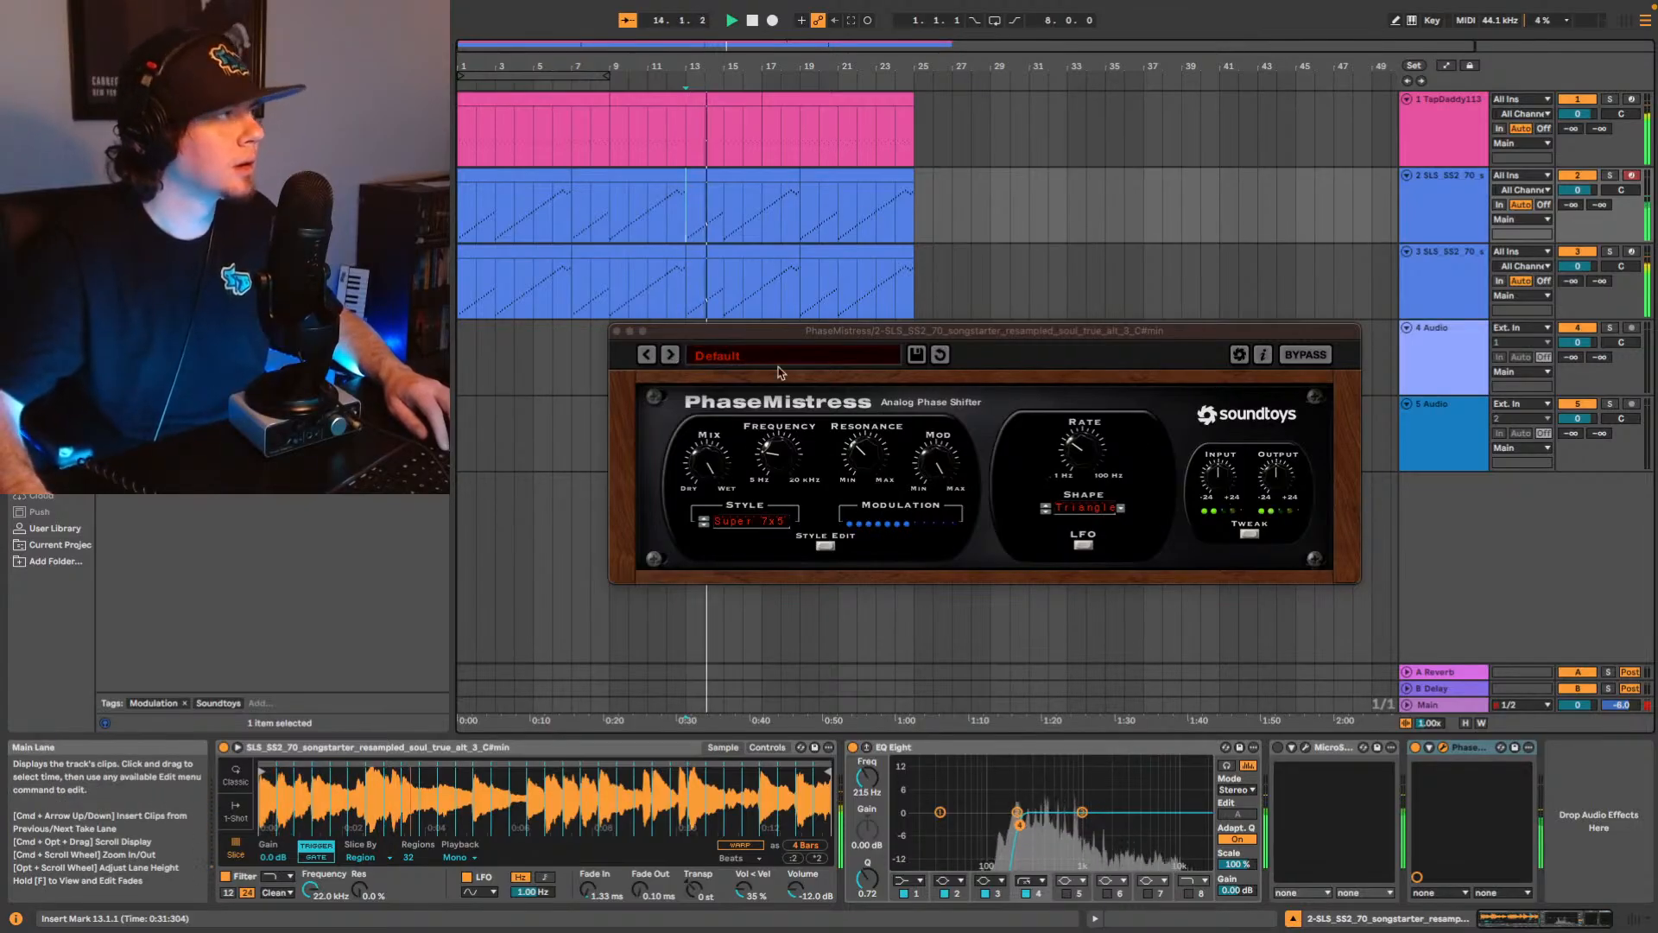
Switch PhaseMistress to its stereo preset, look through the Rhythmic presets, and stop playback with the plug-in window closed.
click(670, 355)
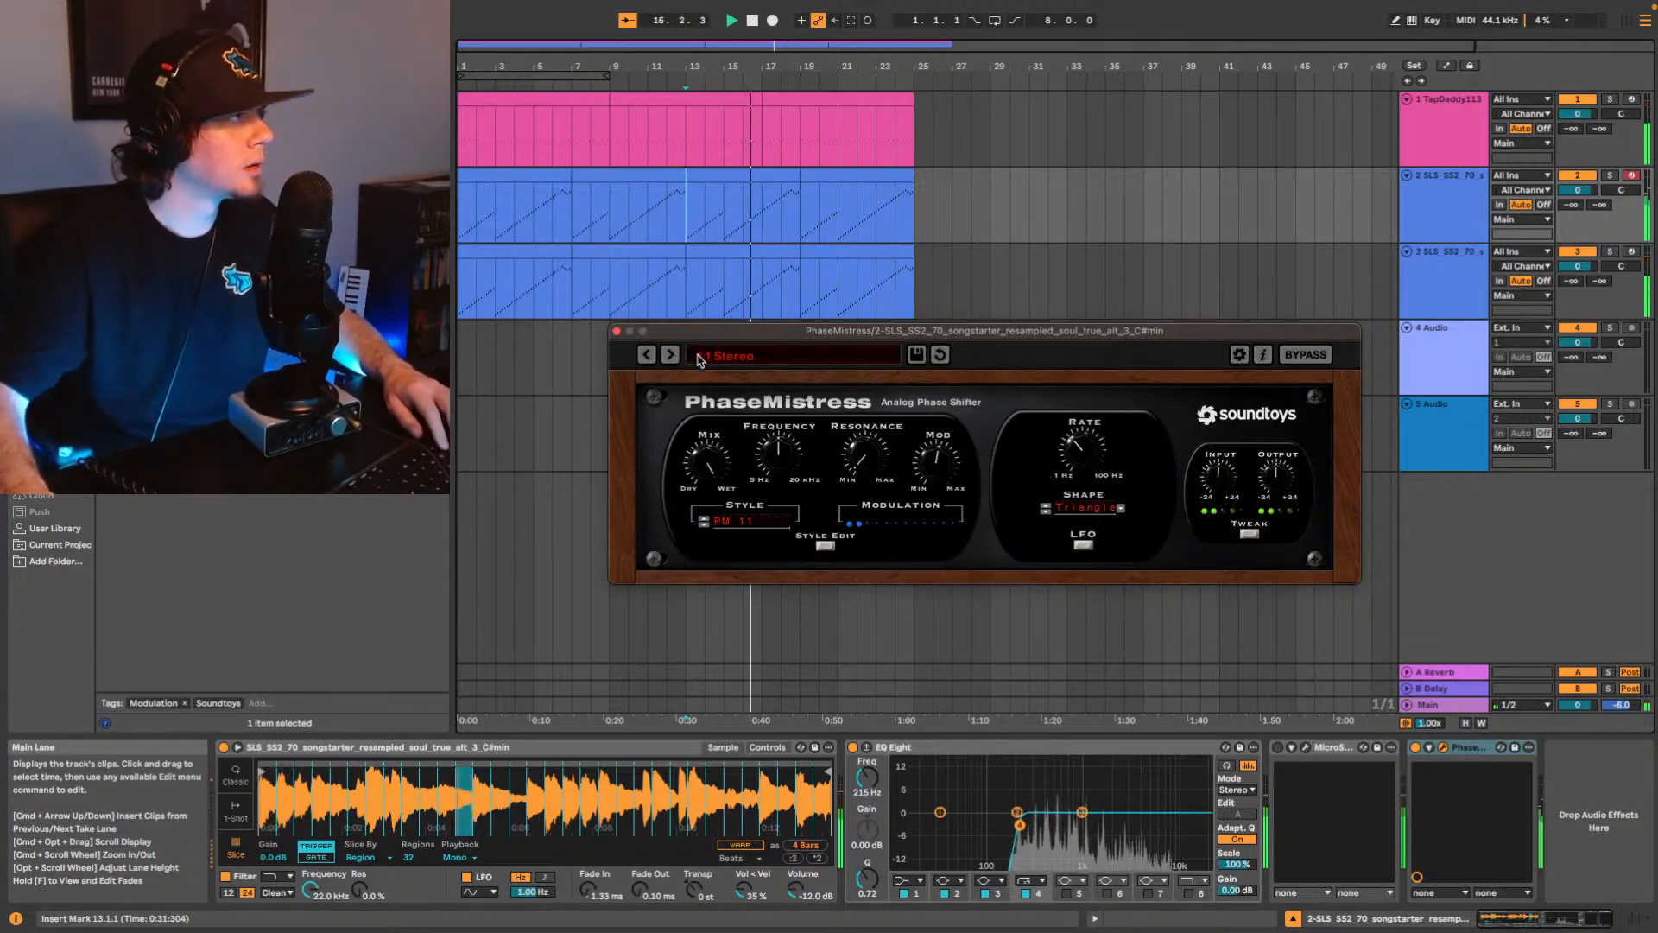
click(734, 357)
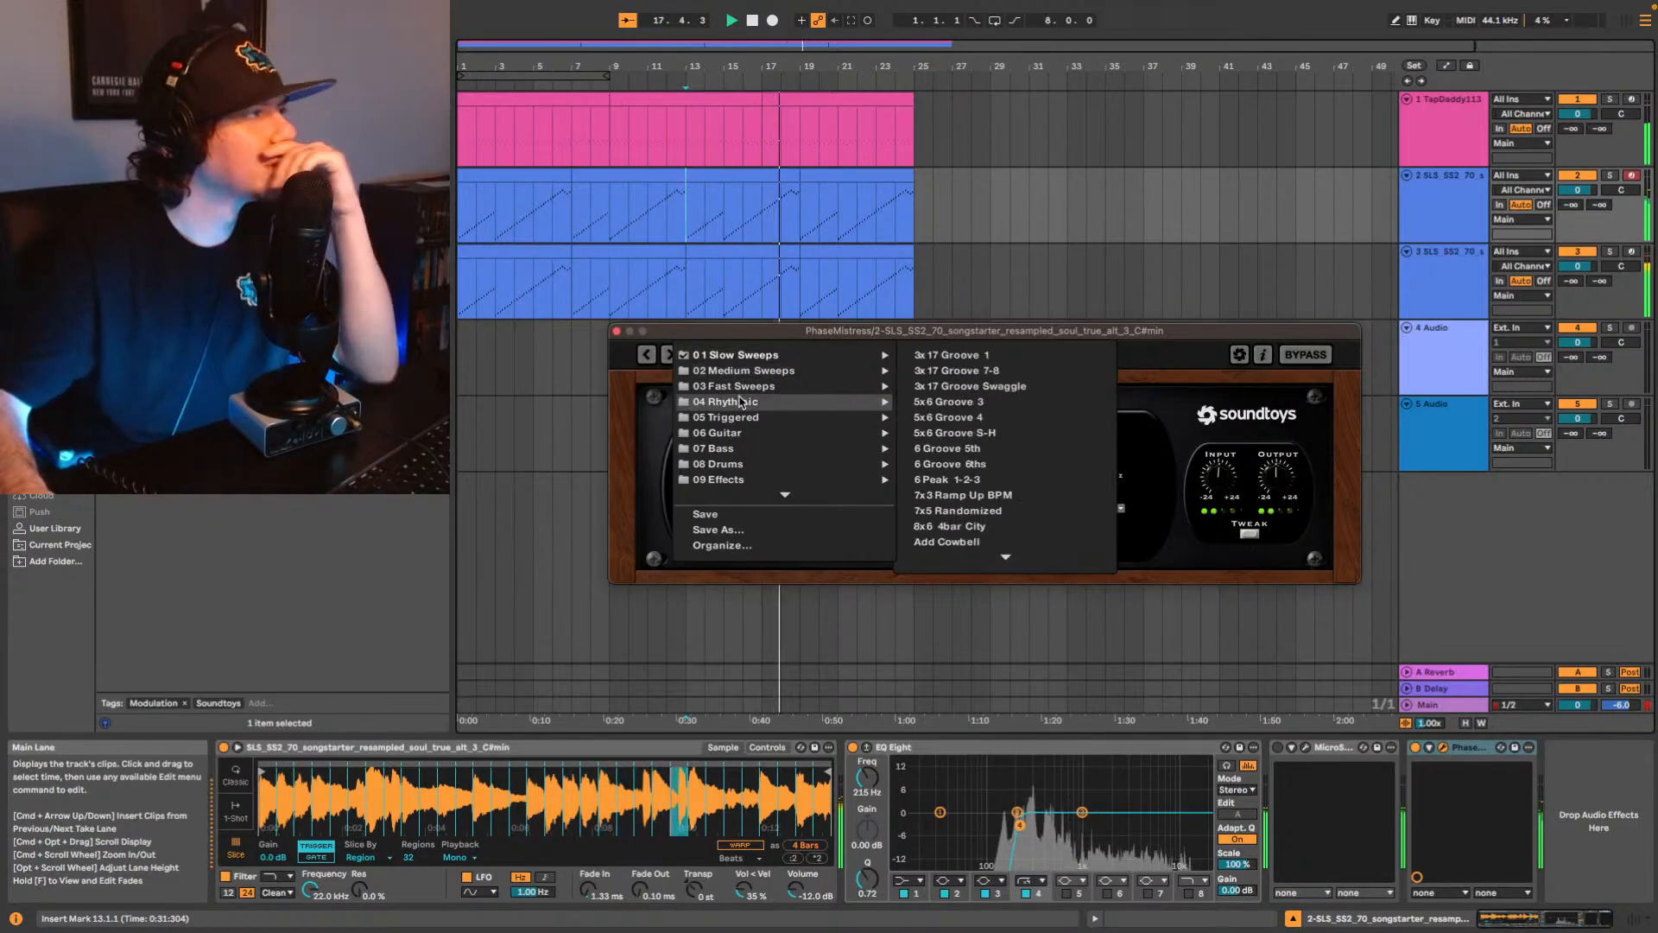
mouse_move(745, 420)
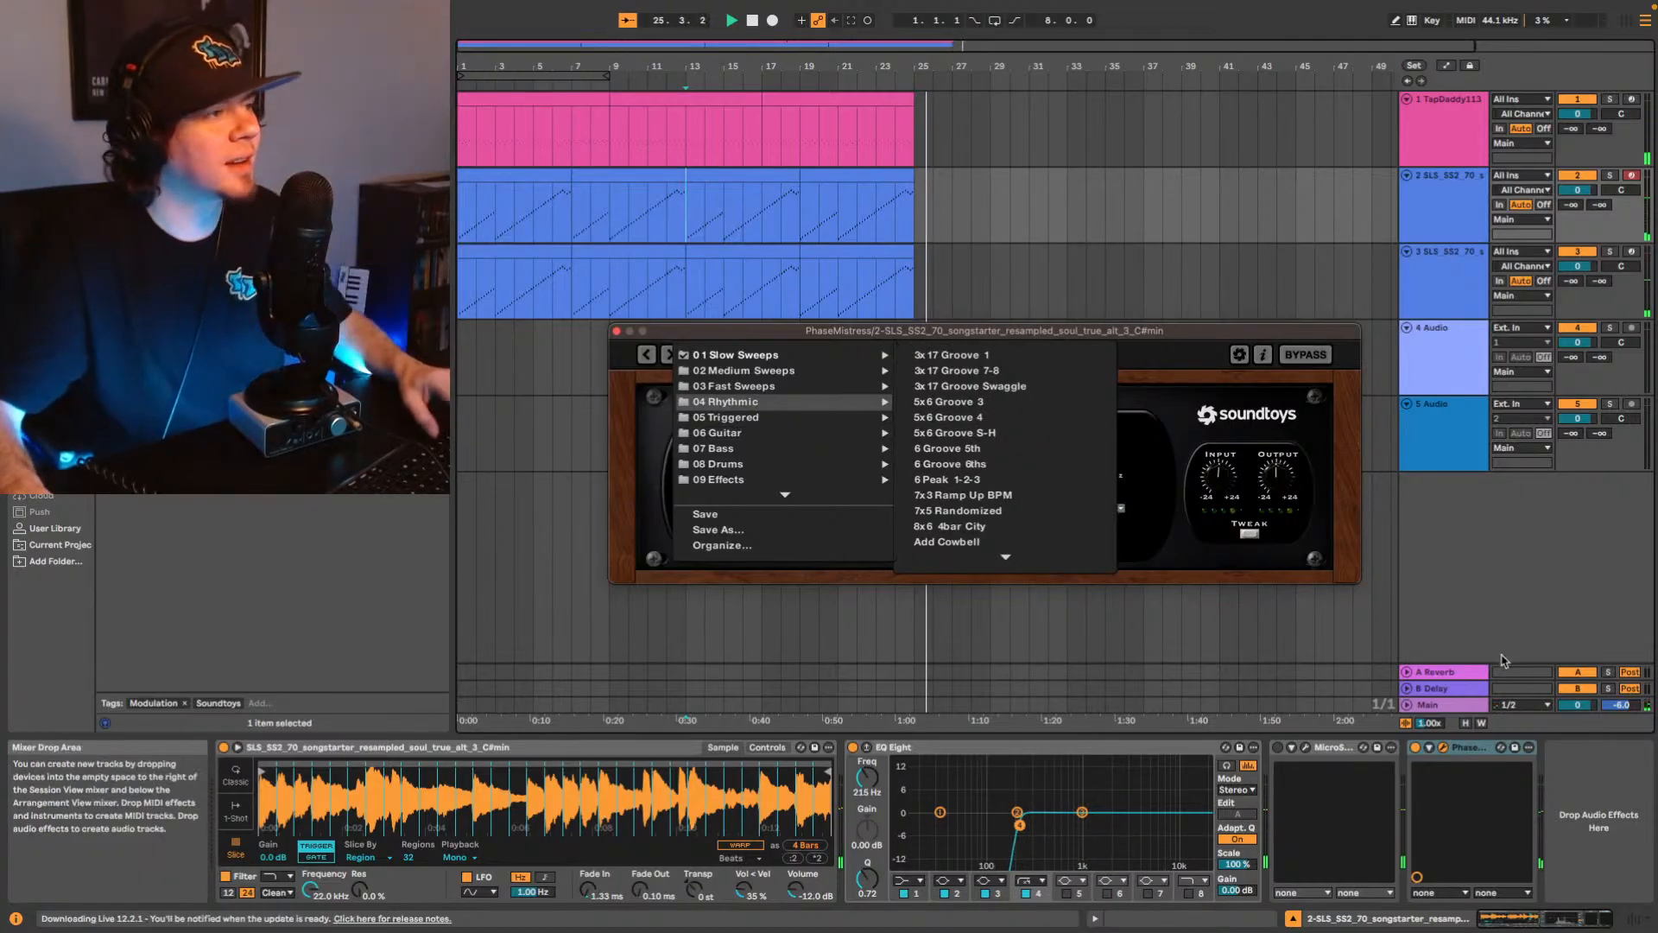
click(1591, 801)
scroll(529, 214, right, 1)
key(space)
click(618, 332)
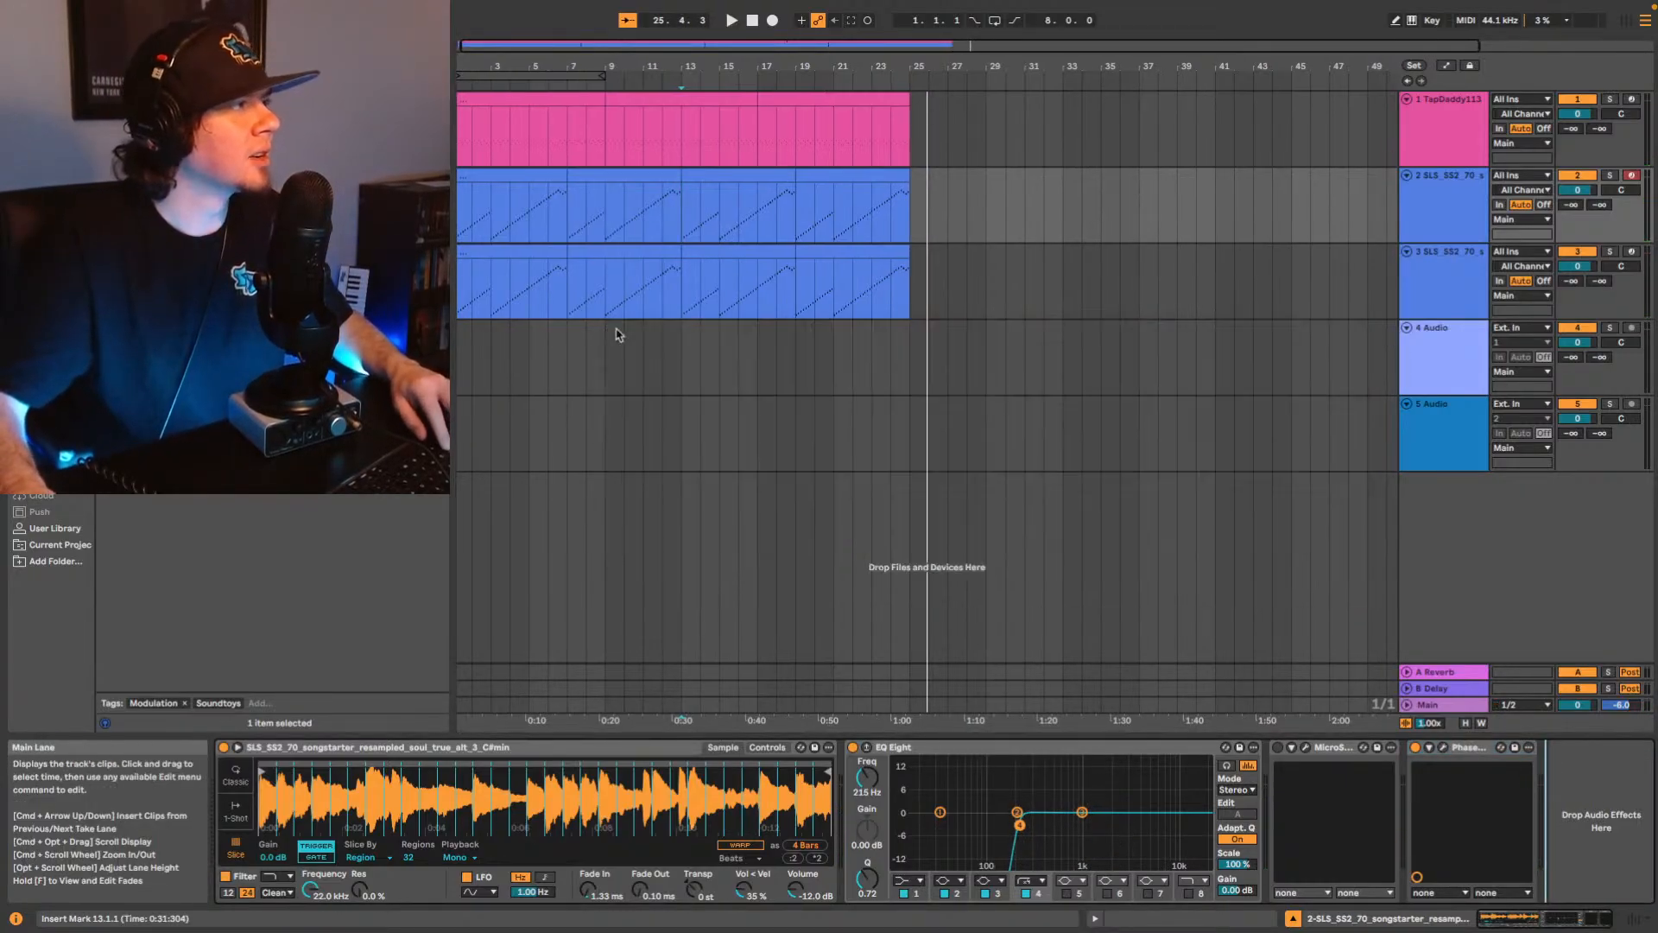
Play the arrangement from the start and delete the deactivated MicroShift from track 2.
key(Home)
key(space)
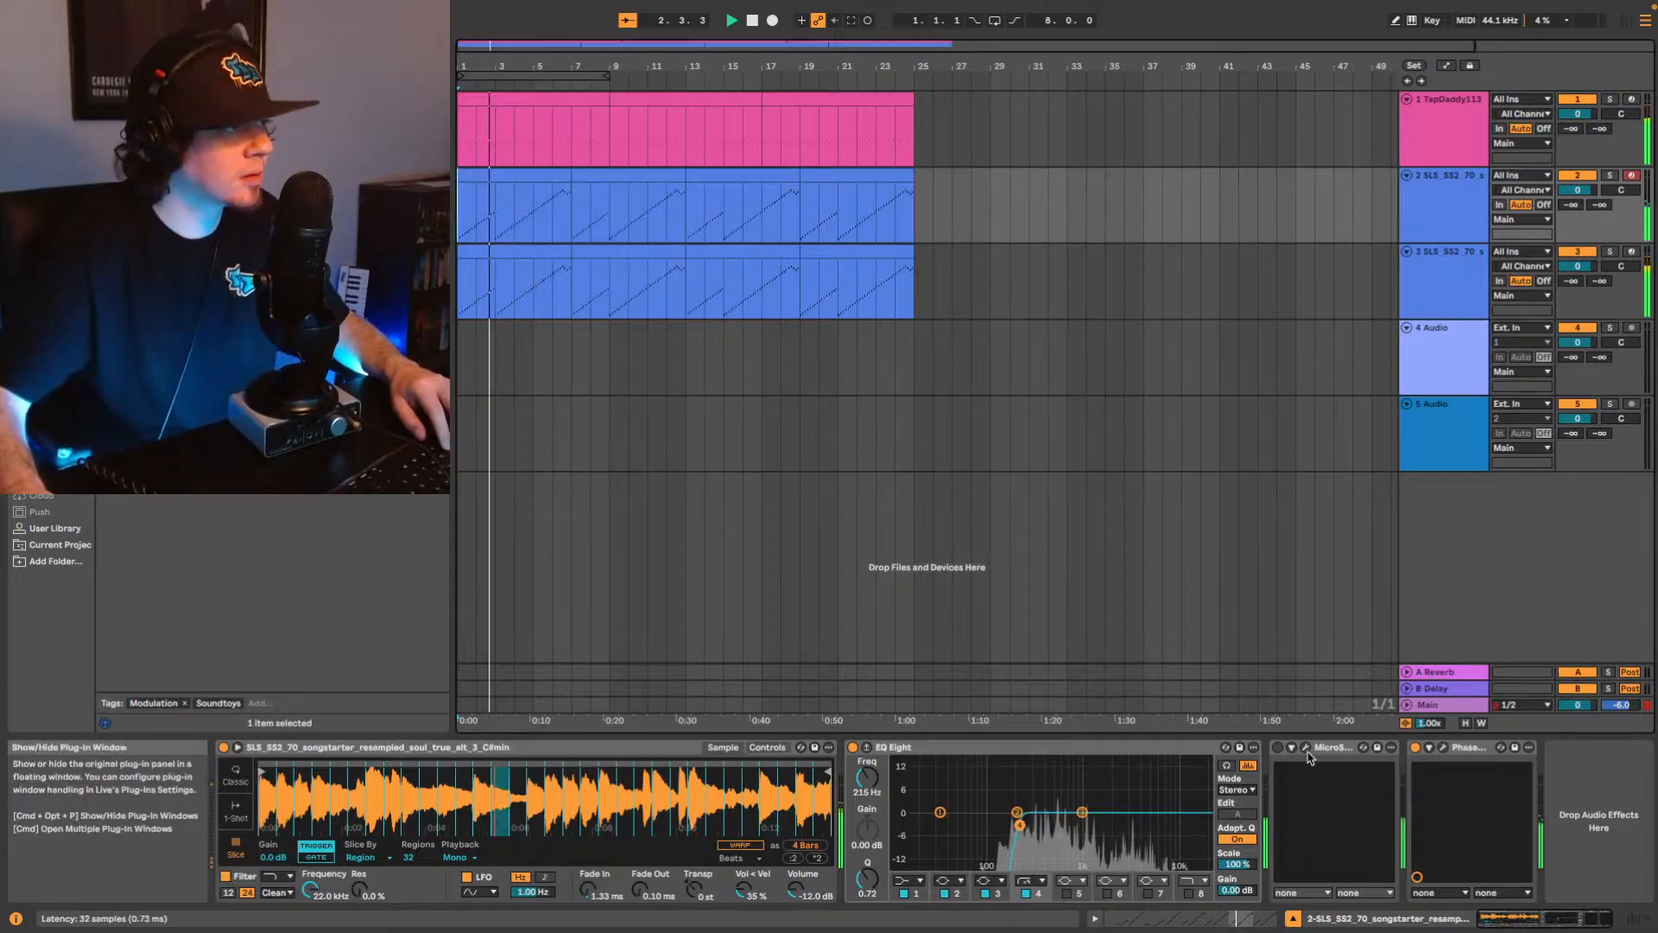
key(Delete)
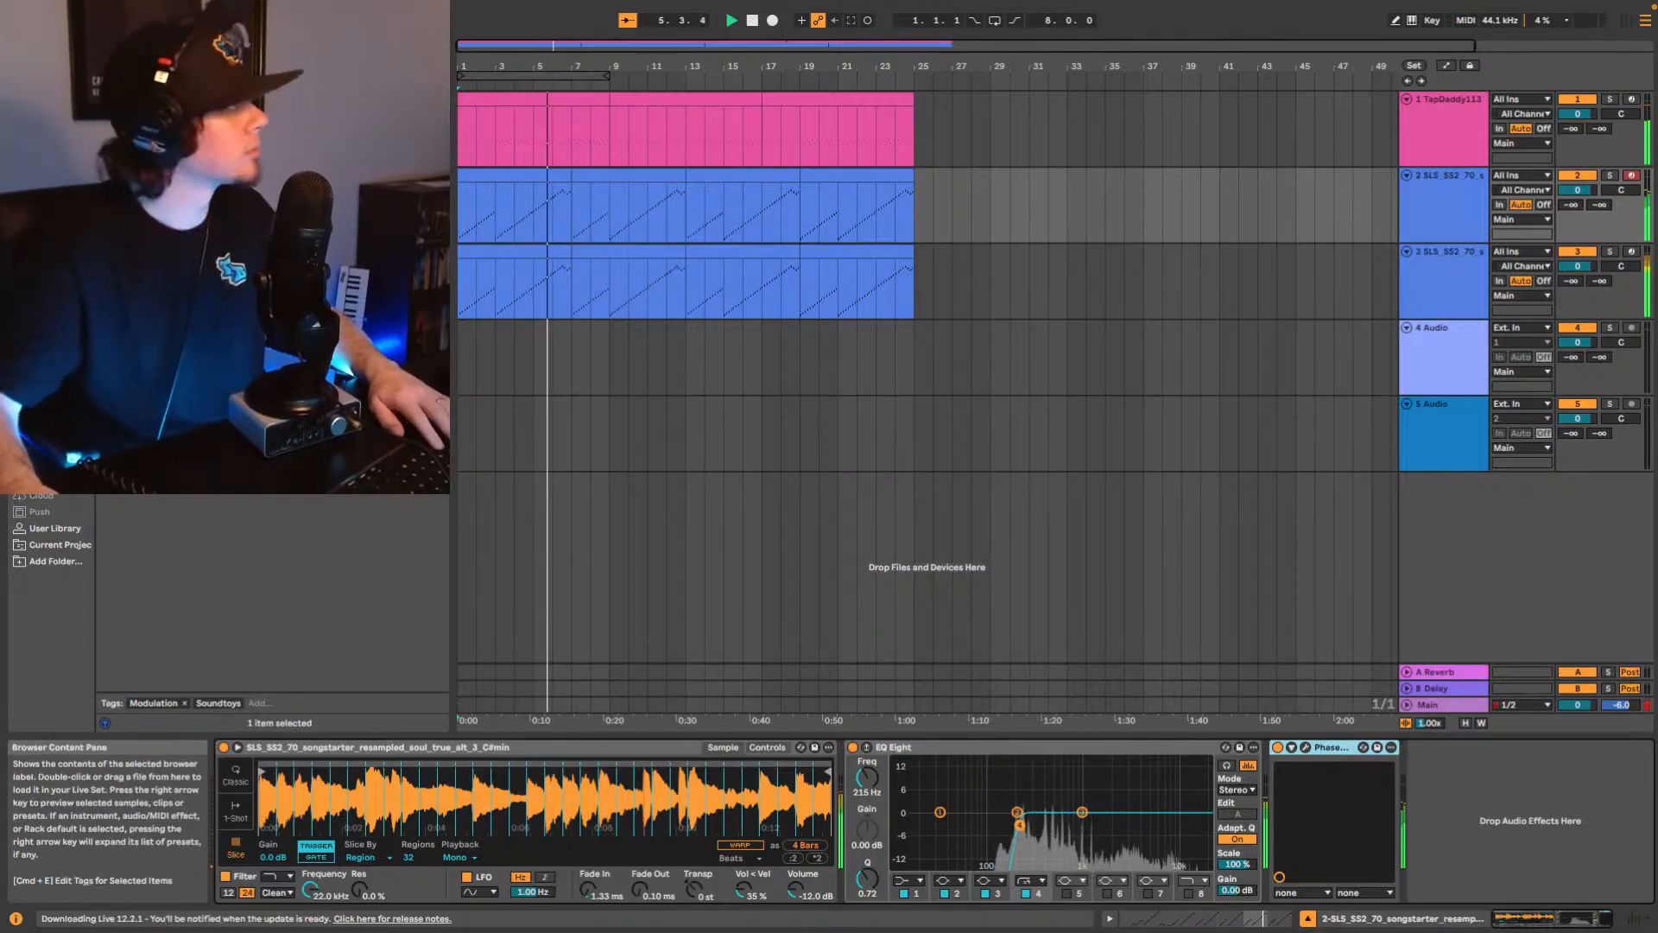
Insert a new MIDI track below track 3 and load the SonicCat Purity instrument on it.
click(1474, 288)
key(ctrl+shift+t)
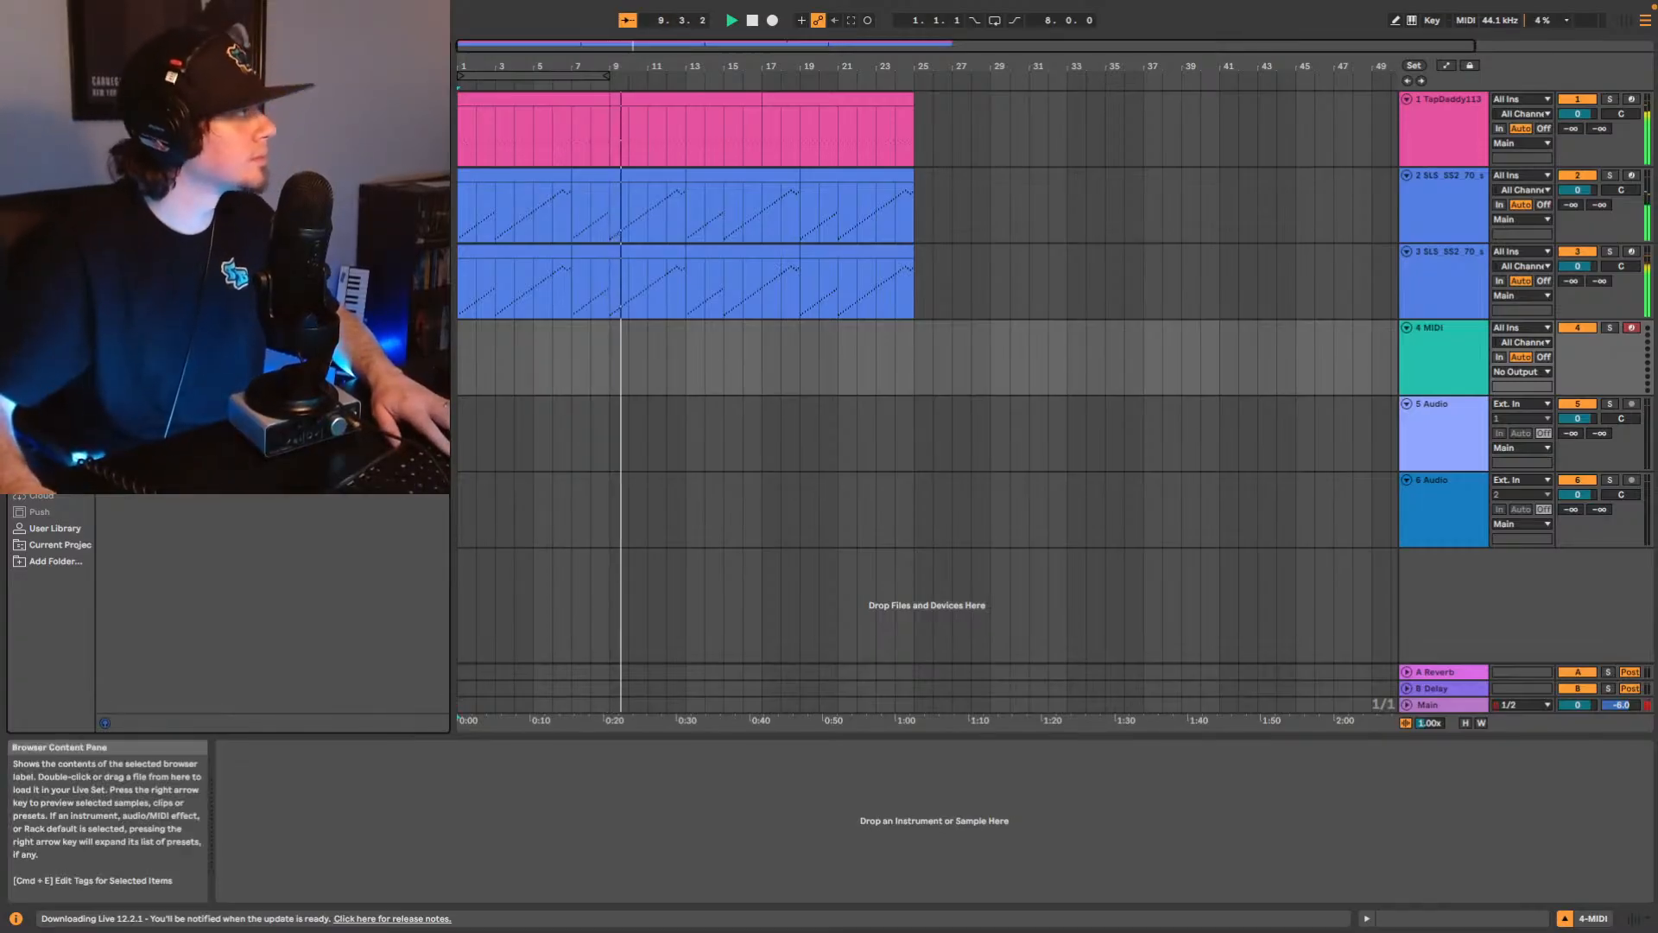
drag(216, 371, 574, 370)
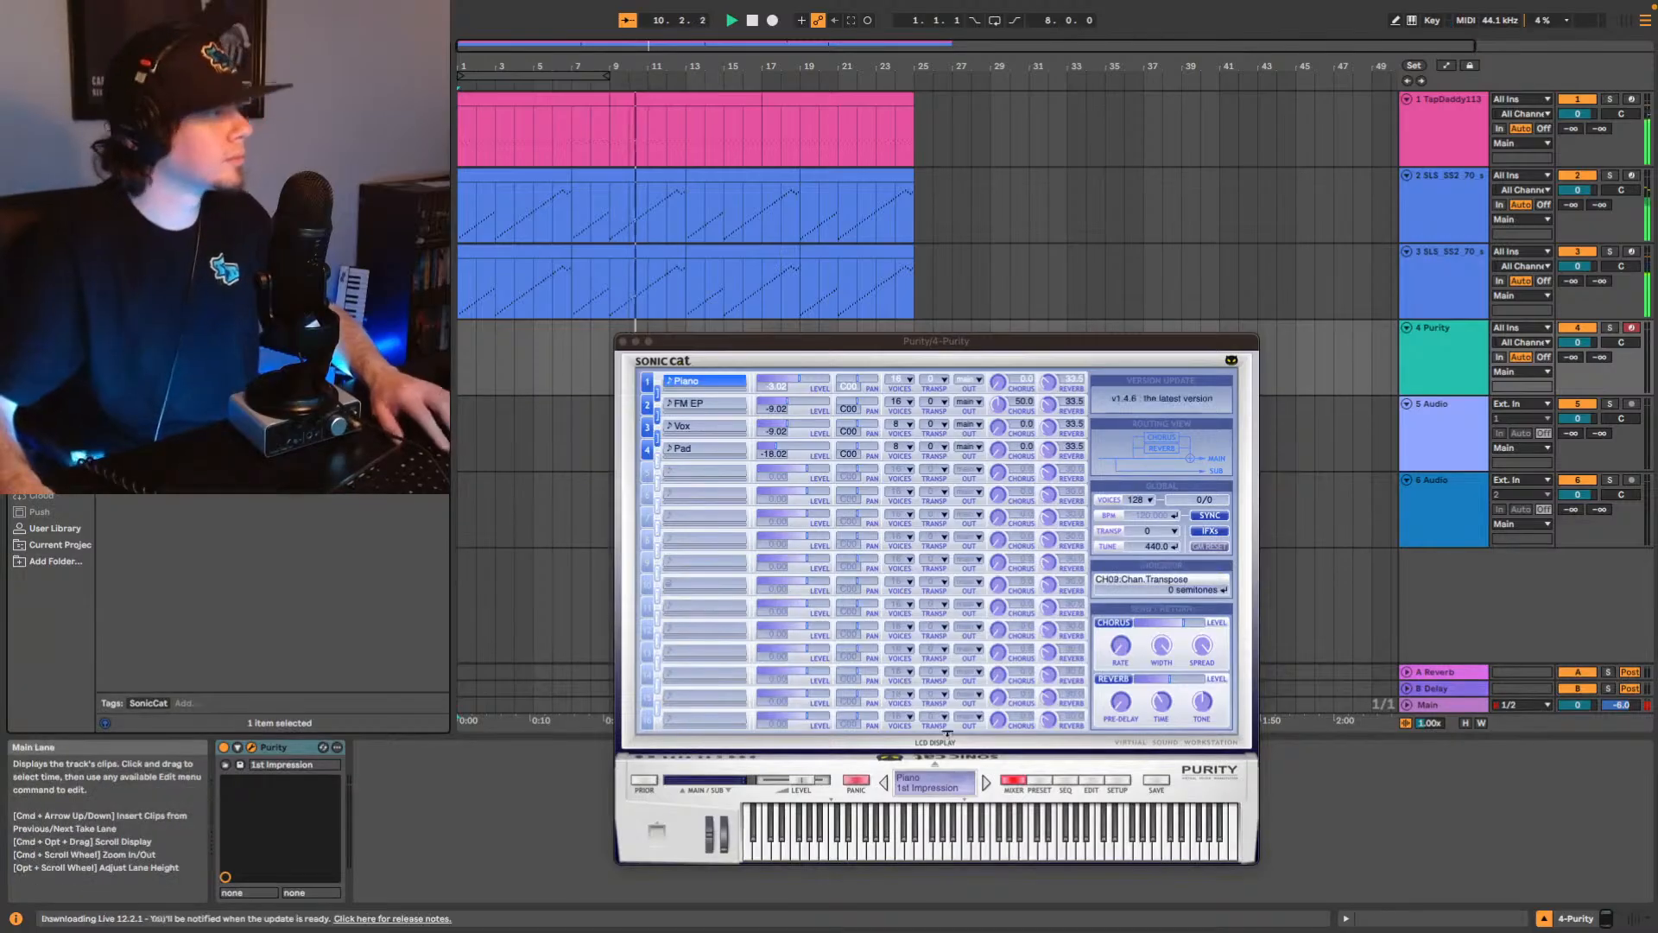
Audition Purity's Vintage EP 1 and Vintage EP 2 piano presets and load the Oburi preset from the Lead Synth category.
click(1041, 783)
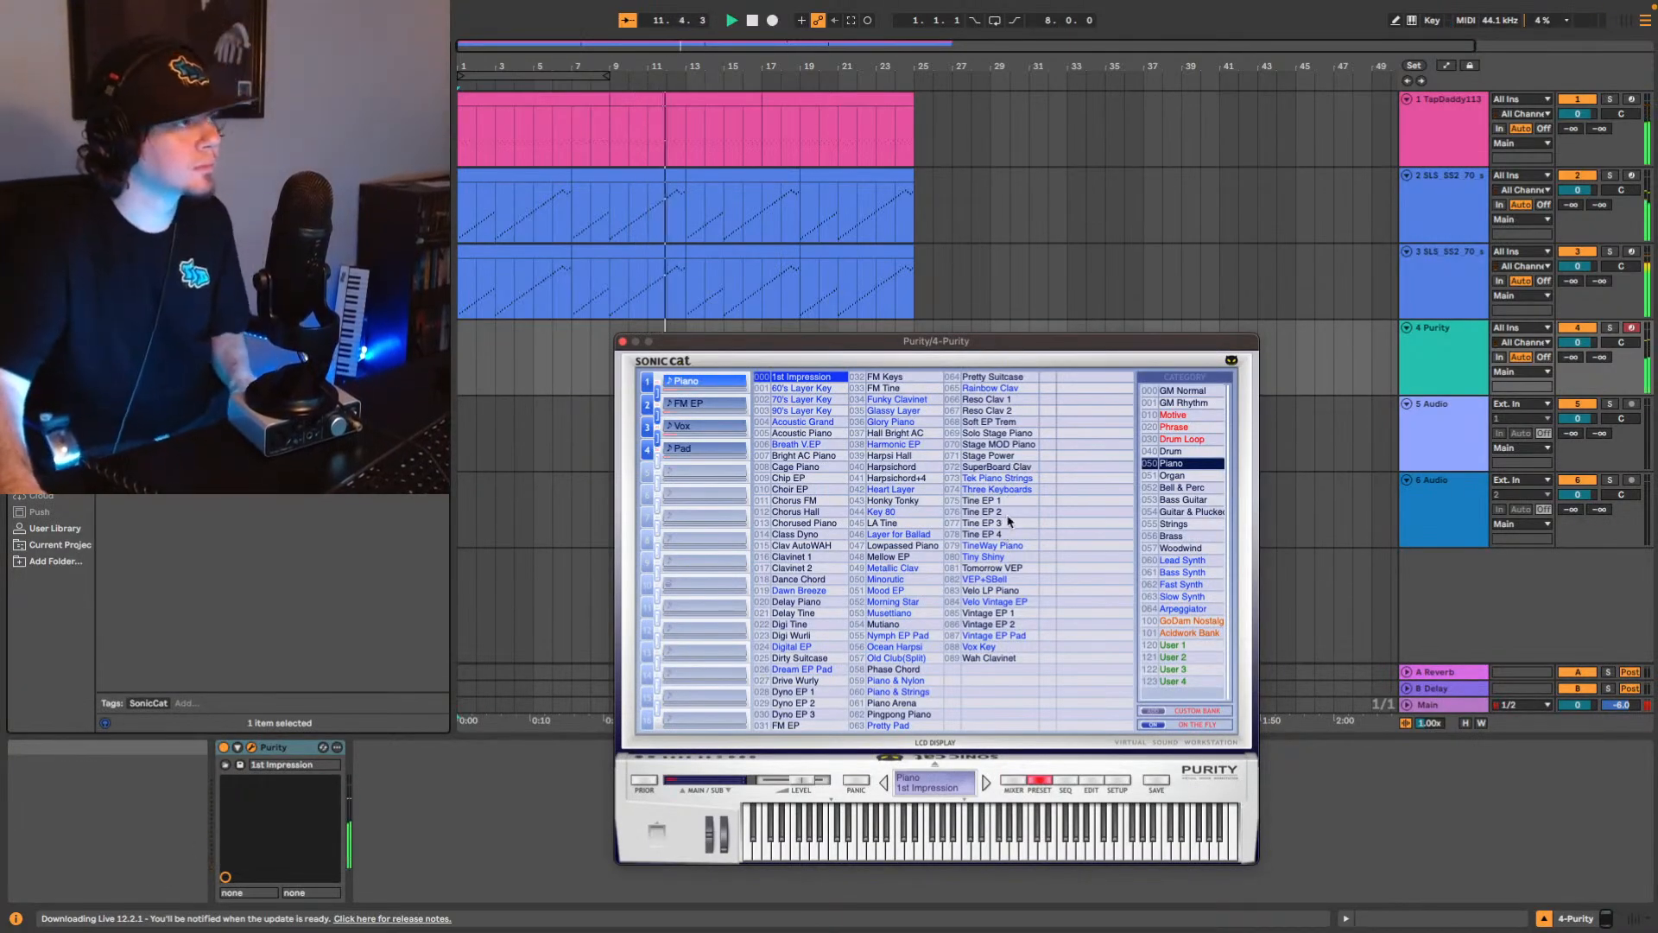
click(983, 613)
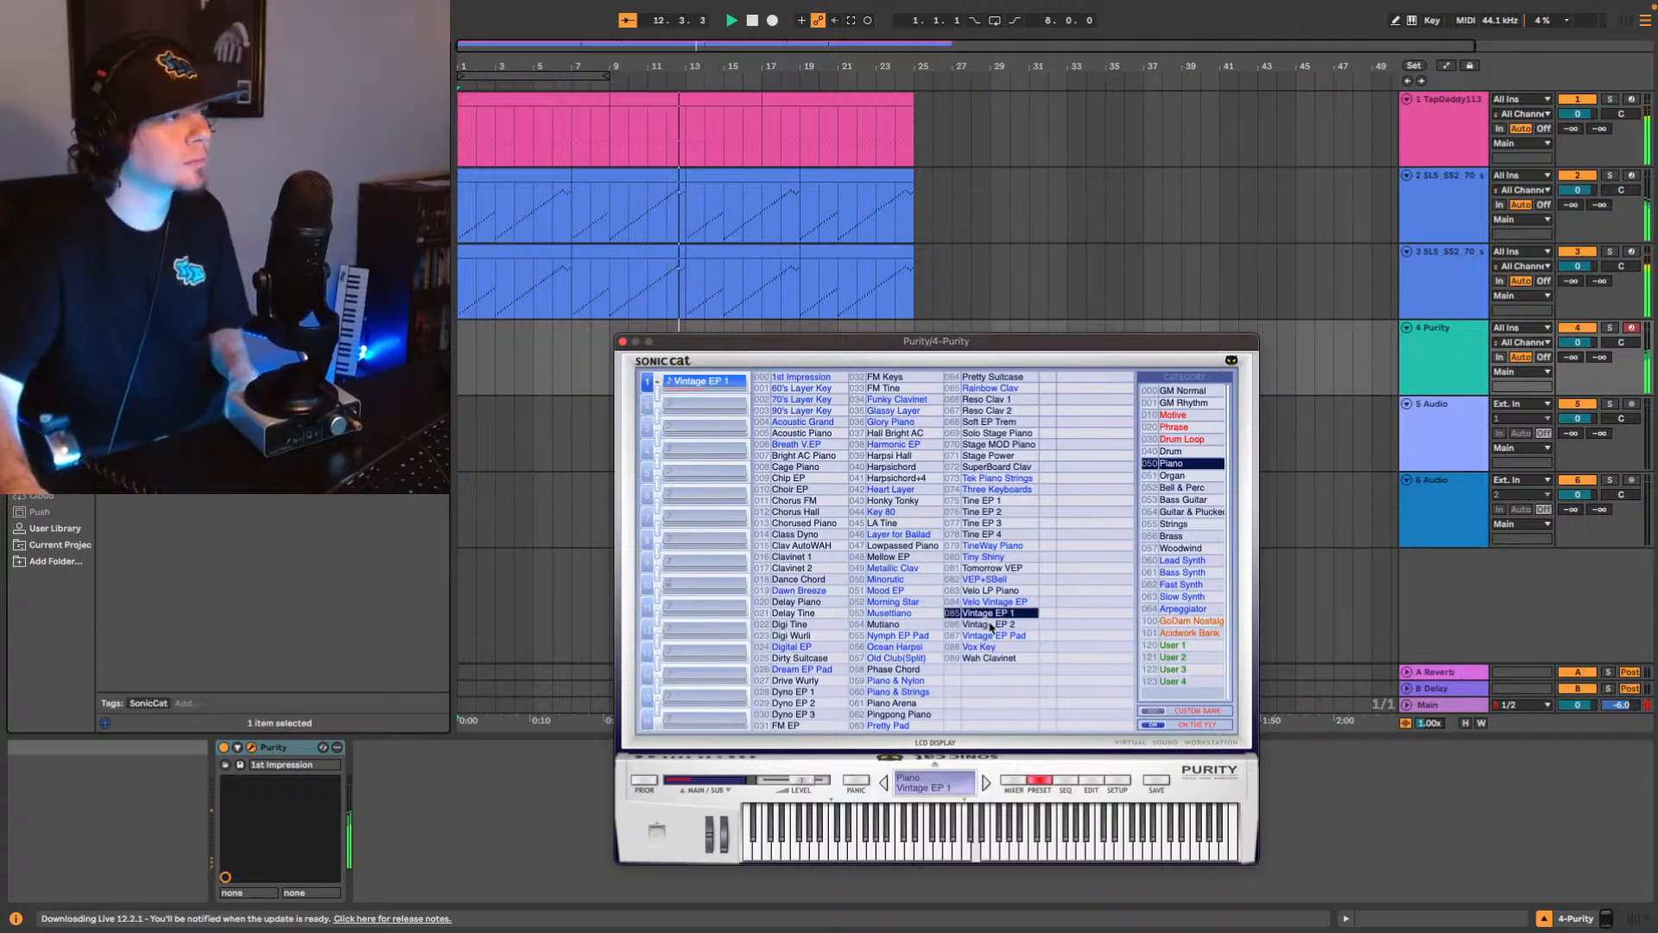
click(991, 624)
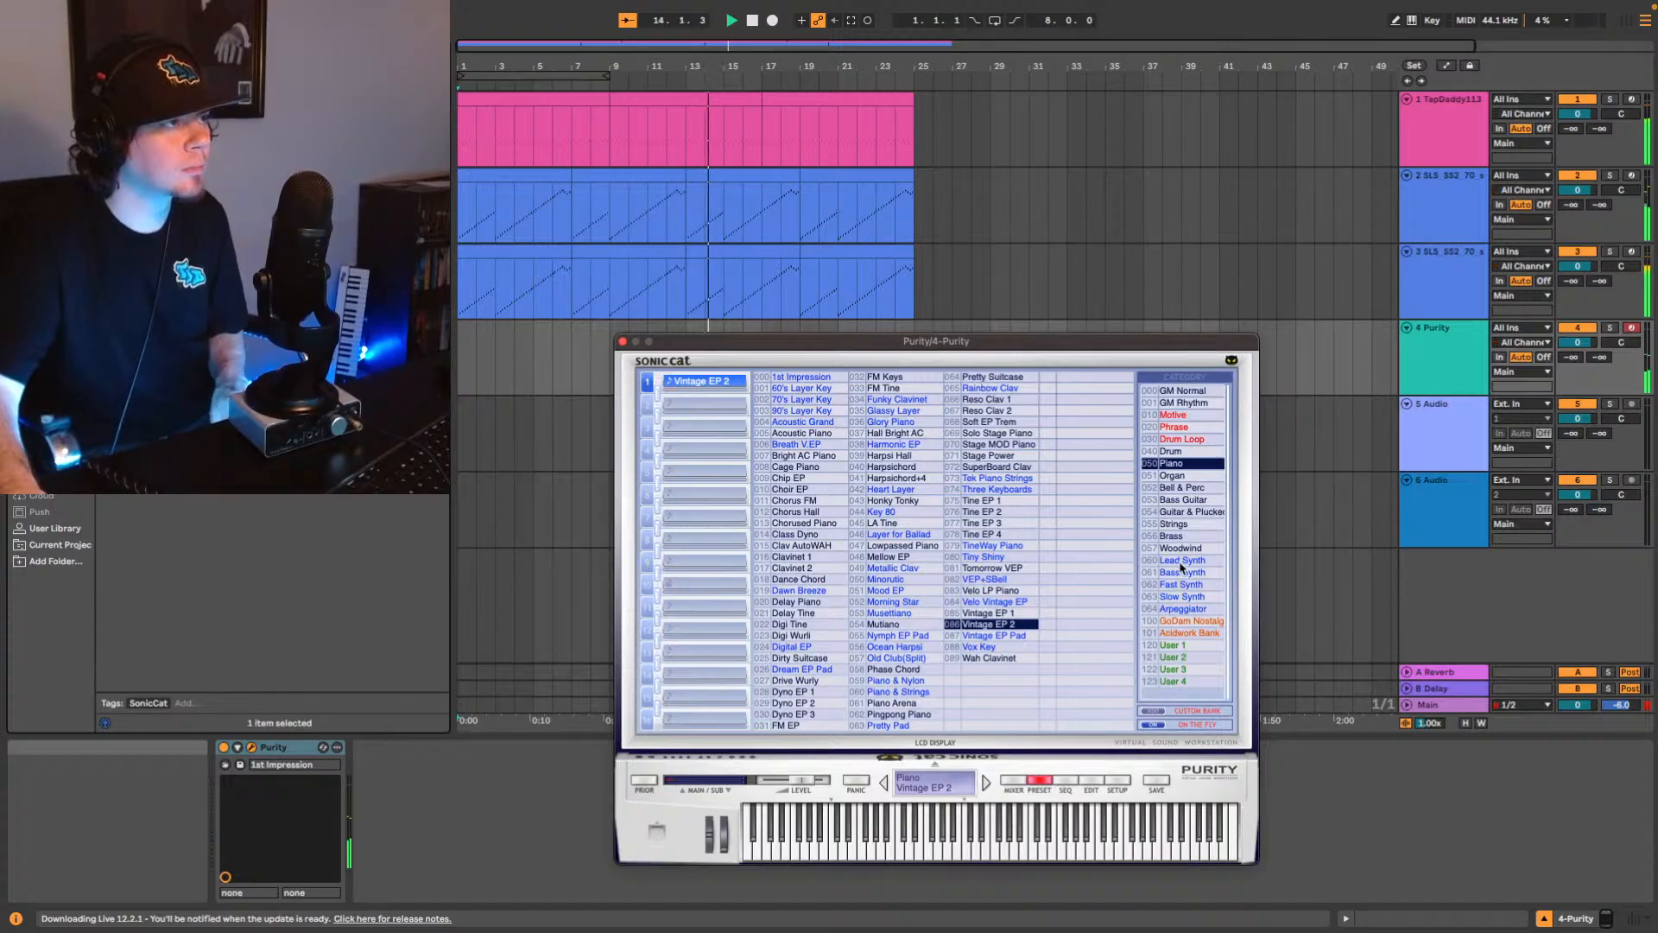
click(1170, 562)
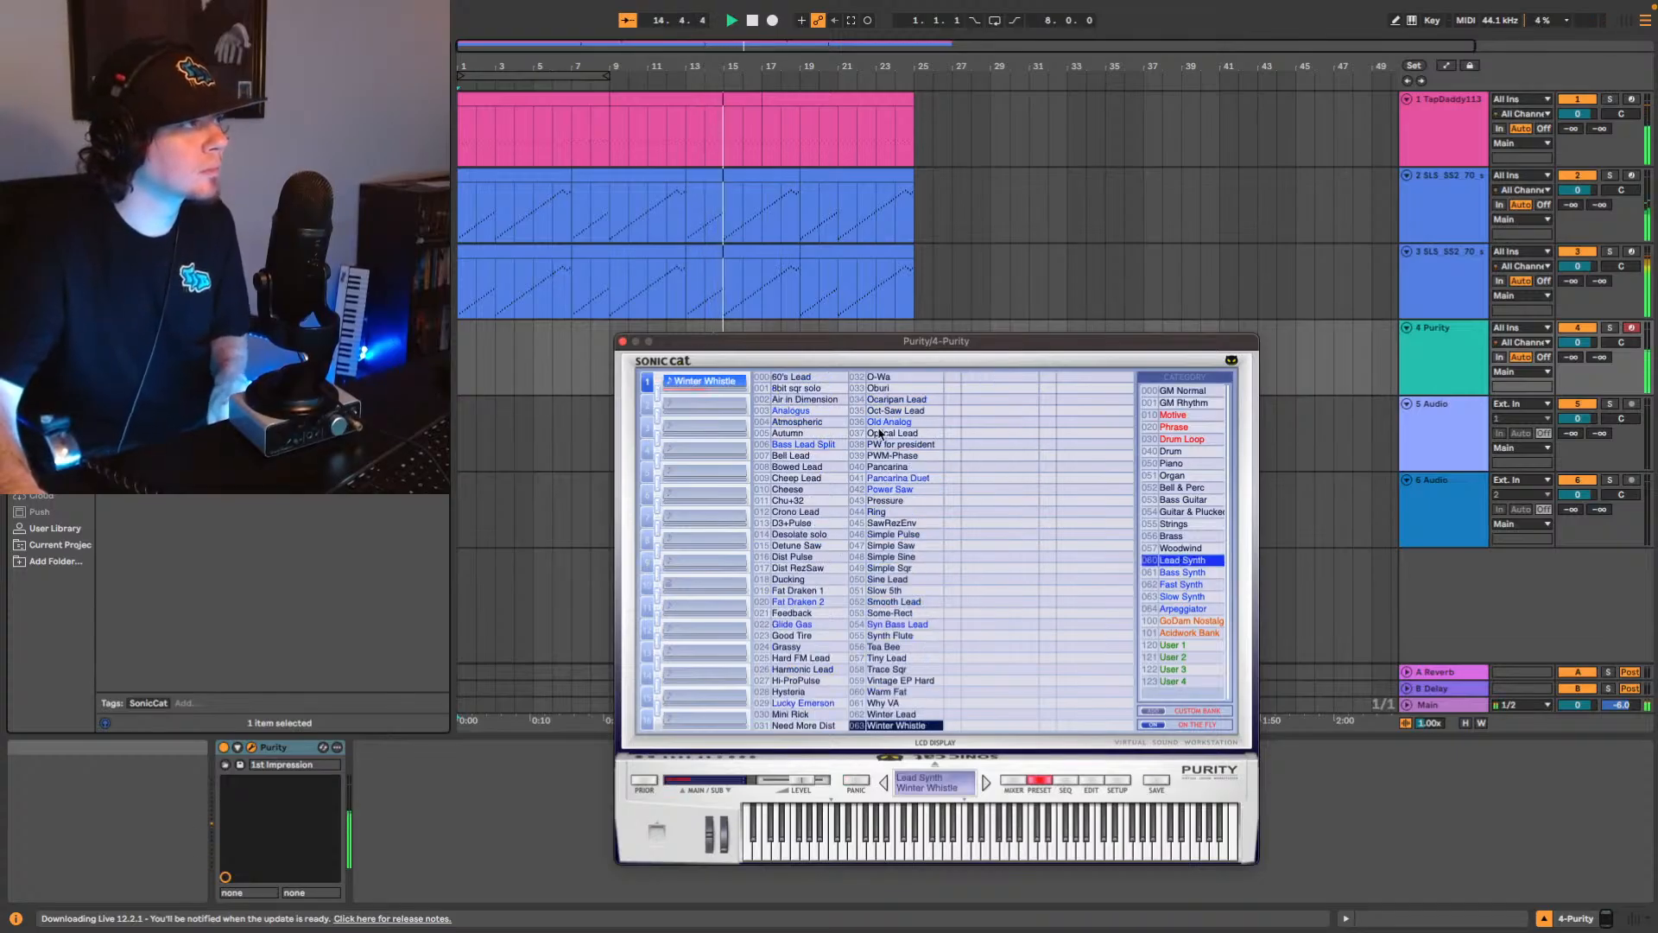
click(895, 390)
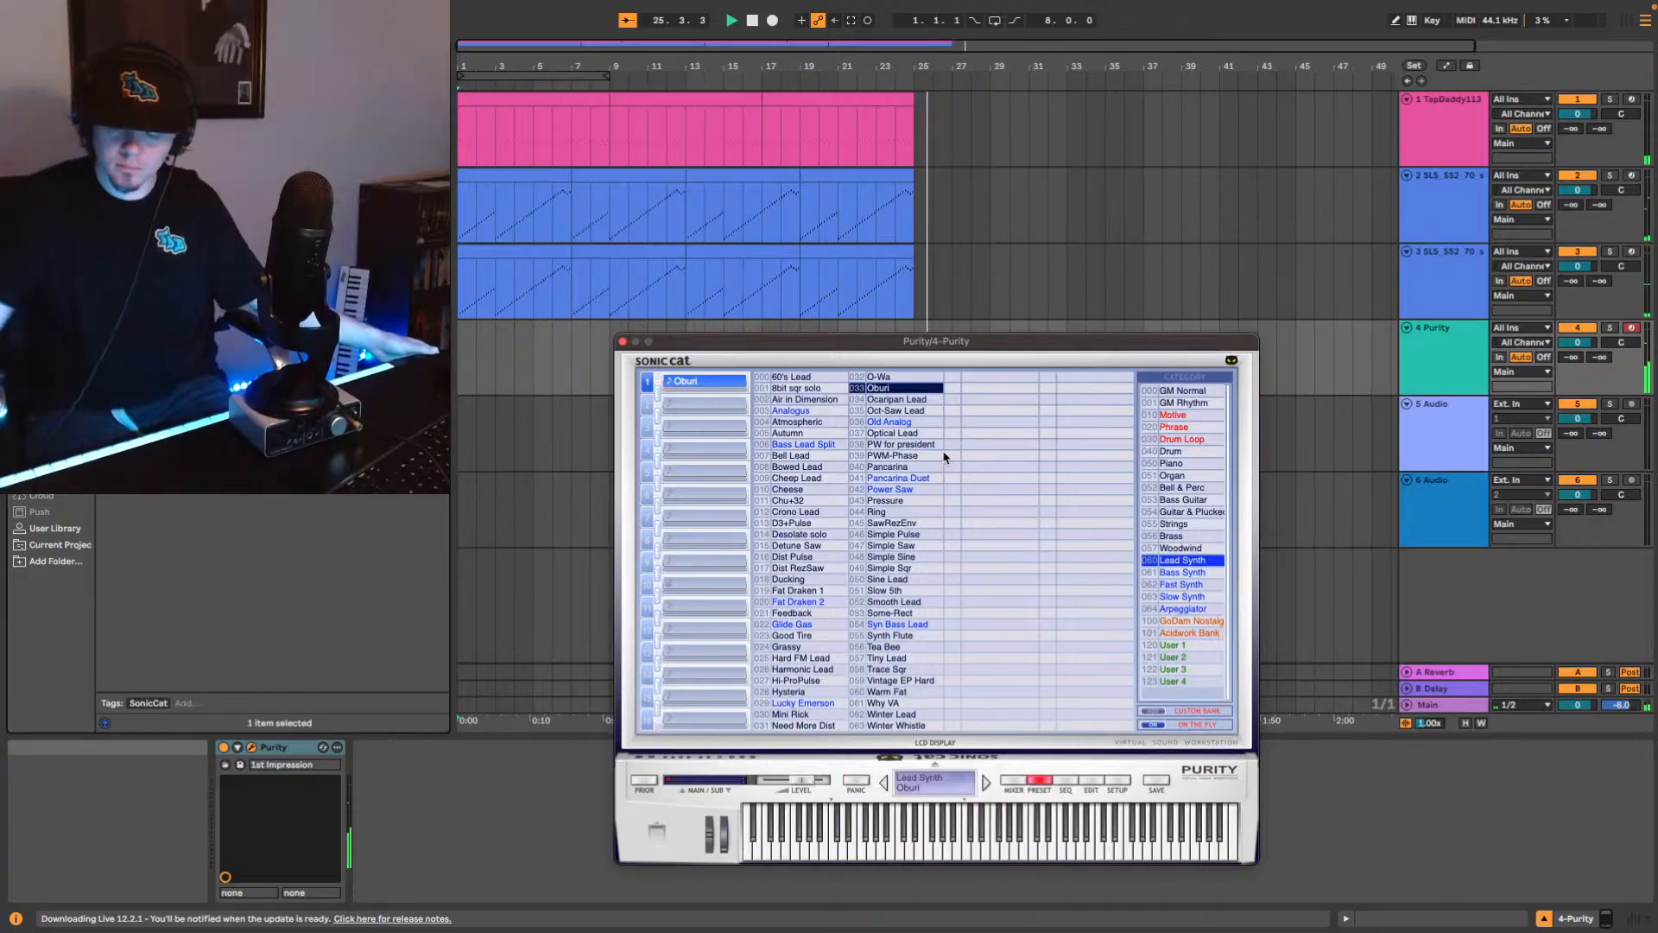
Restart playback, lower the Purity track's volume to -12.0 dB, and hide the plug-in window.
key(space)
key(space)
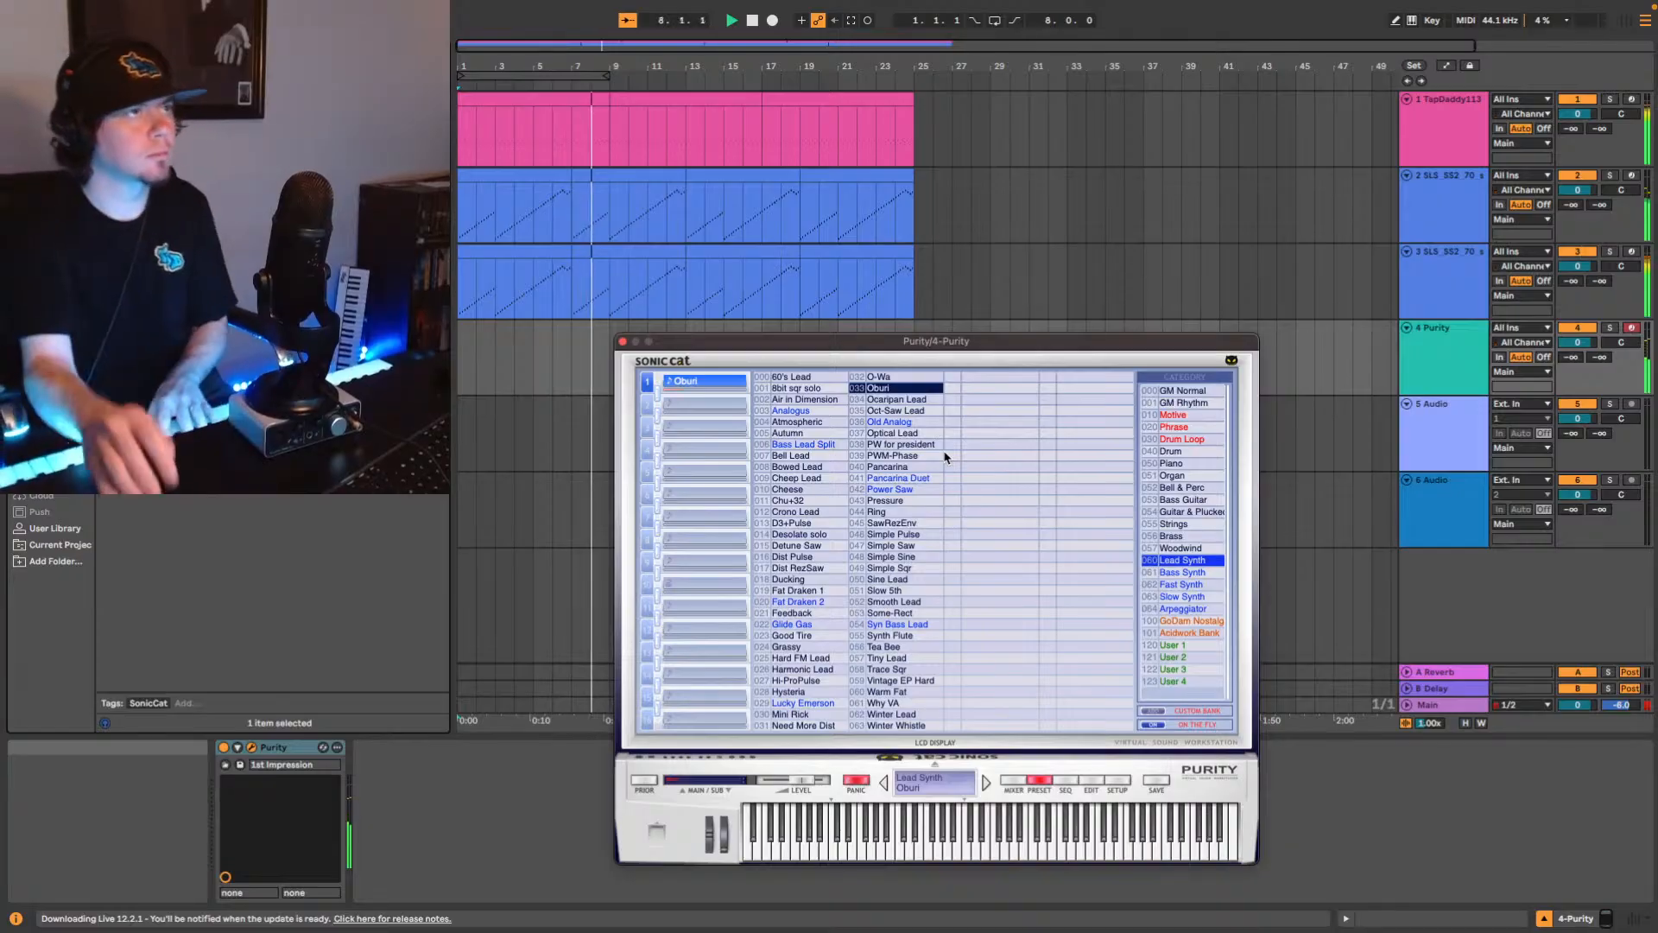
click(1573, 344)
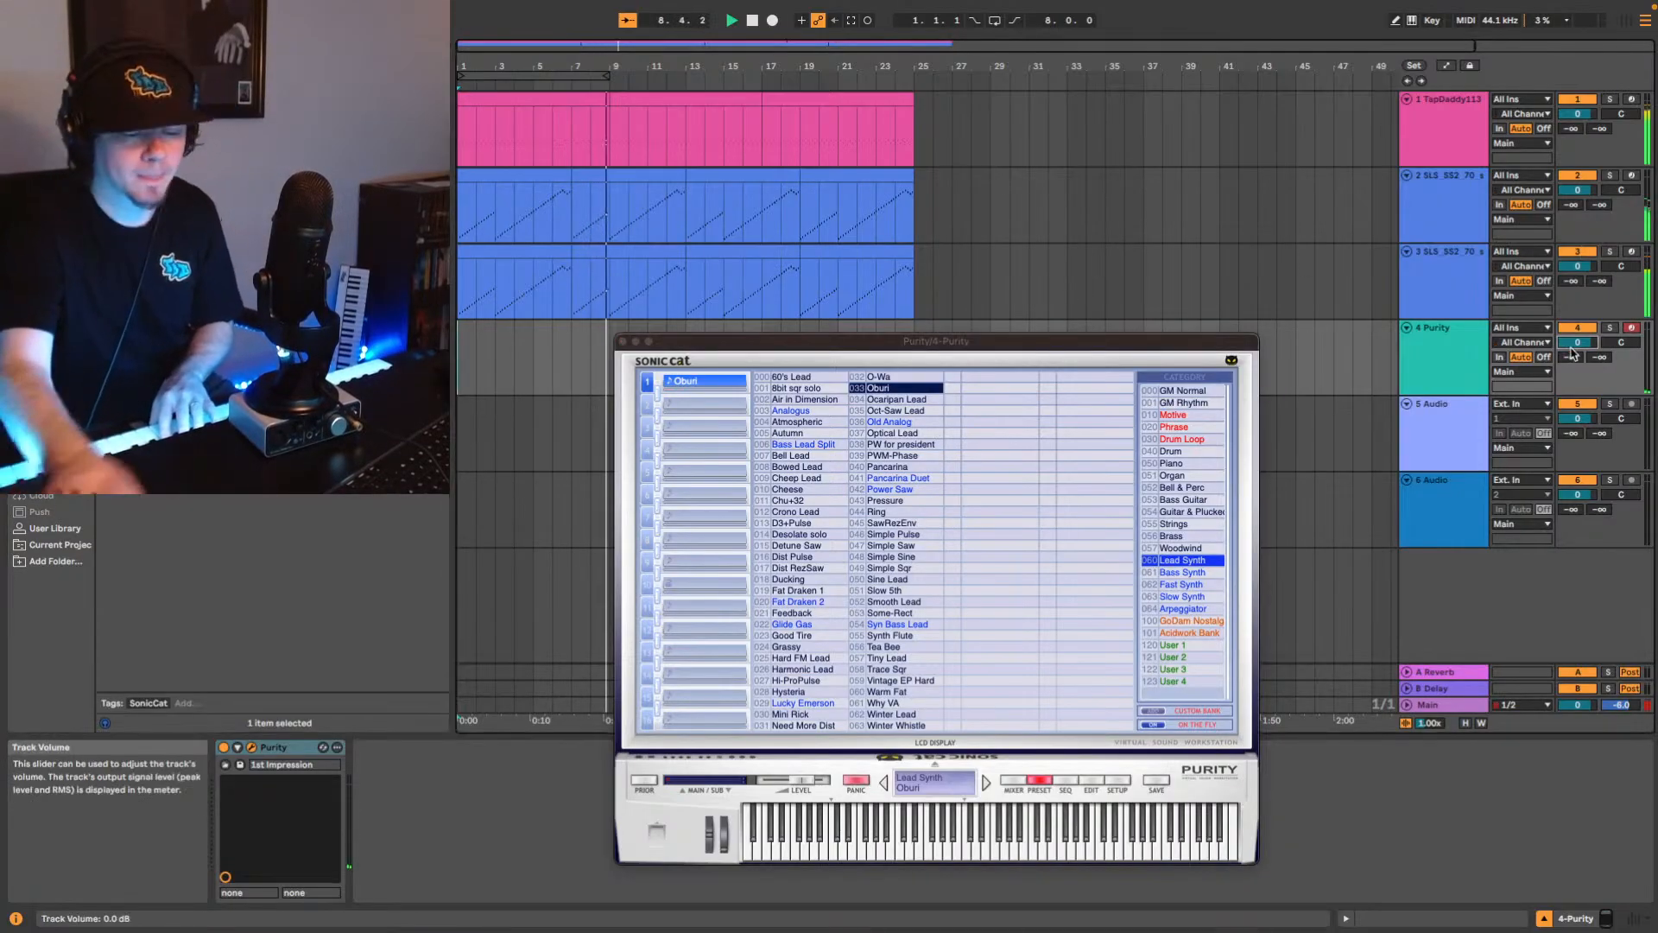
key(Down)
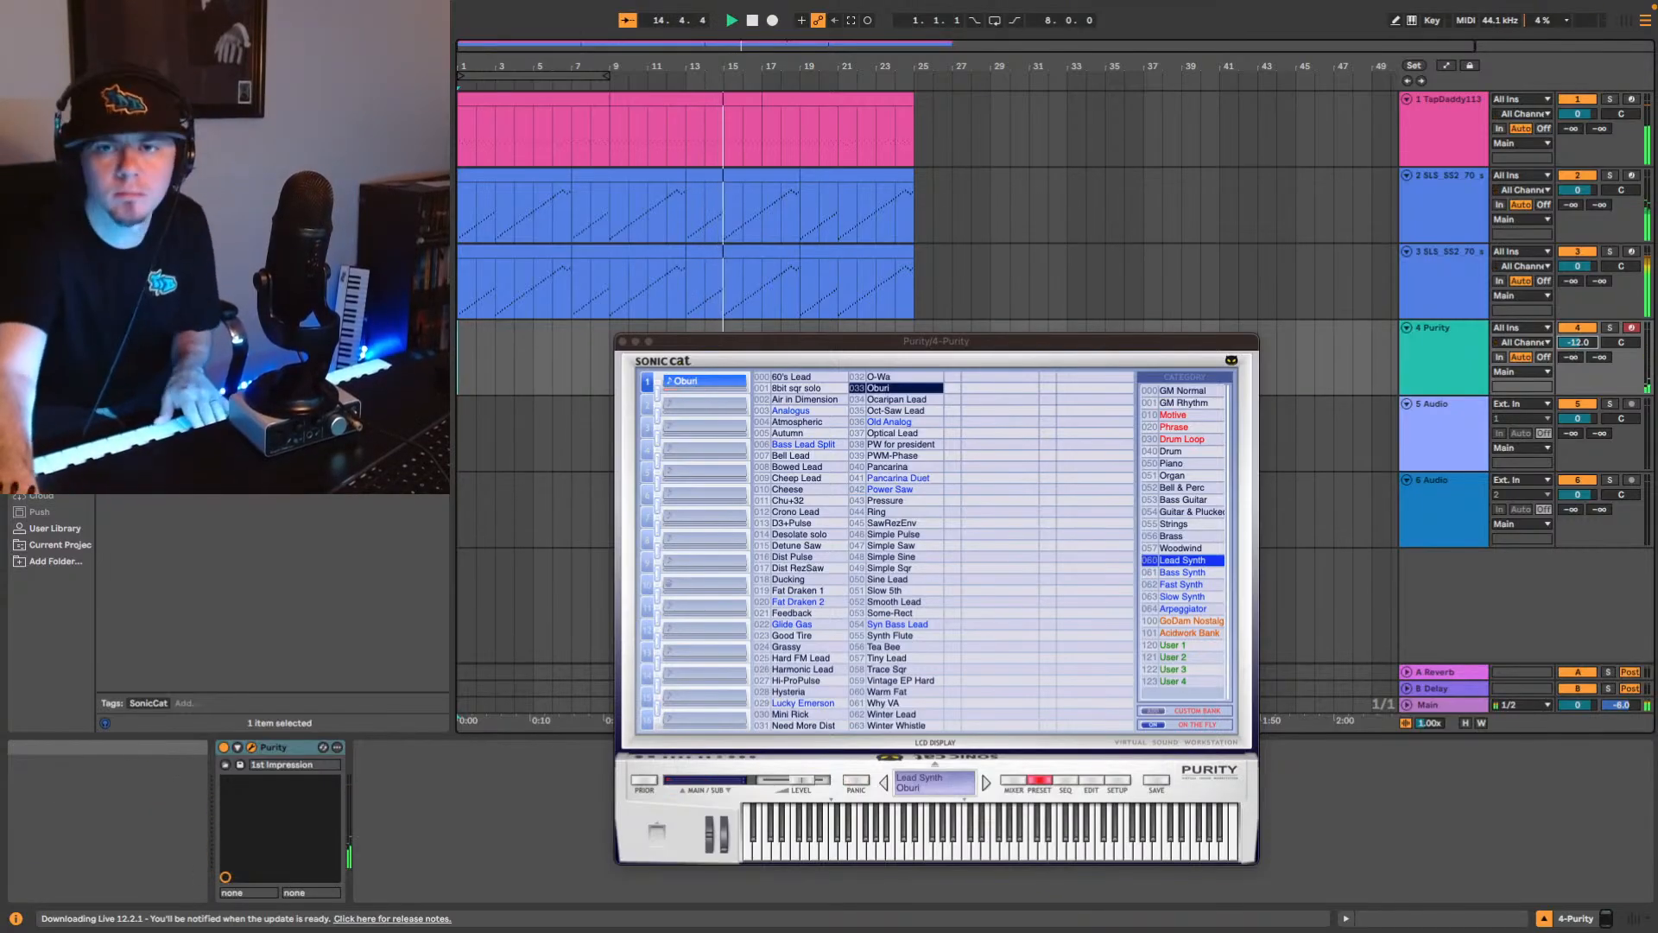
key(super+alt+p)
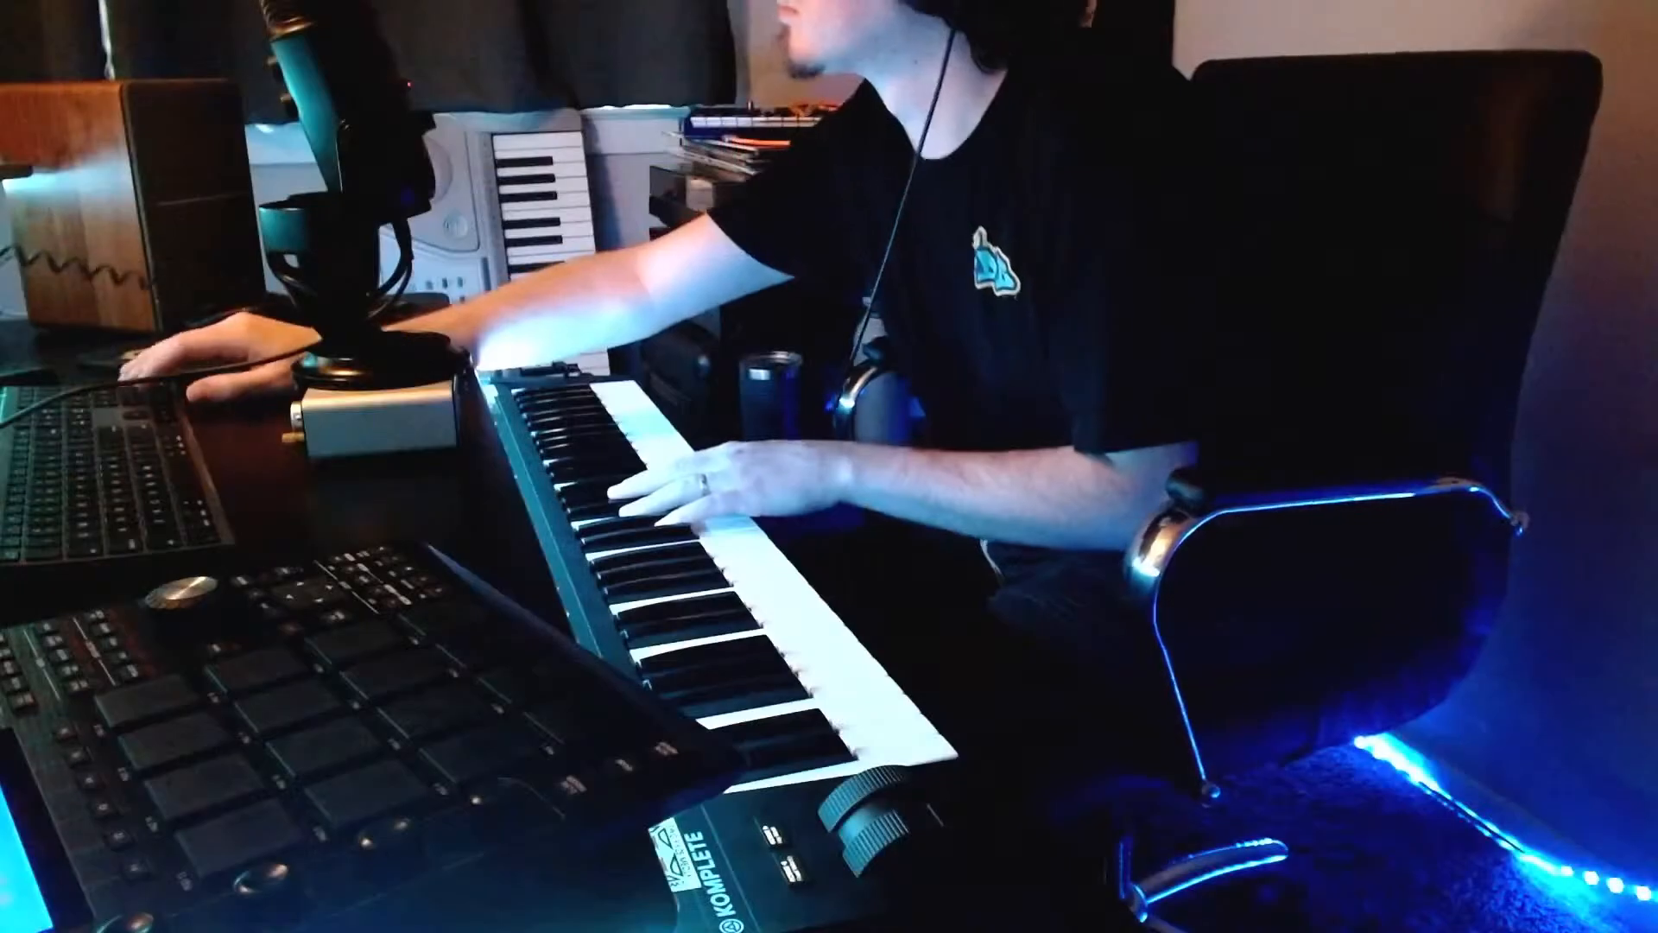
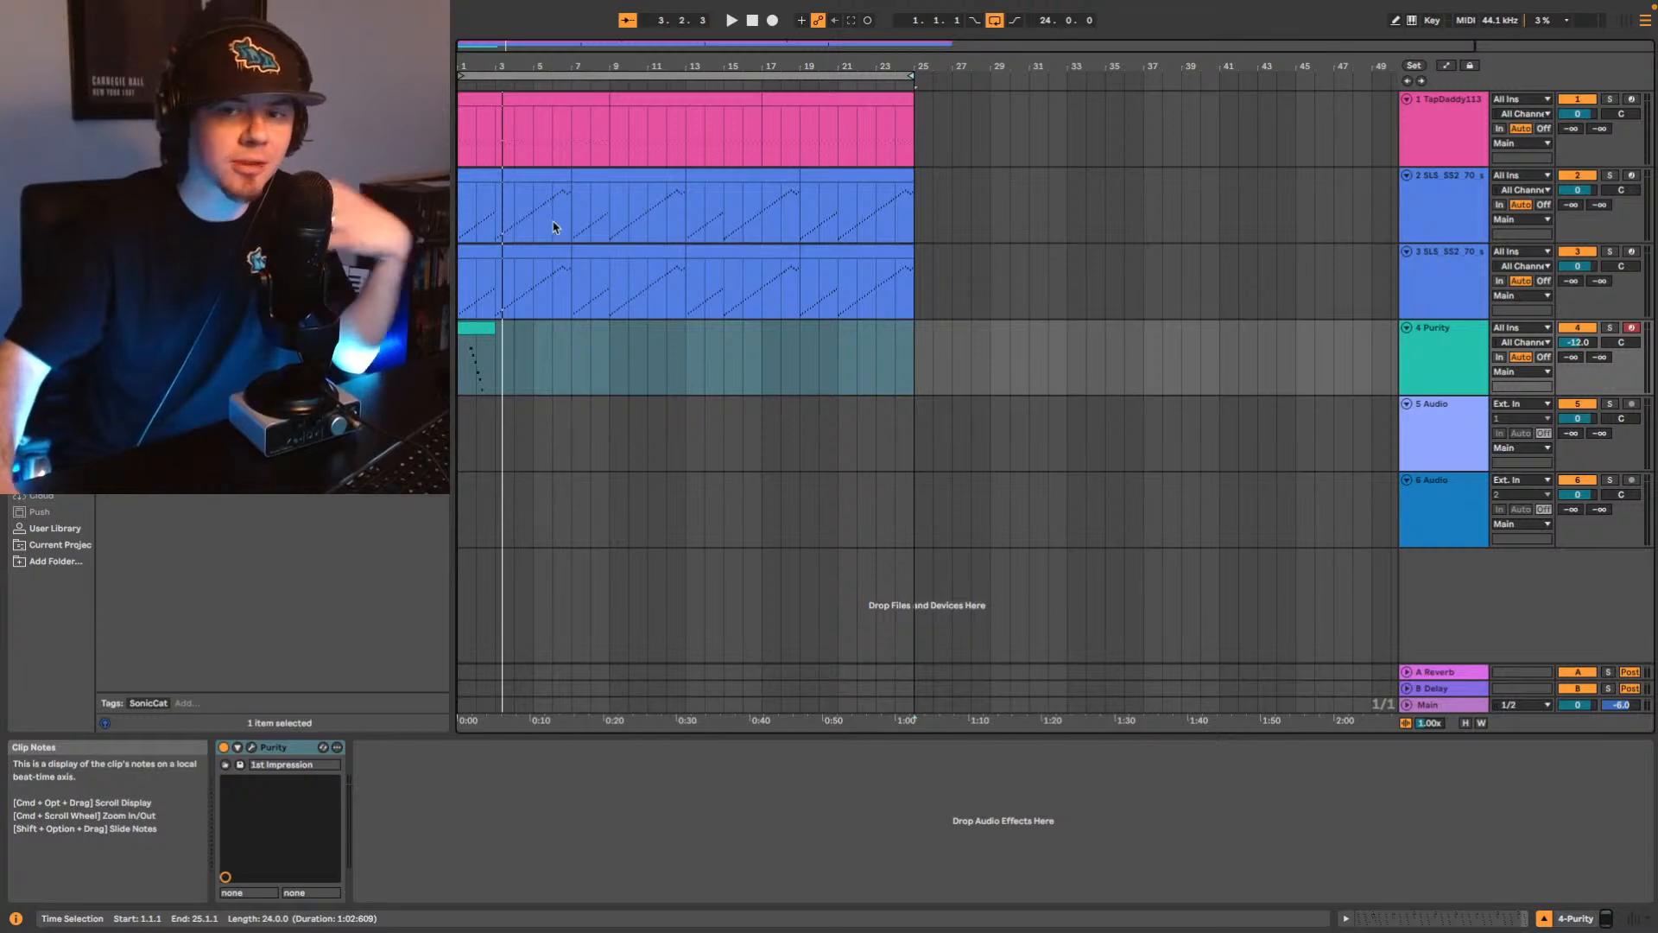
Repeat the two-bar Purity melody clip across the arrangement, trim its end to bar 25, and play back the result.
click(477, 329)
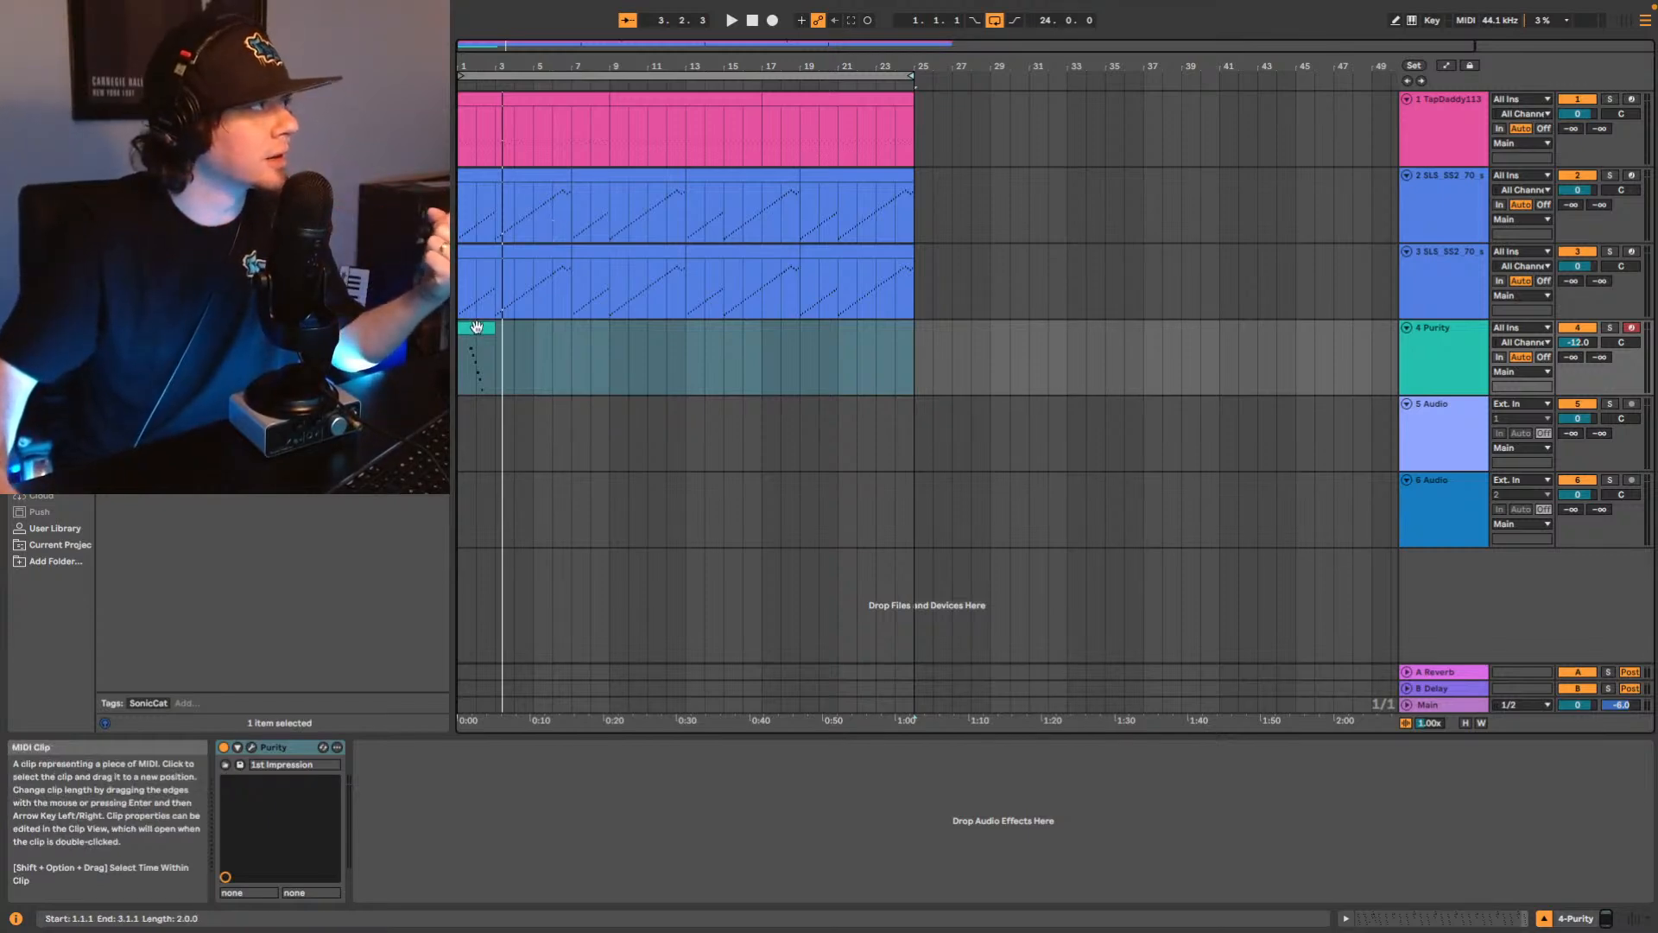
mouse_move(478, 326)
mouse_down()
mouse_move(942, 336)
mouse_move(459, 335)
mouse_up()
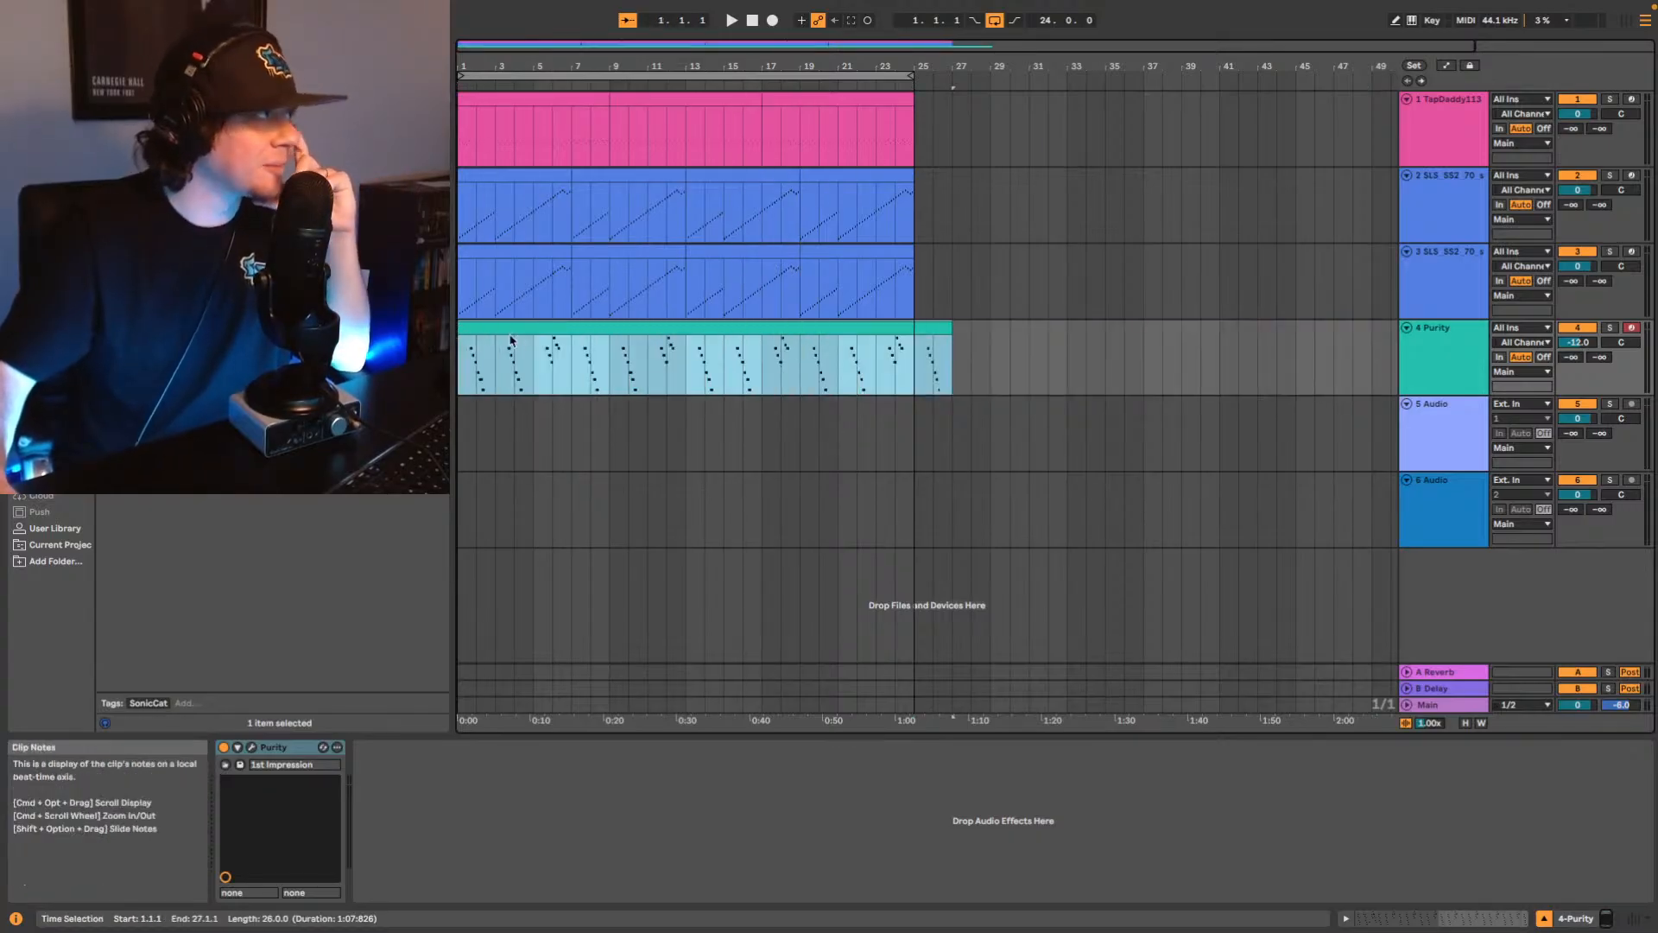
click(463, 362)
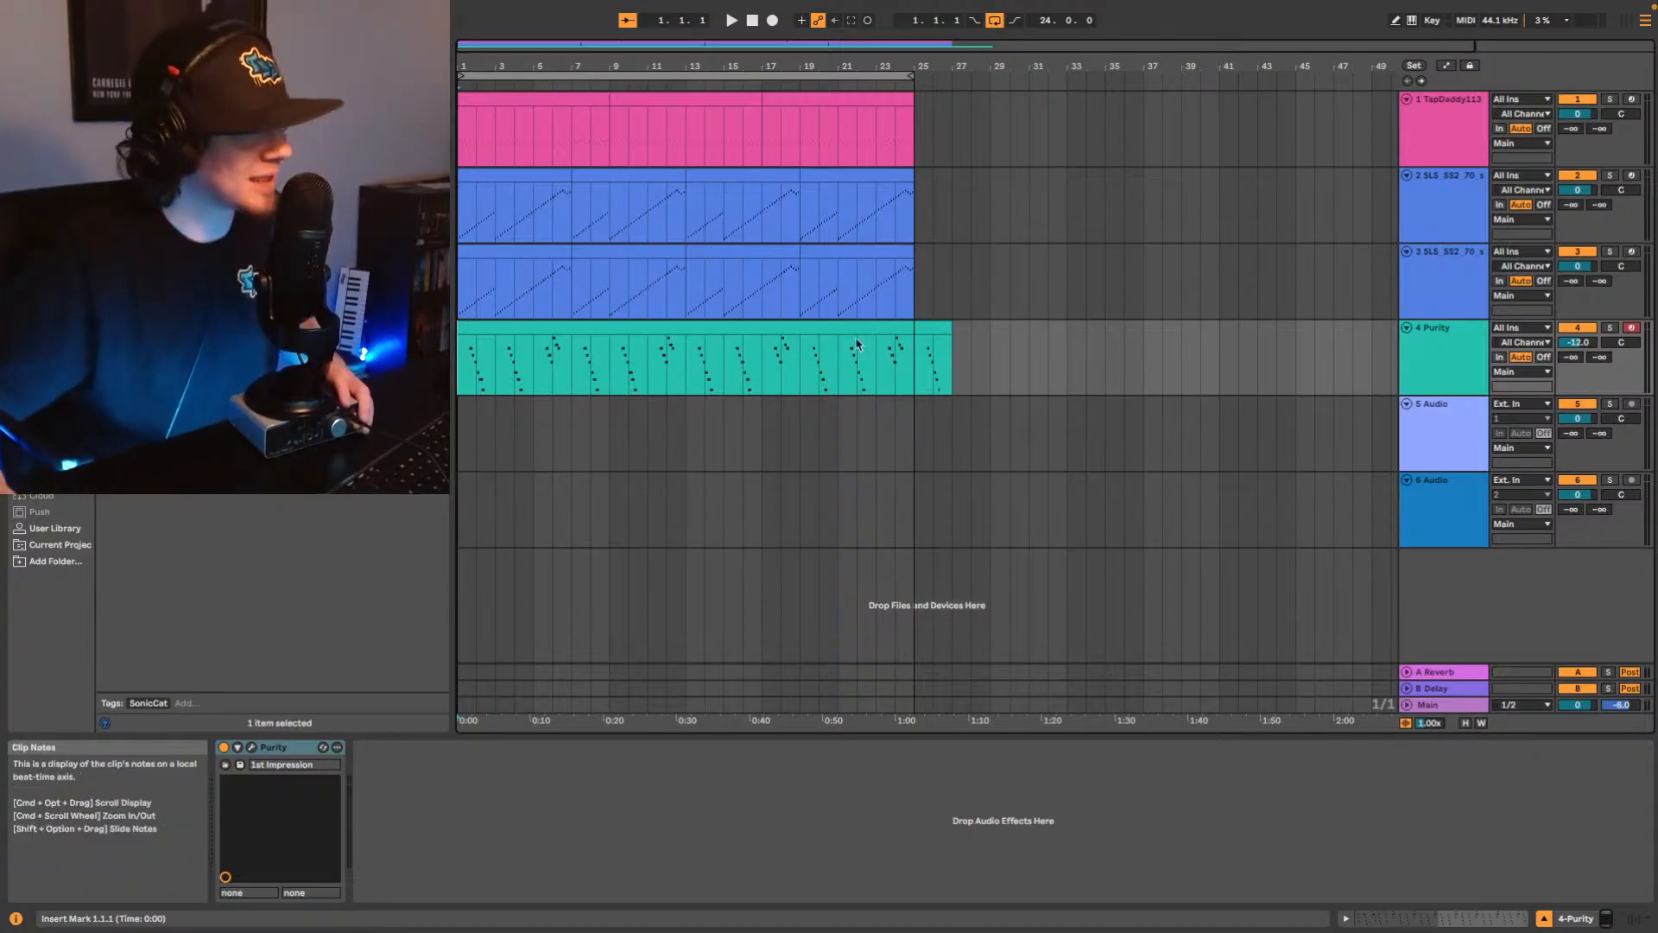
drag(940, 329, 915, 329)
key(space)
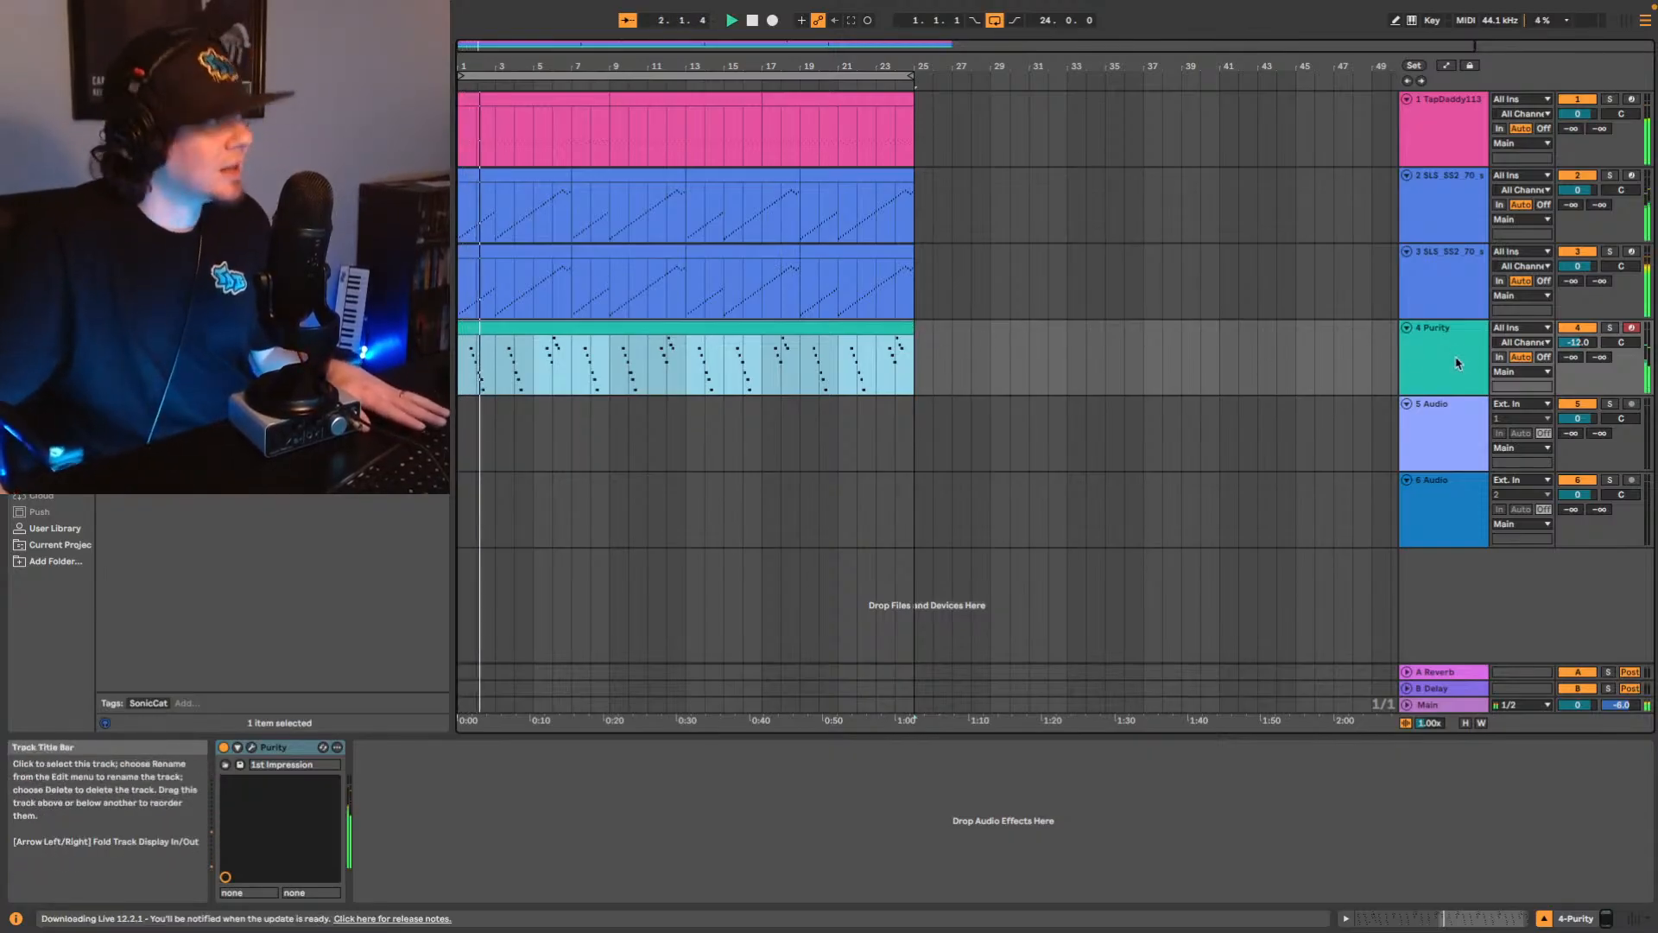
click(1434, 372)
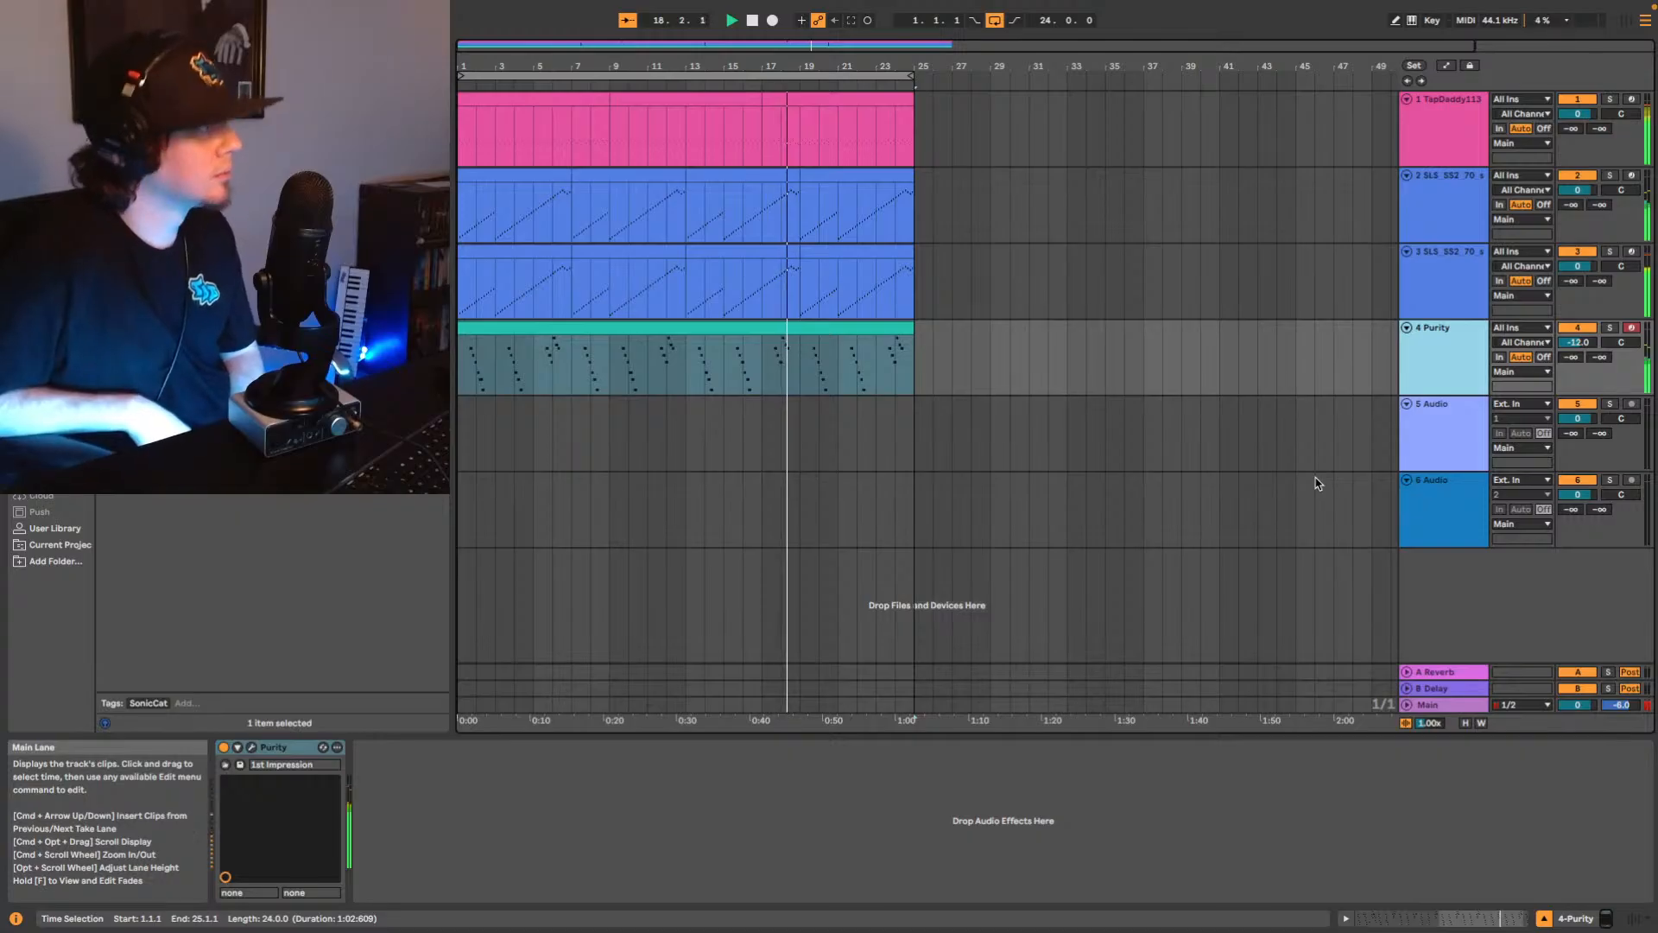
key(space)
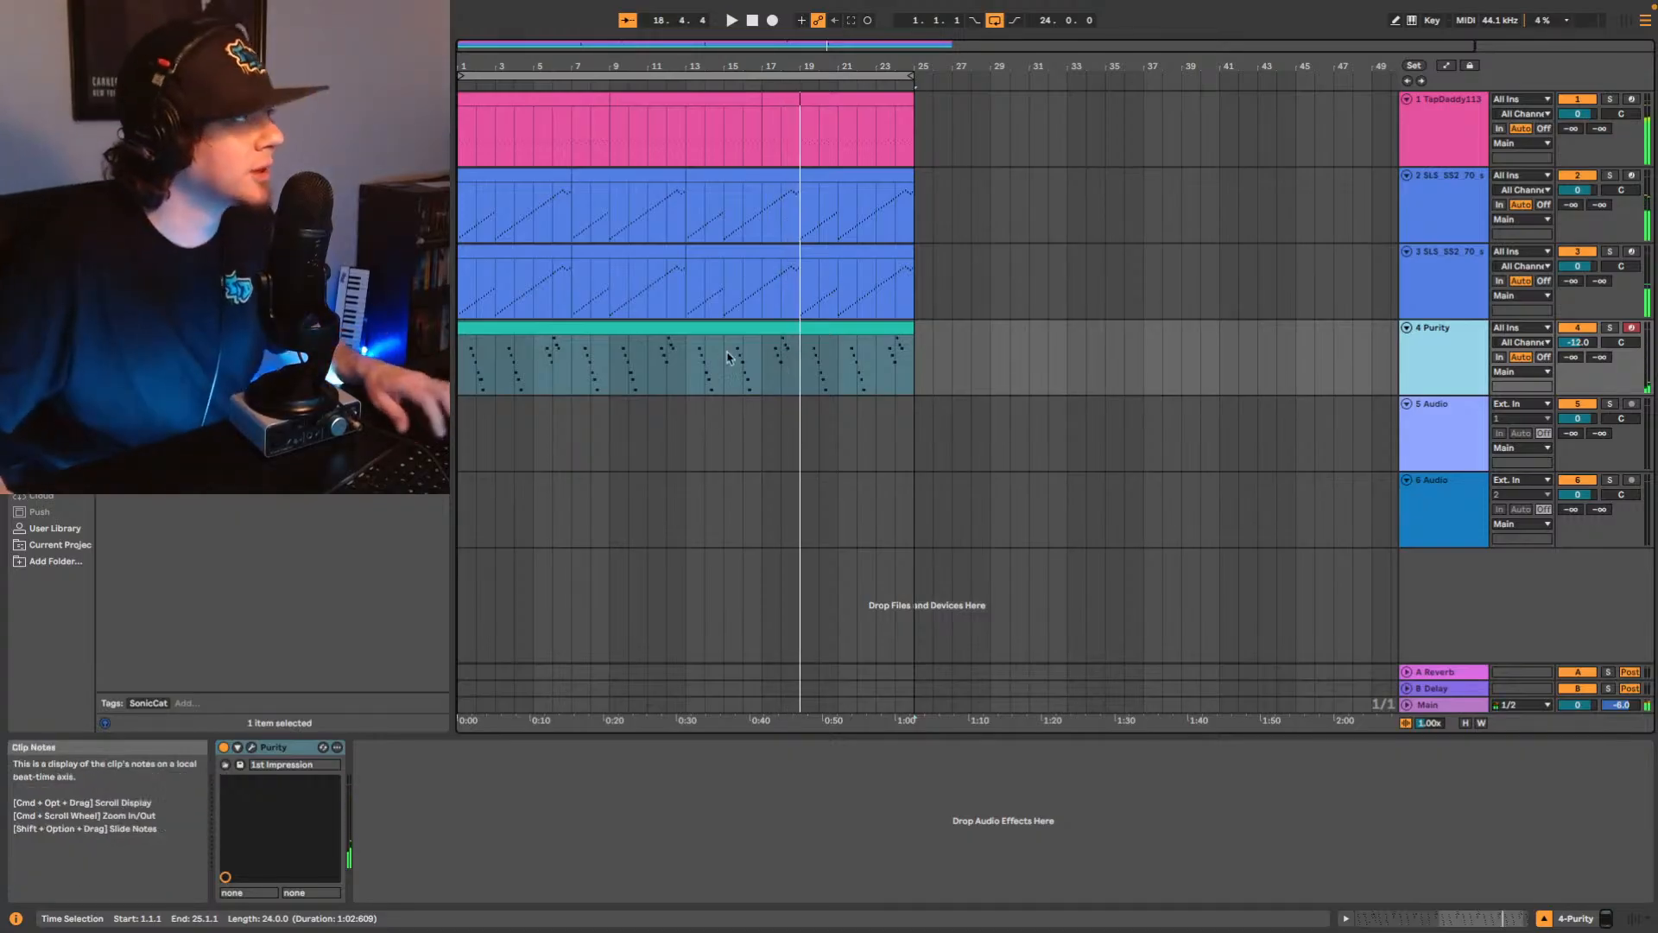
Split the Purity clip into six-bar clips at bars 7, 13 and 19, and restart playback from bar 1.
drag(689, 367, 777, 329)
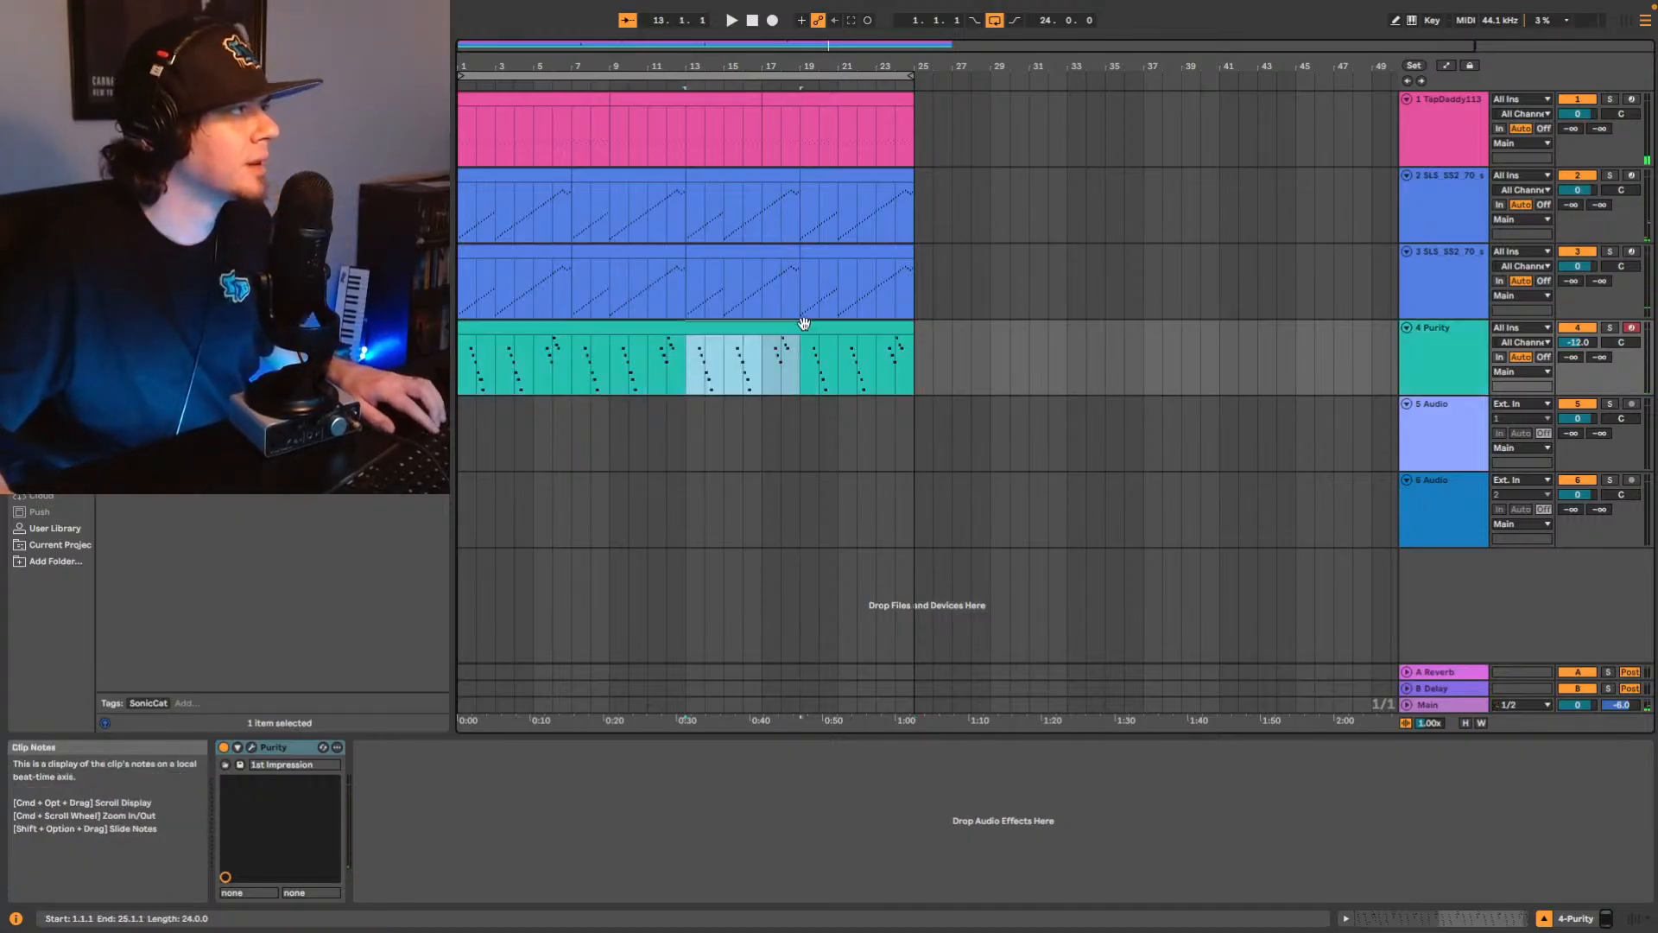
click(464, 361)
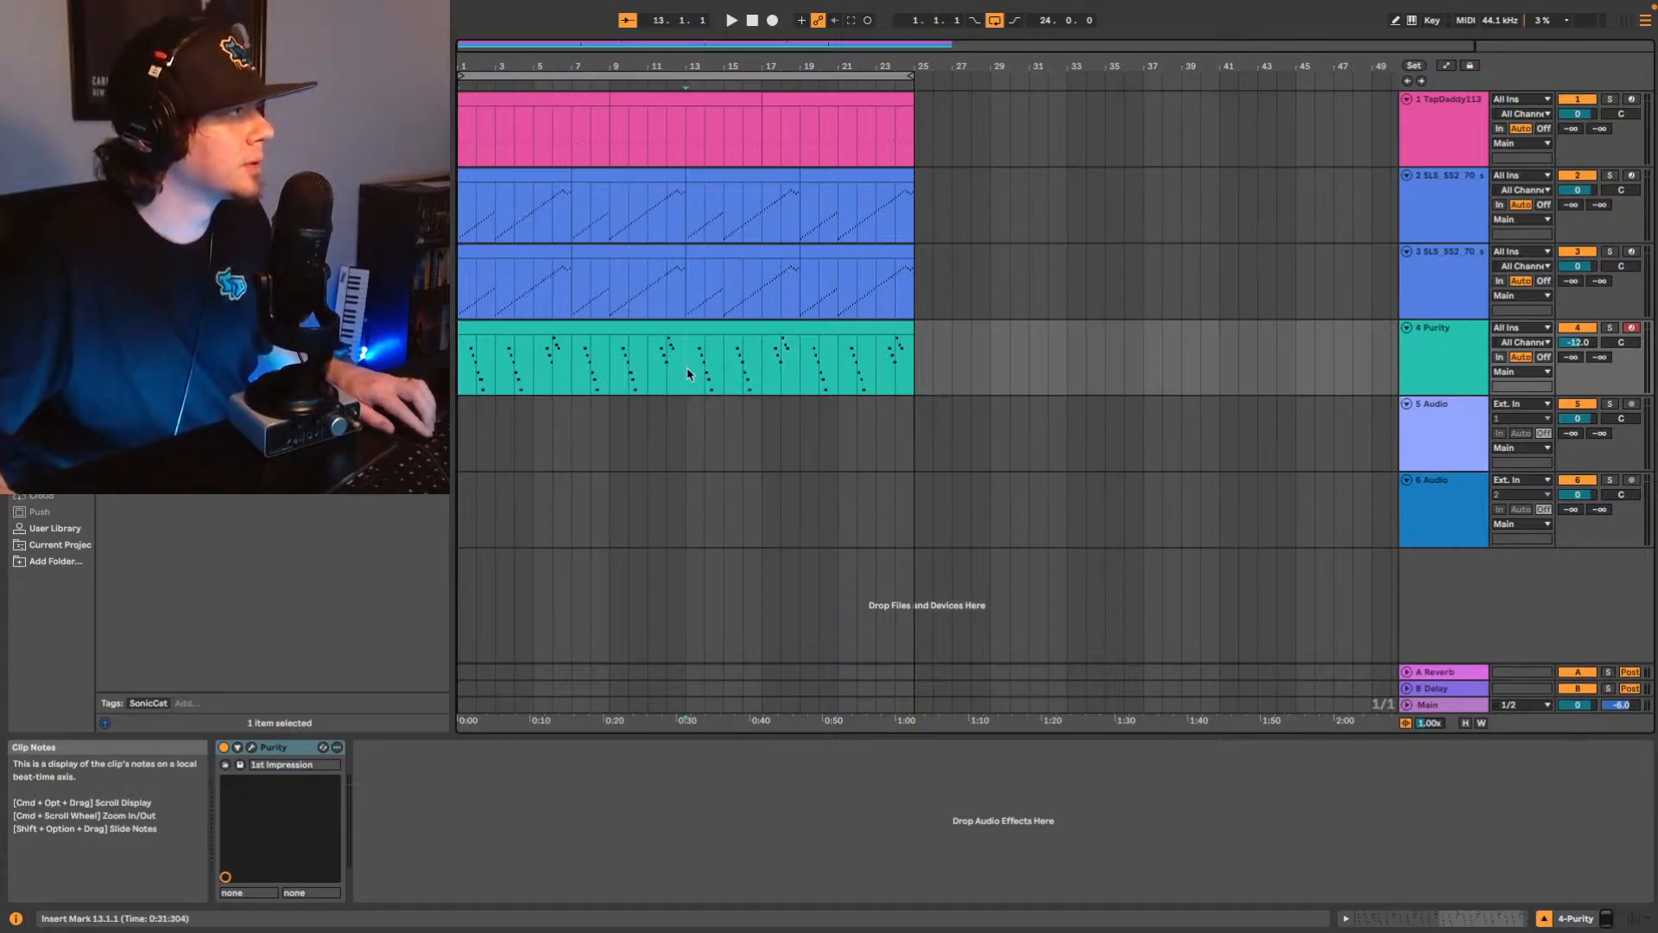
drag(689, 373, 784, 334)
click(463, 367)
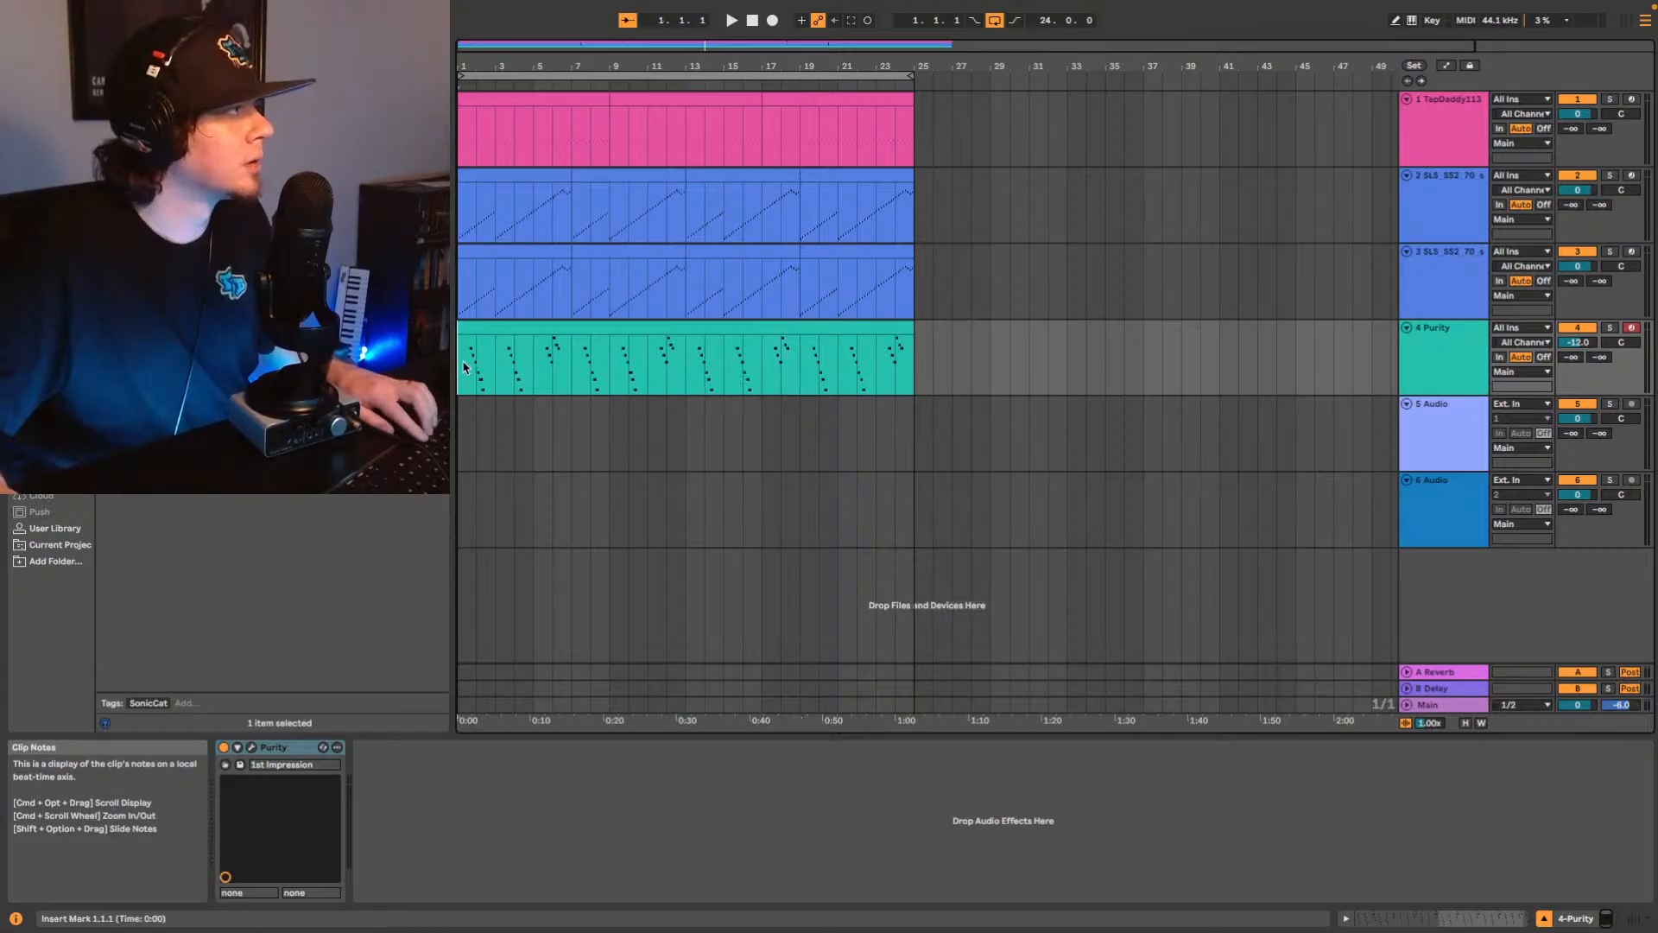
drag(463, 367, 882, 334)
click(689, 373)
click(802, 366)
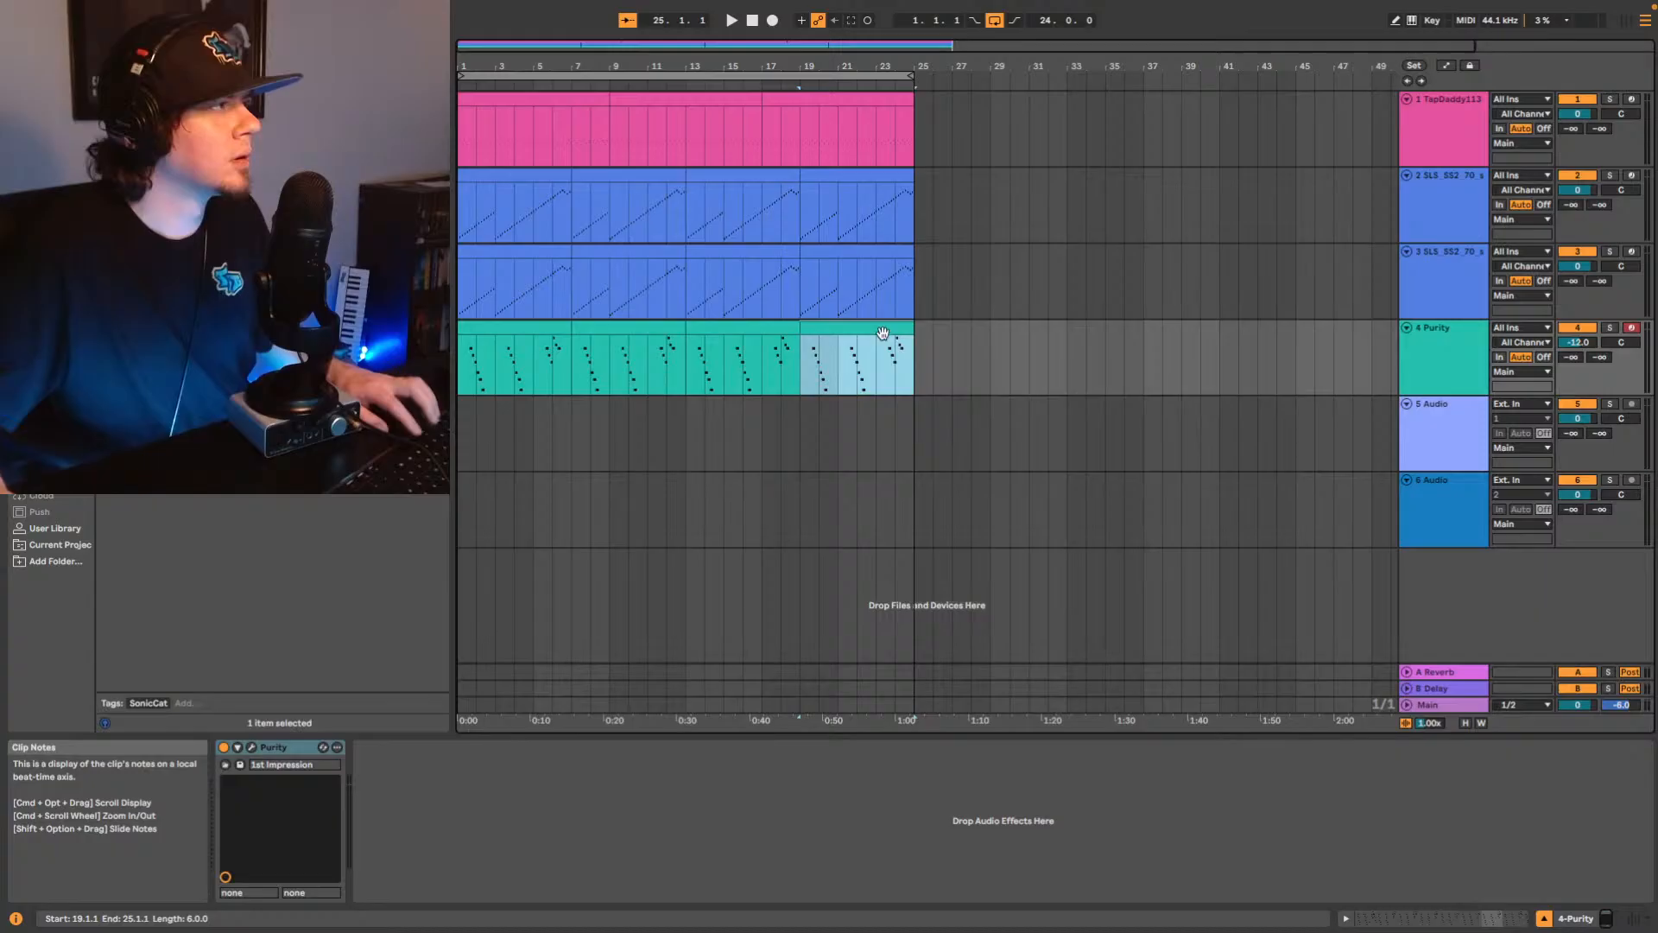
click(467, 377)
key(space)
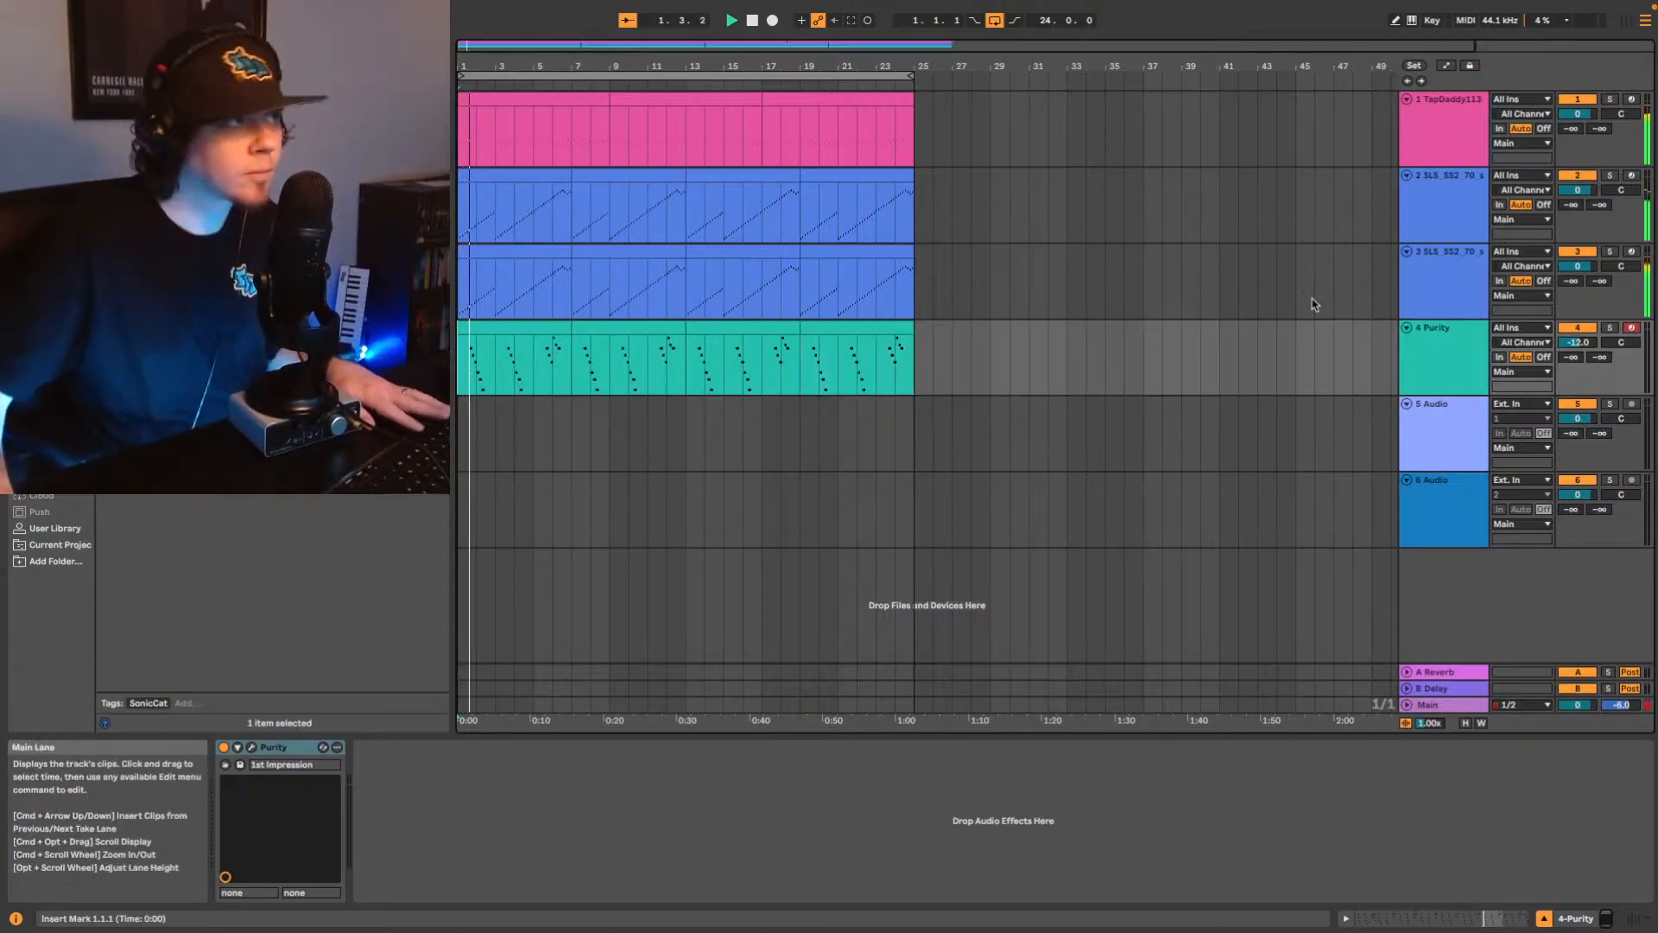
Insert a new MIDI track below the Purity track and load the Xpand!2 instrument on it.
click(1457, 372)
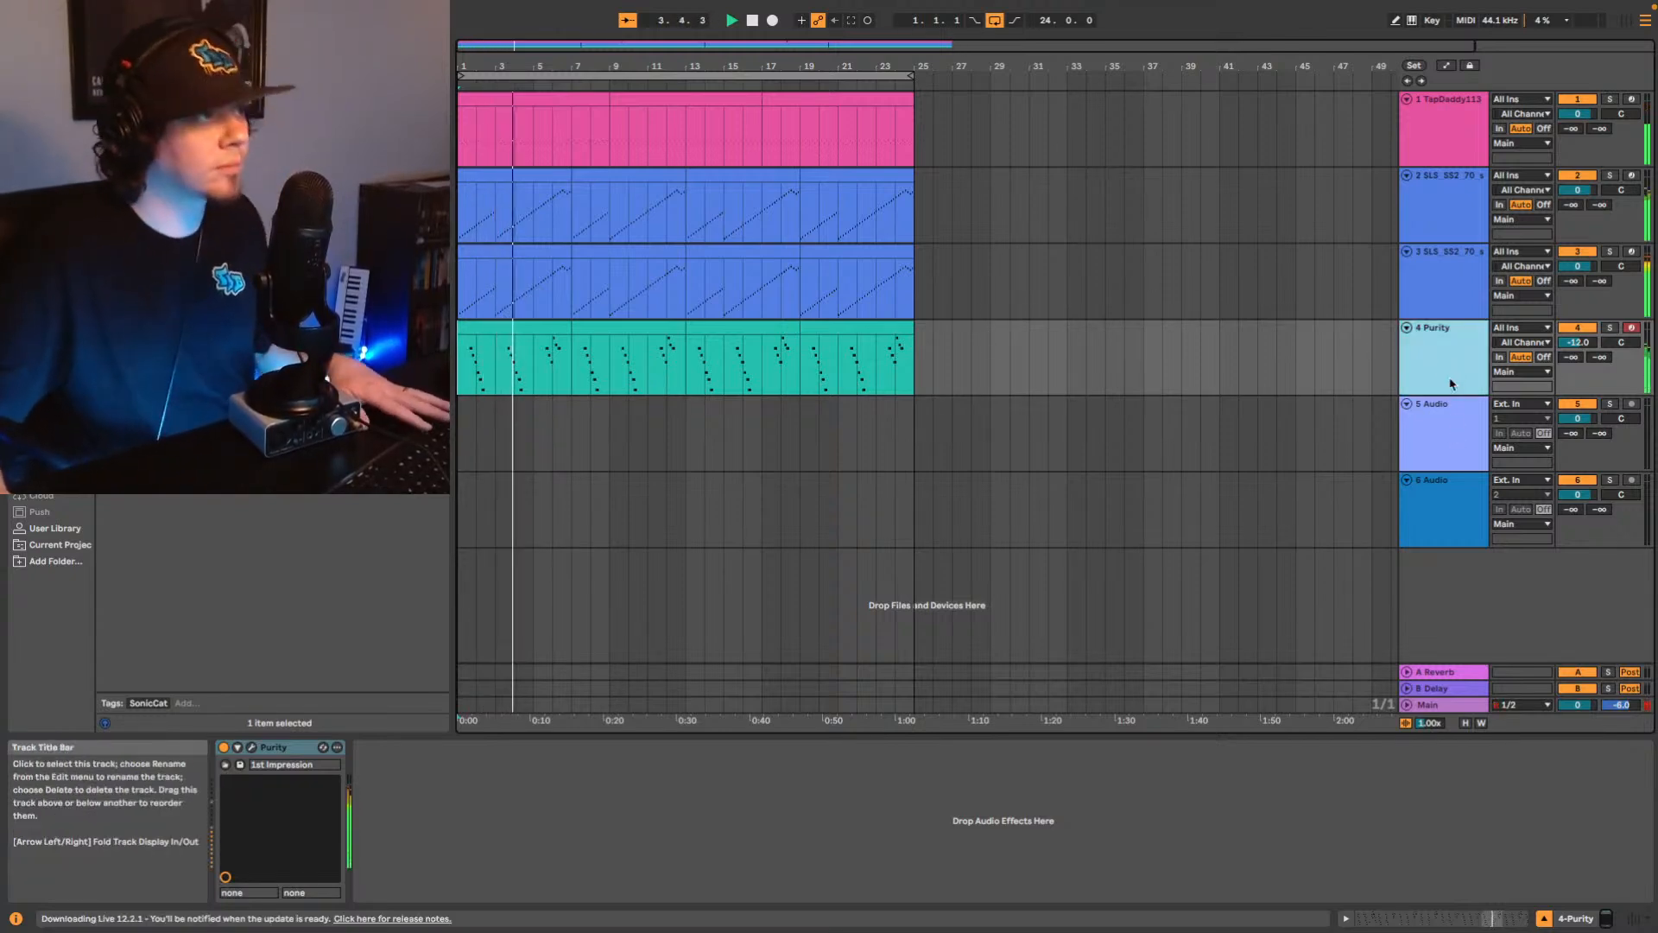
key(ctrl+shift+t)
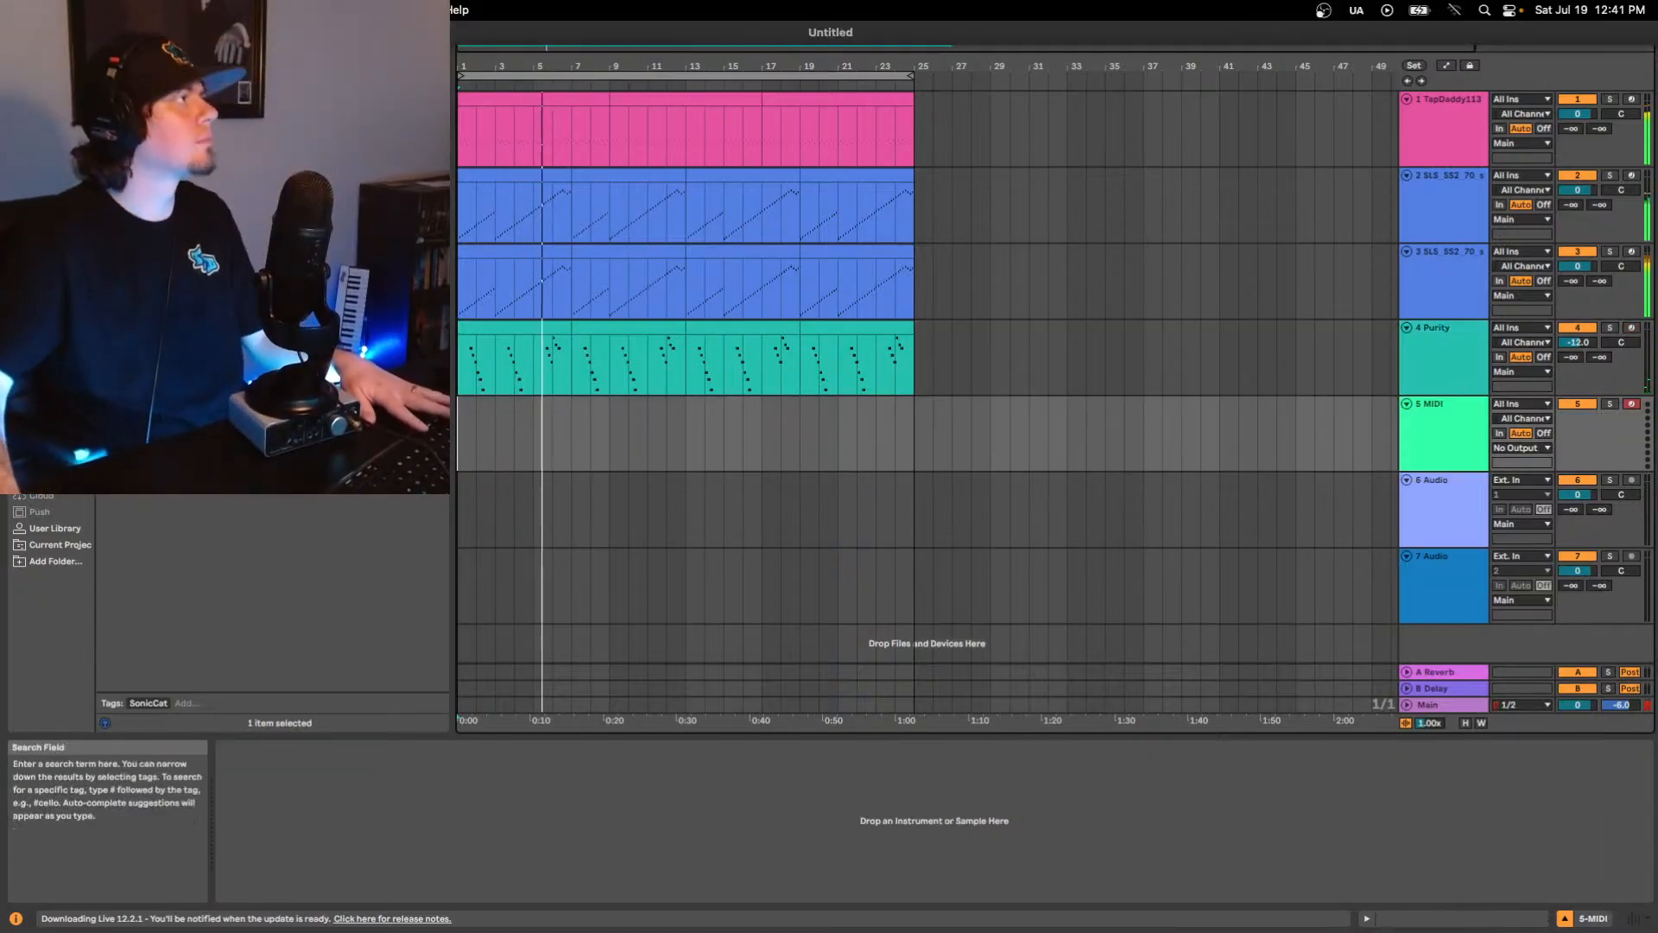
click(420, 47)
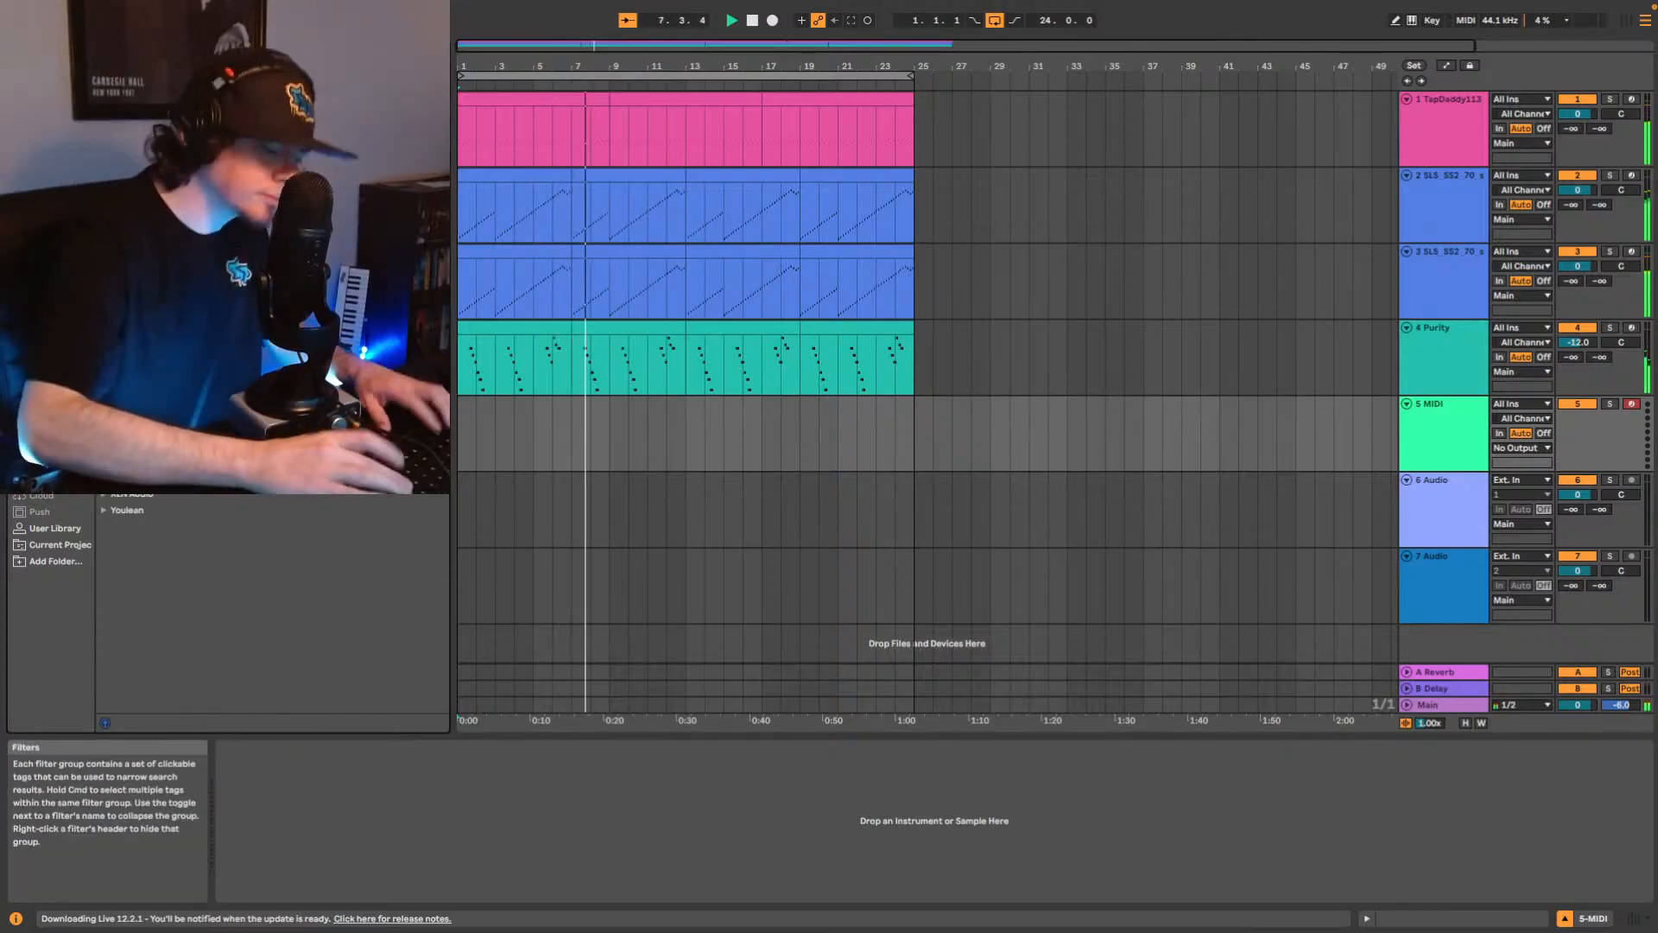
text(nexus)
drag(199, 155, 722, 437)
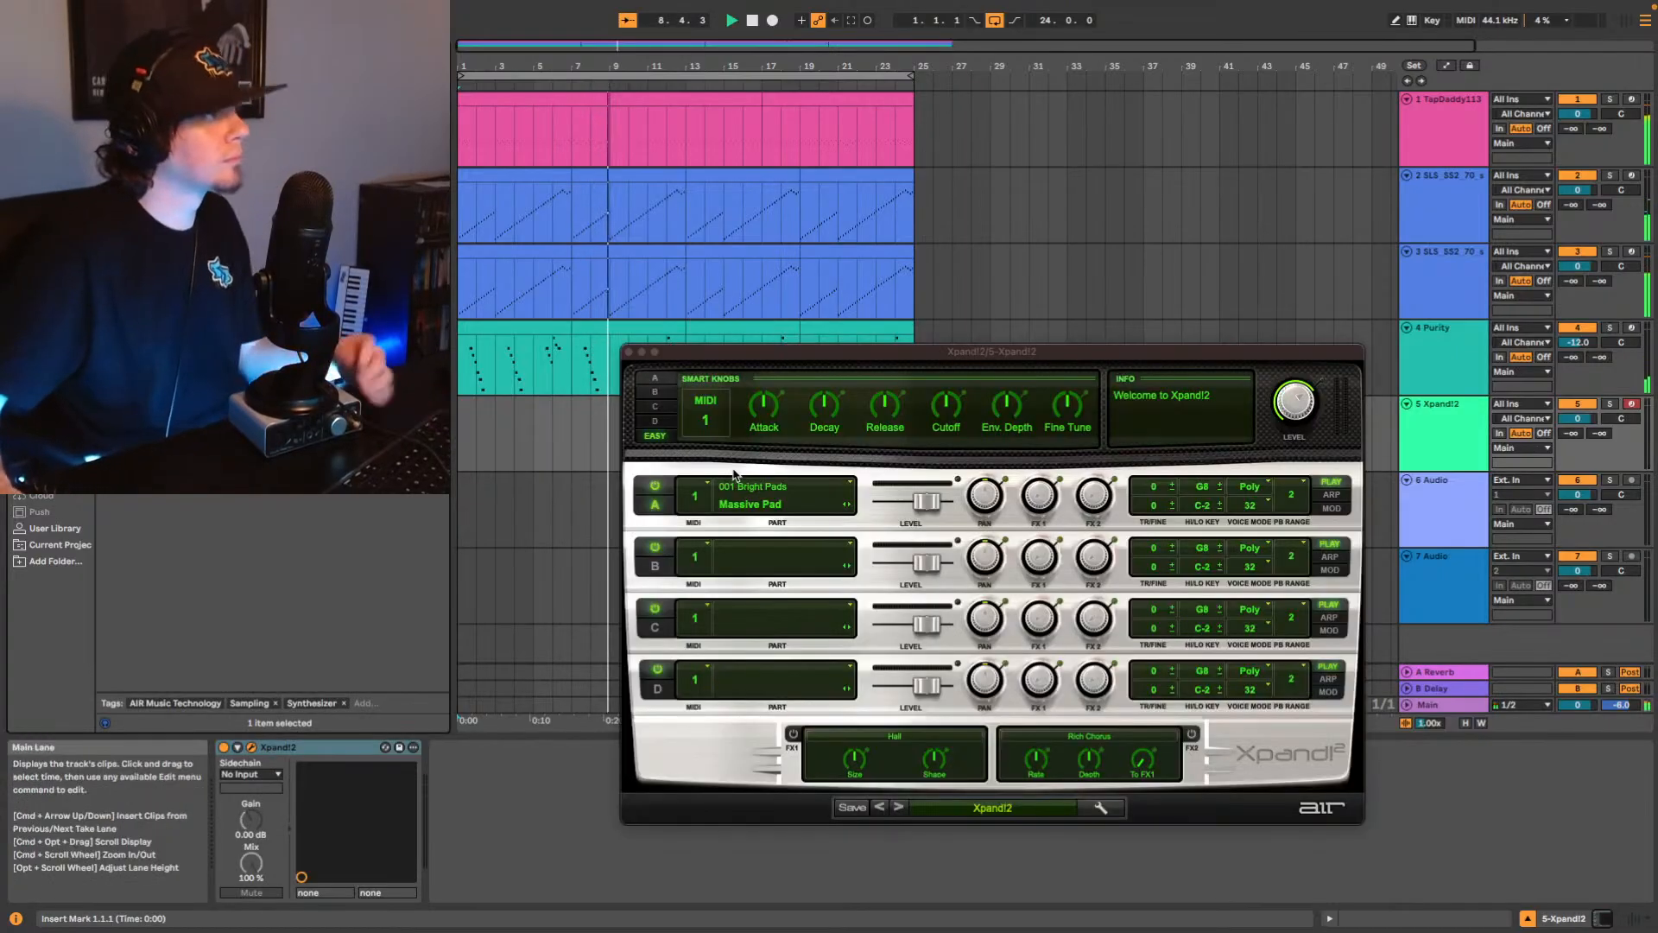
Audition Xpand!2's 28 Golden EP preset and load +17 GS Piano from the E Pianos + Clav category.
click(1033, 815)
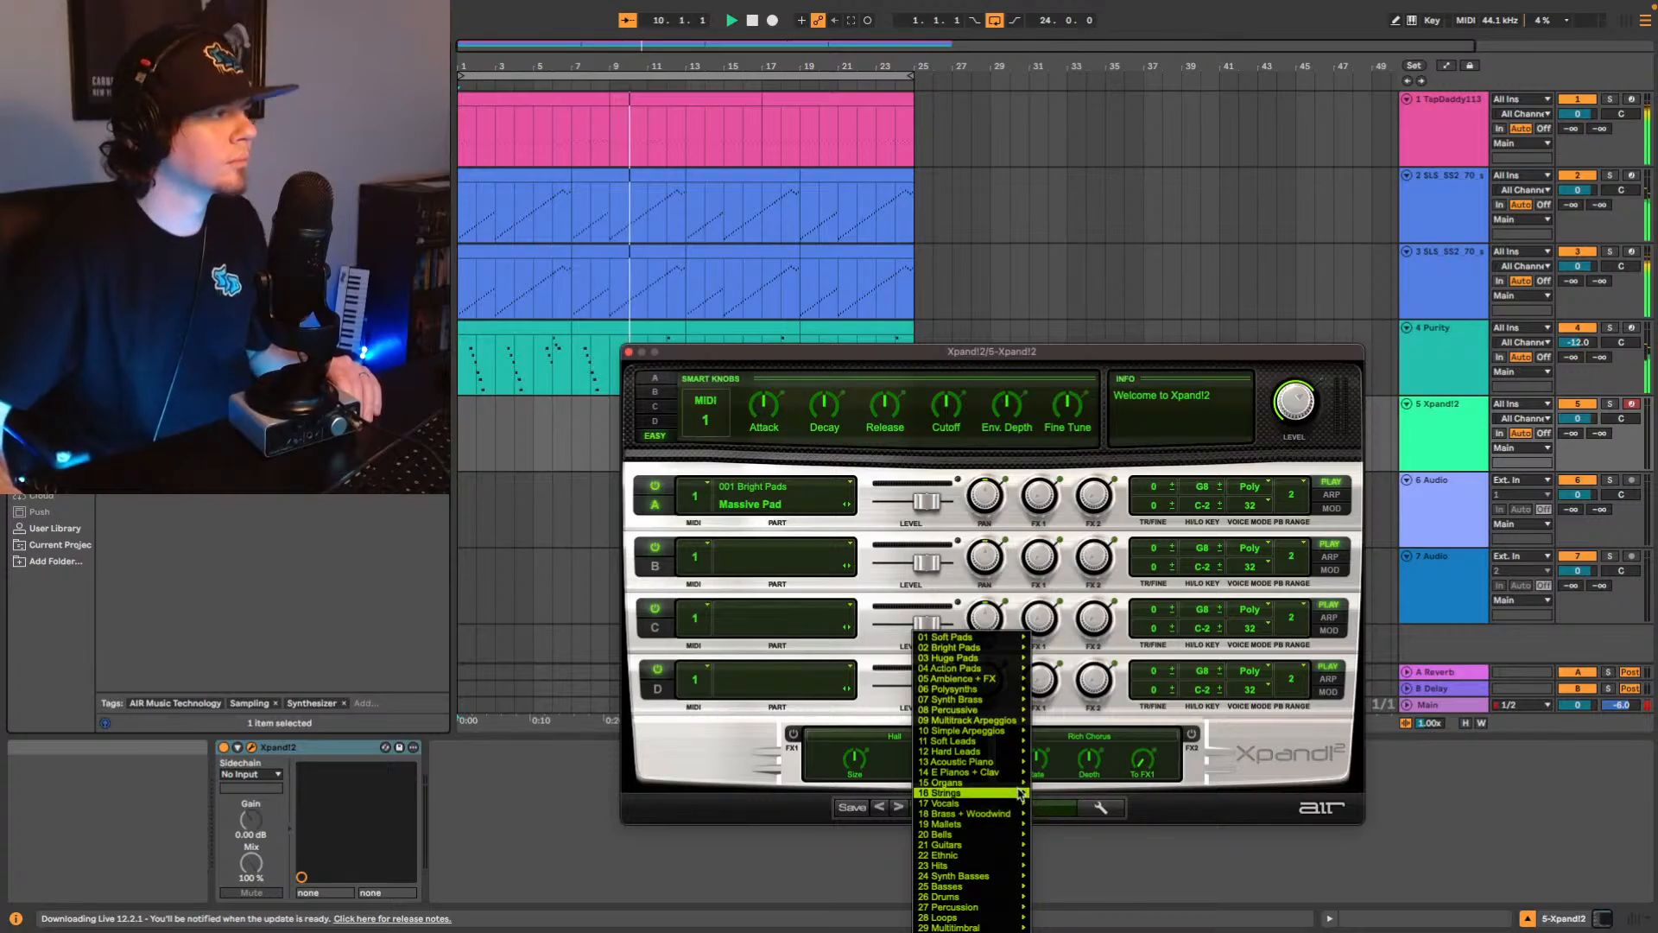
mouse_move(1020, 773)
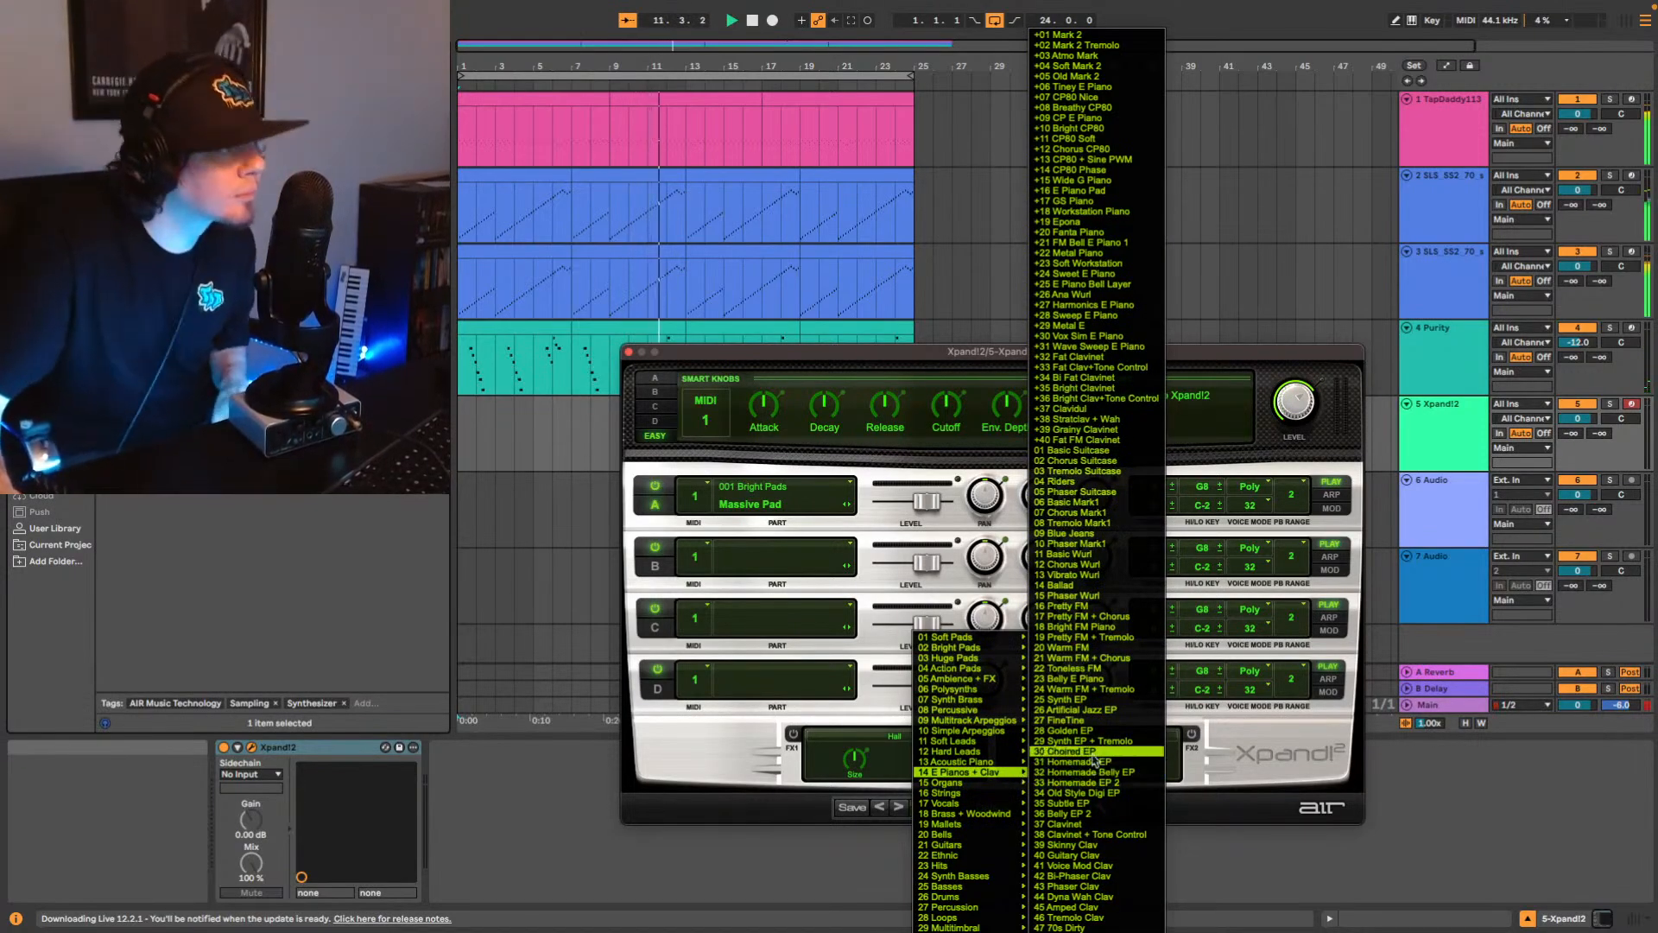
click(1090, 730)
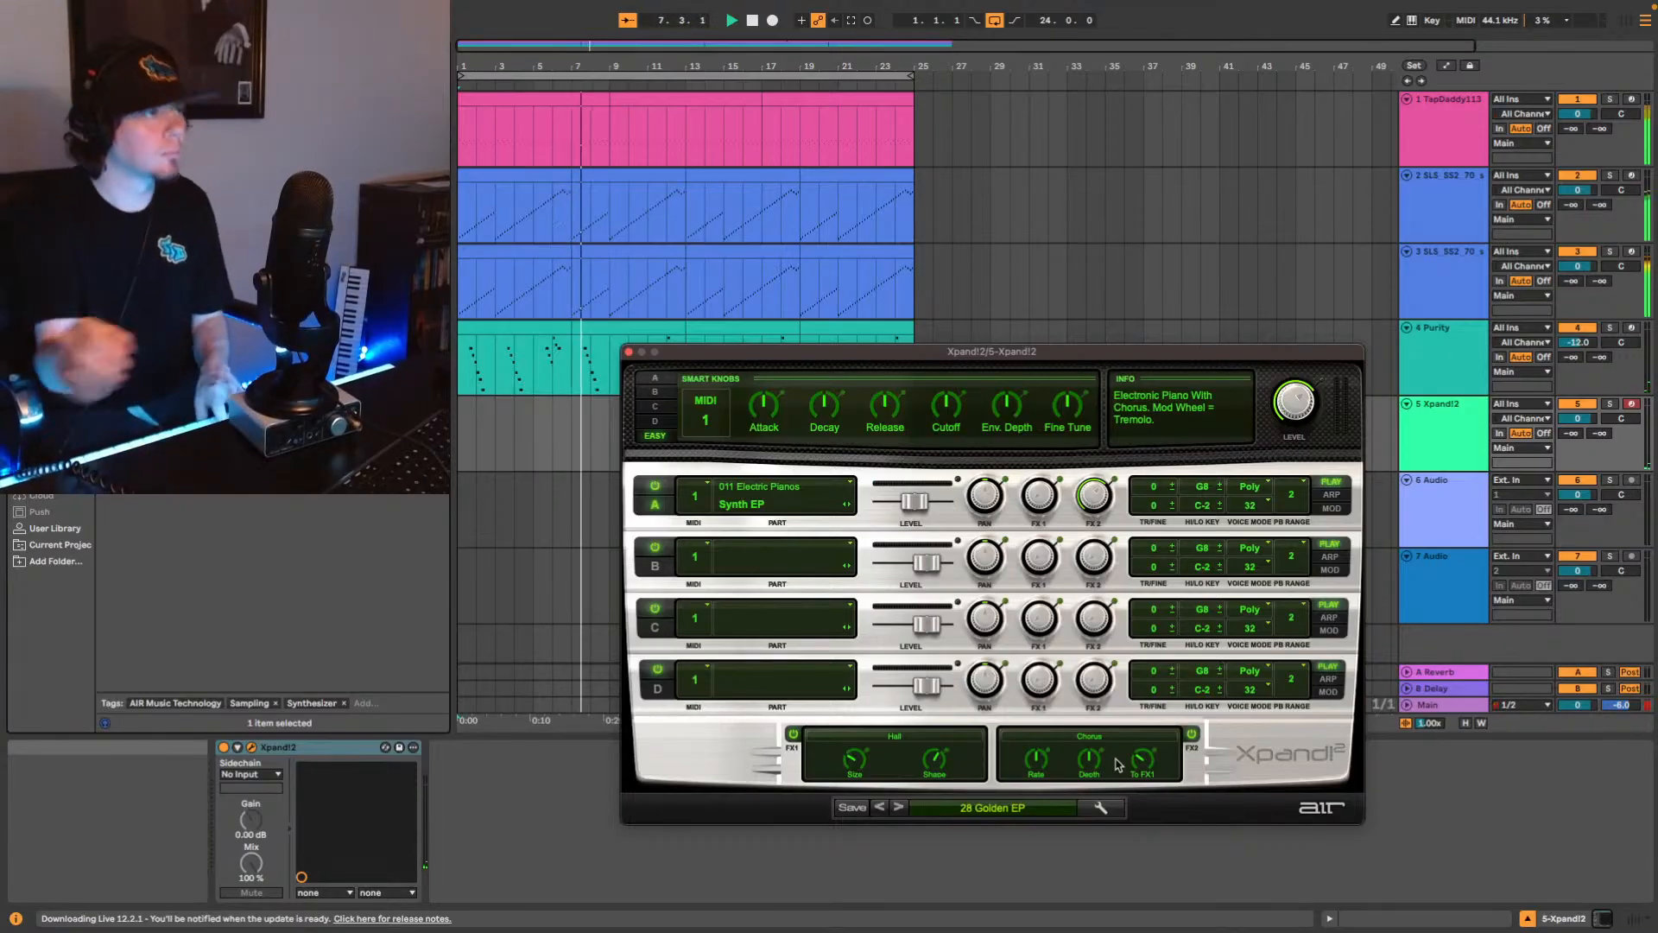
click(1006, 808)
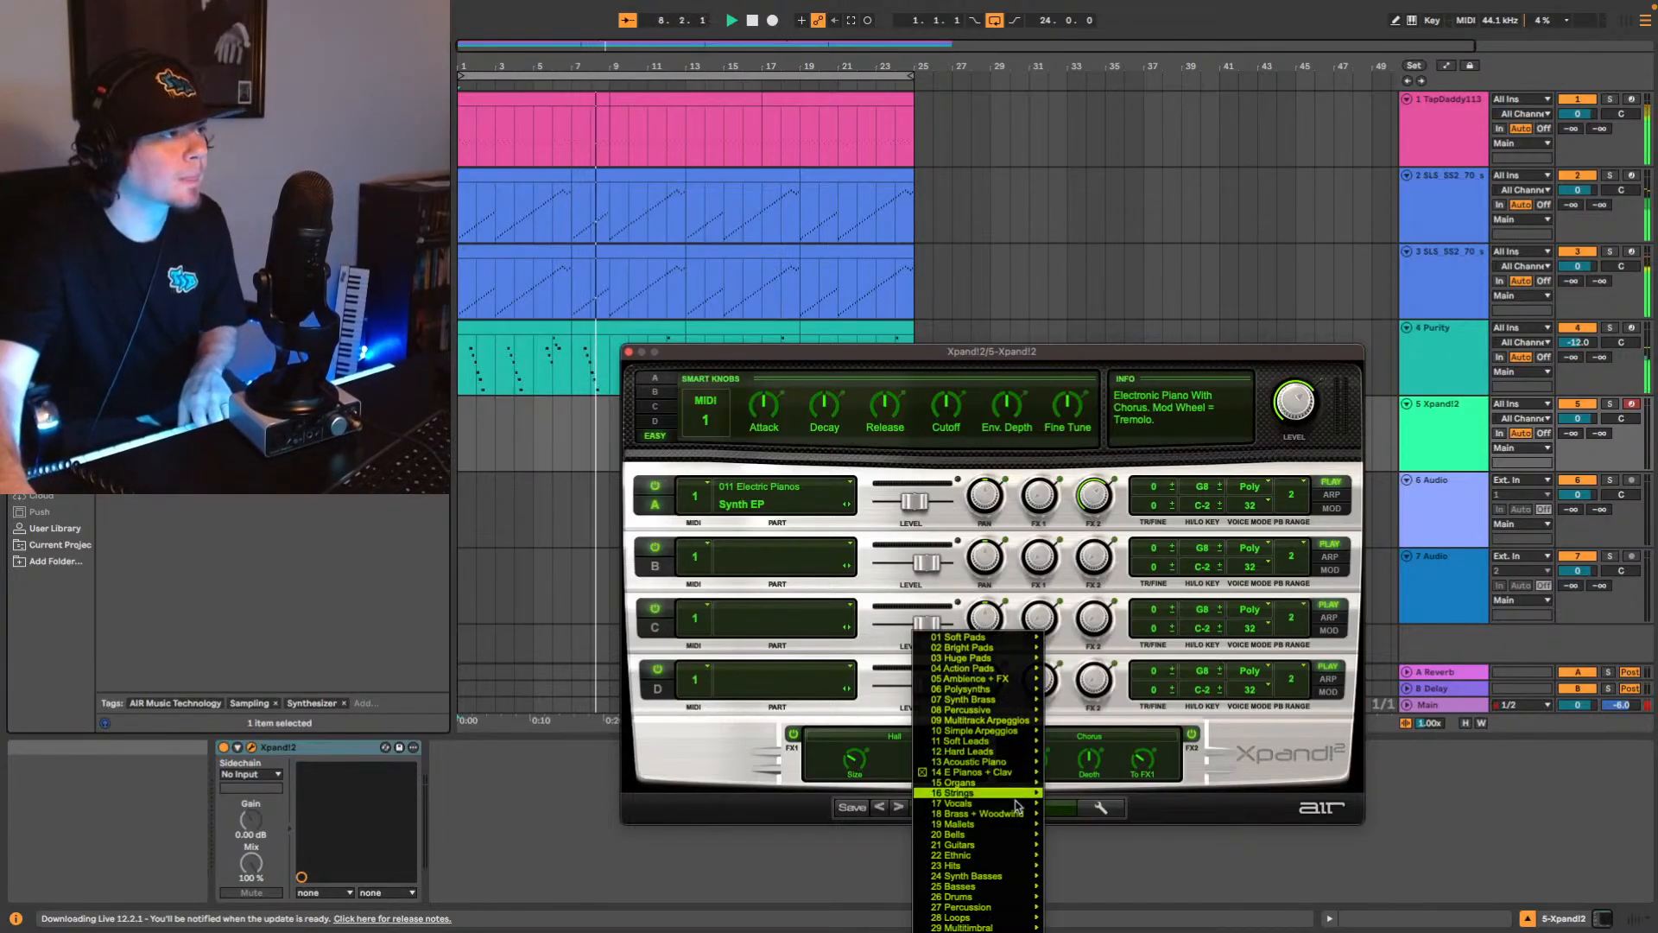
mouse_move(1017, 774)
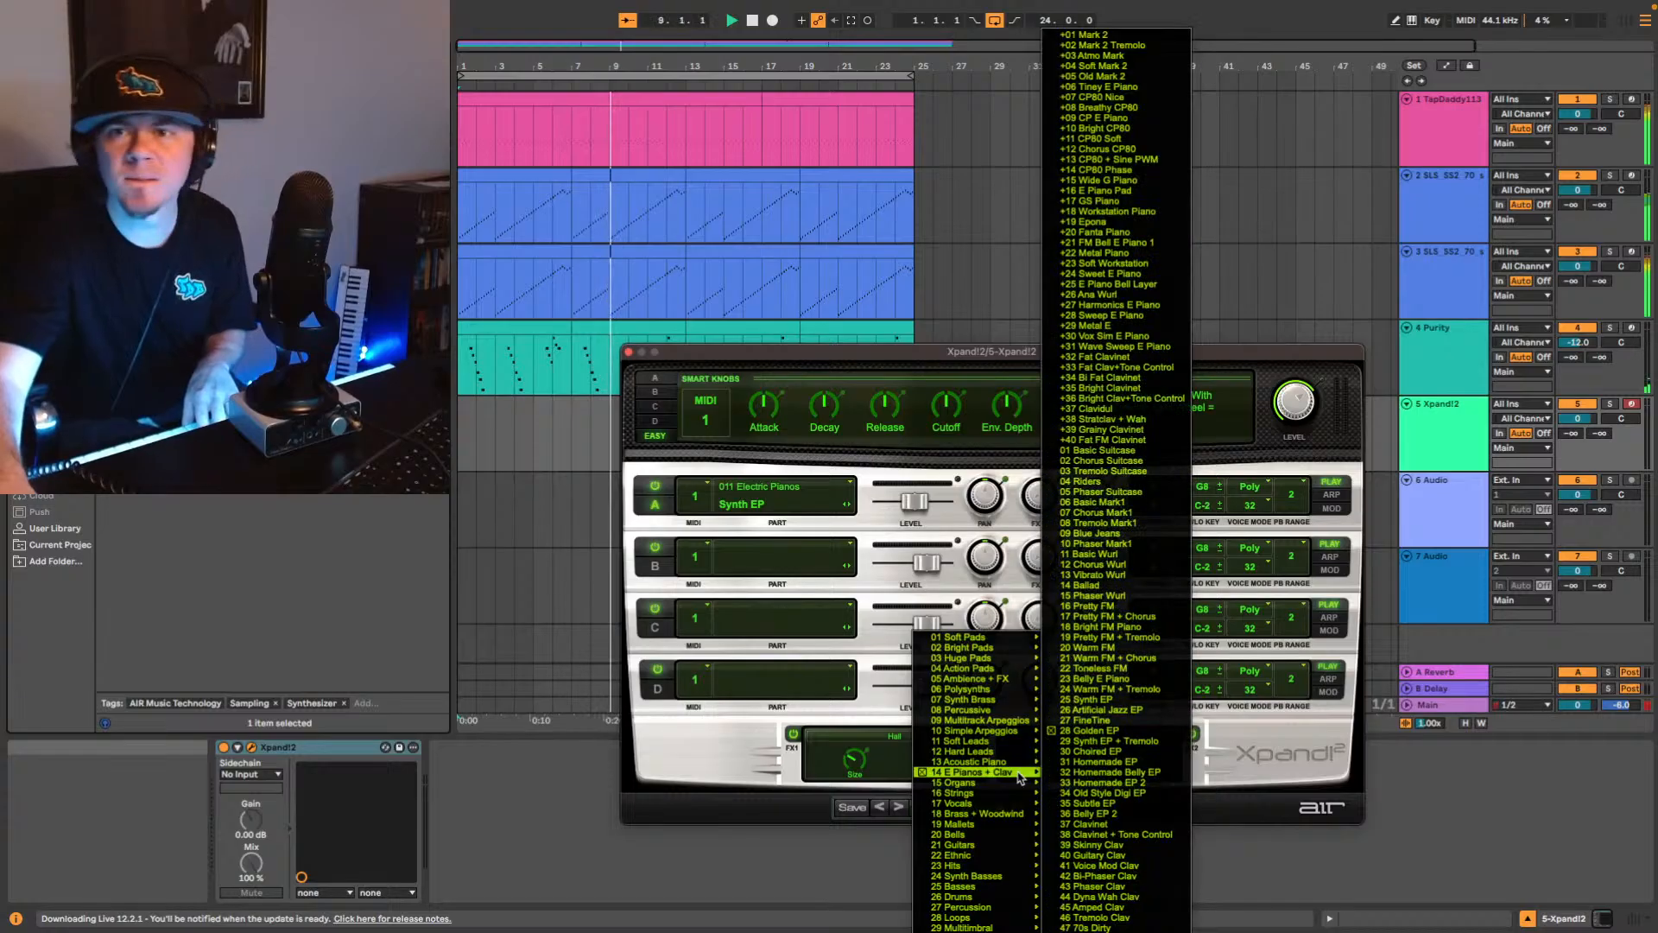
click(1090, 201)
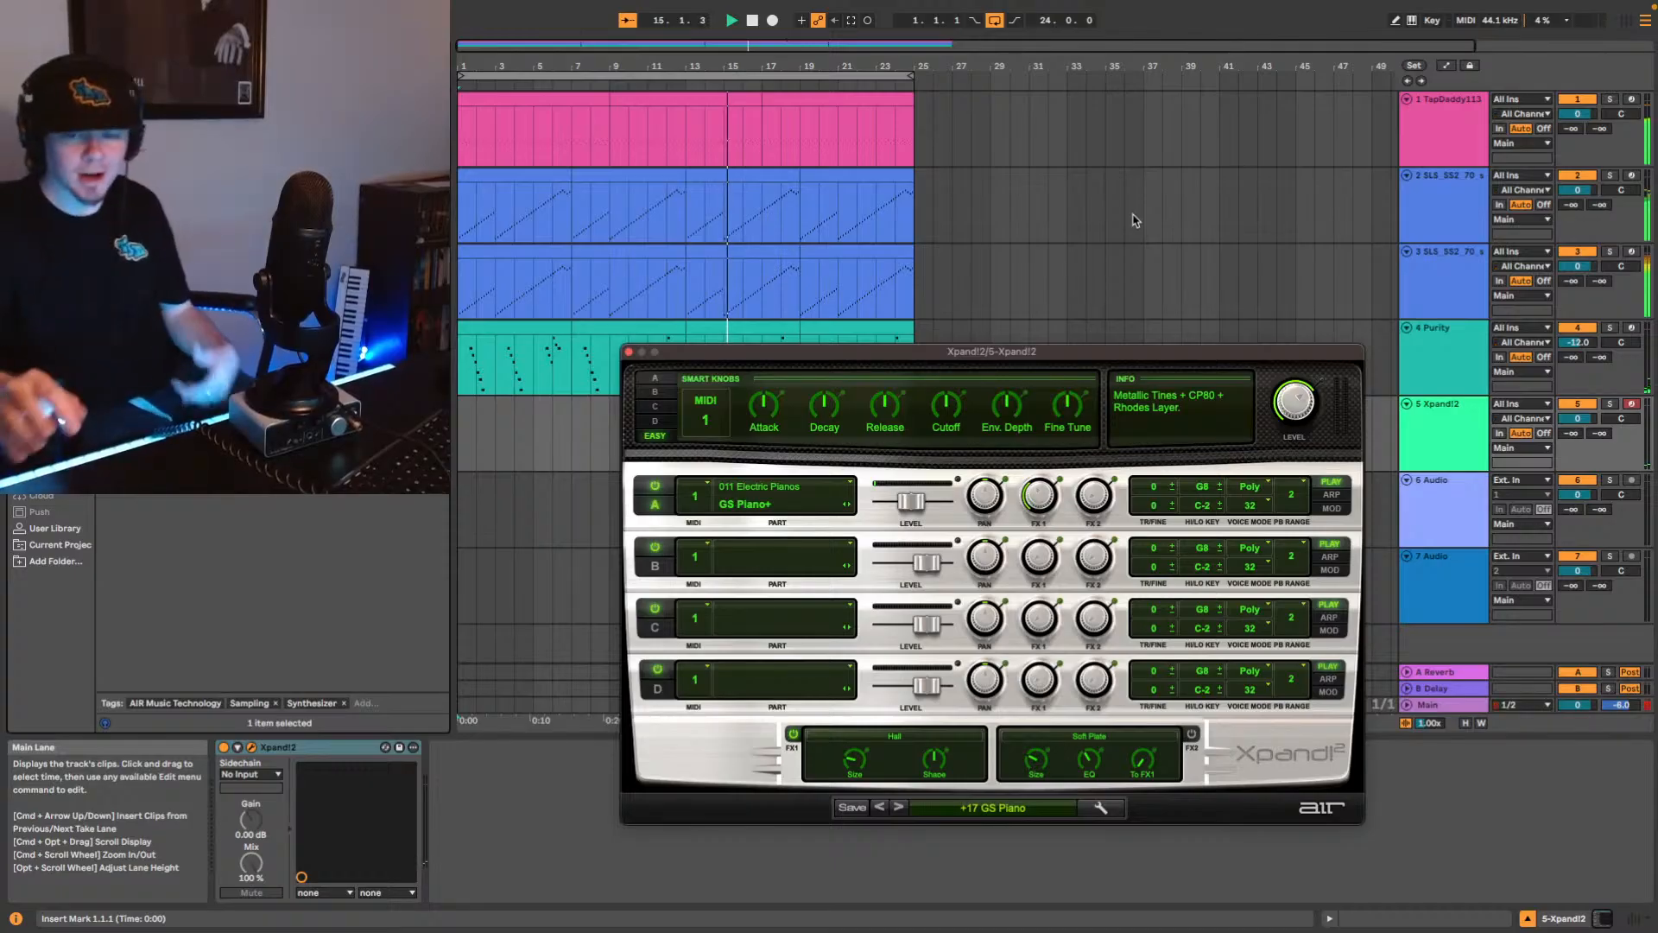
Capture the just-played MIDI notes as a clip on the Xpand!2 track, stop playback, and close the plug-in window.
click(851, 20)
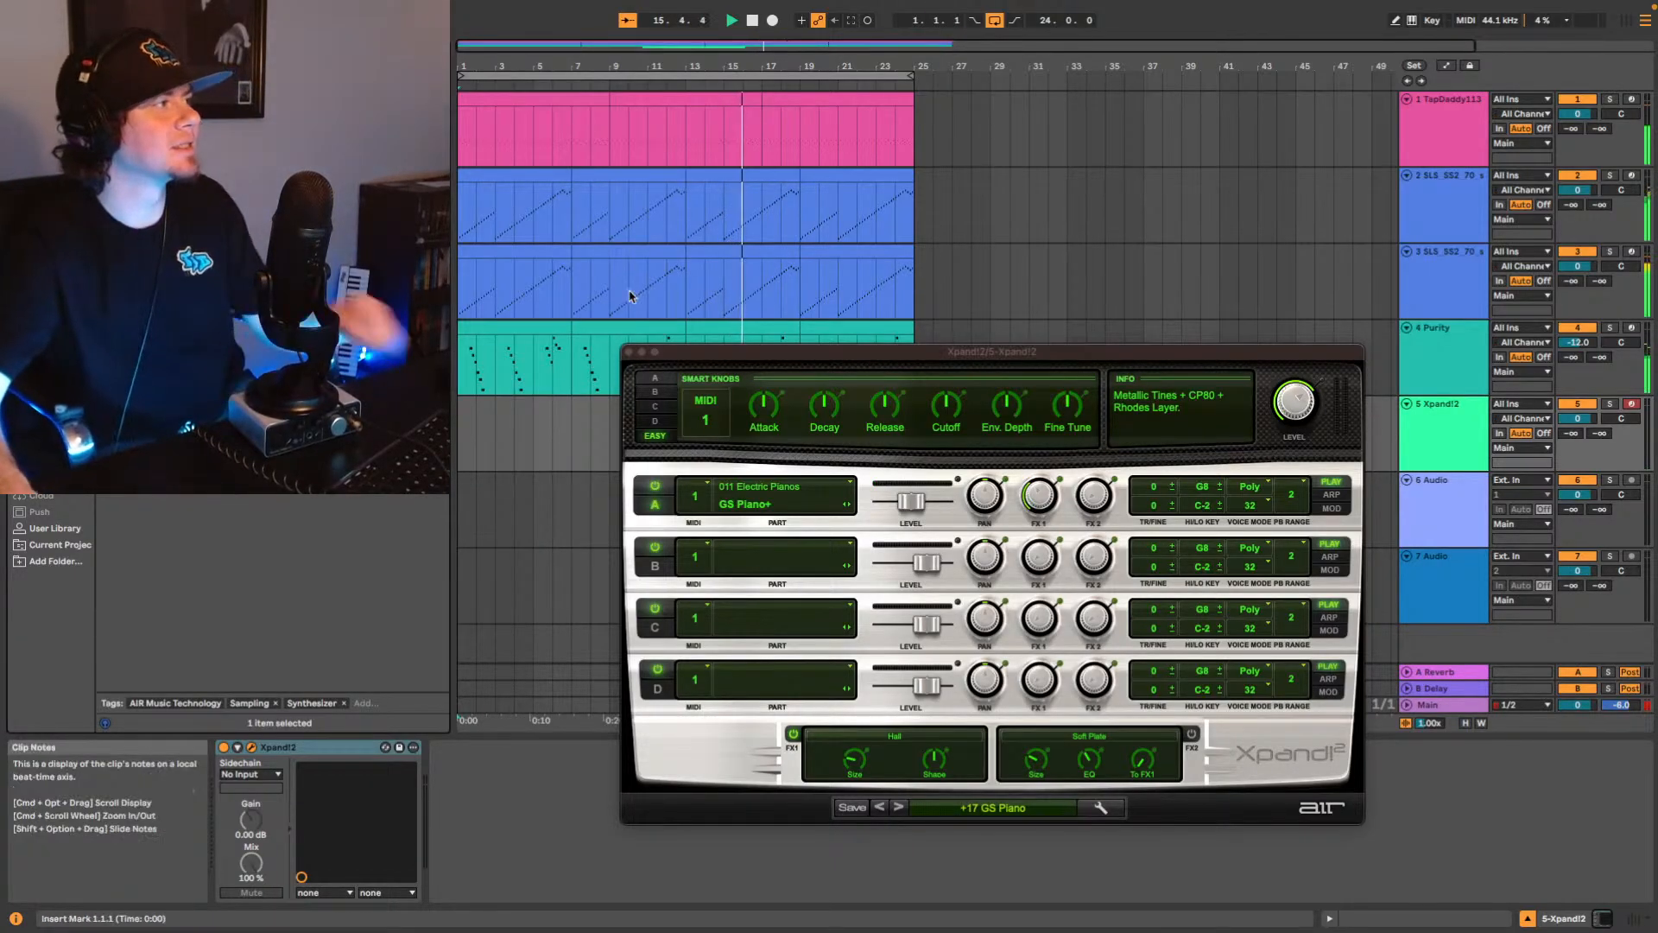
key(space)
click(629, 352)
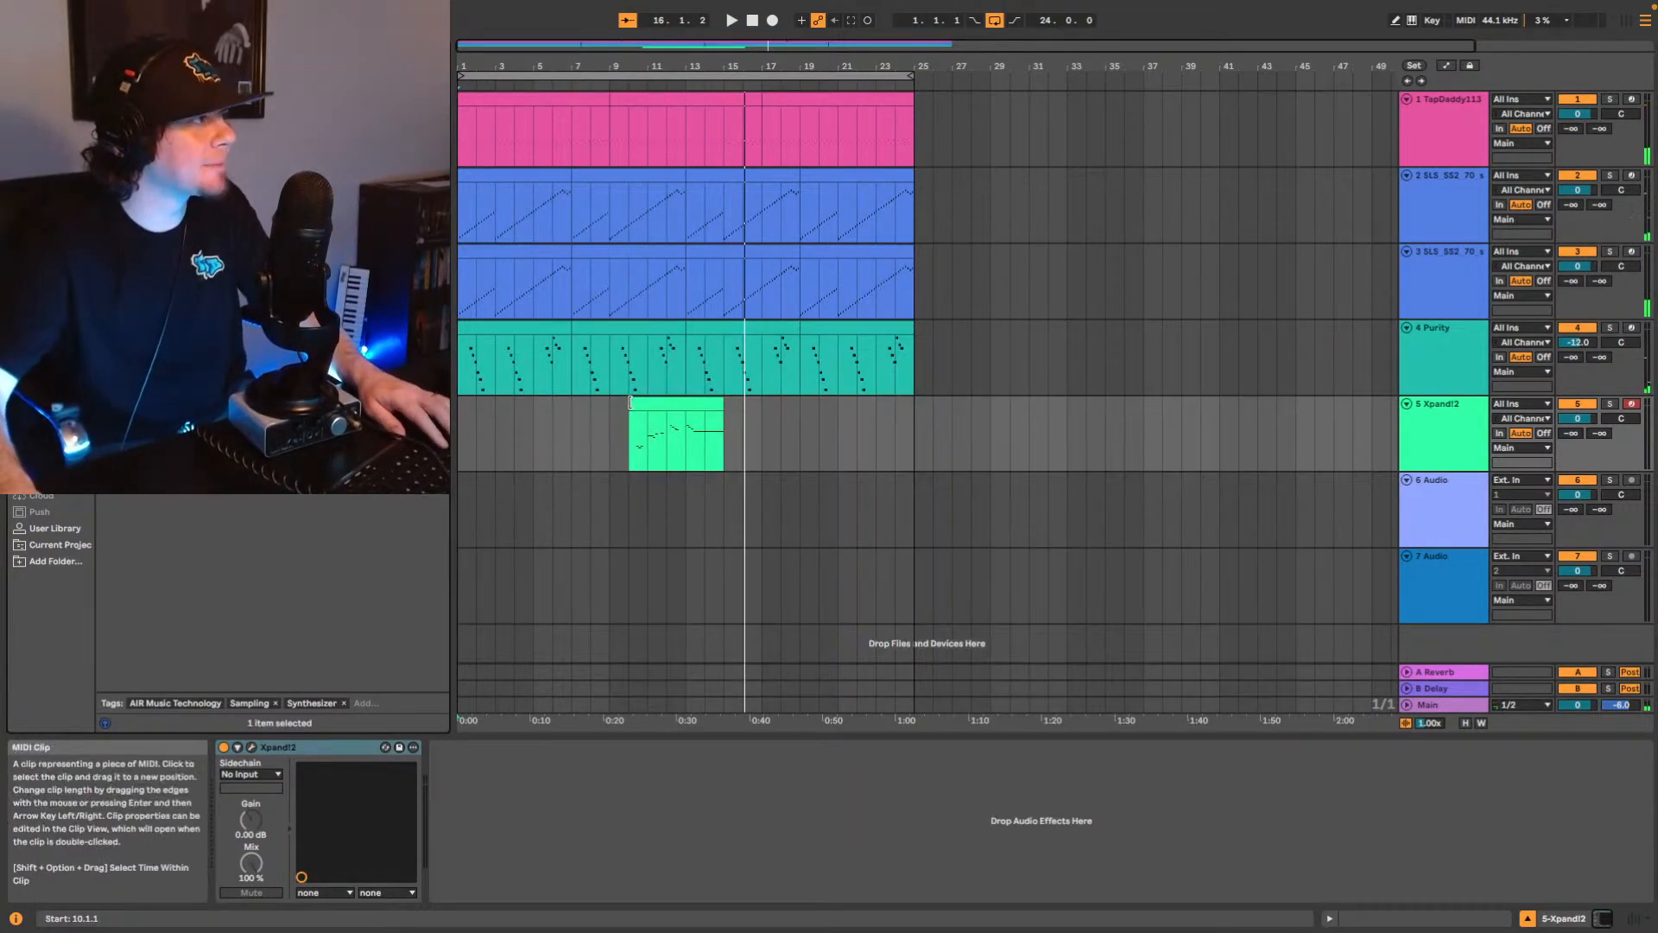
Trim the captured Xpand!2 clip to bars 13–15, move it to bar 7, and play back from bar 6.
click(673, 405)
drag(672, 406, 688, 407)
key(space)
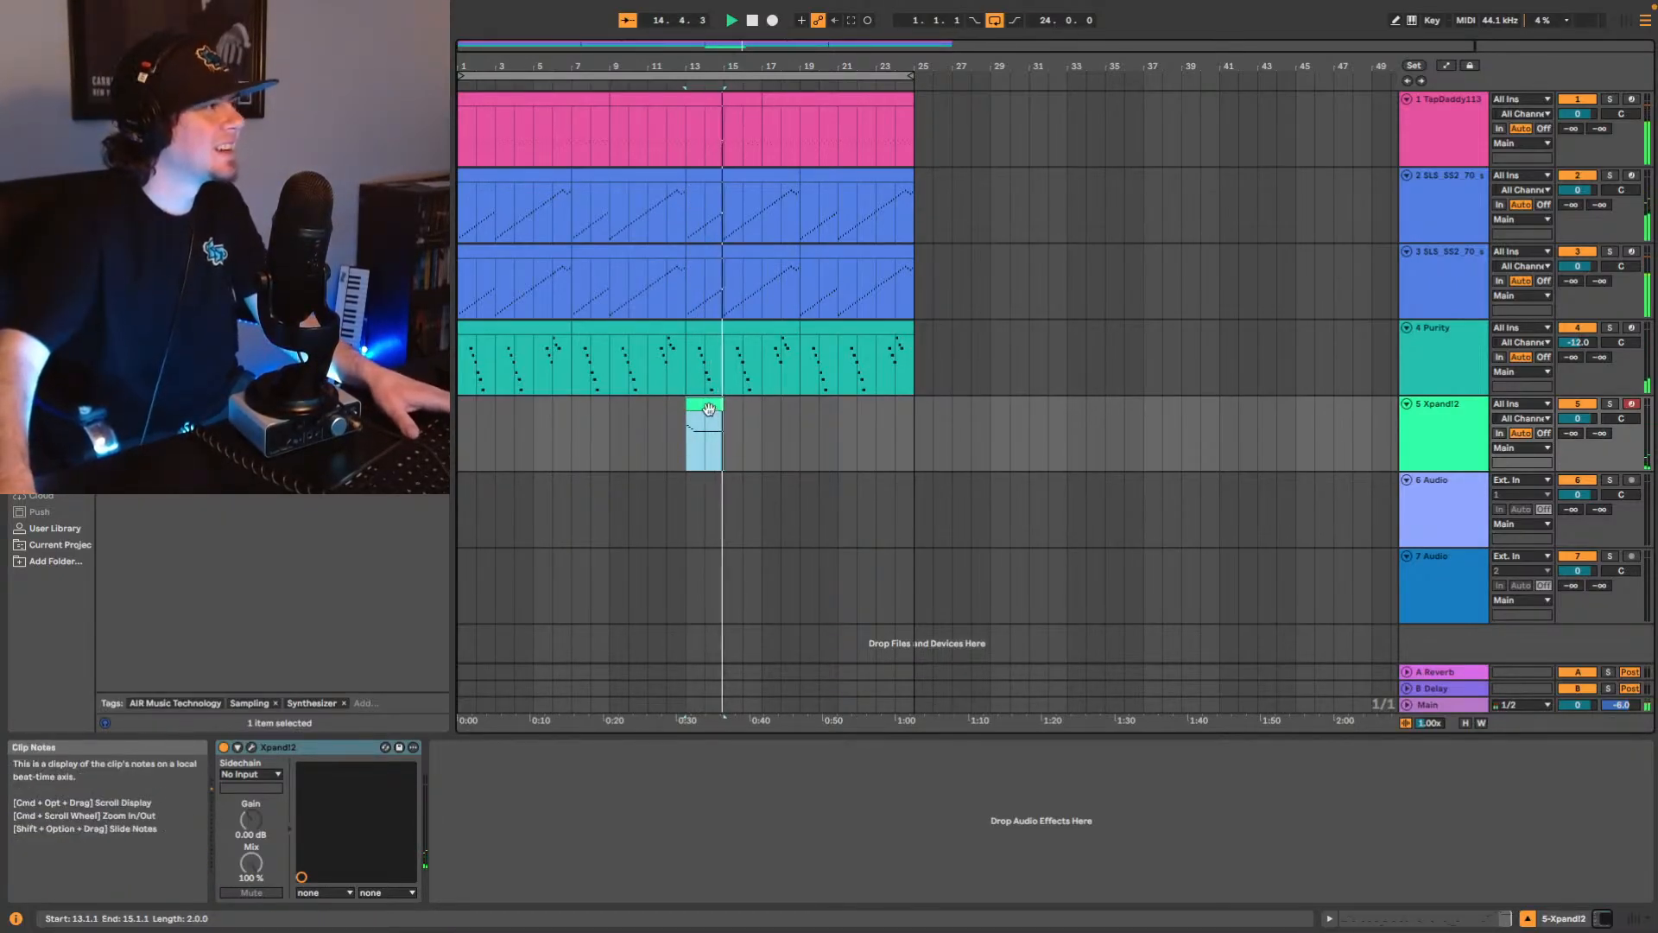
key(space)
drag(706, 403, 592, 403)
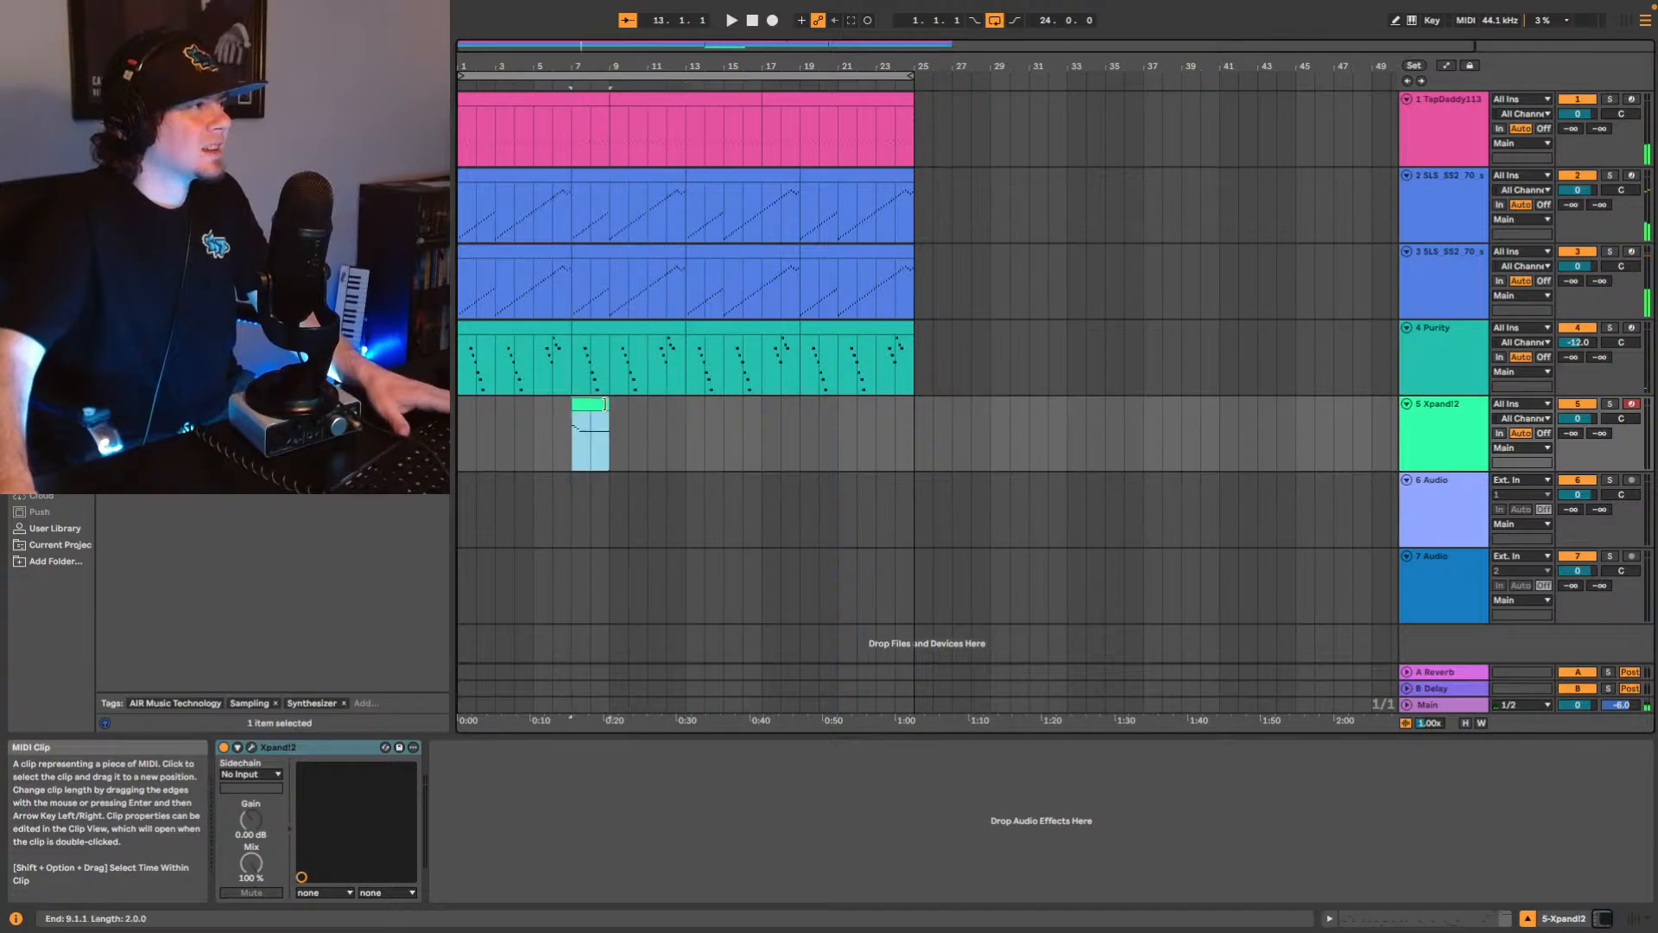
click(555, 446)
key(space)
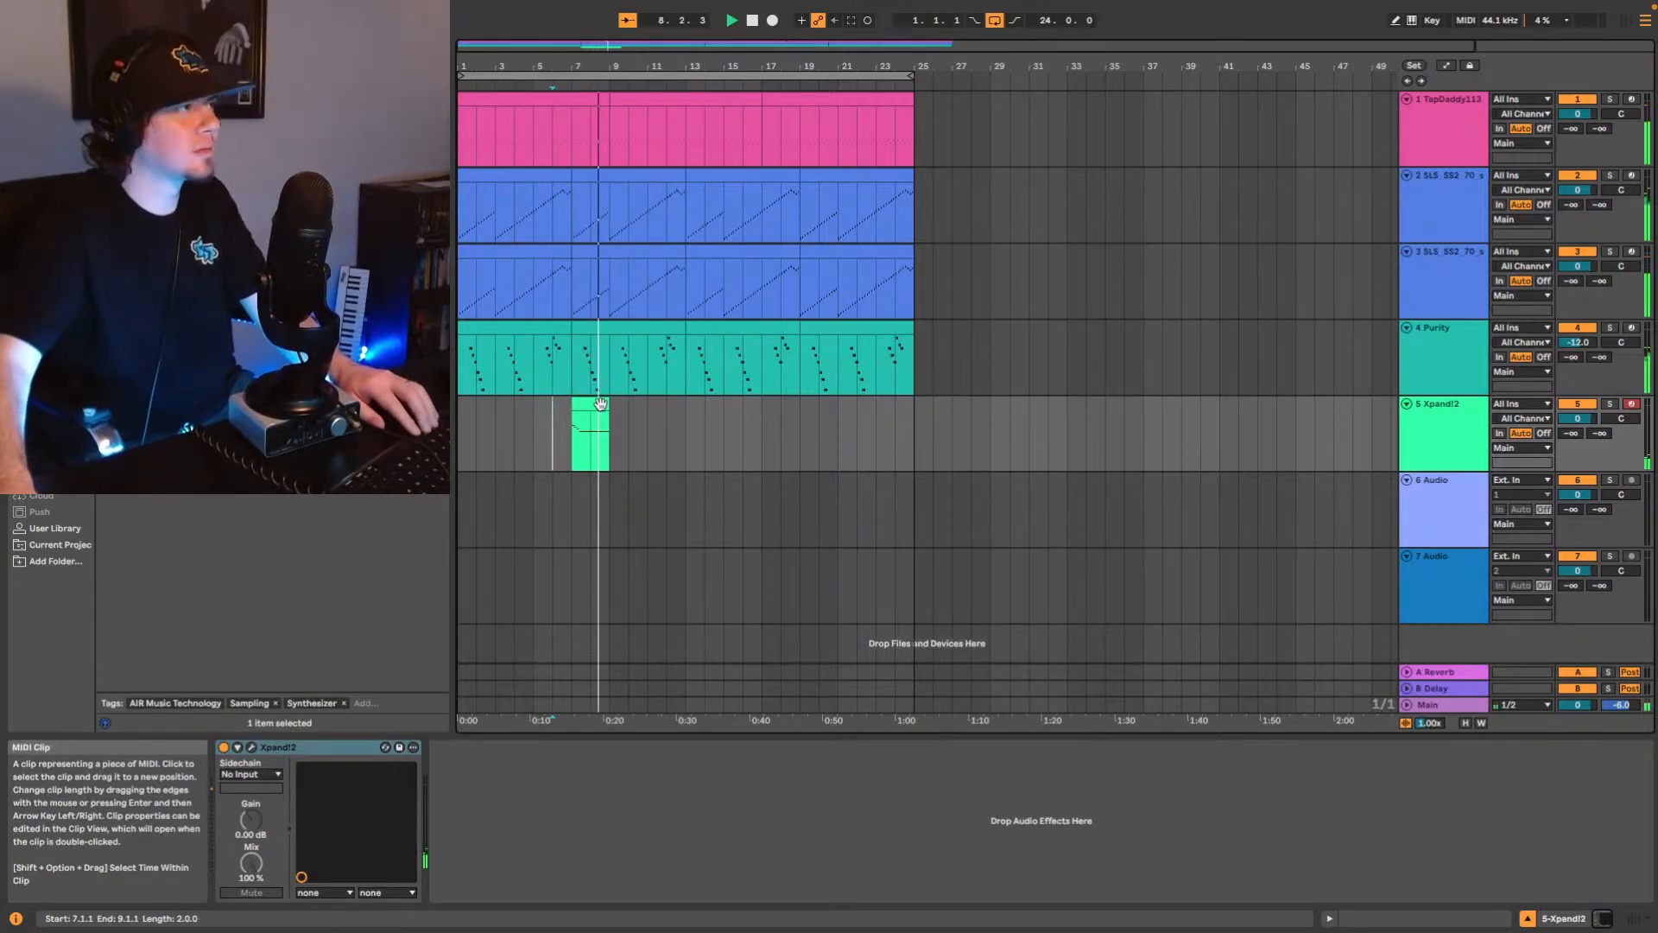
Copy the two-bar Xpand!2 clip at bar 7 to bar 17.
click(591, 432)
click(764, 433)
key(super+v)
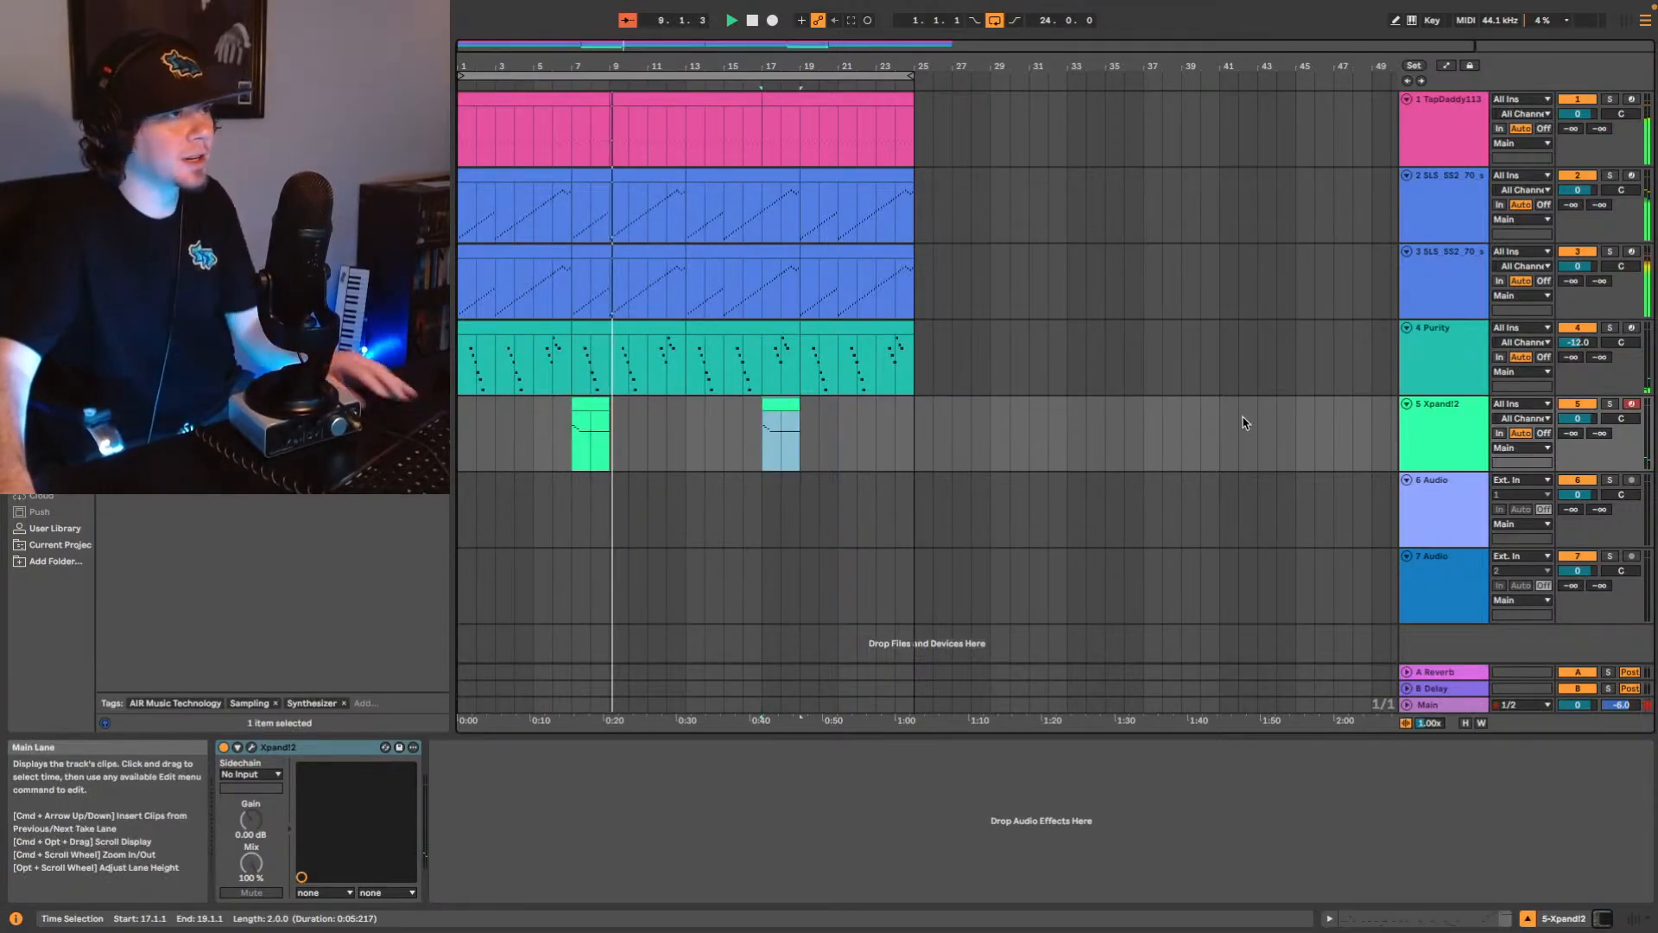
Insert another MIDI track below track 5, load a second Xpand!2 on it, and close its plug-in window.
click(1403, 434)
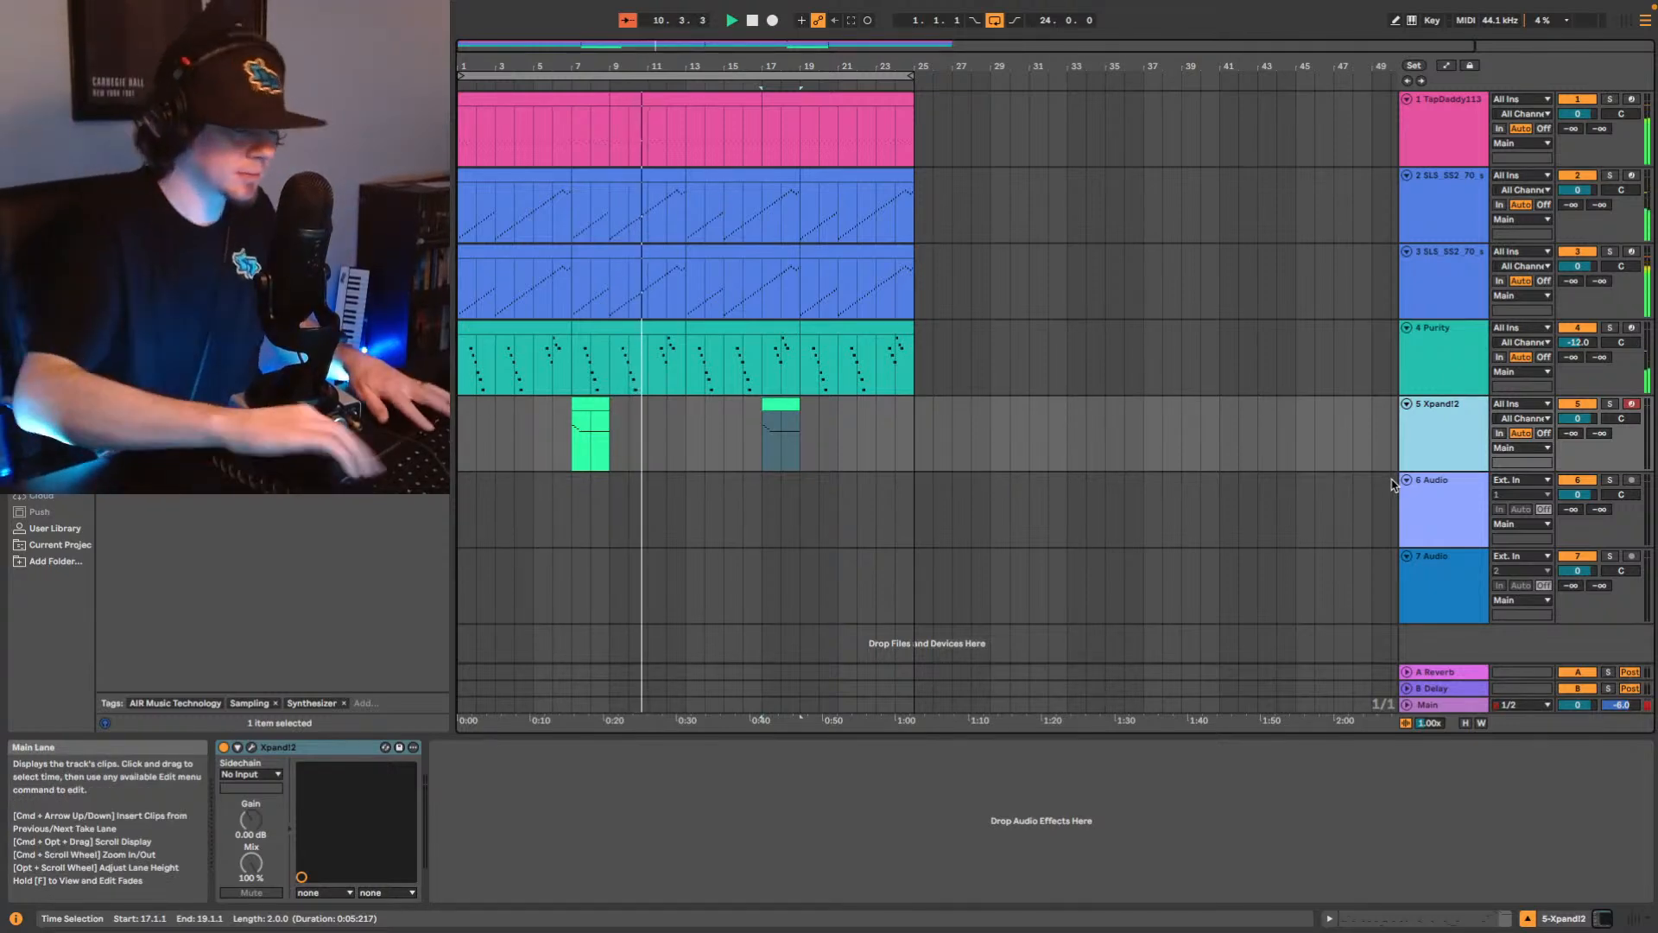
key(super+shift+t)
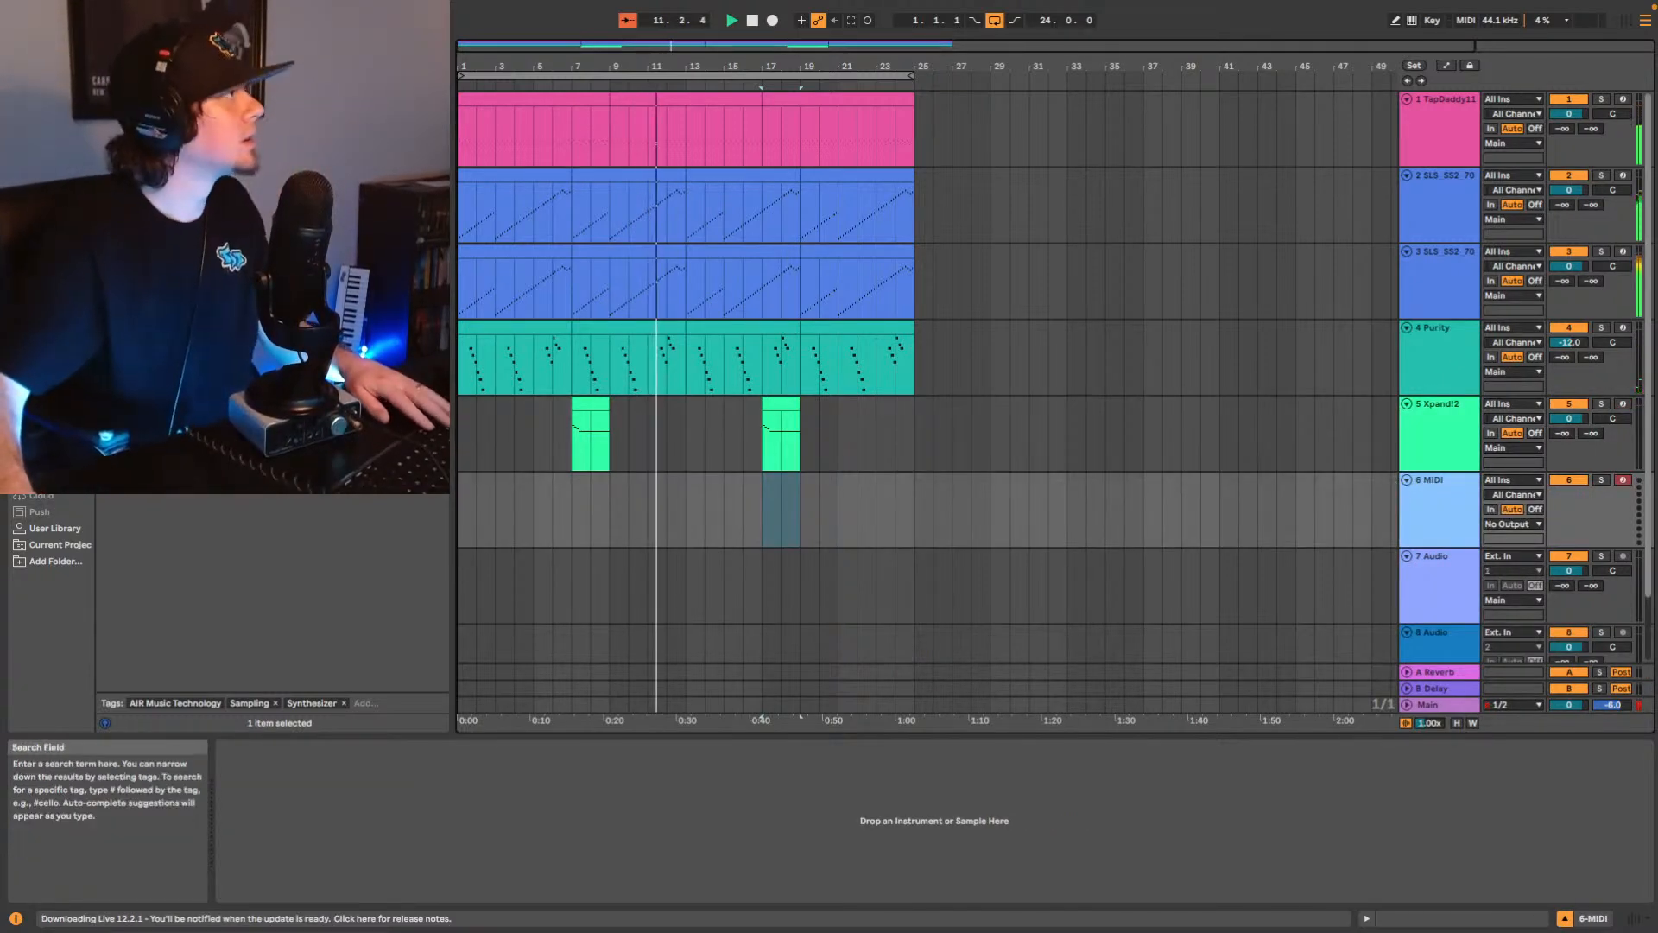
drag(617, 471, 665, 499)
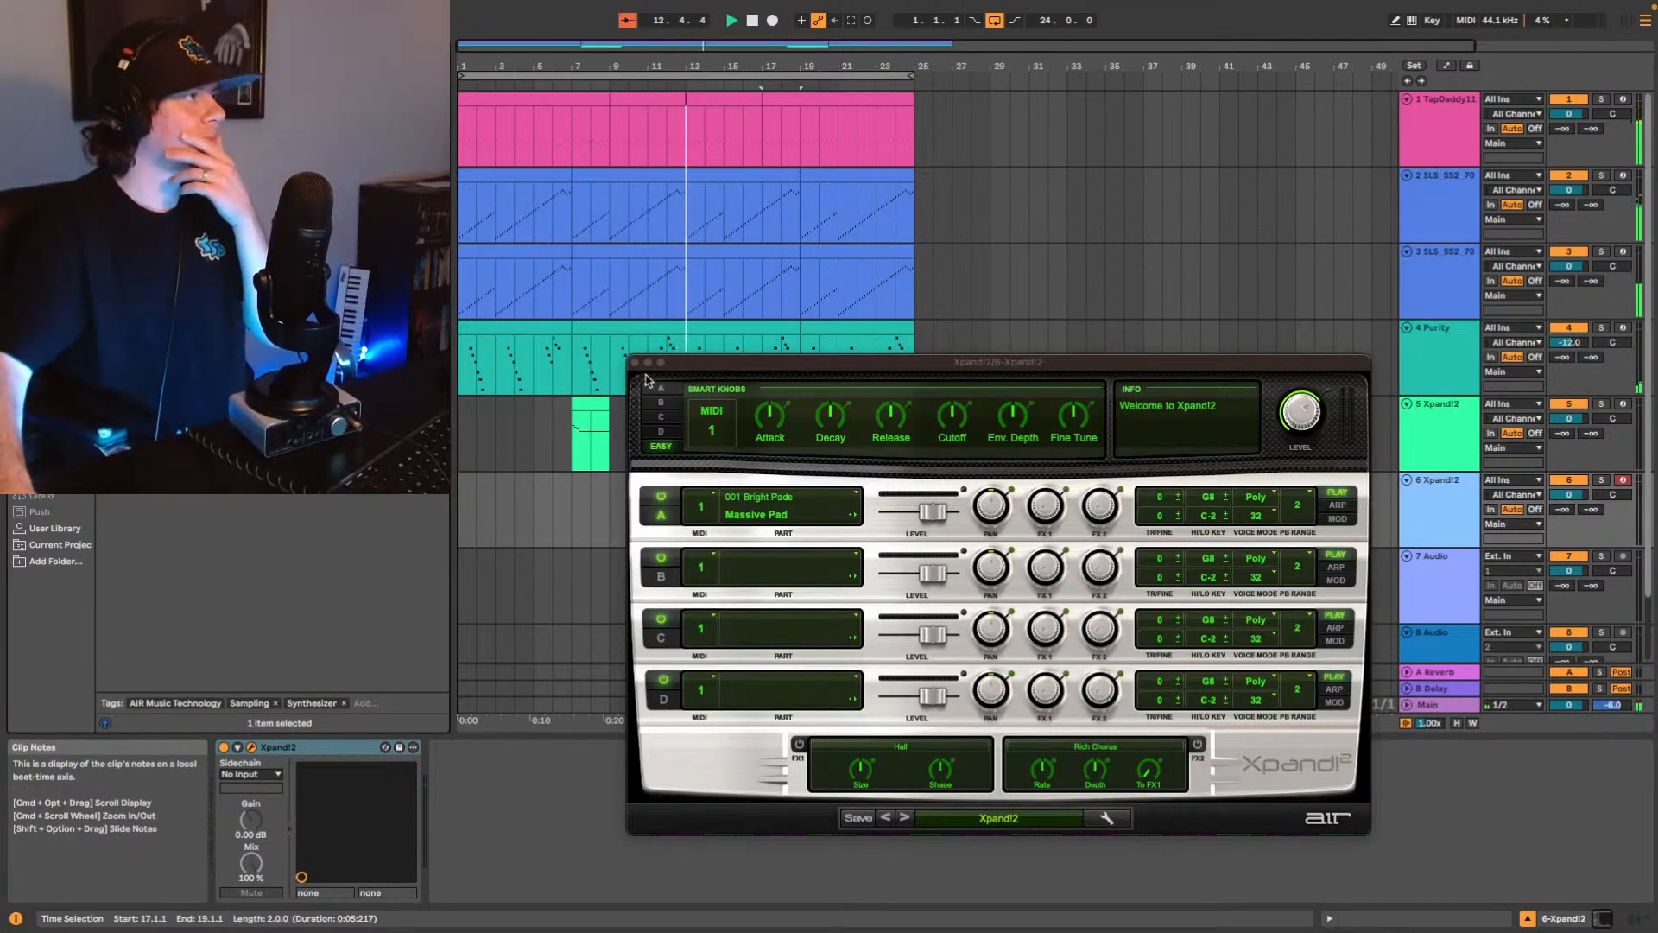
click(636, 362)
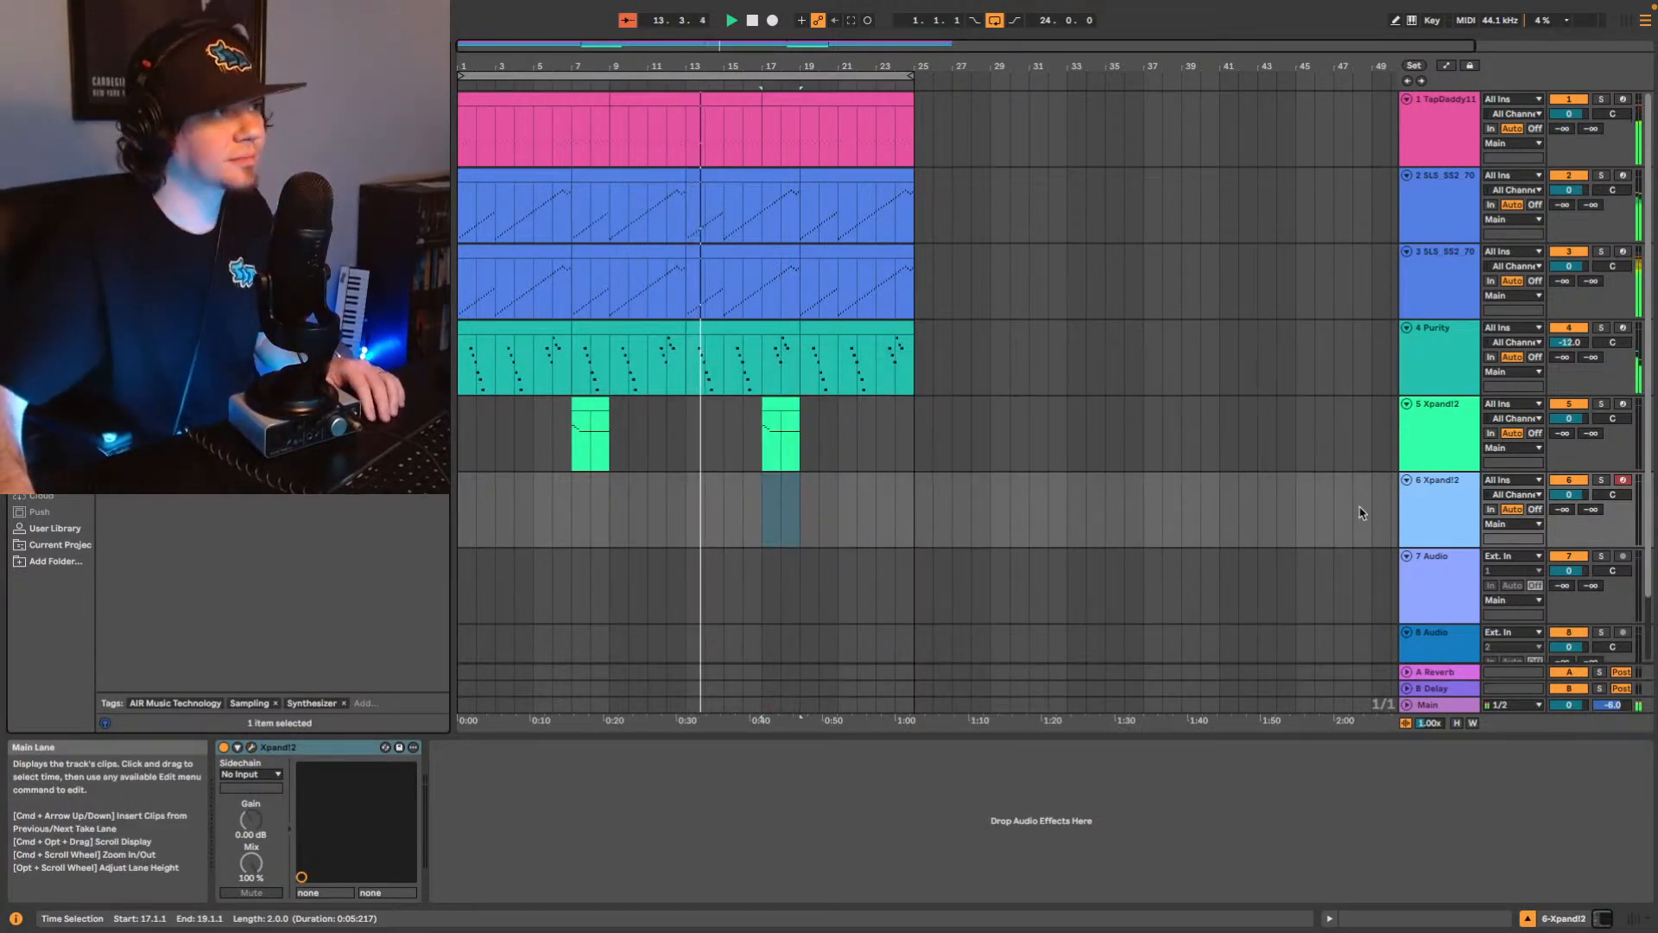
Open the Xpand!2 on track 6 and load the +13 Celeste Attack Bells preset from the Mallets category.
click(259, 746)
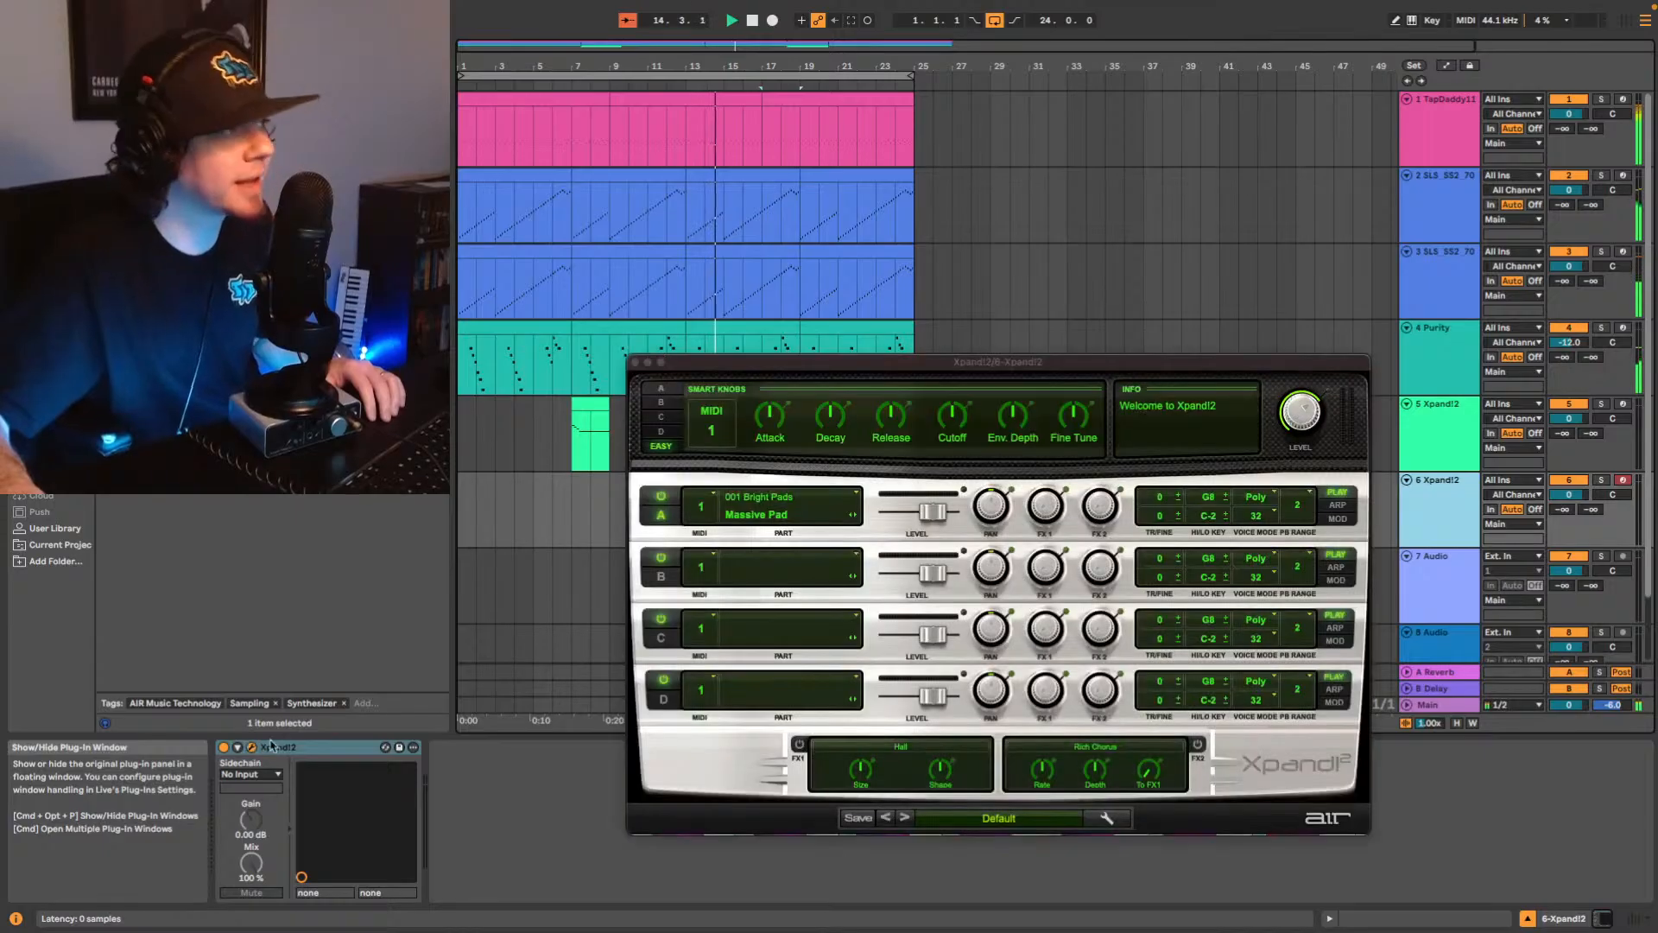
click(975, 819)
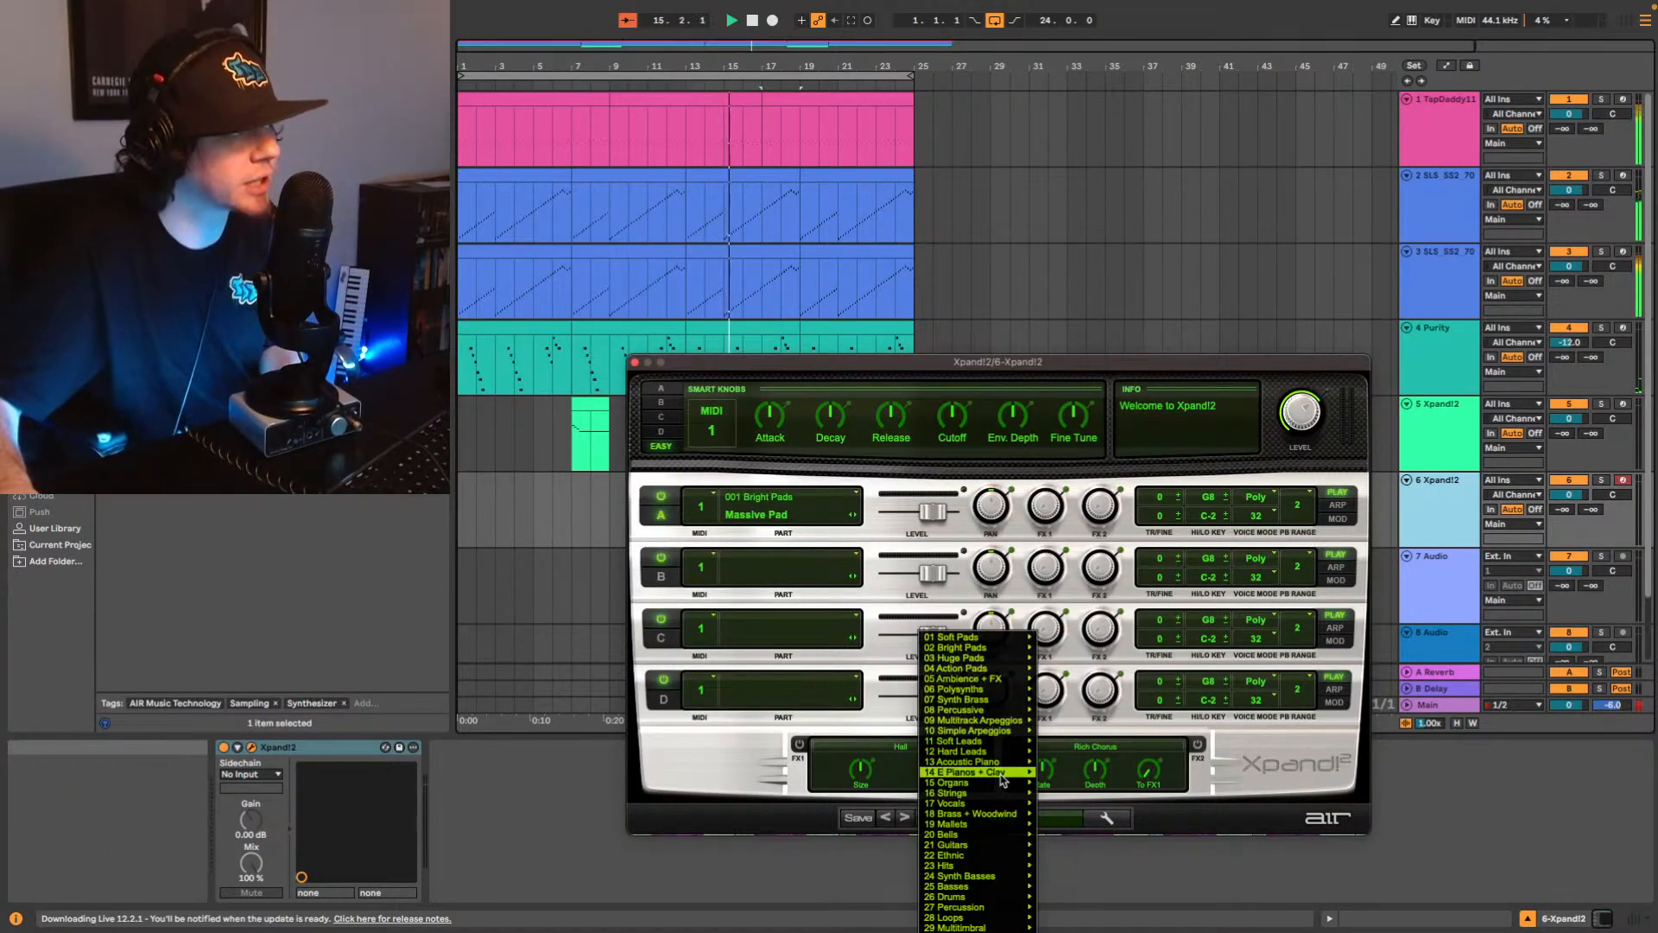
mouse_move(1001, 782)
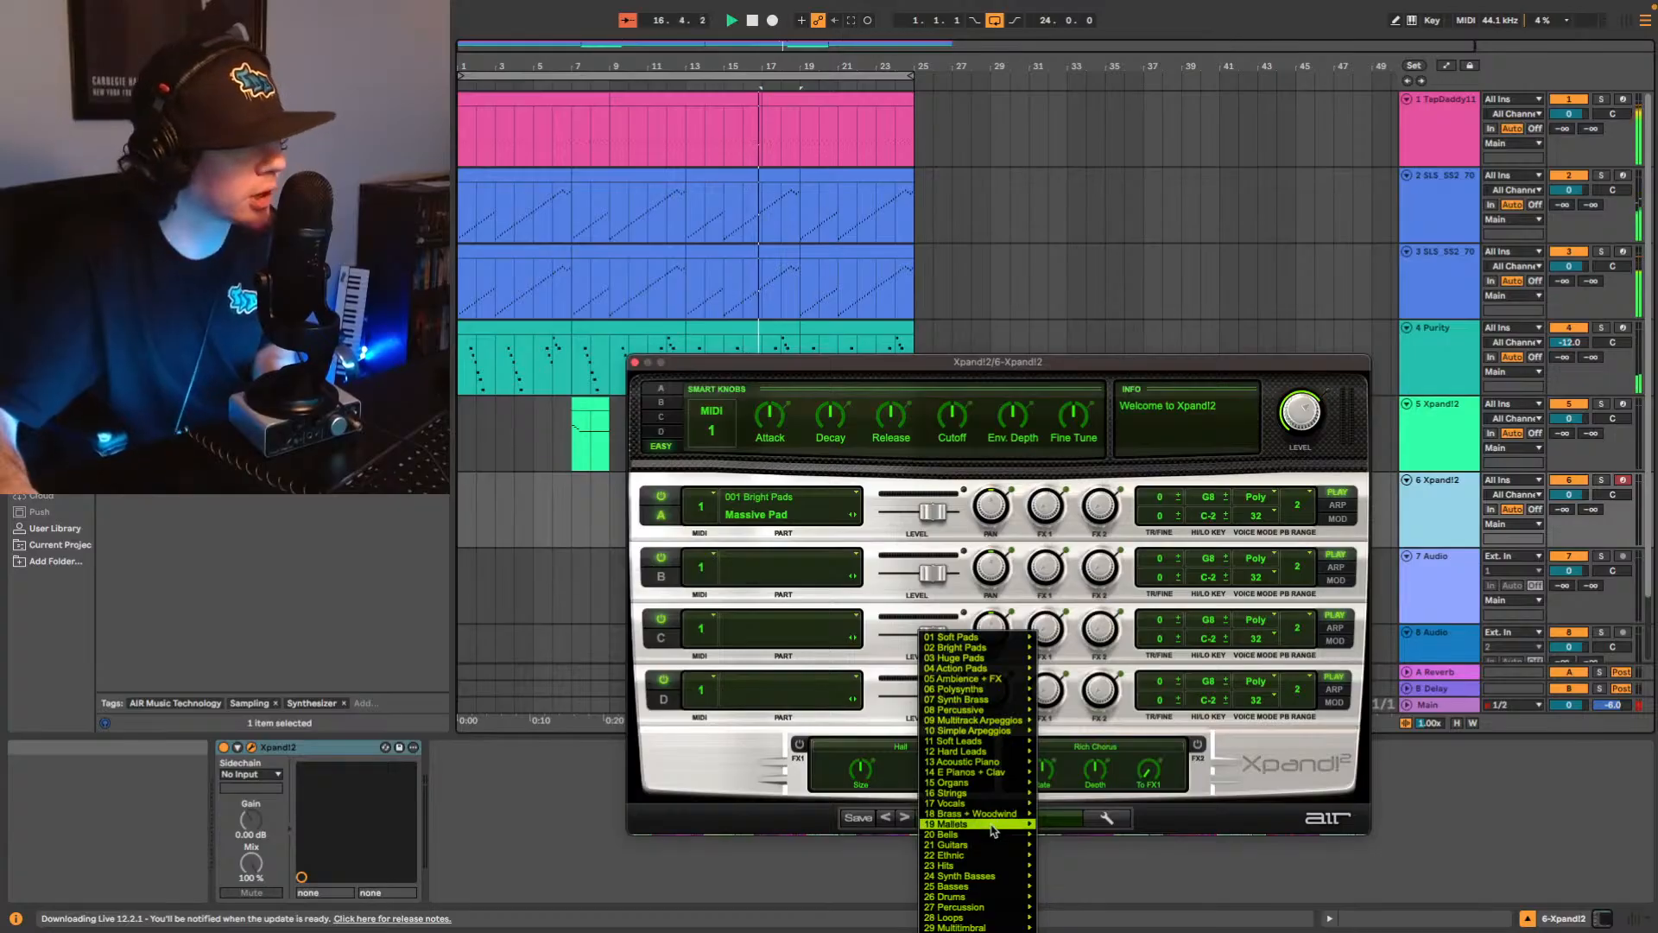
mouse_move(993, 831)
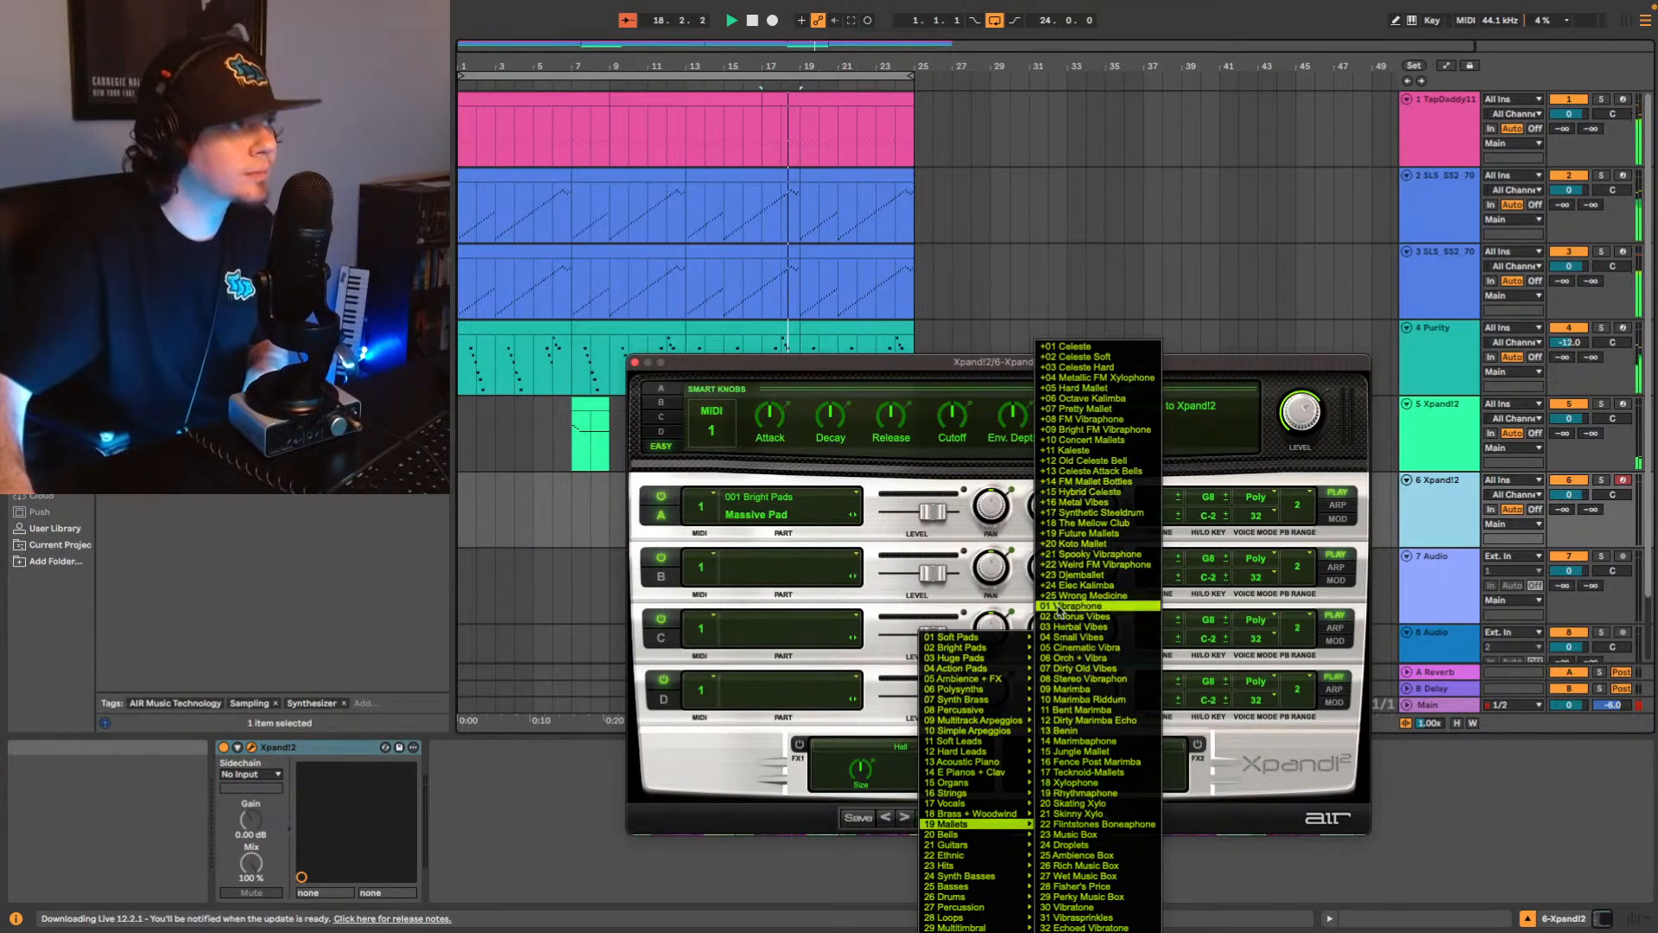
click(1086, 470)
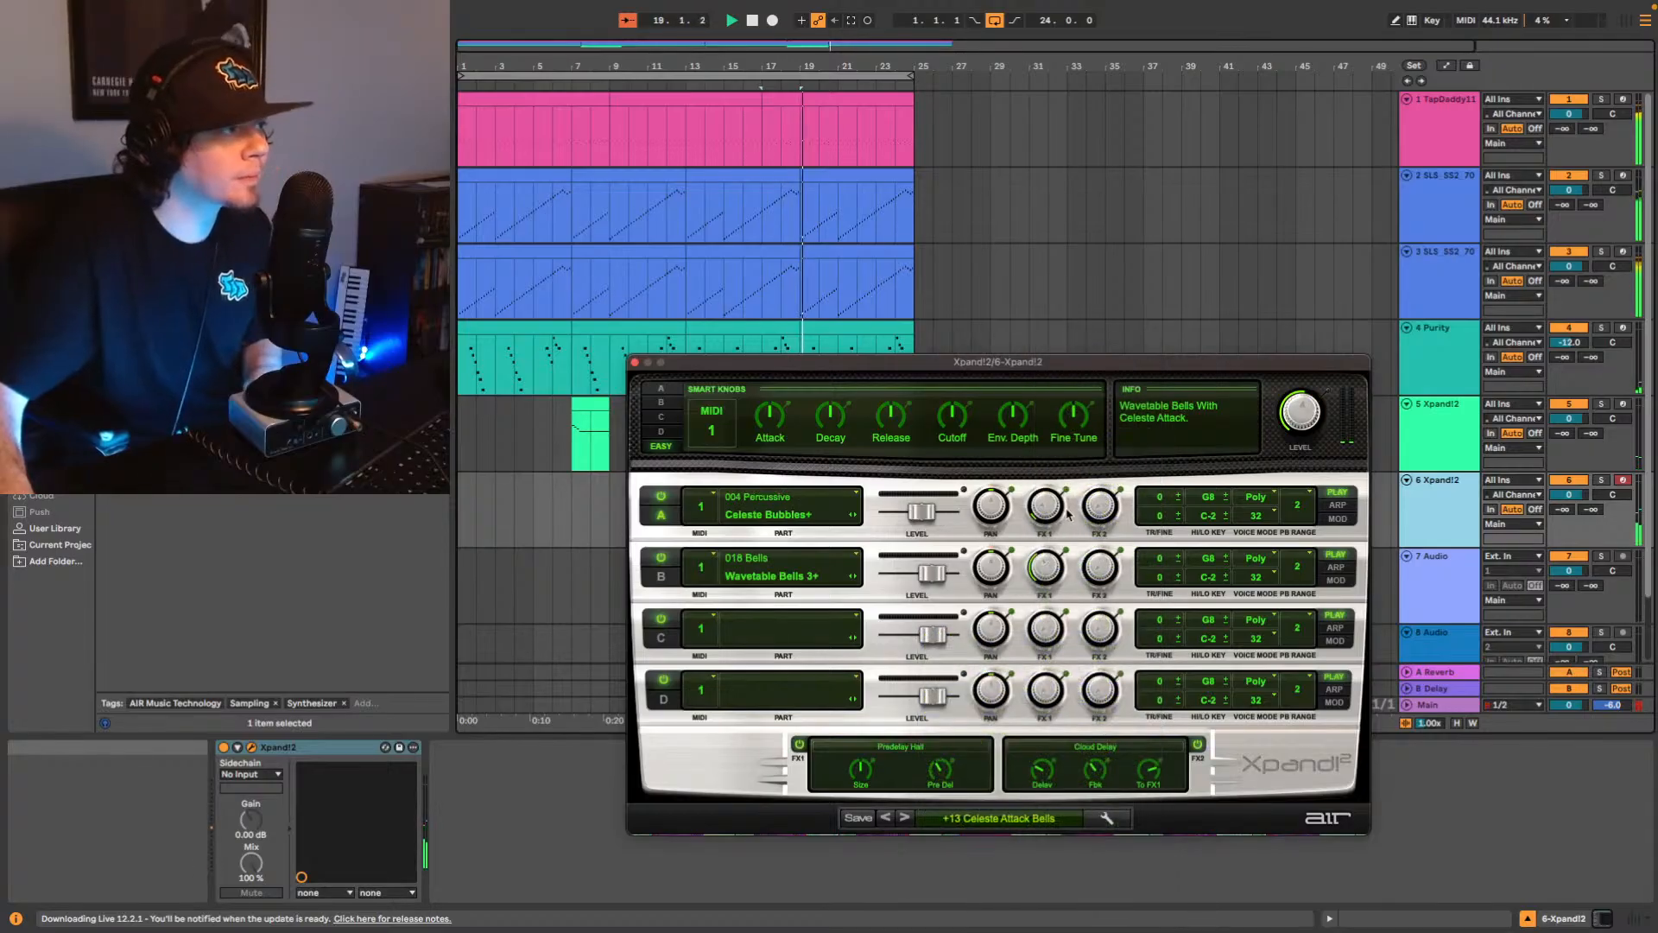
Audition the following Mallets presets one by one and settle on +19 Future Mallets.
click(905, 817)
click(905, 816)
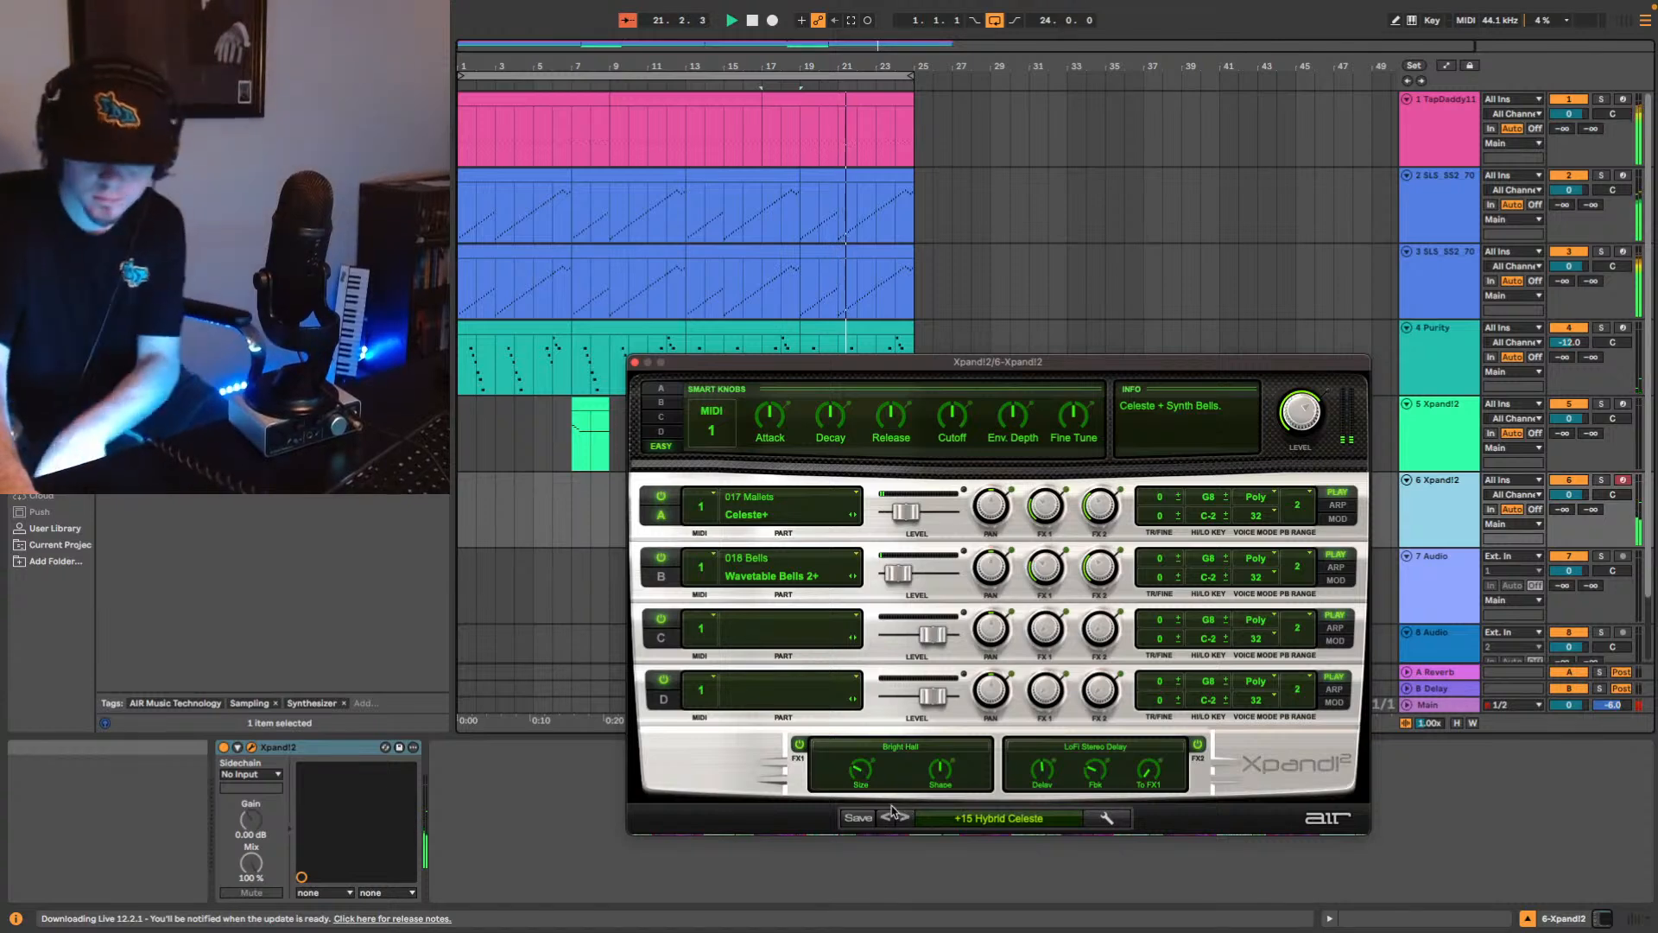
click(905, 817)
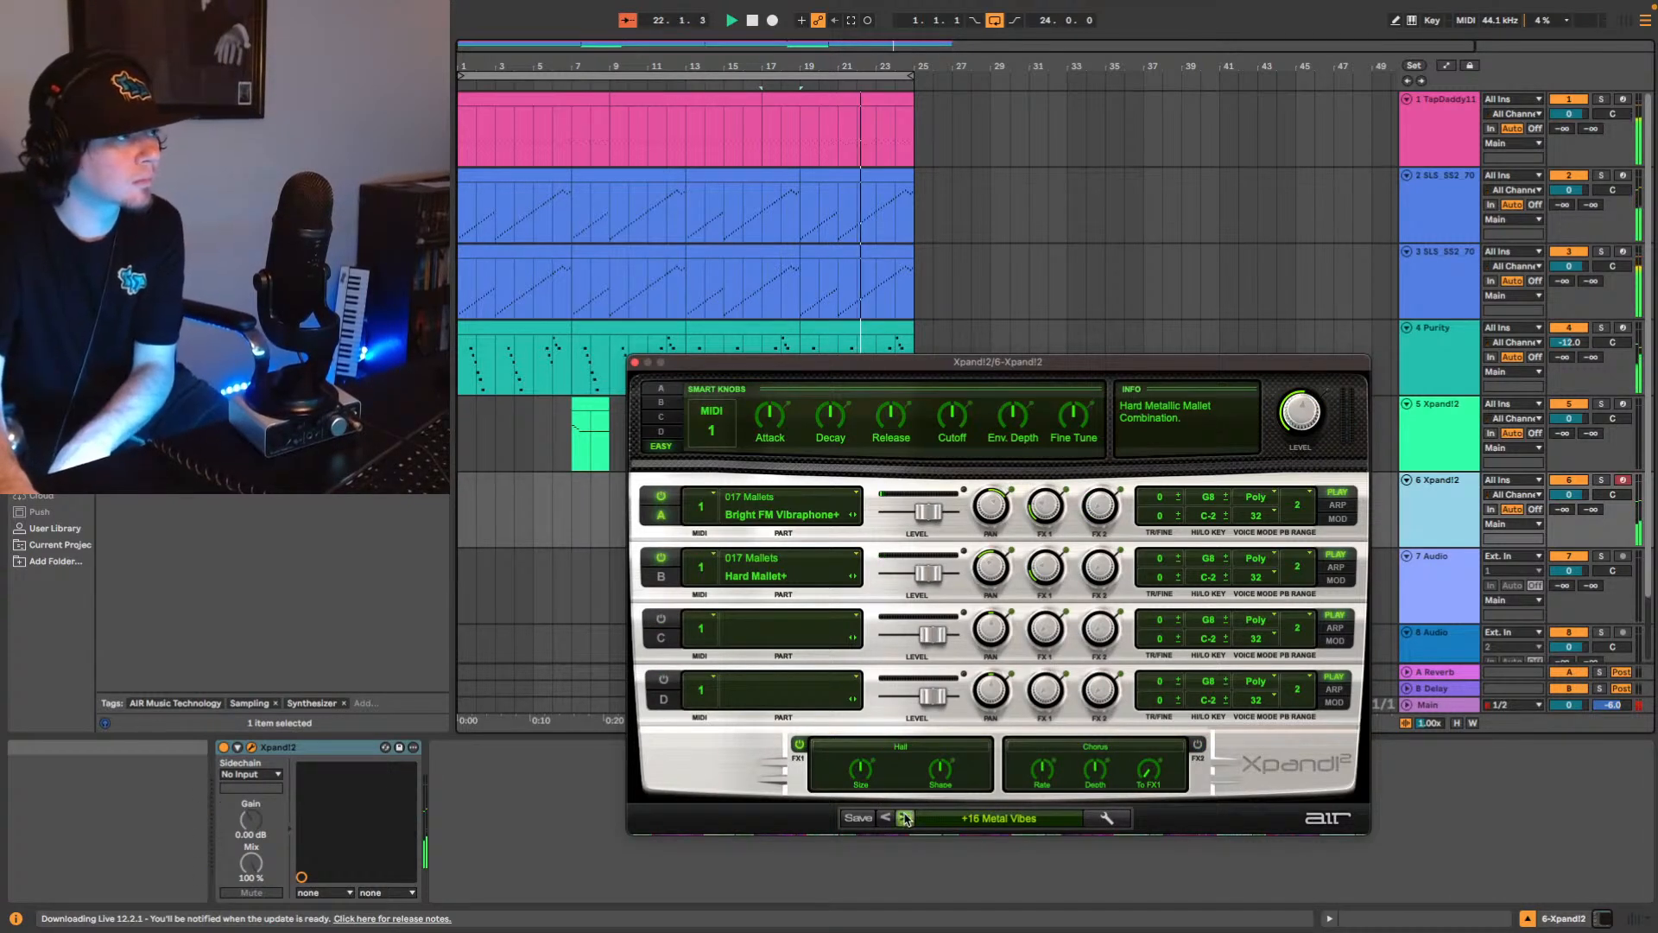
click(905, 817)
click(905, 817)
click(905, 817)
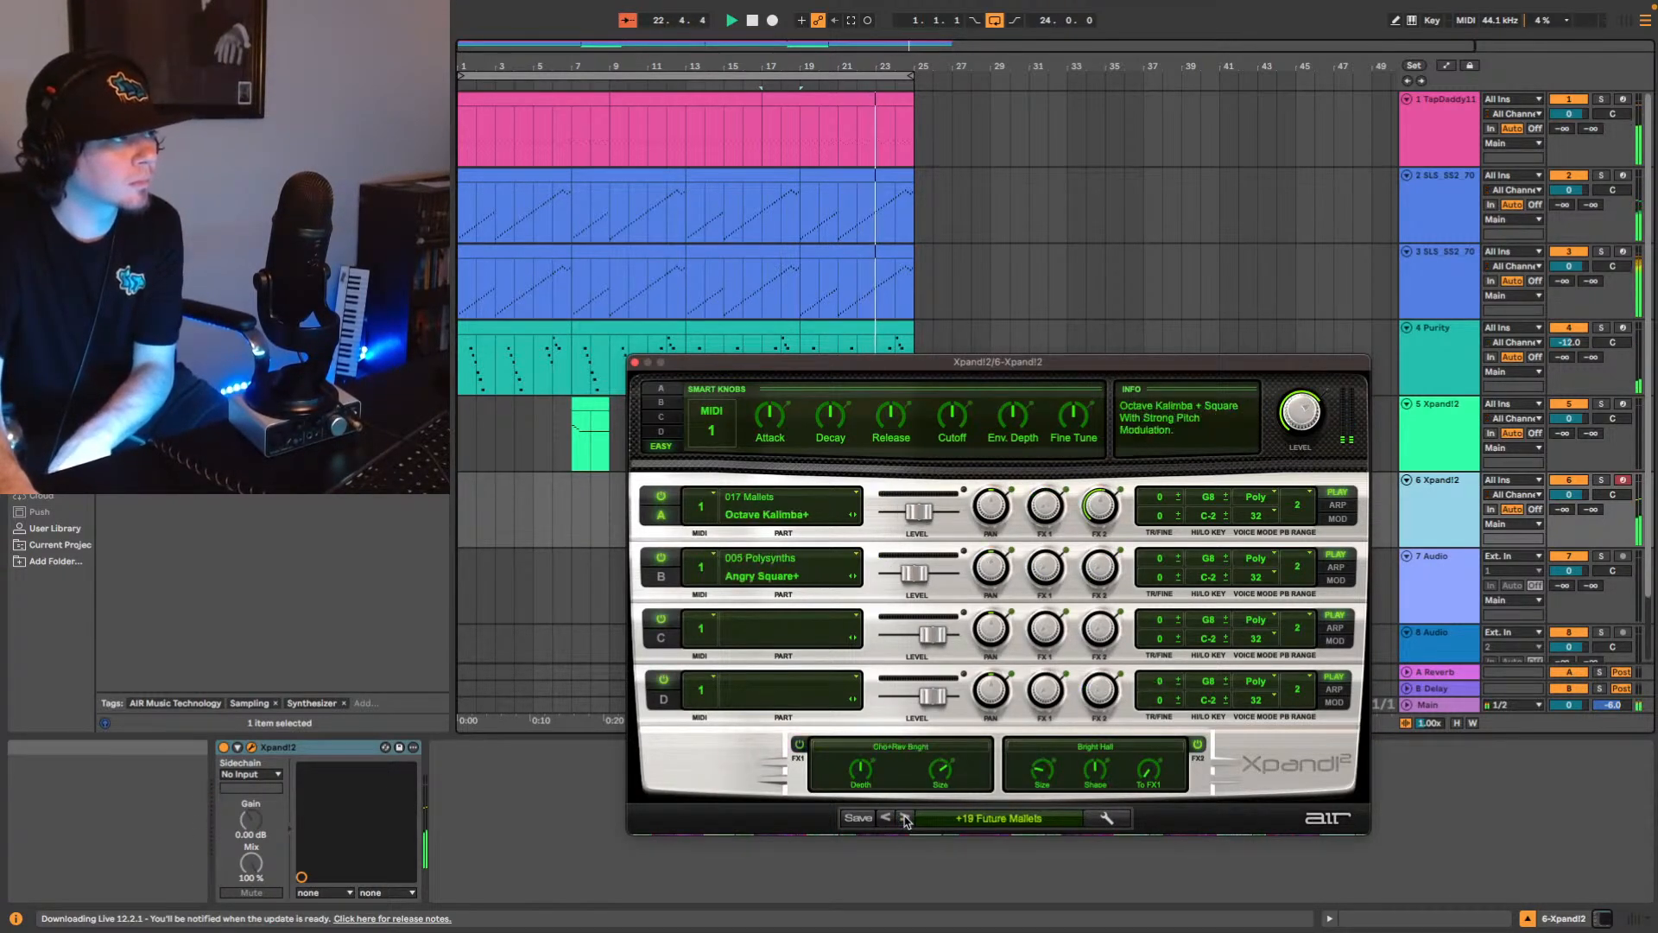
click(905, 817)
click(887, 817)
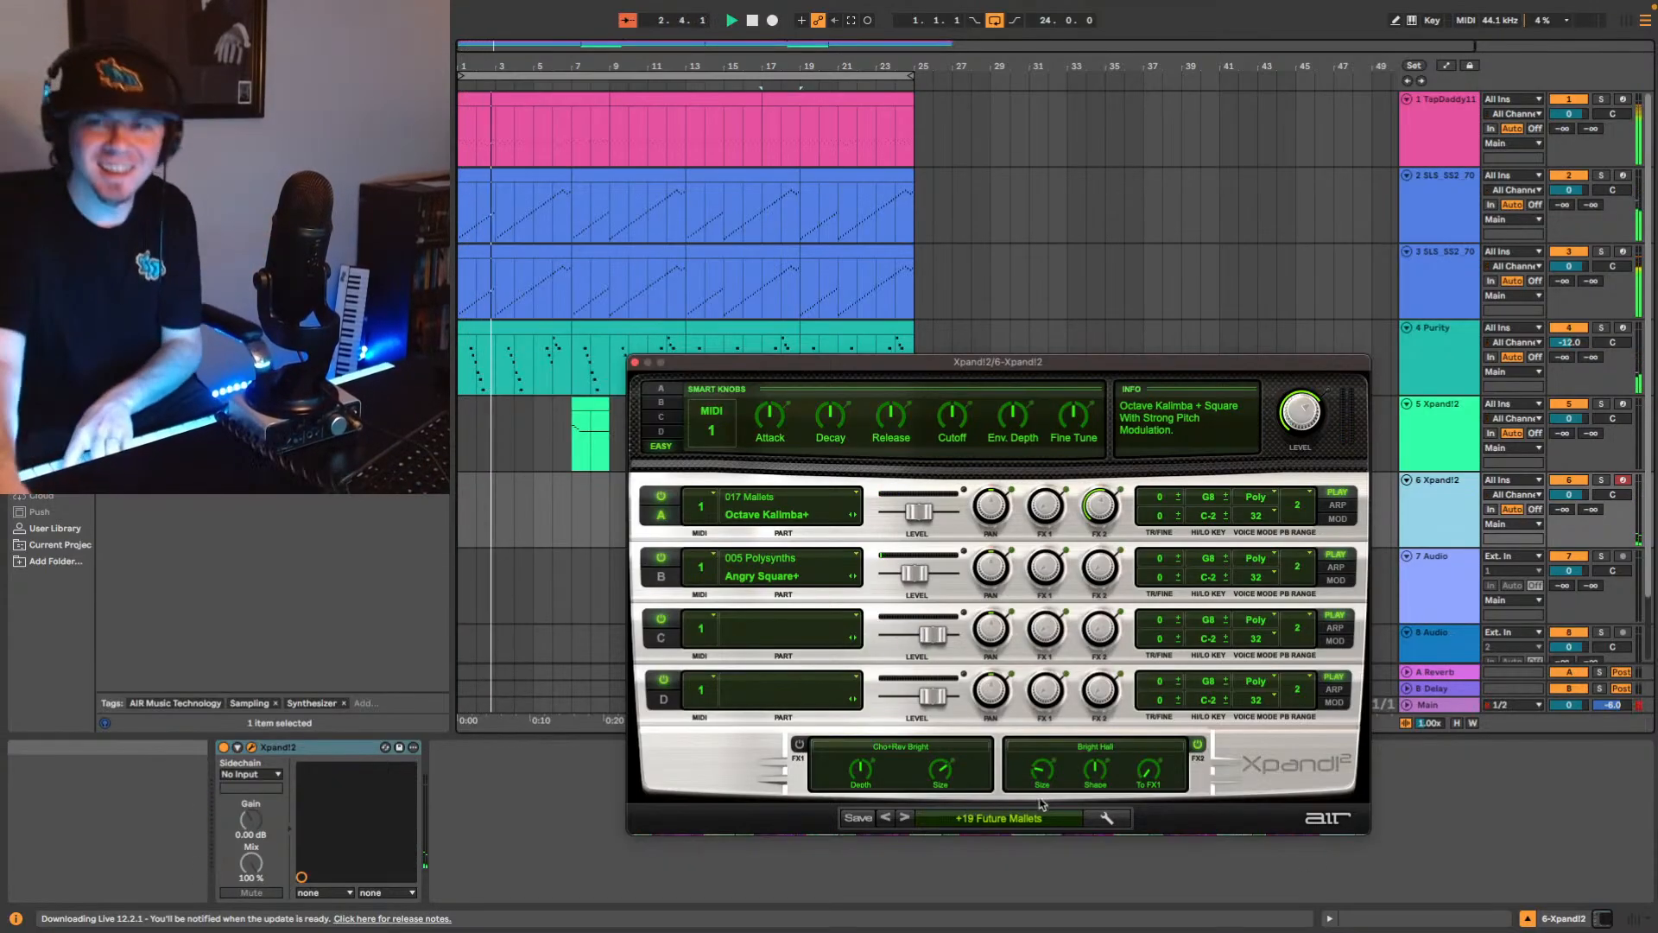
Close the Xpand!2 window and copy the three-bar clip at bar 4 on track 6 to bar 12.
key(super+alt+p)
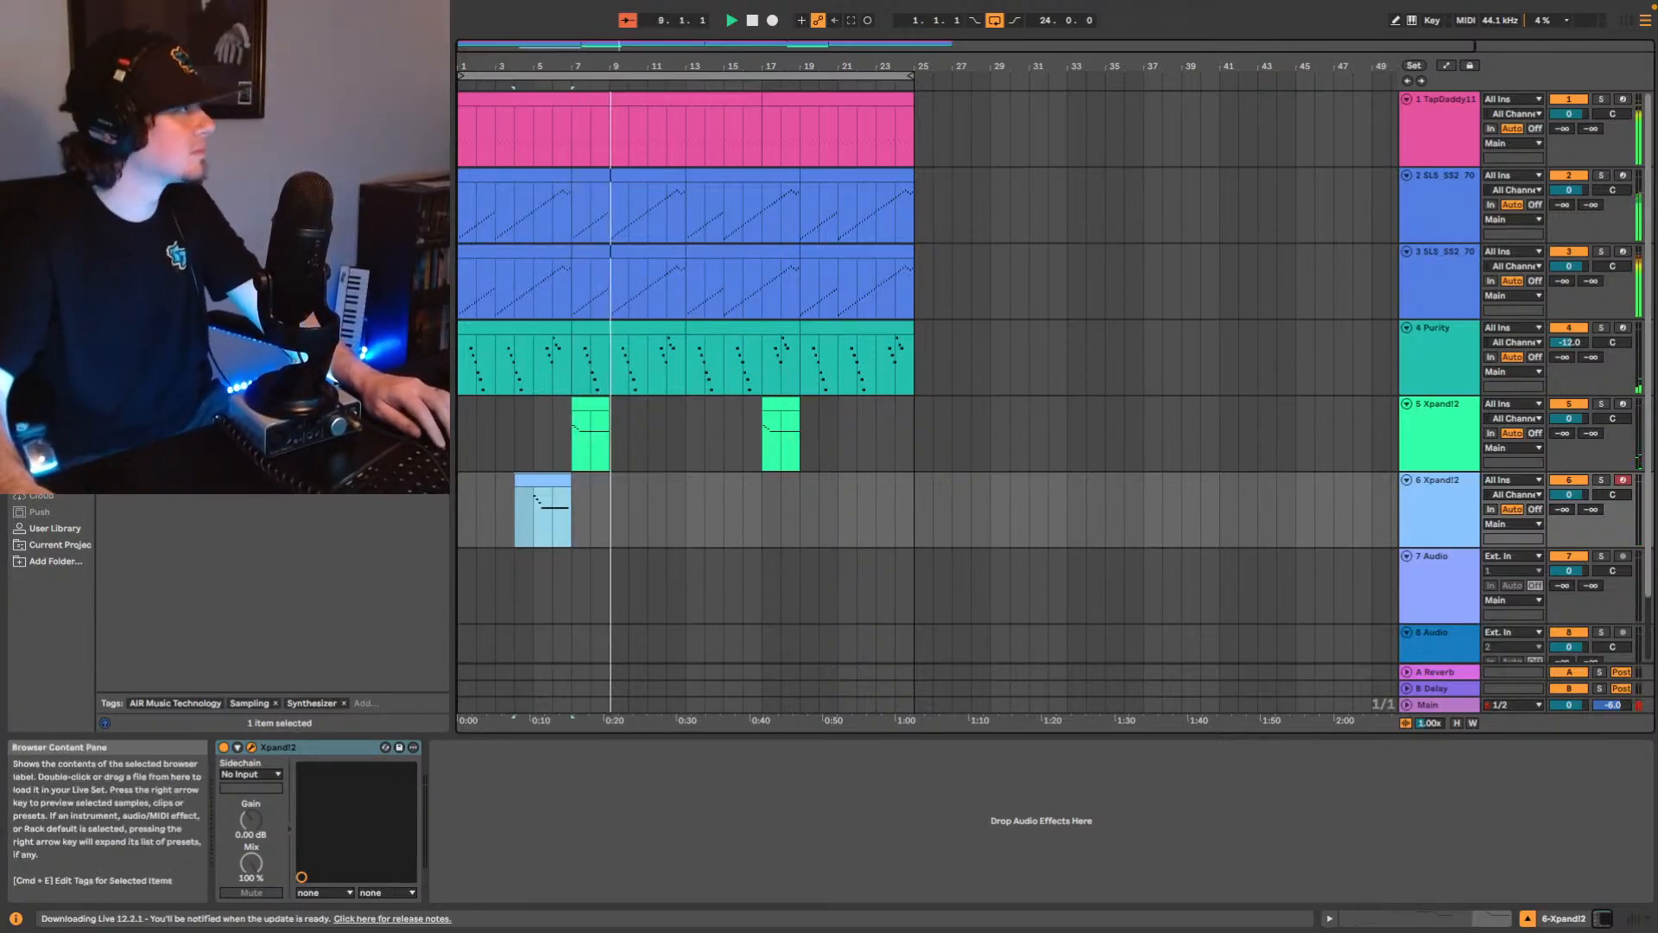
click(1398, 501)
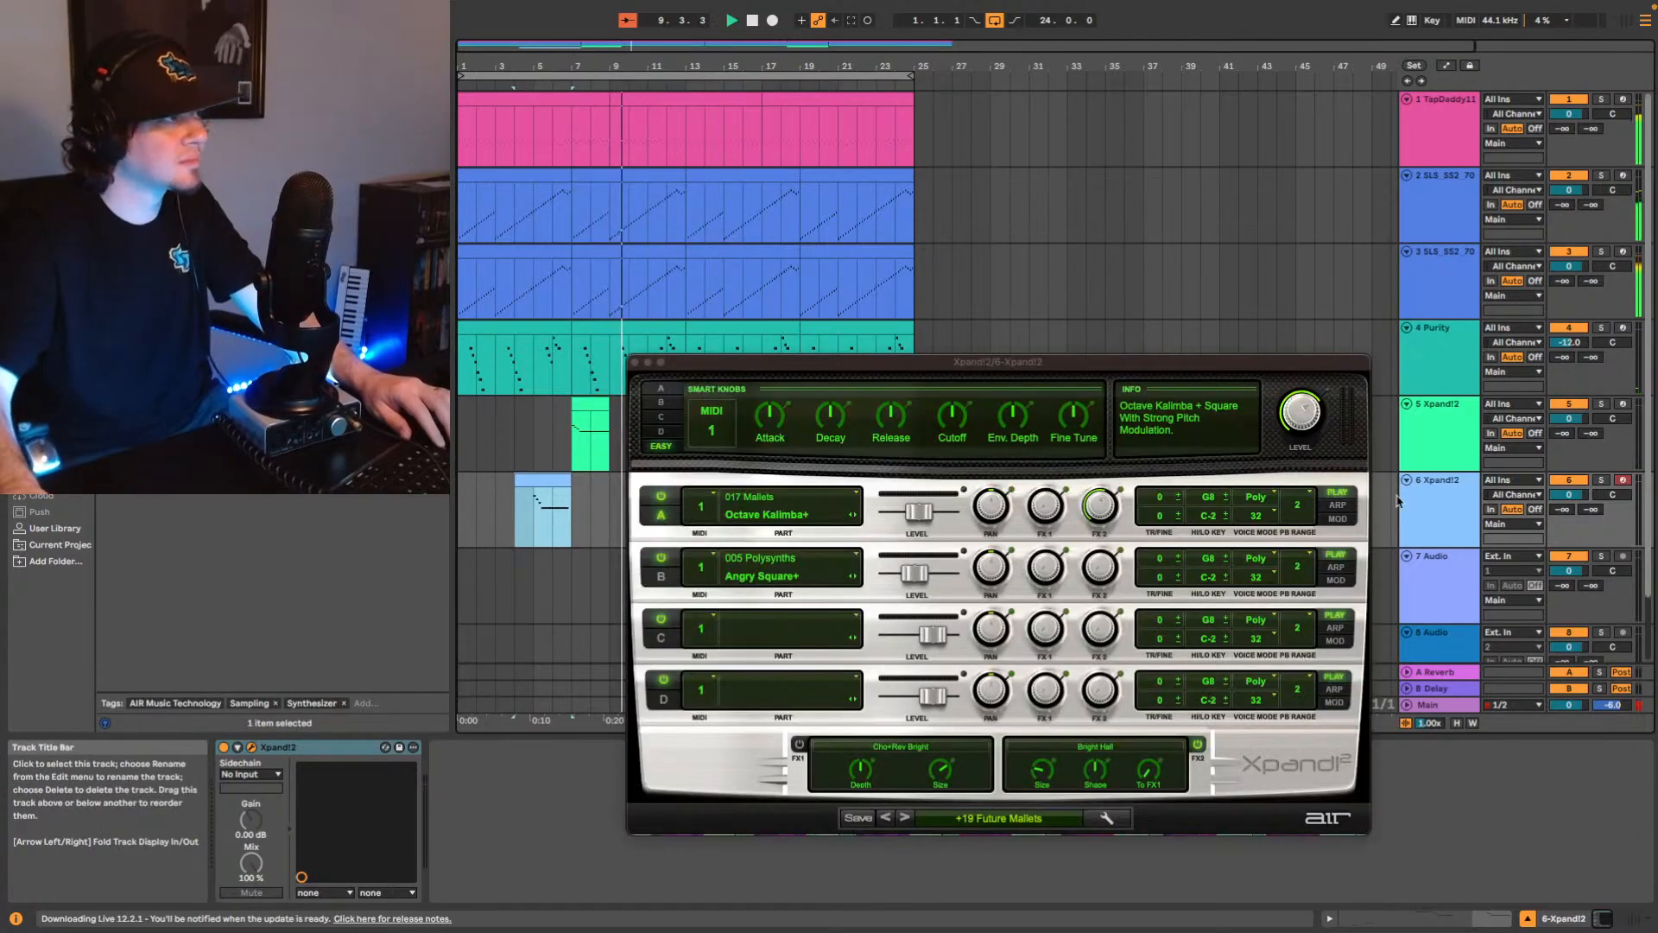
click(635, 363)
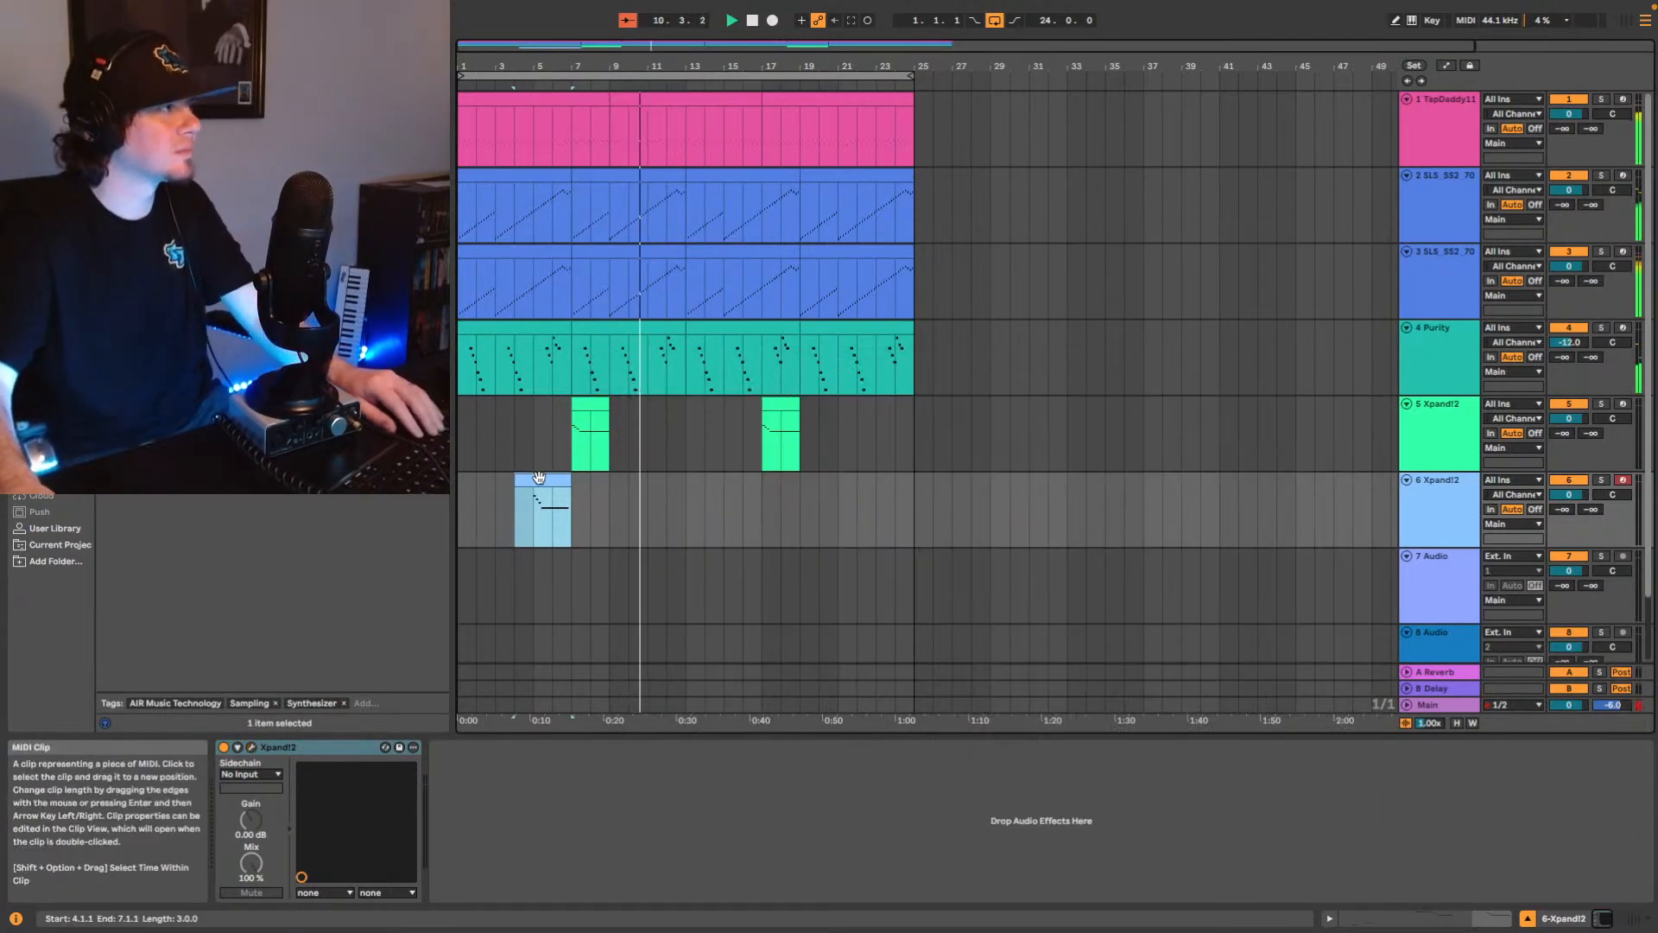
click(672, 492)
key(ctrl+v)
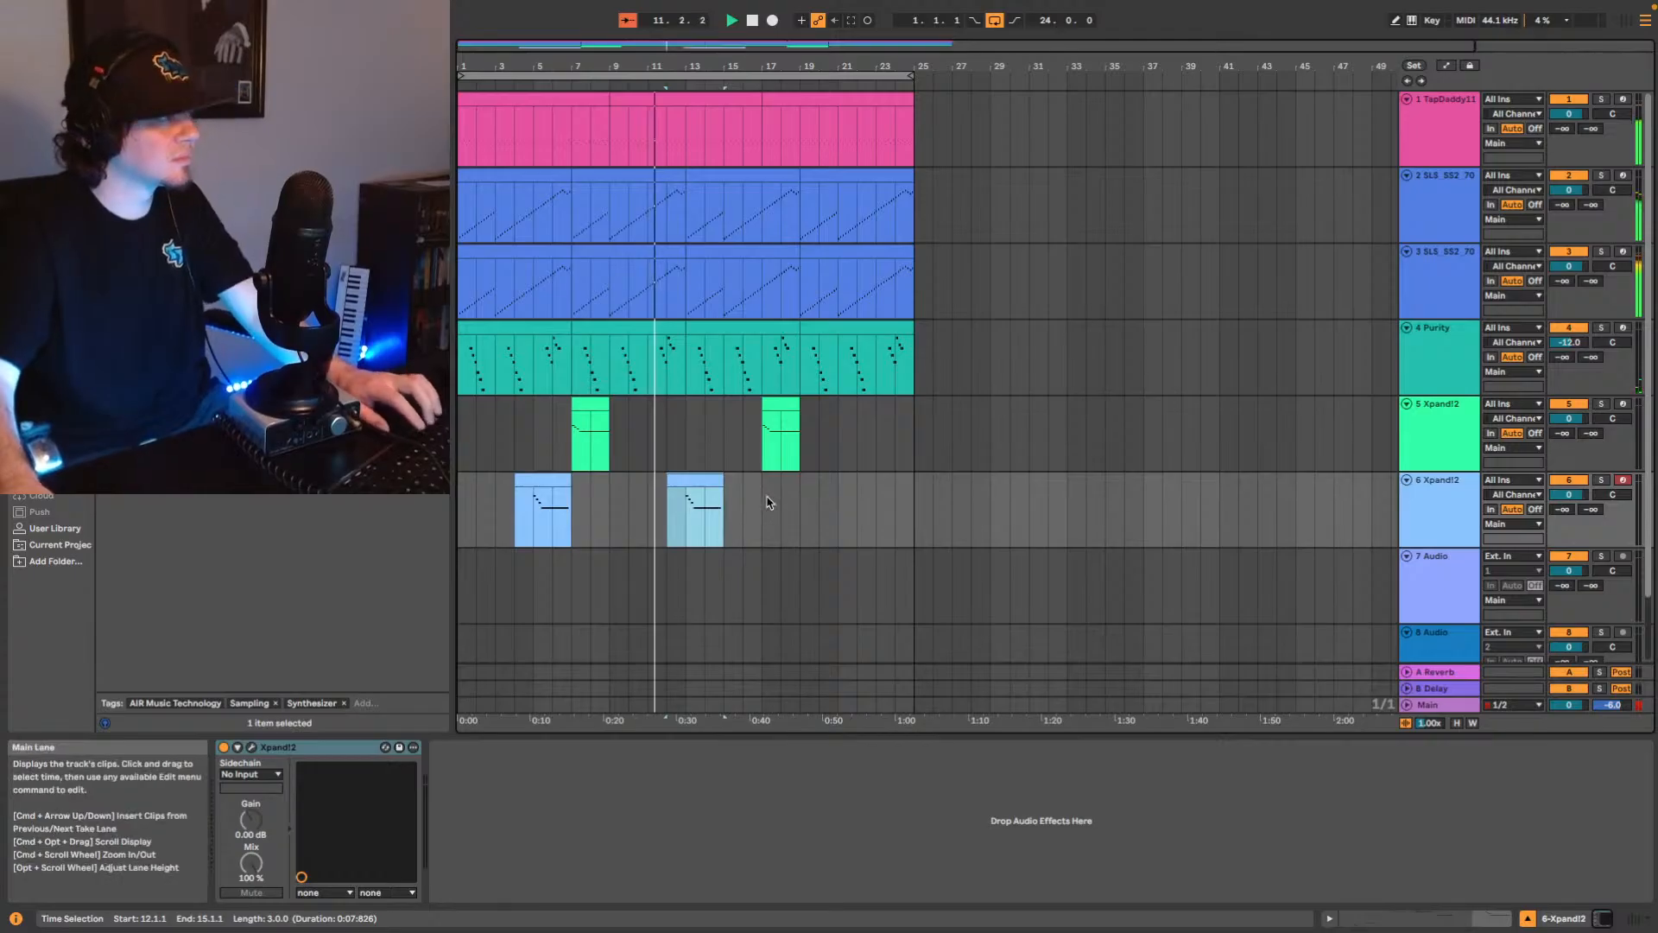
click(743, 501)
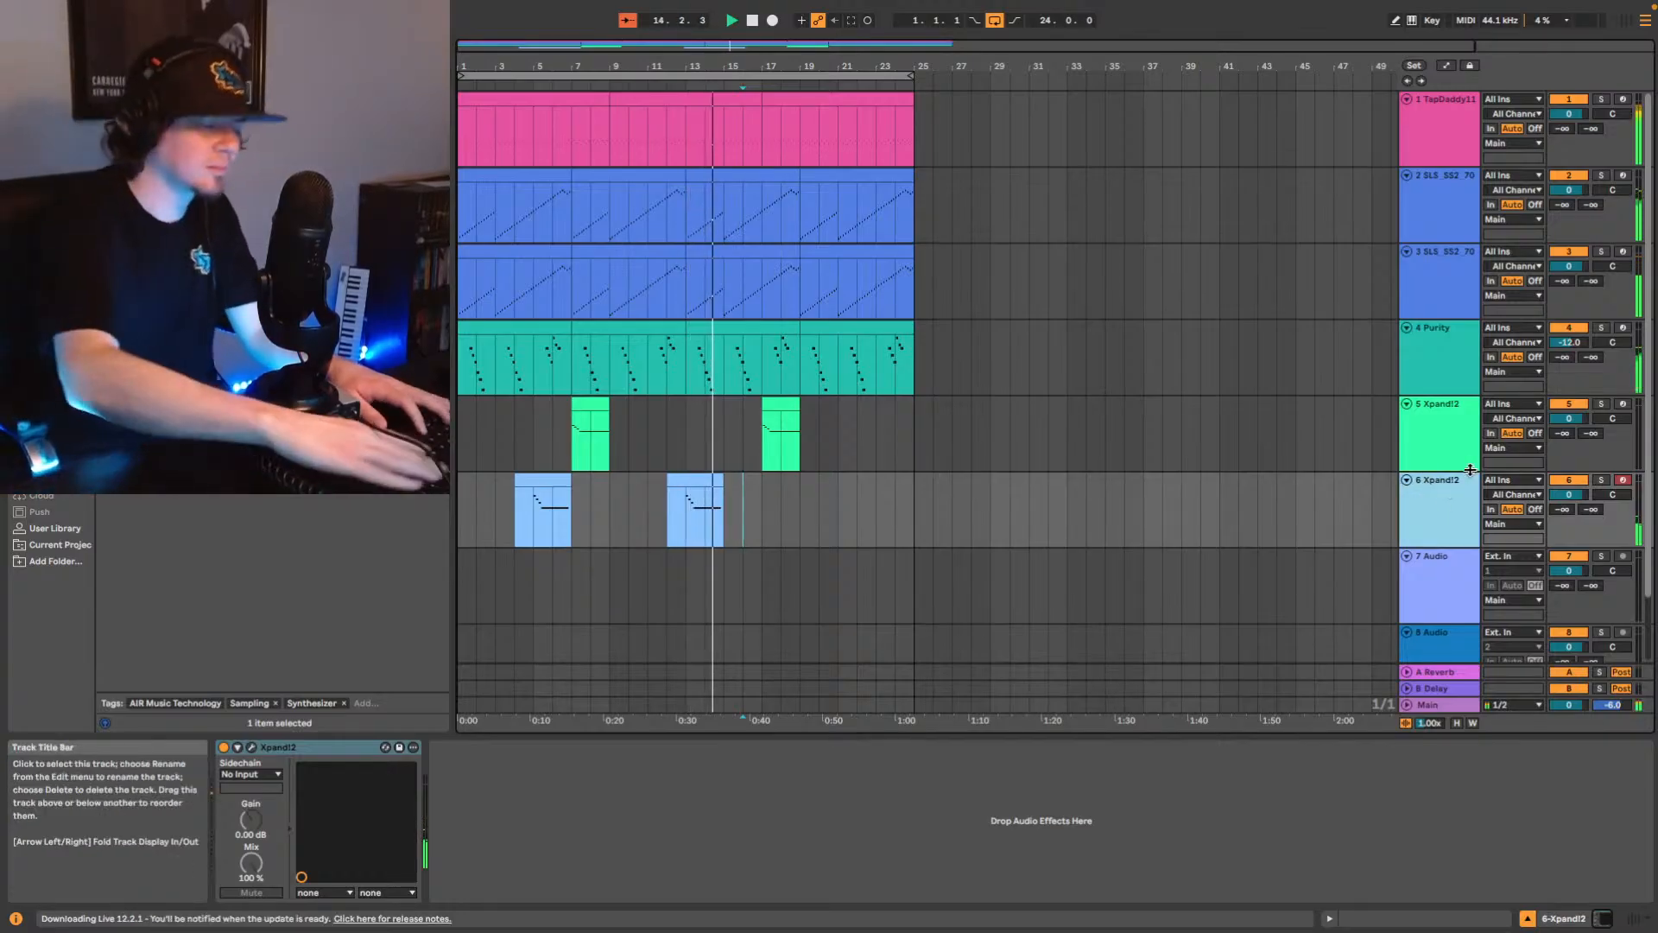
Insert a MIDI track below track 6, load Xpand!2 on it, and choose the 26 Artificial Jazz EP preset from E Pianos + Clav.
key(ctrl+shift+t)
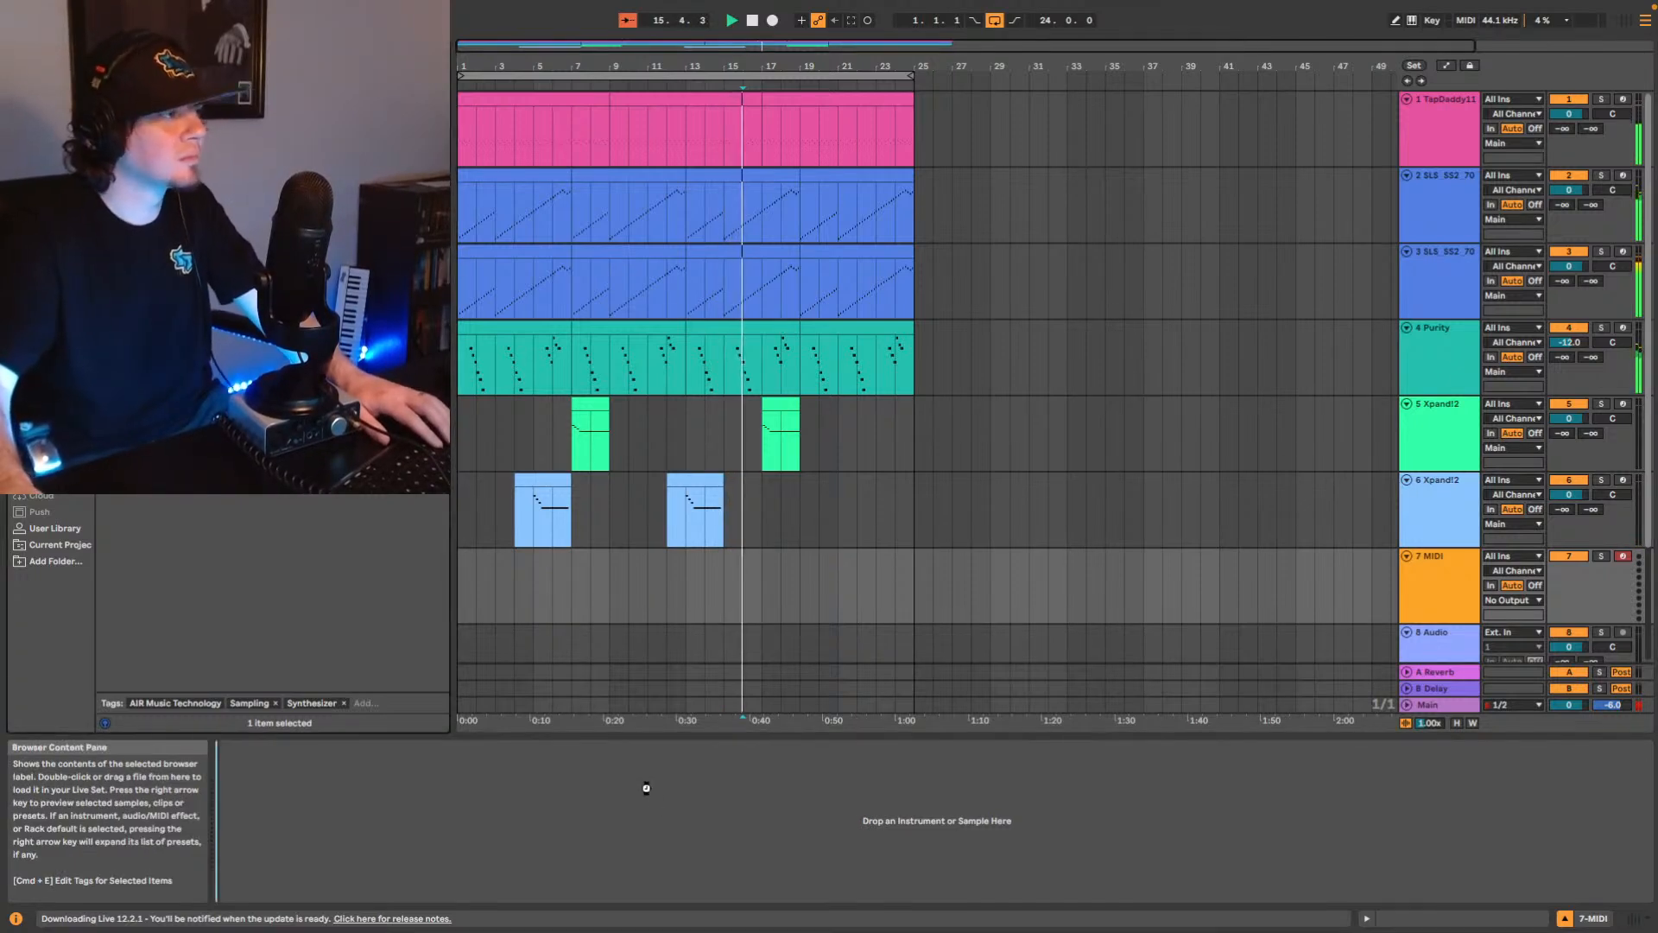
key(Return)
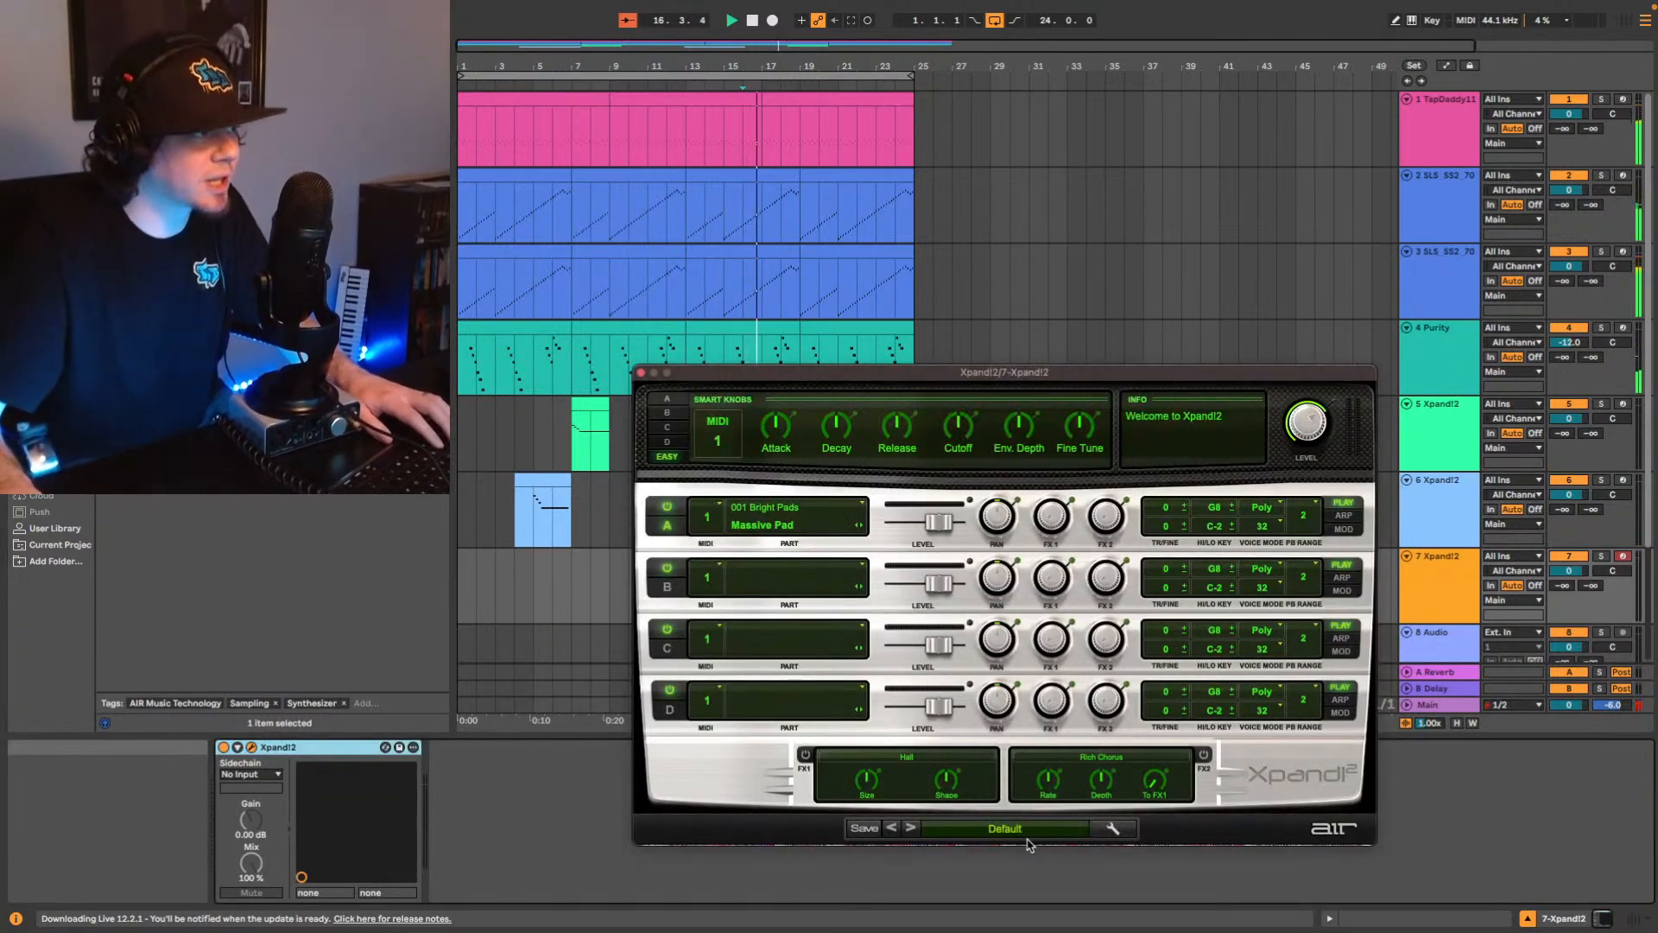
click(1035, 834)
mouse_move(1014, 763)
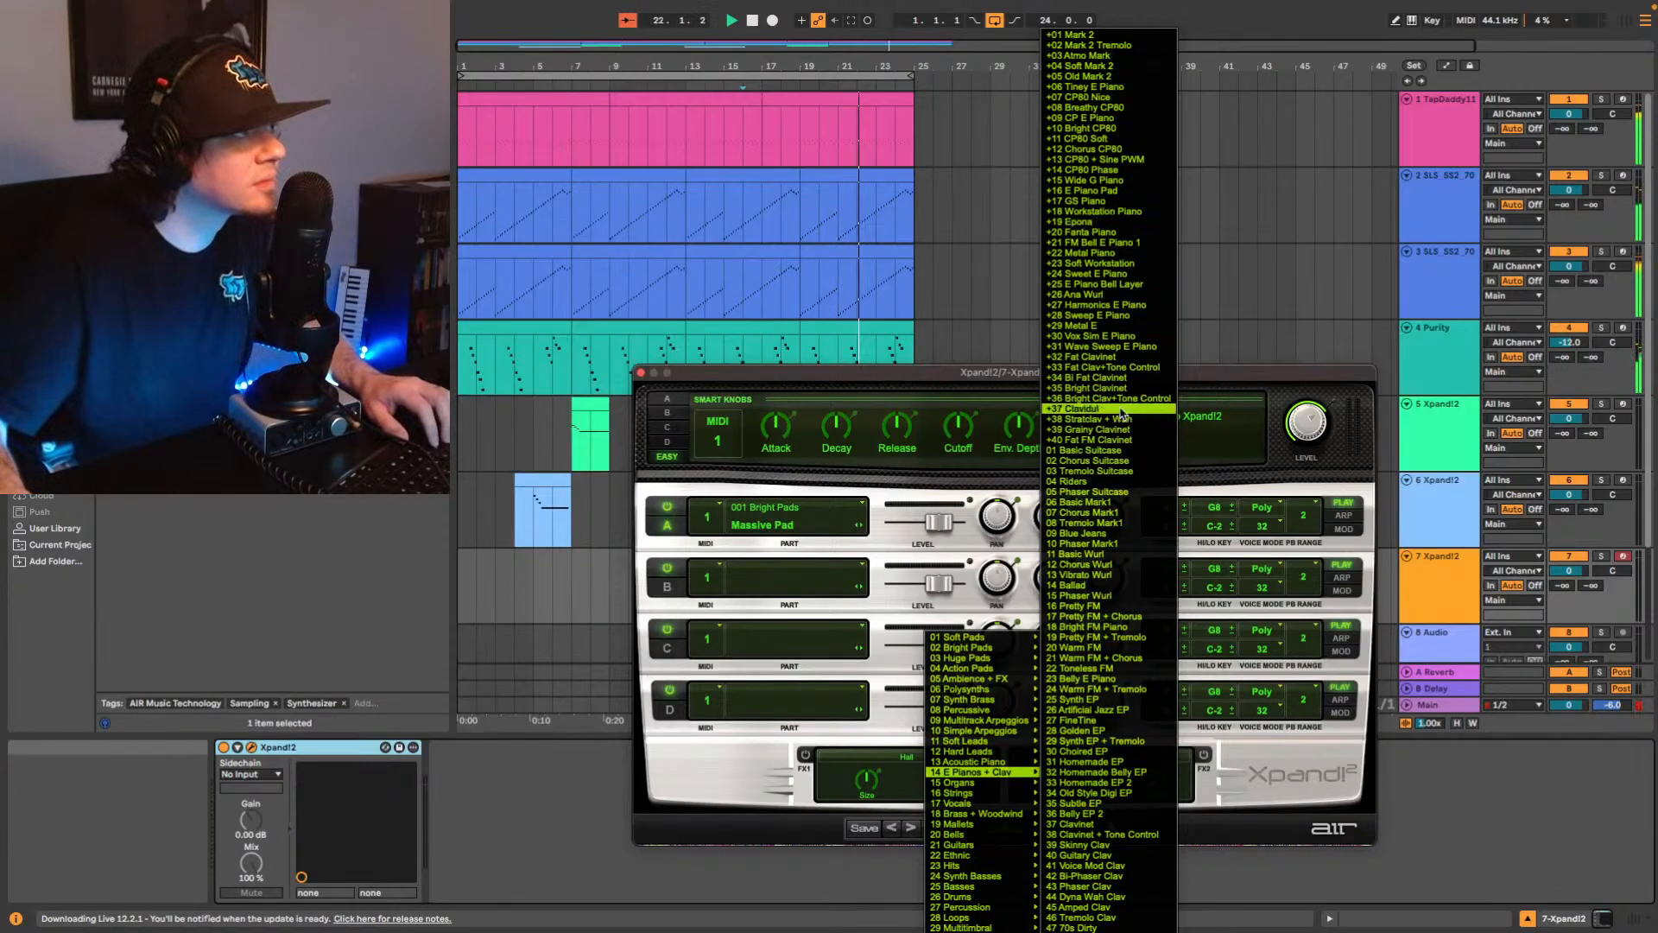
click(1114, 710)
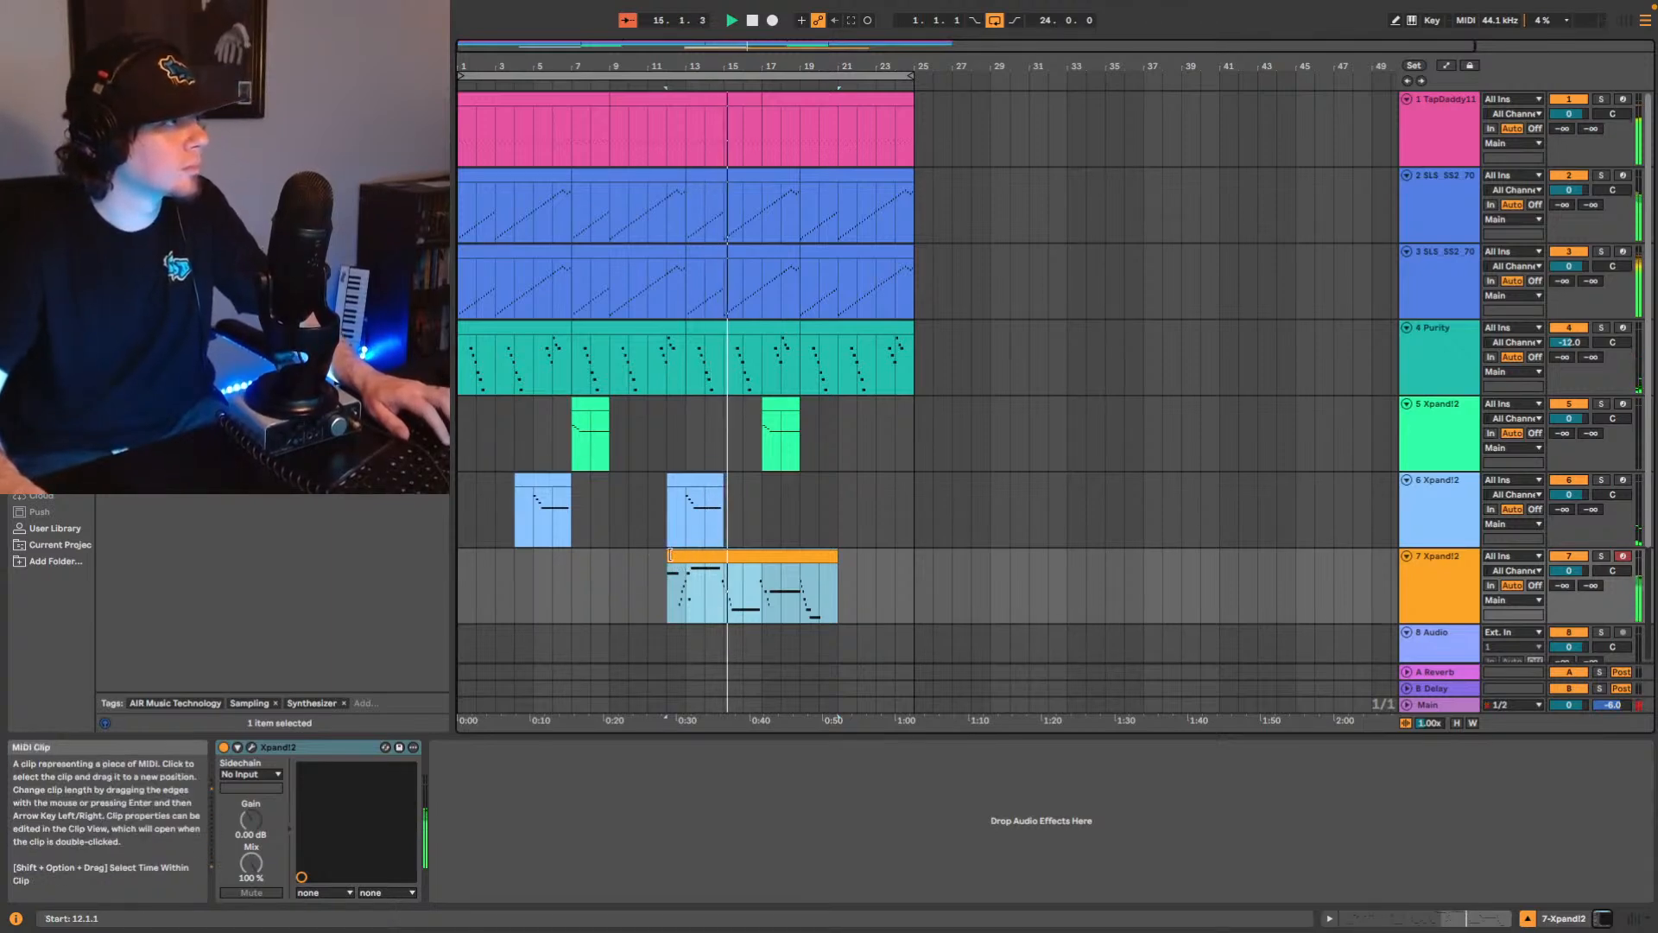
Trim the Xpand!2 clip on track 7 to bars 14–19 and restart playback from bar 14.
drag(670, 555, 707, 555)
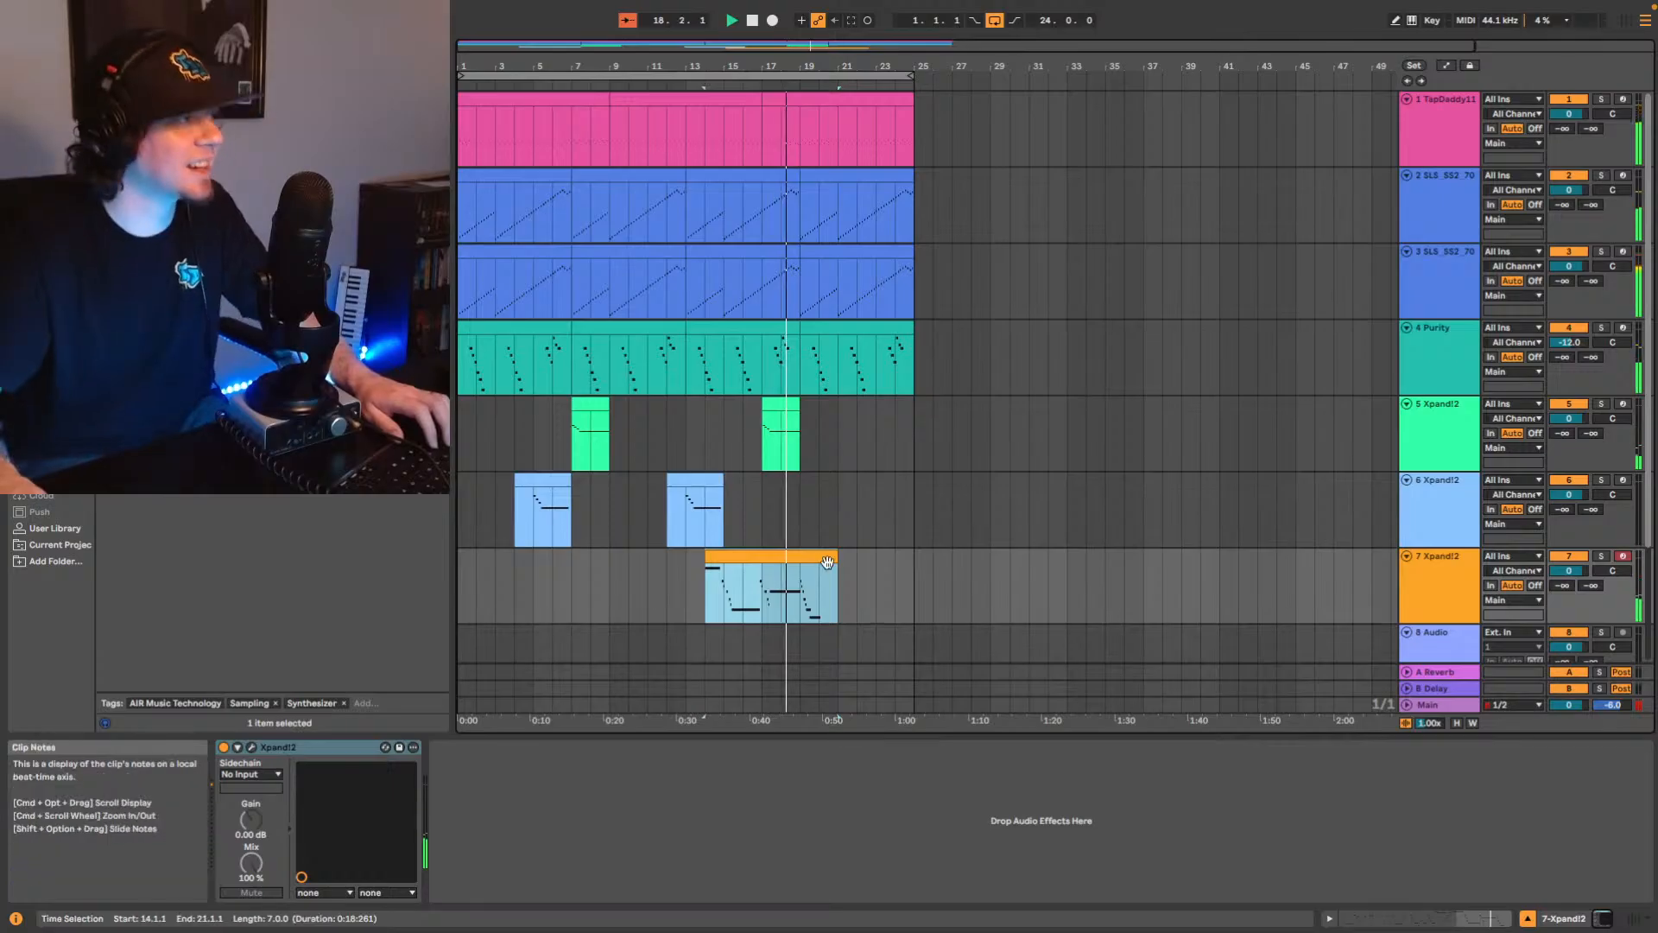
drag(837, 570, 800, 570)
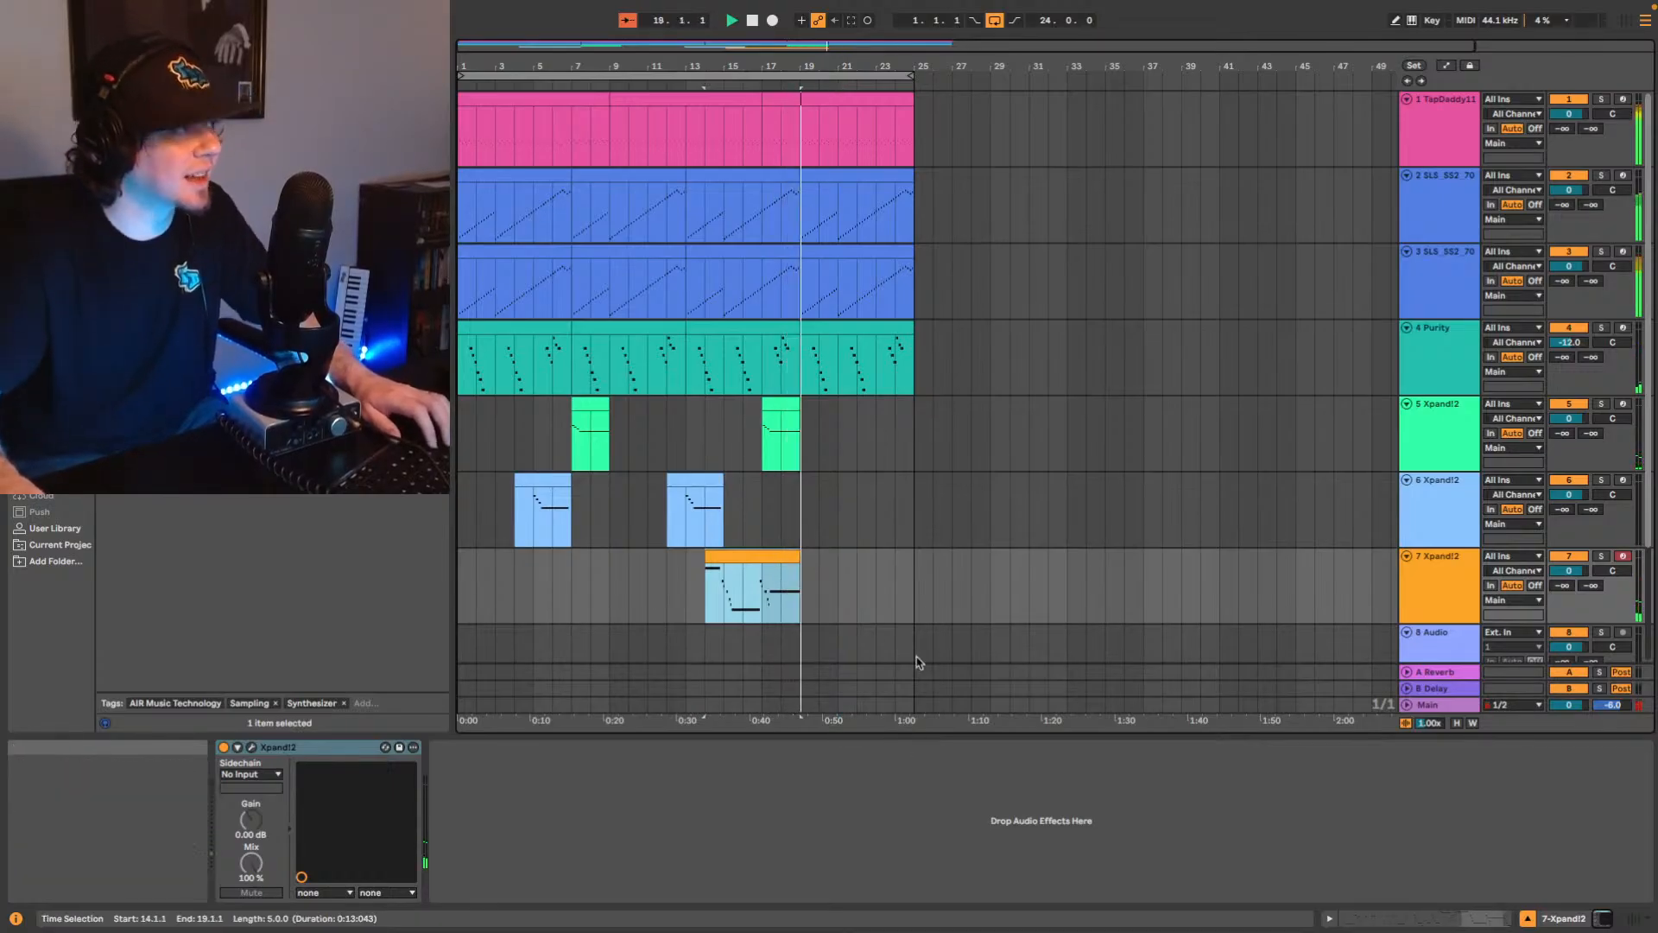
key(space)
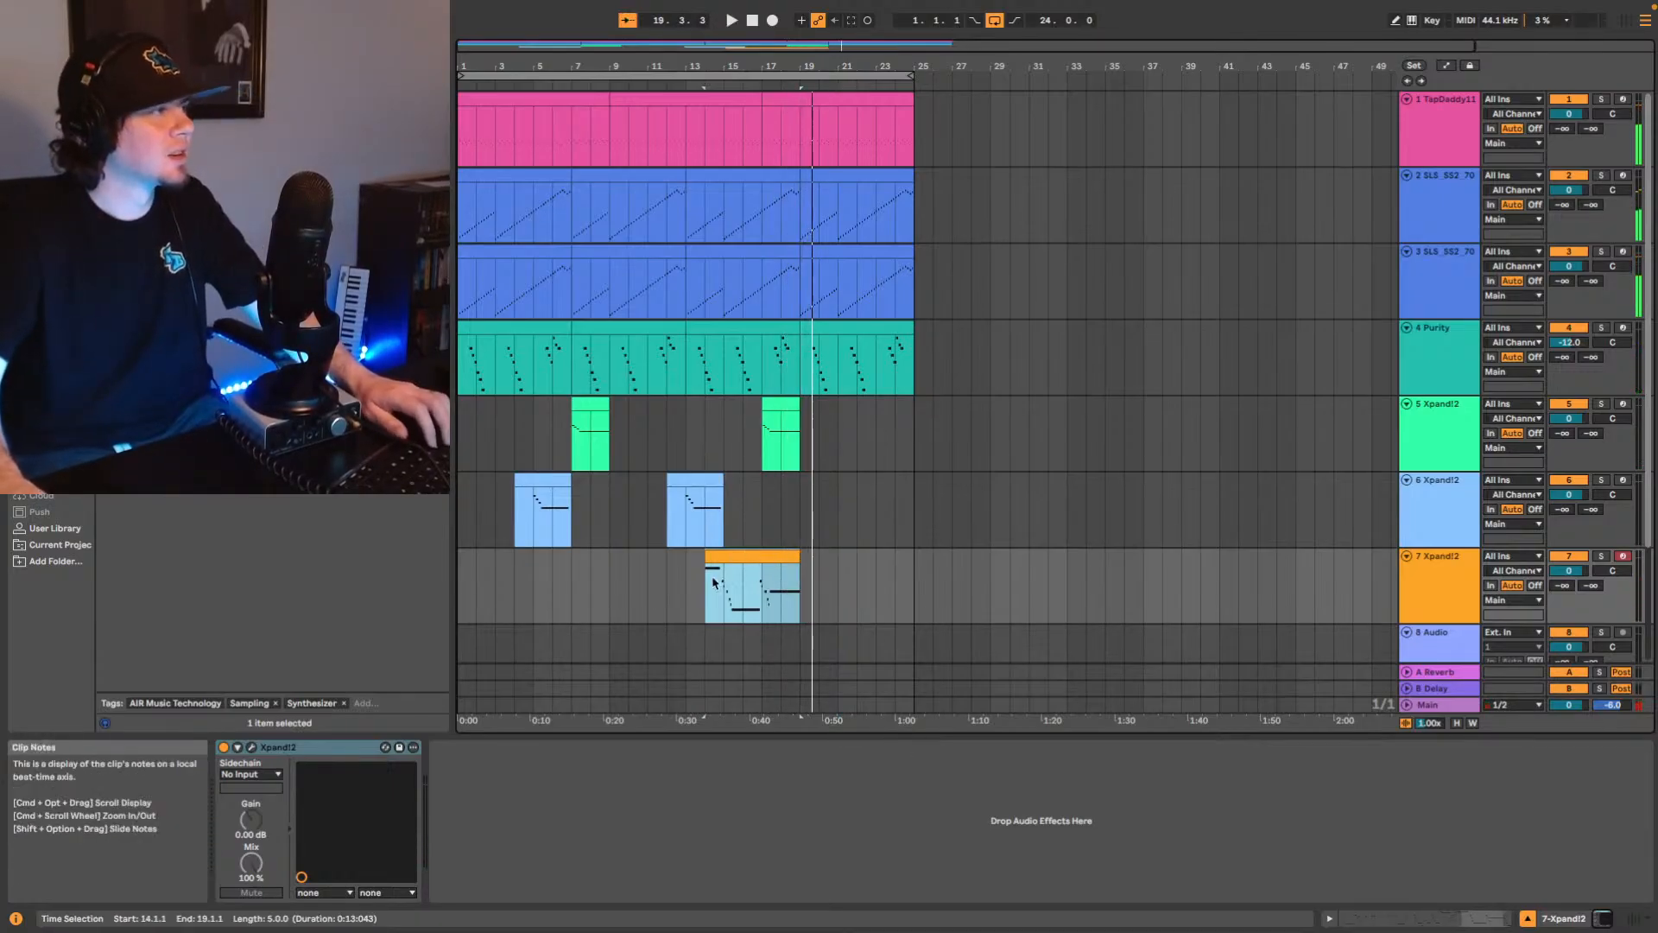
key(space)
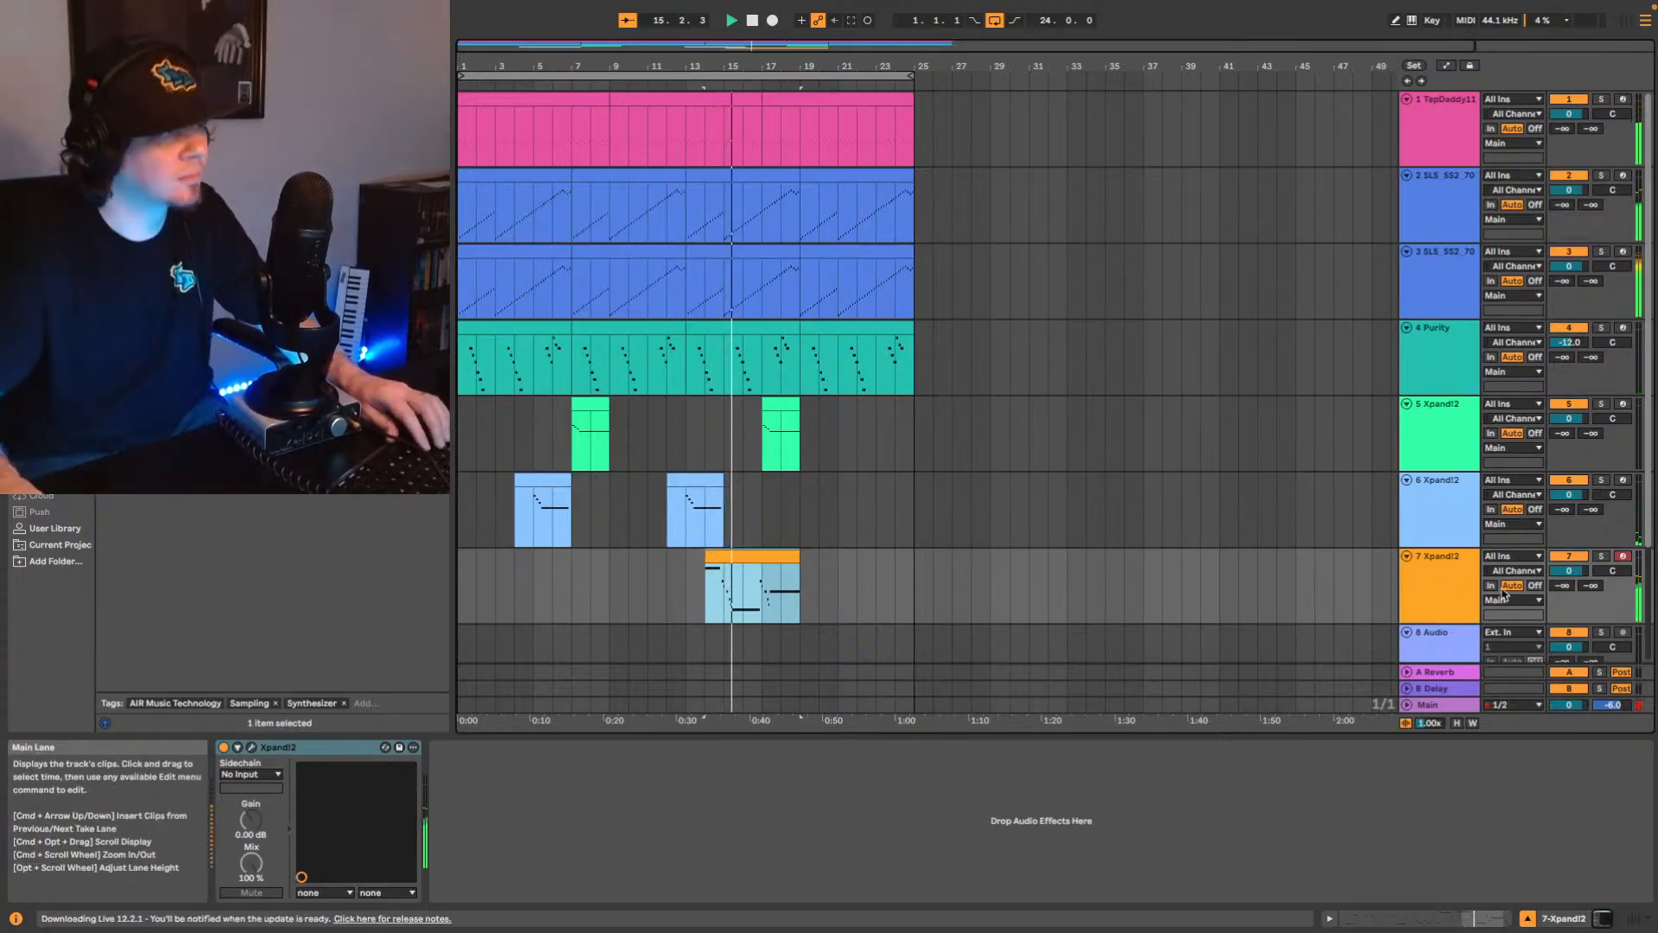
Insert a MIDI track below track 7, load another Xpand!2 on it, and close its plug-in window.
key(ctrl+shift+t)
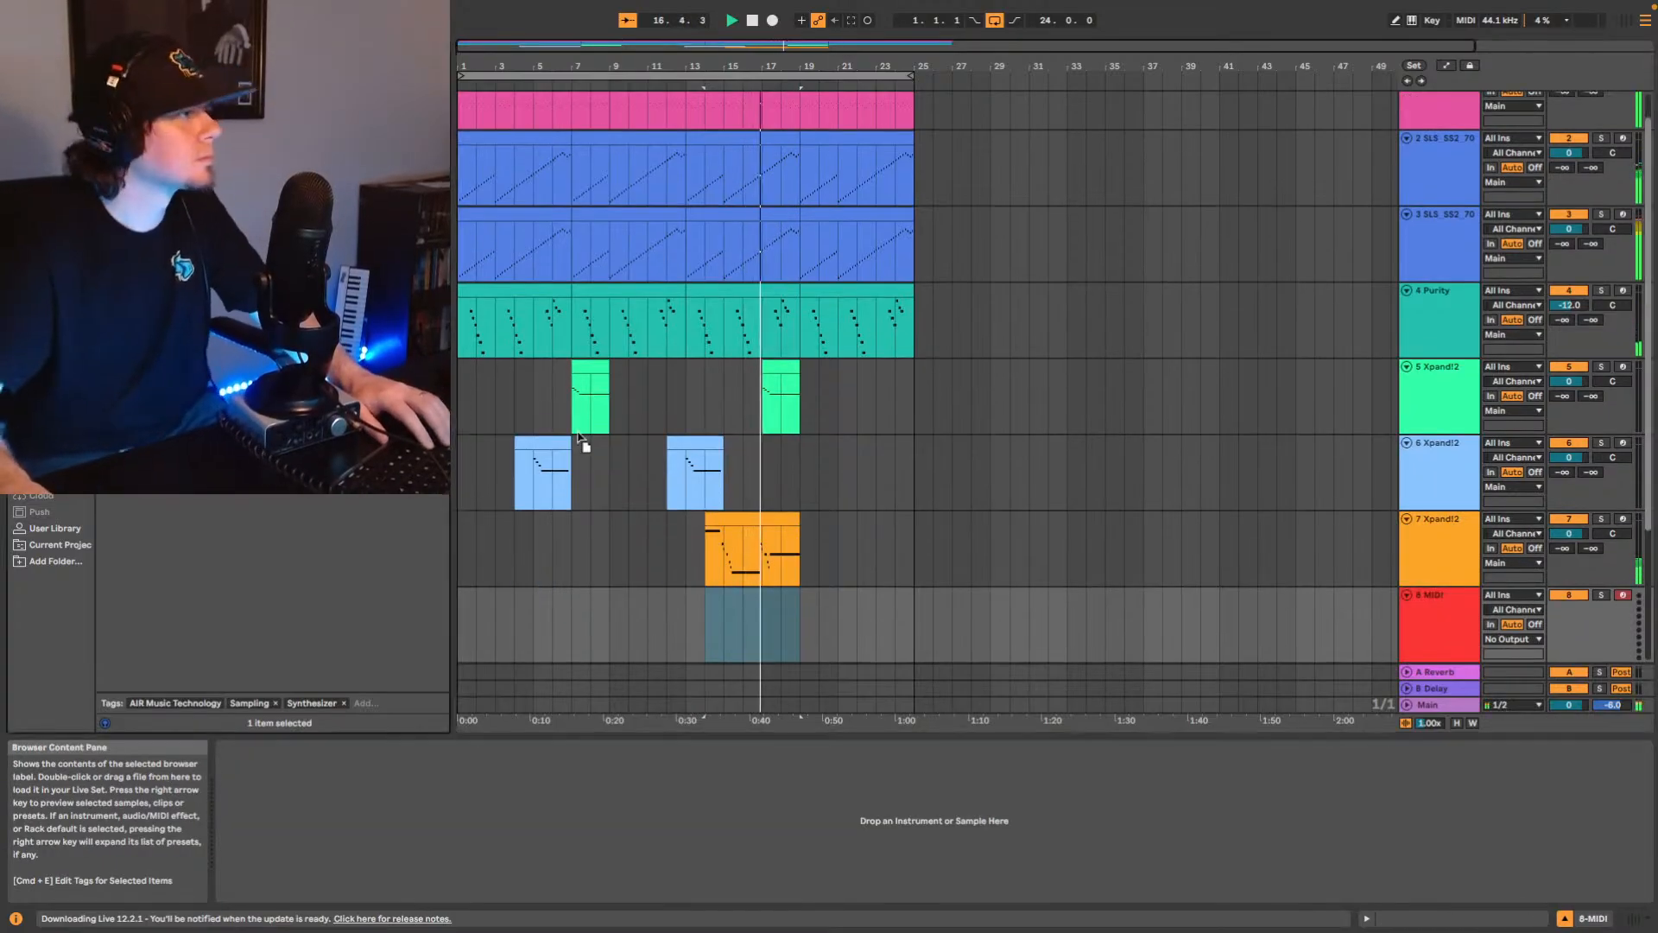
drag(775, 641, 775, 639)
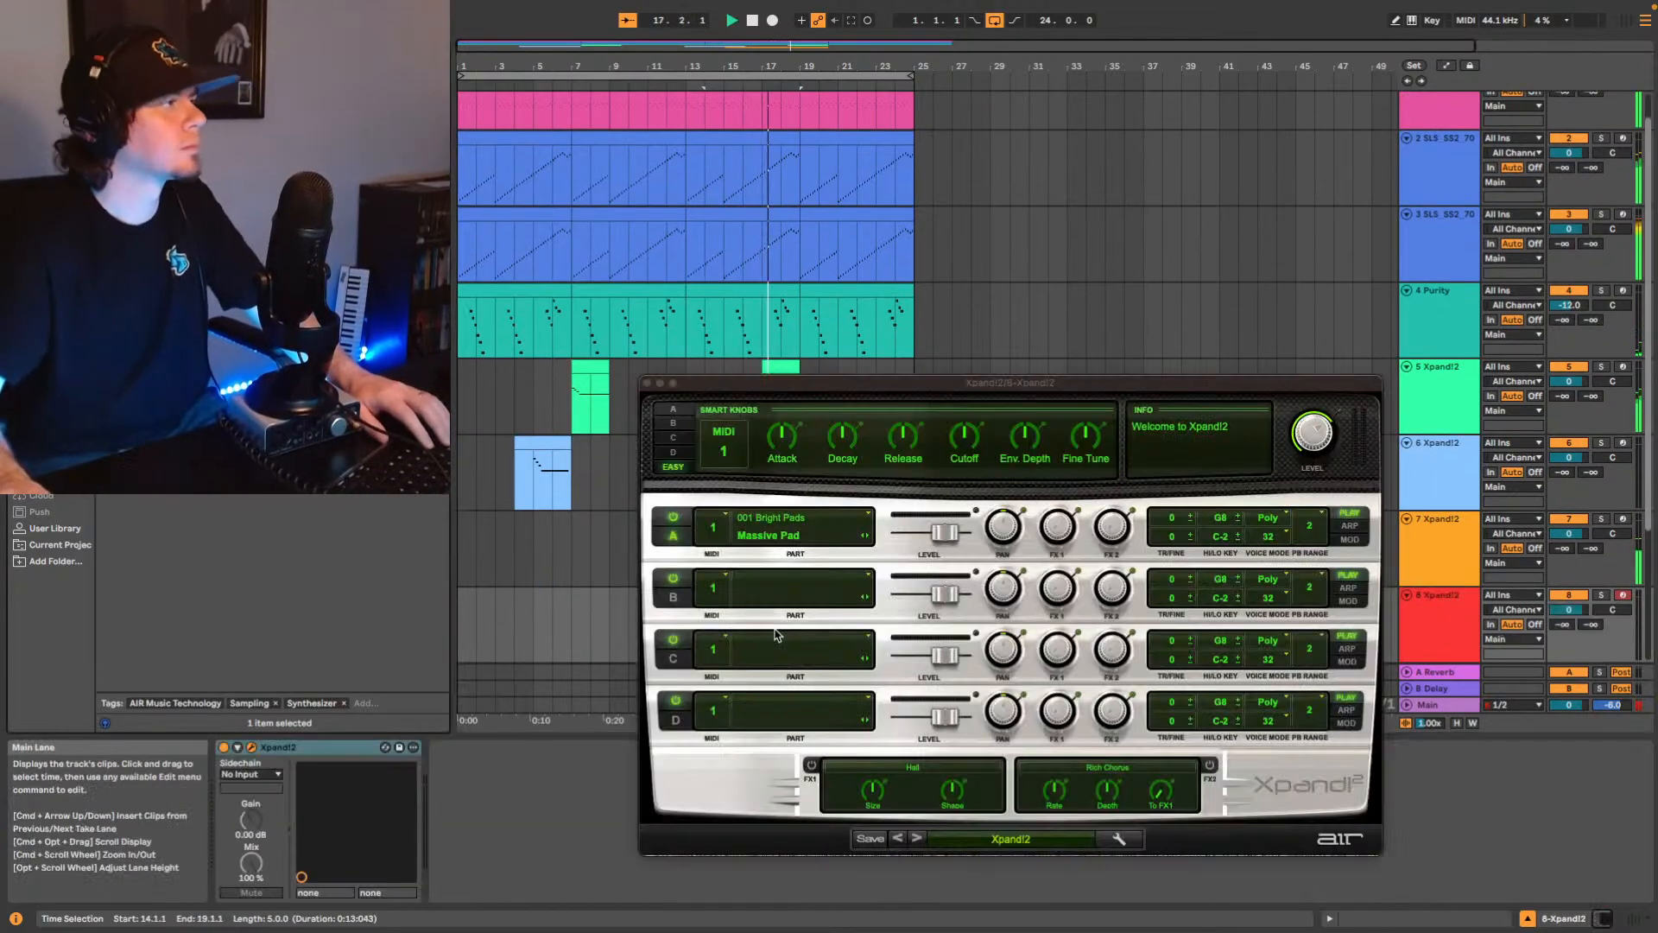
click(647, 383)
scroll(811, 259, up, 1)
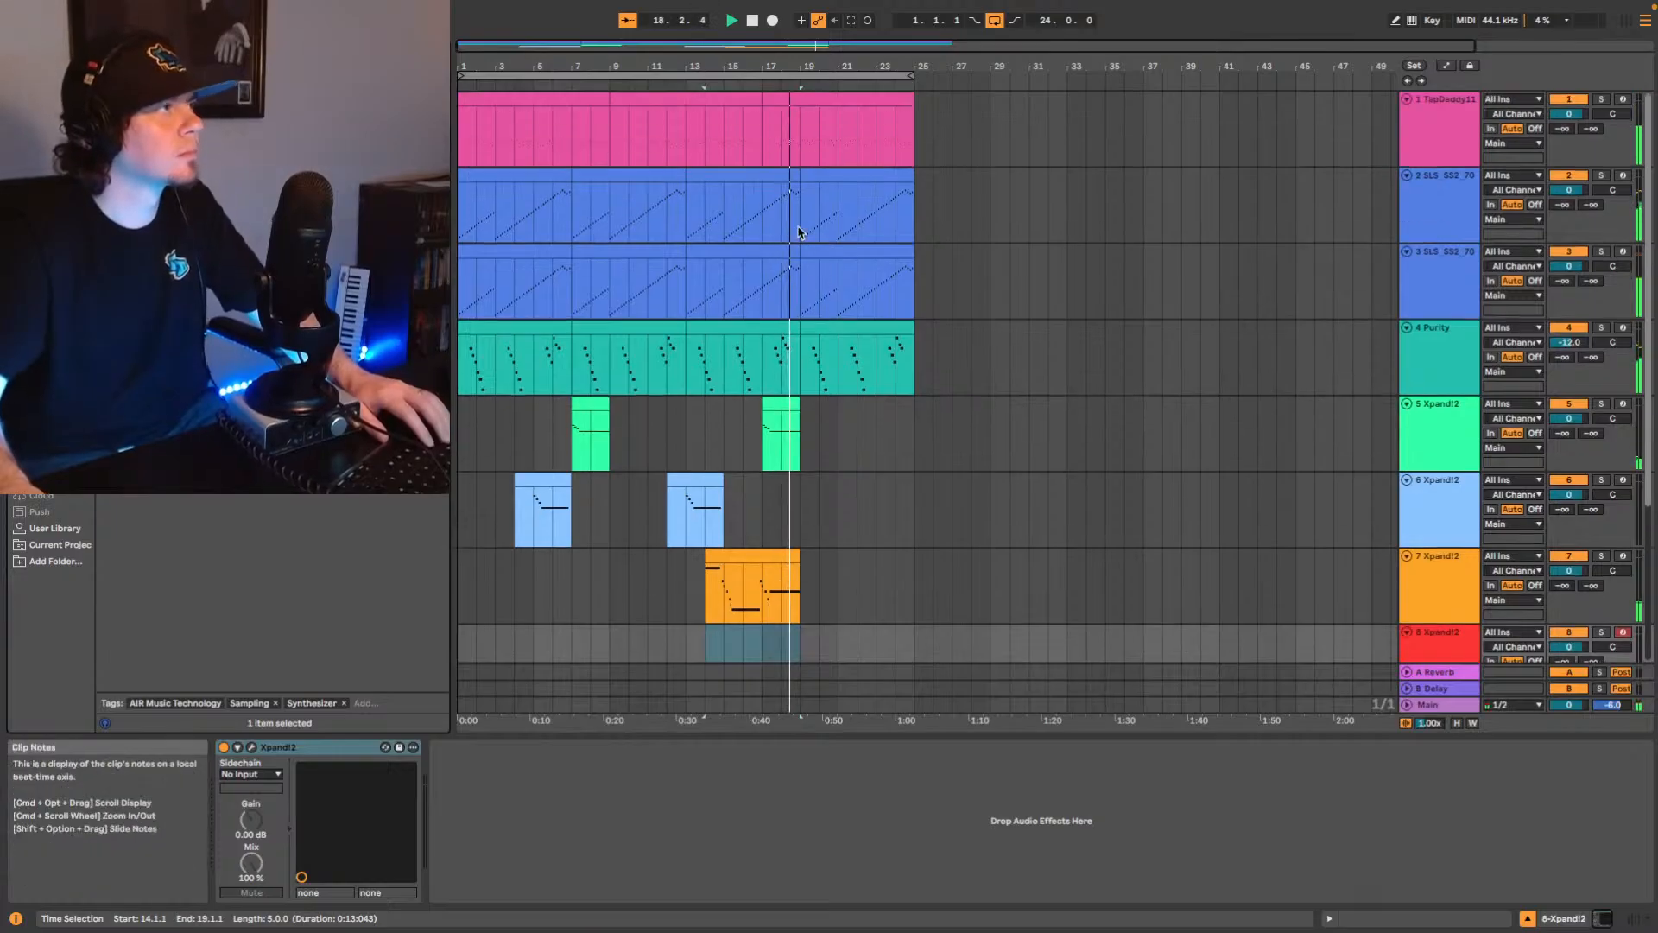
Duplicate bars 19–25 of the drum track and track 2 to bar 25, and remove the drum copy.
drag(799, 223, 917, 96)
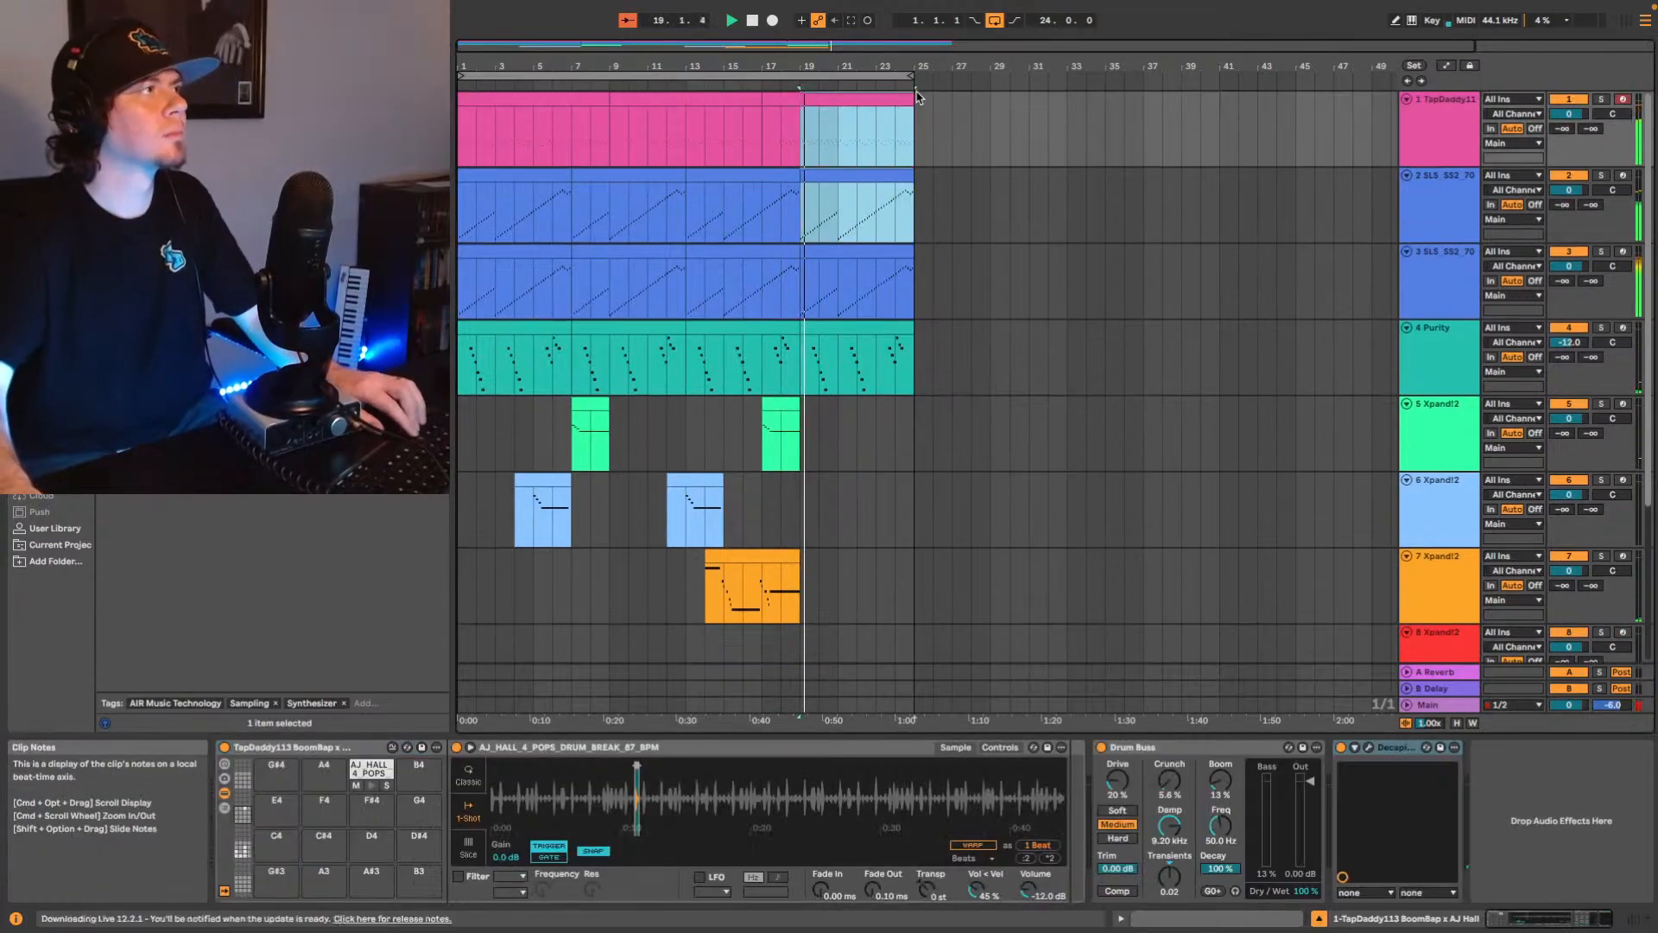
key(super+d)
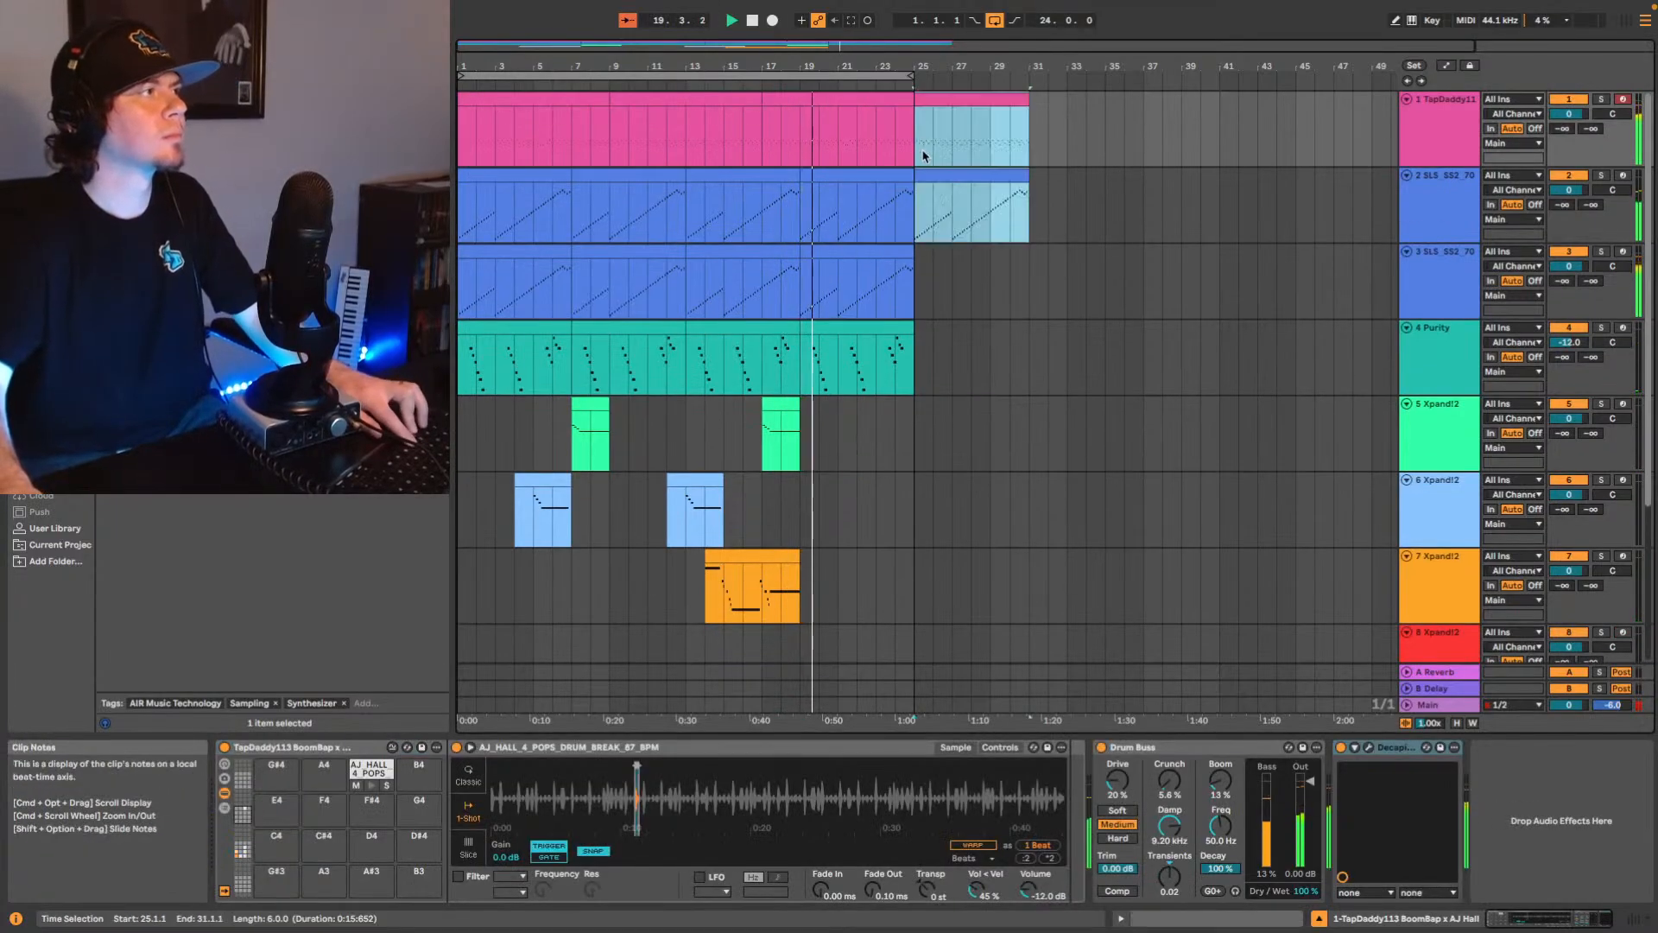
click(976, 100)
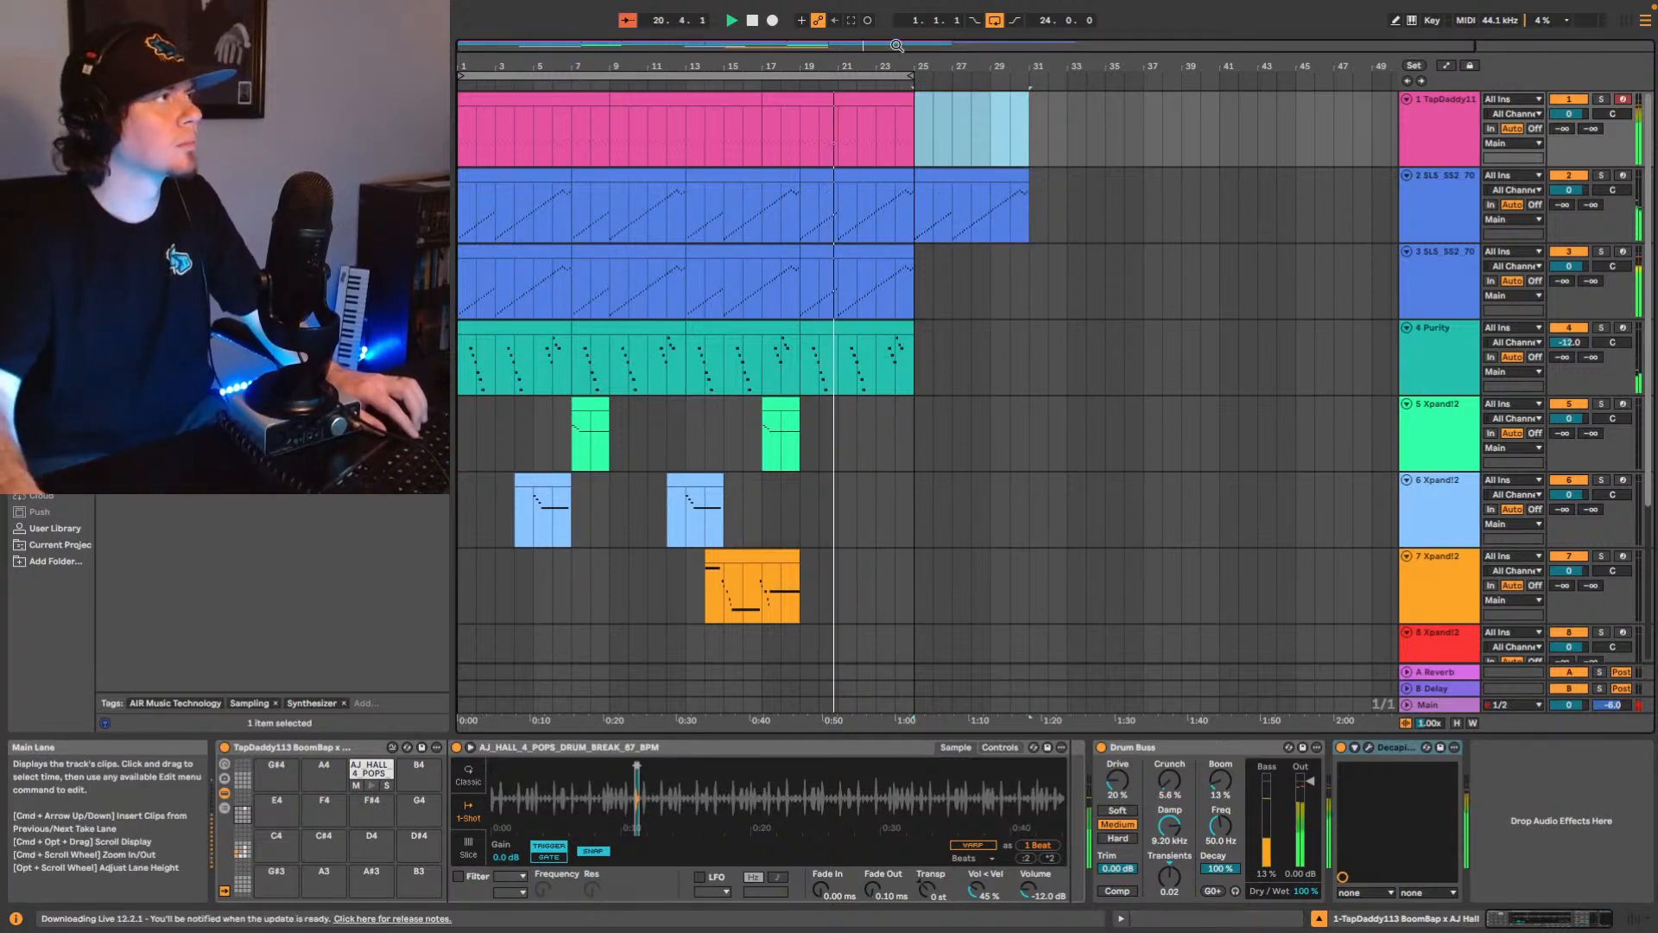
Copy the eight-bar drum clip at bar 17 to bar 25 and turn off the arrangement loop.
click(844, 99)
key(super+c)
click(921, 142)
key(super+v)
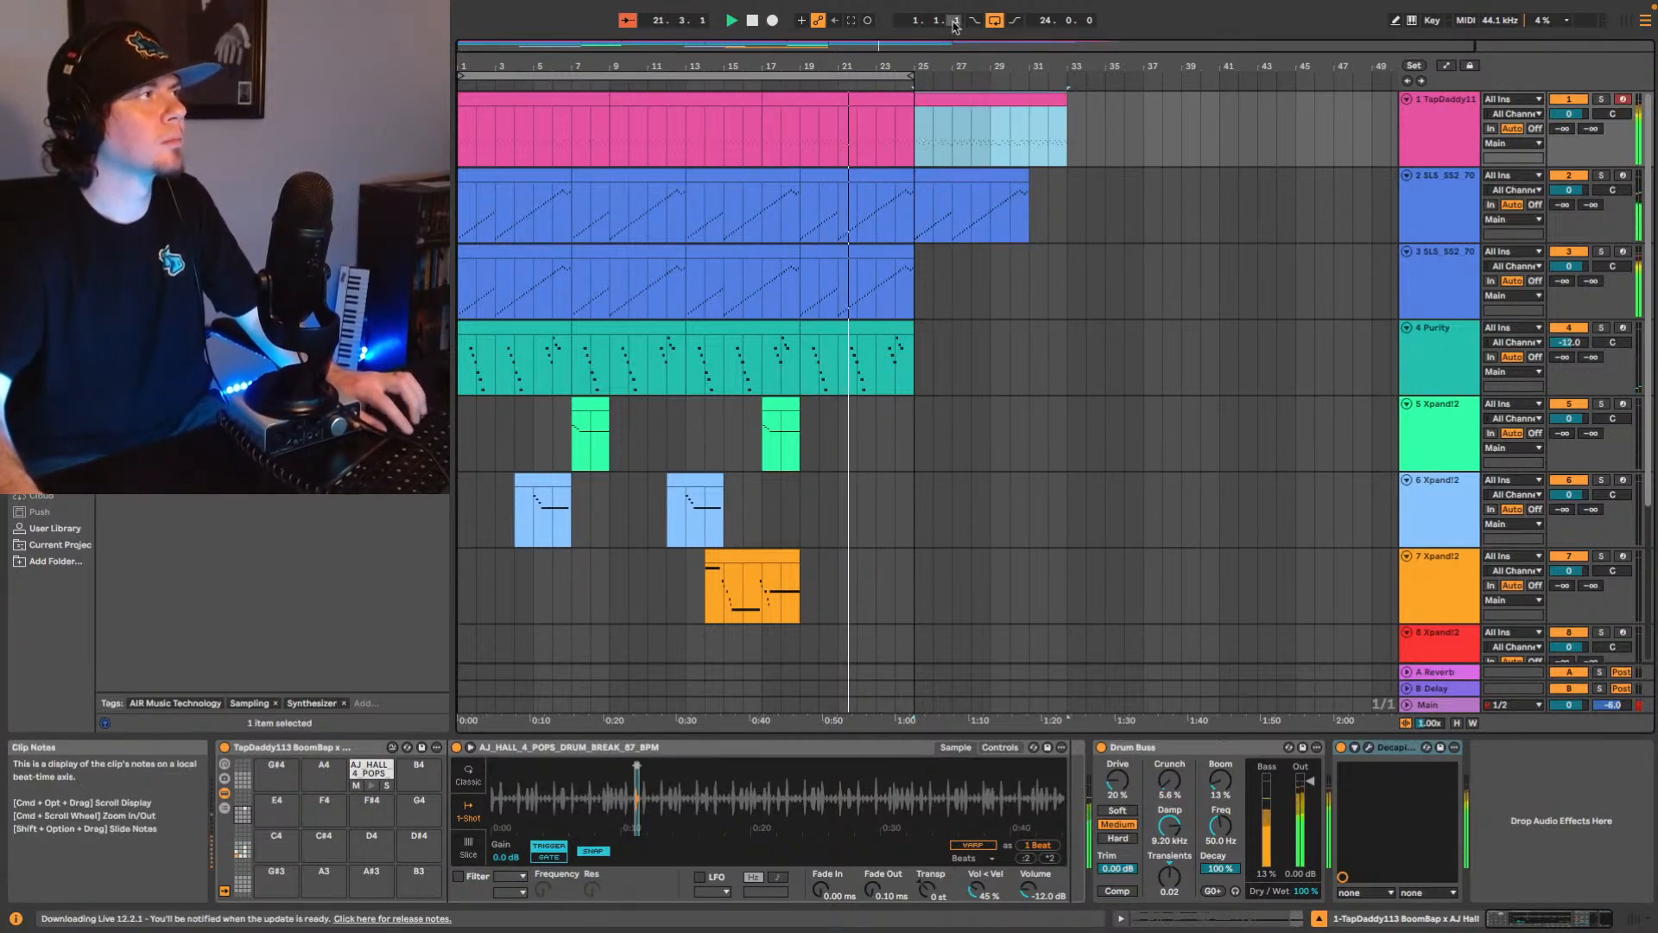
mouse_move(916, 98)
mouse_down()
mouse_move(945, 99)
mouse_move(914, 101)
mouse_up()
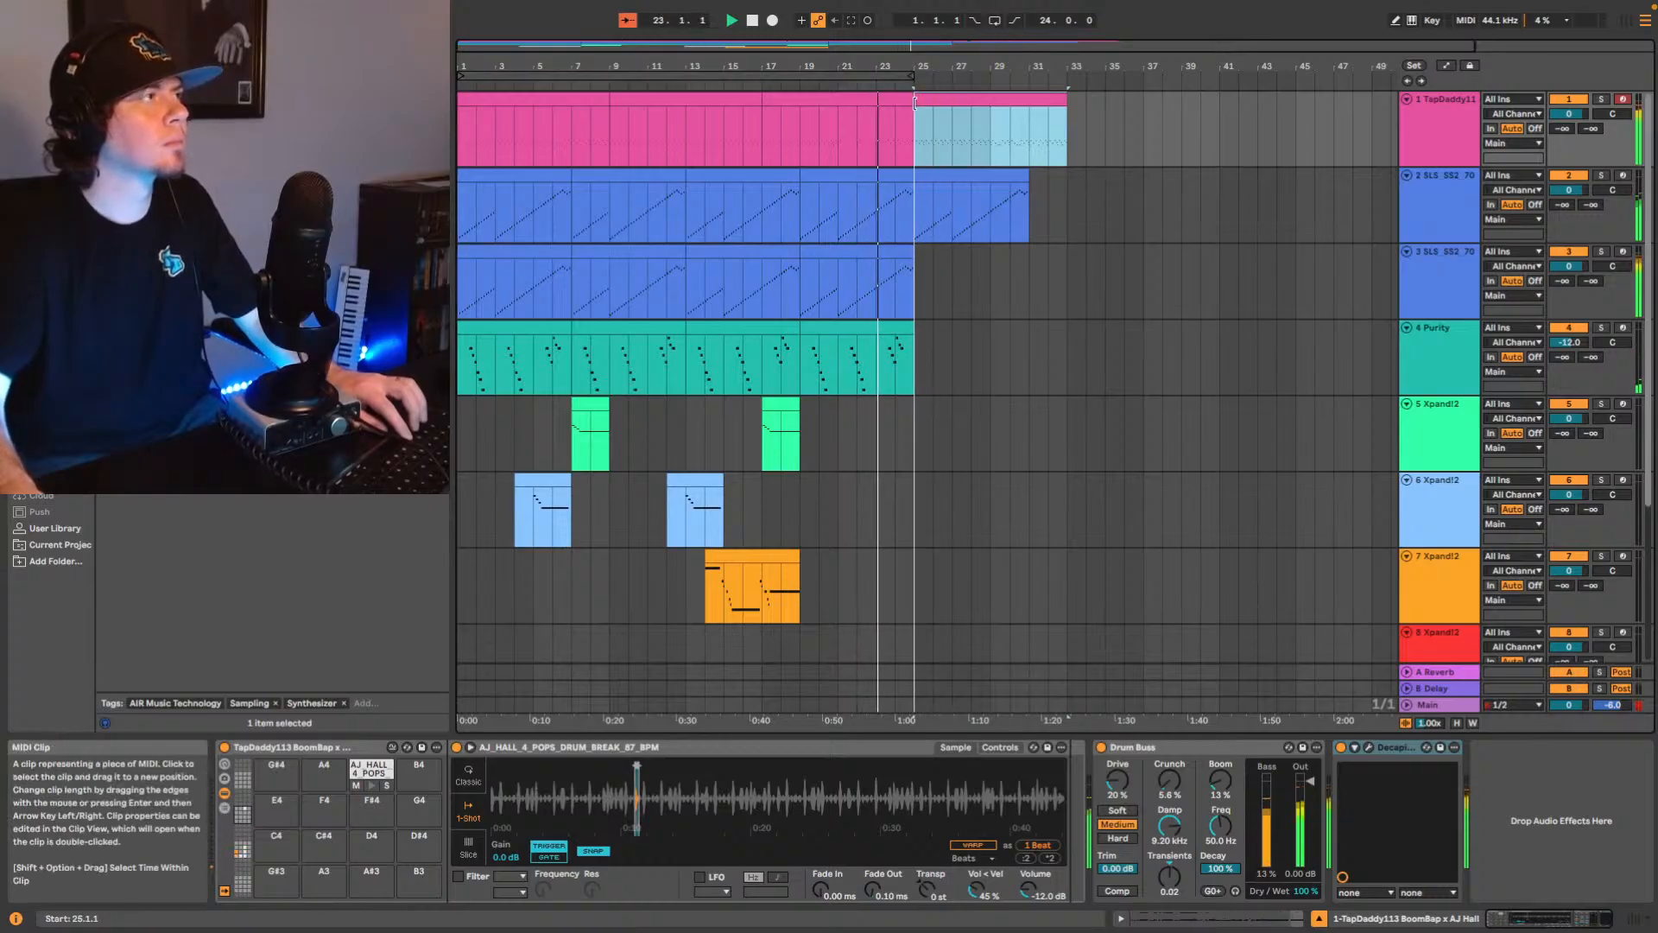
Duplicate the six-bar sample clip at bar 25 on track 2 to bar 31, and select the eight-bar drum clip at bar 25.
scroll(931, 389, down, 1)
scroll(942, 380, down, 2)
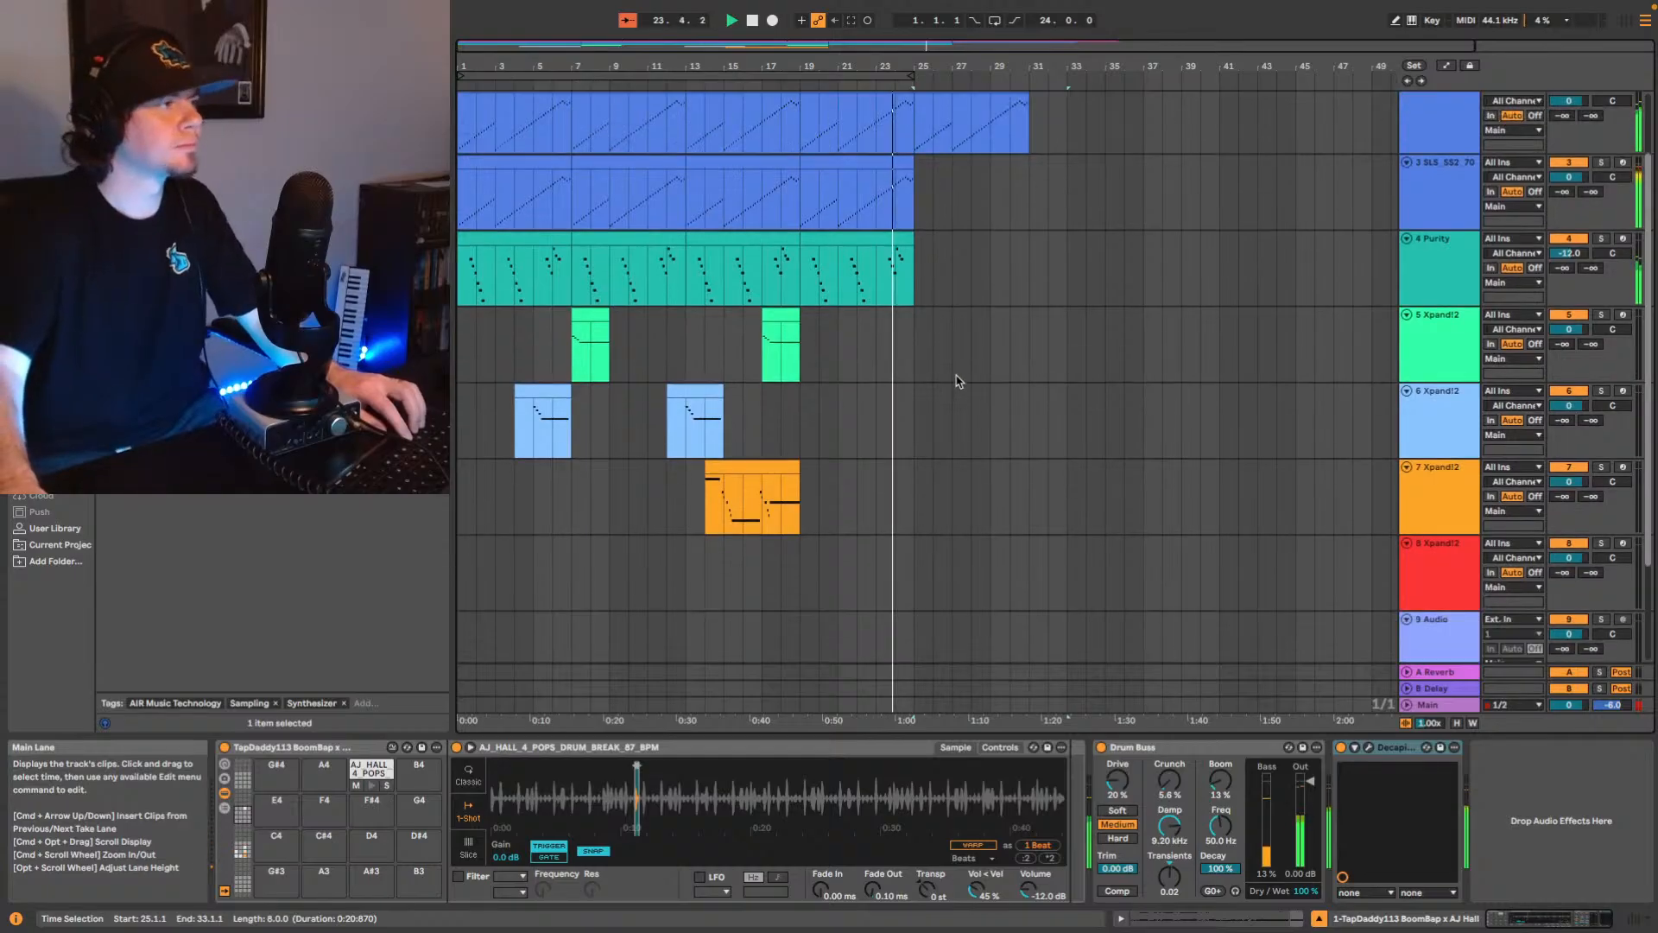
scroll(955, 370, up, 3)
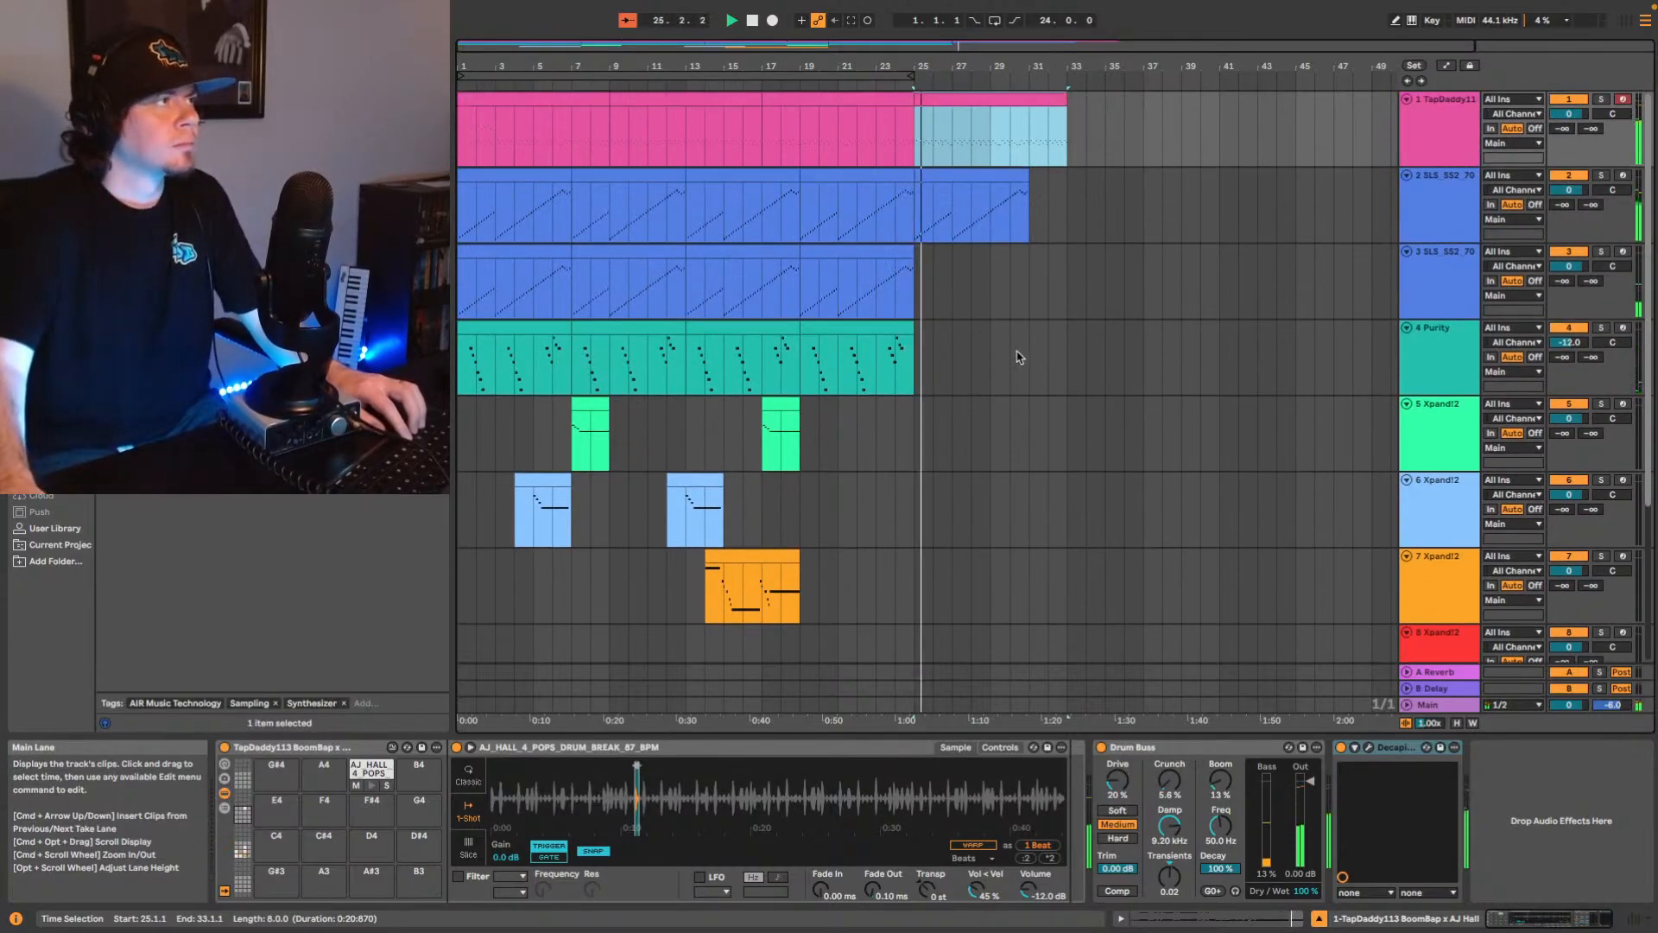
key(Down)
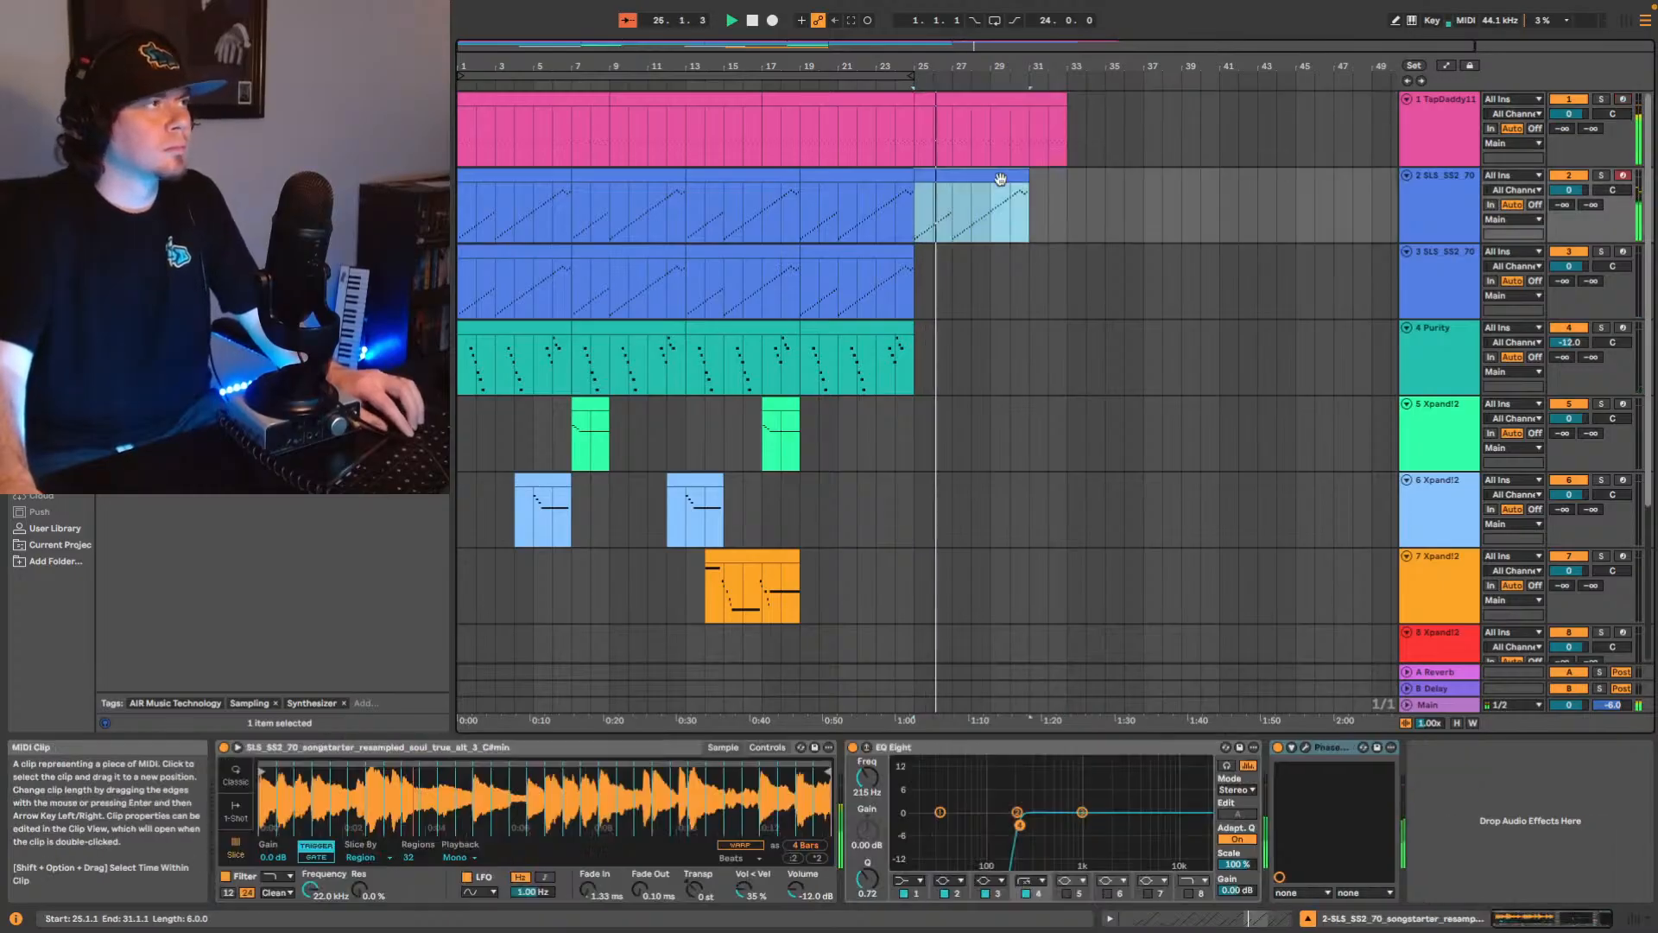
key(super+d)
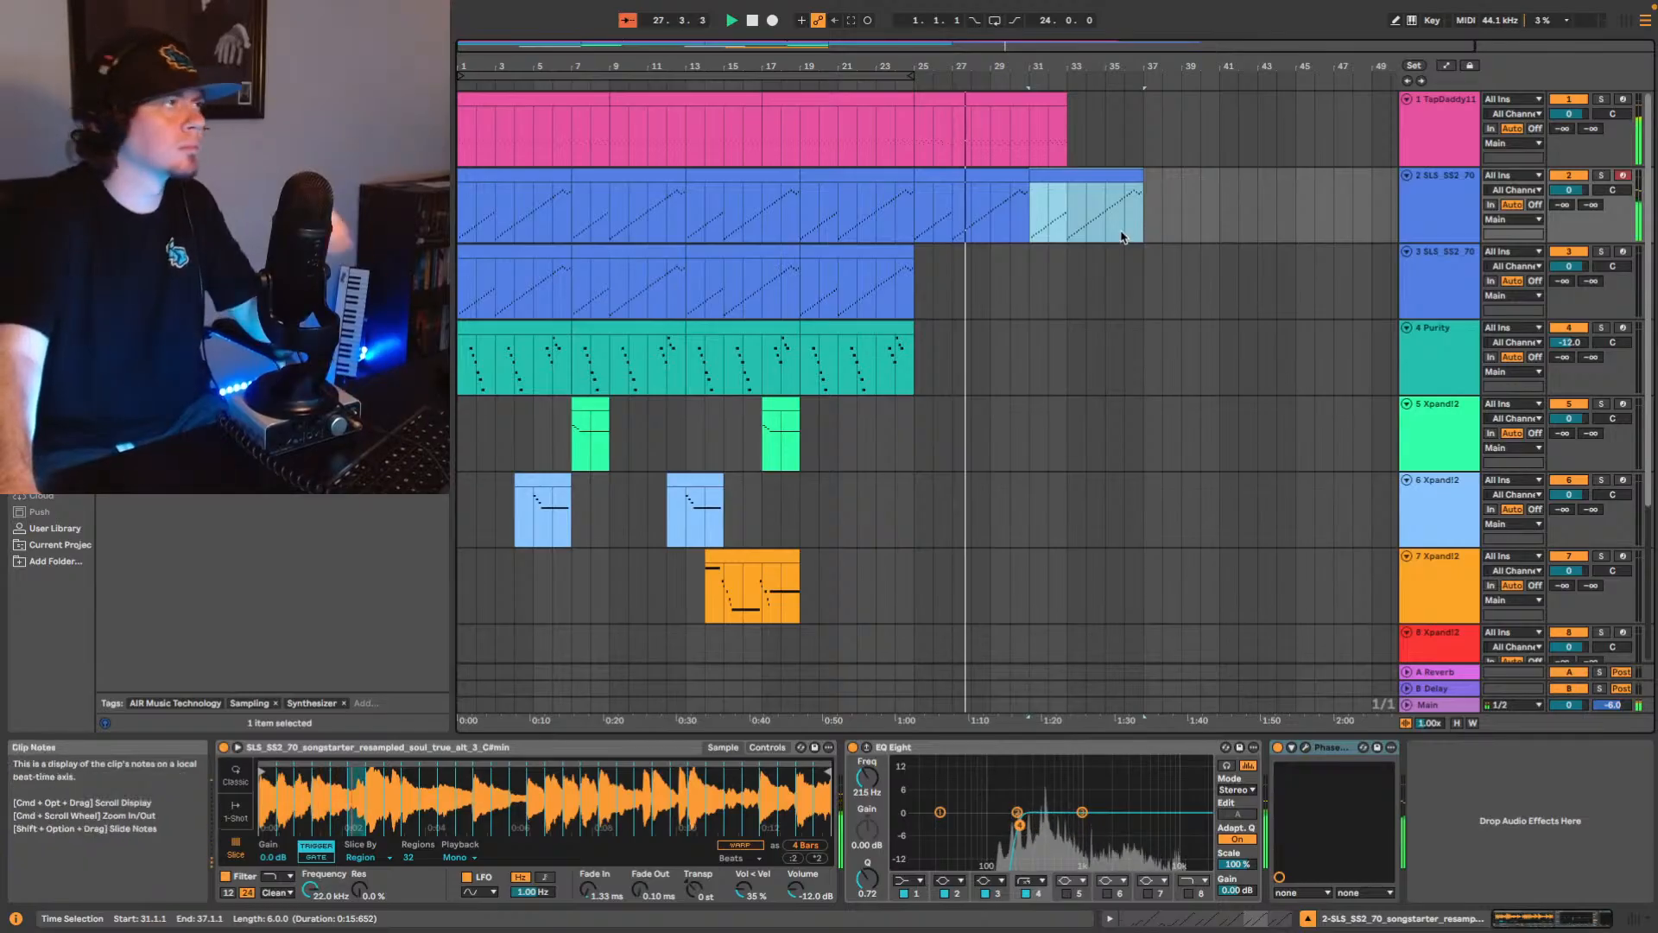
click(1008, 93)
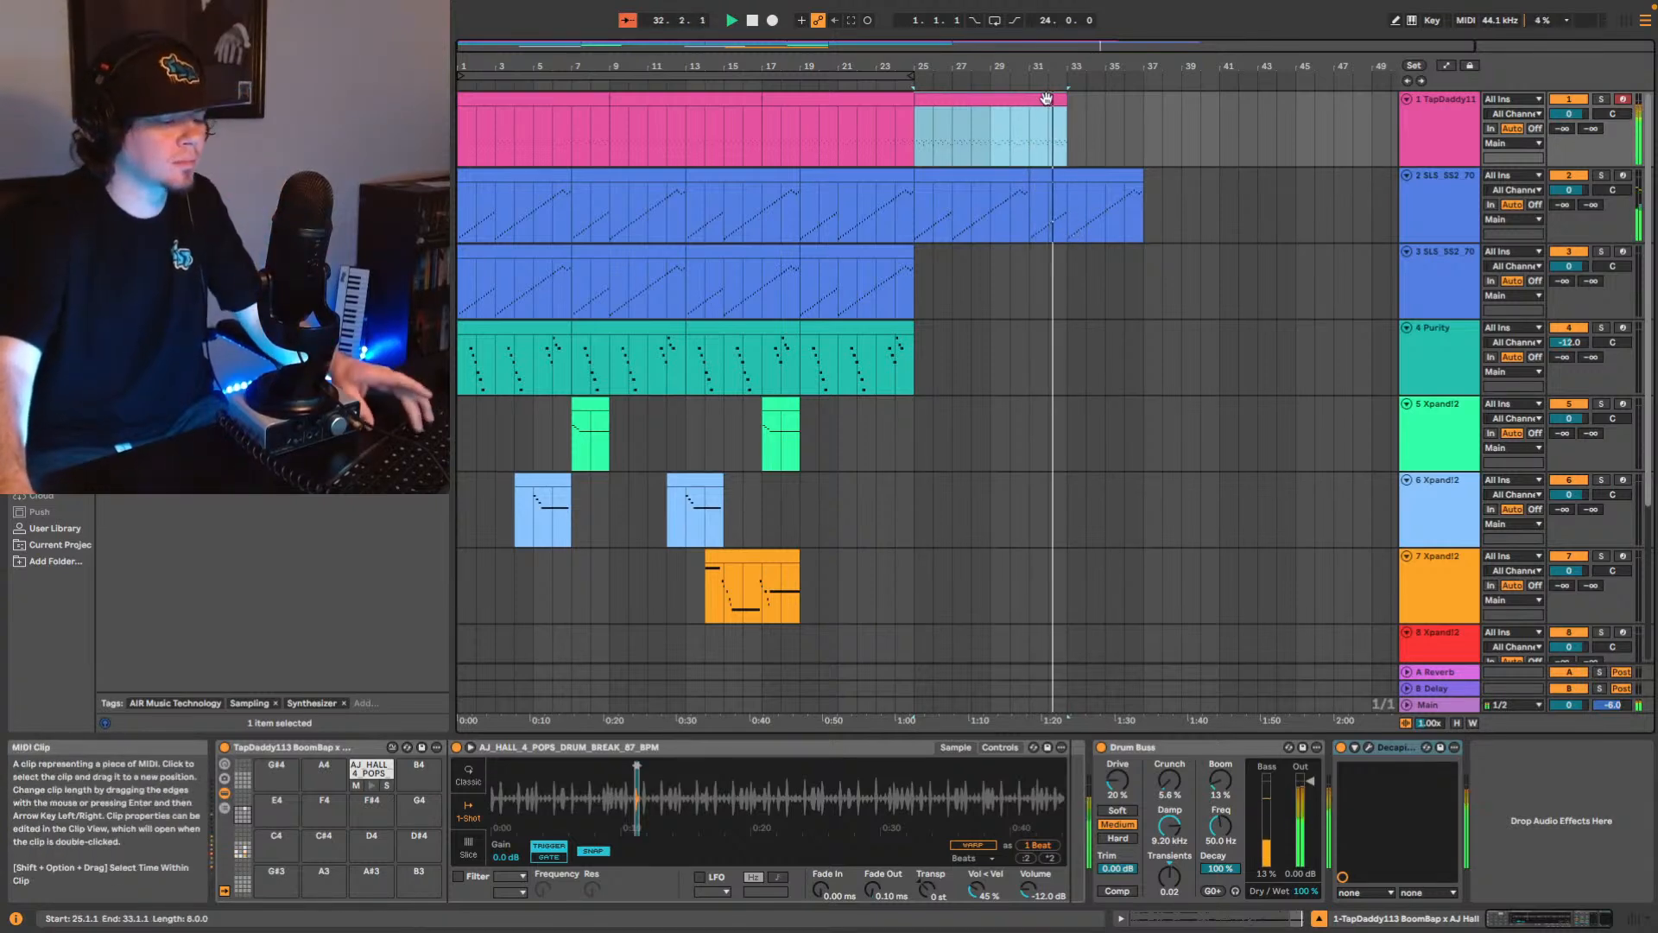
Duplicate the eight-bar drum clip at bar 25 to bar 33, and the six-bar sample clip at bar 31 on track 2 to bar 37.
key(super+d)
click(1031, 122)
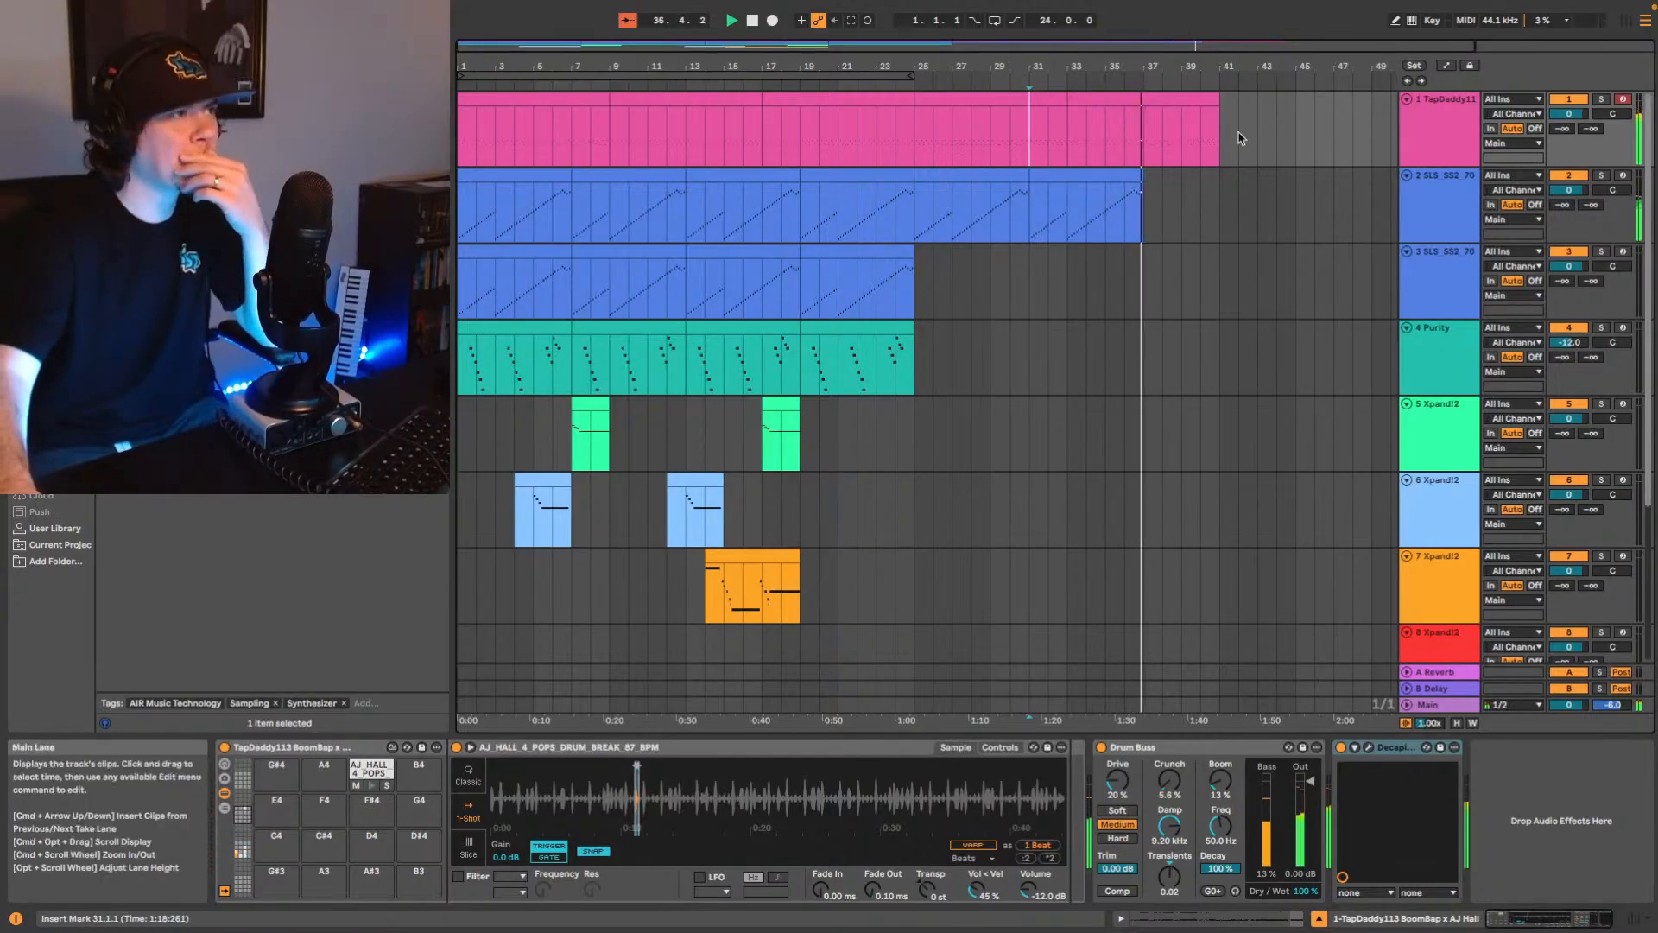
click(1121, 176)
key(ctrl+d)
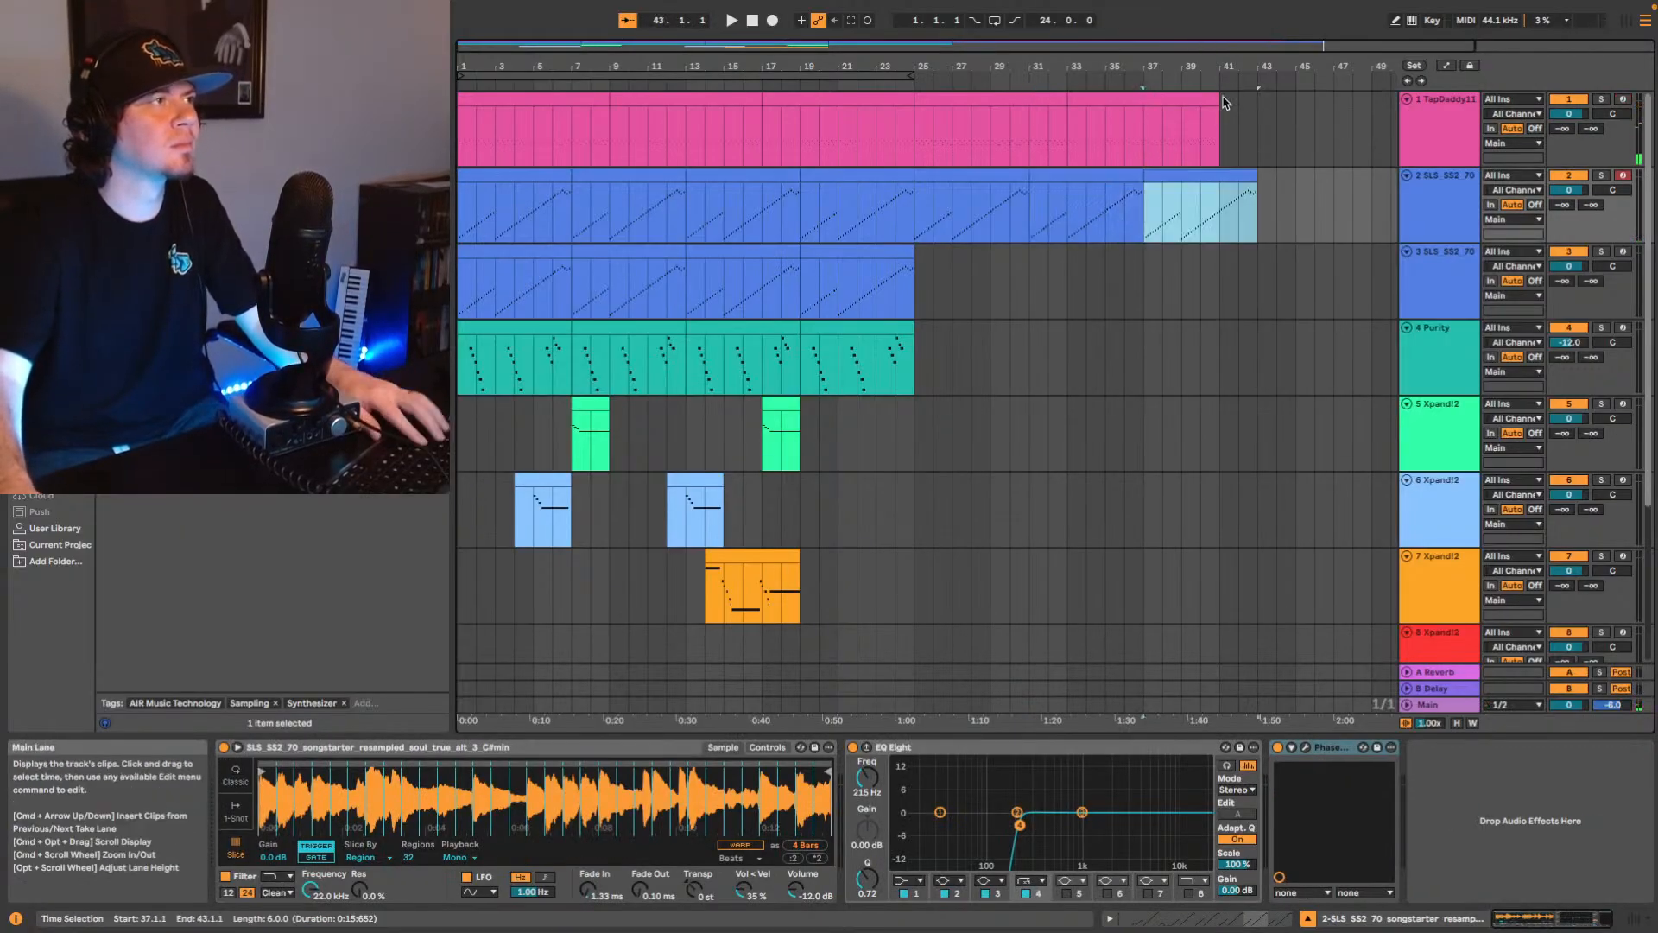
Trim the last drum clip on track 1 to end at bar 37, and play the arrangement from the start.
drag(1071, 108, 1133, 104)
key(space)
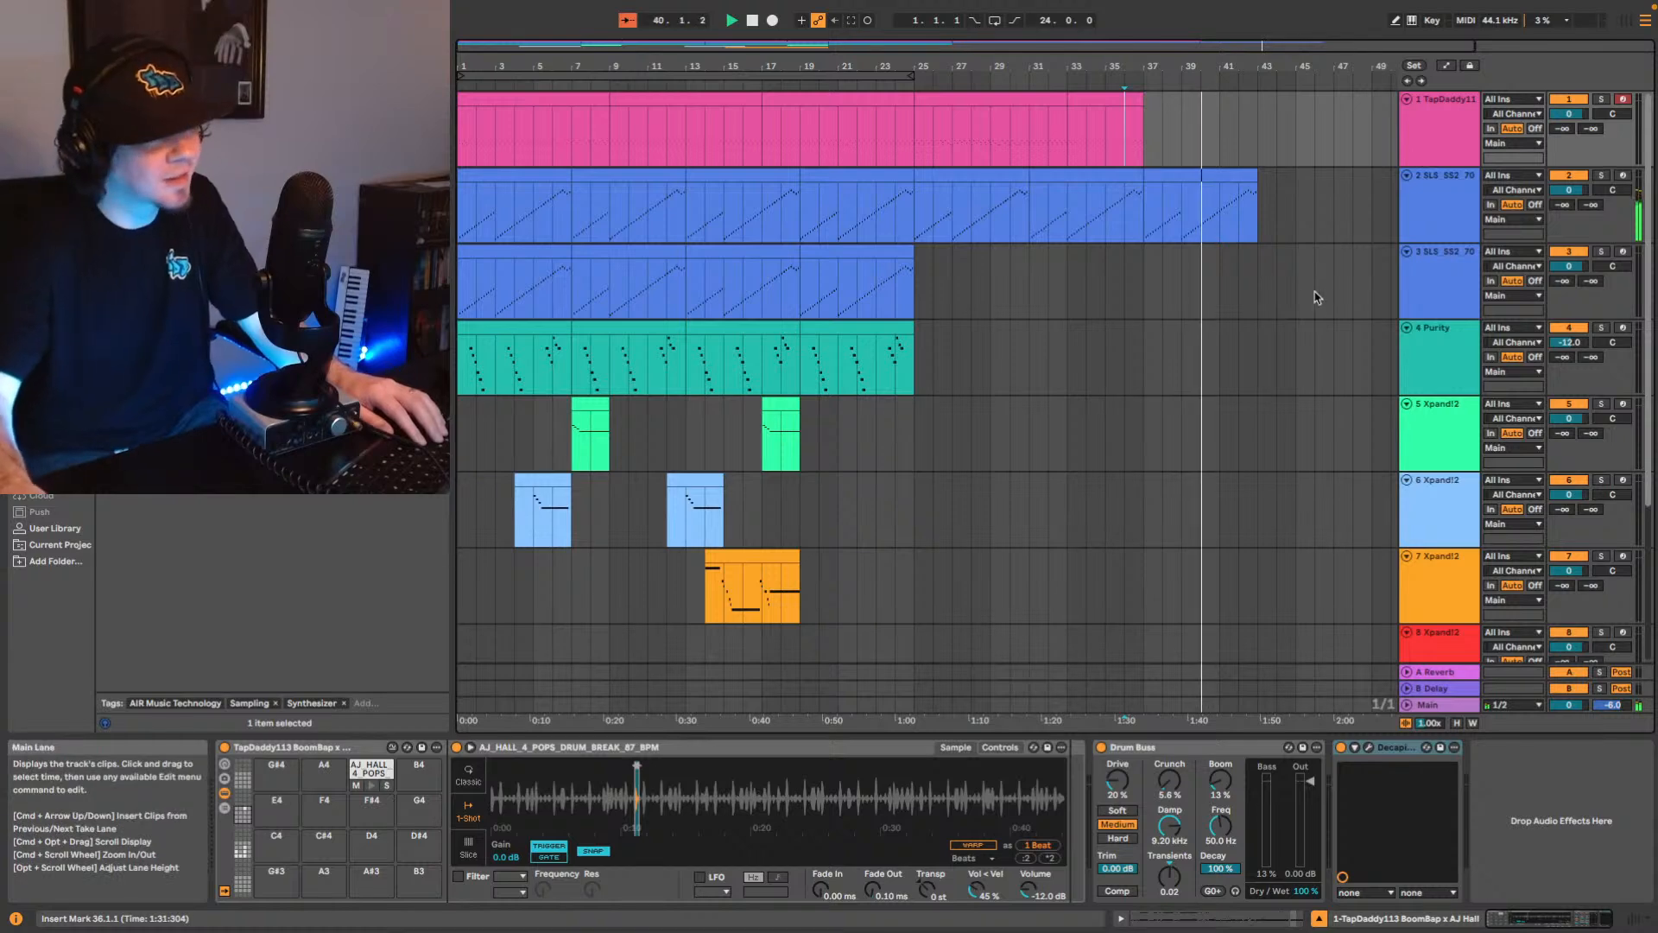
scroll(1162, 449, down, 2)
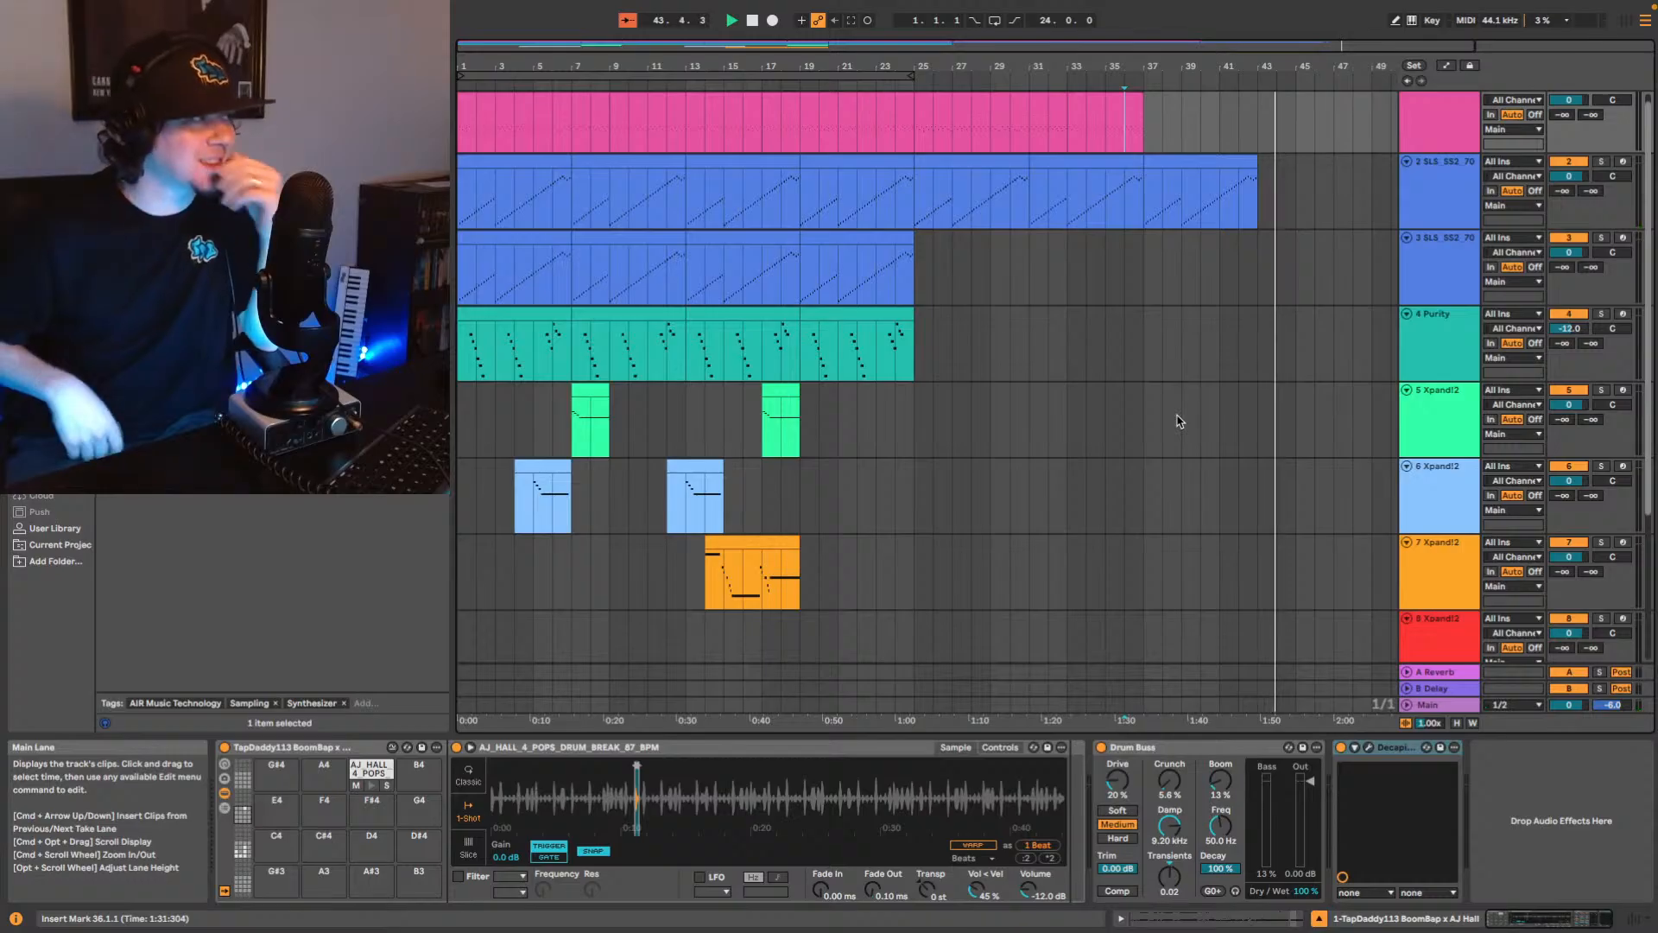
key(space)
click(1407, 81)
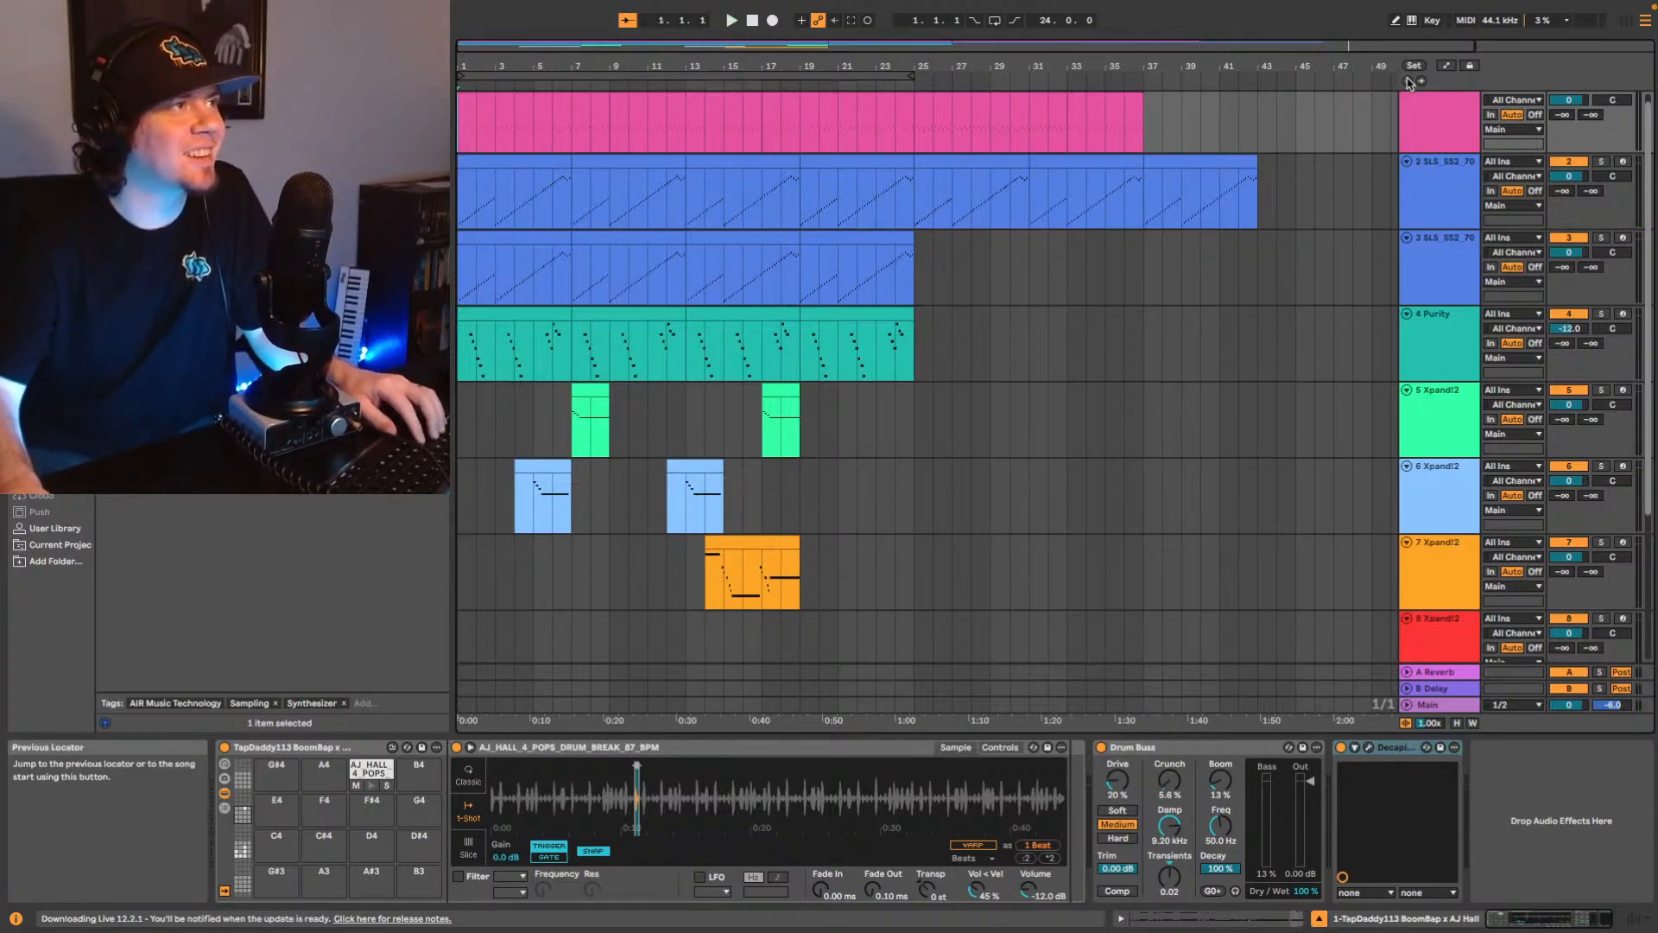
key(space)
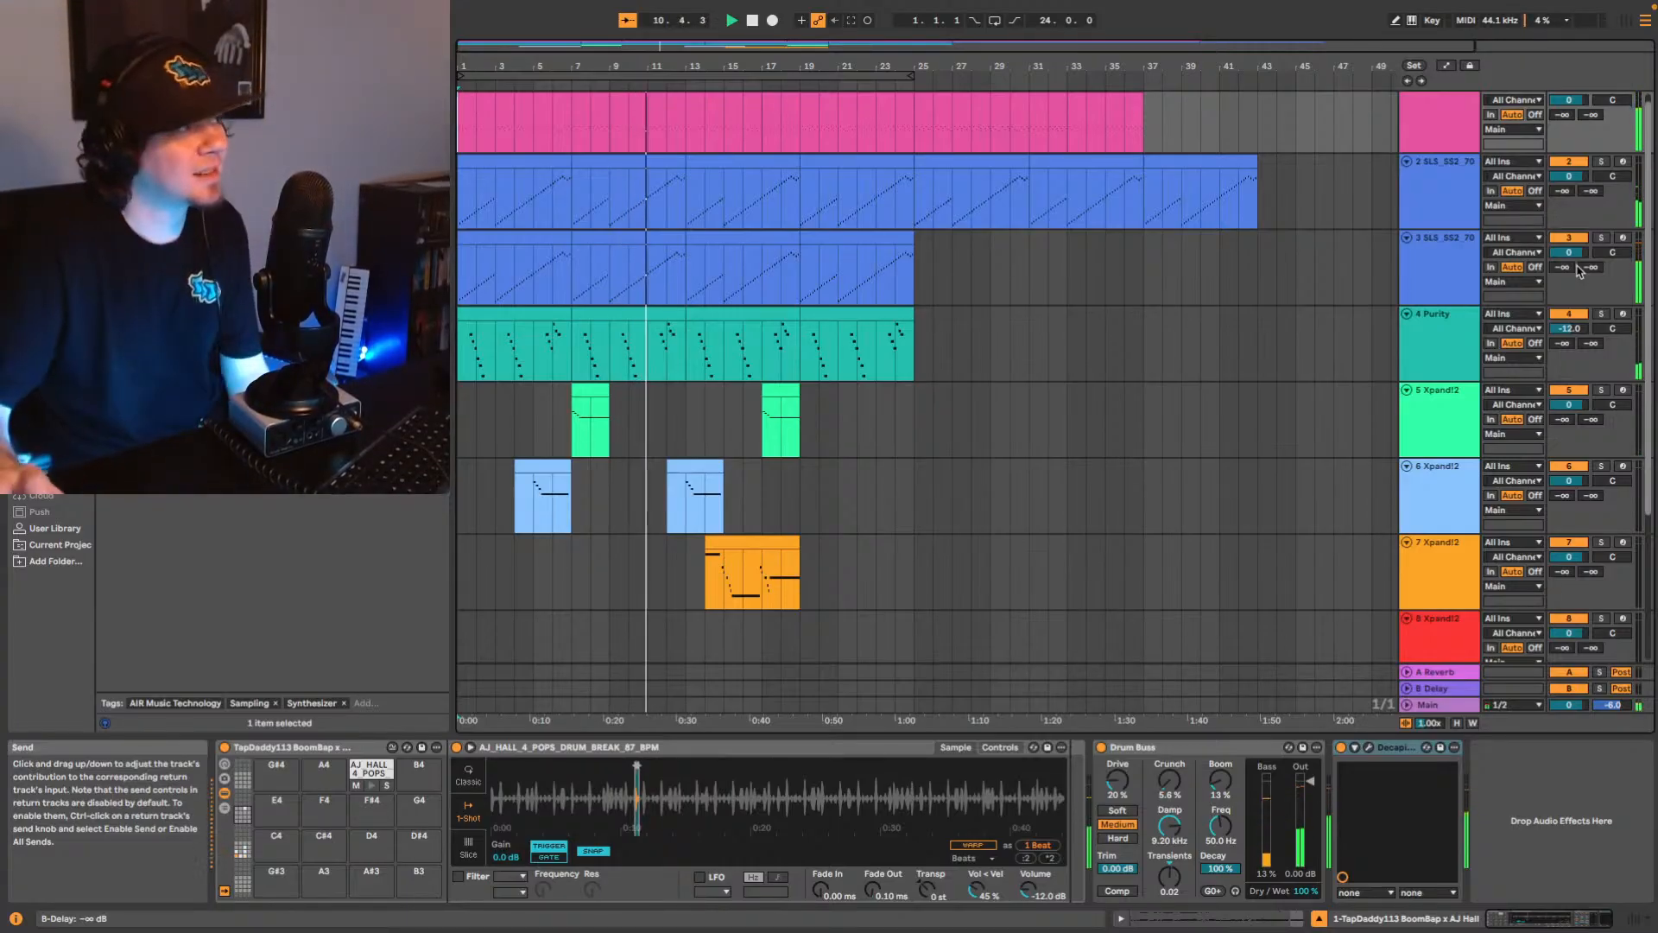
Load the organ preset 17 Orange-Organ in track 8's Xpand!2 after trying 16 Jazz-Funtazz, and close the plug-in window.
scroll(1446, 588, down, 1)
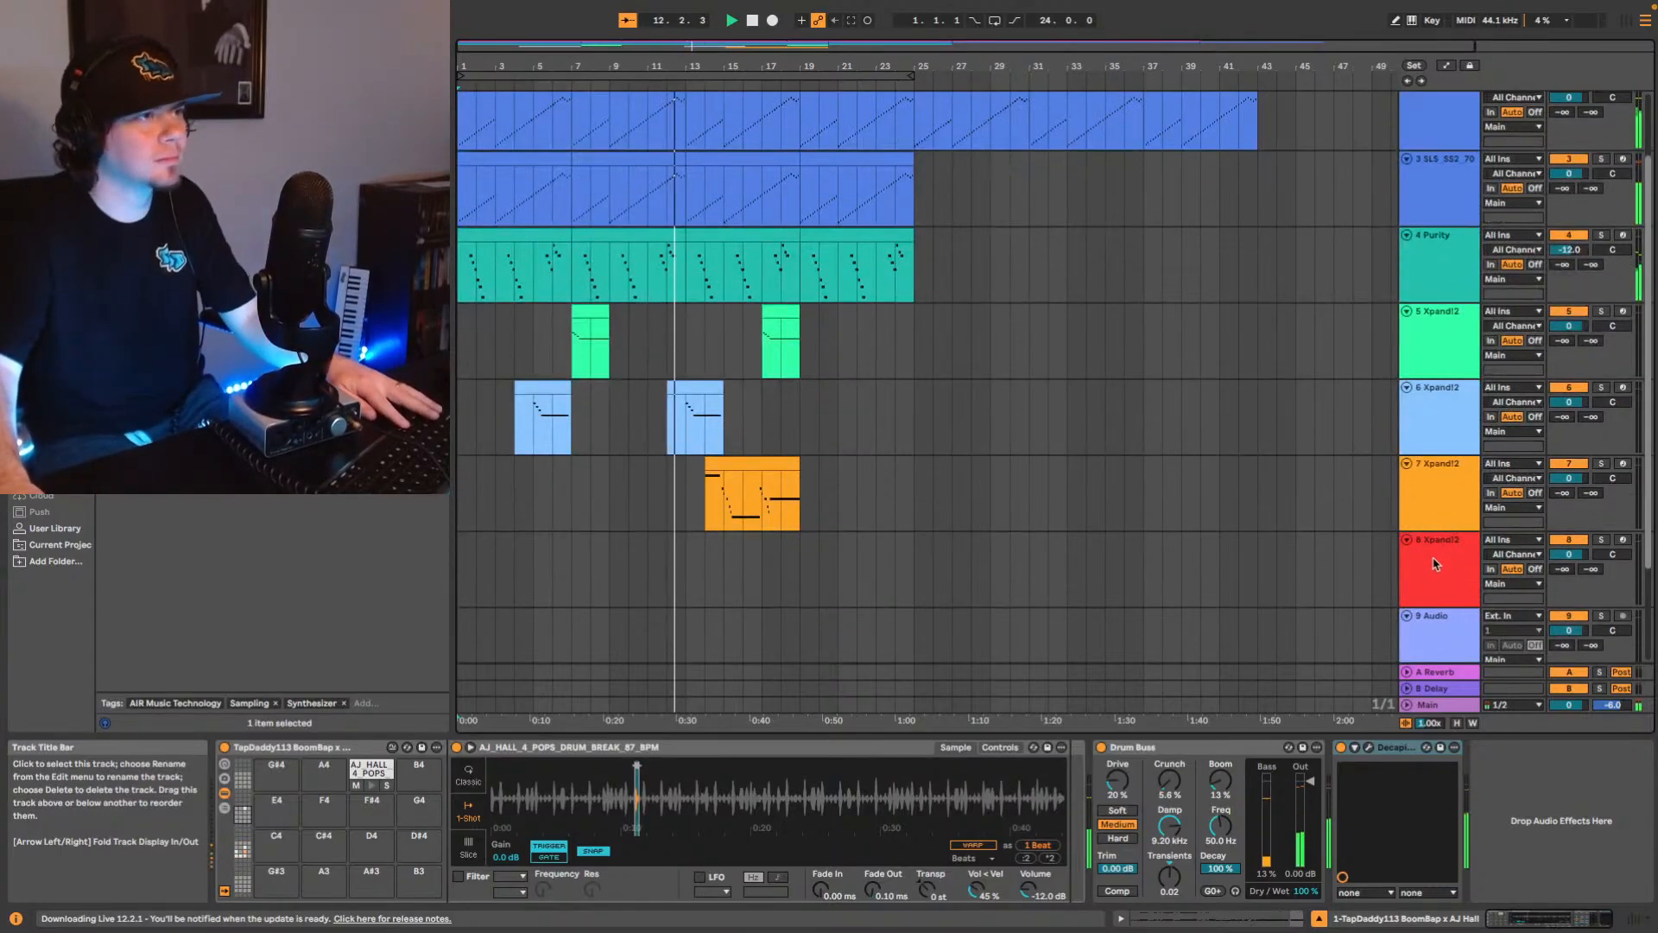
click(1441, 572)
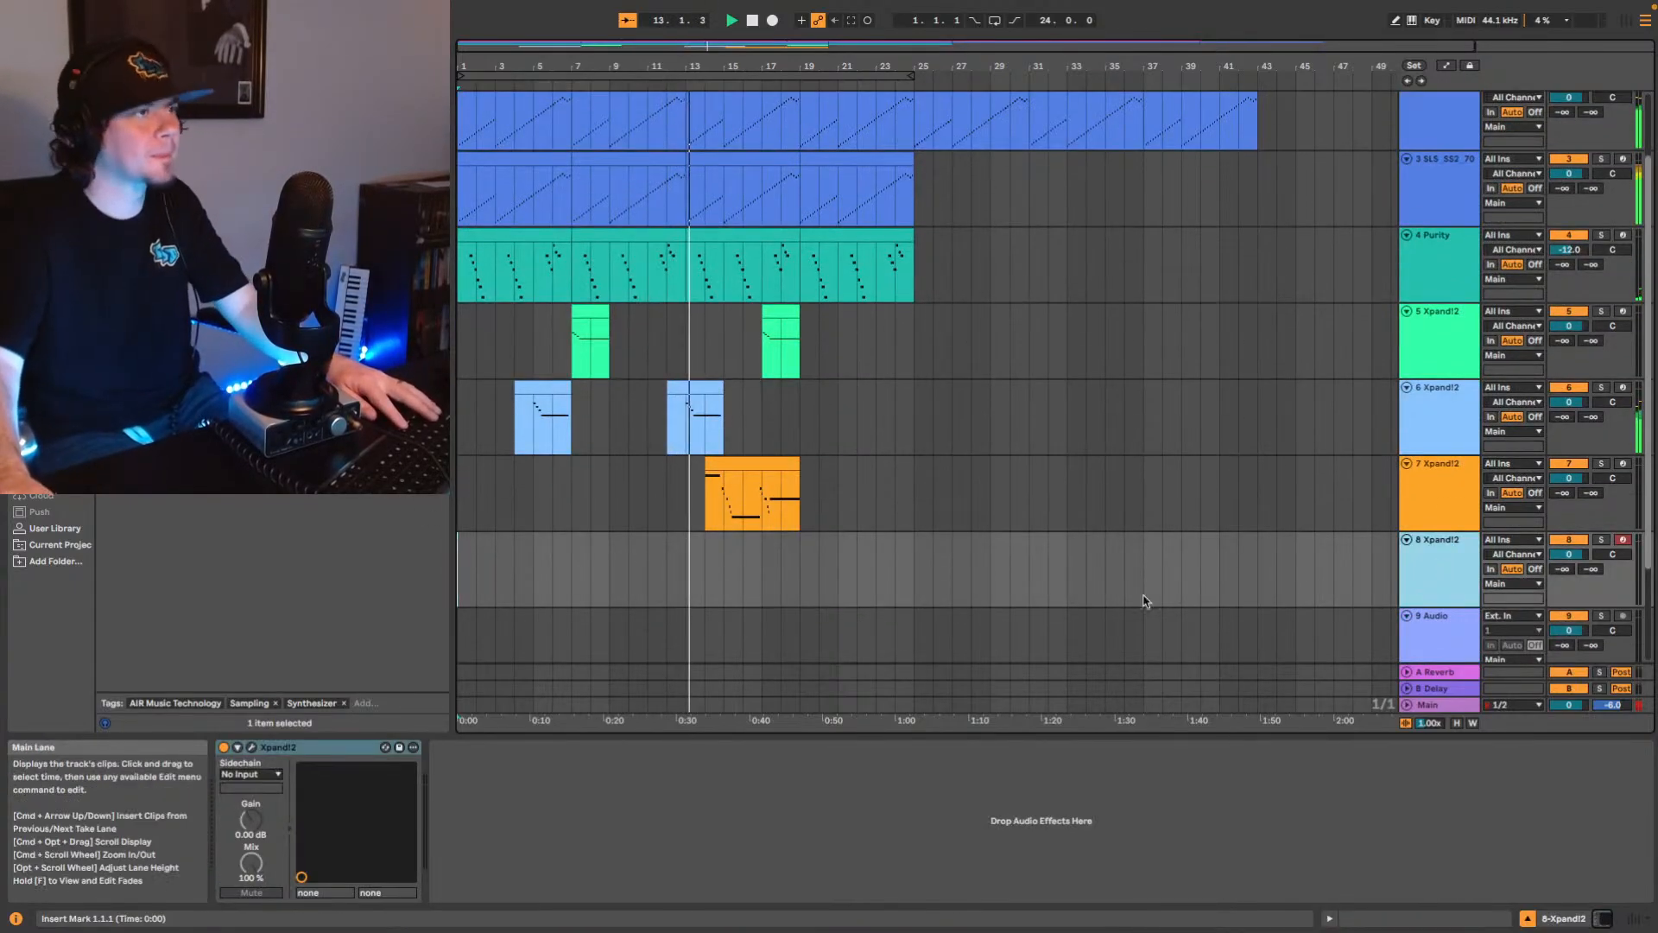
click(252, 747)
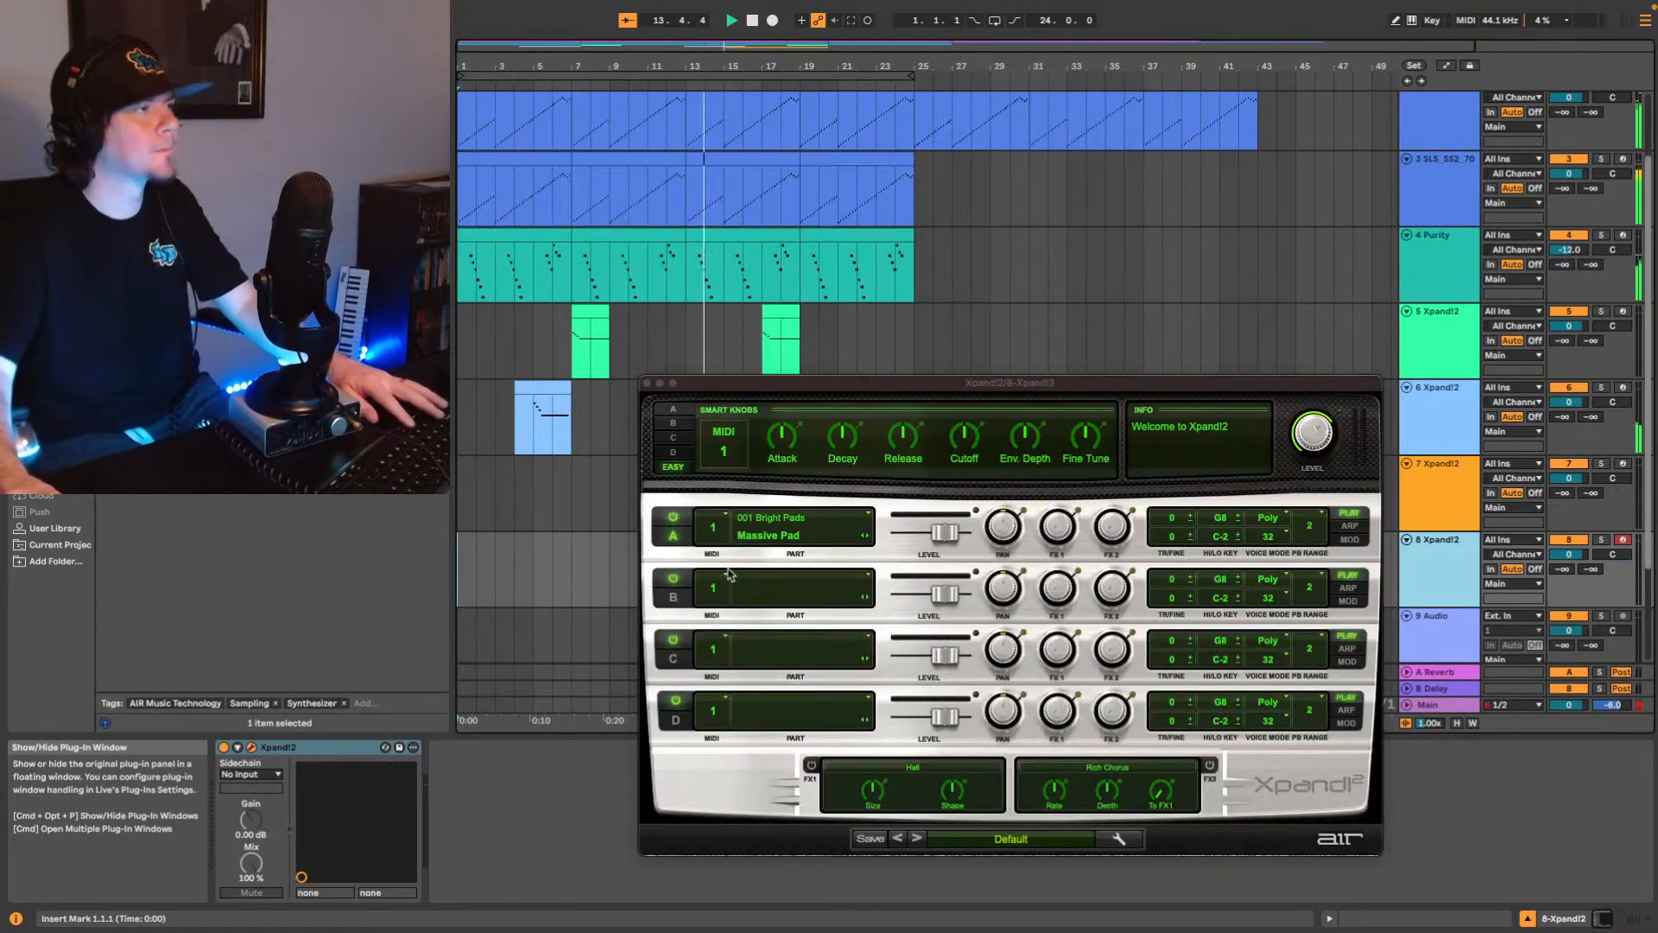
click(1028, 839)
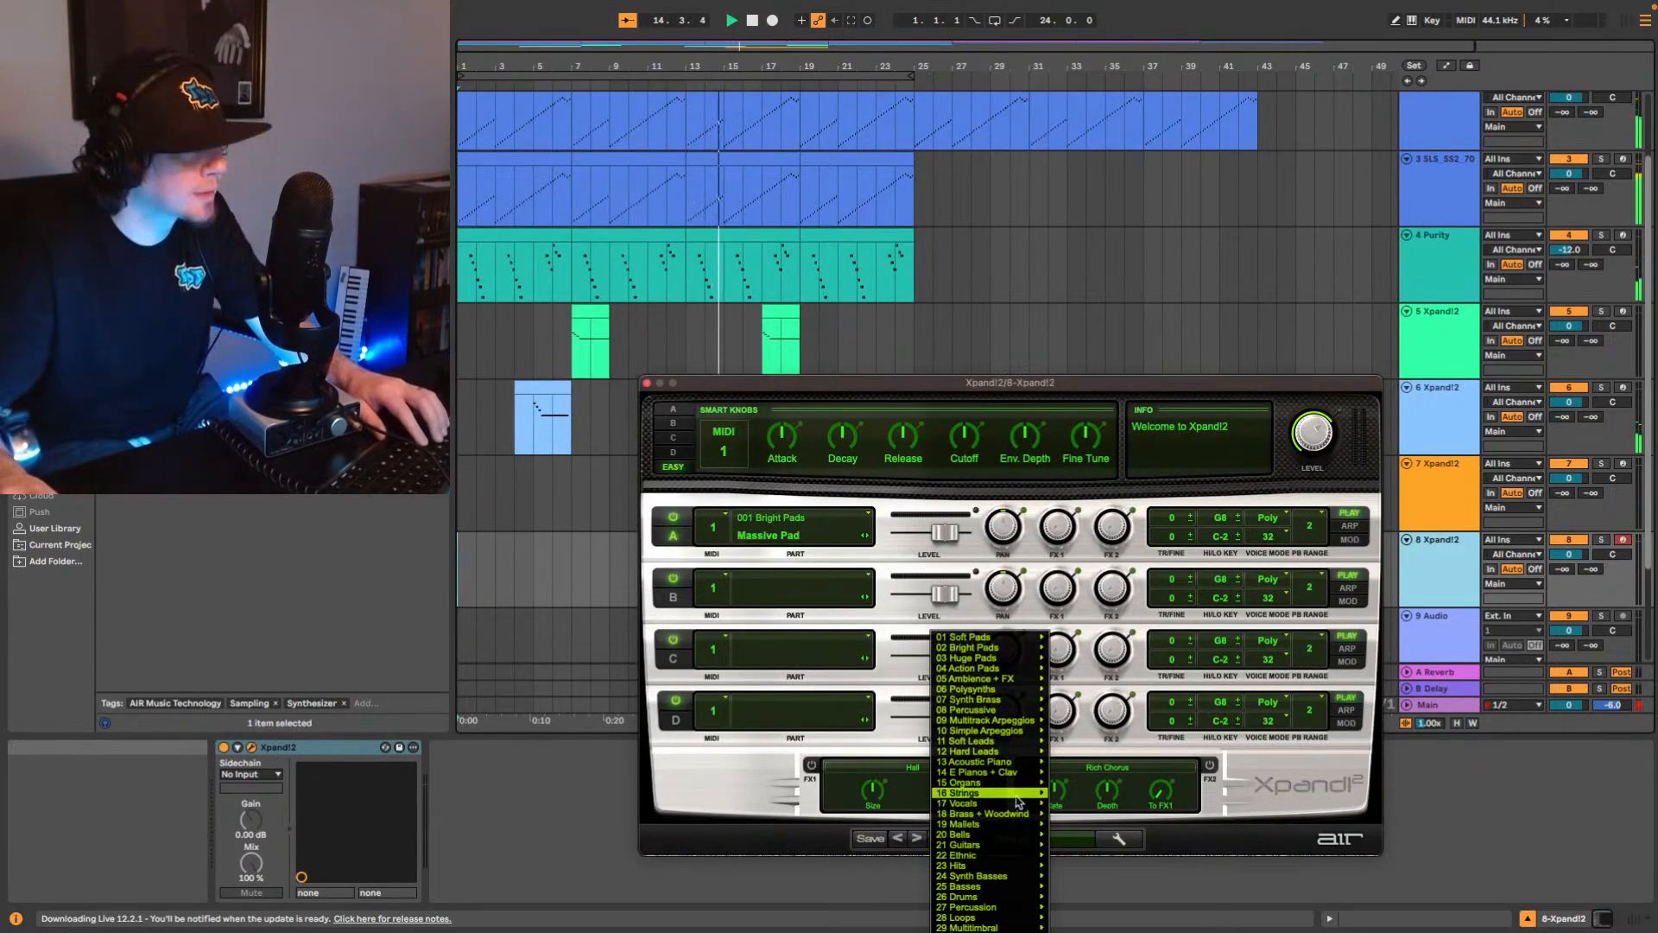
mouse_move(1019, 796)
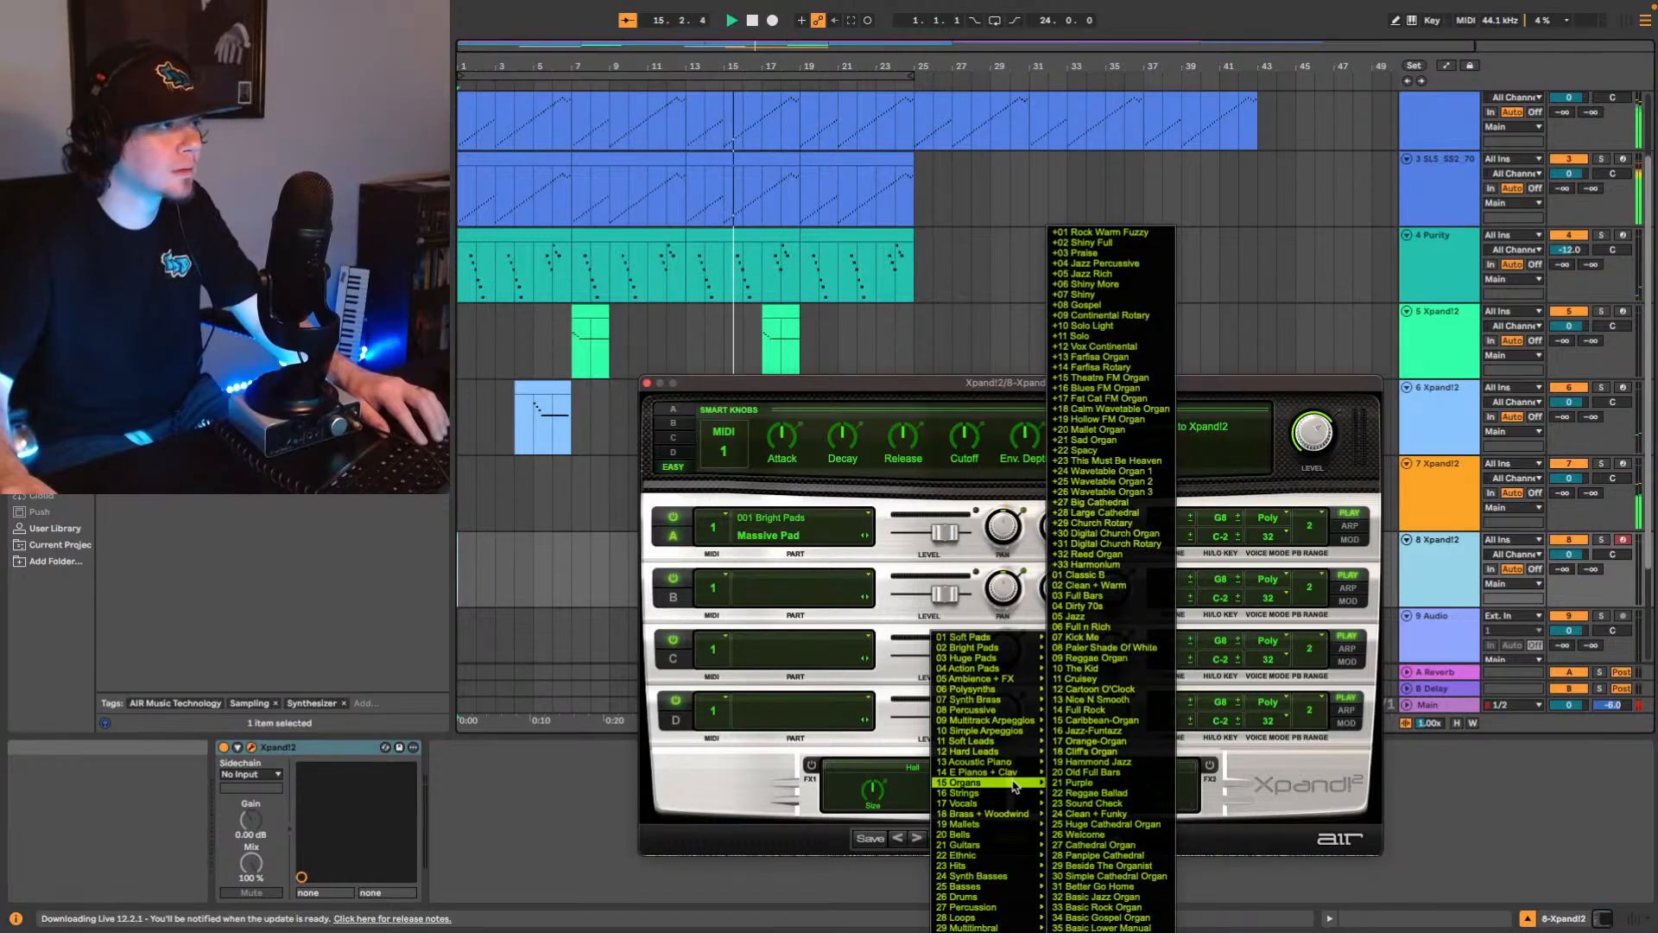
click(1104, 731)
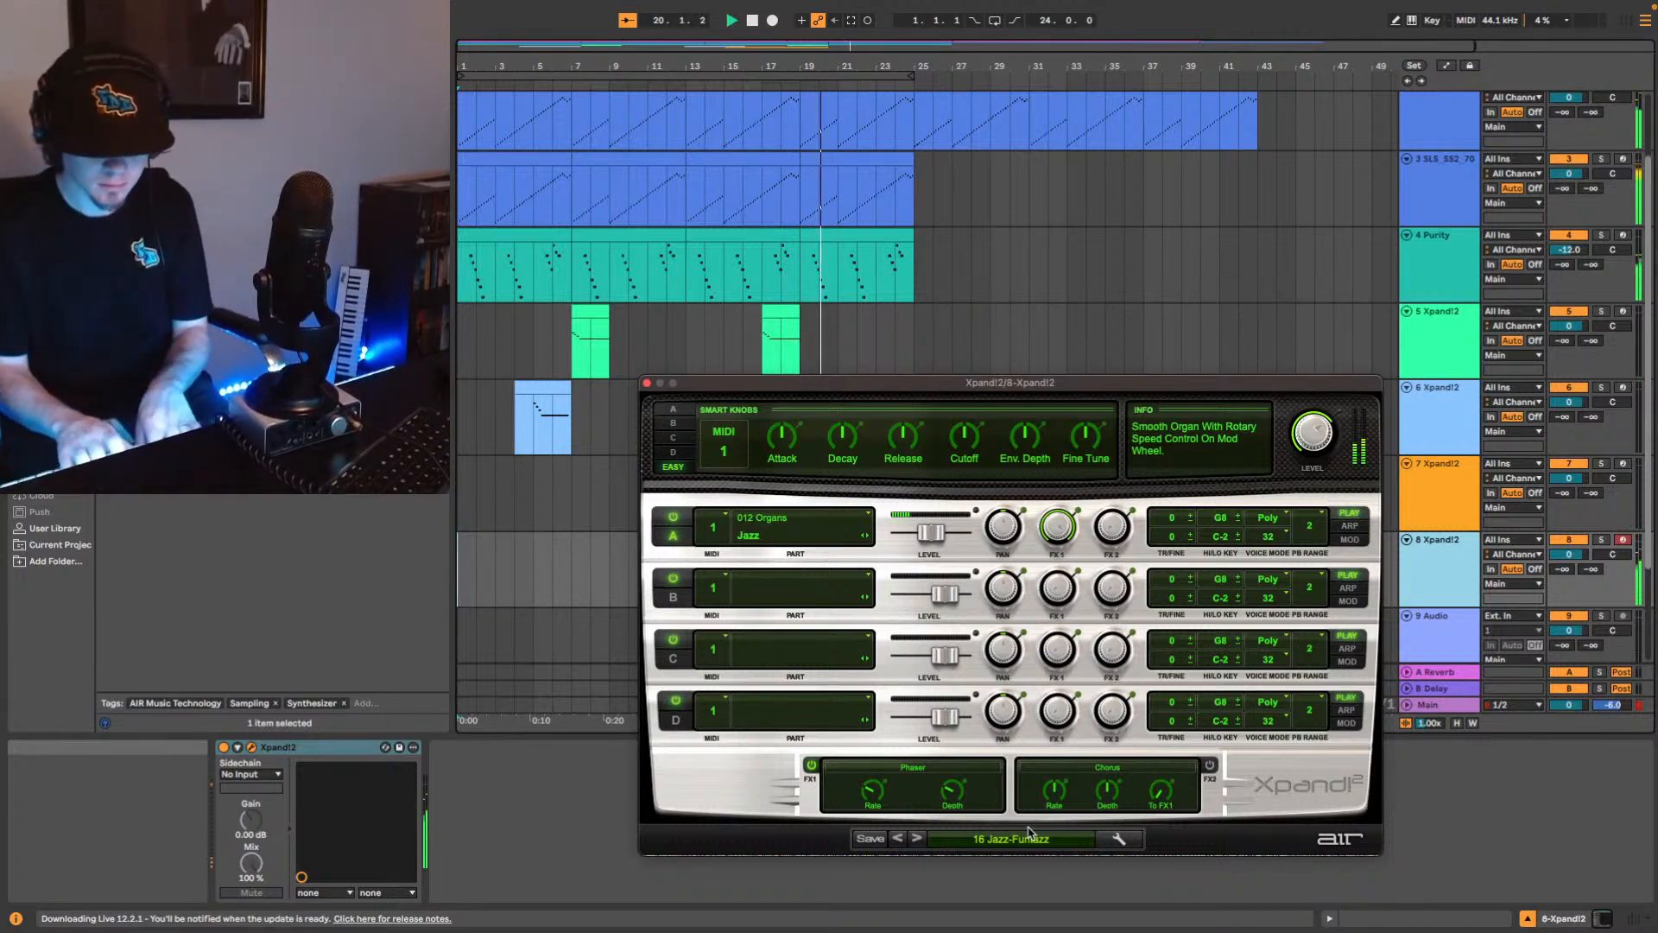
click(918, 839)
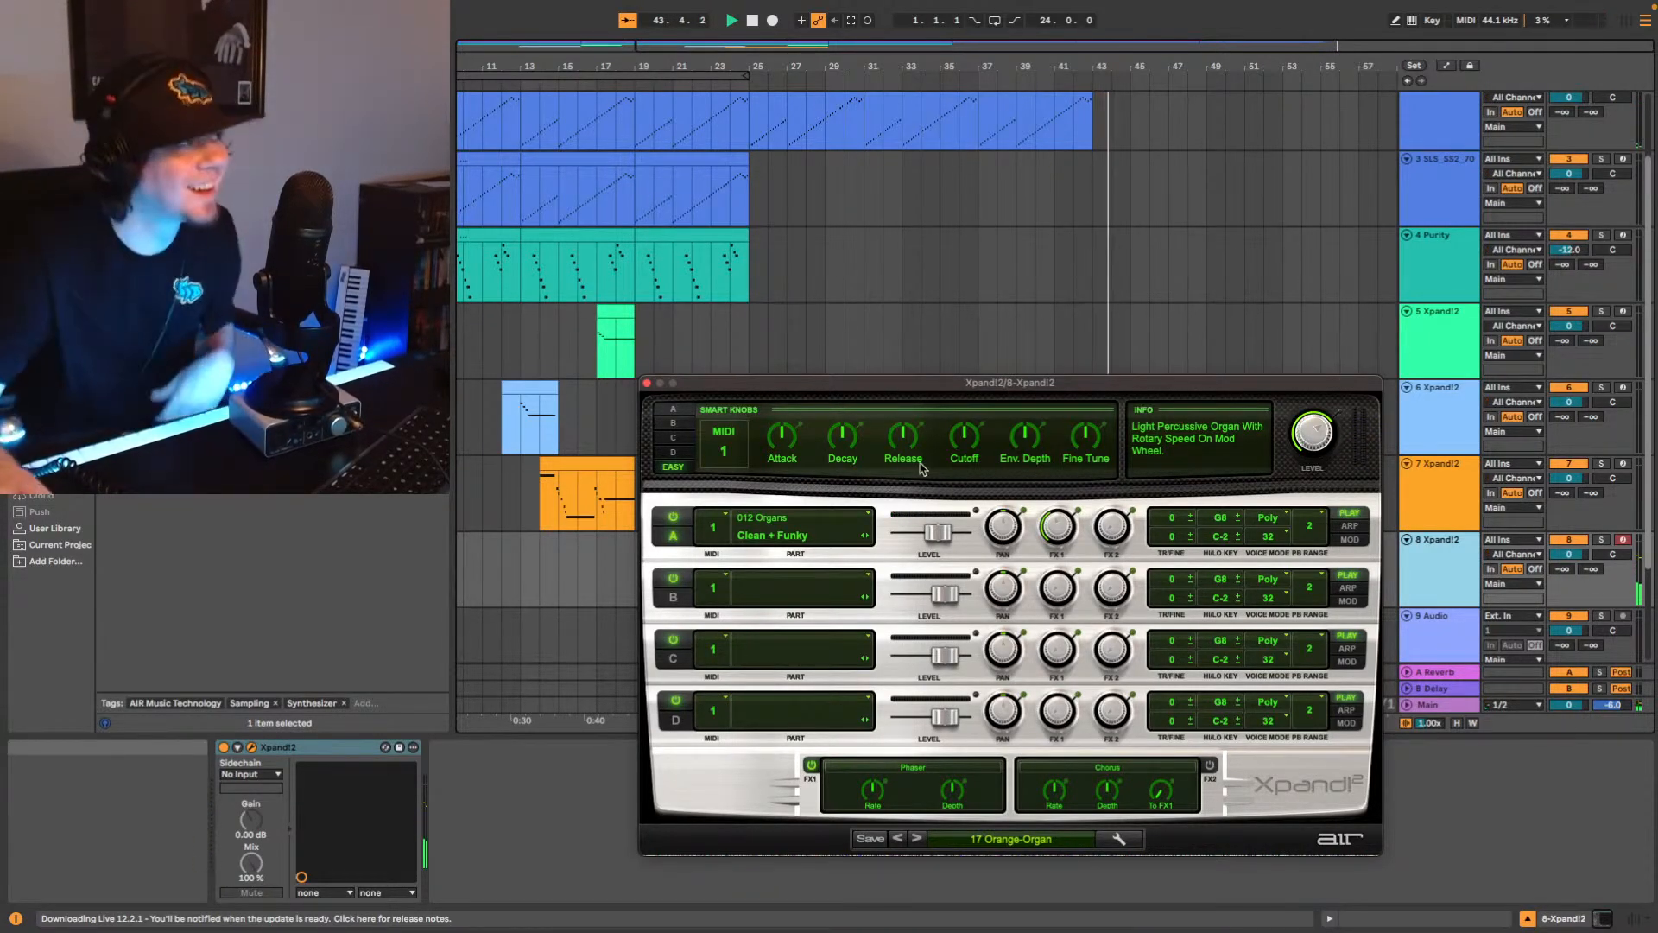
click(647, 383)
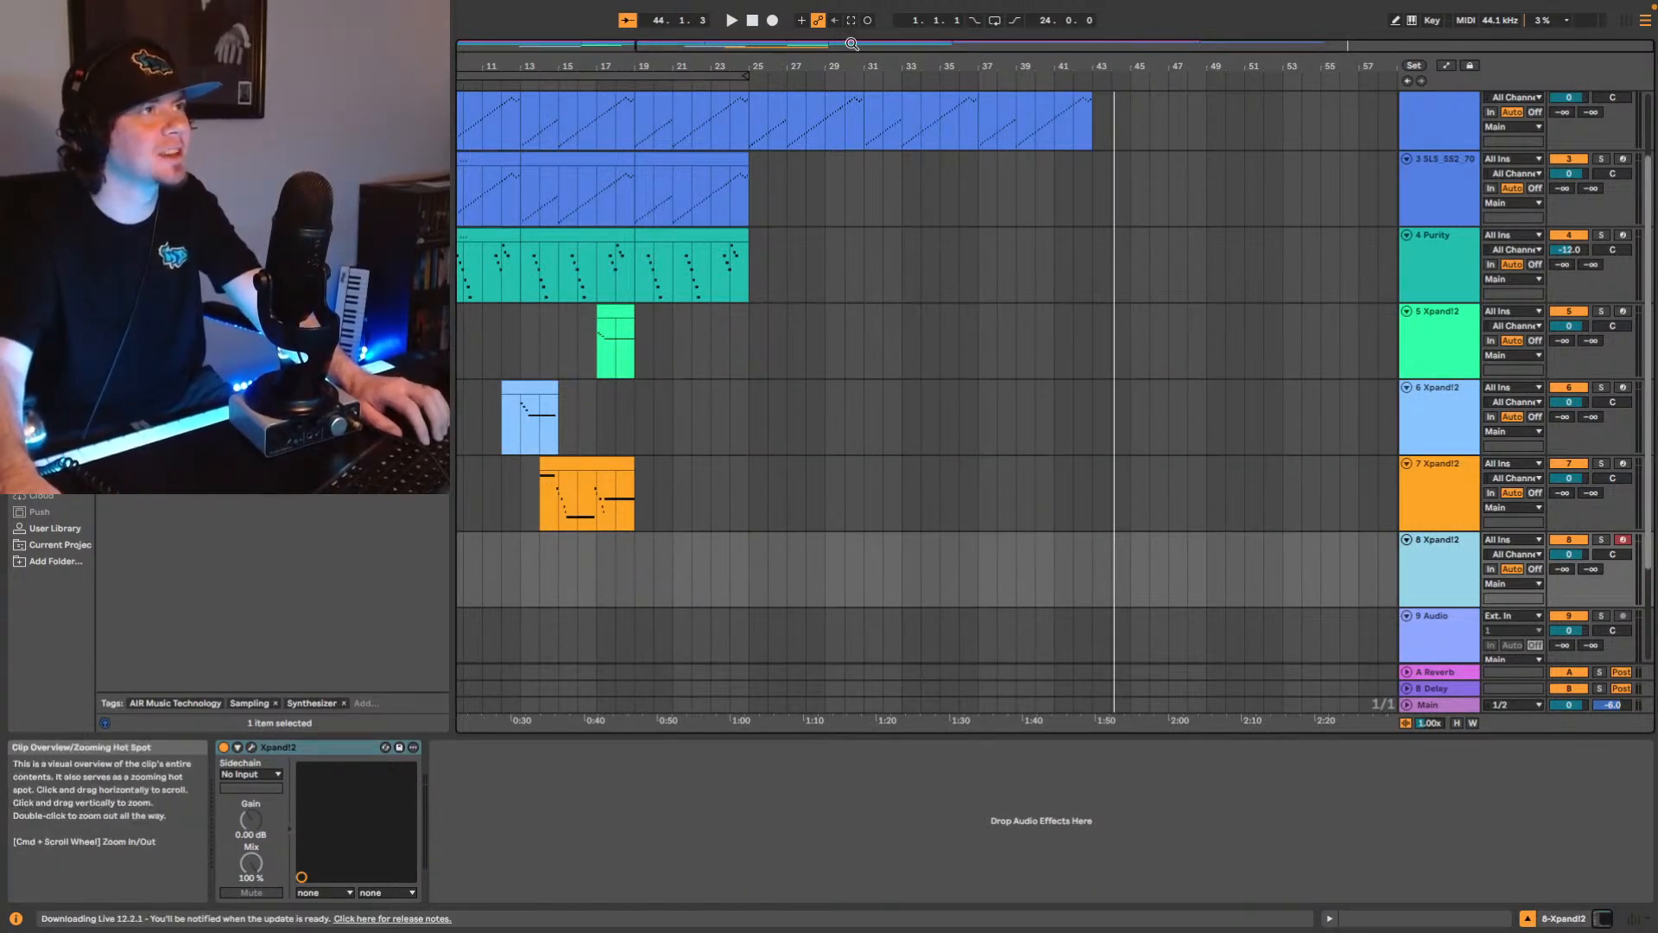
Set the playback start to bar 22 on track 8, and duplicate the six-bar sample clip at bar 37 on track 2 to bar 43.
drag(656, 66, 708, 65)
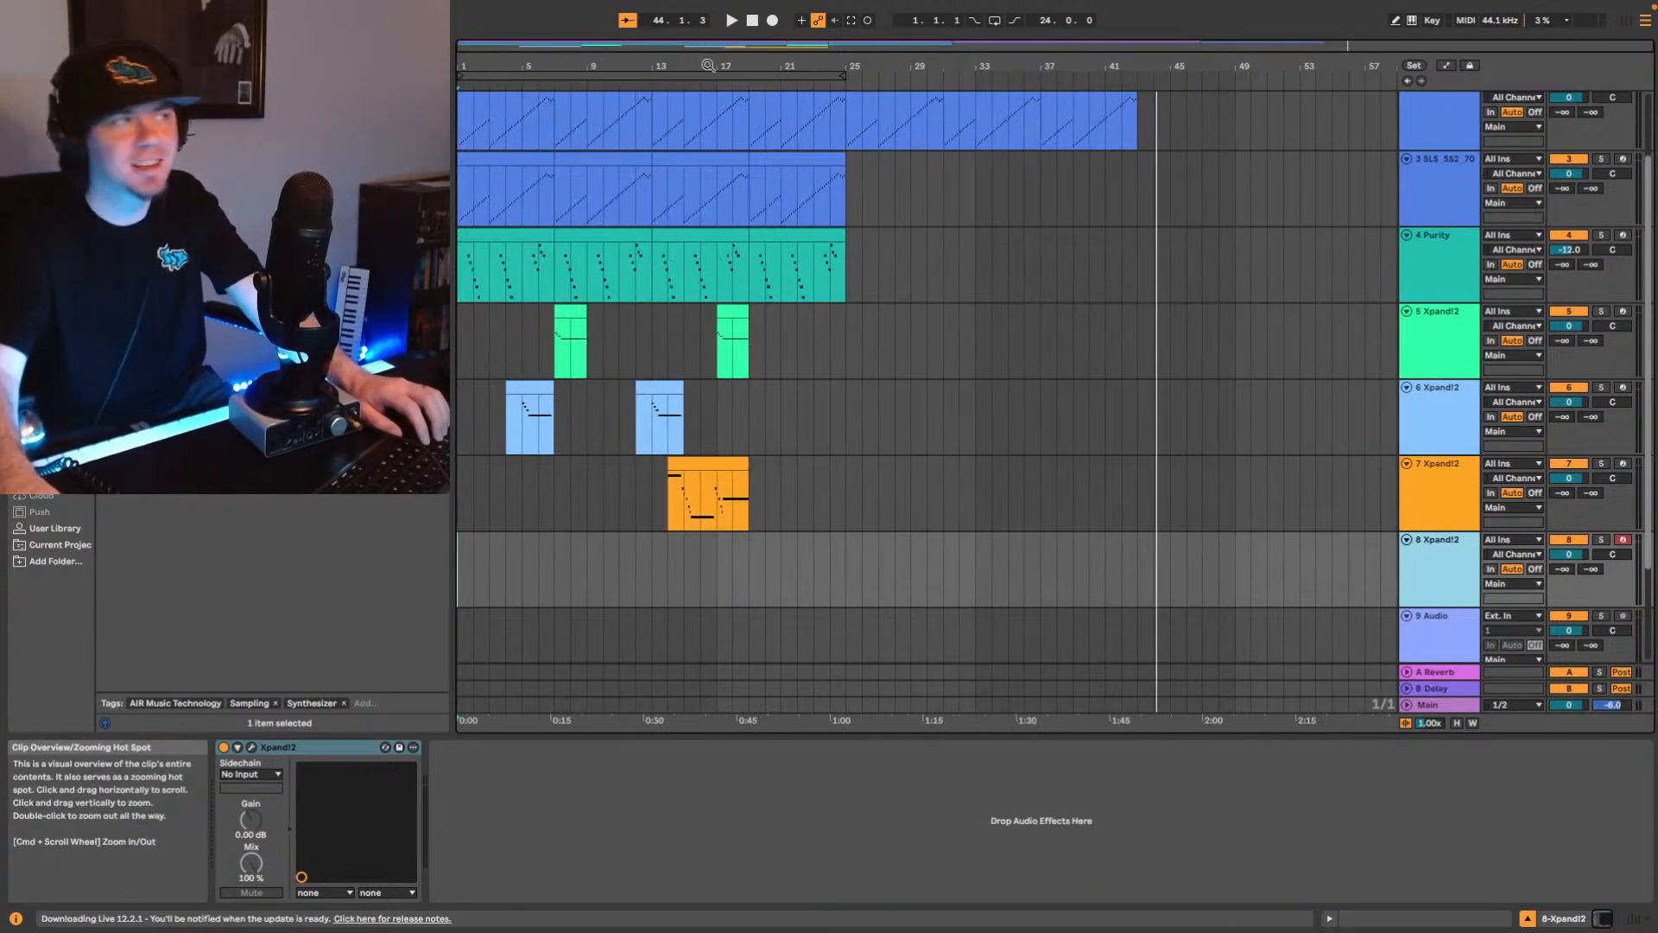
click(804, 573)
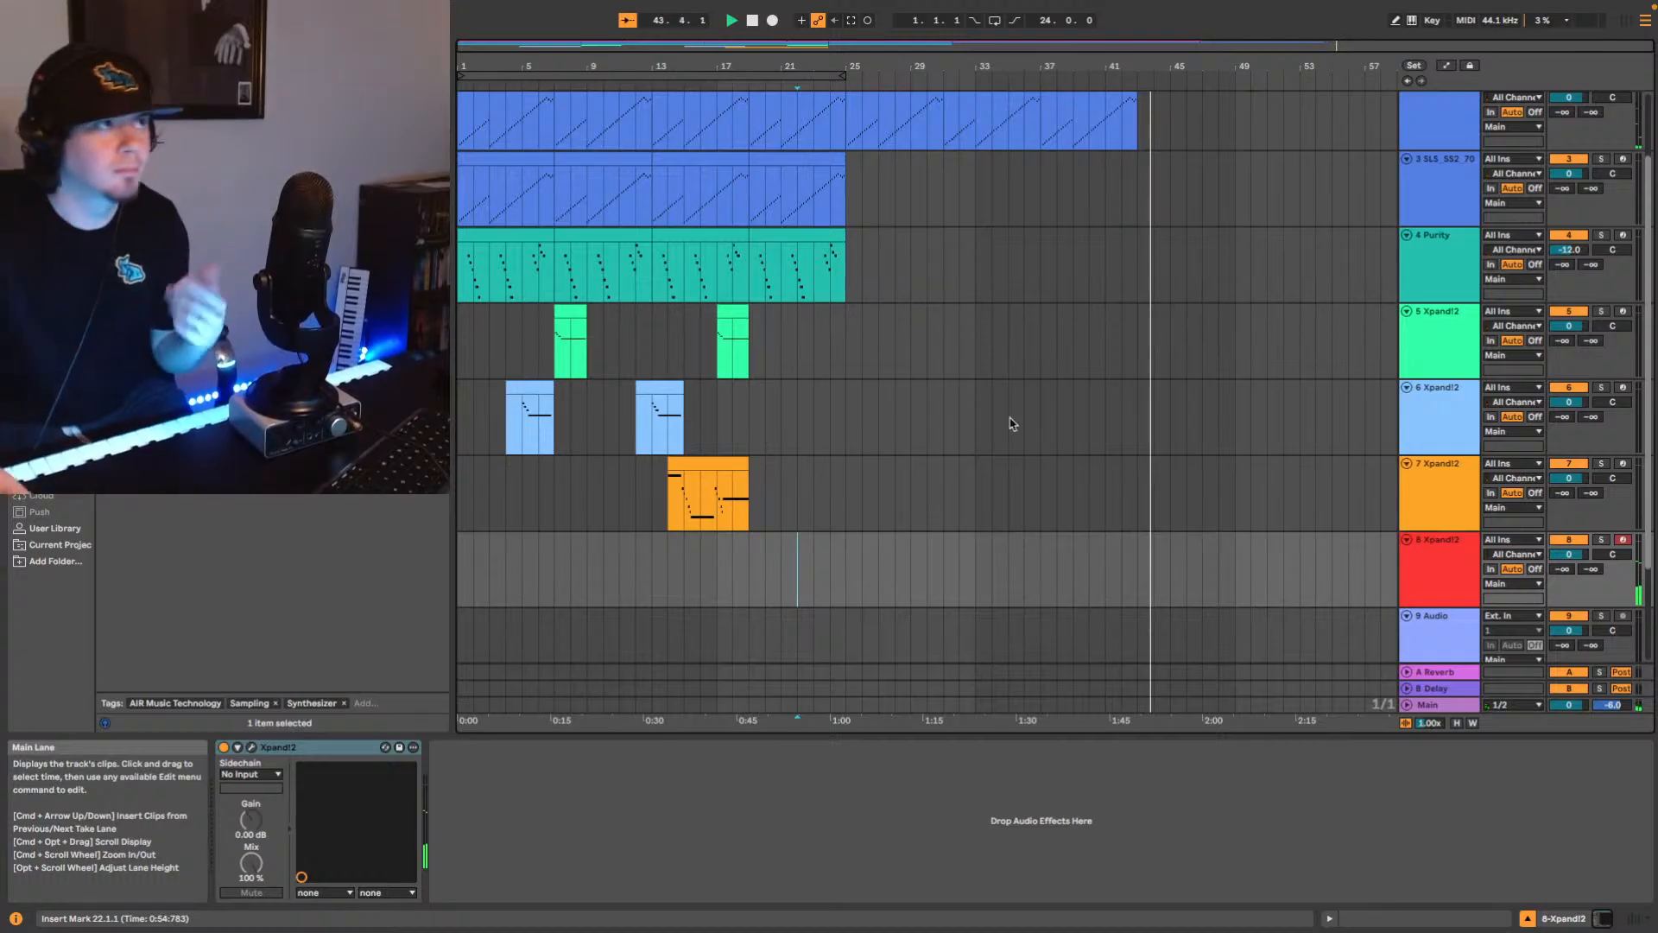
scroll(1149, 259, up, 3)
drag(1042, 205, 1128, 205)
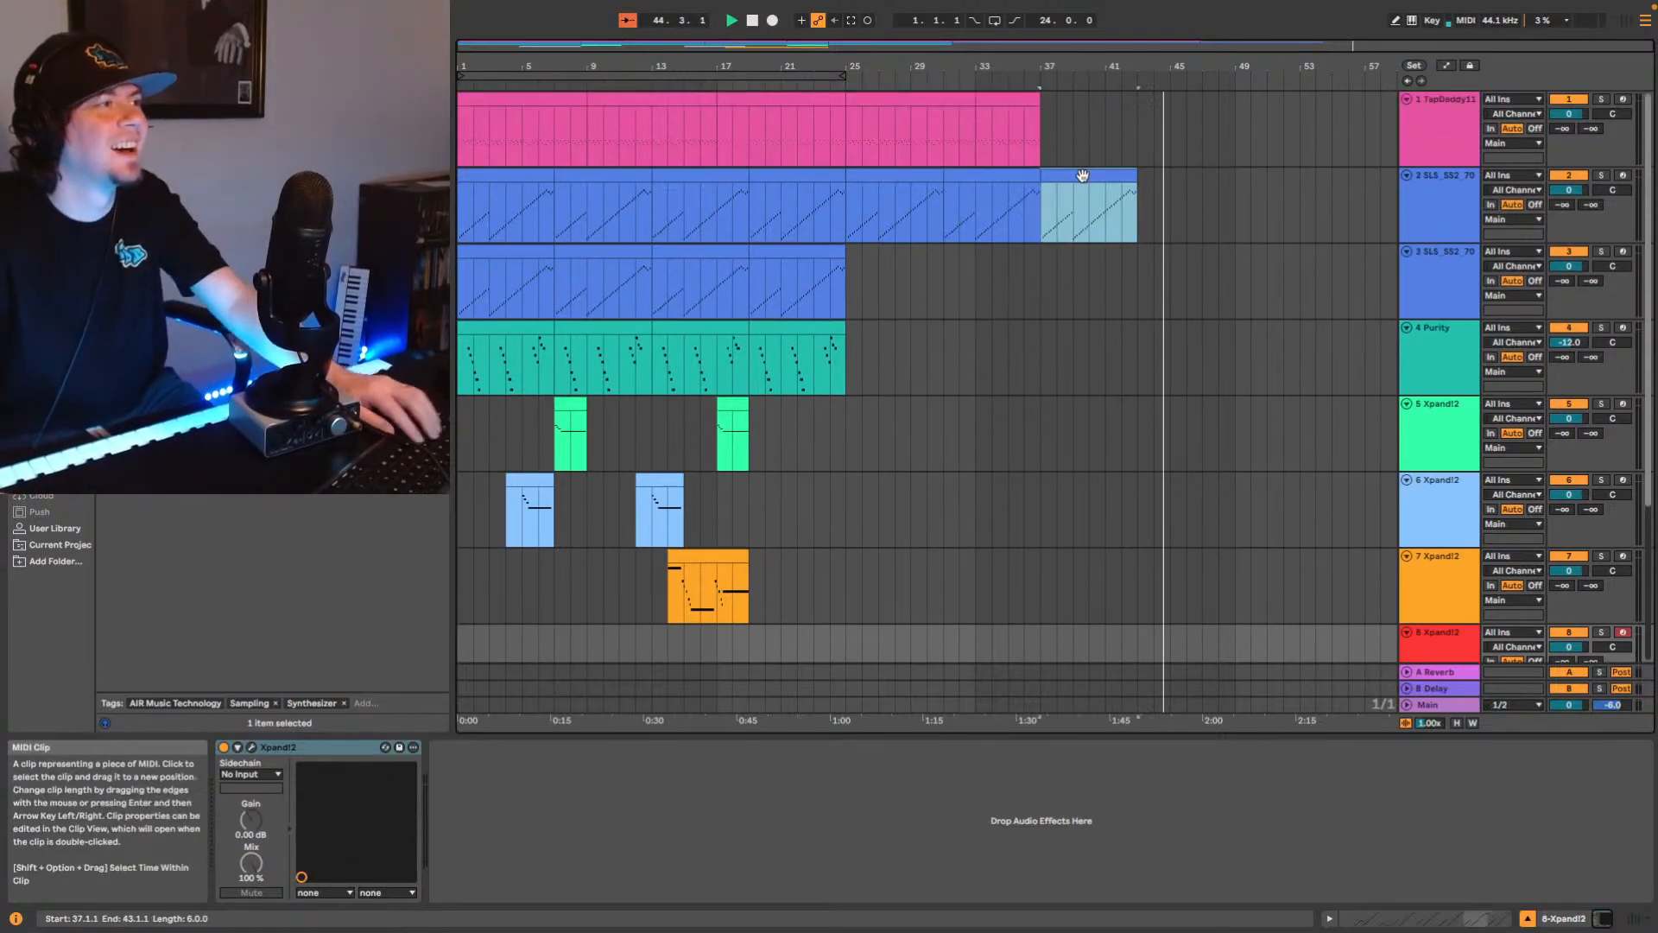
key(ctrl+d)
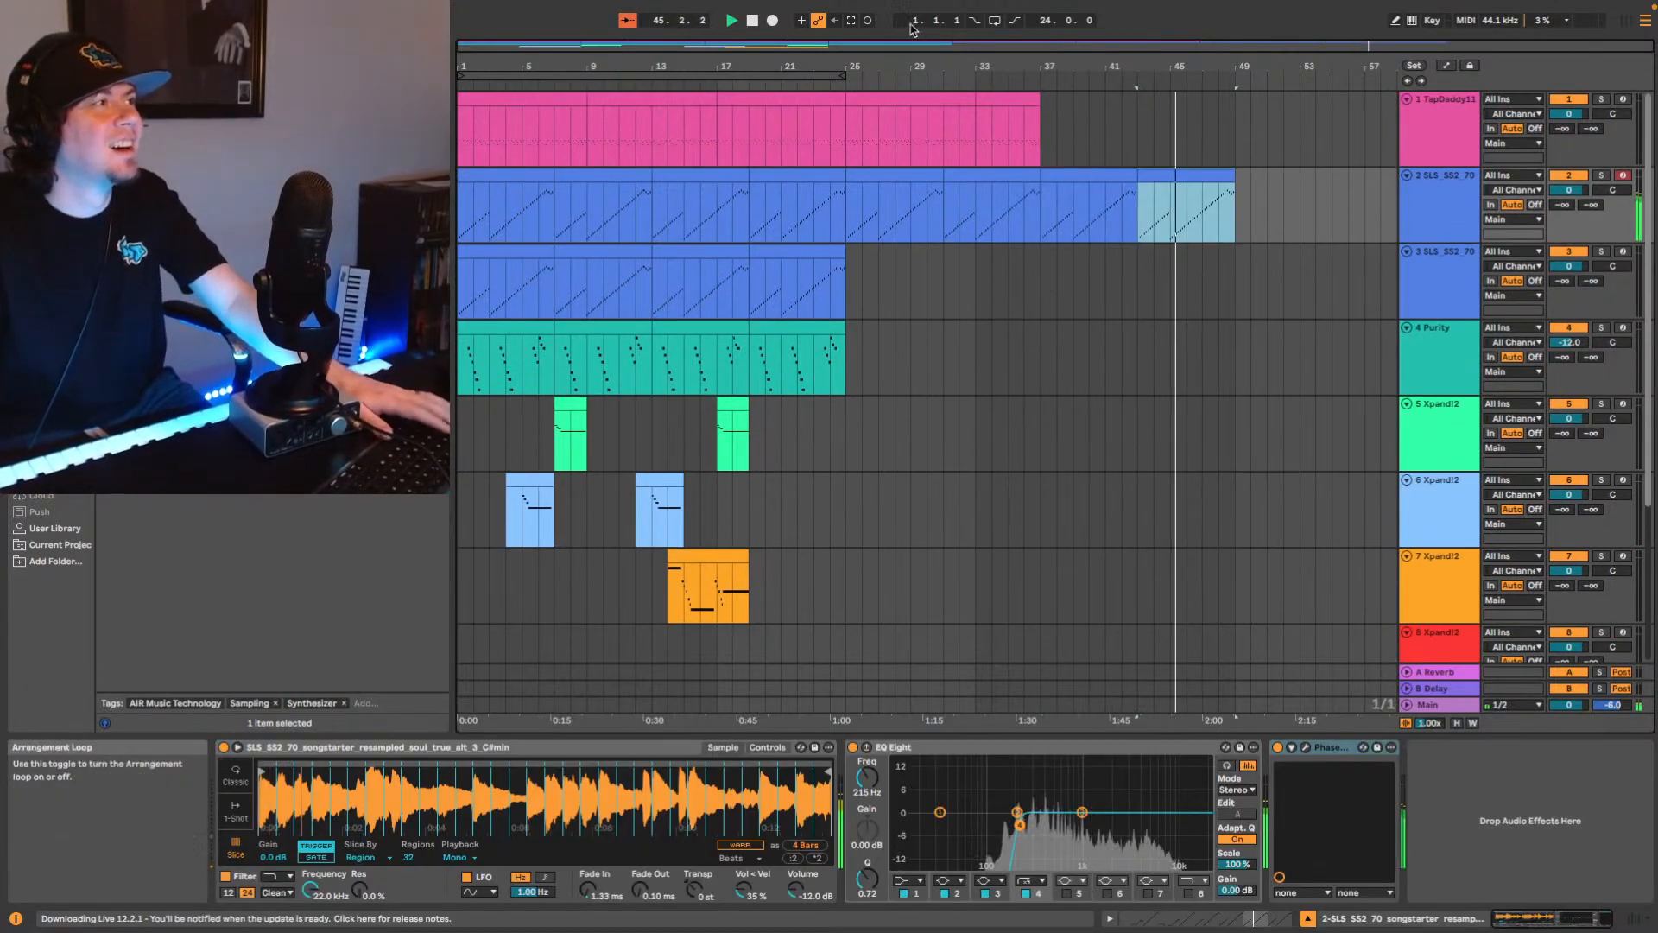
Capture the just-played organ notes as a MIDI clip on track 8 and stop playback.
click(851, 22)
key(space)
scroll(1195, 603, down, 3)
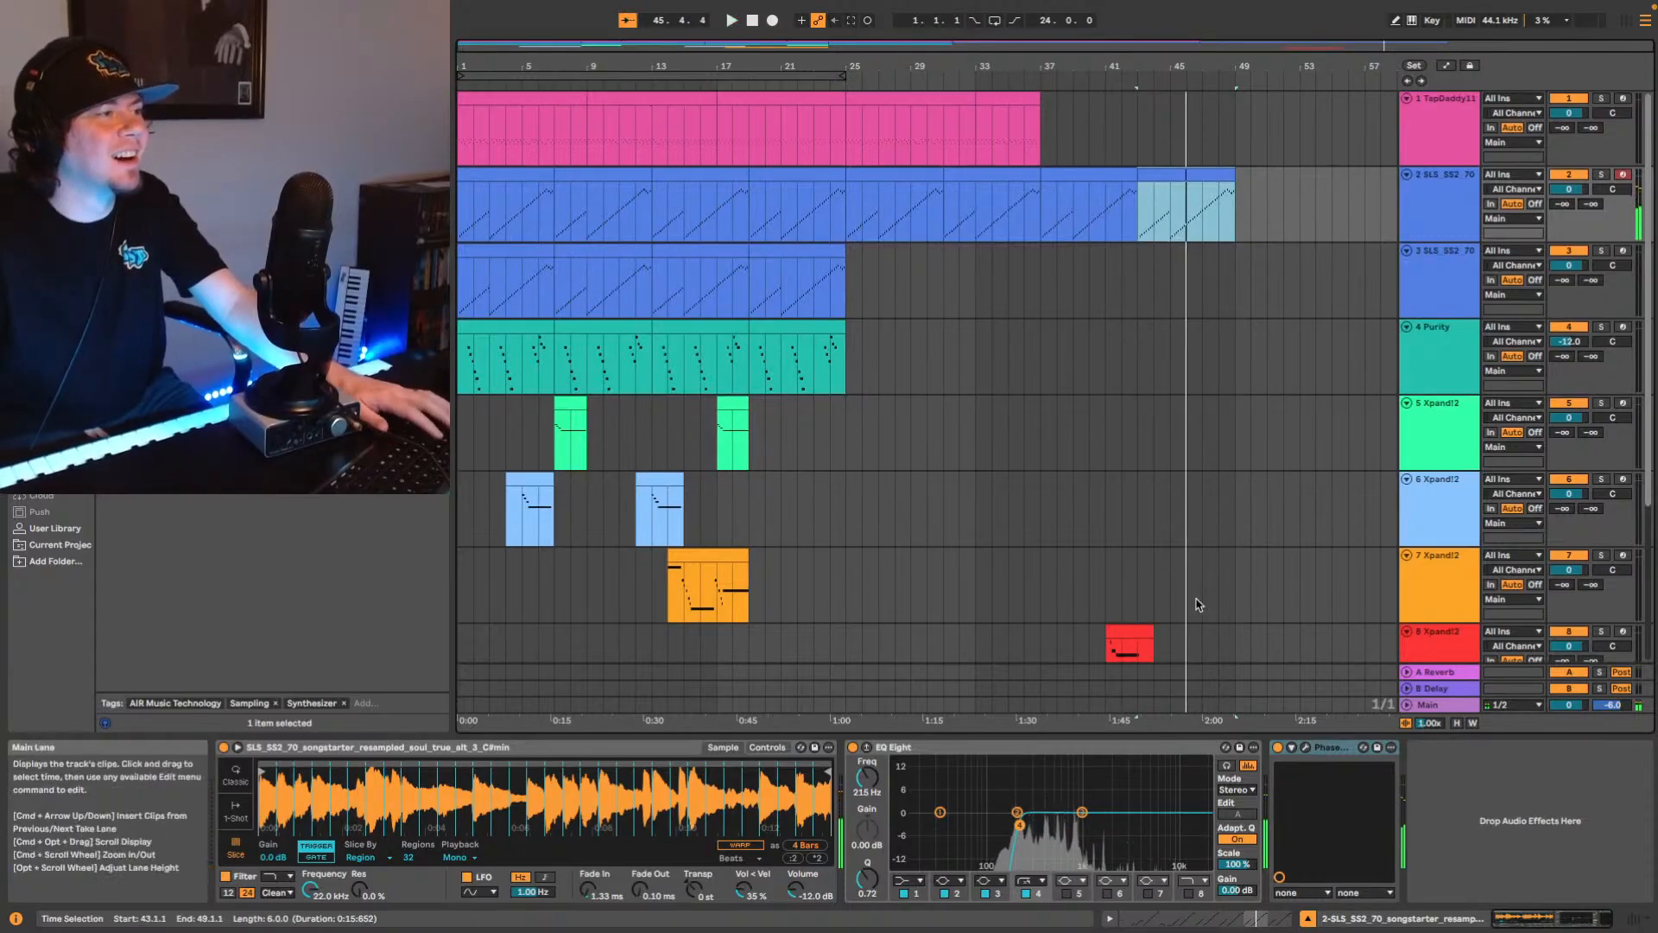
Extend the captured organ clip on track 8 to span bars 25 to 47, and play it from bar 25.
drag(1106, 523, 965, 489)
scroll(1017, 522, up, 3)
scroll(1018, 522, down, 3)
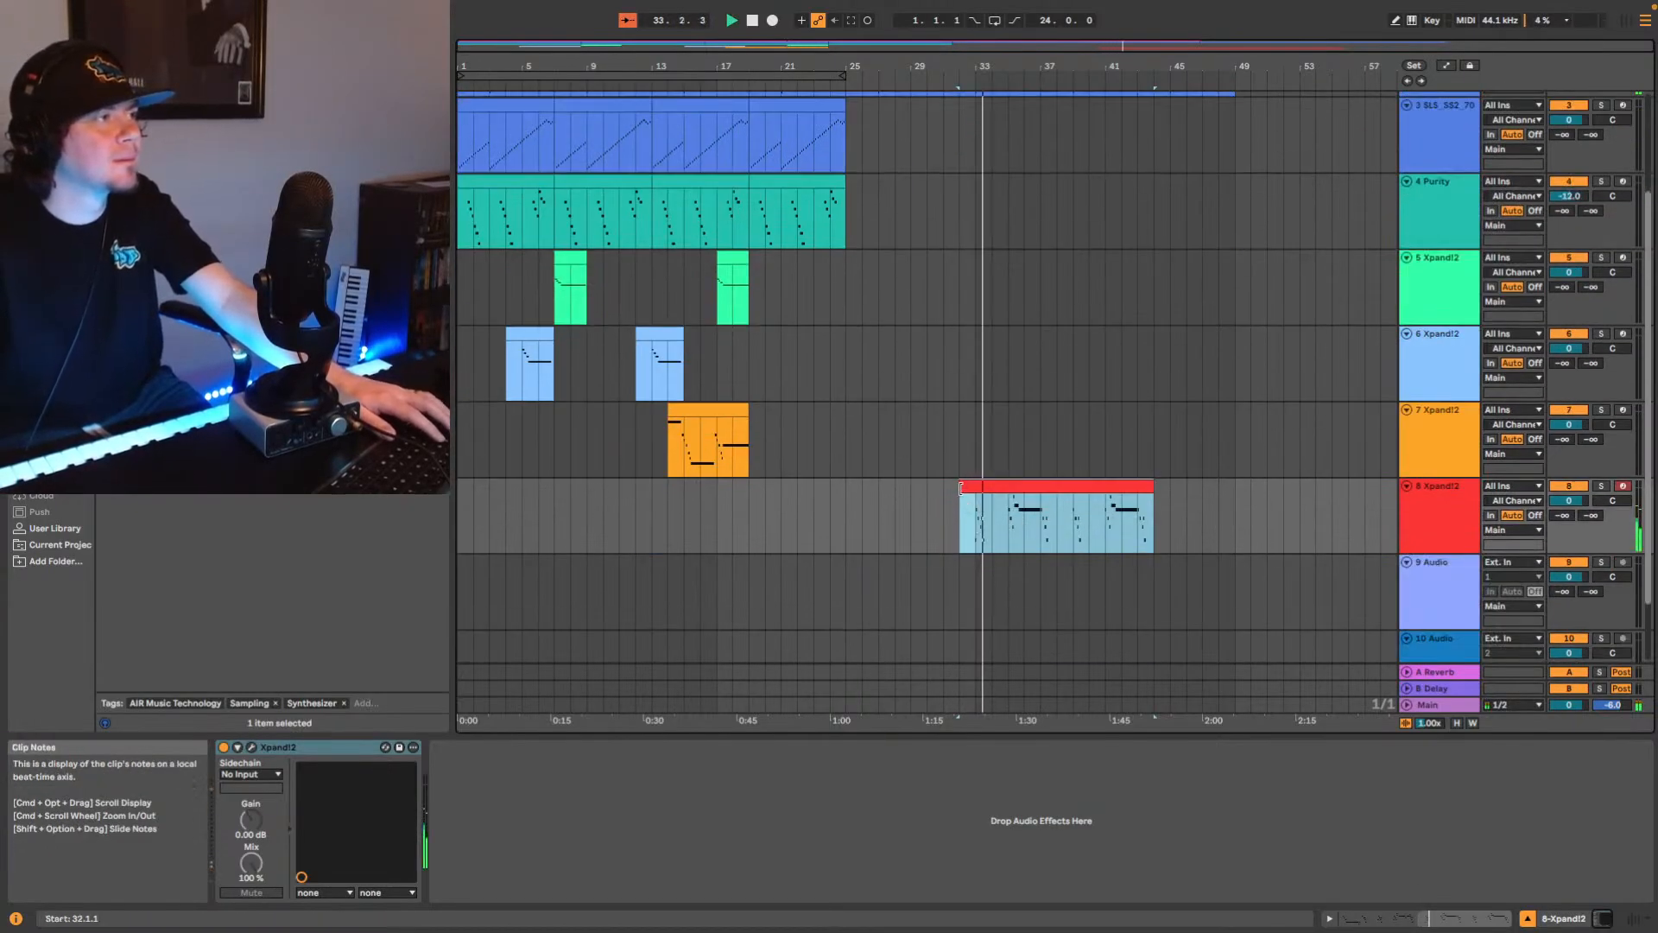
key(space)
drag(961, 487, 846, 486)
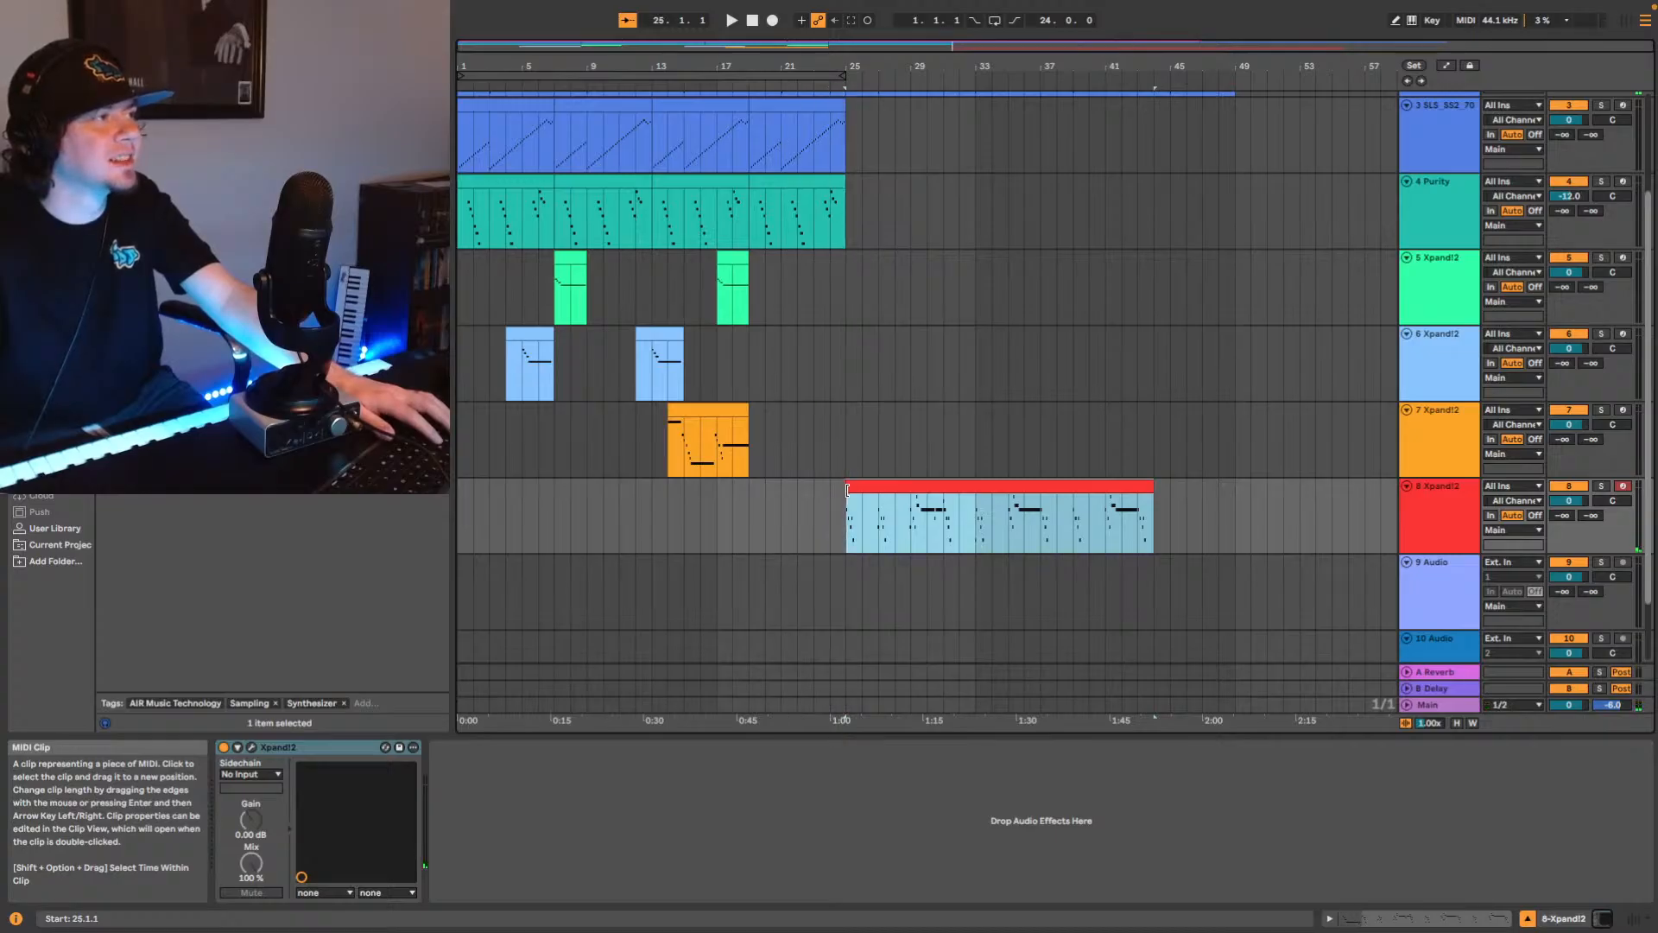
key(space)
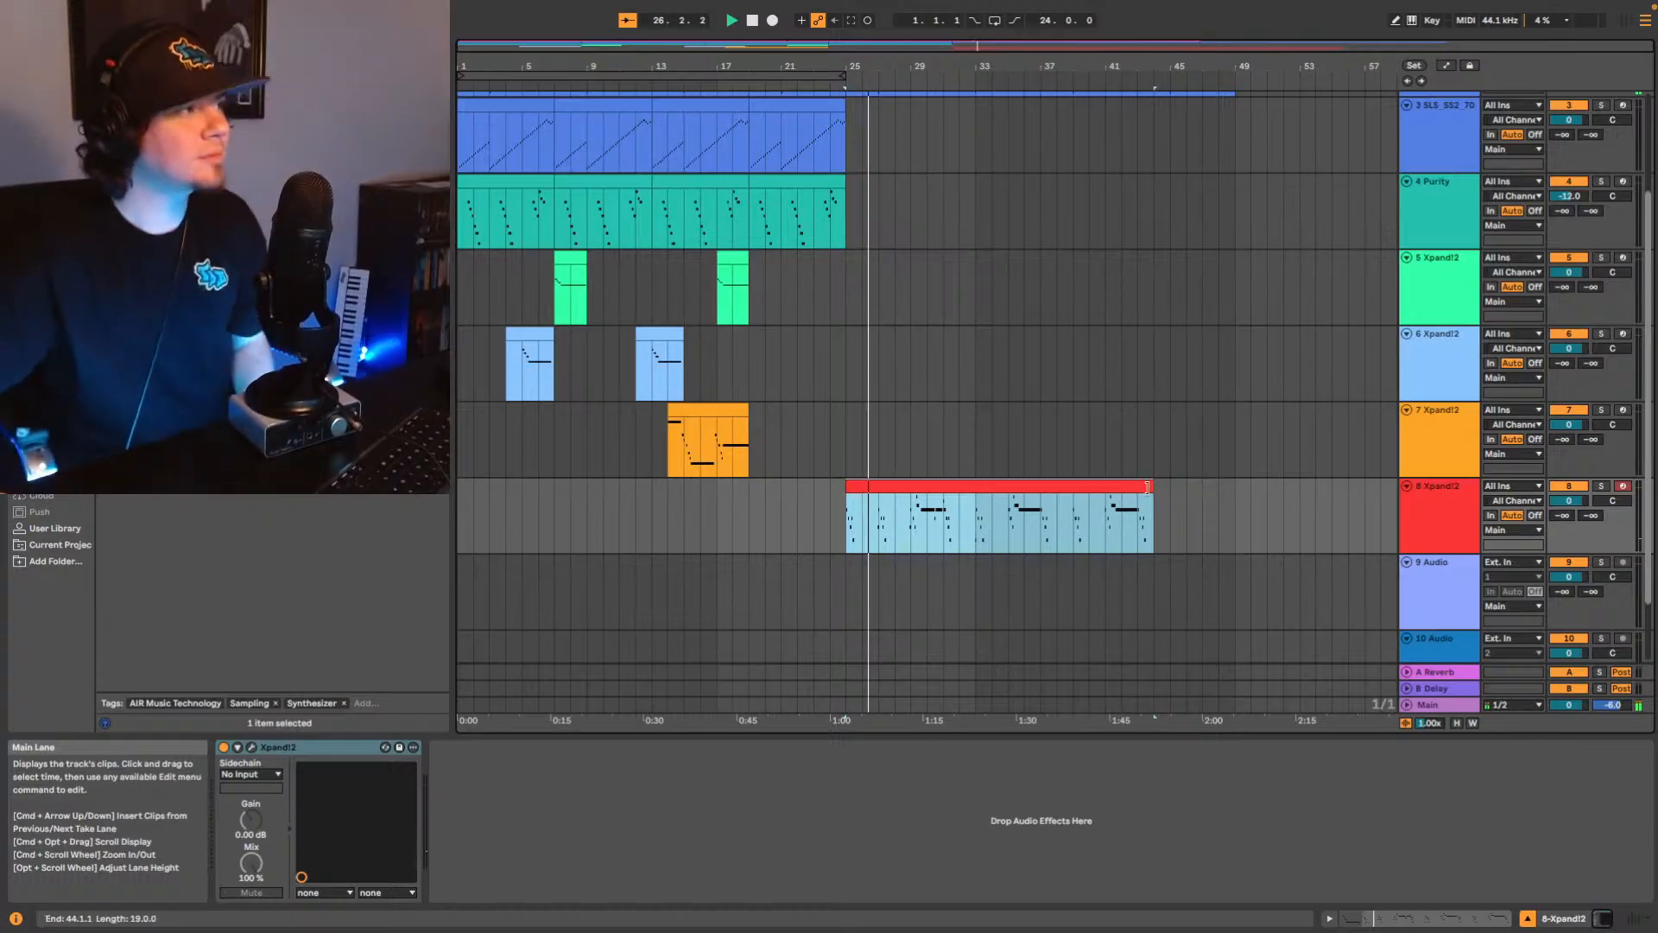
drag(1154, 488, 1196, 495)
scroll(1184, 466, up, 3)
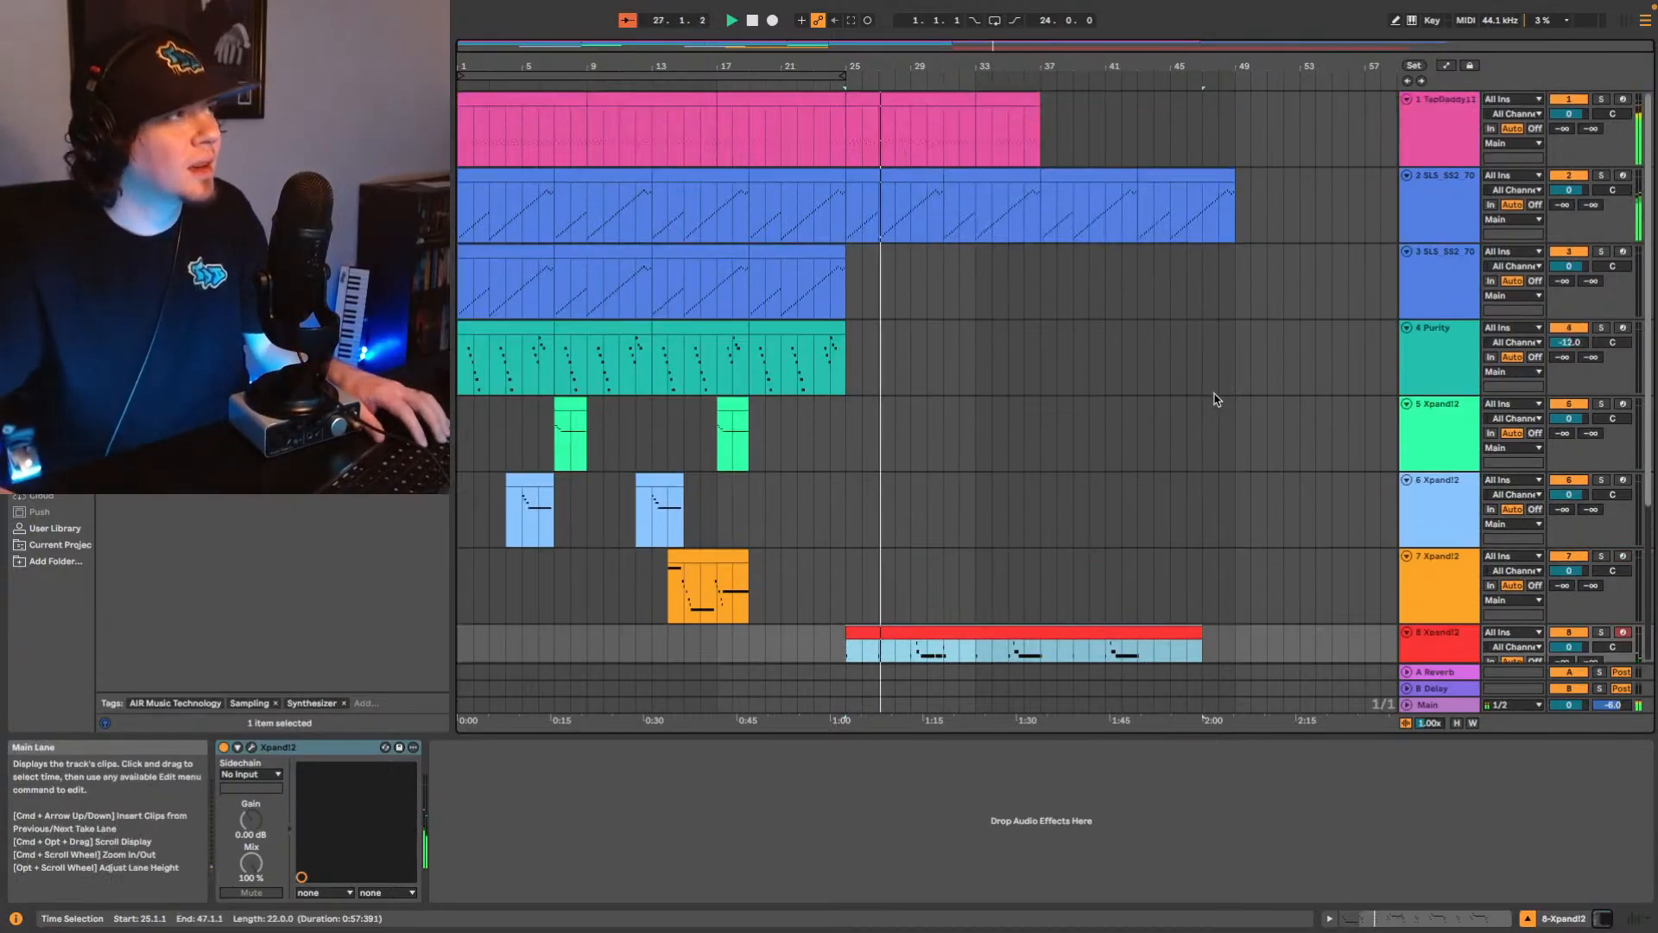
Automate the Main track's volume to fade from 0.0 dB at bar 45 to its minimum at bar 49, and play the song from the start.
right_click(1574, 708)
click(1485, 729)
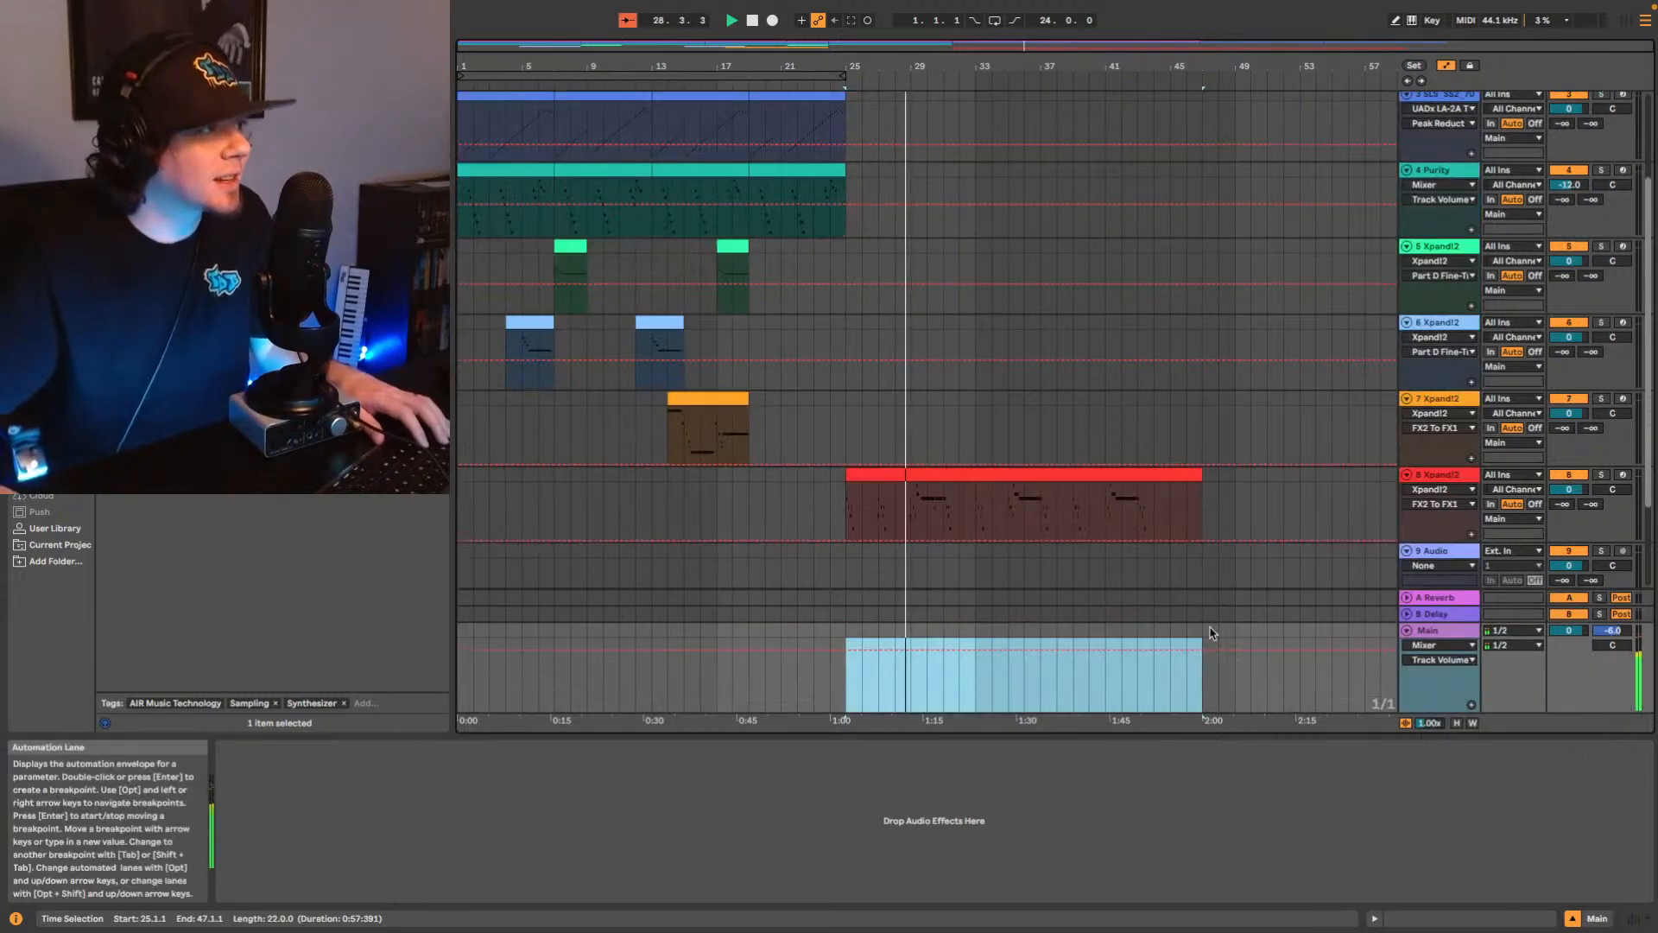
click(1158, 655)
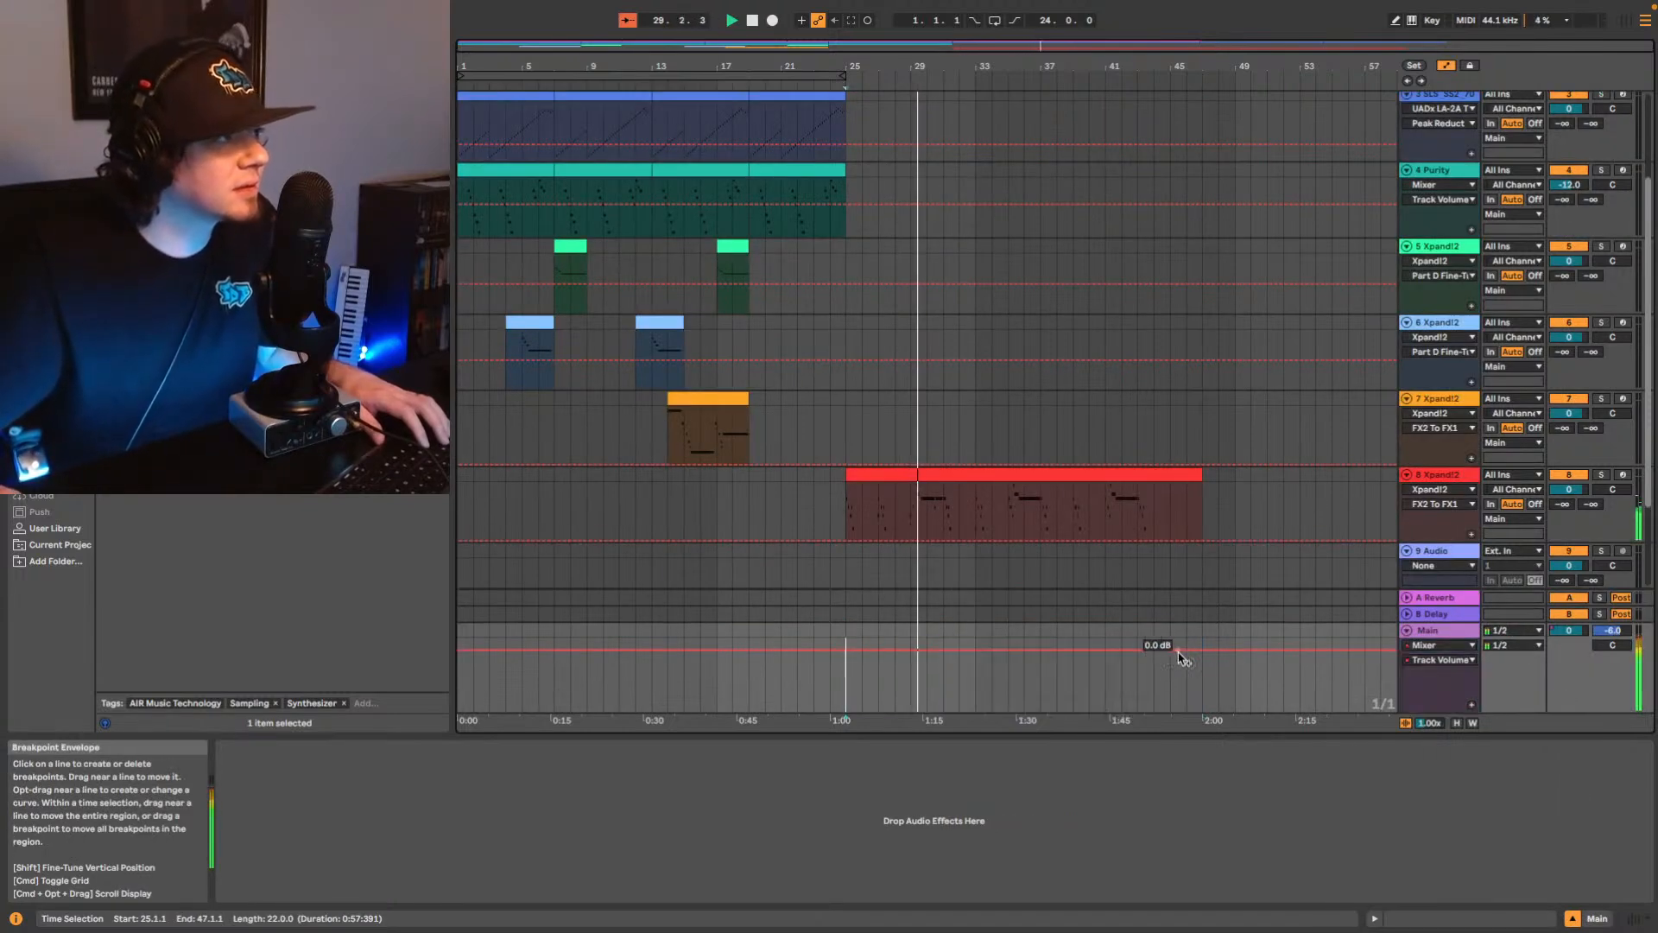
scroll(1227, 514, up, 4)
scroll(1230, 513, down, 6)
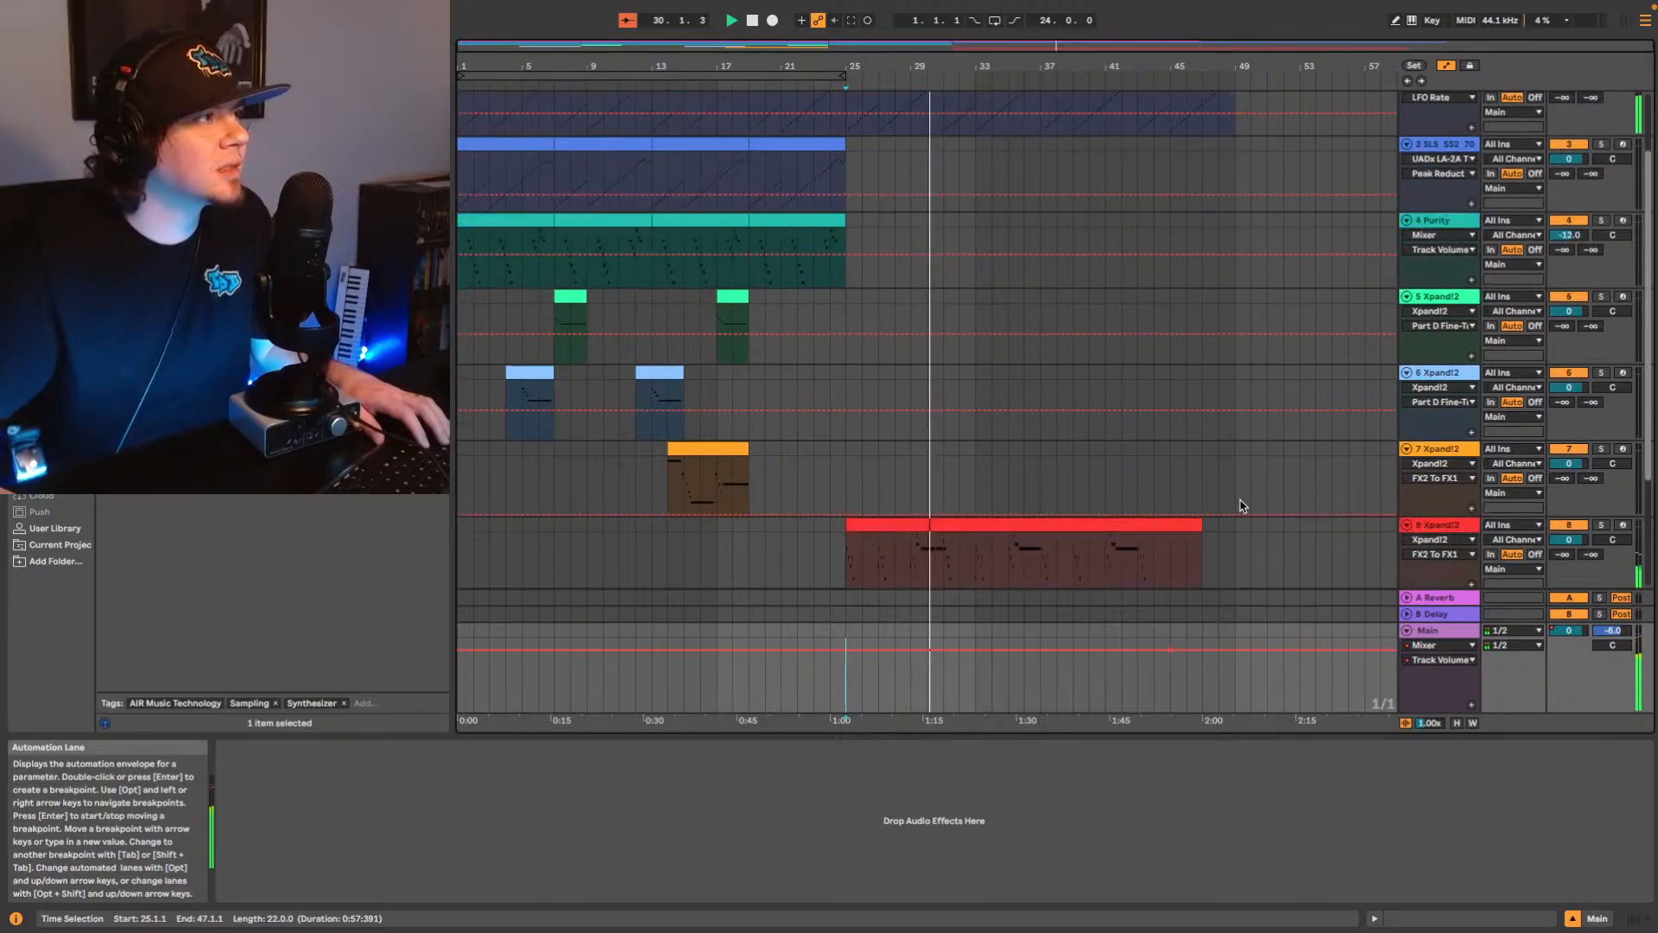
drag(1235, 650, 1236, 714)
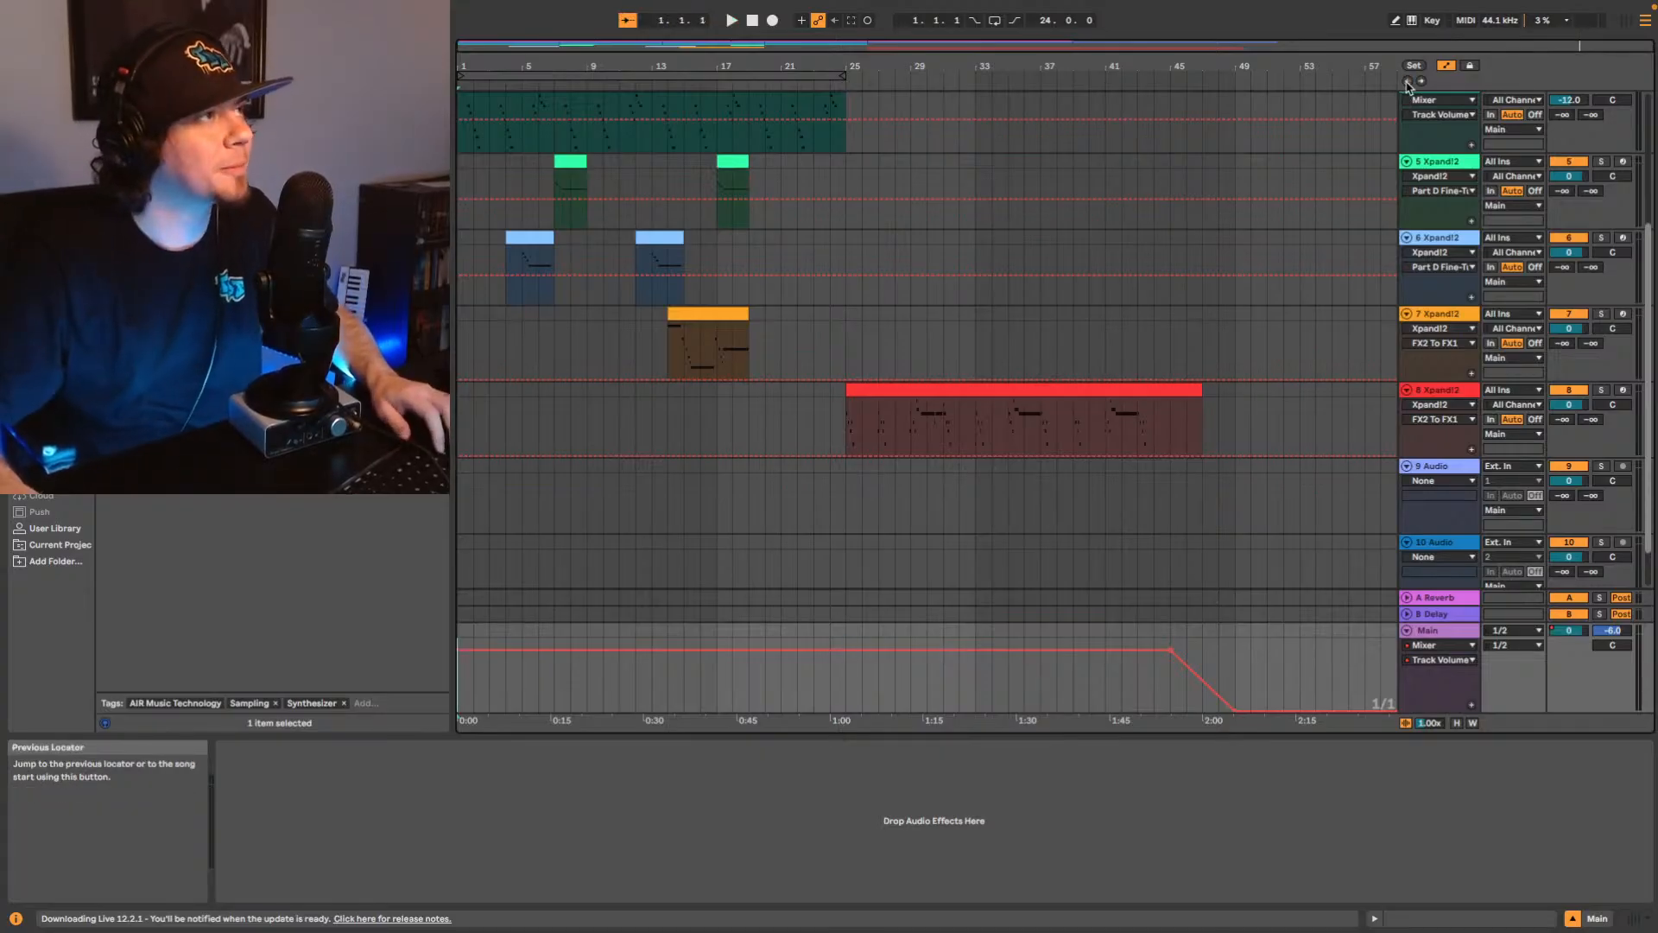
key(space)
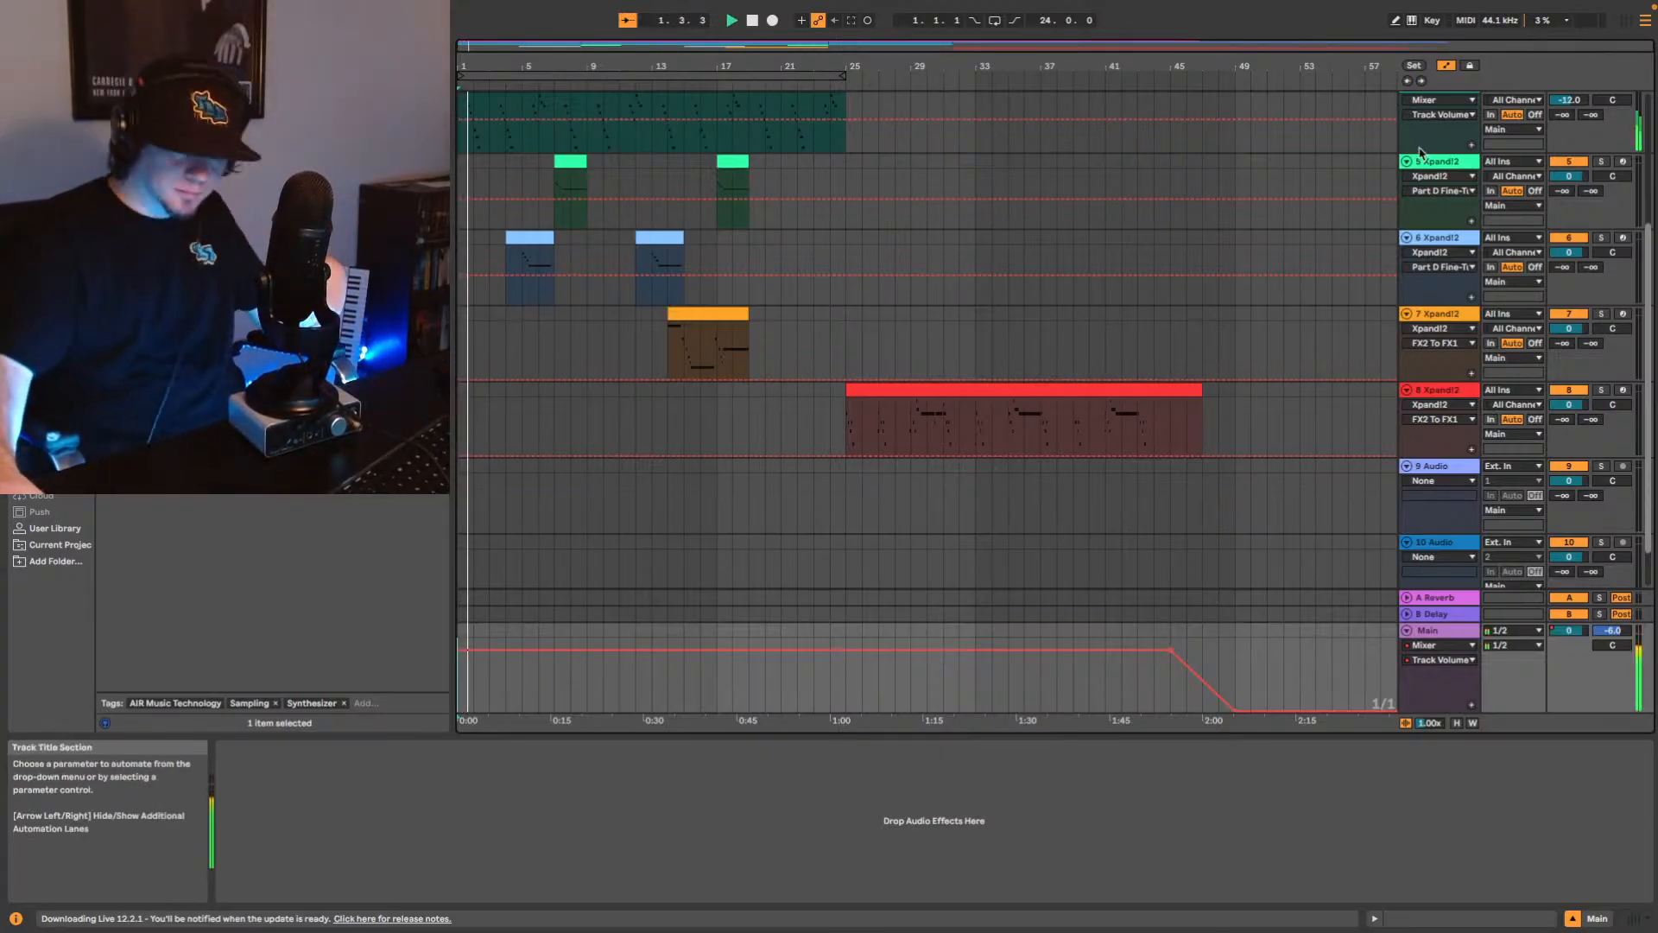